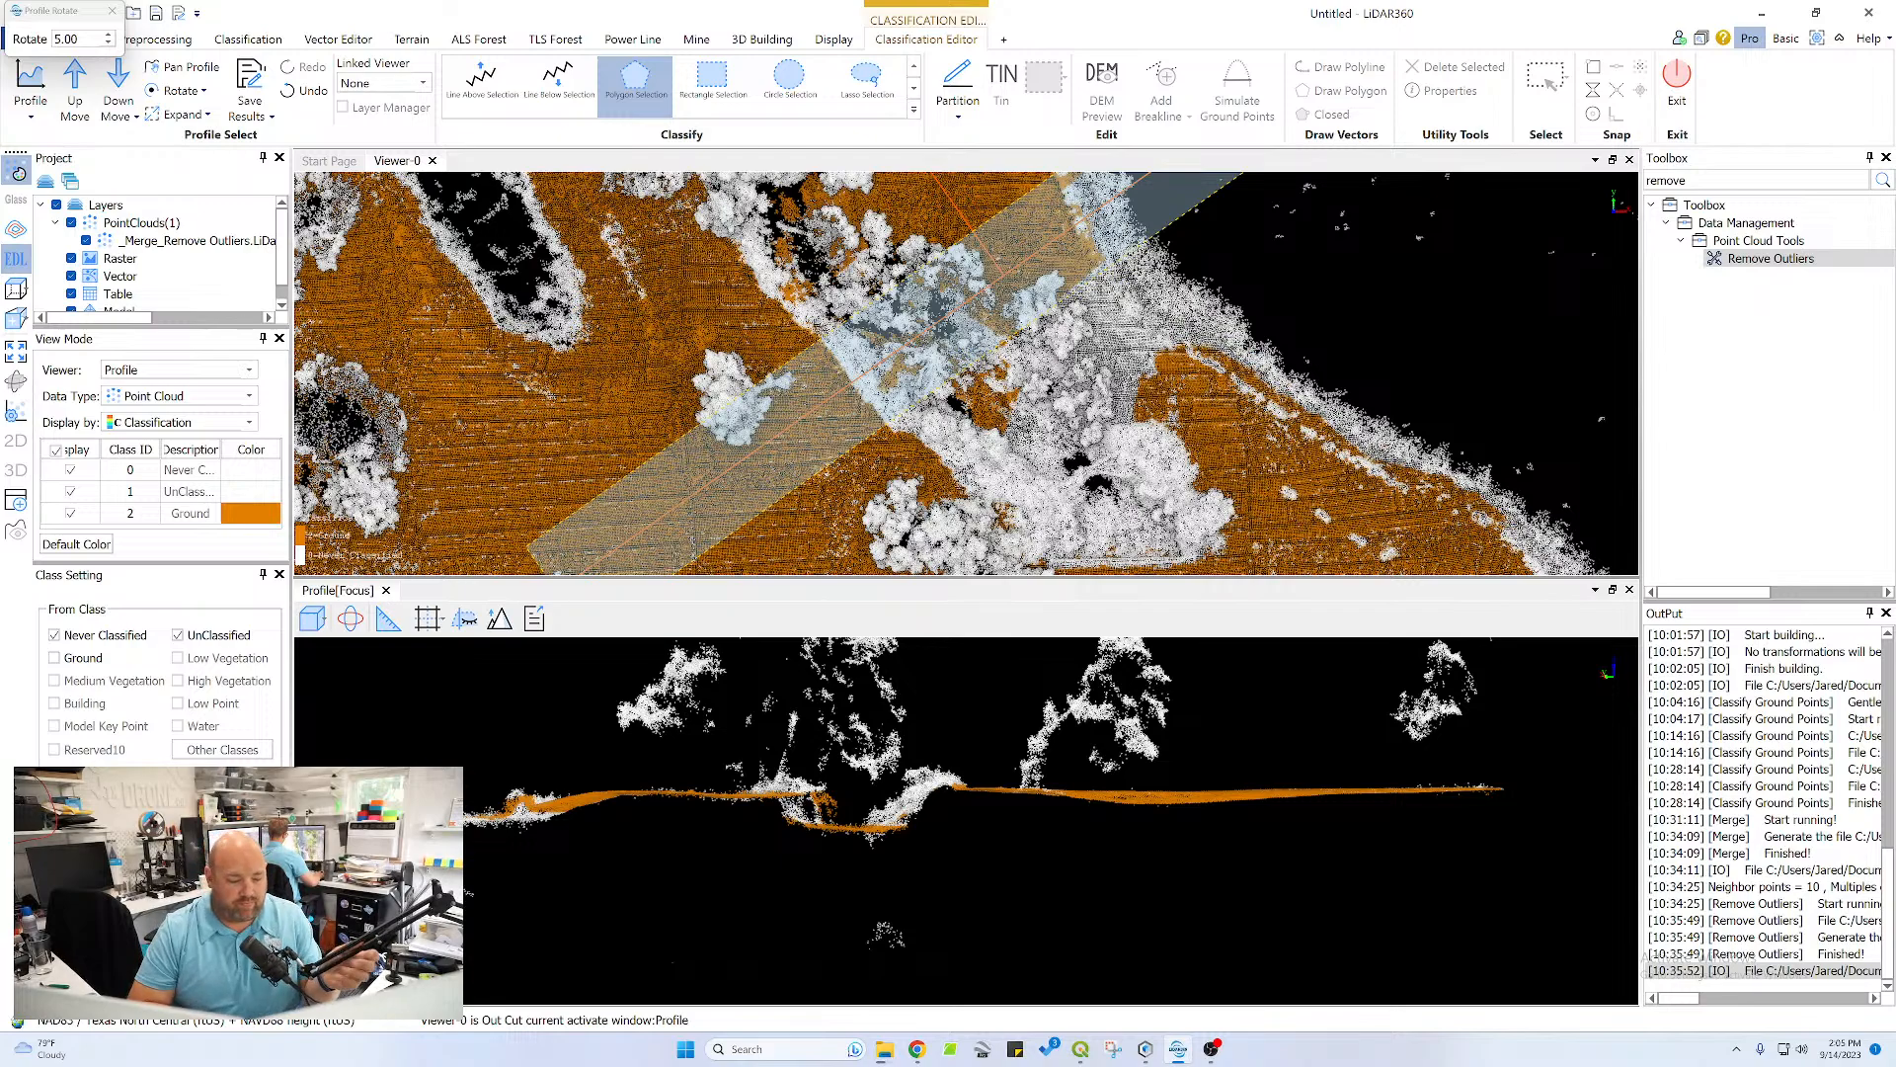
# Switch to OBS and add a Noise Suppression filter using the RNNoise method to the Mic/Aux audio source
pyautogui.click(1212, 1049)
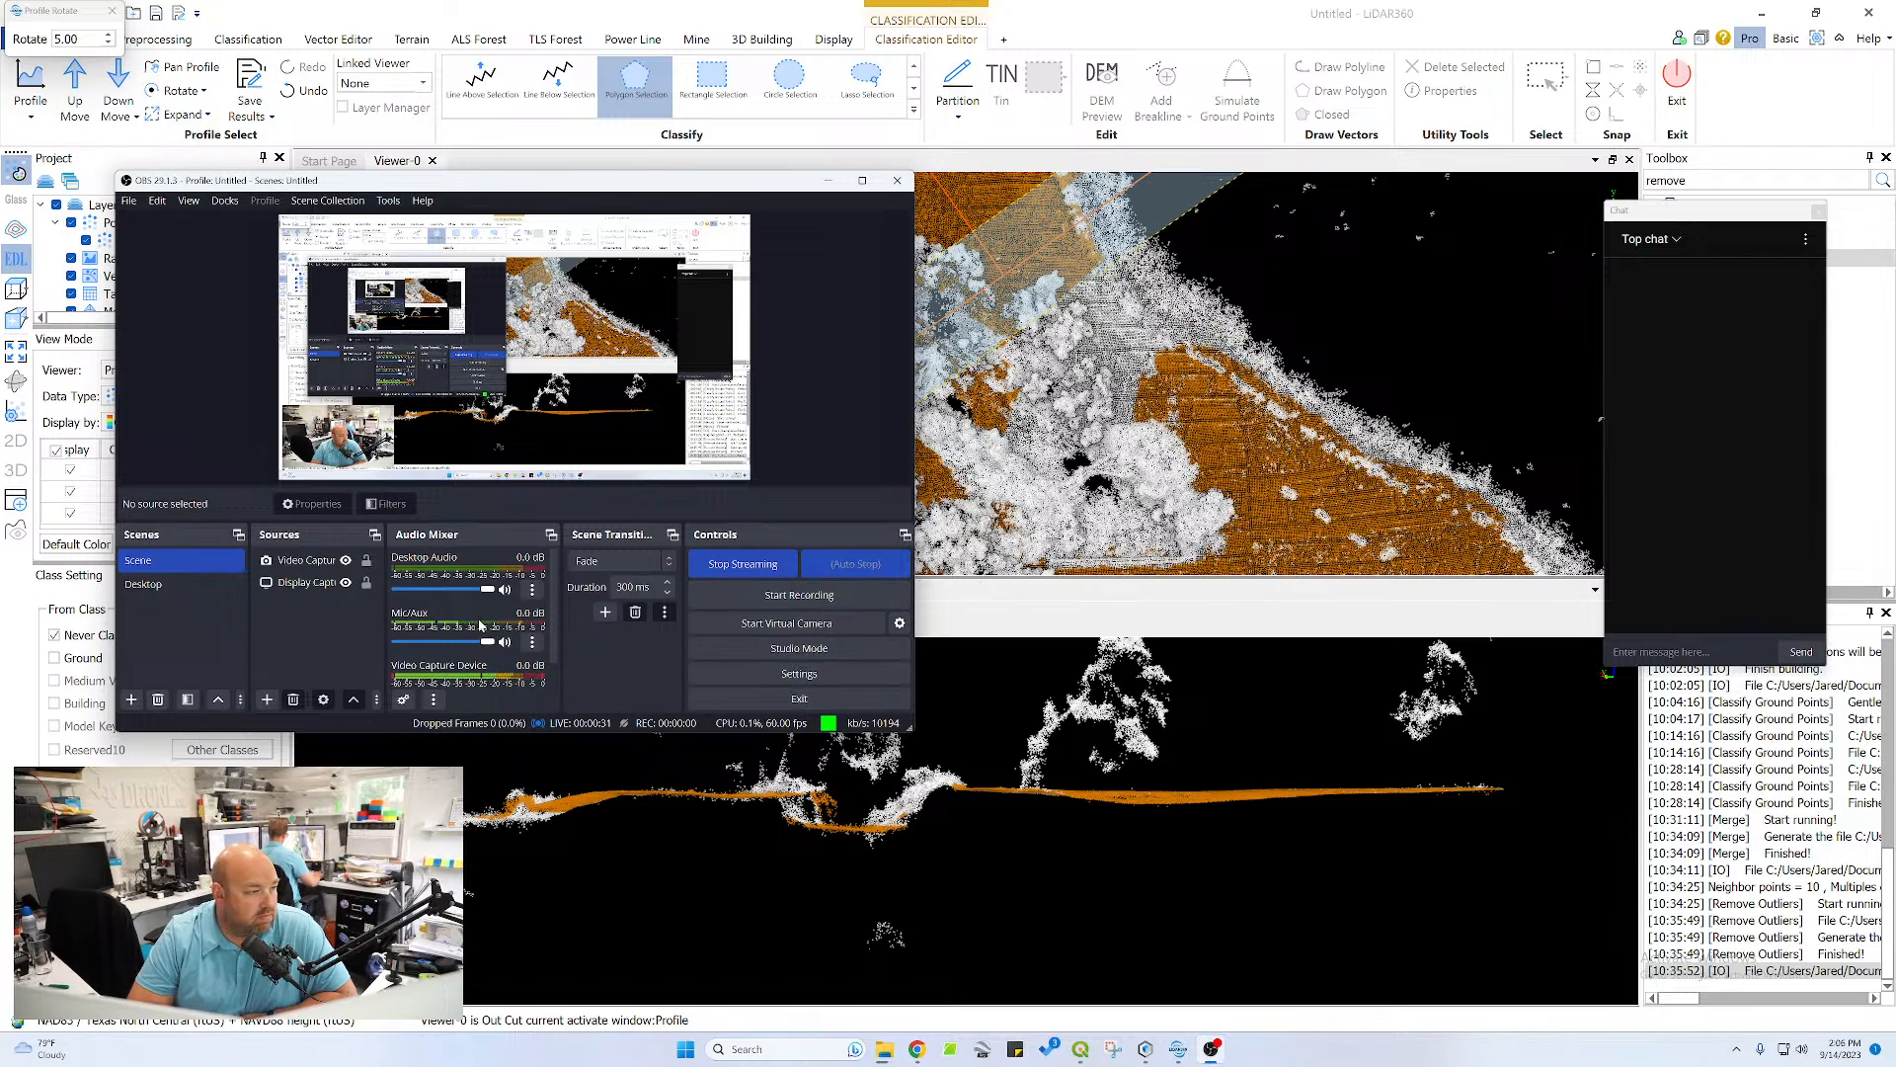
pyautogui.click(532, 642)
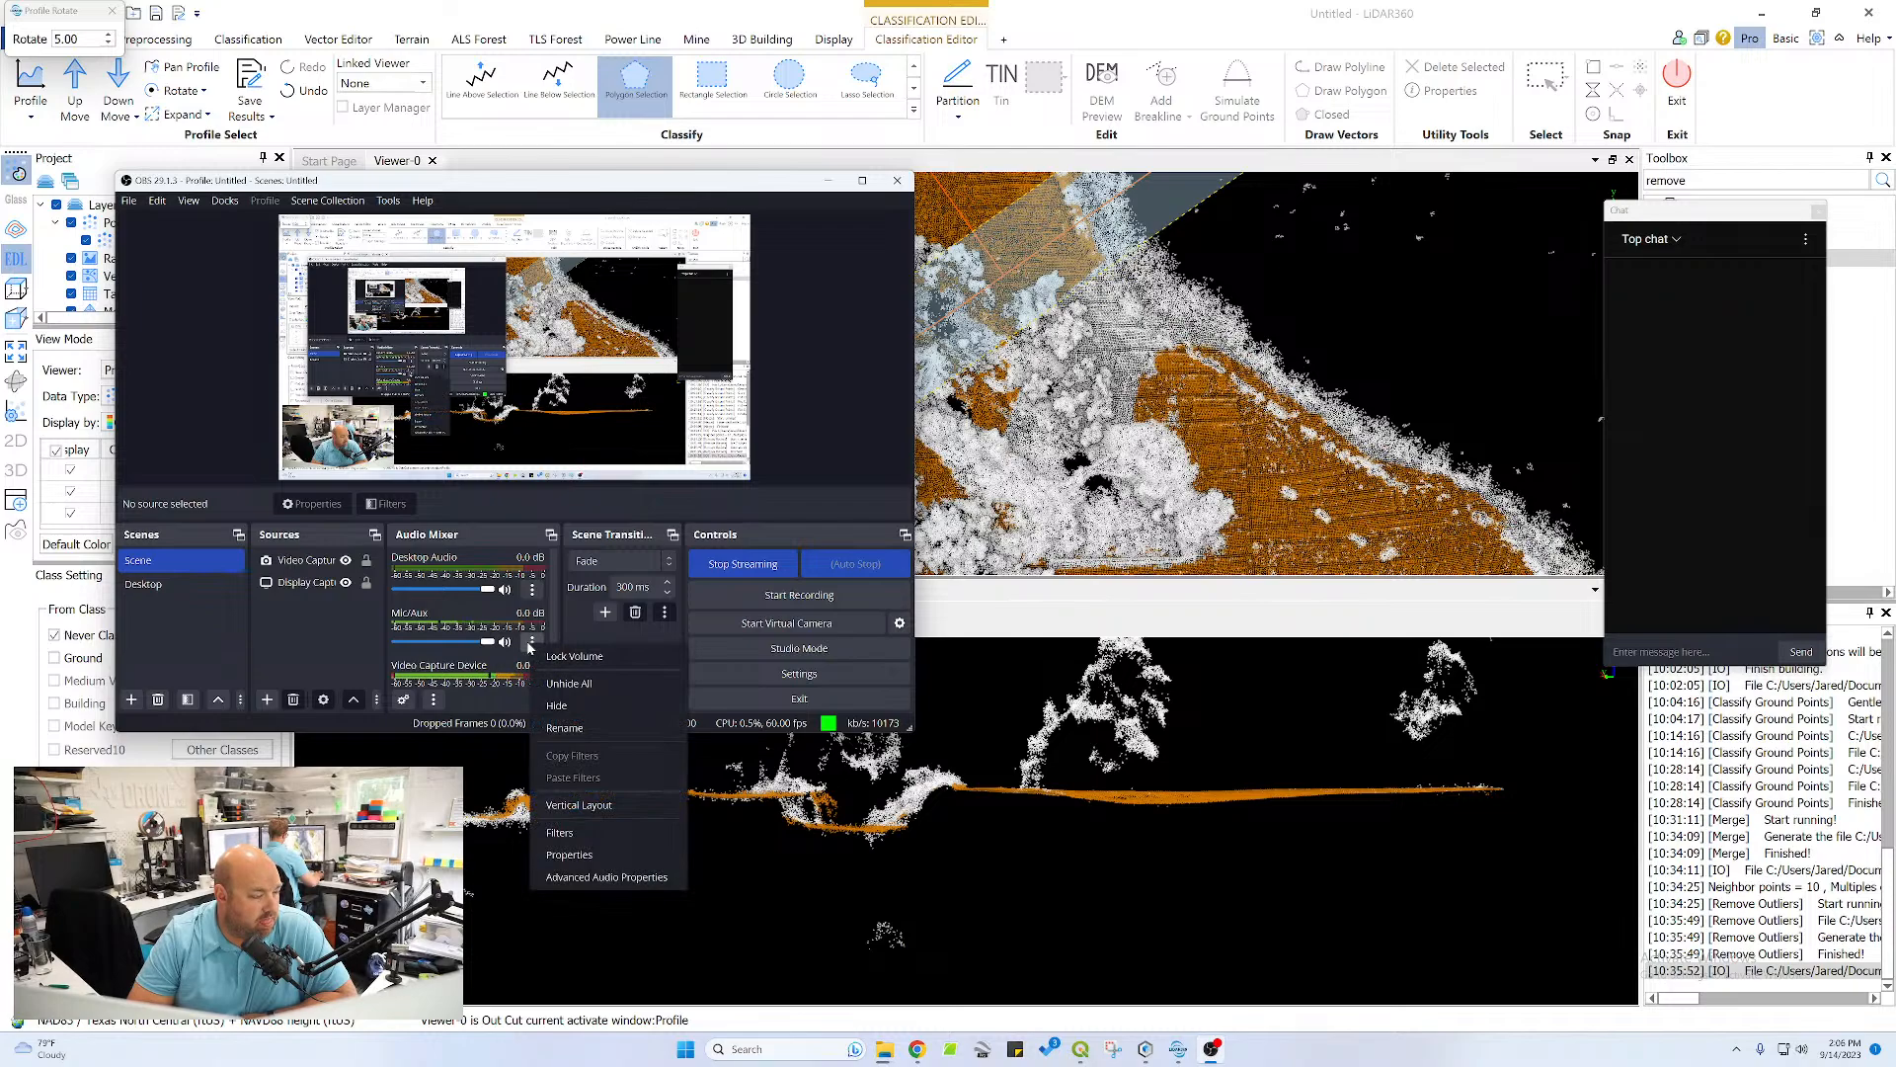
pyautogui.click(591, 832)
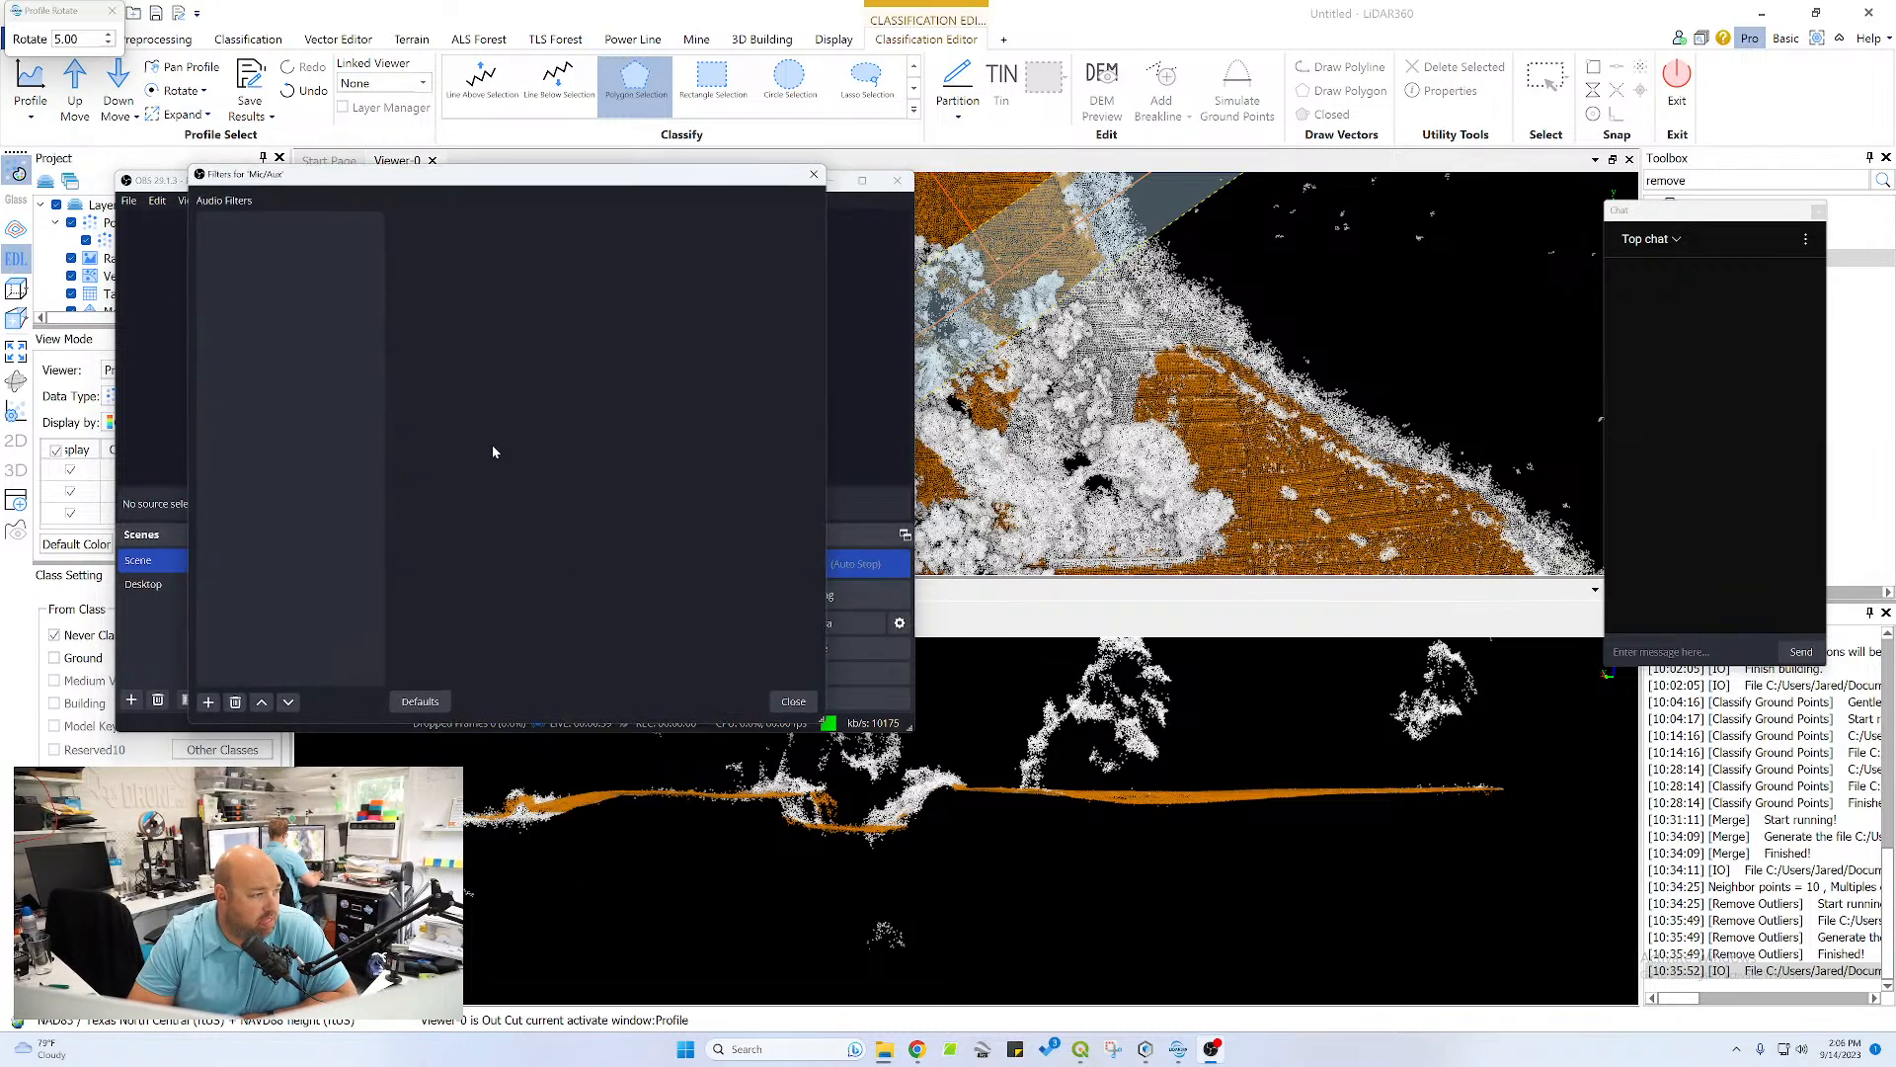
pyautogui.click(208, 703)
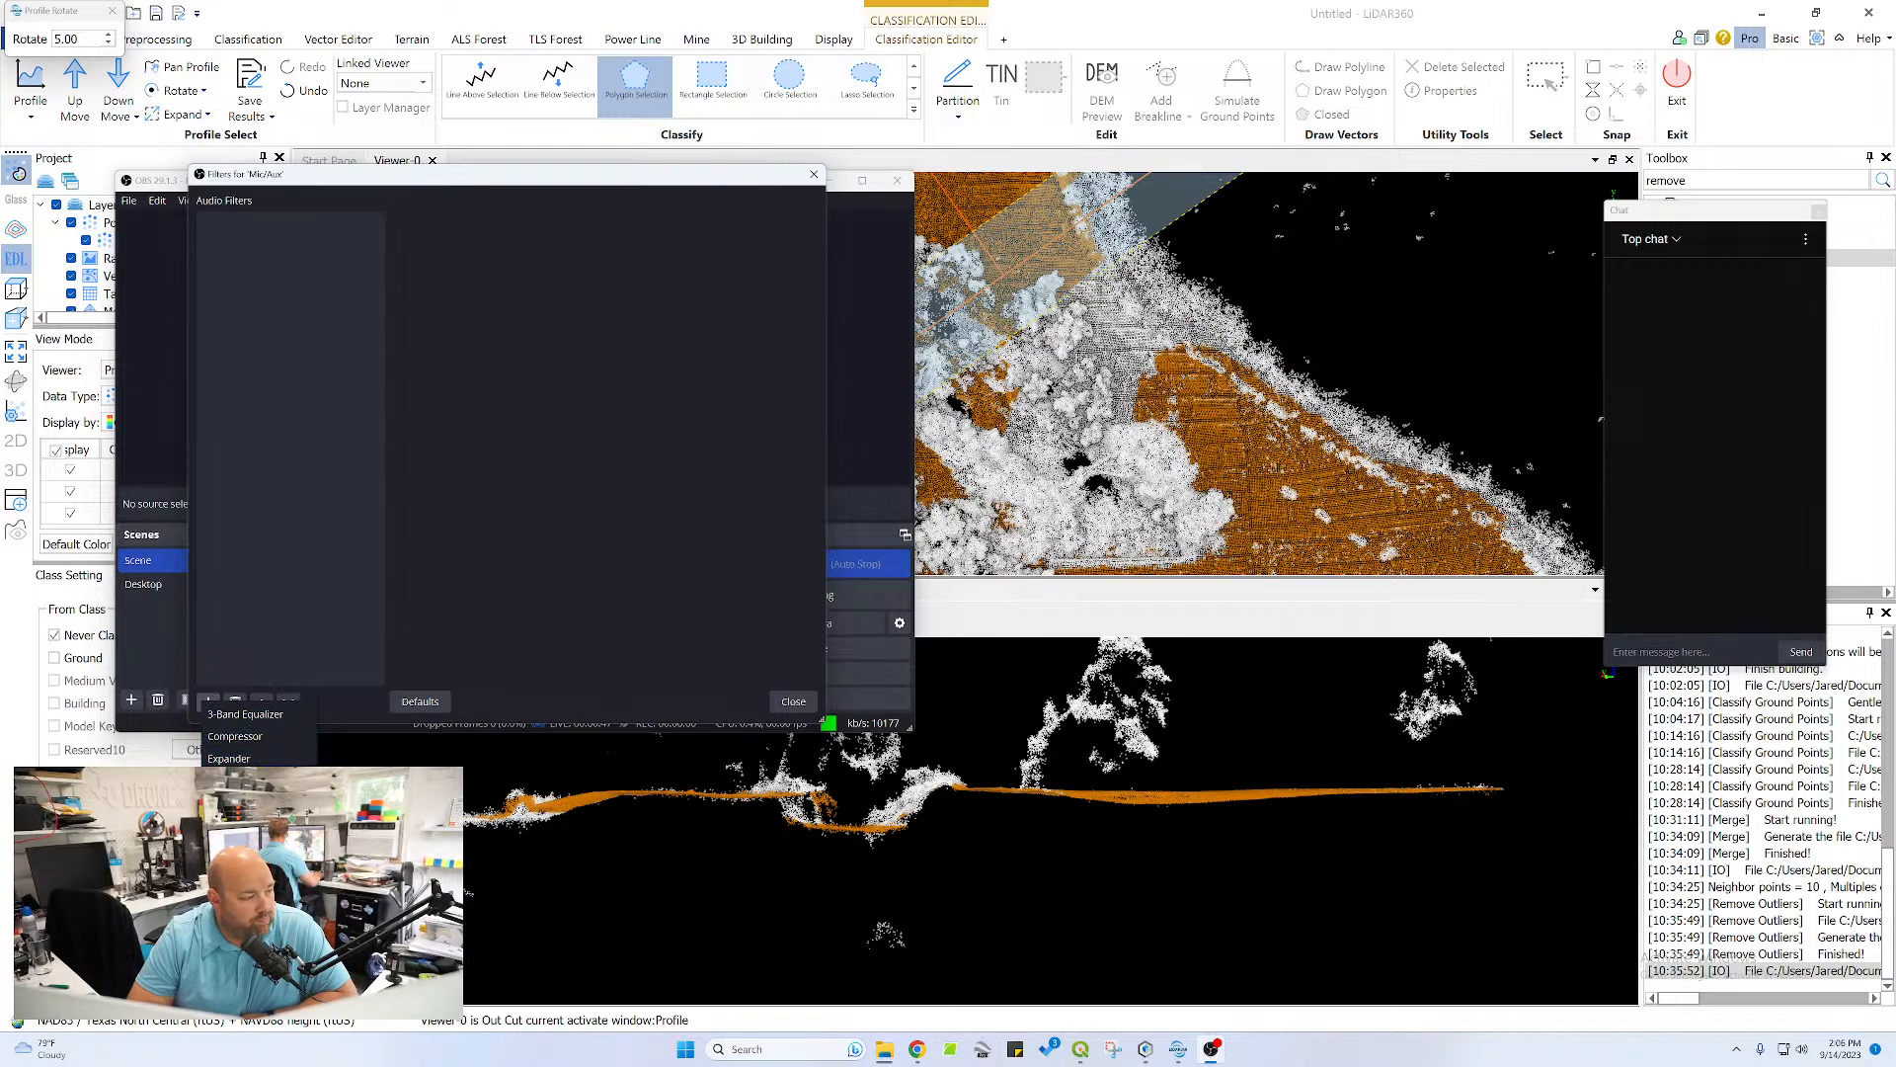
pyautogui.click(249, 869)
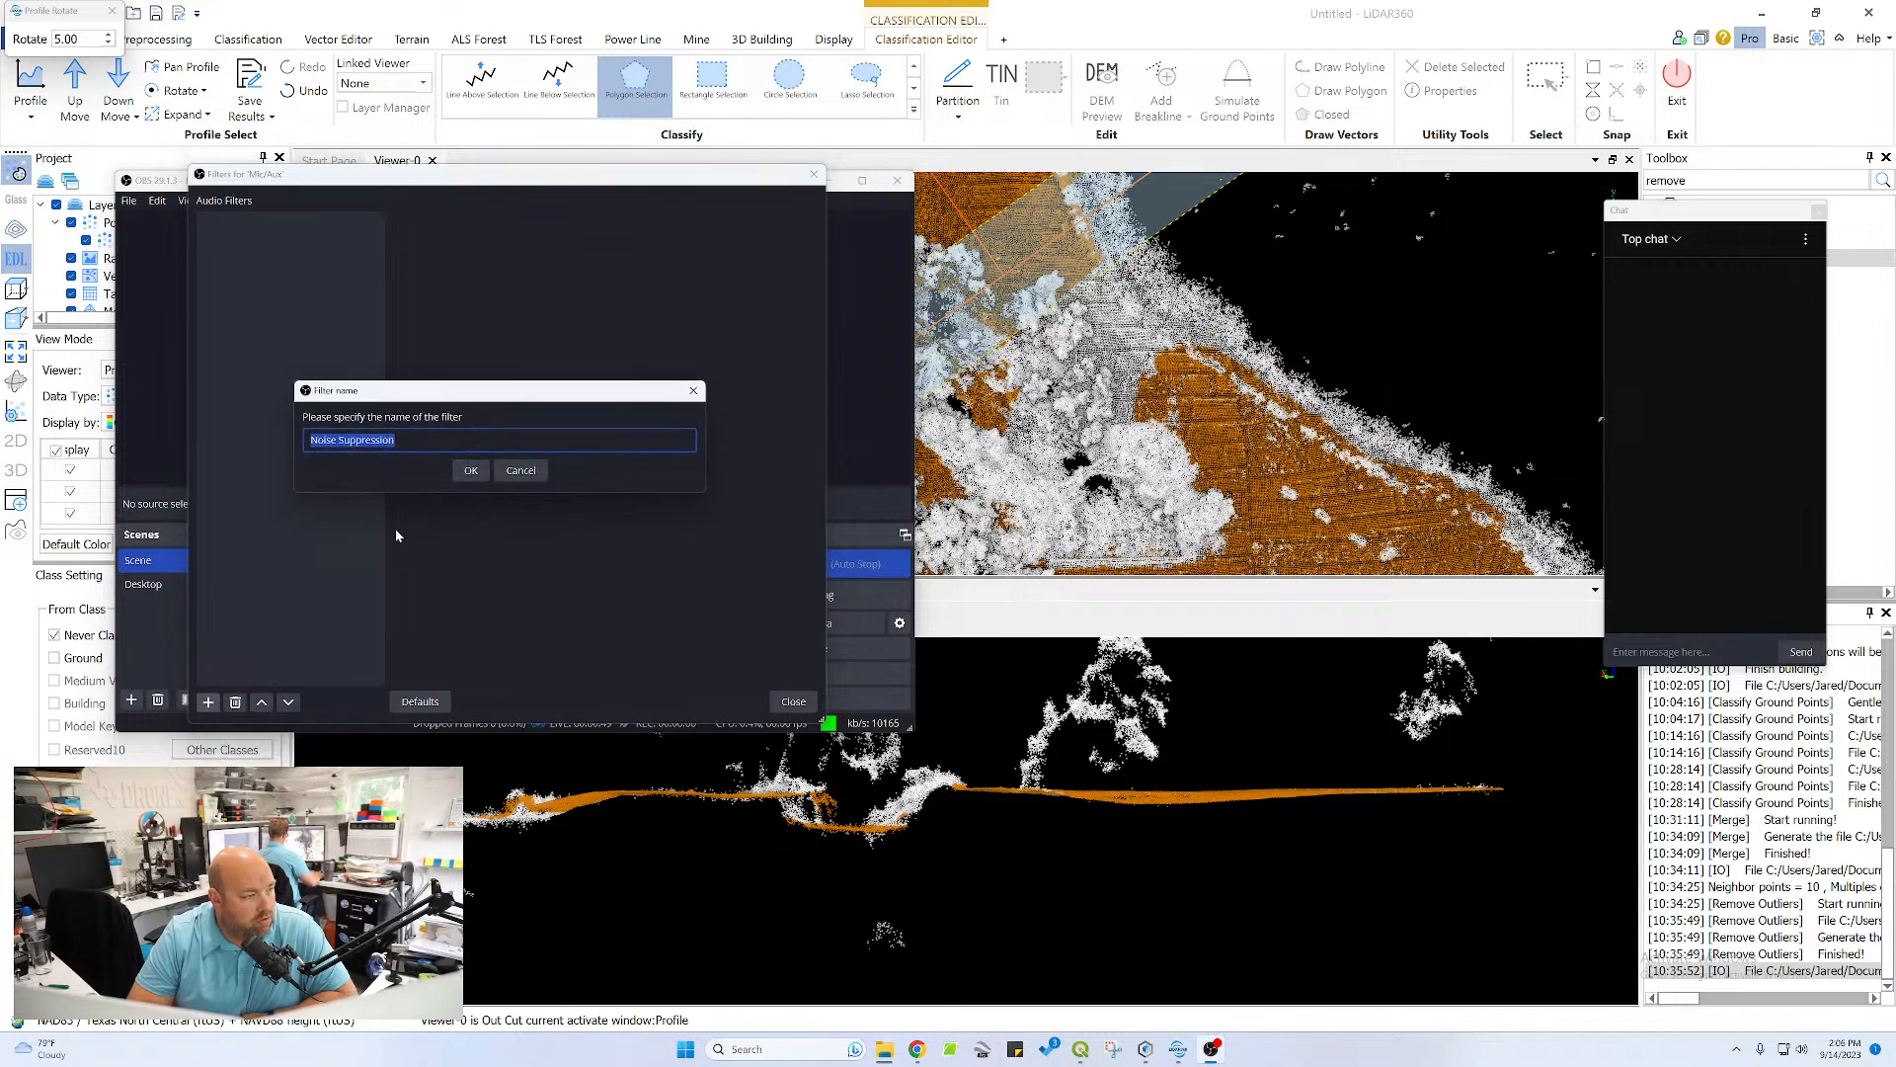
pyautogui.click(474, 475)
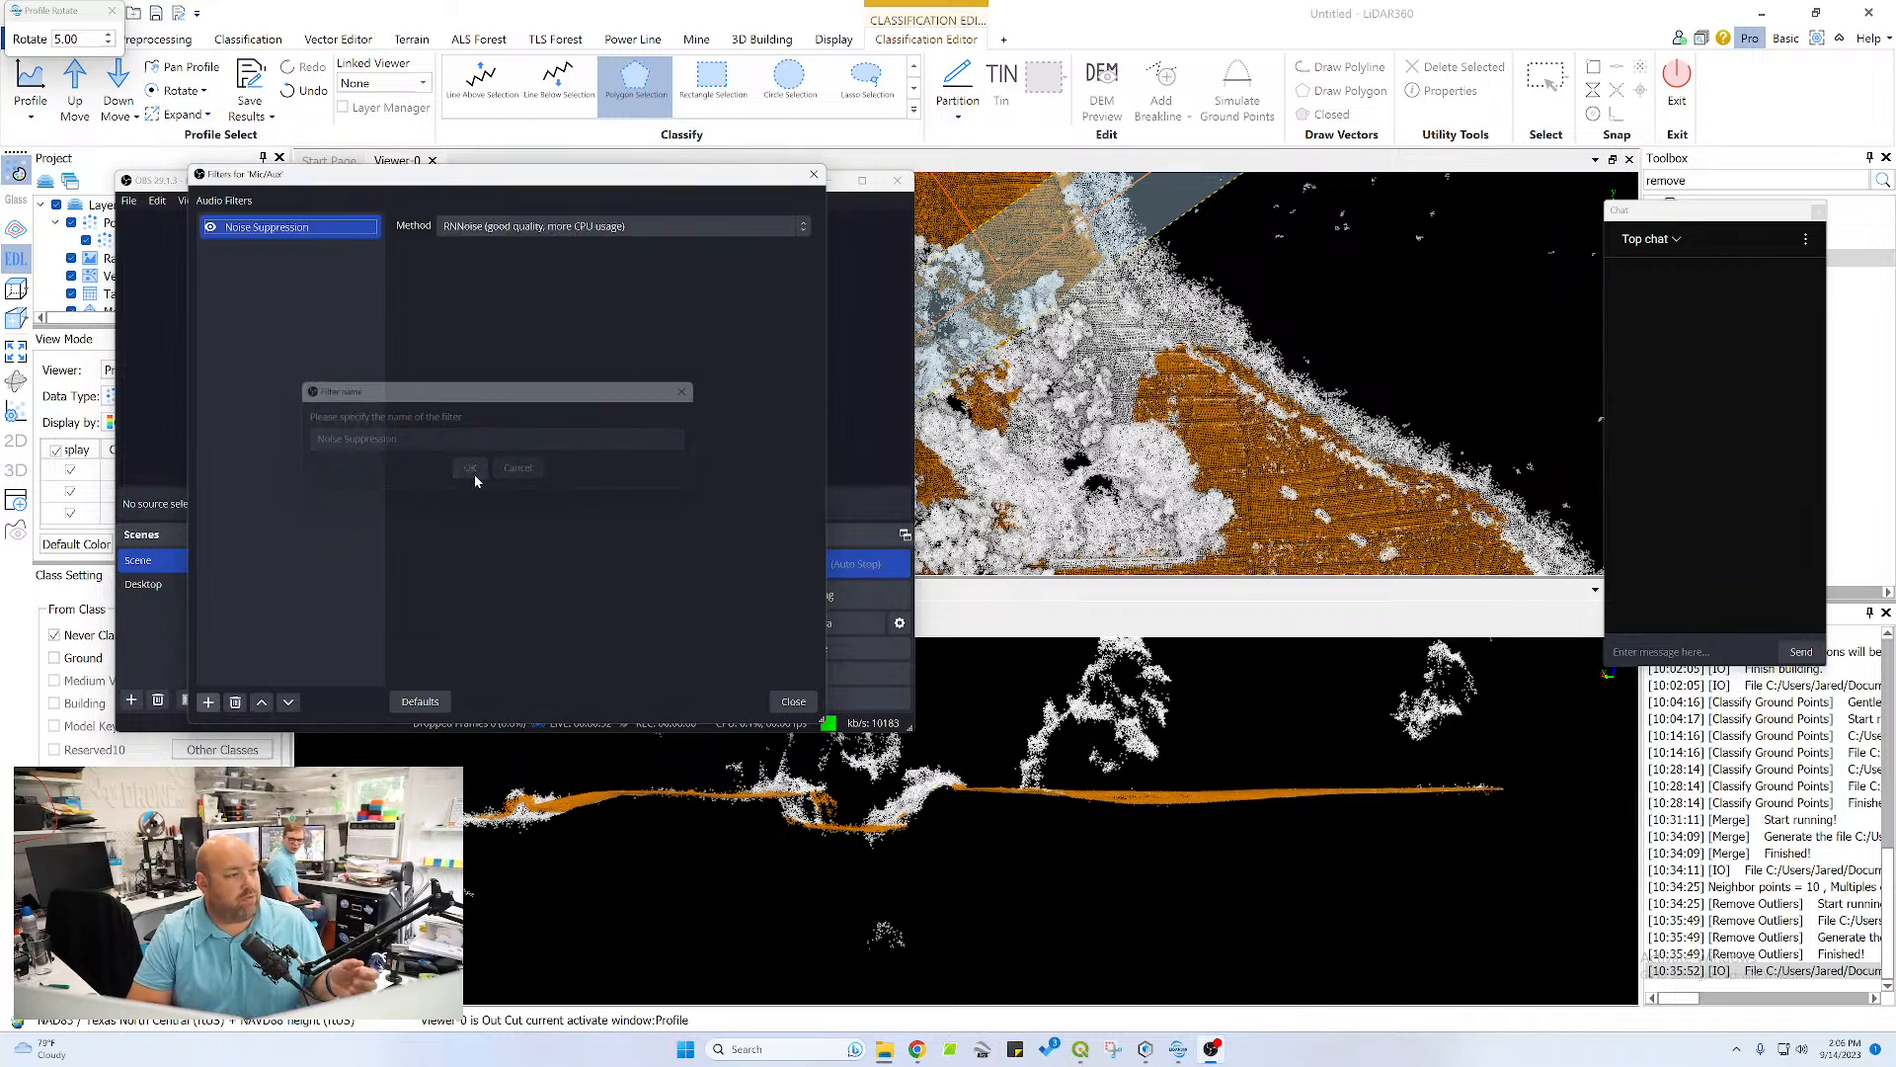
pyautogui.click(669, 229)
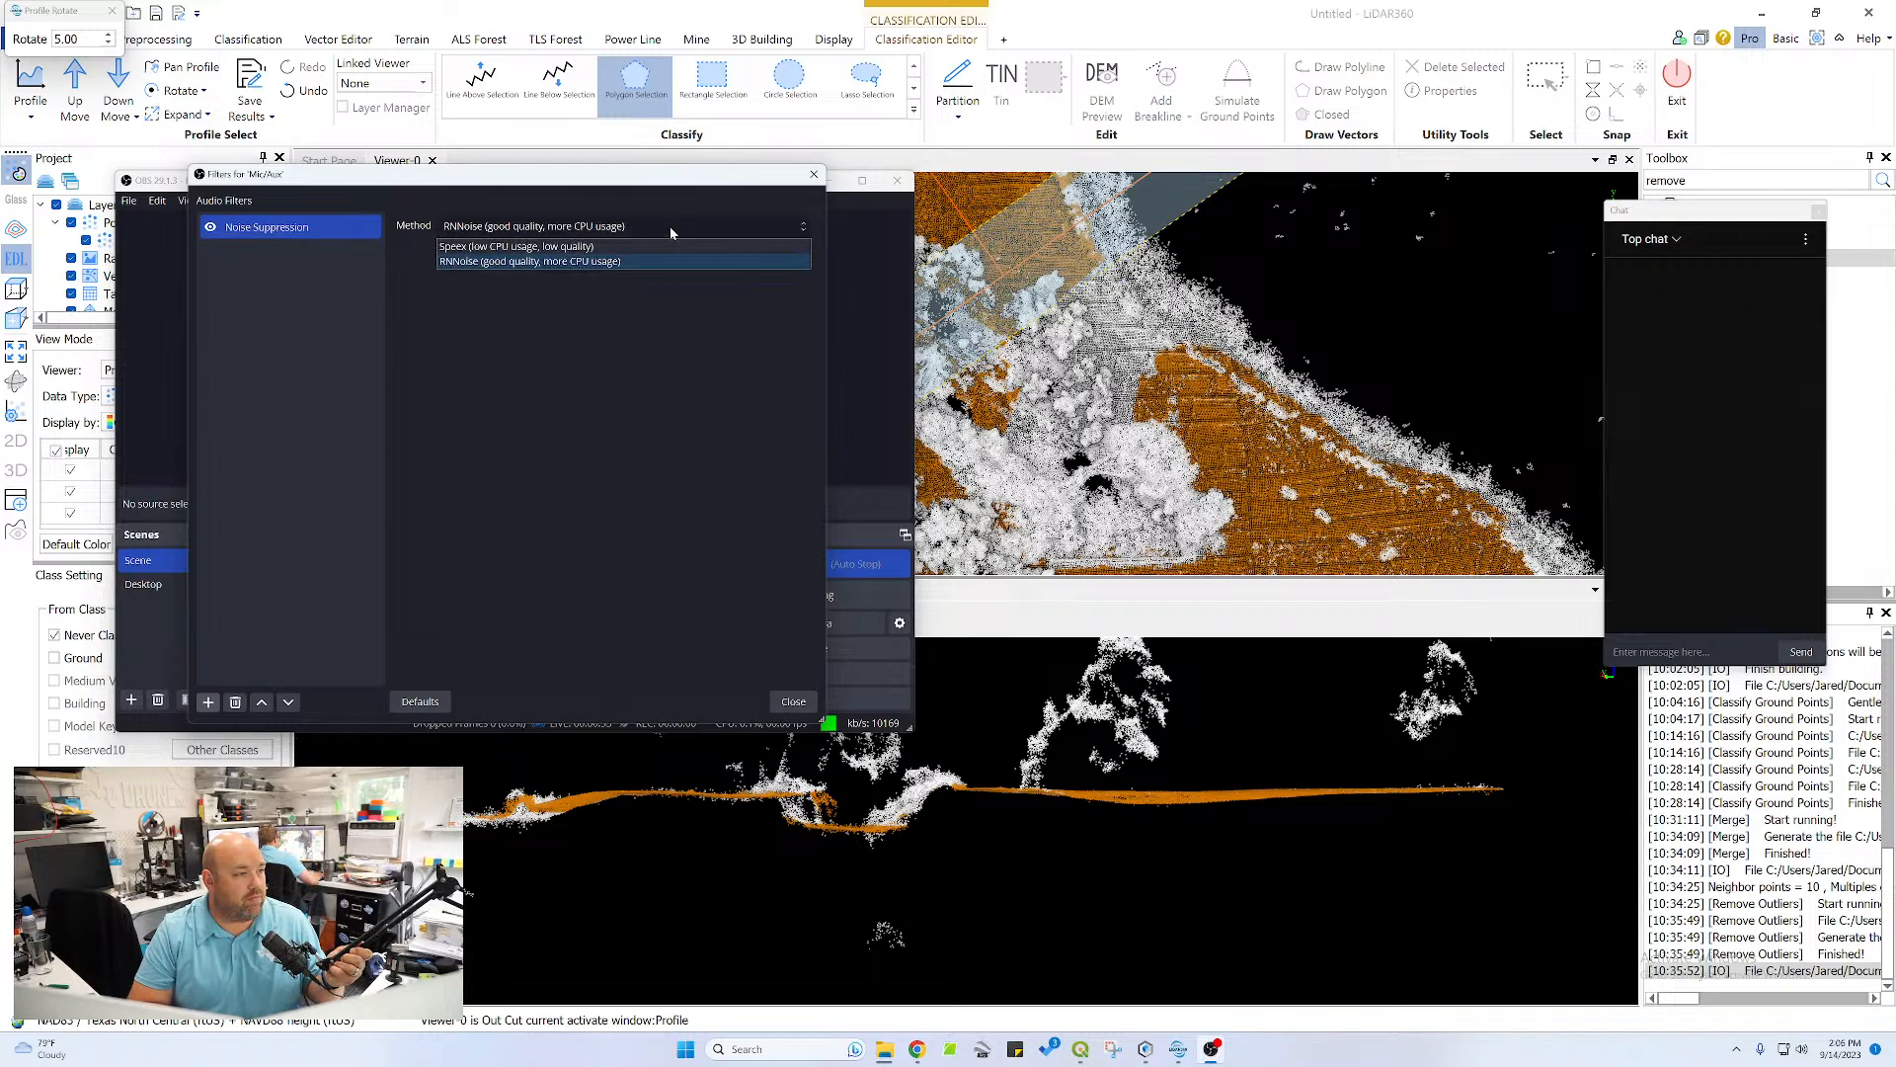
pyautogui.click(654, 261)
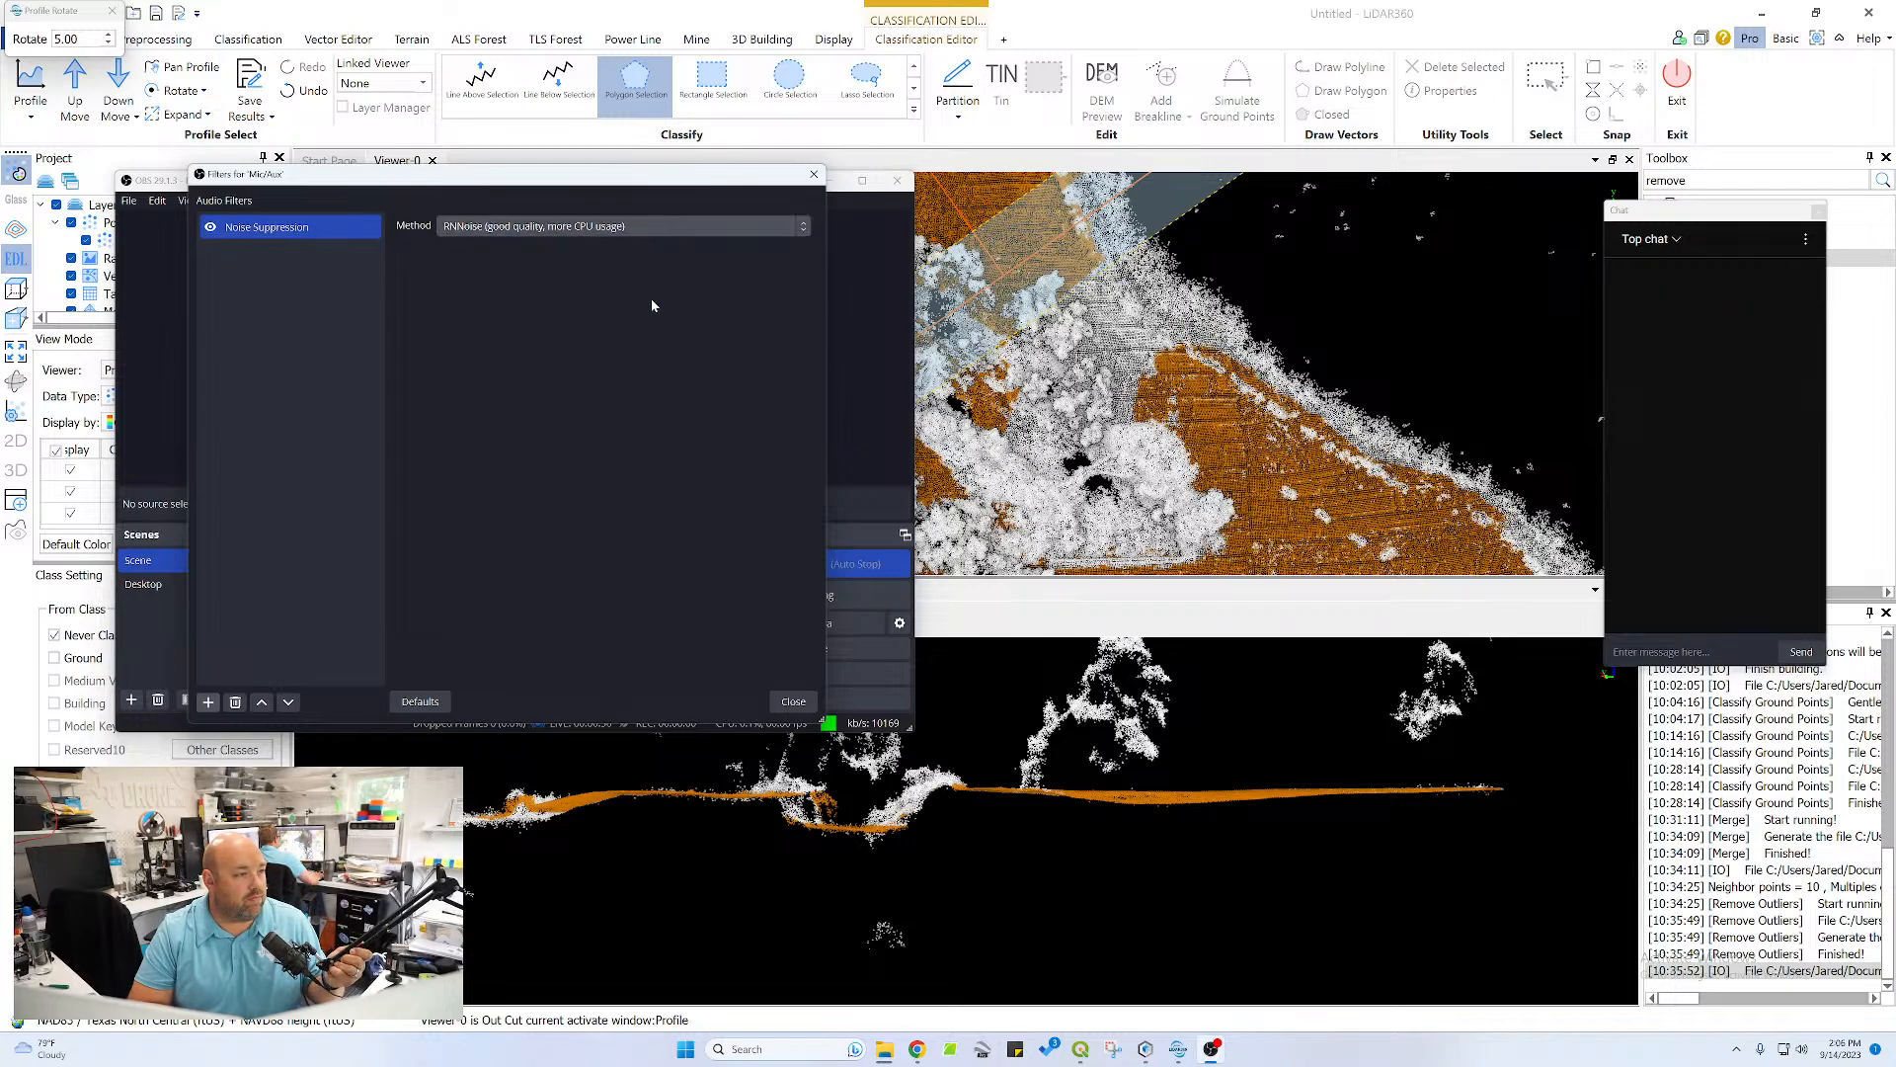
pyautogui.click(793, 702)
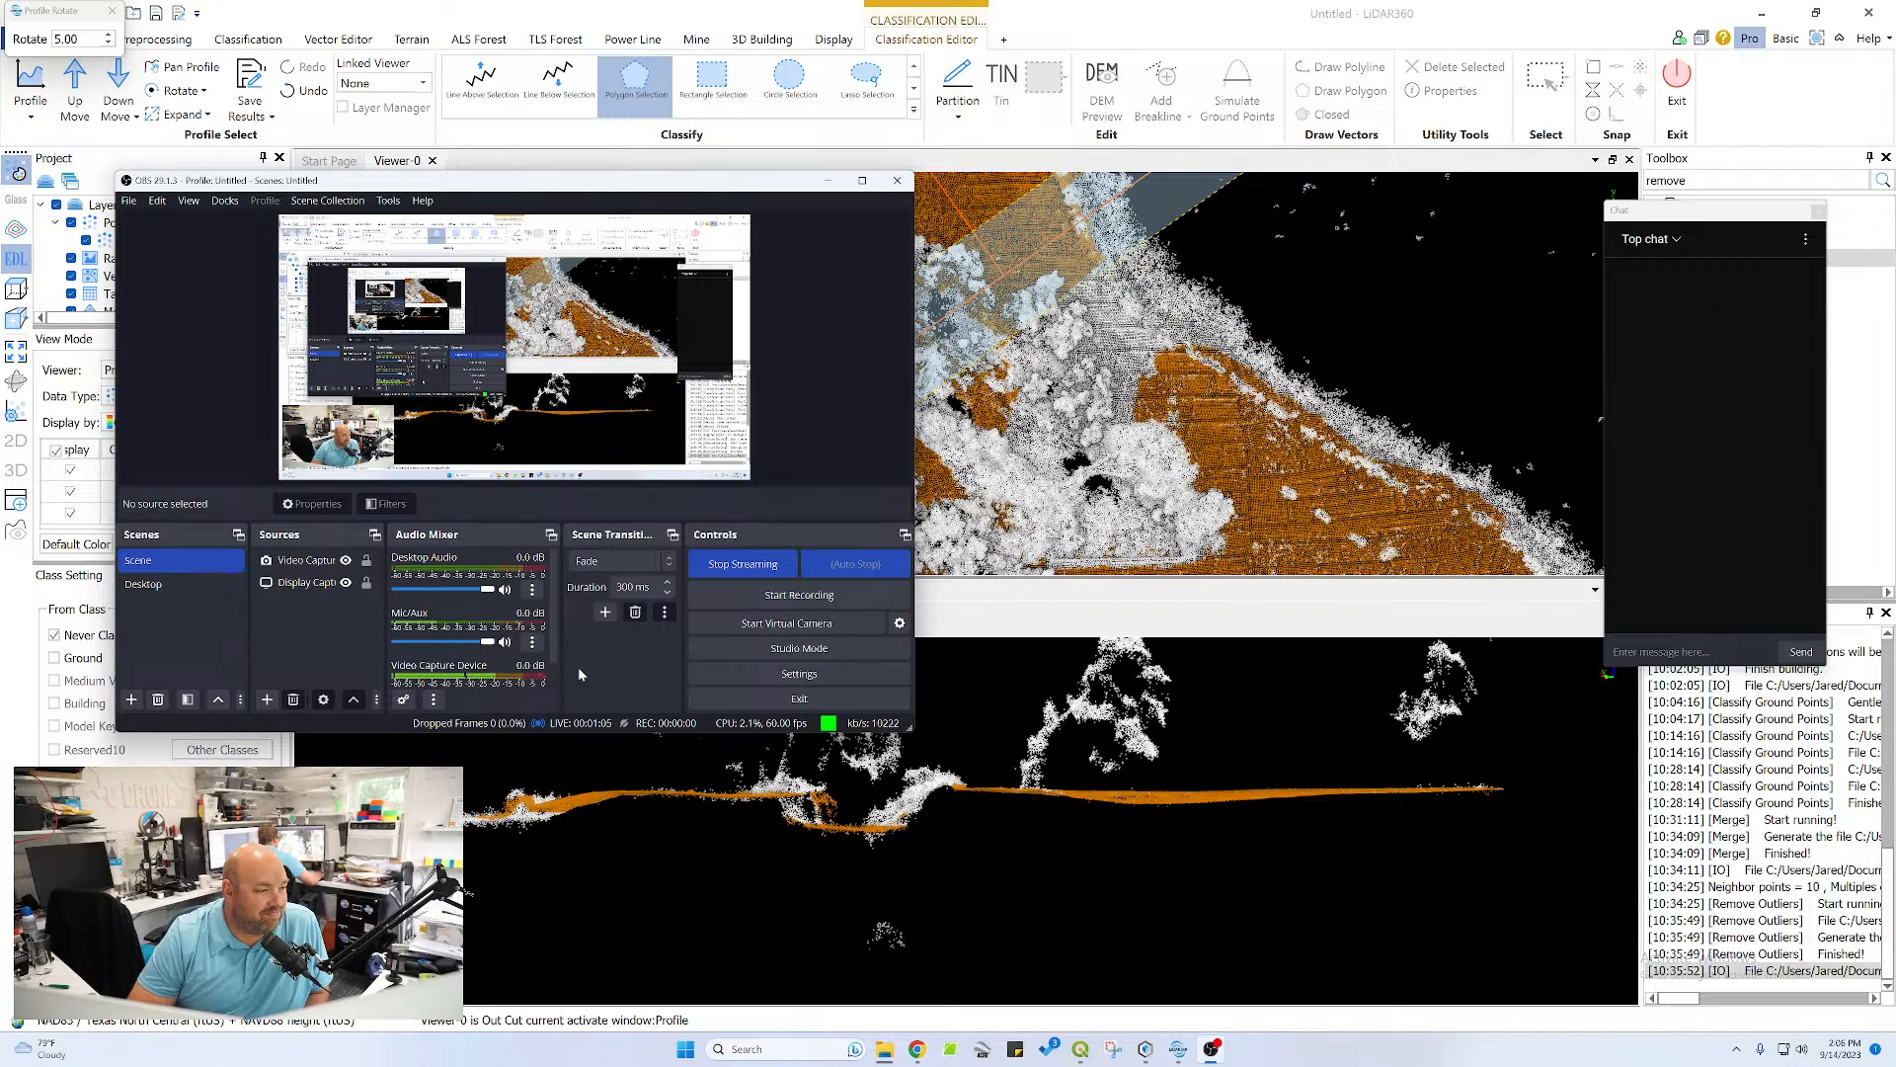
# Examine the advanced audio properties of the Desktop Audio, Mic/Aux and Video Capture Device sources
pyautogui.click(435, 701)
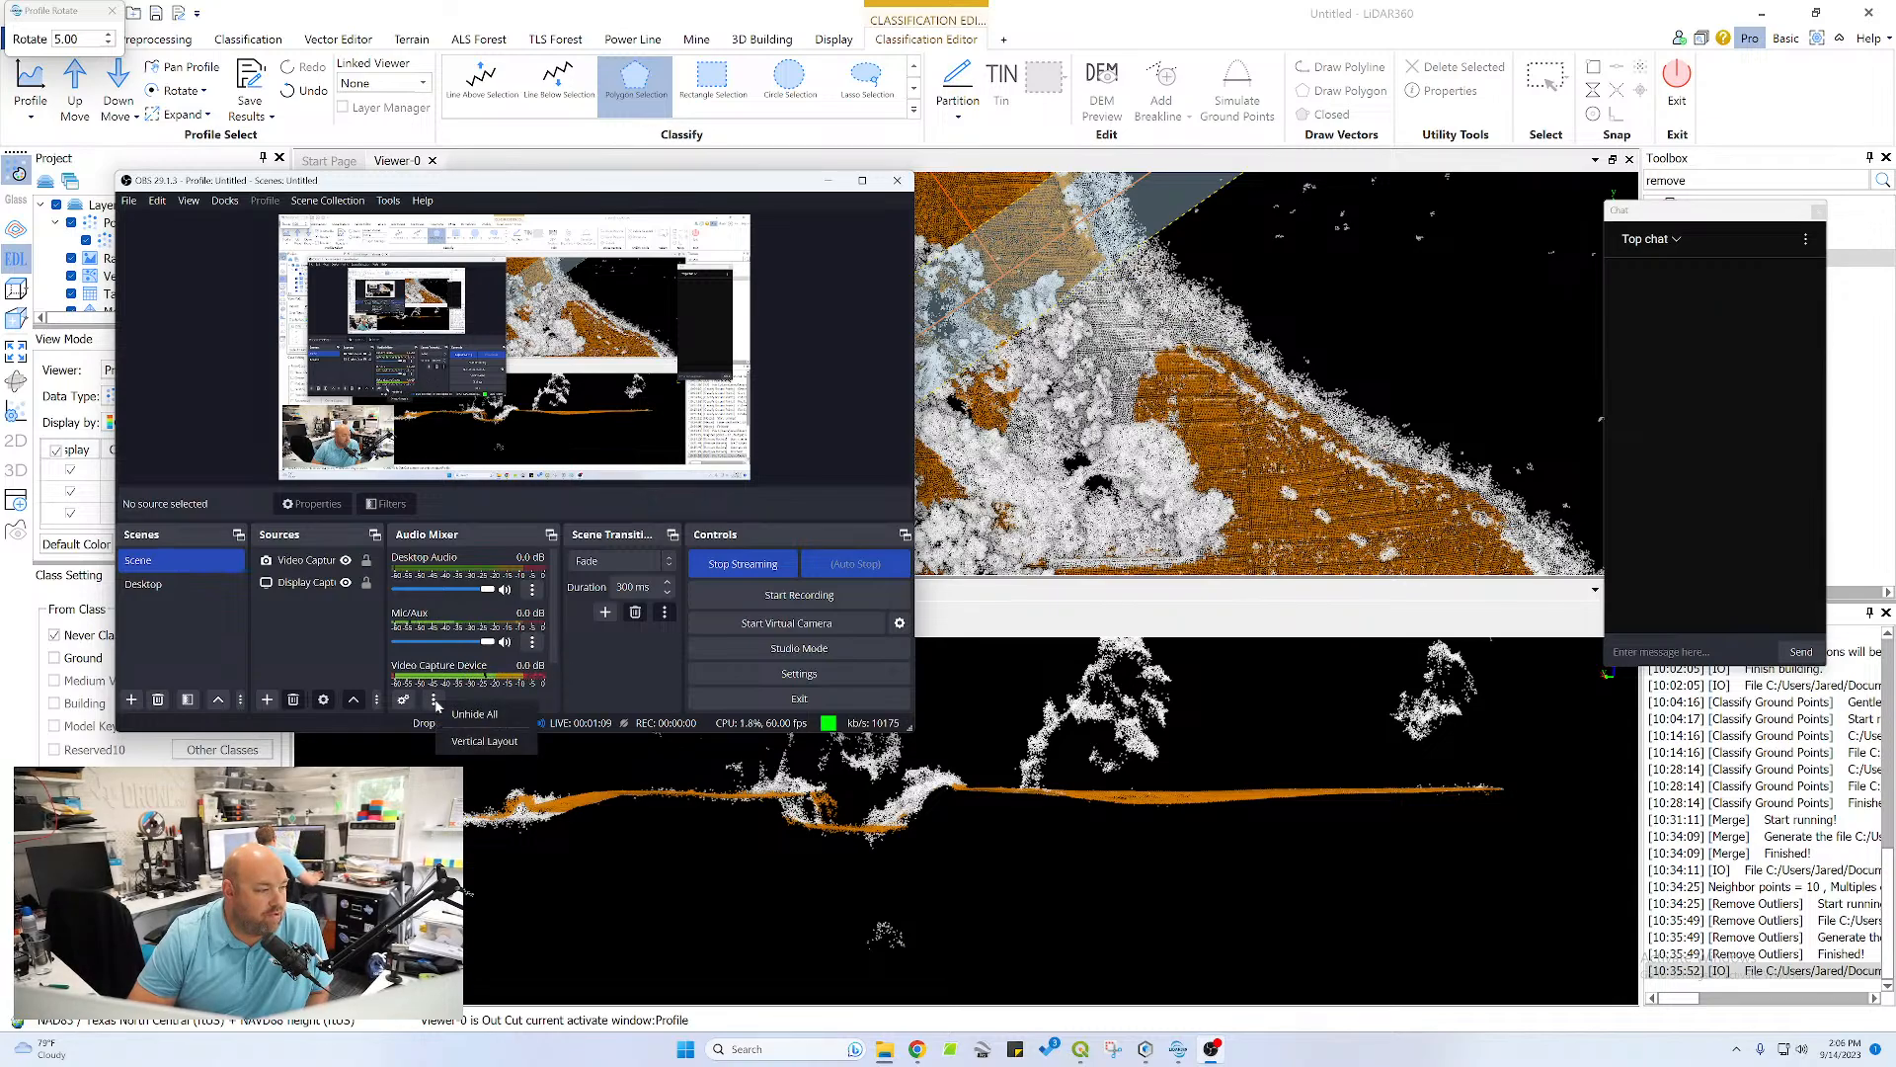
pyautogui.click(464, 701)
pyautogui.click(404, 699)
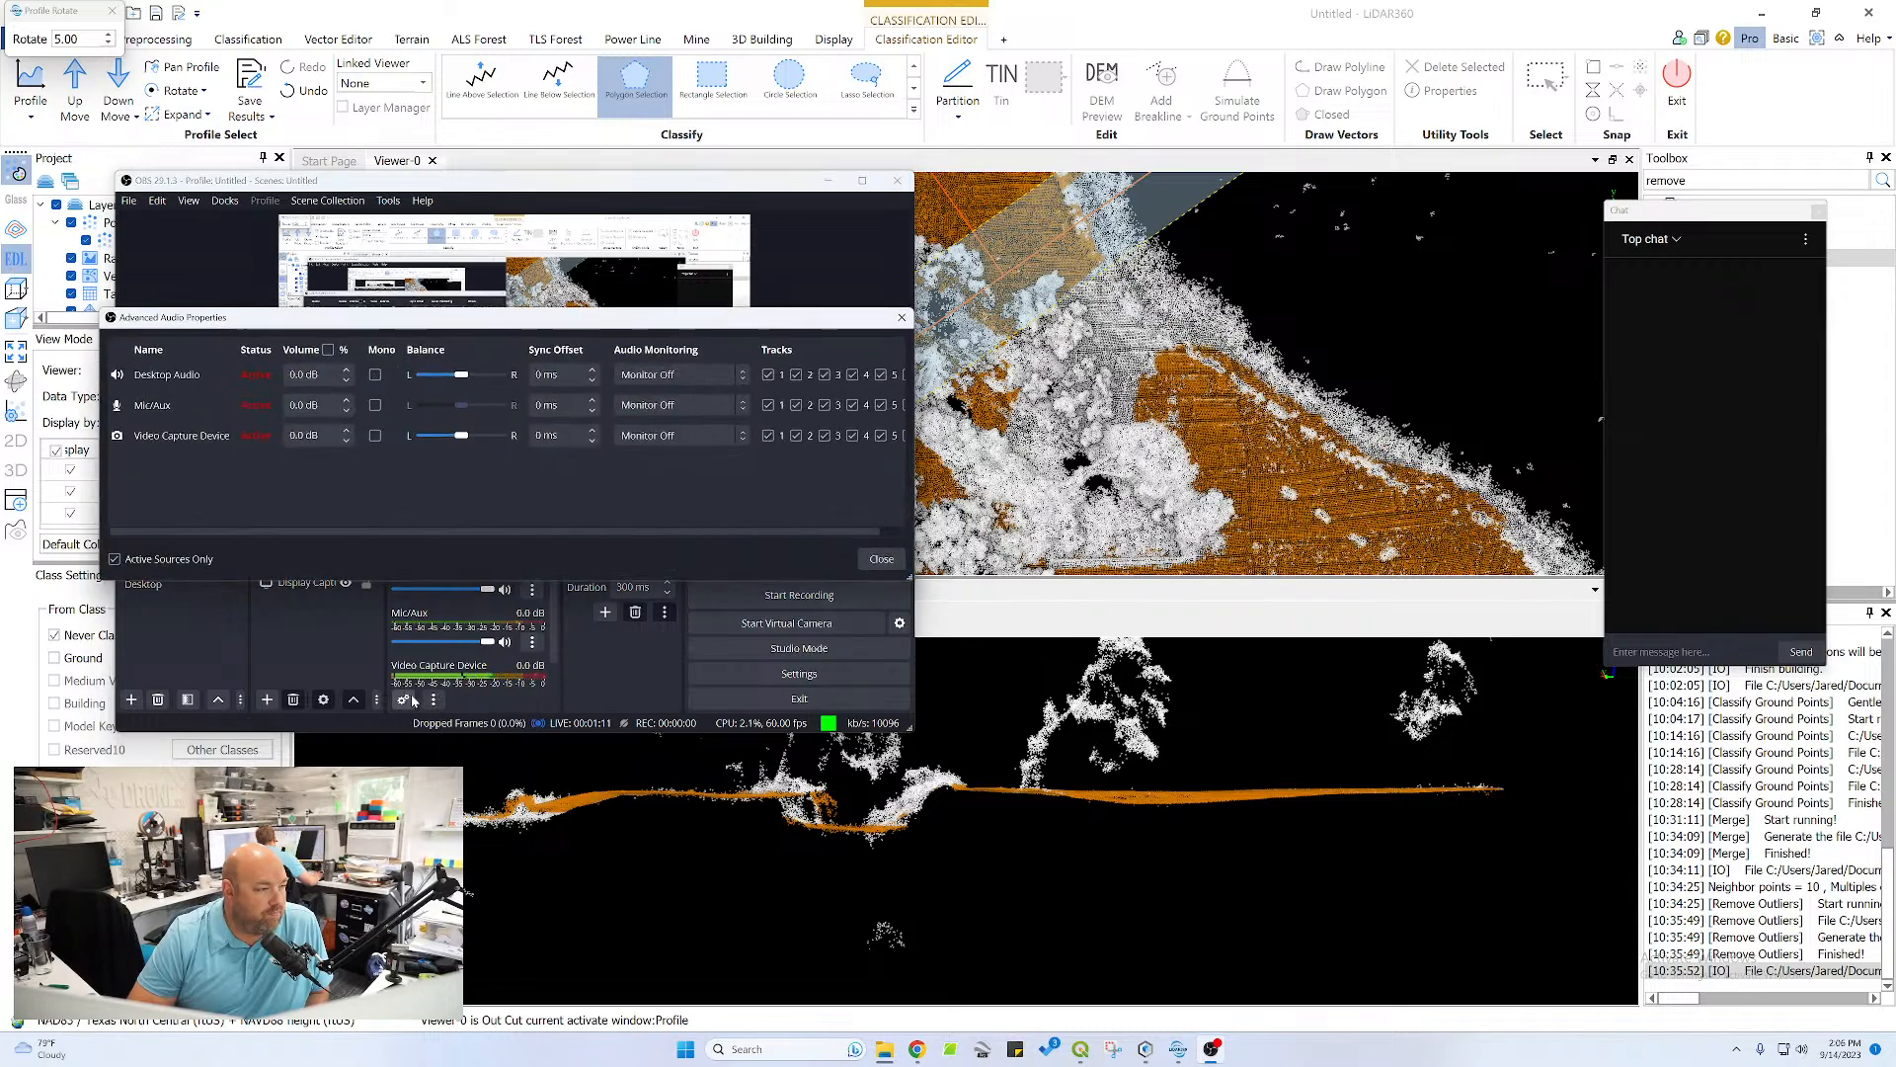
pyautogui.moveTo(885, 1049)
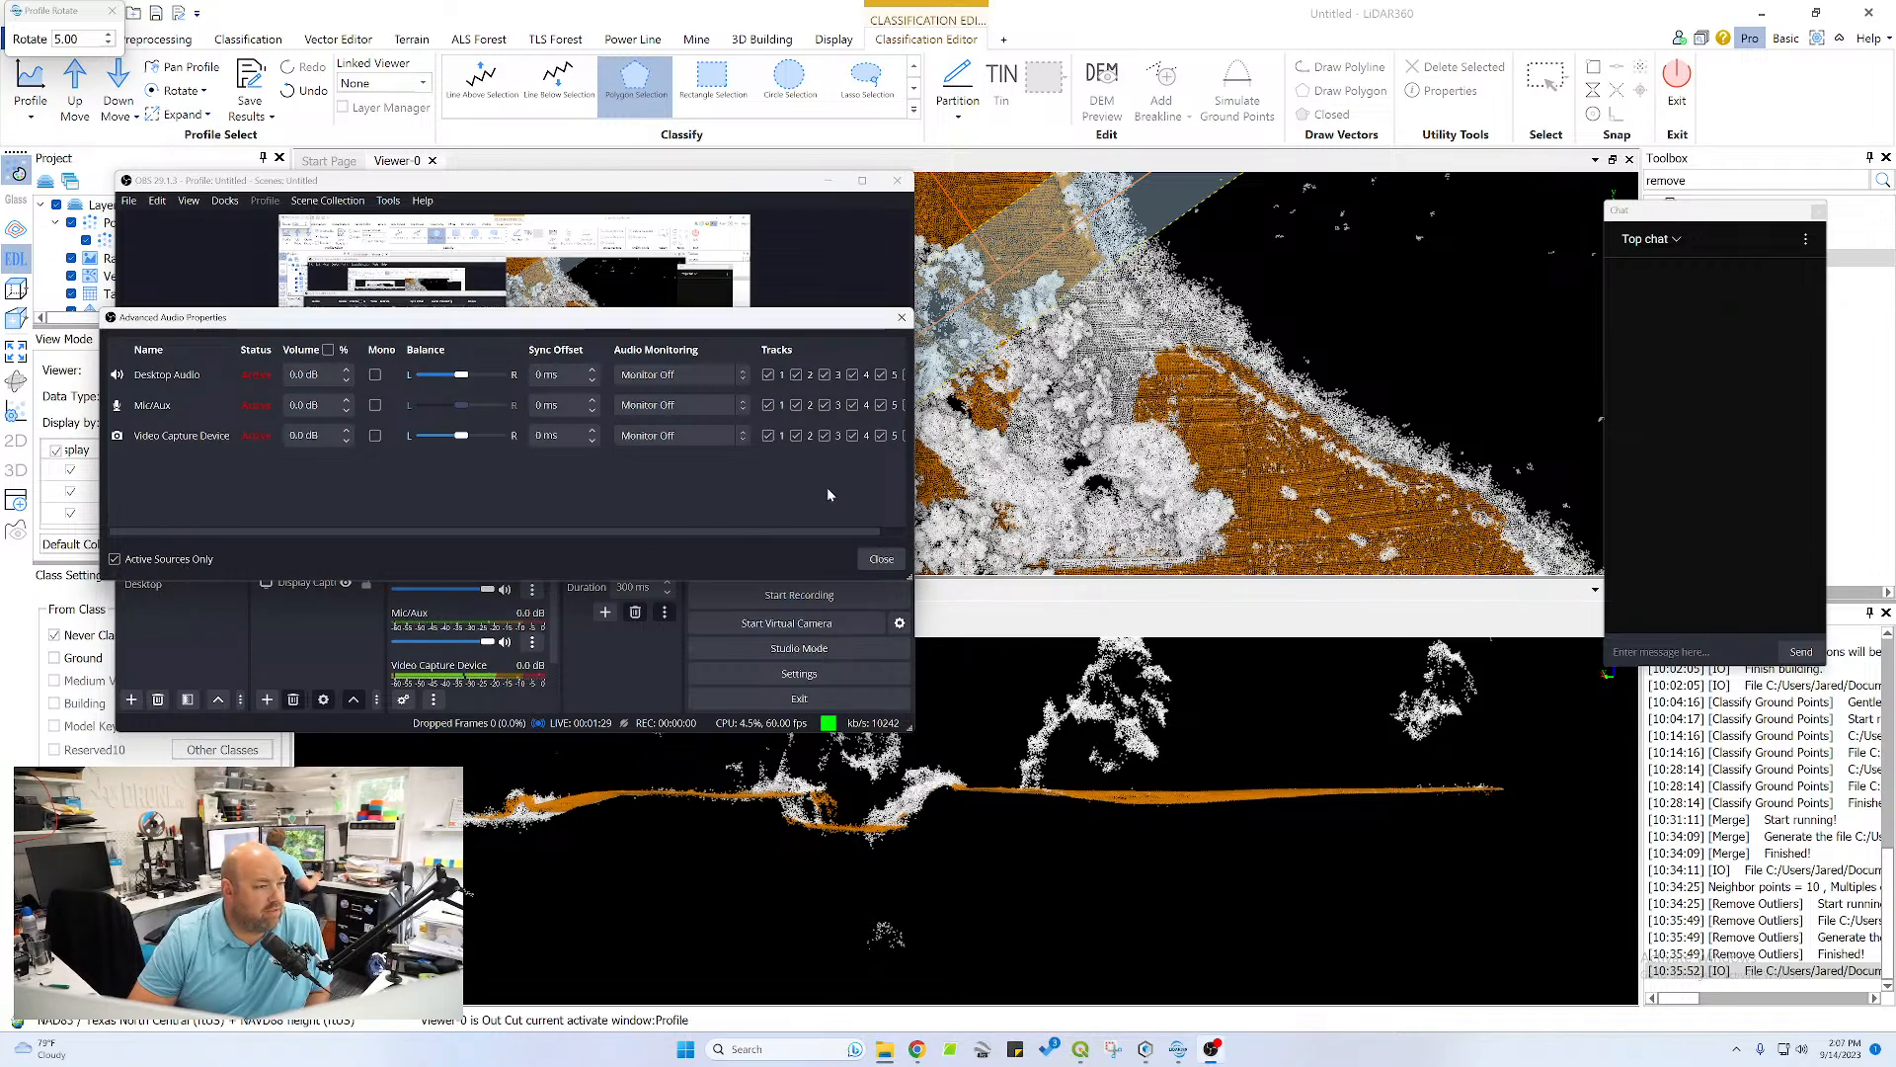
pyautogui.moveTo(914, 453); pyautogui.dragTo(1052, 453)
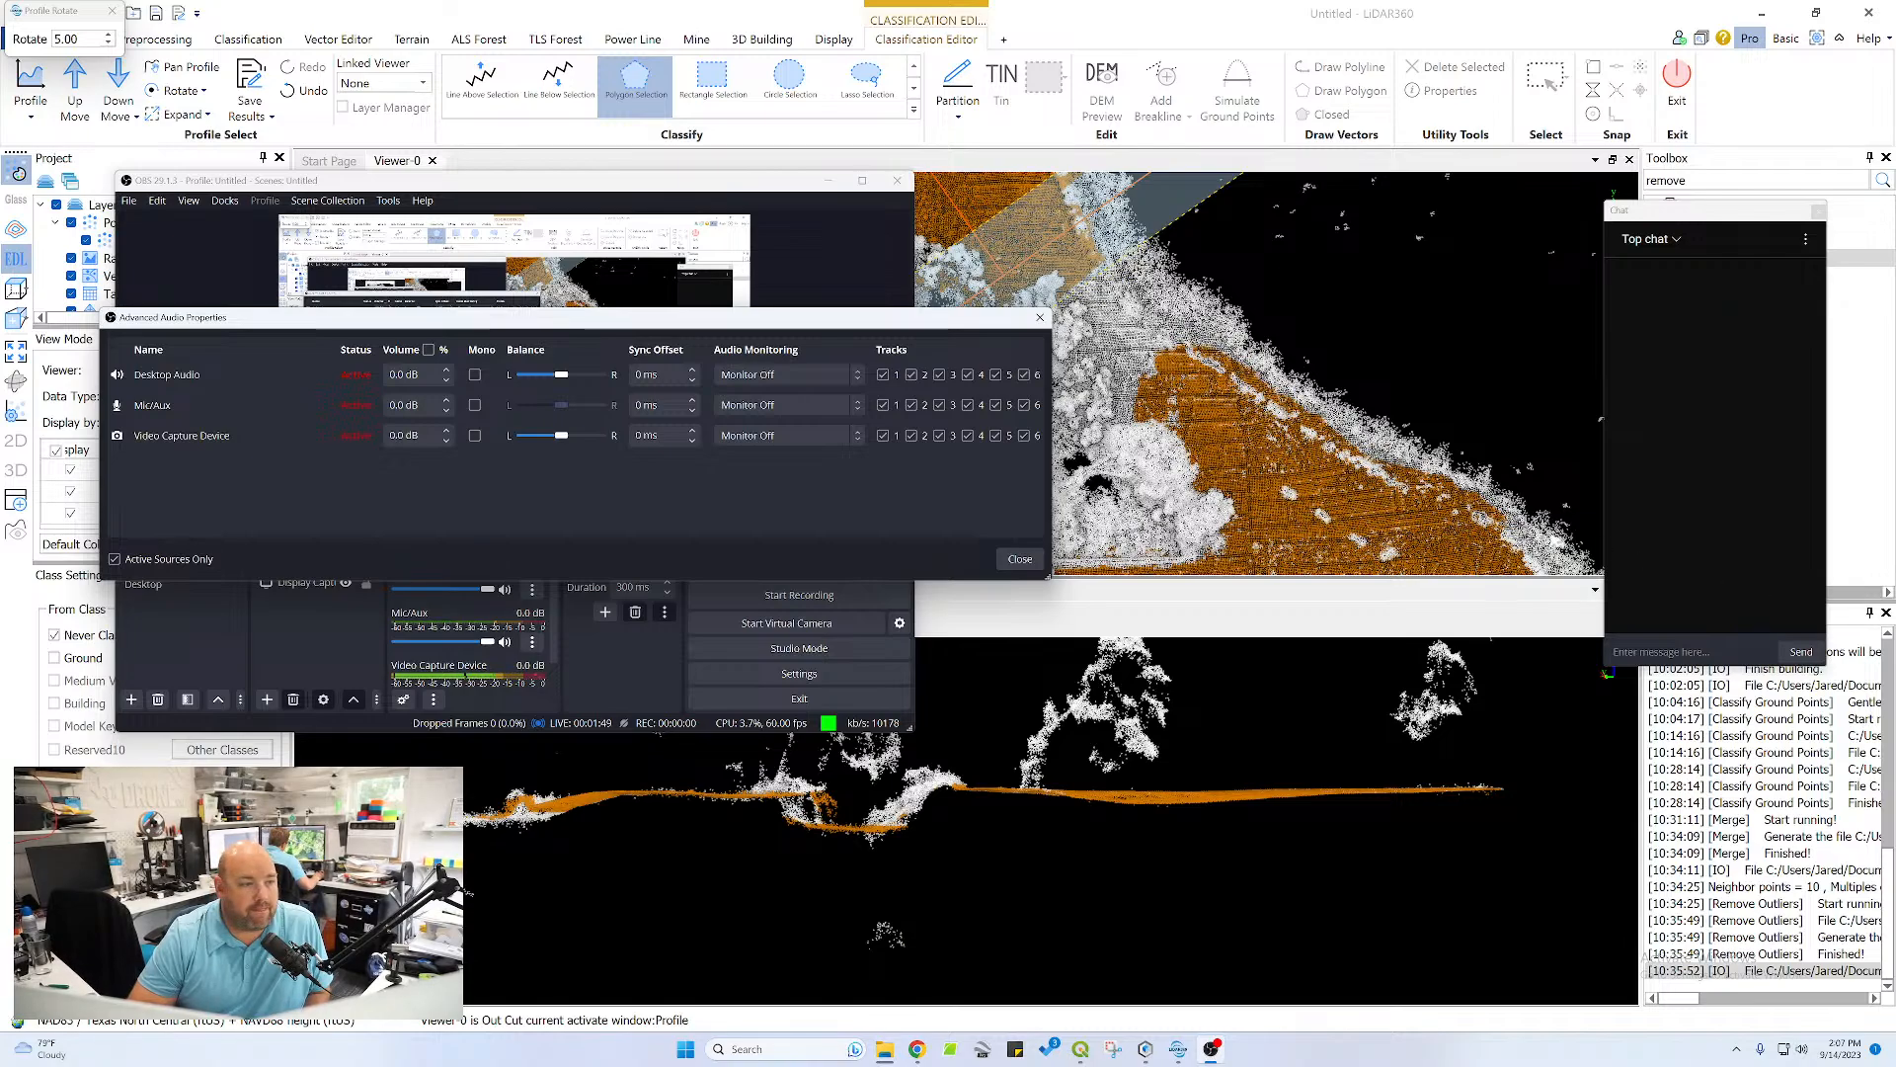
pyautogui.click(1019, 559)
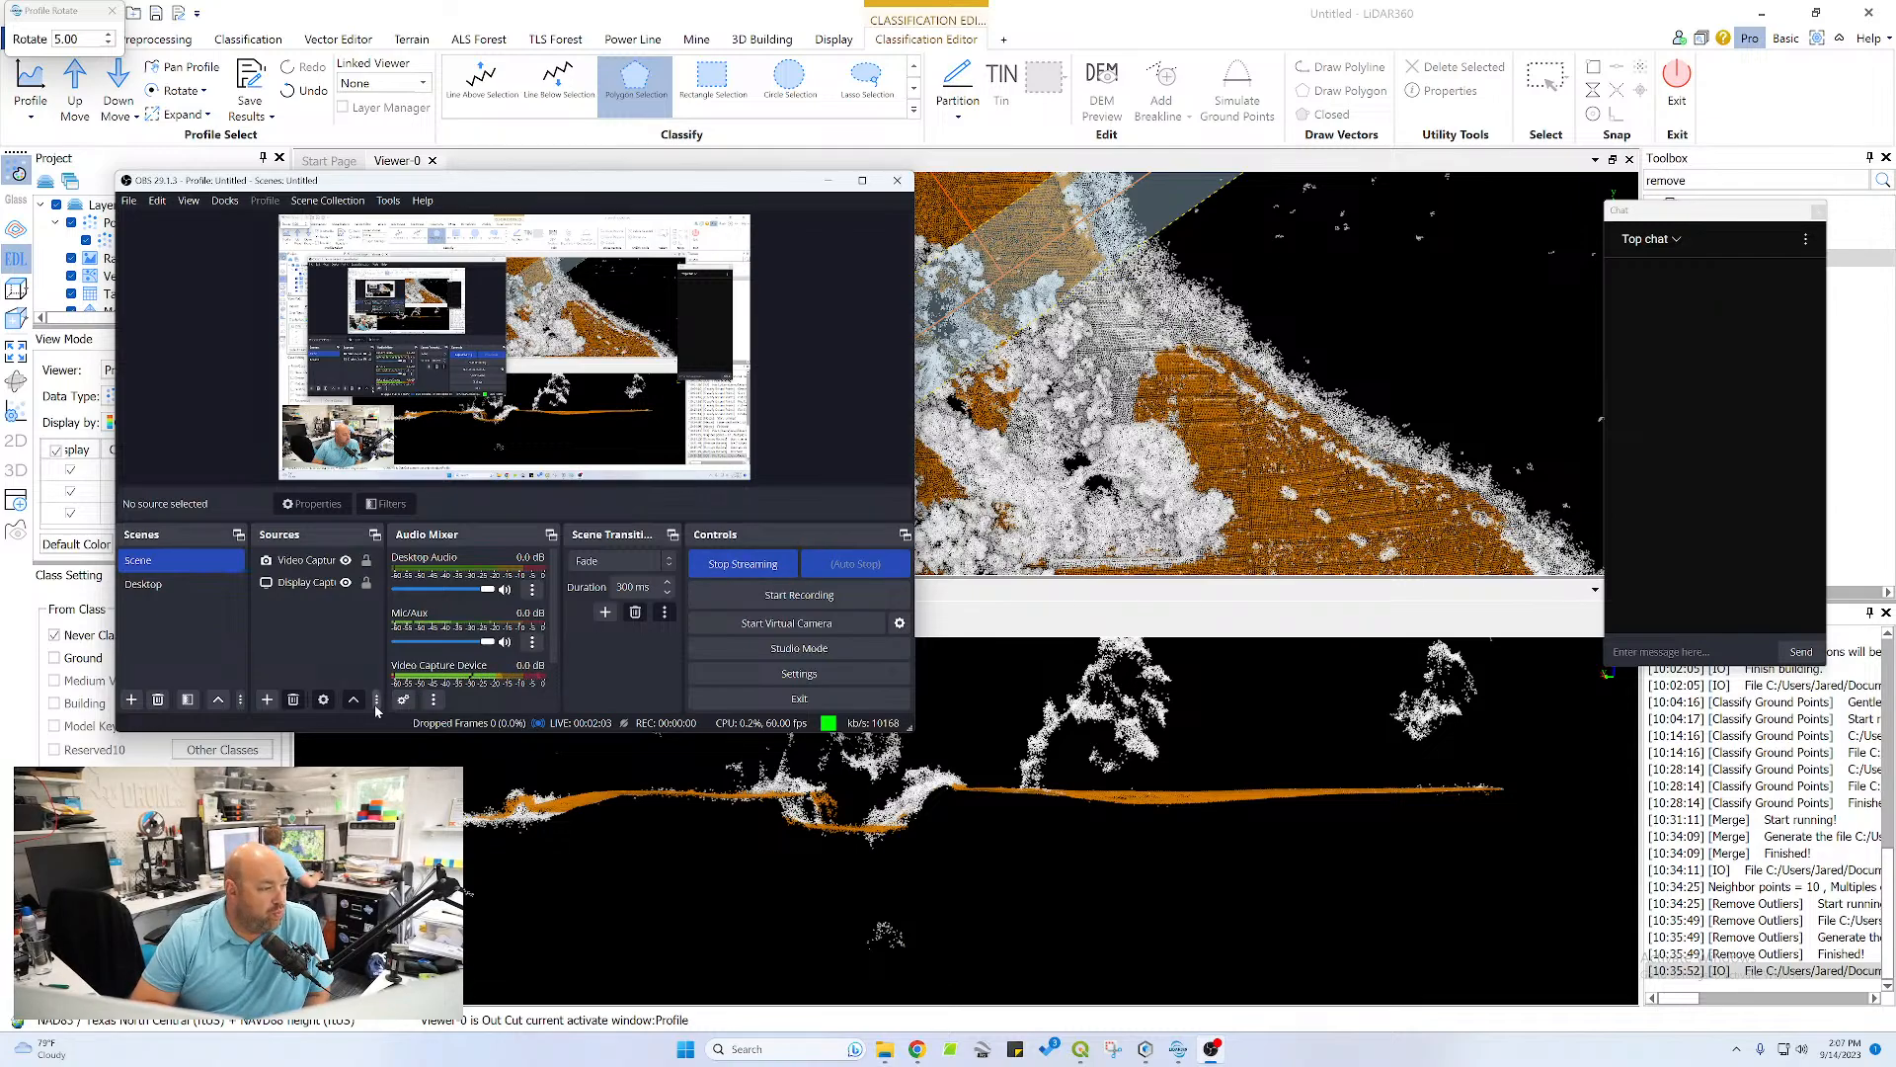
pyautogui.click(403, 699)
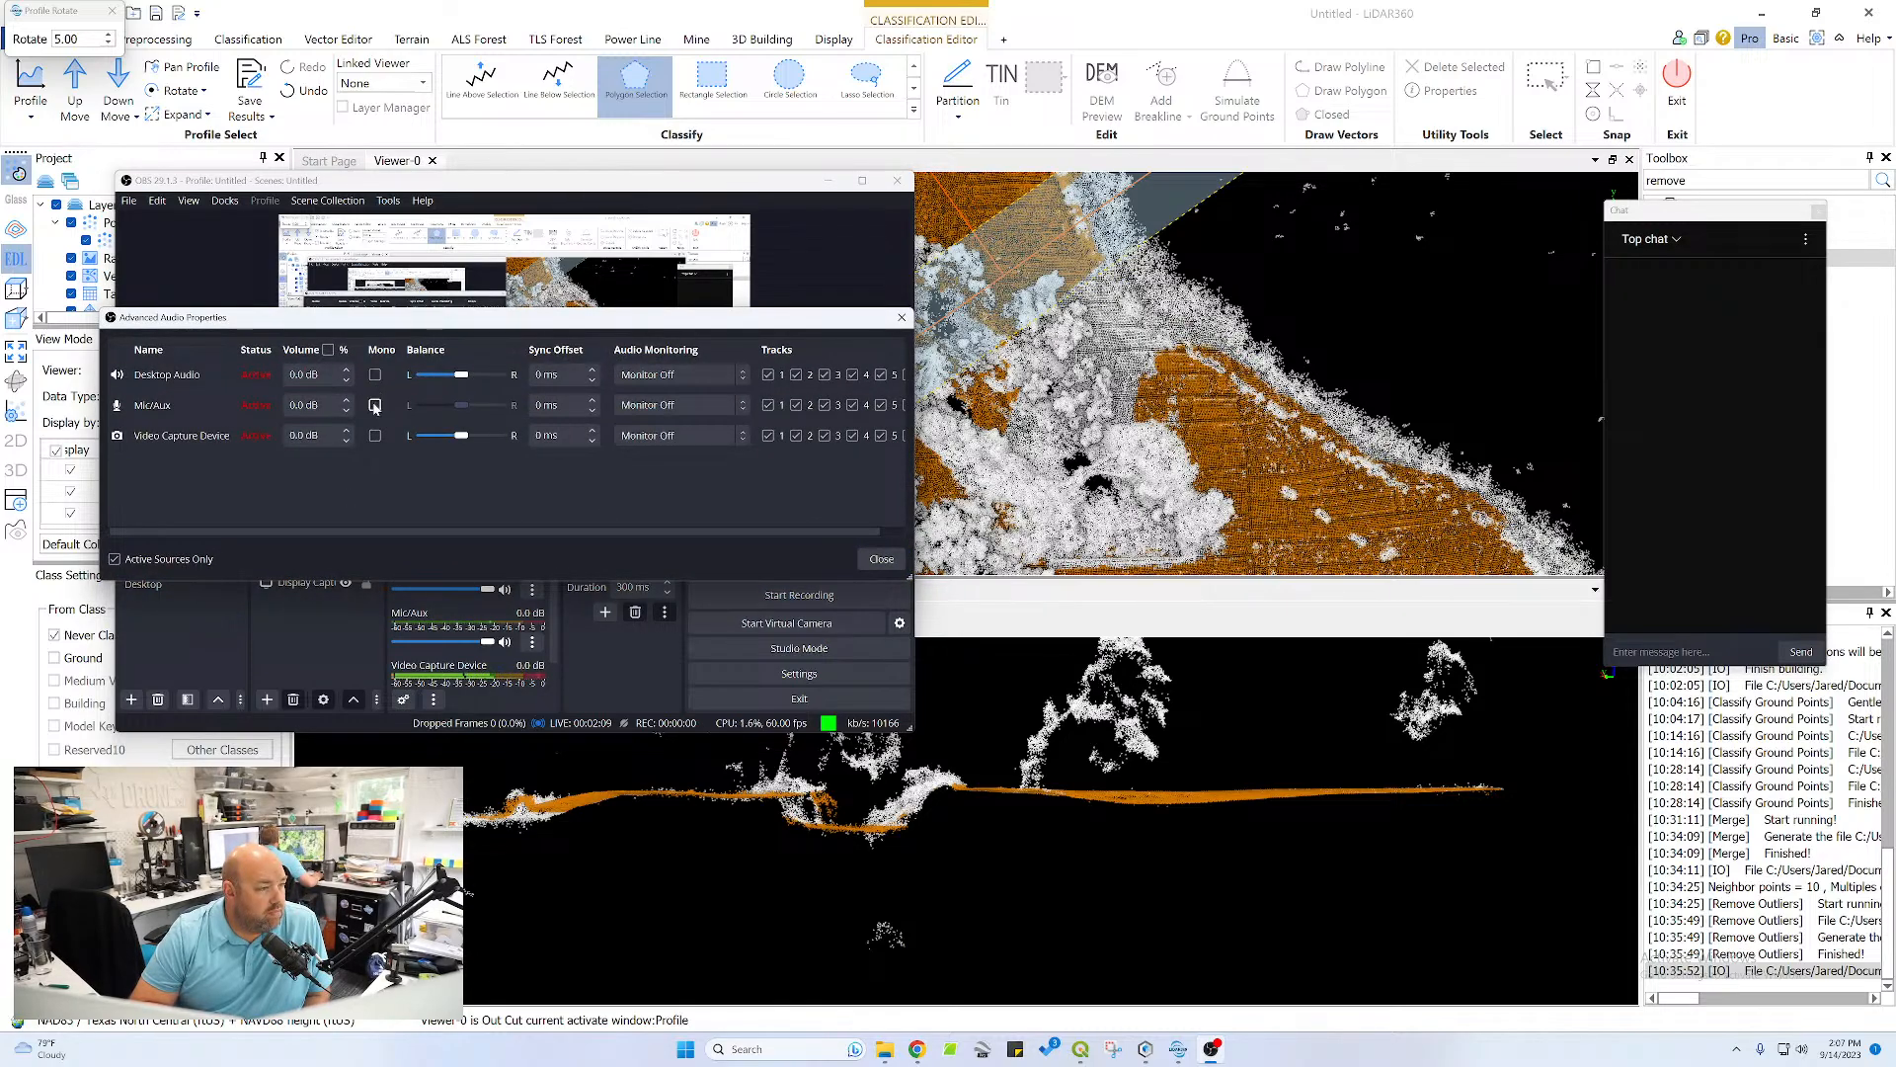
pyautogui.click(434, 699)
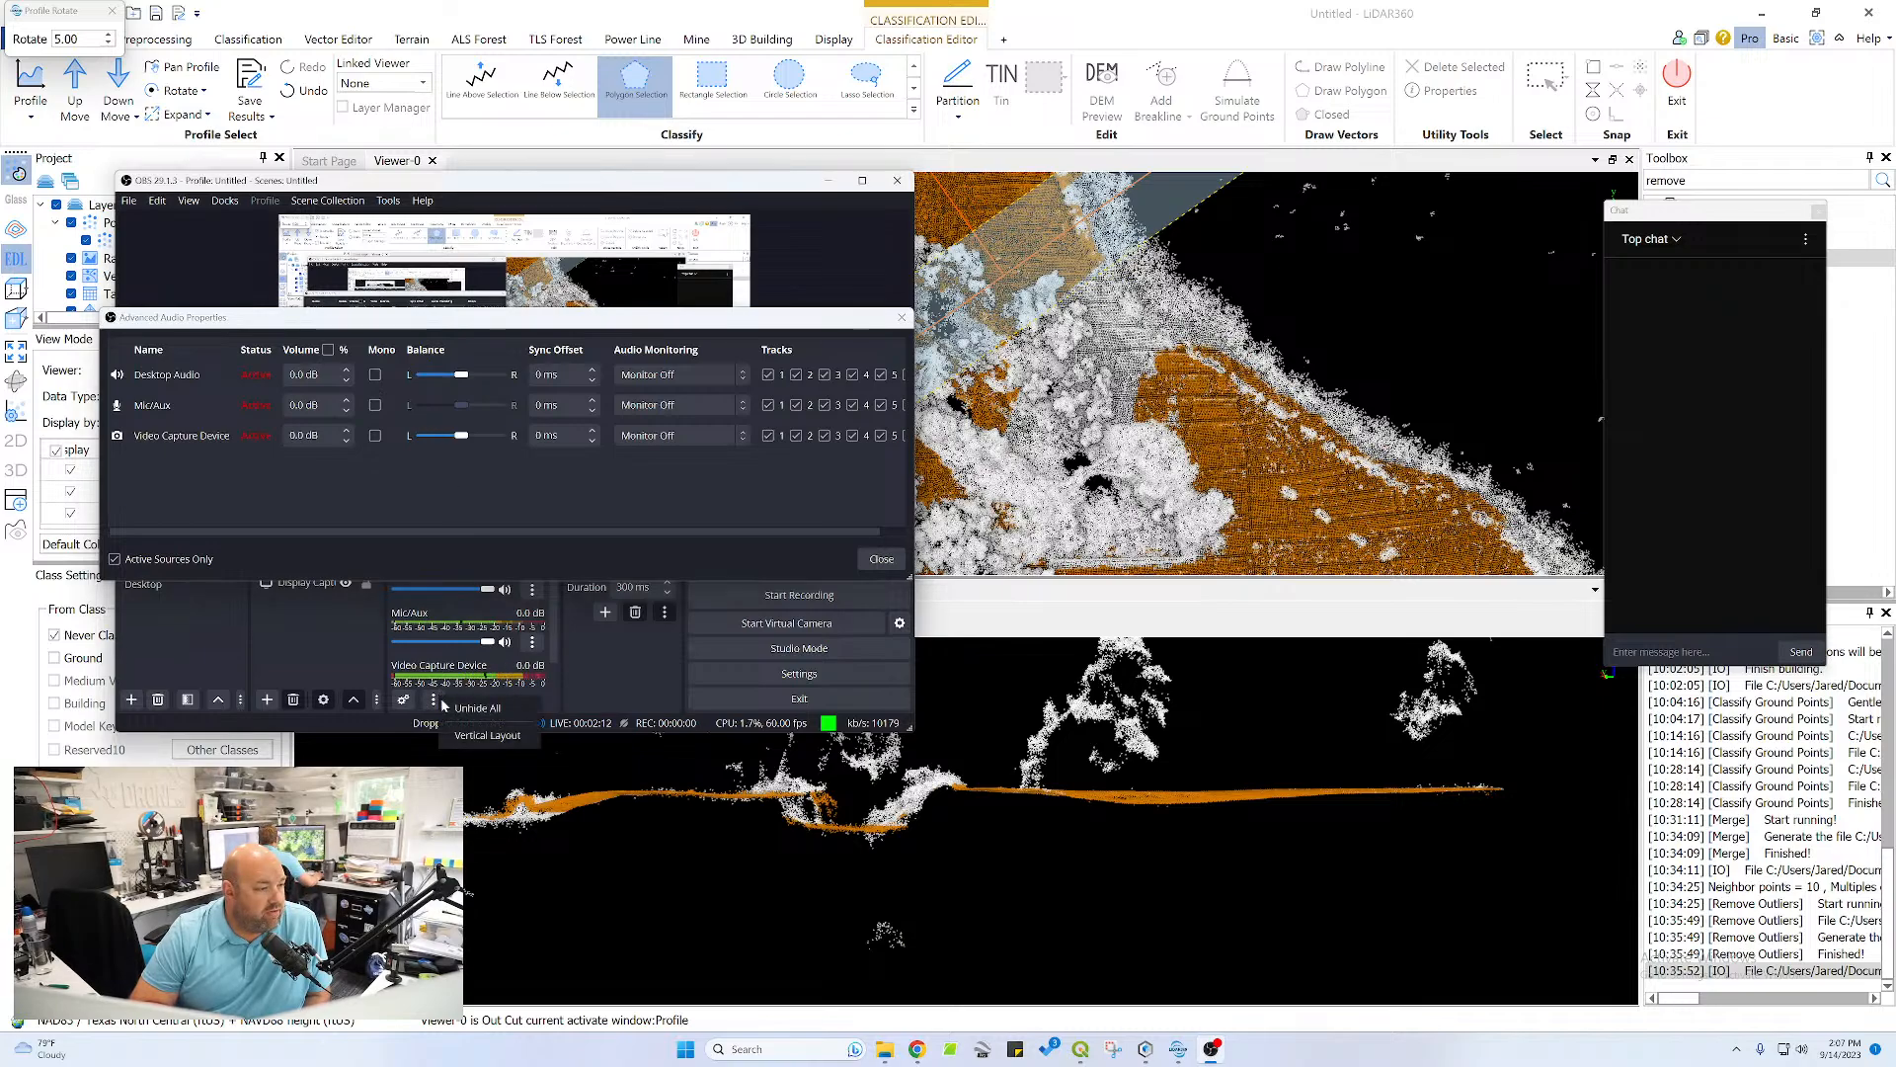
pyautogui.click(355, 680)
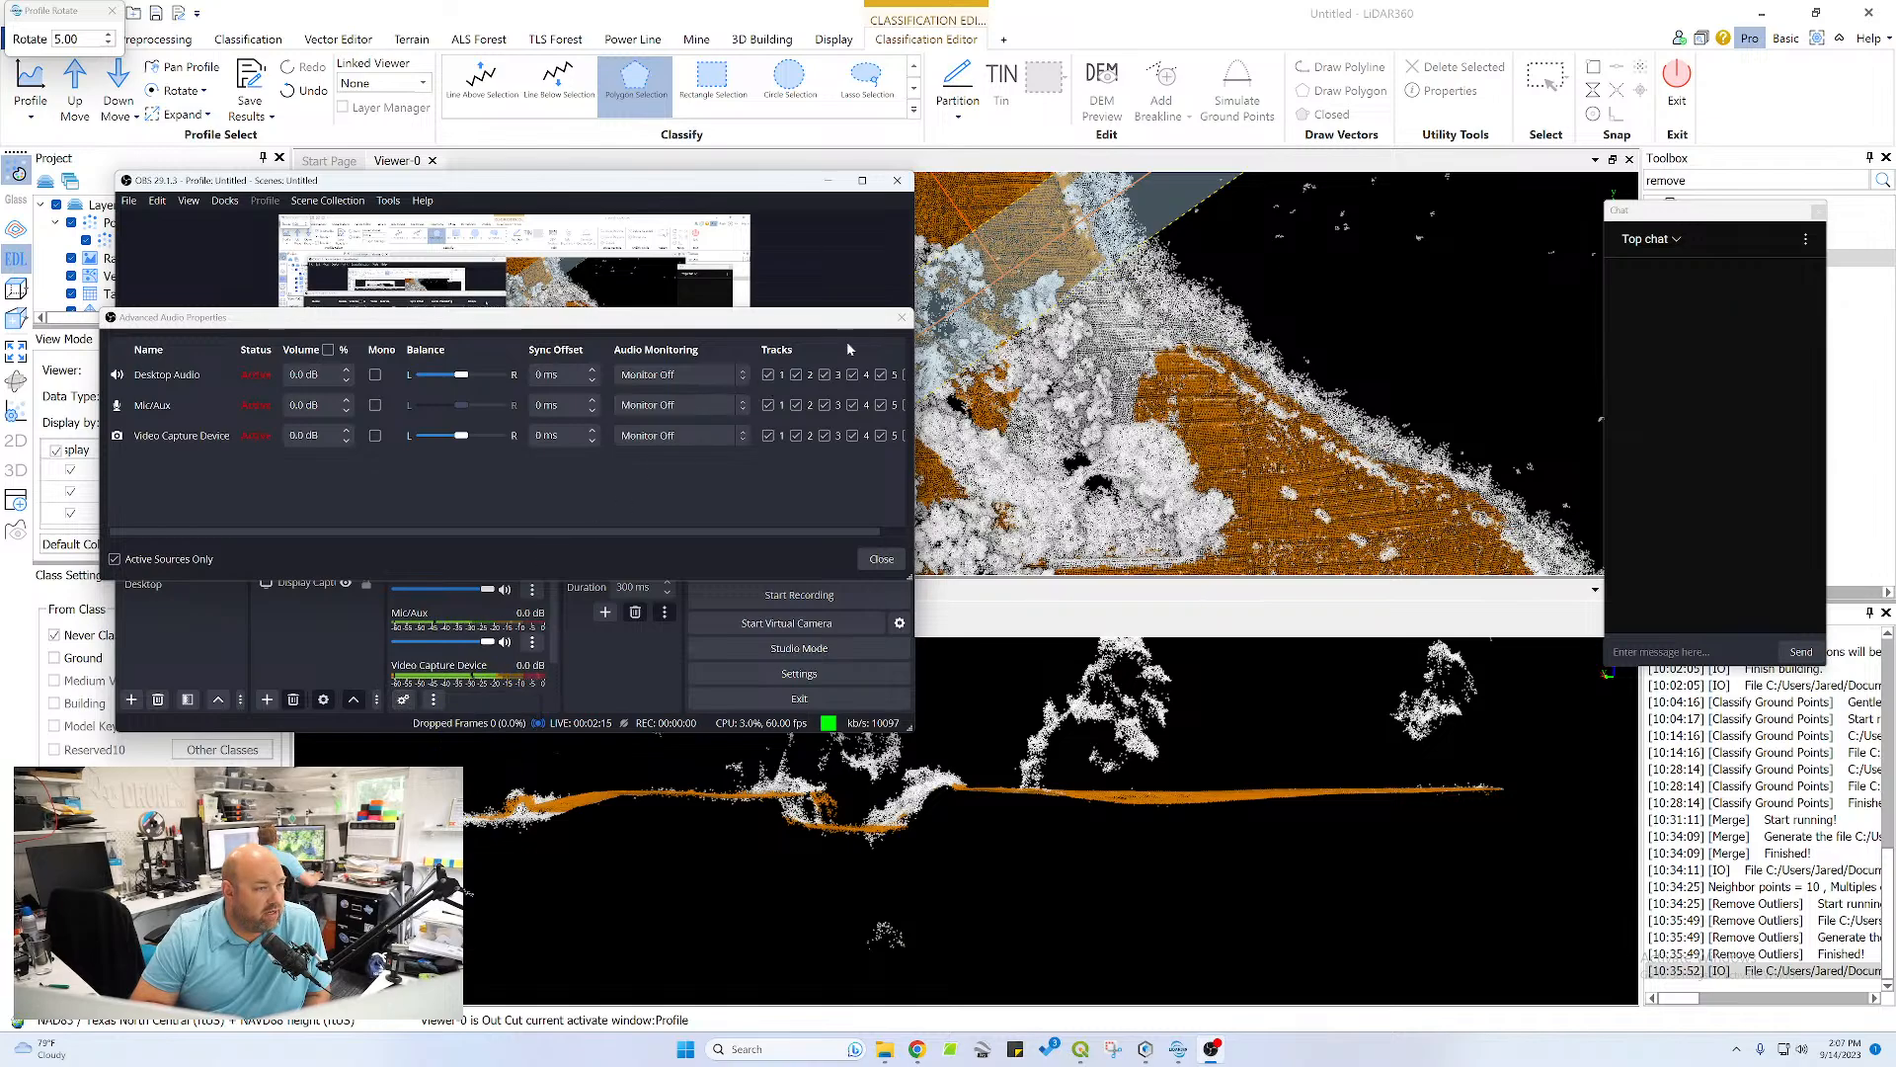
pyautogui.click(902, 317)
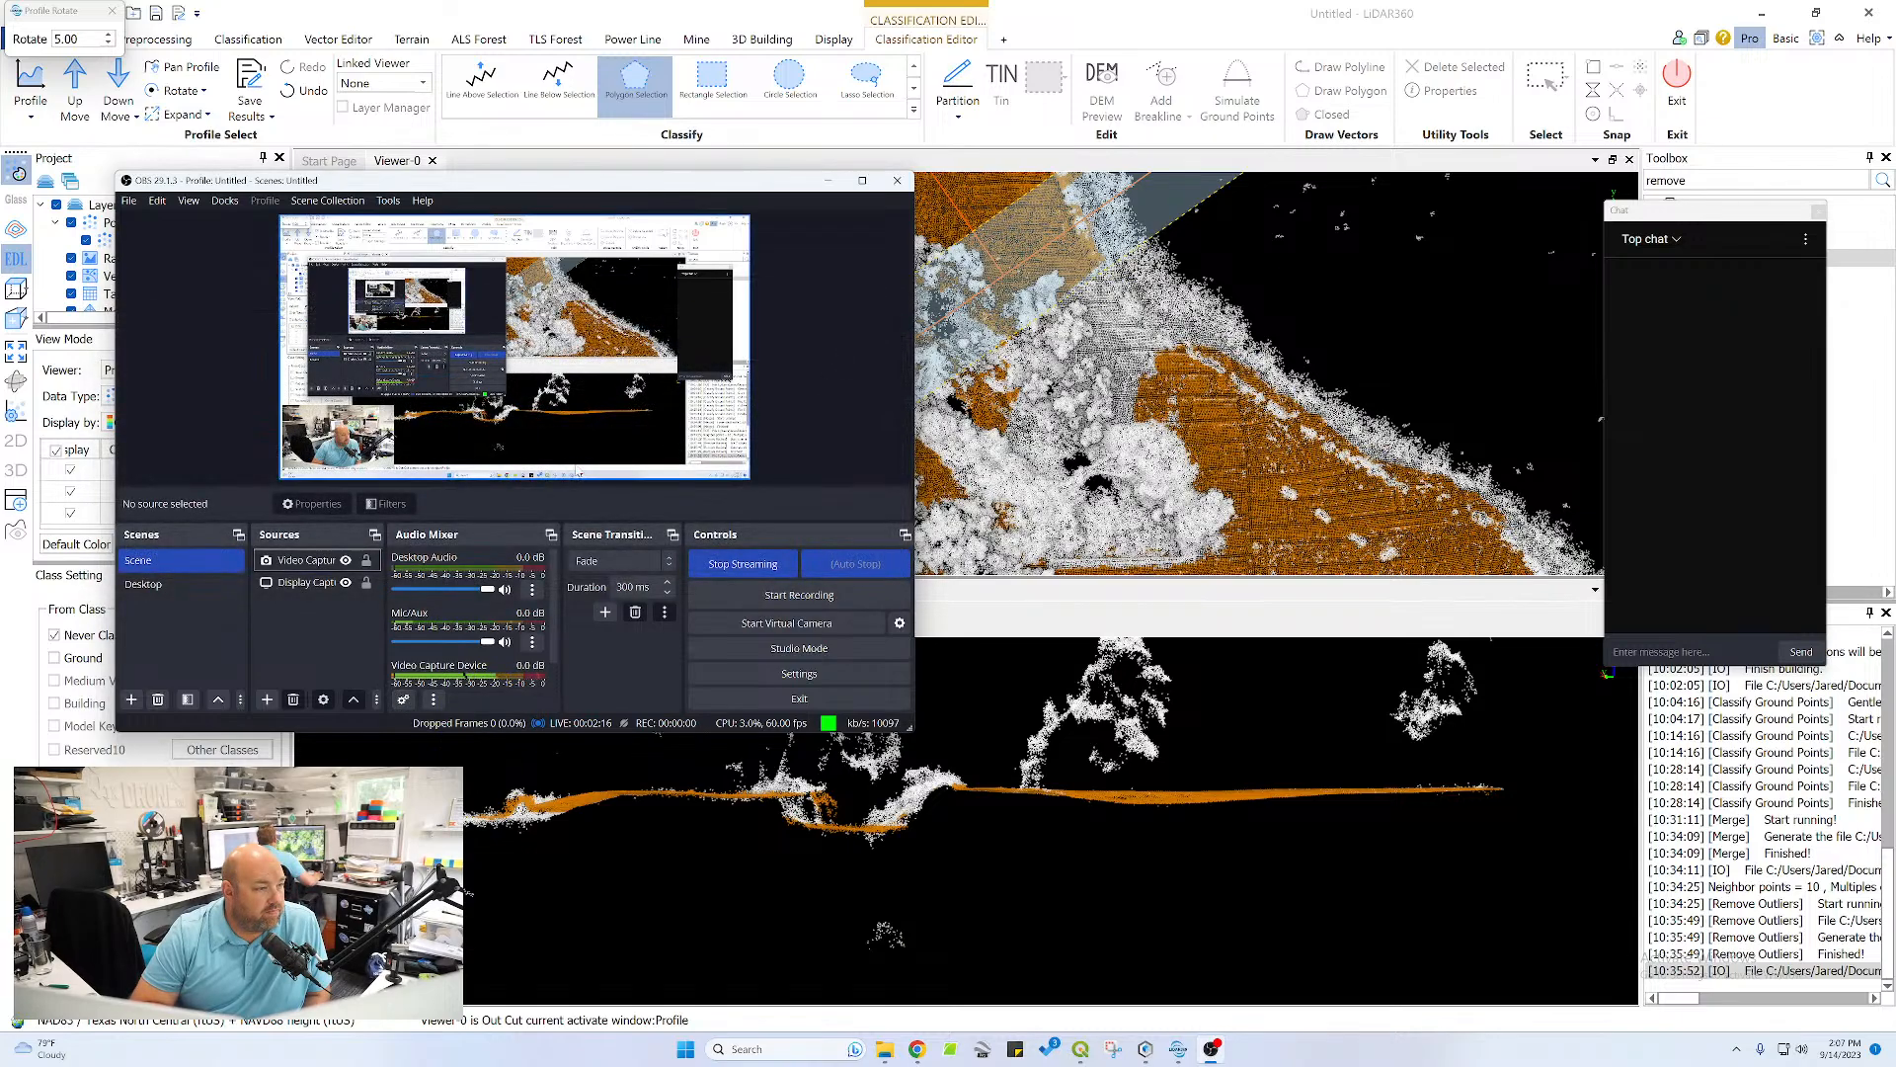
# Undock the Audio Mixer as a floating window over the point cloud and lower the Video Capture Device volume to -inf dB
pyautogui.click(548, 535)
pyautogui.moveTo(441, 529); pyautogui.dragTo(1359, 325)
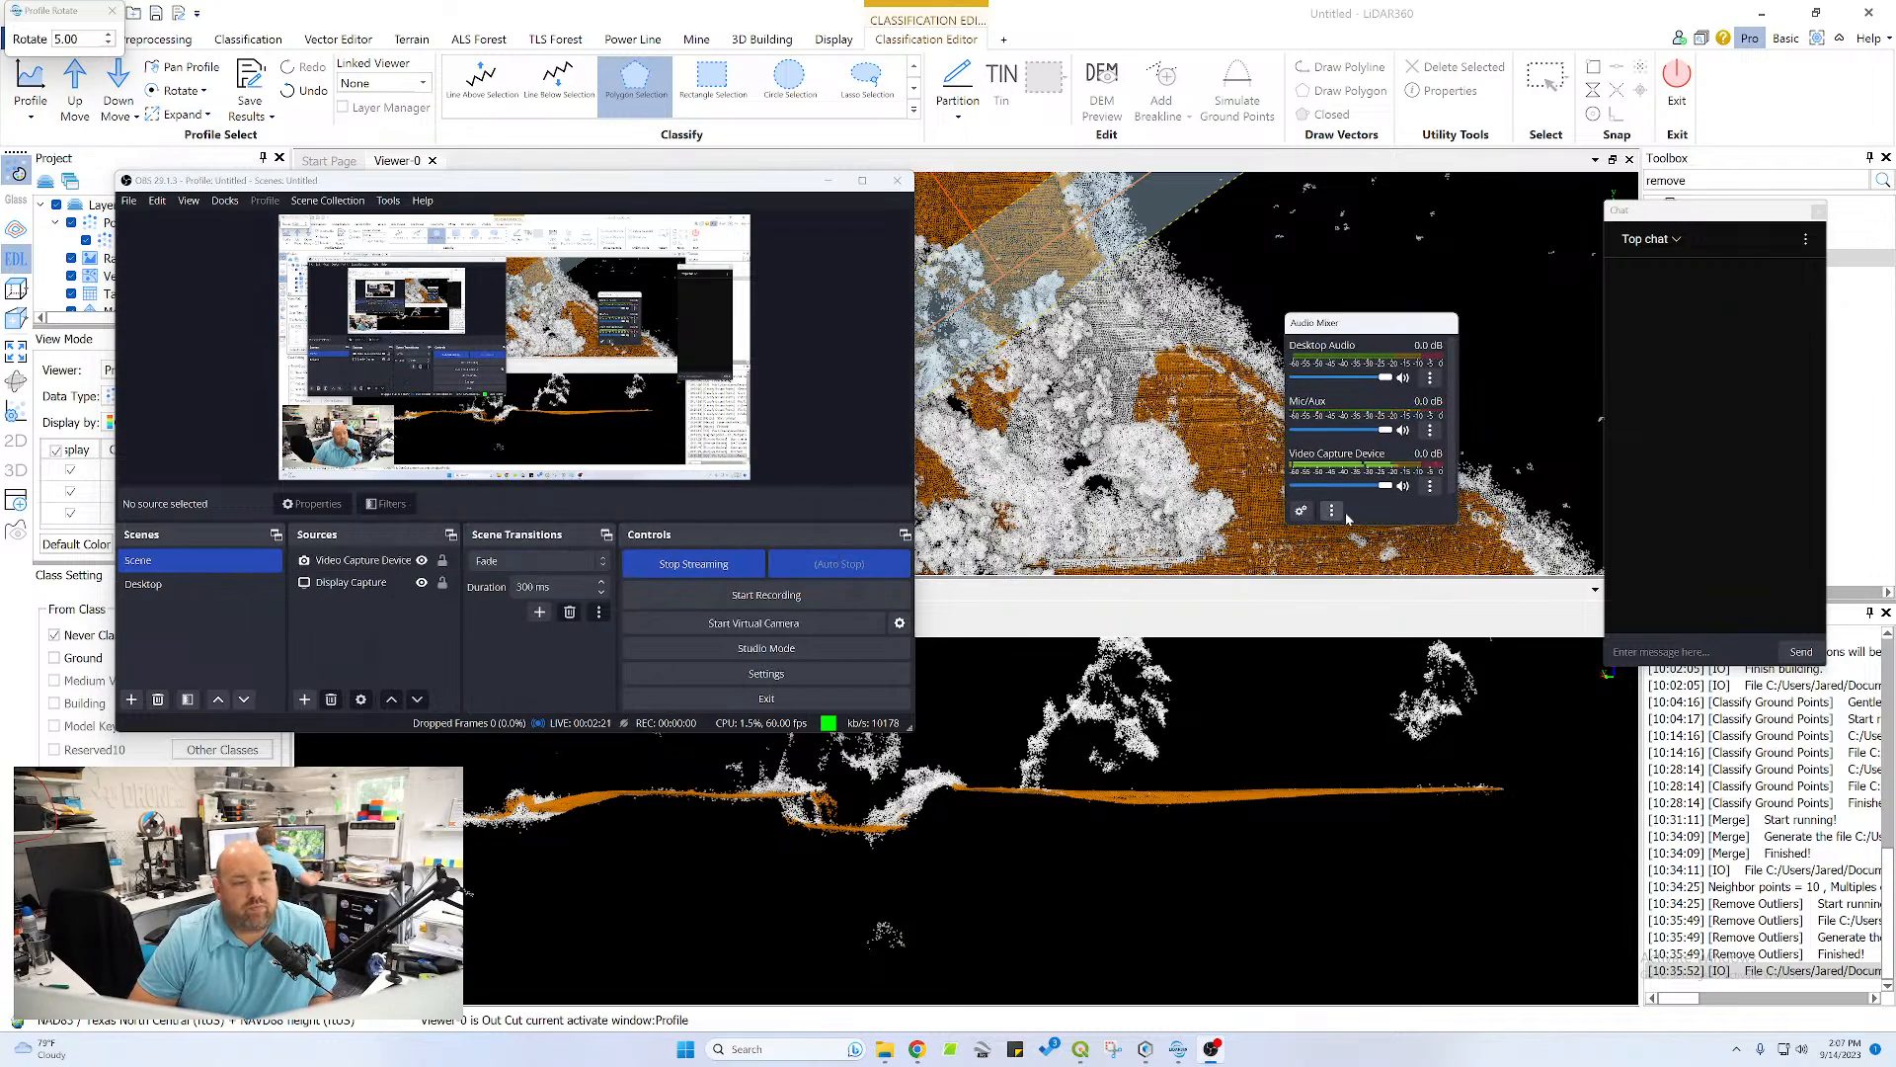
pyautogui.click(1431, 485)
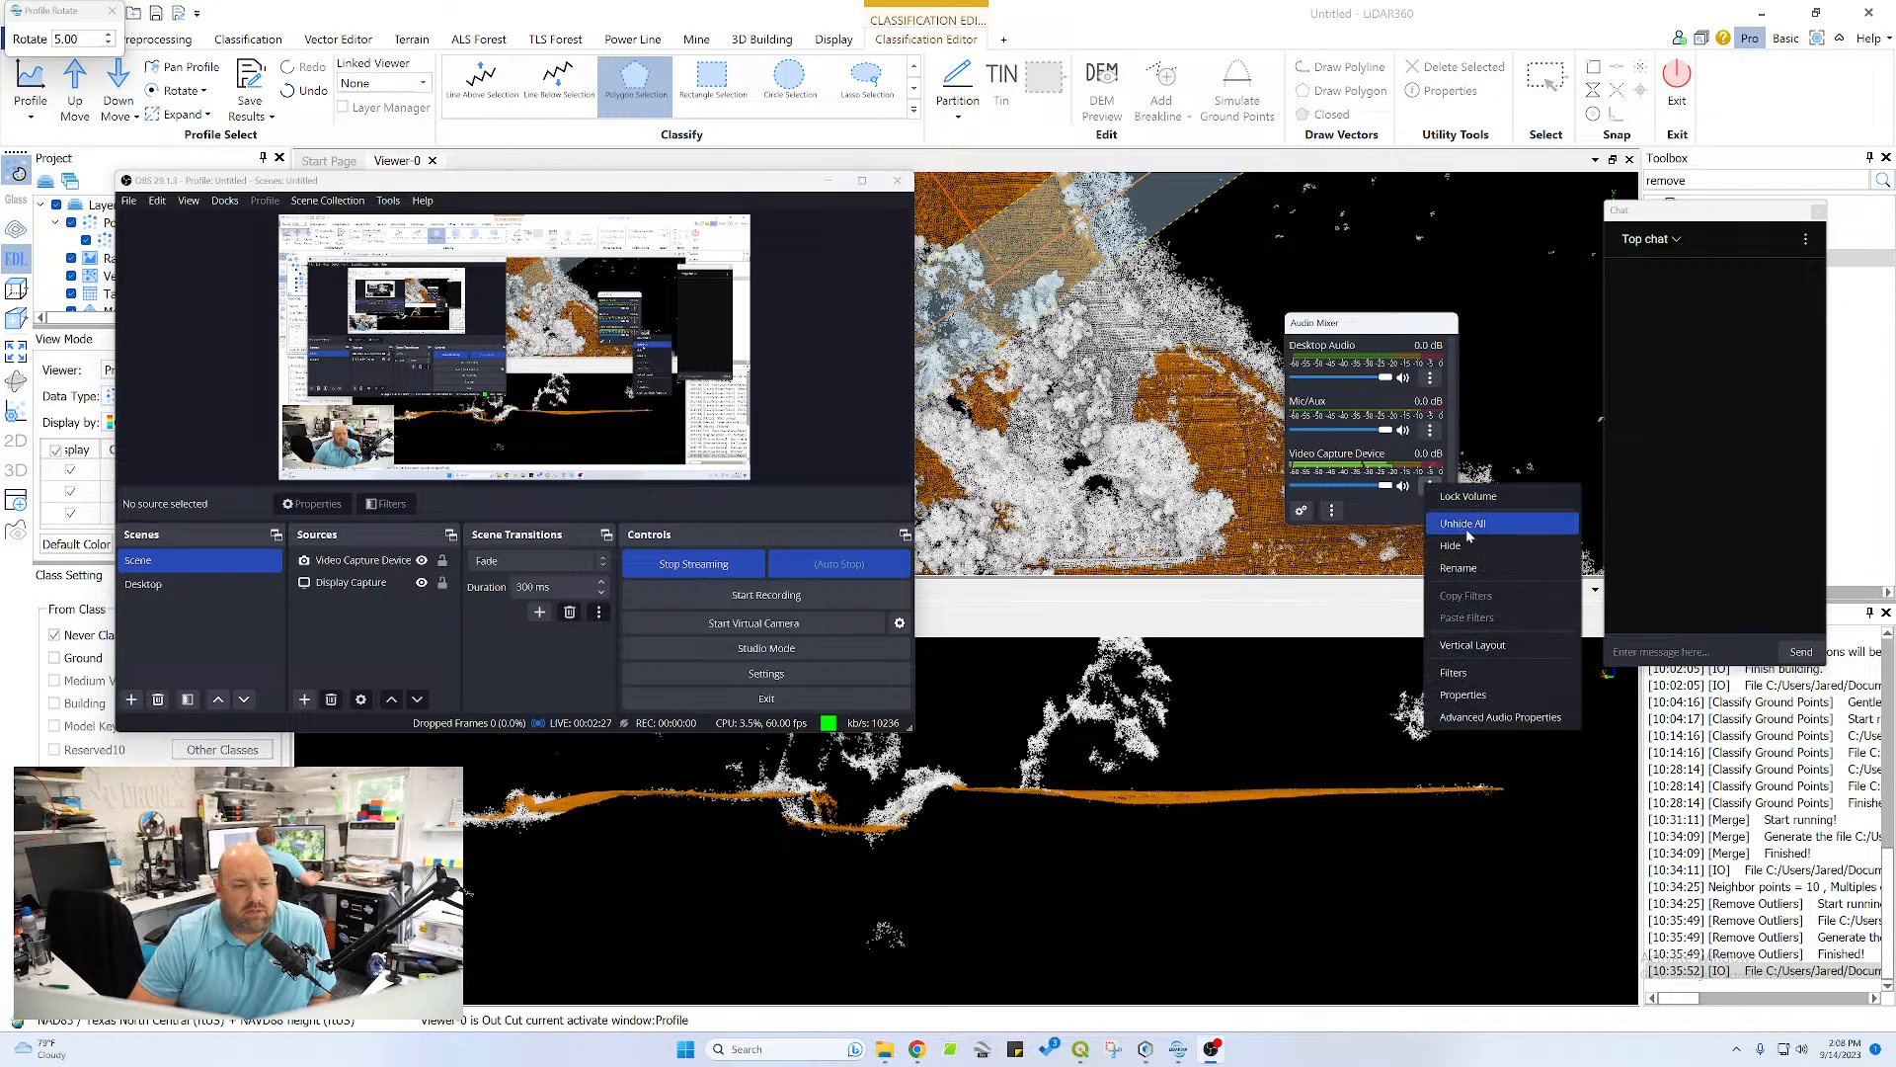
pyautogui.click(1396, 498)
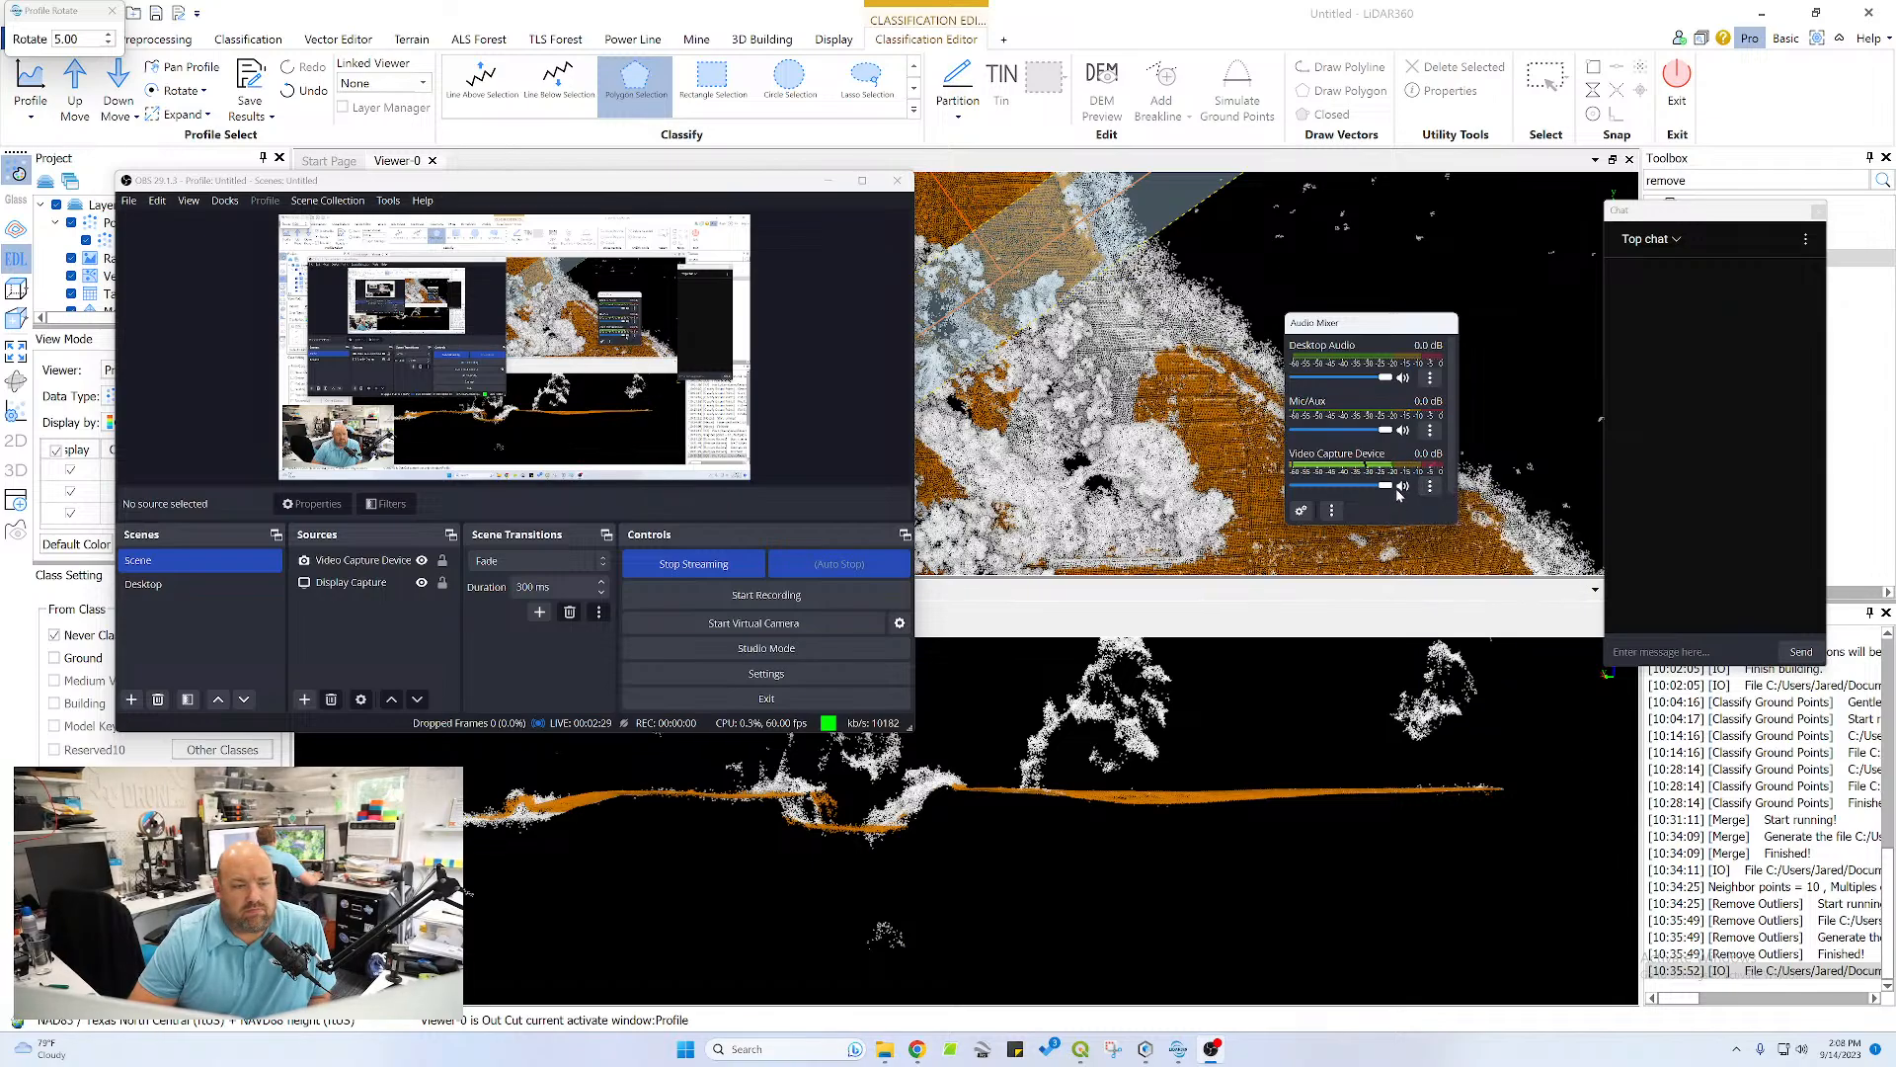
pyautogui.moveTo(1386, 487); pyautogui.dragTo(1296, 487)
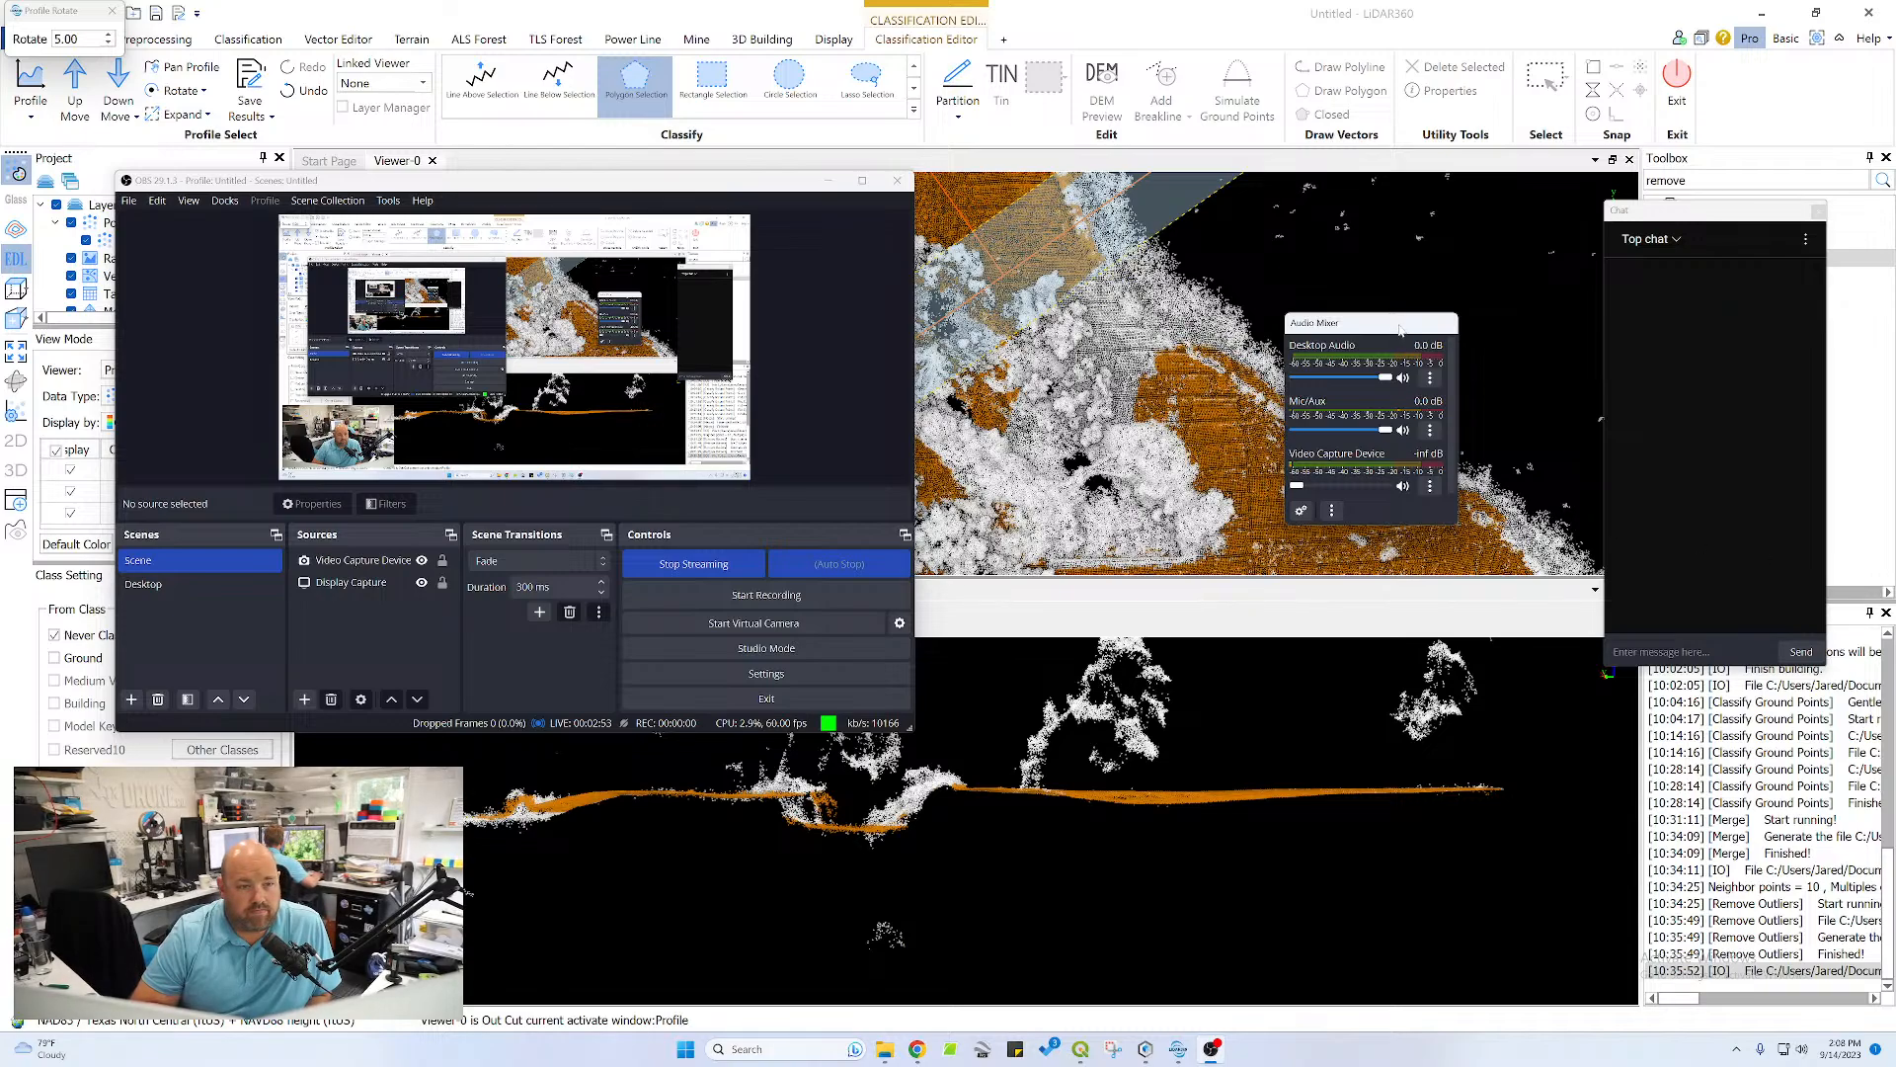
pyautogui.moveTo(1369, 328); pyautogui.dragTo(1306, 335)
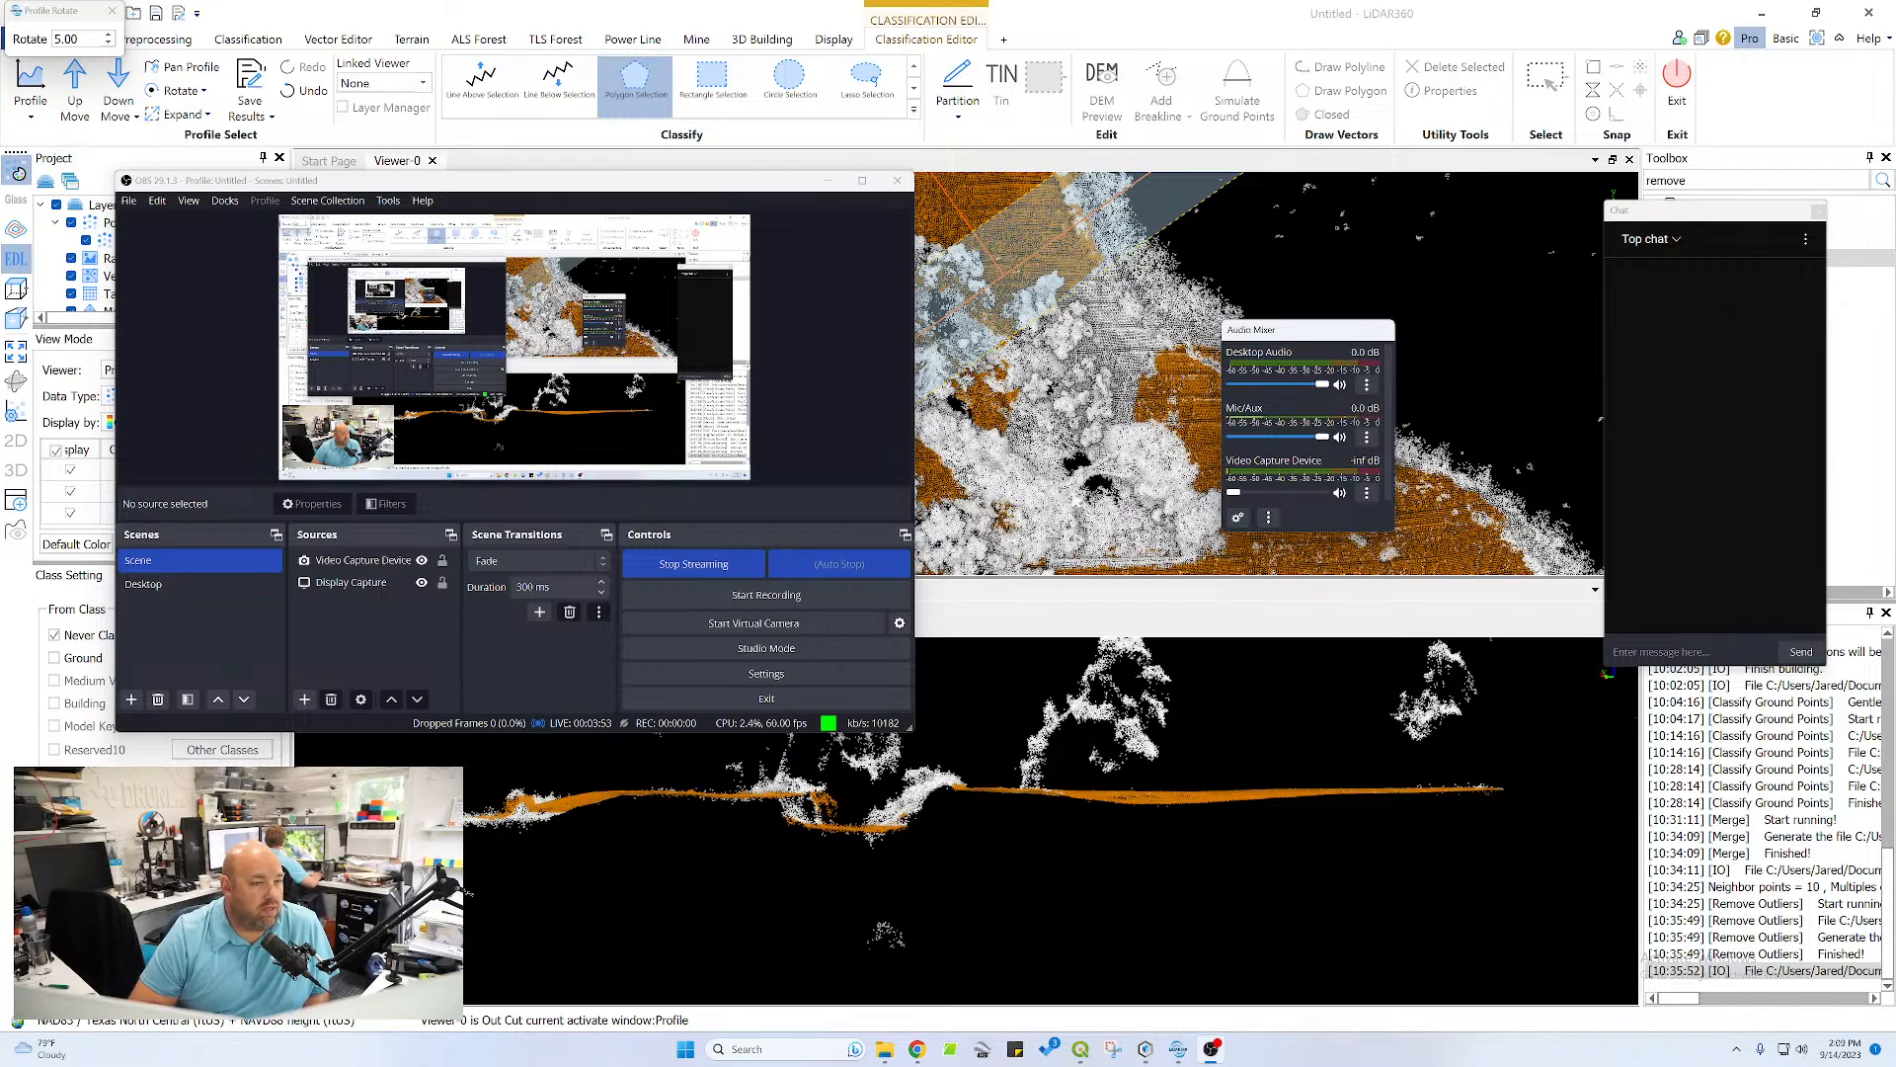
# Set the Mic/Aux source's input device to Microphone (AT2020 USB)
pyautogui.click(1367, 437)
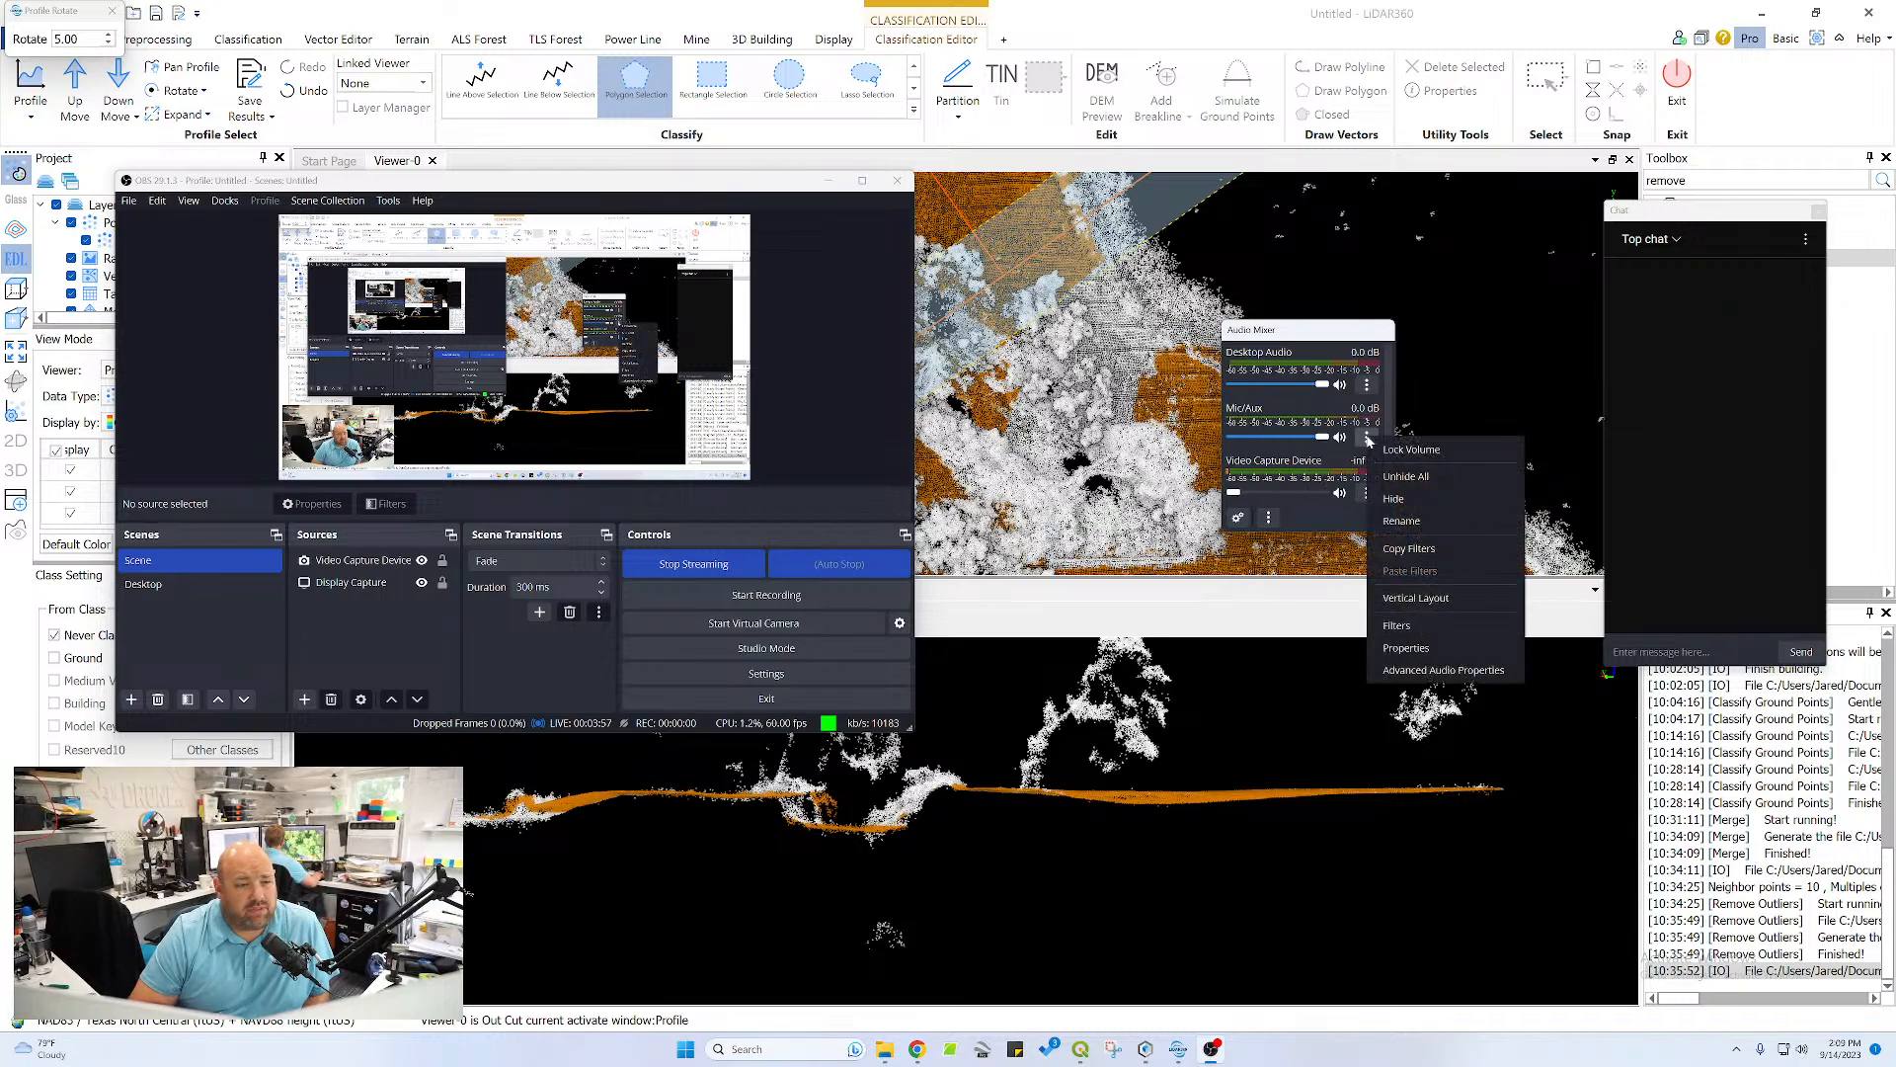
pyautogui.click(1405, 647)
pyautogui.click(361, 278)
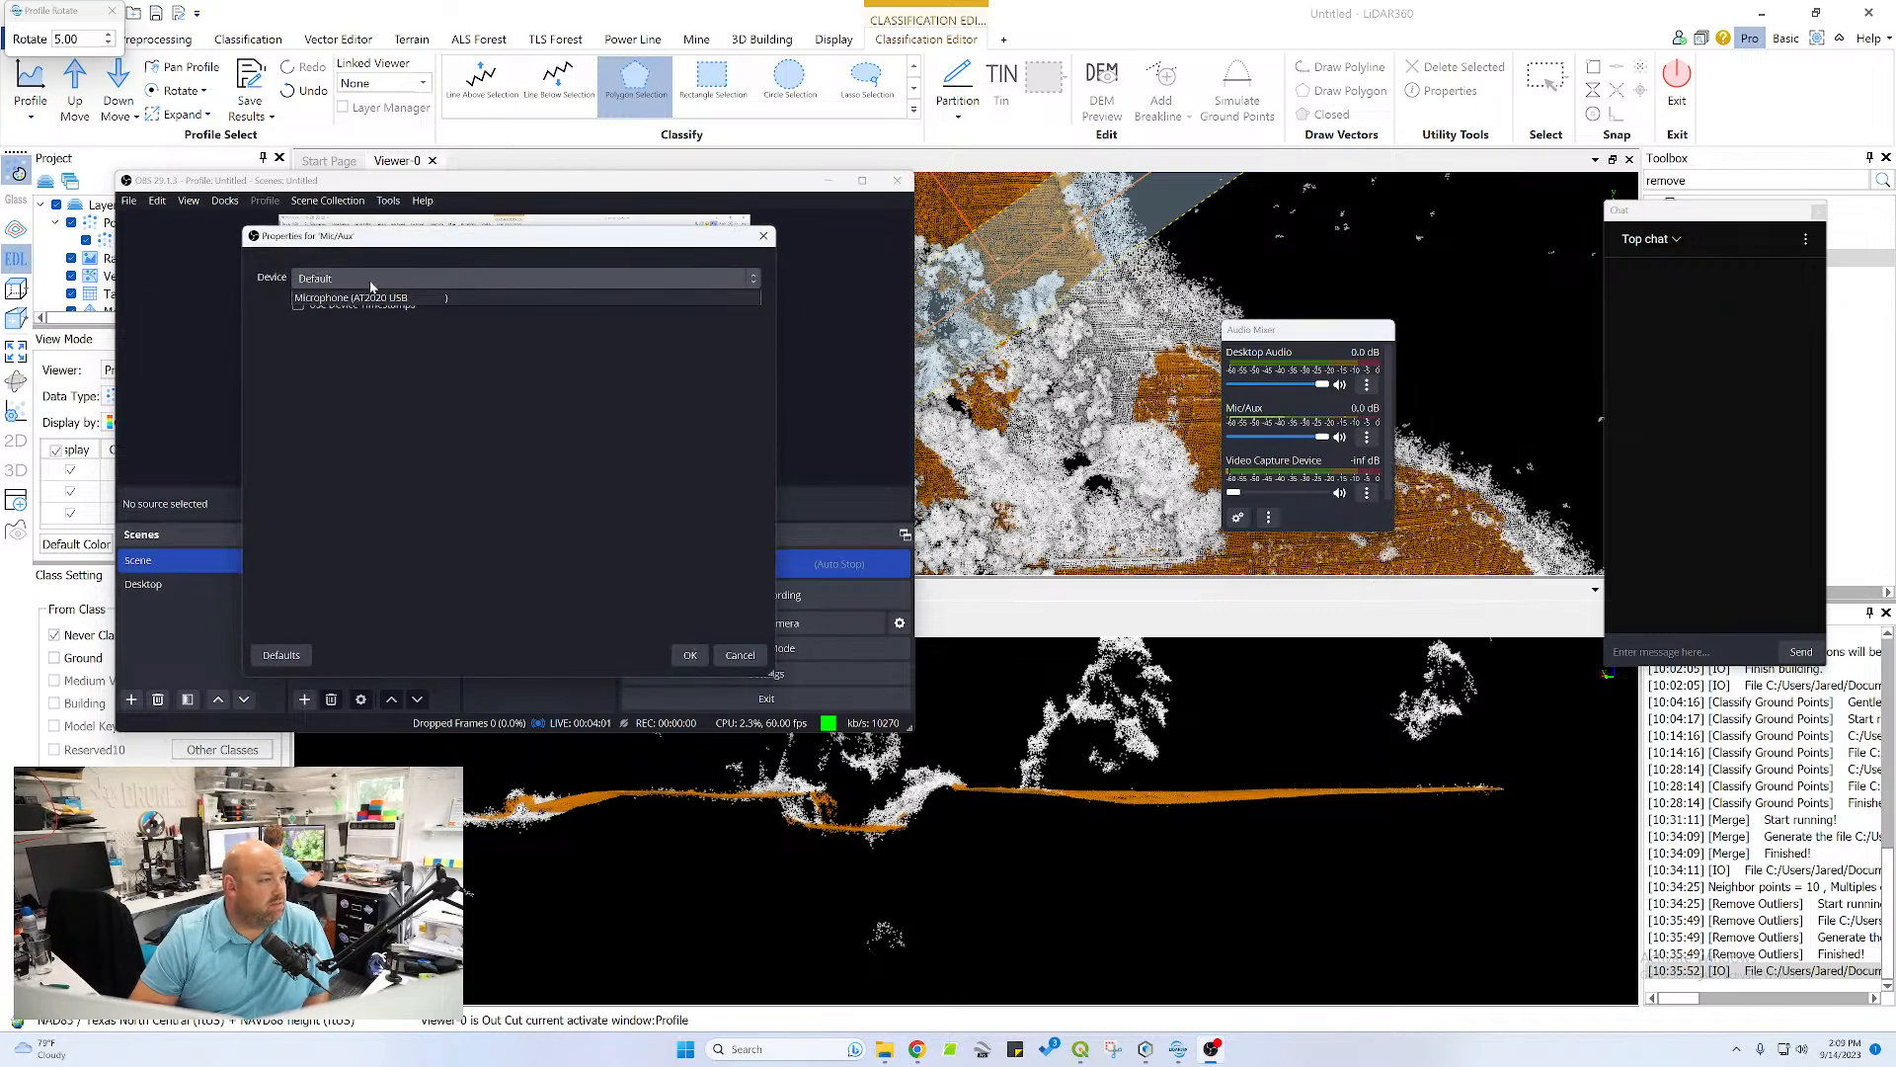
pyautogui.click(336, 331)
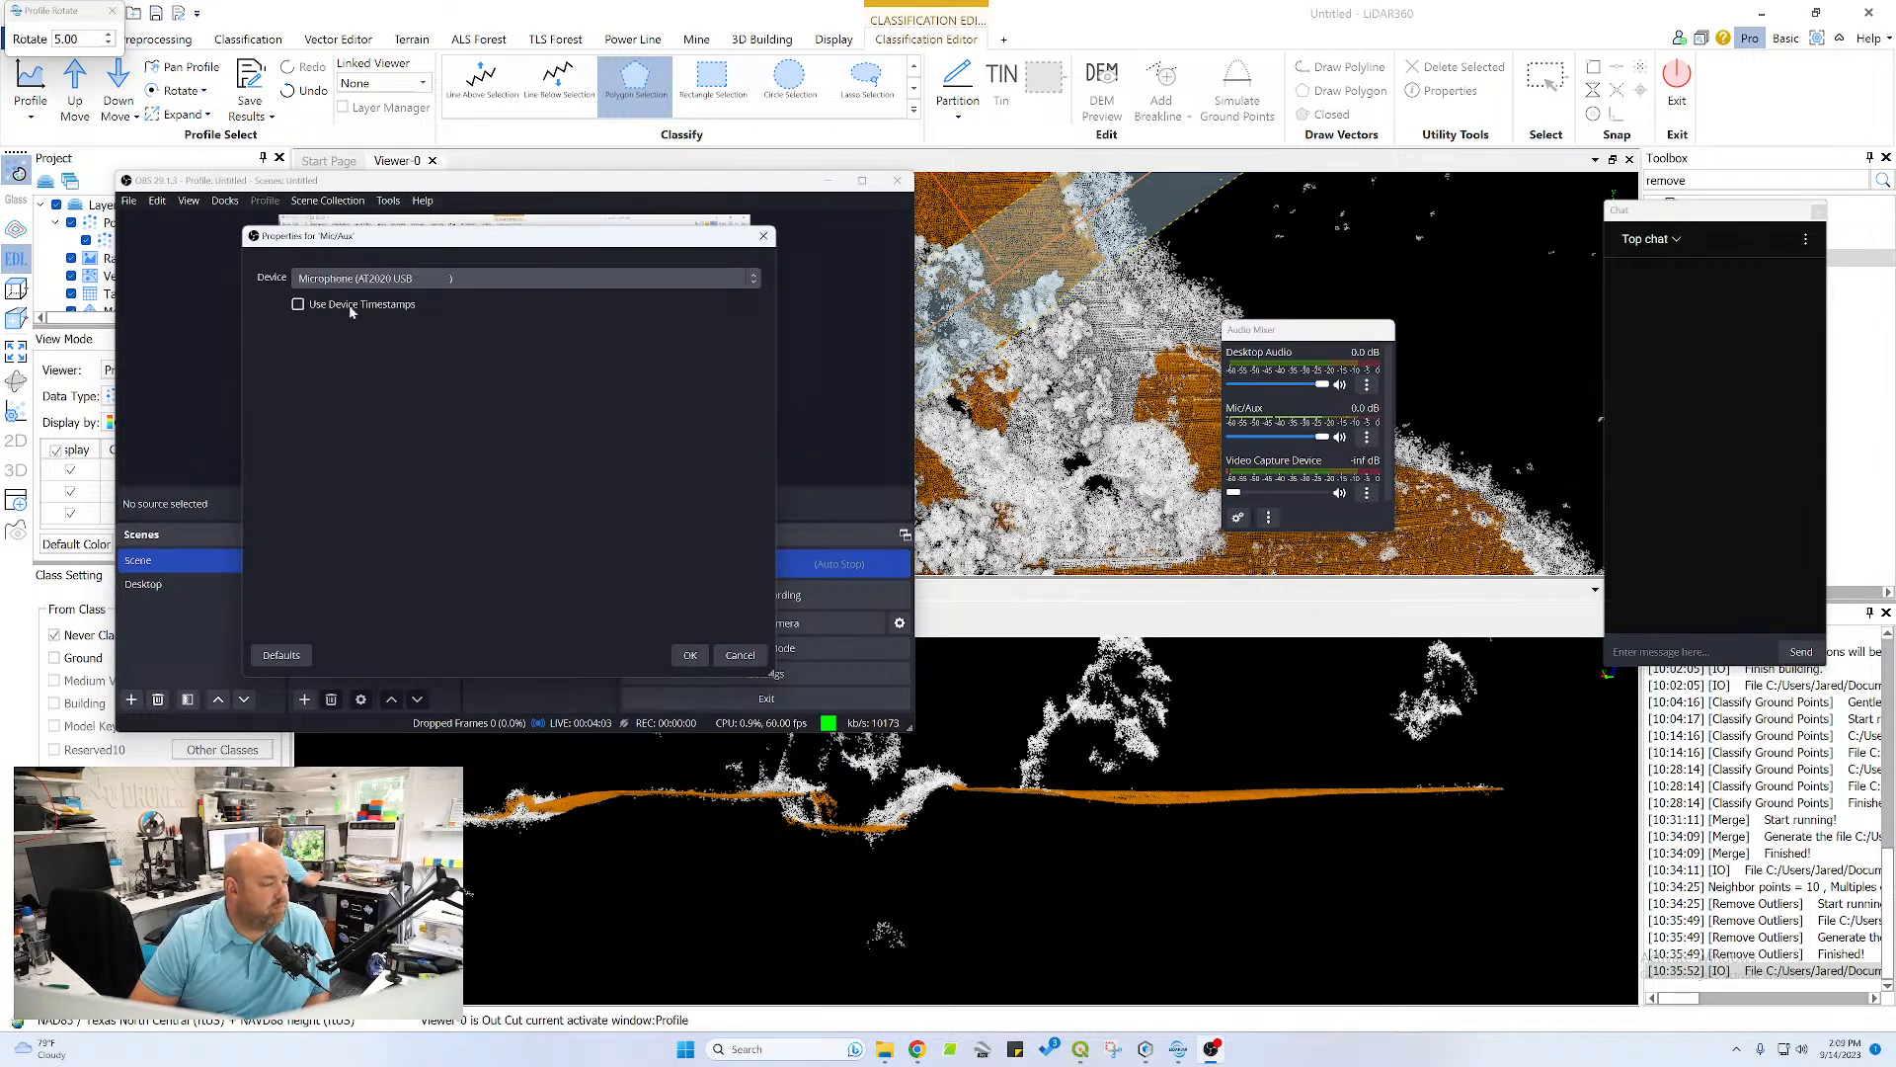
pyautogui.click(690, 655)
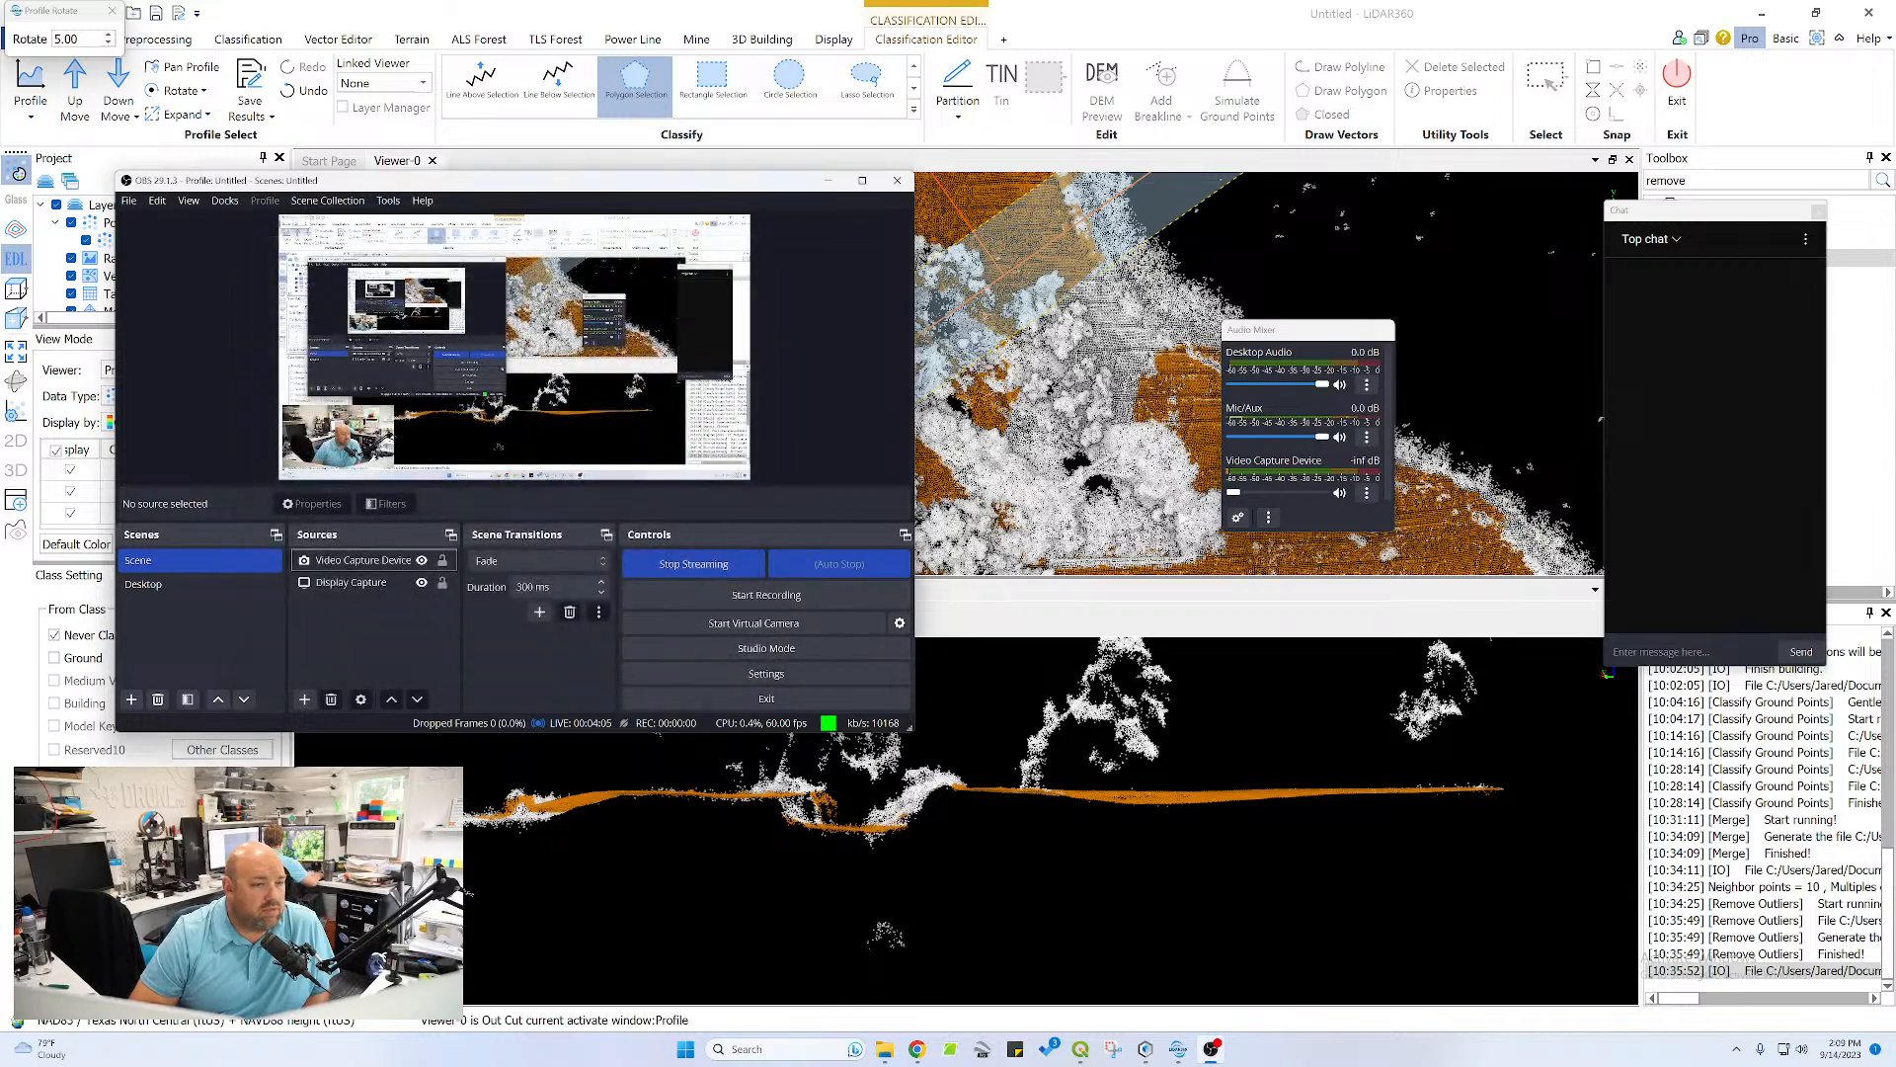
# Remove the Noise Suppression filter from the Mic/Aux source
pyautogui.click(1367, 436)
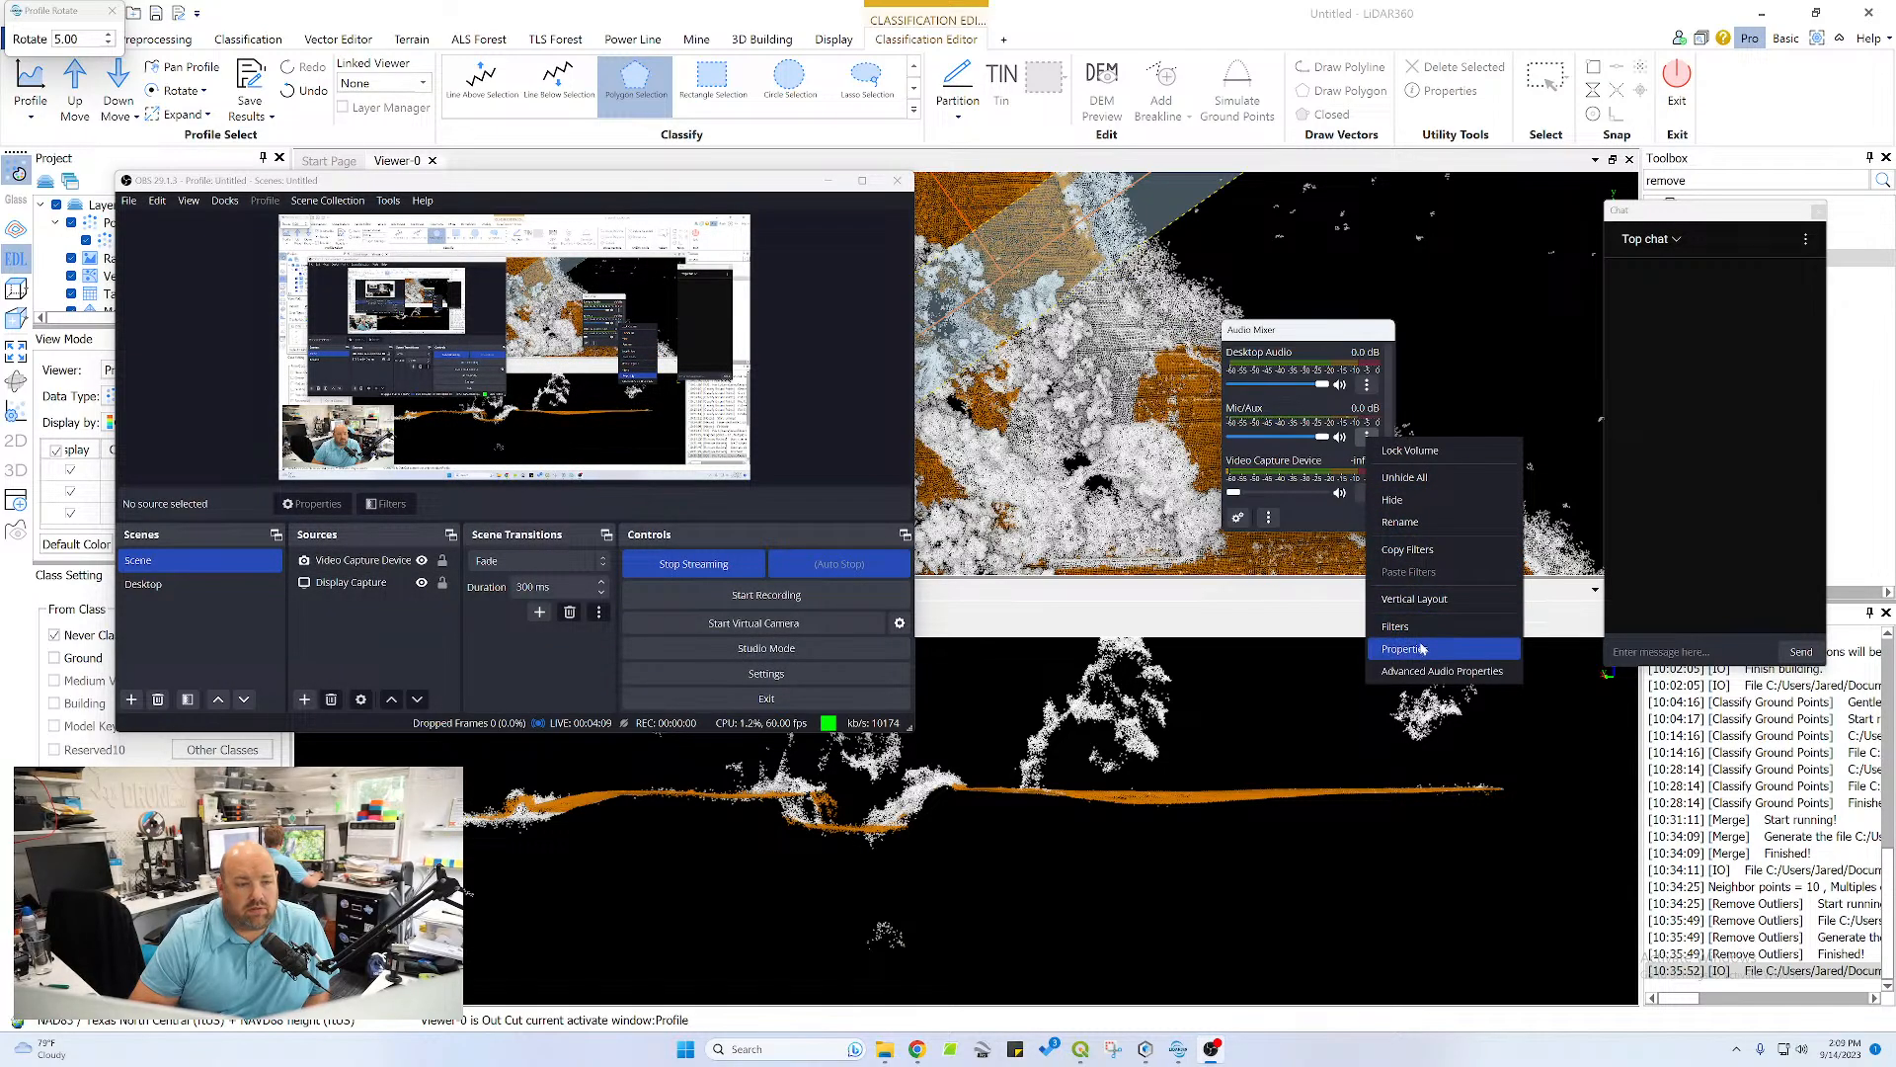
pyautogui.click(1396, 626)
pyautogui.click(481, 235)
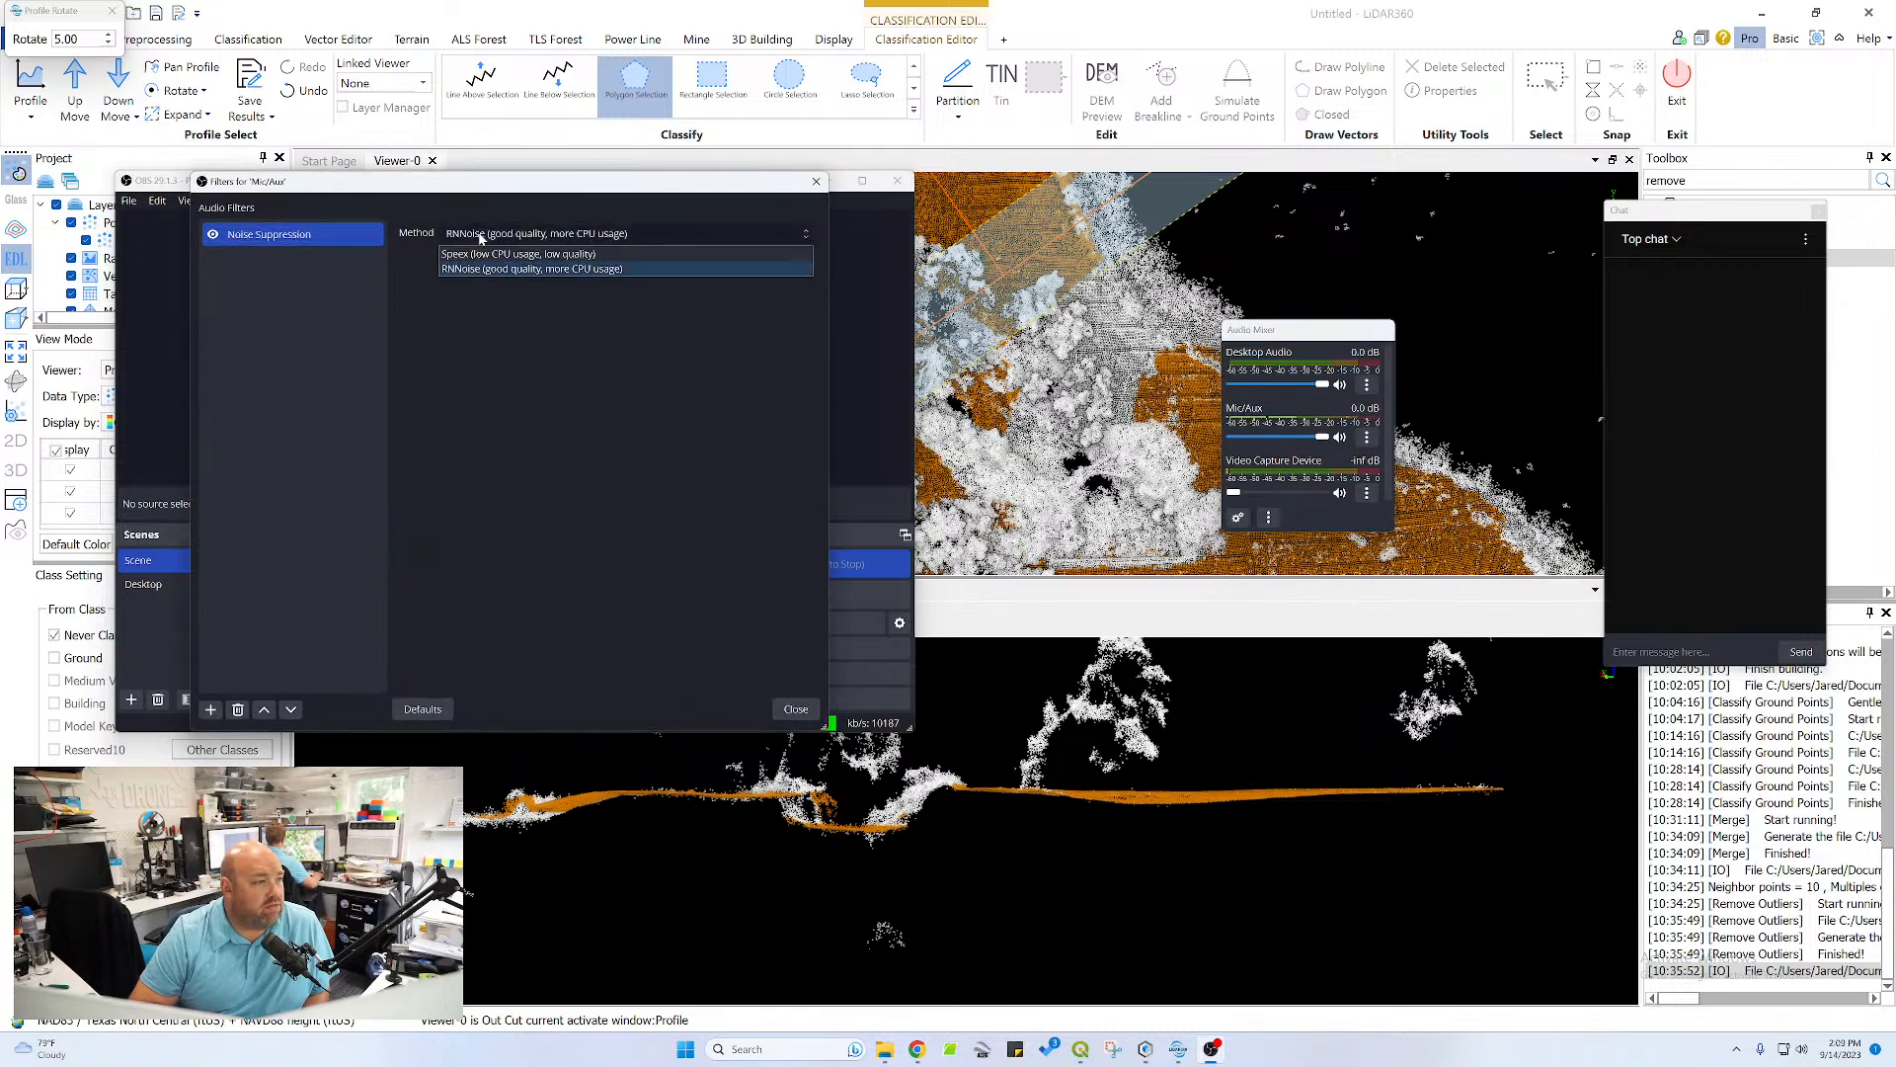
pyautogui.click(316, 240)
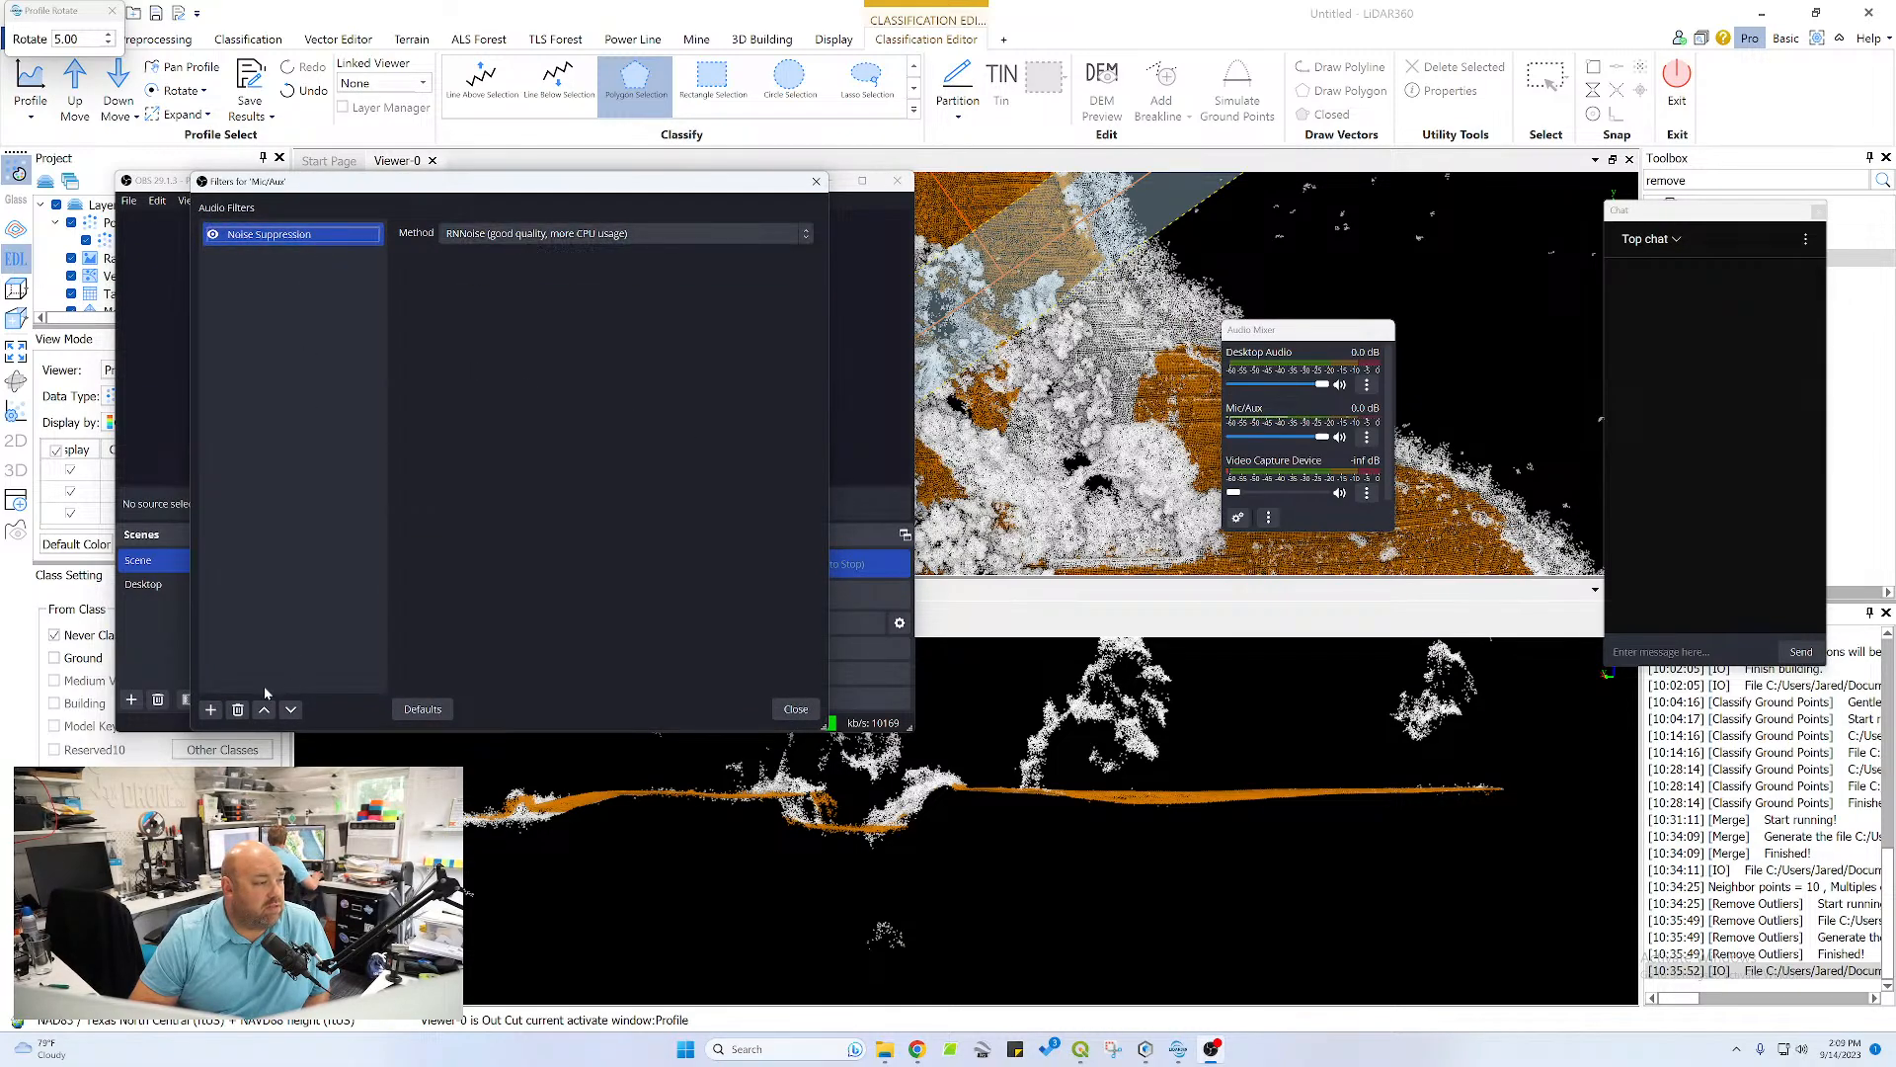
pyautogui.click(237, 709)
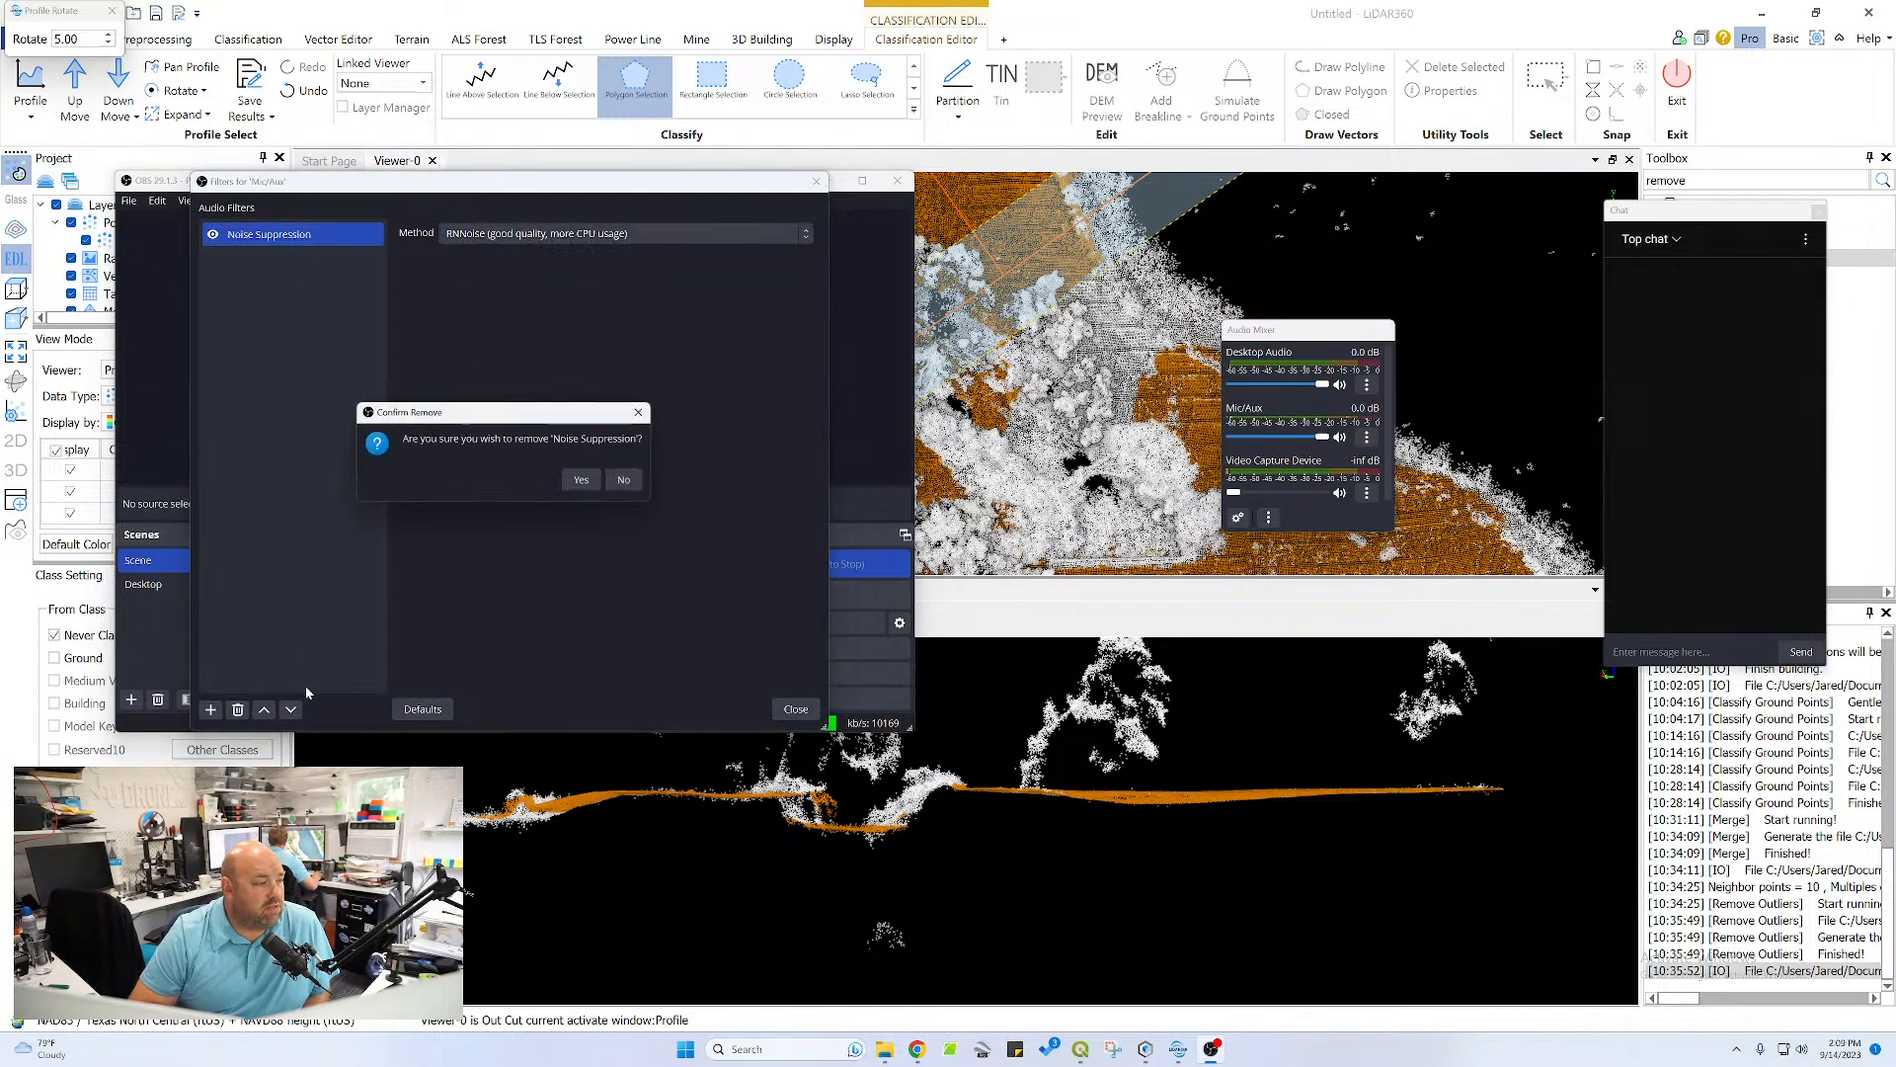
pyautogui.click(581, 480)
pyautogui.click(790, 708)
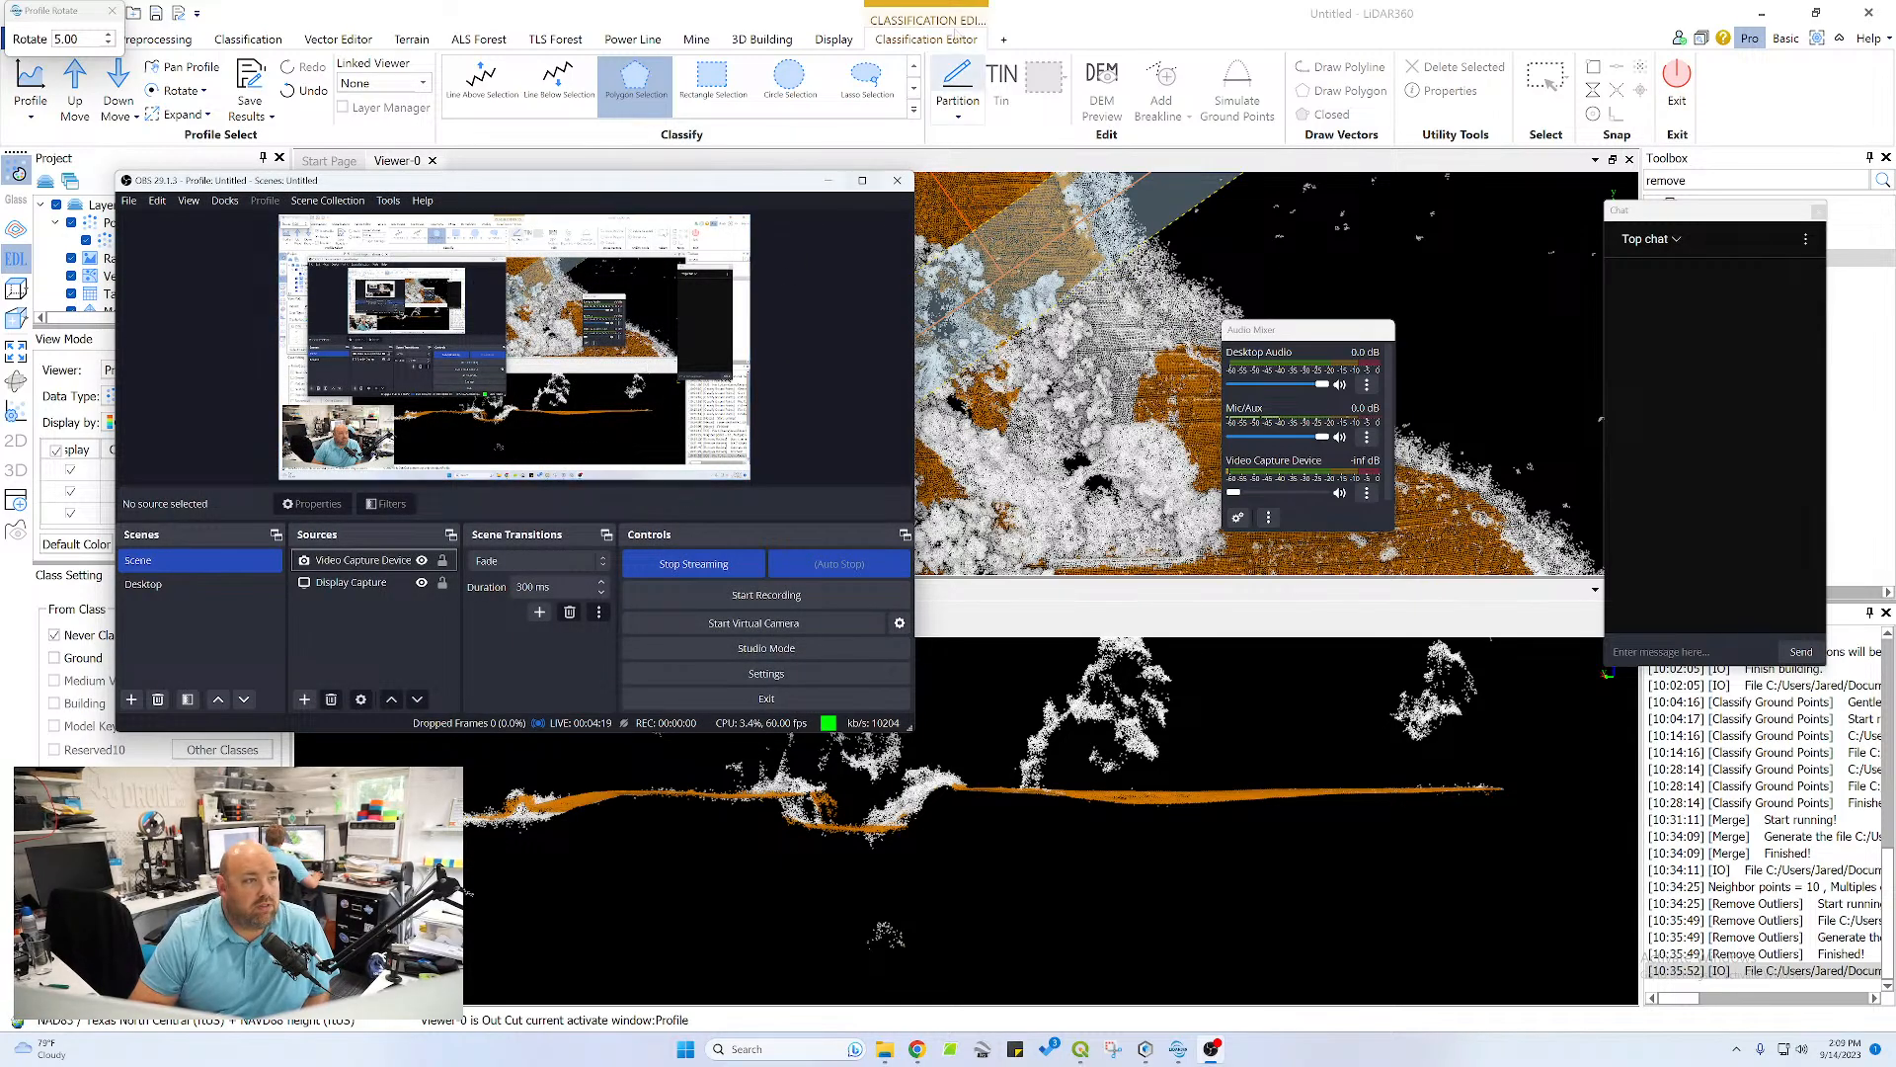
# Switch back to LiDAR360 and shift the profile section up by one step across the point cloud
pyautogui.click(1037, 18)
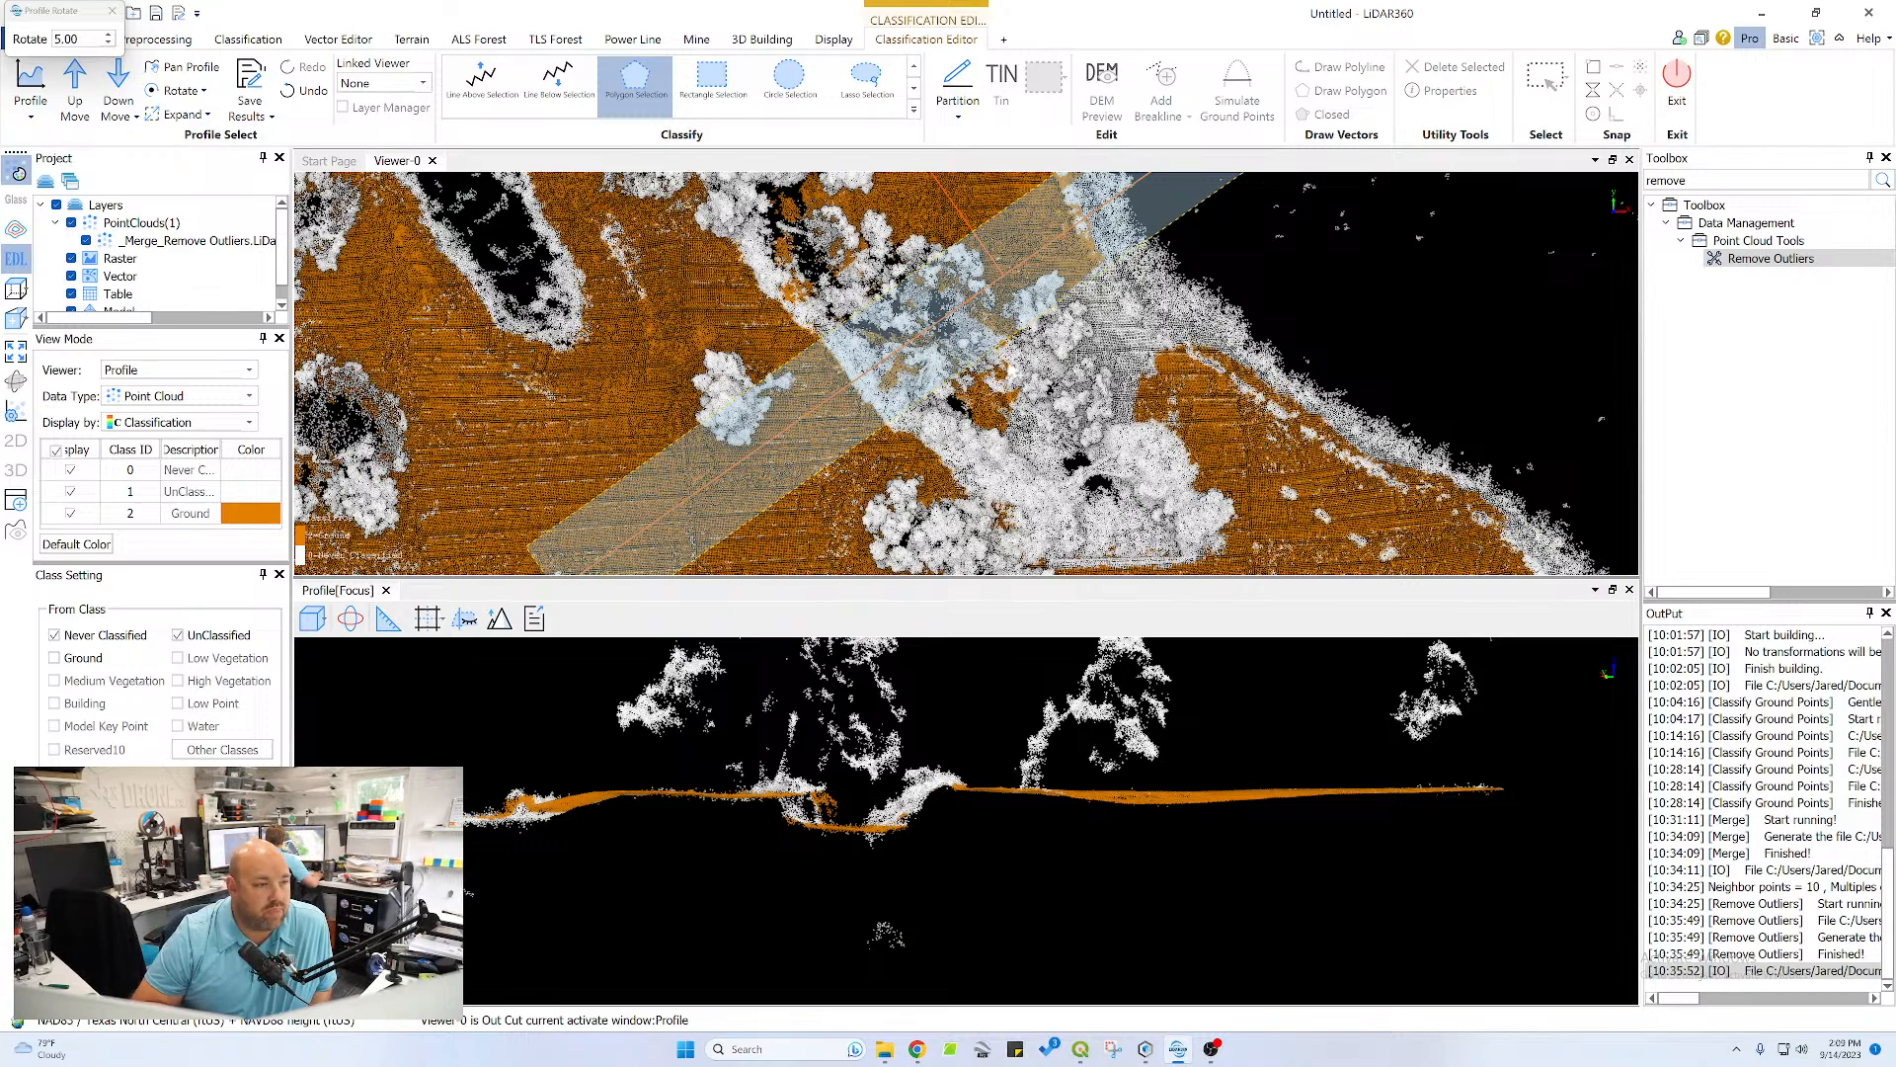
pyautogui.scroll(-4, 1027, 370)
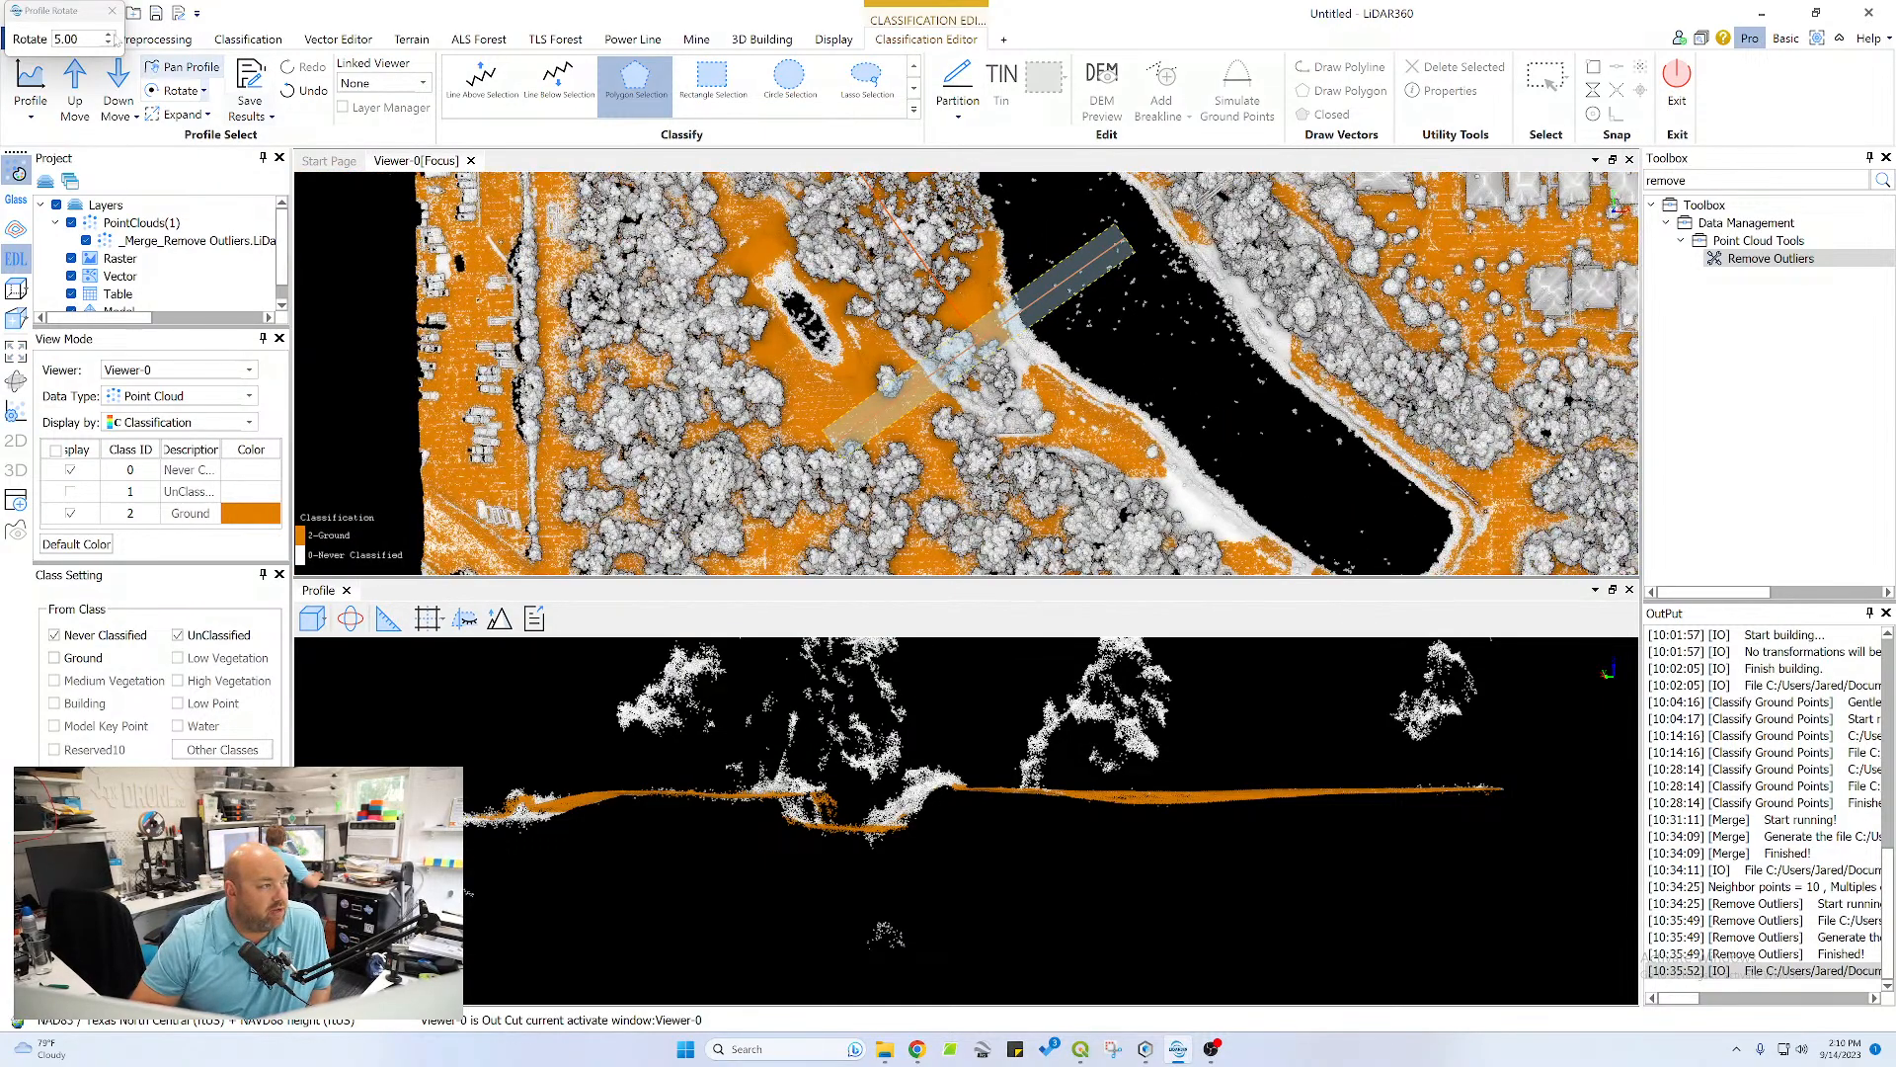
pyautogui.click(75, 88)
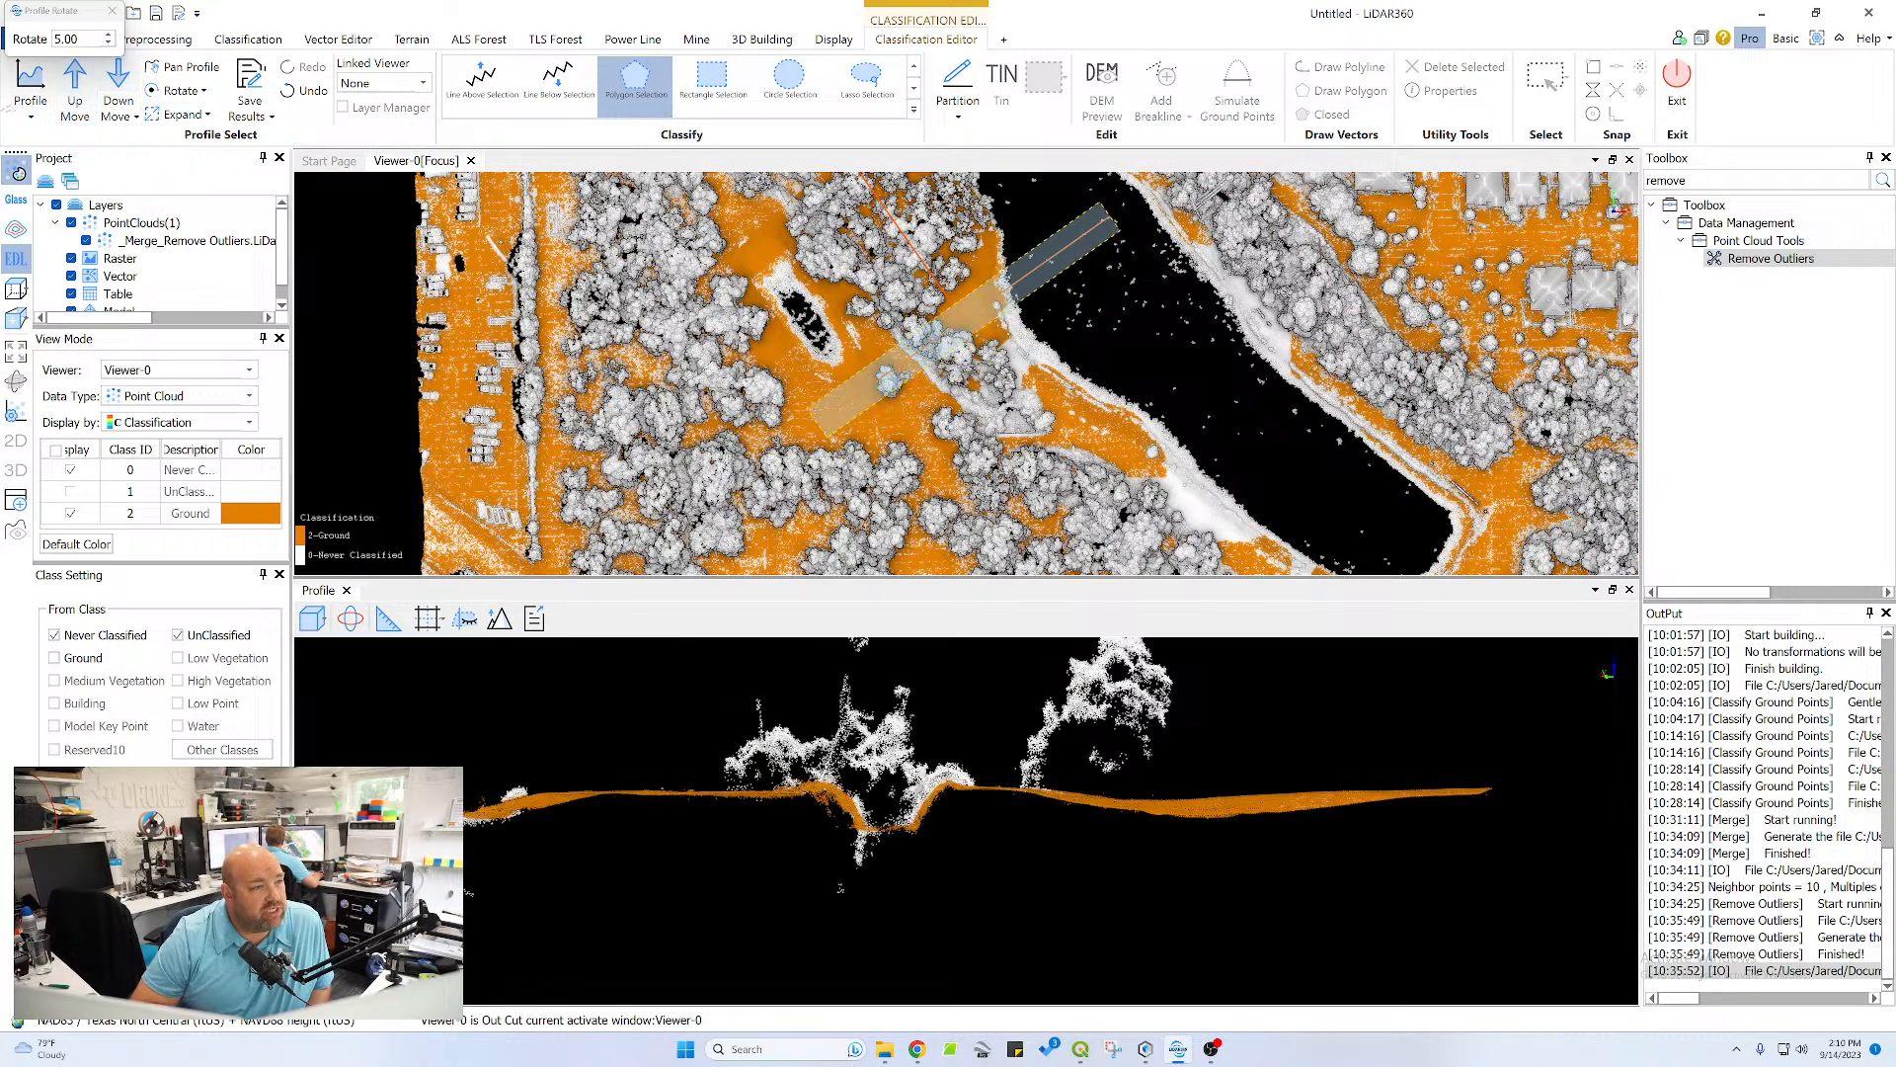
# Close the Profile Rotate dialog and shift the profile section down the point cloud to the tree-covered ditch
pyautogui.click(75, 88)
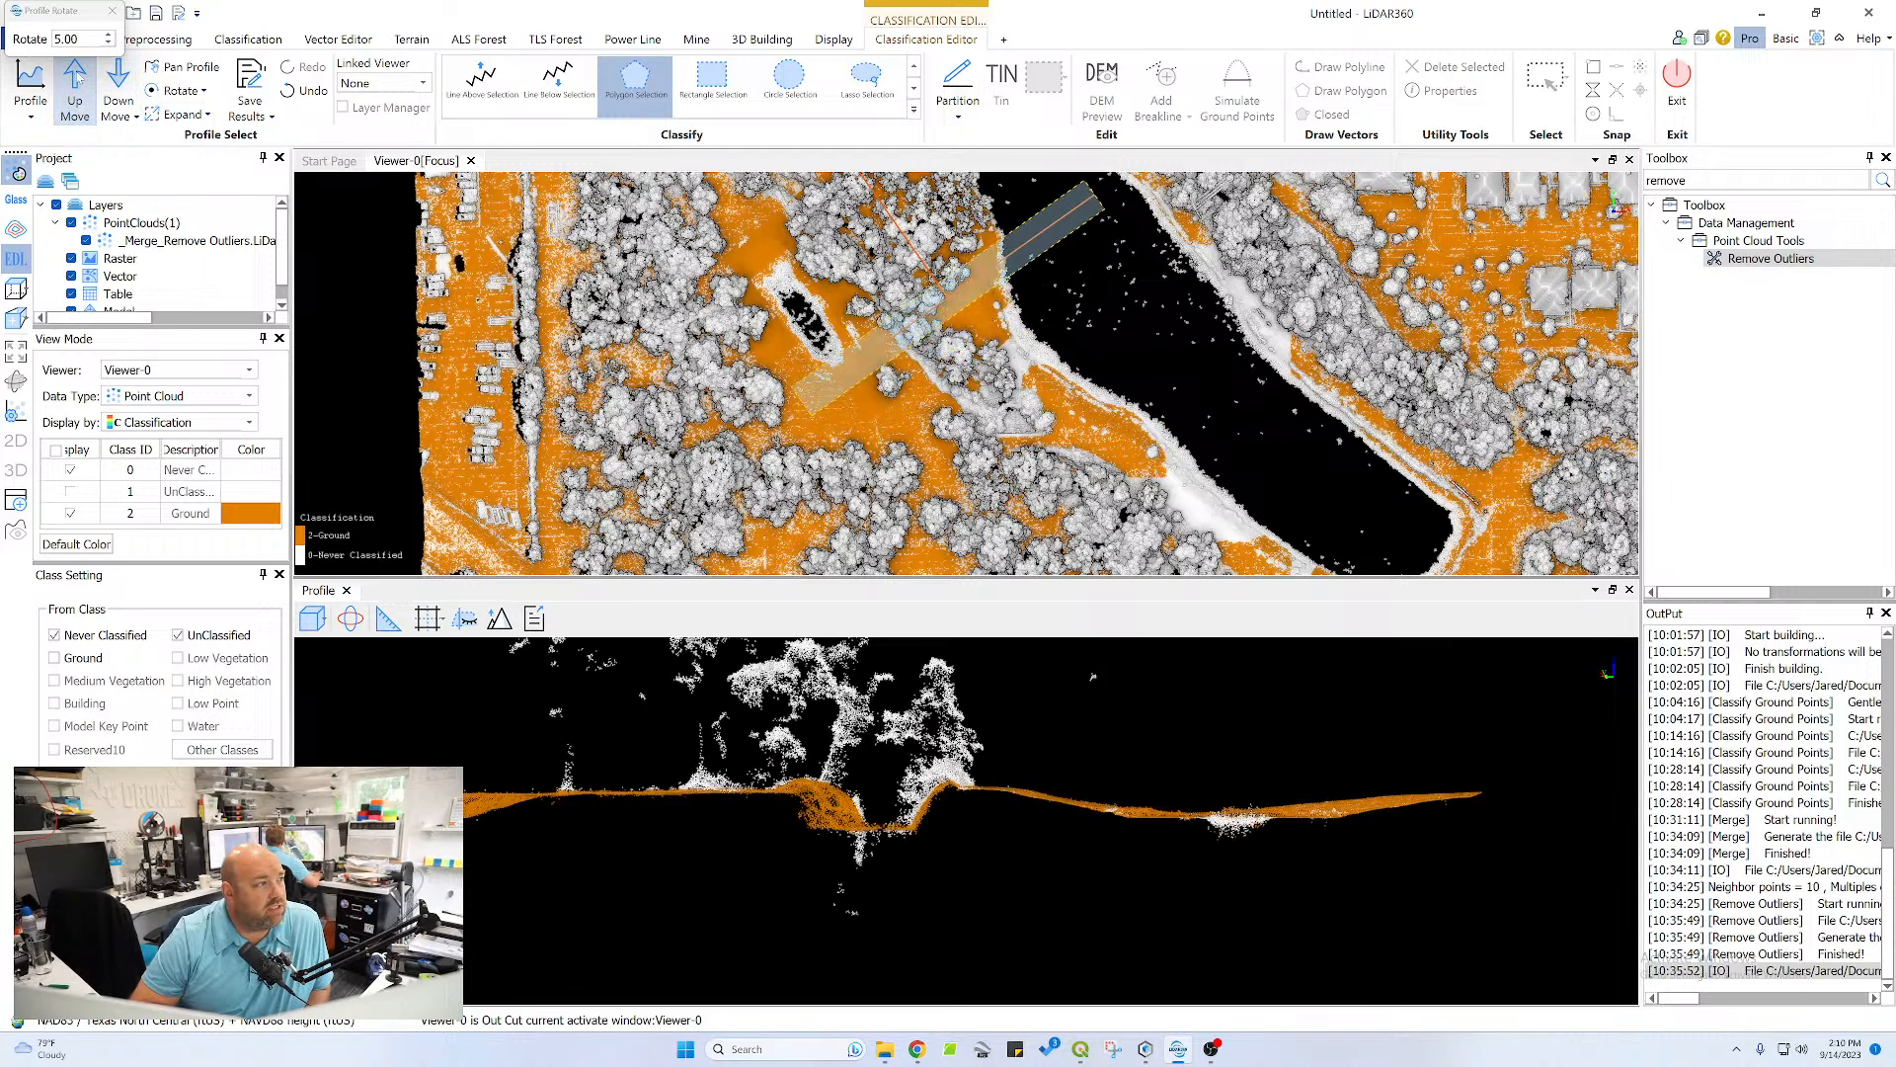
pyautogui.click(108, 13)
pyautogui.click(118, 88)
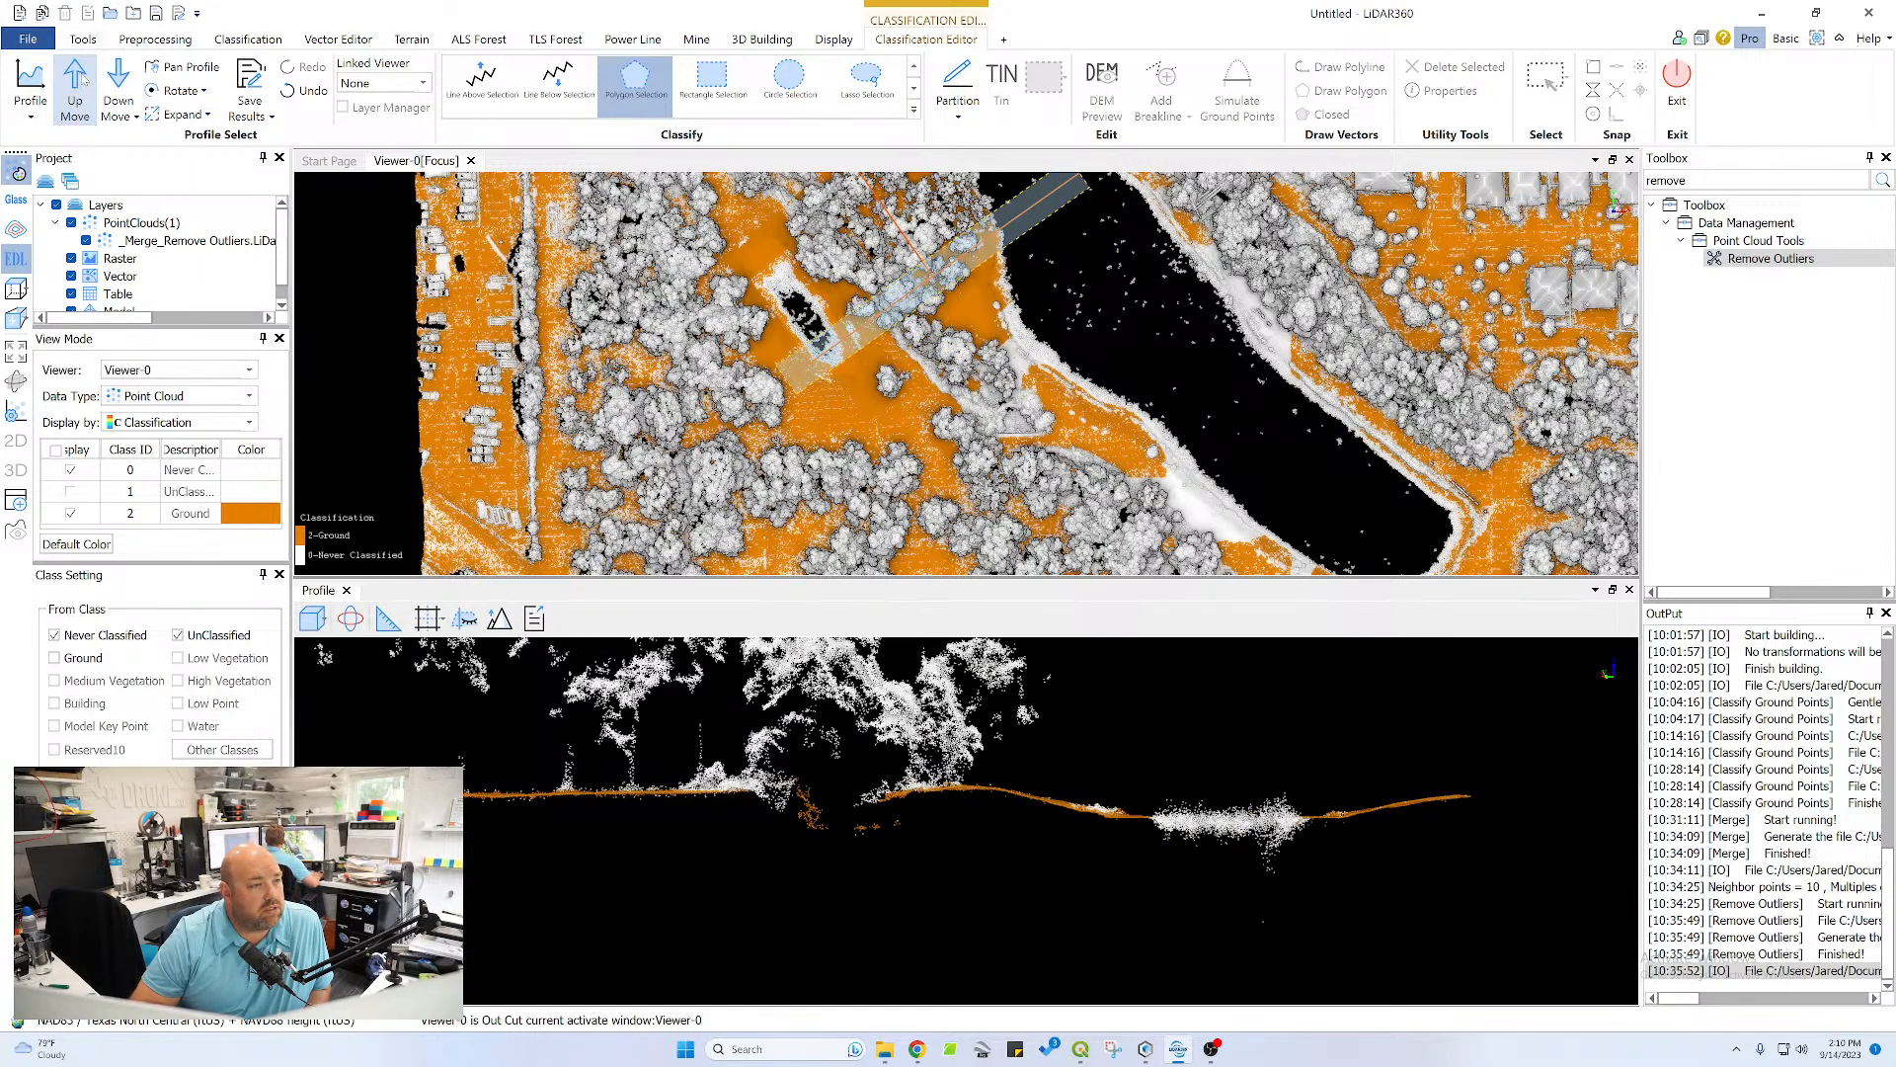
pyautogui.click(117, 88)
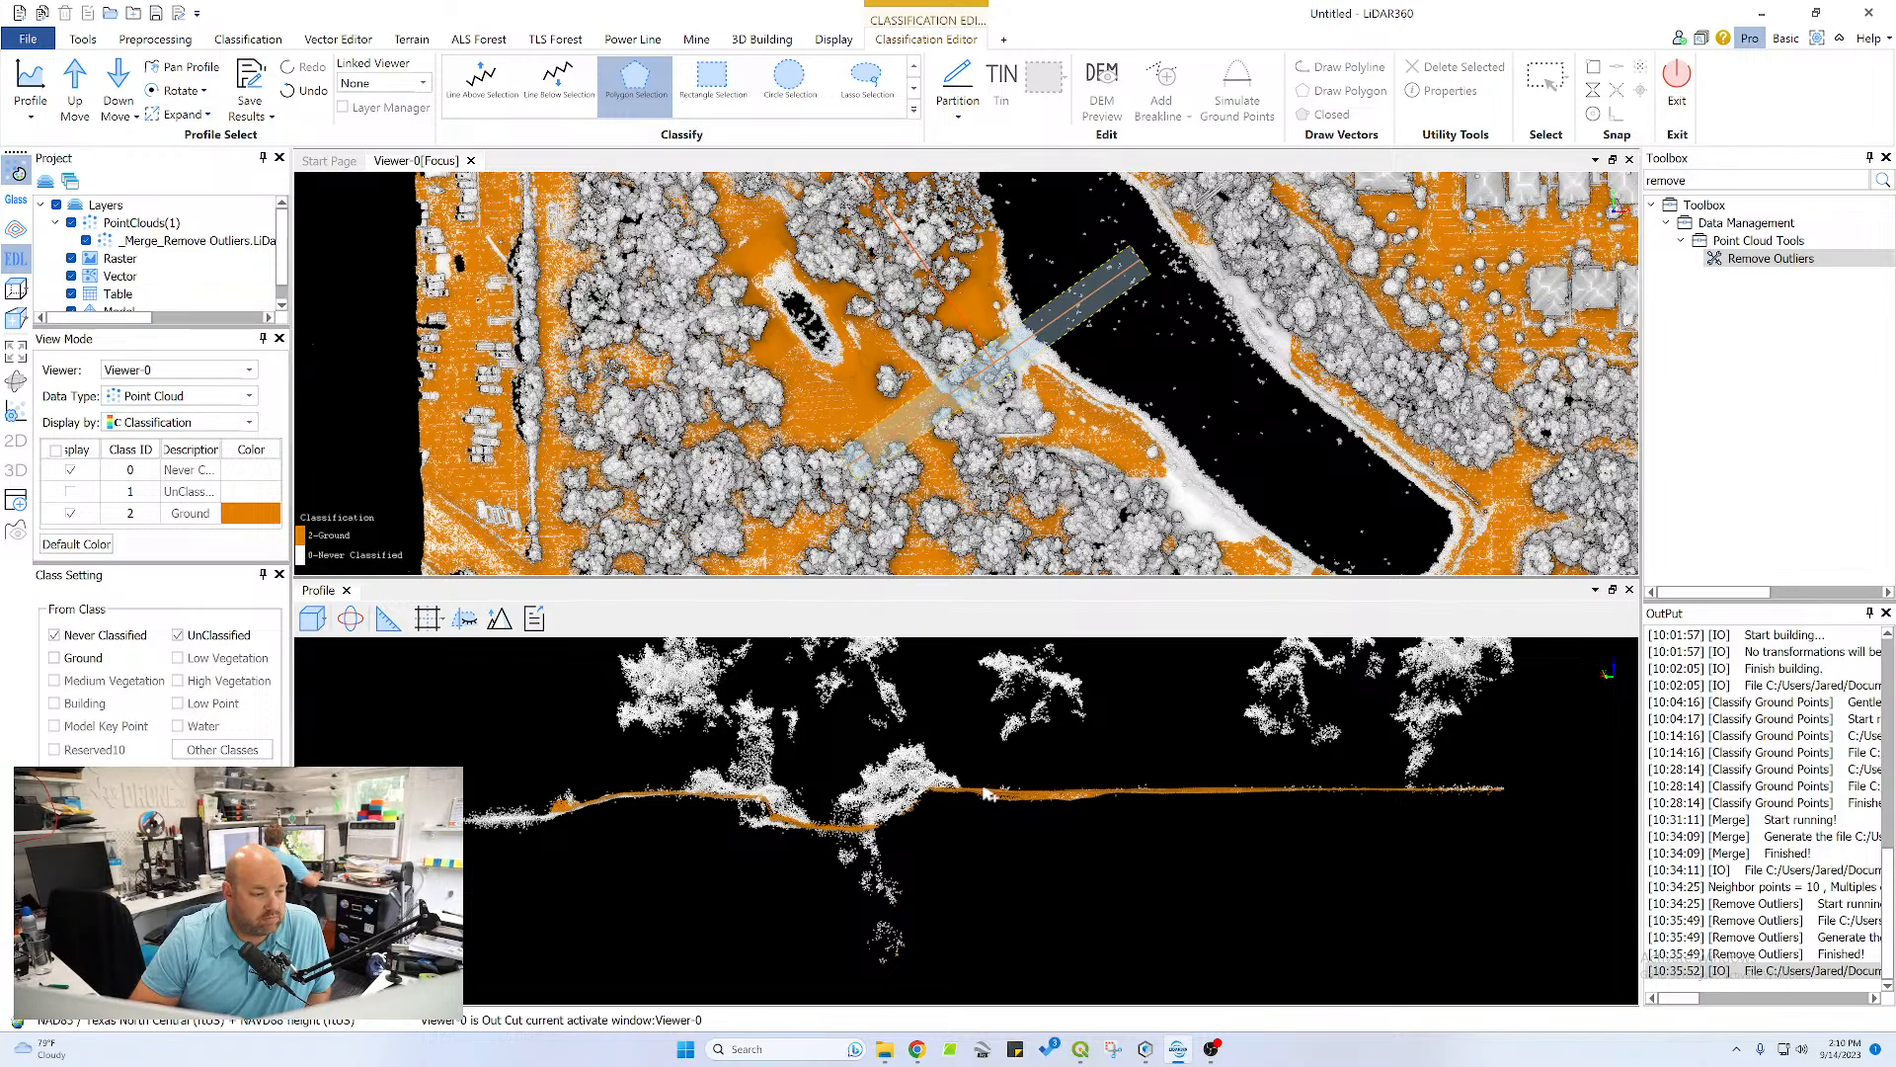
# Classify the points along the left bank and upper ditch edge as ground with a polygon selection in the profile
pyautogui.click(800, 830)
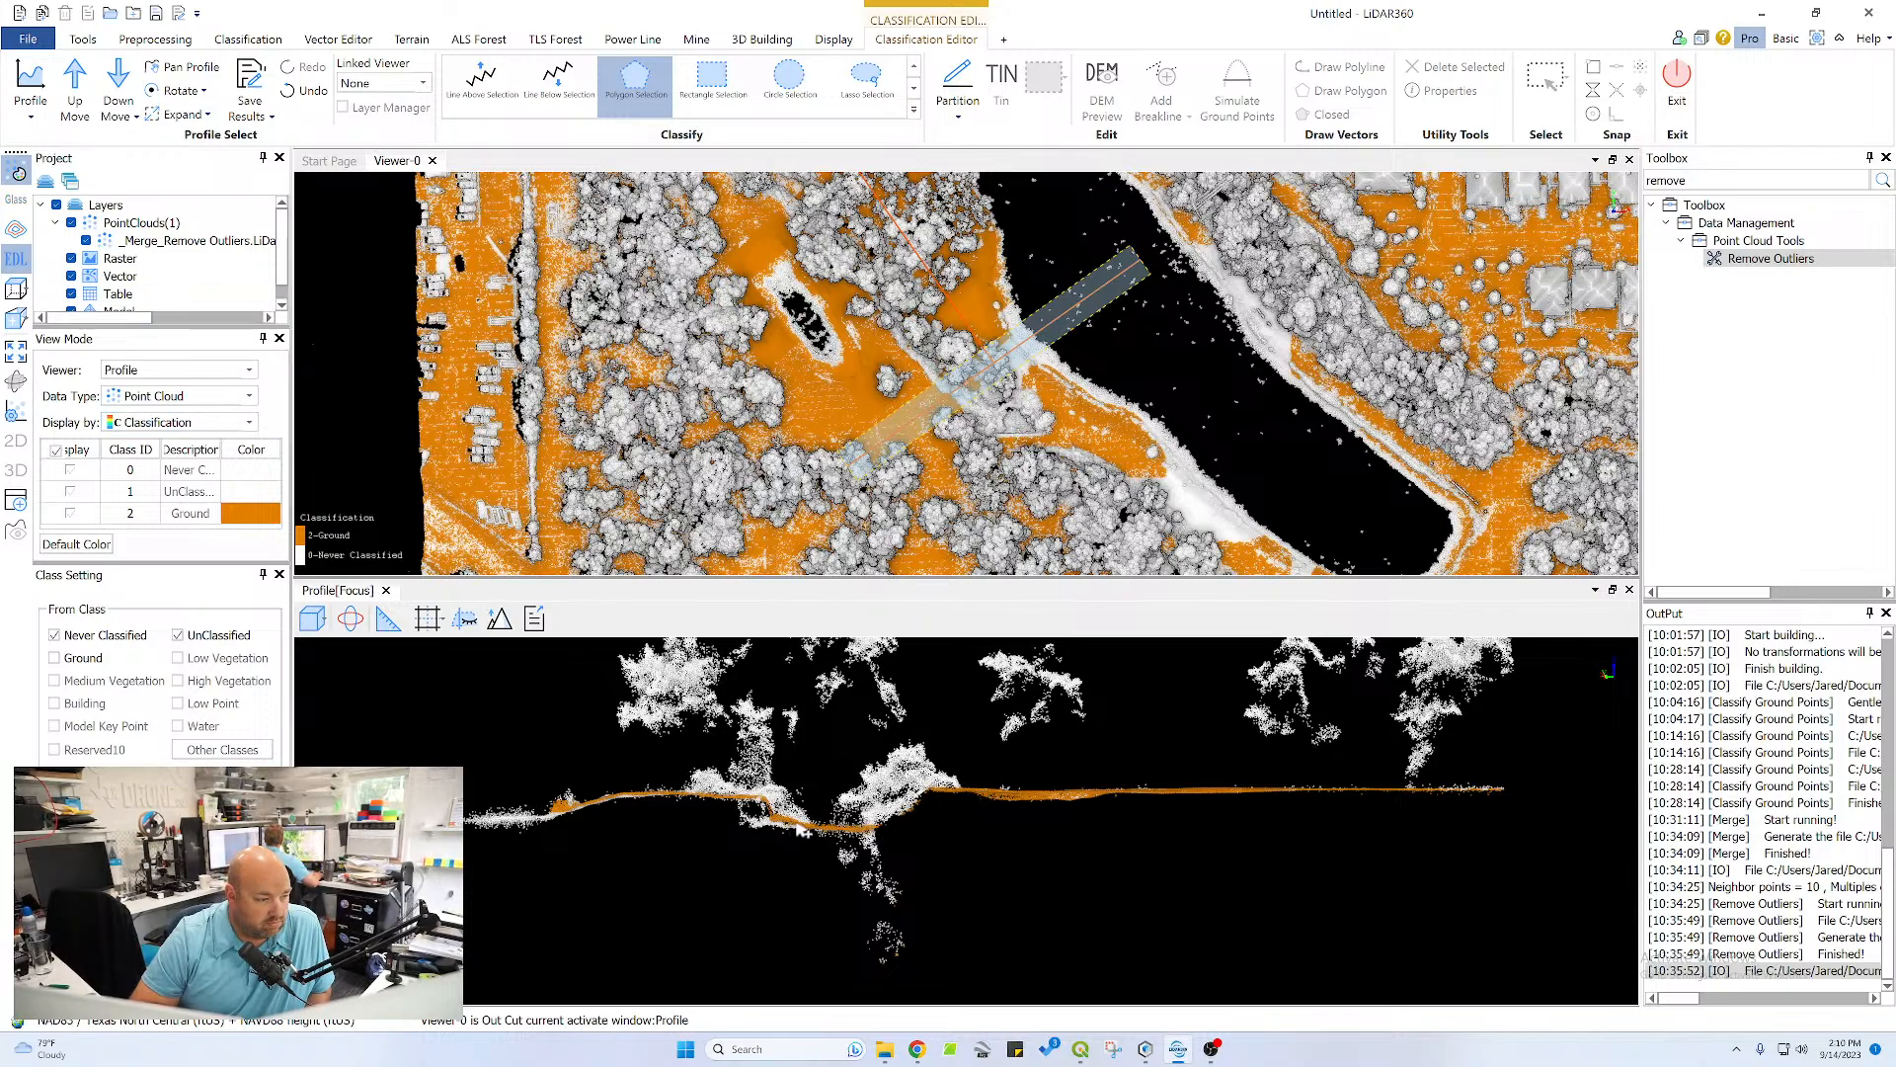
pyautogui.click(758, 811)
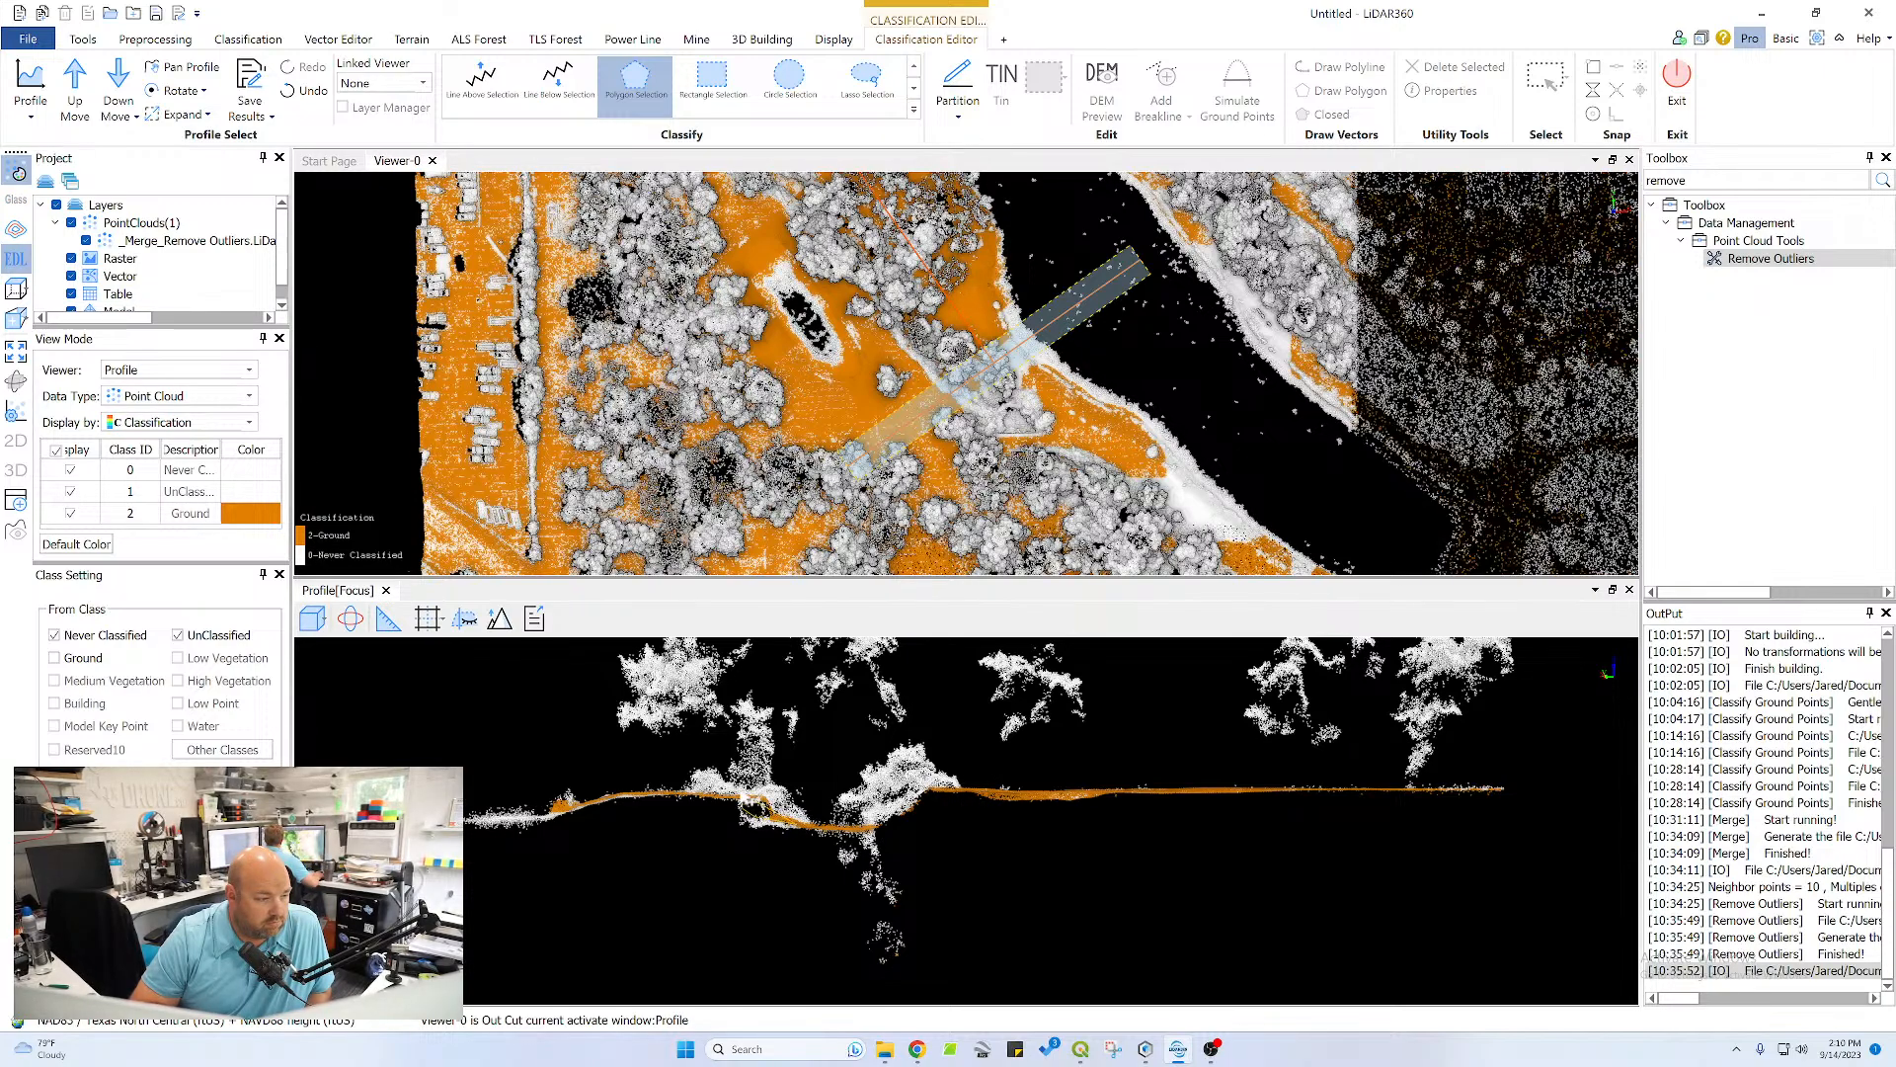
pyautogui.click(614, 791)
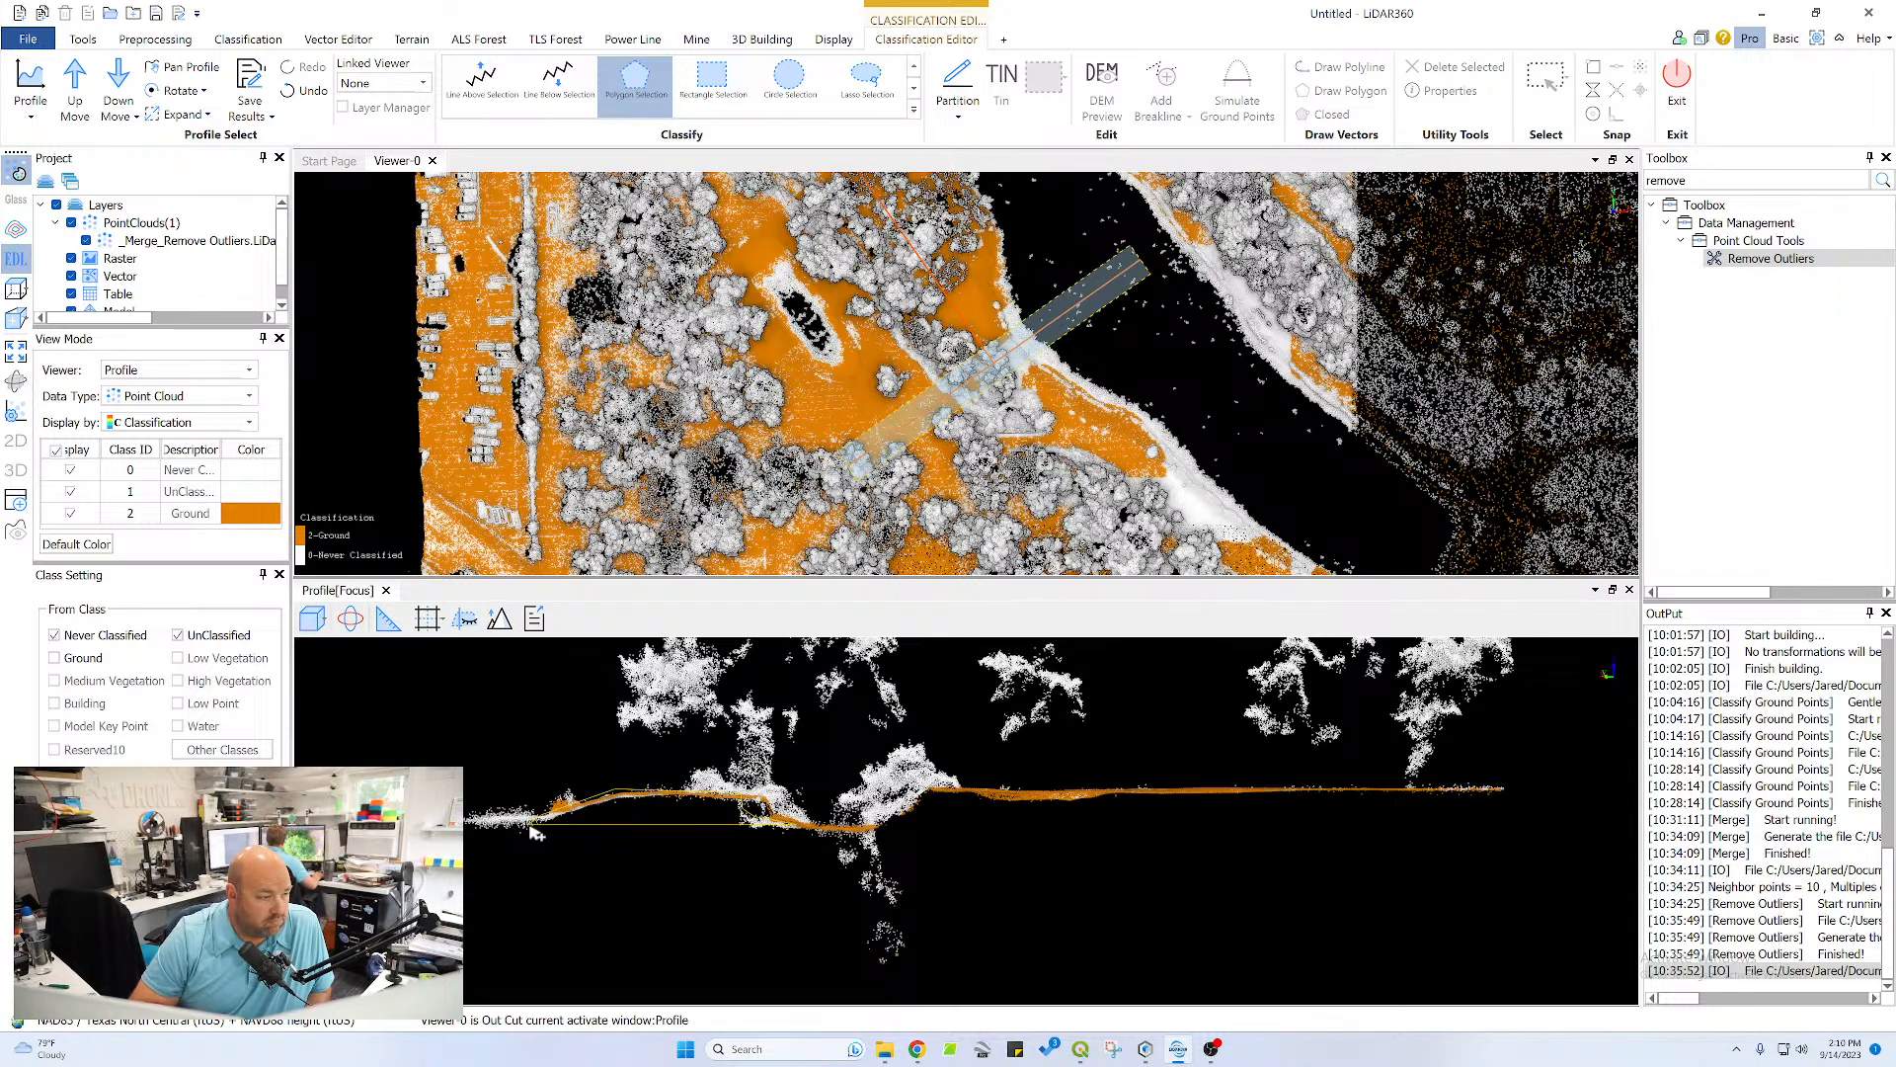
pyautogui.click(534, 826)
pyautogui.click(604, 810)
pyautogui.click(703, 810)
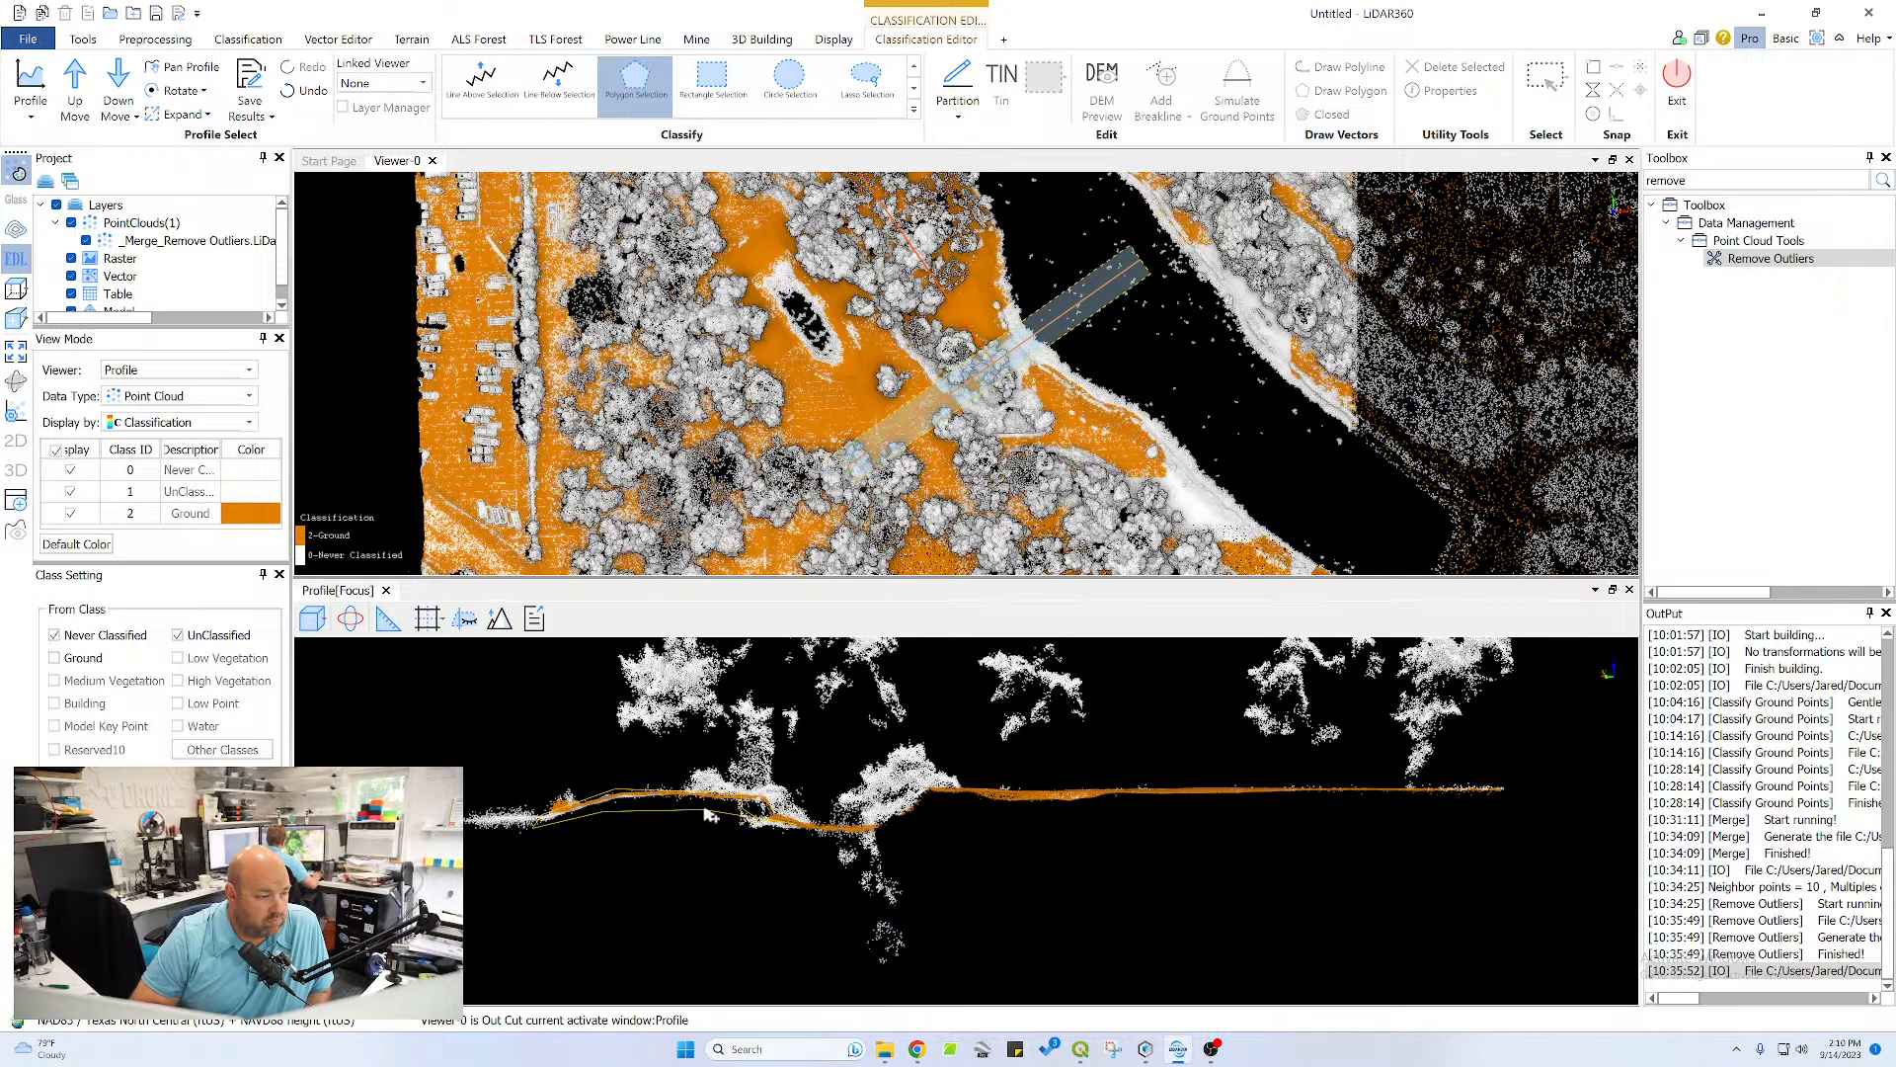
pyautogui.click(733, 836)
pyautogui.rightClick(787, 839)
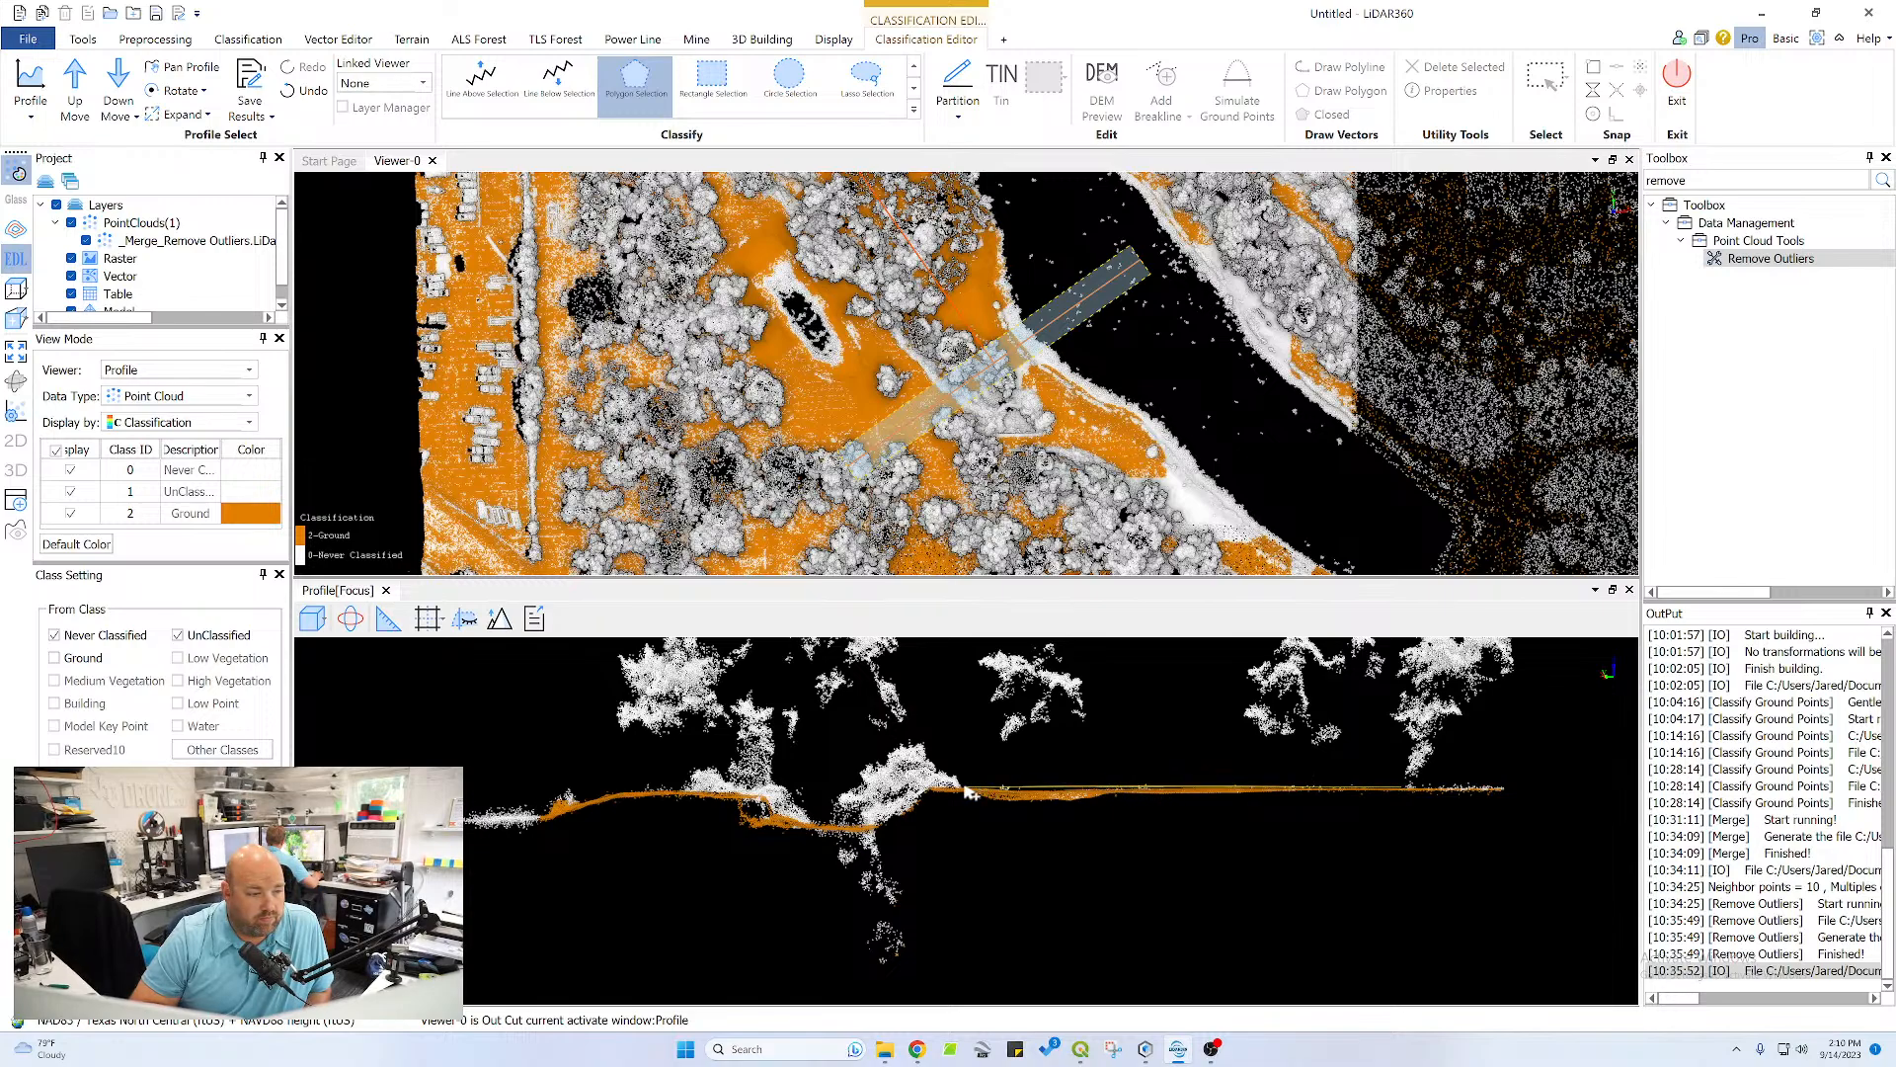
# Classify the flat surface right of the ditch as ground with a polygon selection around it
pyautogui.click(934, 787)
pyautogui.click(934, 795)
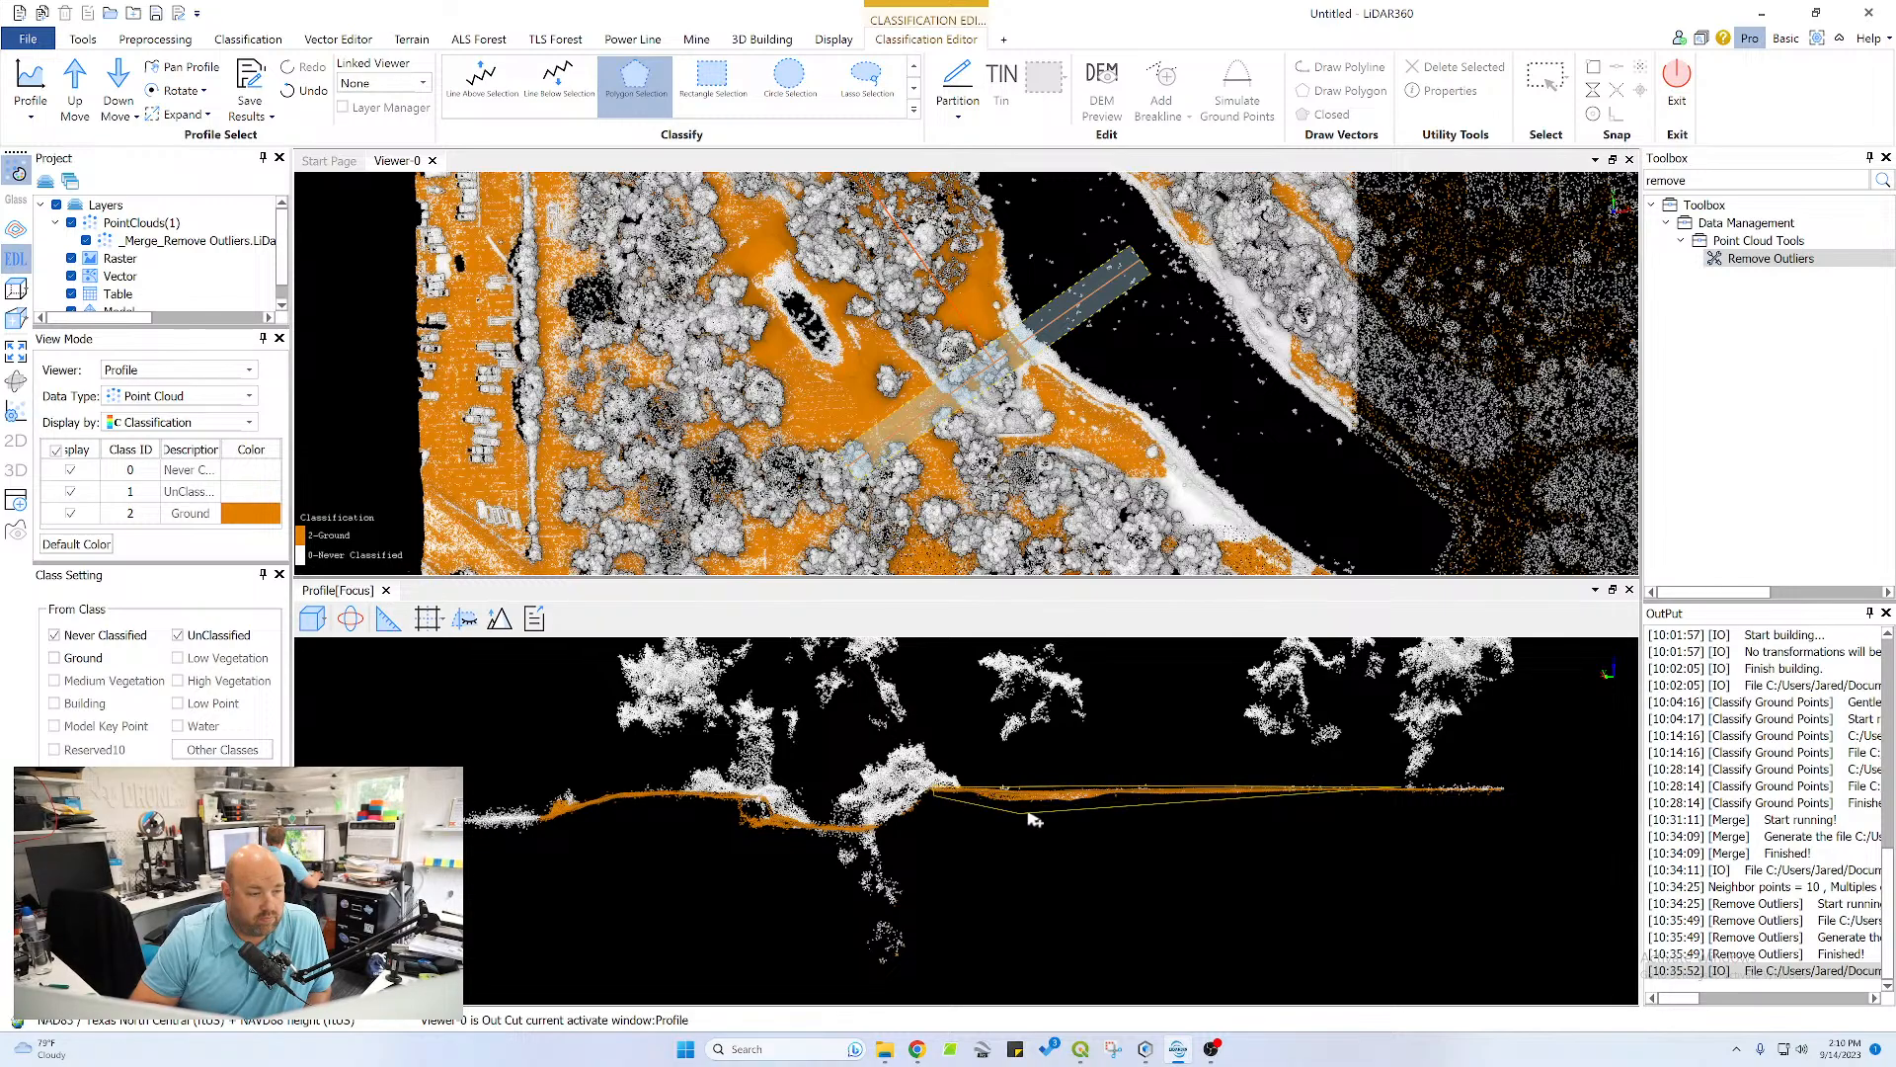
pyautogui.click(1030, 813)
pyautogui.rightClick(1417, 819)
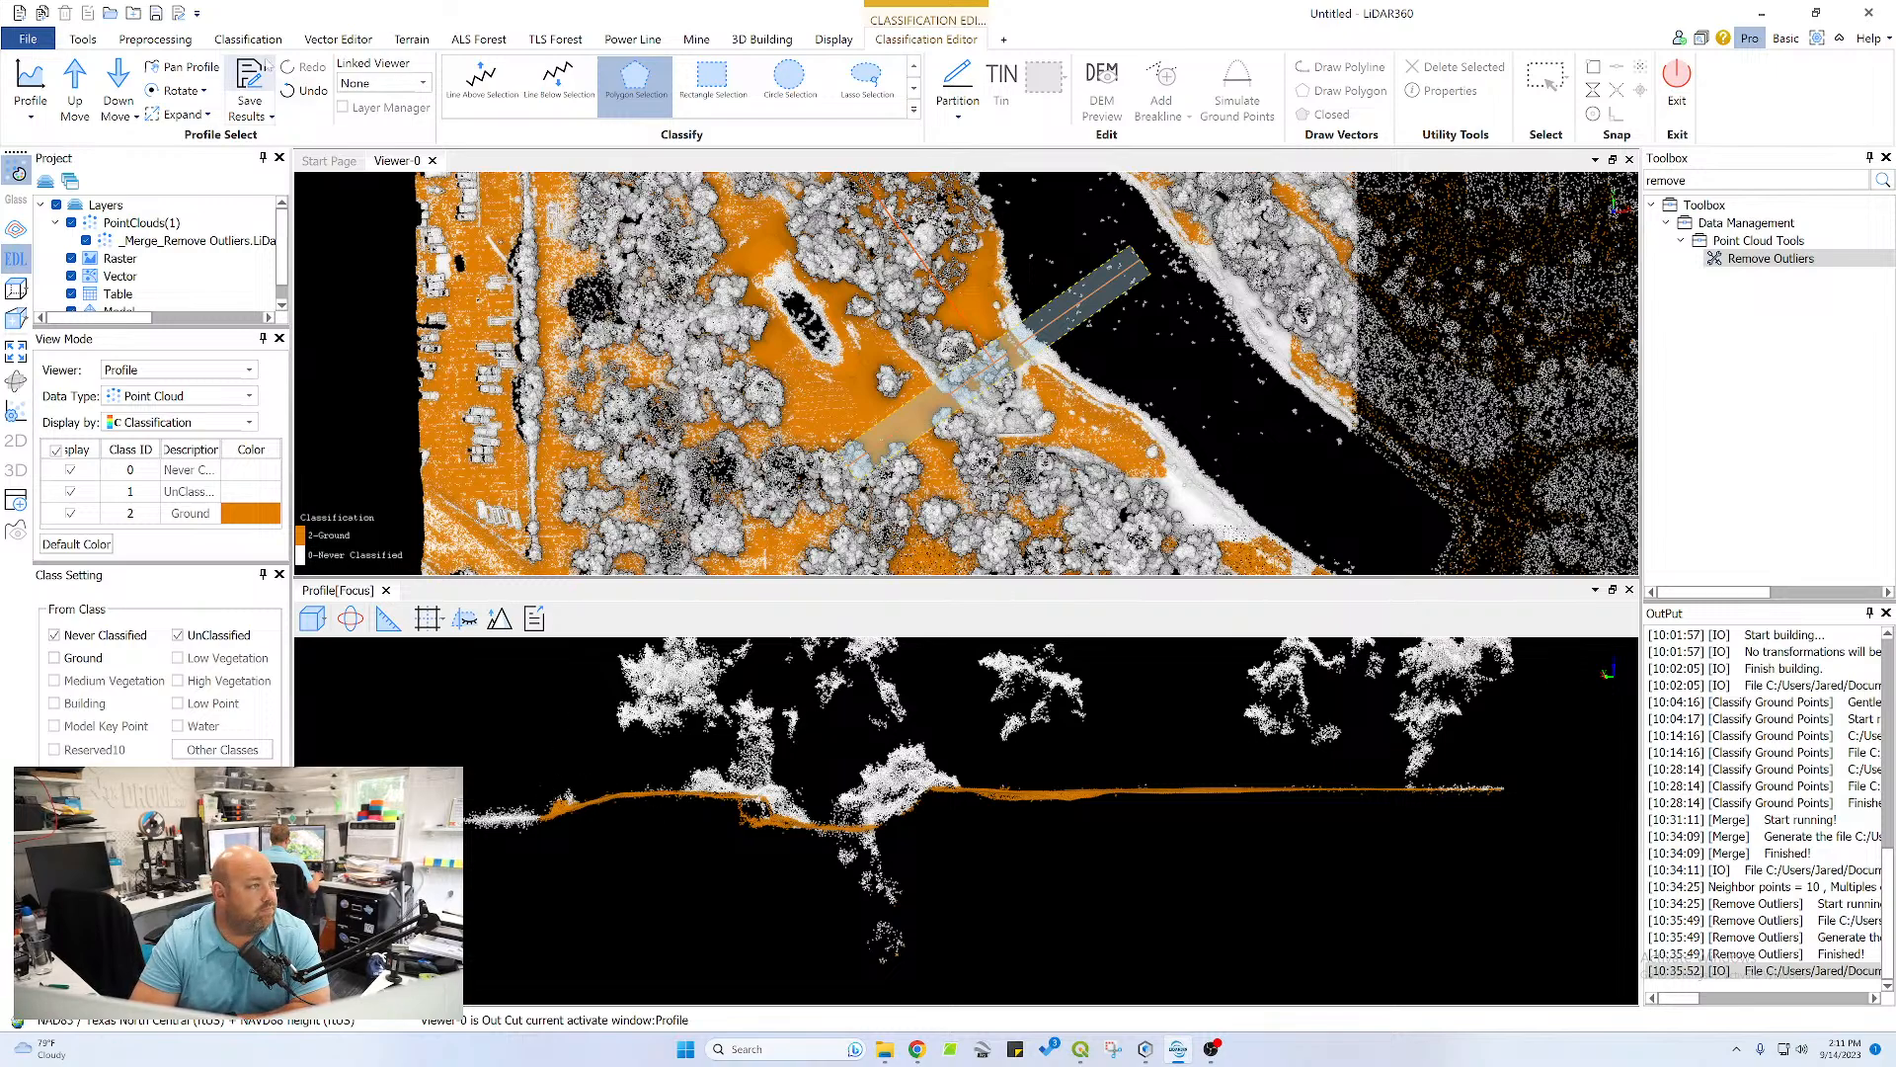
# Move the profile section down one step and polygon-classify the slope on the far left bank as ground
pyautogui.click(118, 84)
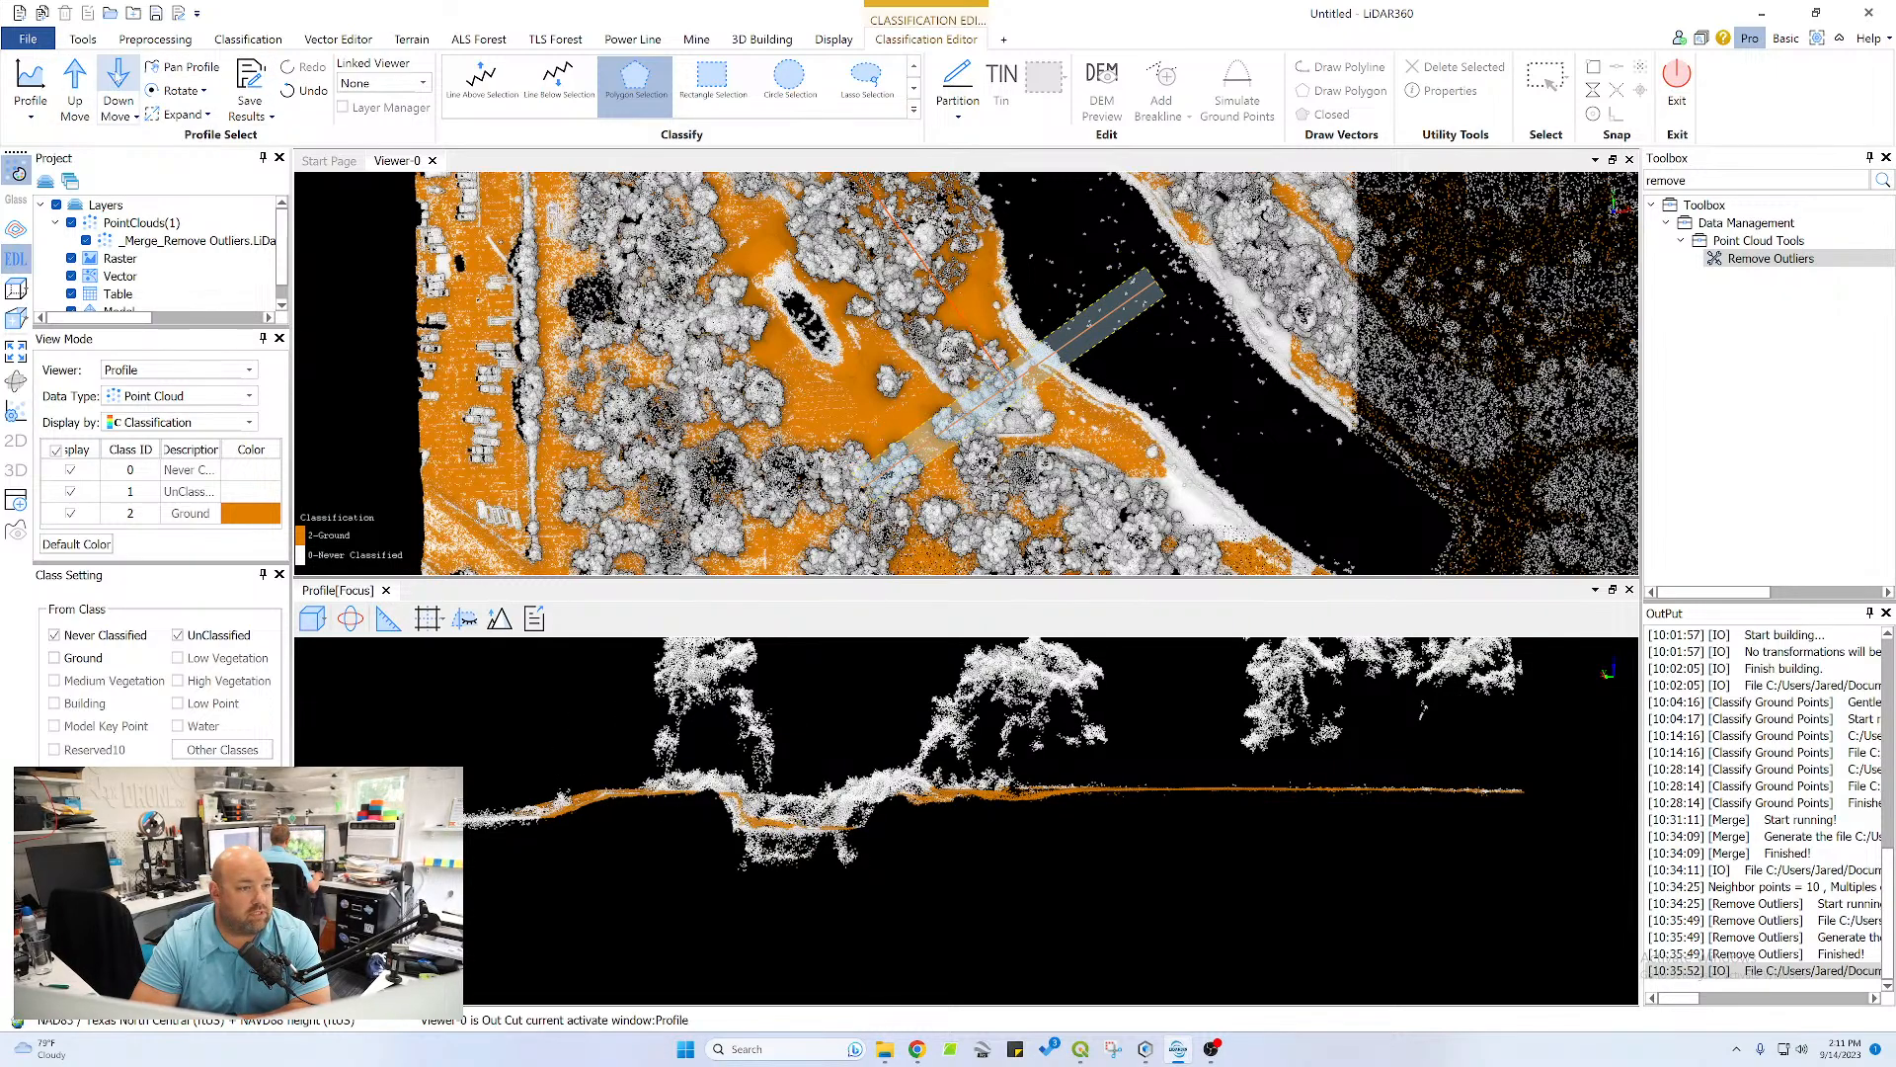
pyautogui.click(632, 787)
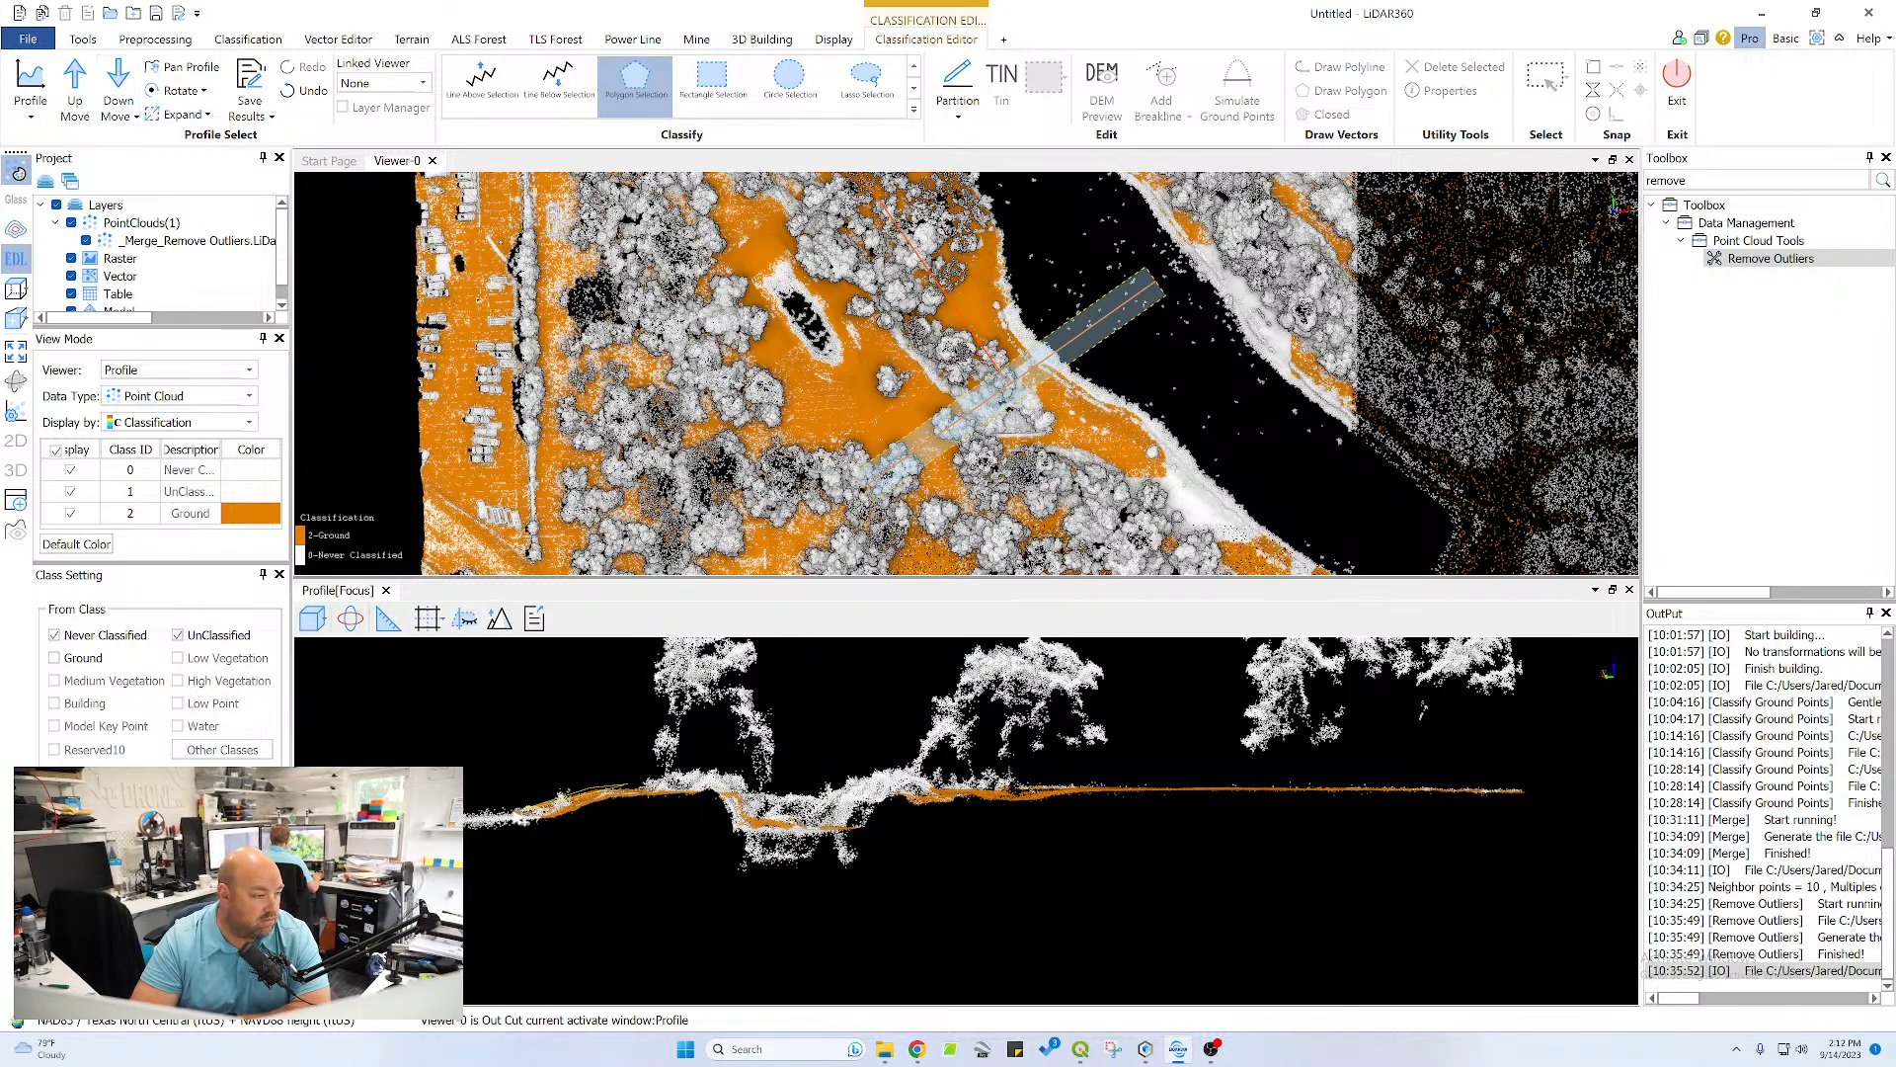
pyautogui.click(516, 812)
pyautogui.click(550, 823)
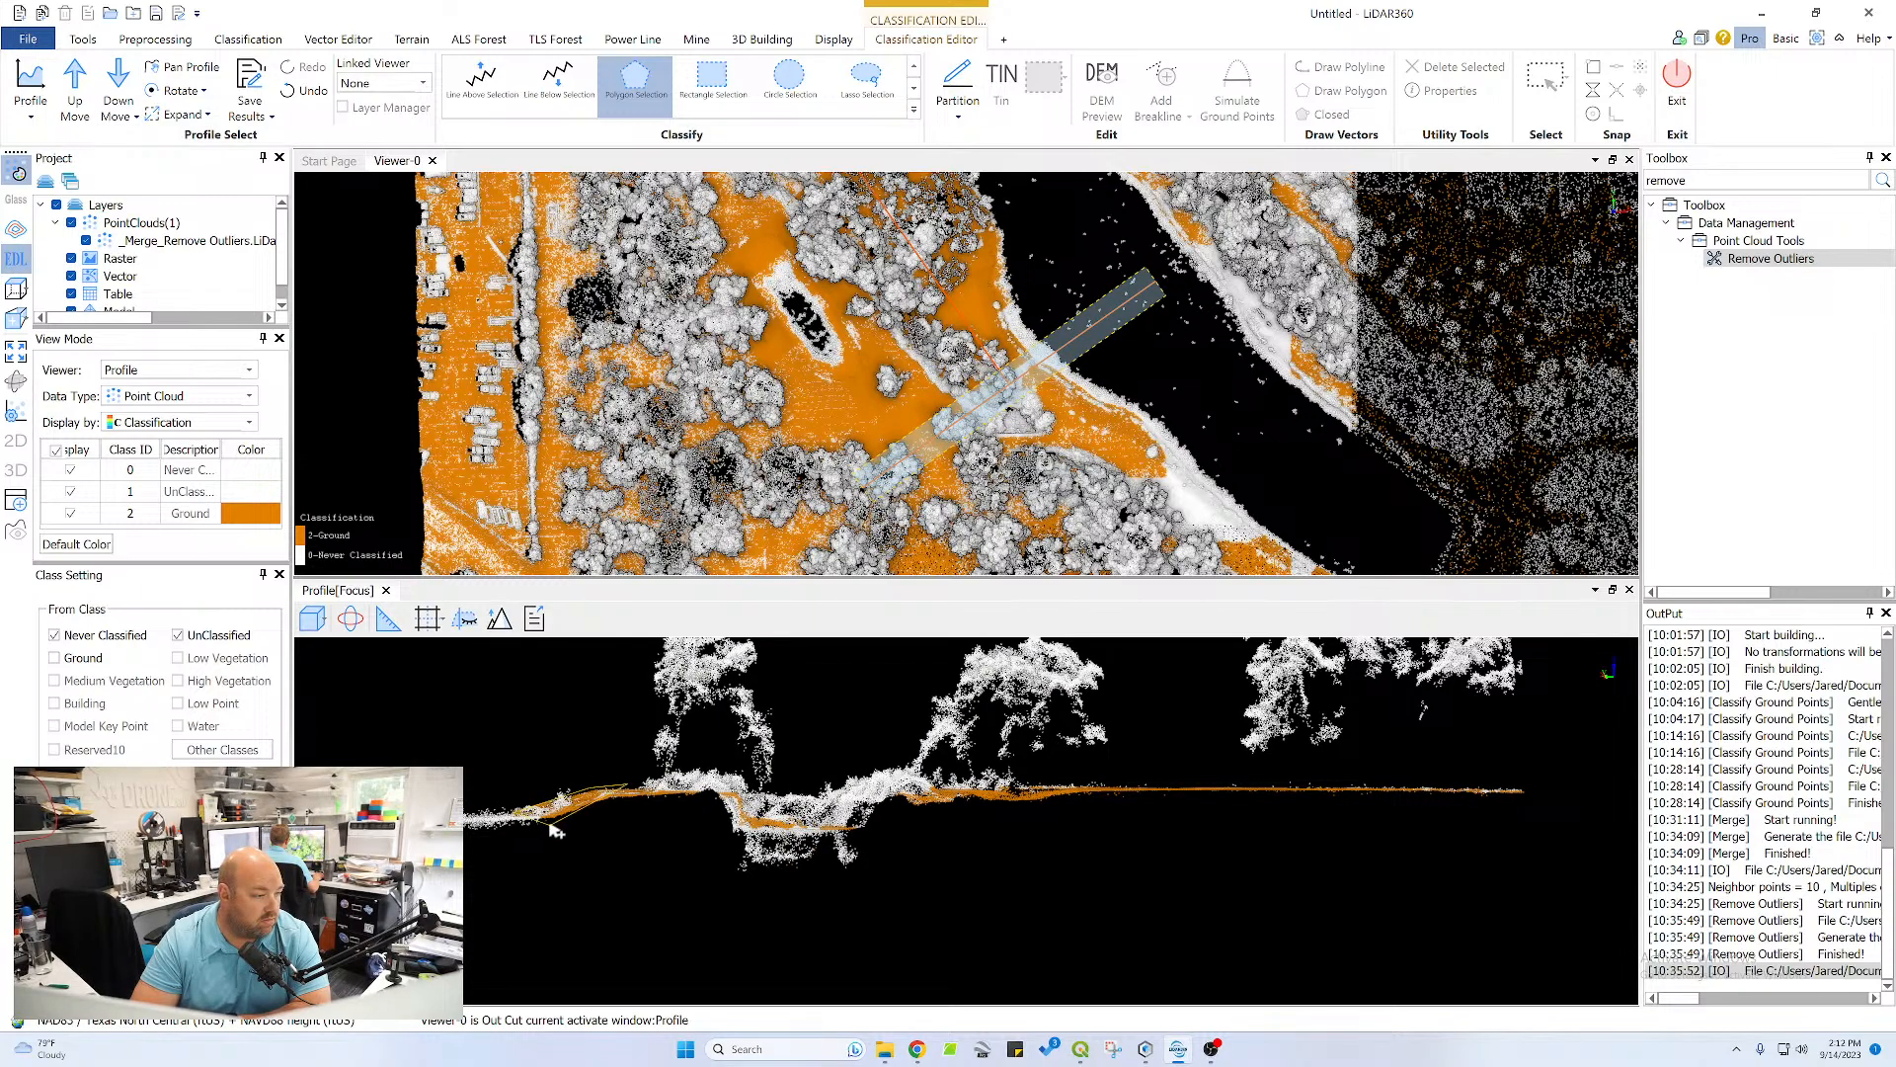
pyautogui.doubleClick(644, 802)
# Classify the low points beneath the ditch's right bank as ground with a tight polygon selection
pyautogui.scroll(2, 986, 805)
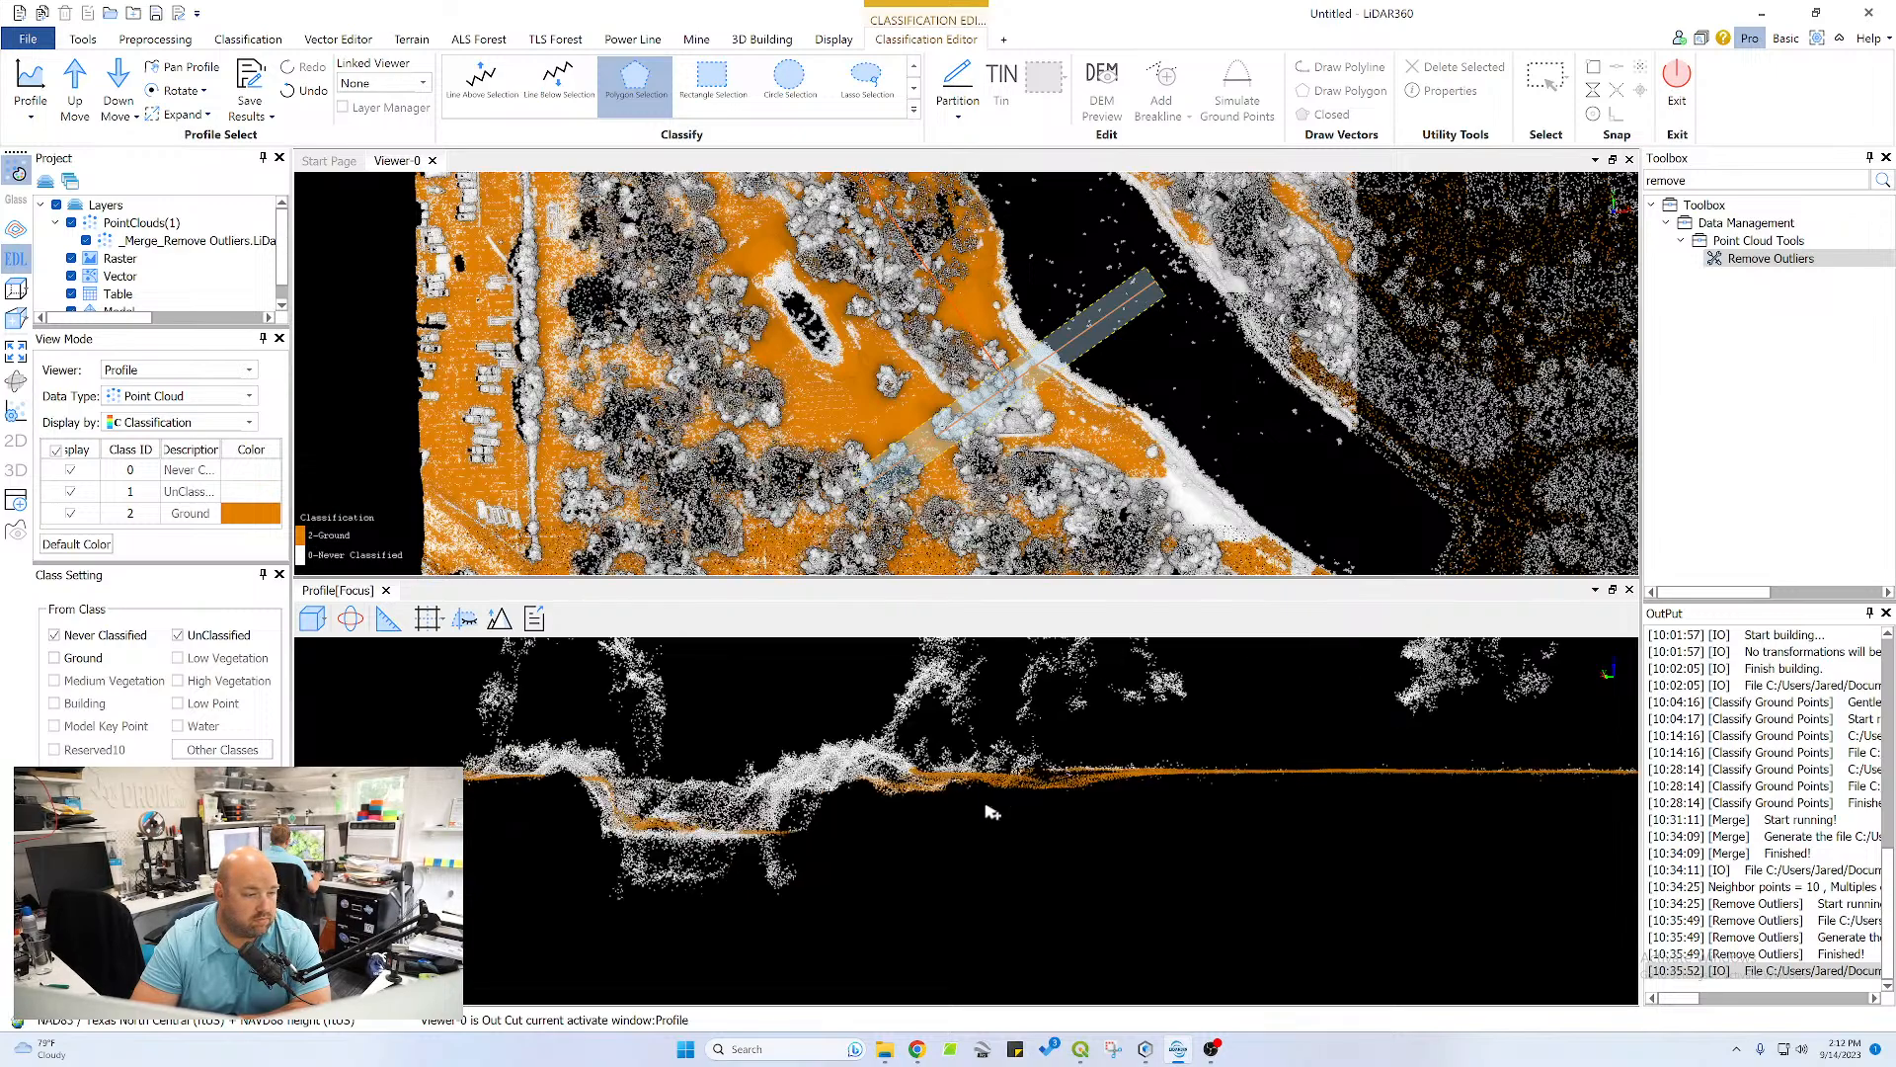
pyautogui.click(1104, 737)
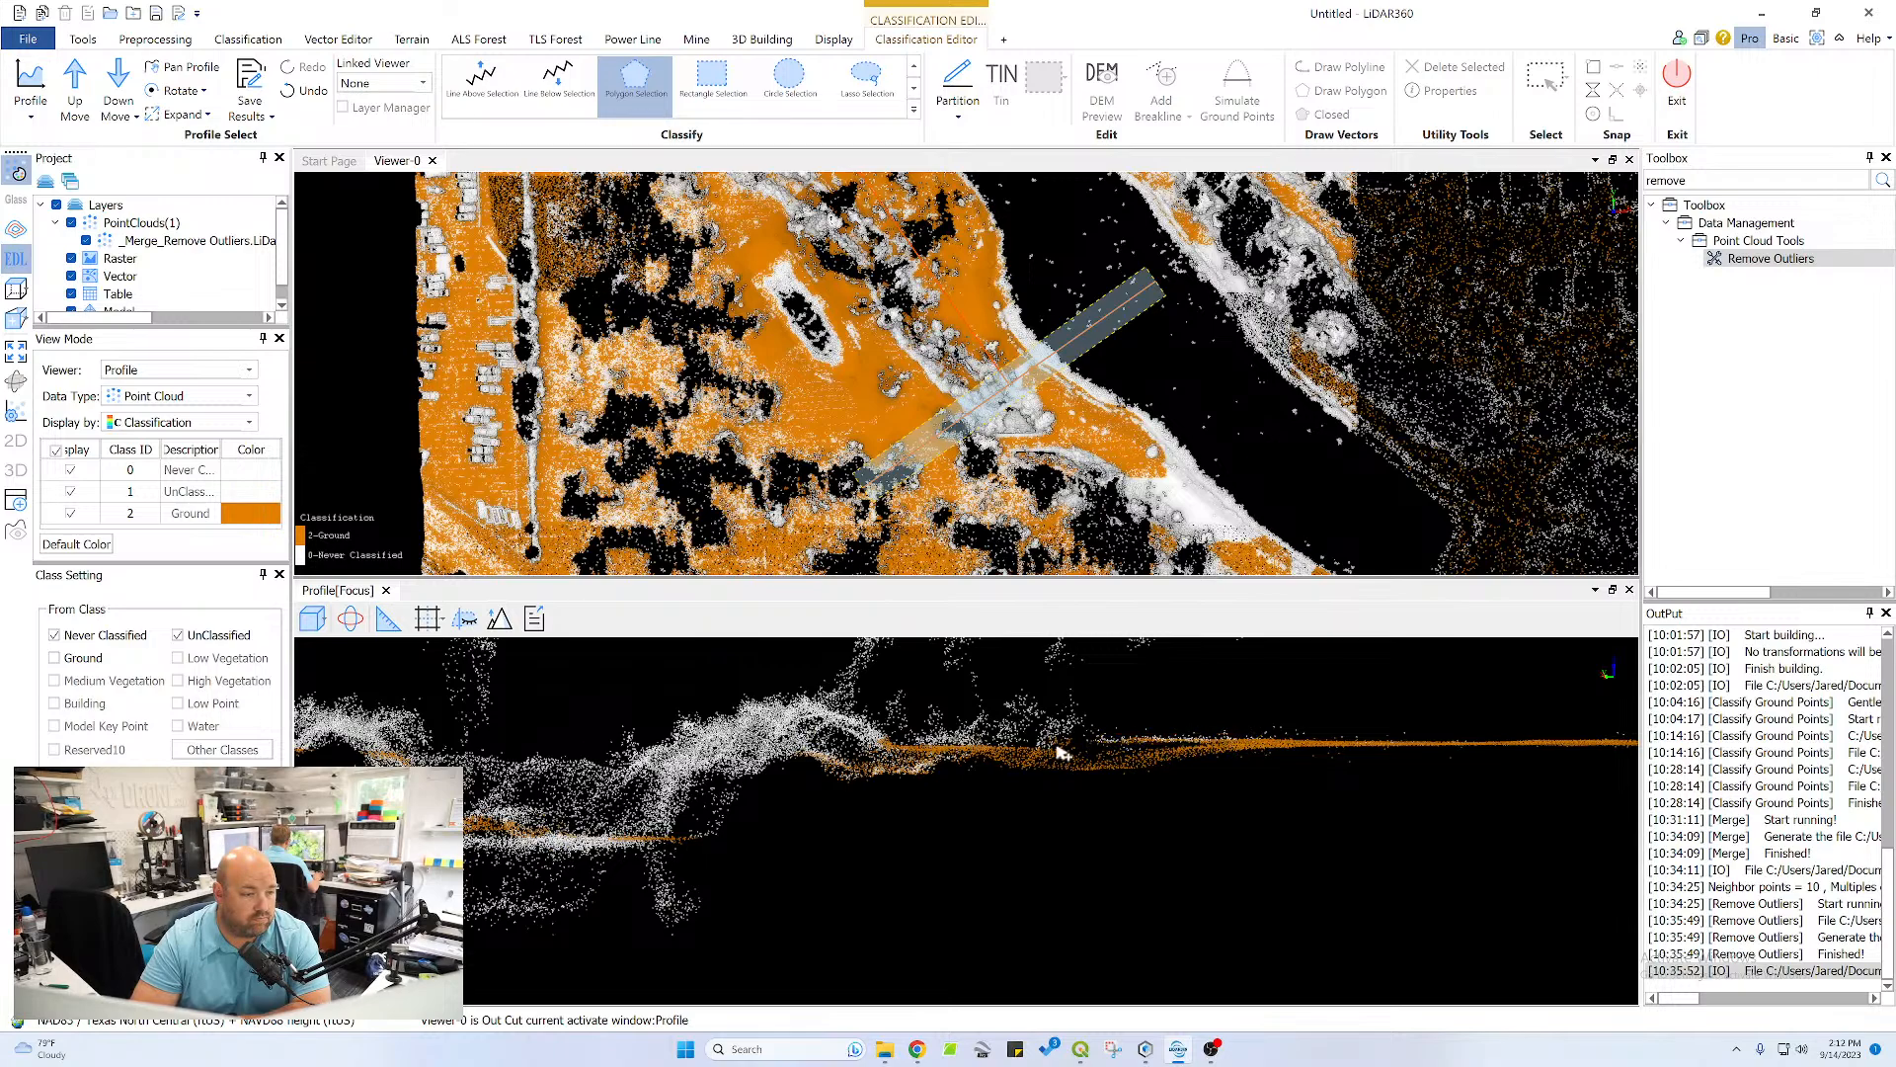
pyautogui.click(932, 762)
pyautogui.click(840, 765)
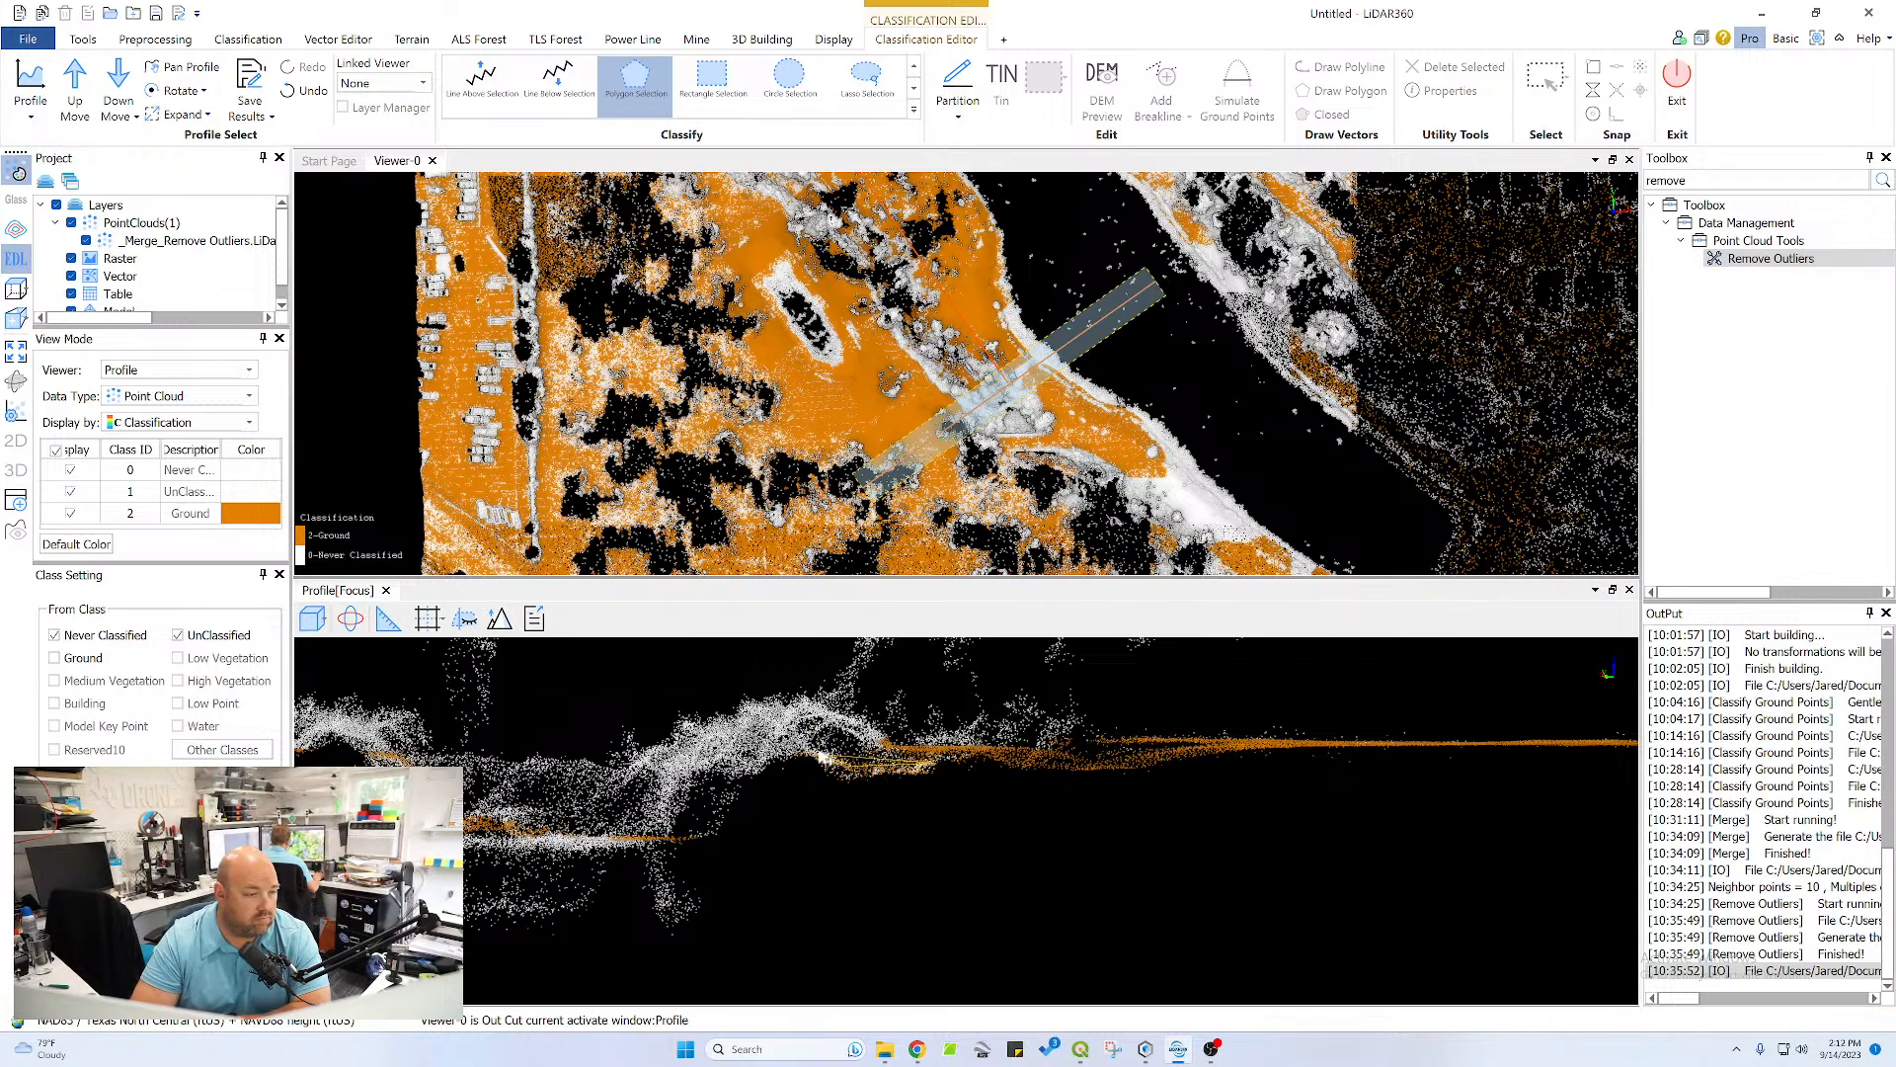
pyautogui.click(806, 753)
pyautogui.click(825, 771)
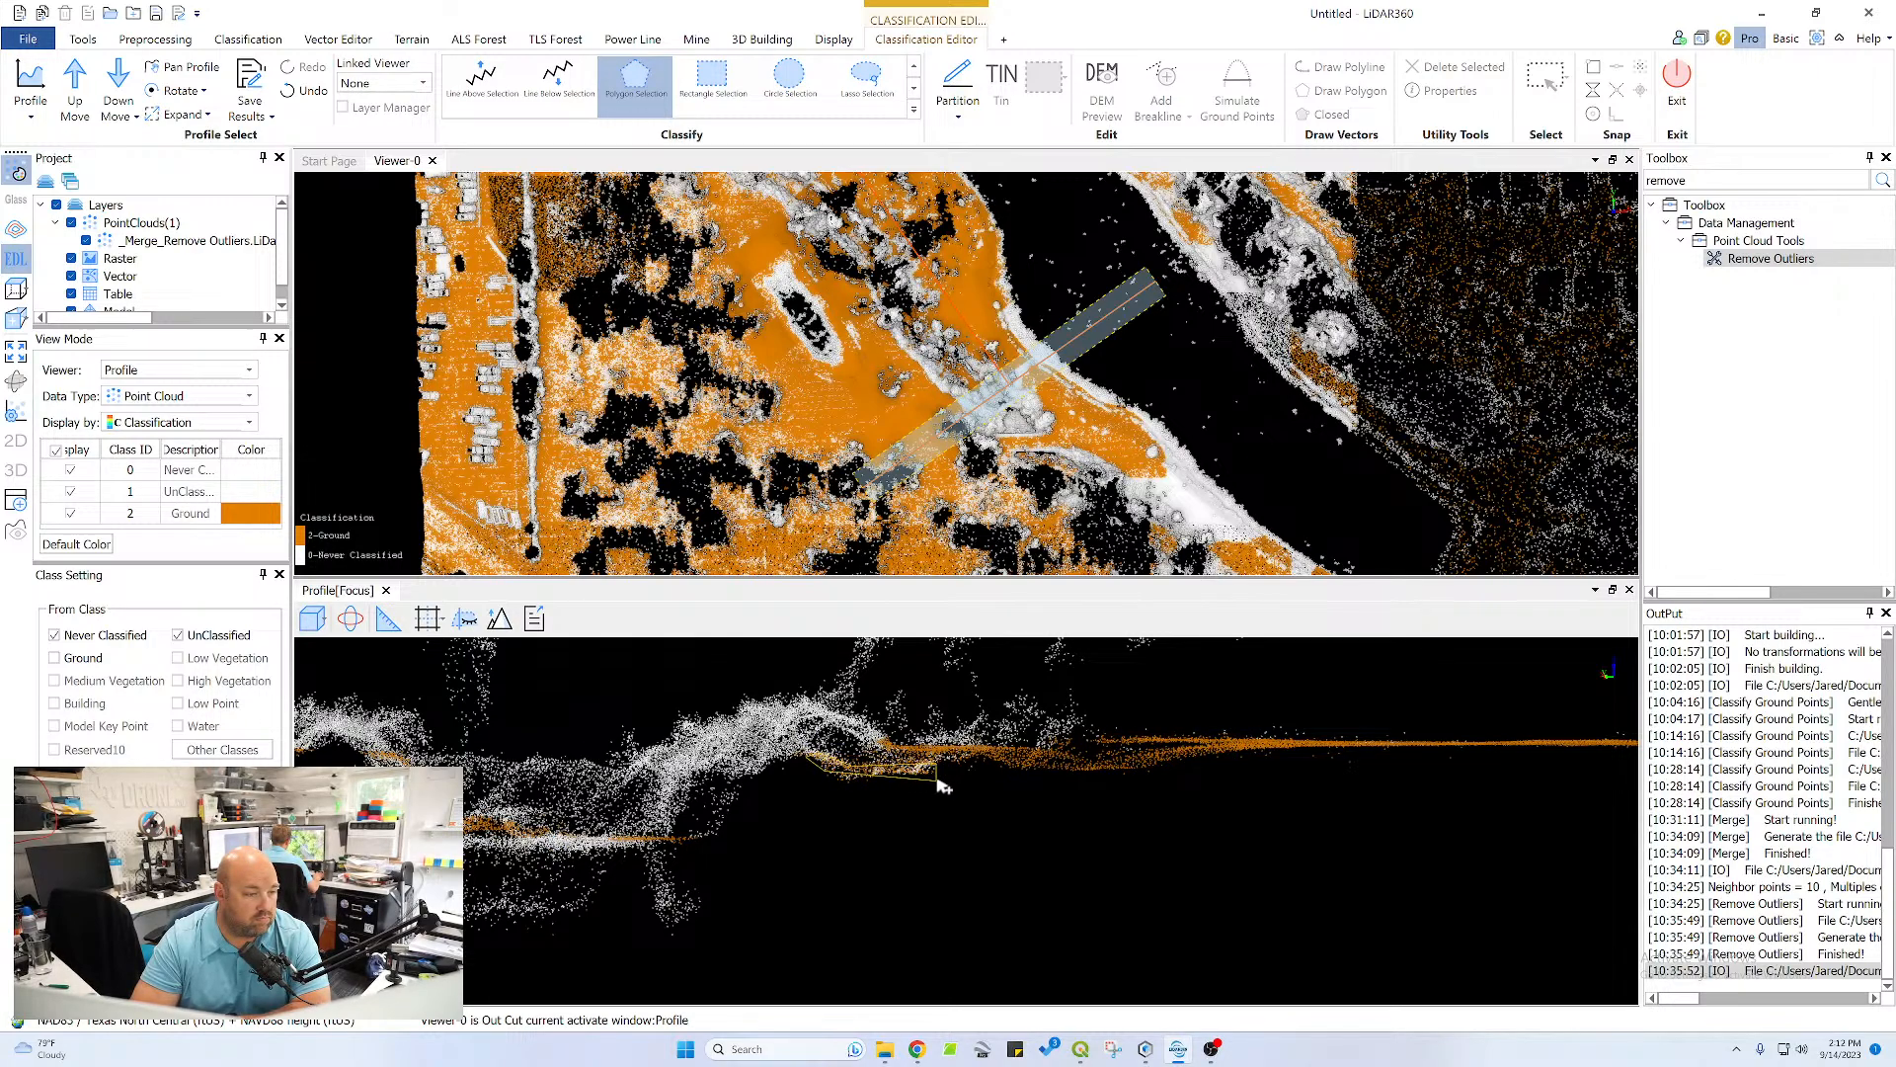
pyautogui.doubleClick(936, 780)
# Classify the thin layer of points along the ditch floor as ground with a polygon selection
pyautogui.scroll(-2, 580, 847)
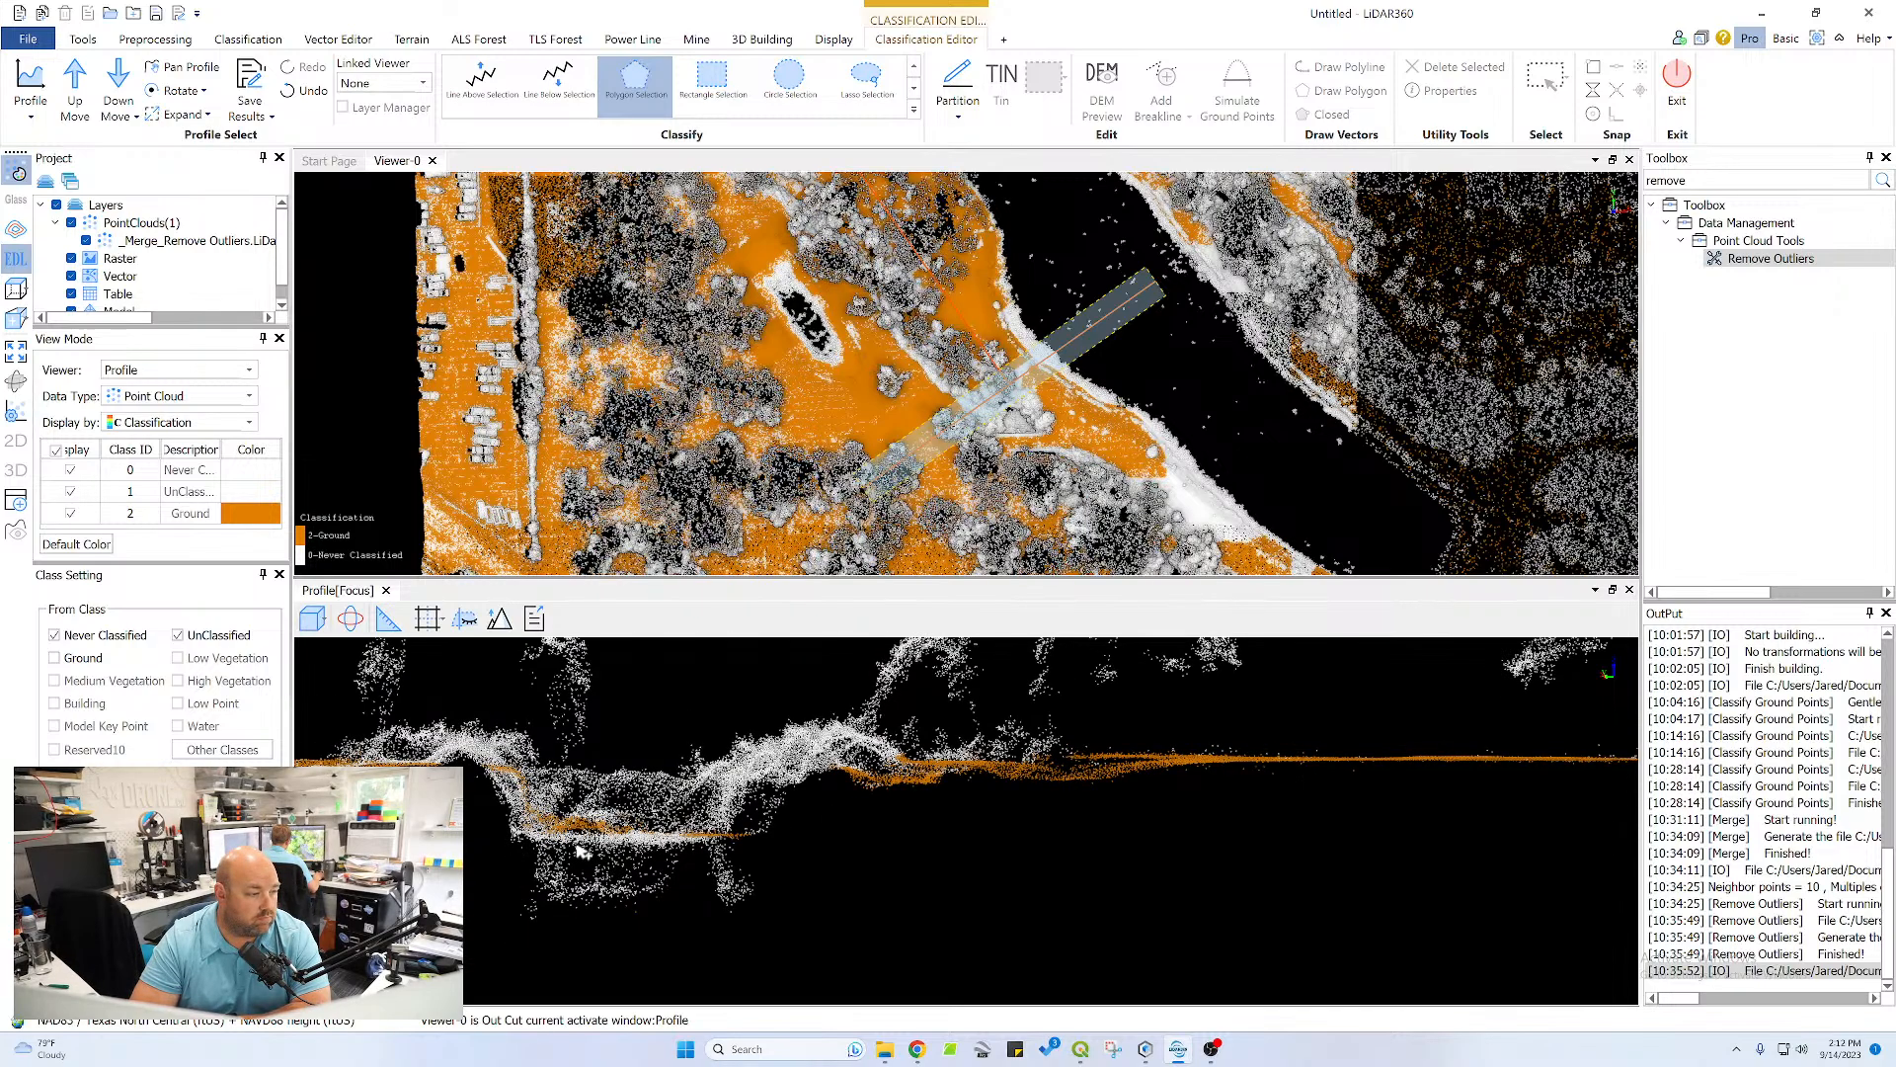
pyautogui.click(769, 837)
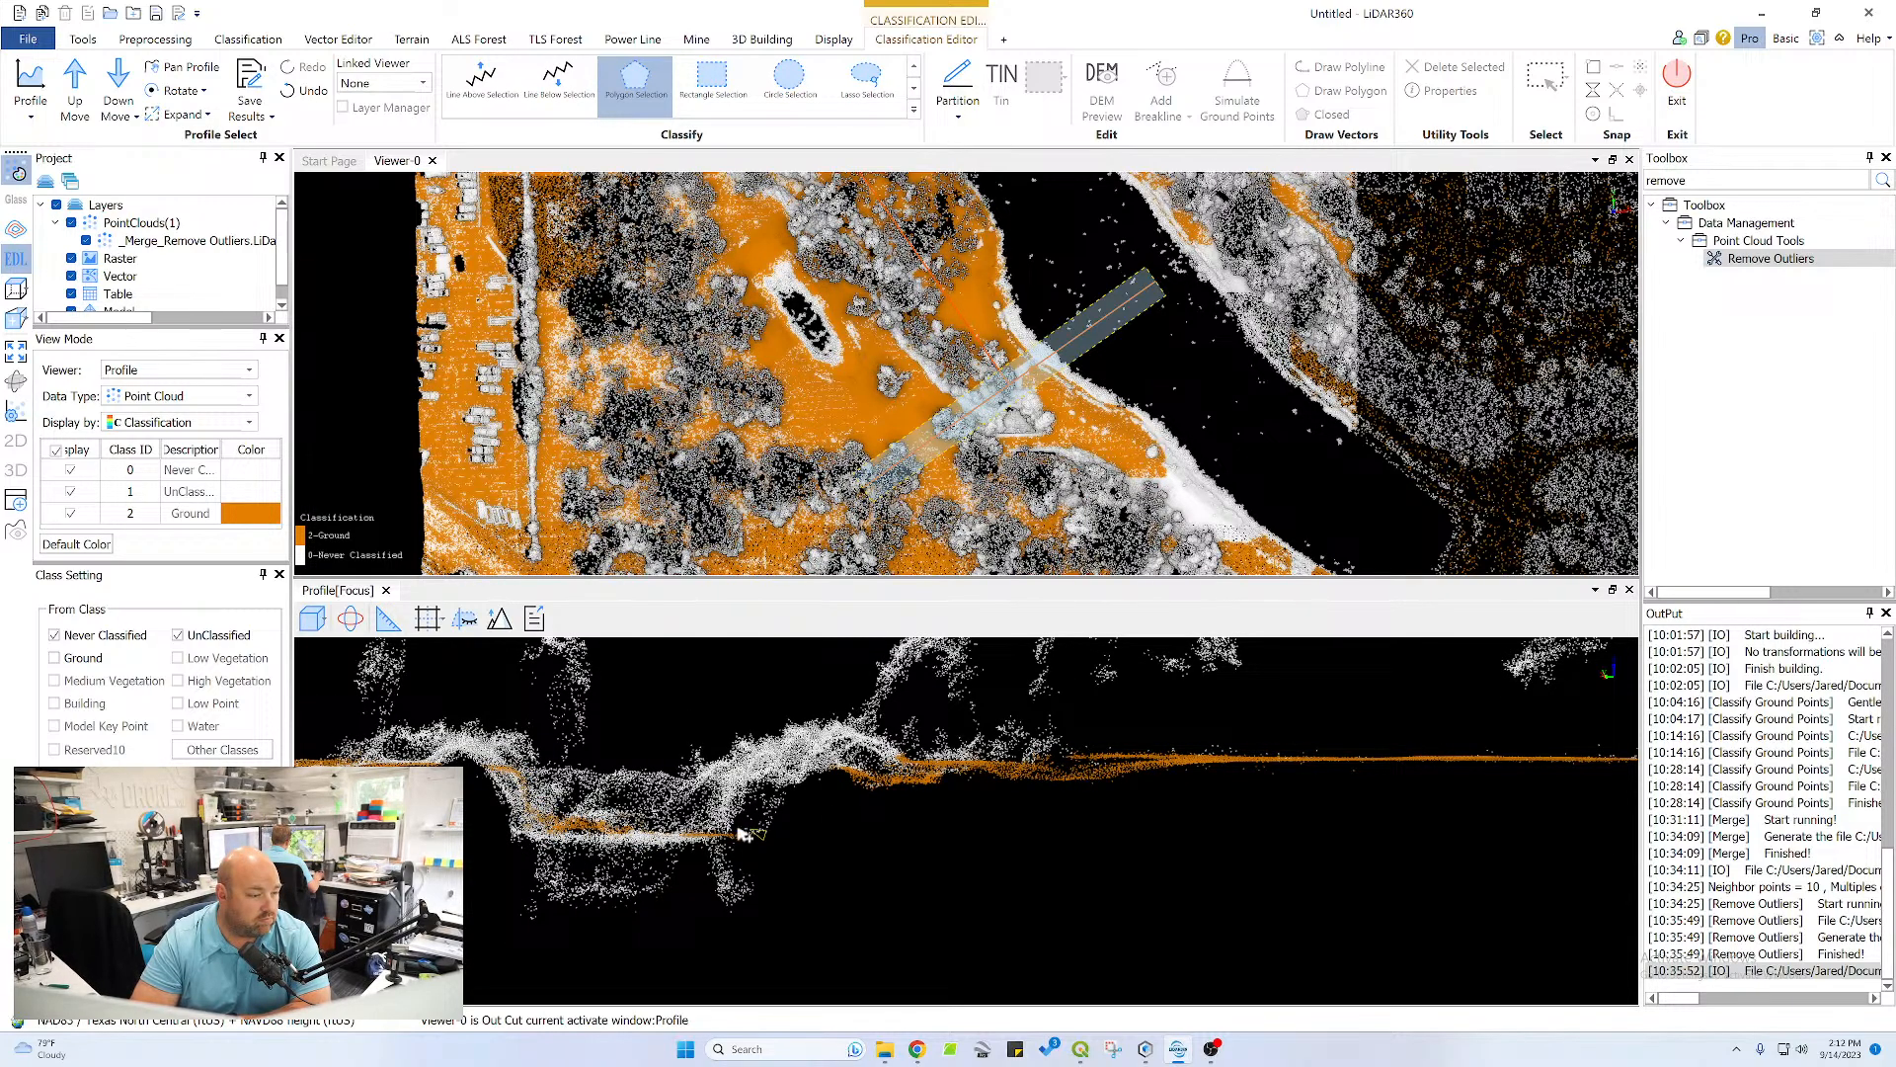
pyautogui.click(507, 839)
pyautogui.doubleClick(749, 848)
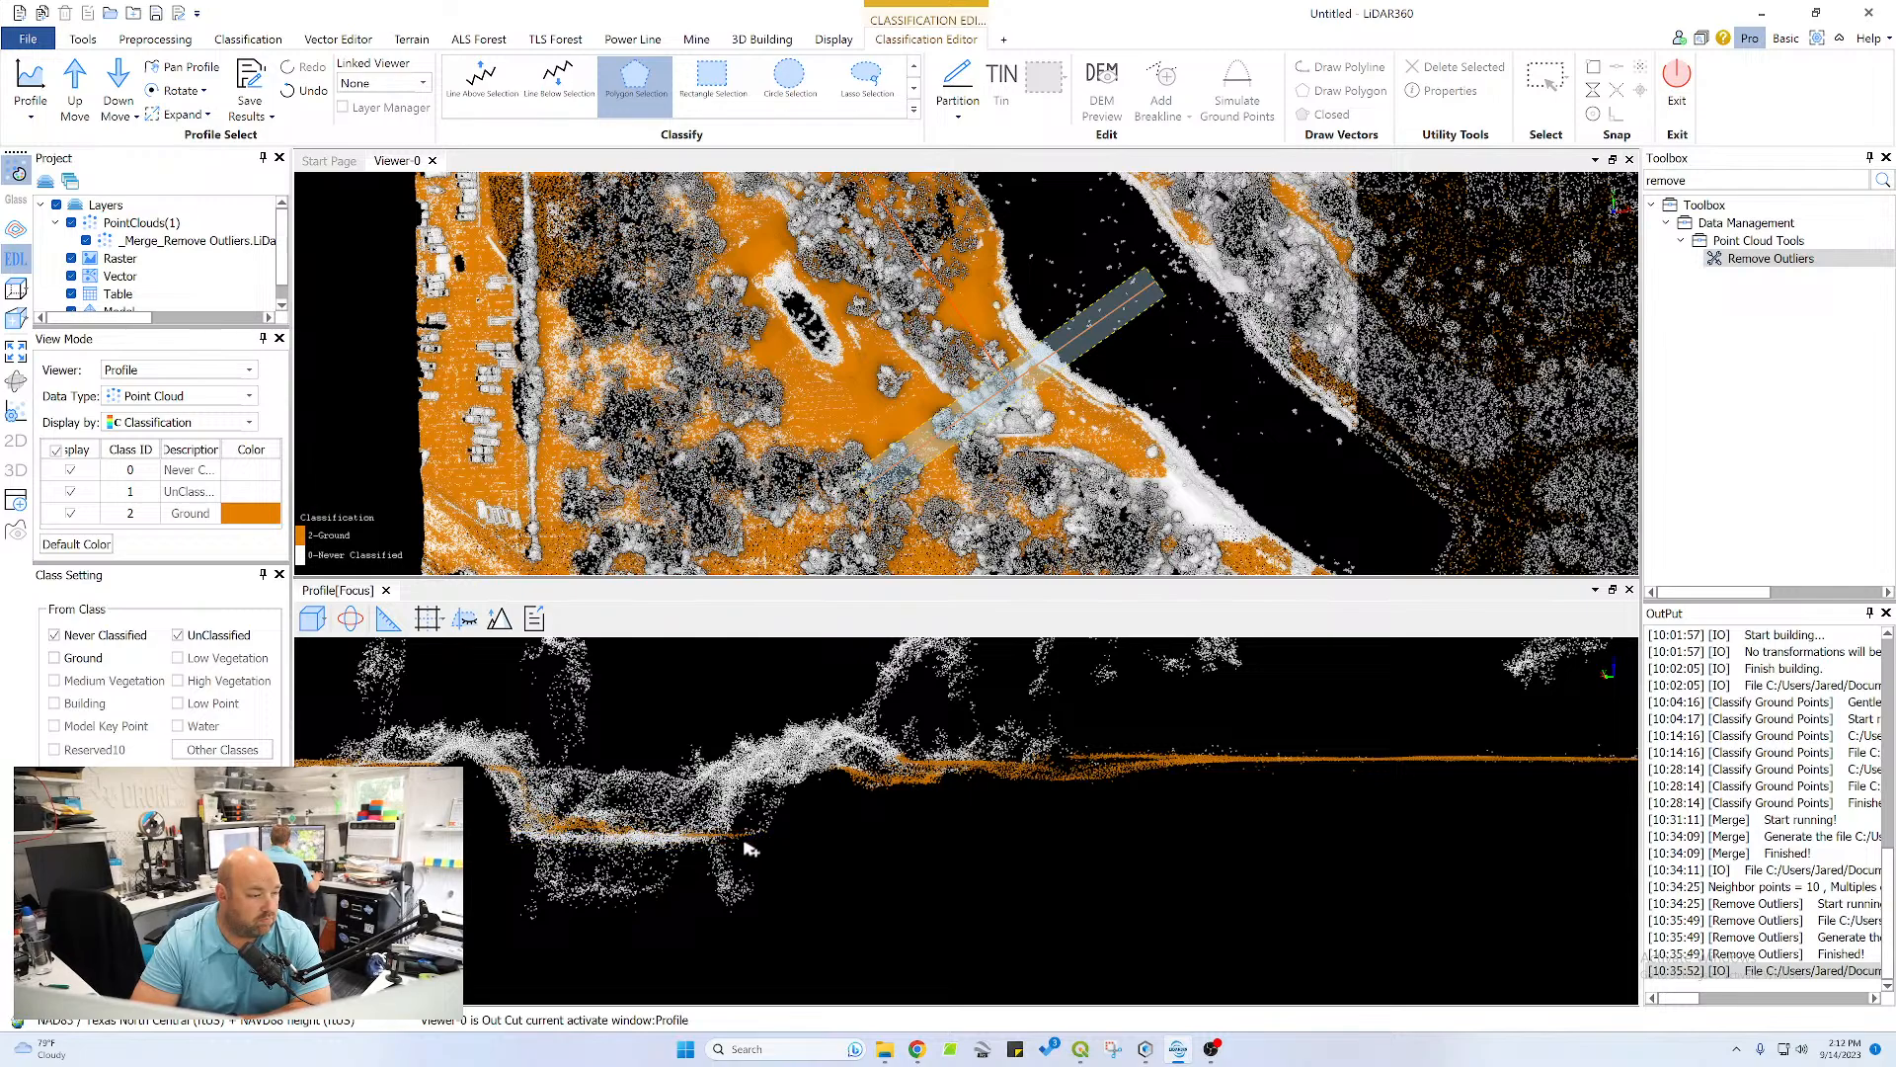
# Classify the lower points of the left bank crest and ditch wall as ground with a polygon selection
pyautogui.moveTo(530, 793); pyautogui.dragTo(989, 827, button='middle')
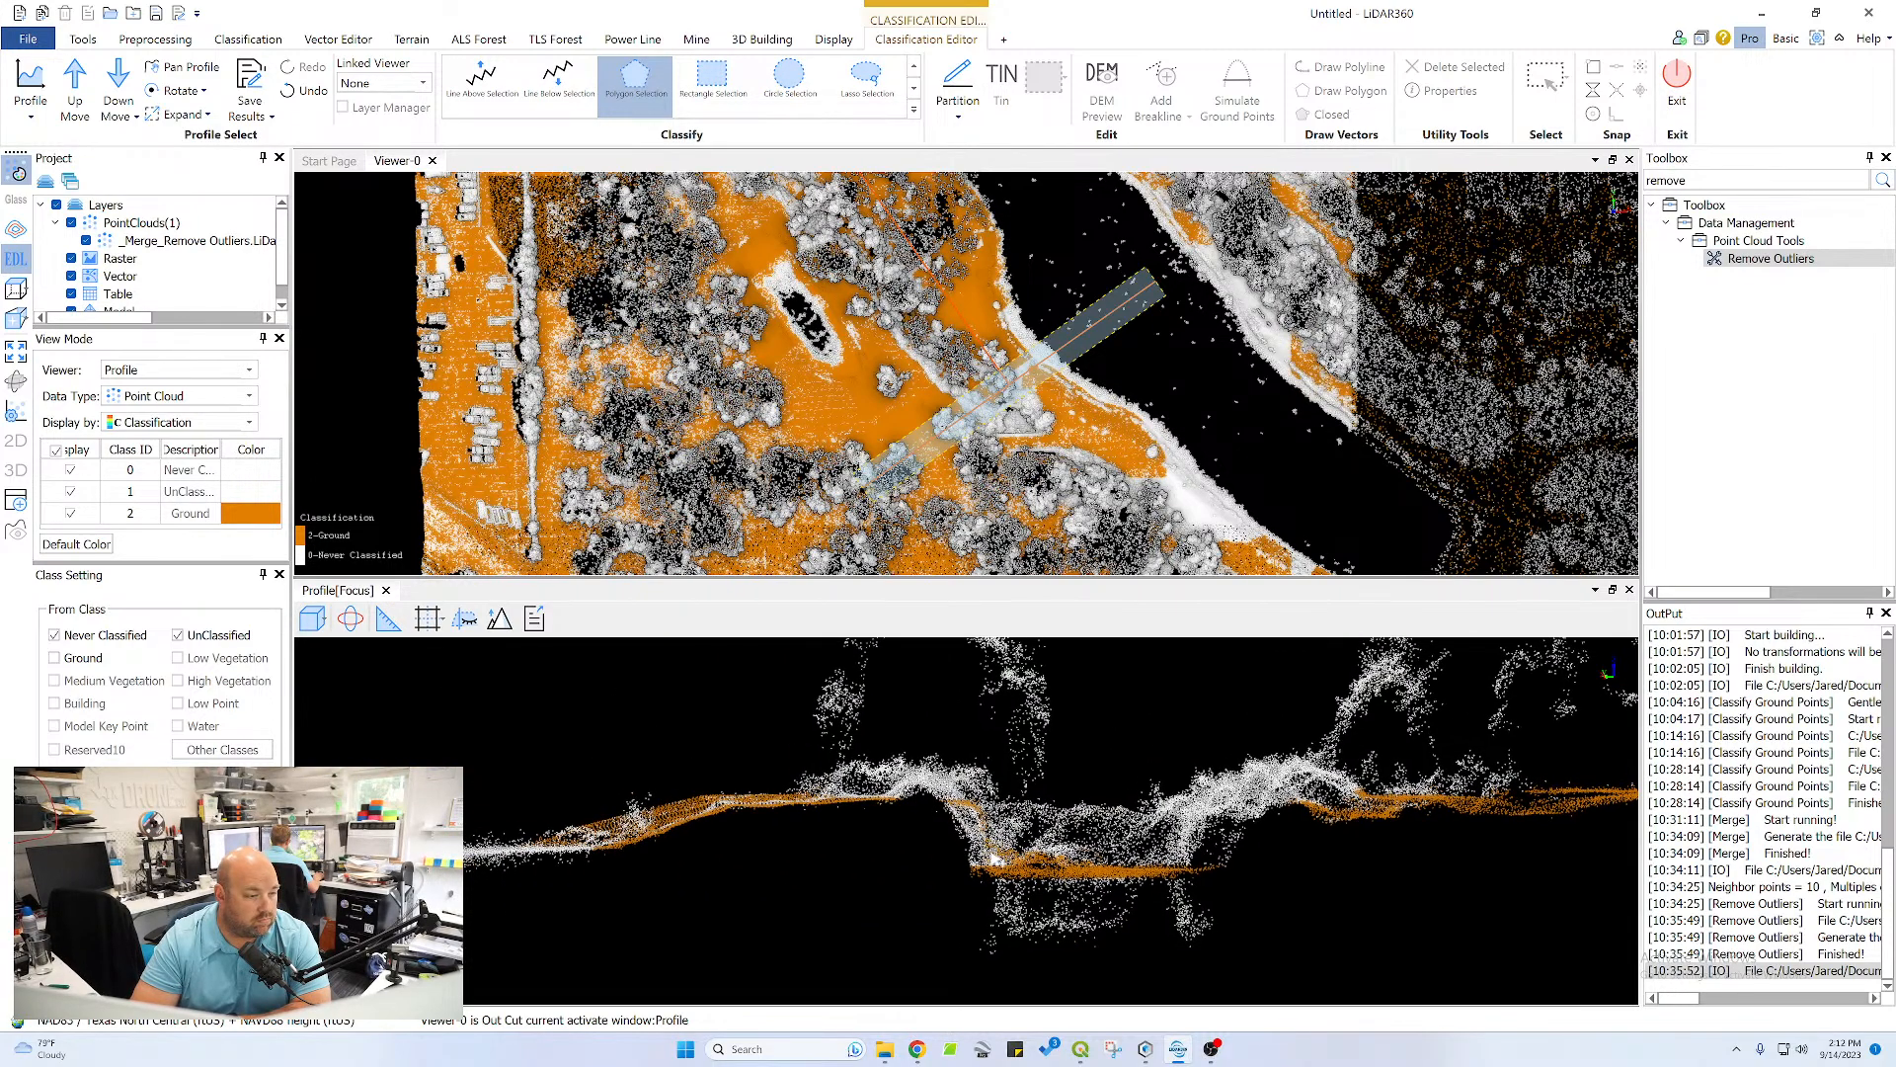
pyautogui.click(989, 853)
pyautogui.rightClick(839, 884)
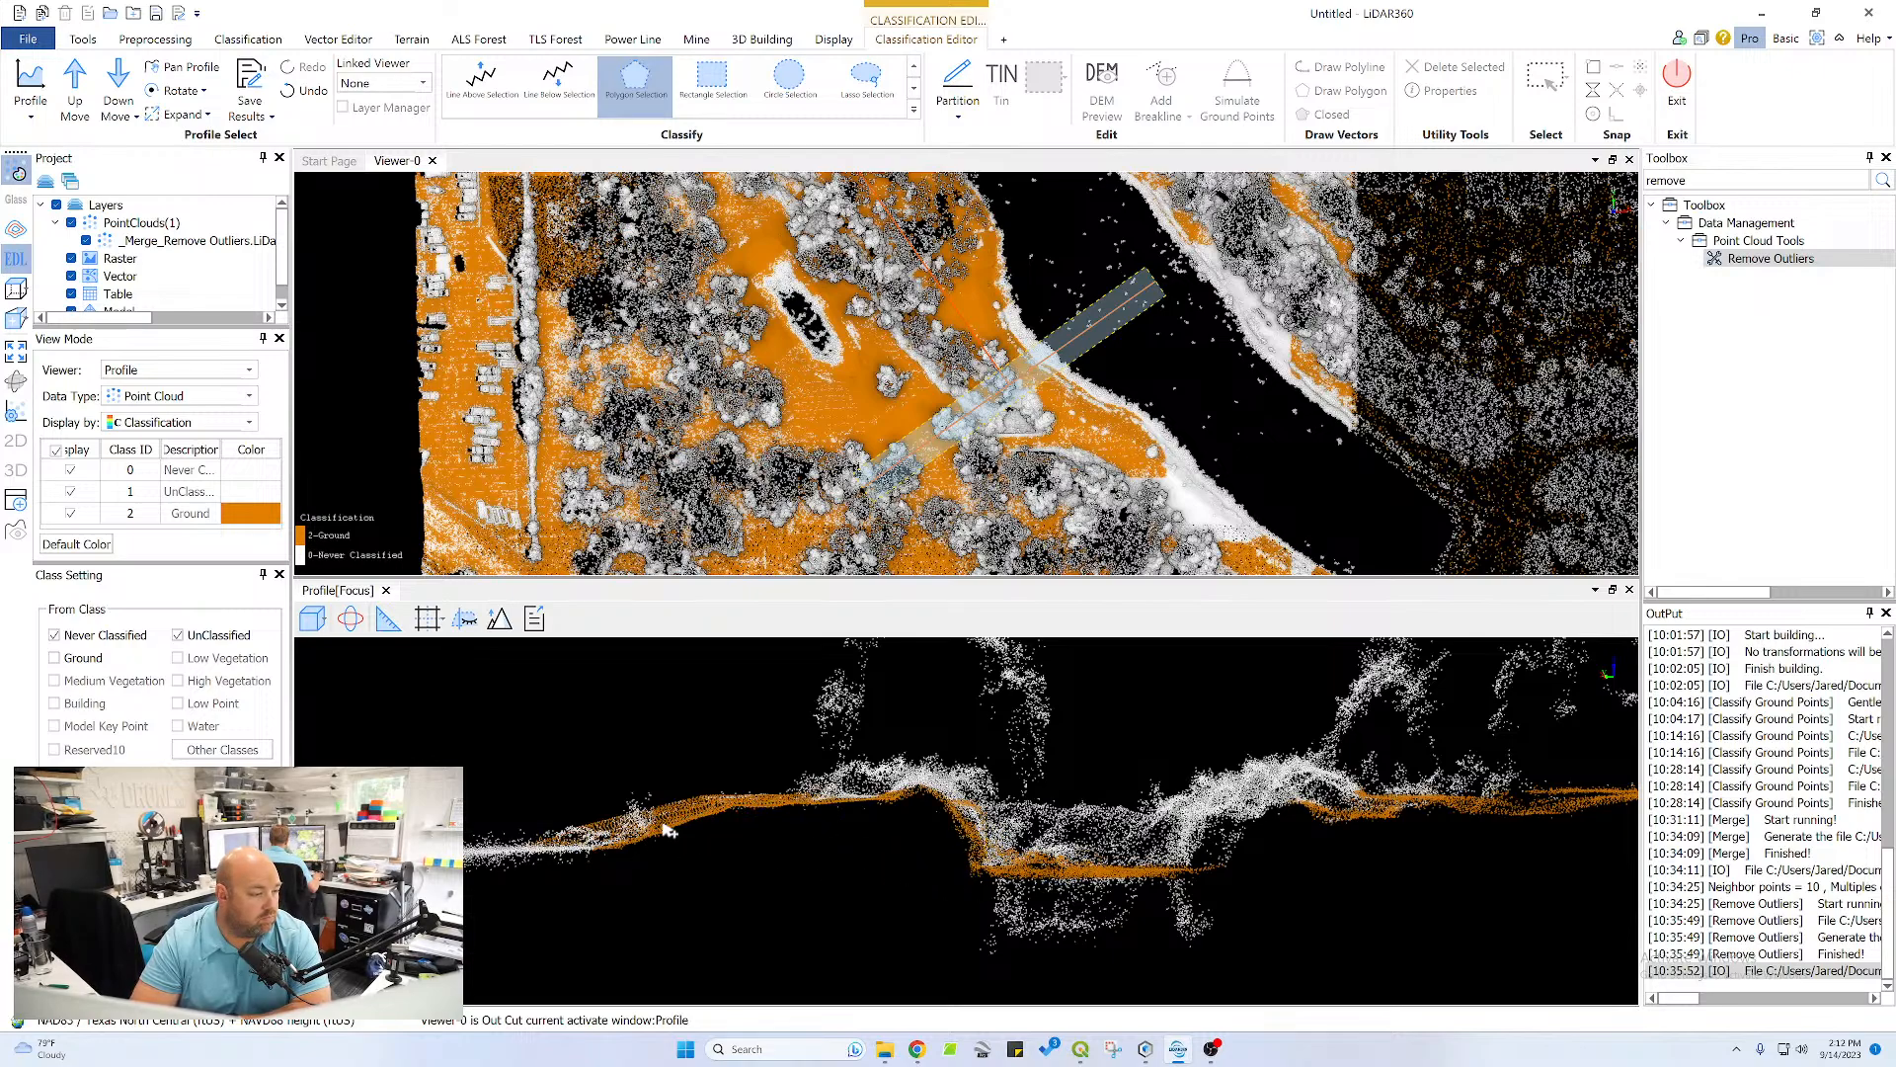
# Classify the flat surface at the far right end of the profile as ground with a polygon selection
pyautogui.moveTo(969, 695); pyautogui.dragTo(830, 741, button='middle')
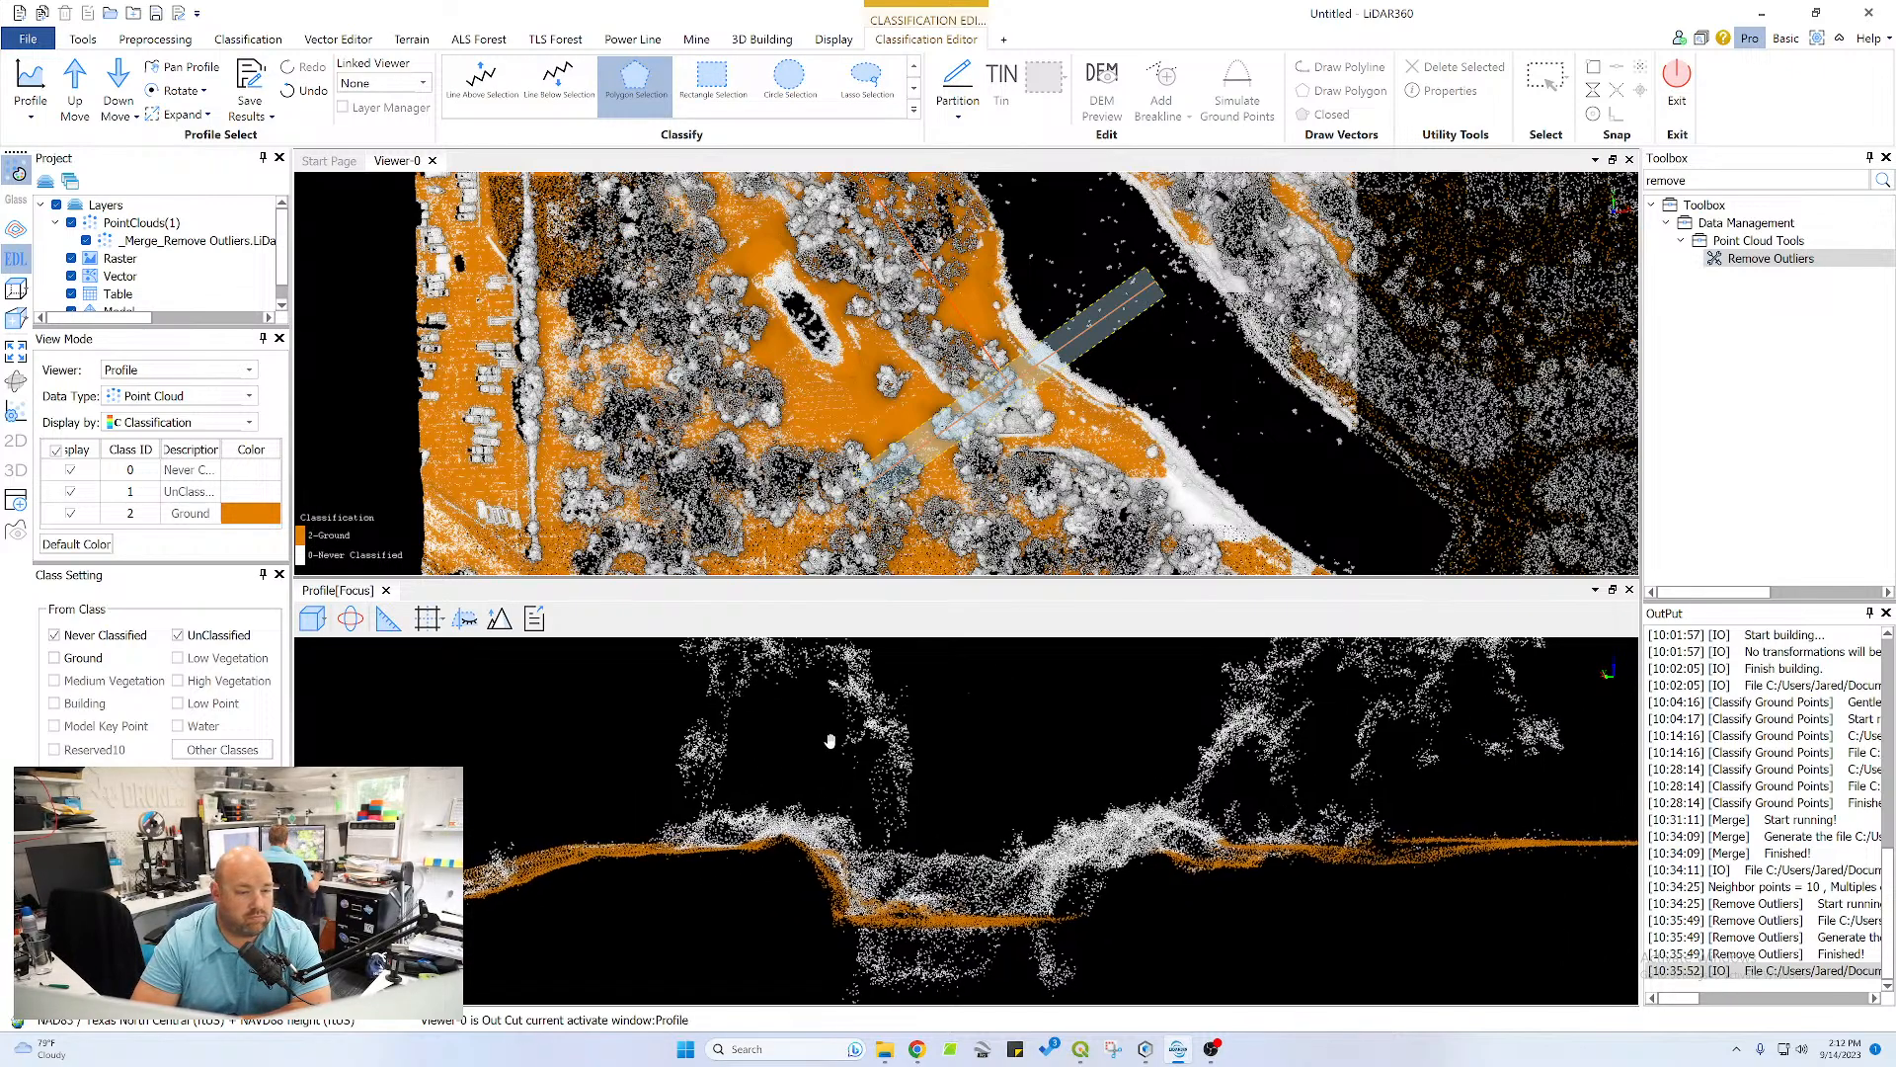
pyautogui.scroll(-3, 871, 726)
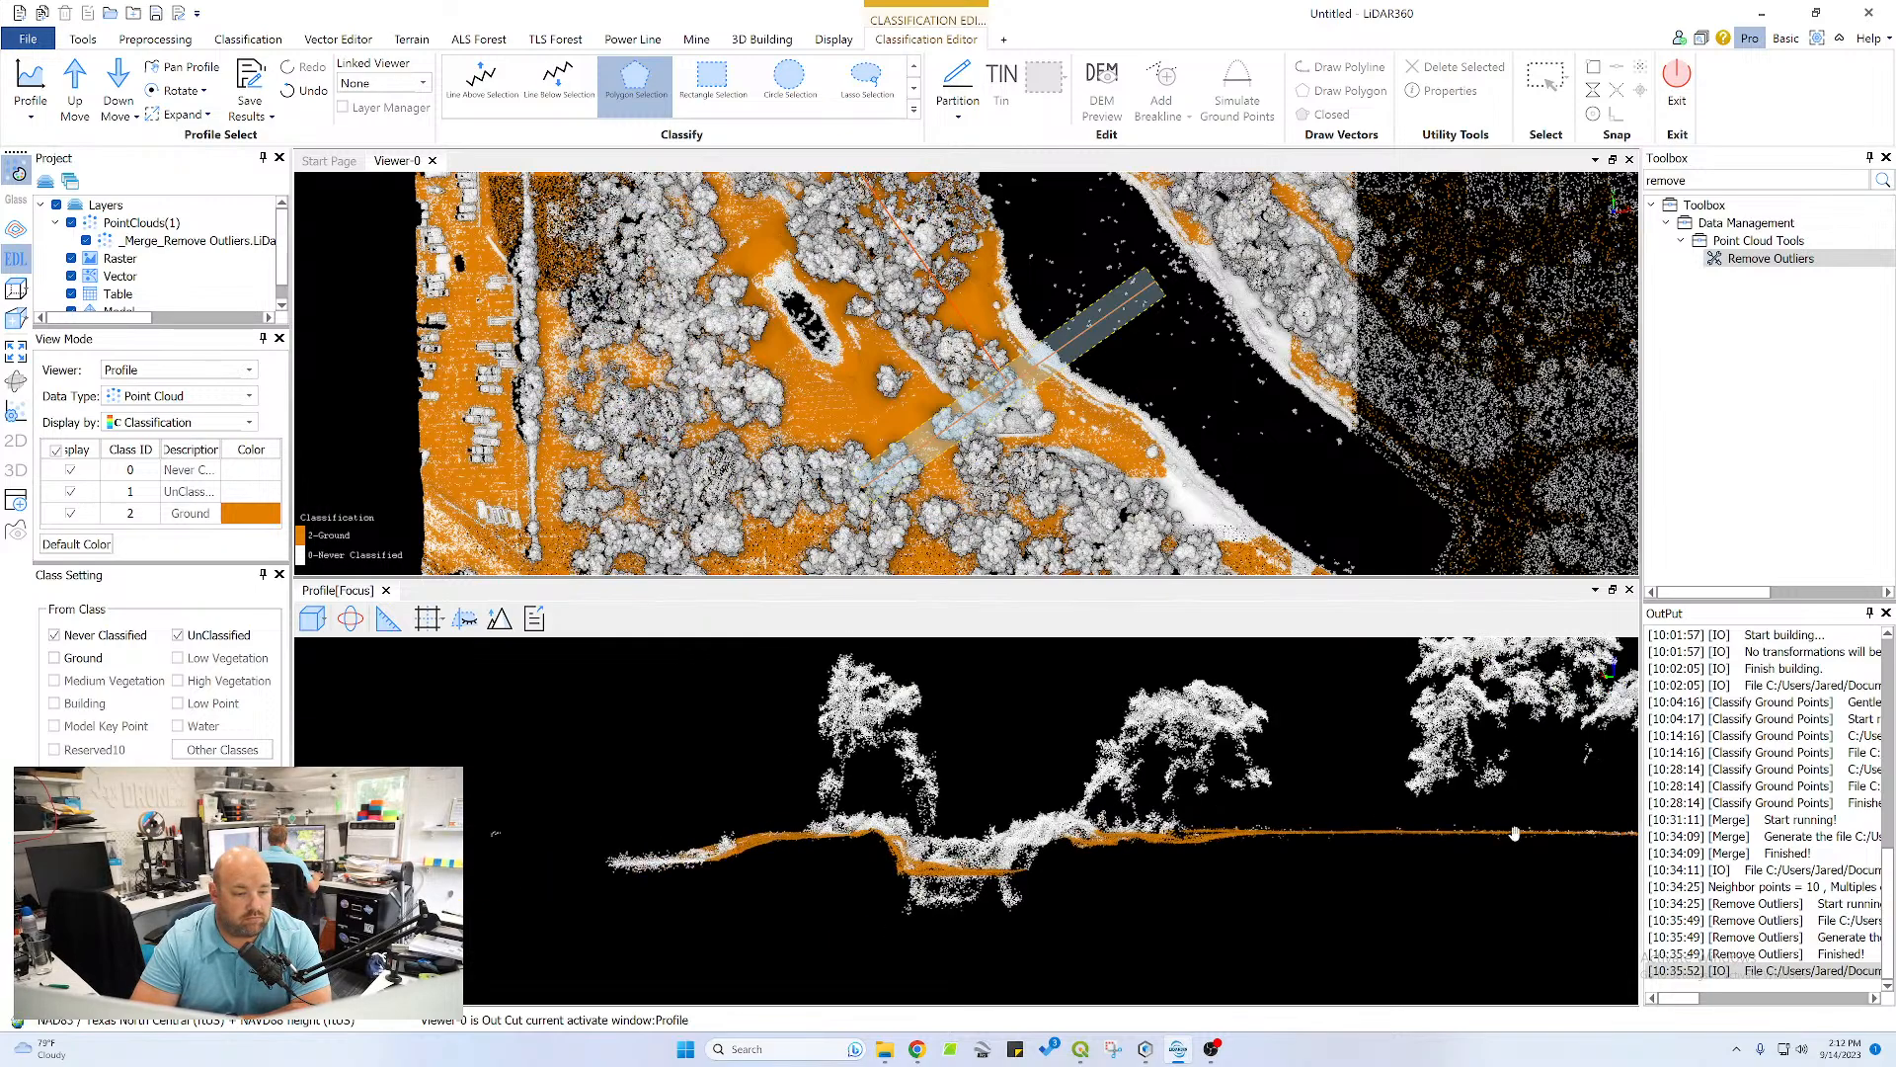
pyautogui.moveTo(1515, 832); pyautogui.dragTo(1027, 835, button='middle')
pyautogui.click(830, 830)
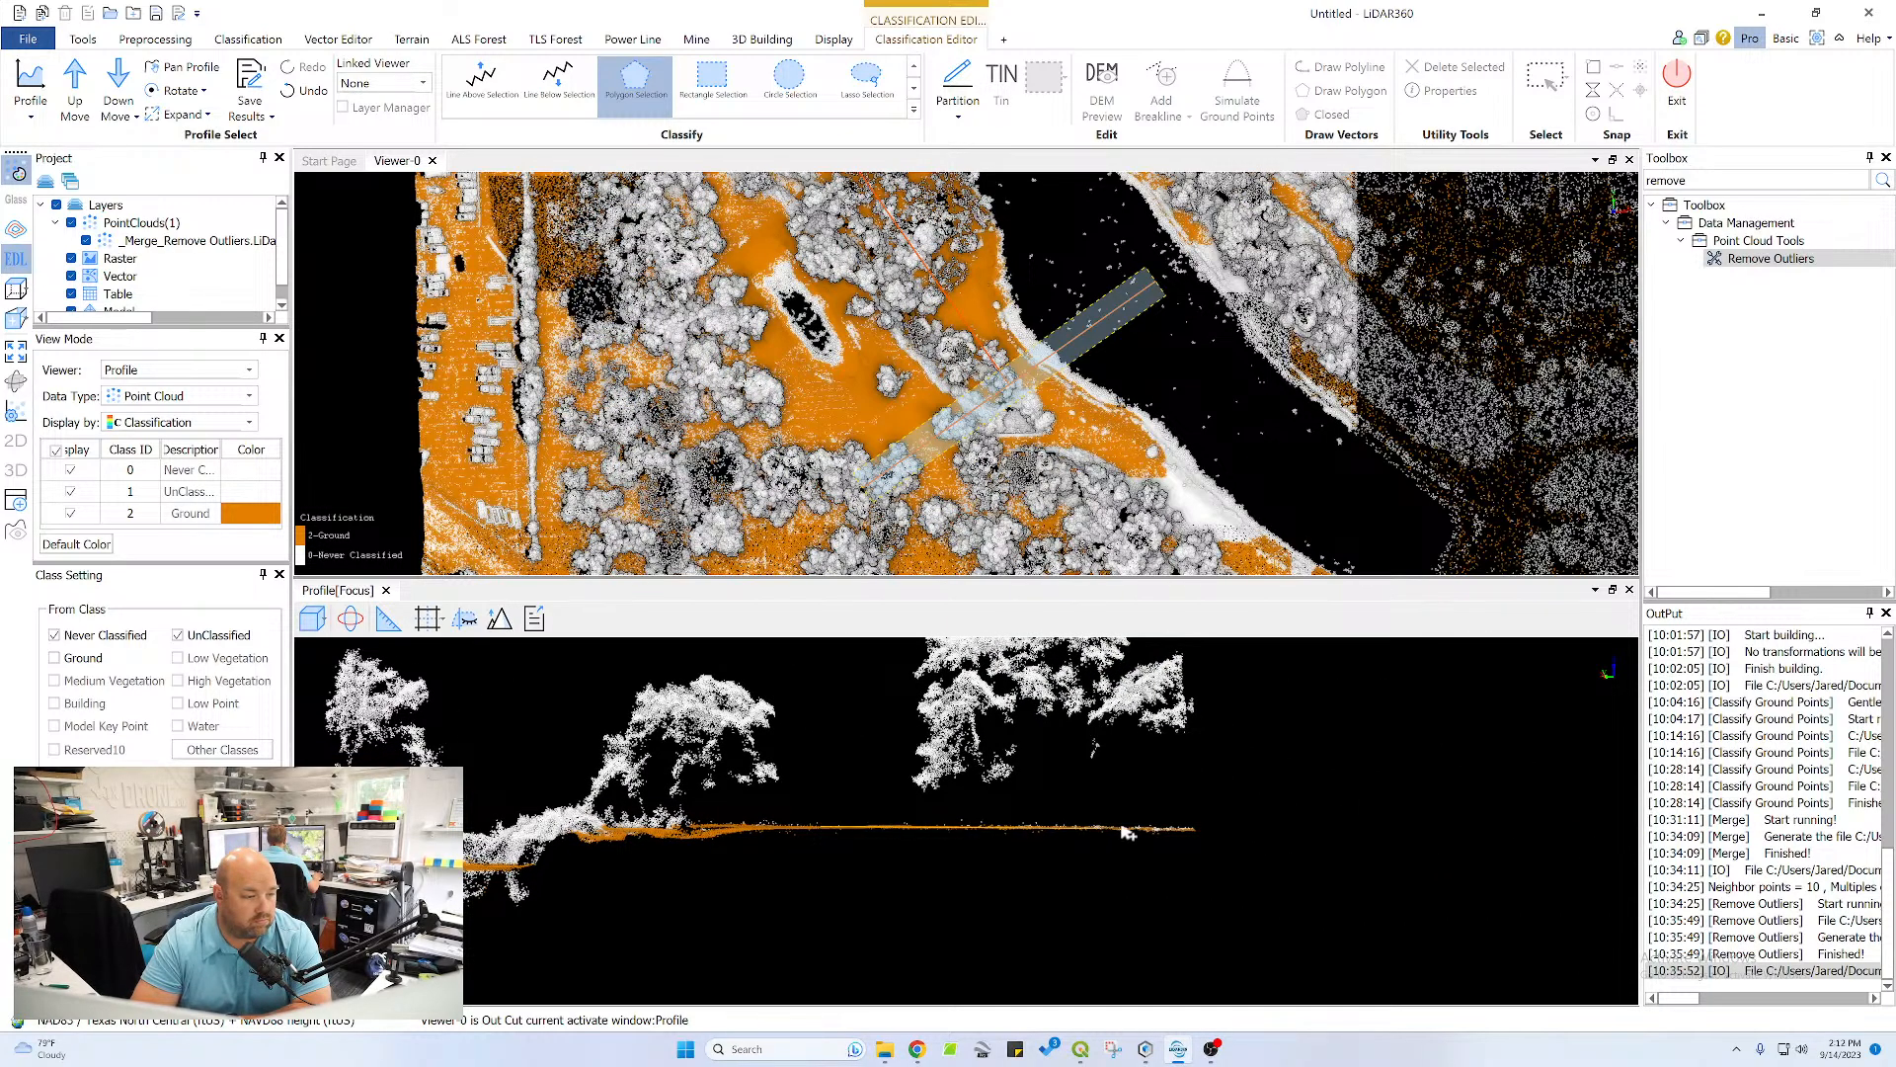
pyautogui.click(1197, 826)
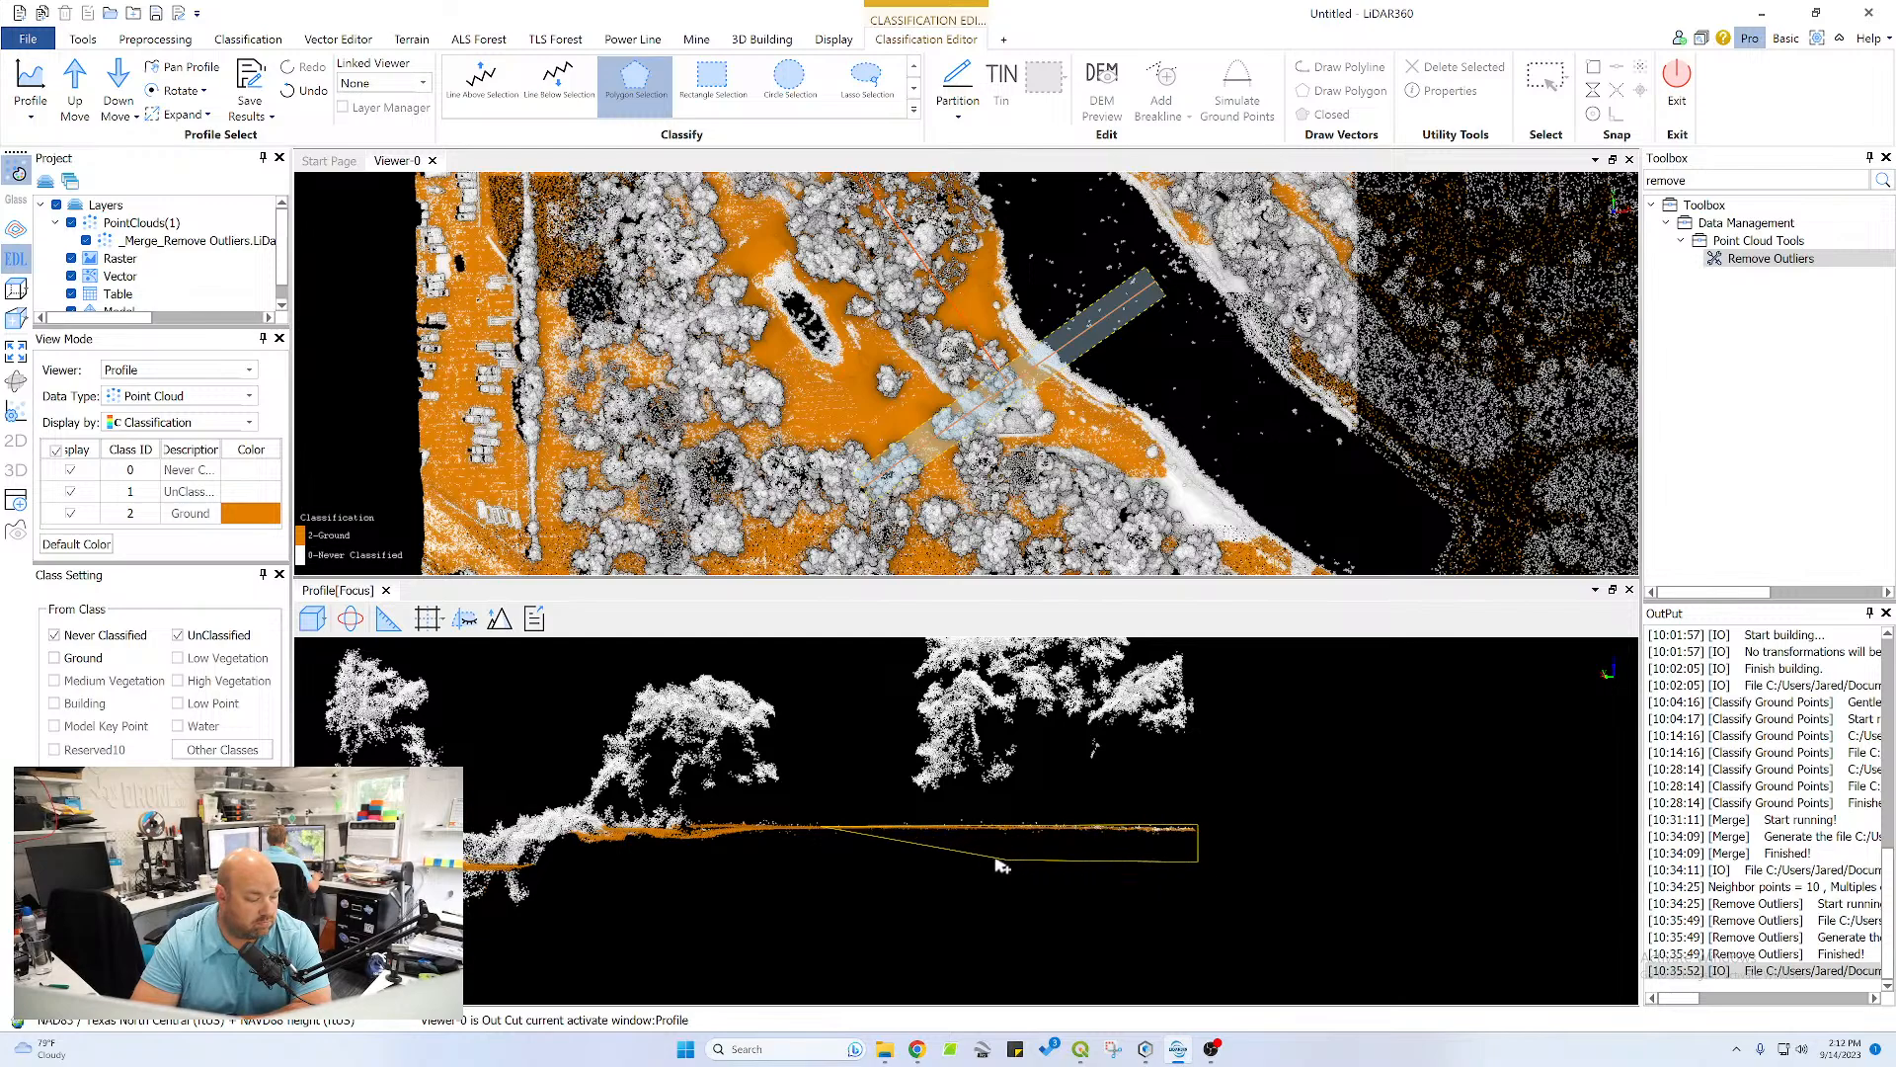
pyautogui.rightClick(825, 842)
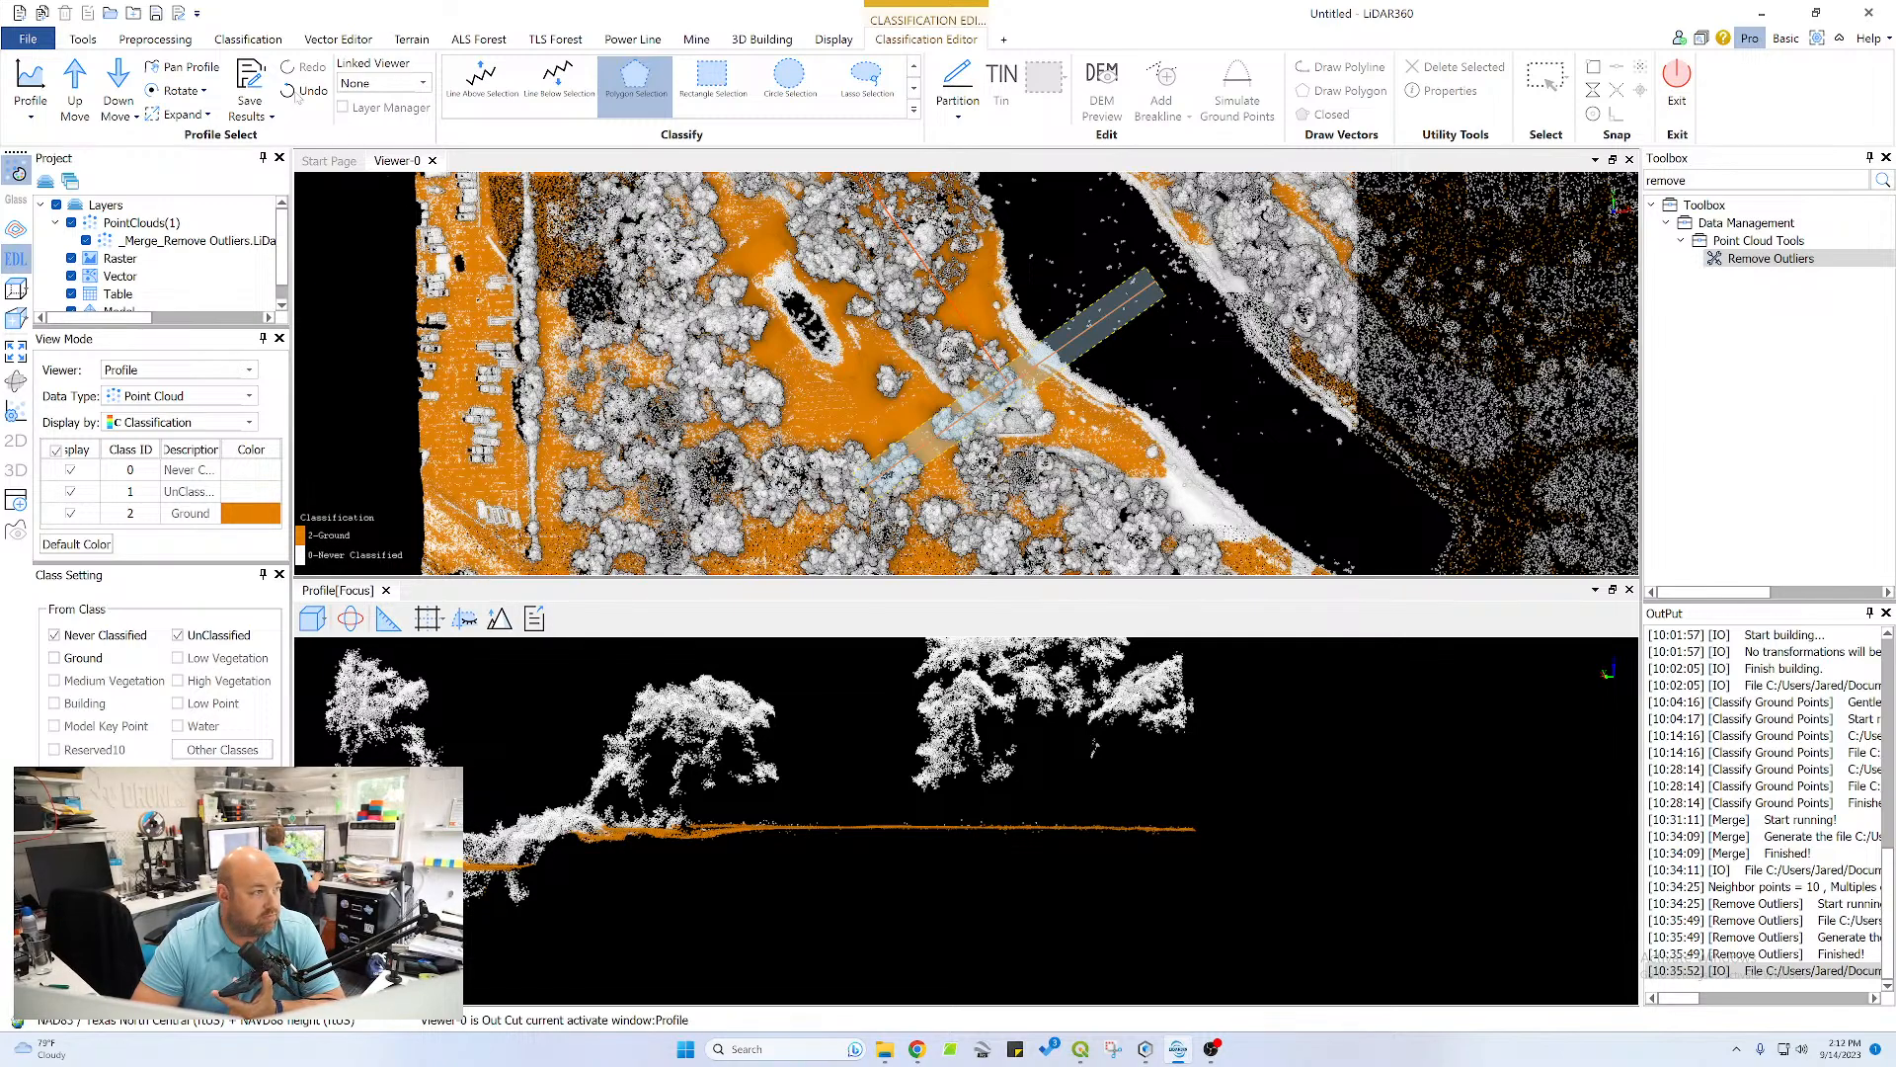
# Move the profile section down one step and polygon-classify the left bank crest and ditch wall as ground
pyautogui.click(119, 79)
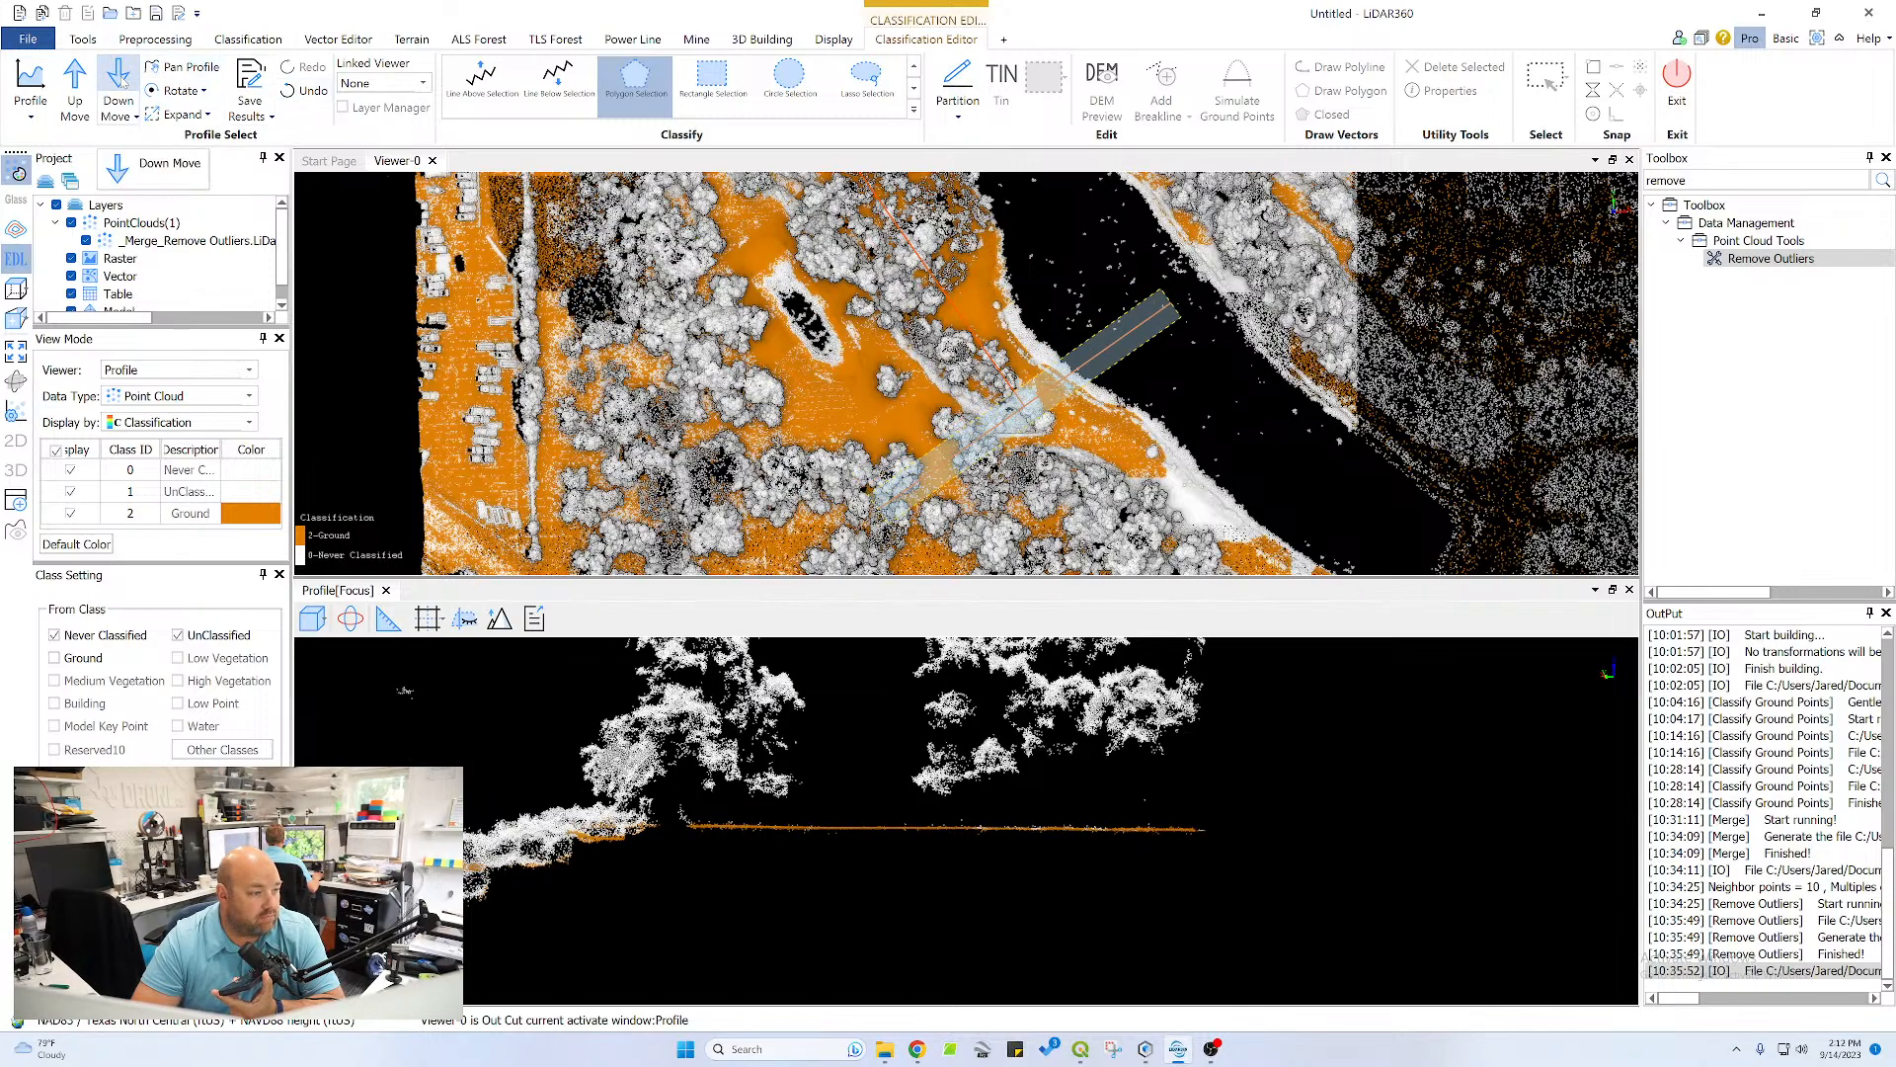
pyautogui.moveTo(405, 882); pyautogui.dragTo(1244, 863, button='middle')
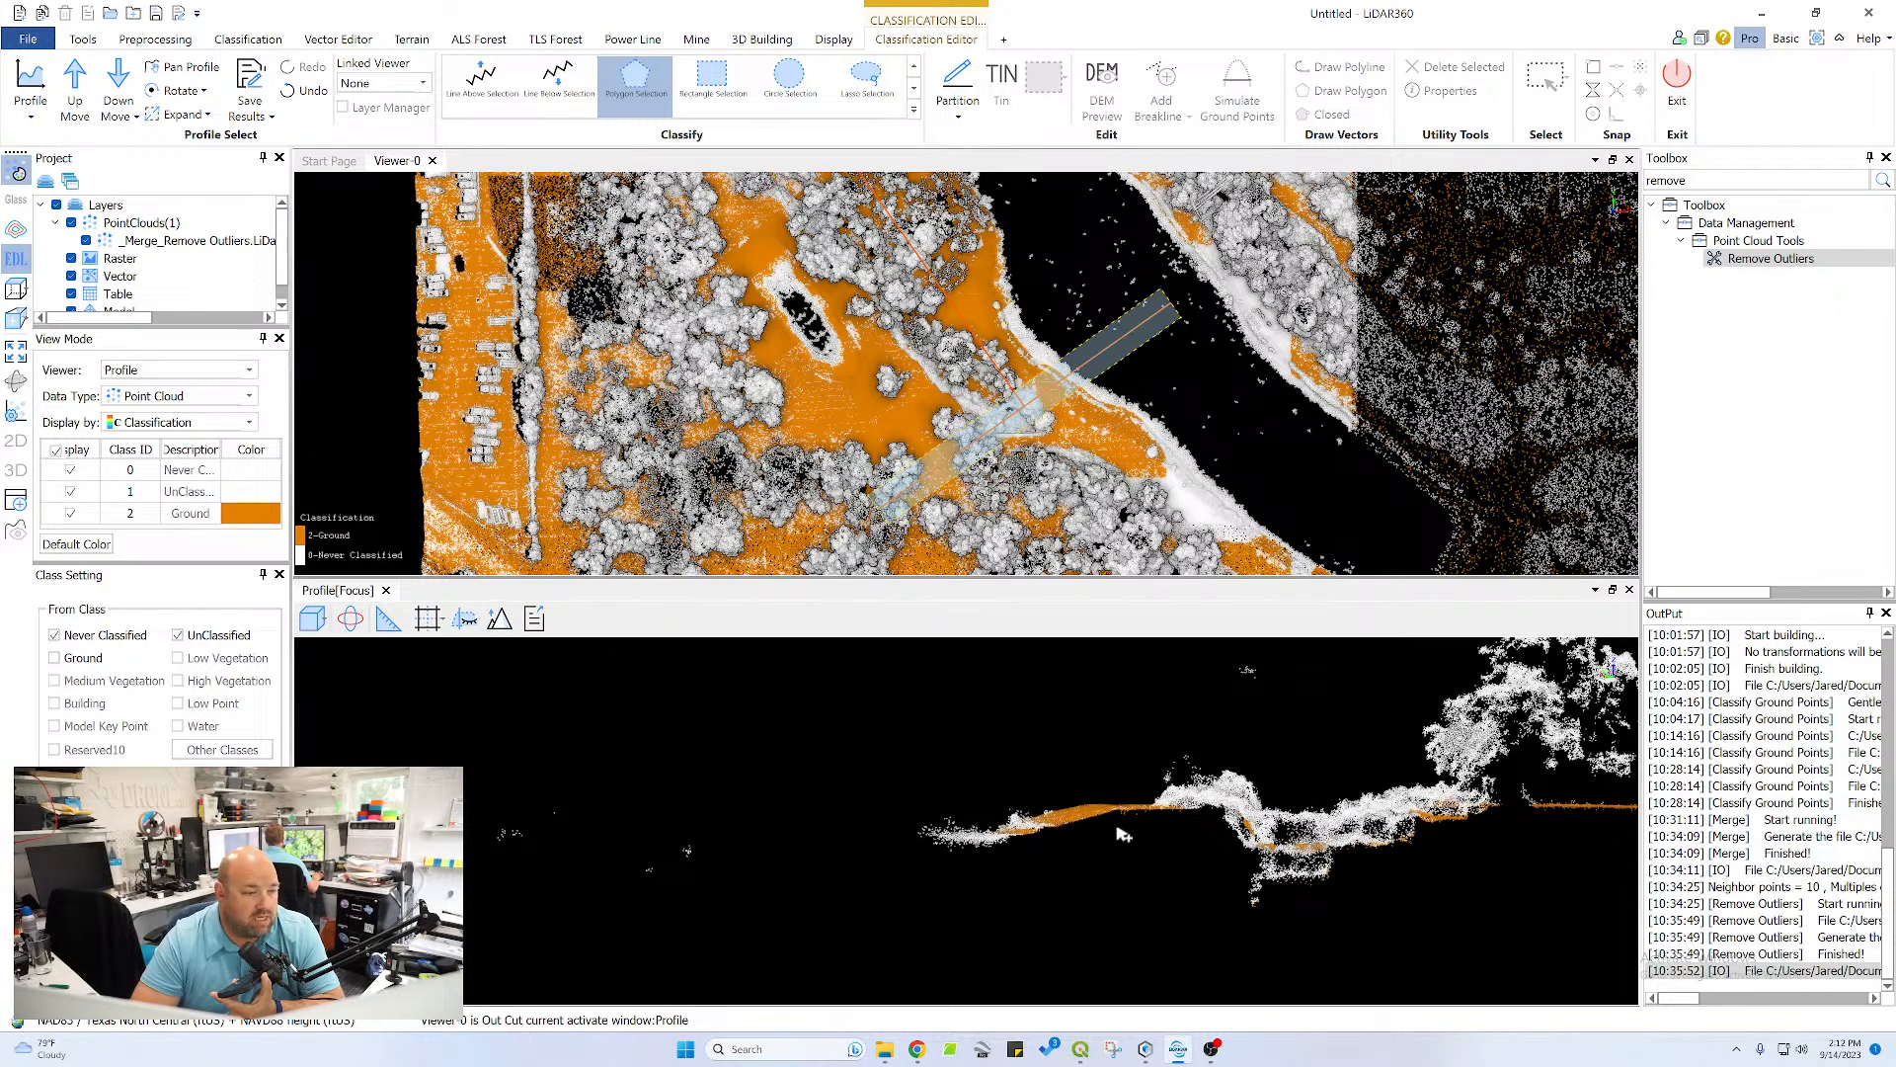
pyautogui.click(1209, 804)
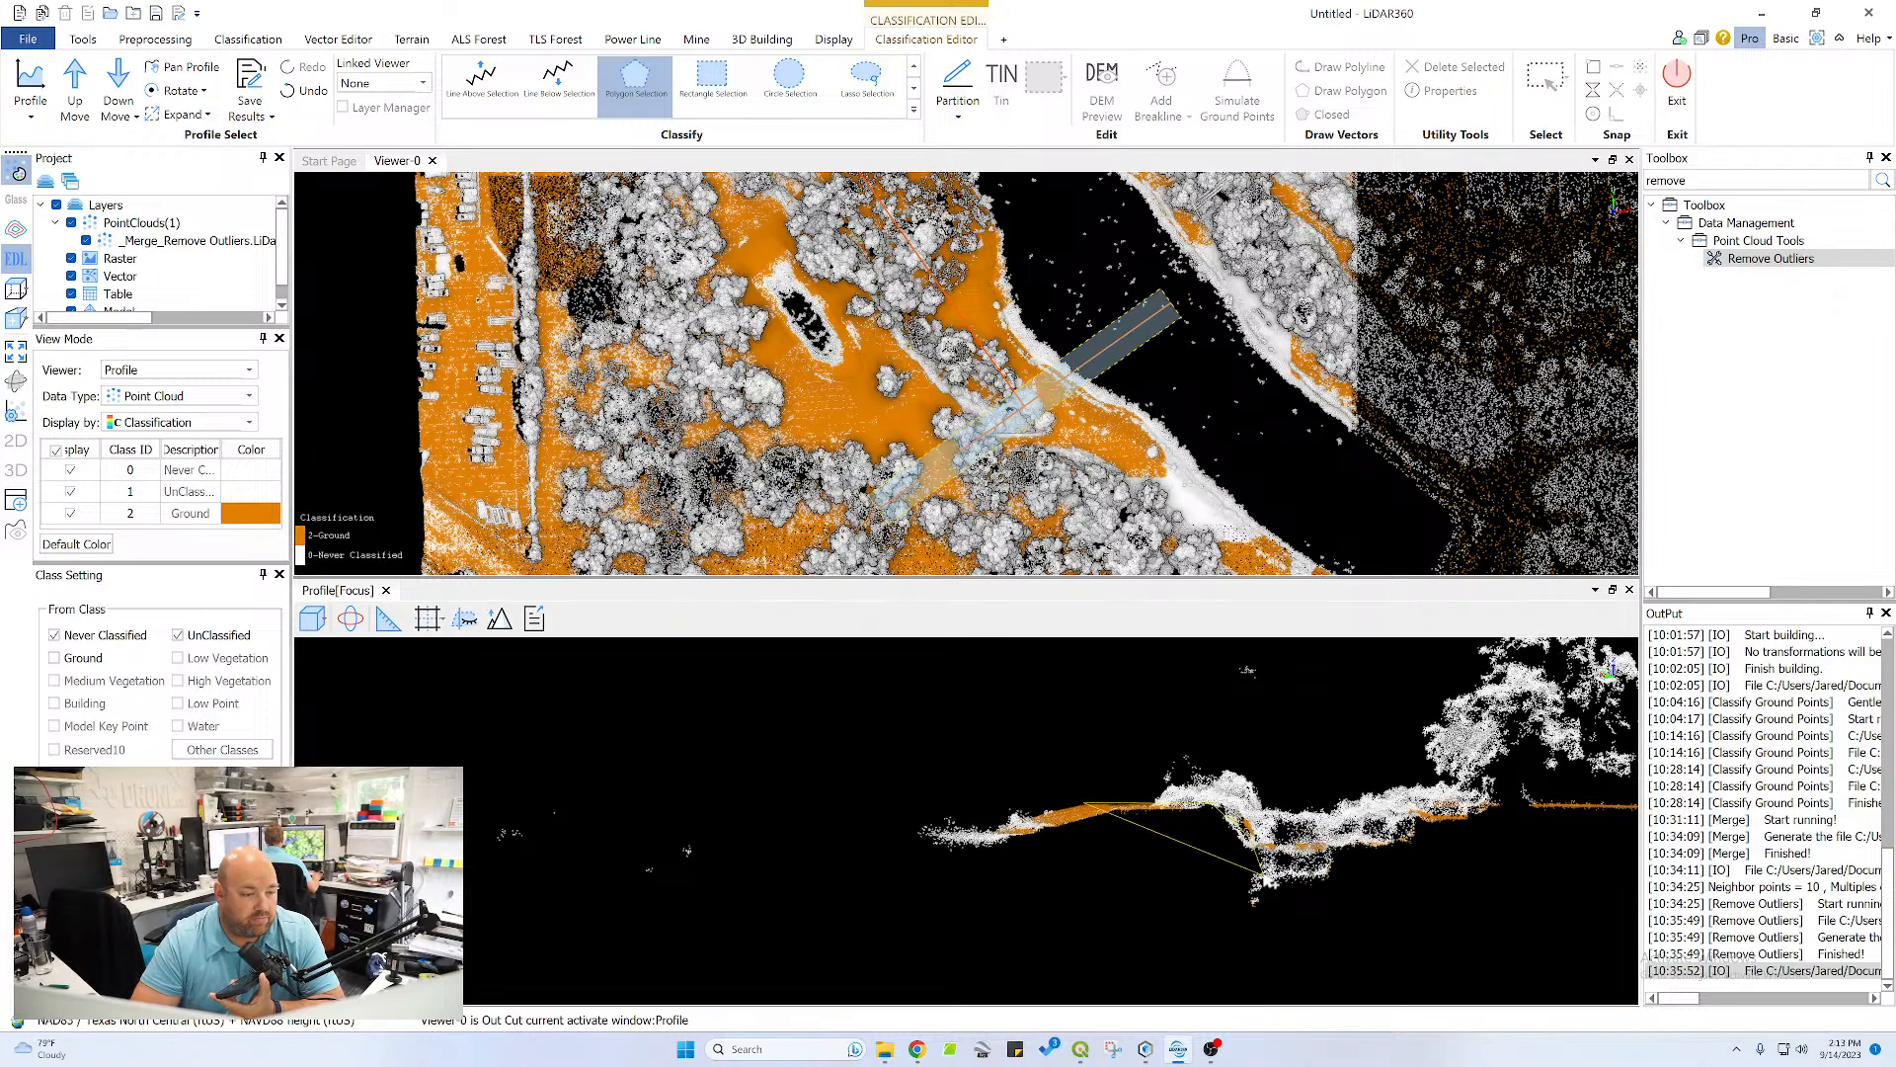
pyautogui.rightClick(1207, 851)
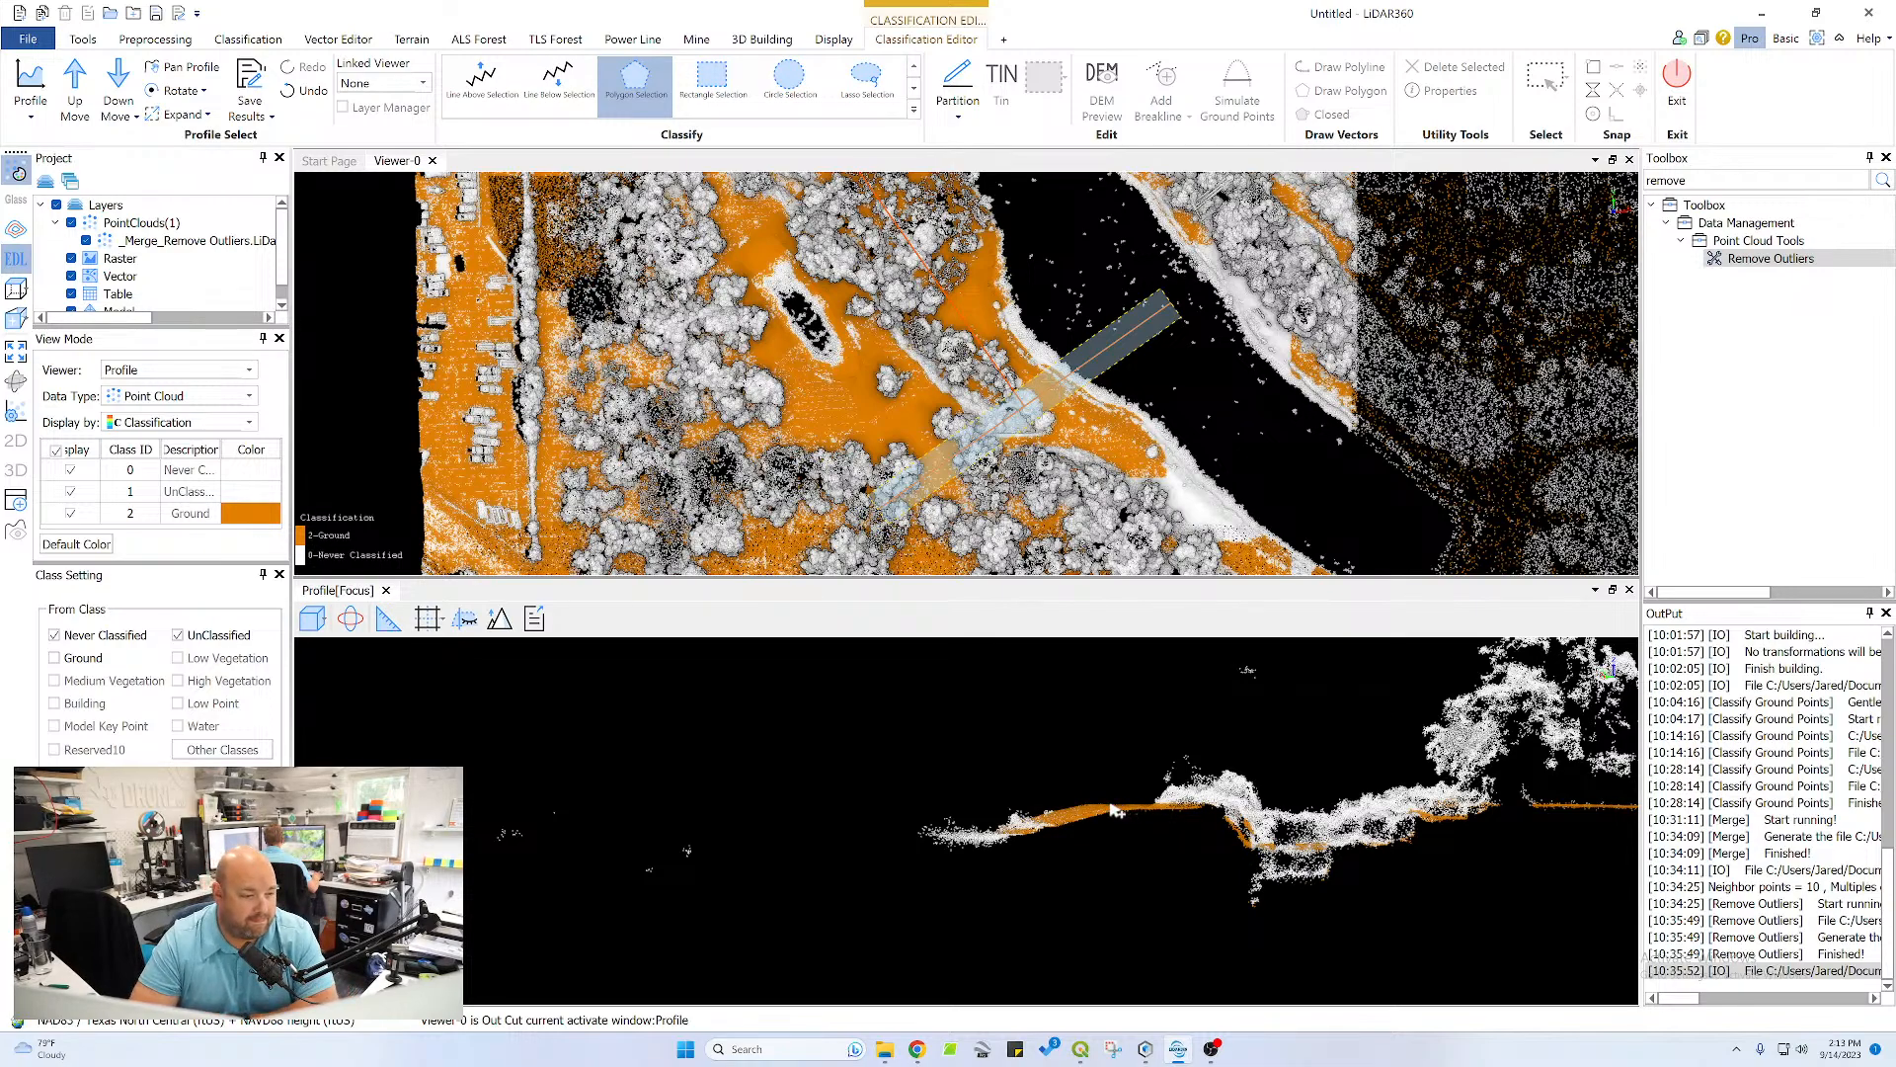
# Classify the lower band of points across the ditch floor, from the left wall's foot to the right slope, as ground with a polygon selection
pyautogui.scroll(5, 1092, 812)
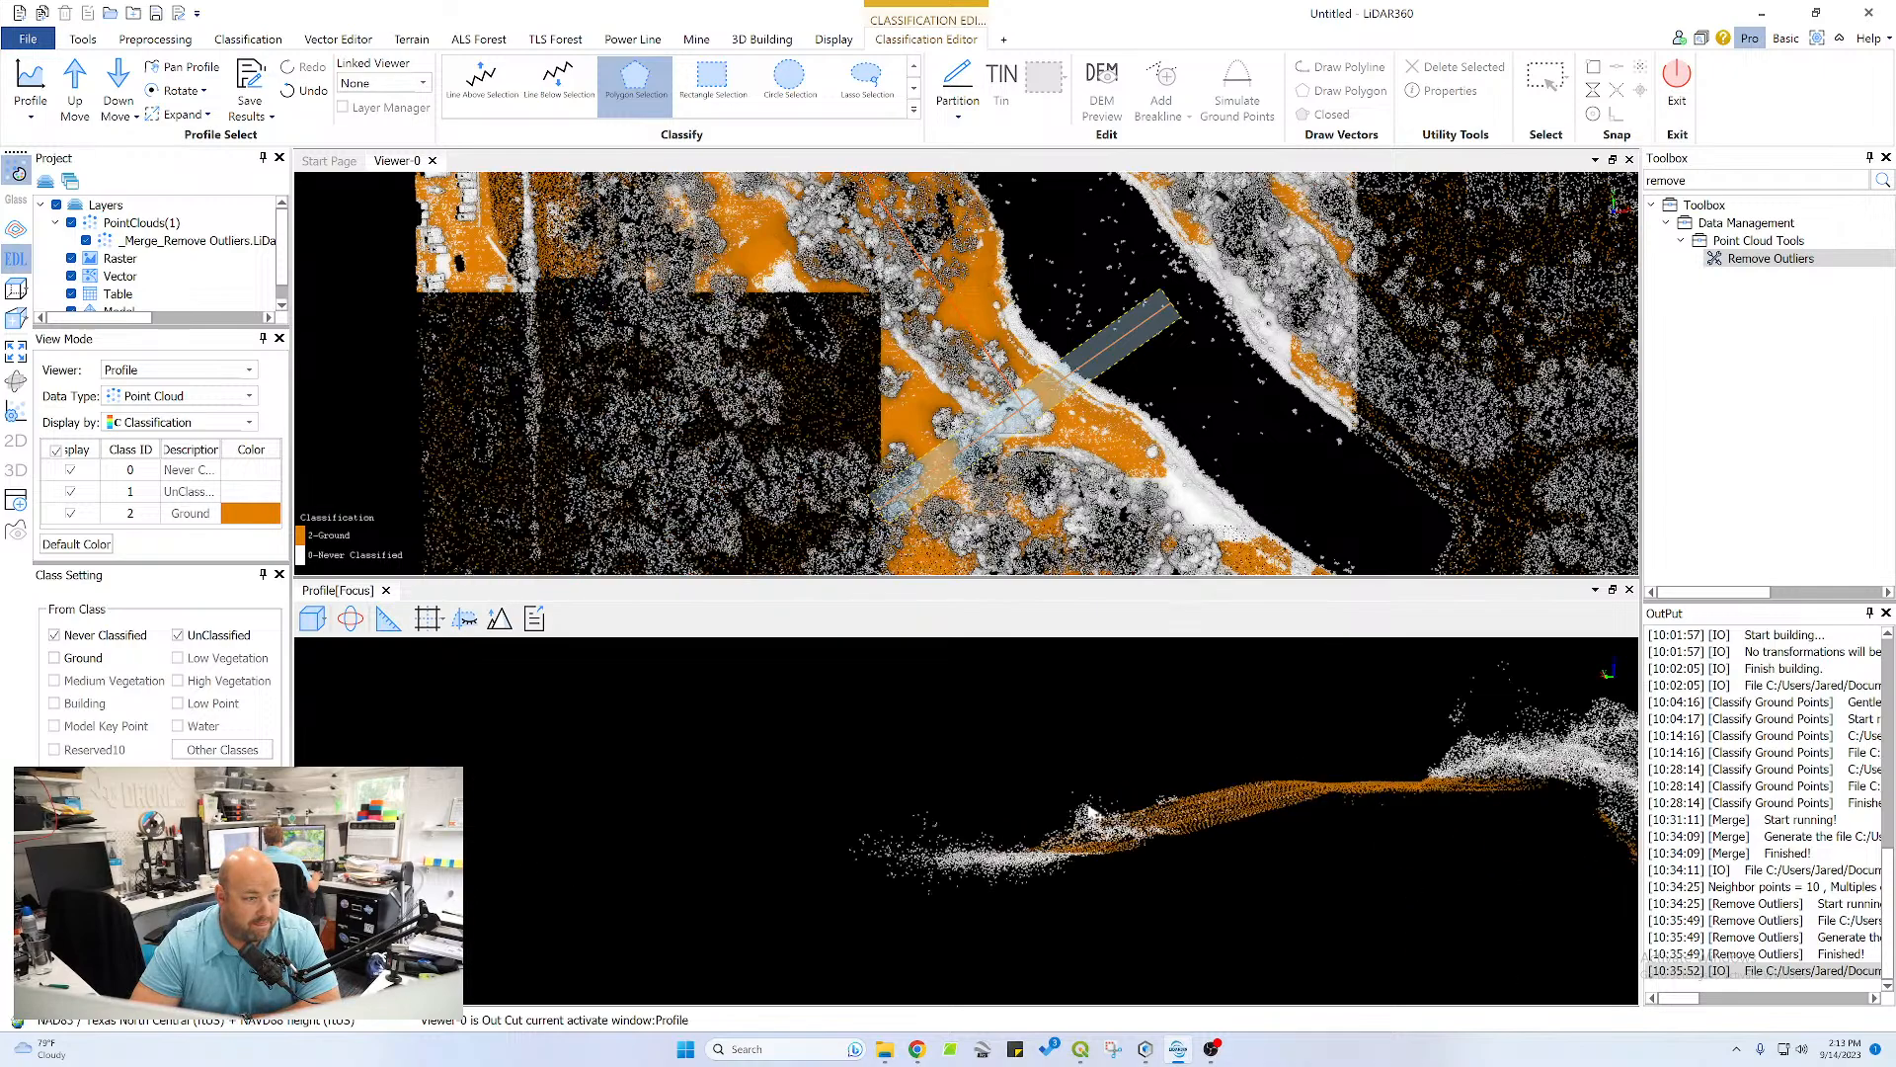
pyautogui.scroll(5, 1408, 790)
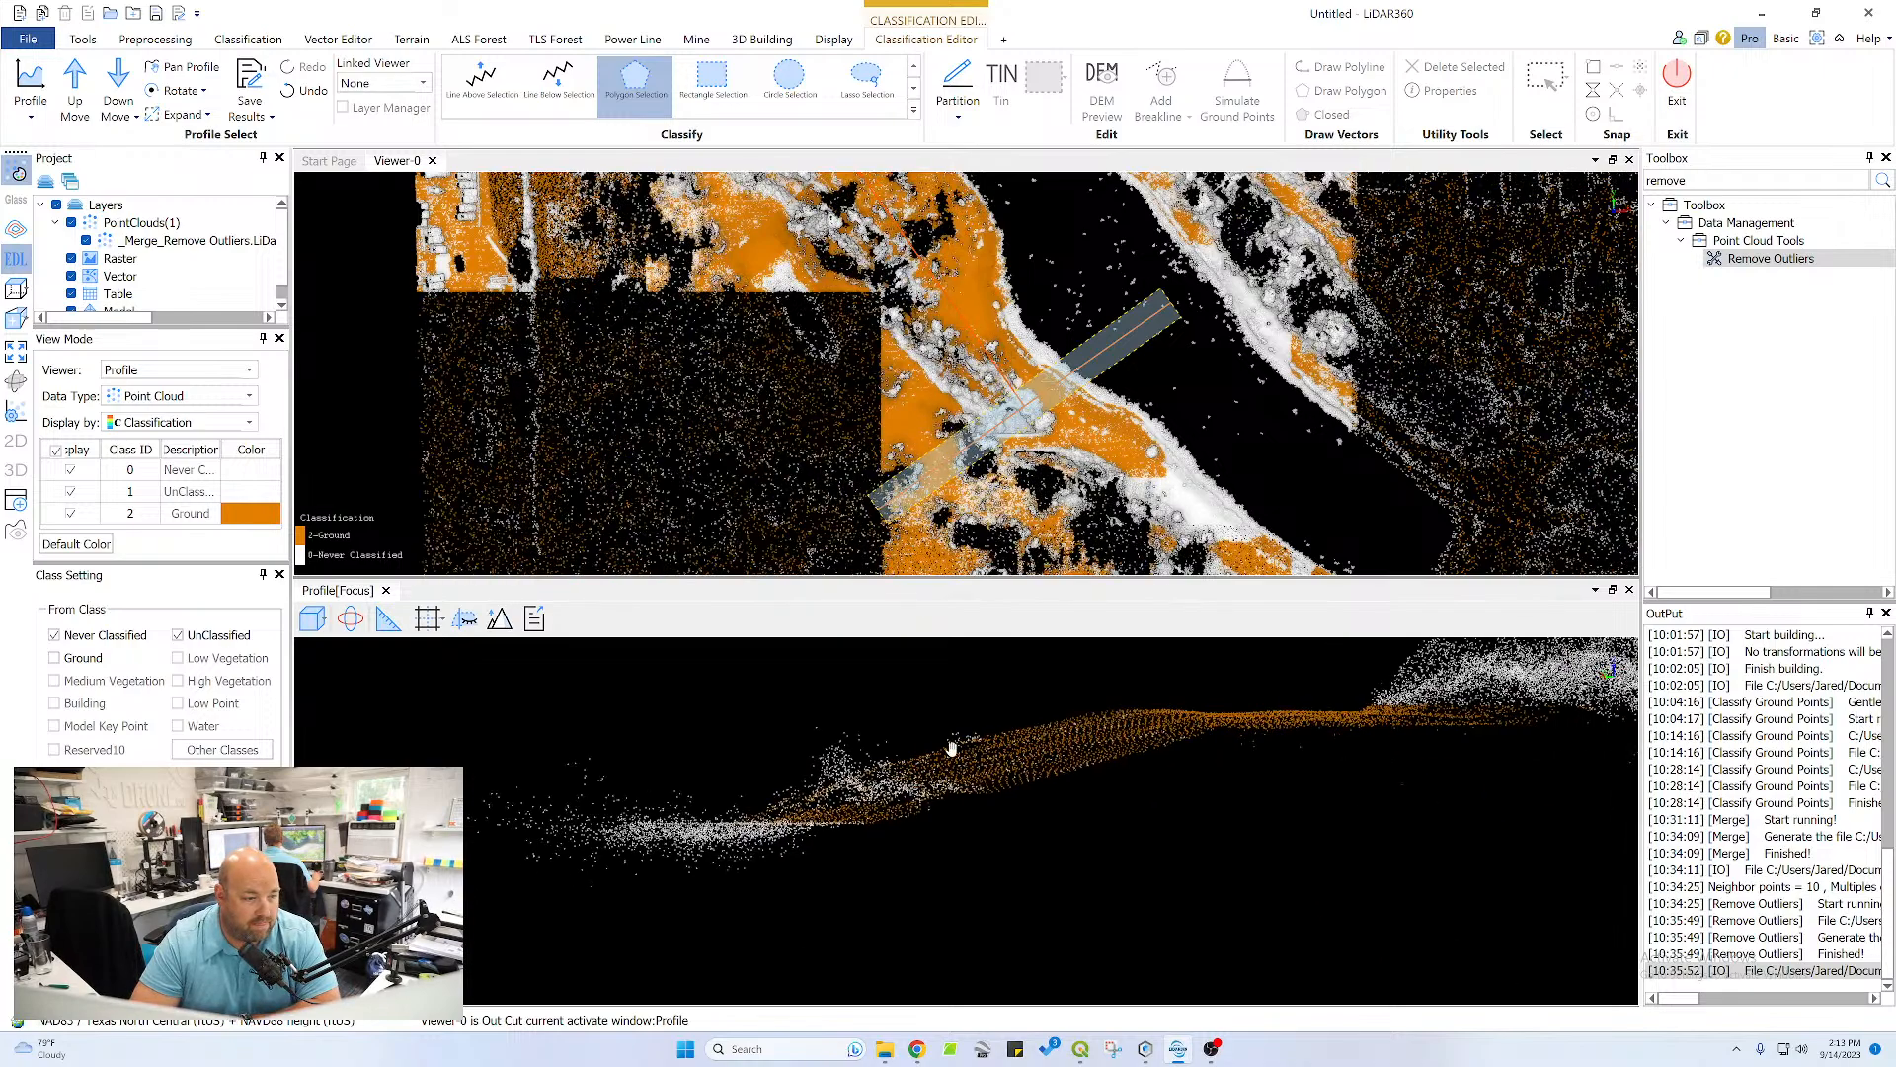
pyautogui.moveTo(1275, 826); pyautogui.dragTo(885, 776, button='middle')
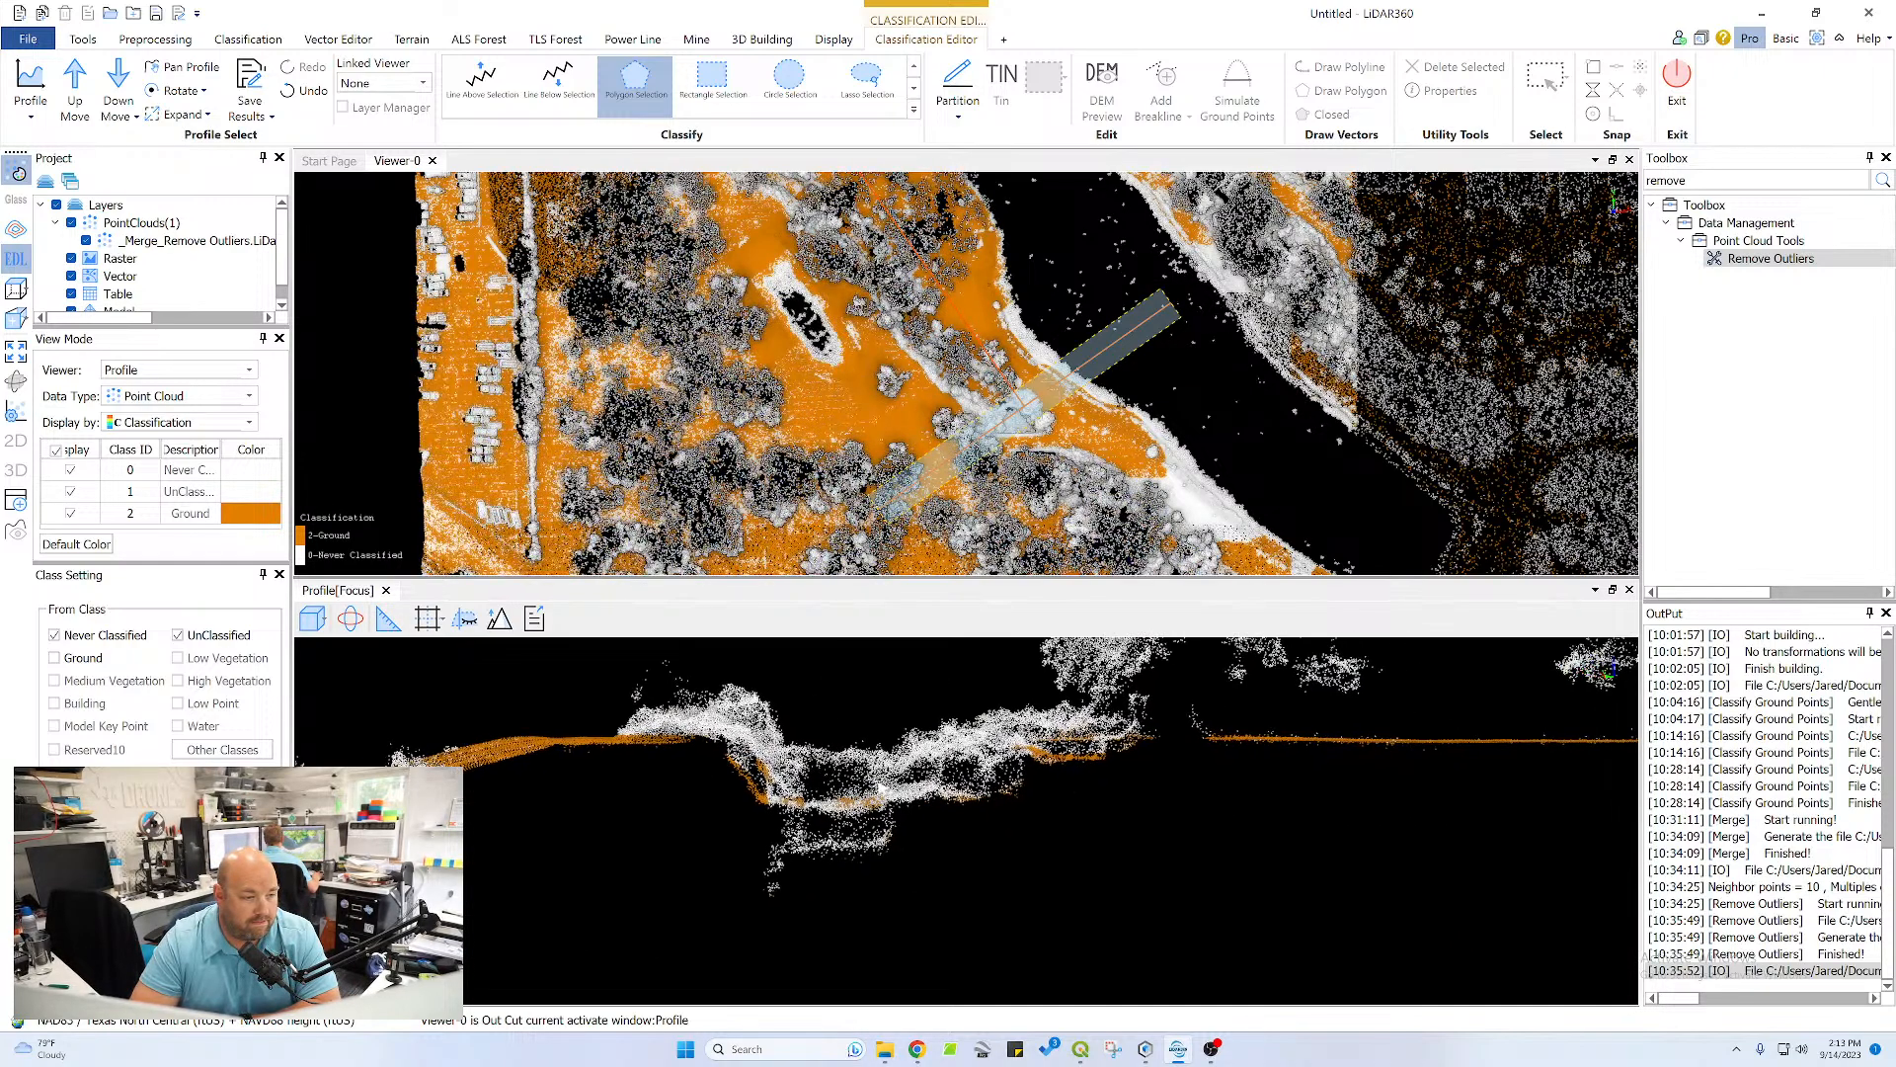
pyautogui.scroll(3, 840, 795)
pyautogui.scroll(2, 774, 803)
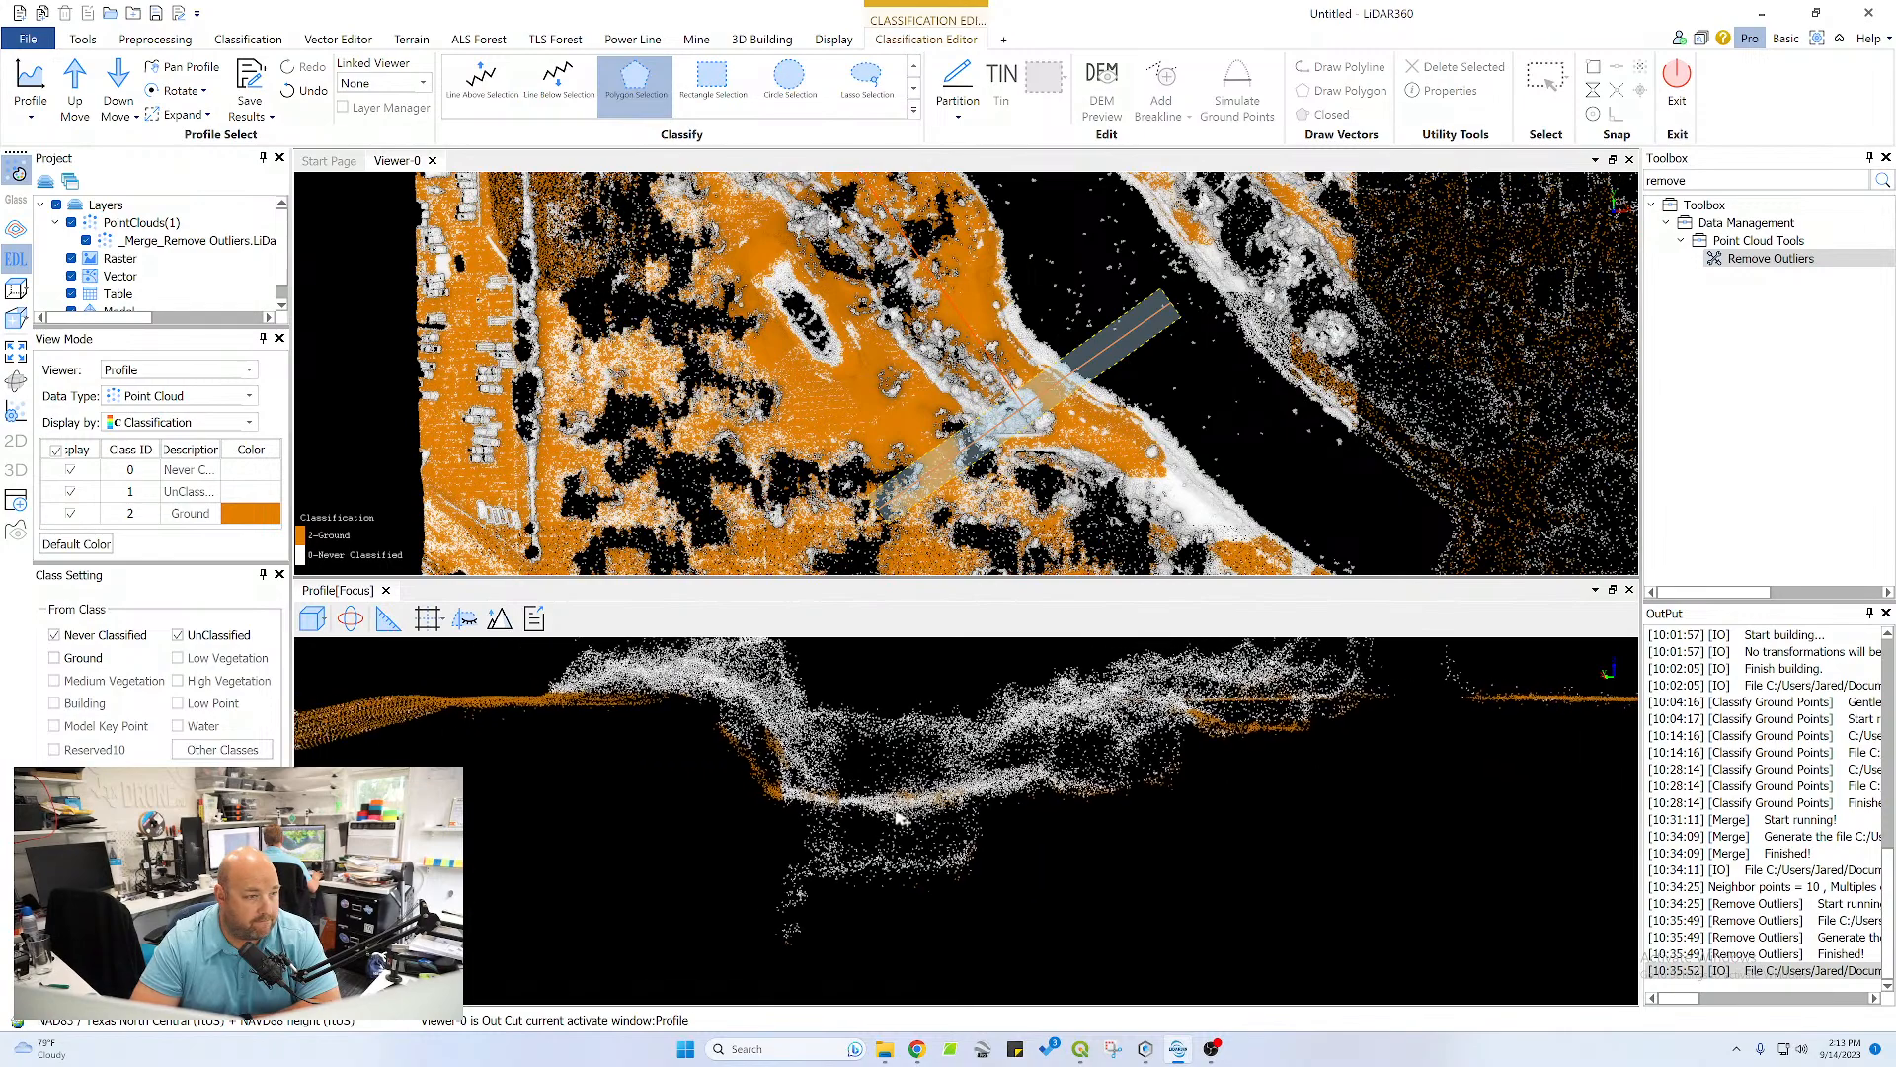
pyautogui.click(782, 804)
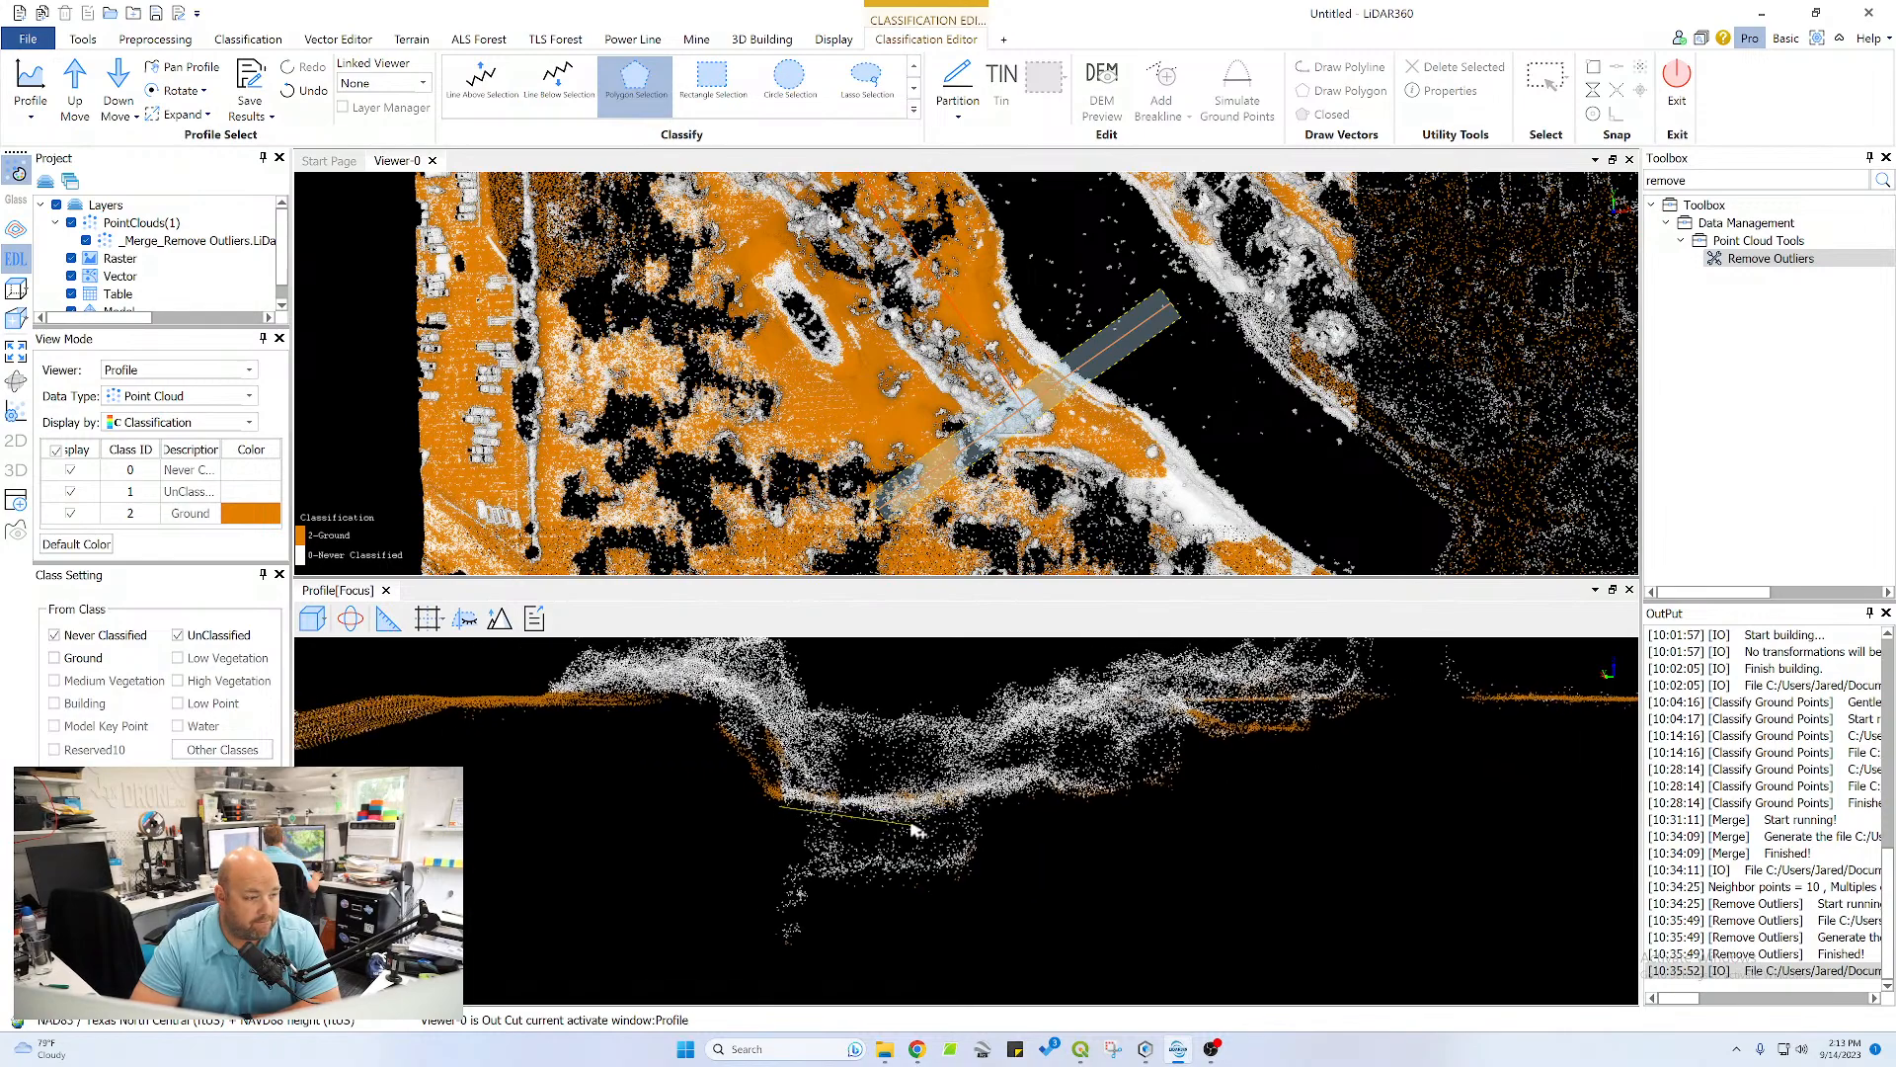
pyautogui.click(1045, 789)
pyautogui.click(1108, 804)
pyautogui.click(1128, 793)
pyautogui.click(1093, 770)
pyautogui.click(1045, 760)
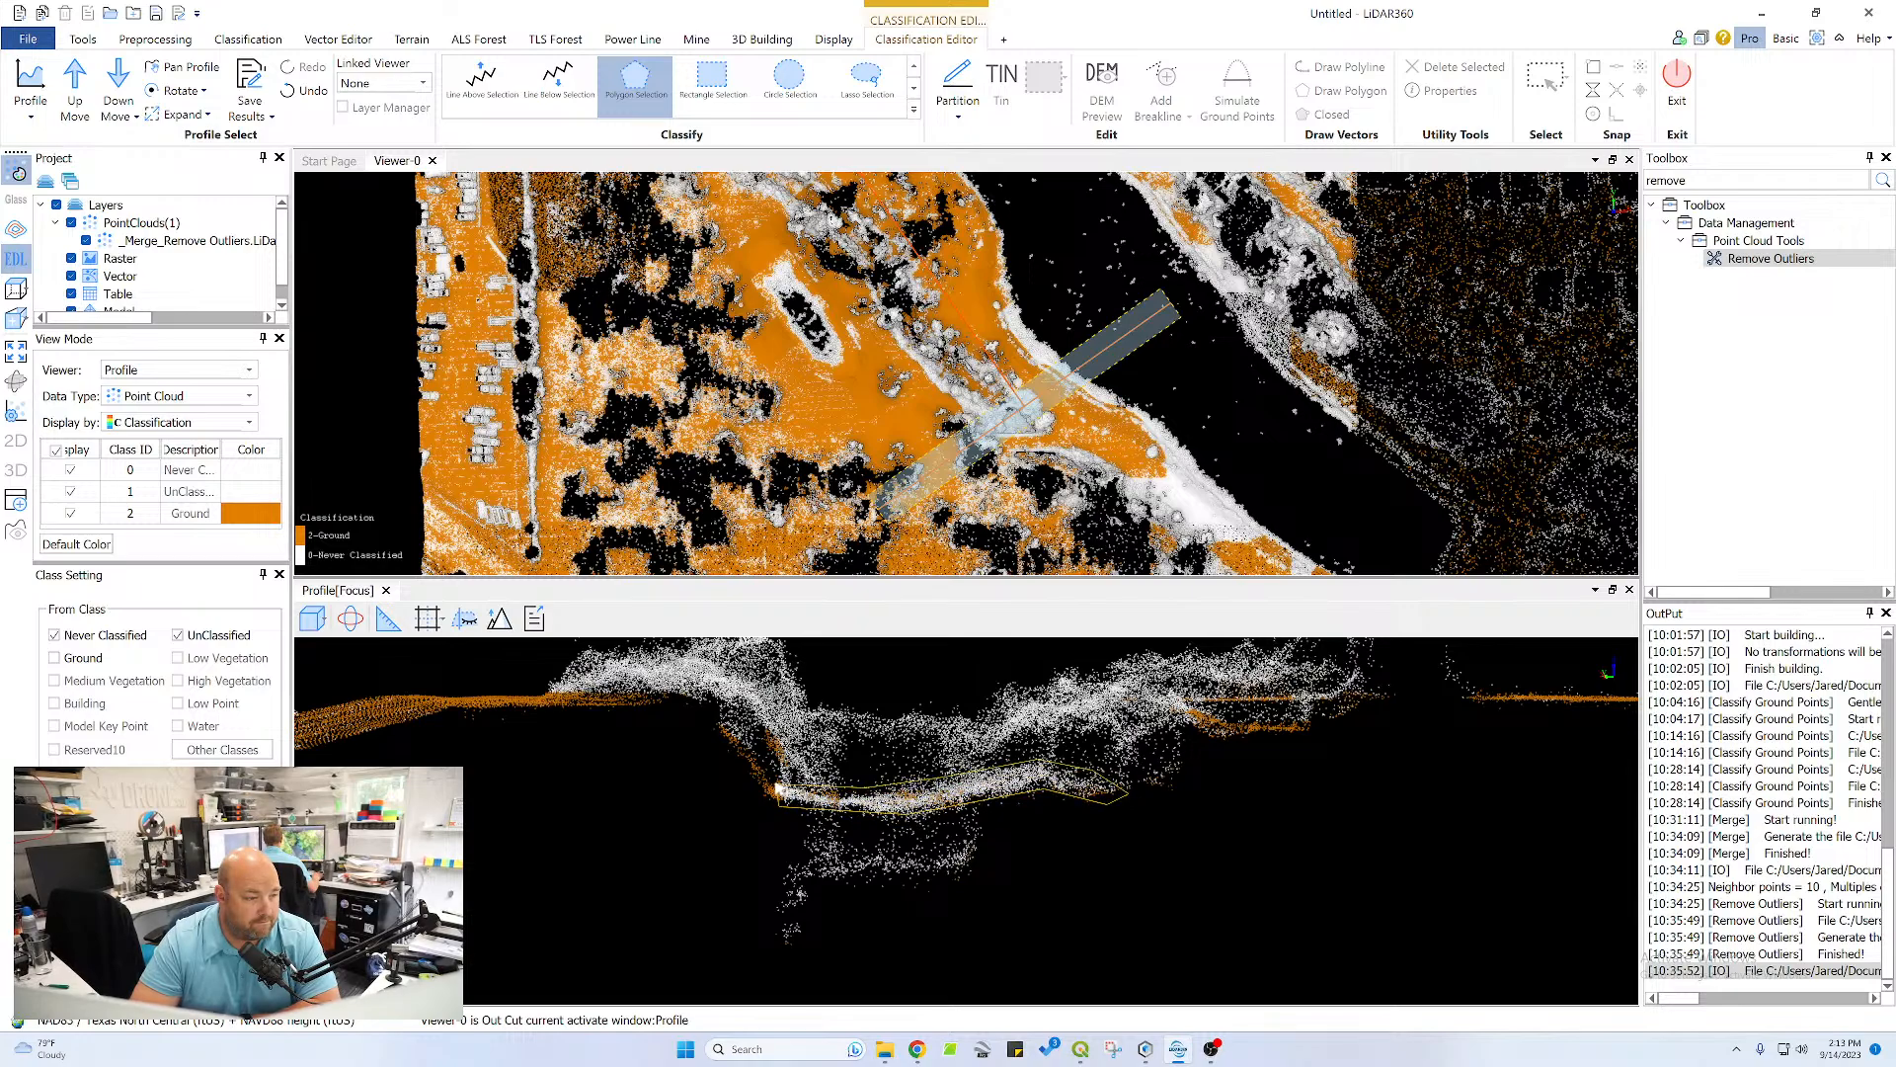
pyautogui.rightClick(780, 790)
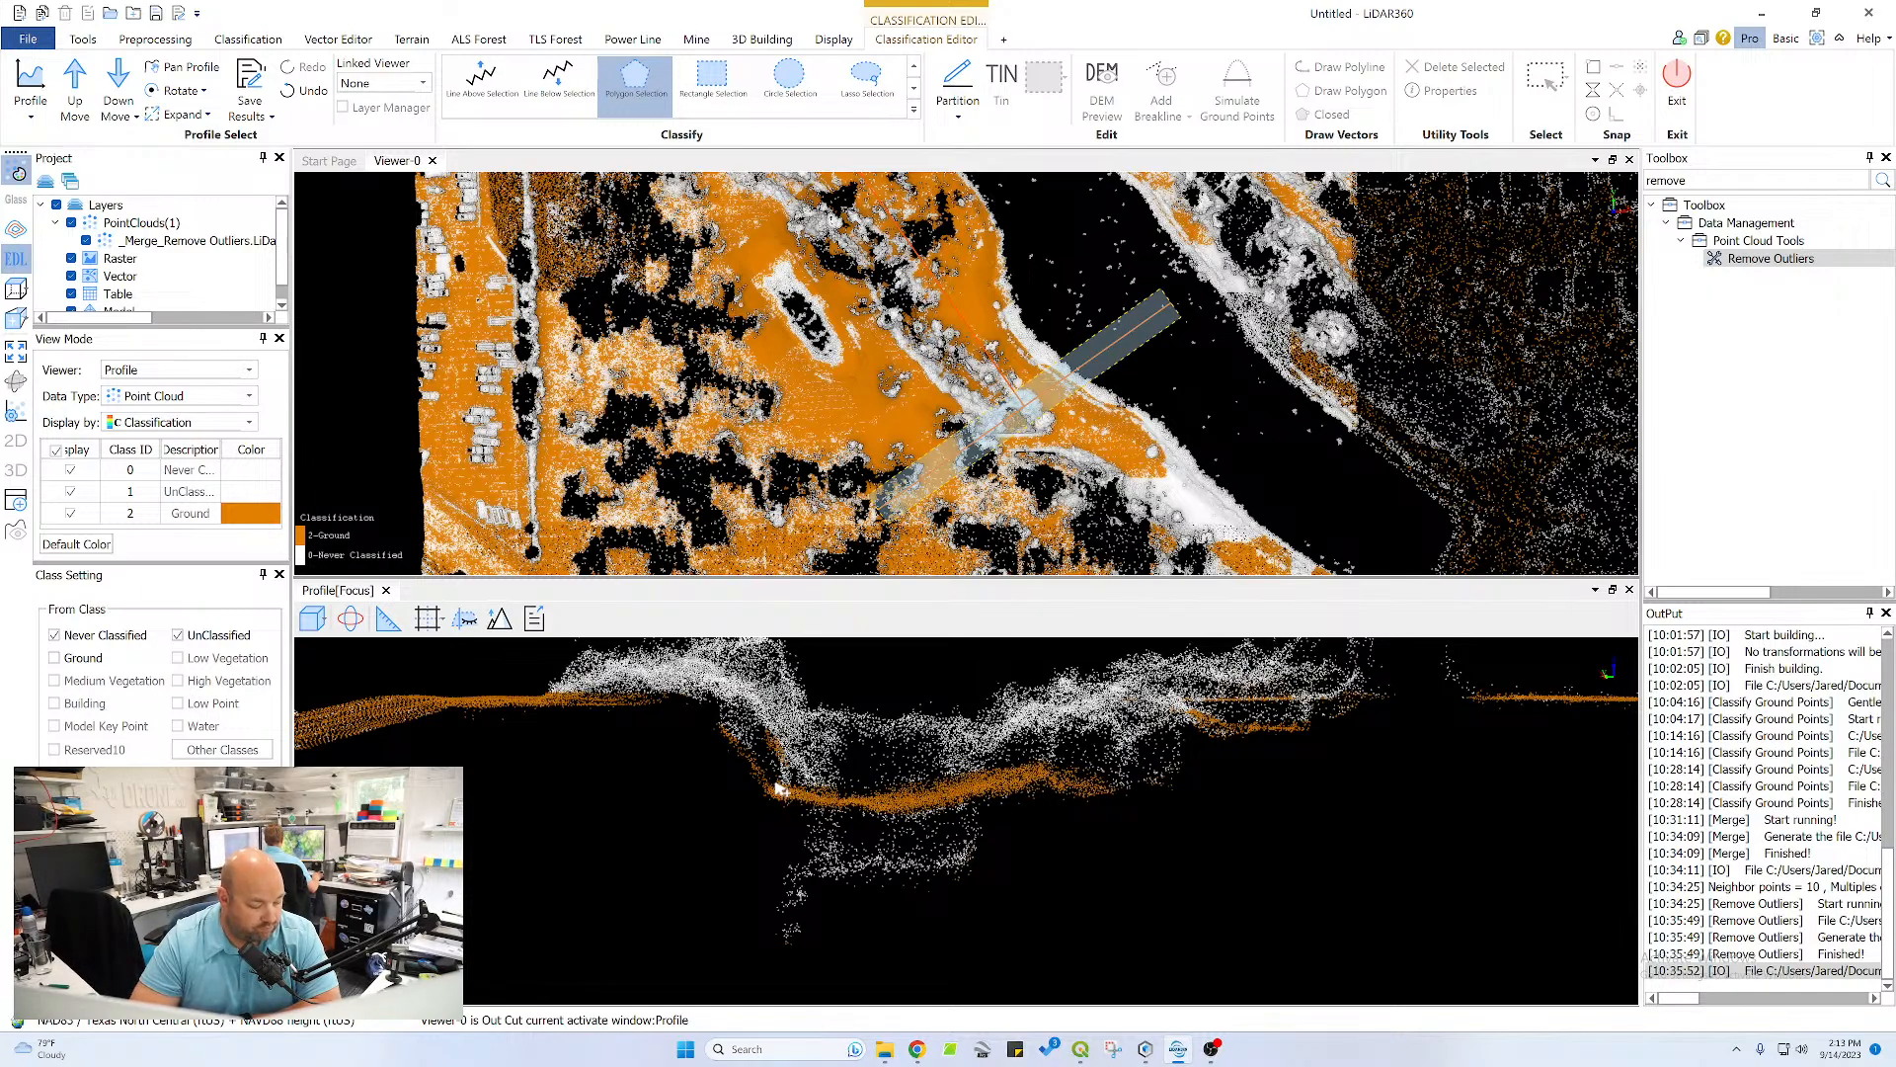
# Switch to Chrome, search Google for "dji flight hub" and open the DJI FlightHub 2 product page
pyautogui.click(926, 1050)
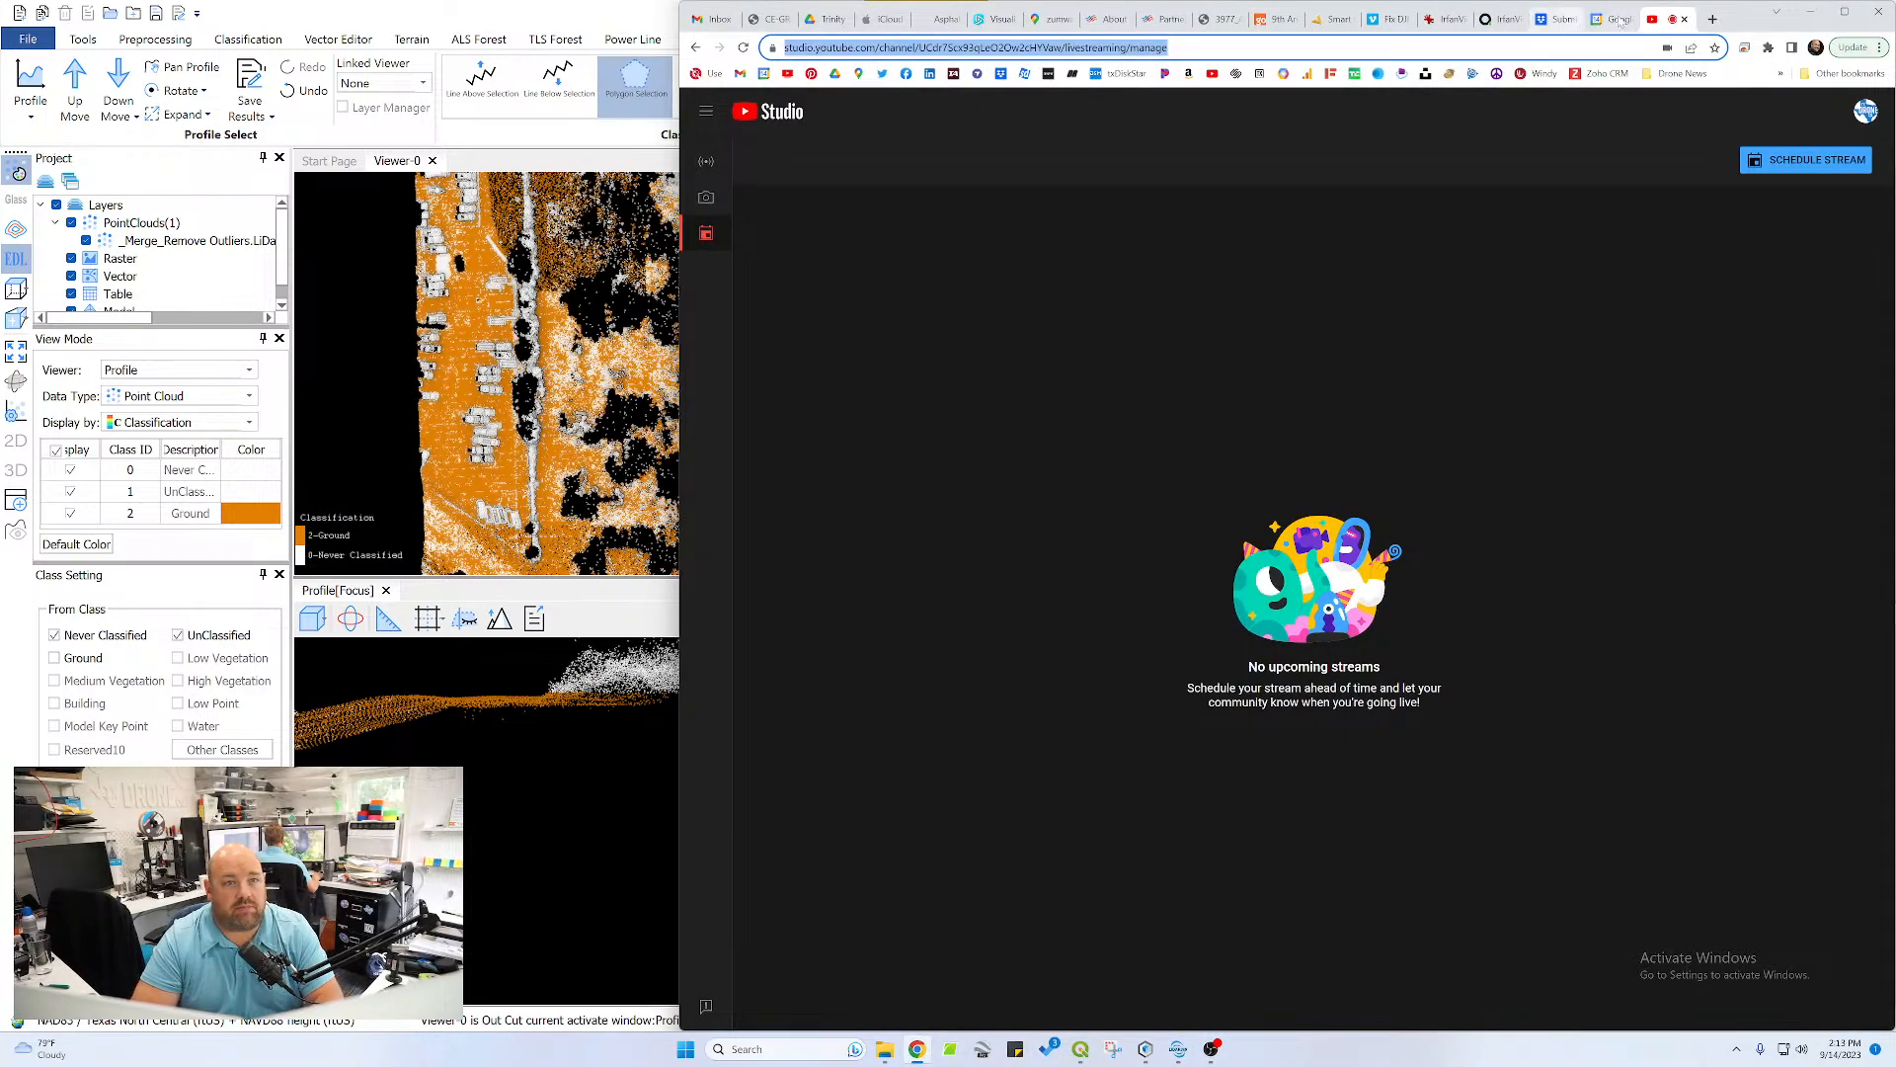
pyautogui.click(1620, 19)
pyautogui.click(1712, 18)
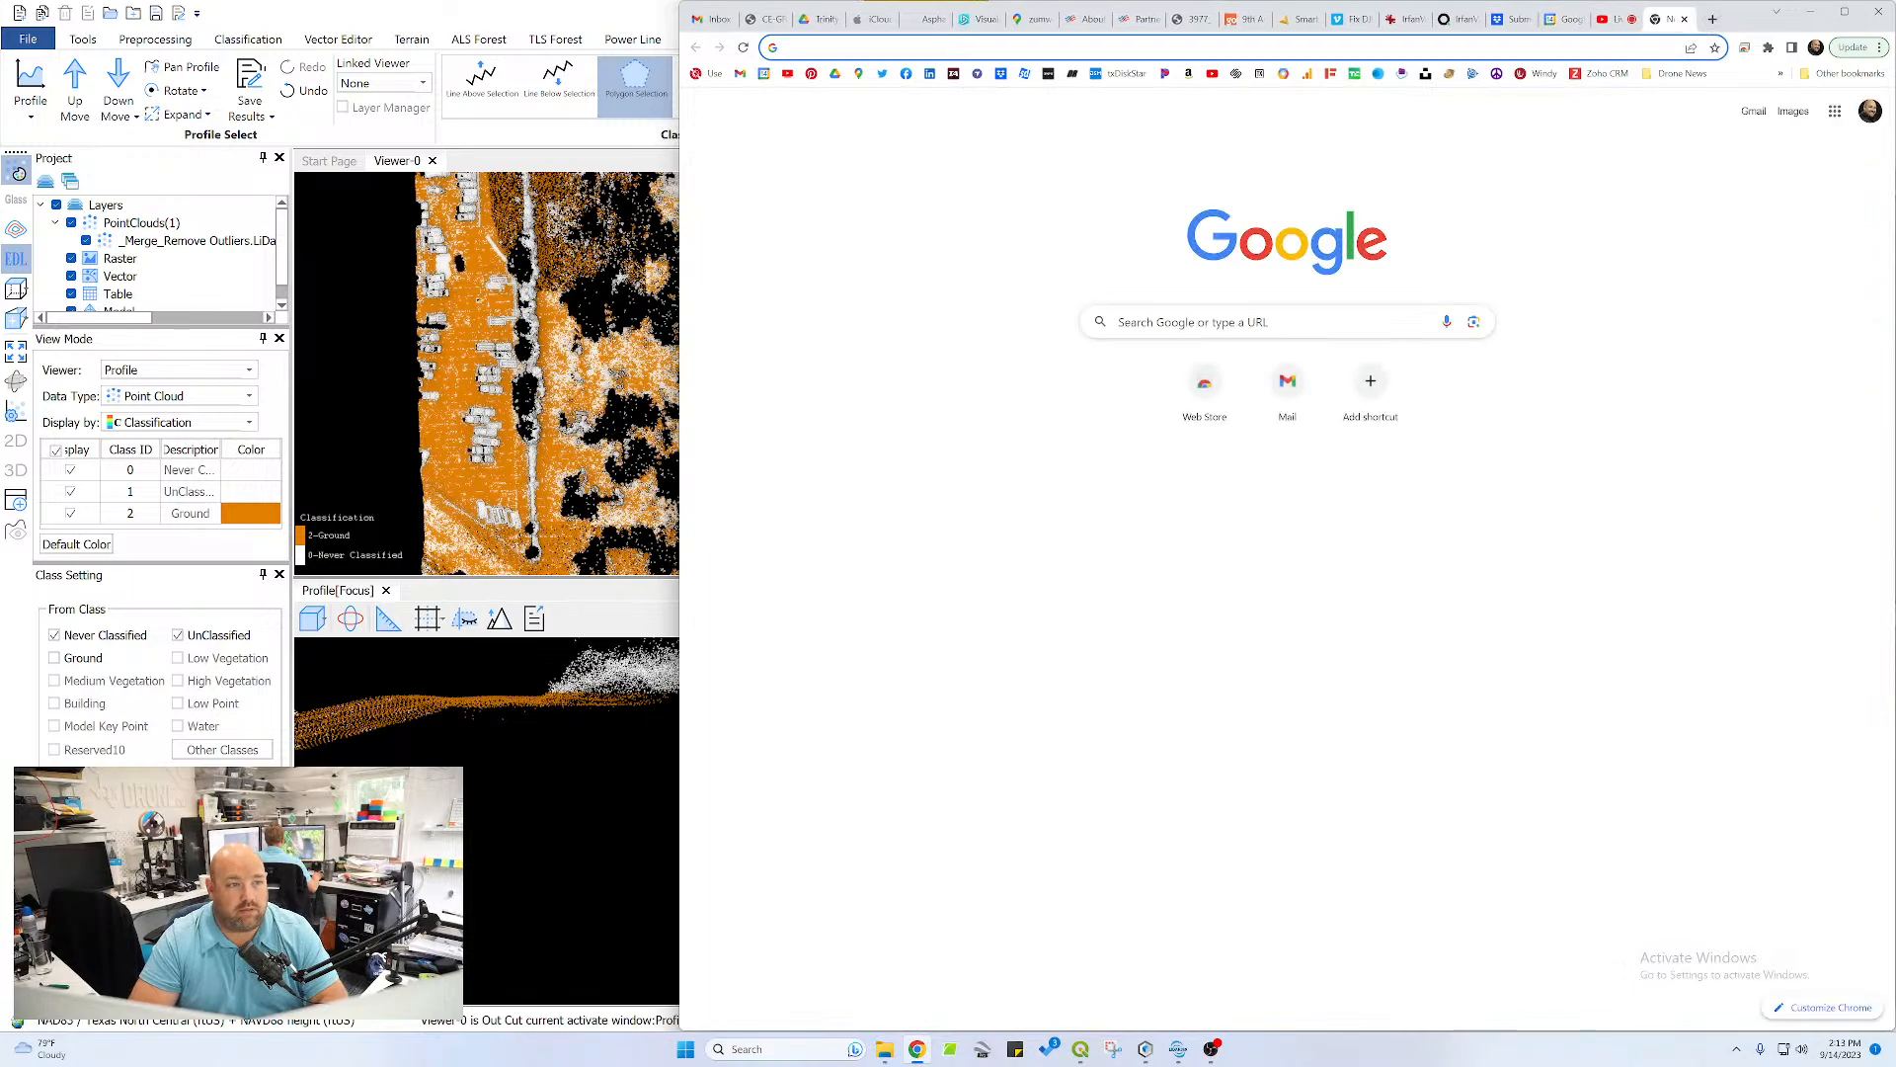
pyautogui.write('dji ')
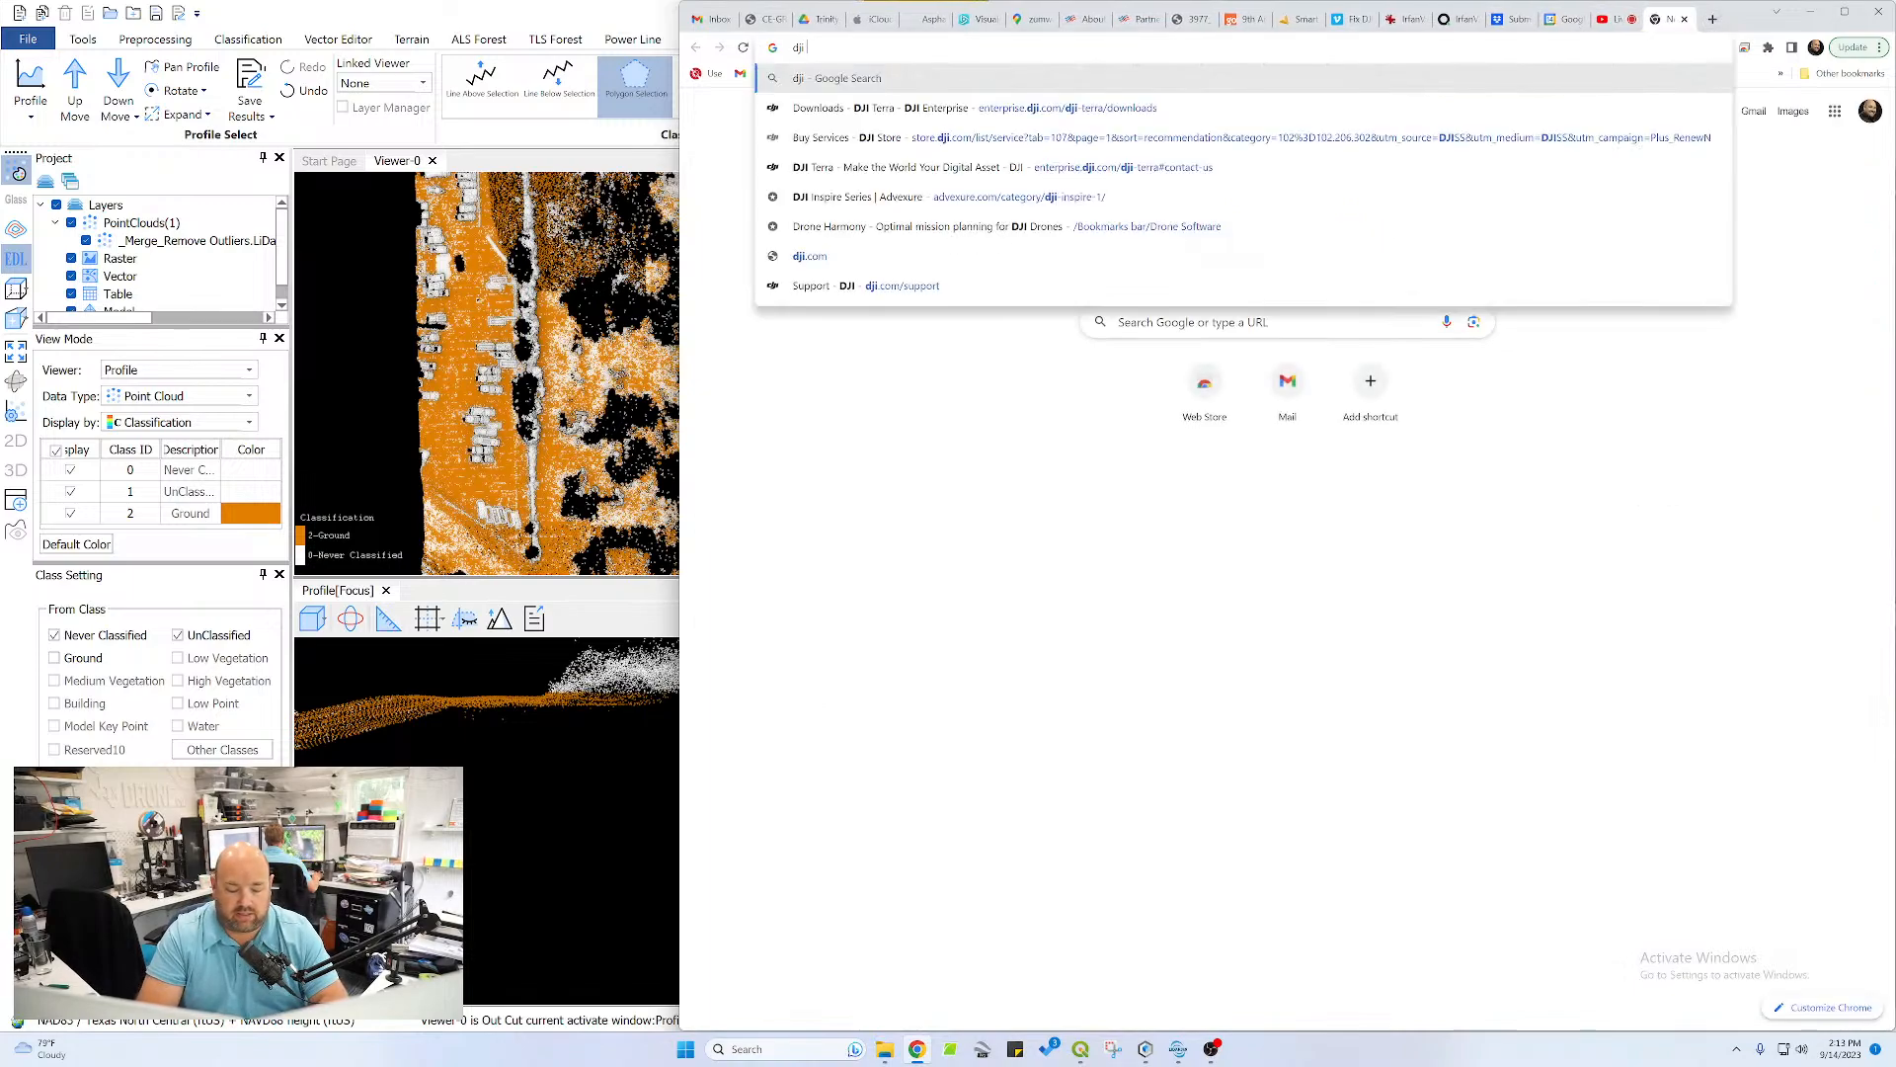
pyautogui.write('flight pub')
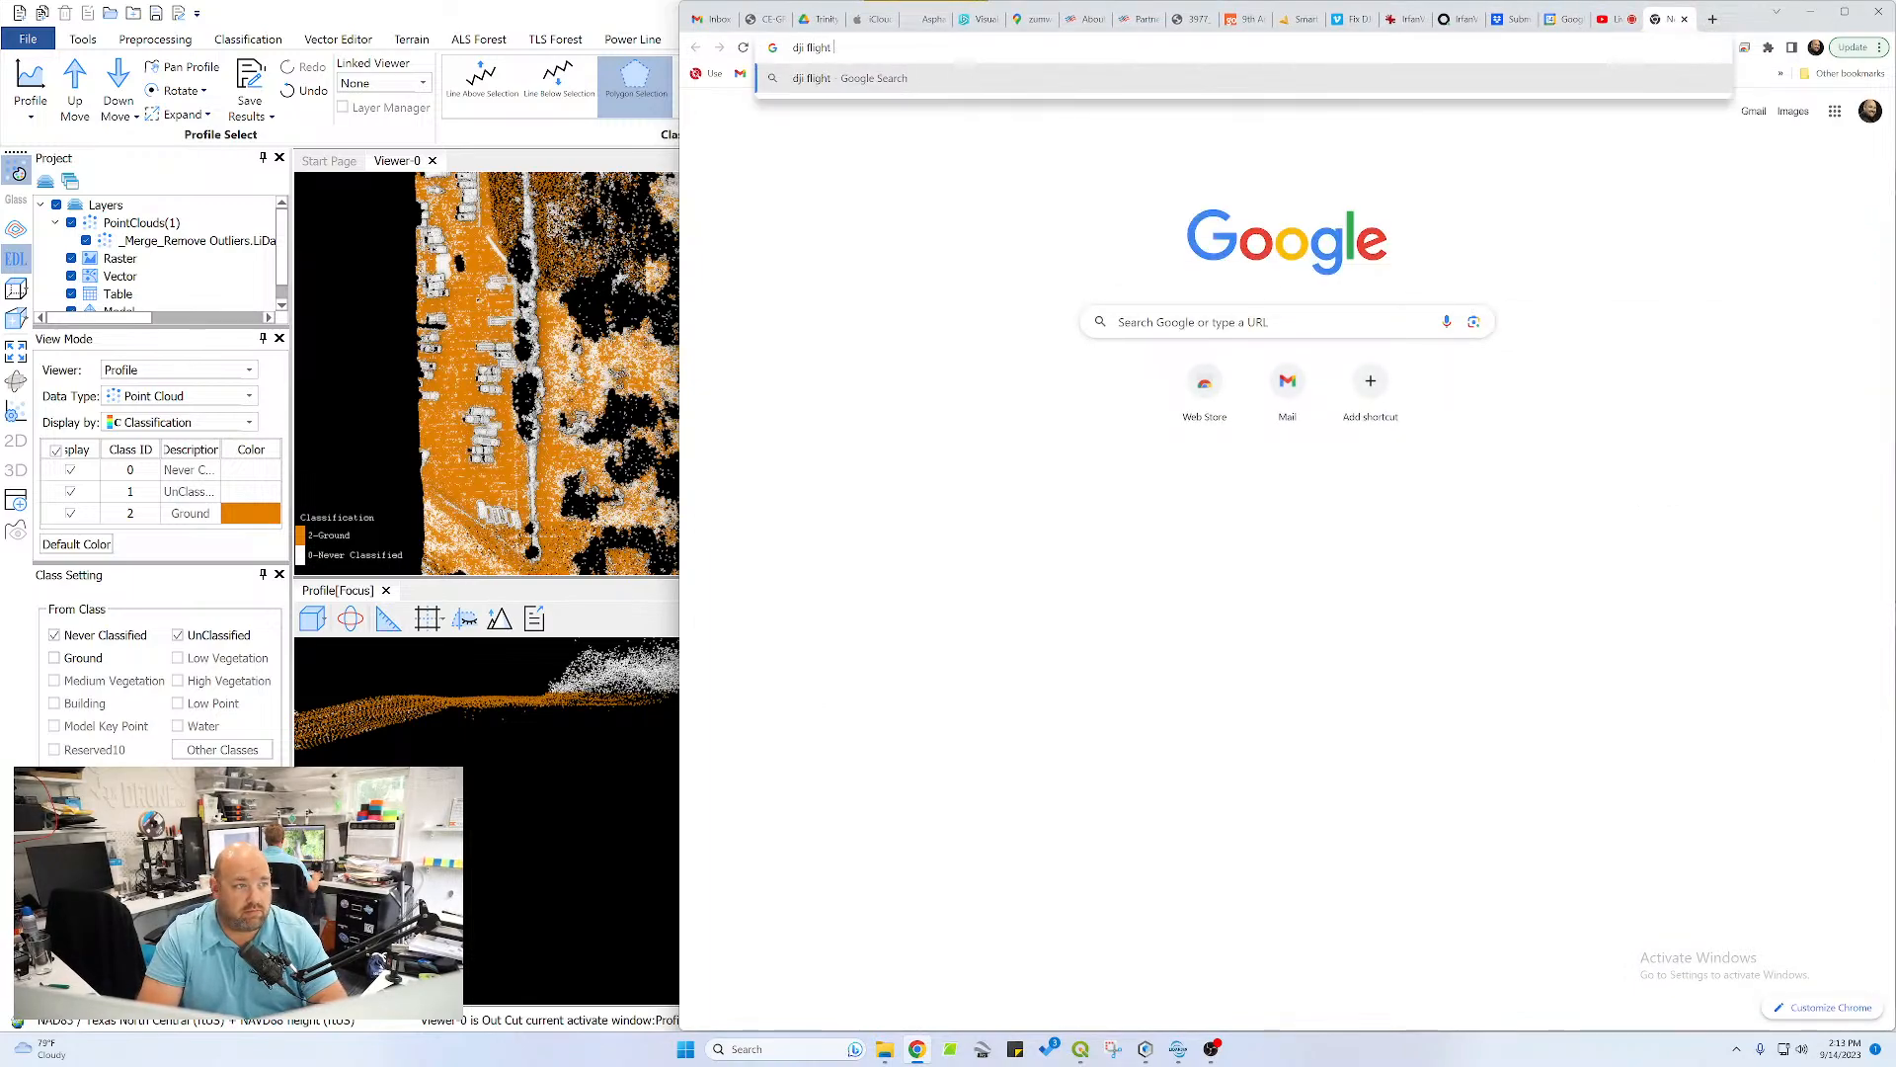
pyautogui.press('Return')
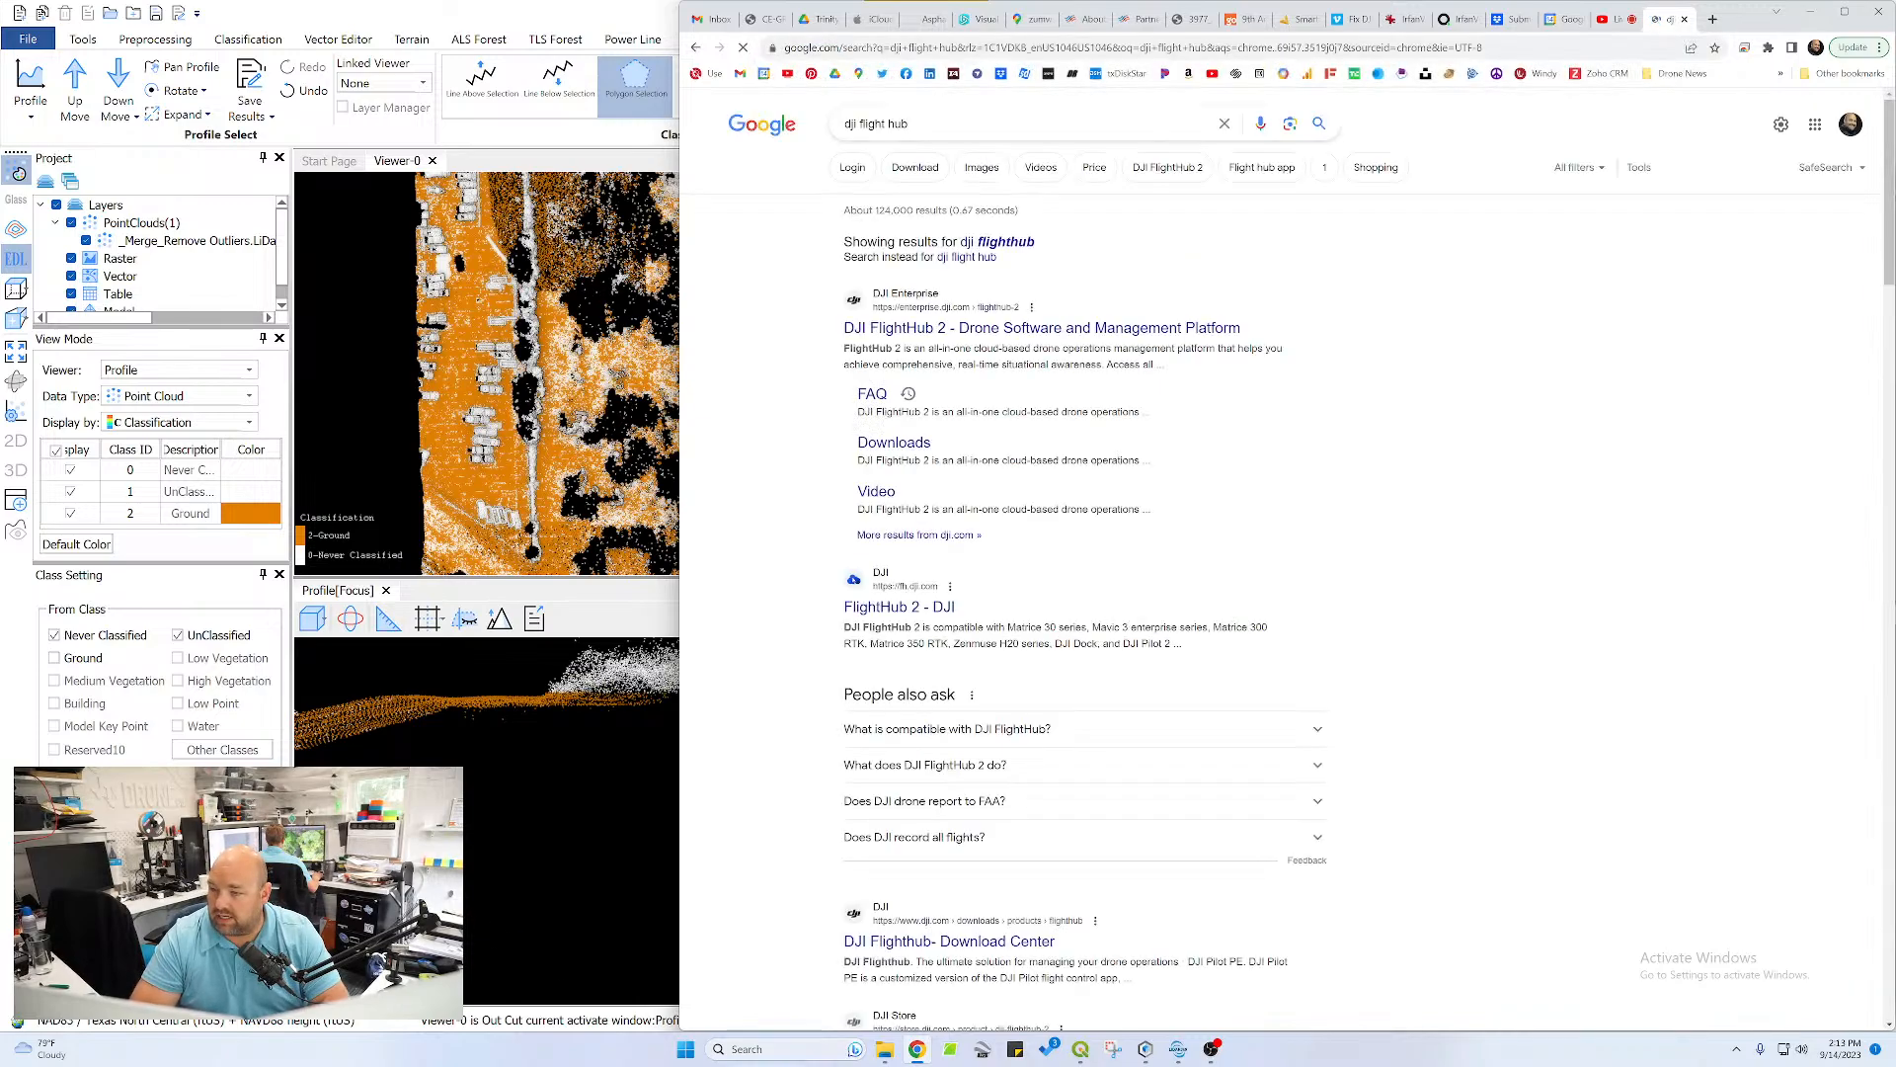
pyautogui.click(894, 329)
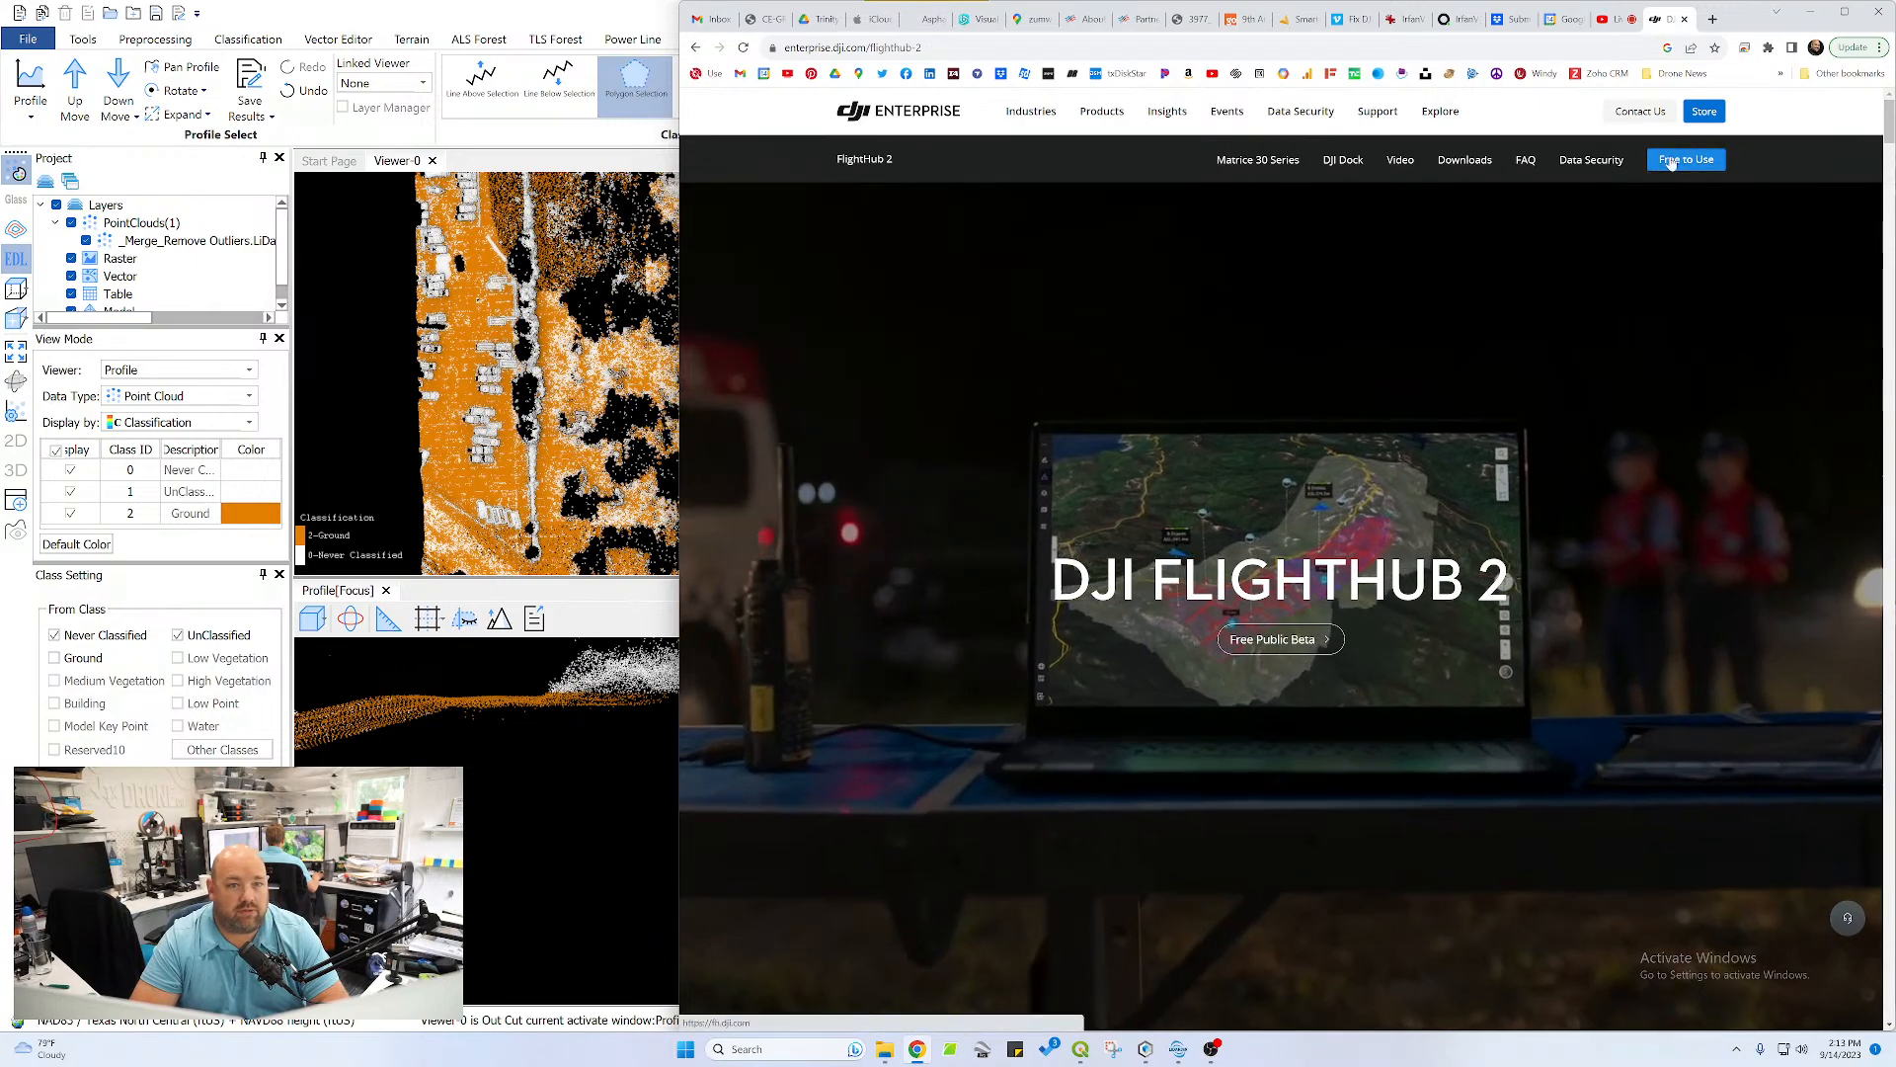
# Open the free-to-use FlightHub 2 platform and log in with the saved account credentials
pyautogui.click(1660, 168)
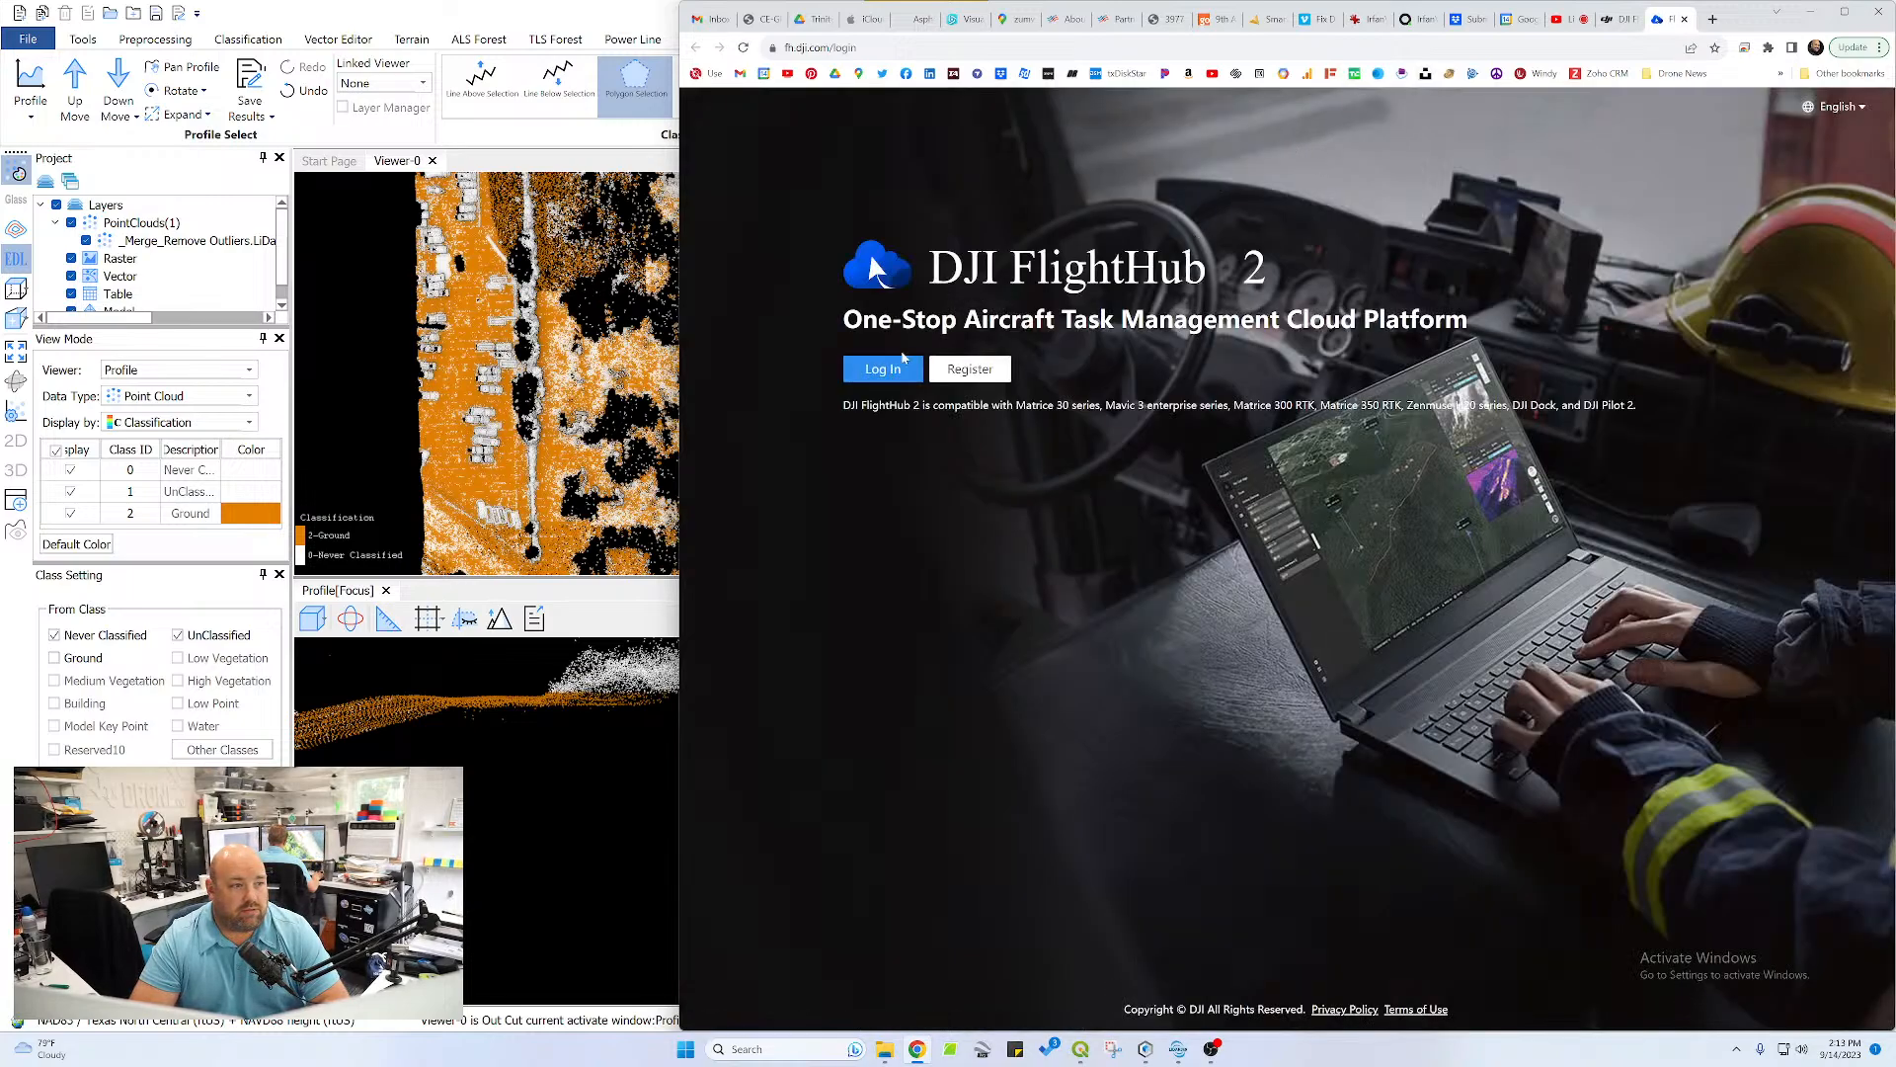
pyautogui.click(869, 370)
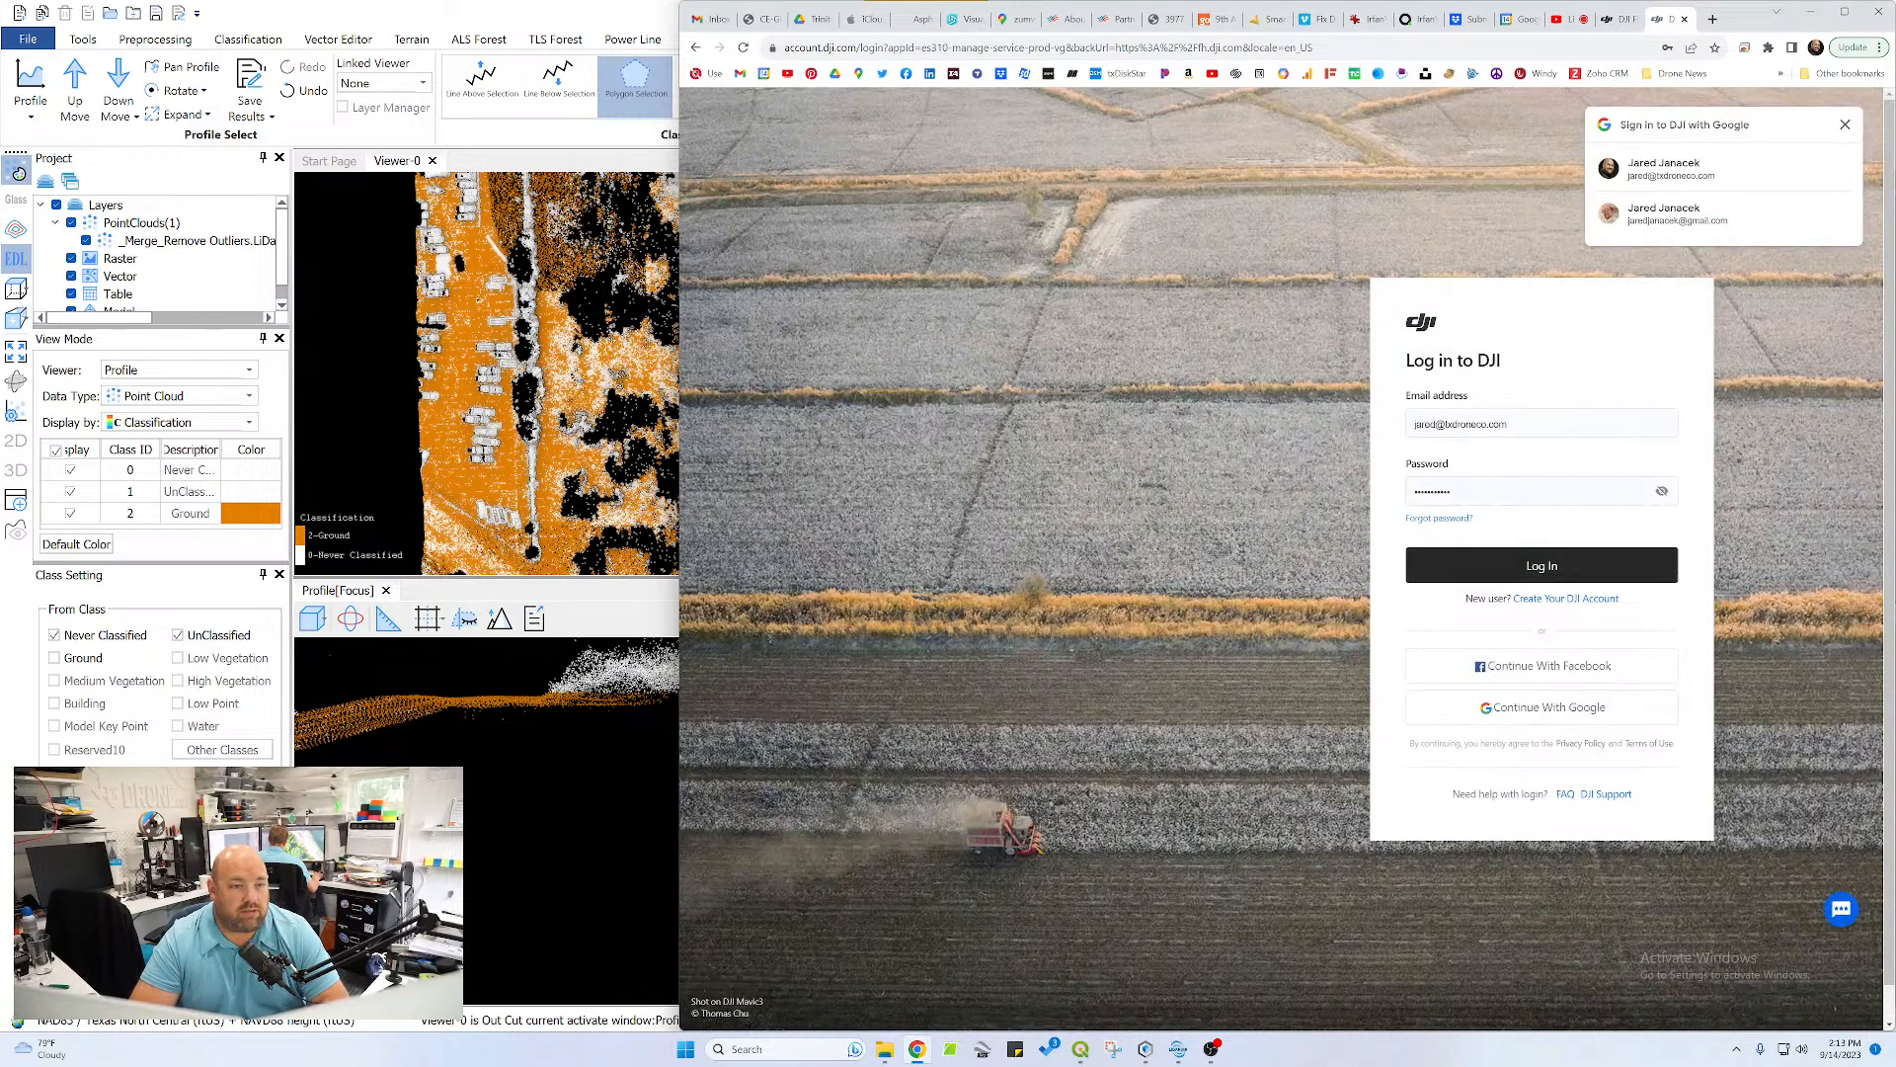
pyautogui.click(1549, 556)
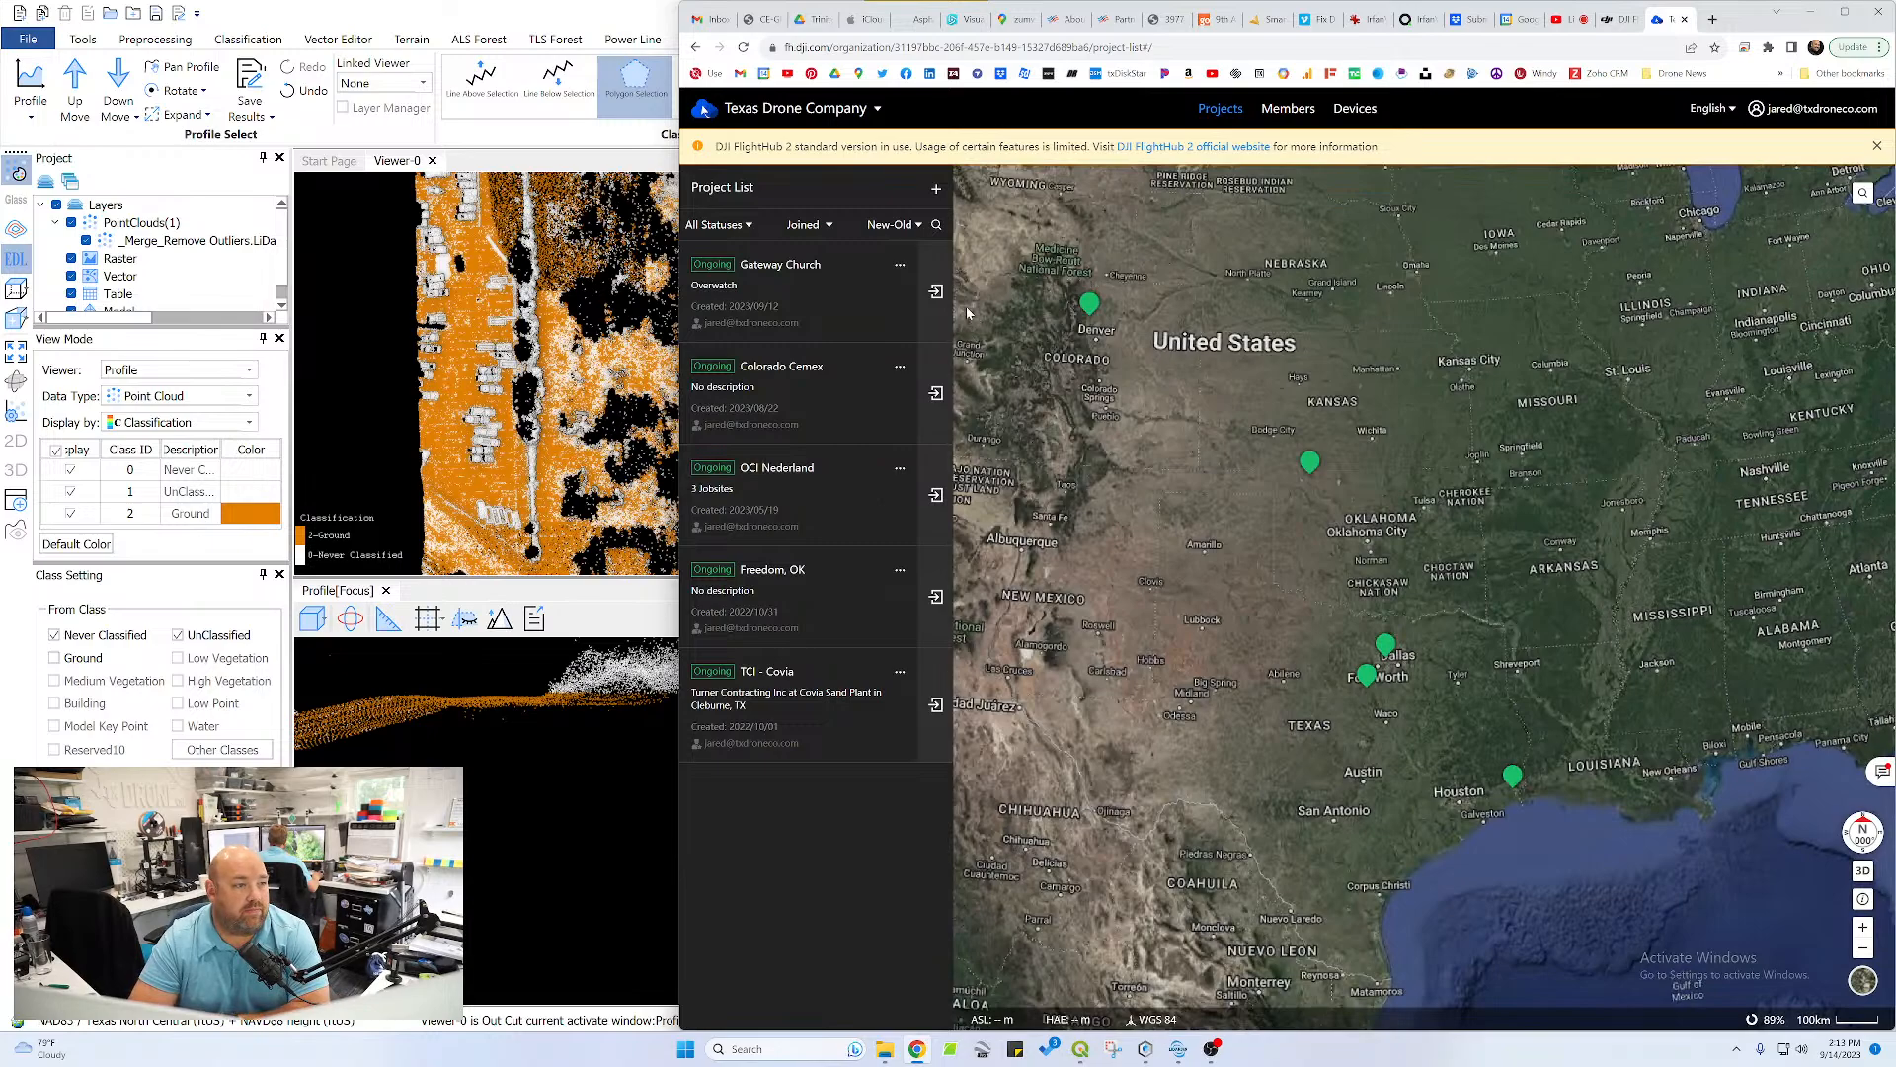
# Open the Gateway Church project and allow the site to know the location
pyautogui.click(936, 291)
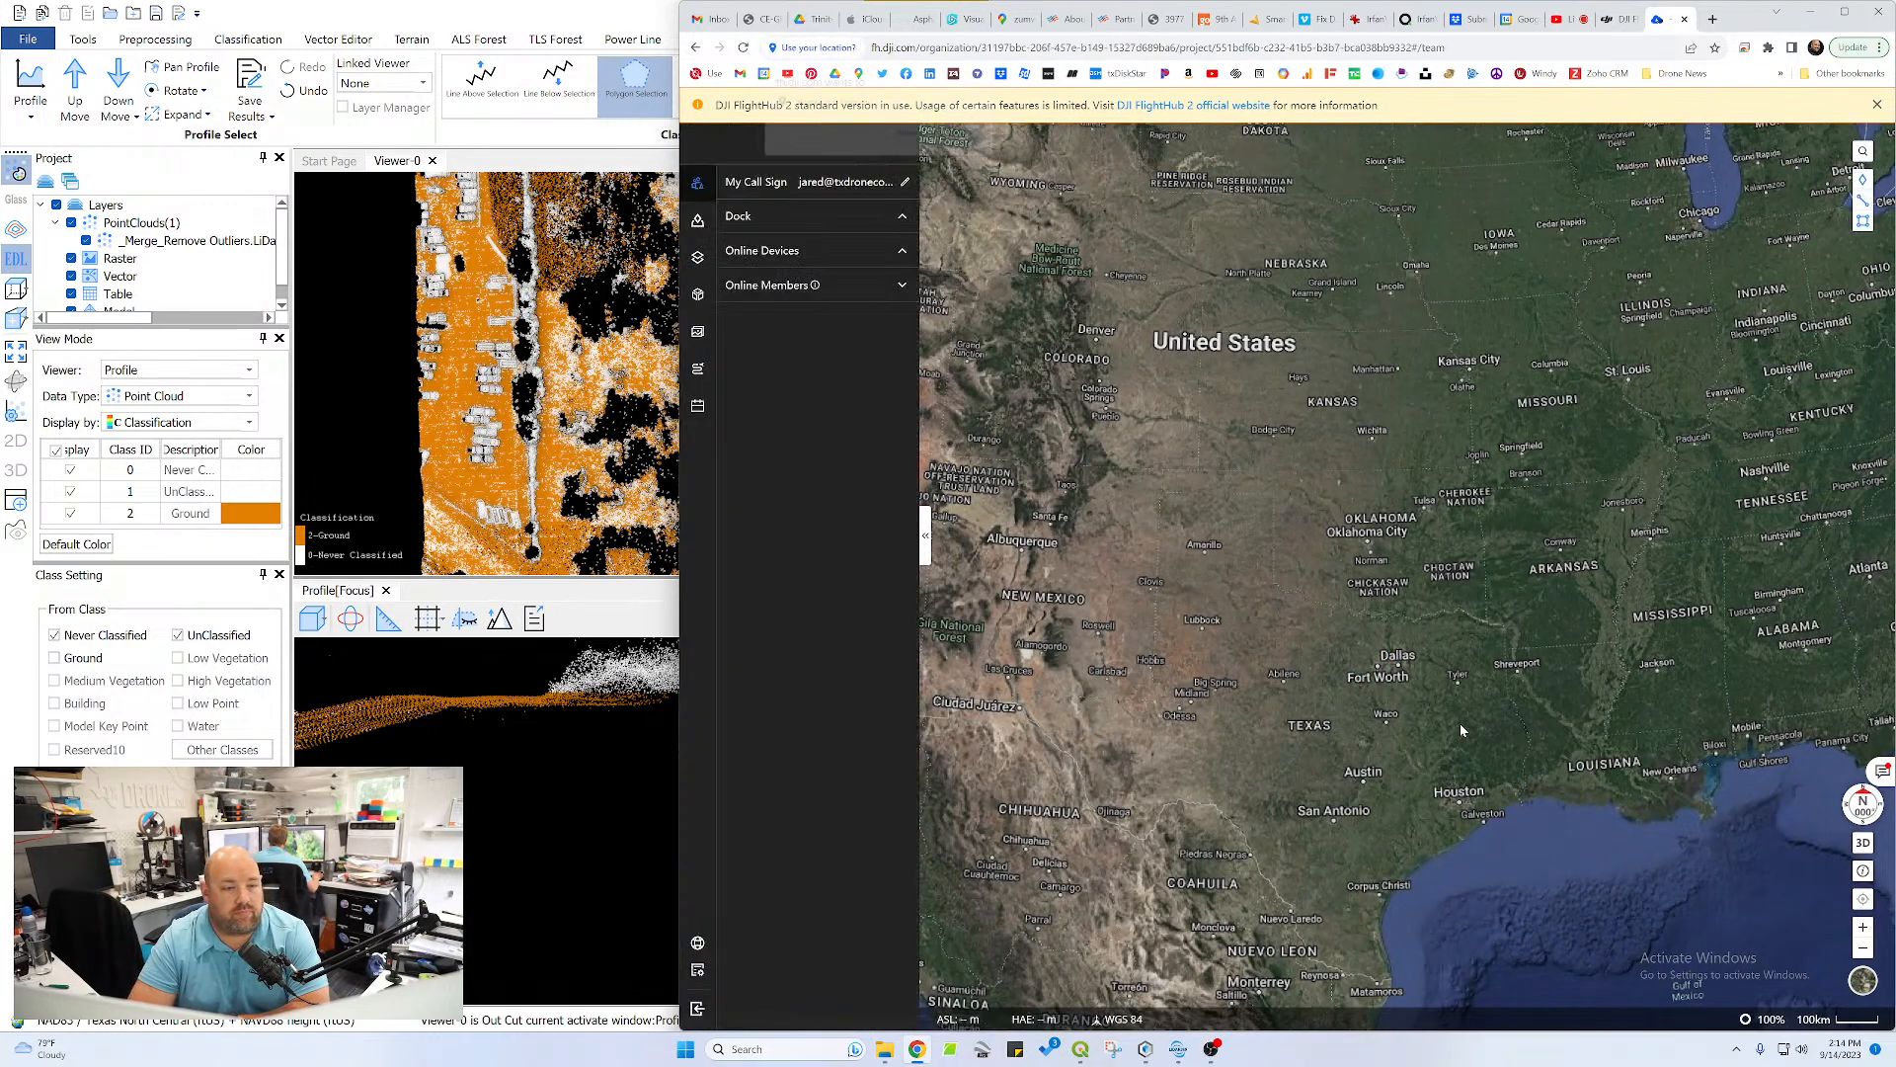
pyautogui.click(919, 133)
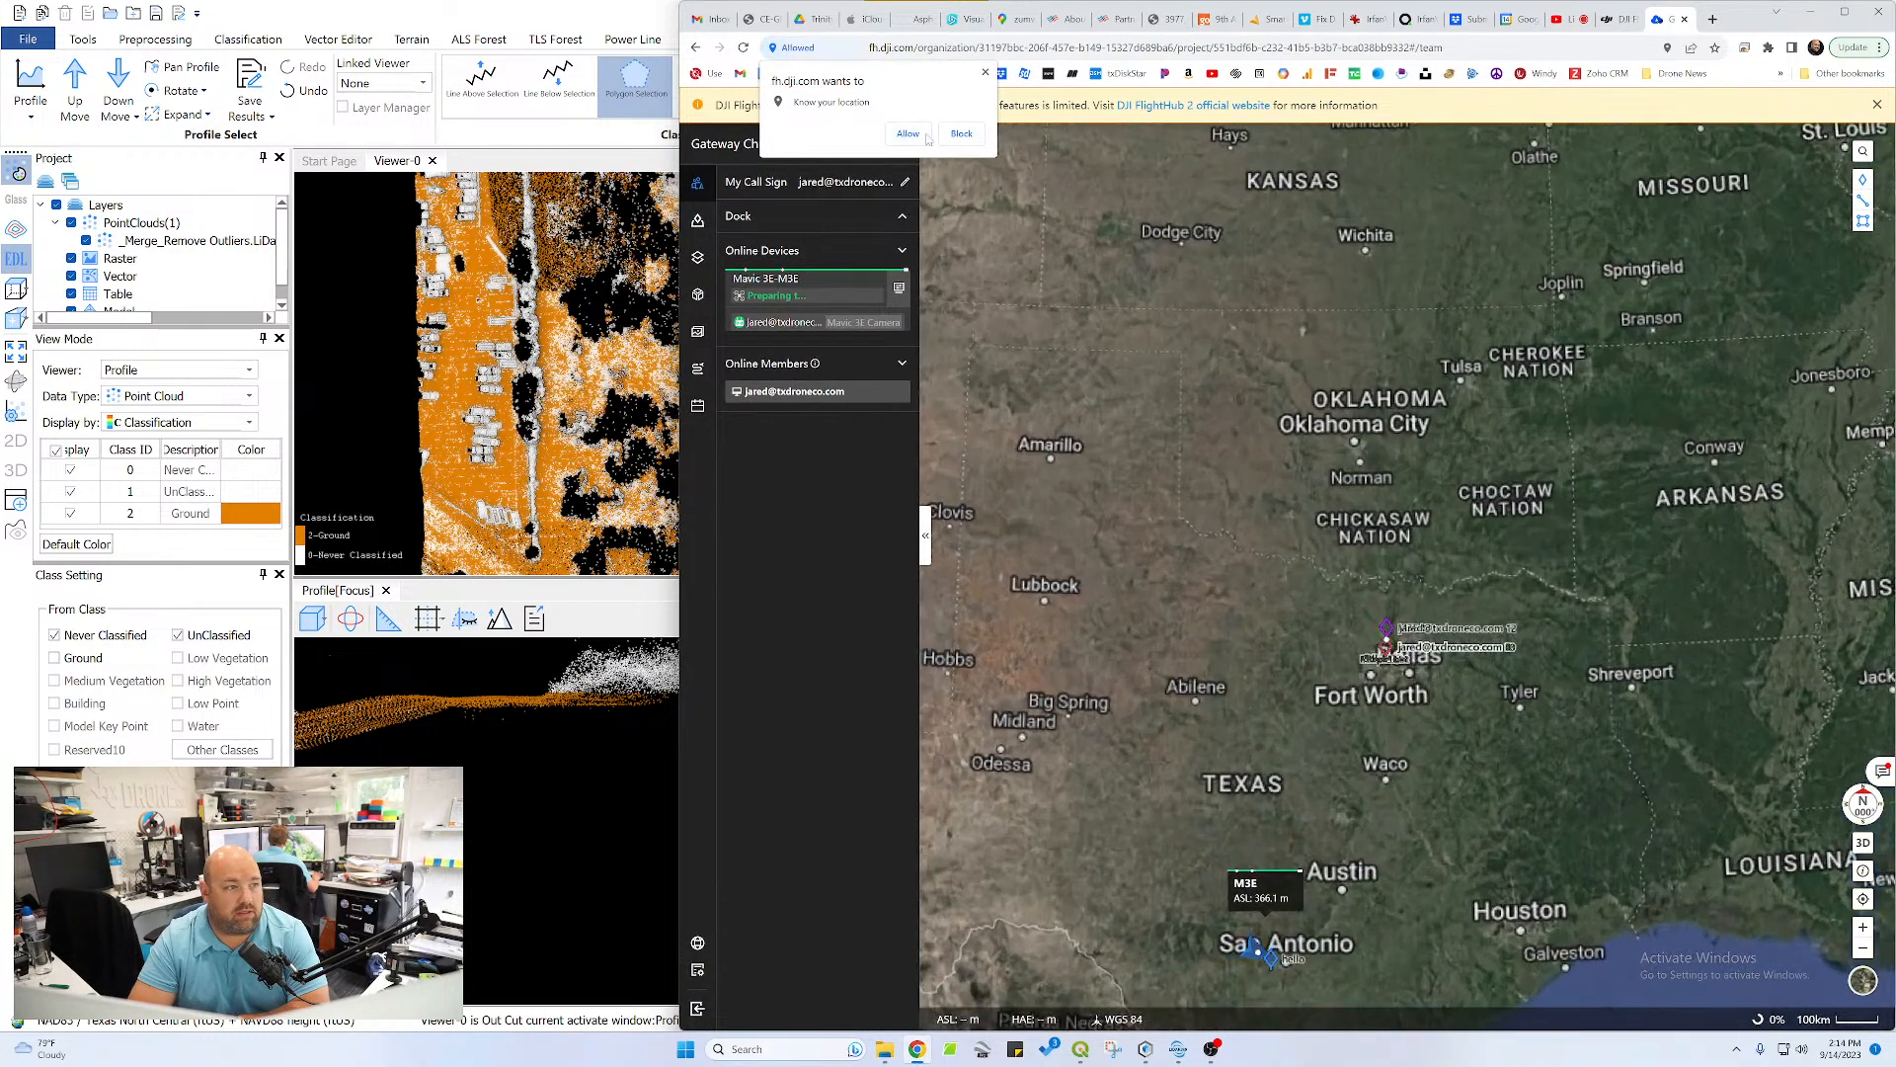
# Locate the M3E drone on the project map near Mico, west of San Antonio
pyautogui.scroll(-10, 1371, 633)
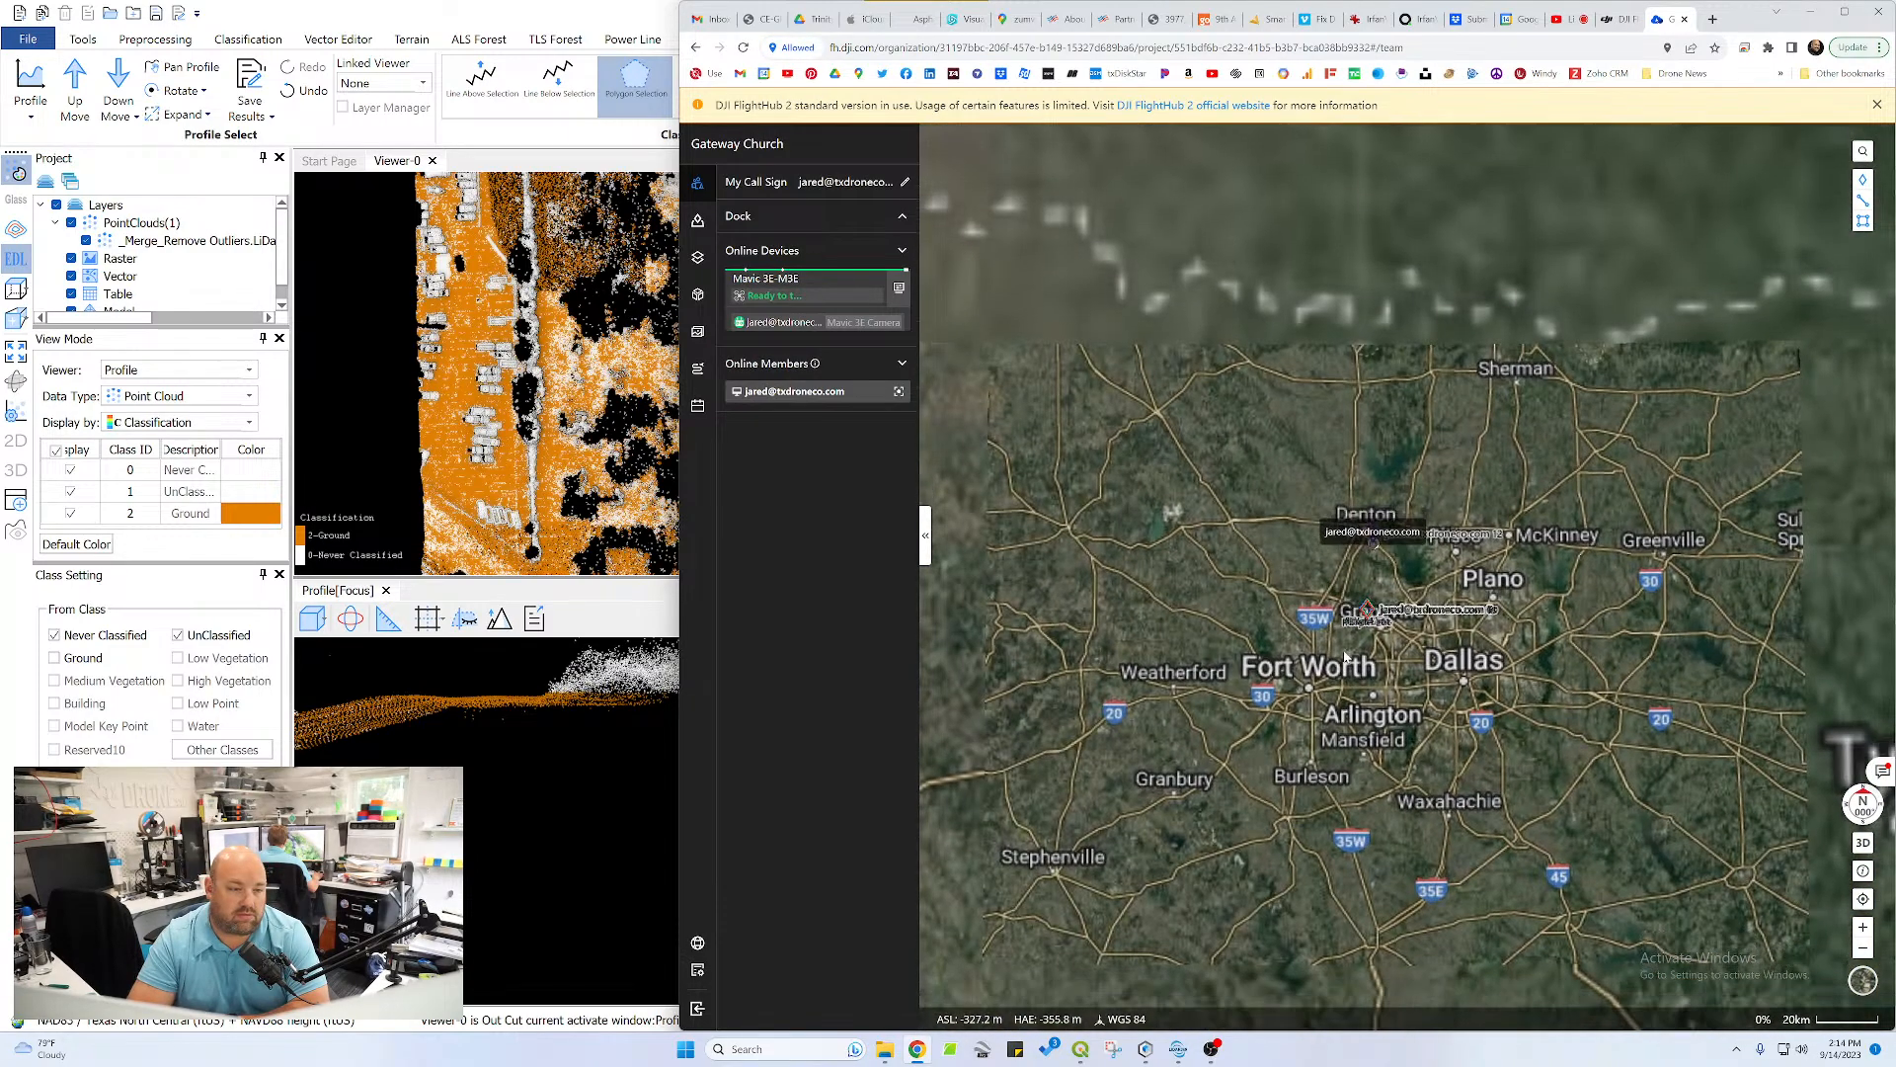
pyautogui.moveTo(1344, 657); pyautogui.dragTo(1423, 227)
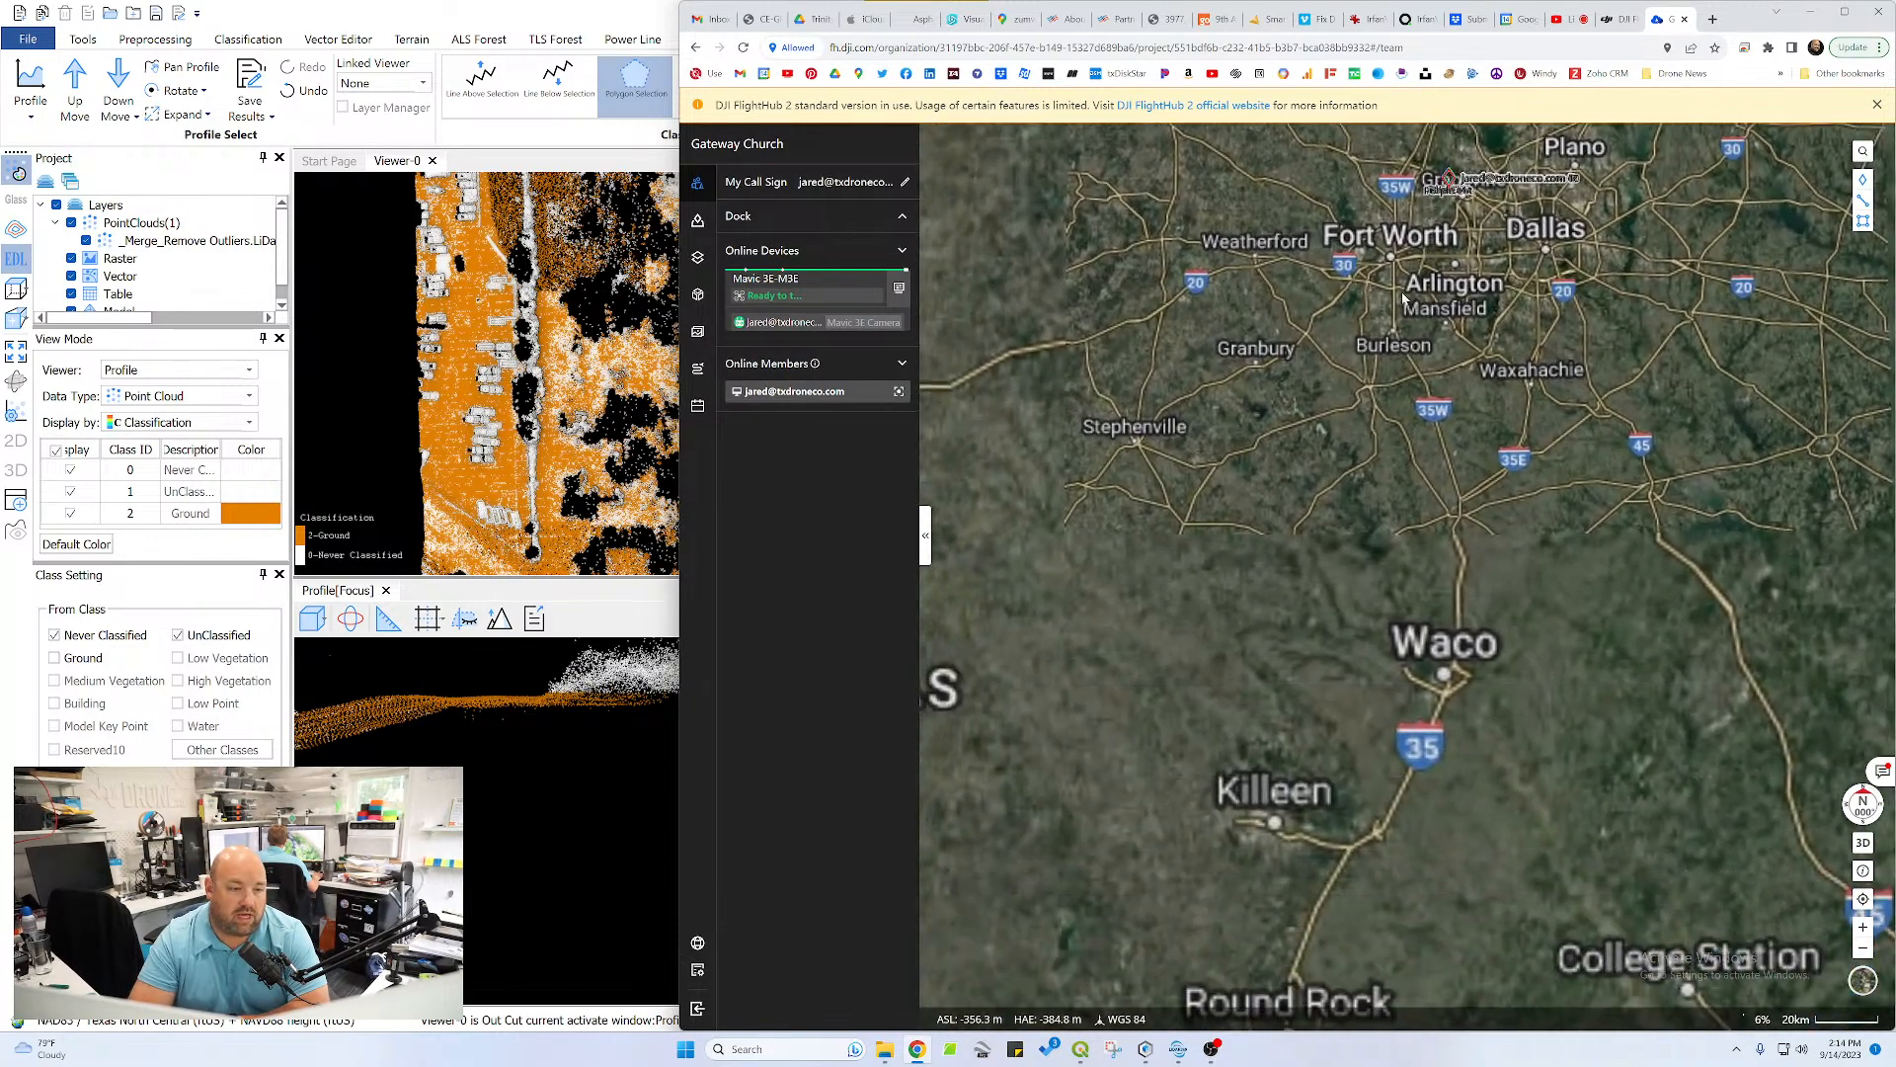
pyautogui.scroll(-2, 1368, 617)
pyautogui.moveTo(1273, 722); pyautogui.dragTo(1341, 464)
pyautogui.scroll(3, 1246, 662)
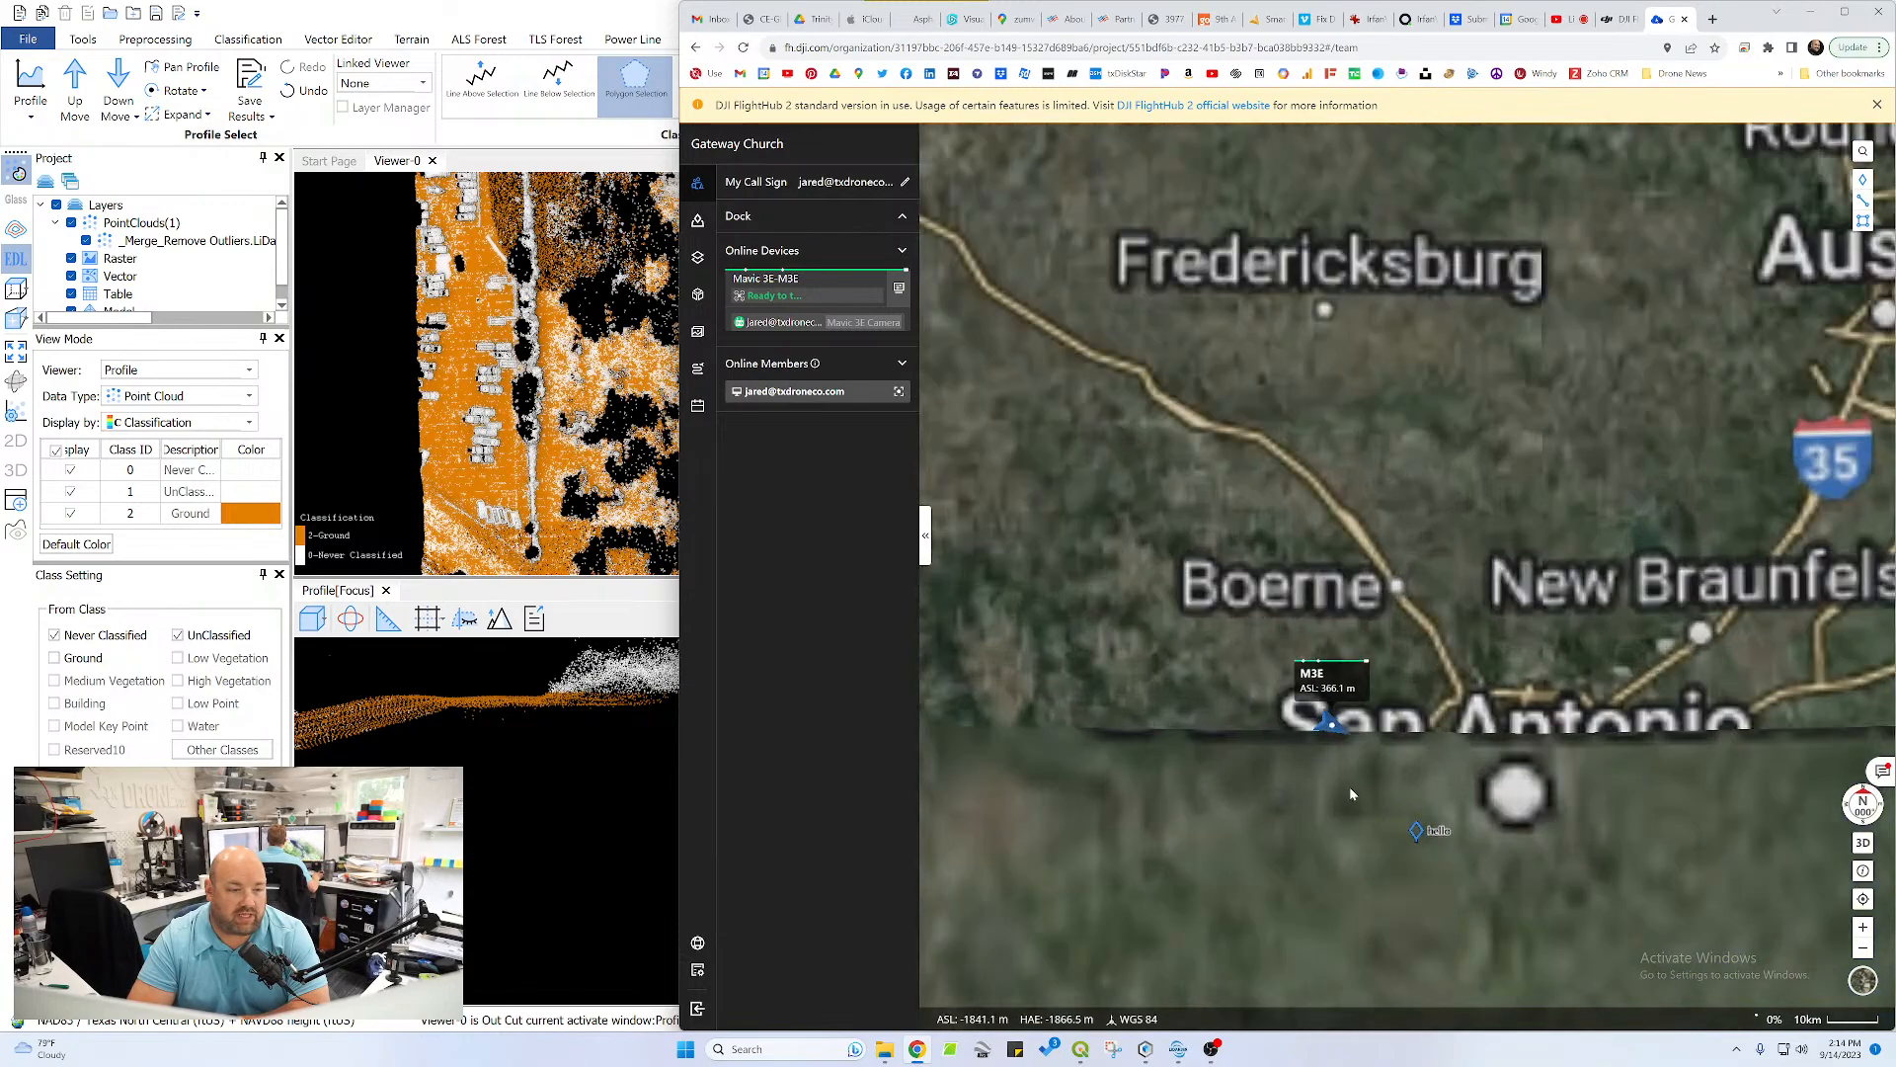
pyautogui.scroll(5, 1385, 537)
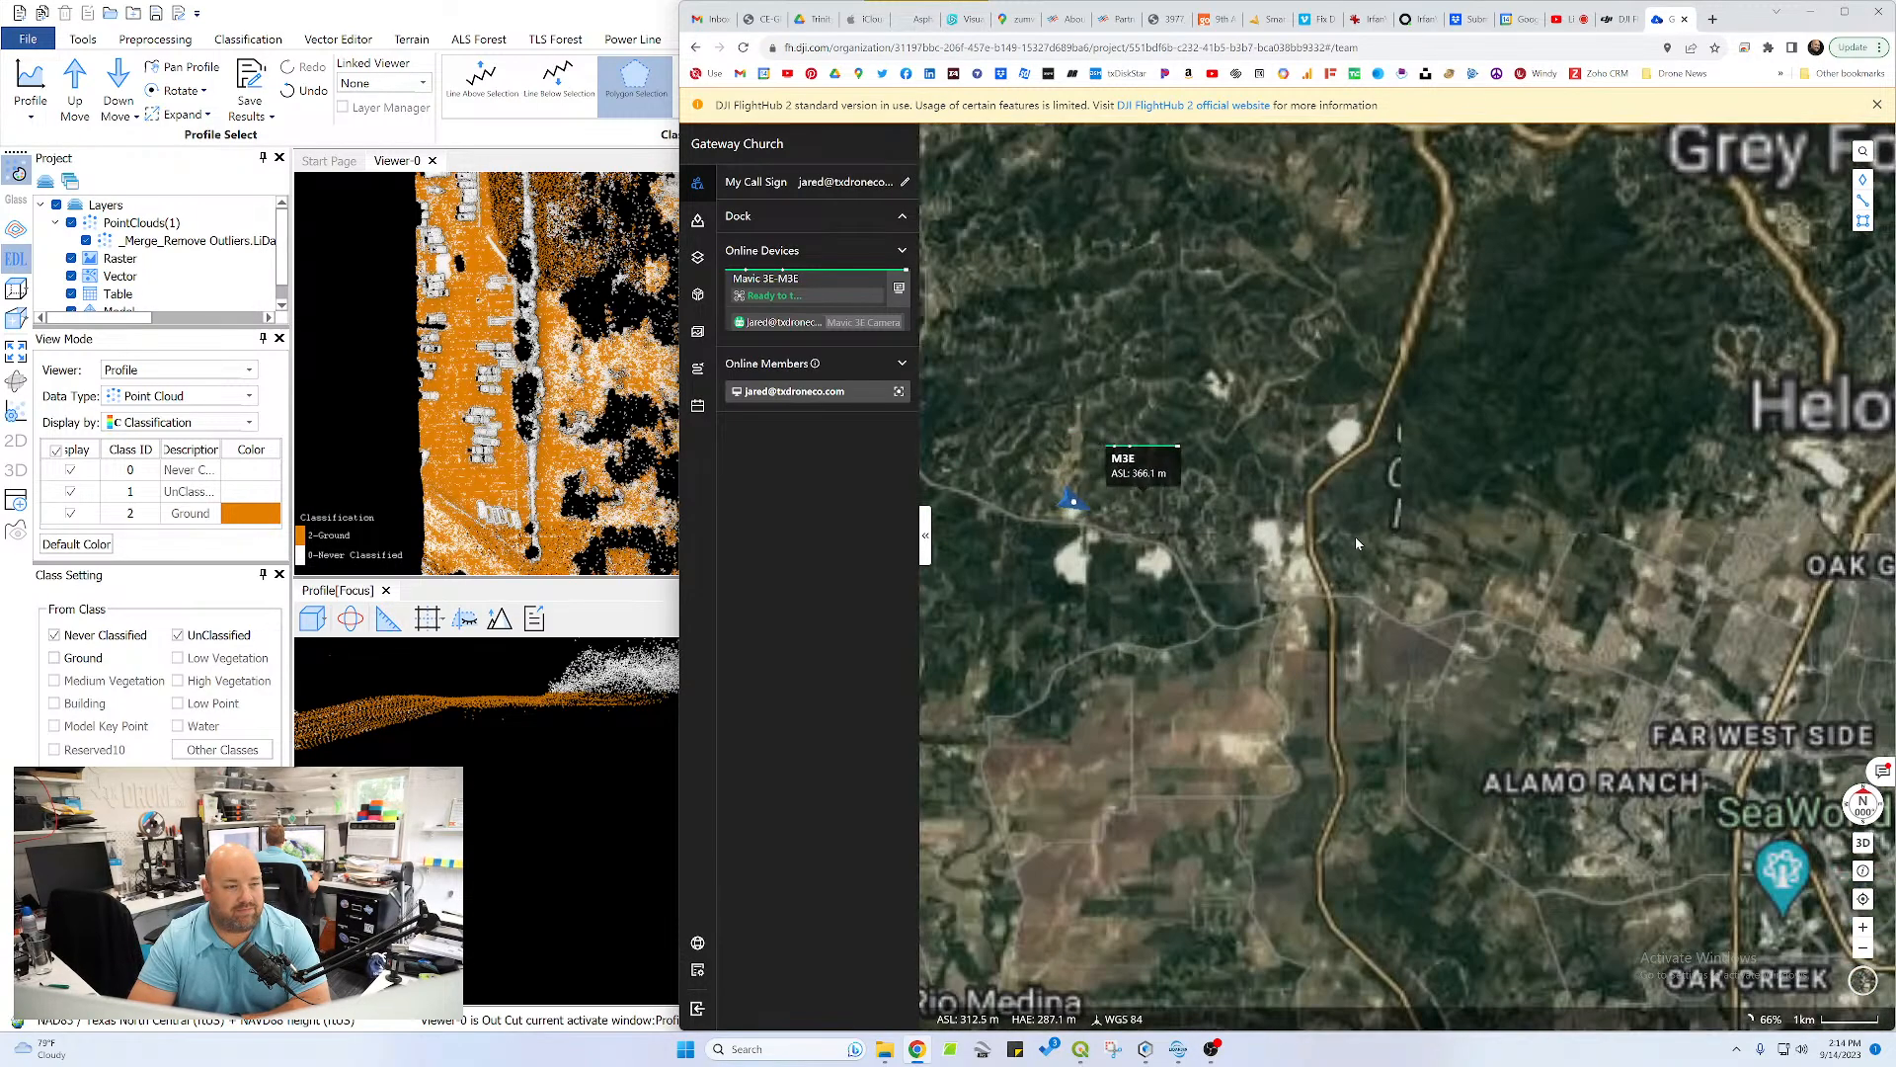
pyautogui.scroll(1, 1174, 565)
pyautogui.moveTo(1116, 506); pyautogui.dragTo(1426, 609)
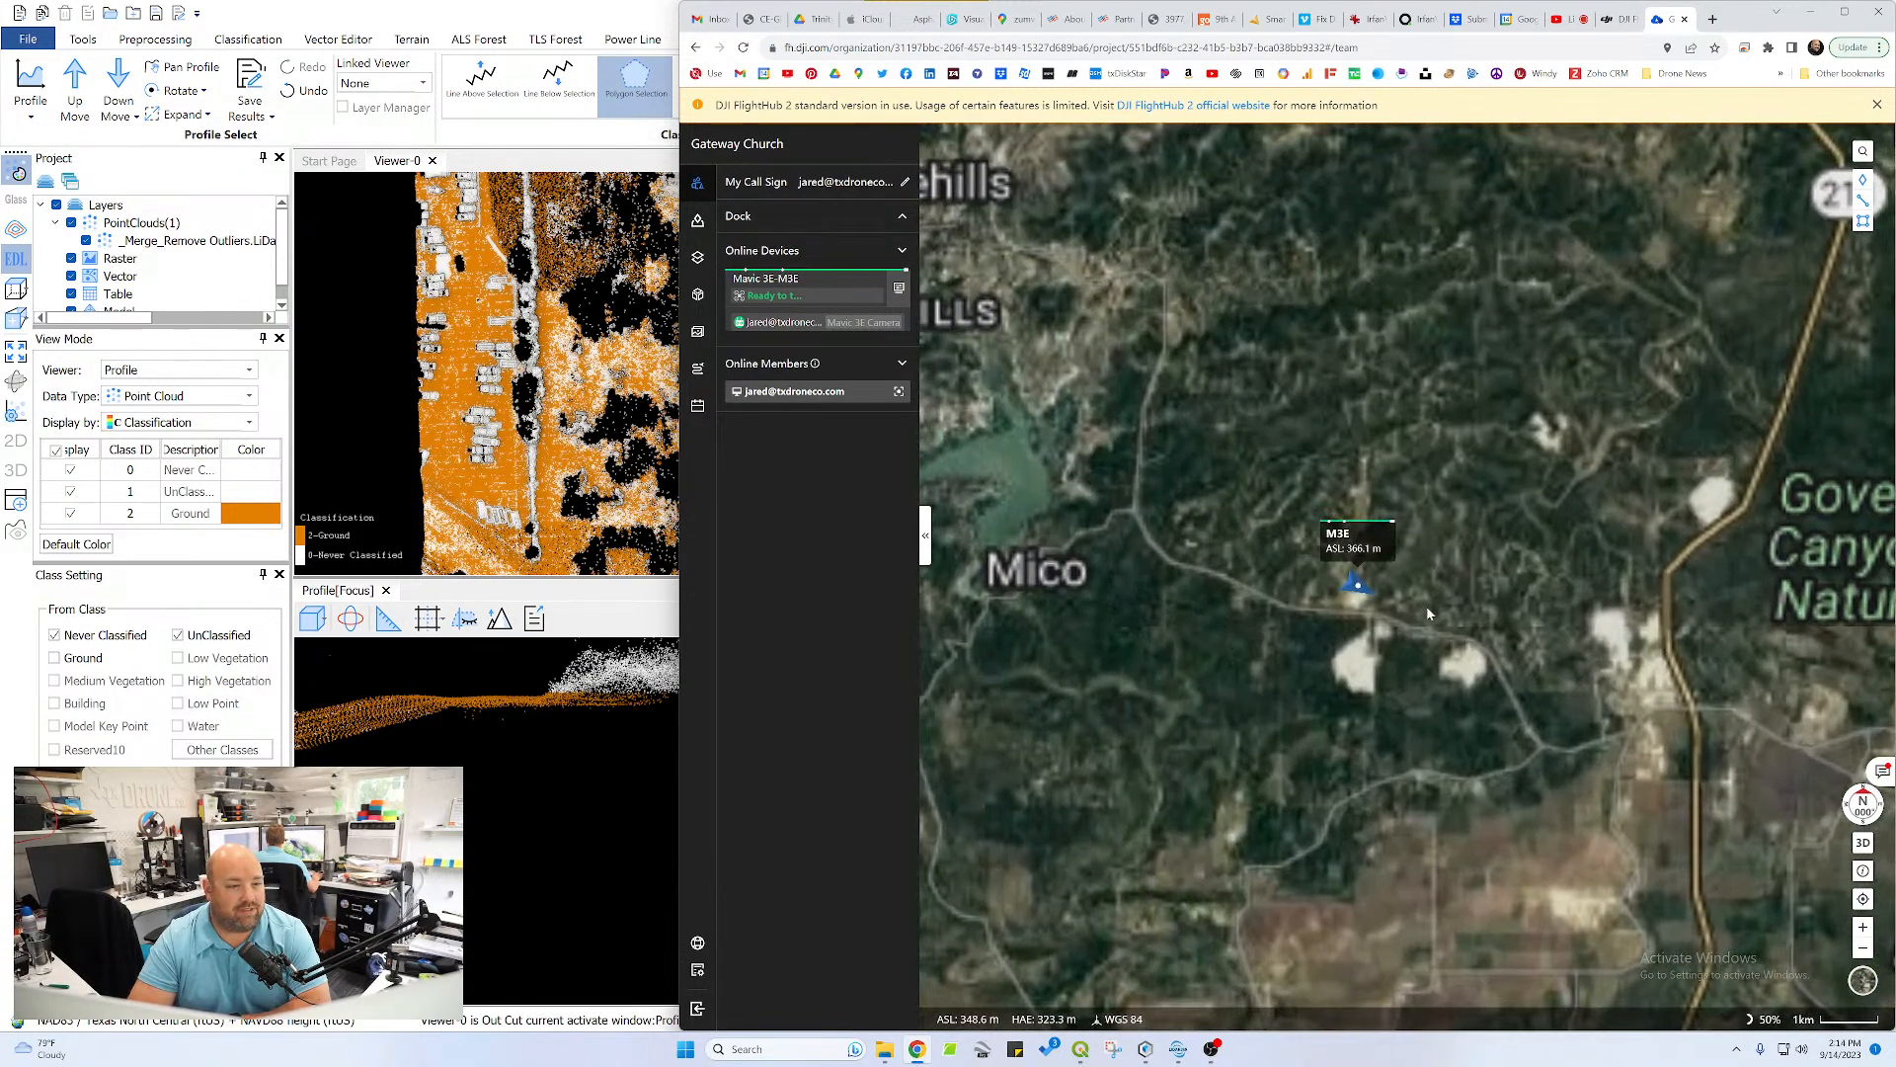
pyautogui.scroll(3, 1371, 585)
pyautogui.scroll(2, 1324, 614)
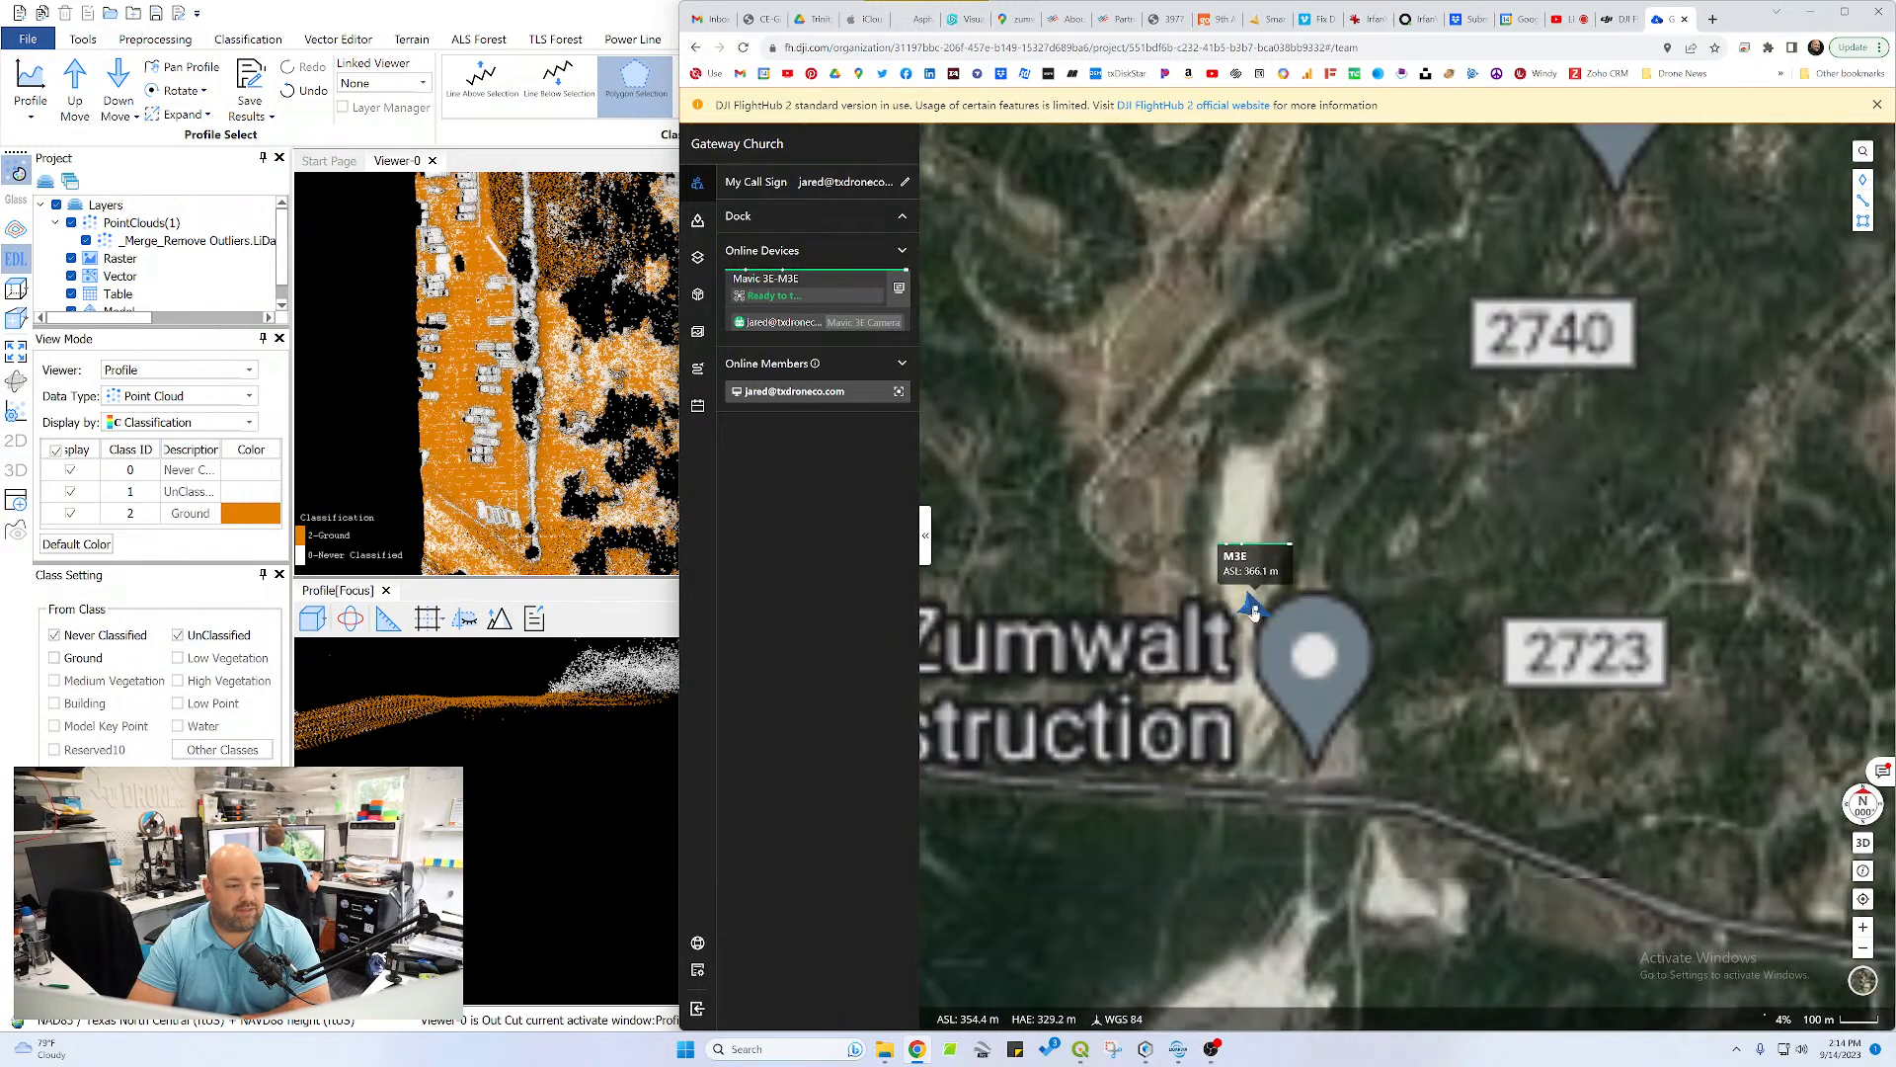
# Open the M3E drone's live Mavic 3E Camera feed and enlarge its video window
pyautogui.click(1253, 612)
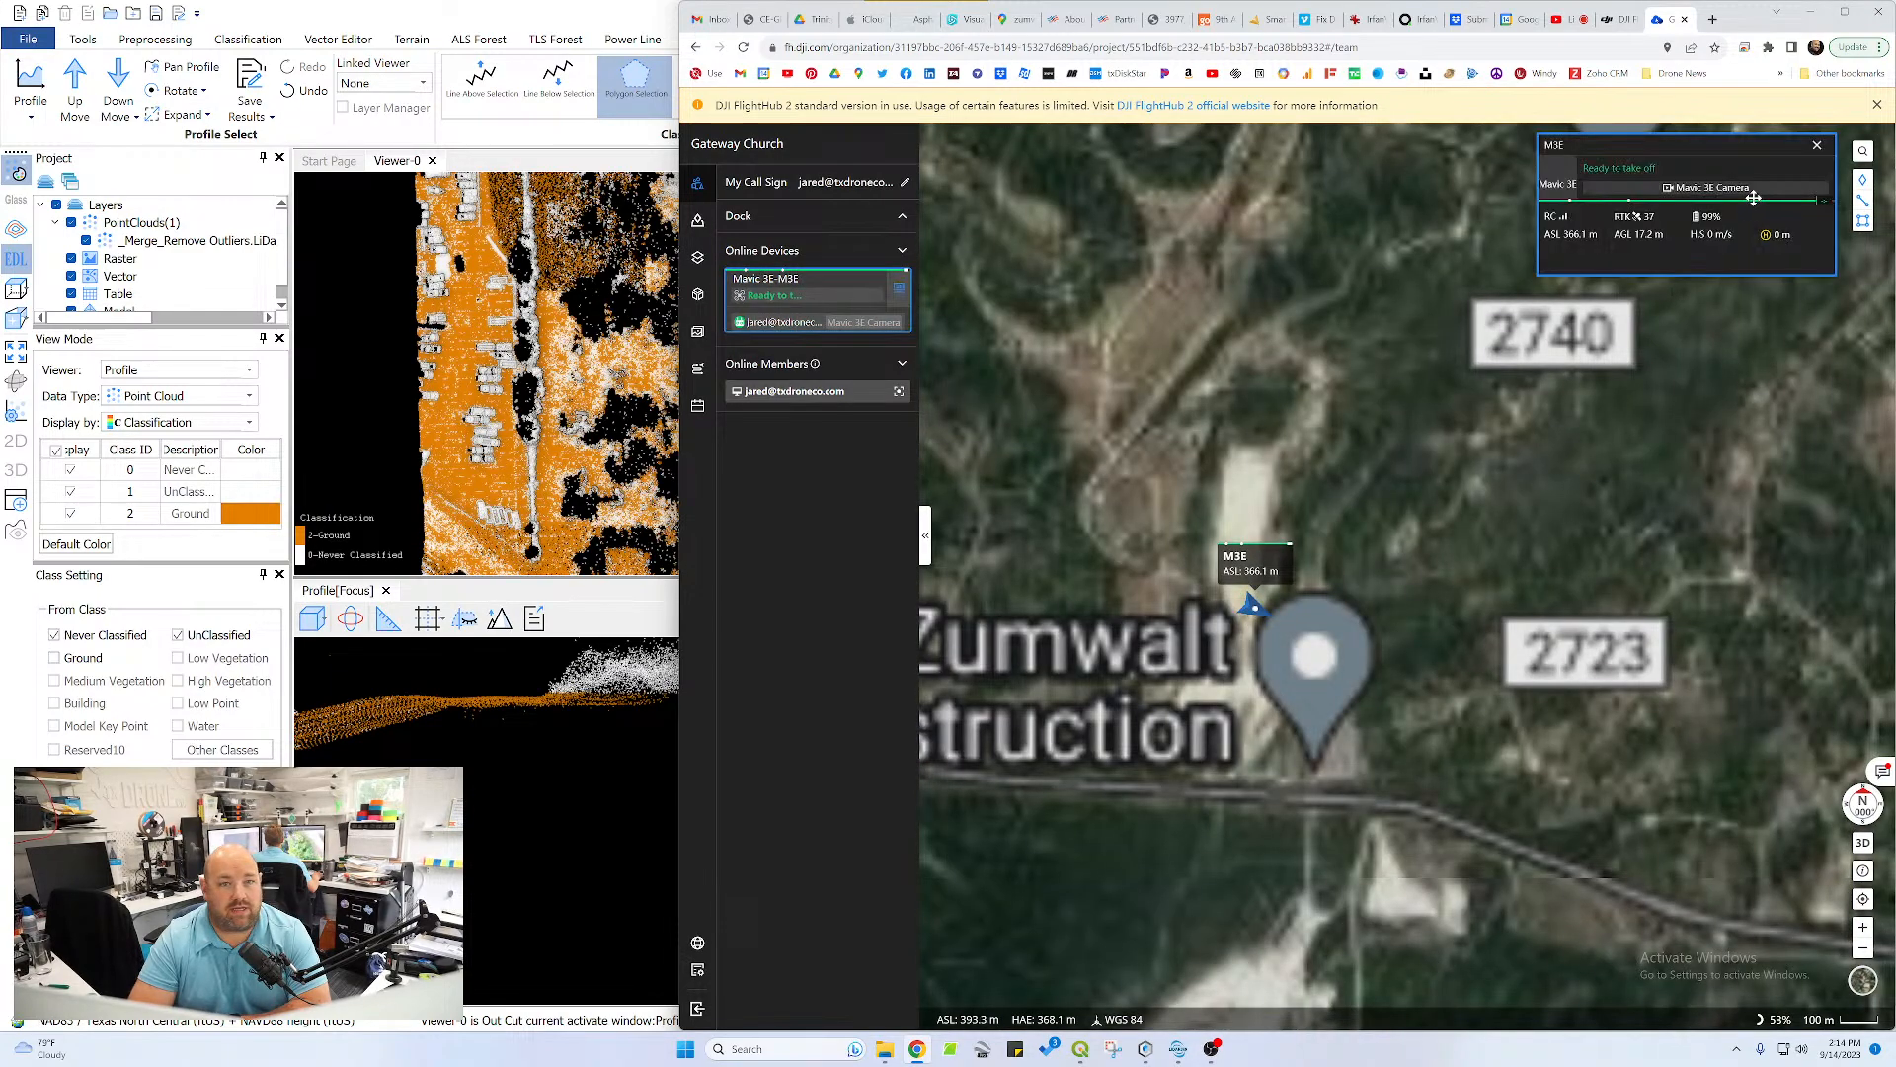
pyautogui.click(1760, 194)
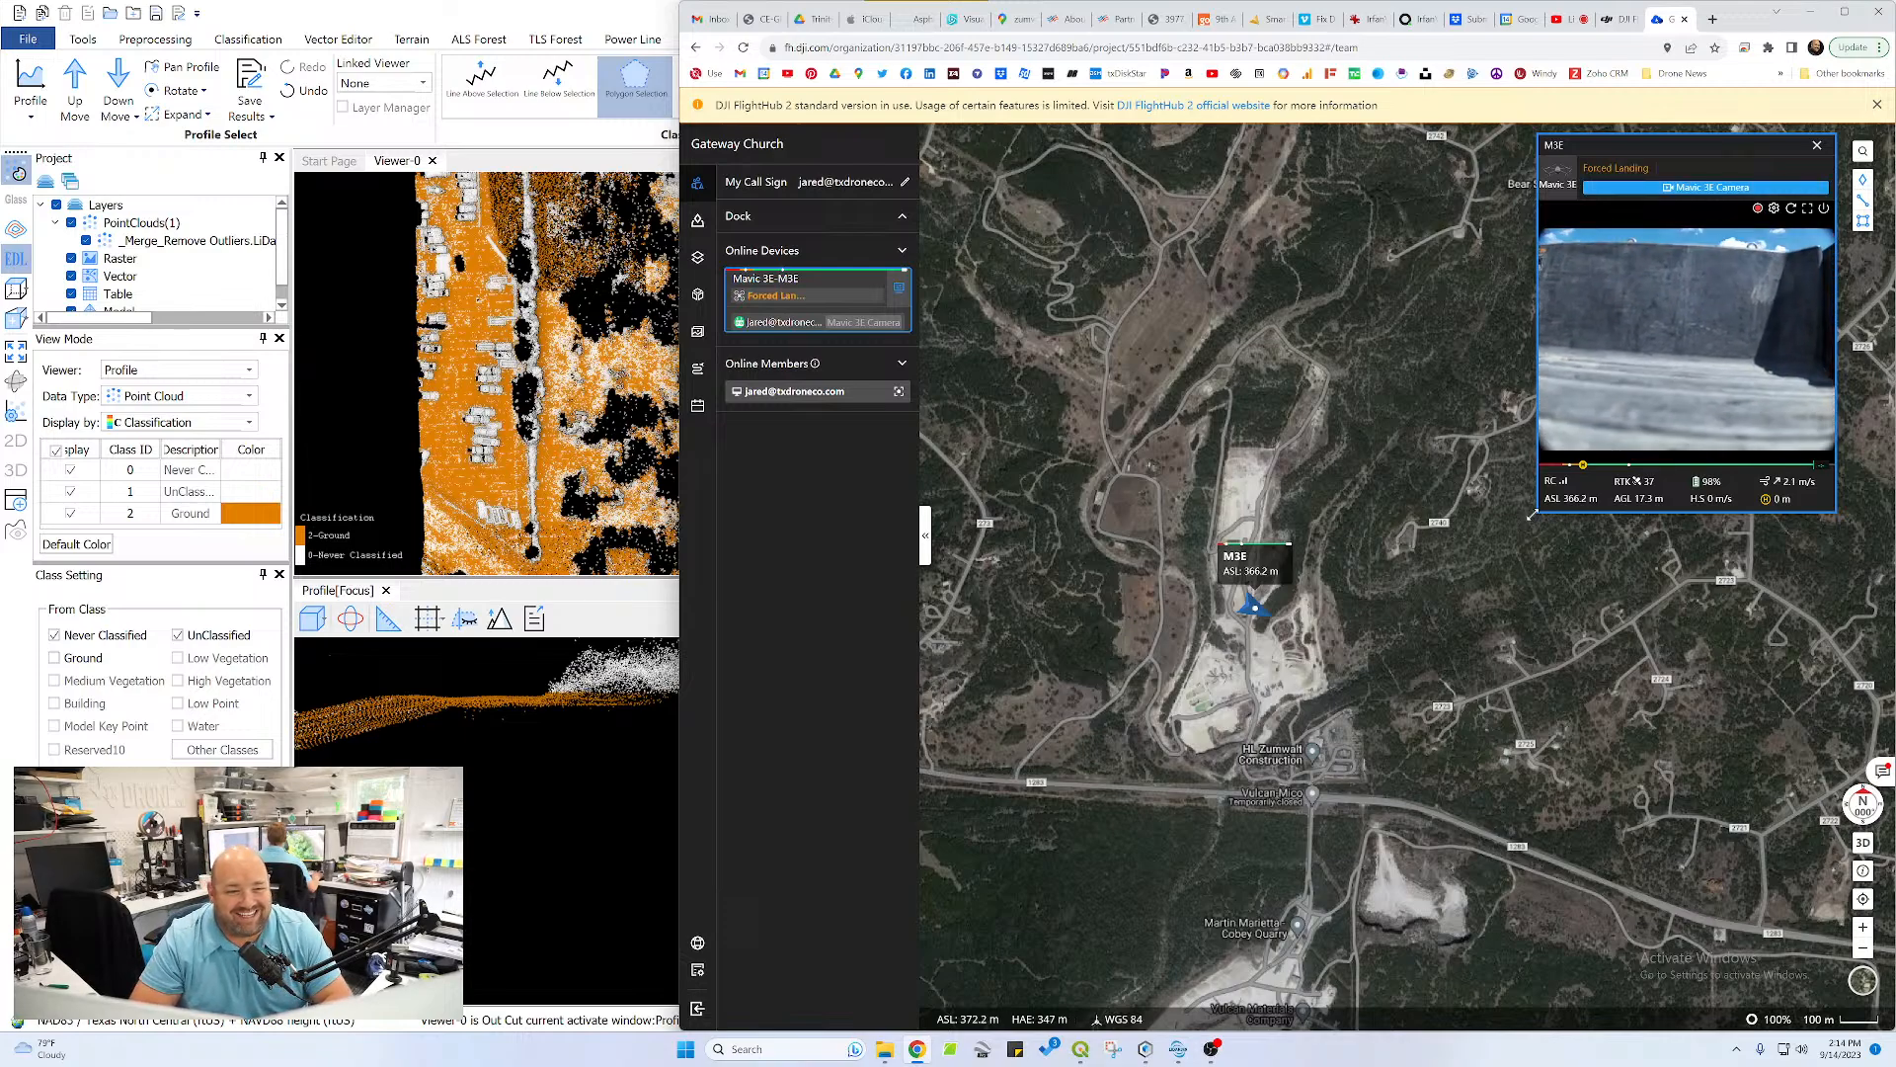
pyautogui.moveTo(1539, 512); pyautogui.dragTo(1355, 665)
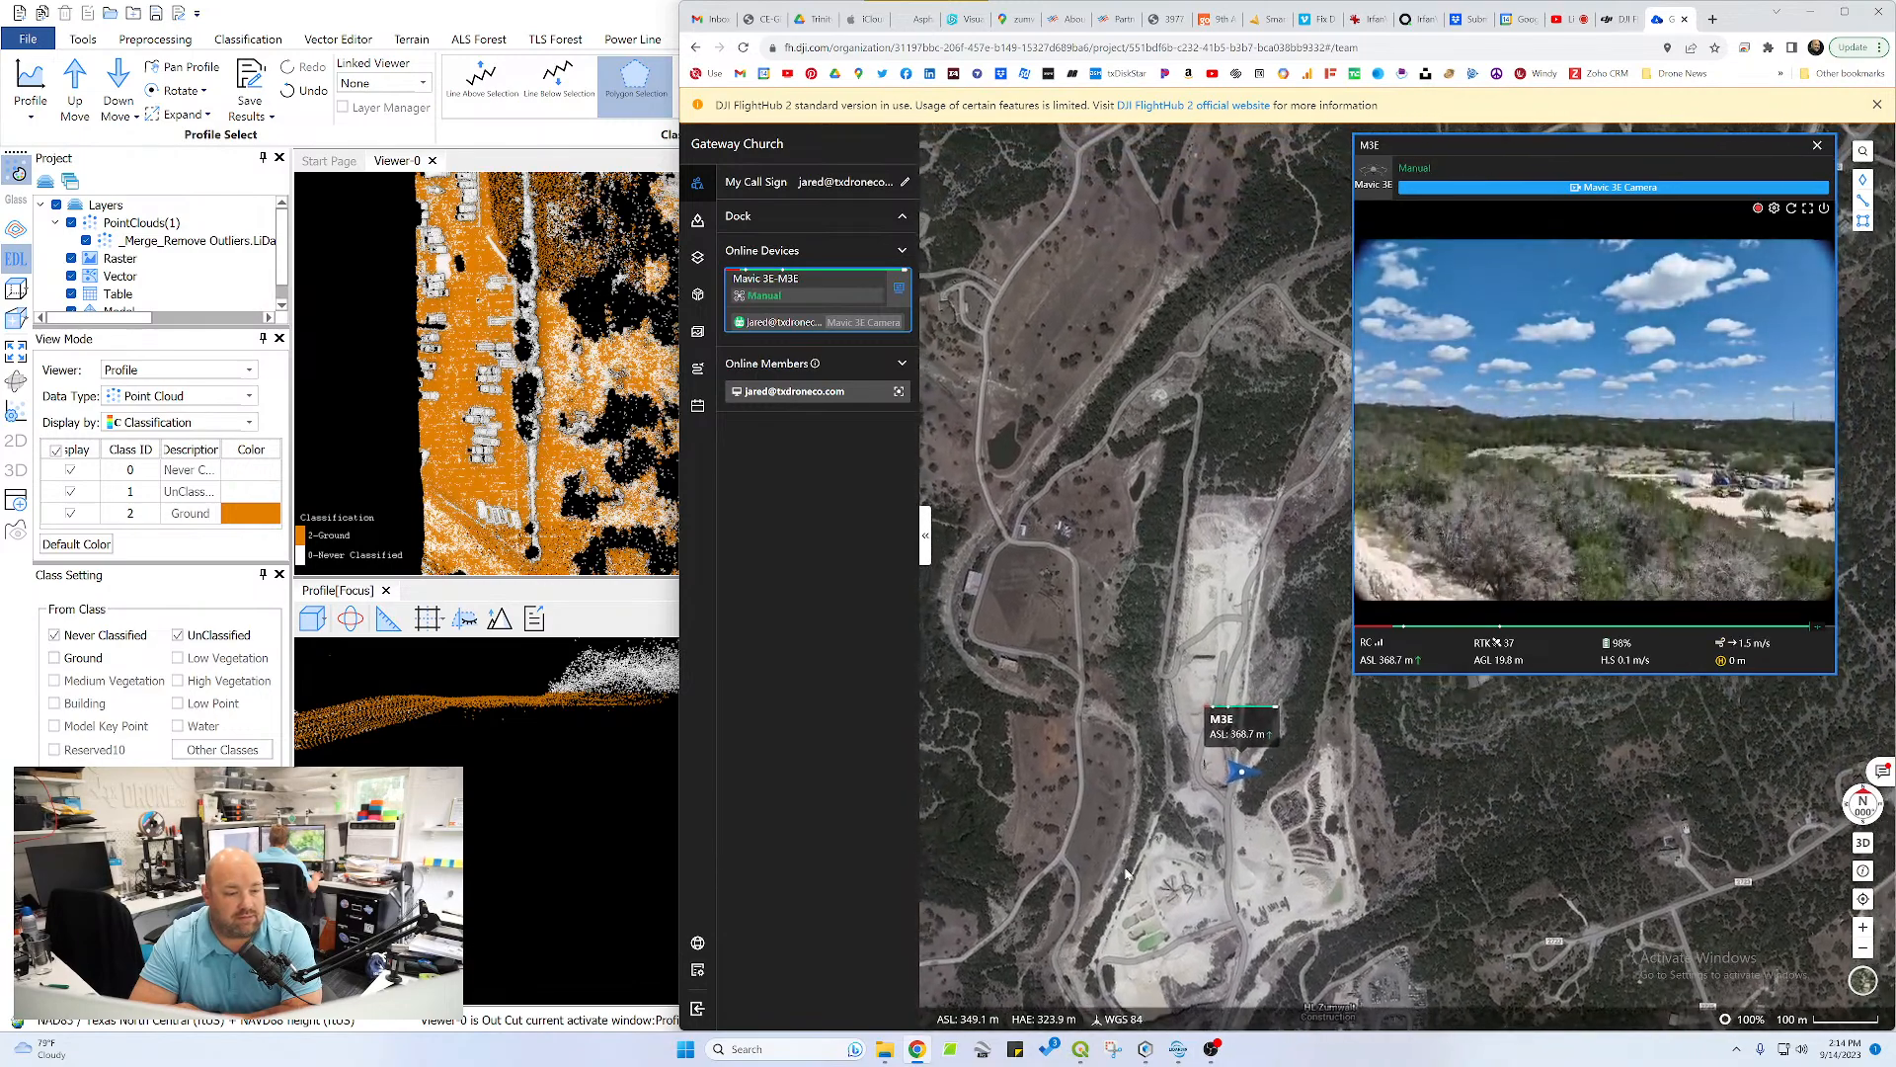
# Follow the drone's position around the quarry on the map and move its live video window slightly lower
pyautogui.moveTo(1124, 862); pyautogui.dragTo(1045, 861)
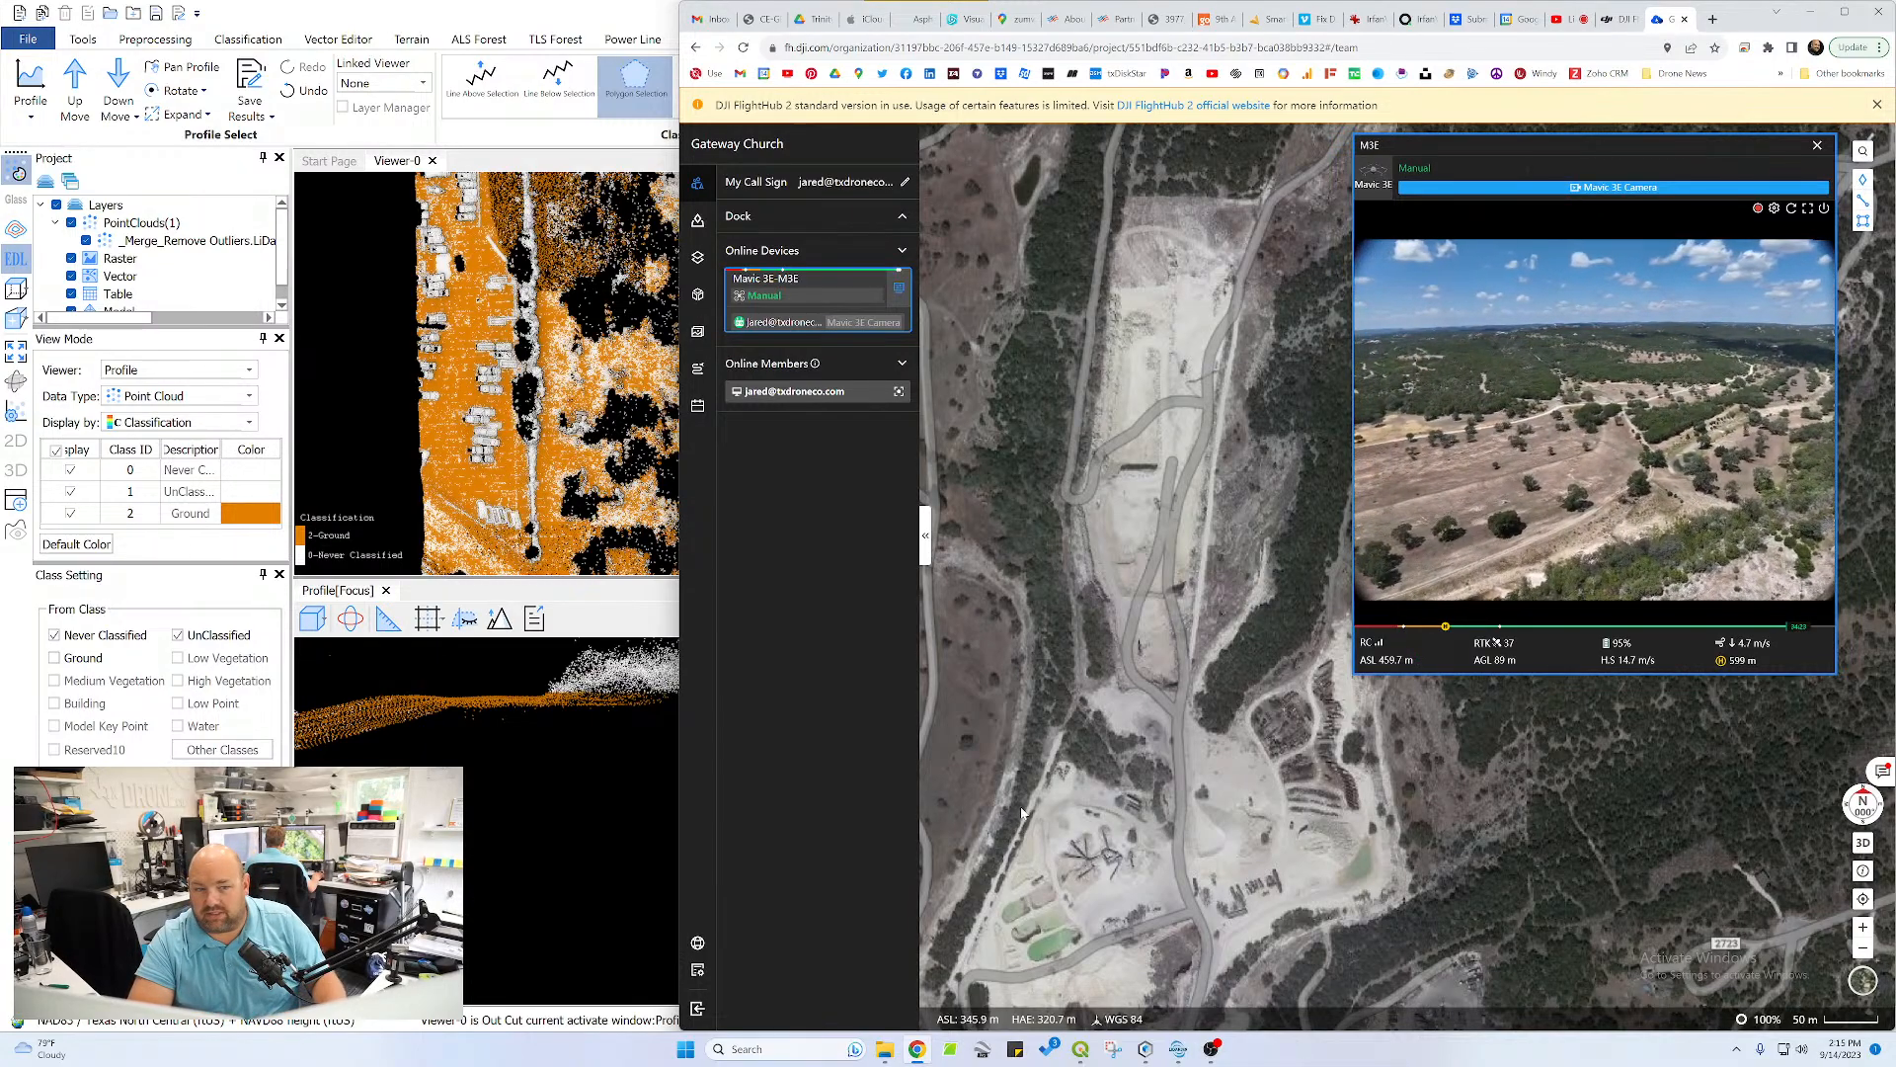
pyautogui.moveTo(1152, 446); pyautogui.dragTo(1106, 727)
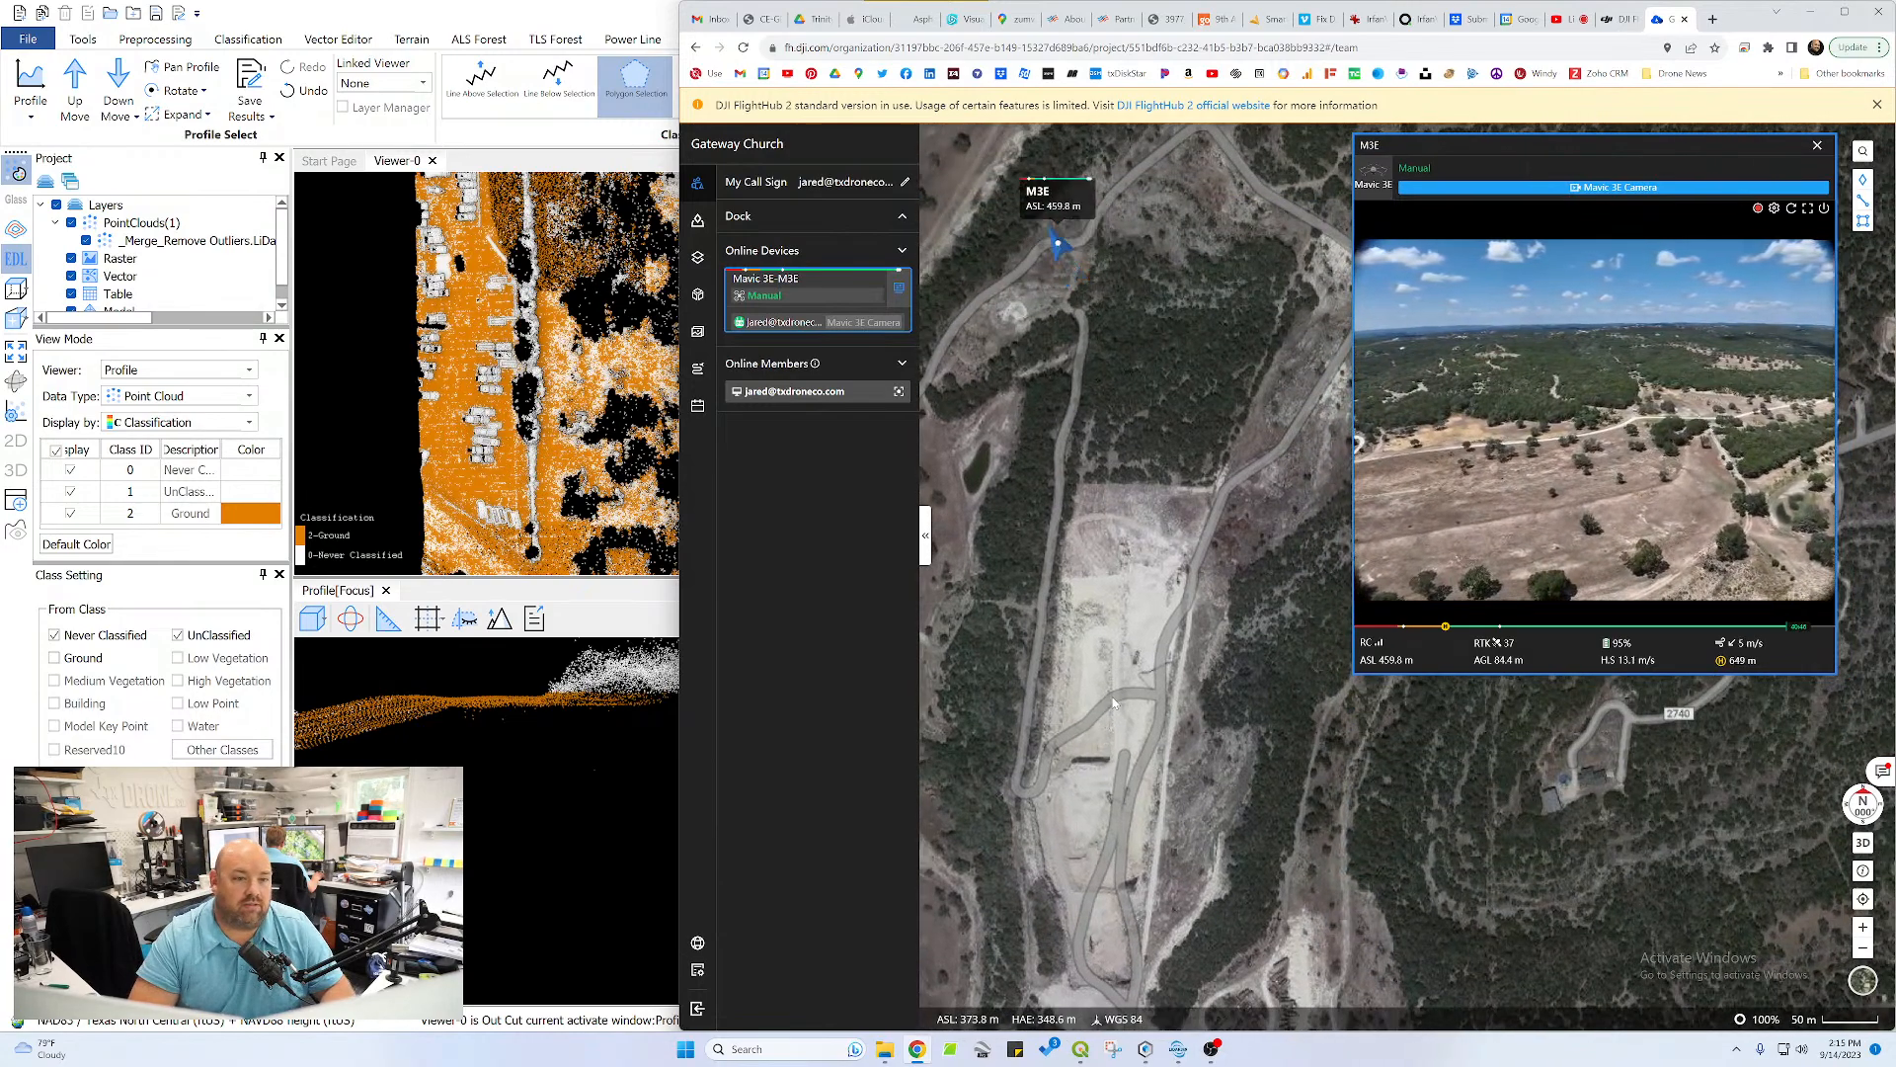
pyautogui.scroll(-3, 1113, 703)
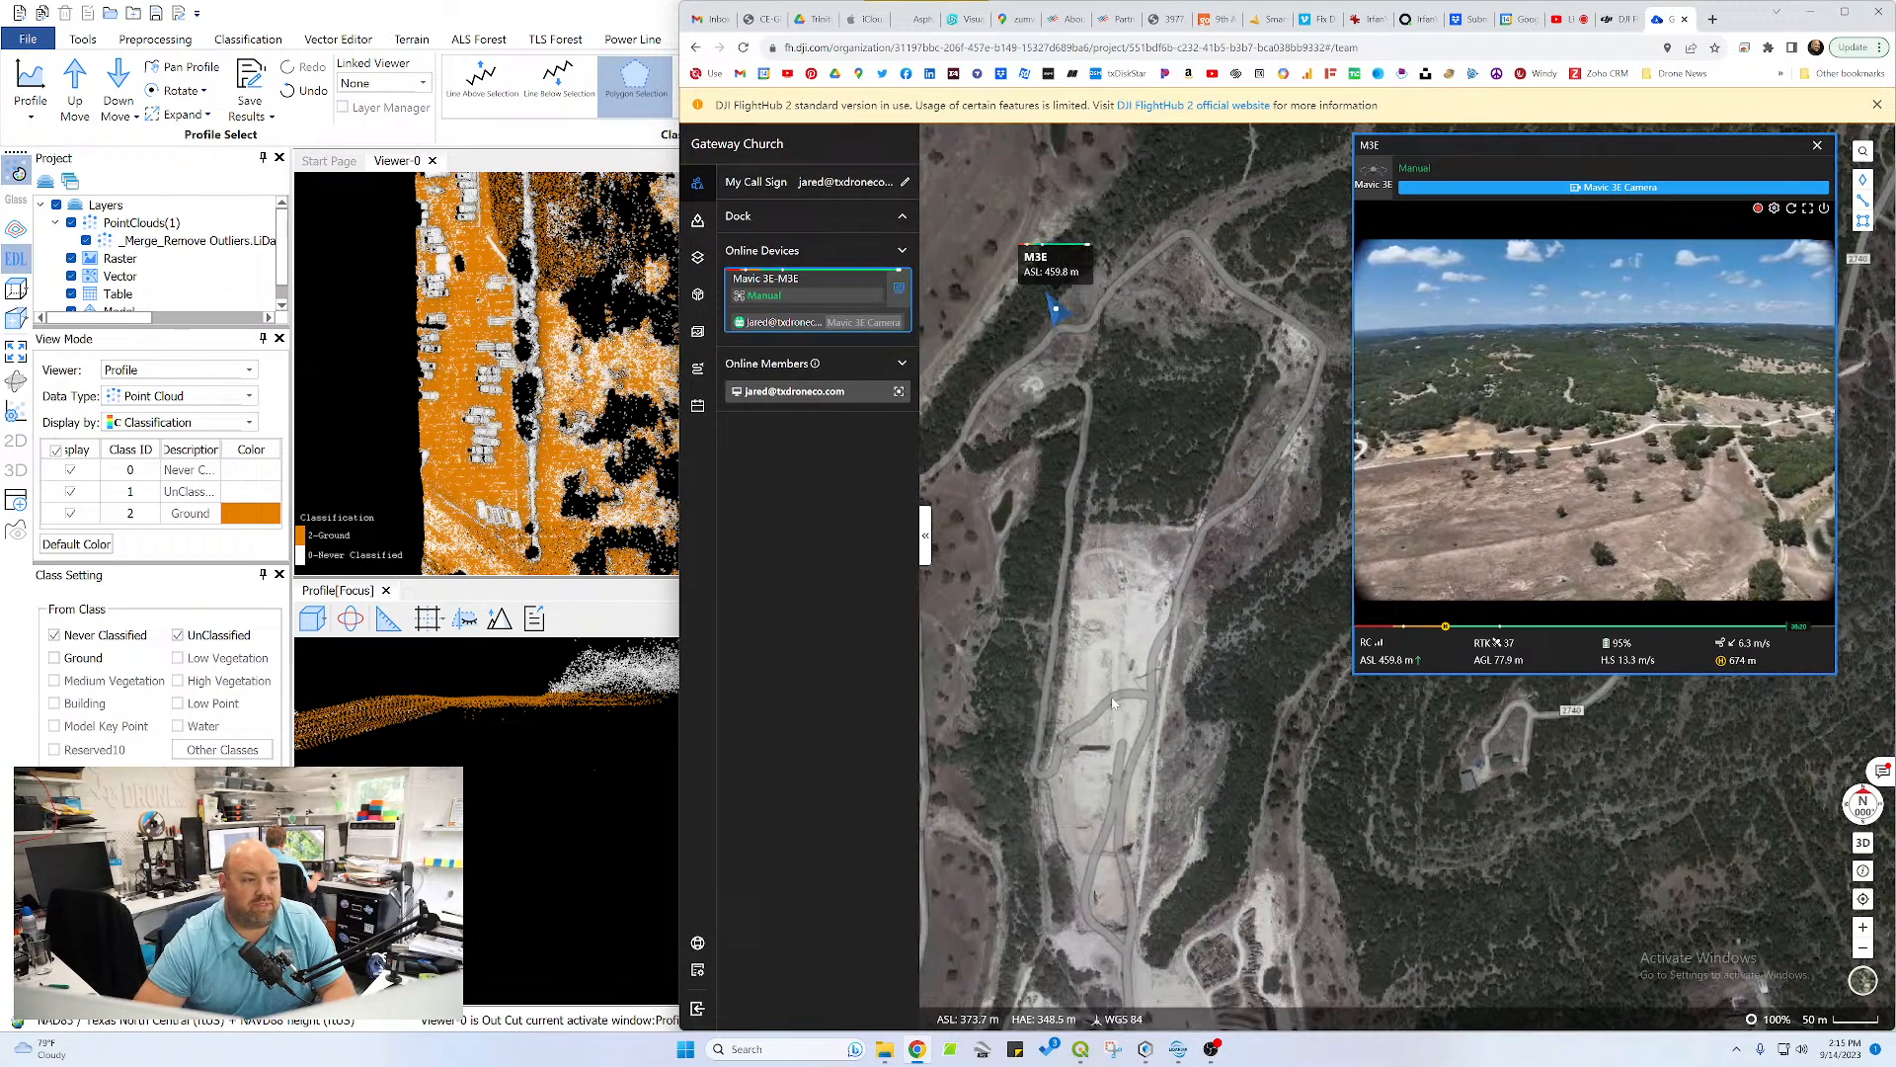
pyautogui.moveTo(1158, 718); pyautogui.dragTo(1199, 743)
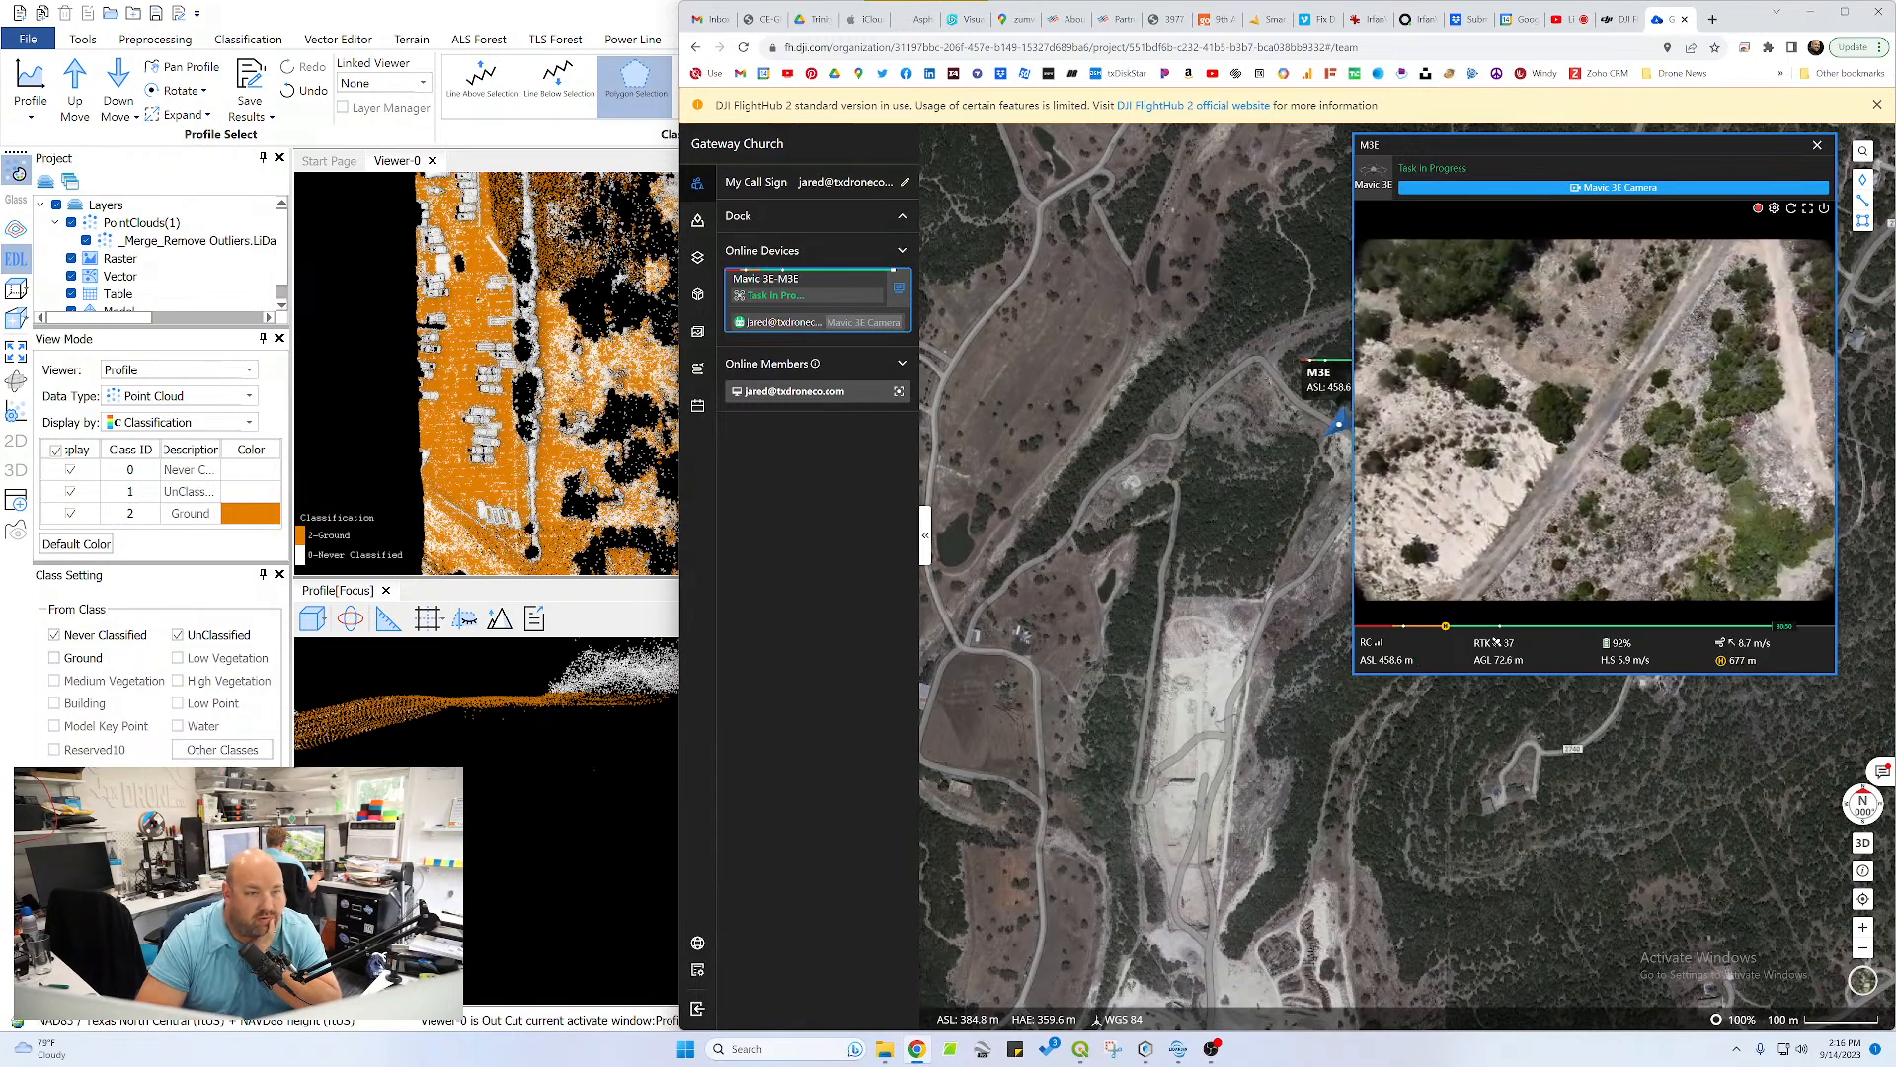
pyautogui.moveTo(1607, 146); pyautogui.dragTo(1718, 166)
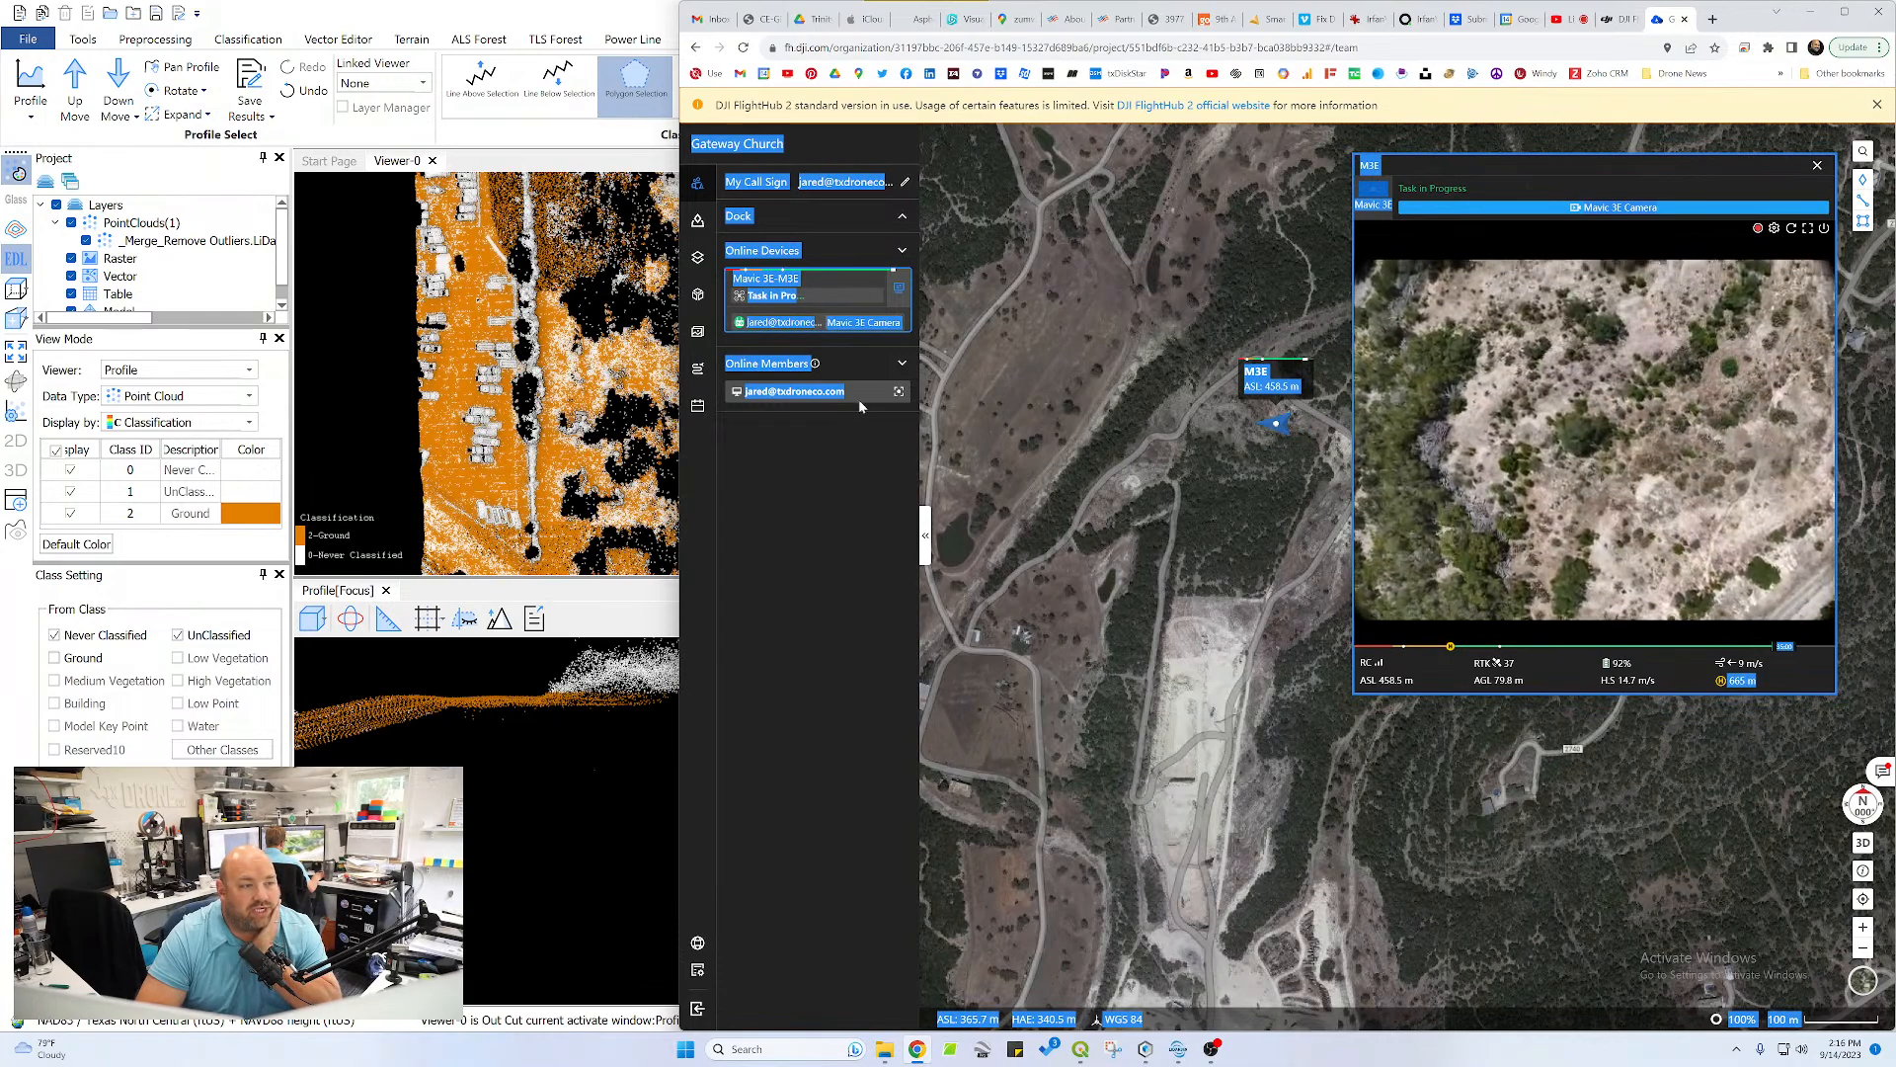
pyautogui.click(862, 436)
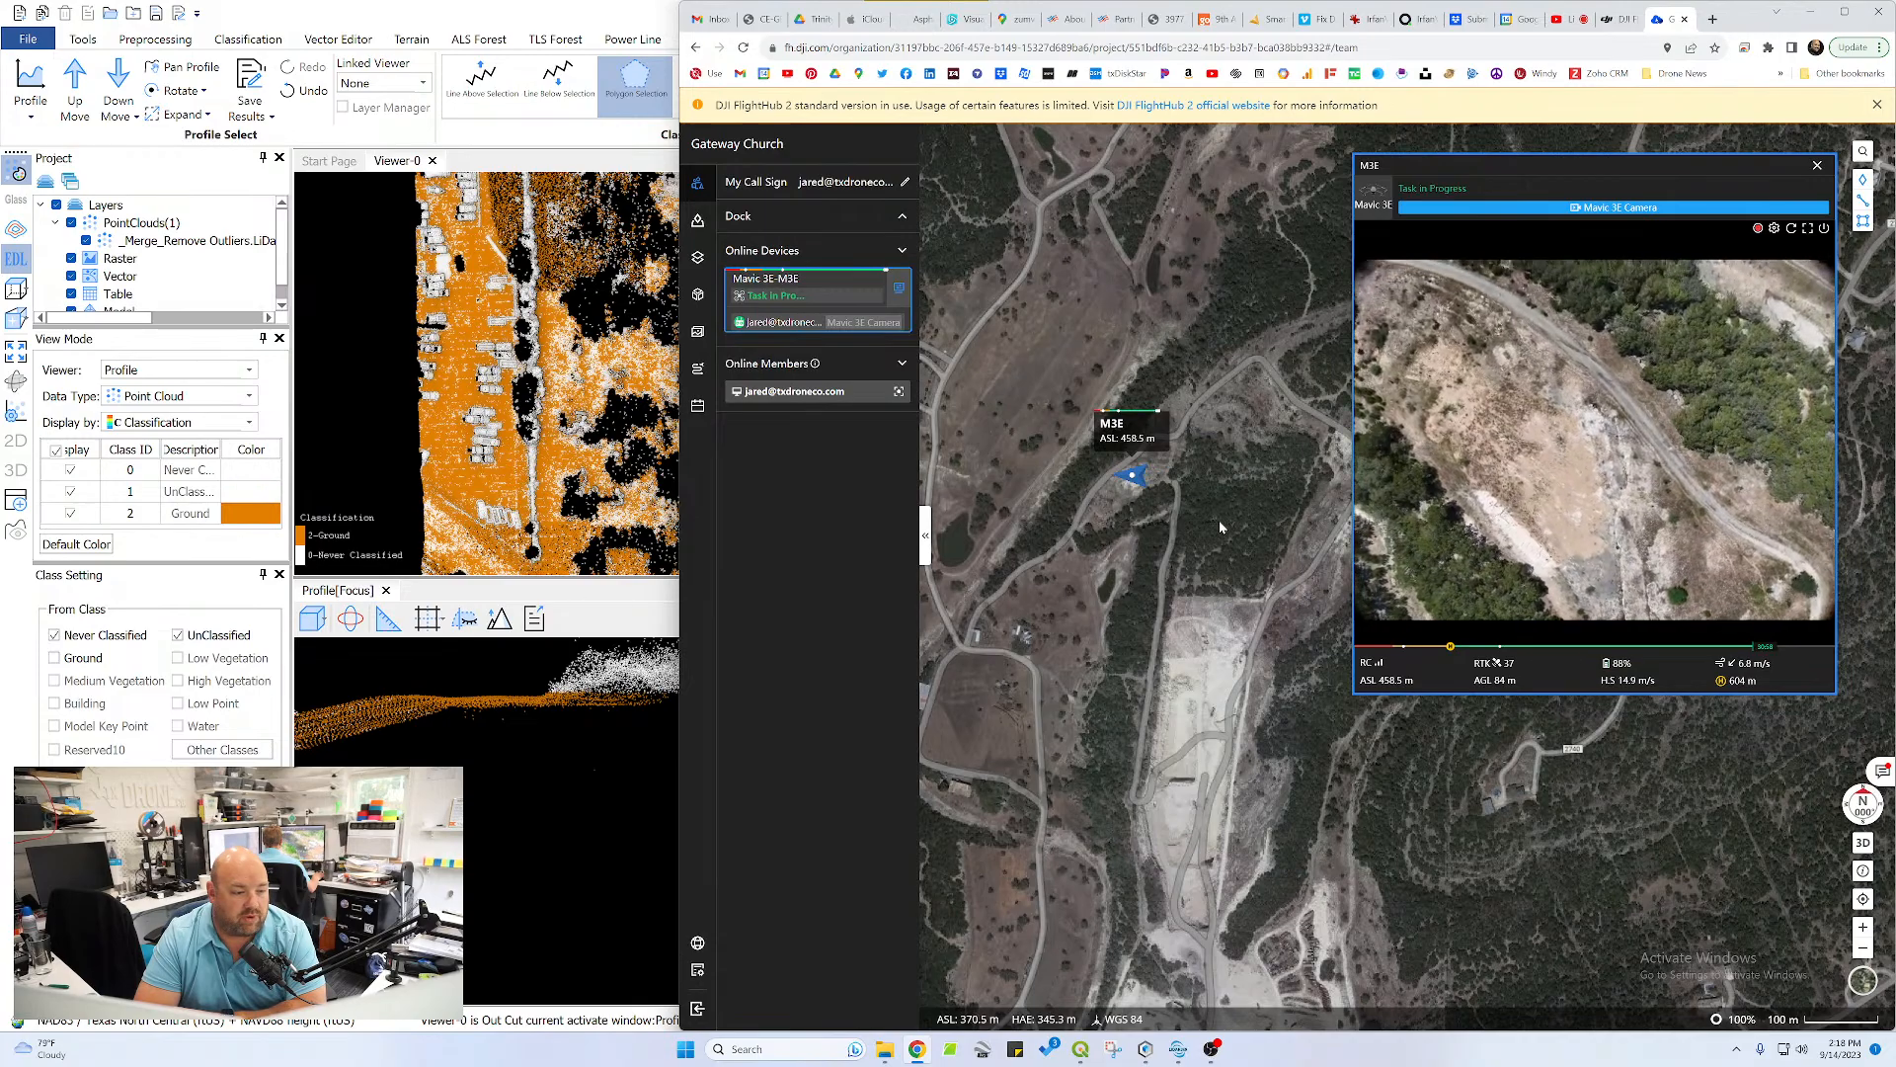
# Show the drone's location near San Antonio together with the project markers around Fort Worth on the map
pyautogui.scroll(-10, 1221, 527)
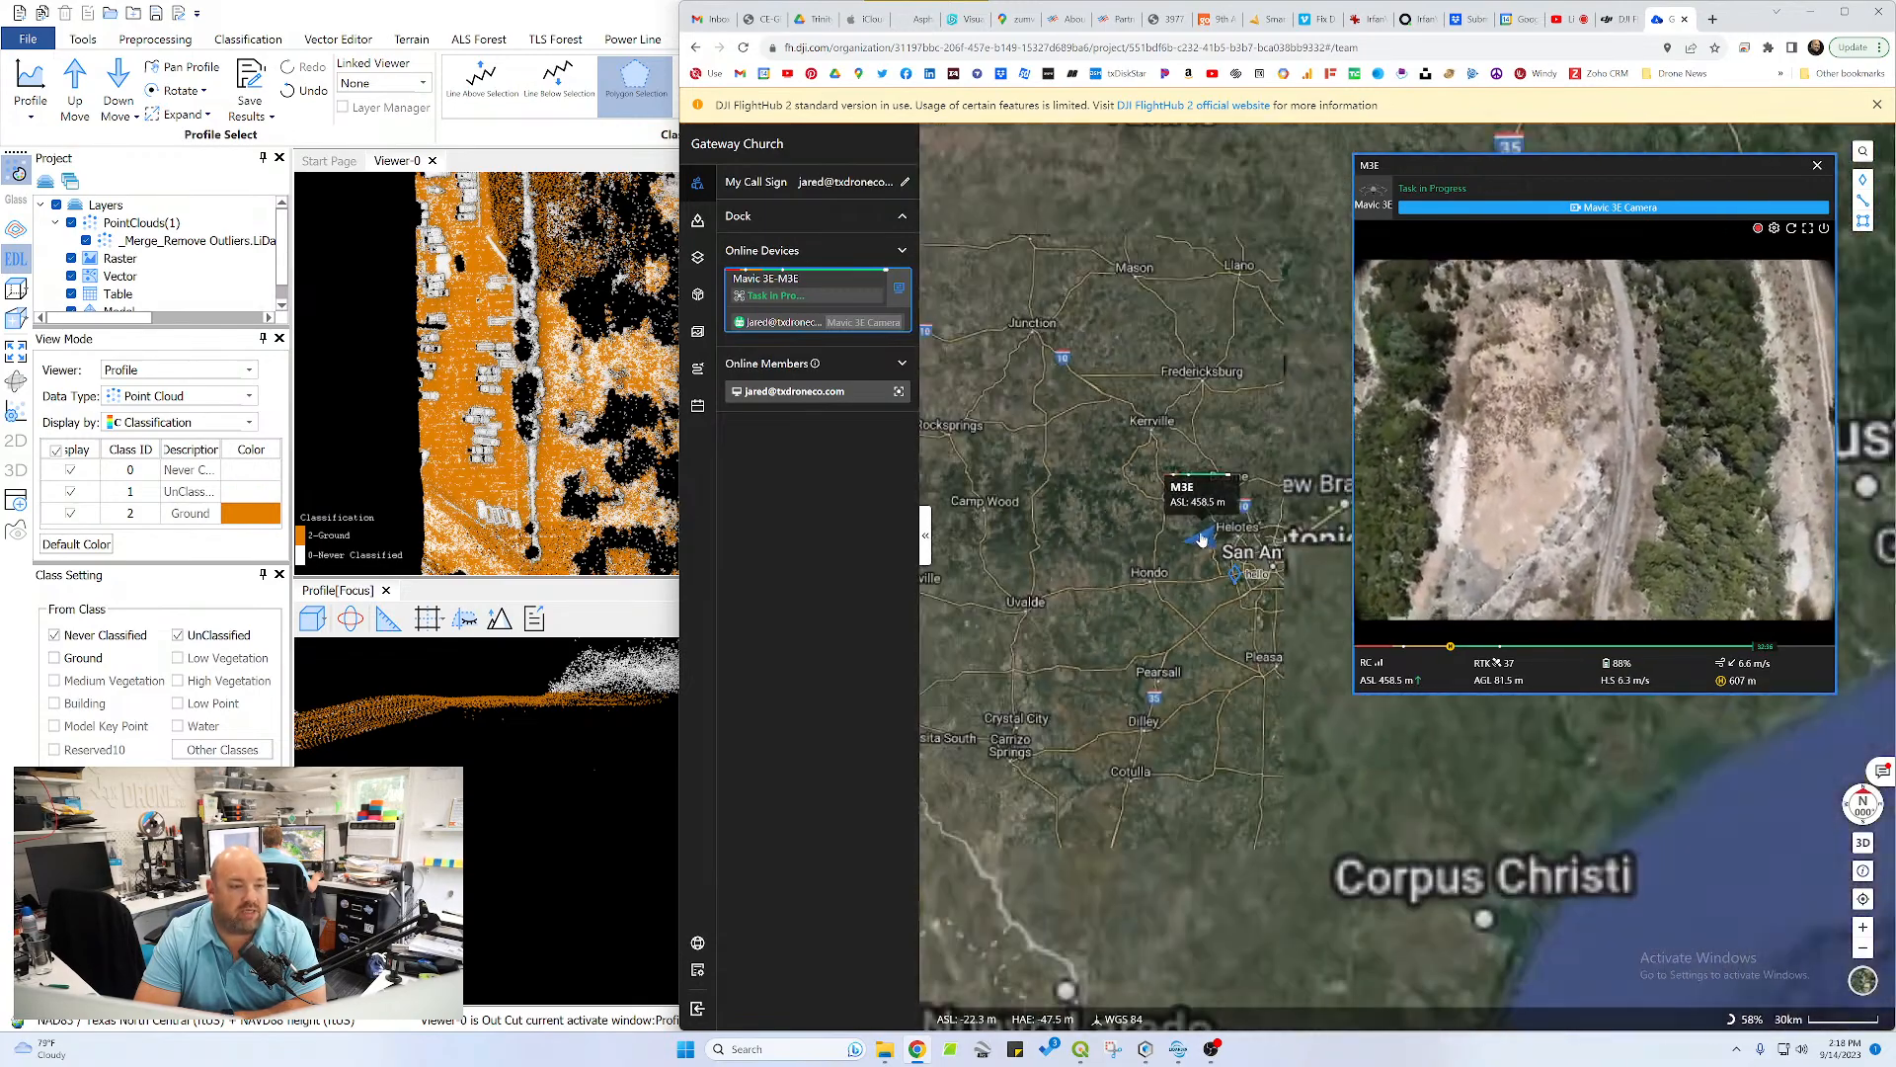
pyautogui.moveTo(1246, 422); pyautogui.dragTo(1069, 699)
pyautogui.scroll(-1, 1098, 660)
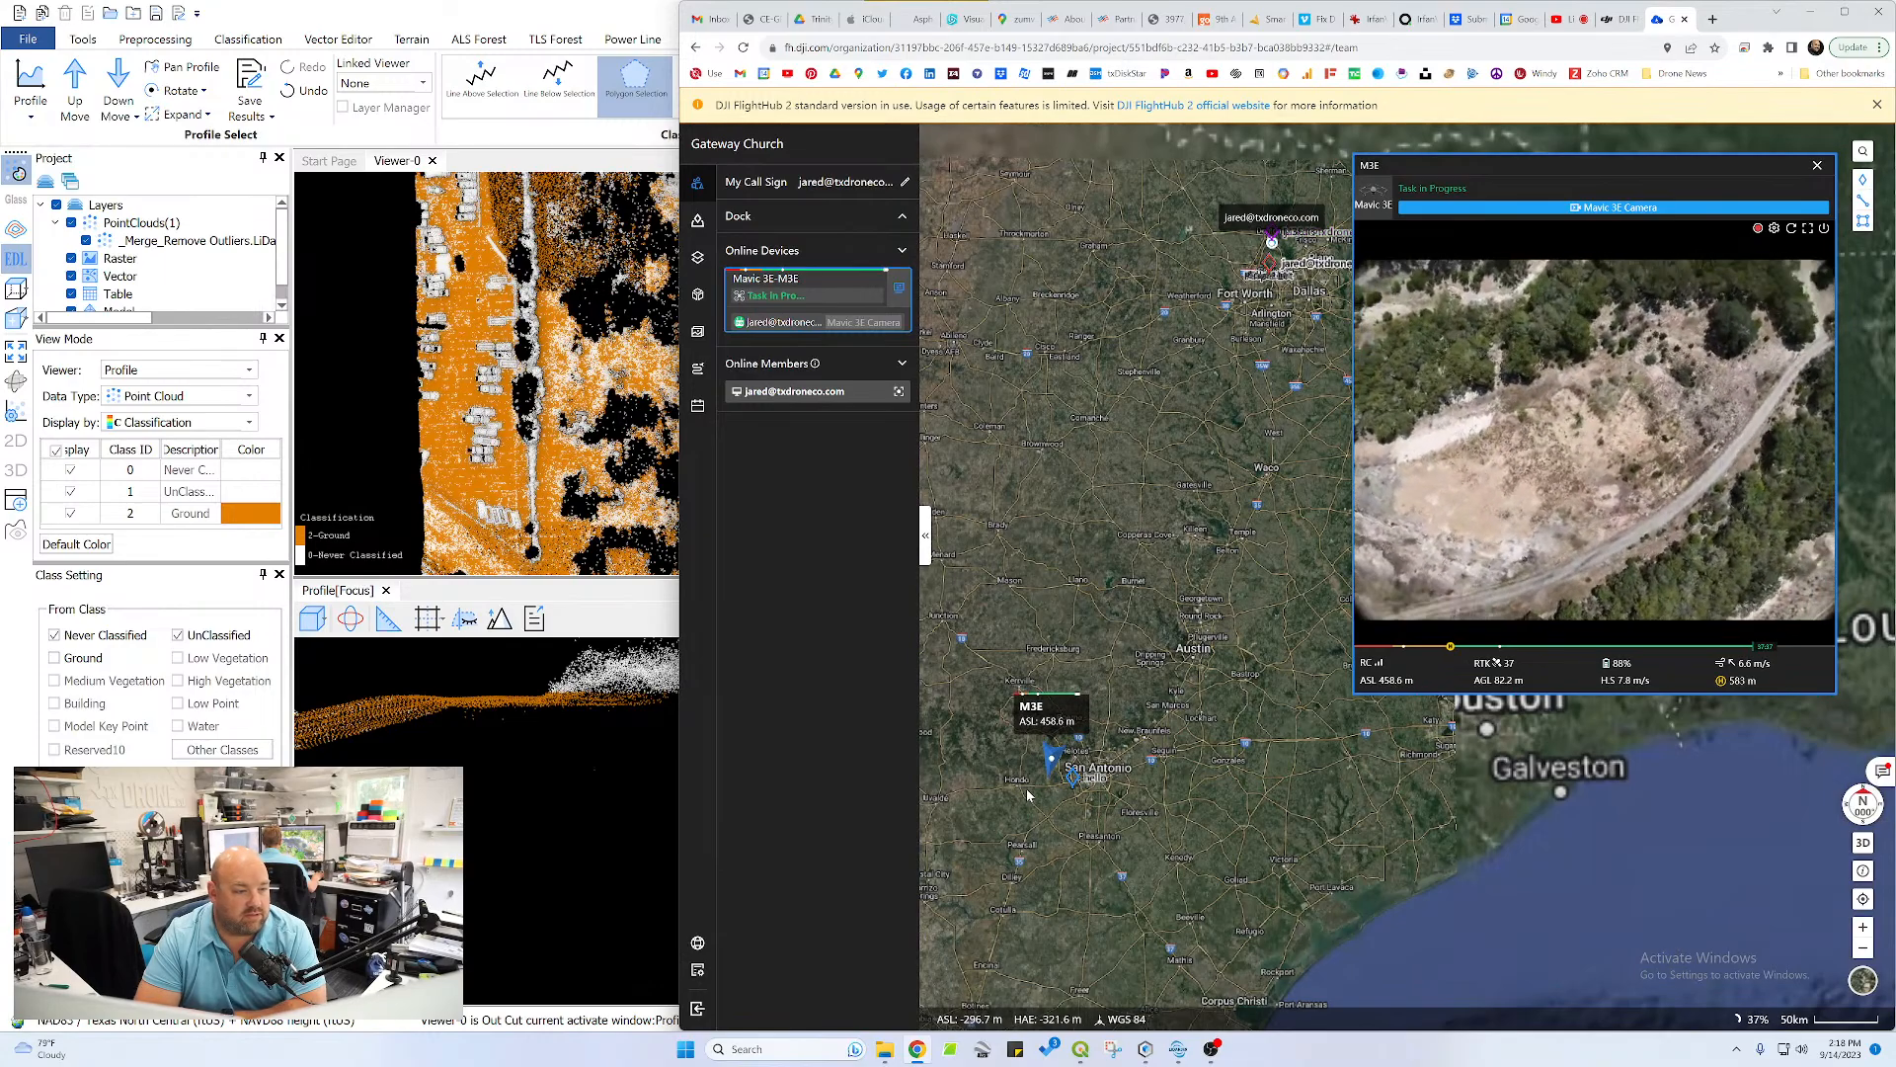
# Locate the M3E drone on the map at the quarry north of HL Zumwalt Construction
pyautogui.scroll(2, 1049, 777)
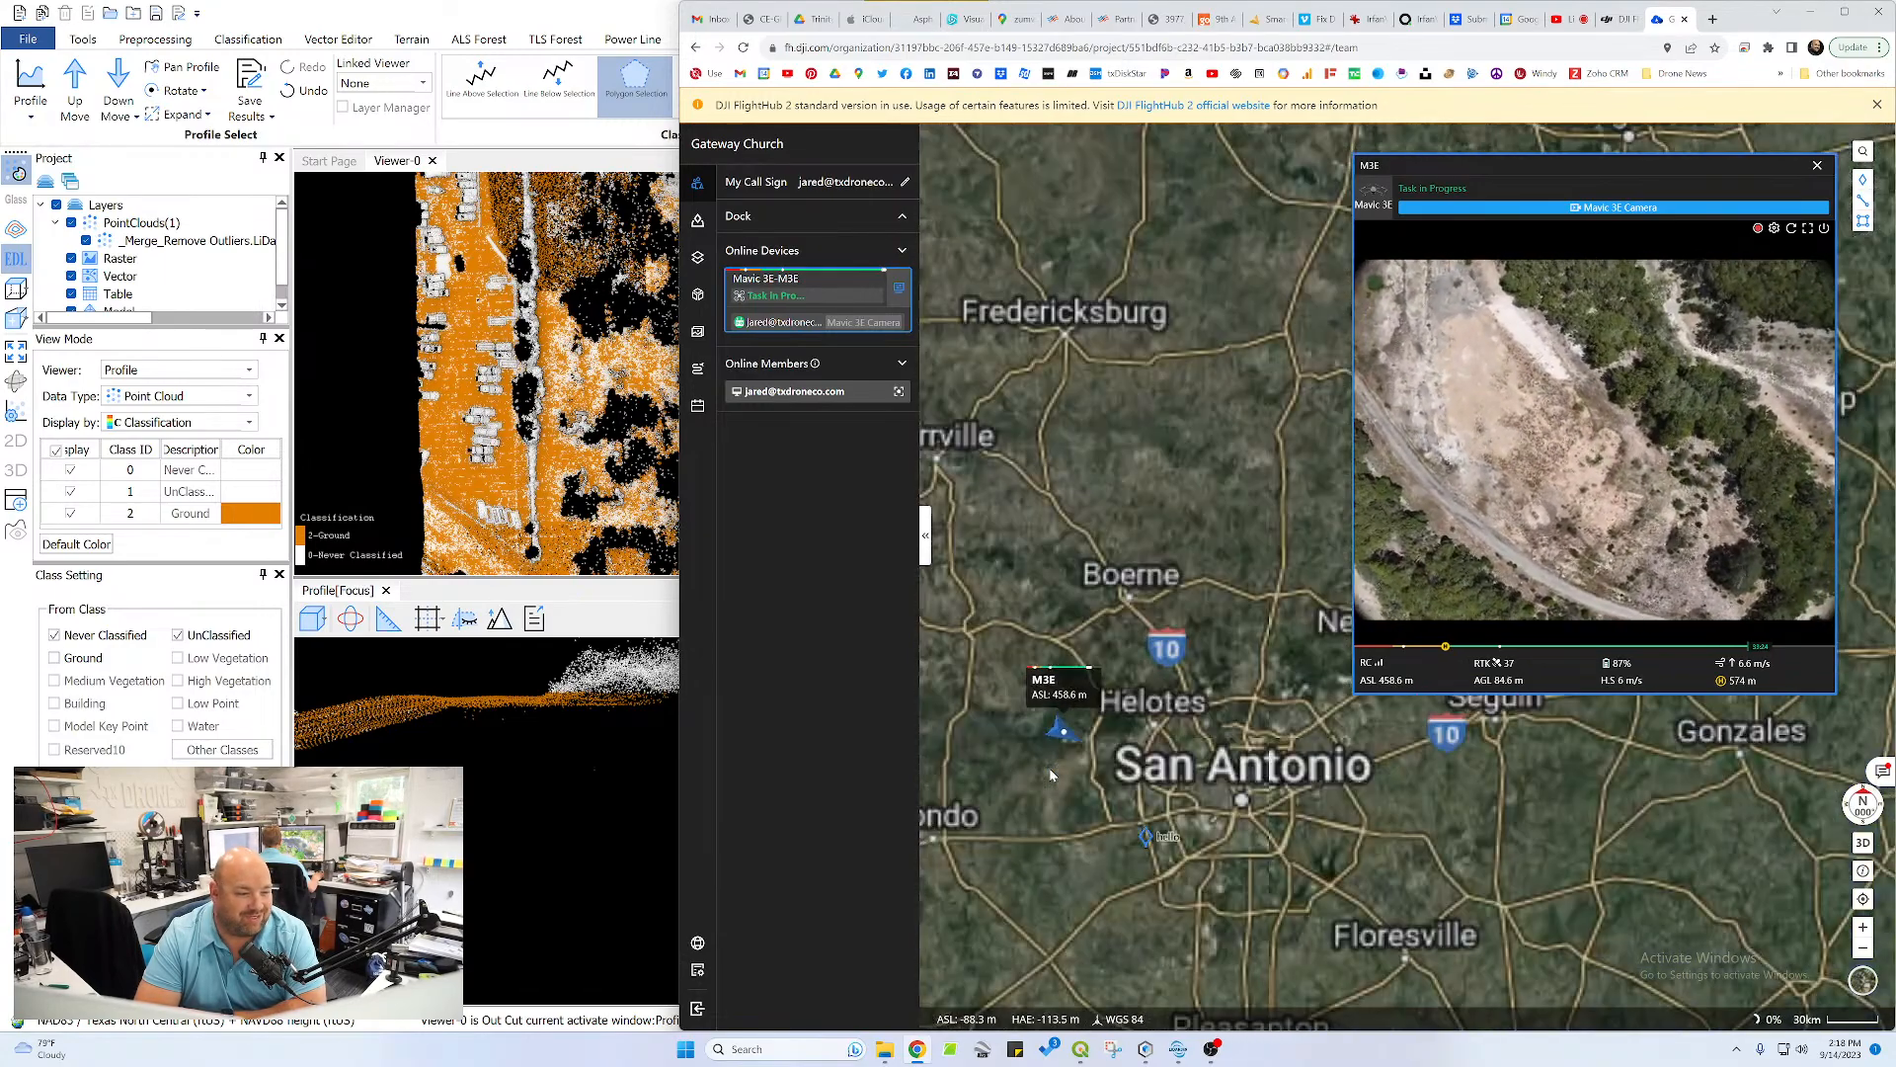
pyautogui.scroll(10, 1051, 776)
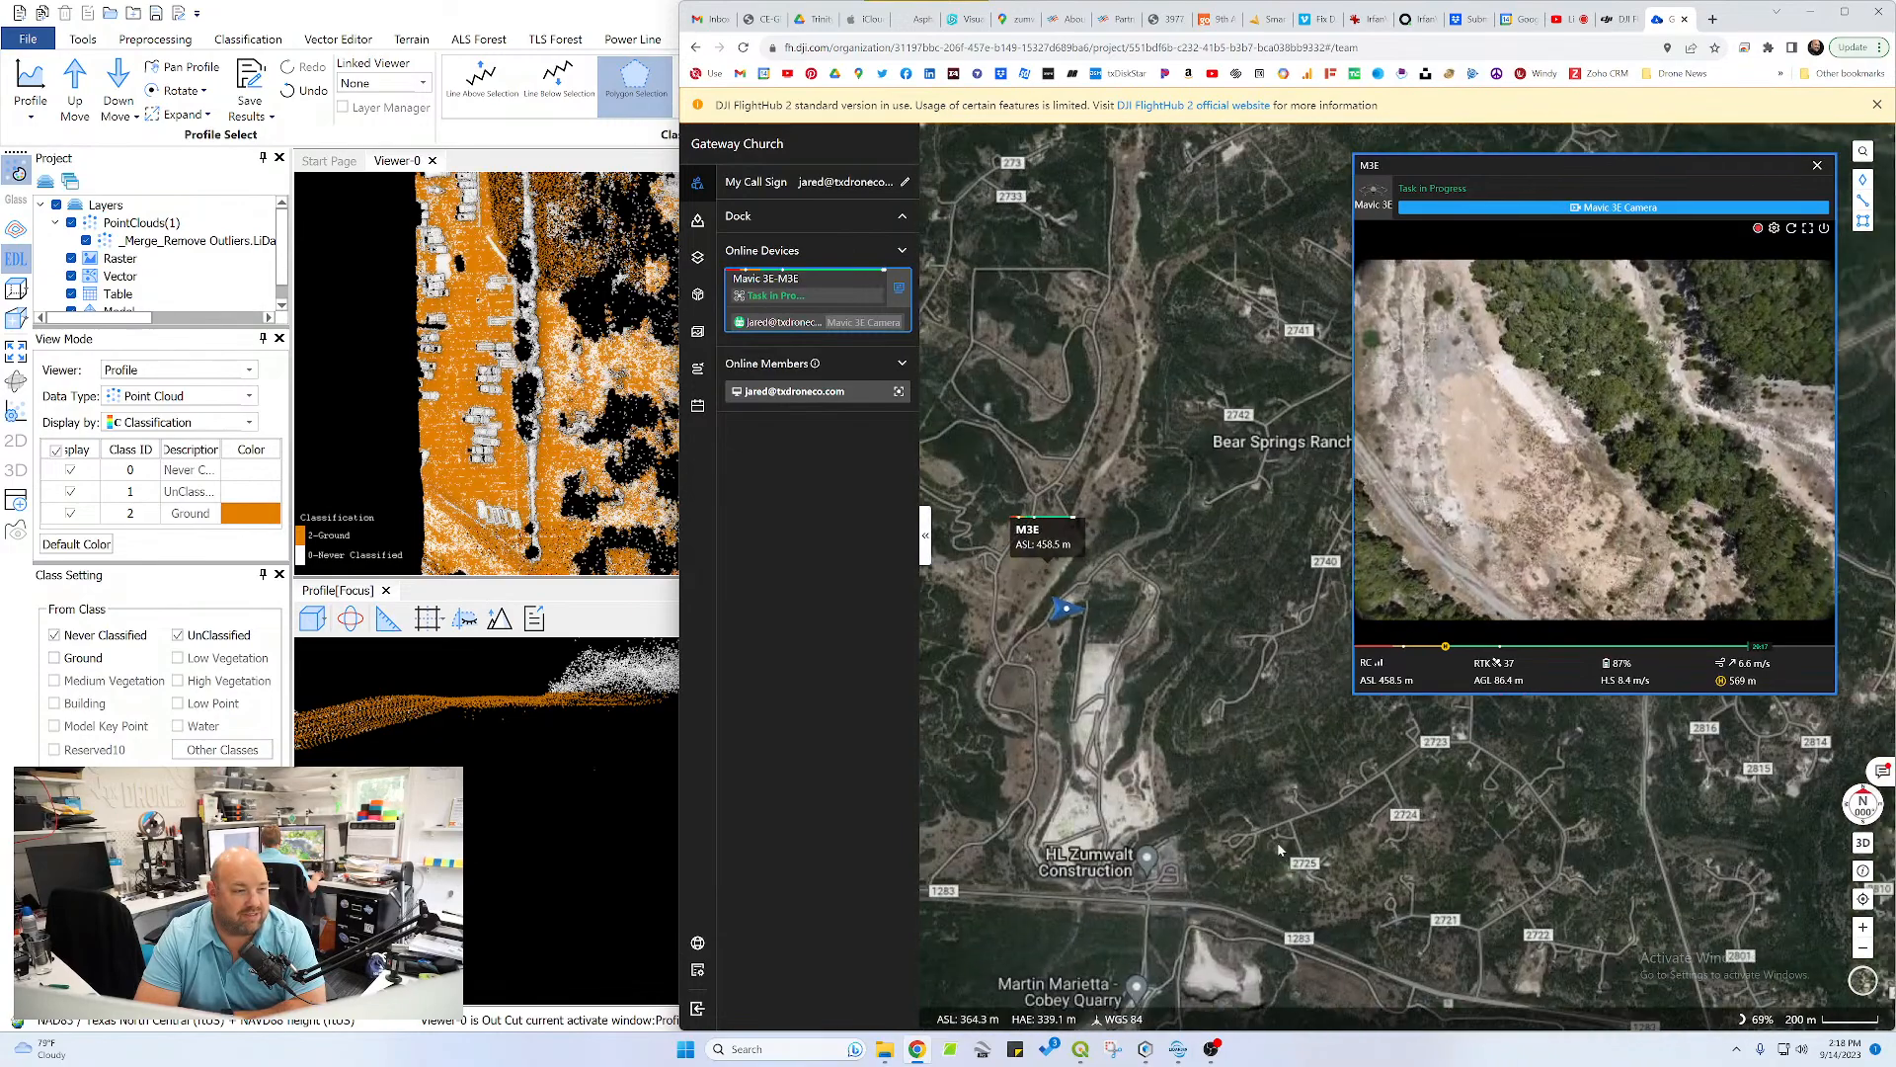
pyautogui.scroll(4, 1112, 782)
pyautogui.moveTo(1246, 765); pyautogui.dragTo(1024, 712)
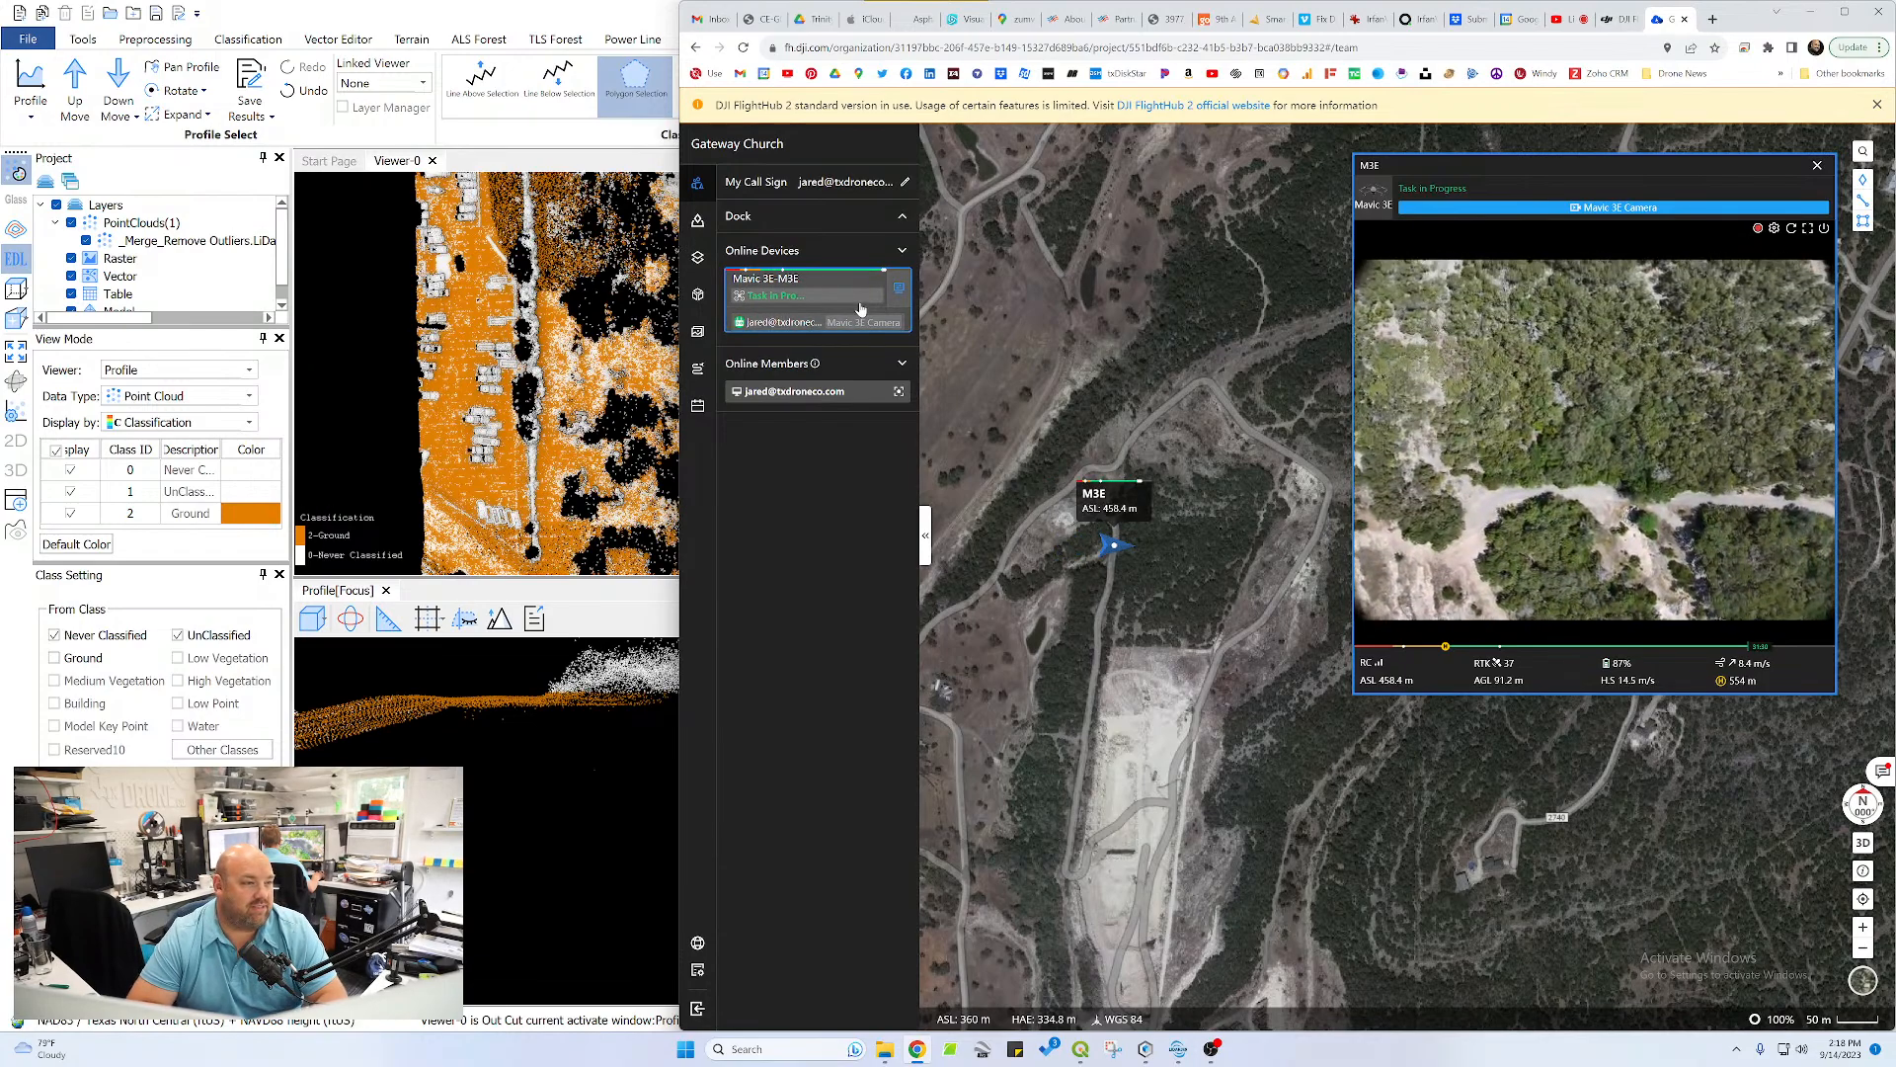
# Switch to LiDAR360 and draw a polygon selection around the flat line of points across the water in the profile
pyautogui.click(562, 7)
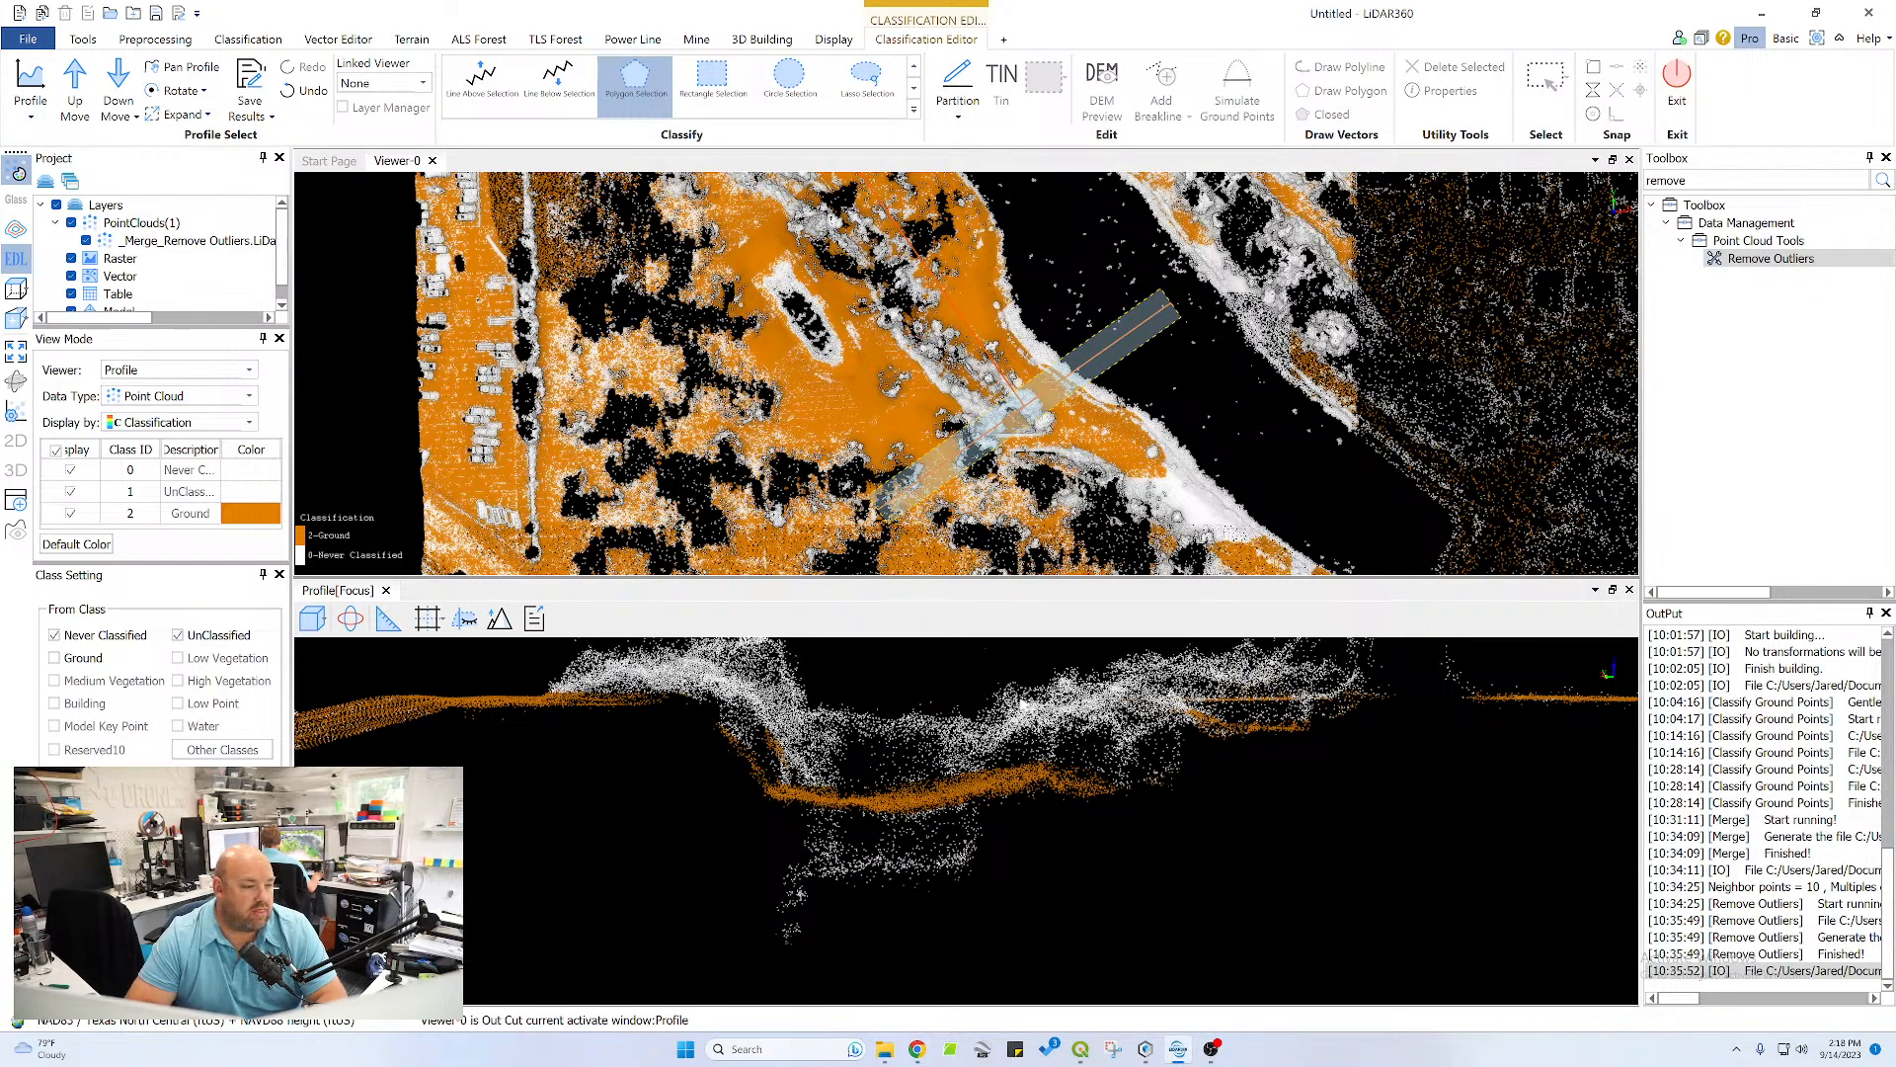
pyautogui.scroll(-4, 1023, 706)
pyautogui.moveTo(1339, 753); pyautogui.dragTo(1101, 754, button='middle')
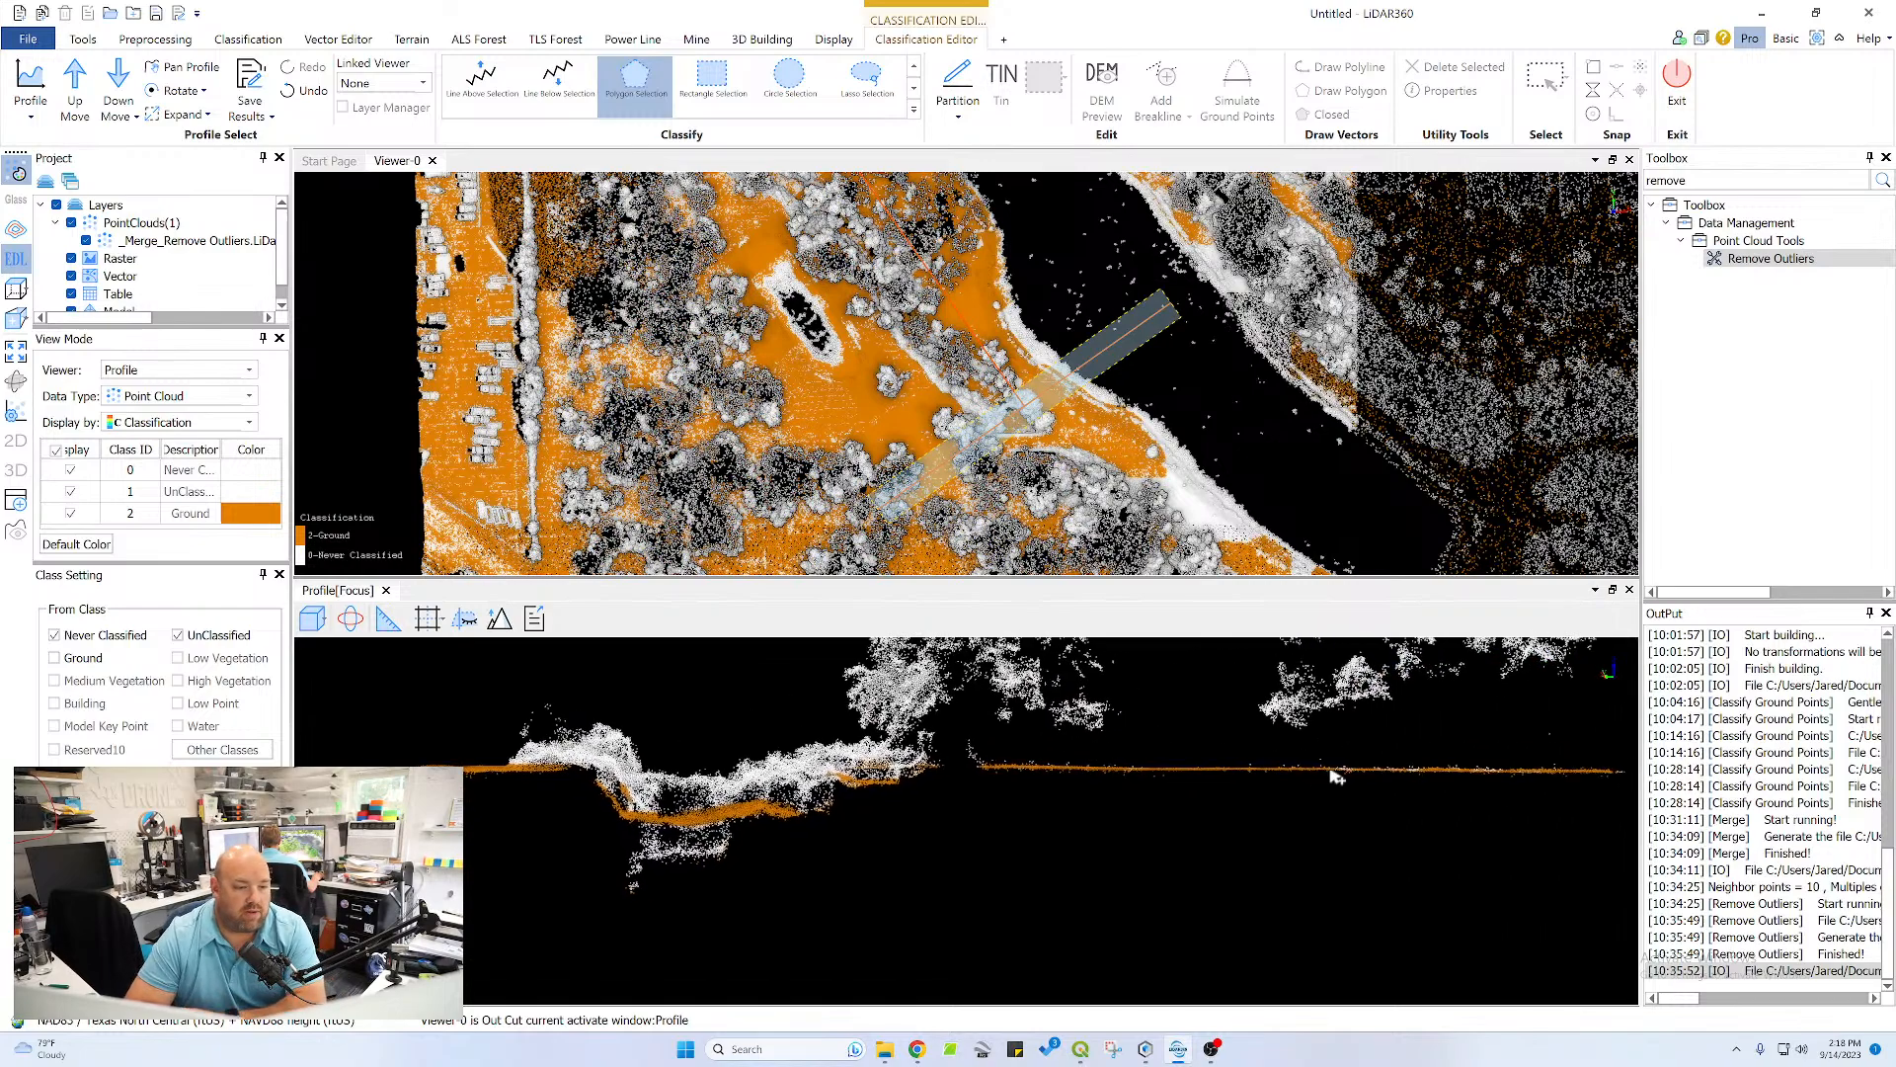
pyautogui.moveTo(1373, 782); pyautogui.dragTo(964, 787, button='middle')
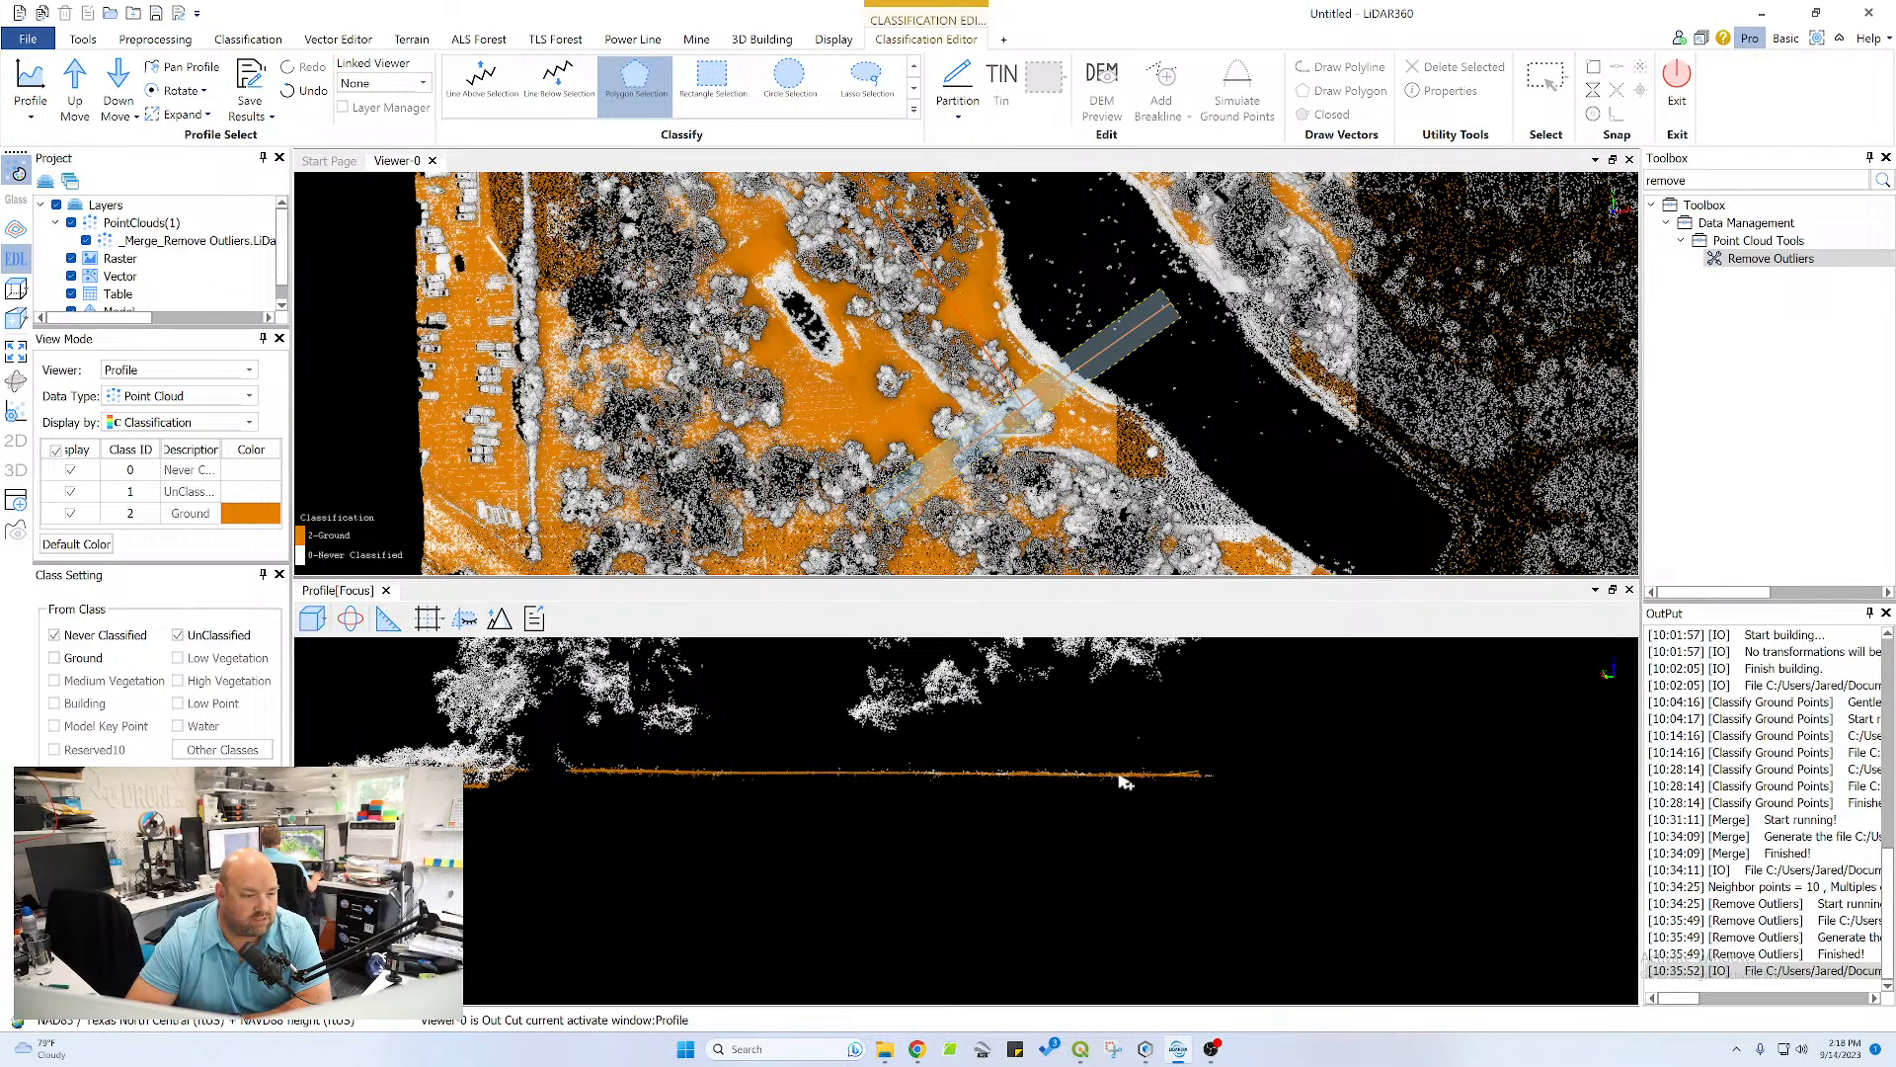
pyautogui.click(1199, 773)
pyautogui.click(576, 769)
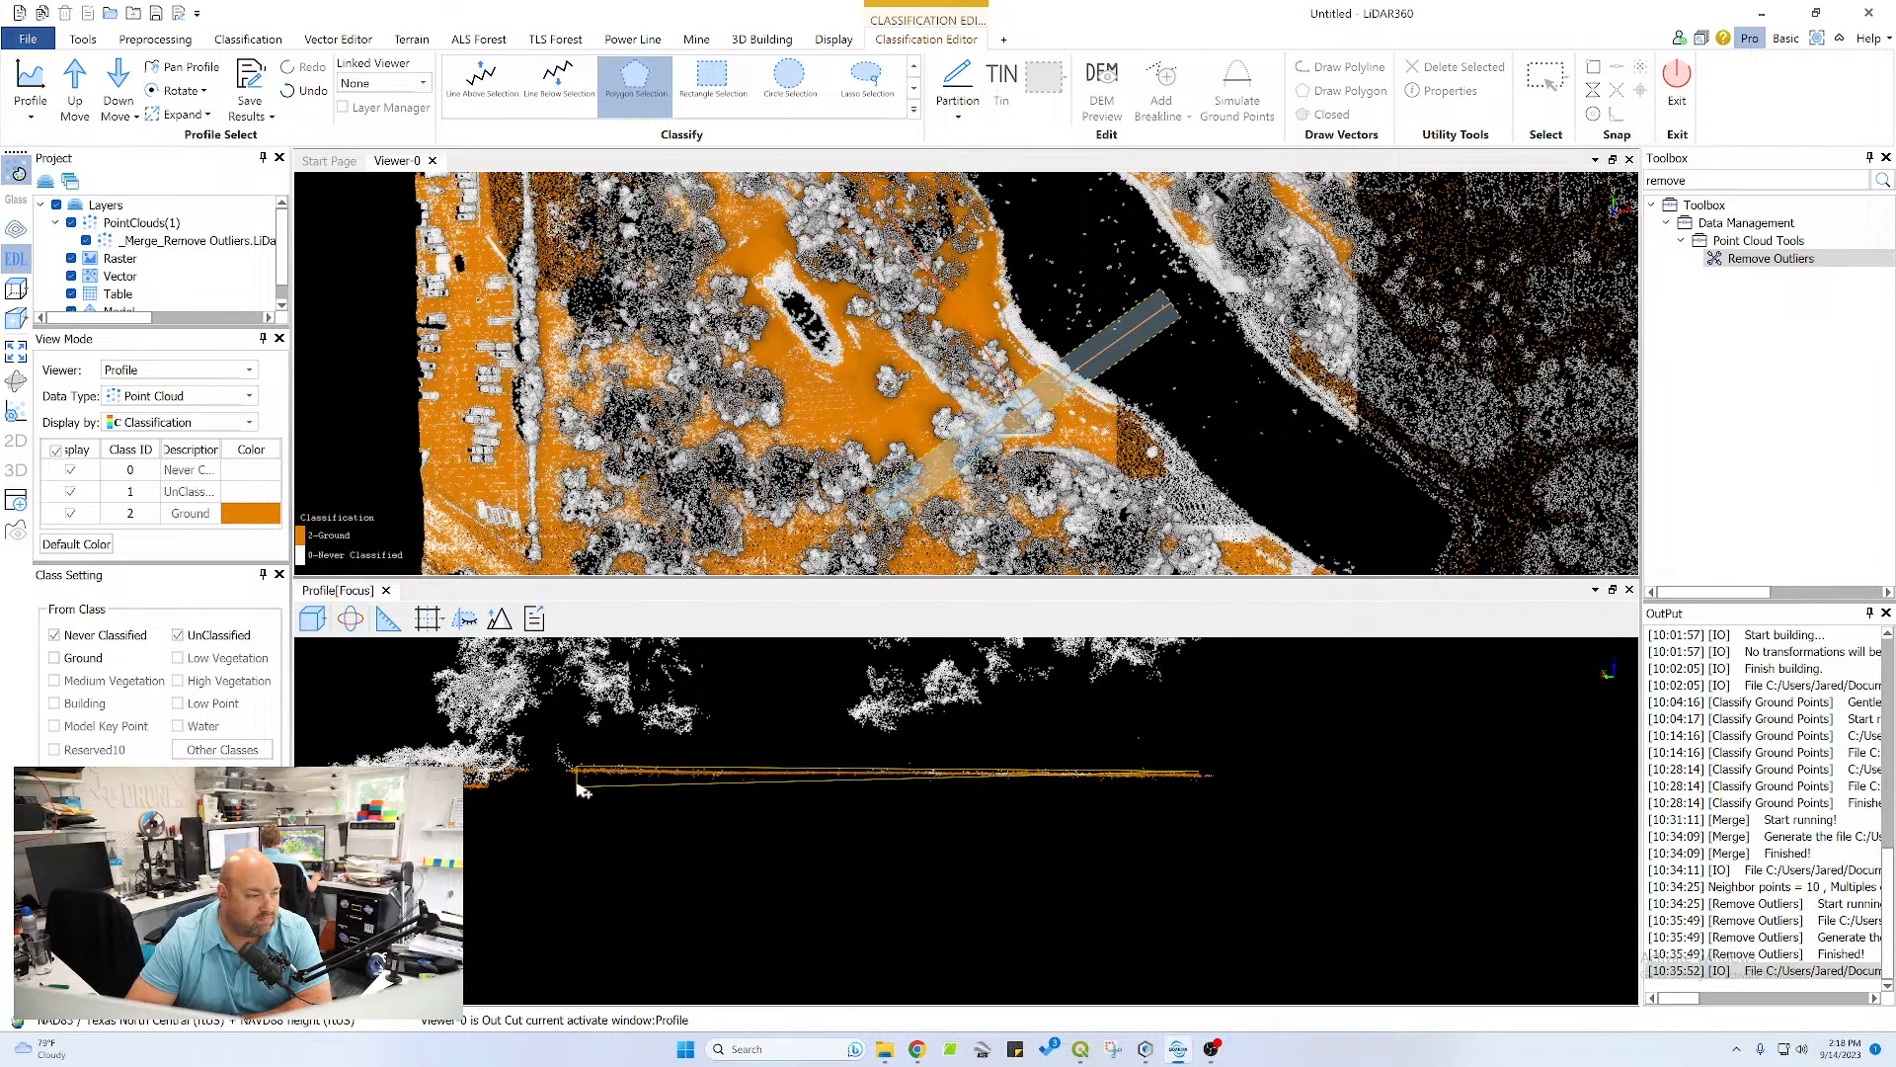
pyautogui.rightClick(1215, 788)
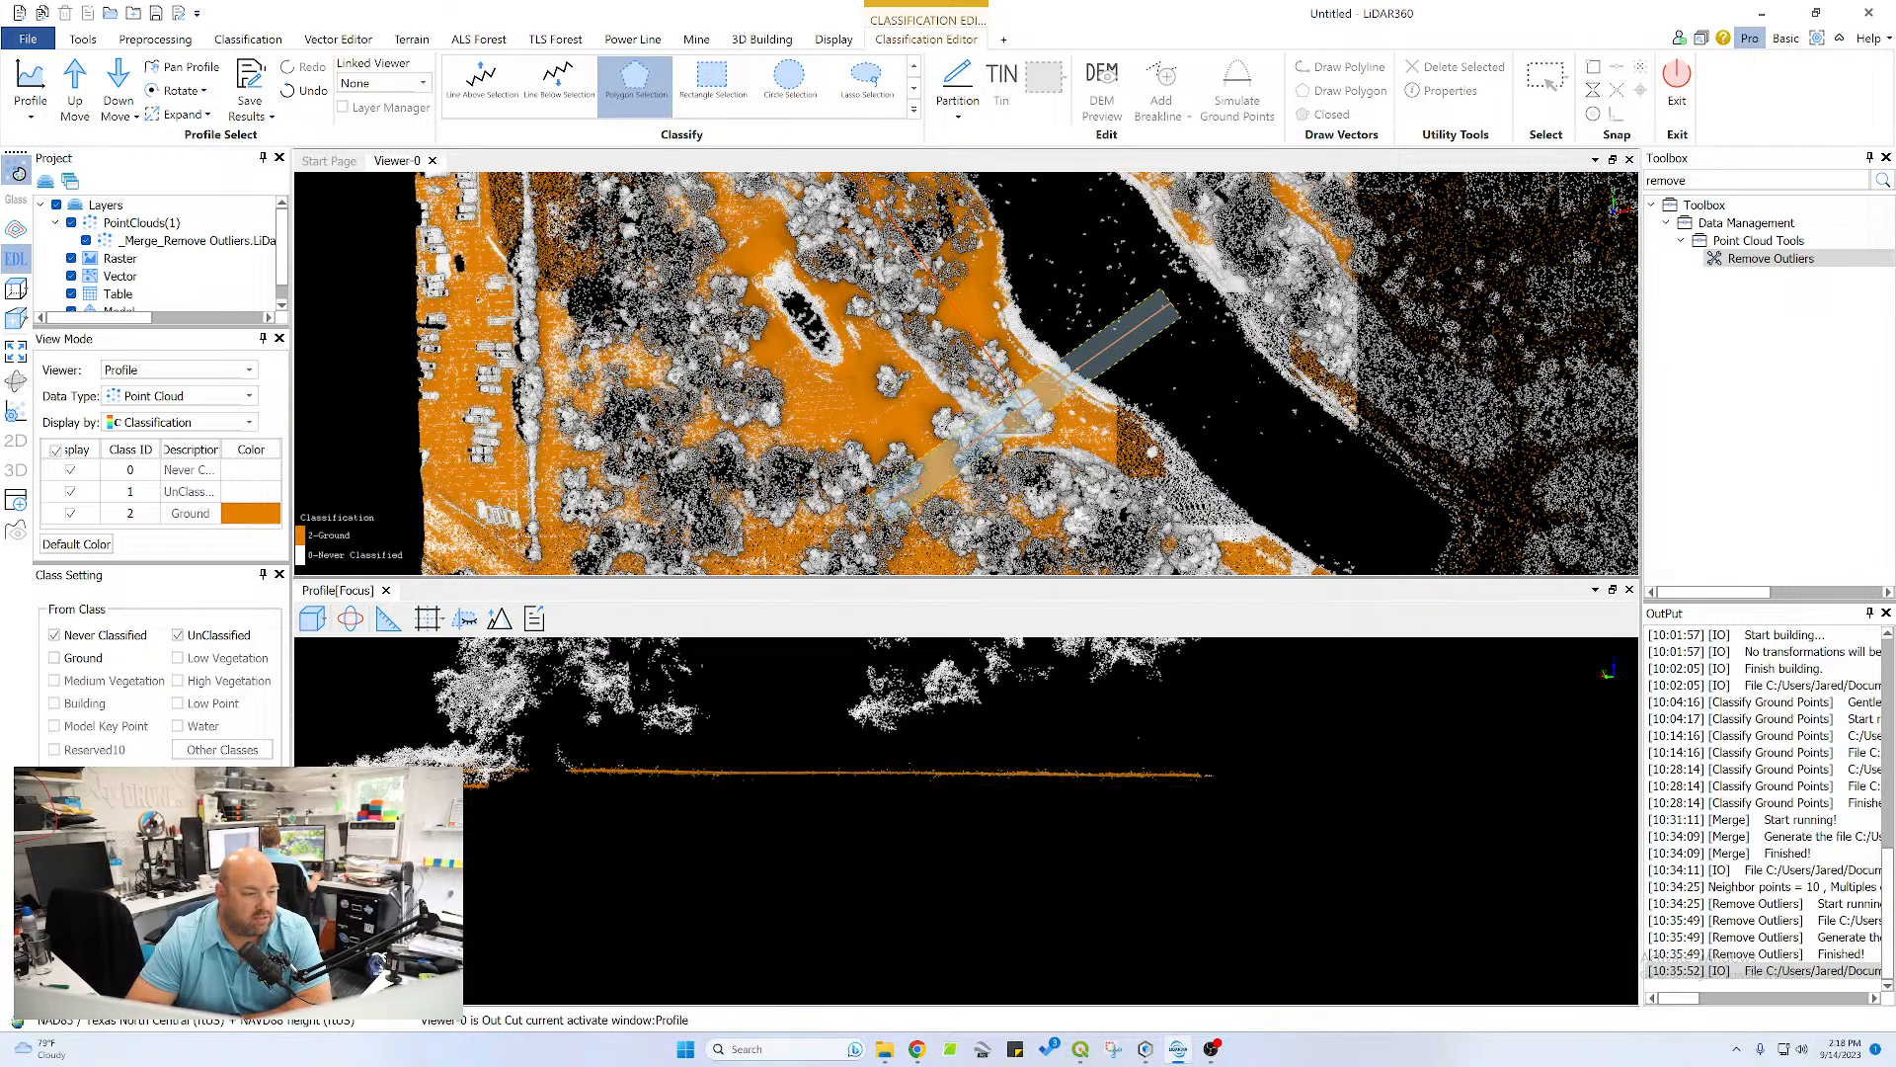
# Examine the ground classification over the whole point cloud, including the ponds, neighbourhoods and outer edges of the site
pyautogui.scroll(-6, 1200, 420)
pyautogui.moveTo(1205, 421); pyautogui.dragTo(898, 308, button='middle')
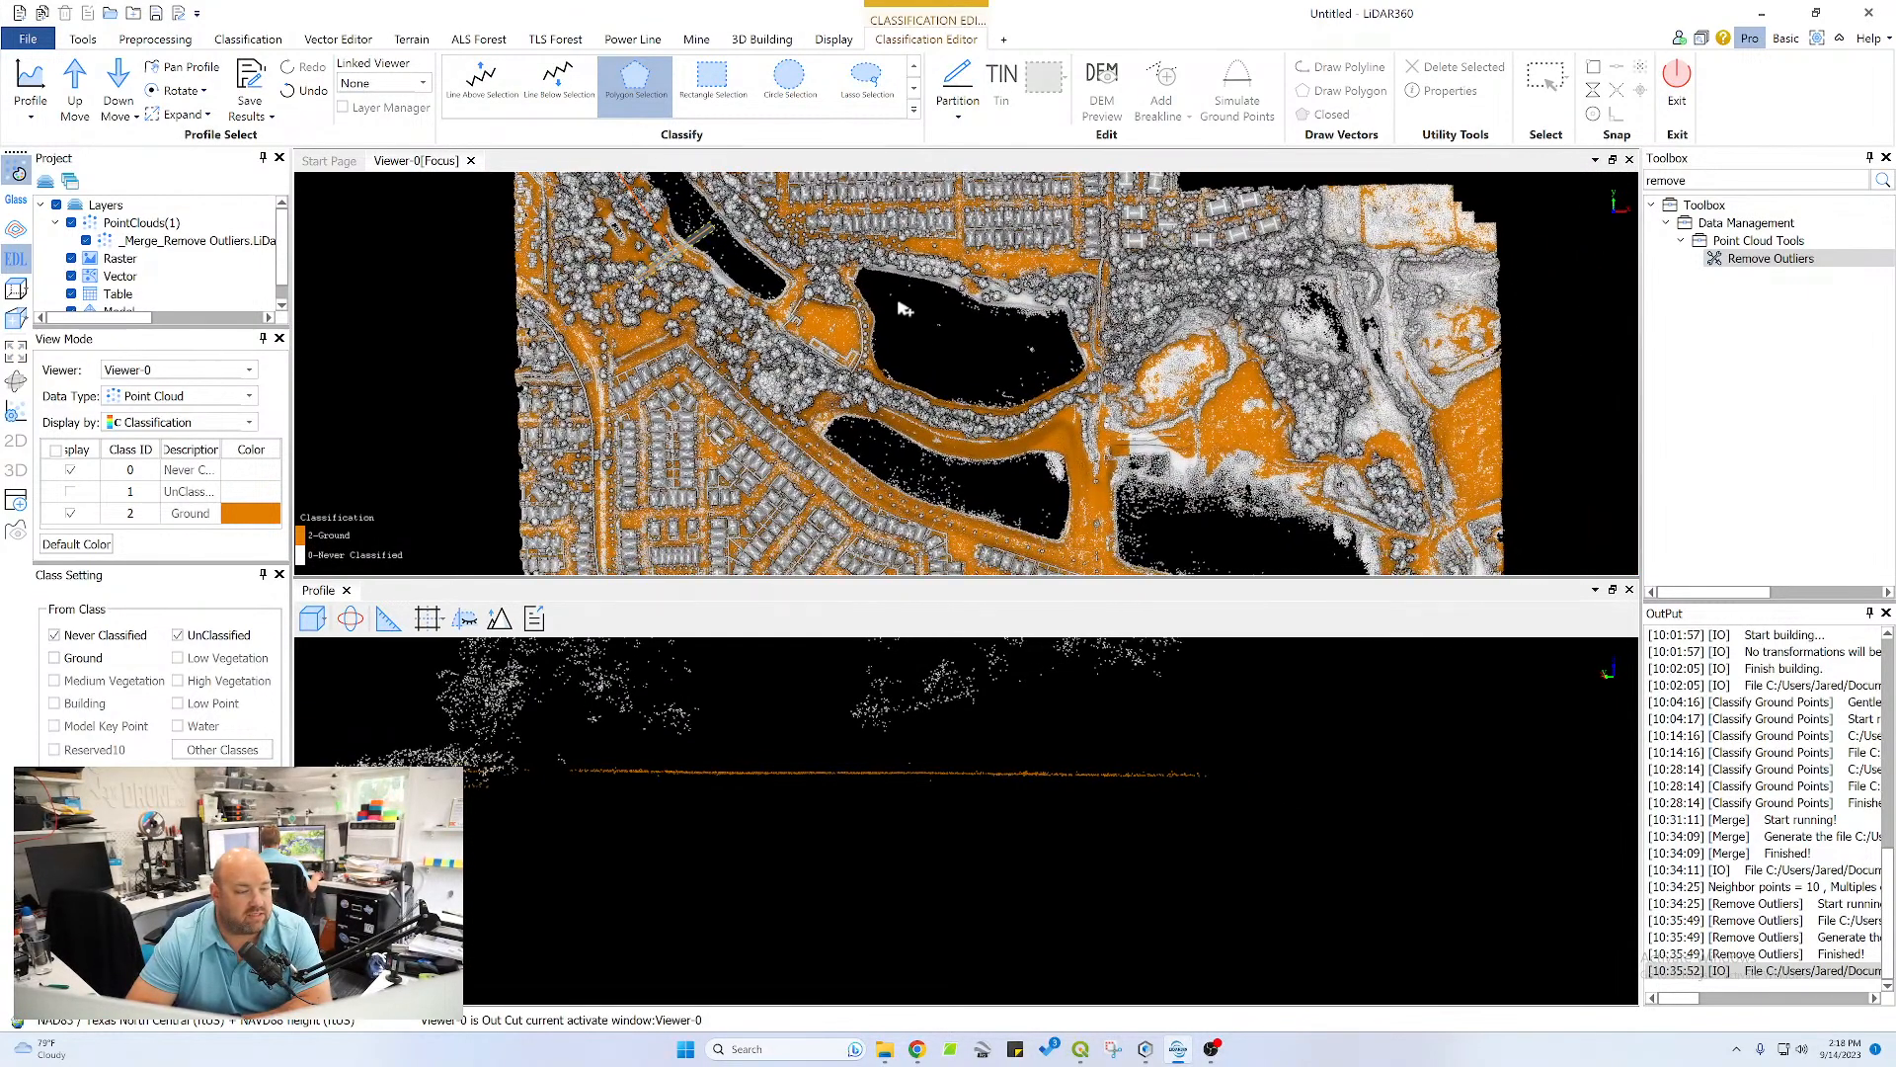
pyautogui.scroll(-2, 936, 386)
pyautogui.moveTo(978, 433); pyautogui.dragTo(952, 382, button='middle')
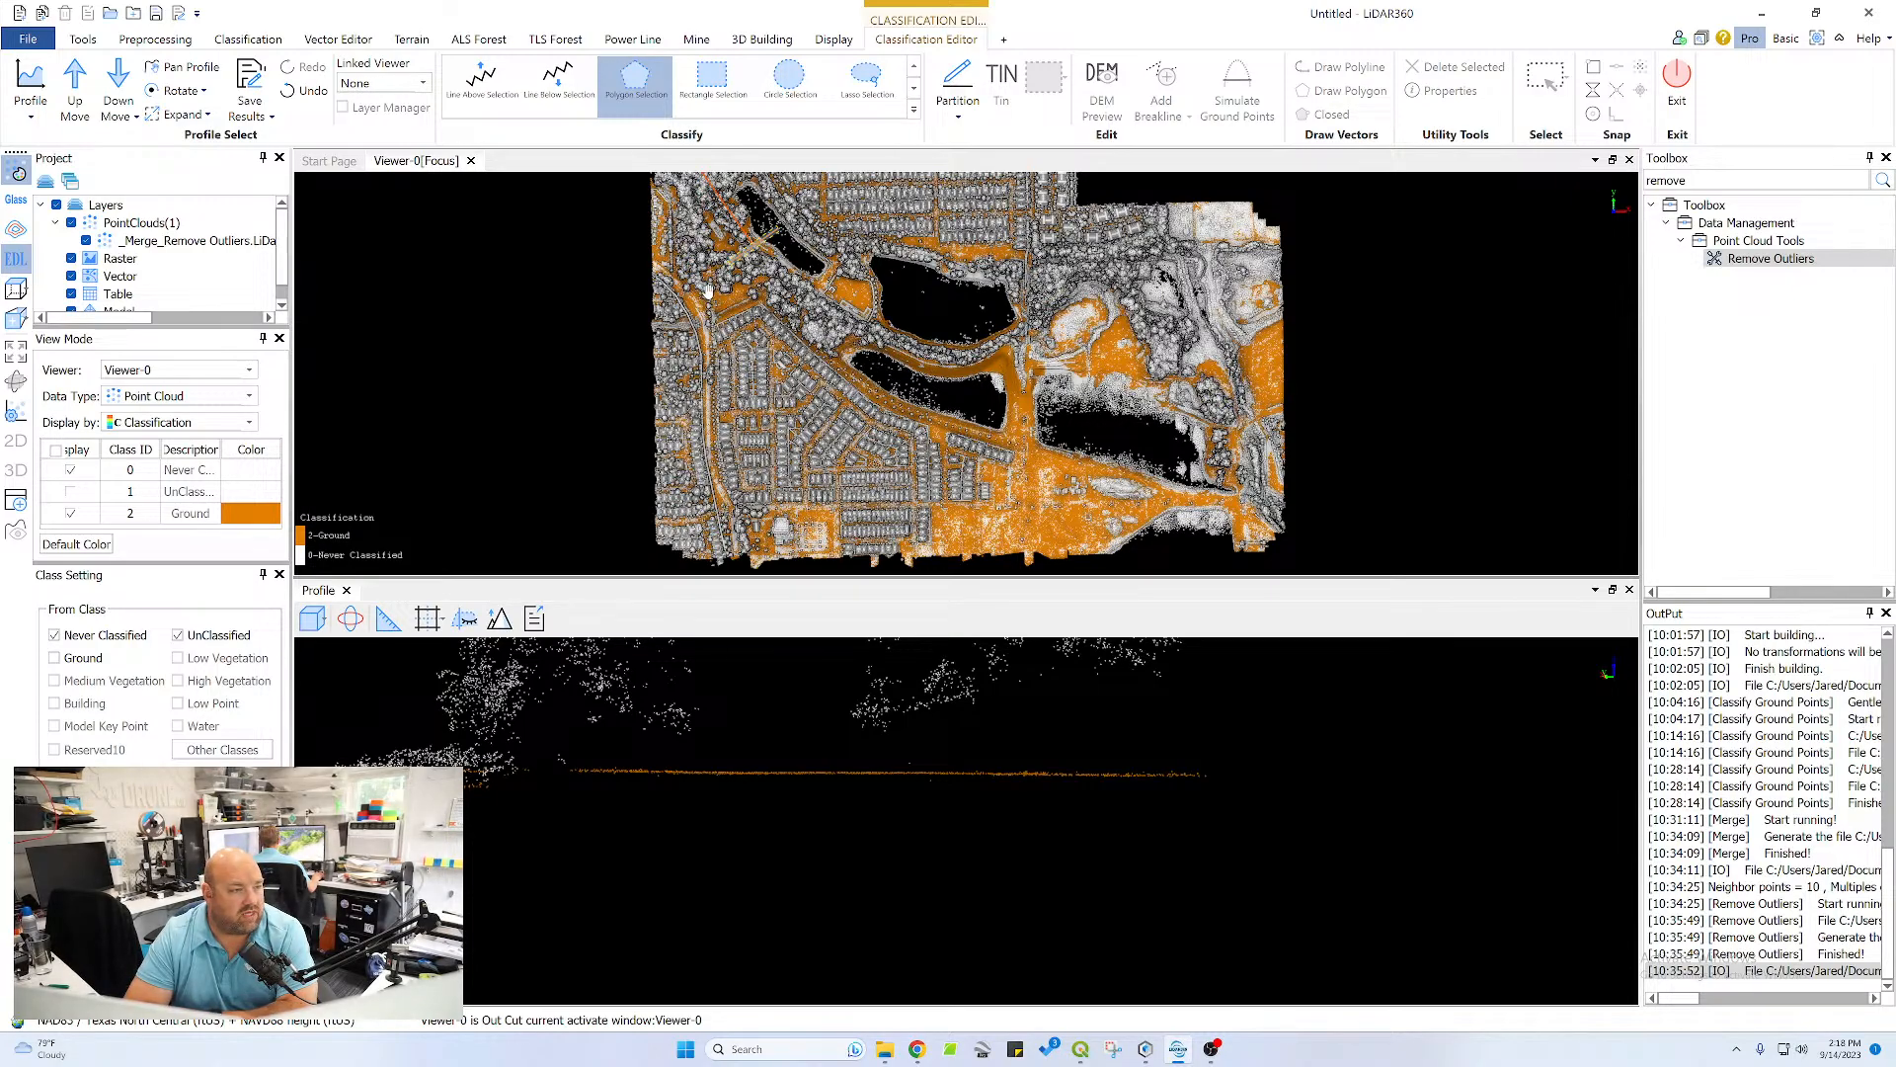
pyautogui.moveTo(707, 289); pyautogui.dragTo(734, 356, button='middle')
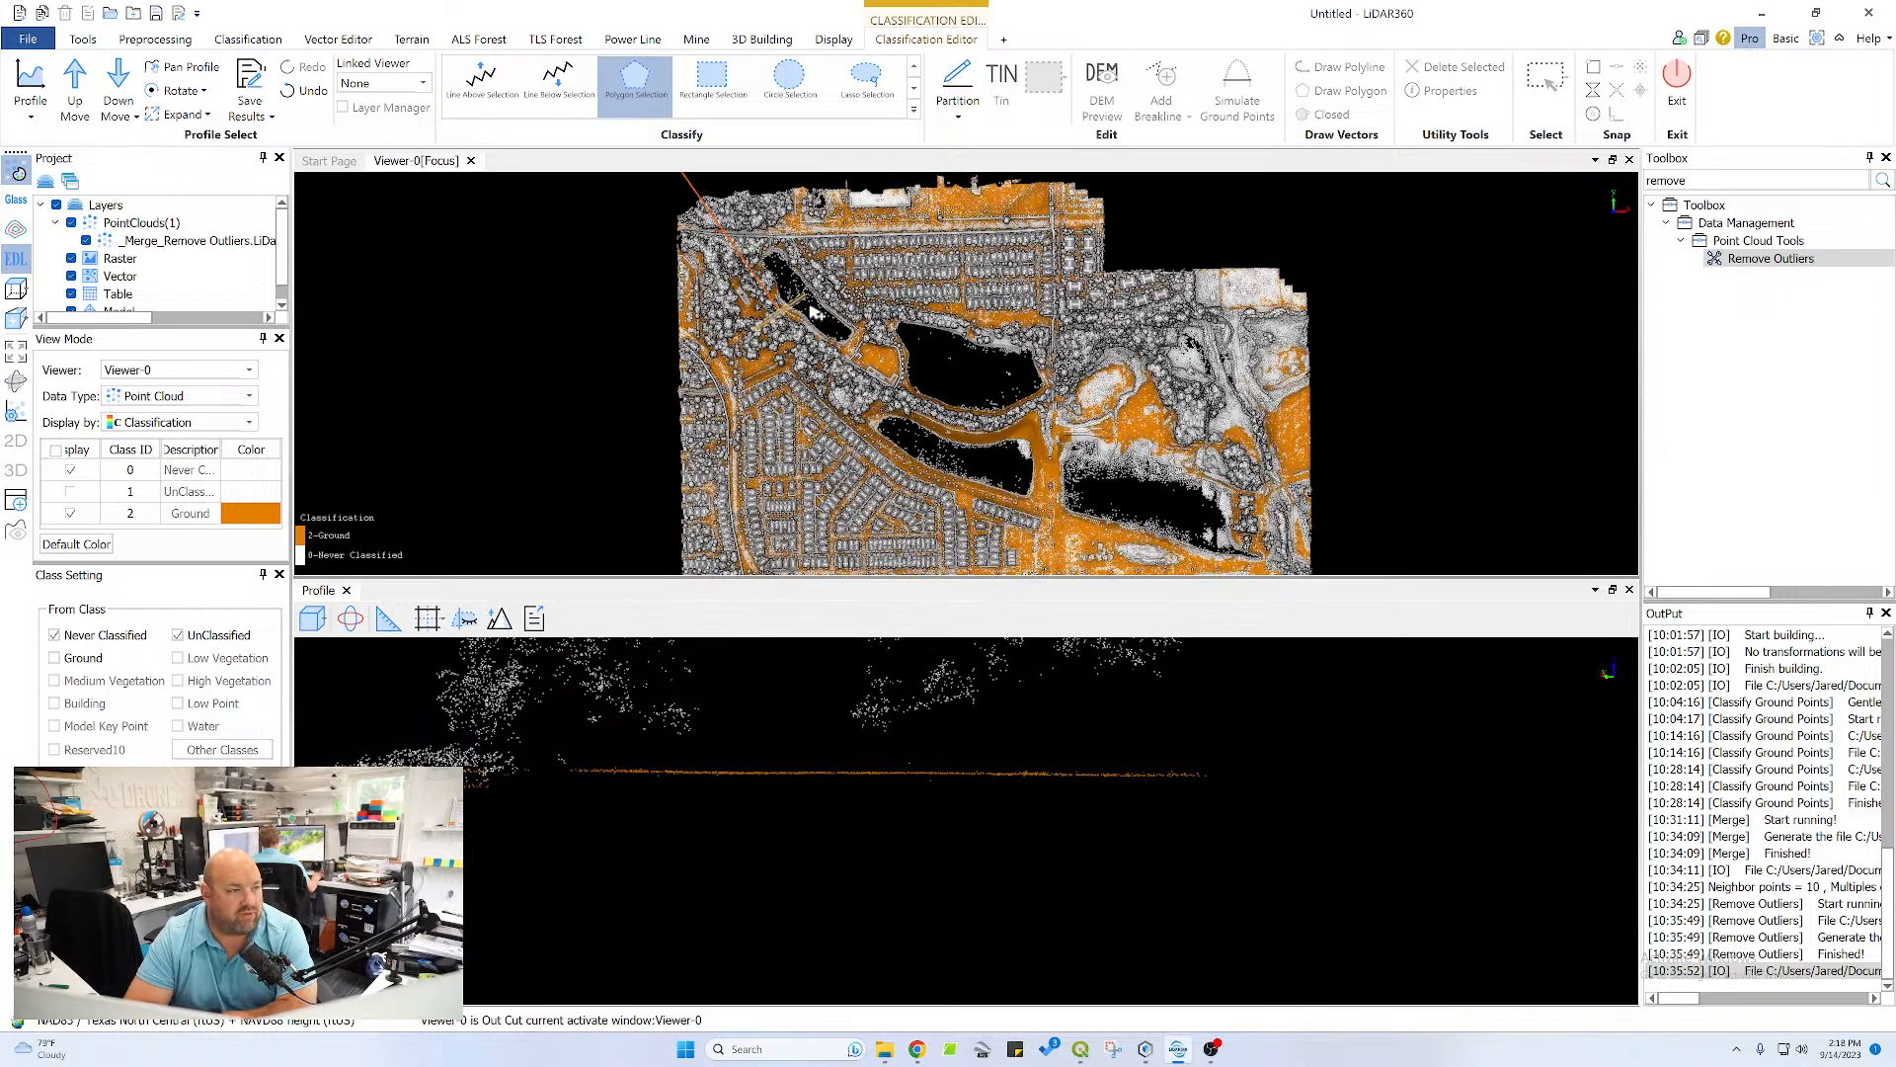
pyautogui.moveTo(1245, 543); pyautogui.dragTo(964, 314, button='middle')
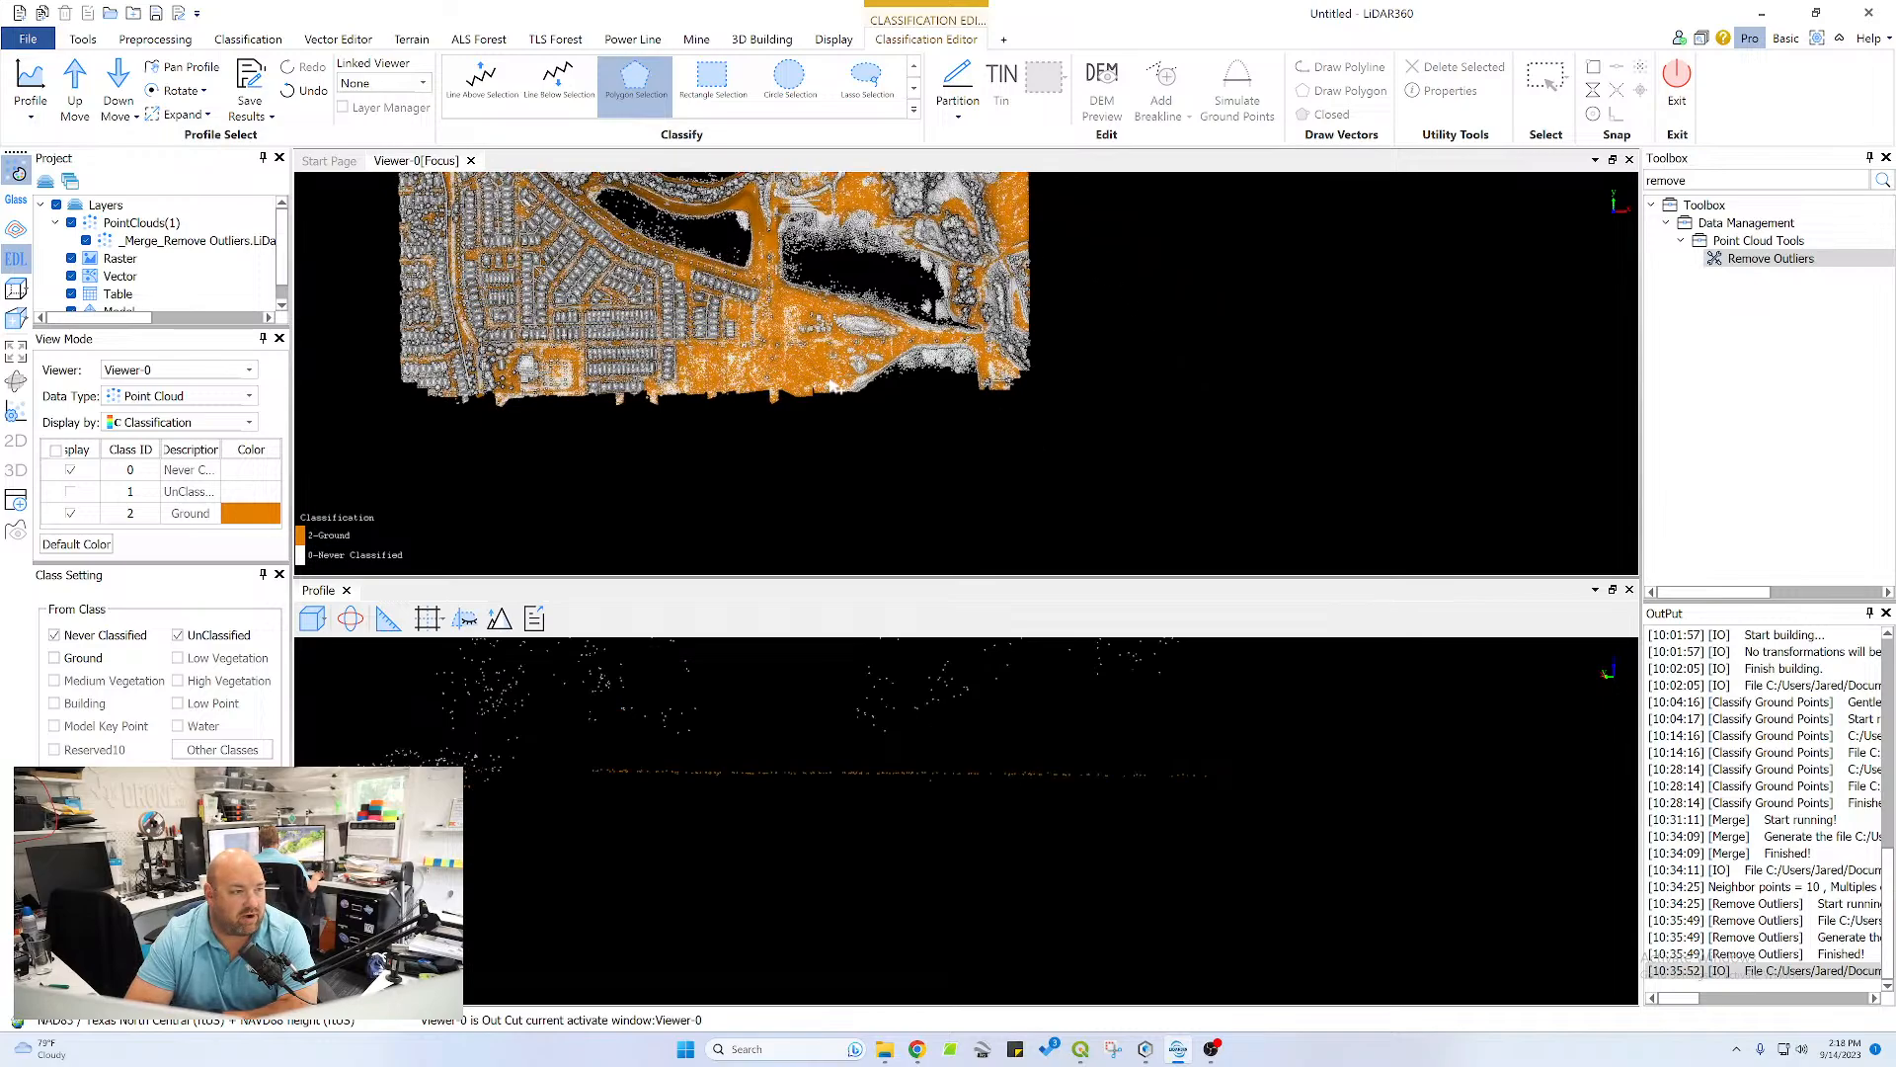
pyautogui.moveTo(797, 283); pyautogui.dragTo(875, 372, button='middle')
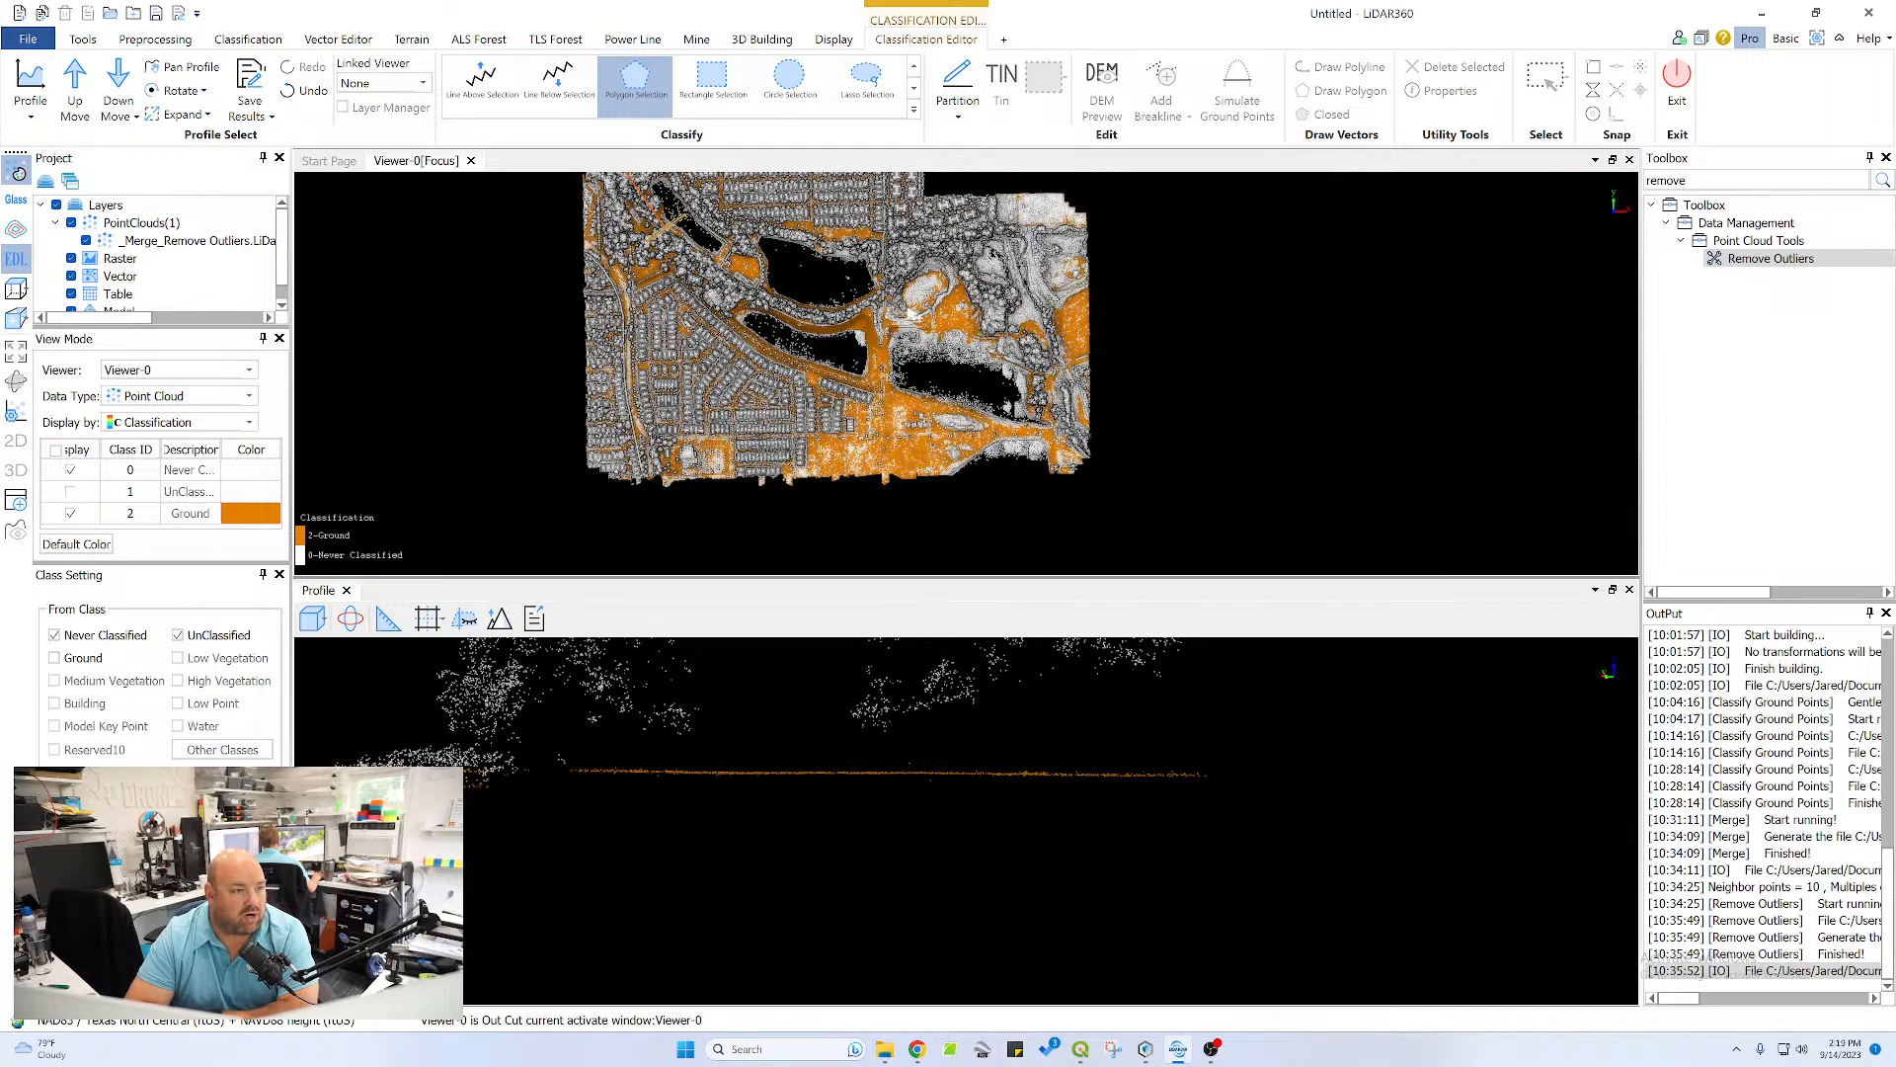
pyautogui.moveTo(756, 286); pyautogui.dragTo(783, 314, button='middle')
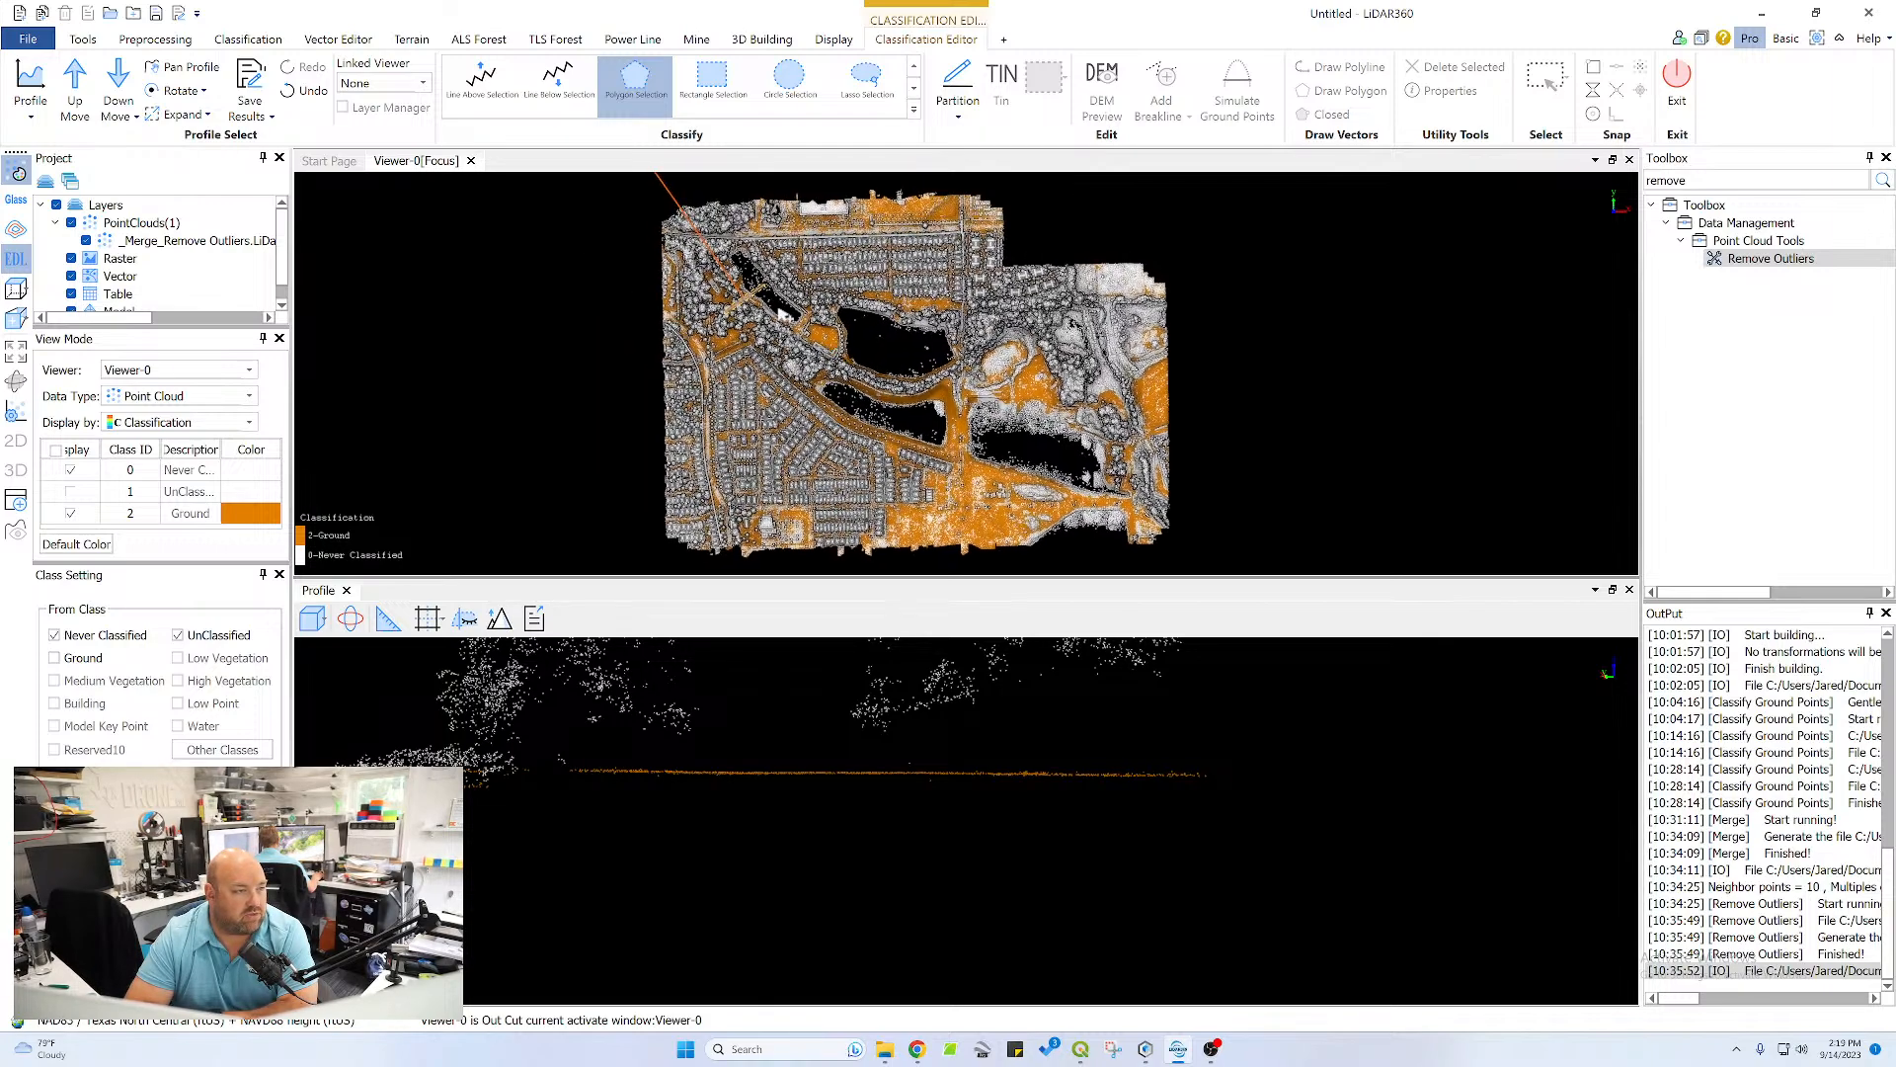
pyautogui.scroll(3, 810, 252)
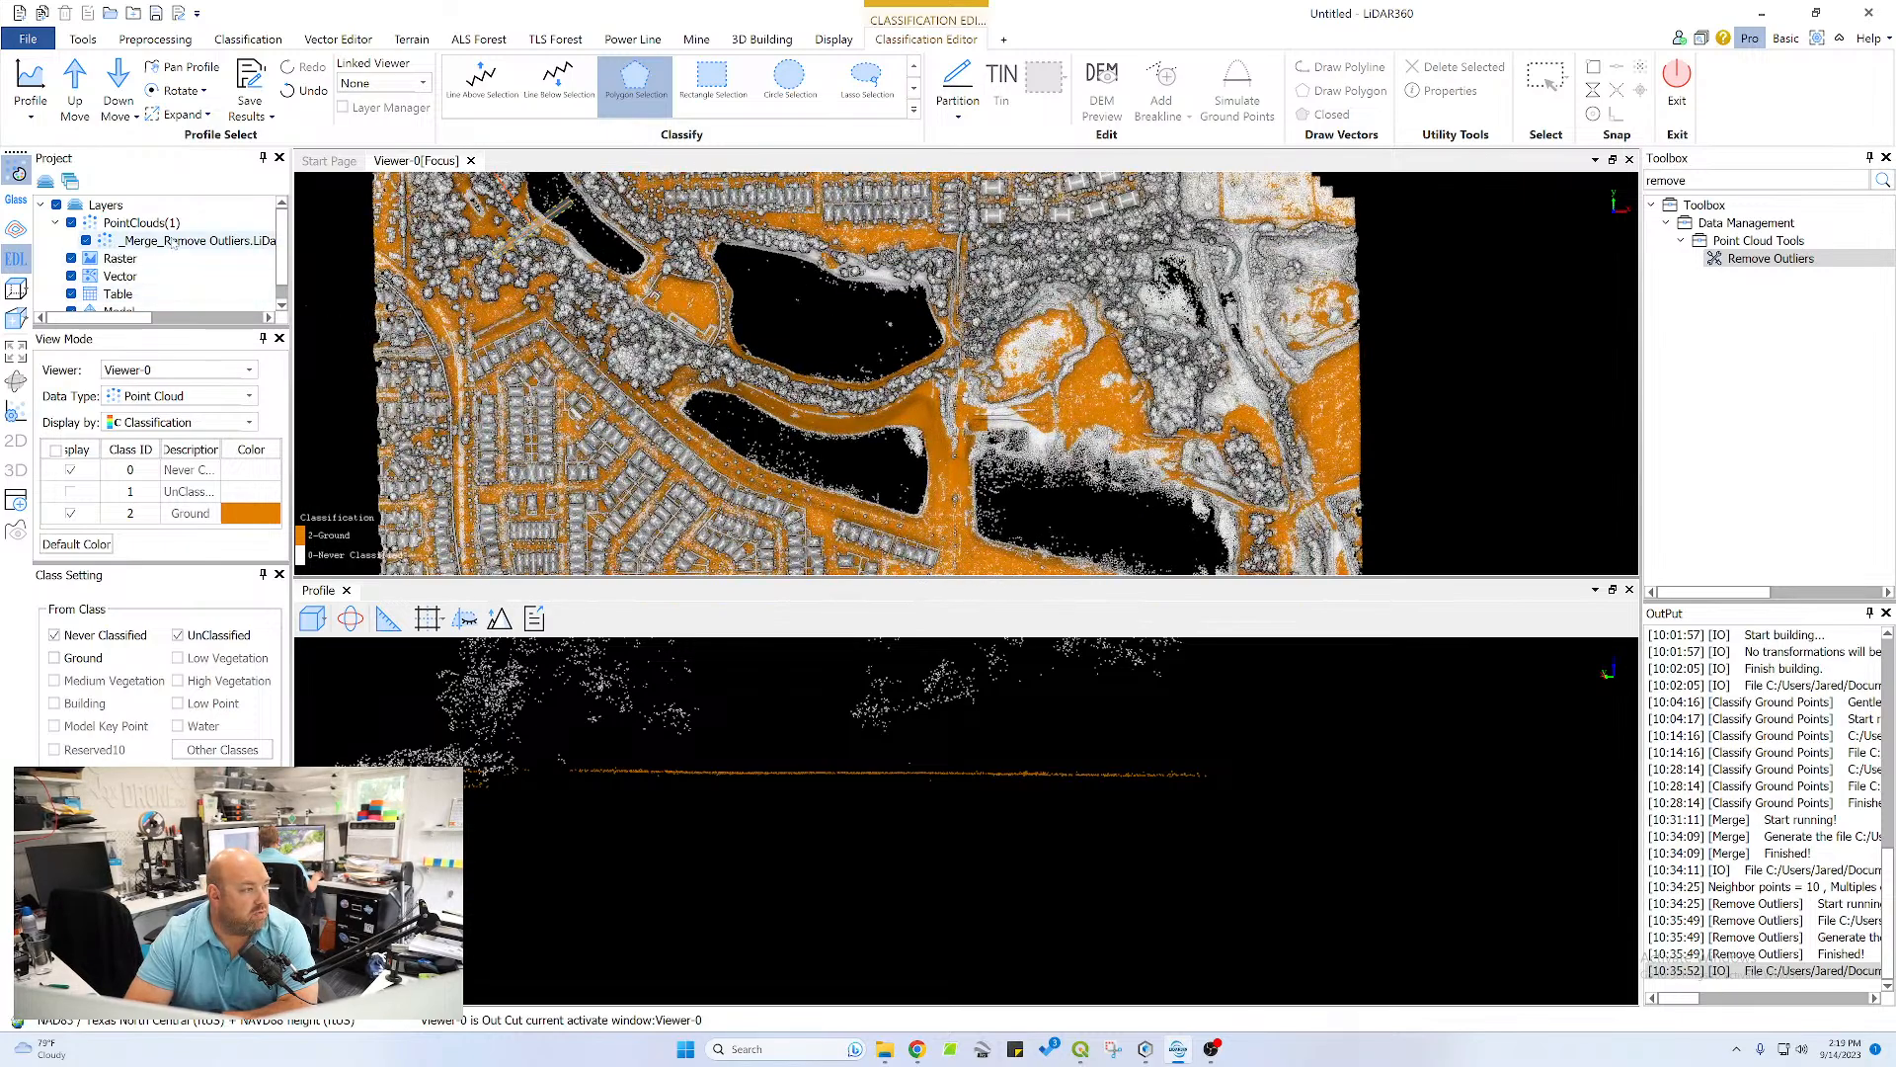
# Display the Viewer-0 point cloud by RGB and show the rows of houses up close
pyautogui.click(176, 422)
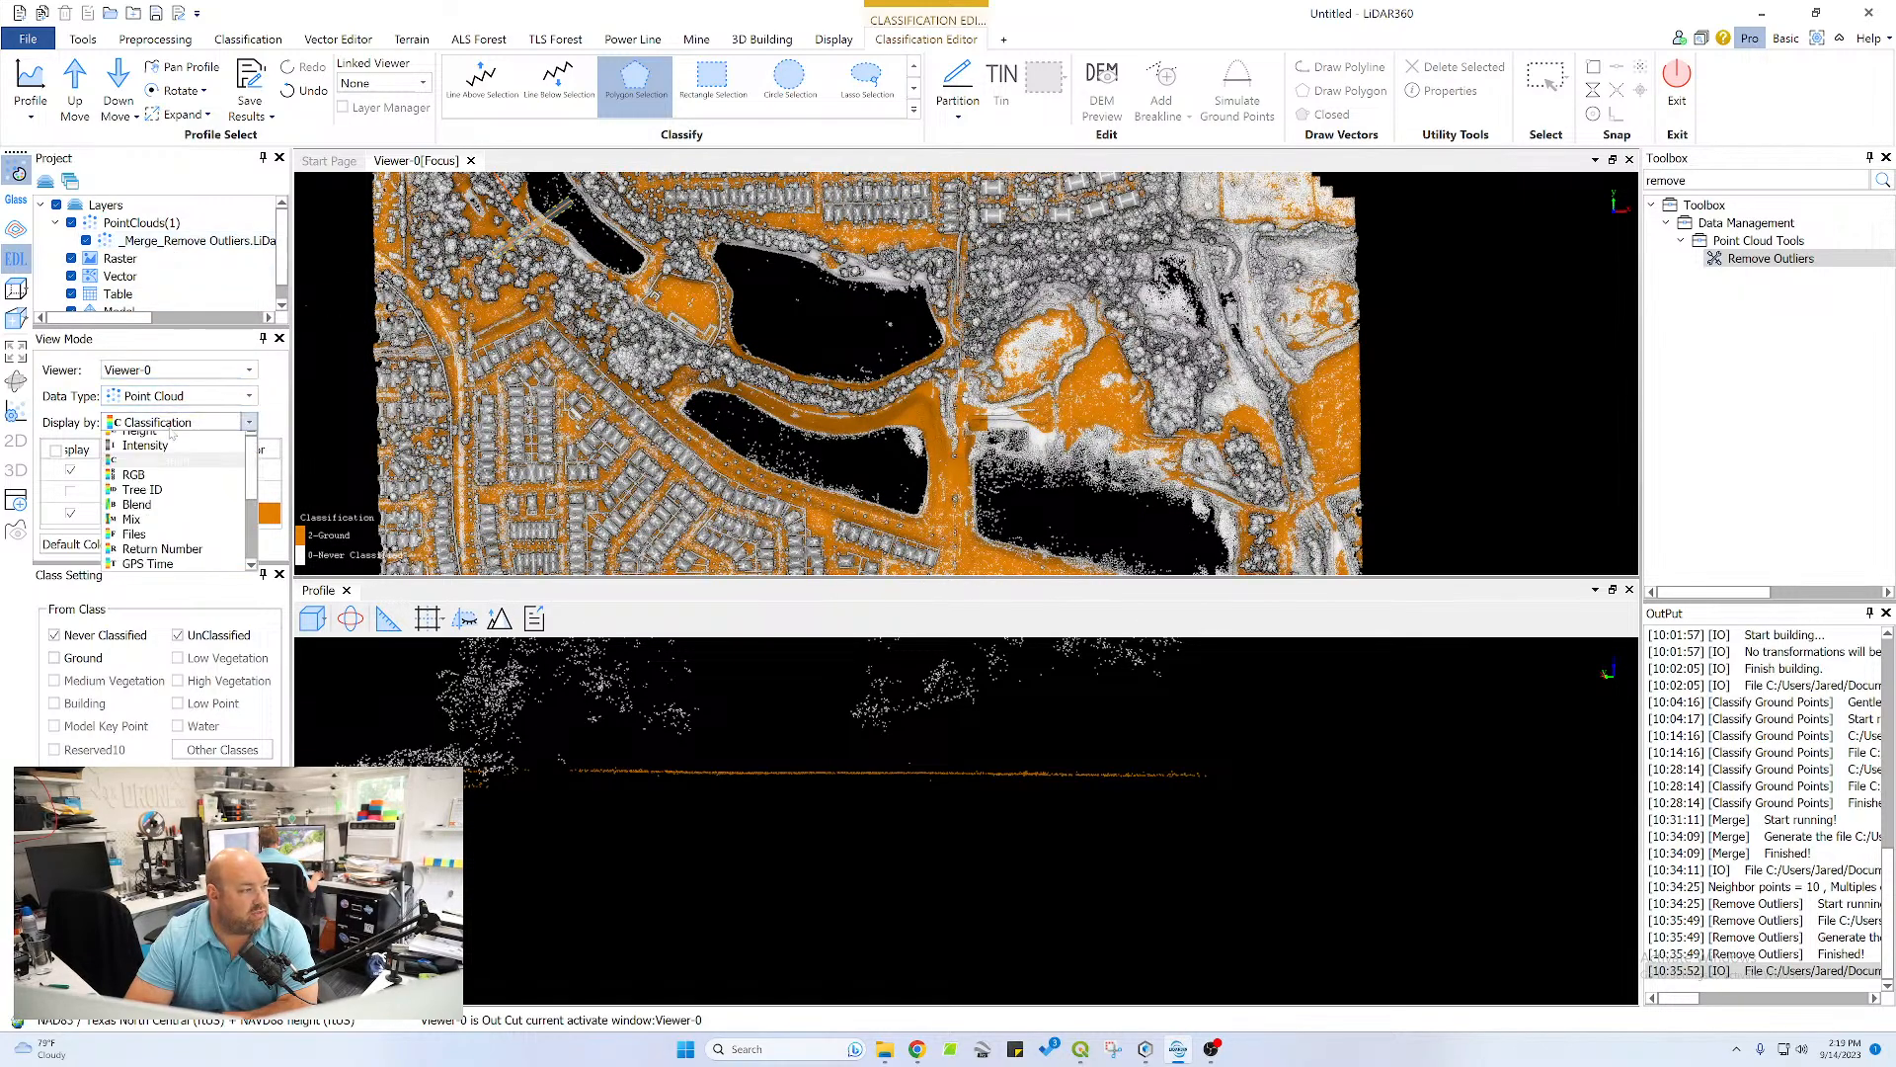
pyautogui.click(173, 483)
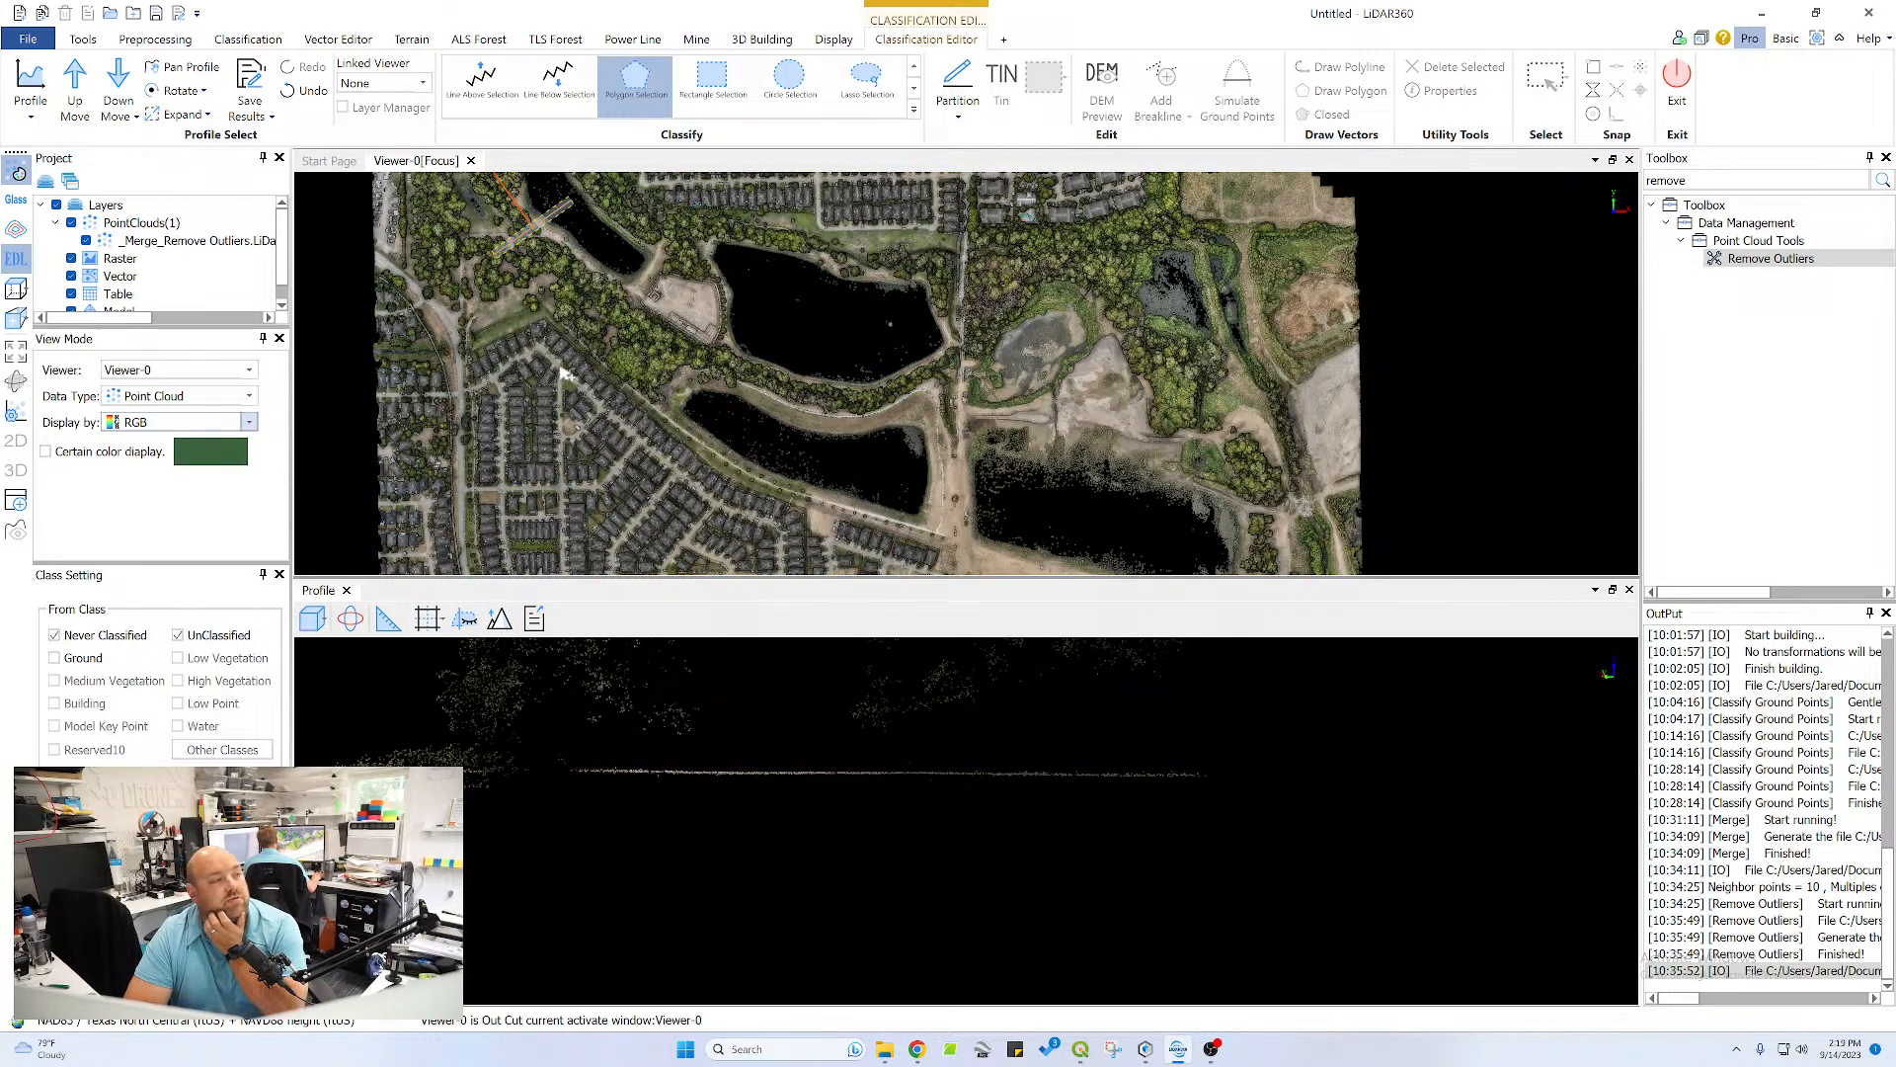
pyautogui.scroll(5, 692, 253)
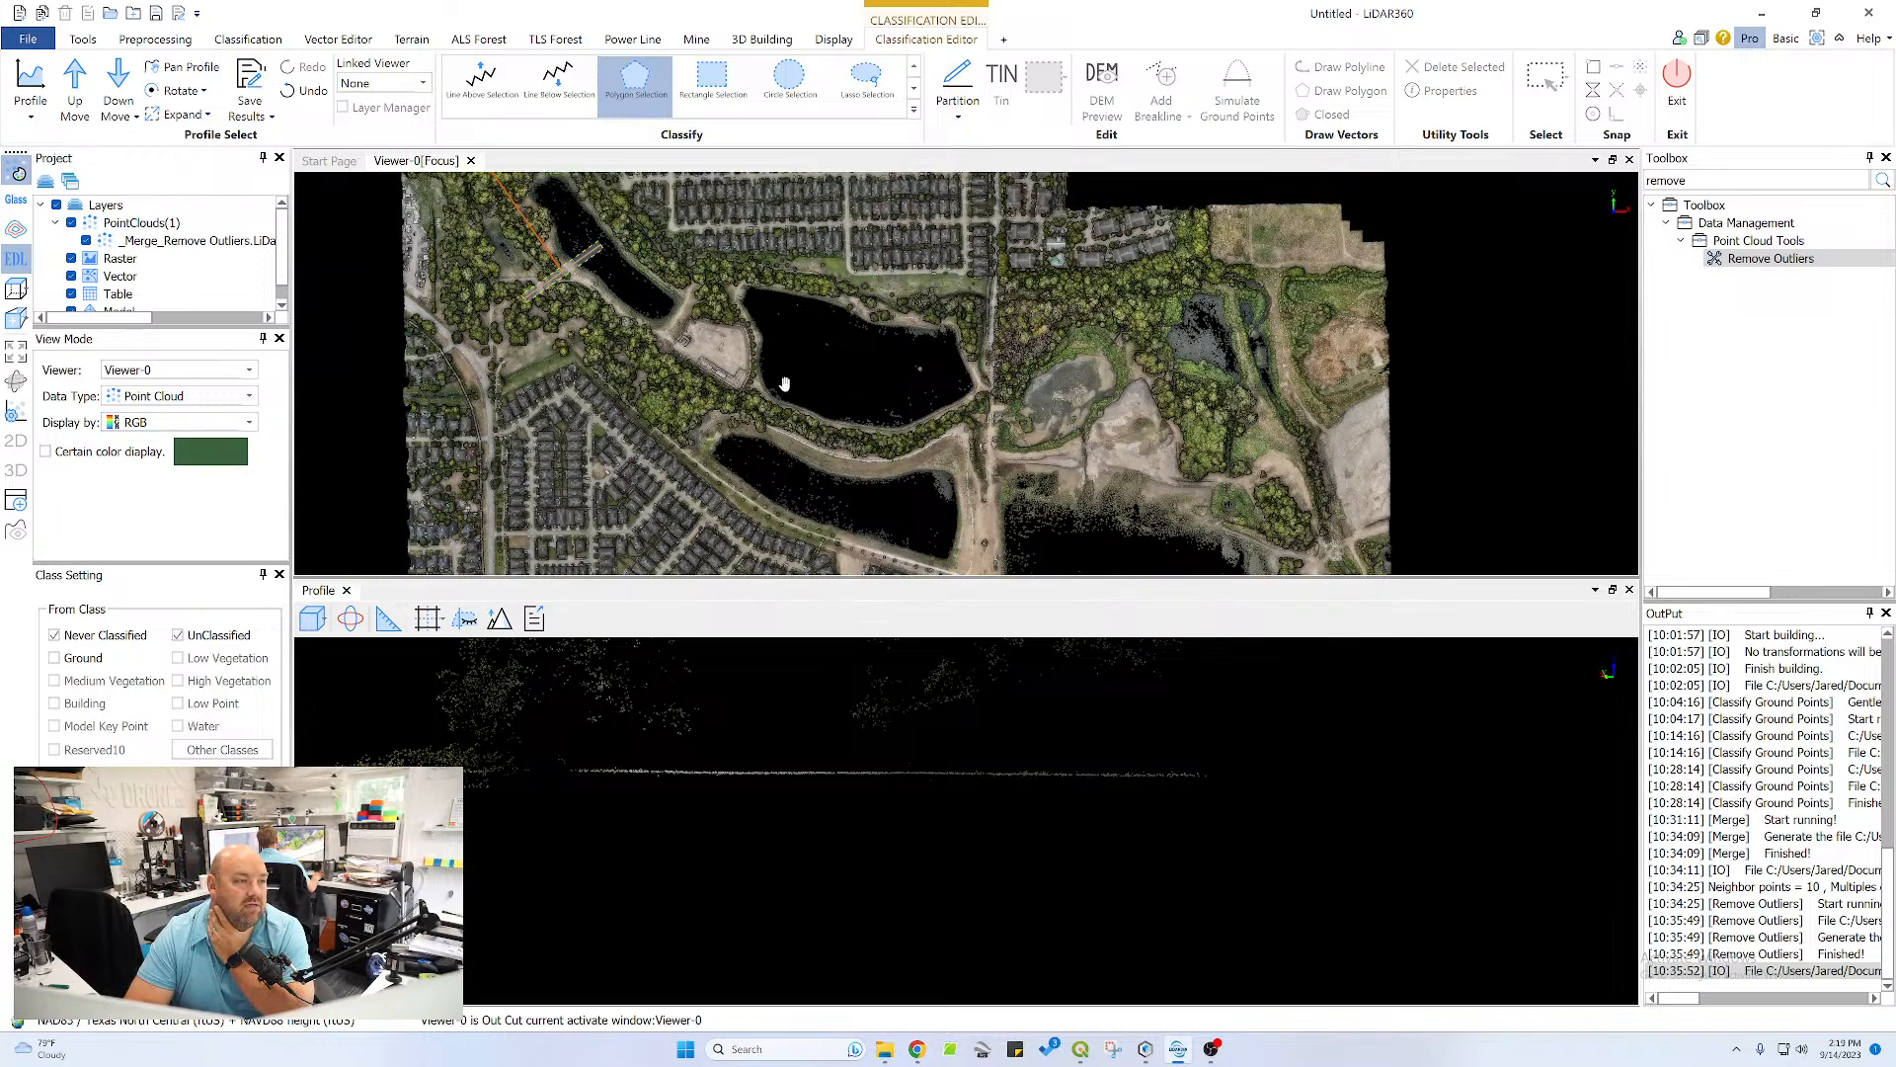
pyautogui.scroll(4, 823, 335)
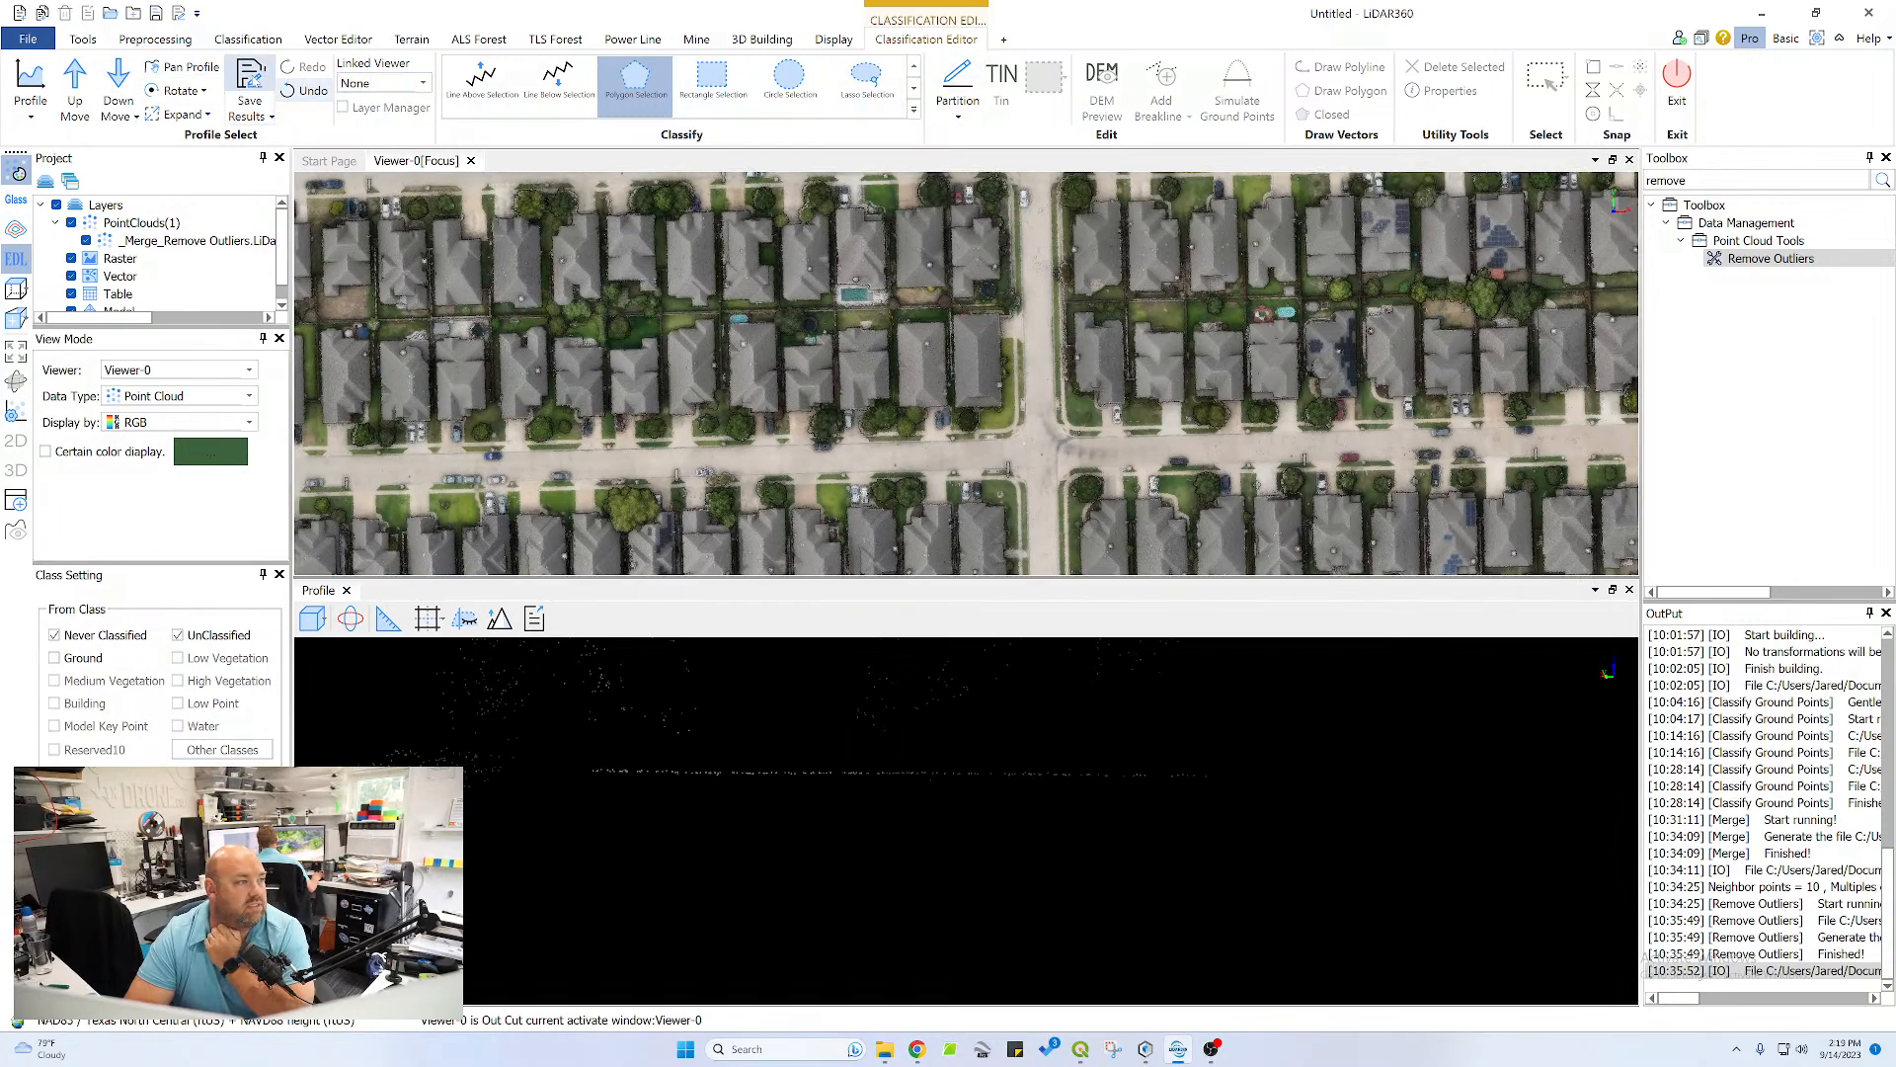
# Save the classification results and exit the Classification Editor
pyautogui.click(250, 81)
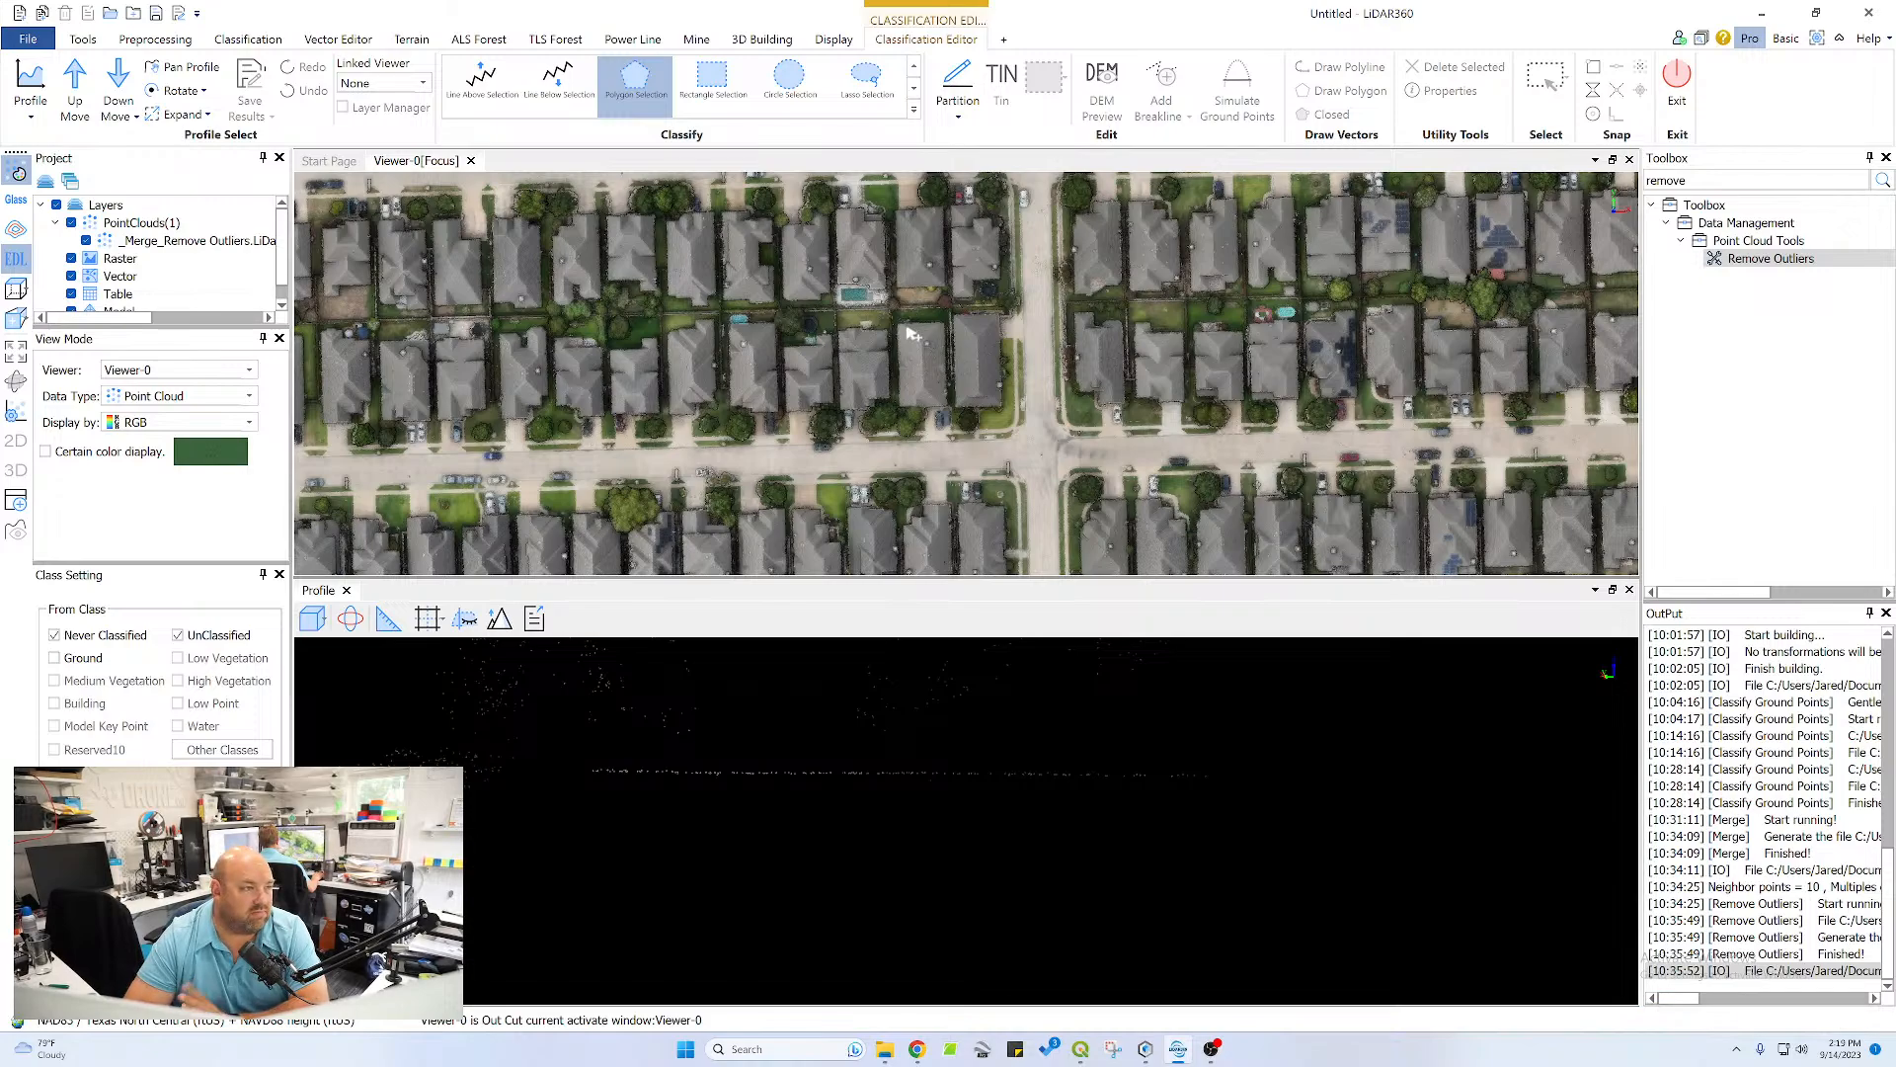
pyautogui.click(1676, 99)
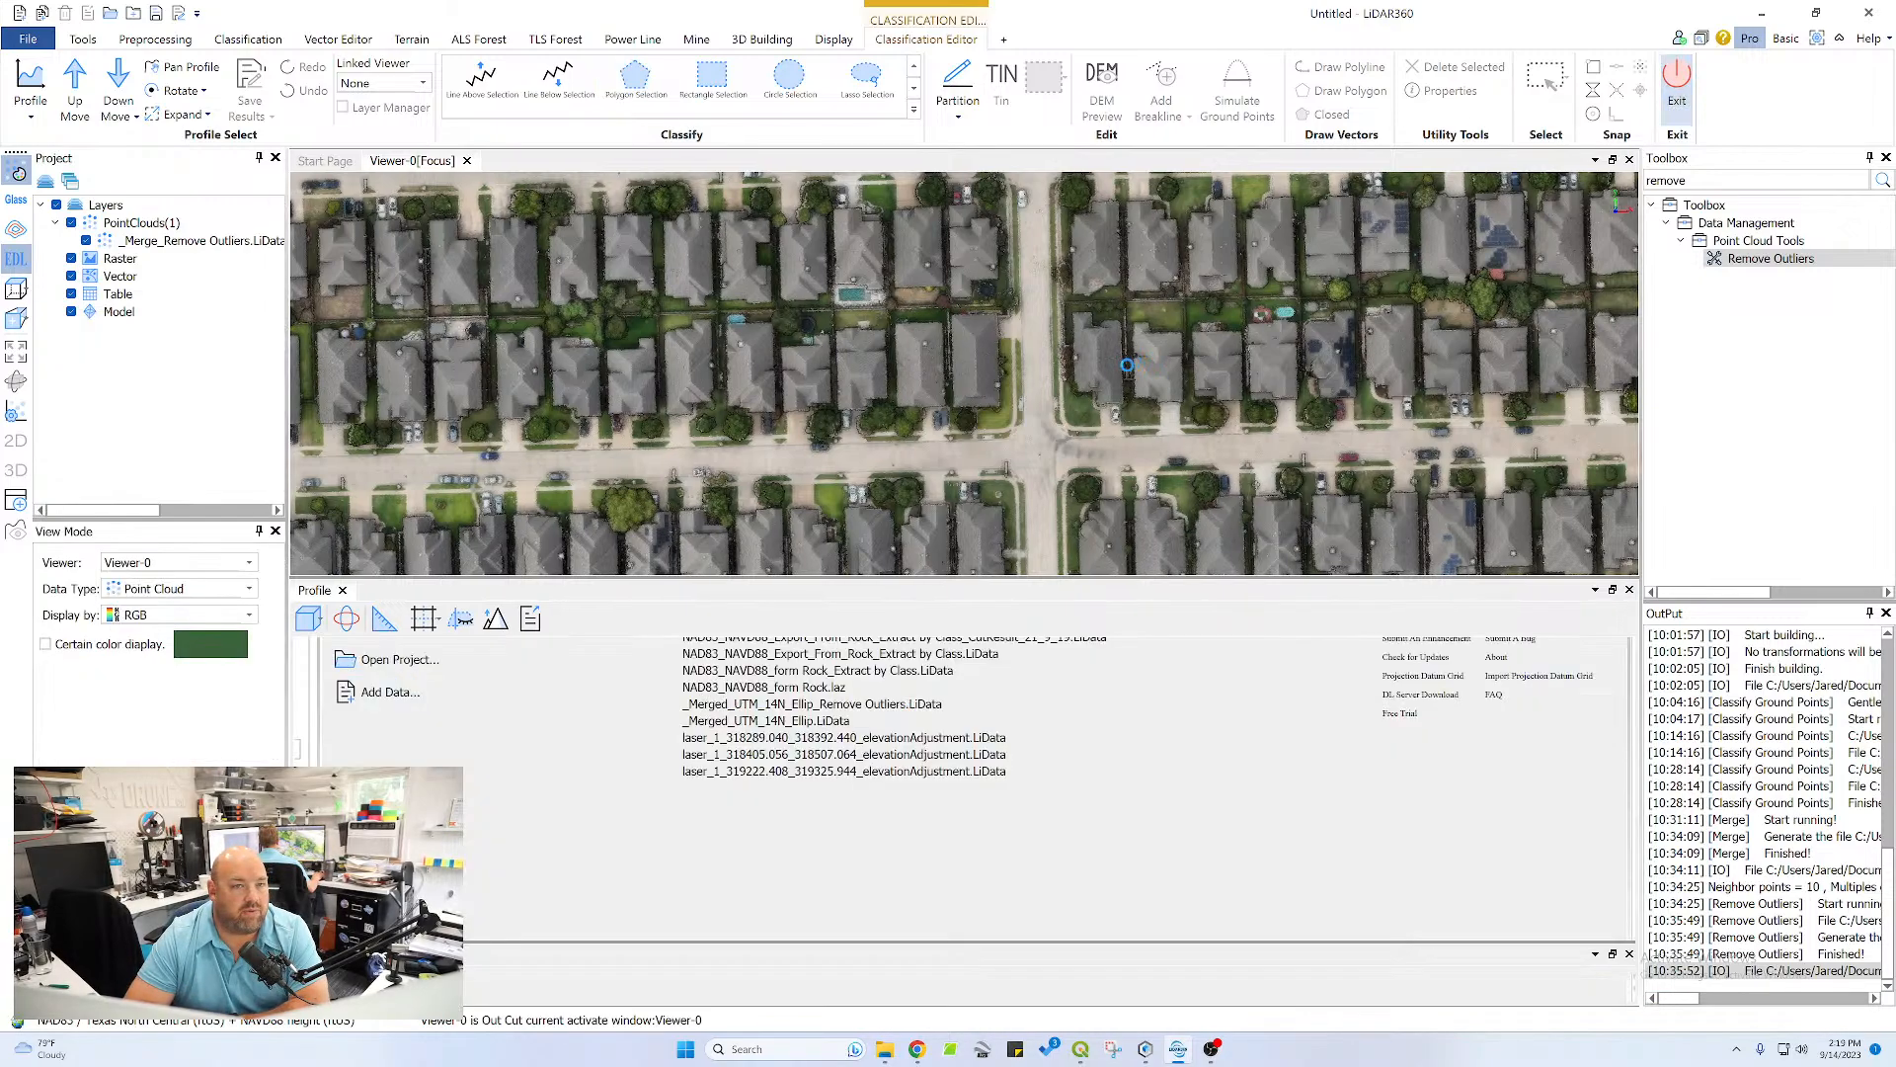
# Inspect the houses, roofs and streets of the neighbourhood in 3D, both up close and from an oblique angle
pyautogui.scroll(-4, 1077, 591)
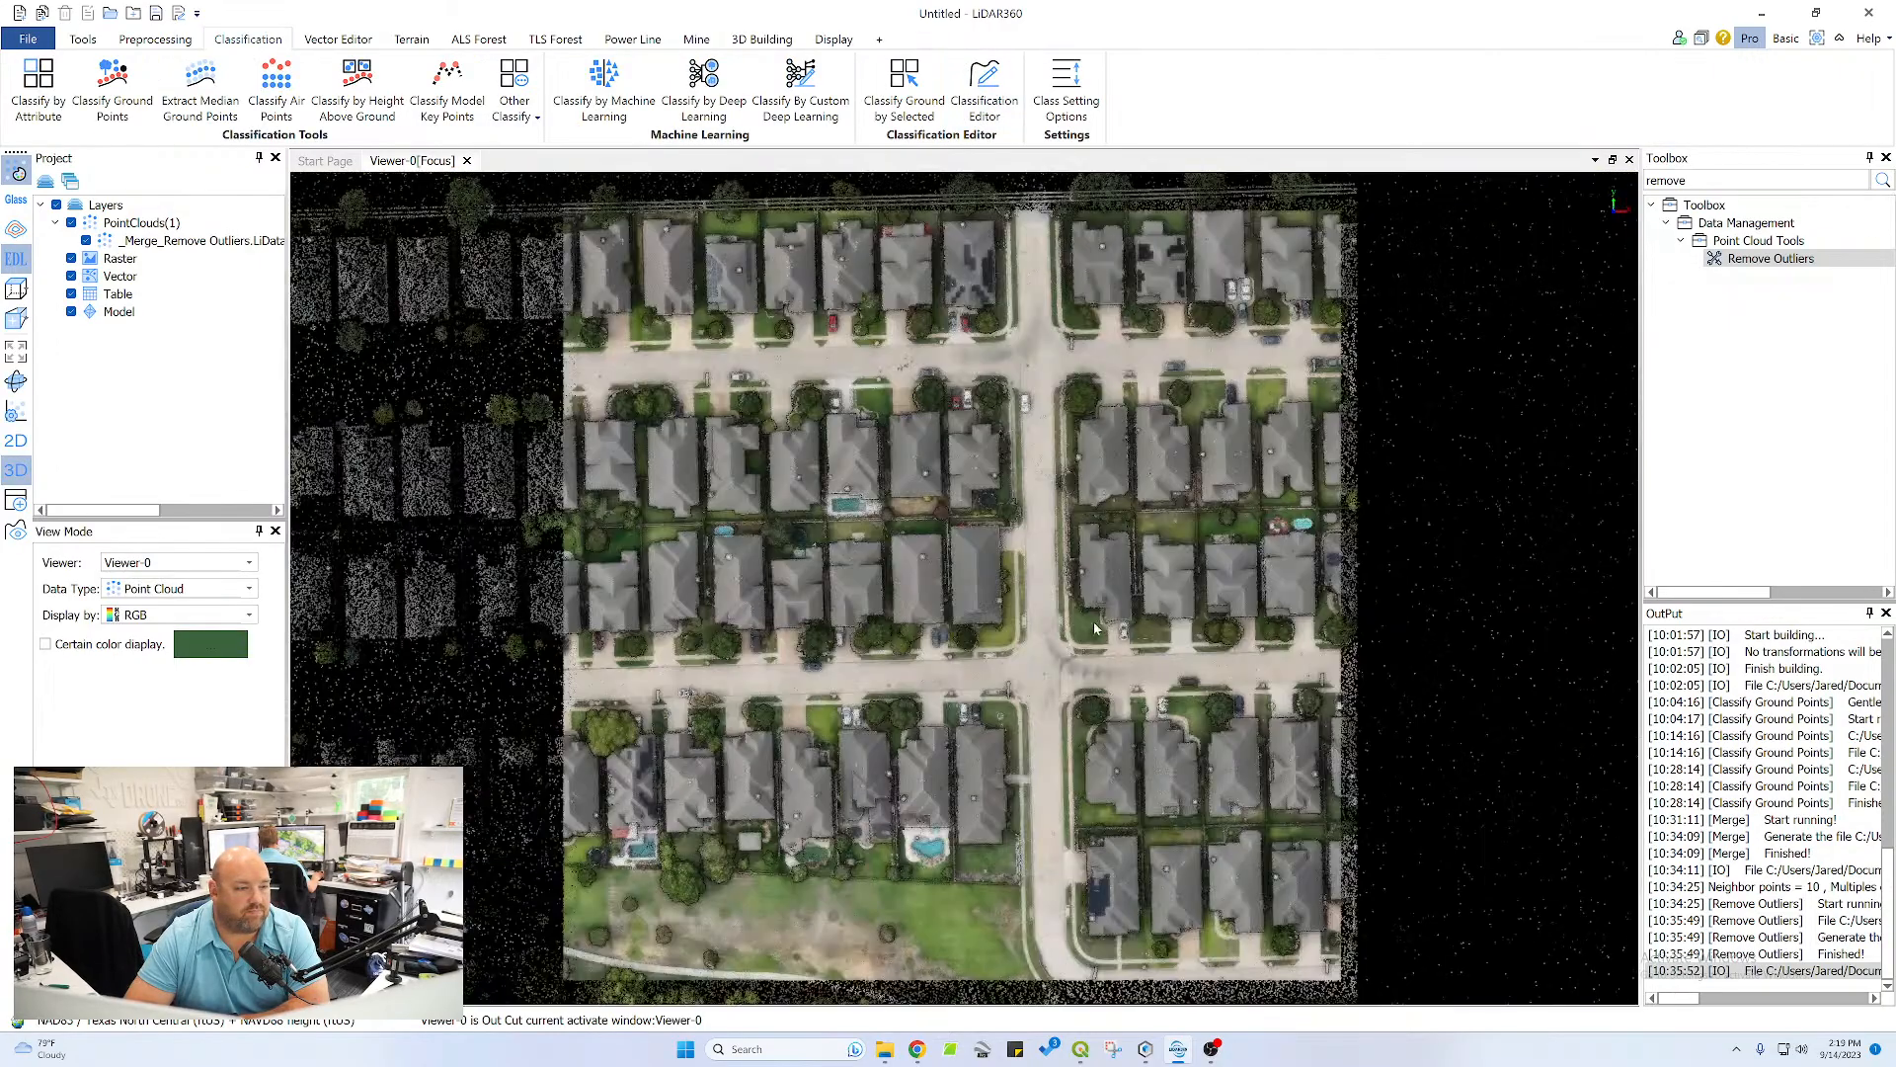
pyautogui.moveTo(869, 498); pyautogui.dragTo(860, 426)
pyautogui.scroll(10, 927, 639)
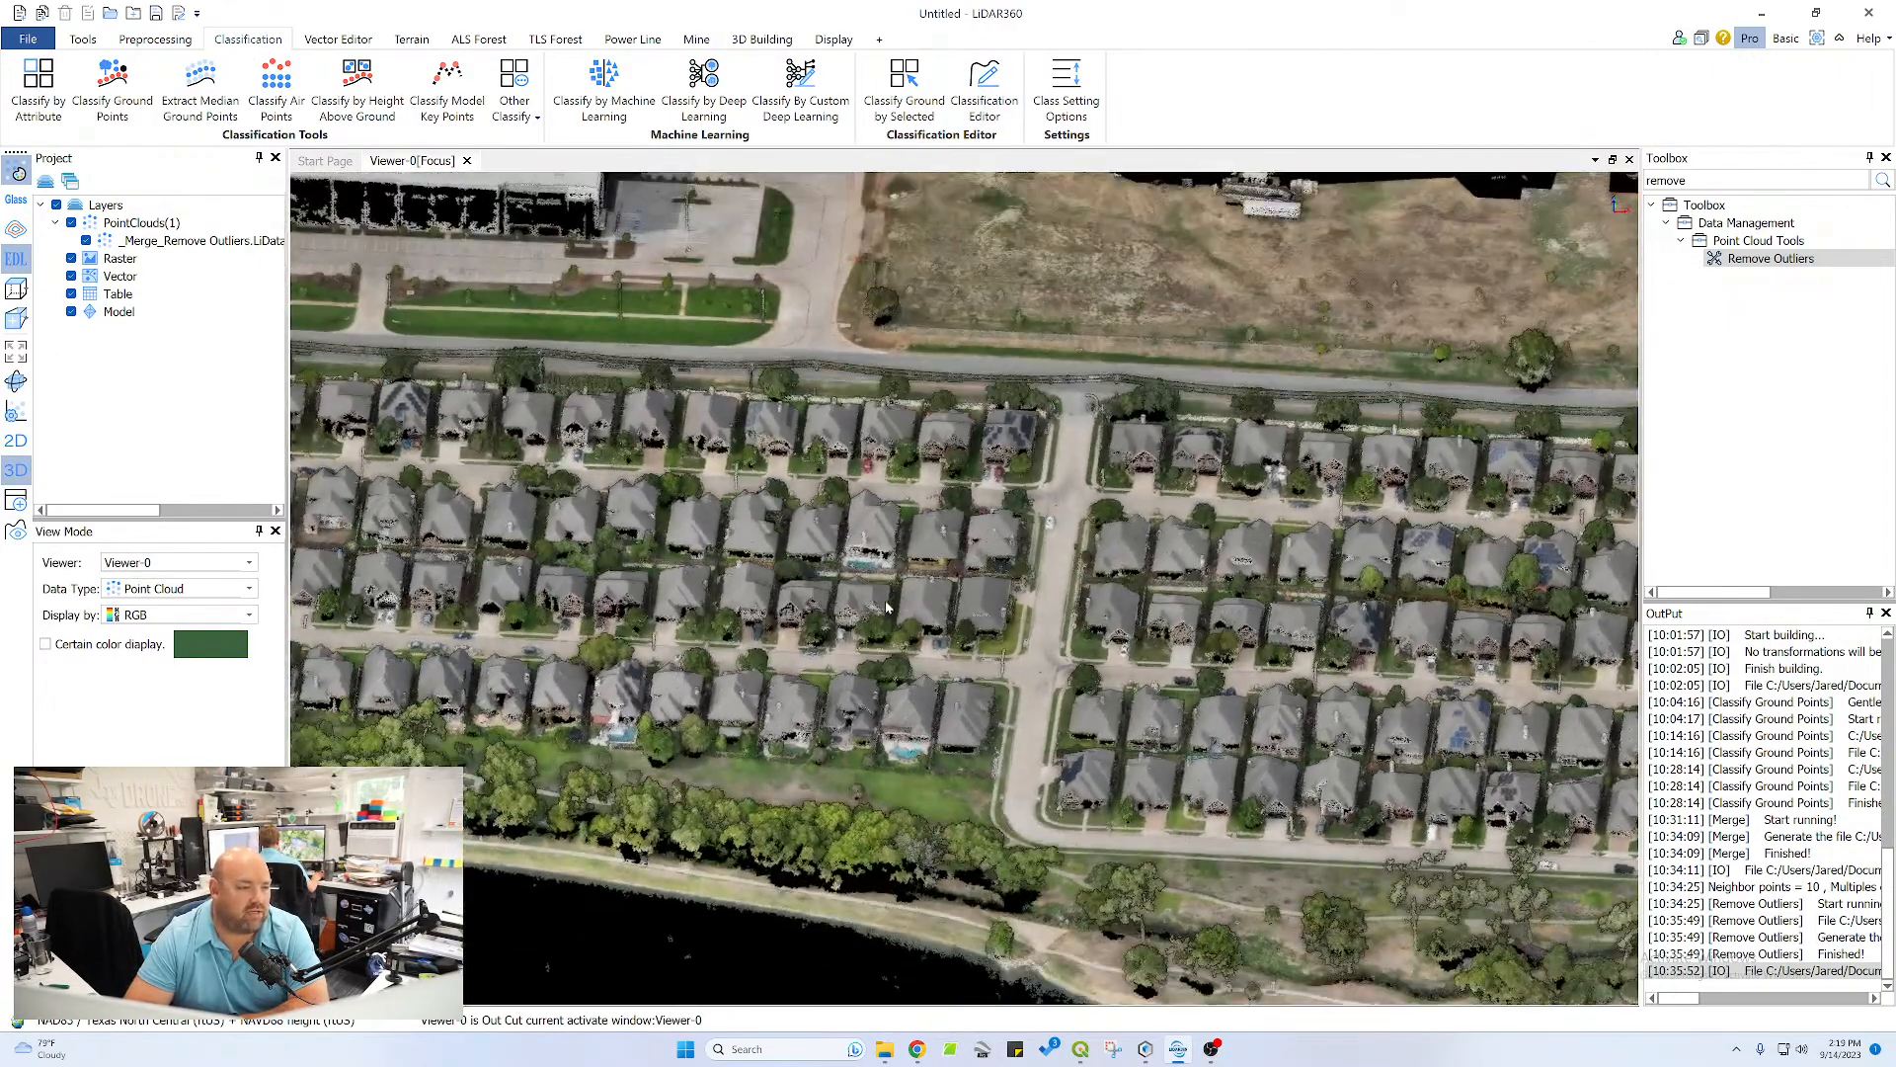
pyautogui.scroll(5, 1070, 656)
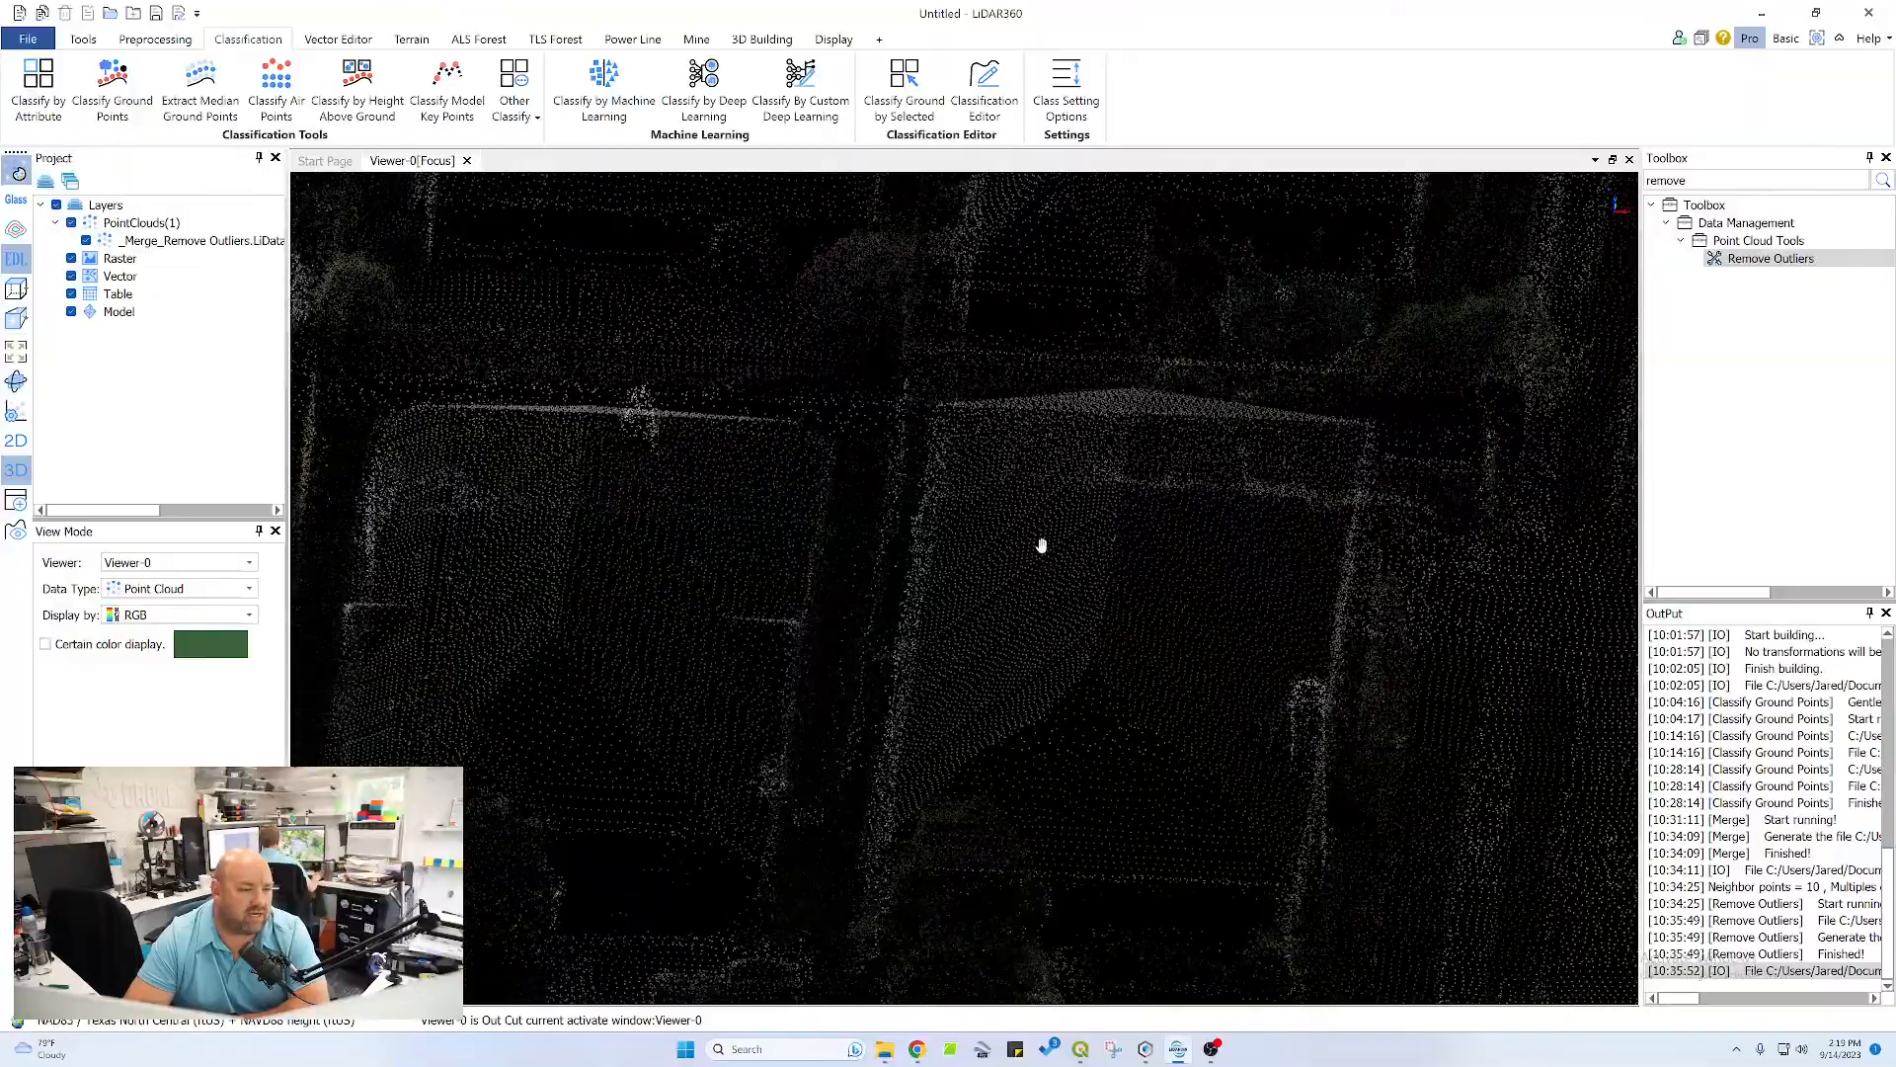
pyautogui.moveTo(915, 695); pyautogui.dragTo(805, 432)
pyautogui.scroll(-10, 902, 567)
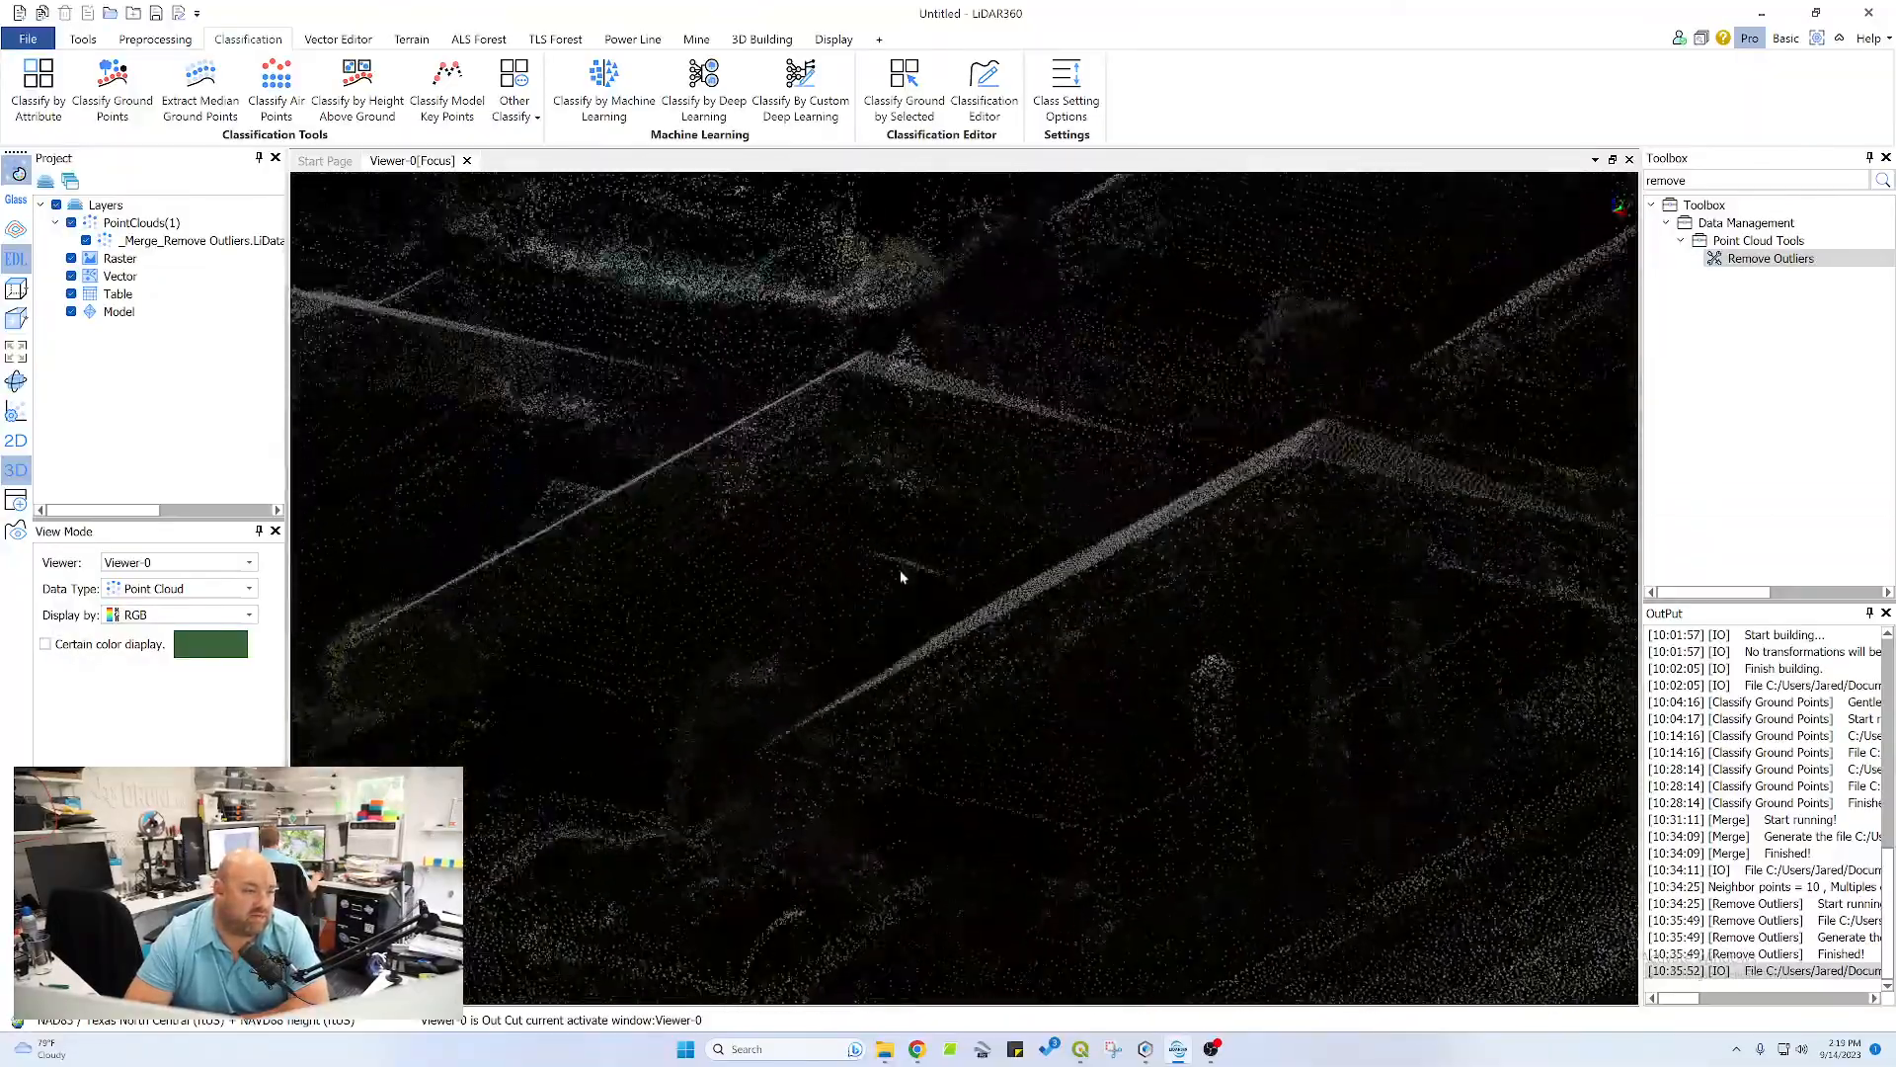
pyautogui.scroll(10, 1082, 586)
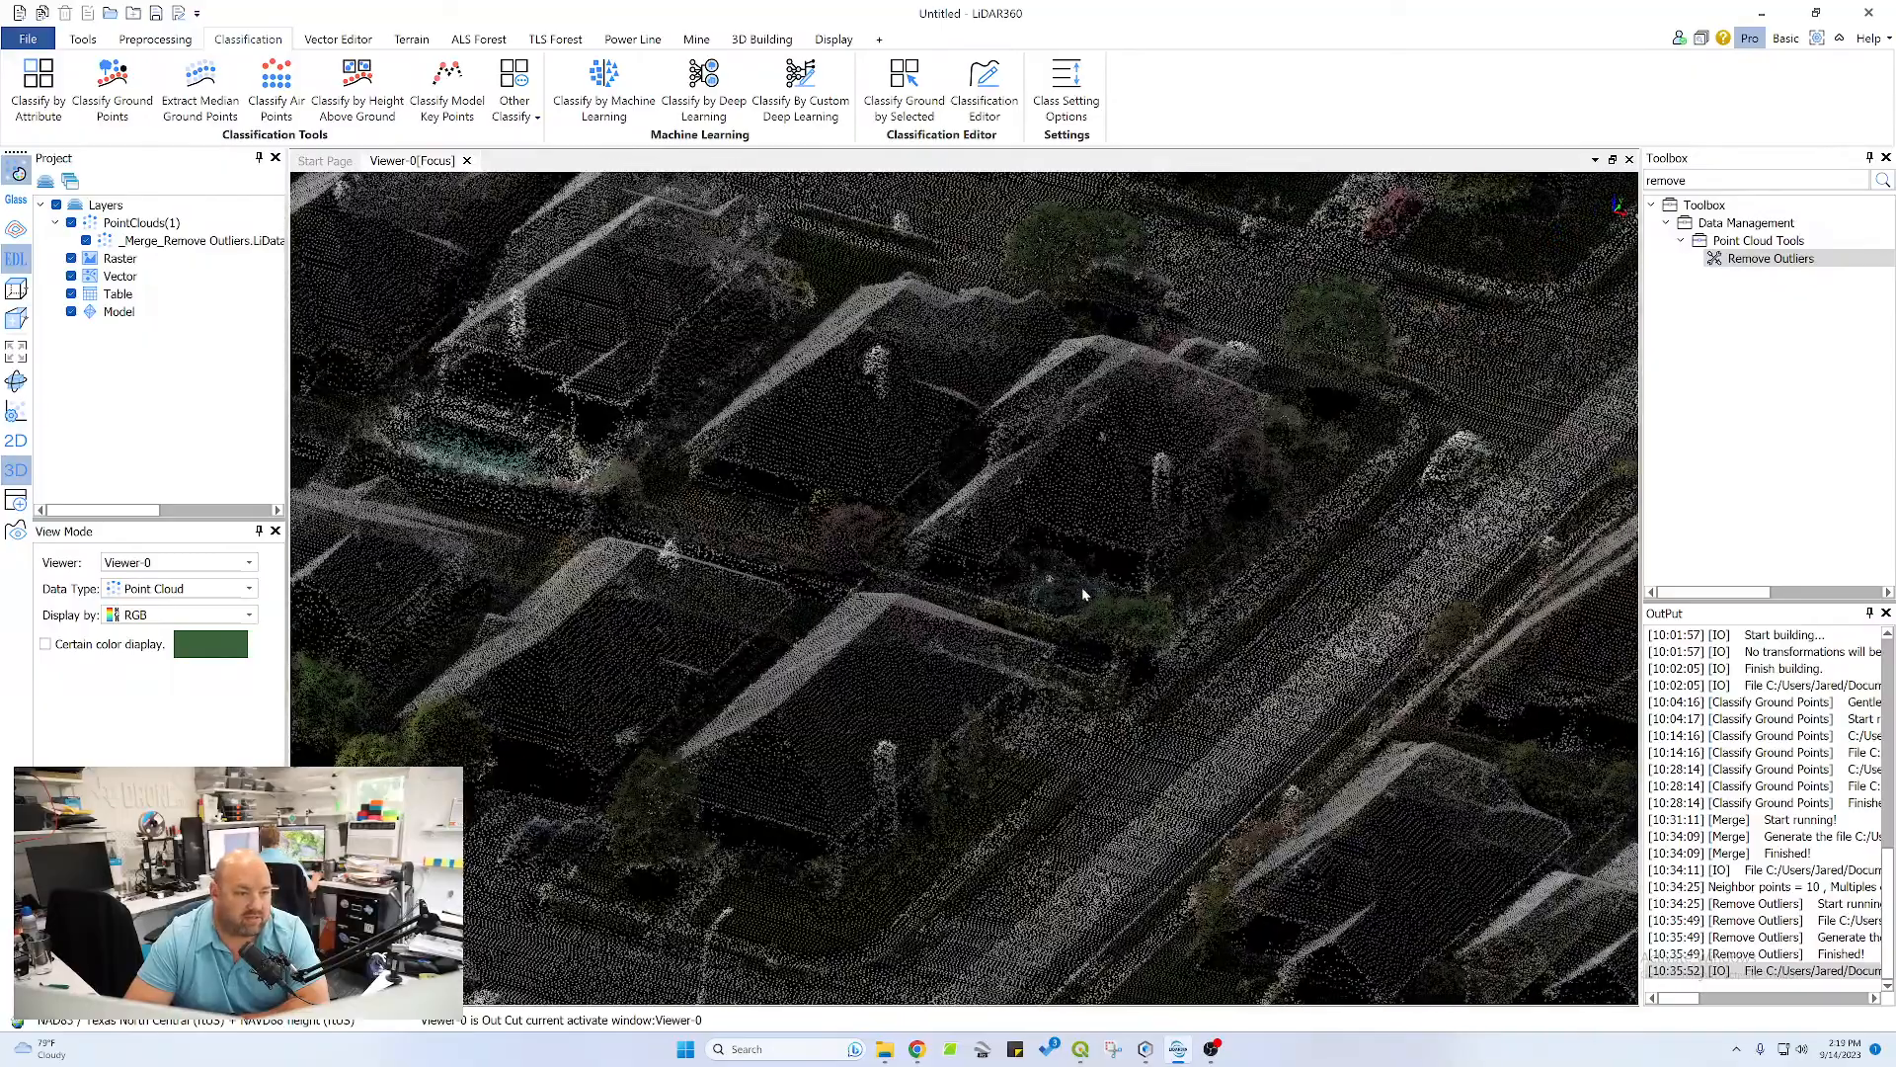
pyautogui.scroll(-10, 1242, 601)
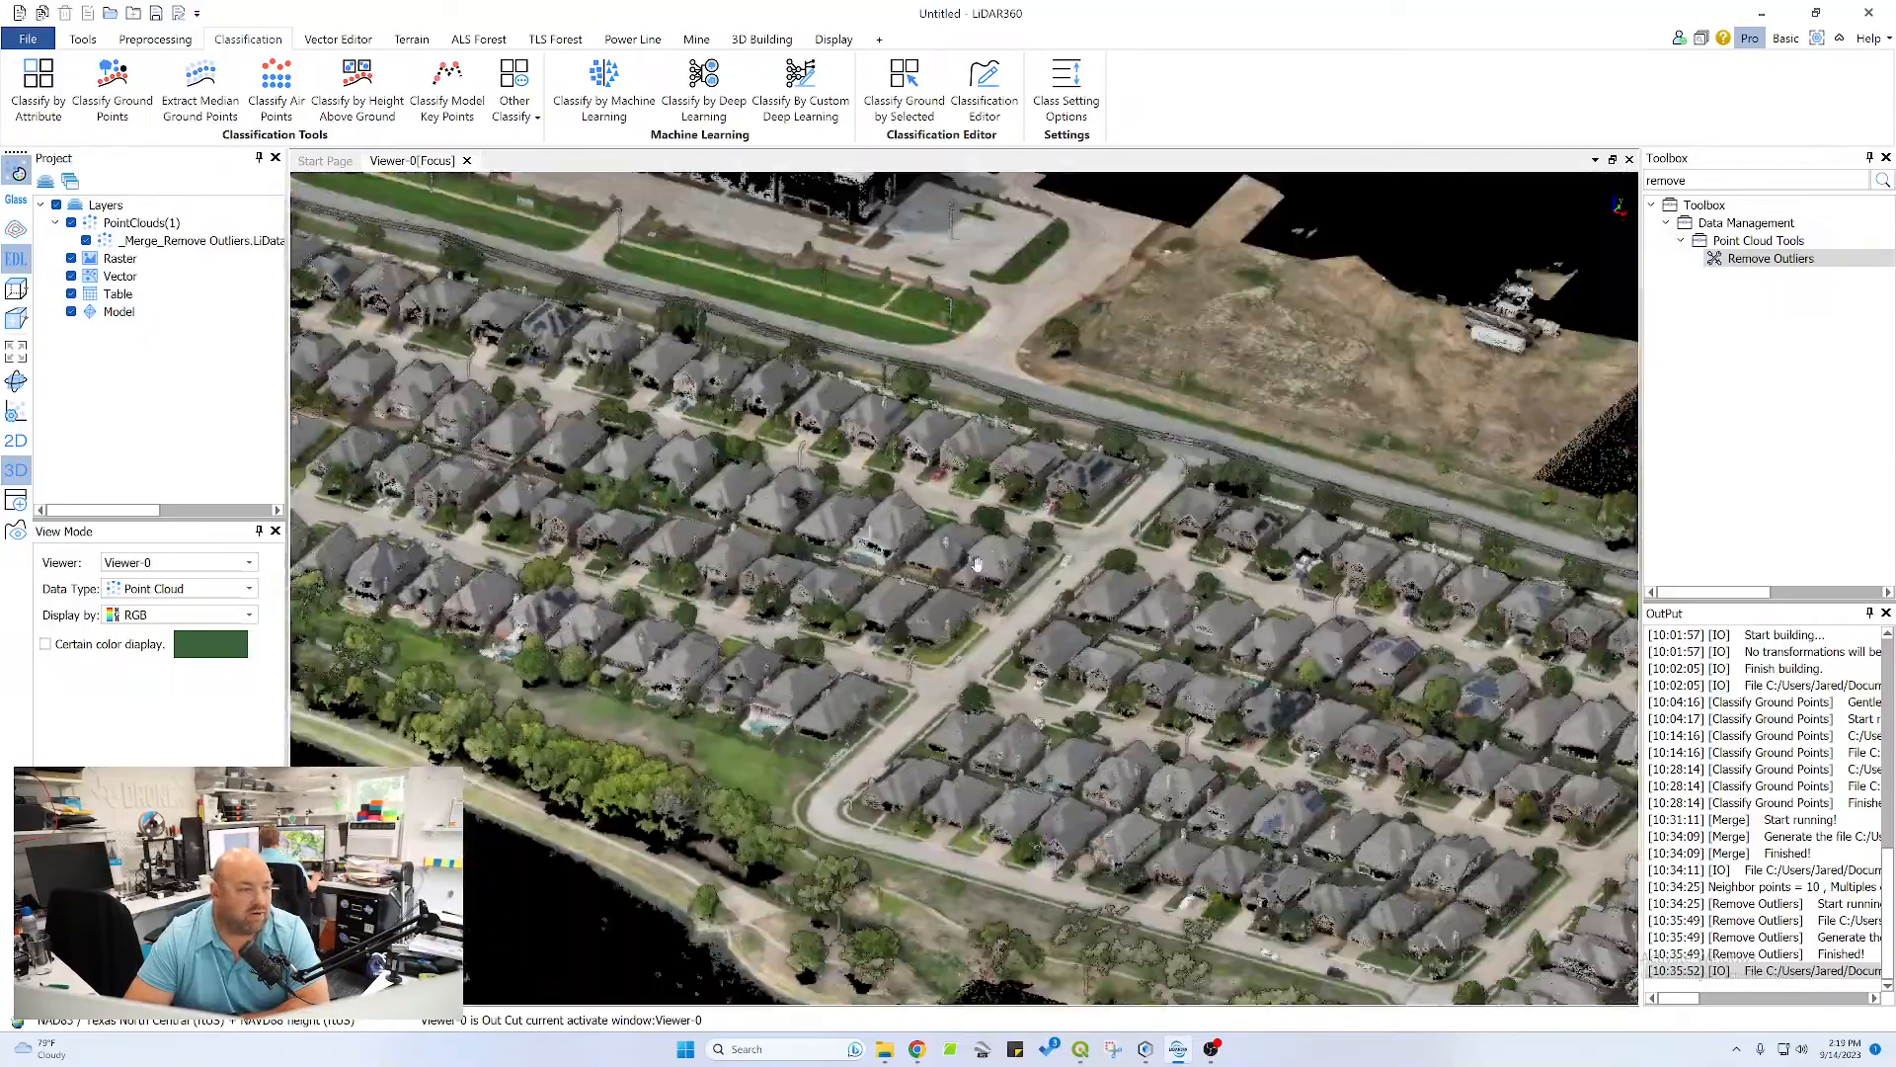
# Inspect the trees along the ponds and the wooded area beyond the neighbourhood in 3D
pyautogui.moveTo(977, 564); pyautogui.dragTo(1432, 553, button='middle')
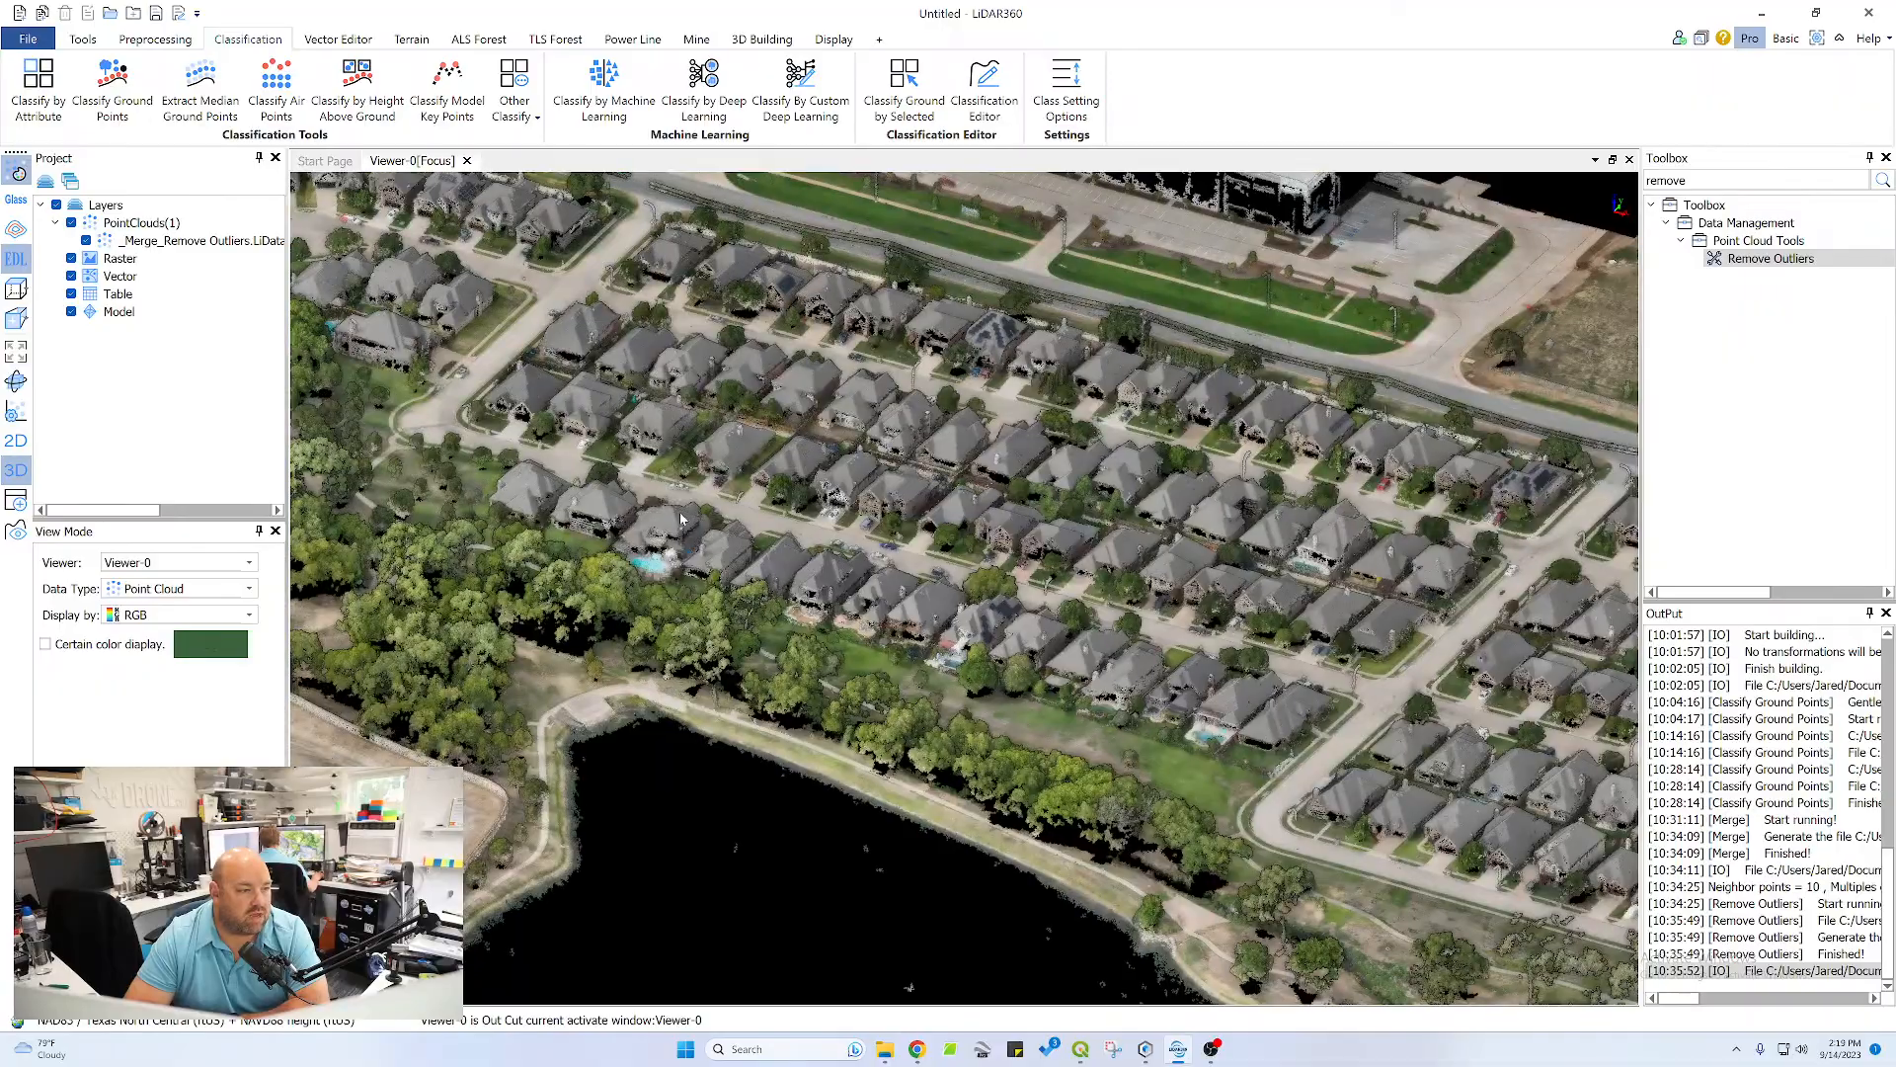
pyautogui.moveTo(687, 509); pyautogui.dragTo(1034, 489, button='middle')
pyautogui.scroll(5, 951, 588)
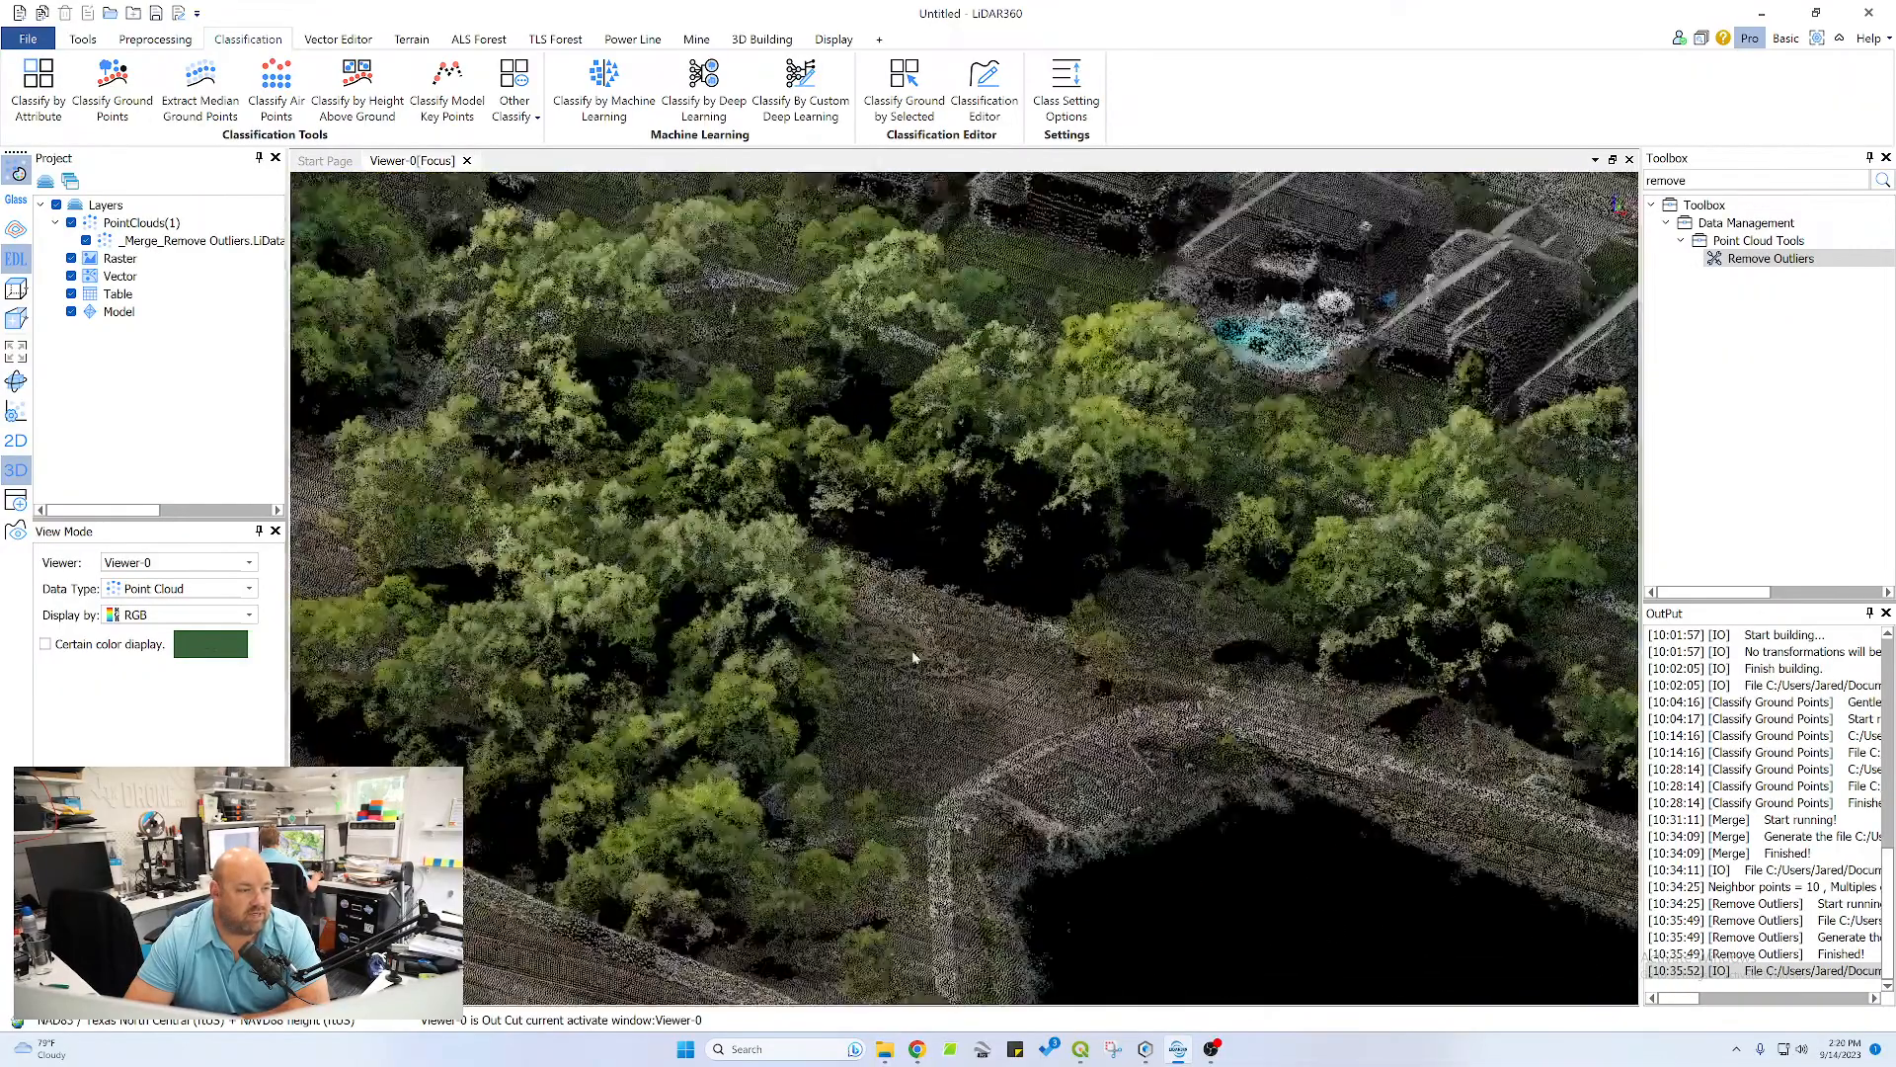
pyautogui.moveTo(854, 640); pyautogui.dragTo(755, 465)
pyautogui.scroll(-4, 879, 694)
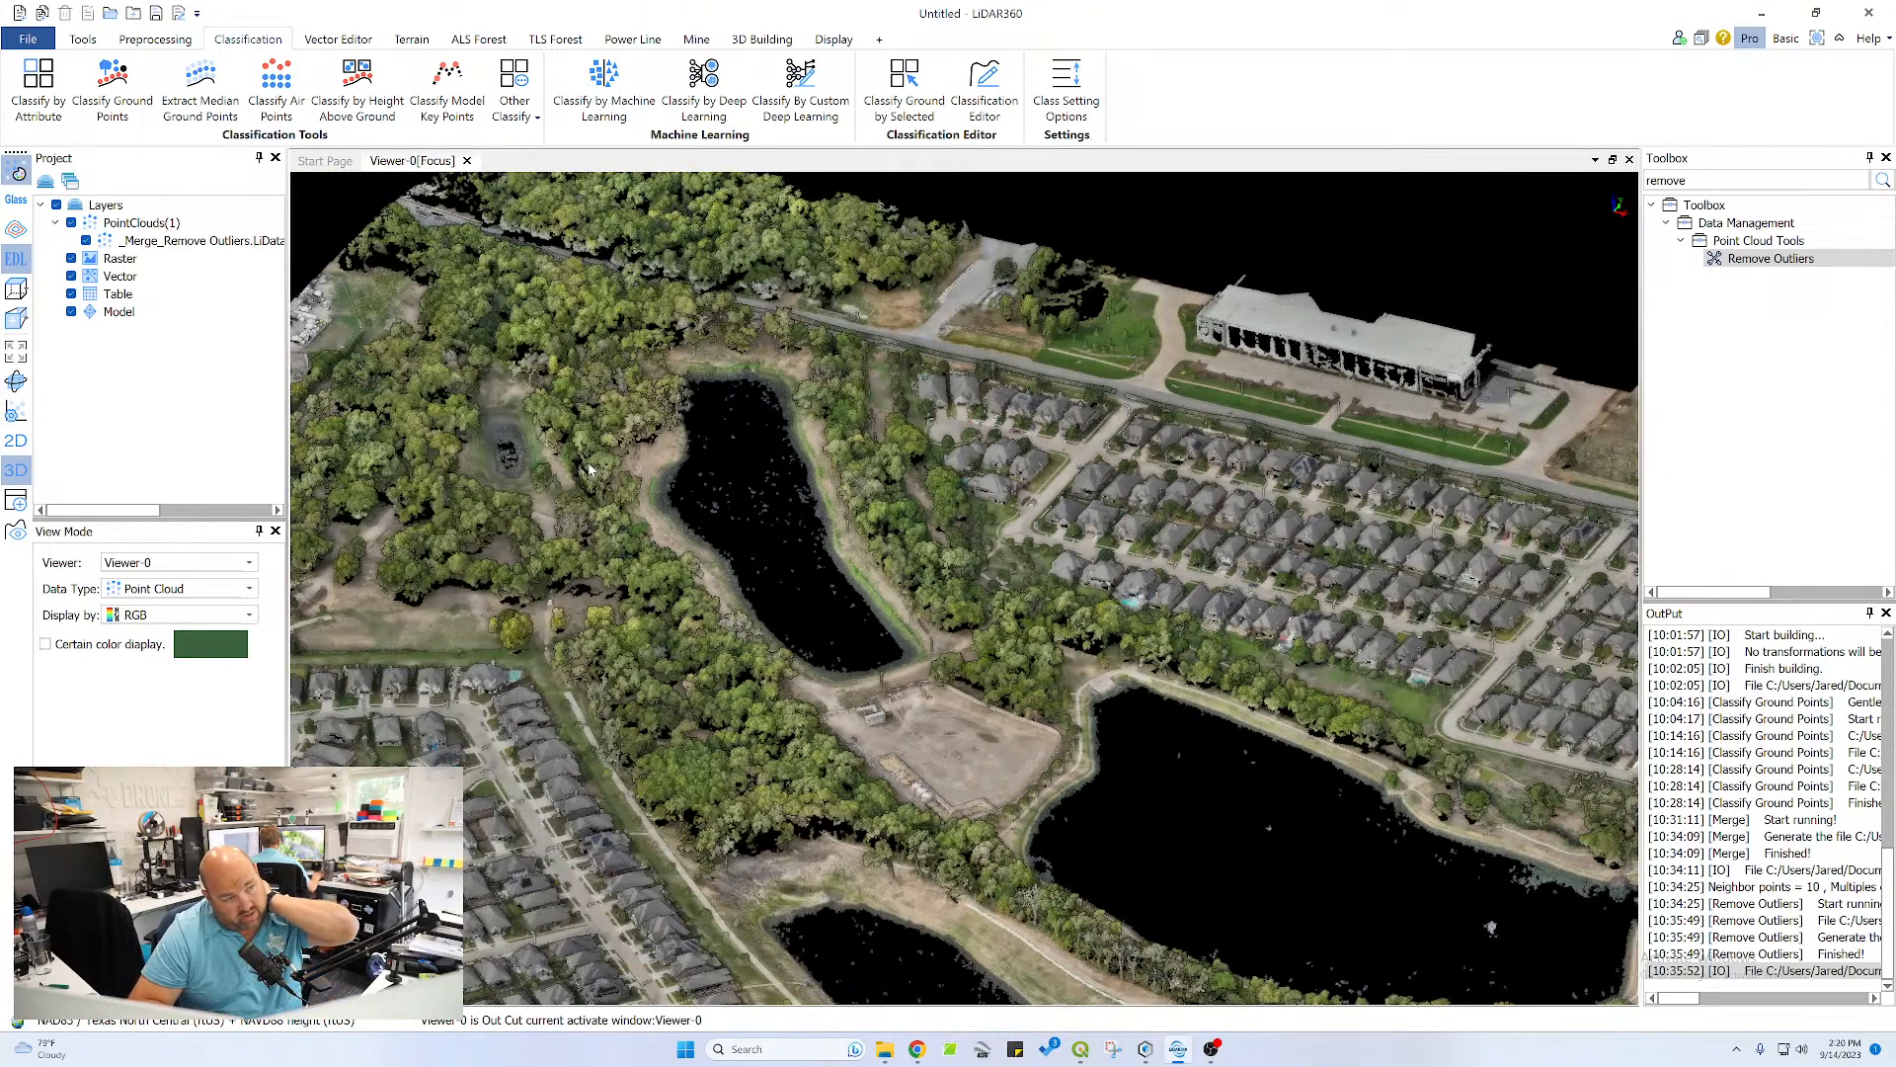
pyautogui.moveTo(590, 469); pyautogui.dragTo(859, 667, button='middle')
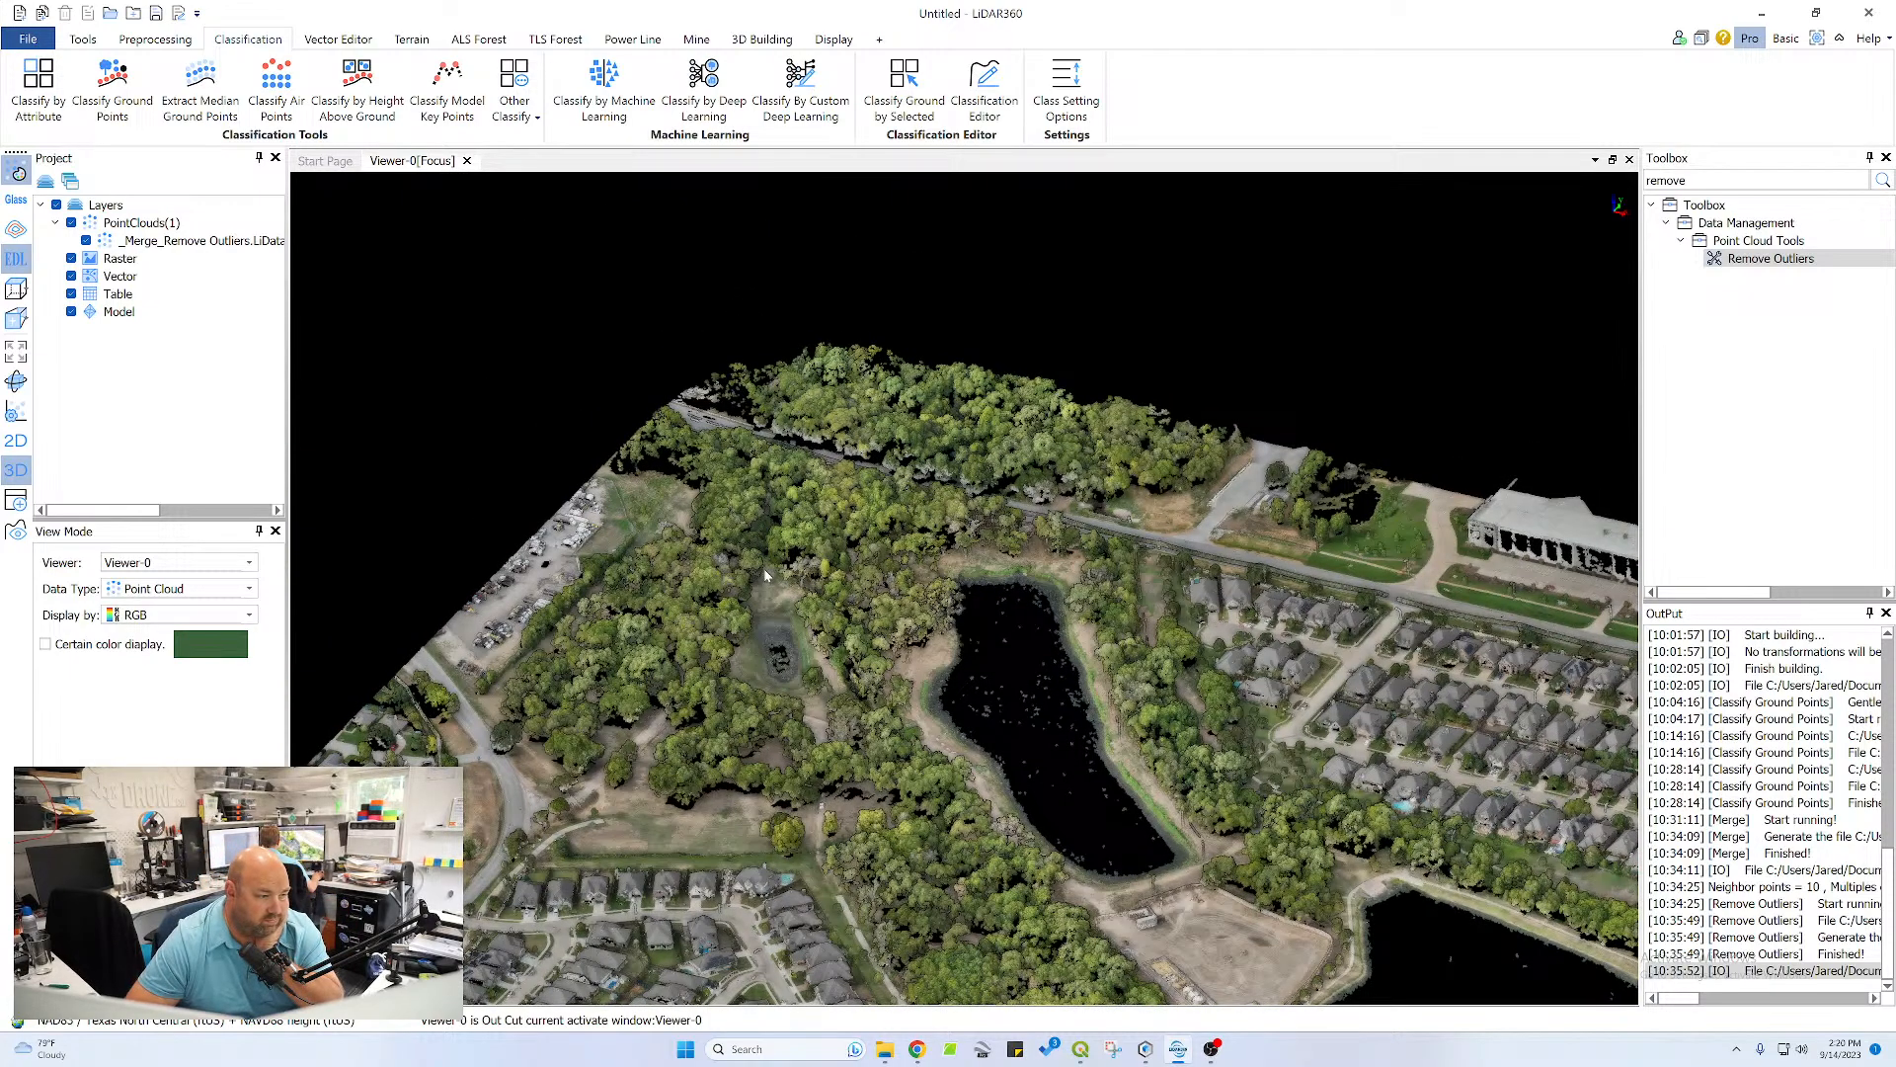
# Turn off EDL shading for the point cloud and inspect the long pond's bank up close
pyautogui.click(12, 263)
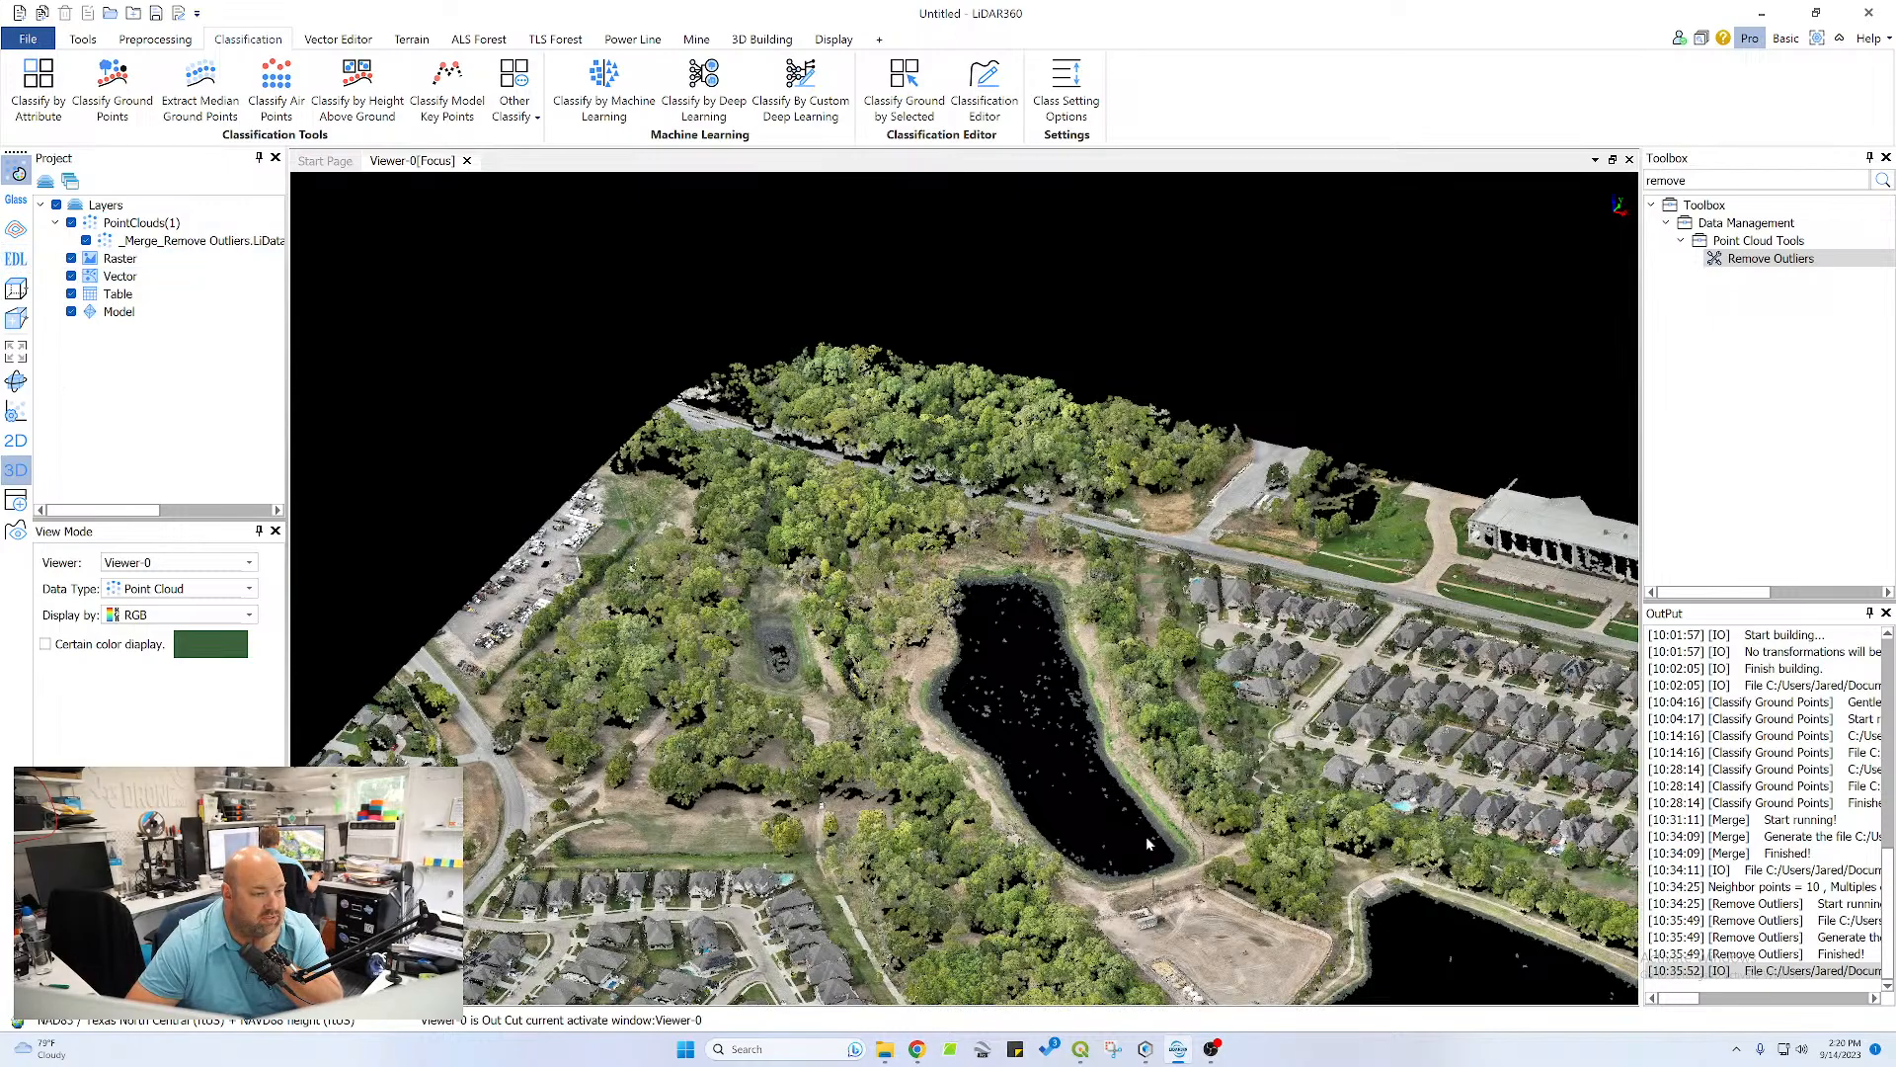
pyautogui.scroll(5, 950, 835)
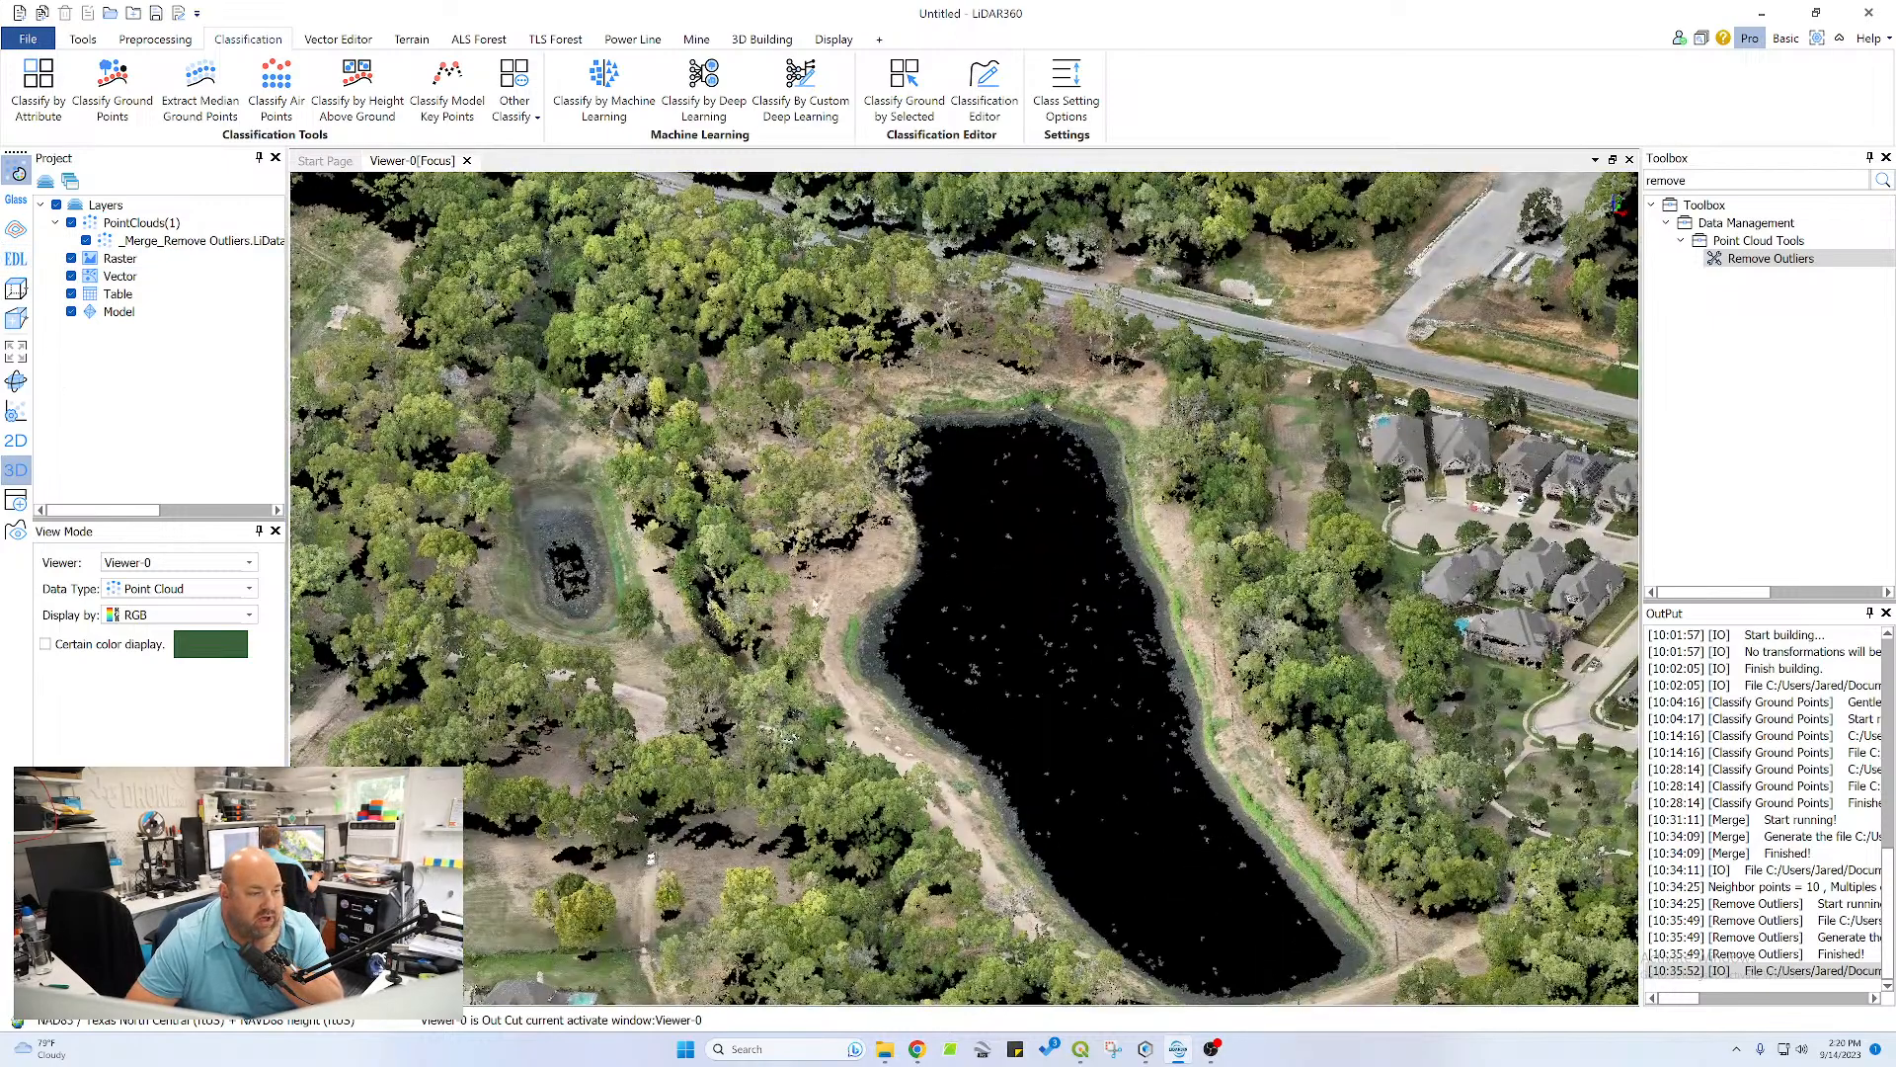
pyautogui.scroll(5, 840, 597)
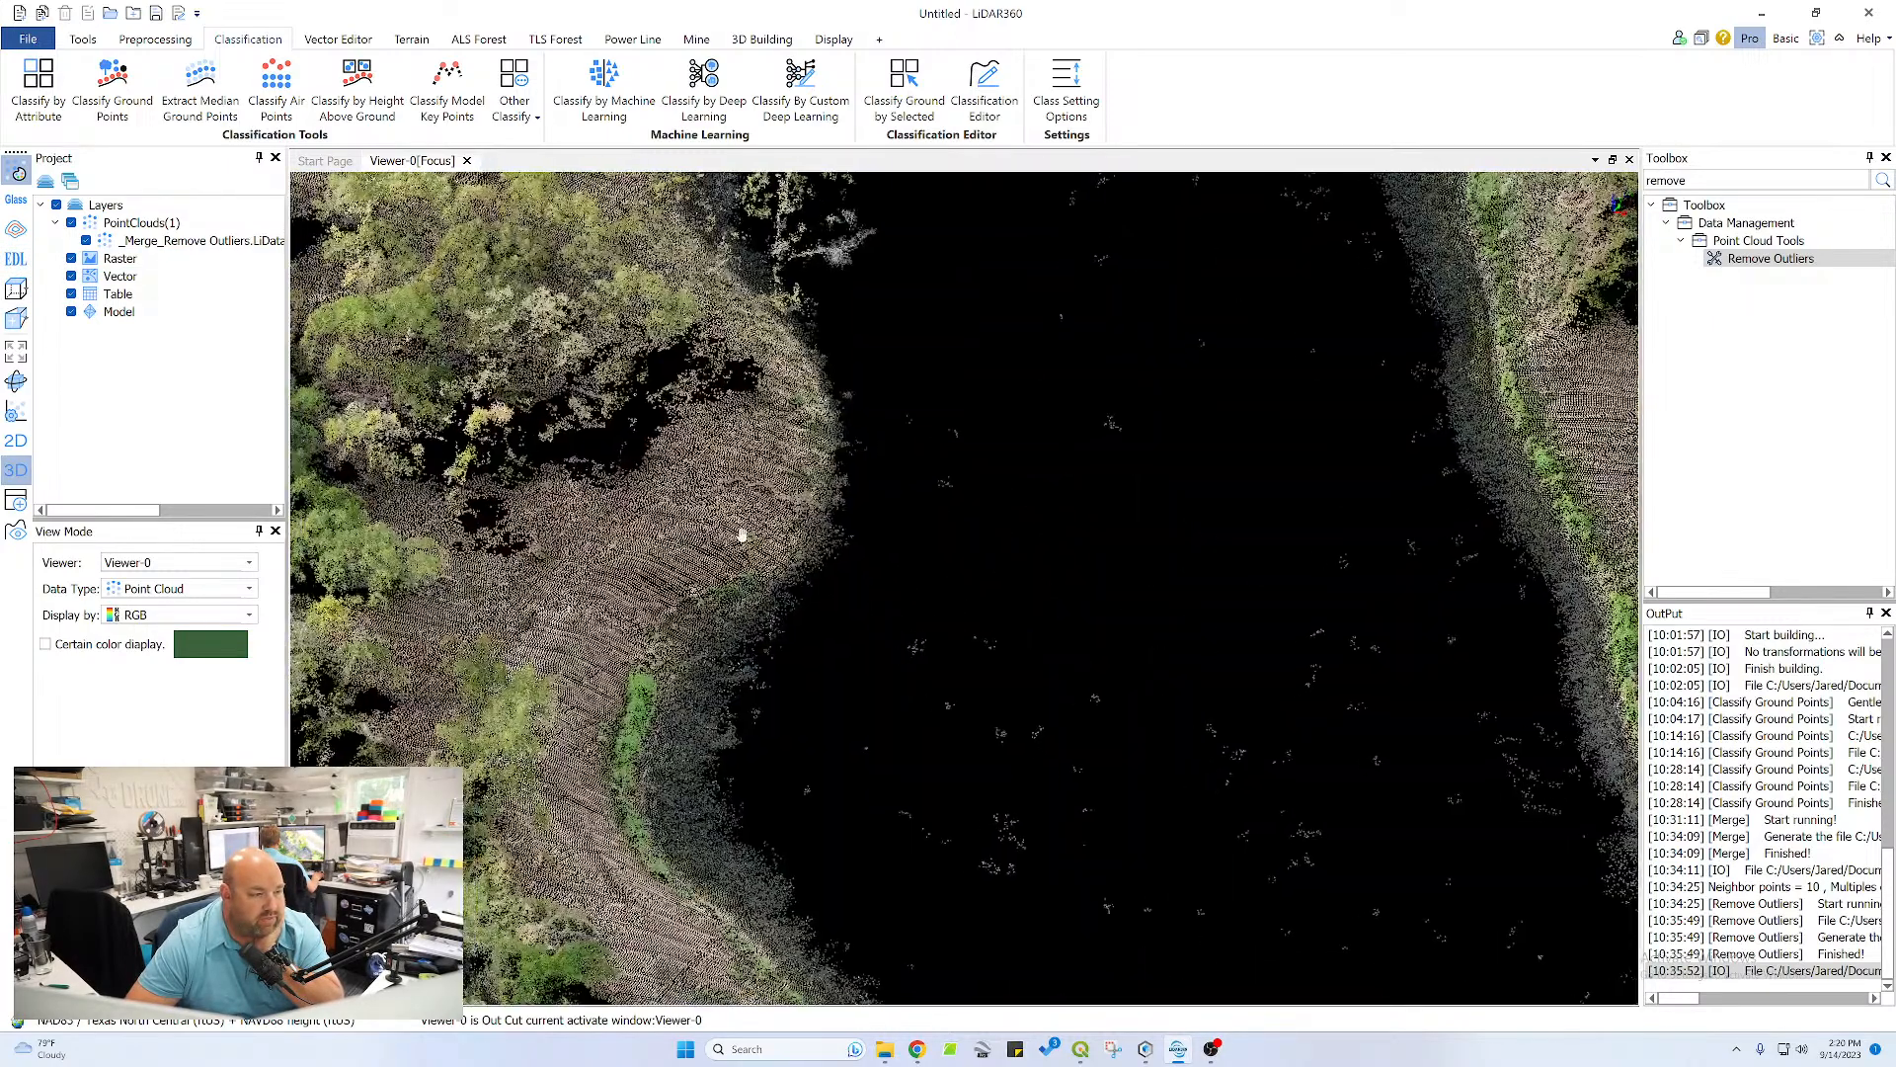
pyautogui.scroll(5, 870, 533)
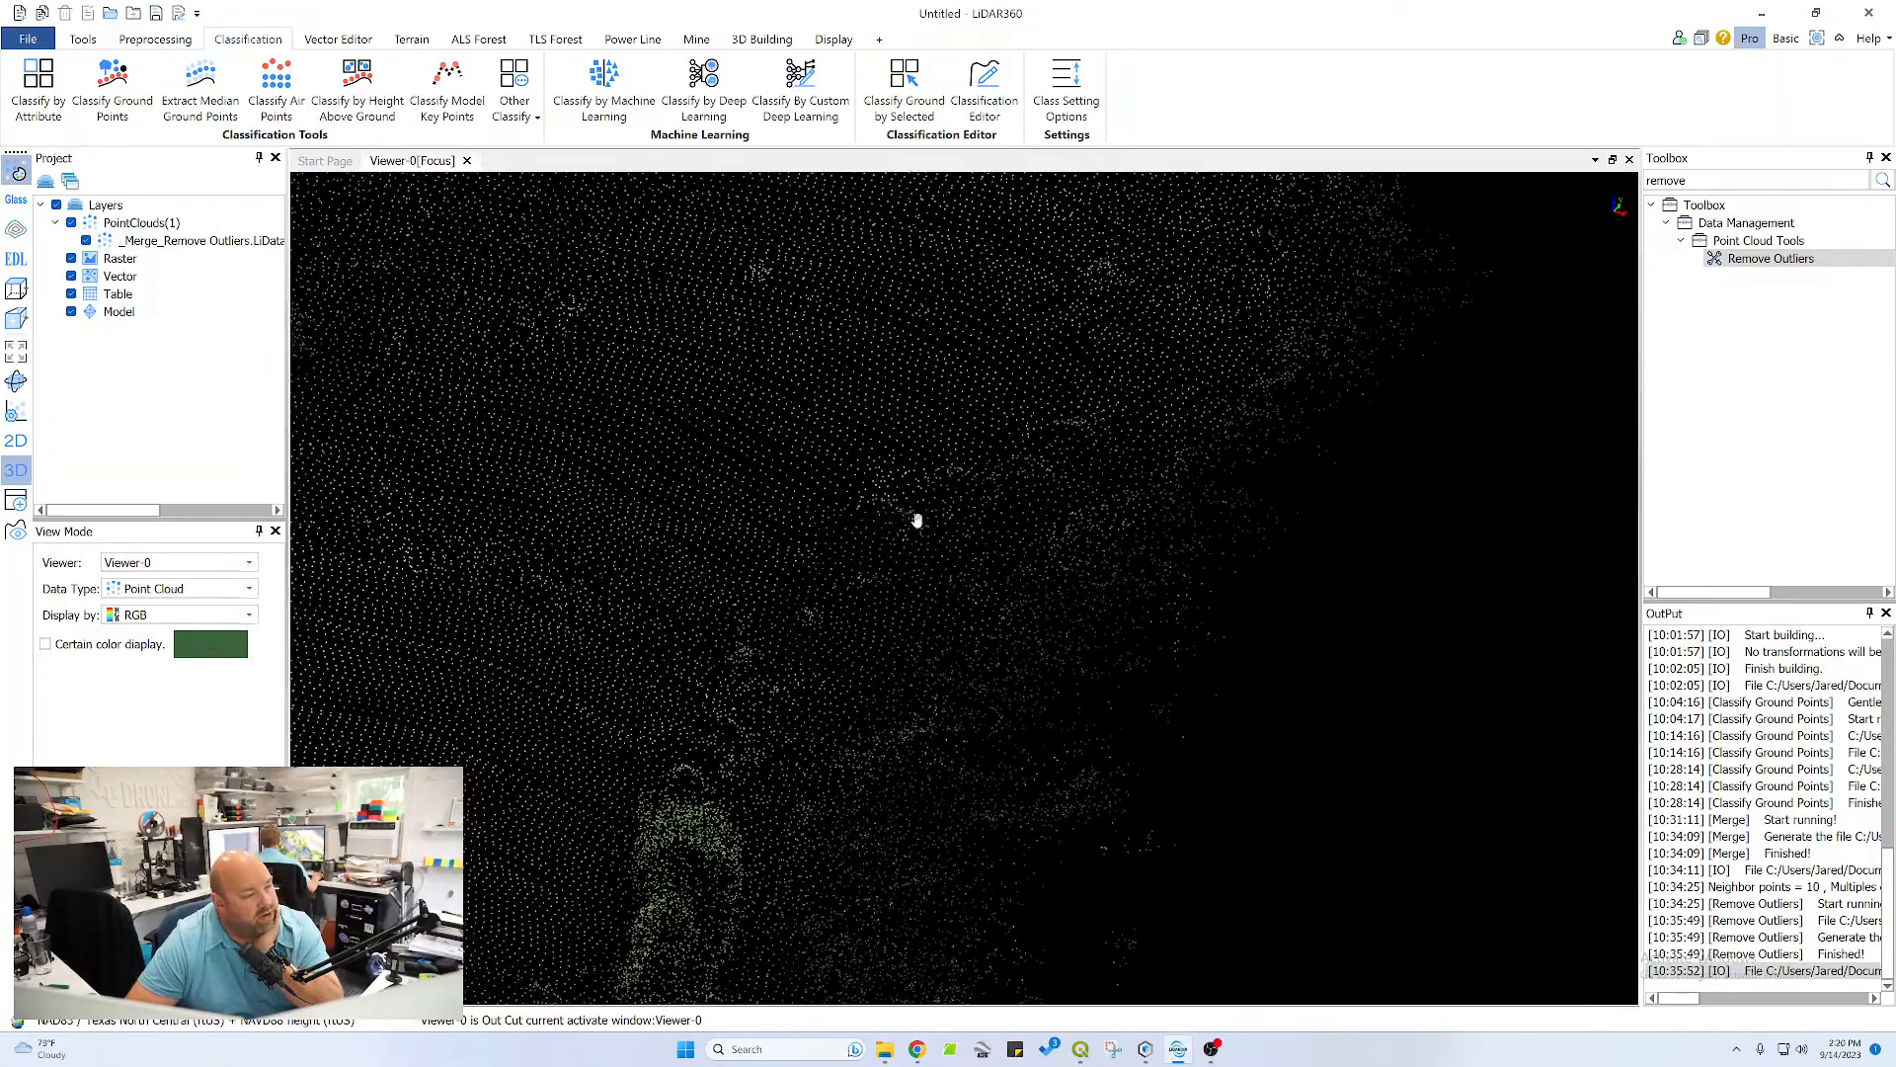
# Inspect the long pond's shoreline, the surrounding woods and the neighbourhood in 3D, both up close and from an overview
pyautogui.scroll(-3, 940, 555)
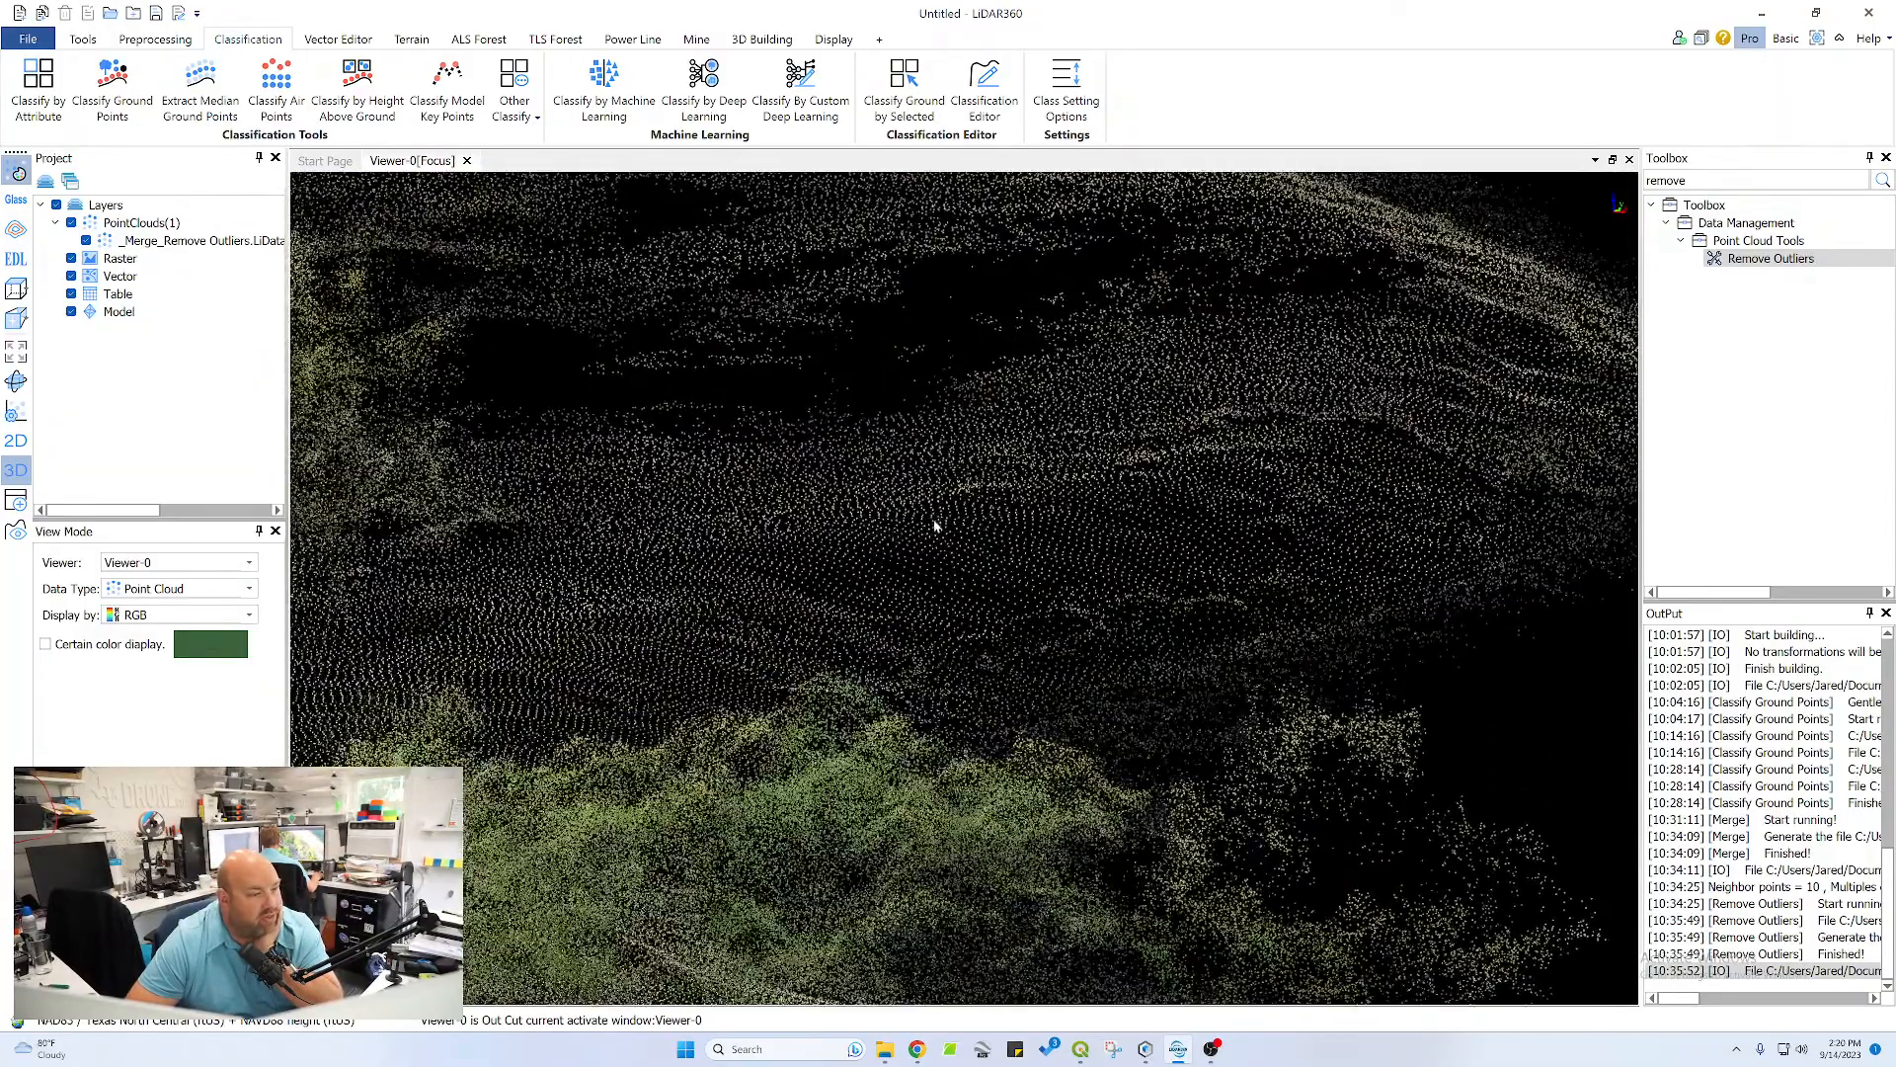
pyautogui.scroll(-5, 938, 570)
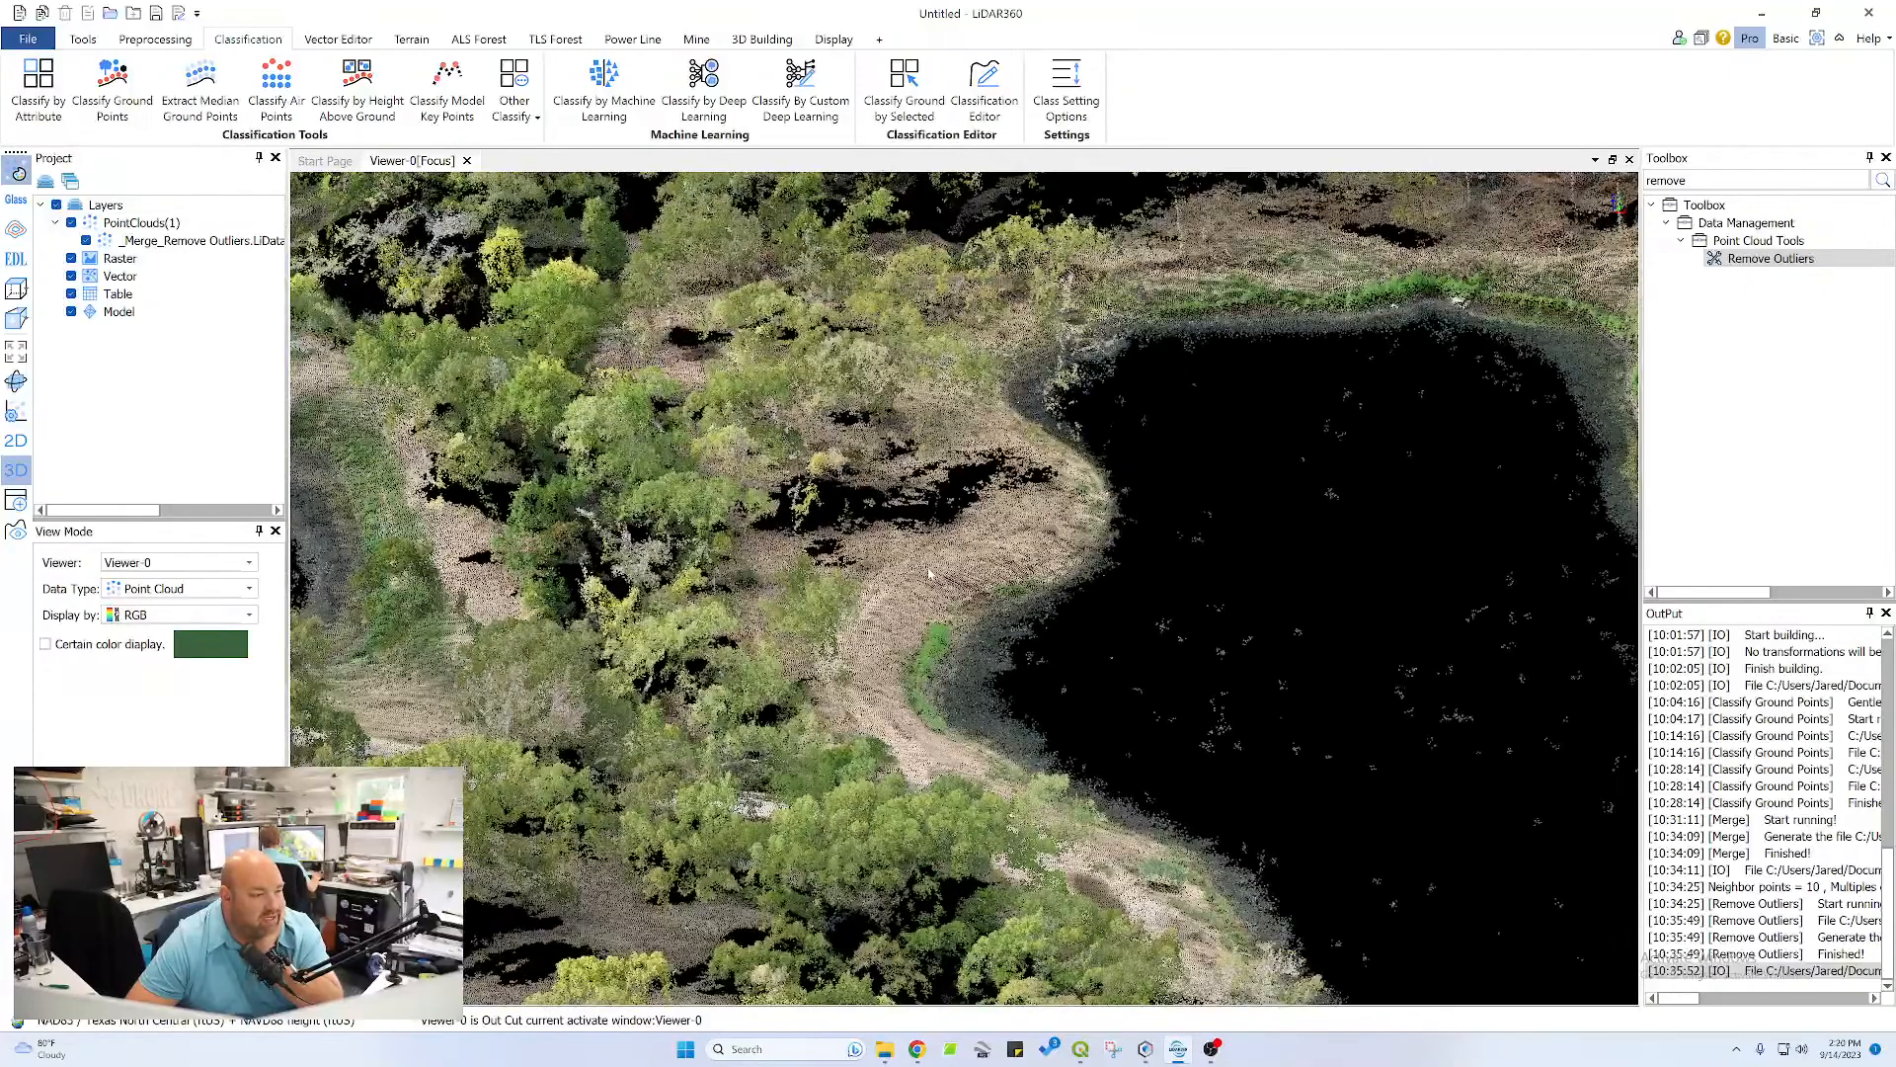
pyautogui.scroll(-5, 926, 604)
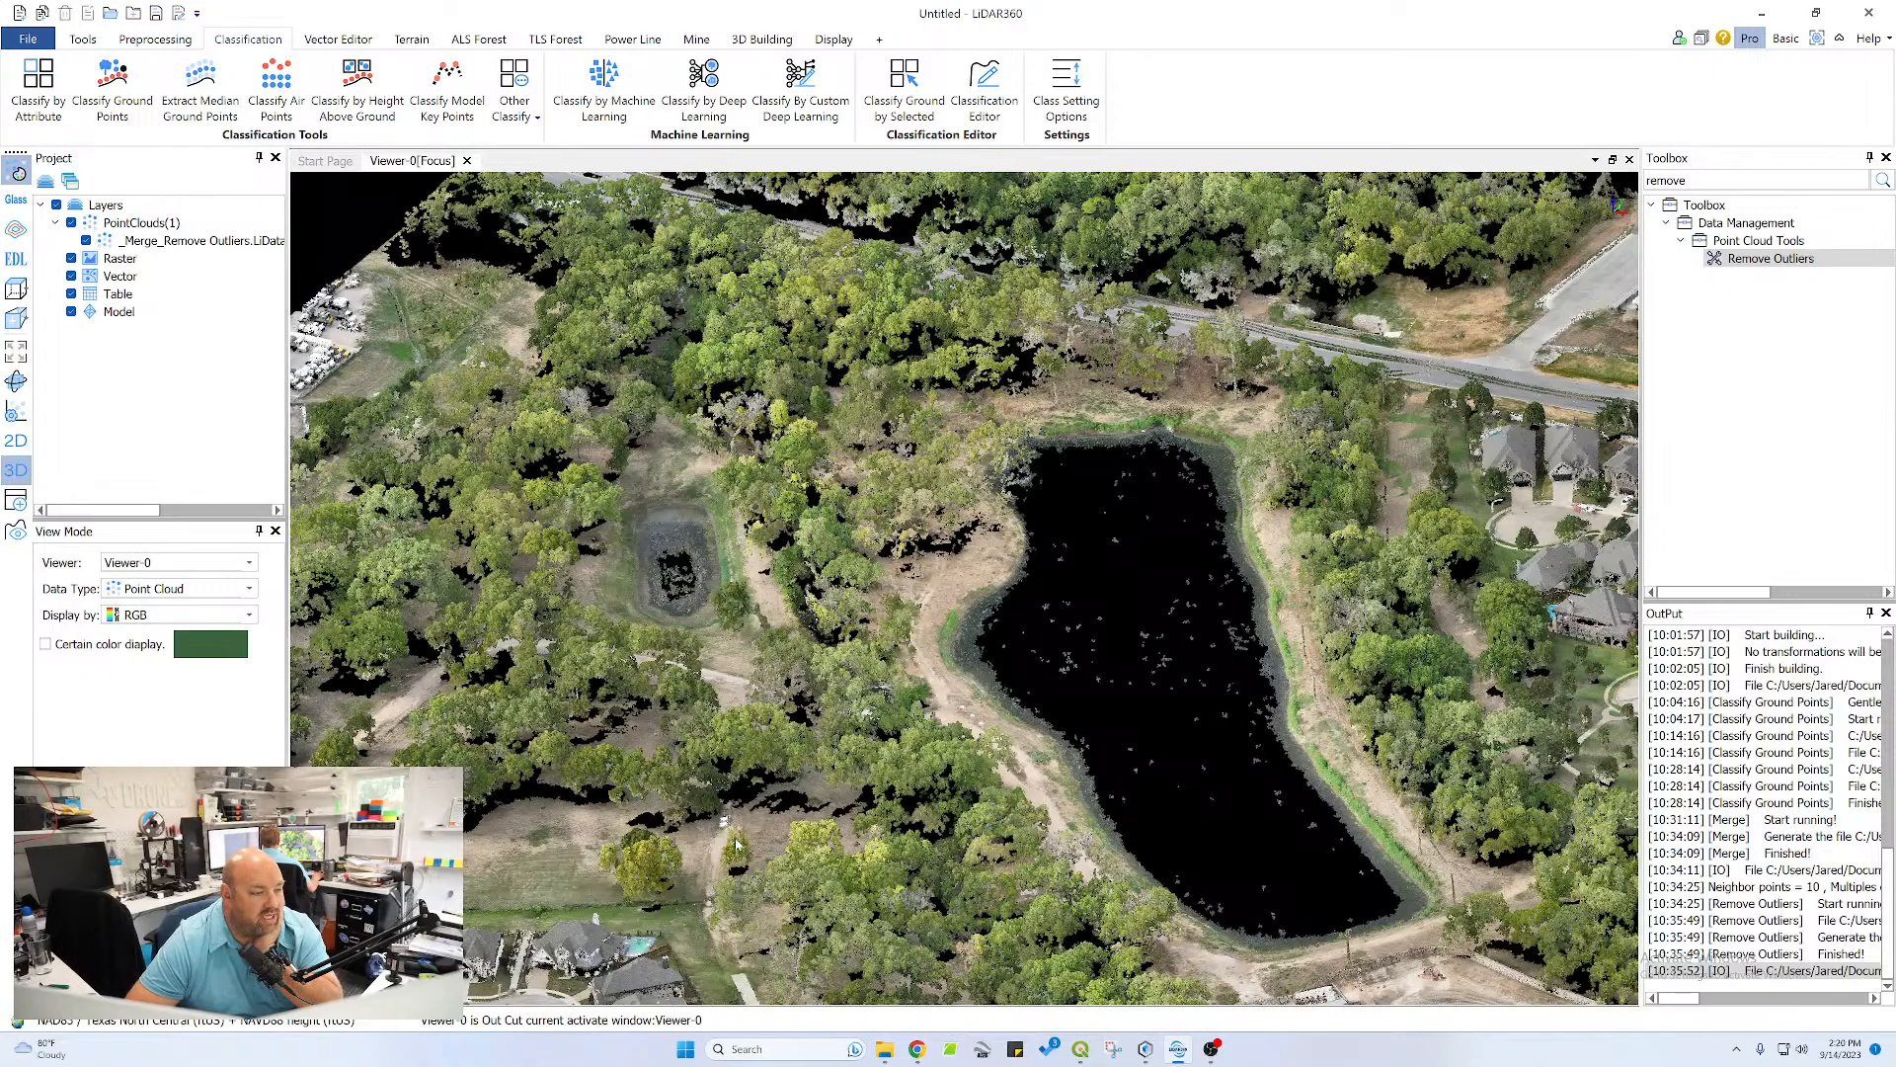
pyautogui.scroll(8, 736, 845)
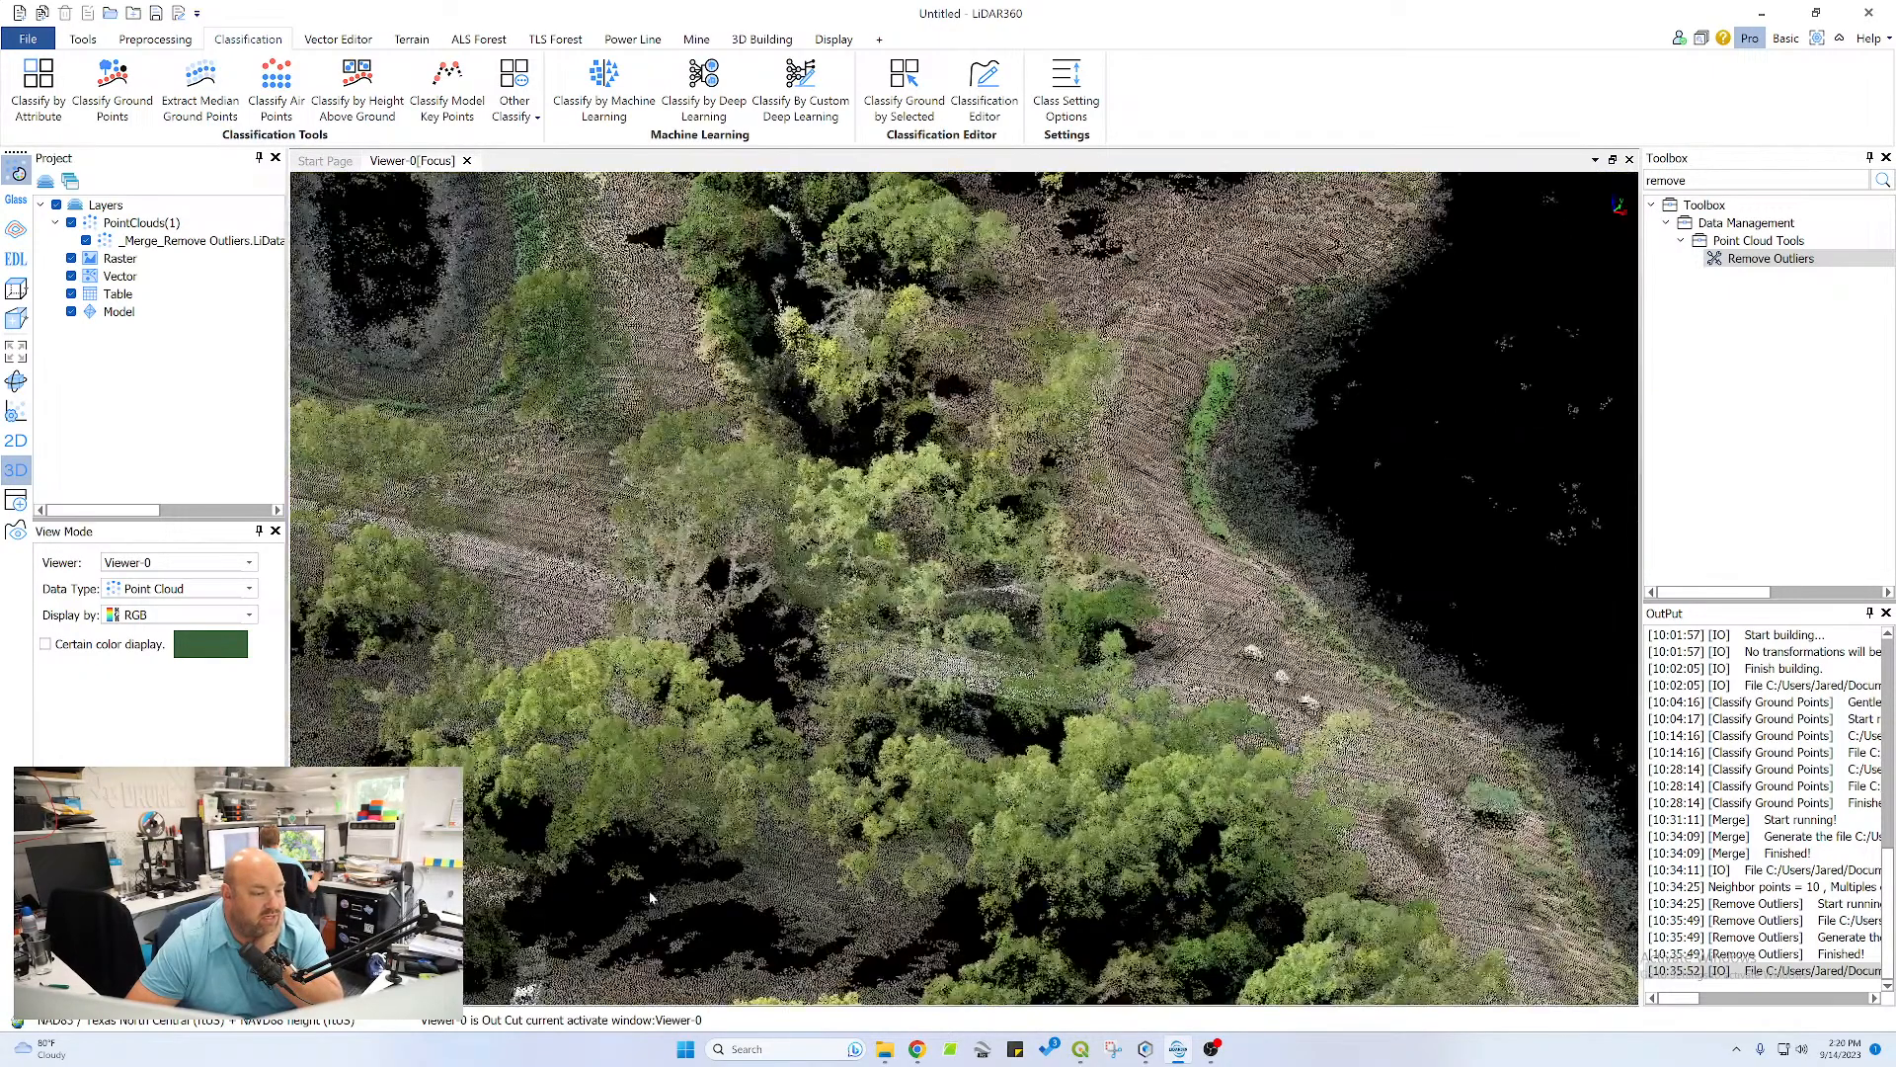
pyautogui.scroll(8, 651, 895)
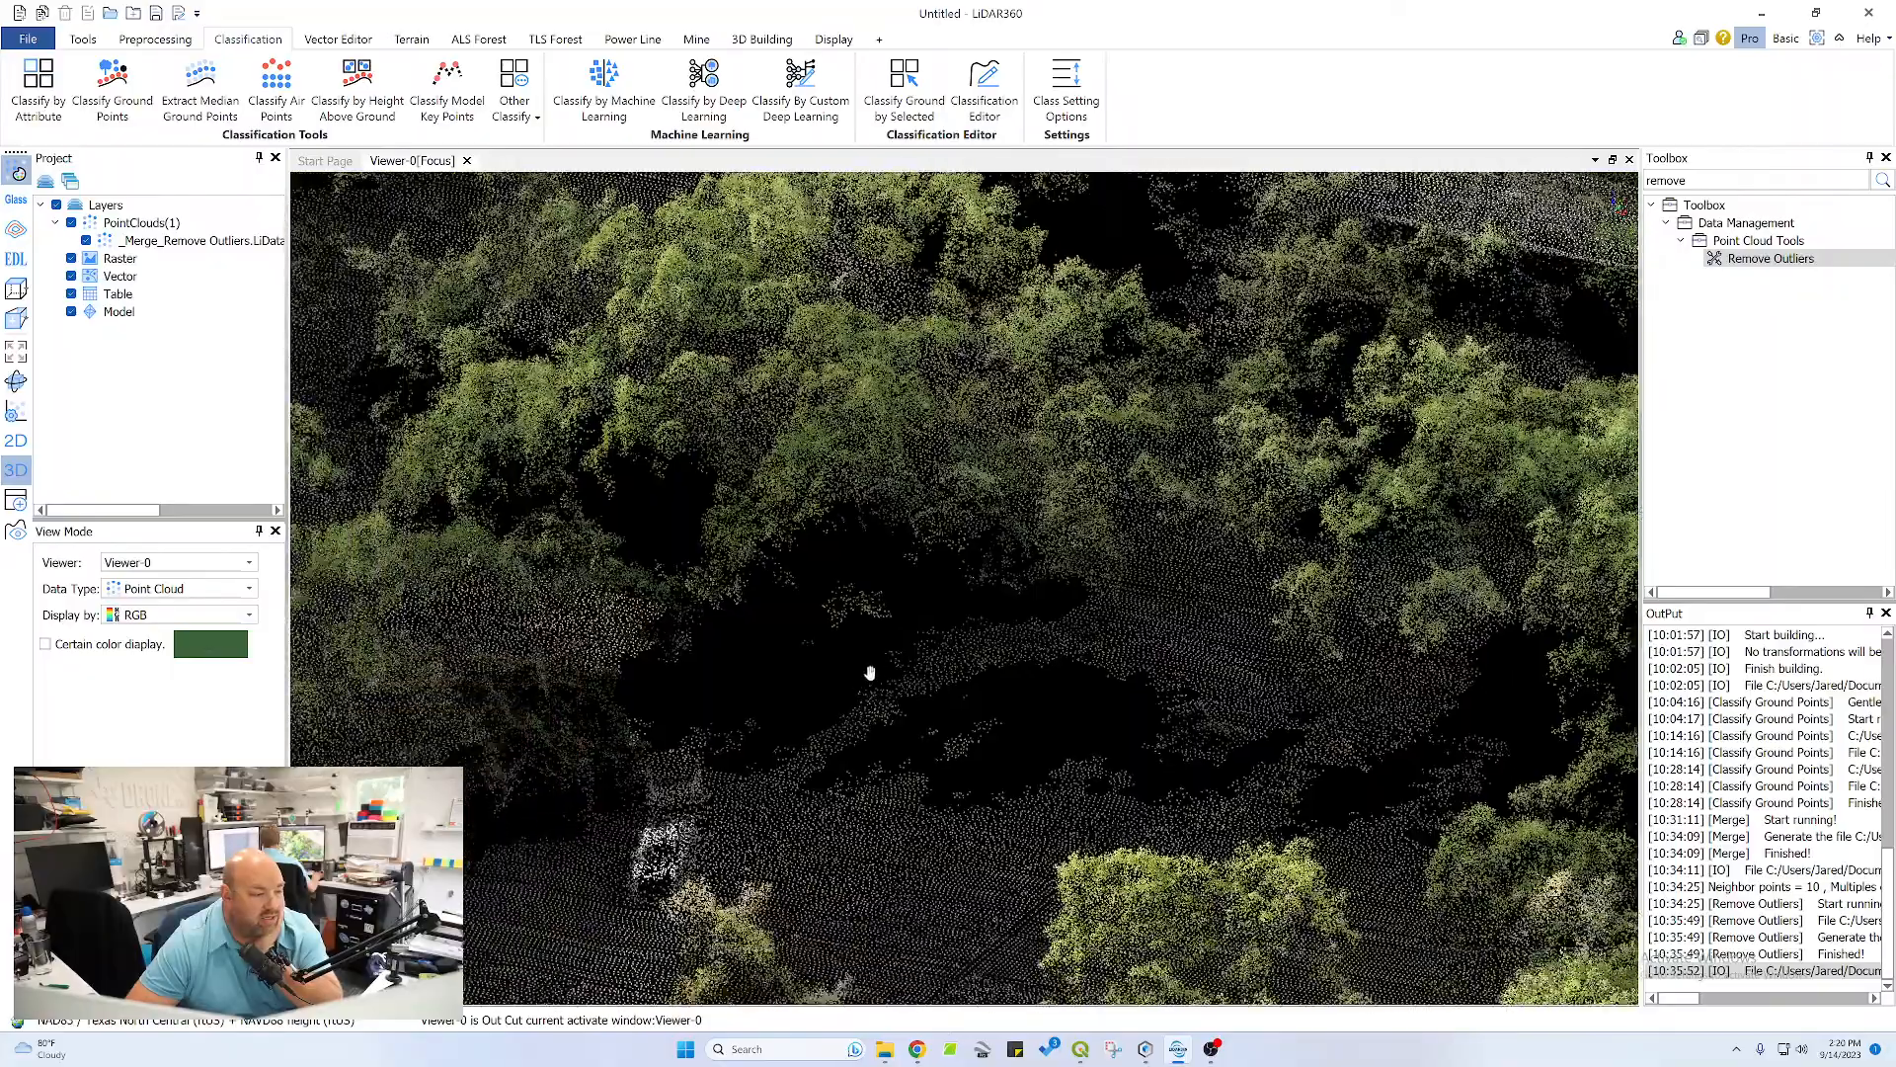
pyautogui.moveTo(871, 673); pyautogui.dragTo(887, 653, button='middle')
pyautogui.moveTo(827, 737); pyautogui.dragTo(871, 788)
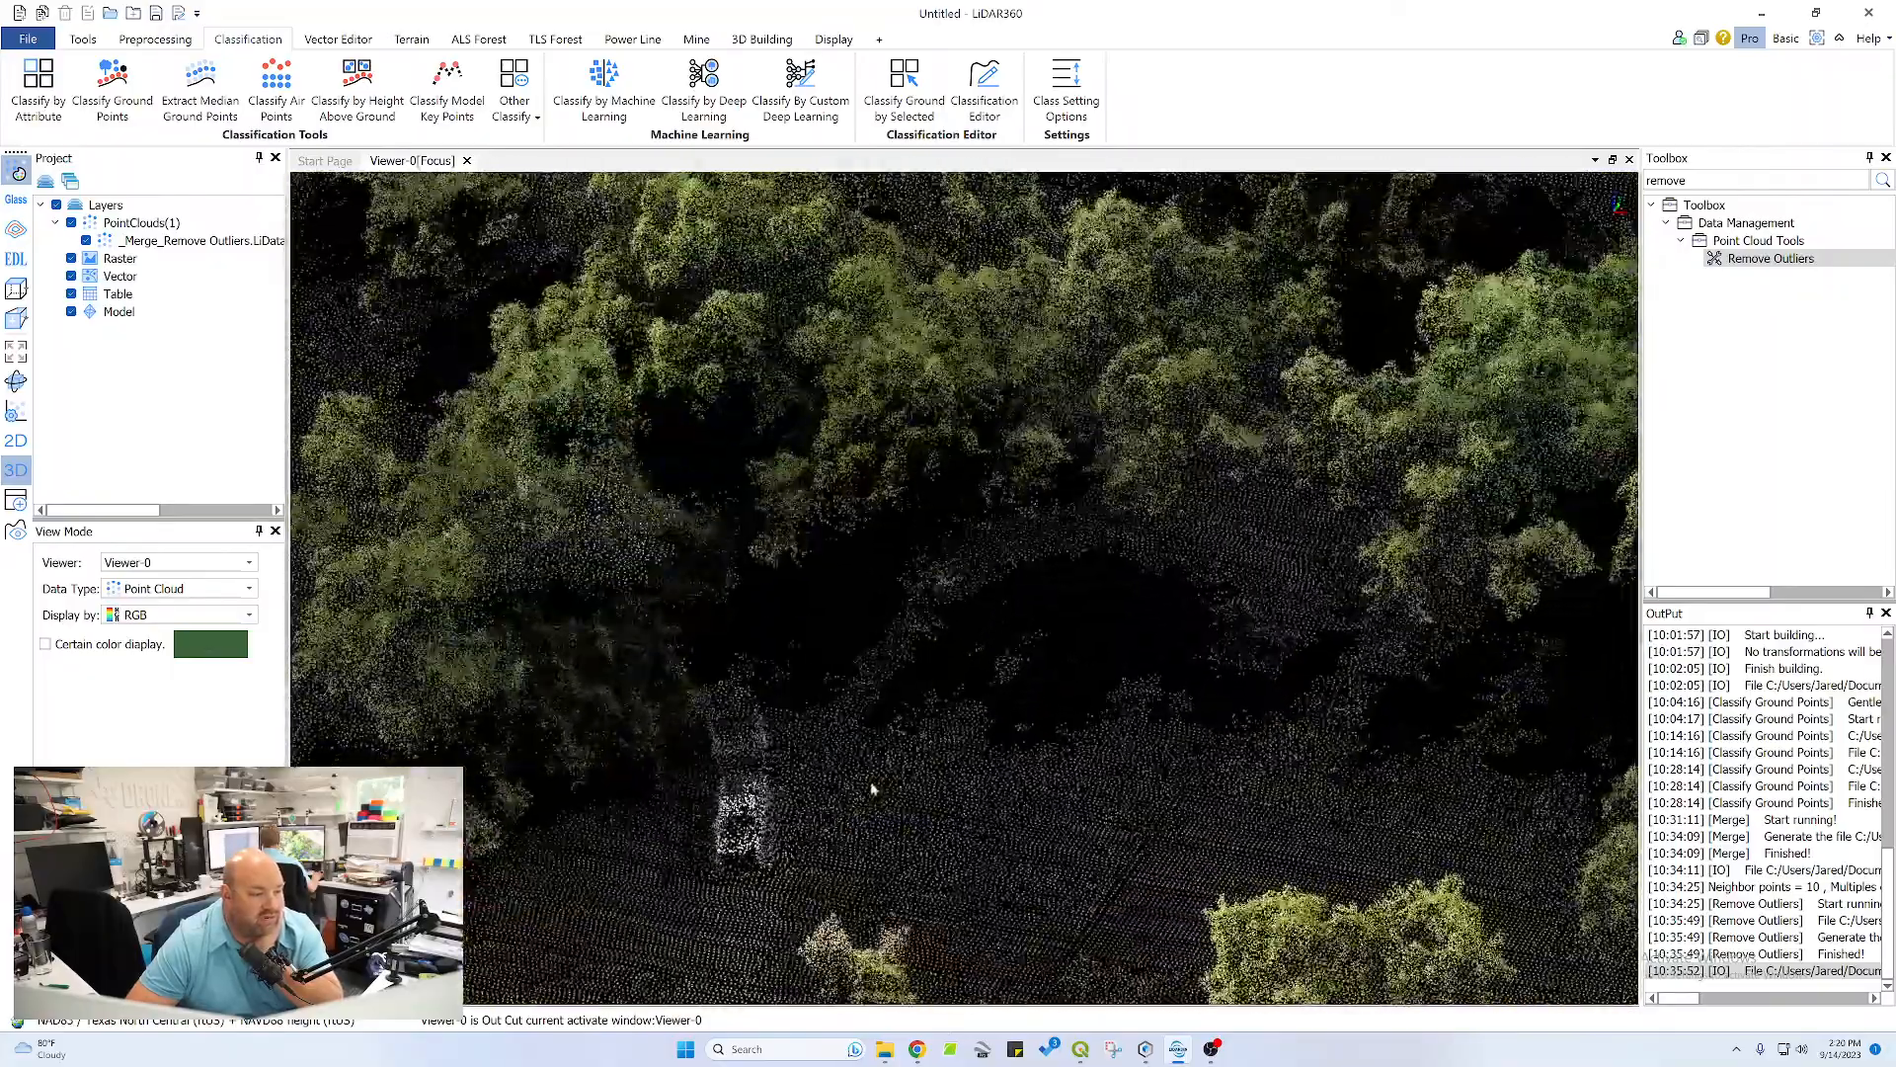
pyautogui.scroll(-10, 871, 788)
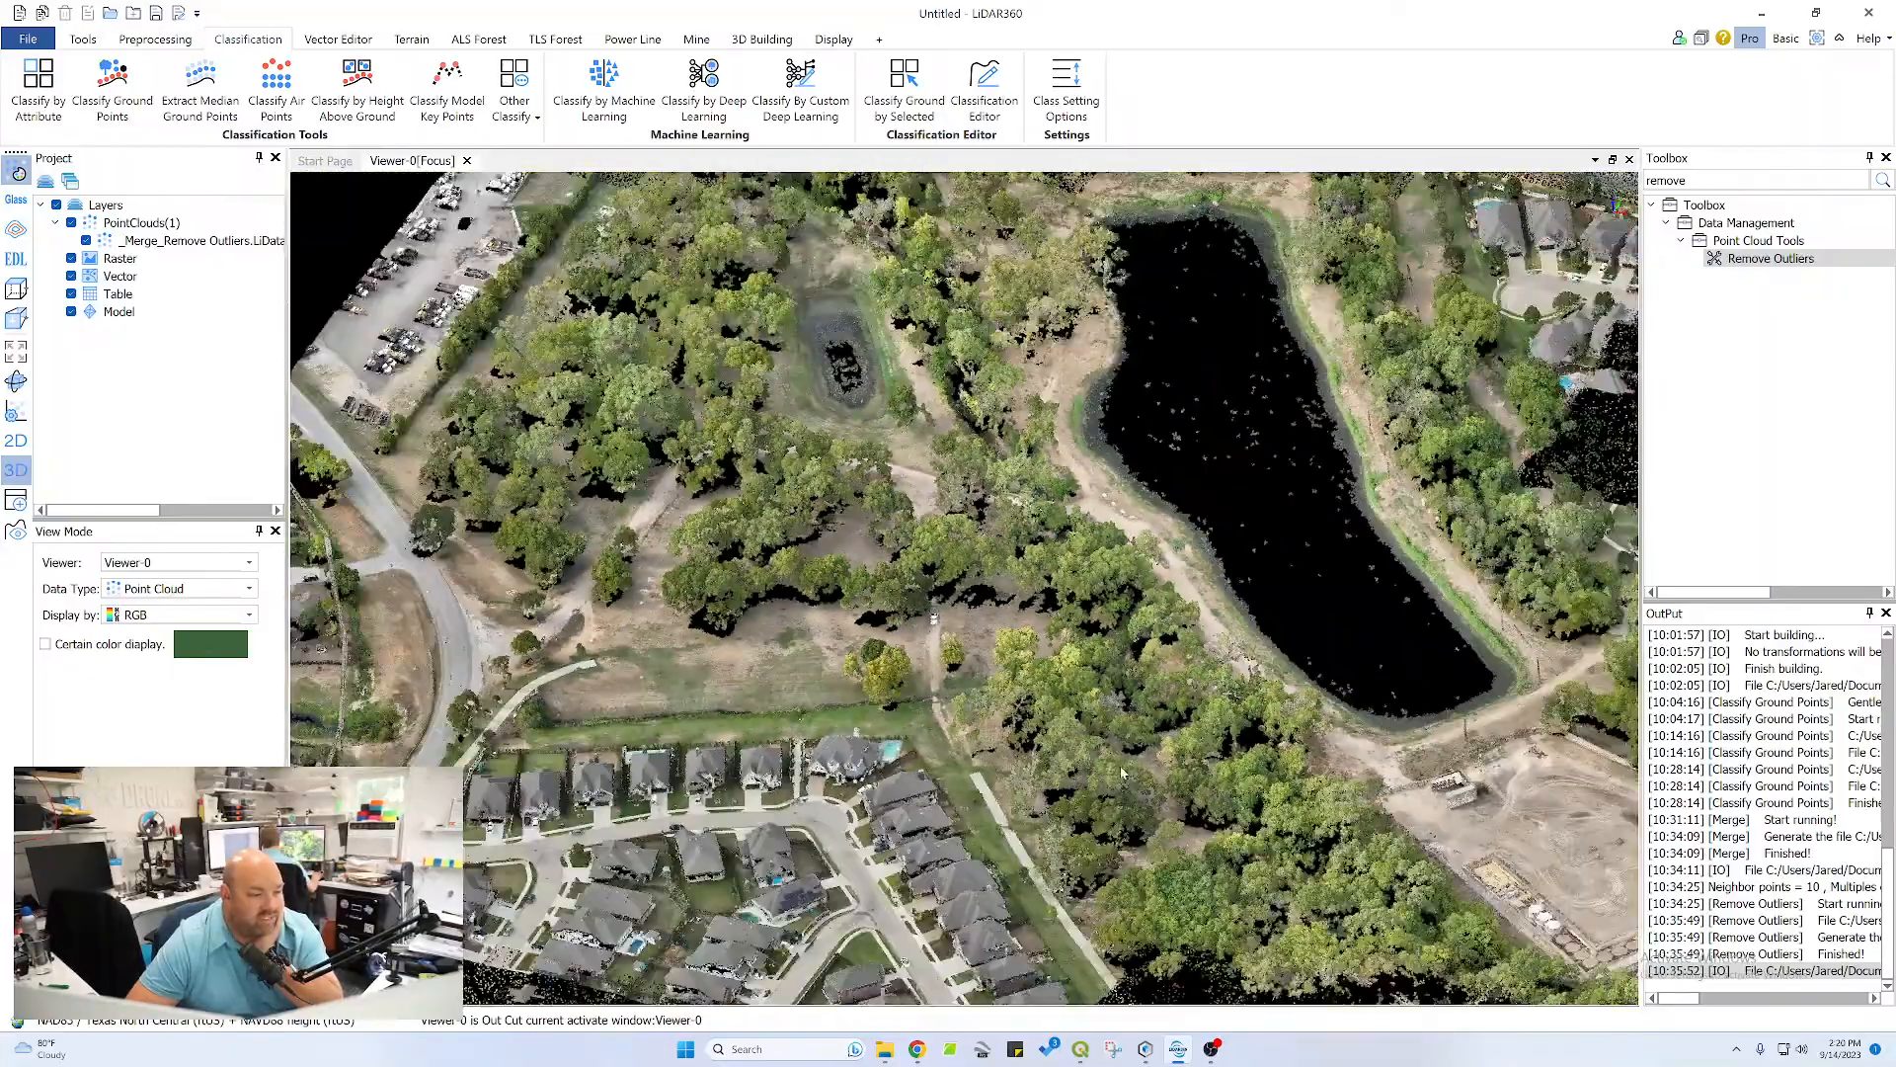
pyautogui.scroll(-2, 1121, 772)
pyautogui.moveTo(1121, 772); pyautogui.dragTo(884, 651, button='middle')
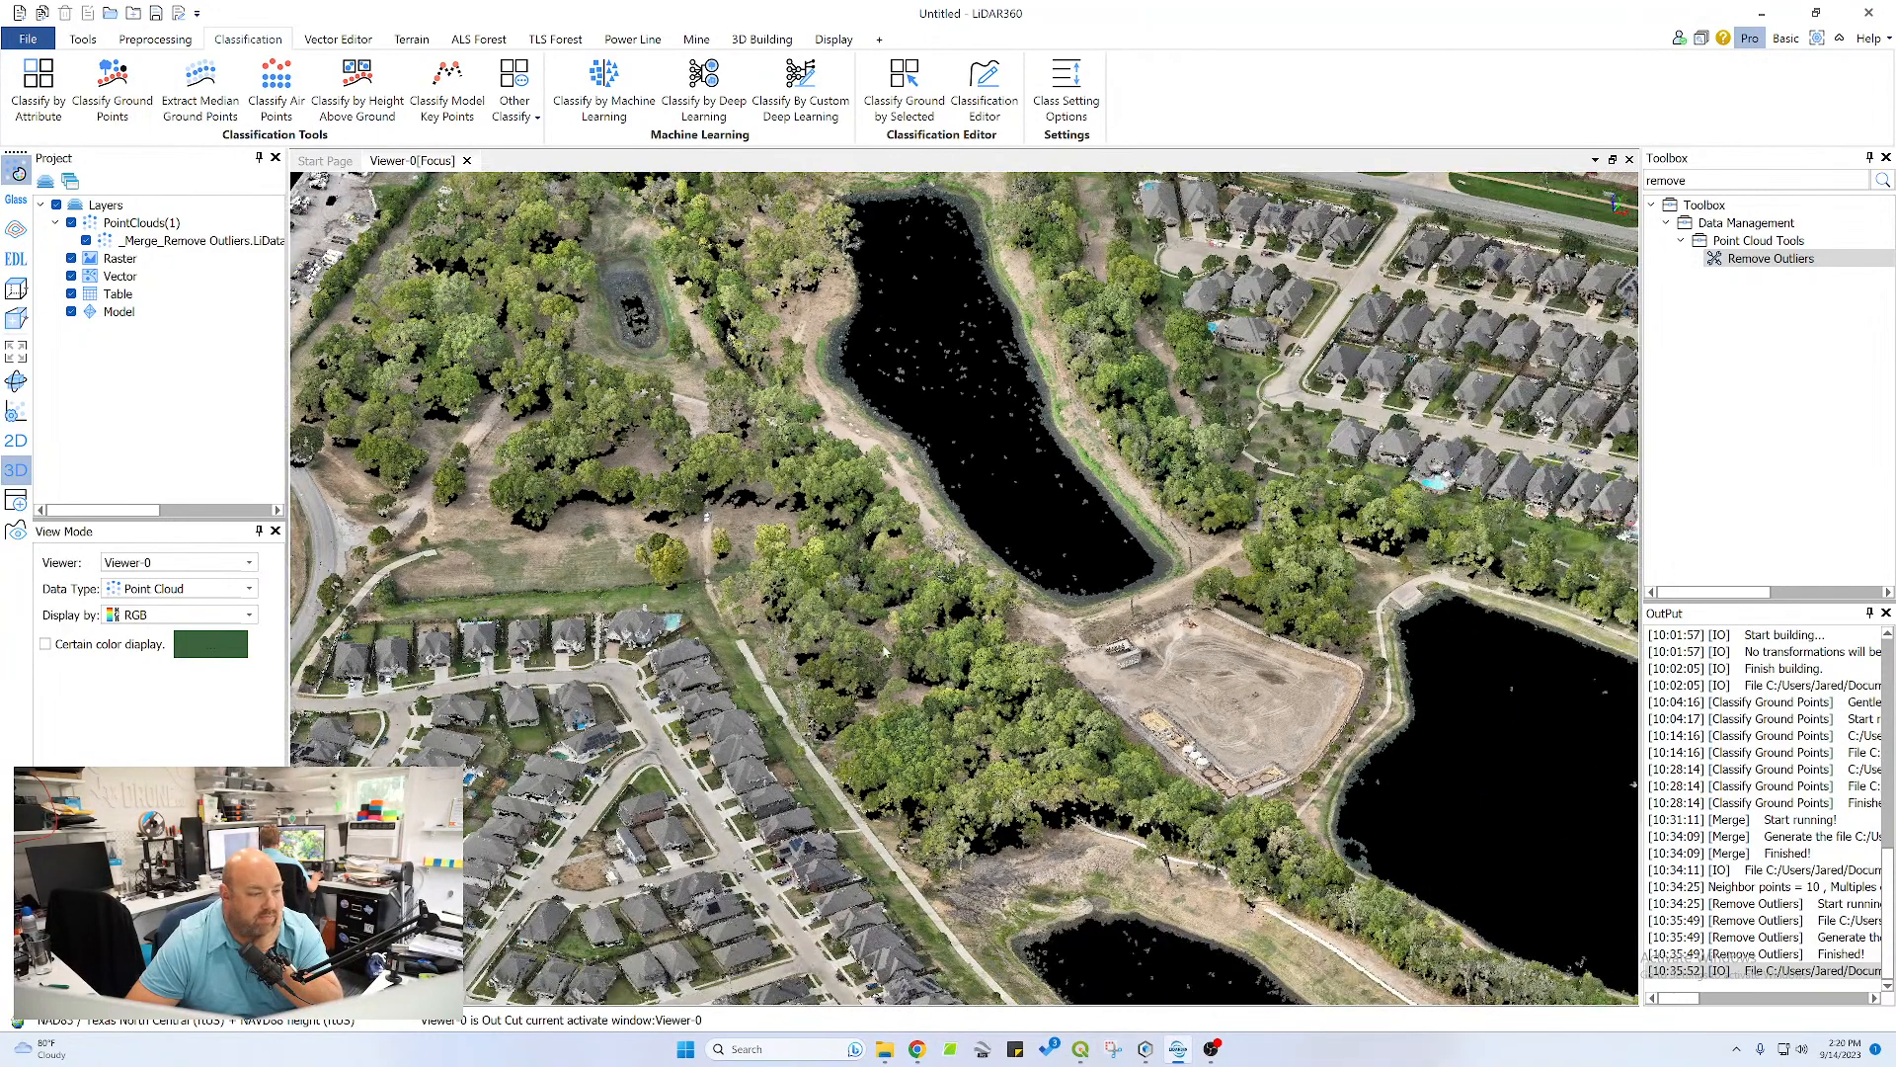
# Turn on the Glass display effect and view the whole RGB point cloud from an oblique angle
pyautogui.click(16, 196)
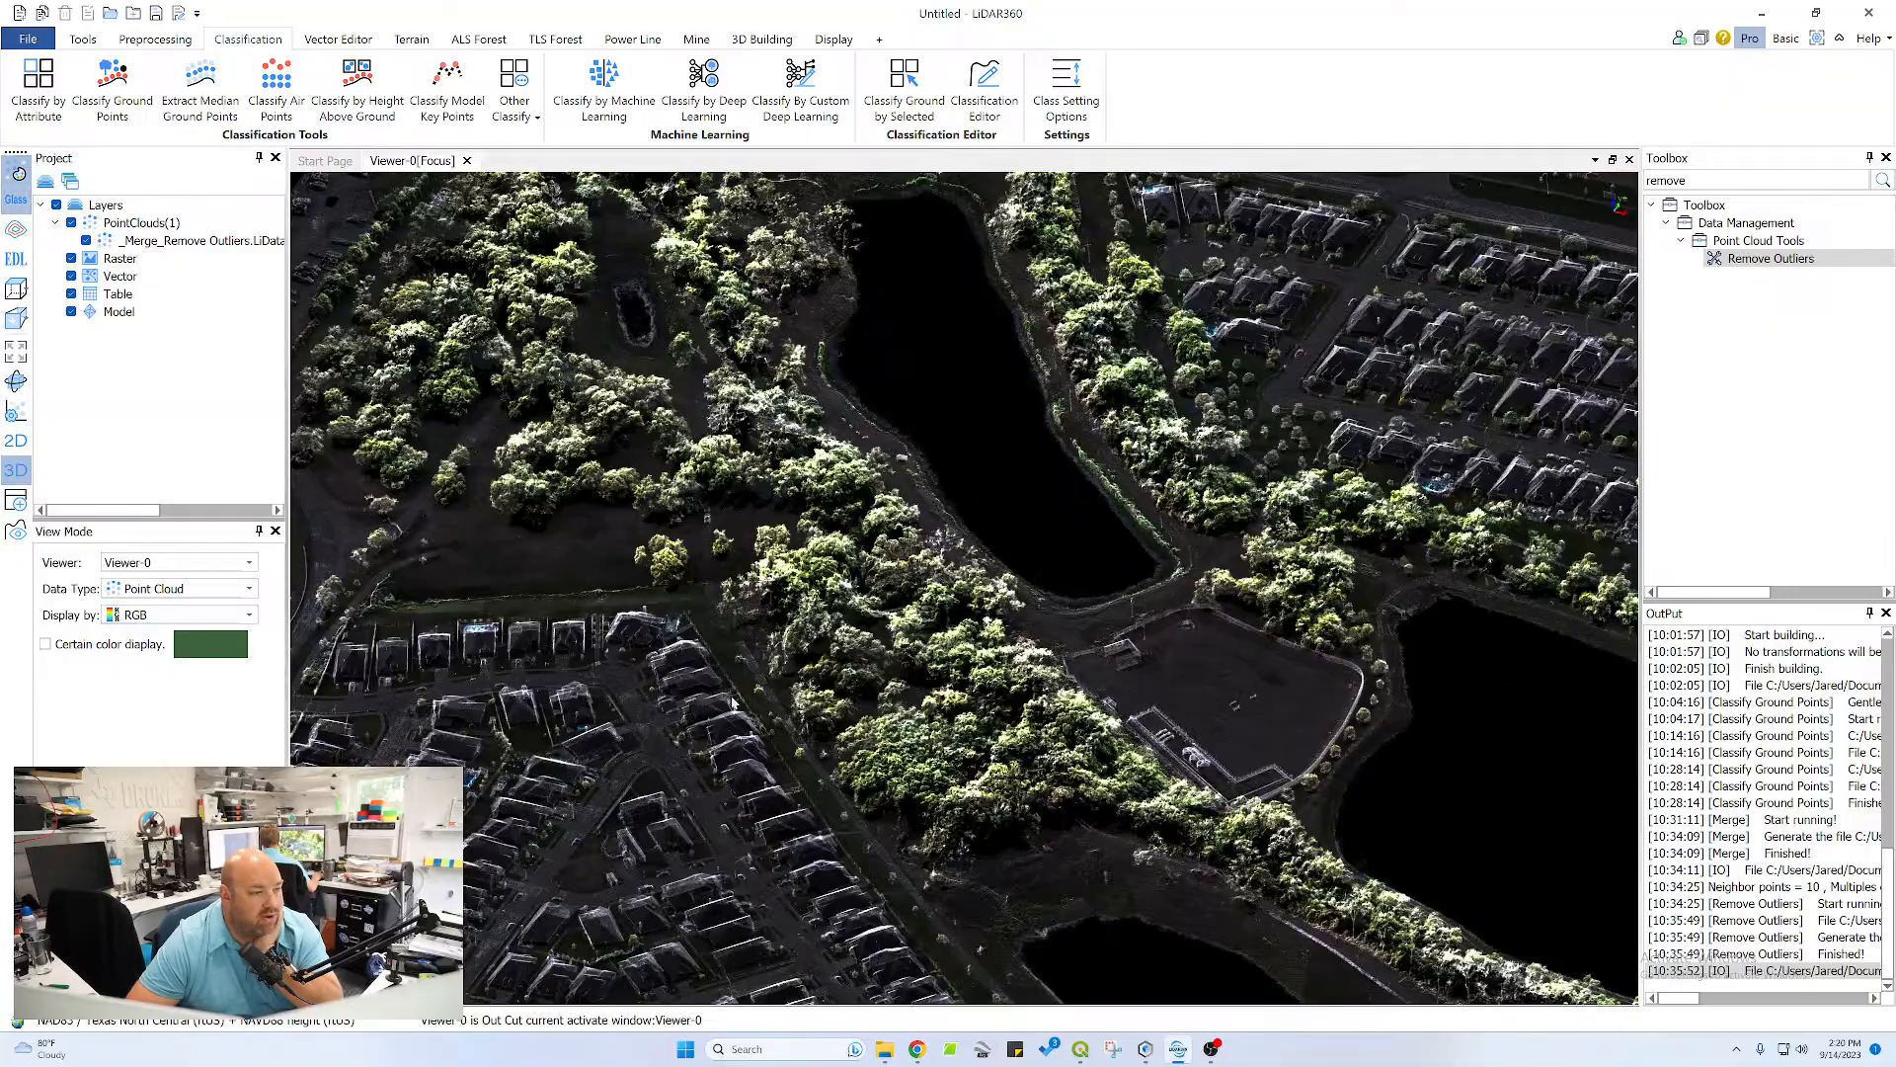
pyautogui.moveTo(823, 703); pyautogui.dragTo(847, 736)
pyautogui.scroll(-3, 899, 781)
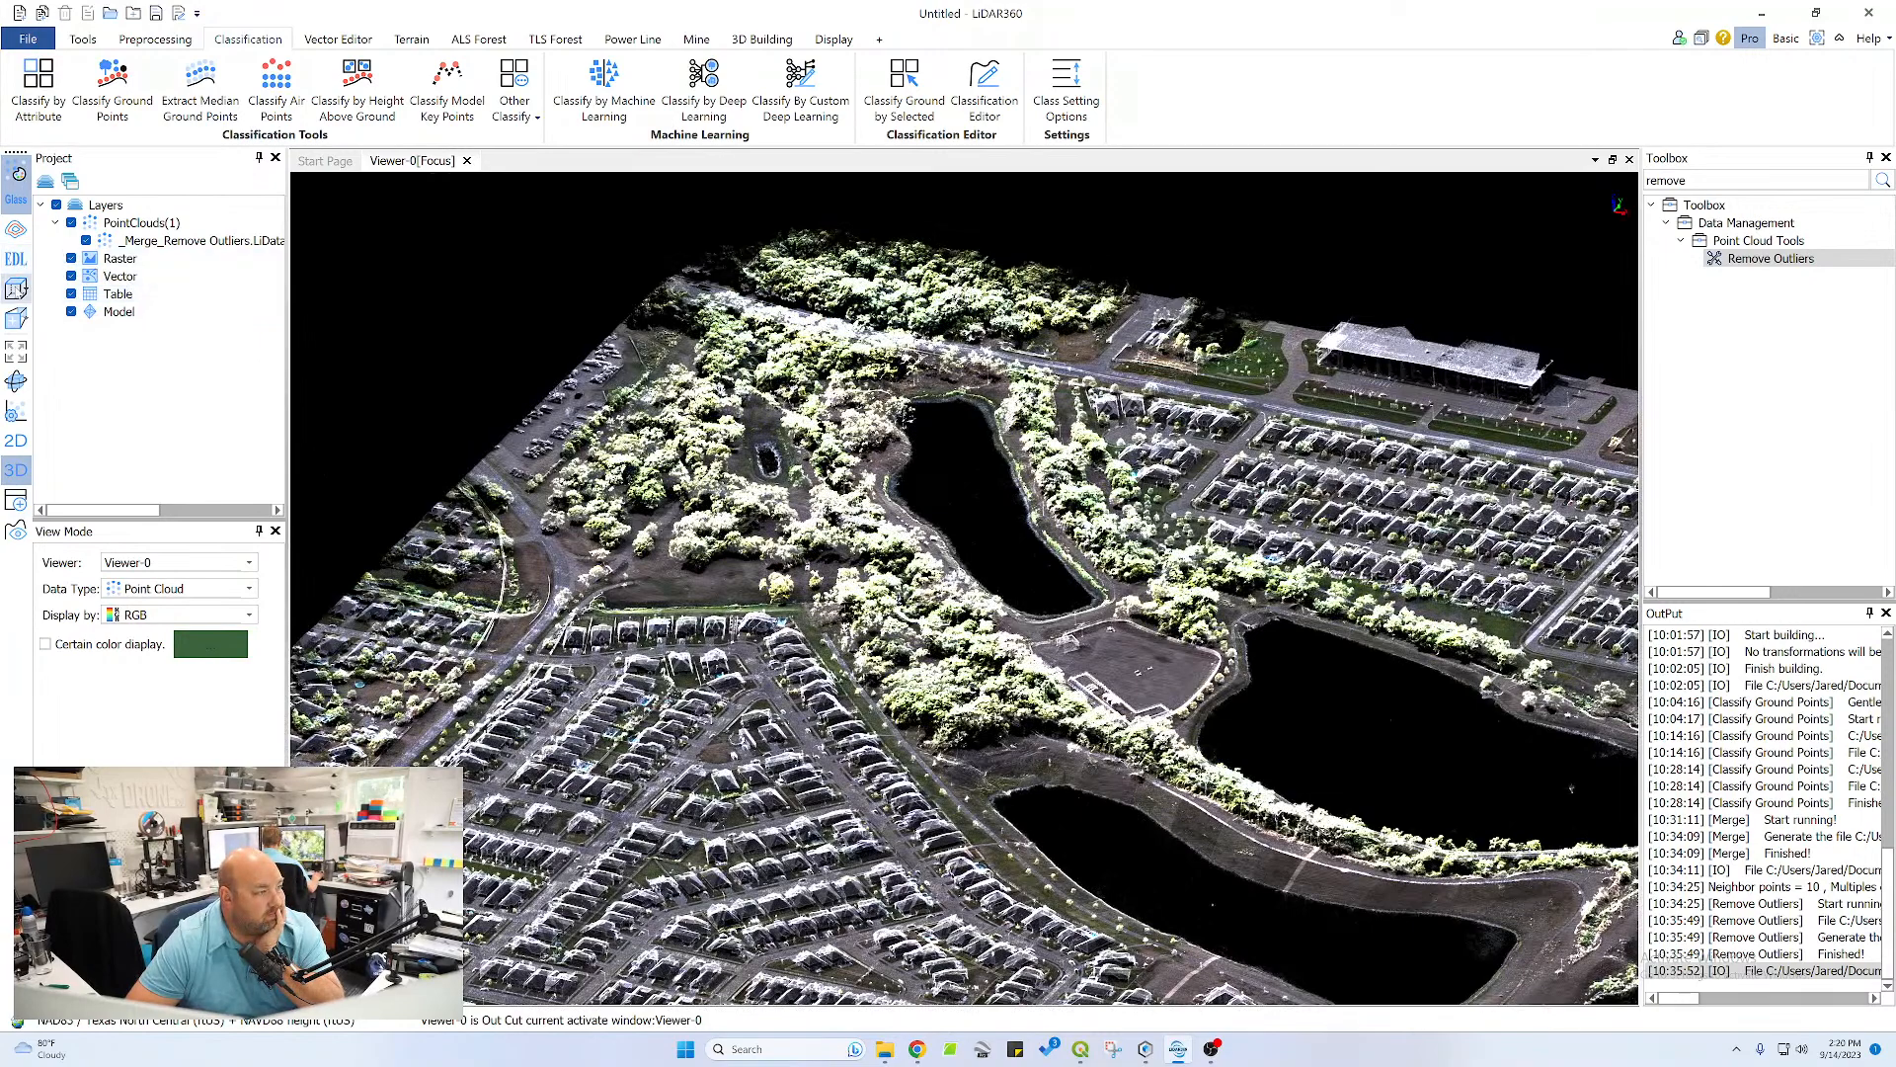
# Display the point cloud by classification instead of RGB
pyautogui.click(176, 586)
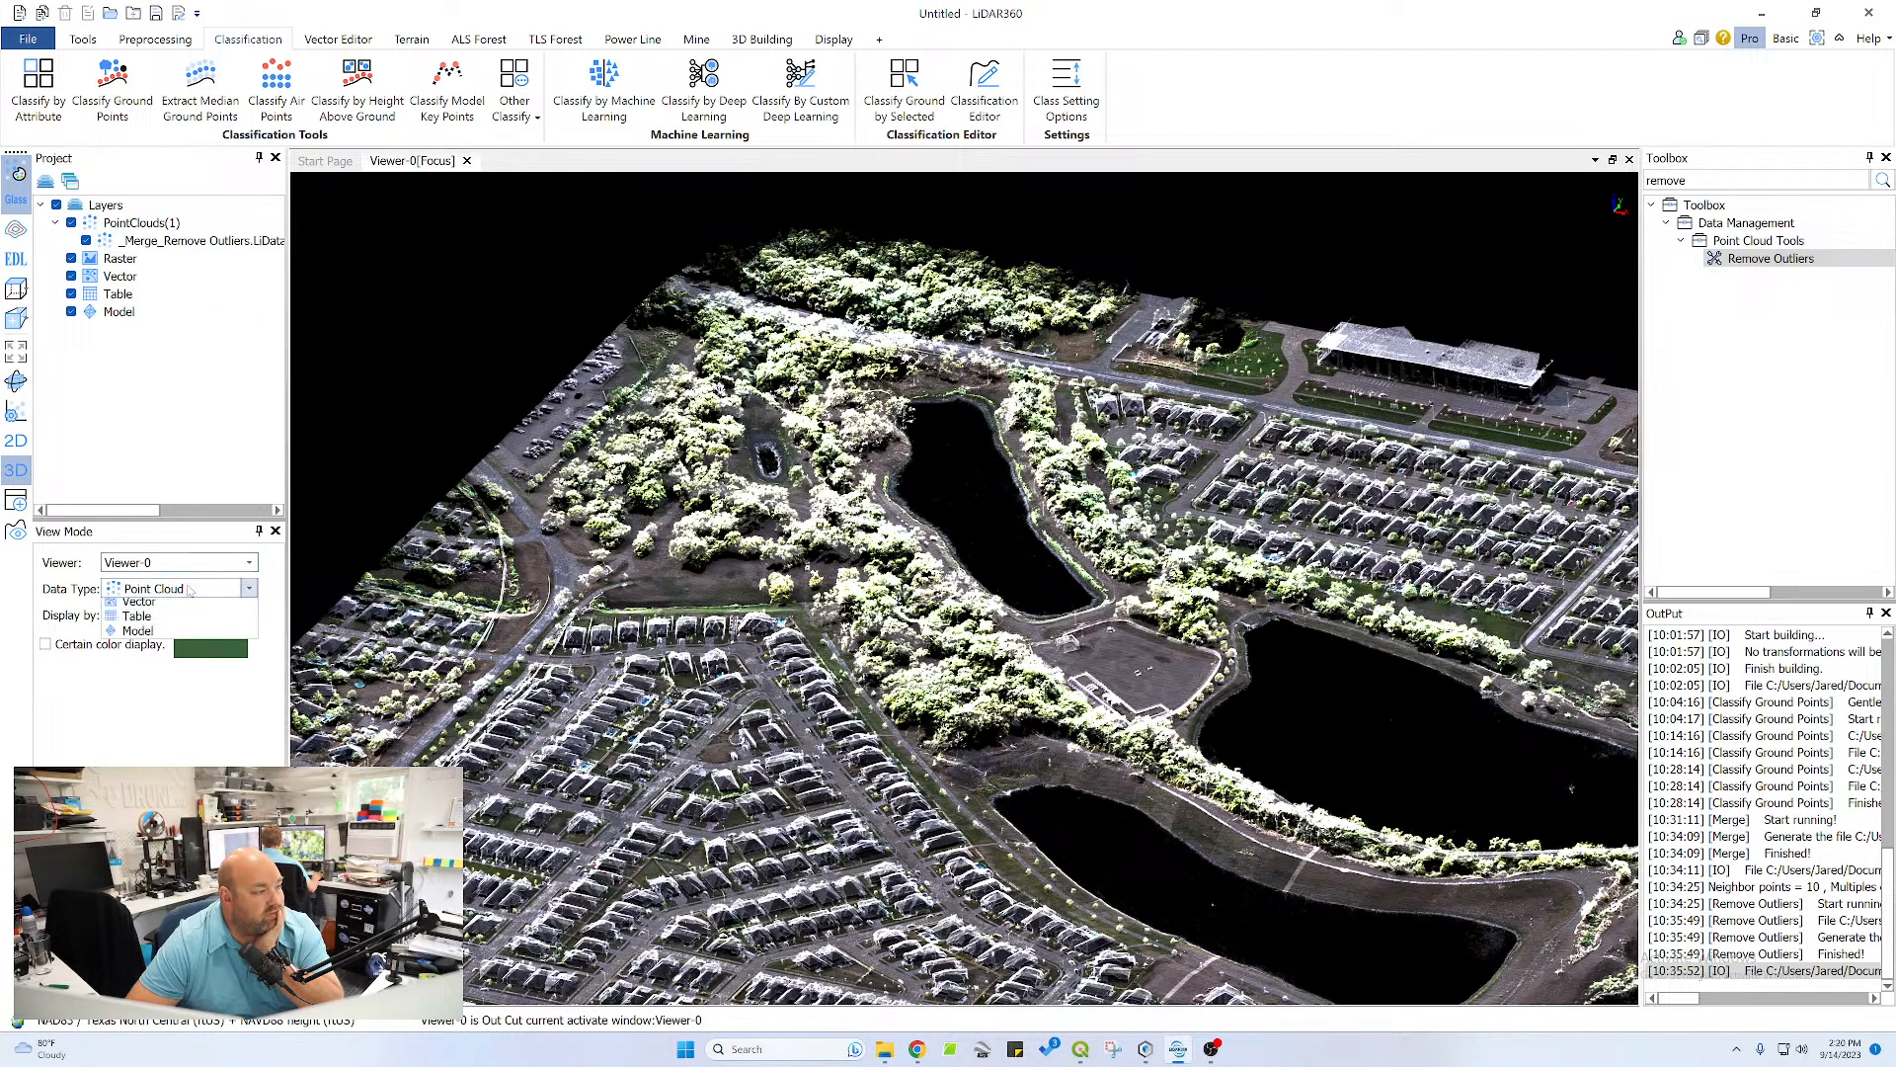
pyautogui.click(172, 604)
pyautogui.click(173, 614)
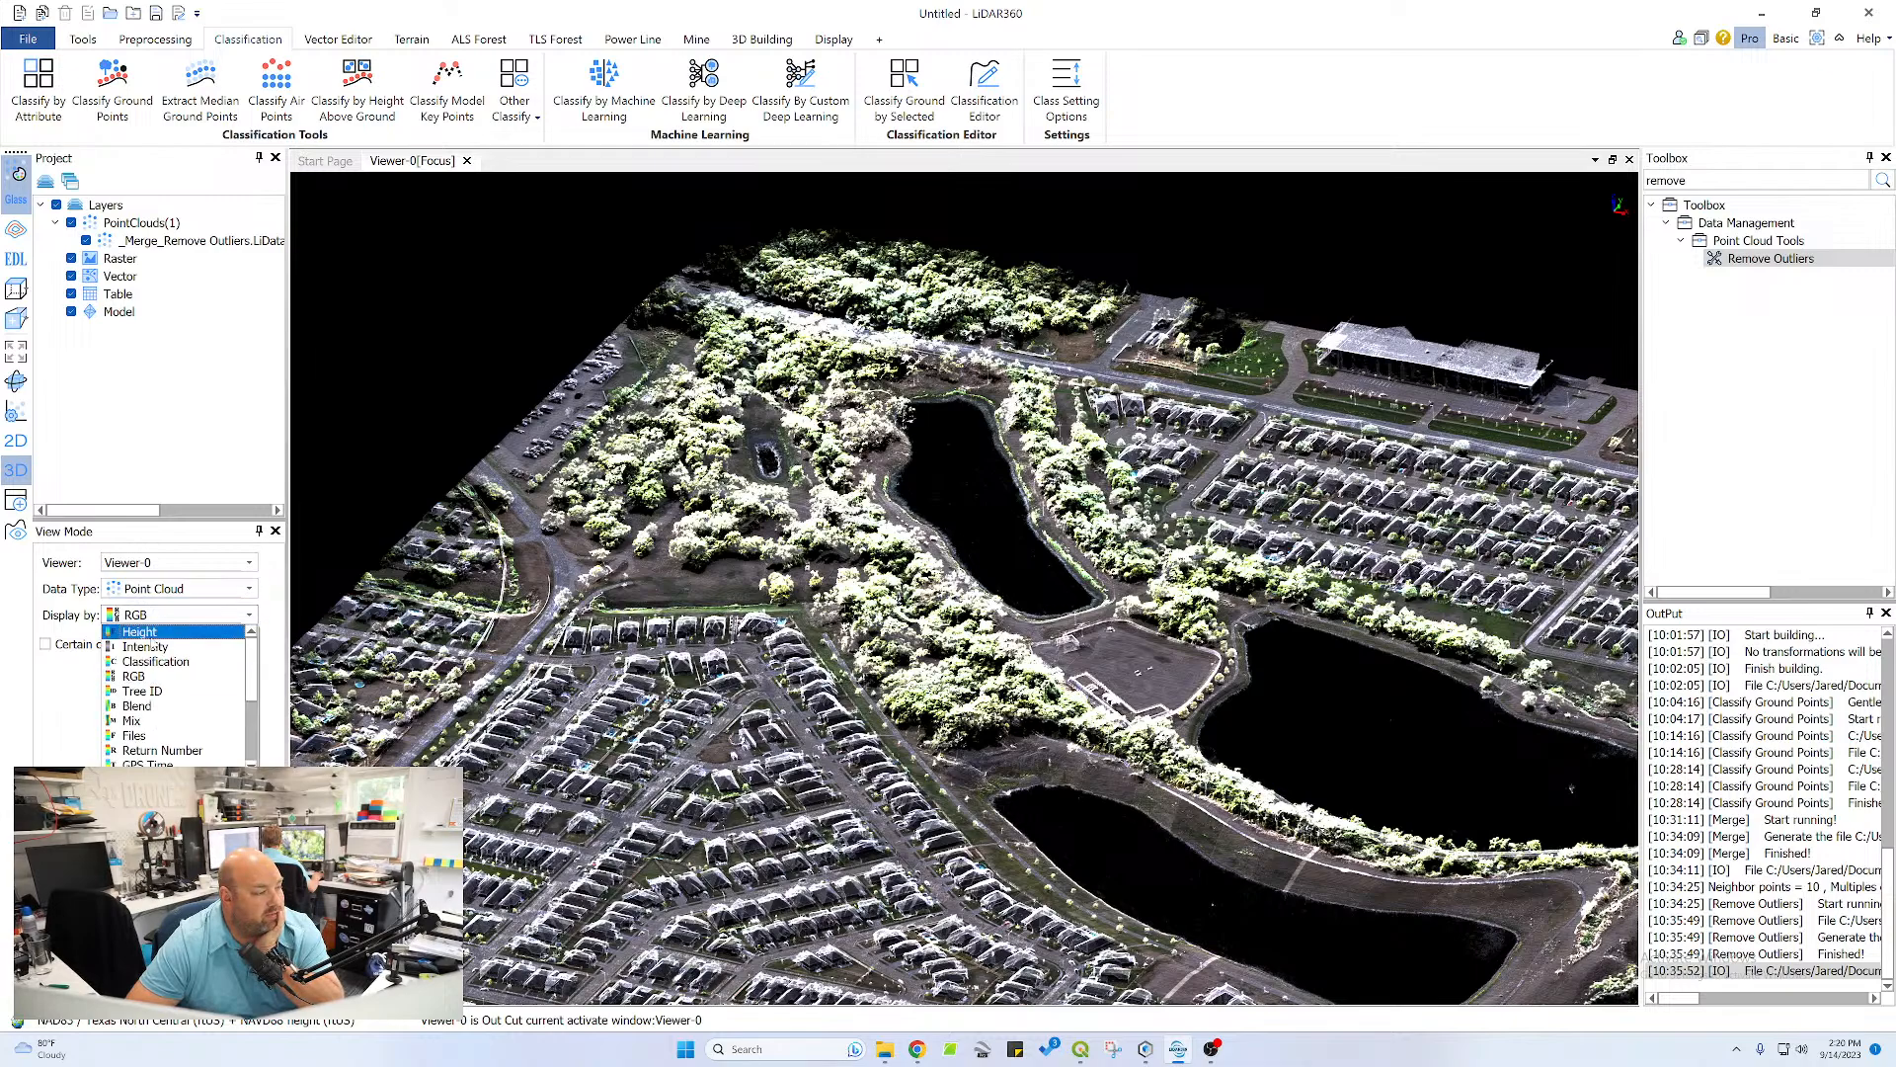
pyautogui.click(153, 644)
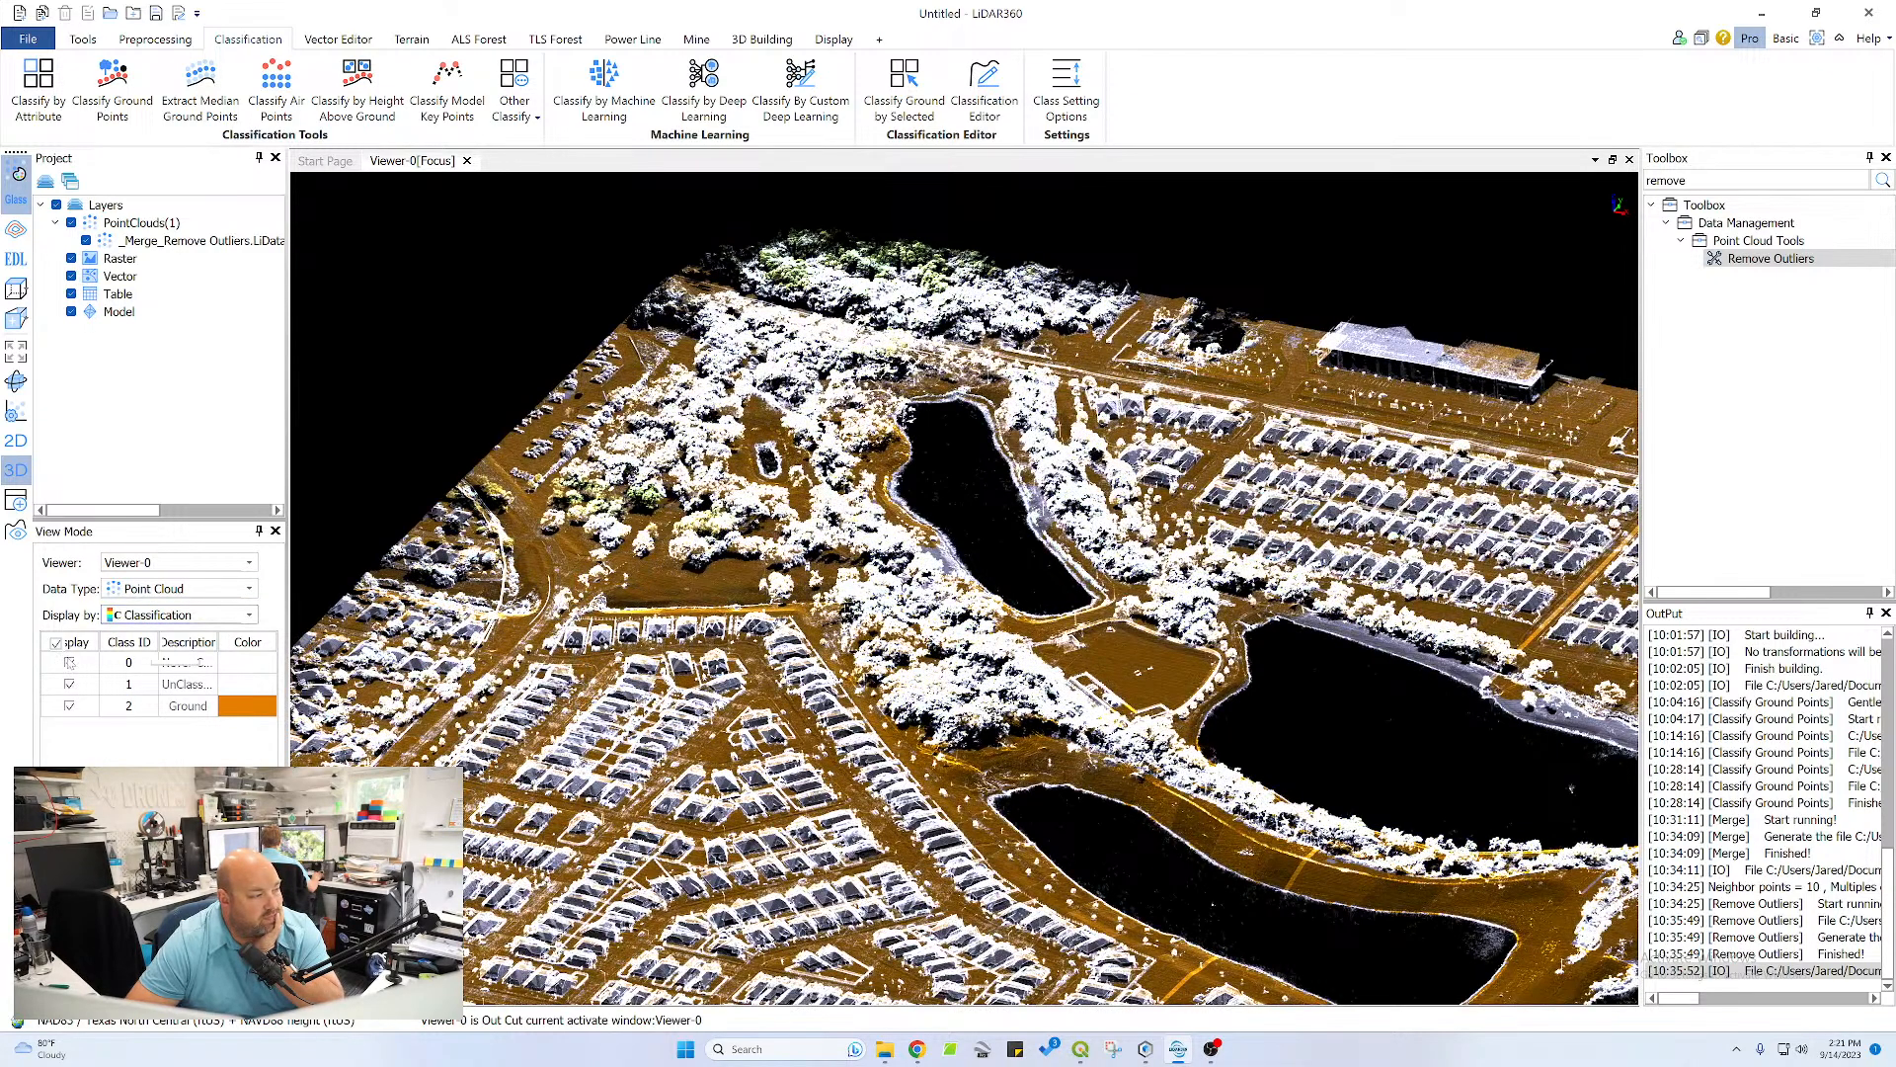
# Hide the never classified and unclassified points so only Ground is shown, and turn off the Glass effect
pyautogui.click(69, 663)
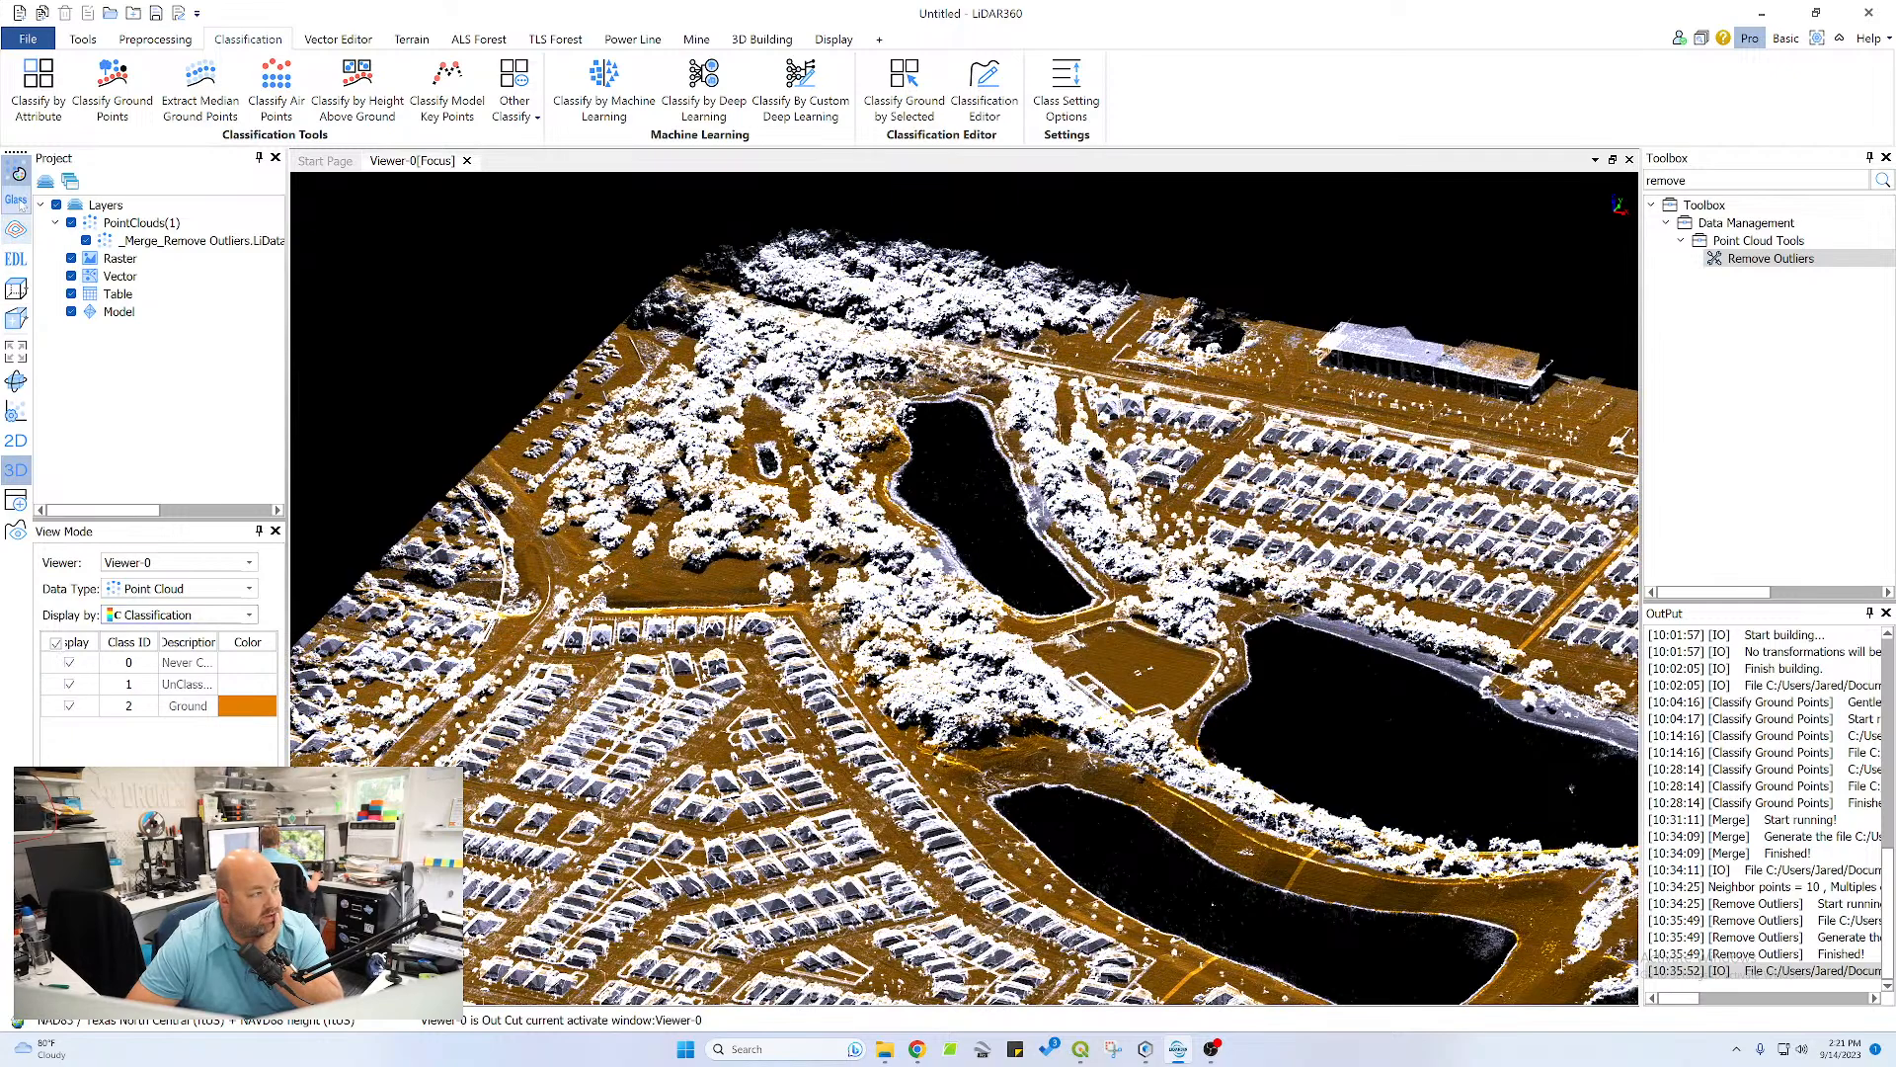
pyautogui.click(17, 200)
pyautogui.click(69, 681)
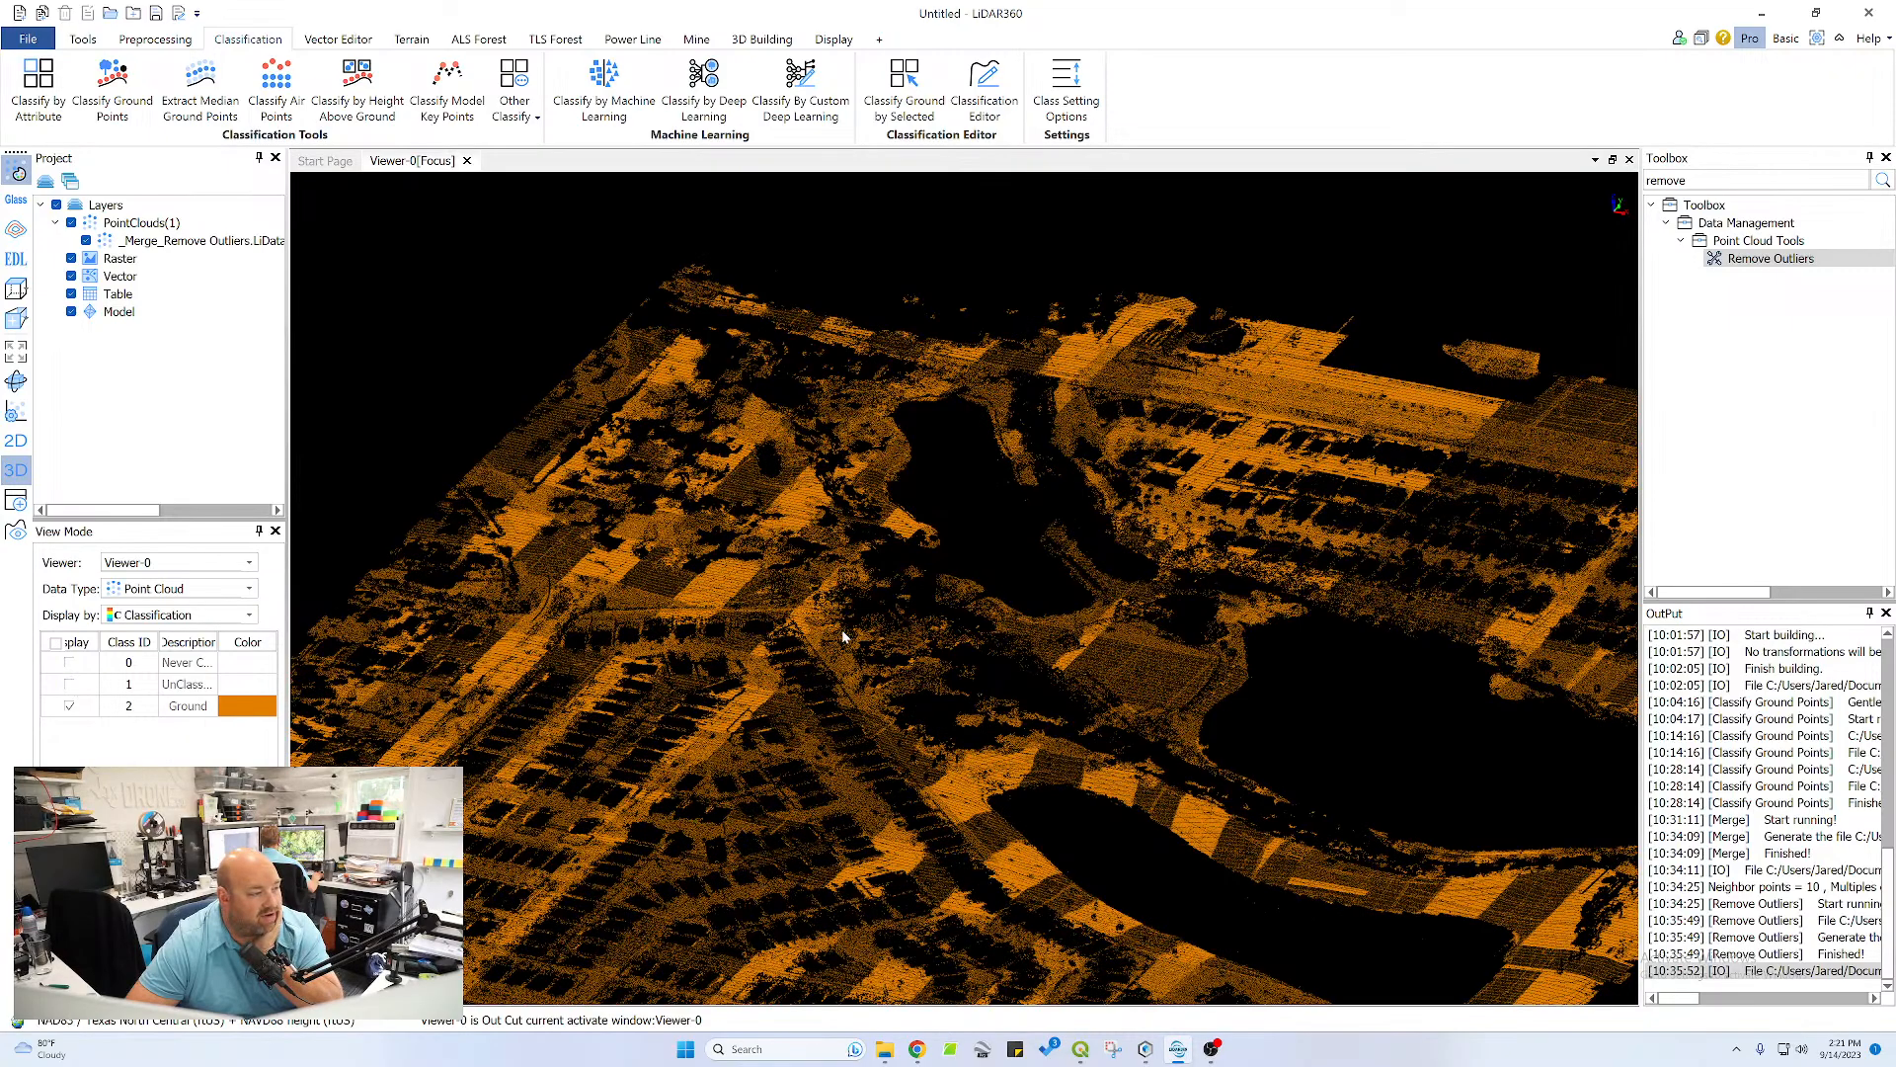
# Inspect the ground points across the site at a low angle and up close in the wooded channel beside the long pond
pyautogui.scroll(5, 842, 630)
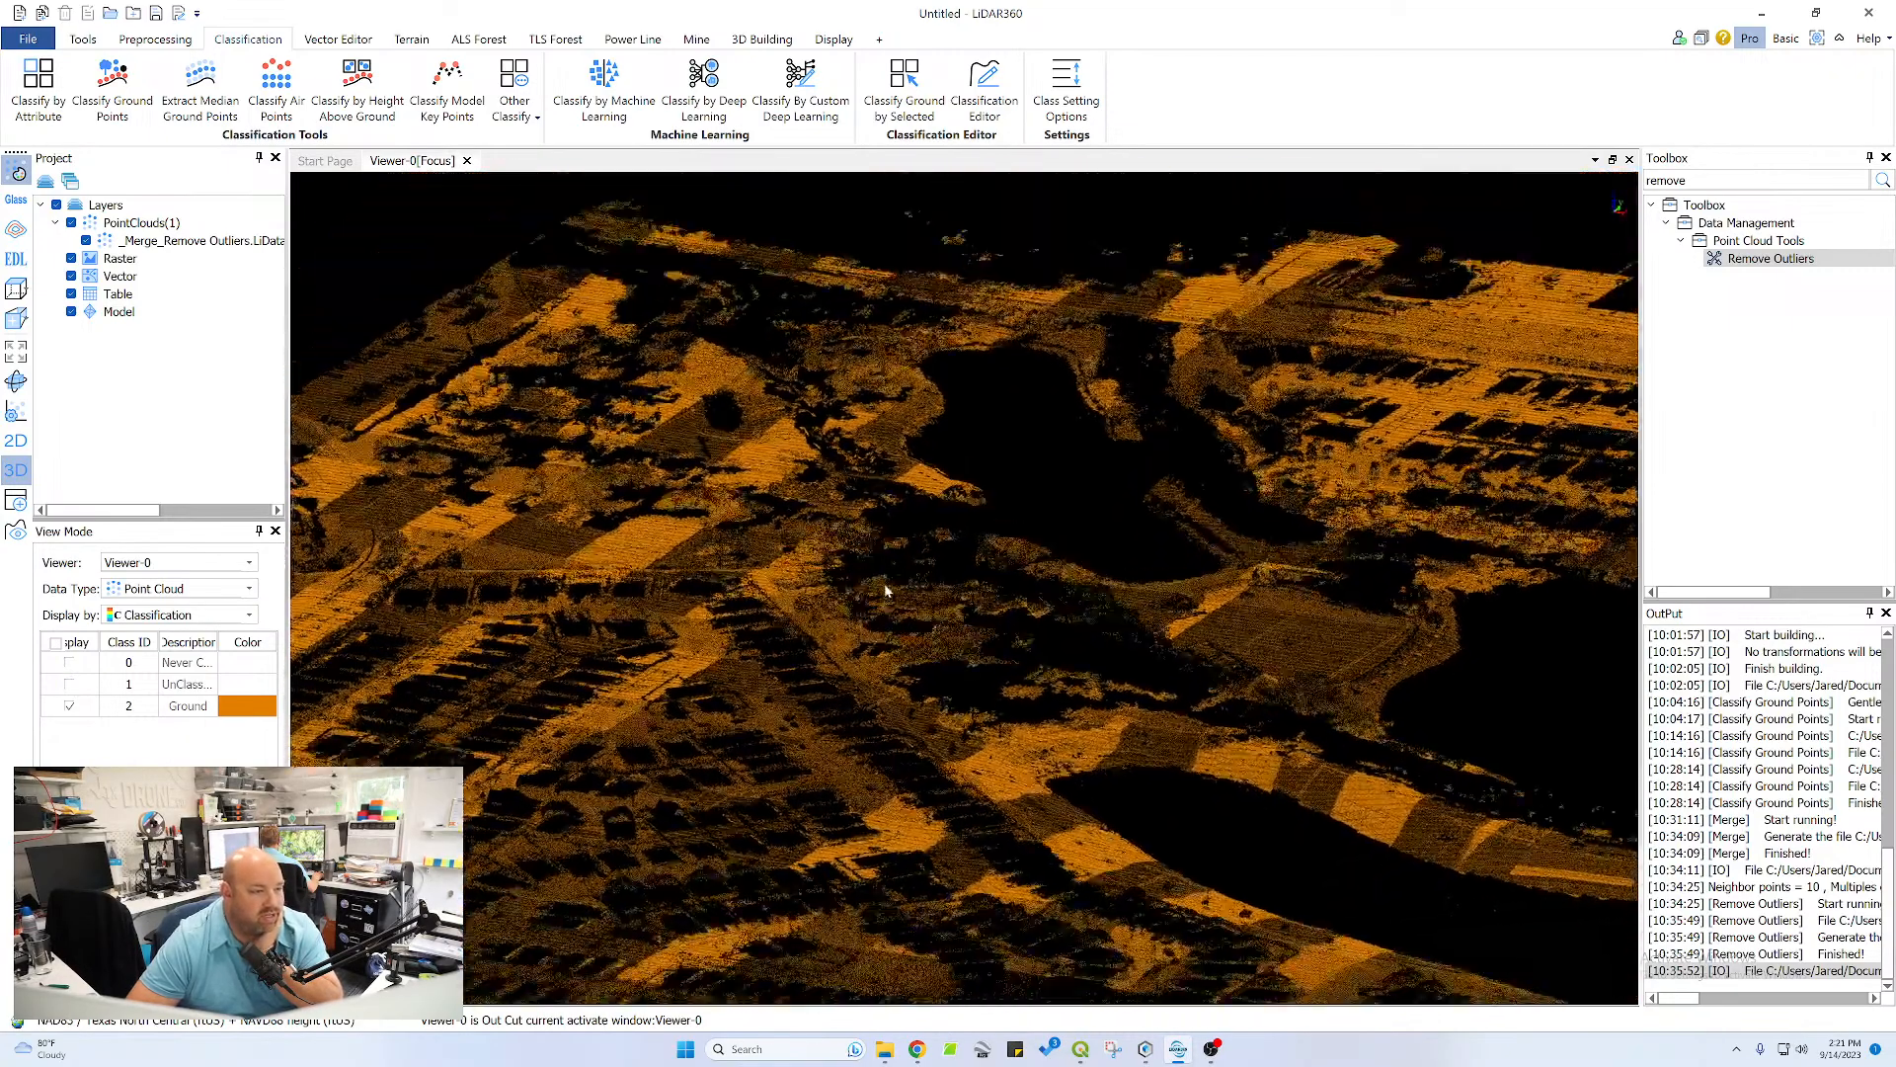
pyautogui.moveTo(885, 585)
pyautogui.mouseDown()
pyautogui.moveTo(880, 540)
pyautogui.moveTo(879, 566)
pyautogui.mouseUp()
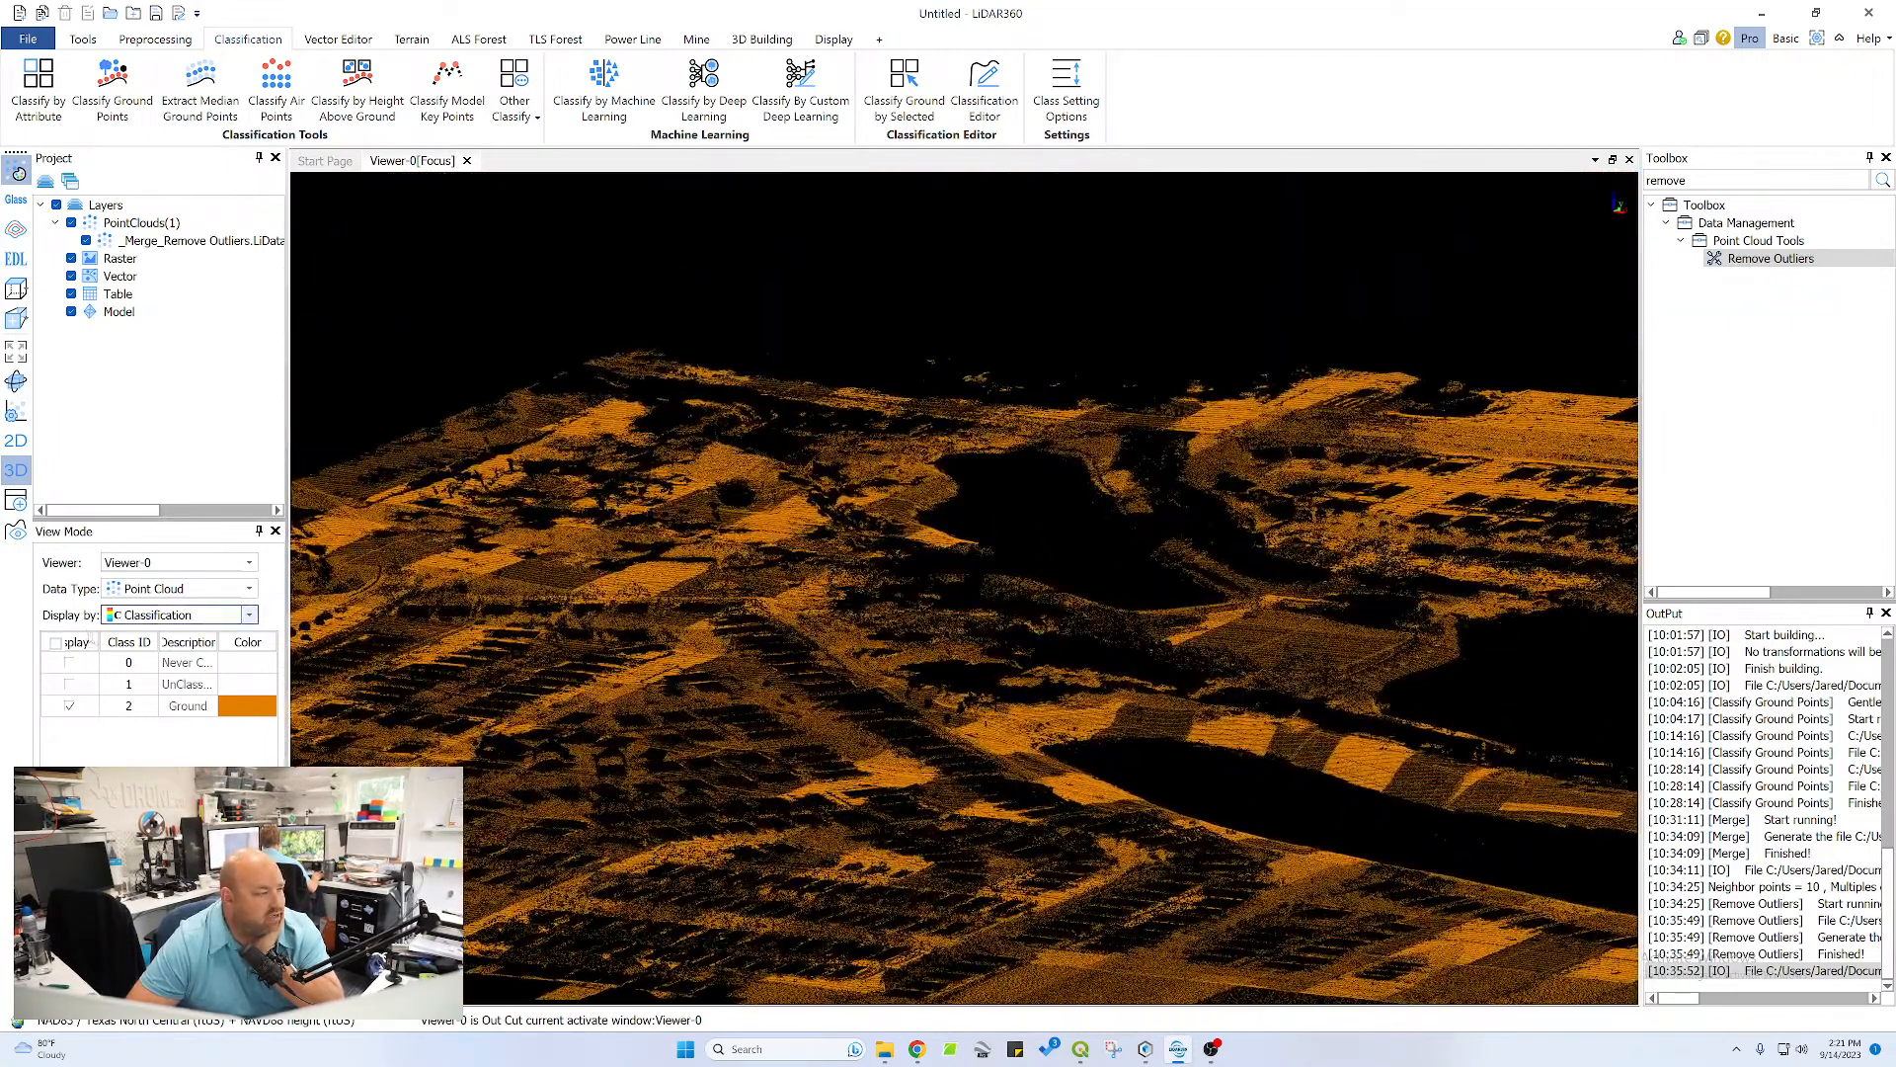
pyautogui.moveTo(642, 624); pyautogui.dragTo(1028, 547)
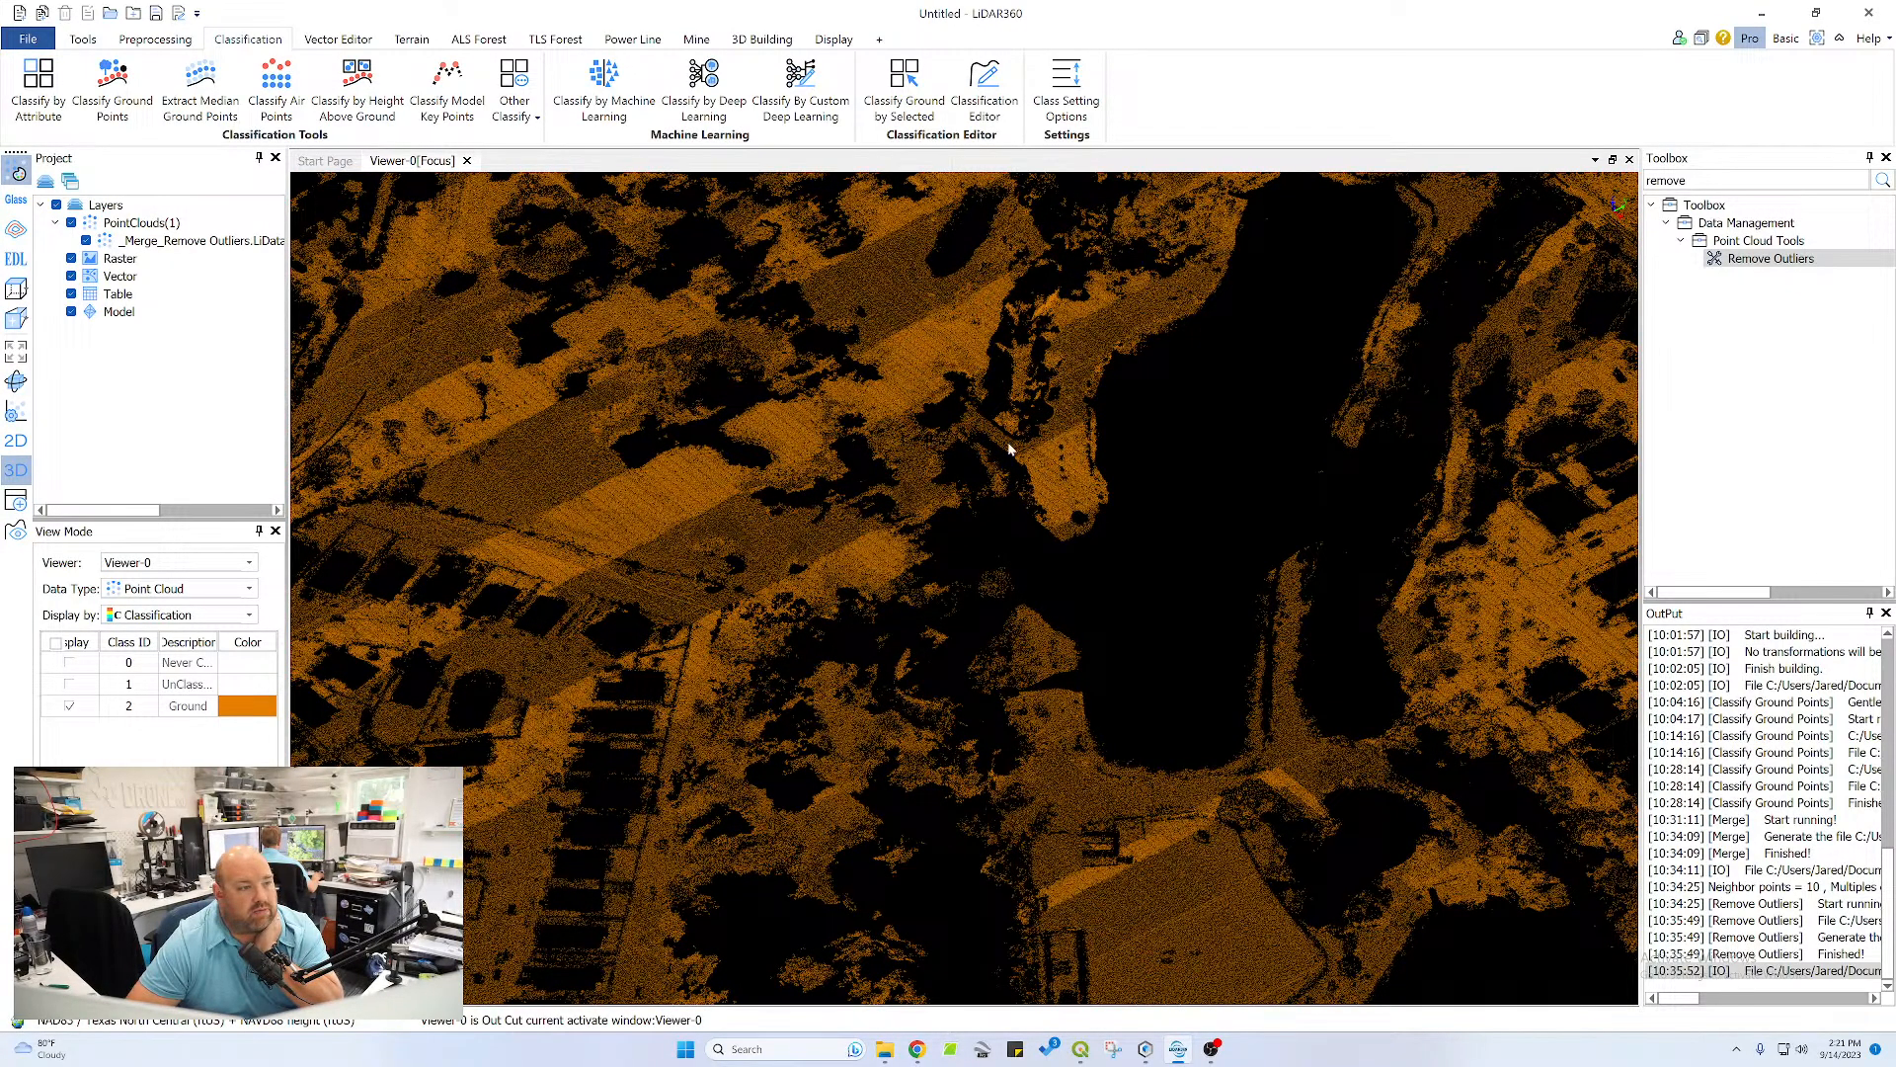
pyautogui.moveTo(958, 314); pyautogui.dragTo(955, 503)
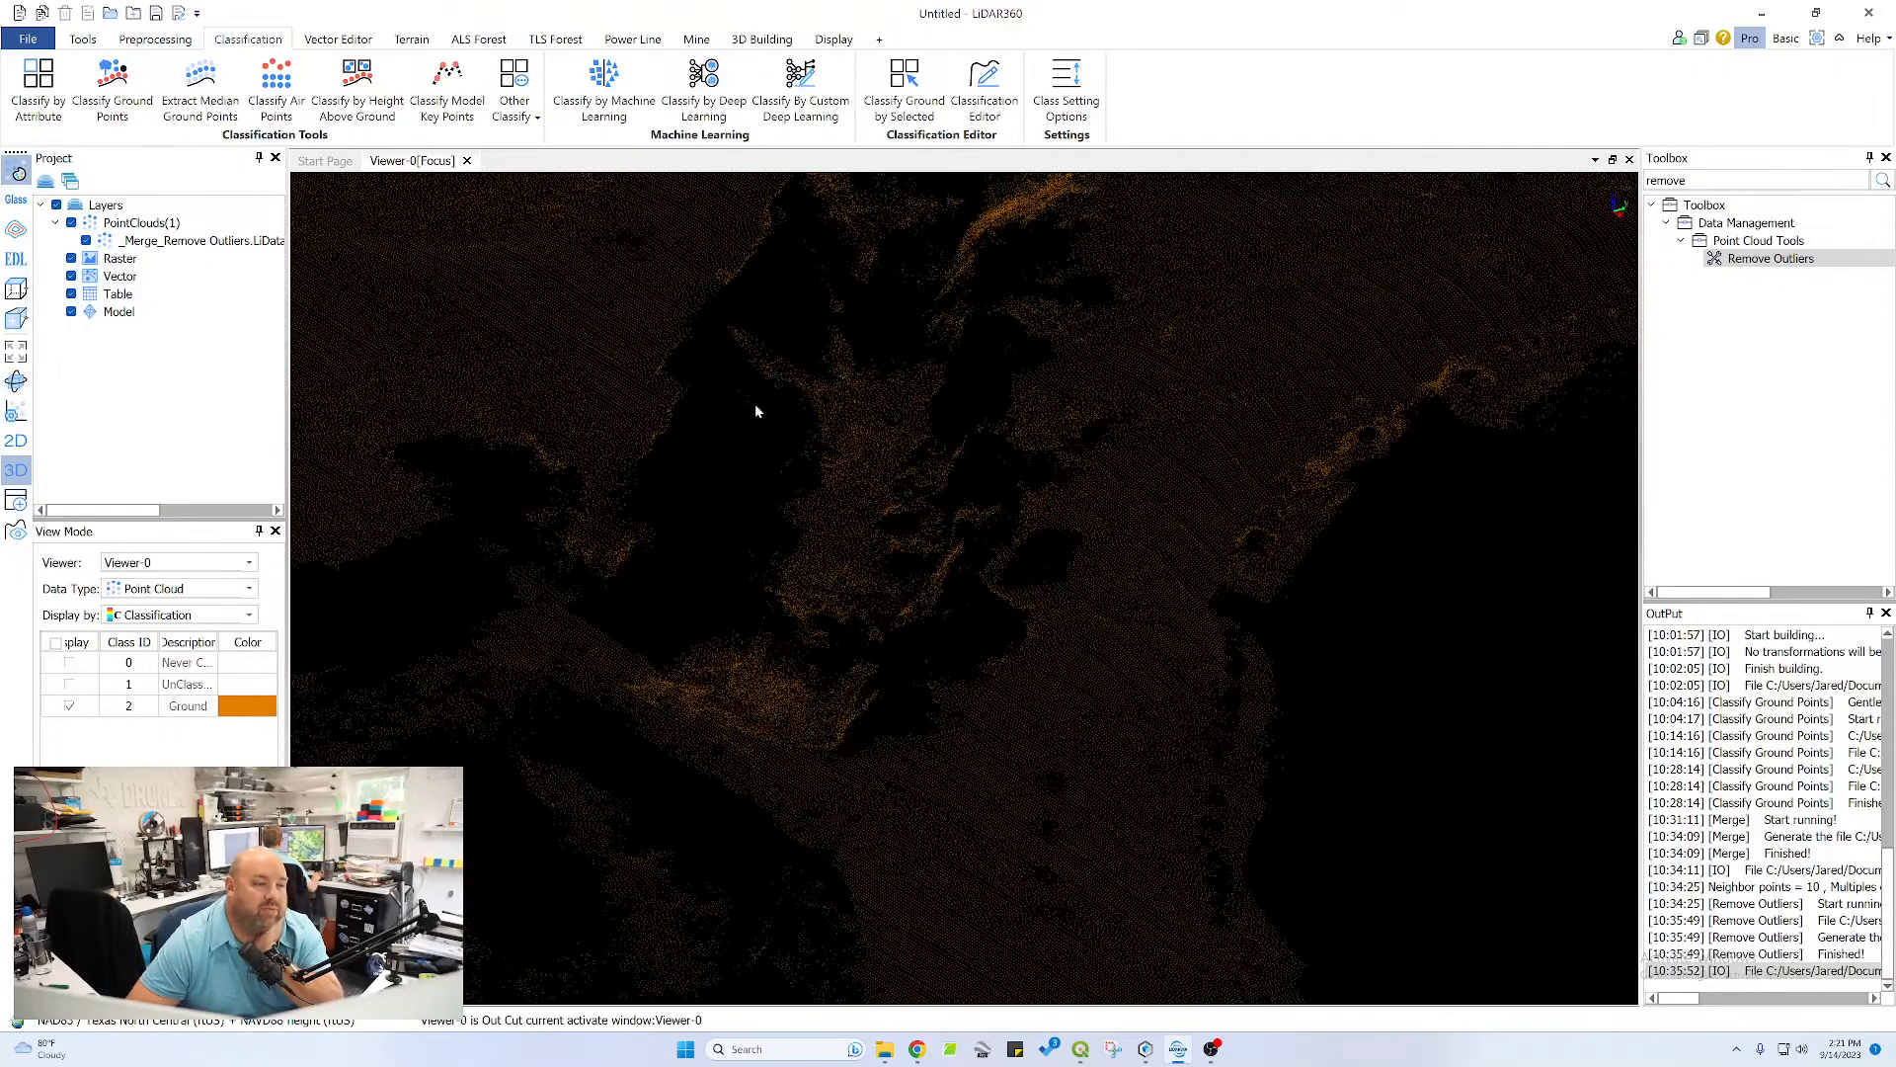
pyautogui.scroll(-3, 885, 377)
pyautogui.moveTo(929, 345); pyautogui.dragTo(844, 447, button='middle')
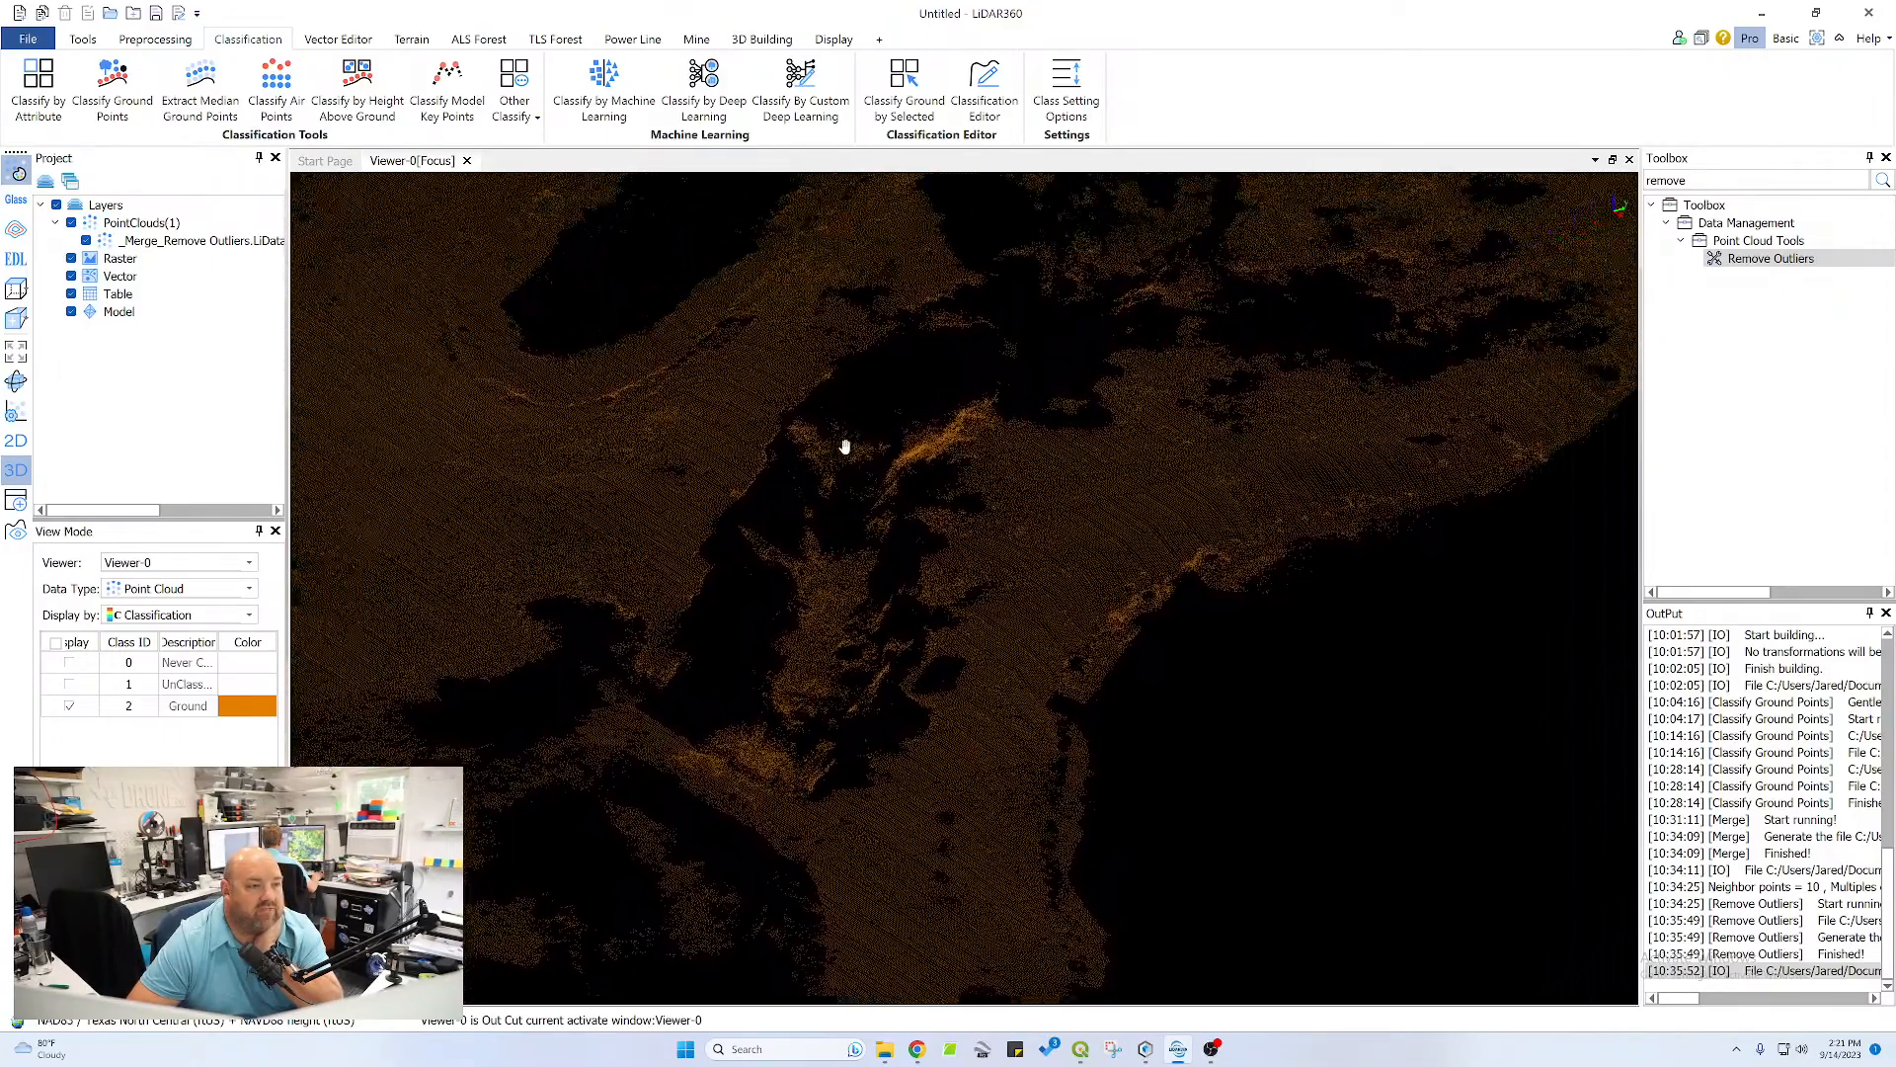
# Inspect the ground points along the strips of land between the ponds
pyautogui.scroll(-2, 845, 447)
pyautogui.moveTo(845, 444); pyautogui.dragTo(913, 505)
pyautogui.scroll(-5, 860, 589)
pyautogui.moveTo(859, 589); pyautogui.dragTo(868, 648)
pyautogui.moveTo(867, 648); pyautogui.dragTo(900, 404, button='middle')
pyautogui.scroll(4, 948, 820)
pyautogui.moveTo(985, 831); pyautogui.dragTo(749, 399, button='middle')
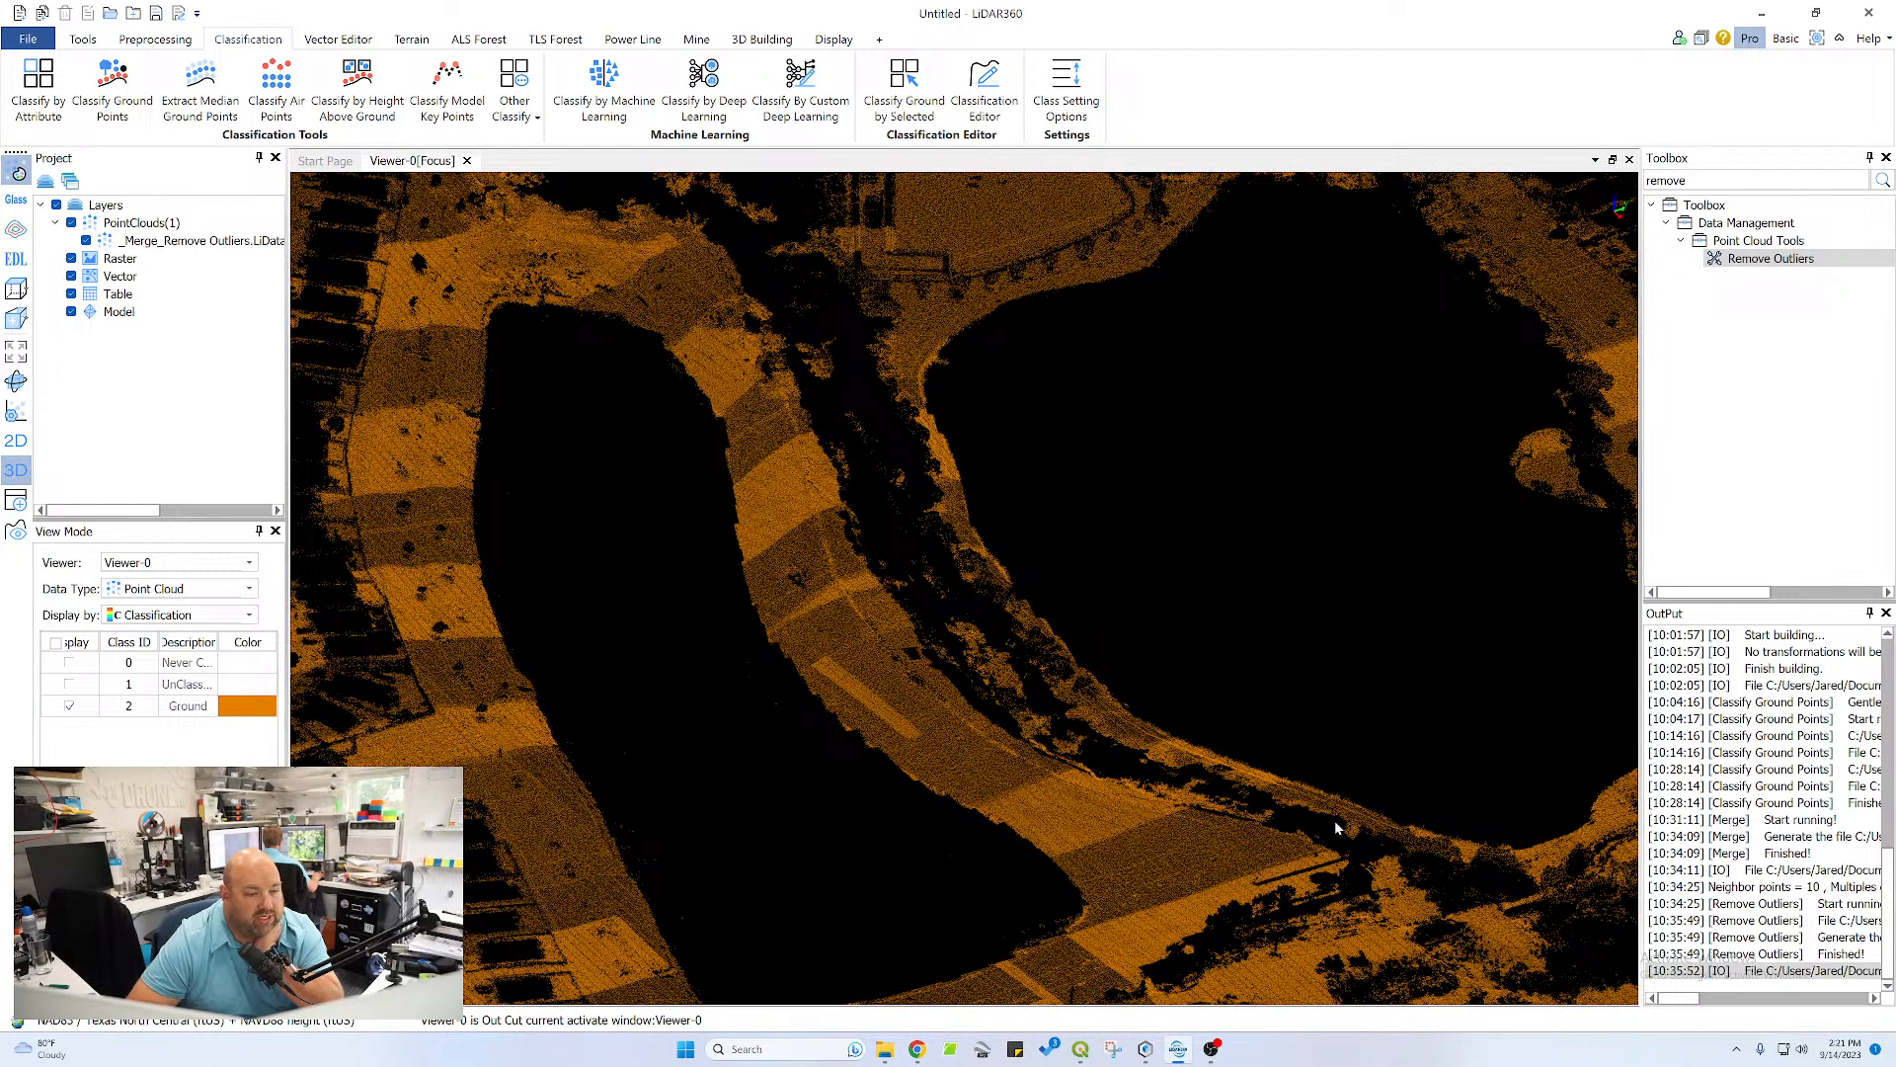
# Inspect the ground coverage at the outer edge of the survey and among the houses and trees near the ponds
pyautogui.scroll(-4, 855, 506)
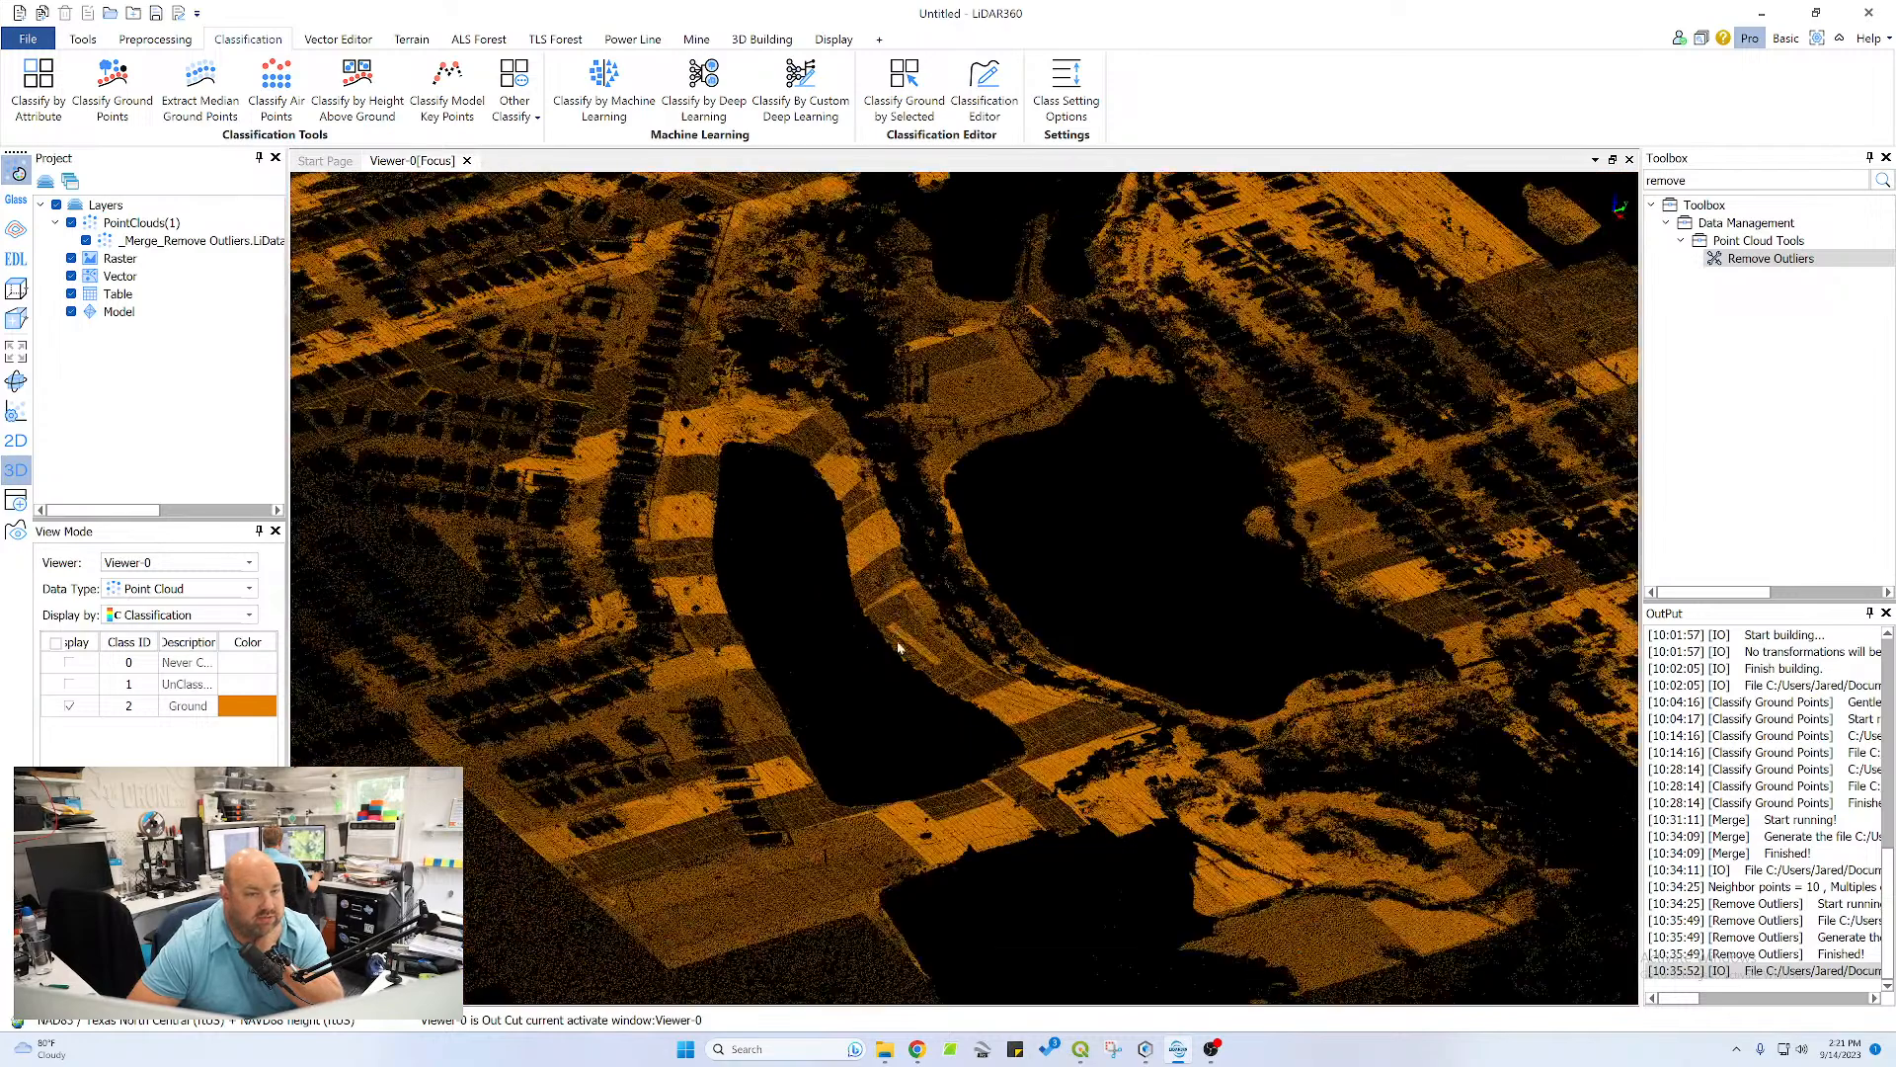
pyautogui.moveTo(986, 763); pyautogui.dragTo(1006, 523, button='middle')
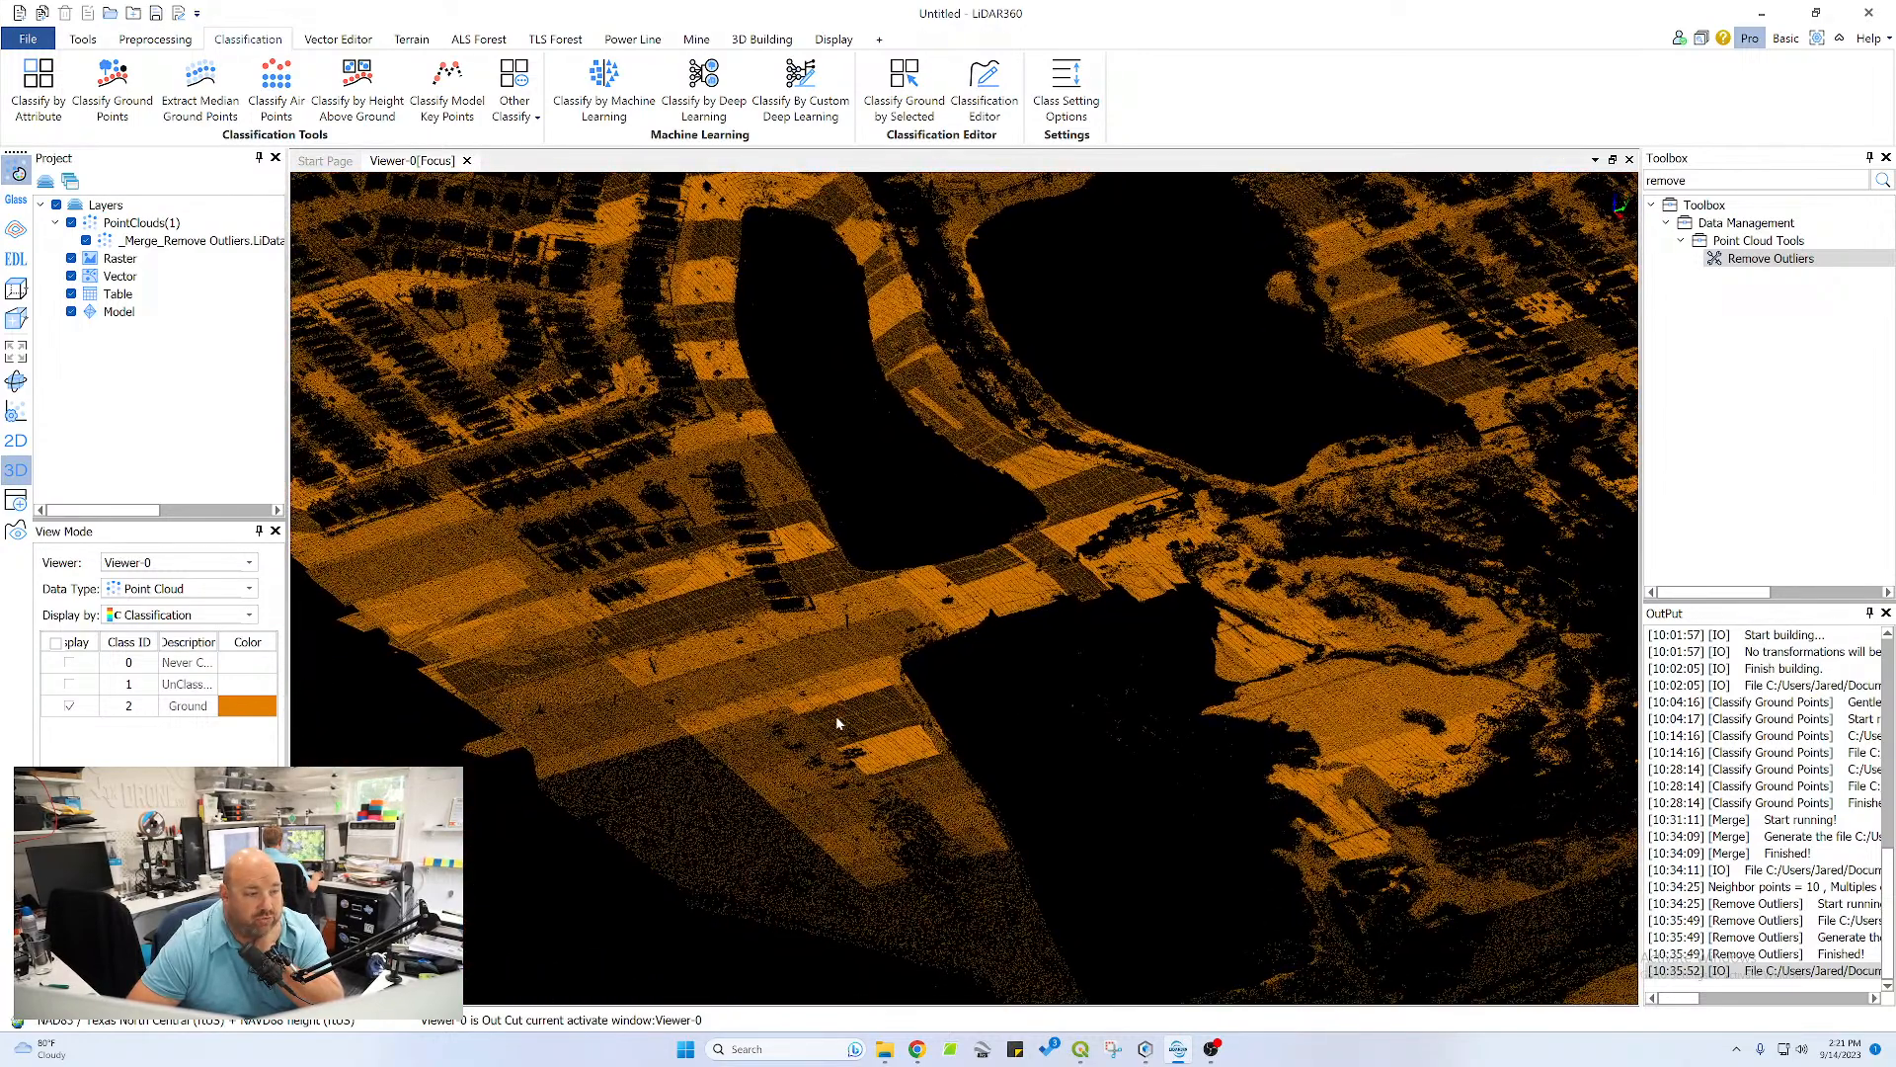
pyautogui.scroll(8, 838, 724)
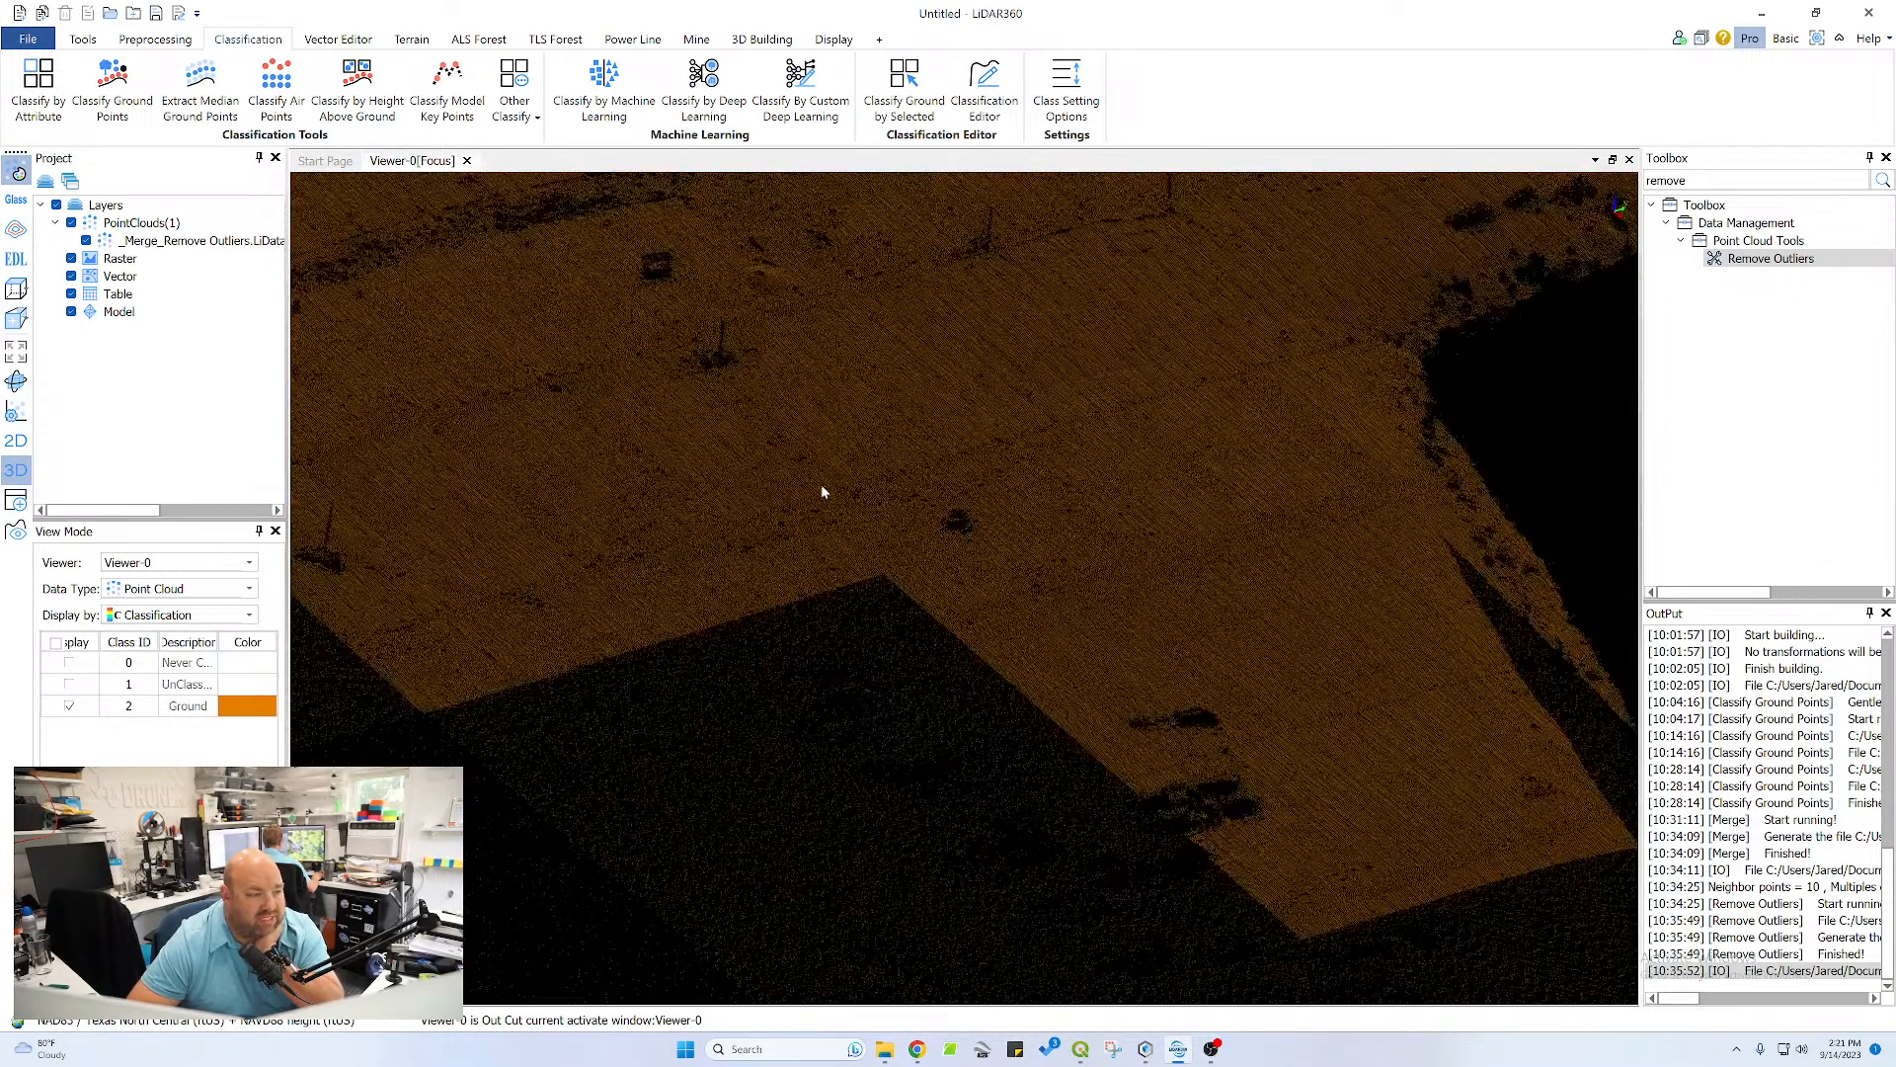
pyautogui.moveTo(821, 491); pyautogui.dragTo(972, 626)
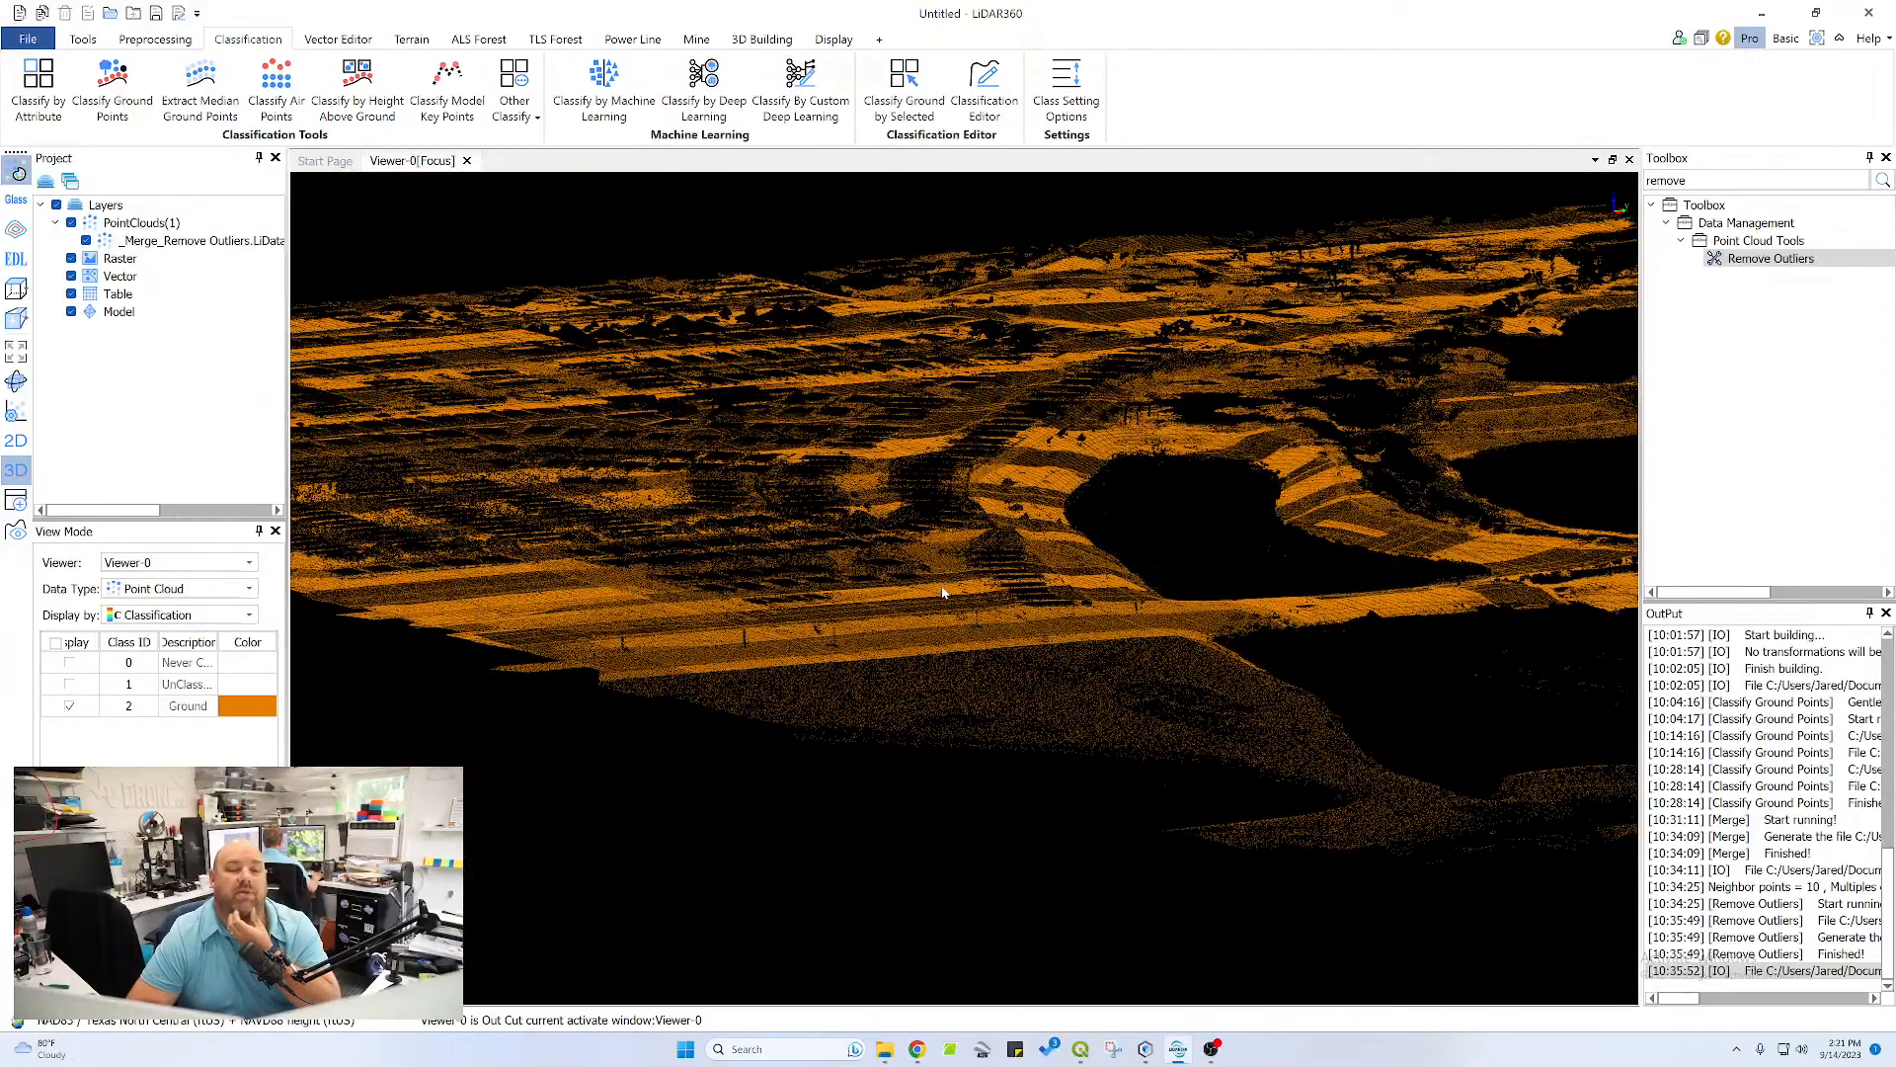
pyautogui.moveTo(921, 443); pyautogui.dragTo(1086, 506)
pyautogui.moveTo(1087, 505); pyautogui.dragTo(764, 682, button='middle')
pyautogui.scroll(4, 707, 573)
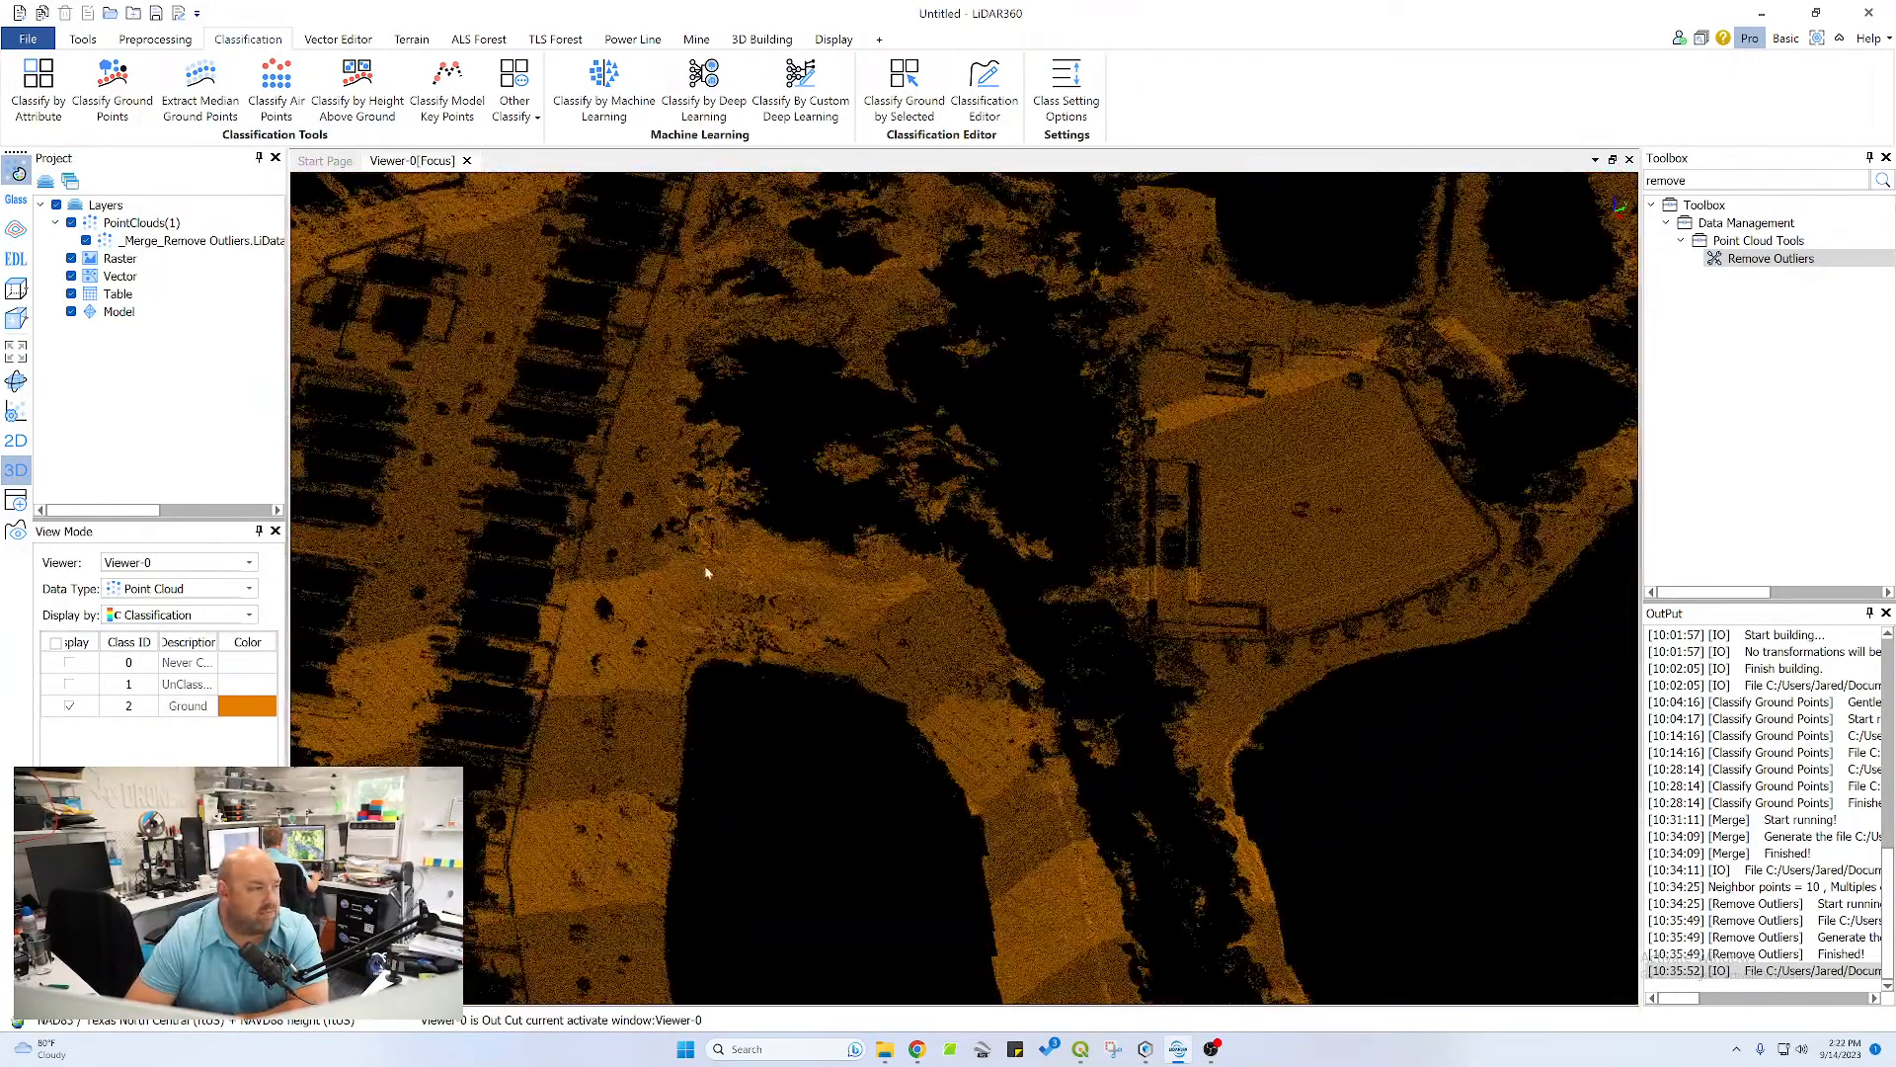
# Open the Classification Editor for the point cloud and start the Profile tool
pyautogui.click(103, 42)
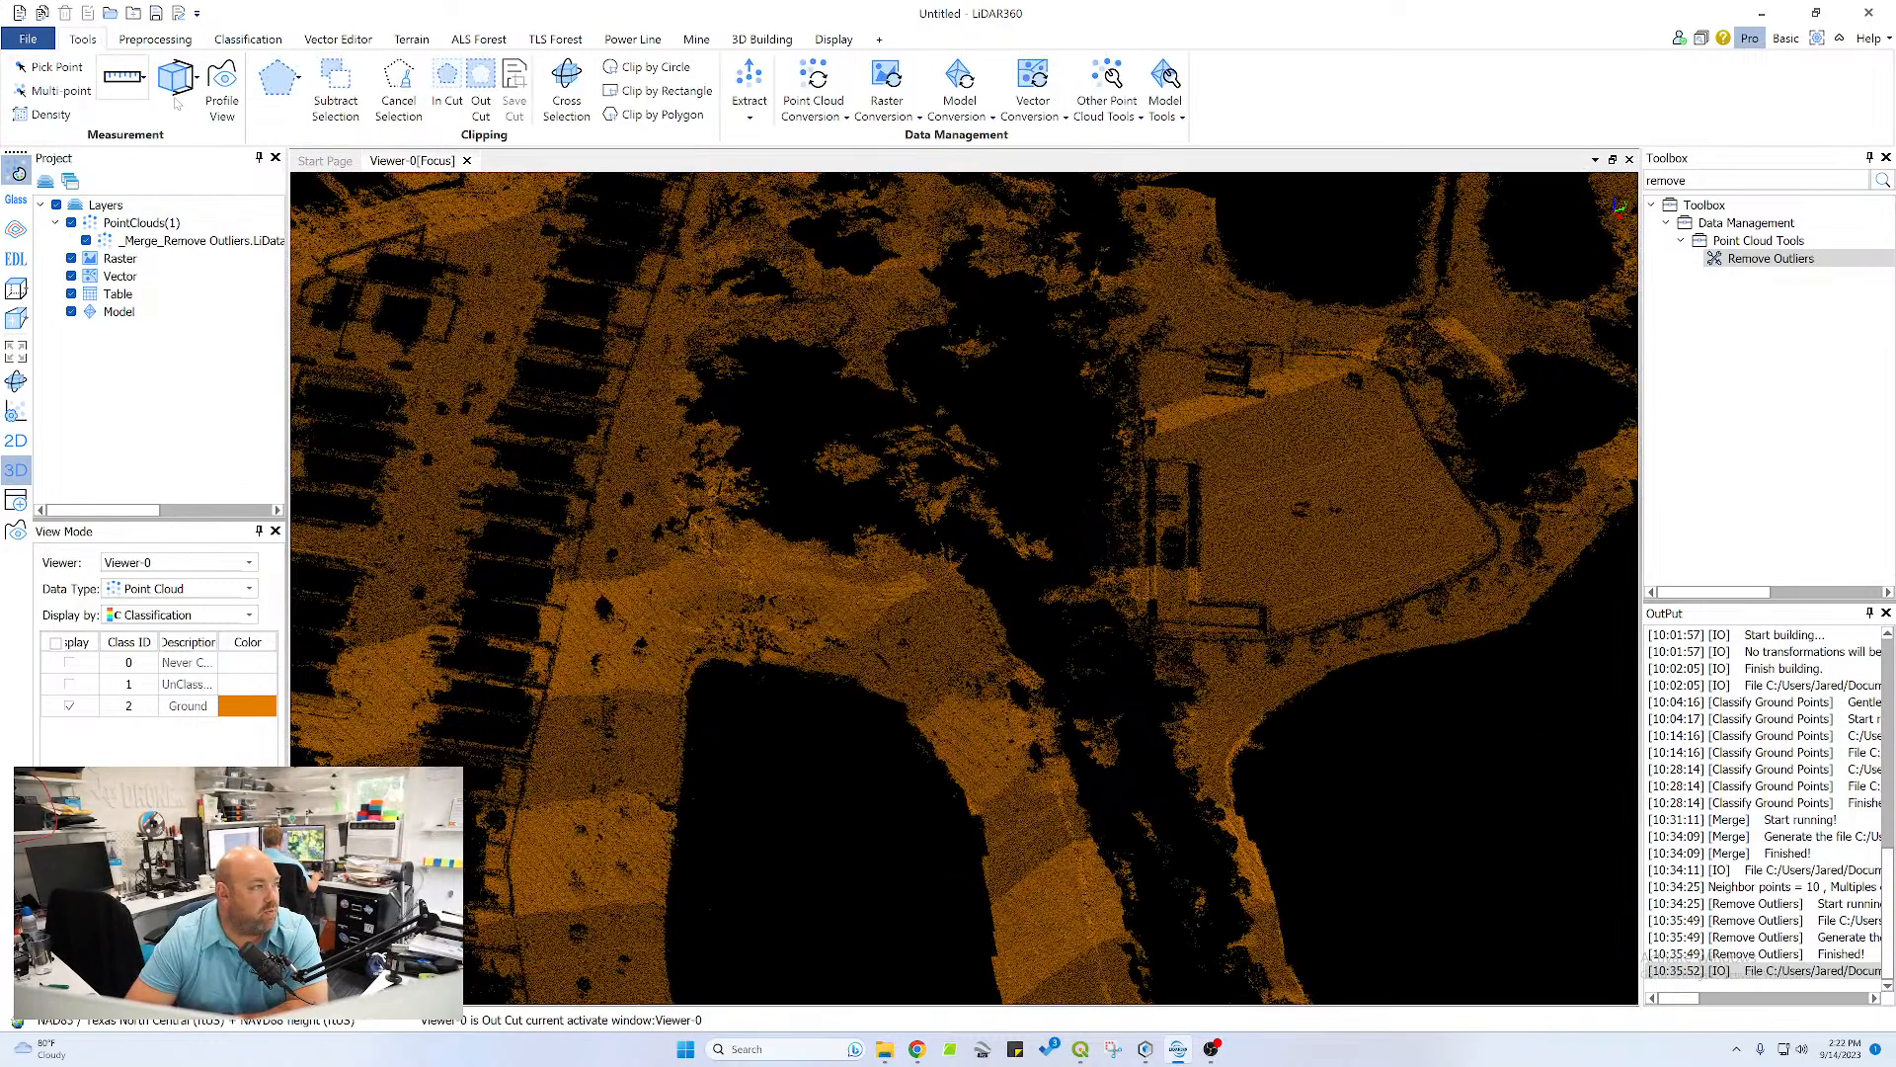
pyautogui.click(243, 42)
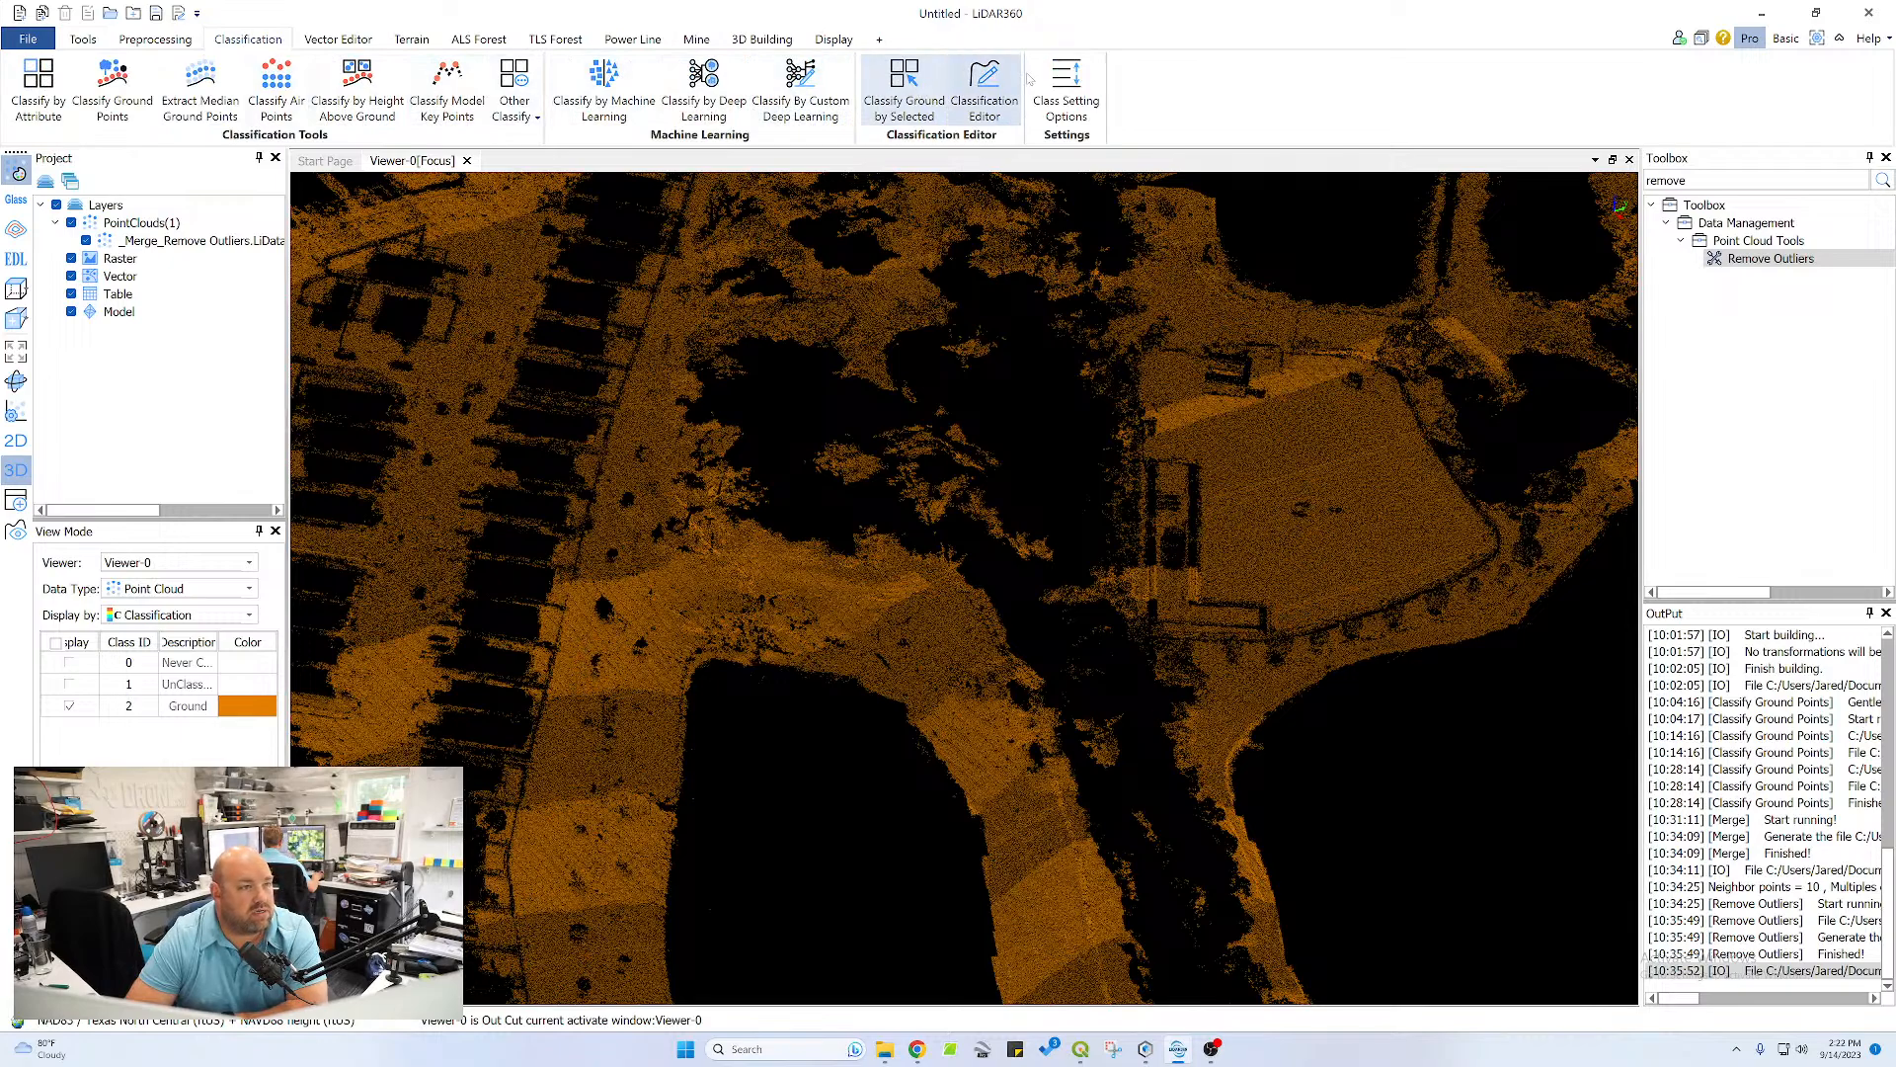
pyautogui.click(984, 84)
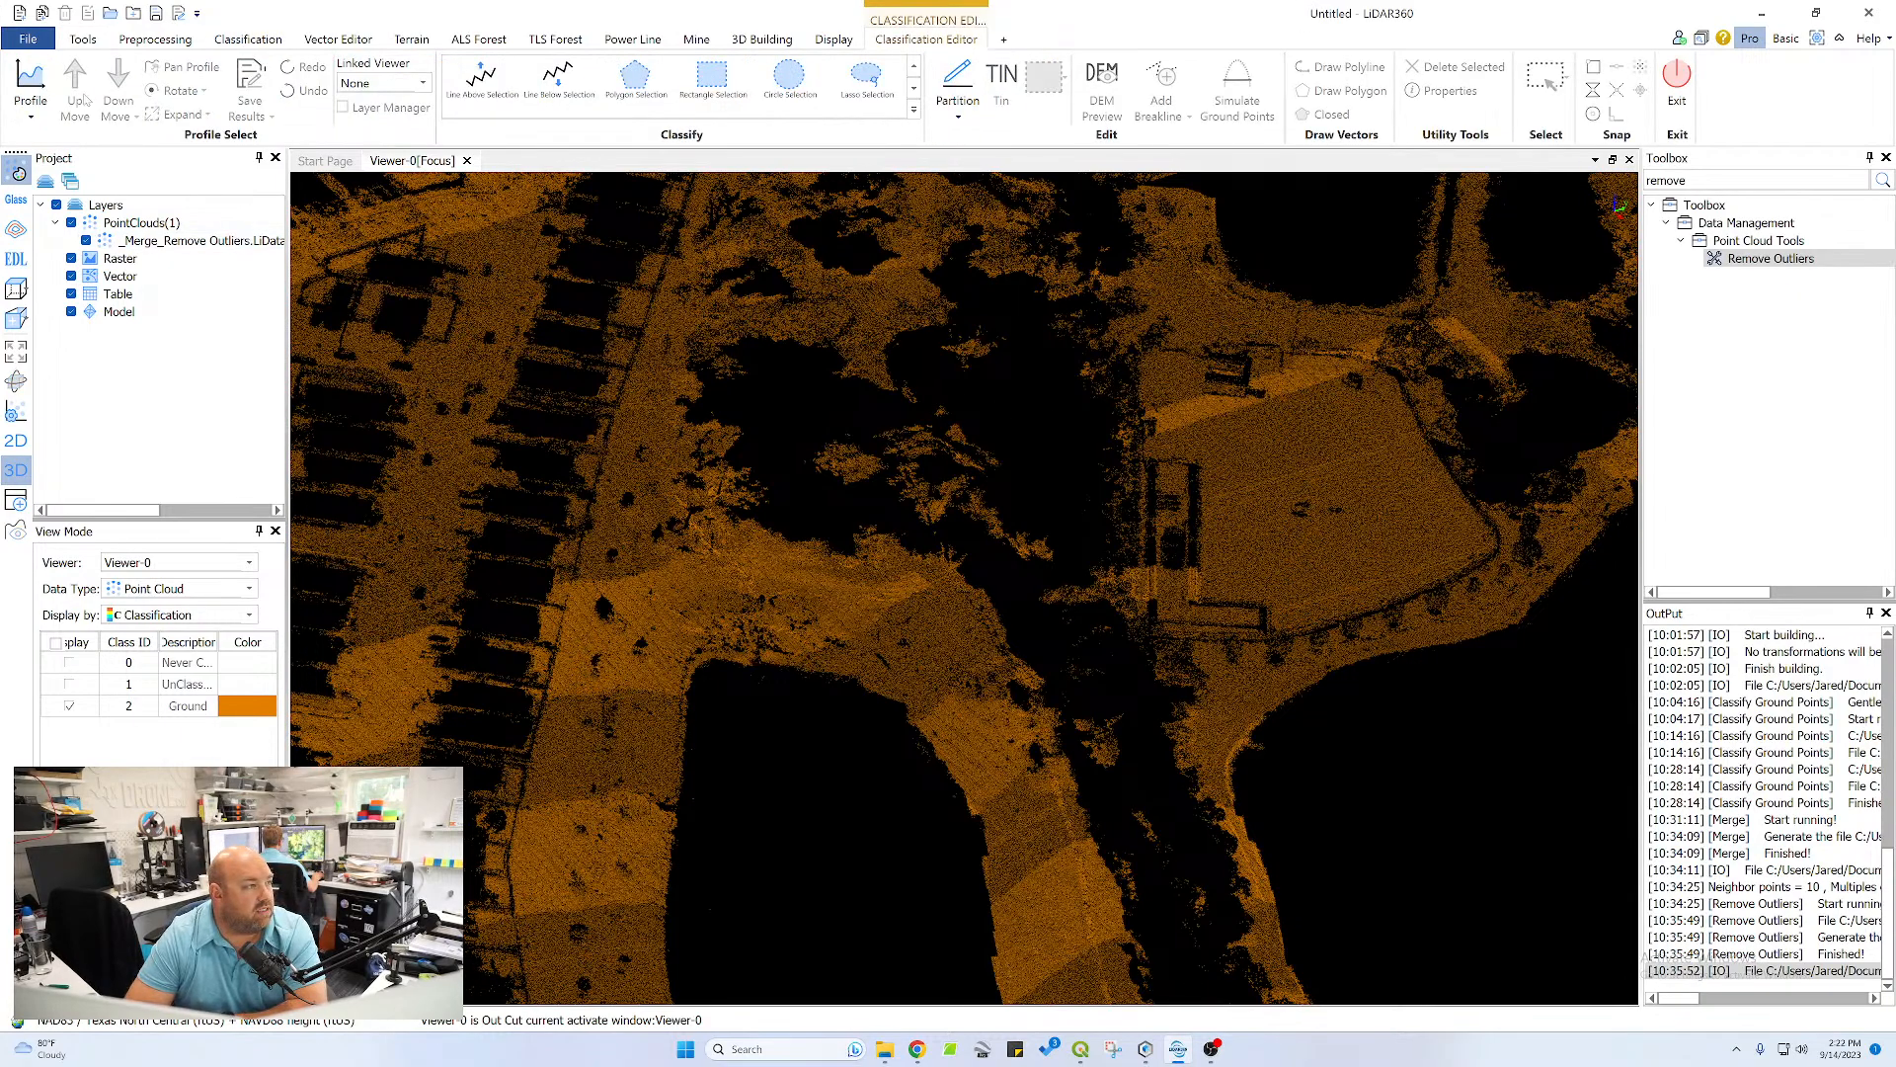
pyautogui.click(30, 84)
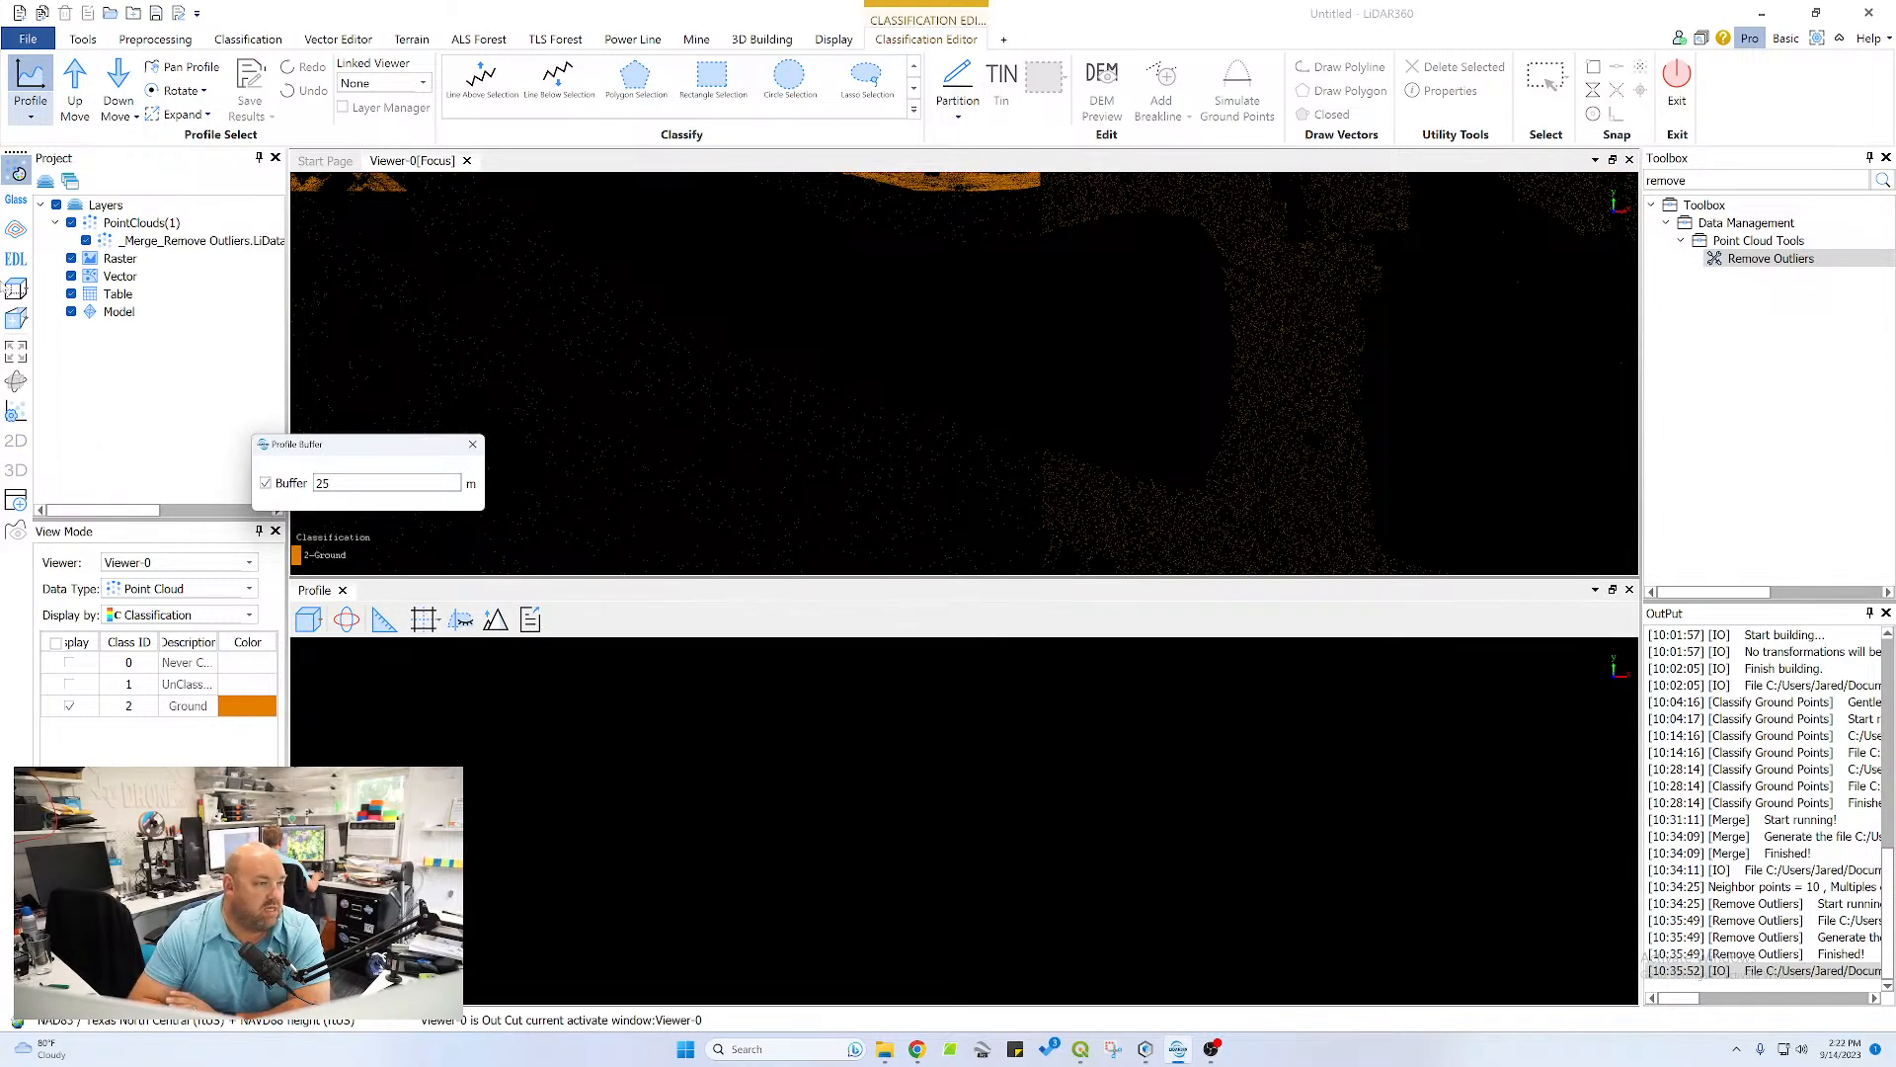
# Draw a profile section with a 25 m buffer diagonally across the long pond and its bank
pyautogui.scroll(-5, 666, 363)
pyautogui.scroll(8, 938, 363)
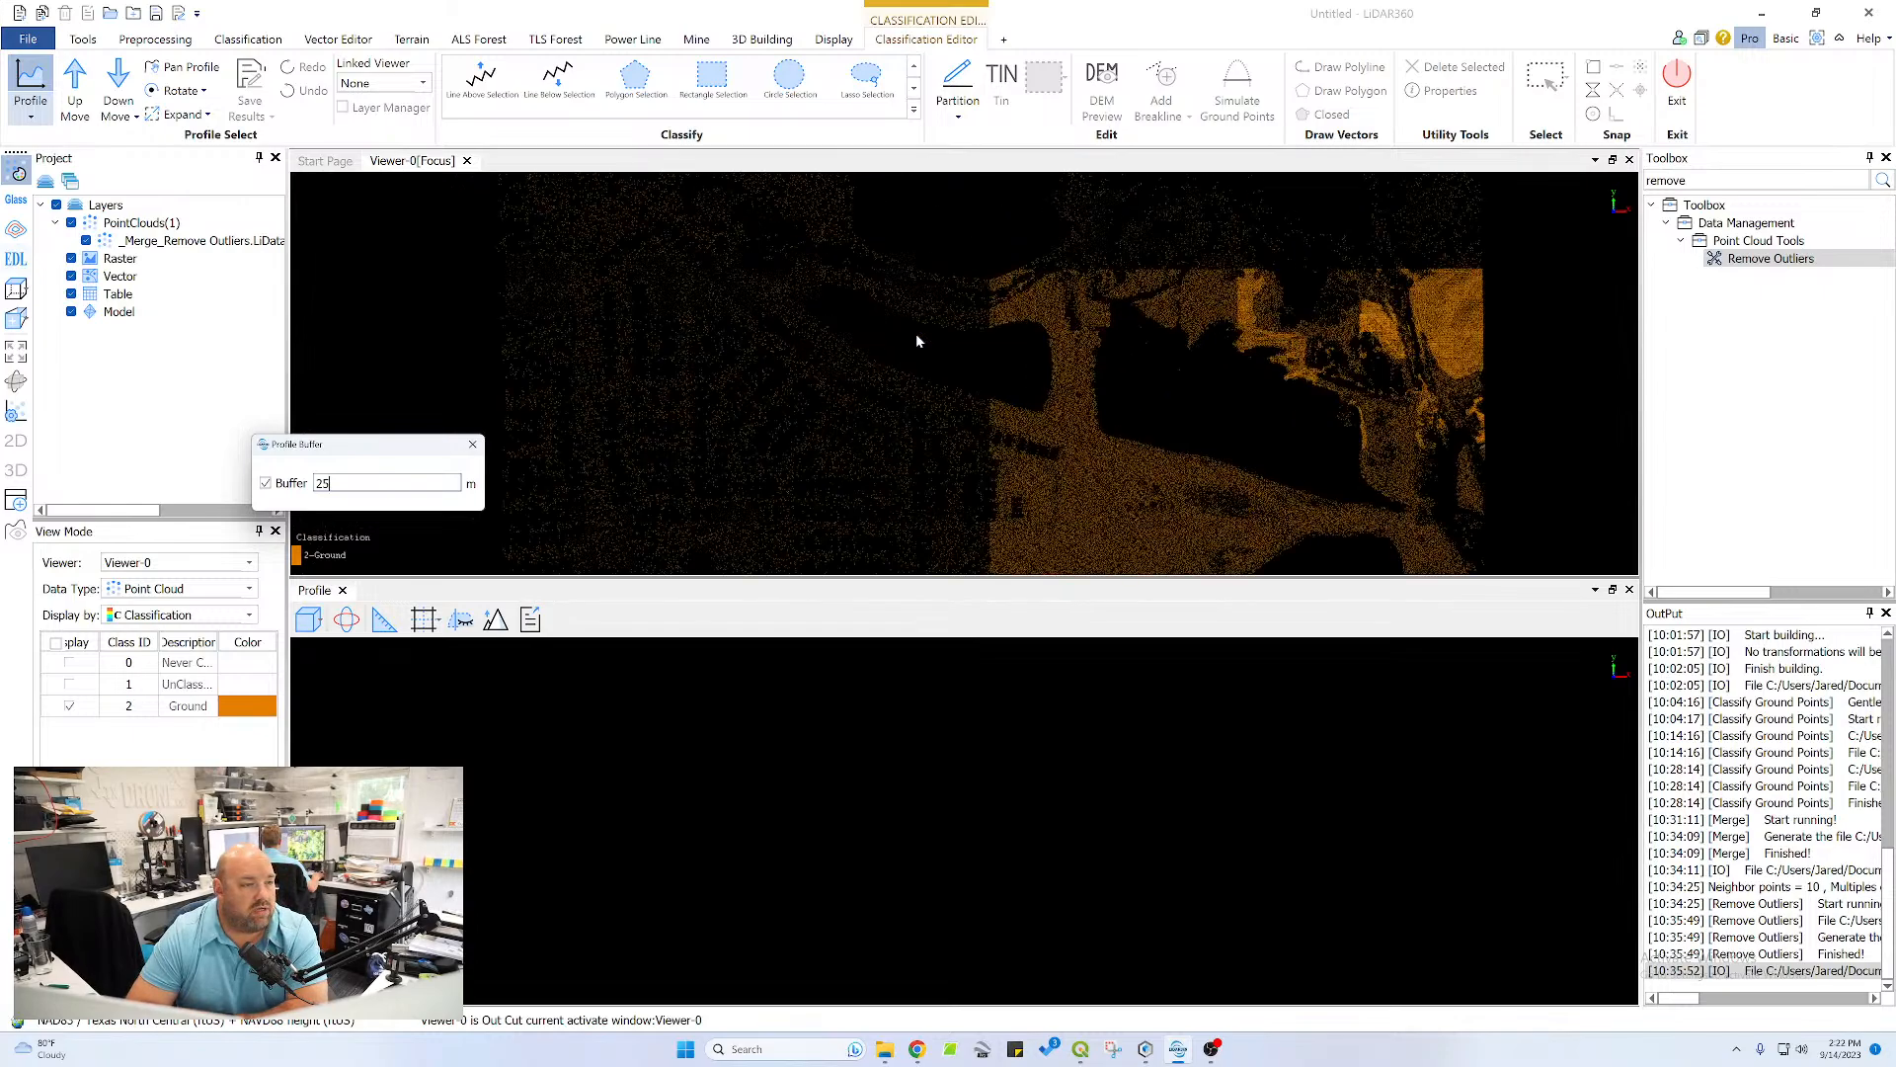
pyautogui.scroll(-4, 863, 339)
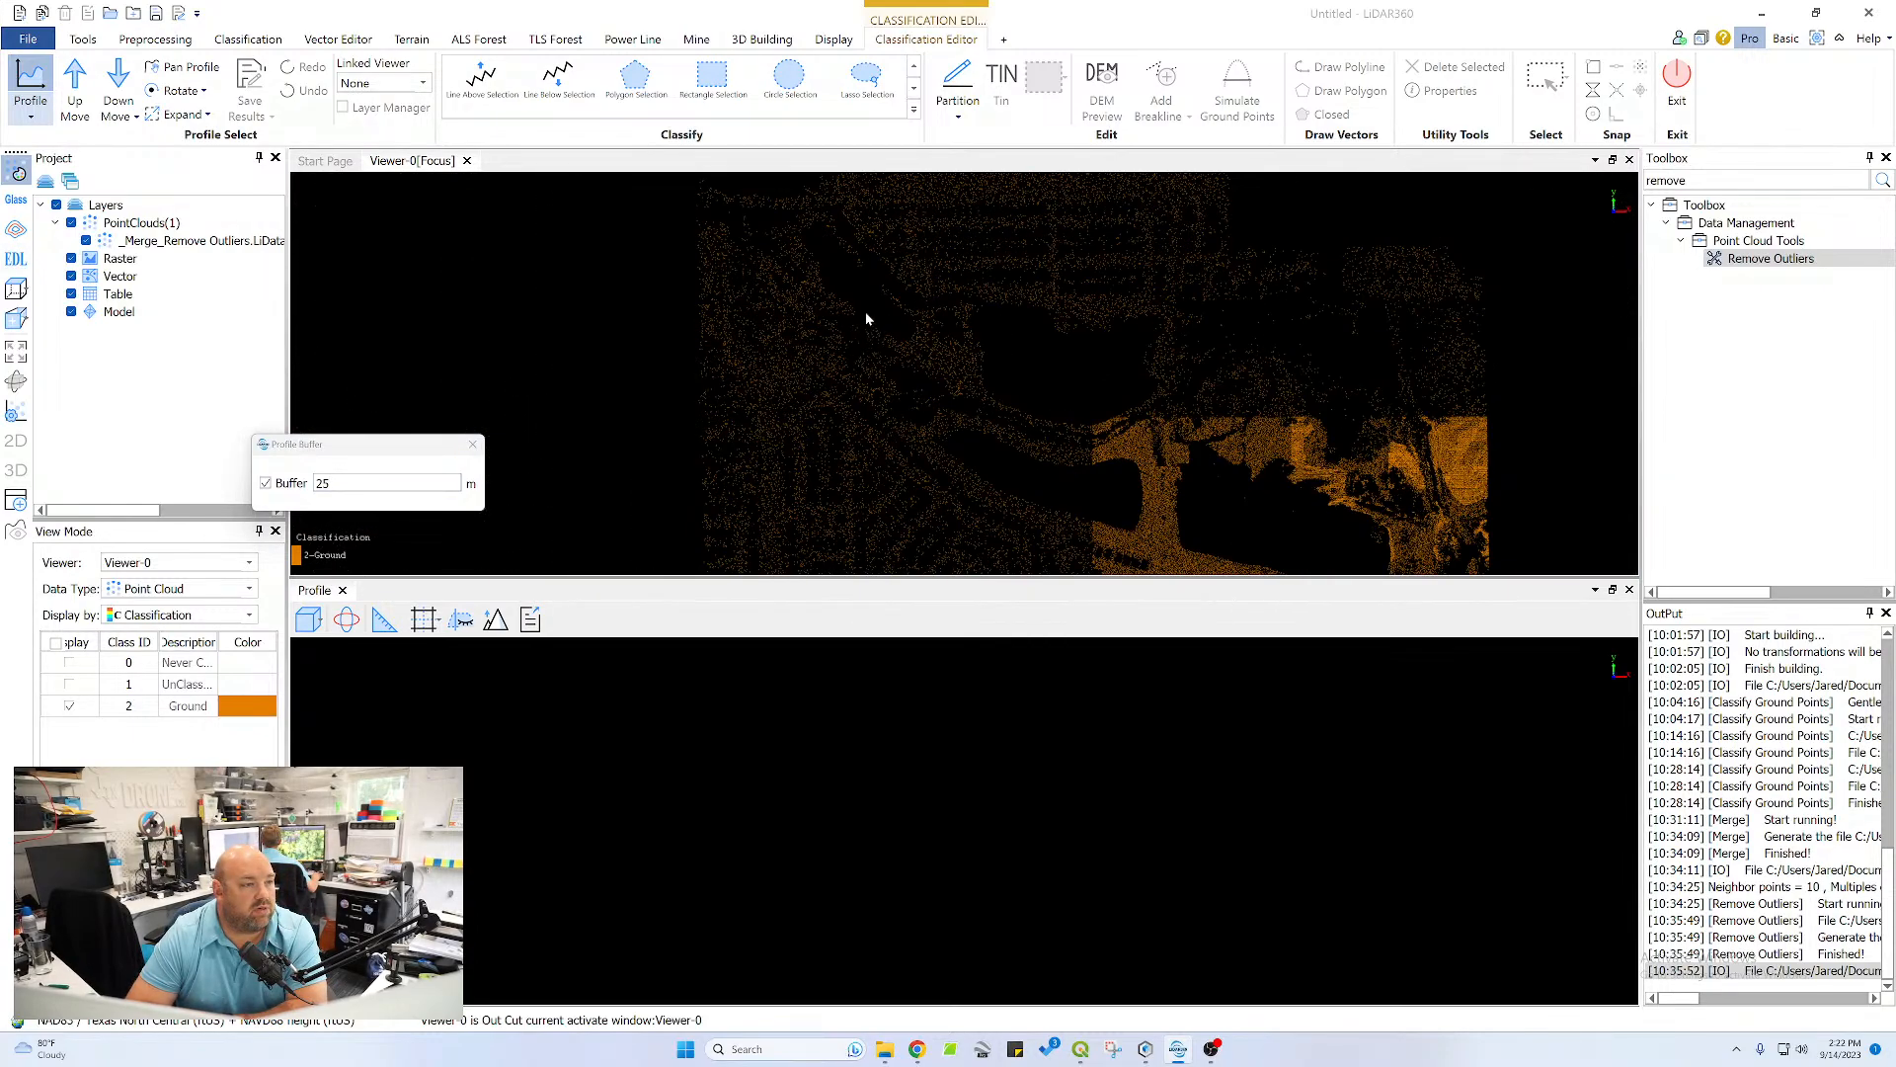
pyautogui.moveTo(869, 296); pyautogui.dragTo(903, 395, button='middle')
pyautogui.scroll(6, 895, 356)
pyautogui.scroll(1, 754, 397)
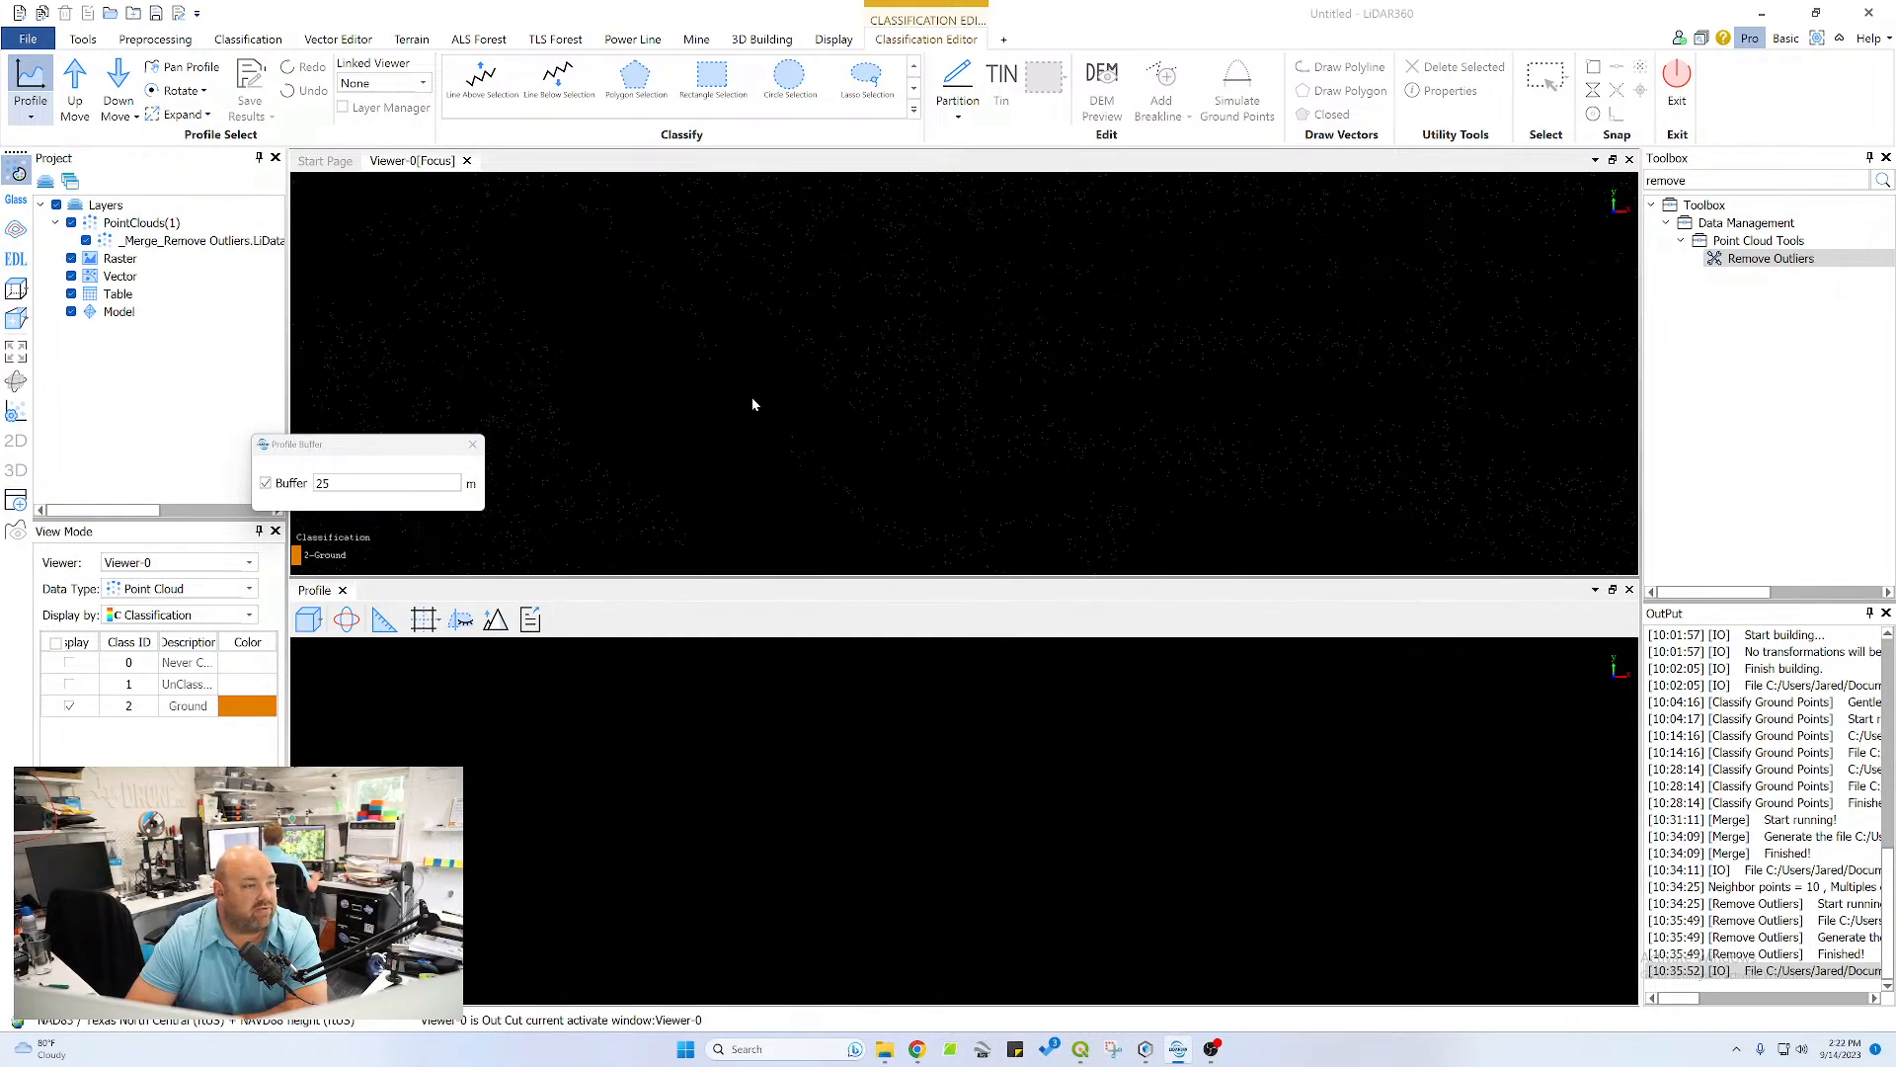
pyautogui.moveTo(755, 397); pyautogui.dragTo(838, 437, button='middle')
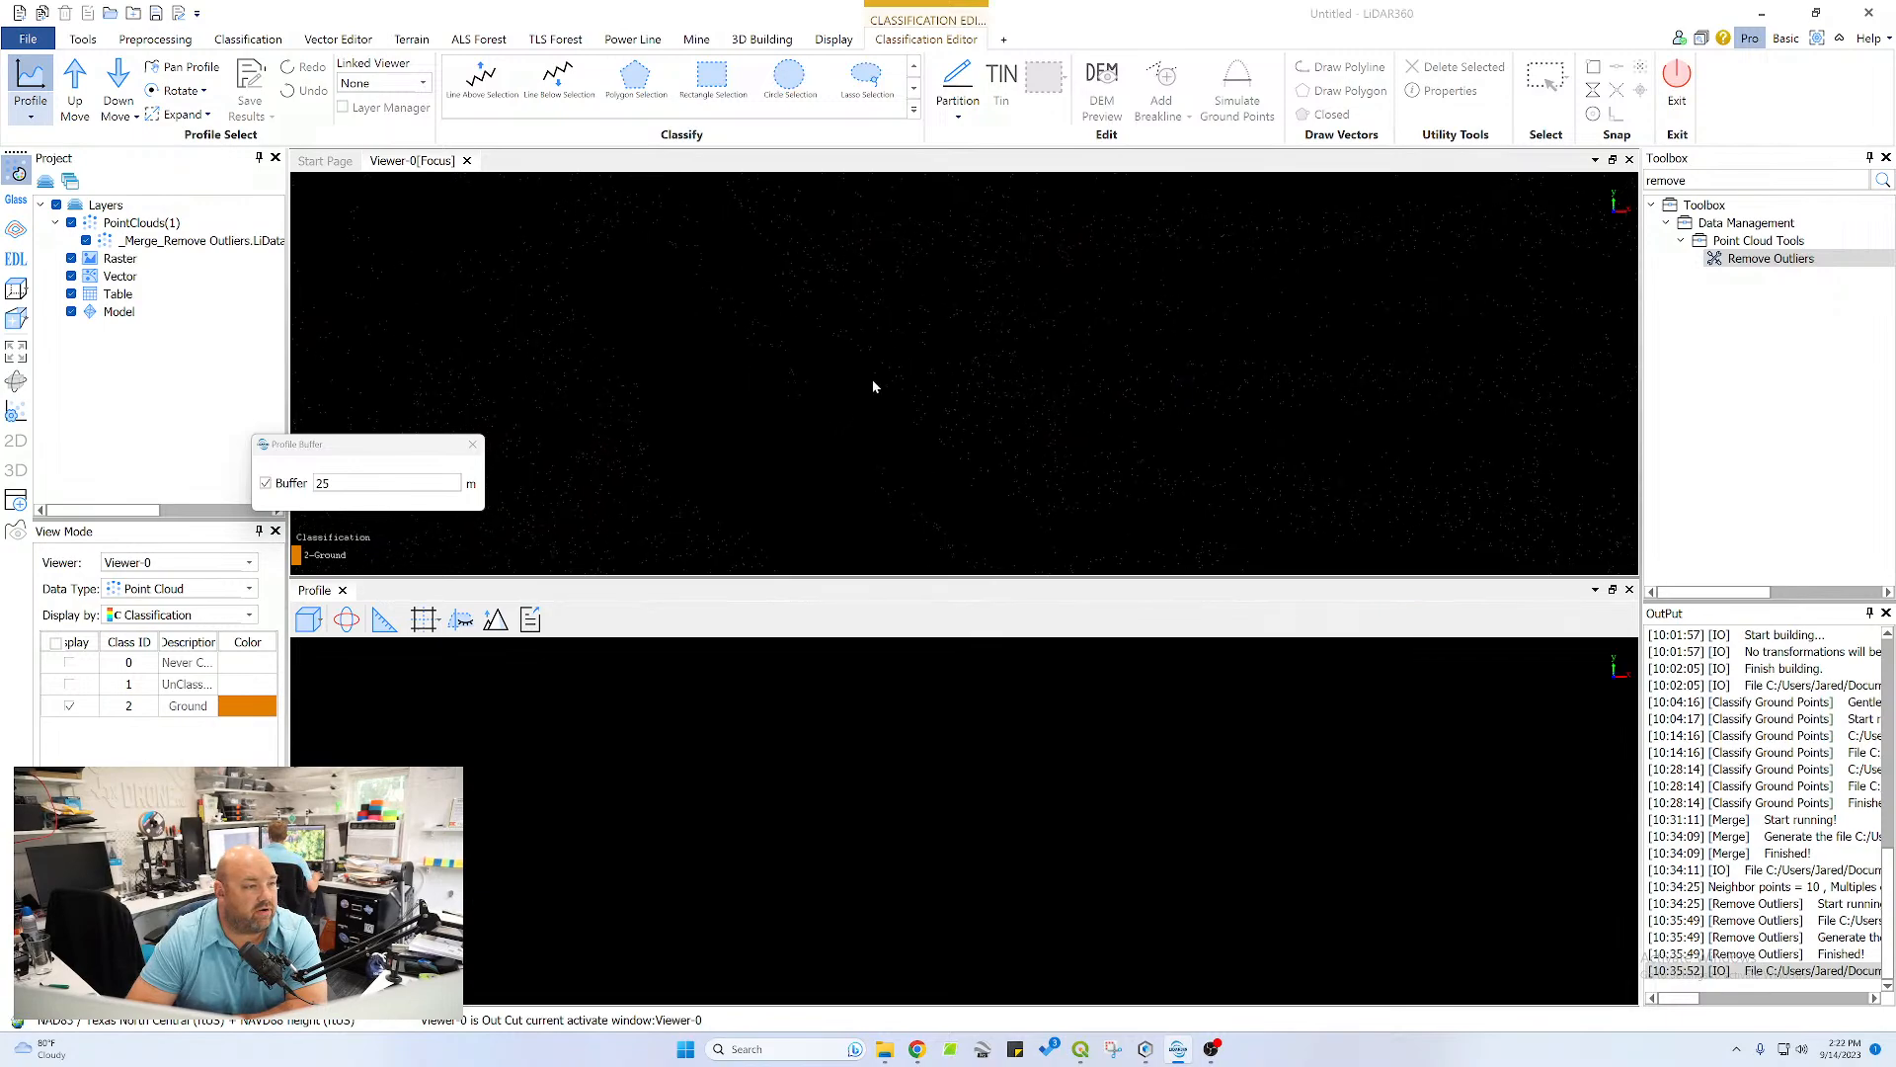
pyautogui.click(852, 313)
pyautogui.click(718, 451)
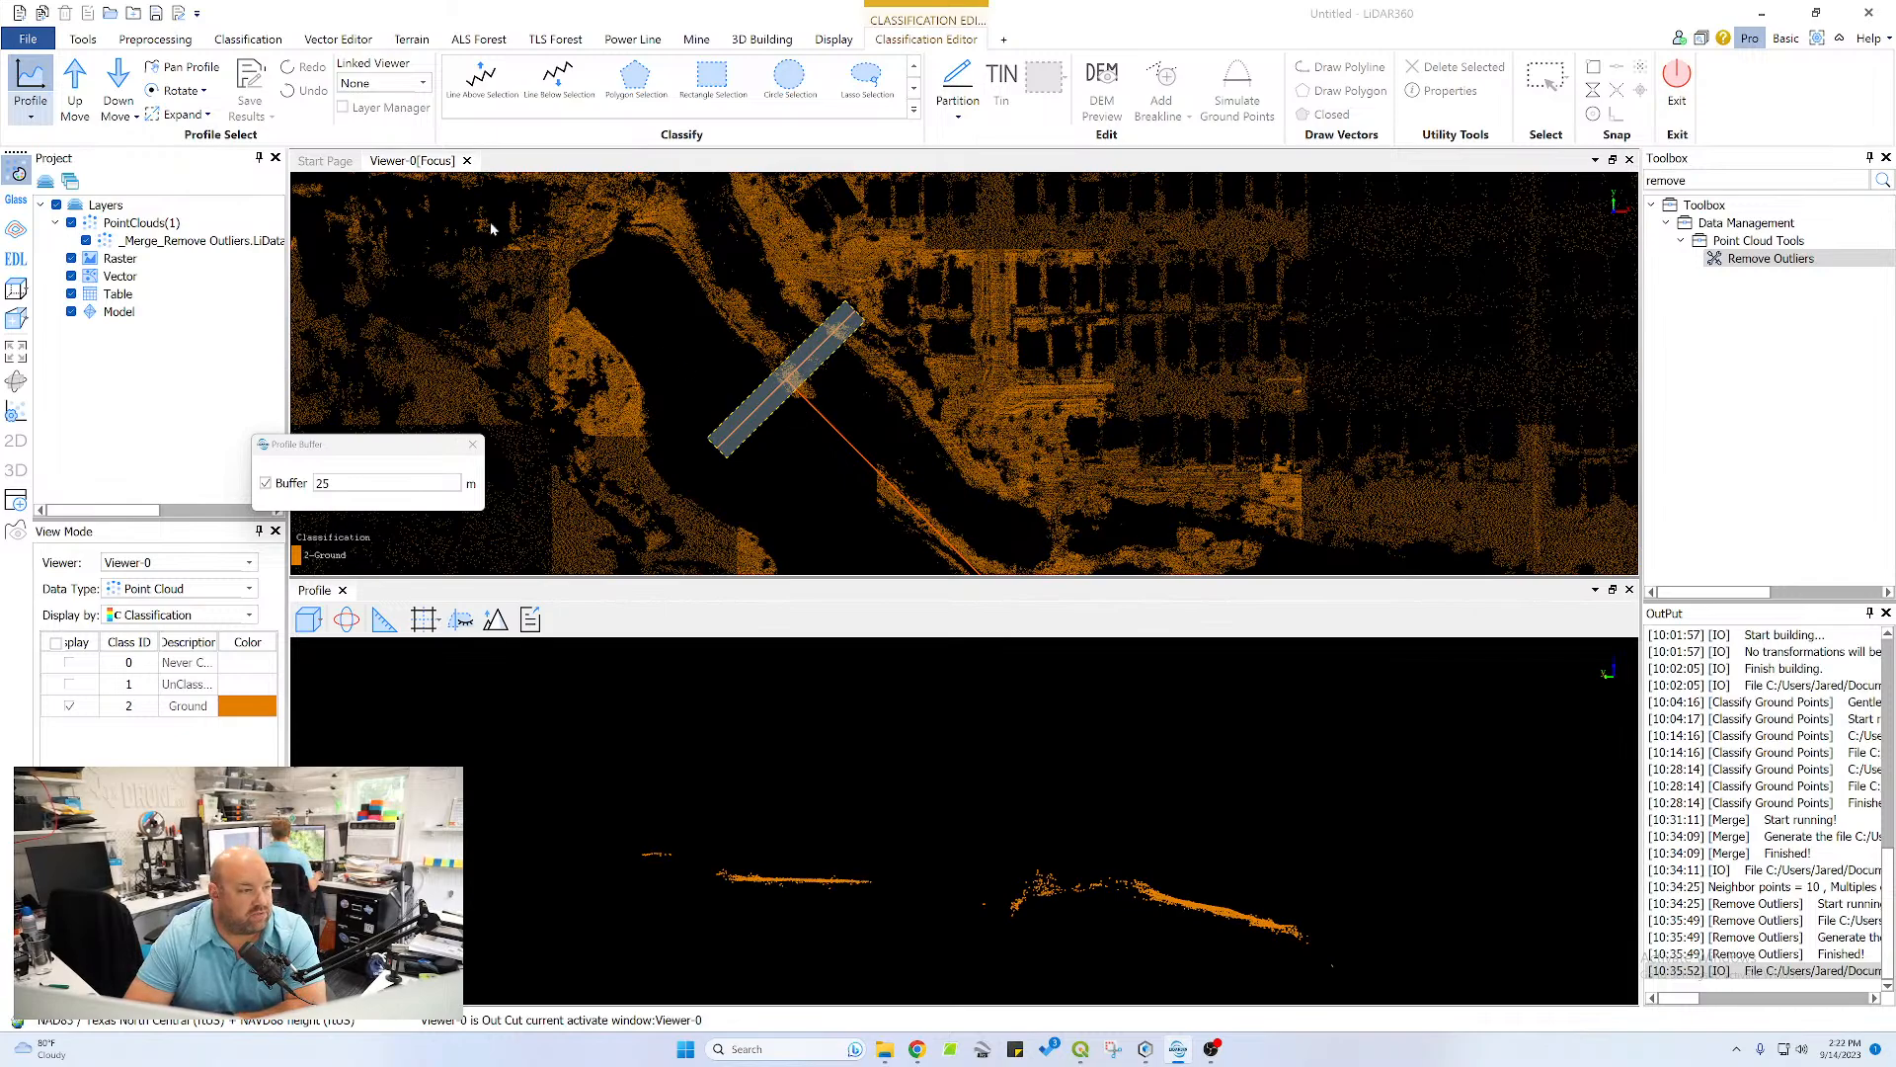
# Draw a new diagonal profile section with a 25 m buffer across the bank and land strip beside the pond
pyautogui.click(69, 662)
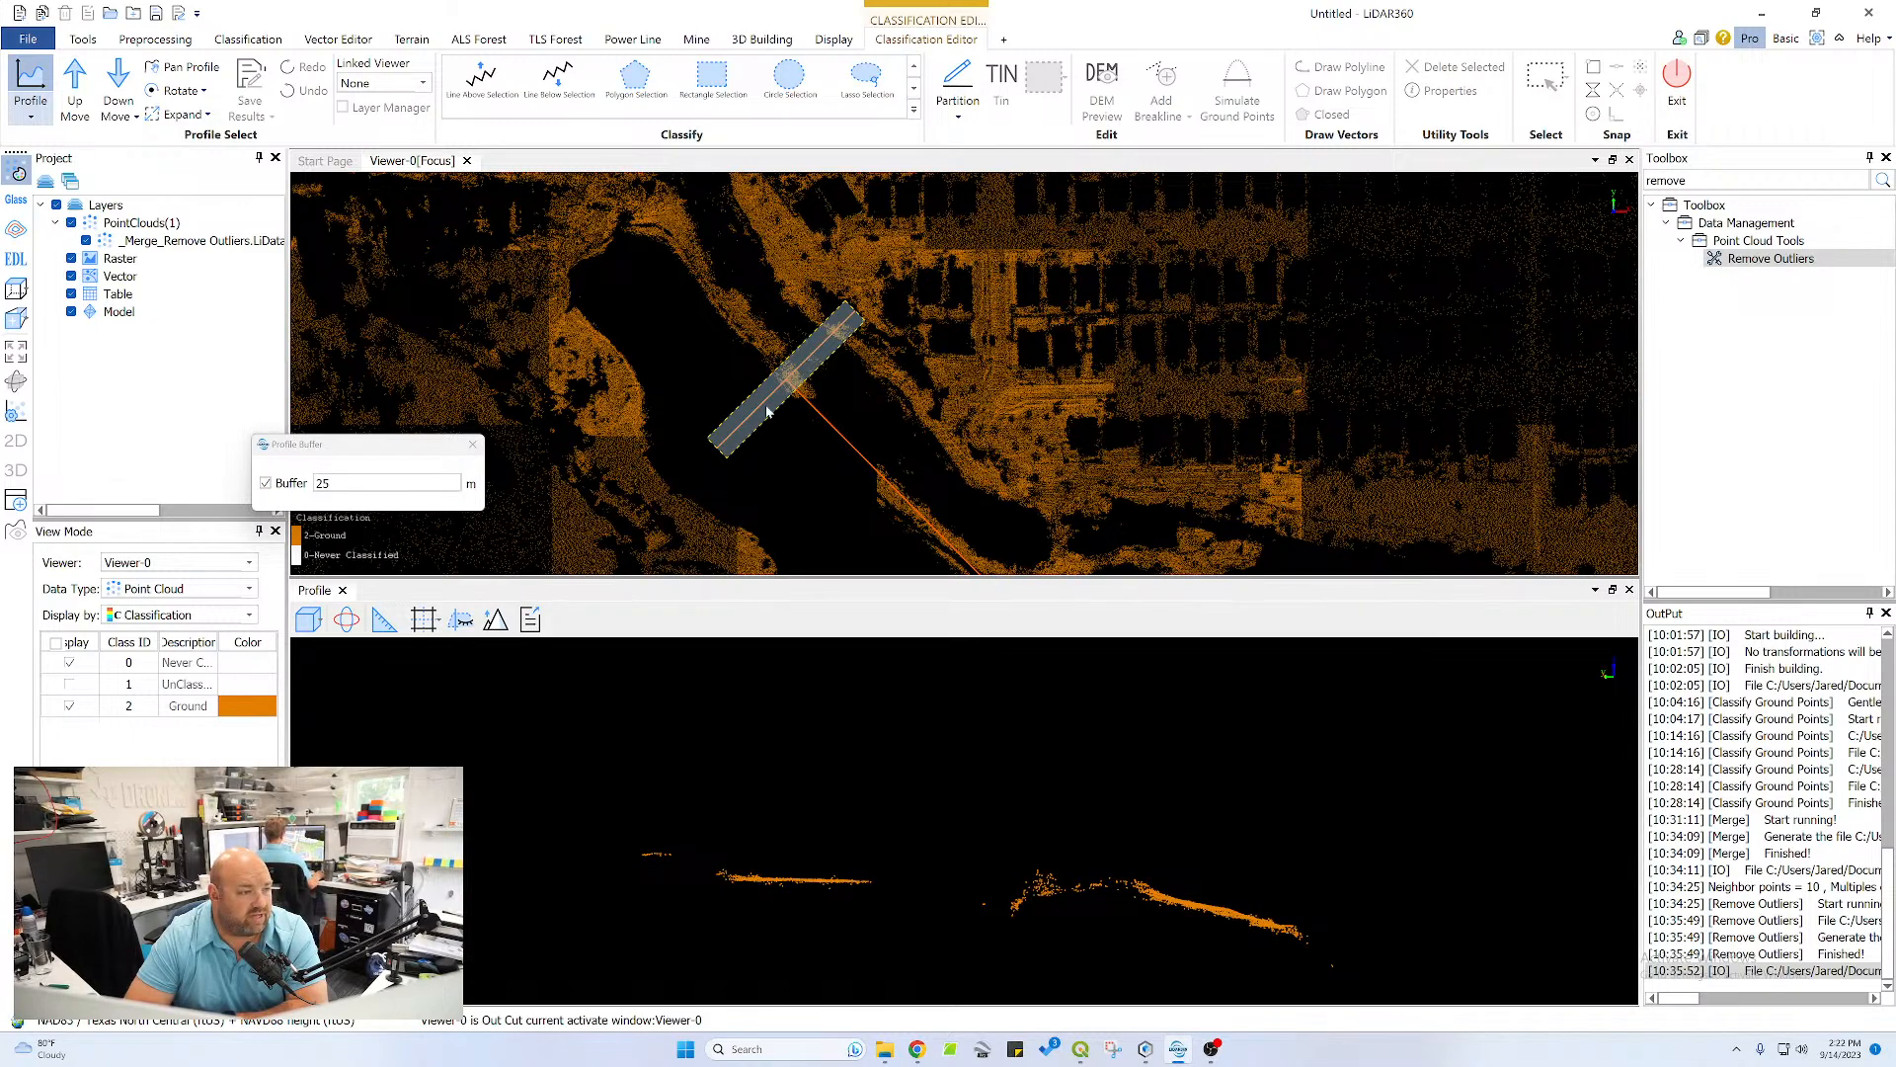
pyautogui.moveTo(376, 451); pyautogui.dragTo(205, 391)
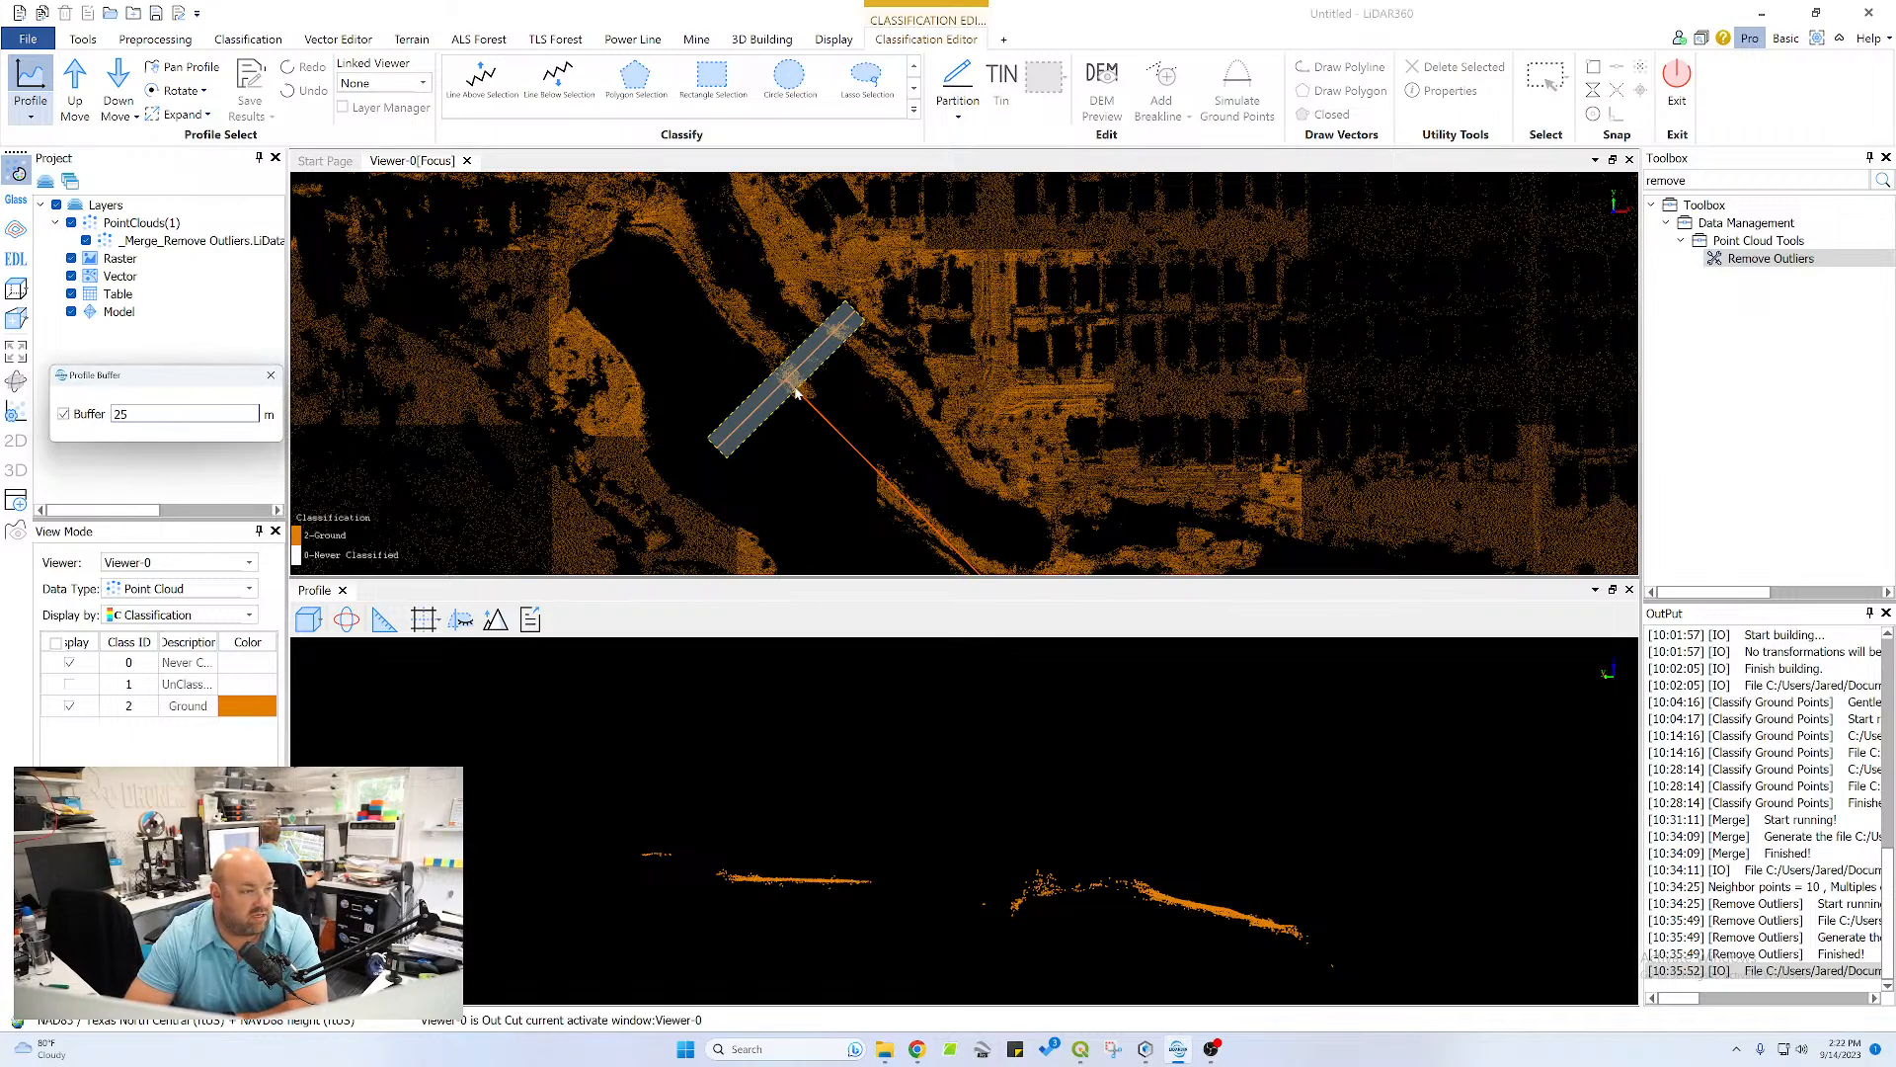
pyautogui.scroll(5, 766, 395)
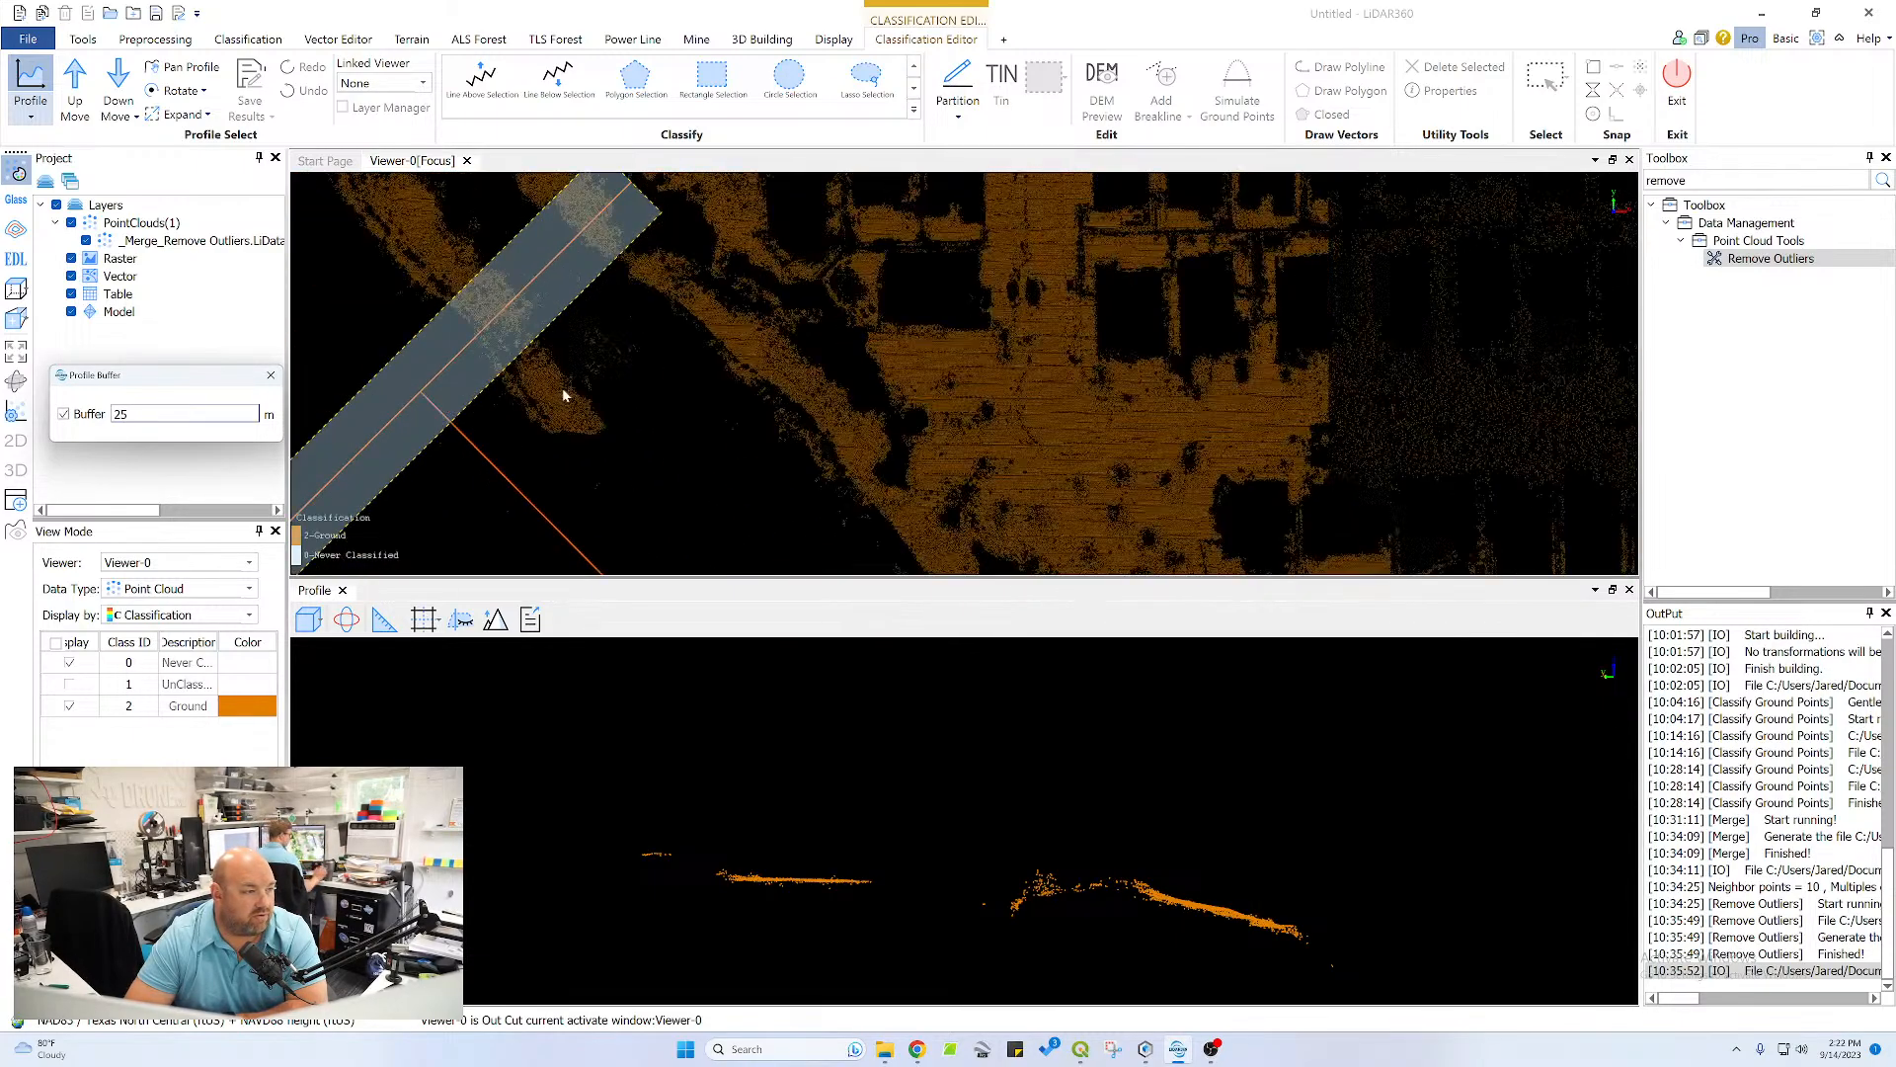
pyautogui.click(786, 250)
pyautogui.click(583, 436)
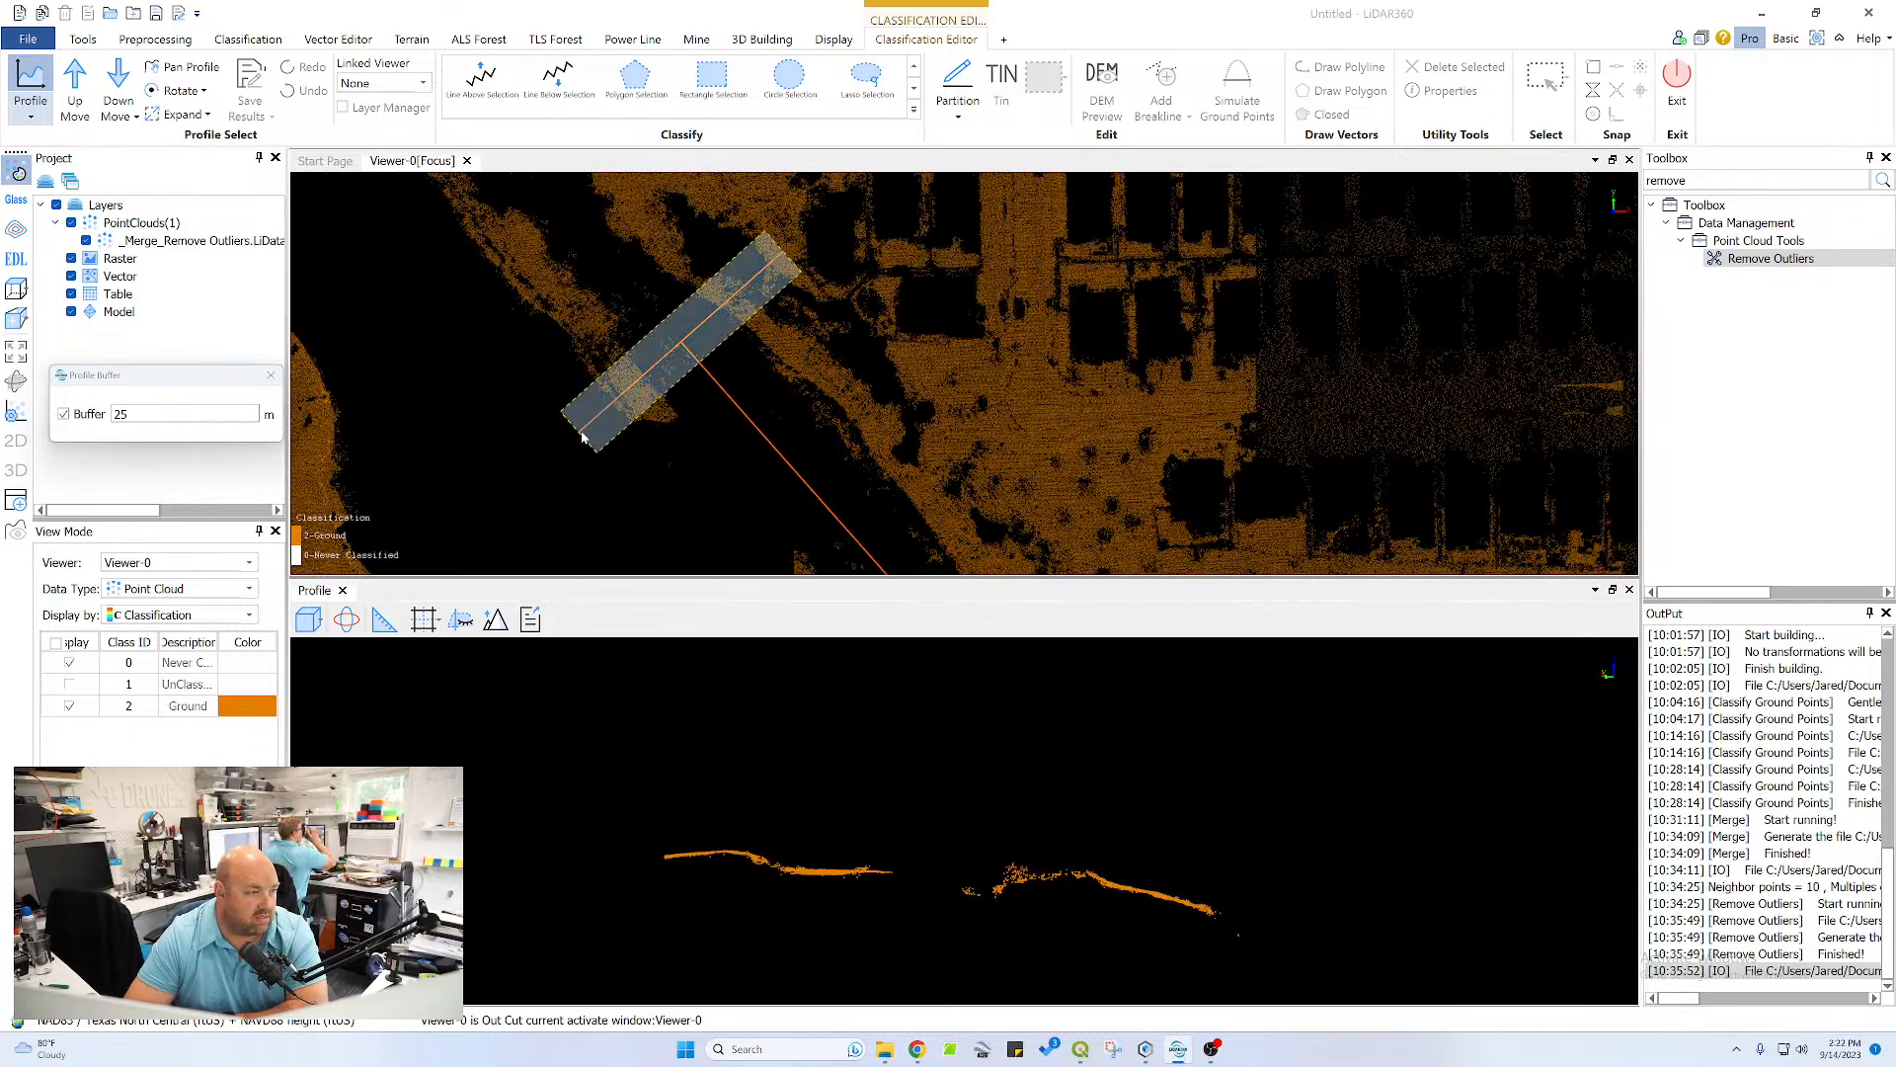
# Compare the ground points in the profile with and without the Never Classified points, leaving both classes displayed
pyautogui.scroll(2, 868, 893)
pyautogui.click(69, 663)
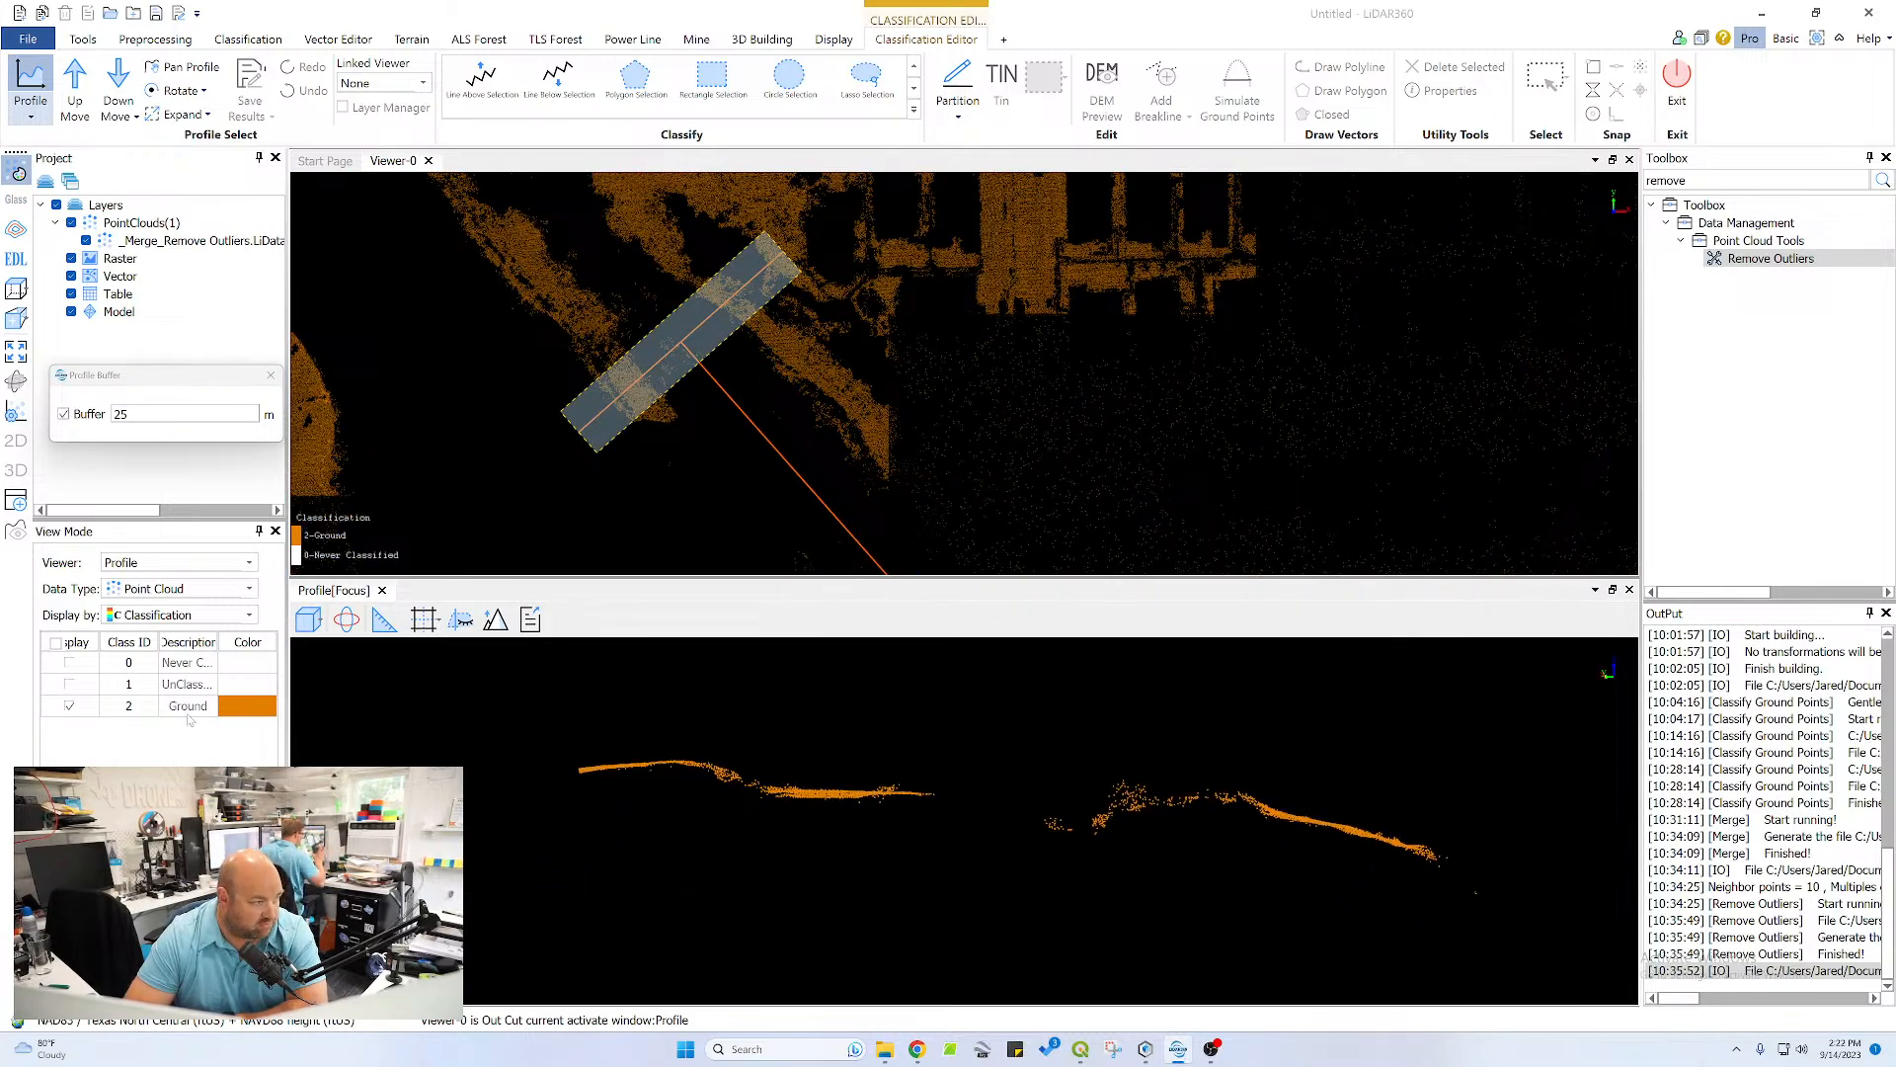
pyautogui.click(69, 663)
pyautogui.moveTo(954, 772); pyautogui.dragTo(939, 854, button='middle')
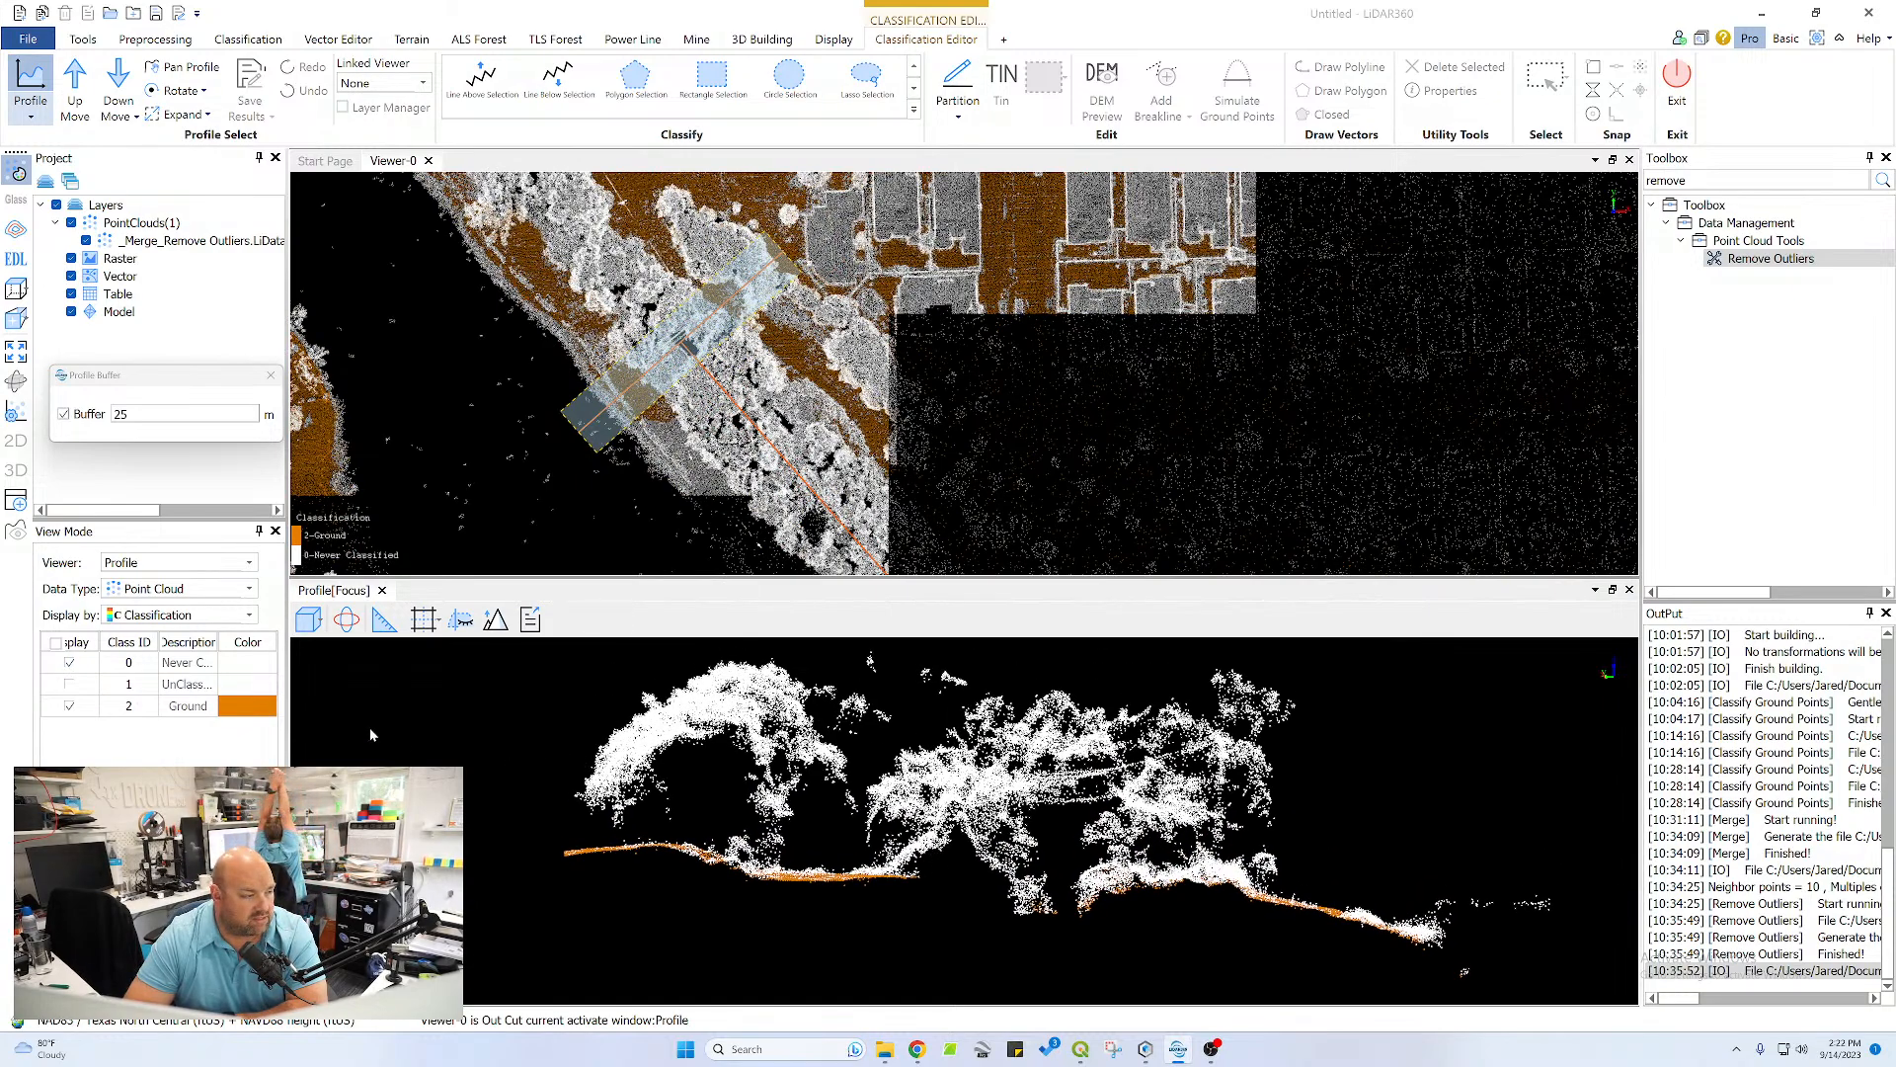
pyautogui.click(69, 663)
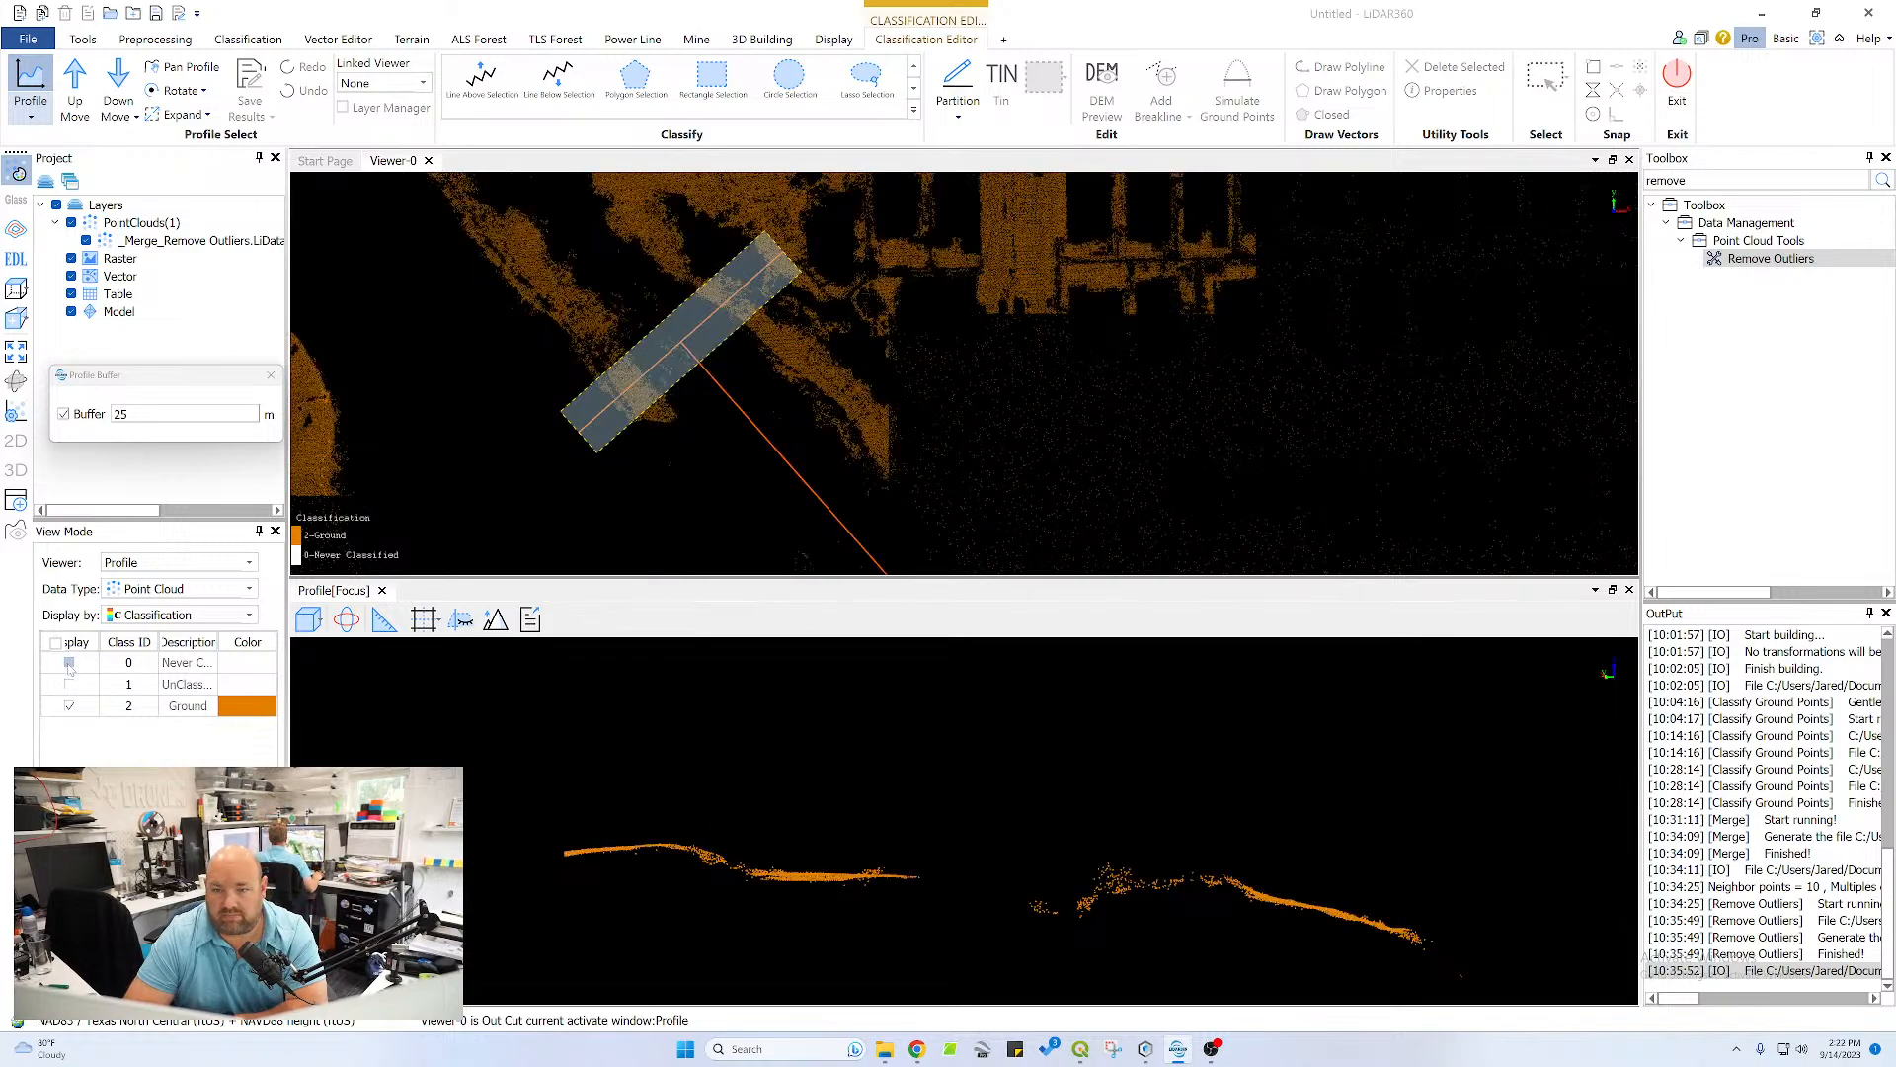
pyautogui.click(69, 662)
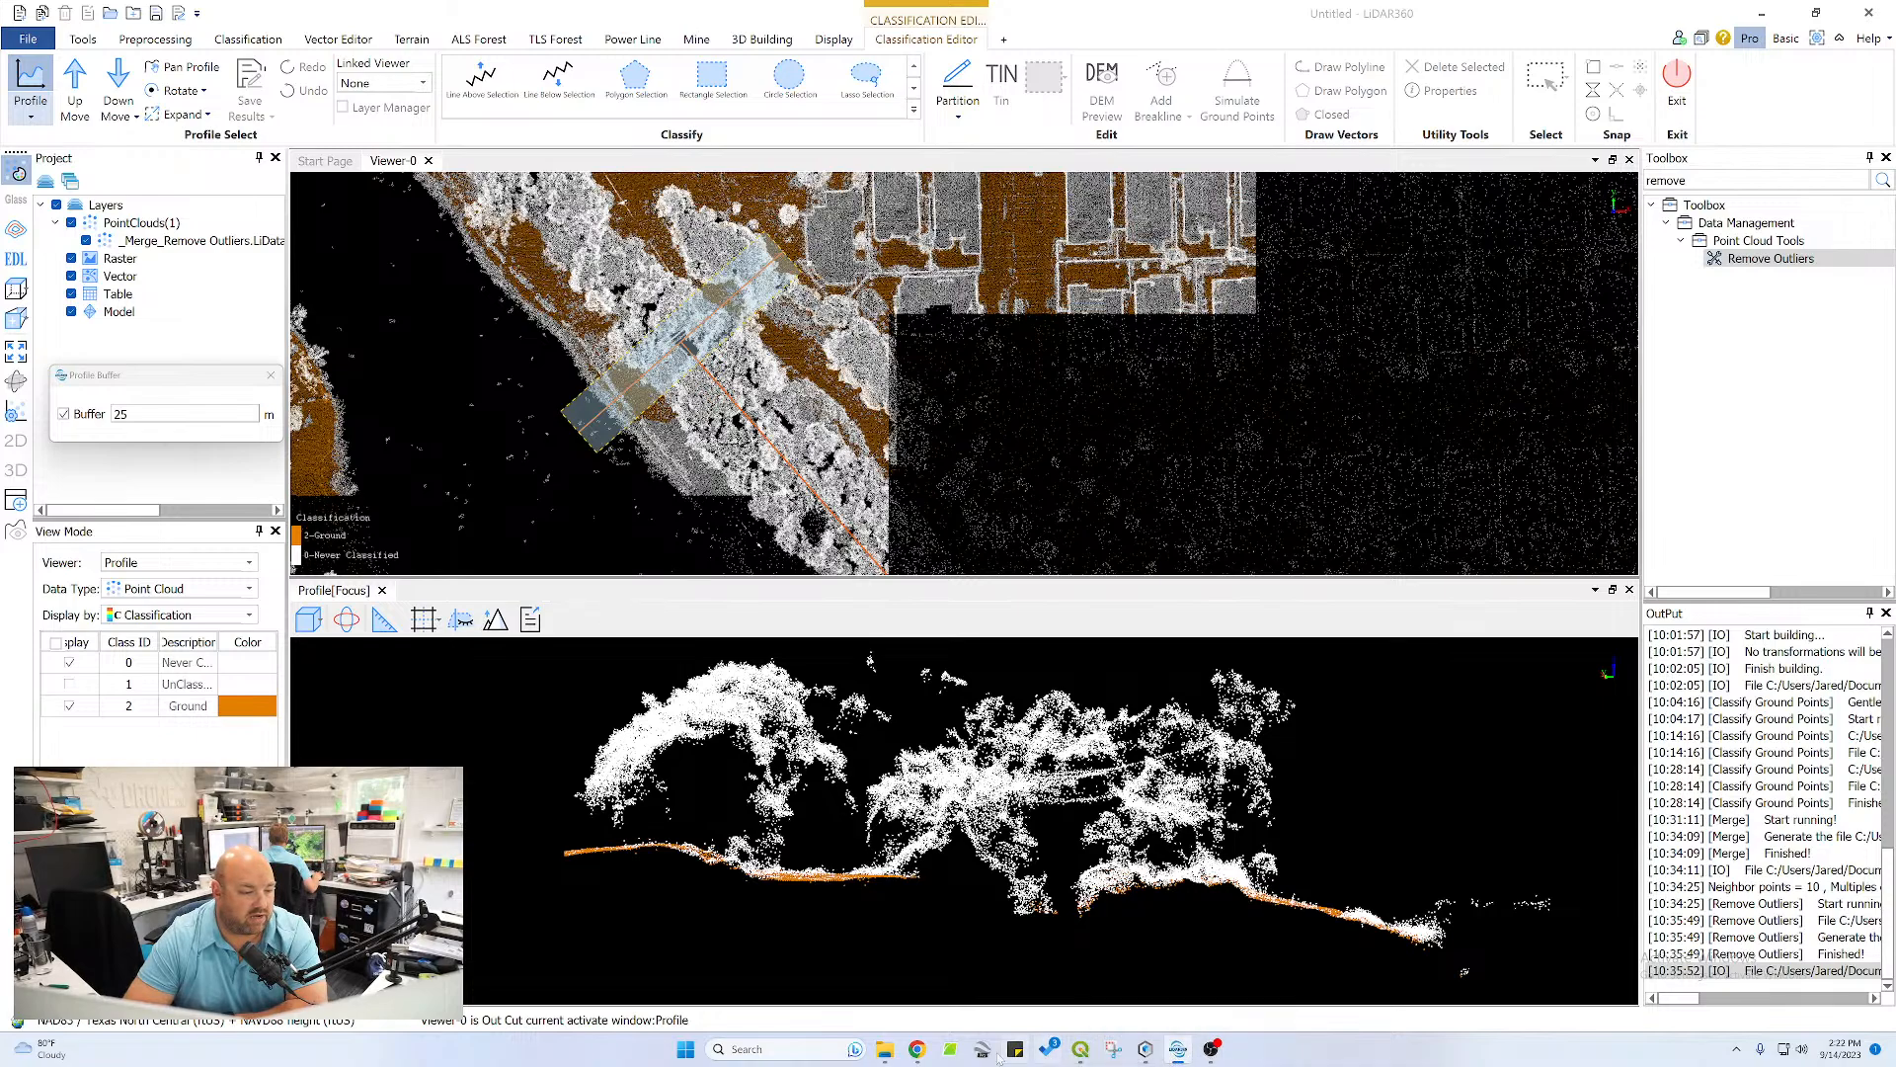
# Check the OBS Studio stream, then close the M3E live camera feed in the DJI FlightHub 2 project in Chrome
pyautogui.click(916, 1049)
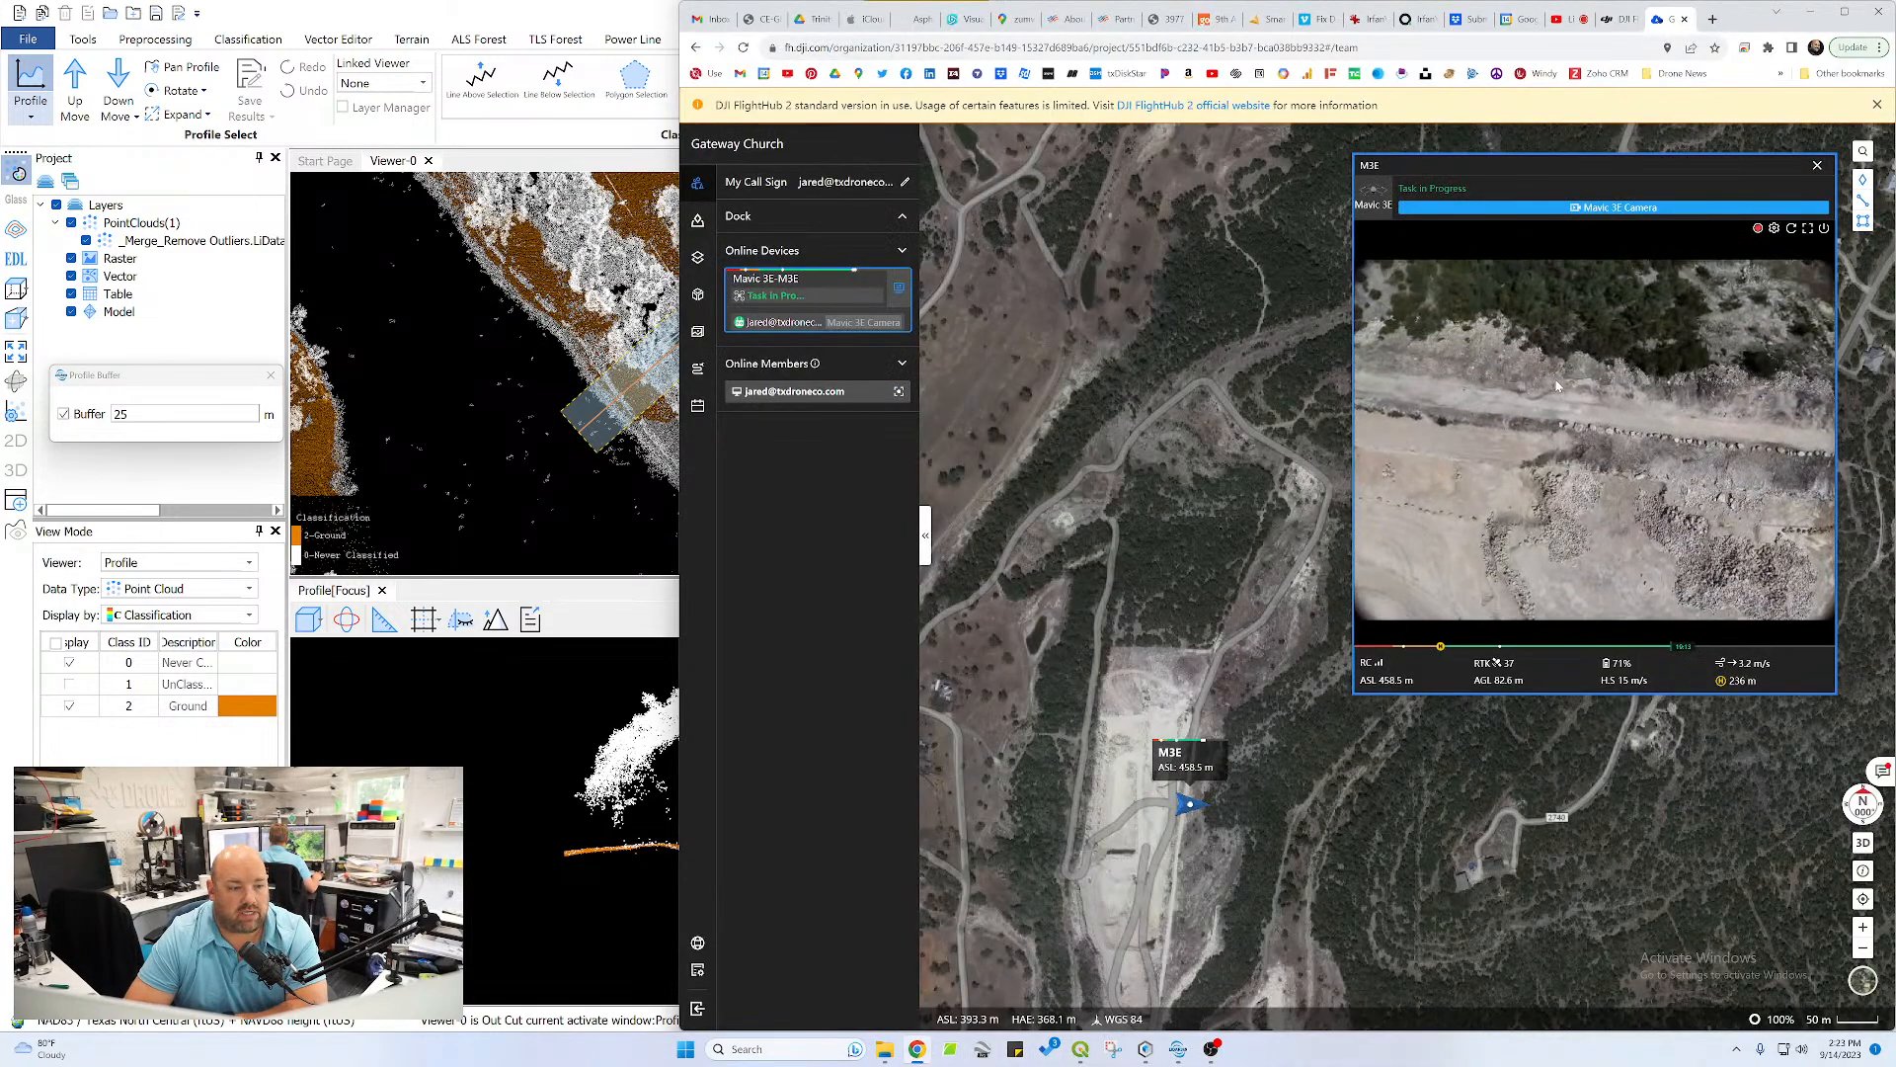
pyautogui.hotkey('alt', 'Tab')
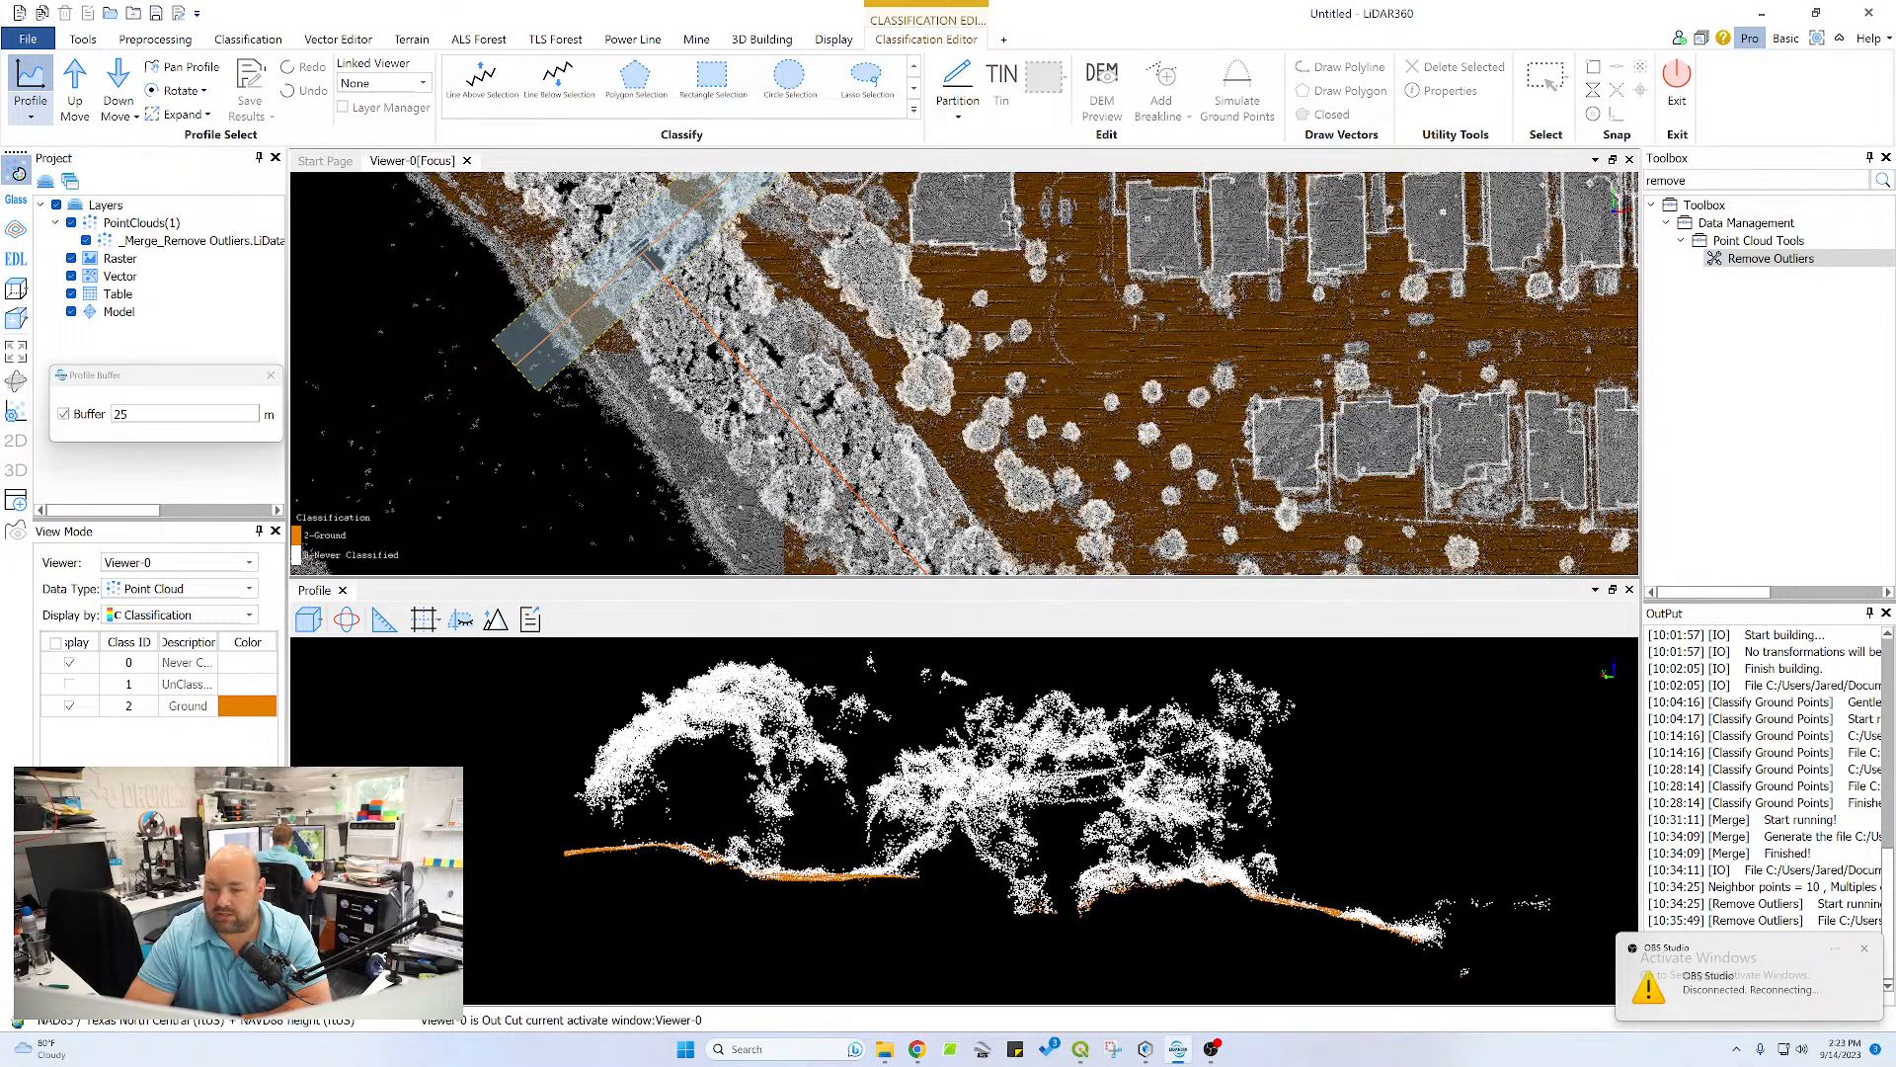
pyautogui.click(1213, 1050)
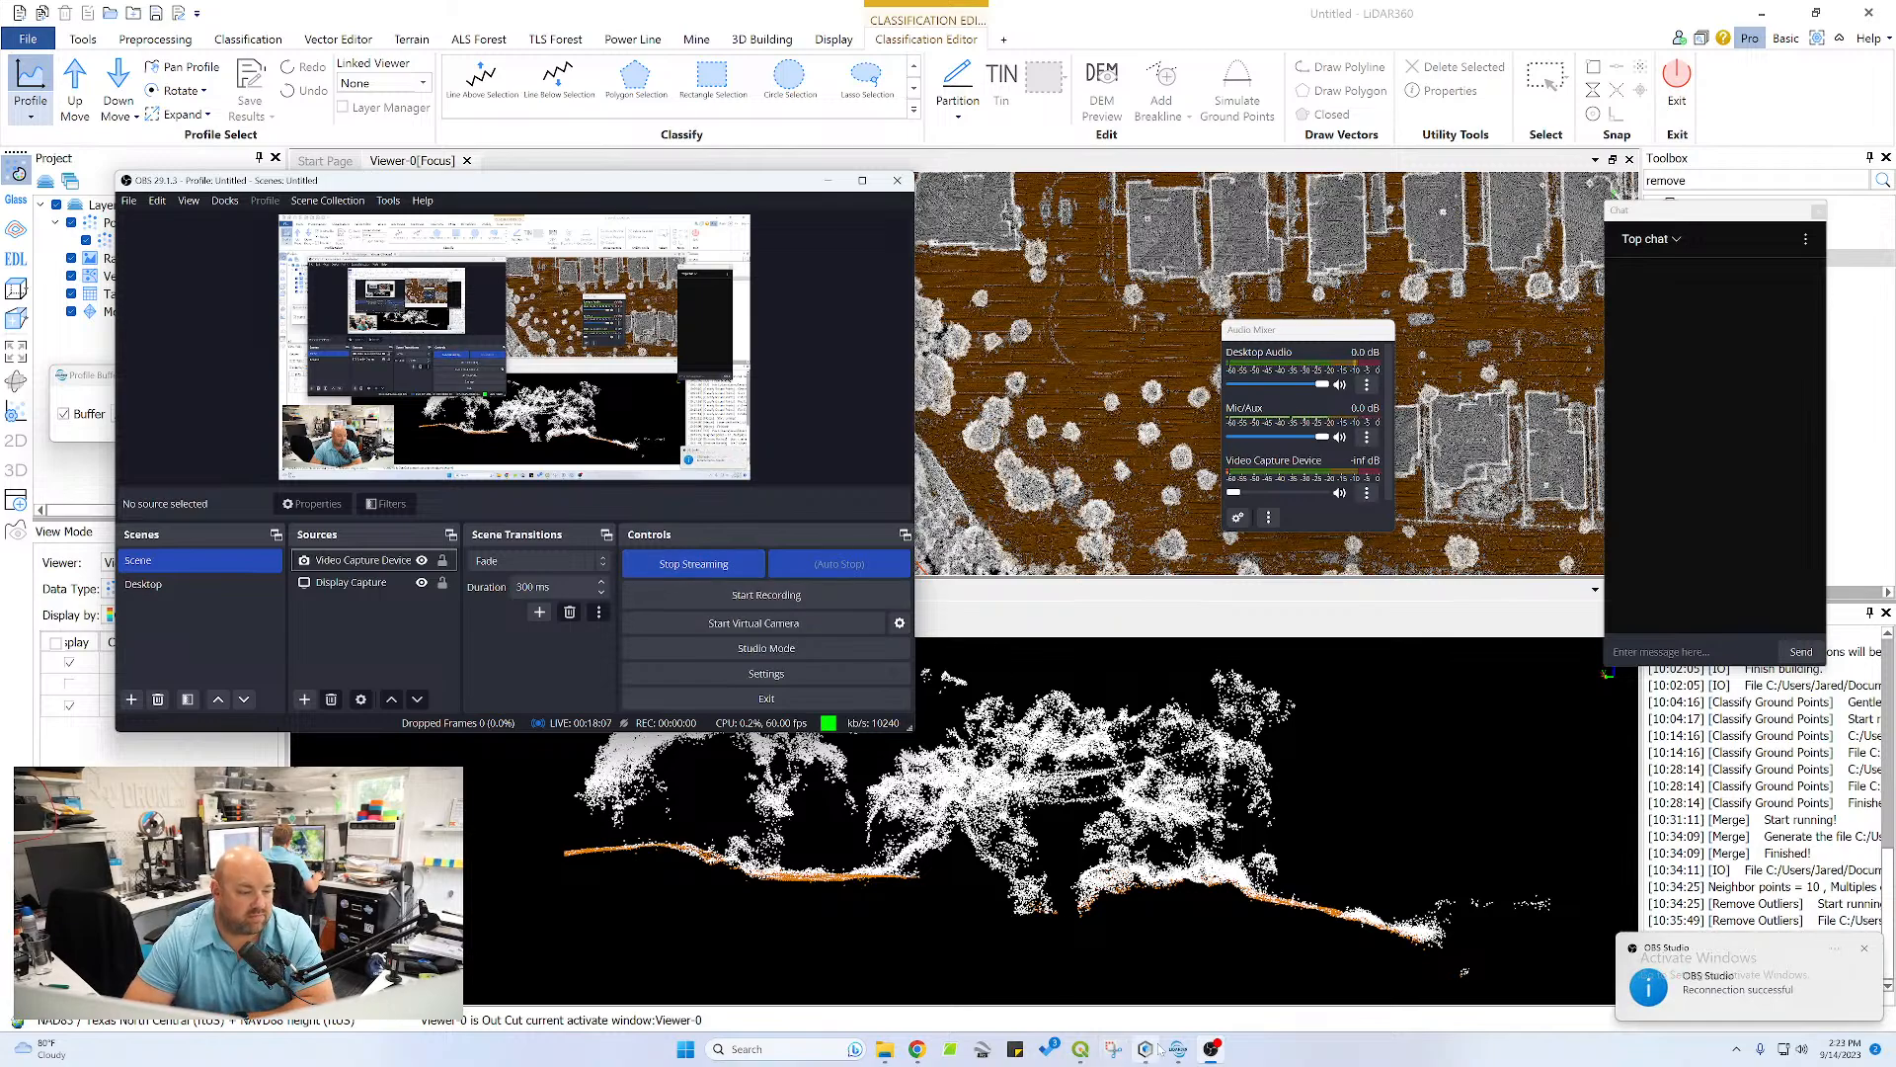
pyautogui.click(916, 1049)
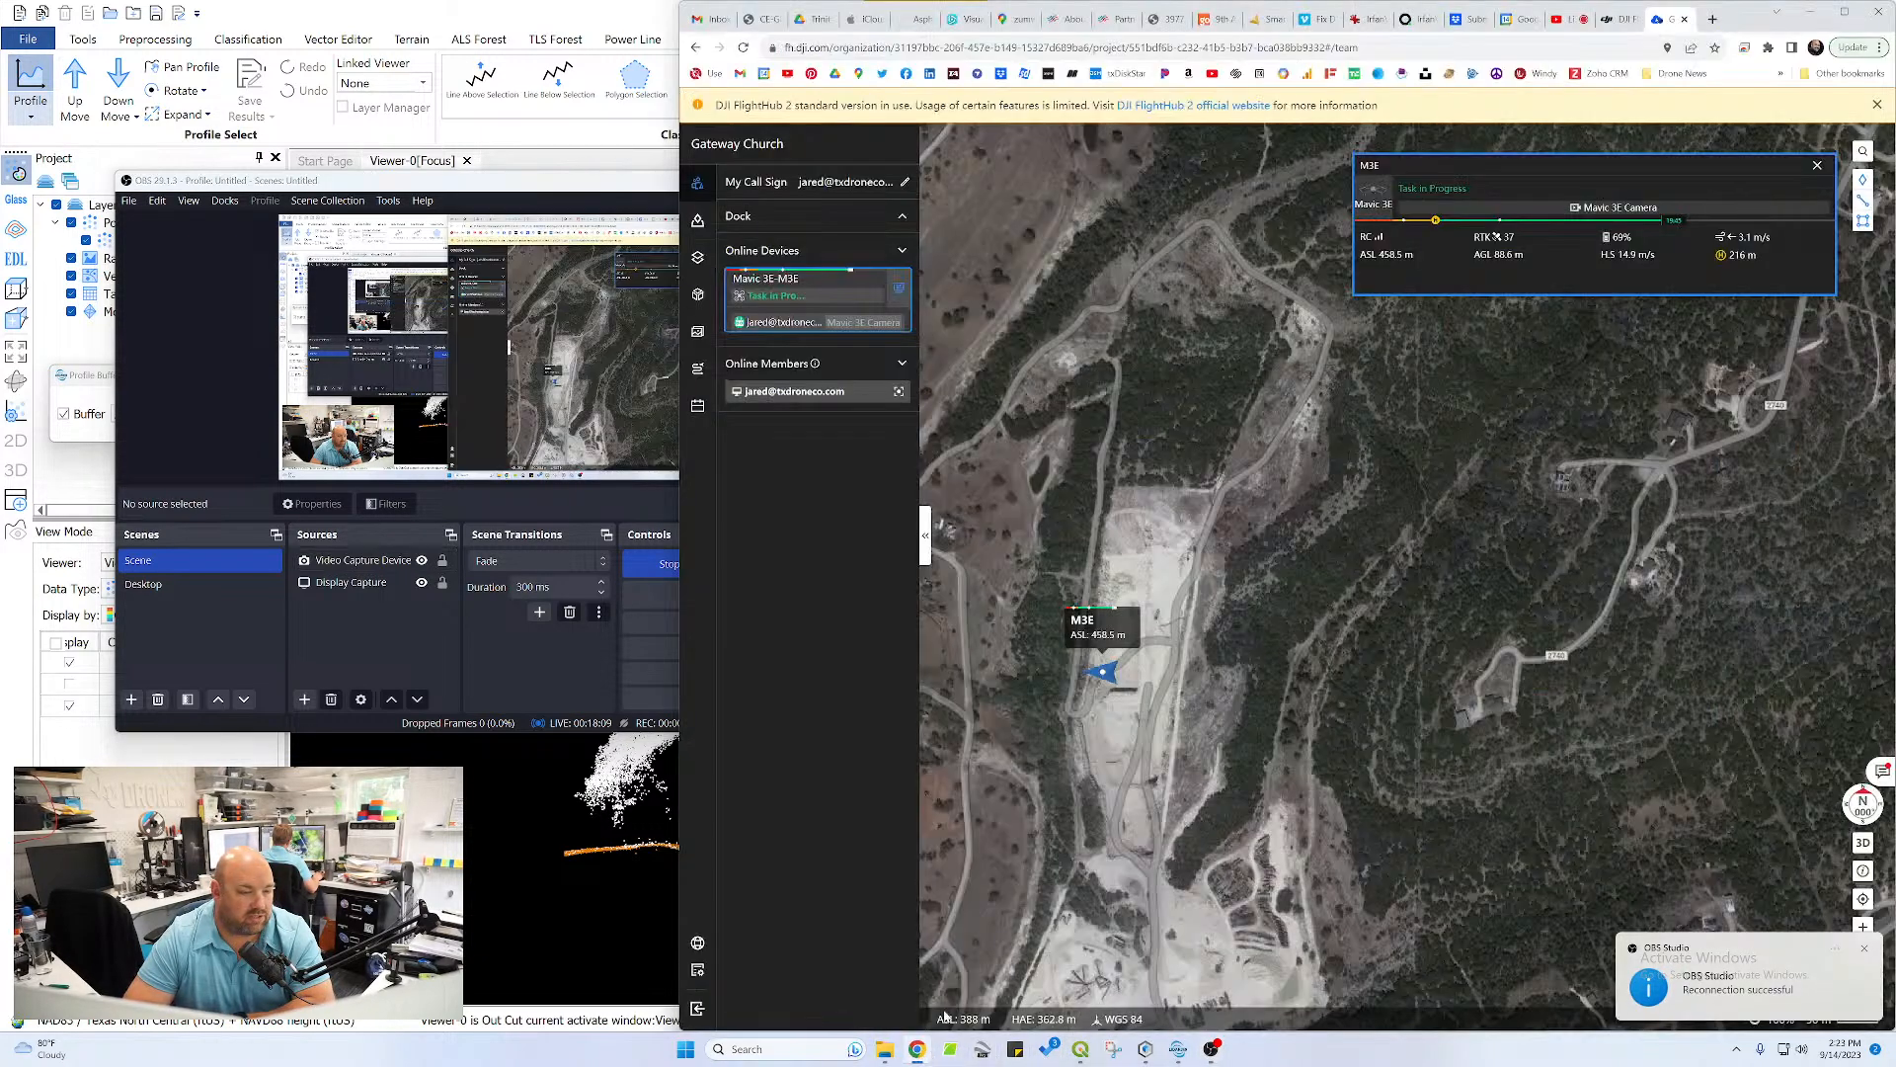
pyautogui.click(1816, 169)
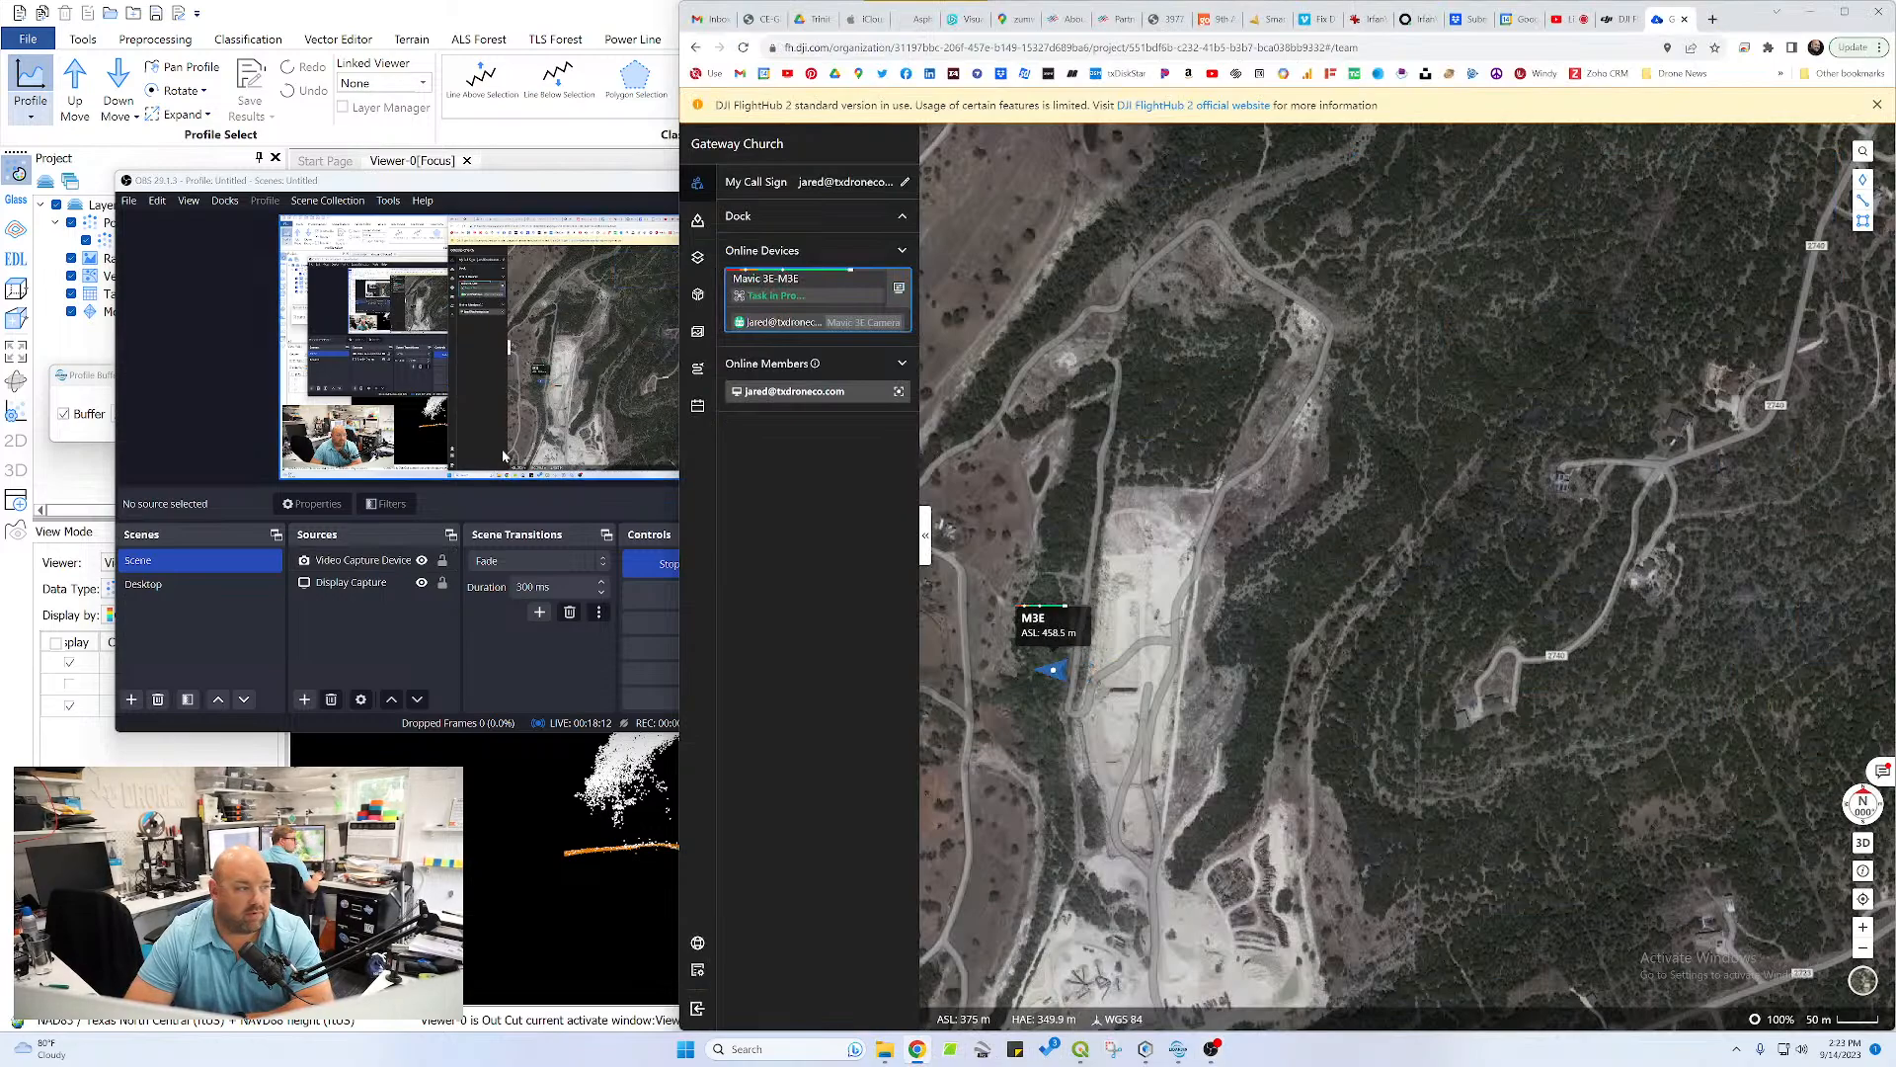
# Lower the Mic/Aux level in OBS Studio to silence and restore it to 0.0 dB
pyautogui.click(521, 196)
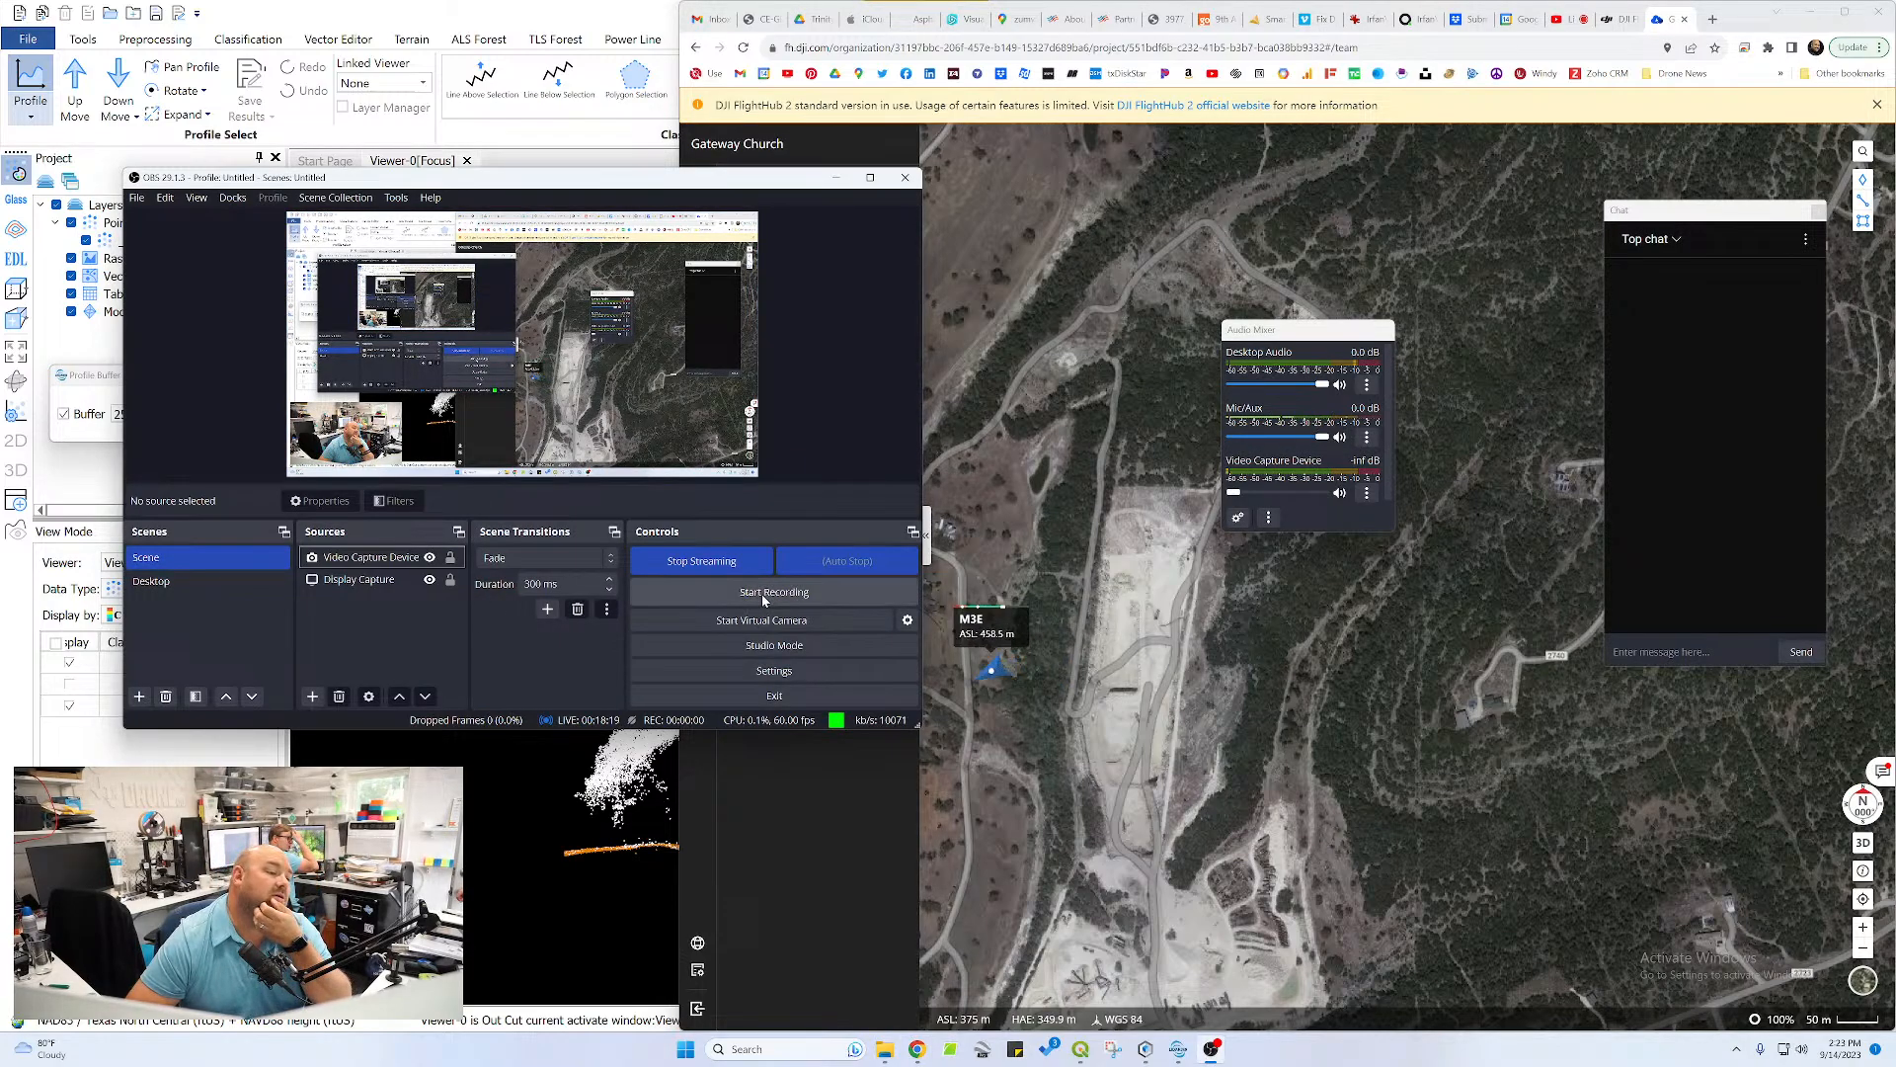
pyautogui.click(1243, 438)
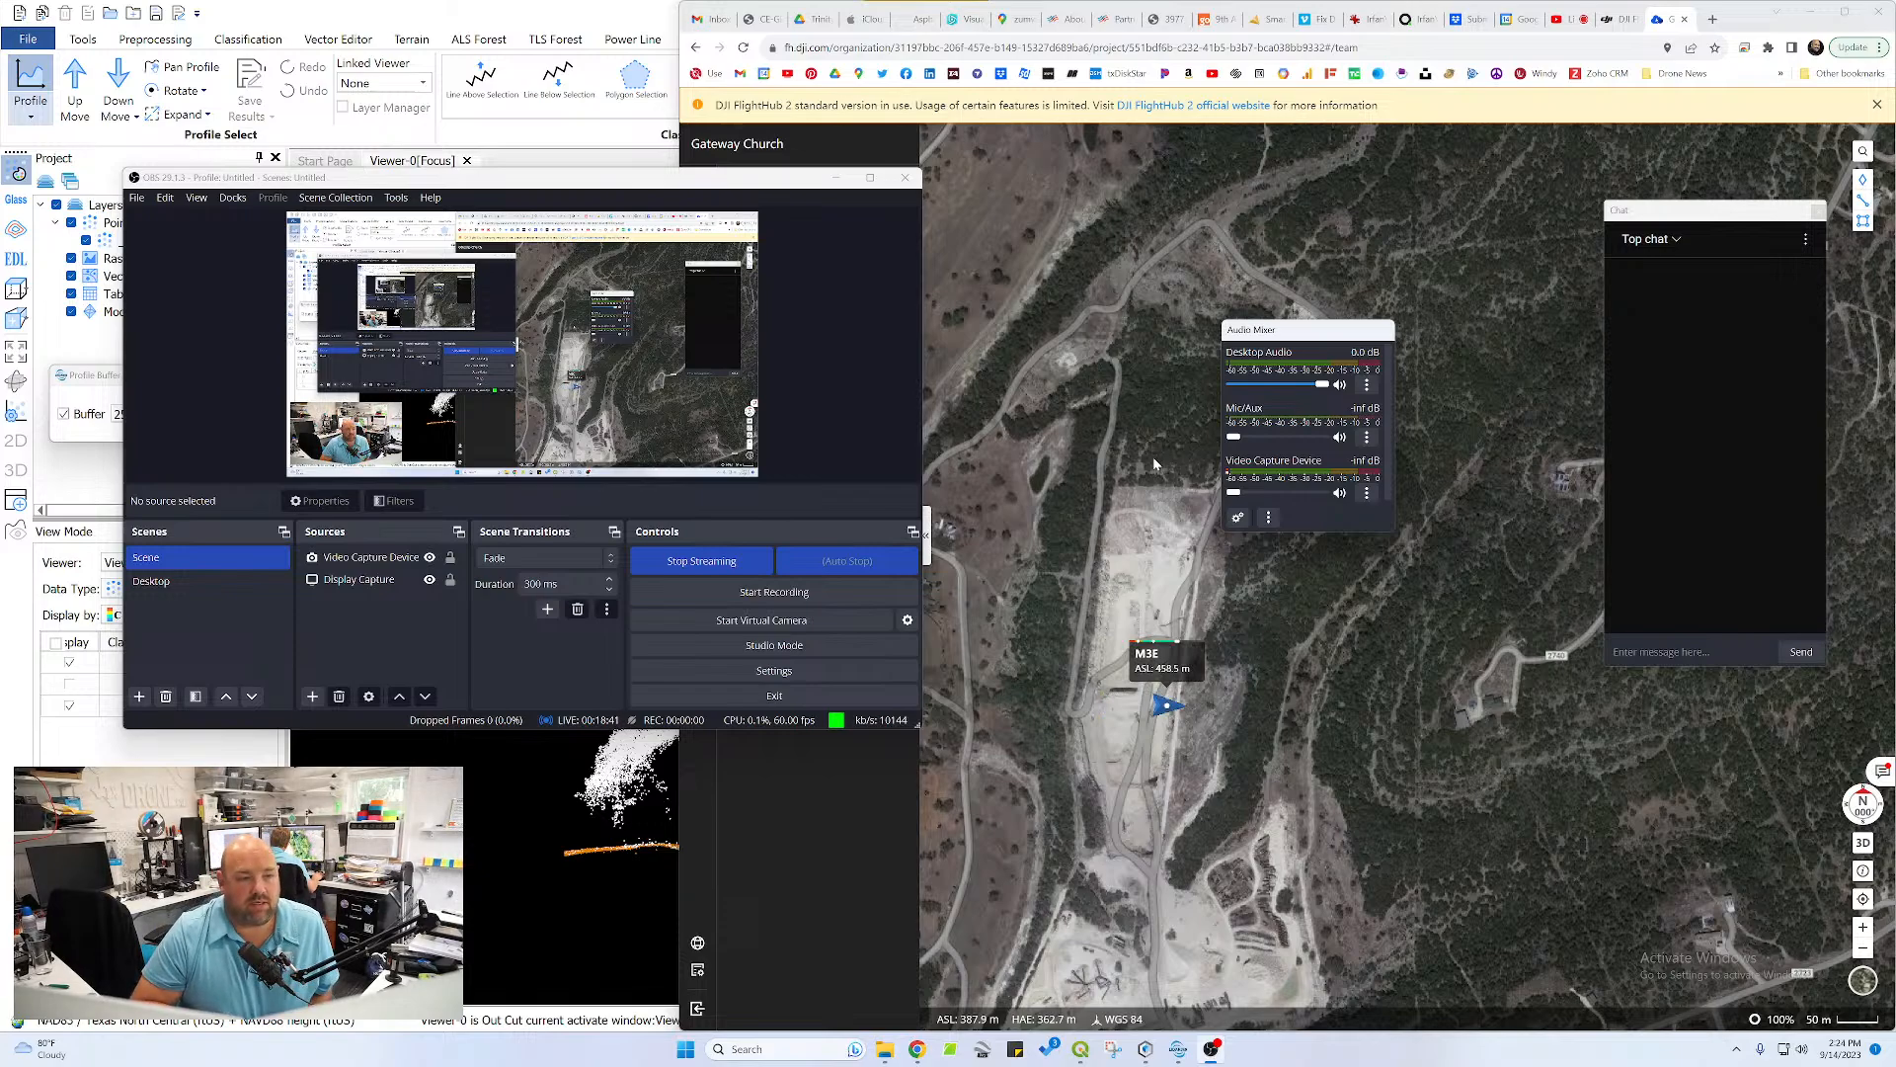
pyautogui.moveTo(1233, 436); pyautogui.dragTo(1318, 437)
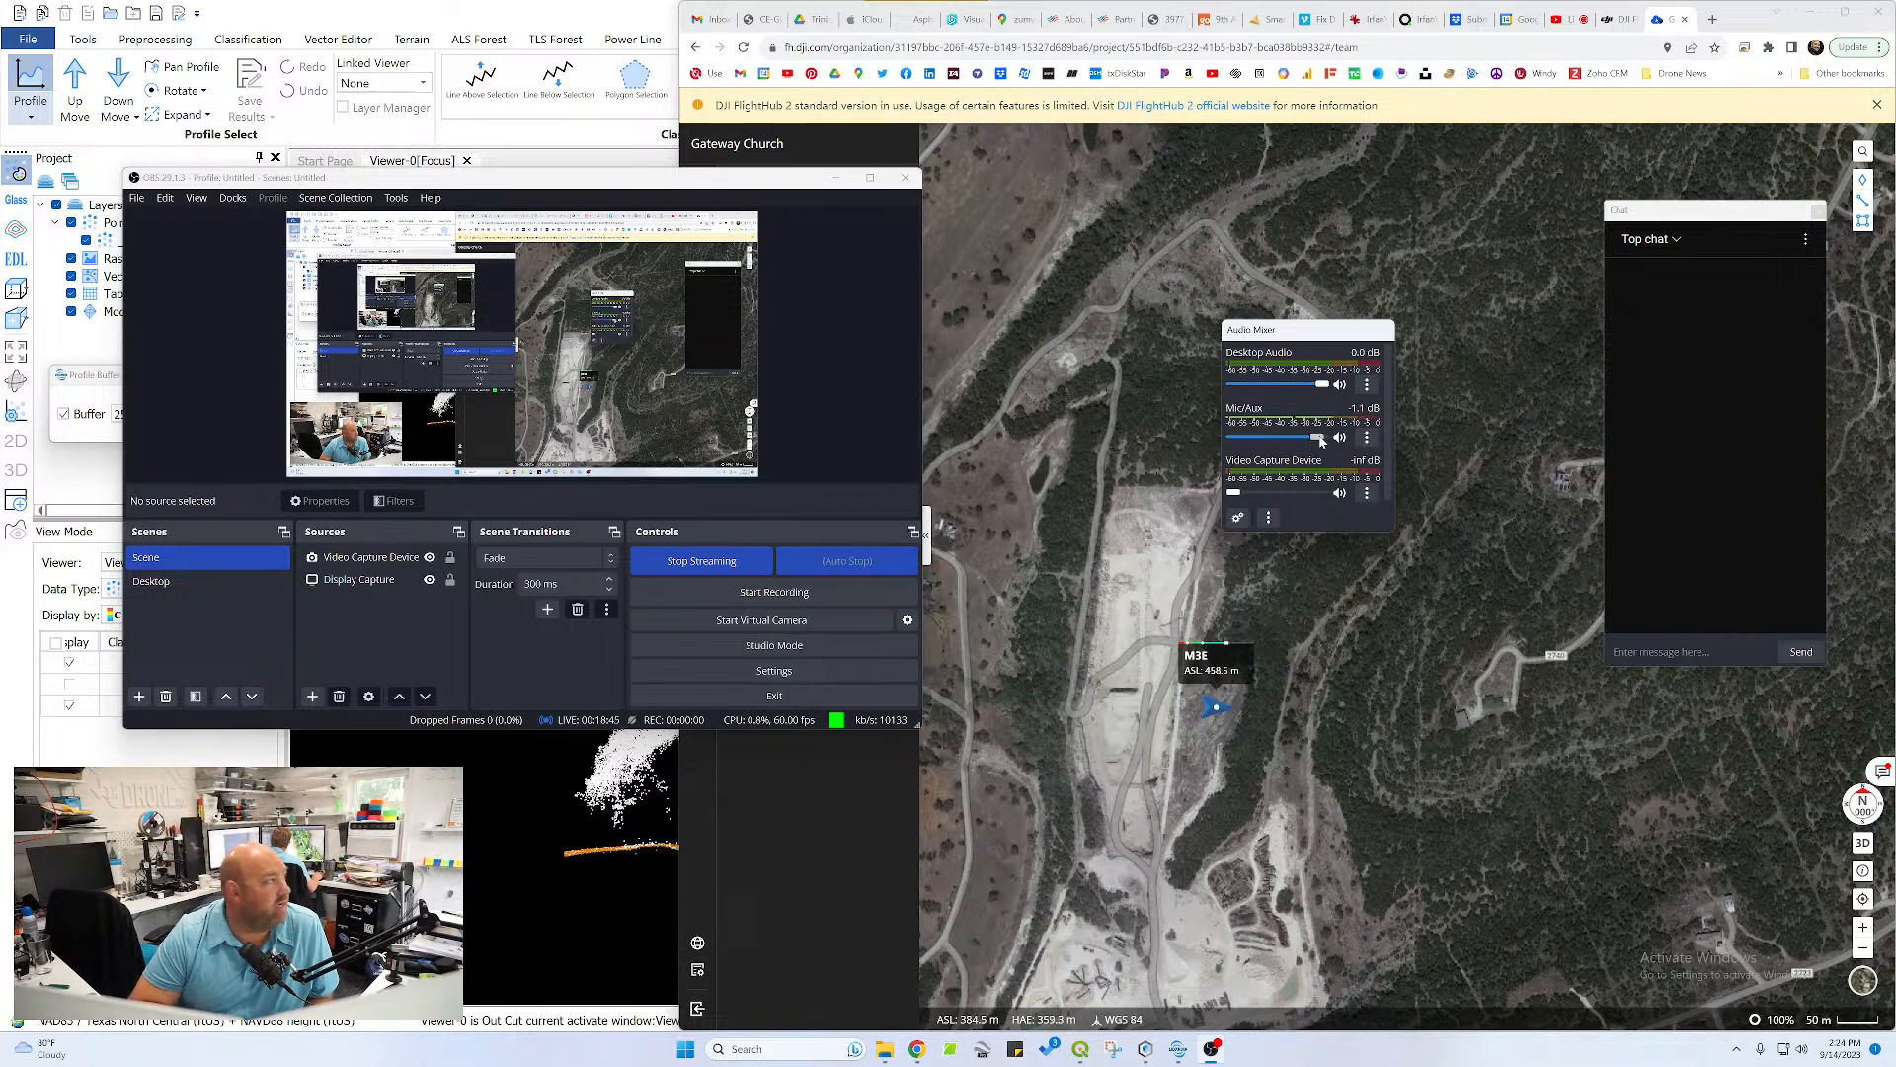
pyautogui.moveTo(1314, 438); pyautogui.dragTo(1042, 481)
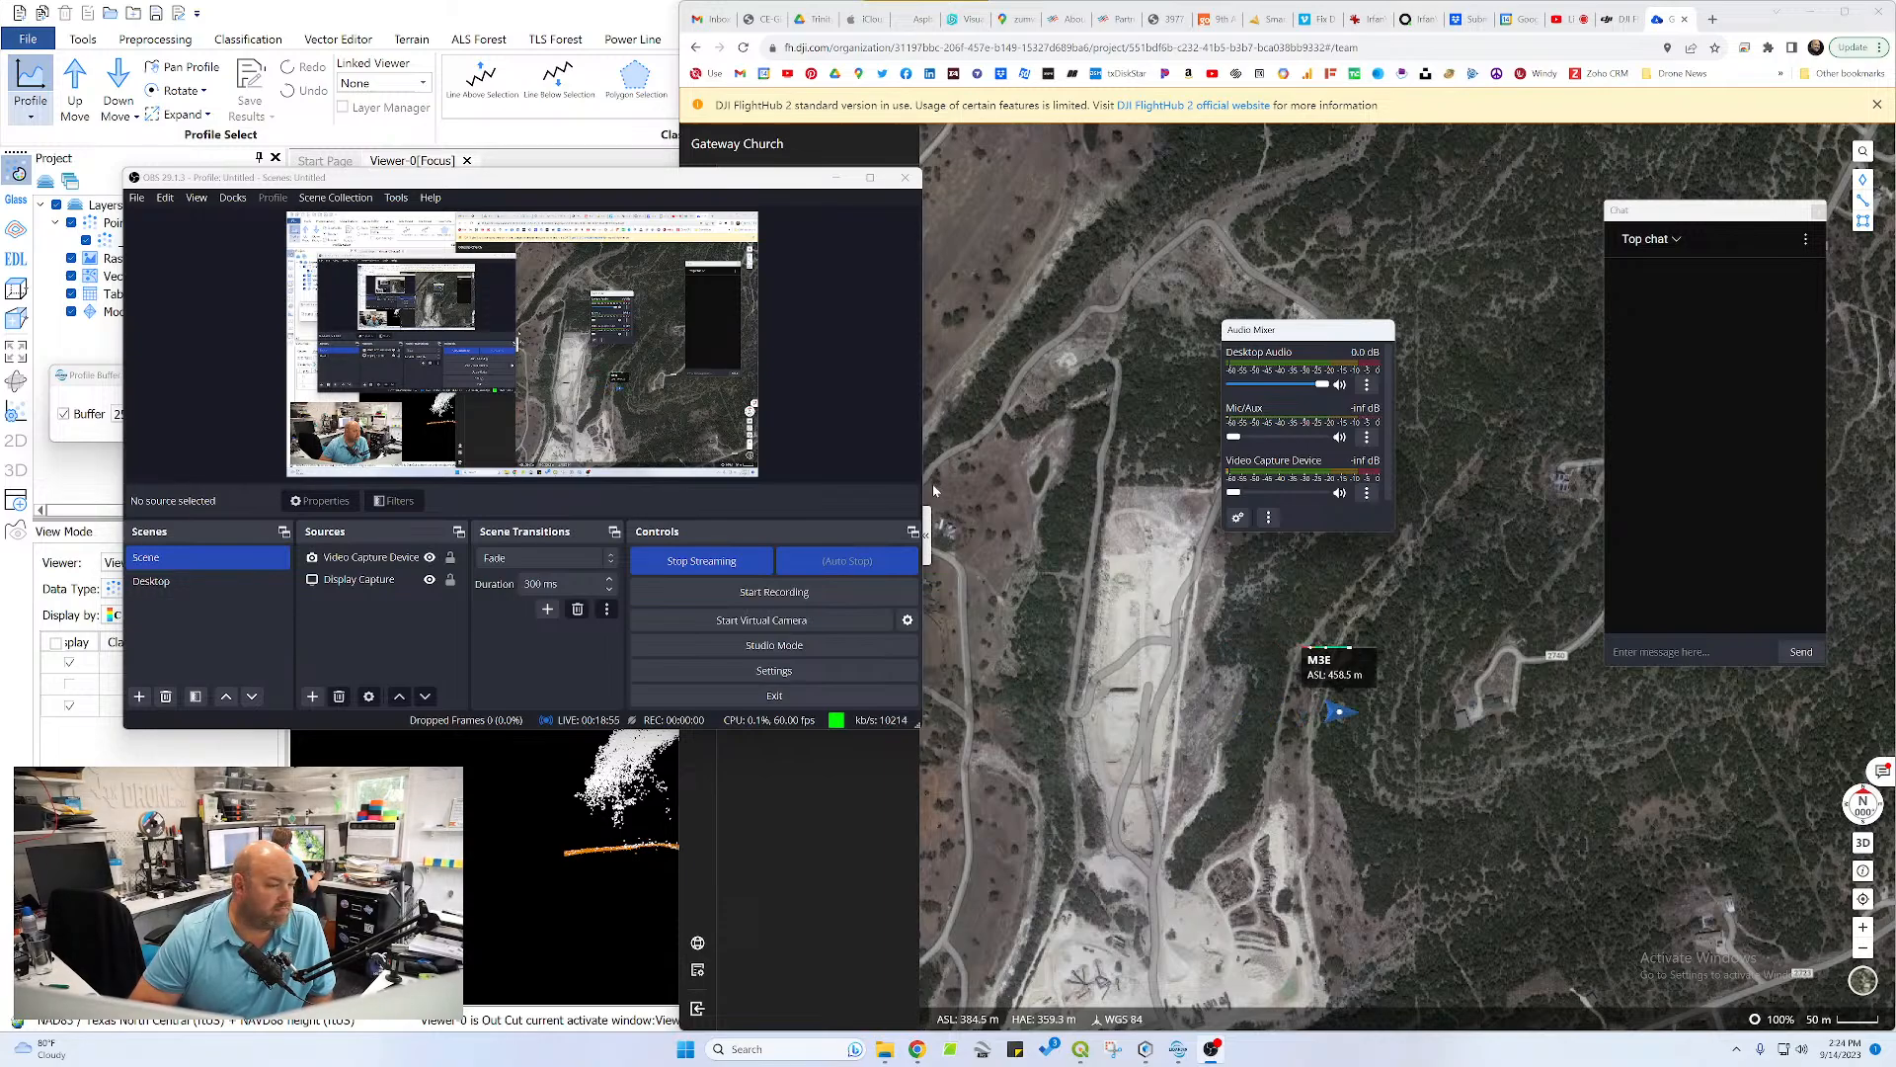
pyautogui.moveTo(1234, 436); pyautogui.dragTo(1328, 462)
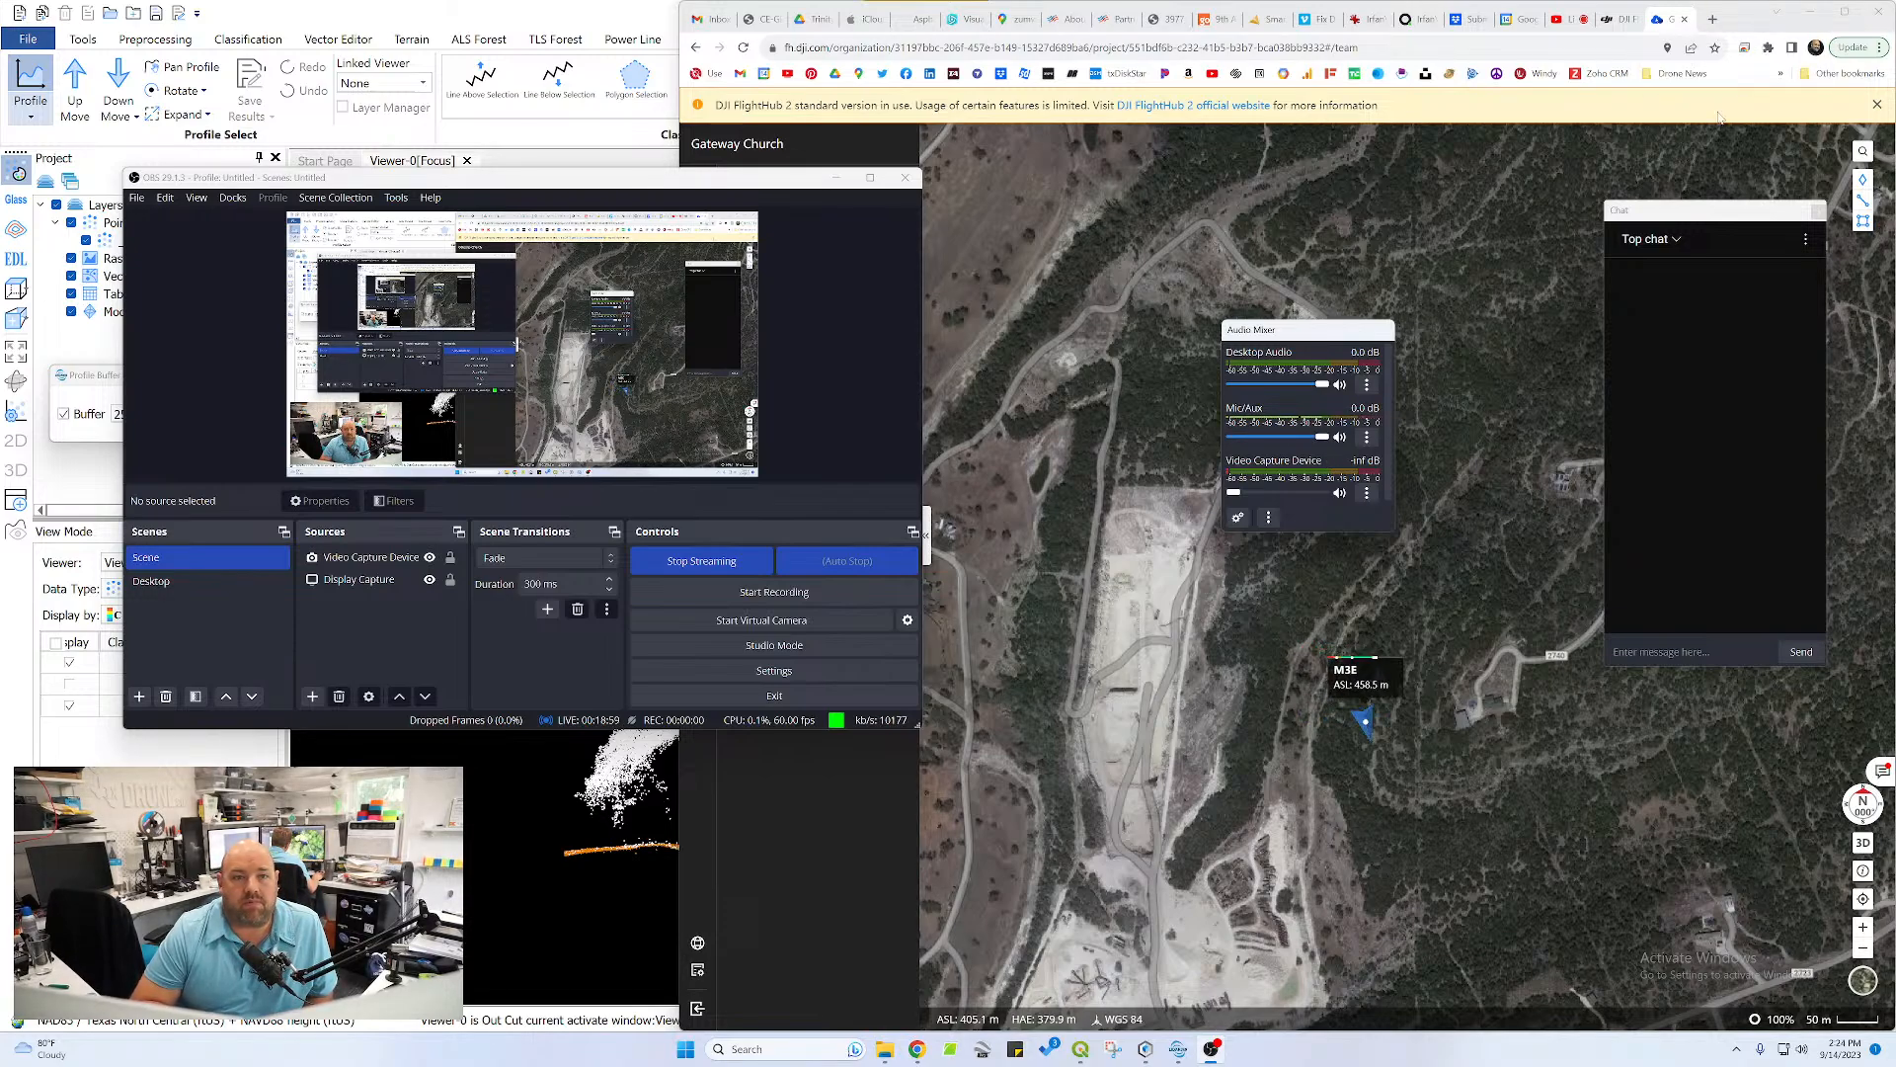
# Close the Gateway Church FlightHub 2 project in Chrome and switch back to LiDAR360
pyautogui.click(1685, 19)
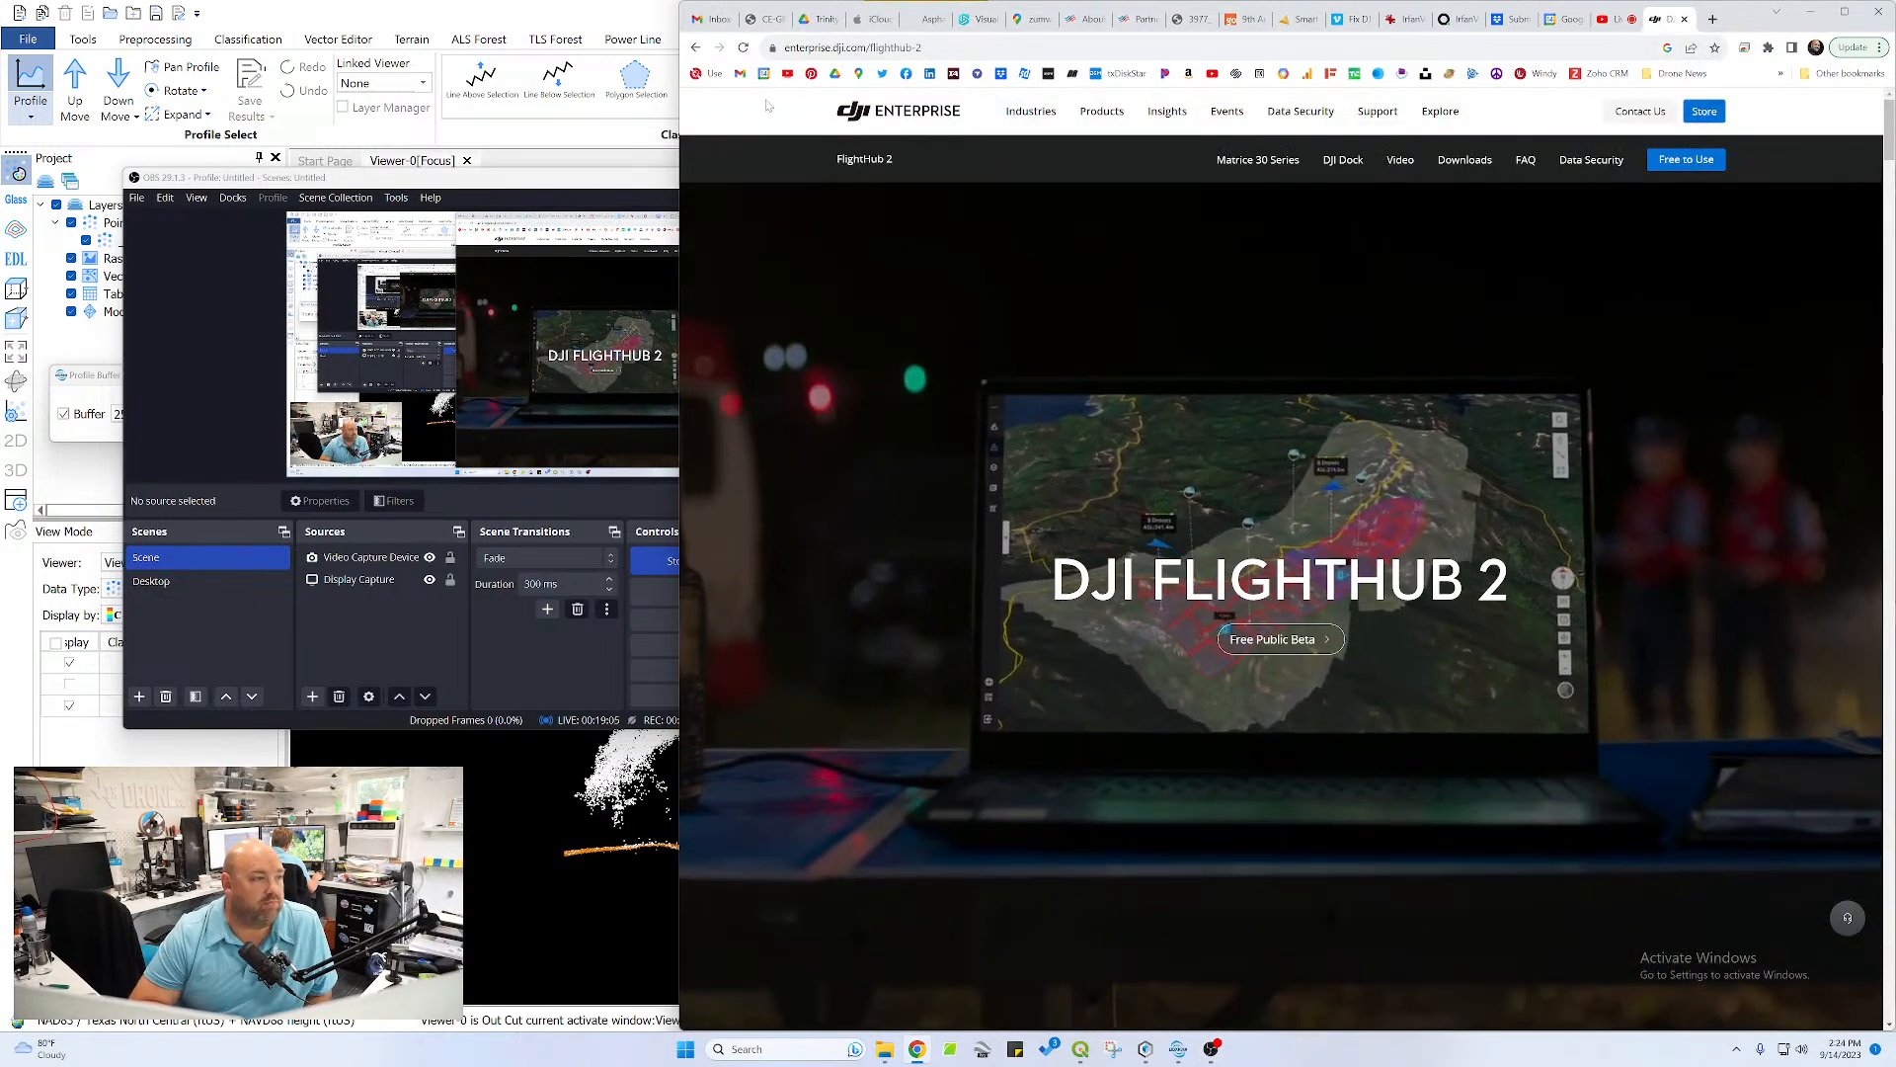
pyautogui.click(1776, 11)
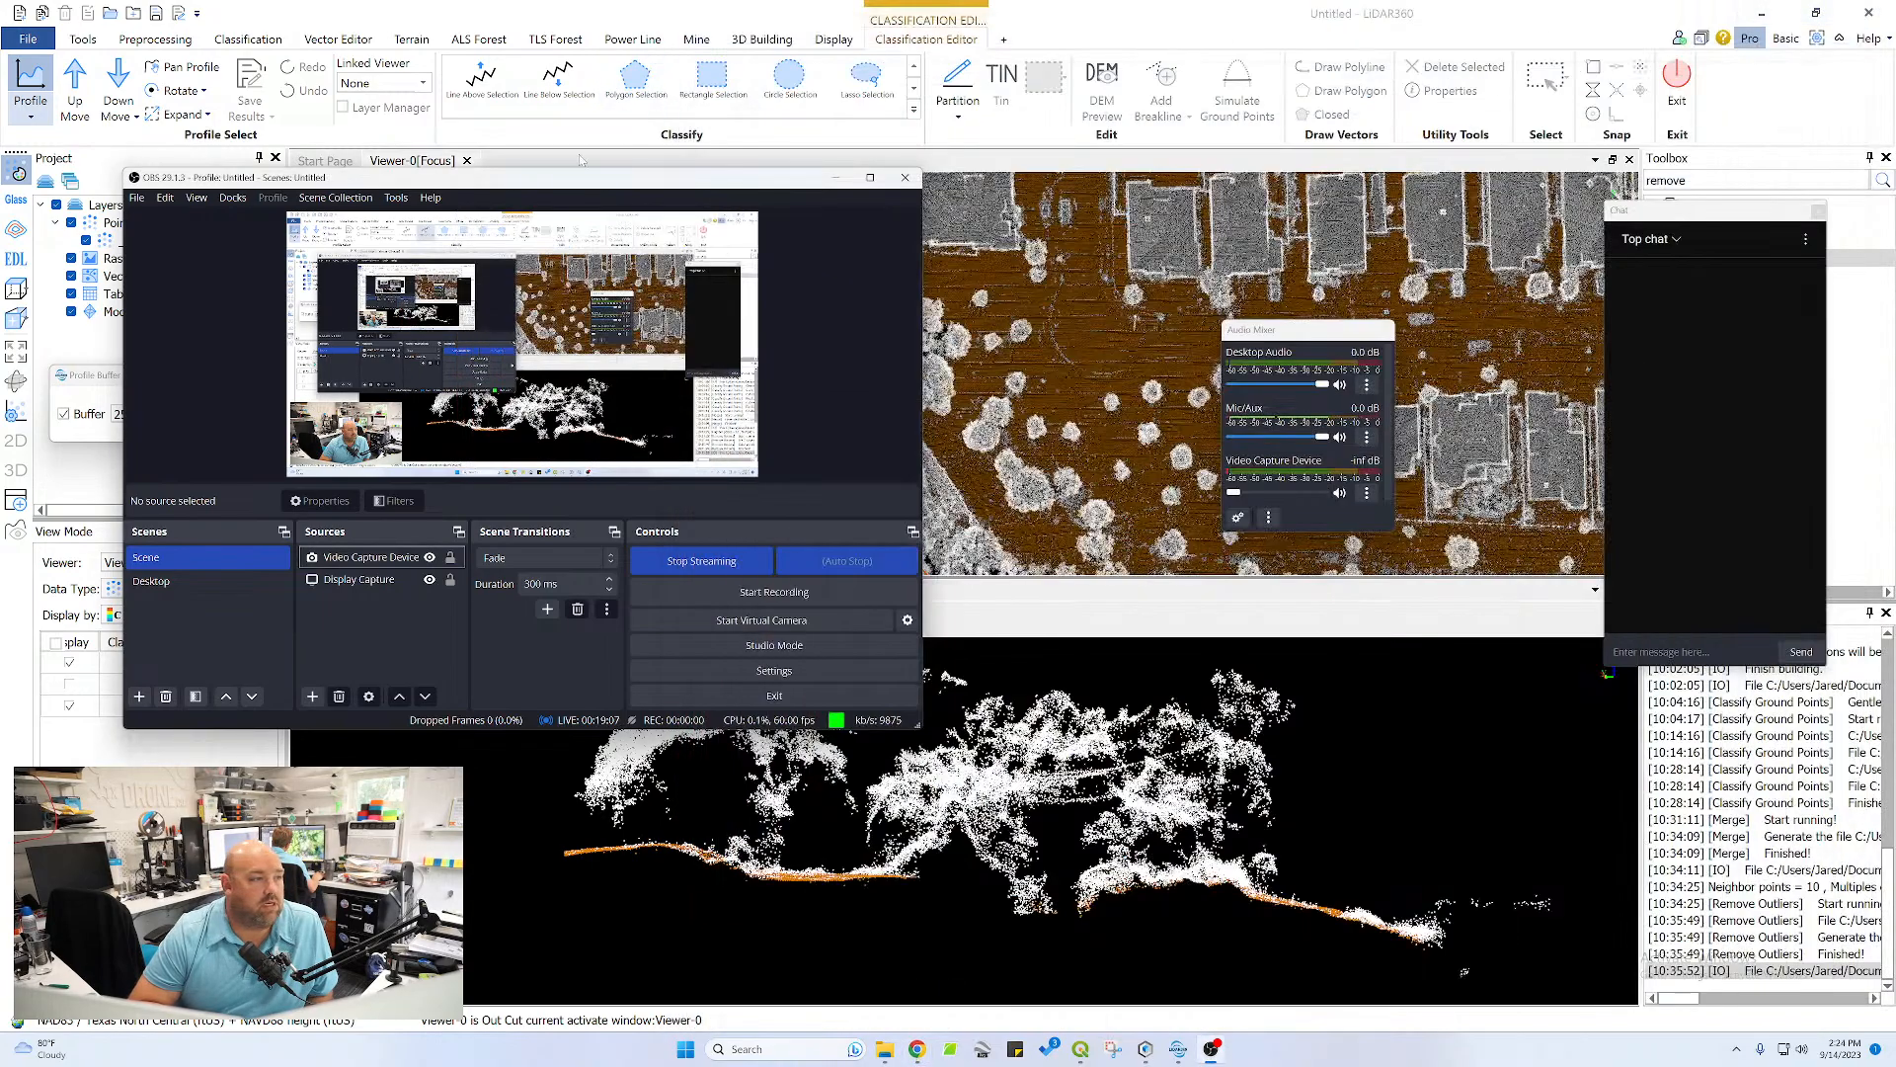
pyautogui.click(773, 12)
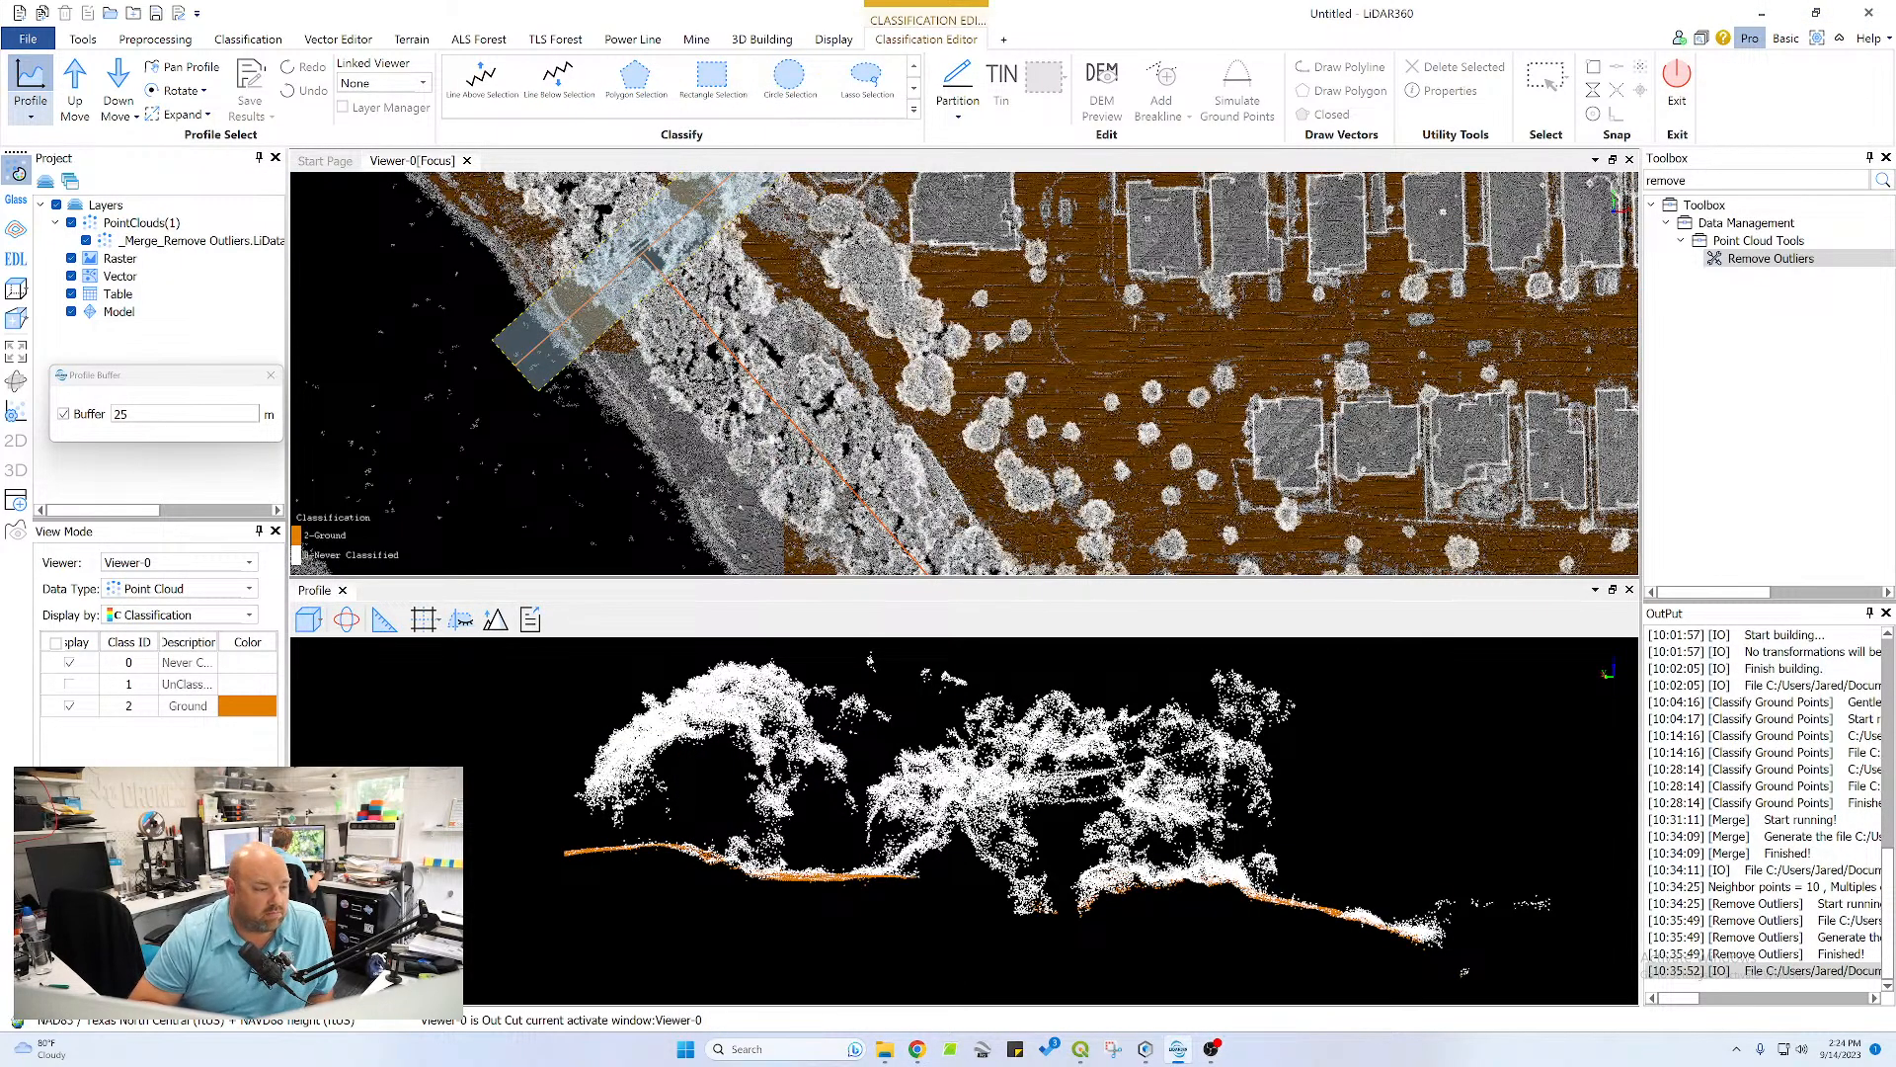
# Reclassify the Never Classified and UnClassified points along the left-hand terrain stretch of the profile as Ground with a Polygon Selection
pyautogui.moveTo(777, 858); pyautogui.dragTo(876, 745)
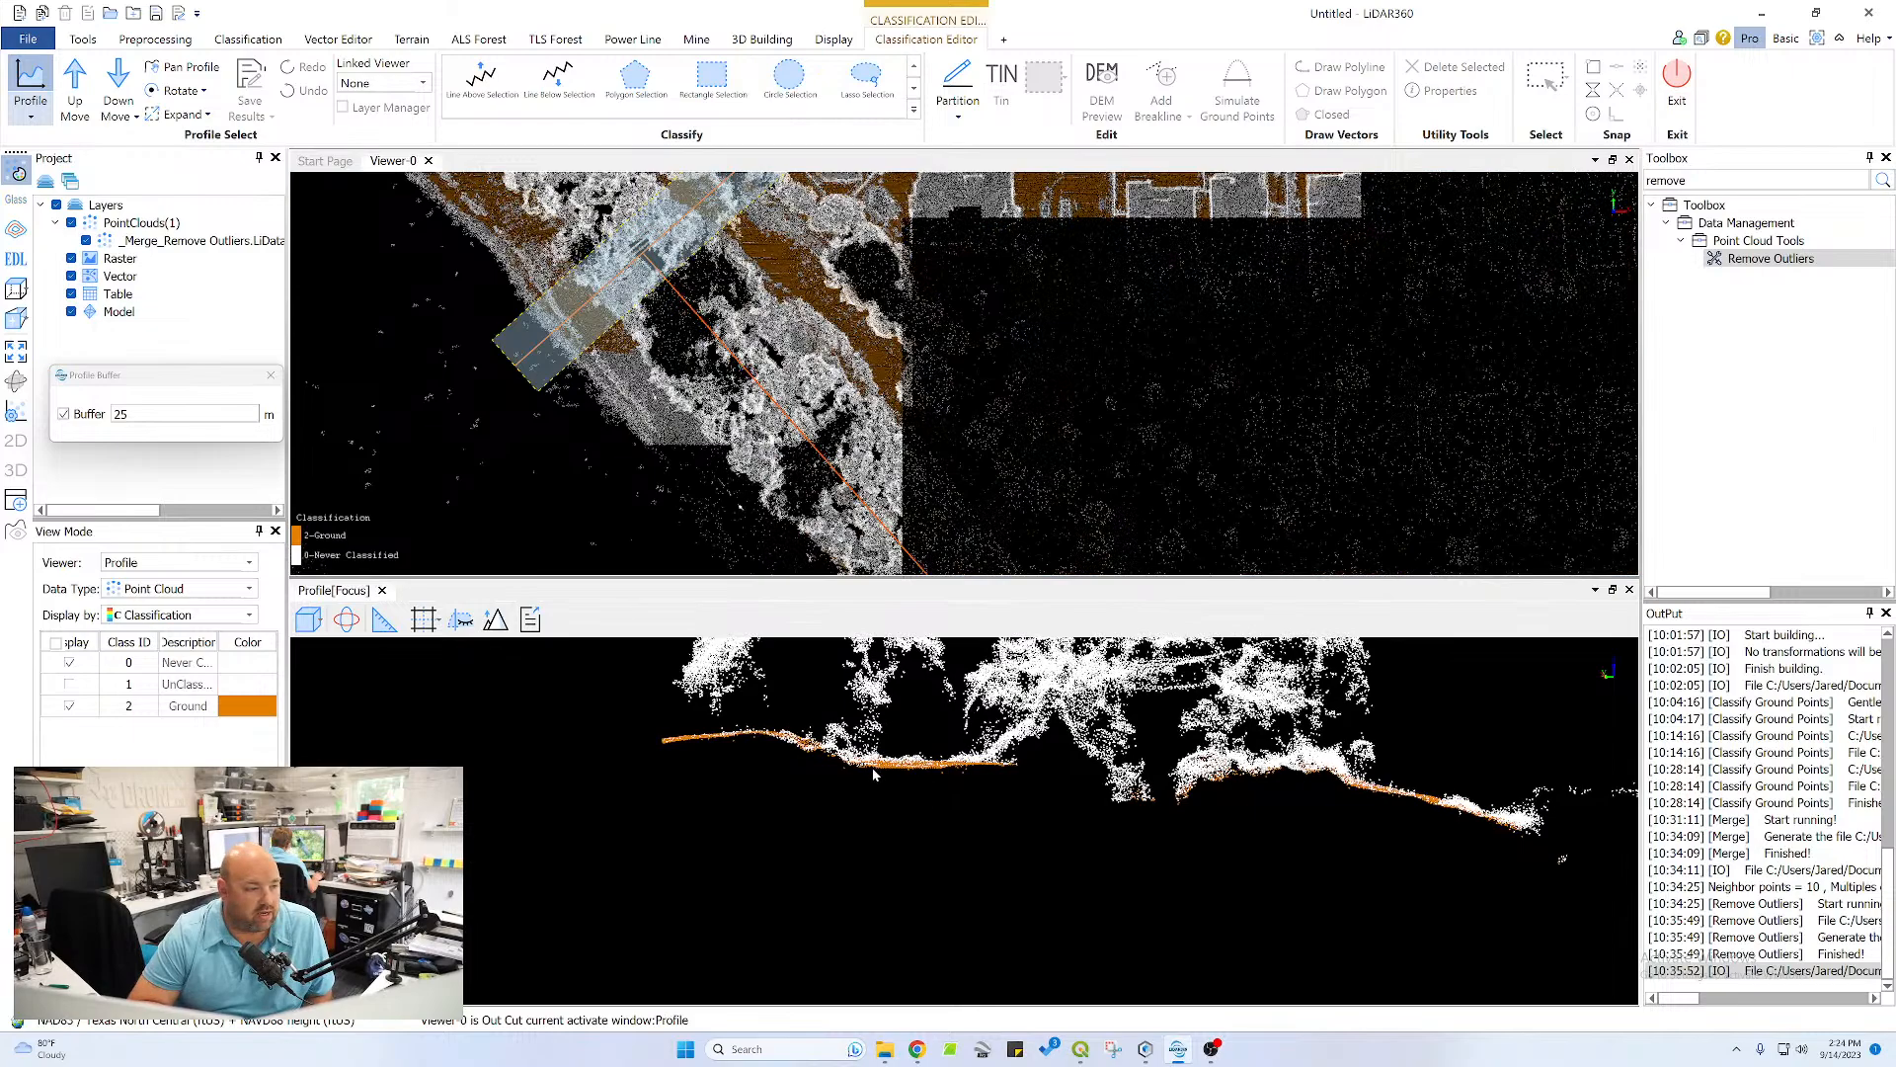
pyautogui.scroll(4, 873, 769)
pyautogui.moveTo(1044, 662); pyautogui.dragTo(1209, 755)
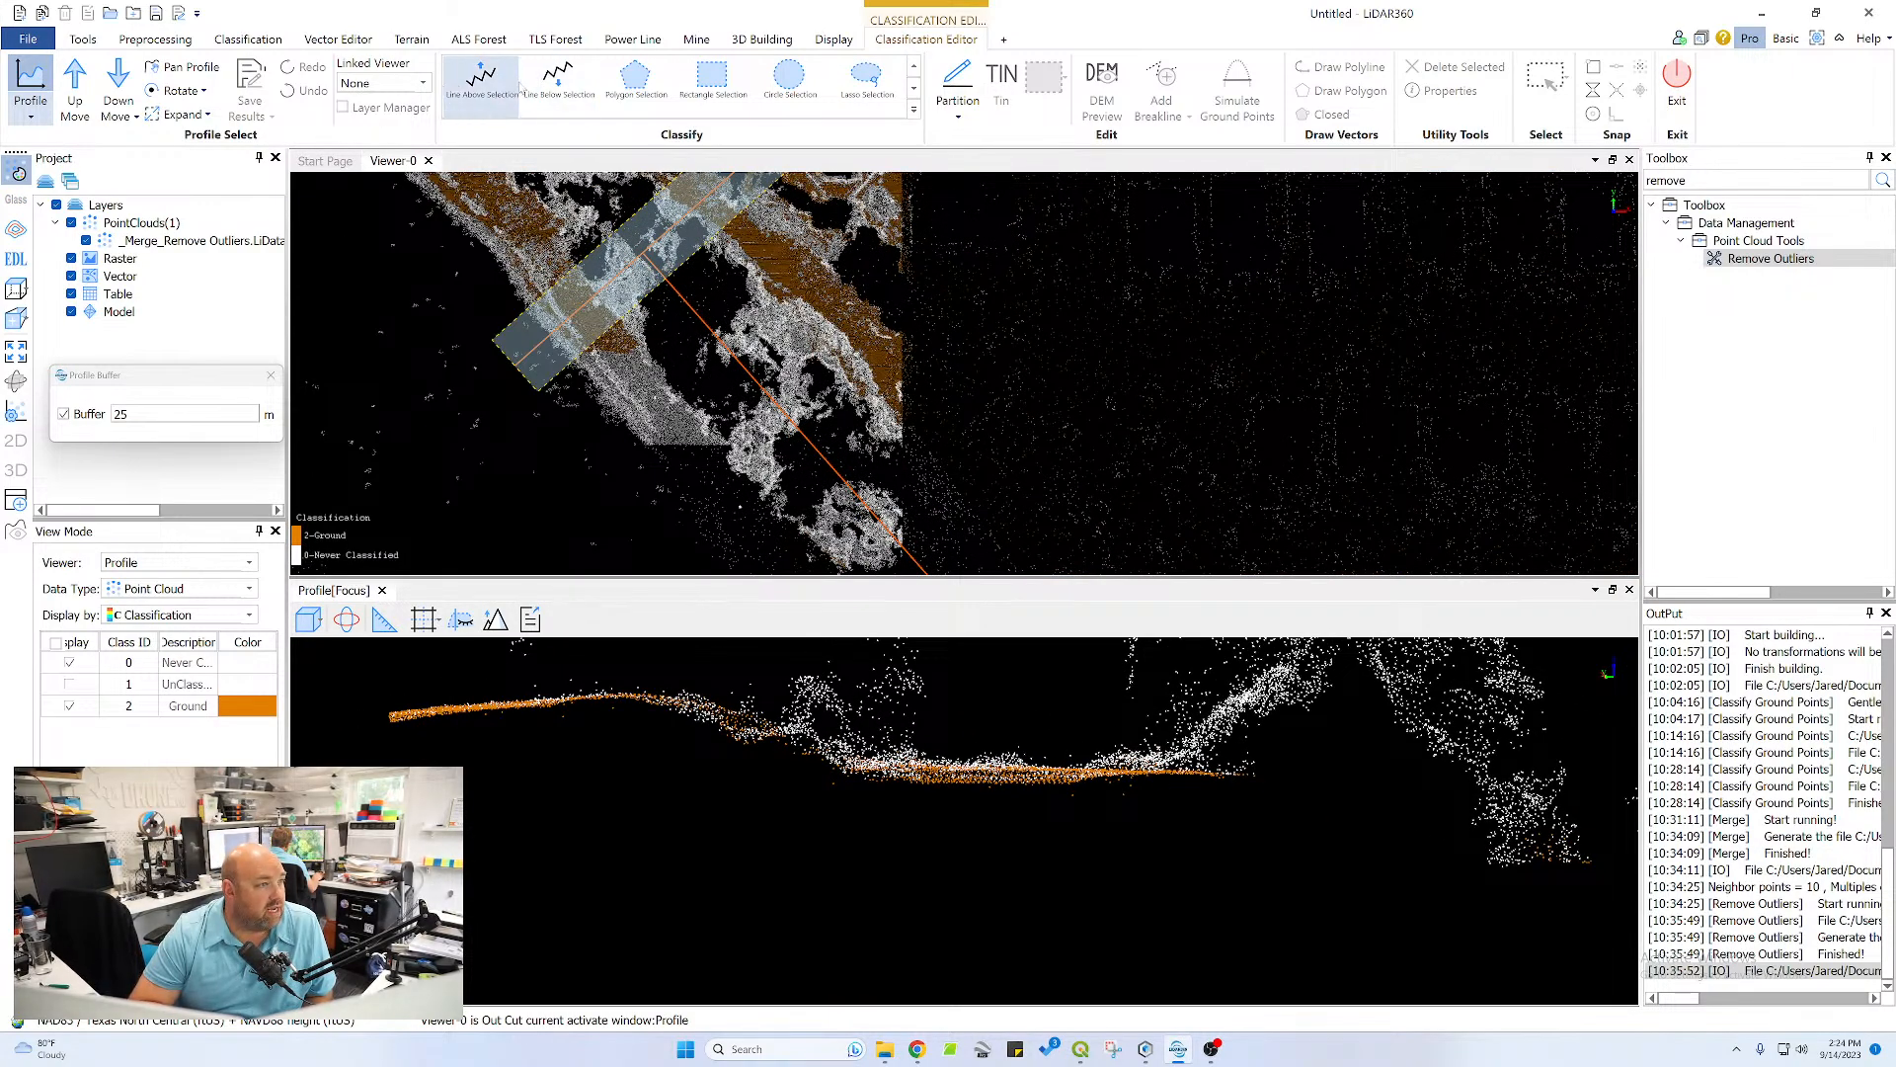
pyautogui.click(635, 79)
pyautogui.click(1261, 766)
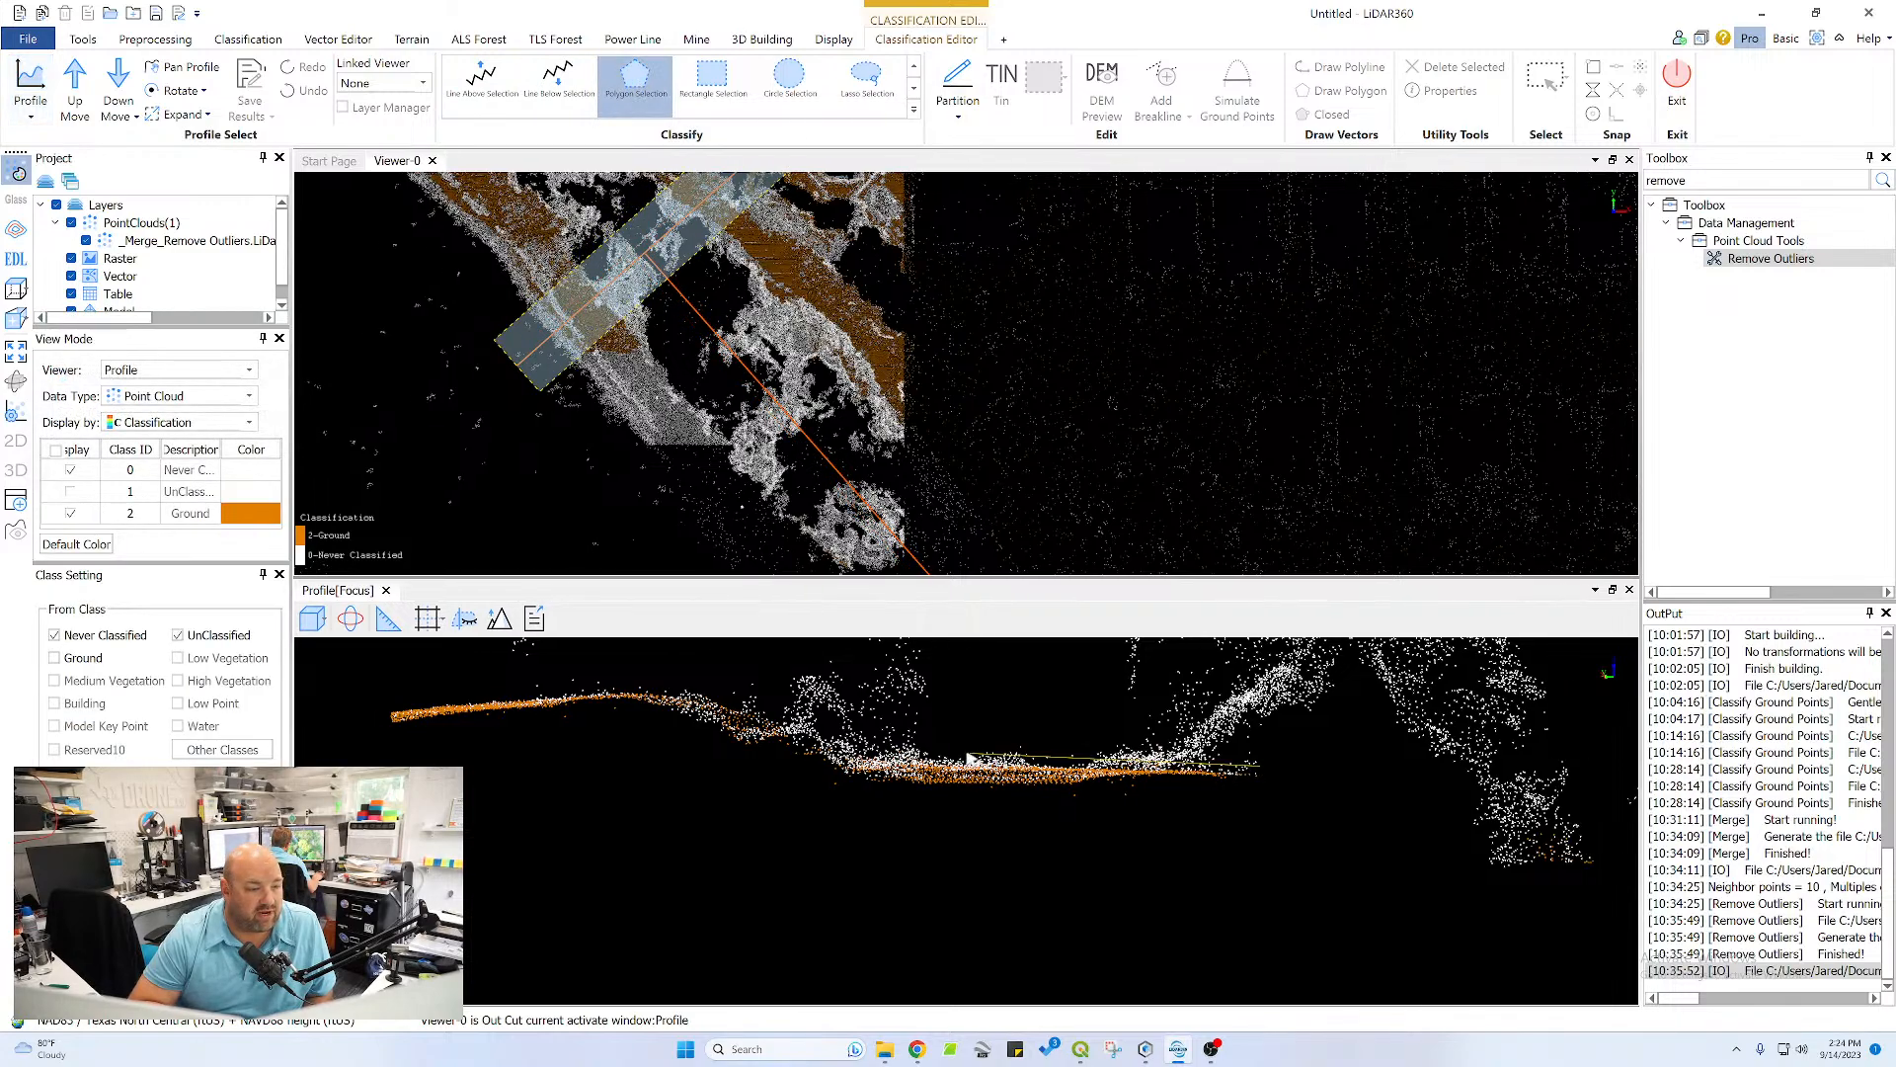
pyautogui.click(770, 724)
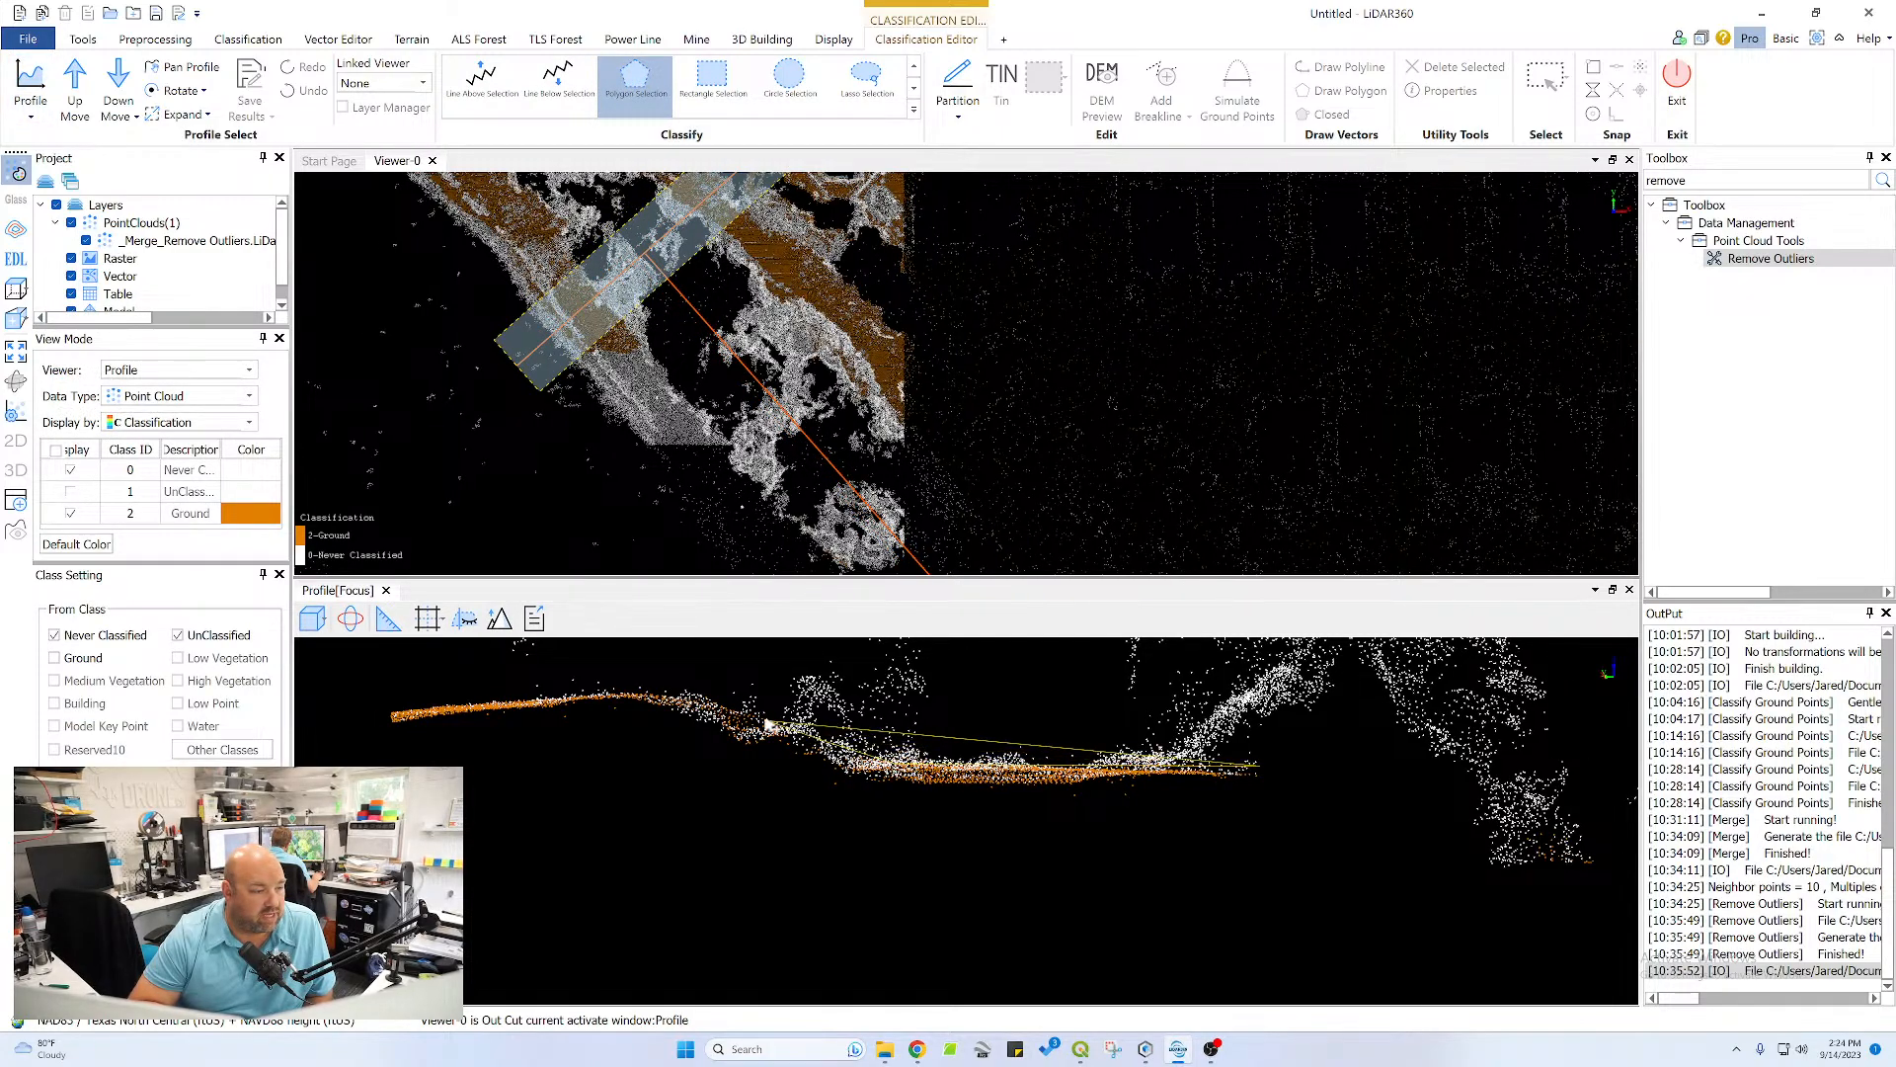
pyautogui.click(722, 699)
pyautogui.click(617, 692)
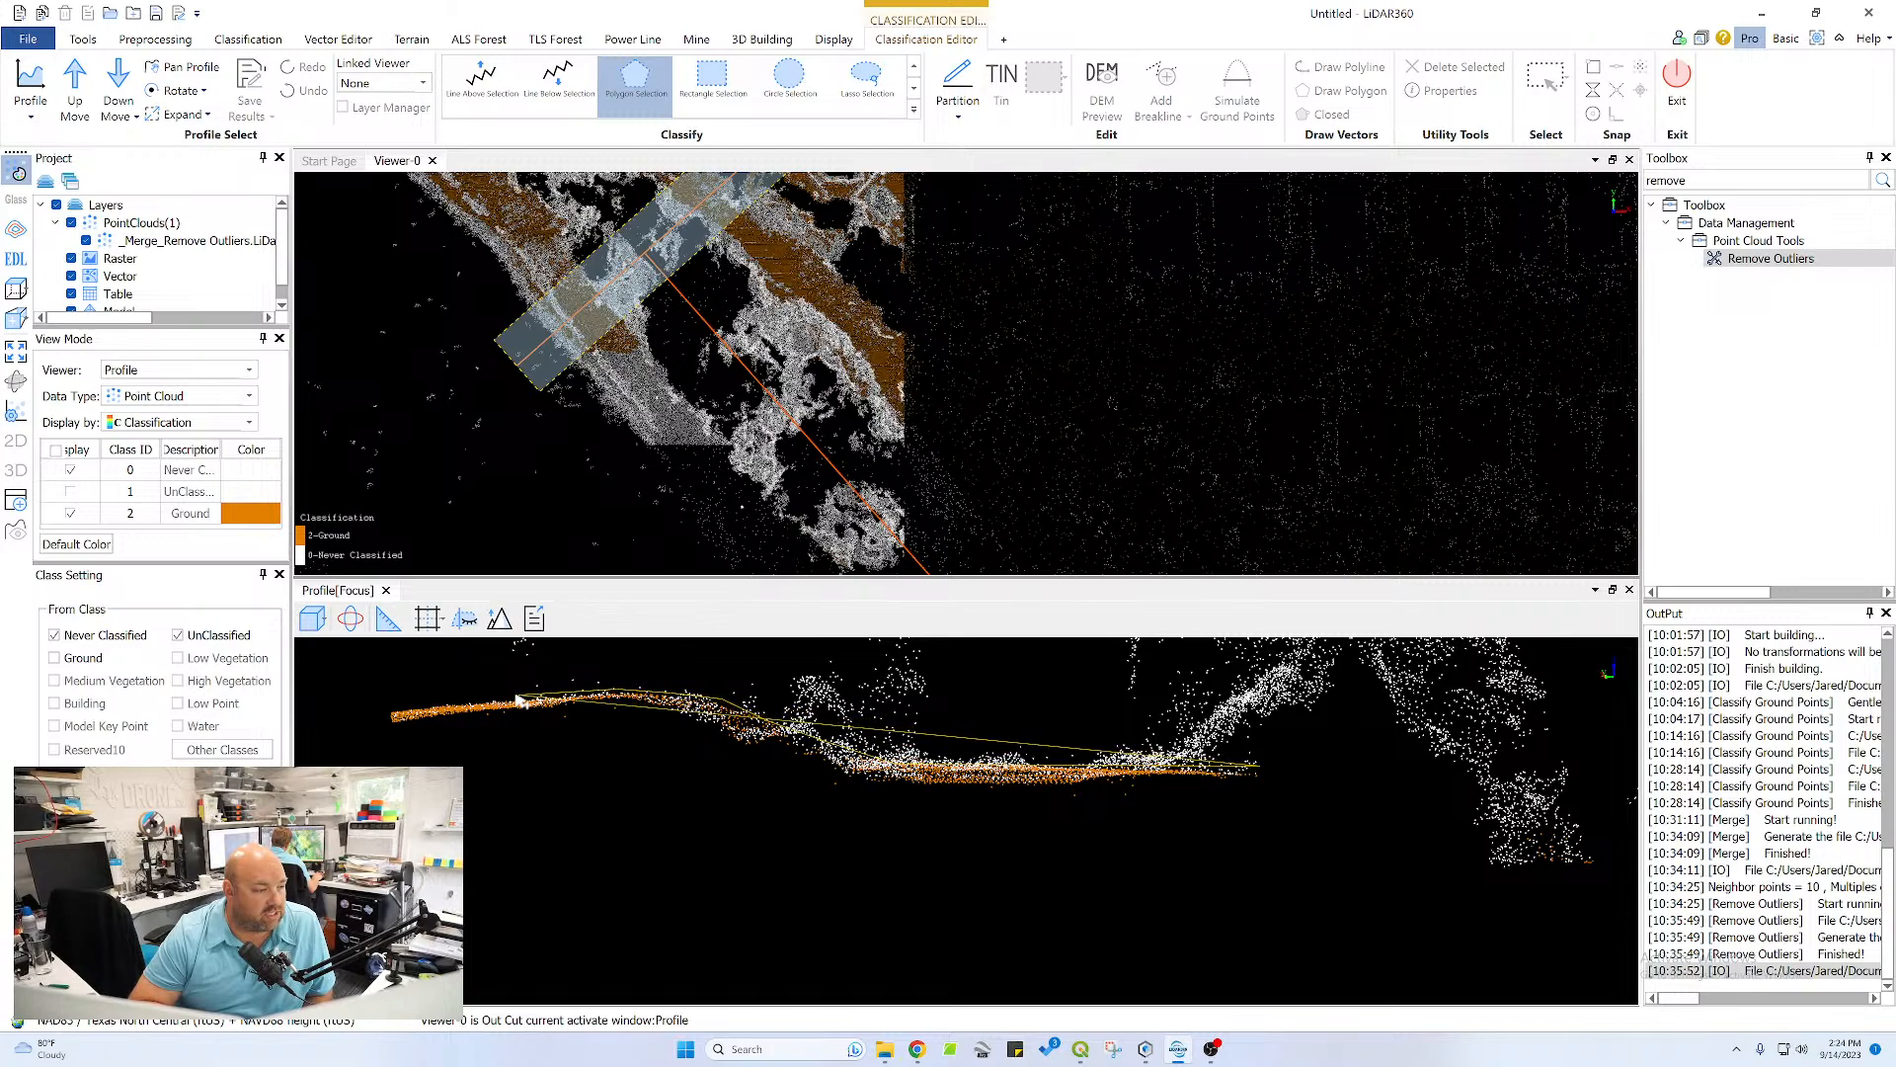
pyautogui.click(387, 713)
pyautogui.click(387, 724)
pyautogui.click(584, 706)
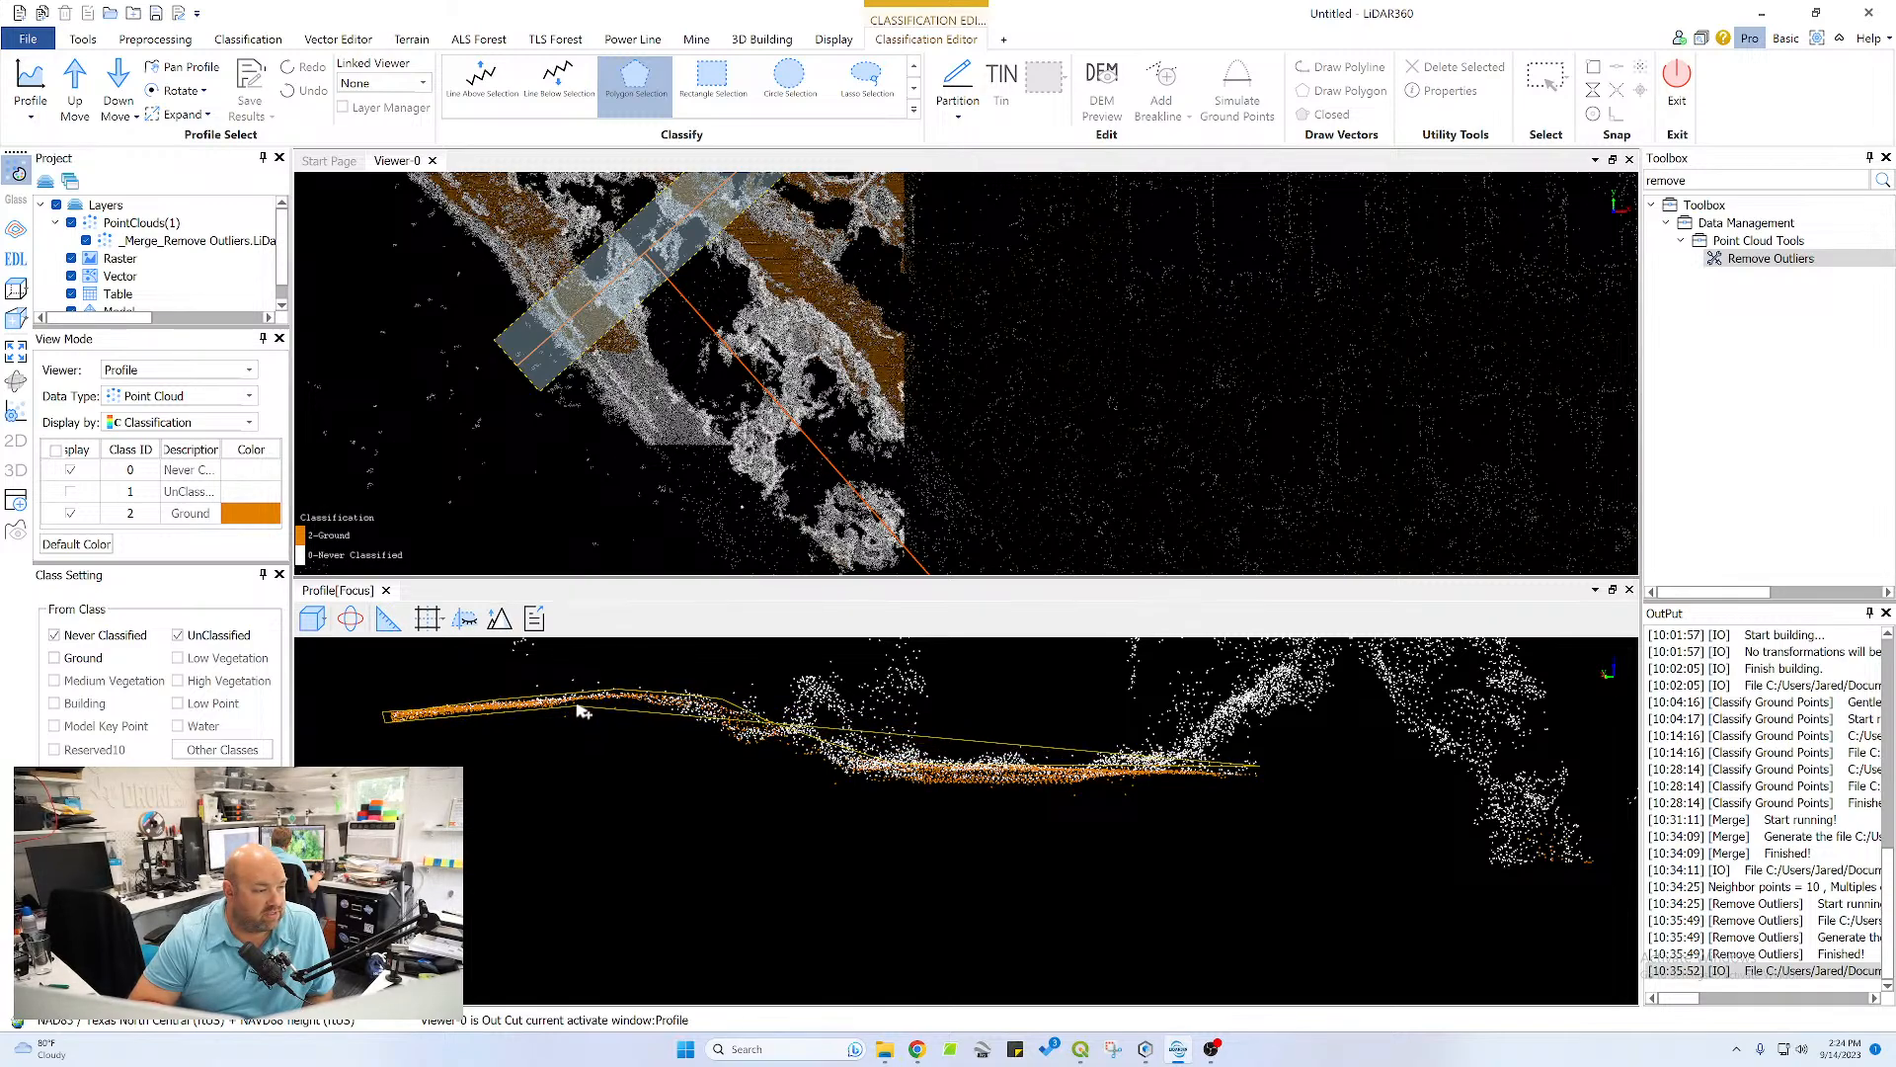
pyautogui.click(656, 708)
pyautogui.click(729, 745)
pyautogui.click(781, 765)
pyautogui.click(867, 787)
pyautogui.click(1044, 804)
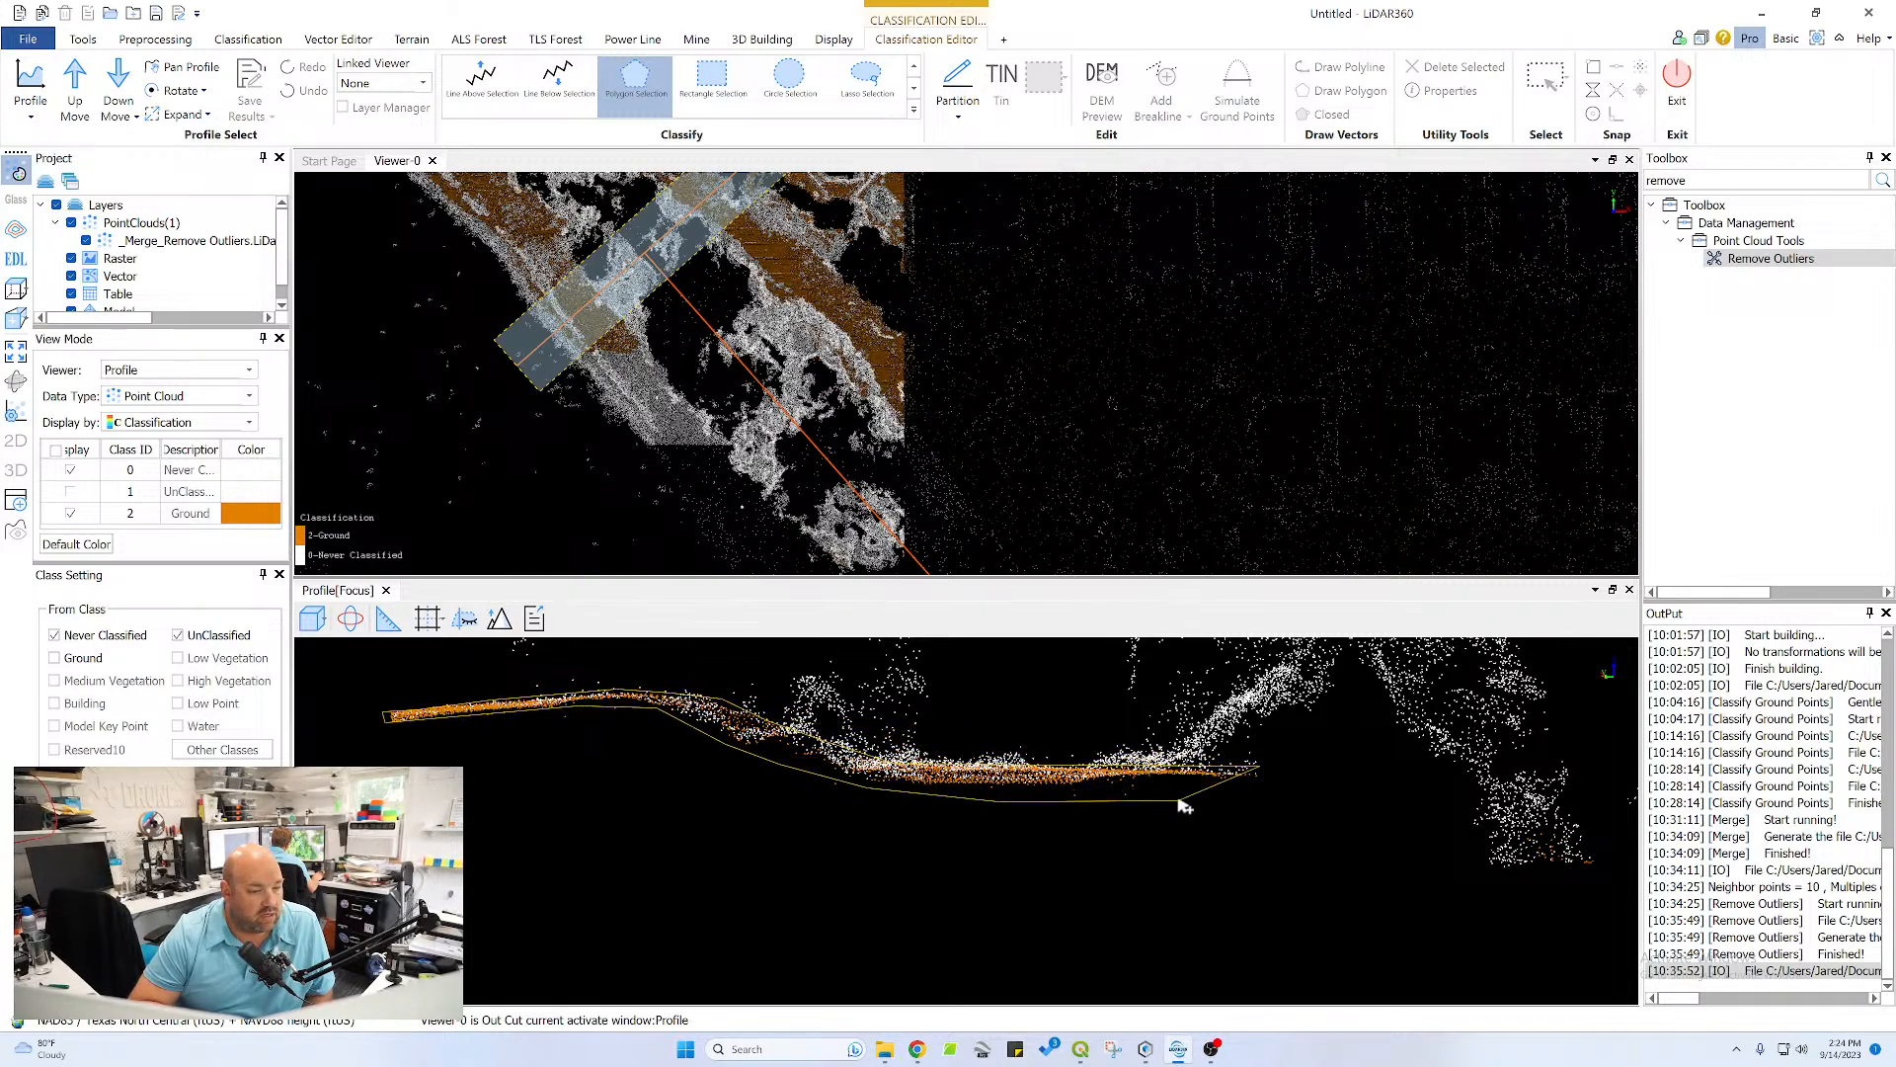
pyautogui.click(1181, 801)
pyautogui.doubleClick(1263, 778)
# Reclassify the Never Classified and UnClassified points along the descending slope at the profile's right end as Ground with a Polygon Selection
pyautogui.scroll(-6, 1141, 776)
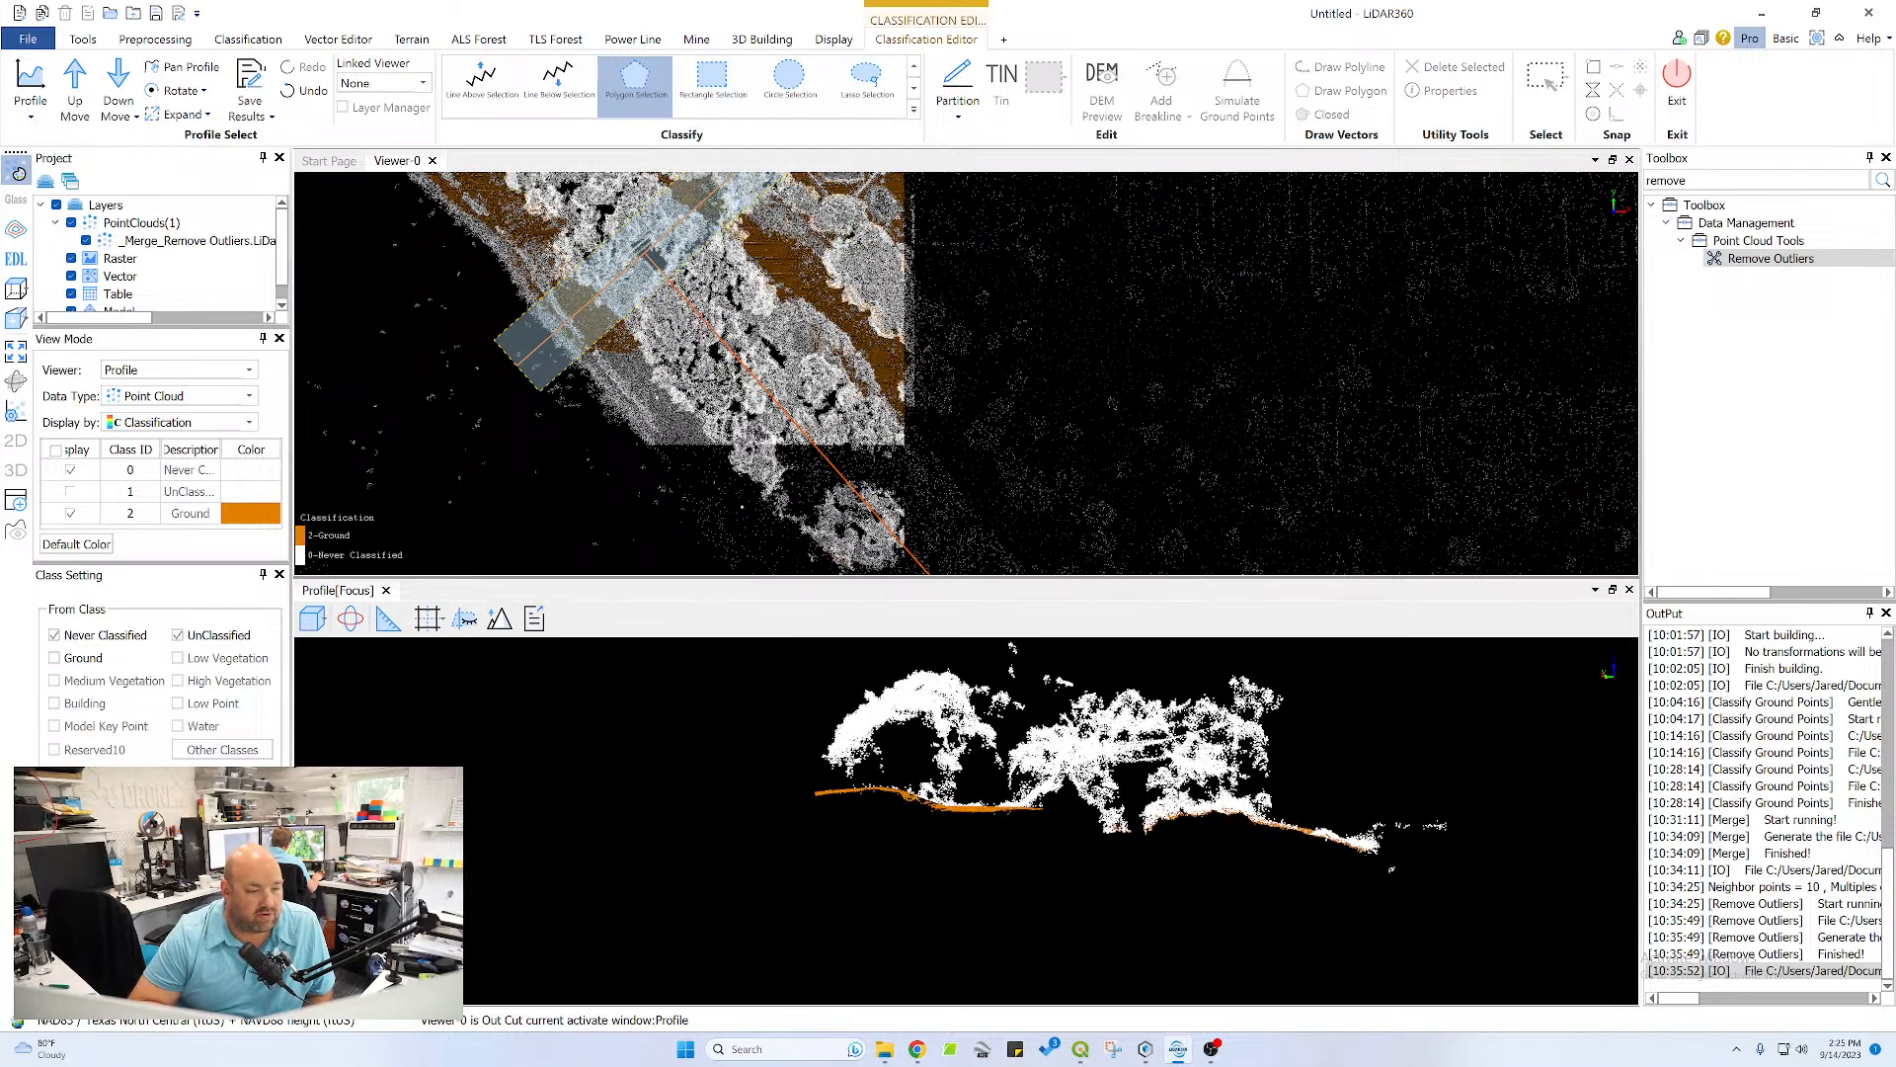
pyautogui.scroll(5, 1185, 797)
pyautogui.moveTo(1057, 794); pyautogui.dragTo(1041, 773, button='middle')
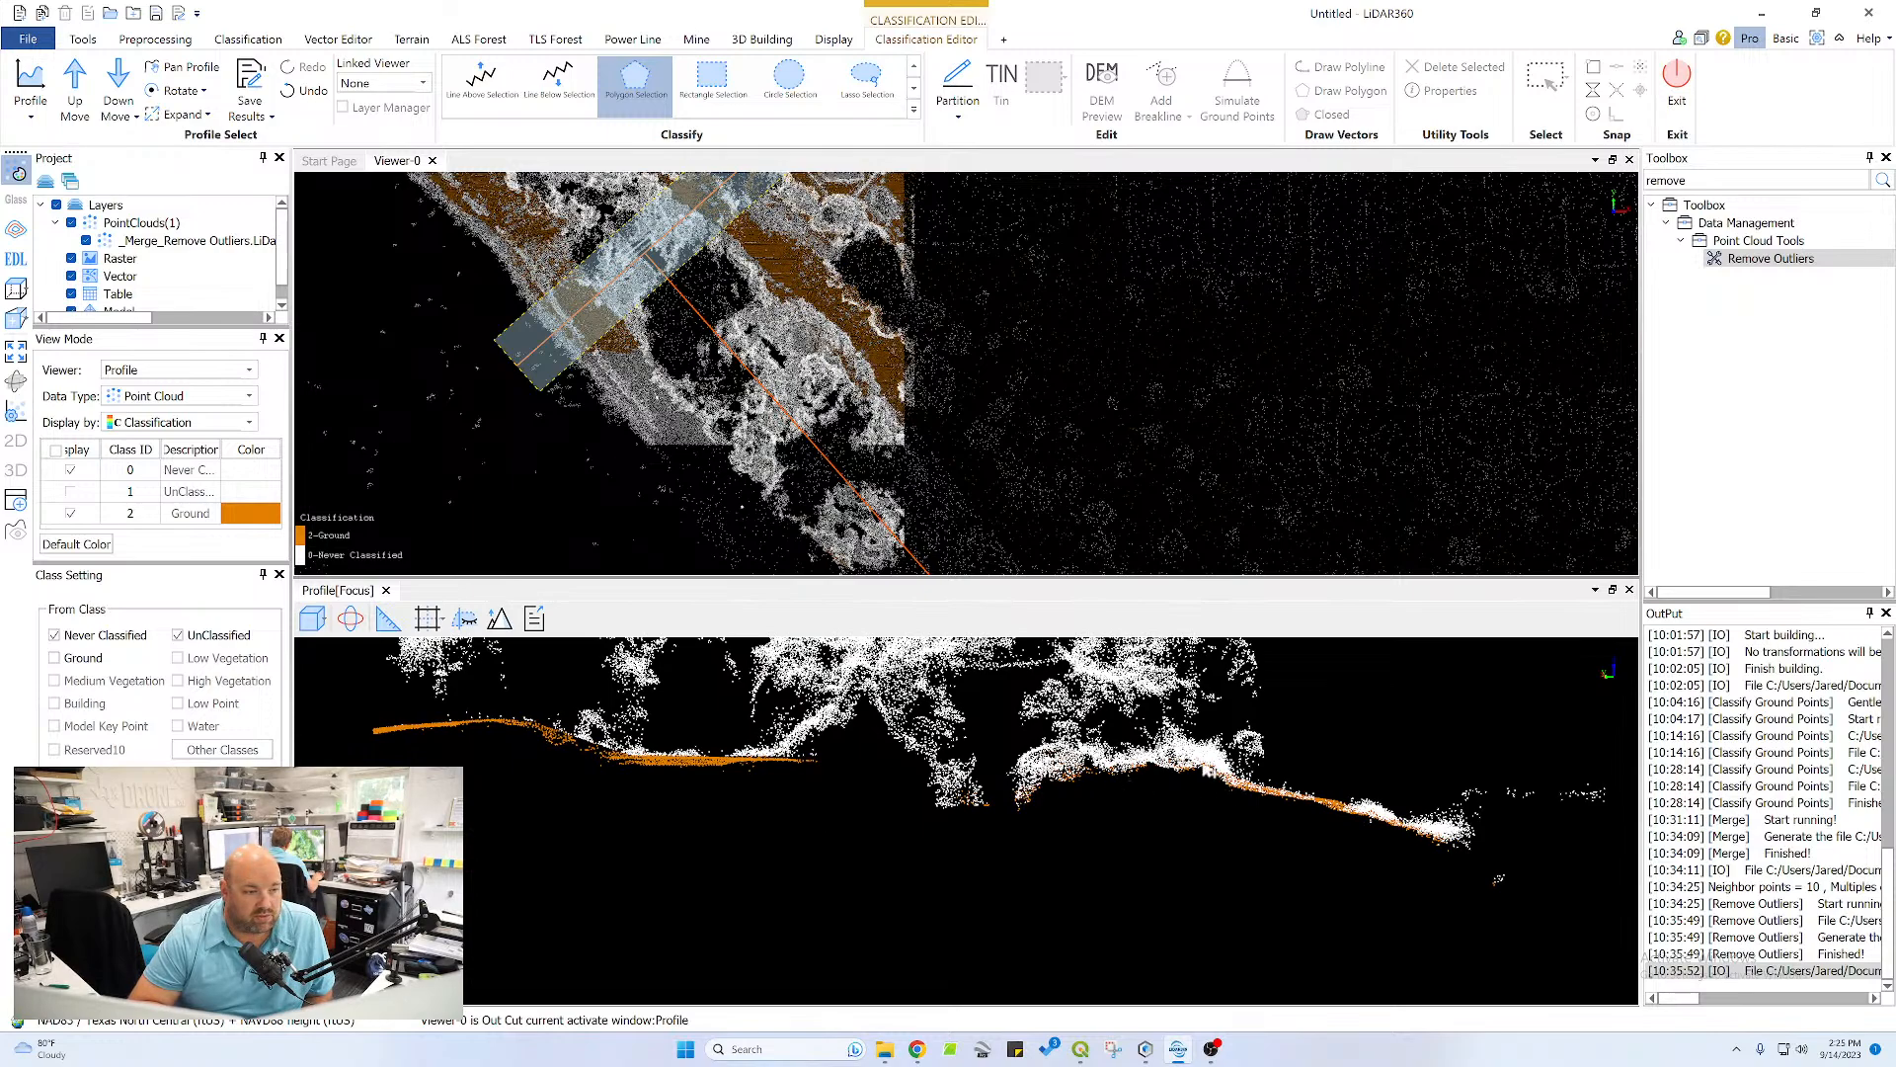
pyautogui.moveTo(1295, 790); pyautogui.dragTo(1246, 767, button='middle')
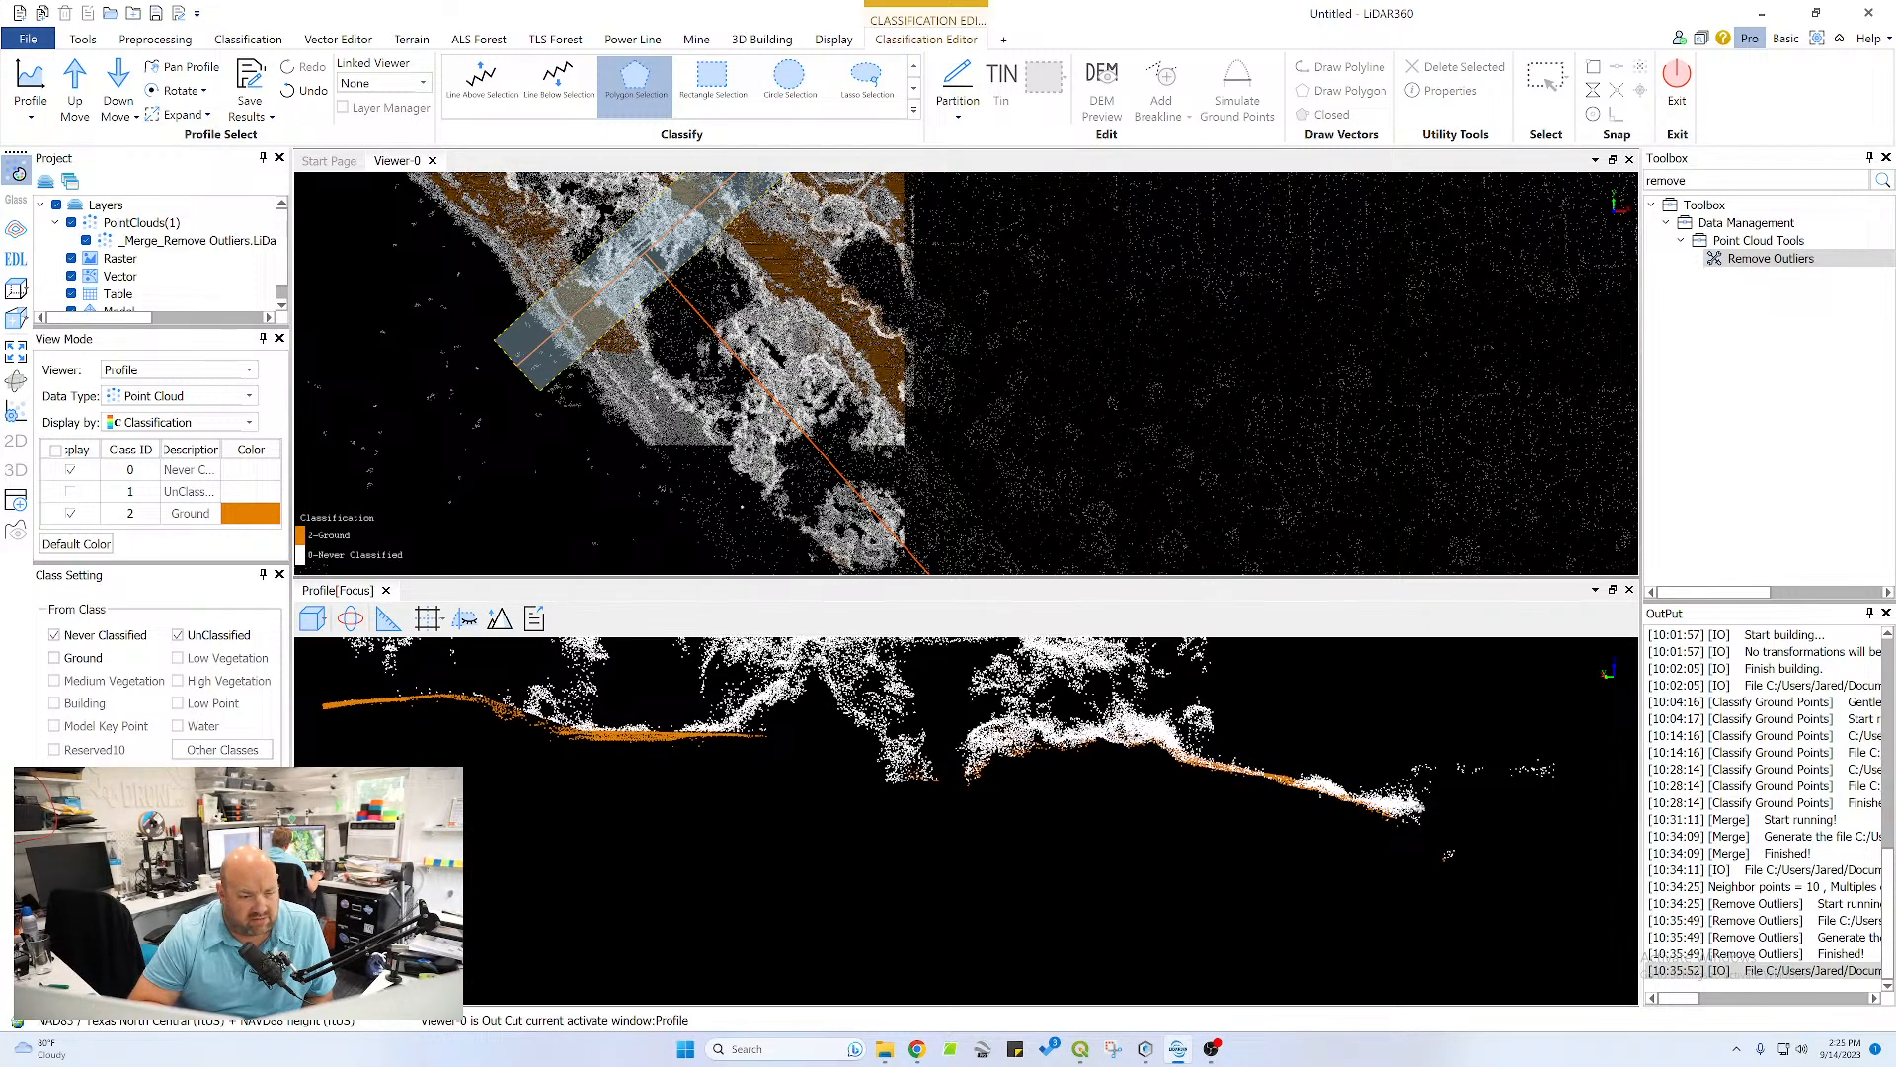
pyautogui.click(1402, 818)
pyautogui.click(1173, 765)
pyautogui.click(1153, 769)
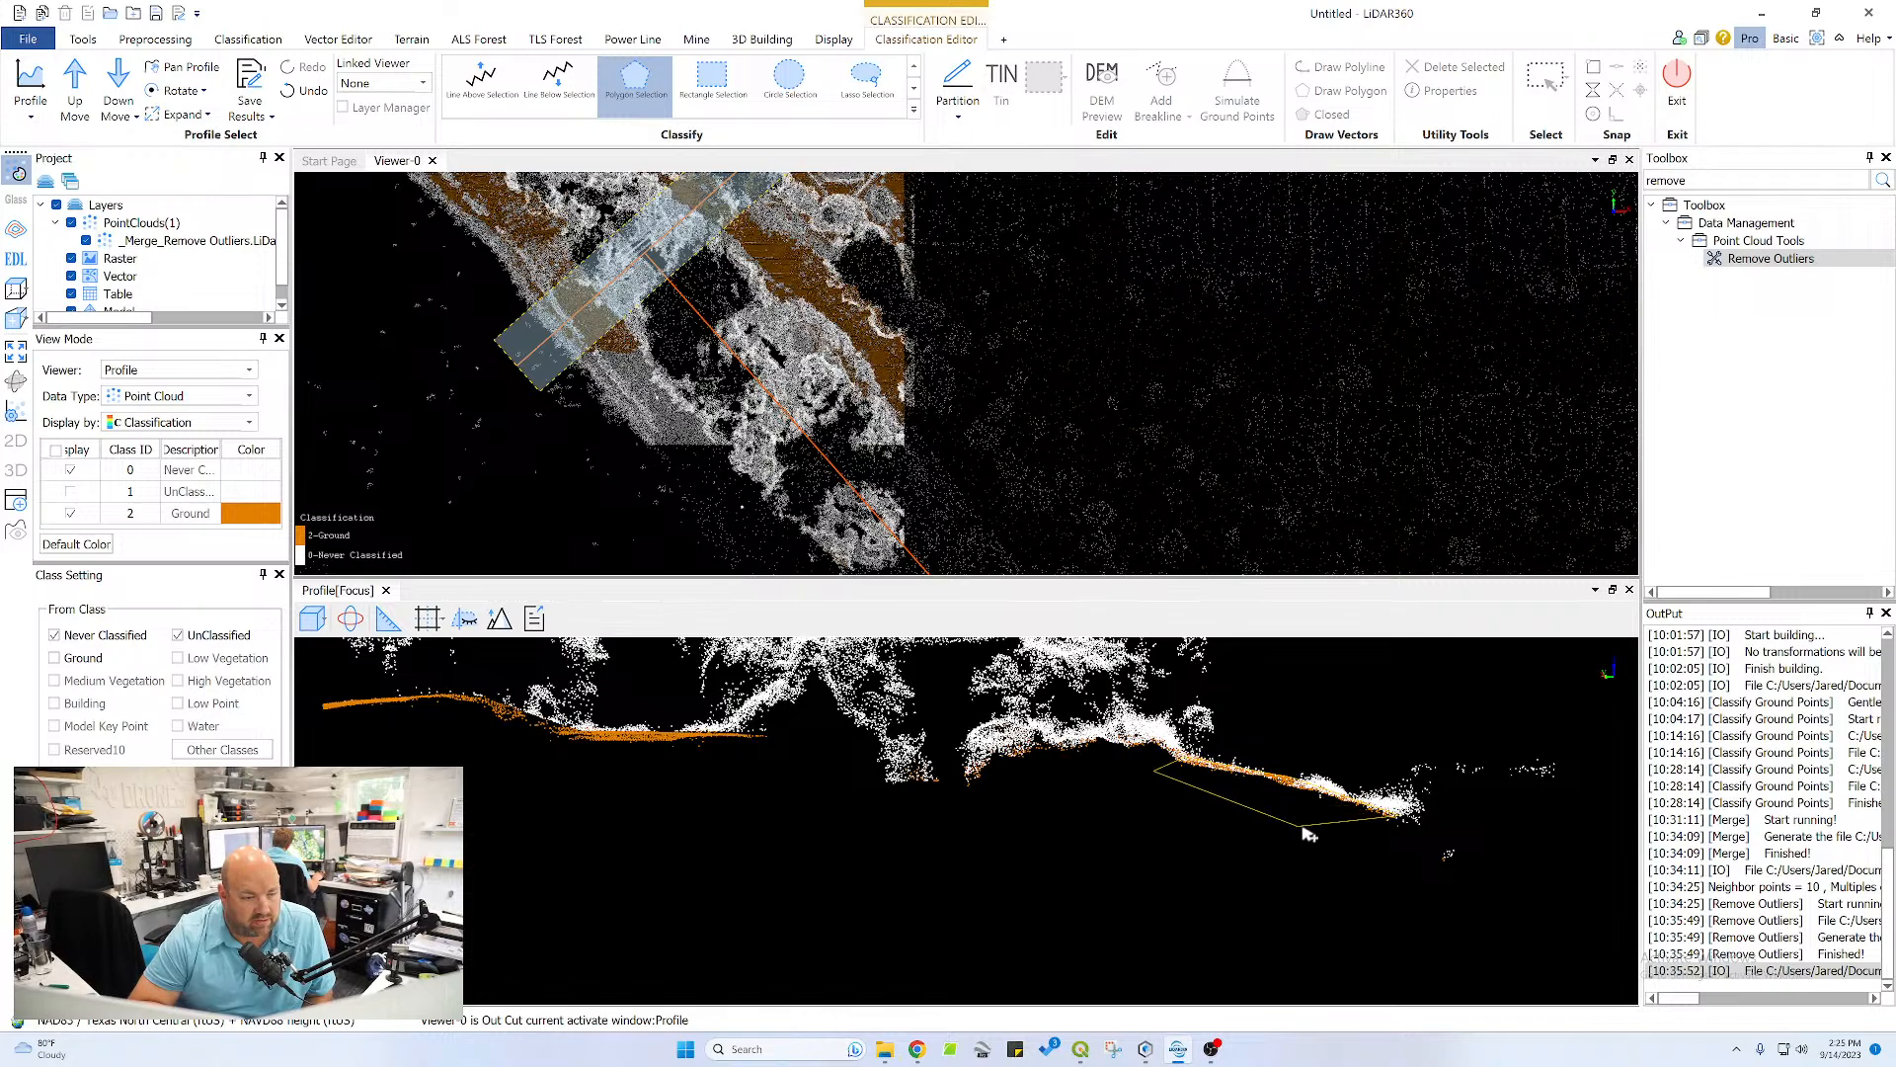
pyautogui.doubleClick(1356, 830)
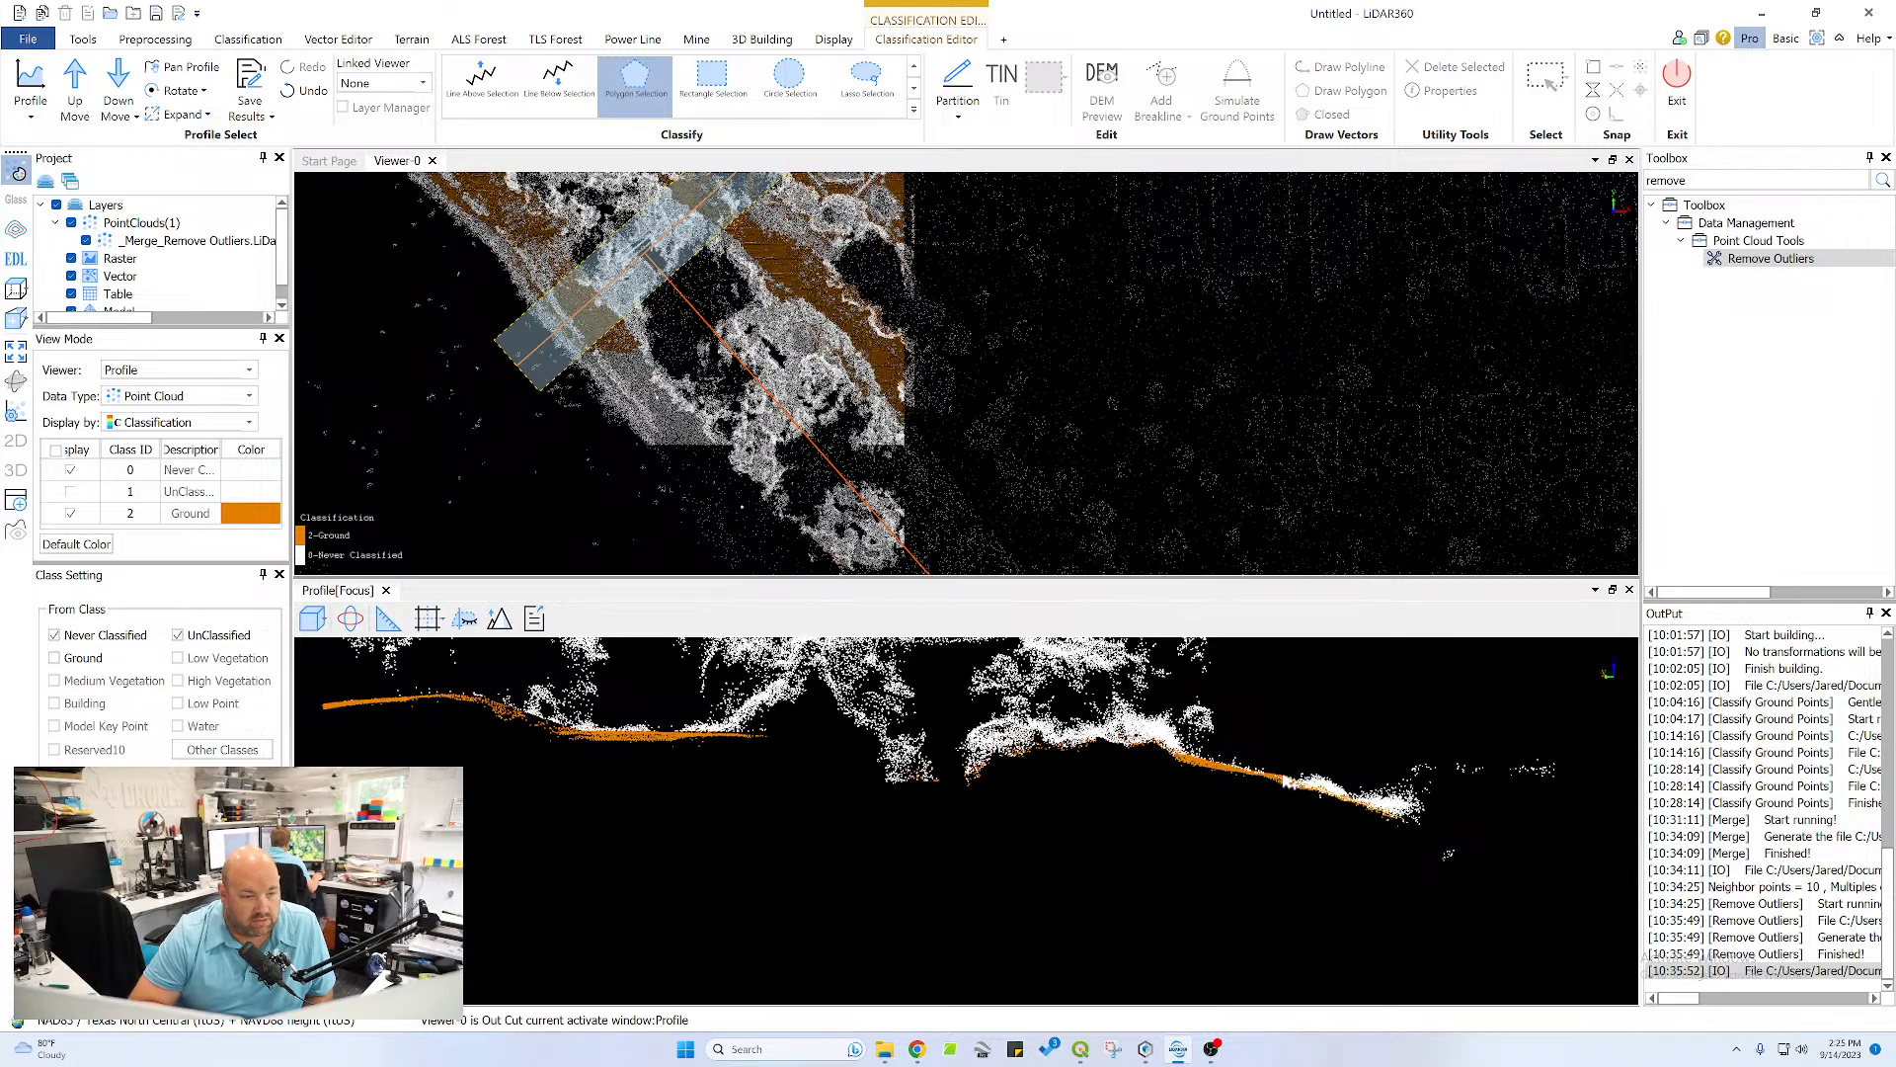
pyautogui.click(1270, 787)
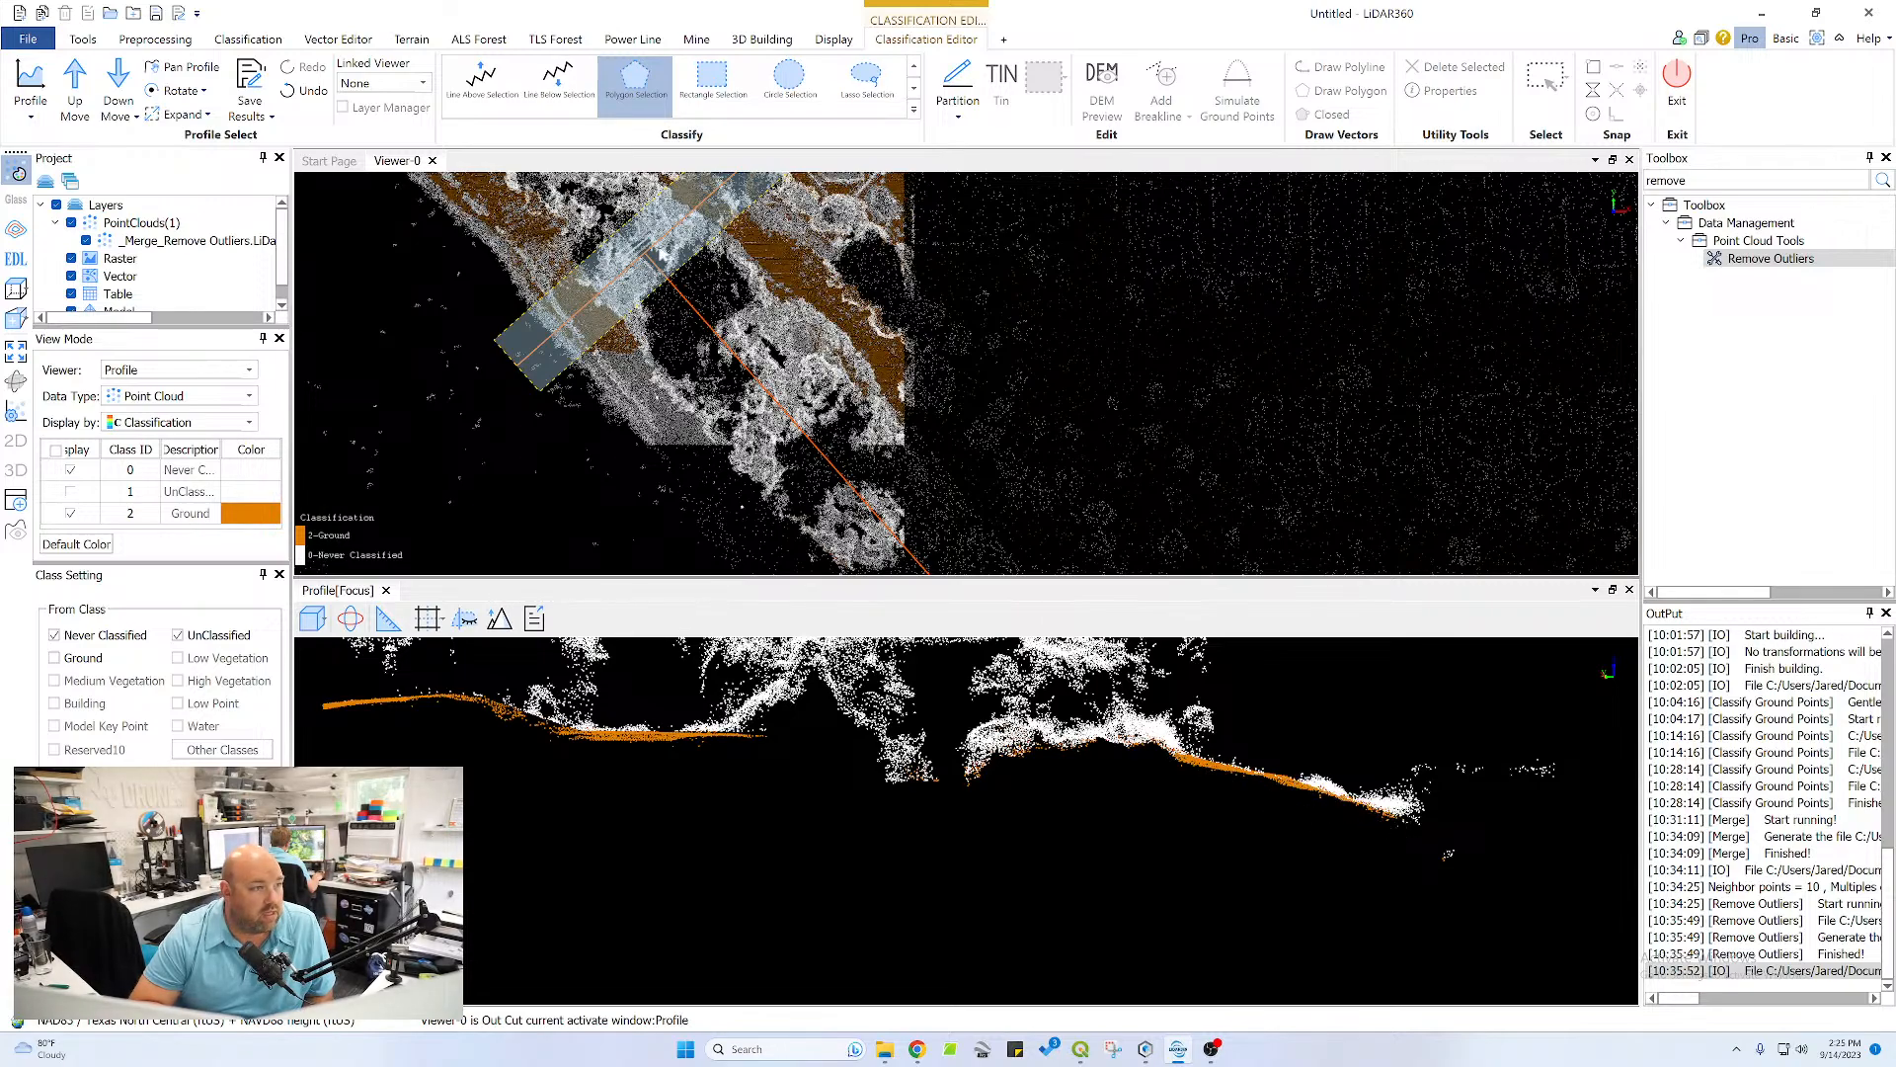
pyautogui.scroll(5, 873, 471)
pyautogui.moveTo(735, 420); pyautogui.dragTo(897, 340)
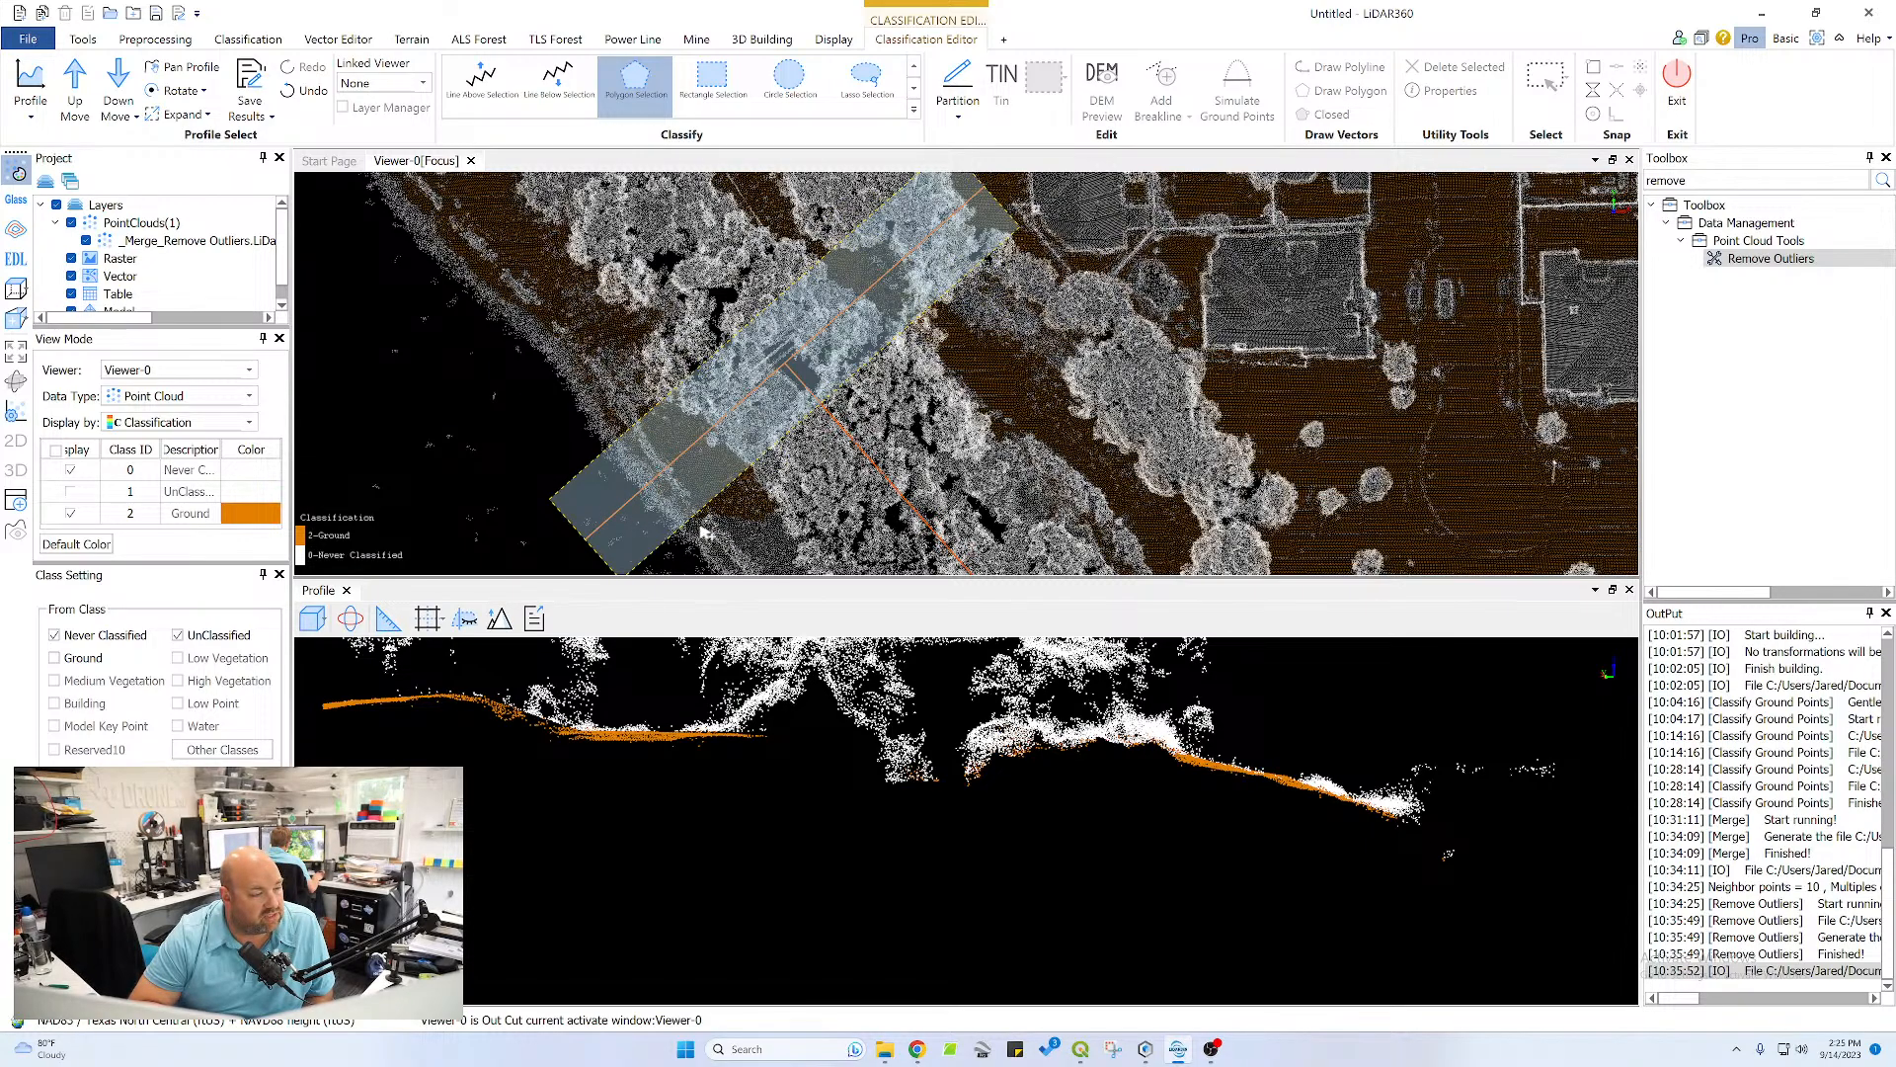
# Advance the profile one strip and reclassify the points along its right-hand slope as Ground with a Polygon Selection
pyautogui.click(76, 91)
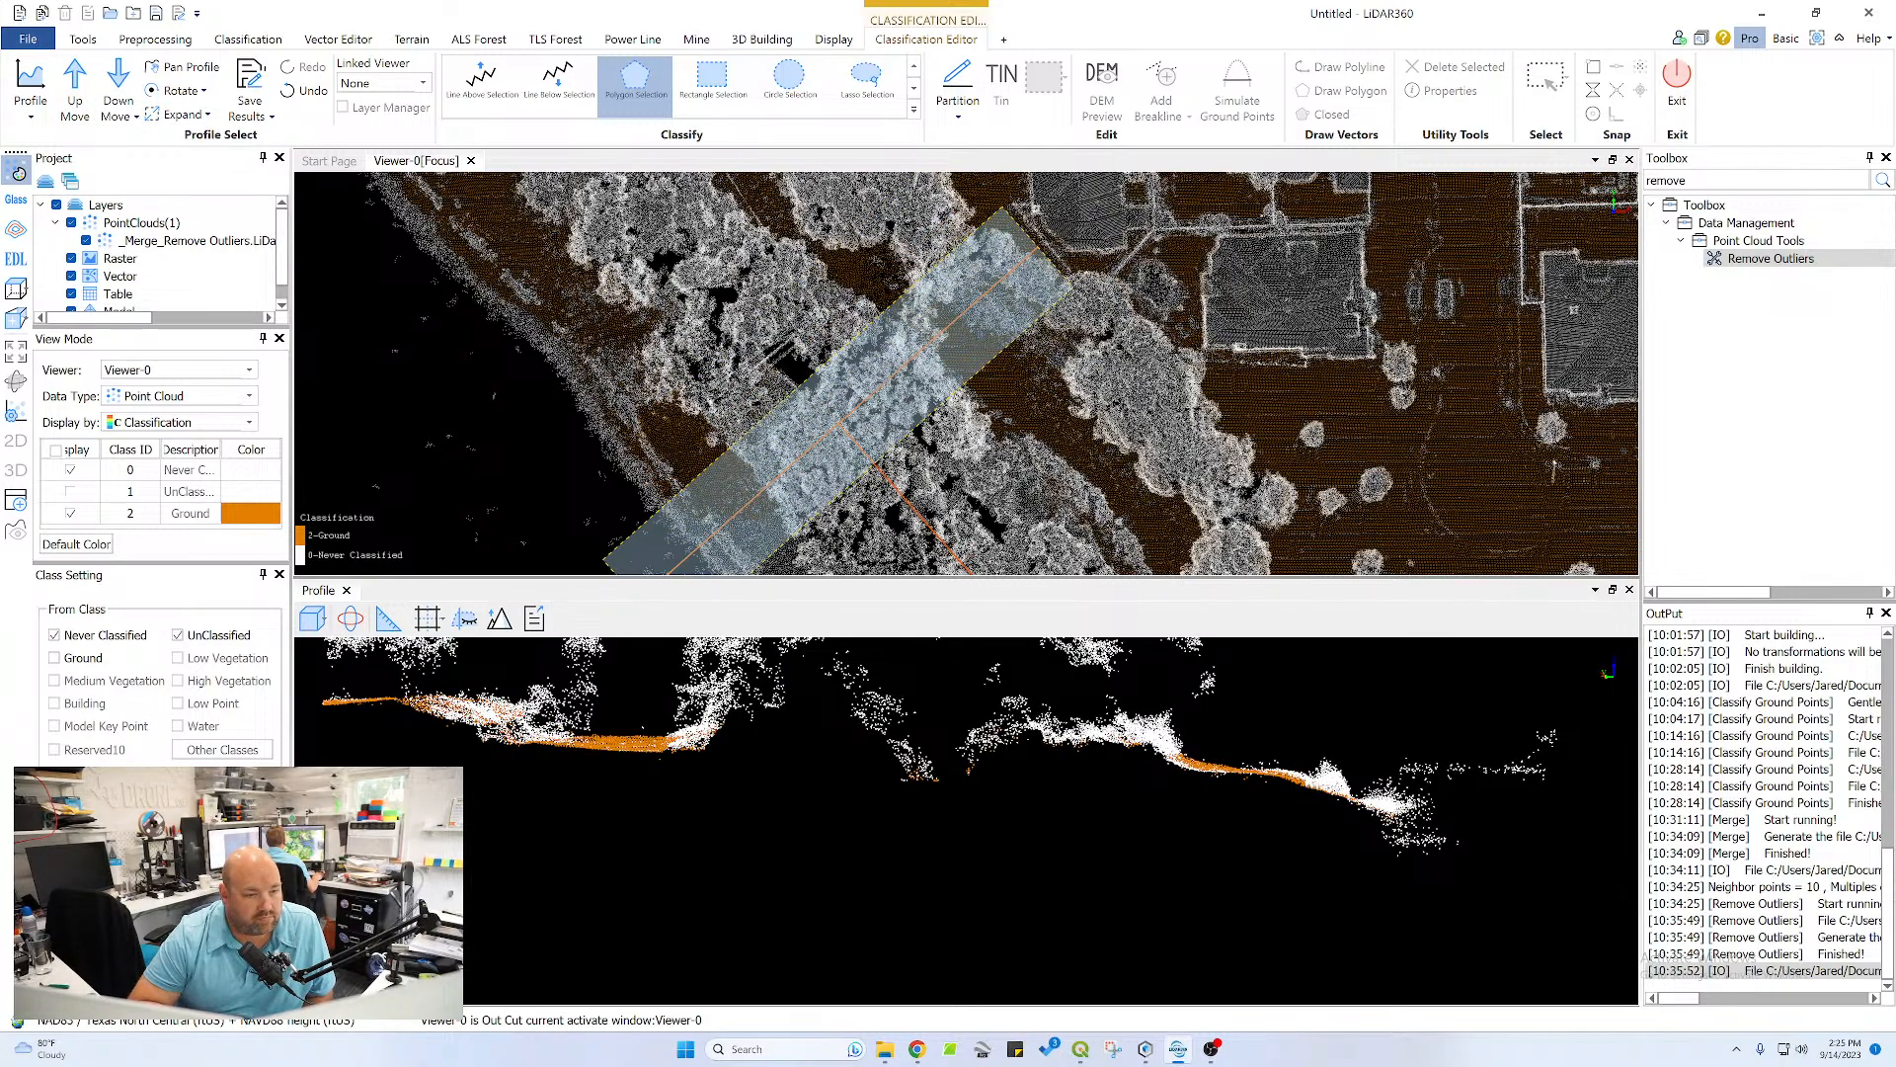
pyautogui.click(1302, 771)
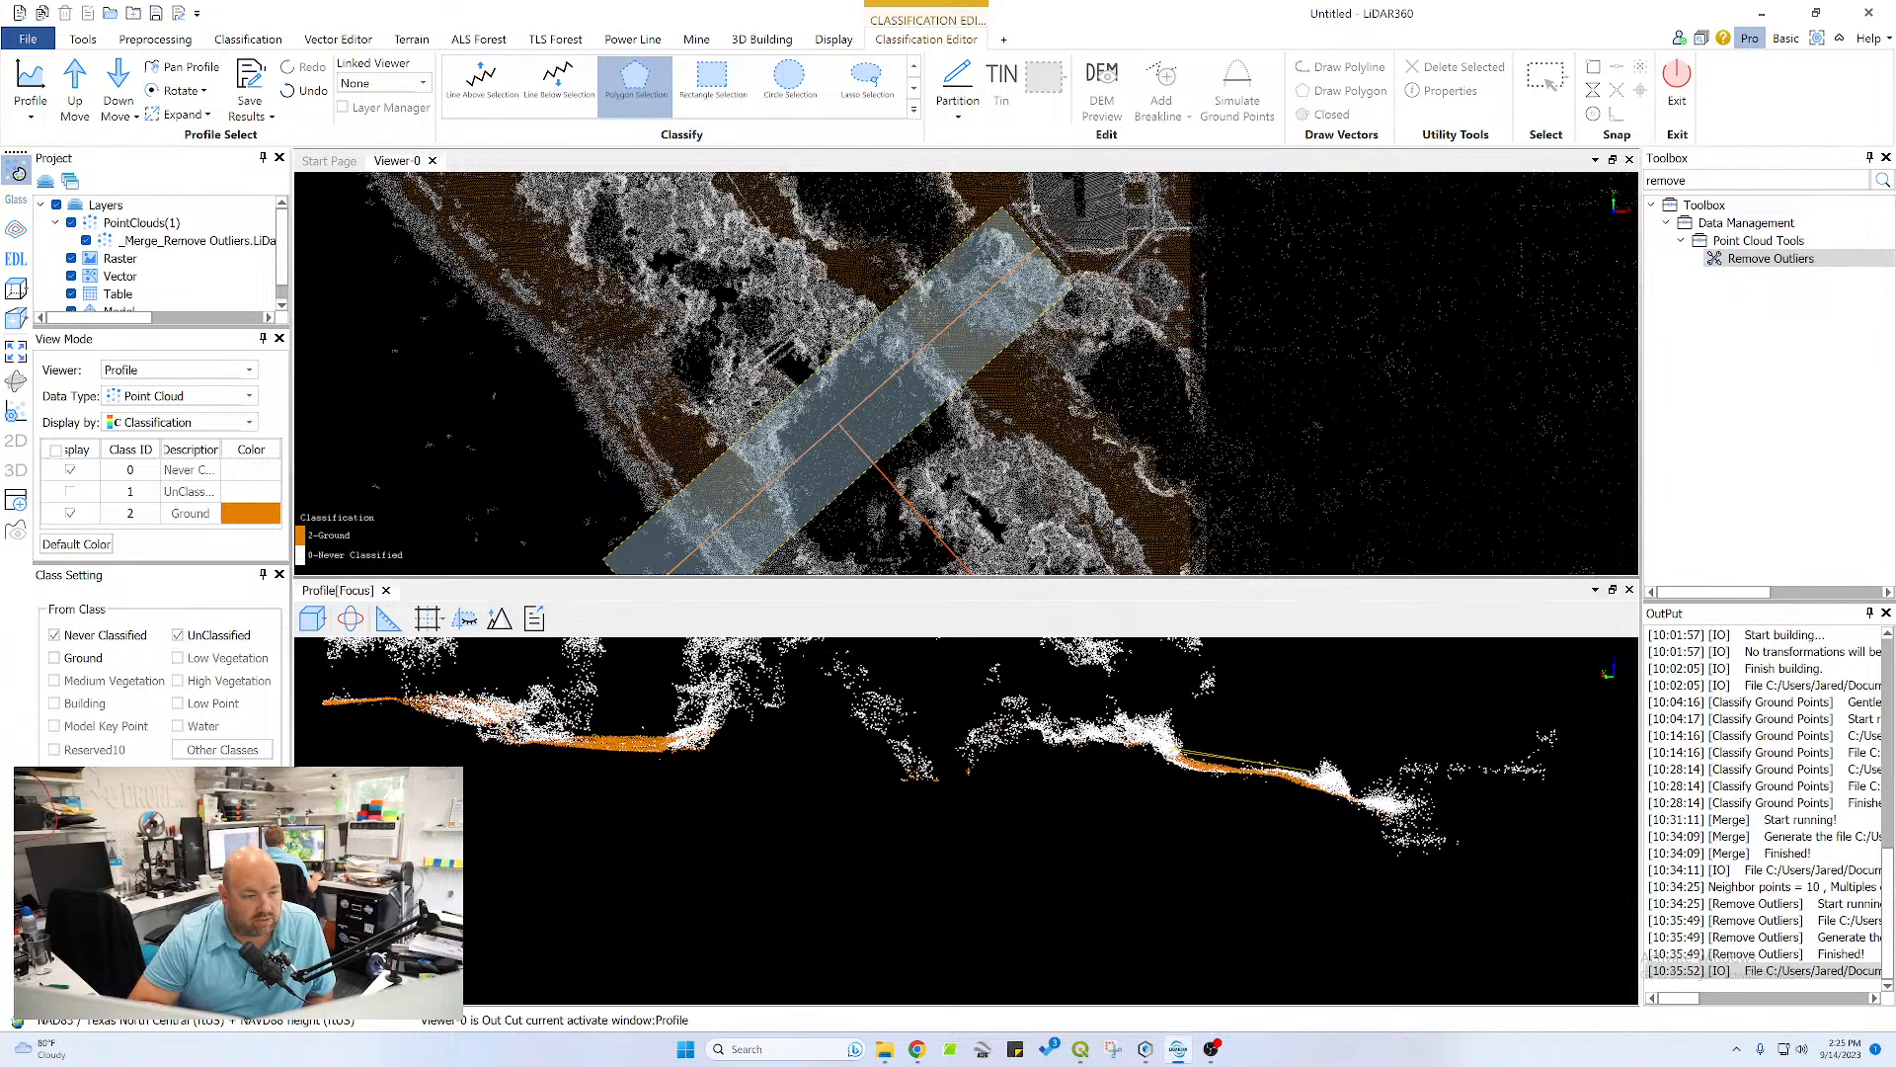
pyautogui.click(1156, 748)
pyautogui.click(1200, 785)
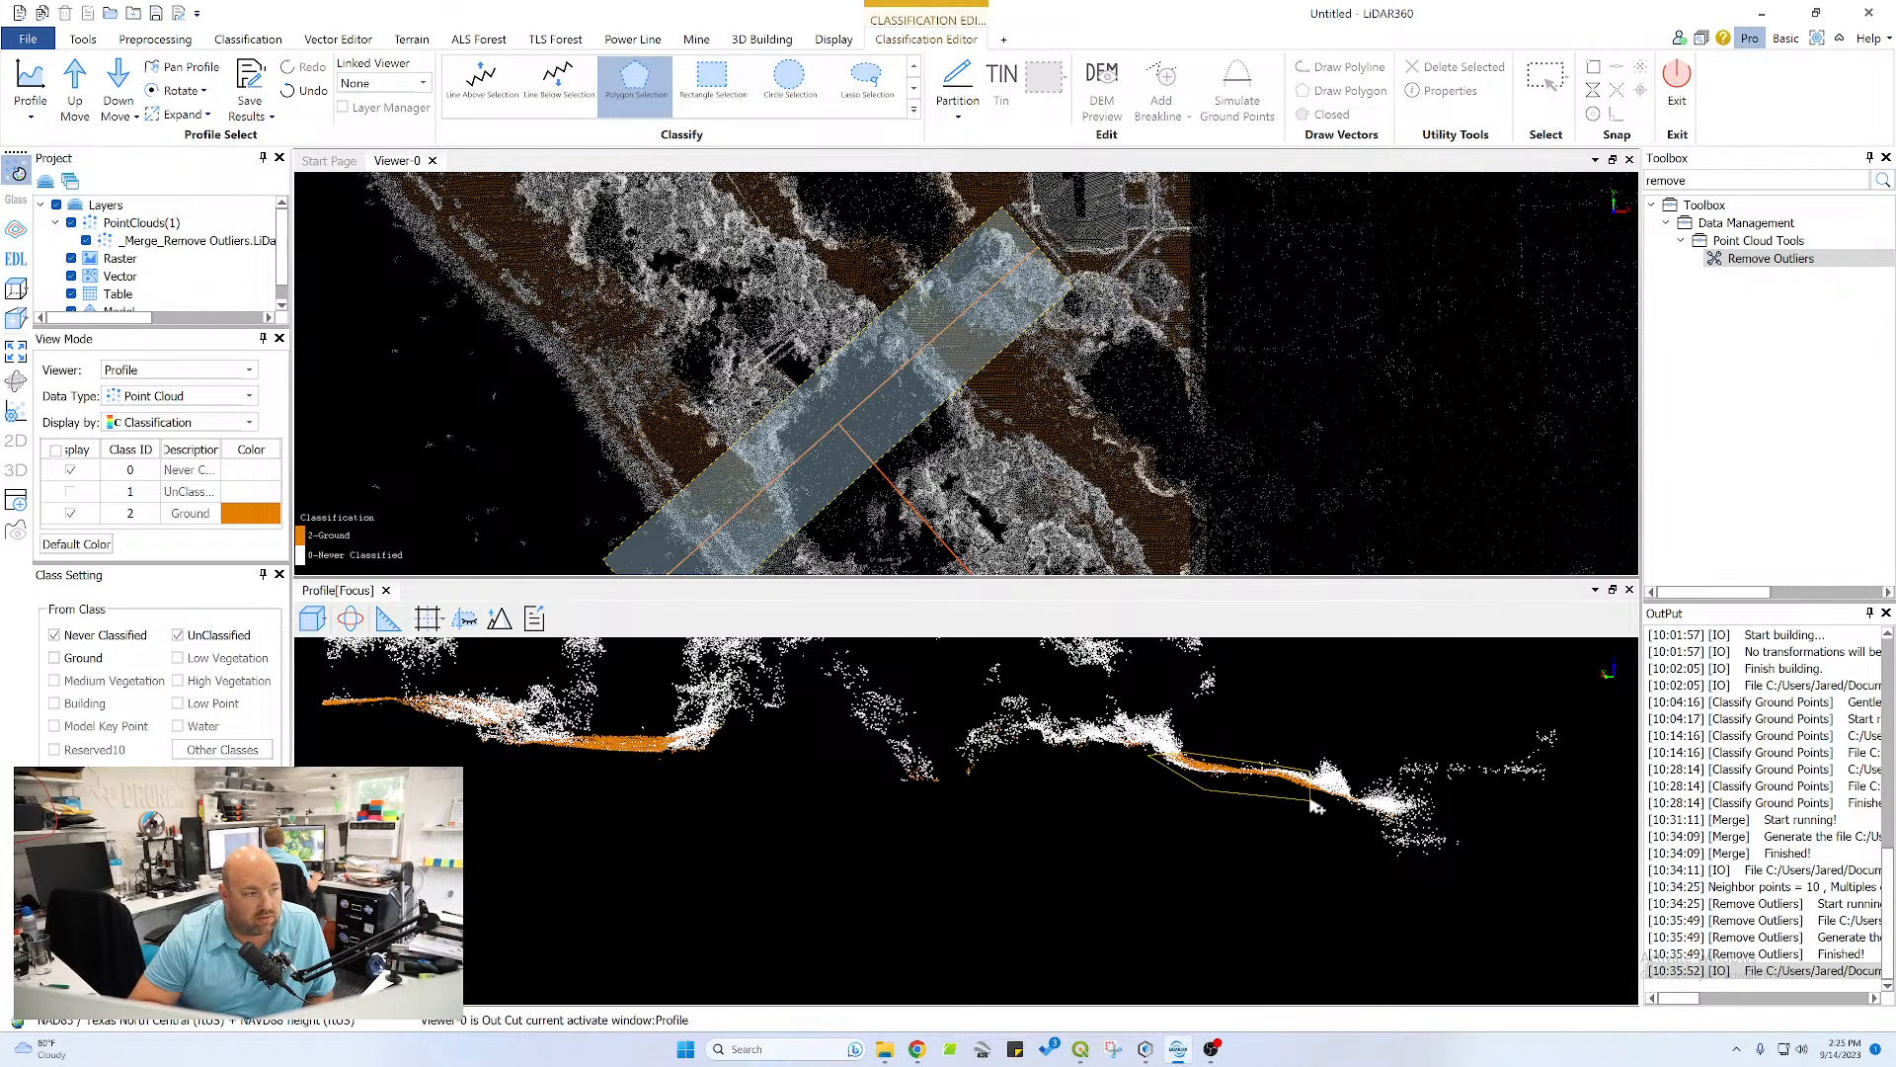
pyautogui.doubleClick(1311, 792)
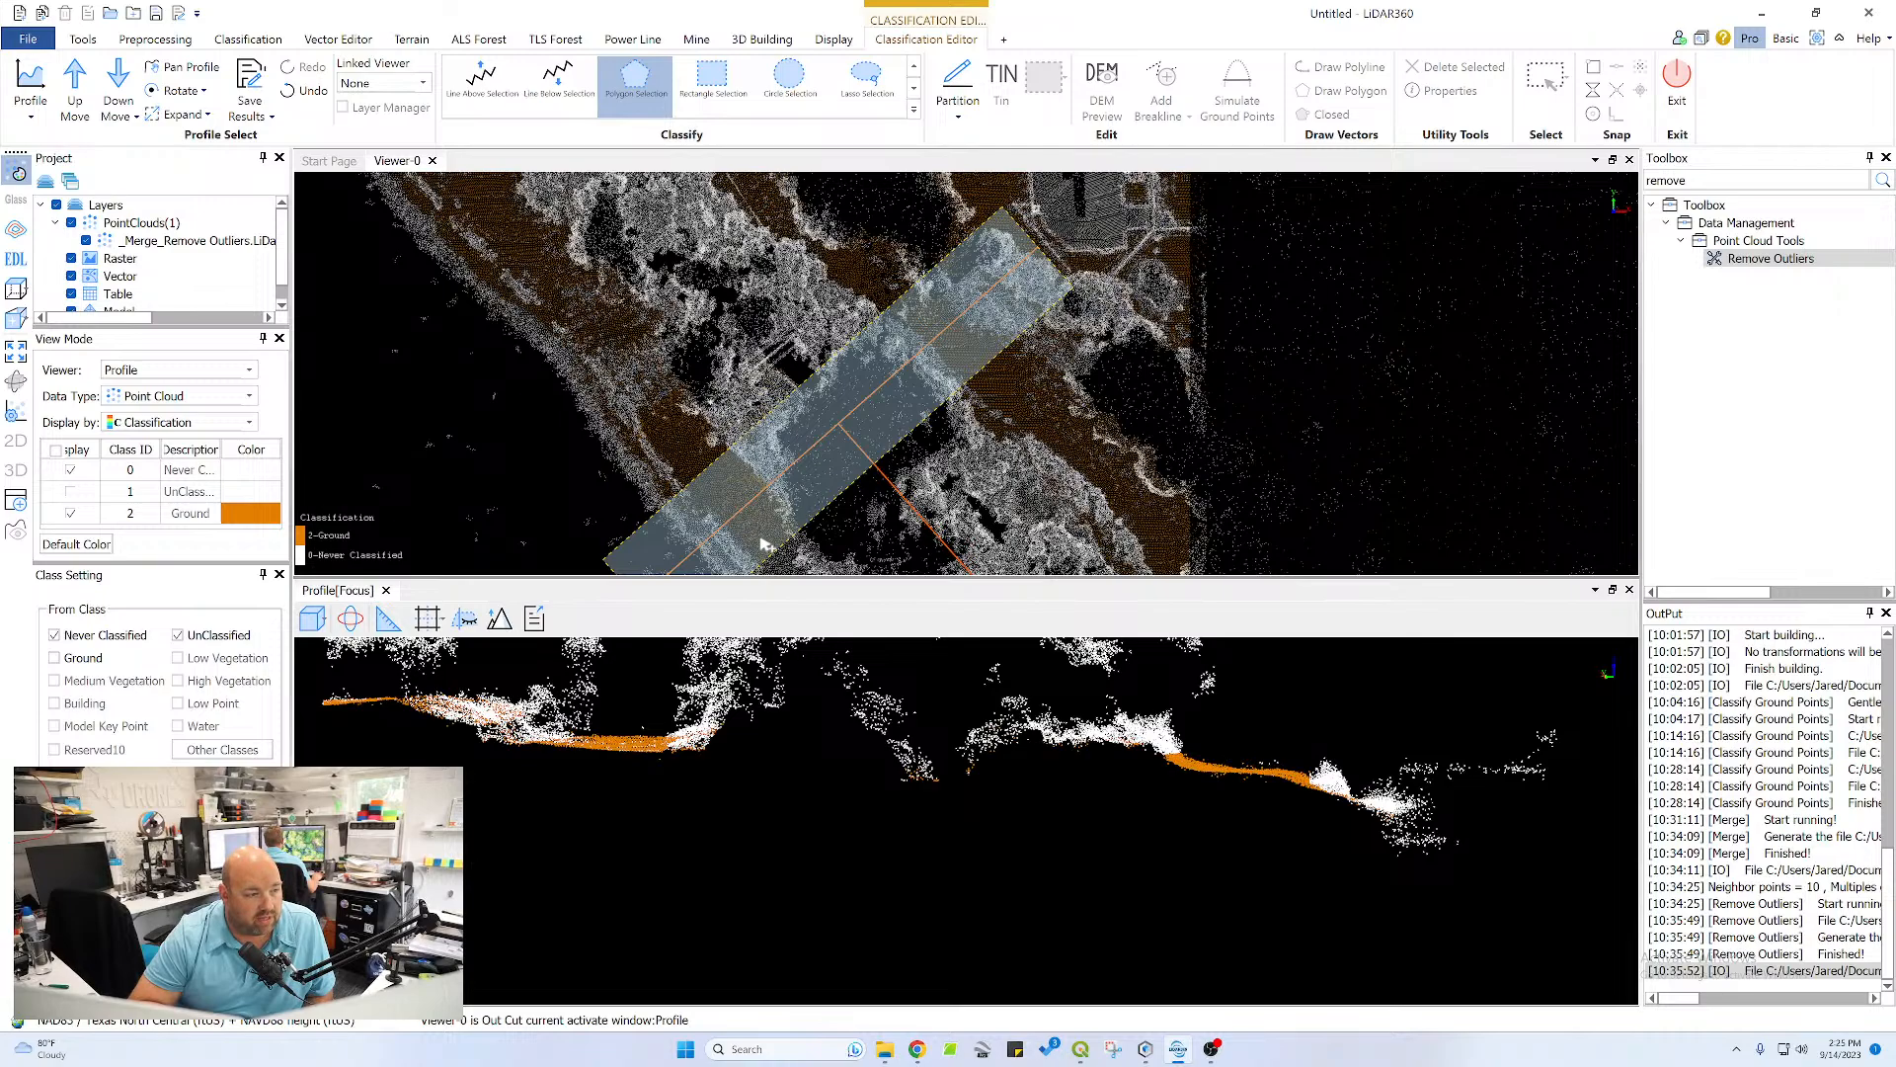
# Reclassify the Never Classified and UnClassified points on the profile's left-hand bank descending to the flat stretch as Ground with a polygon
pyautogui.moveTo(759, 536); pyautogui.dragTo(669, 370)
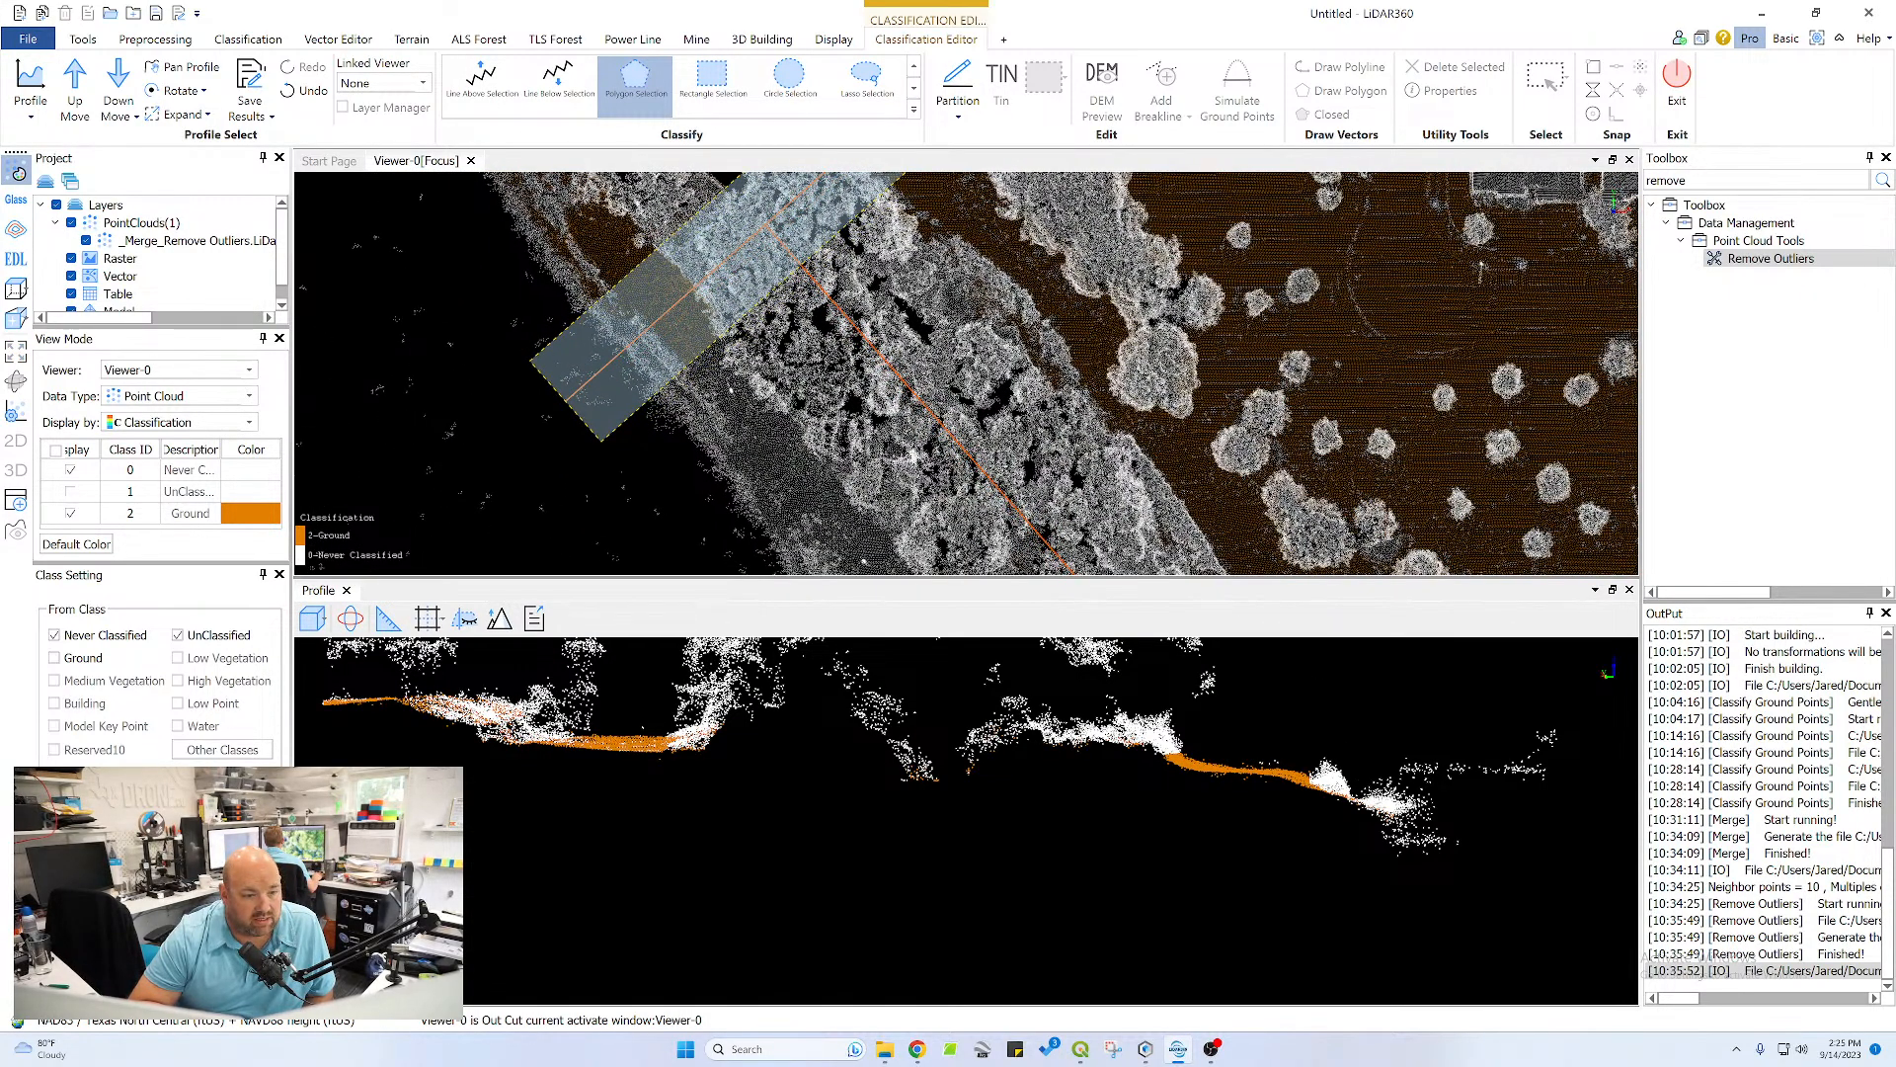
pyautogui.click(997, 780)
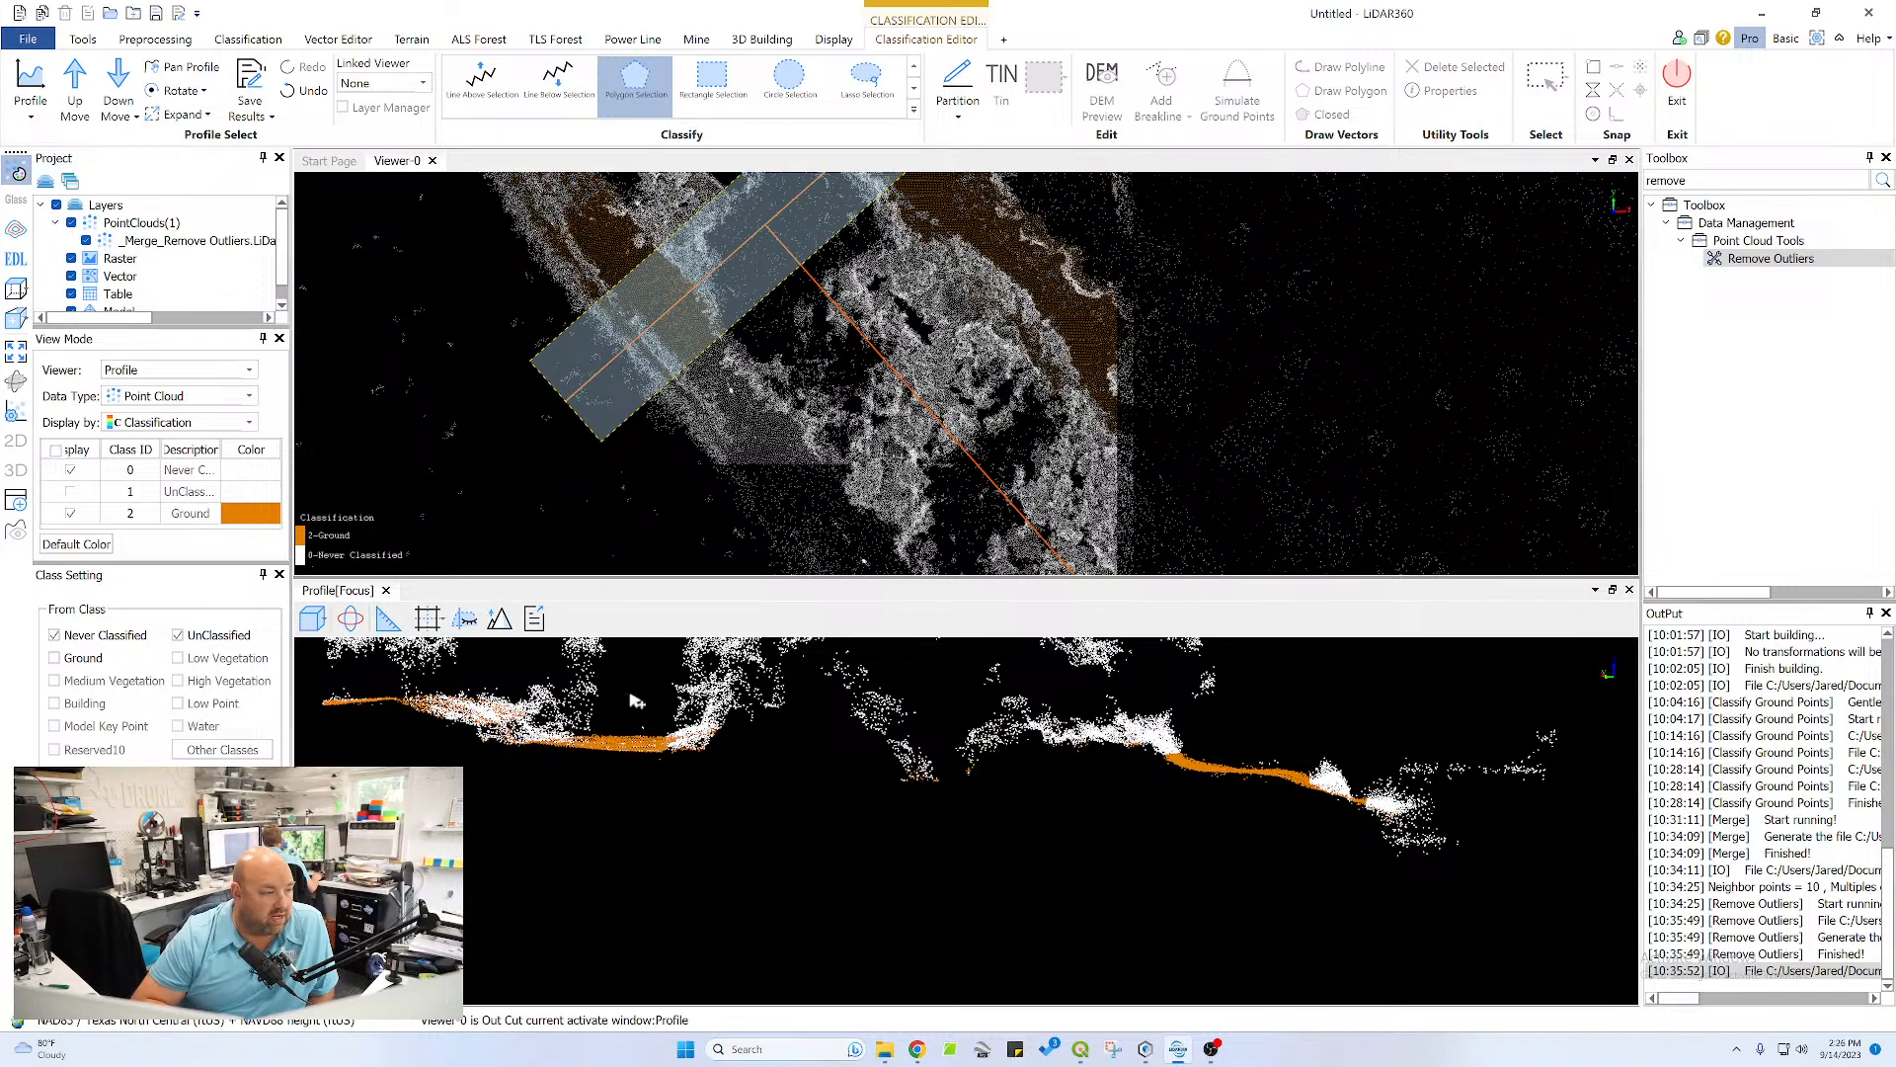
pyautogui.moveTo(626, 713); pyautogui.dragTo(1132, 821, button='middle')
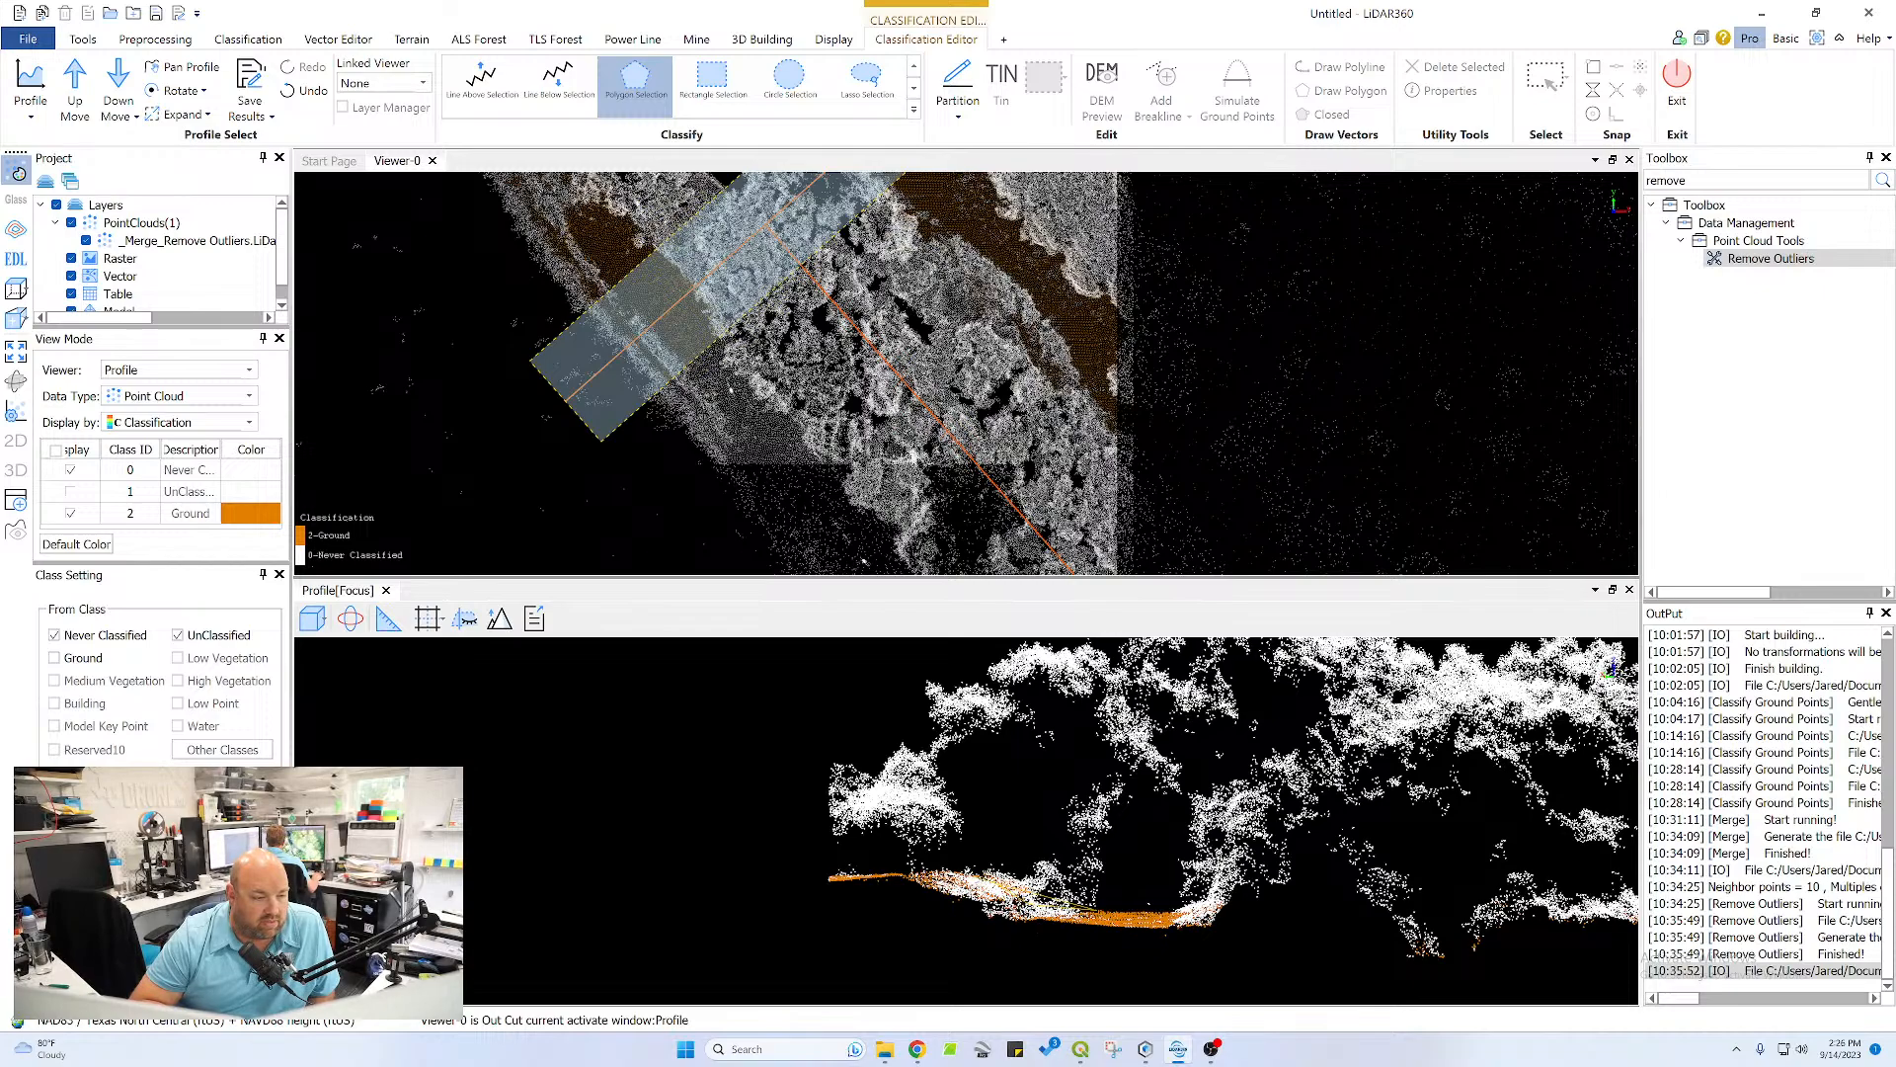
pyautogui.click(889, 879)
pyautogui.click(911, 908)
pyautogui.click(998, 934)
pyautogui.doubleClick(1063, 926)
# Check the reclassified ground along the whole profile and its position on the pond bank in the plan view
pyautogui.moveTo(1079, 922); pyautogui.dragTo(1005, 854, button='middle')
pyautogui.scroll(-2, 990, 813)
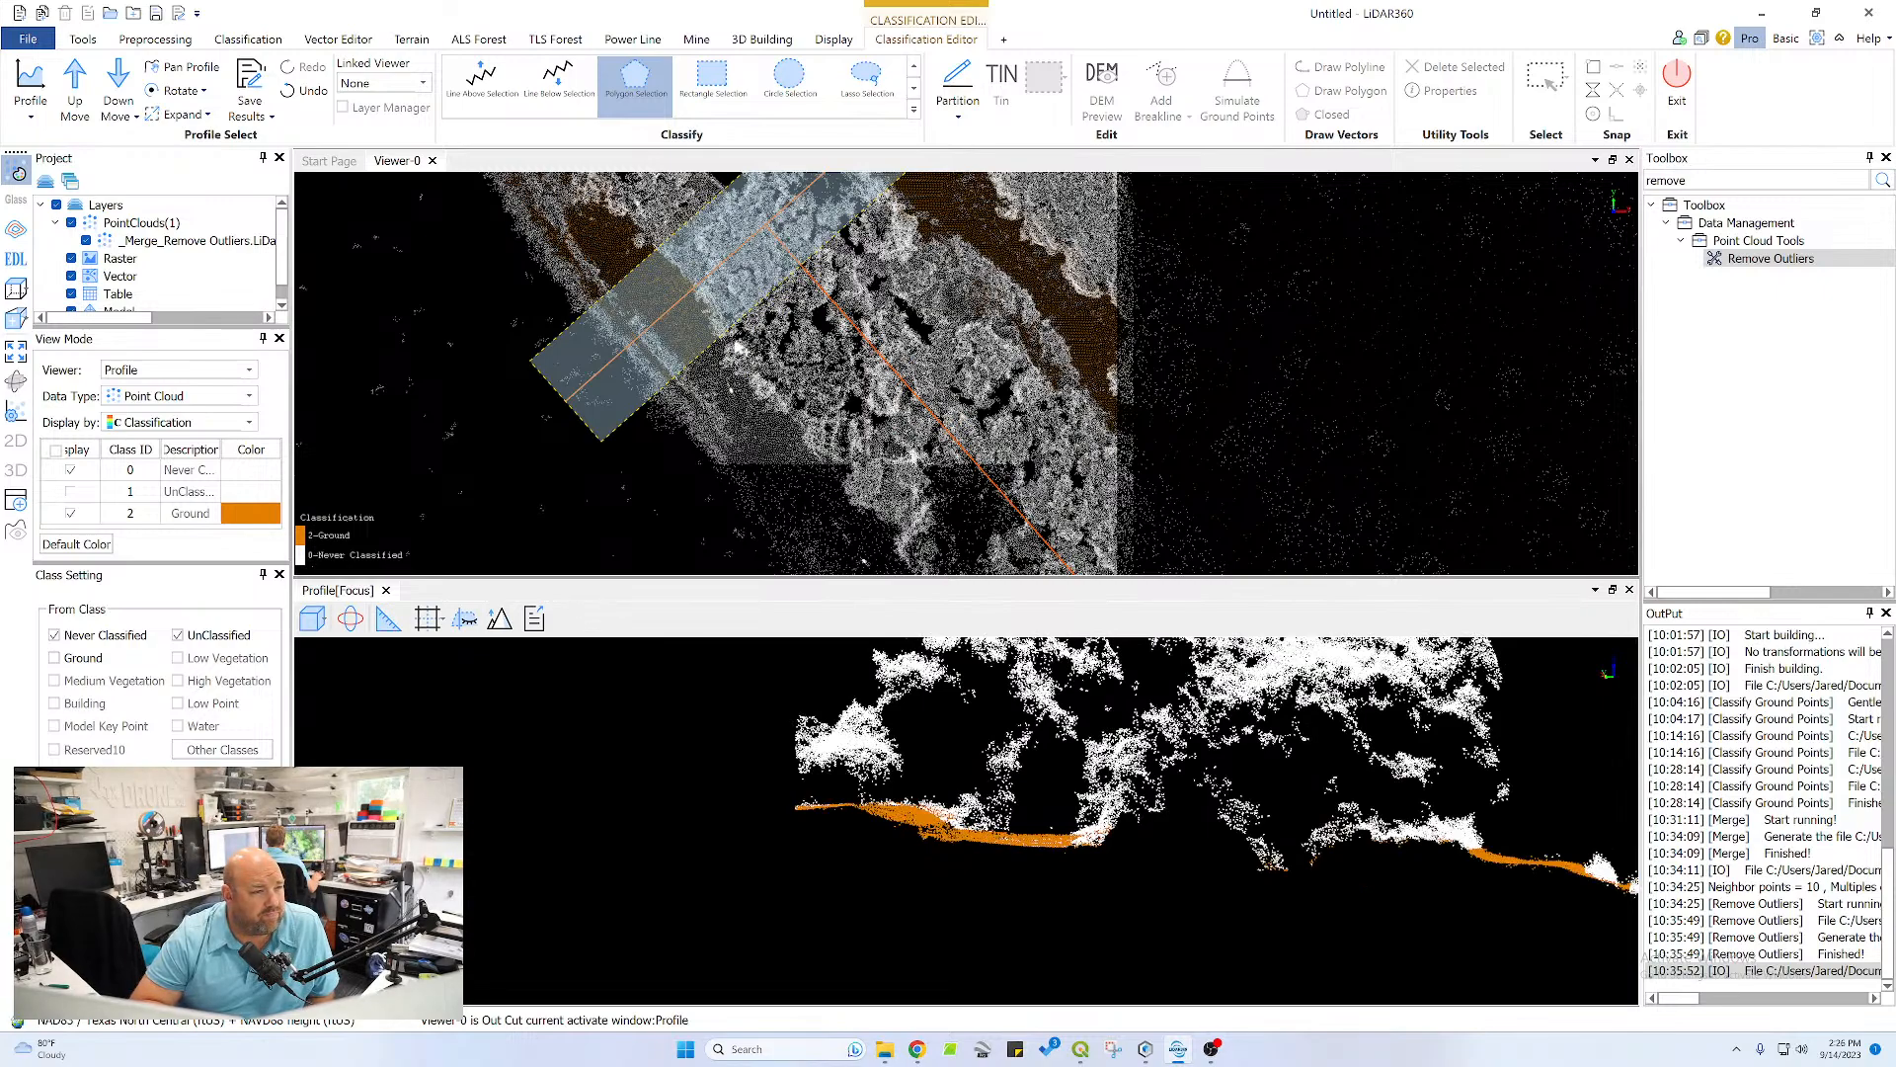
pyautogui.scroll(3, 745, 345)
pyautogui.scroll(-4, 856, 497)
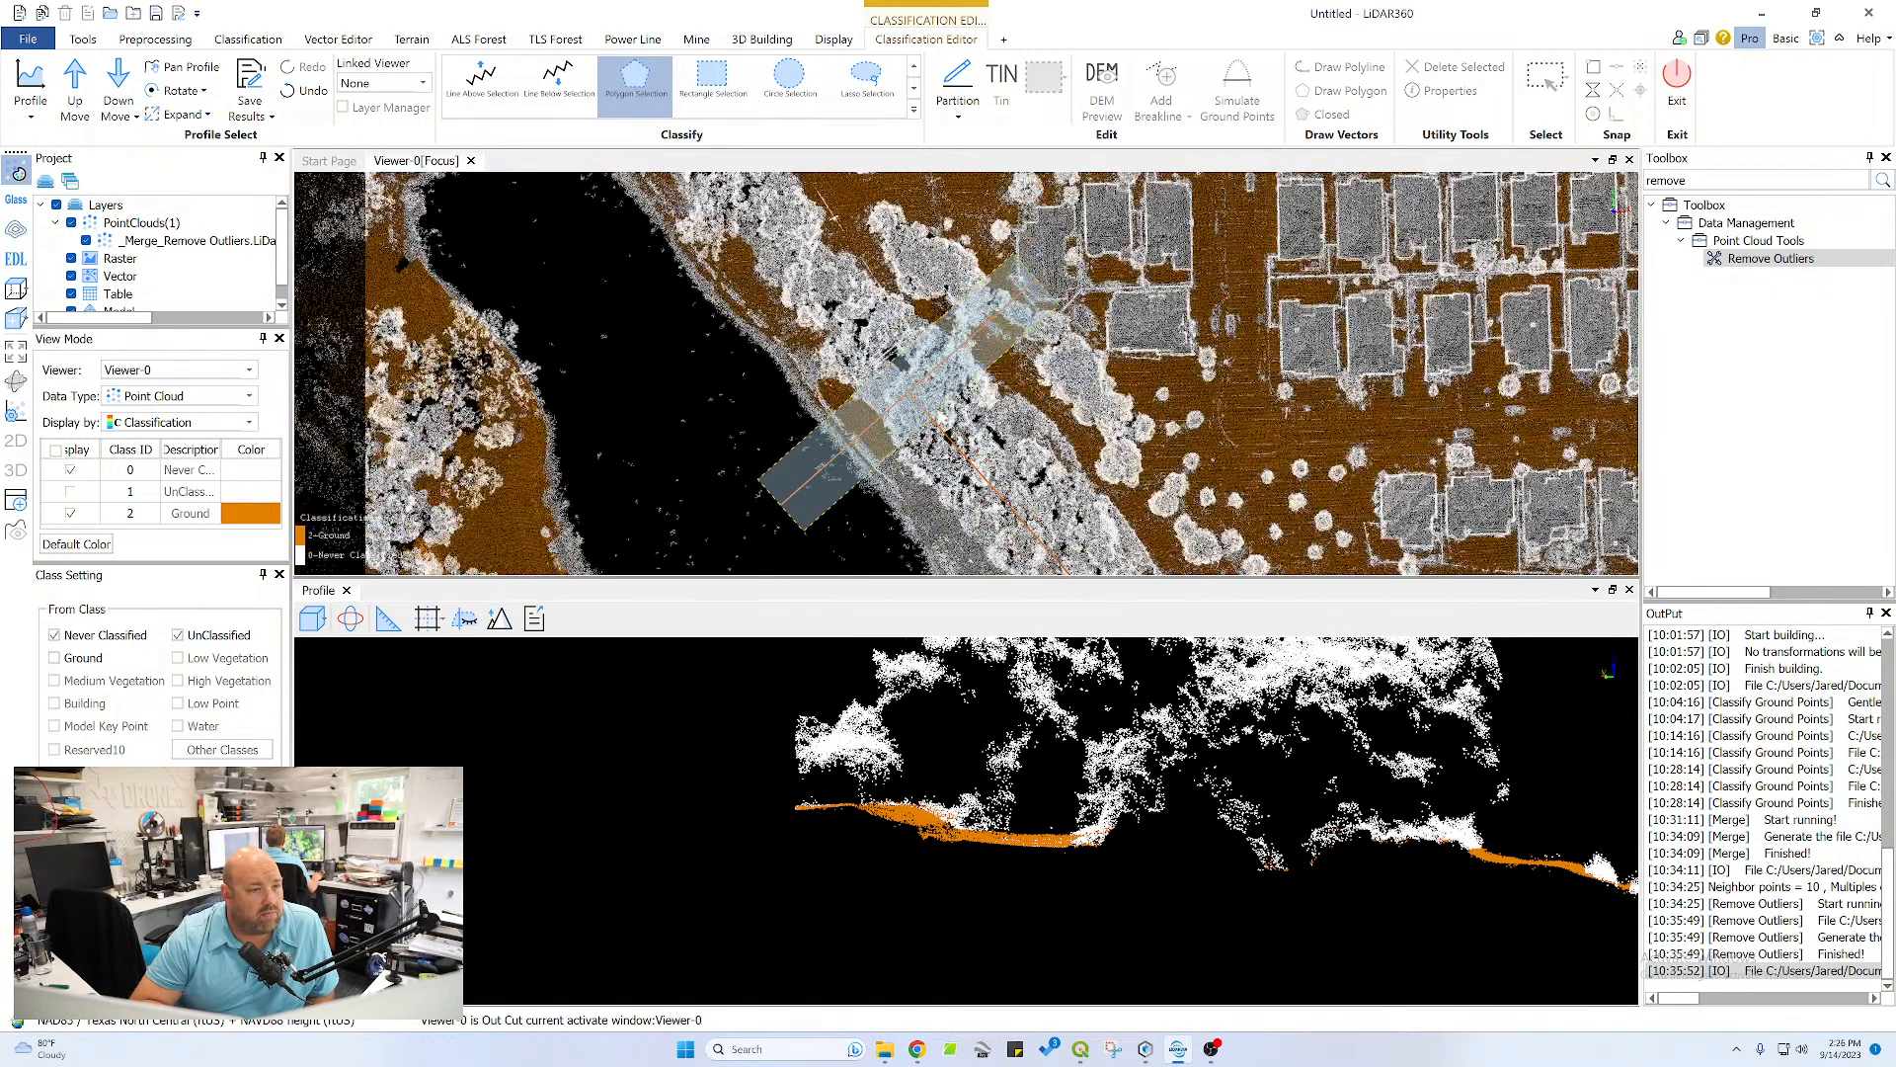
pyautogui.scroll(1, 869, 437)
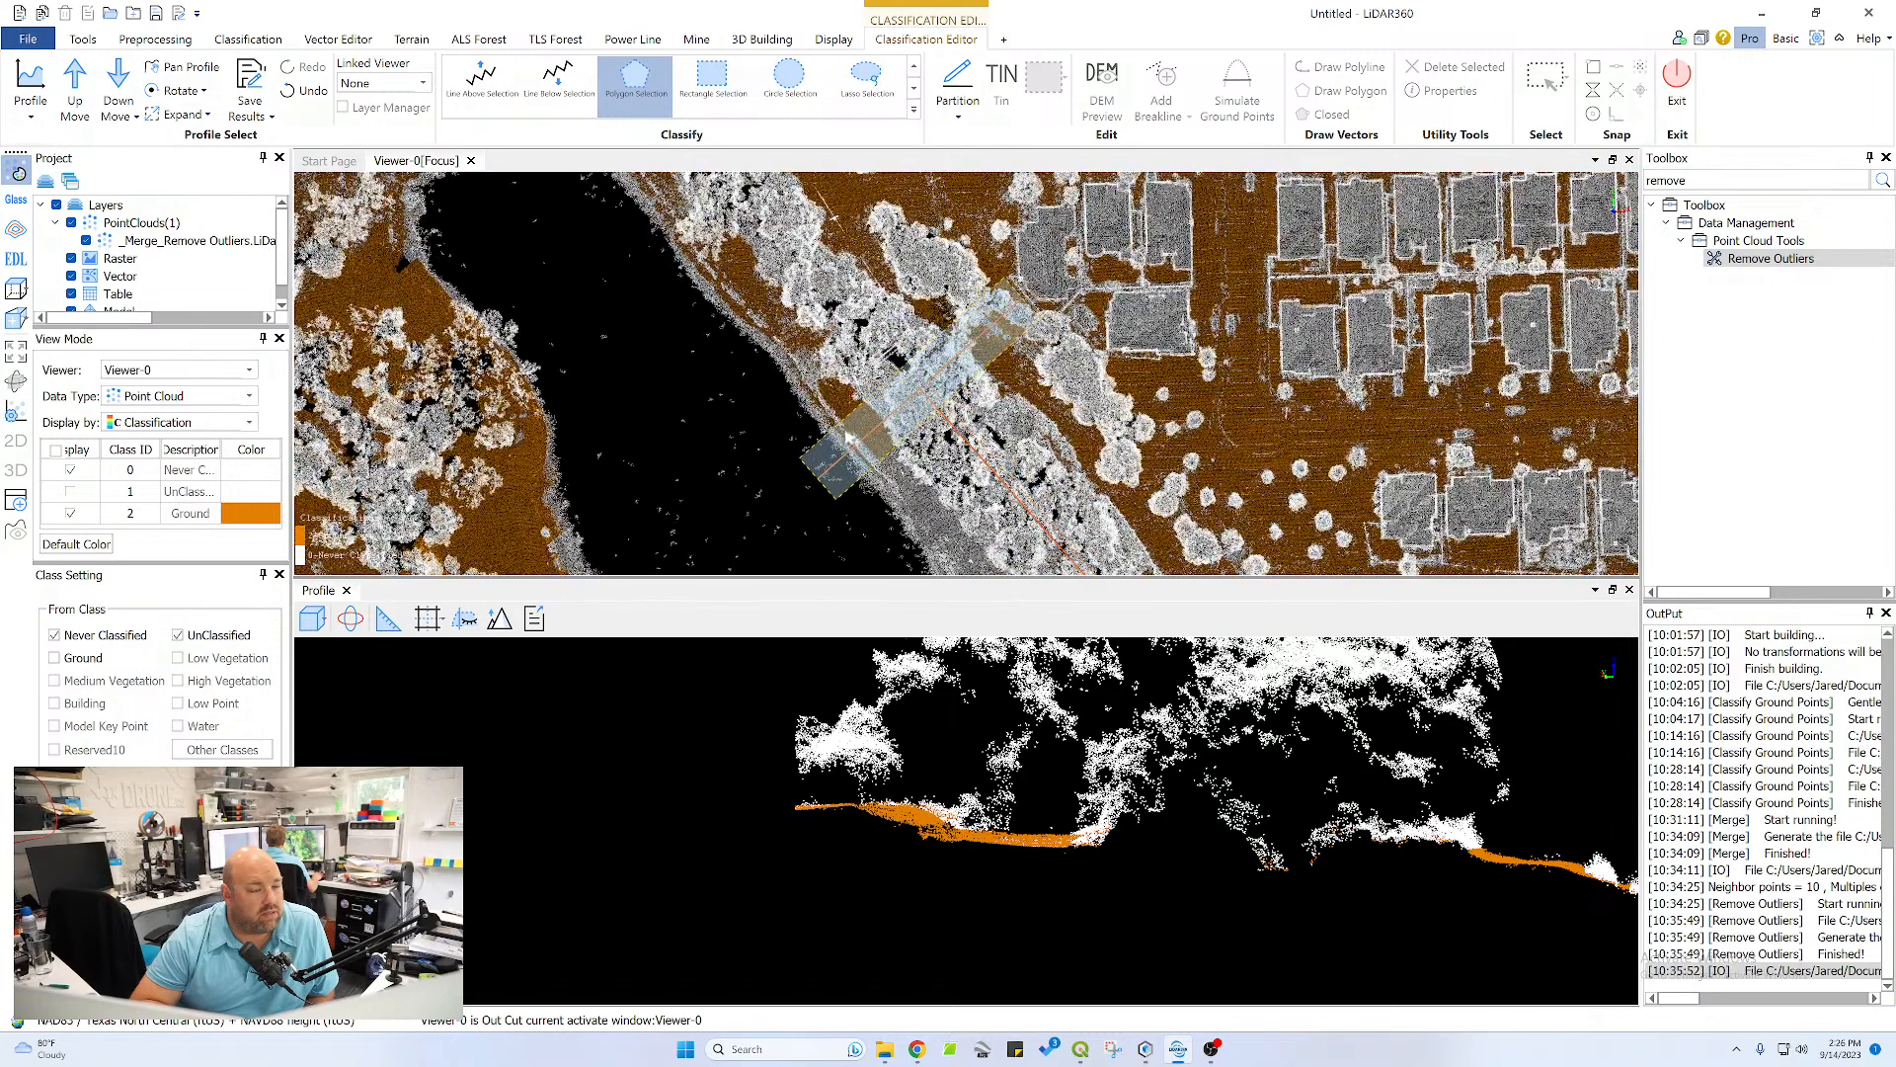
pyautogui.moveTo(927, 461); pyautogui.dragTo(846, 309, button='middle')
pyautogui.scroll(2, 835, 271)
pyautogui.moveTo(1449, 777); pyautogui.dragTo(1043, 727, button='middle')
pyautogui.scroll(-2, 978, 753)
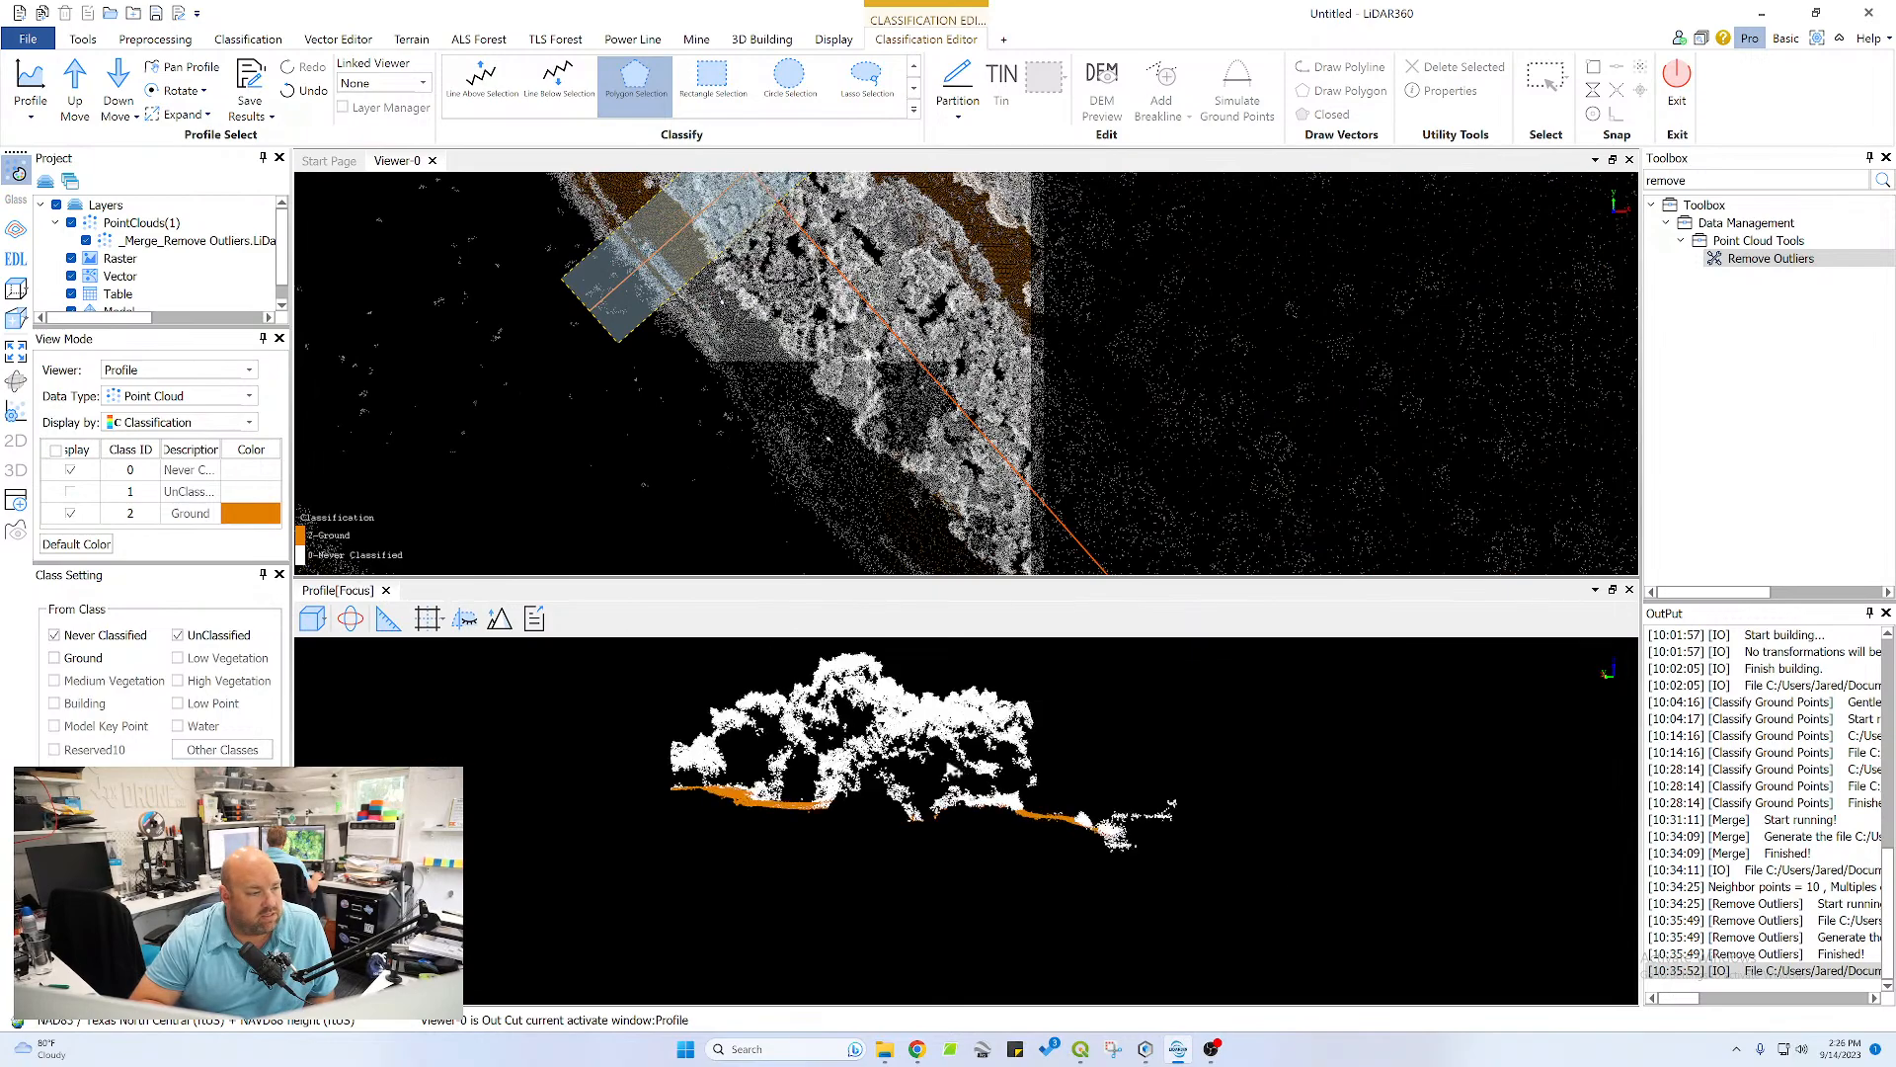
# Advance the profile one strip and reclassify the points on the short terrain shelf beneath the pole as Ground with a polygon
pyautogui.click(500, 619)
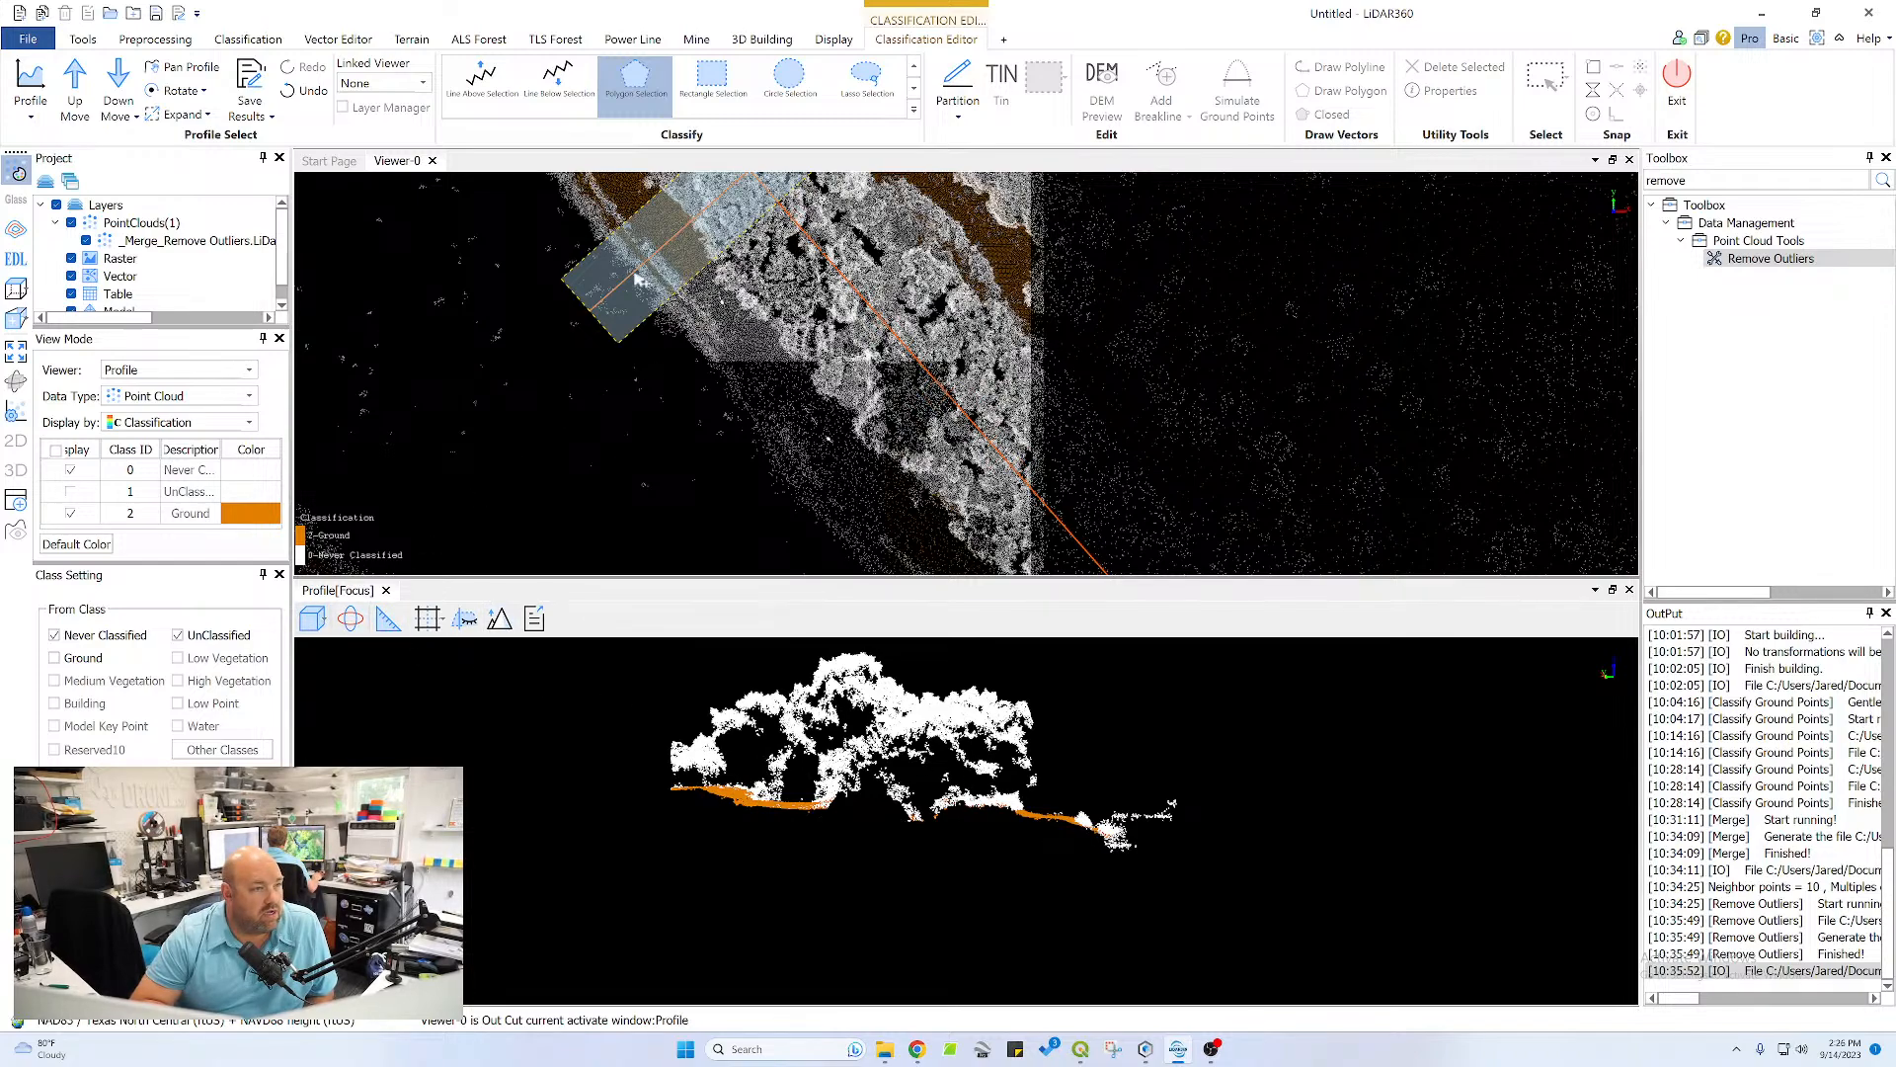
pyautogui.click(76, 87)
pyautogui.scroll(3, 1050, 819)
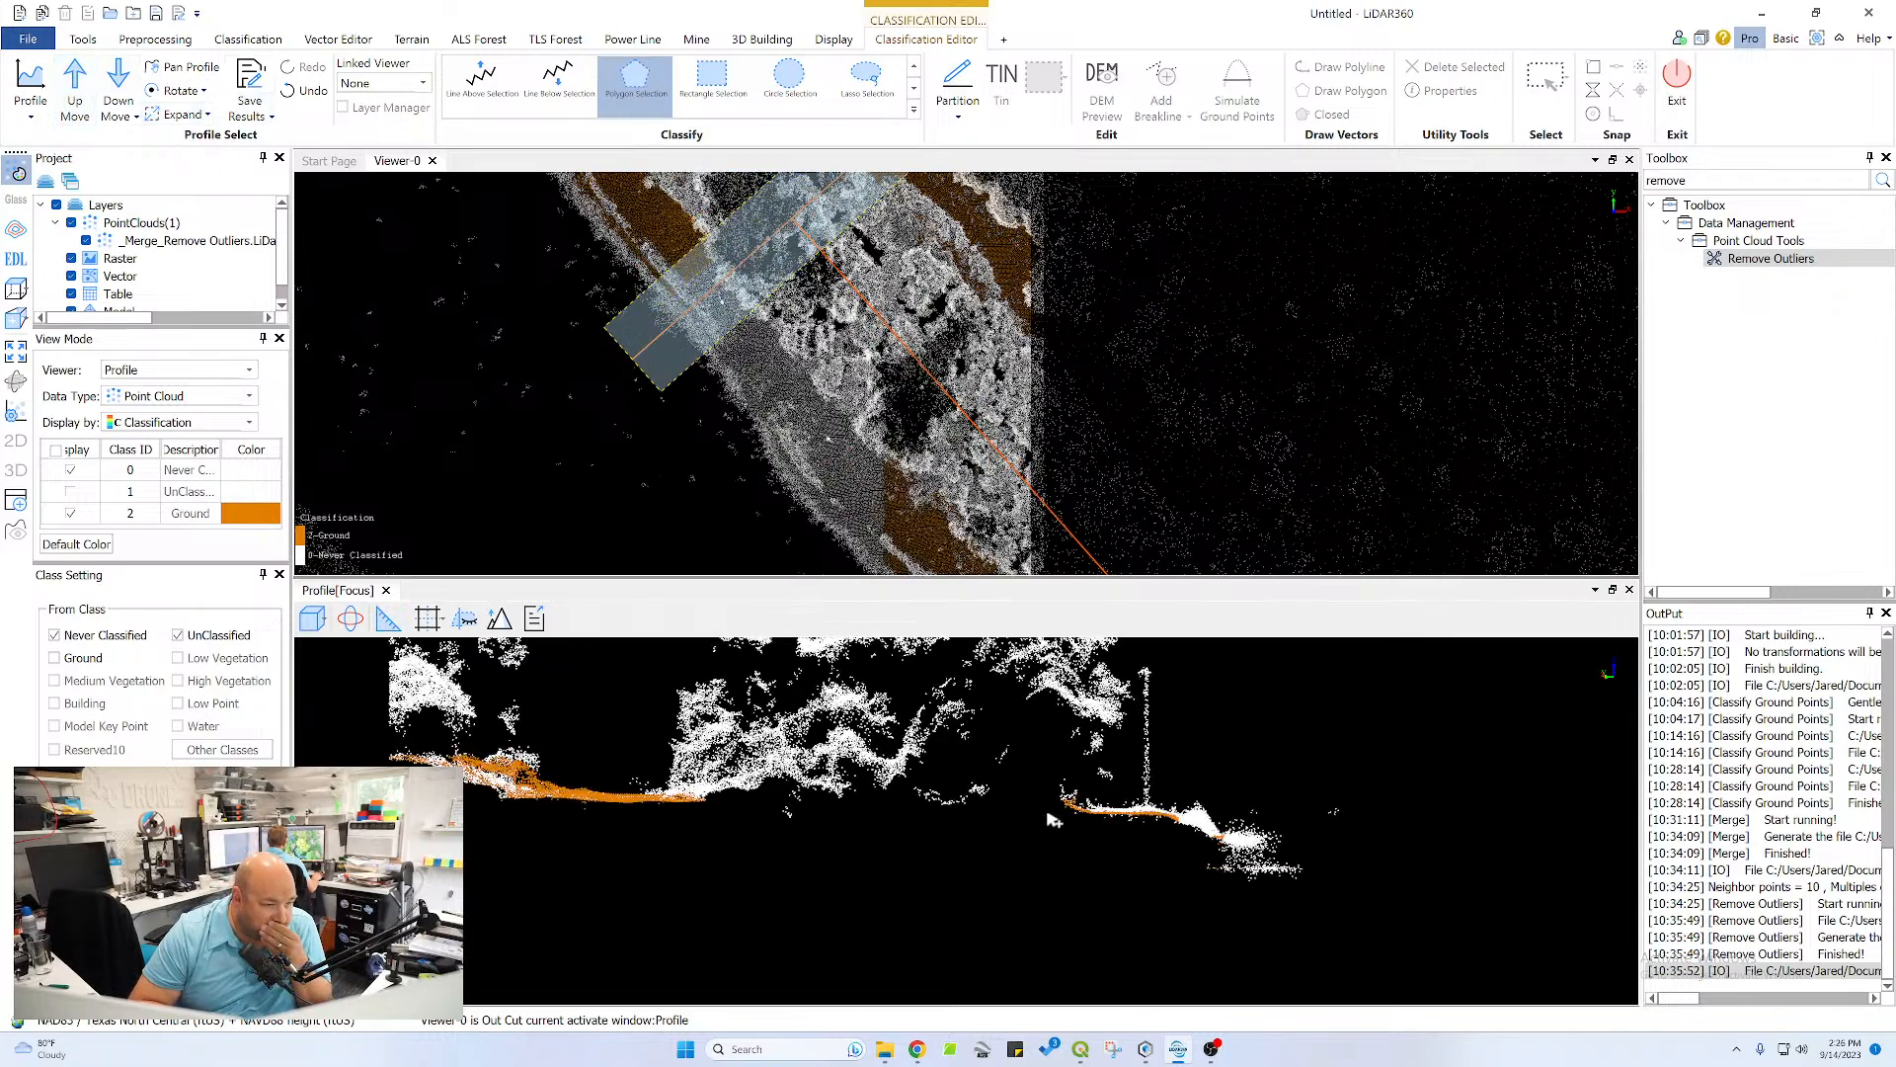
pyautogui.scroll(4, 1156, 816)
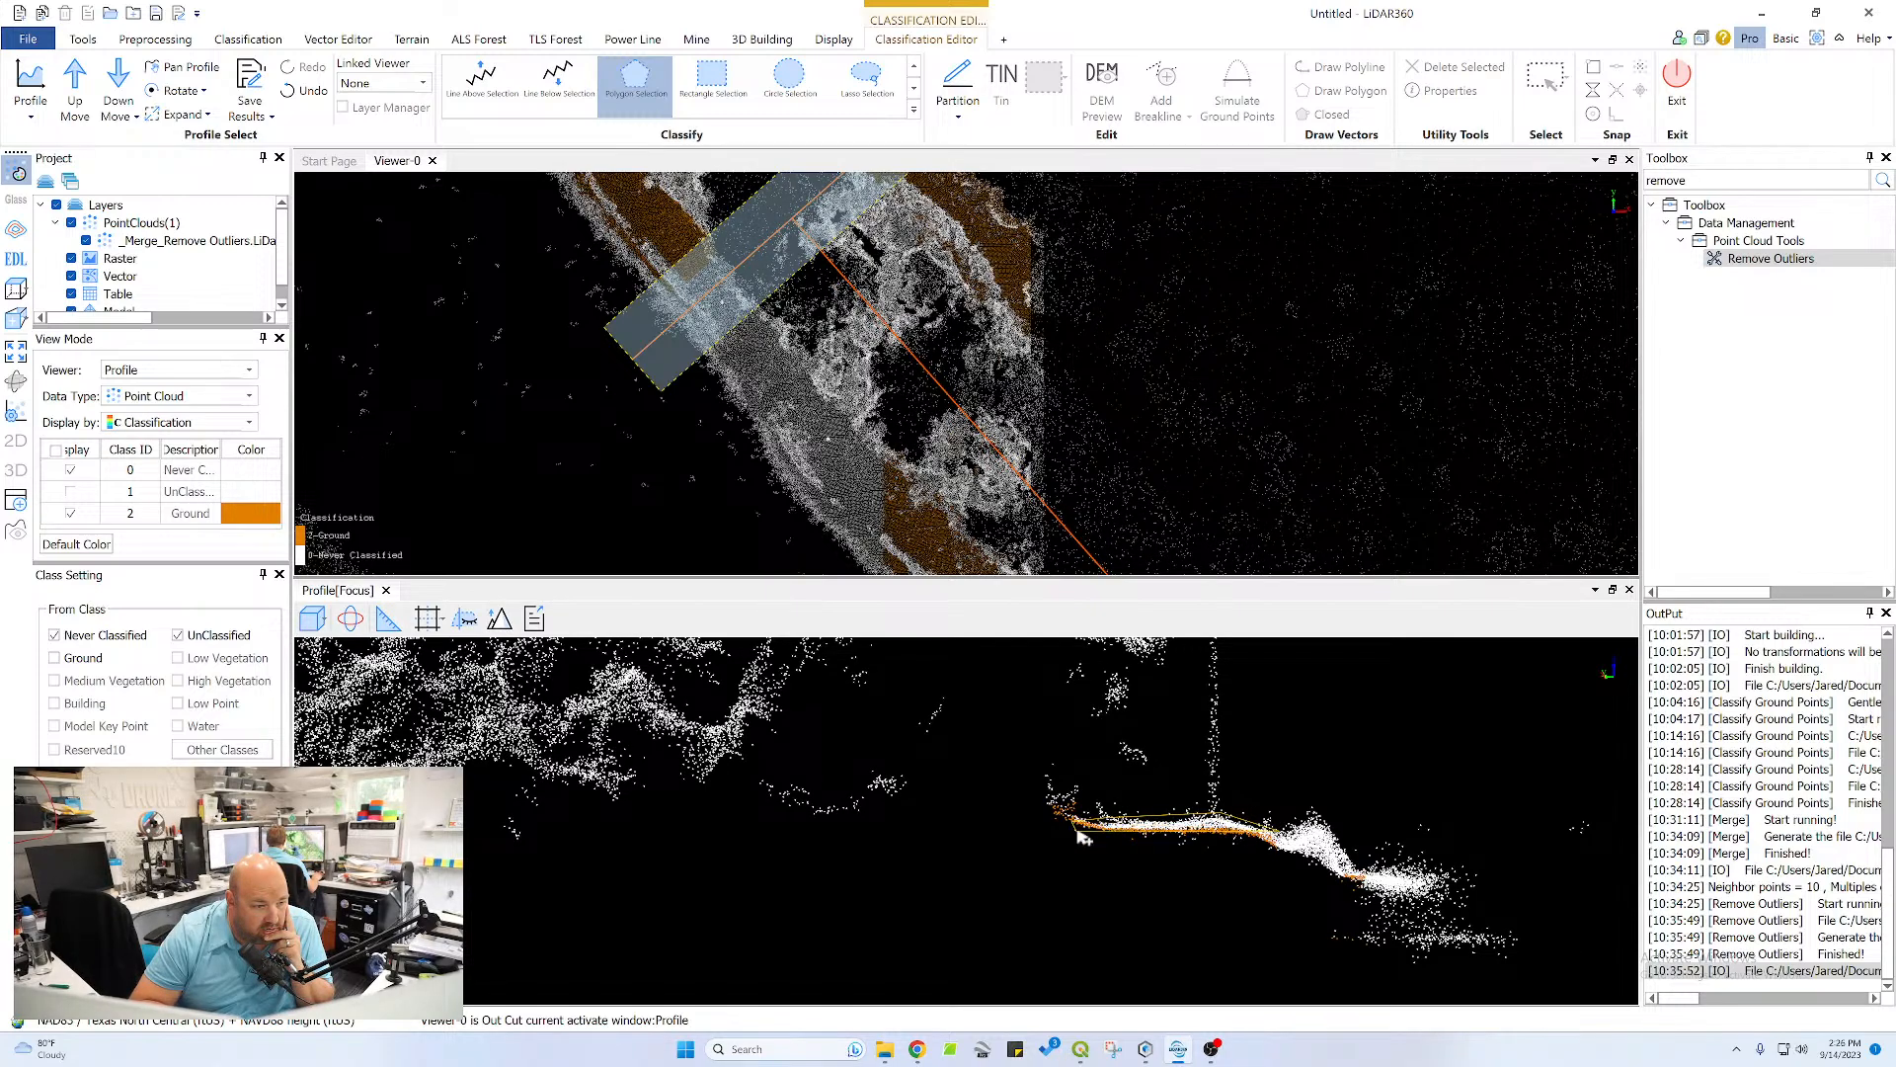
pyautogui.rightClick(1268, 864)
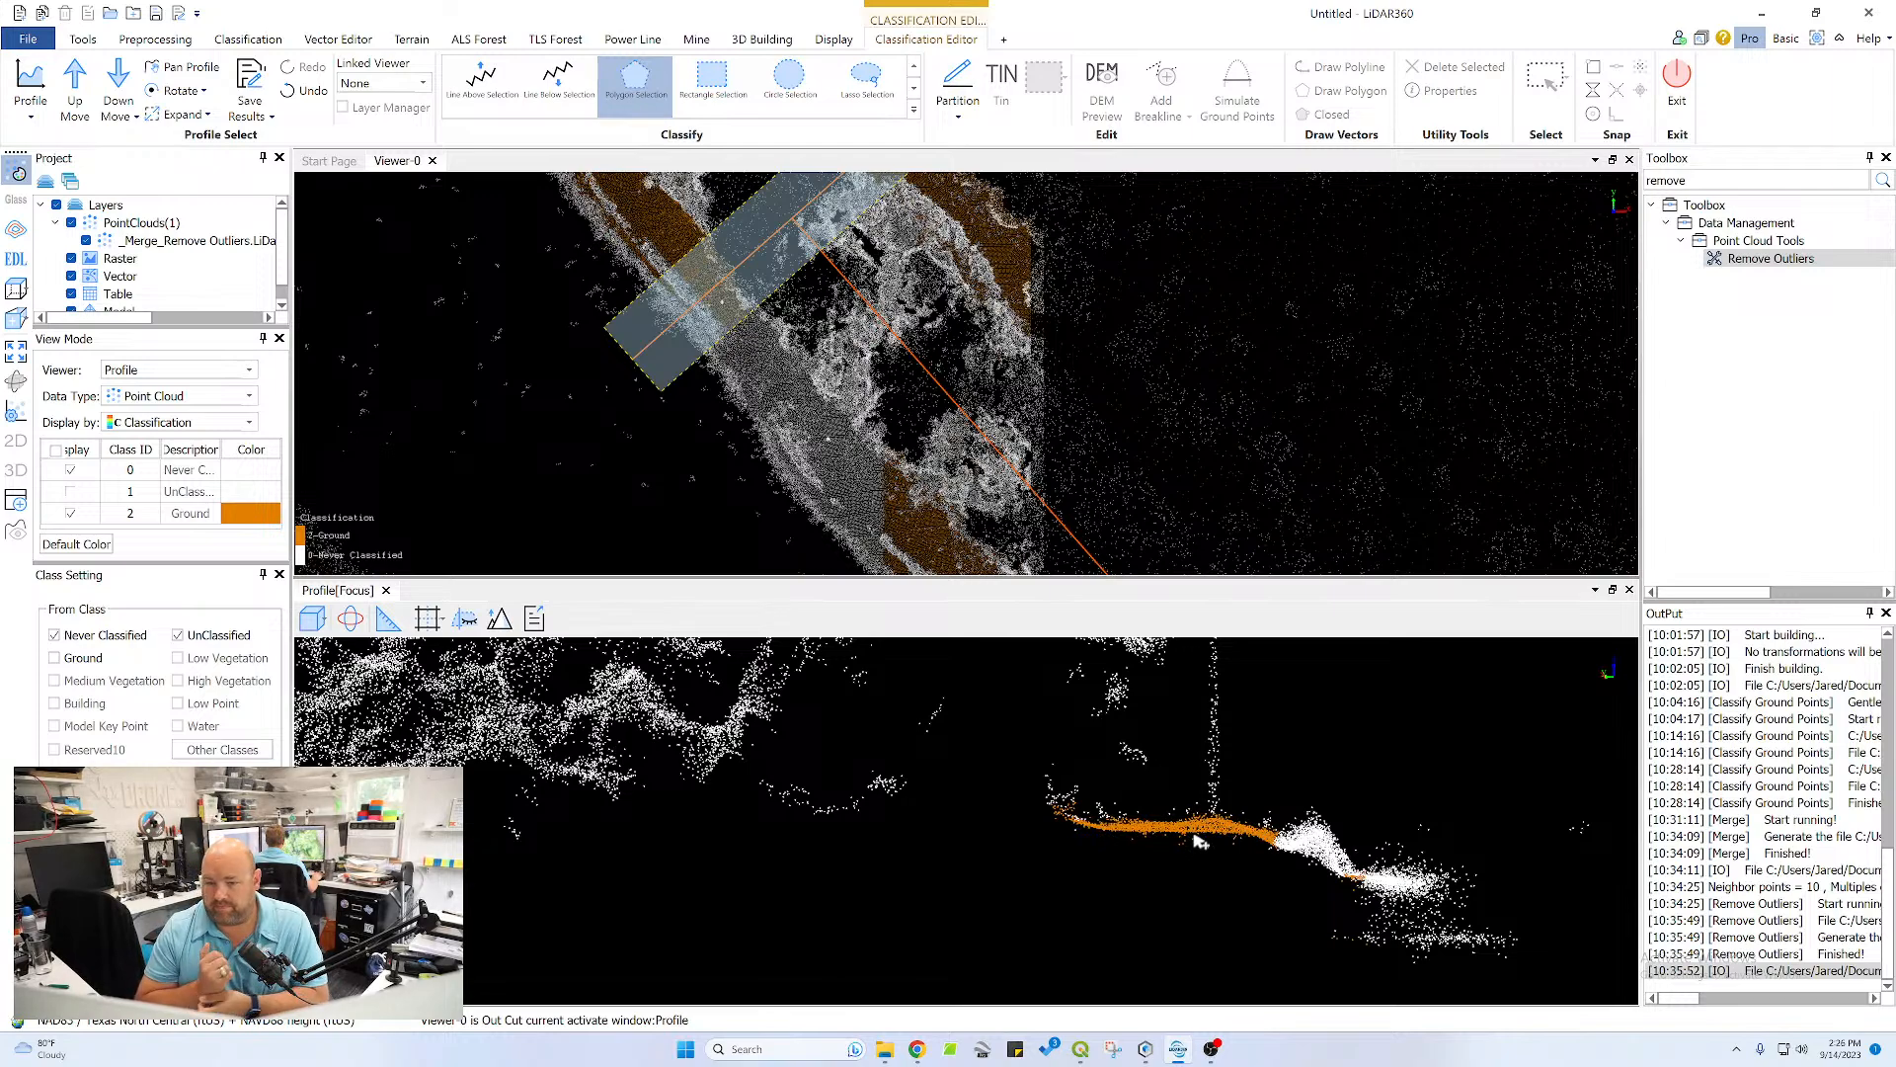
# Reclassify the unclassified points along the sloping left-hand ground of the same profile as Ground, ending where the tree cover begins
pyautogui.moveTo(680, 803); pyautogui.dragTo(1161, 785, button='middle')
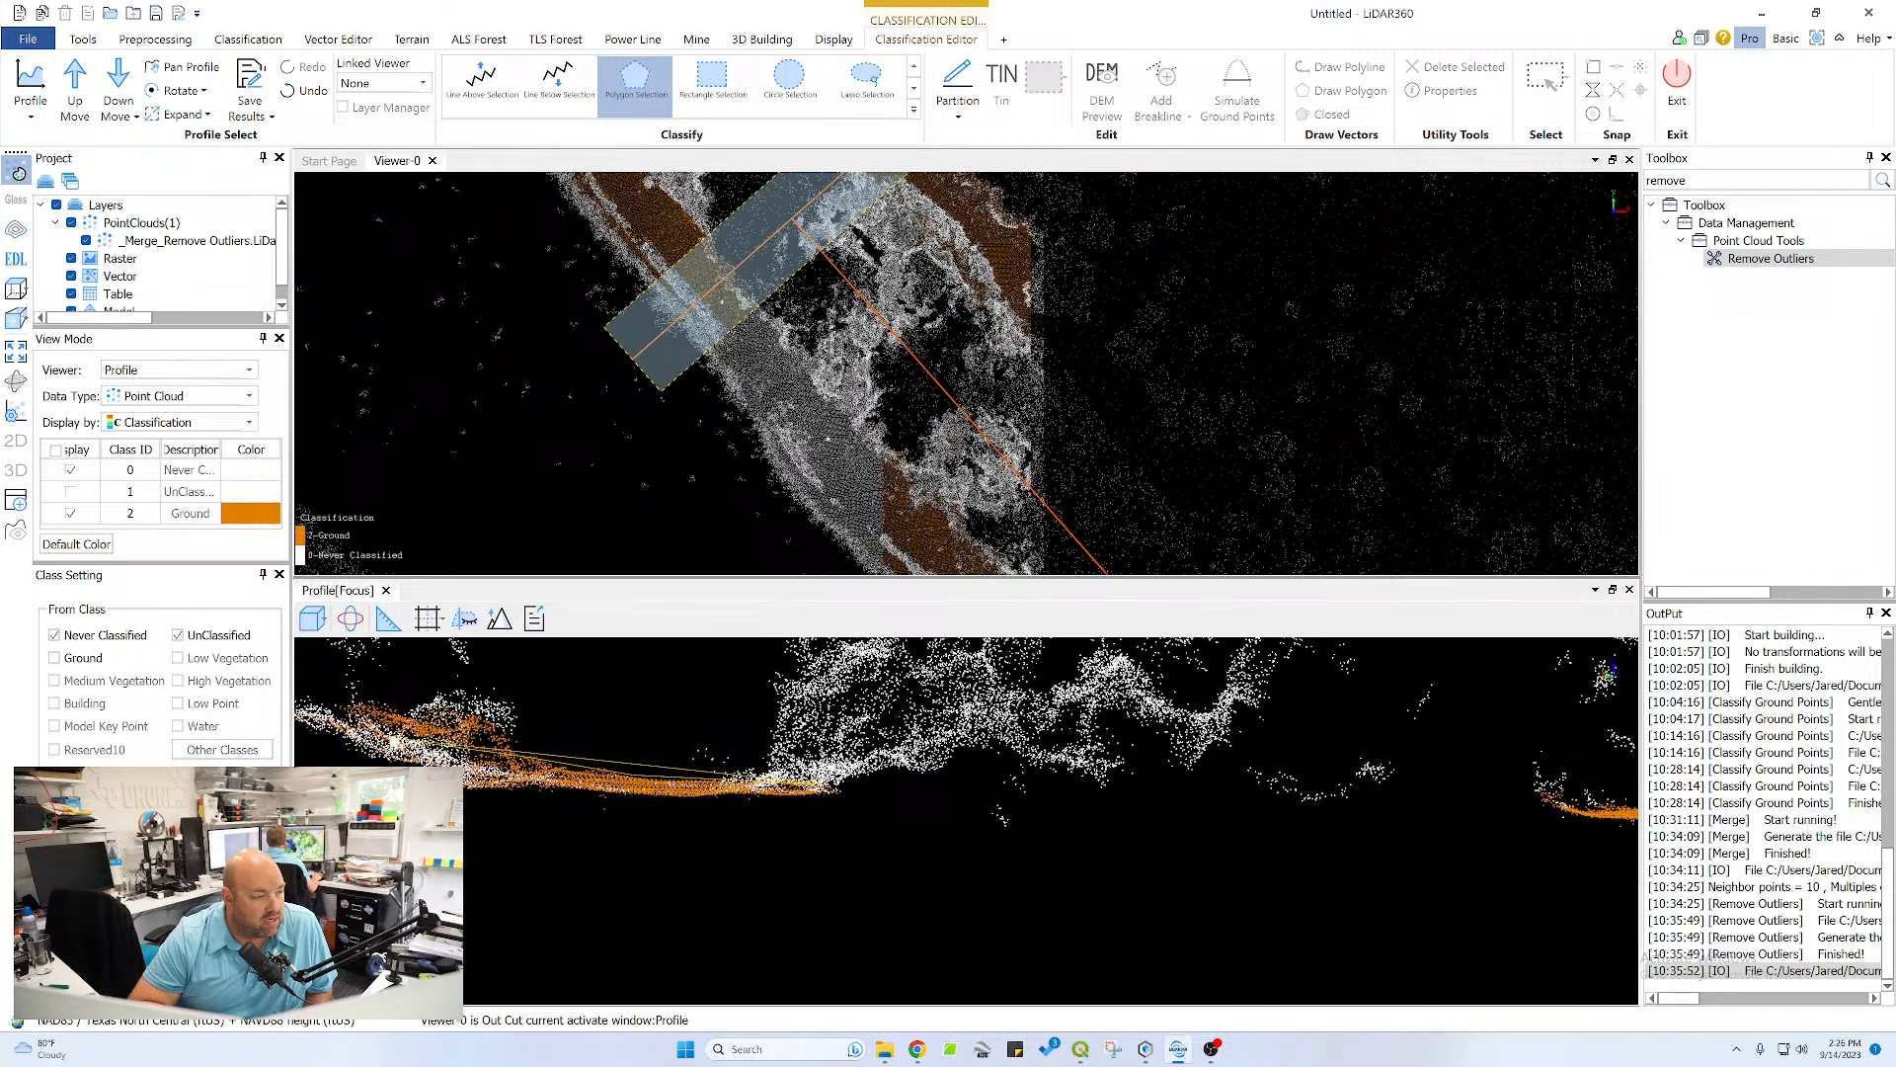
pyautogui.click(299, 707)
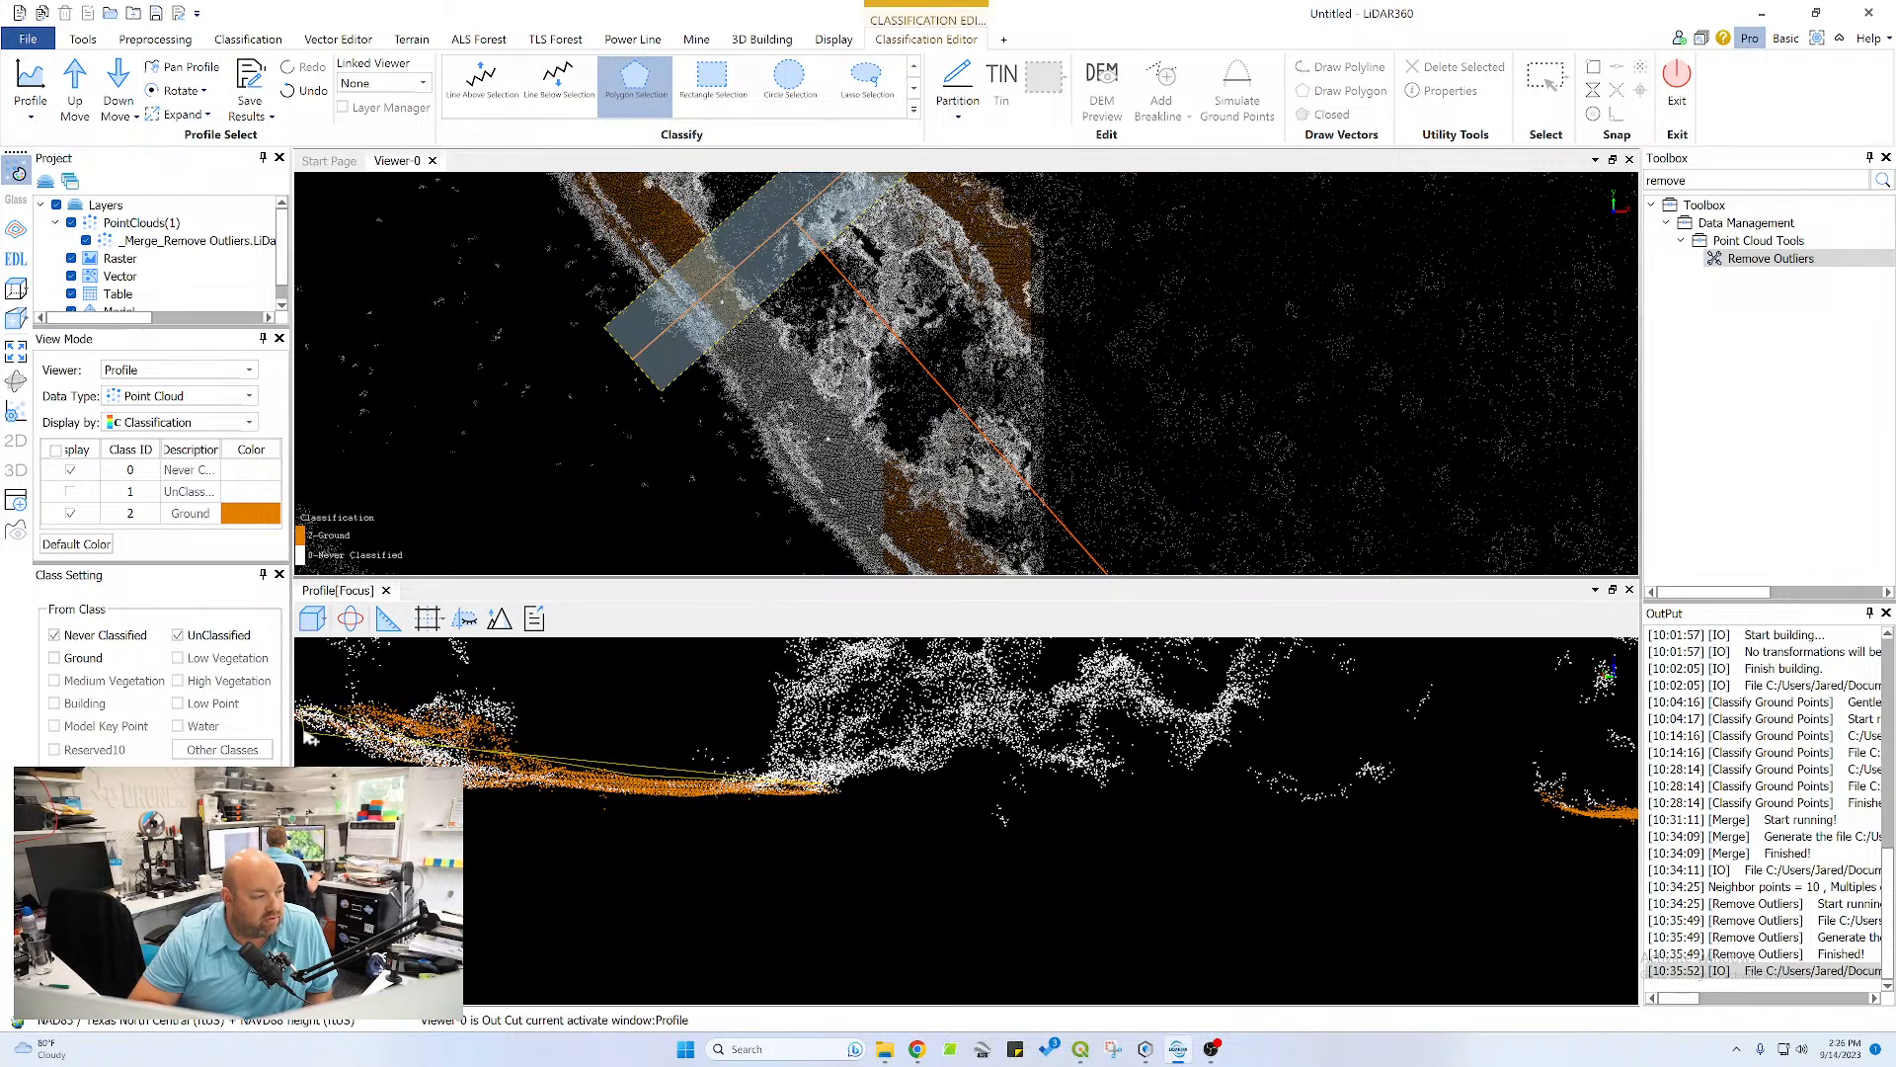
pyautogui.click(304, 733)
pyautogui.click(477, 809)
pyautogui.click(634, 809)
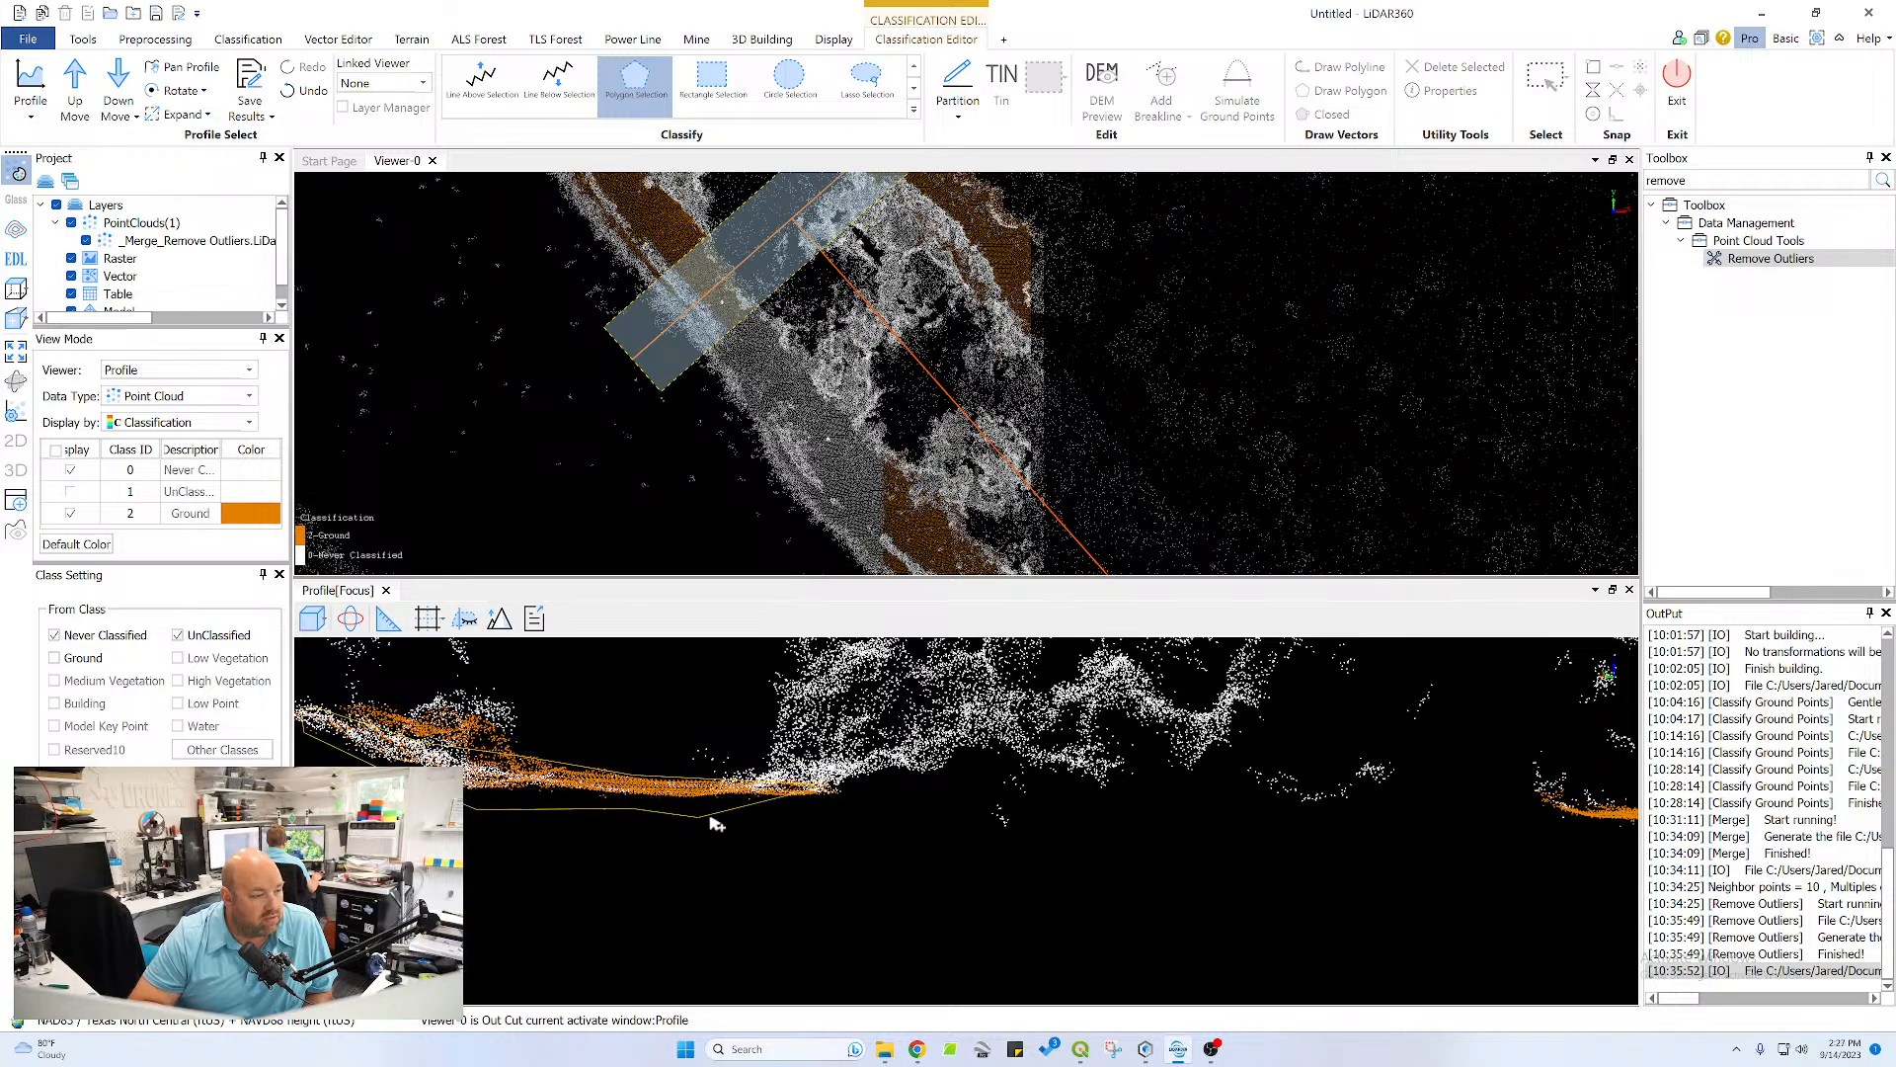
pyautogui.doubleClick(812, 808)
pyautogui.moveTo(484, 758); pyautogui.dragTo(960, 800, button='middle')
pyautogui.scroll(-4, 960, 800)
pyautogui.moveTo(1292, 791); pyautogui.dragTo(973, 808, button='middle')
pyautogui.moveTo(1178, 865); pyautogui.dragTo(1143, 863, button='middle')
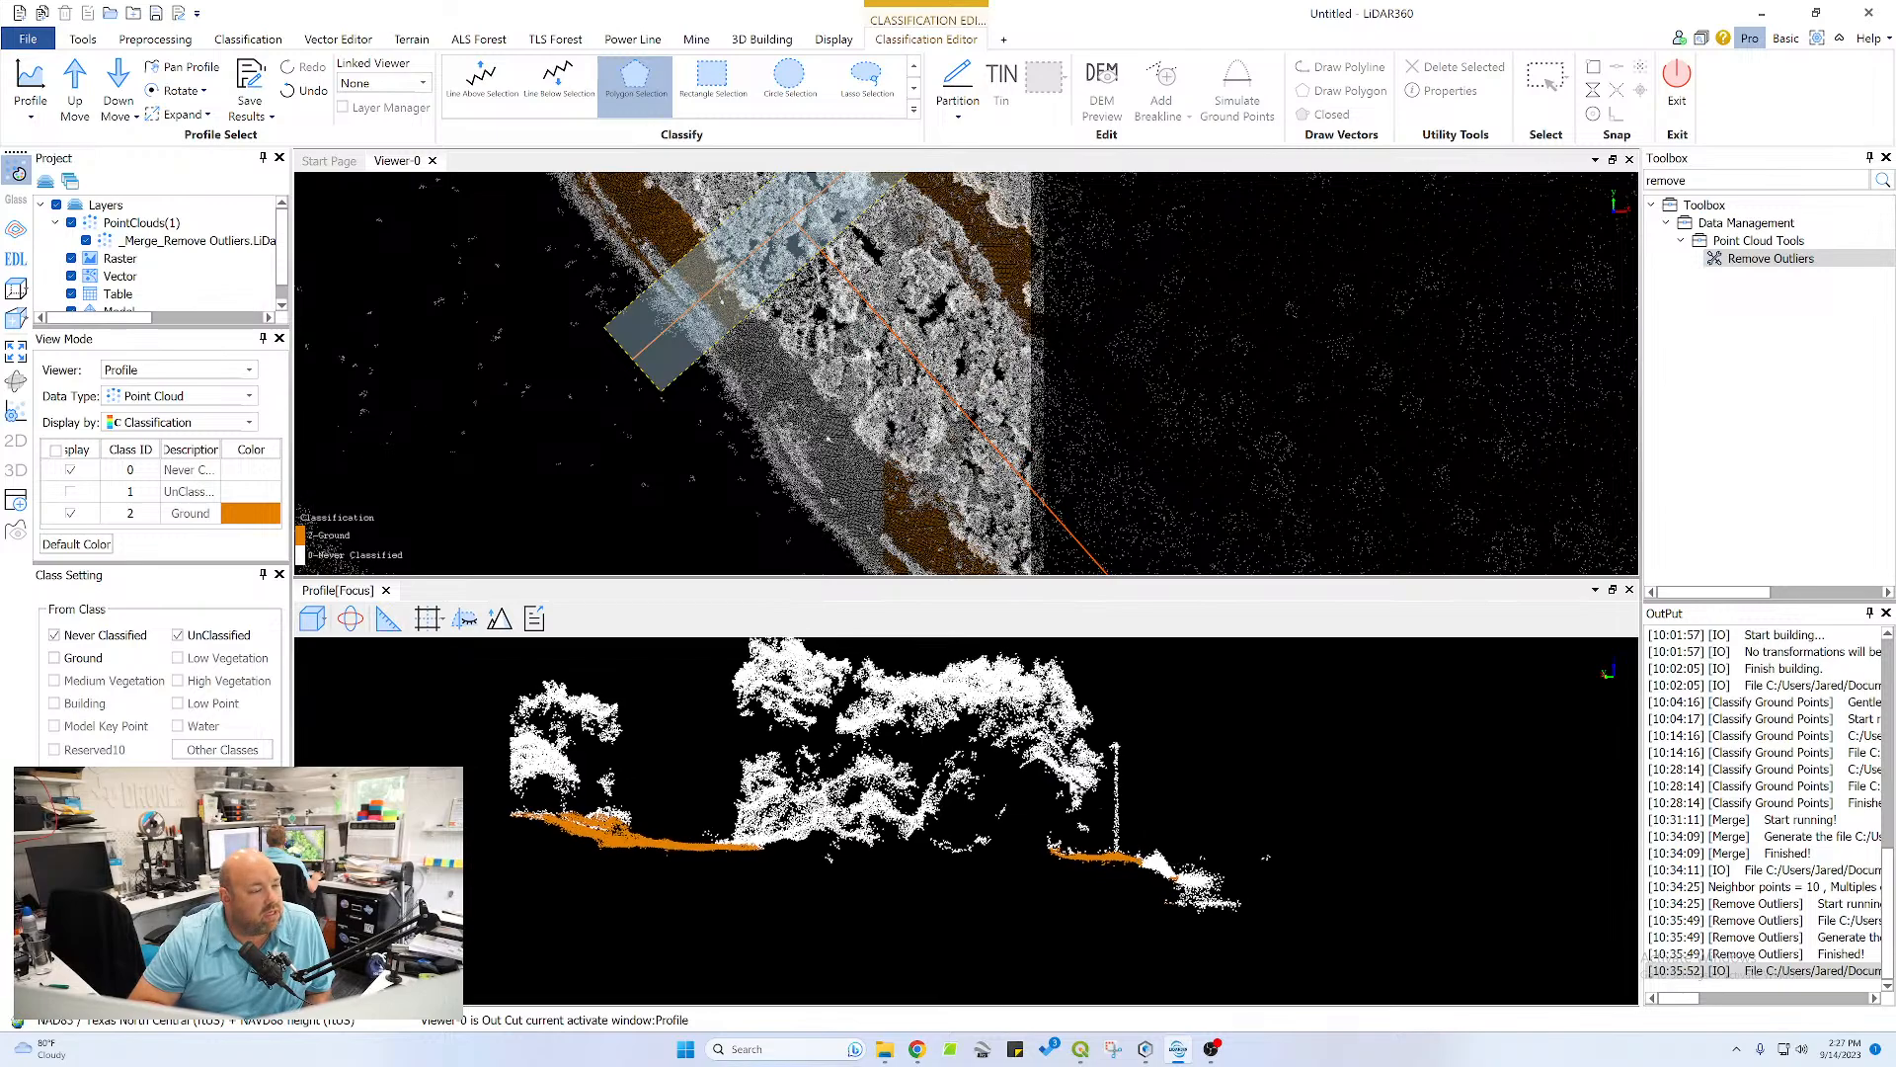
# Advance the profile another strip and reclassify the points along the right-hand shelf and upper slope as Ground with a polygon
pyautogui.moveTo(862, 345); pyautogui.dragTo(762, 422, button='middle')
pyautogui.click(79, 91)
pyautogui.scroll(5, 1182, 864)
pyautogui.moveTo(1378, 915); pyautogui.dragTo(838, 733, button='middle')
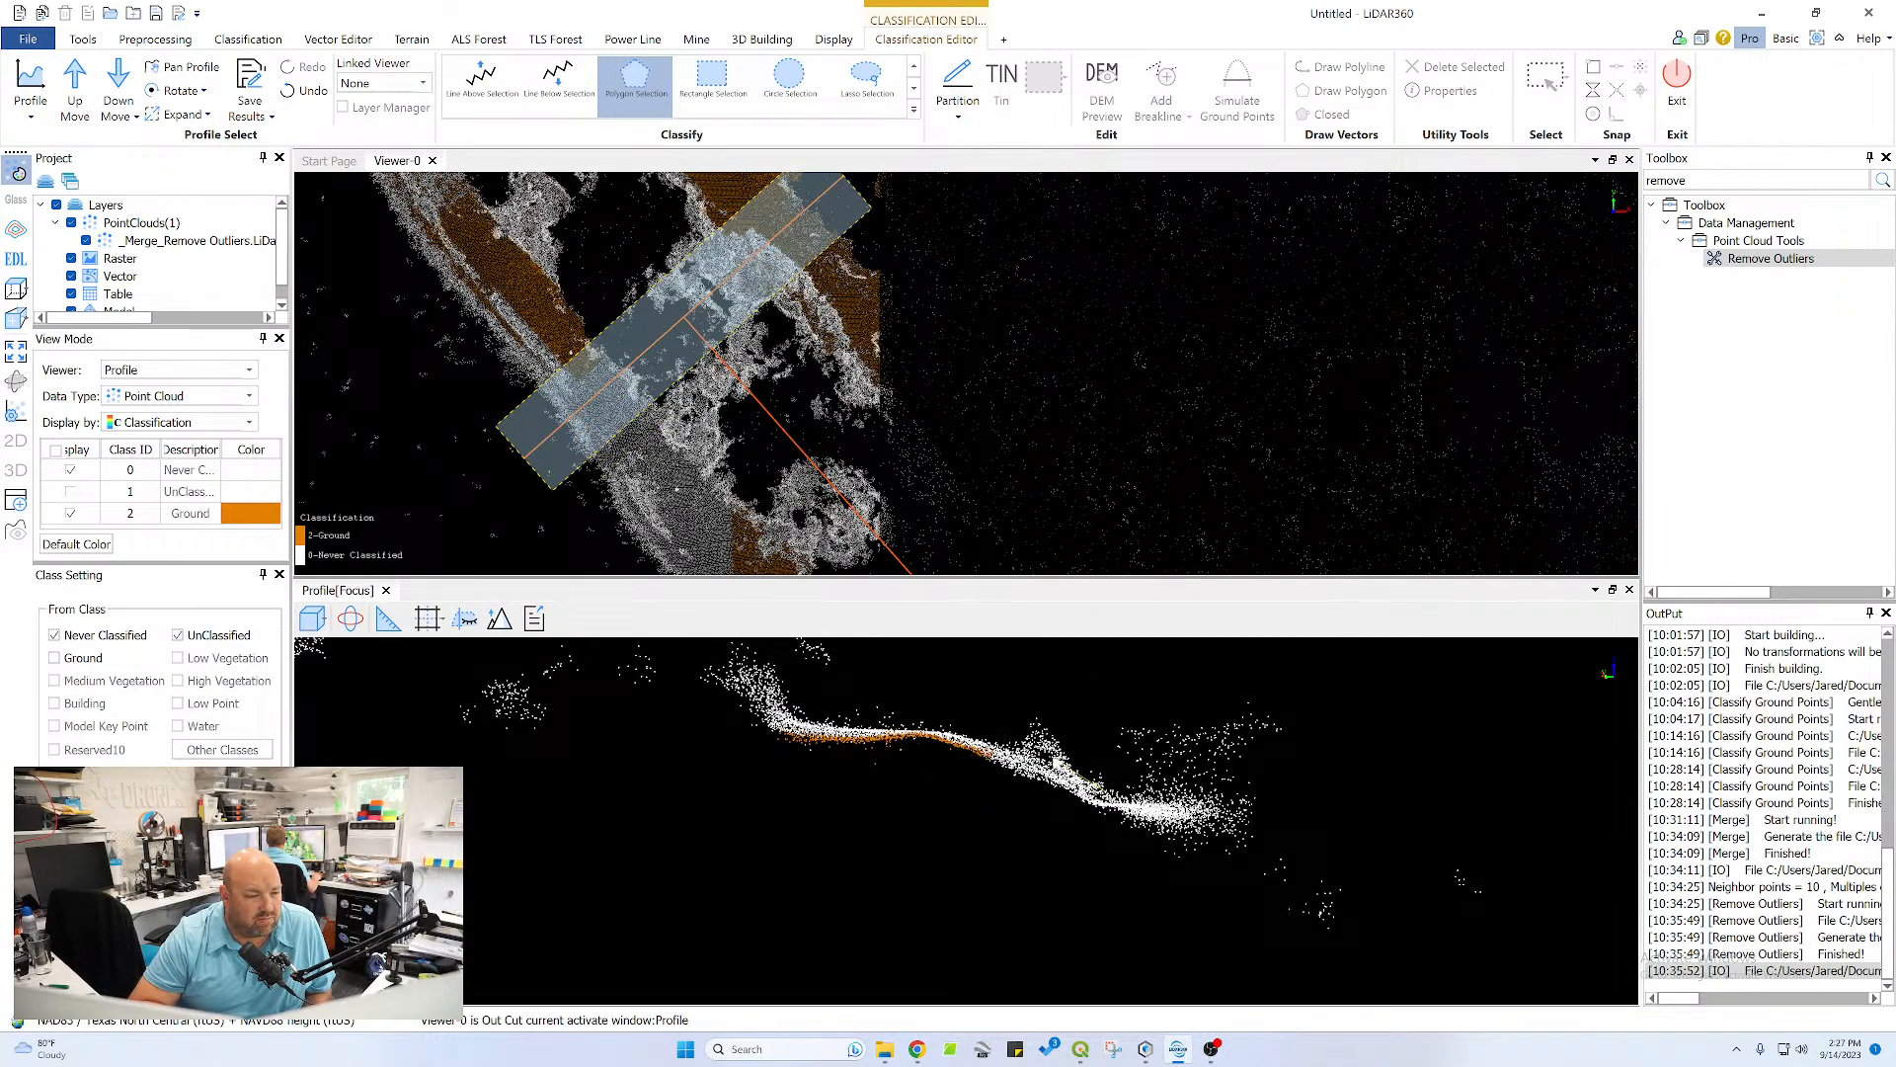
pyautogui.click(1093, 787)
pyautogui.click(961, 727)
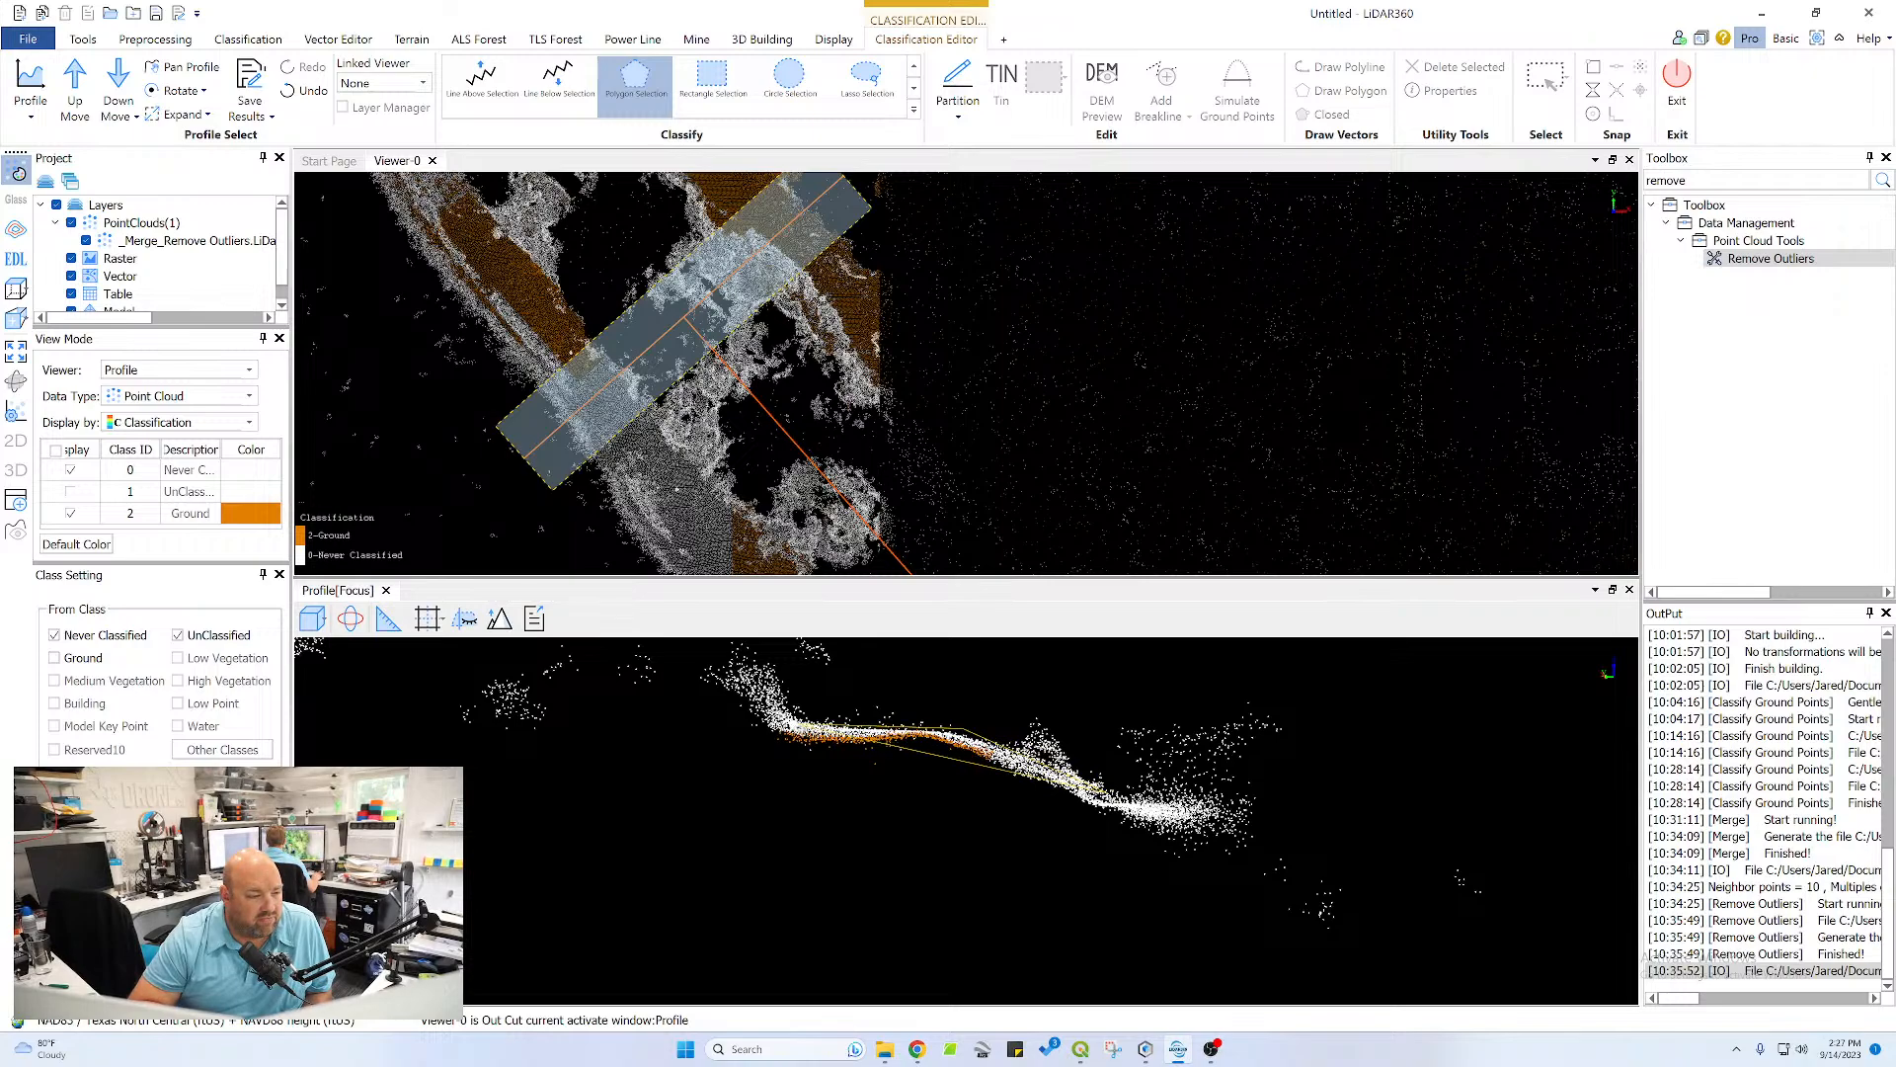
pyautogui.click(790, 716)
pyautogui.click(736, 729)
pyautogui.click(756, 748)
pyautogui.click(949, 761)
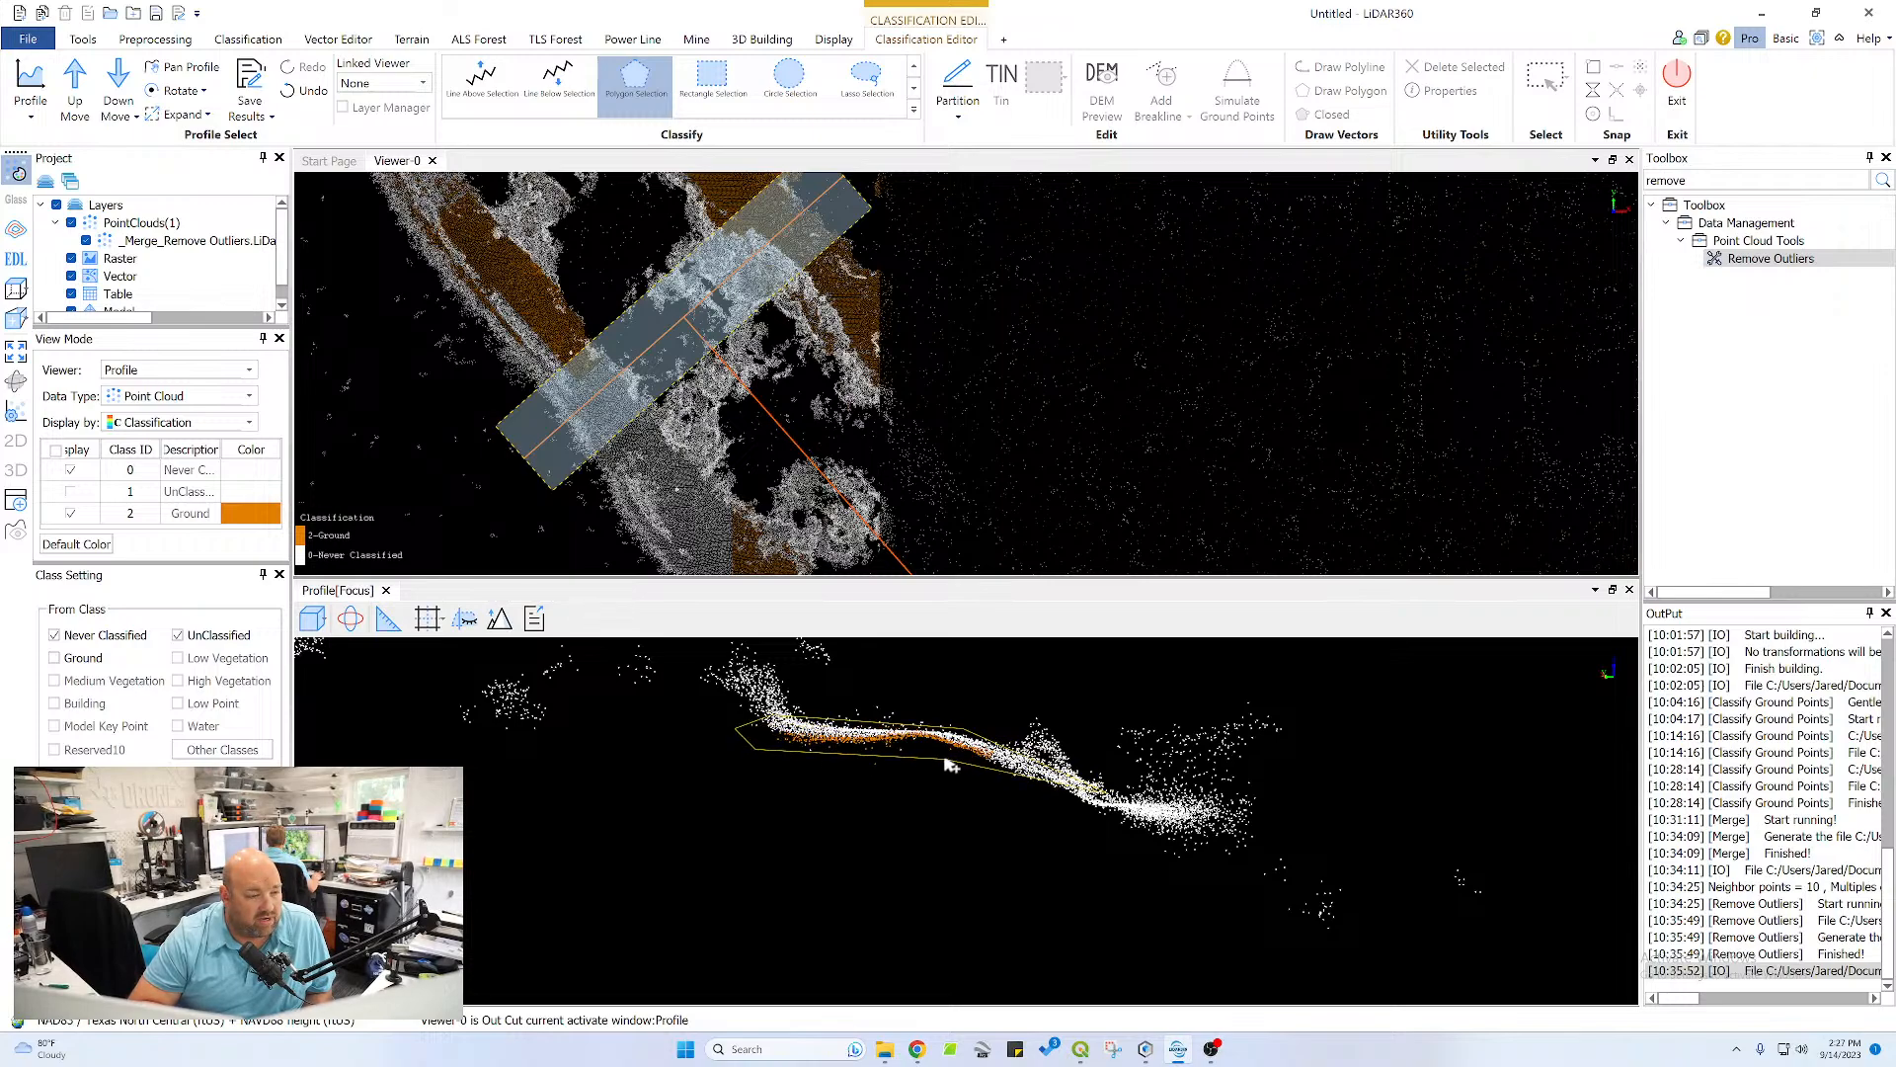
pyautogui.click(1097, 828)
pyautogui.doubleClick(1145, 836)
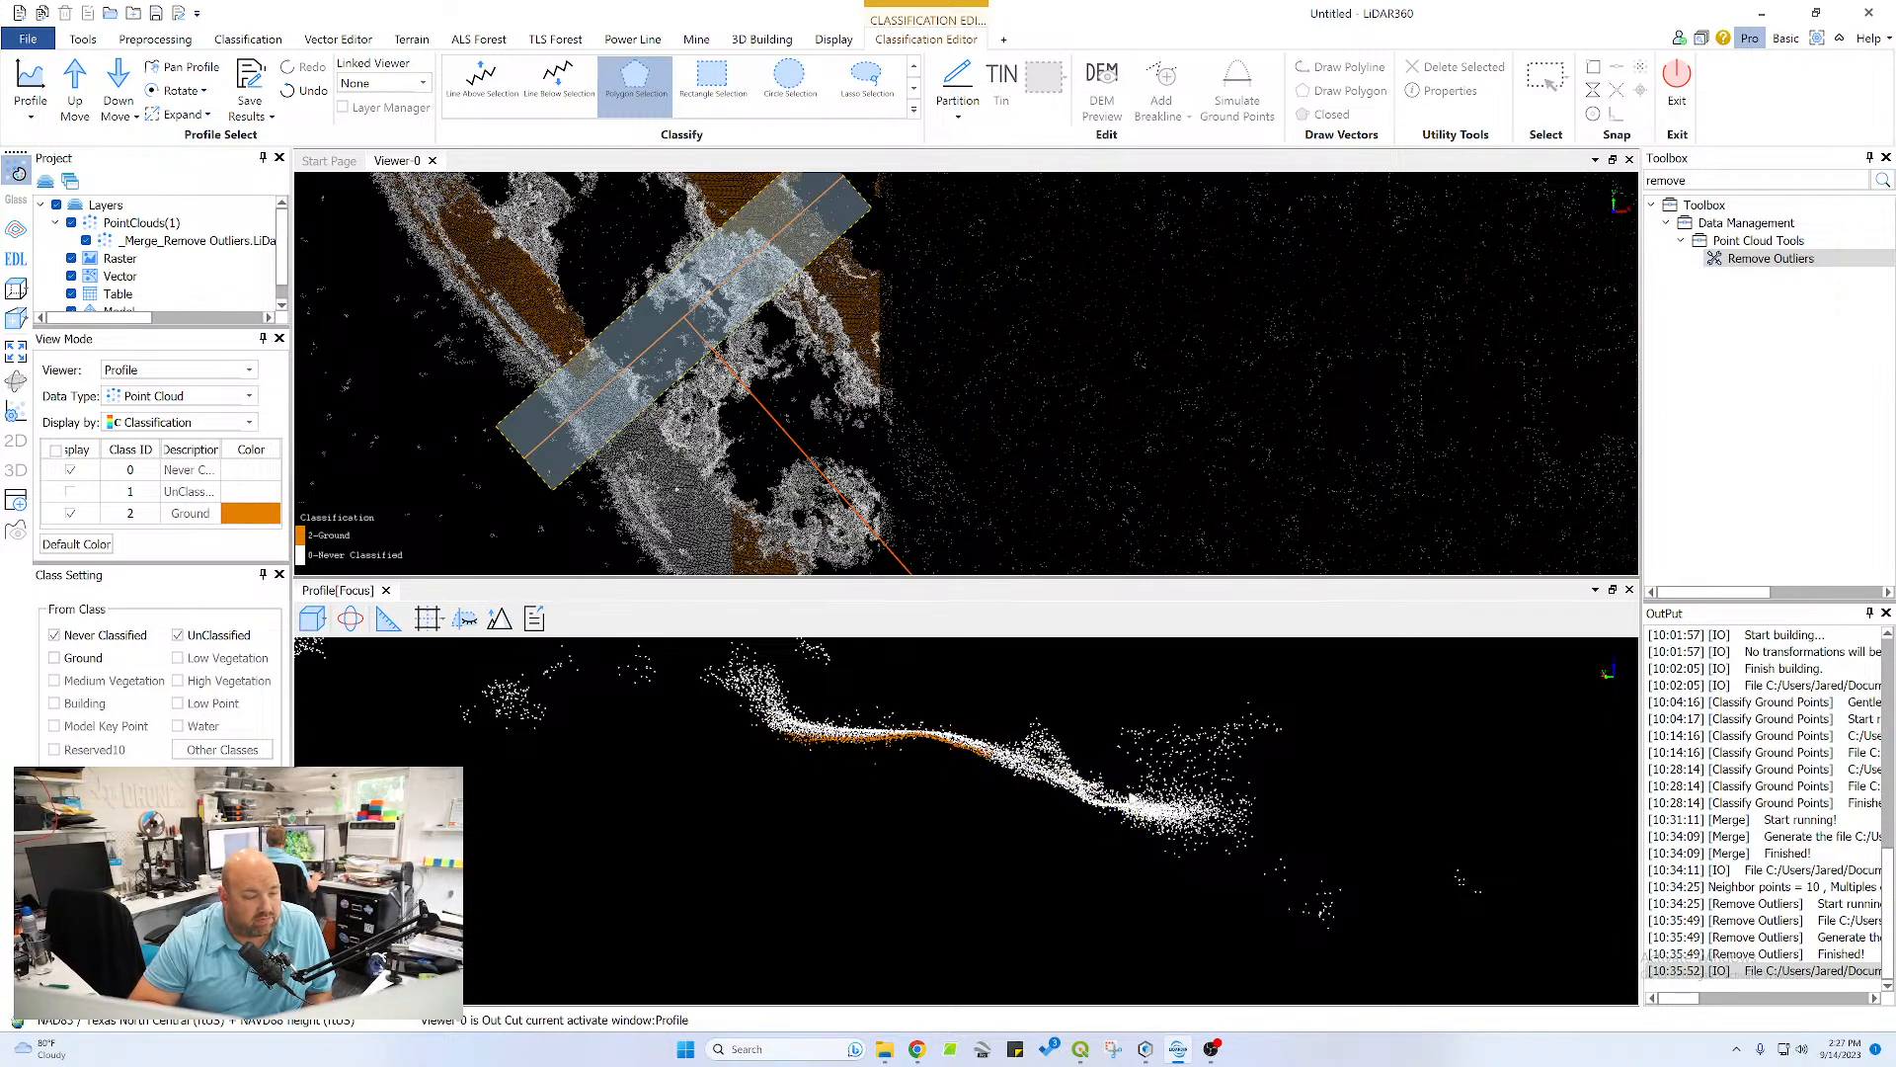
pyautogui.scroll(-5, 691, 772)
pyautogui.moveTo(586, 780); pyautogui.dragTo(927, 781, button='middle')
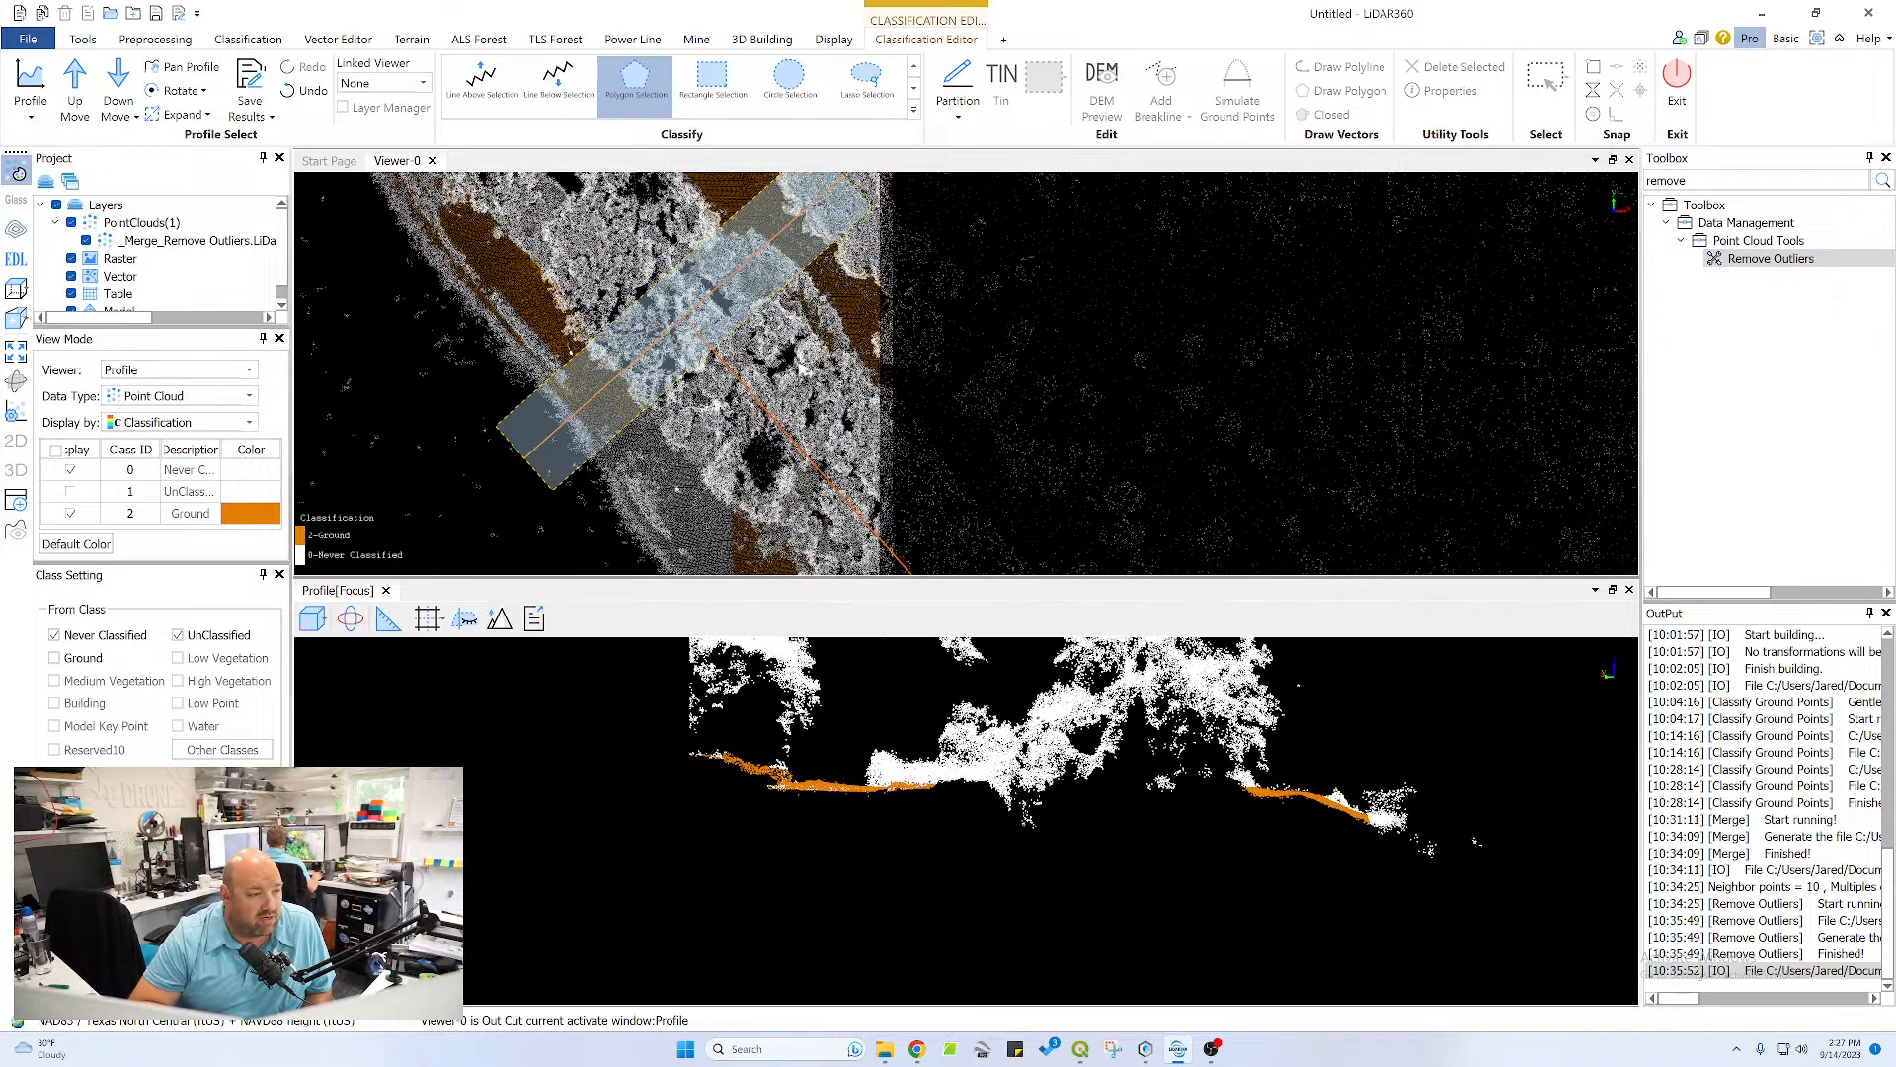
# Draw a new profile across the open field near the southern edge of the point cloud, west of the vegetation patches
pyautogui.scroll(-11, 802, 367)
pyautogui.moveTo(1266, 397); pyautogui.dragTo(877, 252, button='middle')
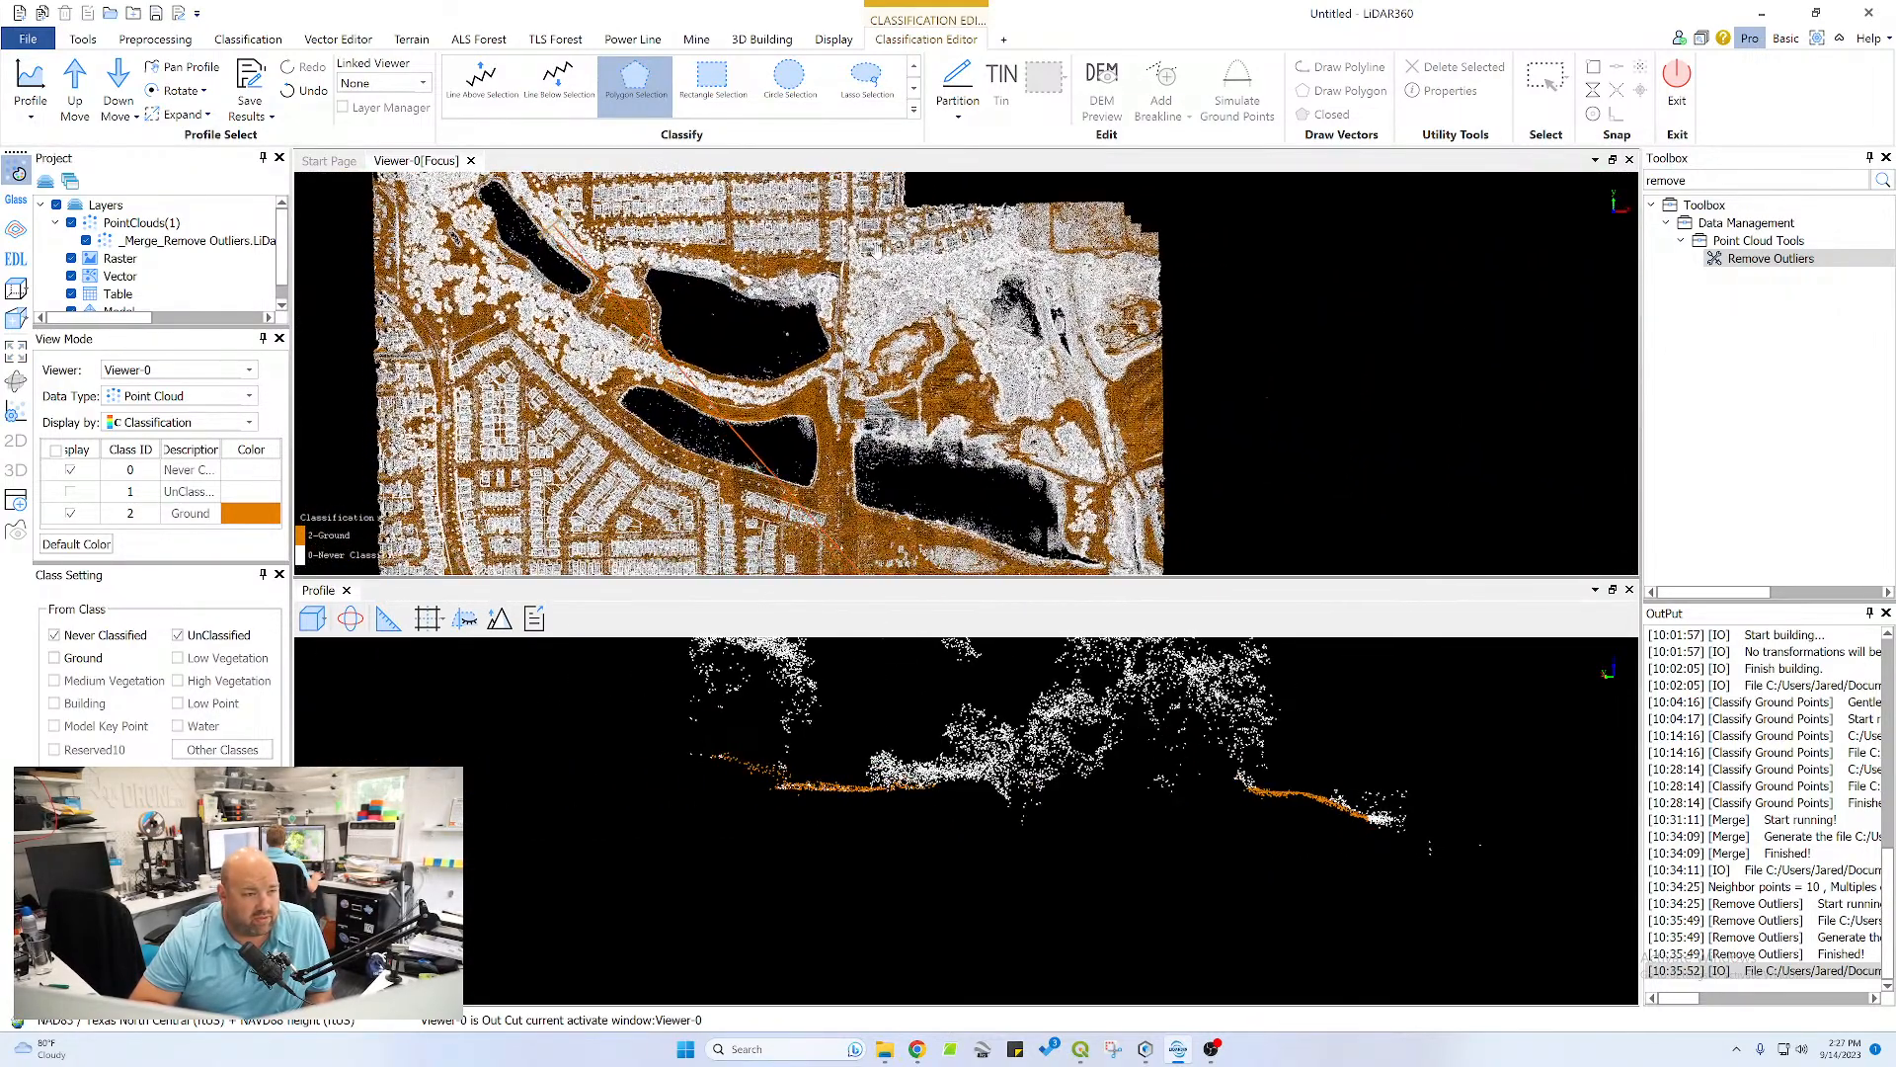
pyautogui.moveTo(924, 528); pyautogui.dragTo(815, 392, button='middle')
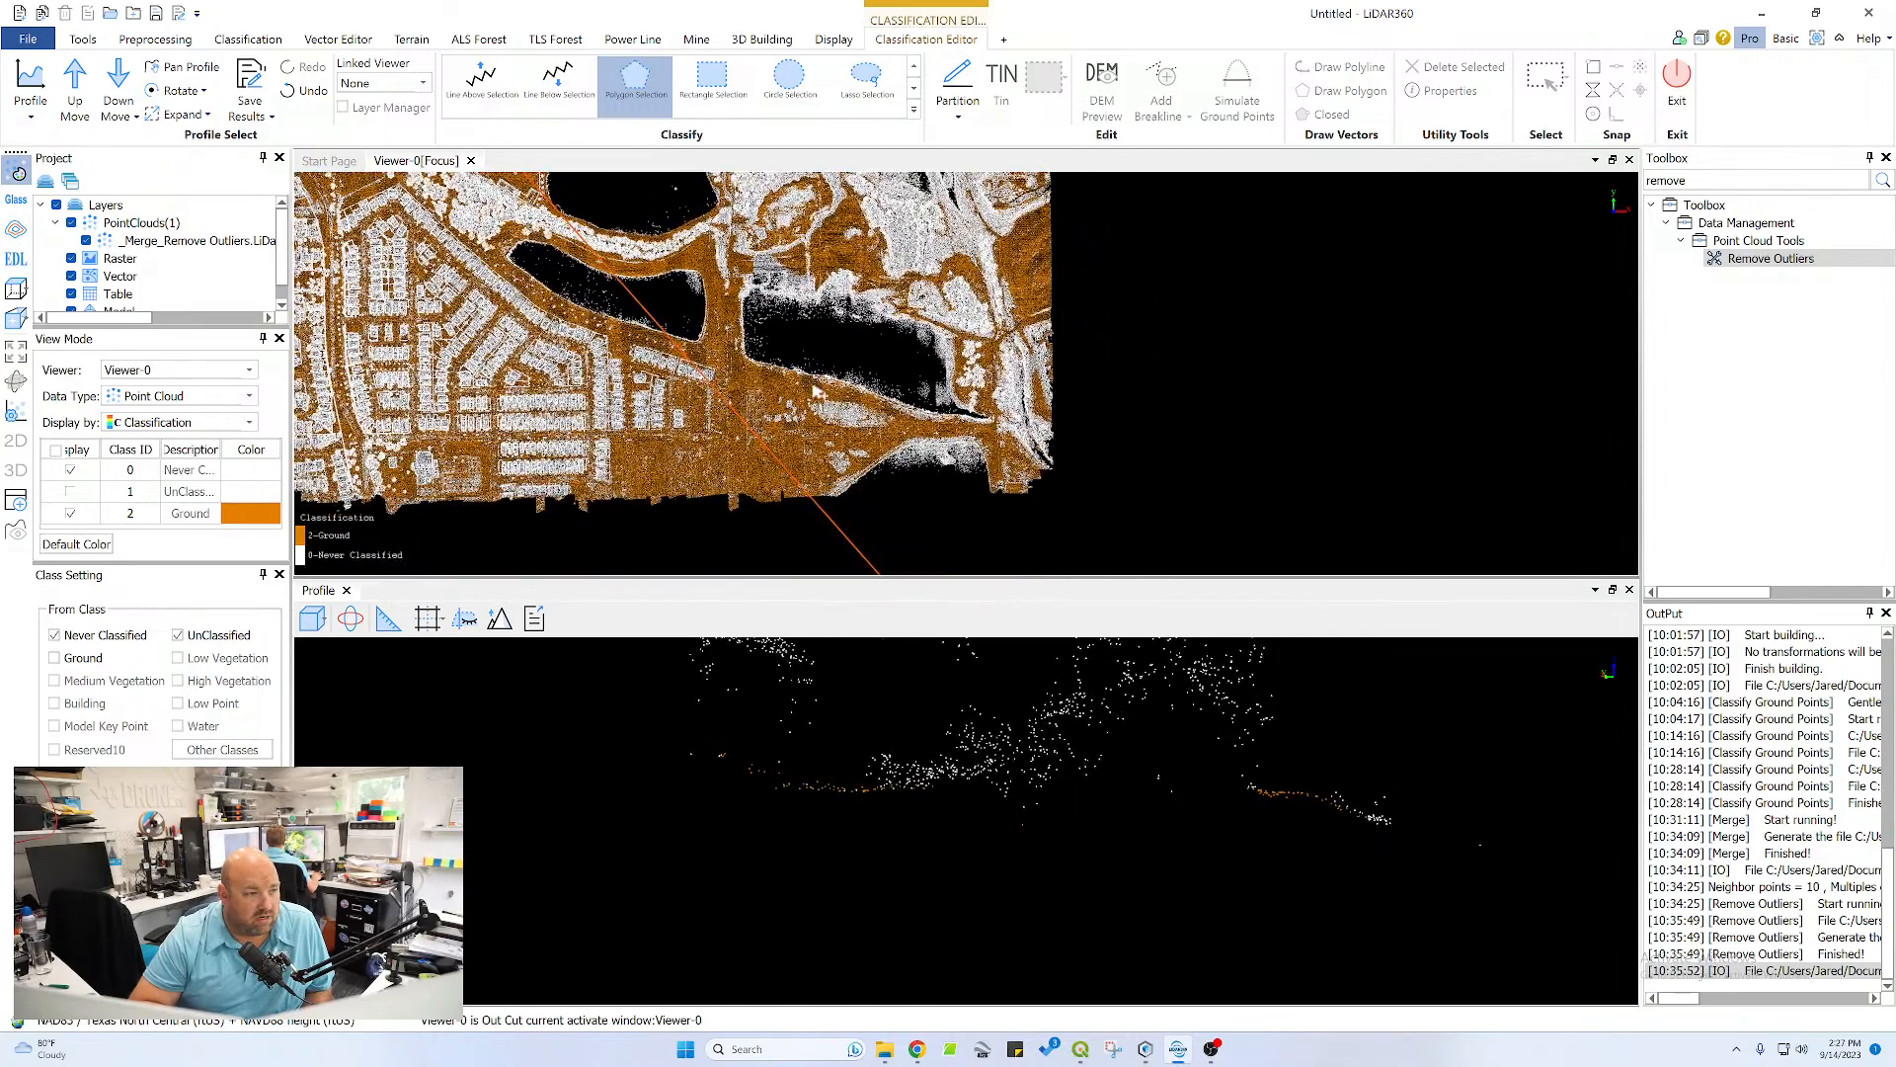
pyautogui.scroll(6, 769, 407)
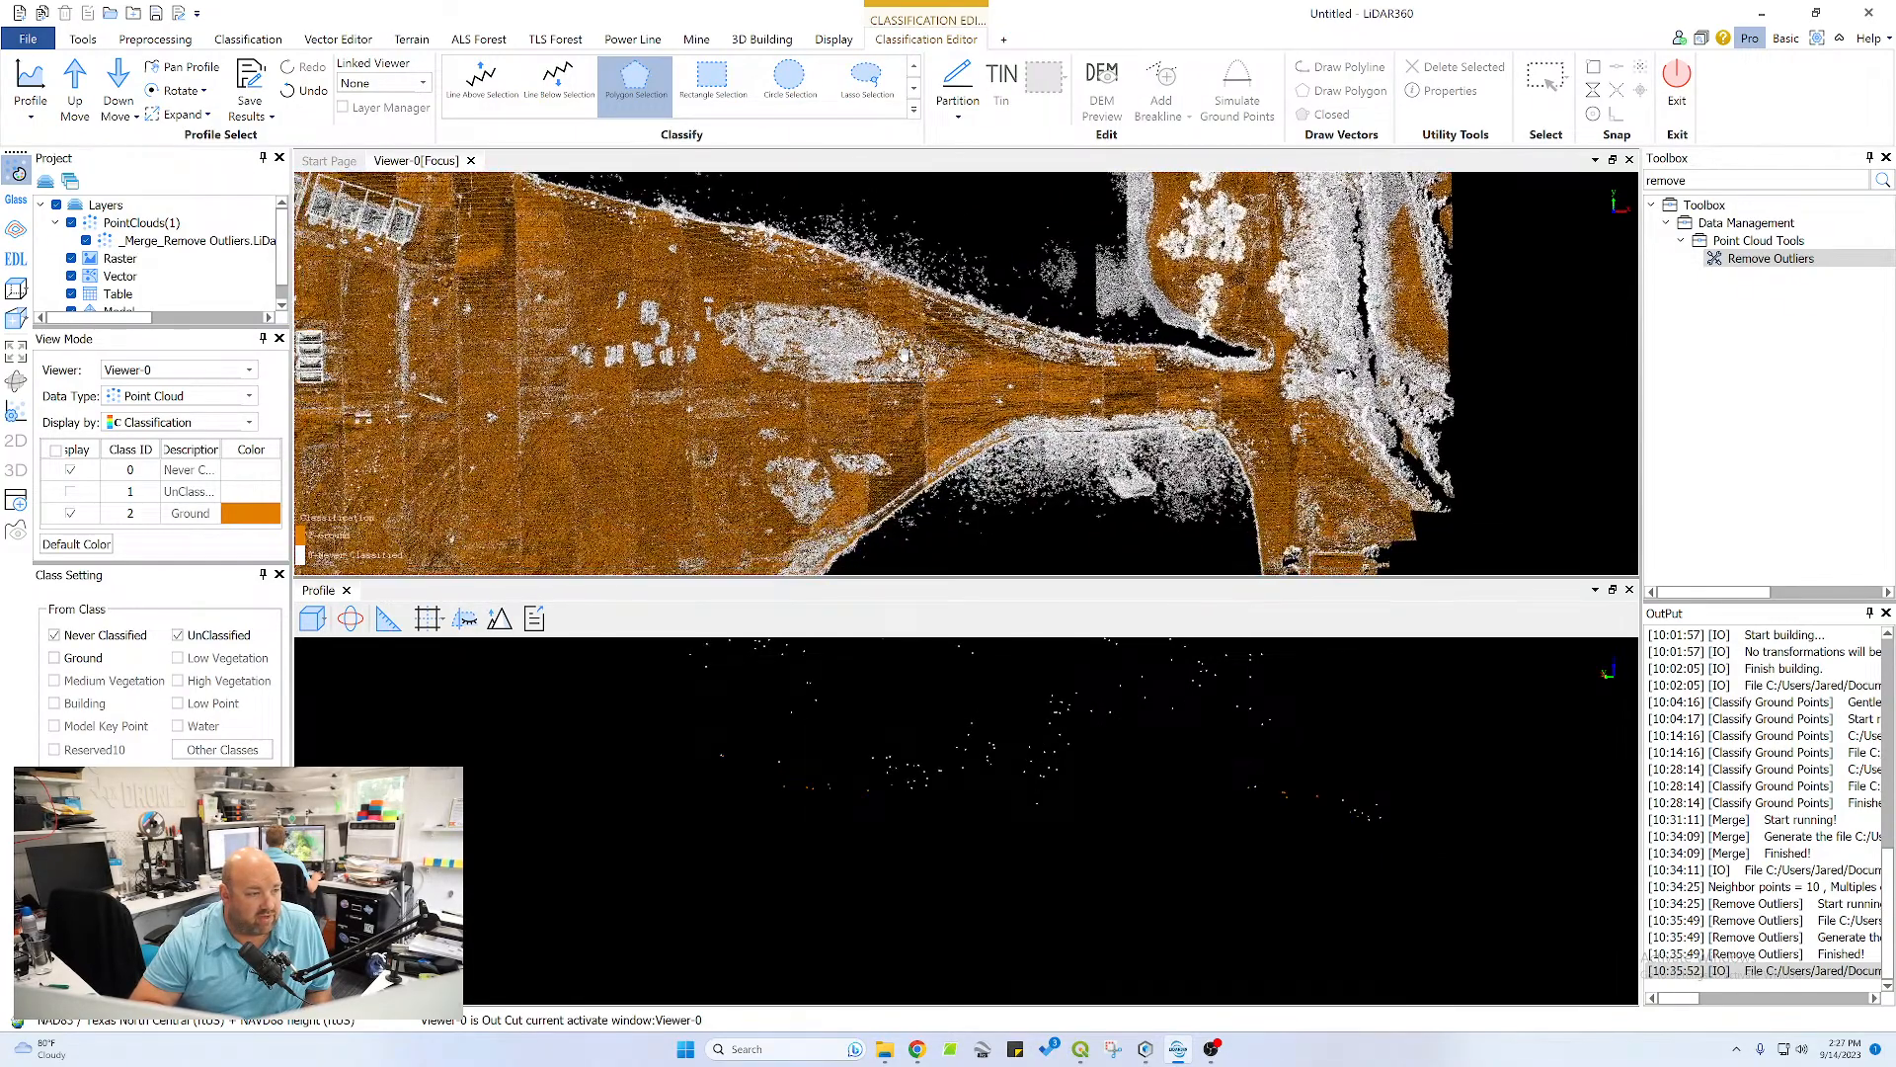
pyautogui.scroll(-5, 1215, 400)
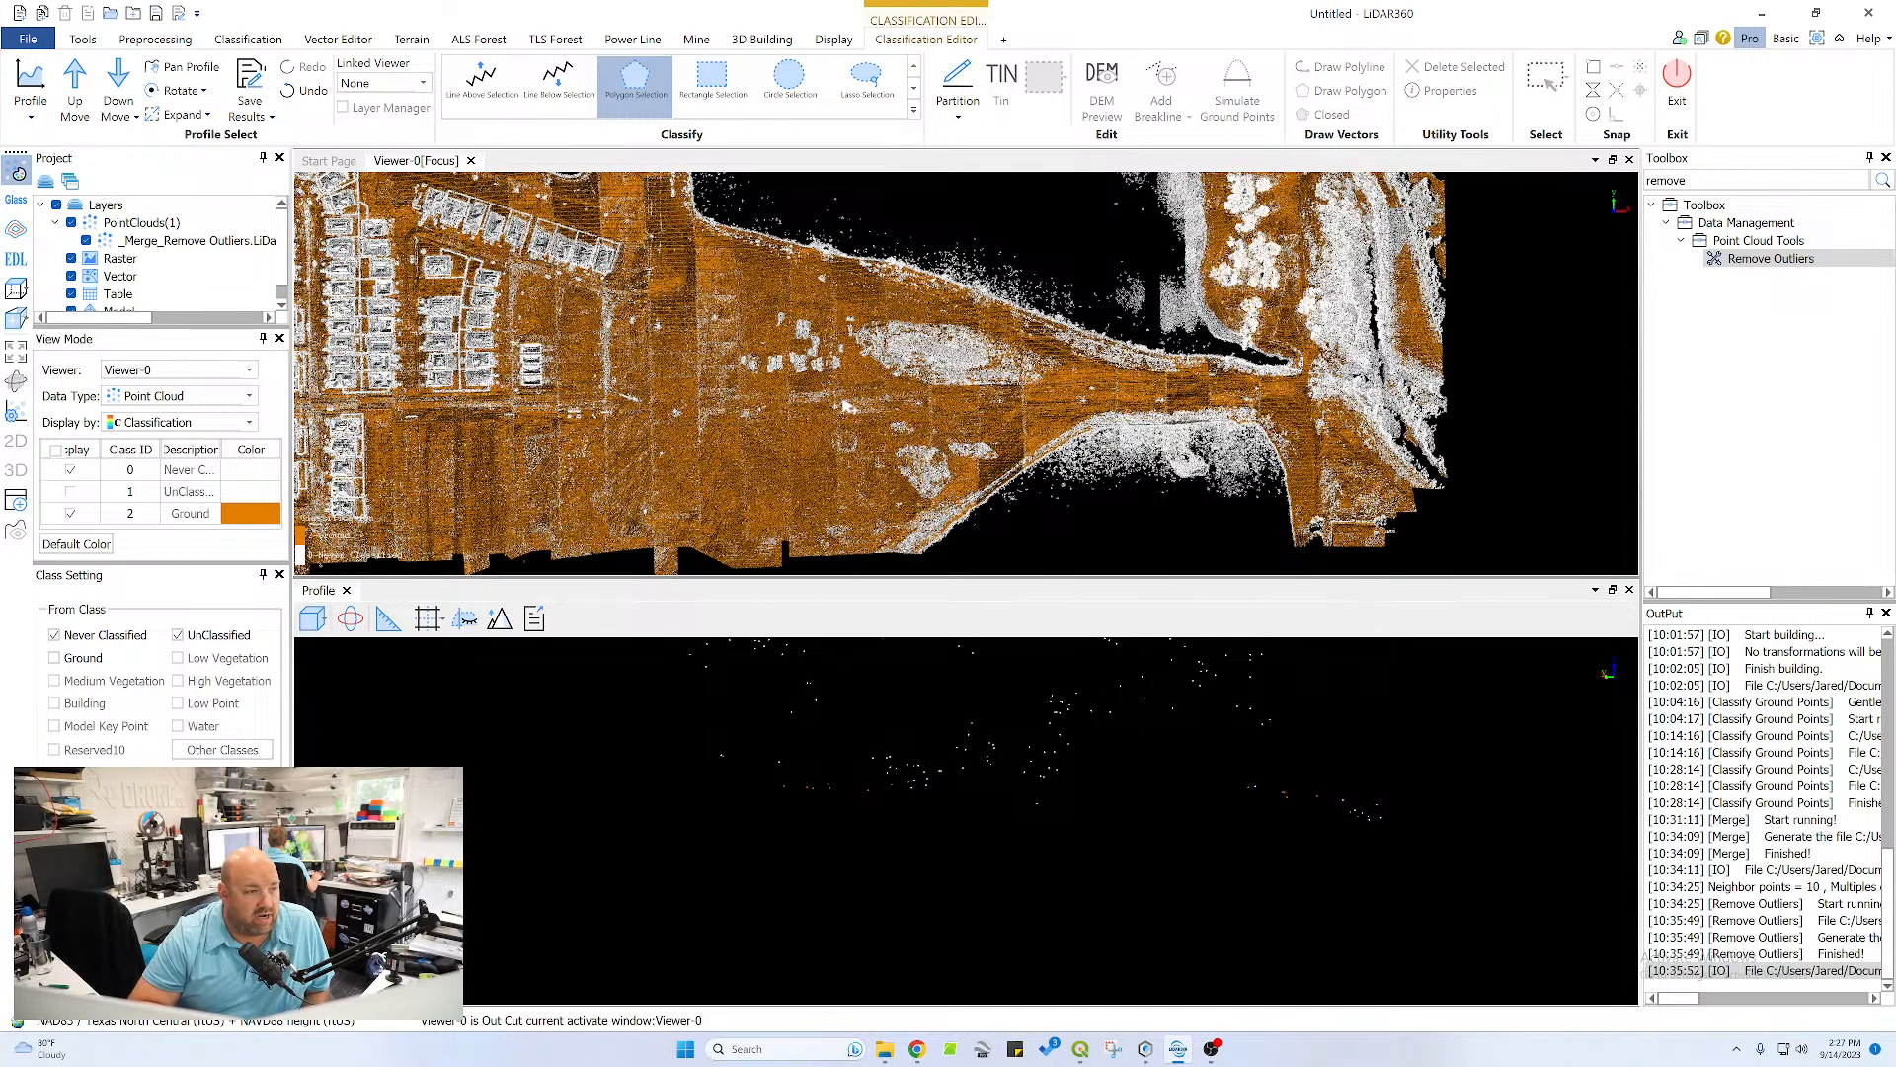
pyautogui.moveTo(848, 406); pyautogui.dragTo(889, 379, button='middle')
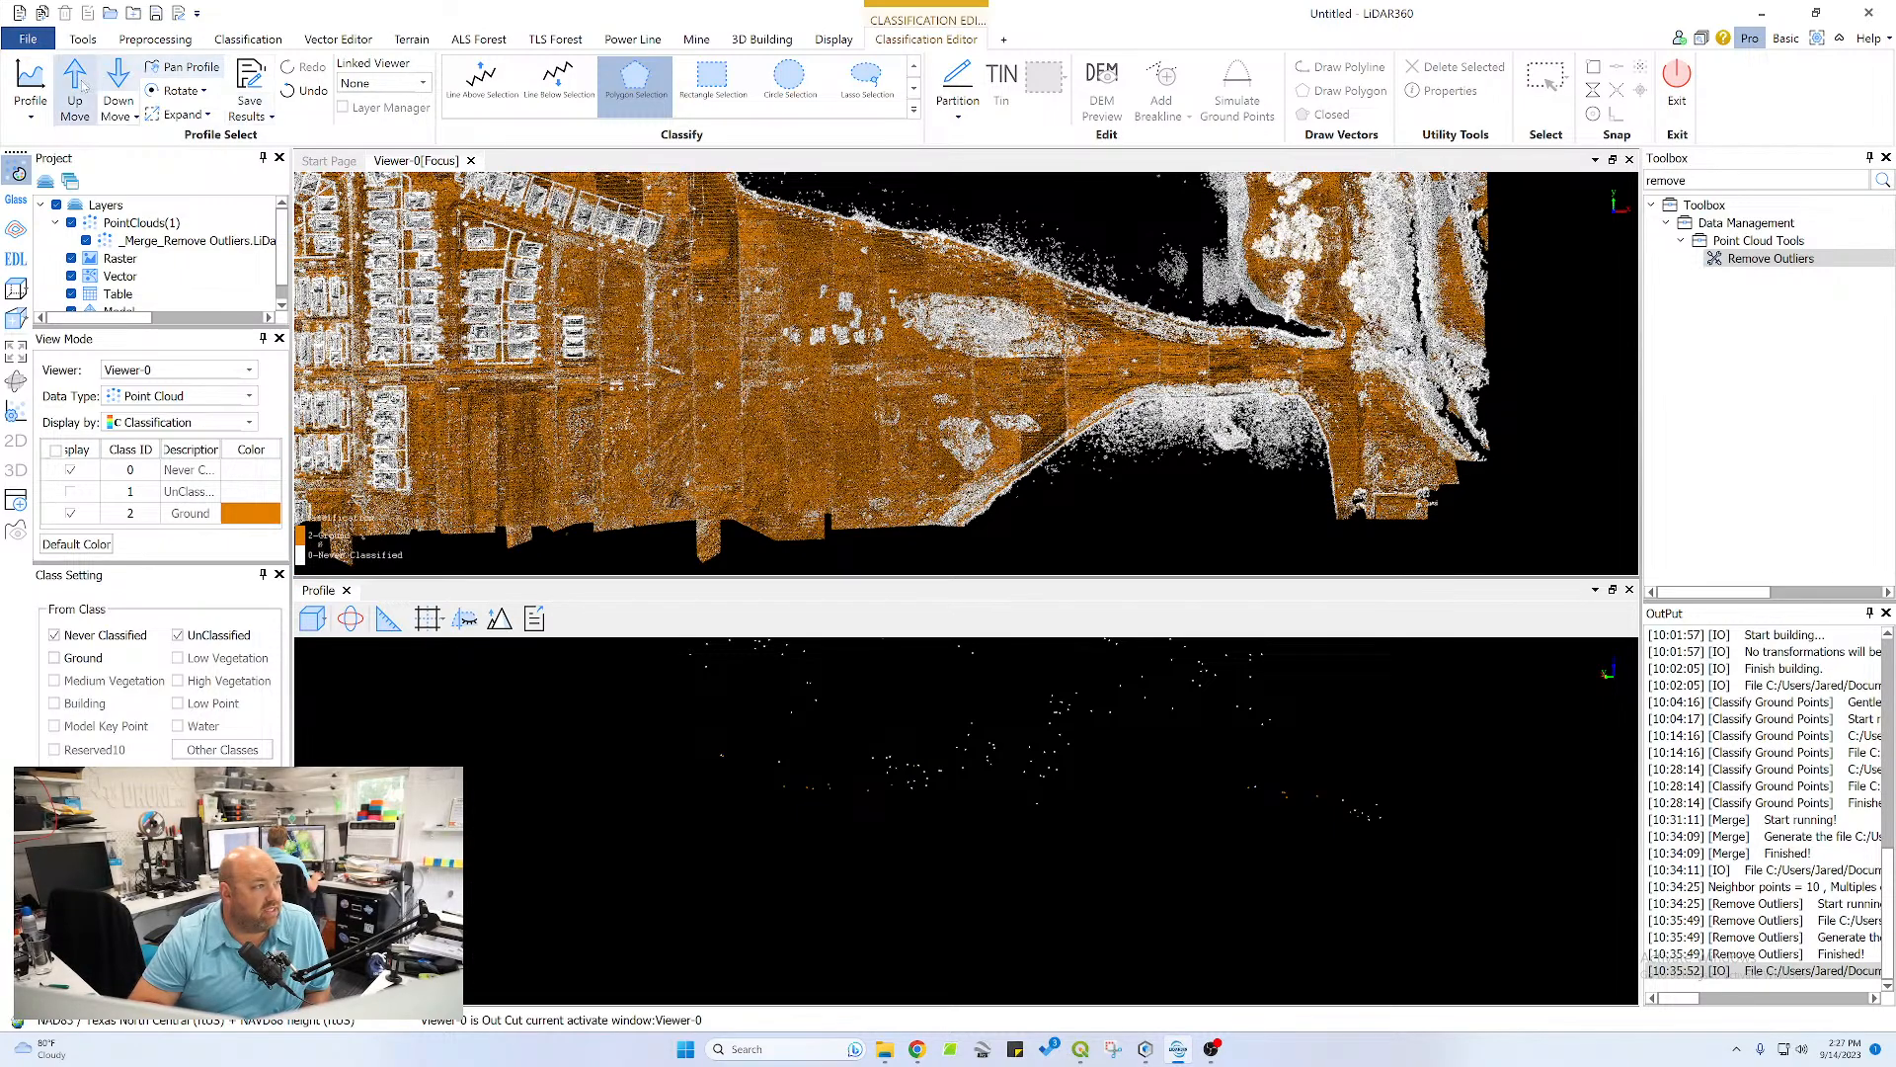
pyautogui.click(31, 84)
pyautogui.click(840, 365)
pyautogui.click(785, 474)
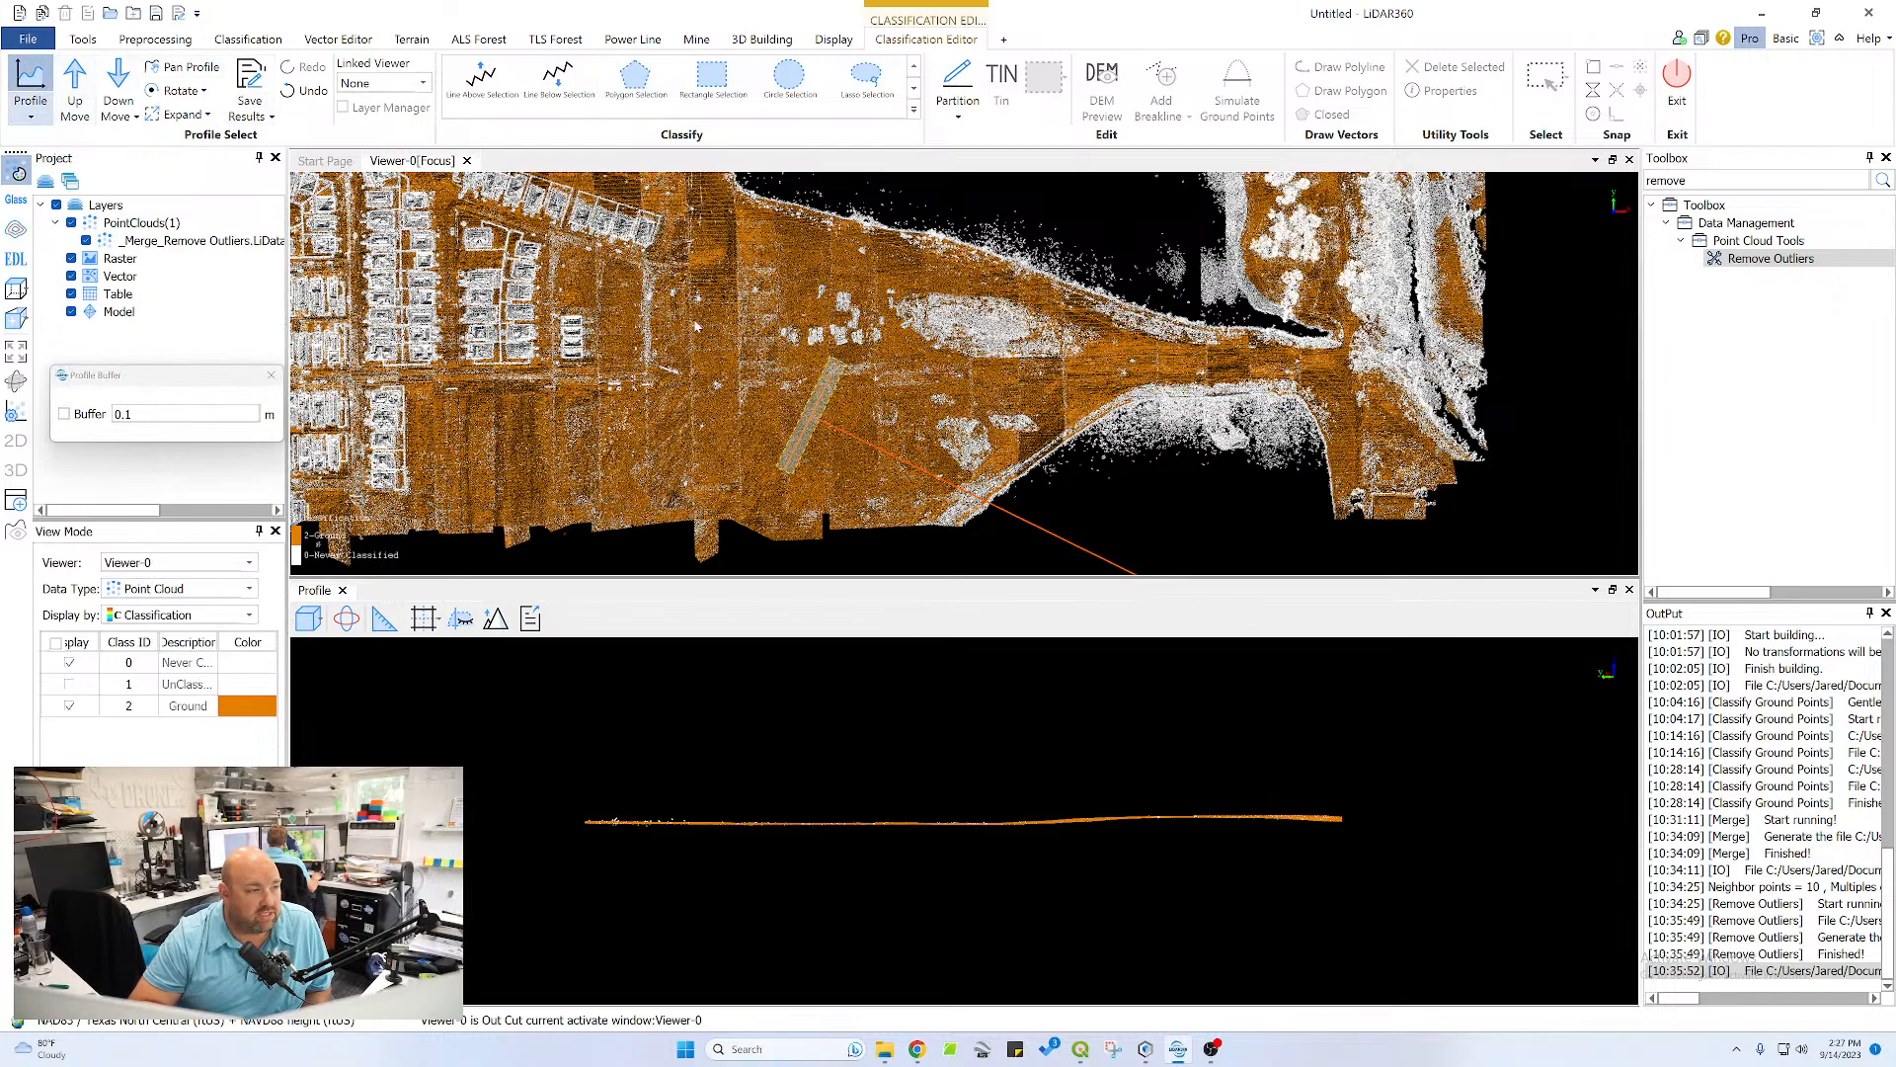
# Step the open-field profile forward through neighbouring strips and back again to inspect the ground classification
pyautogui.click(74, 81)
pyautogui.click(73, 81)
pyautogui.click(73, 81)
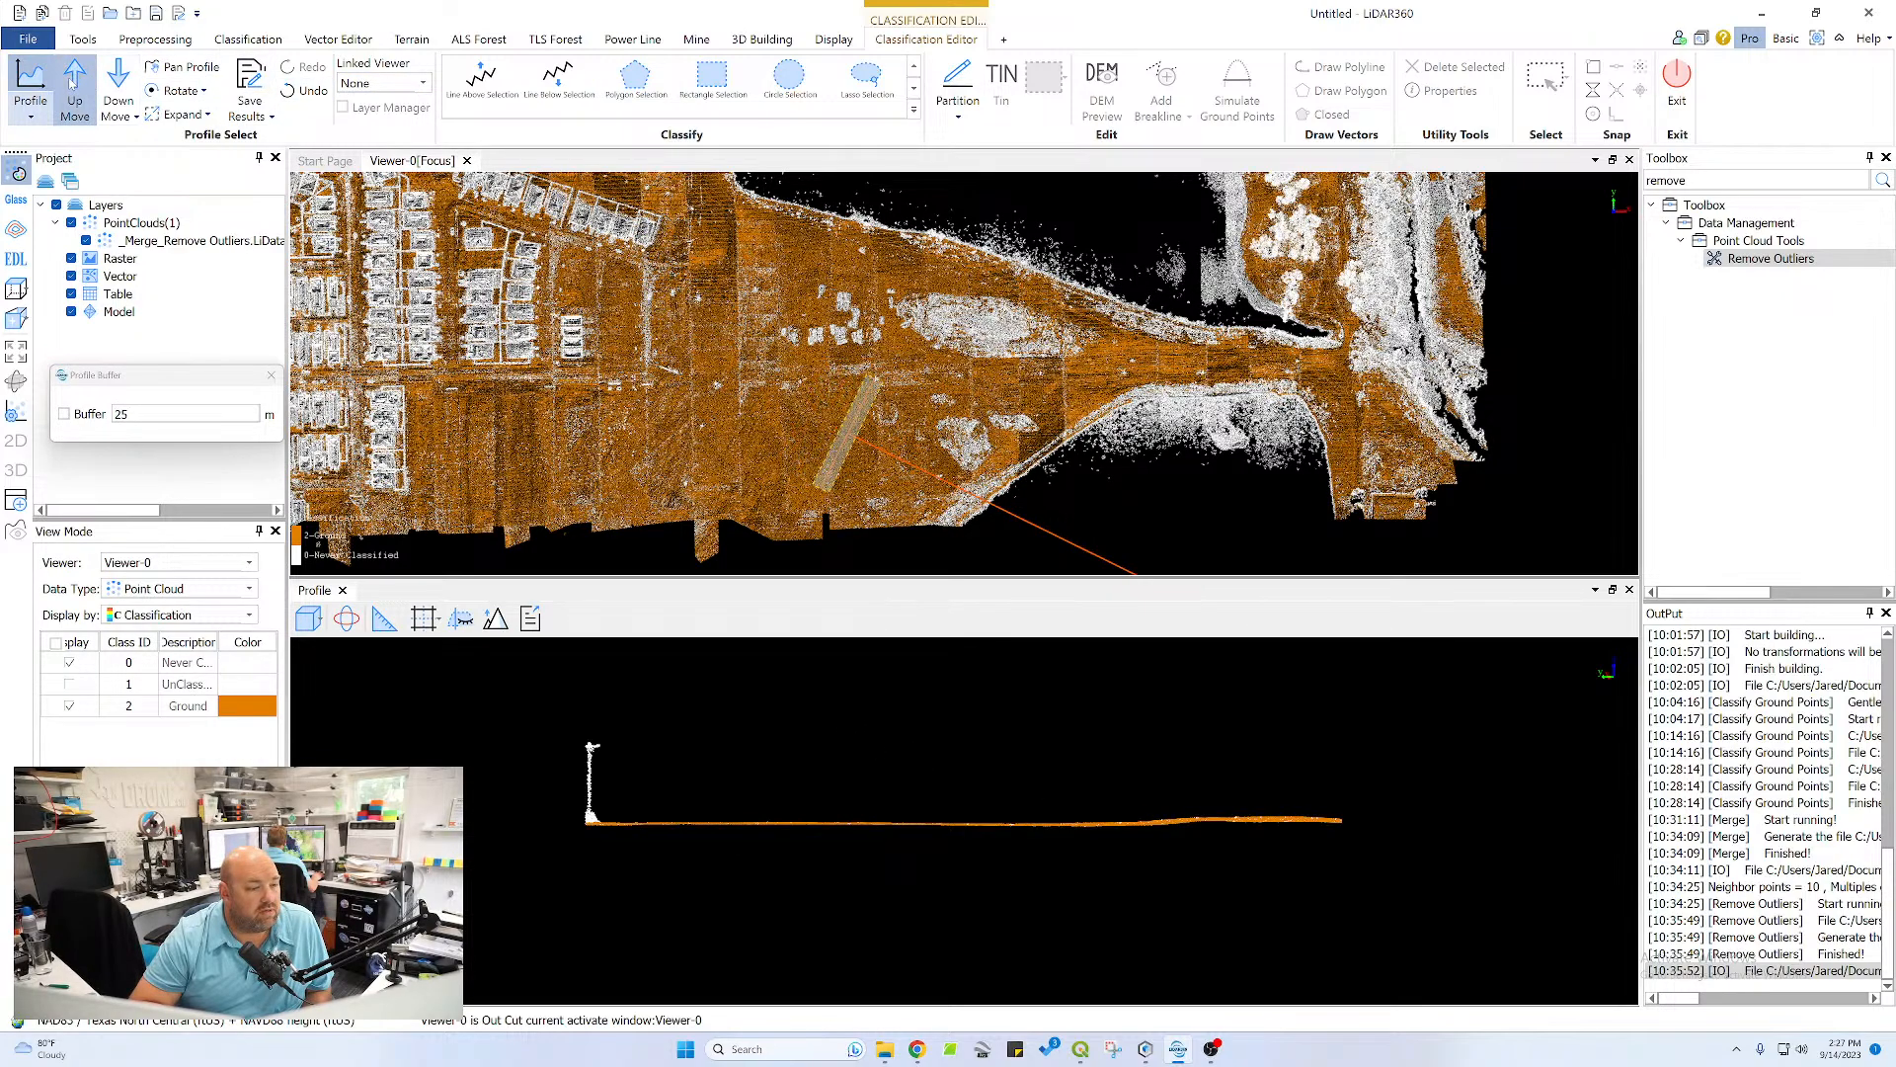
pyautogui.click(73, 81)
pyautogui.click(119, 79)
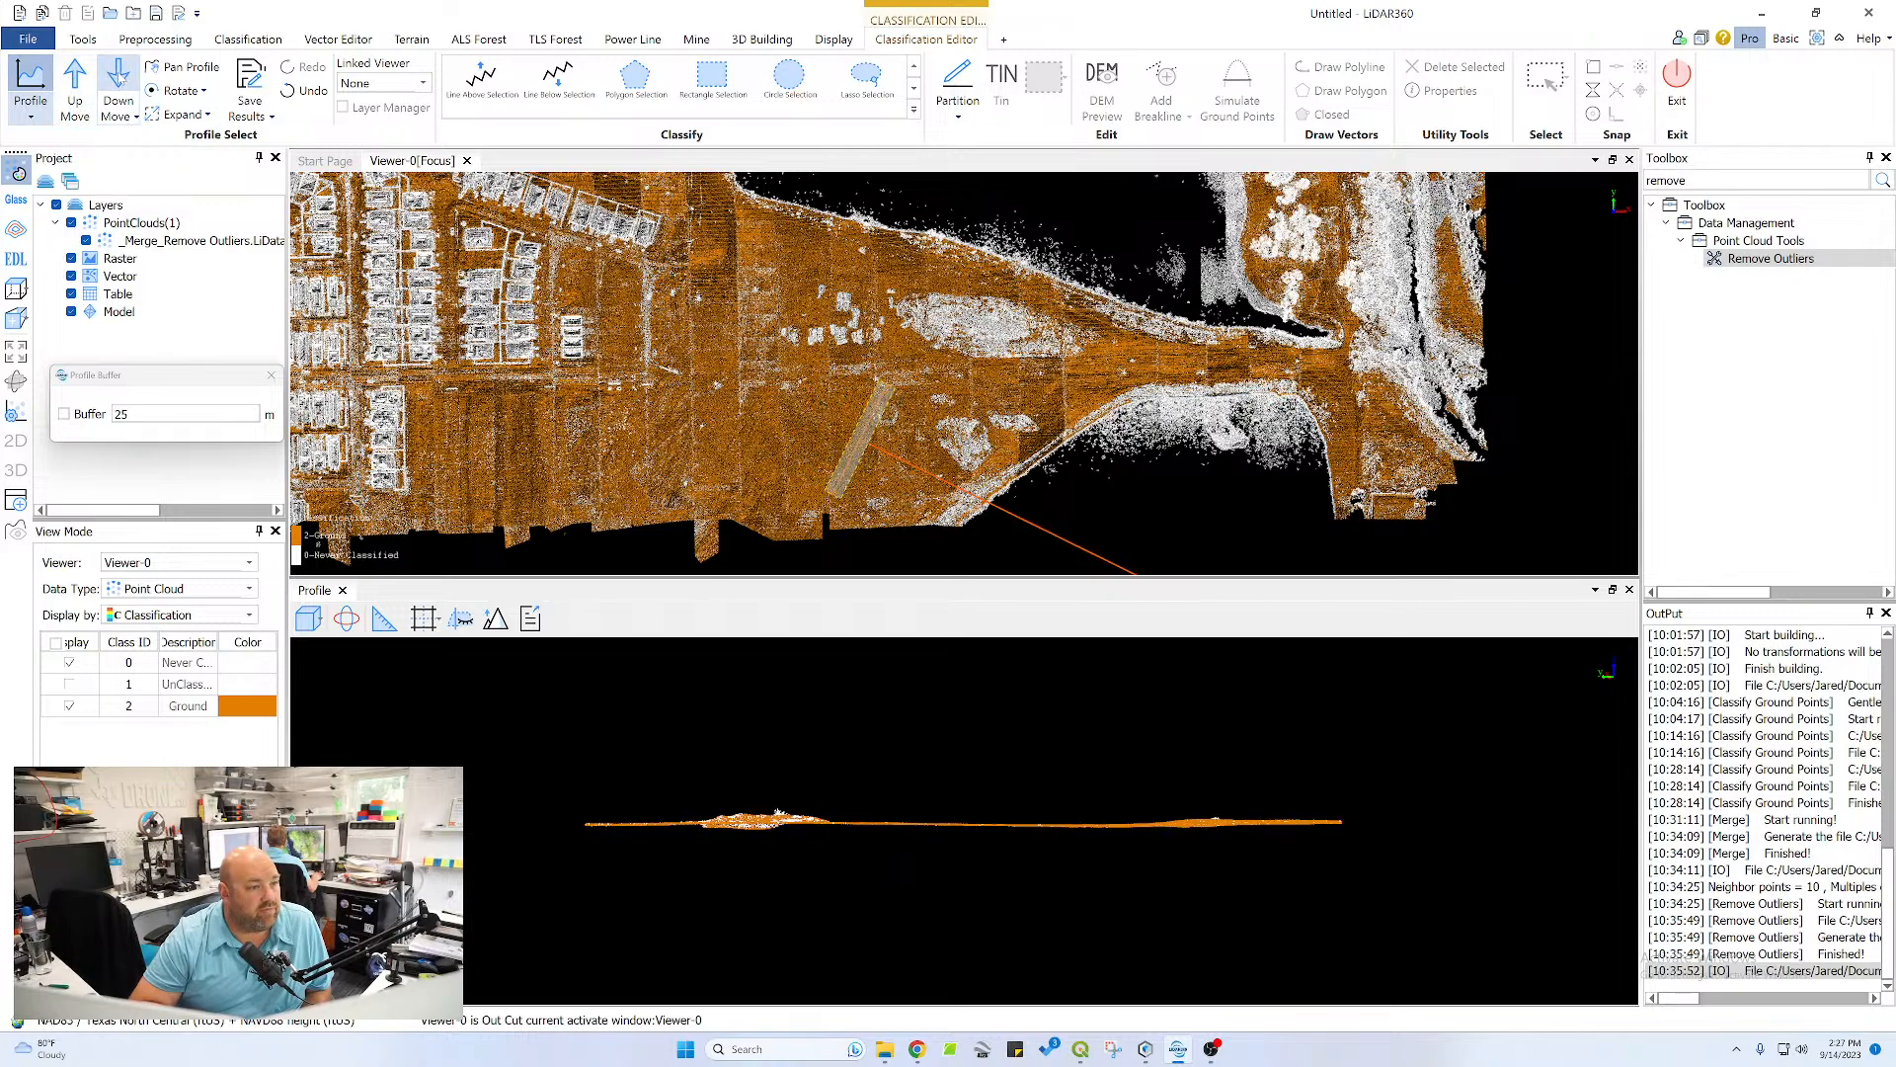
pyautogui.click(121, 79)
# Draw a north-south profile at the west end of the large white mound area and advance it four strips across the mounds
pyautogui.click(907, 263)
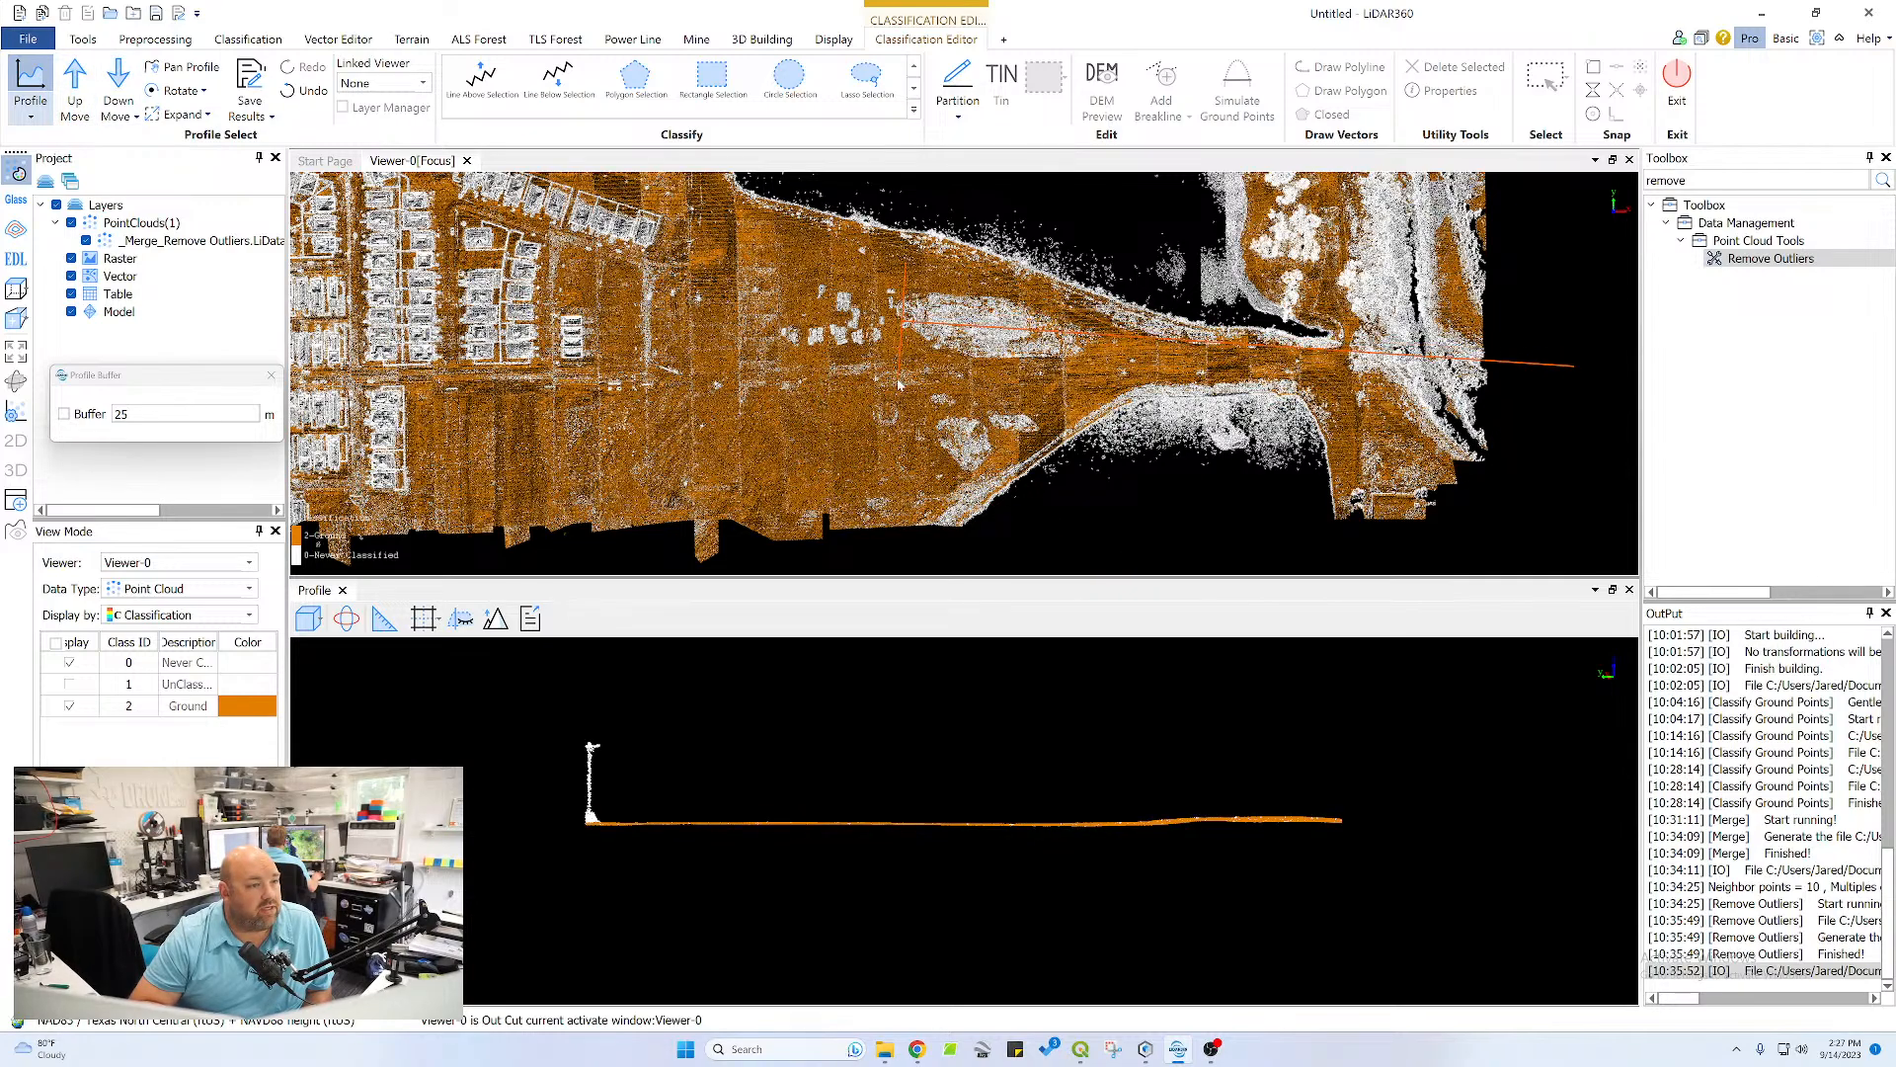
pyautogui.click(899, 384)
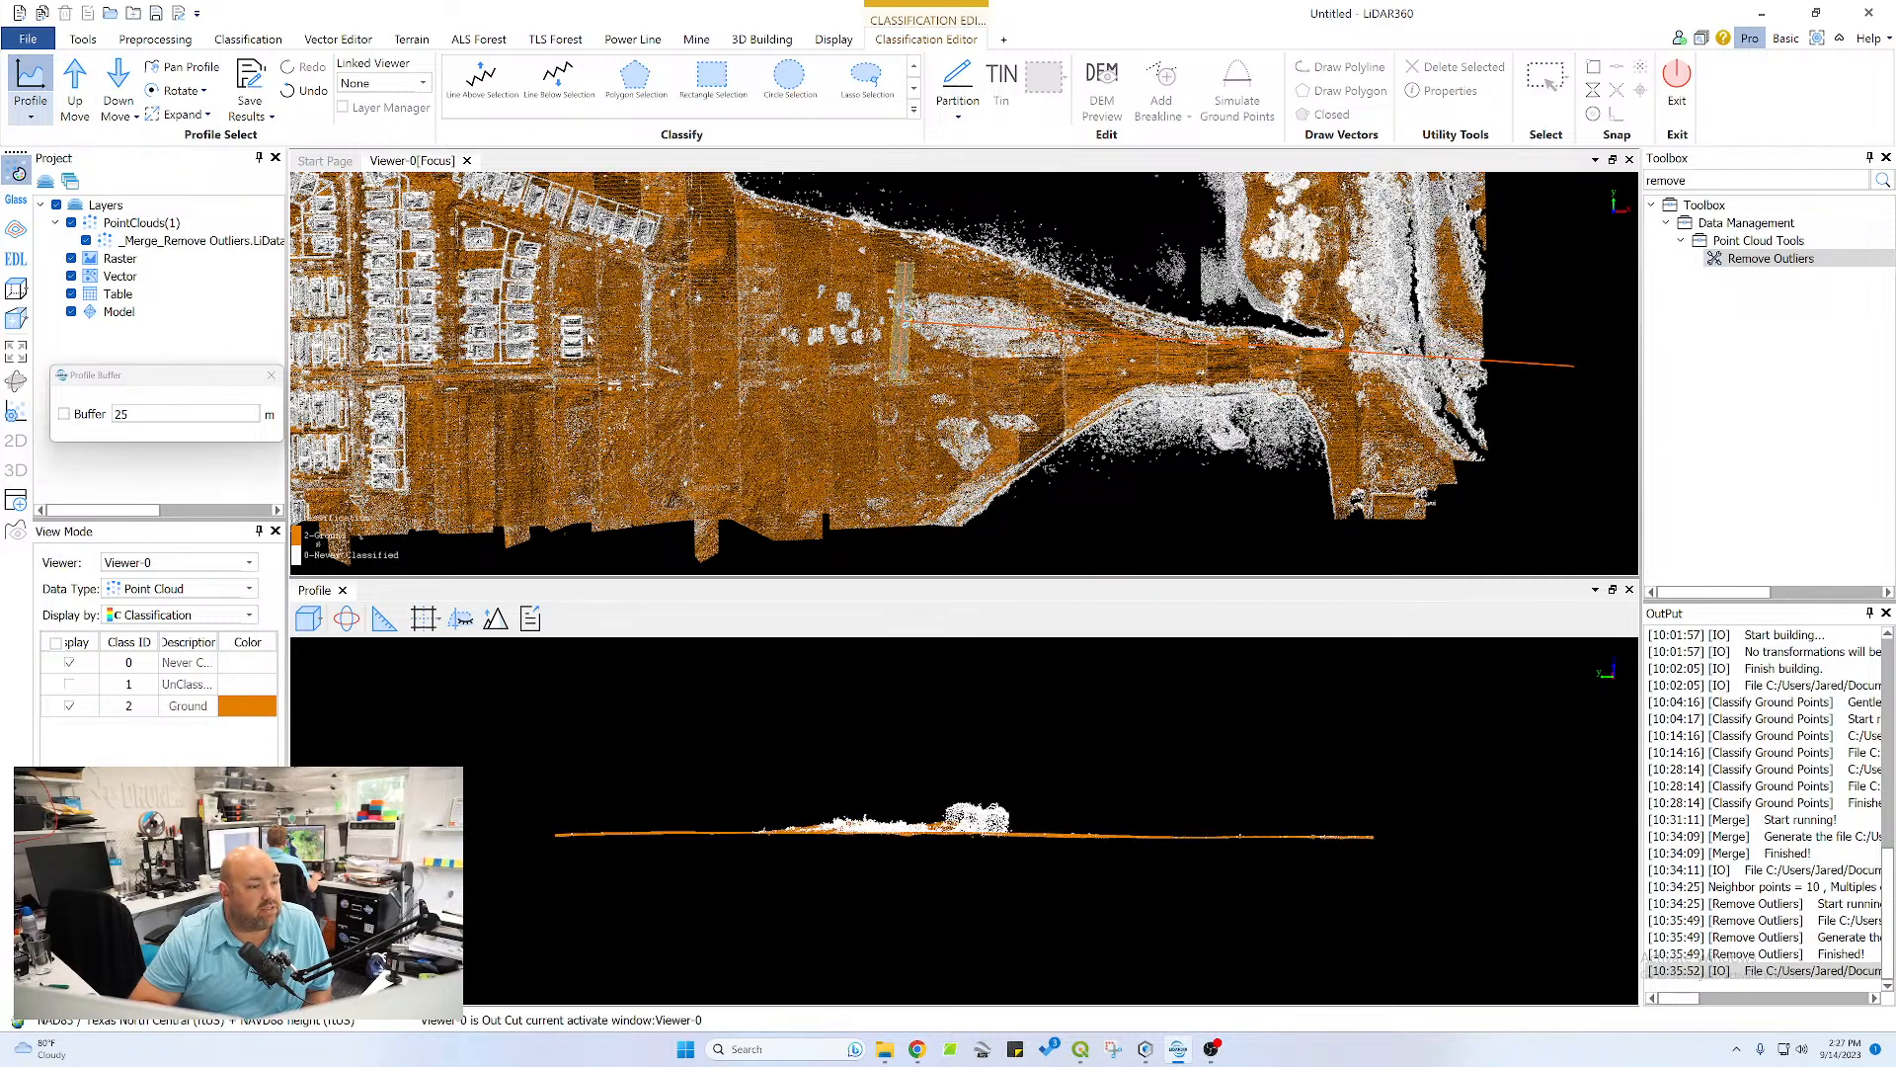
pyautogui.click(73, 81)
pyautogui.click(74, 81)
pyautogui.click(73, 81)
pyautogui.click(73, 81)
# Advance the profile strip by strip across the eastern part of the large white mound area to inspect its ground classification
pyautogui.click(73, 81)
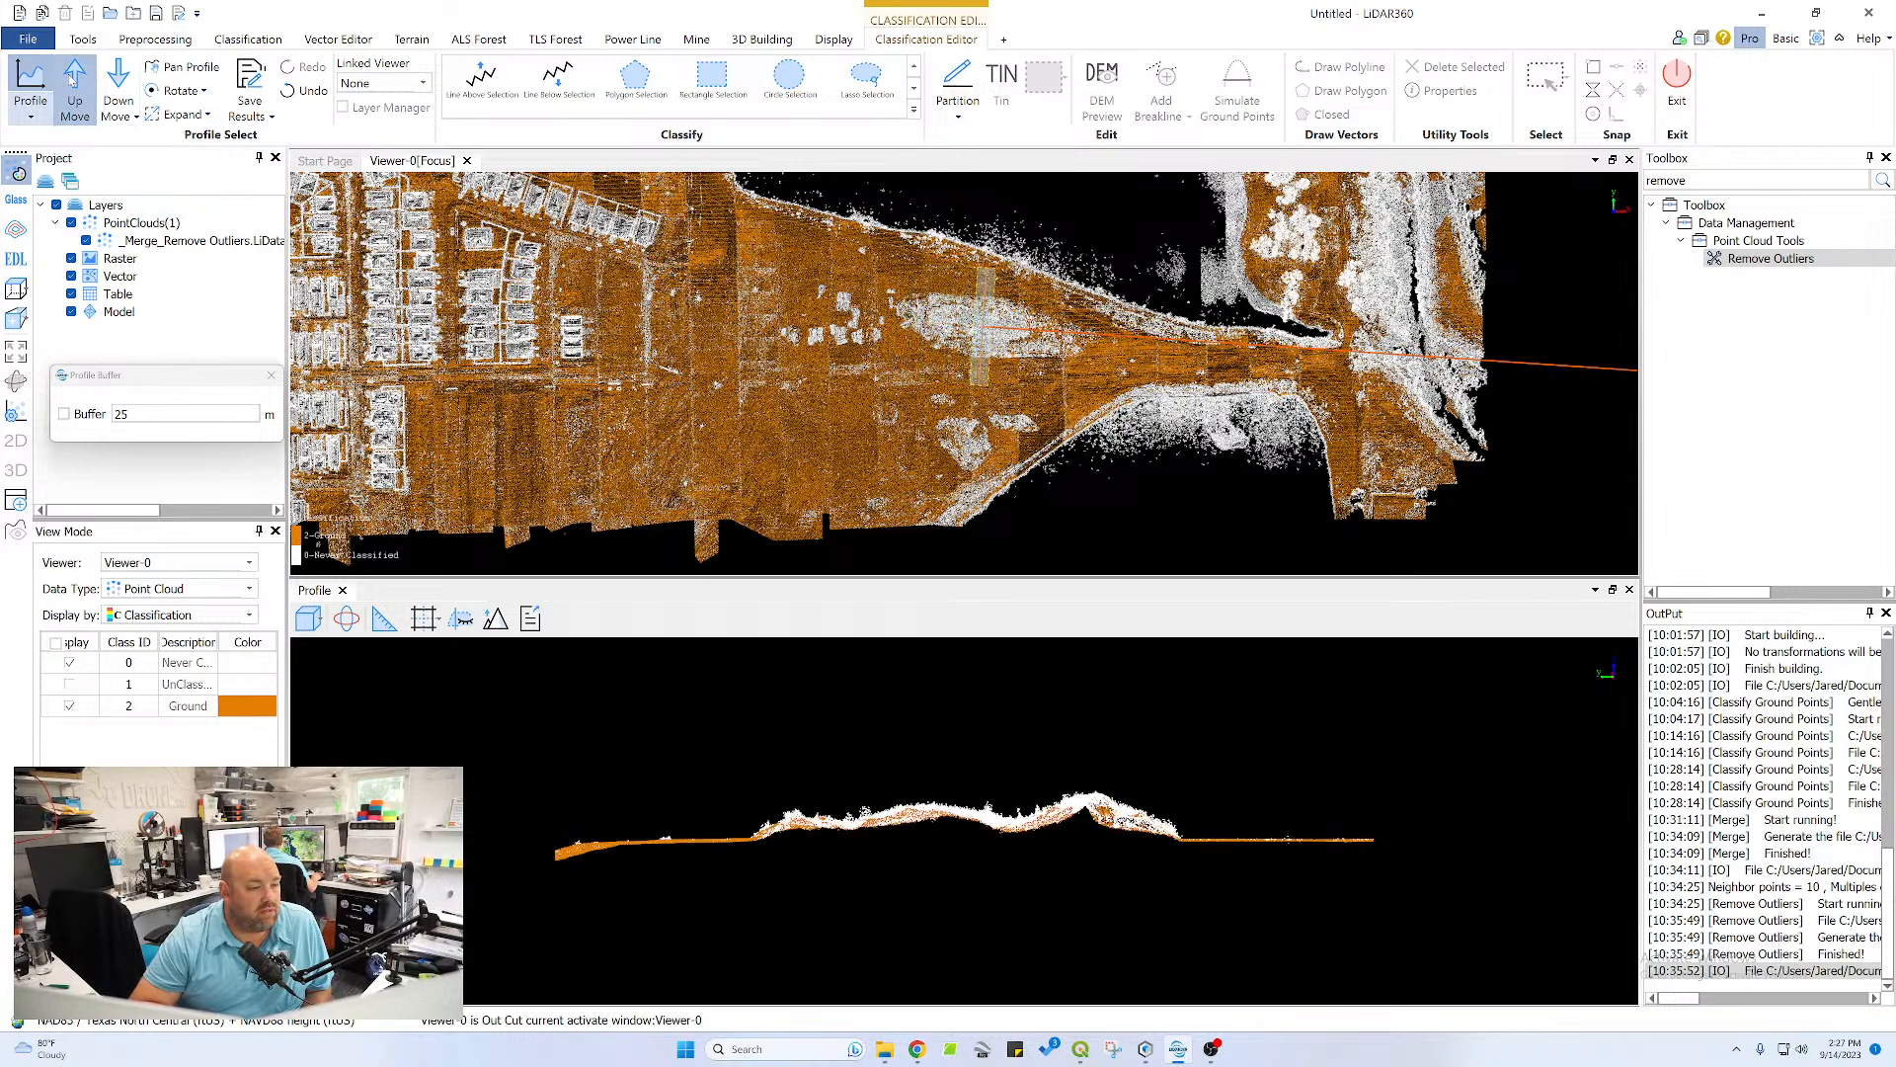
pyautogui.click(73, 80)
pyautogui.click(74, 81)
pyautogui.click(73, 81)
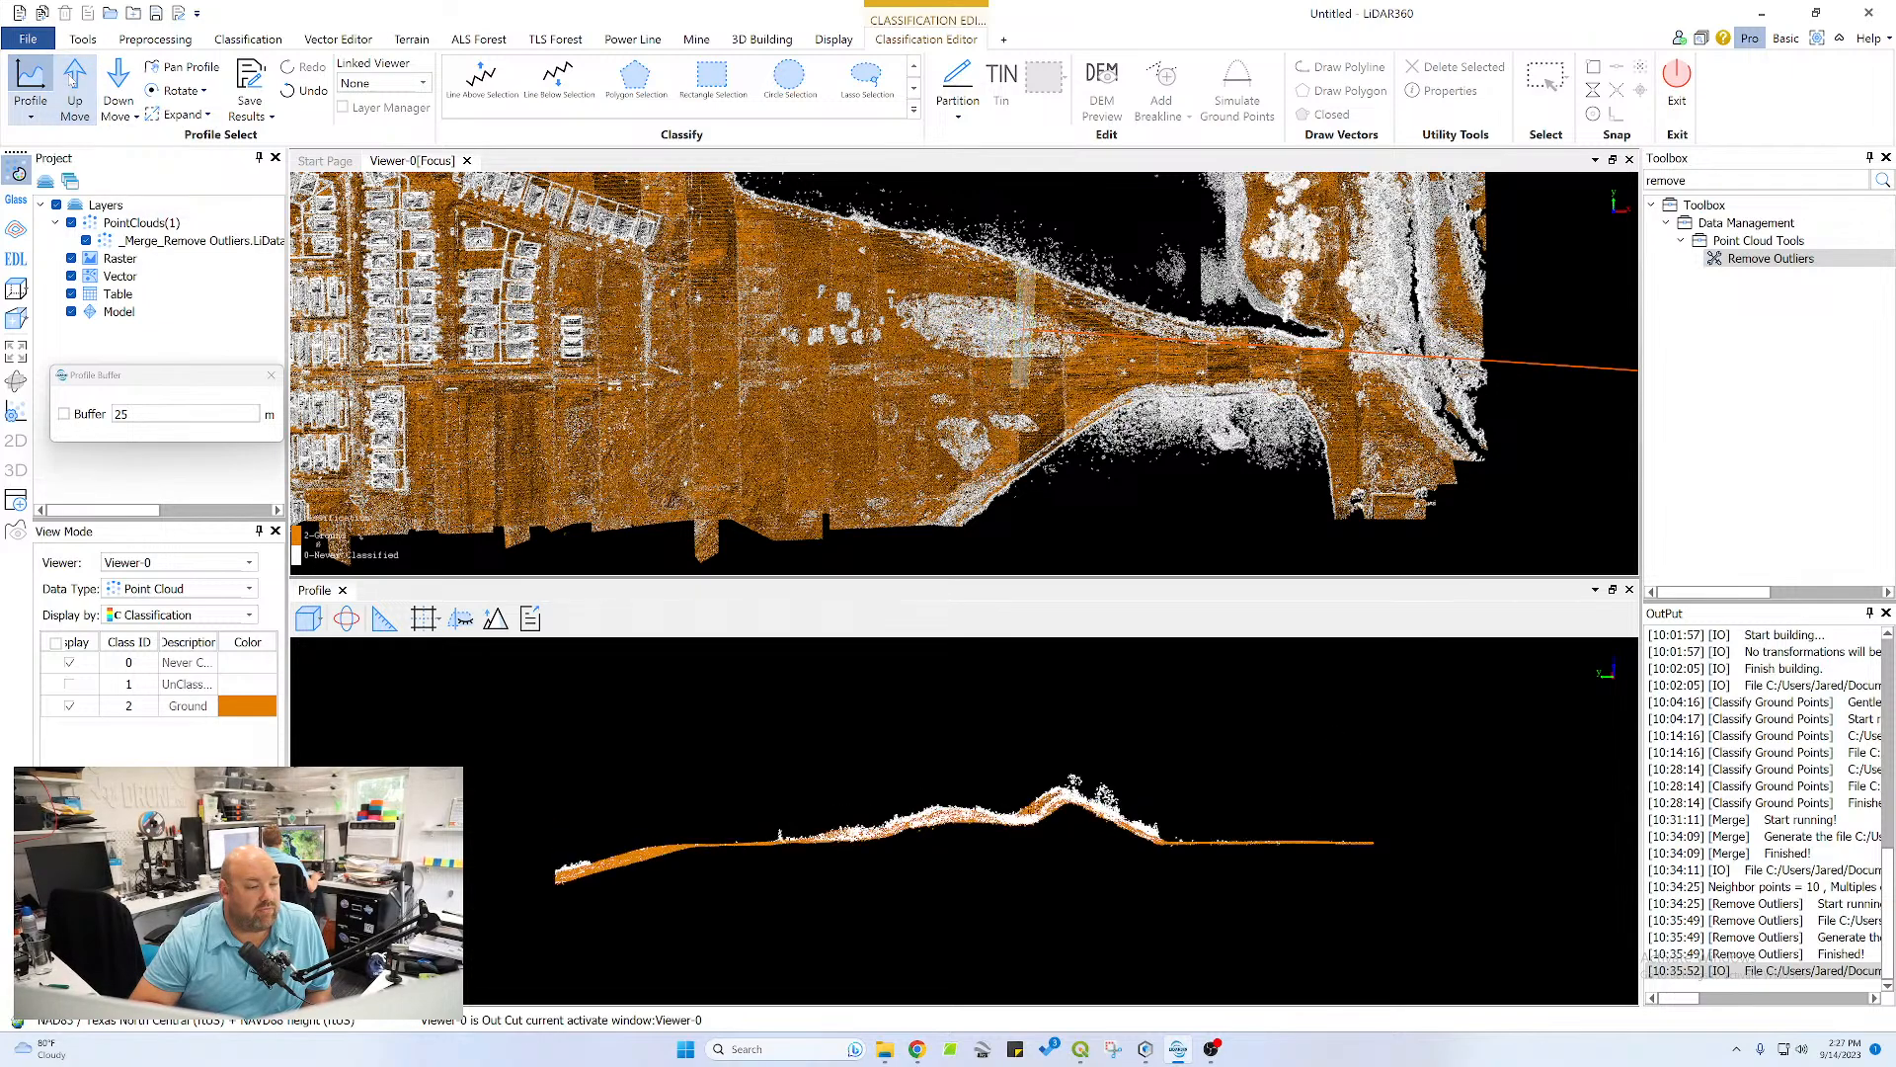
pyautogui.click(73, 81)
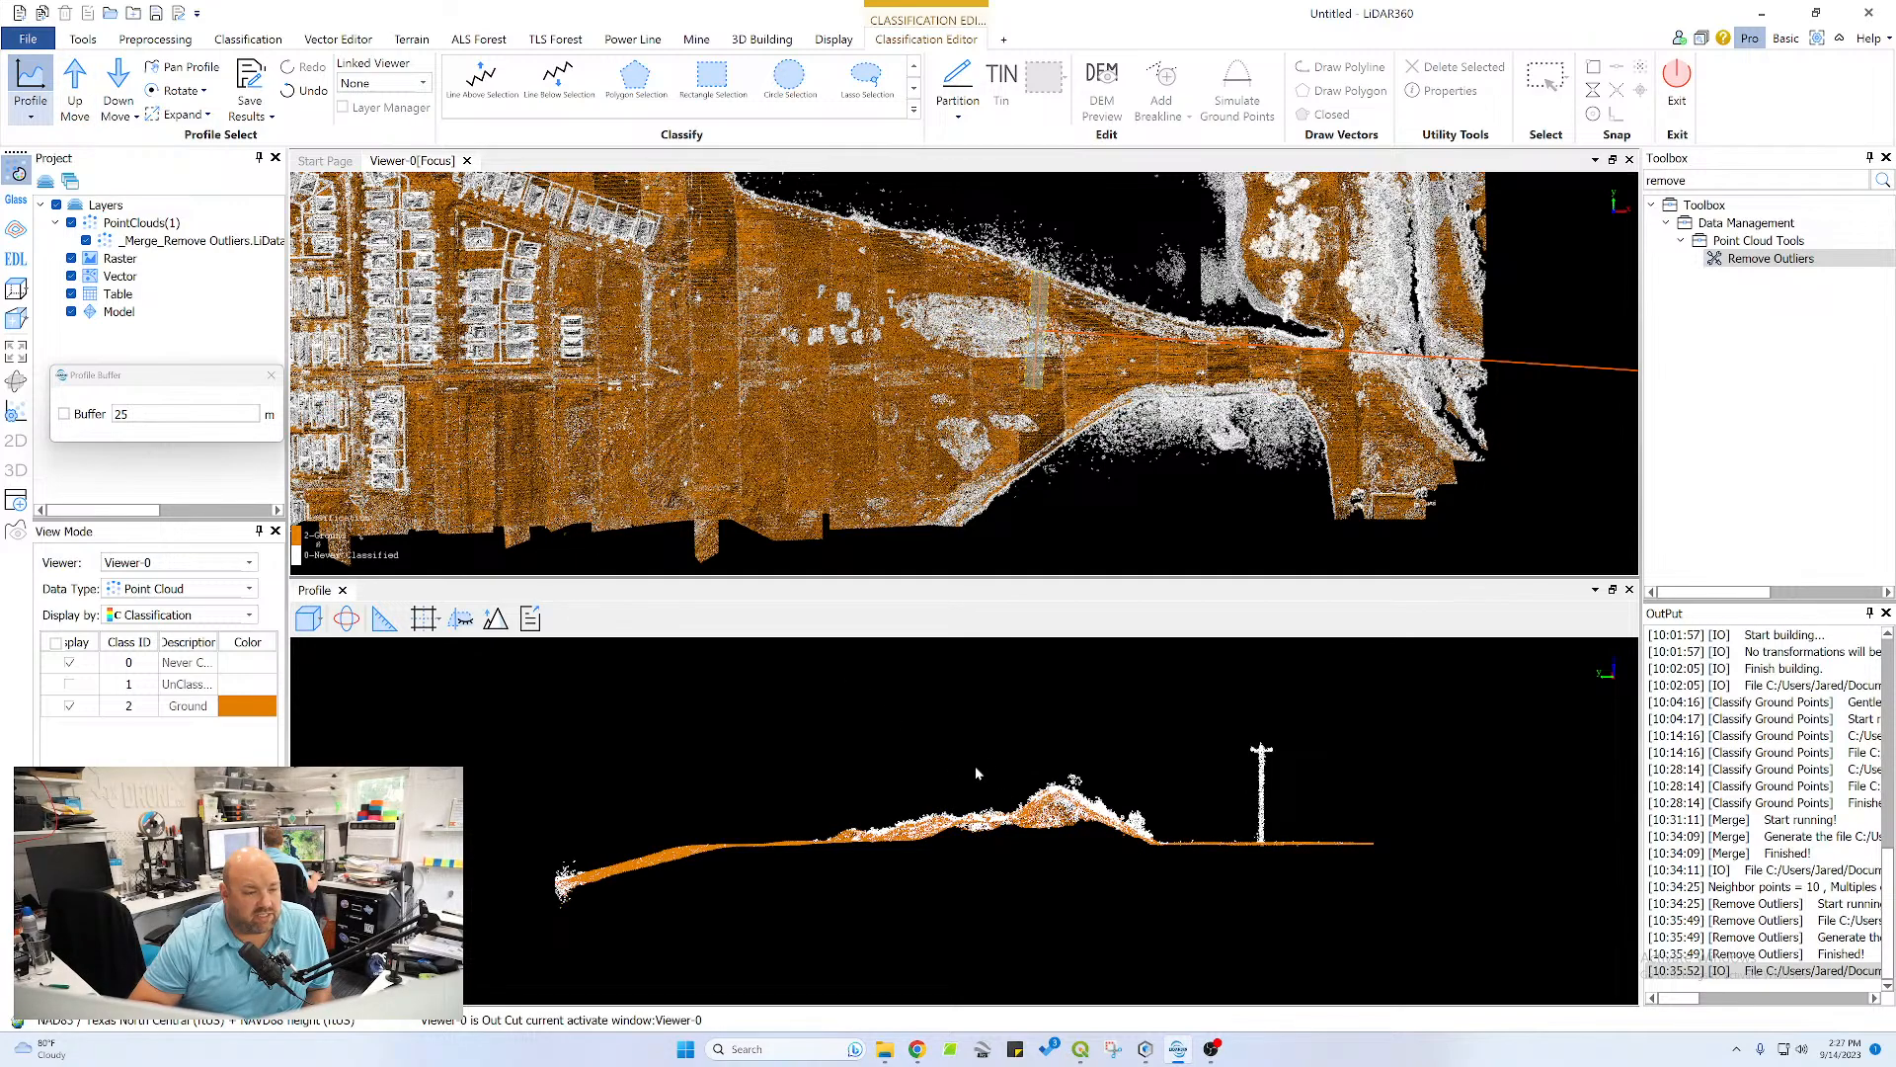
pyautogui.click(73, 79)
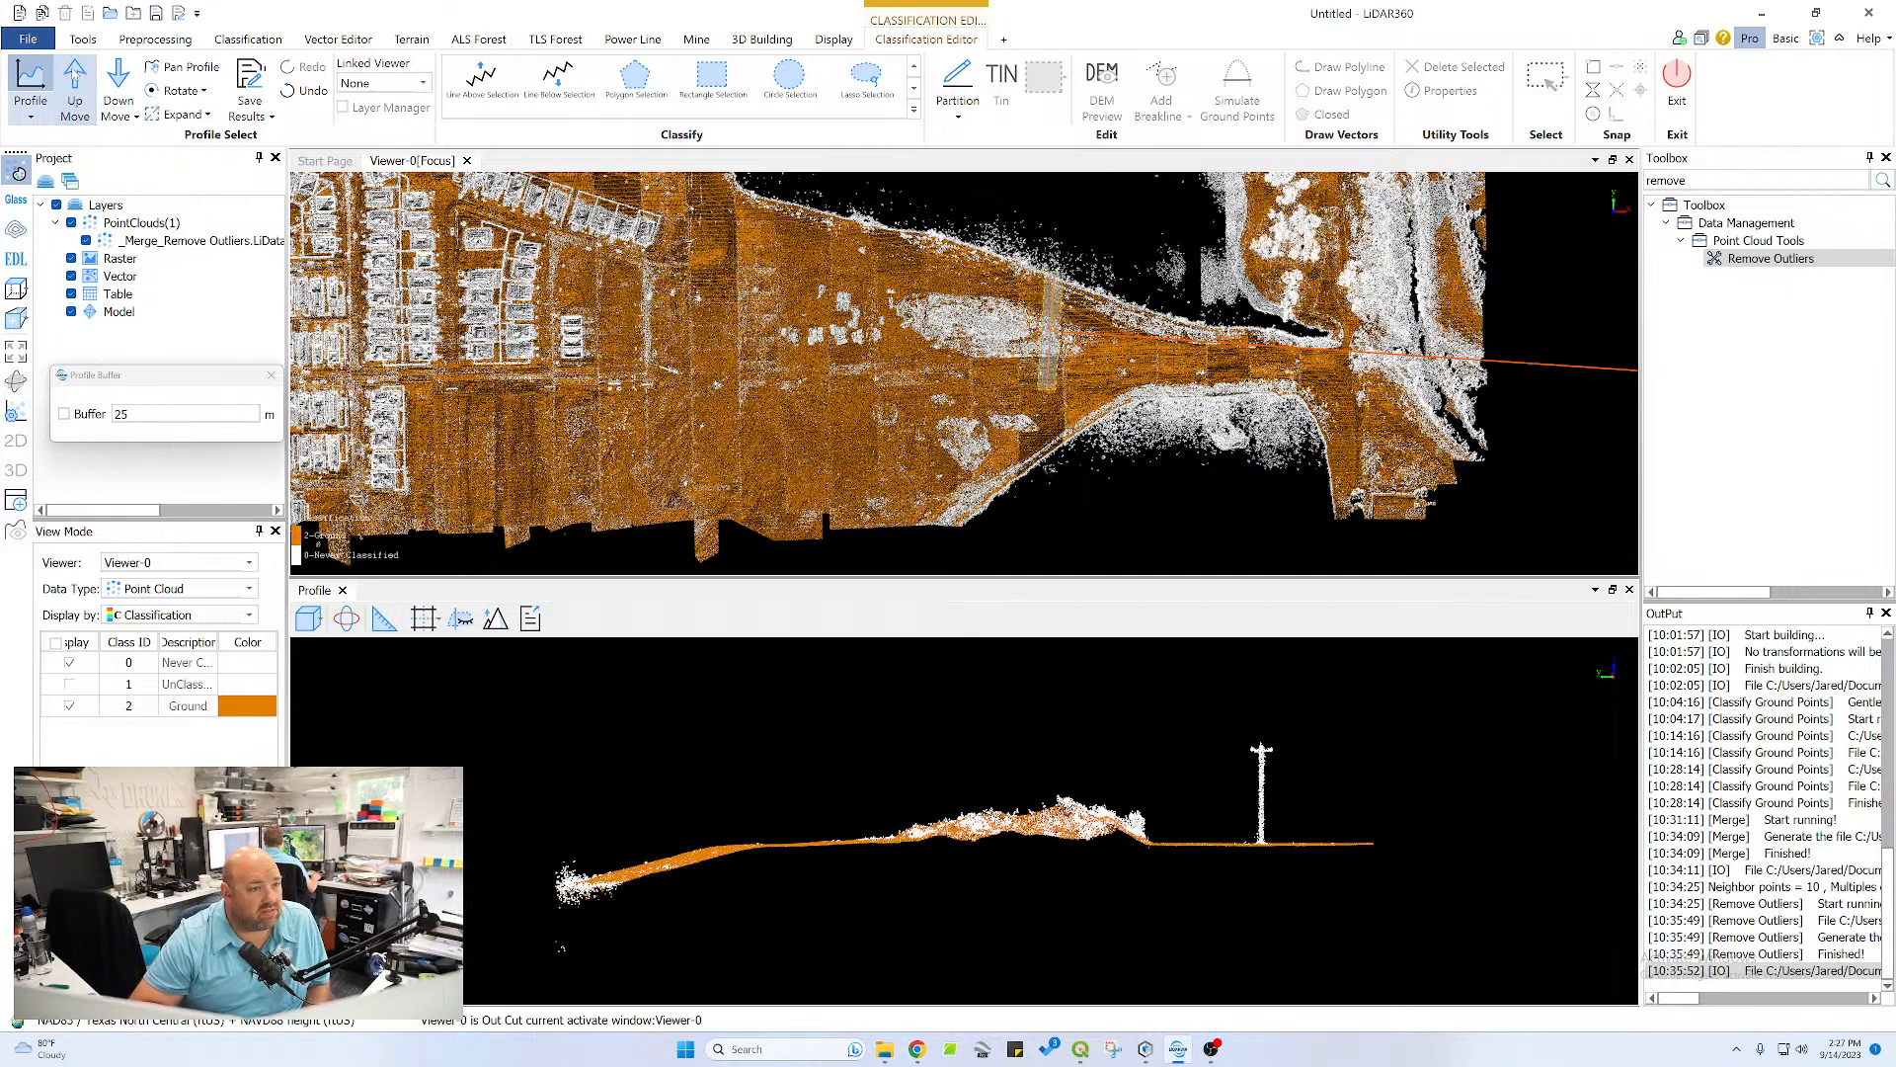
pyautogui.click(74, 79)
pyautogui.click(74, 77)
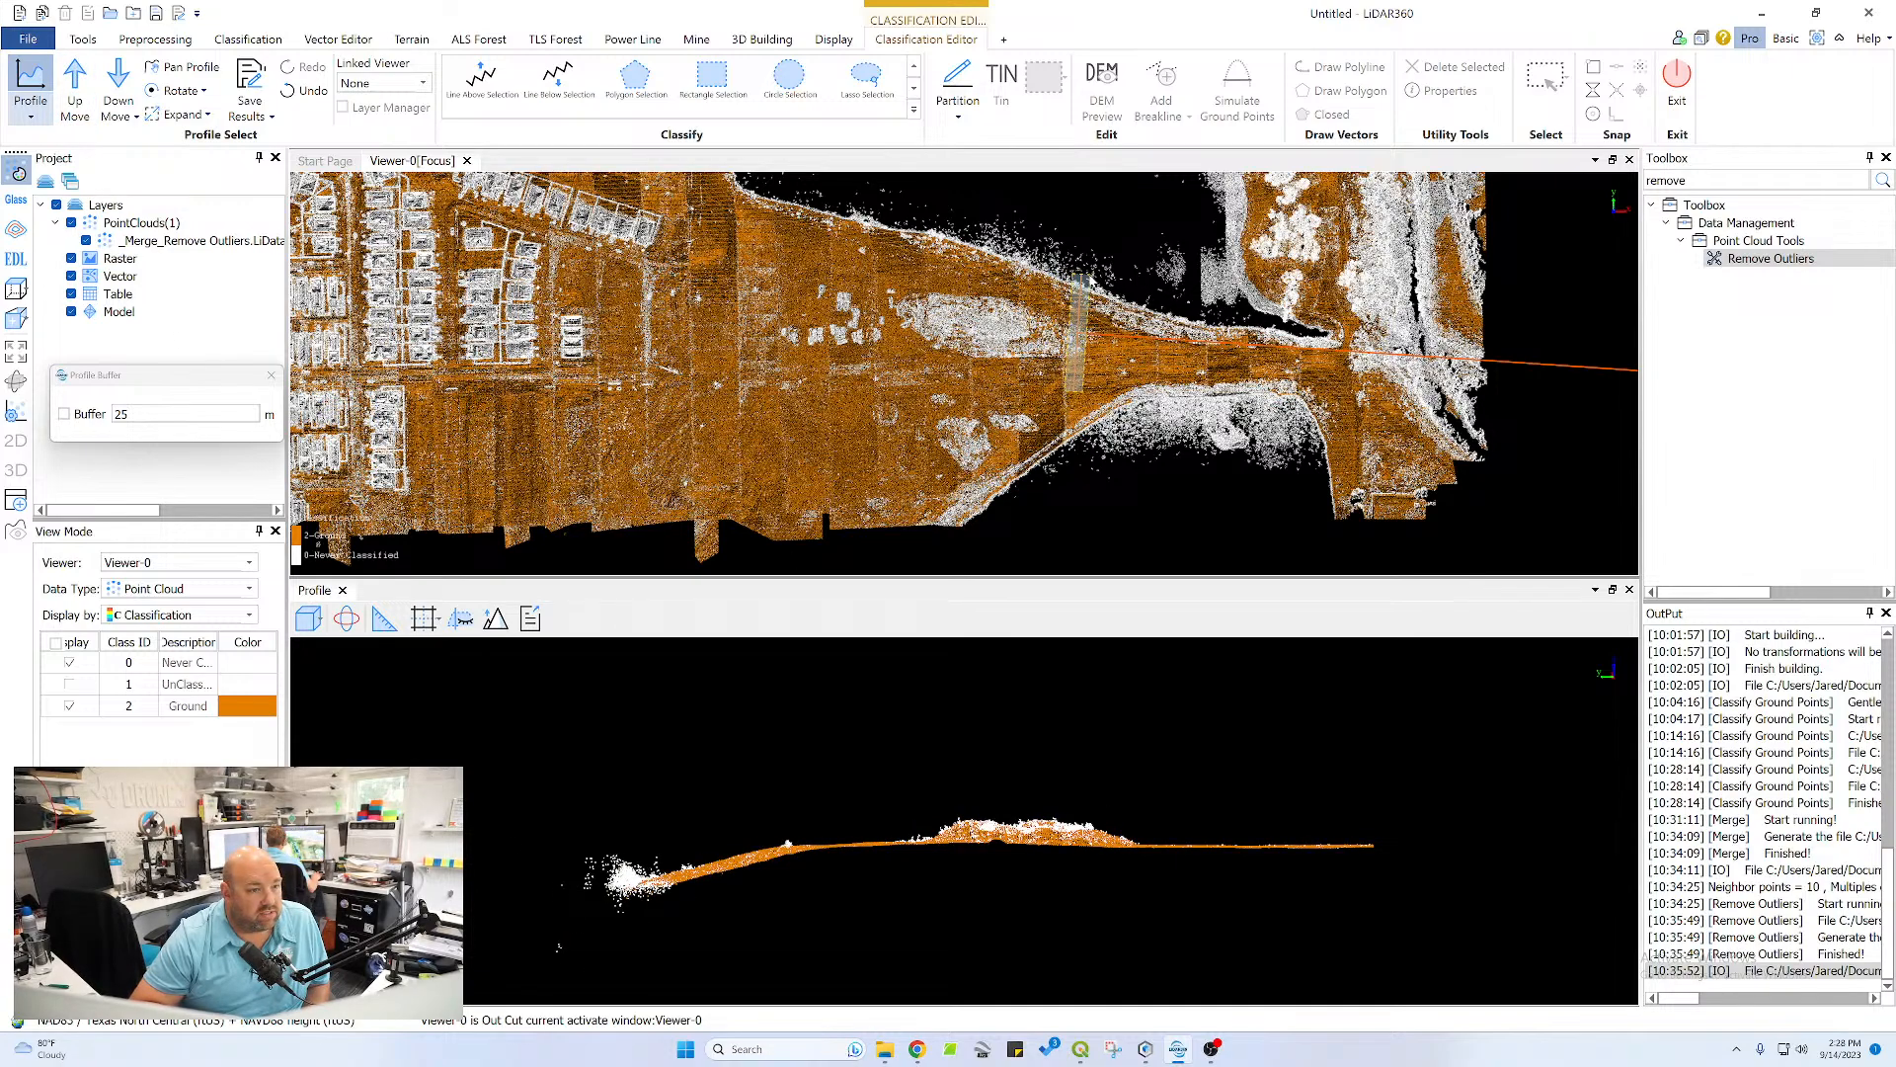
# Continue advancing the profile eastward along the narrowing land strip between the banks to inspect the ground classification
pyautogui.click(74, 76)
pyautogui.click(74, 76)
pyautogui.click(74, 76)
pyautogui.click(74, 76)
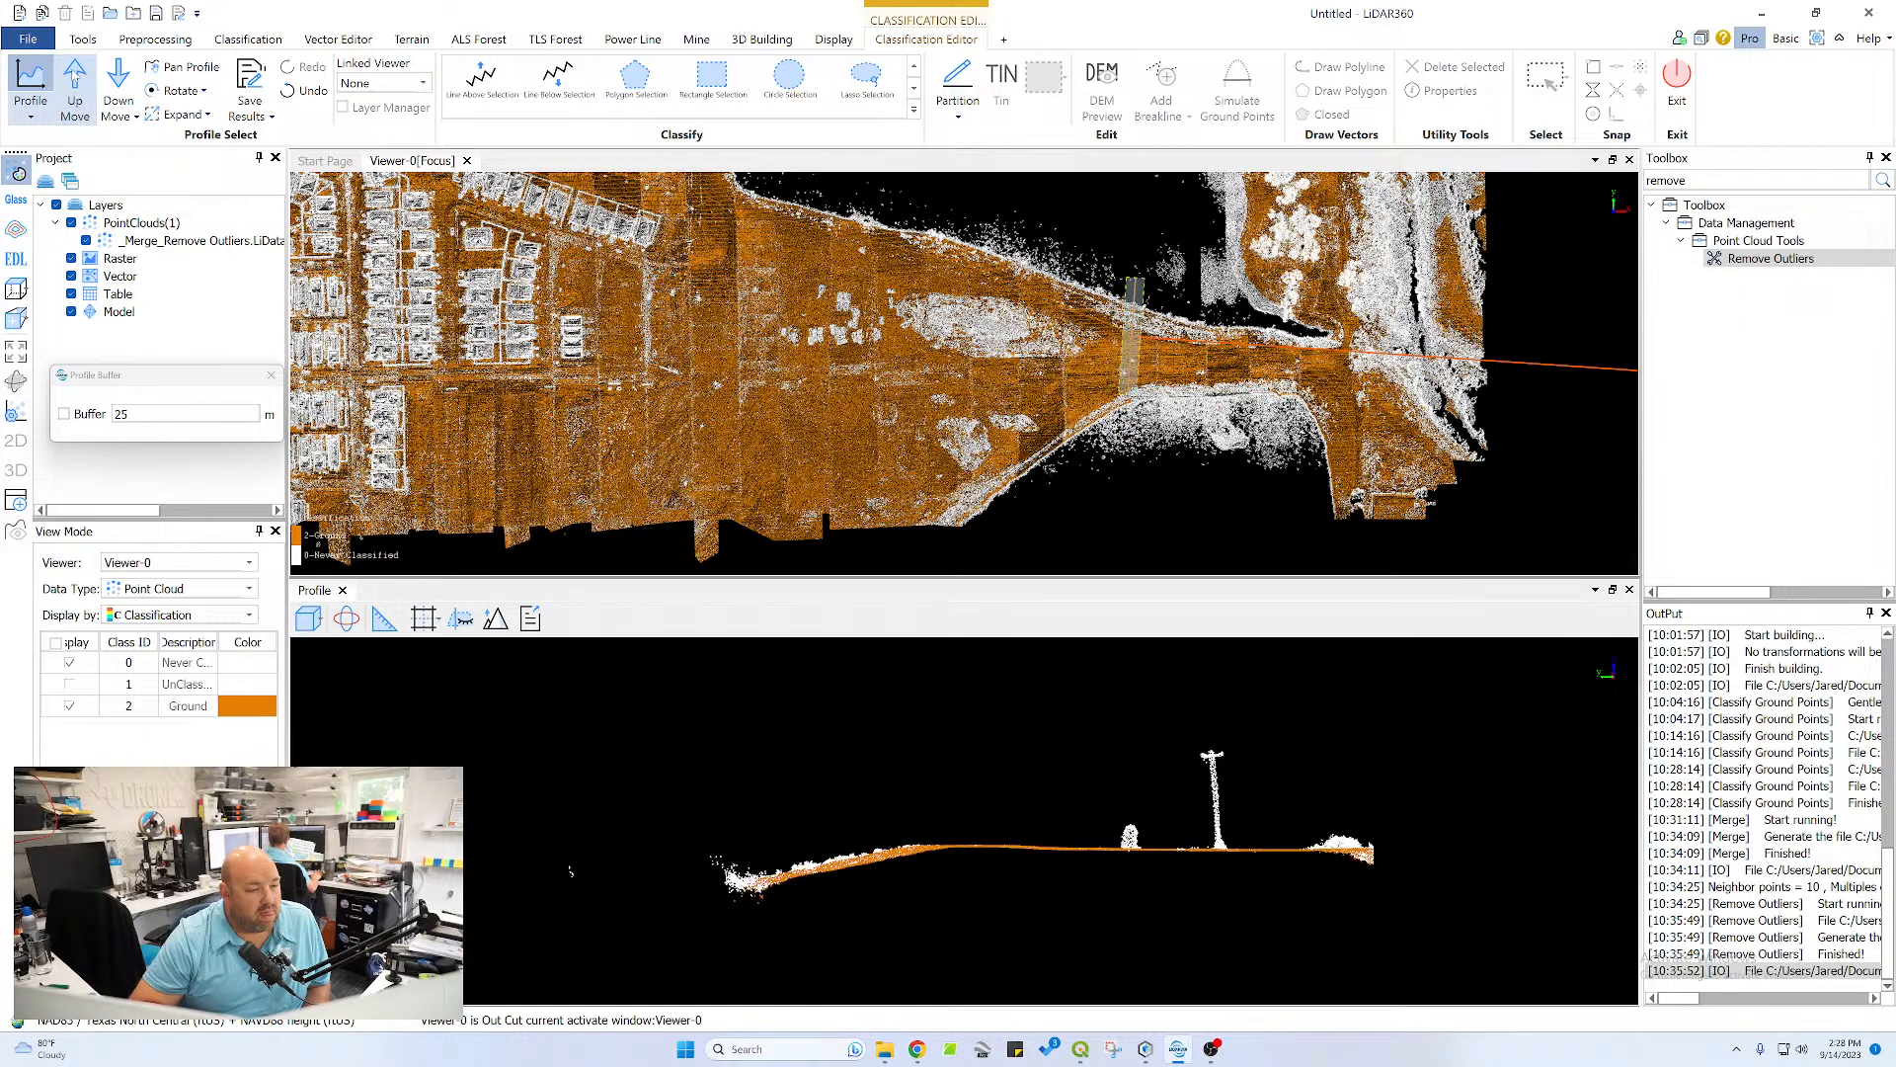
pyautogui.click(74, 76)
pyautogui.click(74, 76)
pyautogui.click(75, 76)
pyautogui.click(74, 76)
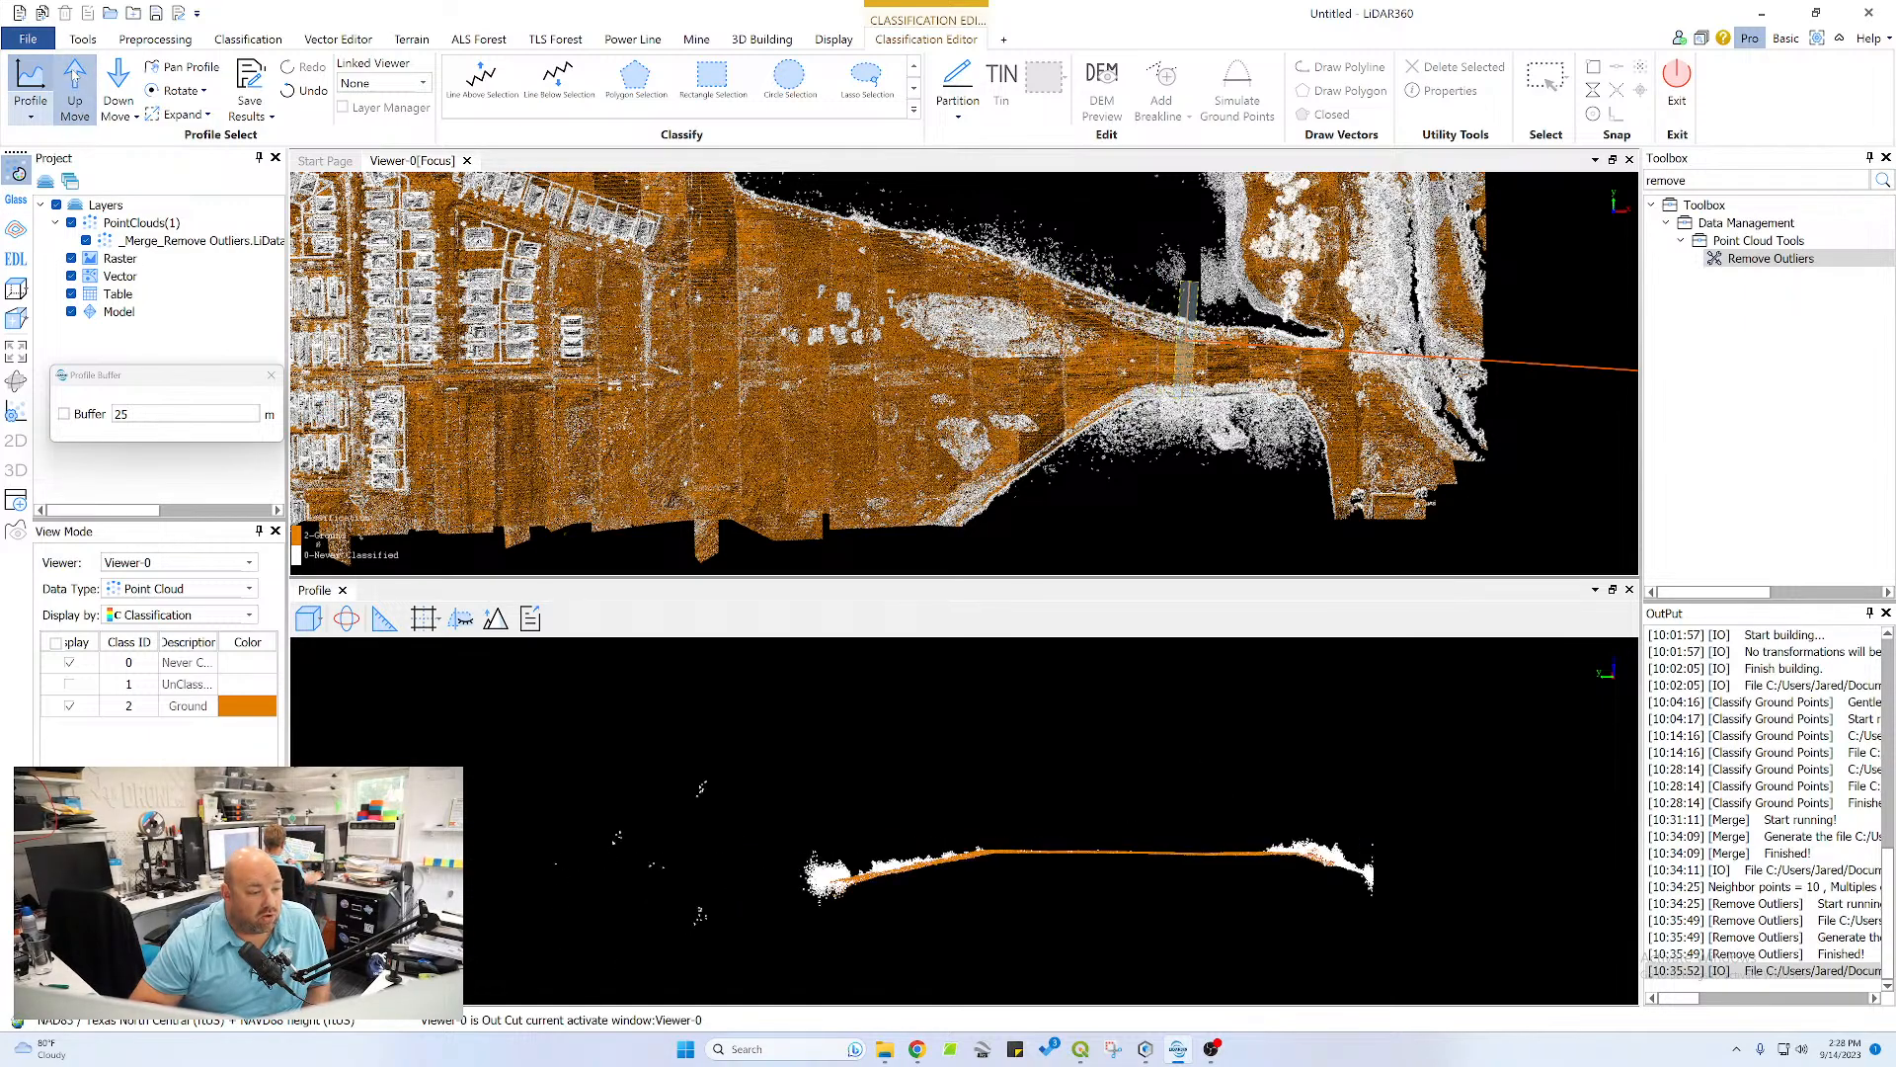
# Draw a new profile across the west end of the tree belt between the two ponds
pyautogui.scroll(-5, 783, 290)
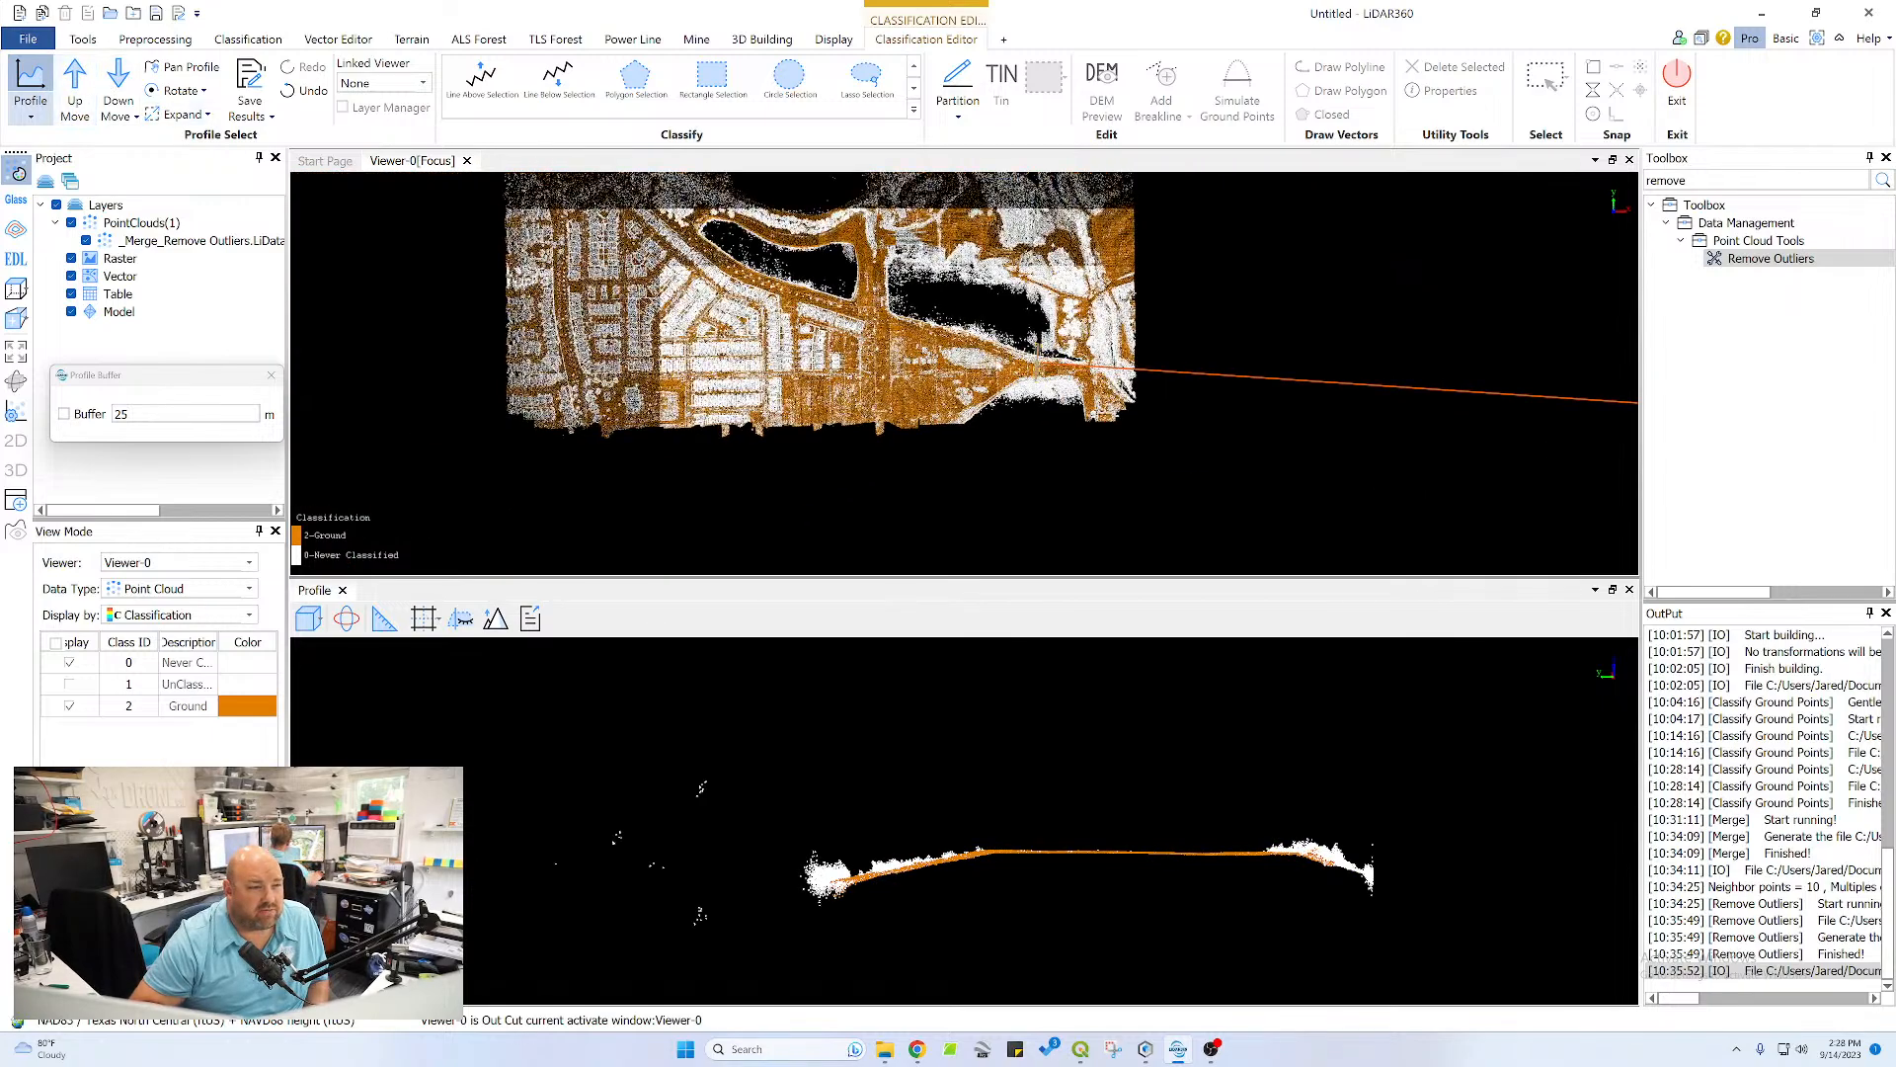
pyautogui.moveTo(782, 291); pyautogui.dragTo(1092, 264, button='middle')
pyautogui.scroll(8, 887, 406)
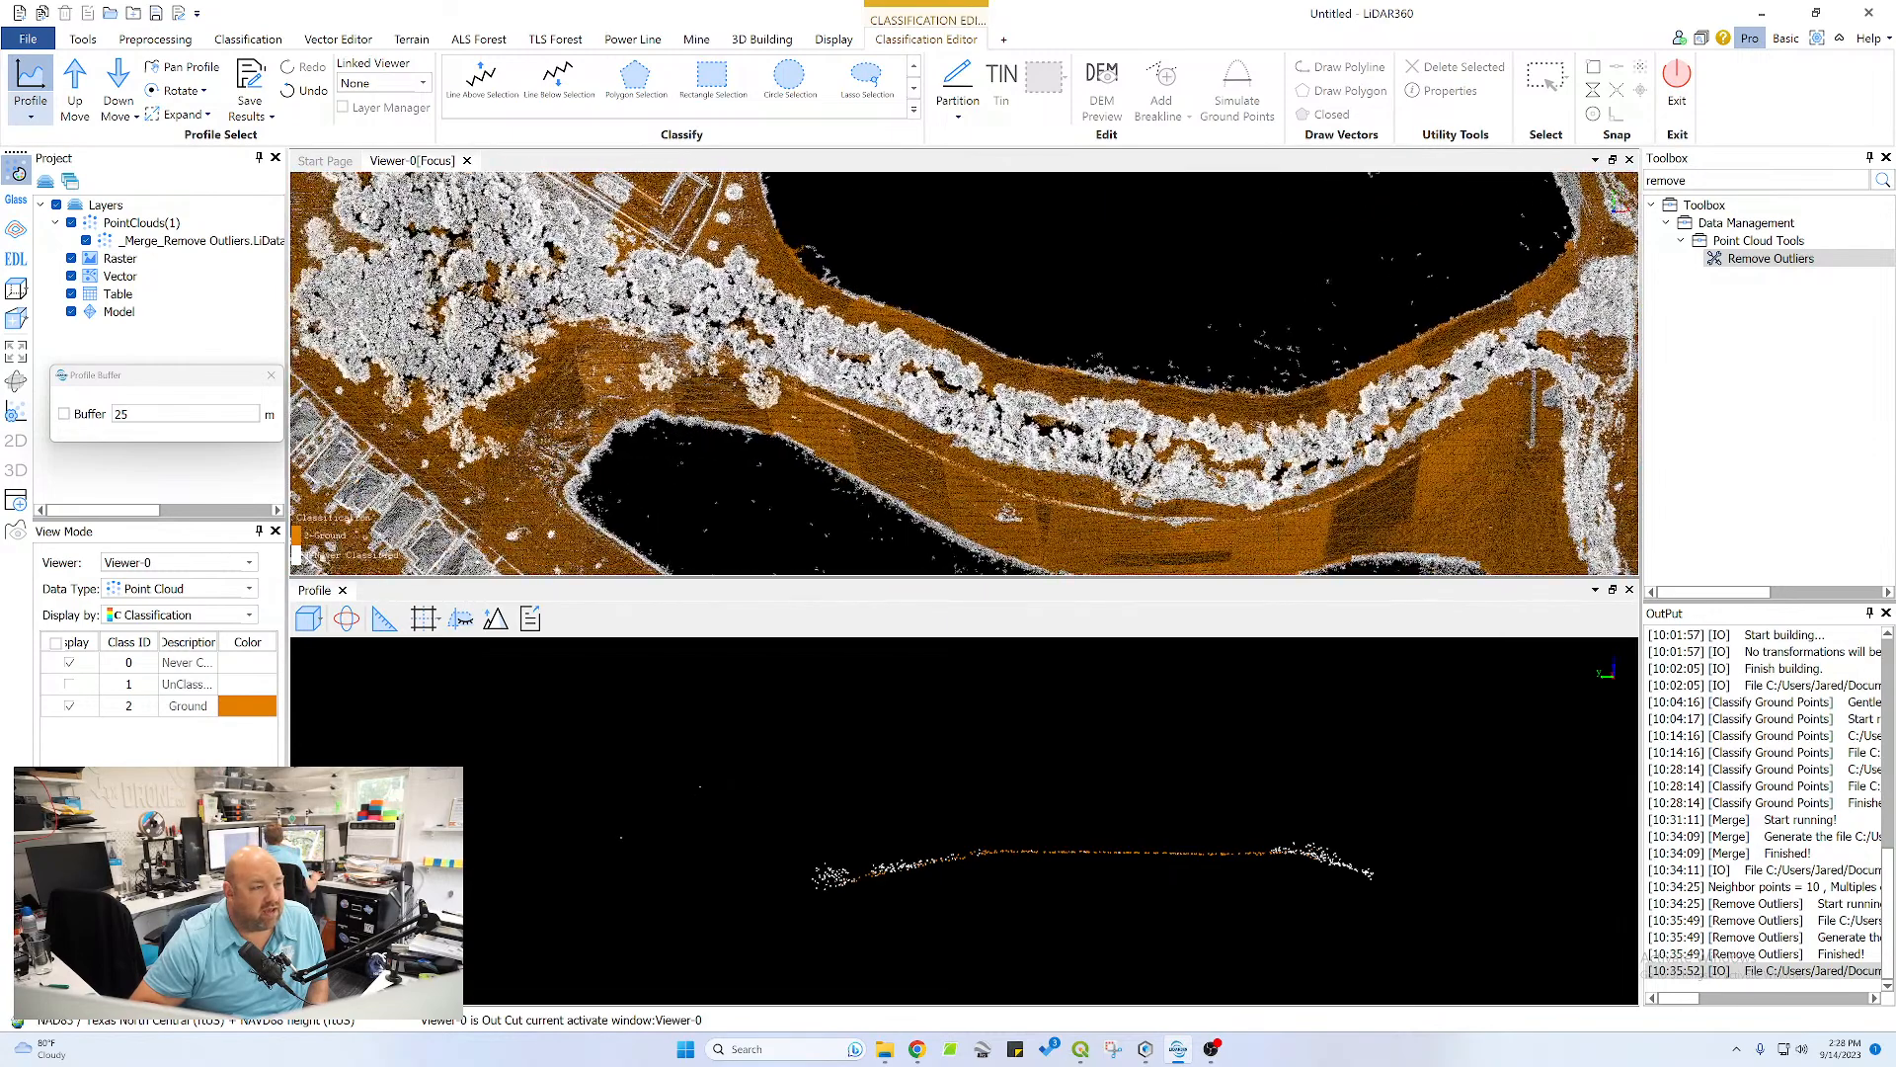
pyautogui.click(713, 220)
pyautogui.click(602, 432)
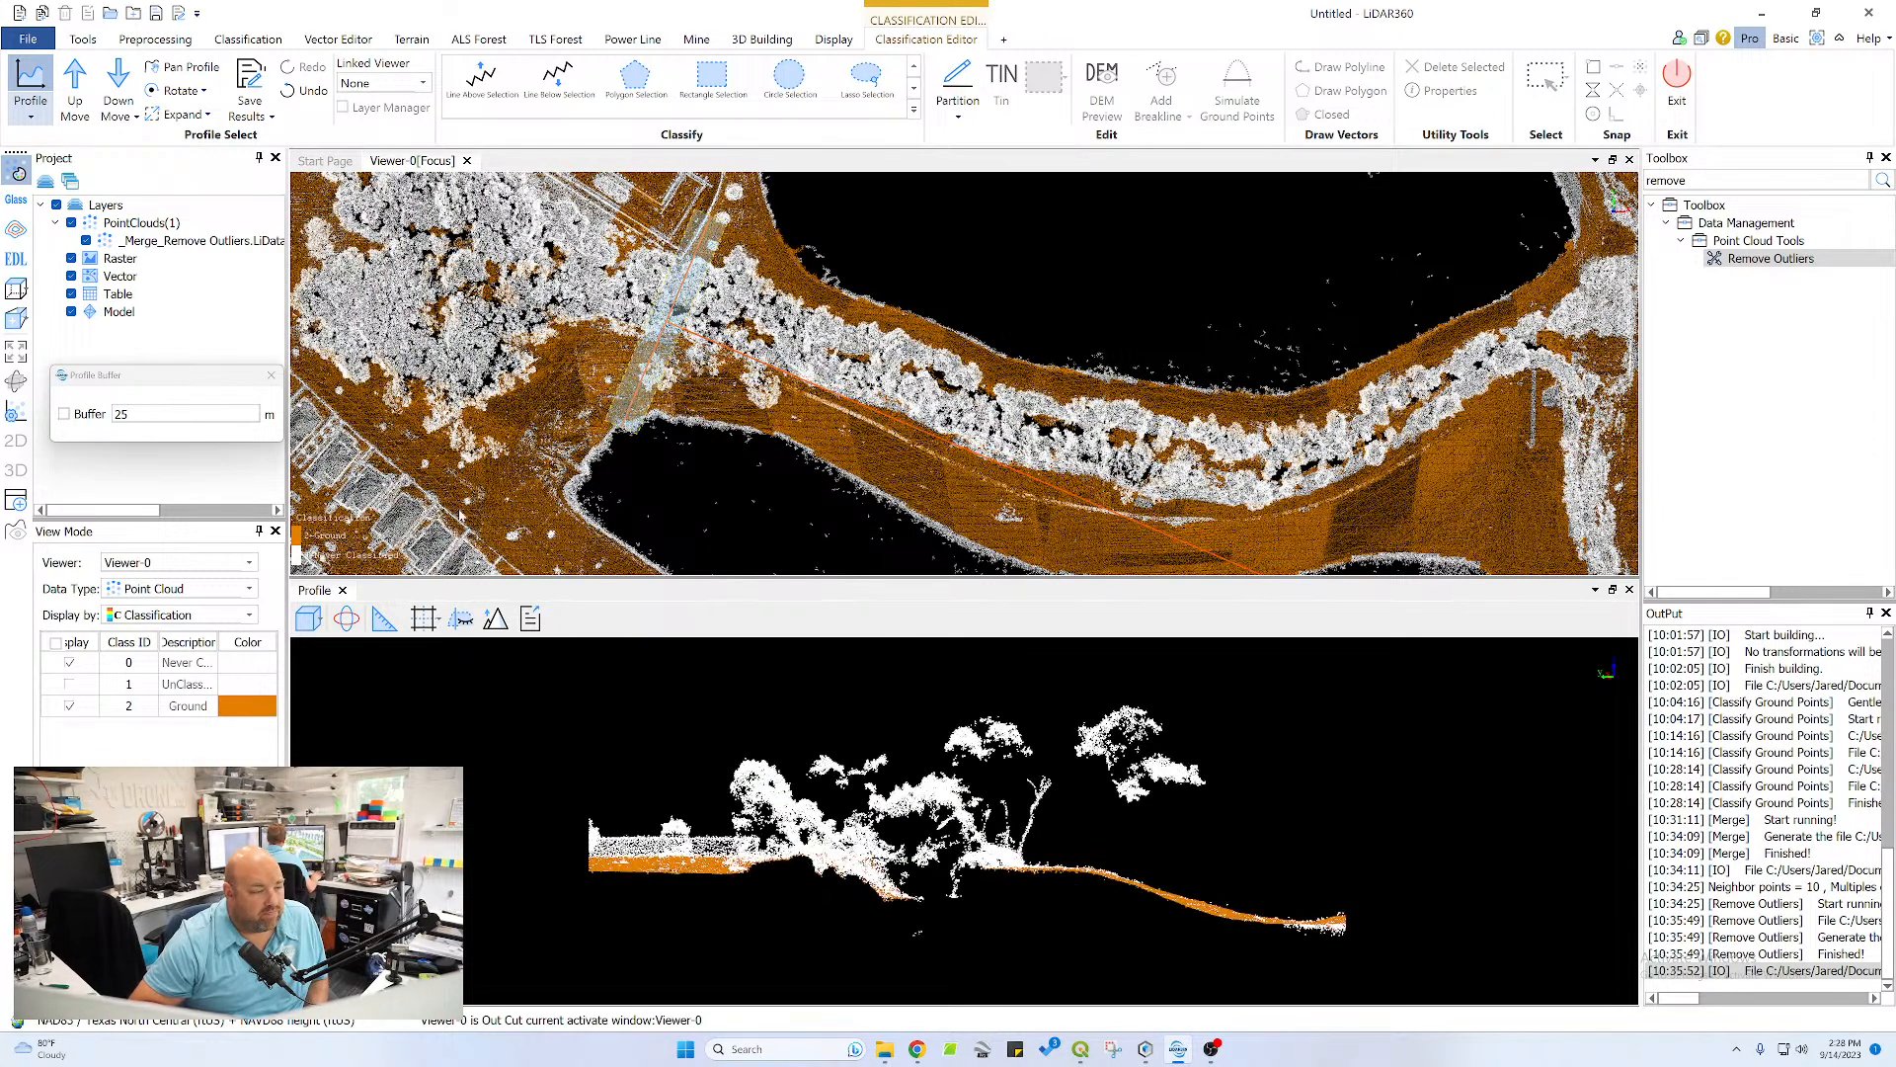
# Advance the profile eastward along the tree belt to the strip with unclassified bank points beneath the trees
pyautogui.click(75, 87)
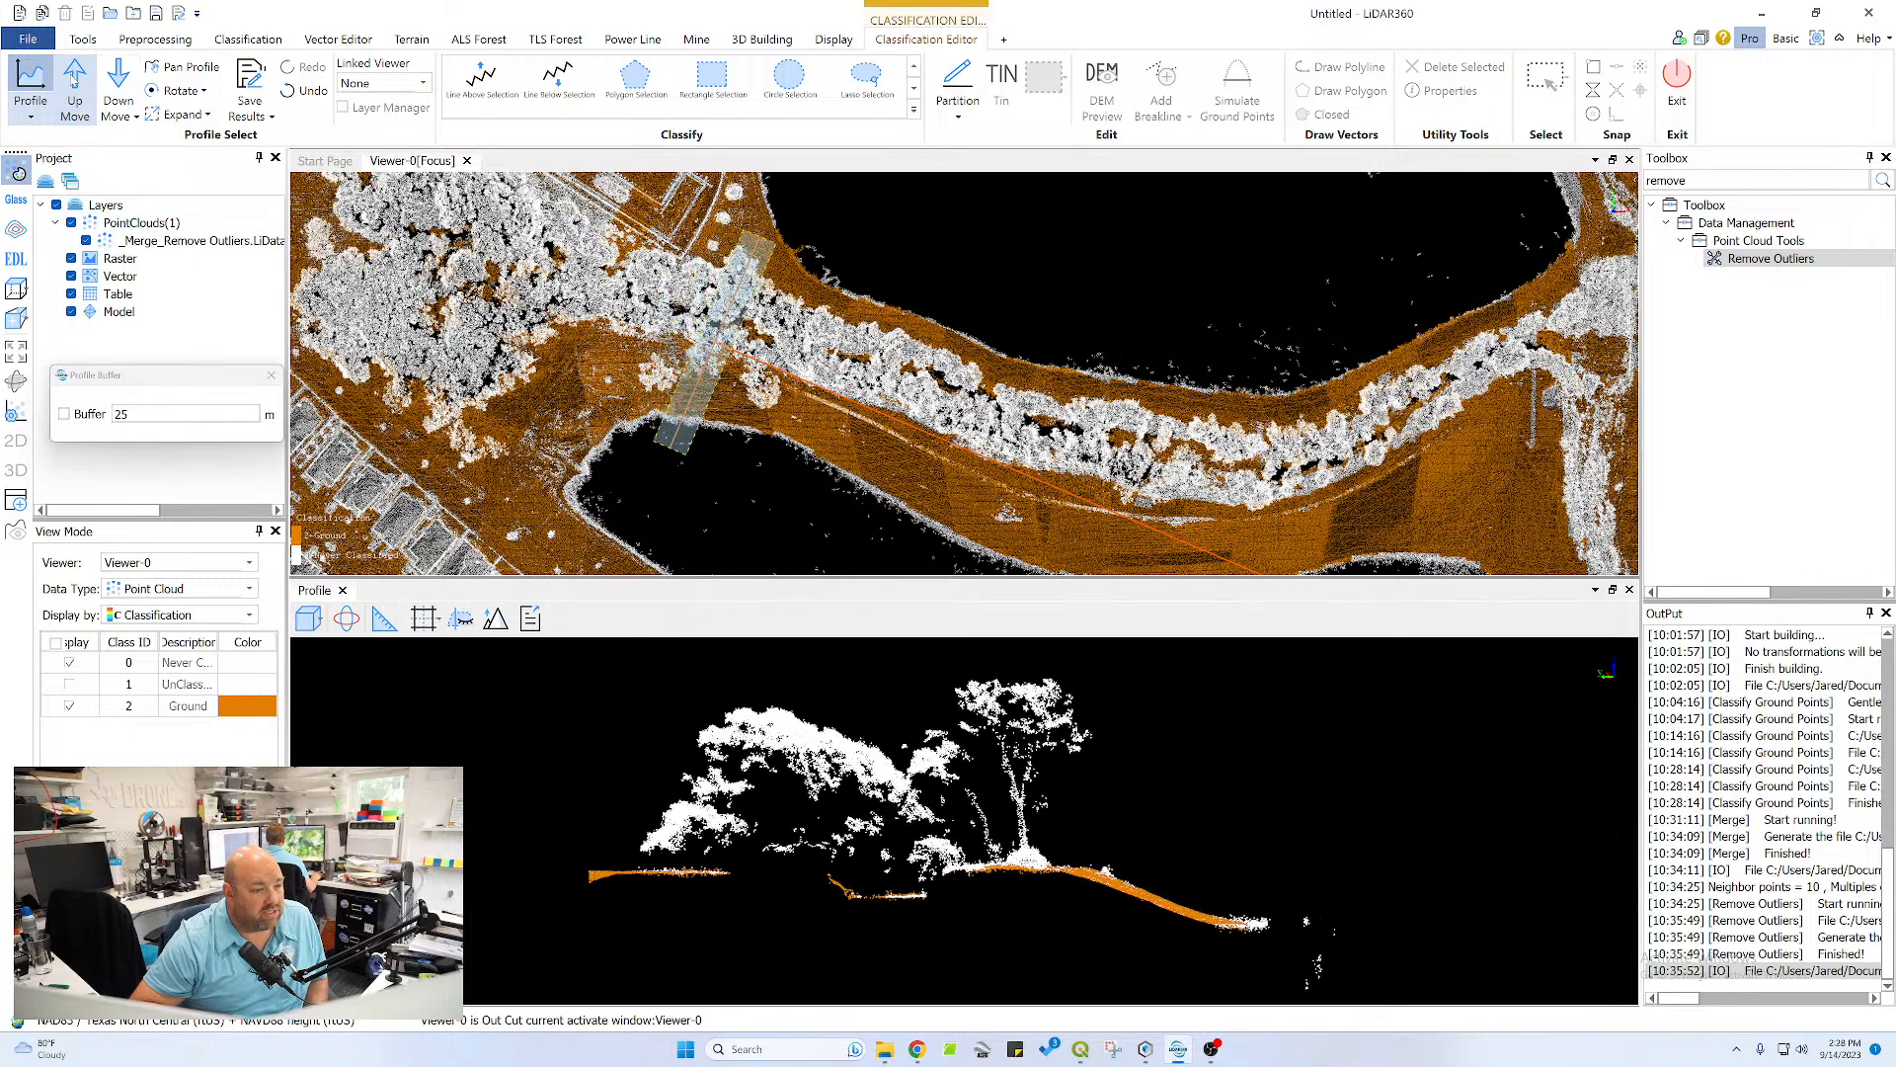
pyautogui.click(72, 80)
pyautogui.click(72, 80)
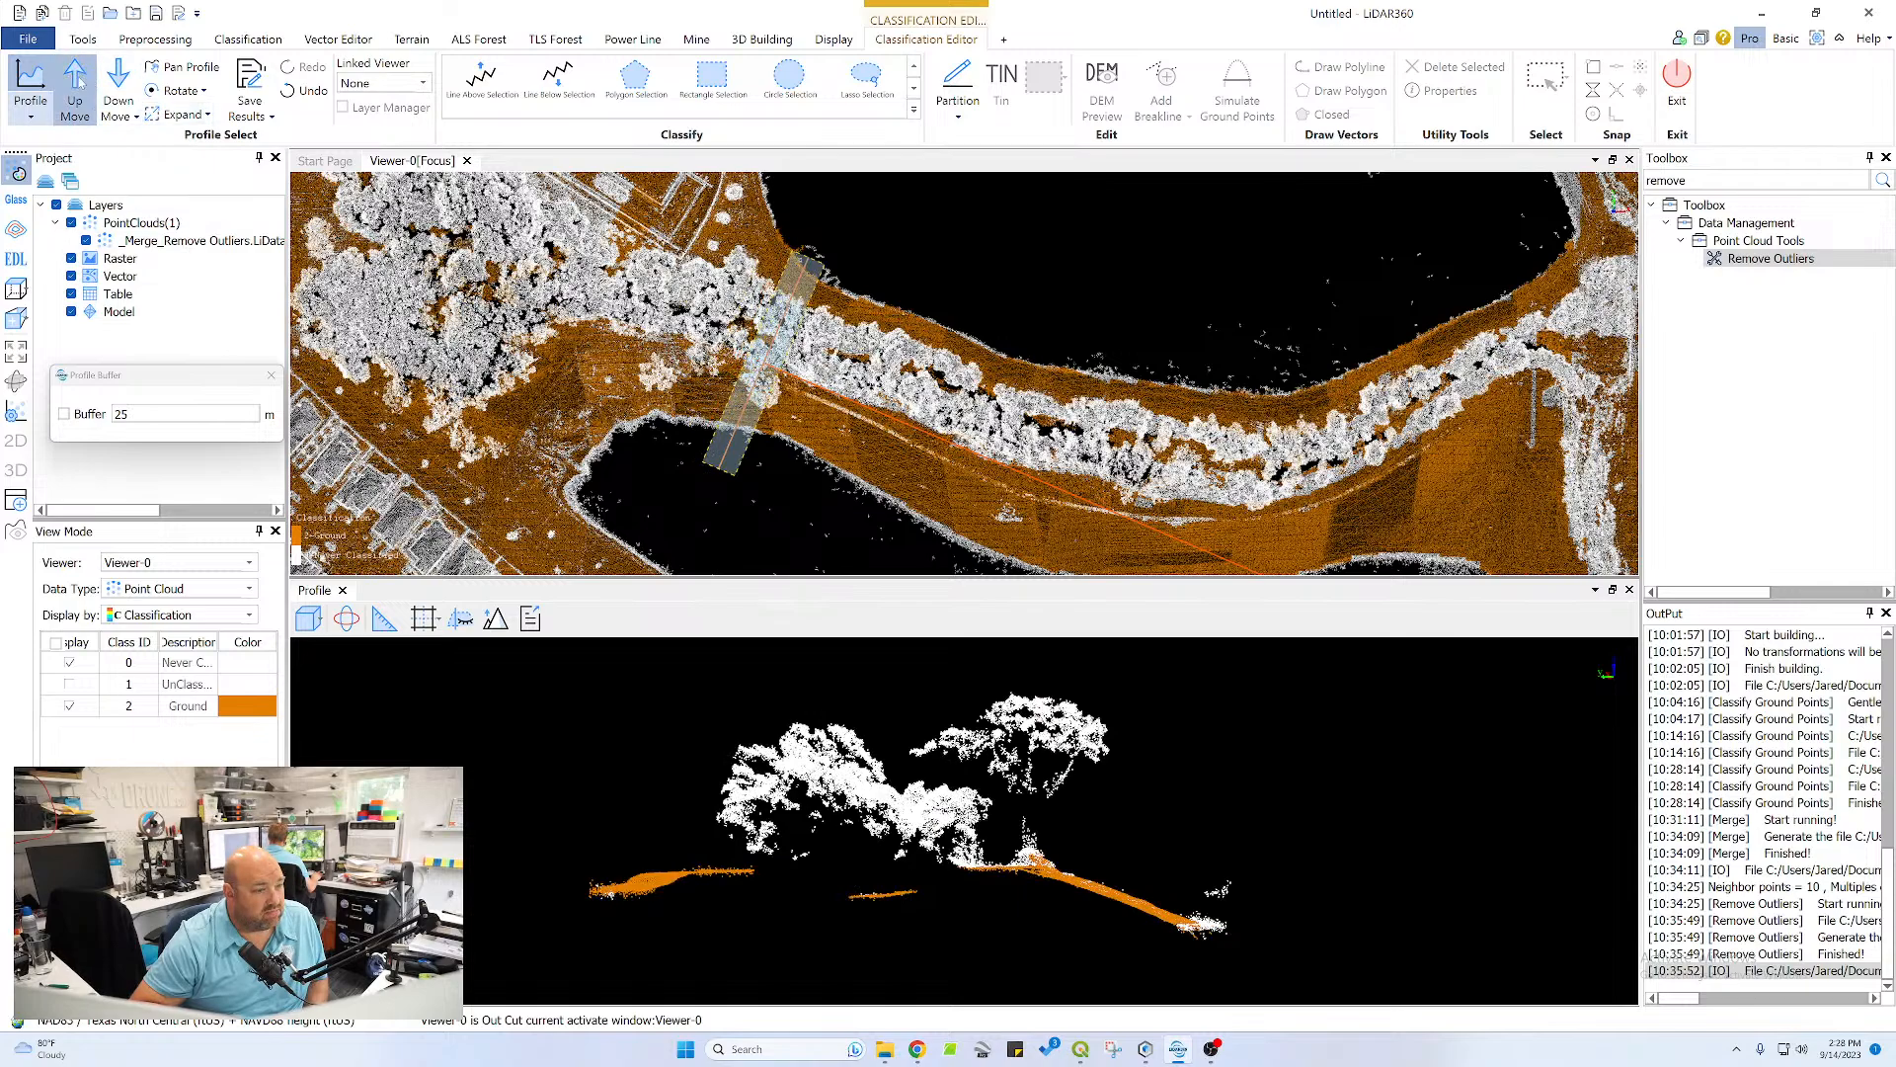
pyautogui.click(79, 84)
pyautogui.click(79, 84)
pyautogui.click(79, 84)
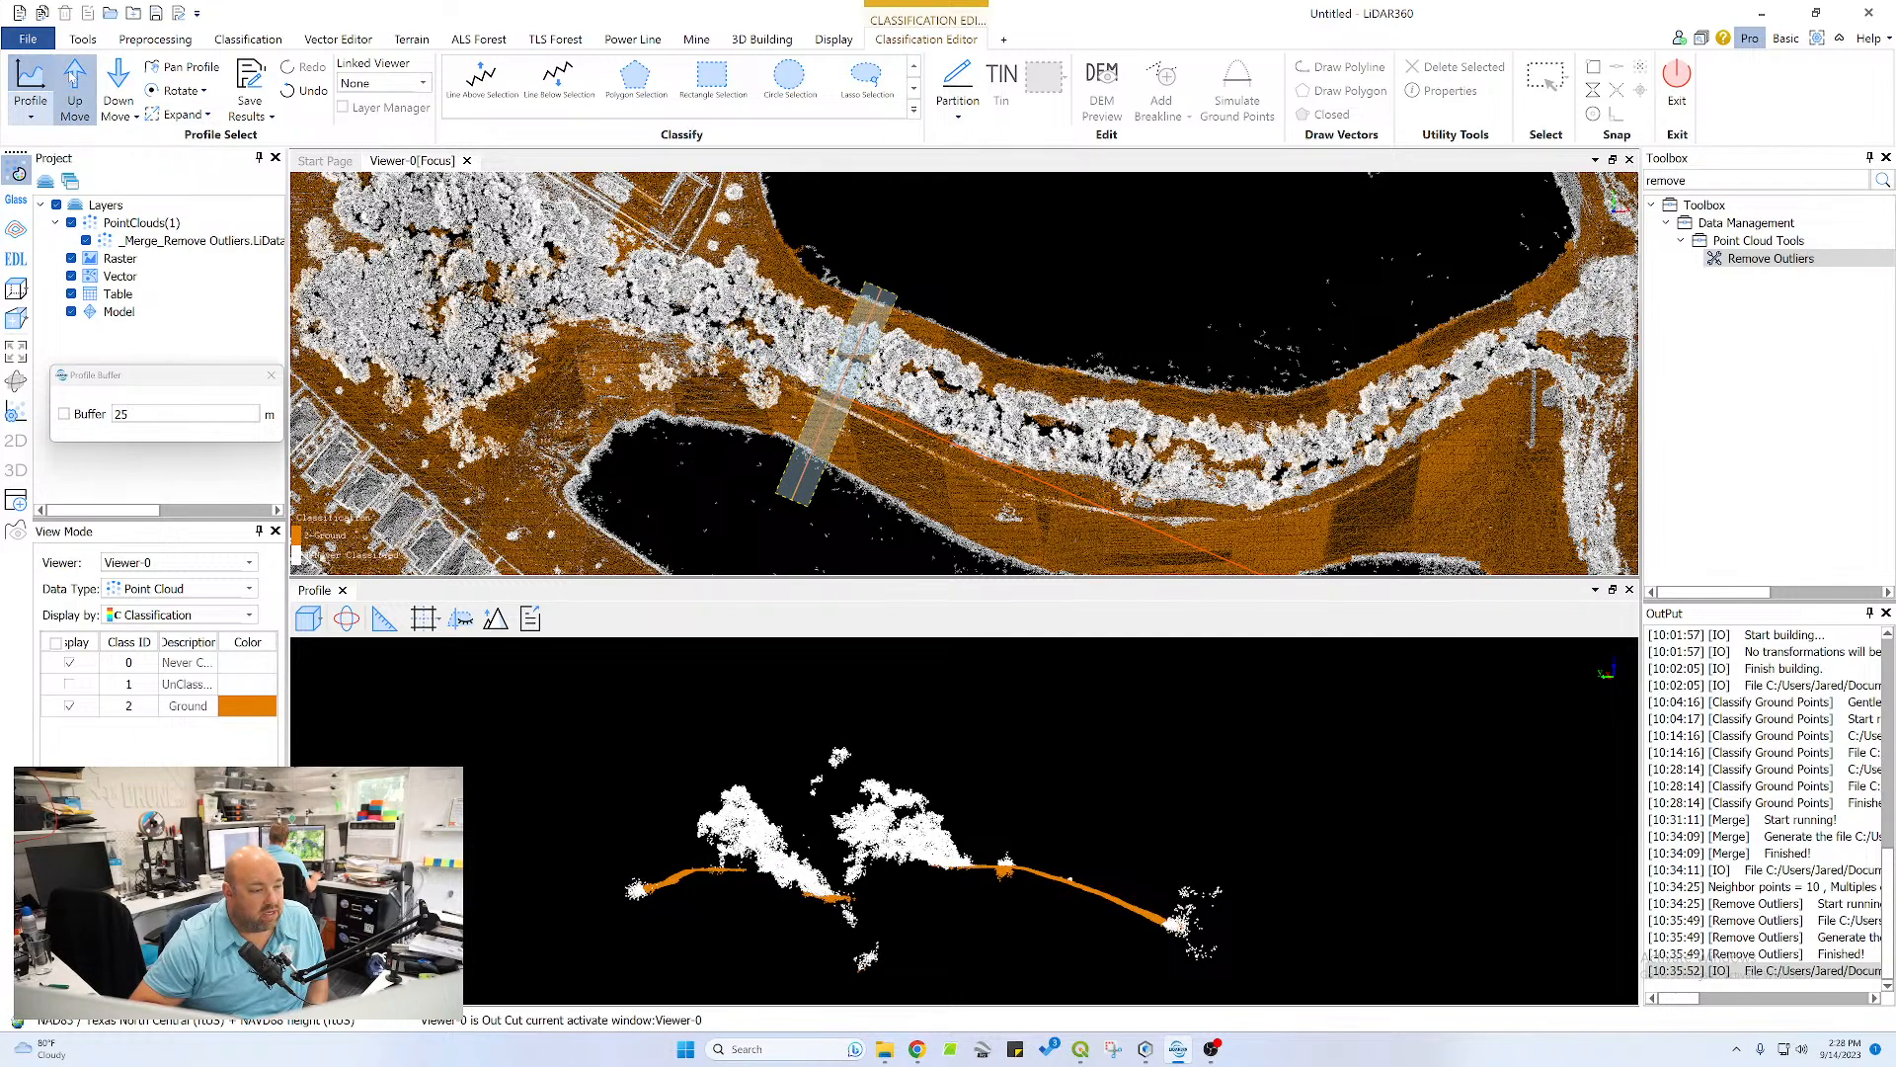
pyautogui.click(79, 84)
pyautogui.click(75, 84)
pyautogui.click(75, 84)
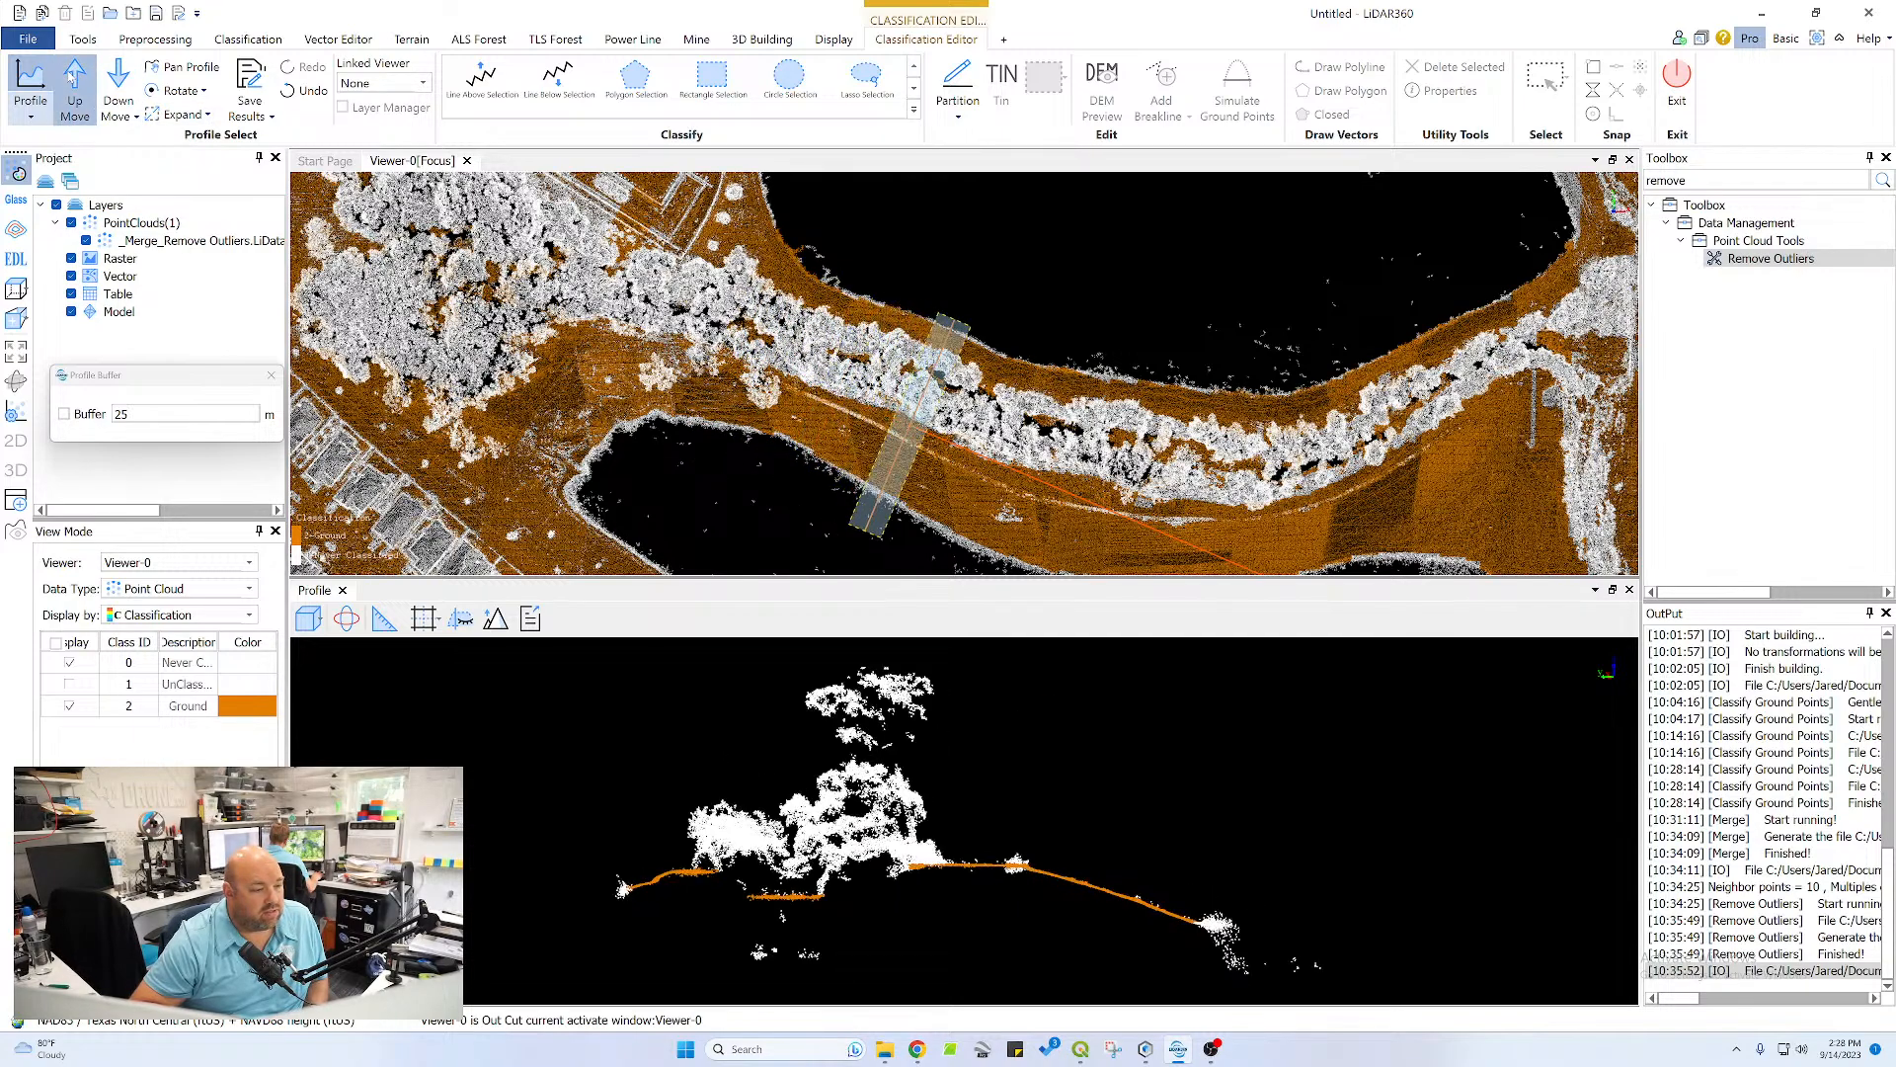
pyautogui.click(75, 84)
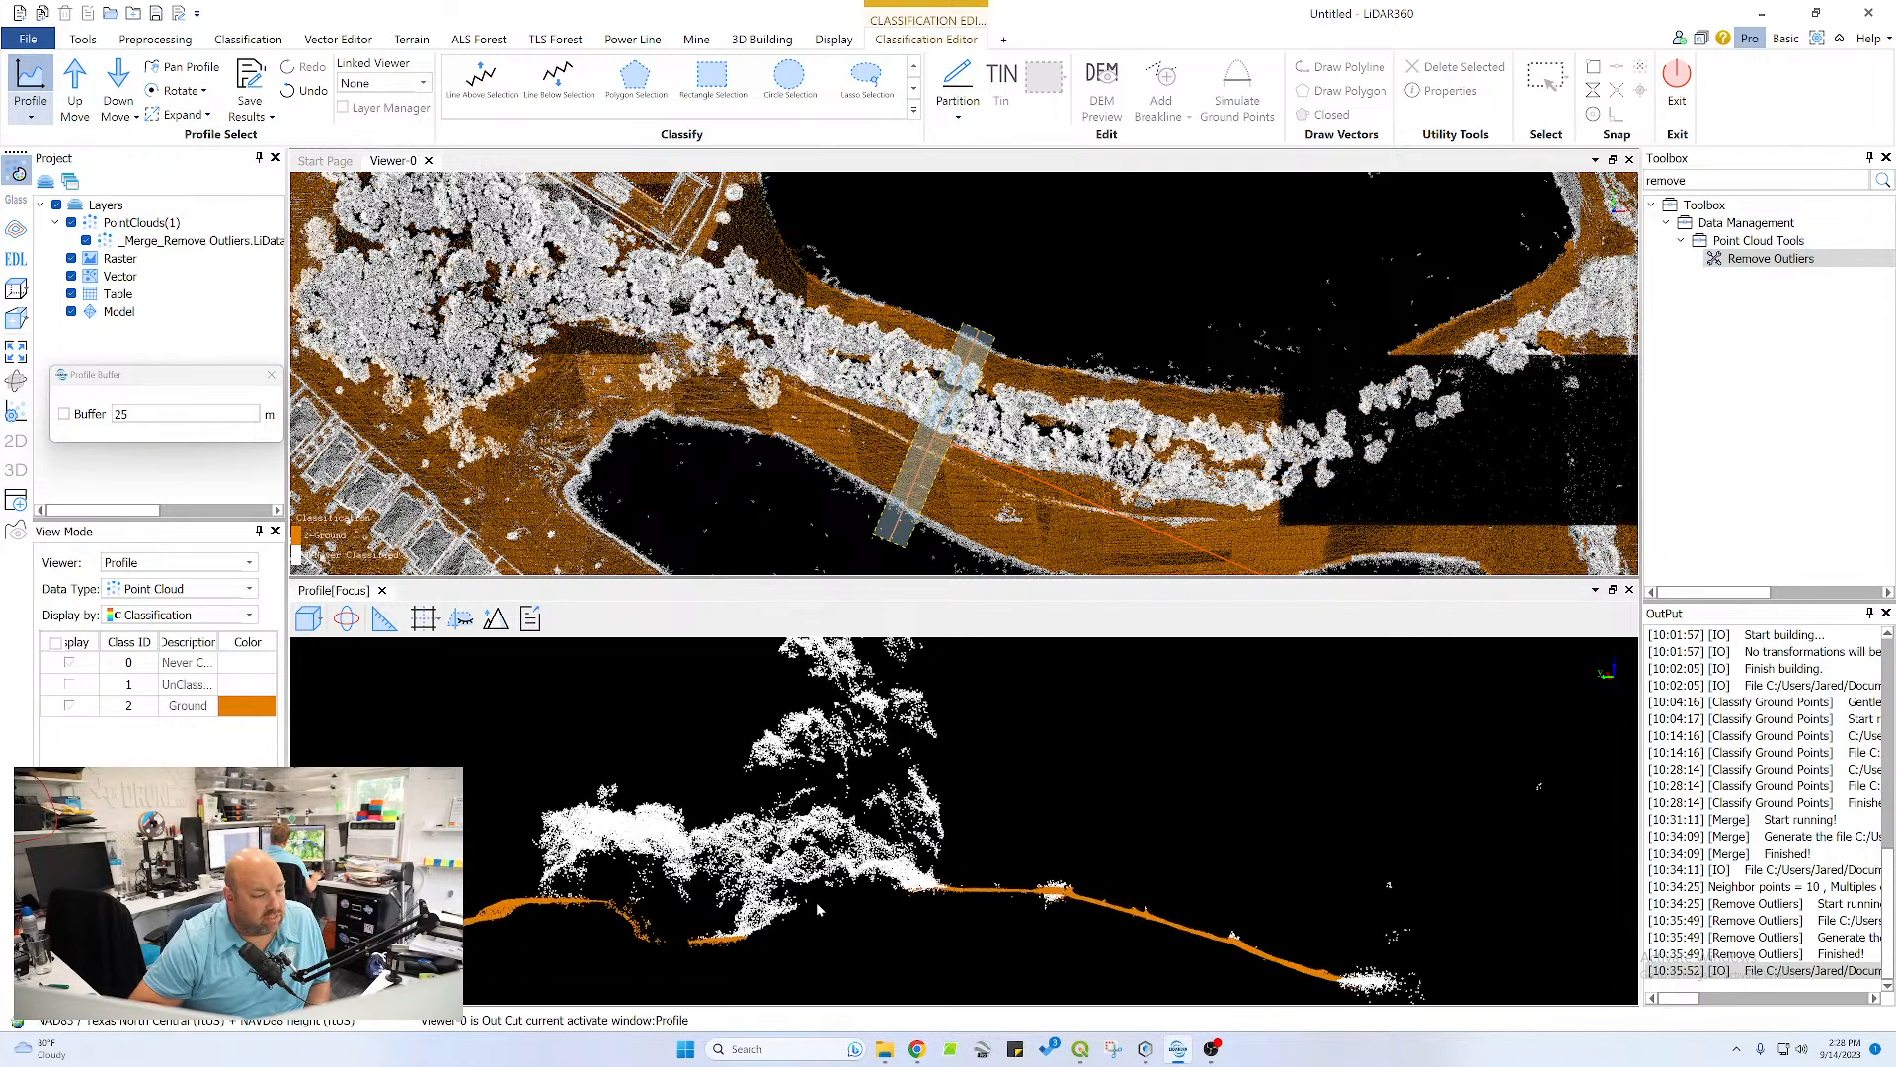
# Reclassify the missed points on the bank slope beneath the trees as Ground with a polygon selection
pyautogui.scroll(3, 816, 902)
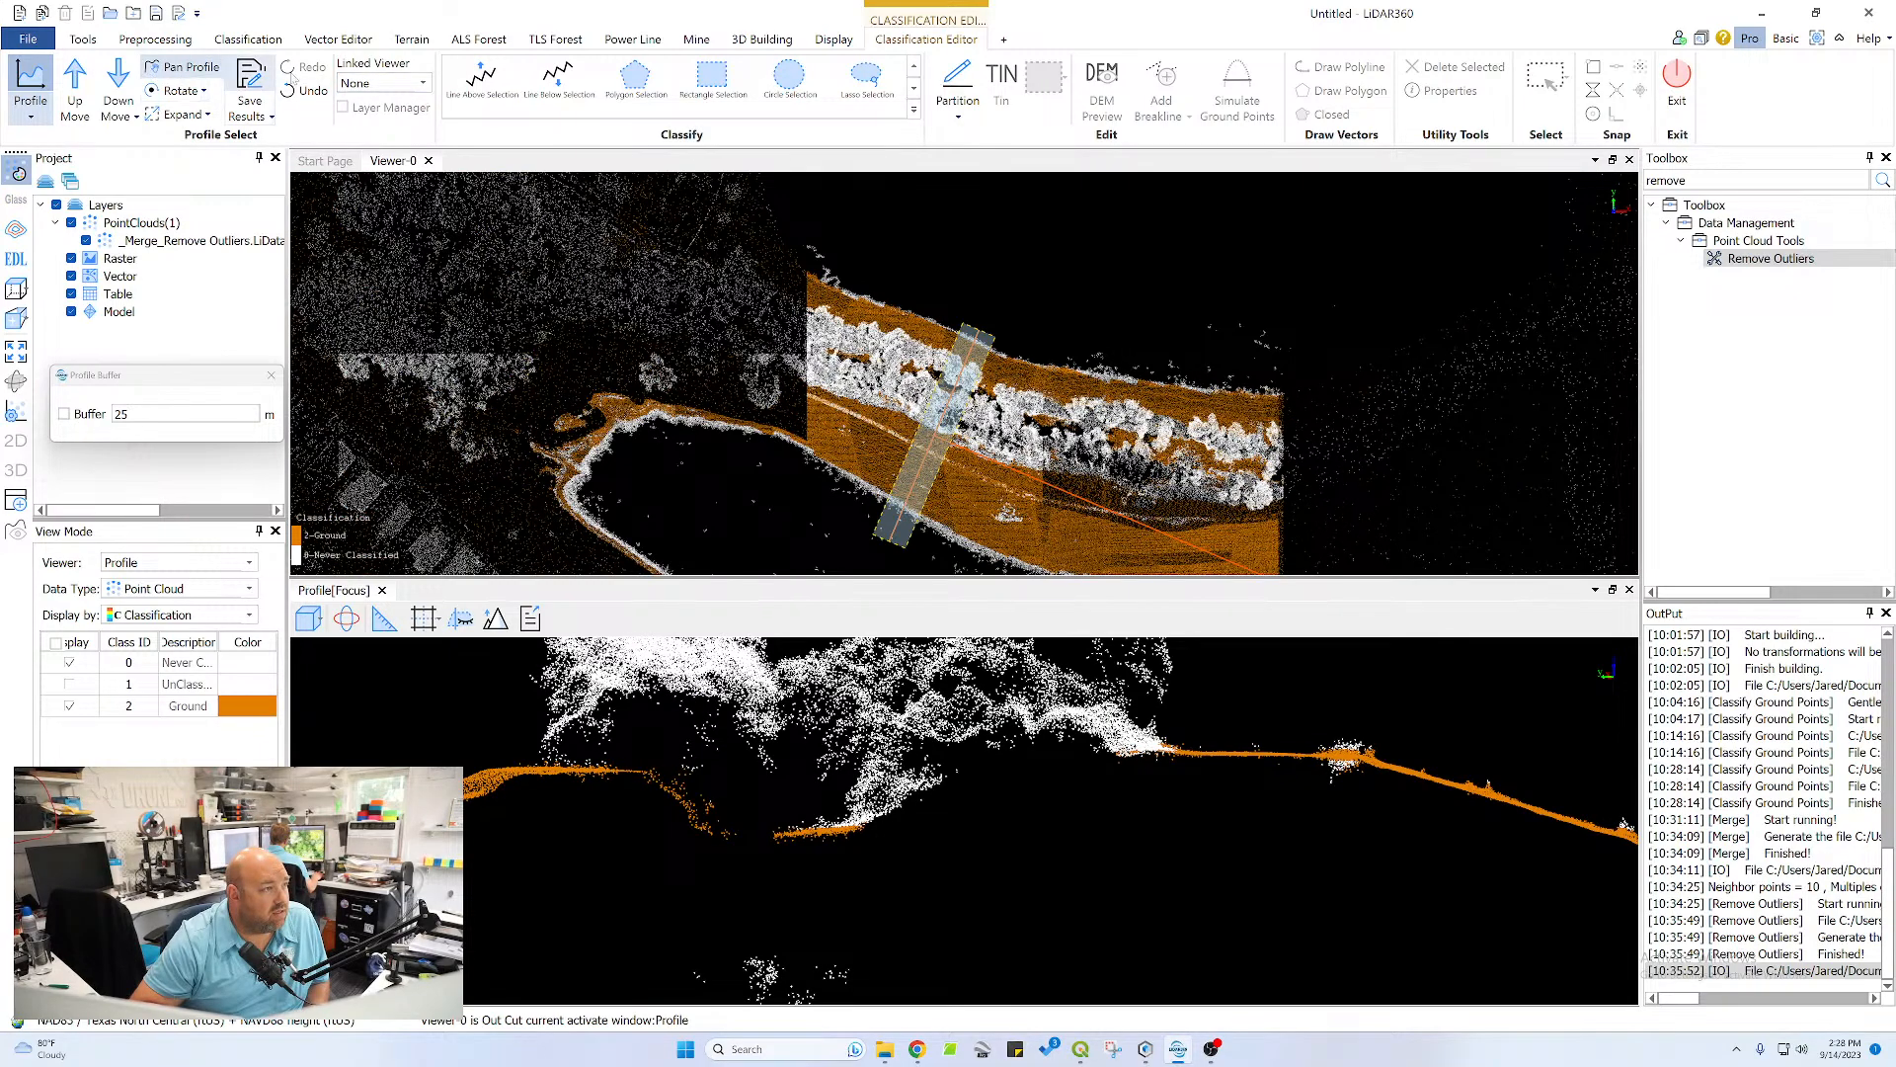
pyautogui.click(659, 87)
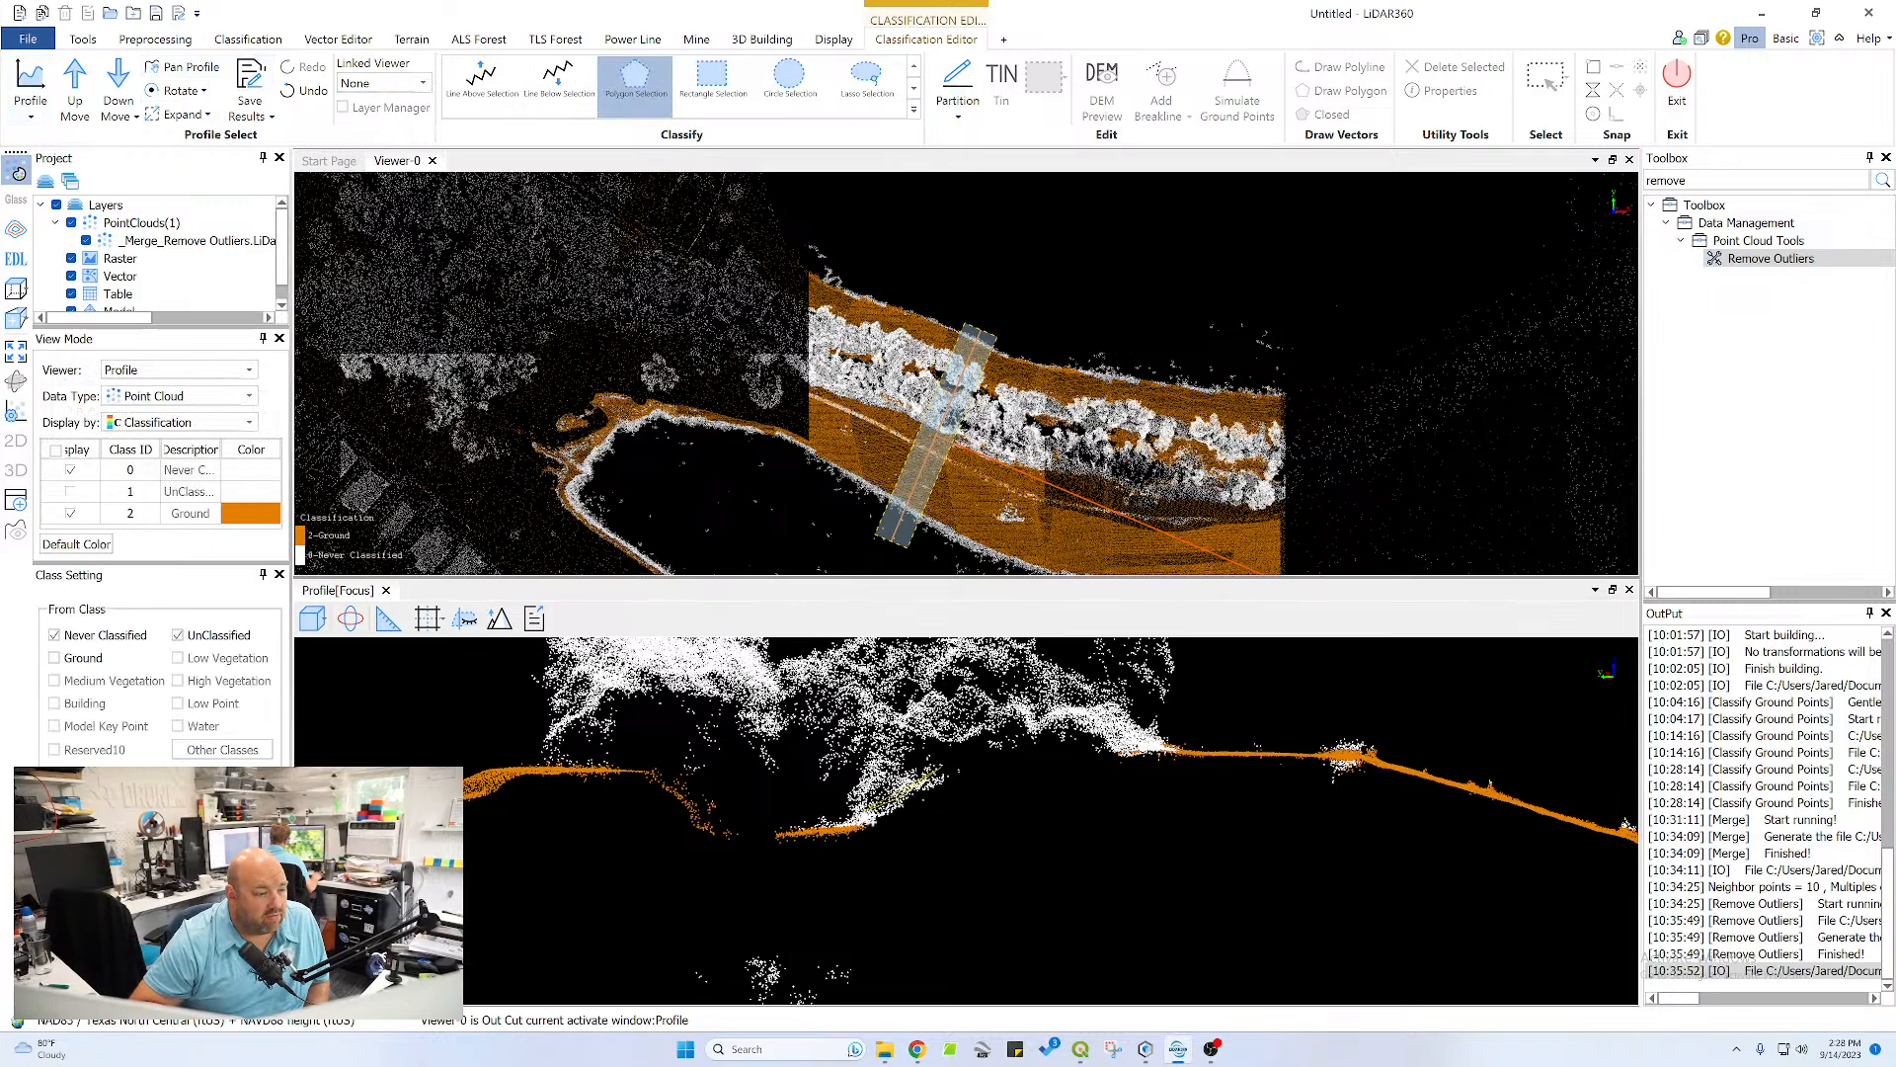
pyautogui.click(824, 831)
pyautogui.click(827, 846)
pyautogui.click(879, 840)
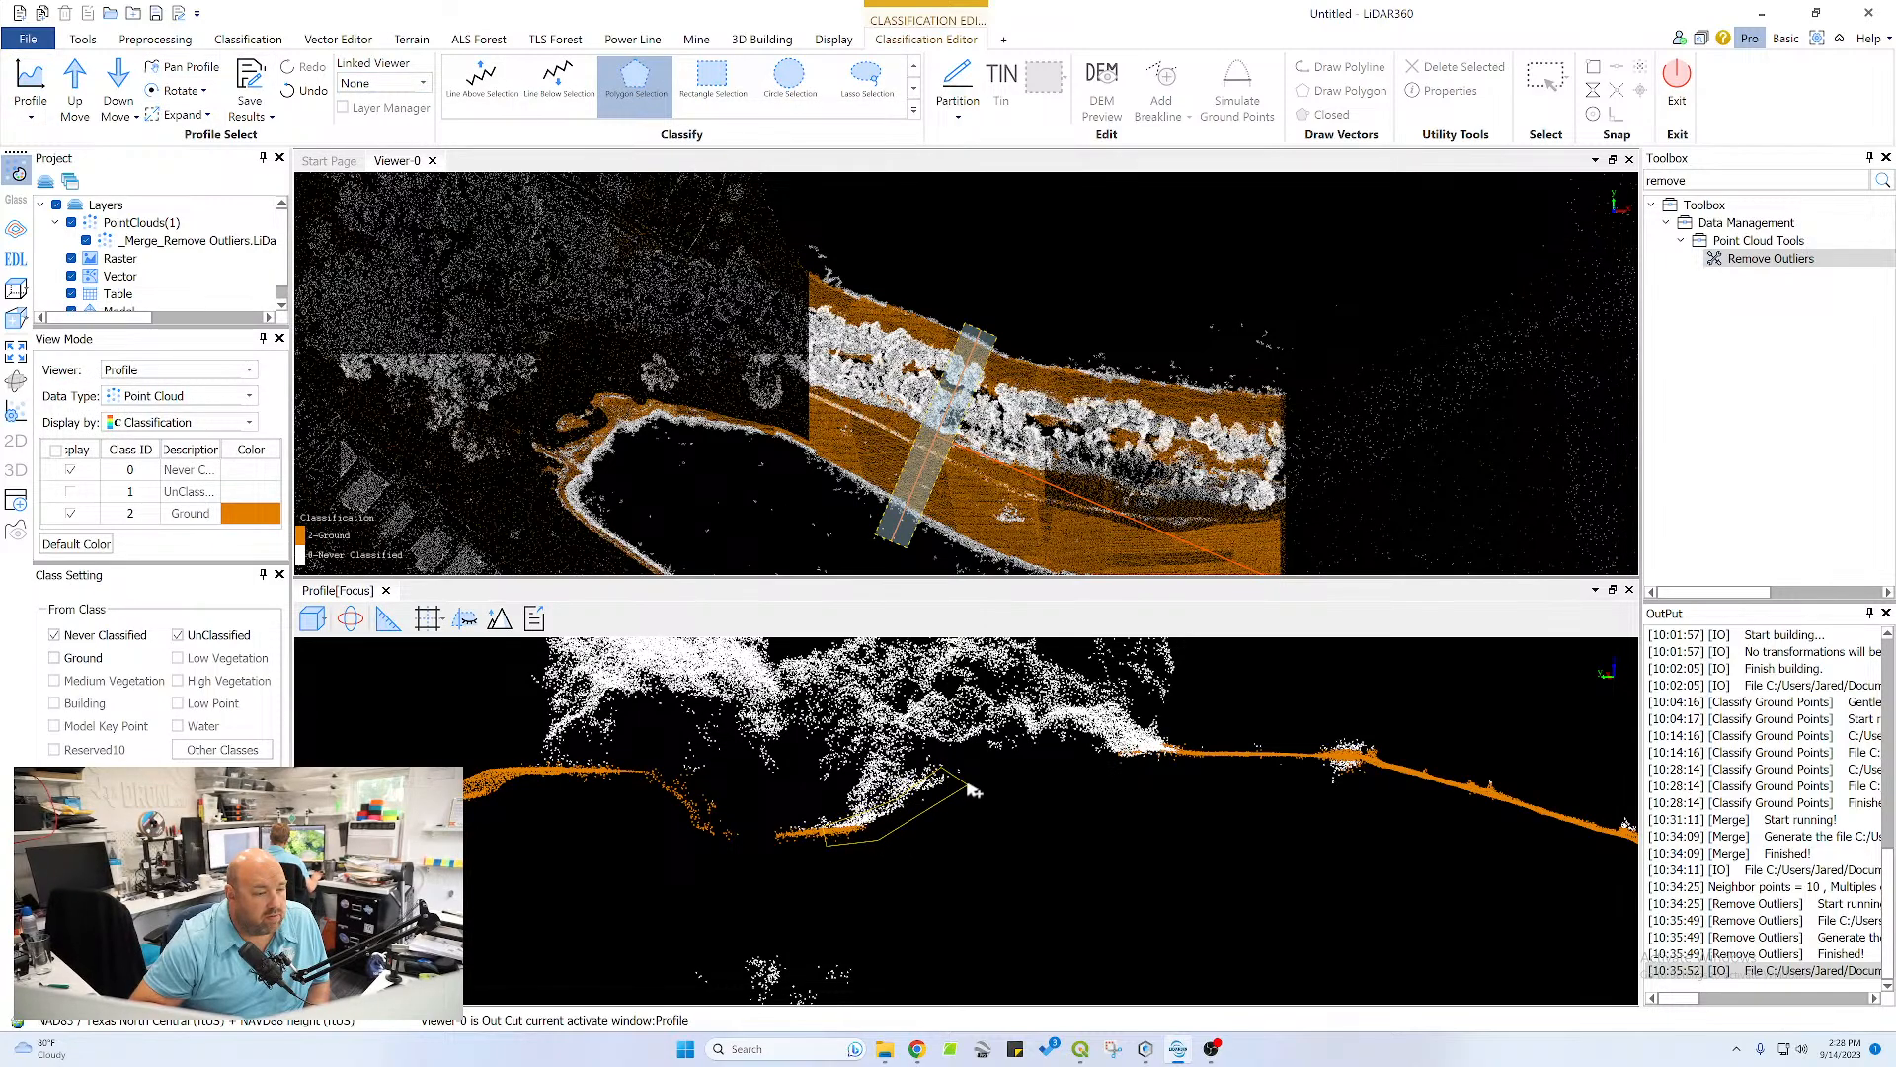
pyautogui.rightClick(932, 800)
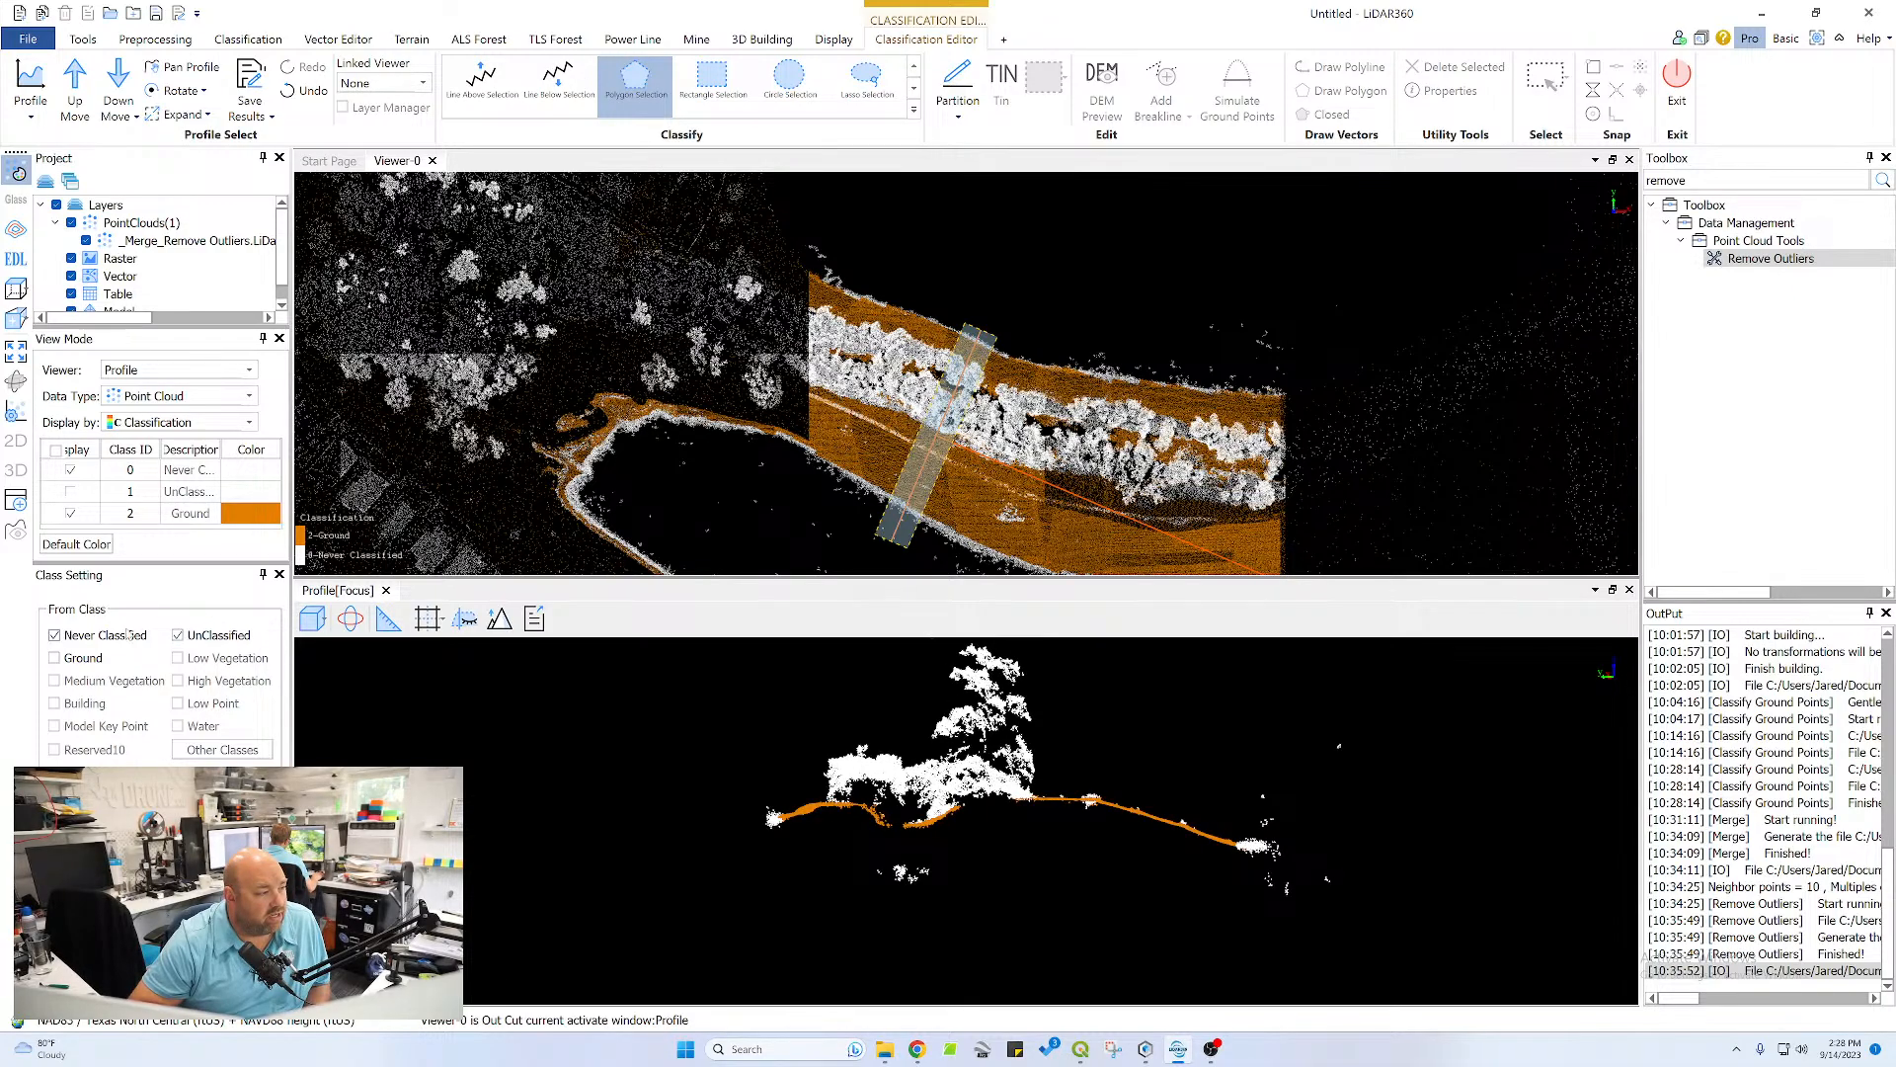
# Hide the Never Classified points to check the ground points alone, and show them again
pyautogui.click(70, 470)
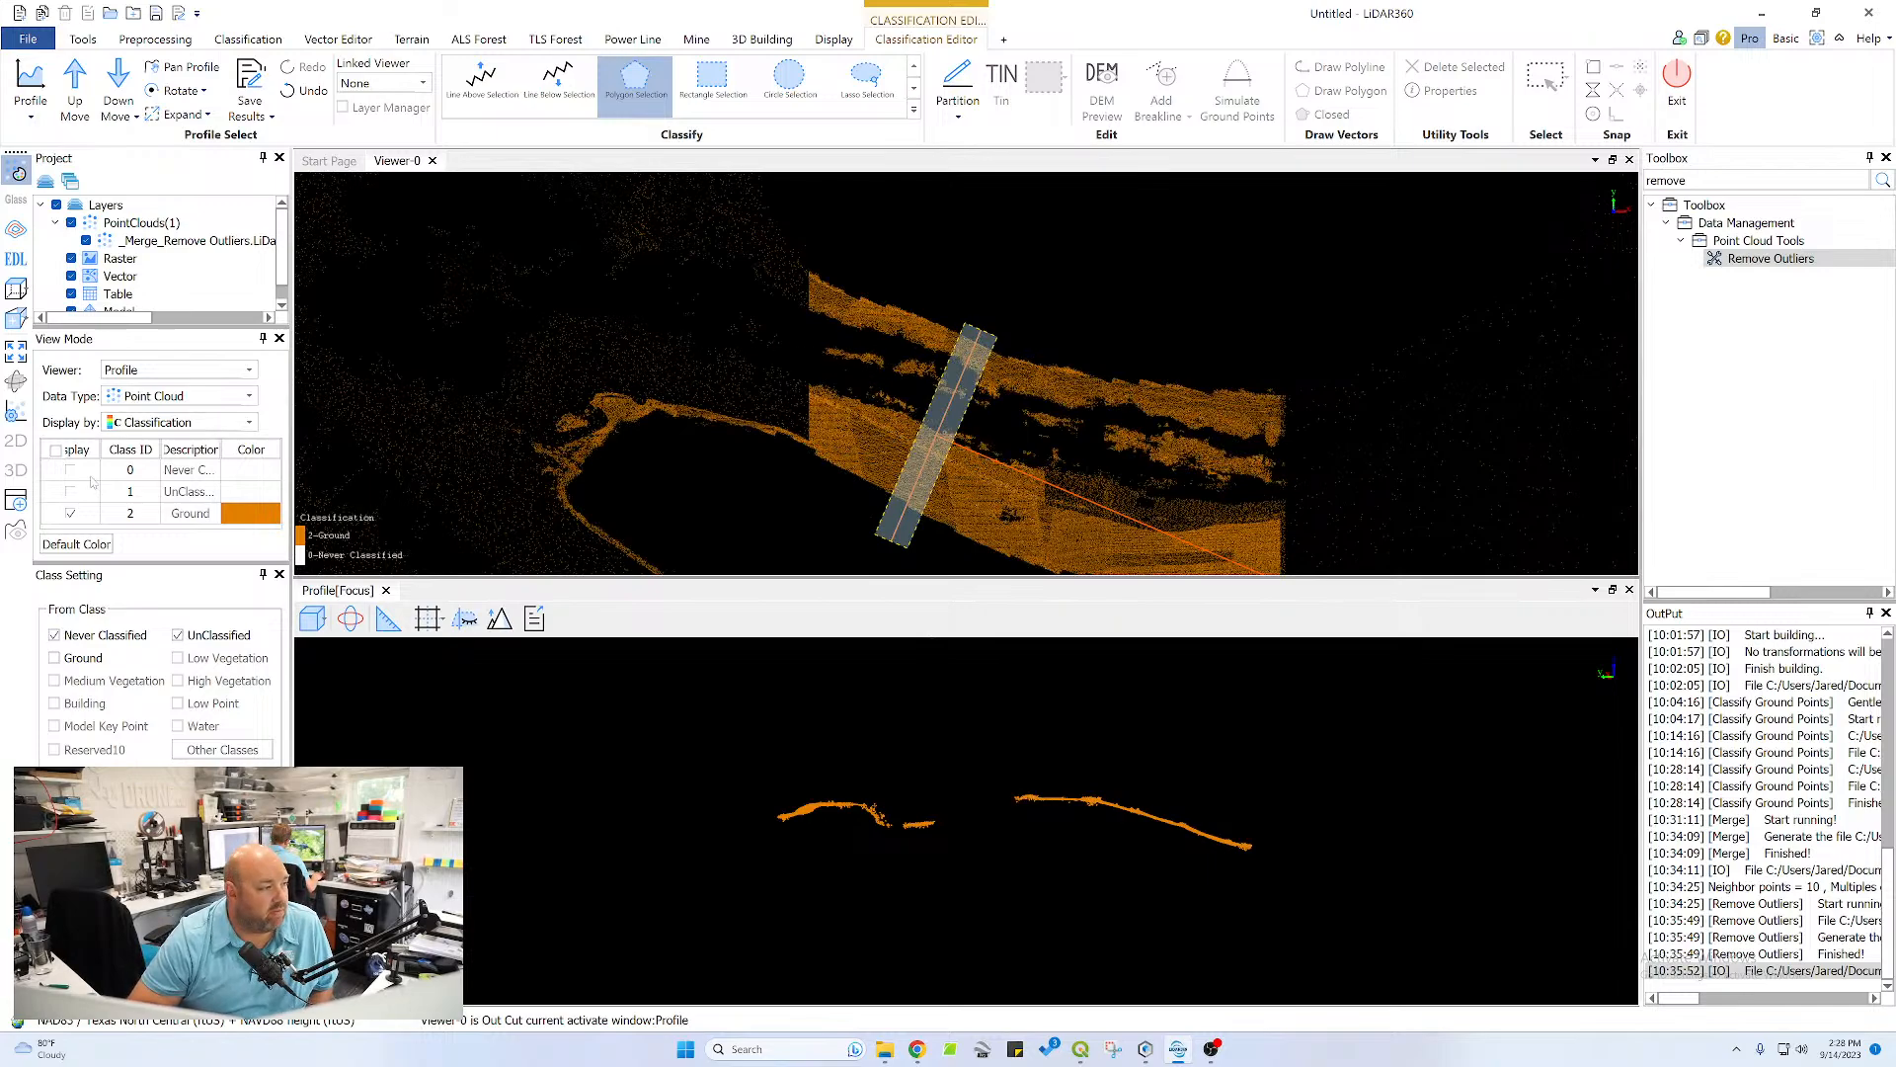
pyautogui.click(70, 471)
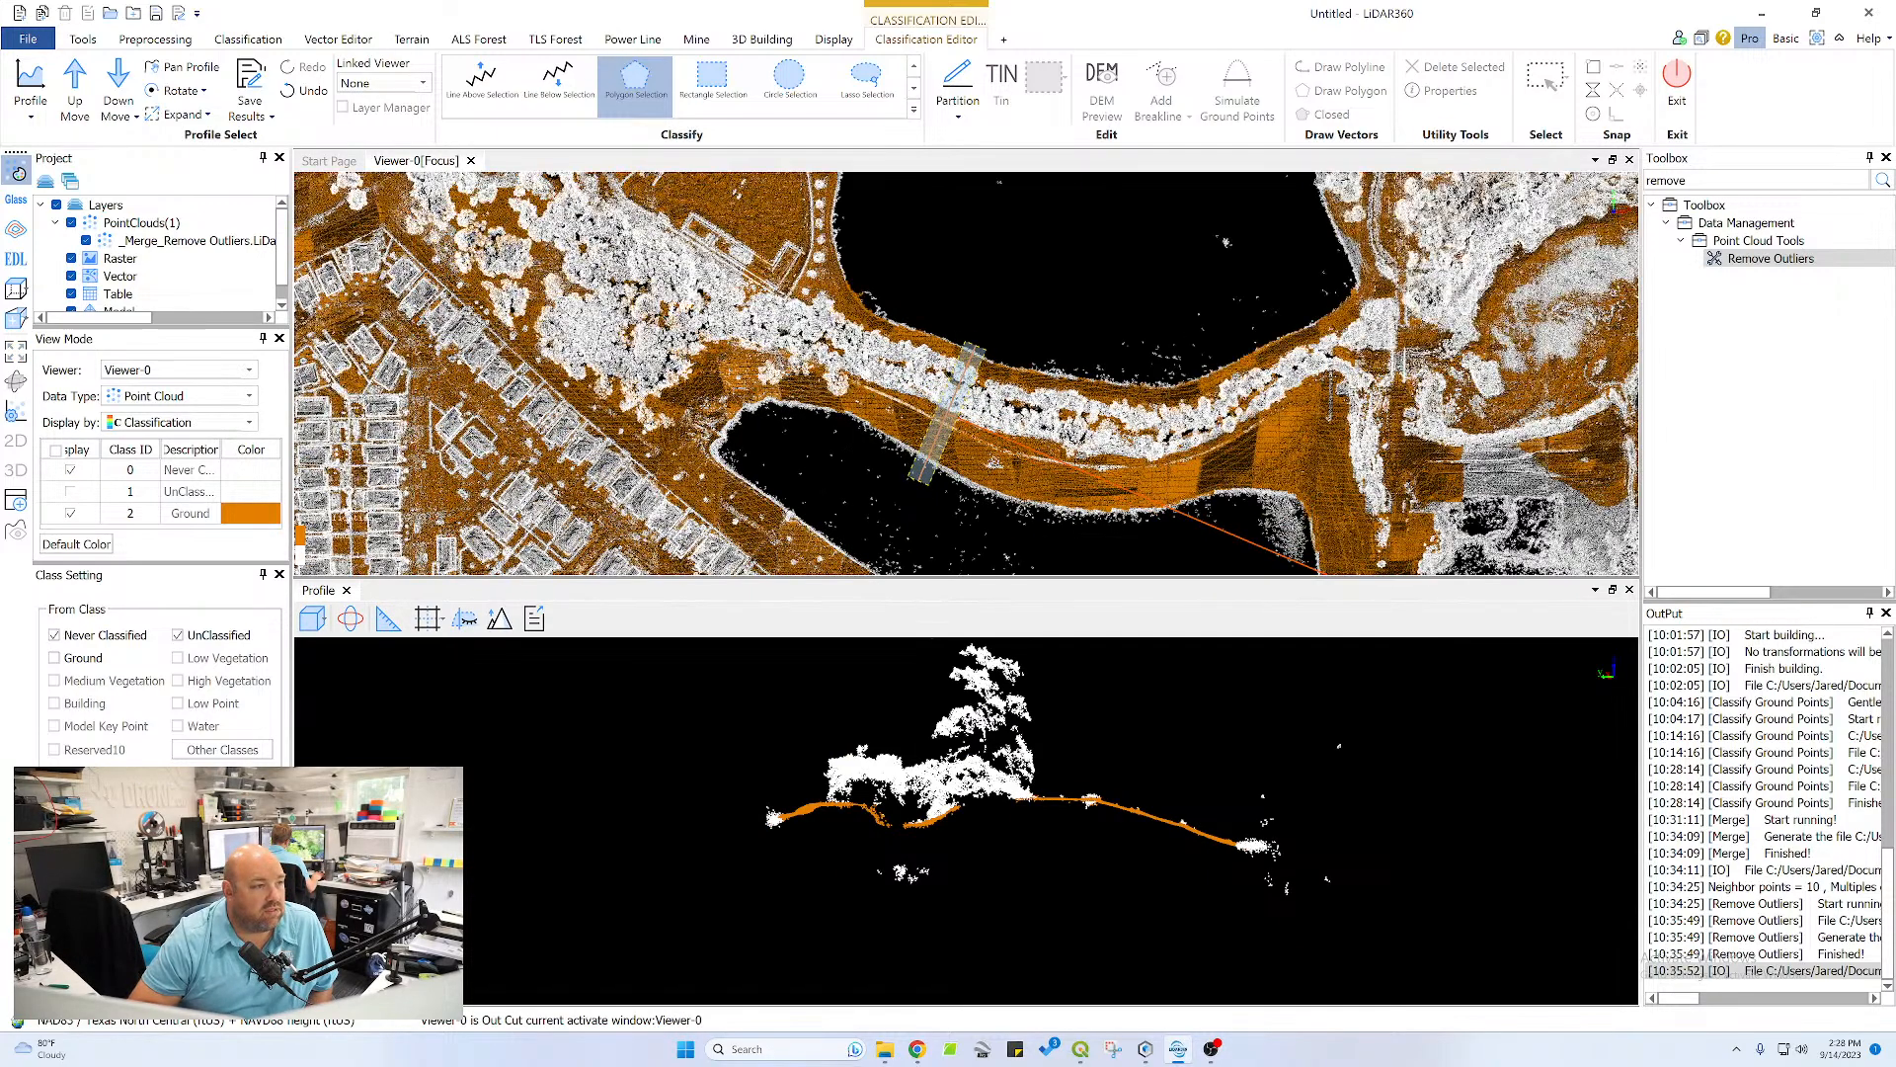
pyautogui.moveTo(722, 269); pyautogui.dragTo(803, 388)
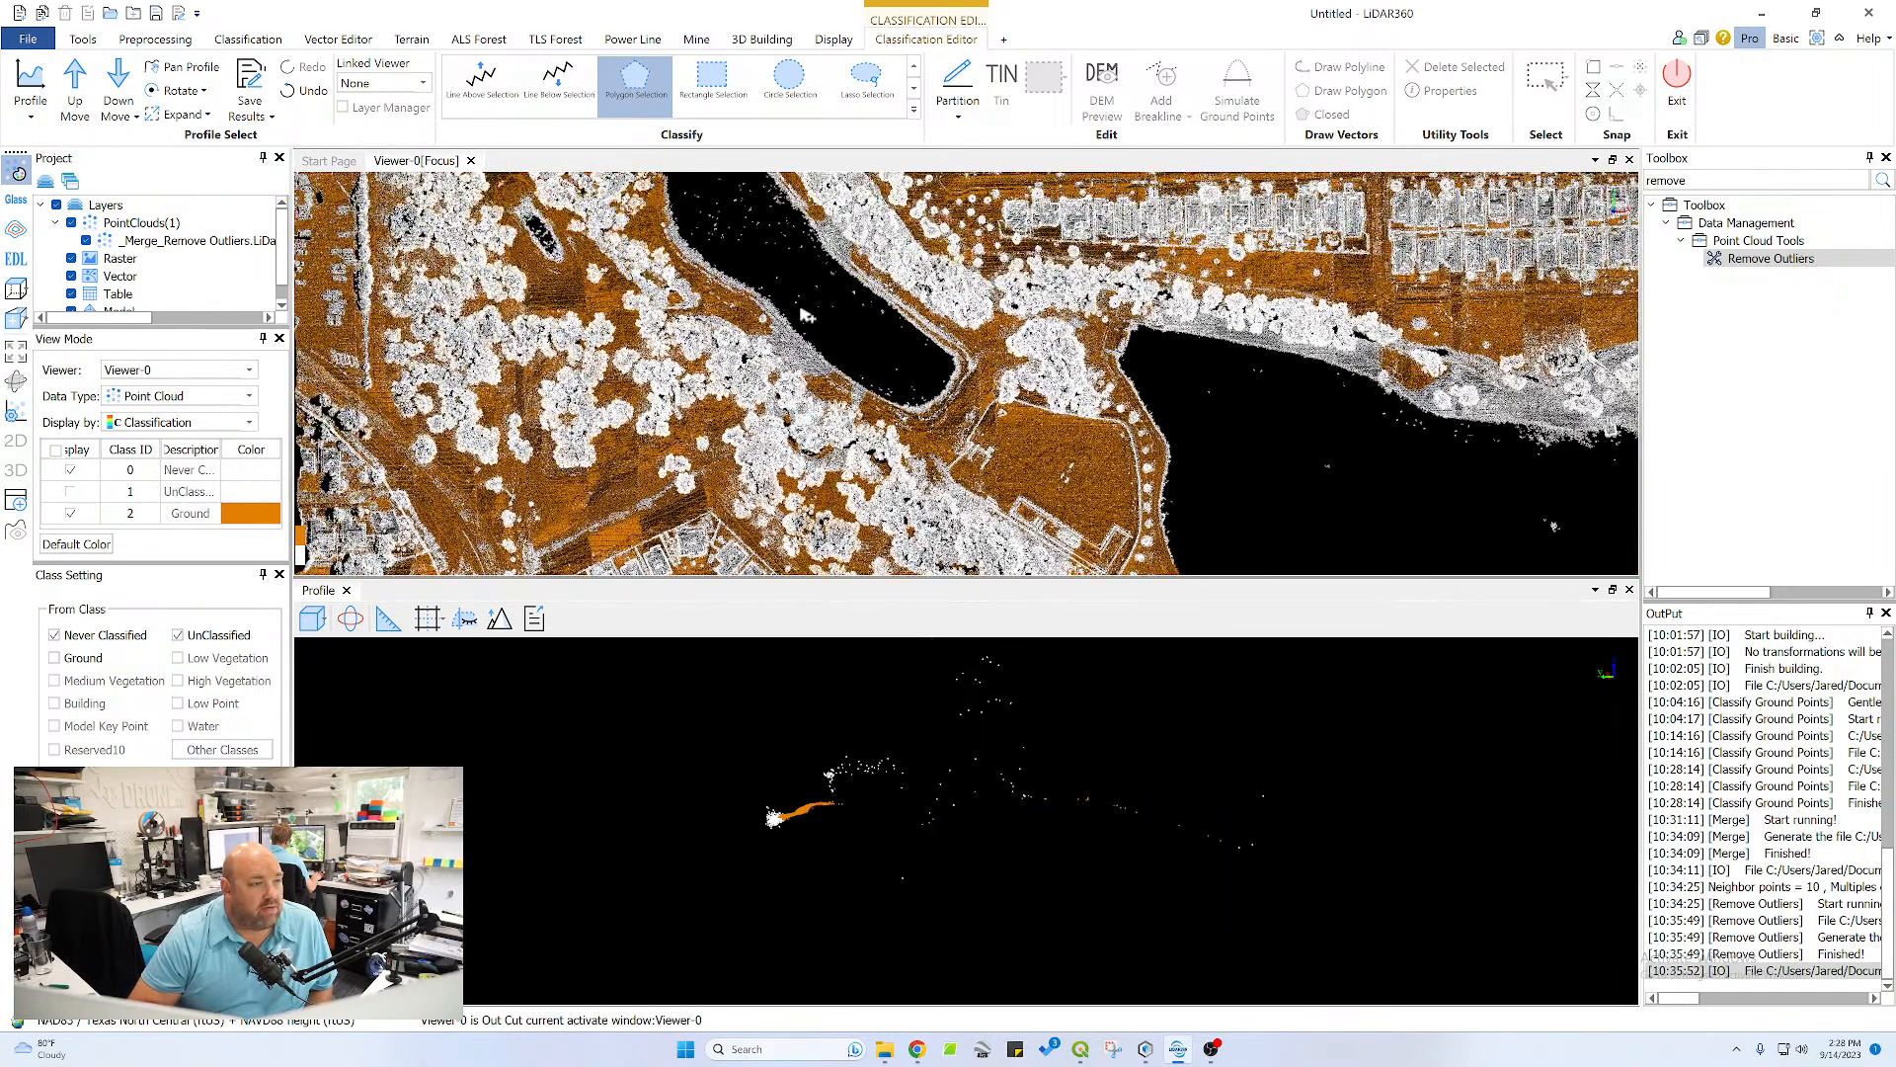
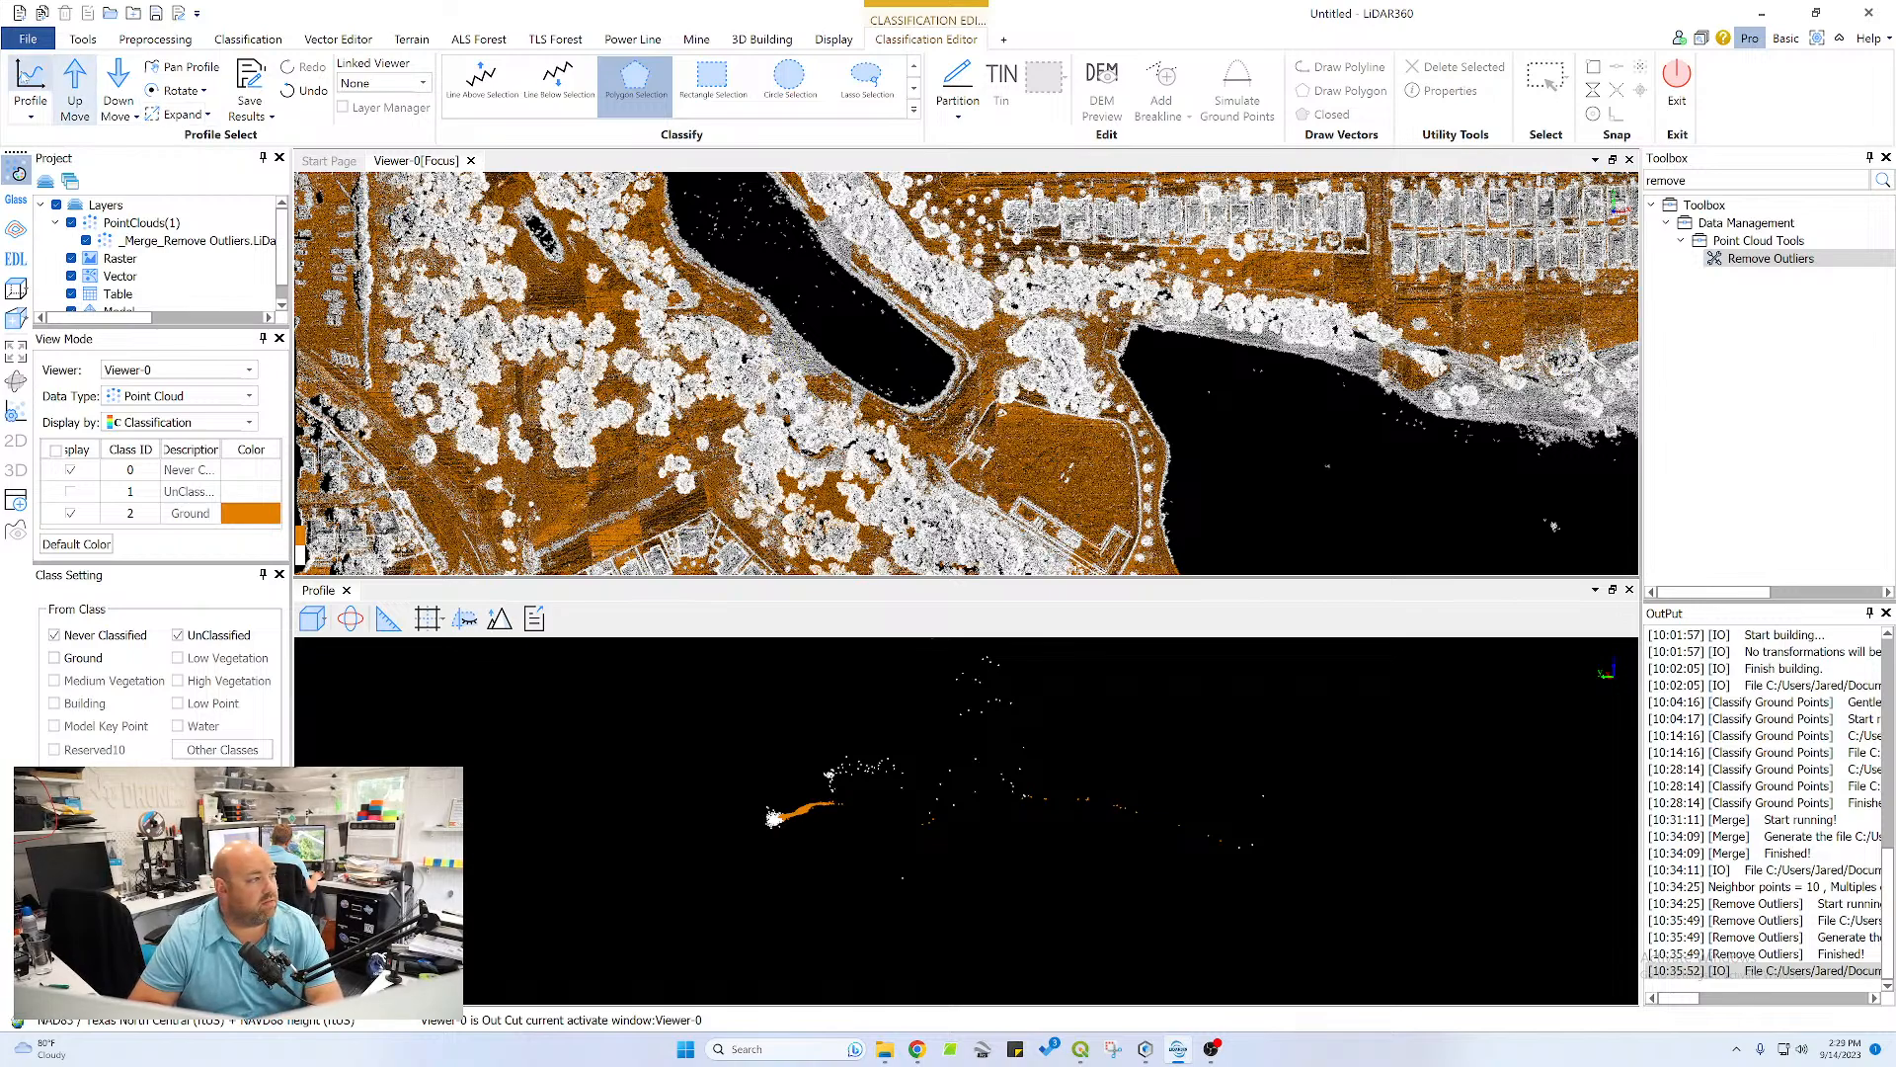
# Draw a new profile path running southeast through the trees along the narrow pond's southwest bank
pyautogui.click(31, 87)
pyautogui.click(786, 314)
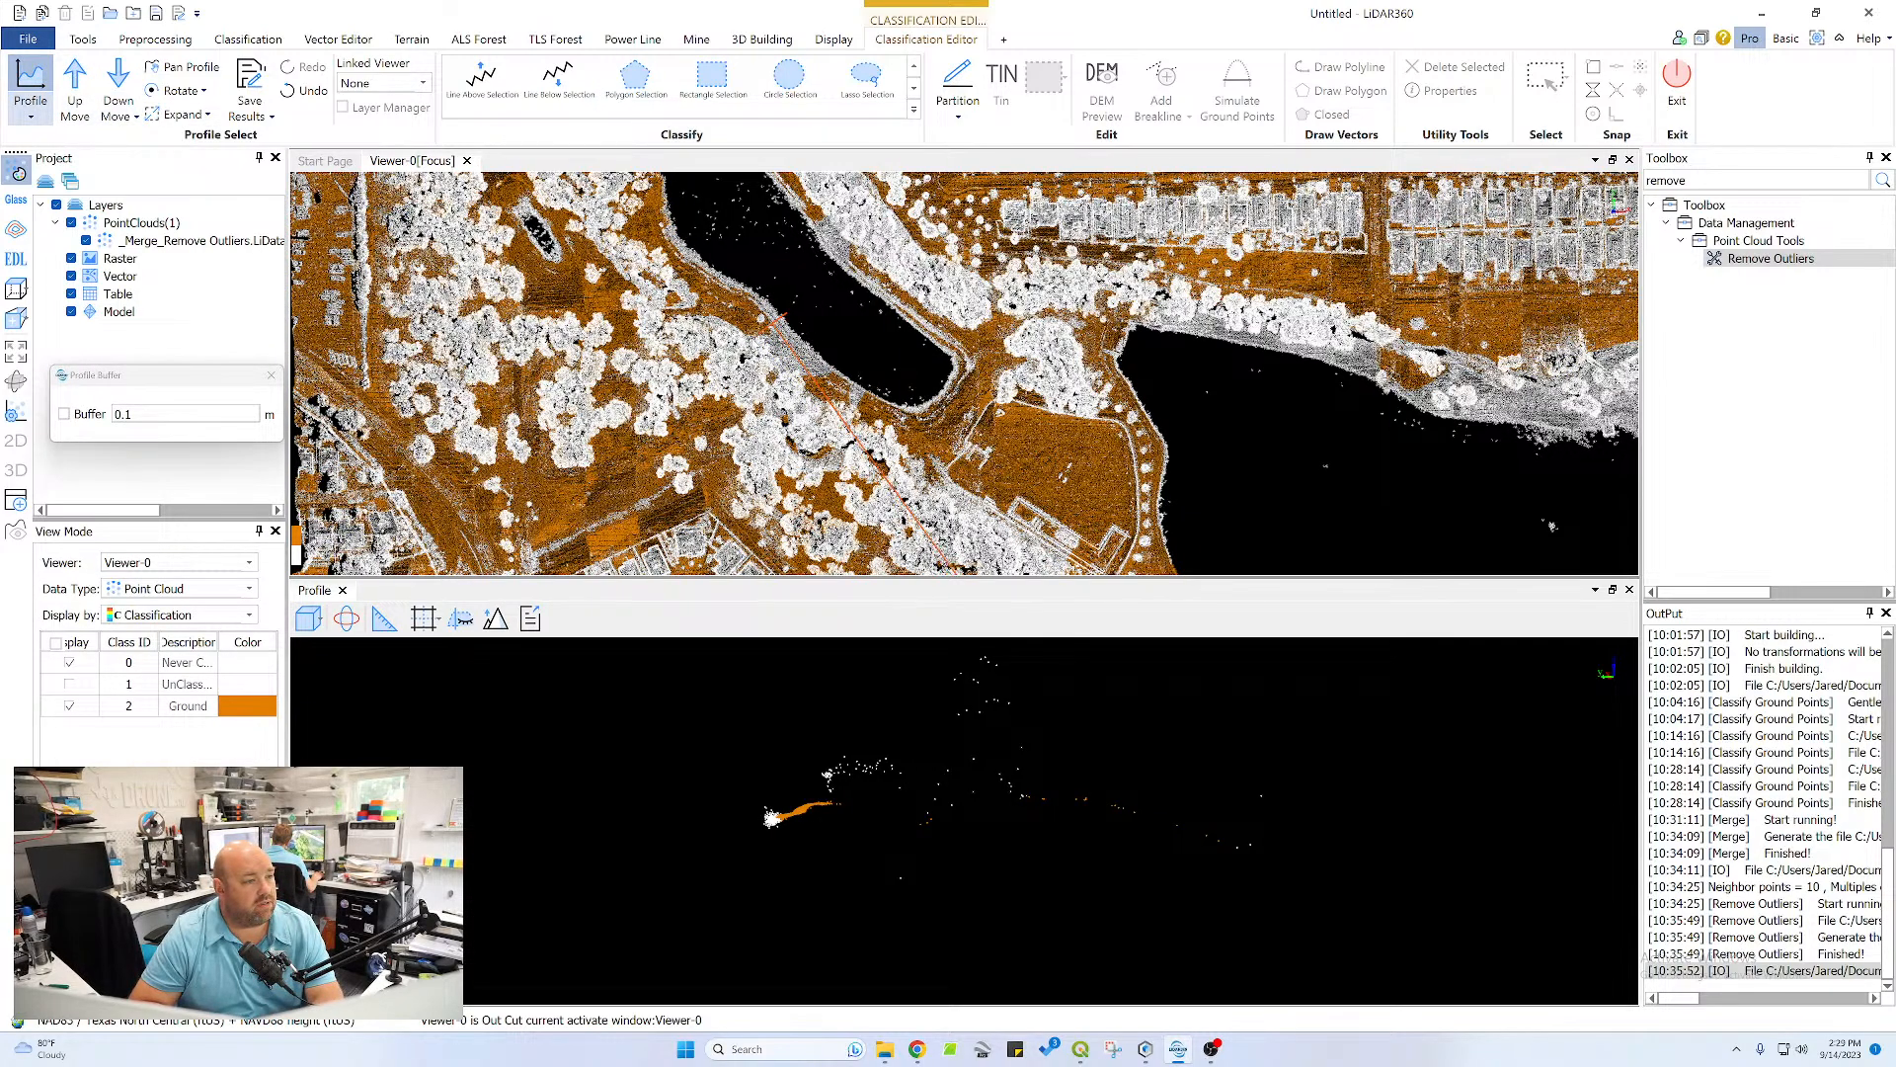
pyautogui.click(989, 570)
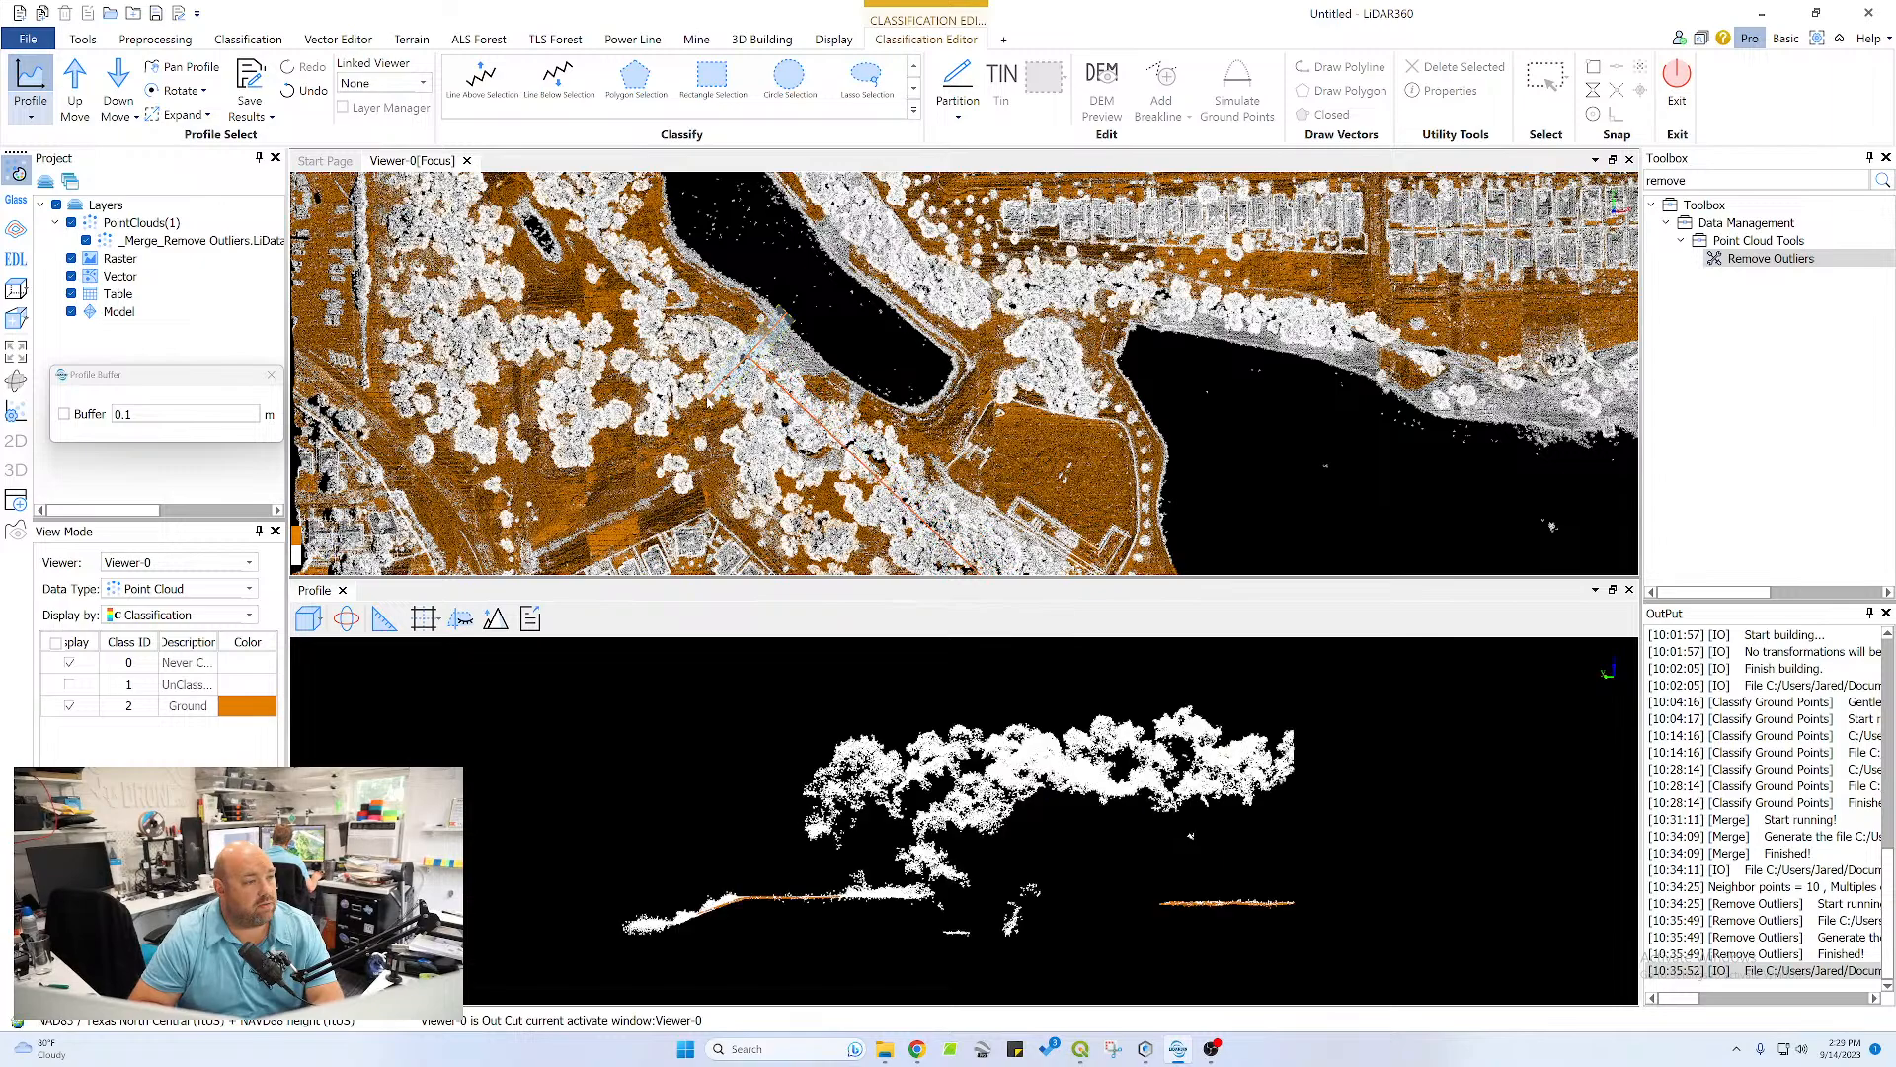
# Reclassify the missed points on the flat strip at the profile's far end as Ground with a polygon selection
pyautogui.scroll(1, 1195, 894)
pyautogui.moveTo(1210, 915); pyautogui.dragTo(1047, 780, button='middle')
pyautogui.scroll(2, 1342, 760)
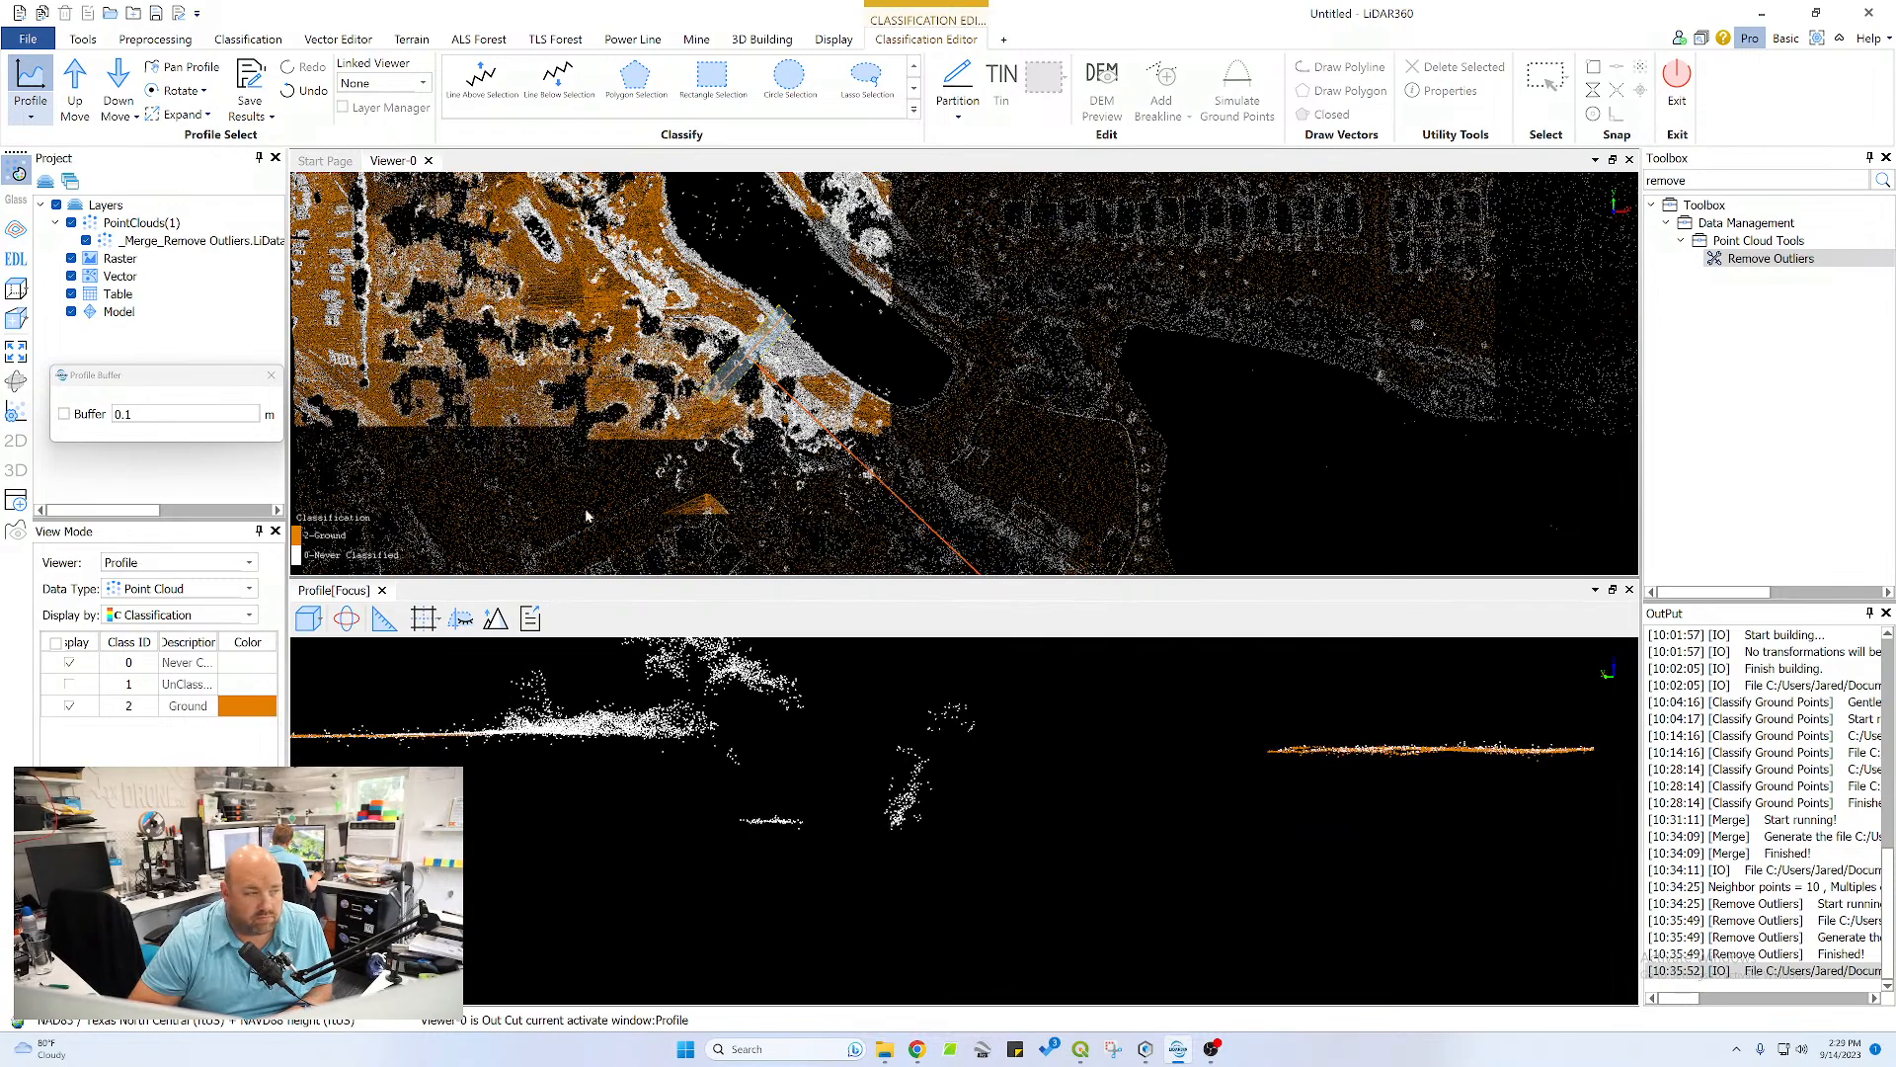
pyautogui.click(653, 93)
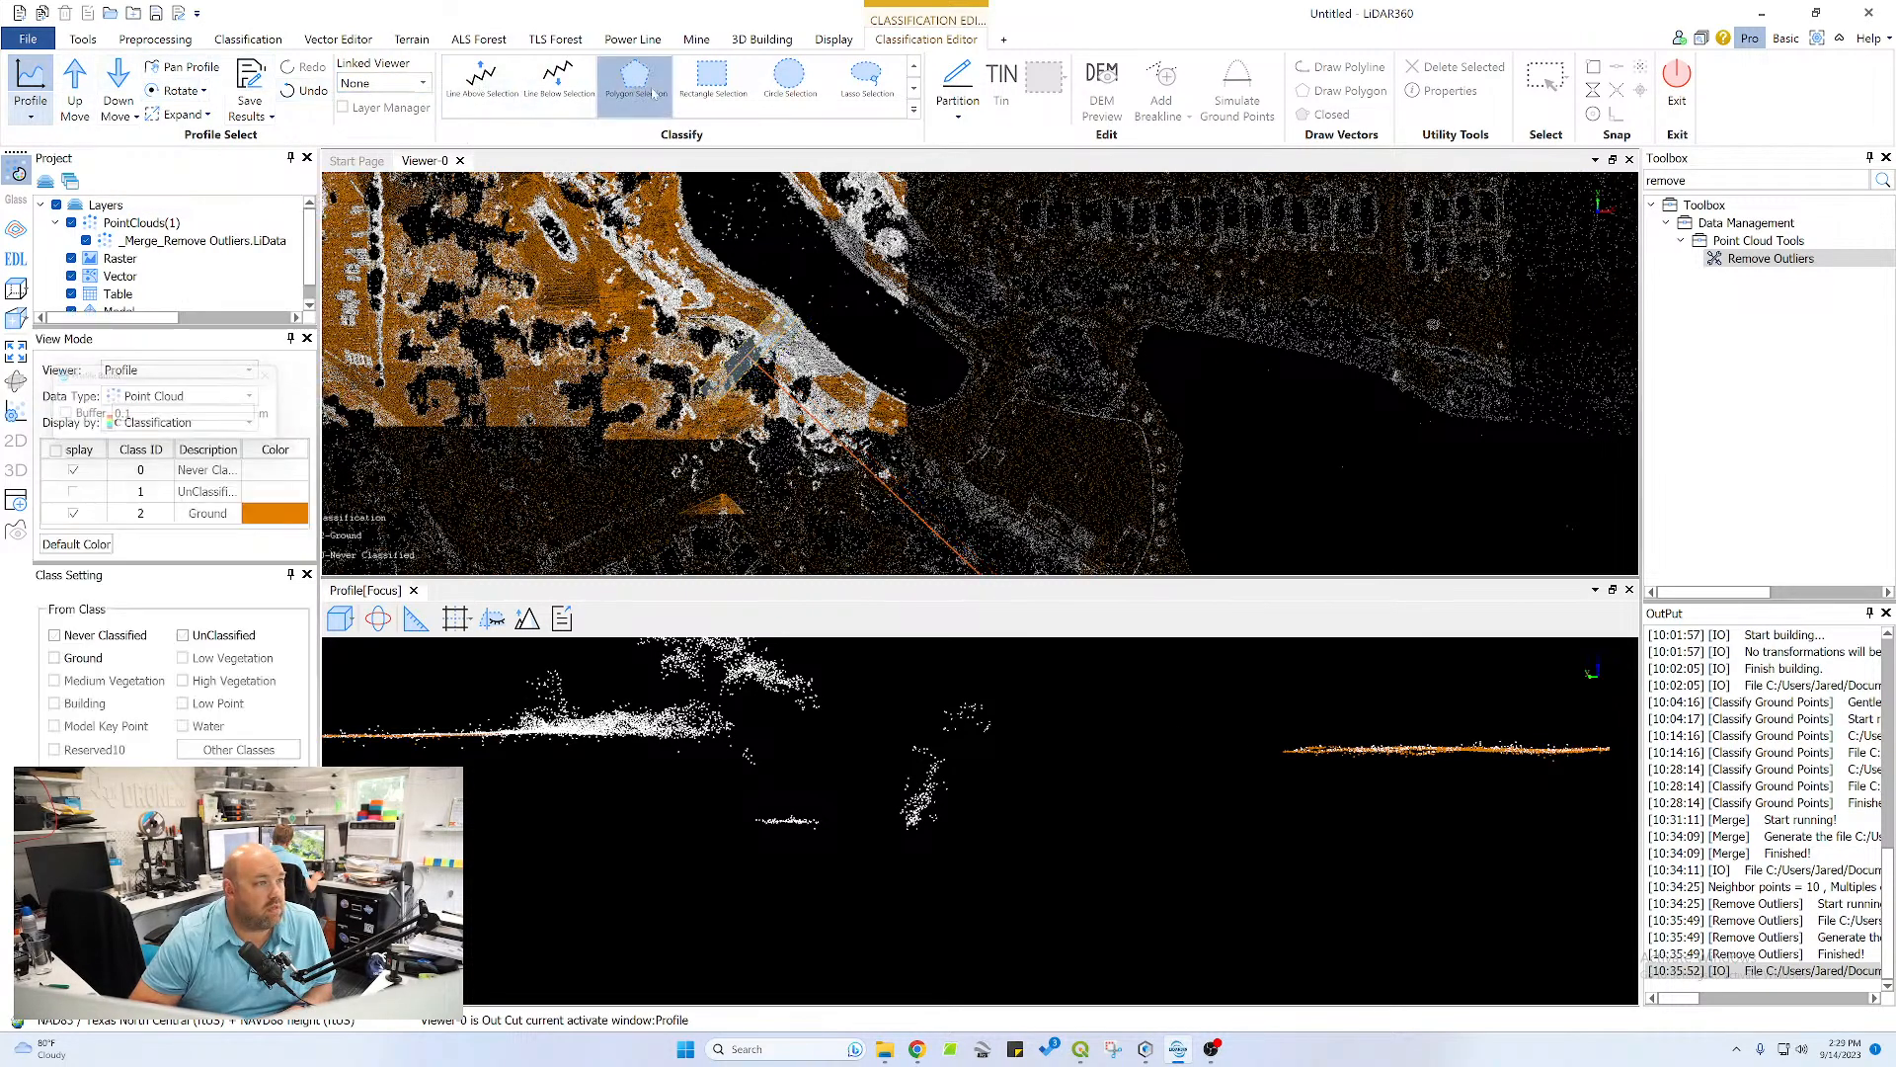
pyautogui.click(1602, 741)
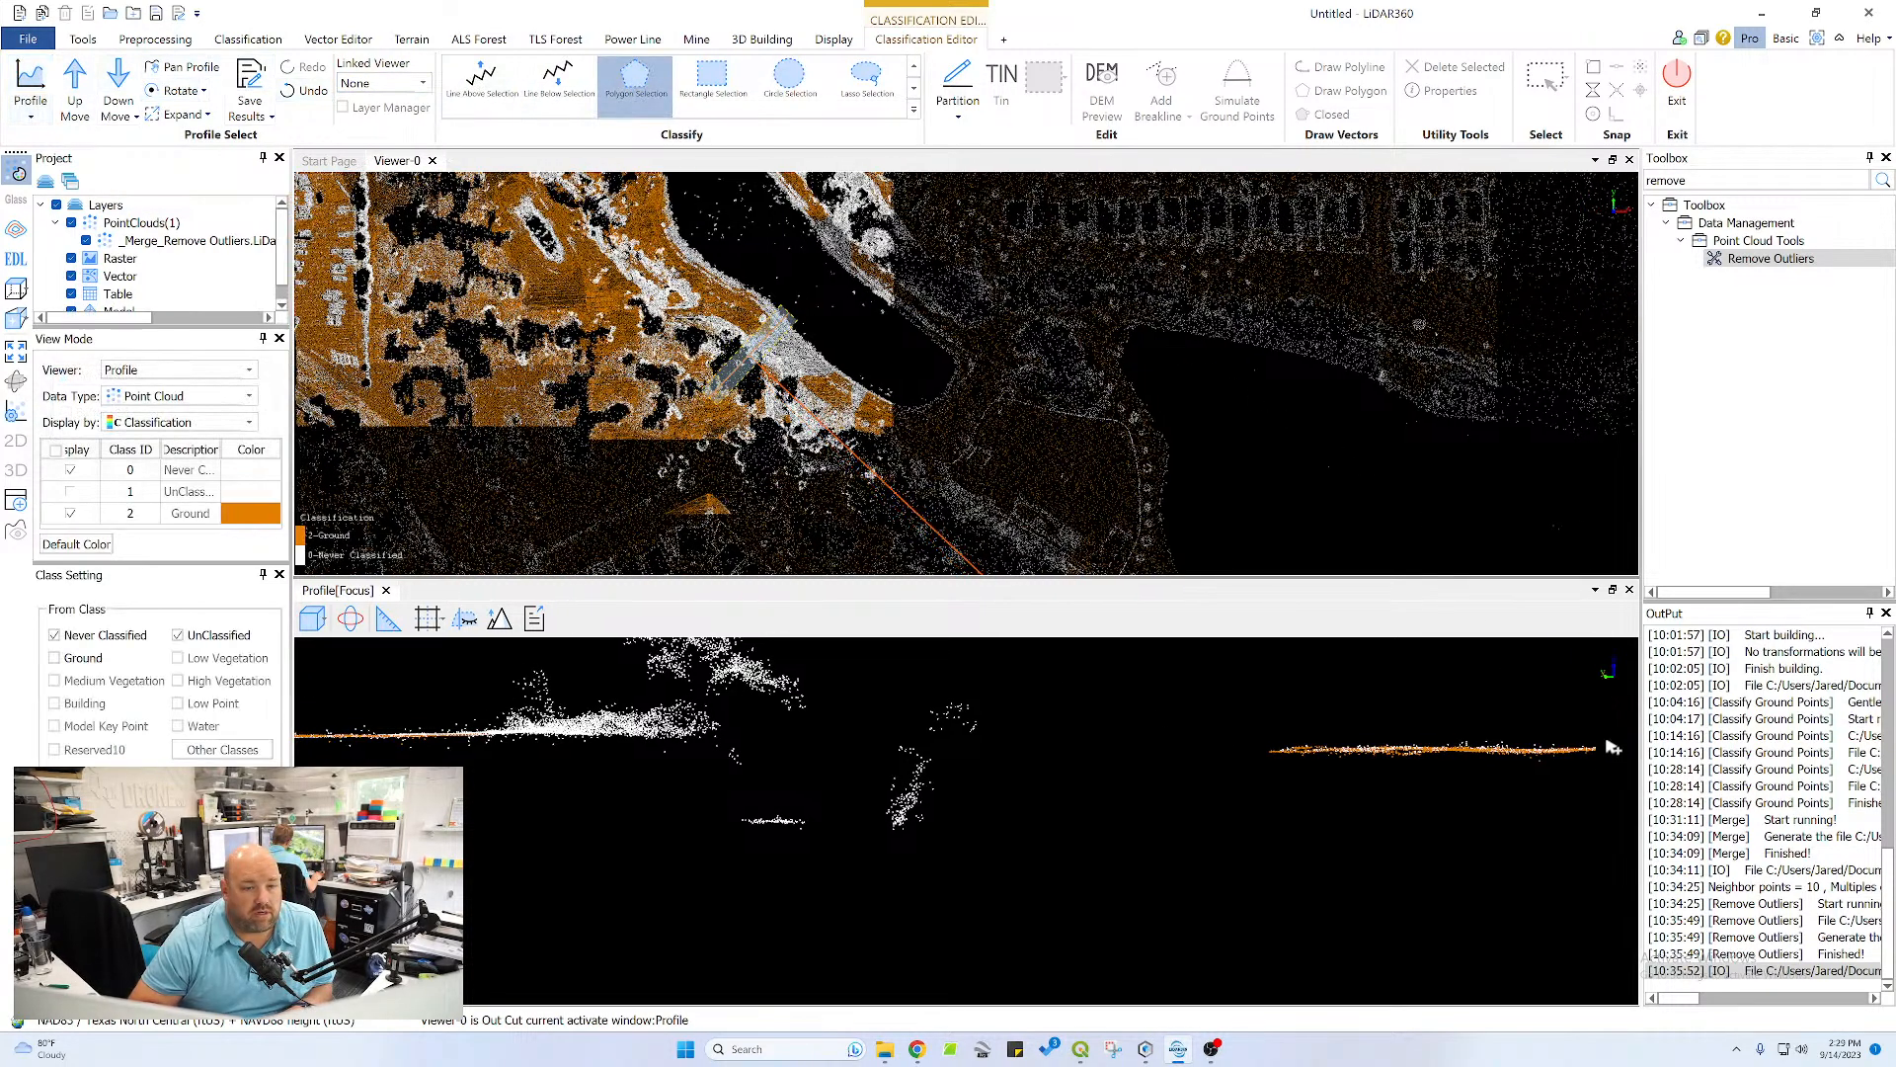
pyautogui.click(1264, 743)
pyautogui.click(1263, 771)
pyautogui.doubleClick(1609, 757)
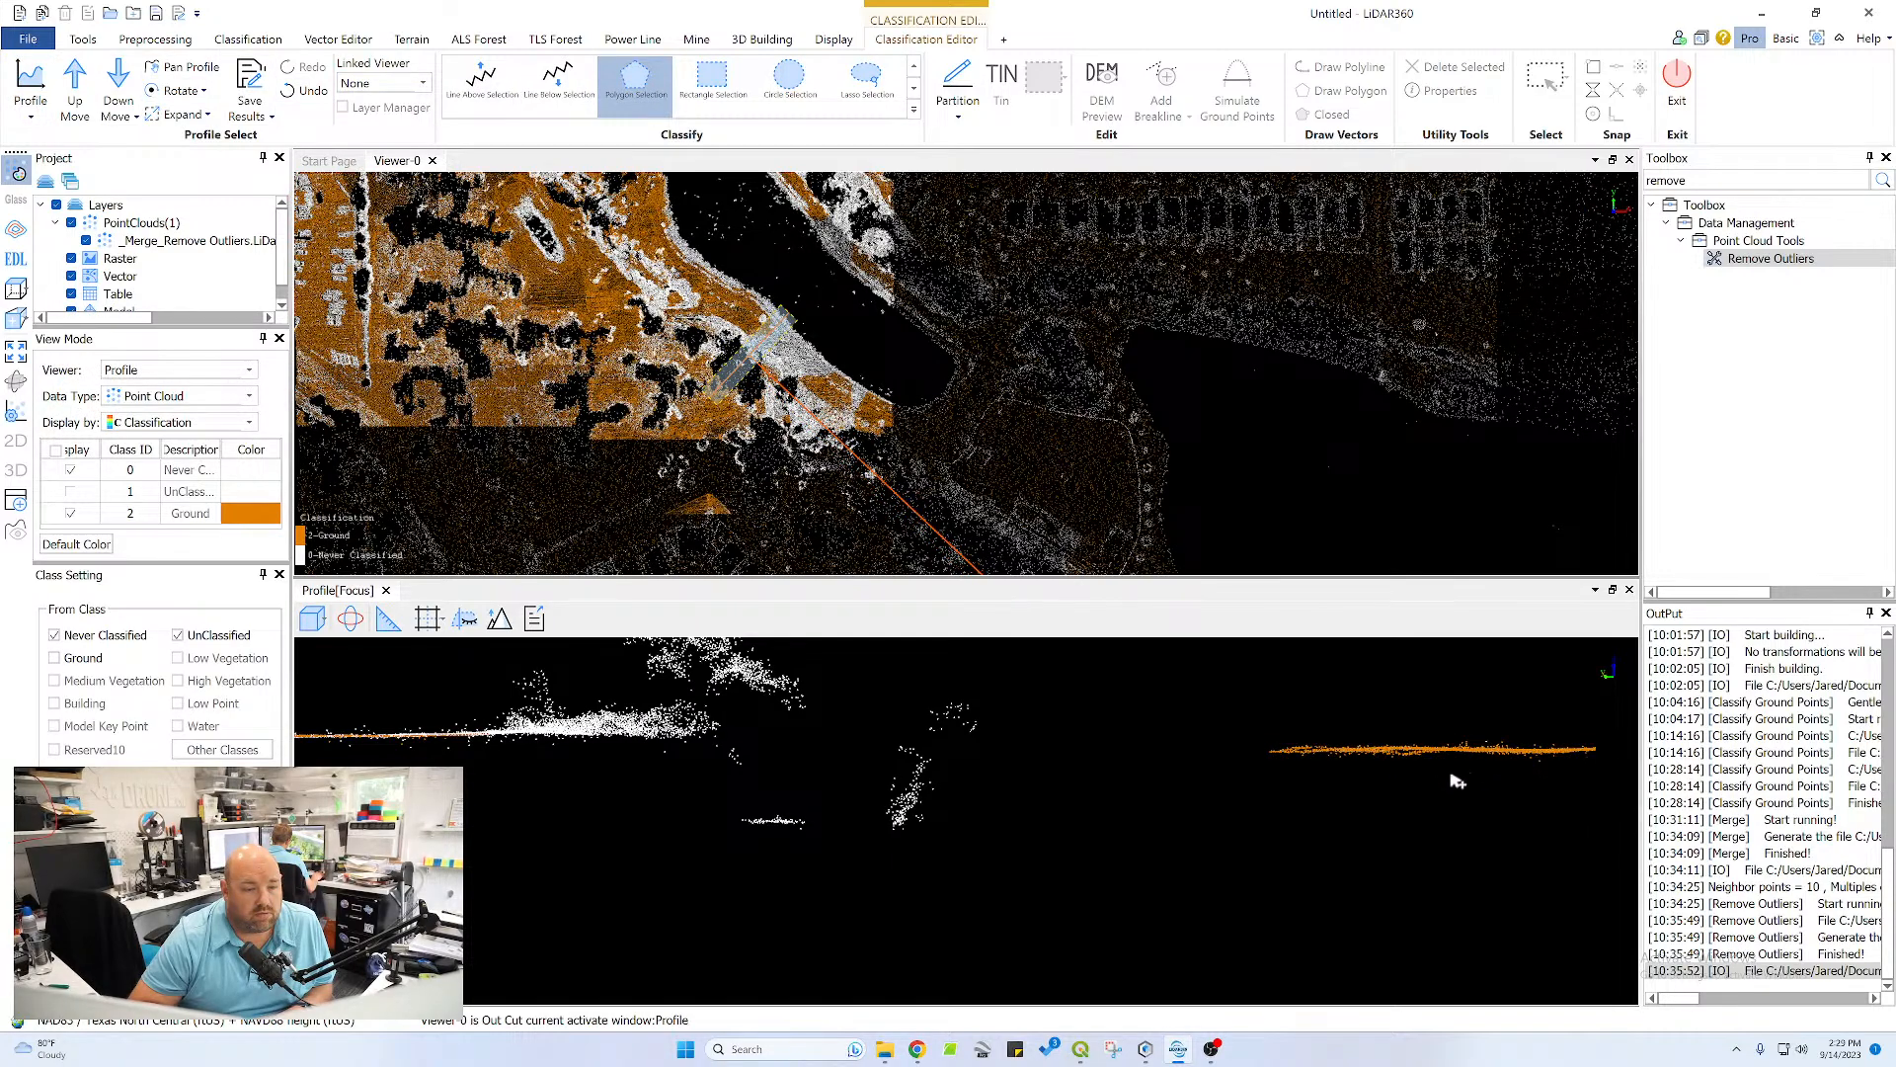
# Reclassify the short isolated strip of low points beneath the trees as Ground with a polygon selection
pyautogui.doubleClick(738, 819)
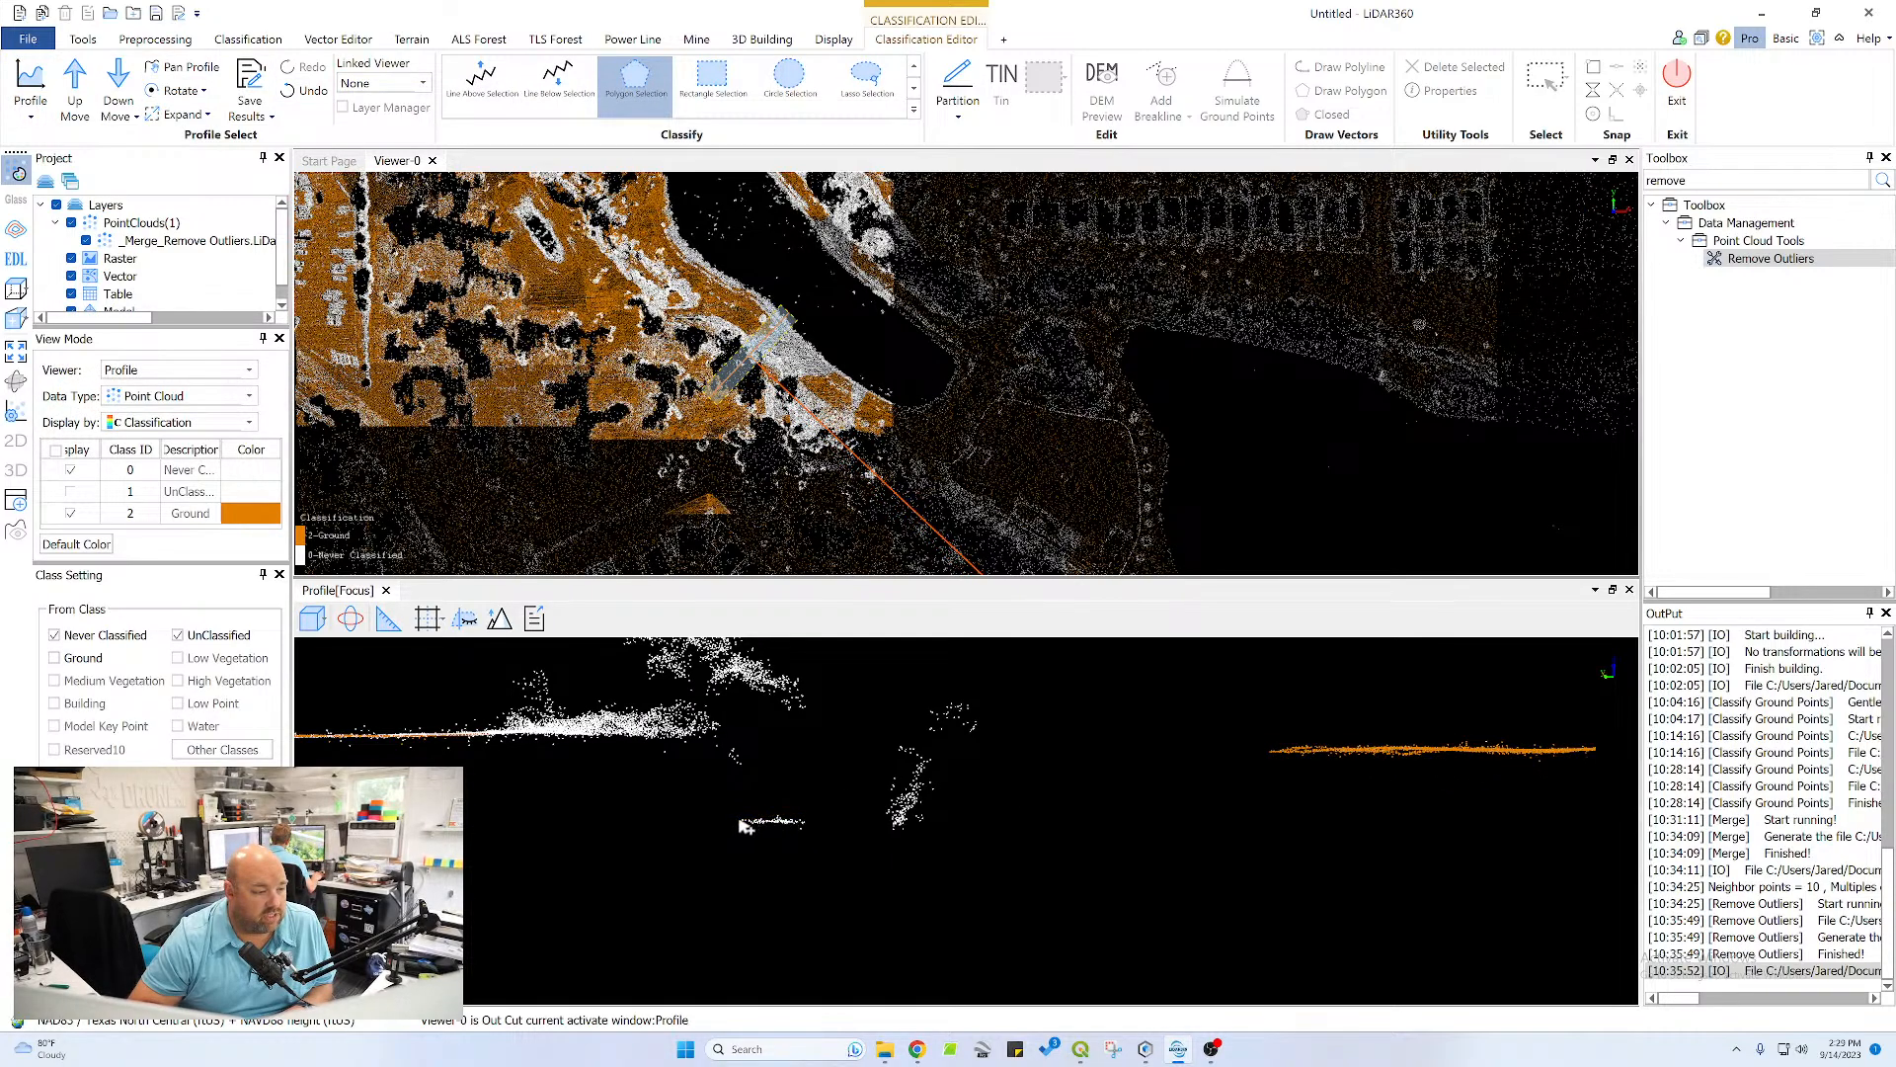
pyautogui.click(823, 819)
pyautogui.click(807, 832)
pyautogui.doubleClick(744, 826)
# Reclassify the missed points along the pond bank slope and its flat crest as Ground with a polygon selection
pyautogui.moveTo(643, 753); pyautogui.dragTo(1277, 749, button='middle')
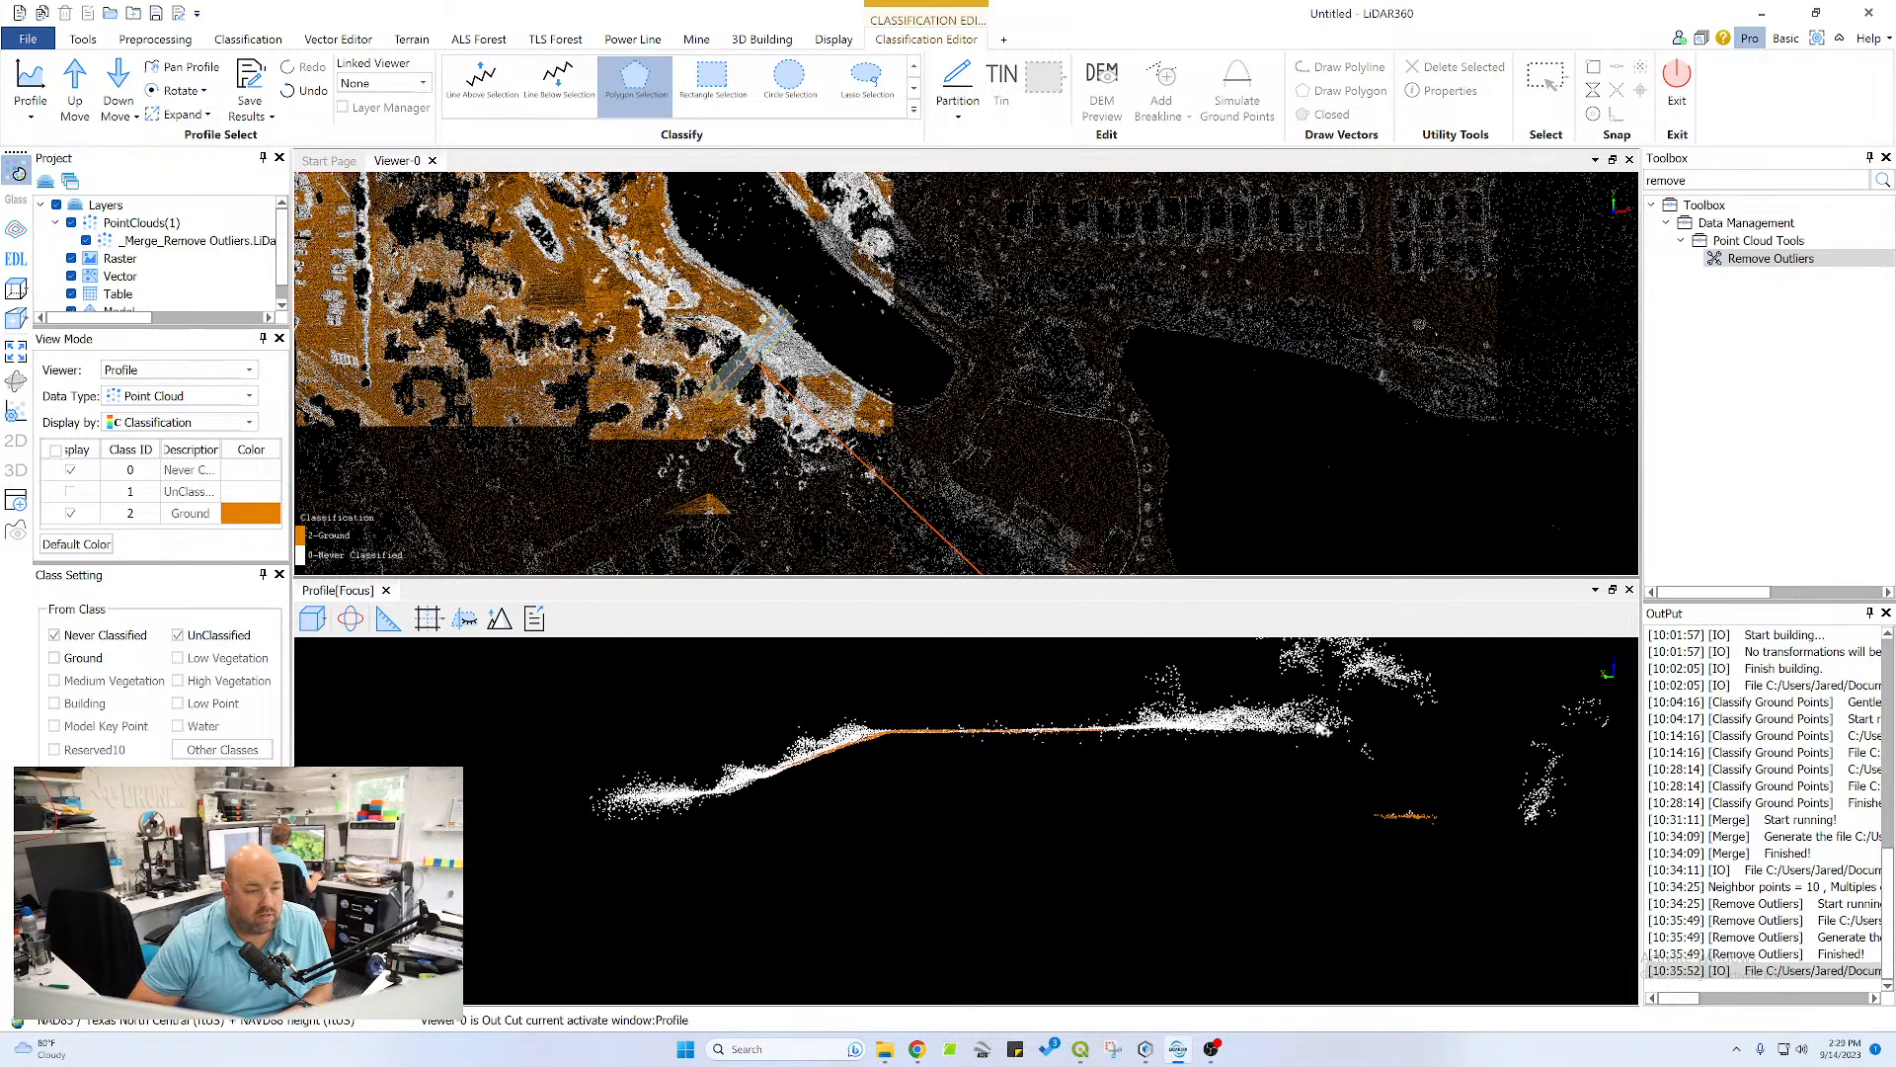
pyautogui.click(1166, 729)
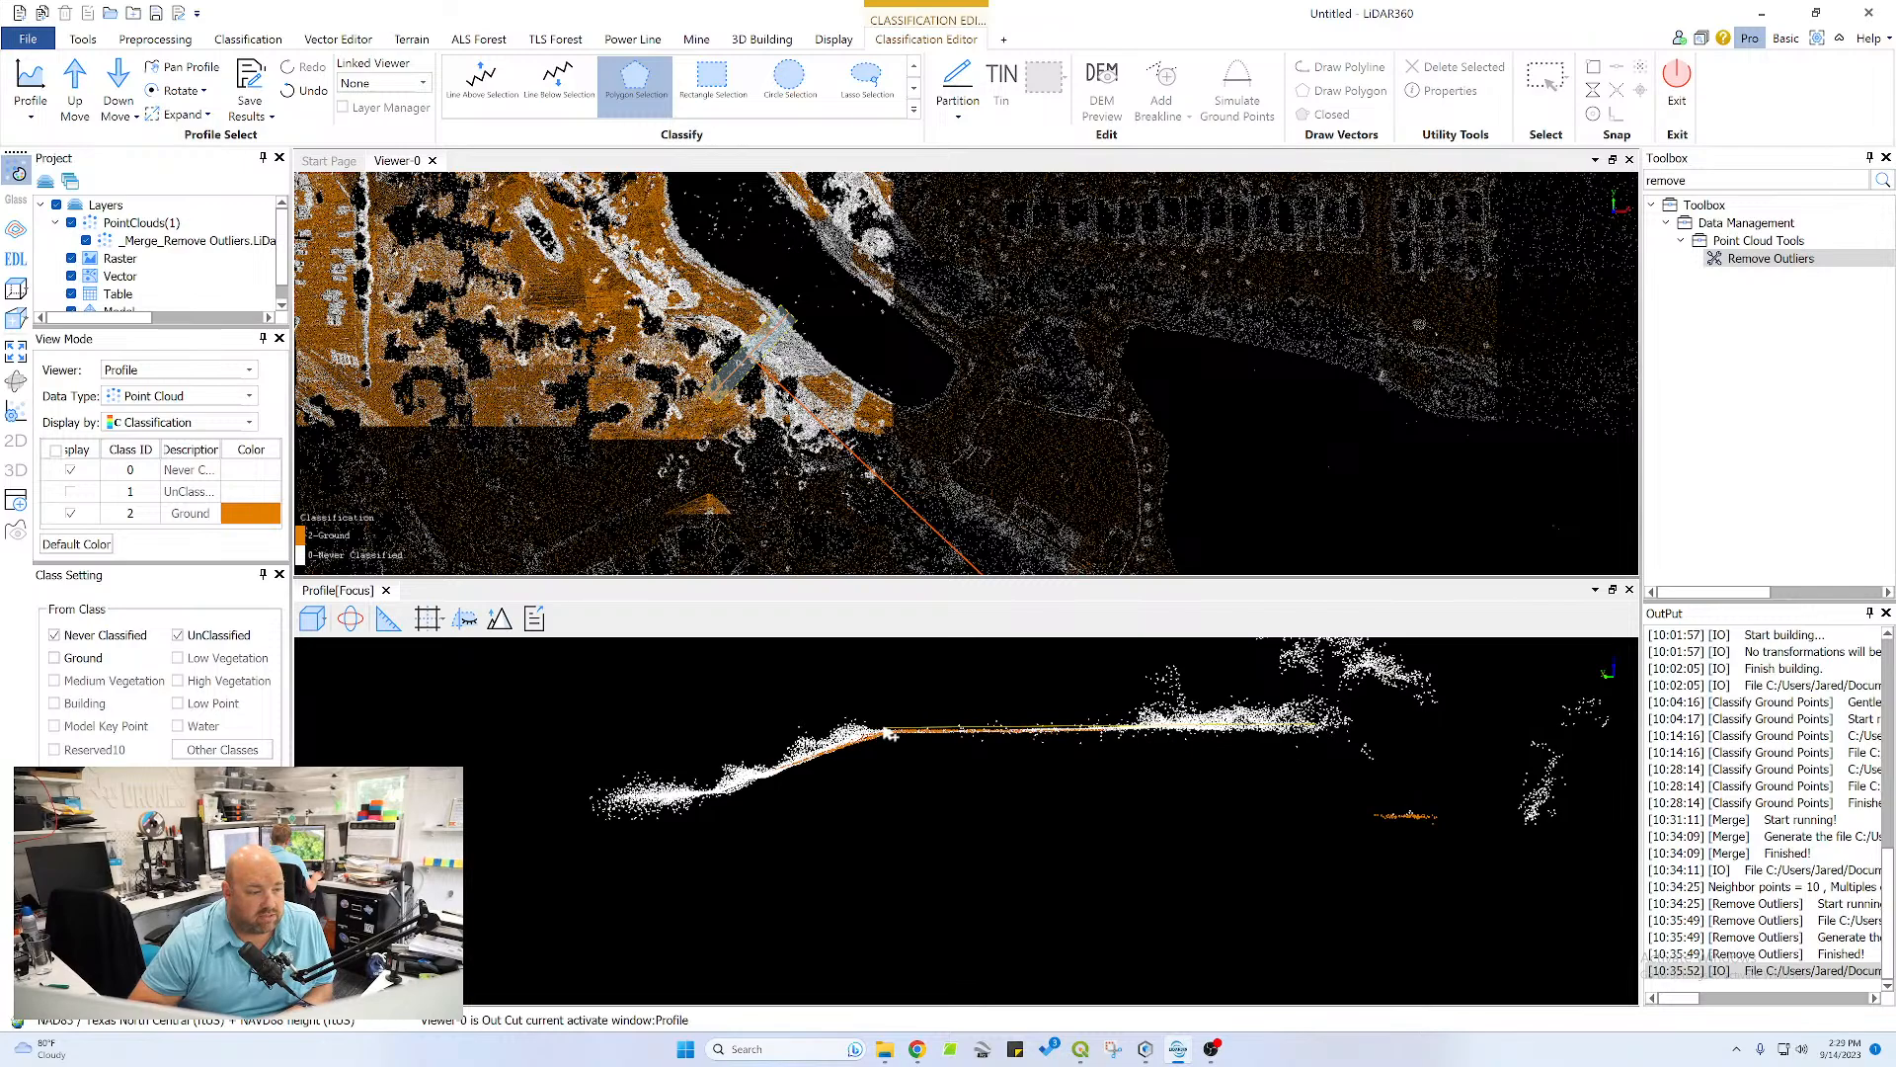
pyautogui.click(701, 794)
pyautogui.doubleClick(1334, 757)
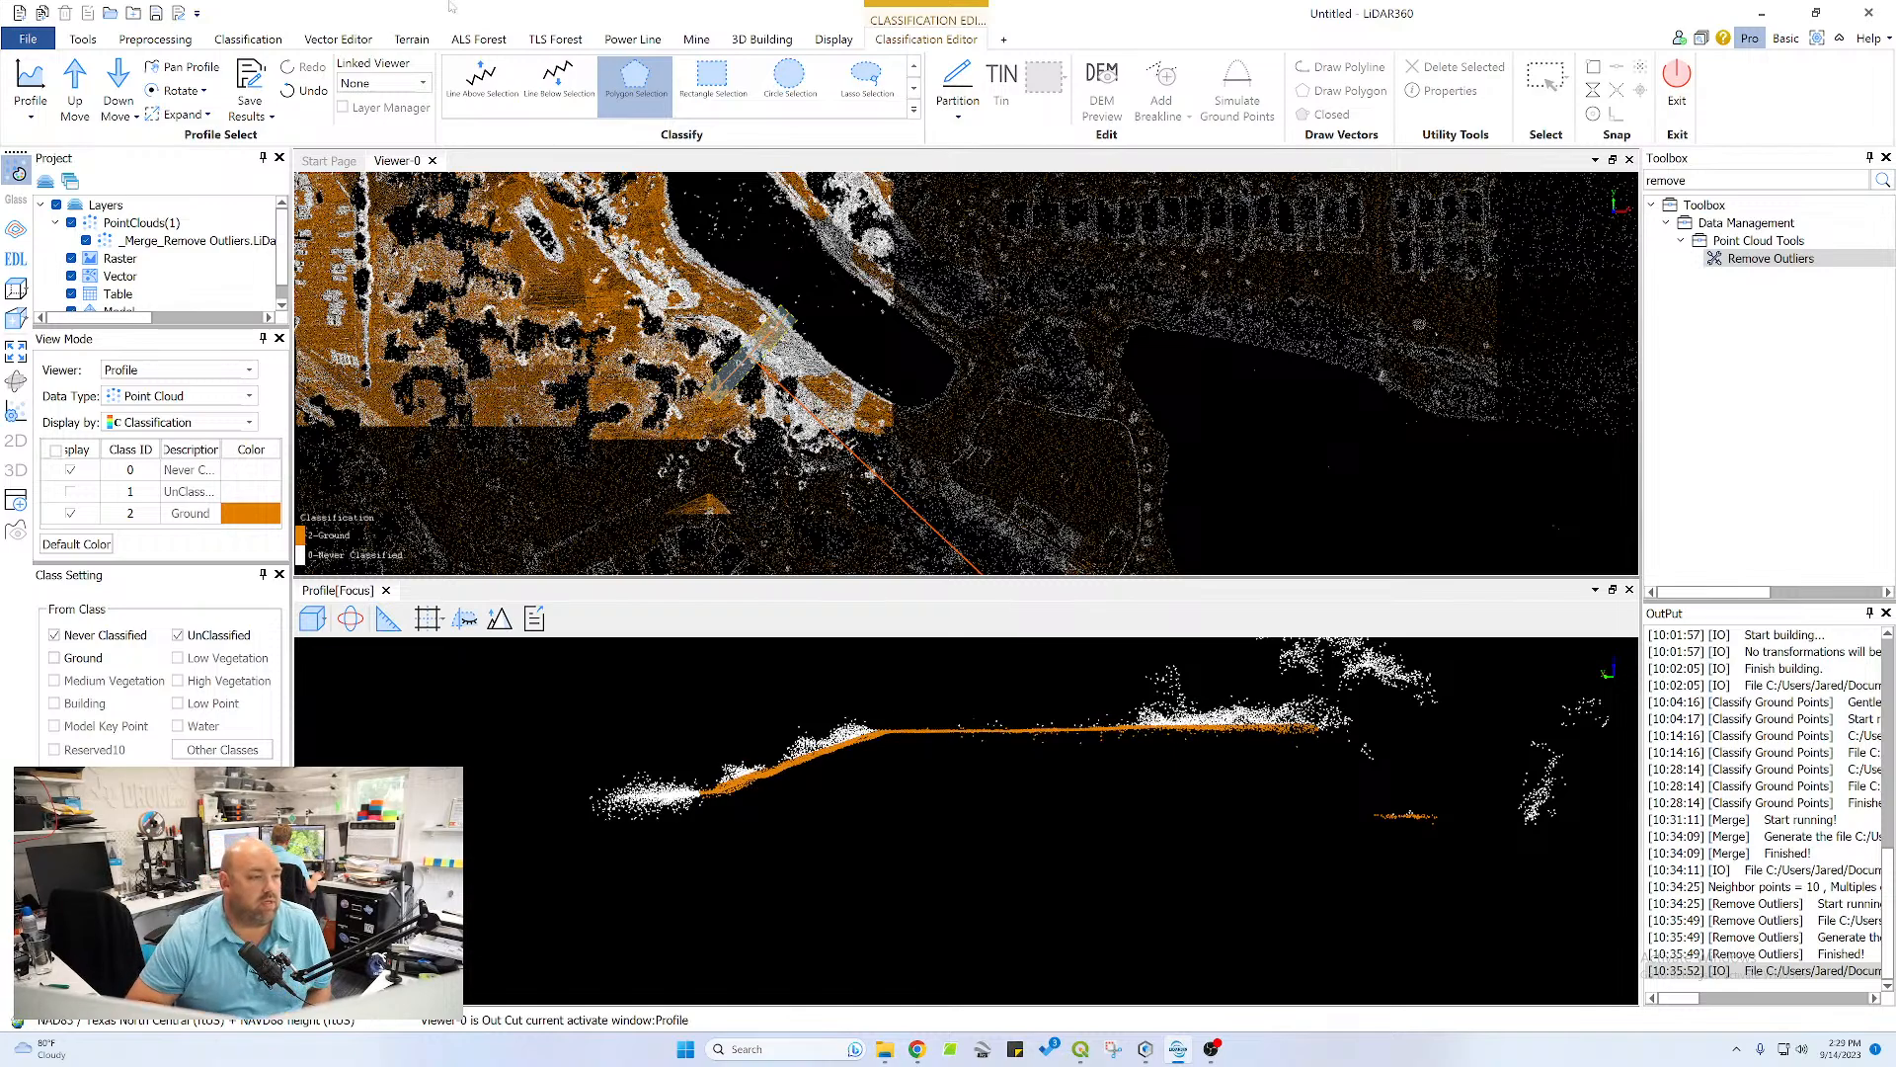
# Advance the profile one section and reclassify the pond bank, crest and near channel slope points as Ground with a polygon selection
pyautogui.click(75, 87)
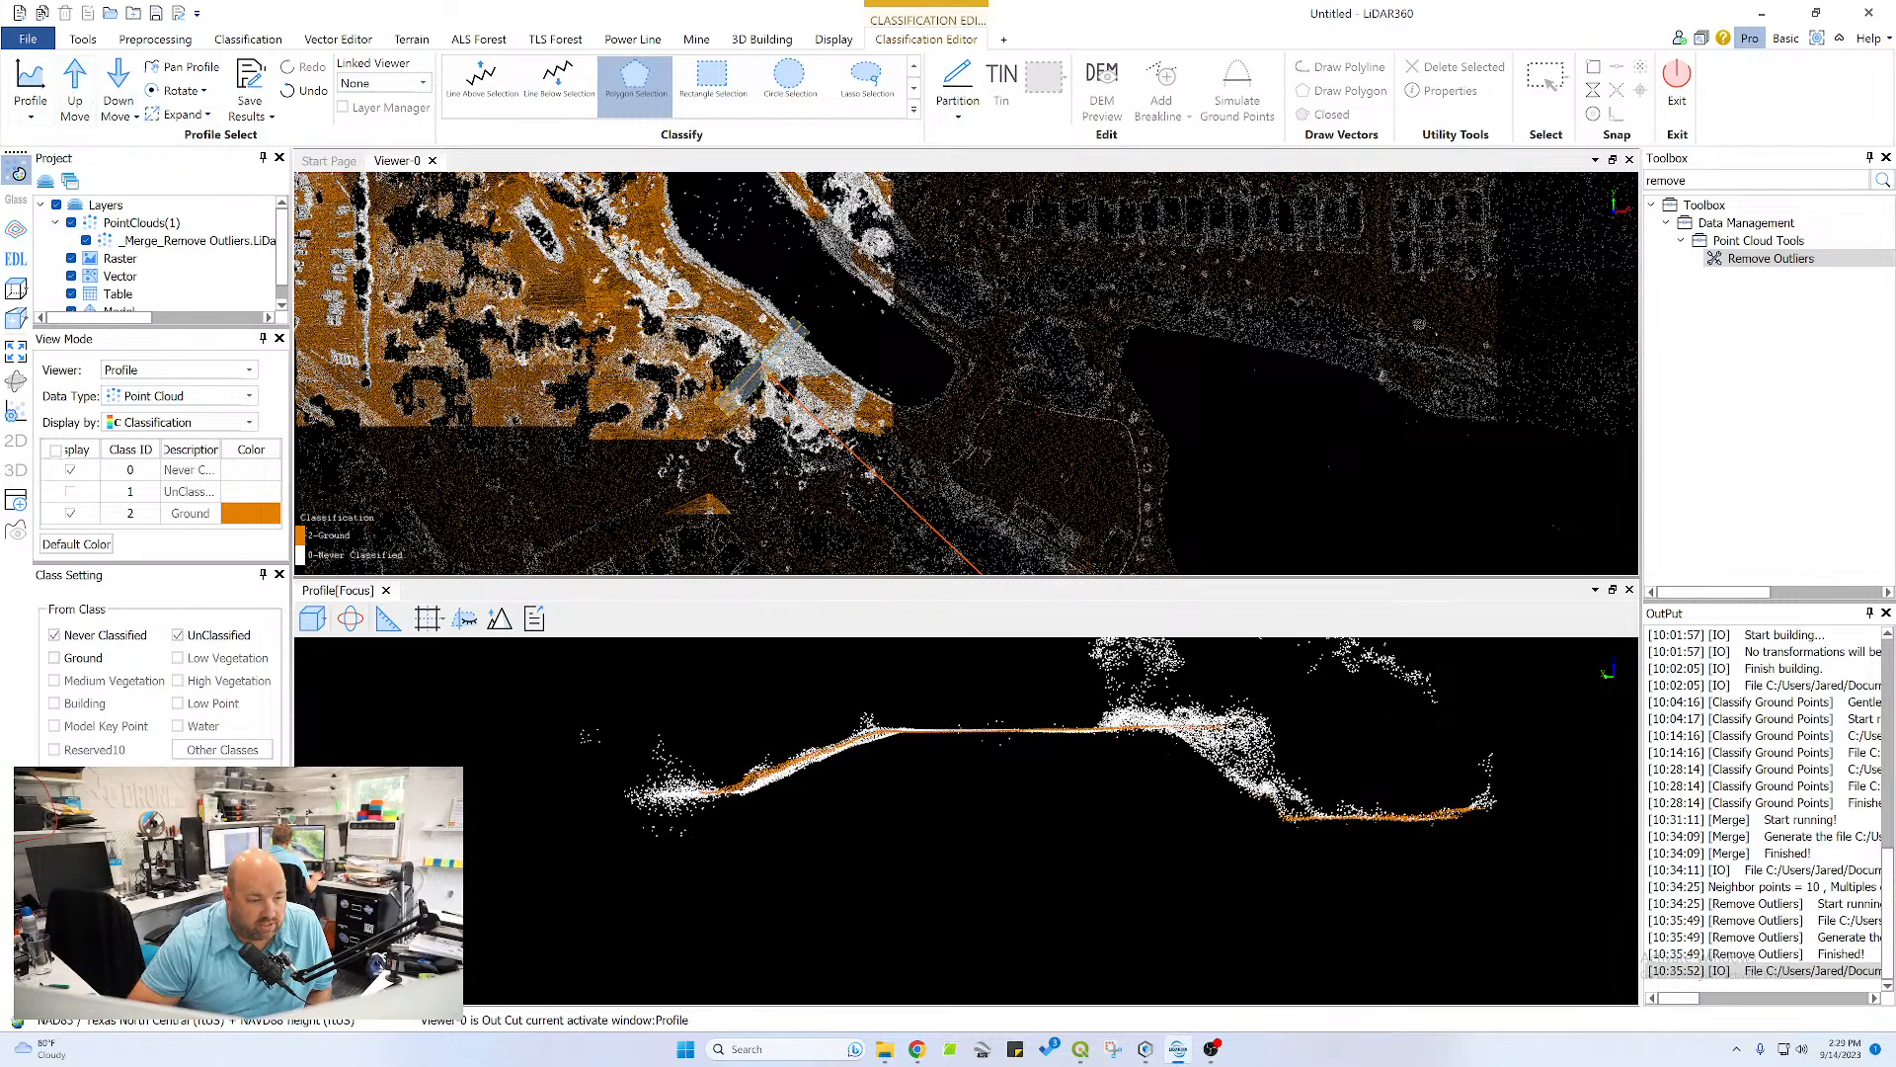
pyautogui.scroll(4, 1314, 790)
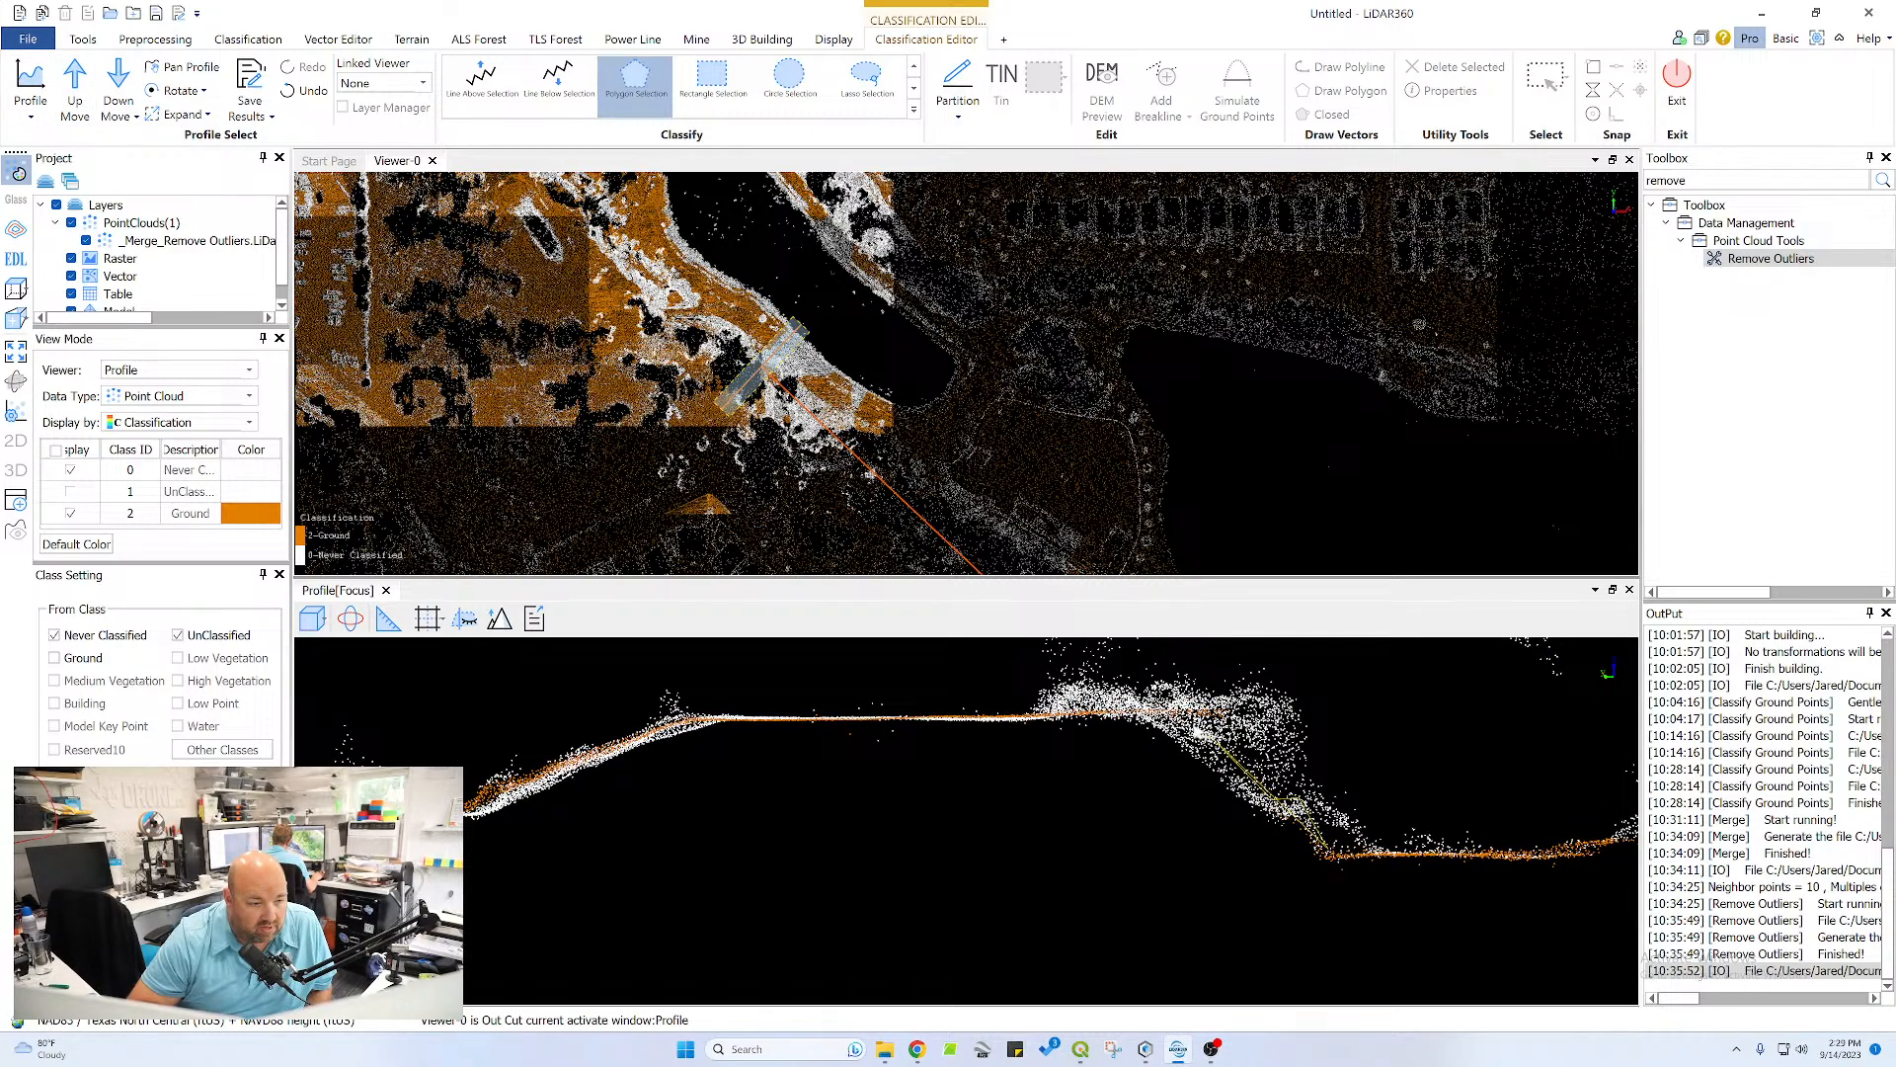
pyautogui.click(1165, 713)
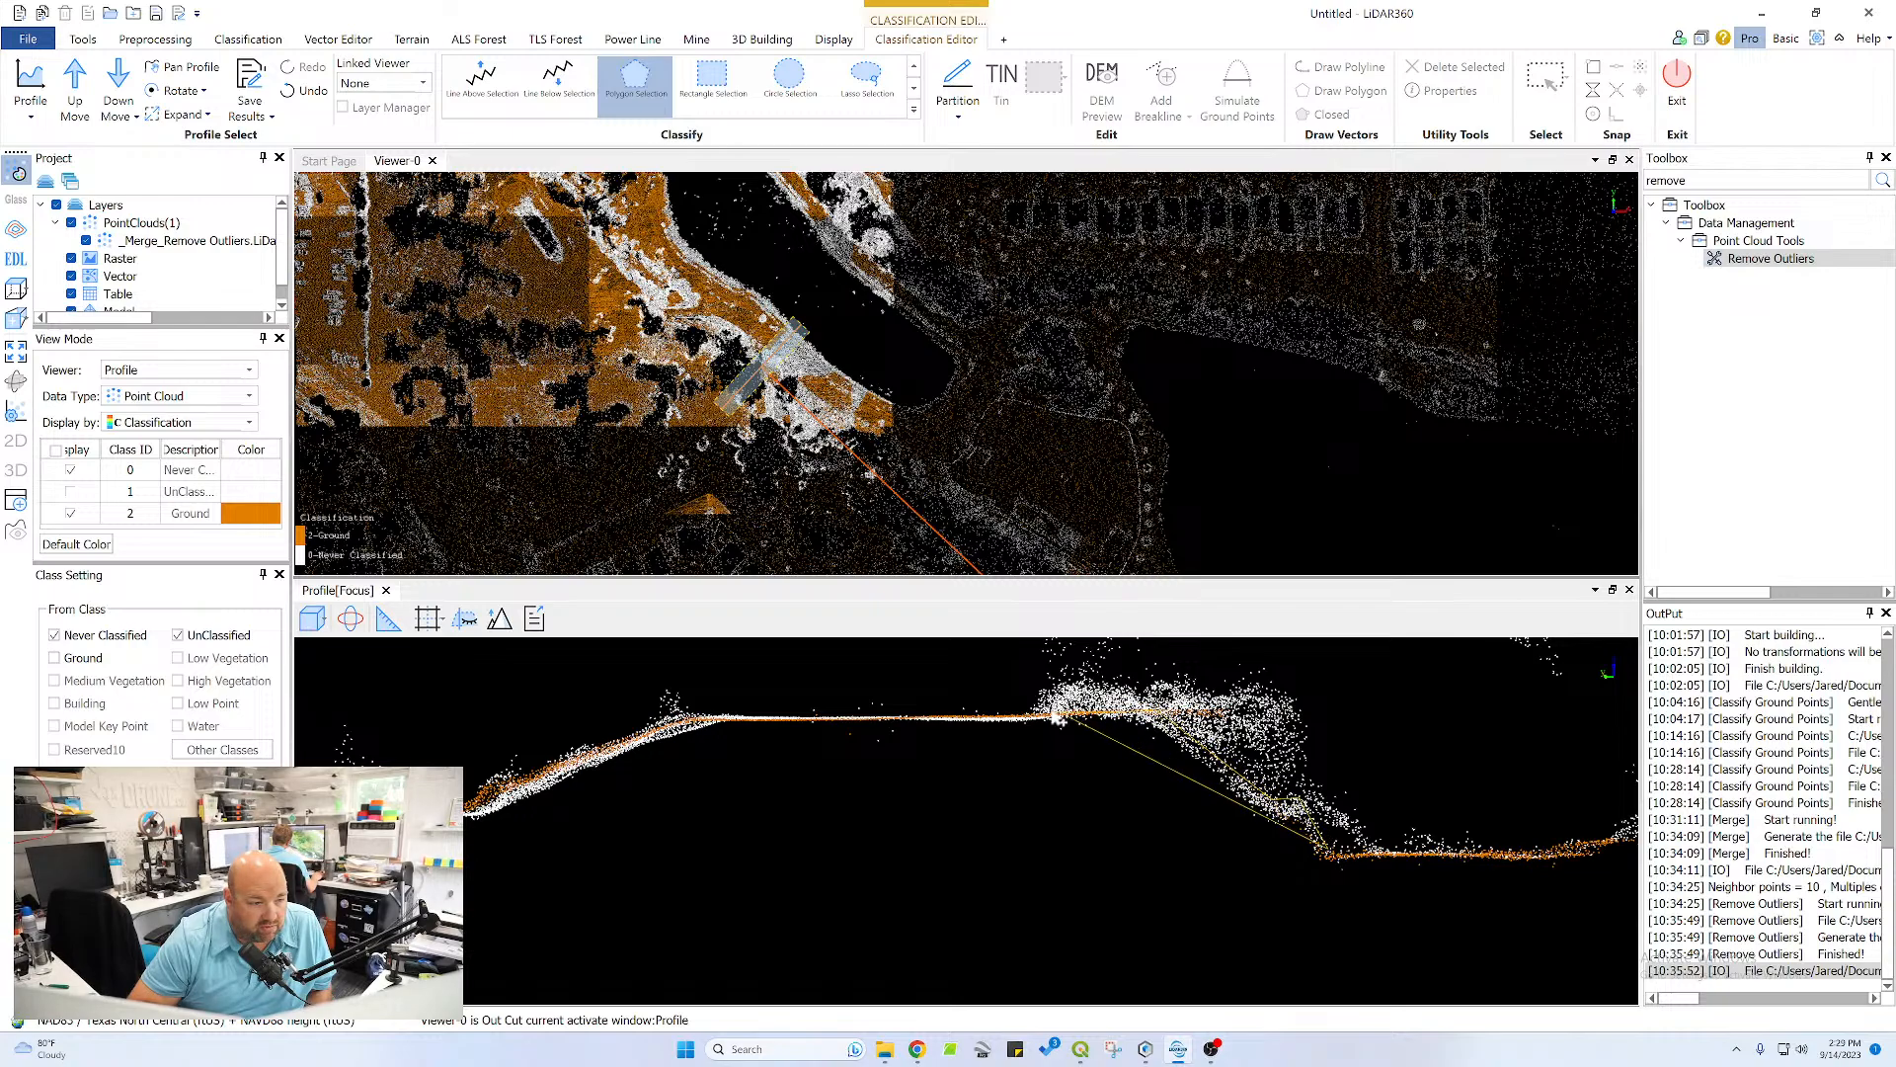
pyautogui.click(721, 719)
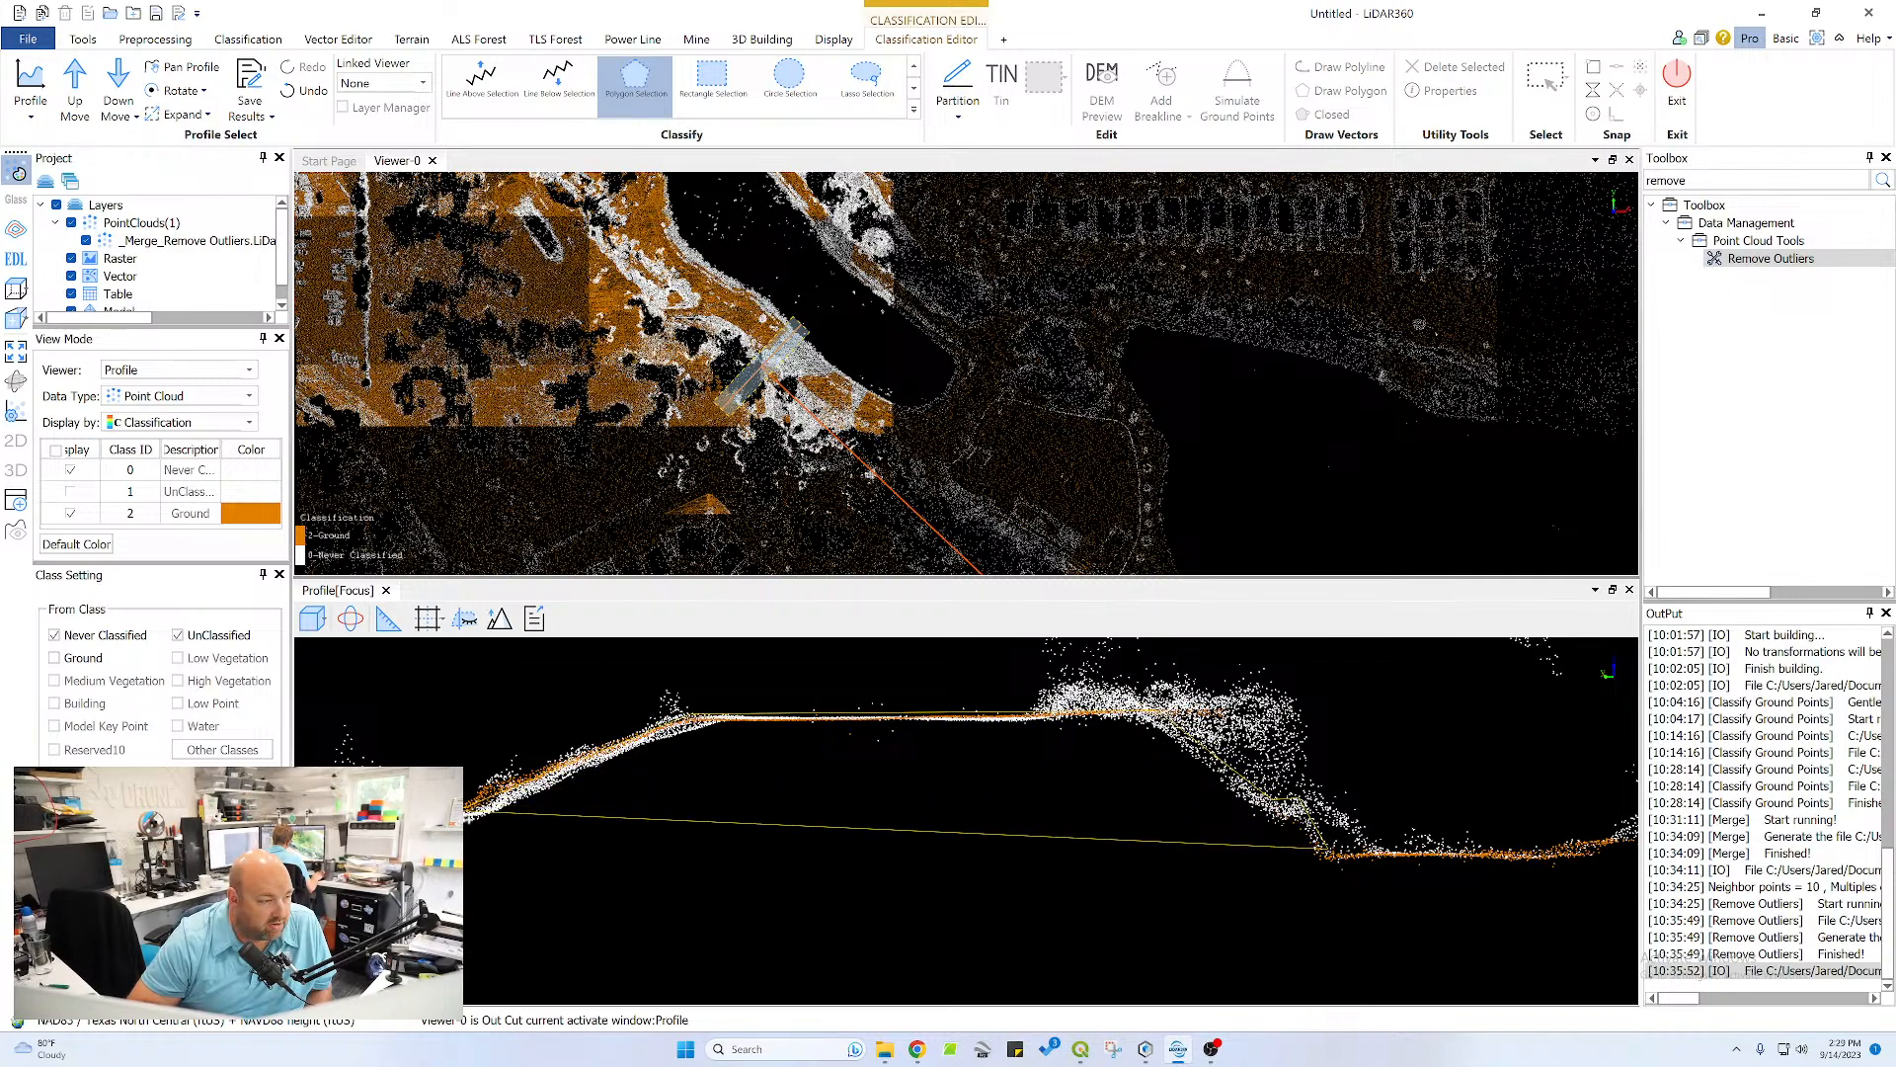
pyautogui.rightClick(1314, 886)
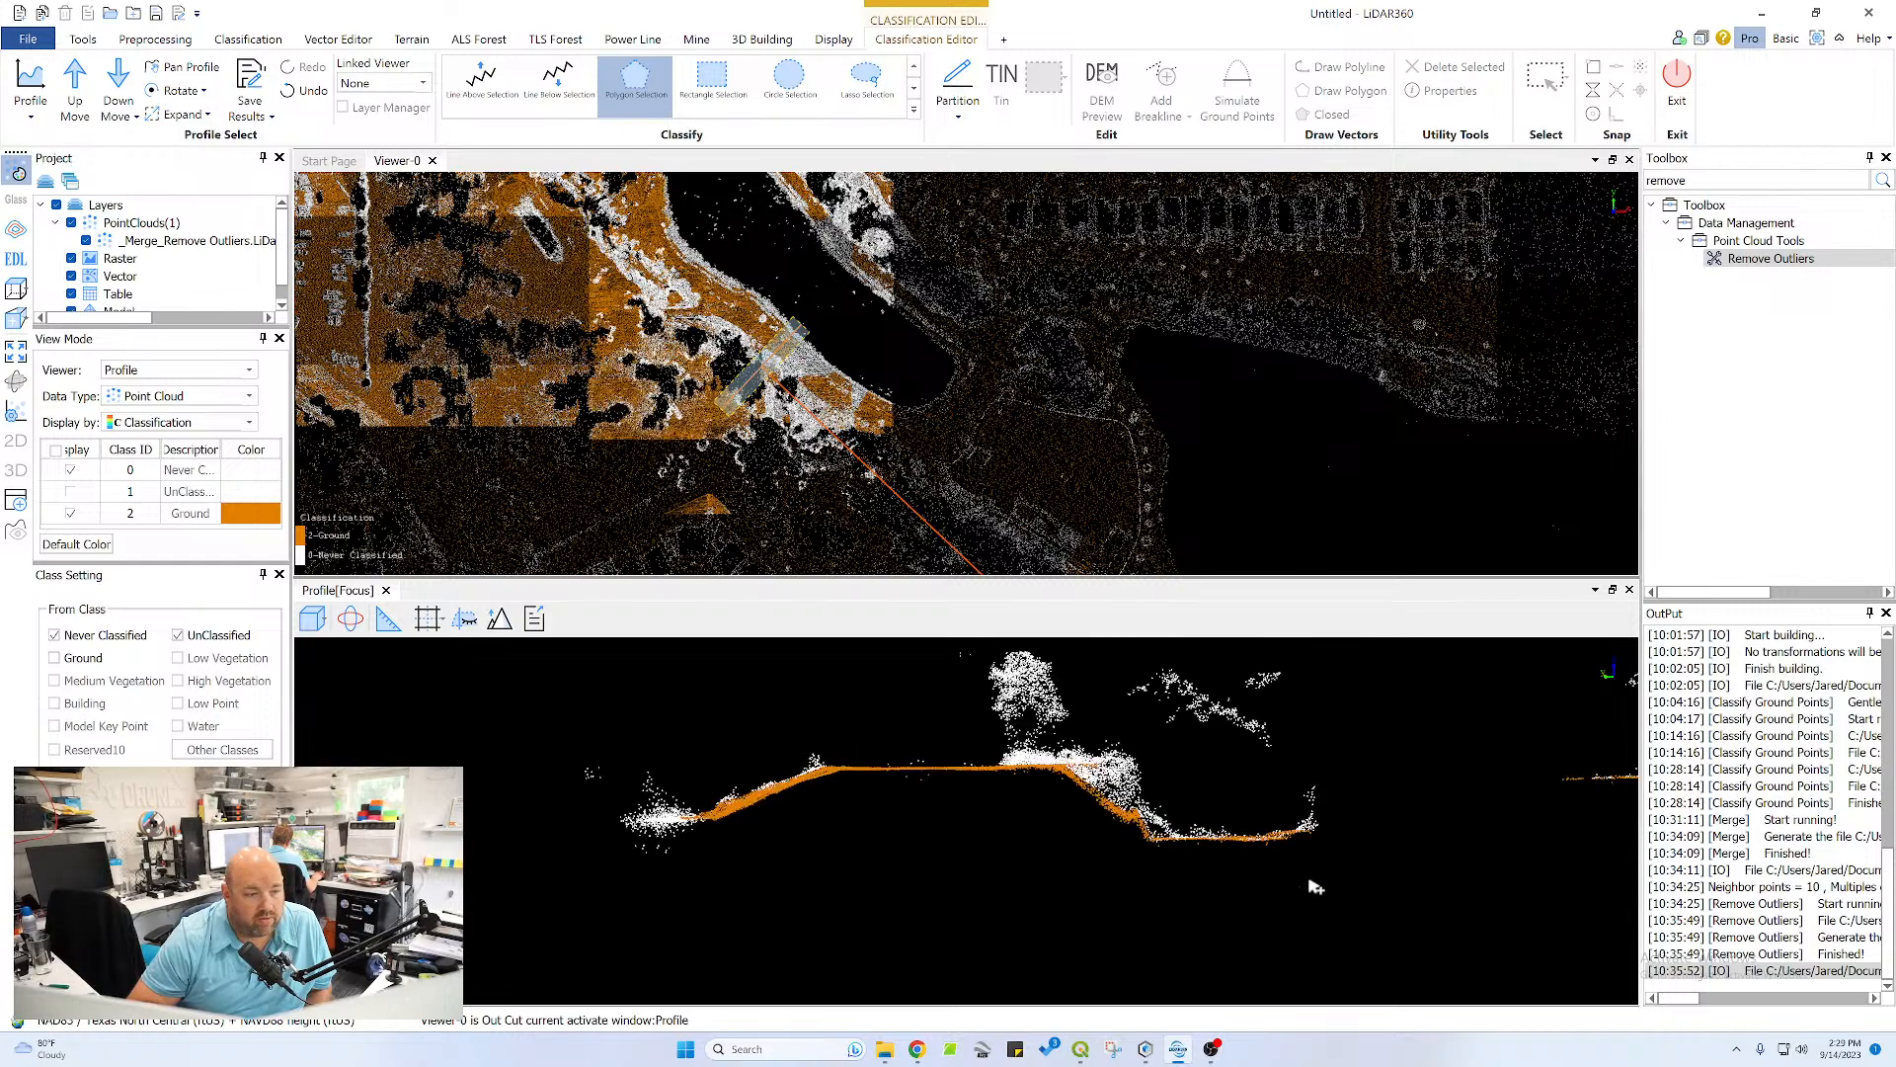
# Reclassify the missed points where the channel bottom begins to rise at its far side as Ground
pyautogui.scroll(-1, 1344, 877)
pyautogui.moveTo(1211, 852); pyautogui.dragTo(886, 814, button='middle')
pyautogui.scroll(5, 899, 787)
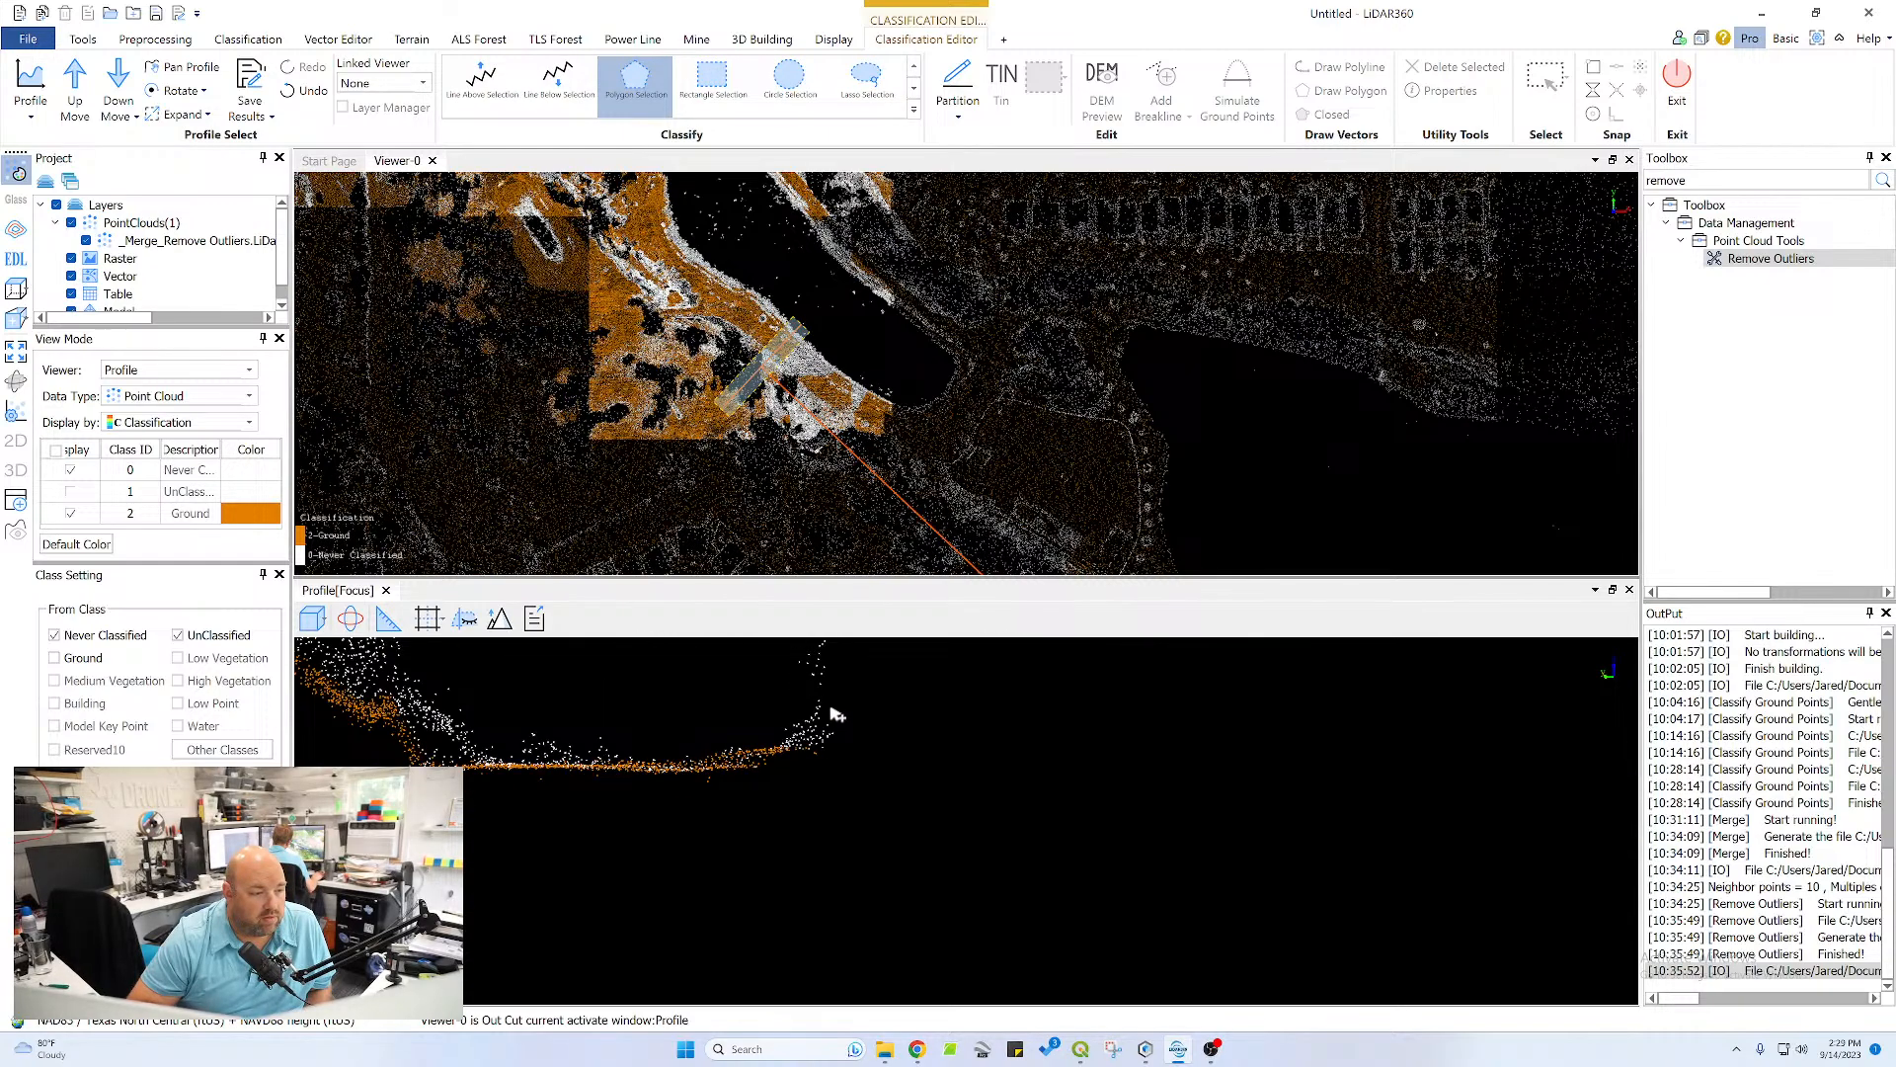
pyautogui.click(777, 760)
pyautogui.doubleClick(839, 729)
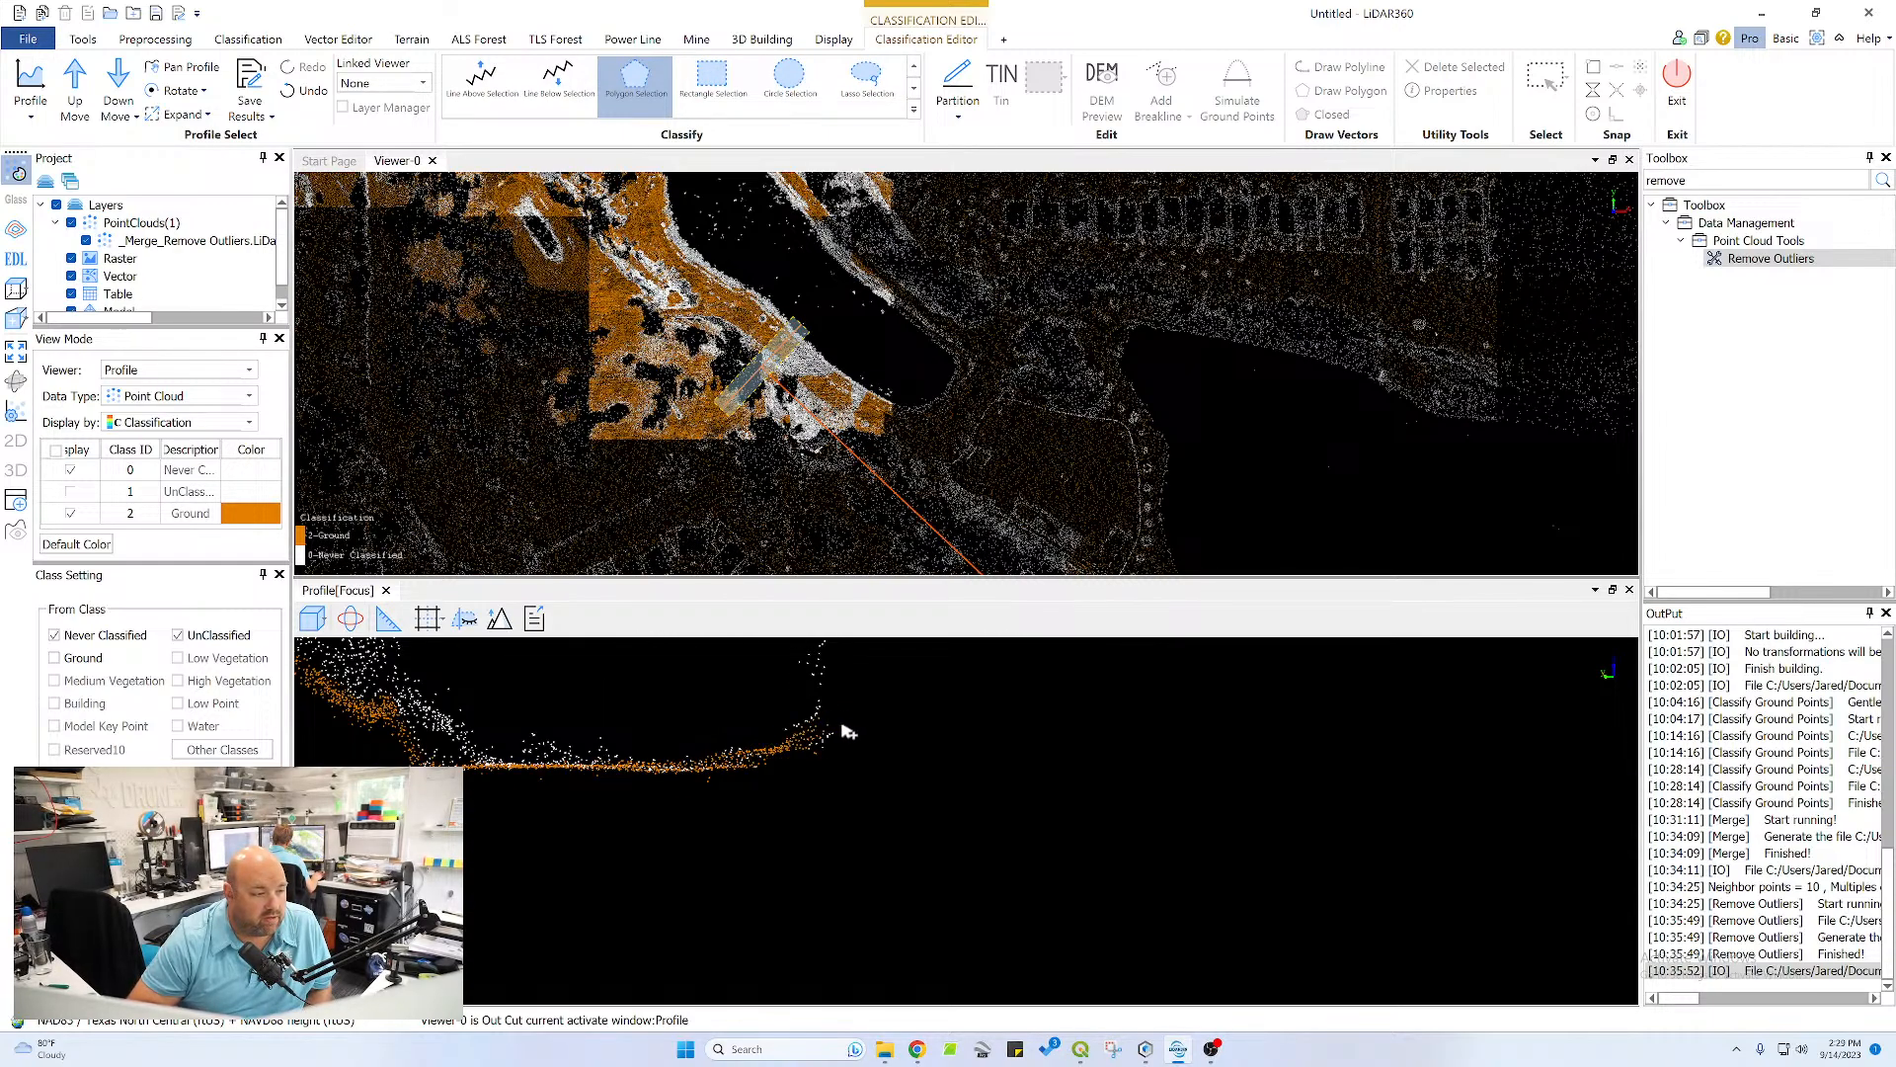
# Reclassify the missed points on the flat strip beneath the tree beyond the channel as Ground with a polygon selection
pyautogui.scroll(-5, 845, 733)
pyautogui.moveTo(1222, 767); pyautogui.dragTo(1051, 825, button='middle')
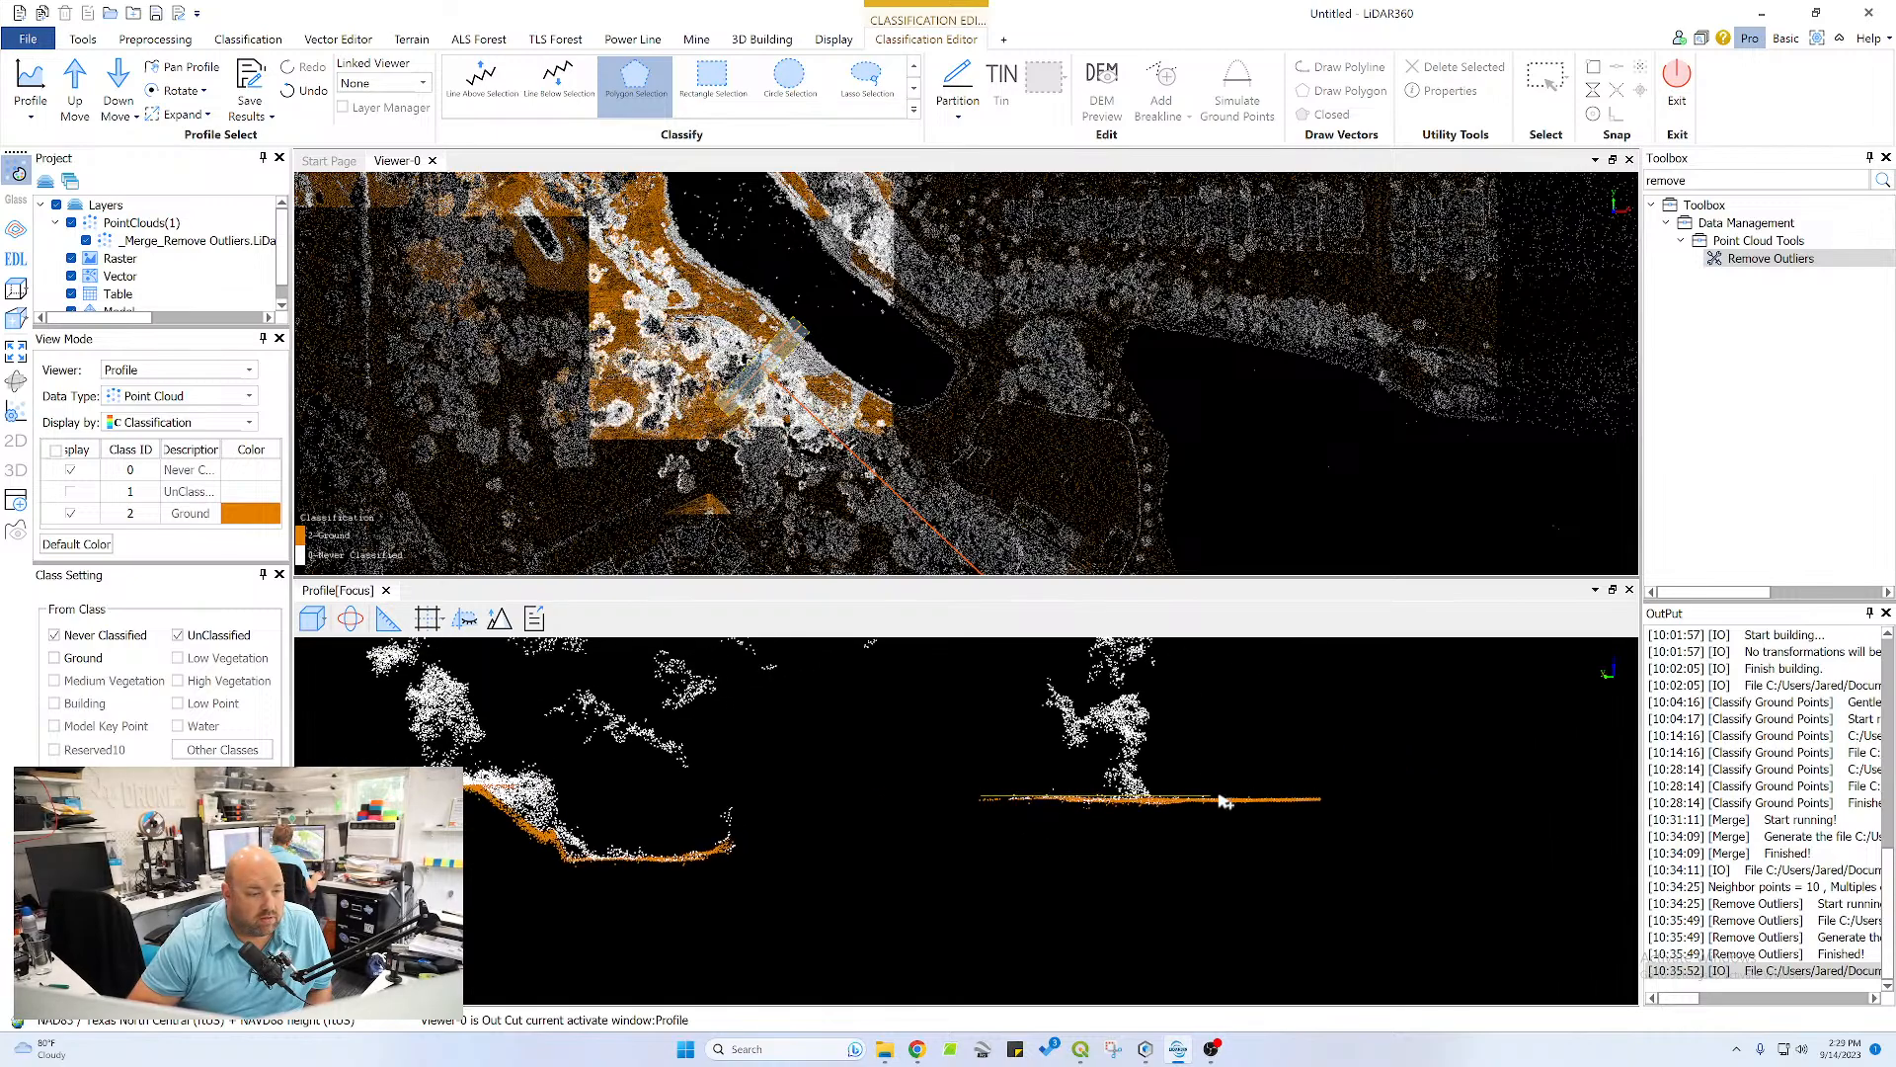
pyautogui.click(1321, 797)
pyautogui.click(1323, 813)
pyautogui.click(983, 812)
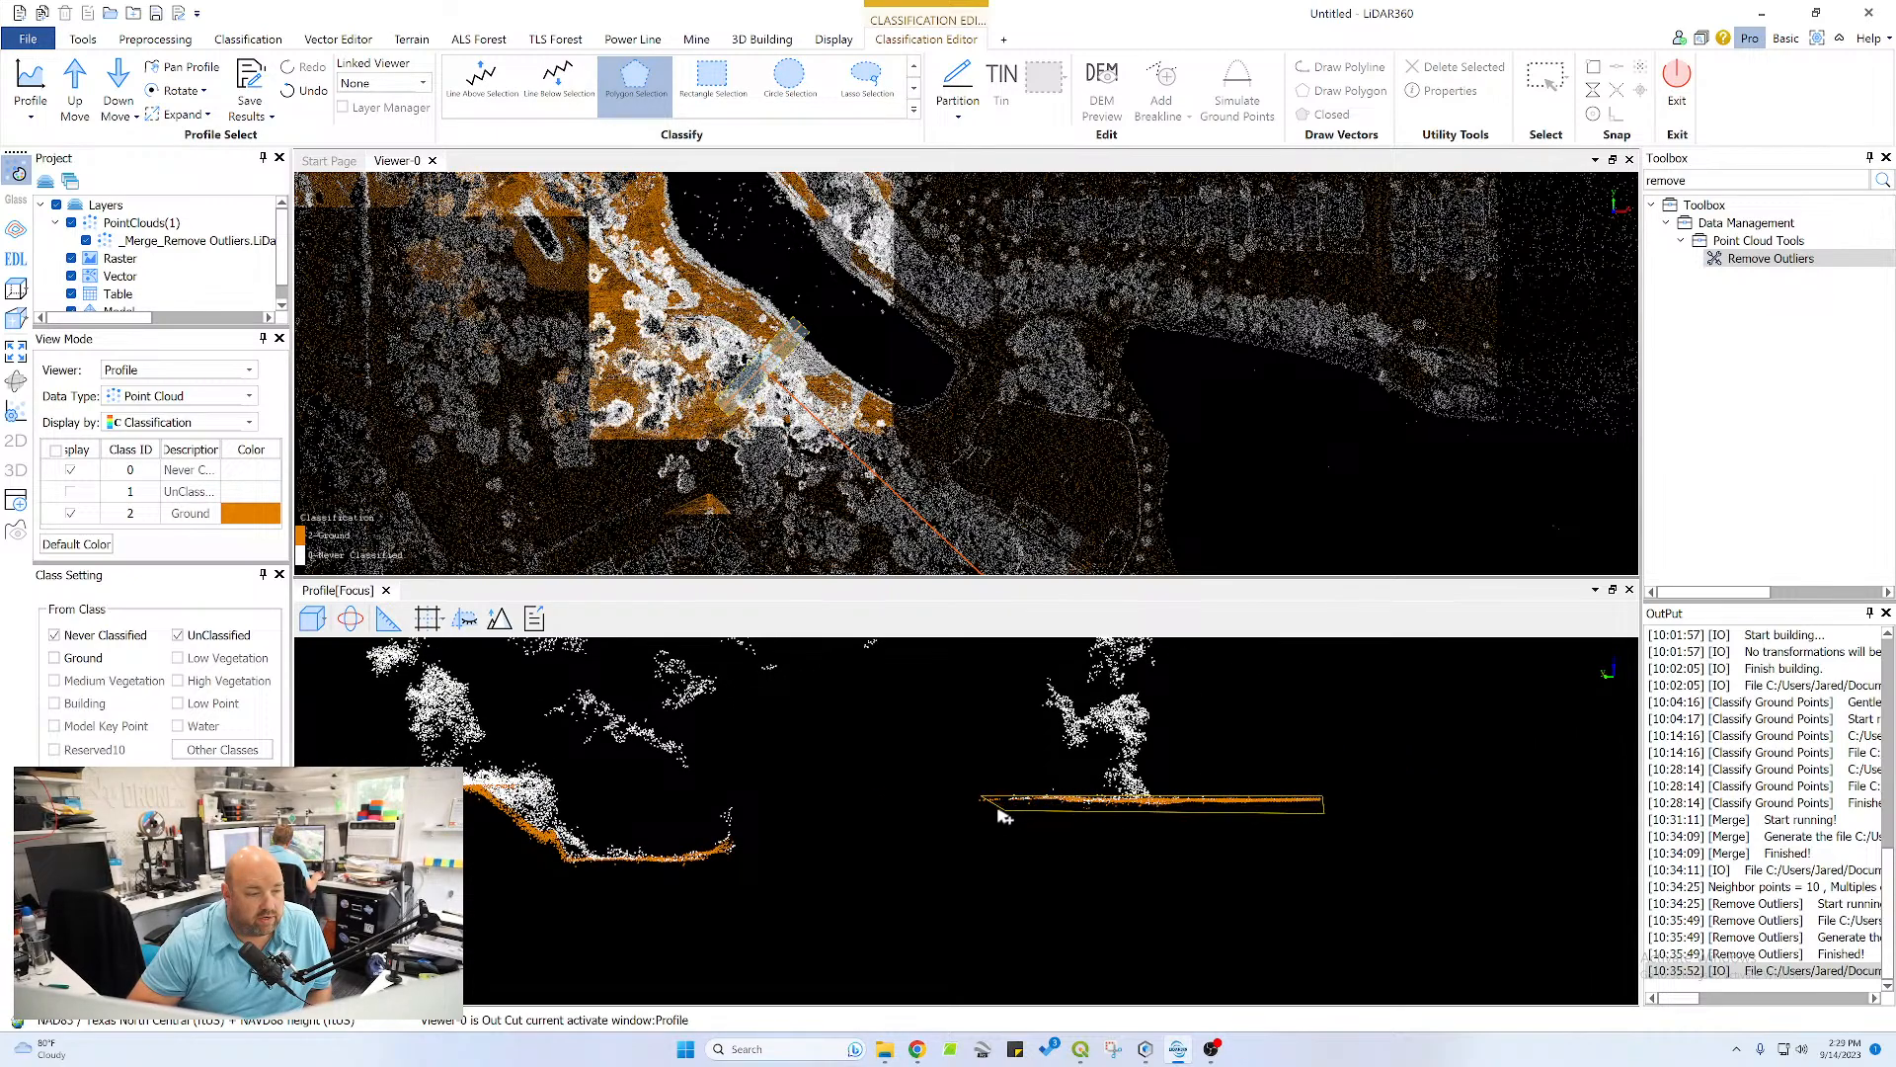
pyautogui.doubleClick(986, 799)
# Advance the profile to the next section and reclassify its pond bank, flat crest and near channel slope as Ground
pyautogui.scroll(-4, 996, 807)
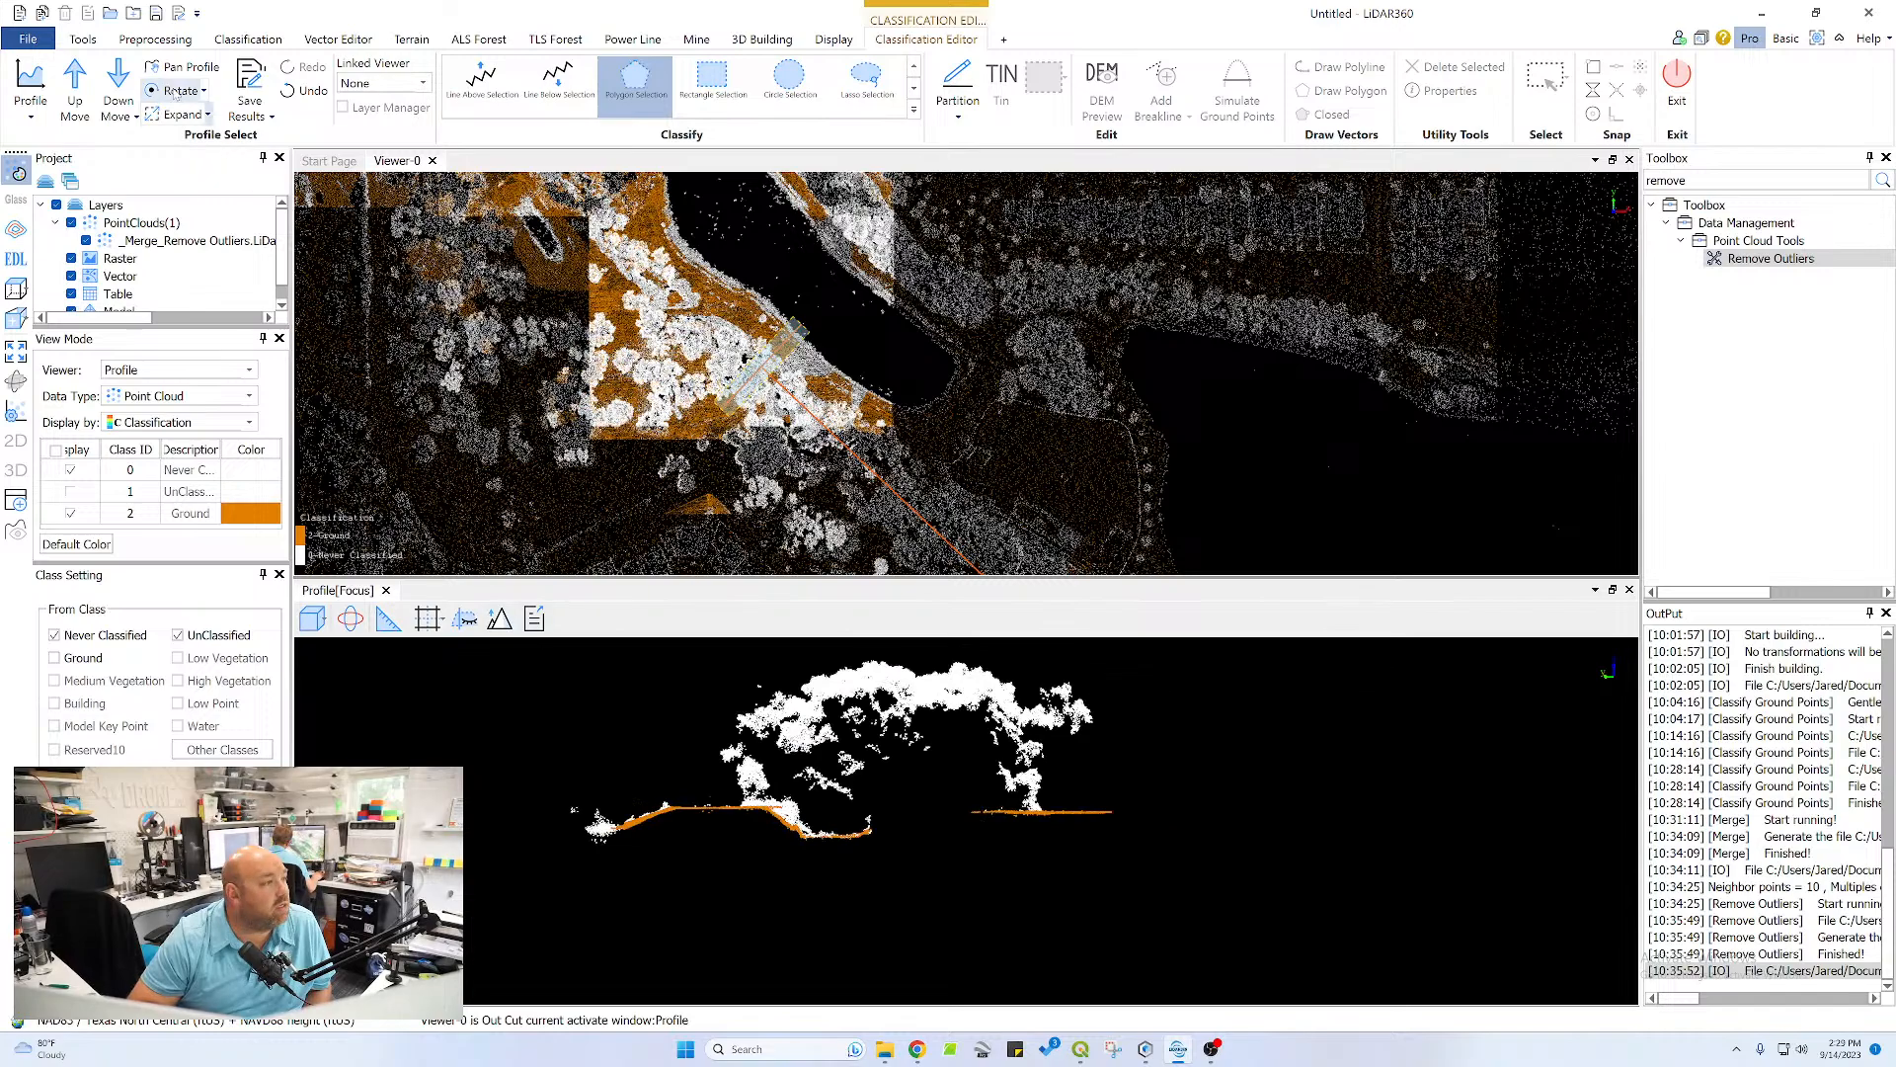
pyautogui.click(75, 81)
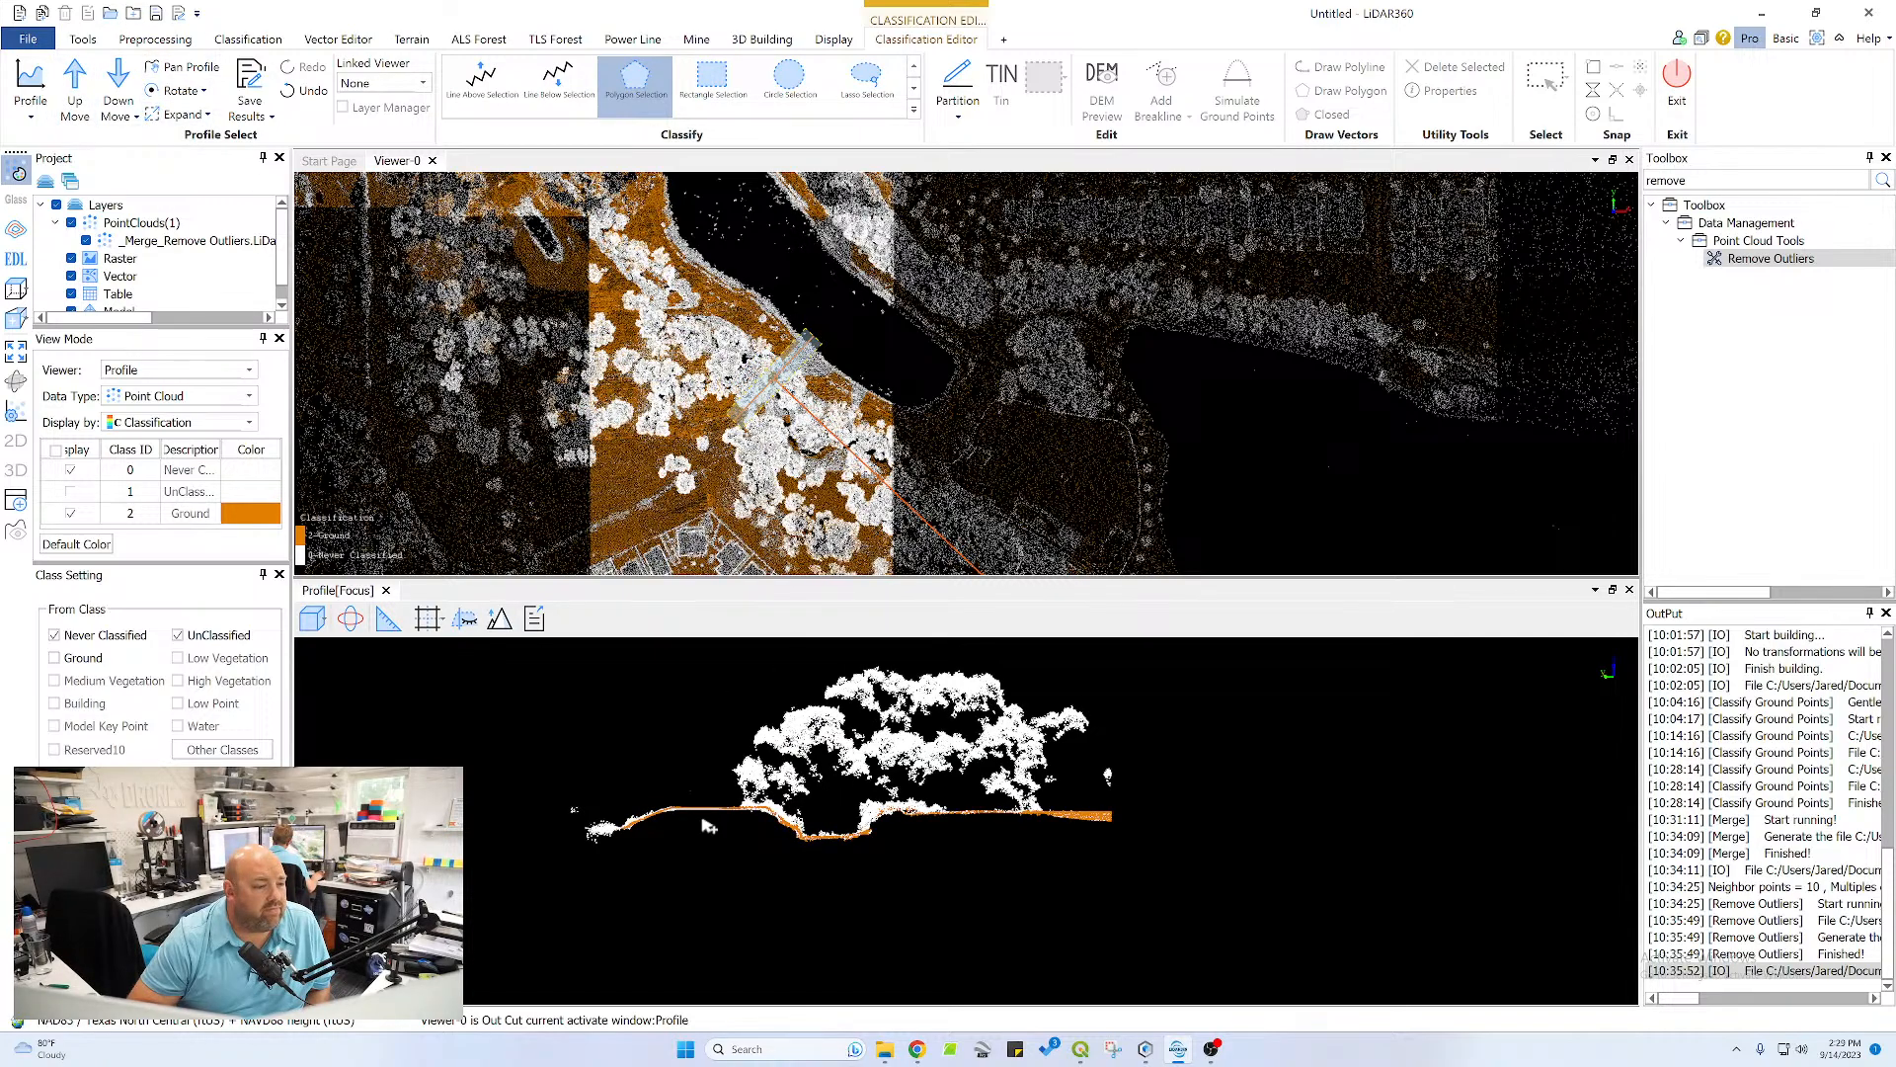
pyautogui.scroll(6, 649, 822)
pyautogui.moveTo(616, 815); pyautogui.dragTo(1471, 767, button='middle')
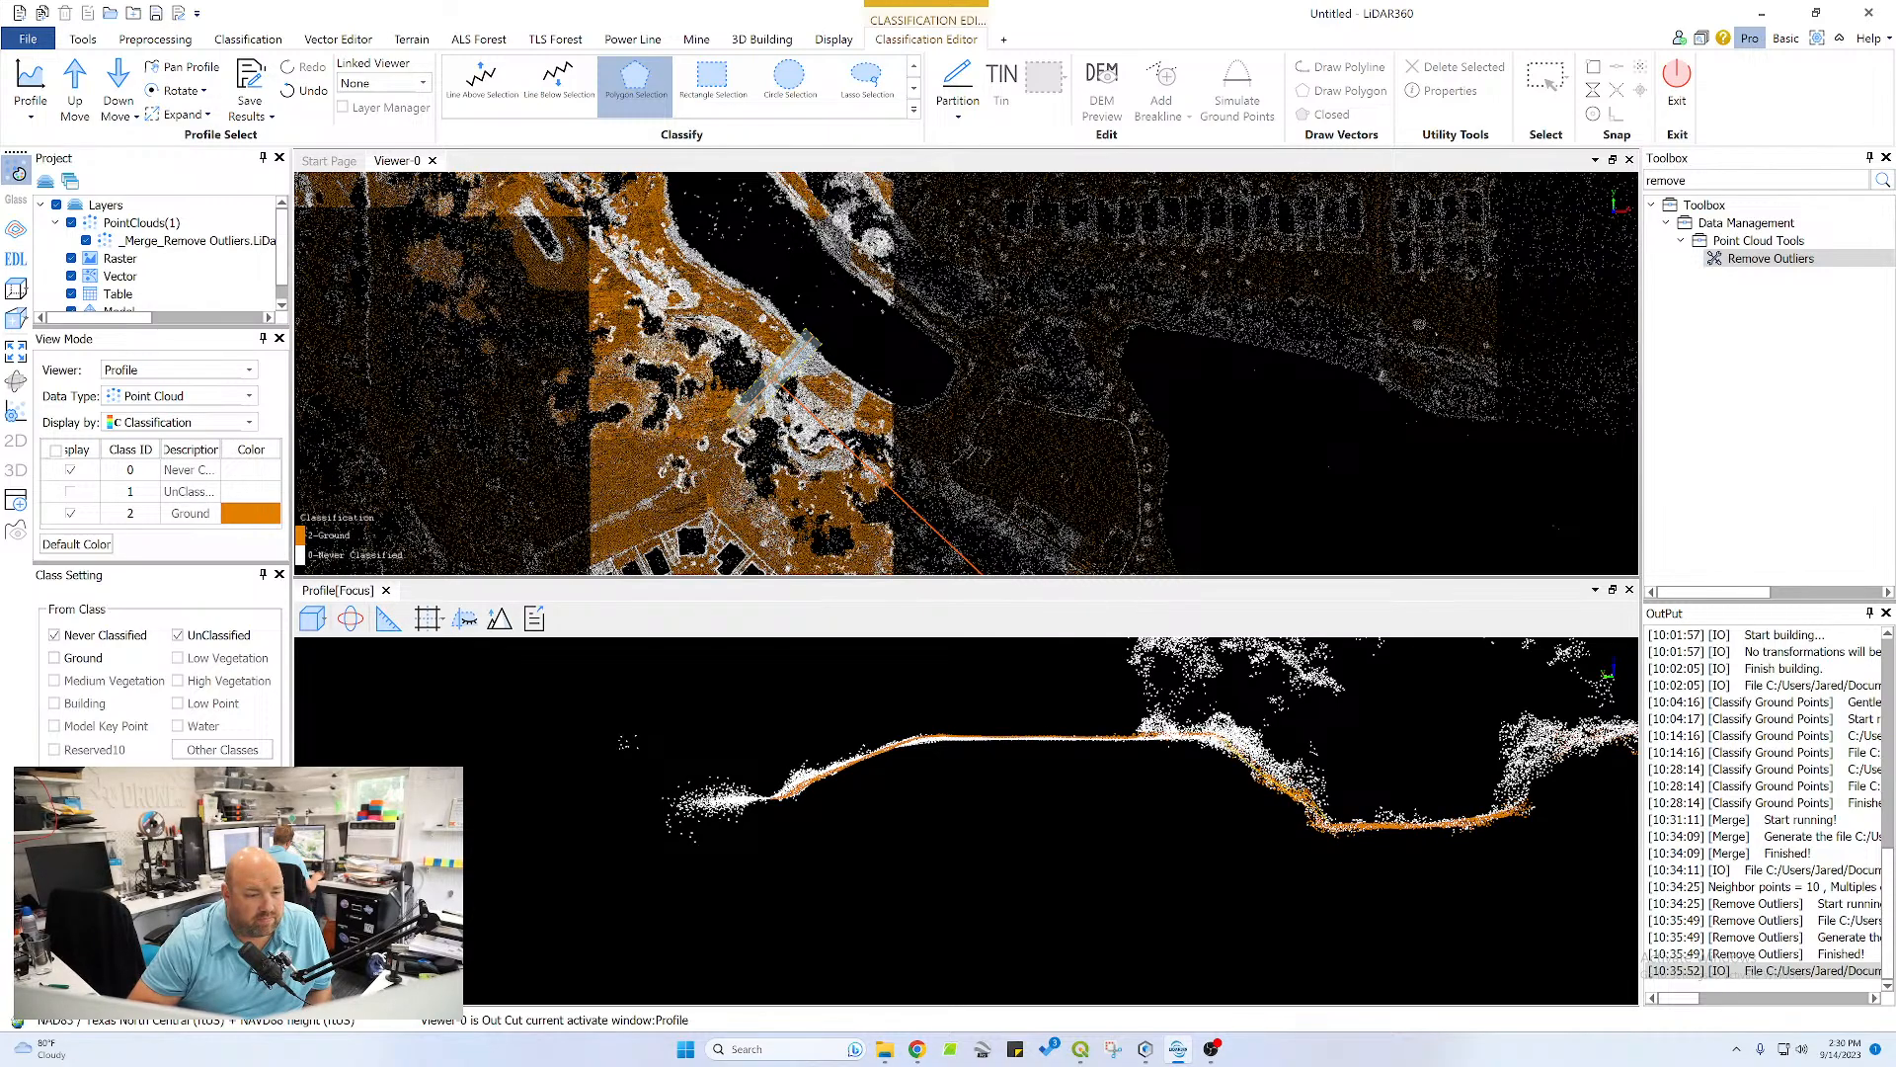
pyautogui.click(1136, 732)
pyautogui.click(910, 730)
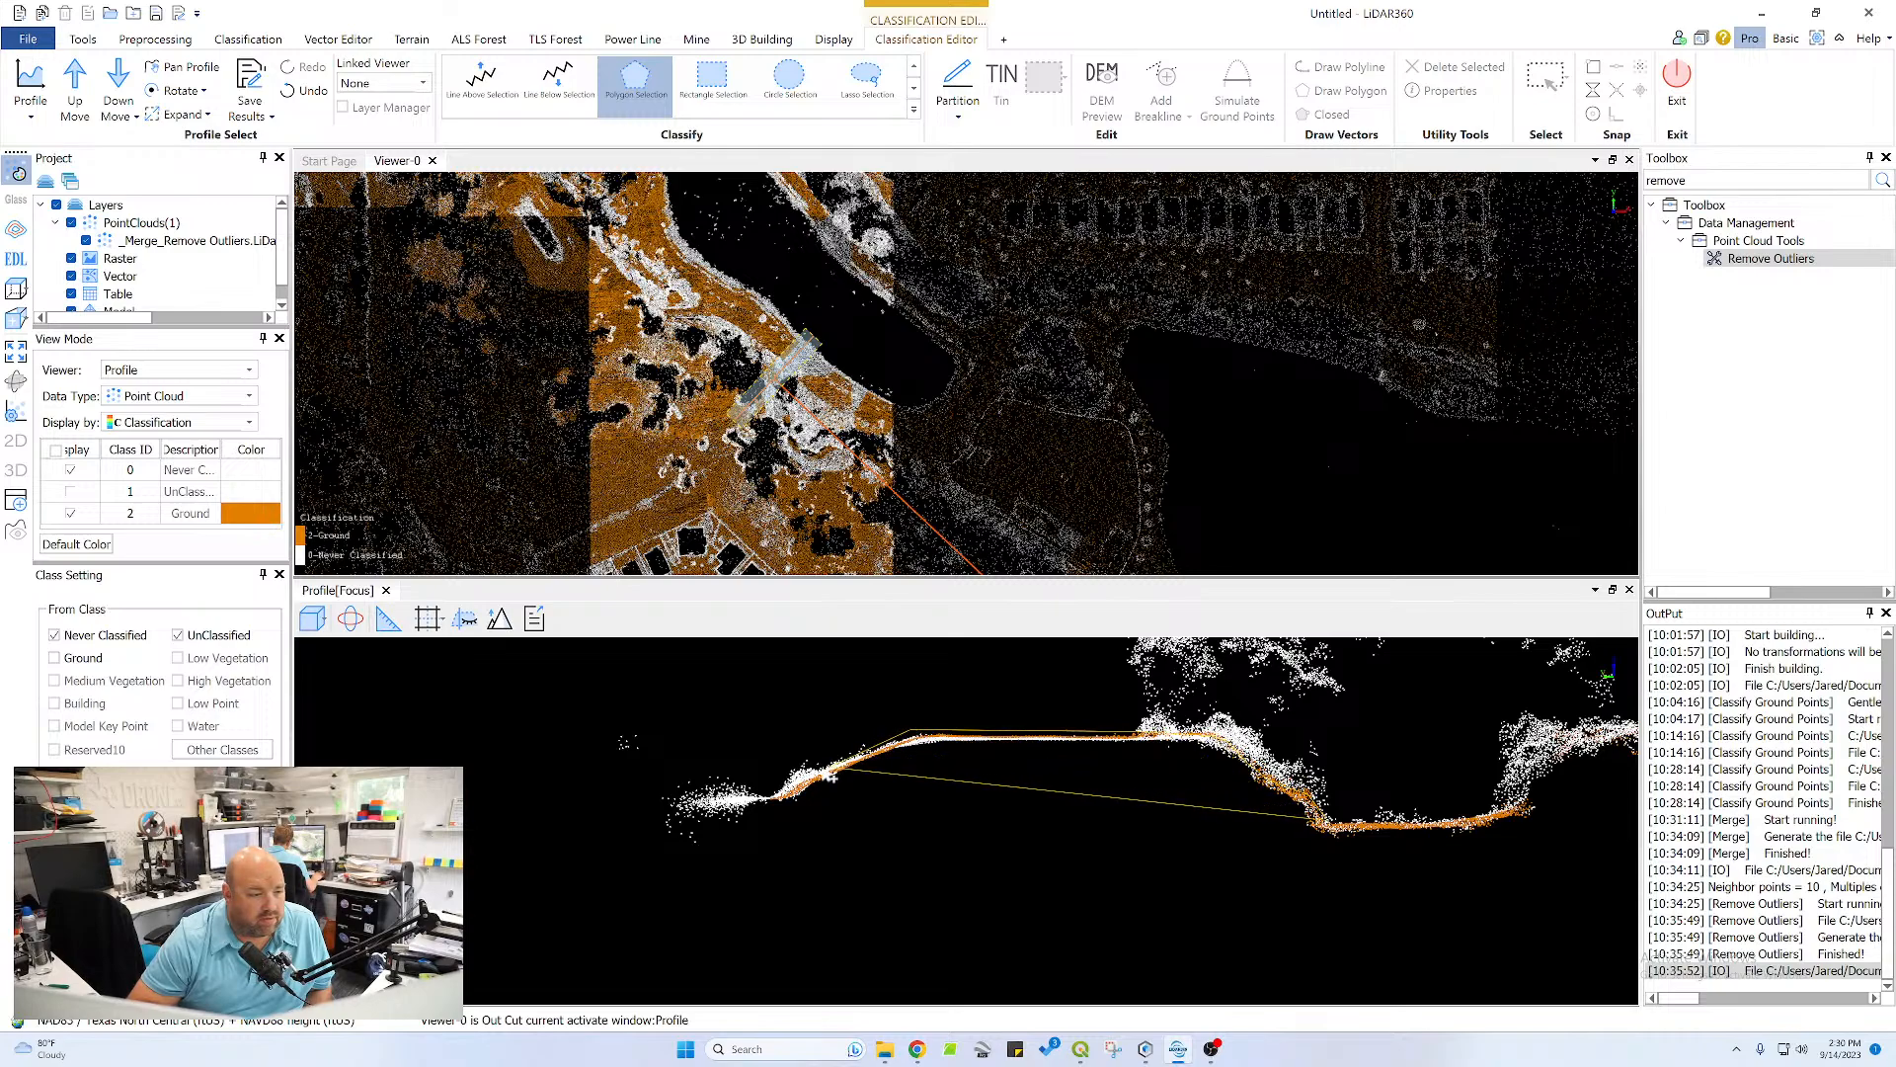
pyautogui.click(780, 794)
pyautogui.click(781, 820)
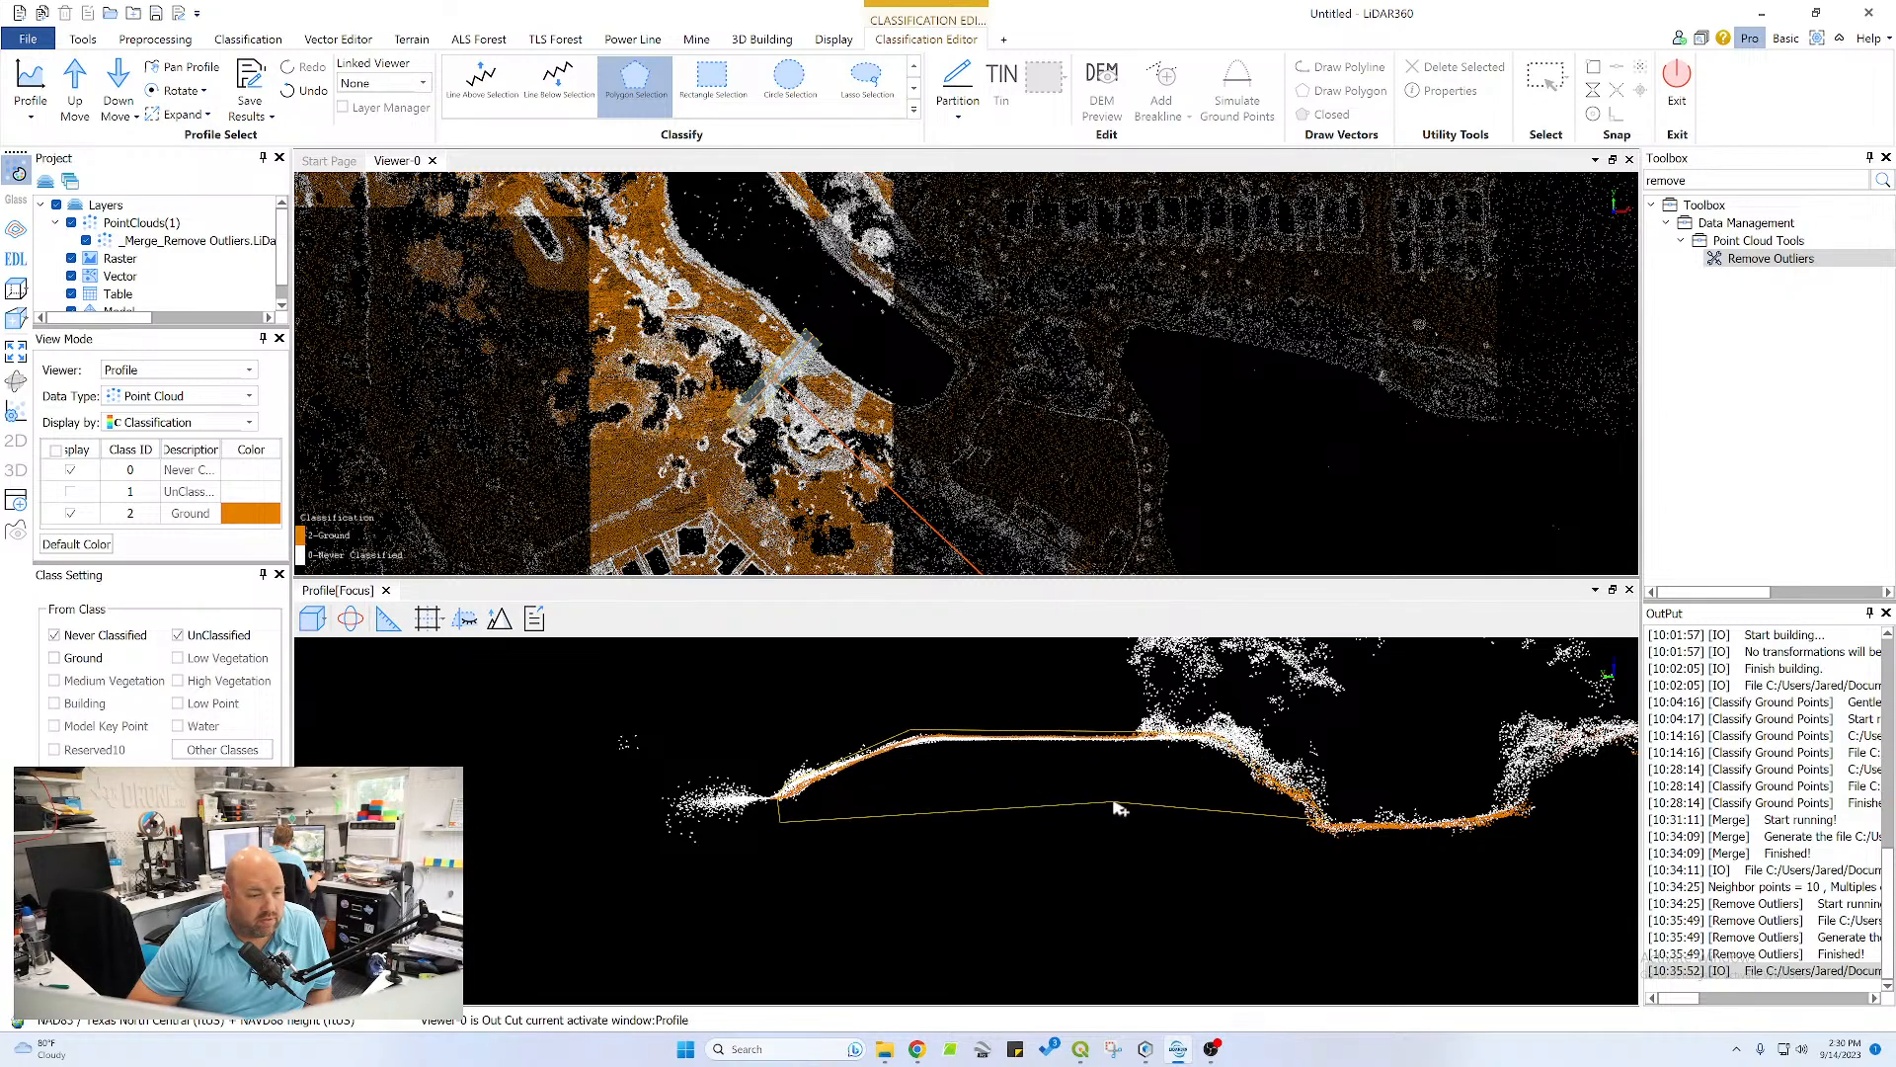
pyautogui.rightClick(1321, 832)
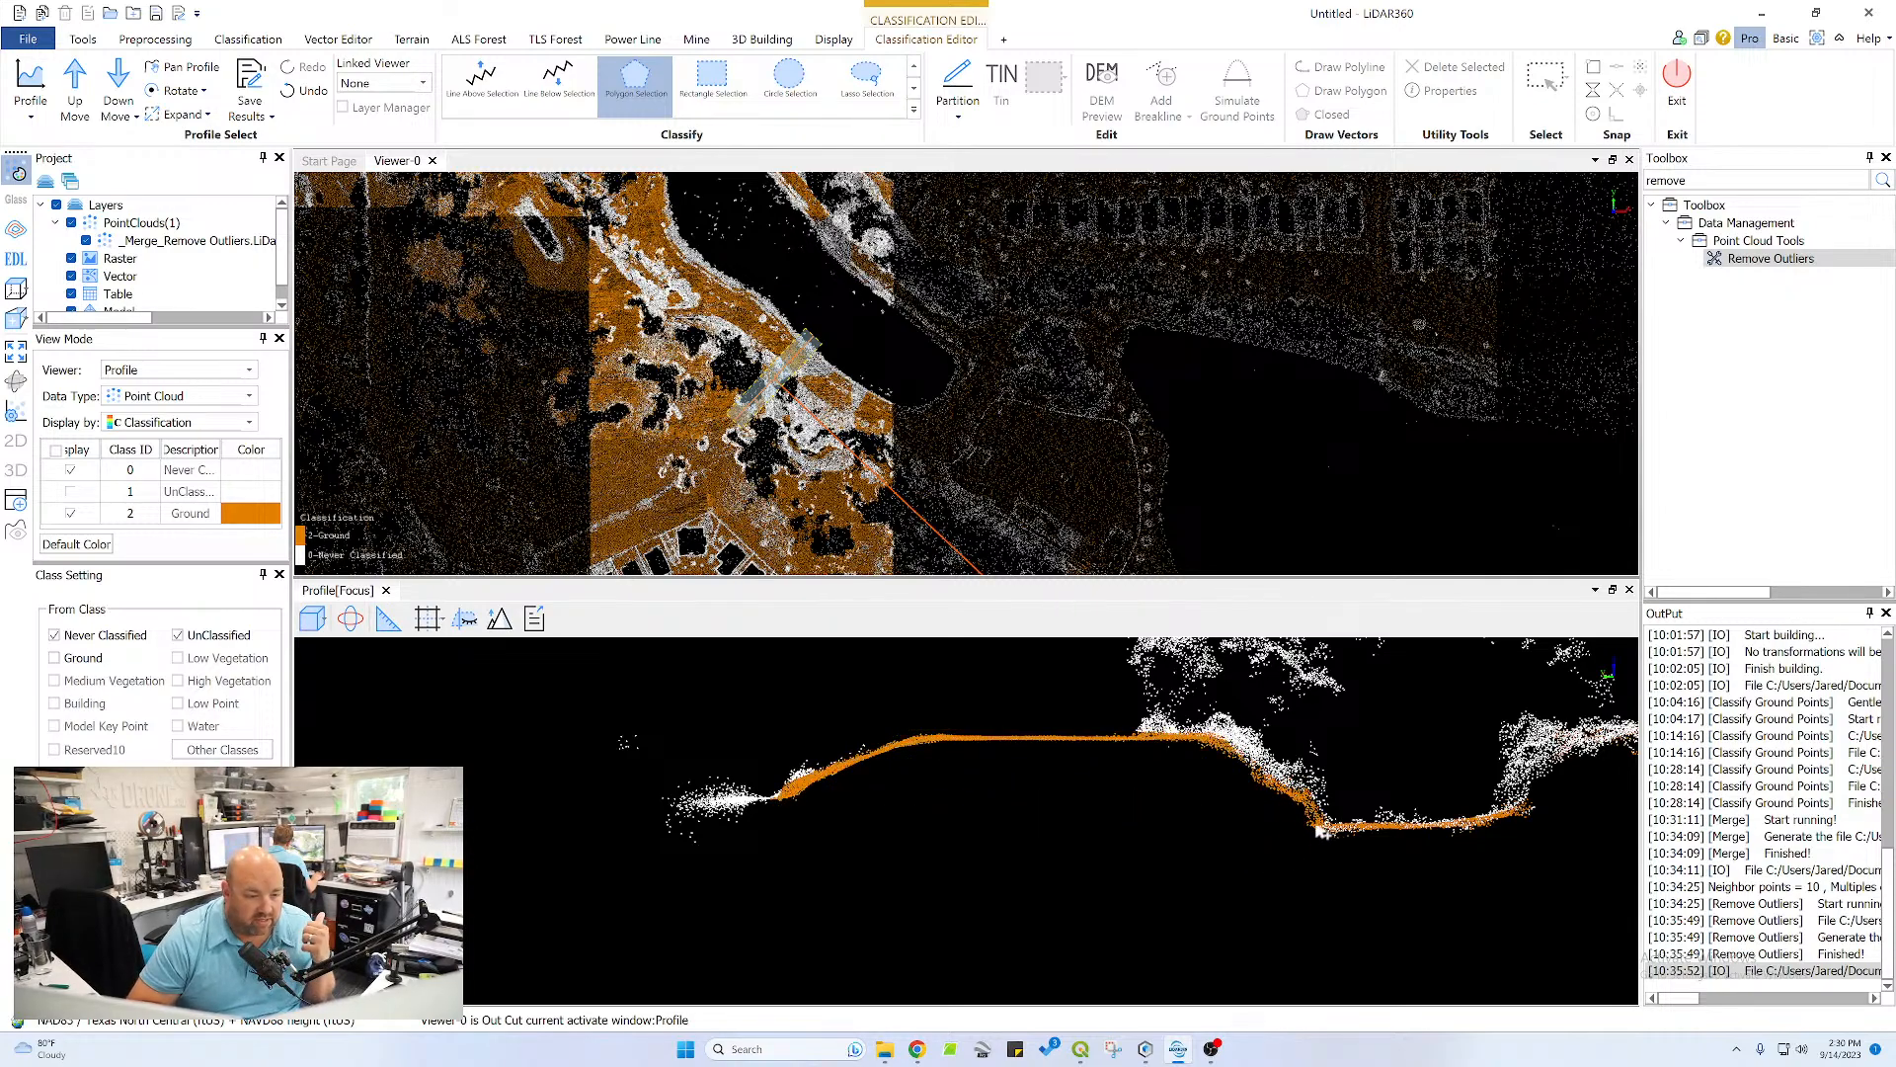
# Reclassify the missed points along the channel bottom as Ground with a polygon selection
pyautogui.click(1552, 805)
pyautogui.click(1490, 840)
pyautogui.doubleClick(1310, 845)
# Reclassify the missed points on the long flat stretch beyond the channel's far bank as Ground
pyautogui.moveTo(1558, 783); pyautogui.dragTo(852, 788, button='middle')
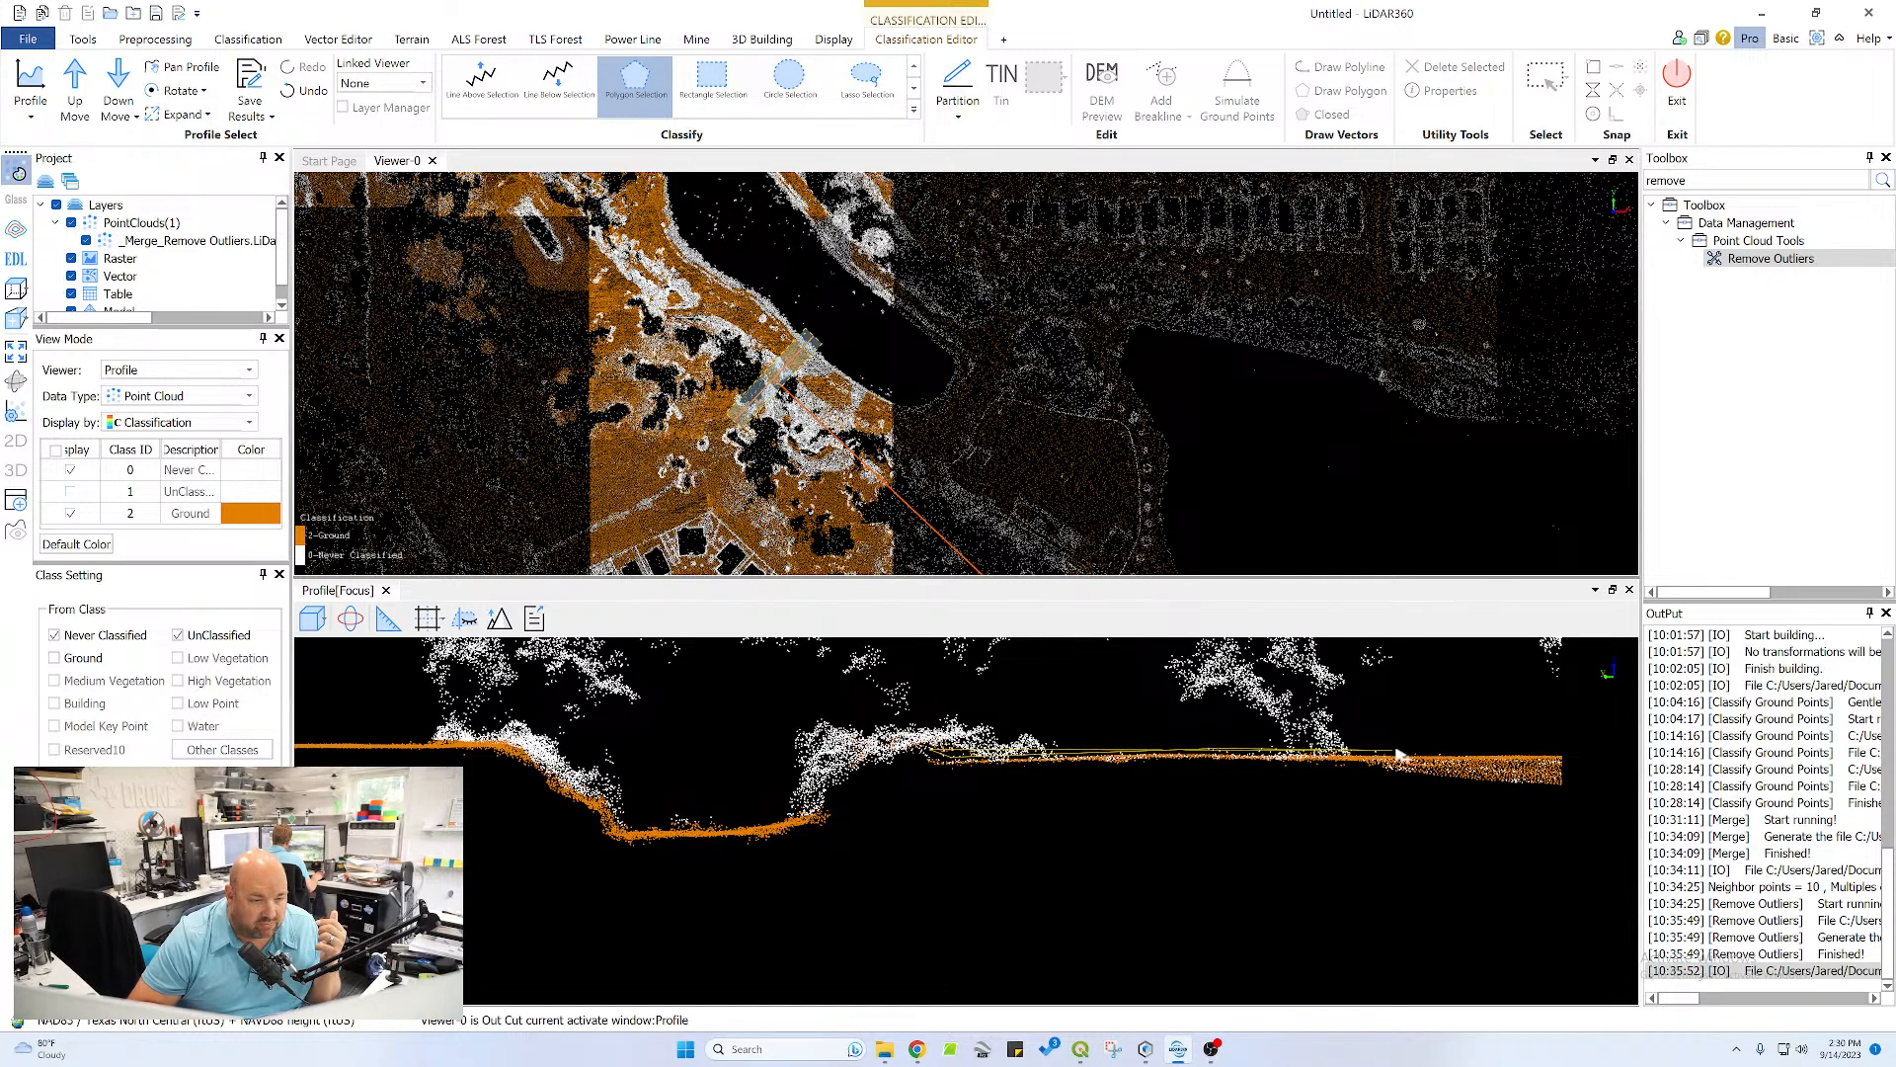
pyautogui.click(1567, 753)
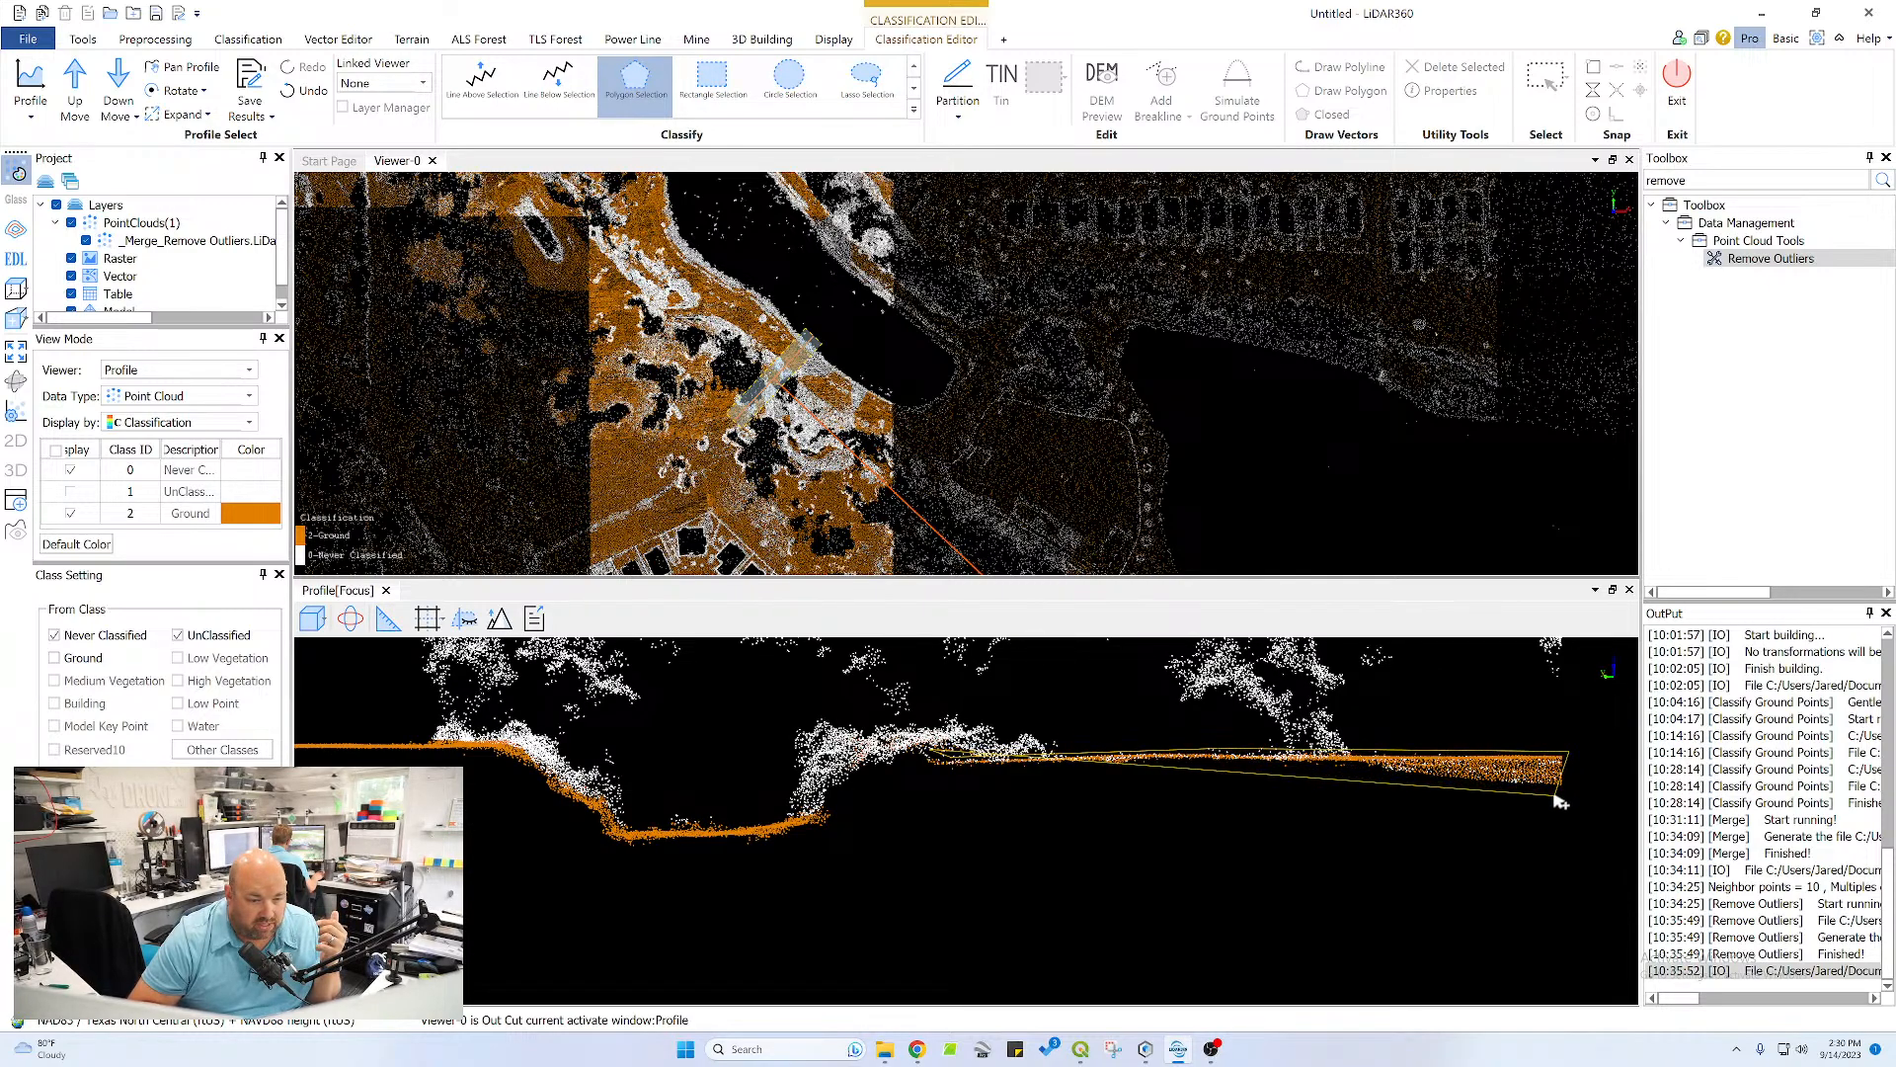
pyautogui.click(1563, 794)
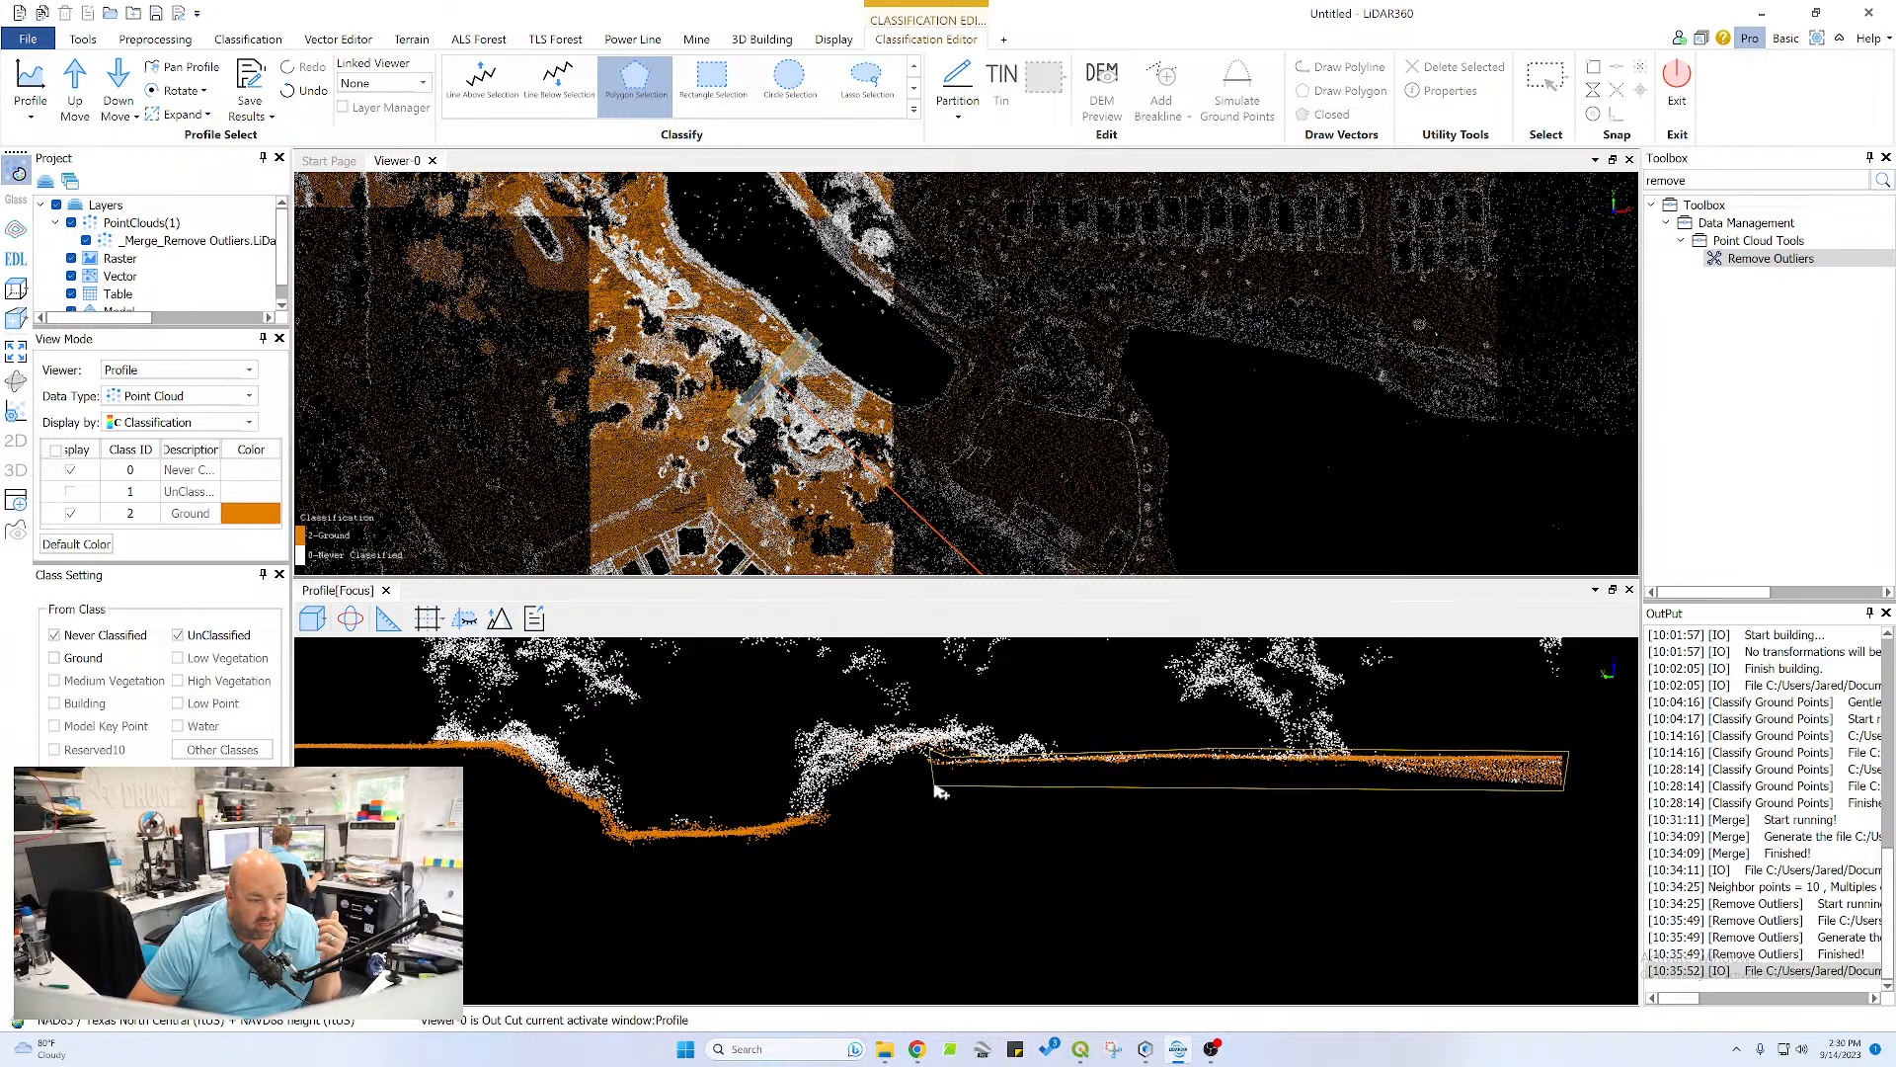
pyautogui.doubleClick(935, 785)
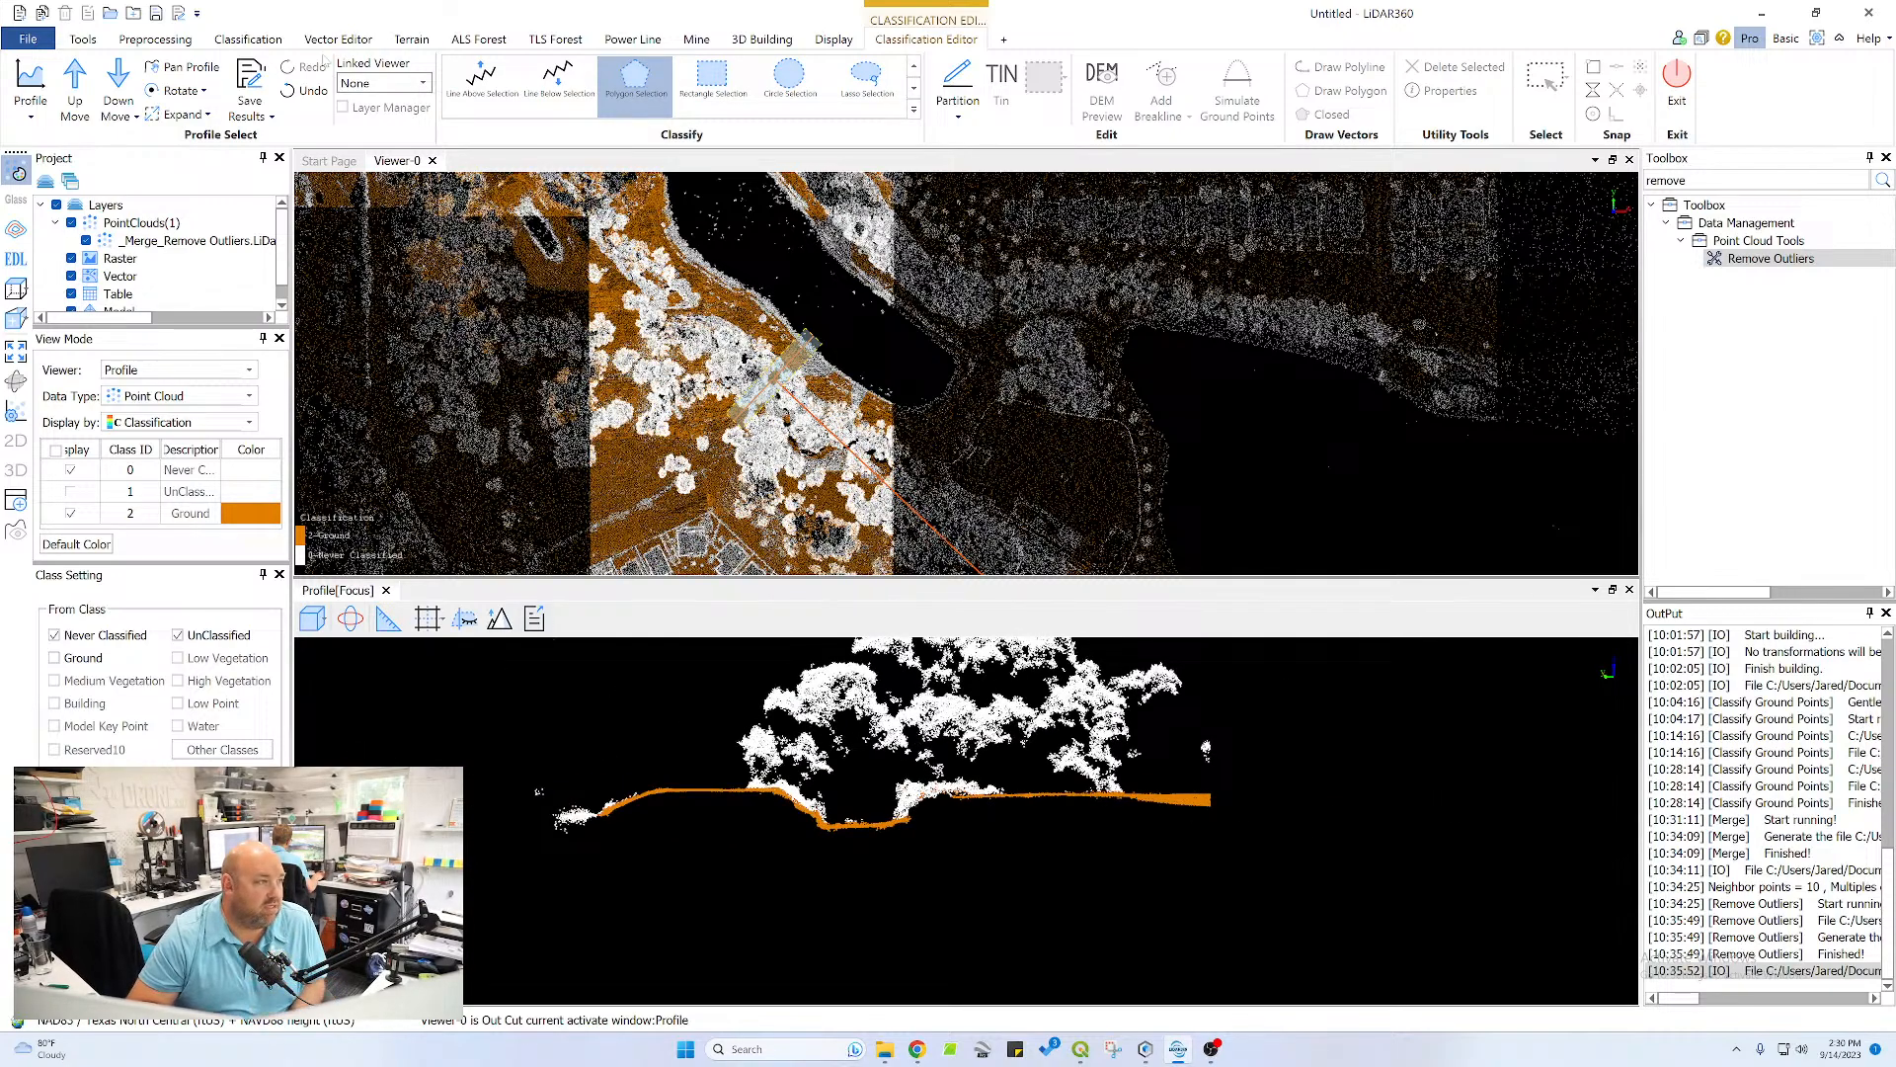
# Advance the profile one more section and reclassify the missed points on its pond bank slope and crest as Ground
pyautogui.click(75, 99)
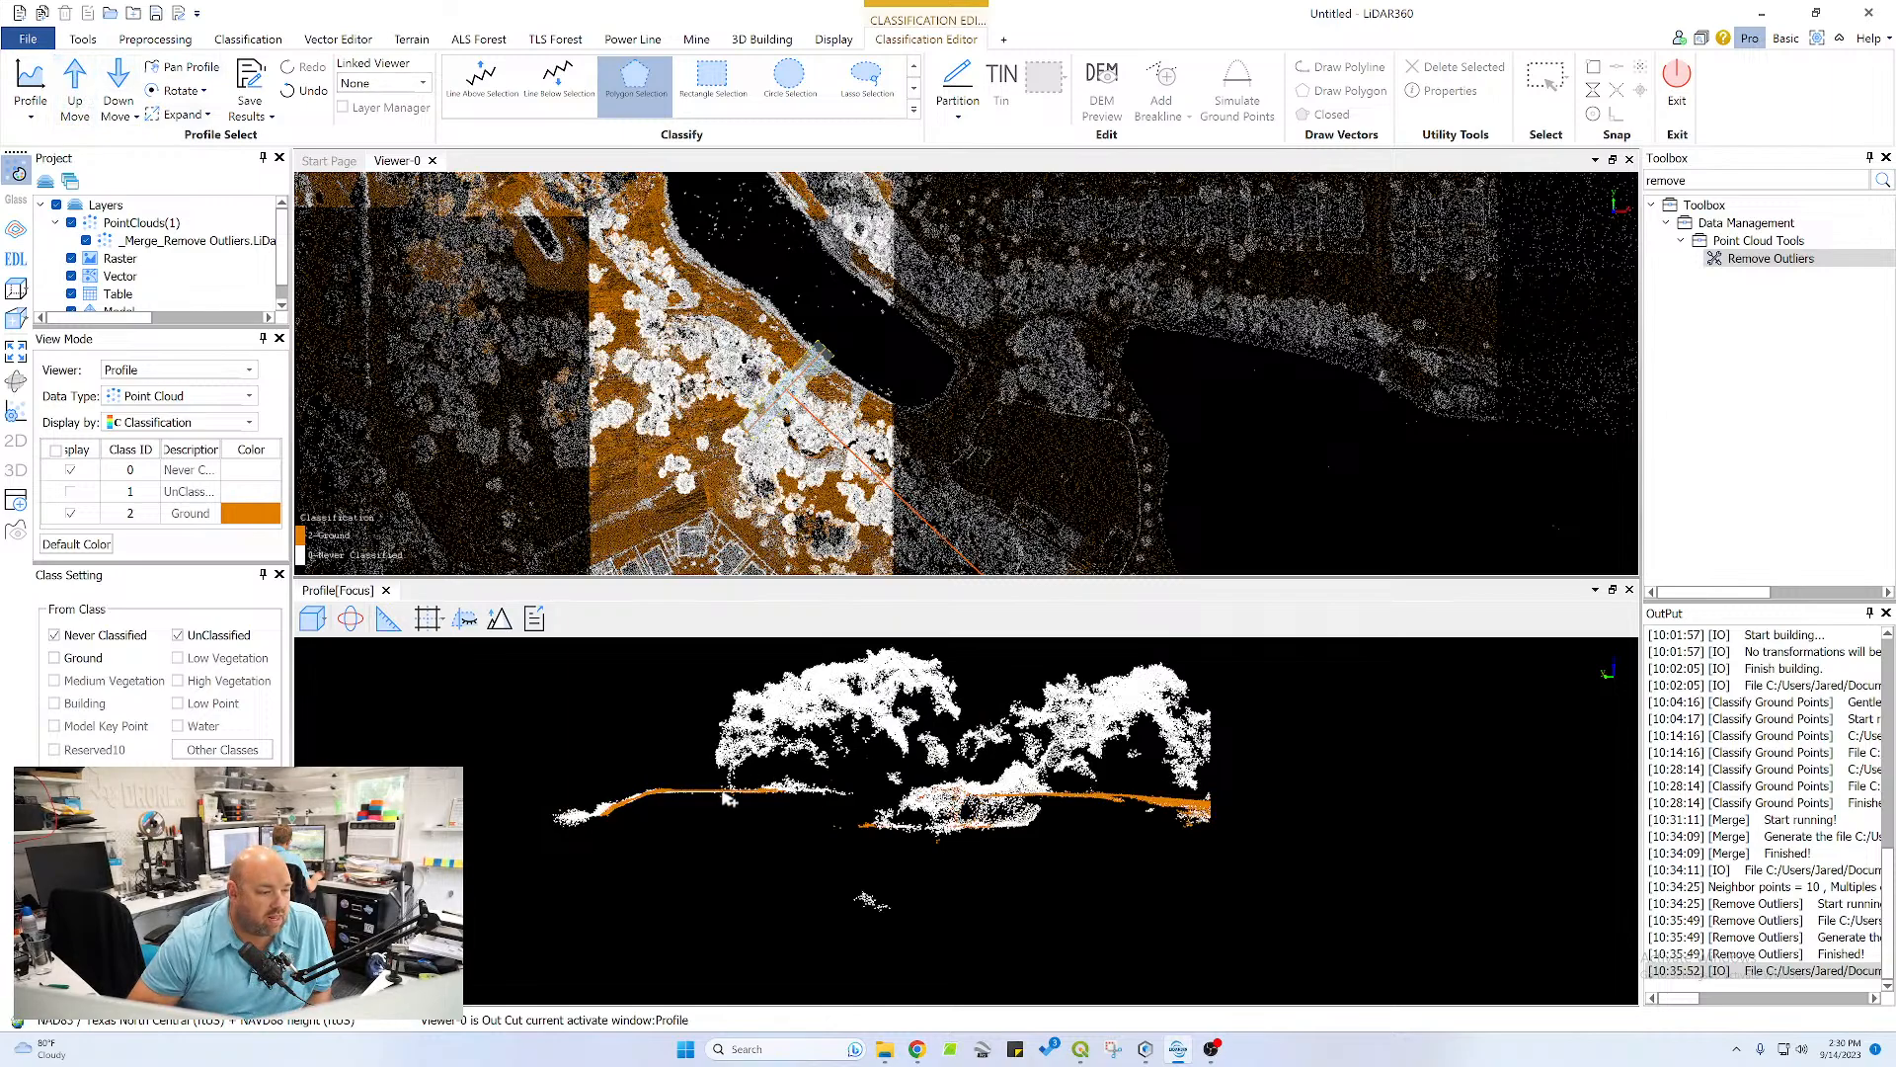
pyautogui.scroll(5, 953, 754)
pyautogui.moveTo(1002, 709); pyautogui.dragTo(1118, 869, button='middle')
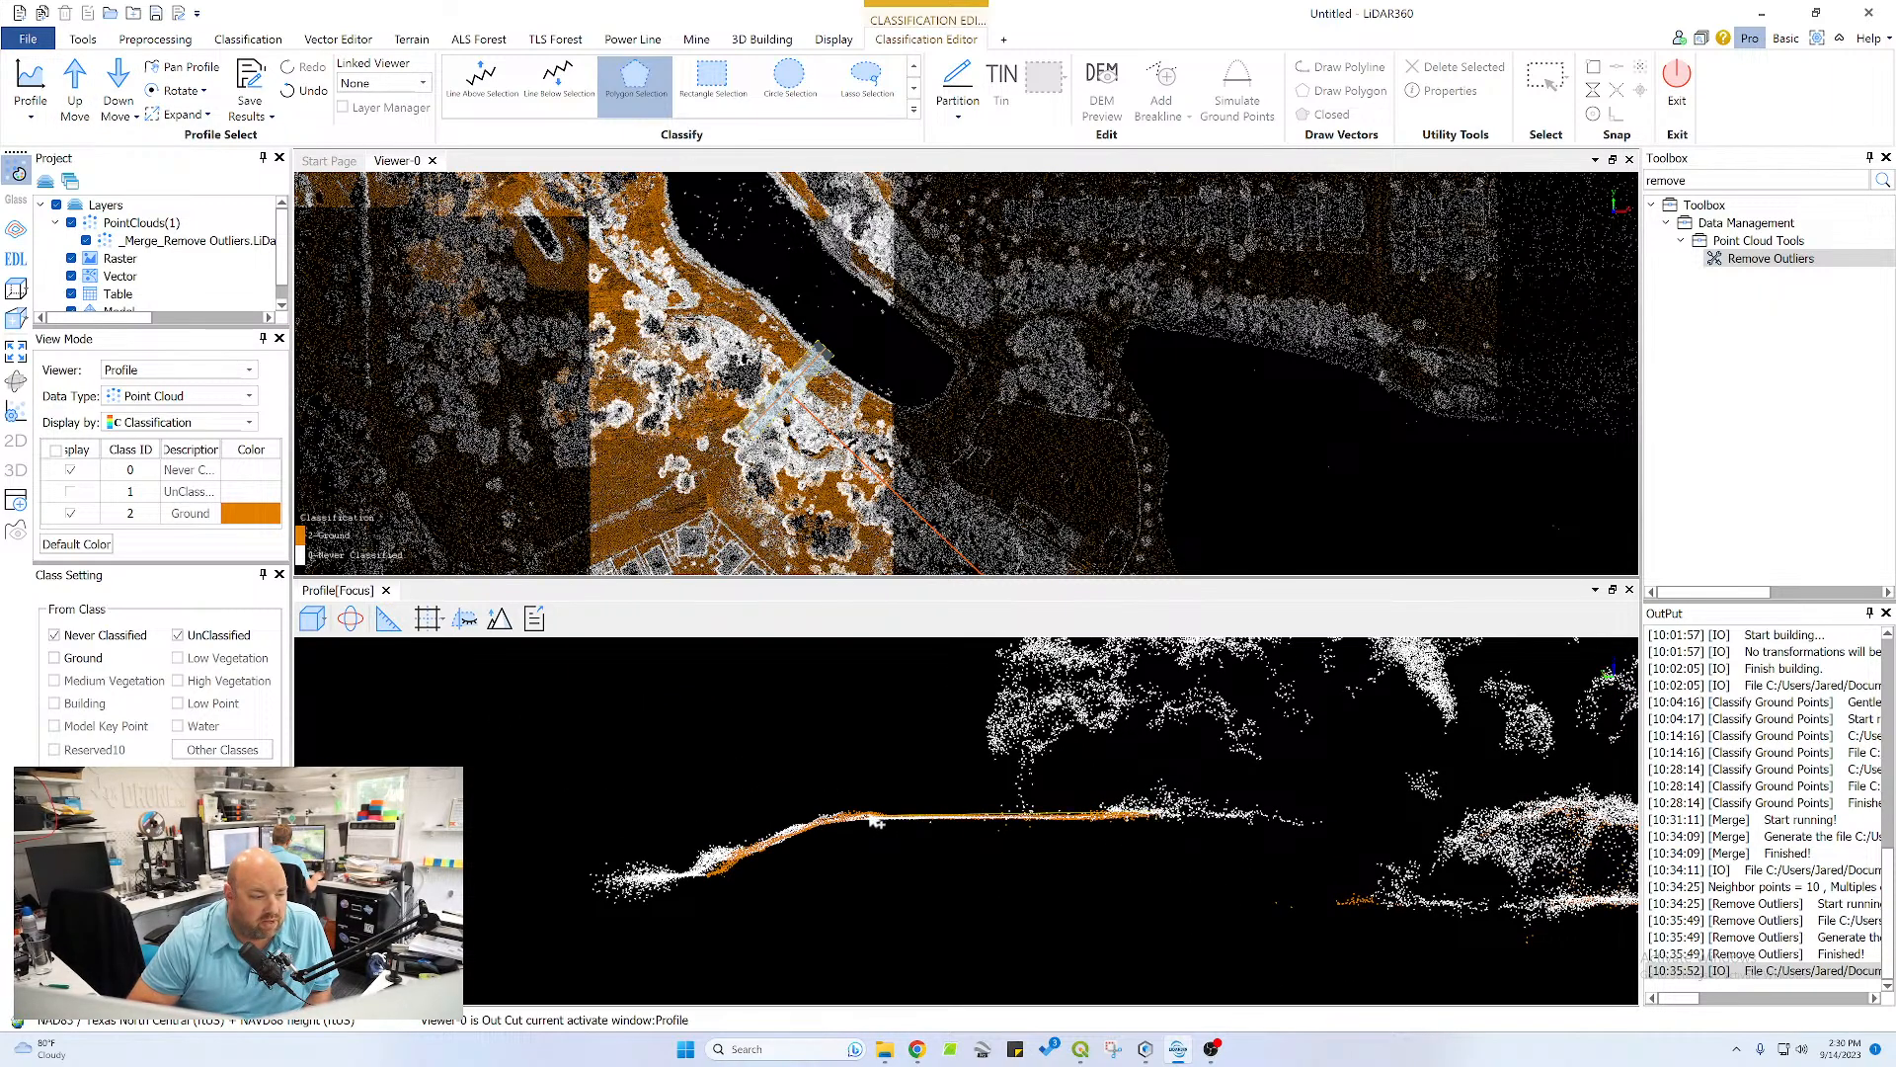
pyautogui.click(838, 805)
pyautogui.click(1156, 813)
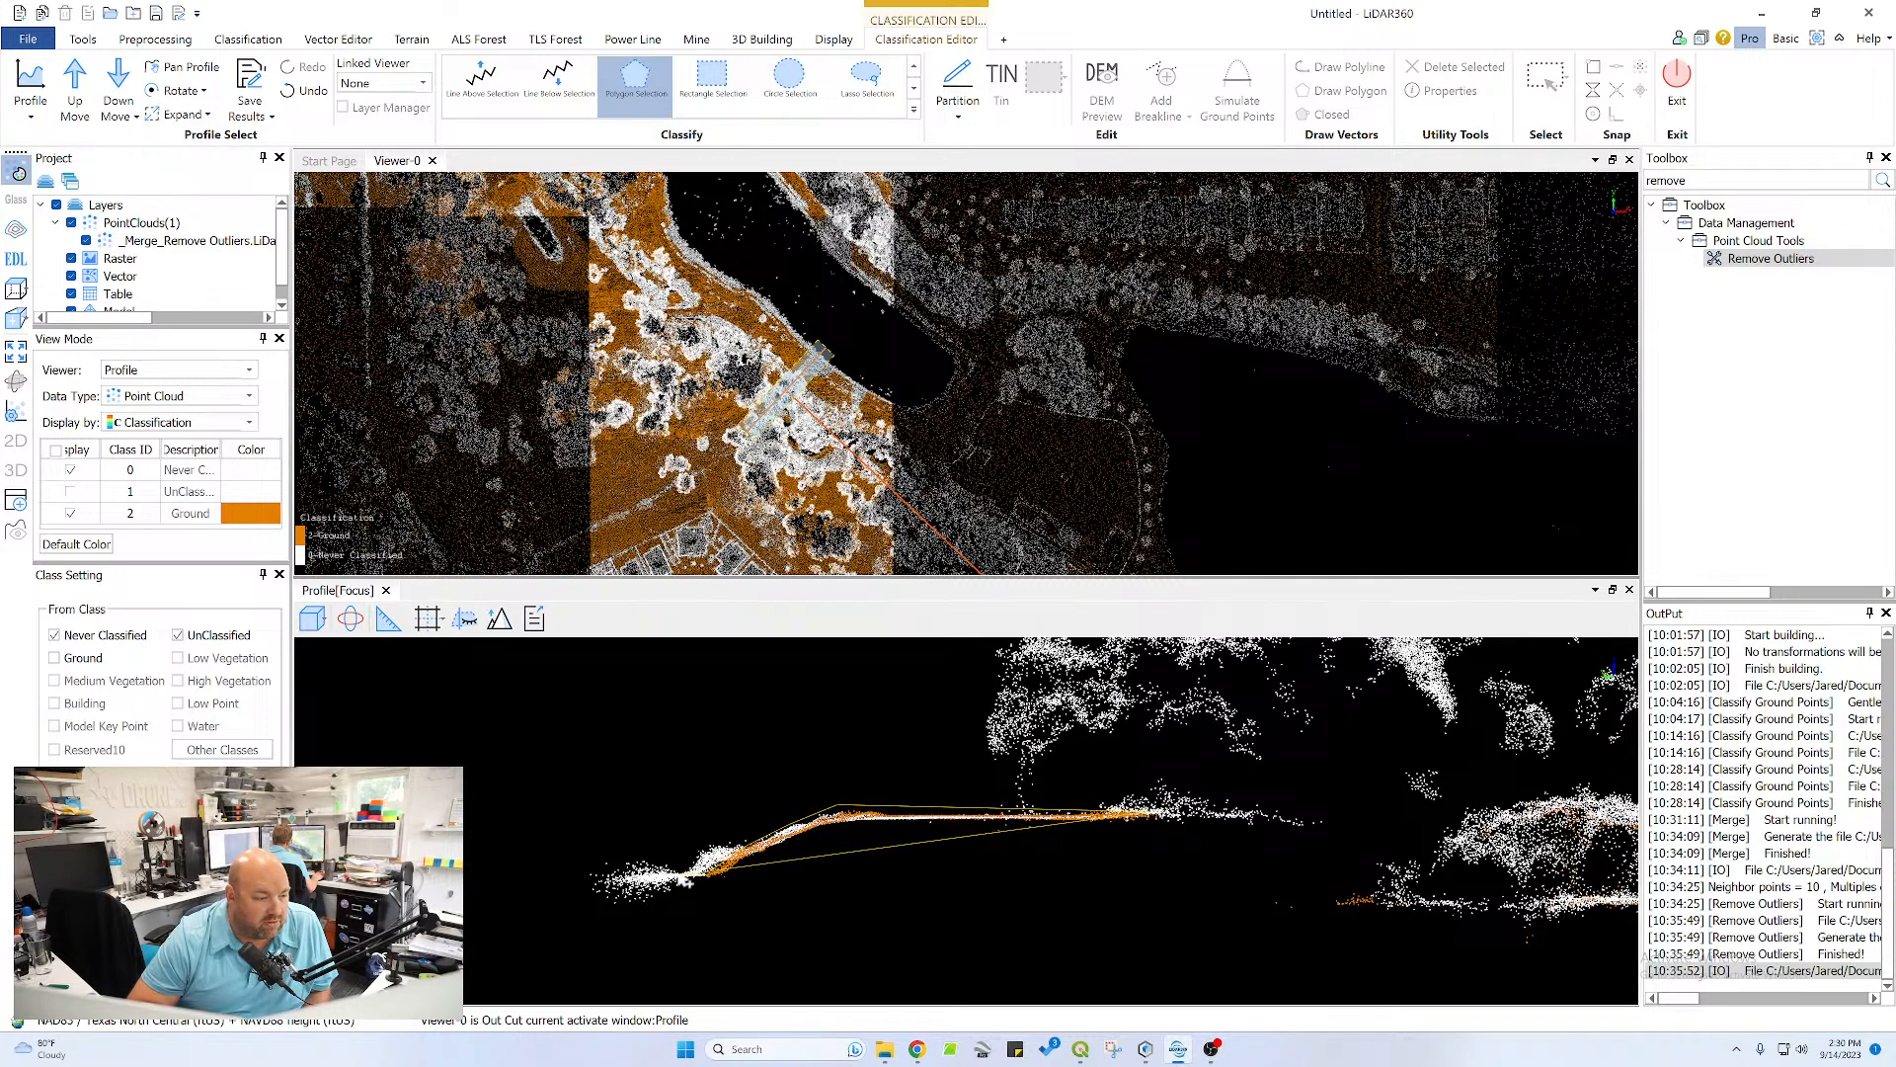
pyautogui.click(676, 876)
pyautogui.click(676, 884)
pyautogui.click(731, 881)
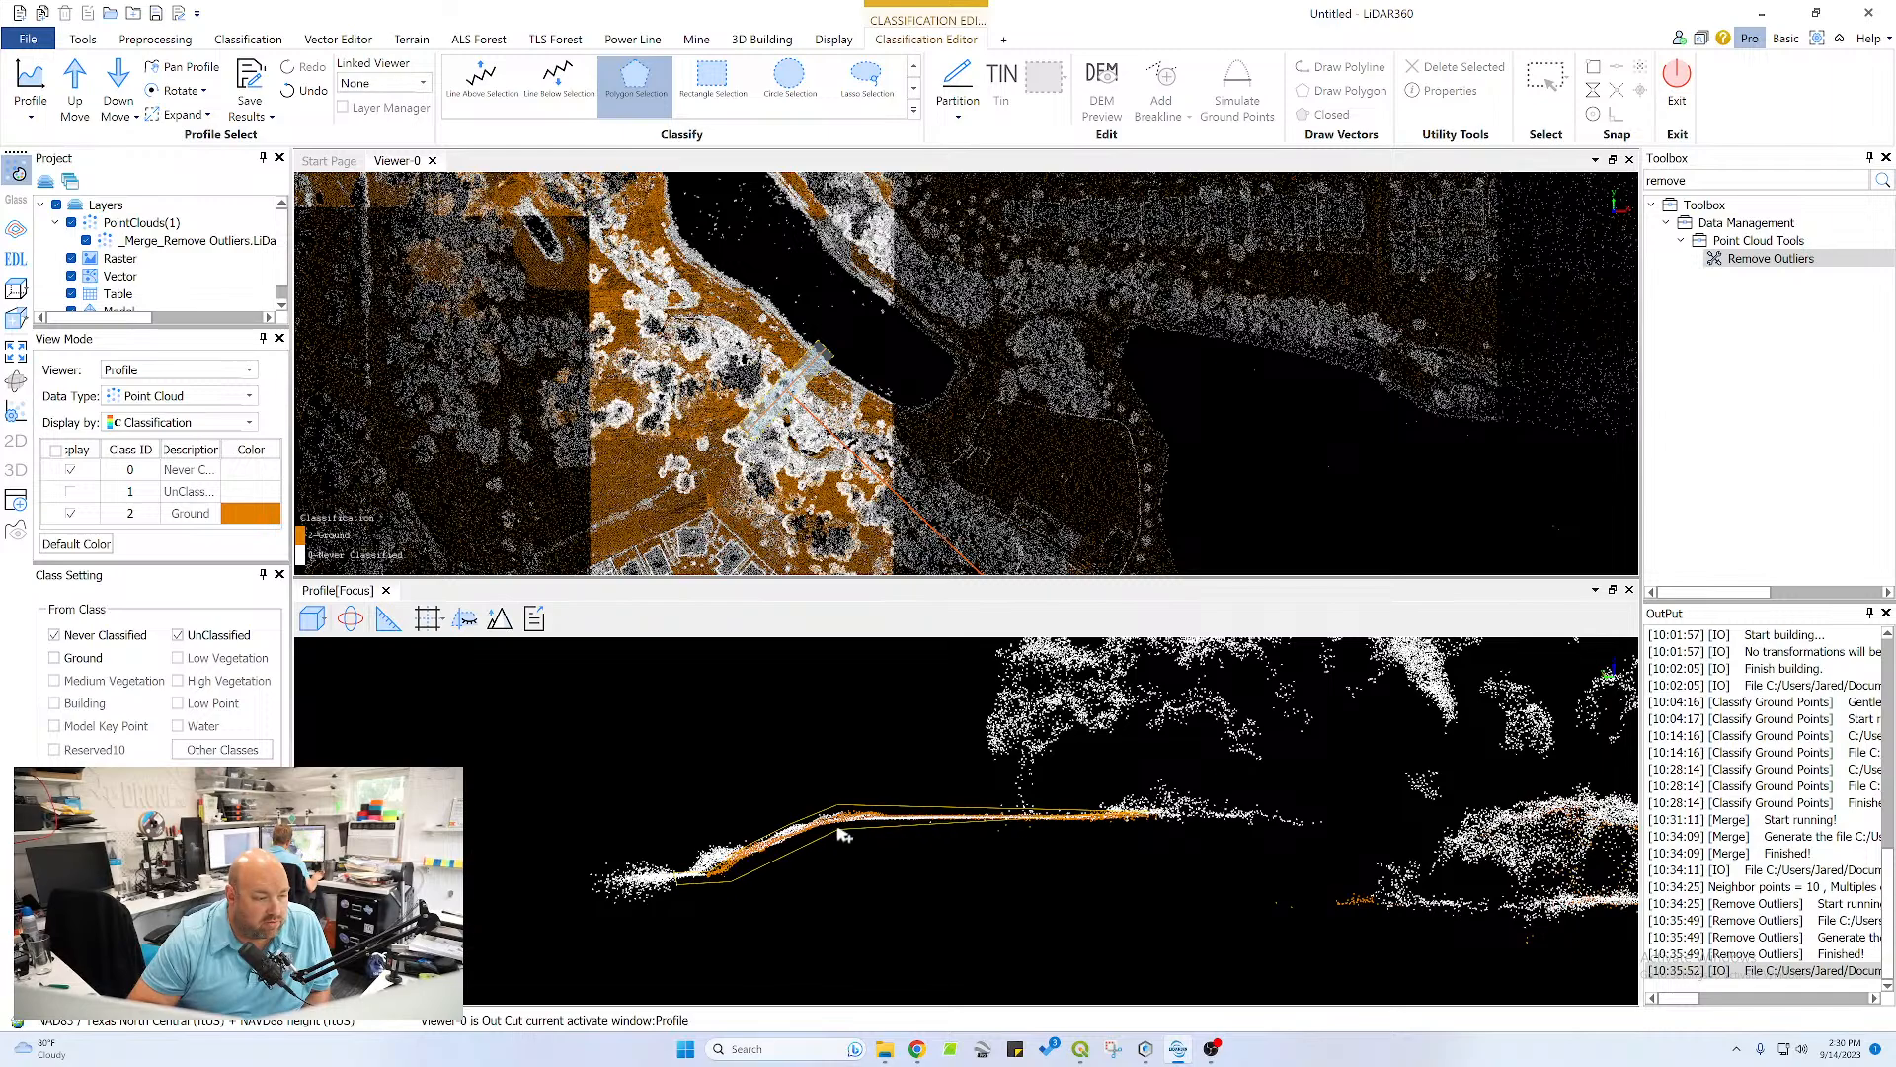
pyautogui.rightClick(1166, 833)
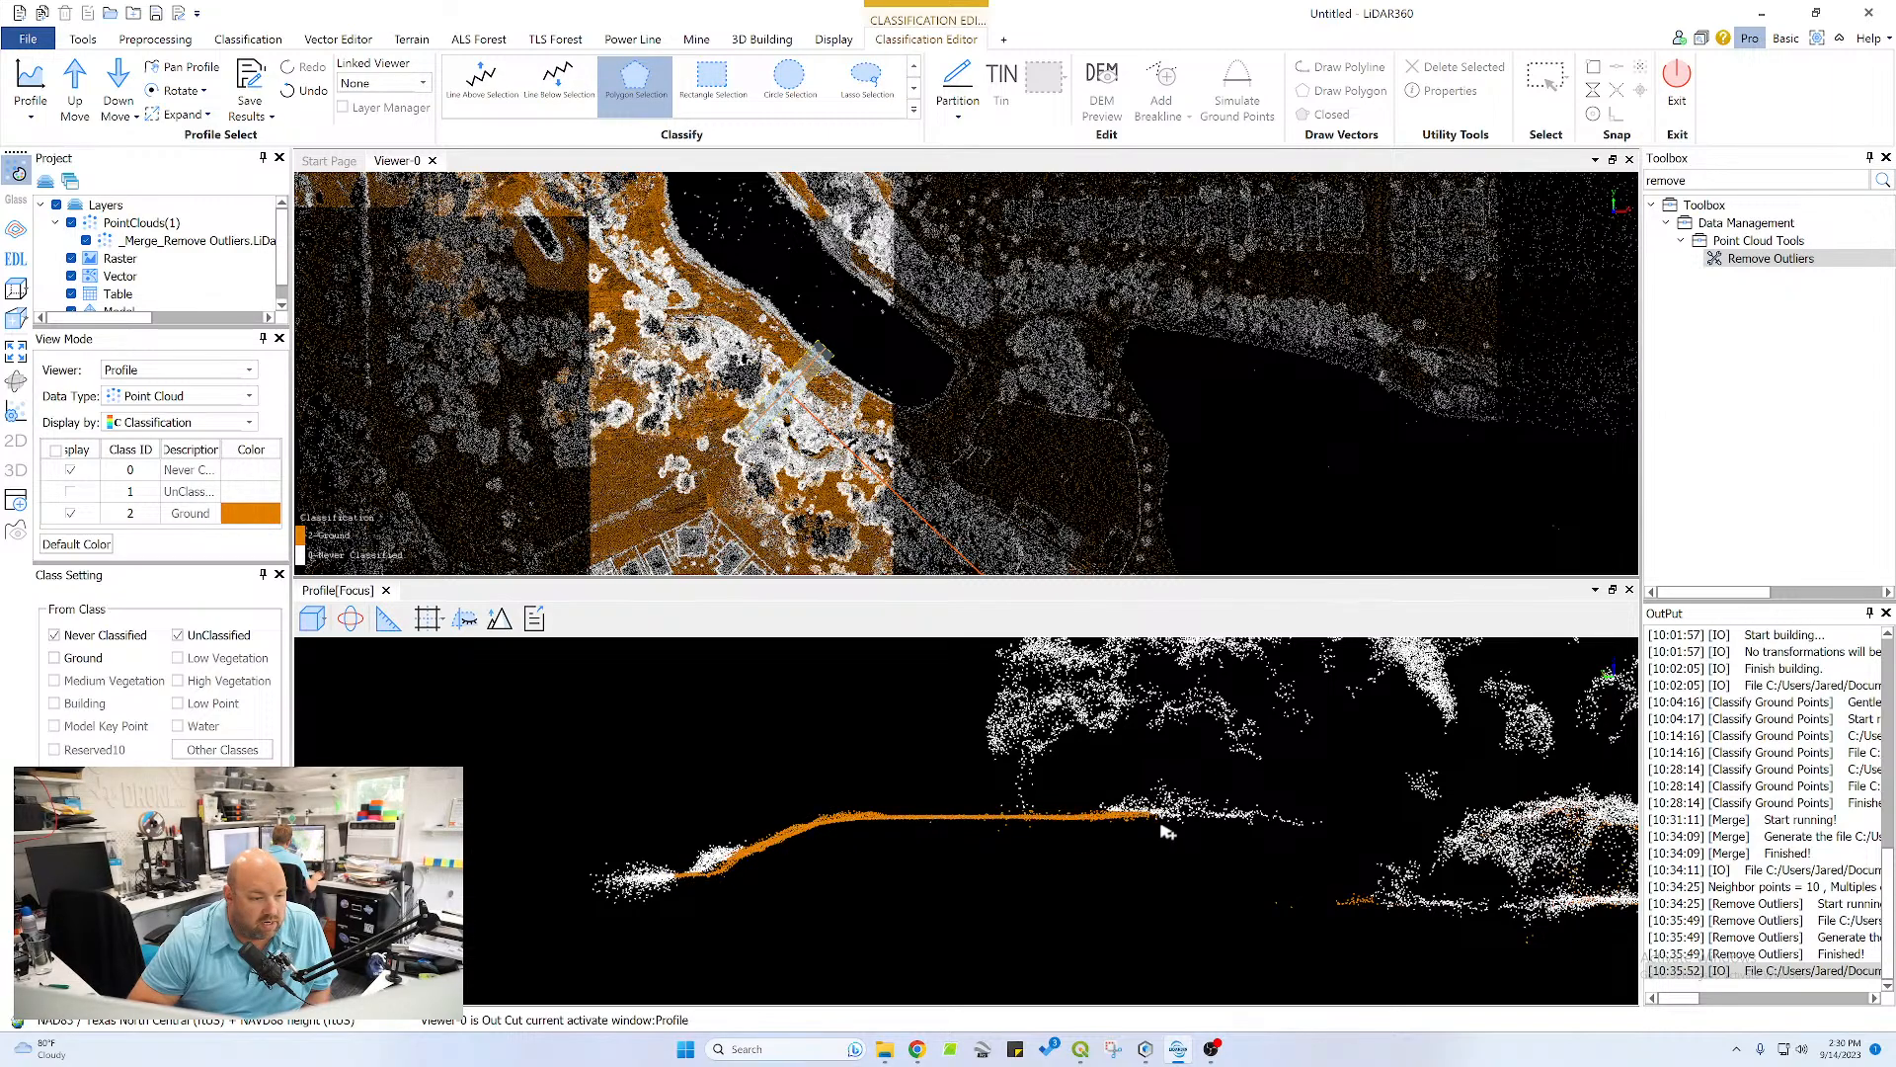
# Reclassify the missed points along the channel bottom beneath the trees as Ground with a polygon selection
pyautogui.moveTo(1396, 841); pyautogui.dragTo(938, 745, button='middle')
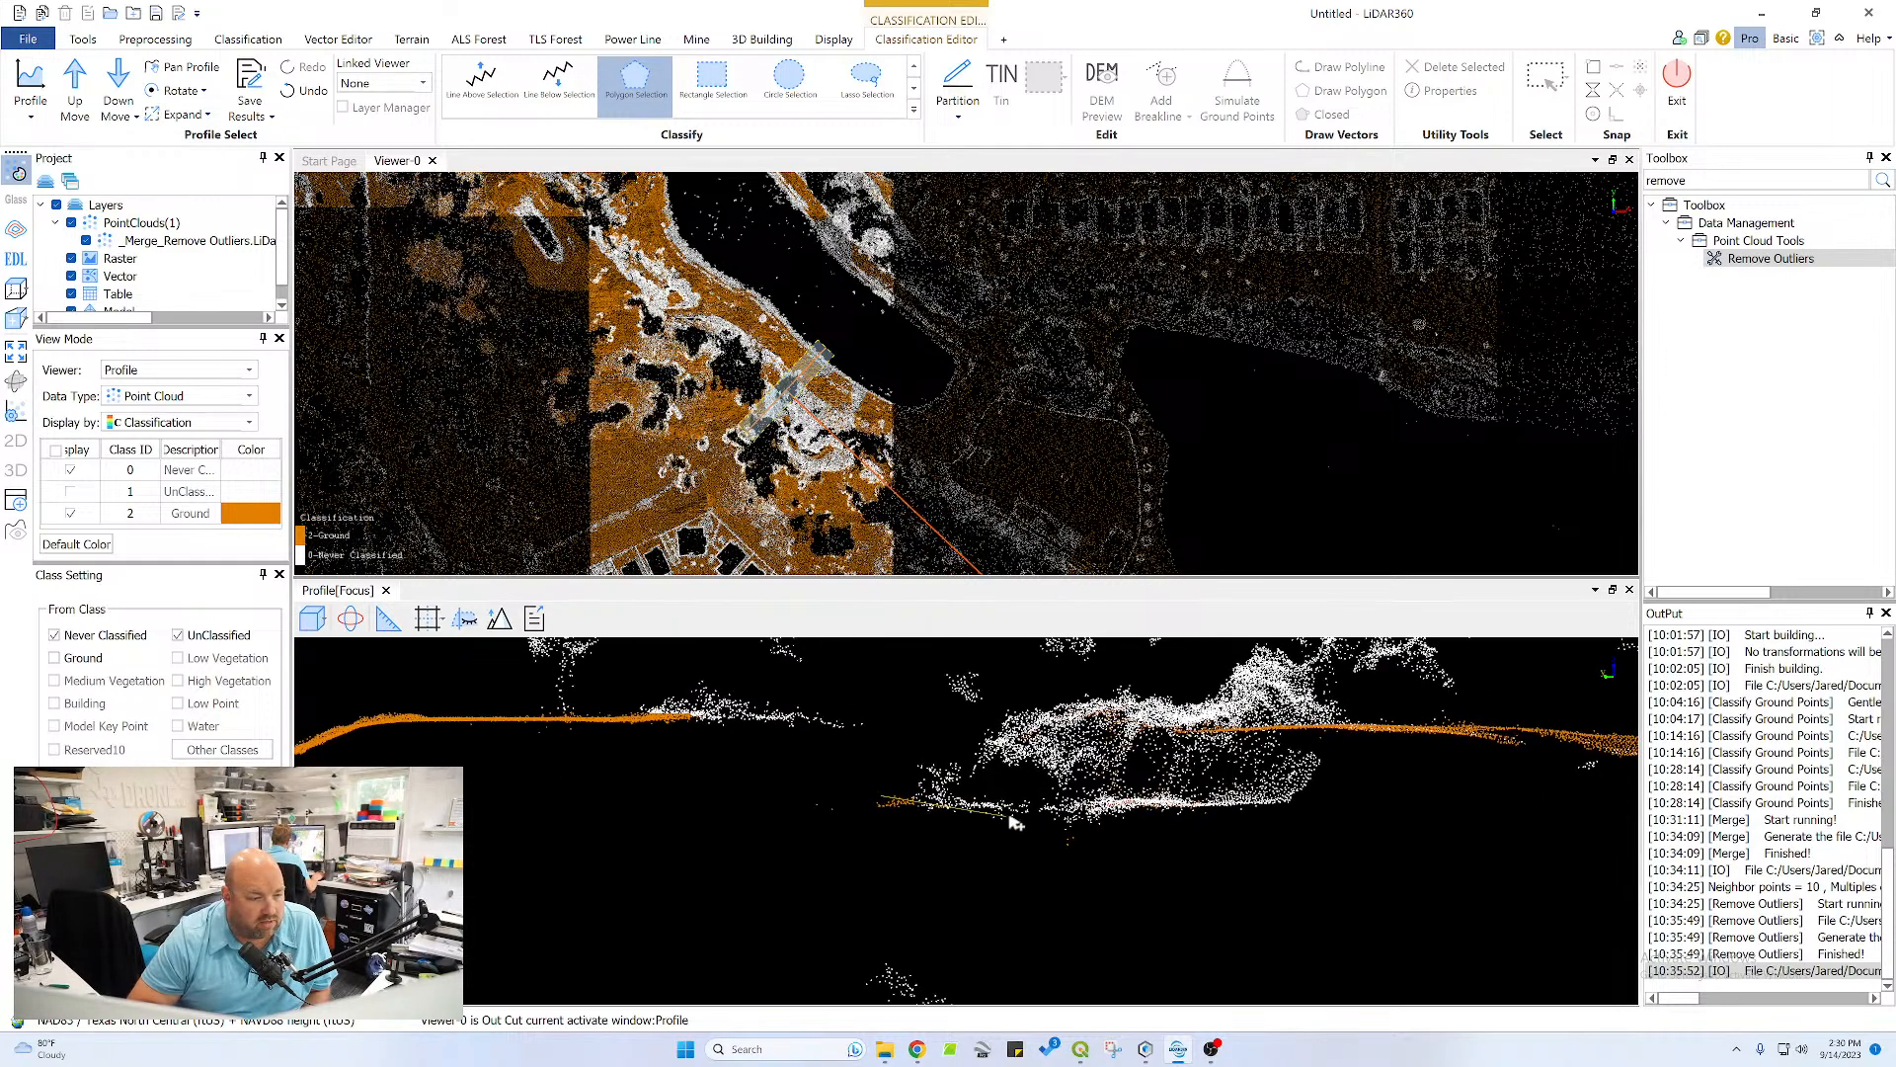
pyautogui.click(1295, 793)
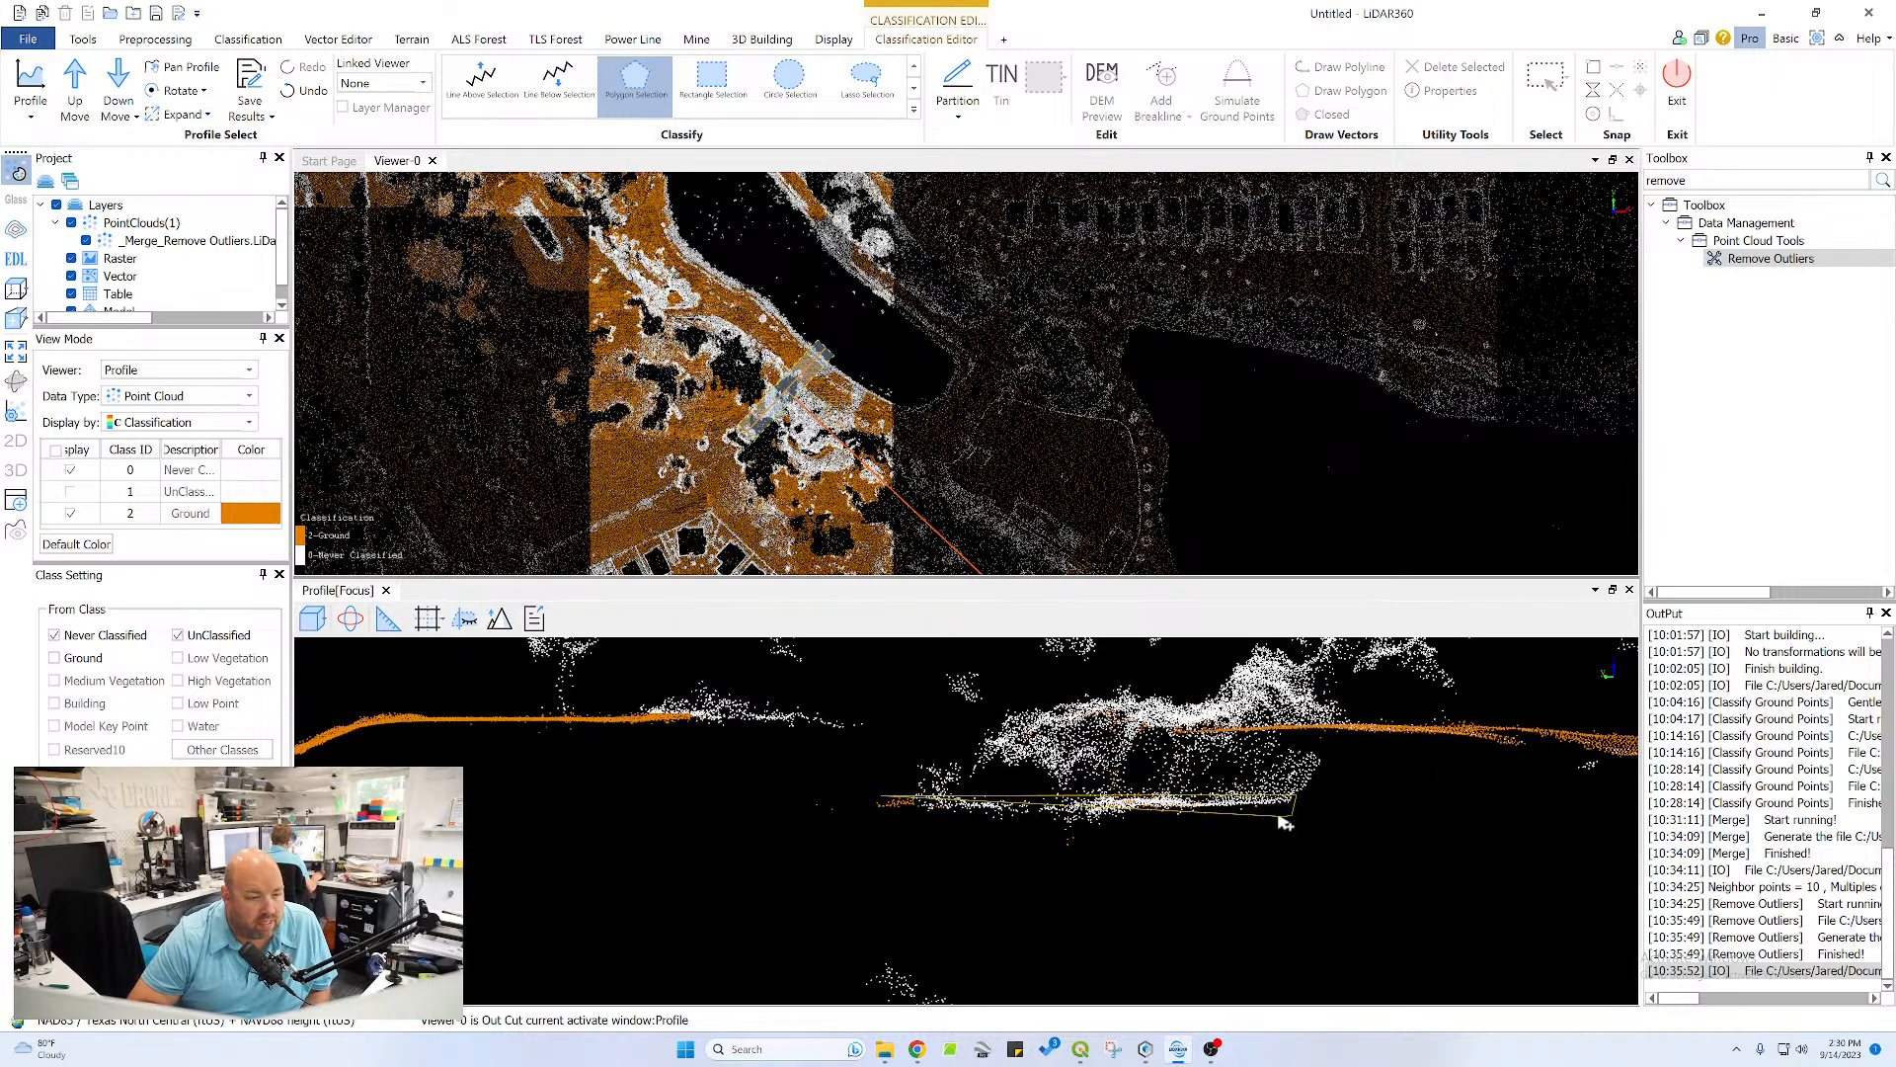
pyautogui.click(1281, 818)
pyautogui.doubleClick(870, 826)
# Reclassify the missed points on the gentle slope at the profile's far end, beyond the channel, as Ground
pyautogui.moveTo(1364, 810); pyautogui.dragTo(1070, 734, button='middle')
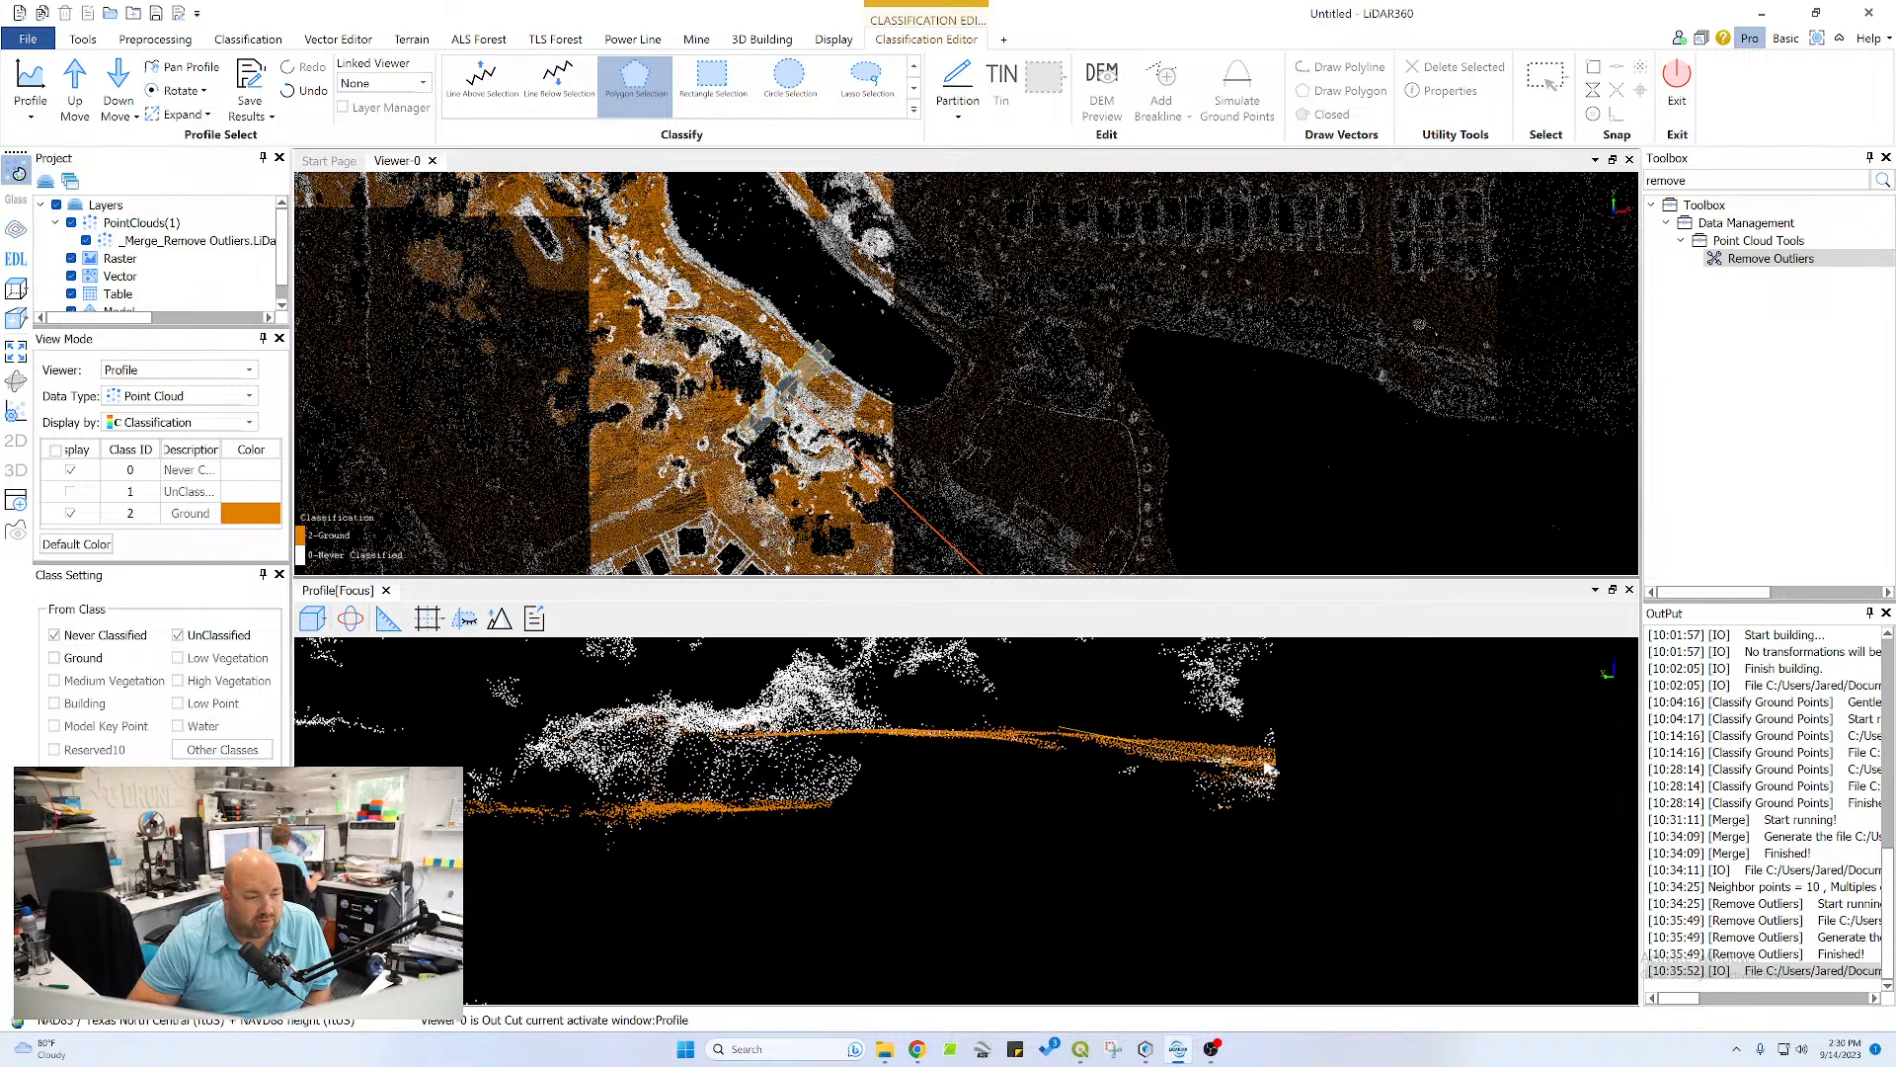
pyautogui.click(1326, 749)
pyautogui.click(1291, 826)
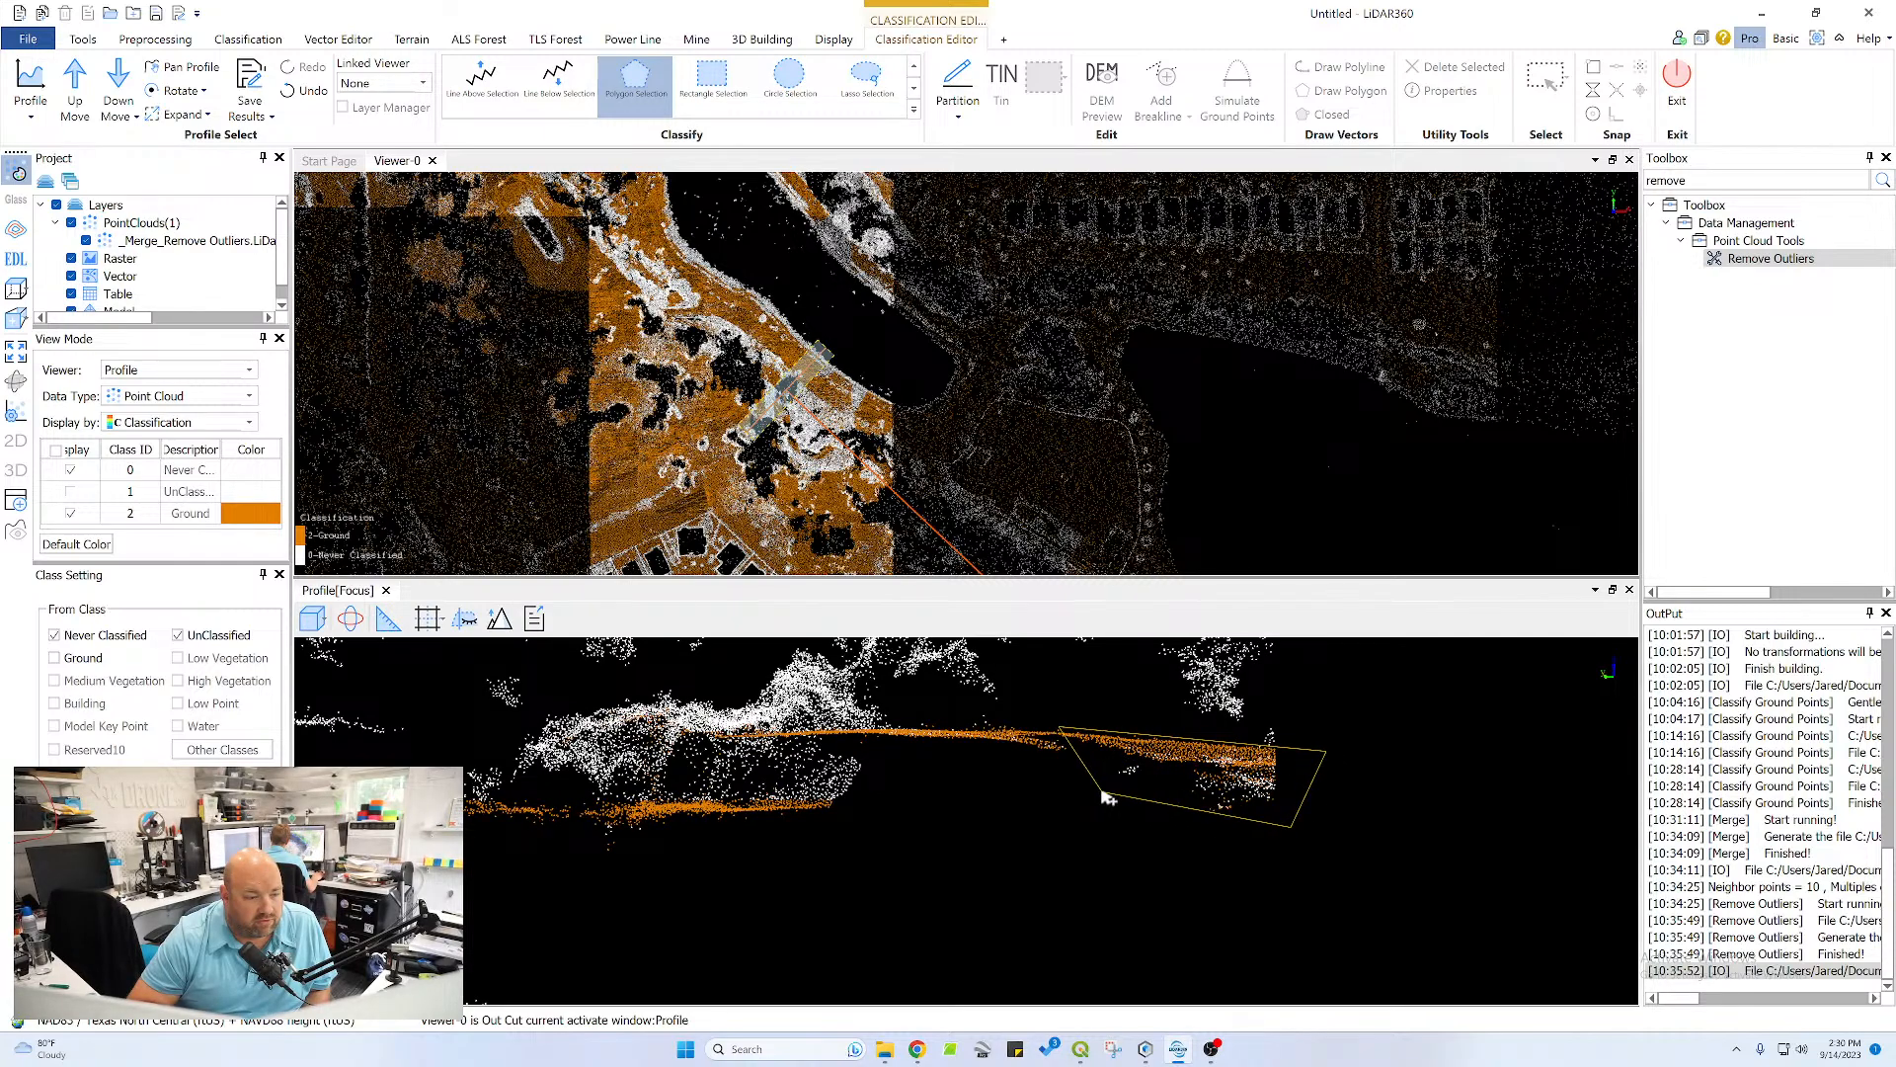
pyautogui.rightClick(917, 732)
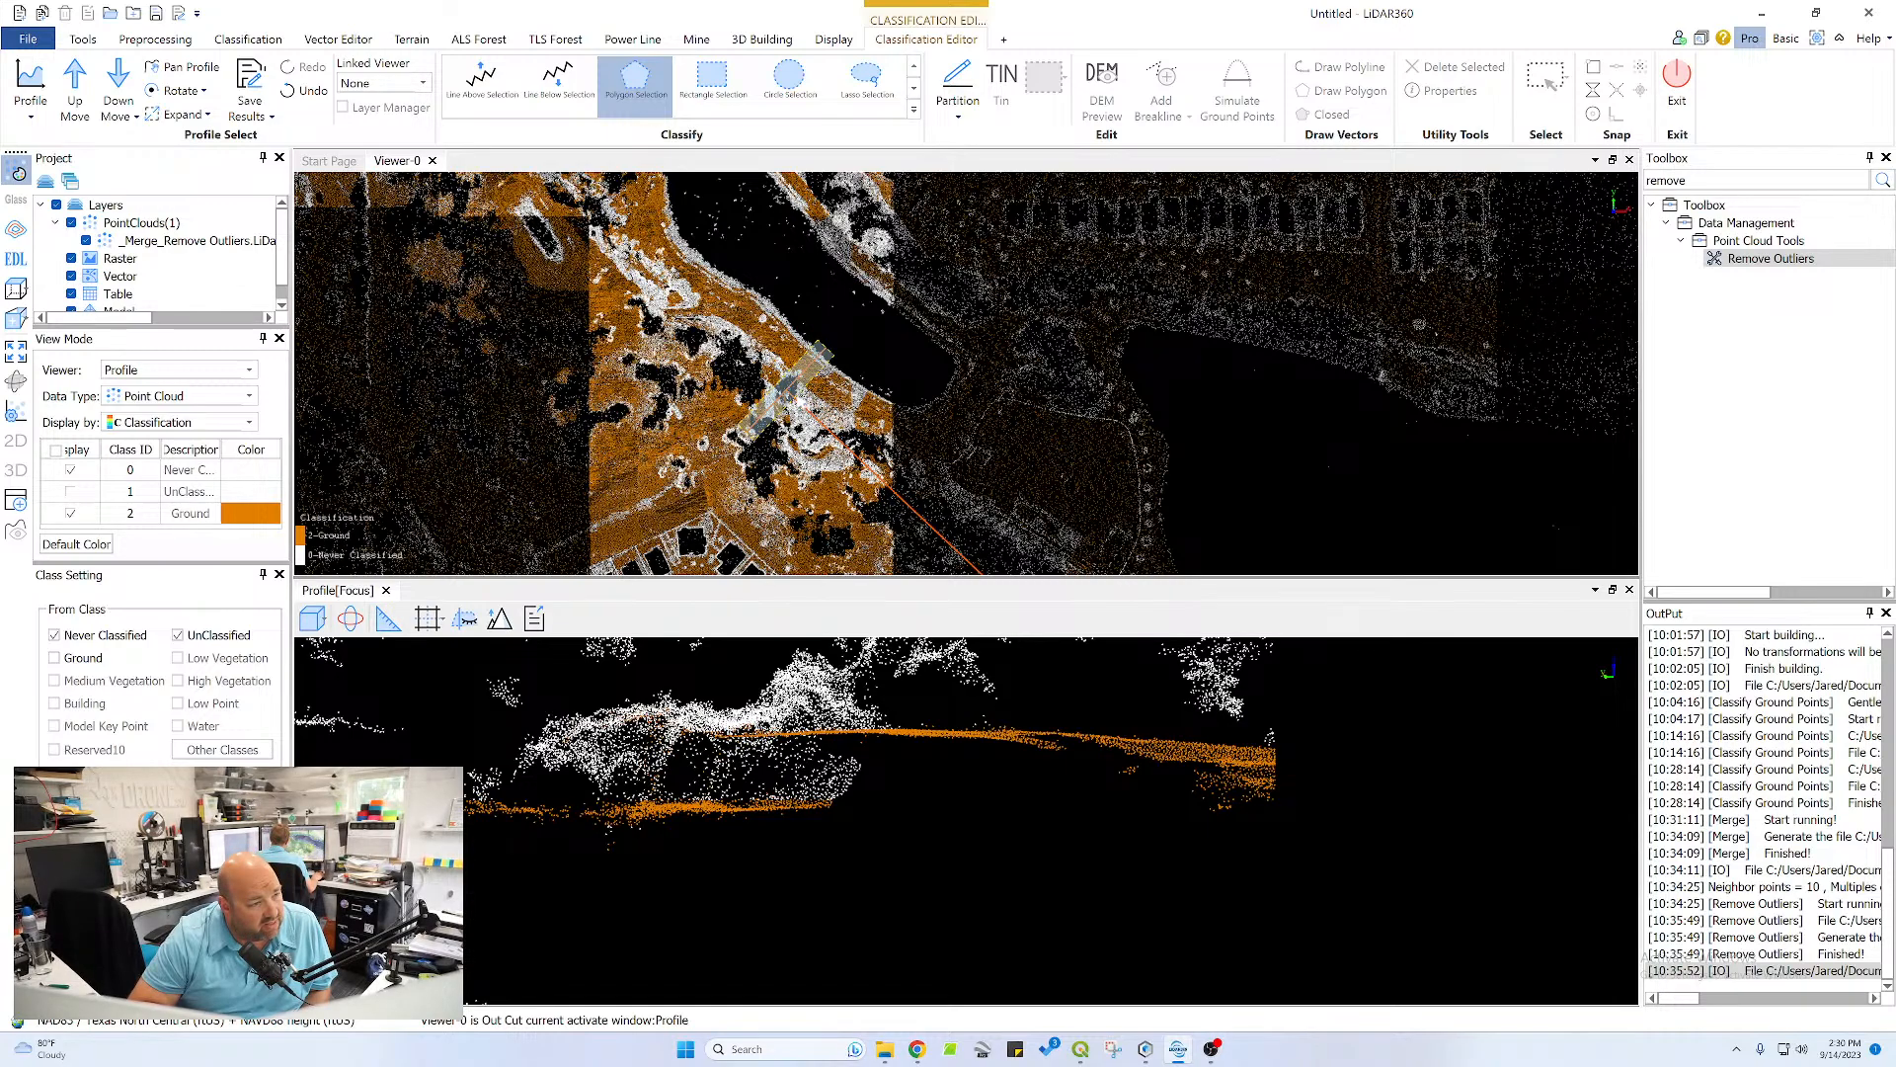
# Rotate the profile clockwise until it runs diagonally along the tree belt, to examine the channel from another angle
pyautogui.scroll(5, 795, 400)
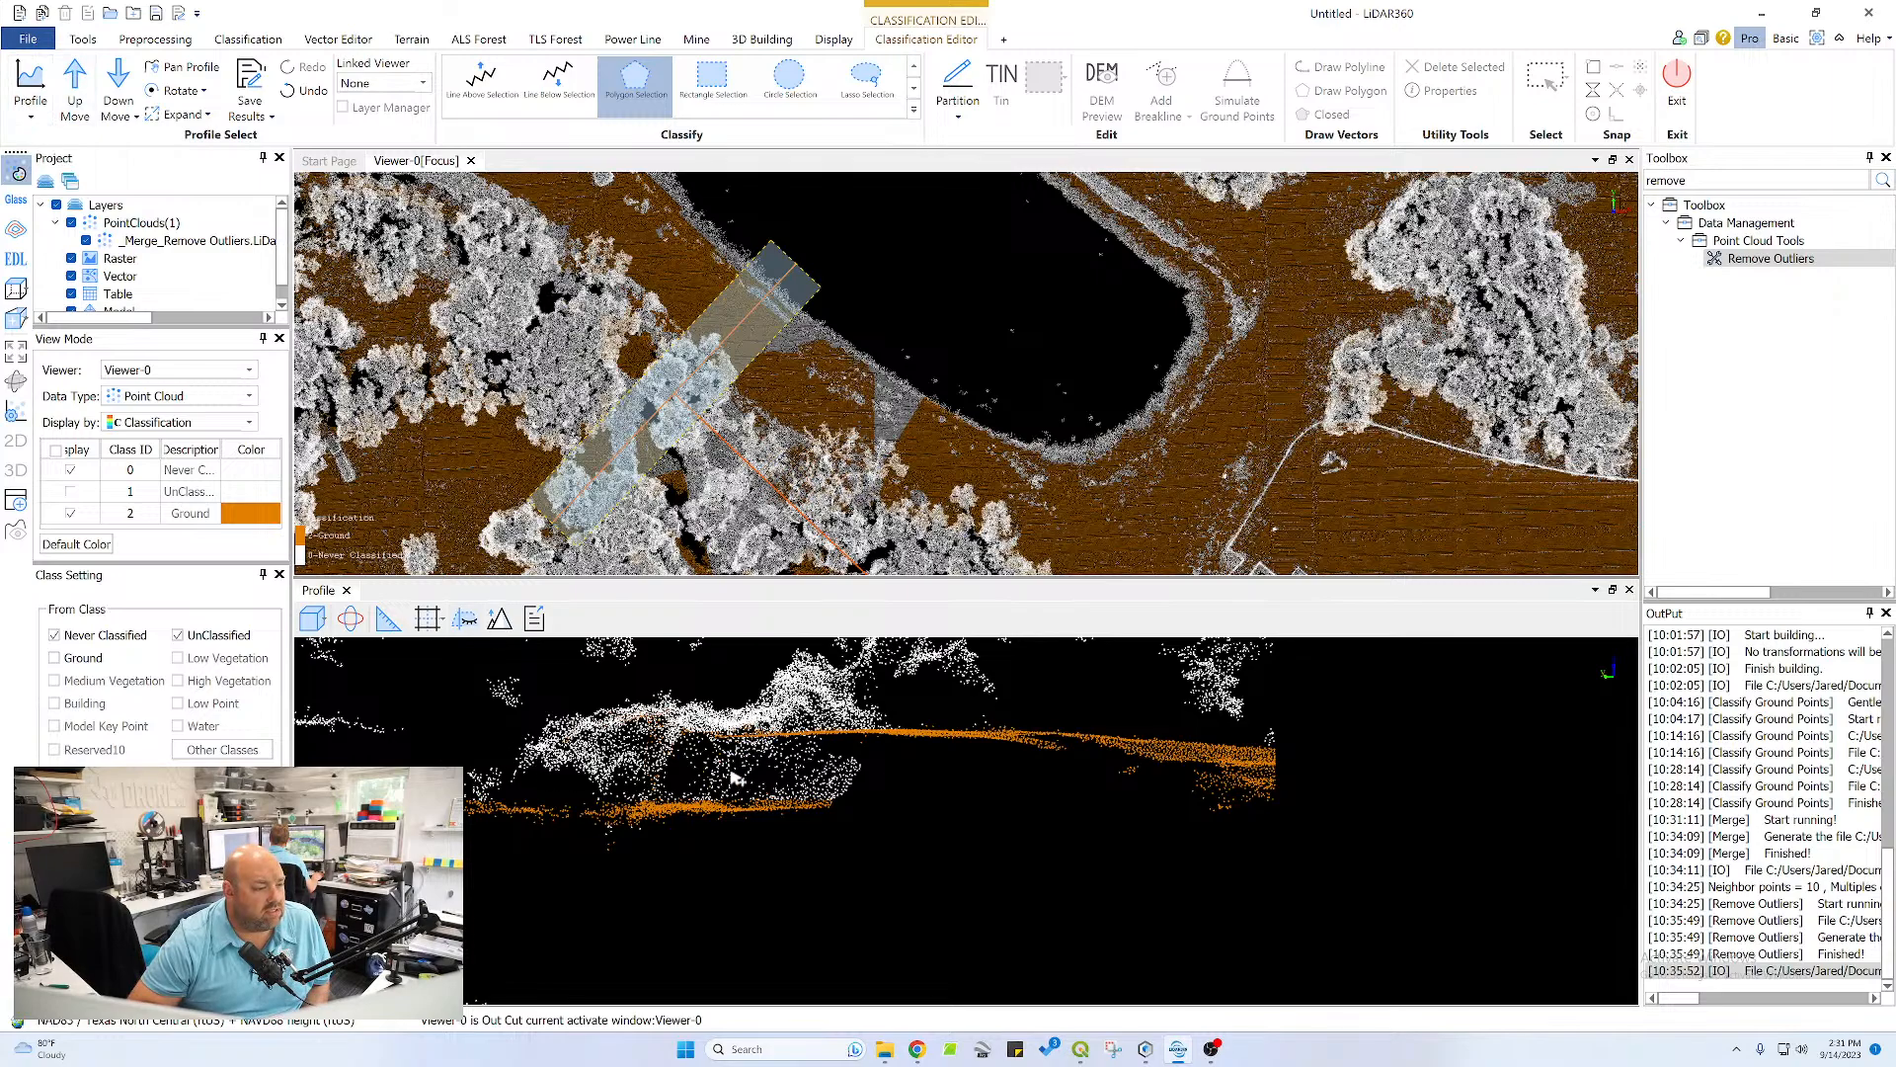
pyautogui.click(176, 91)
pyautogui.click(175, 91)
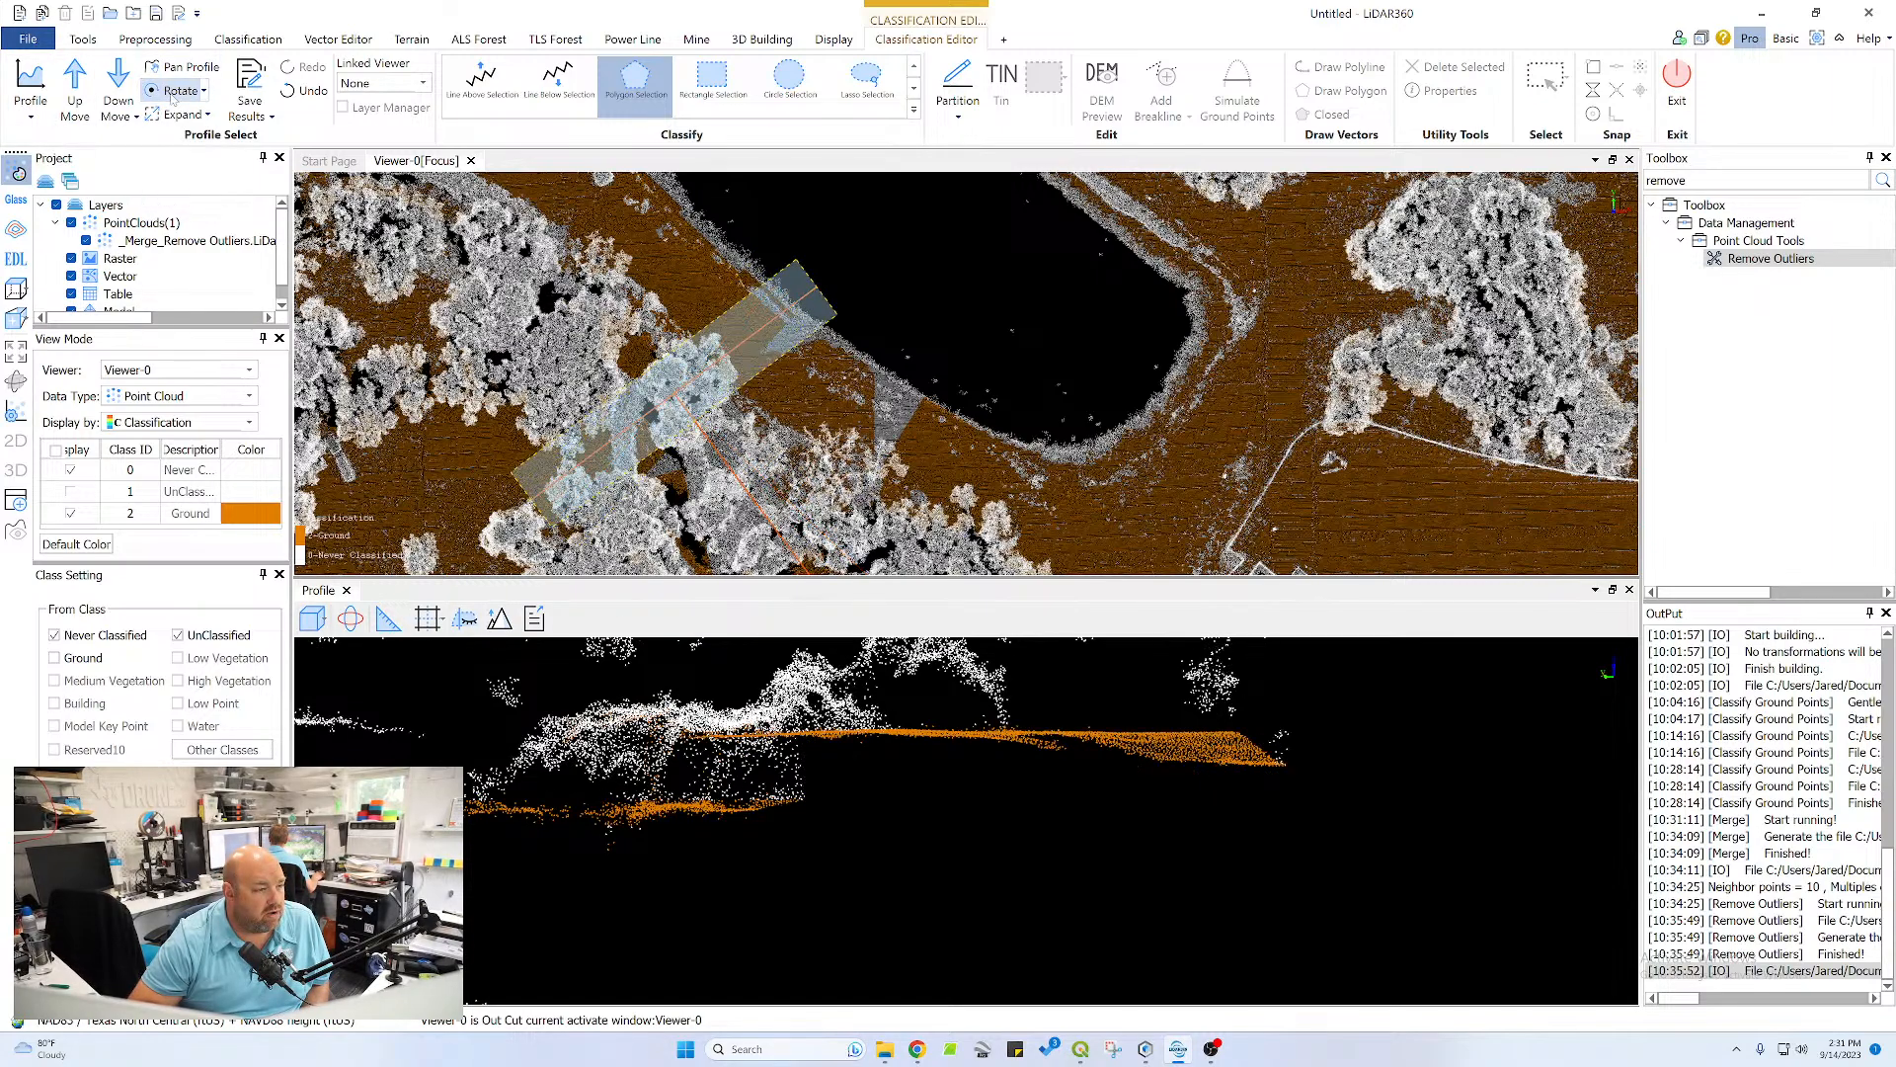
pyautogui.click(176, 91)
pyautogui.click(176, 91)
pyautogui.click(176, 91)
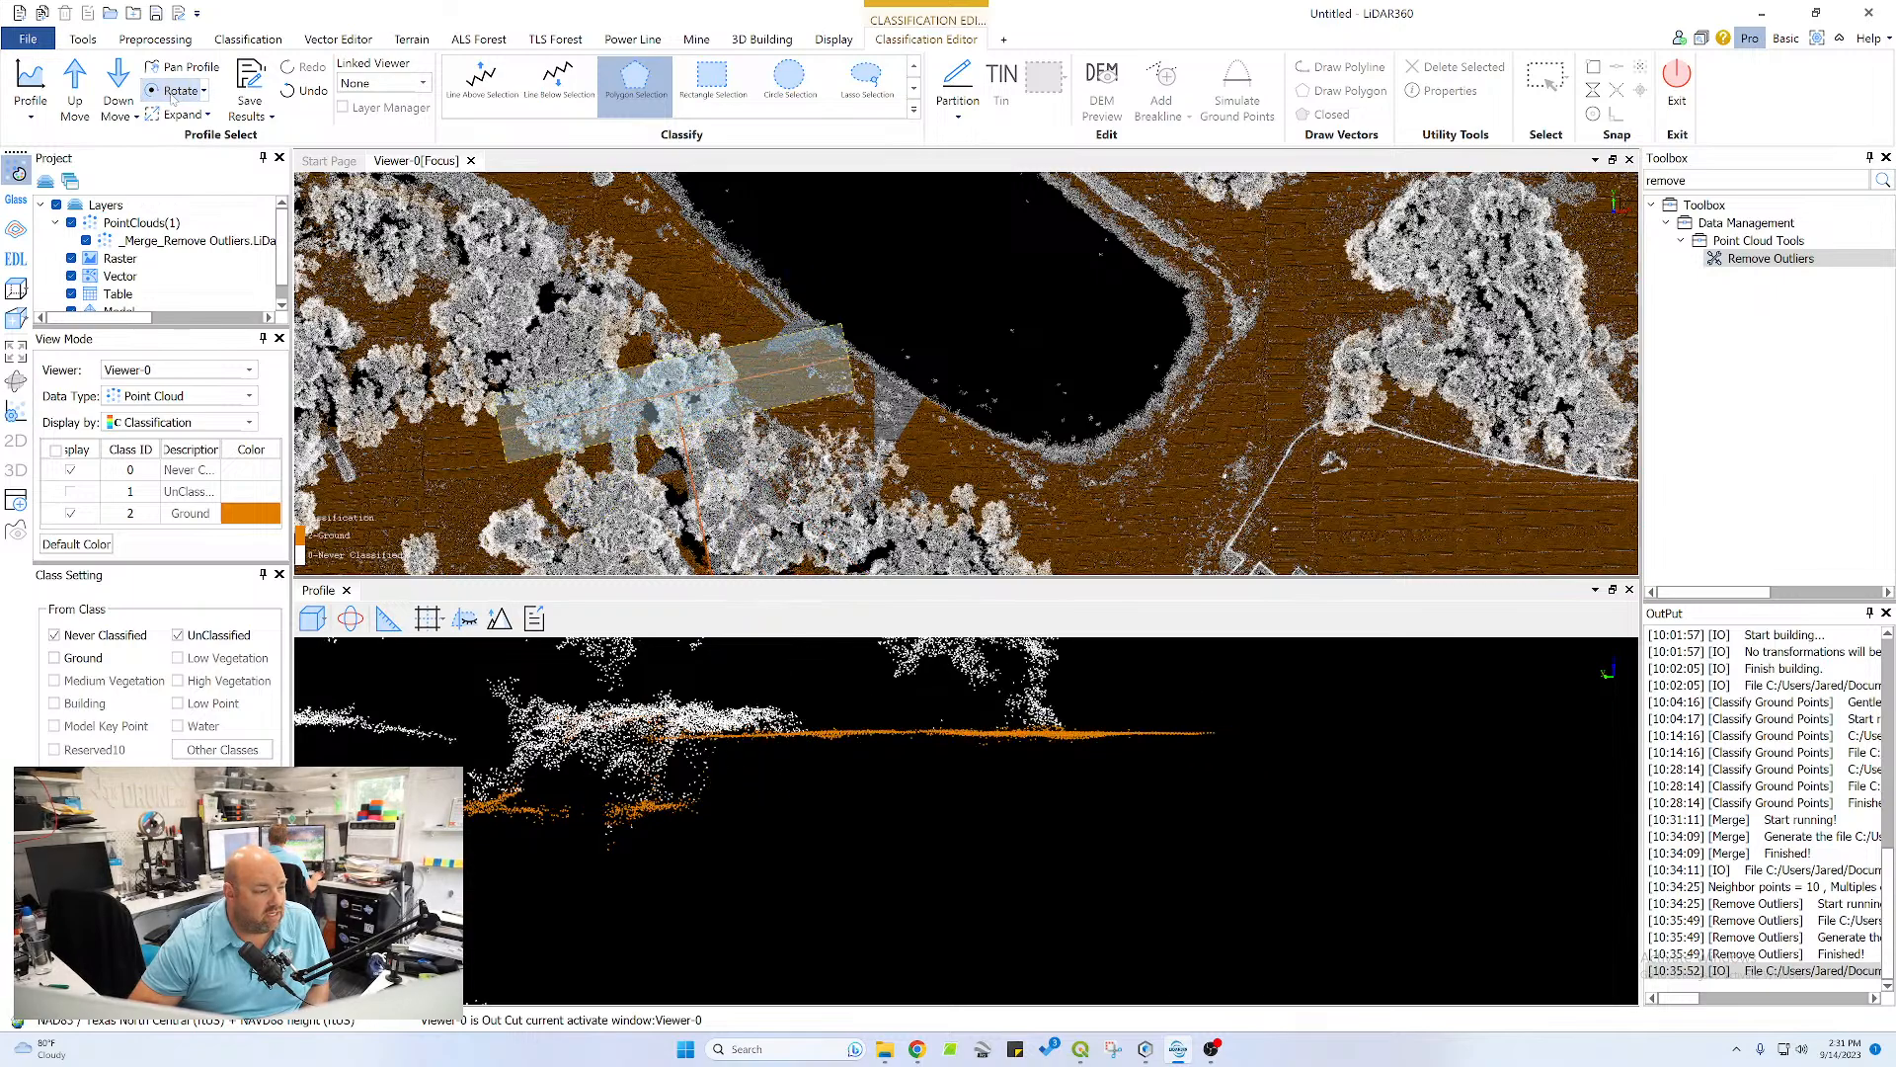
pyautogui.click(175, 91)
pyautogui.click(176, 91)
pyautogui.click(176, 91)
pyautogui.click(175, 91)
pyautogui.click(175, 91)
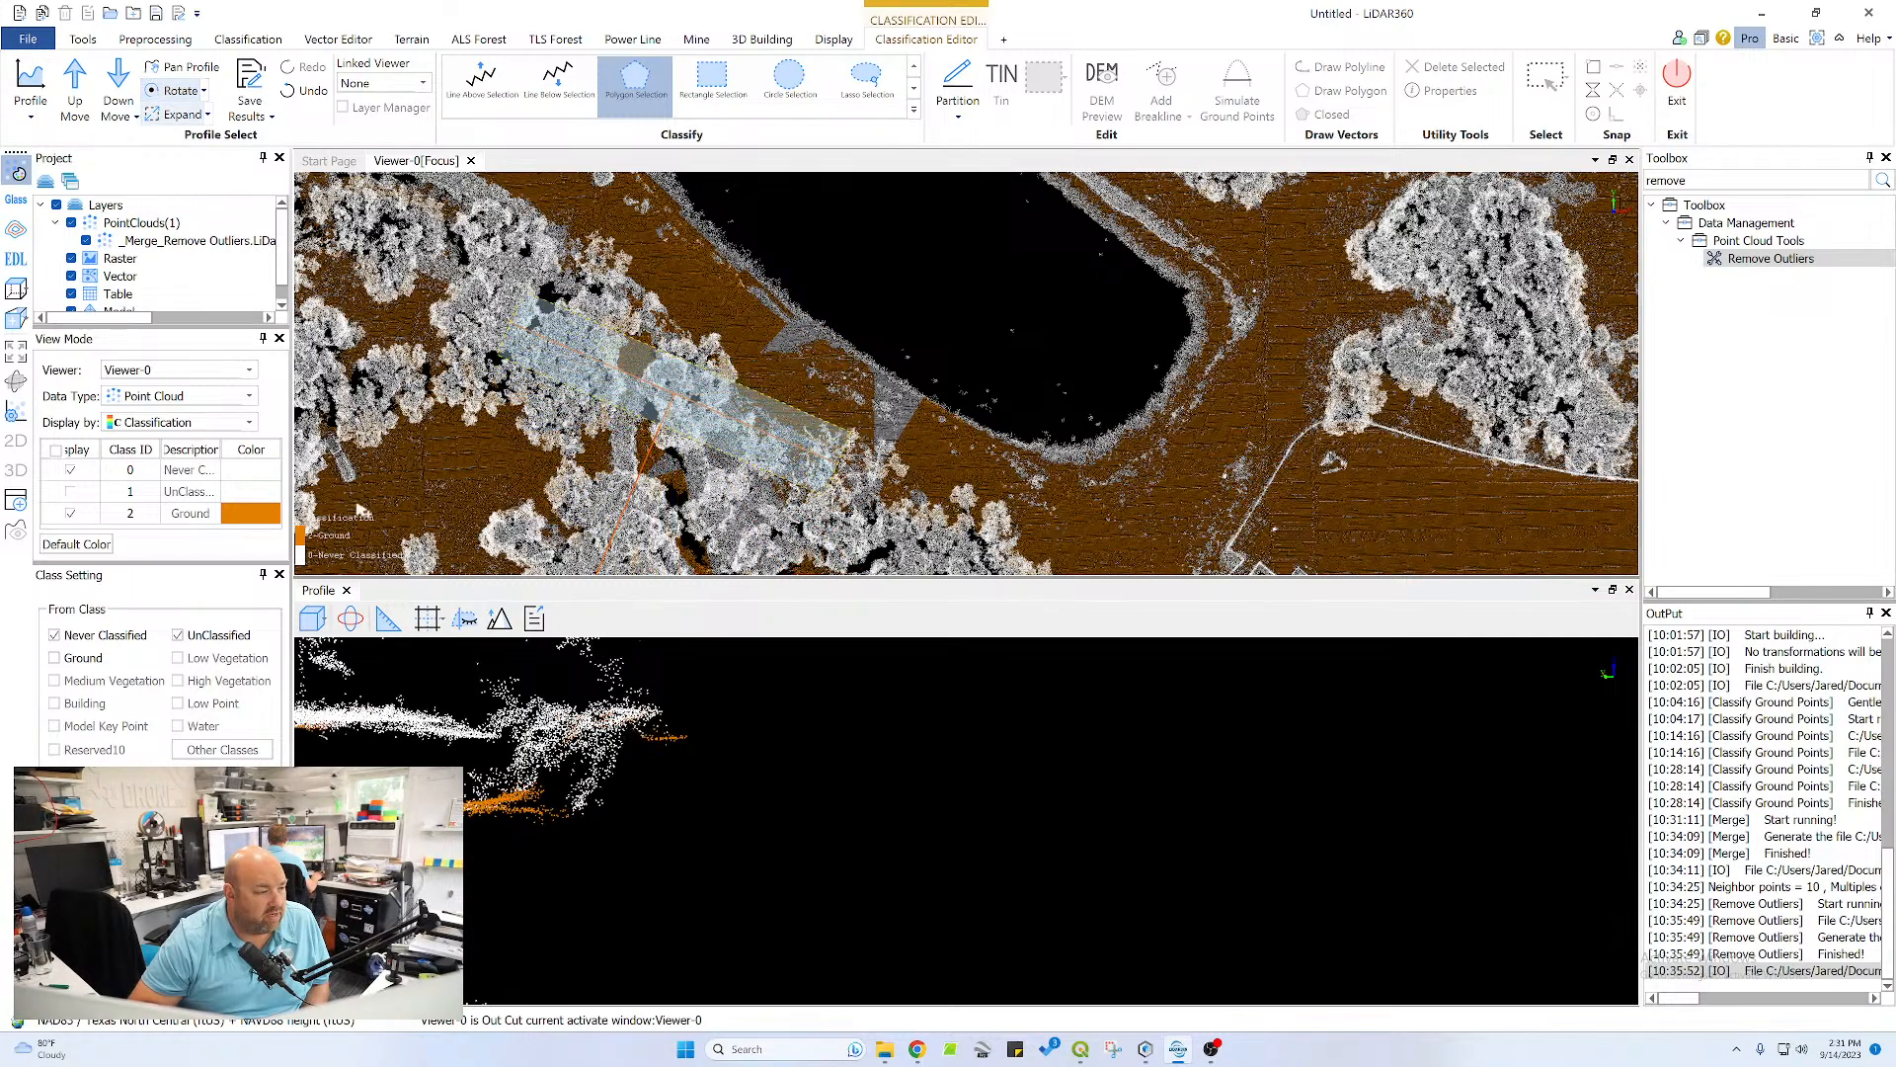
pyautogui.moveTo(488, 787); pyautogui.dragTo(928, 795, button='middle')
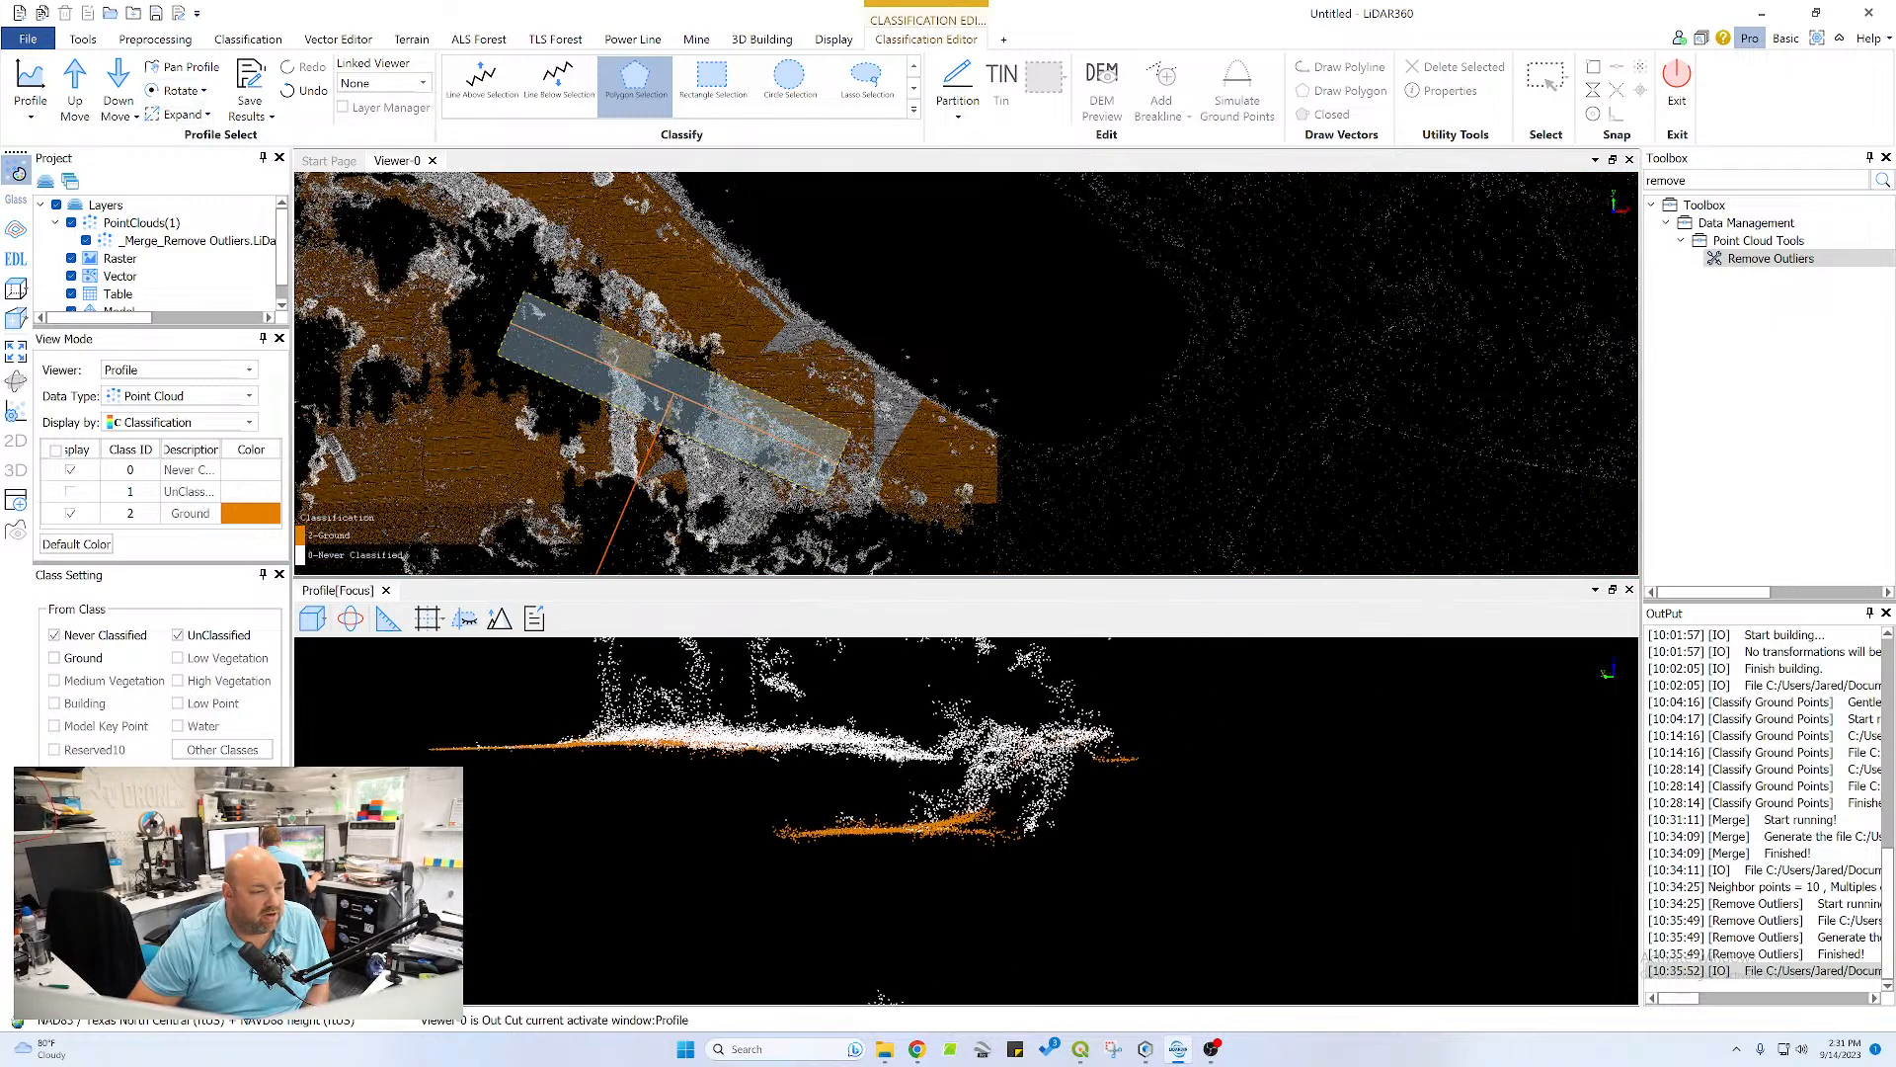
# Turn the profile further to north-south, checking the adjacent section on the way, to examine the channel slope and bottom
pyautogui.click(170, 91)
pyautogui.click(170, 90)
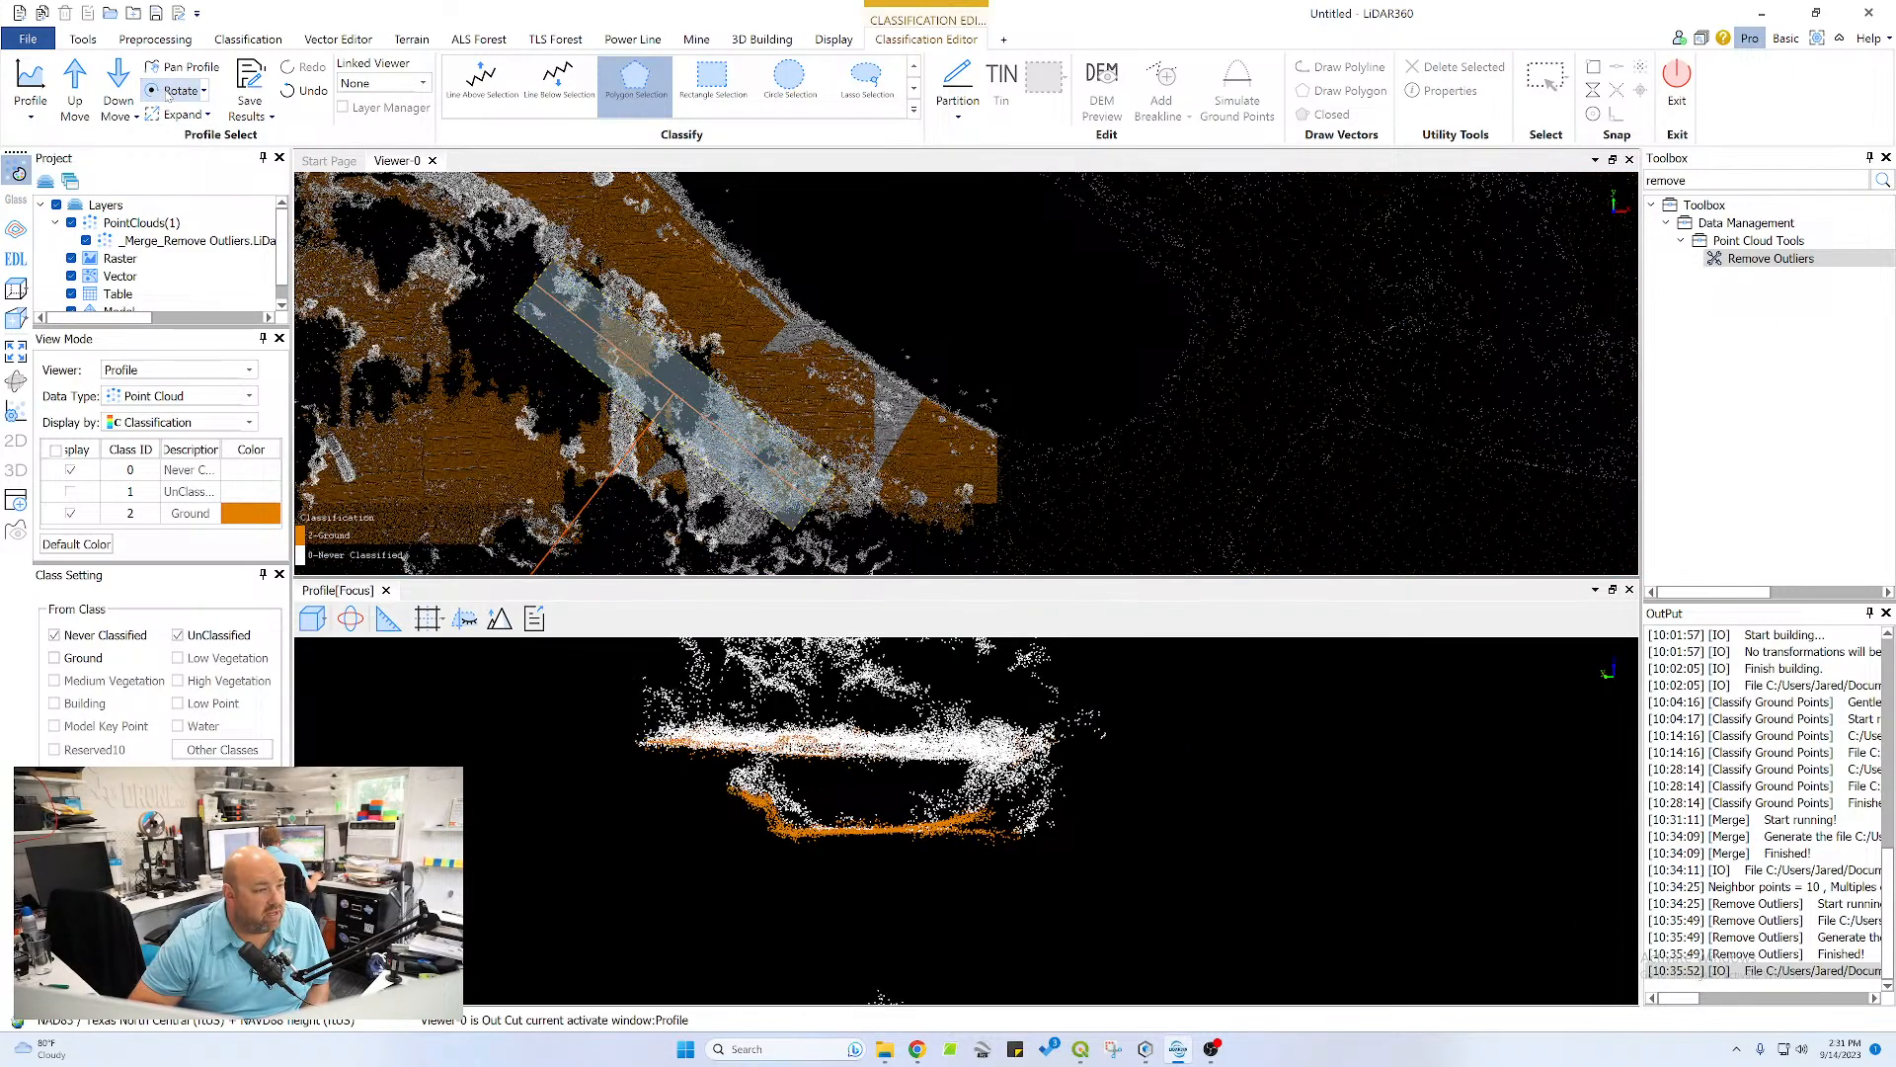
pyautogui.click(170, 91)
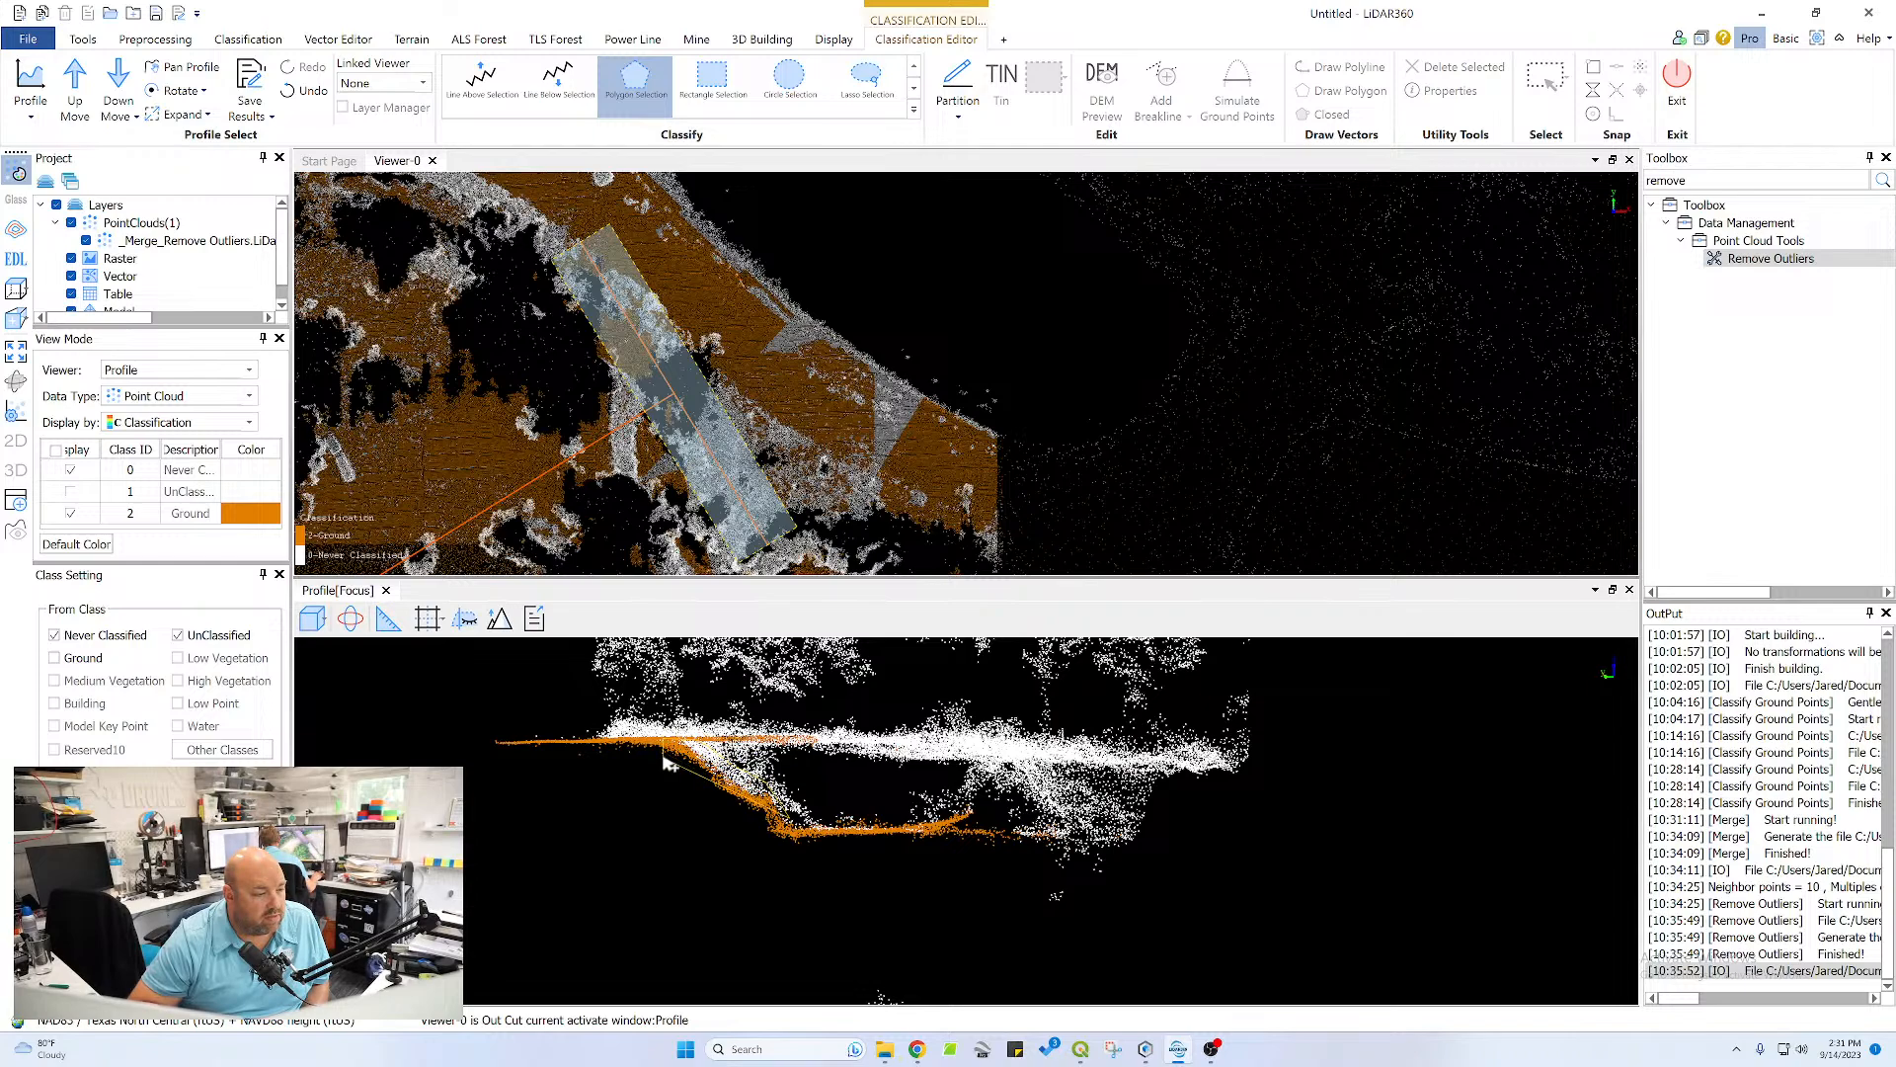
pyautogui.click(117, 87)
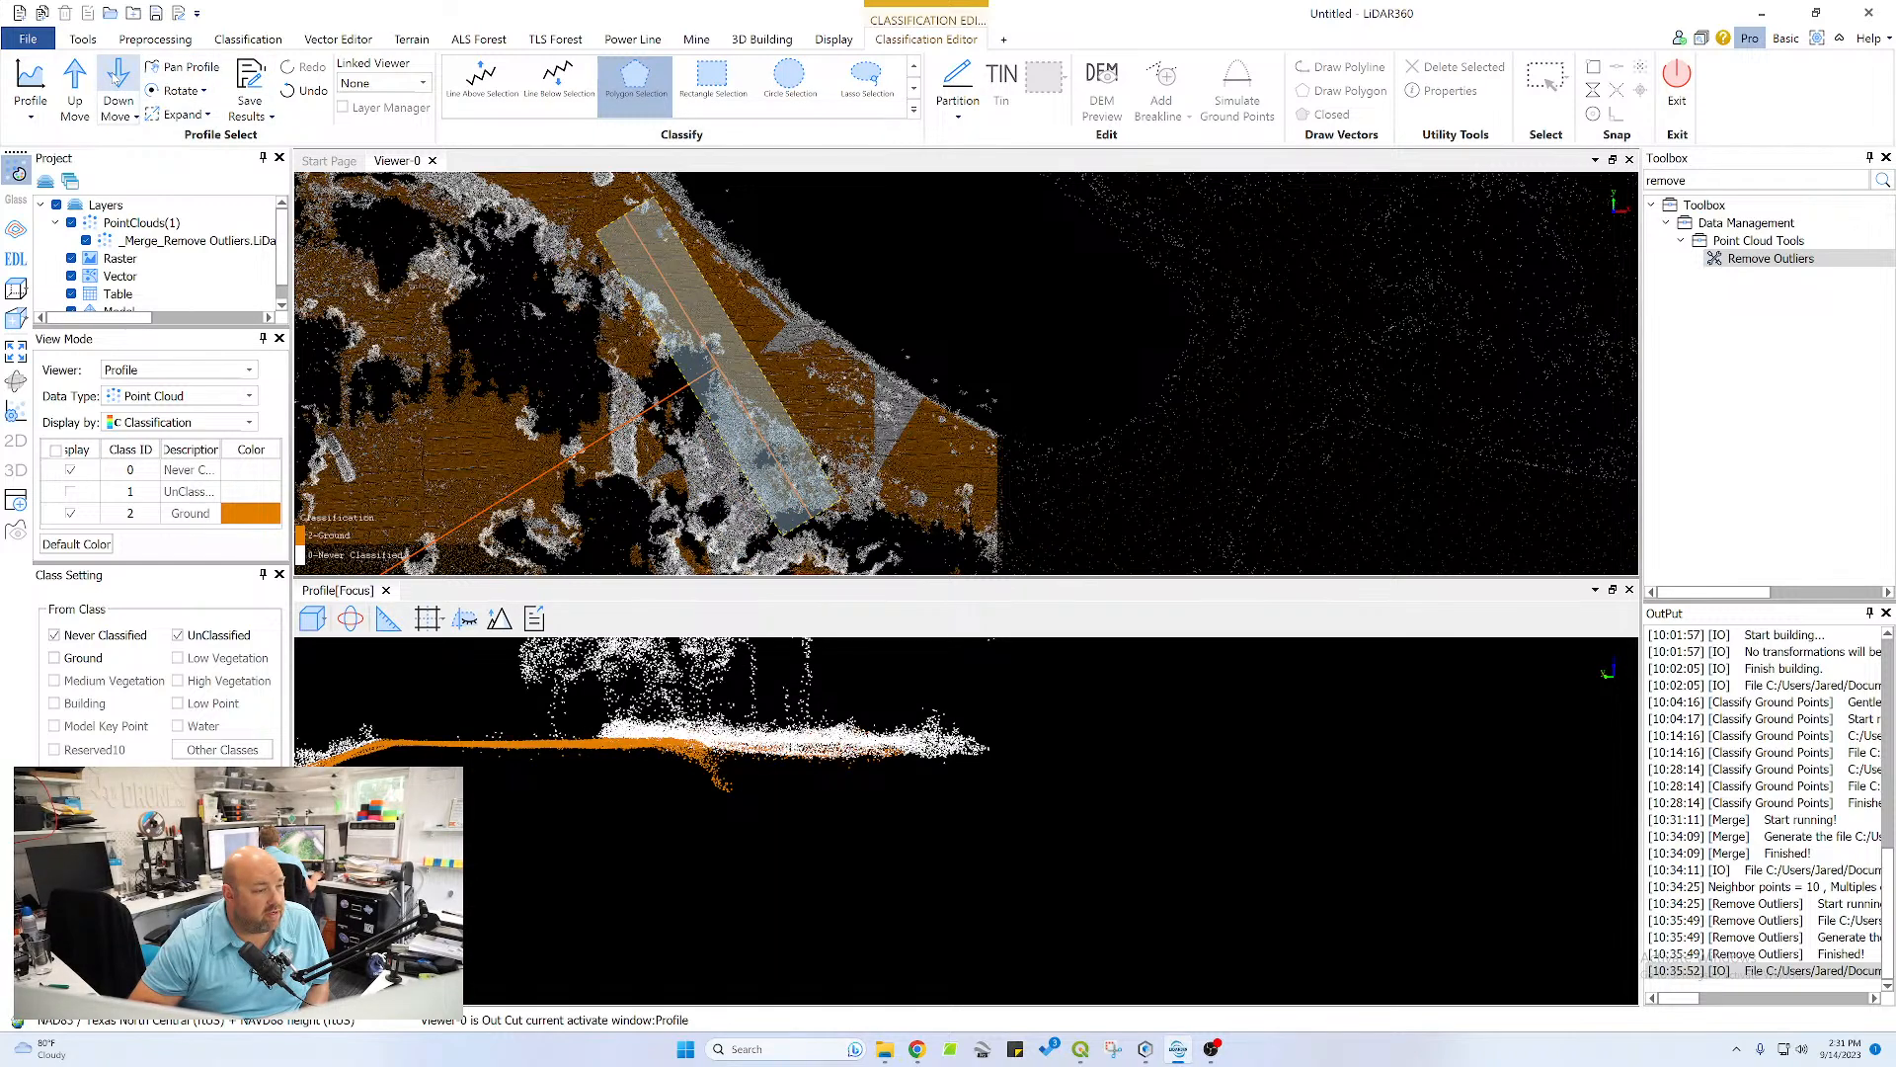
pyautogui.click(77, 85)
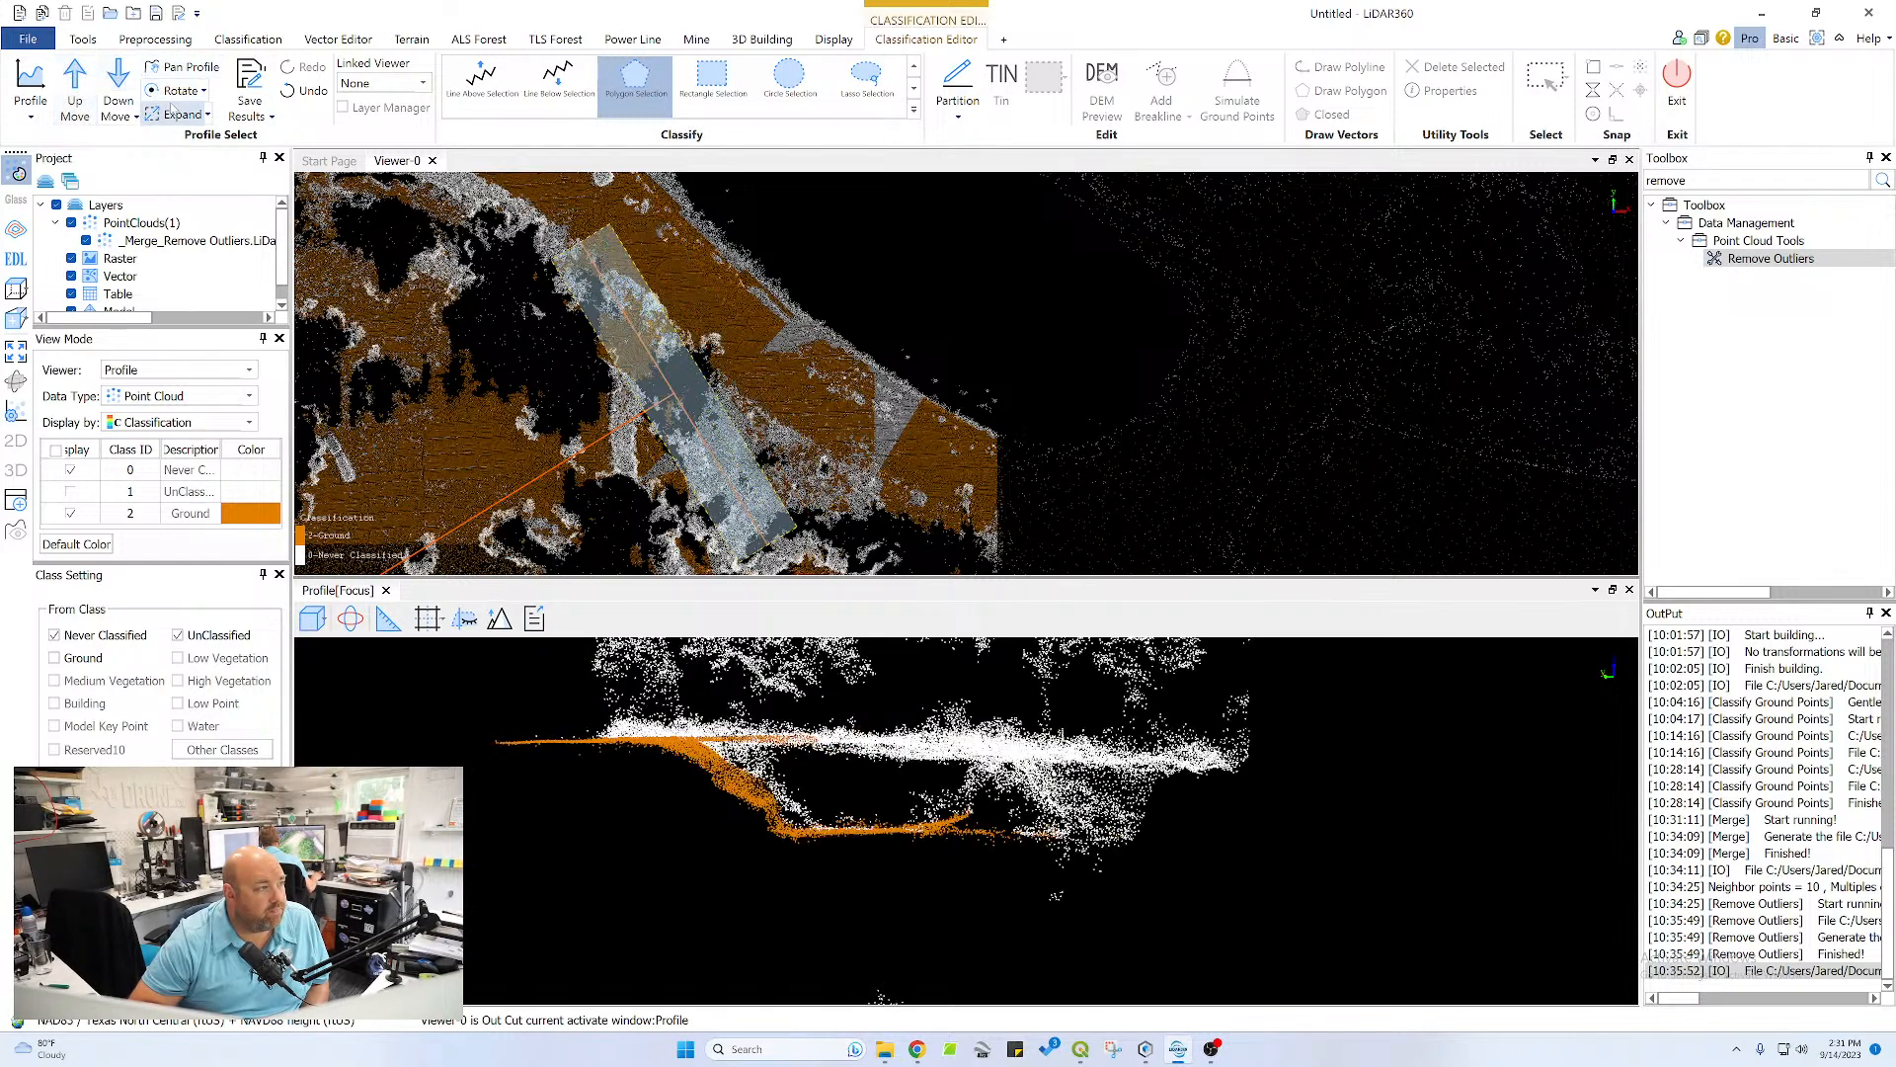
pyautogui.click(174, 95)
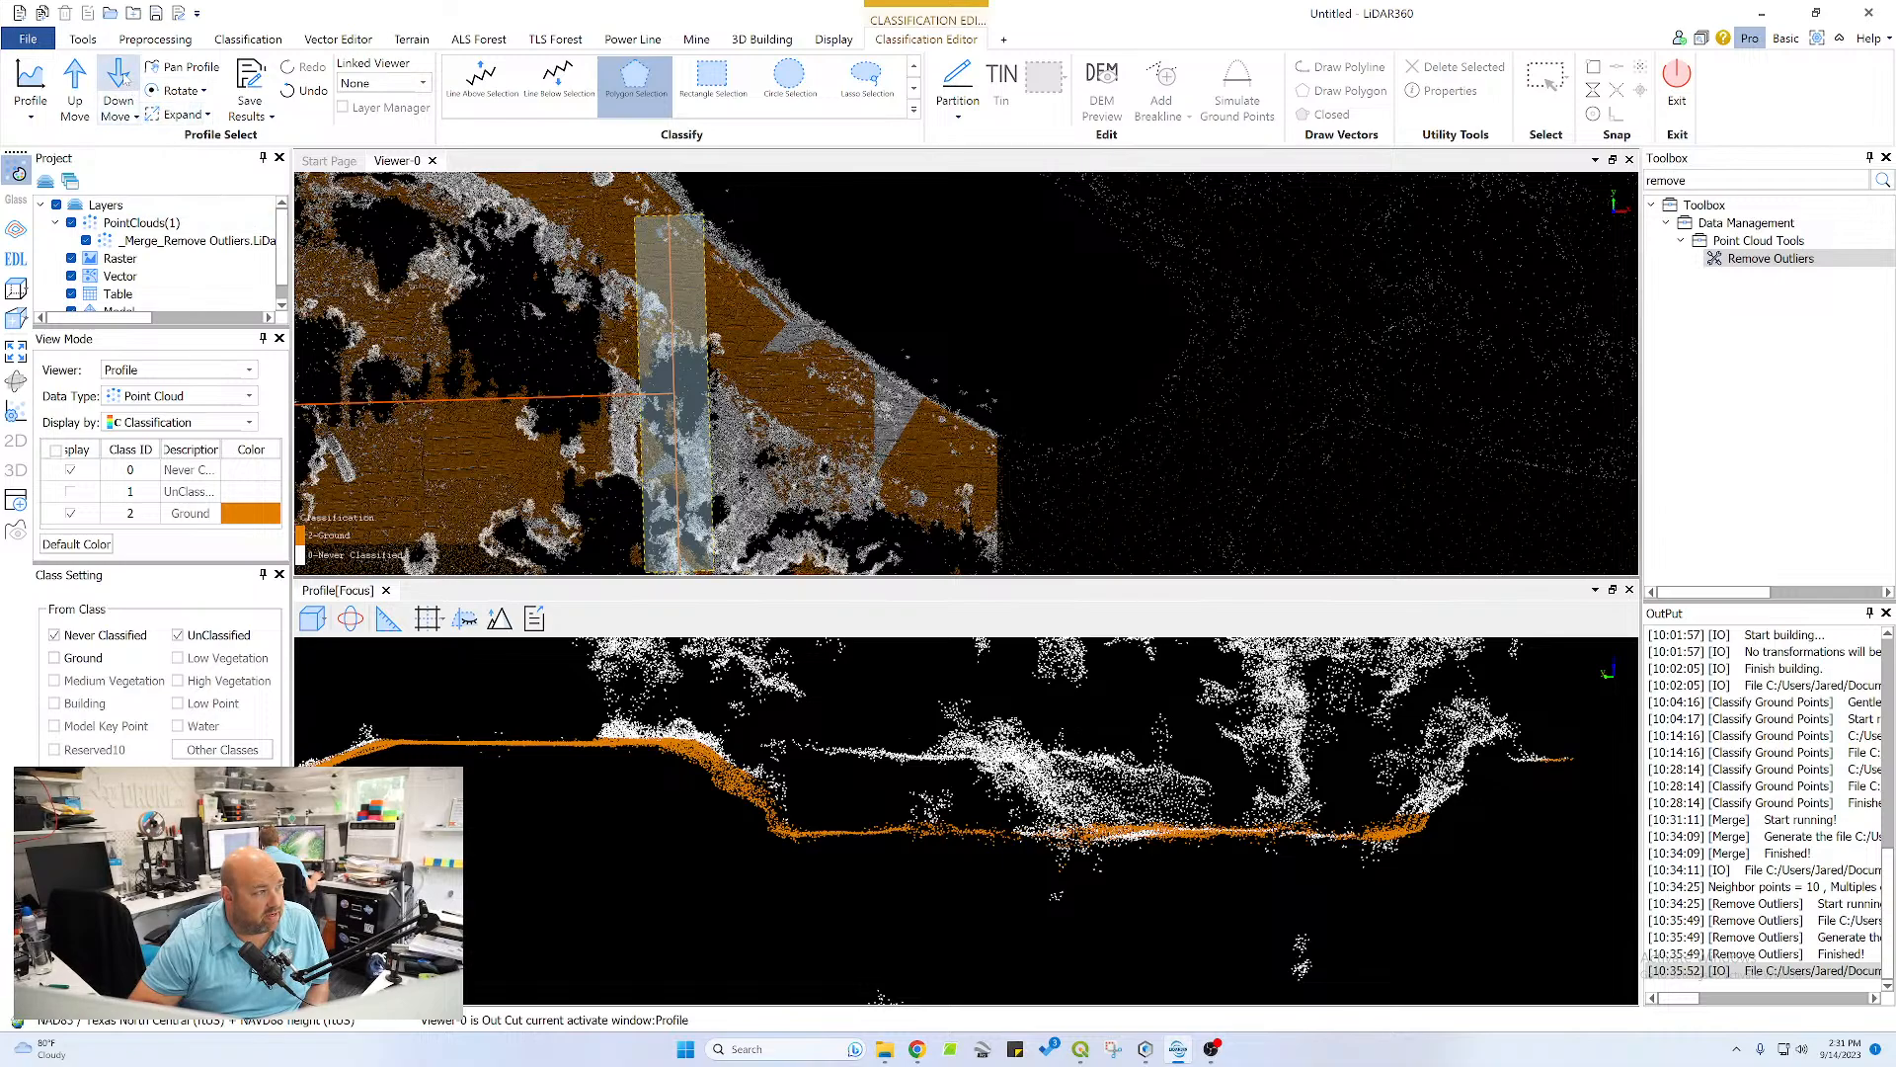
# Continue rotating the profile until it runs northeast-southwest across the pond bank and channel again
pyautogui.click(183, 91)
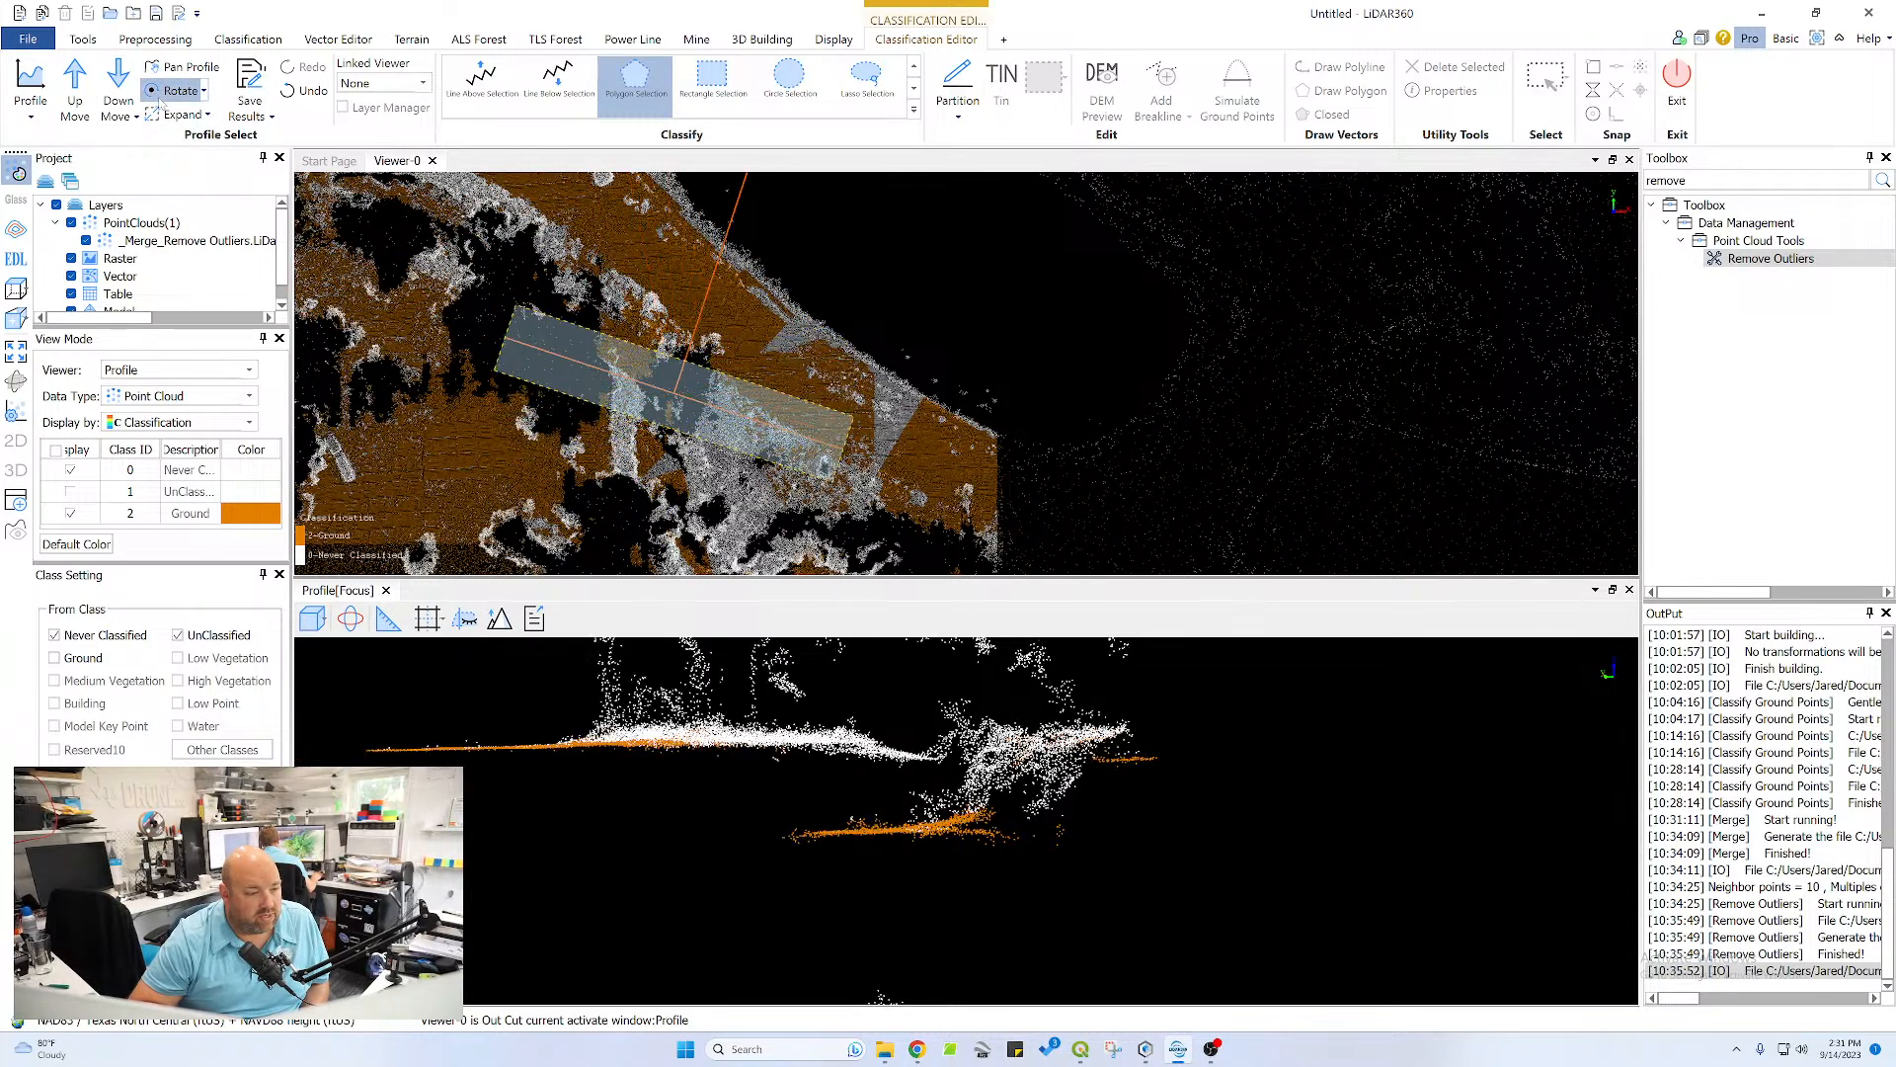
pyautogui.click(162, 98)
pyautogui.click(162, 98)
pyautogui.click(162, 98)
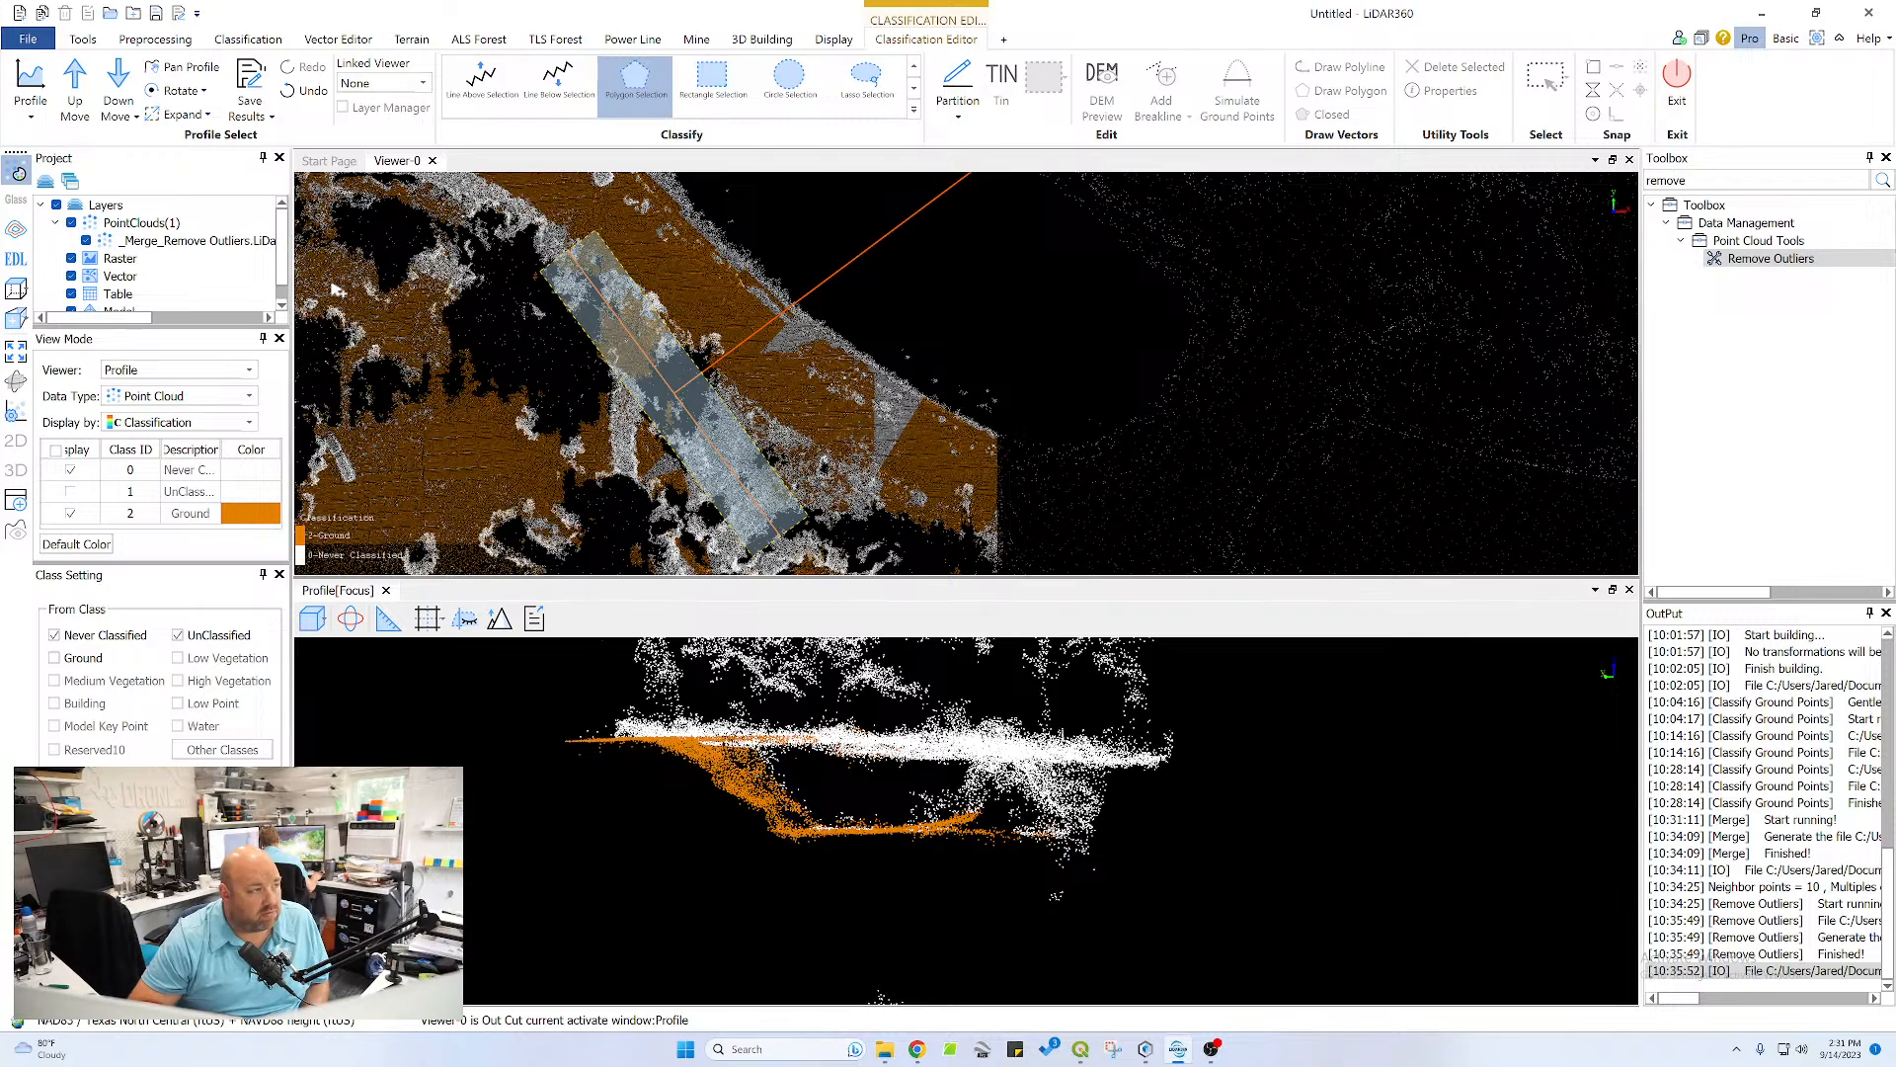
pyautogui.click(155, 93)
pyautogui.click(155, 92)
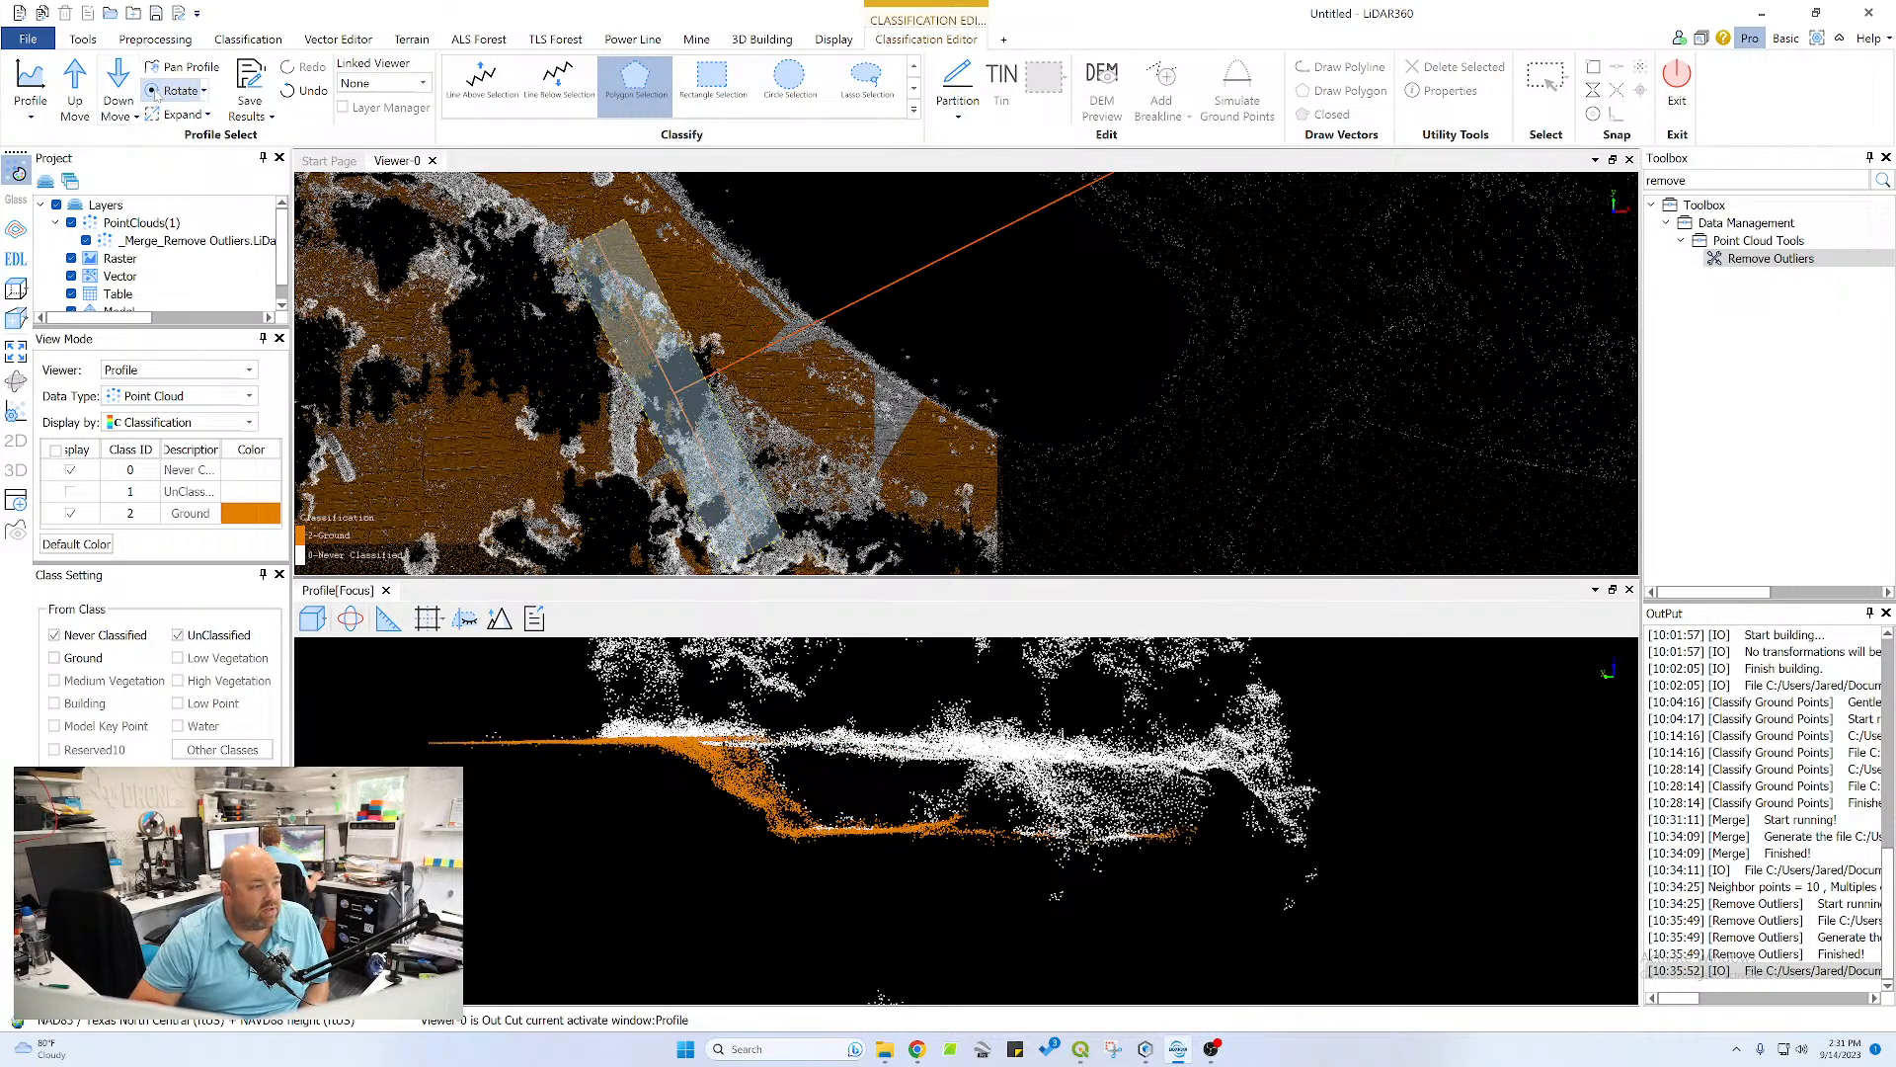
pyautogui.click(155, 93)
pyautogui.click(155, 93)
pyautogui.click(155, 93)
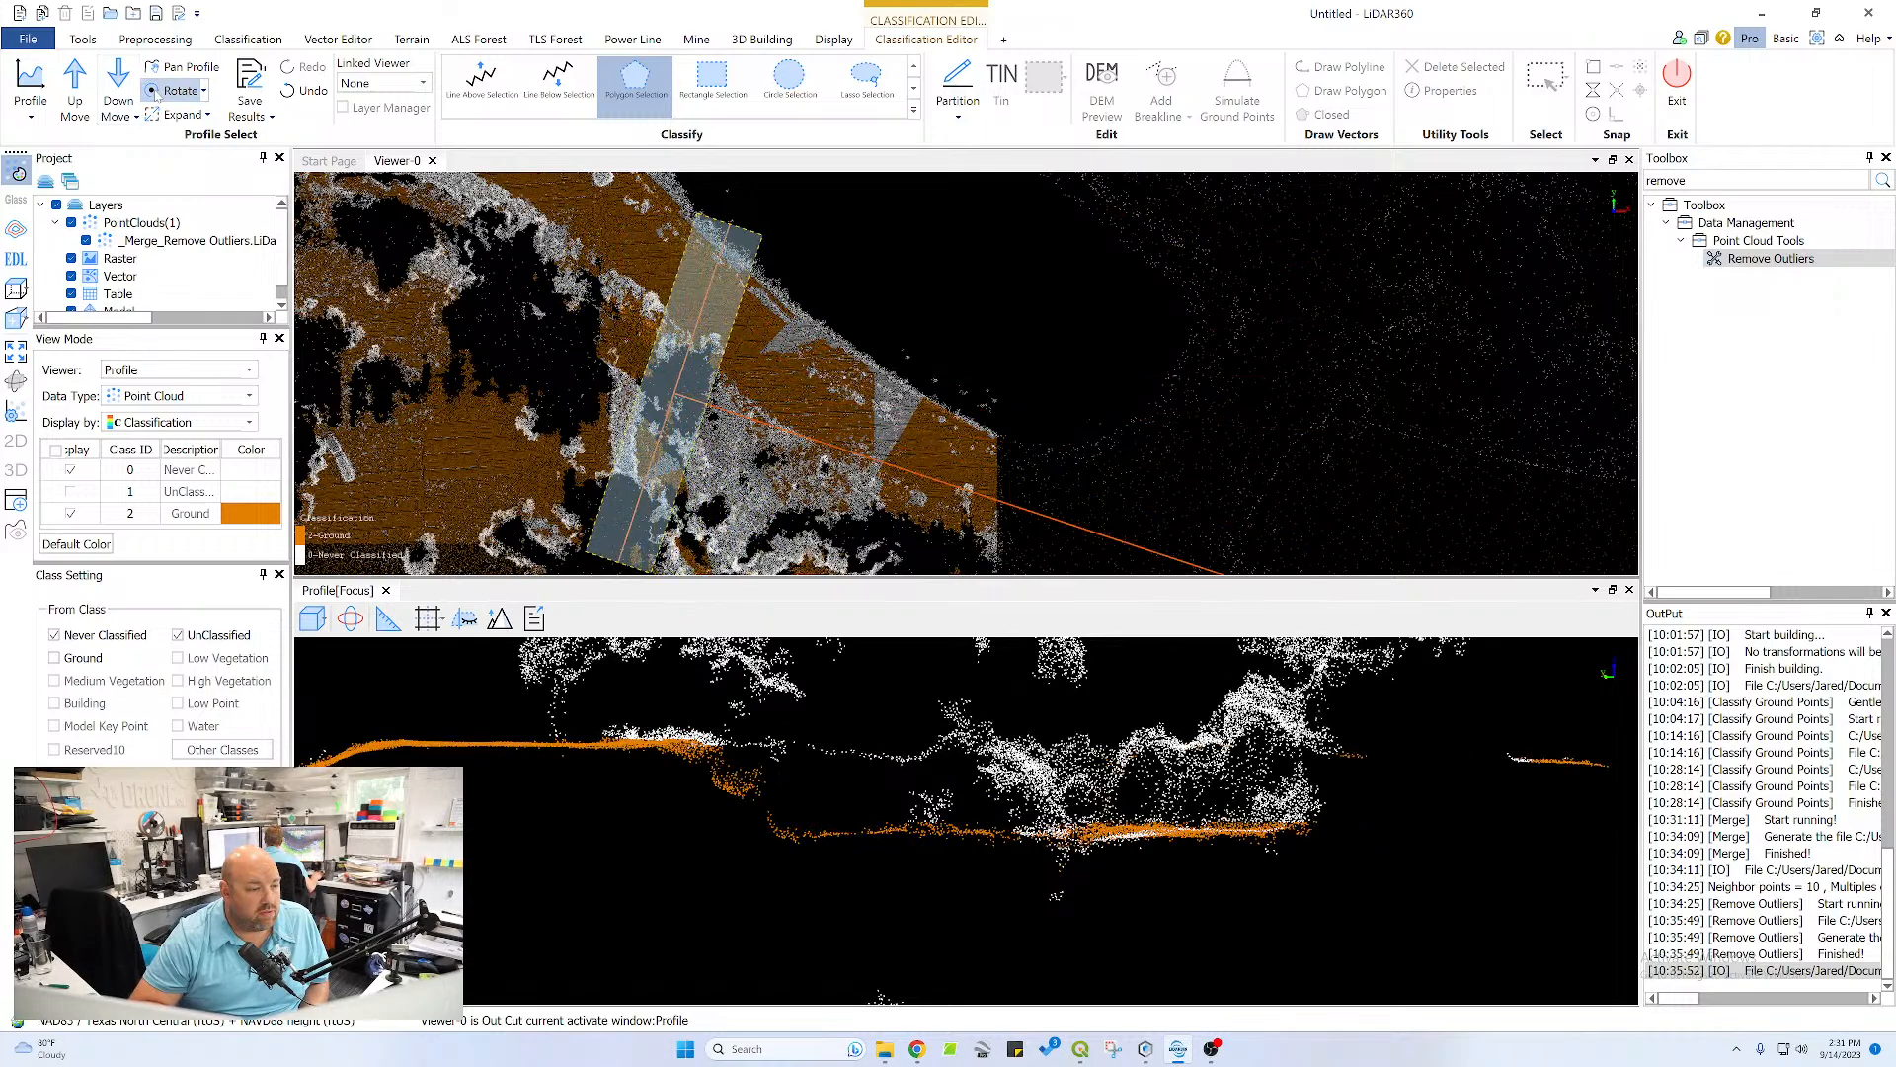
pyautogui.click(155, 92)
pyautogui.click(155, 93)
pyautogui.click(155, 93)
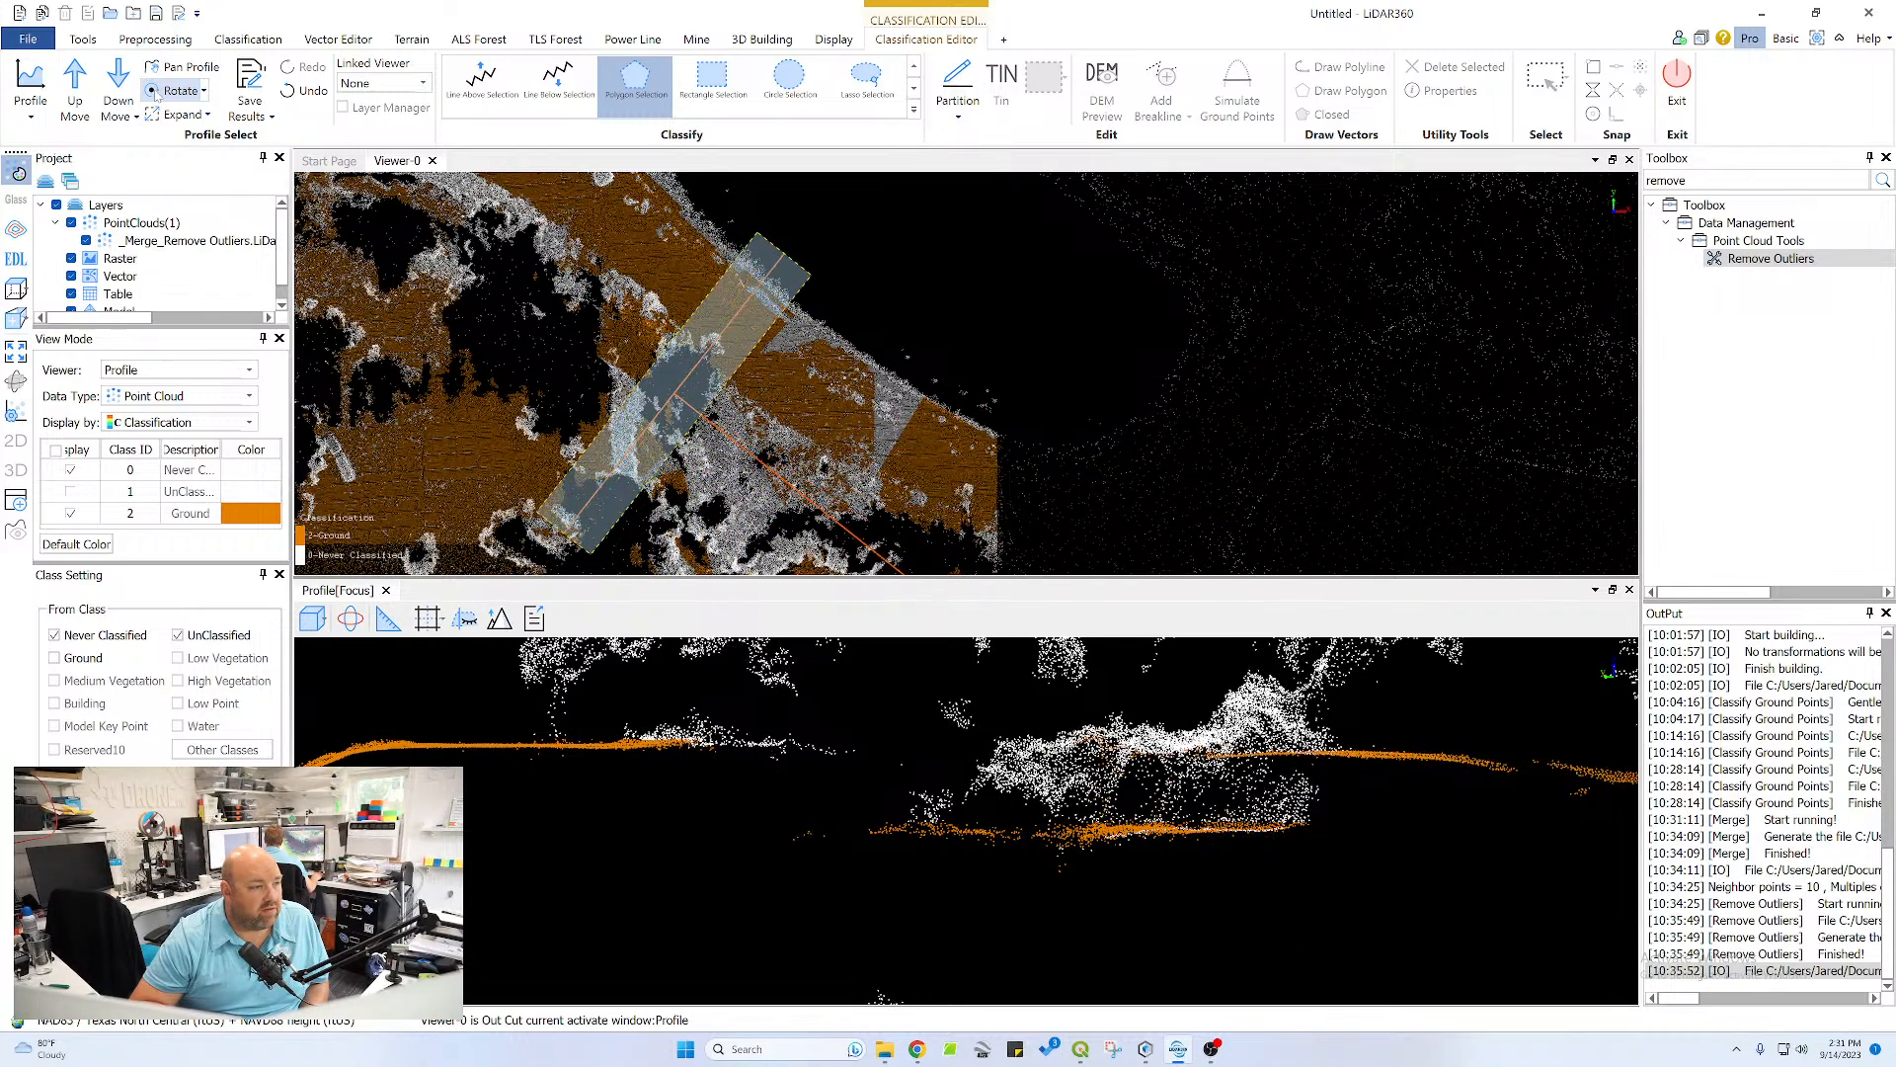
# Advance the profile to the next section and reclassify its pond bank slope and adjoining crest as Ground
pyautogui.click(77, 84)
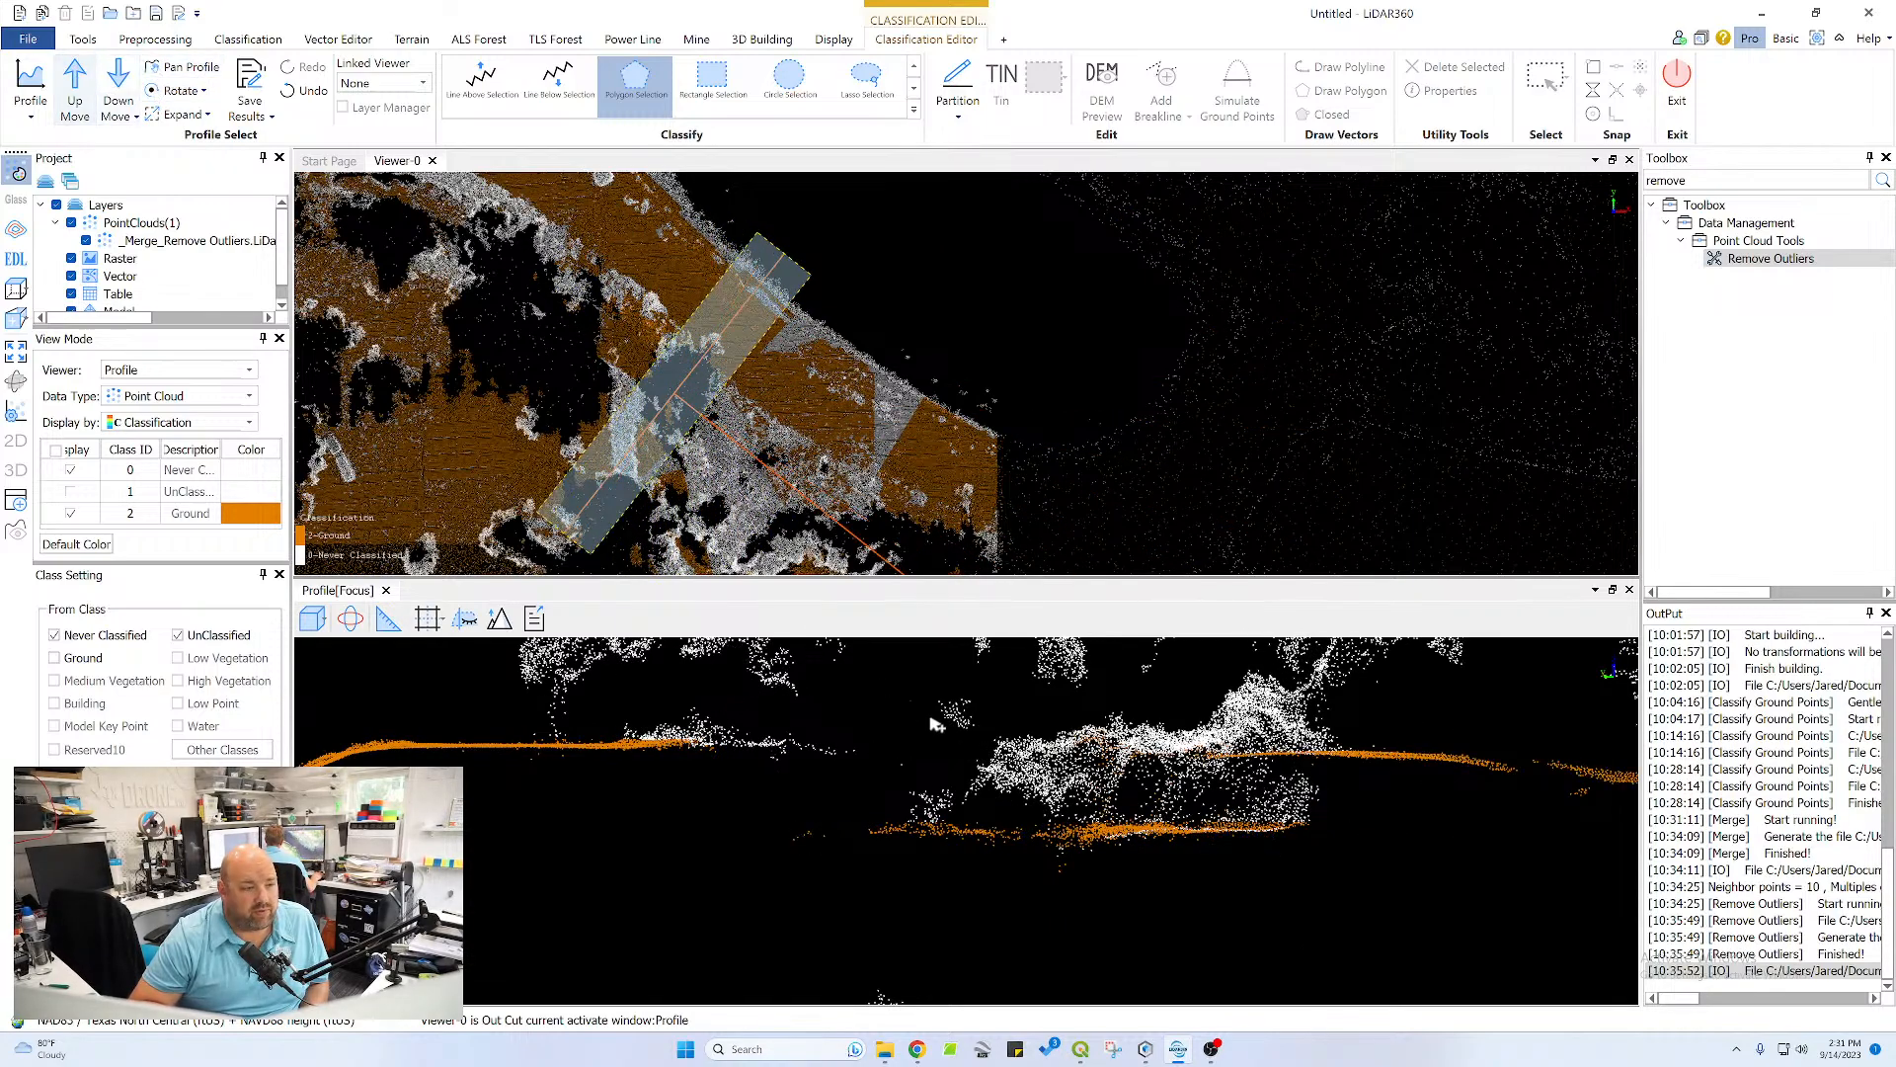
pyautogui.click(75, 84)
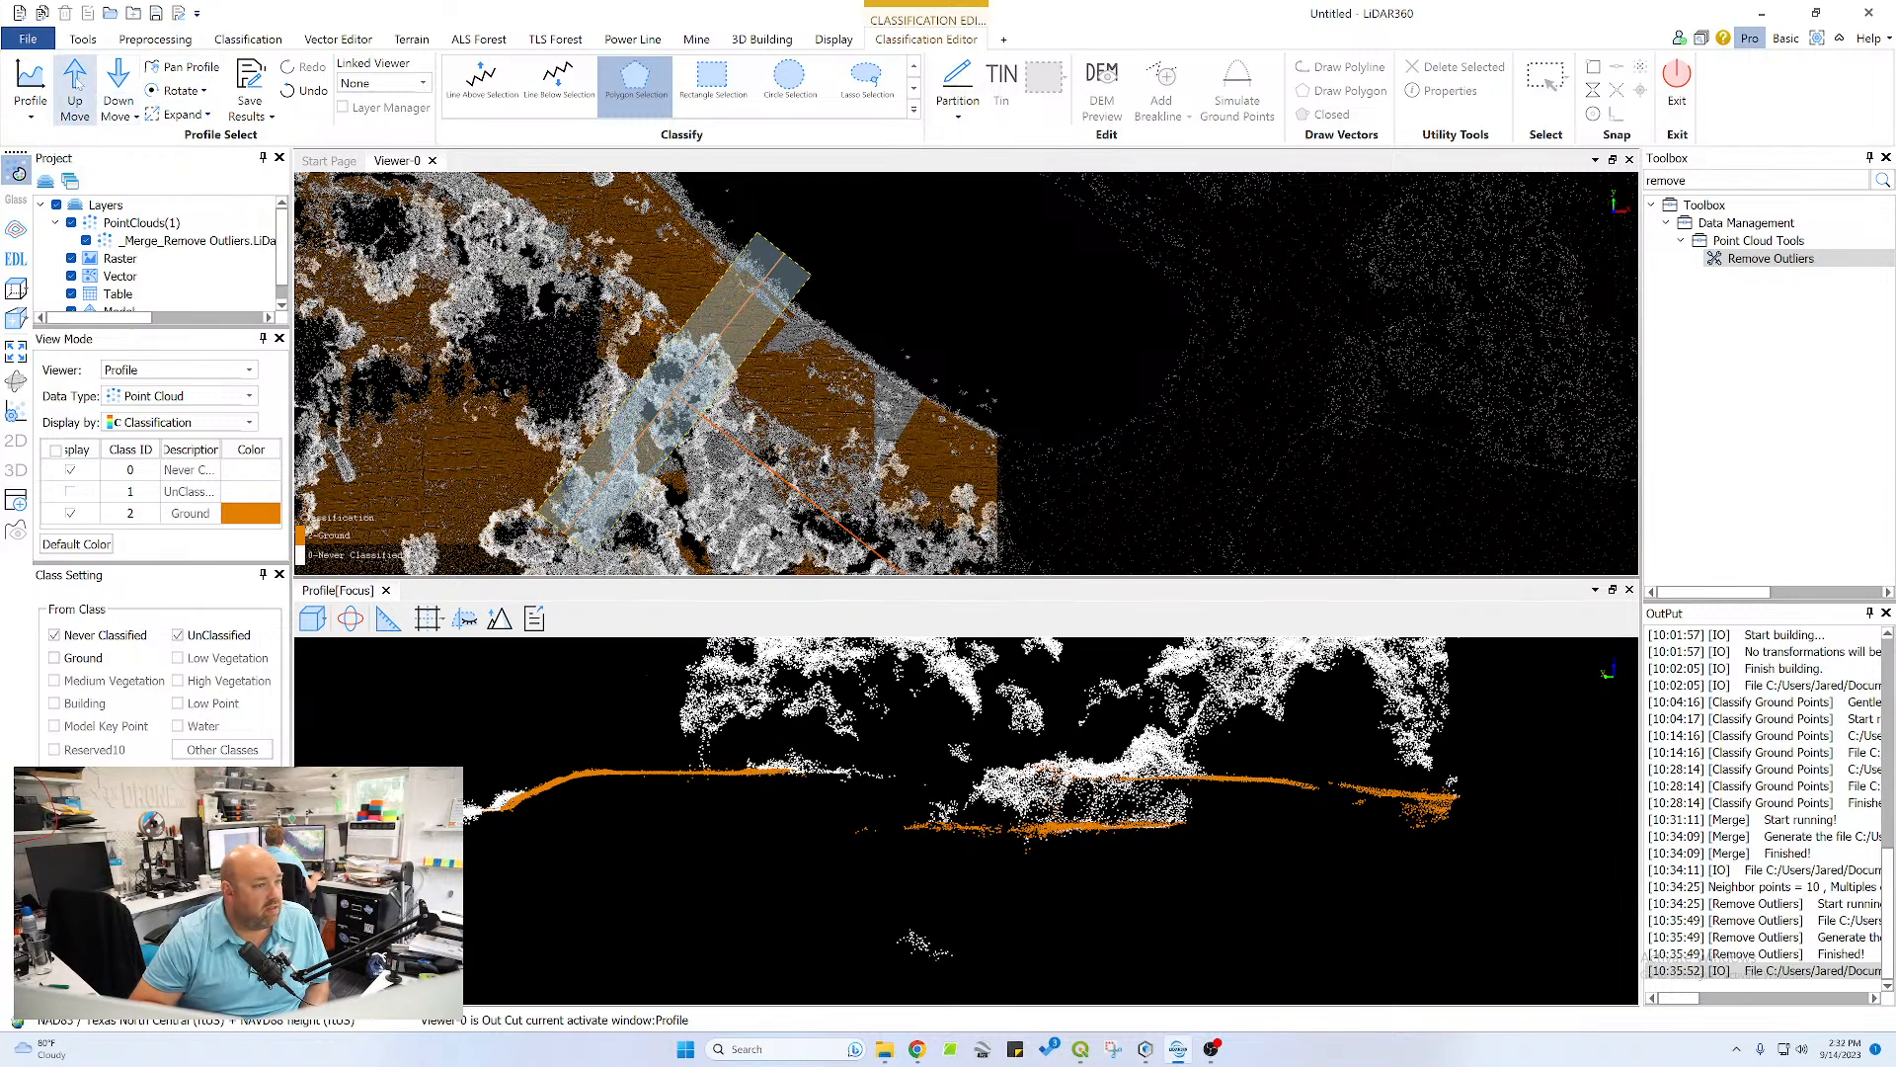
pyautogui.click(746, 773)
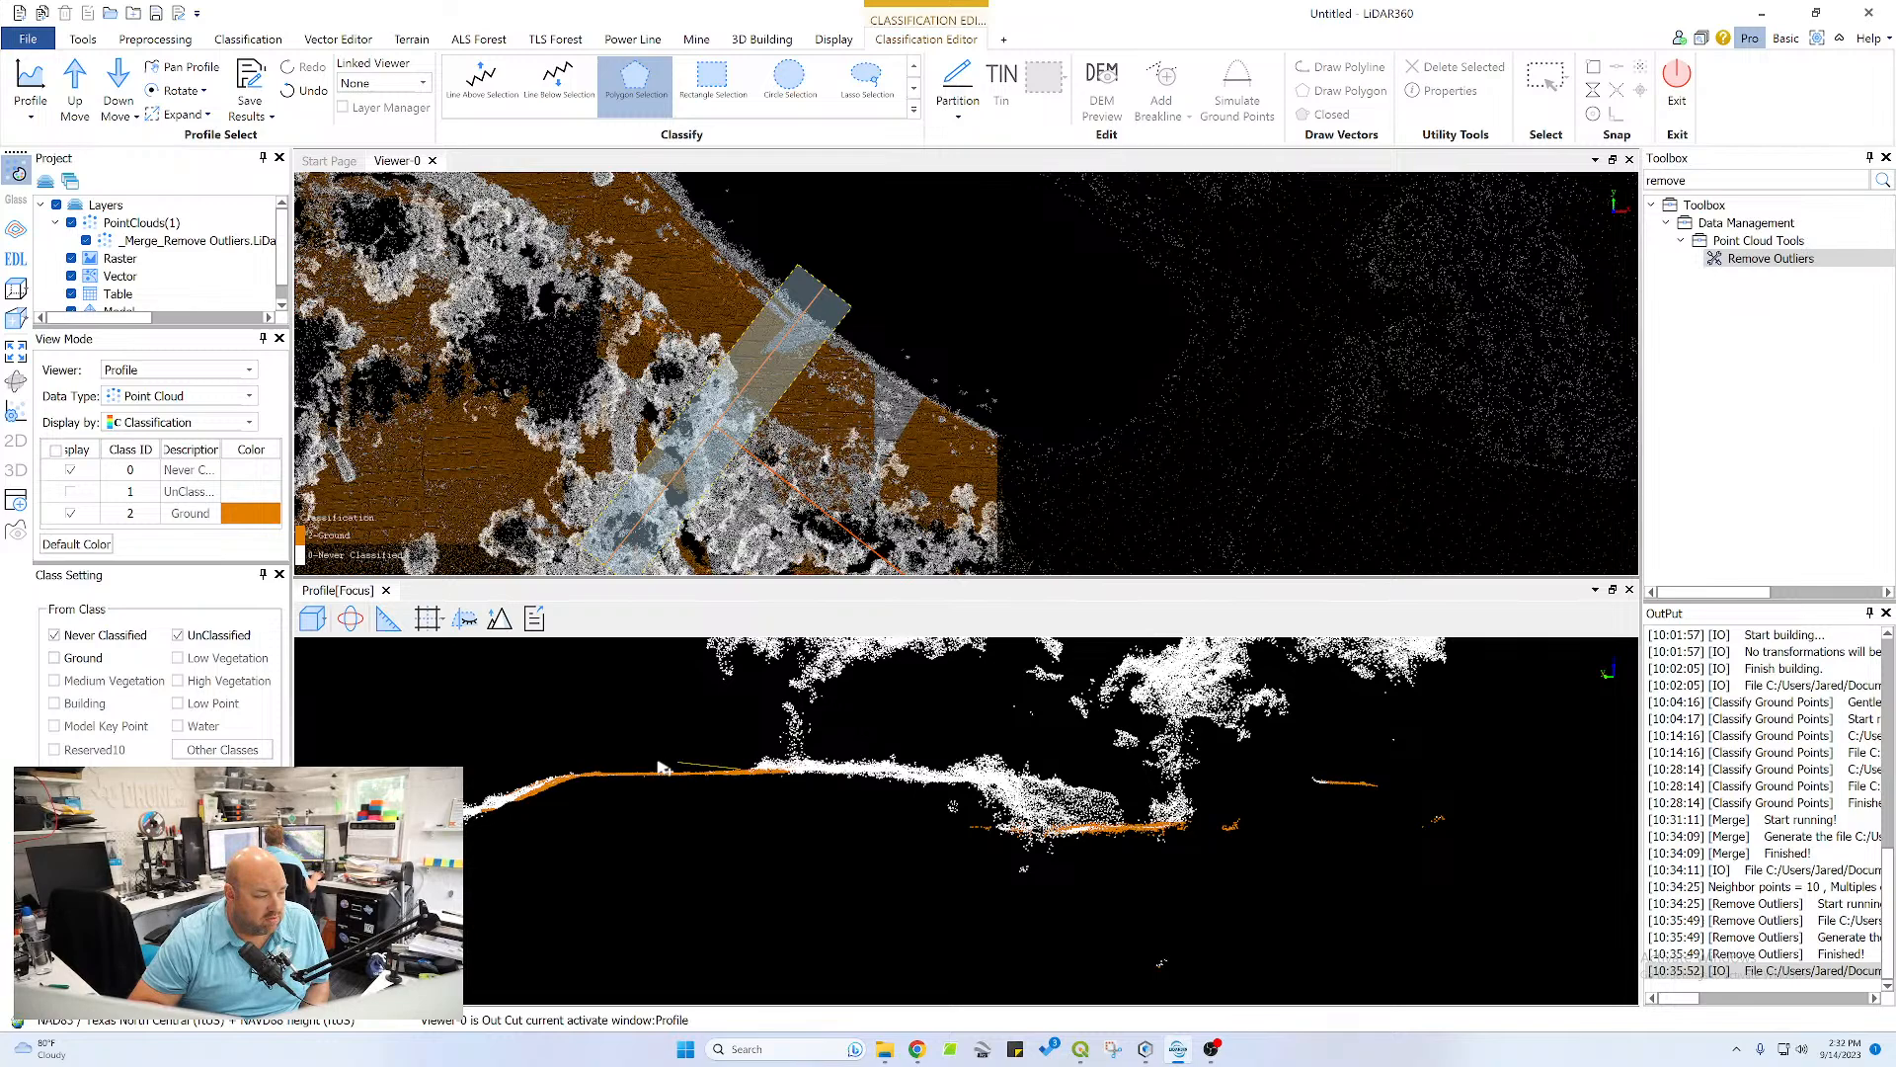
pyautogui.click(566, 778)
pyautogui.click(479, 802)
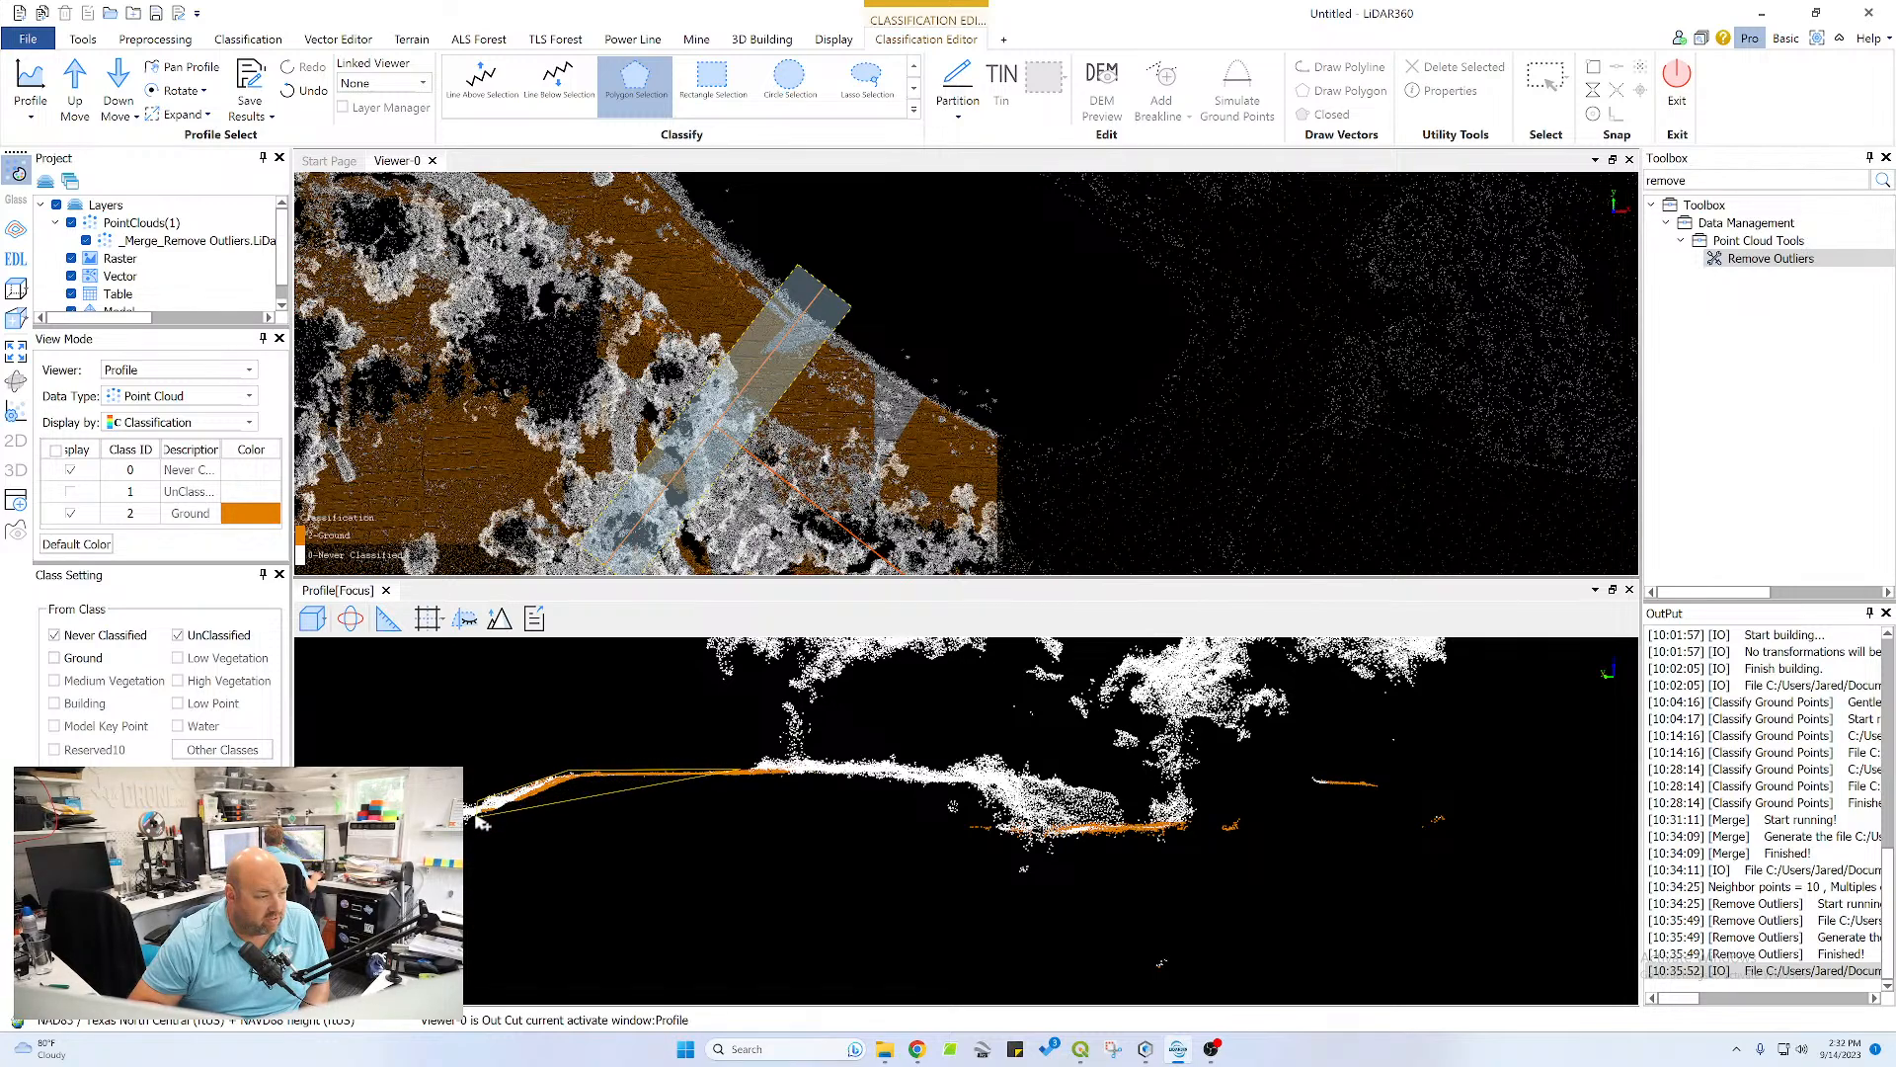
pyautogui.click(477, 816)
pyautogui.click(583, 785)
pyautogui.rightClick(751, 793)
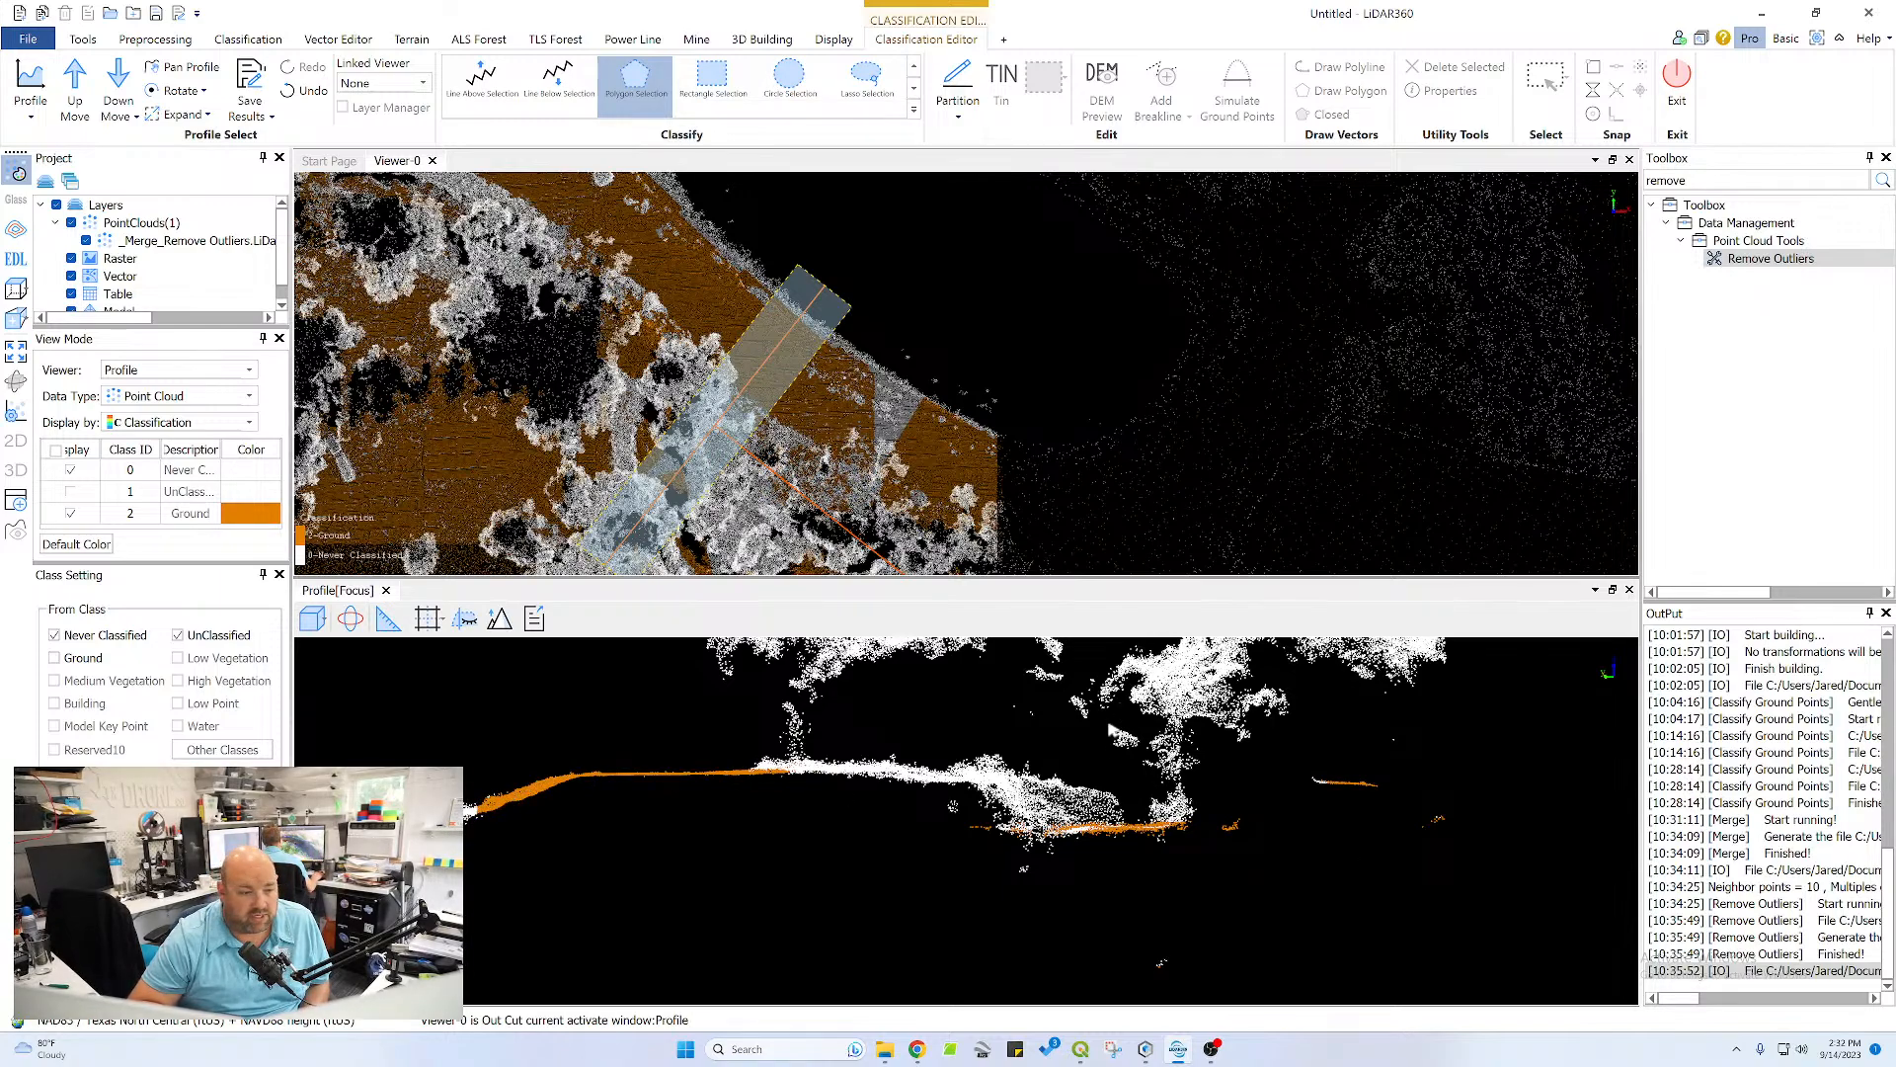
# Reclassify the missed points on the channel bottom and on the short isolated strip beyond it as Ground
pyautogui.rightClick(996, 856)
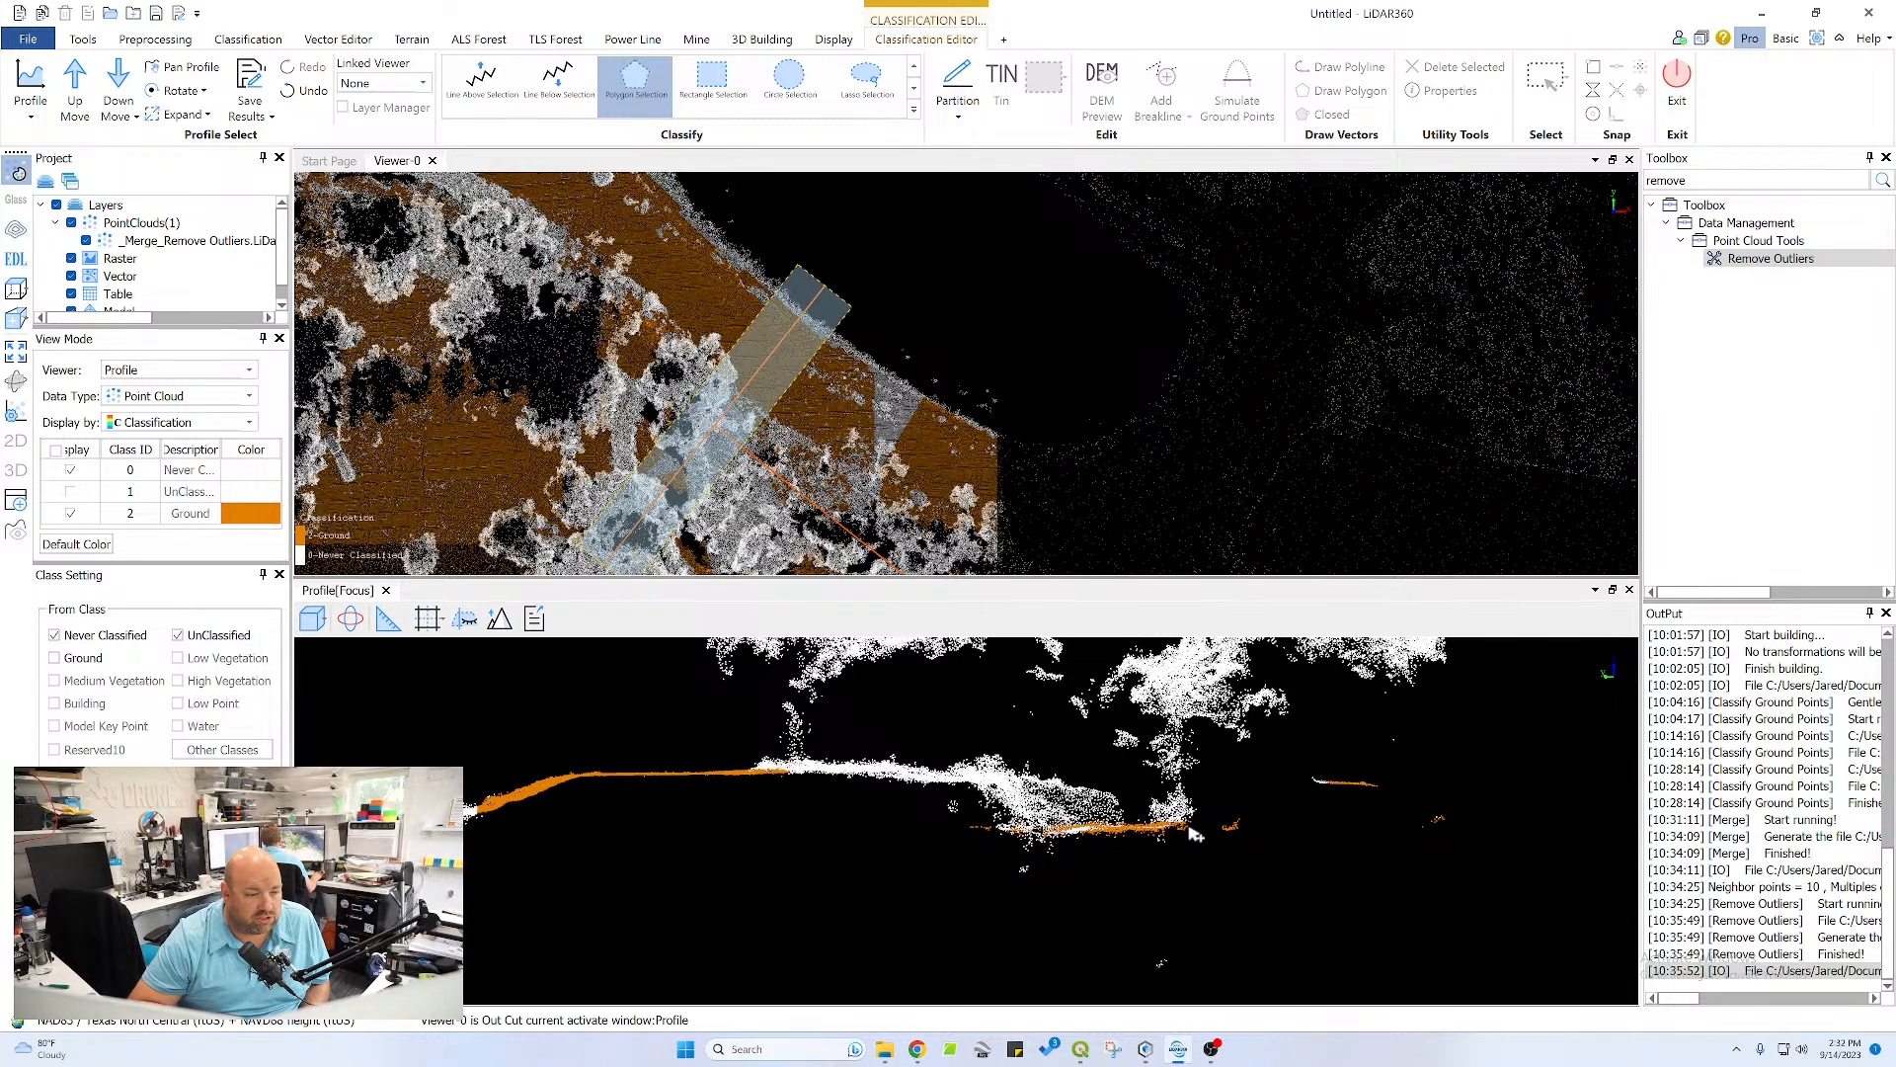
pyautogui.click(1377, 797)
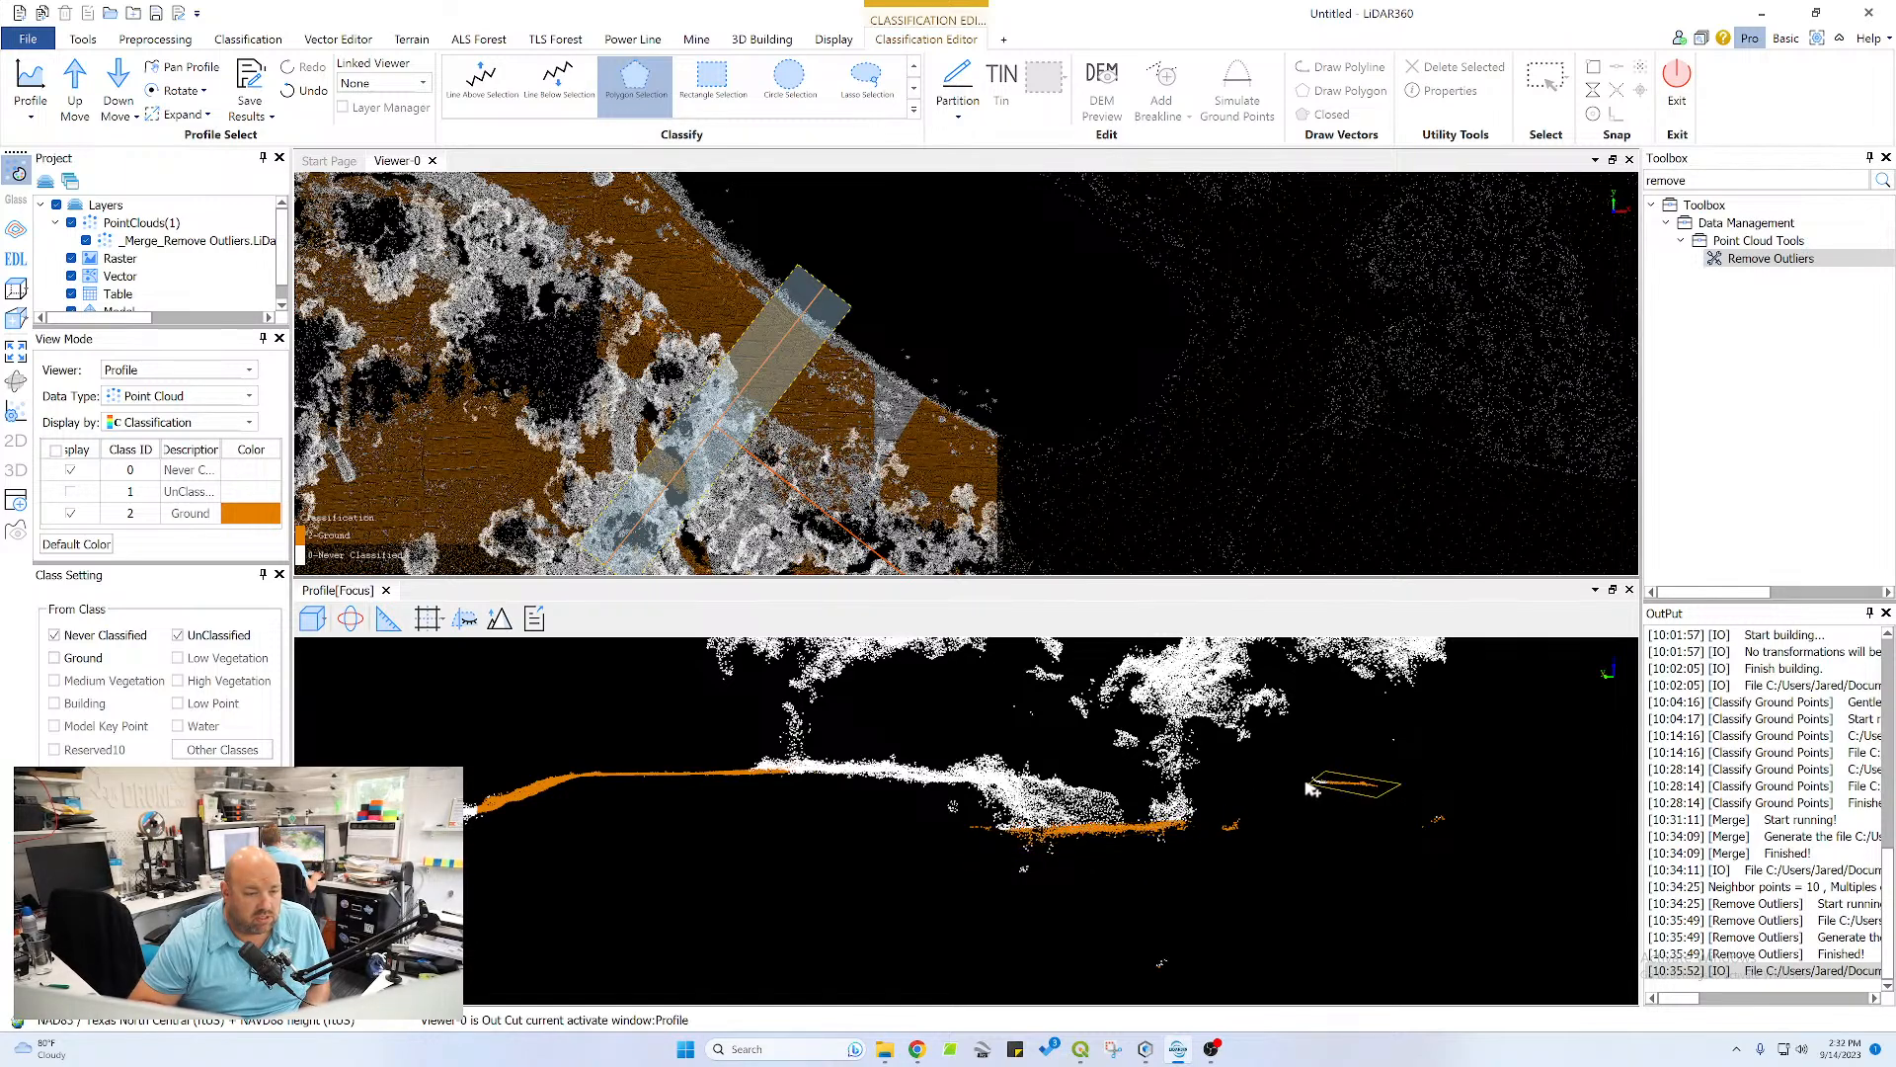
pyautogui.rightClick(1309, 785)
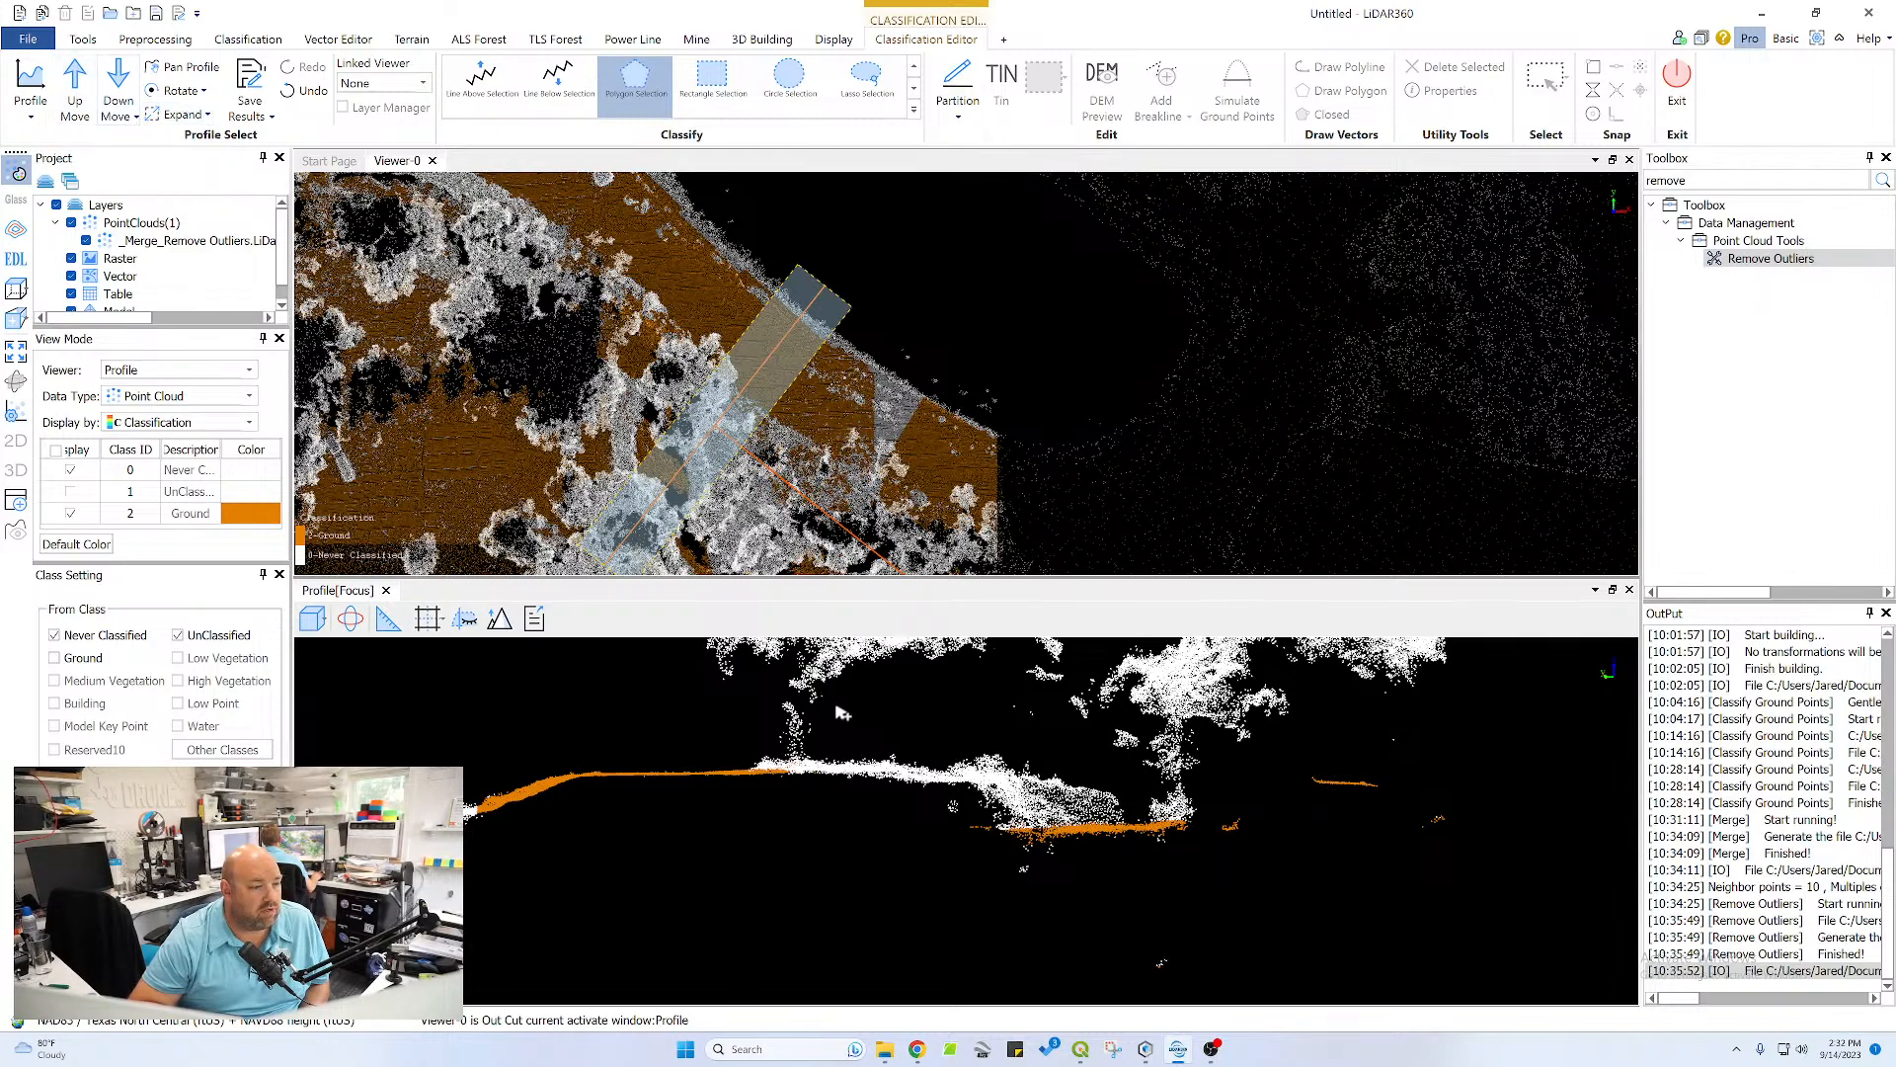
# Reclassify the missed points below the vegetation on the crest, up to the channel edge, as Ground
pyautogui.scroll(3, 926, 783)
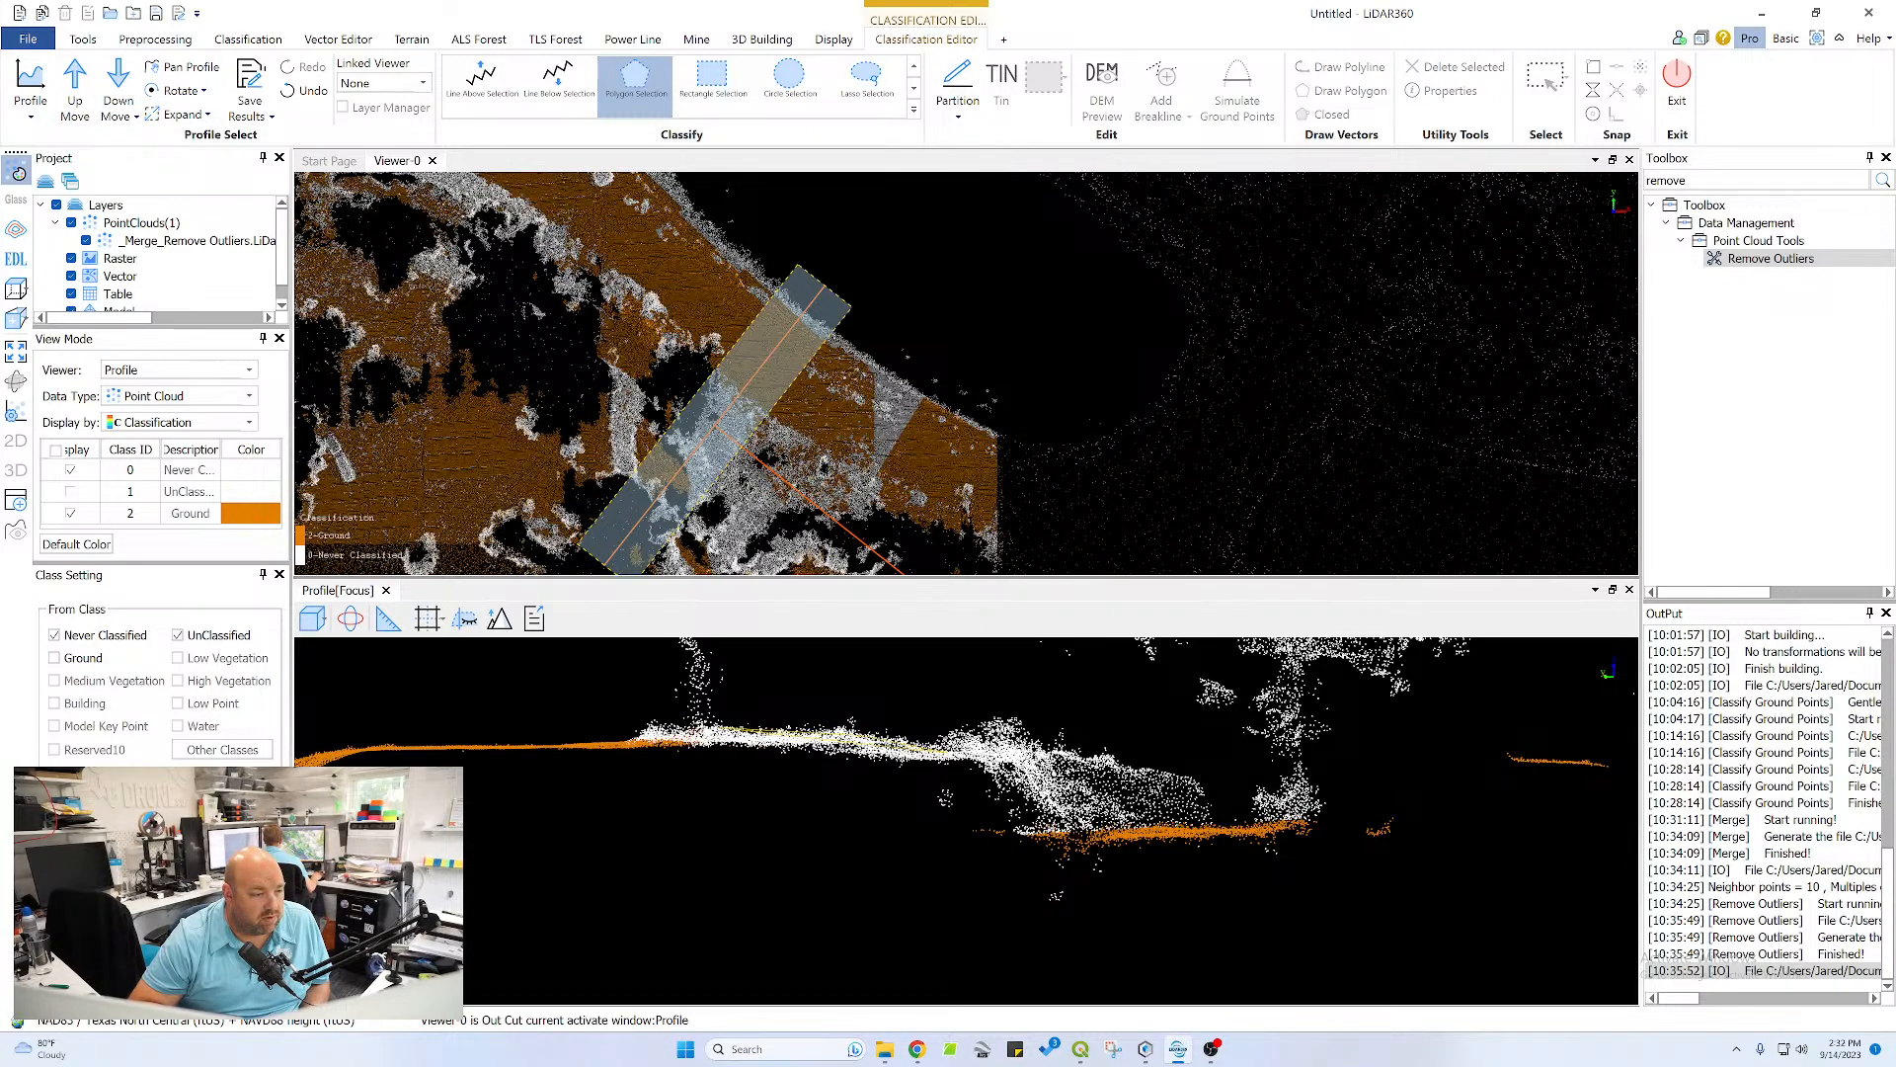
pyautogui.click(623, 741)
pyautogui.click(621, 780)
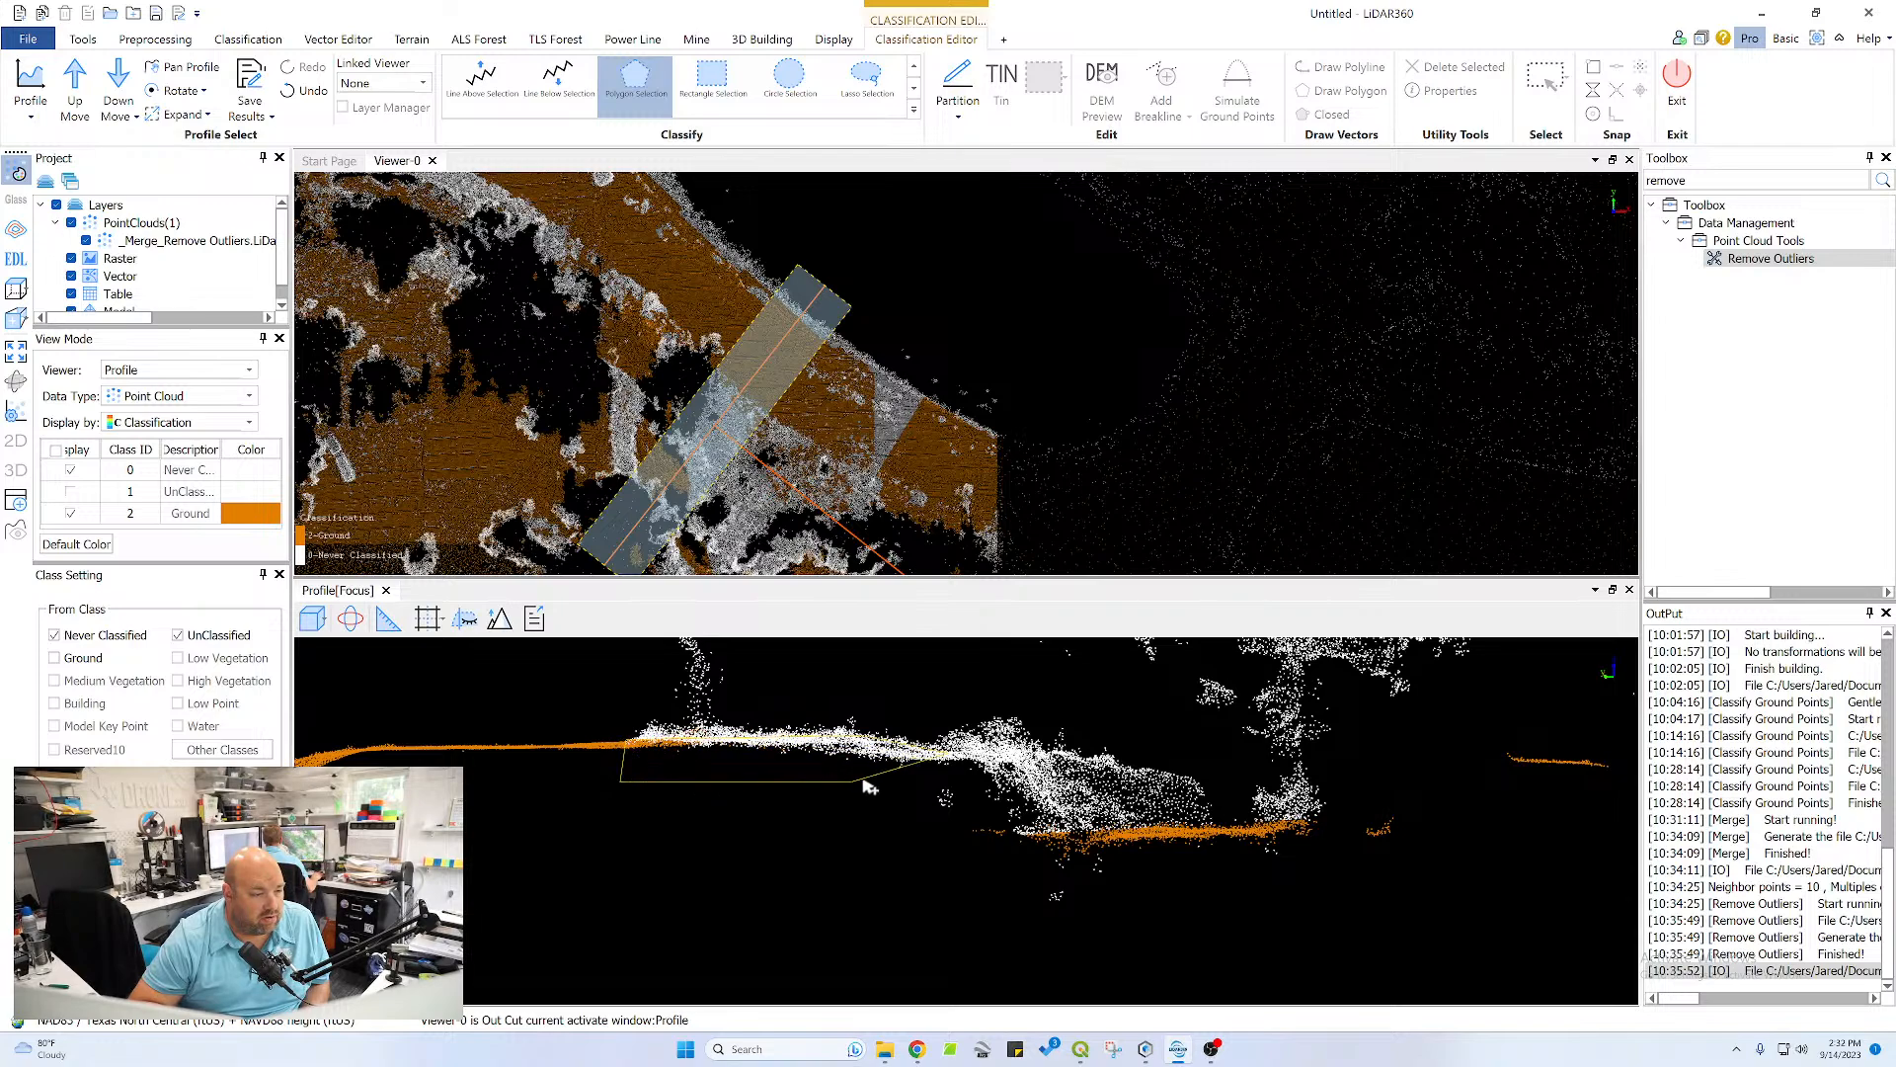
pyautogui.rightClick(973, 785)
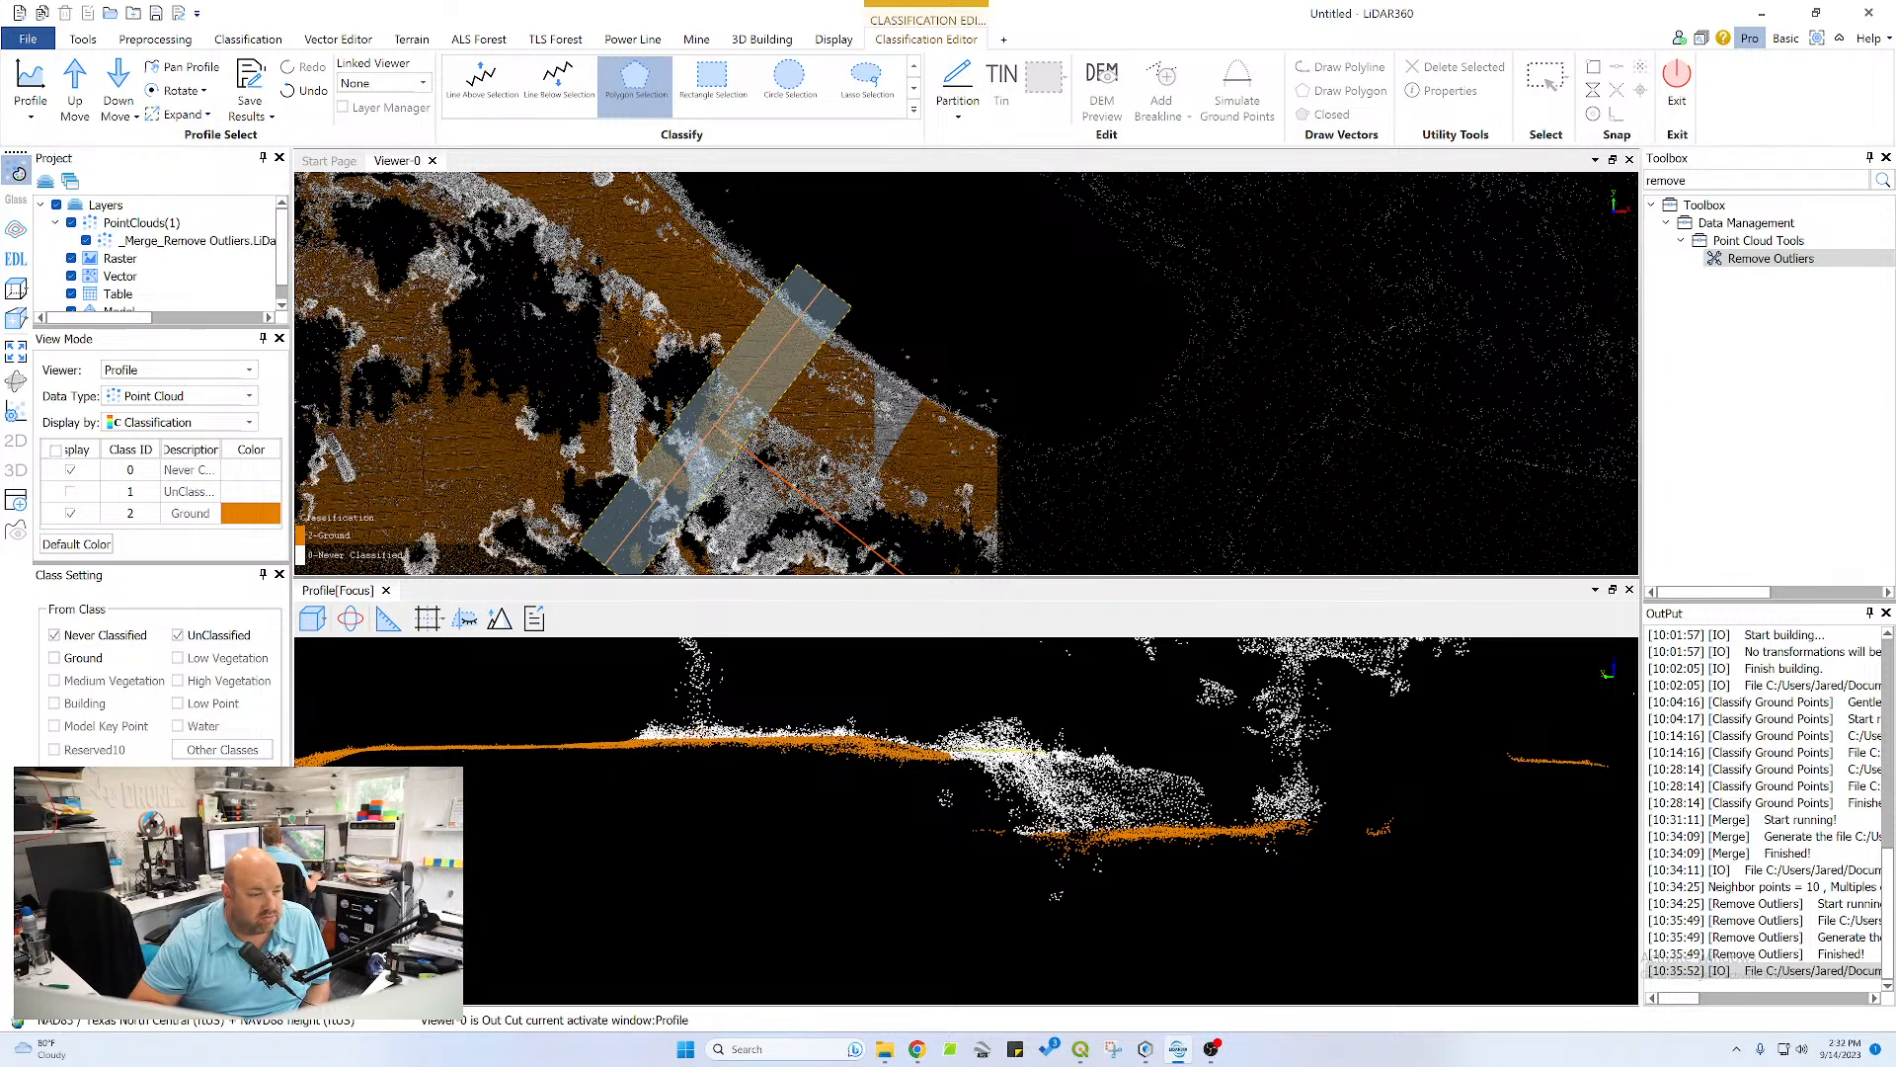
# Reclassify the near channel slope and the adjoining bank face down to the channel bottom as Ground
pyautogui.doubleClick(1004, 837)
pyautogui.moveTo(1042, 814); pyautogui.dragTo(986, 839, button='middle')
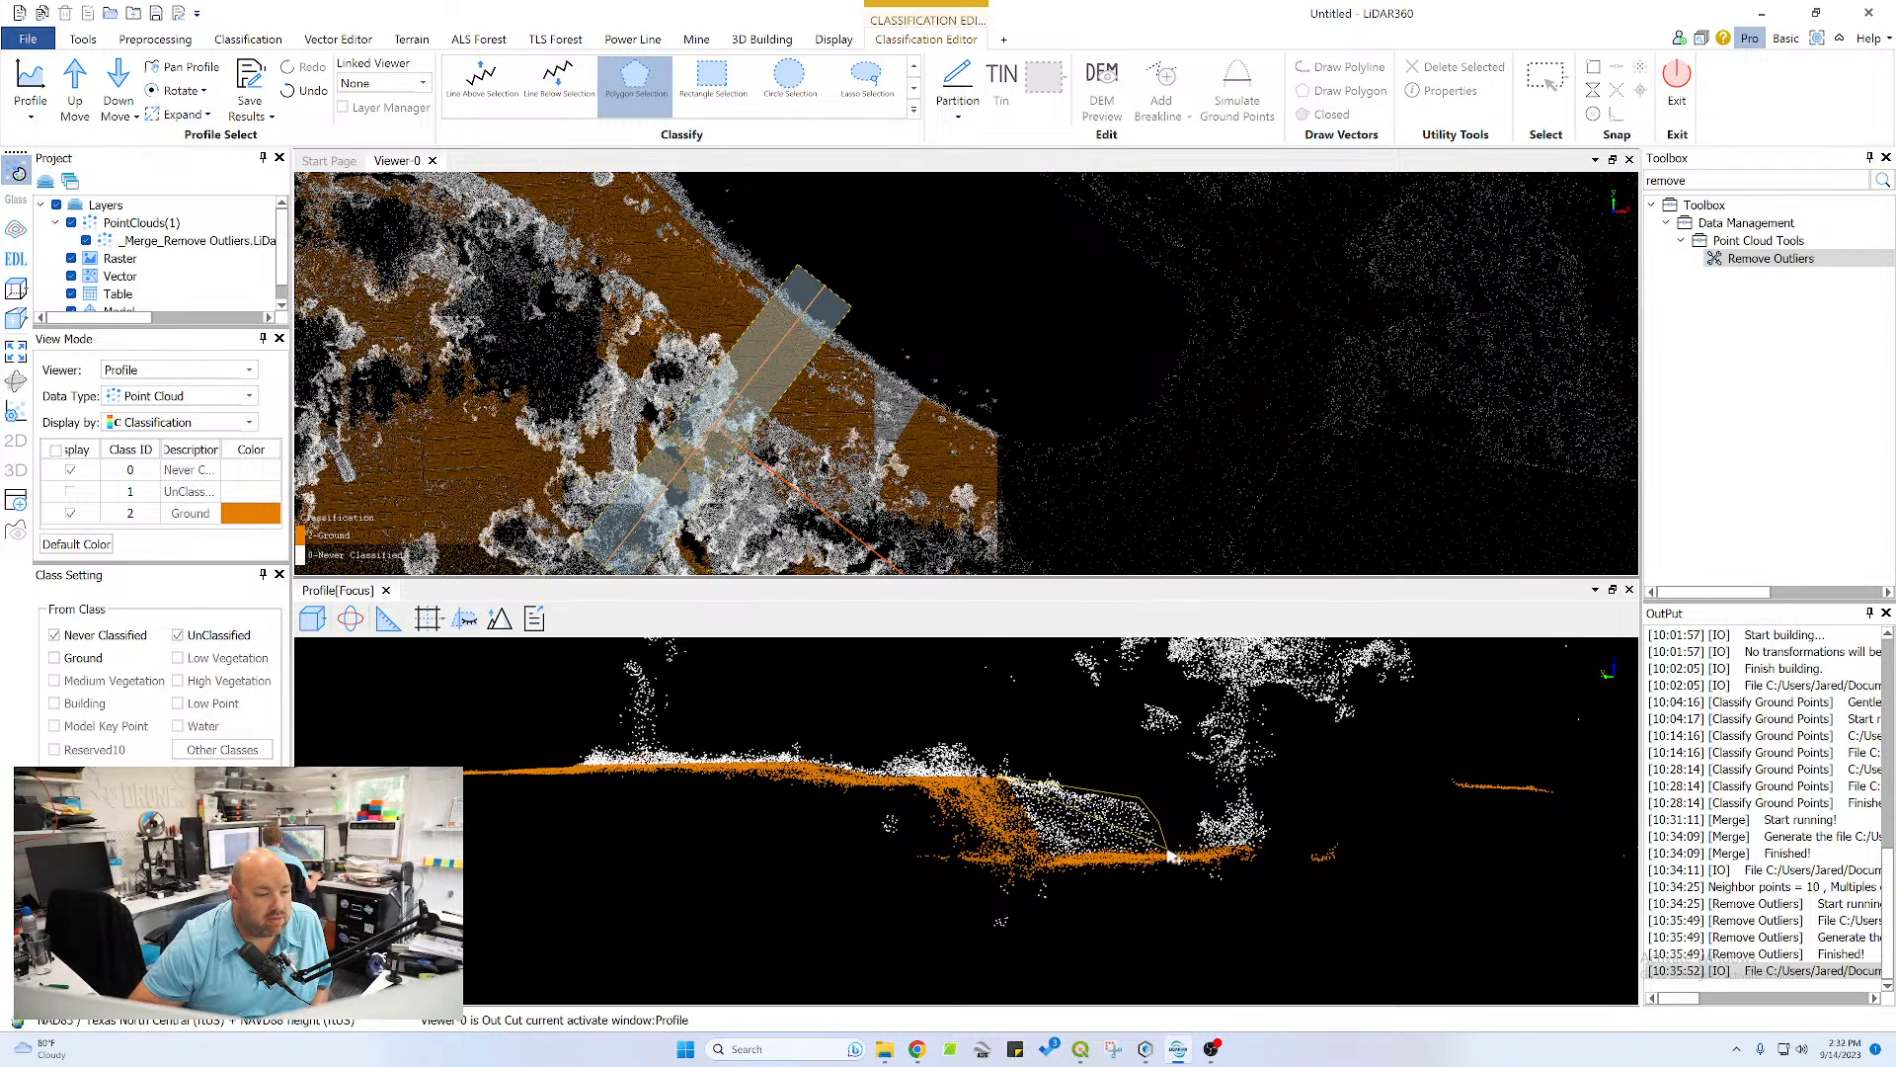
pyautogui.doubleClick(1003, 810)
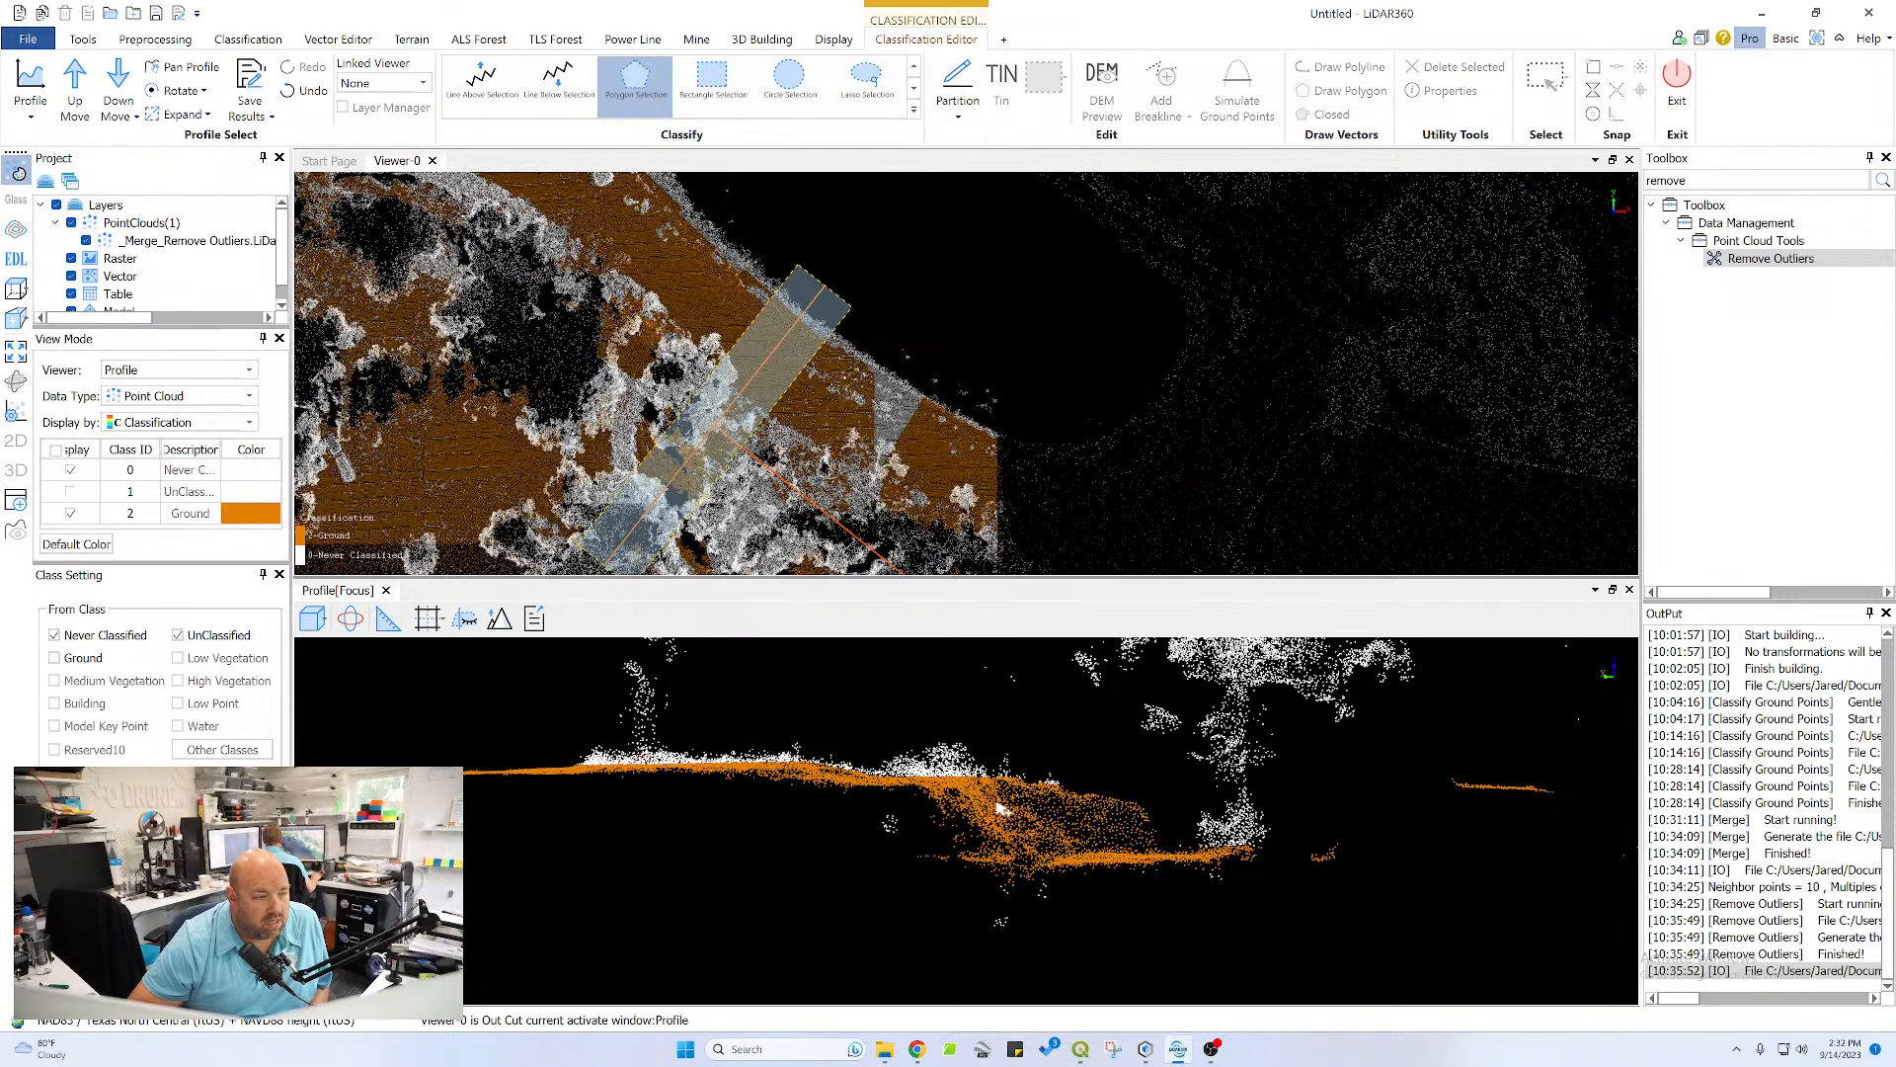
# Advance the profile to the next section and reclassify its missed crest points and near channel slope as Ground
pyautogui.click(75, 87)
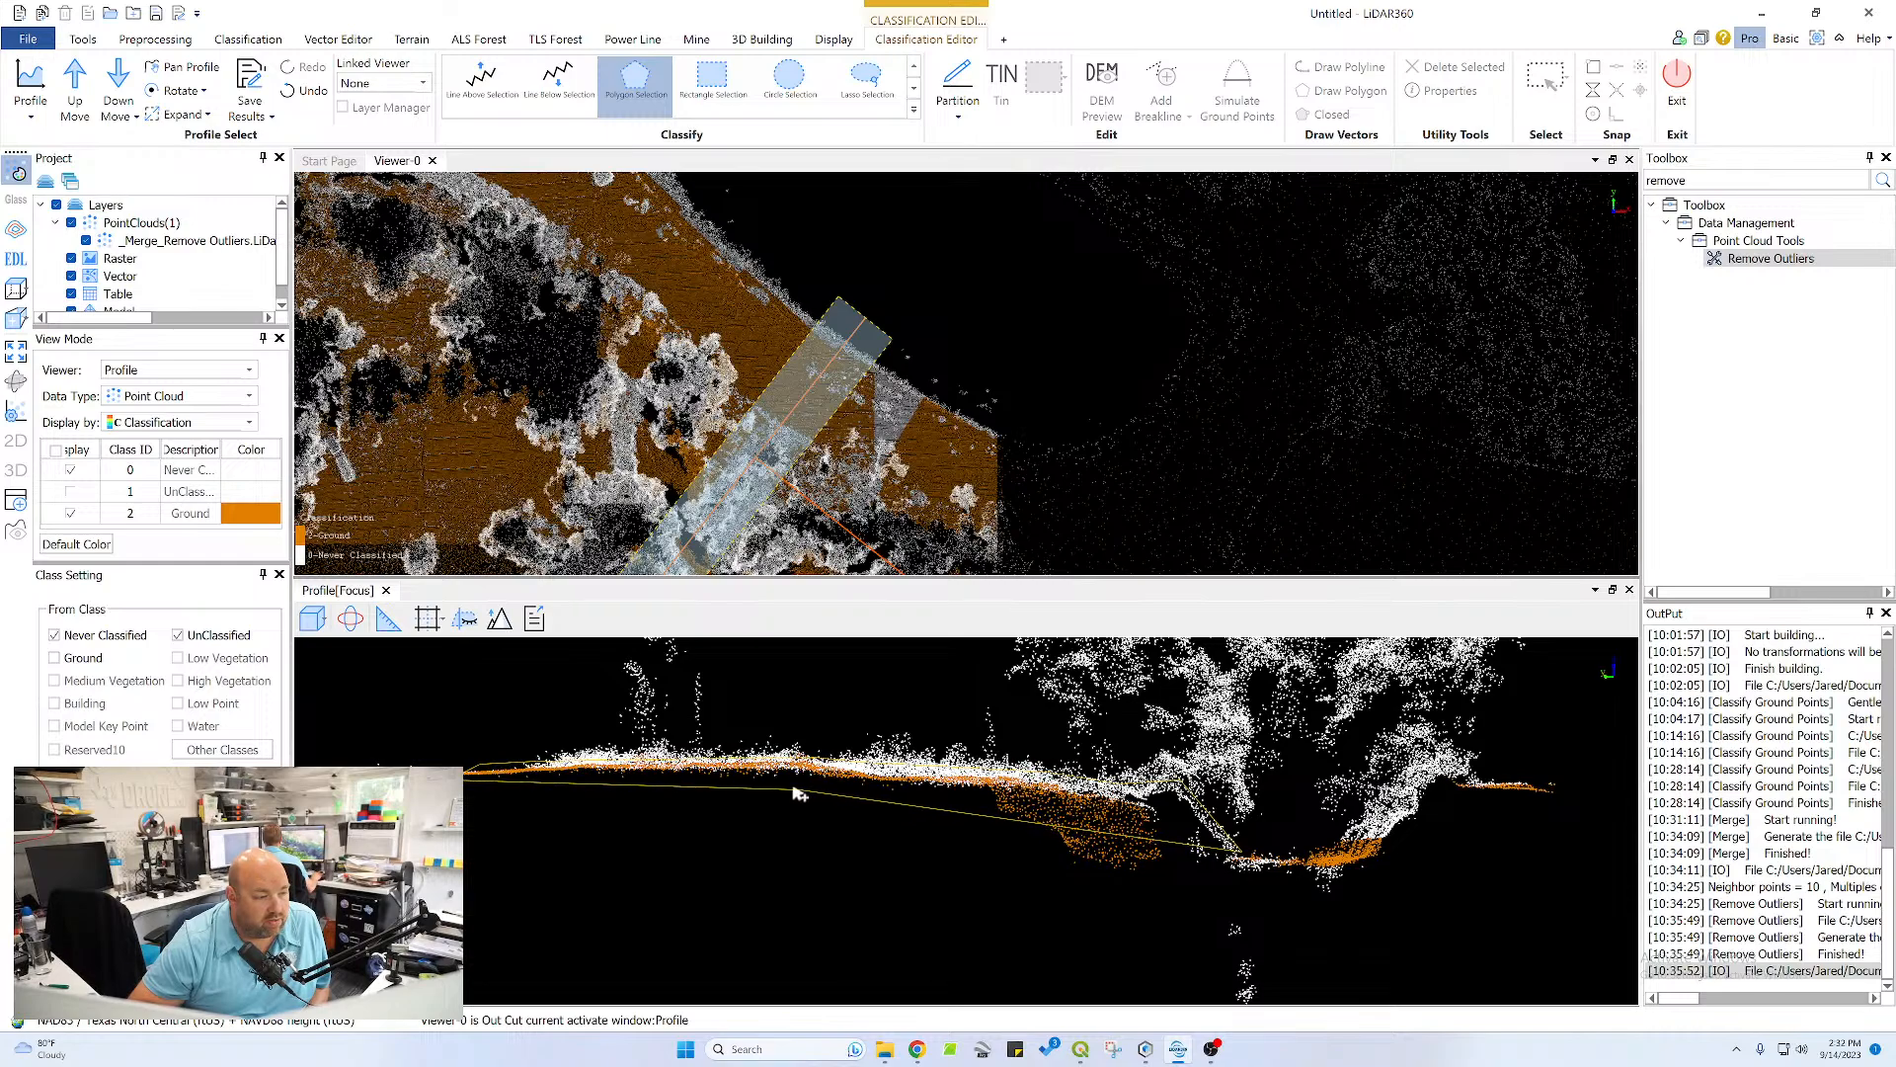
pyautogui.click(980, 787)
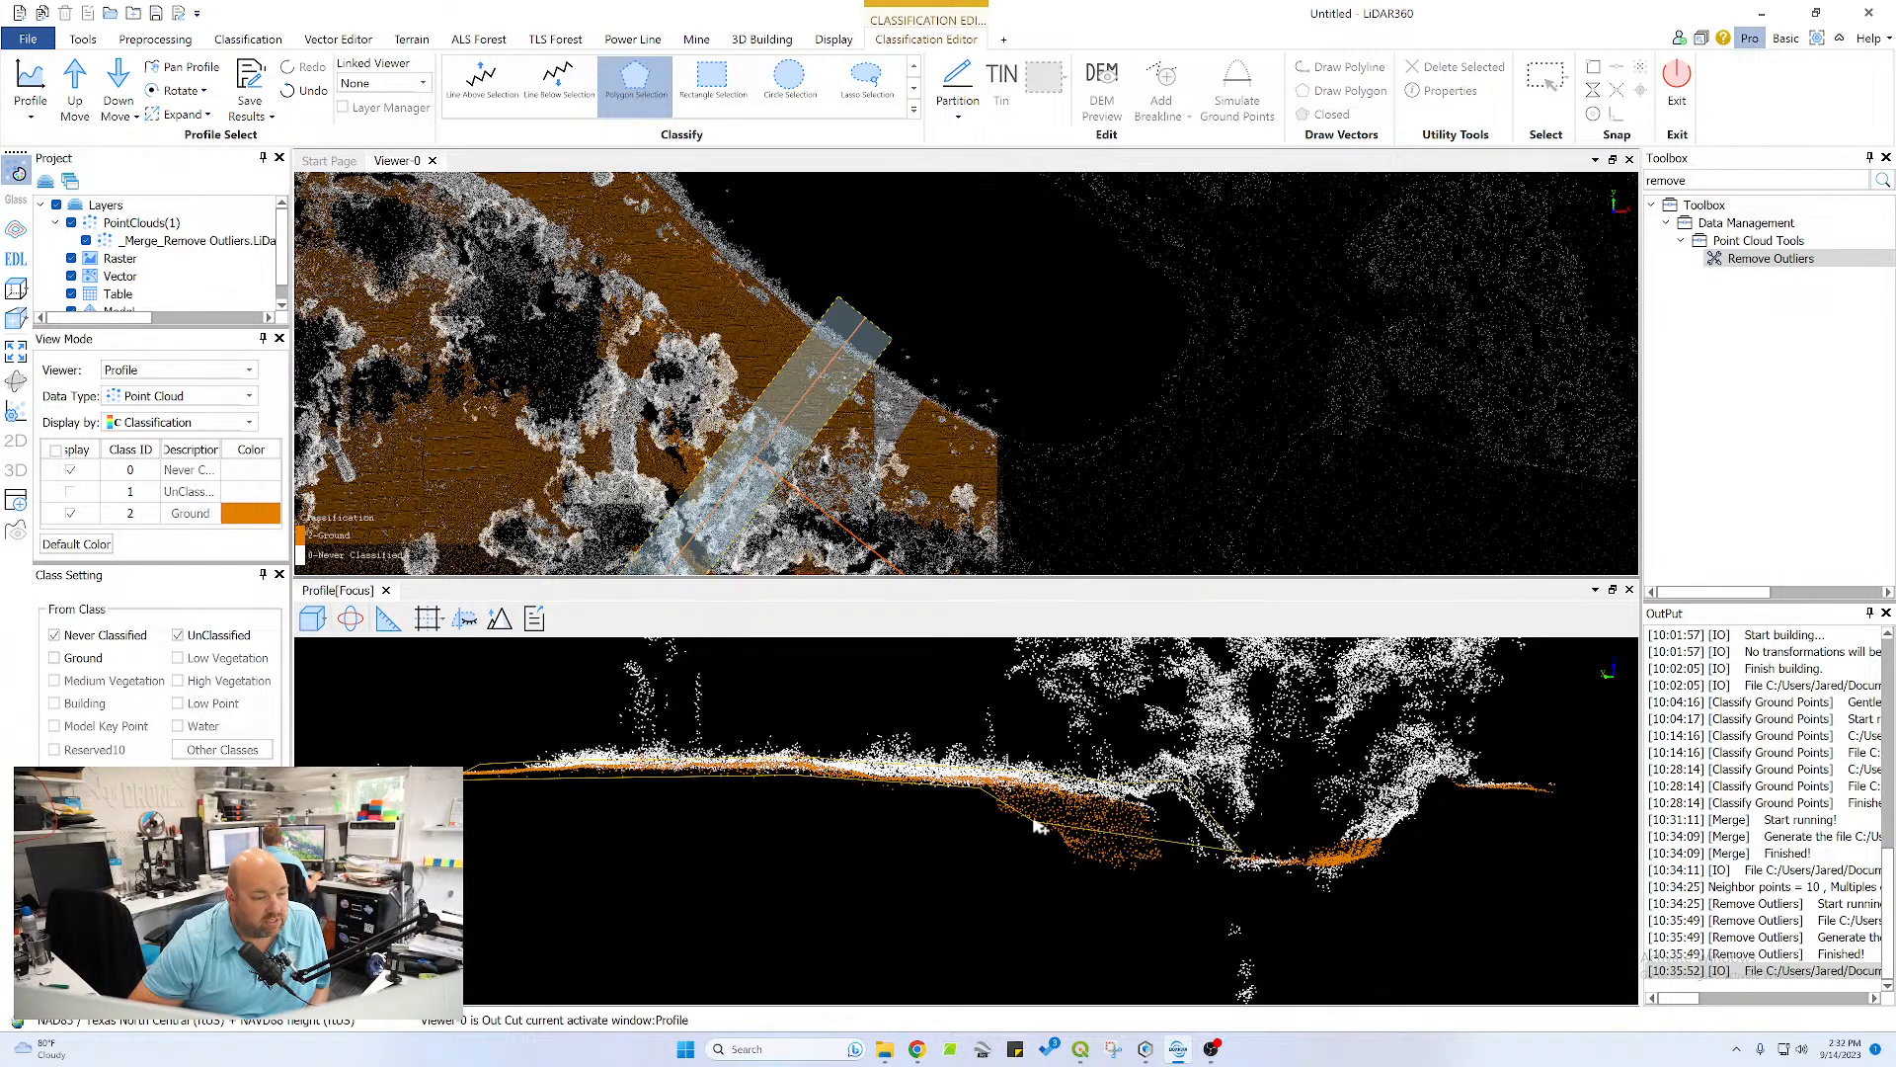
pyautogui.click(1062, 835)
pyautogui.click(1170, 808)
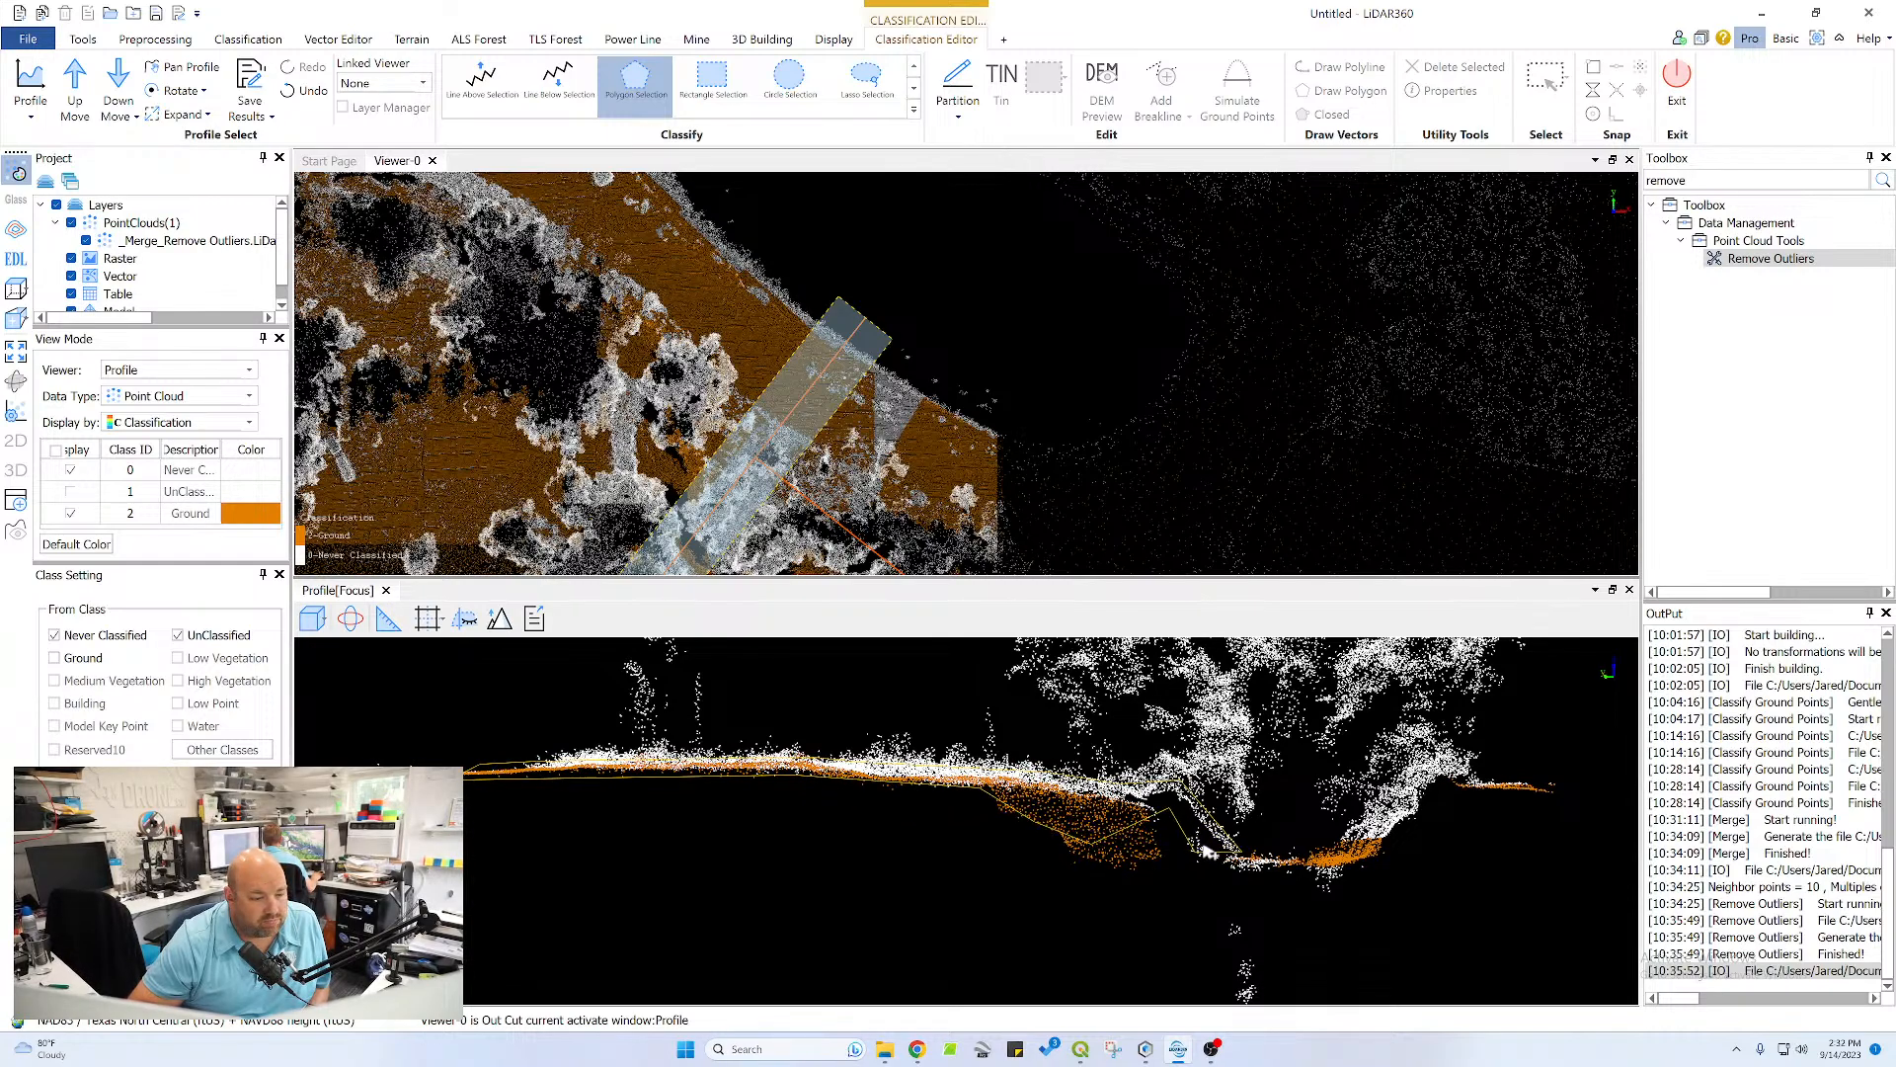
pyautogui.rightClick(1221, 857)
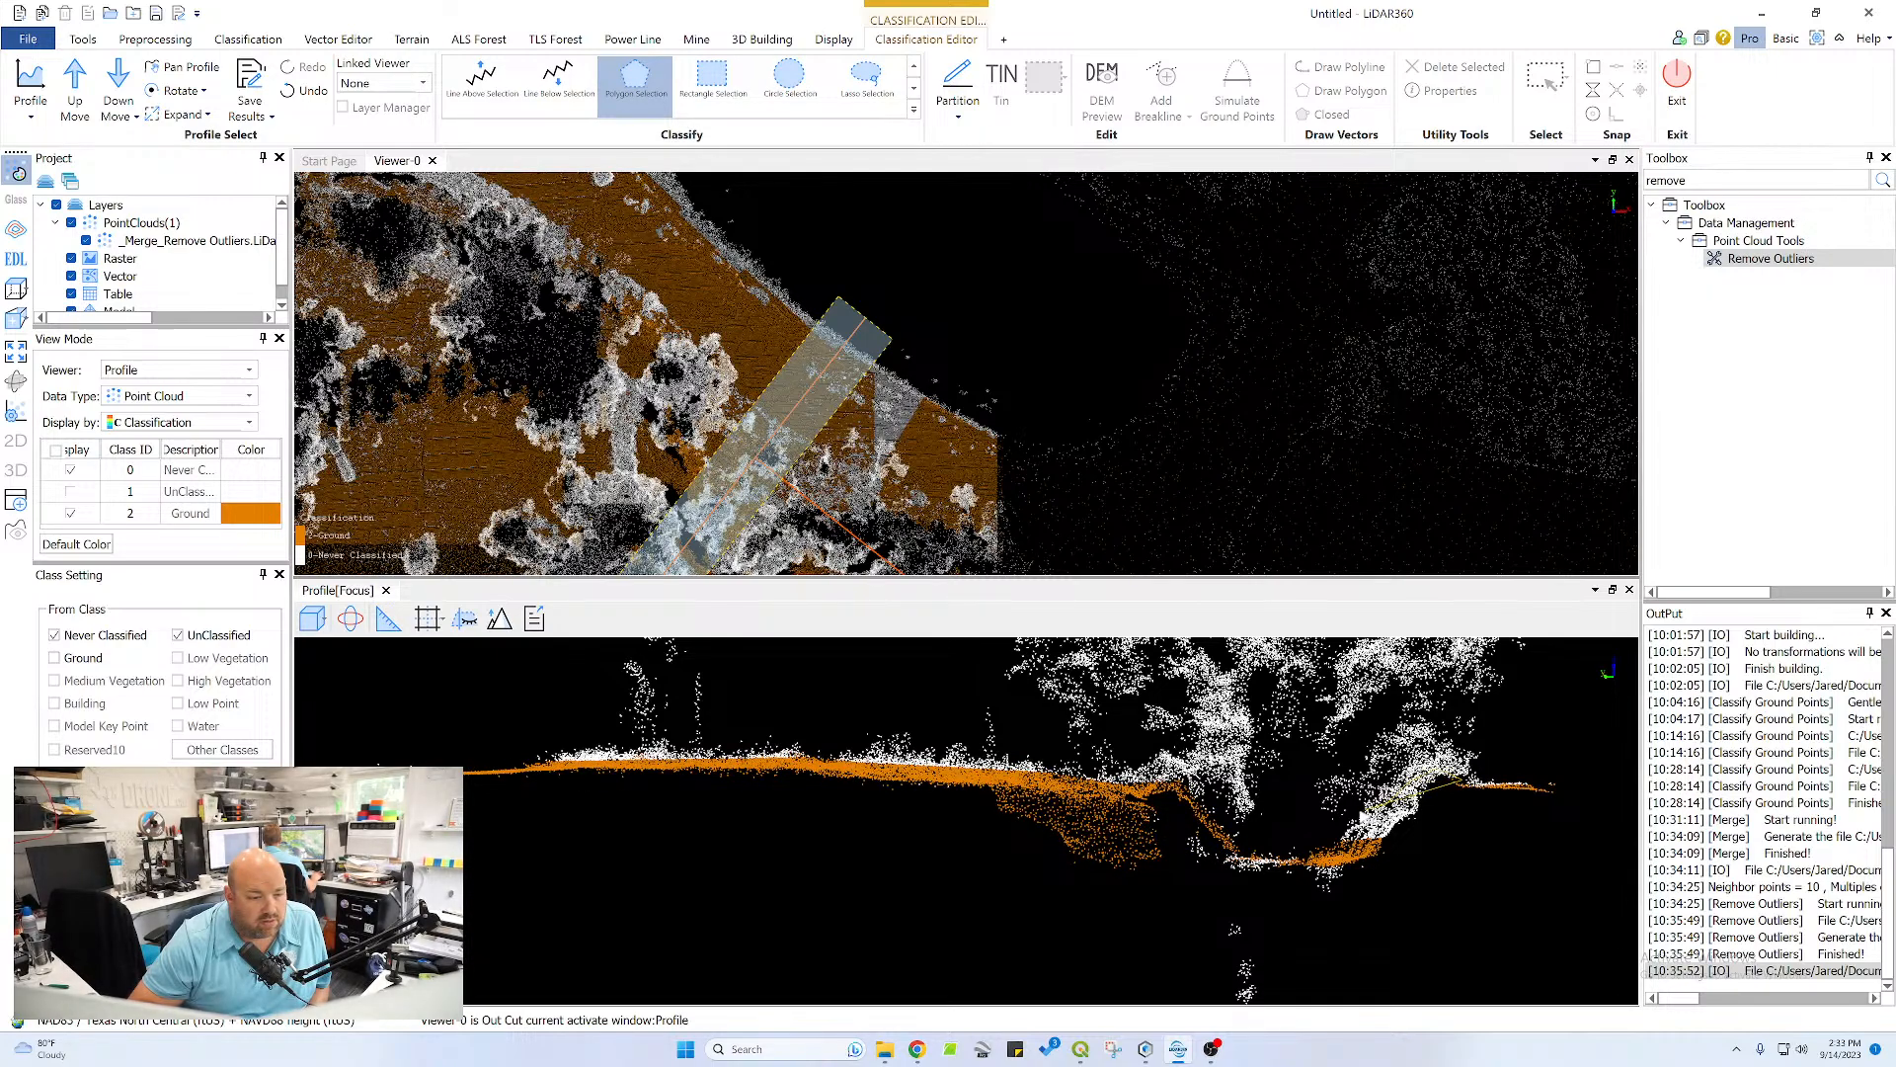
# Reclassify the missed points on the far channel slope and along the channel bottom as Ground
pyautogui.click(1335, 840)
pyautogui.click(1396, 846)
pyautogui.doubleClick(1427, 821)
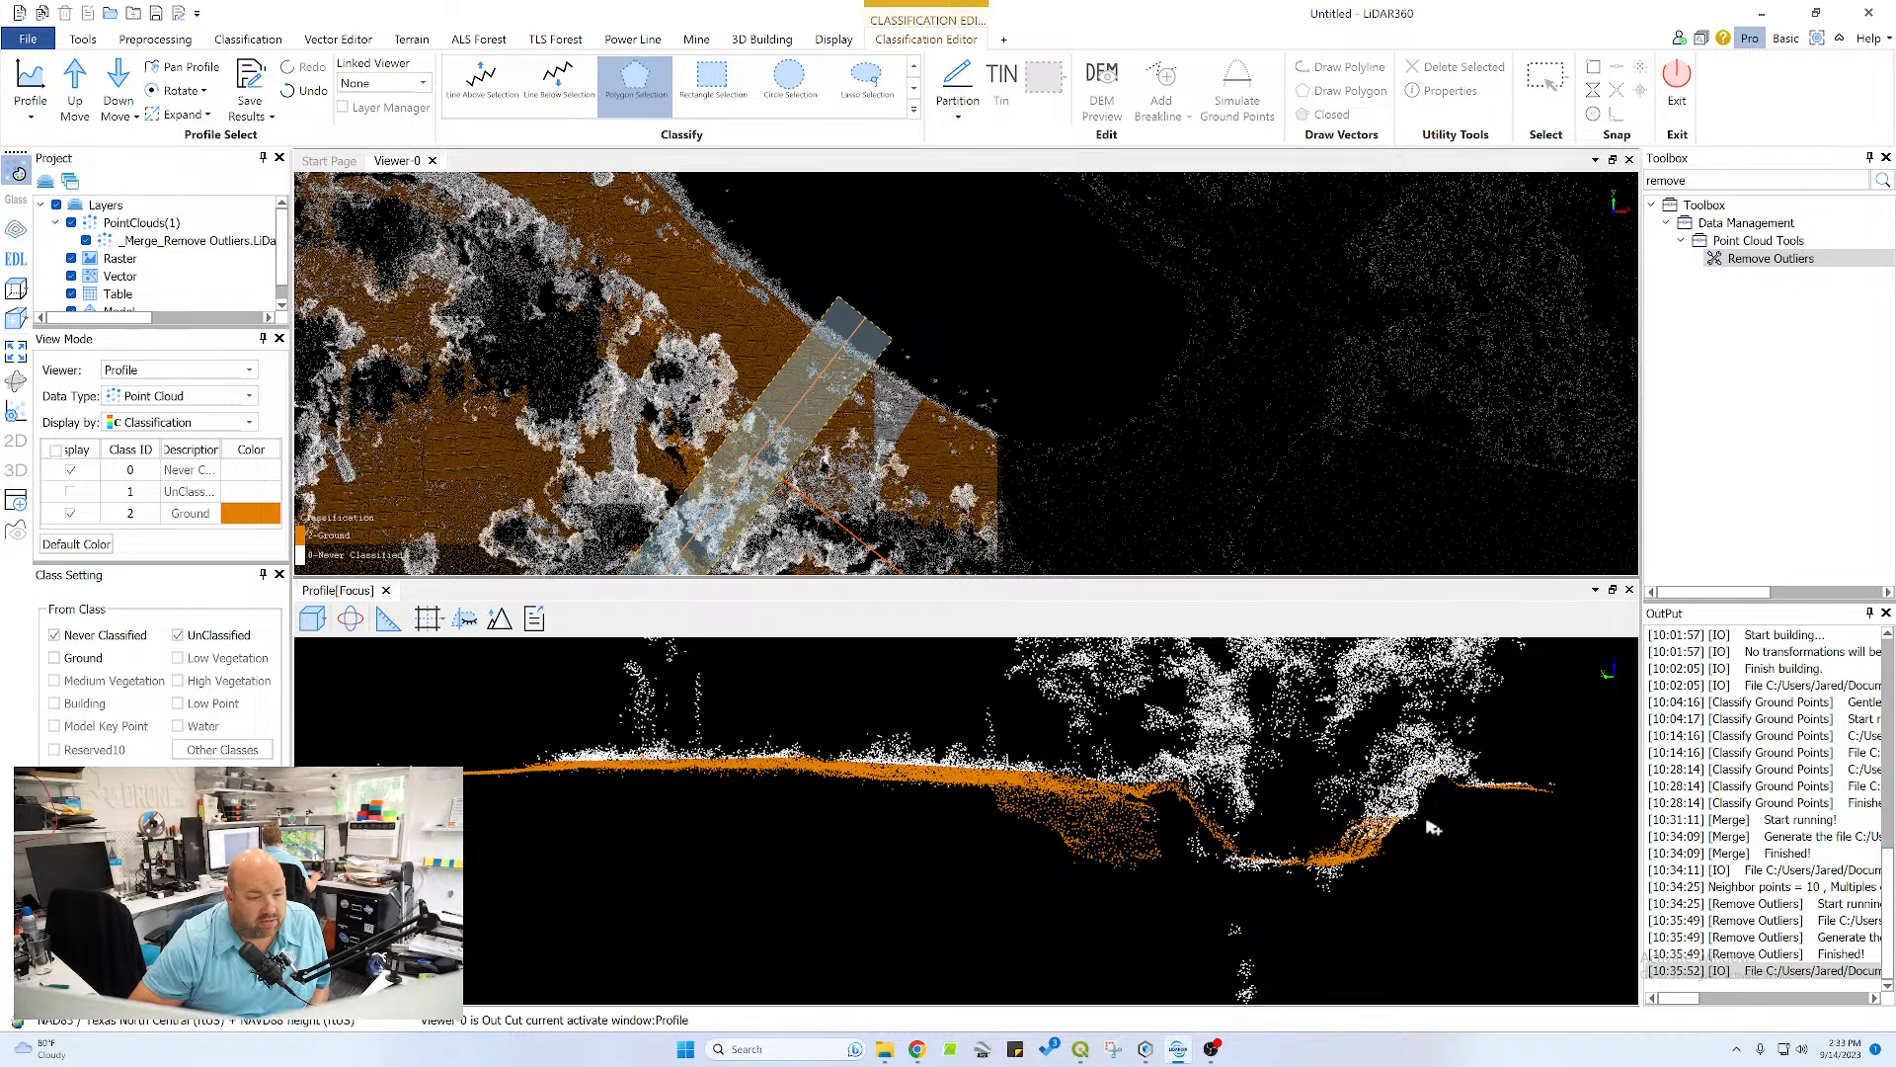
pyautogui.click(1224, 871)
pyautogui.doubleClick(1319, 867)
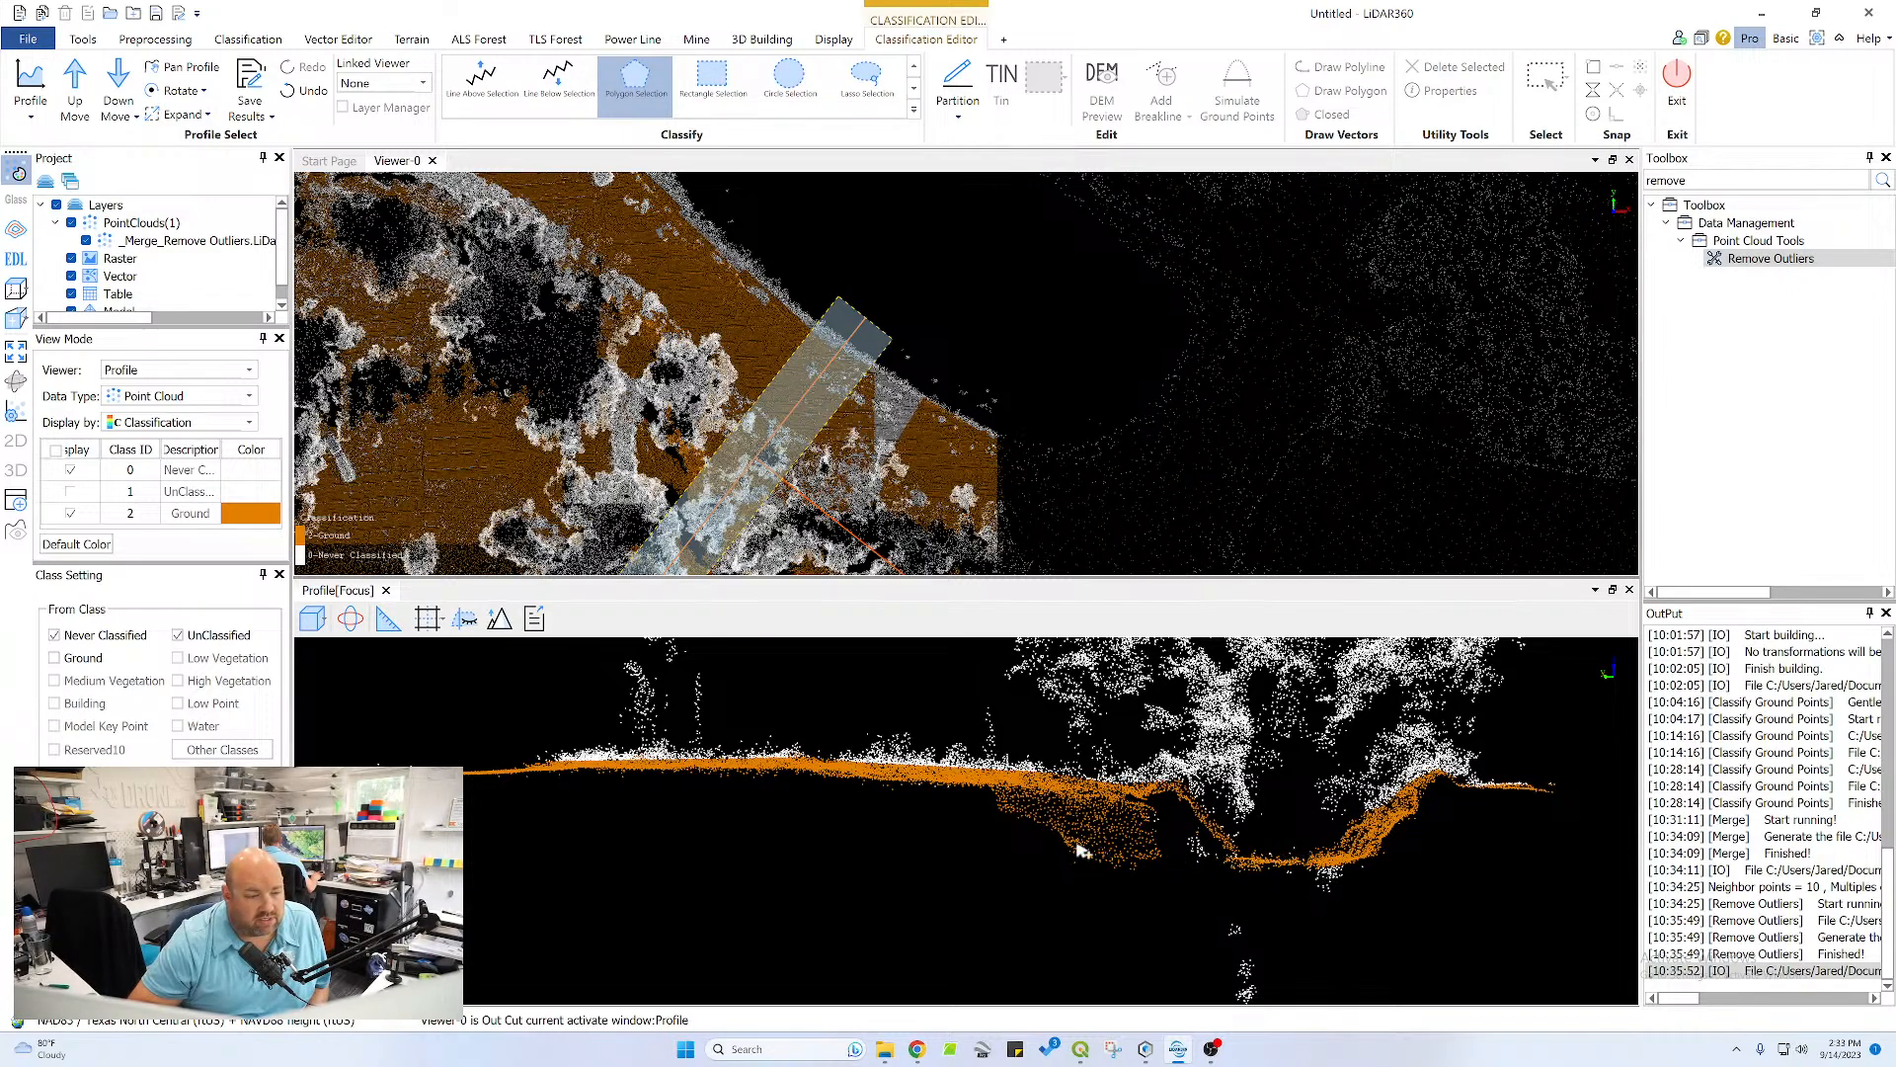
# Advance the profile again and reclassify the upper pond bank slope and the level crest up to the first tree as Ground
pyautogui.scroll(-3, 695, 799)
pyautogui.moveTo(673, 803); pyautogui.dragTo(869, 777, button='middle')
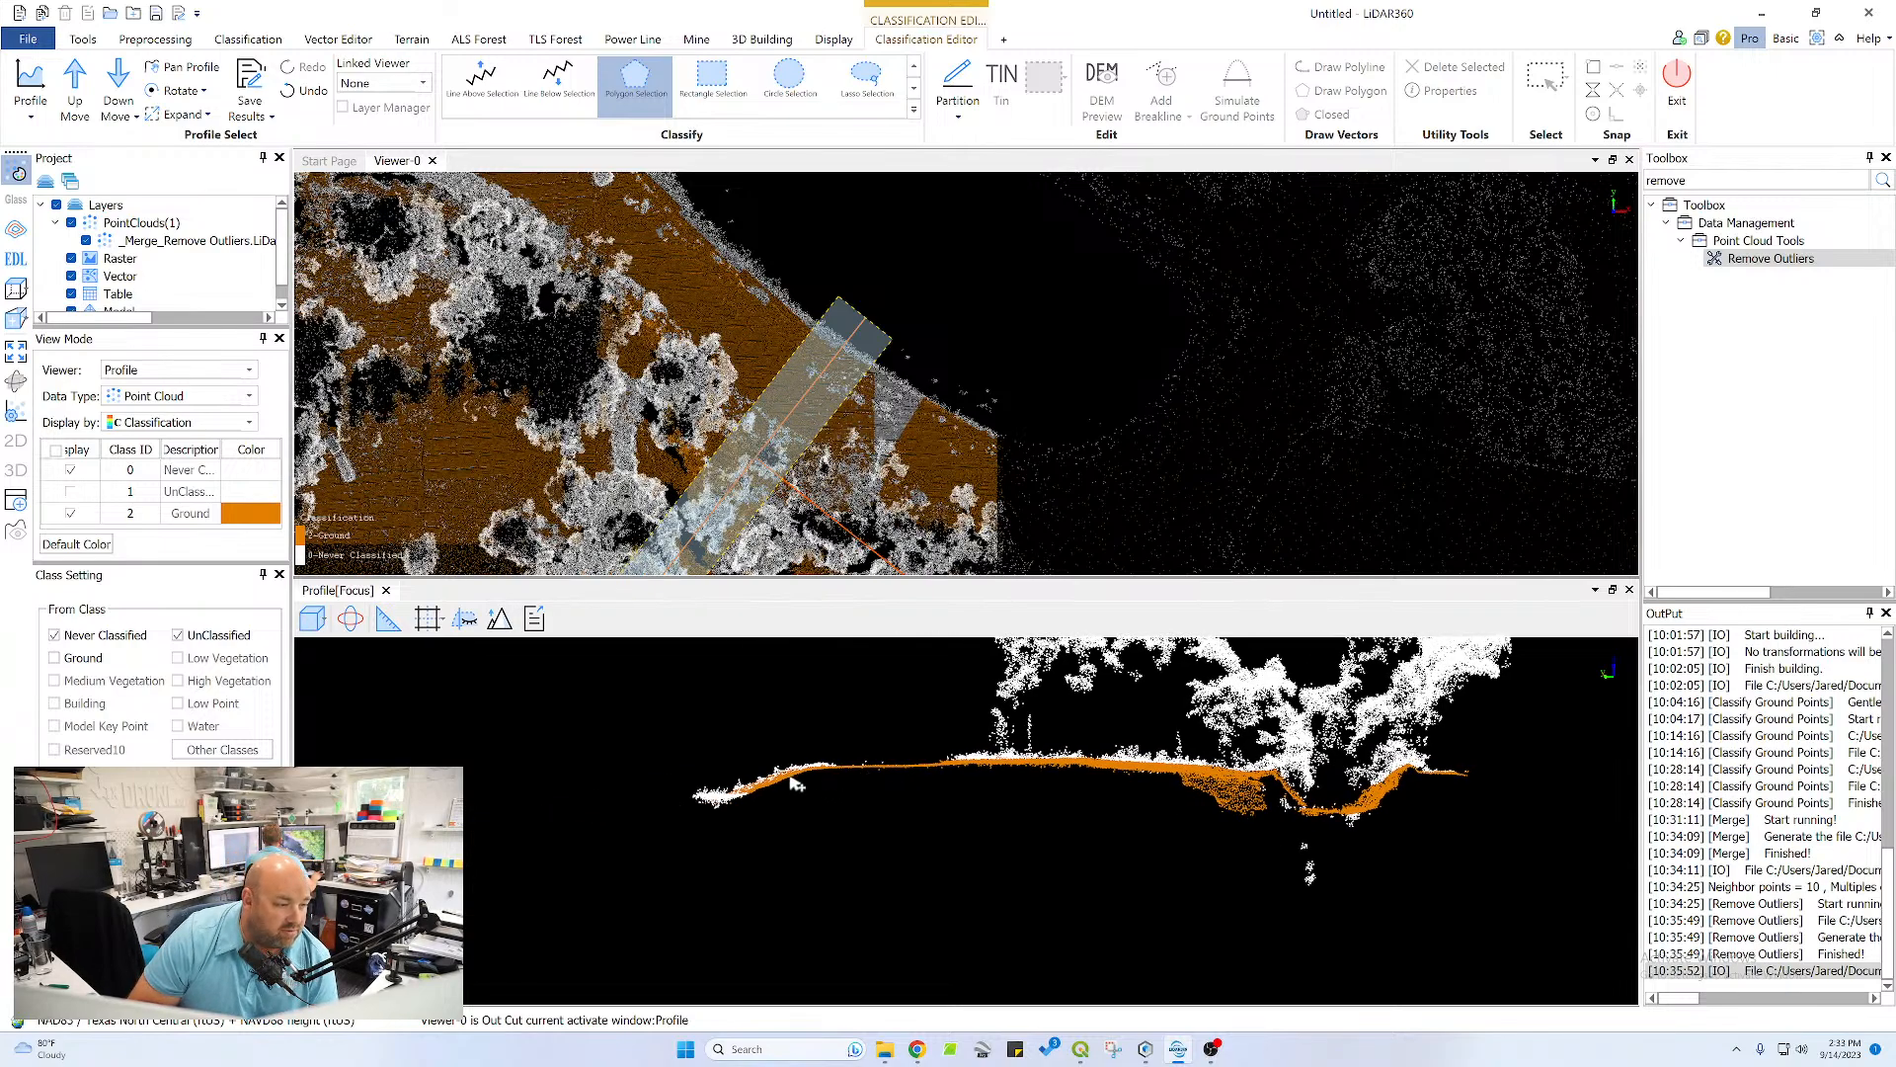
pyautogui.scroll(5, 790, 778)
pyautogui.scroll(-5, 642, 748)
pyautogui.moveTo(603, 740); pyautogui.dragTo(735, 746, button='middle')
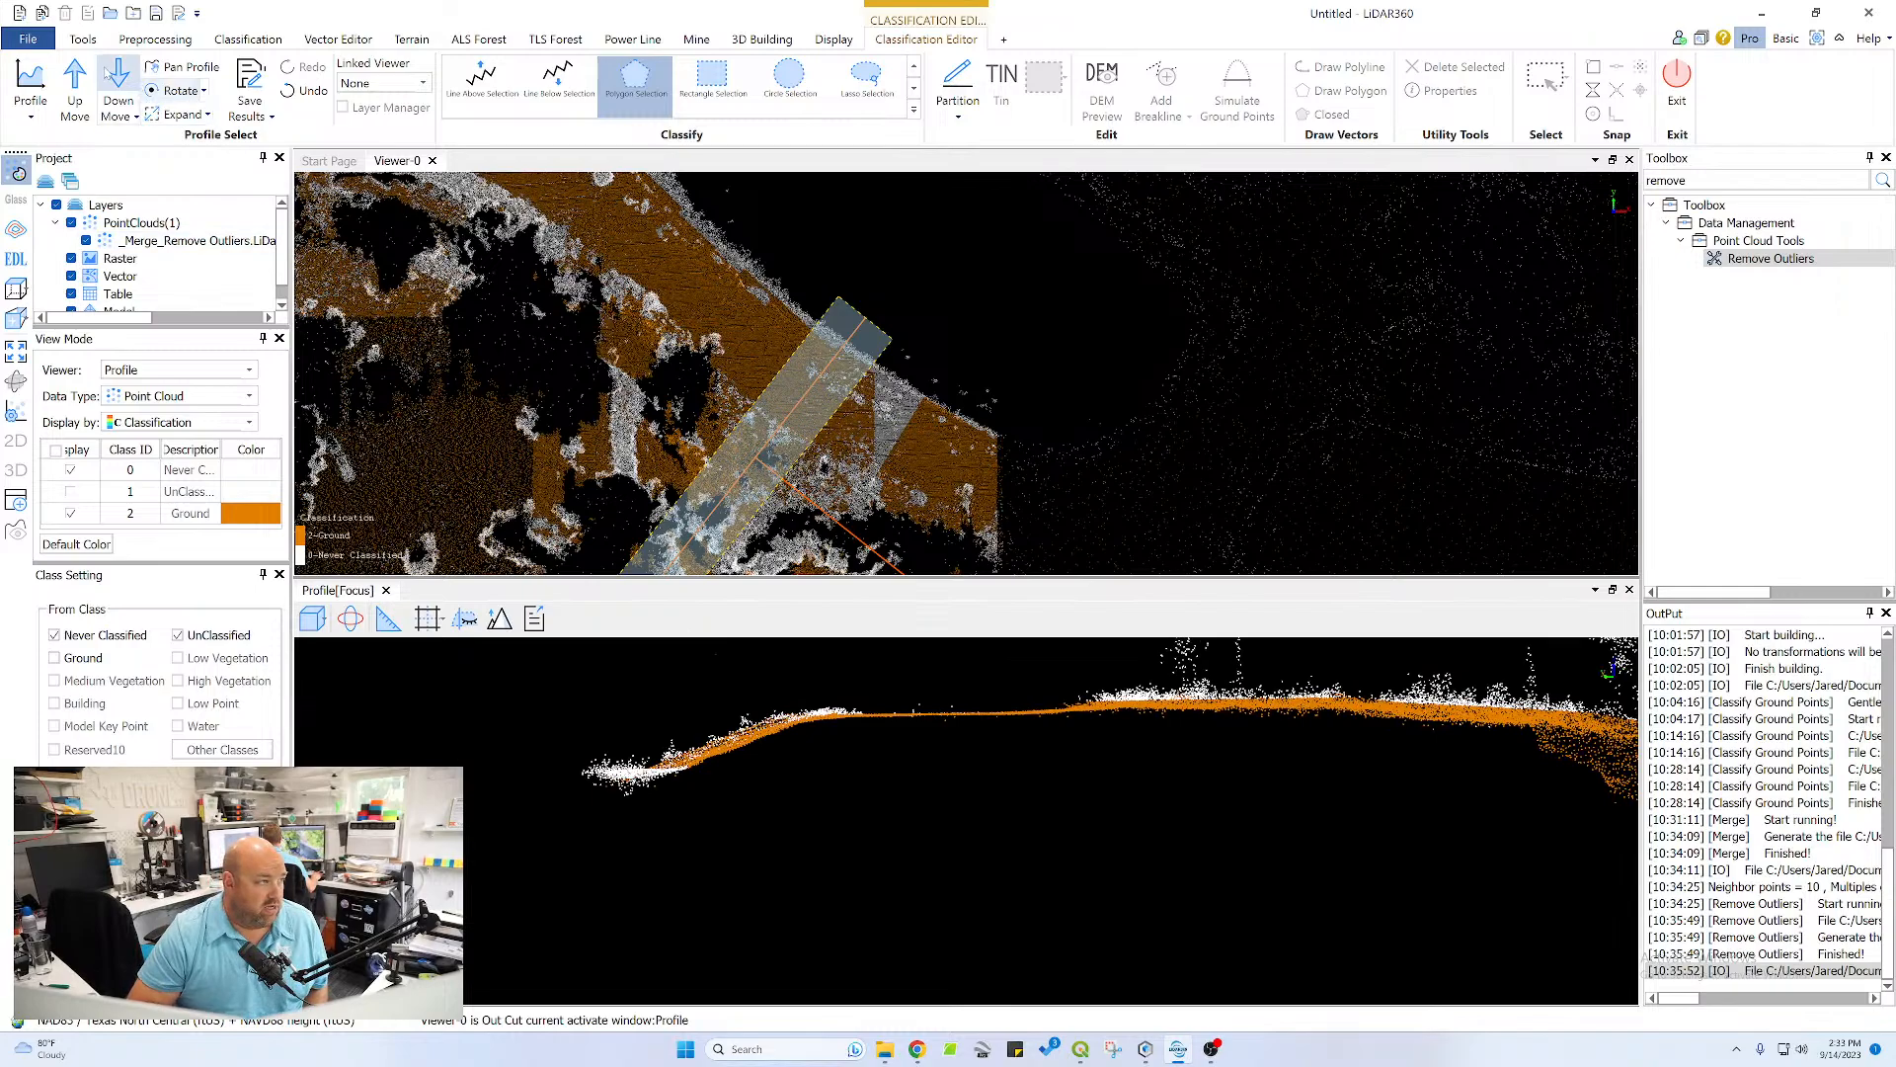
pyautogui.click(77, 81)
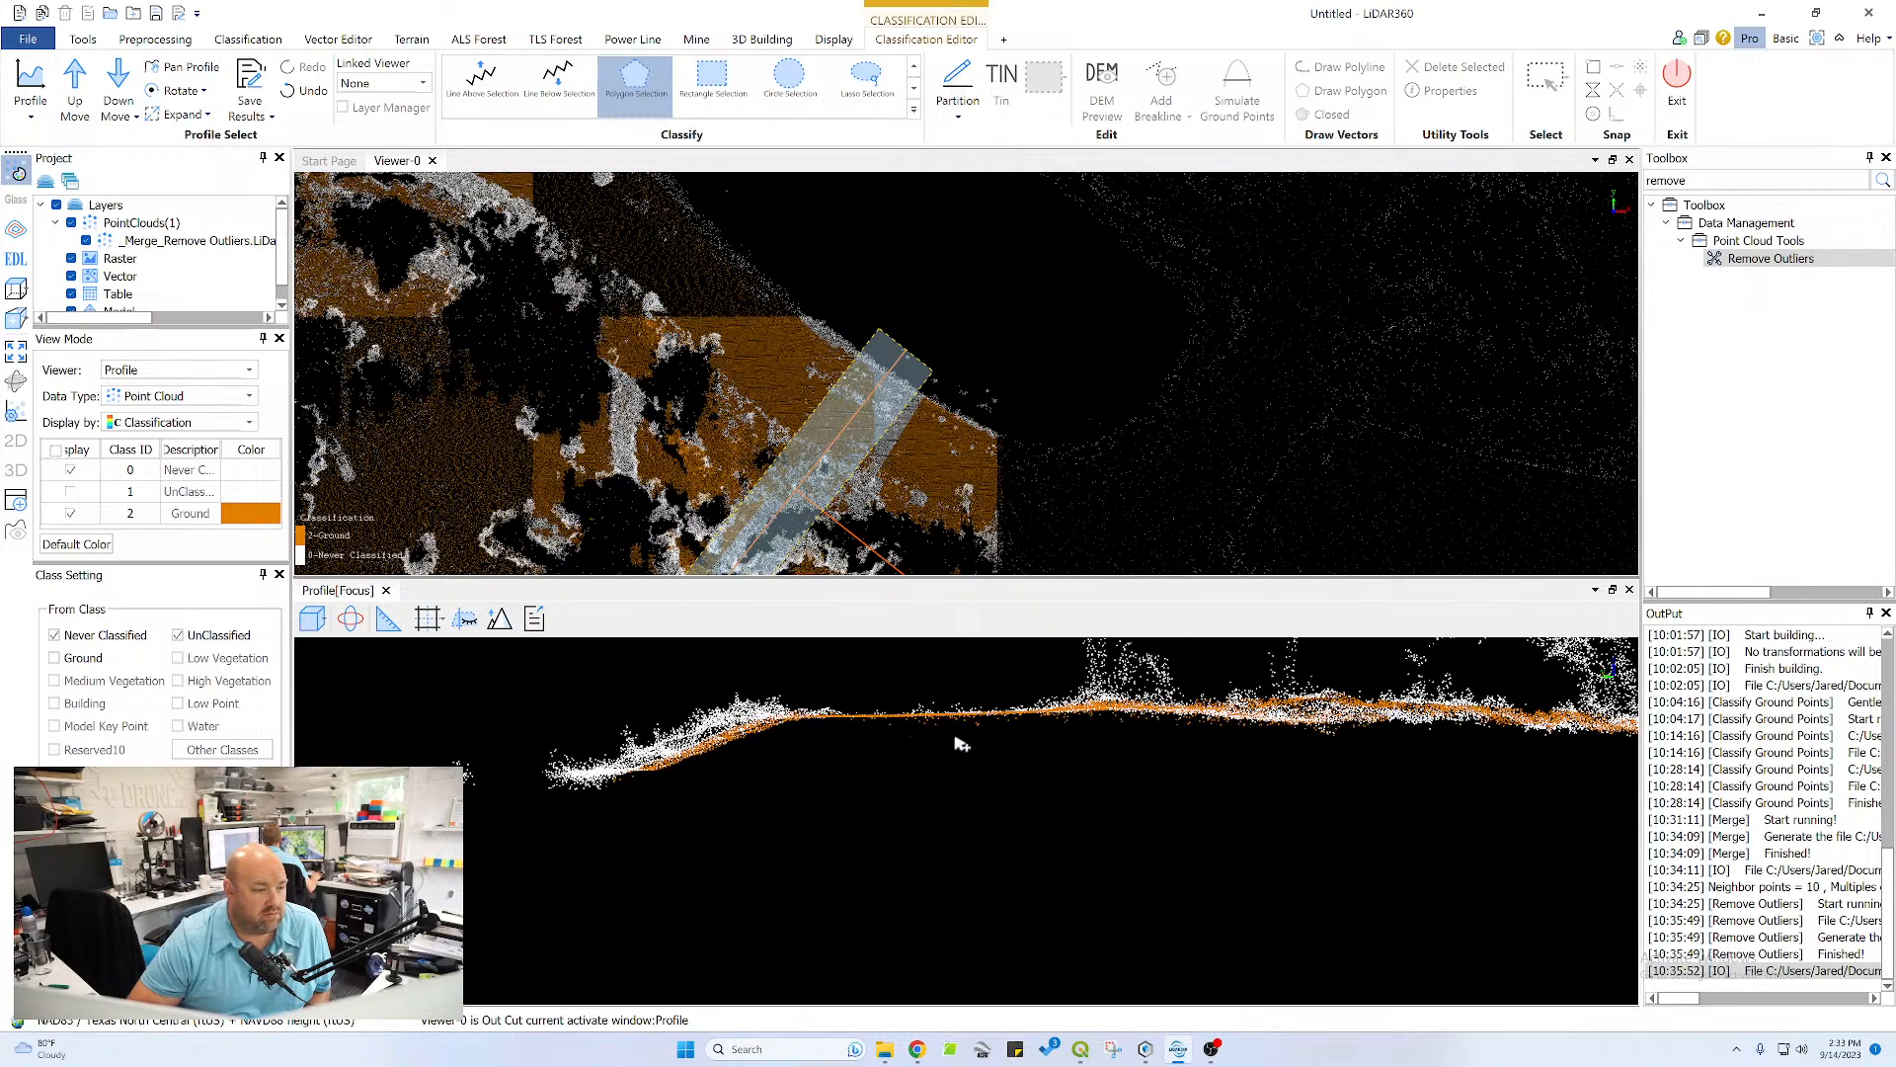
pyautogui.moveTo(999, 714); pyautogui.dragTo(1103, 784, button='middle')
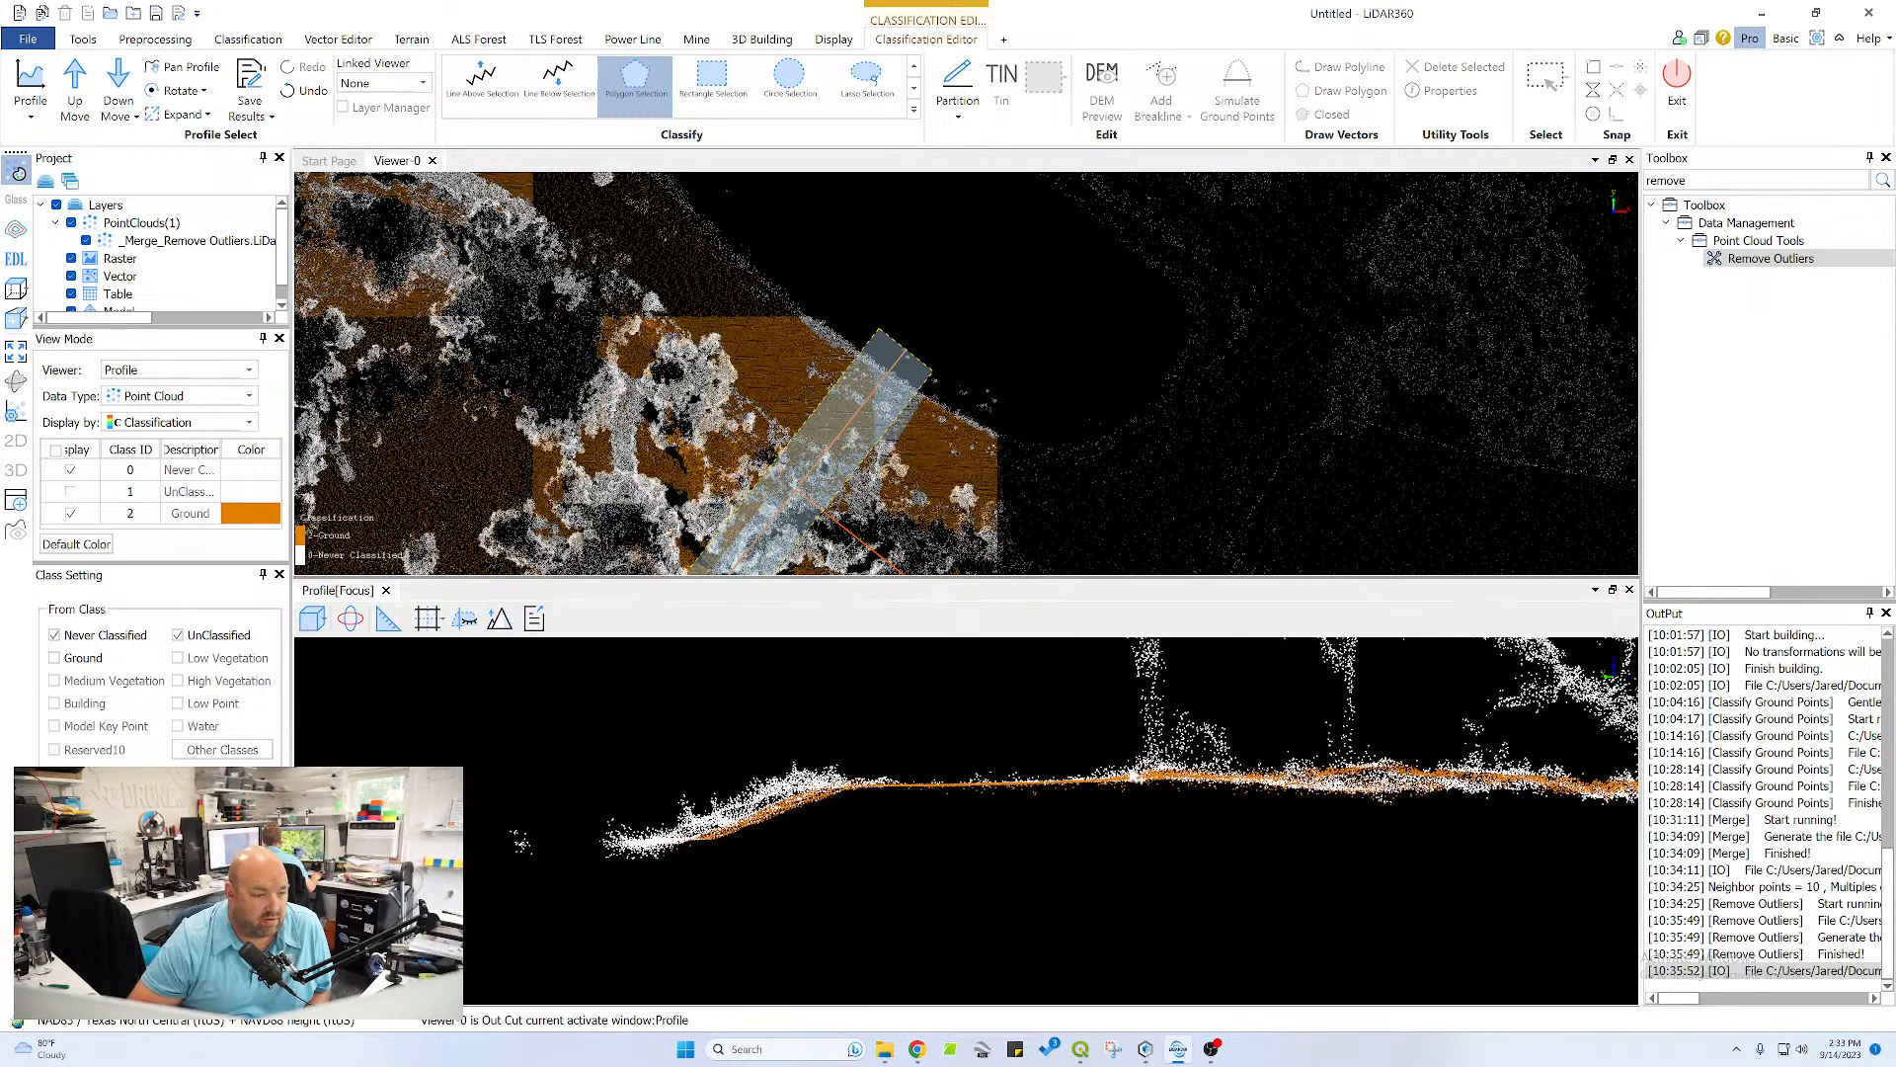
pyautogui.click(1070, 784)
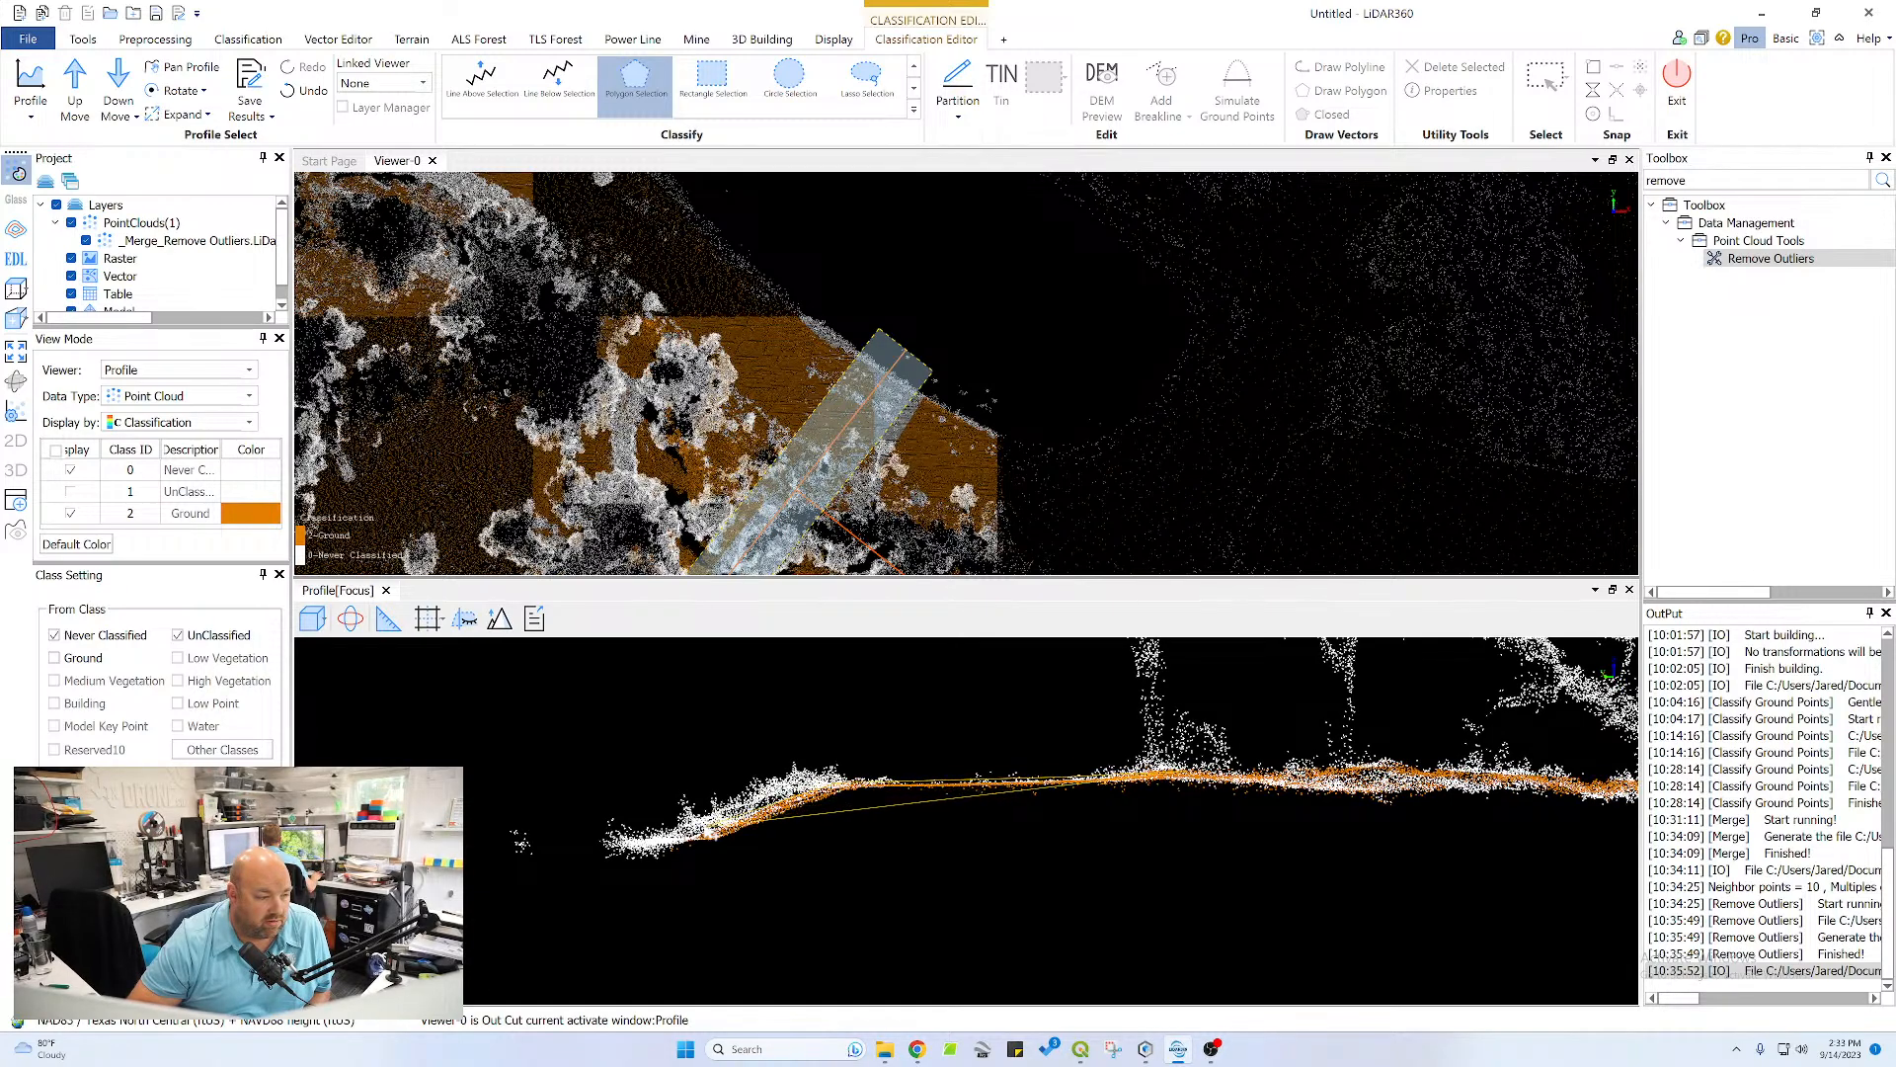
pyautogui.click(704, 846)
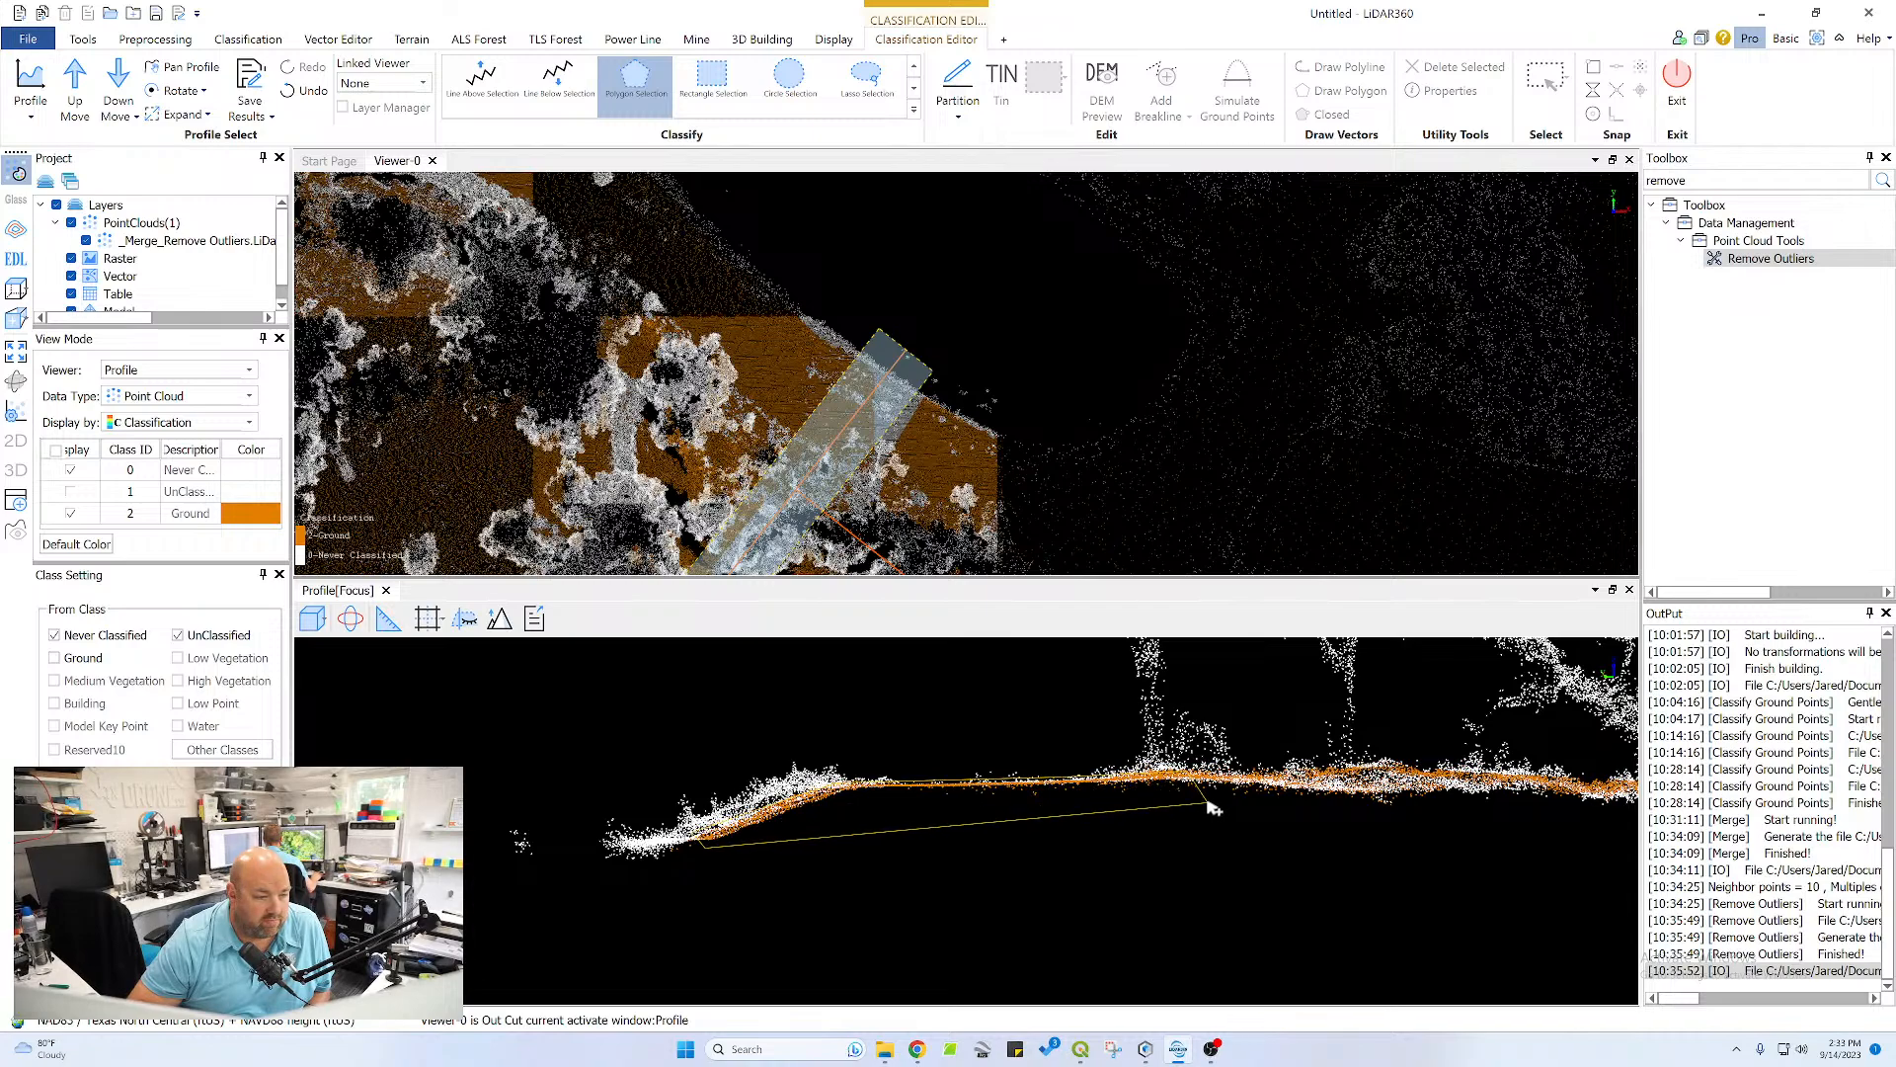
pyautogui.rightClick(1161, 791)
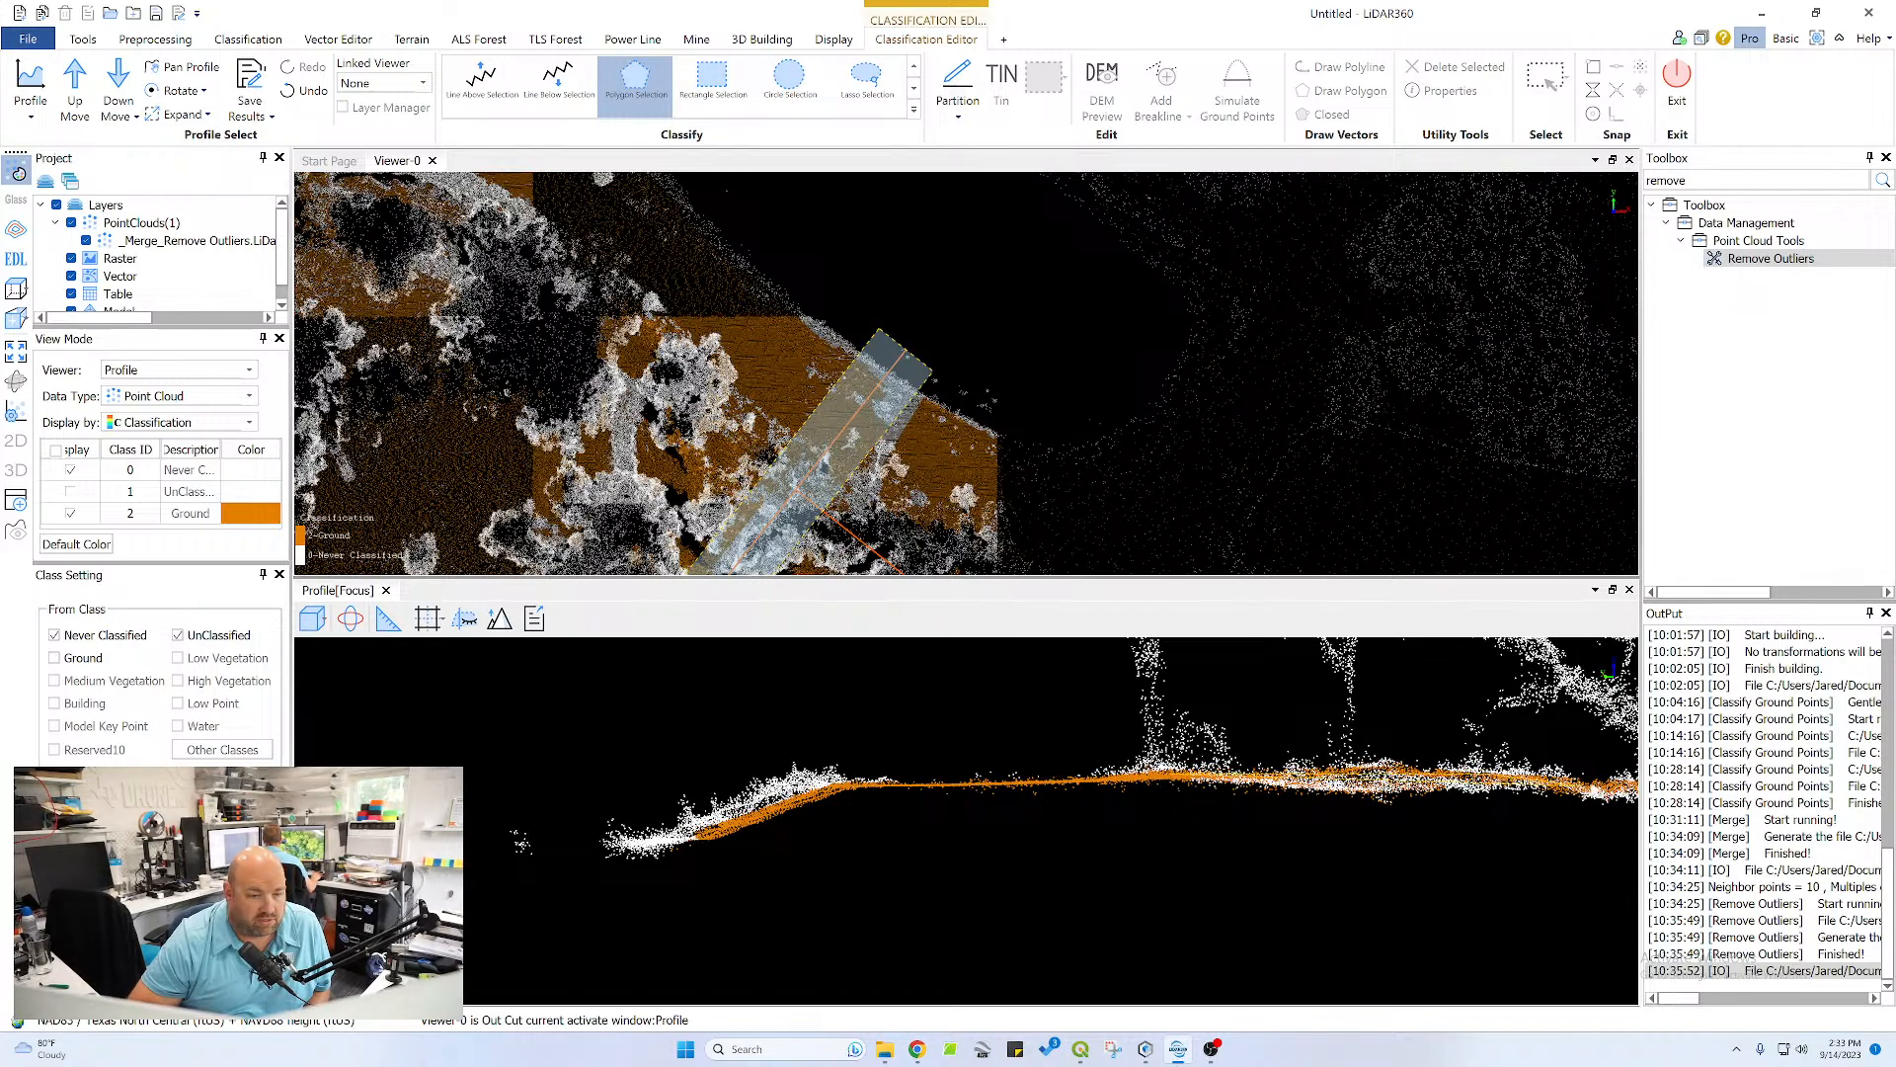
# Reclassify the missed points along the underside of the tree-covered crest toward the channel as Ground
pyautogui.click(1622, 788)
pyautogui.click(1617, 808)
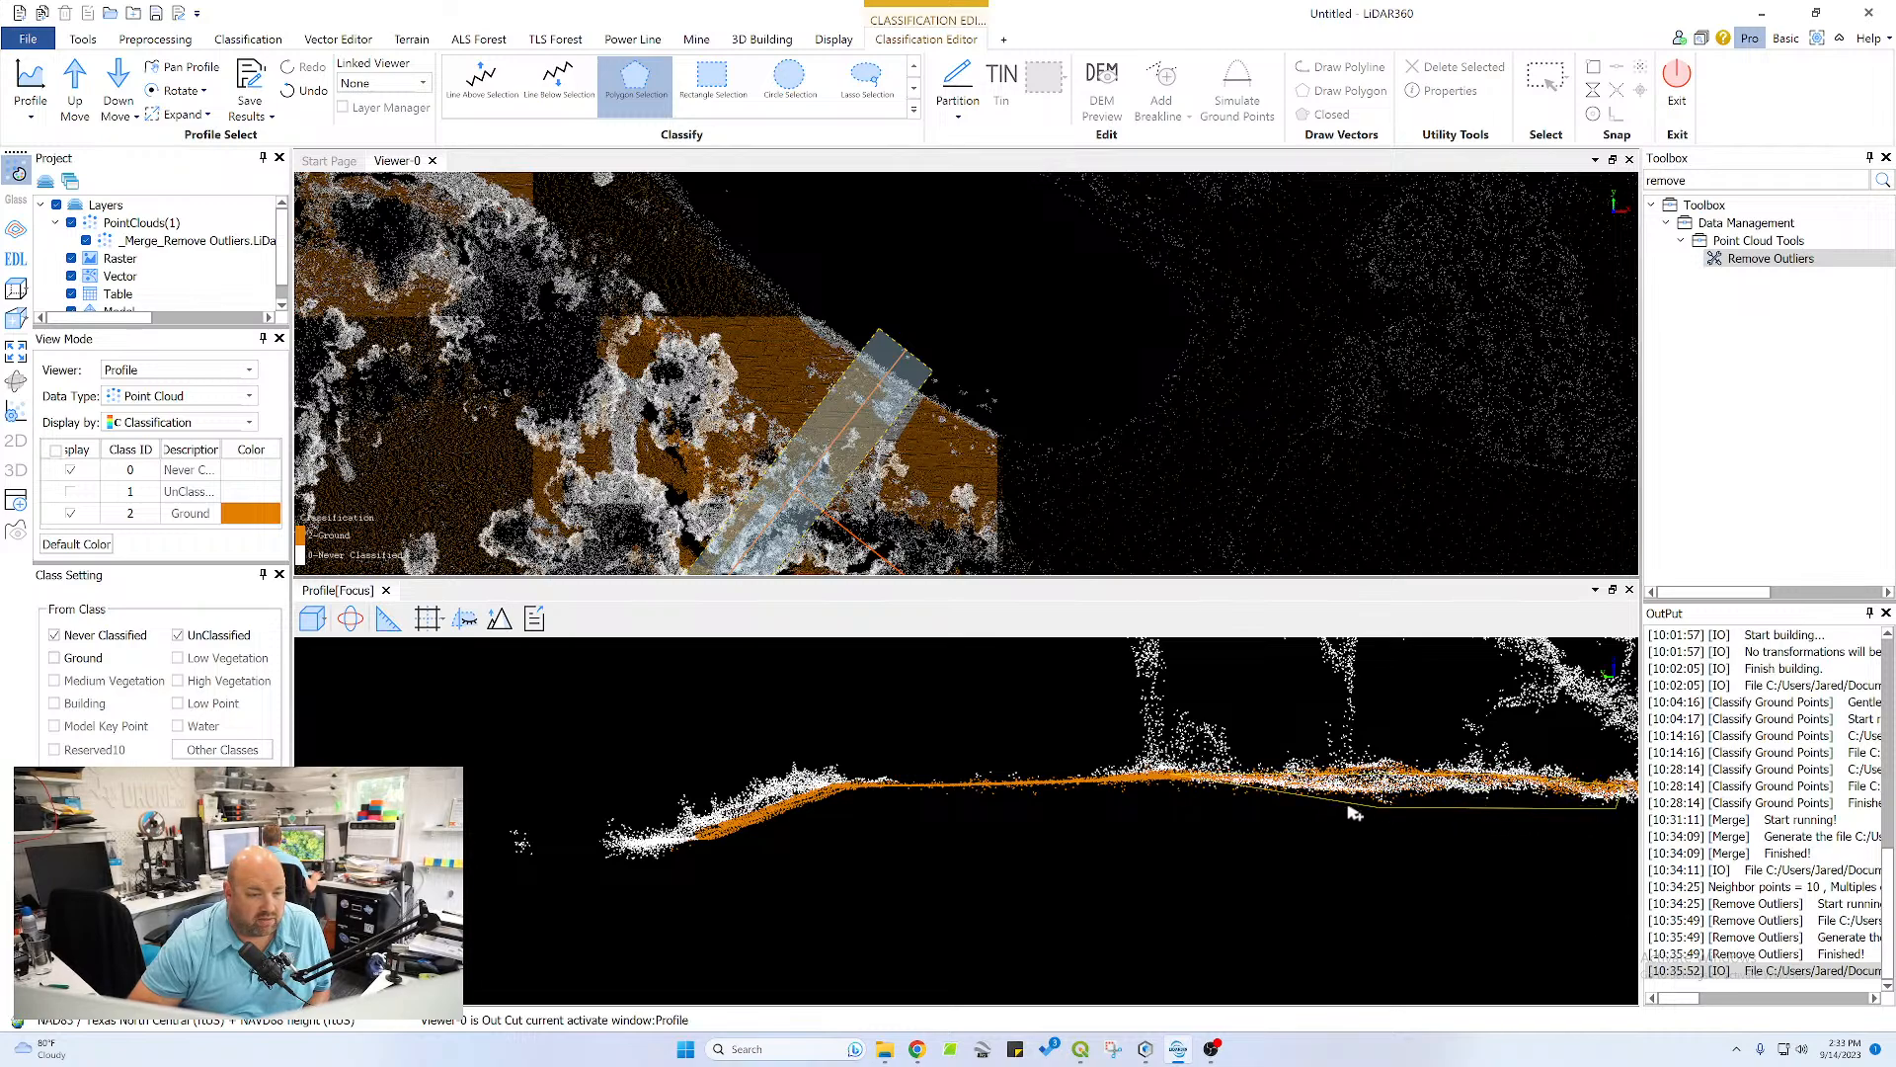
pyautogui.rightClick(1084, 783)
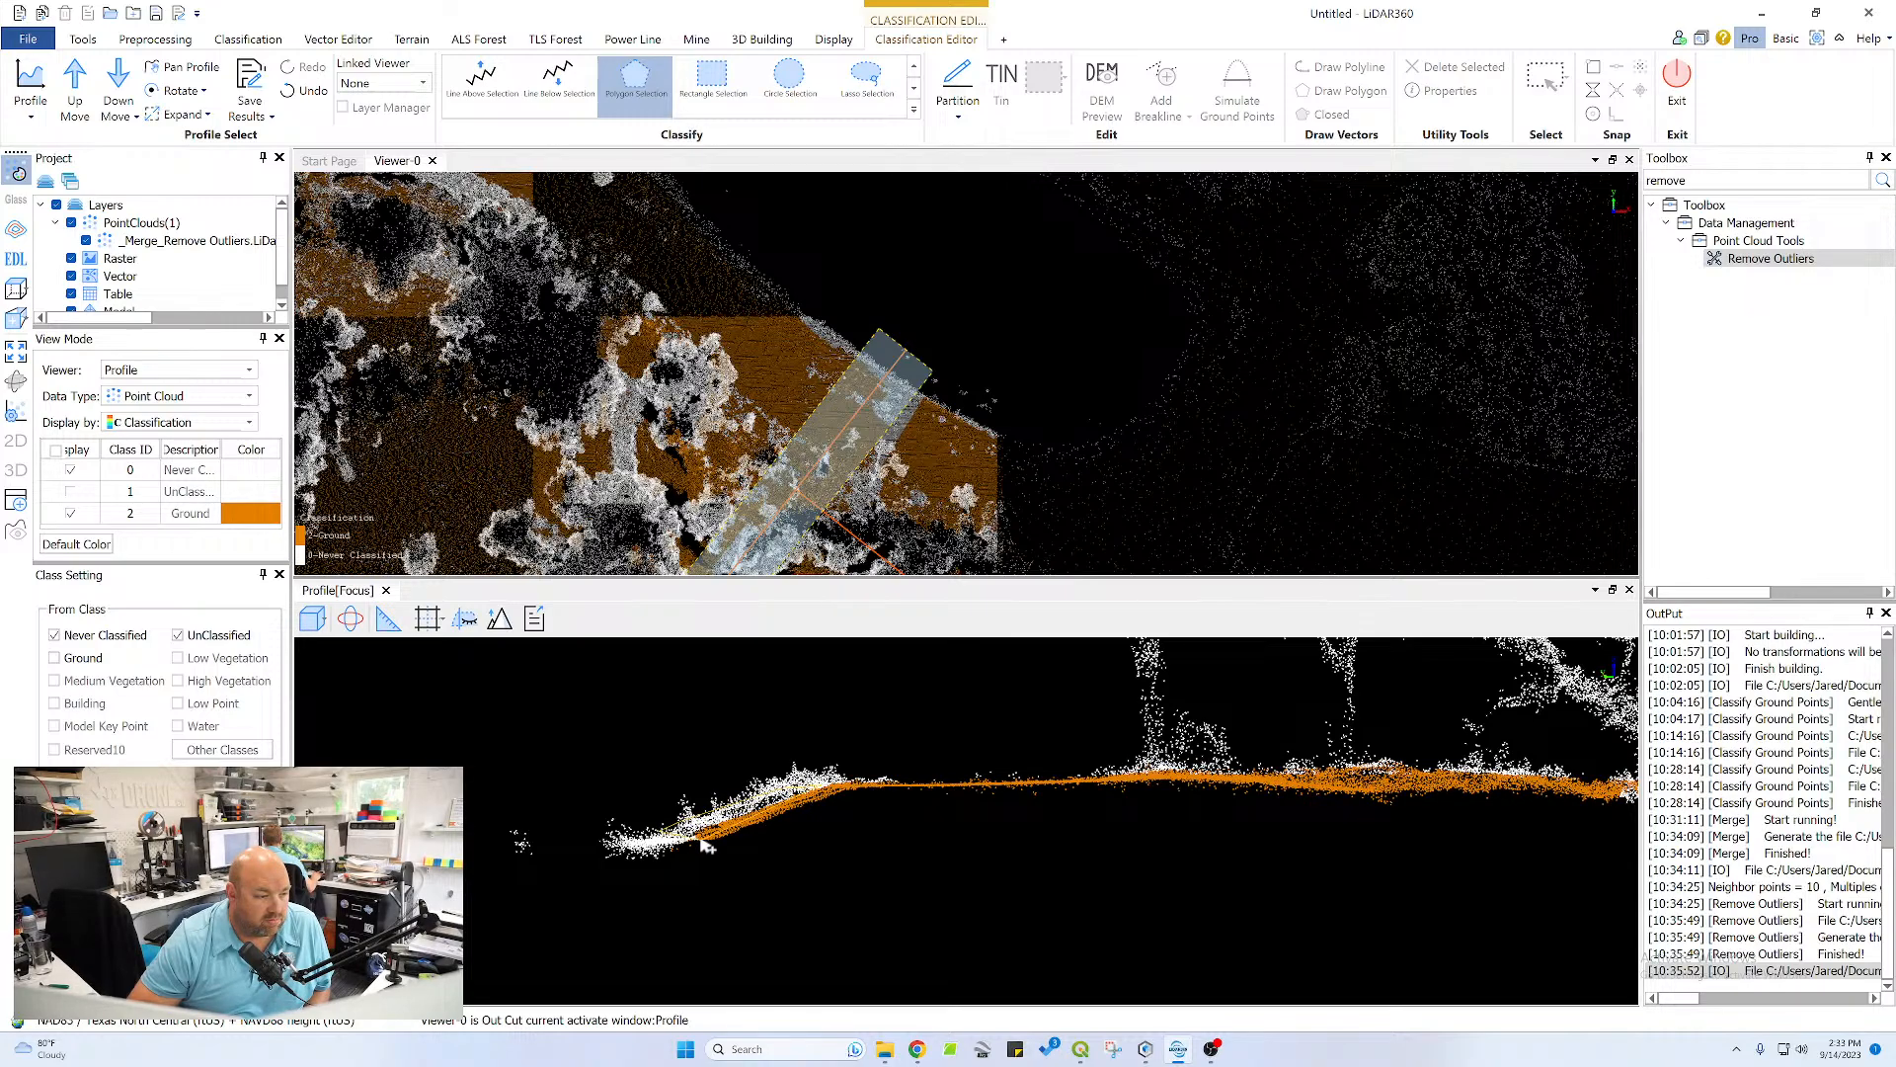
# Reclassify the missed points on the short flat strip beyond the far channel bank as Ground
pyautogui.scroll(-2, 1104, 800)
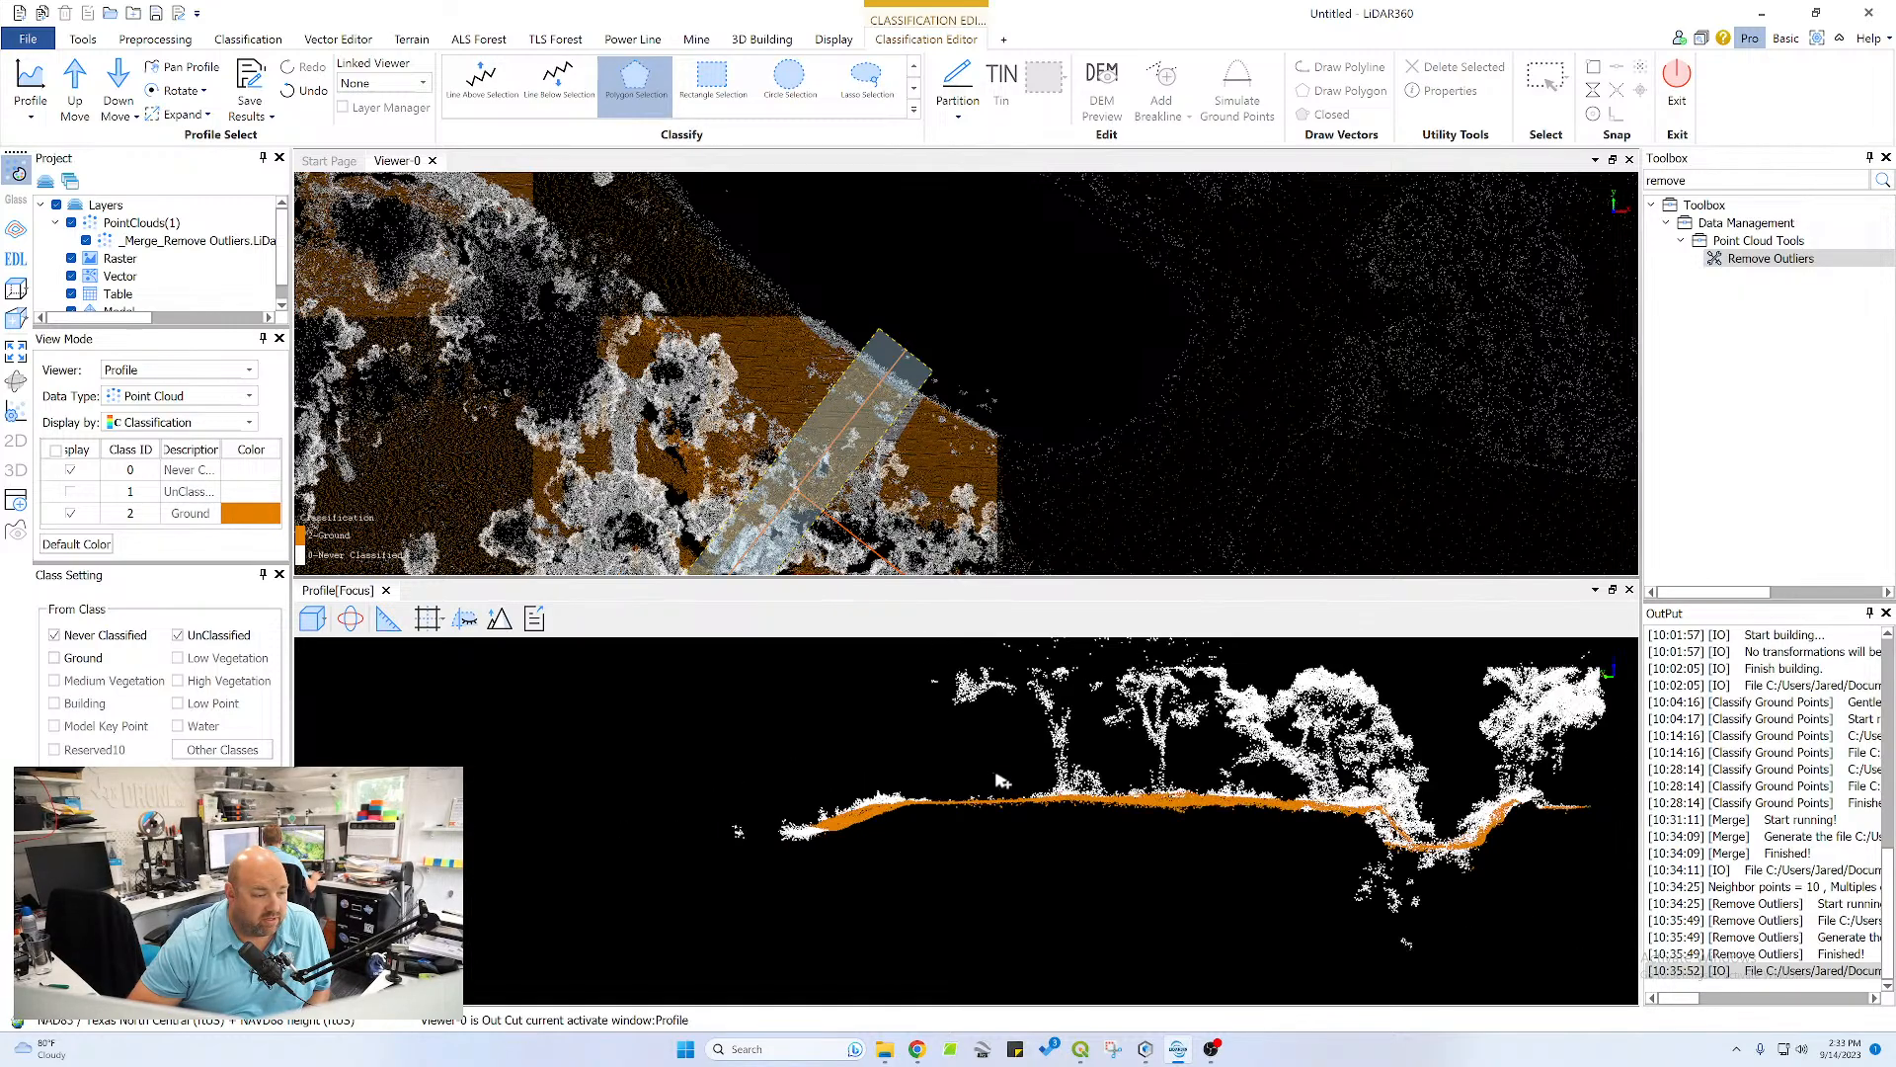
pyautogui.moveTo(1104, 802); pyautogui.dragTo(807, 782, button='middle')
pyautogui.scroll(4, 1168, 840)
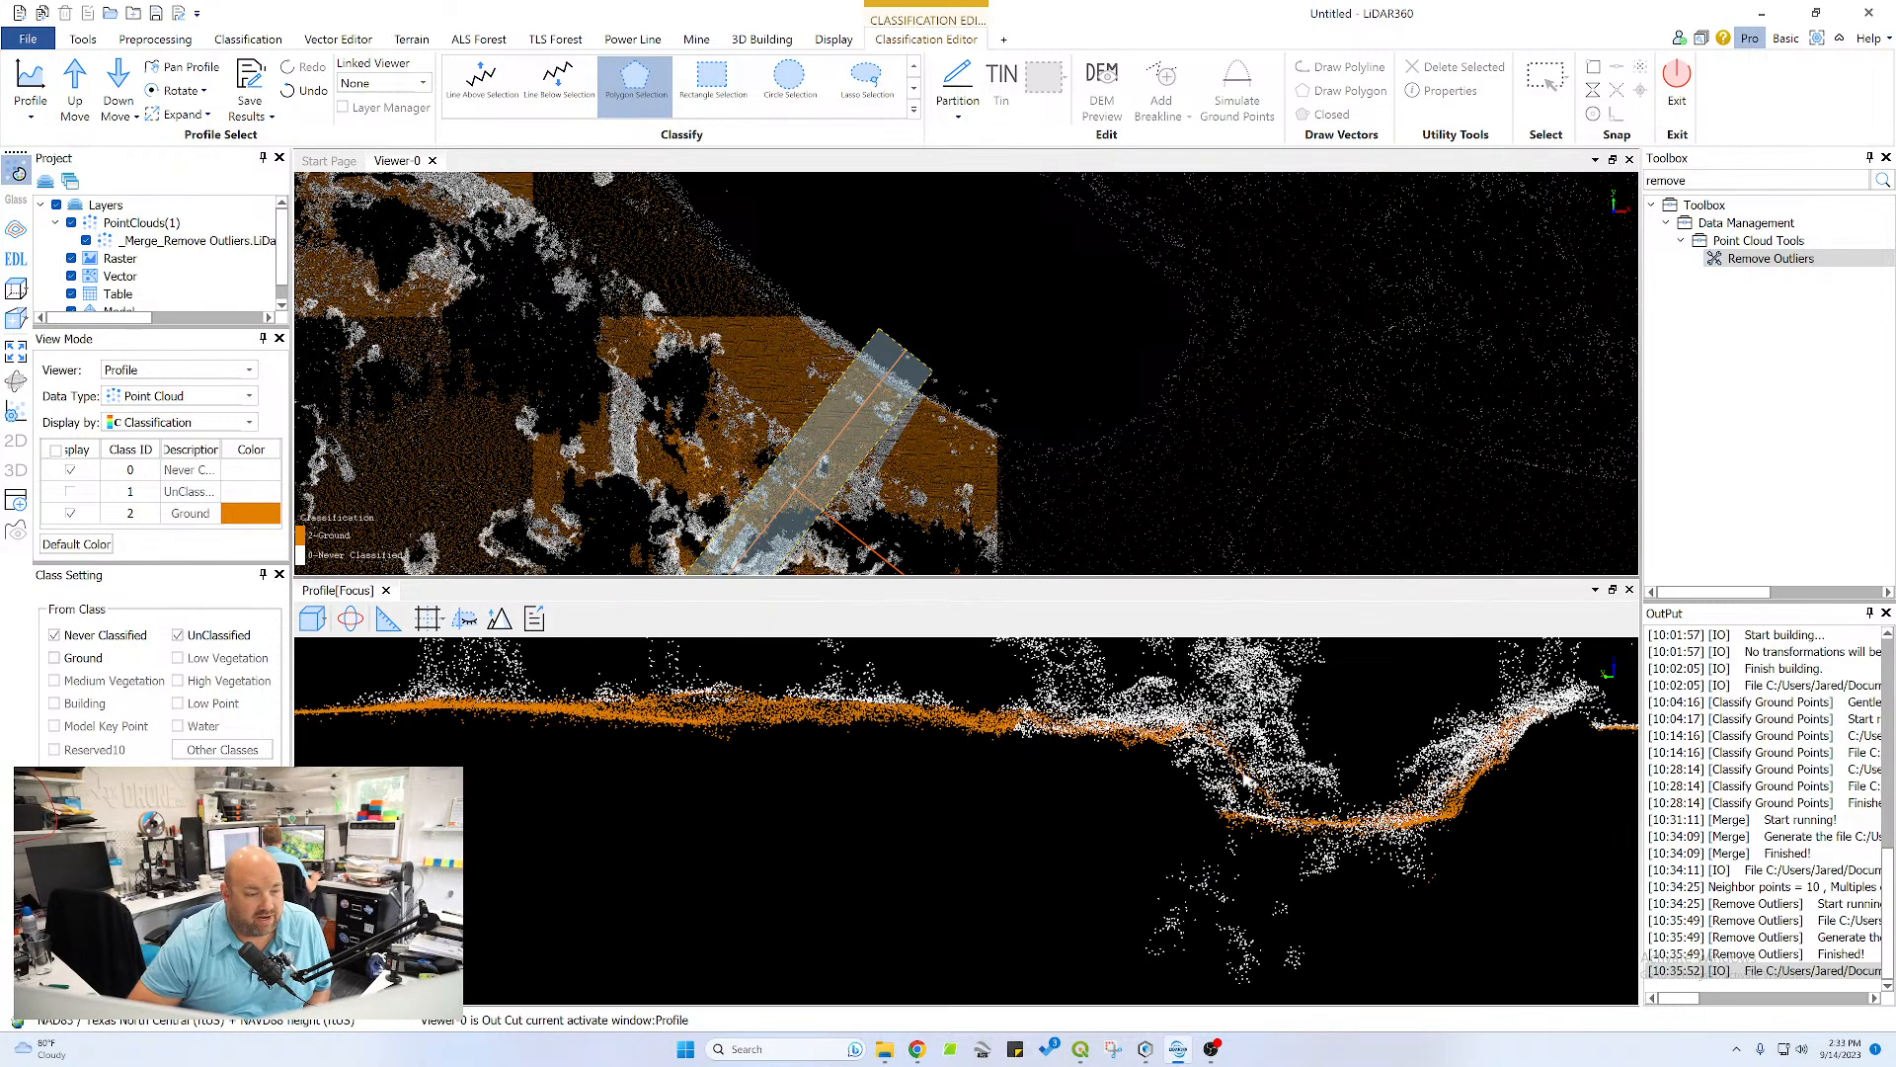
pyautogui.moveTo(1251, 781); pyautogui.dragTo(845, 743, button='middle')
pyautogui.click(1327, 690)
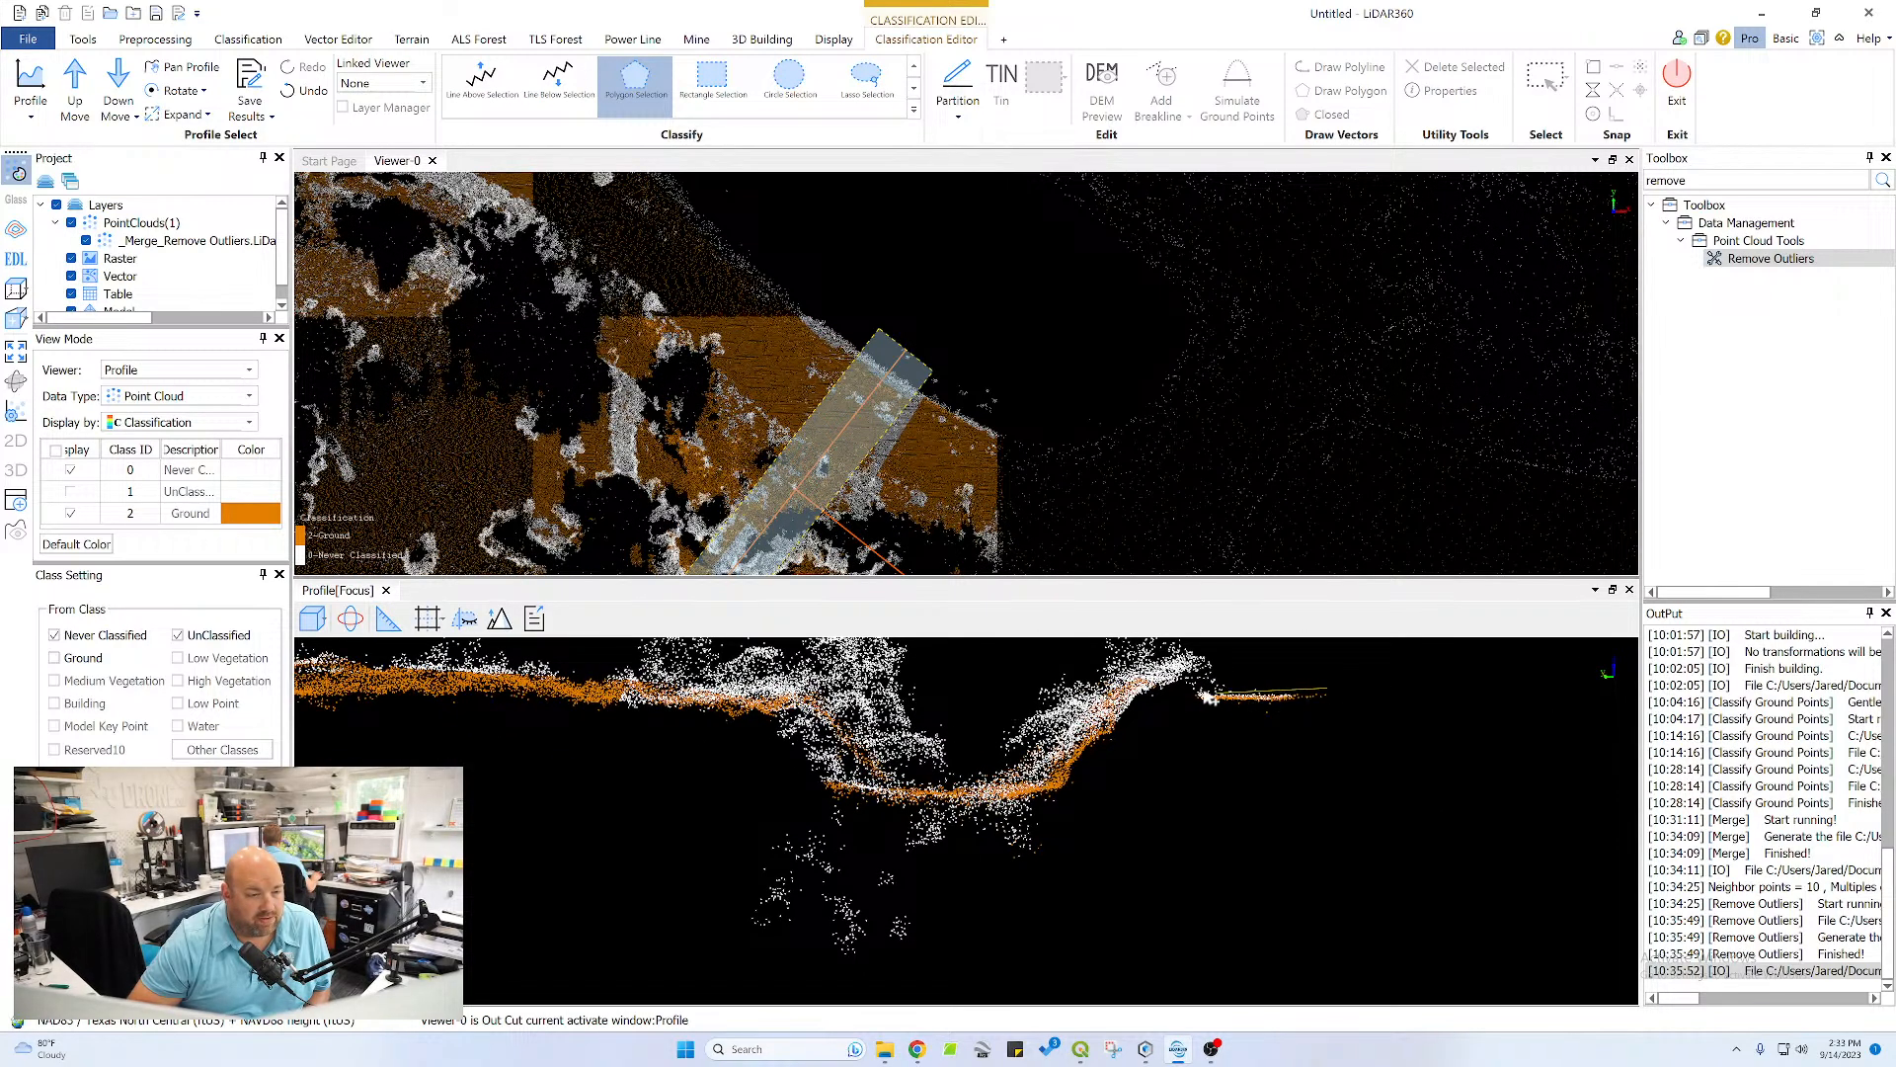
pyautogui.click(1189, 690)
pyautogui.click(1184, 705)
pyautogui.doubleClick(1332, 699)
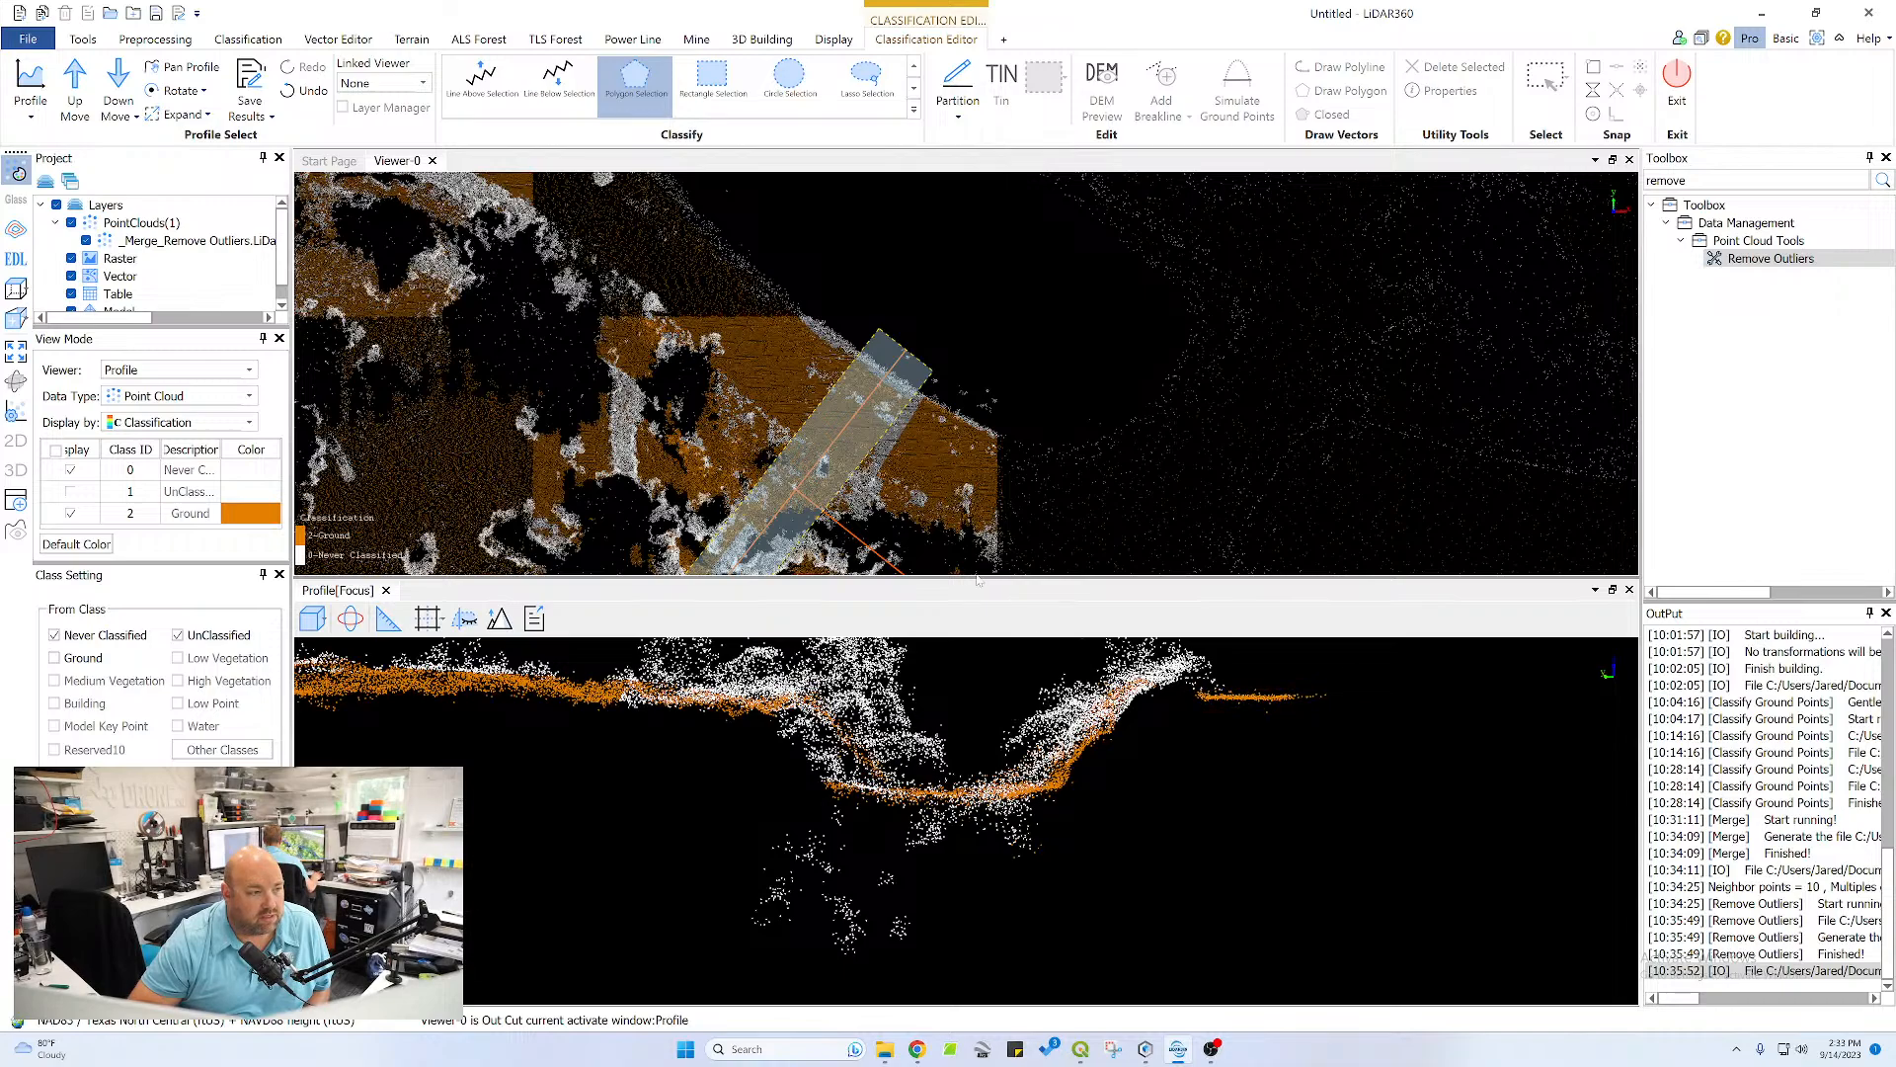
# Advance the profile to the next section and reclassify the missed crest points and the underside of its pond bank slope as Ground
pyautogui.click(83, 71)
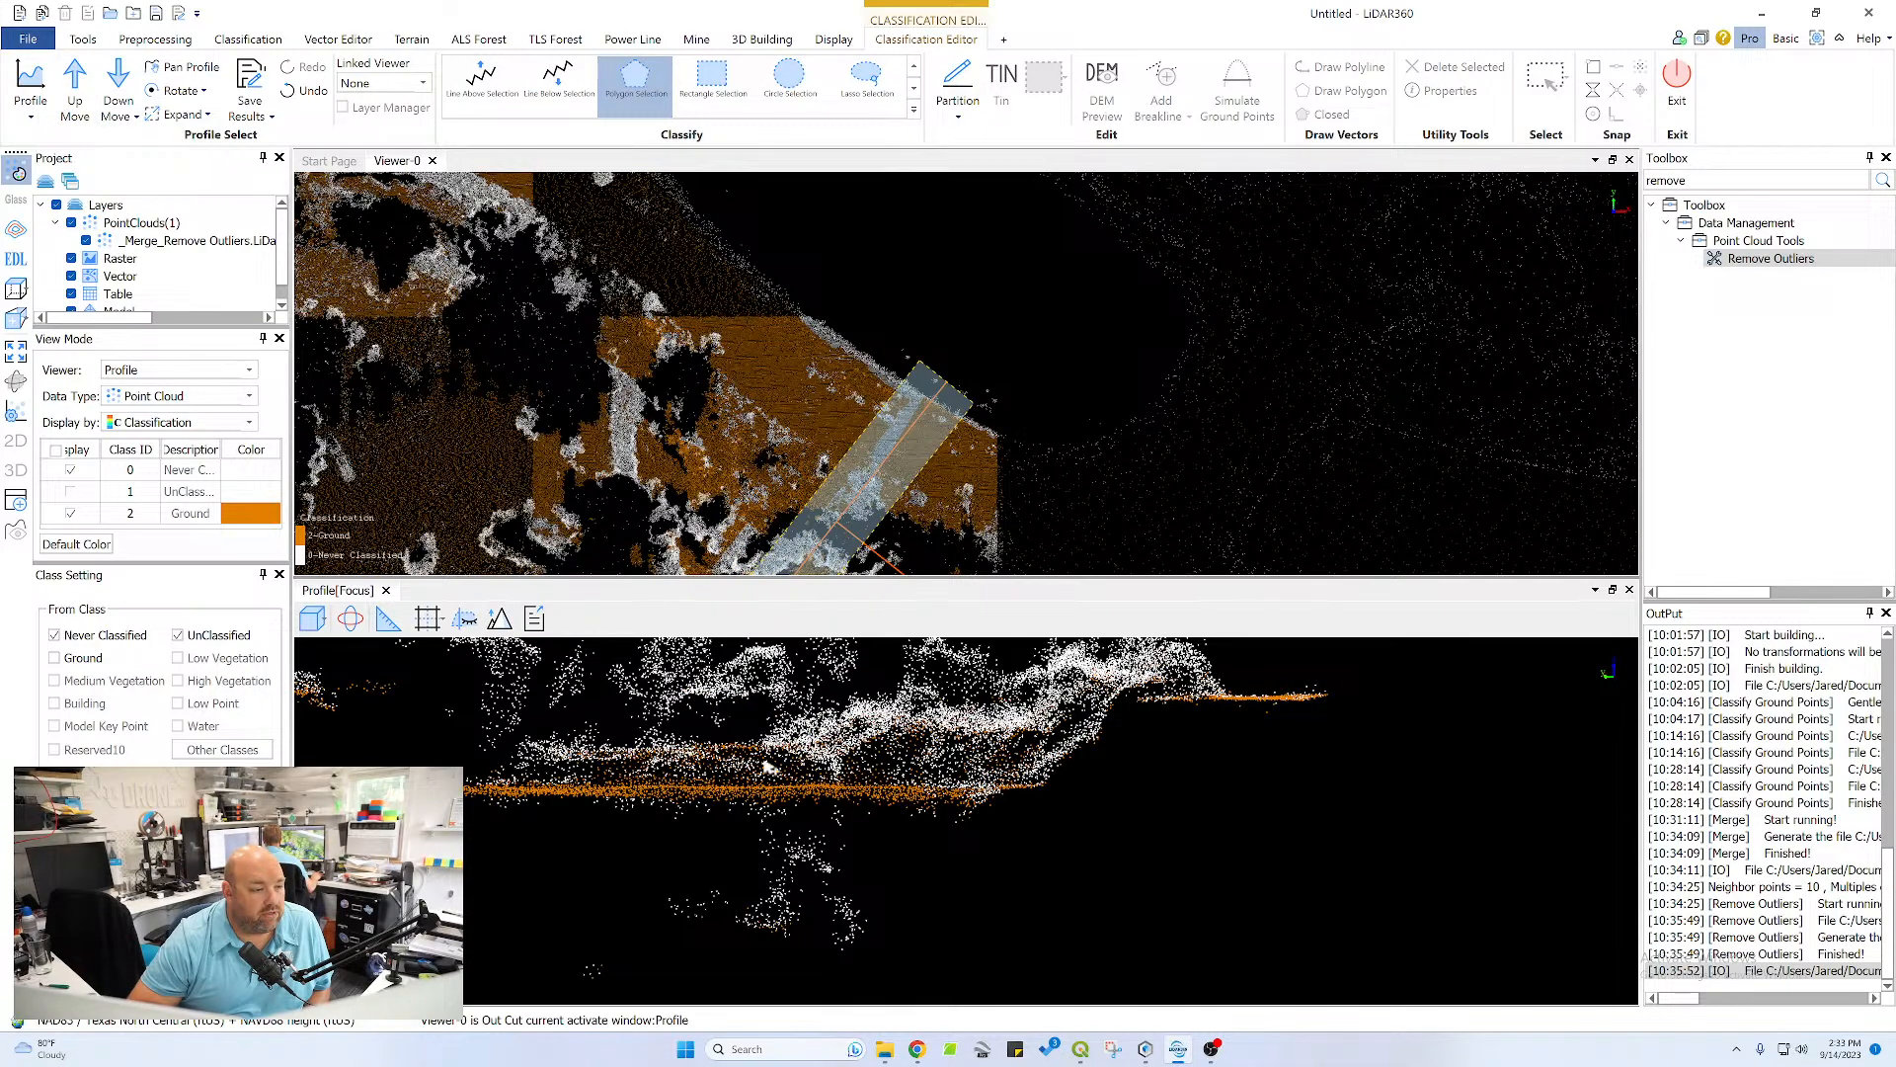
pyautogui.scroll(-4, 860, 785)
pyautogui.scroll(3, 867, 780)
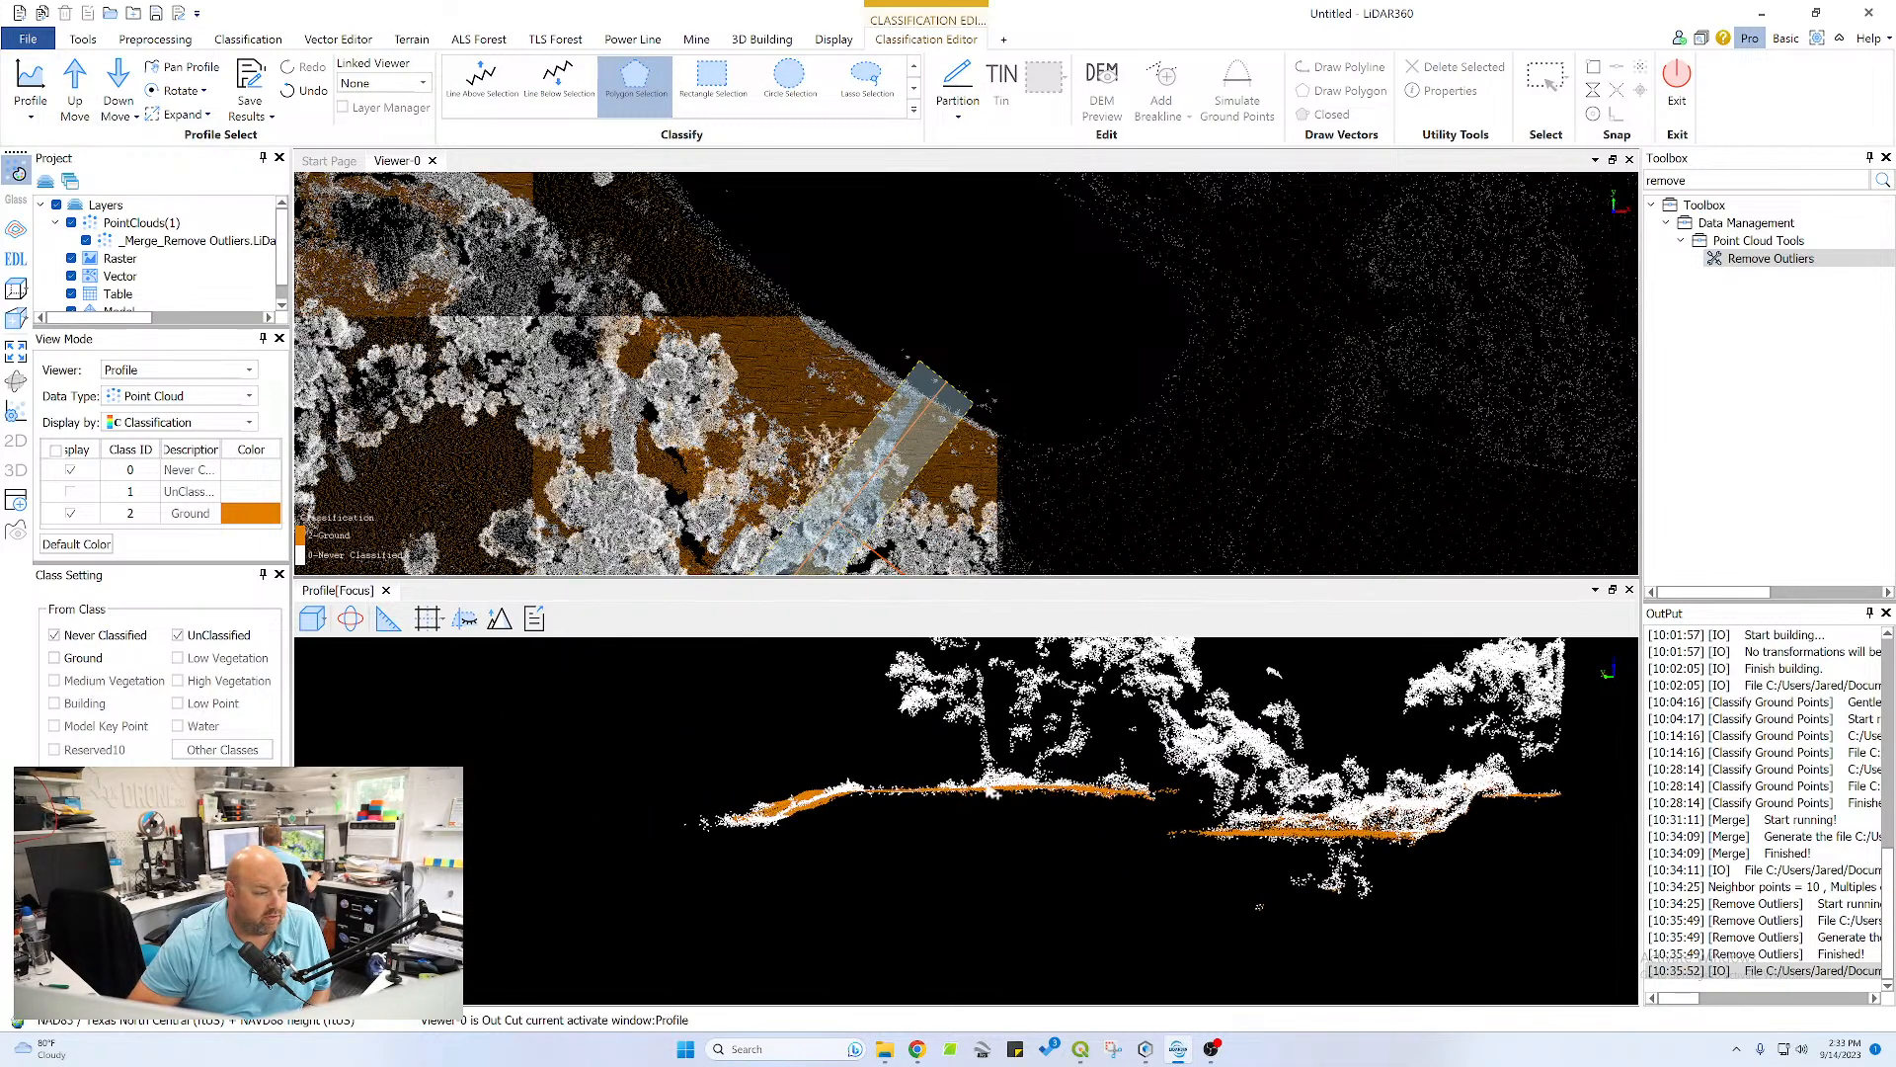
pyautogui.click(1270, 729)
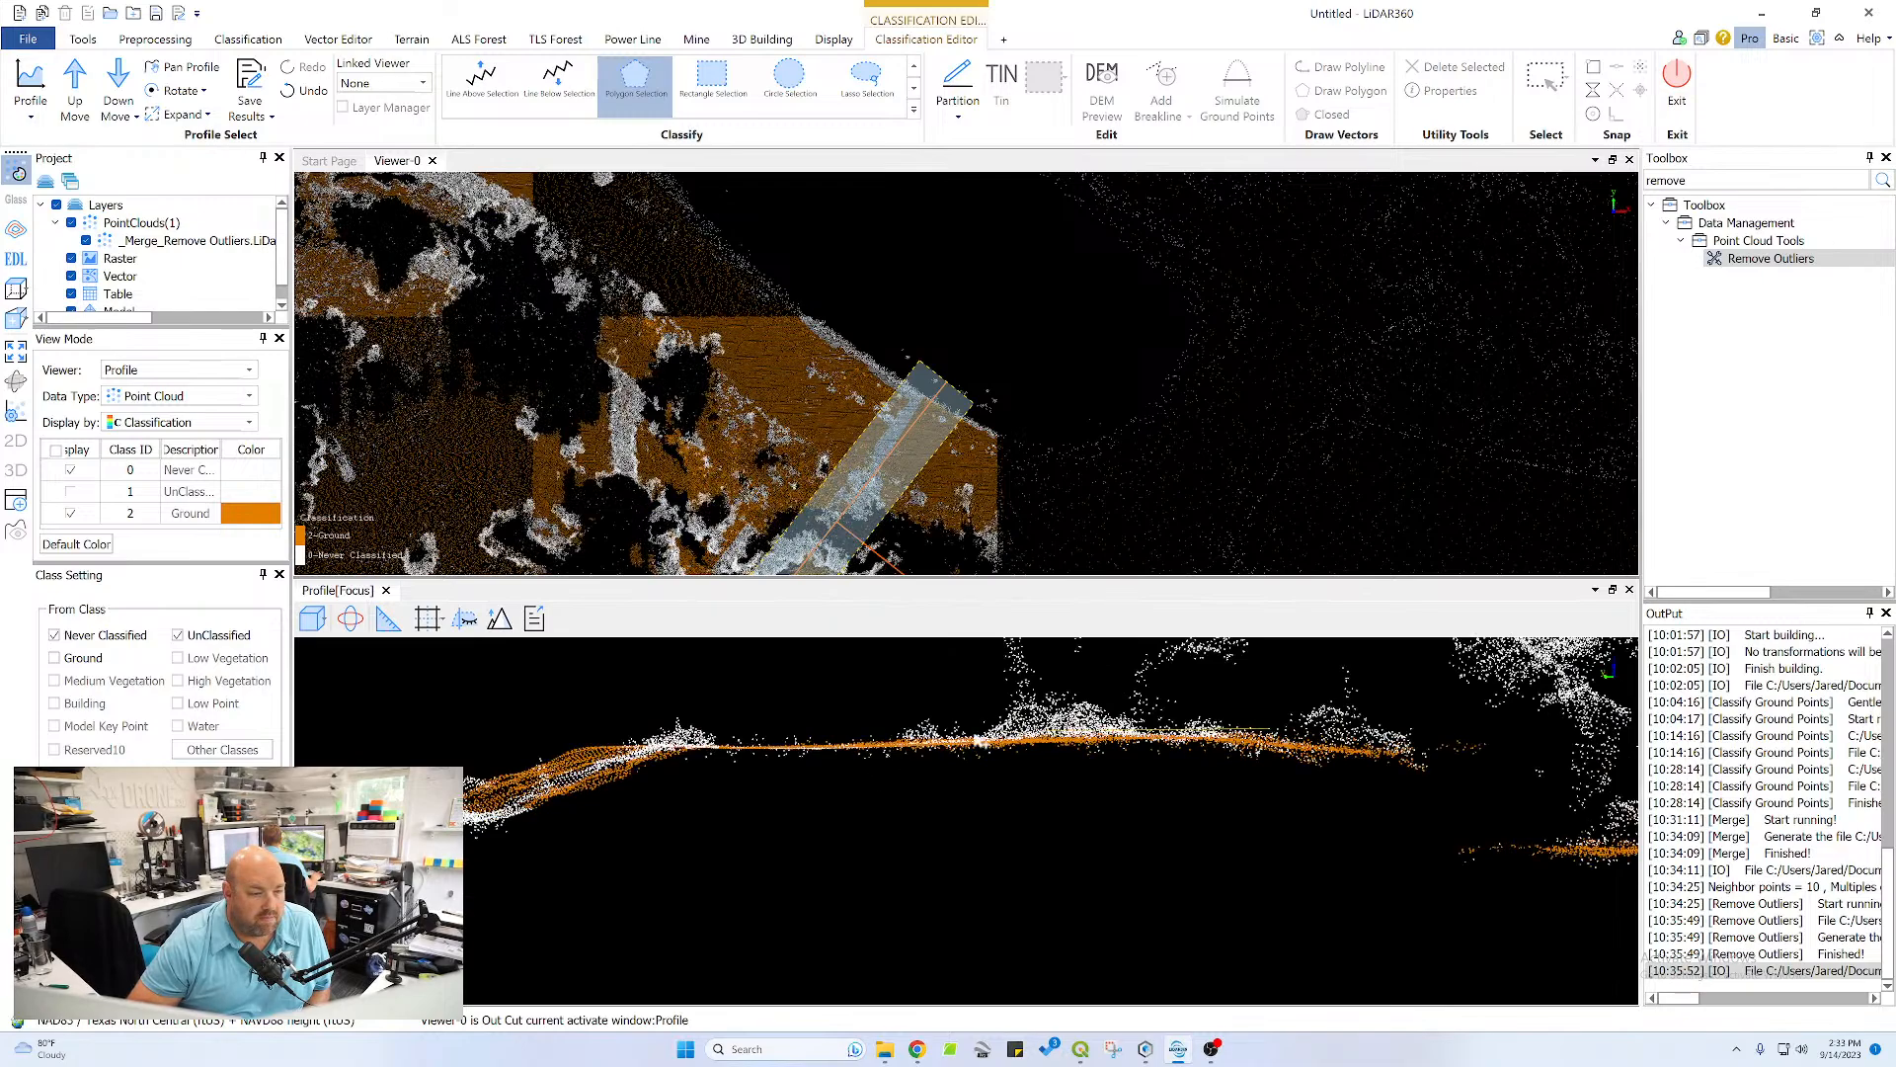
pyautogui.click(575, 746)
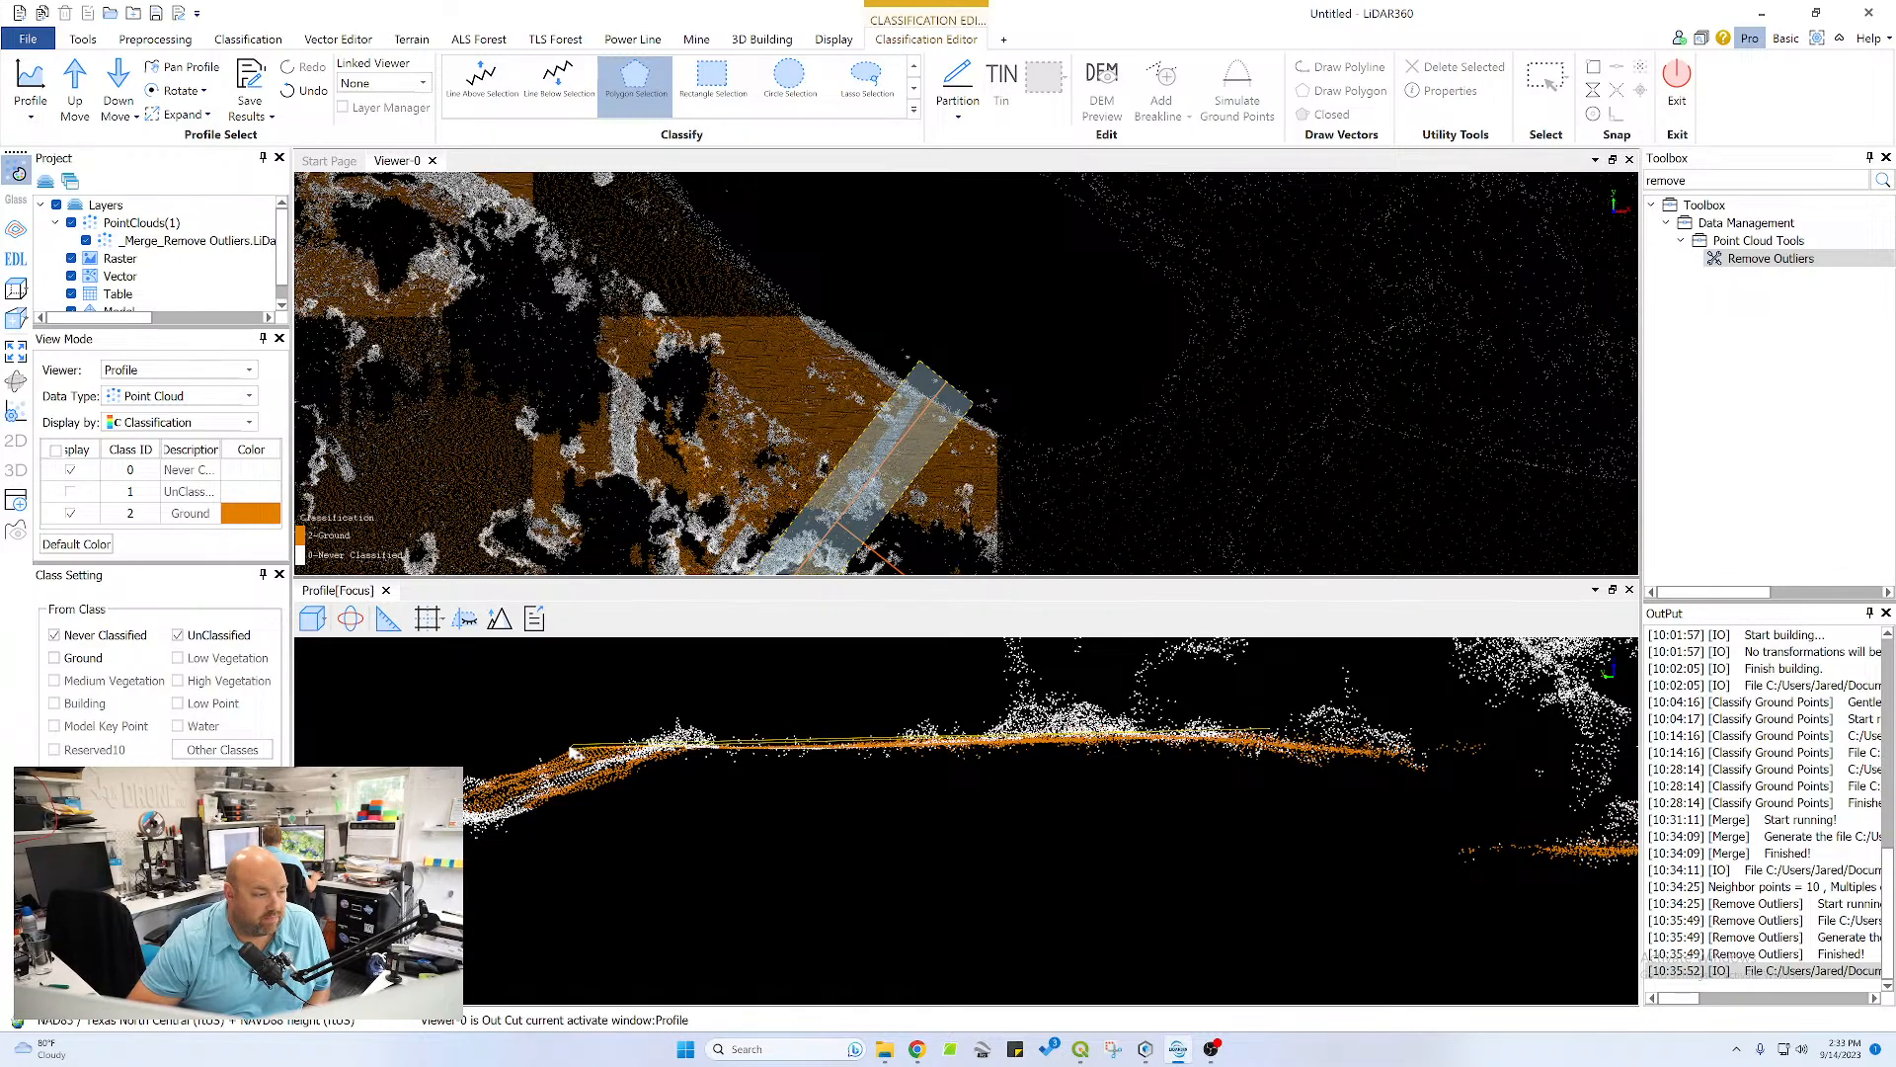
pyautogui.doubleClick(1241, 748)
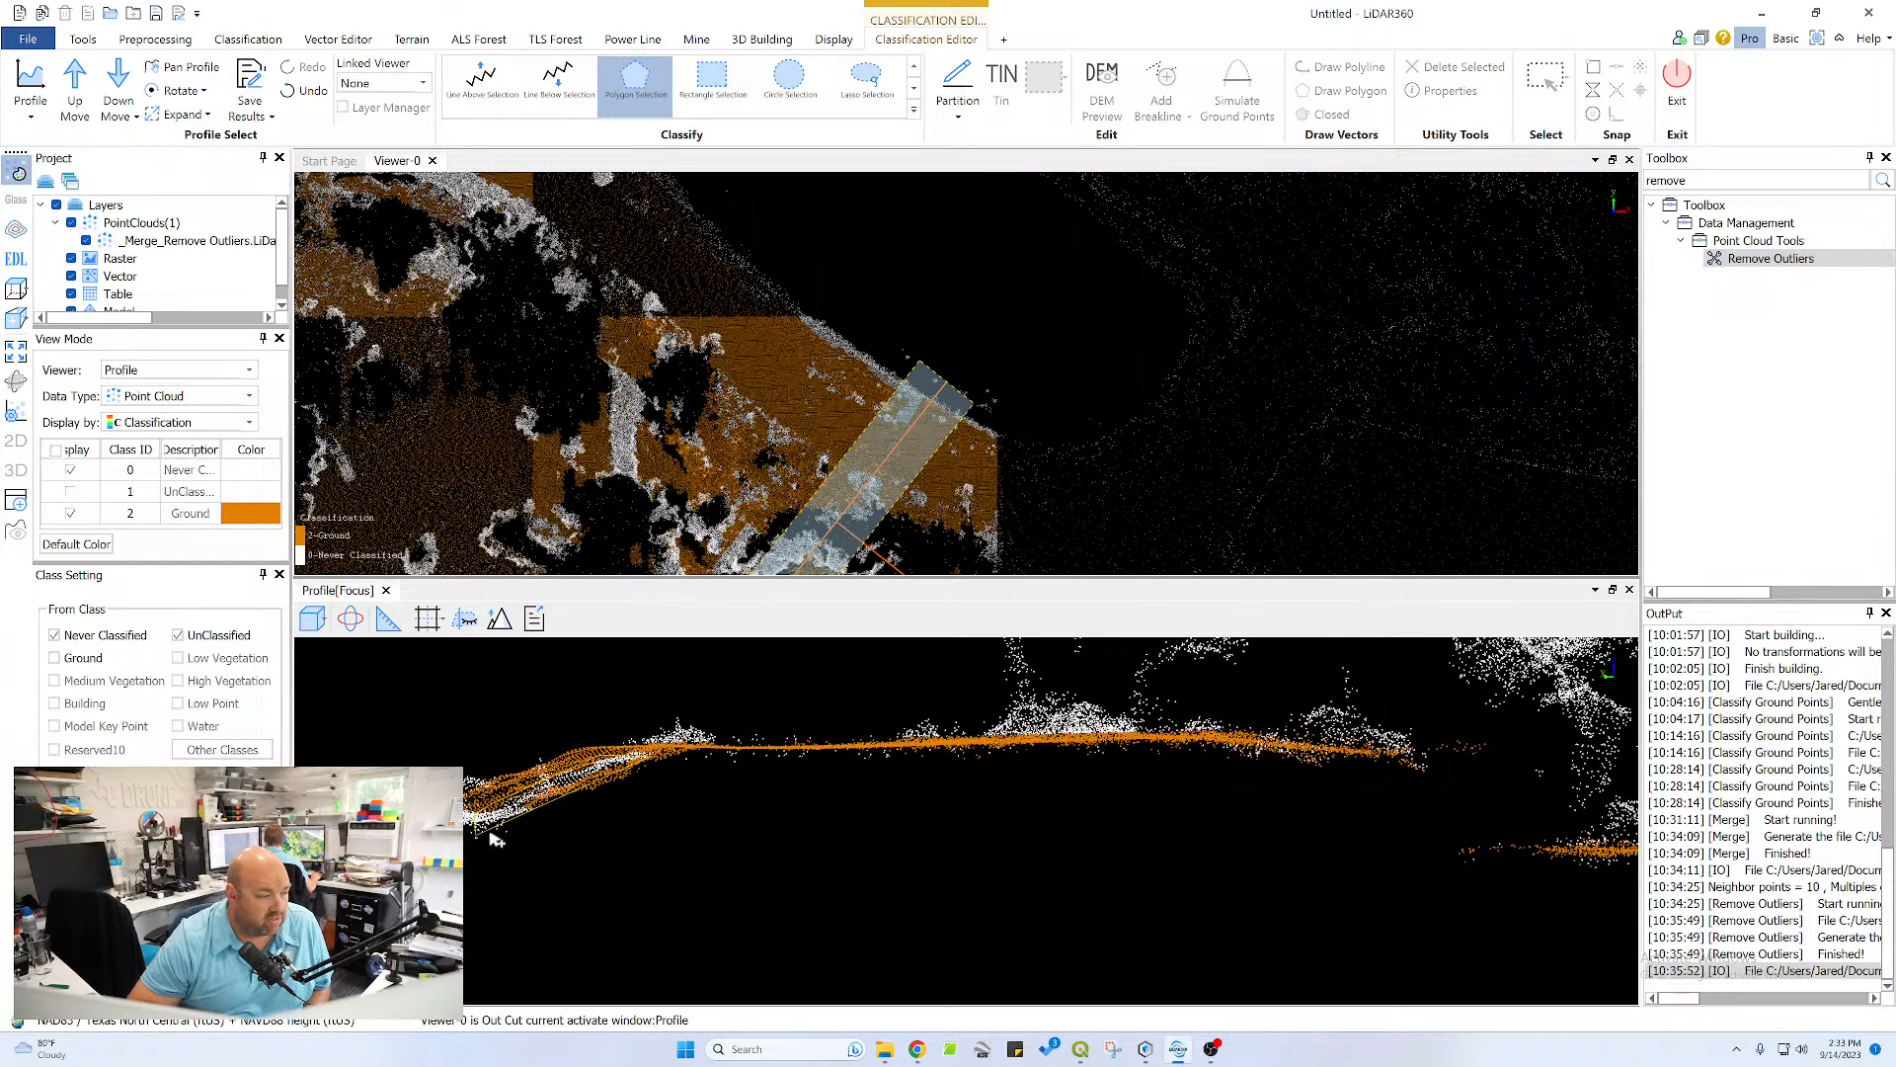
pyautogui.doubleClick(661, 761)
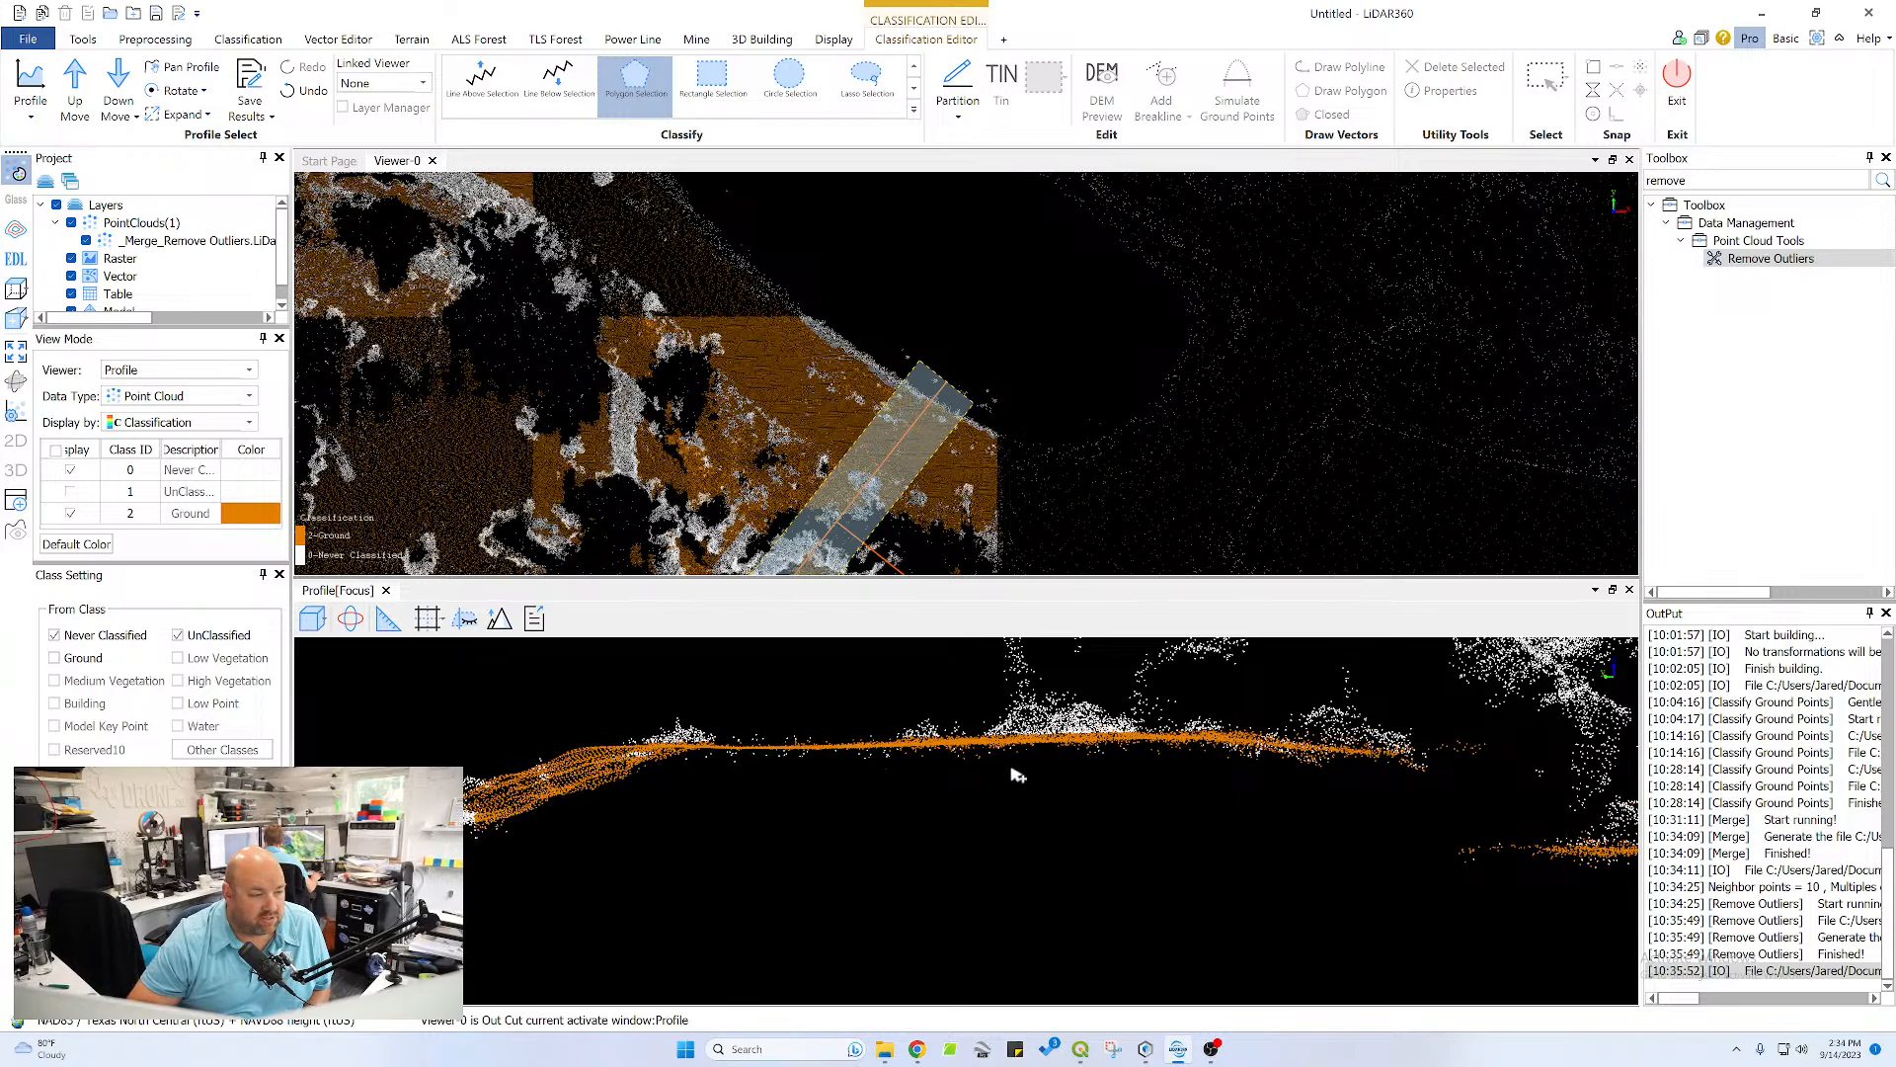
# Reclassify the far channel bank slope and the flat strip beyond it as Ground
pyautogui.moveTo(1136, 767); pyautogui.dragTo(455, 751, button='middle')
pyautogui.moveTo(1325, 828); pyautogui.dragTo(841, 815, button='middle')
pyautogui.click(1248, 722)
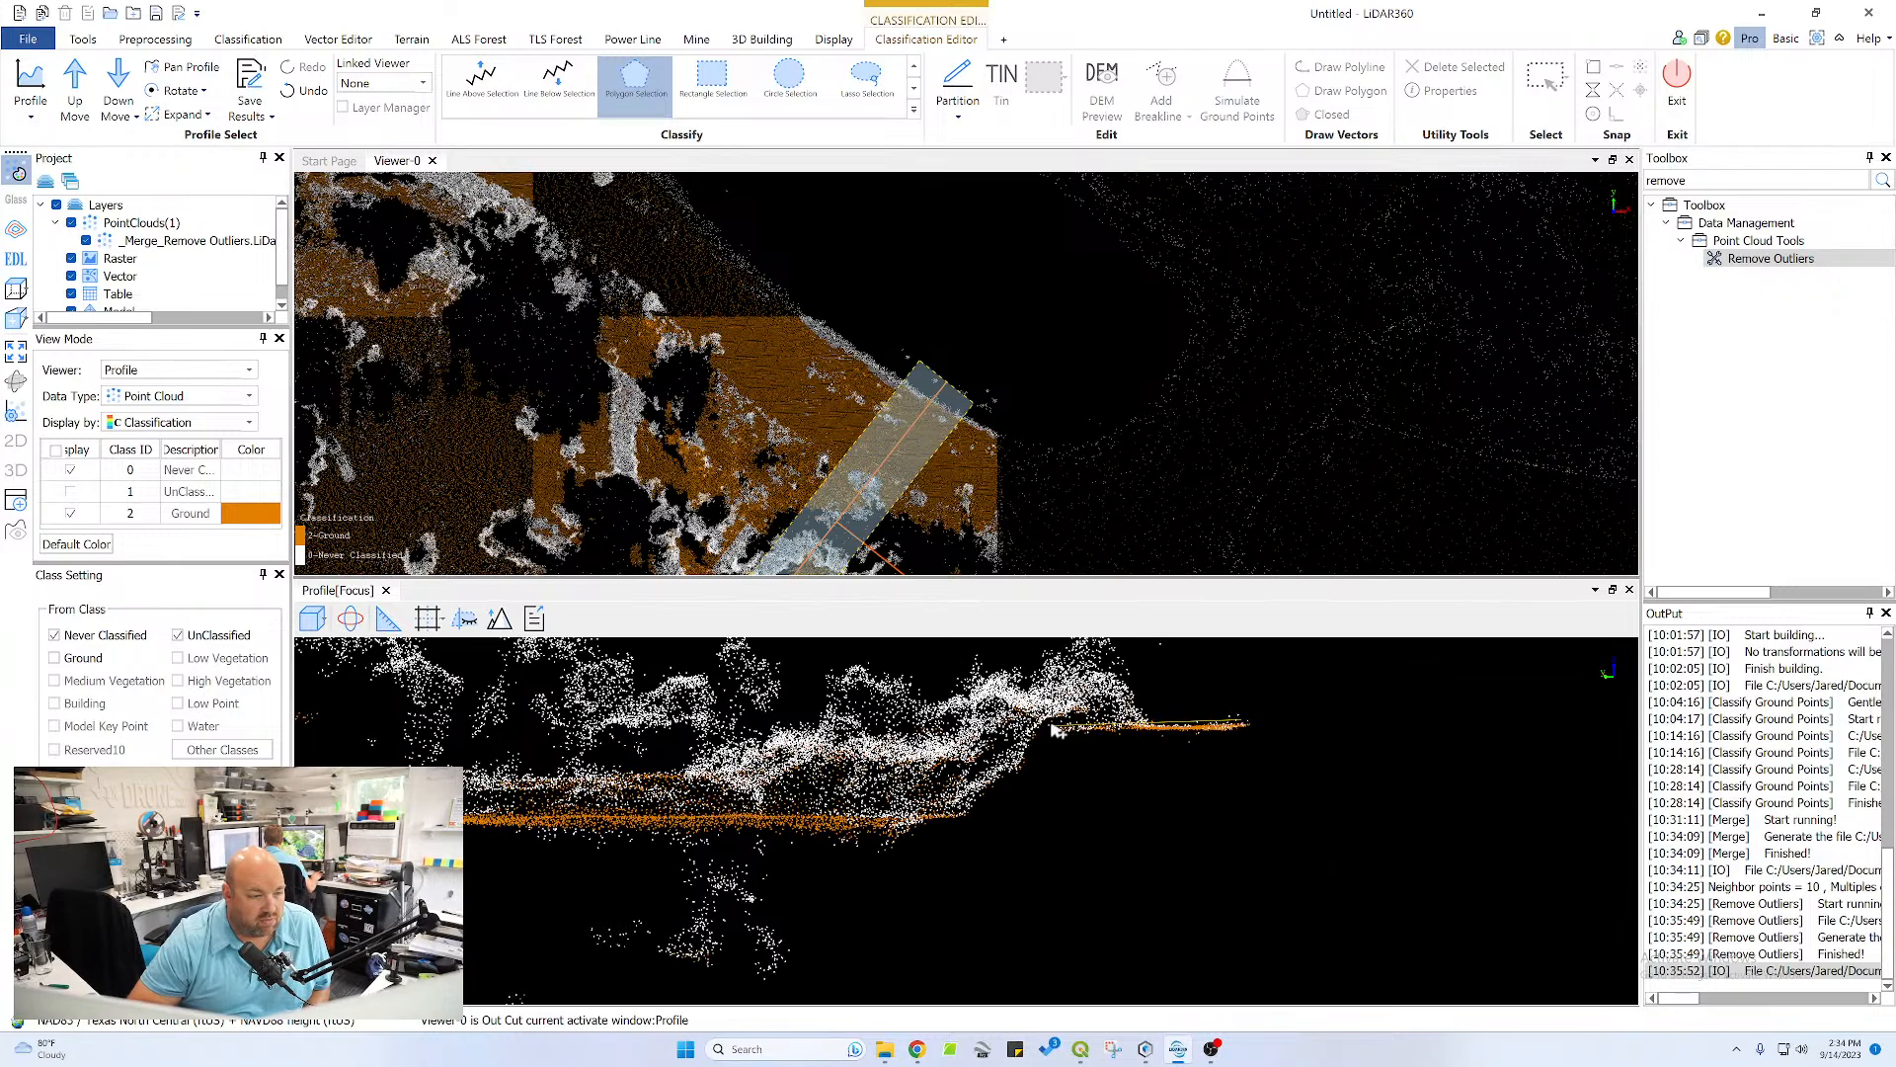
pyautogui.click(1029, 731)
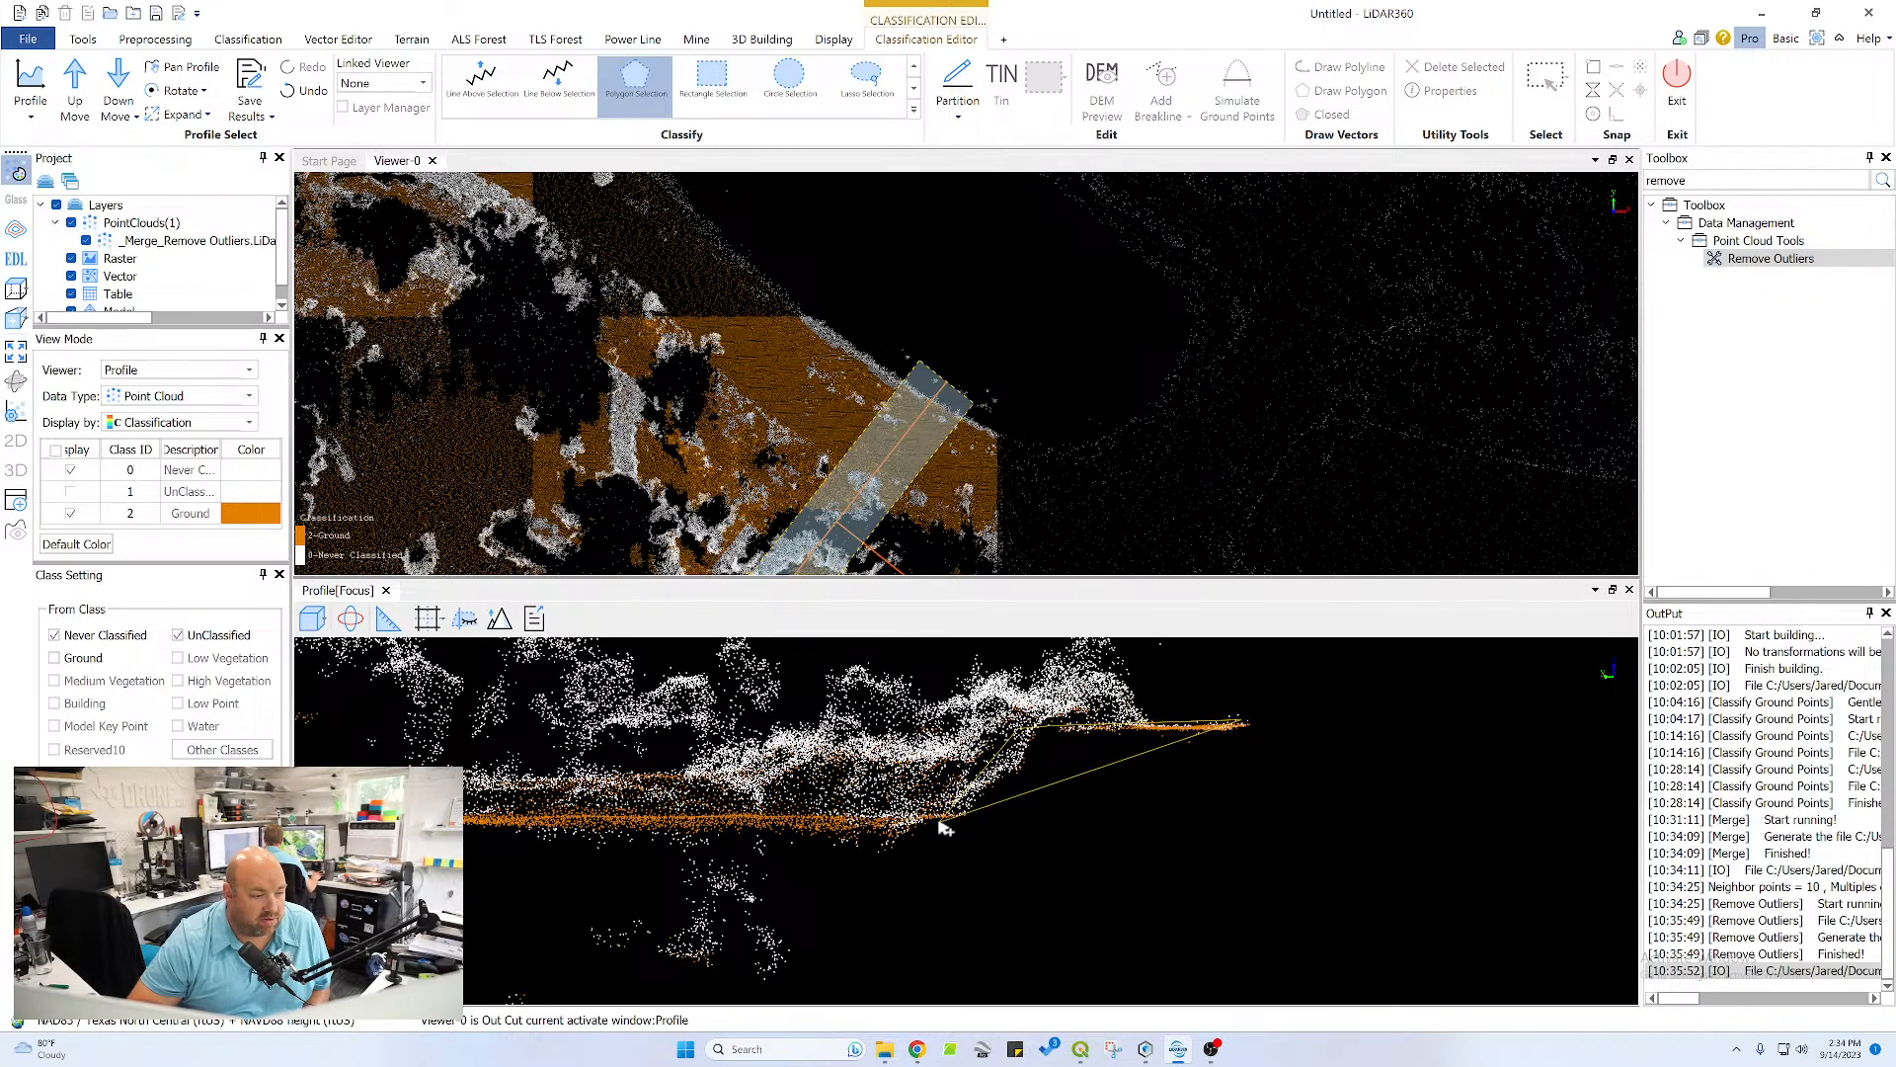
pyautogui.click(957, 830)
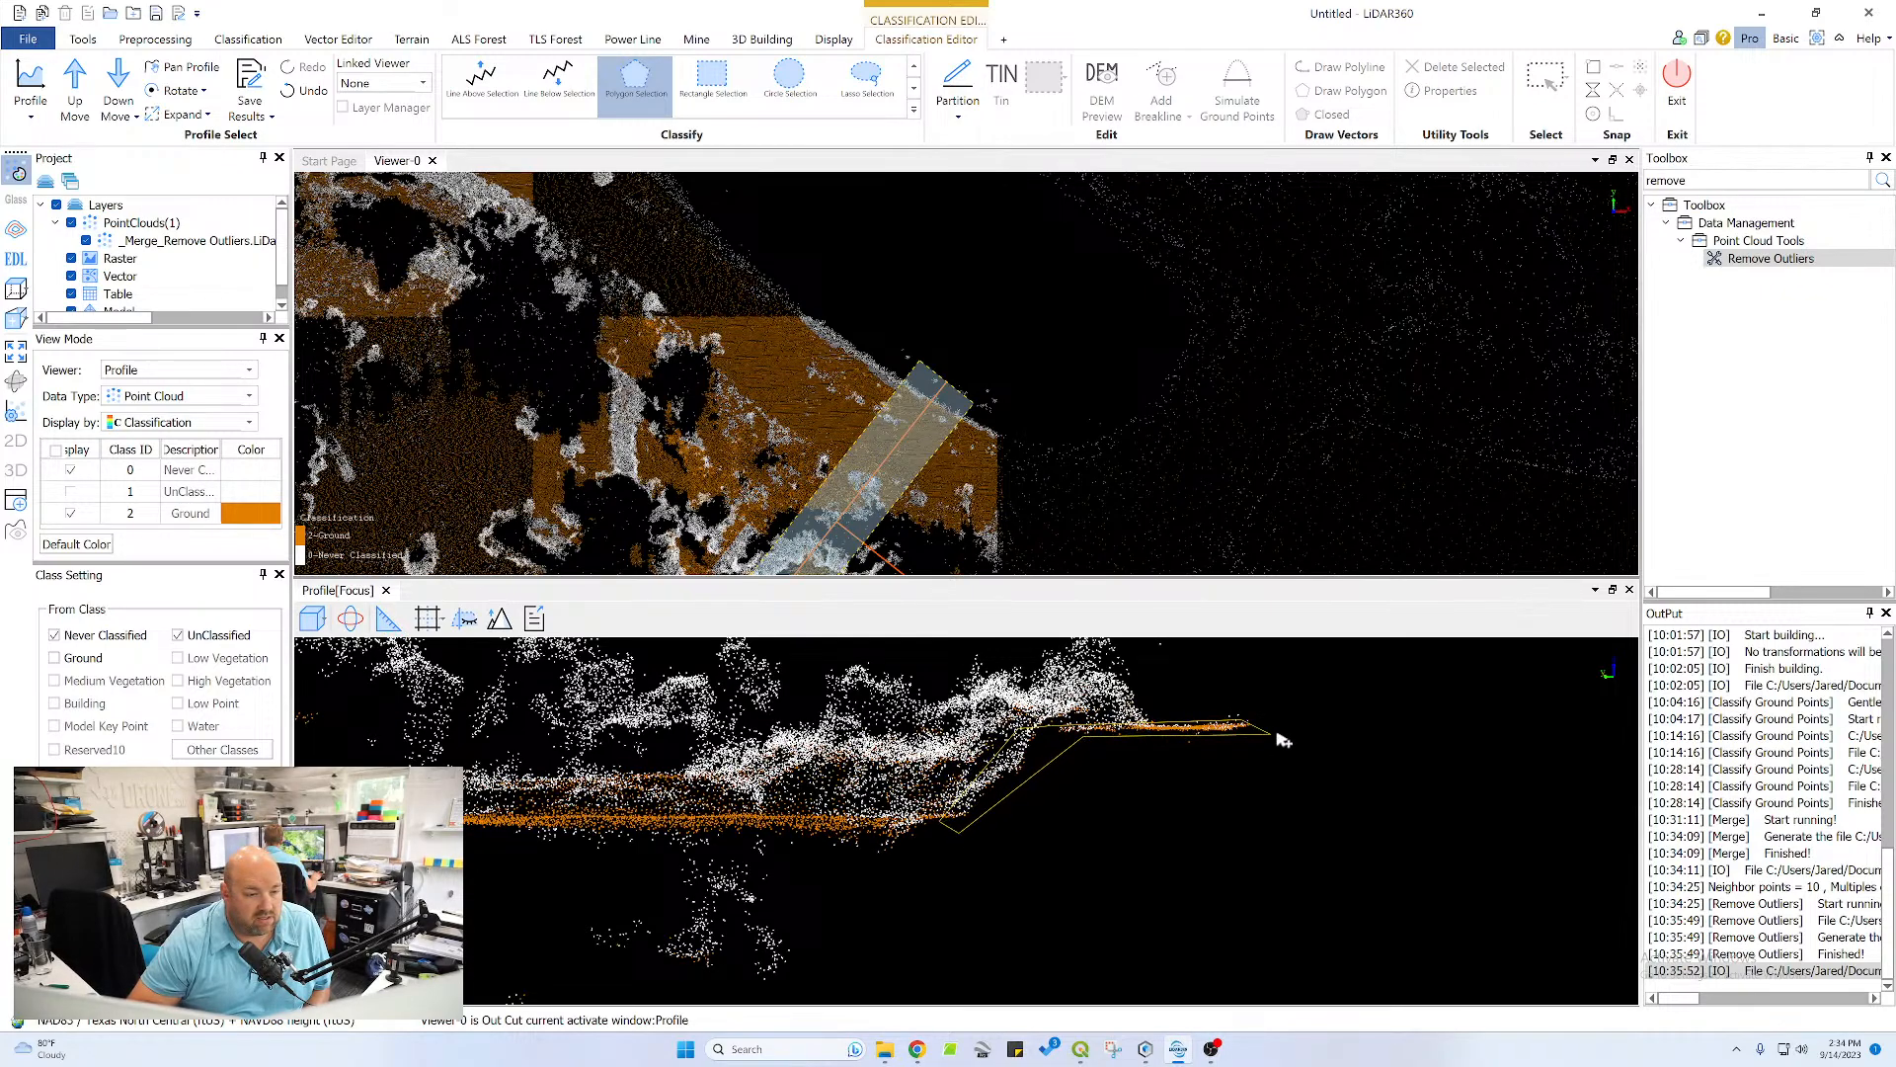
pyautogui.rightClick(1247, 747)
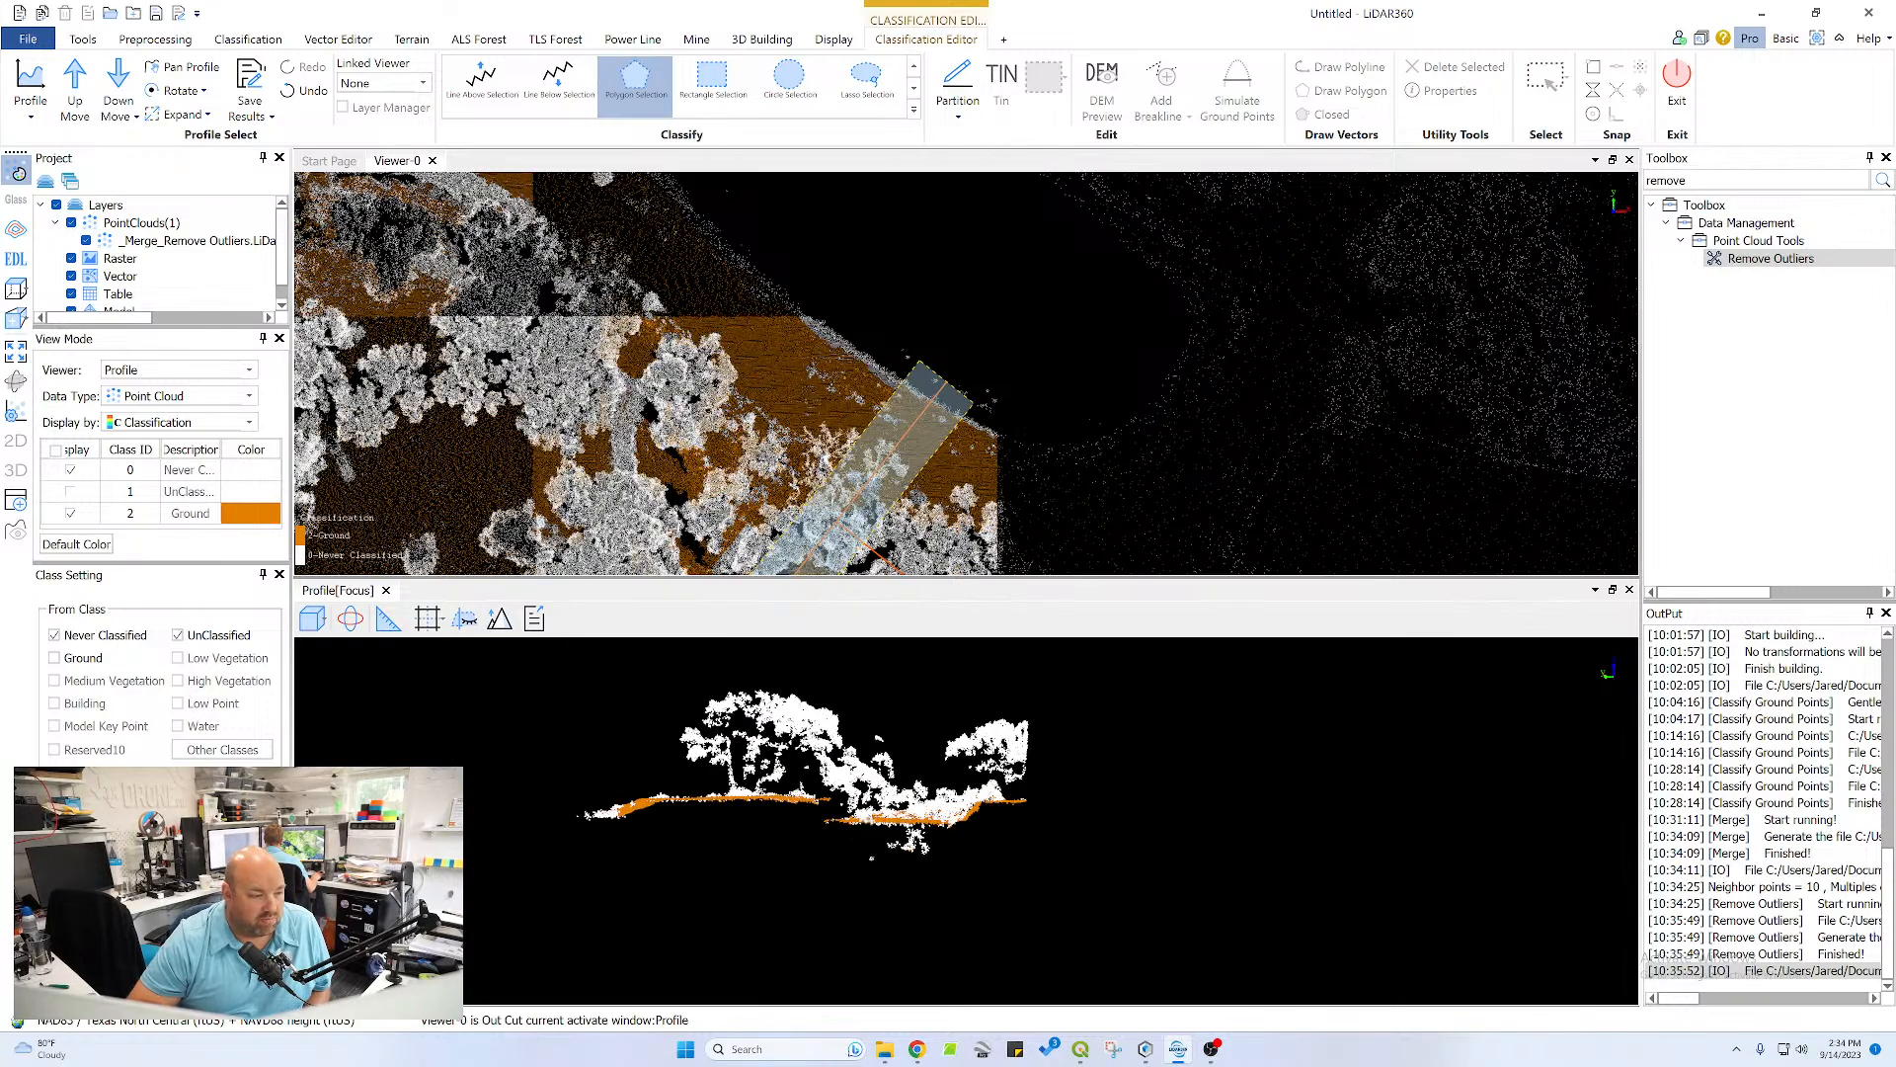
# Draw a new profile across the drainage channel near the row of houses, oriented to step along the channel toward the pond
pyautogui.scroll(-5, 903, 443)
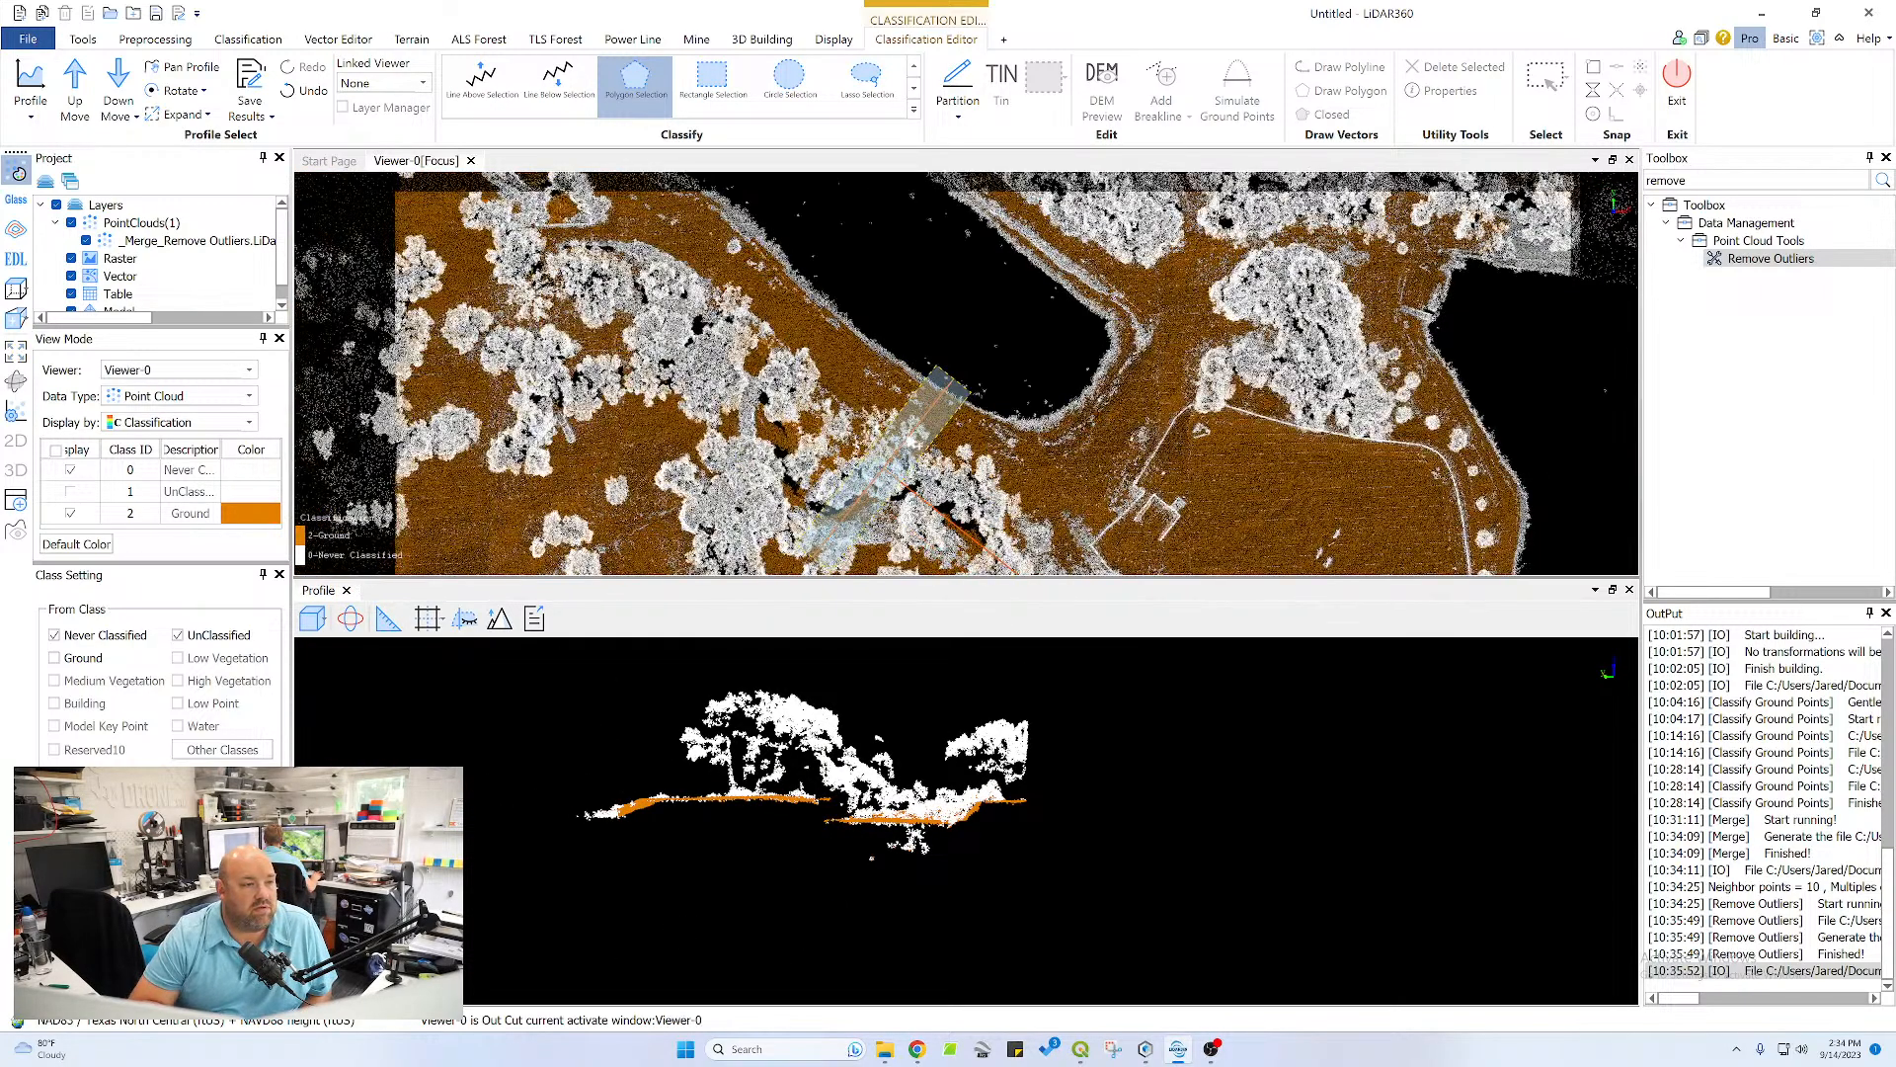
pyautogui.moveTo(711, 440); pyautogui.dragTo(889, 278)
pyautogui.scroll(-2, 747, 237)
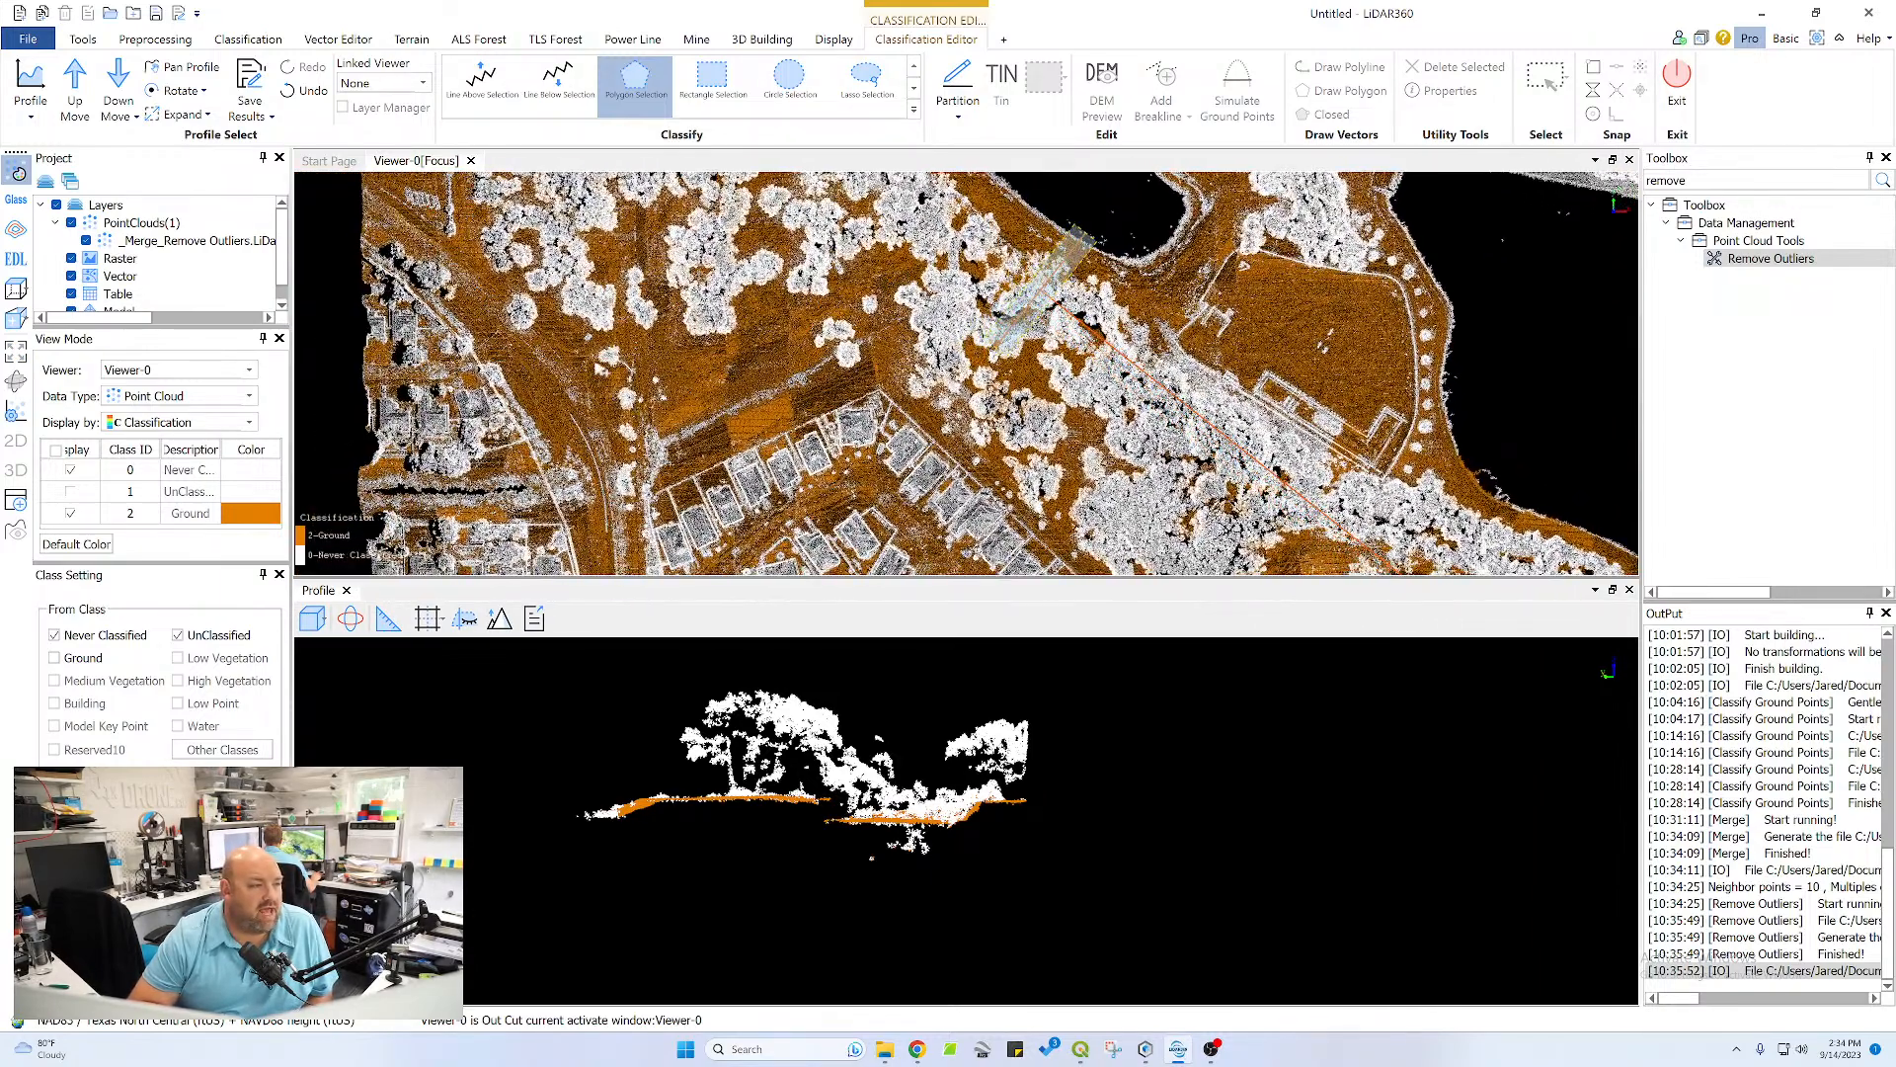
pyautogui.click(30, 87)
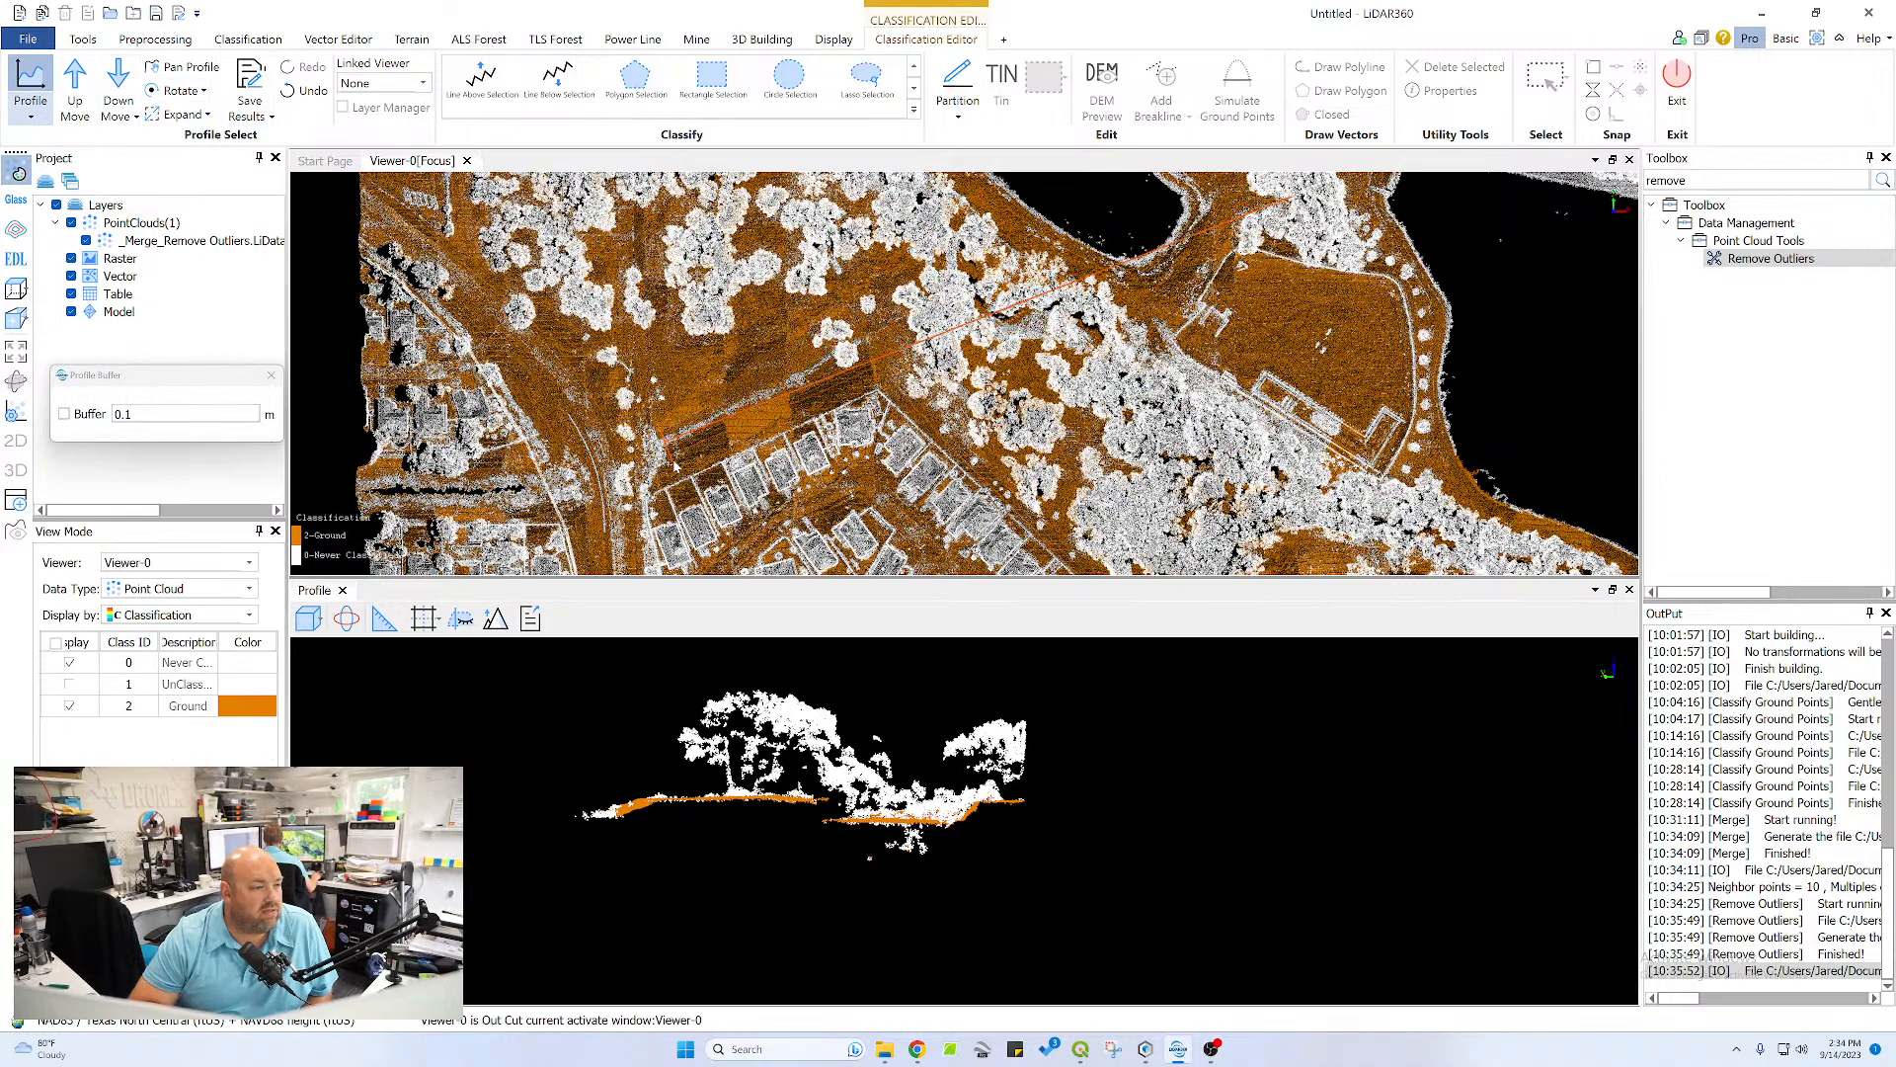
pyautogui.click(670, 452)
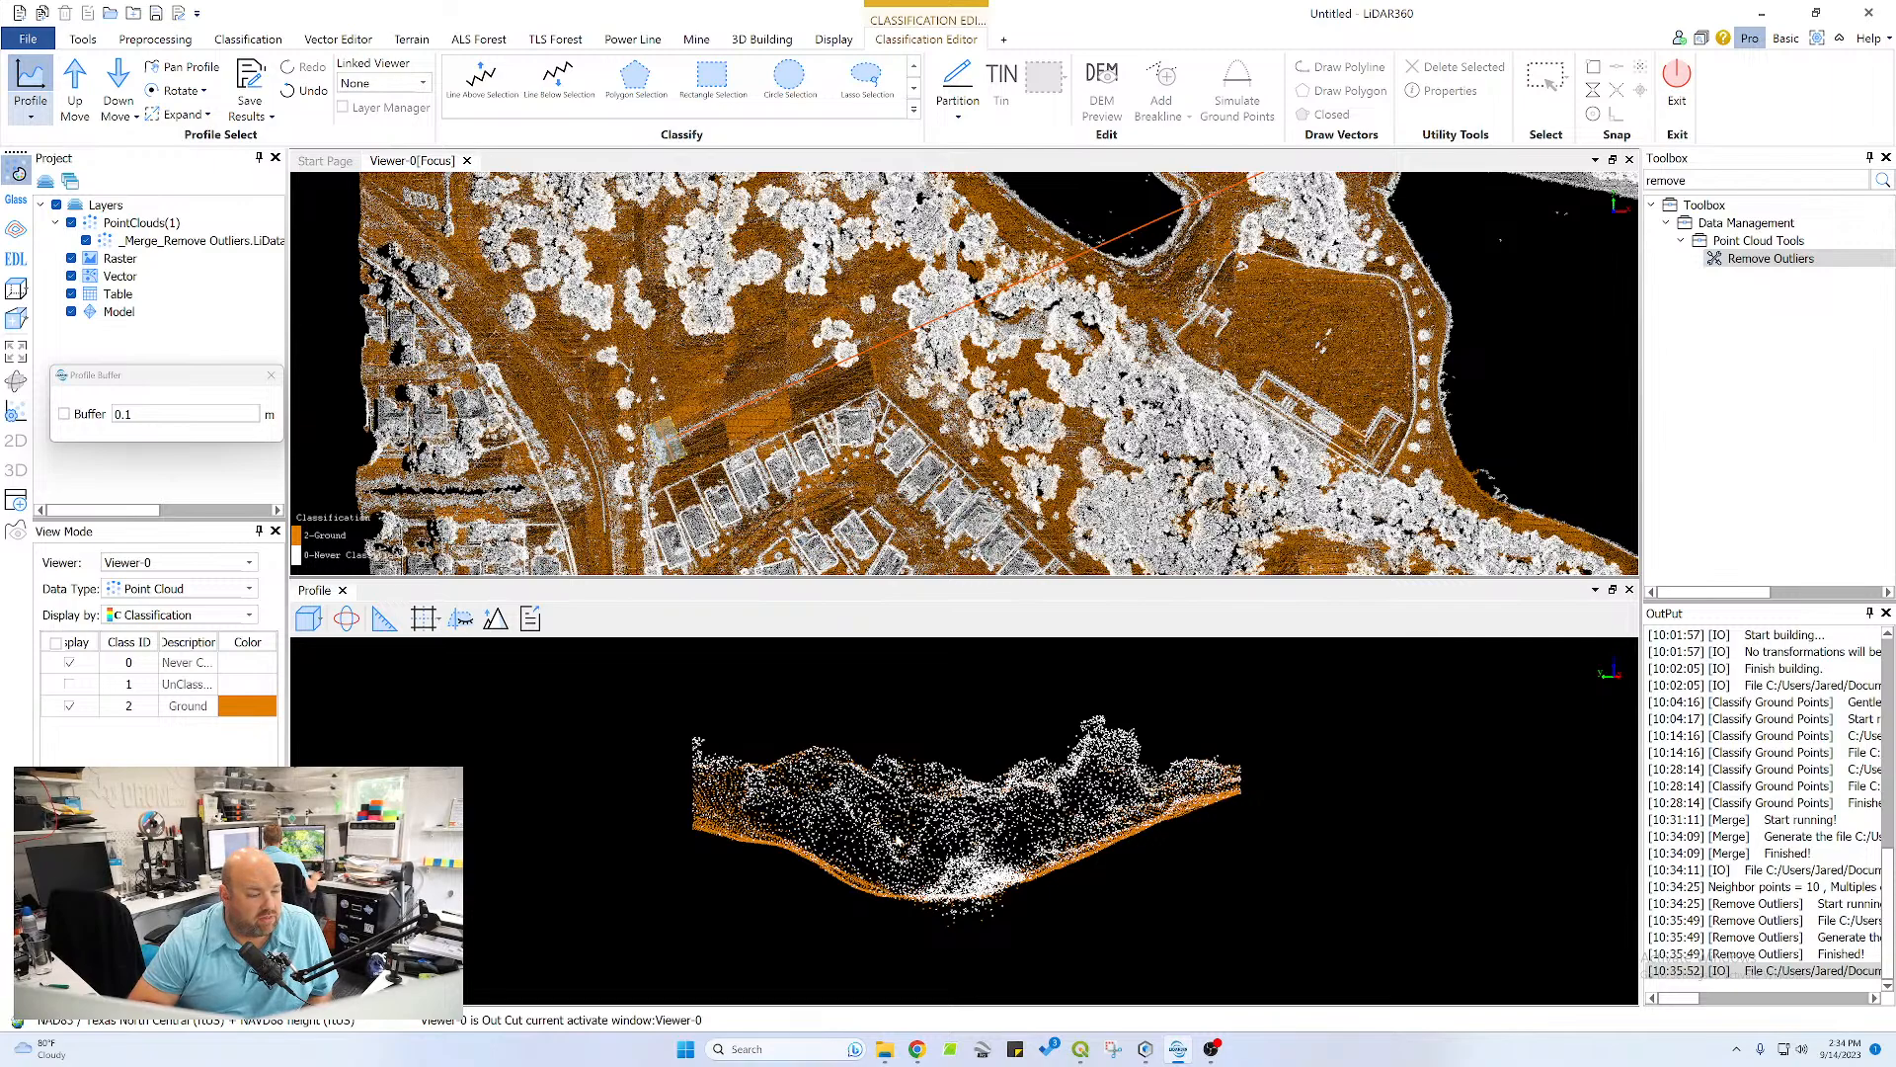
# Check the new cross-section's channel bottom and advance the profile one section along the channel toward the pond
pyautogui.scroll(2, 901, 843)
pyautogui.moveTo(996, 846); pyautogui.dragTo(1105, 735, button='middle')
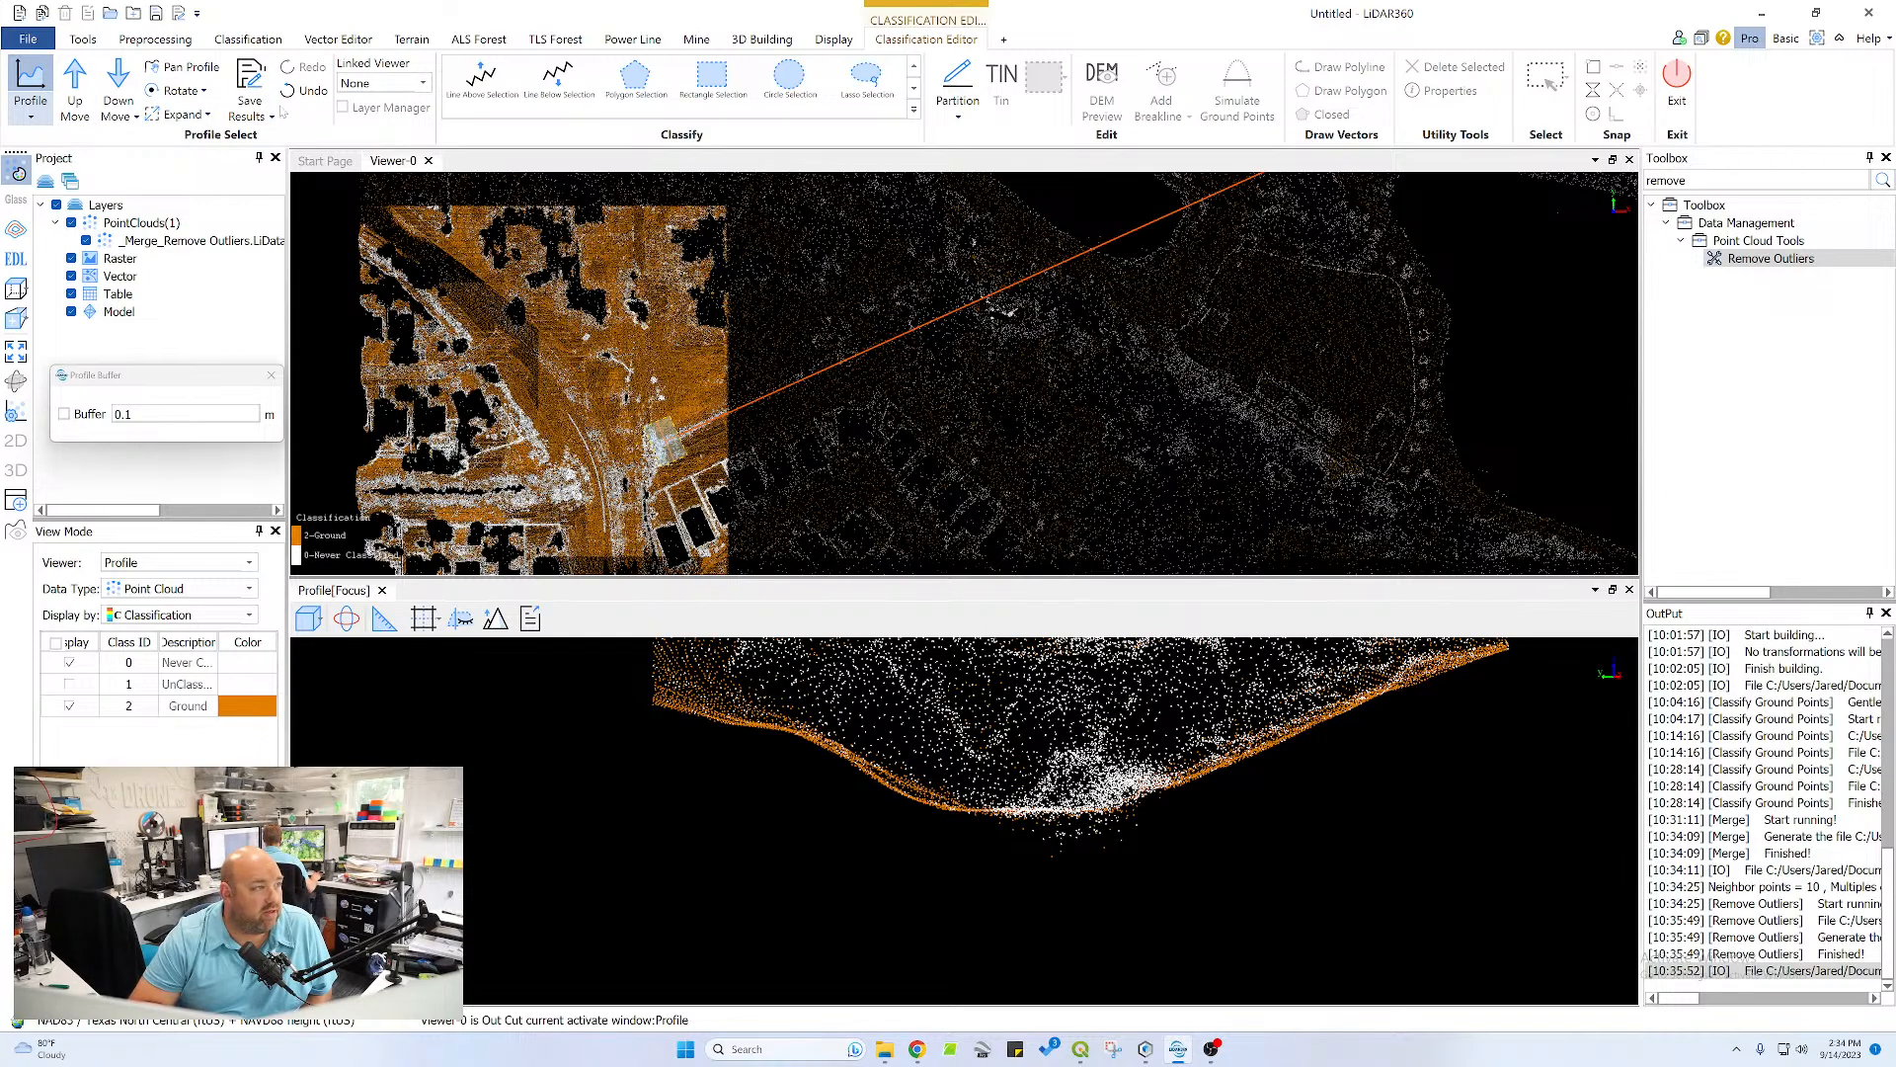
pyautogui.click(75, 99)
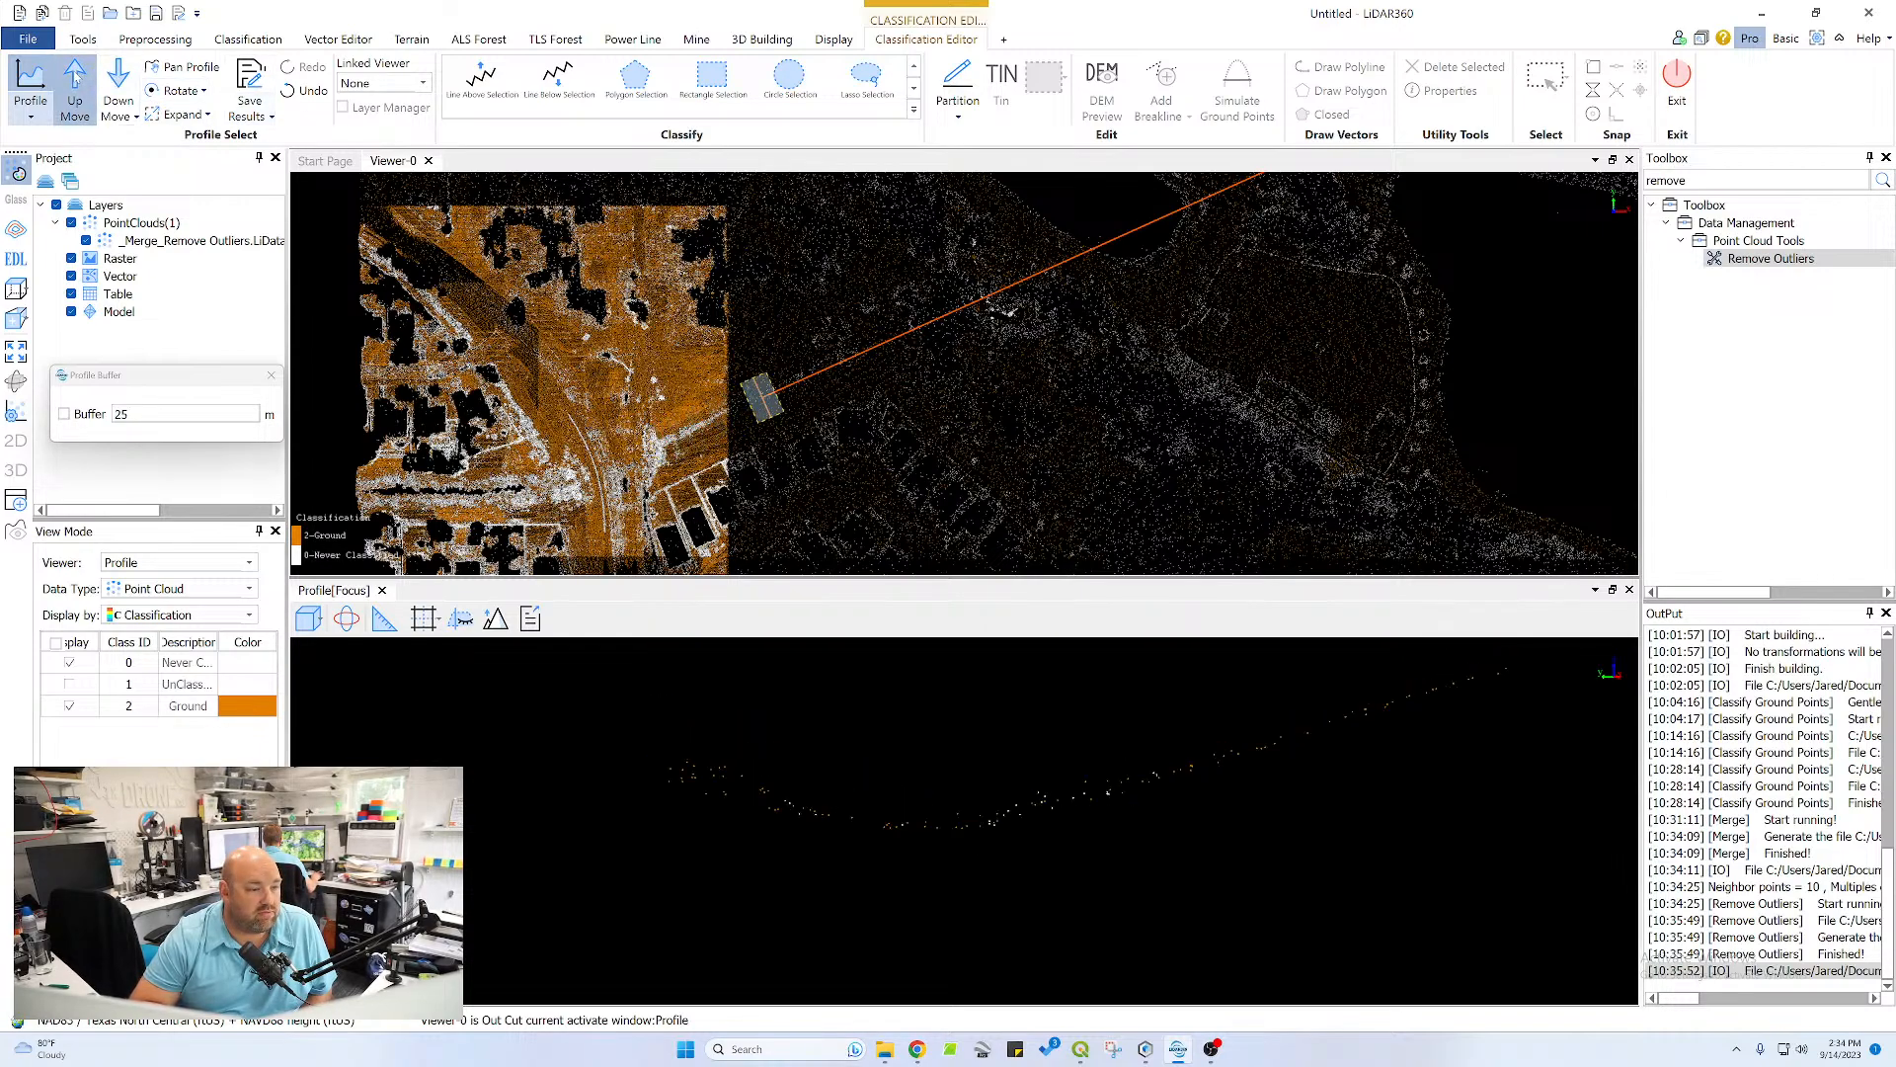
# Step the profile section by section along the drainage channel toward the pond, checking each cross-section up to the dense trees
pyautogui.click(78, 75)
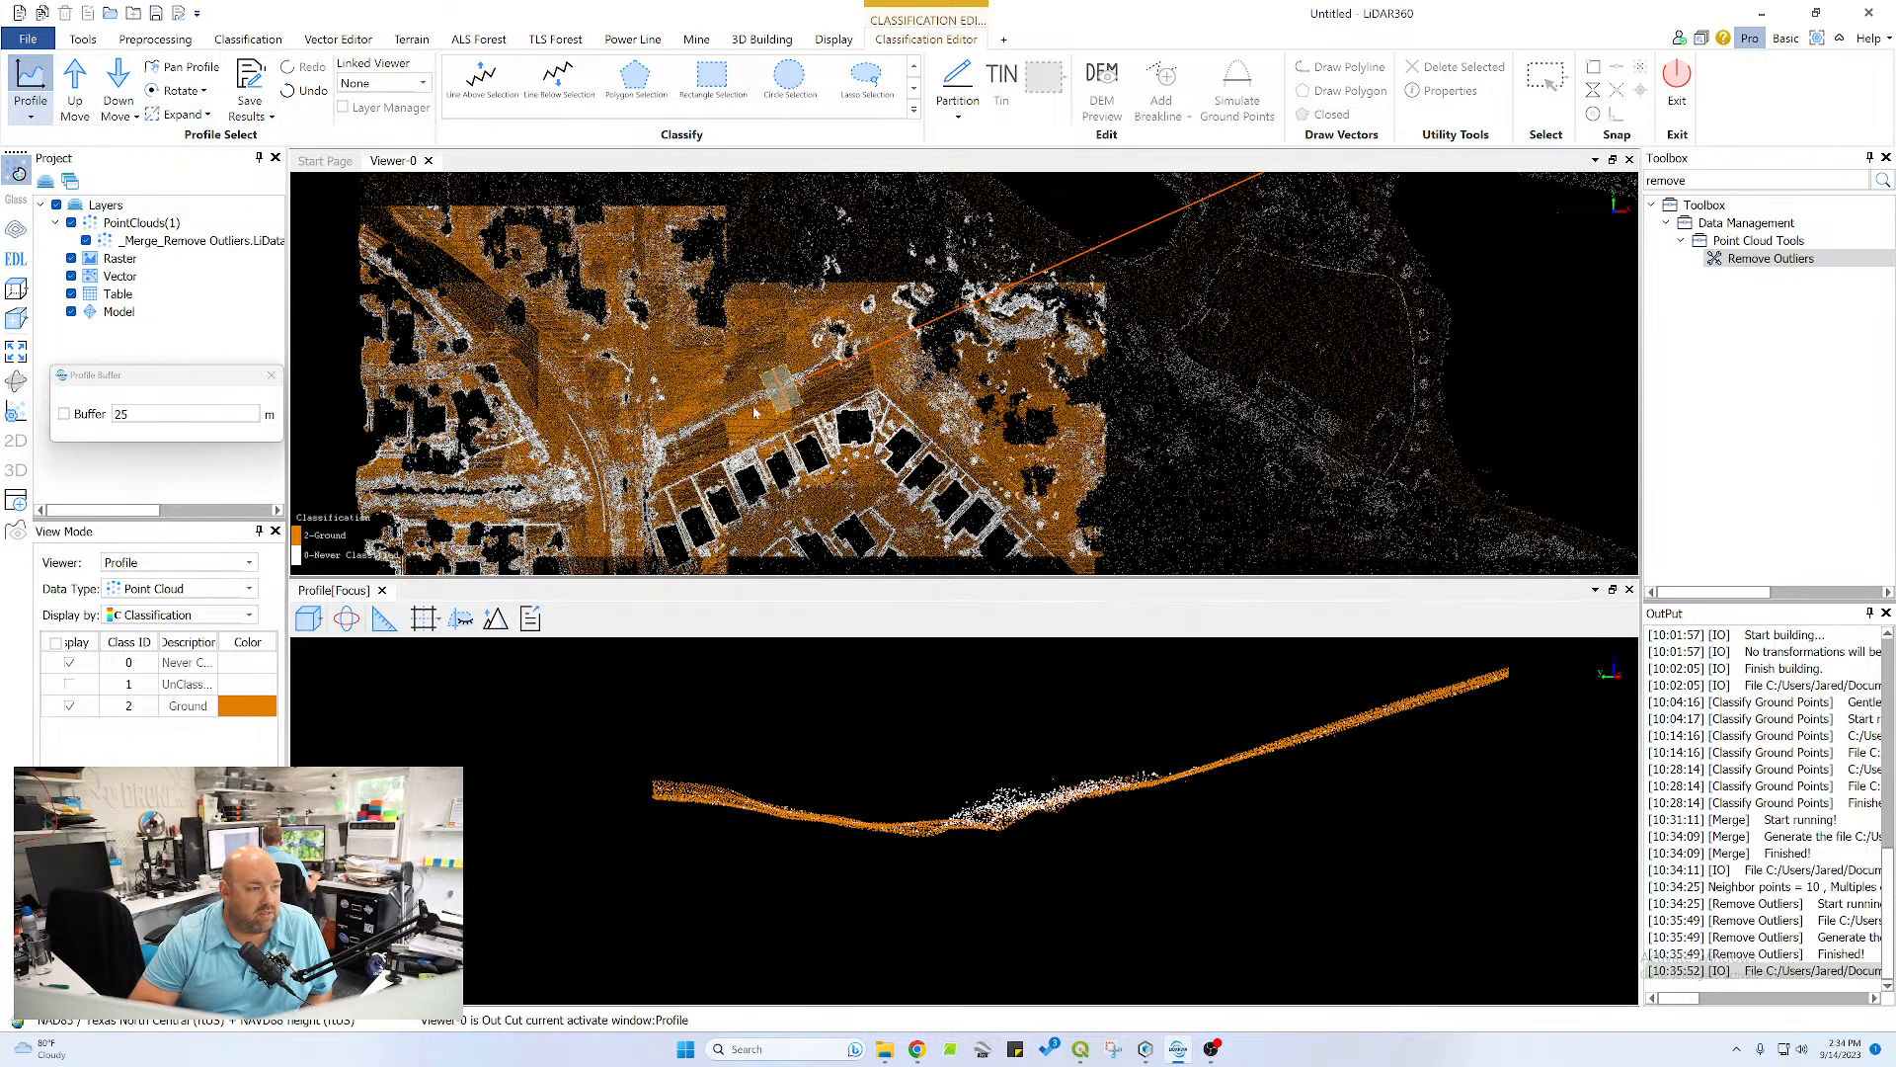
pyautogui.scroll(5, 754, 405)
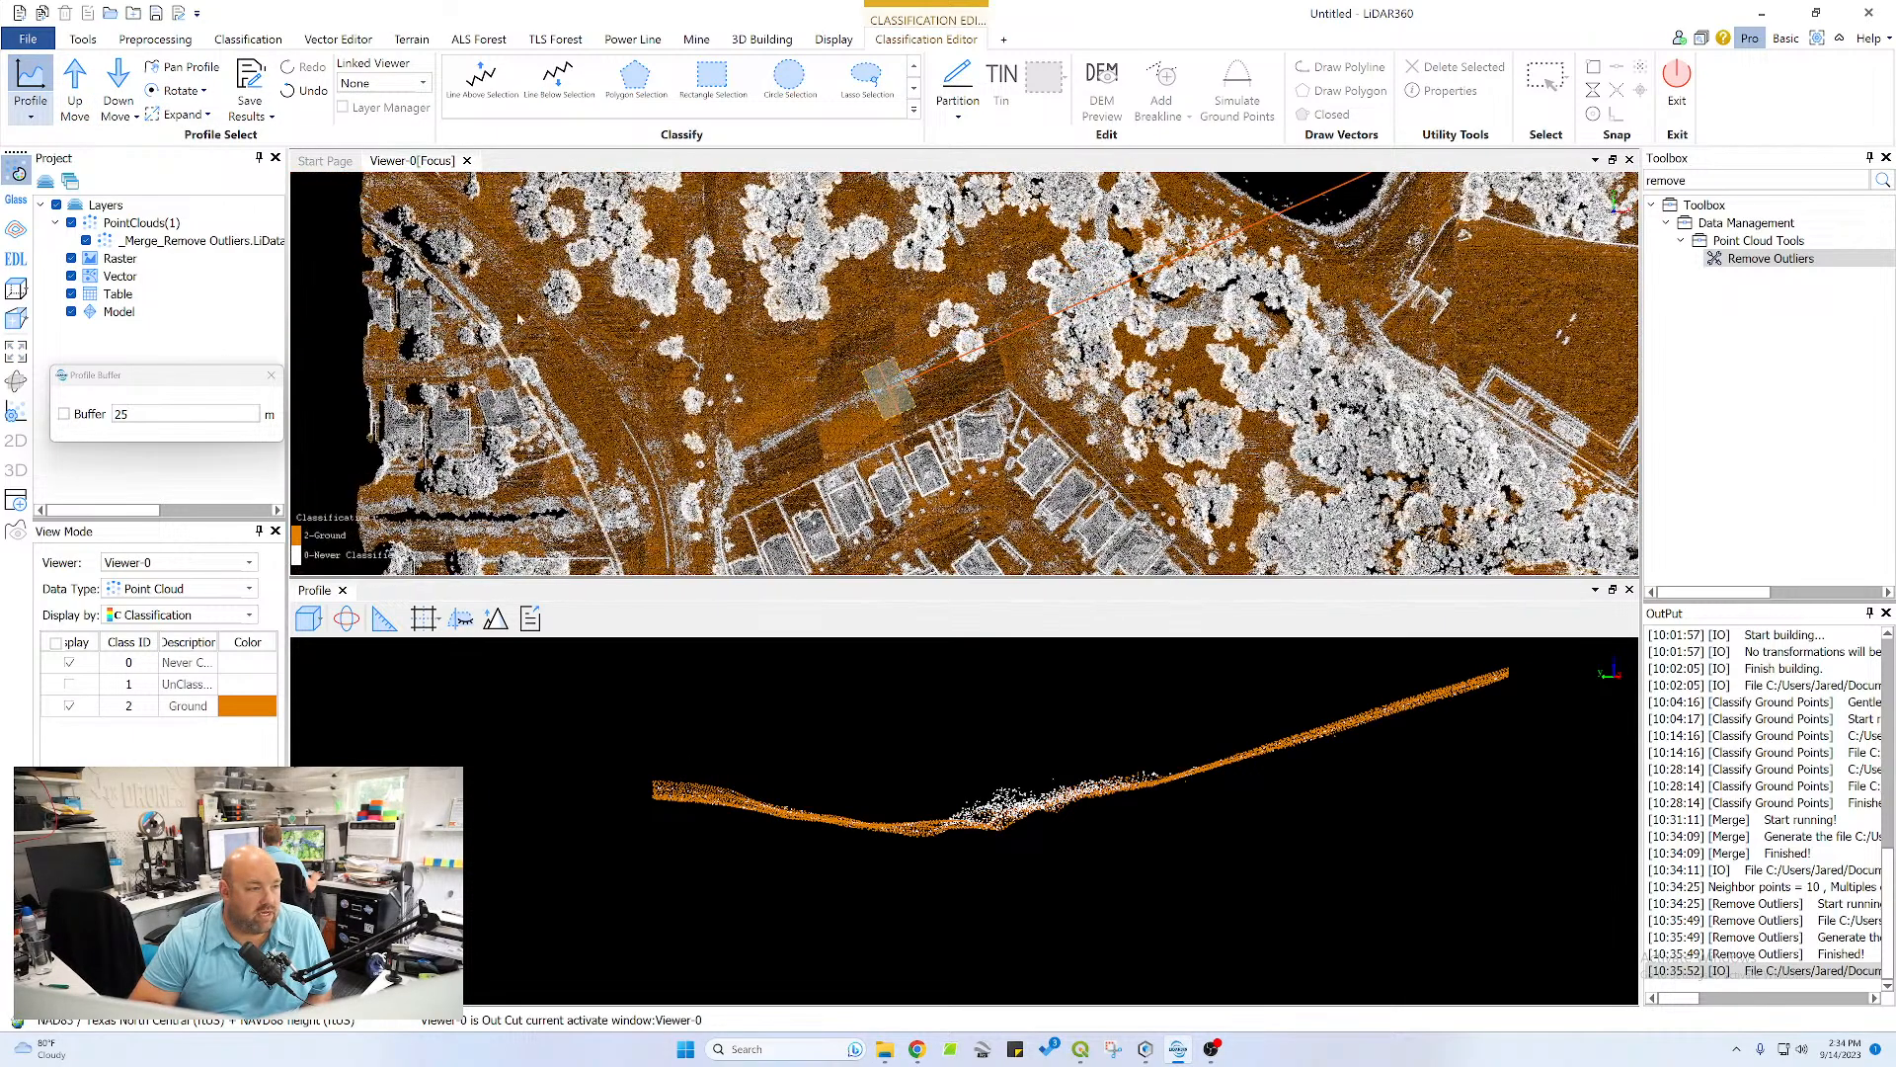
pyautogui.click(78, 79)
pyautogui.click(78, 79)
pyautogui.click(78, 79)
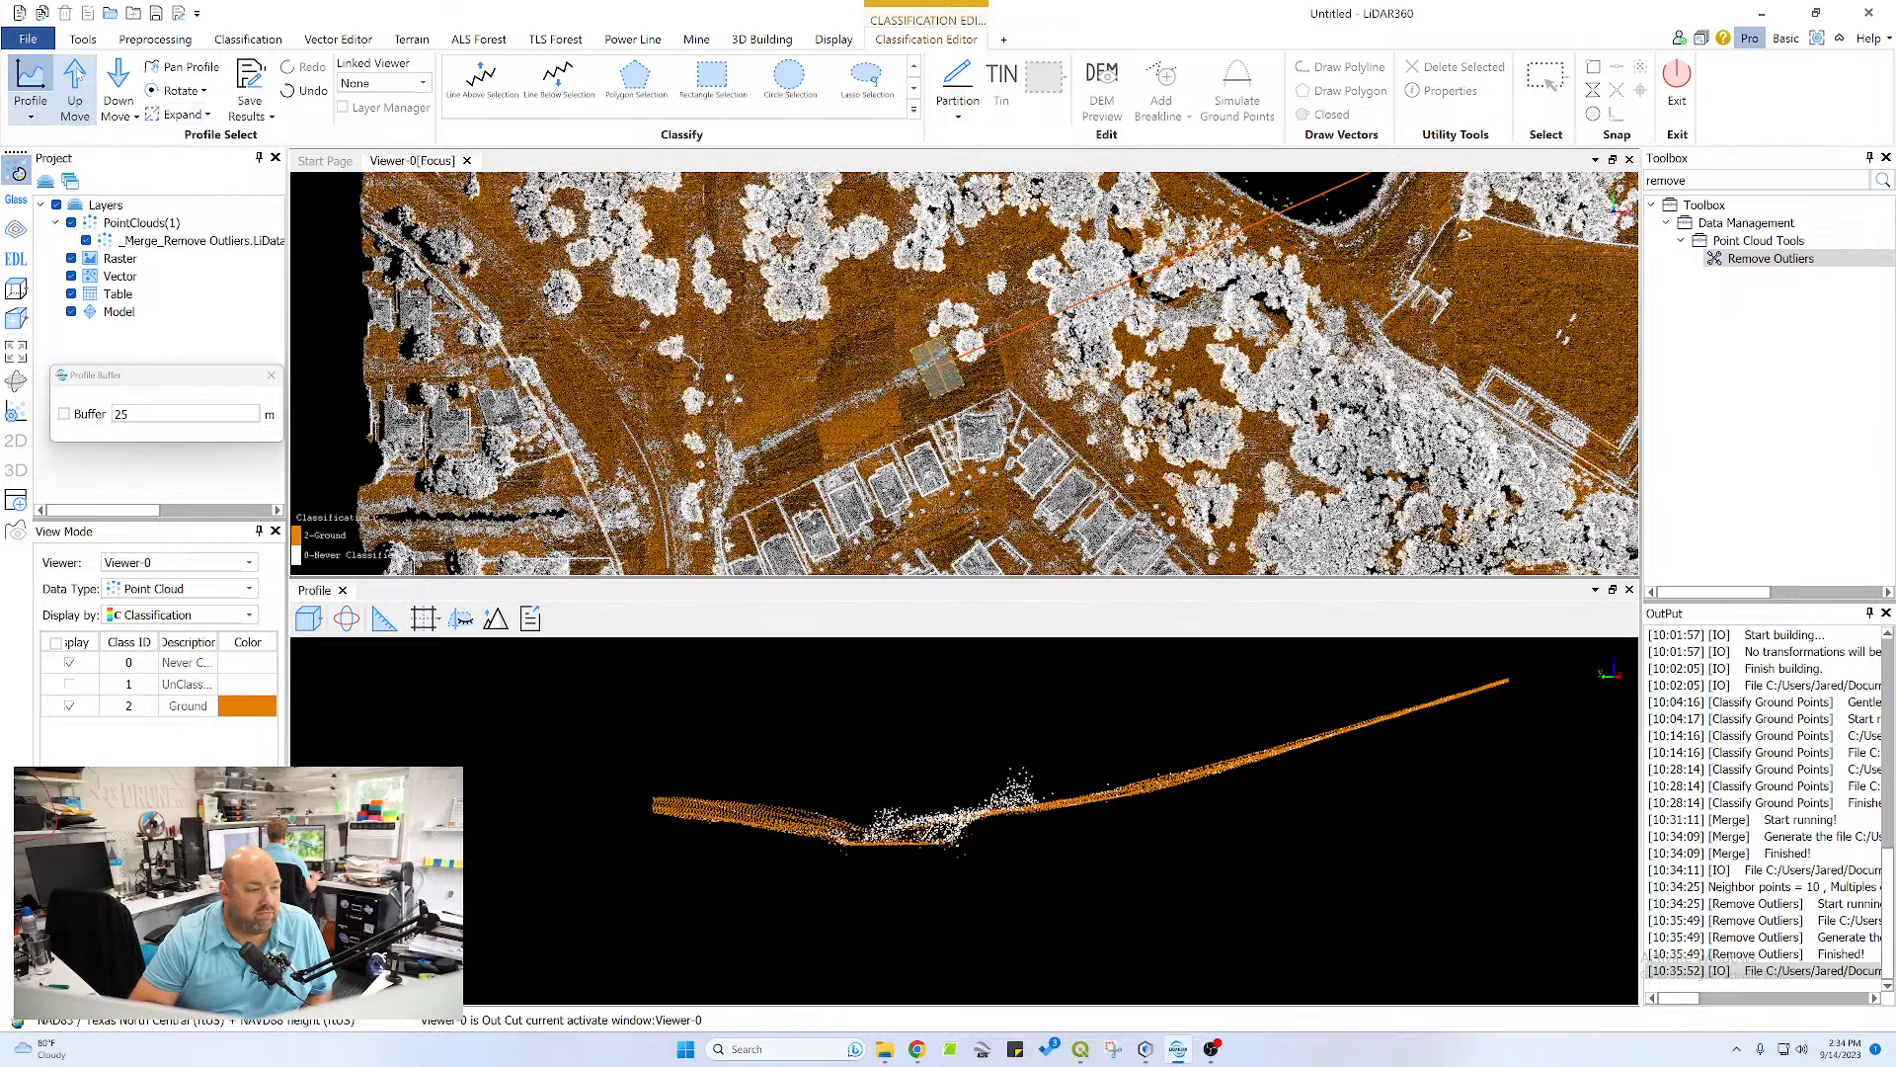
pyautogui.click(78, 79)
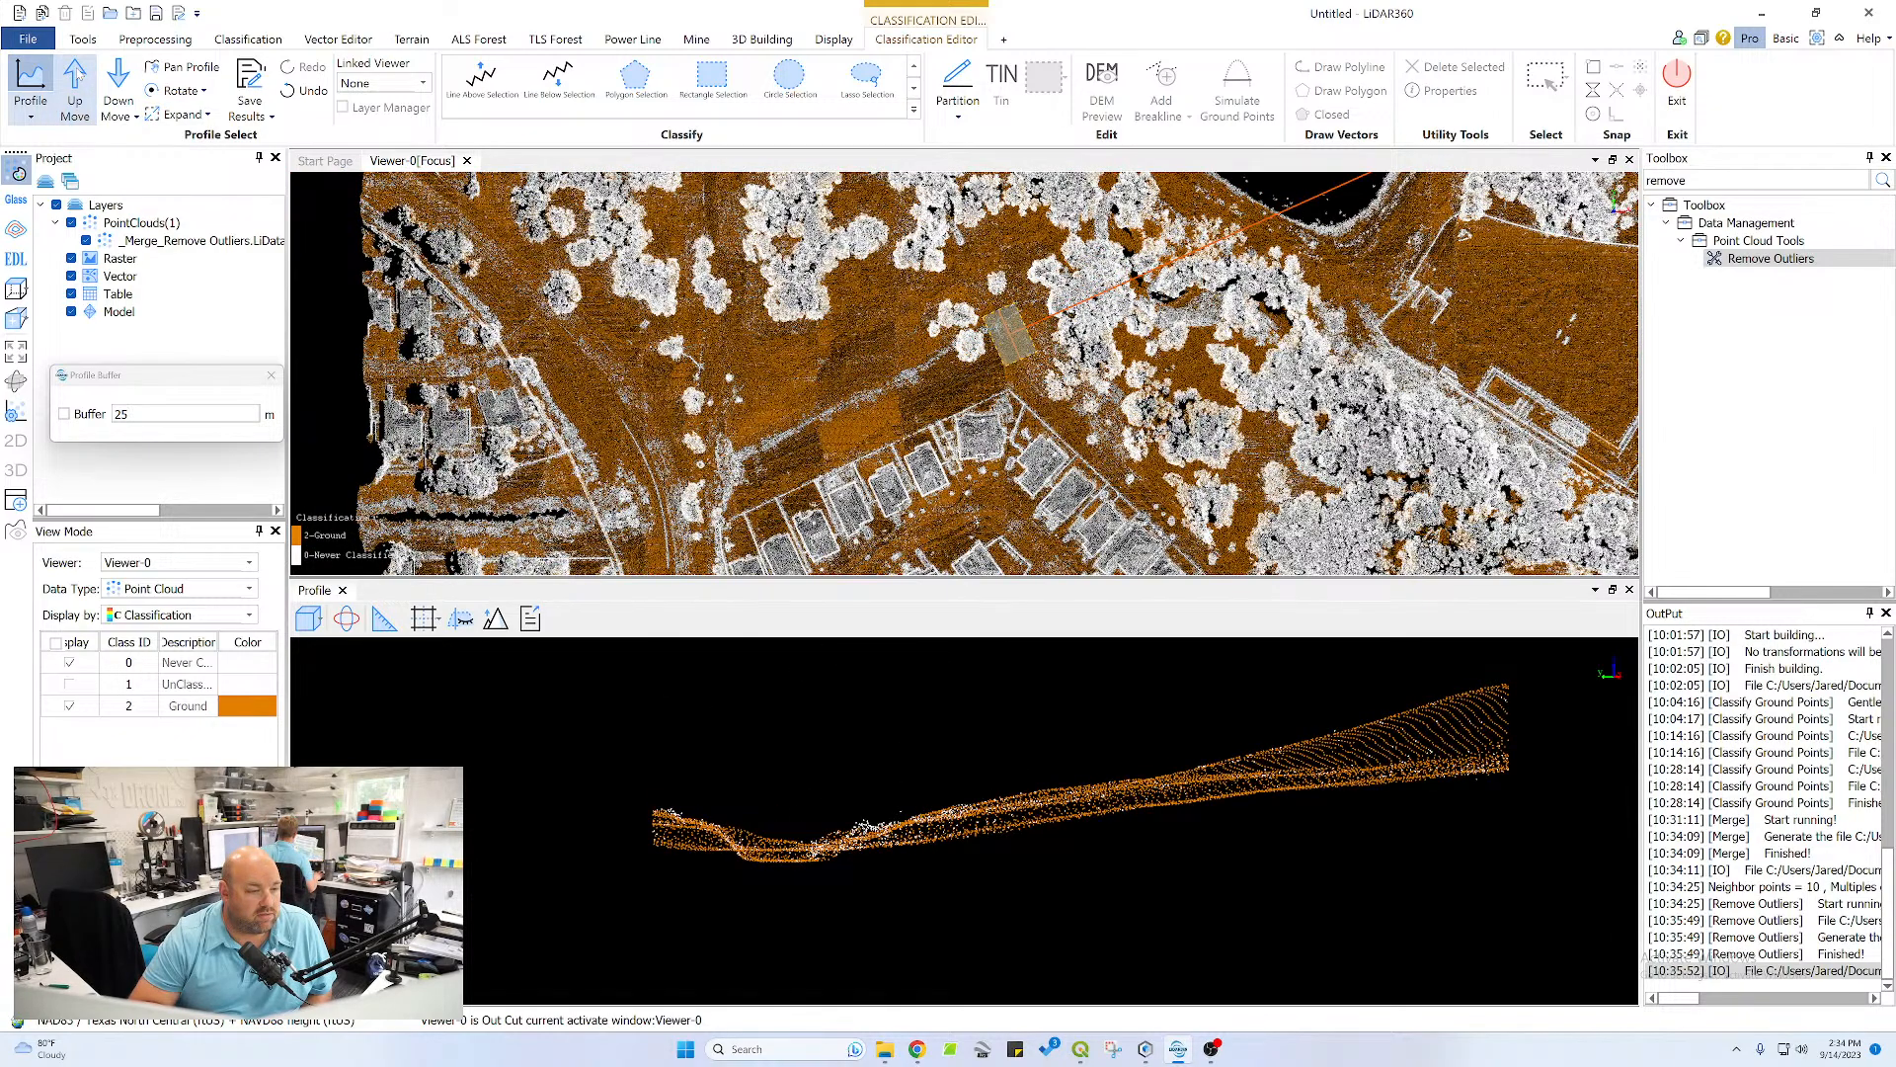
pyautogui.click(78, 79)
pyautogui.click(78, 79)
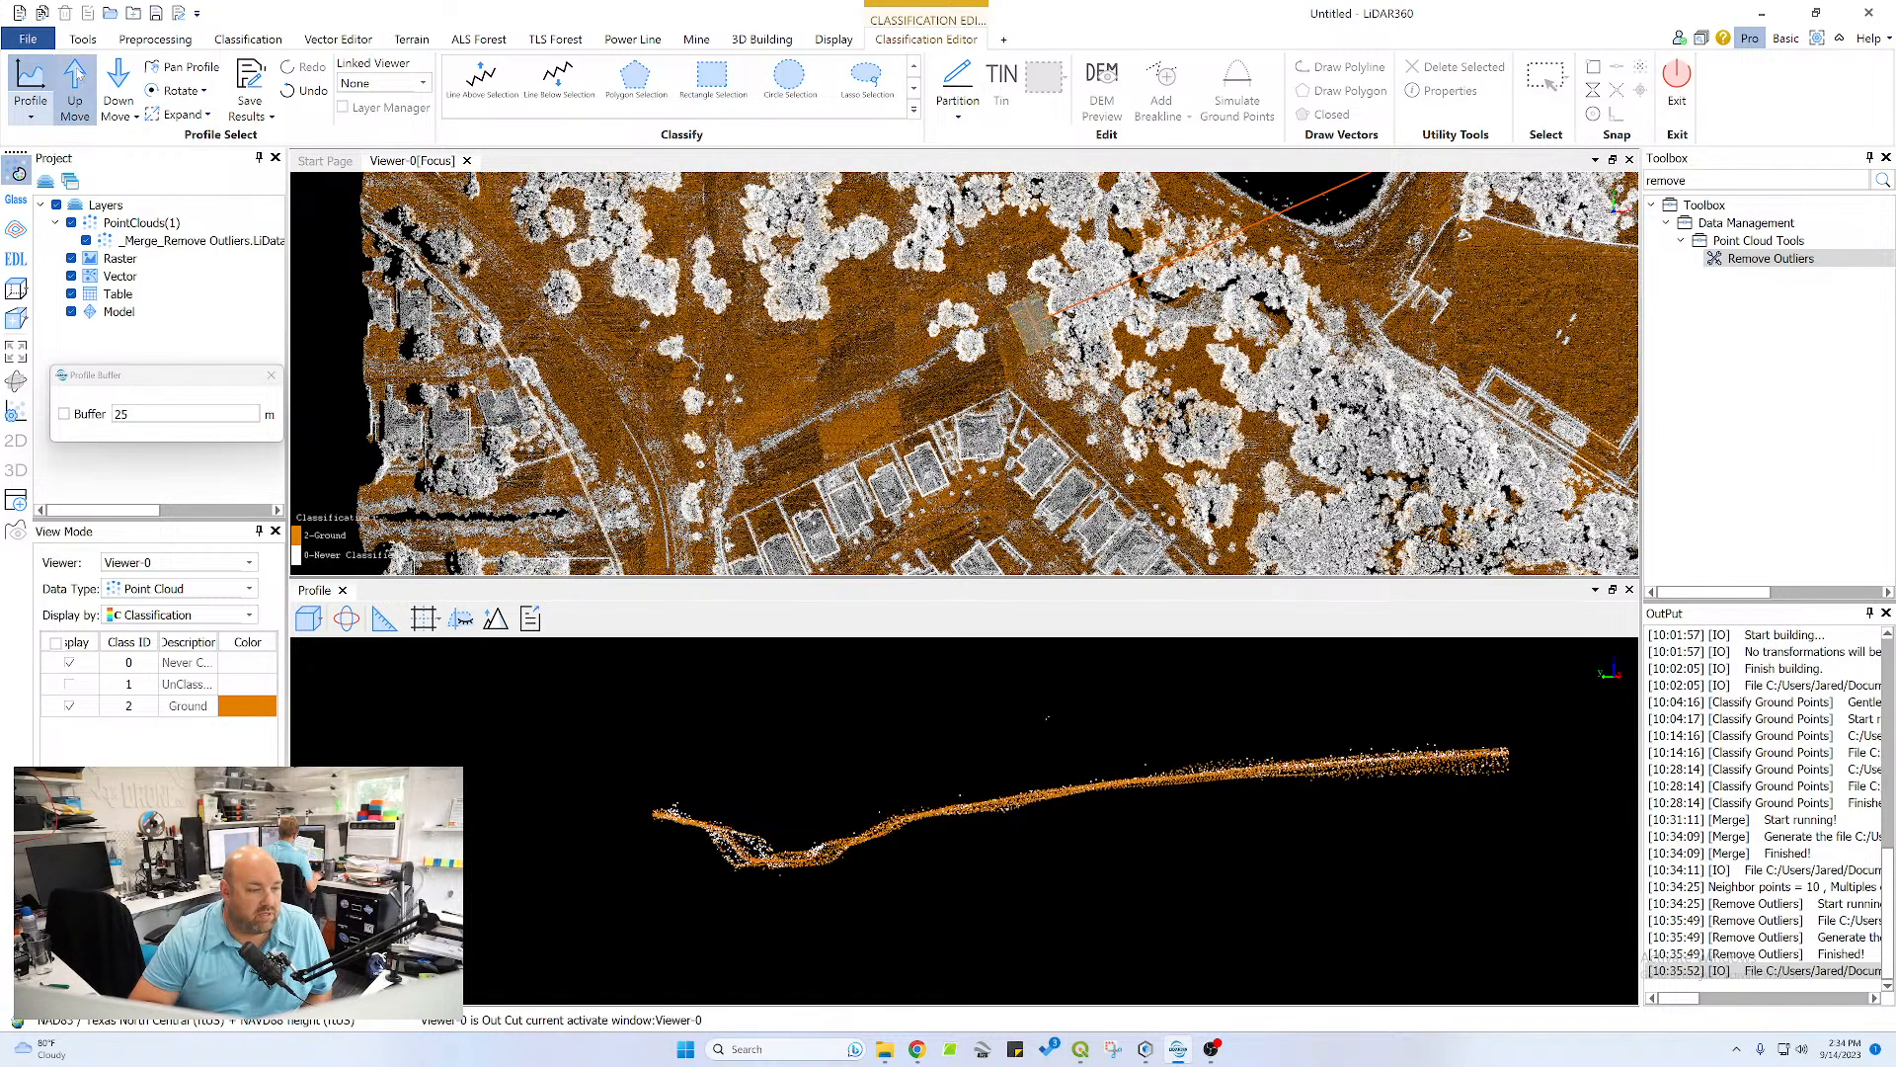
pyautogui.click(78, 79)
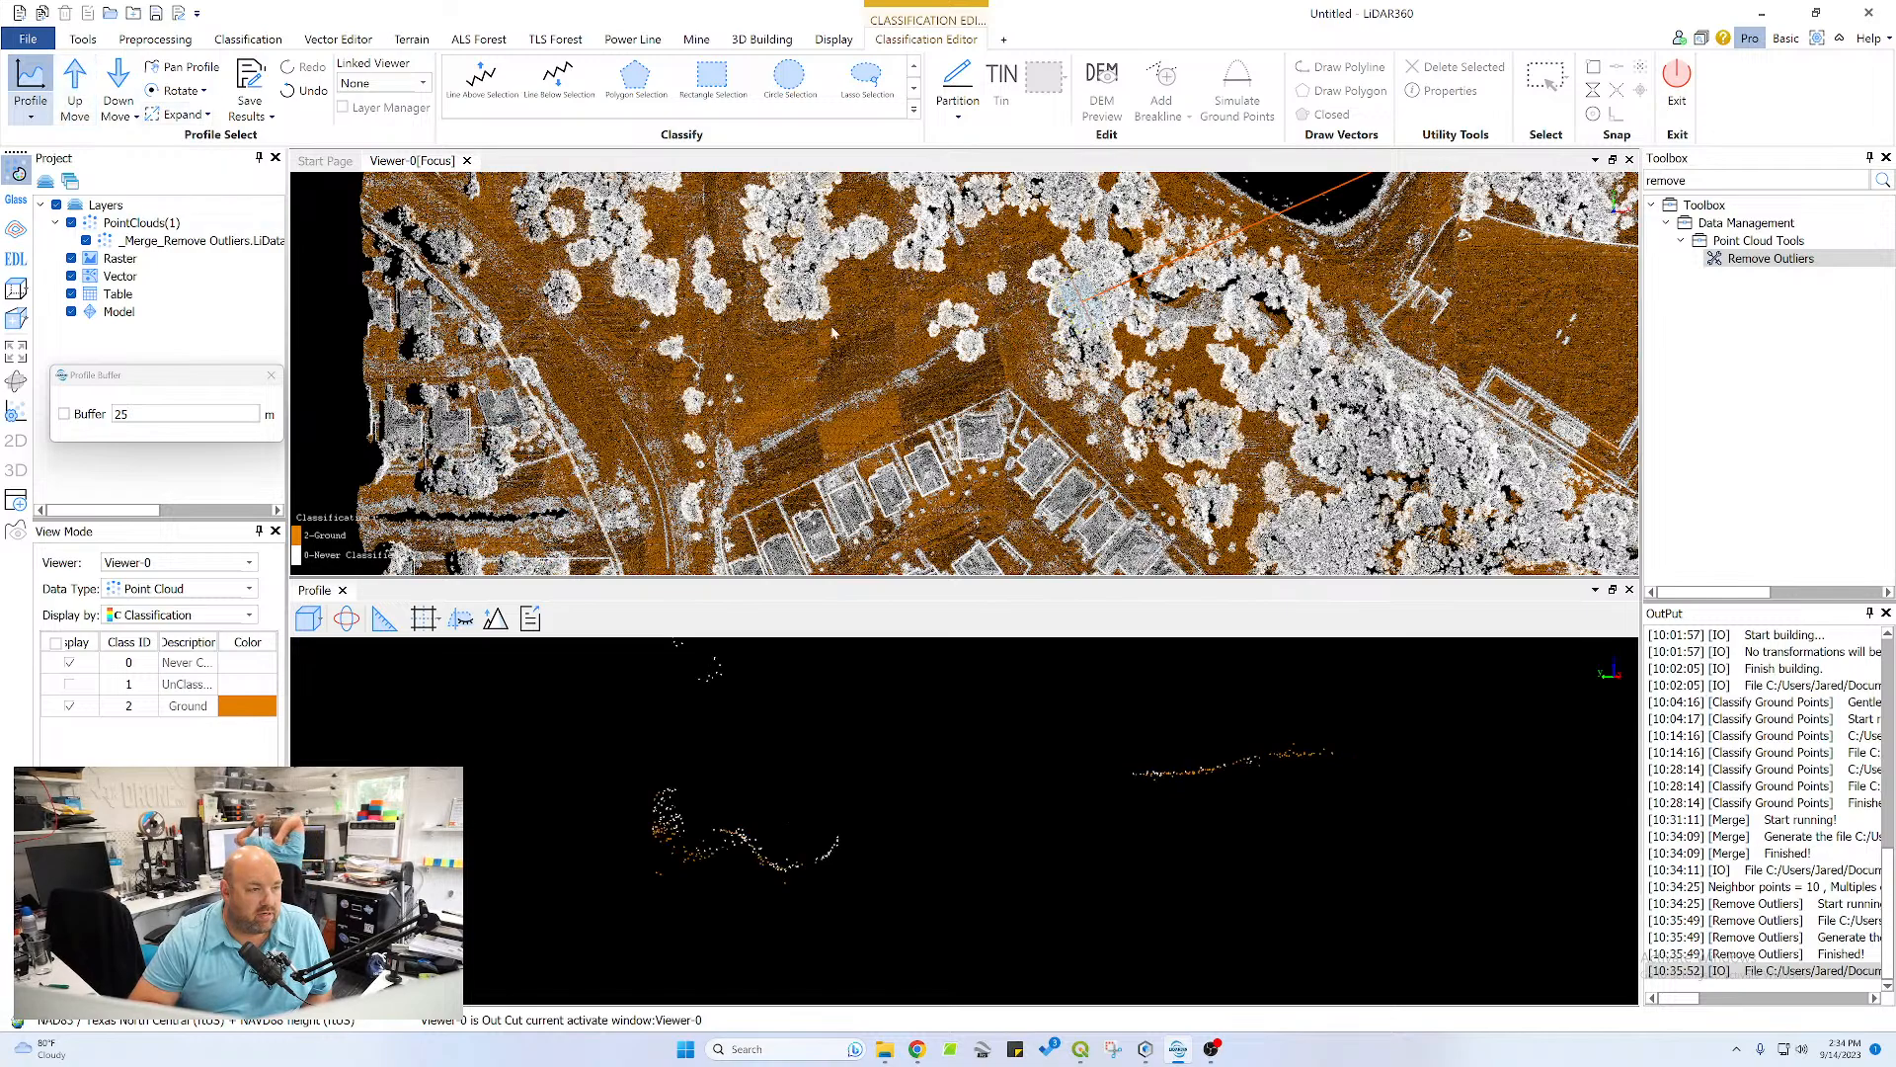
# Inspect the sparse ground points beneath the tree canopy in the current channel cross-section
pyautogui.scroll(2, 1096, 284)
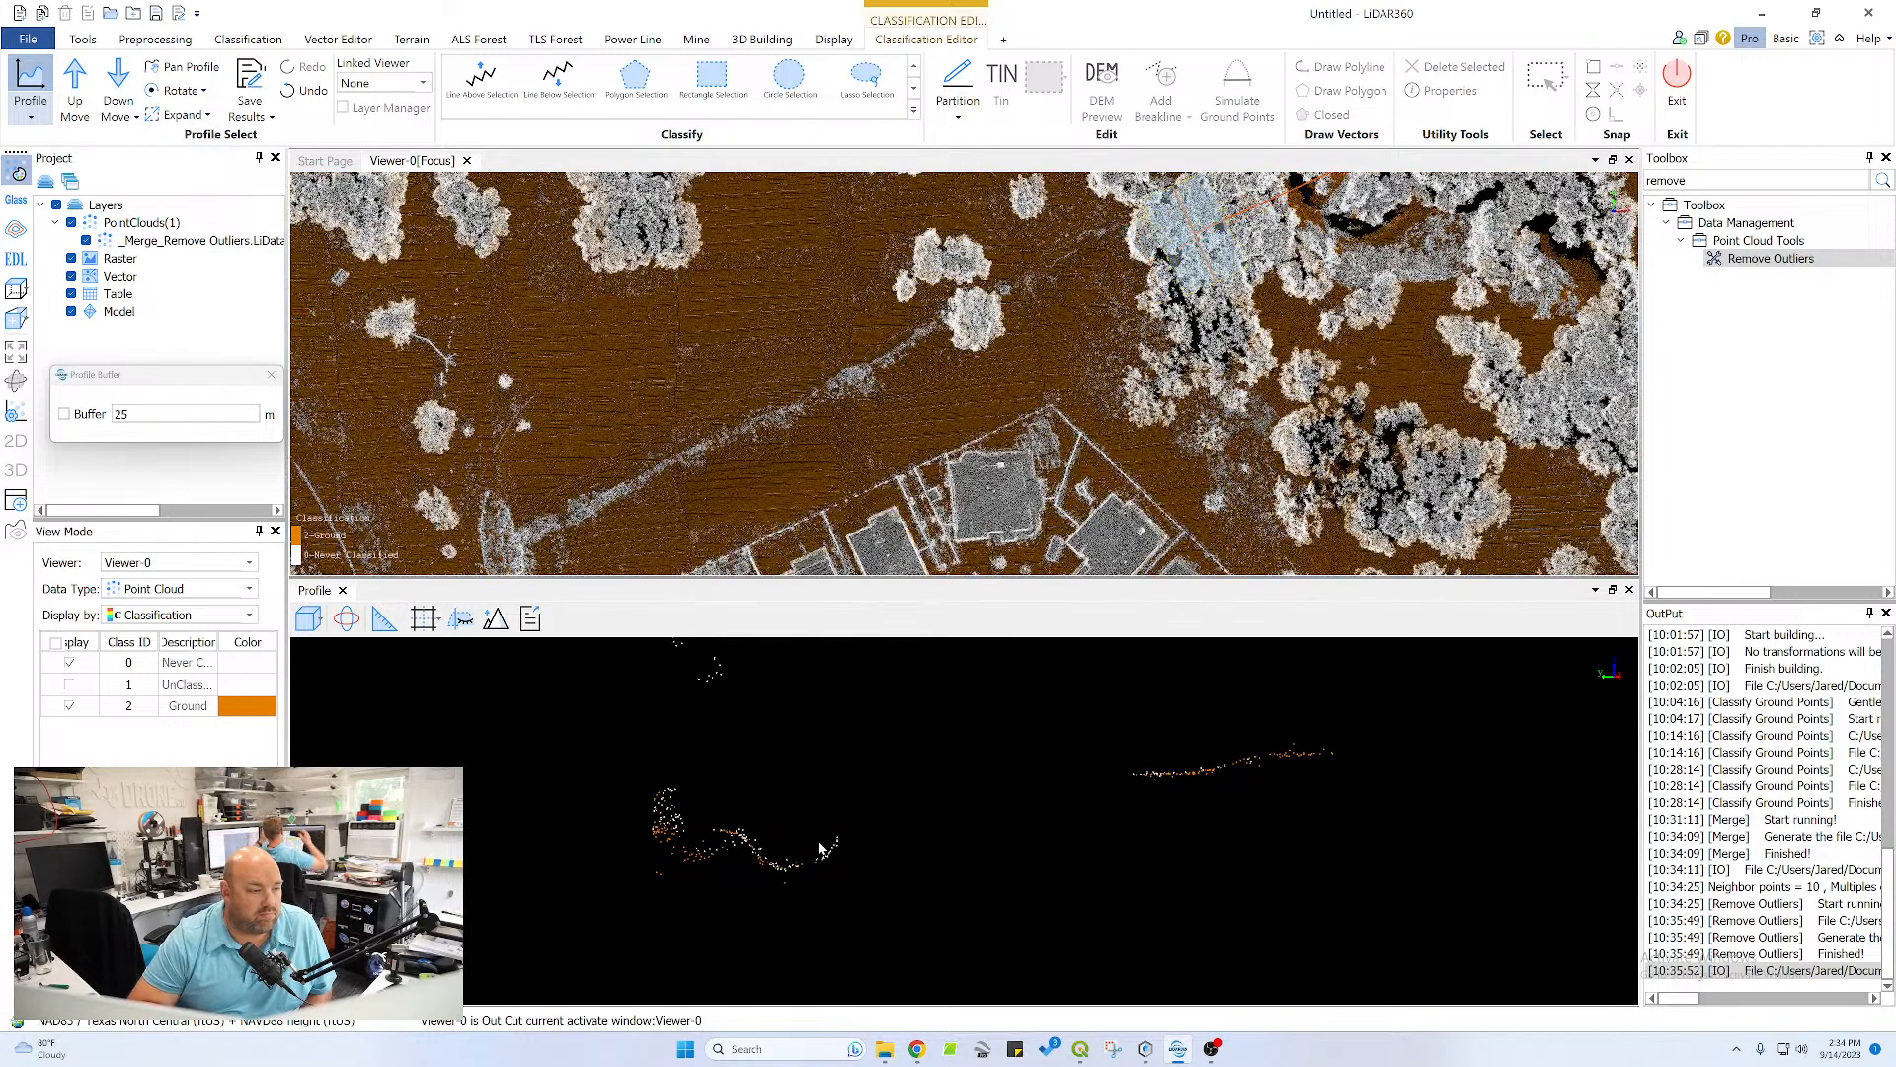
pyautogui.scroll(-3, 889, 854)
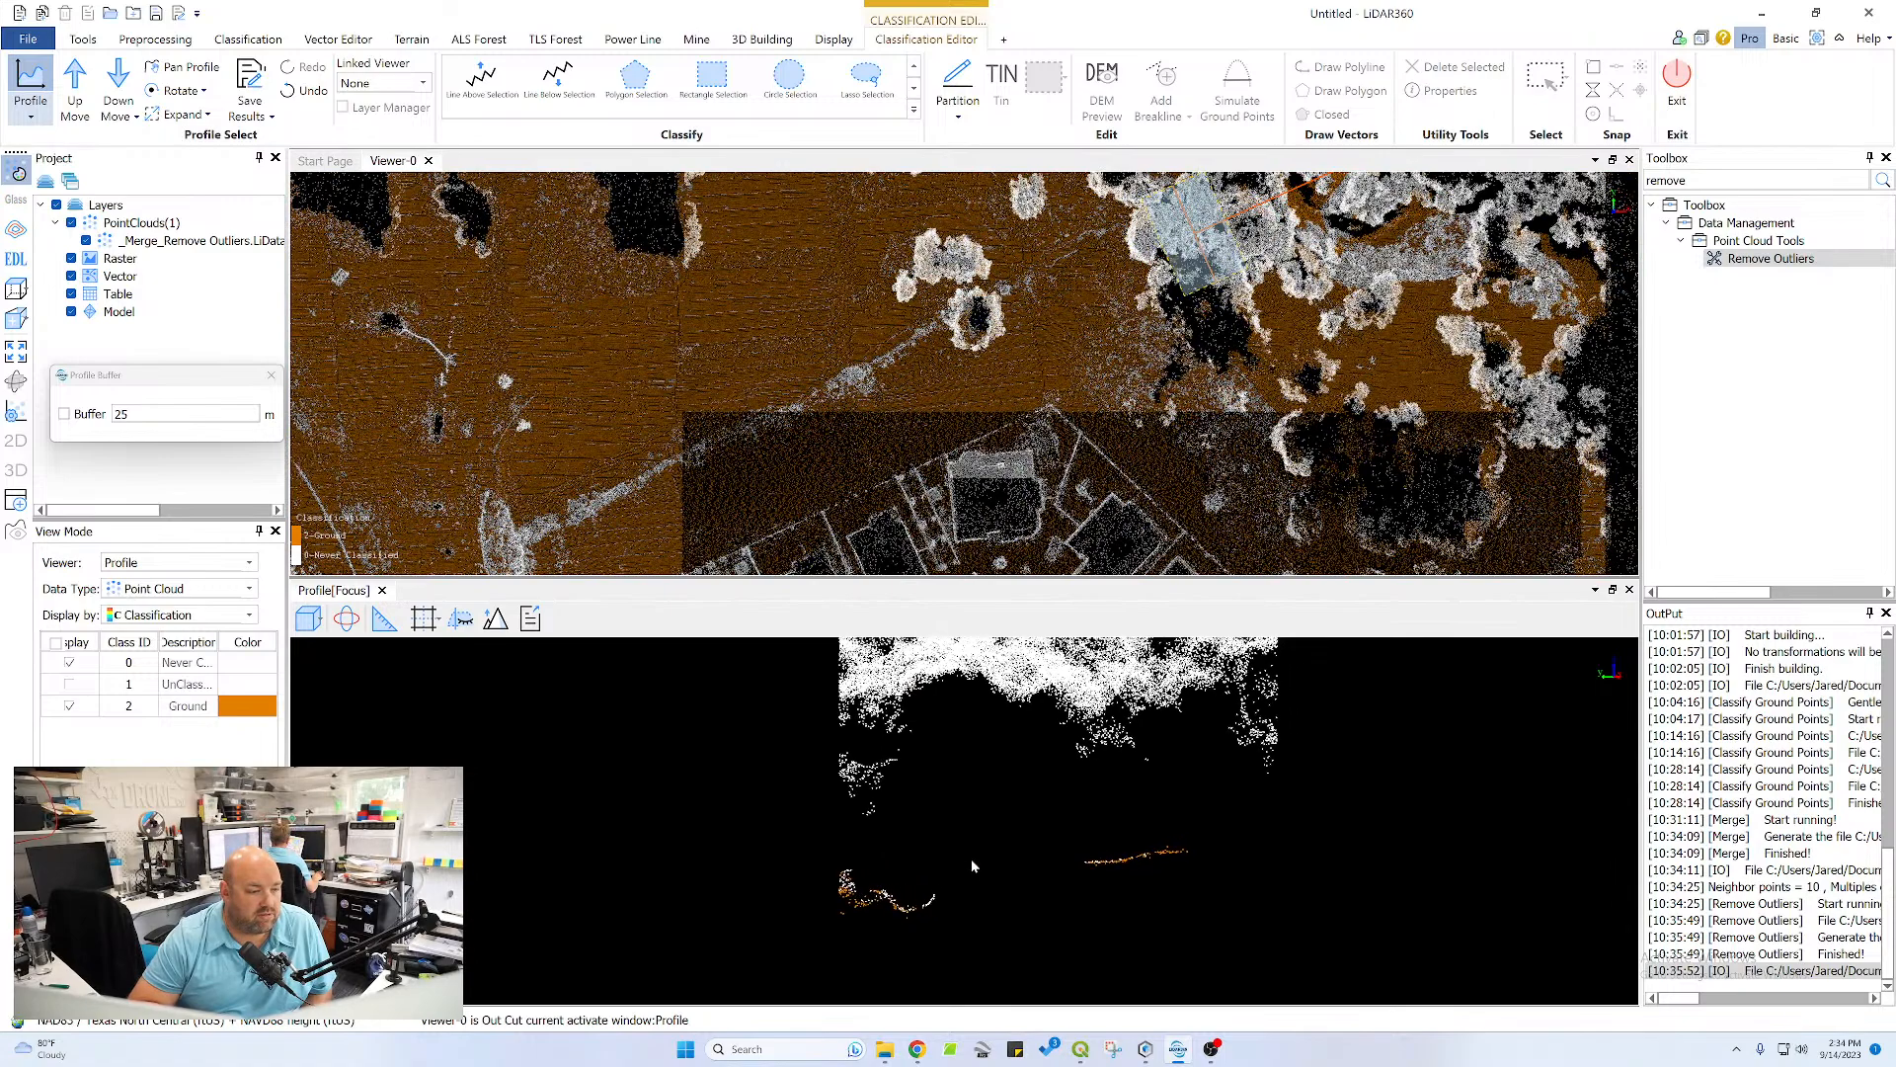
pyautogui.moveTo(972, 866); pyautogui.dragTo(920, 816)
pyautogui.scroll(-2, 909, 875)
pyautogui.scroll(2, 910, 904)
# Draw a new profile across the tree belt and channel at the large pond's northwest corner, oriented to step along its north shore
pyautogui.scroll(-3, 660, 418)
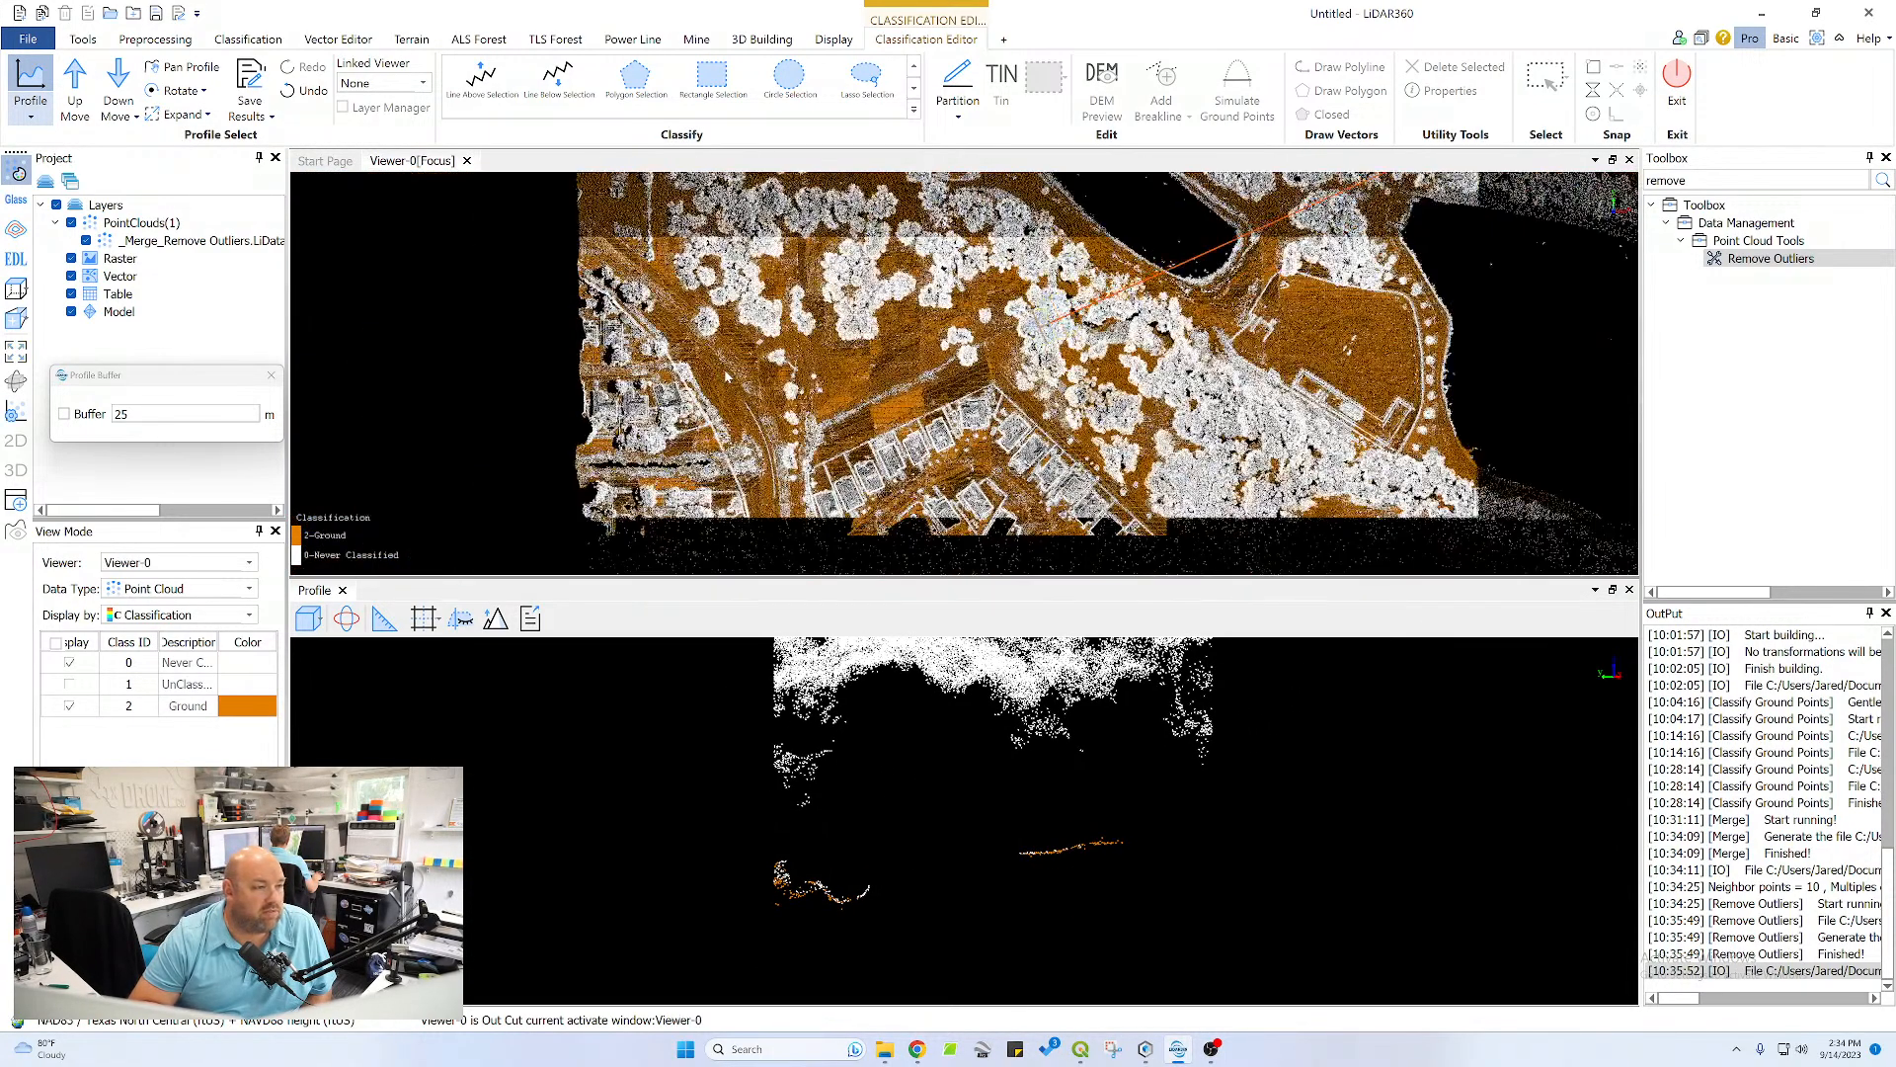
pyautogui.scroll(-2, 782, 301)
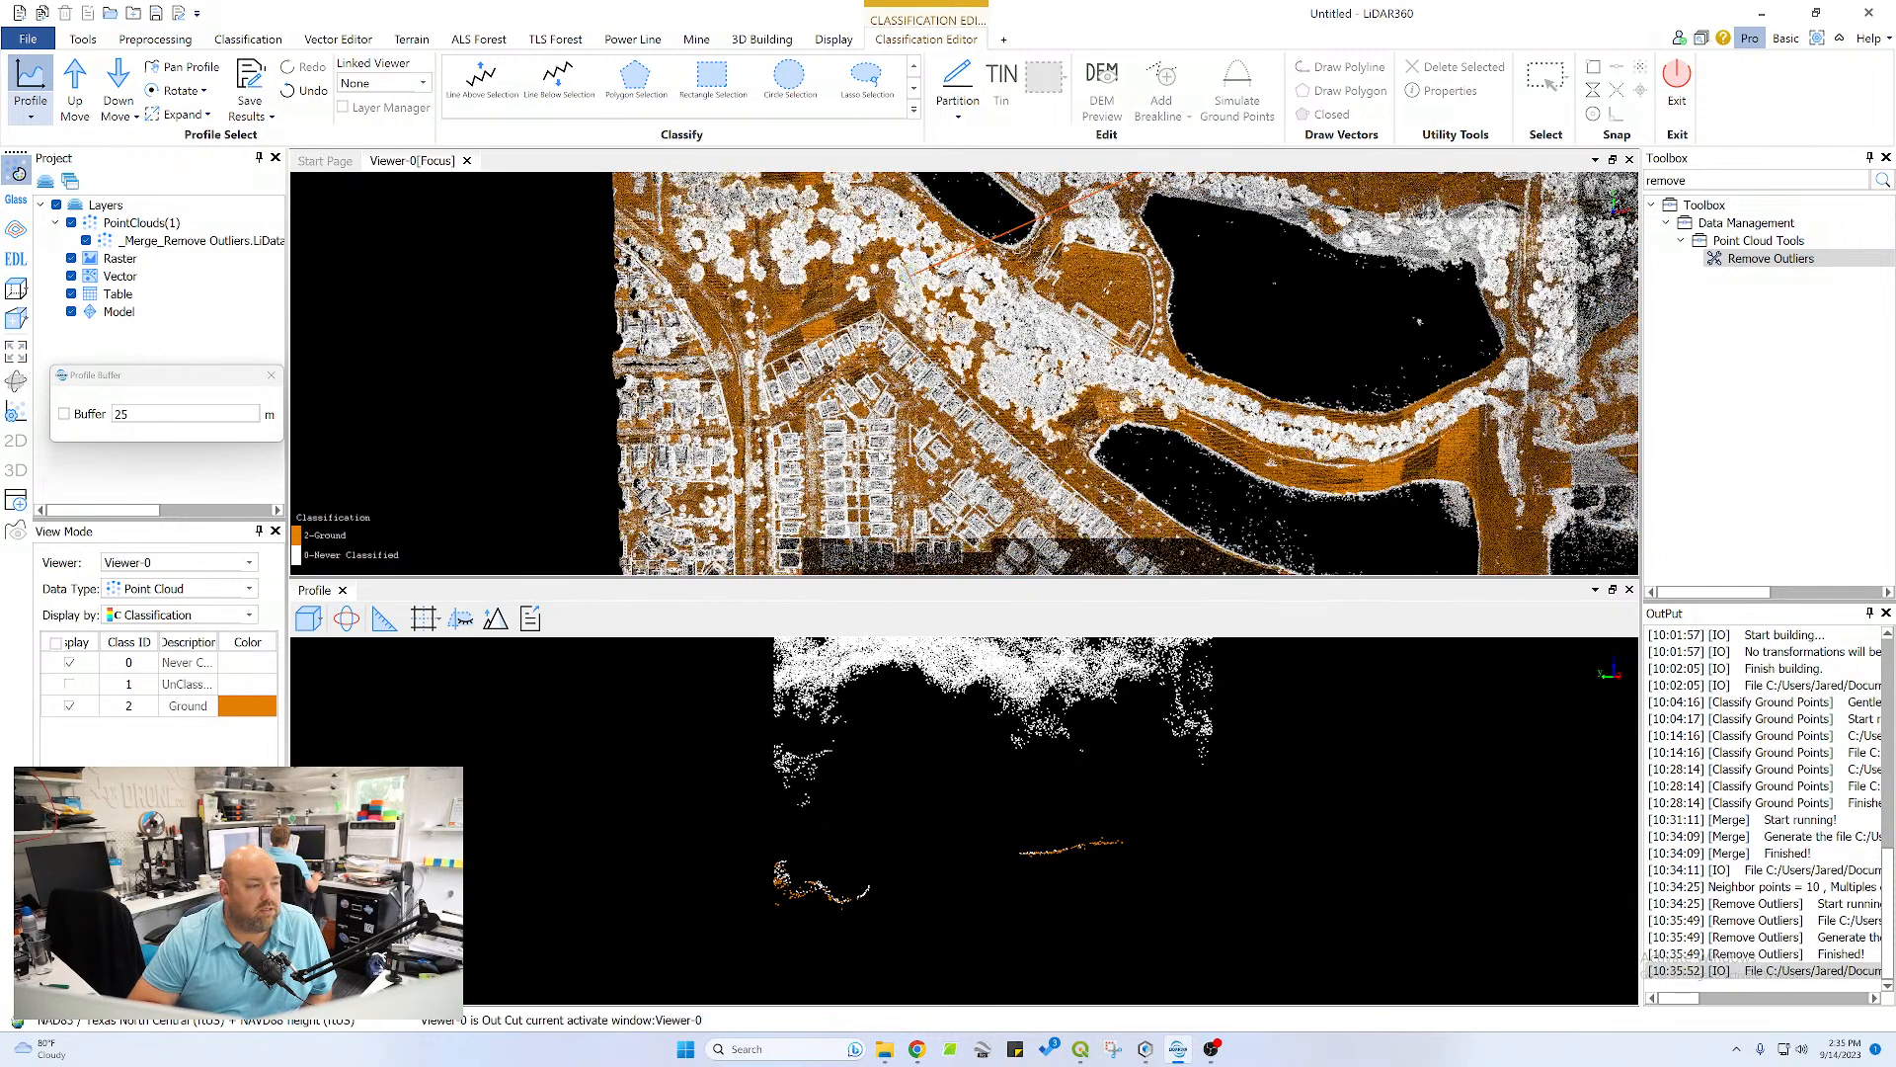
pyautogui.moveTo(790, 464); pyautogui.dragTo(733, 289)
pyautogui.moveTo(988, 474); pyautogui.dragTo(810, 272, button='middle')
pyautogui.moveTo(909, 326); pyautogui.dragTo(780, 421, button='middle')
pyautogui.scroll(2, 837, 237)
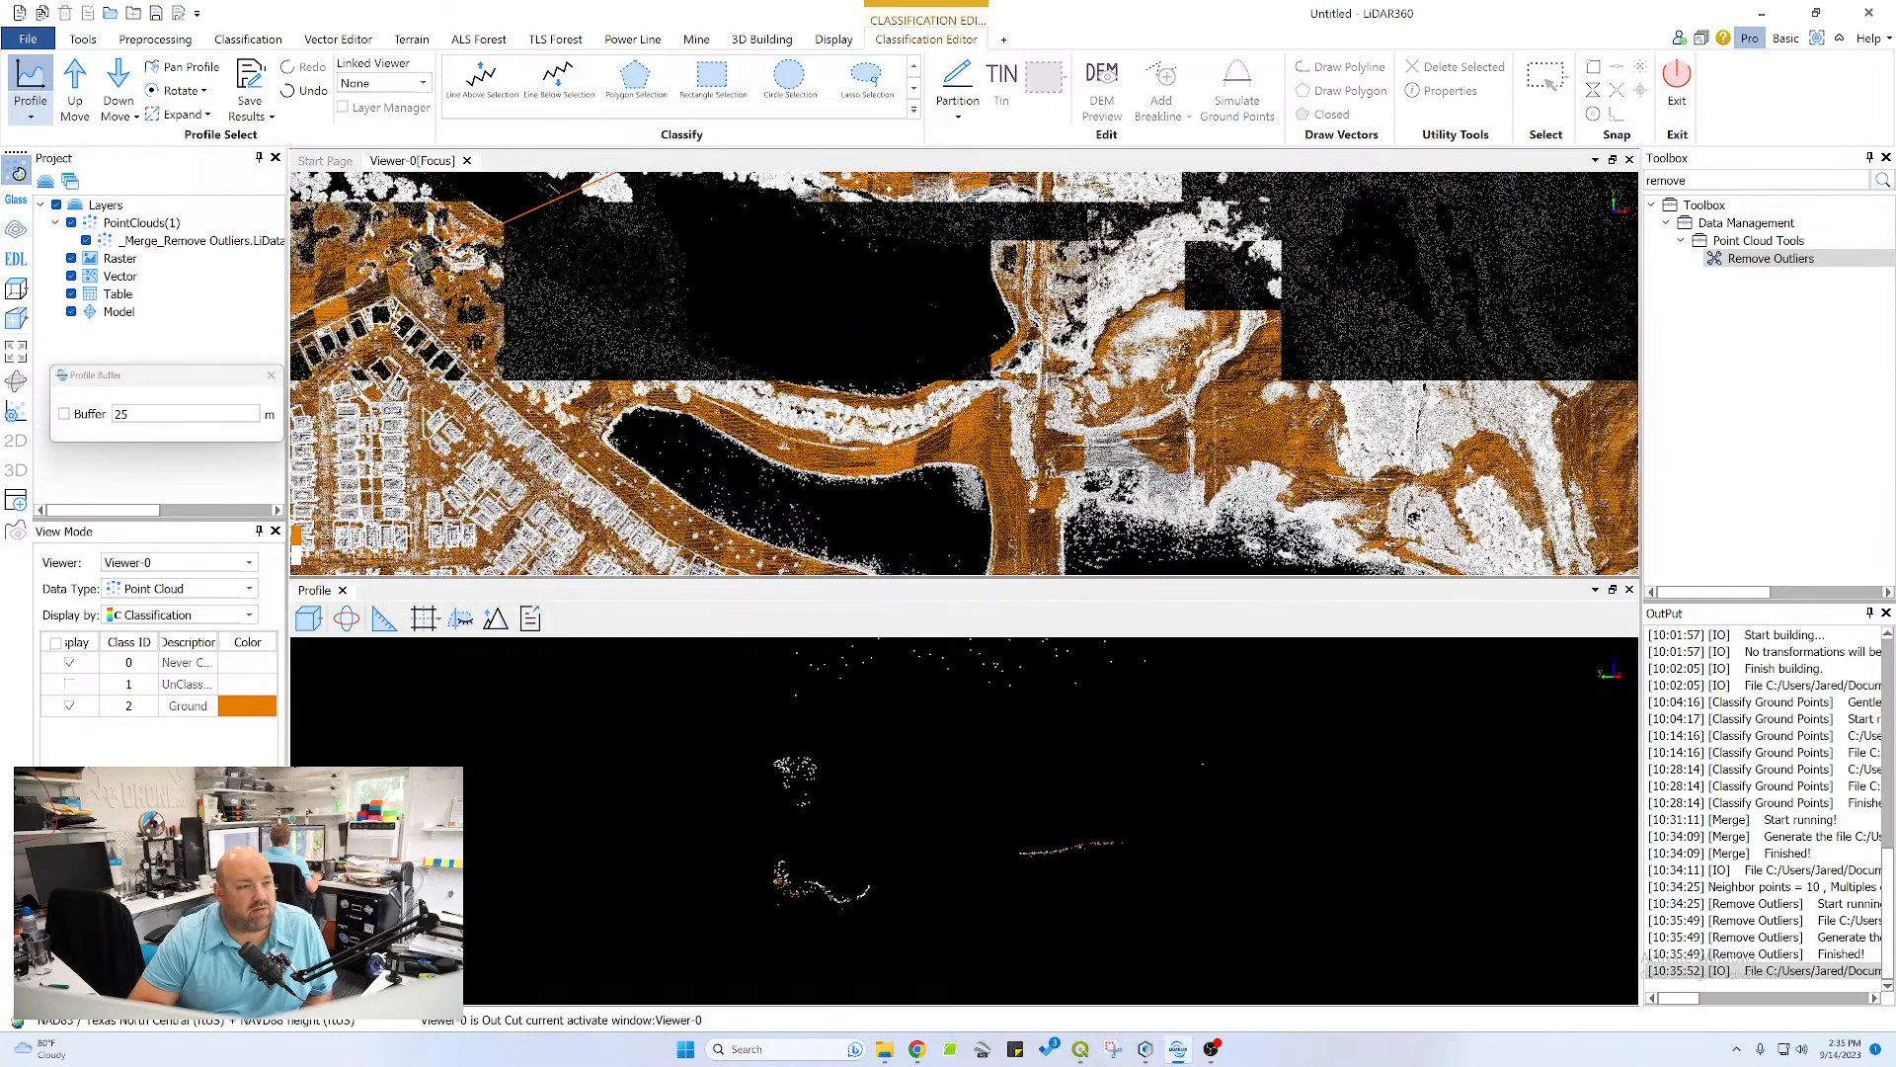
pyautogui.moveTo(838, 237); pyautogui.dragTo(847, 373, button='middle')
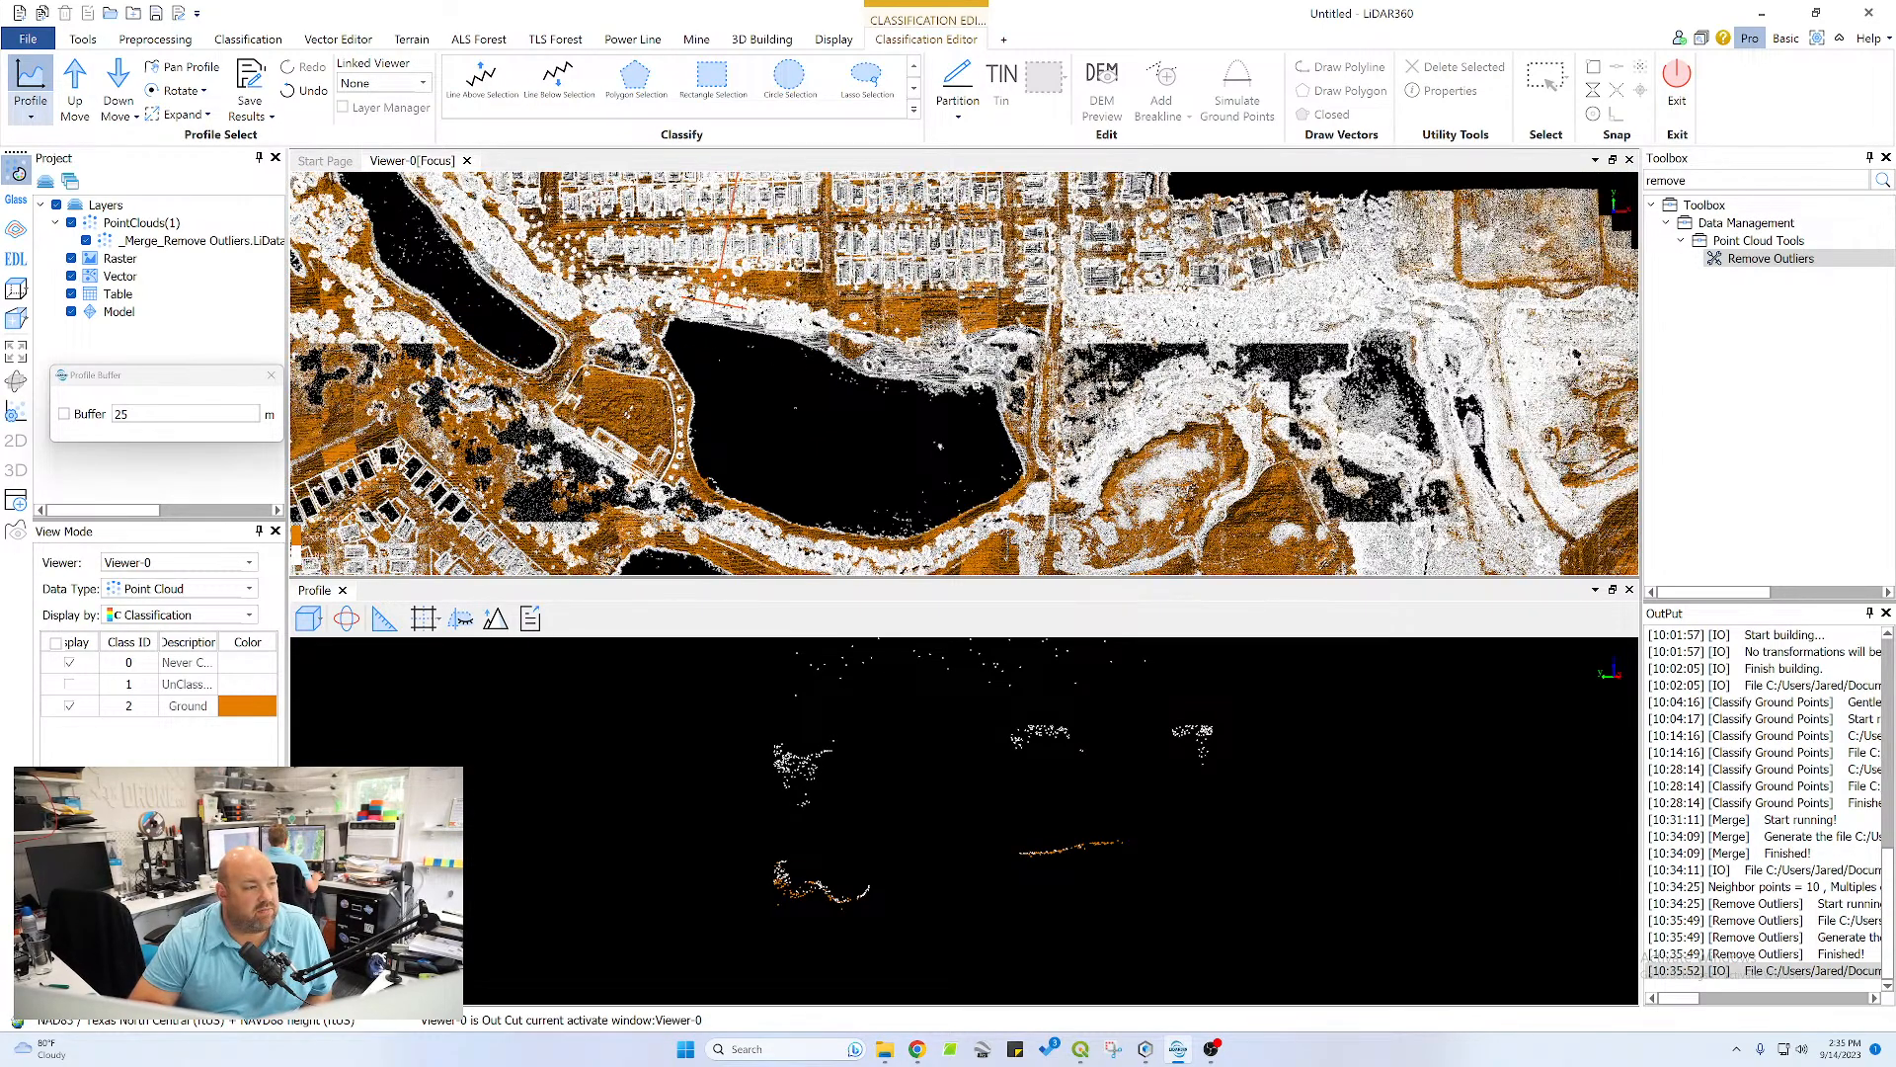
pyautogui.click(755, 321)
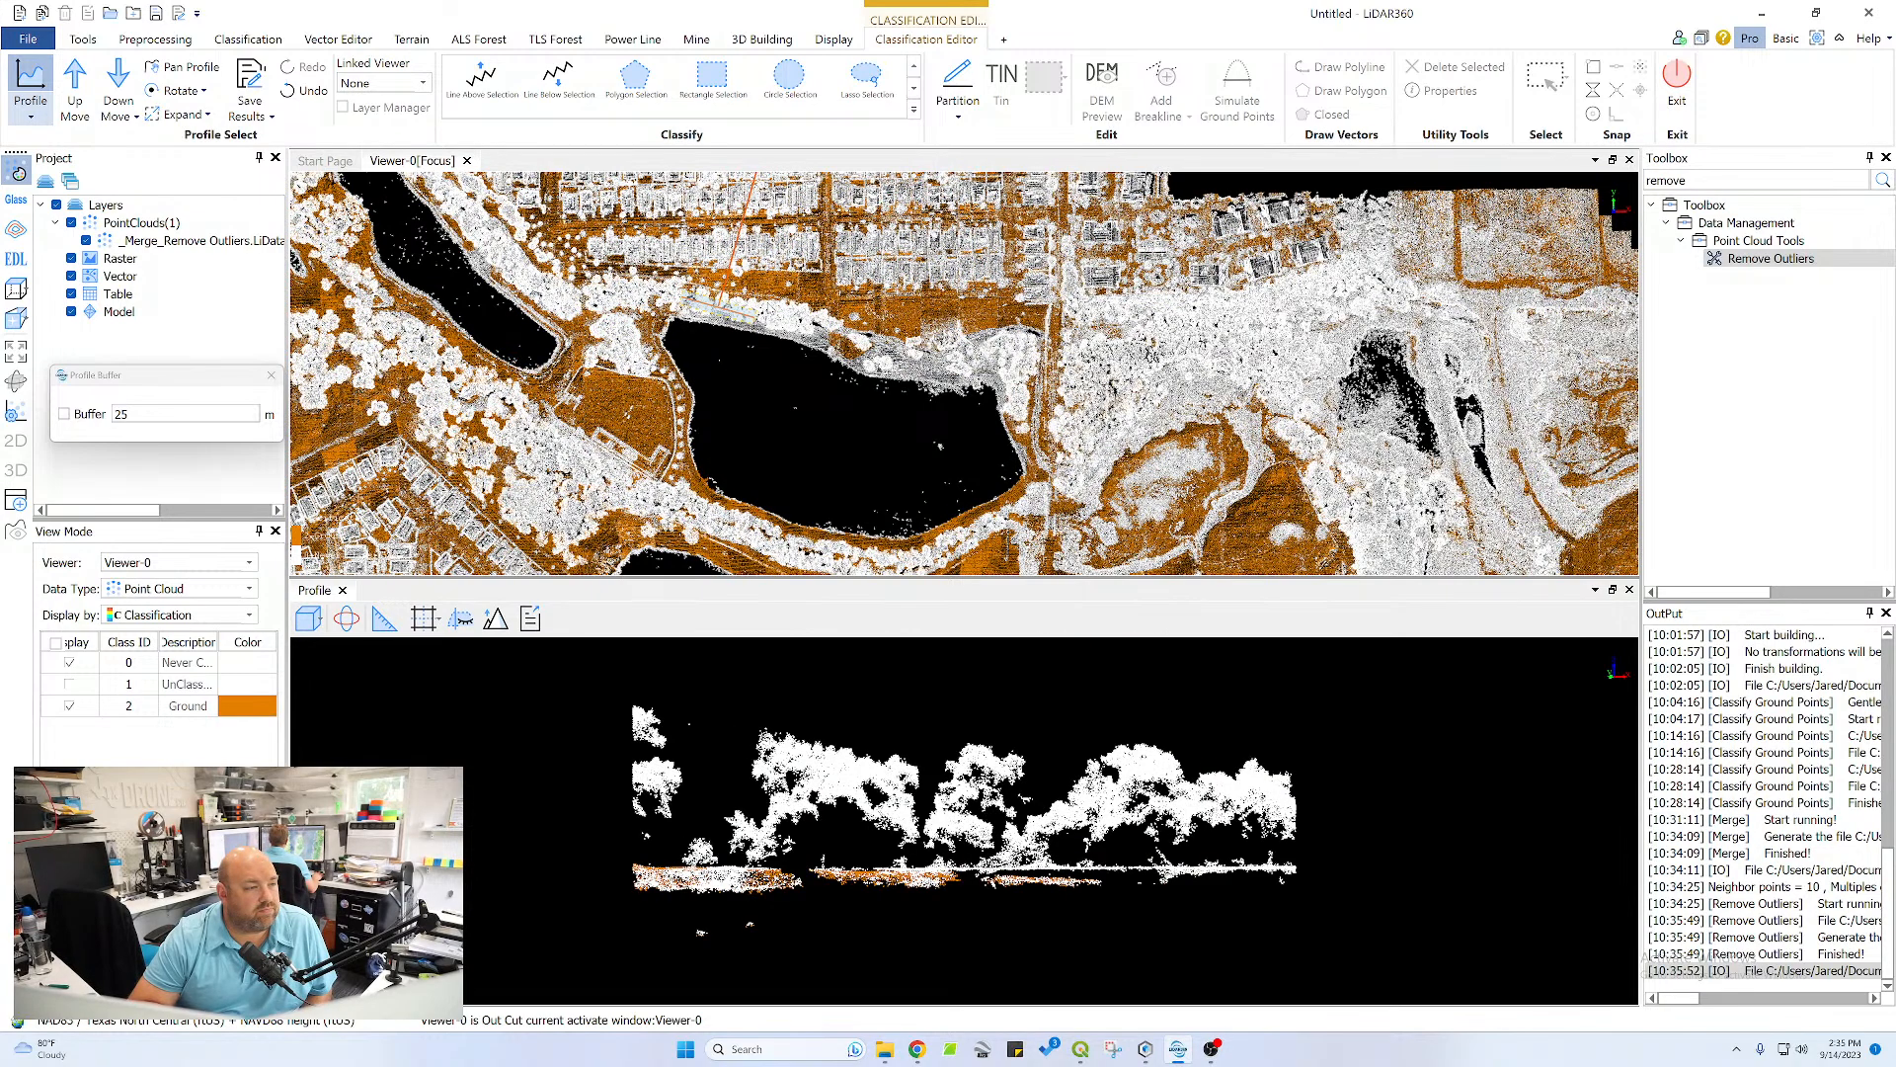
pyautogui.click(669, 298)
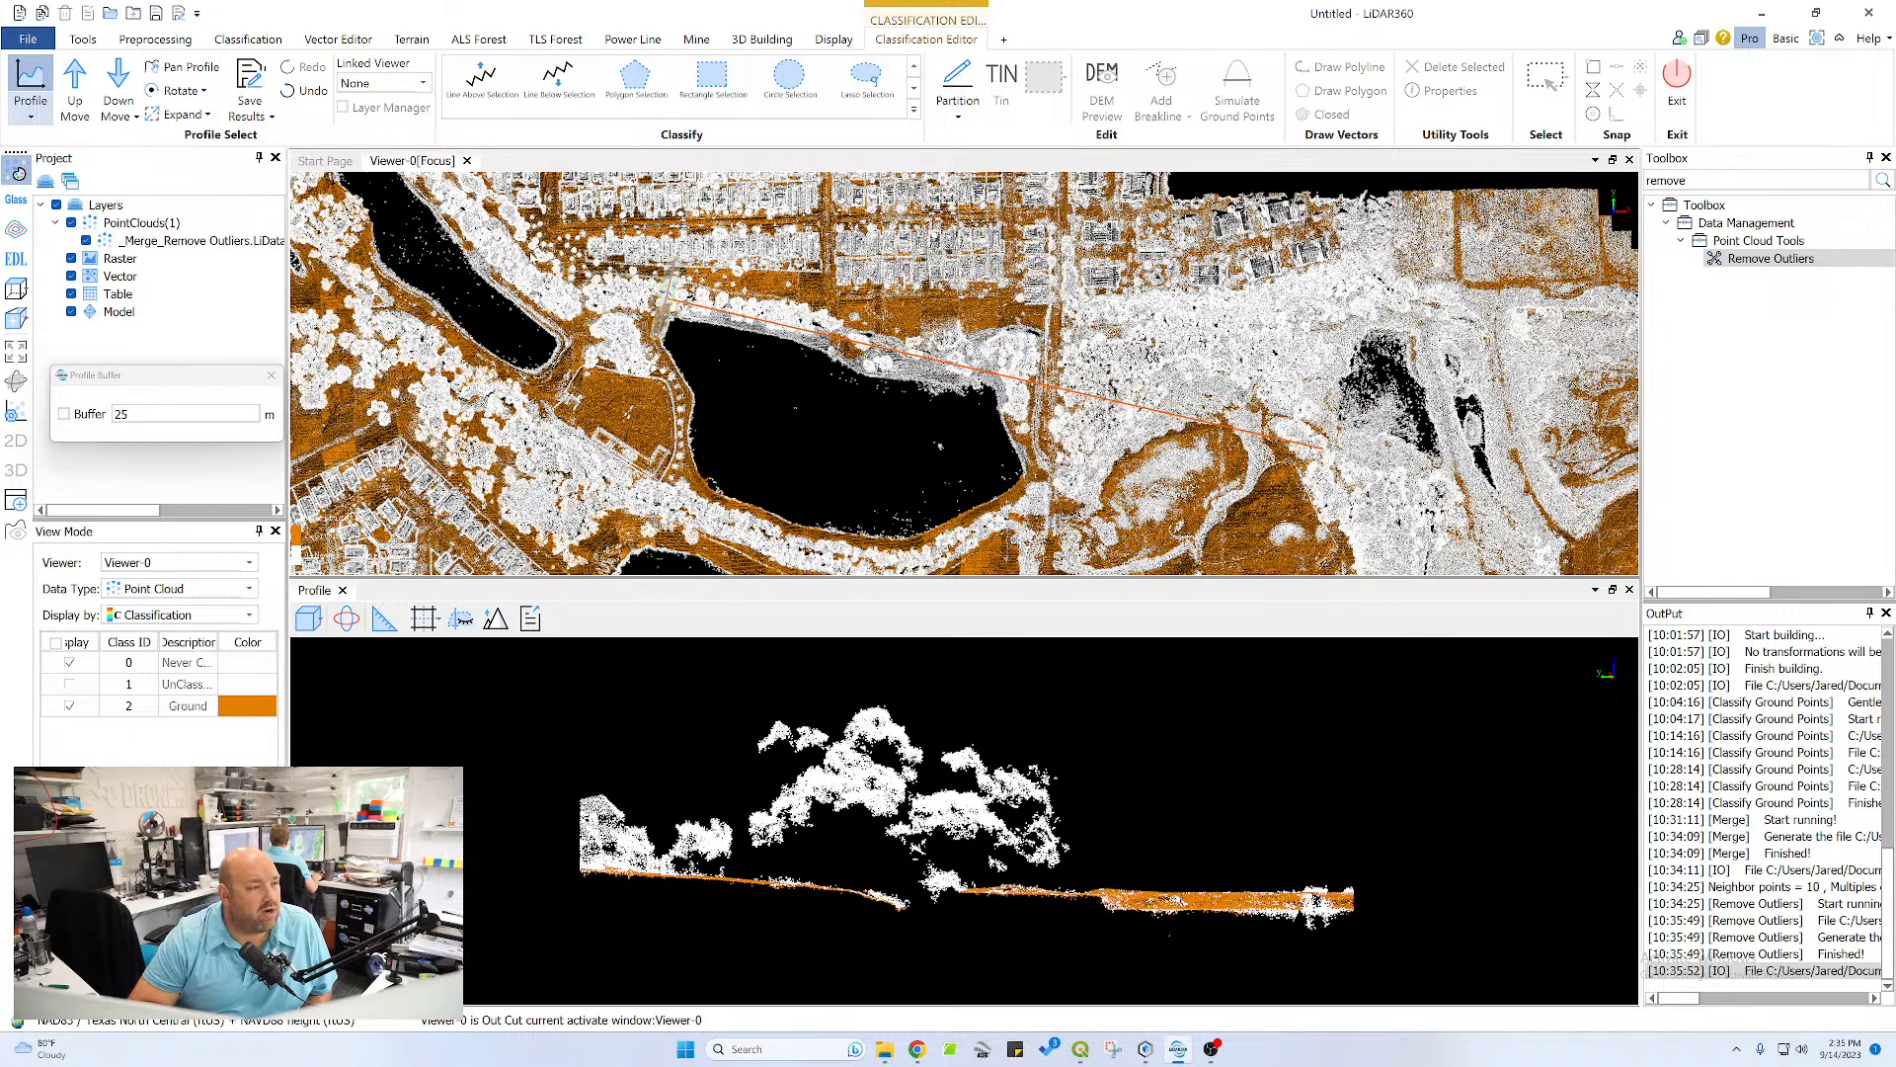
# Advance the profile one section and reclassify the missed points along the upper slope and near channel bank as Ground with a polygon
pyautogui.click(85, 81)
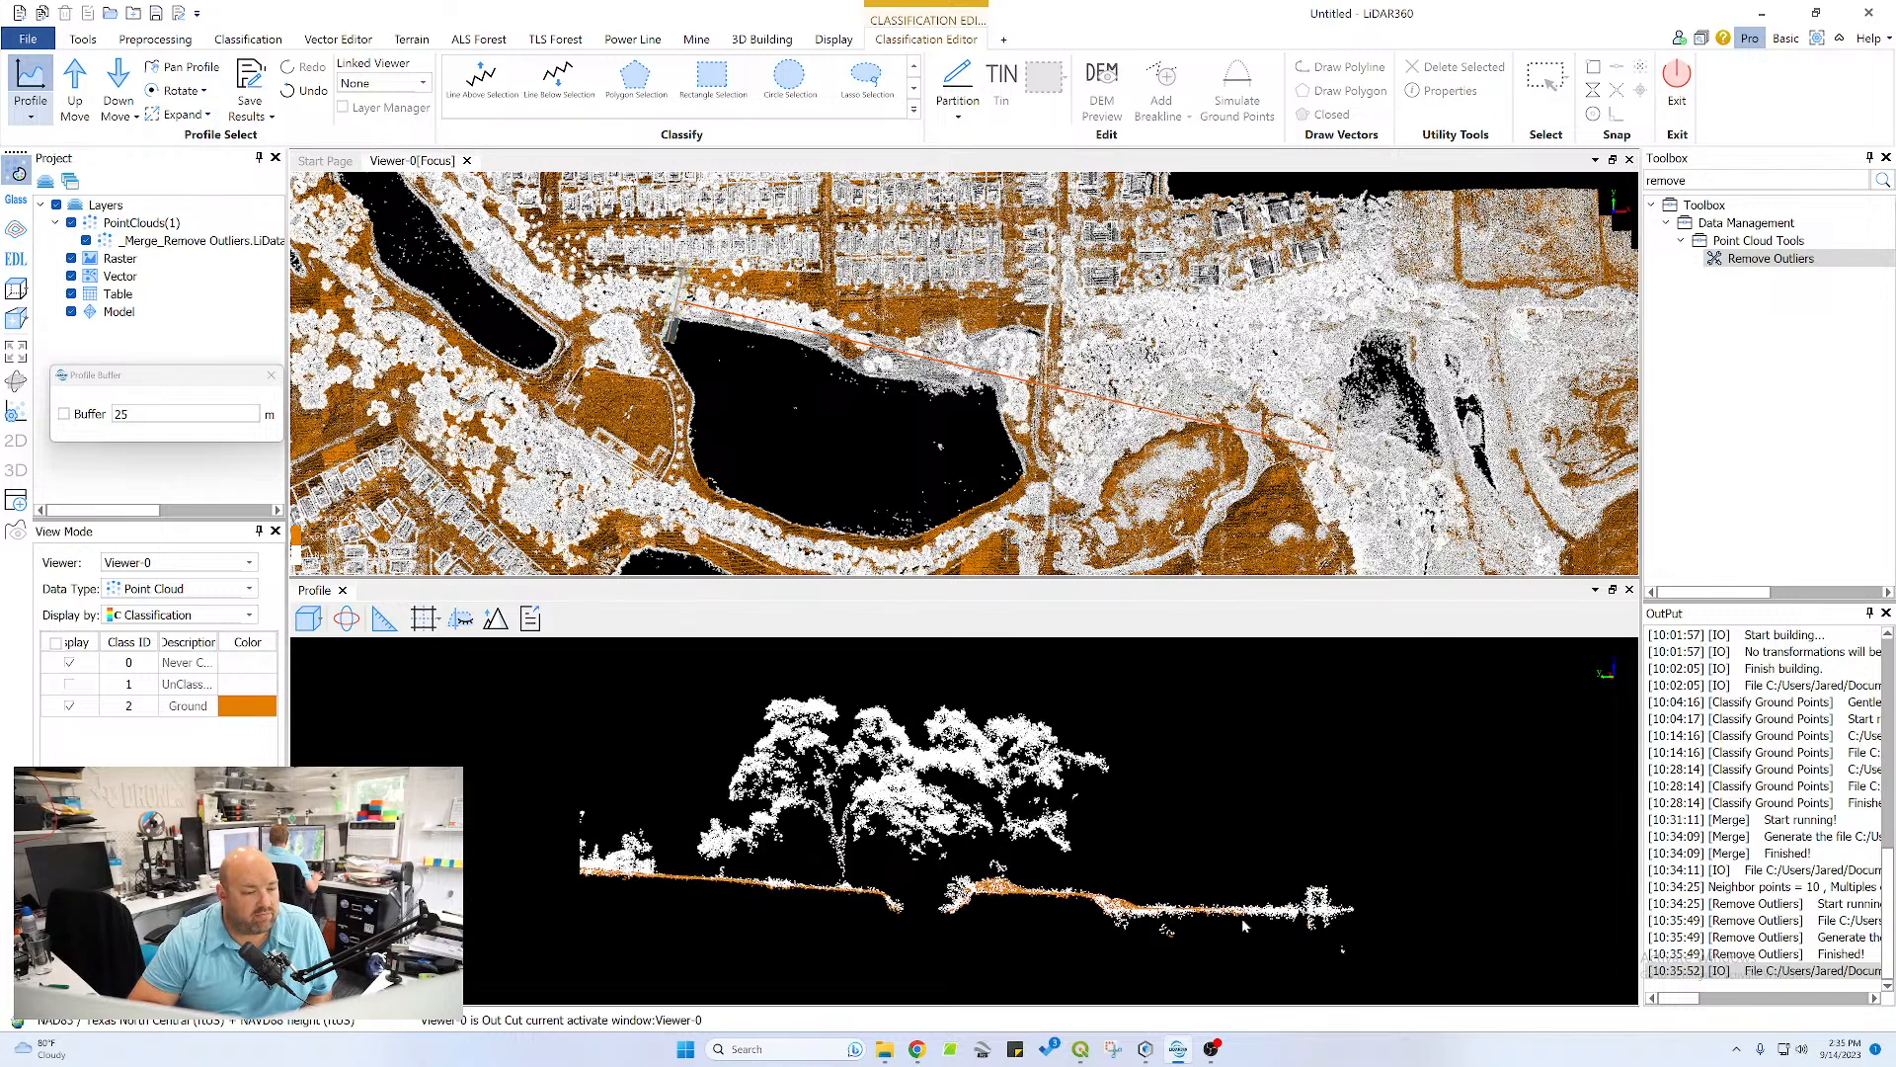
pyautogui.scroll(5, 967, 426)
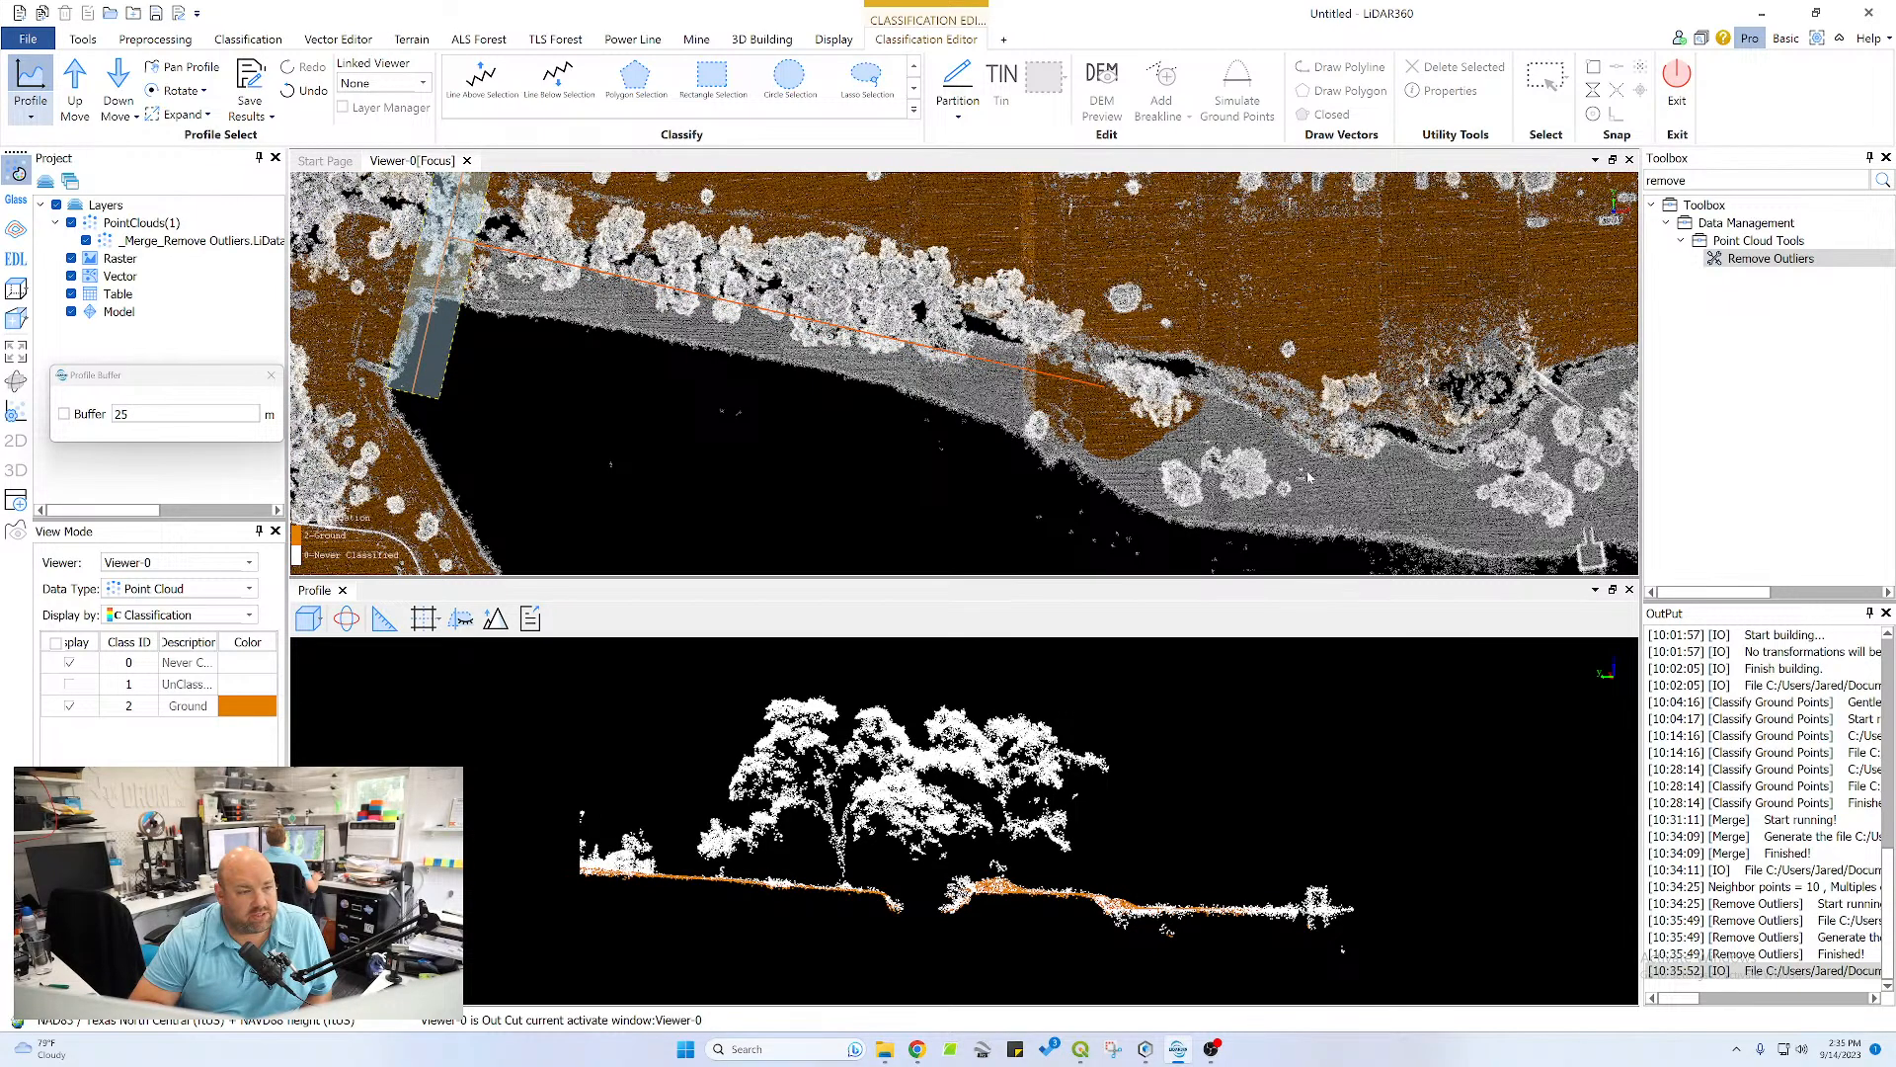
pyautogui.moveTo(1308, 478); pyautogui.dragTo(1217, 473, button='middle')
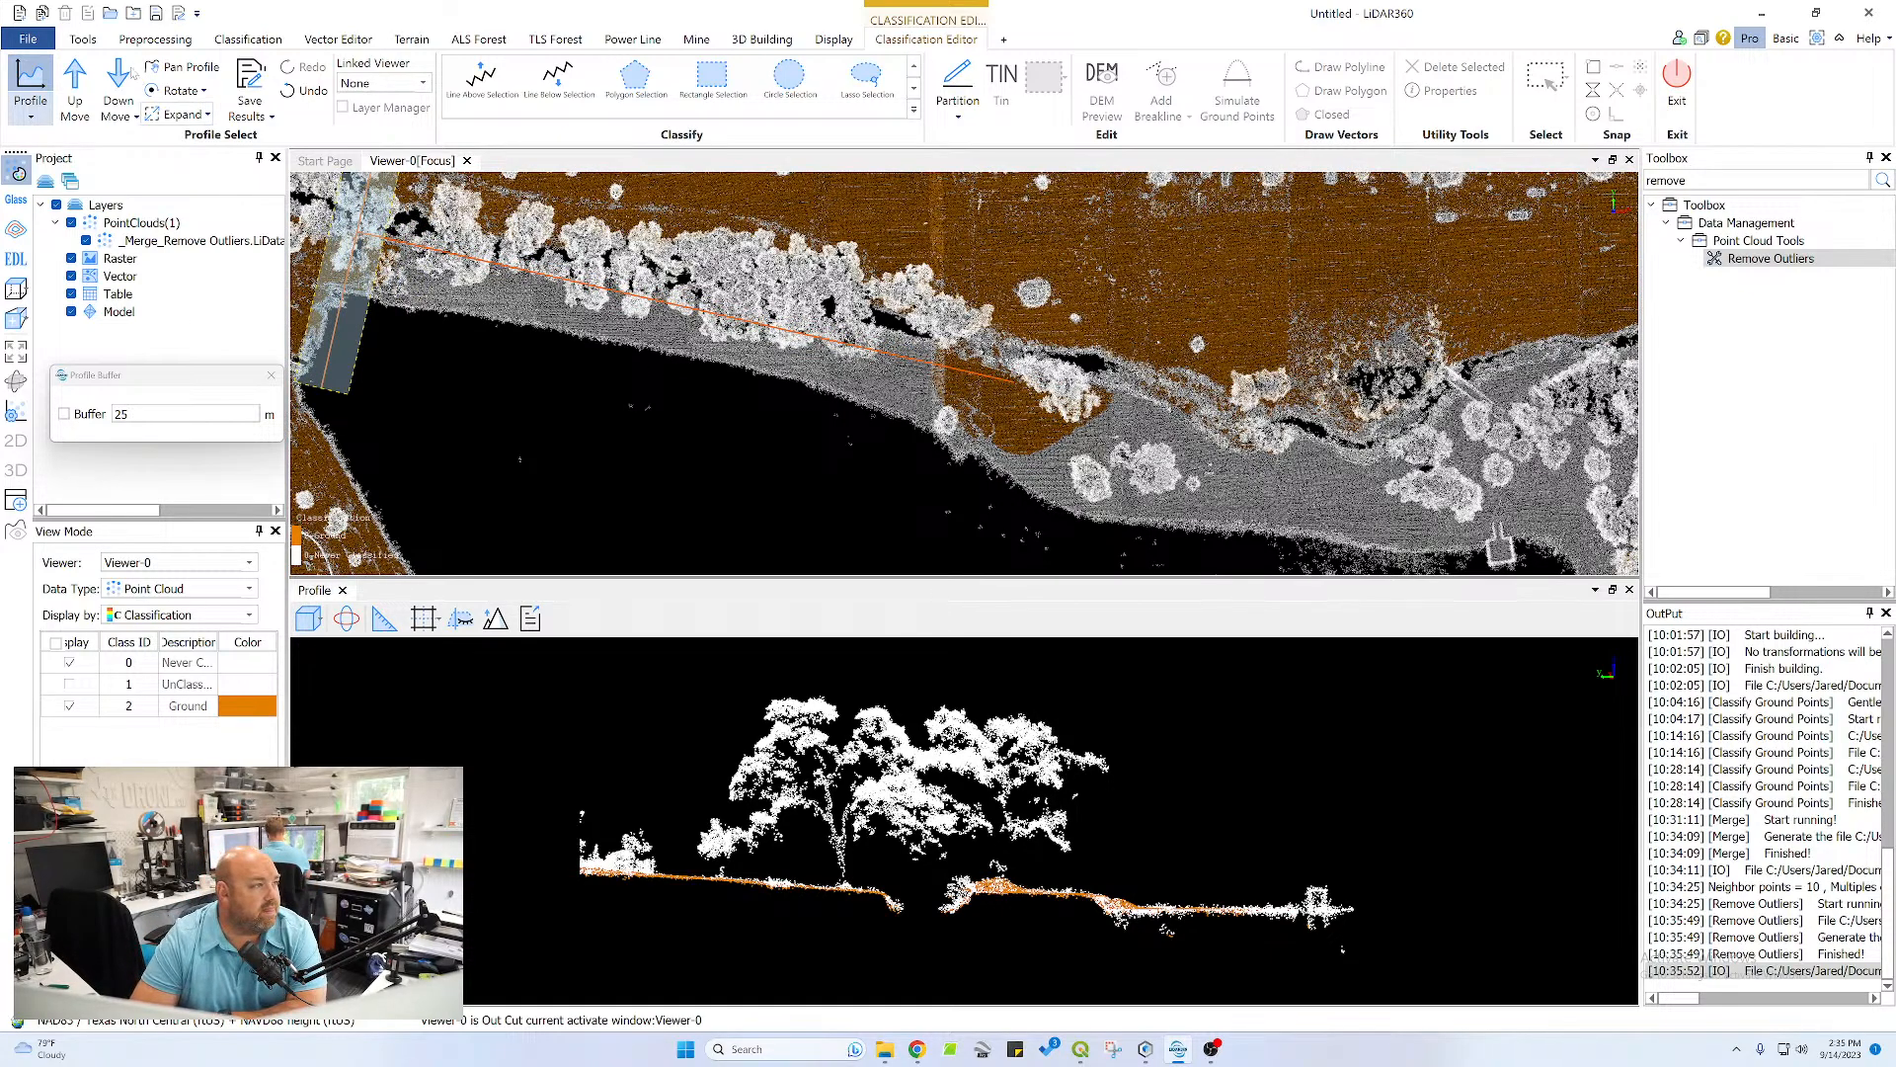
pyautogui.scroll(2, 985, 969)
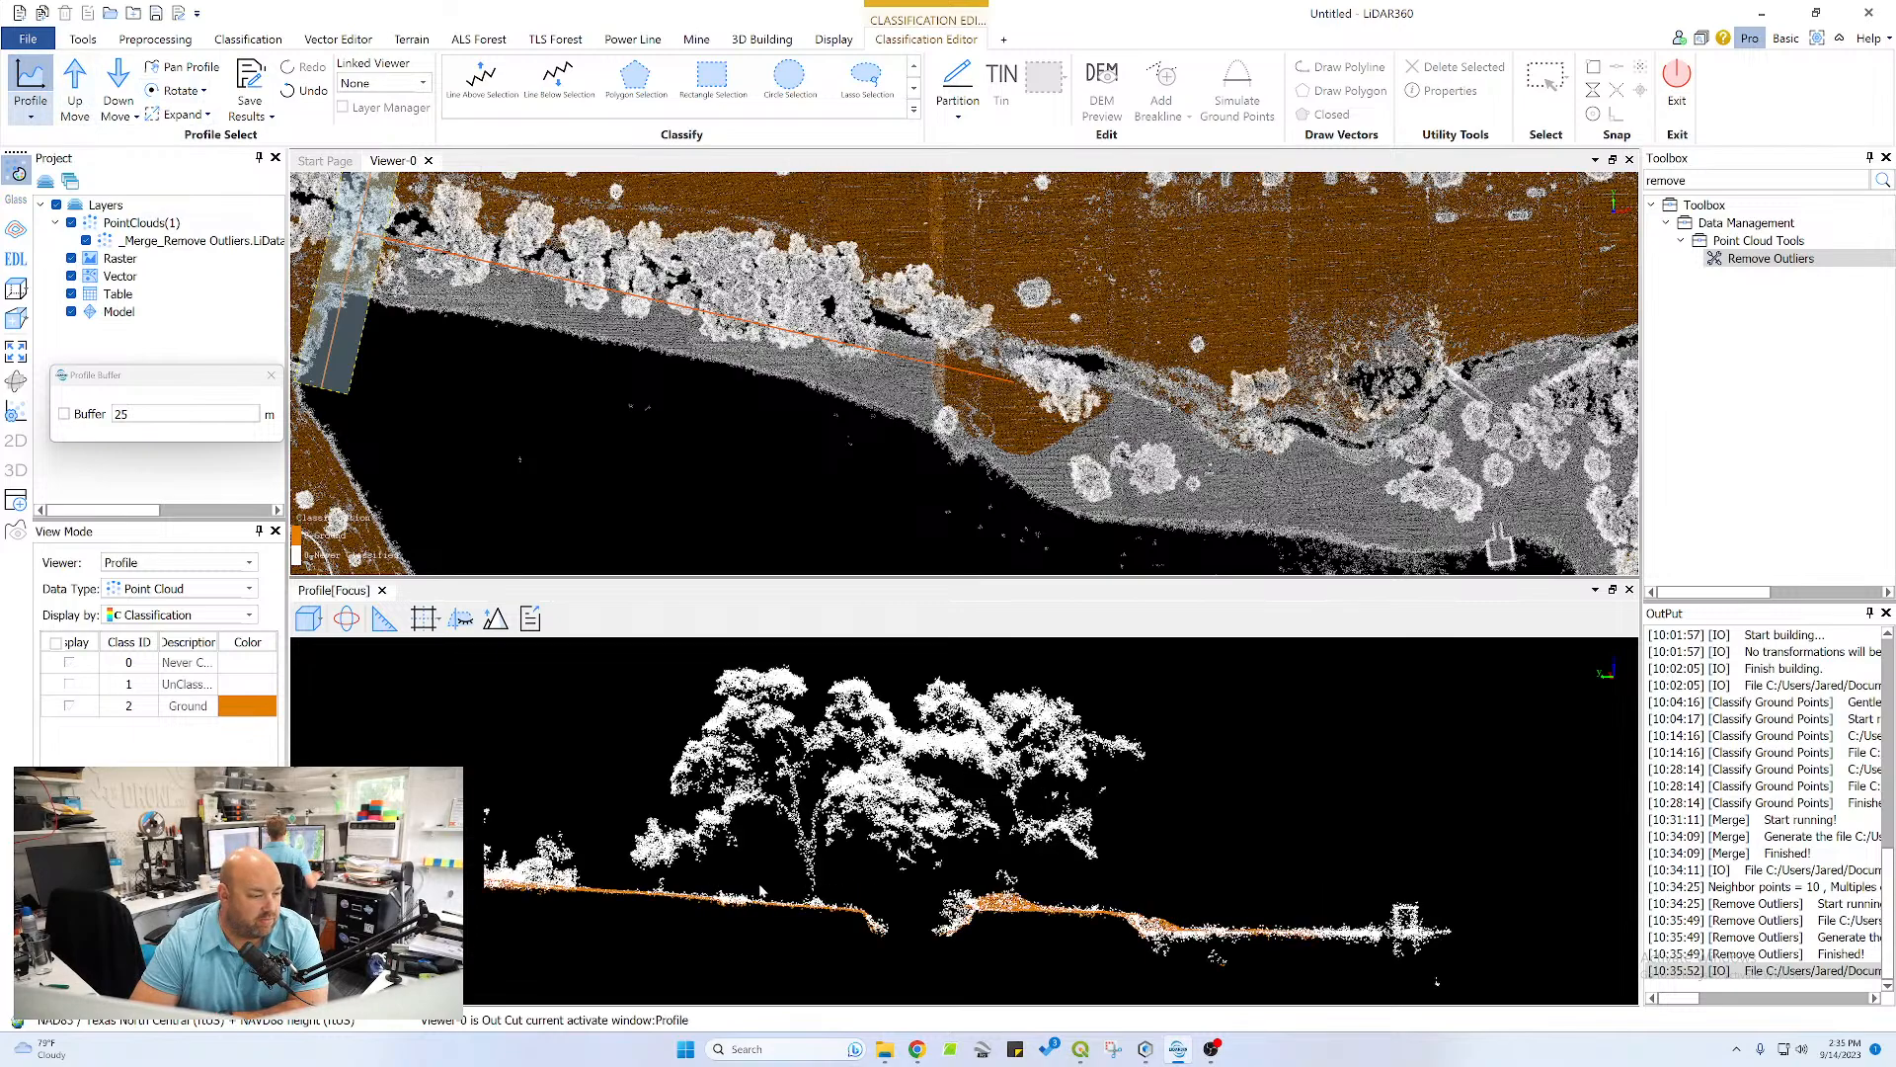
pyautogui.moveTo(984, 969); pyautogui.dragTo(1110, 885, button='middle')
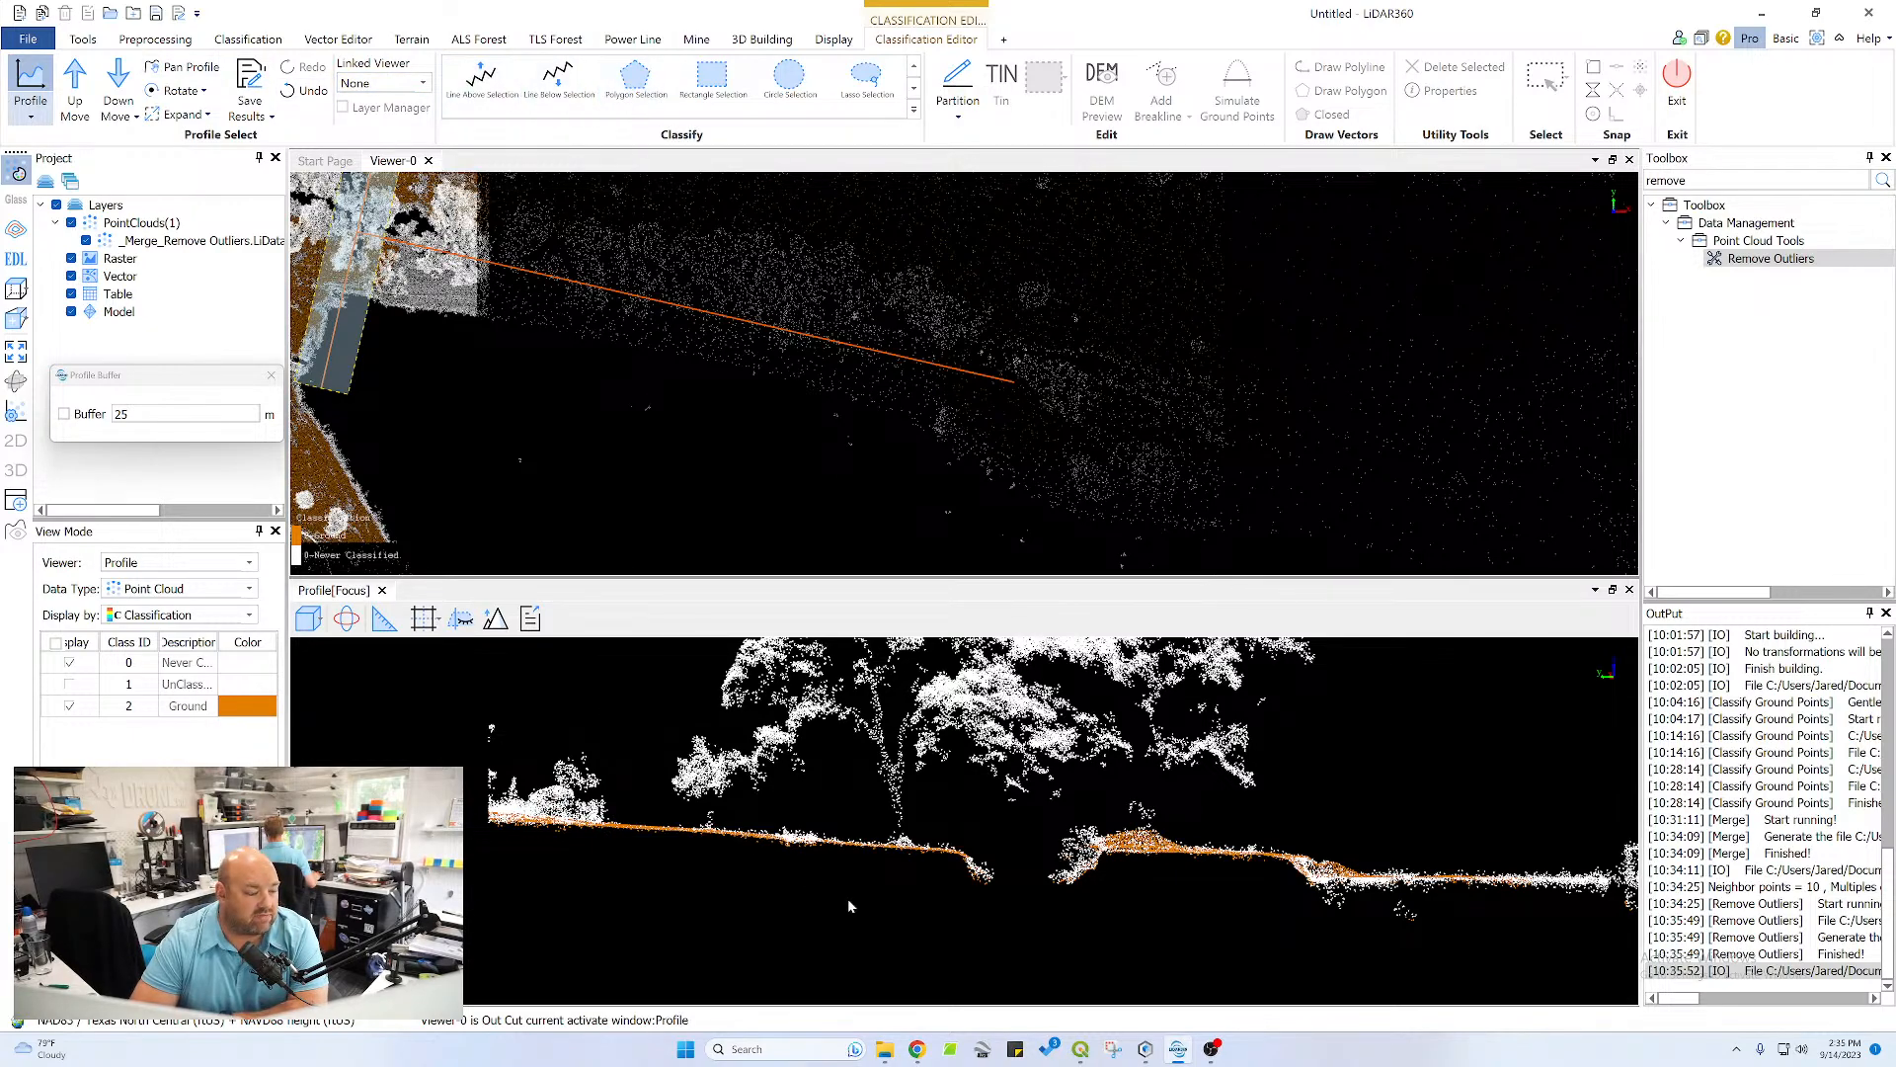
pyautogui.click(635, 85)
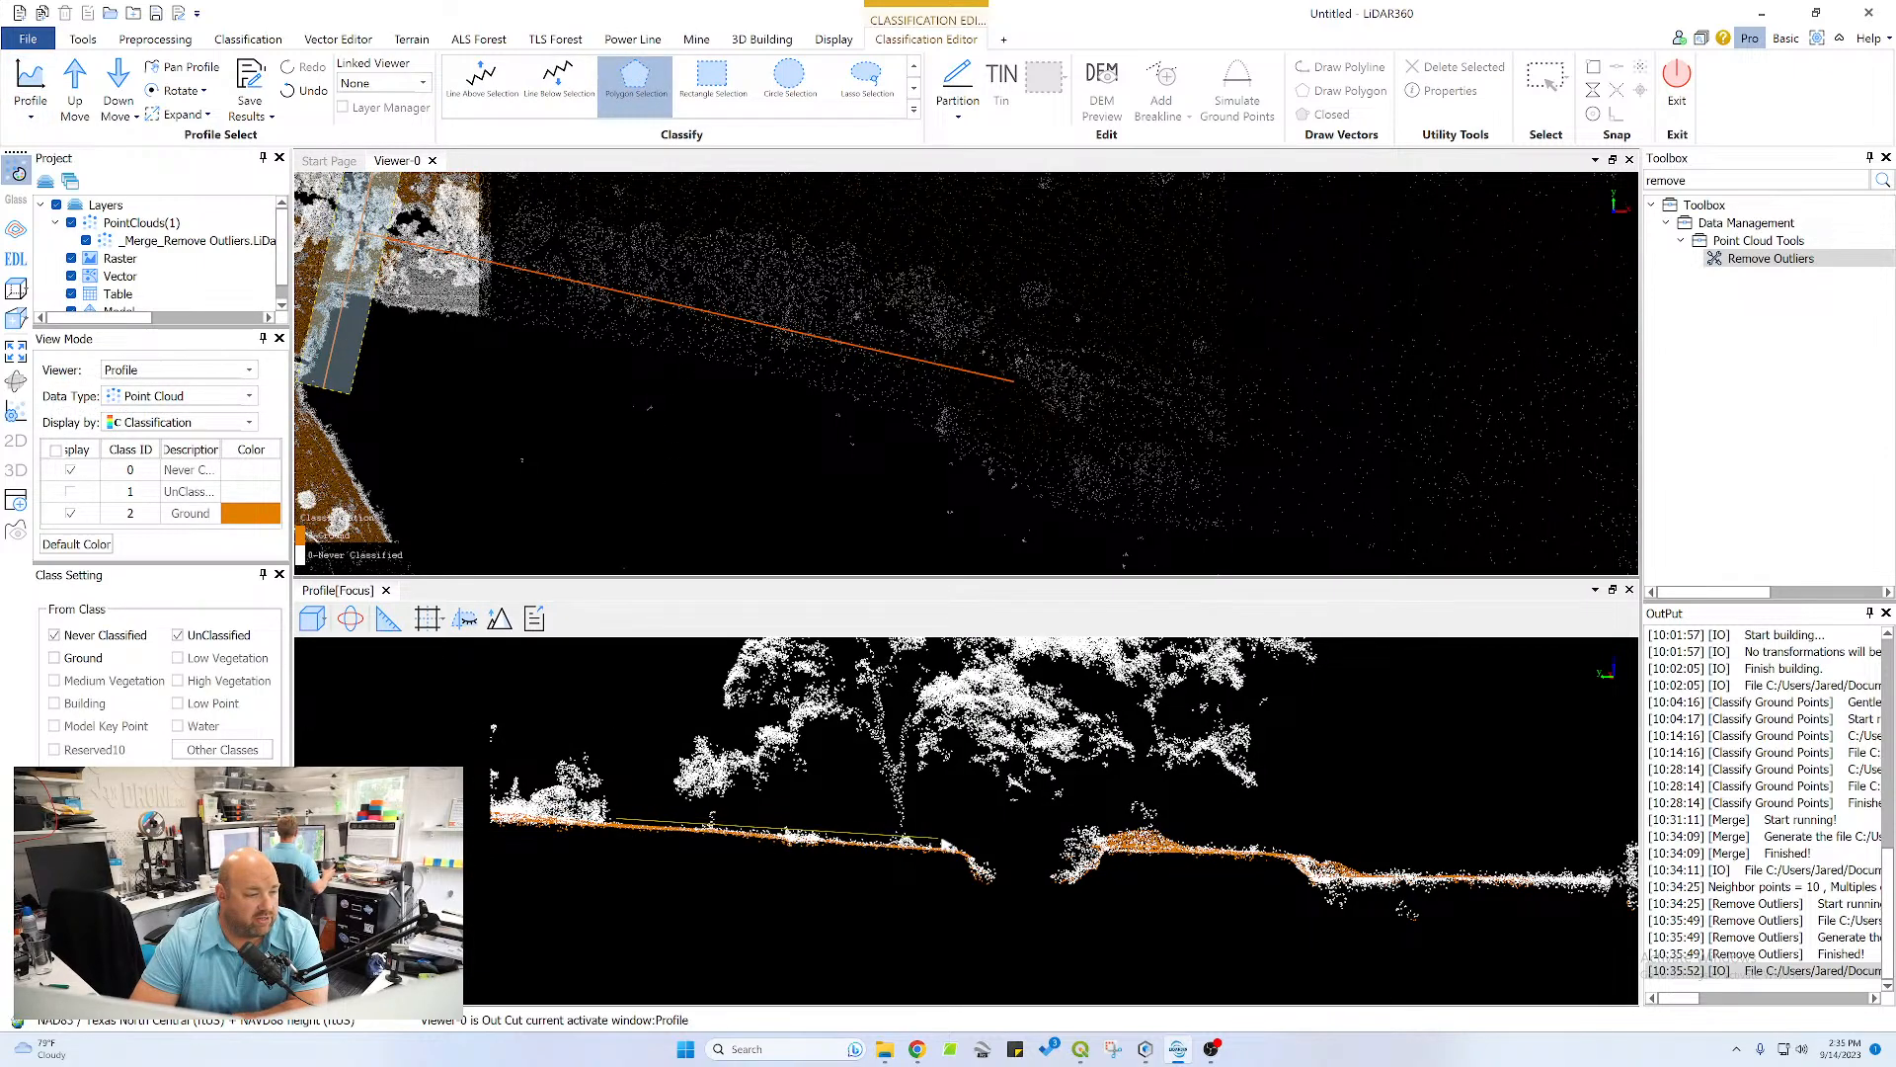
pyautogui.click(976, 853)
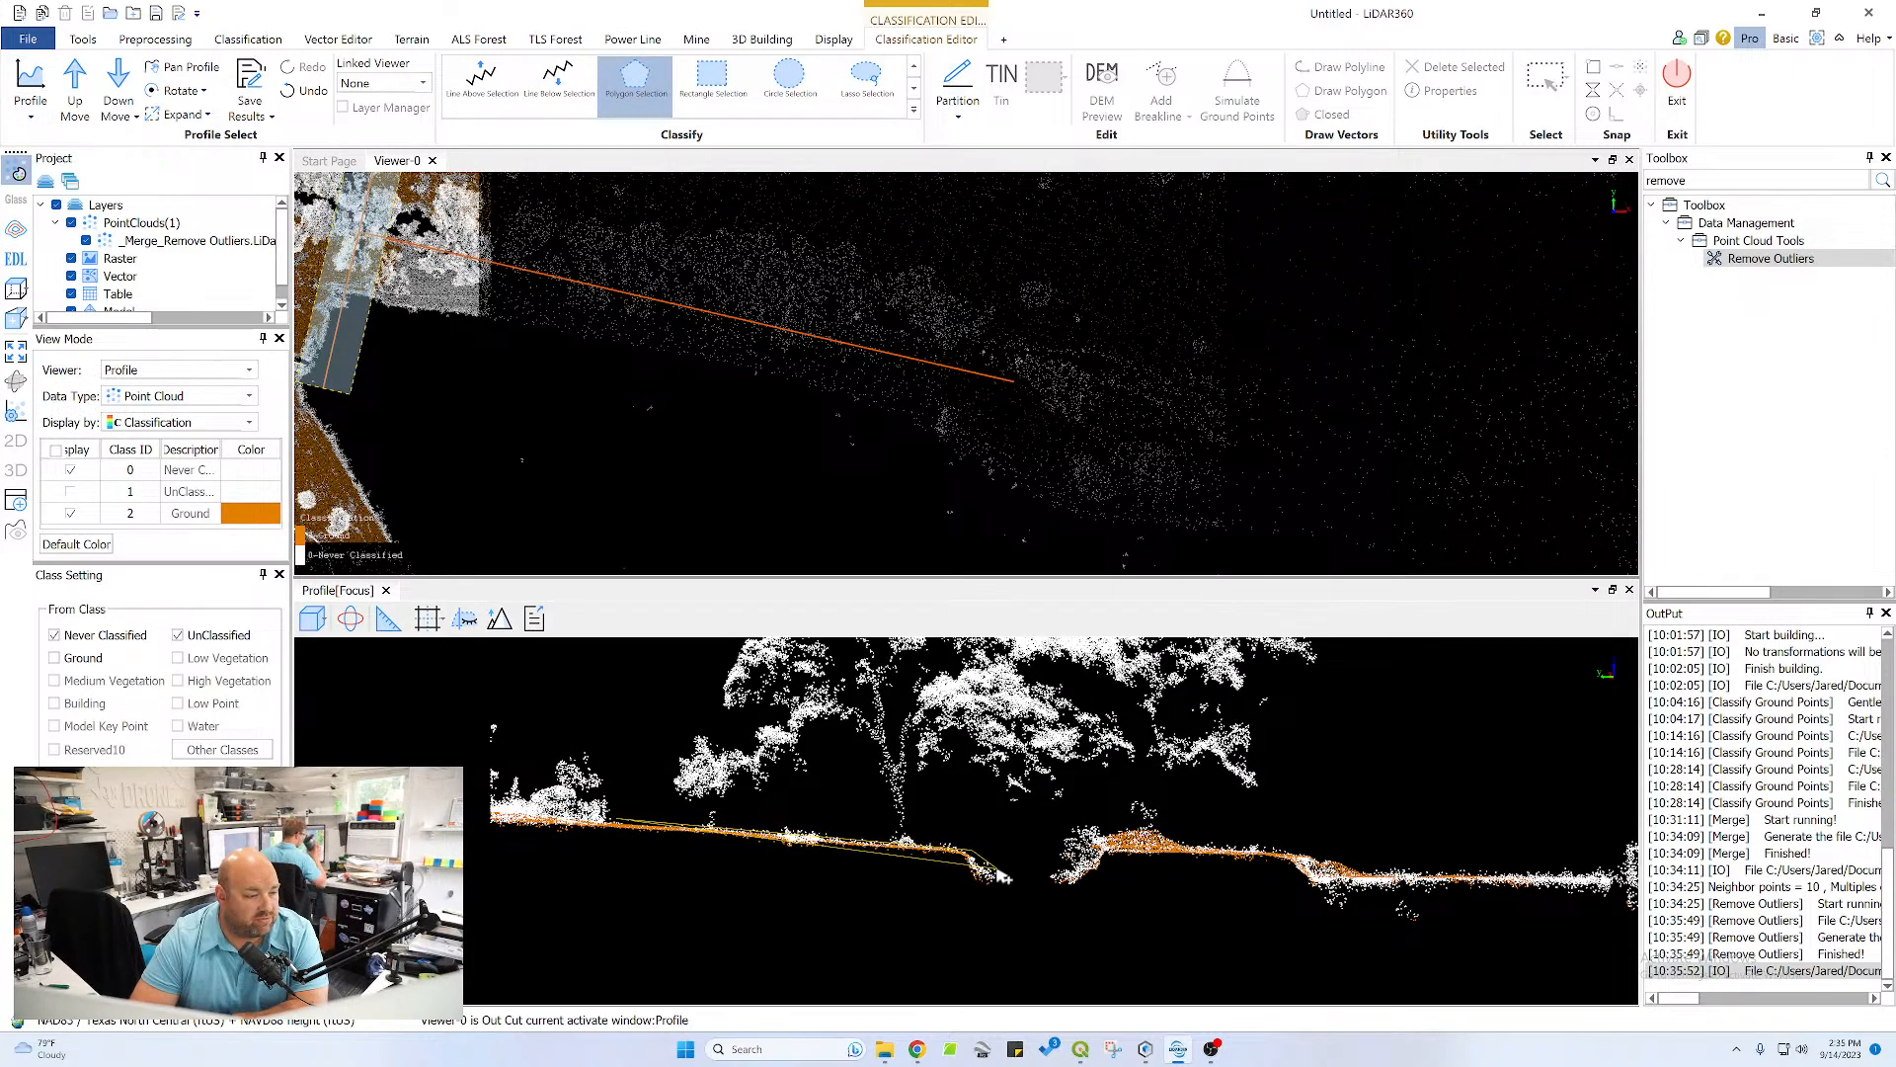
pyautogui.click(988, 885)
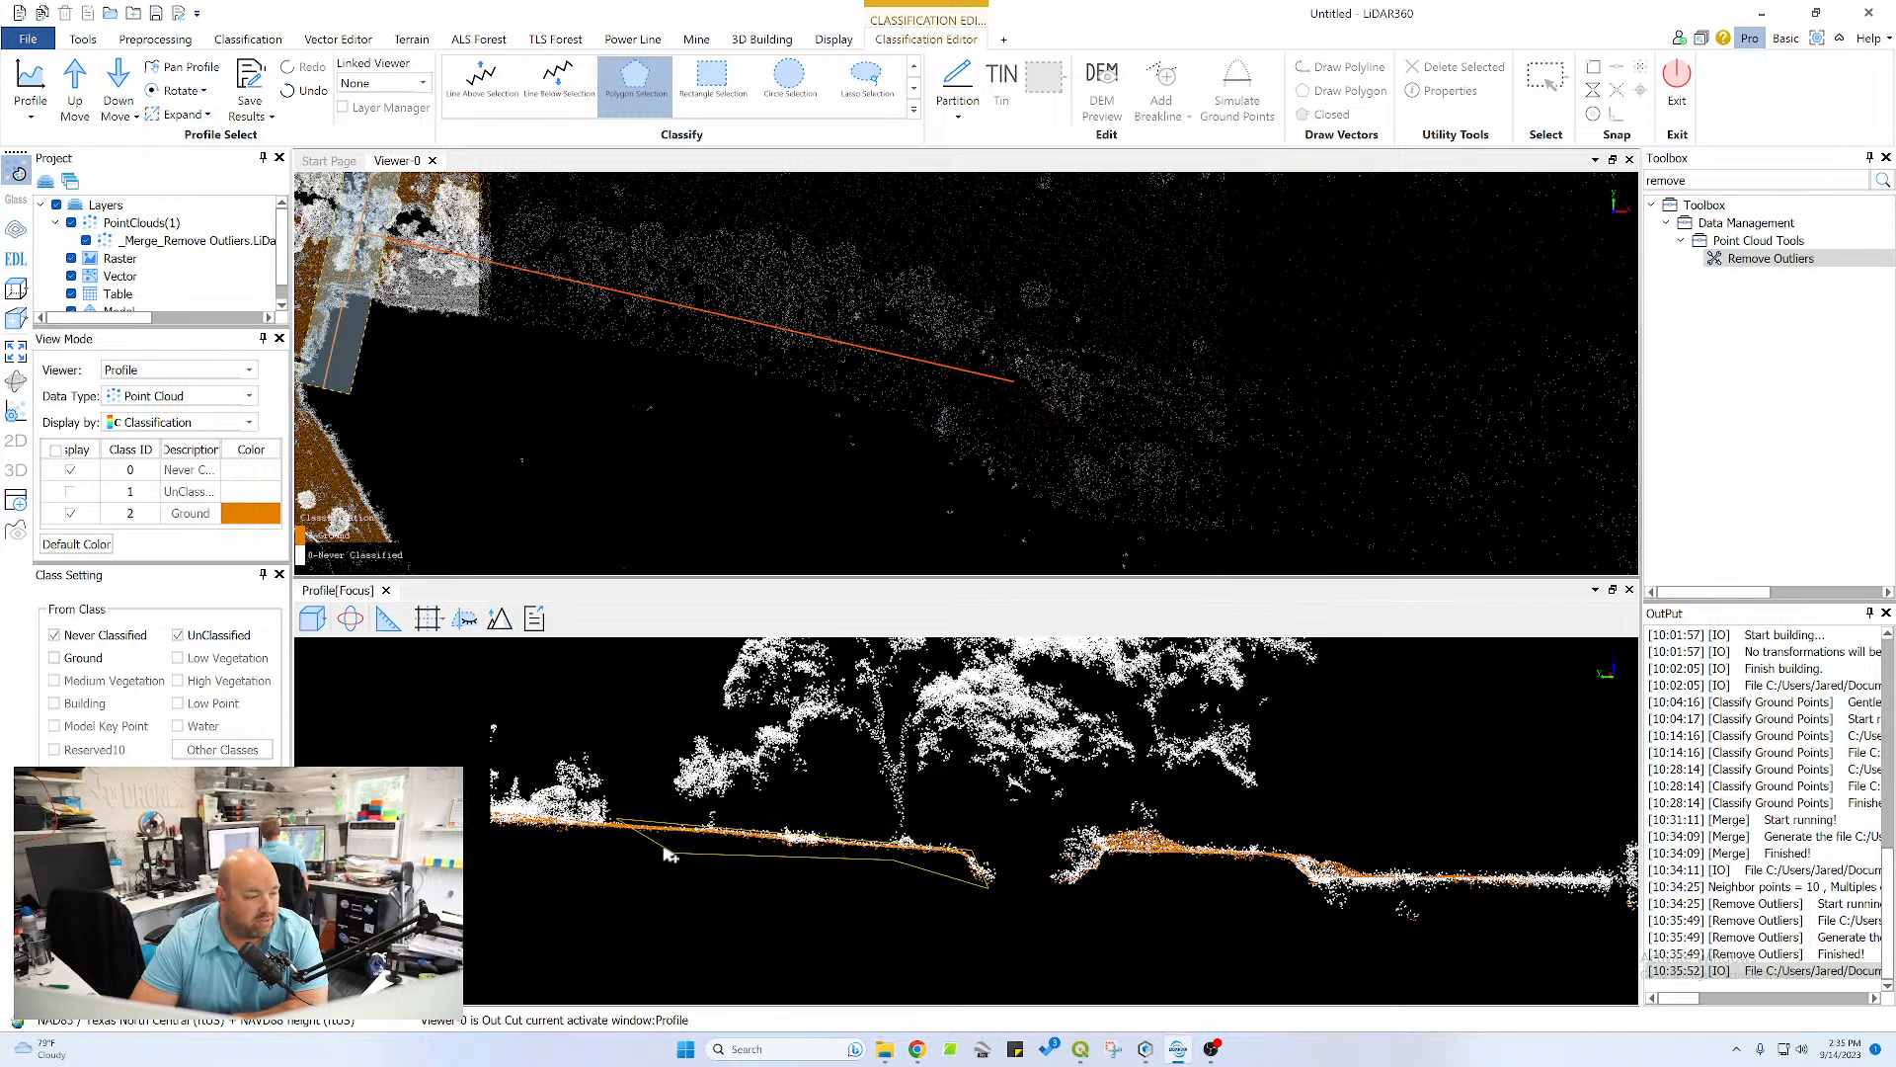
pyautogui.rightClick(617, 834)
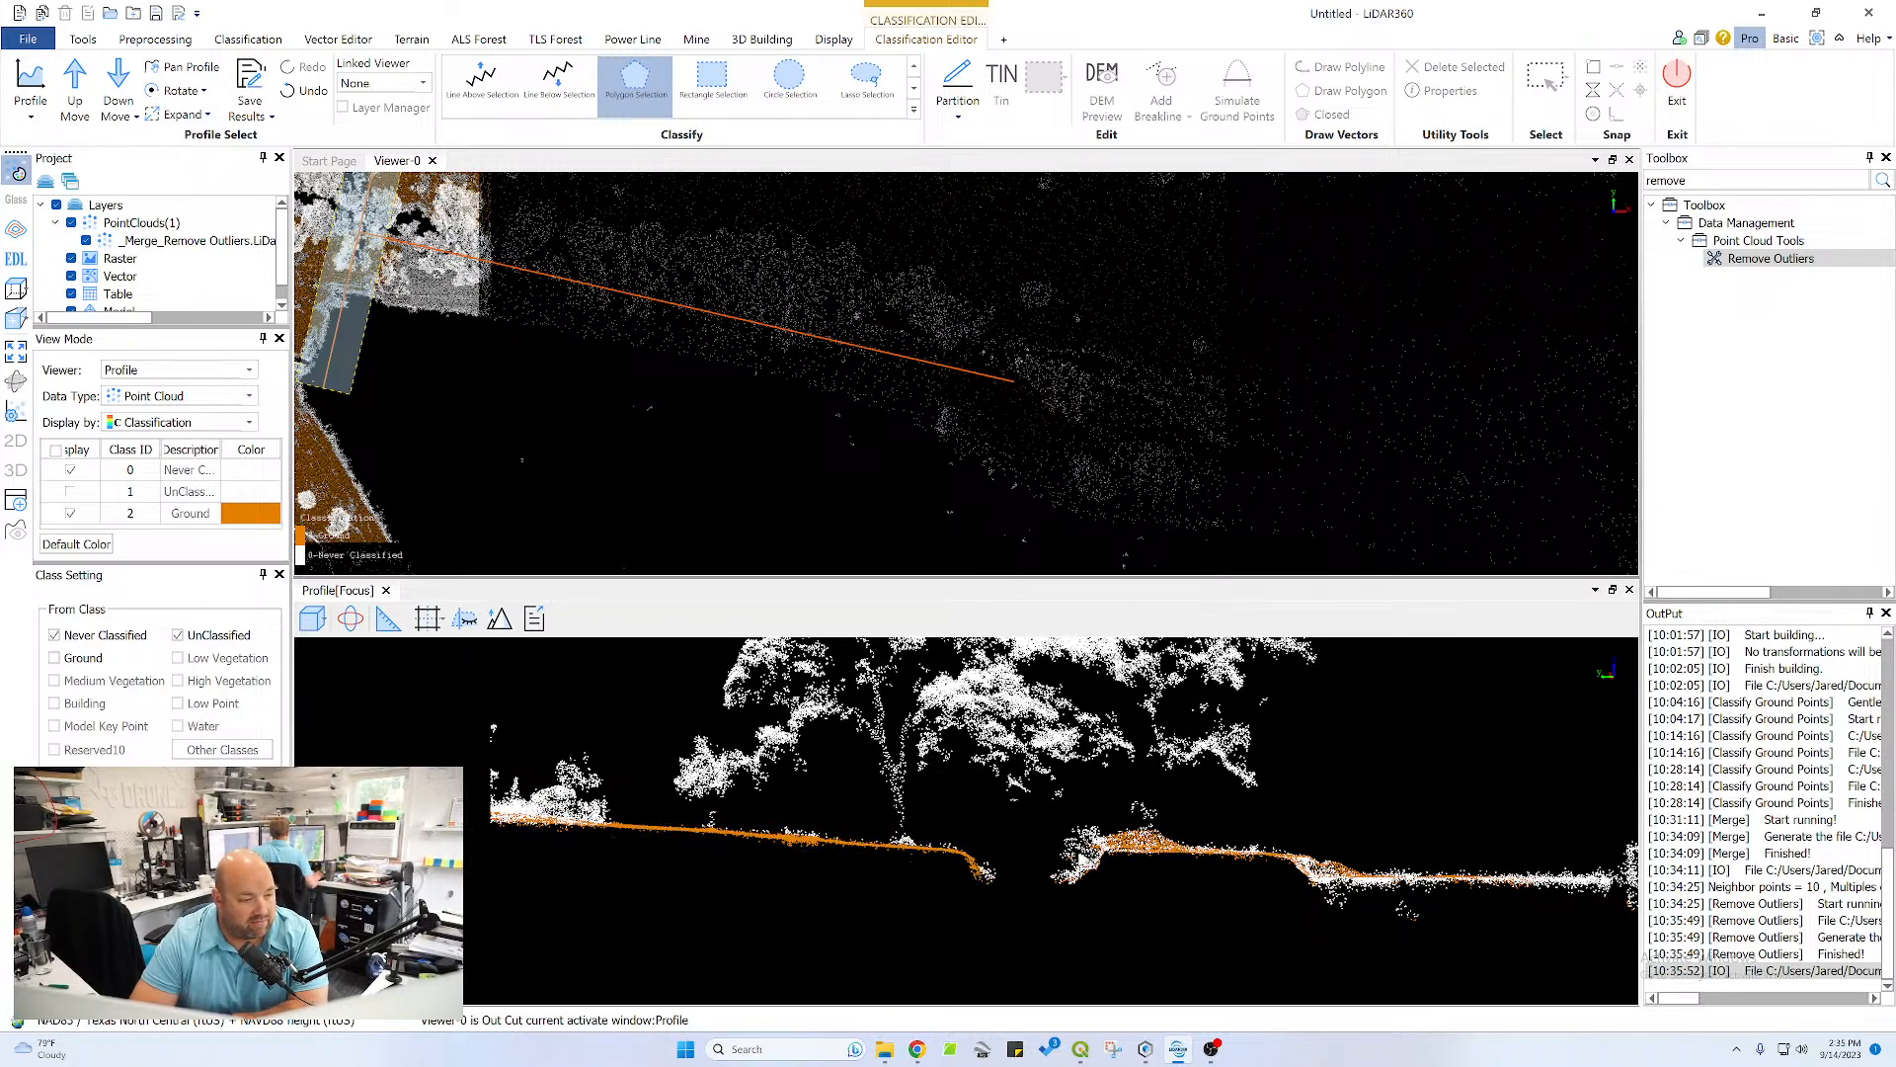
# Reclassify the opposite channel bank, its crest and the low shelf on the pond side as Ground
pyautogui.click(1064, 886)
pyautogui.doubleClick(1107, 857)
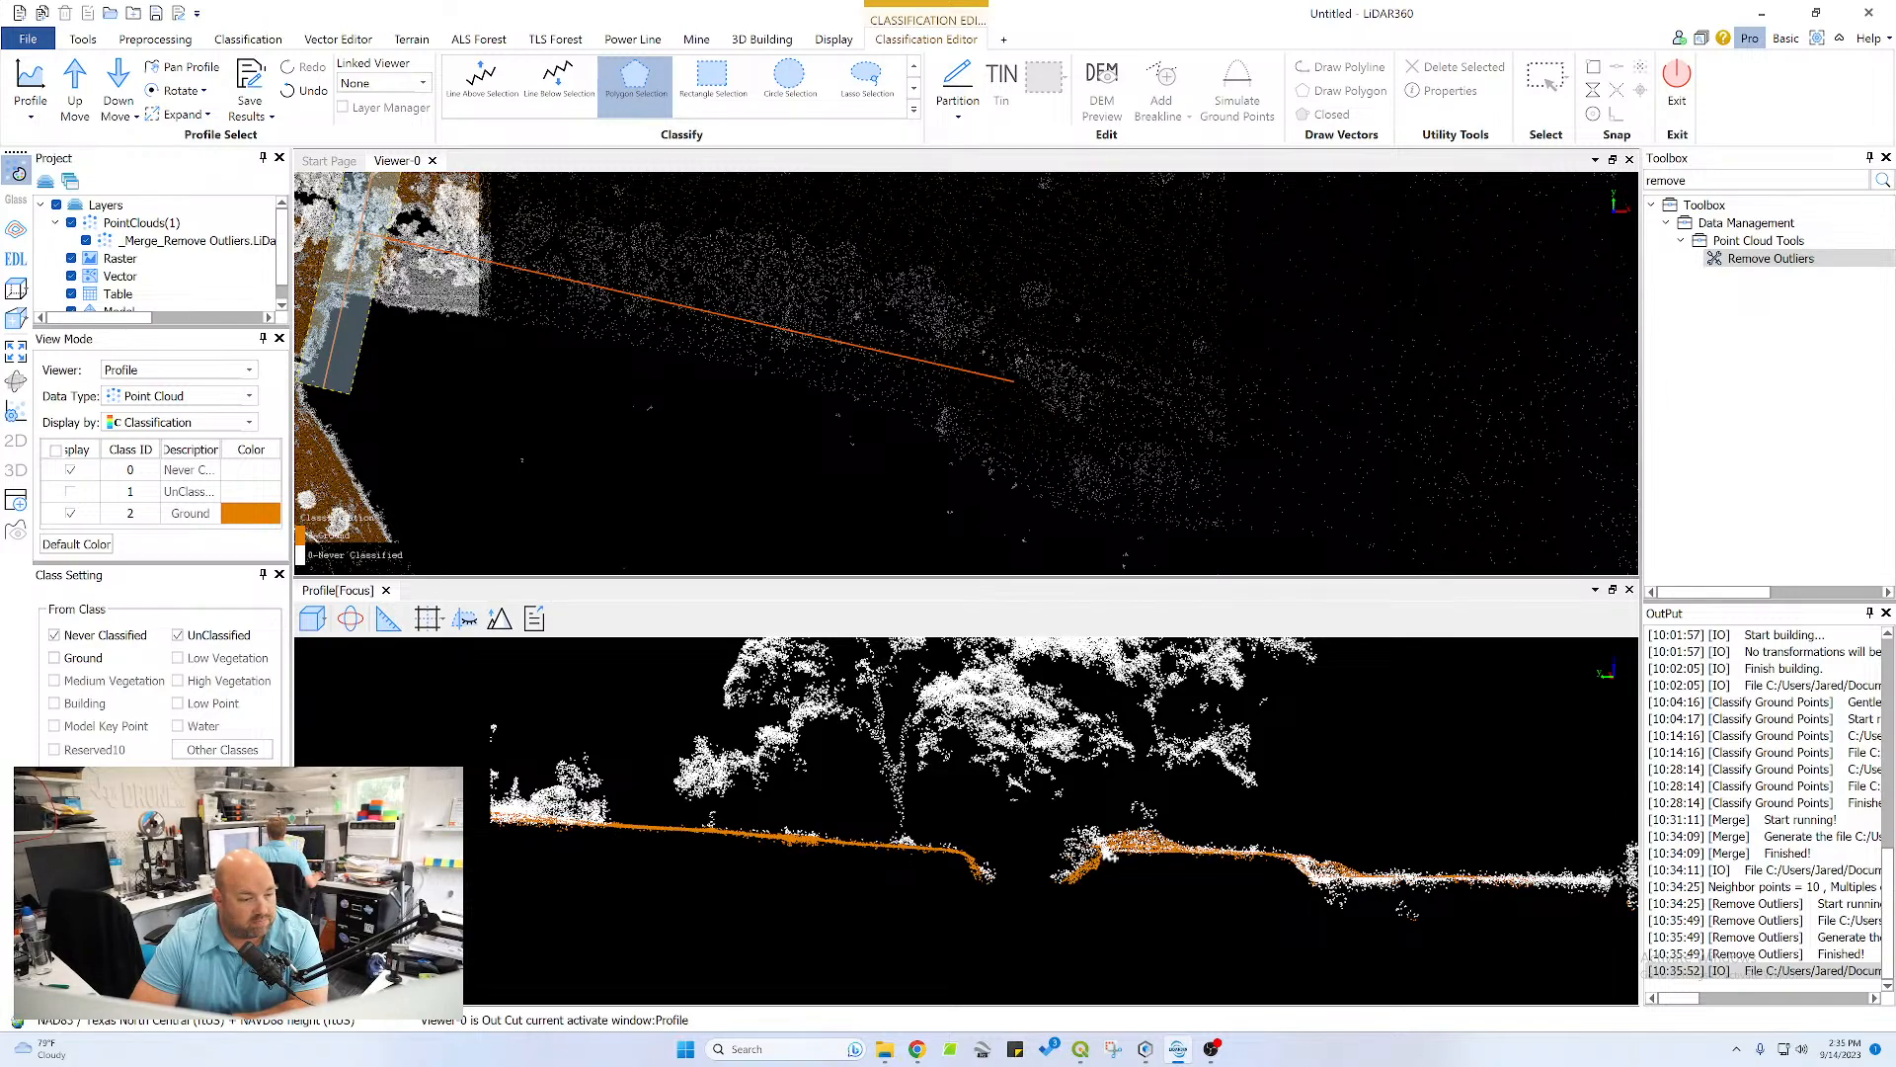
pyautogui.click(1113, 849)
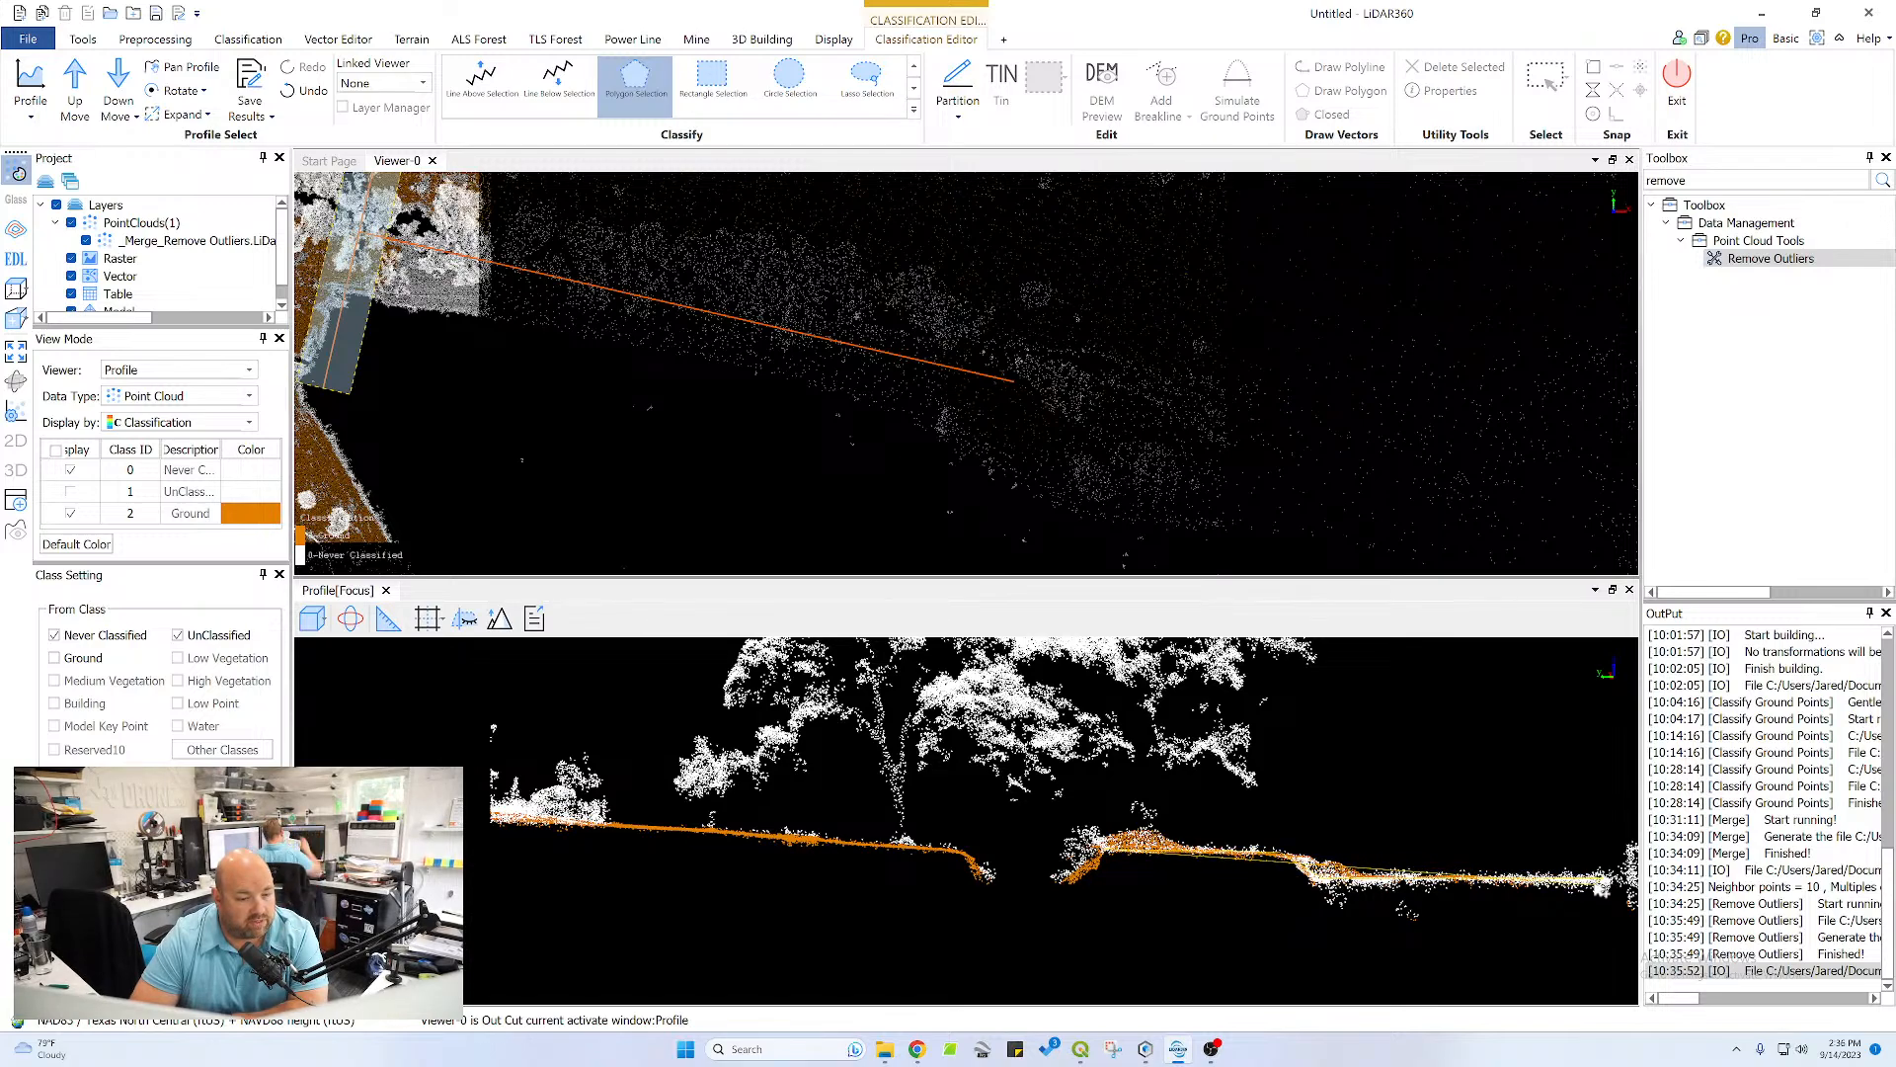
pyautogui.click(1595, 881)
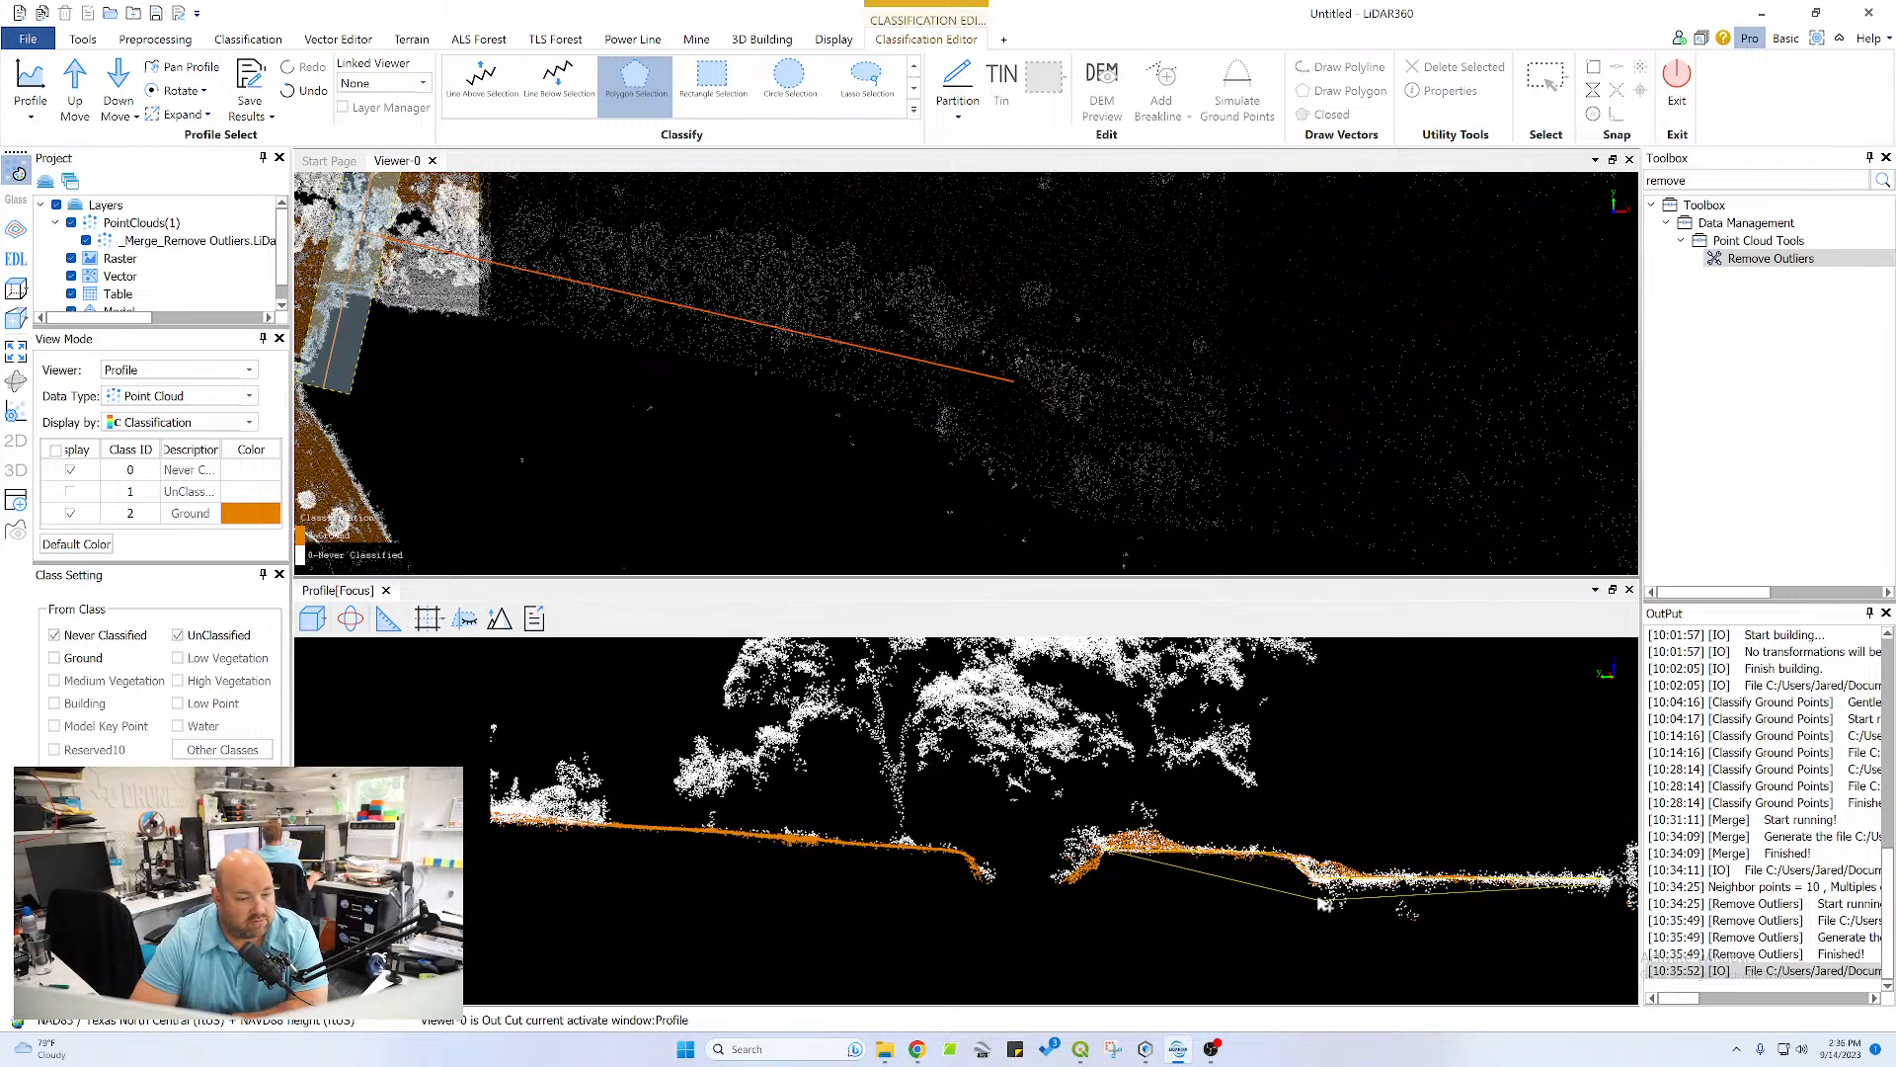
pyautogui.rightClick(1234, 933)
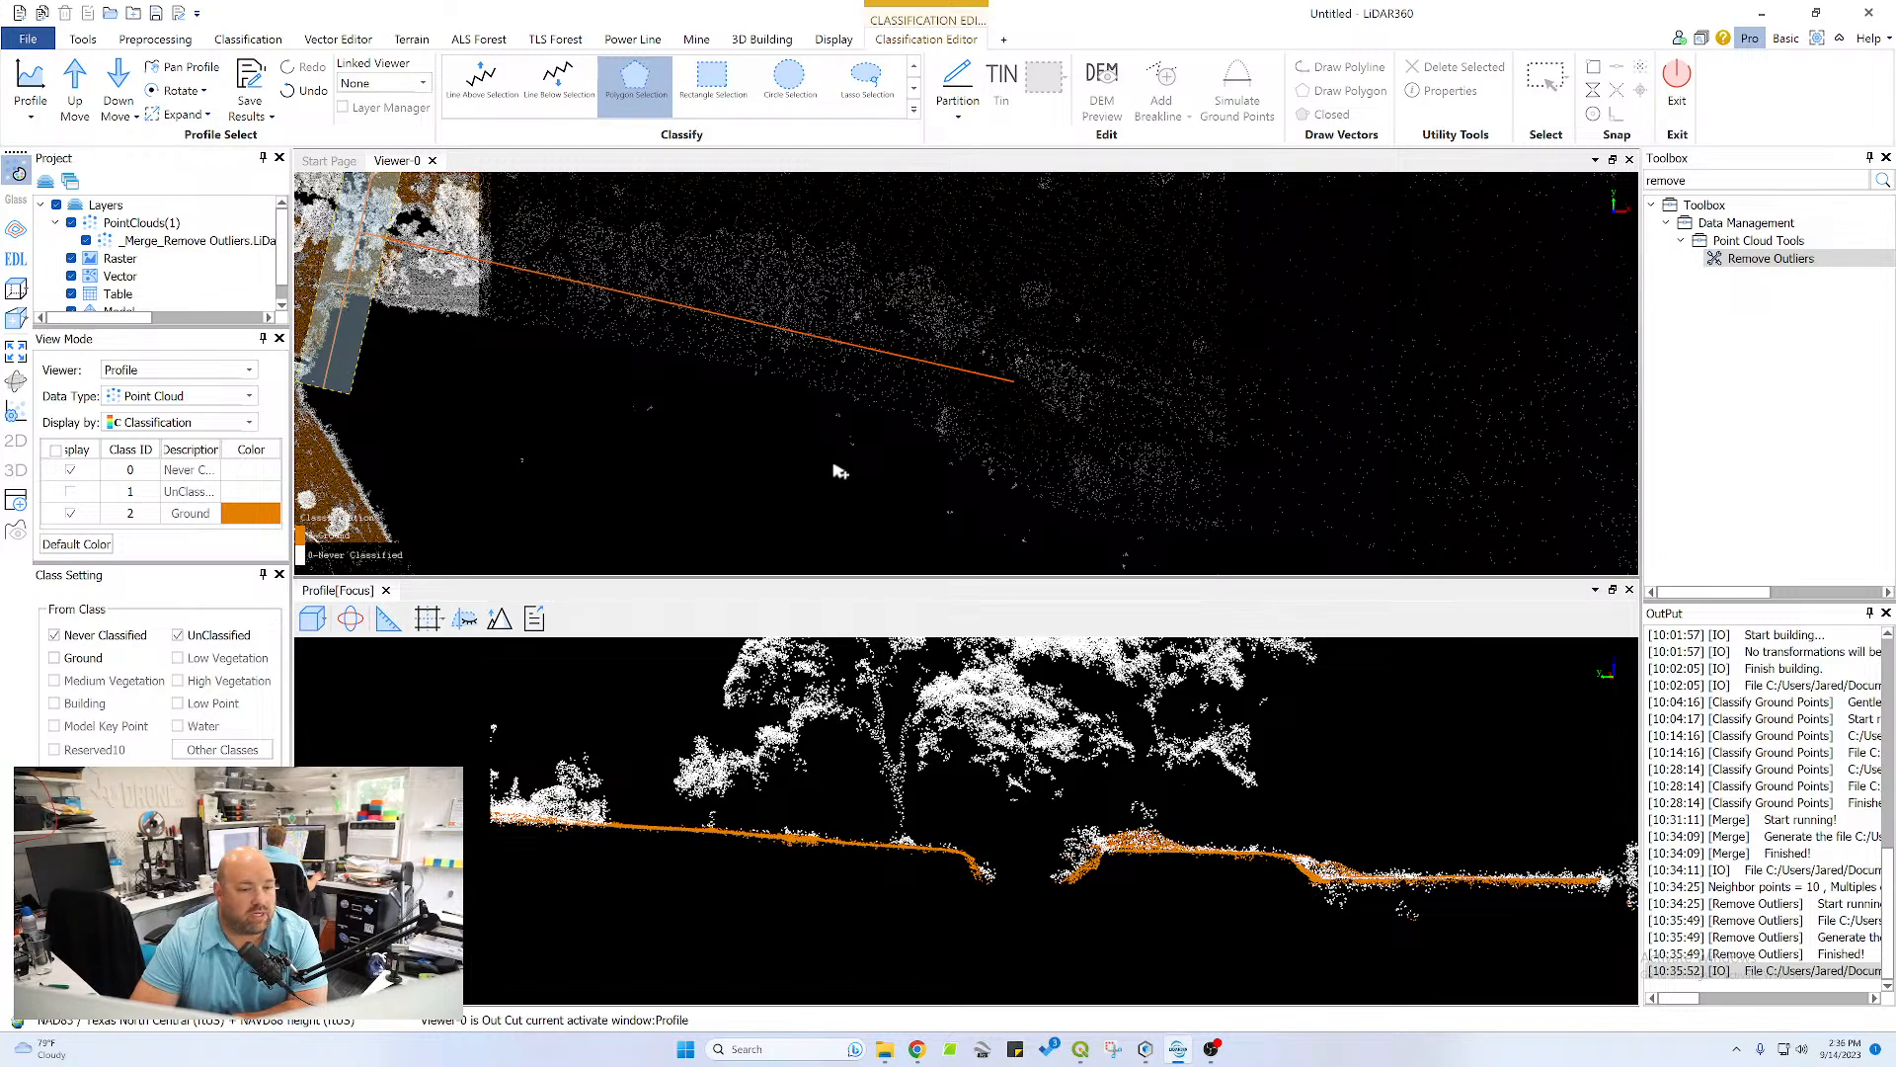
# Advance the profile one more section and reclassify the upper slope, channel bottom, opposite bank and pond-side slope as Ground in one polygon
pyautogui.click(76, 89)
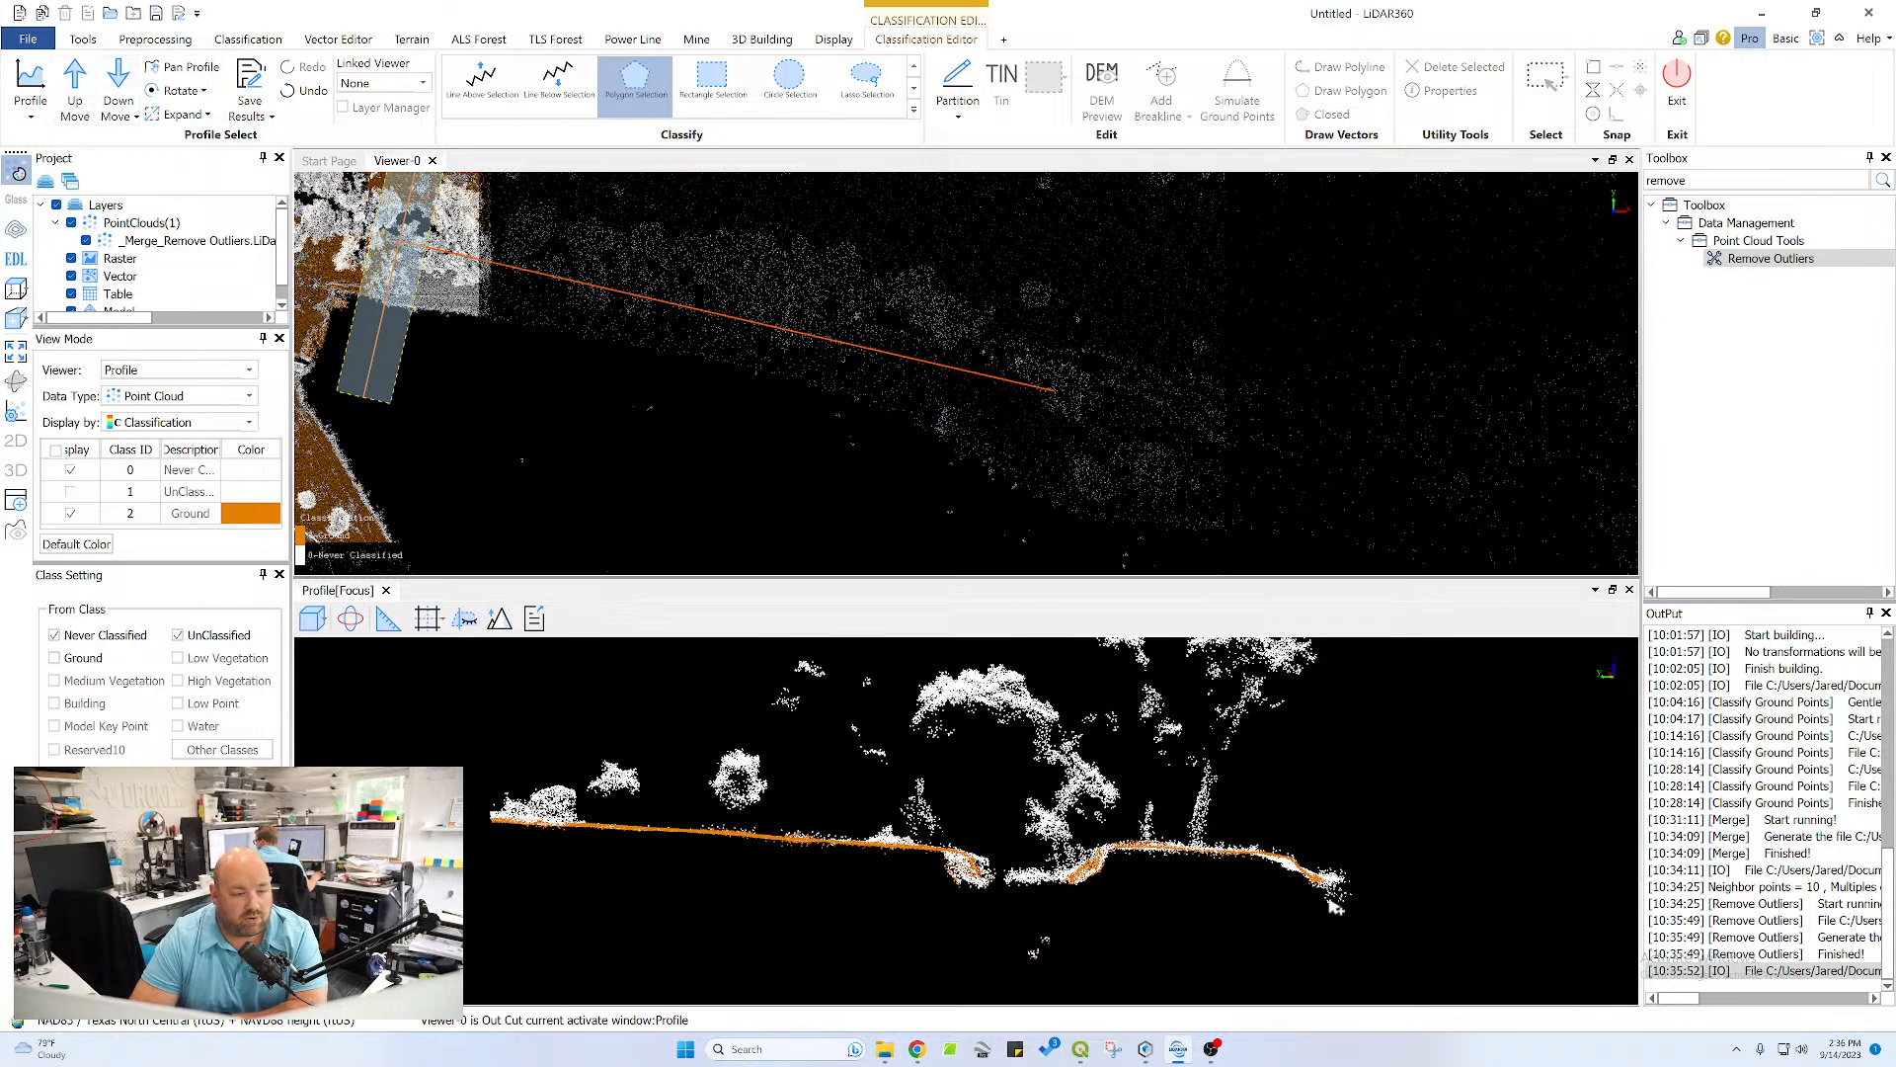
pyautogui.scroll(2, 1242, 870)
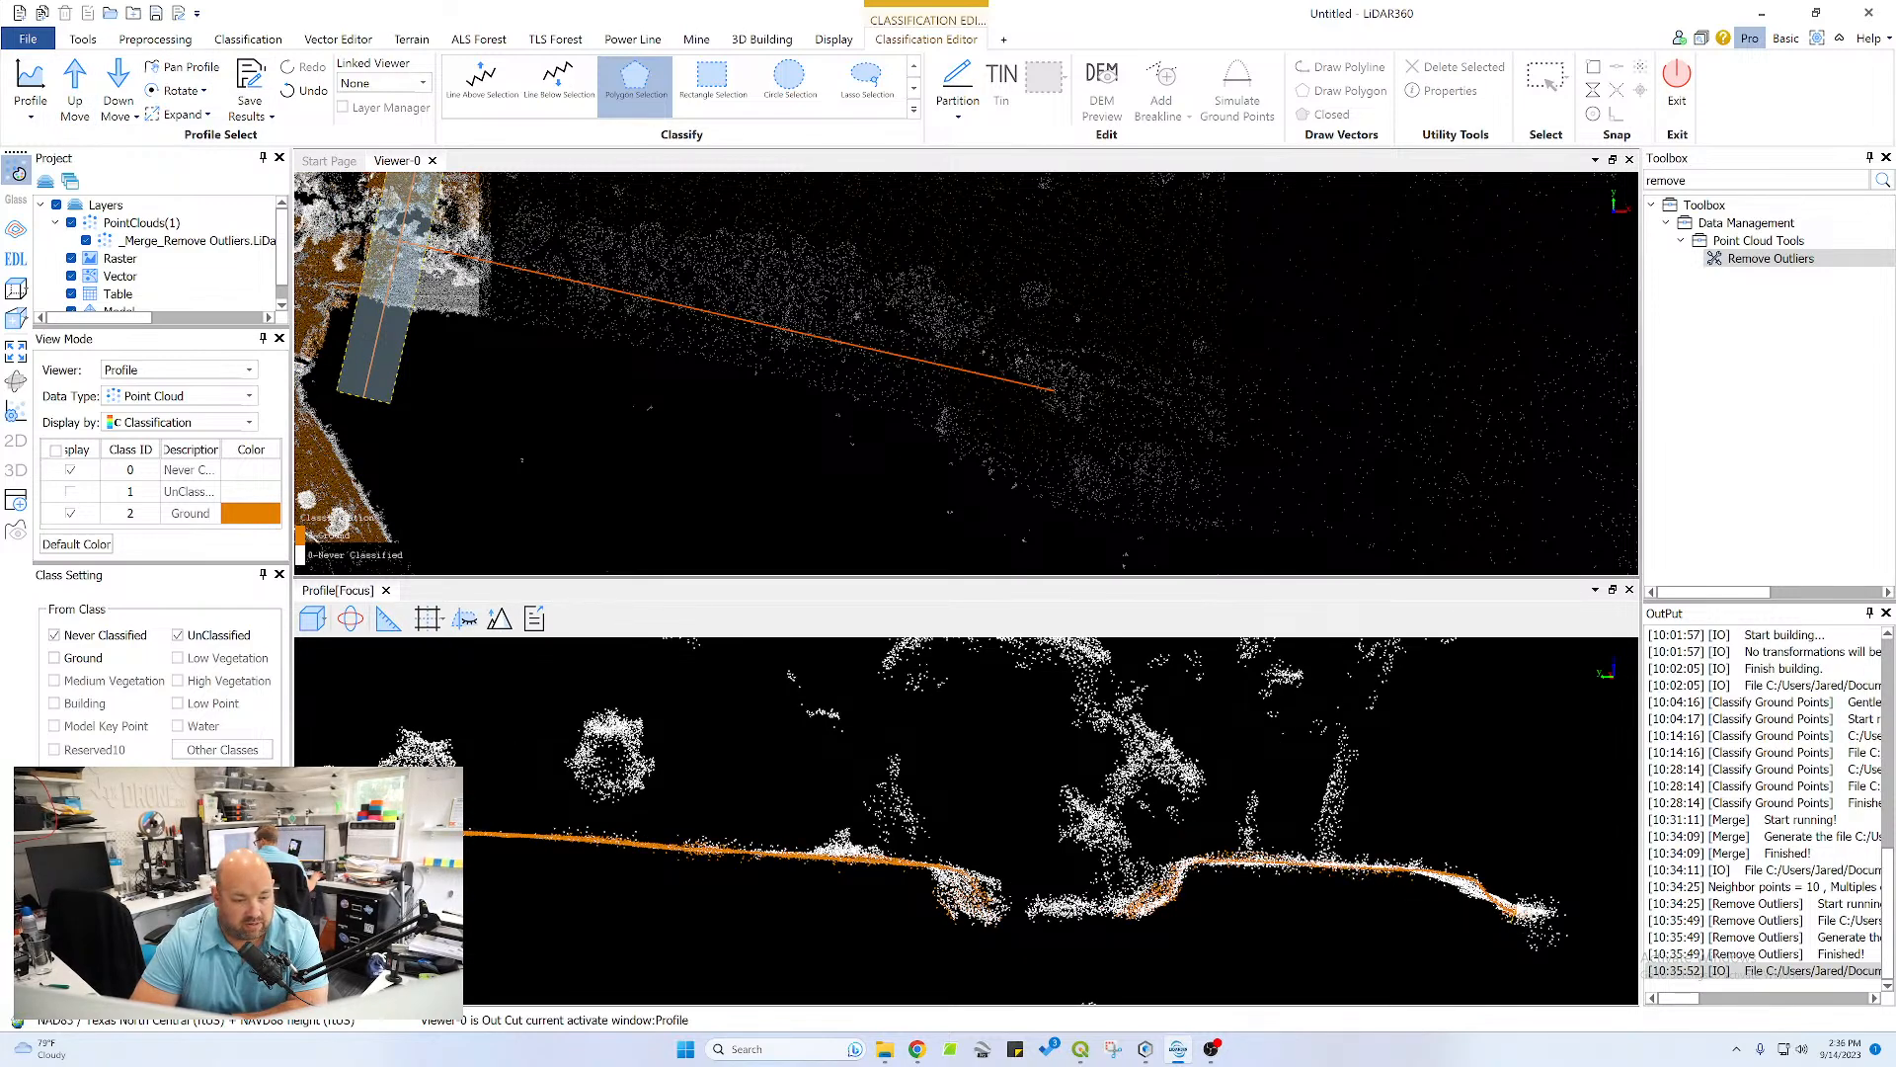
pyautogui.click(1481, 878)
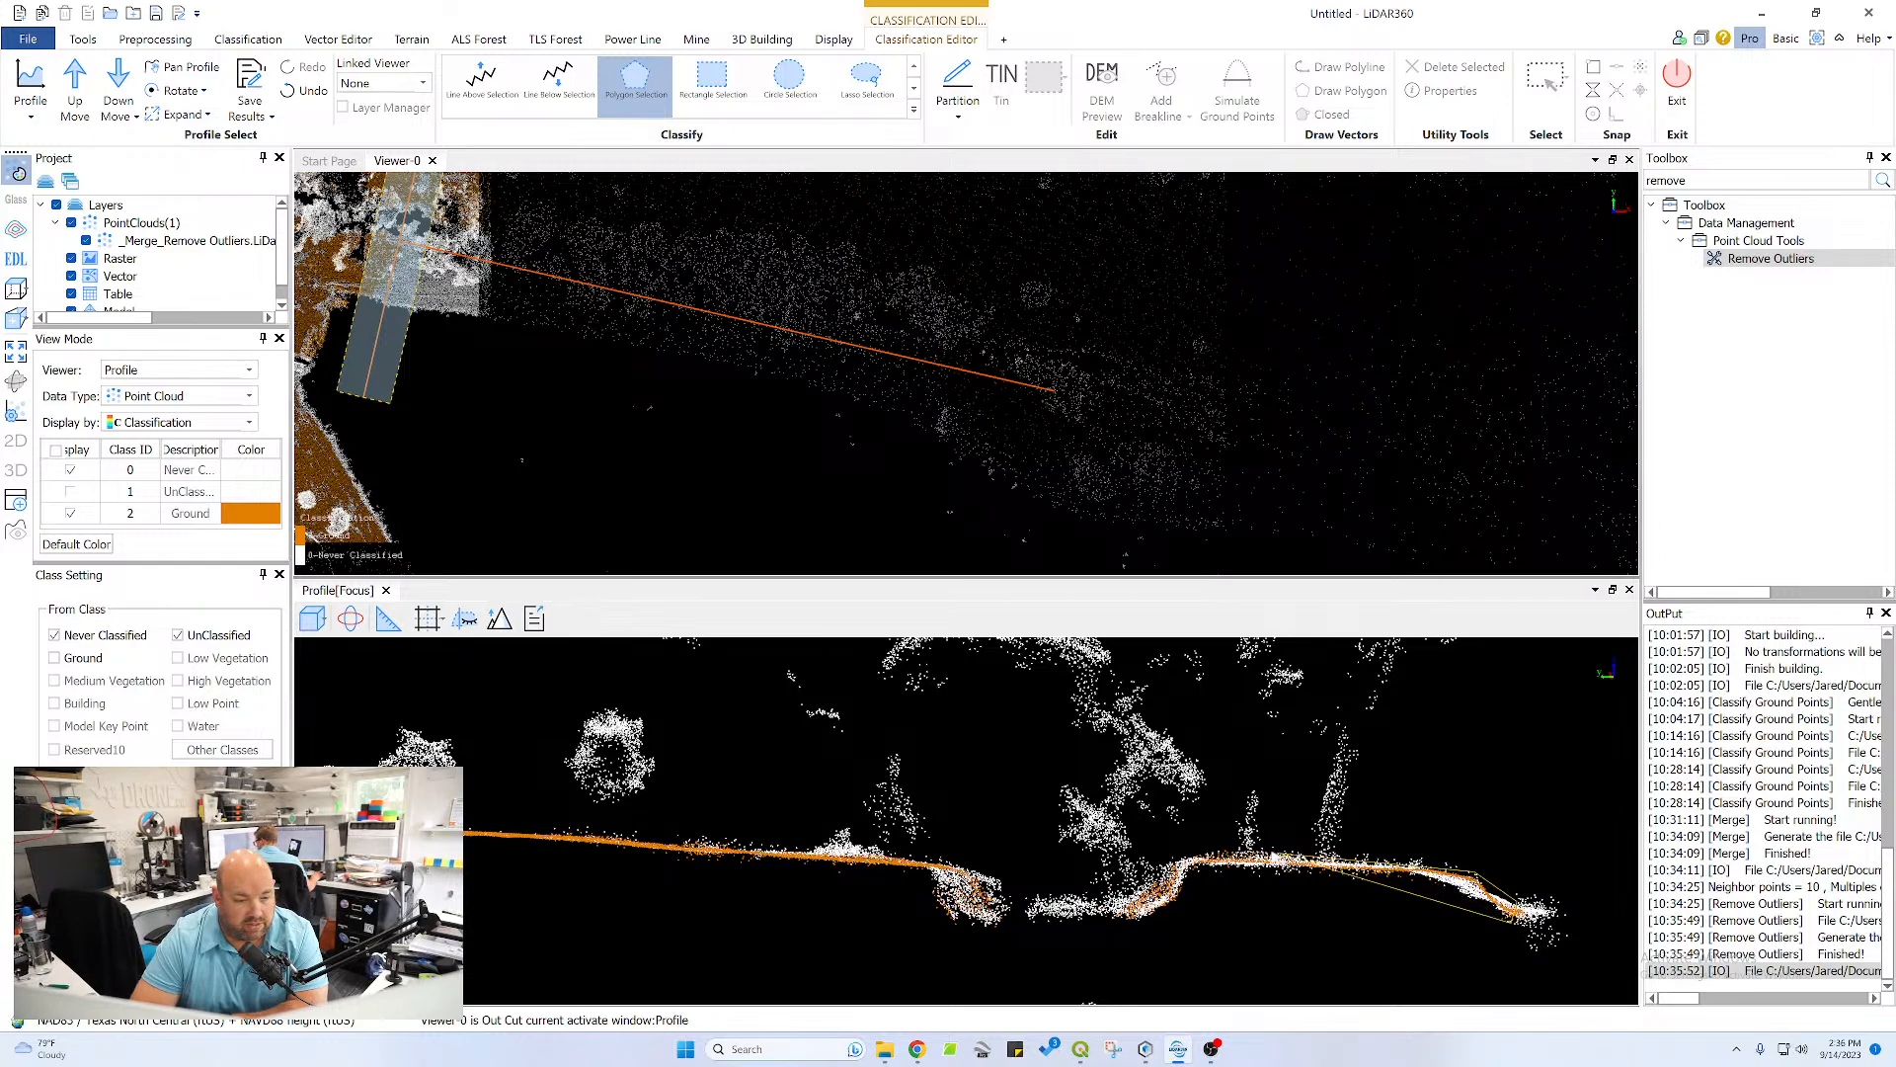
pyautogui.click(1194, 857)
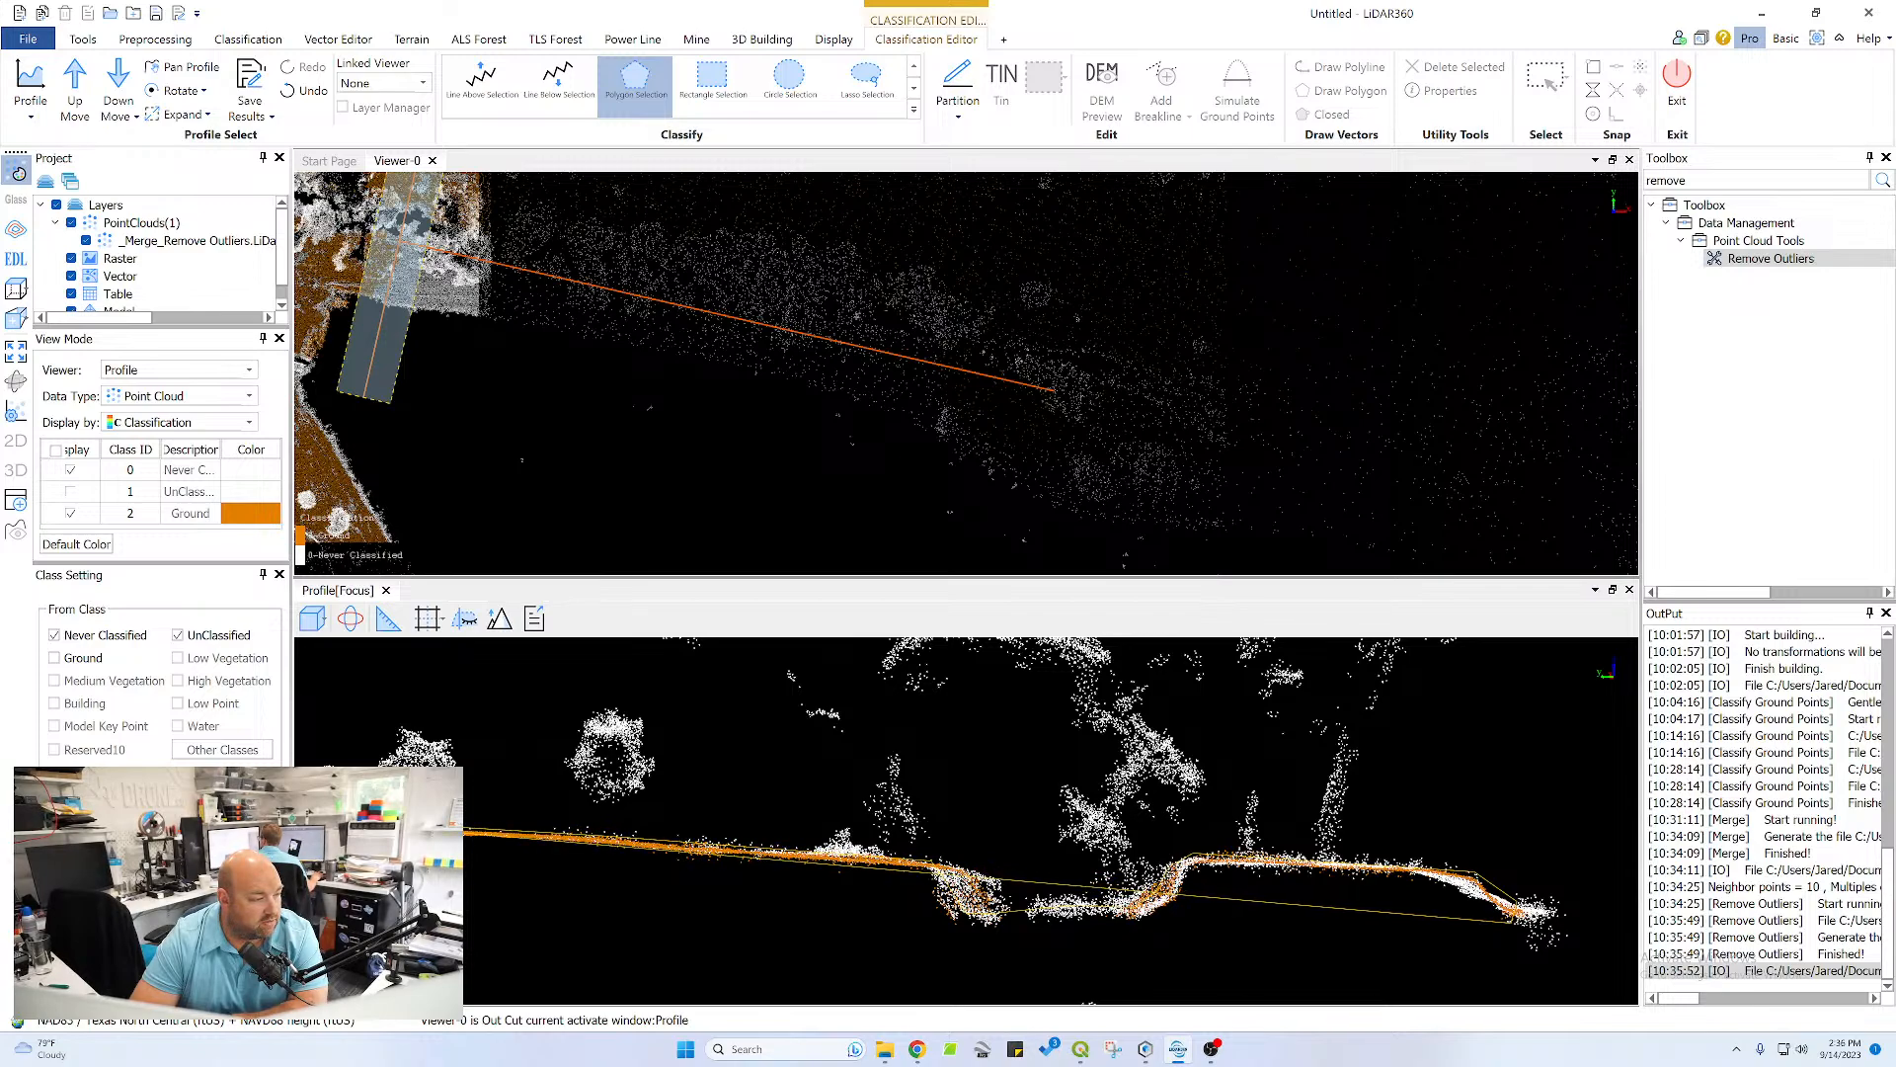
pyautogui.click(395, 844)
pyautogui.click(925, 880)
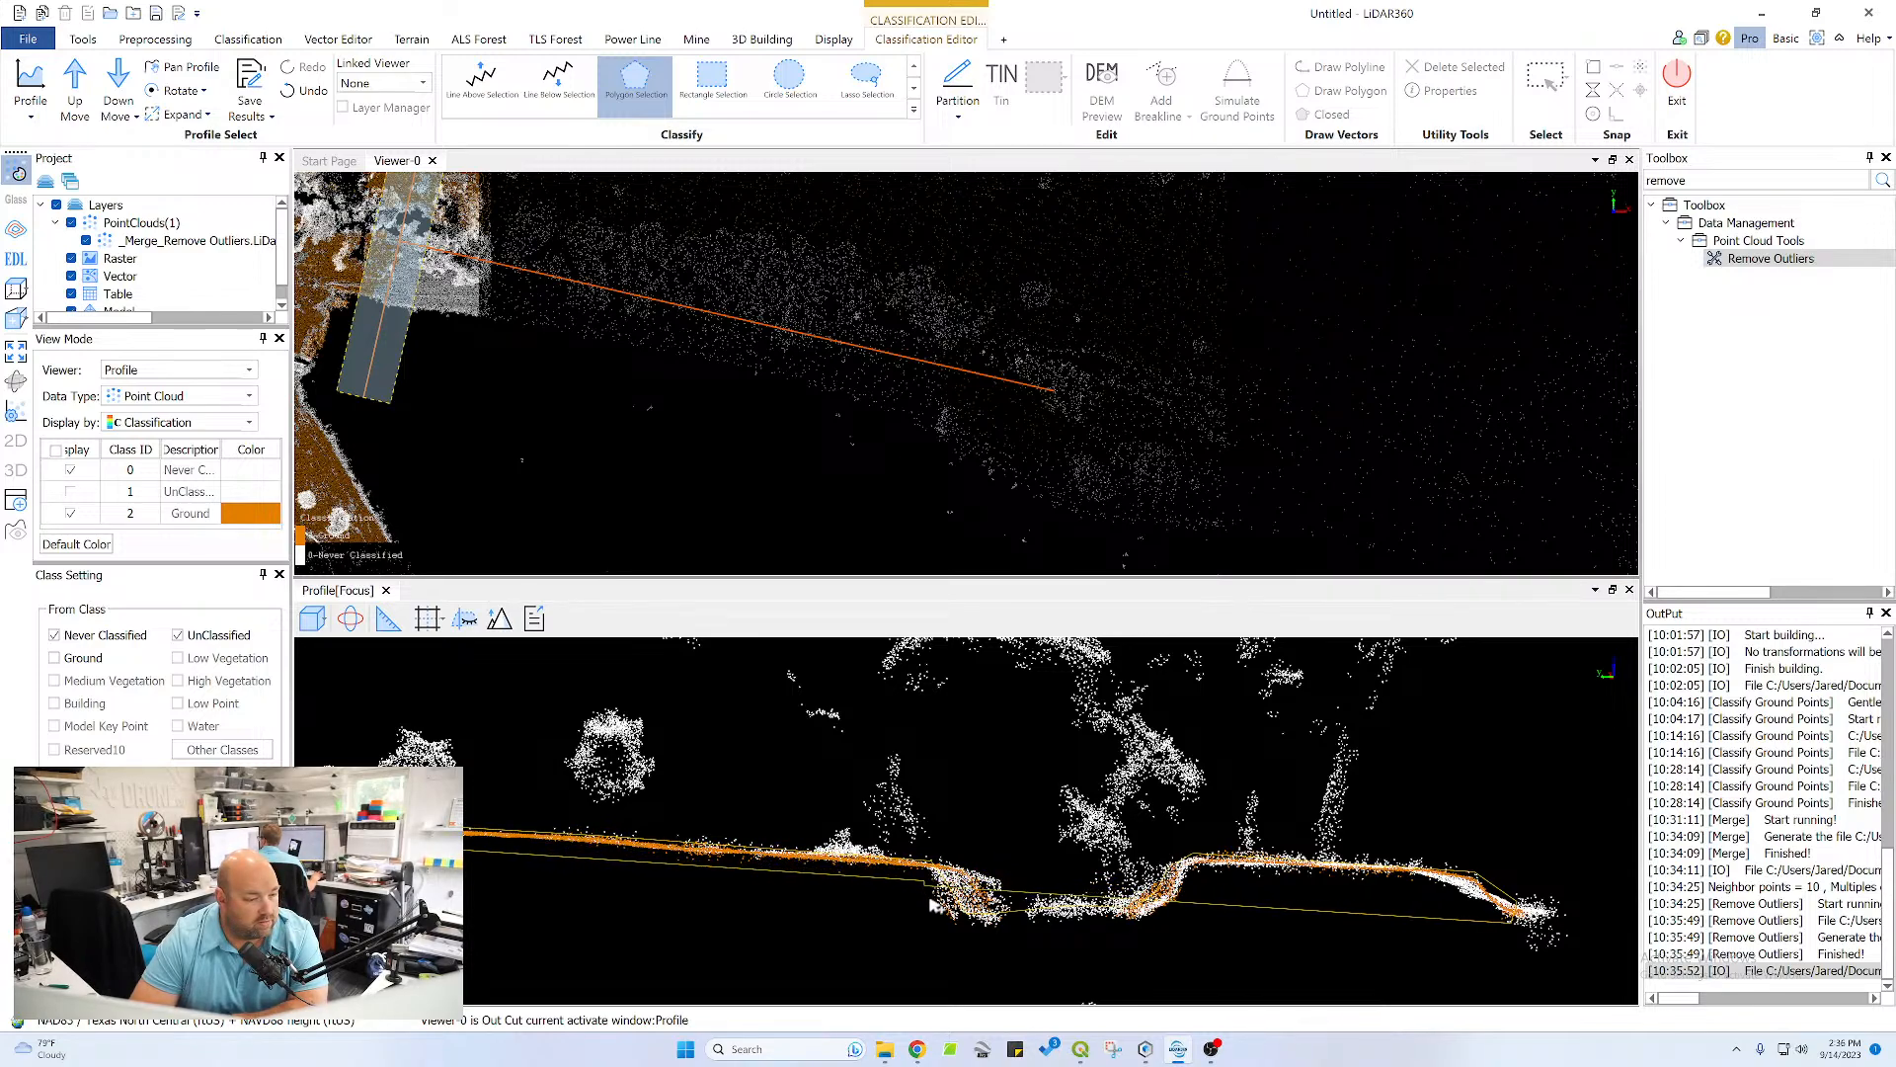
pyautogui.click(944, 925)
pyautogui.click(1175, 923)
pyautogui.click(1203, 873)
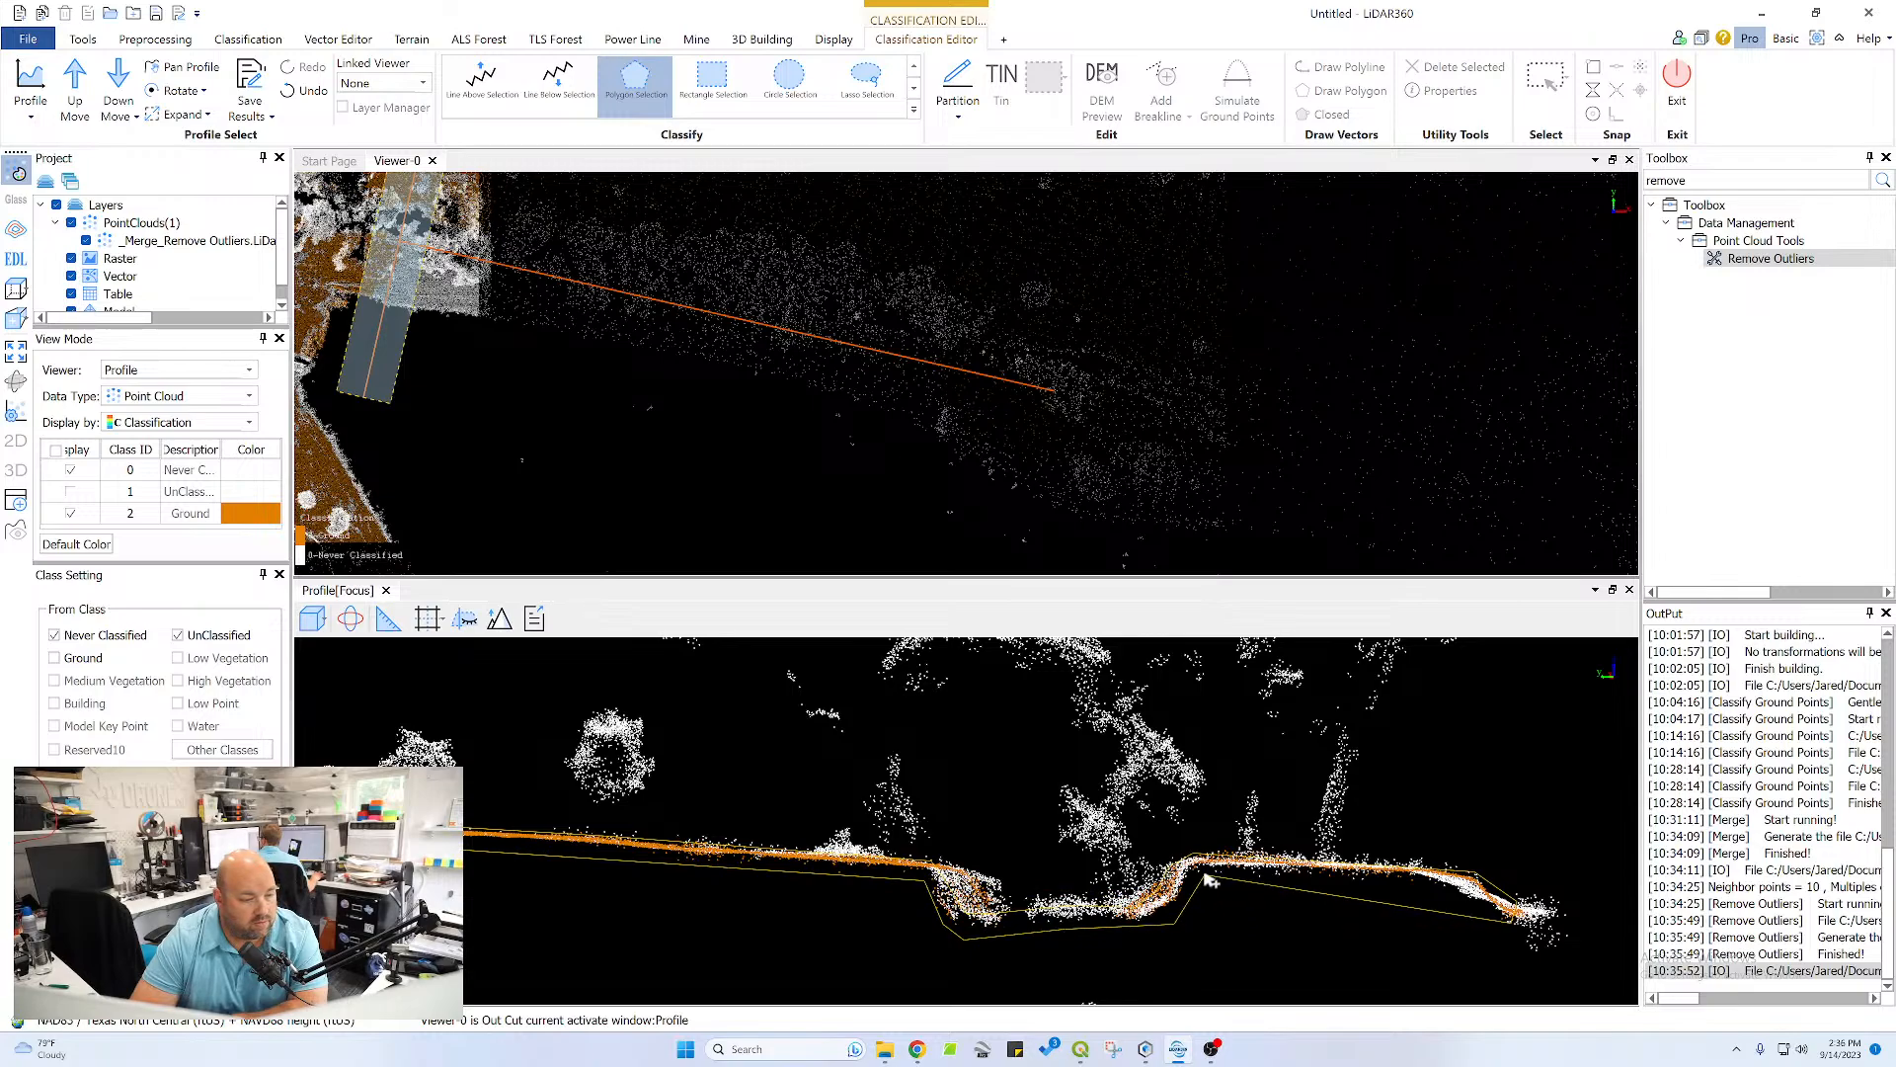
pyautogui.click(1423, 880)
pyautogui.rightClick(1508, 919)
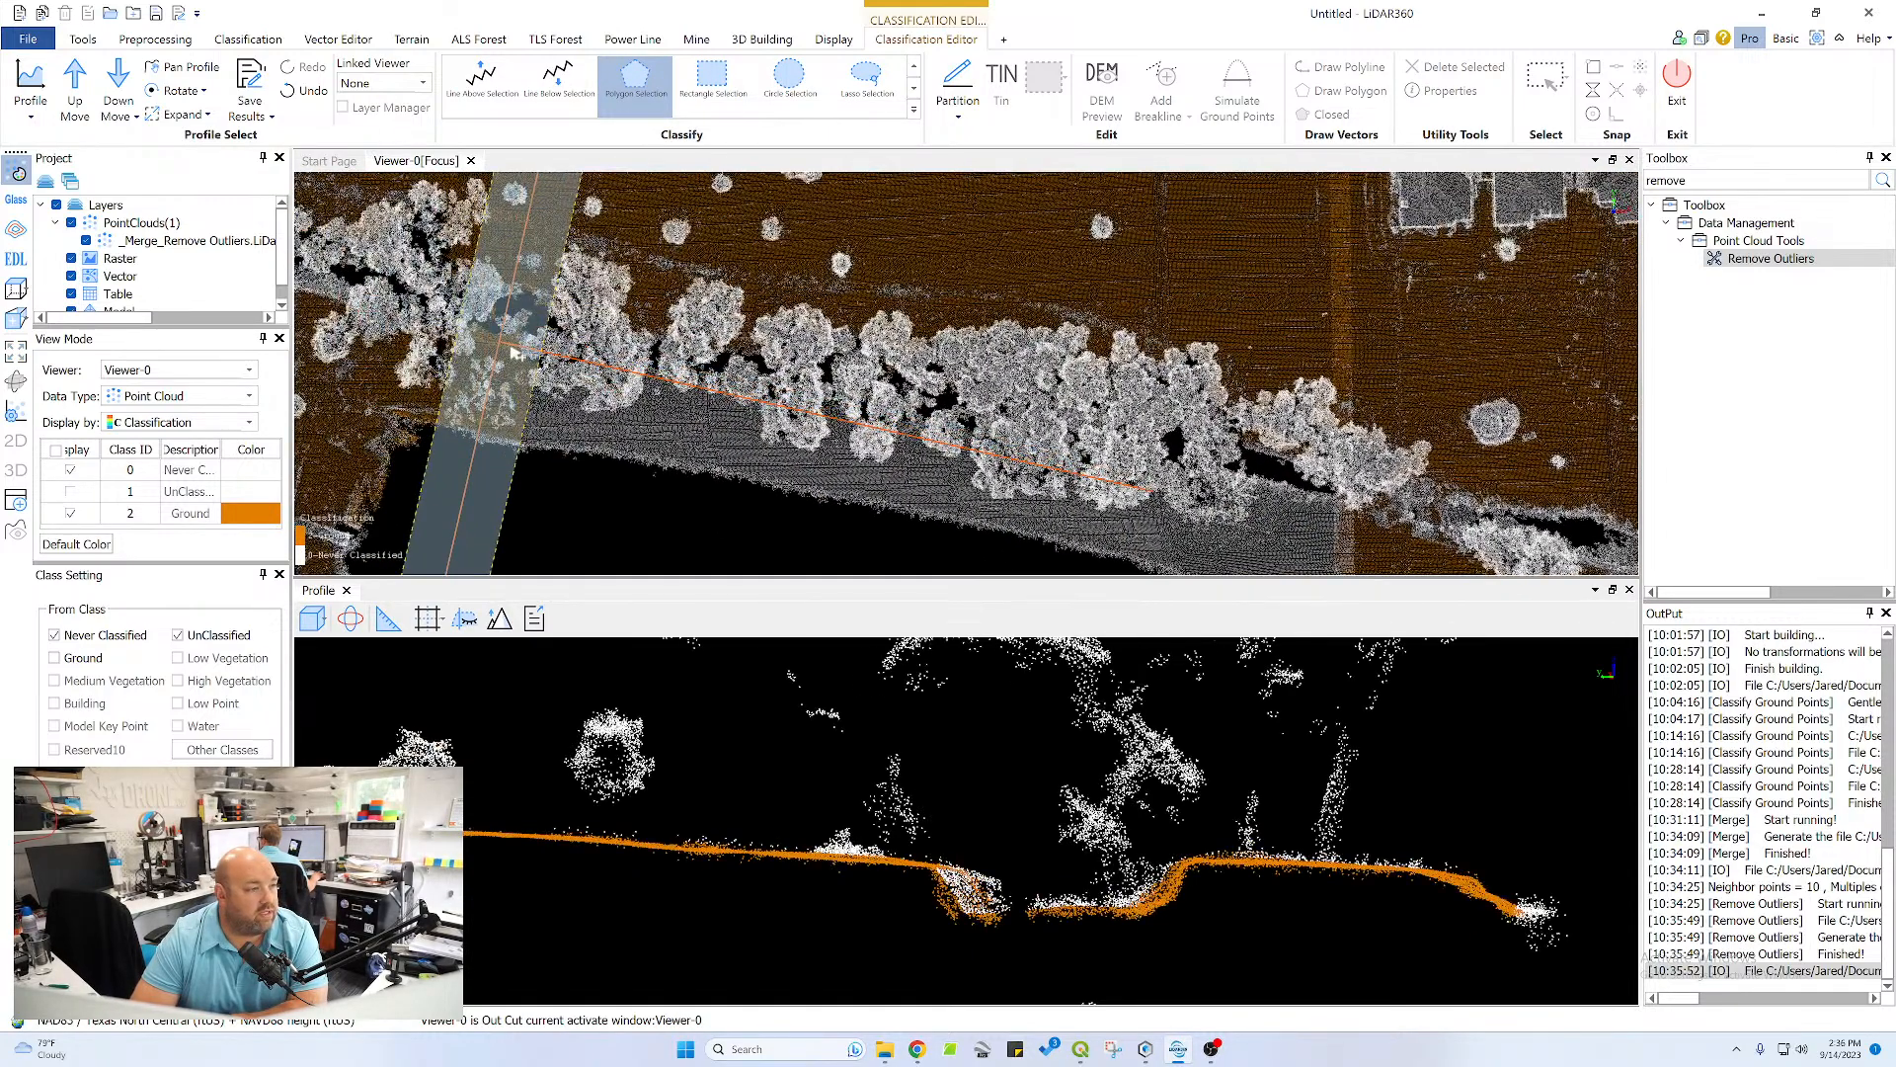
pyautogui.scroll(2, 643, 361)
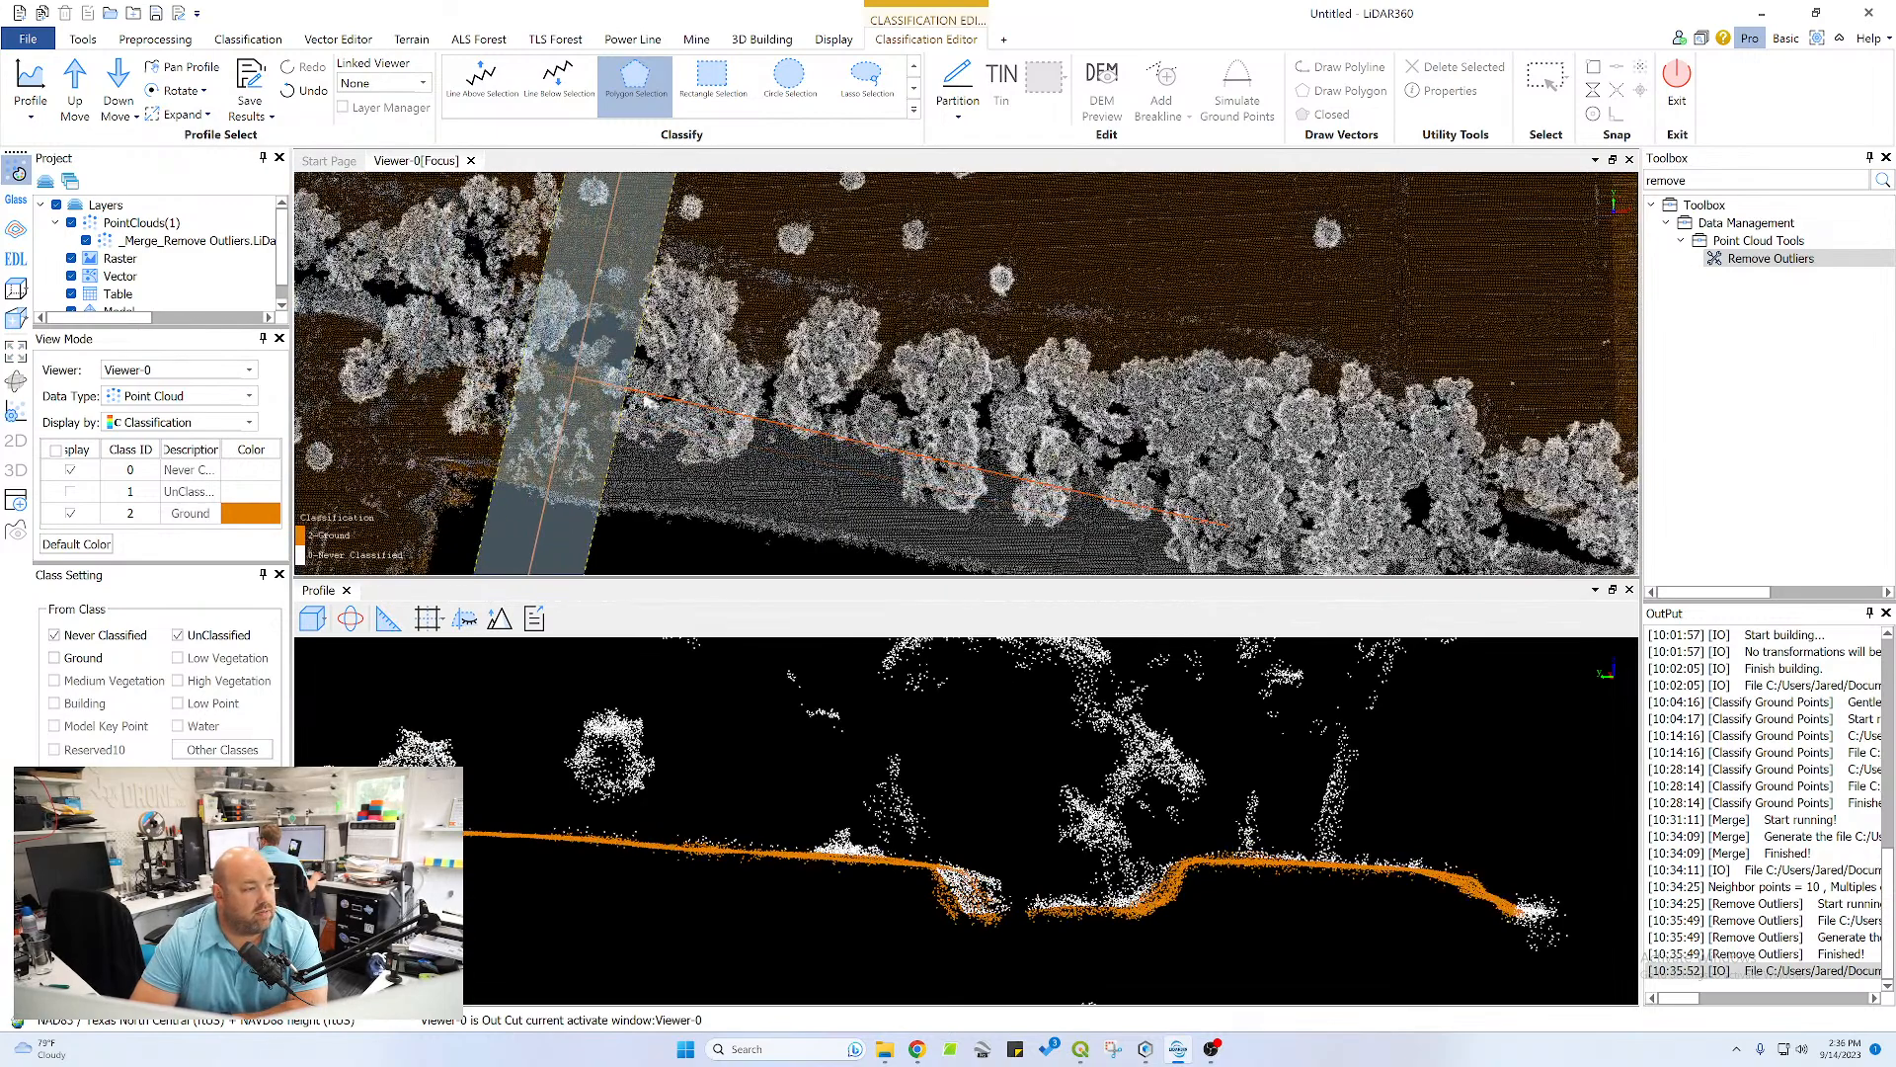
# Advance the profile one section and reclassify the missed points on the upper slope and near channel bank as Ground with a polygon
pyautogui.scroll(-1, 958, 833)
pyautogui.scroll(-1, 1037, 893)
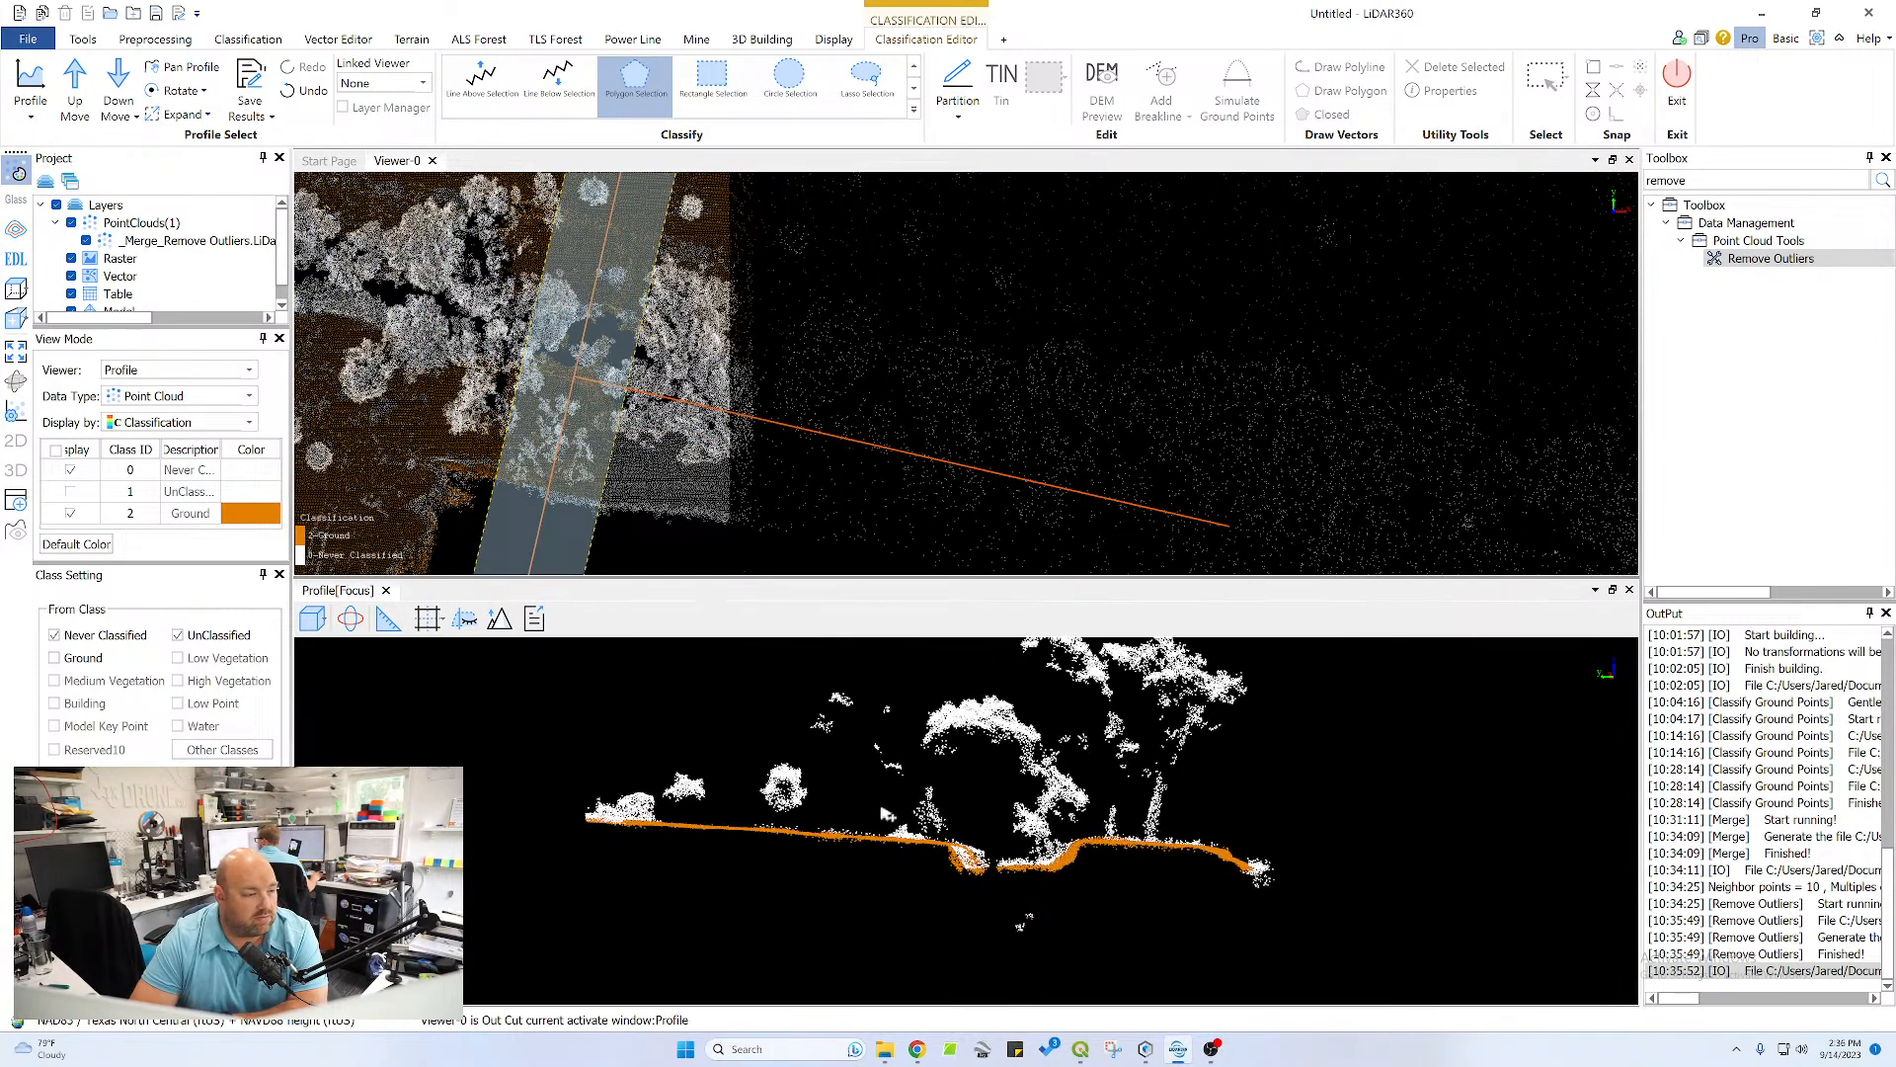
pyautogui.click(75, 86)
pyautogui.scroll(2, 711, 849)
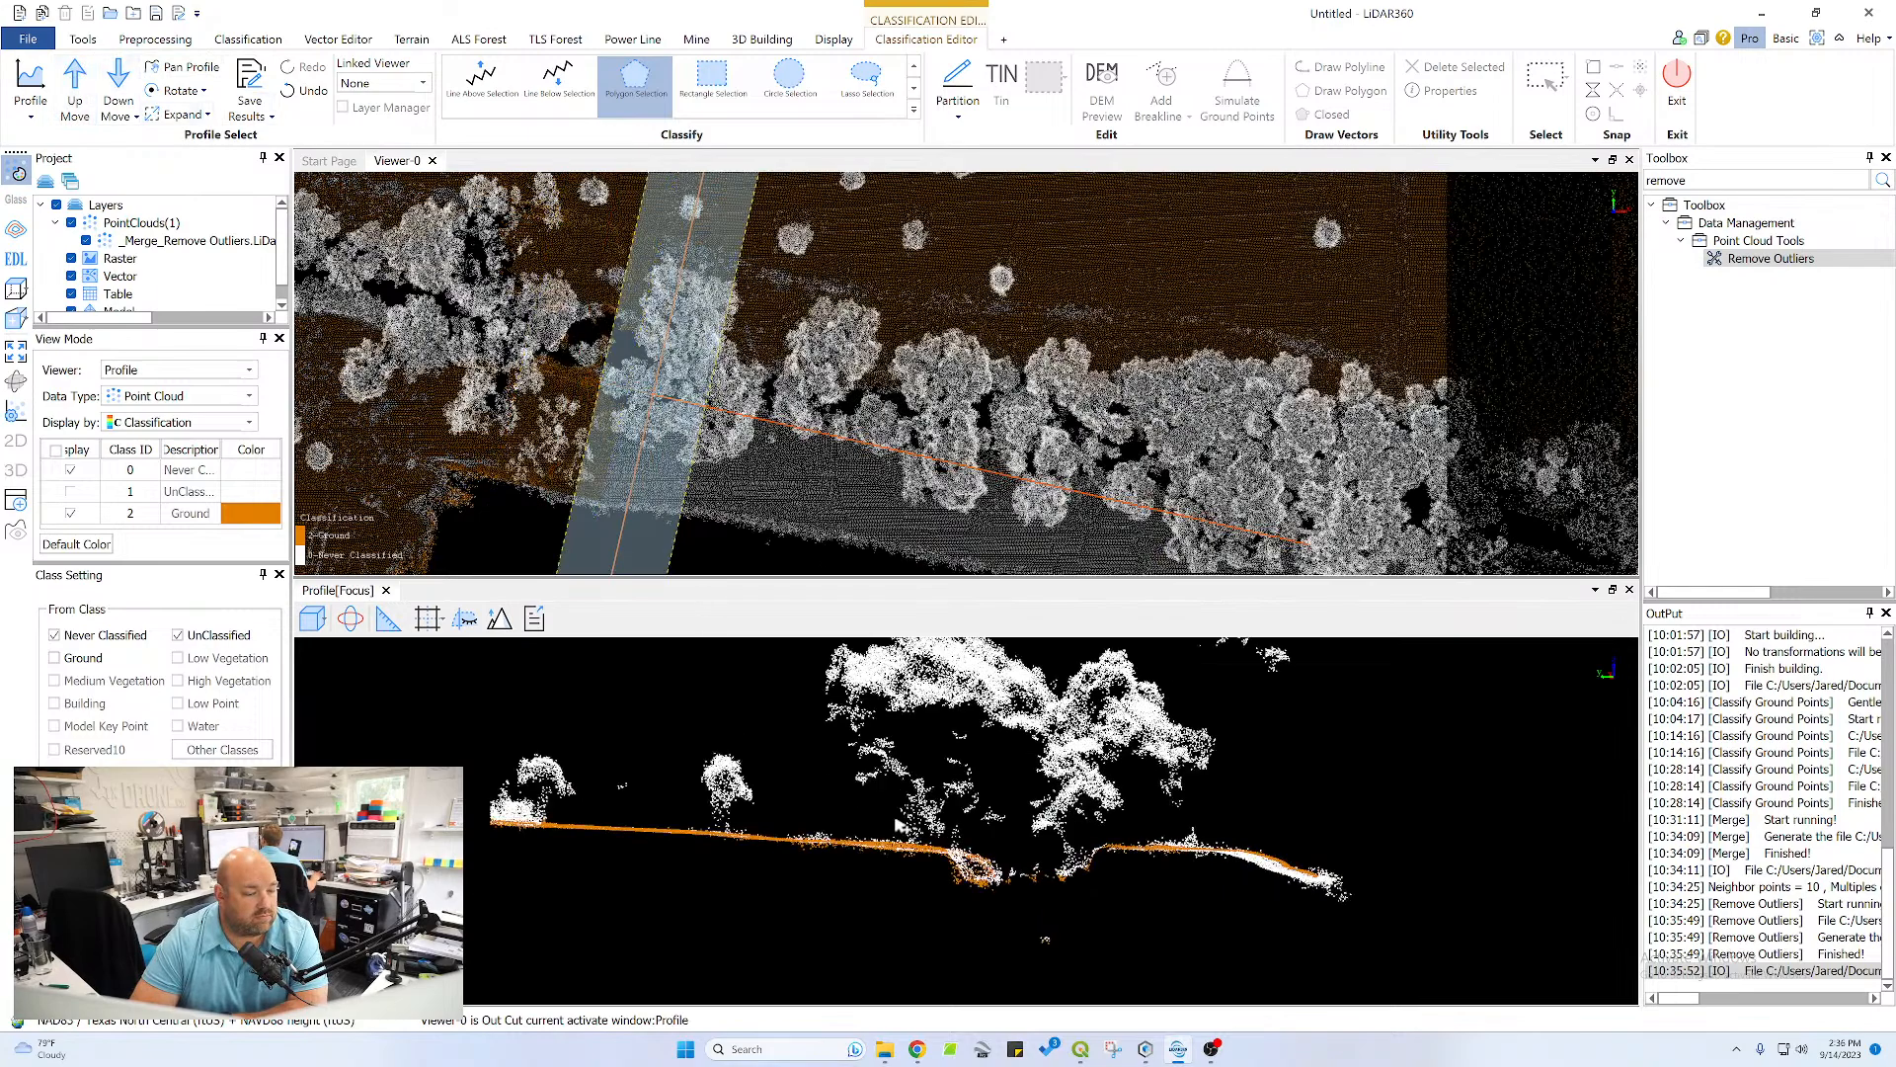
pyautogui.scroll(1, 513, 835)
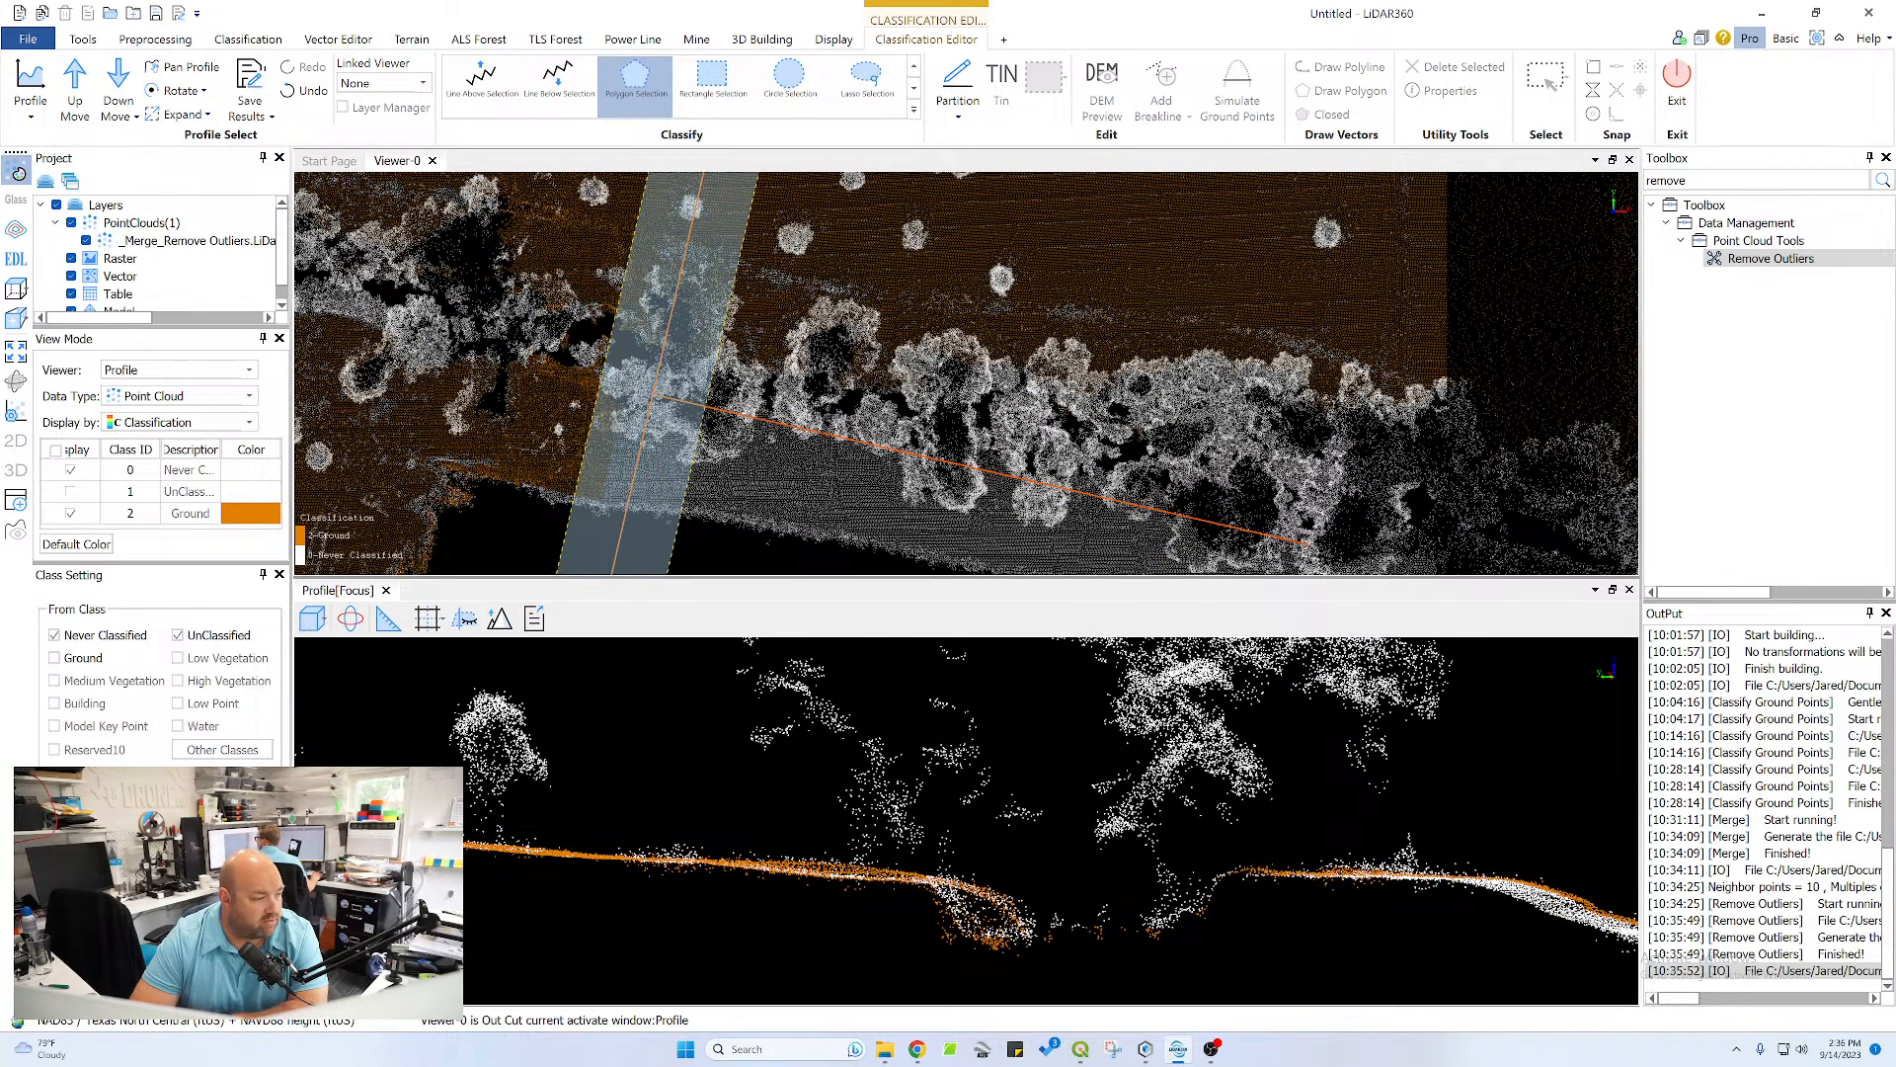
pyautogui.click(605, 852)
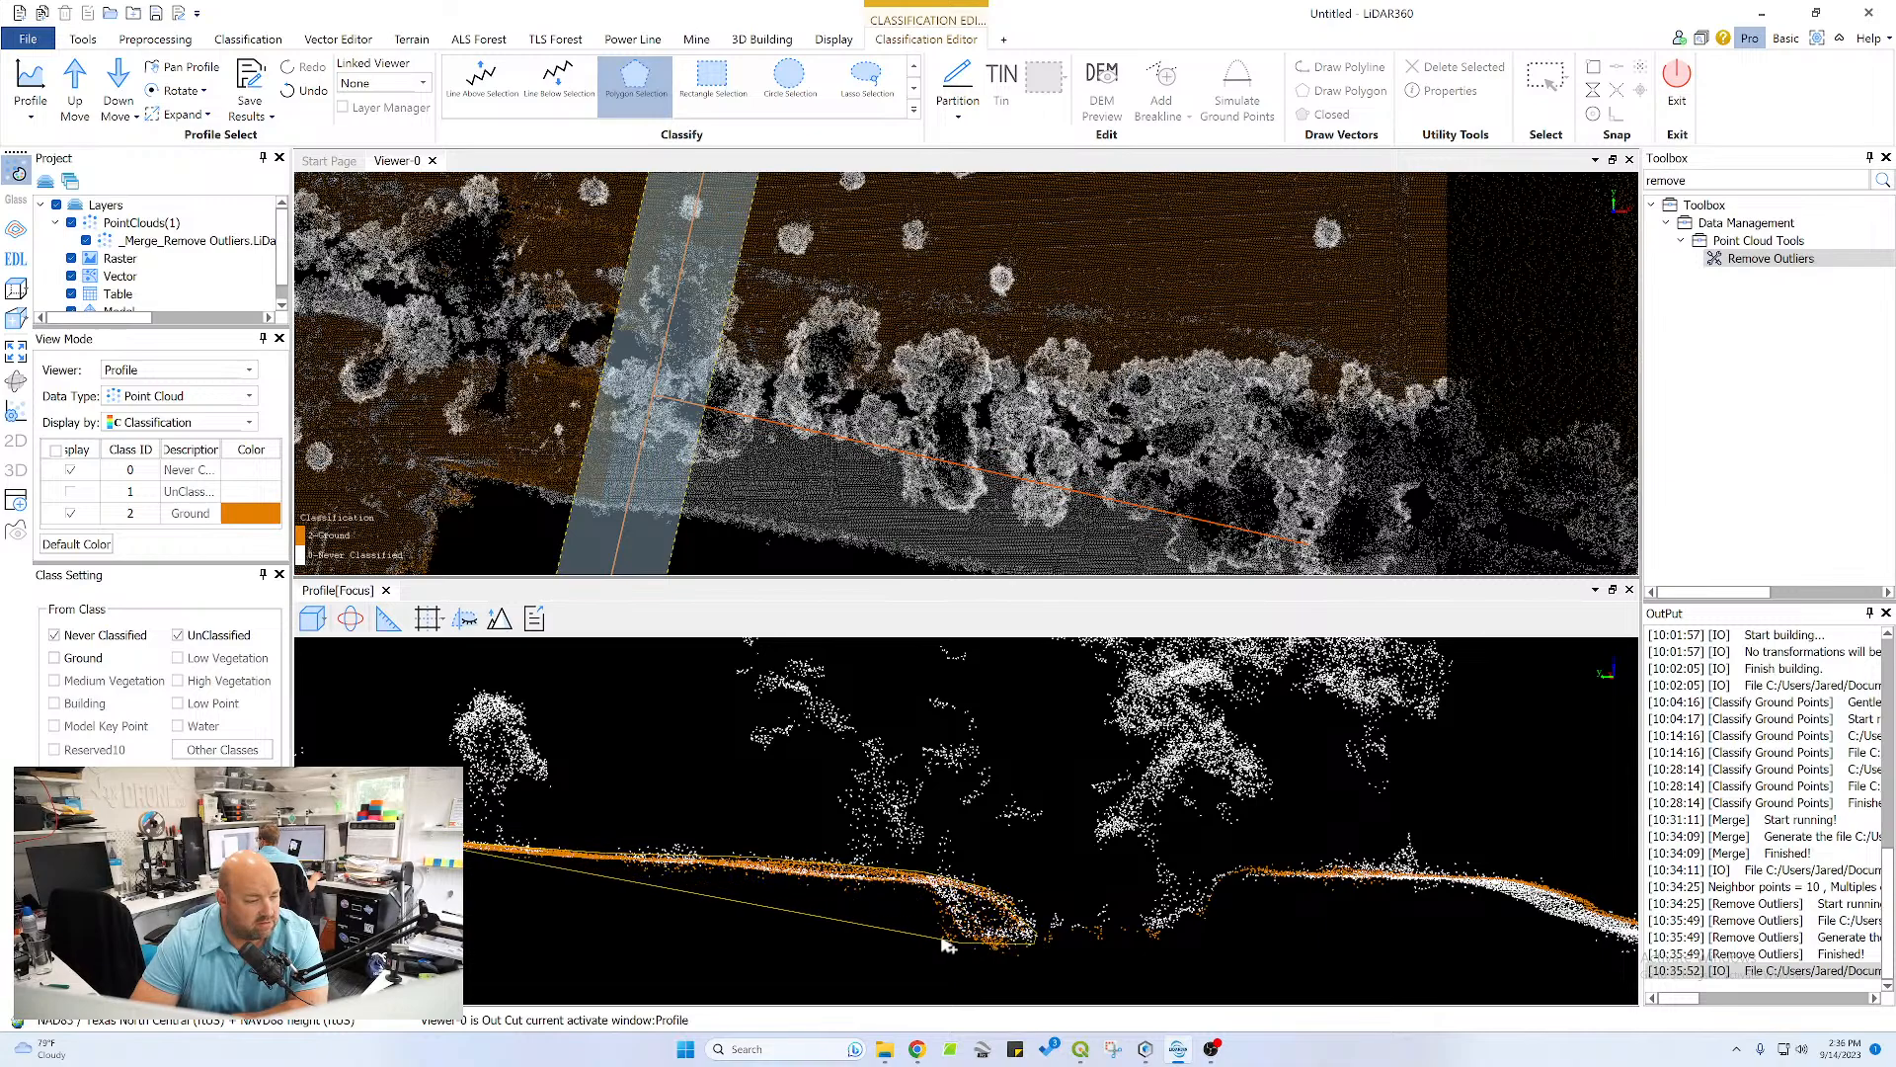
pyautogui.rightClick(766, 886)
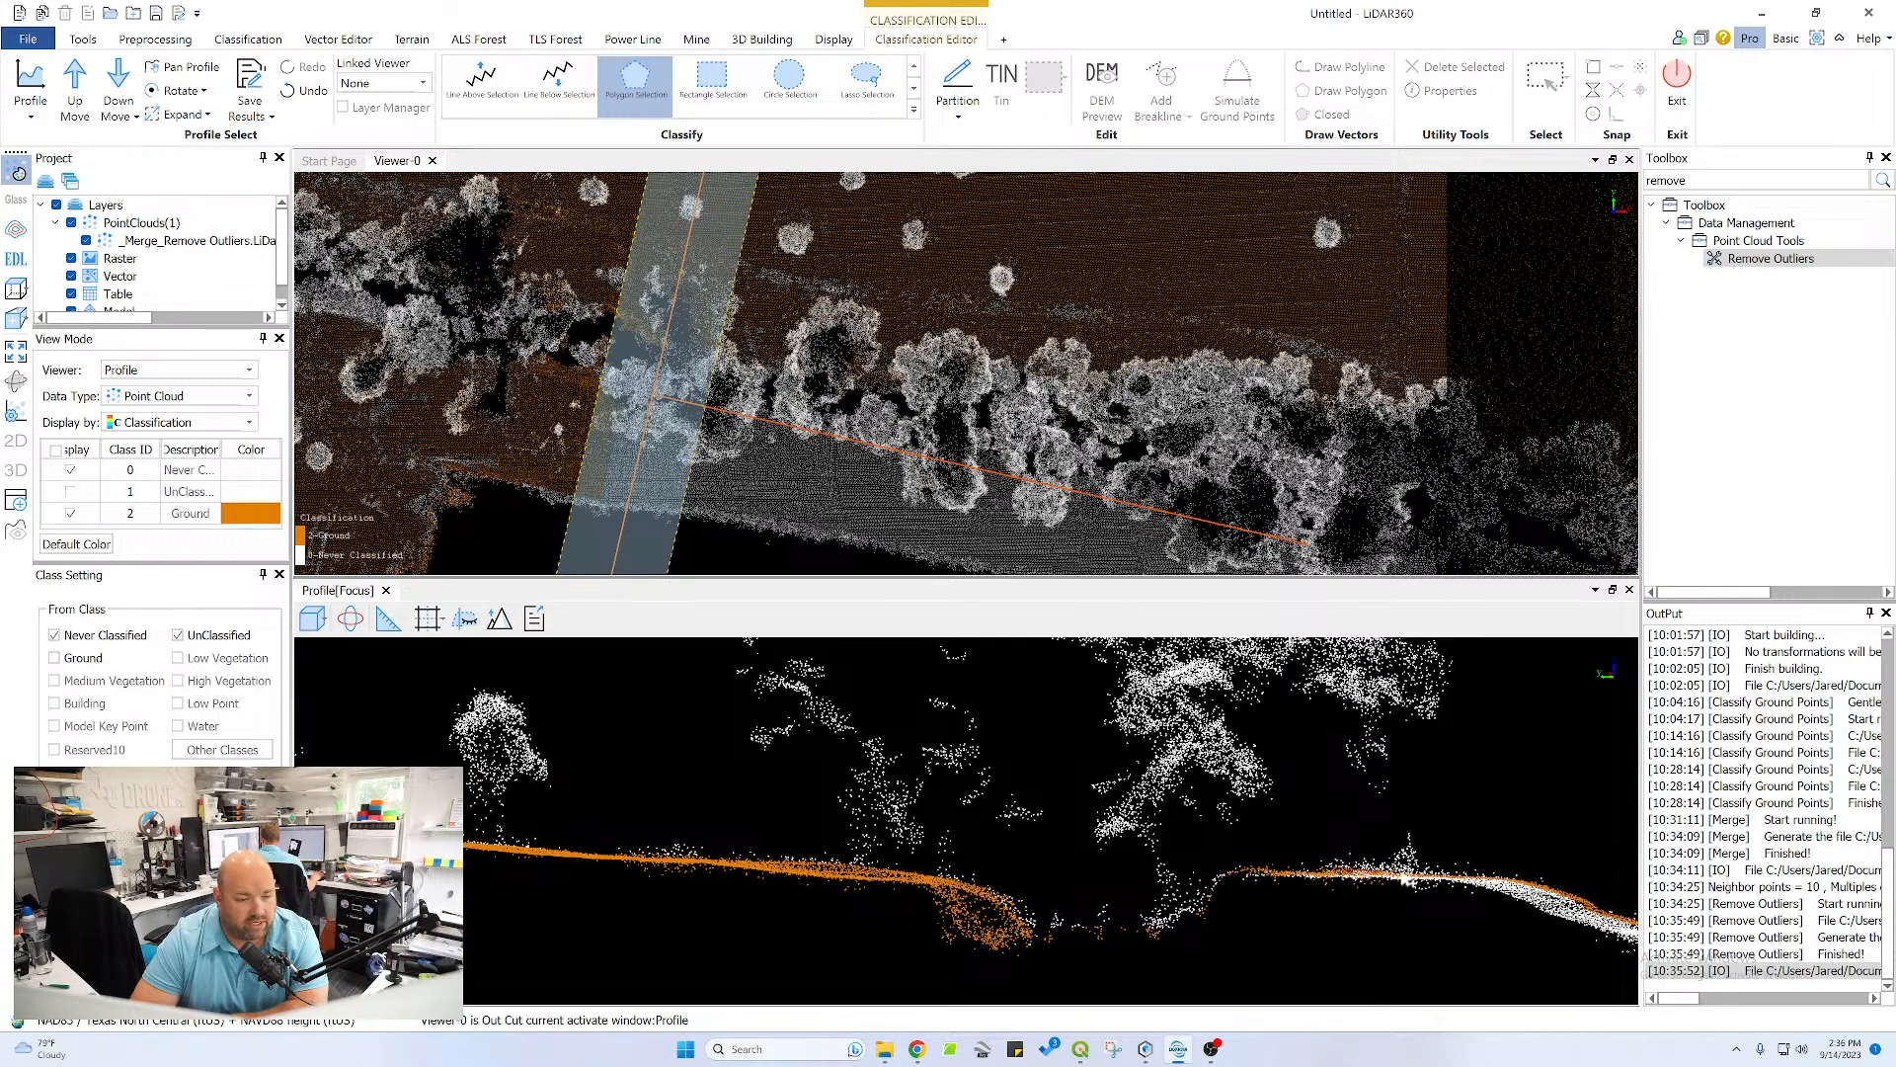
# Reclassify the missed points along the crest between channel and pond and the upper pond-side slope as Ground with a polygon
pyautogui.click(1243, 869)
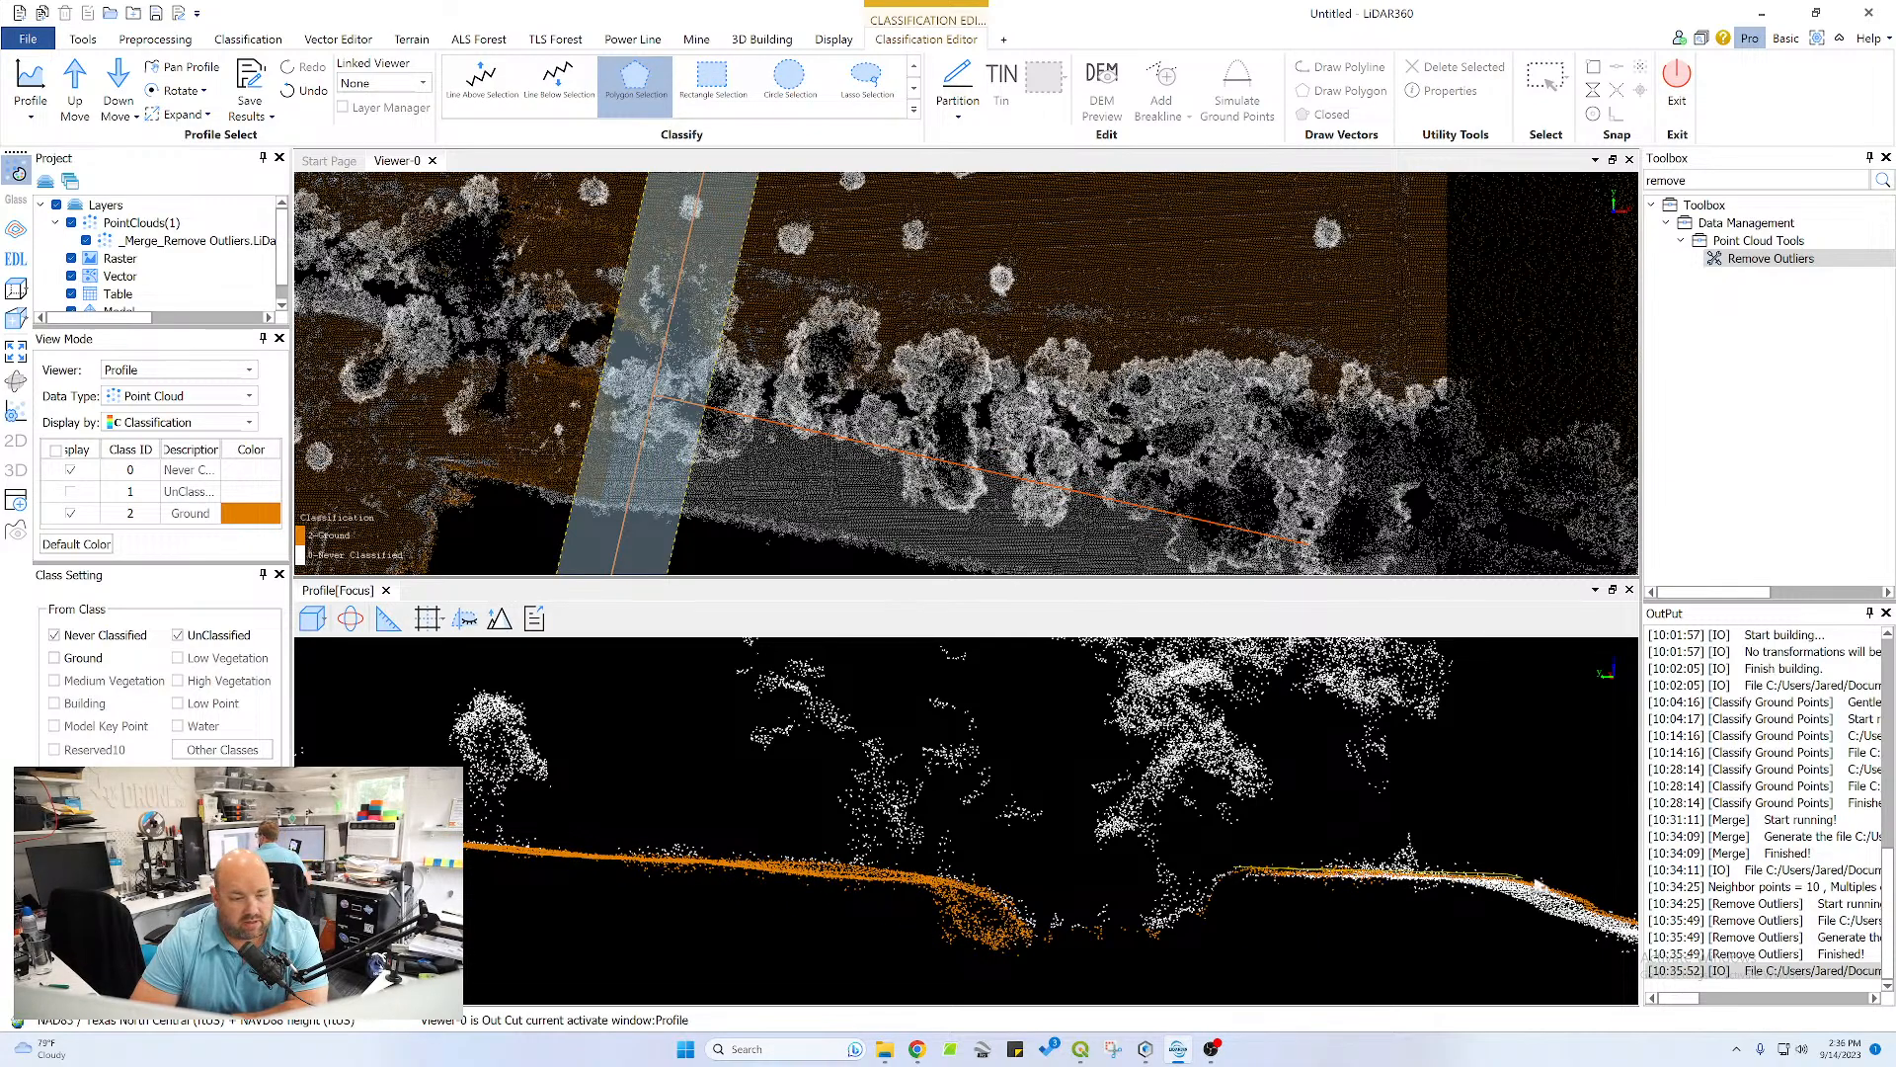
pyautogui.click(1501, 875)
pyautogui.click(1593, 901)
pyautogui.click(1591, 936)
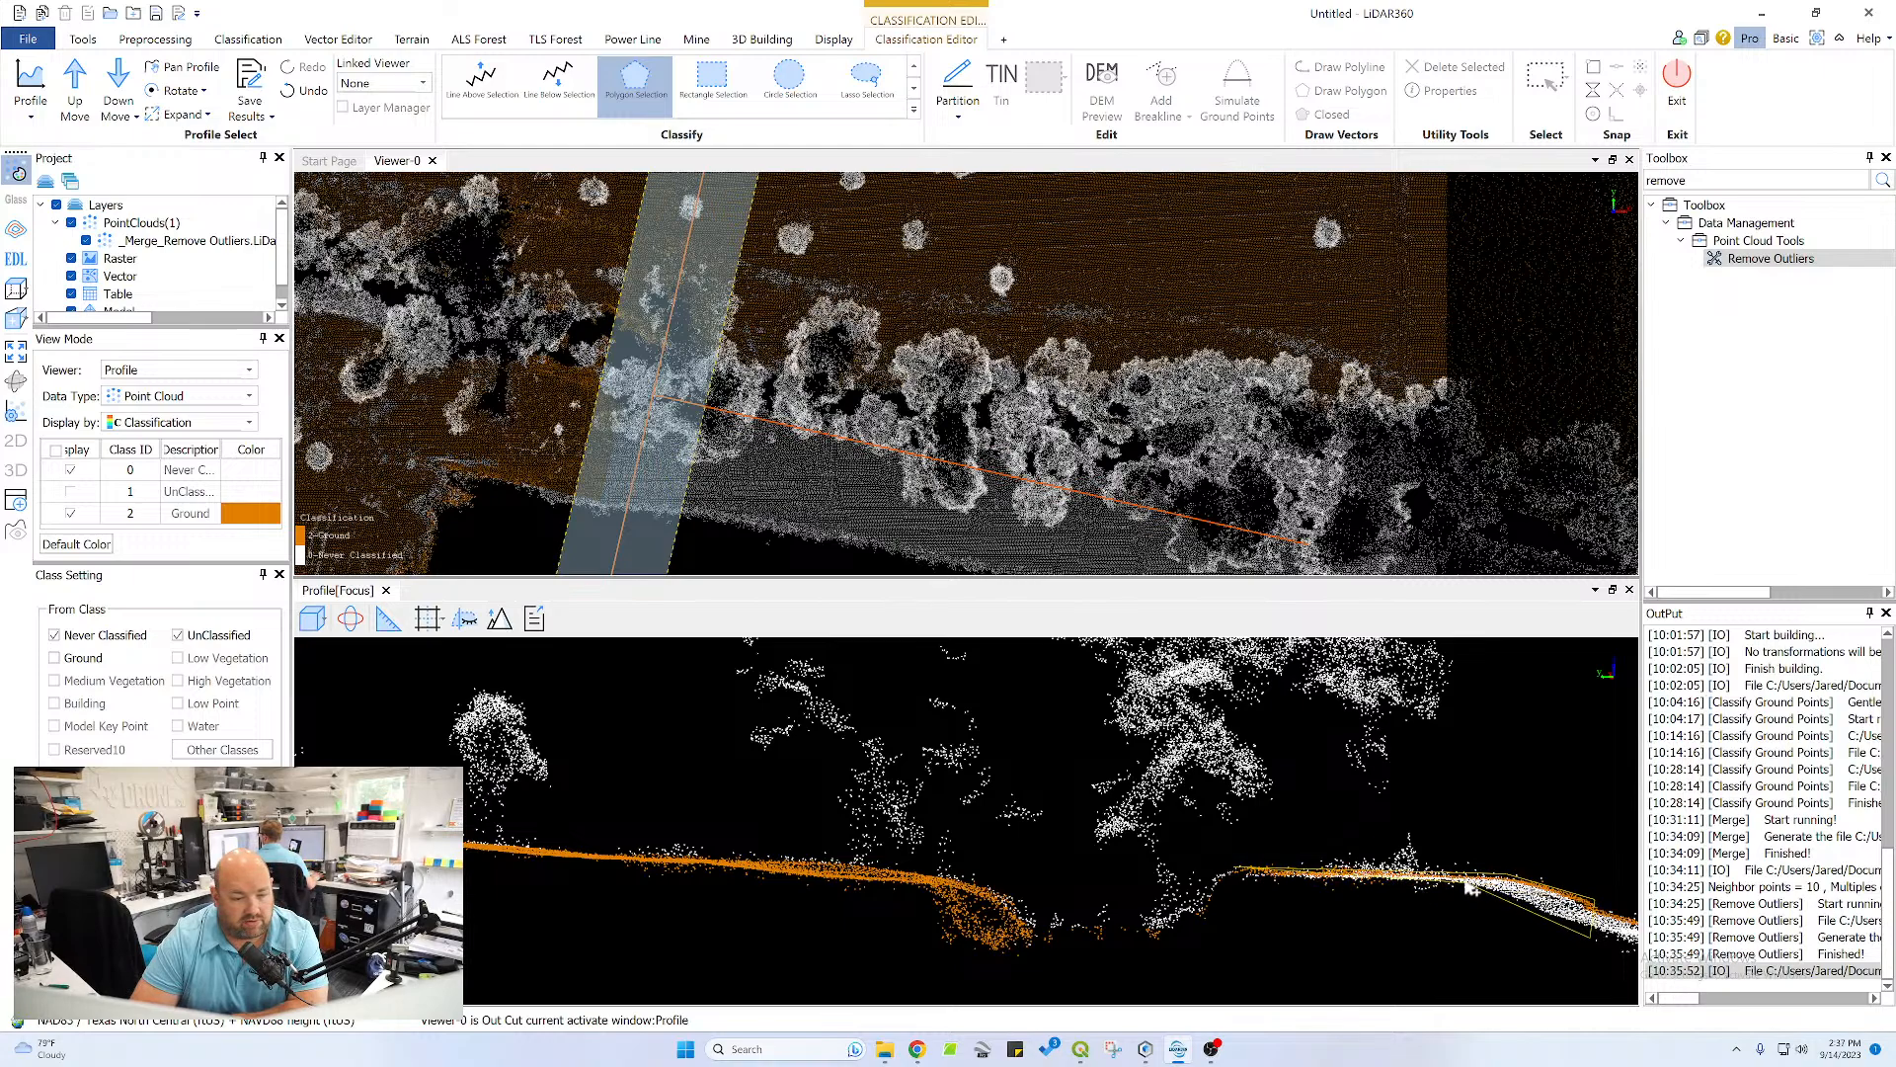
pyautogui.click(1469, 882)
pyautogui.rightClick(1241, 870)
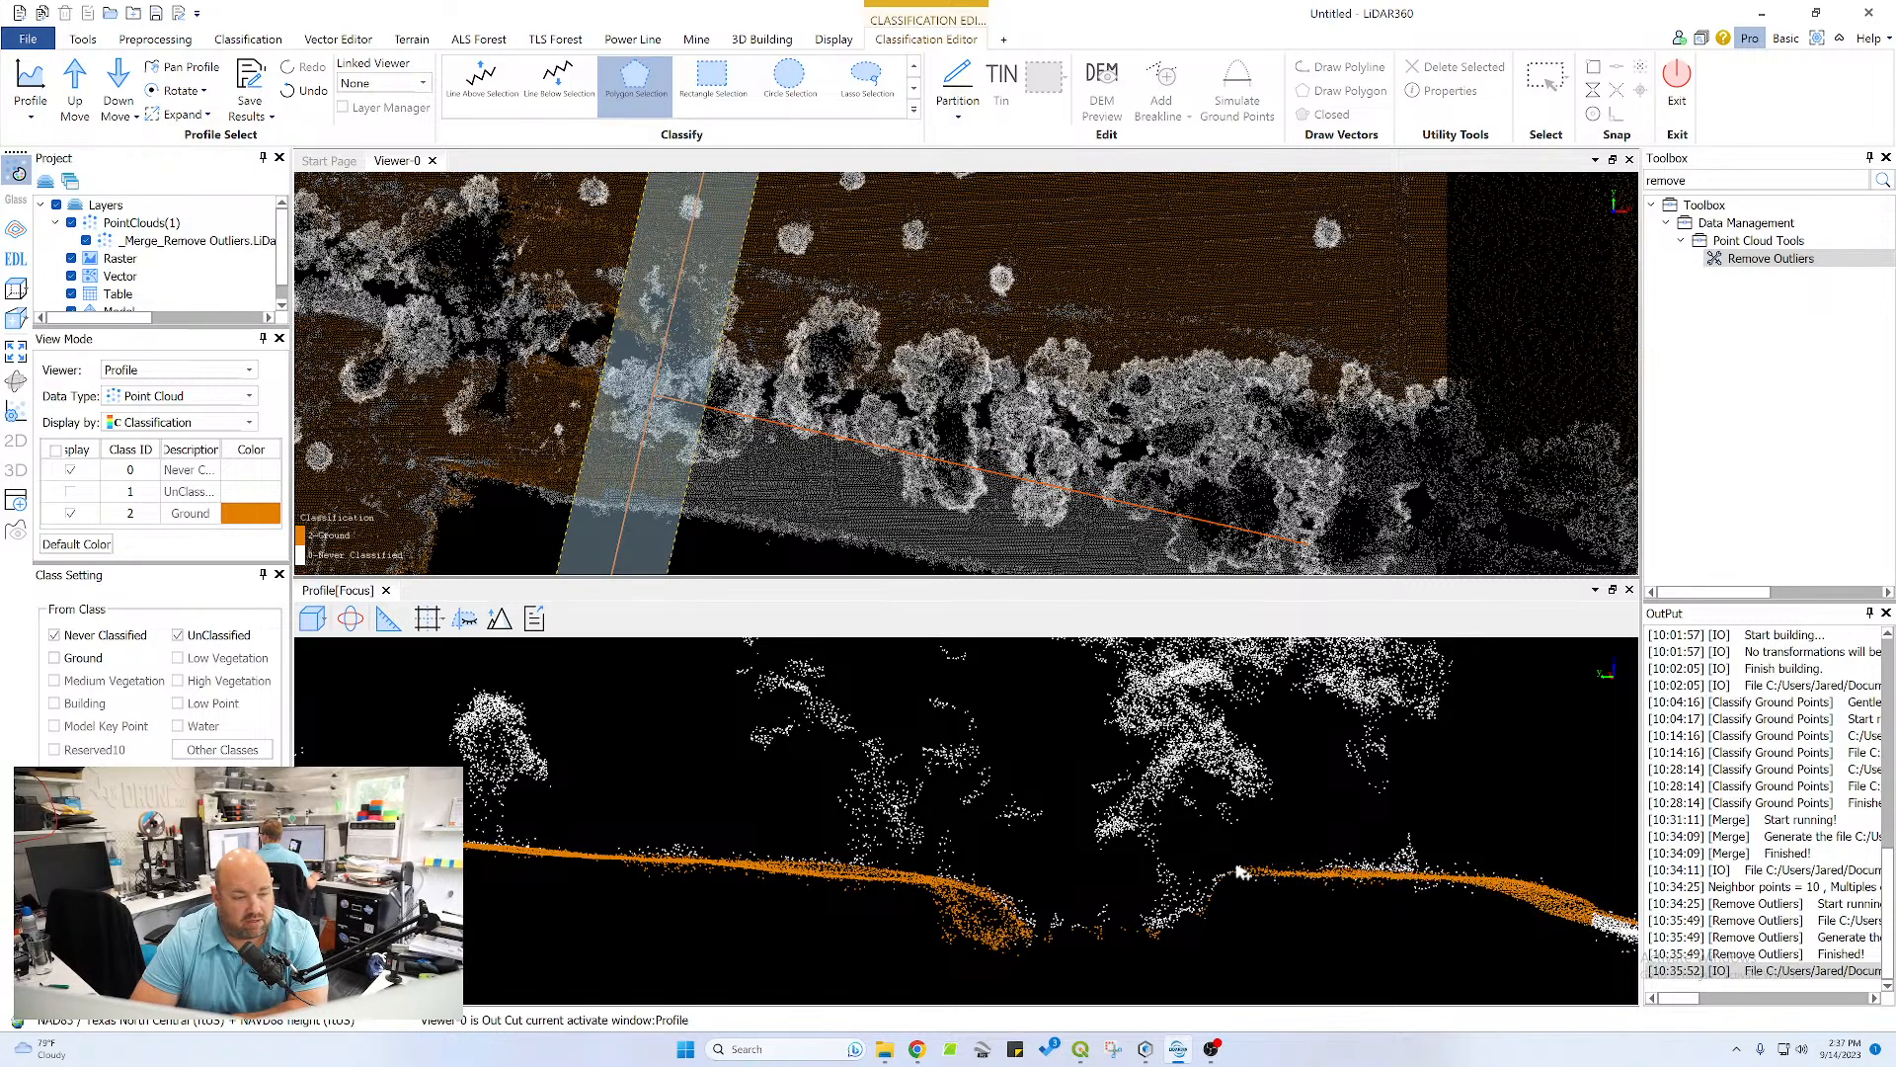
# Reclassify the opposite channel bank and the remaining toe of the pond-side slope as Ground
pyautogui.click(1143, 950)
pyautogui.doubleClick(1220, 913)
pyautogui.scroll(-3, 1379, 920)
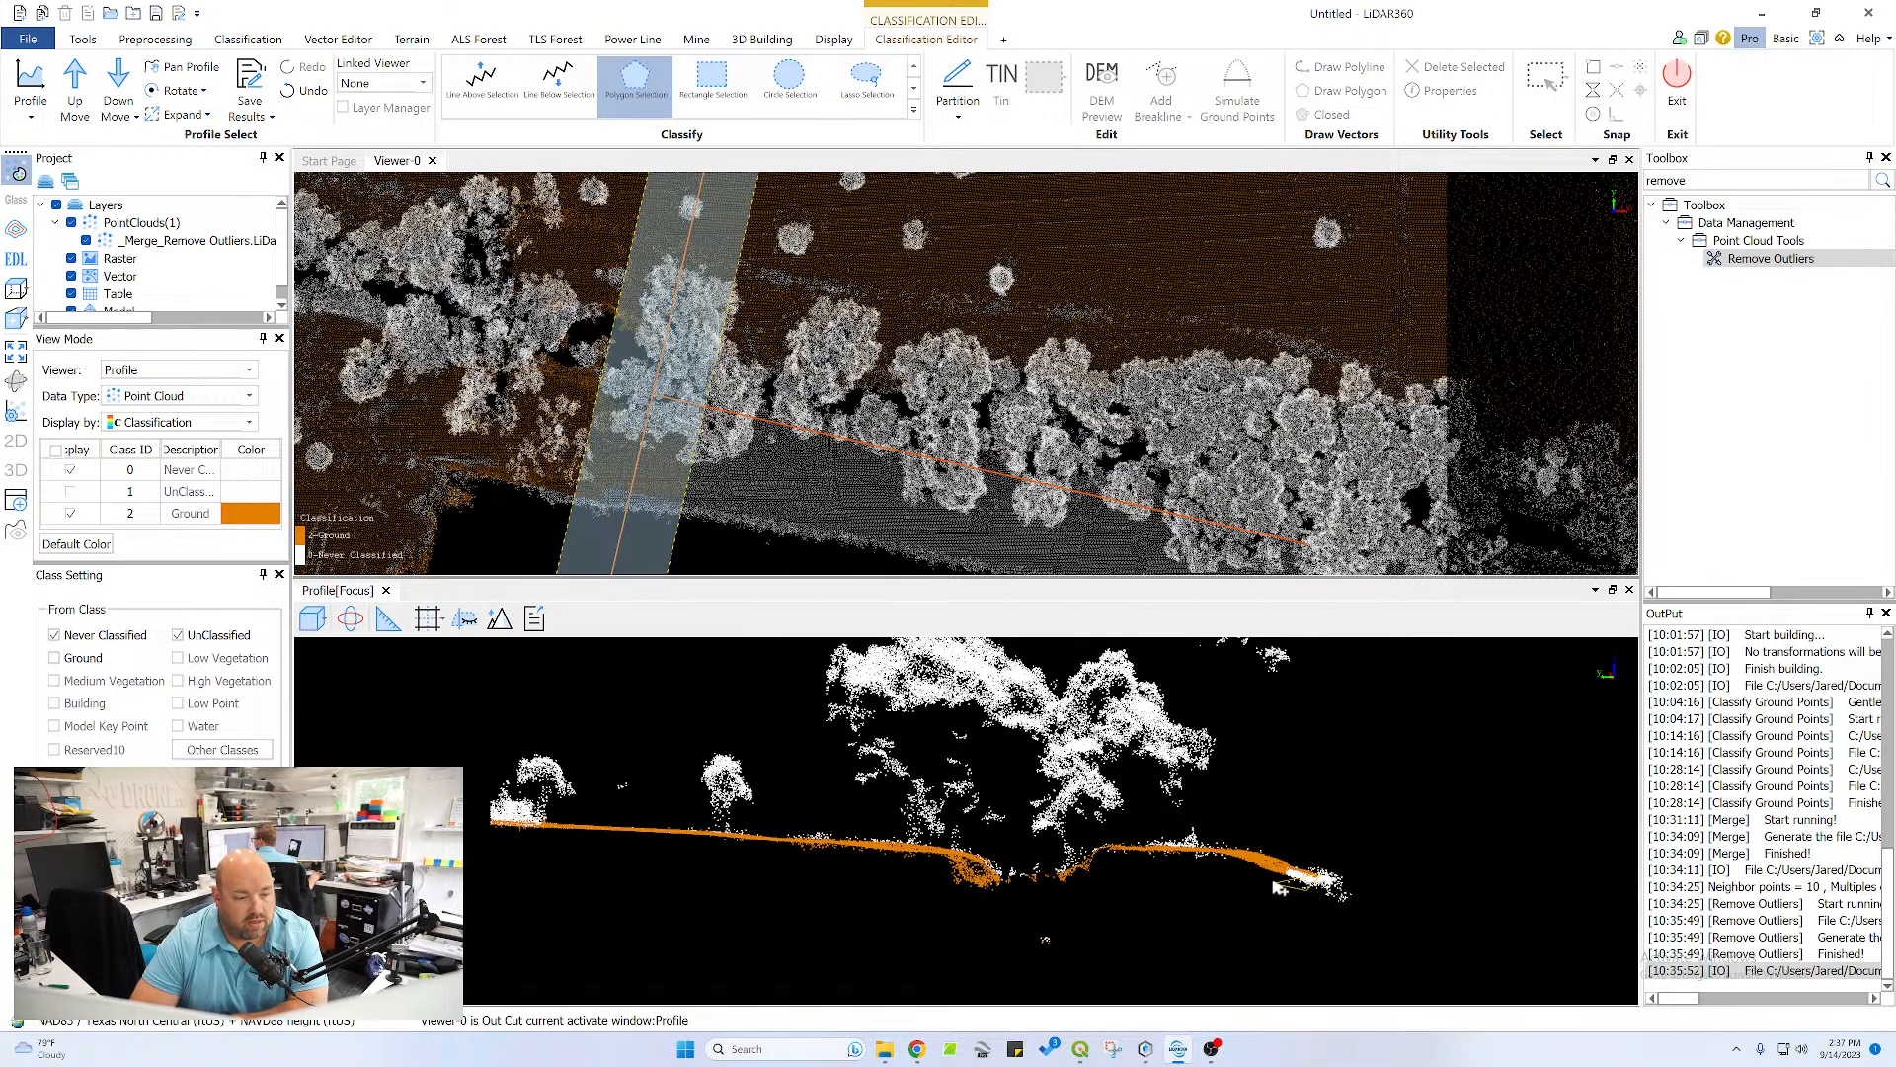
pyautogui.rightClick(1311, 855)
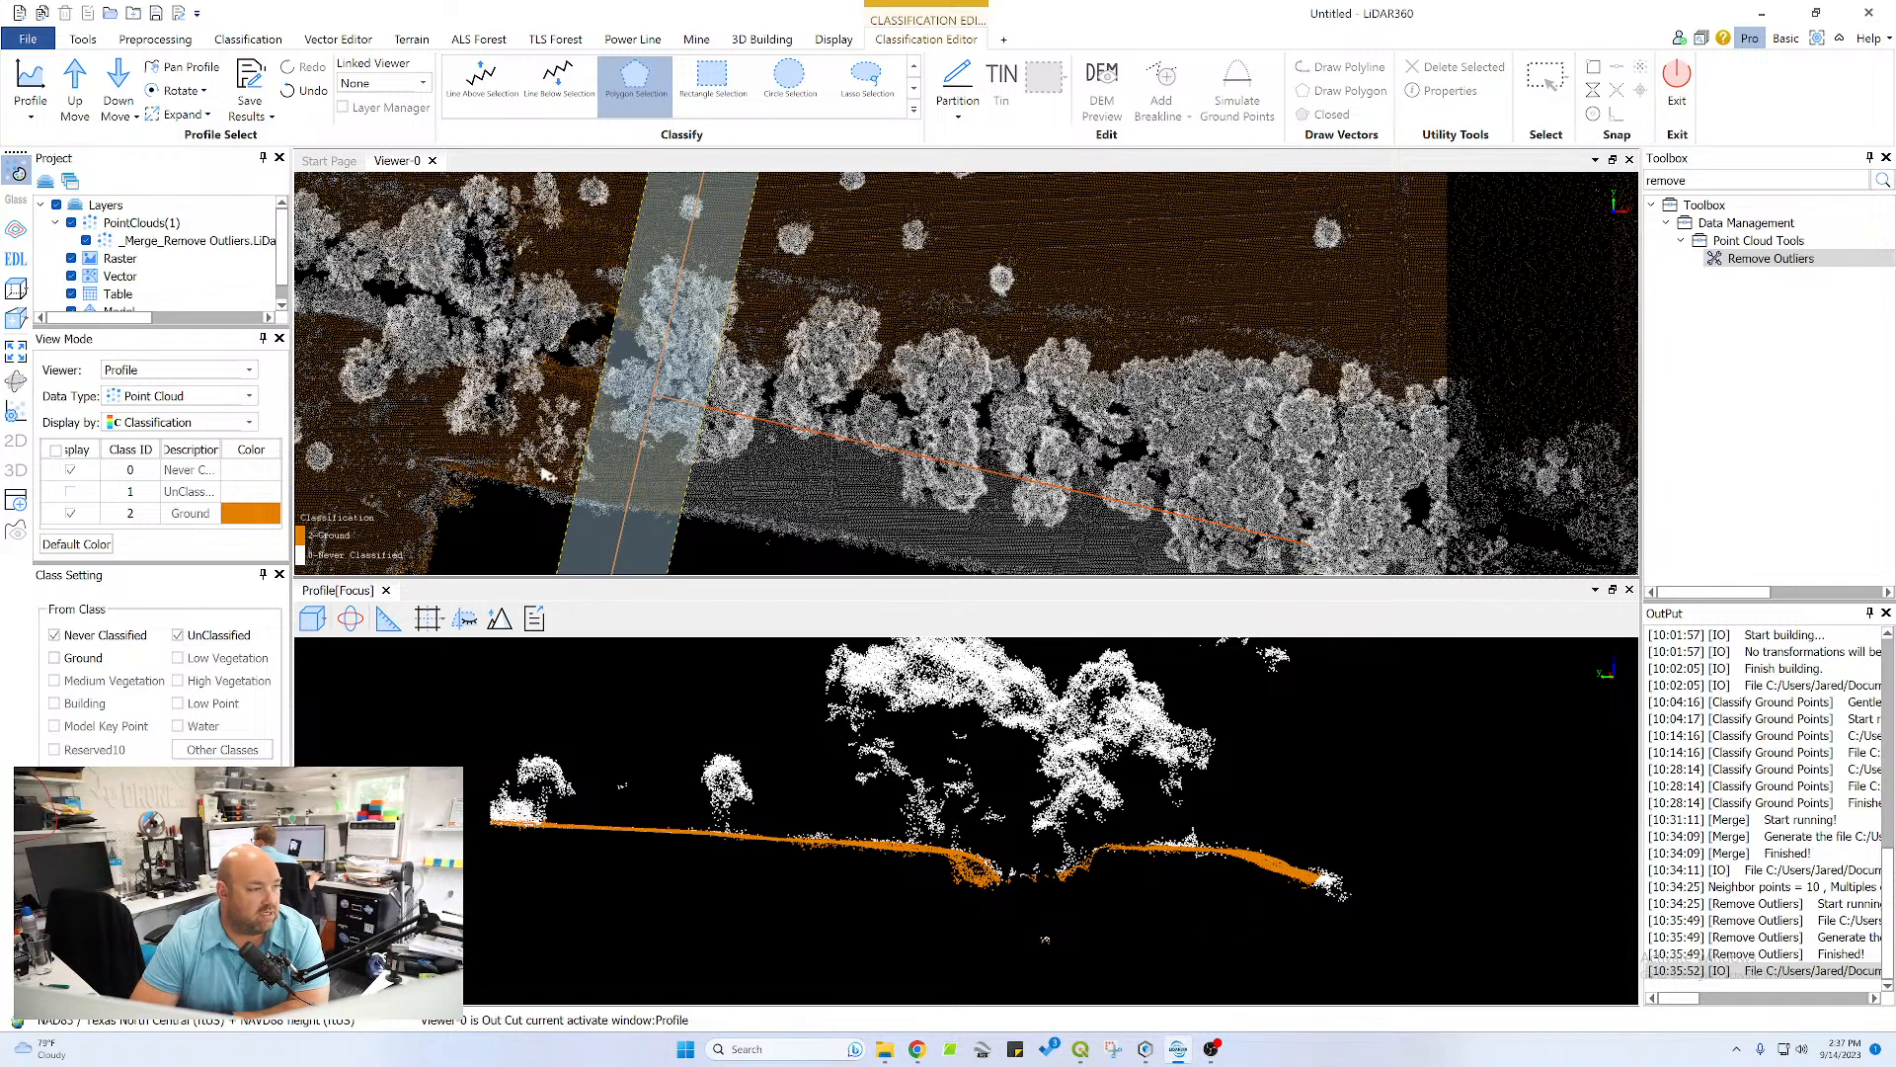
# Advance the profile one section and reclassify the opposite channel bank, crest and pond-side slope as Ground in one polygon
pyautogui.scroll(3, 592, 474)
pyautogui.moveTo(650, 459); pyautogui.dragTo(650, 364, button='middle')
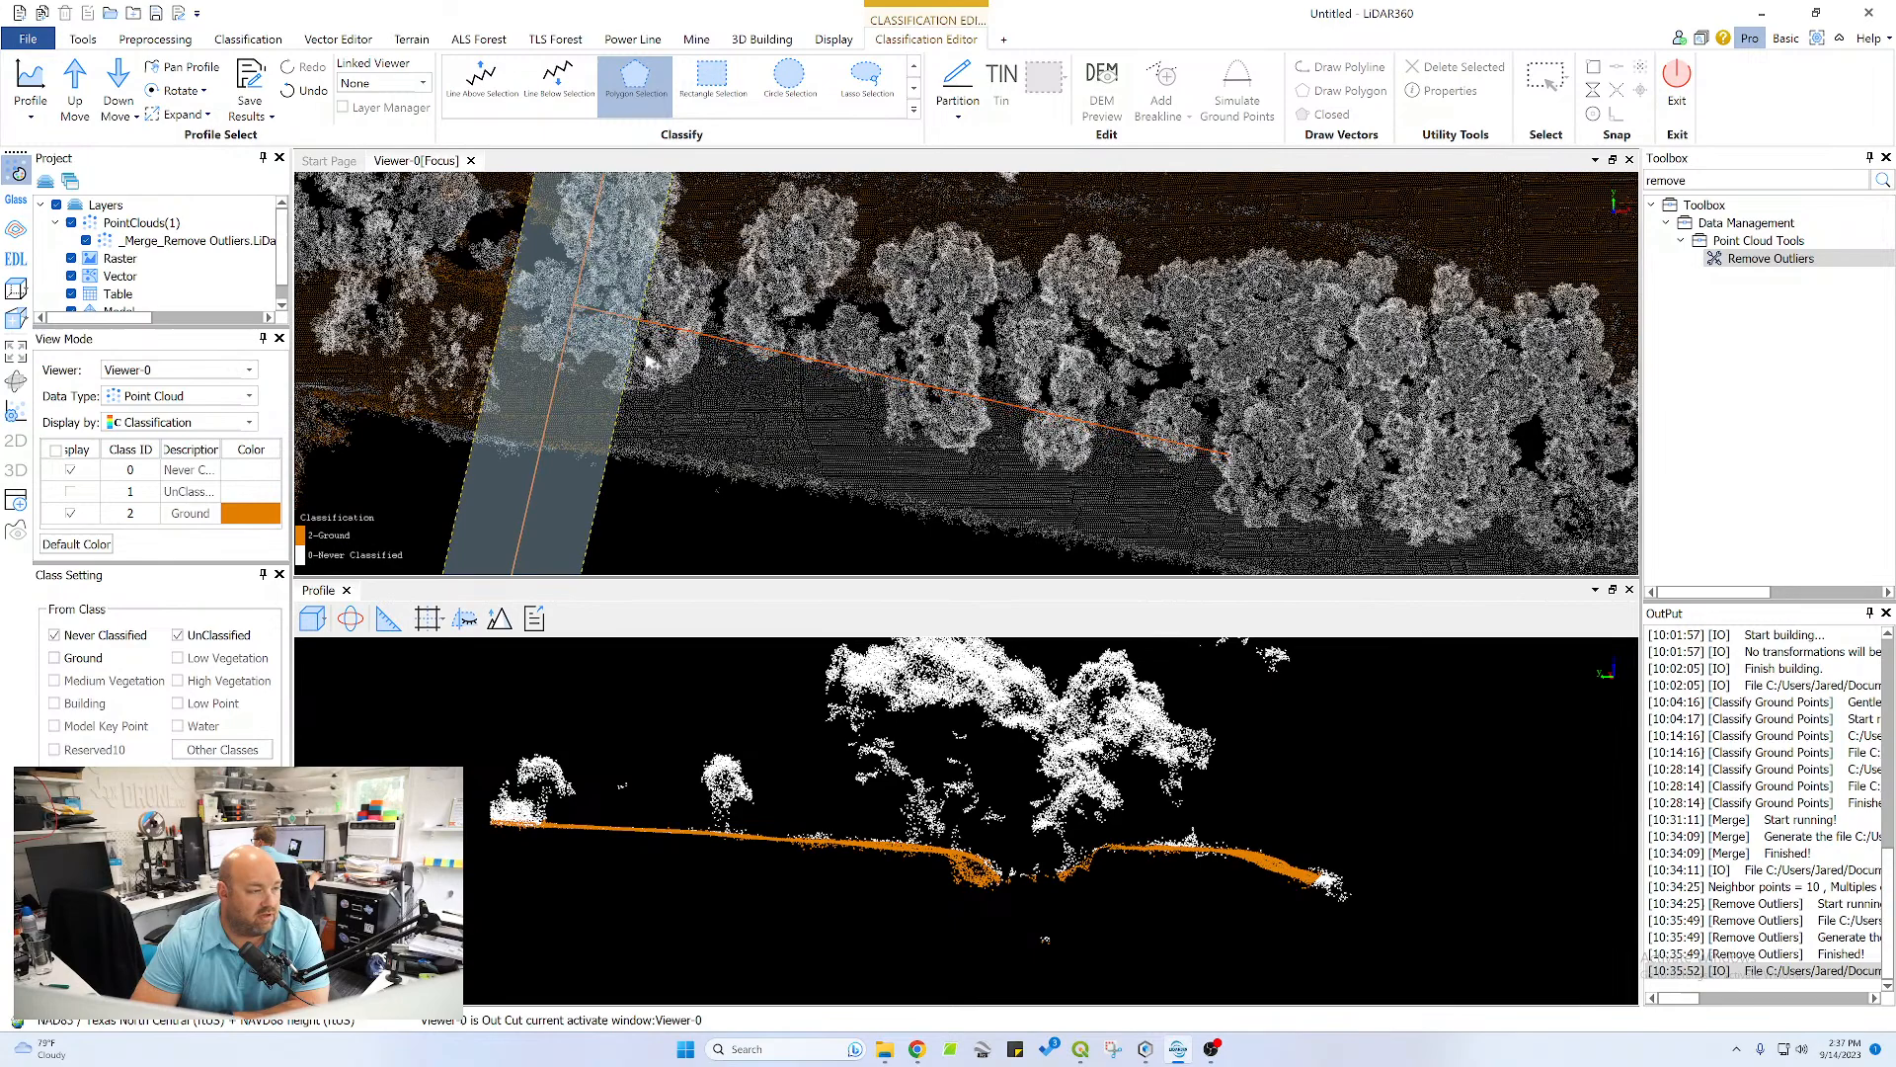
pyautogui.click(76, 87)
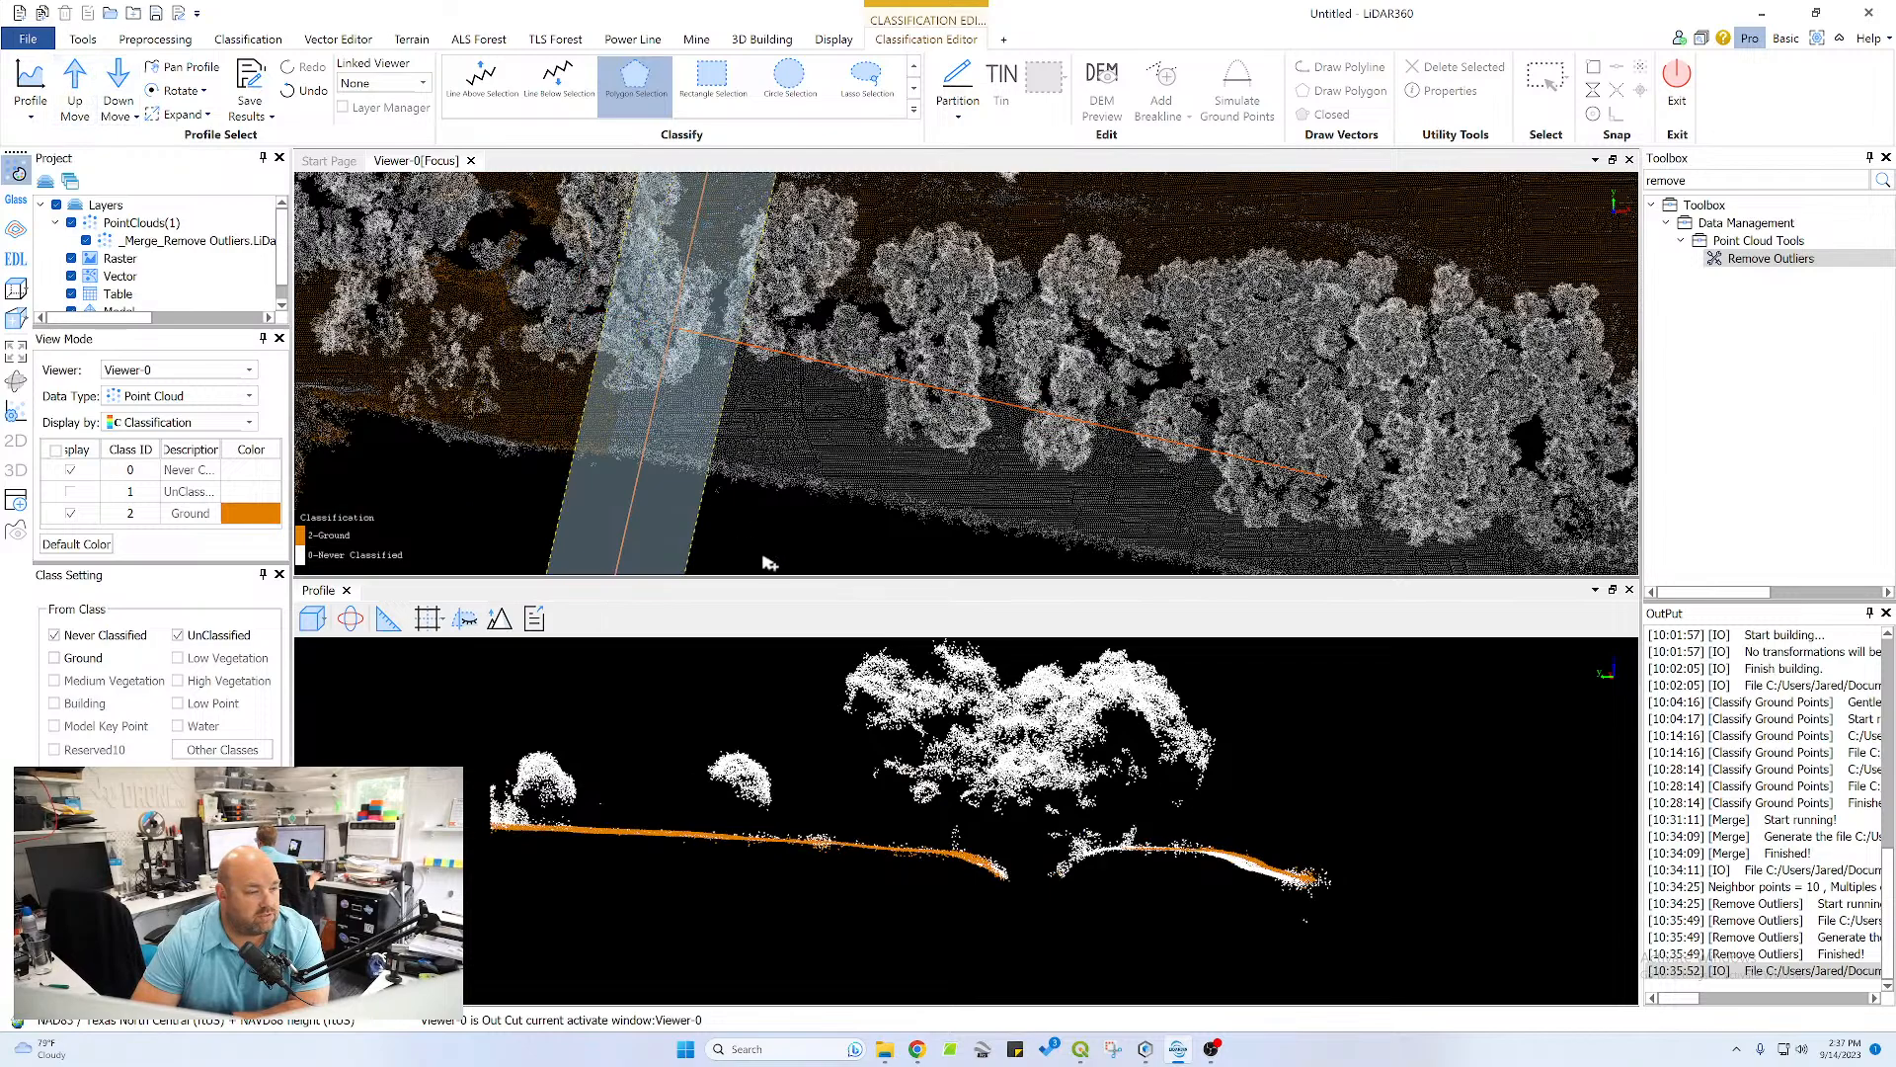
pyautogui.click(1061, 877)
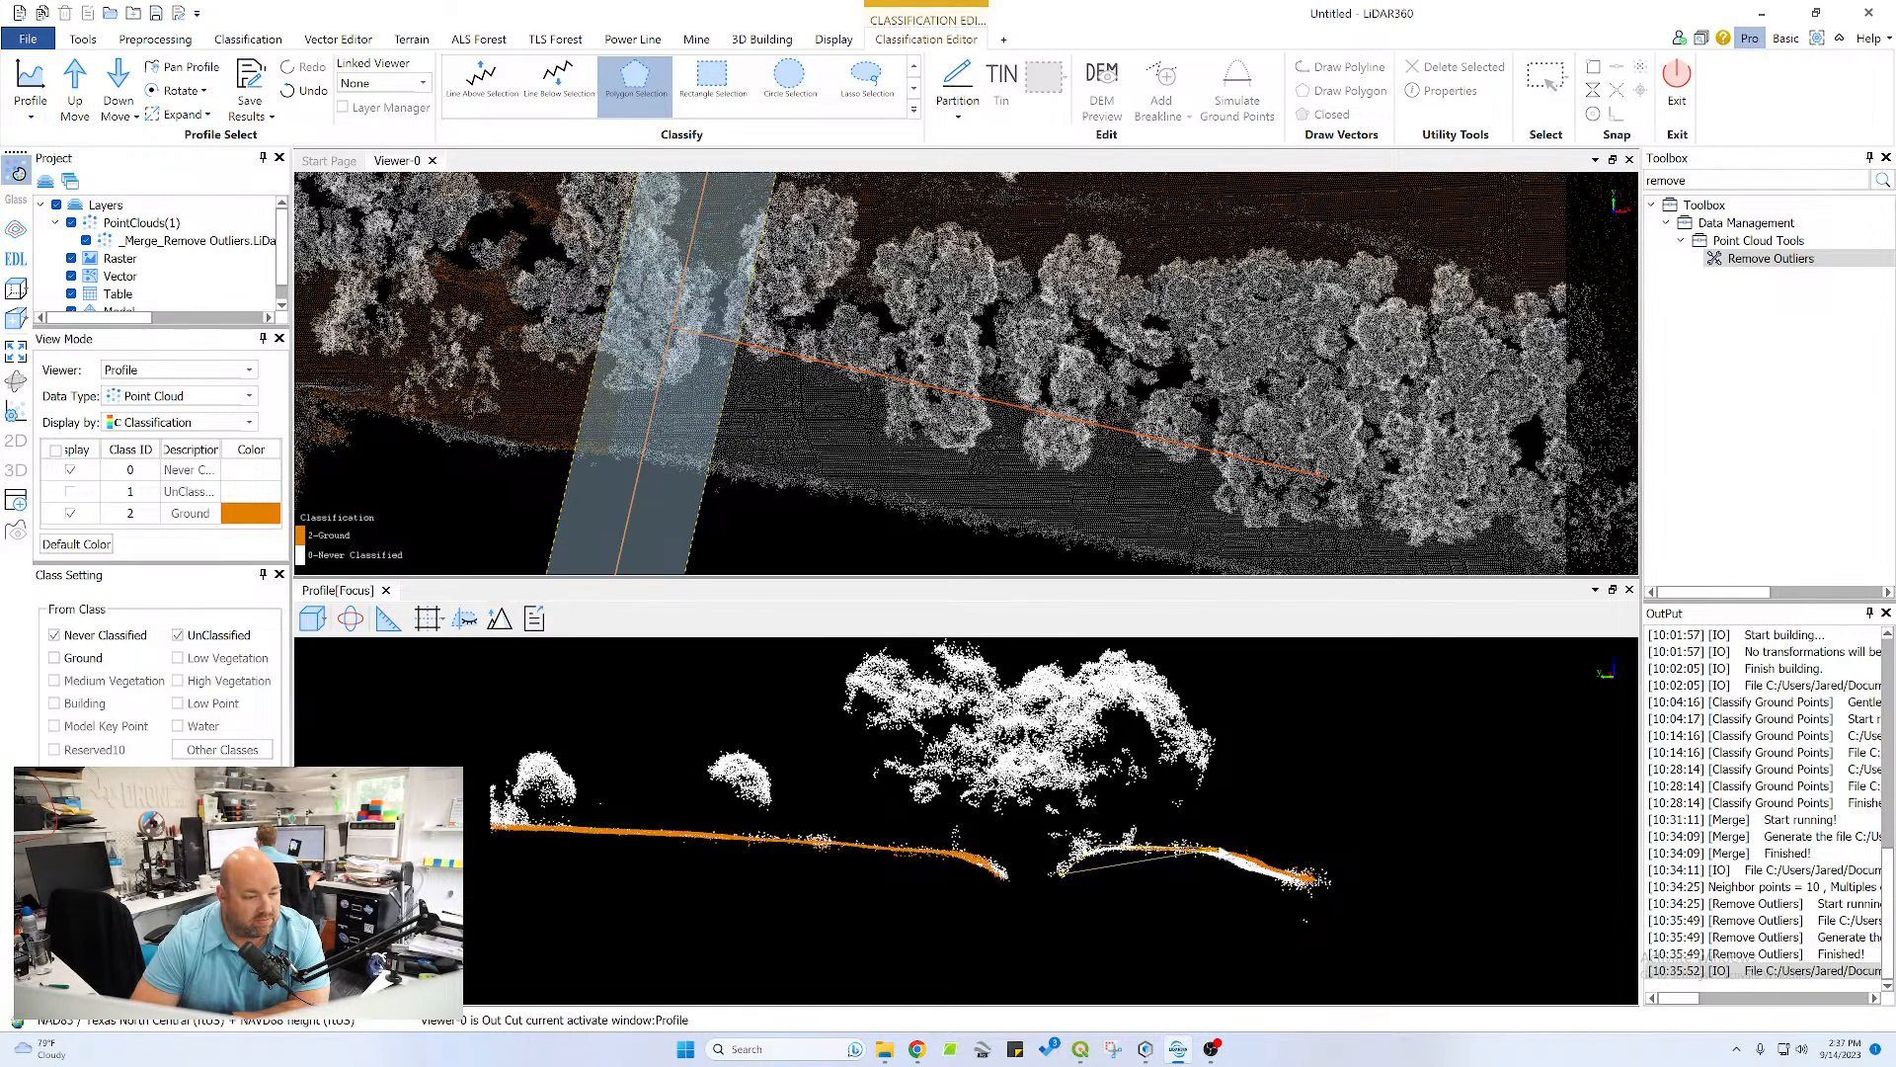
pyautogui.click(1293, 882)
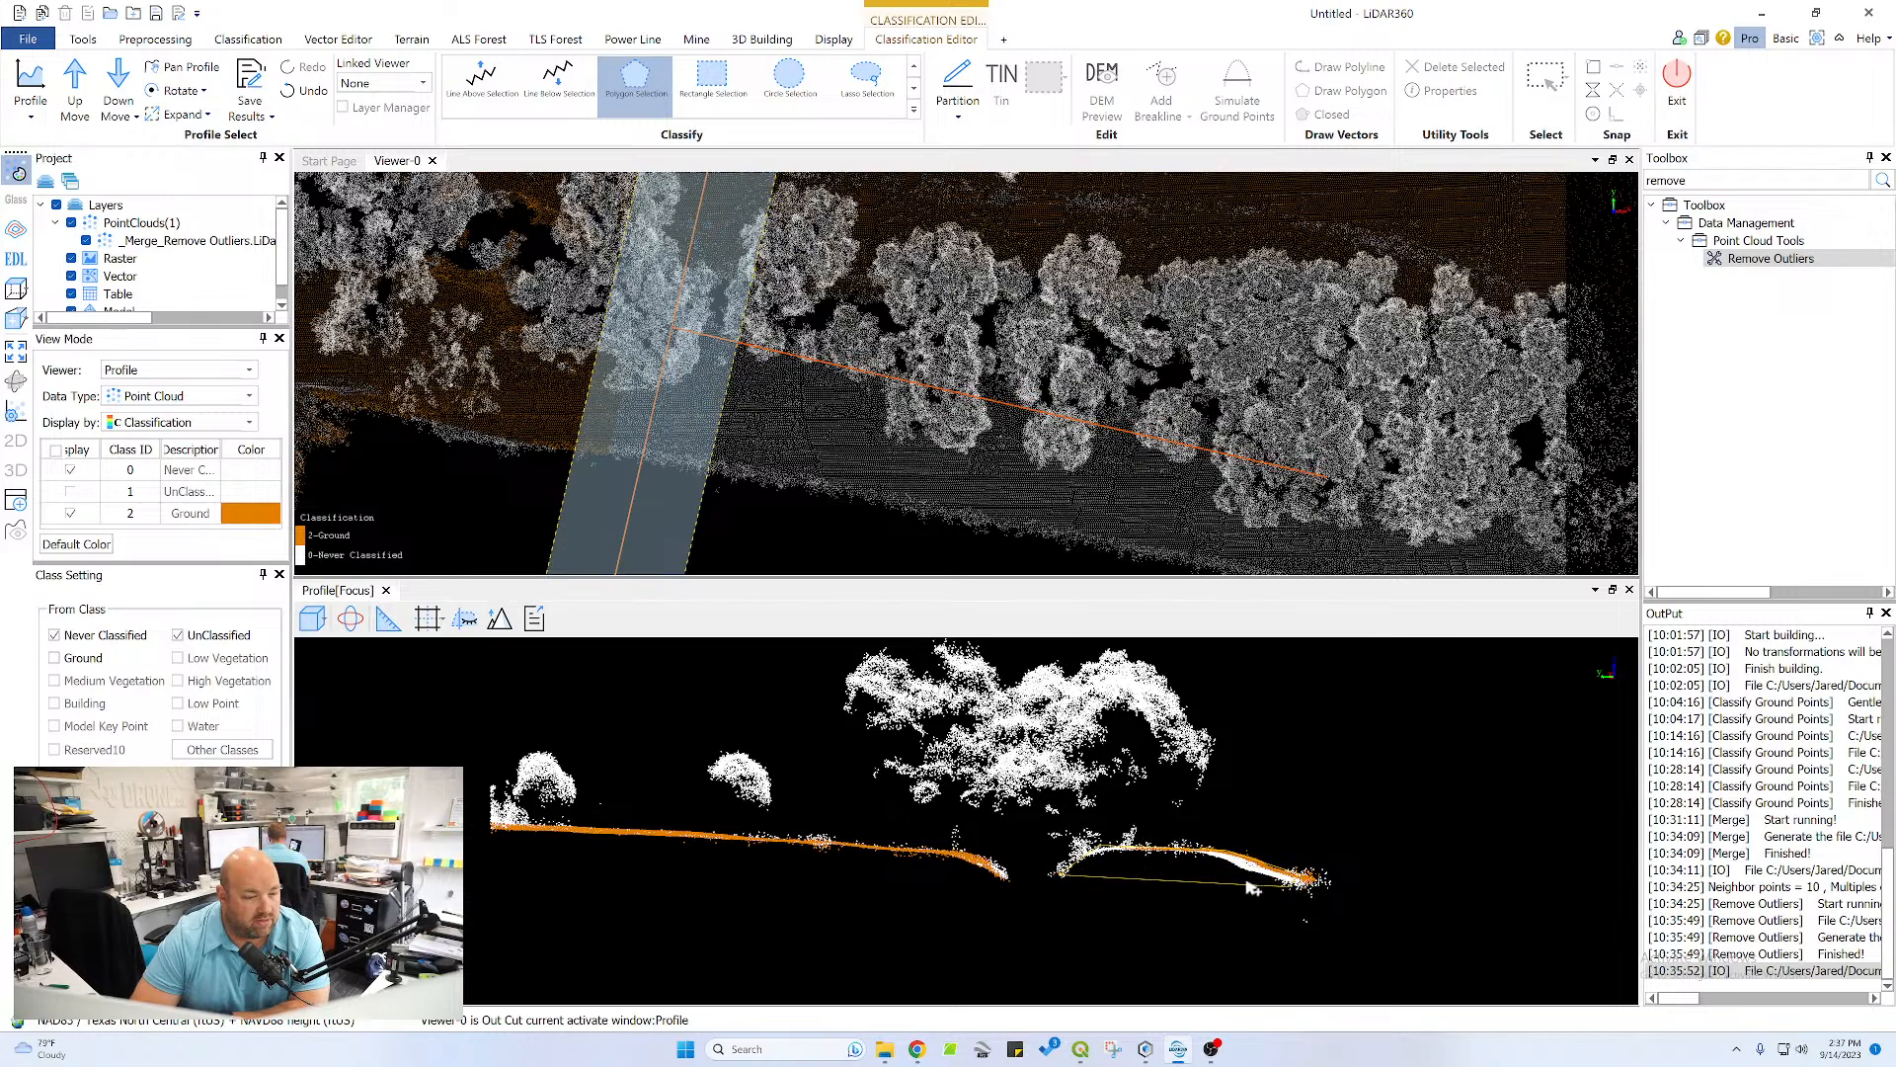
pyautogui.doubleClick(1158, 861)
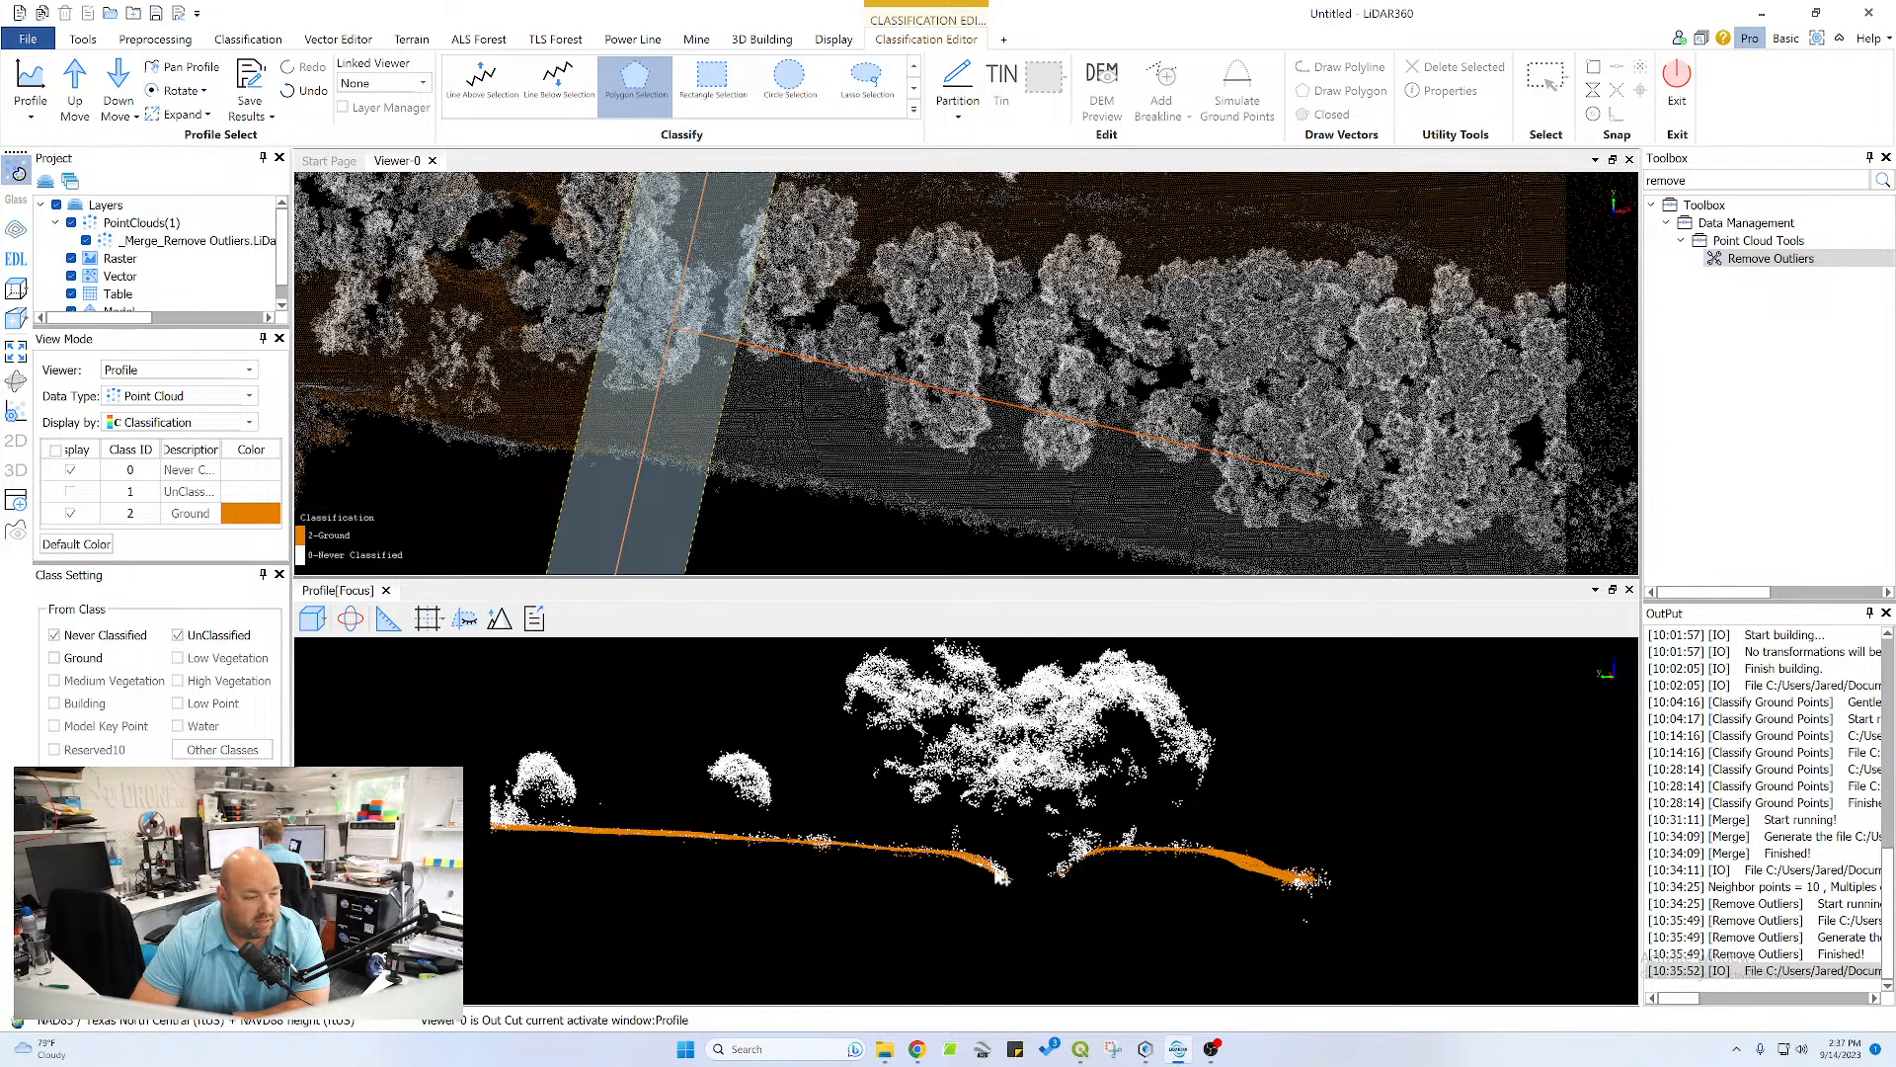
# Reclassify the missed points along the upper slope down to the near channel bank as Ground with a polygon
pyautogui.click(954, 856)
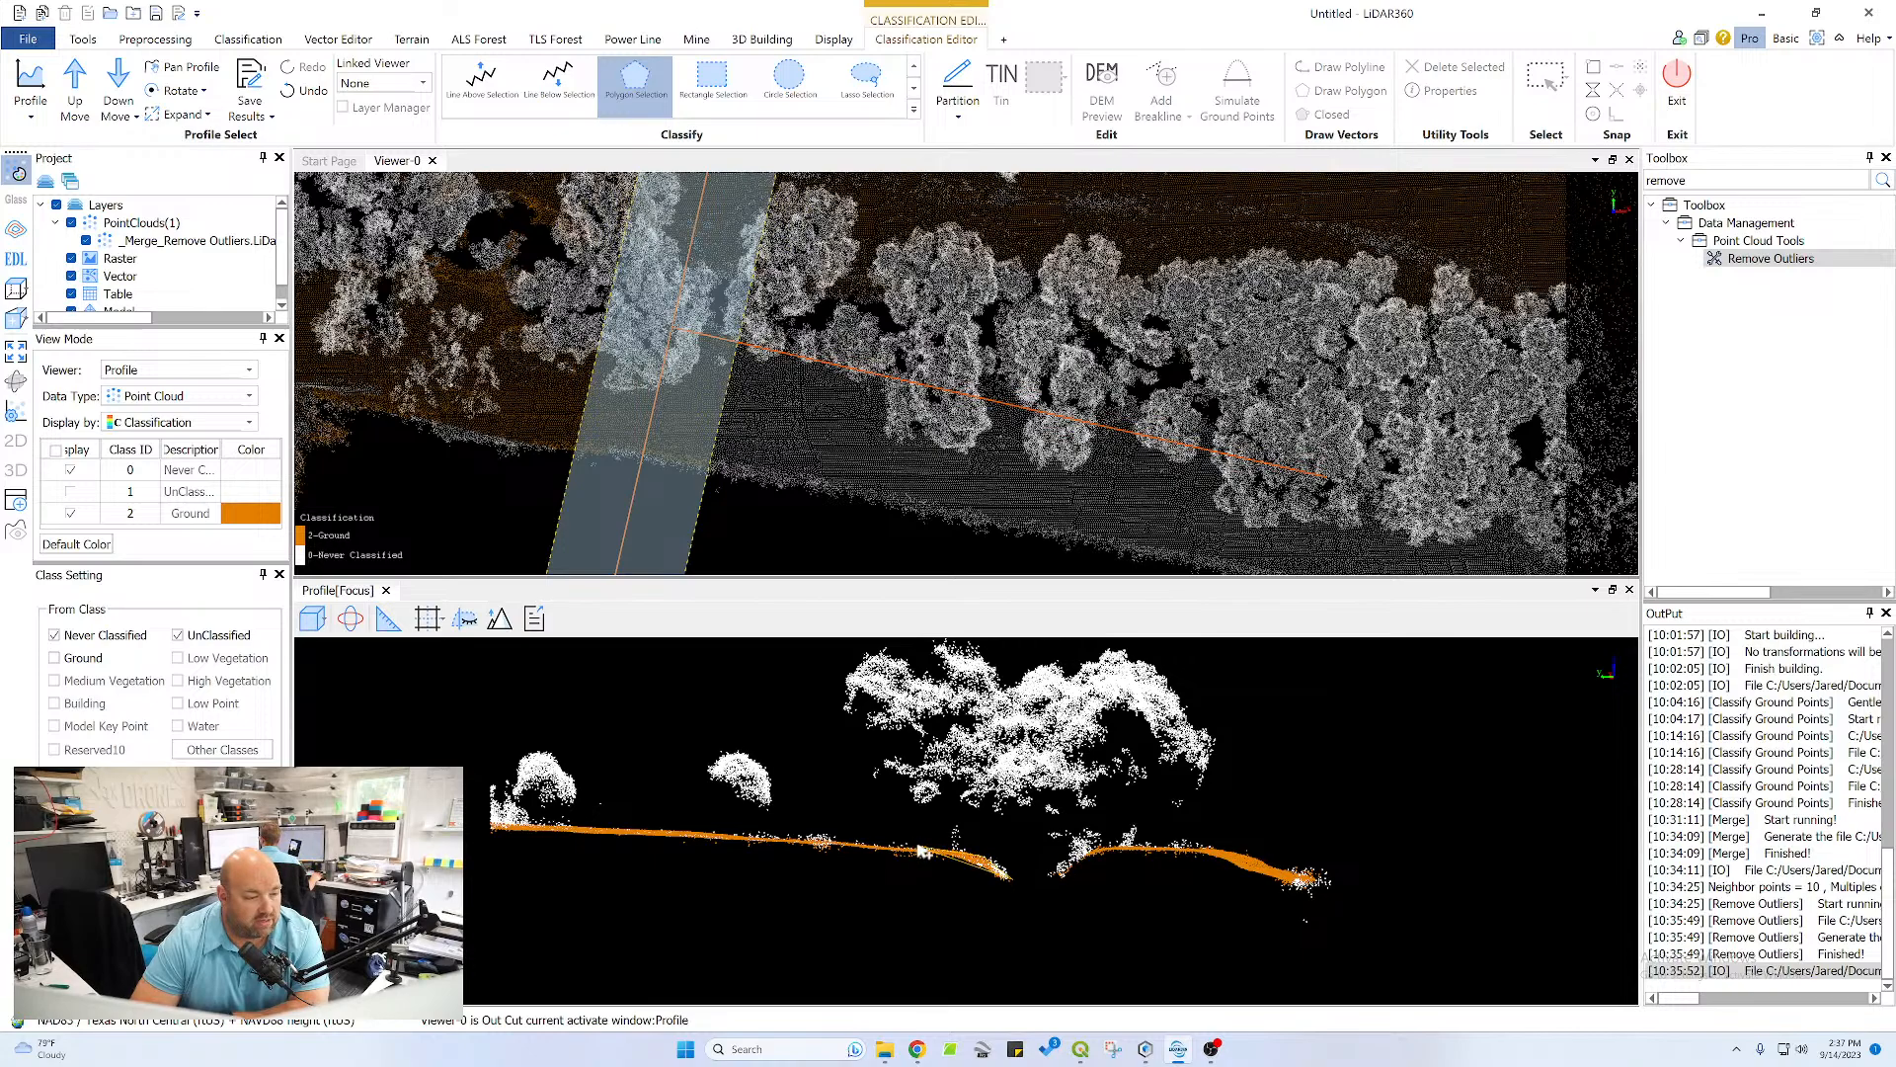
pyautogui.click(921, 851)
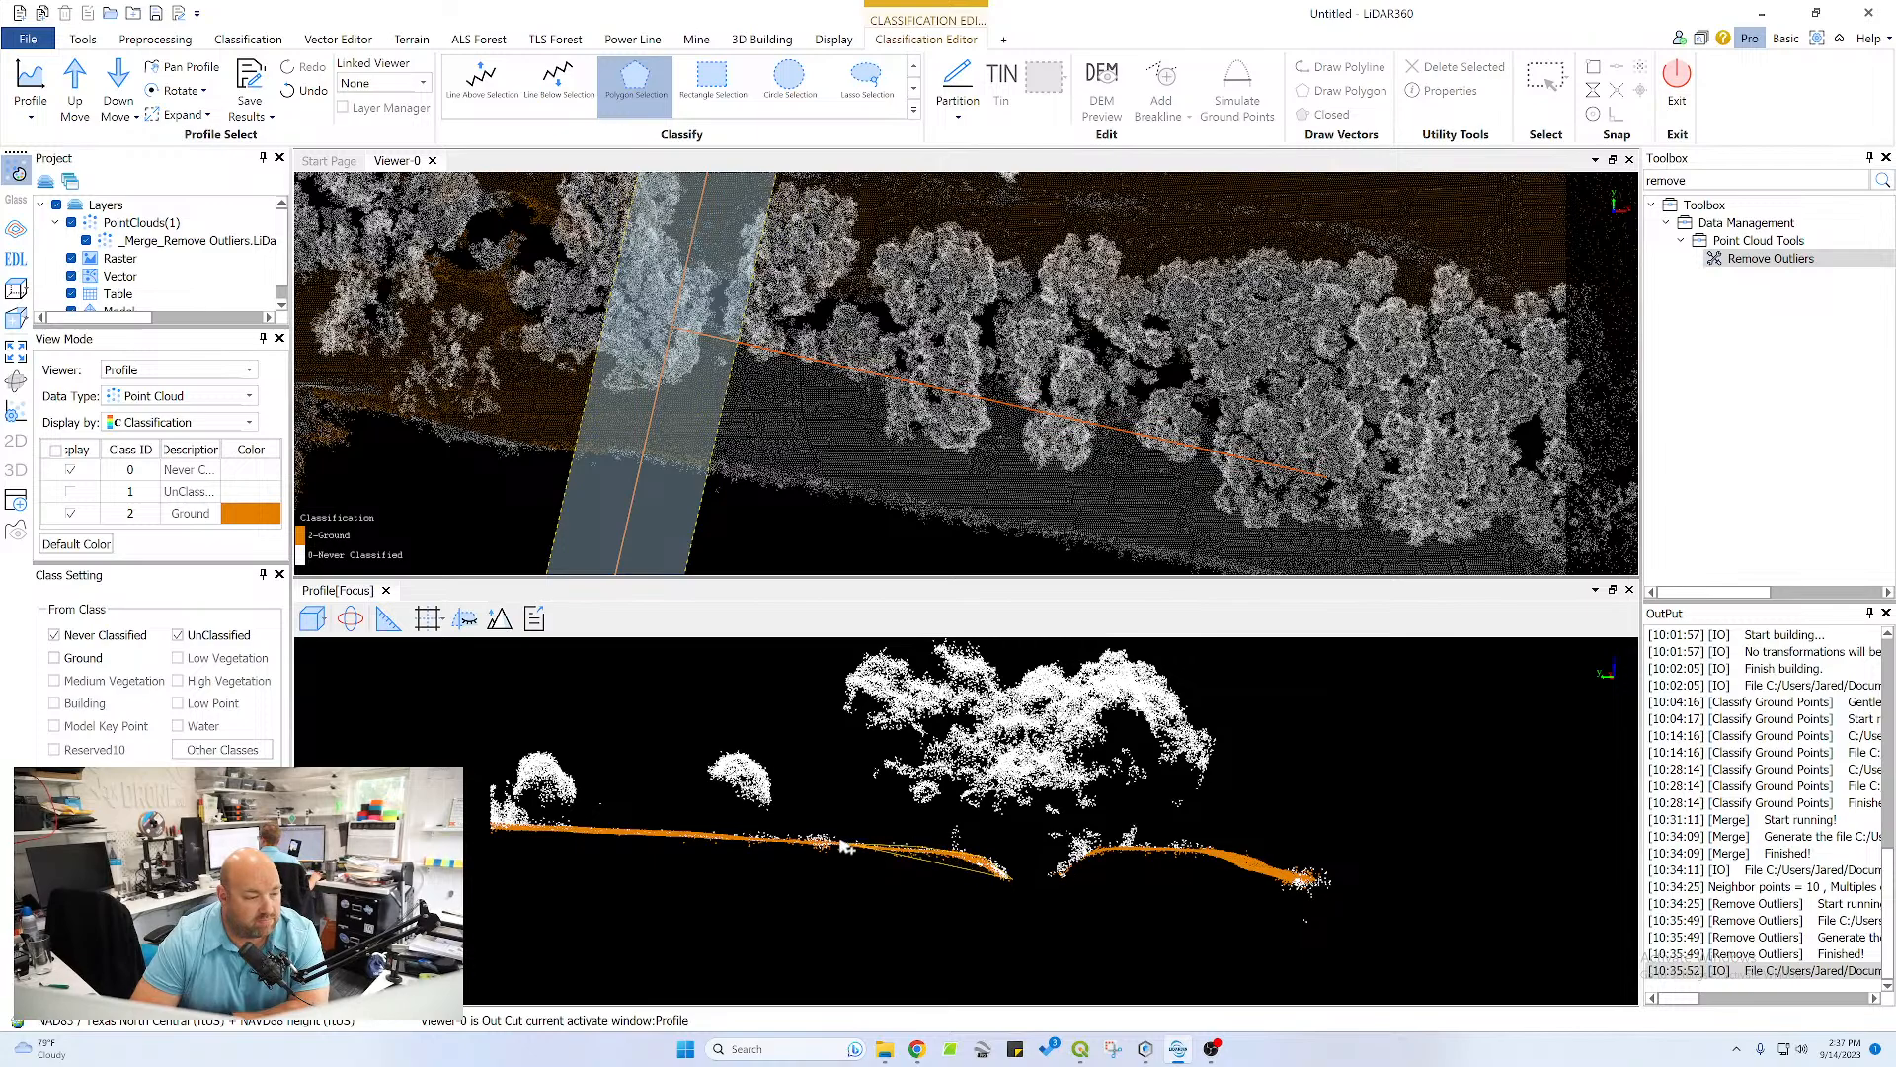
pyautogui.click(675, 829)
pyautogui.click(647, 846)
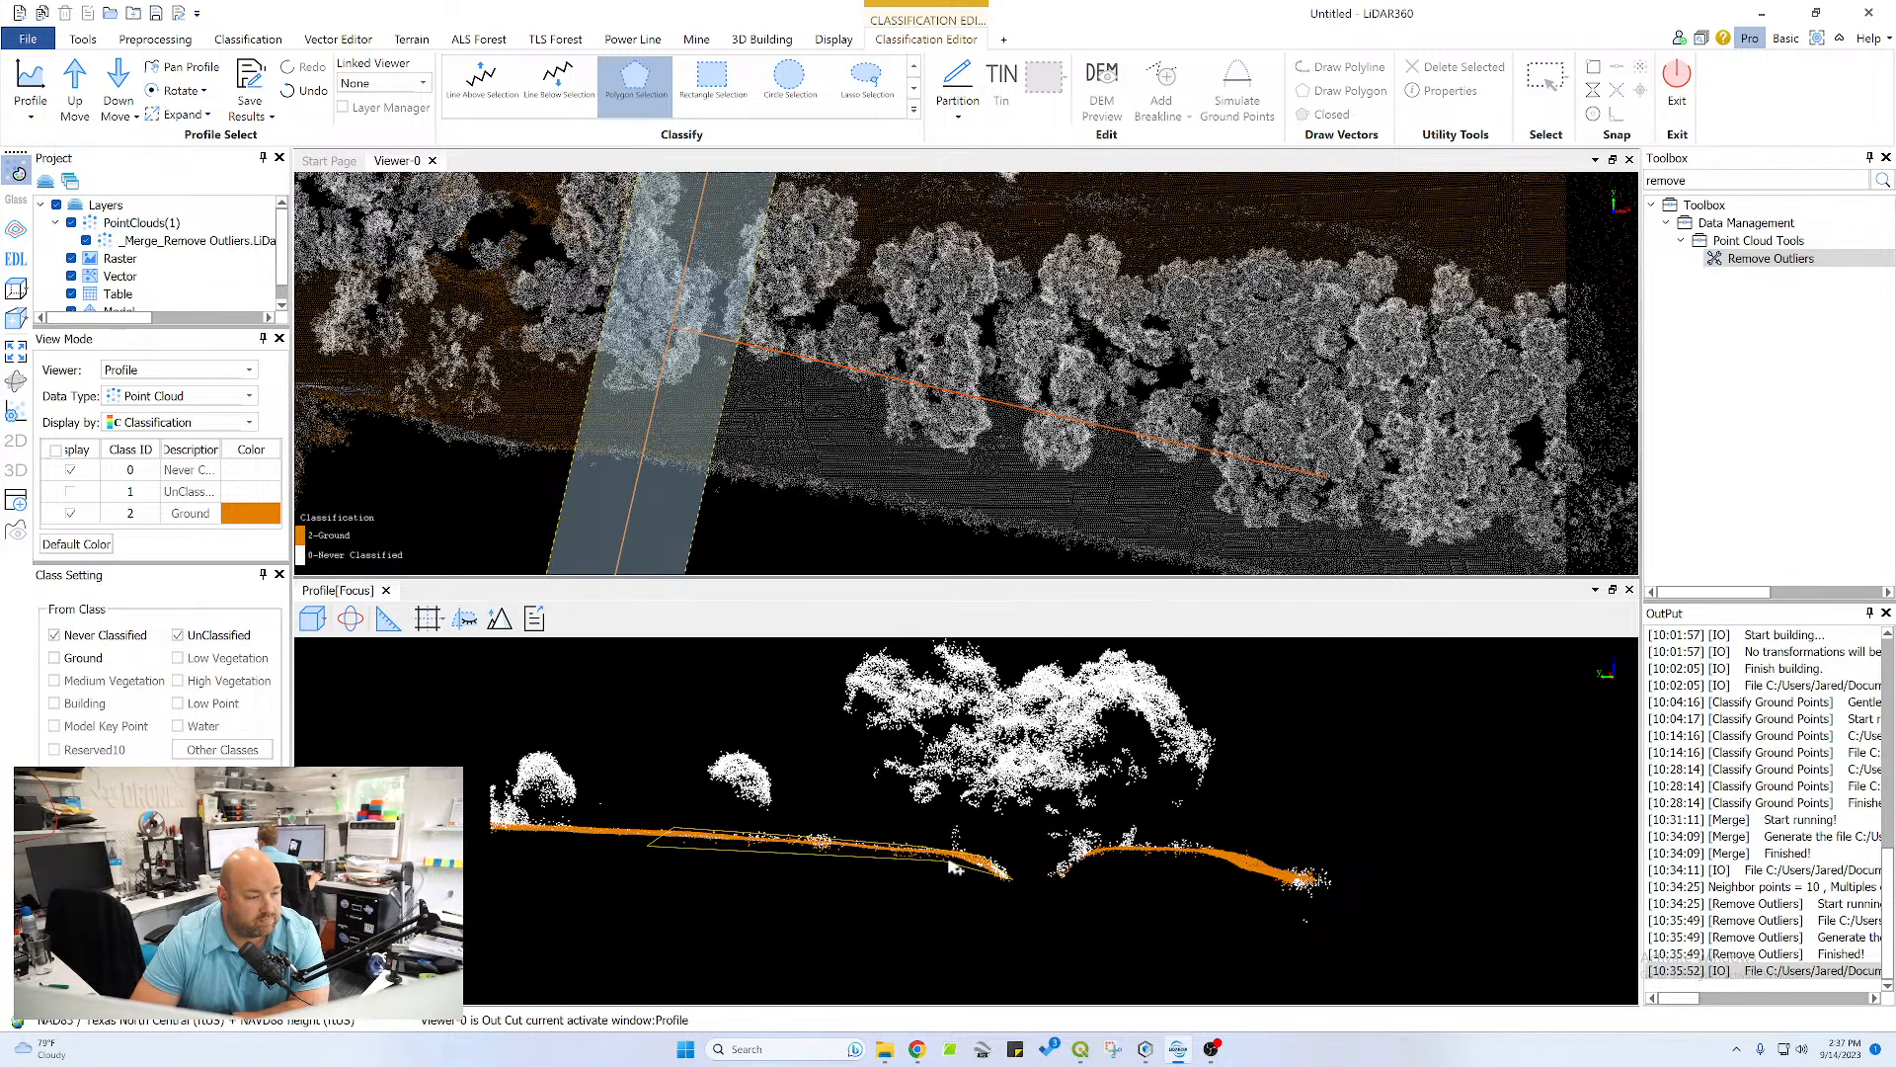
pyautogui.rightClick(1003, 887)
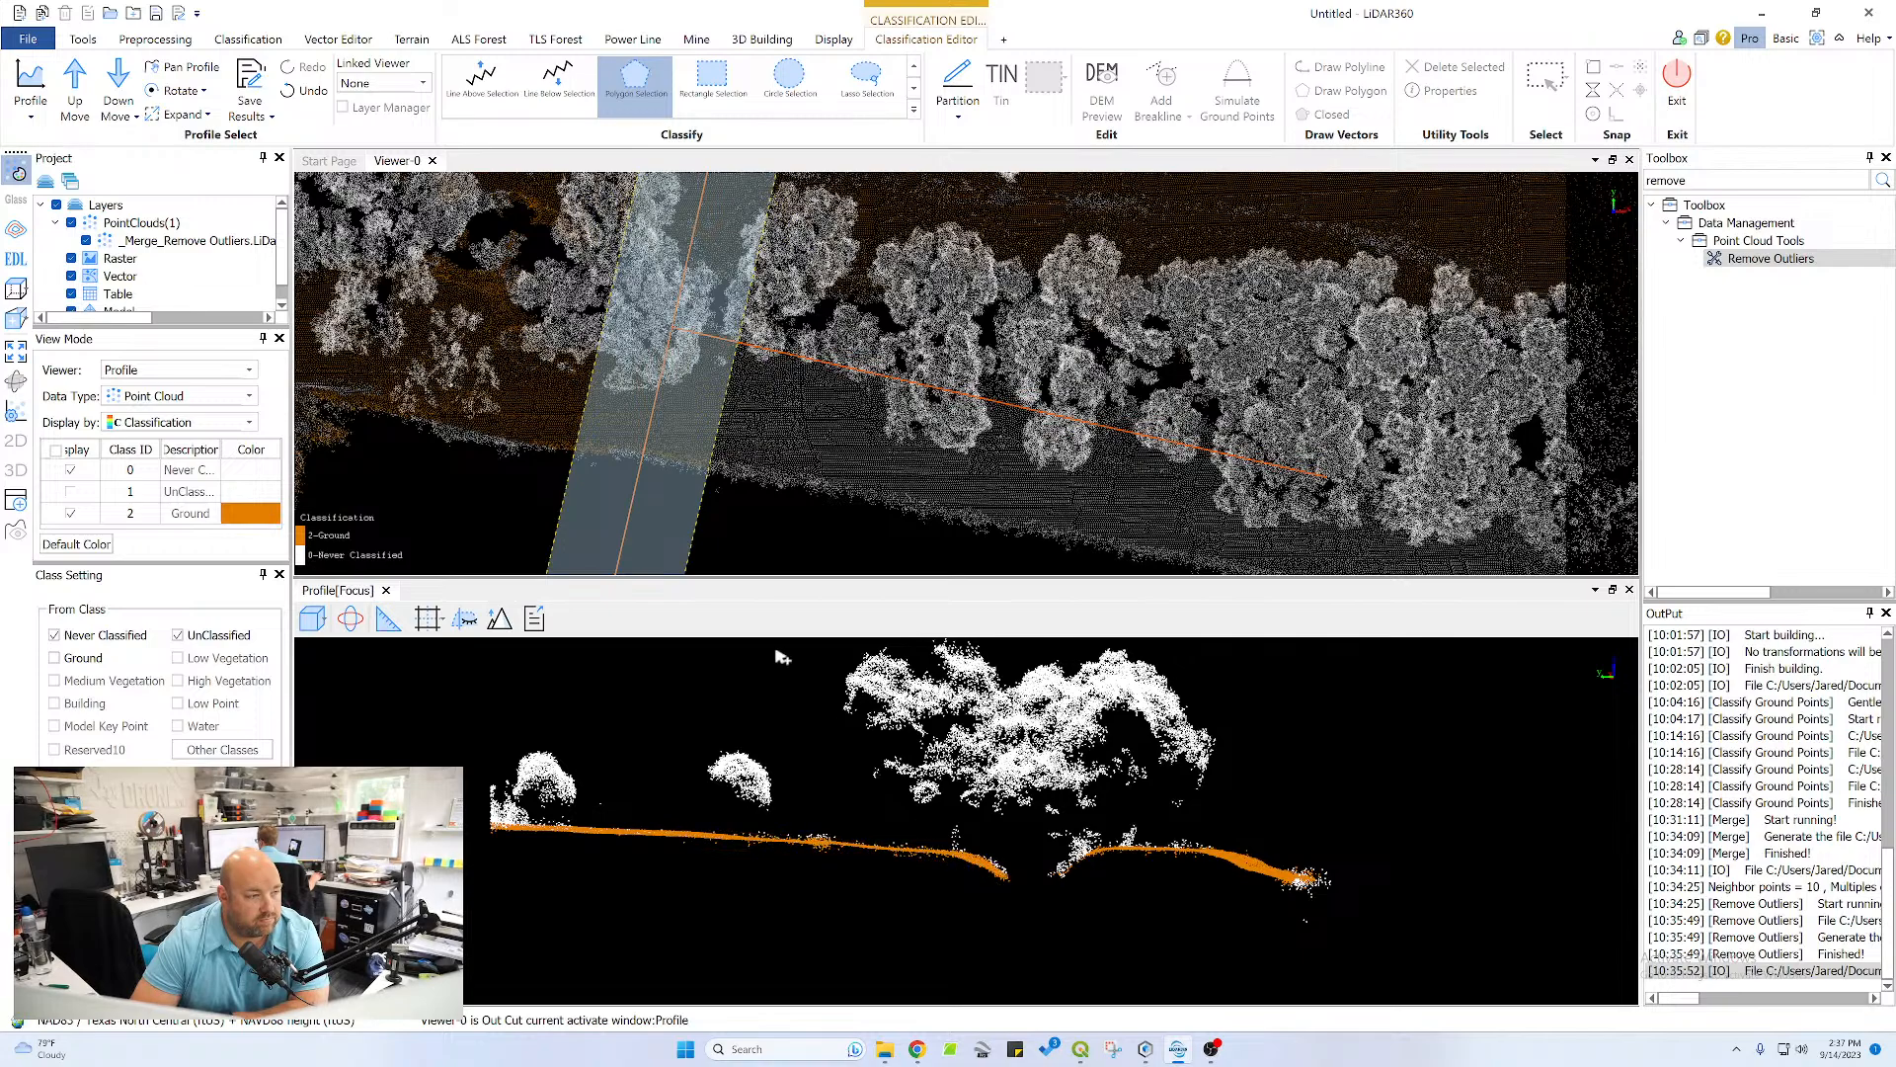
# Advance the profile one more section and reclassify the missed points on the near channel bank and adjoining upper slope as Ground
pyautogui.click(83, 89)
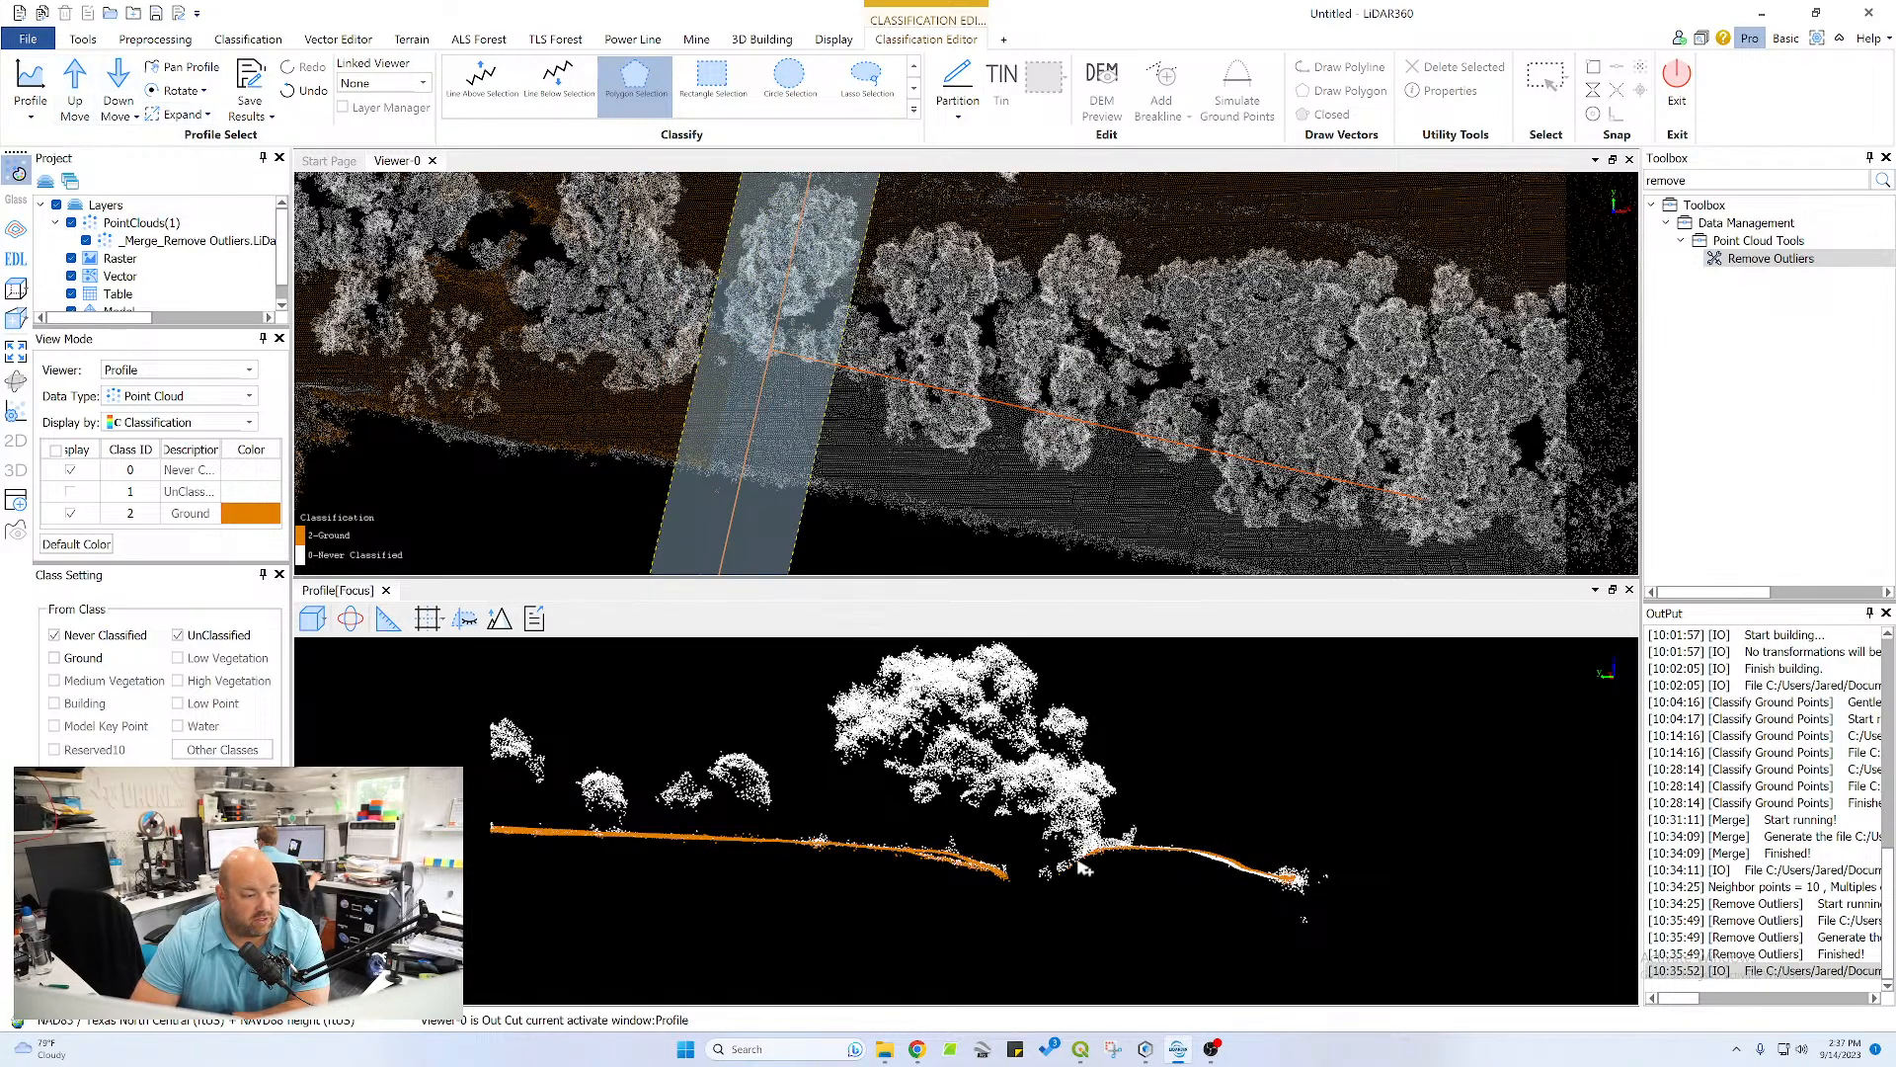
pyautogui.scroll(4, 1077, 863)
pyautogui.moveTo(1187, 919); pyautogui.dragTo(1057, 843, button='middle')
pyautogui.click(972, 846)
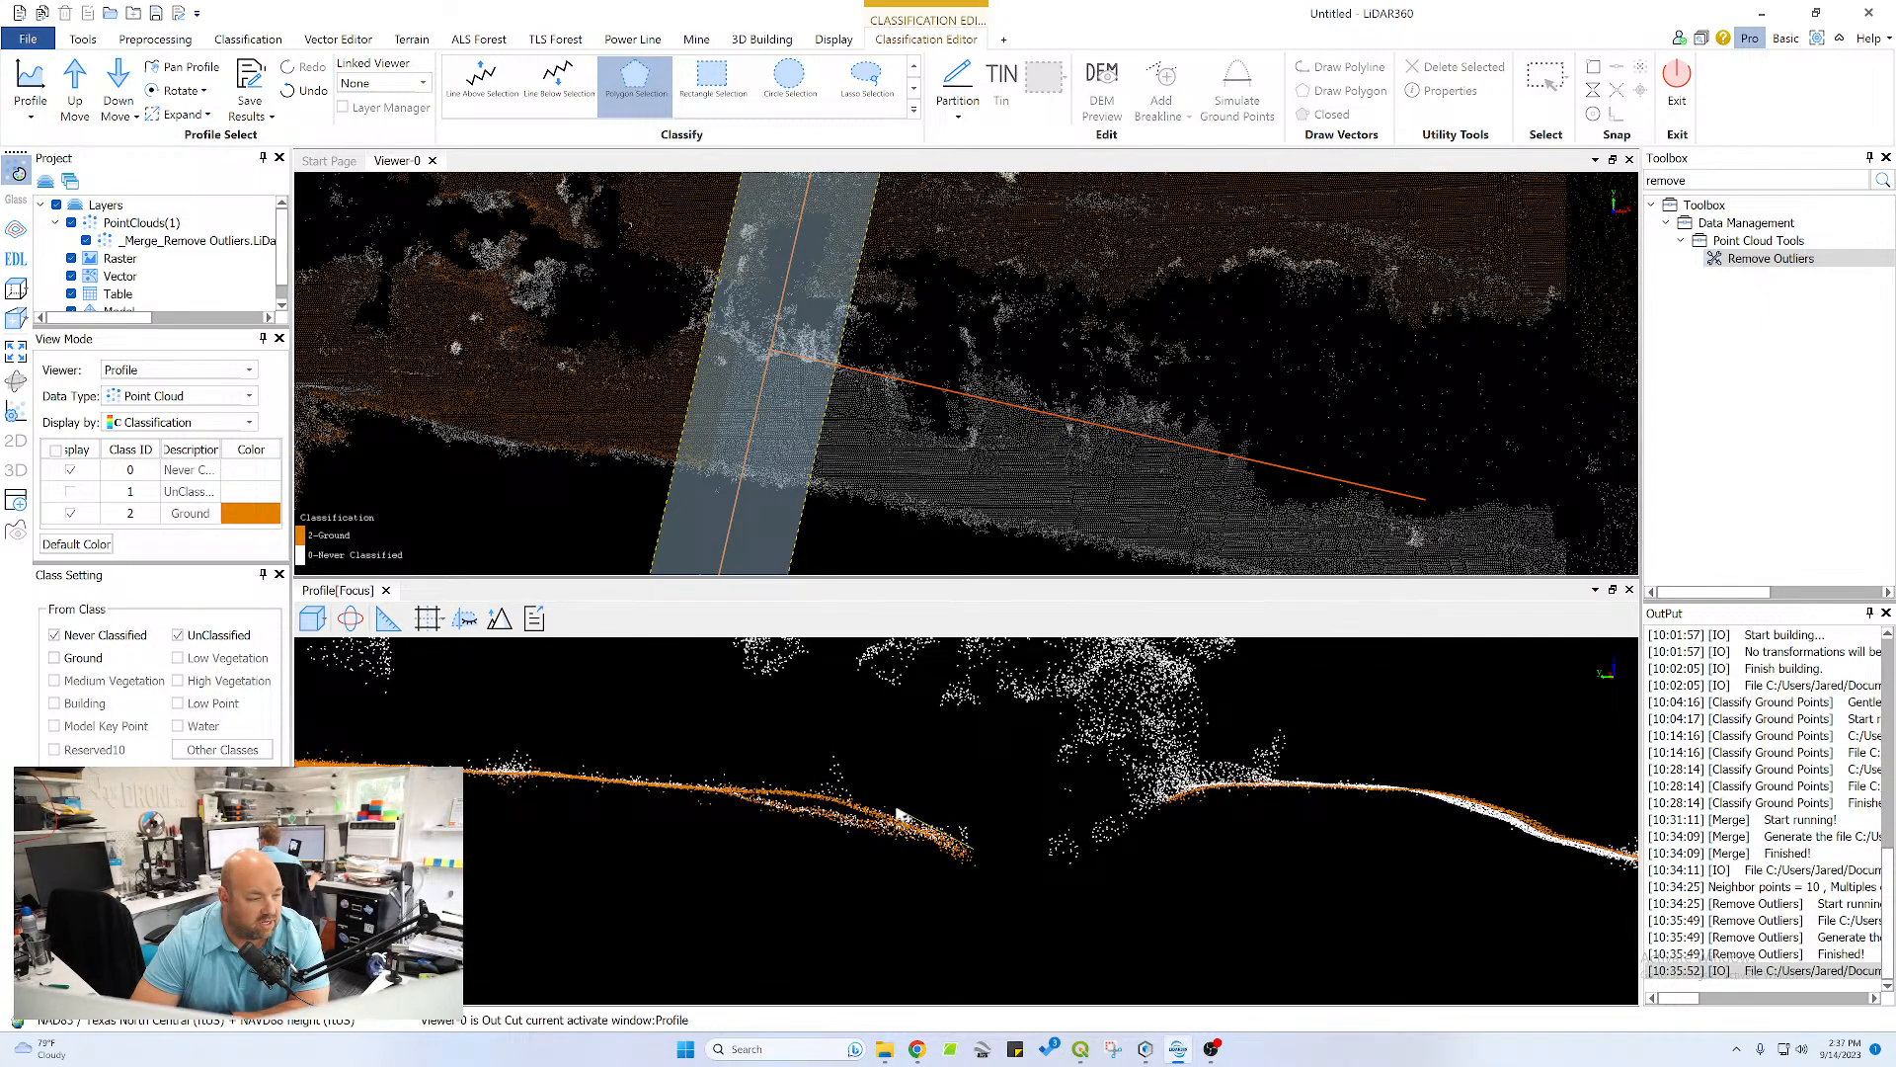
pyautogui.click(895, 810)
pyautogui.click(795, 781)
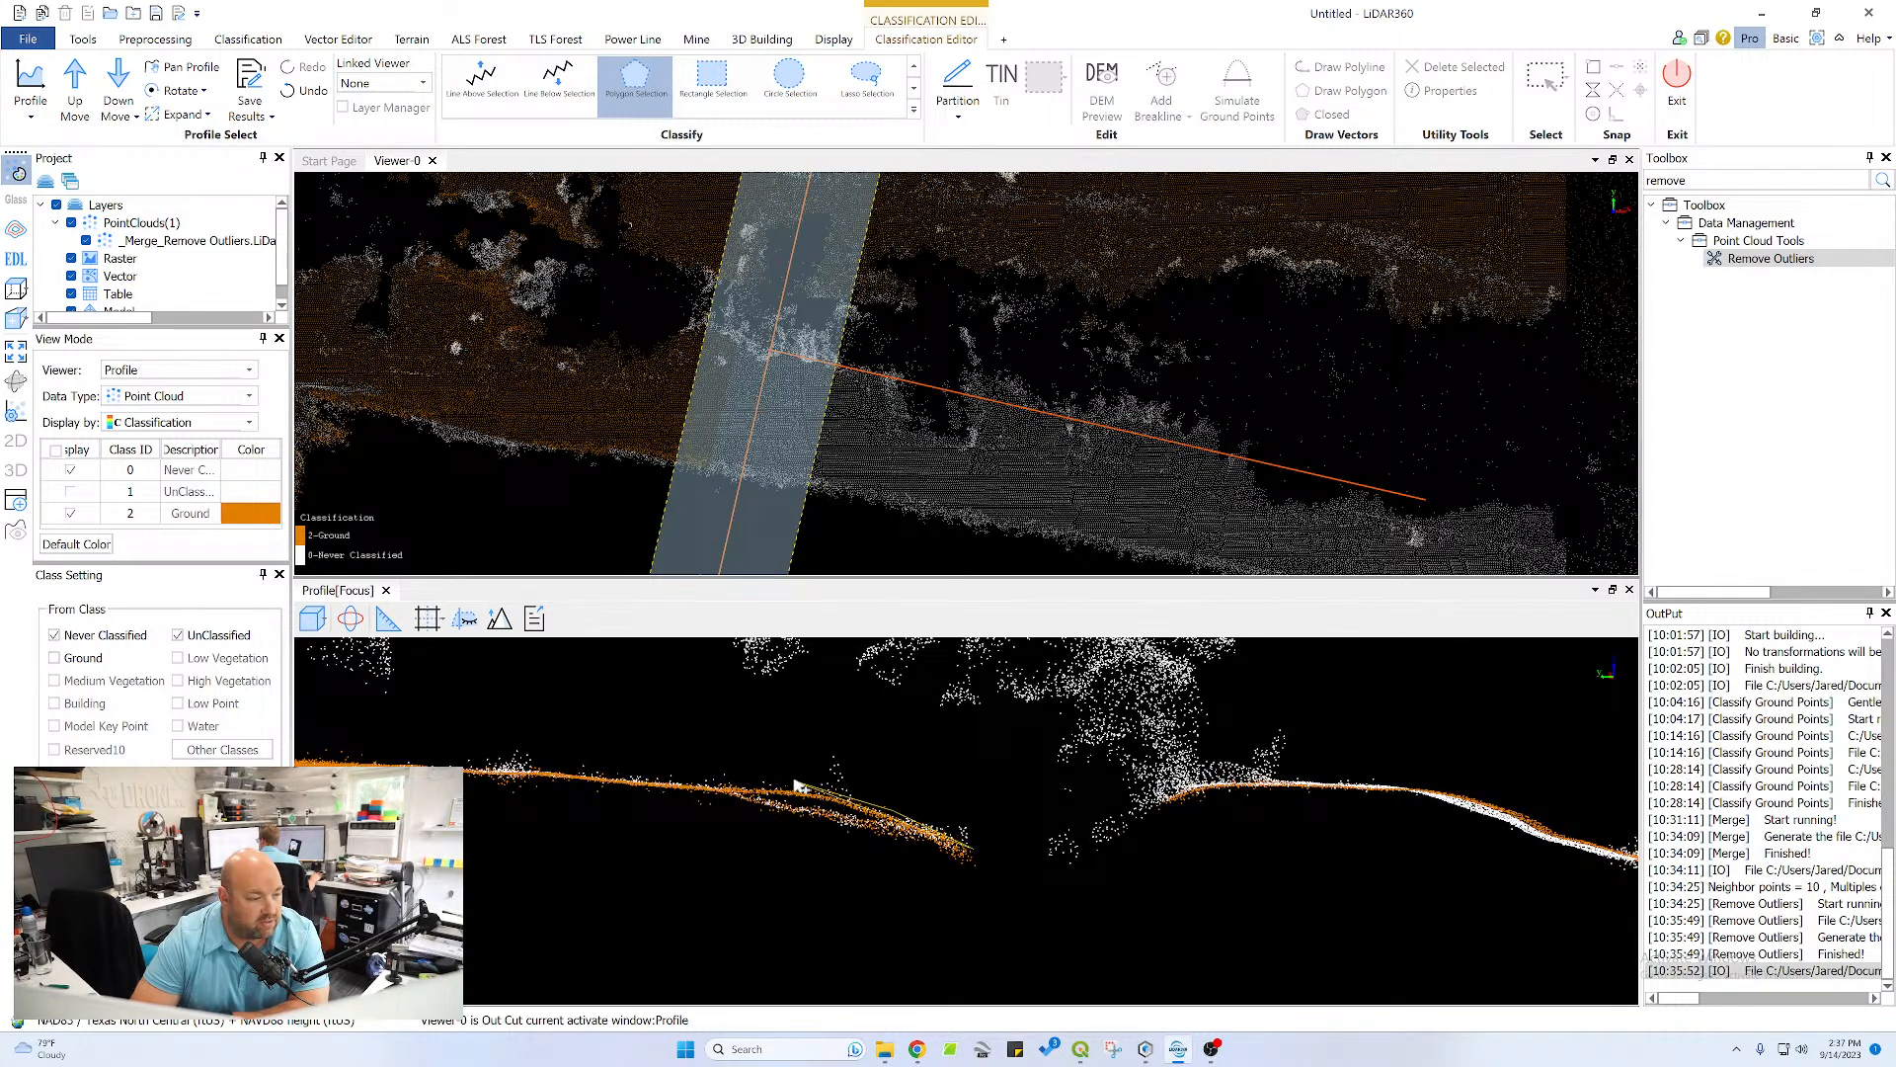
pyautogui.click(563, 773)
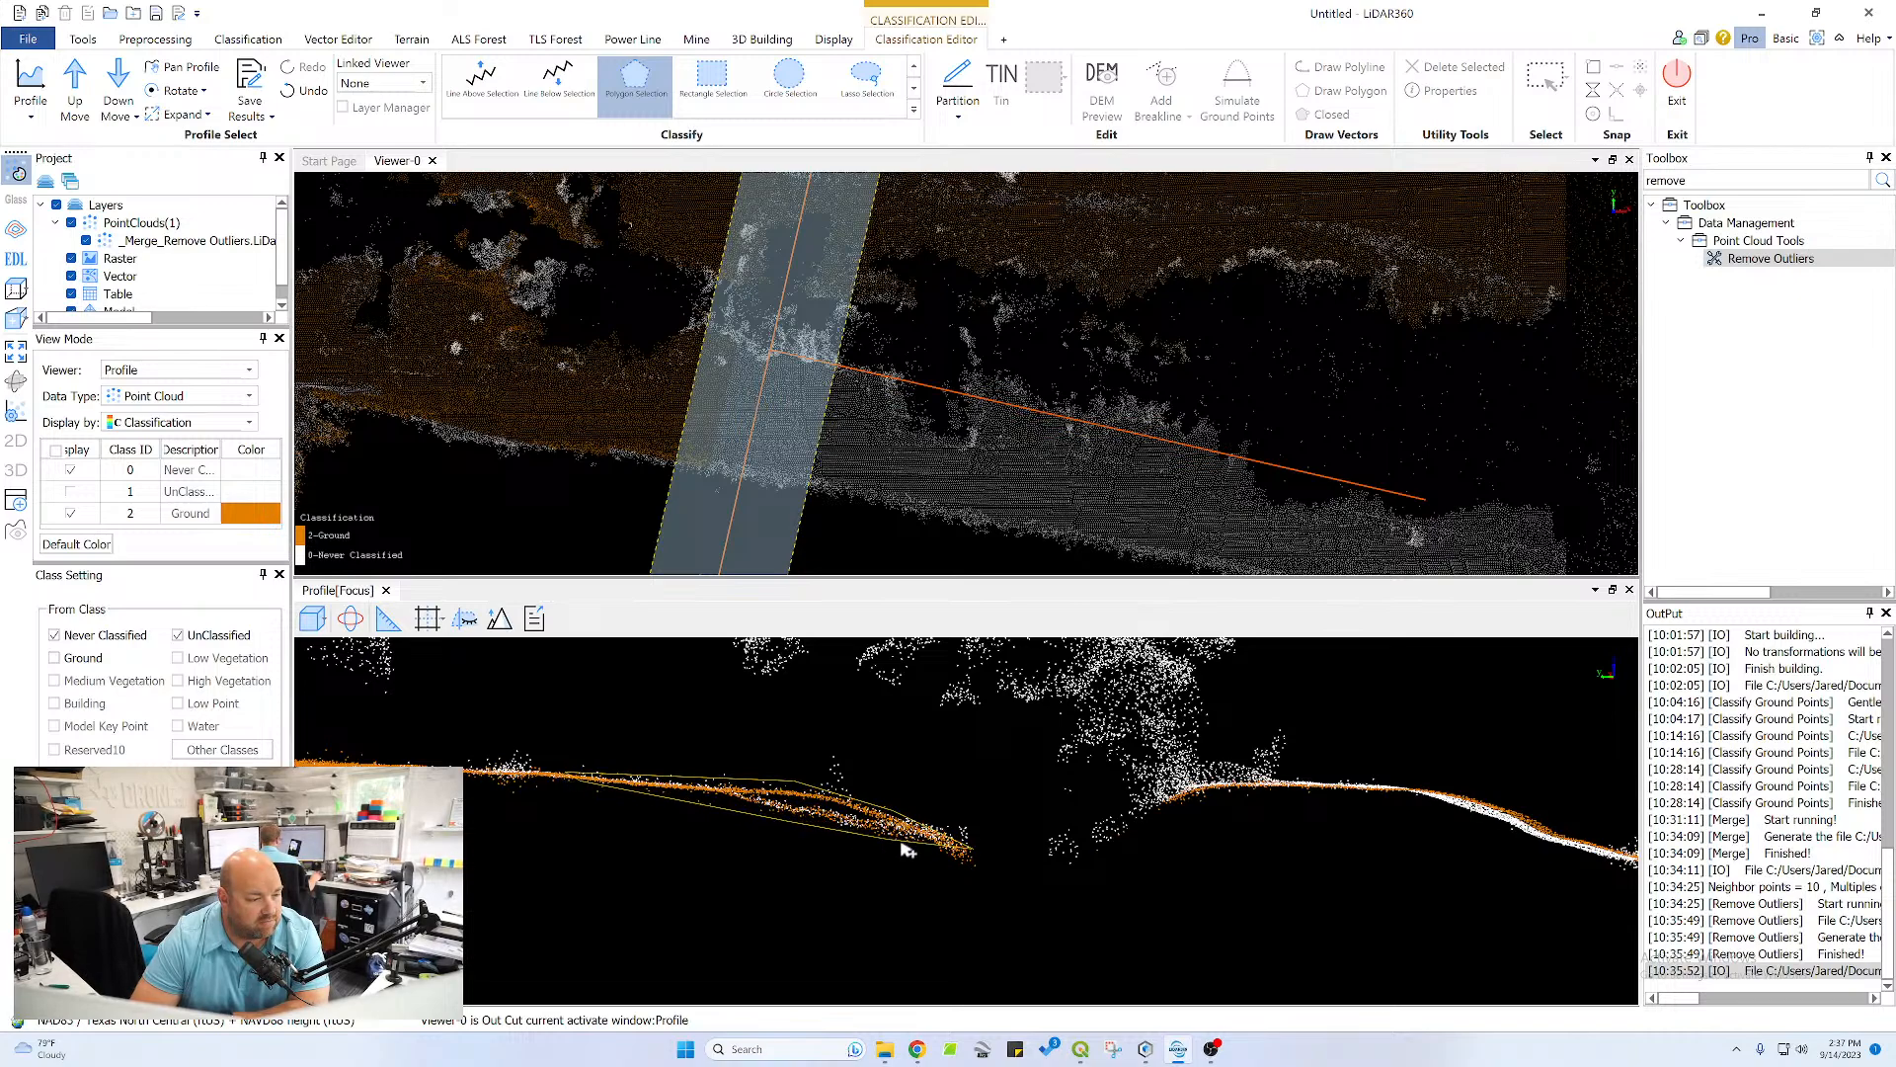
pyautogui.rightClick(968, 855)
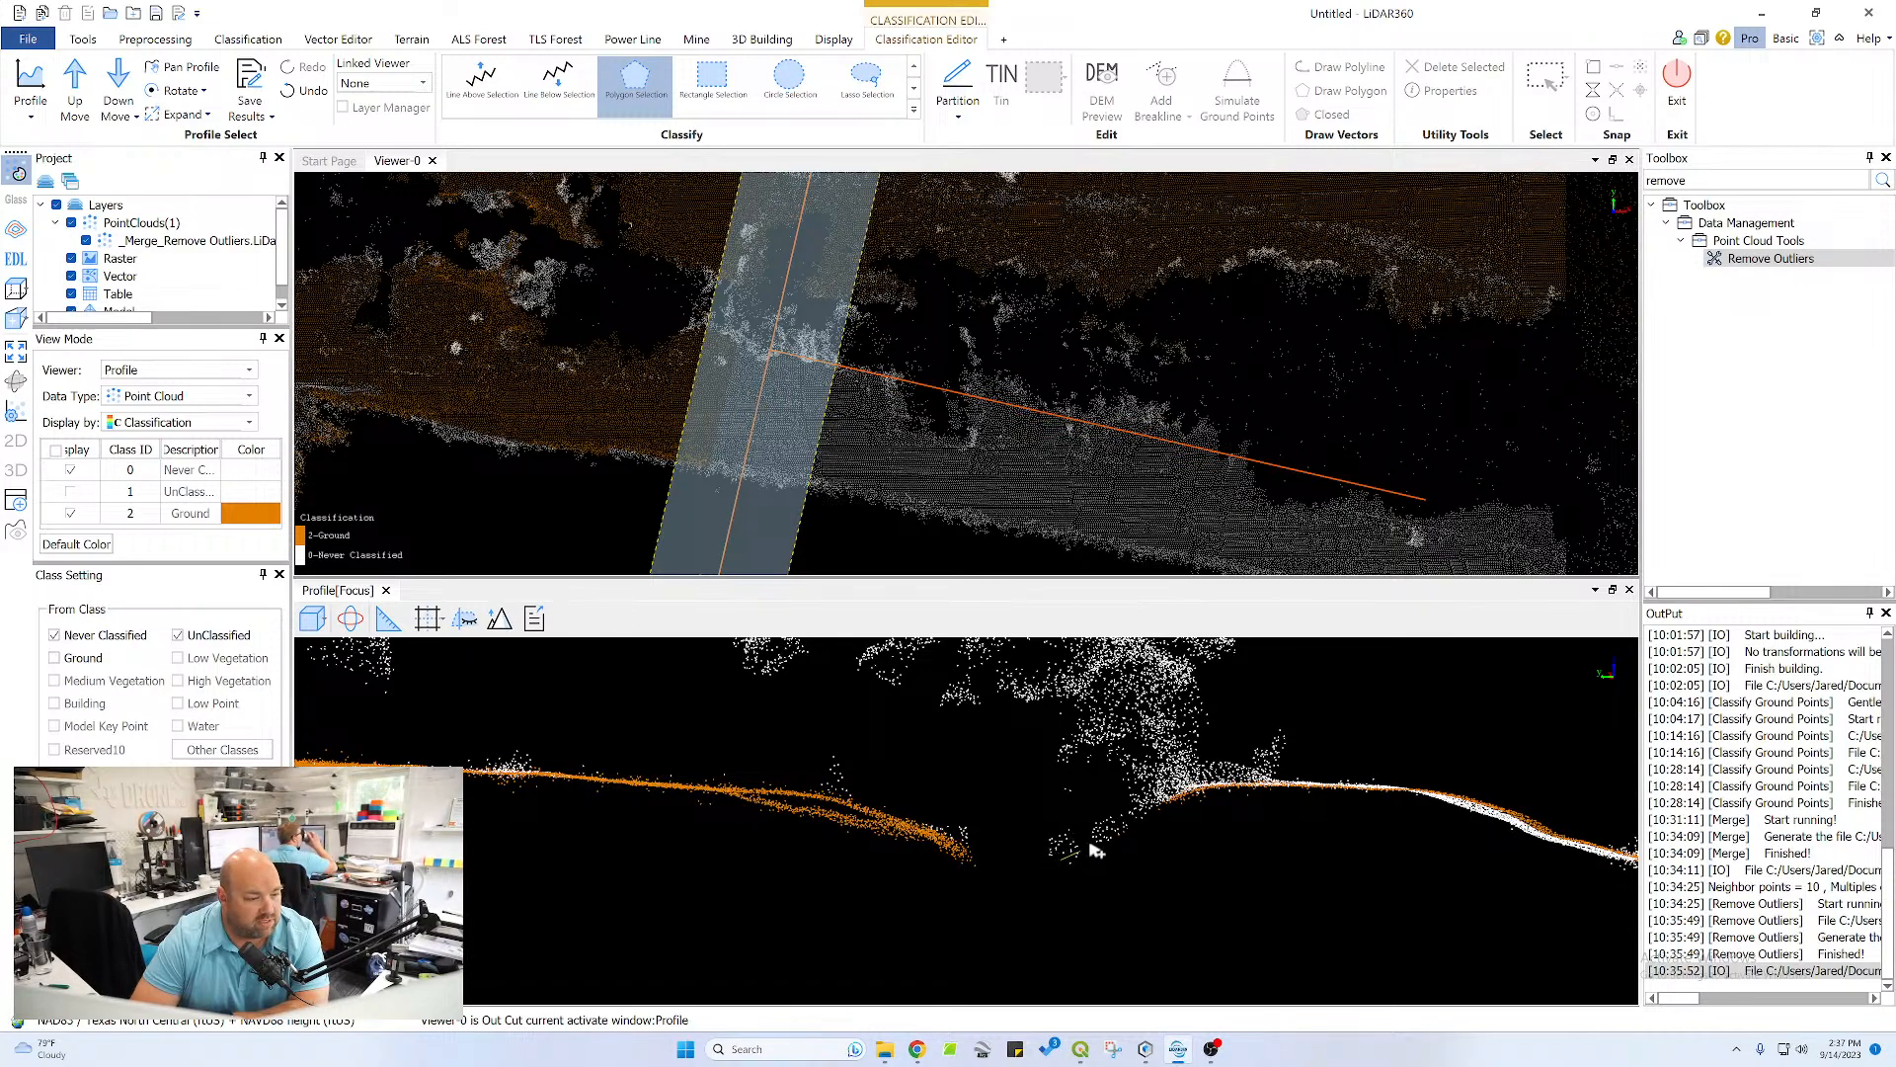
# Outline the opposite channel bank, crest and pond-side slope with a polygon to reclassify their missed points as Ground
pyautogui.click(1206, 779)
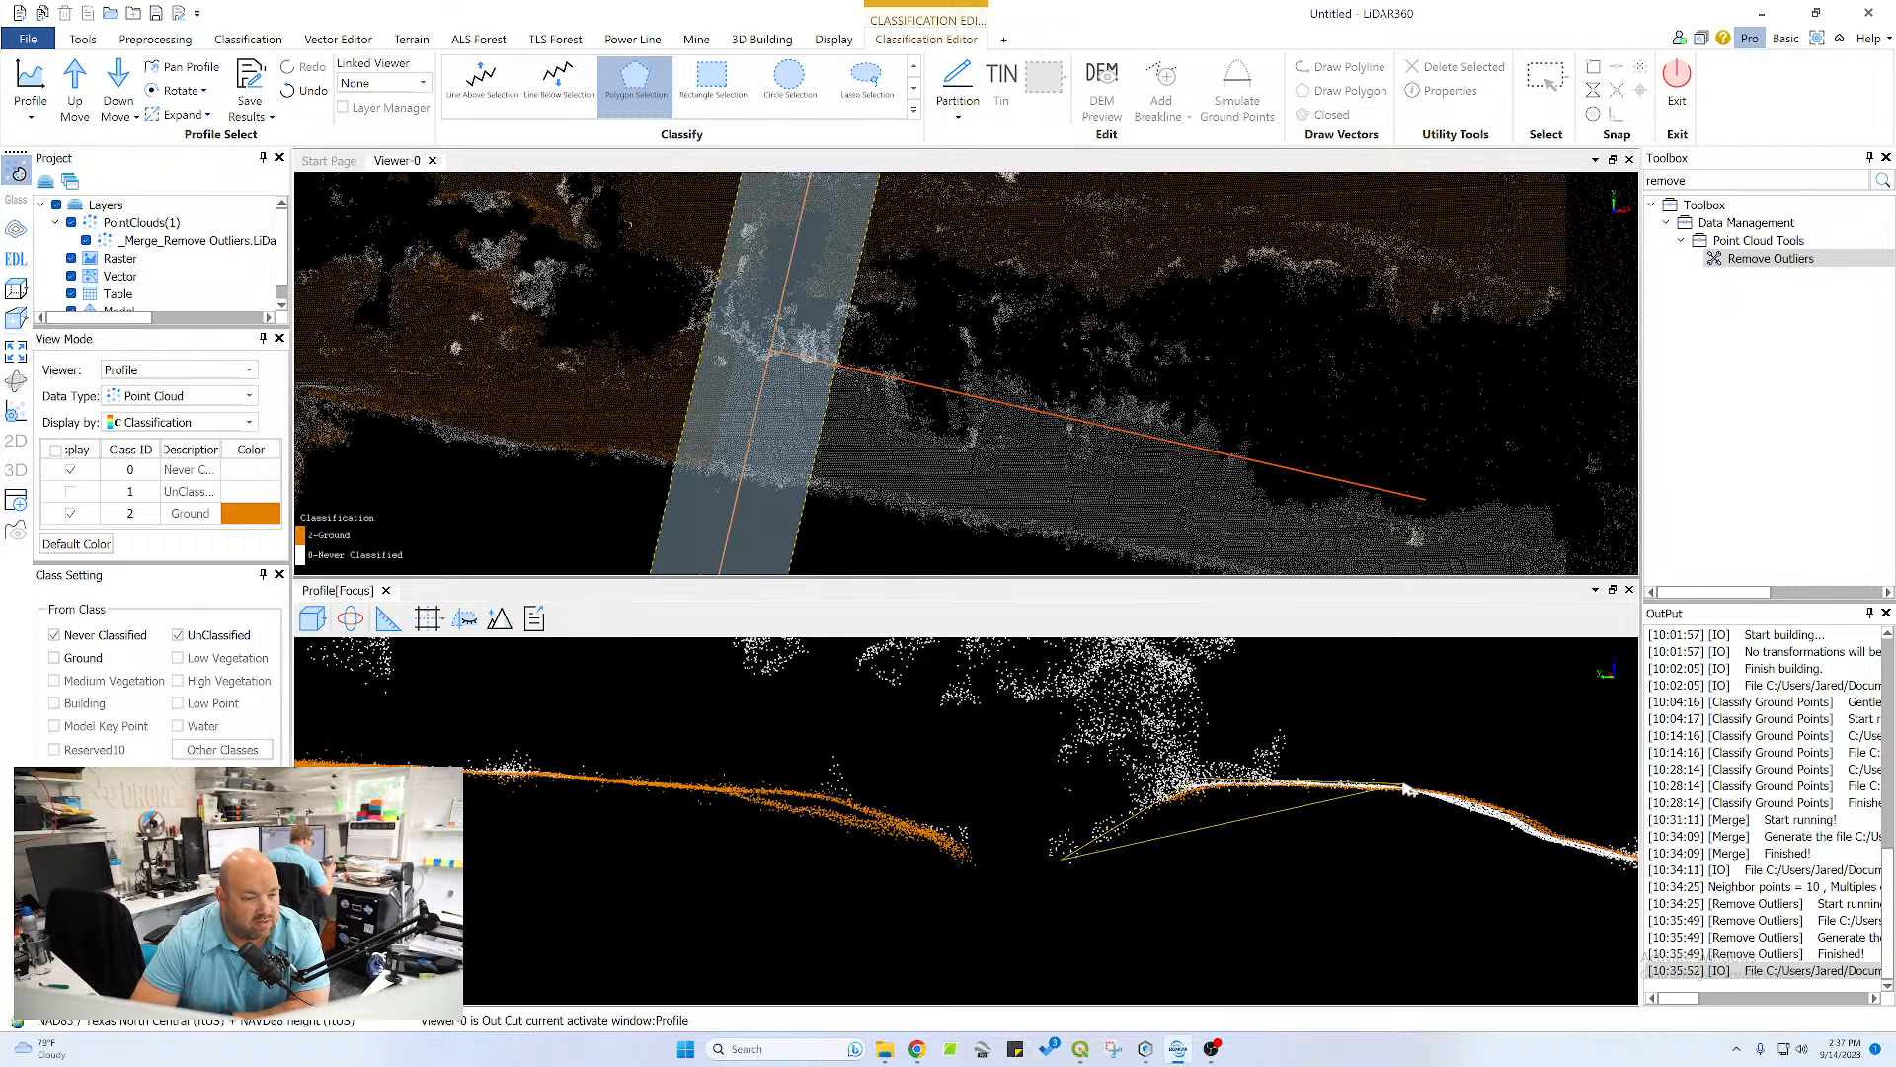
pyautogui.click(1408, 785)
pyautogui.click(1495, 801)
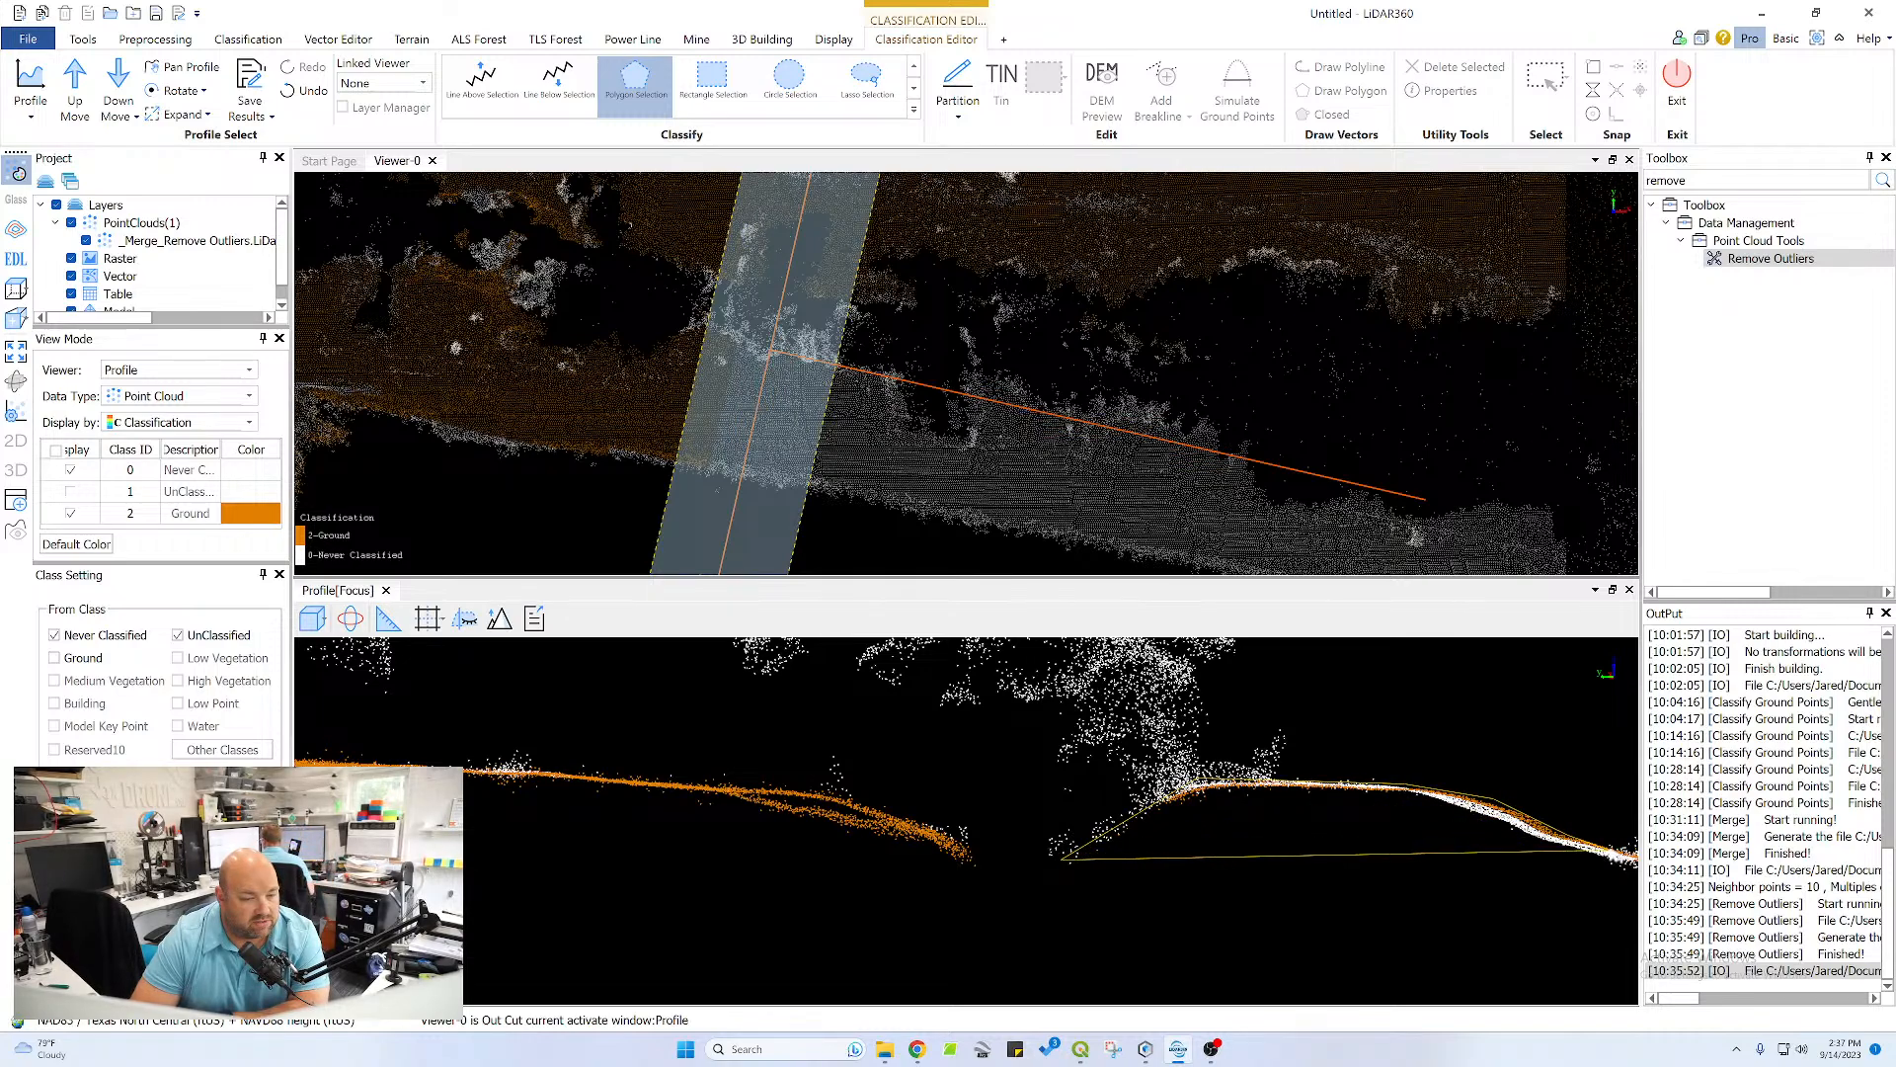
pyautogui.click(1610, 861)
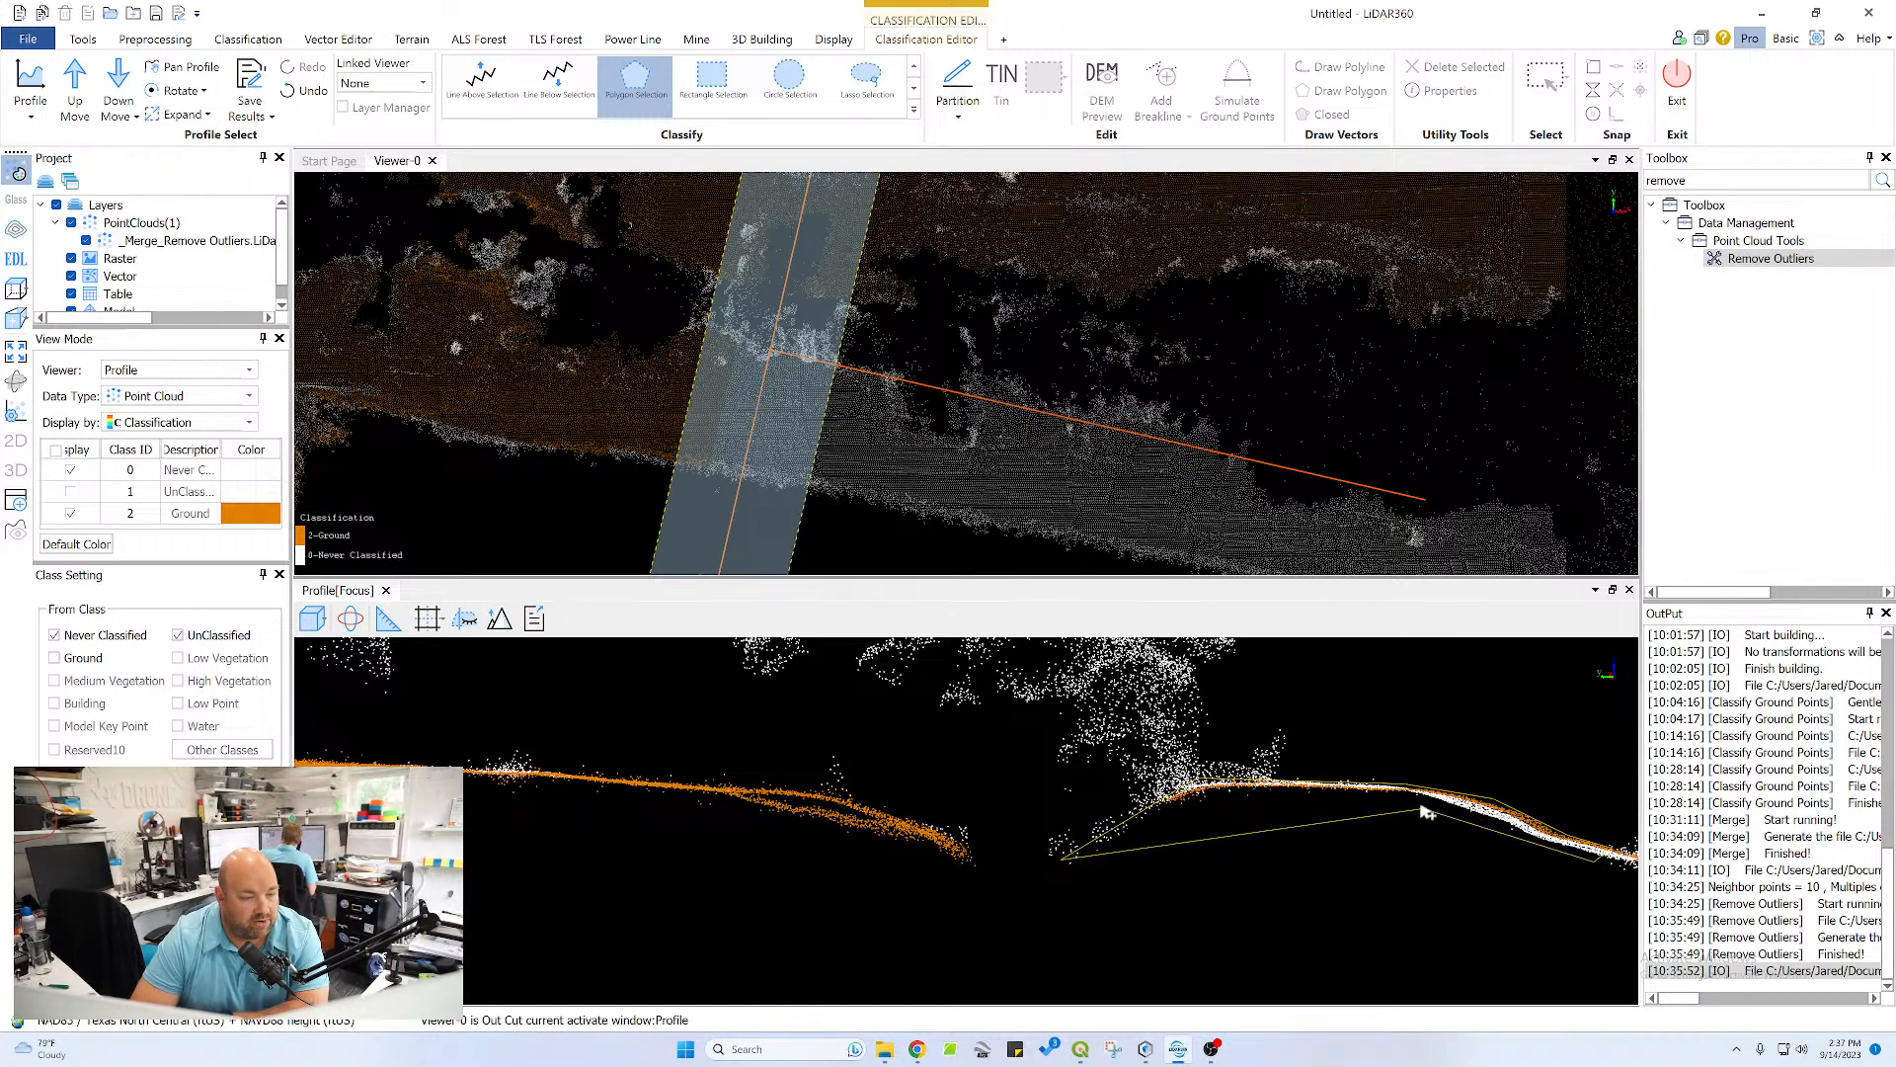
pyautogui.click(1419, 801)
pyautogui.doubleClick(1212, 802)
# Advance the profile one section and reclassify the crest beneath the trees and the thin pond-side slope as Ground with a polygon
pyautogui.moveTo(1410, 853); pyautogui.dragTo(815, 715, button='middle')
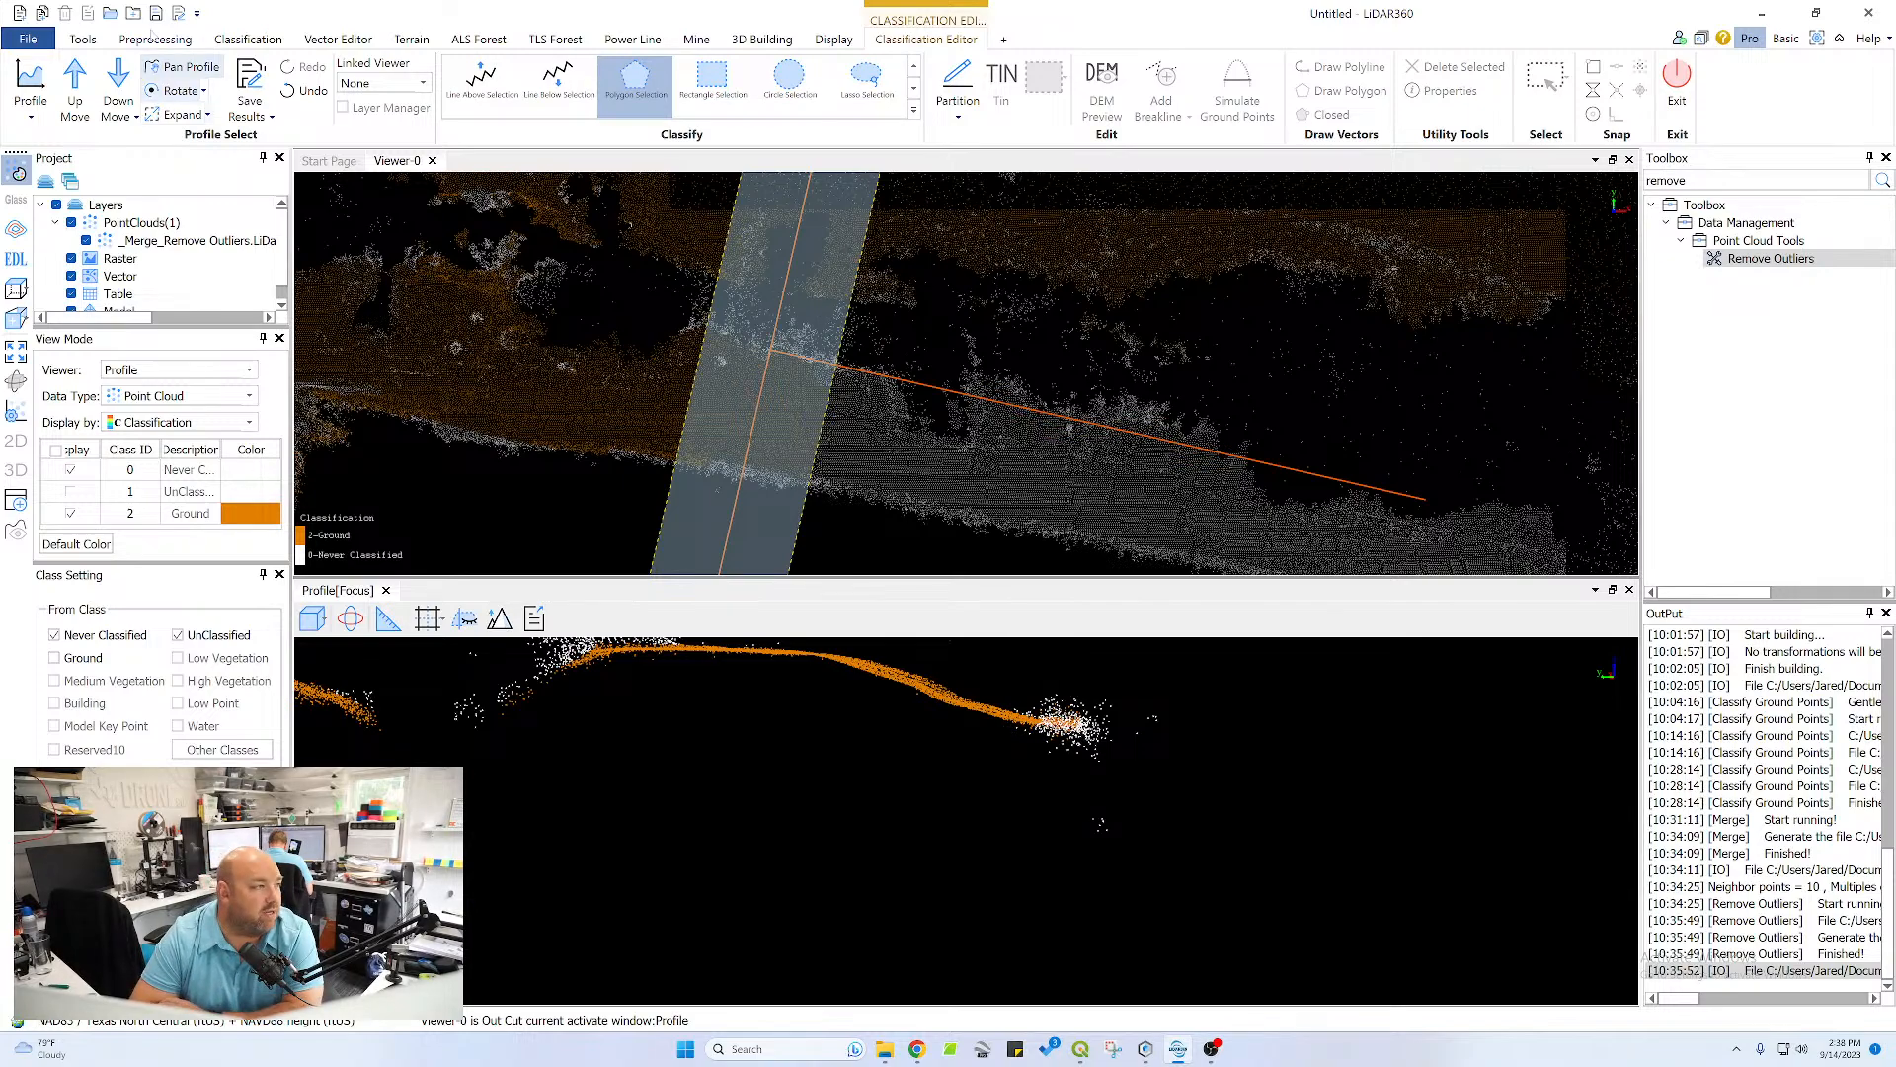
pyautogui.click(75, 81)
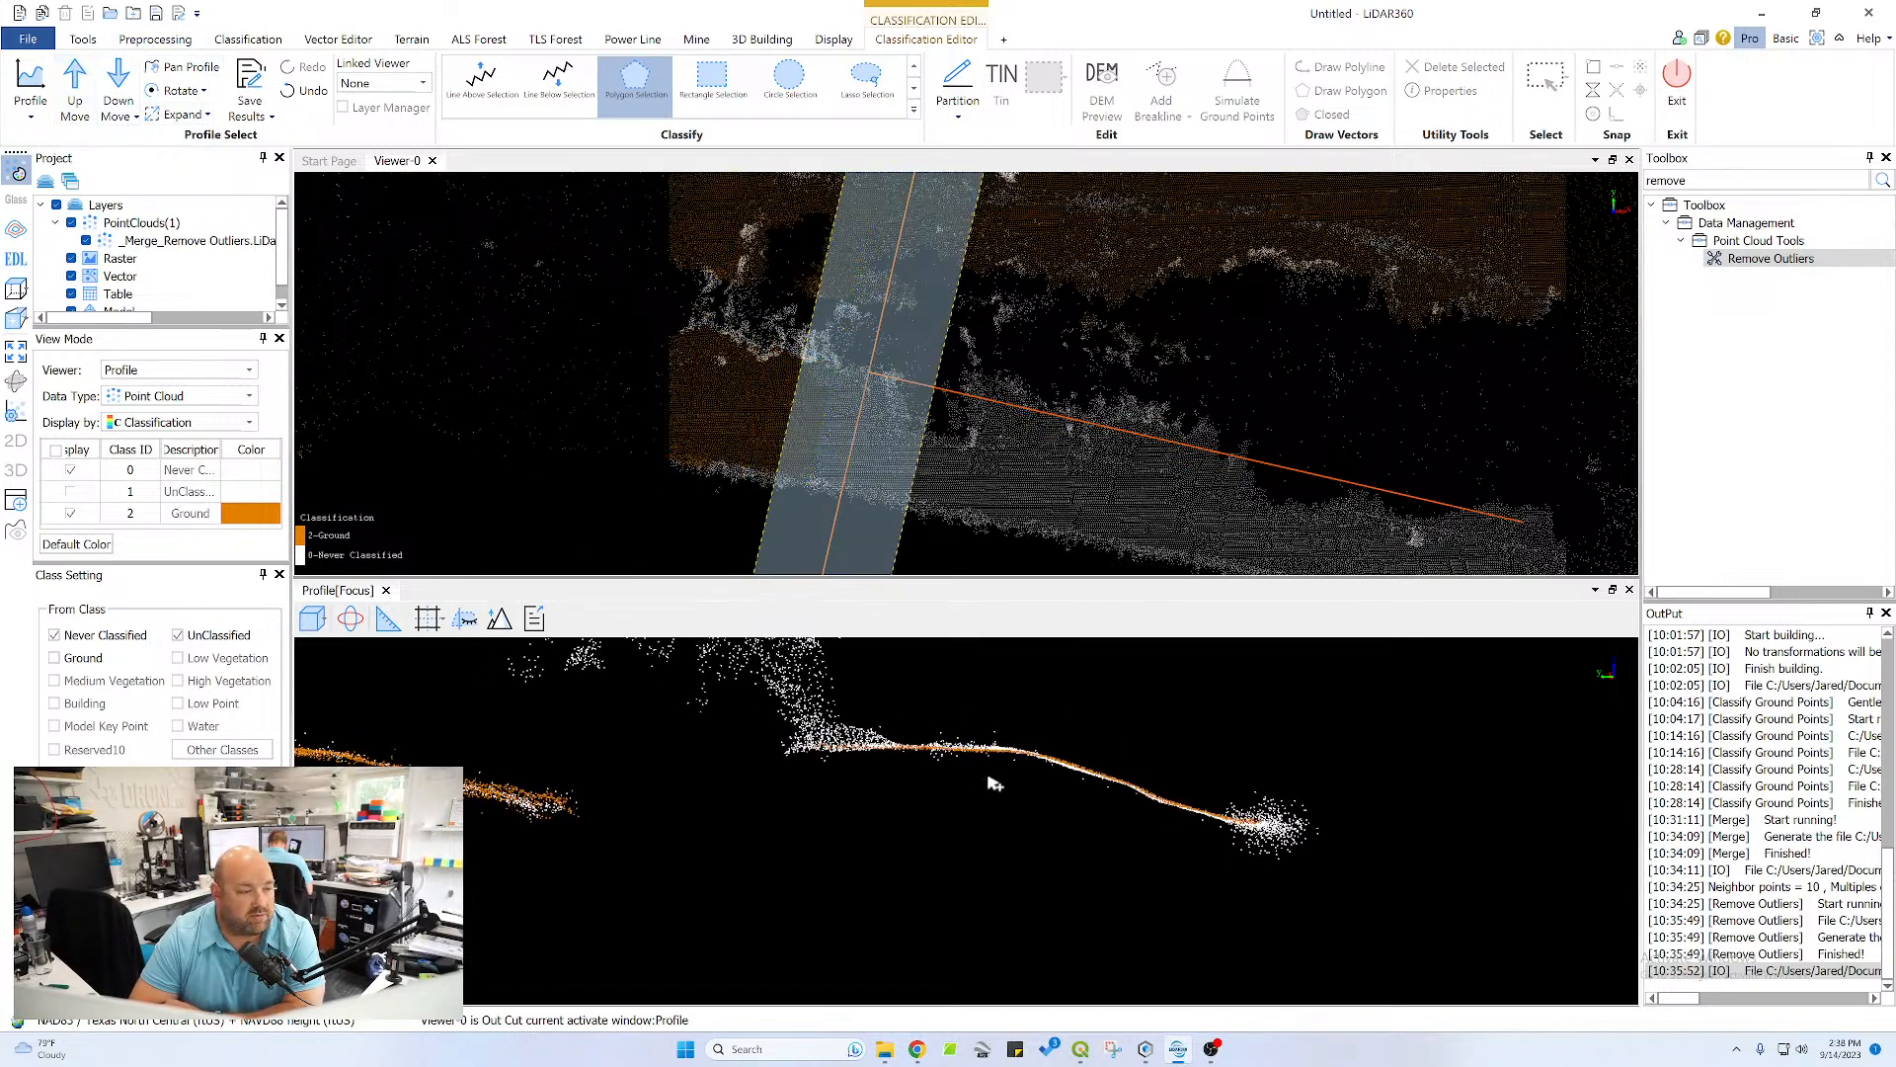
pyautogui.click(1231, 827)
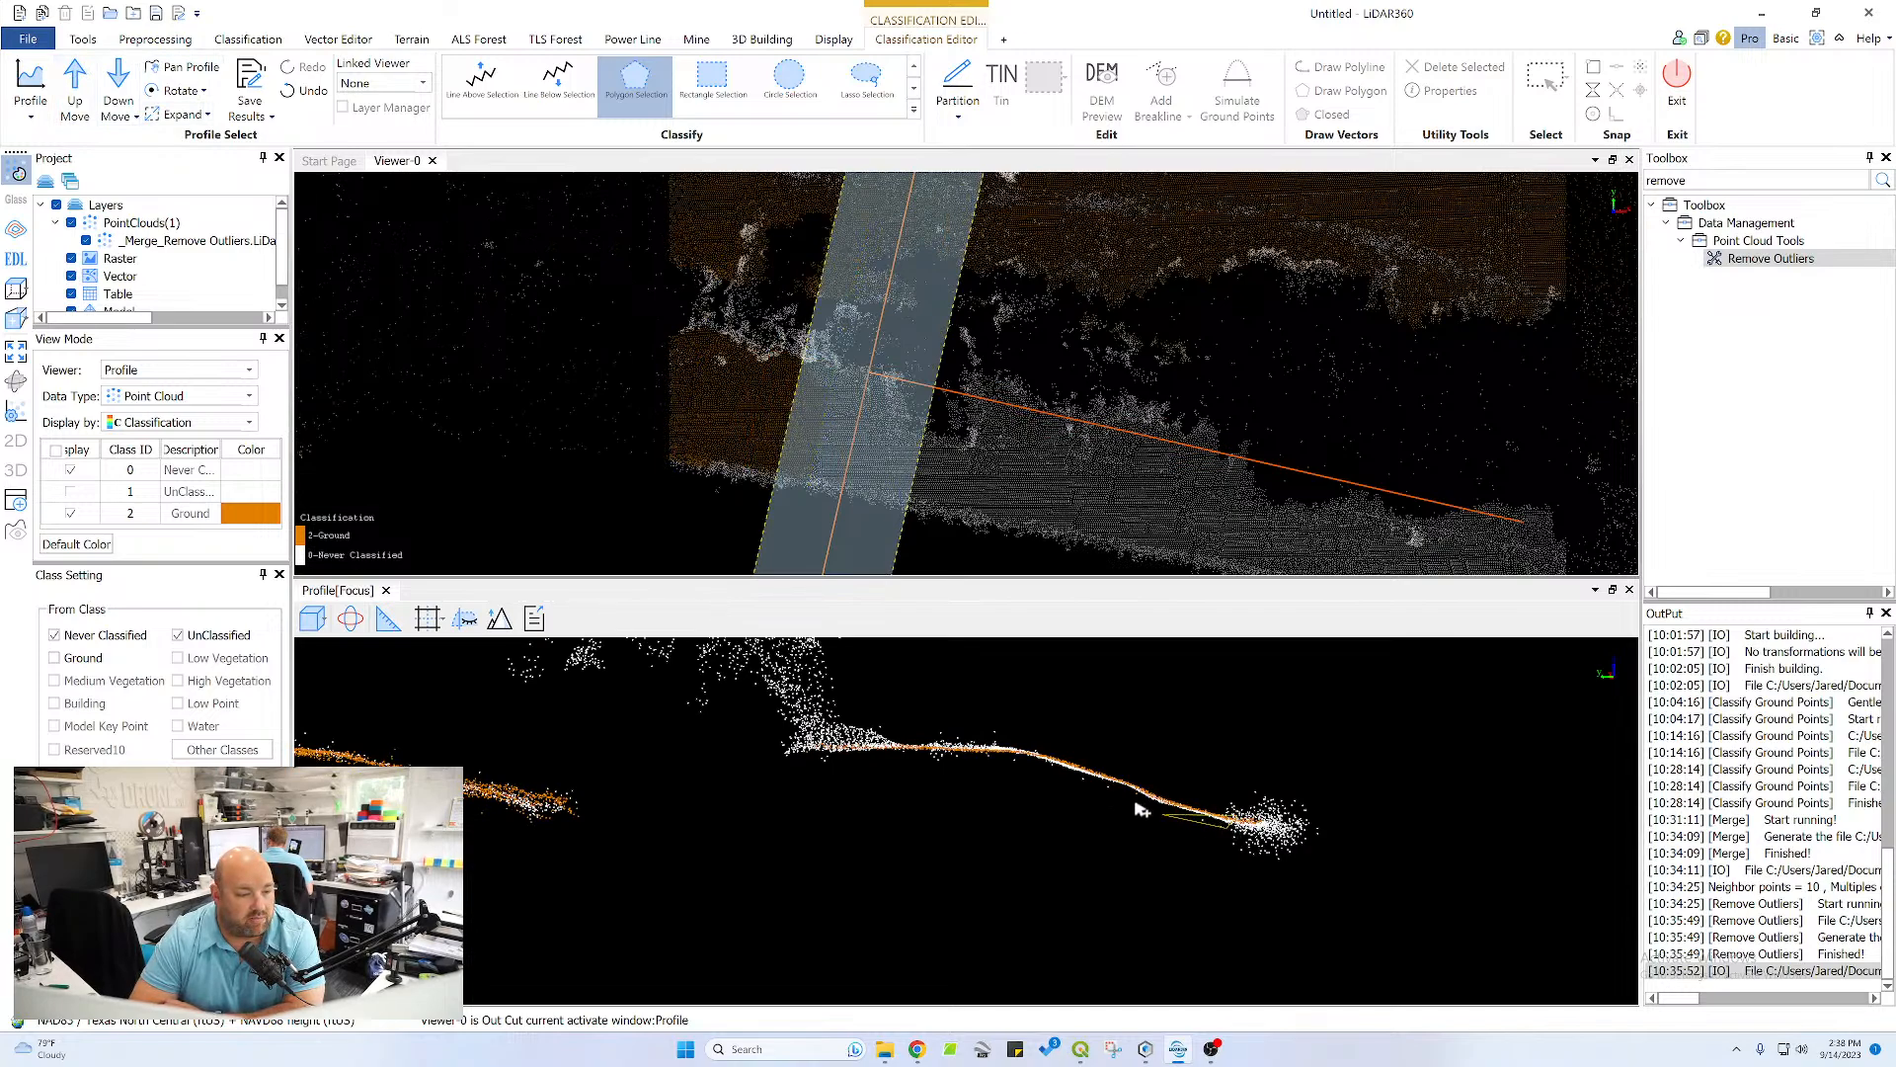
pyautogui.click(1141, 797)
pyautogui.click(1031, 757)
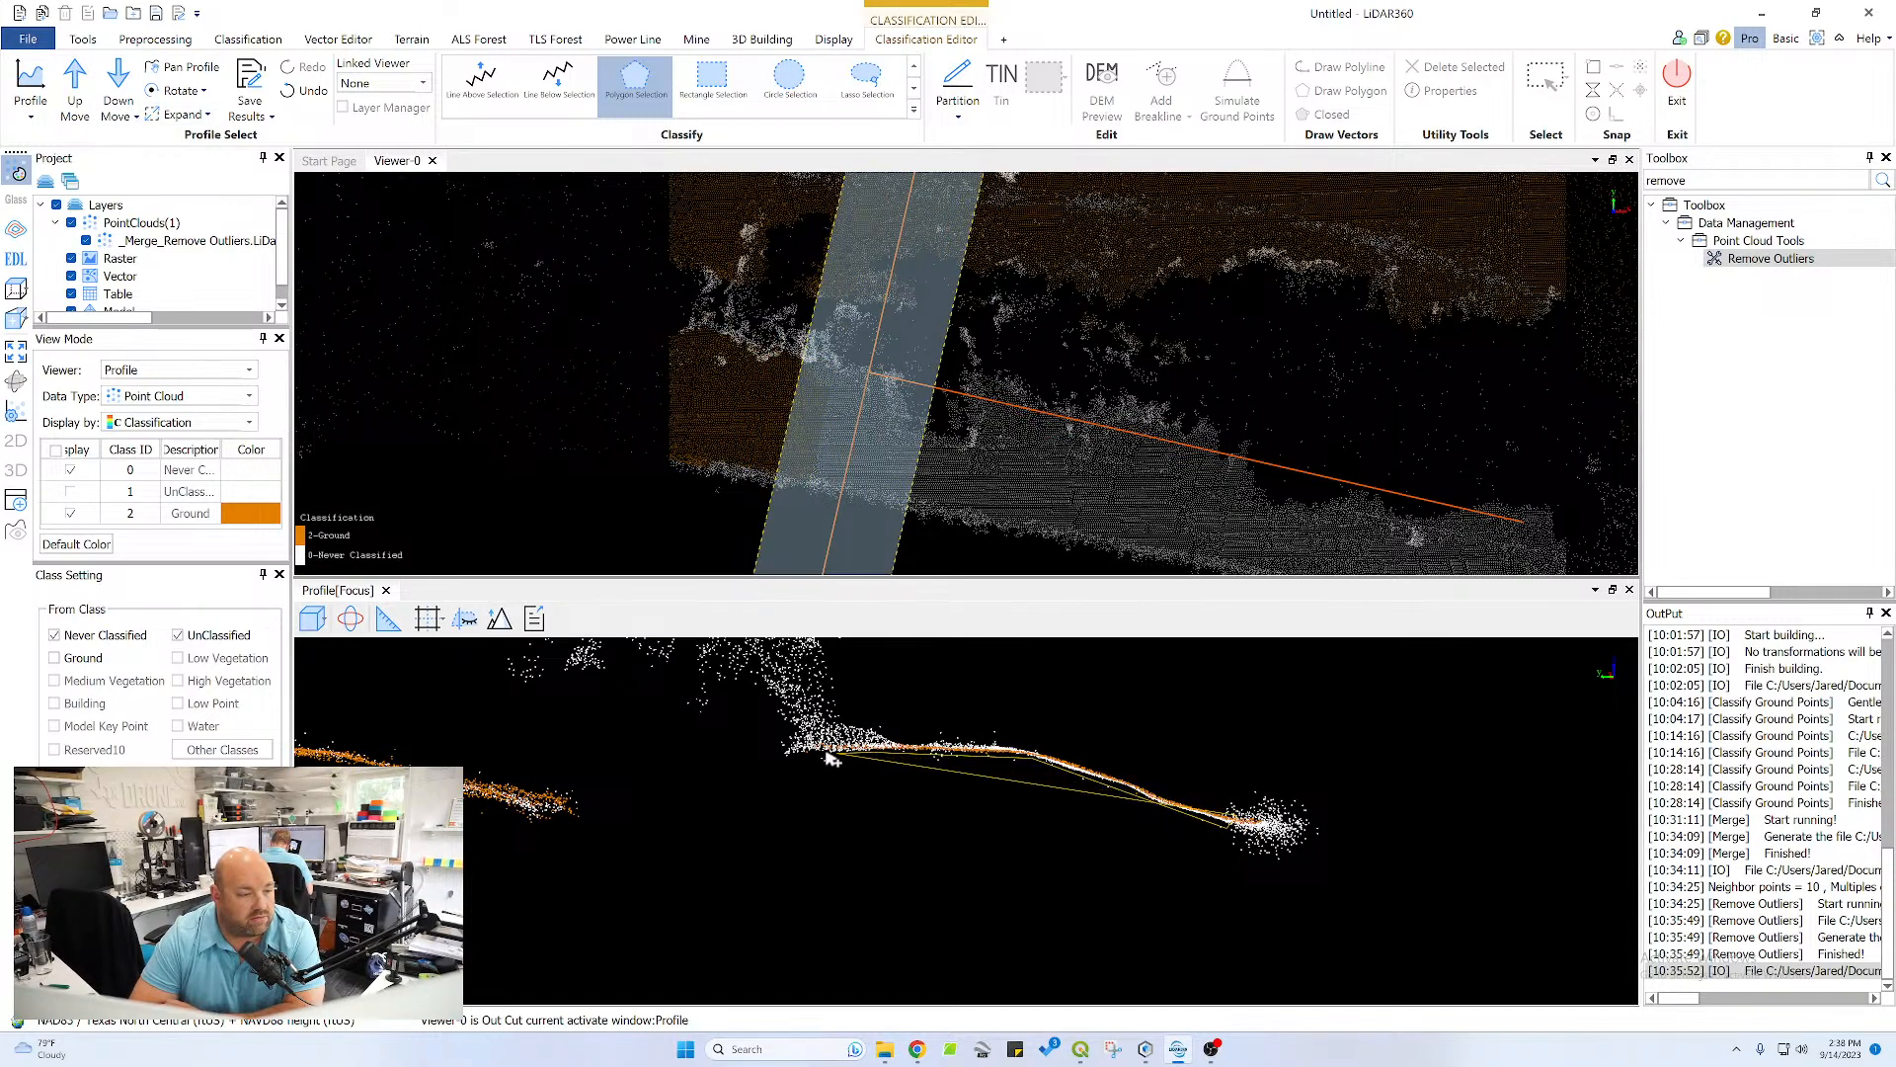
pyautogui.click(787, 748)
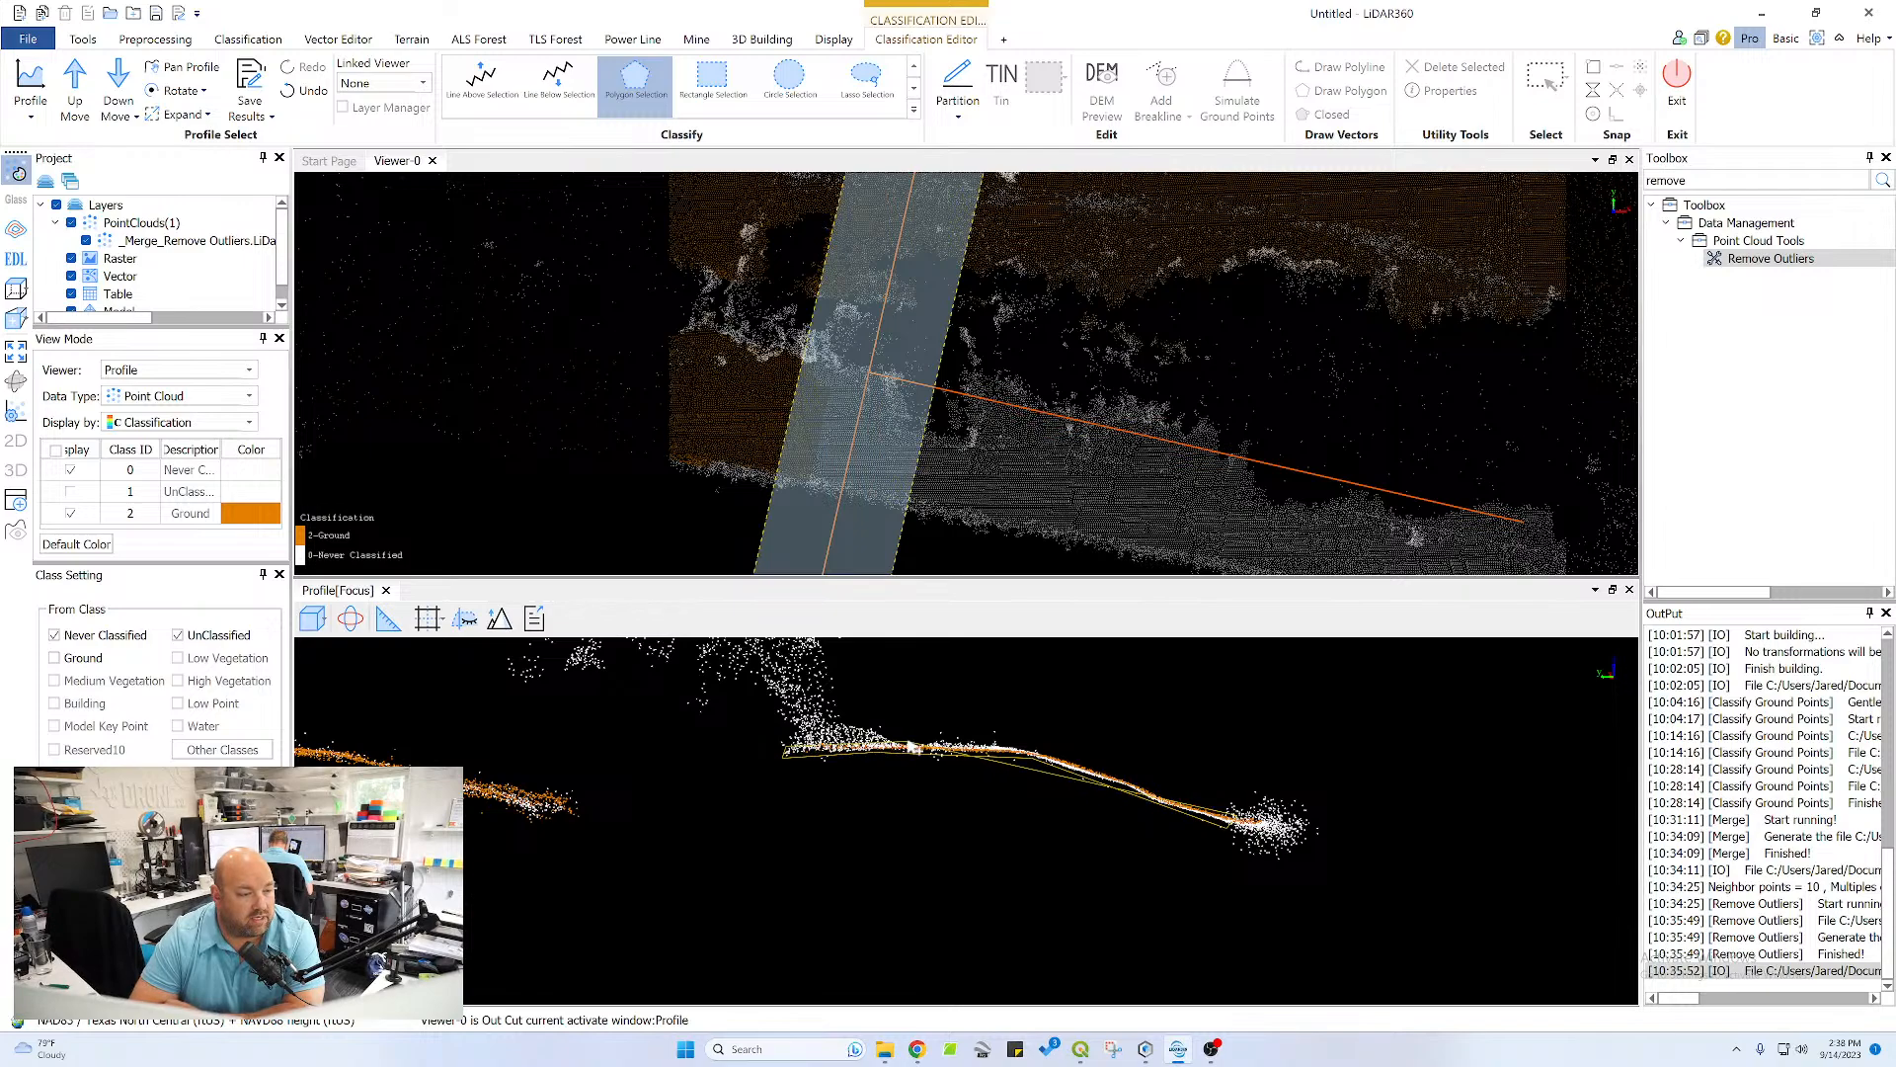
pyautogui.click(893, 742)
pyautogui.click(1030, 747)
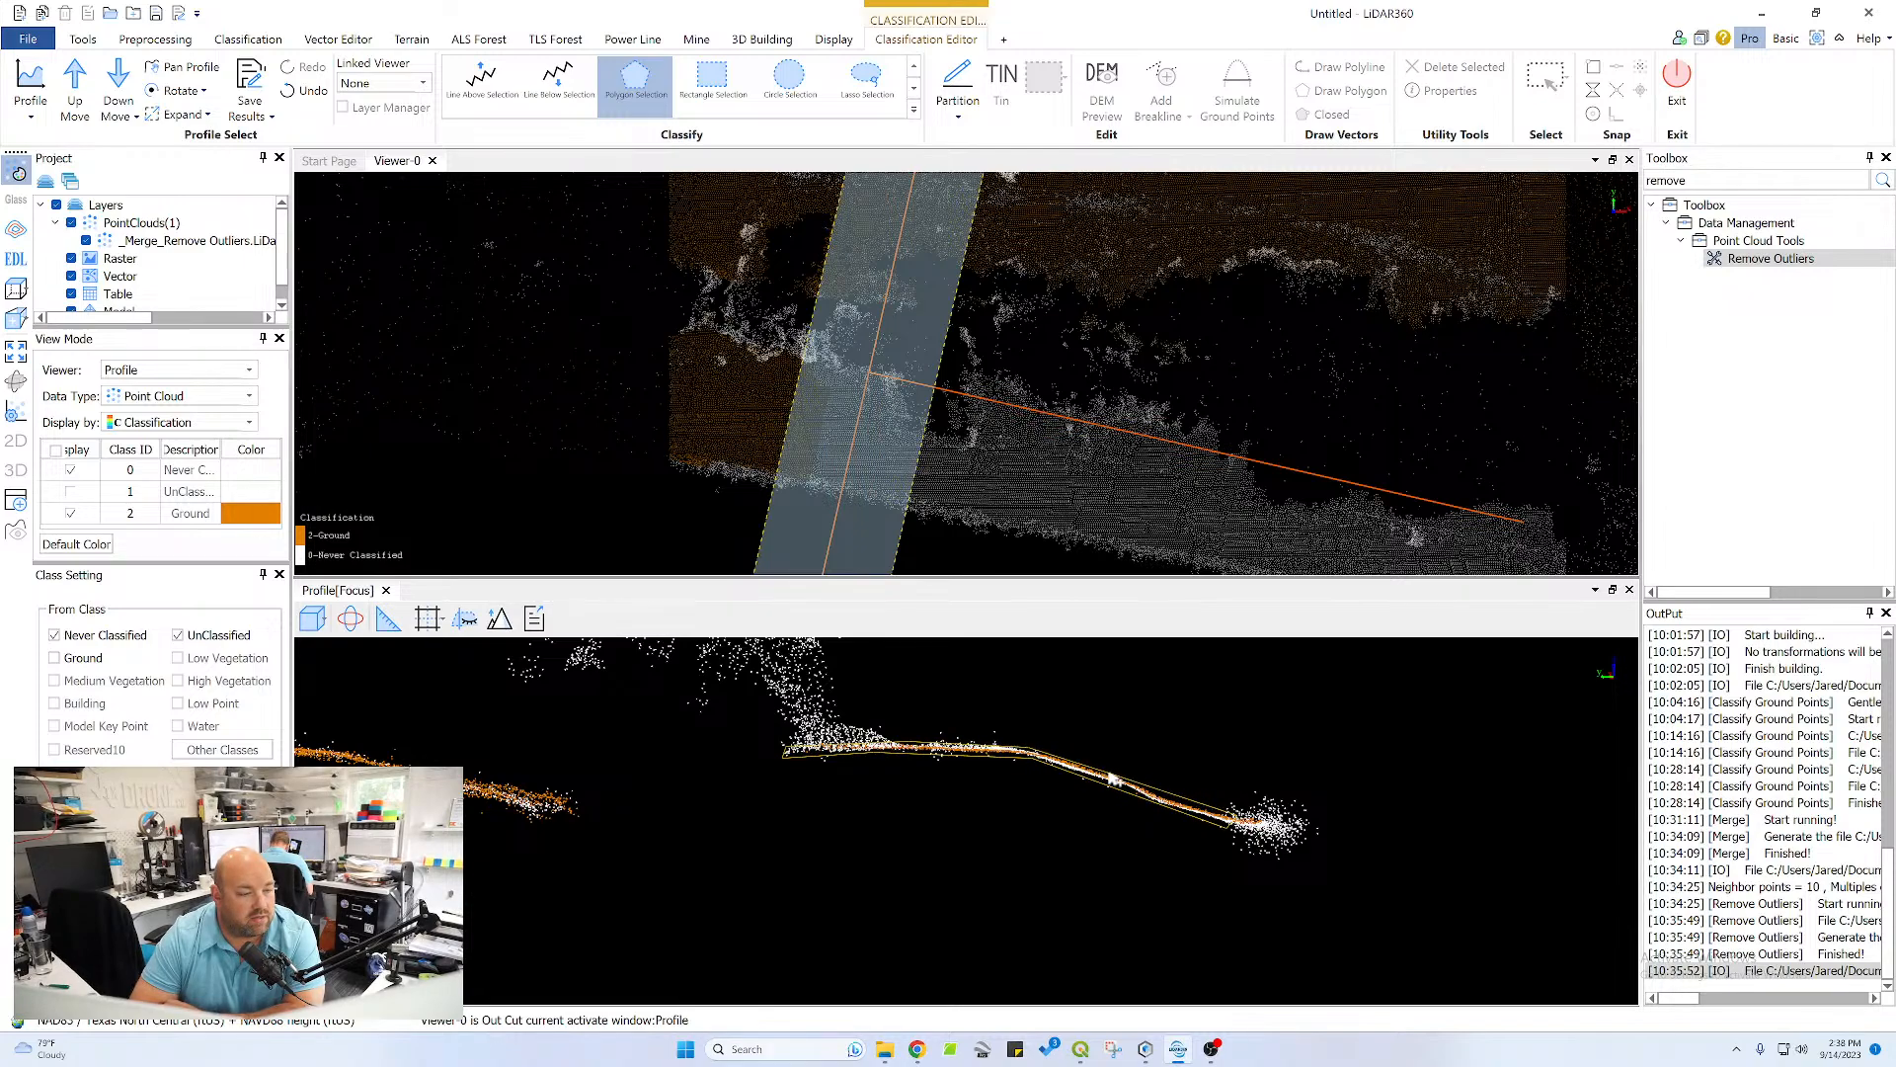
# Outline the upper slope down to the near channel bank with a polygon to reclassify its missed points as Ground
pyautogui.moveTo(912, 766); pyautogui.dragTo(1424, 775, button='middle')
pyautogui.moveTo(993, 759); pyautogui.dragTo(1288, 770, button='middle')
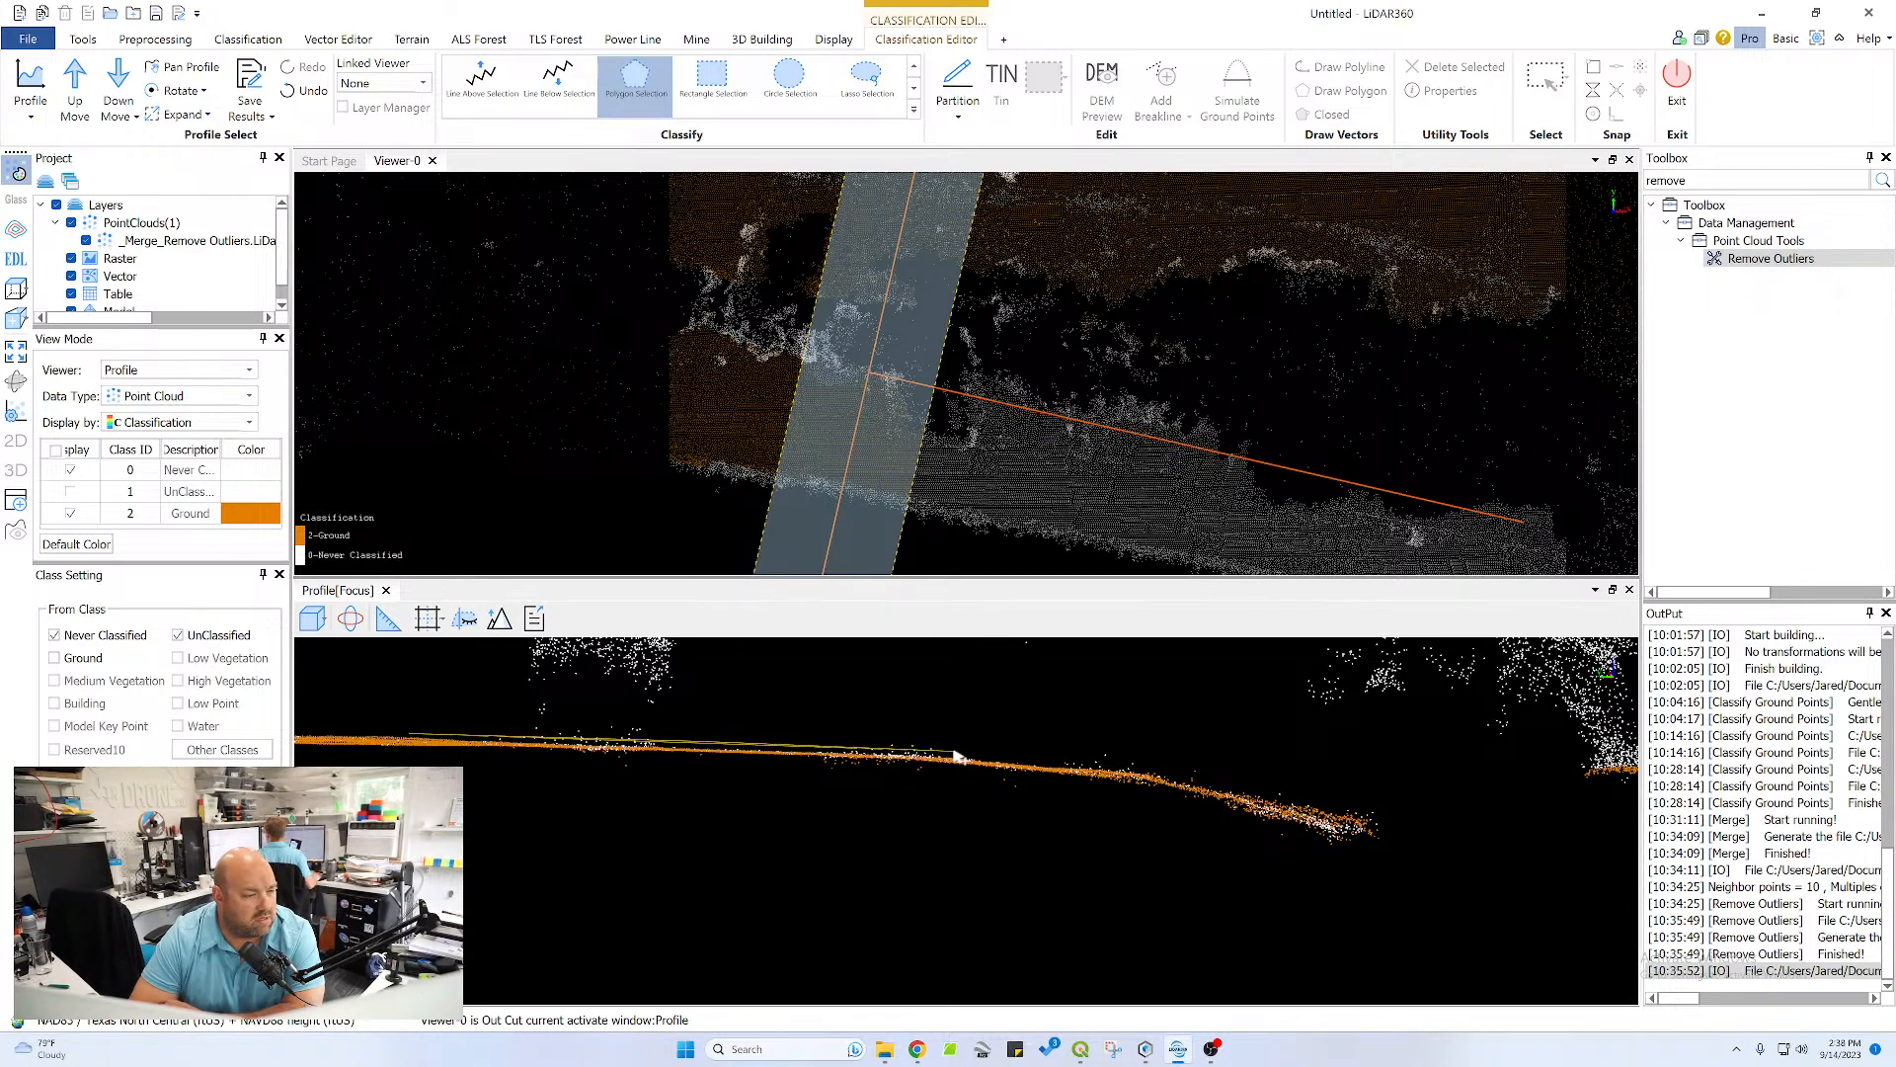
pyautogui.click(956, 757)
pyautogui.click(1149, 769)
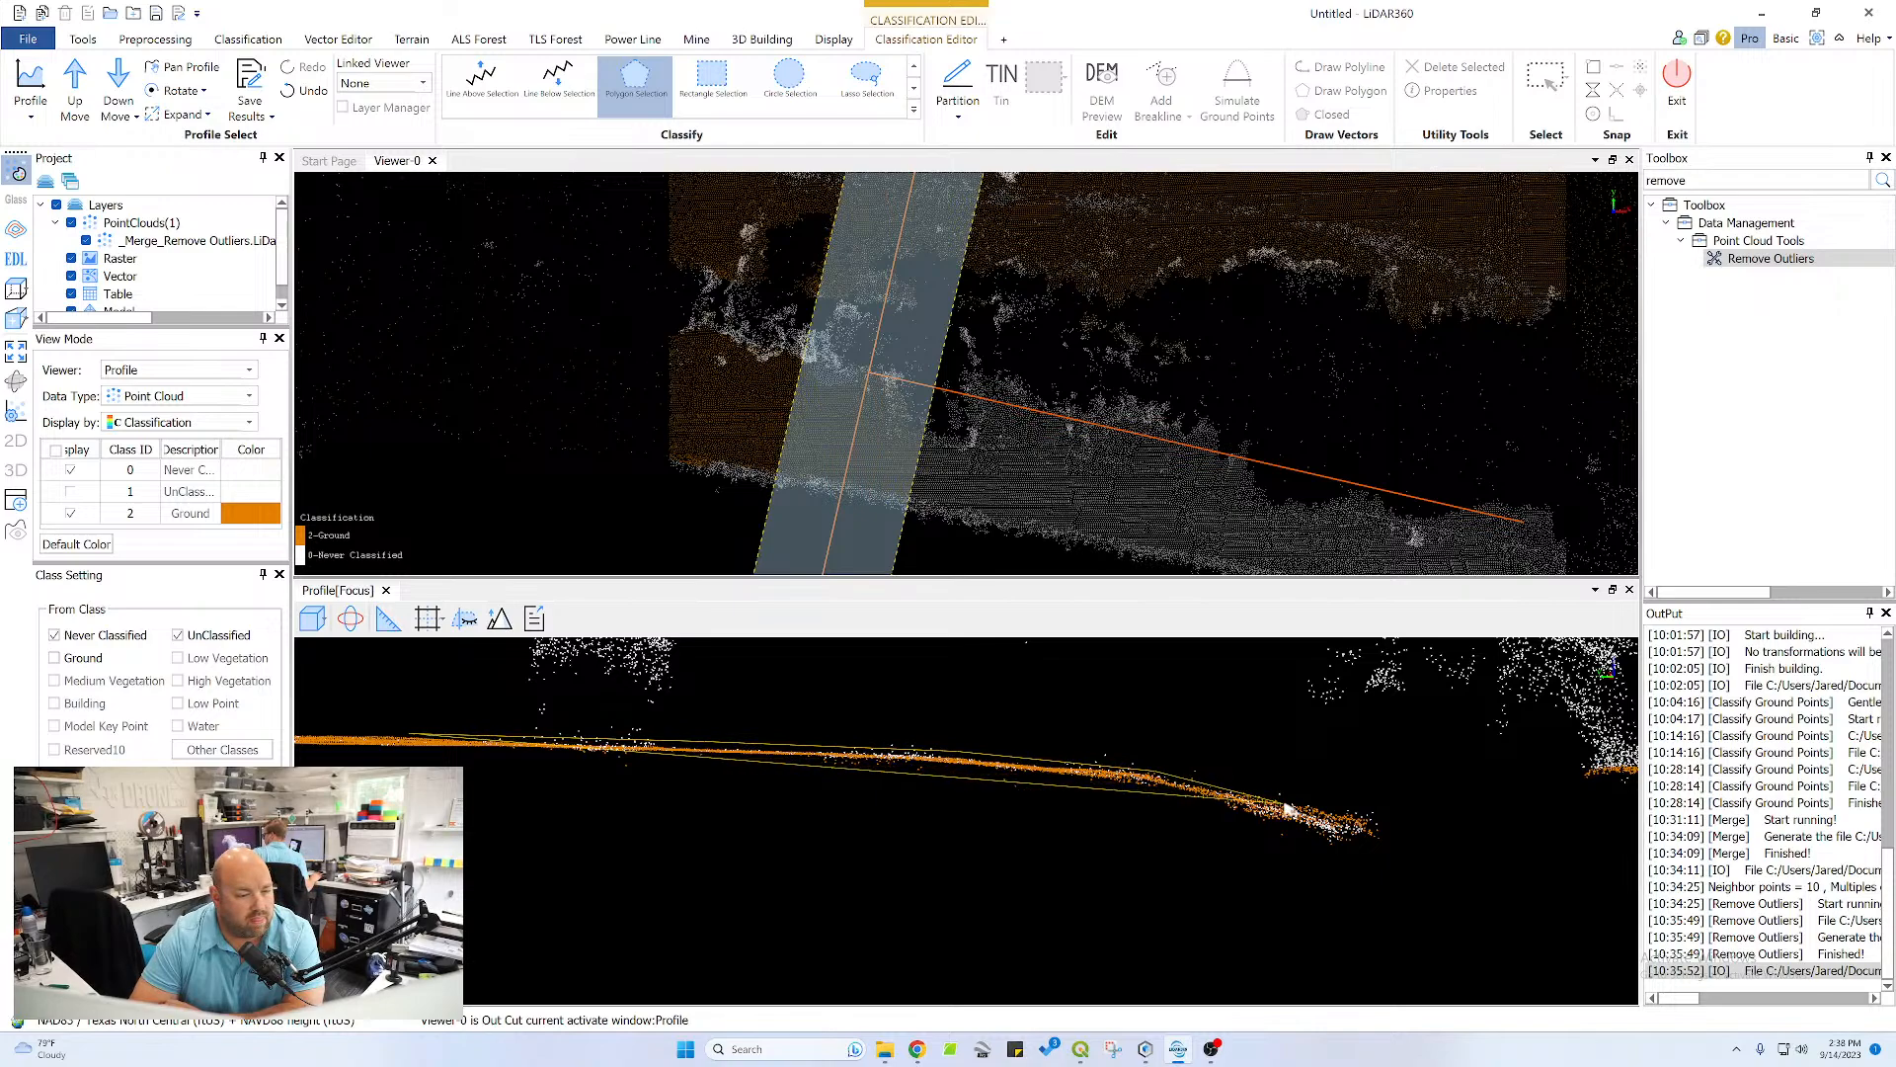
pyautogui.click(1285, 804)
pyautogui.click(1288, 819)
pyautogui.click(1132, 782)
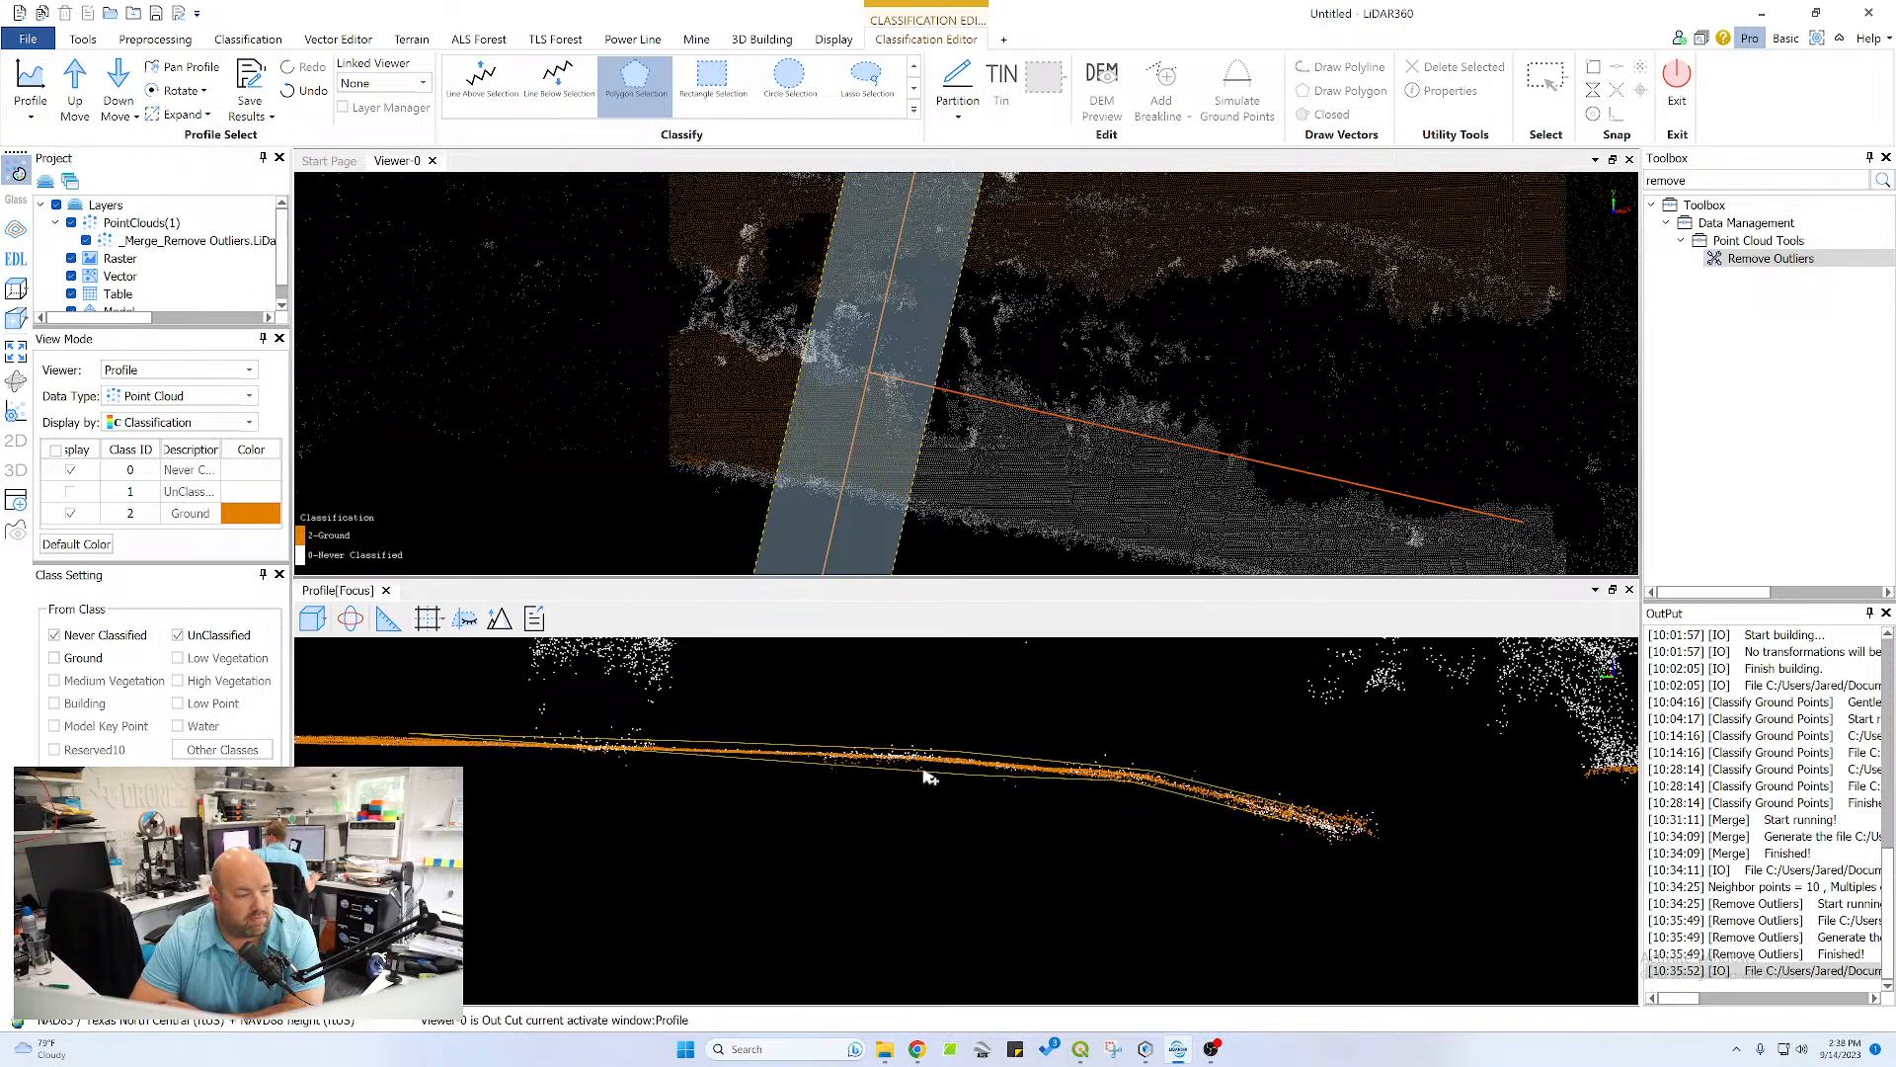
pyautogui.rightClick(427, 753)
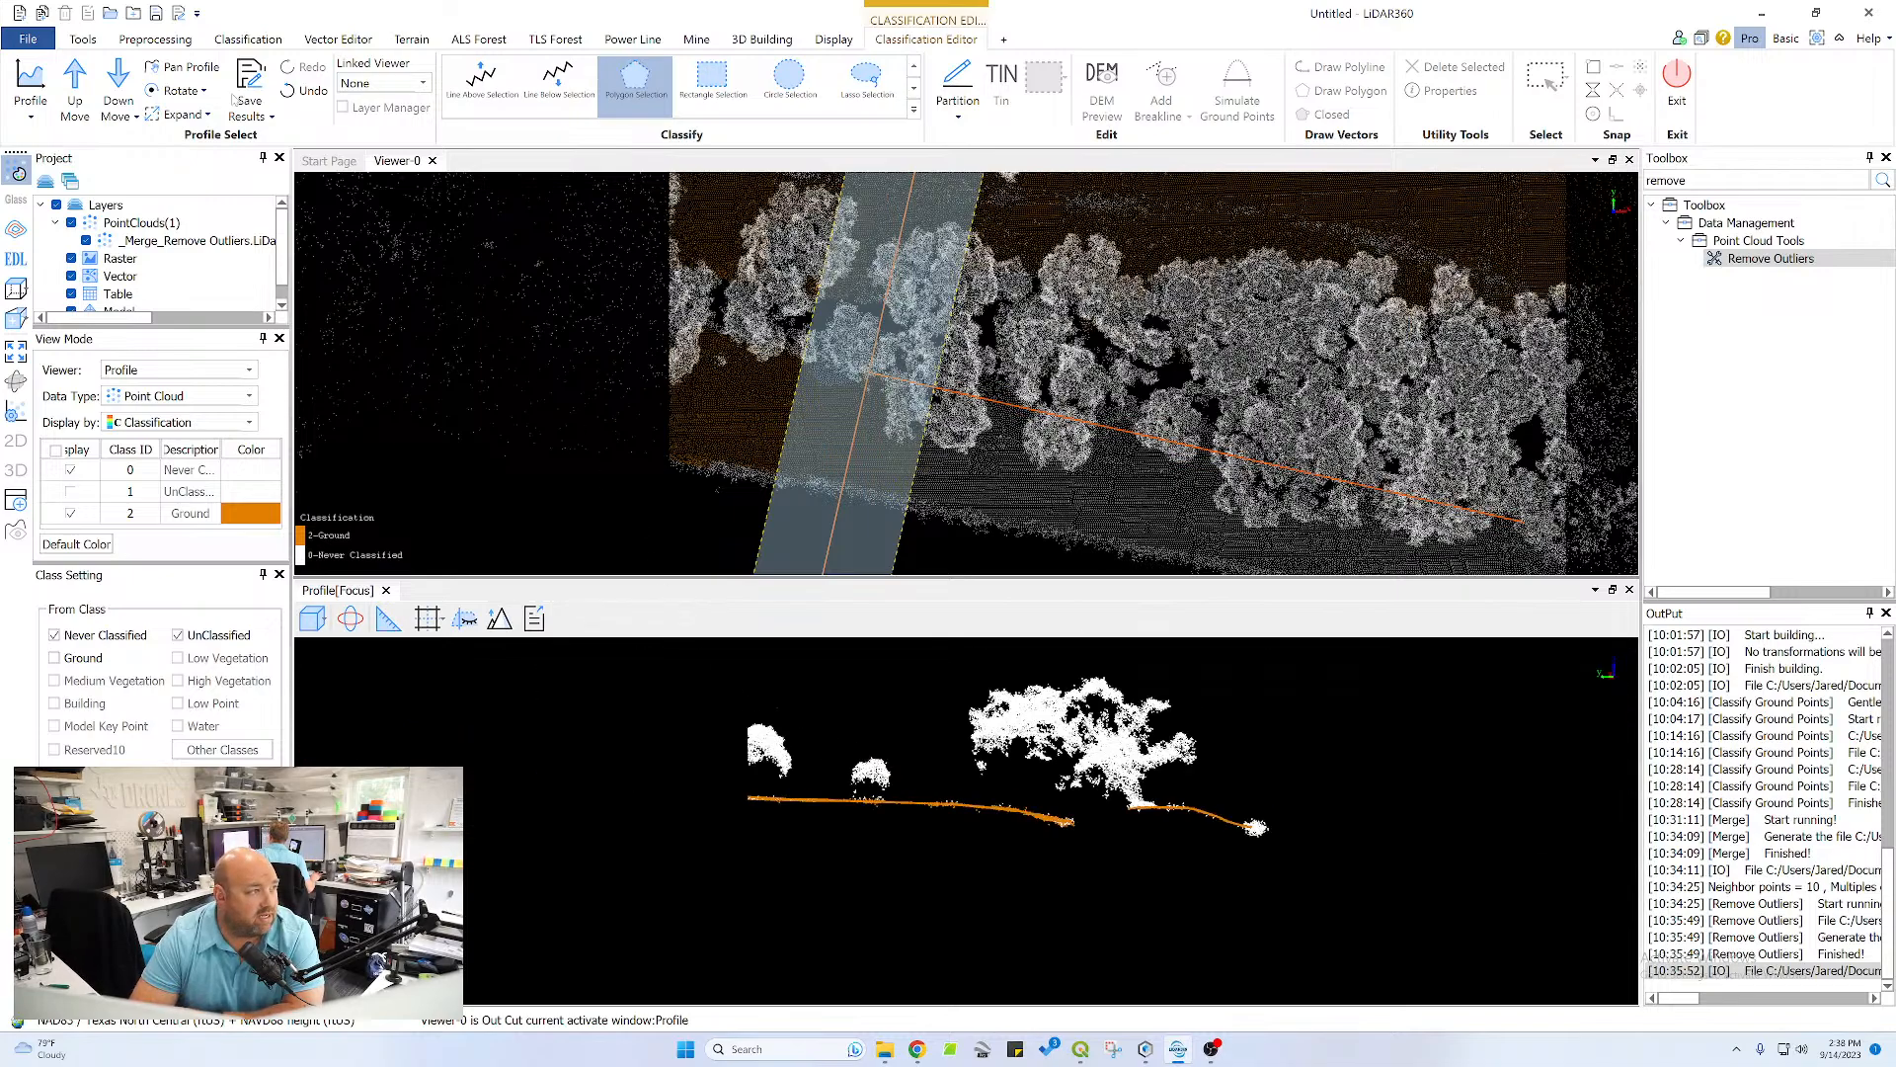
# Advance the profile one section and reclassify the points below a line traced from the upper slope across the channel to the pond-side slope as Ground
pyautogui.click(77, 84)
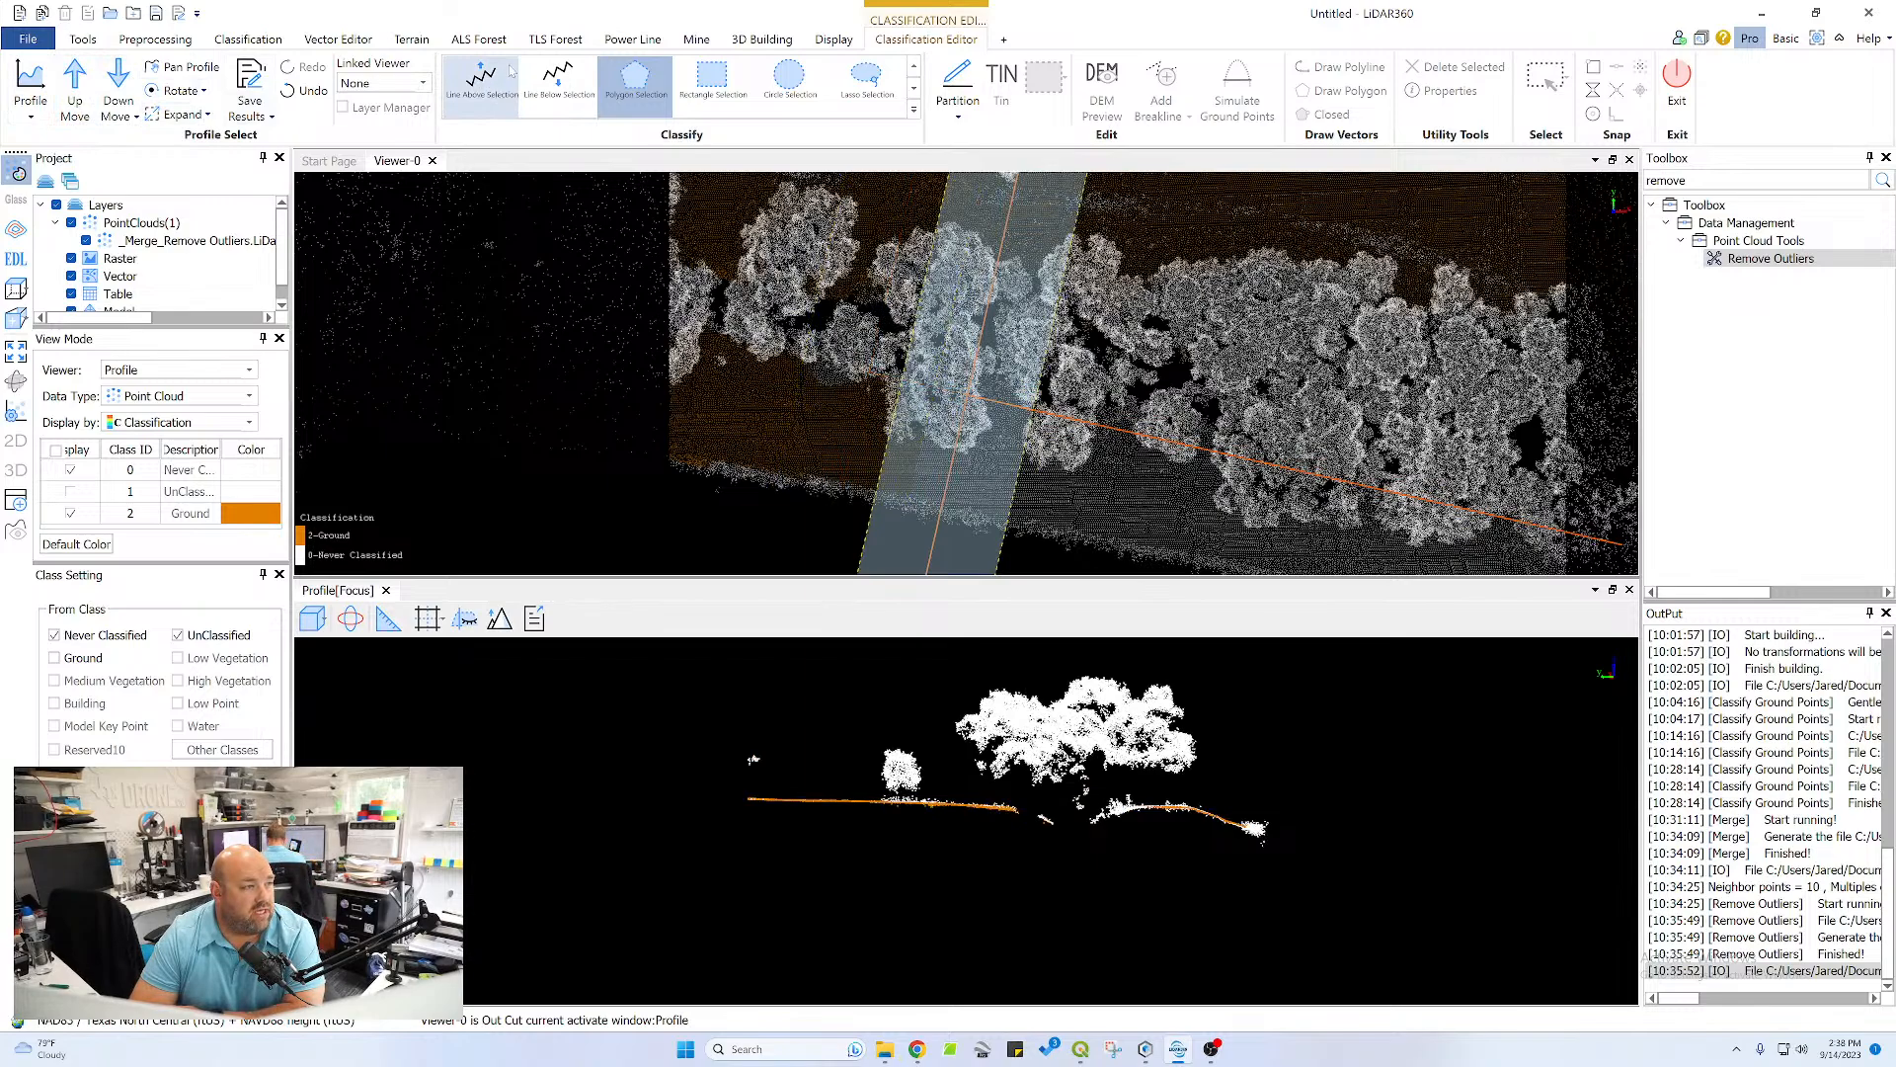
pyautogui.click(558, 79)
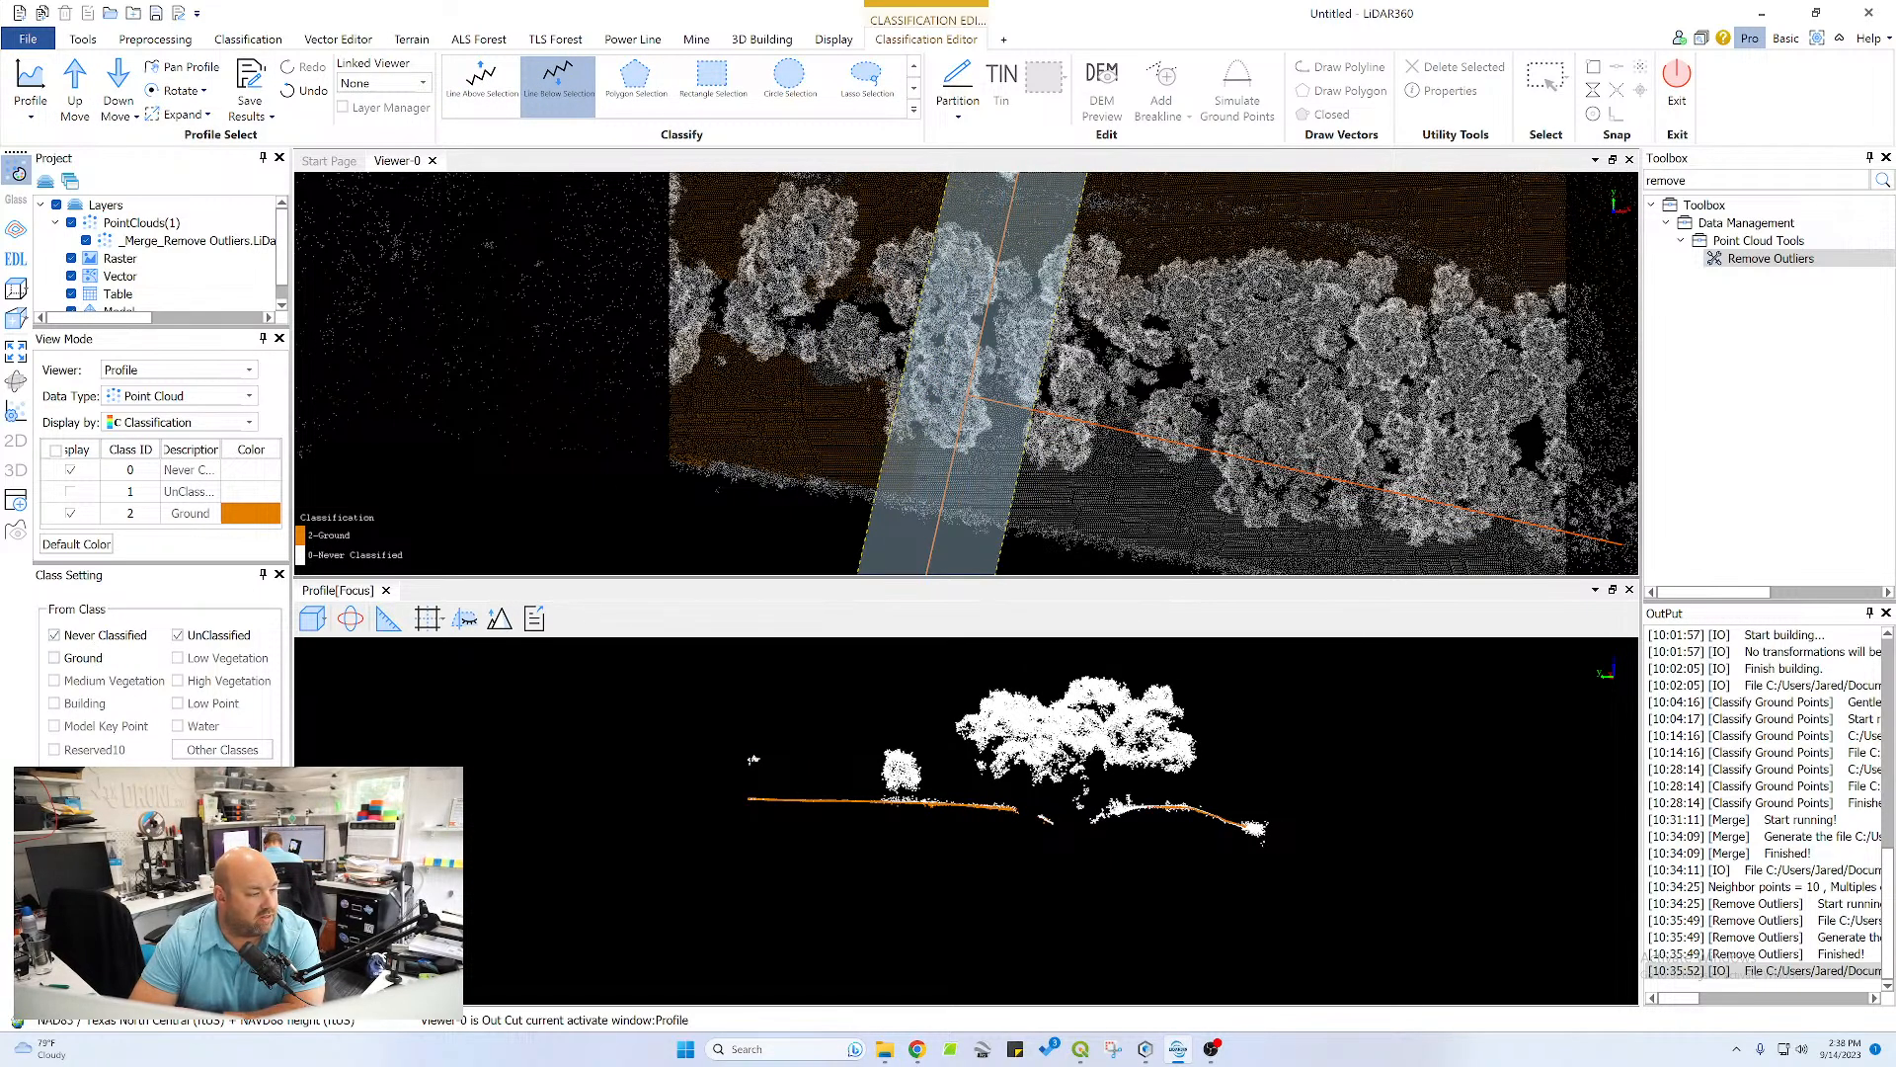
pyautogui.scroll(3, 879, 820)
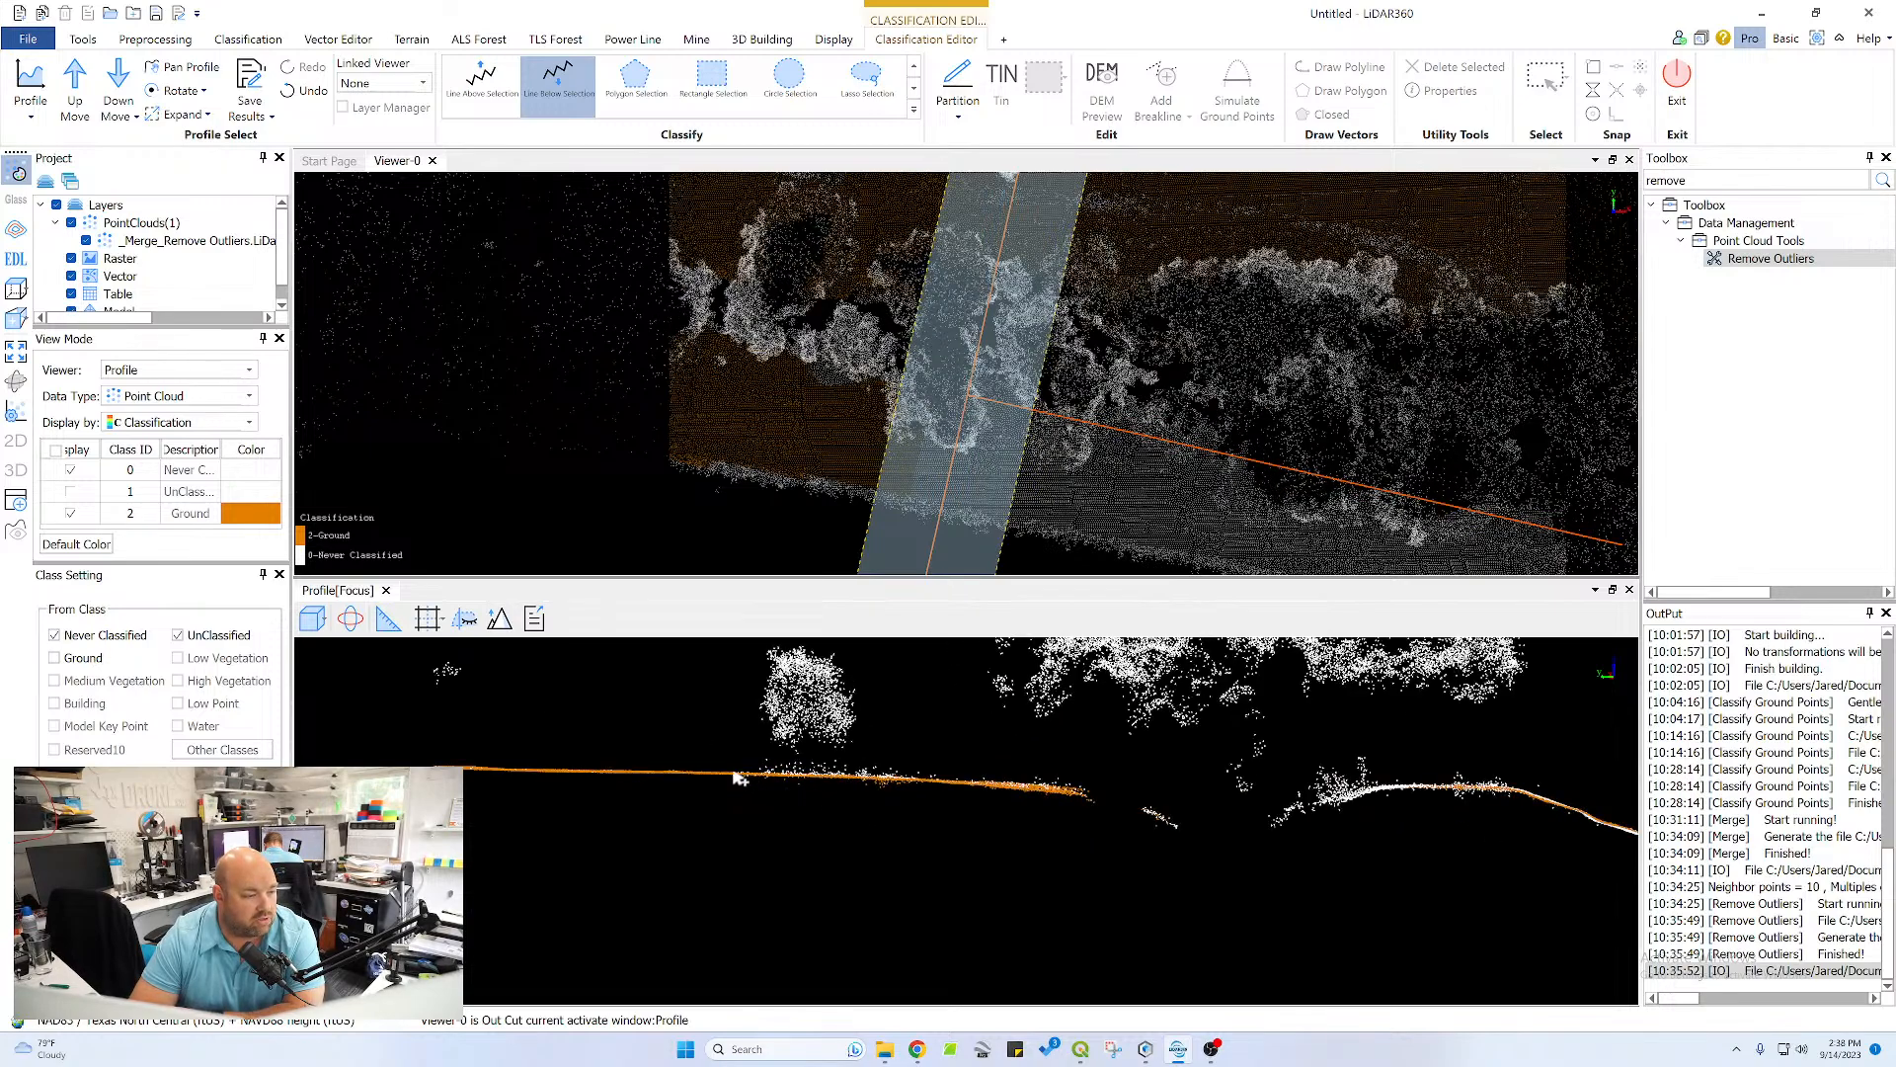
pyautogui.click(732, 777)
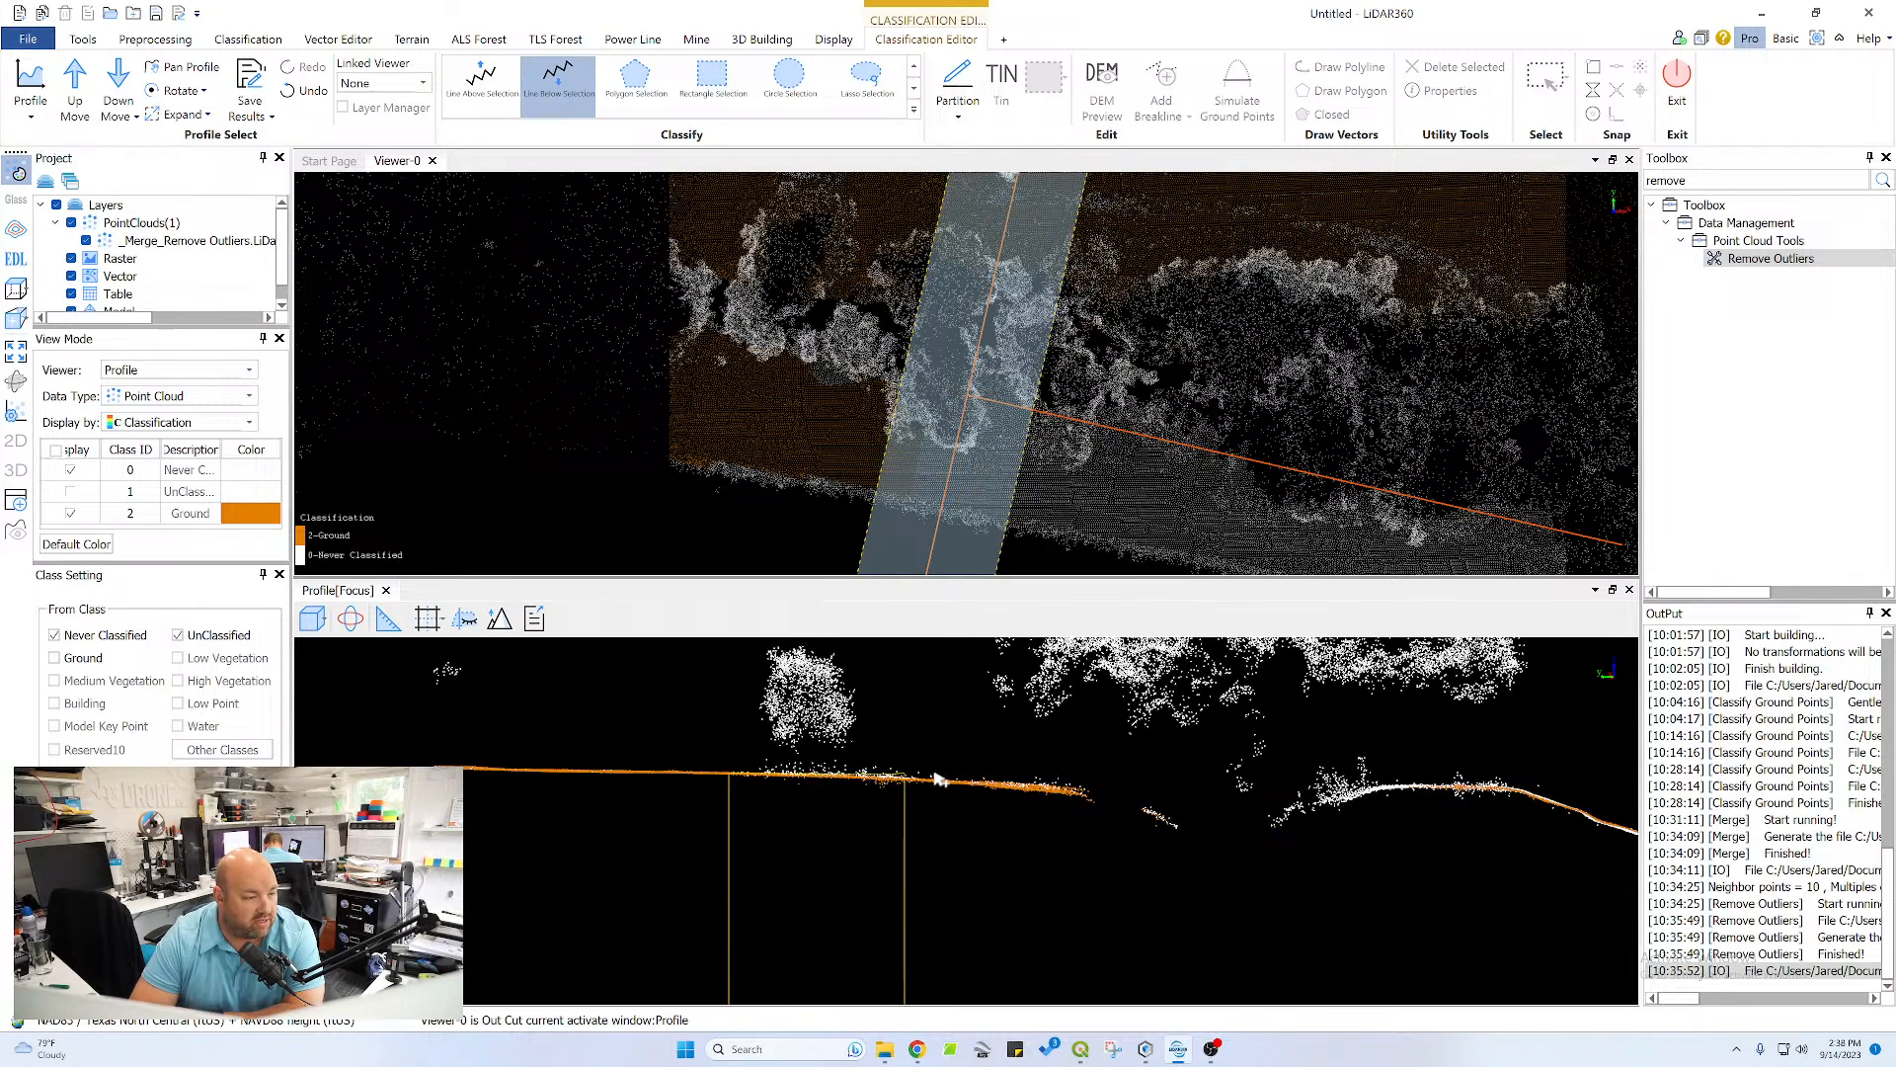
pyautogui.click(1019, 781)
pyautogui.click(1087, 792)
pyautogui.click(1152, 809)
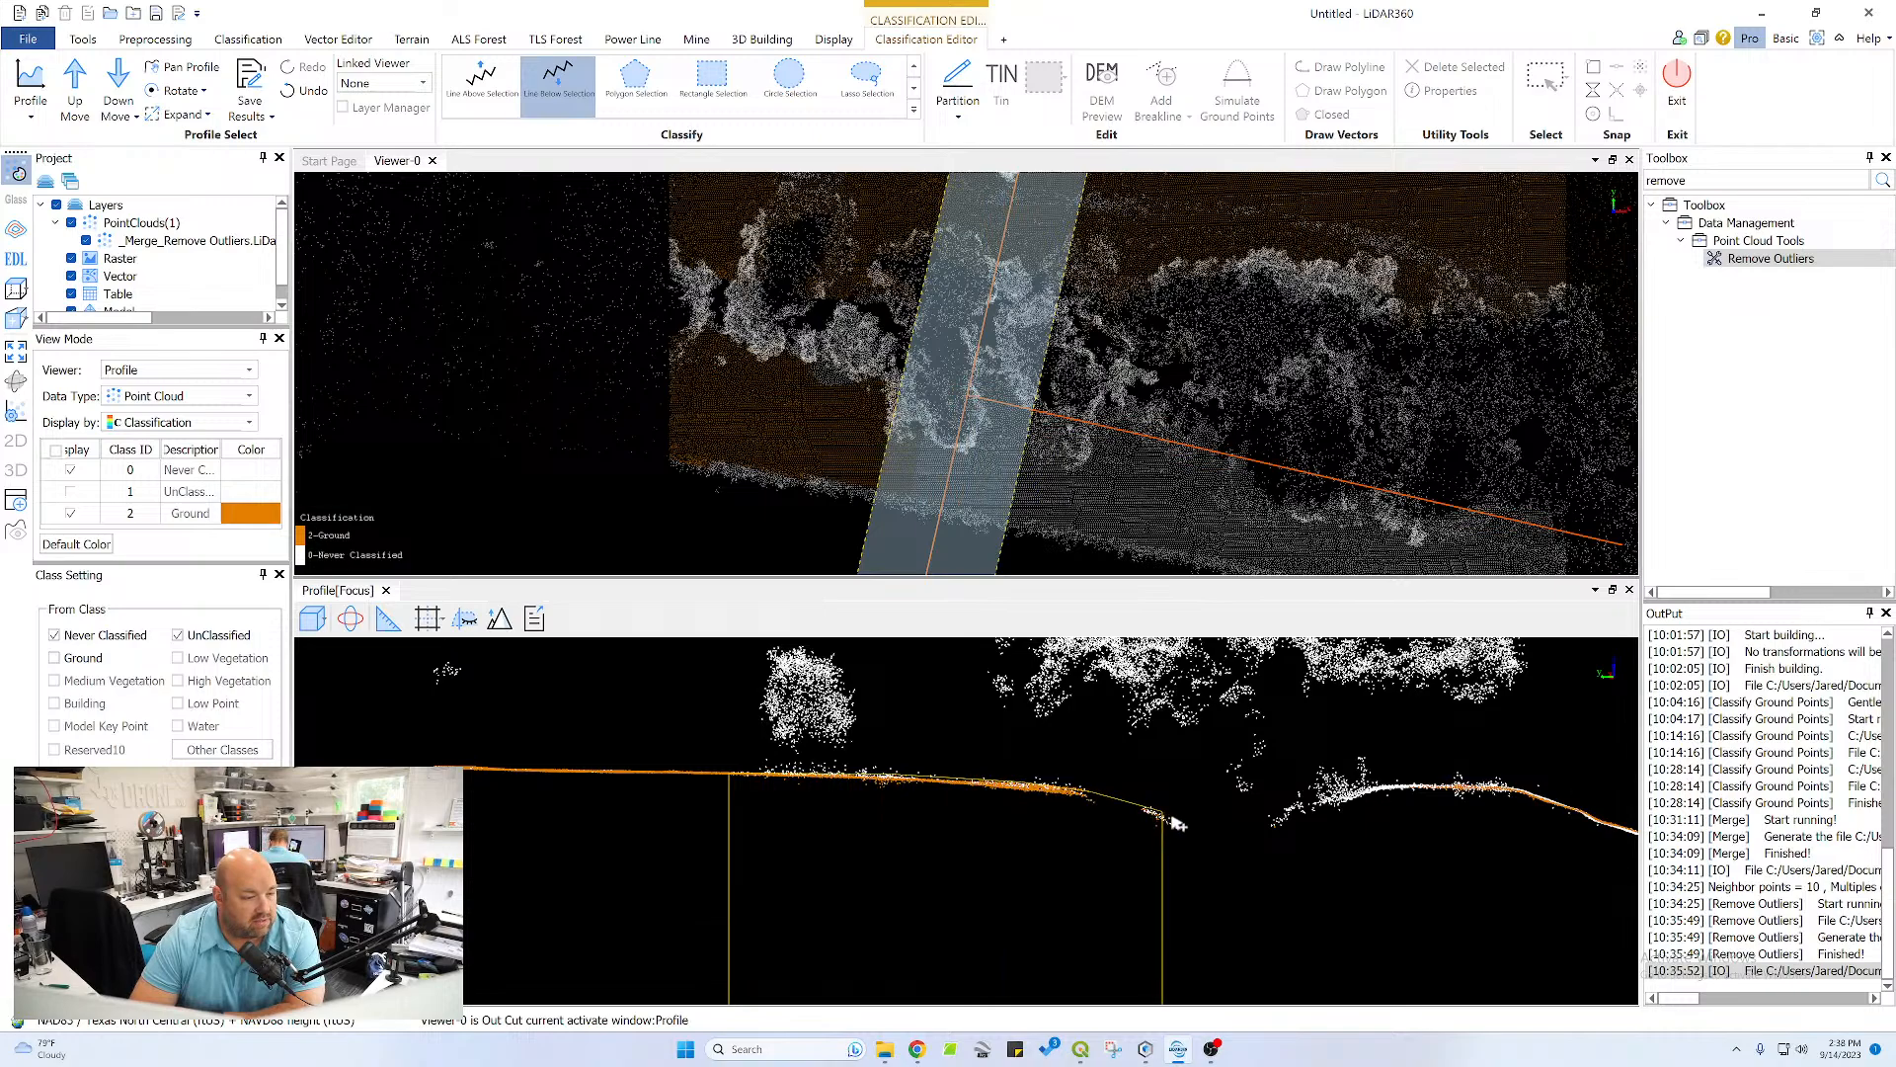
pyautogui.click(1187, 826)
pyautogui.click(1274, 818)
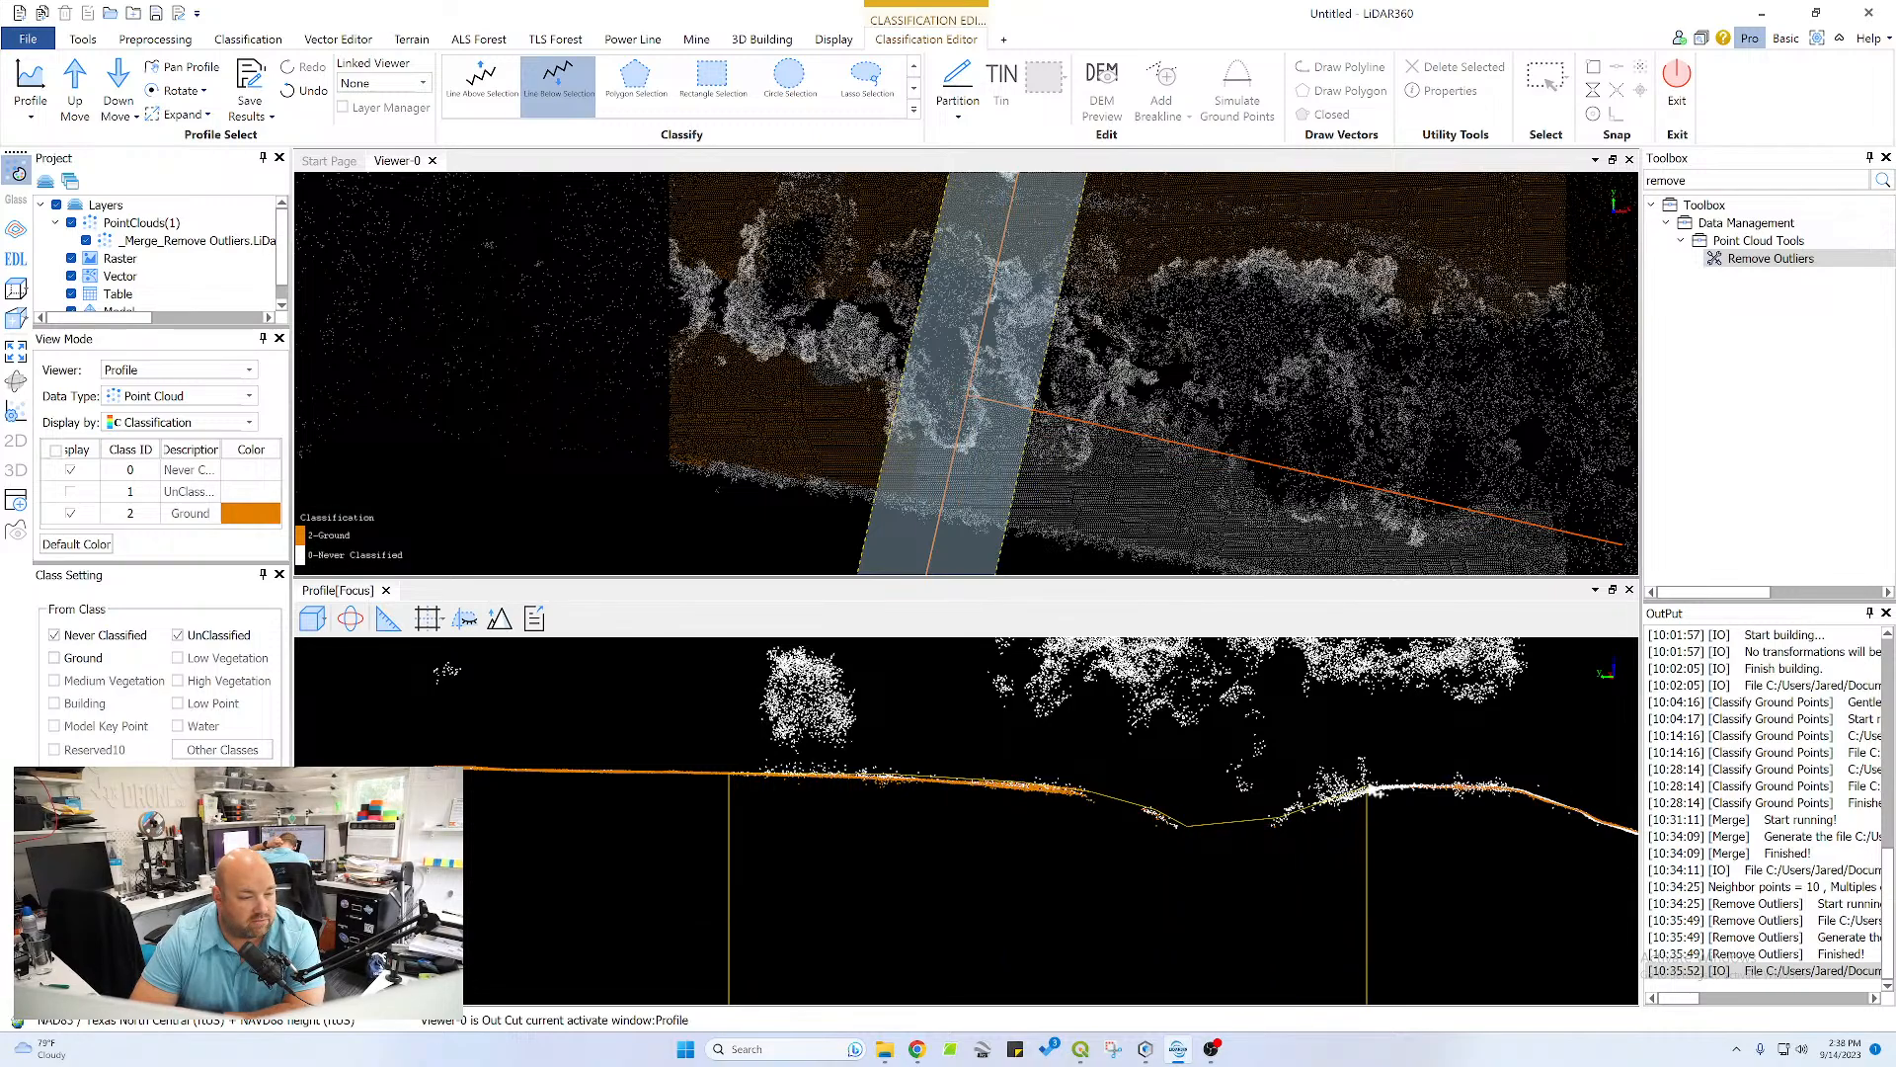
pyautogui.click(1378, 787)
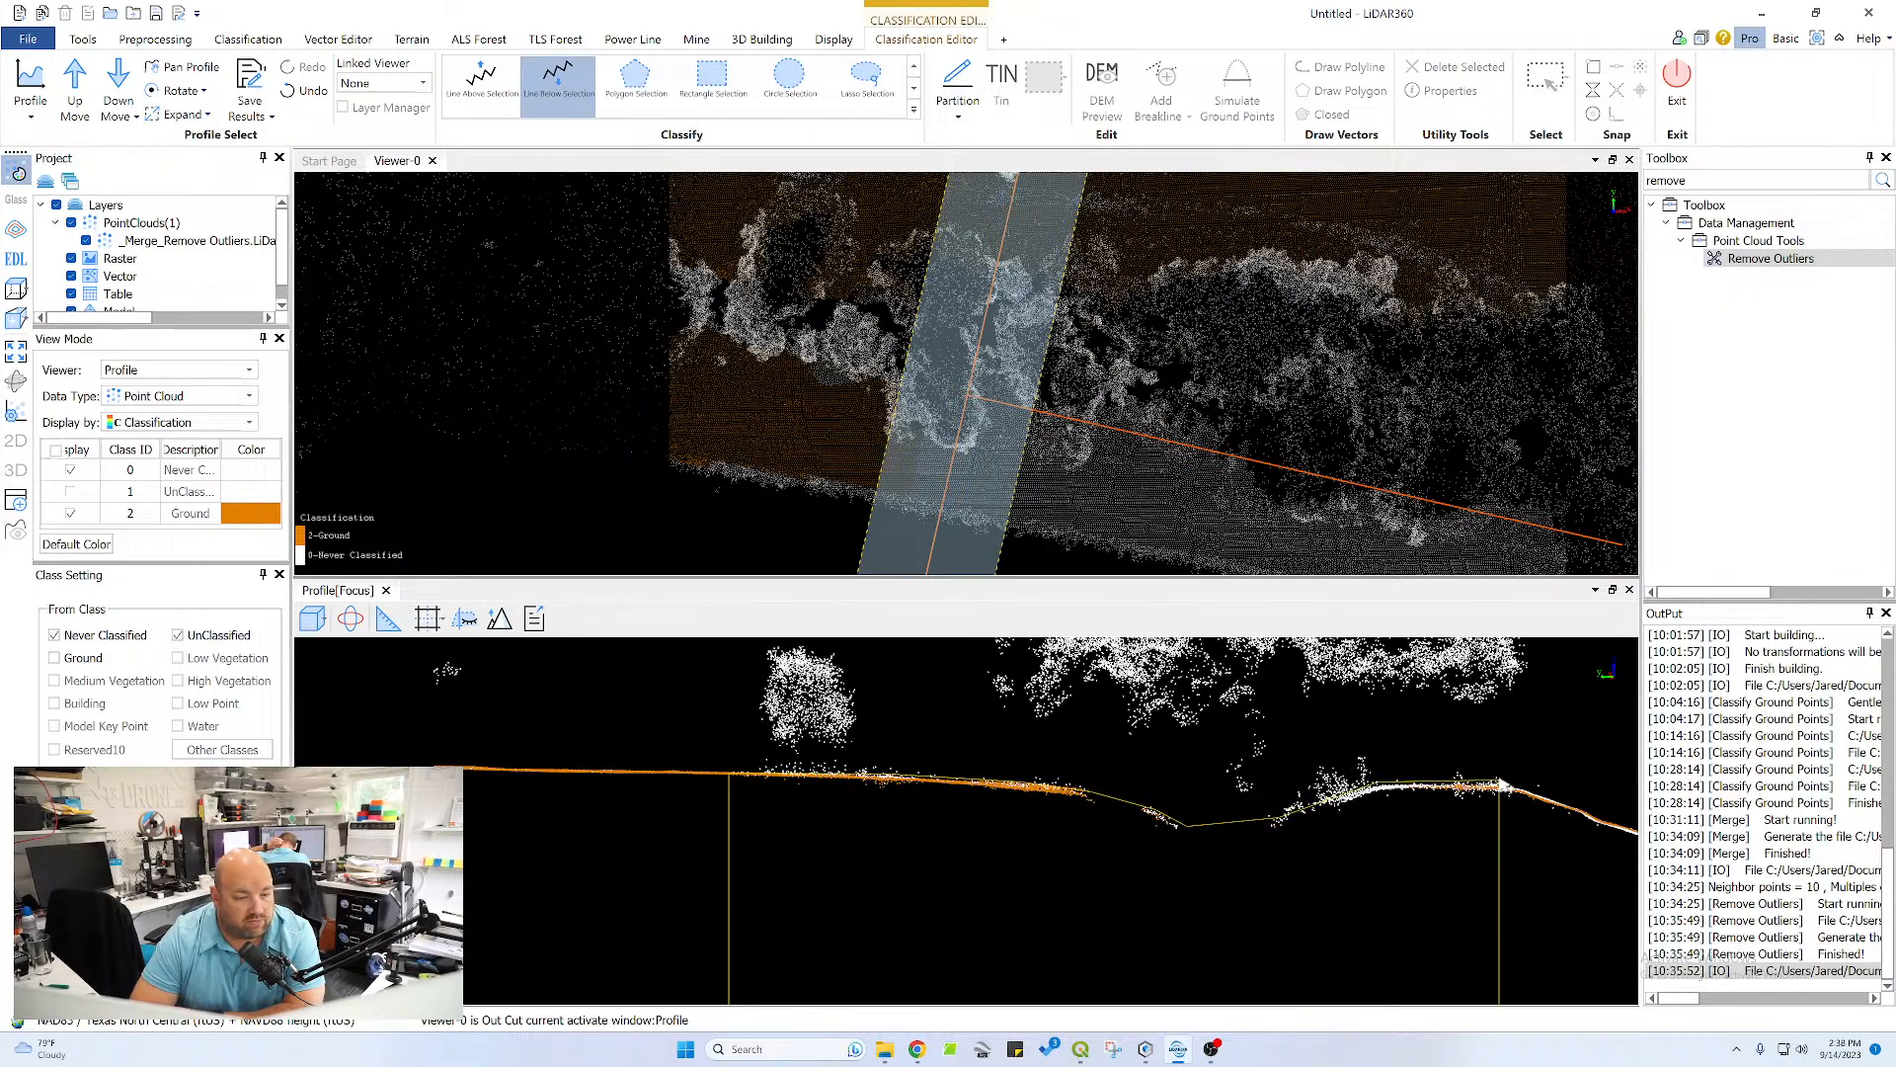
pyautogui.click(1505, 788)
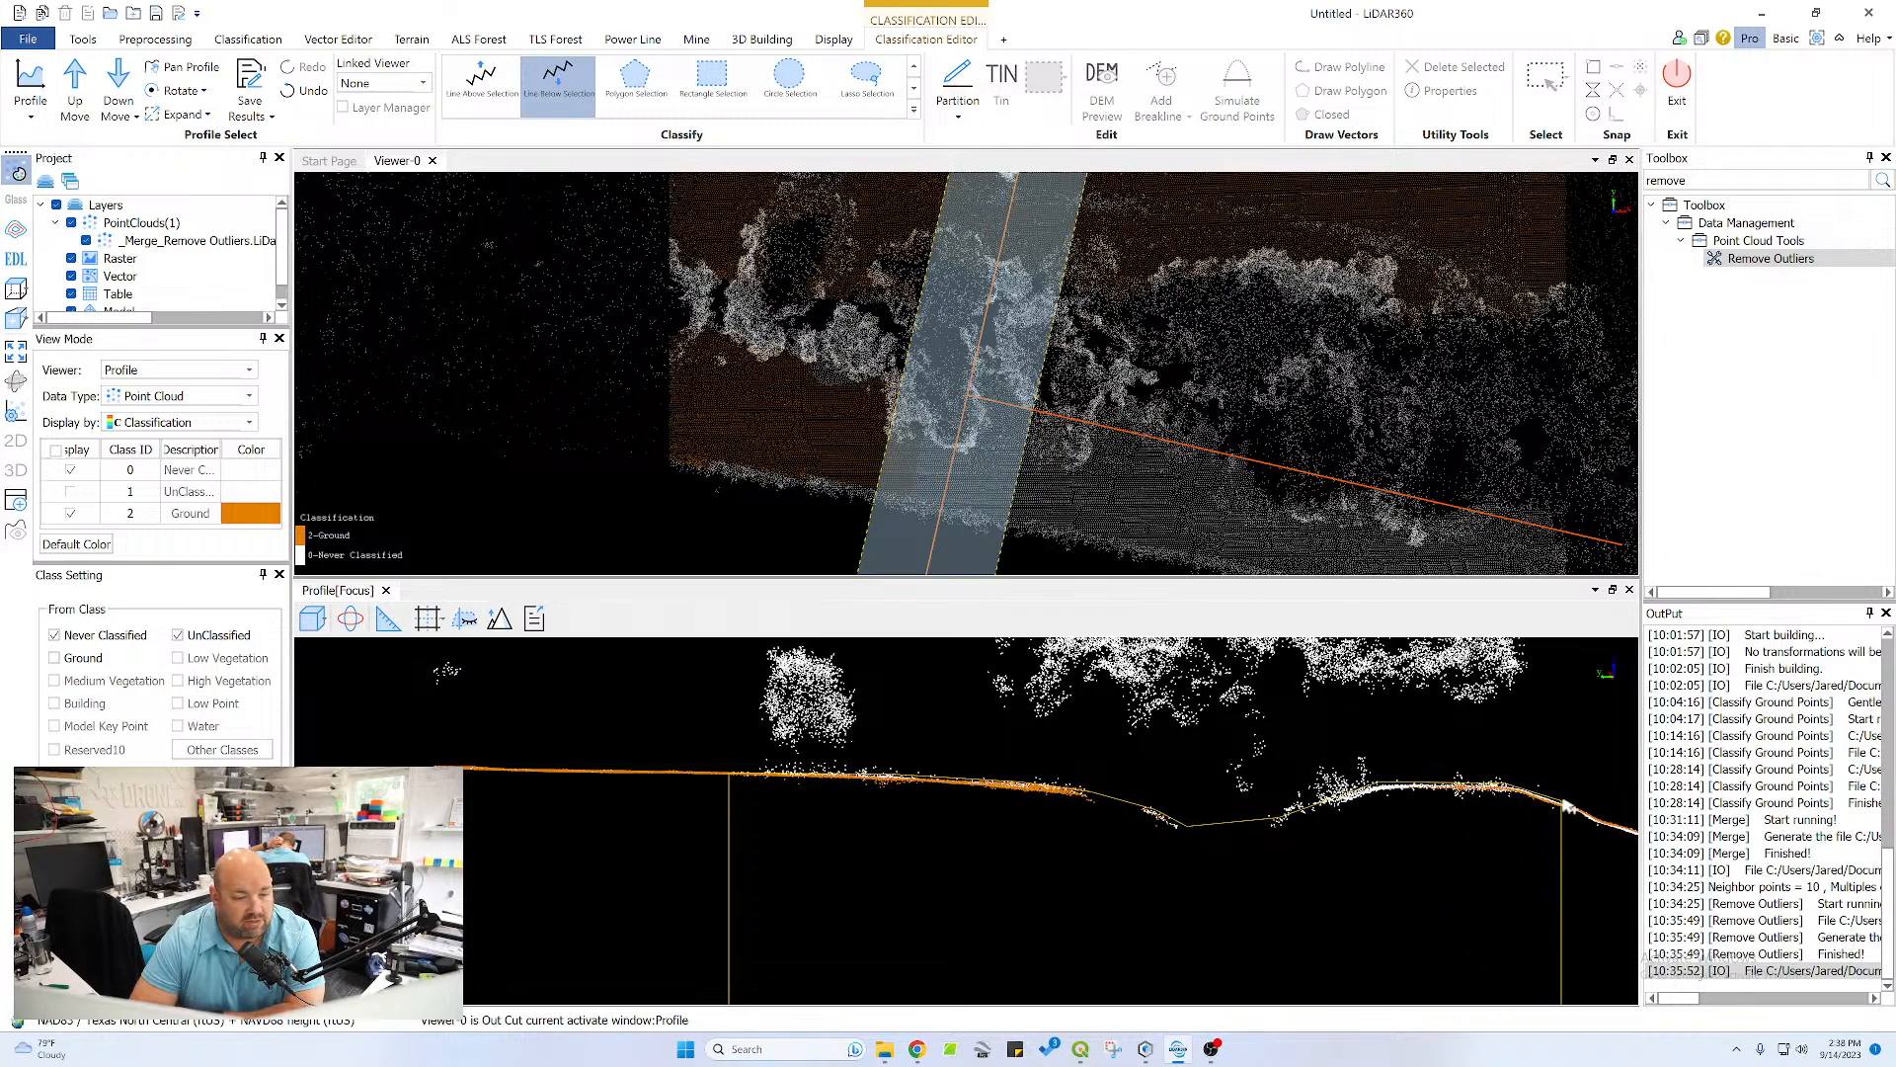
pyautogui.doubleClick(1605, 833)
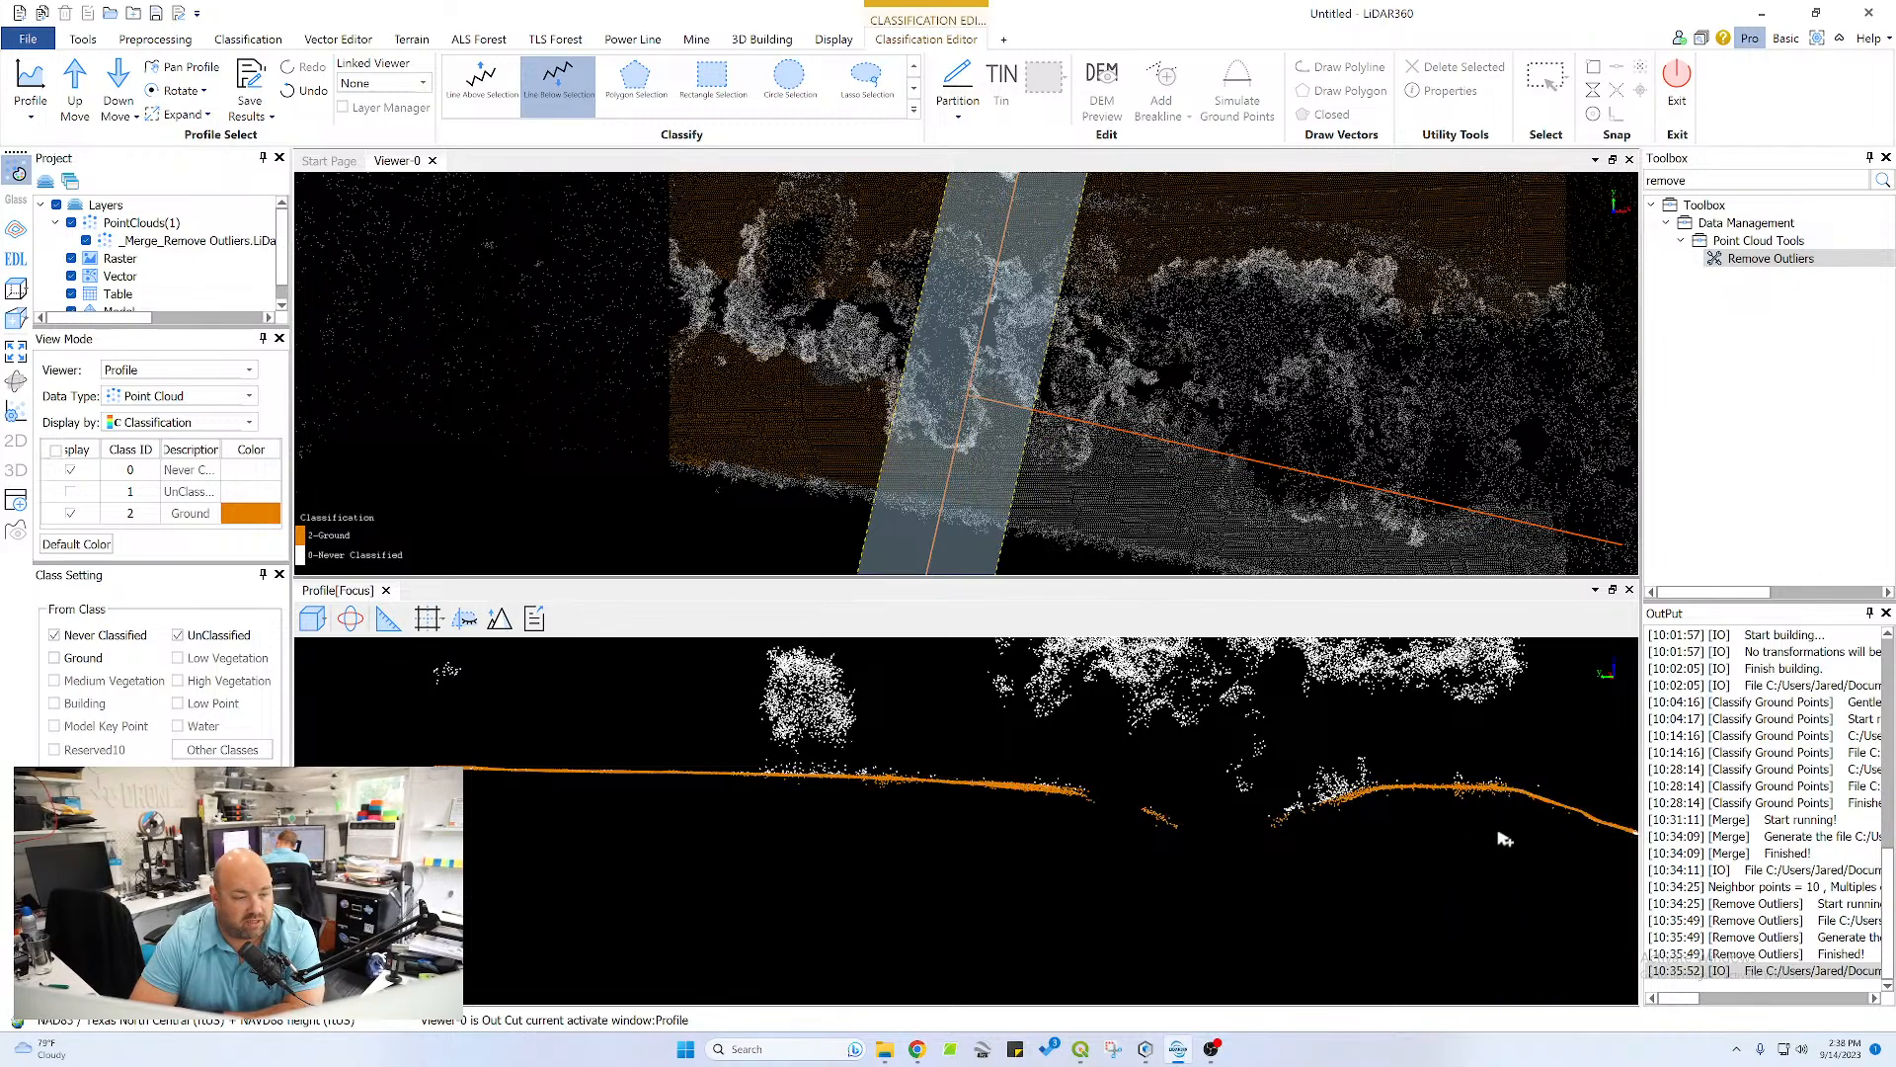
# Advance the profile one section and reclassify the tree canopy as vegetation using a Line Above Selection beneath the crowns
pyautogui.moveTo(1488, 829); pyautogui.dragTo(1077, 767, button='middle')
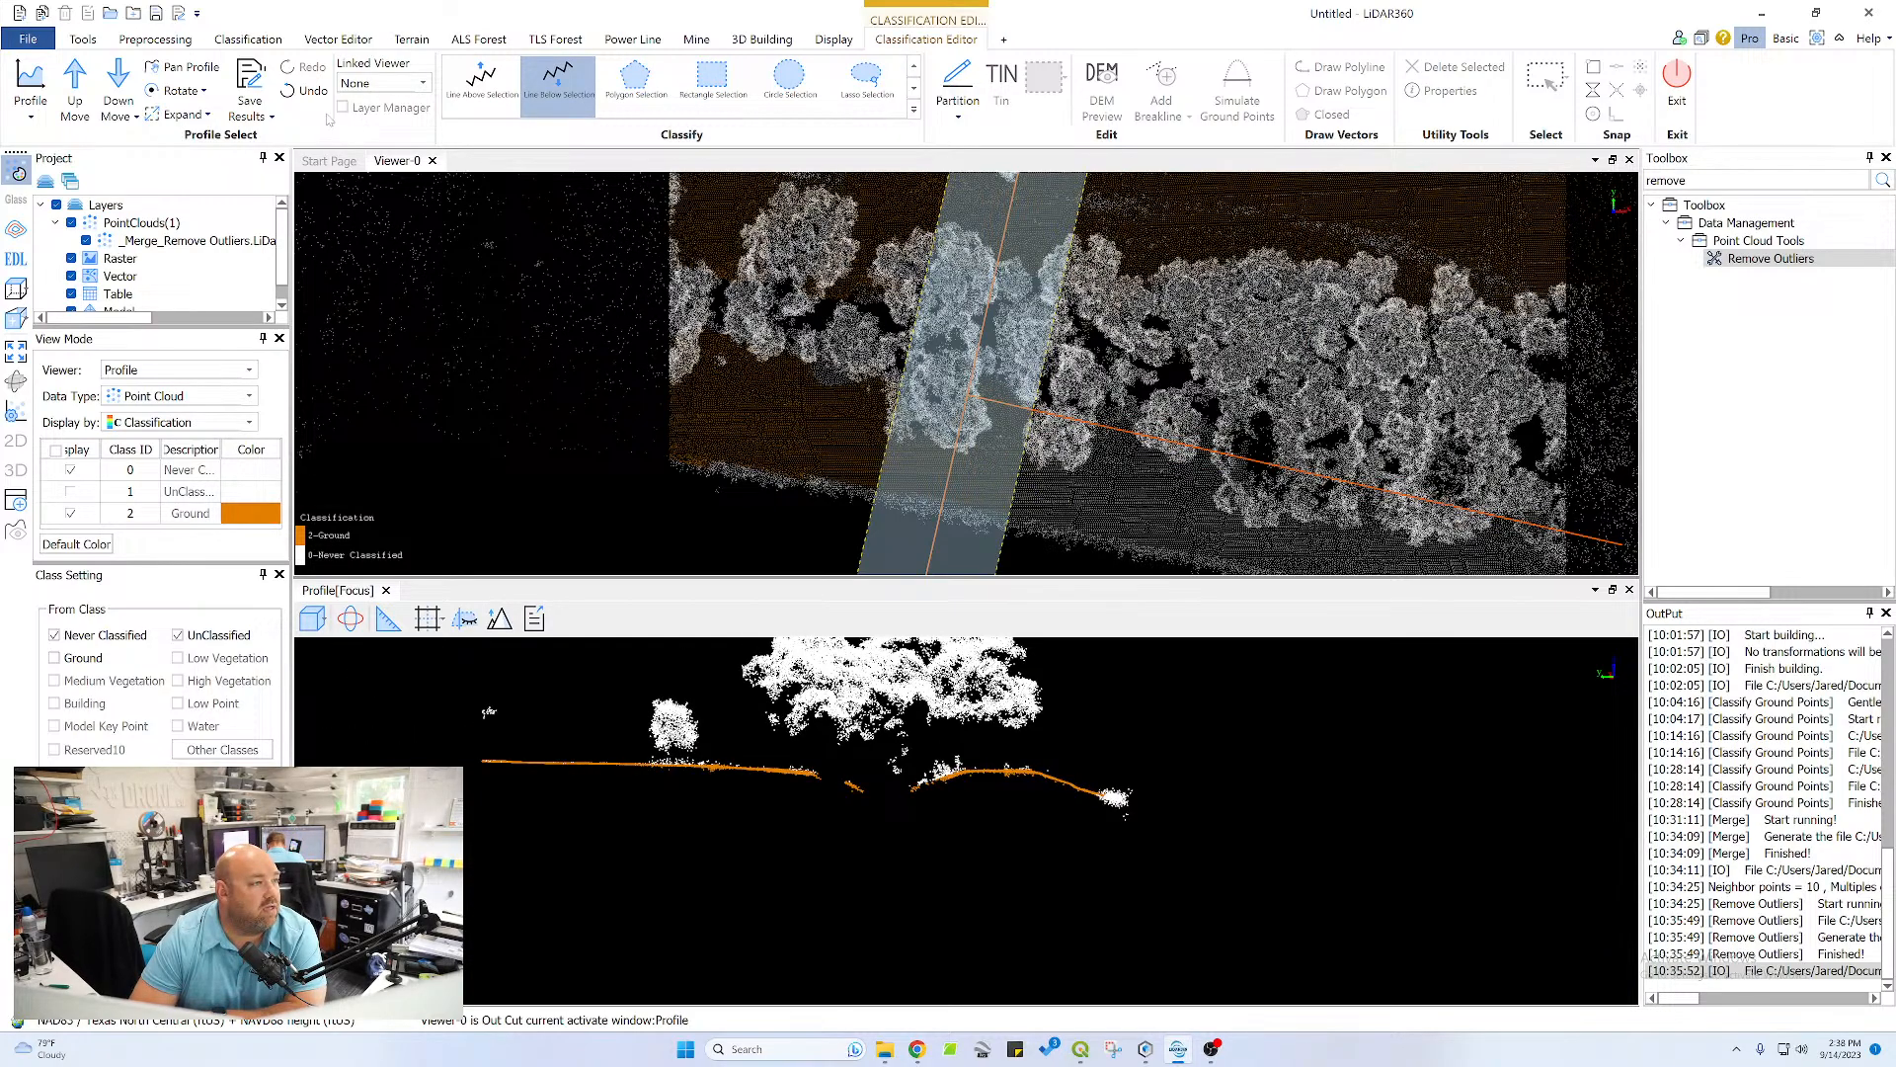
pyautogui.click(110, 89)
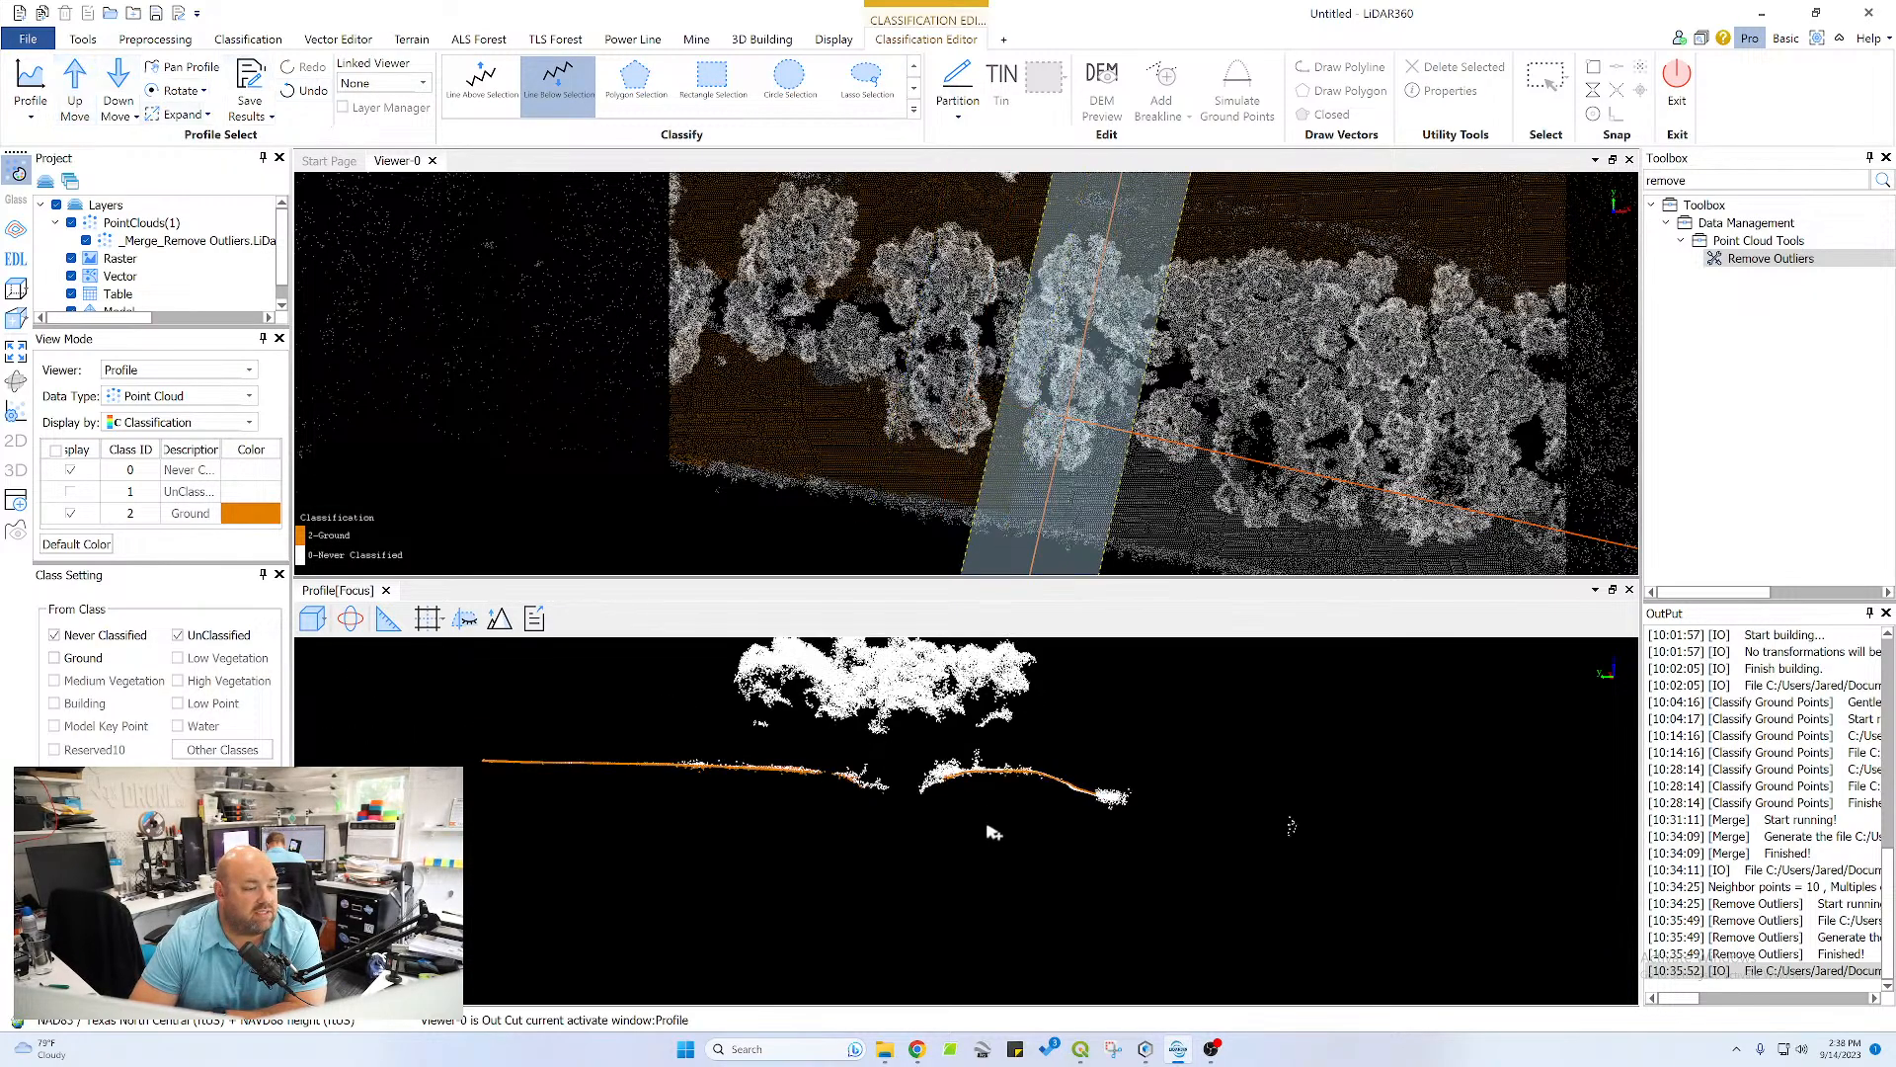
pyautogui.moveTo(849, 743); pyautogui.dragTo(956, 849, button='middle')
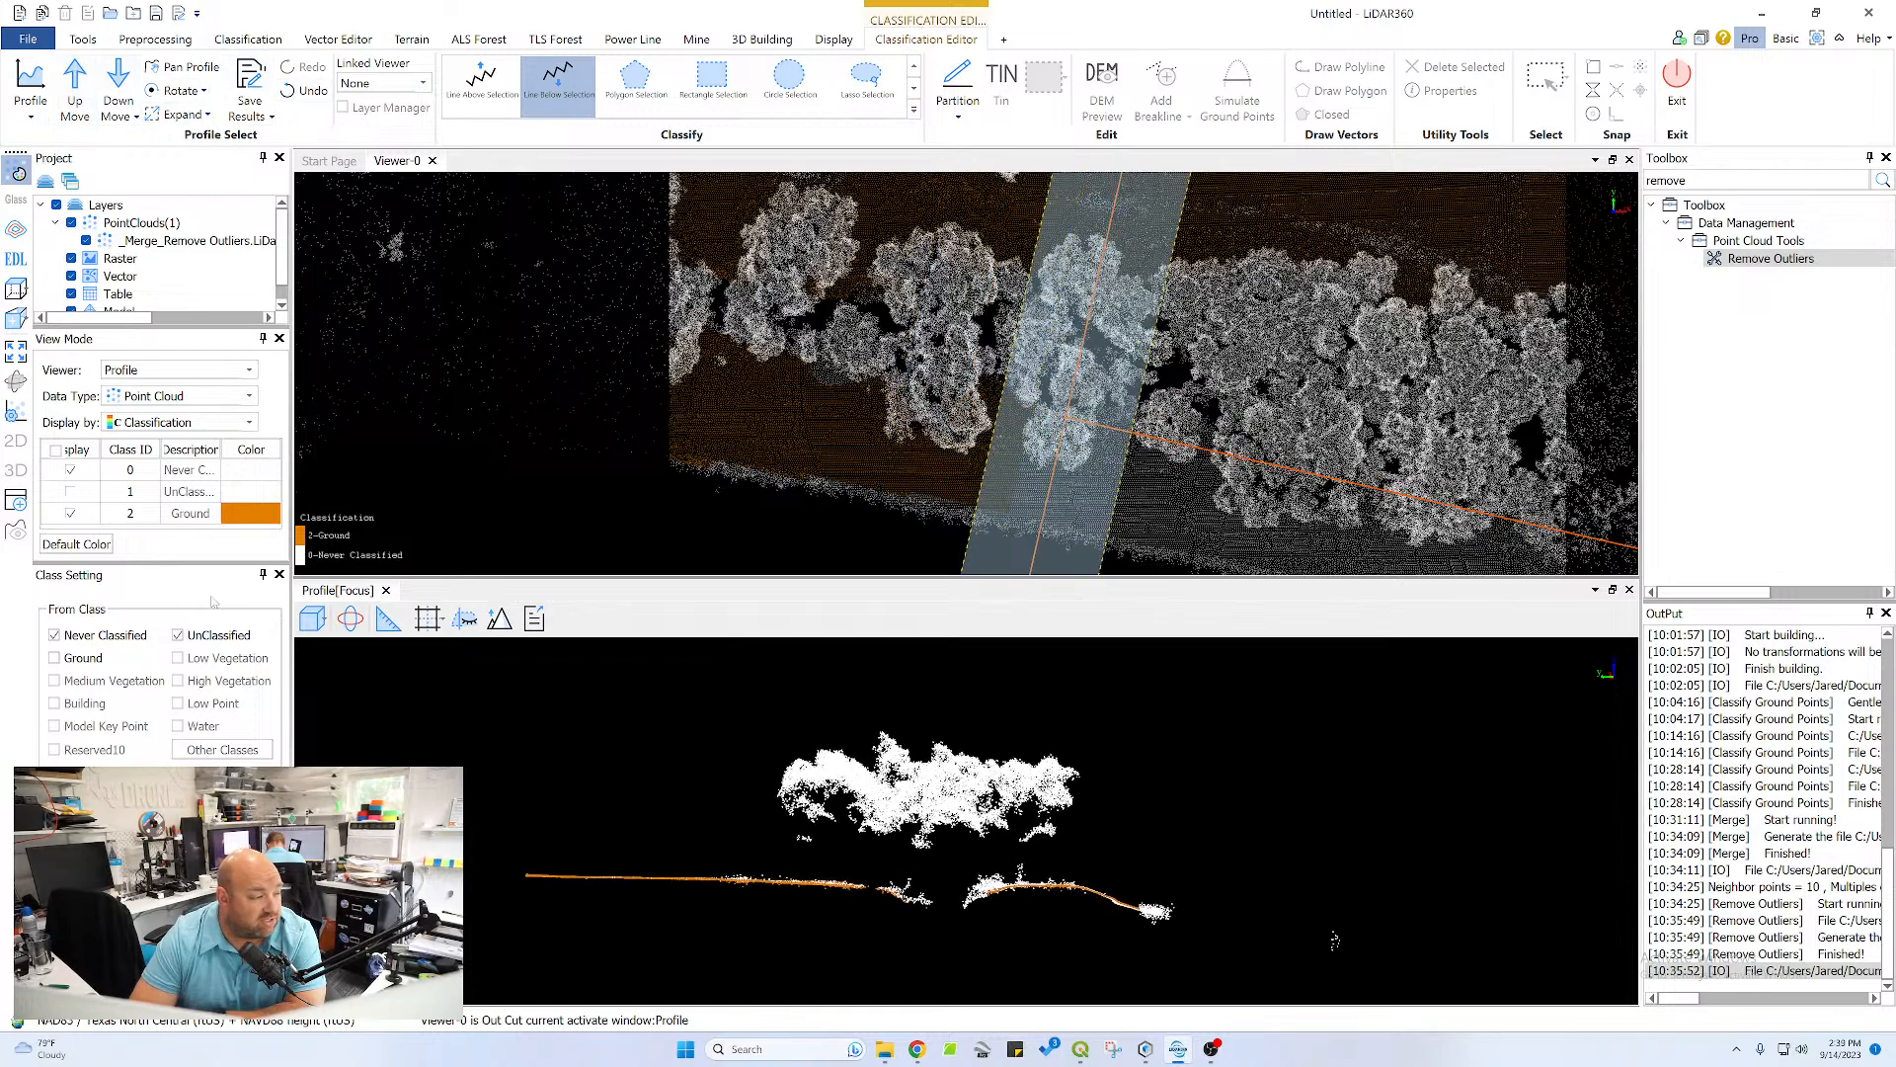
pyautogui.click(463, 96)
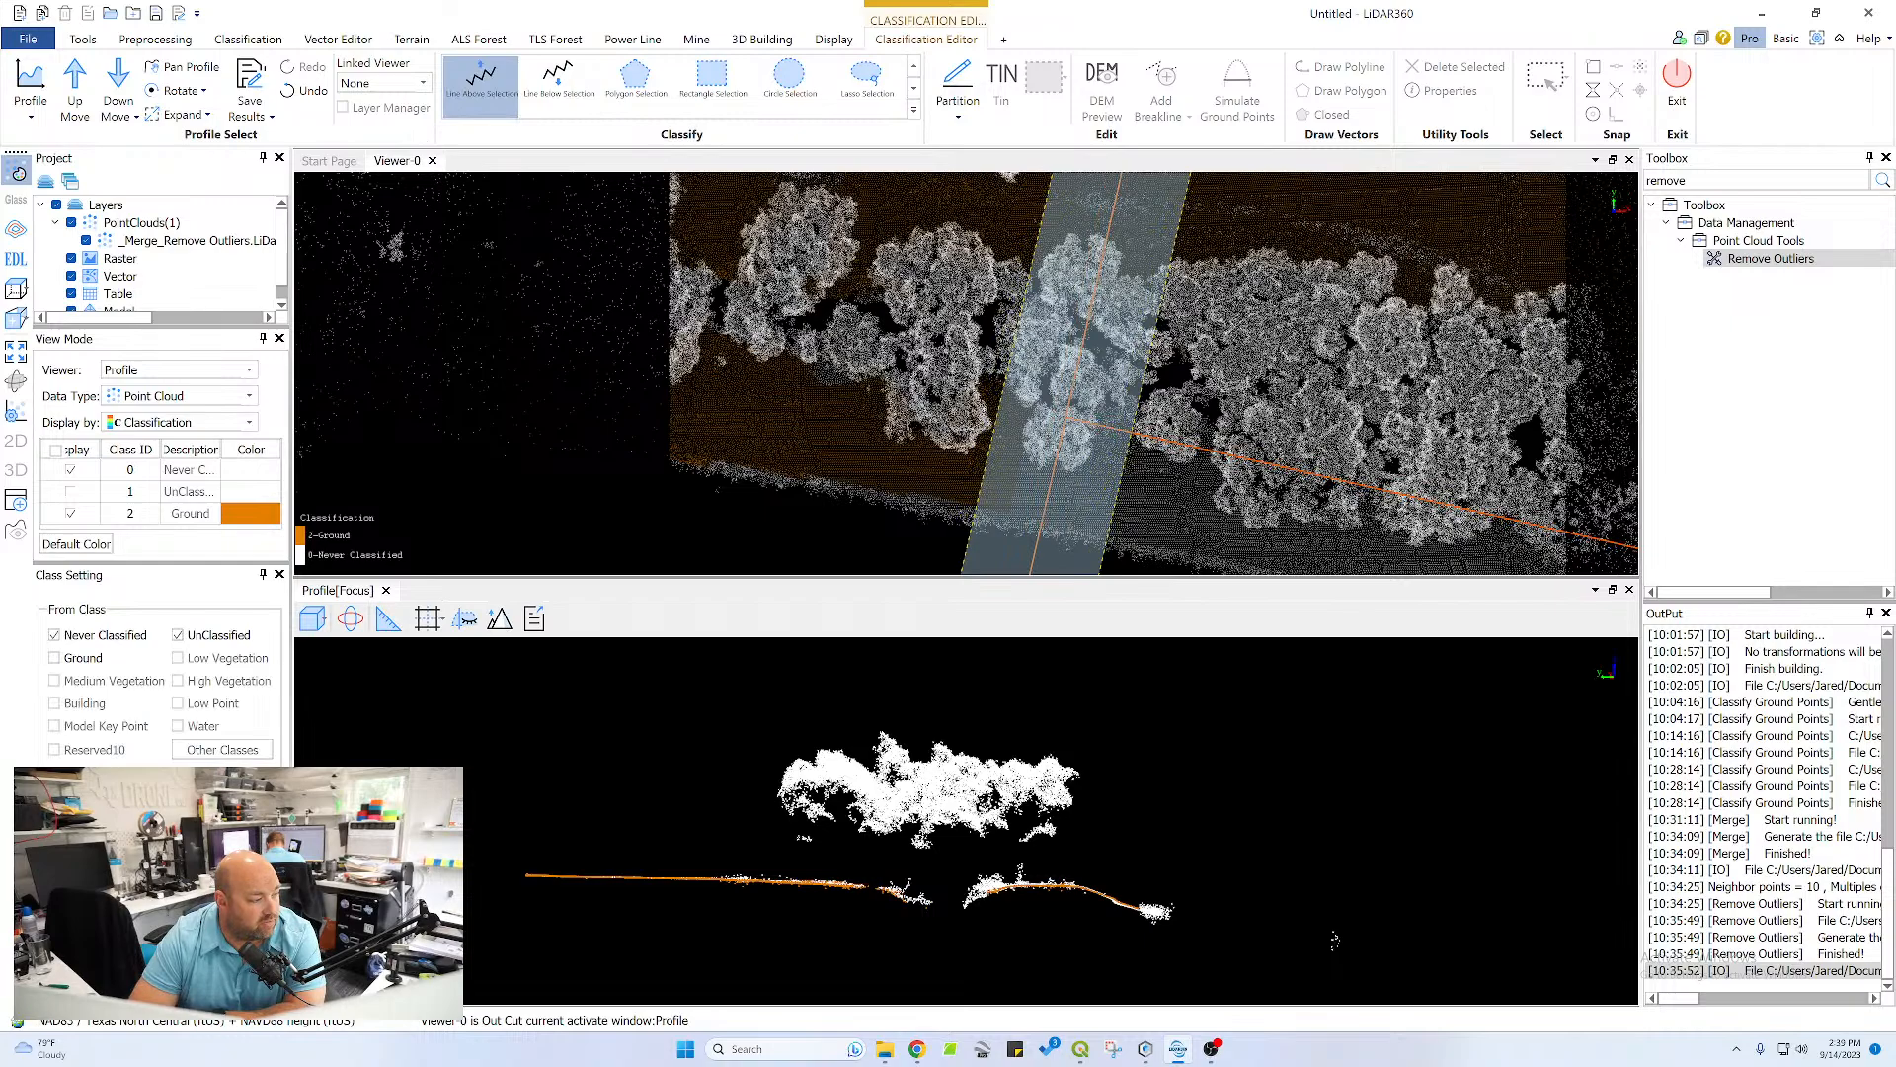
pyautogui.click(1064, 849)
pyautogui.doubleClick(778, 850)
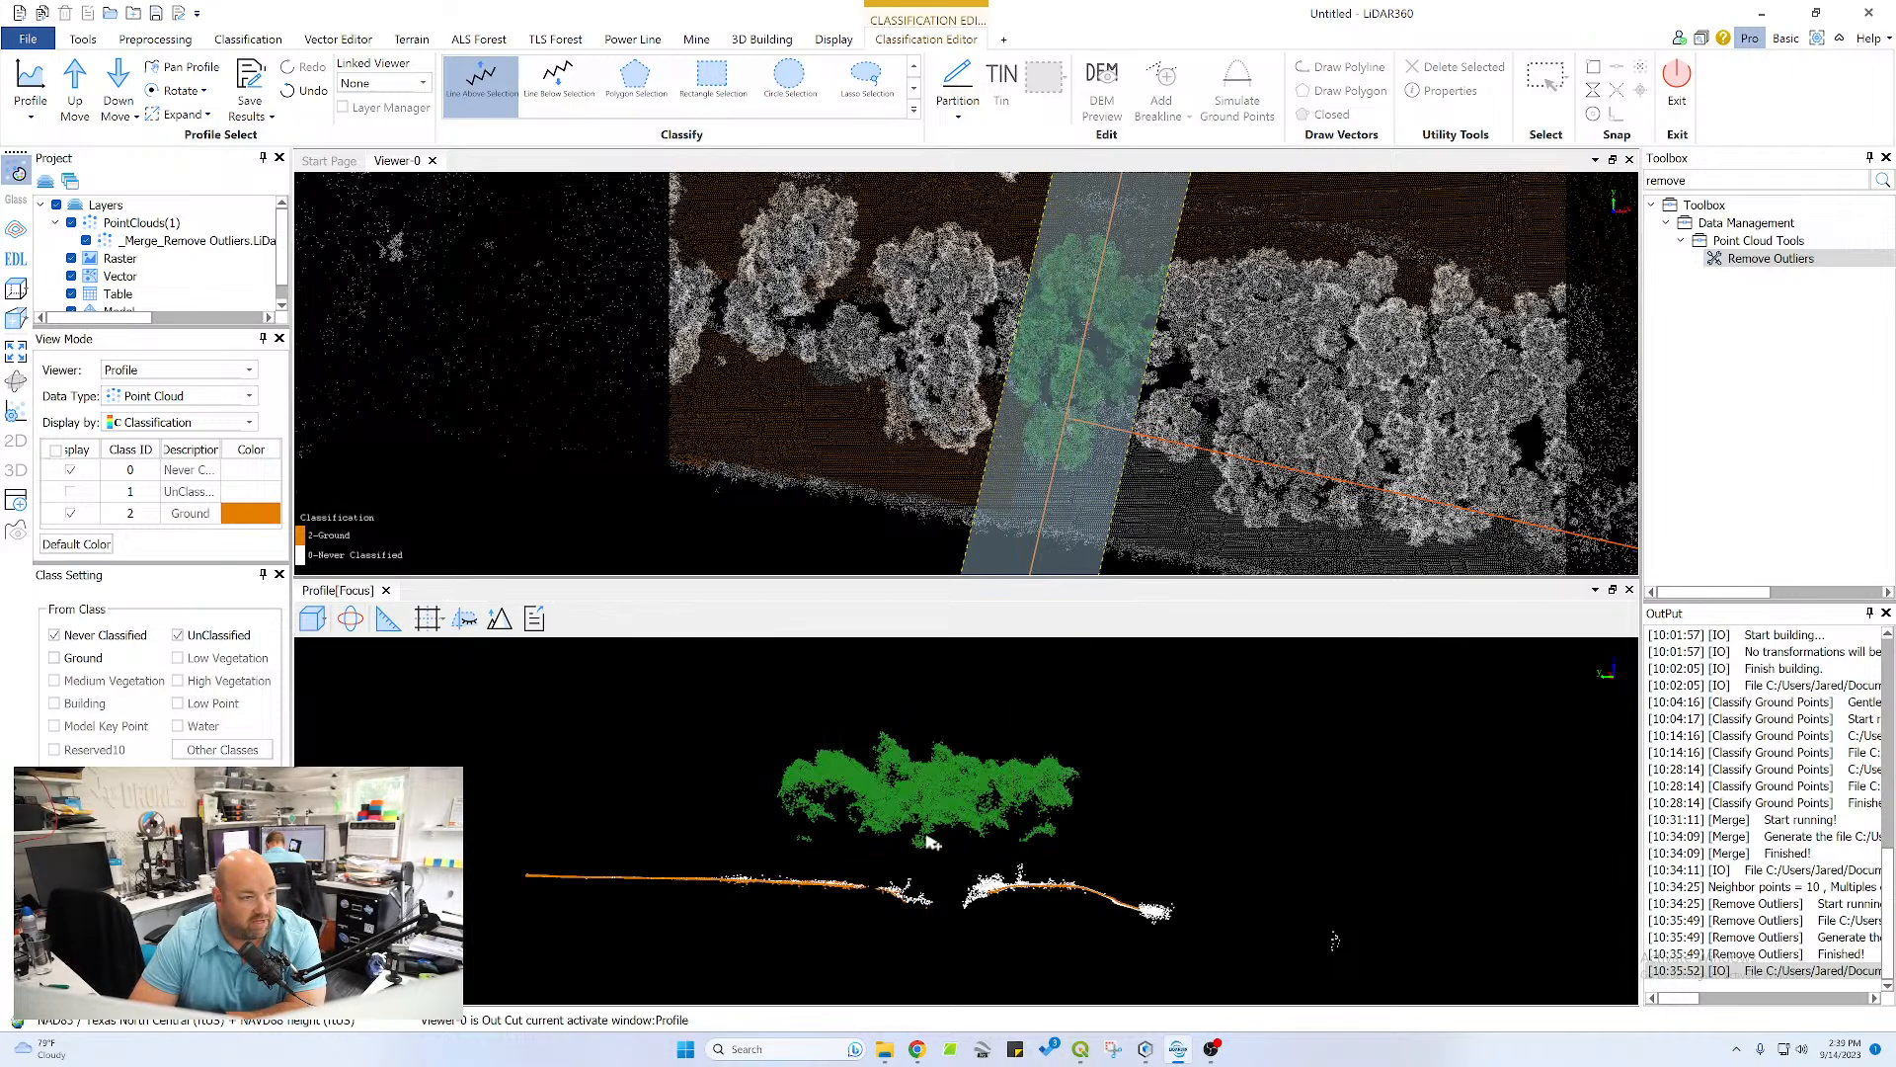
# Reclassify the missed points on the near channel bank as Ground with a lasso
pyautogui.scroll(2, 918, 877)
pyautogui.scroll(1, 944, 899)
pyautogui.moveTo(945, 901); pyautogui.dragTo(1041, 754, button='middle')
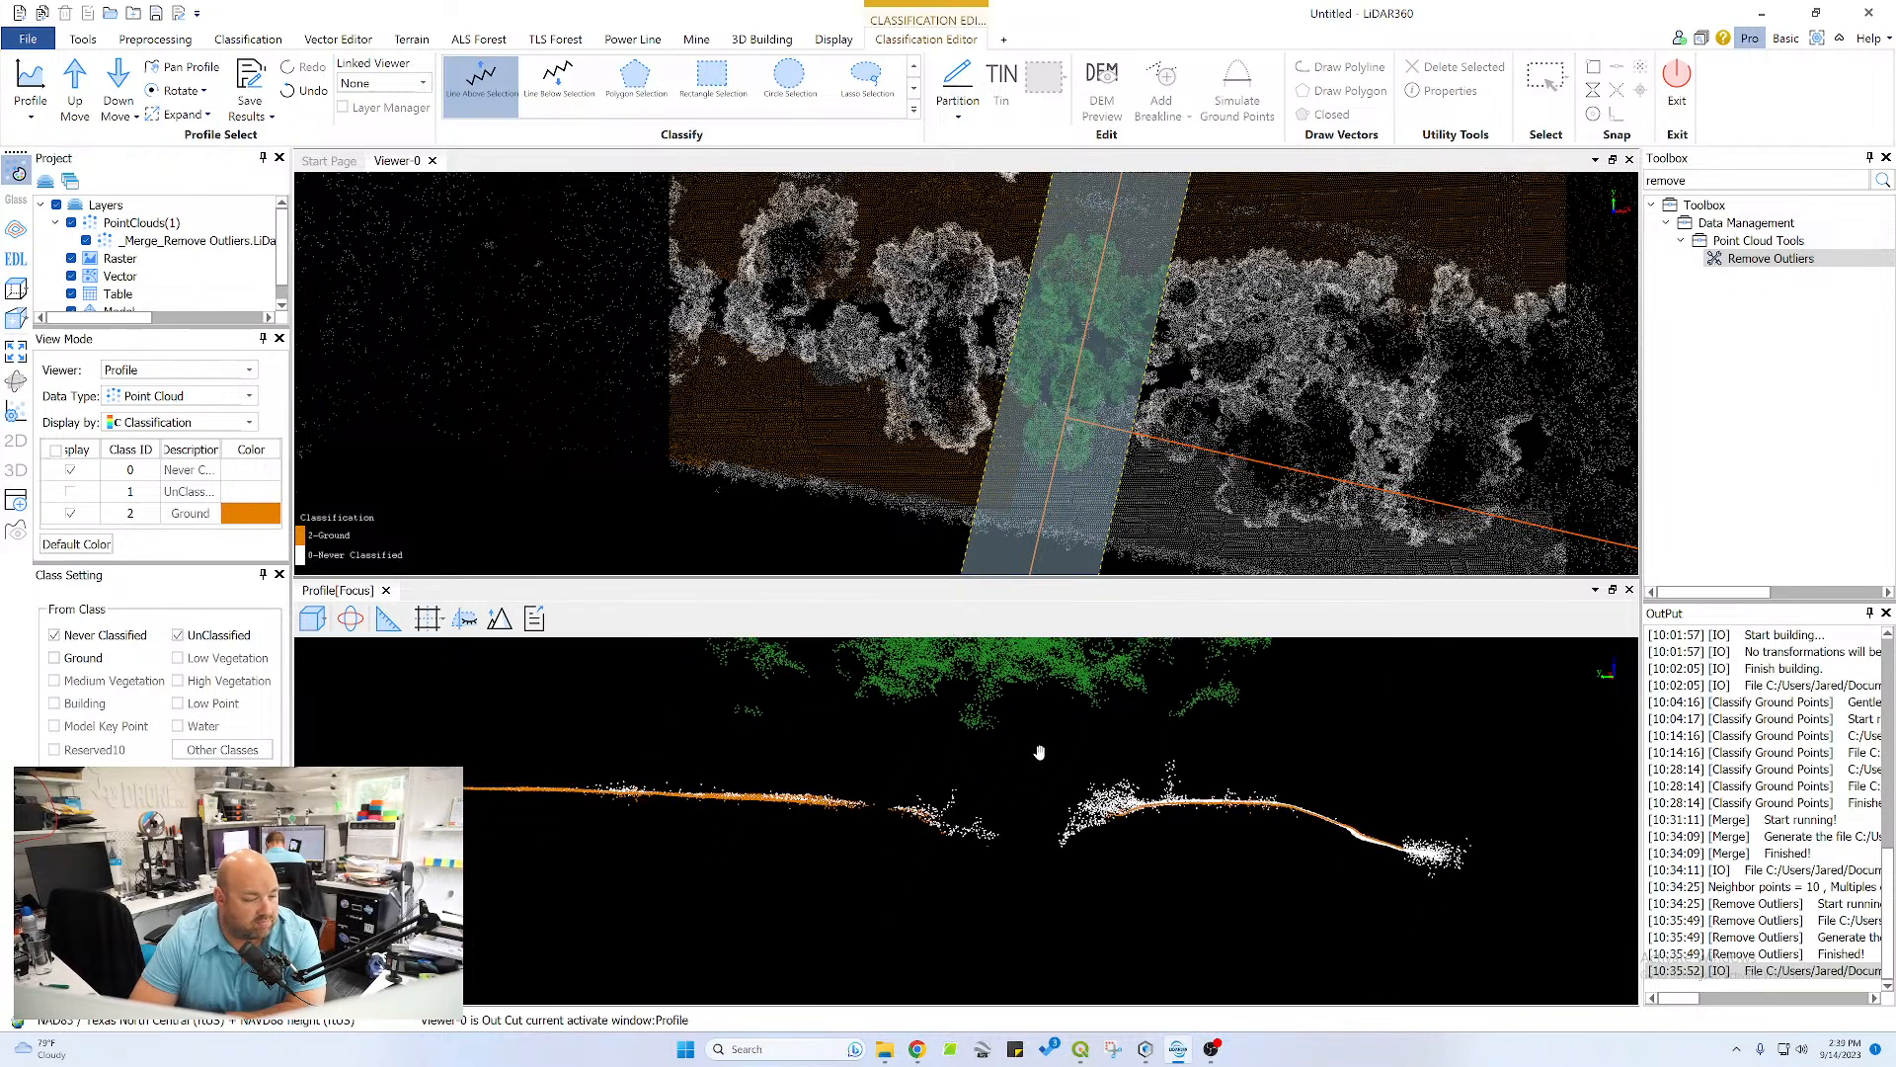
pyautogui.click(558, 77)
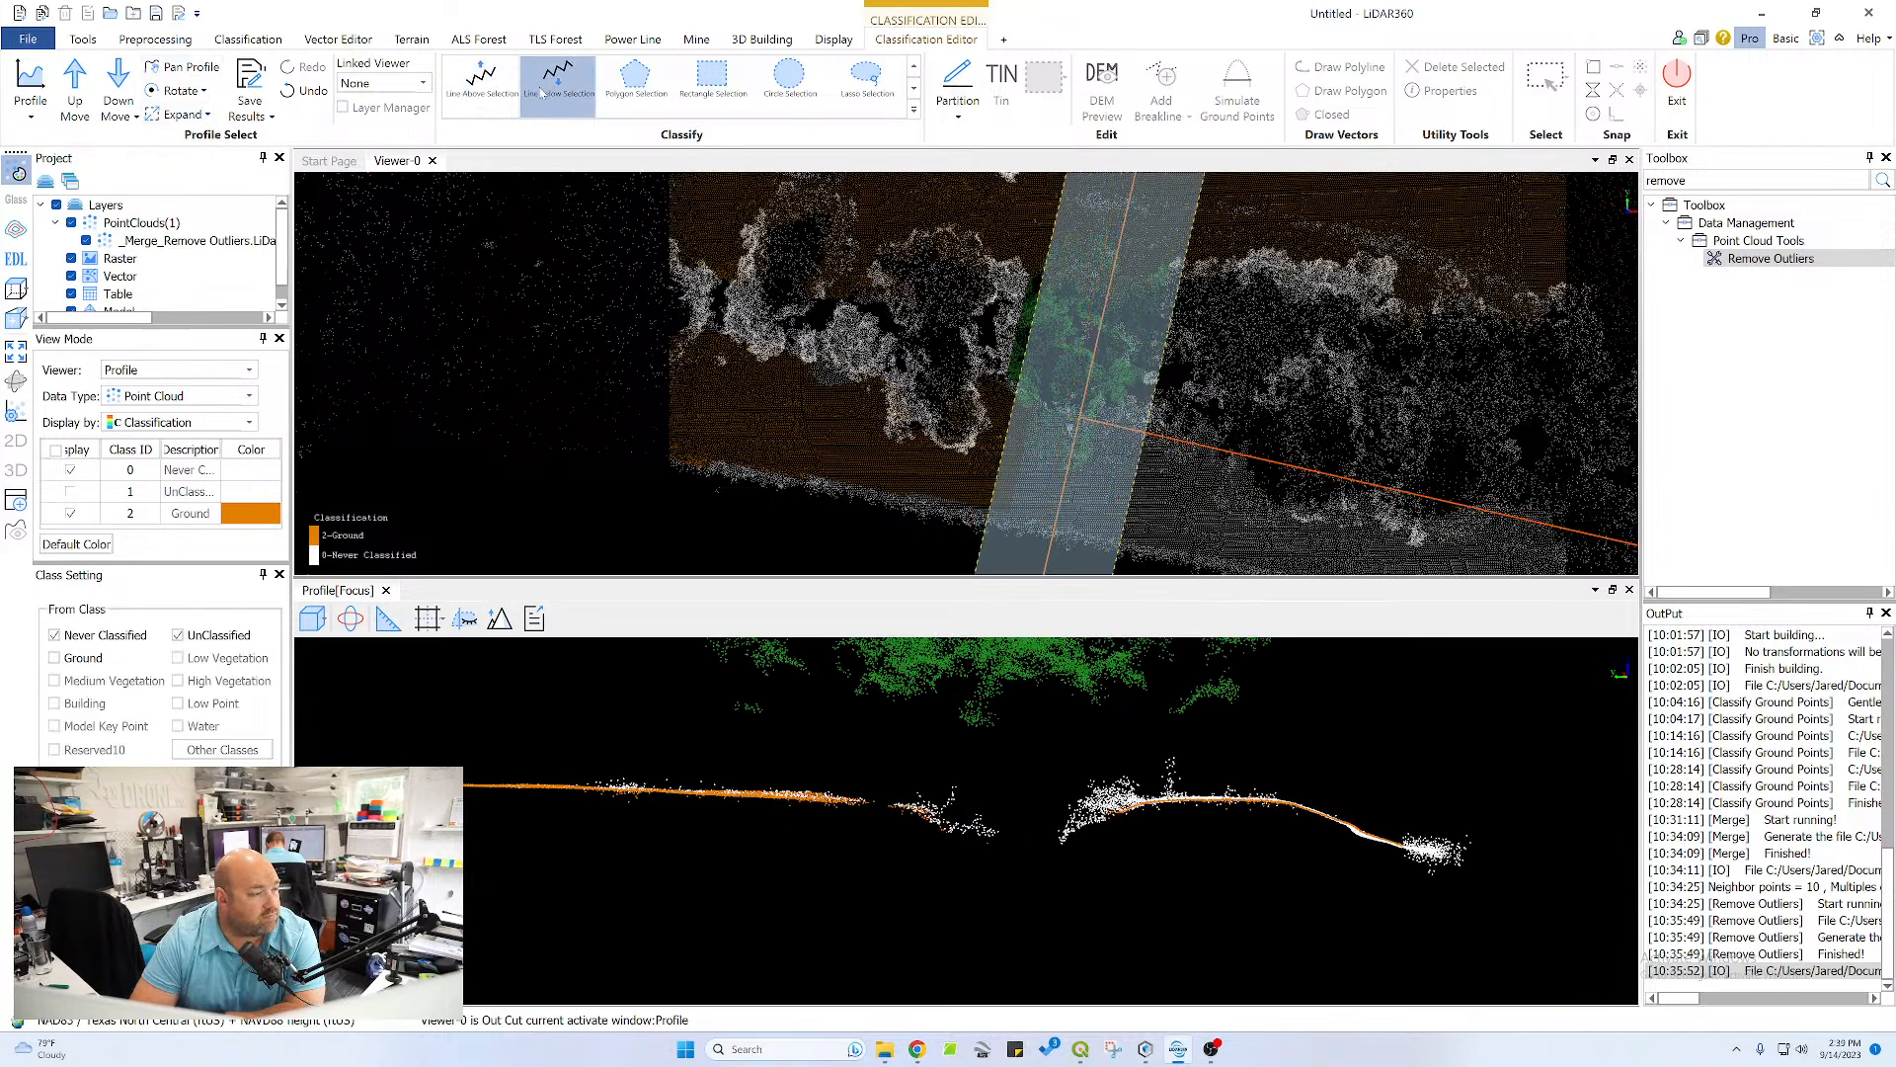
pyautogui.click(867, 79)
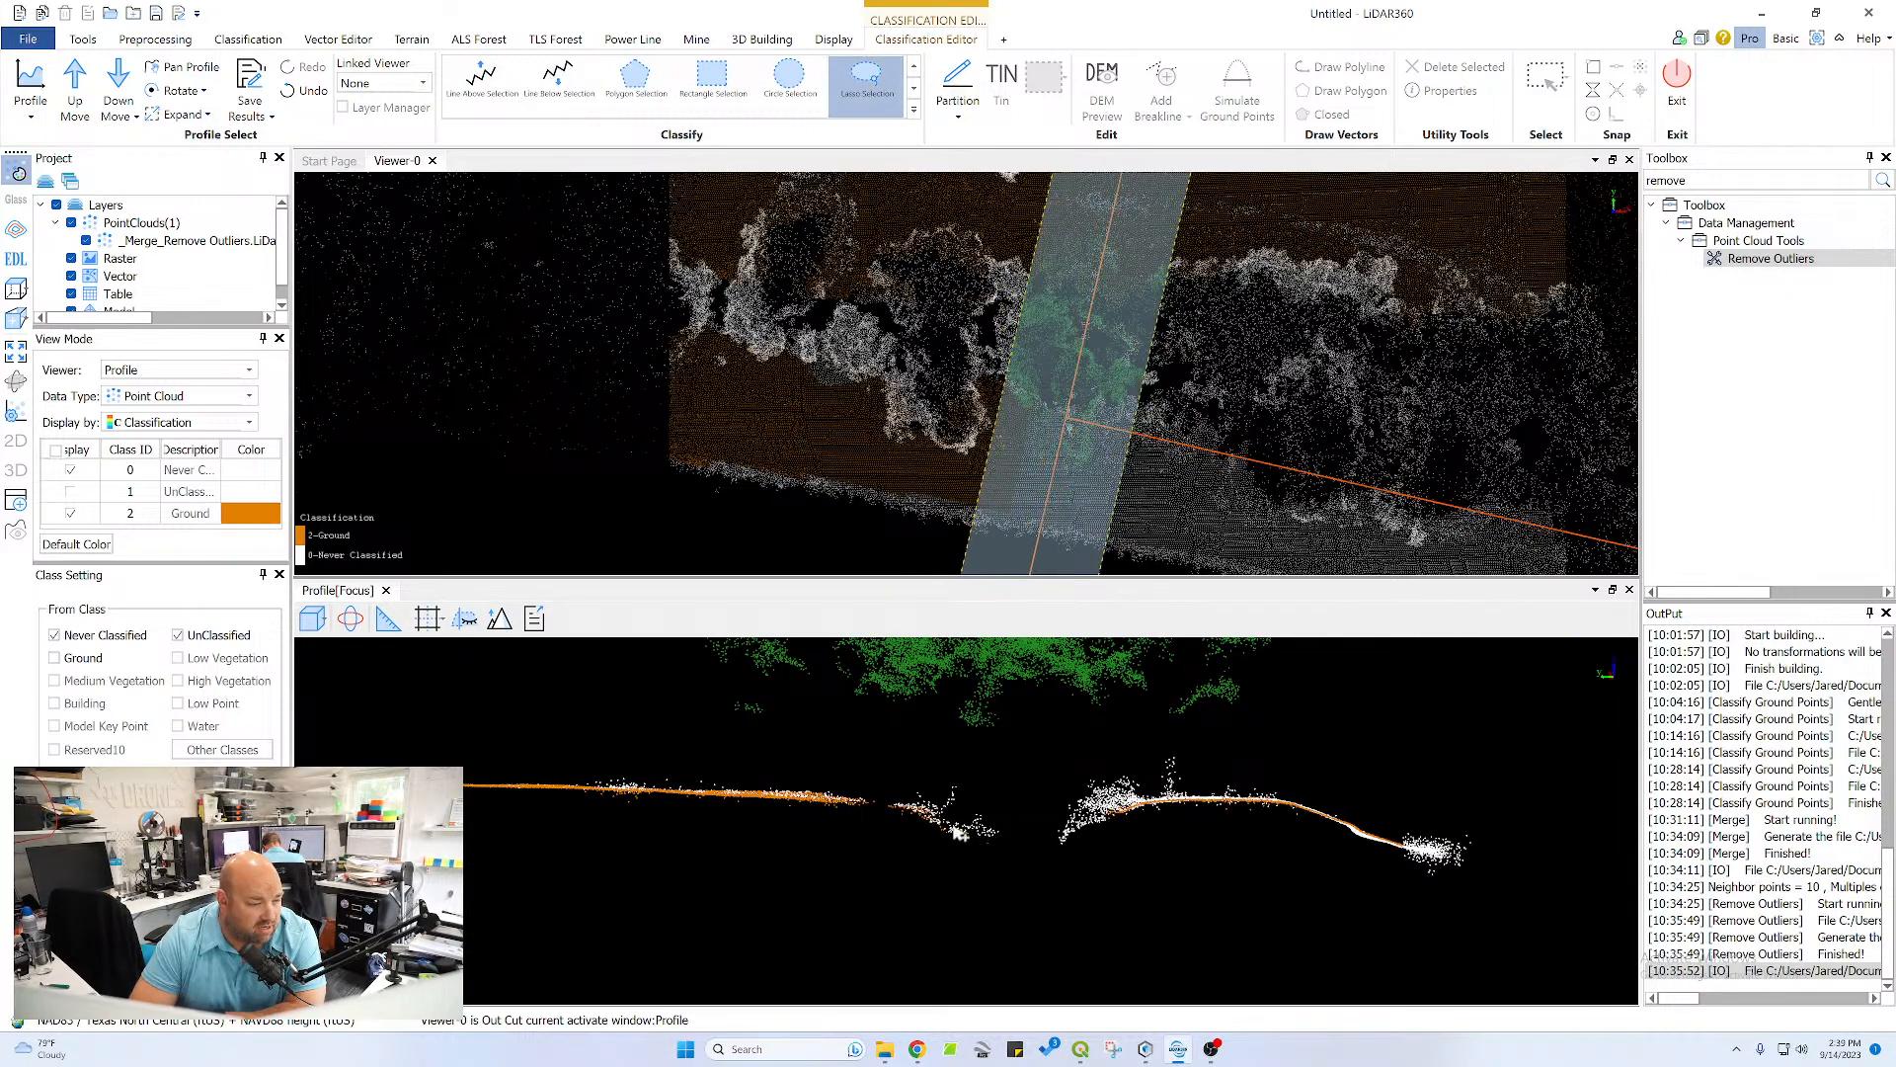
pyautogui.moveTo(867, 800)
pyautogui.mouseDown()
pyautogui.moveTo(415, 796)
pyautogui.moveTo(914, 837)
pyautogui.moveTo(963, 861)
pyautogui.mouseUp()
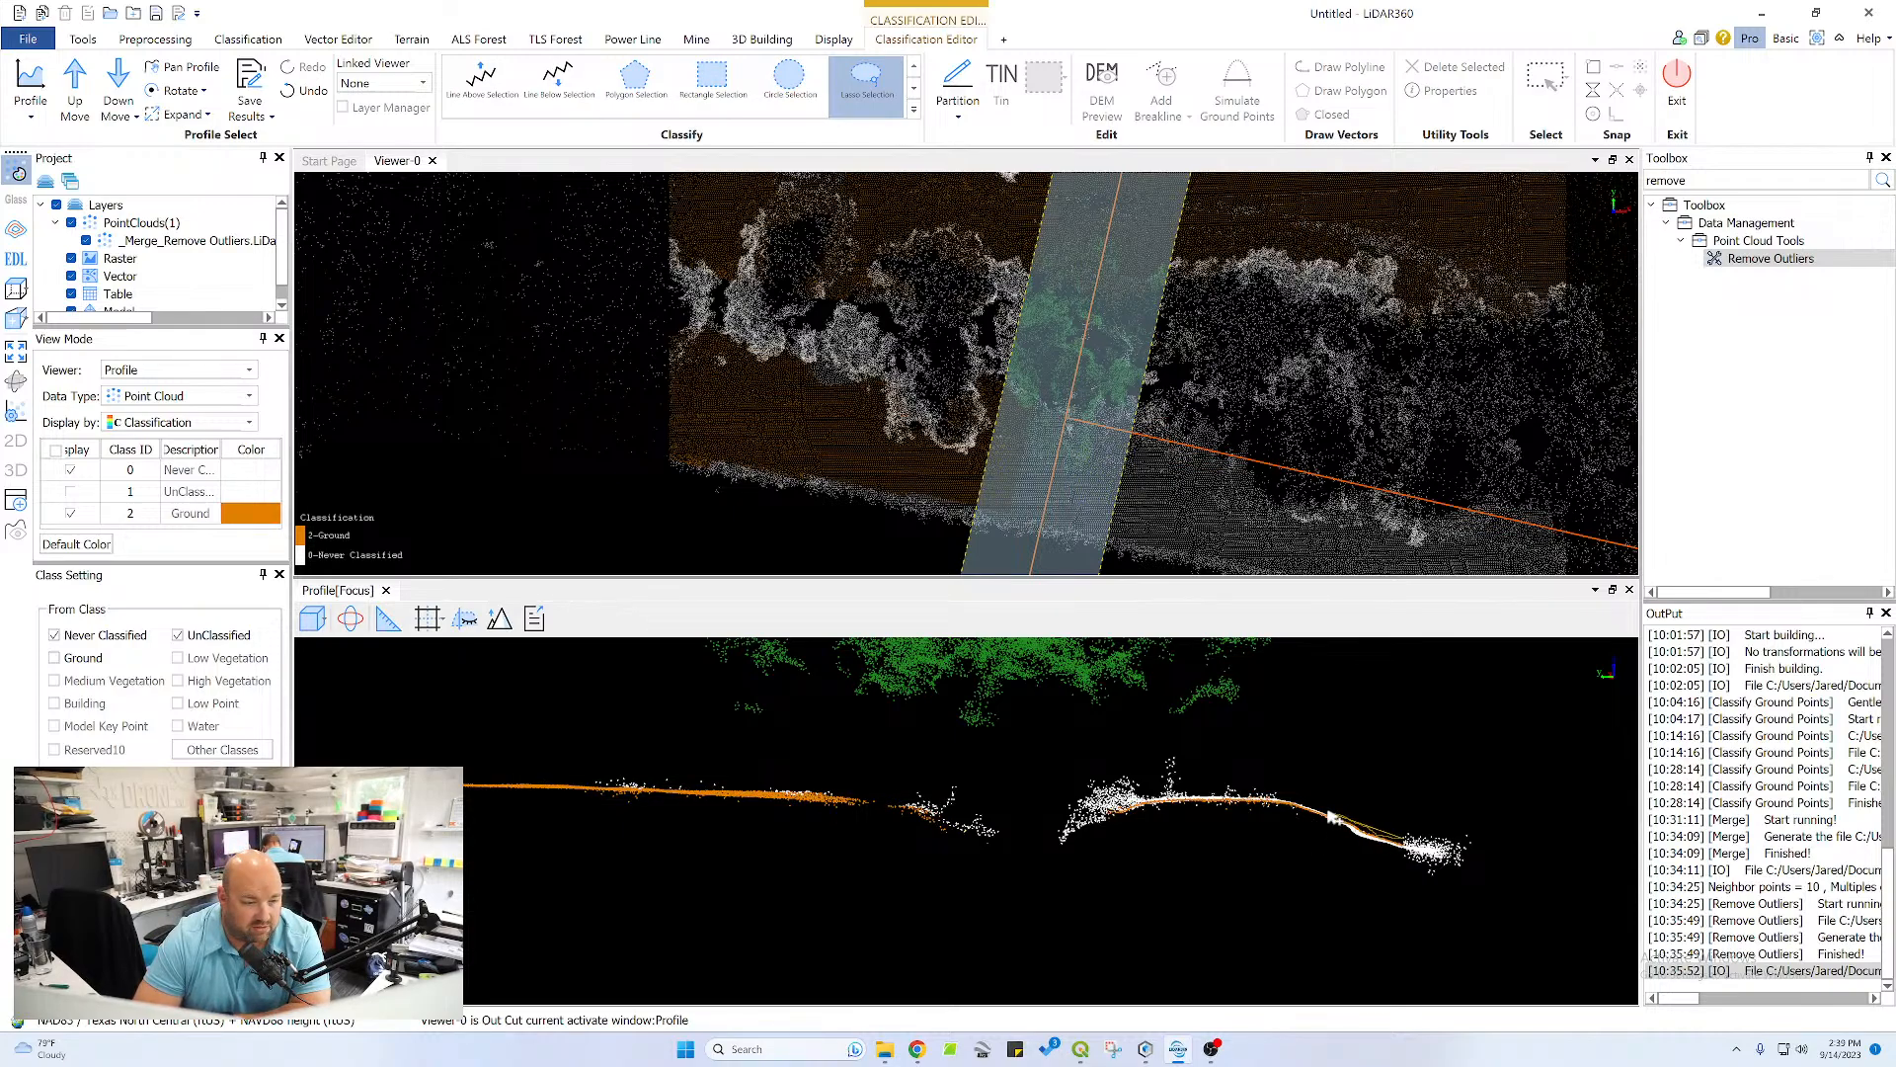
# Display the UnClassified points and reclassify the opposite channel bank, crest and pond-side slope as Ground with lassos
pyautogui.moveTo(1223, 794)
pyautogui.mouseDown()
pyautogui.moveTo(1098, 810)
pyautogui.moveTo(1062, 846)
pyautogui.moveTo(1181, 825)
pyautogui.moveTo(1297, 838)
pyautogui.mouseUp()
pyautogui.moveTo(1415, 878); pyautogui.dragTo(1412, 877)
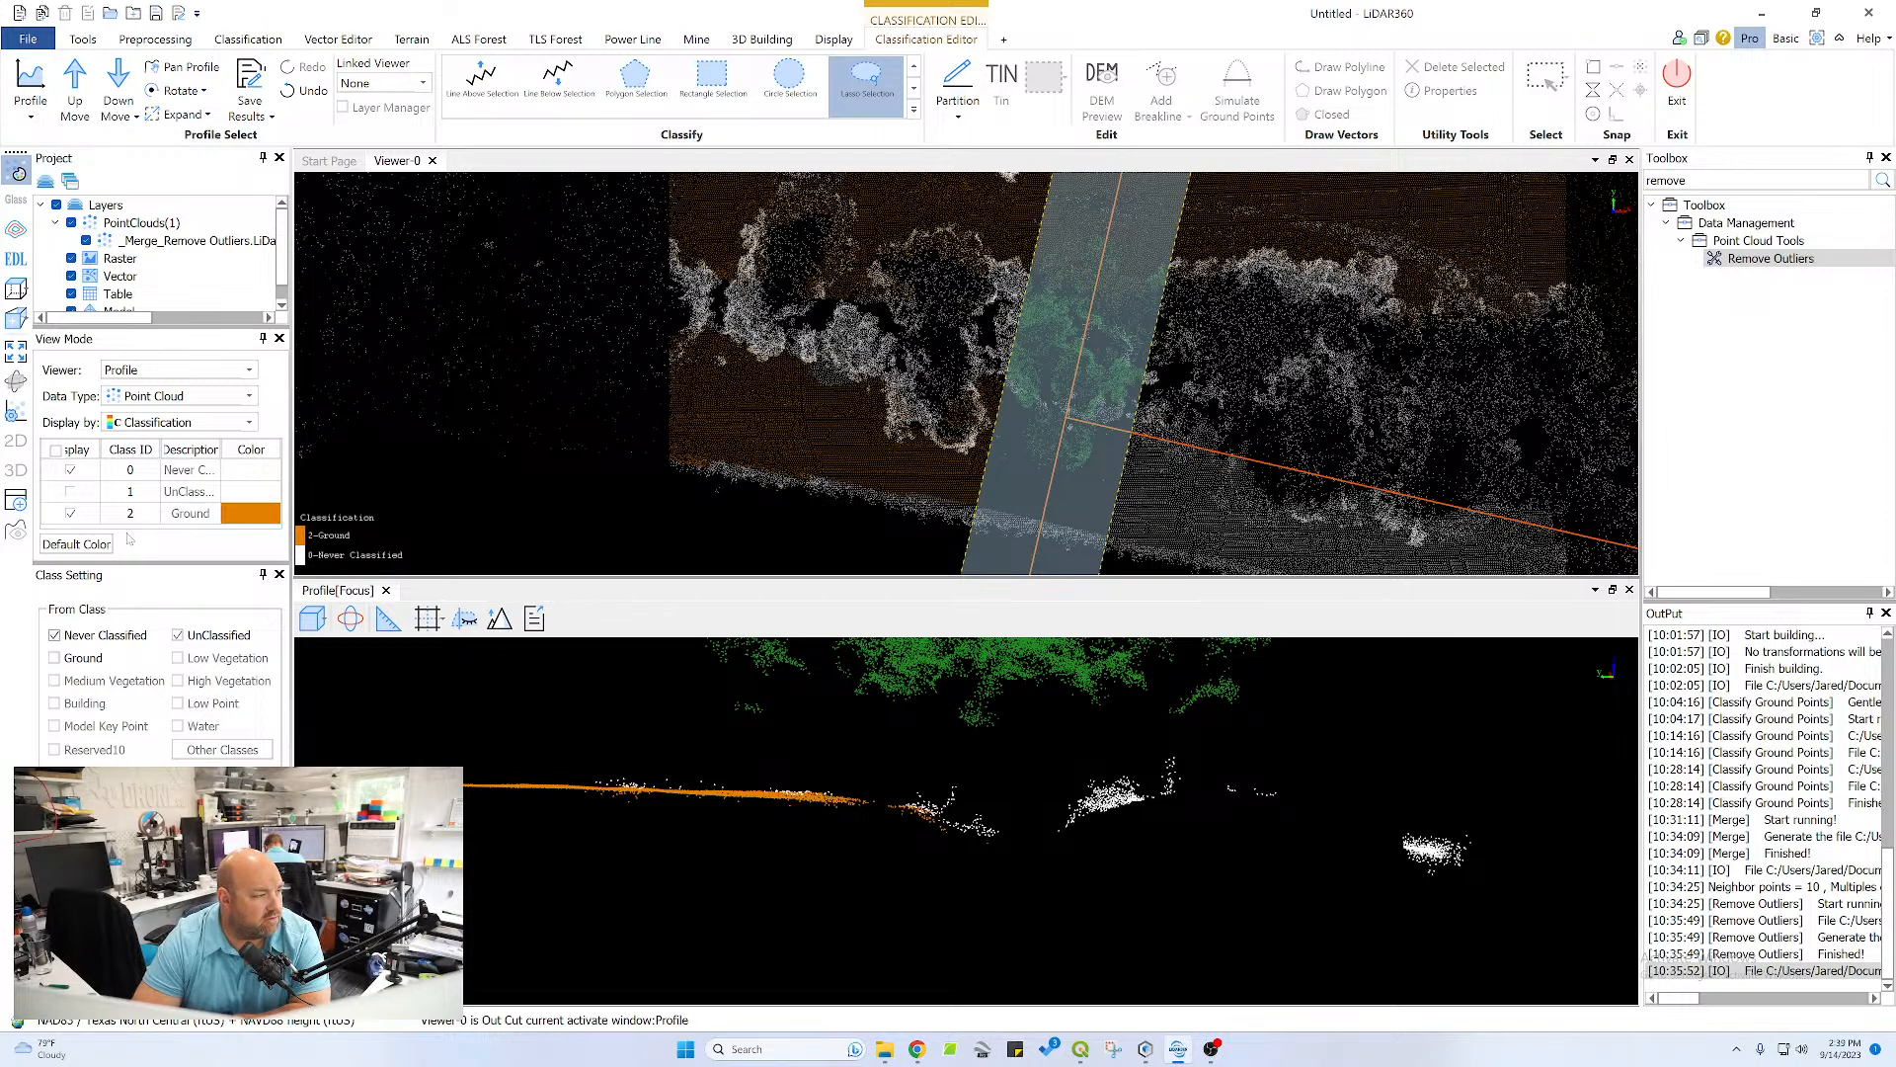
pyautogui.click(70, 491)
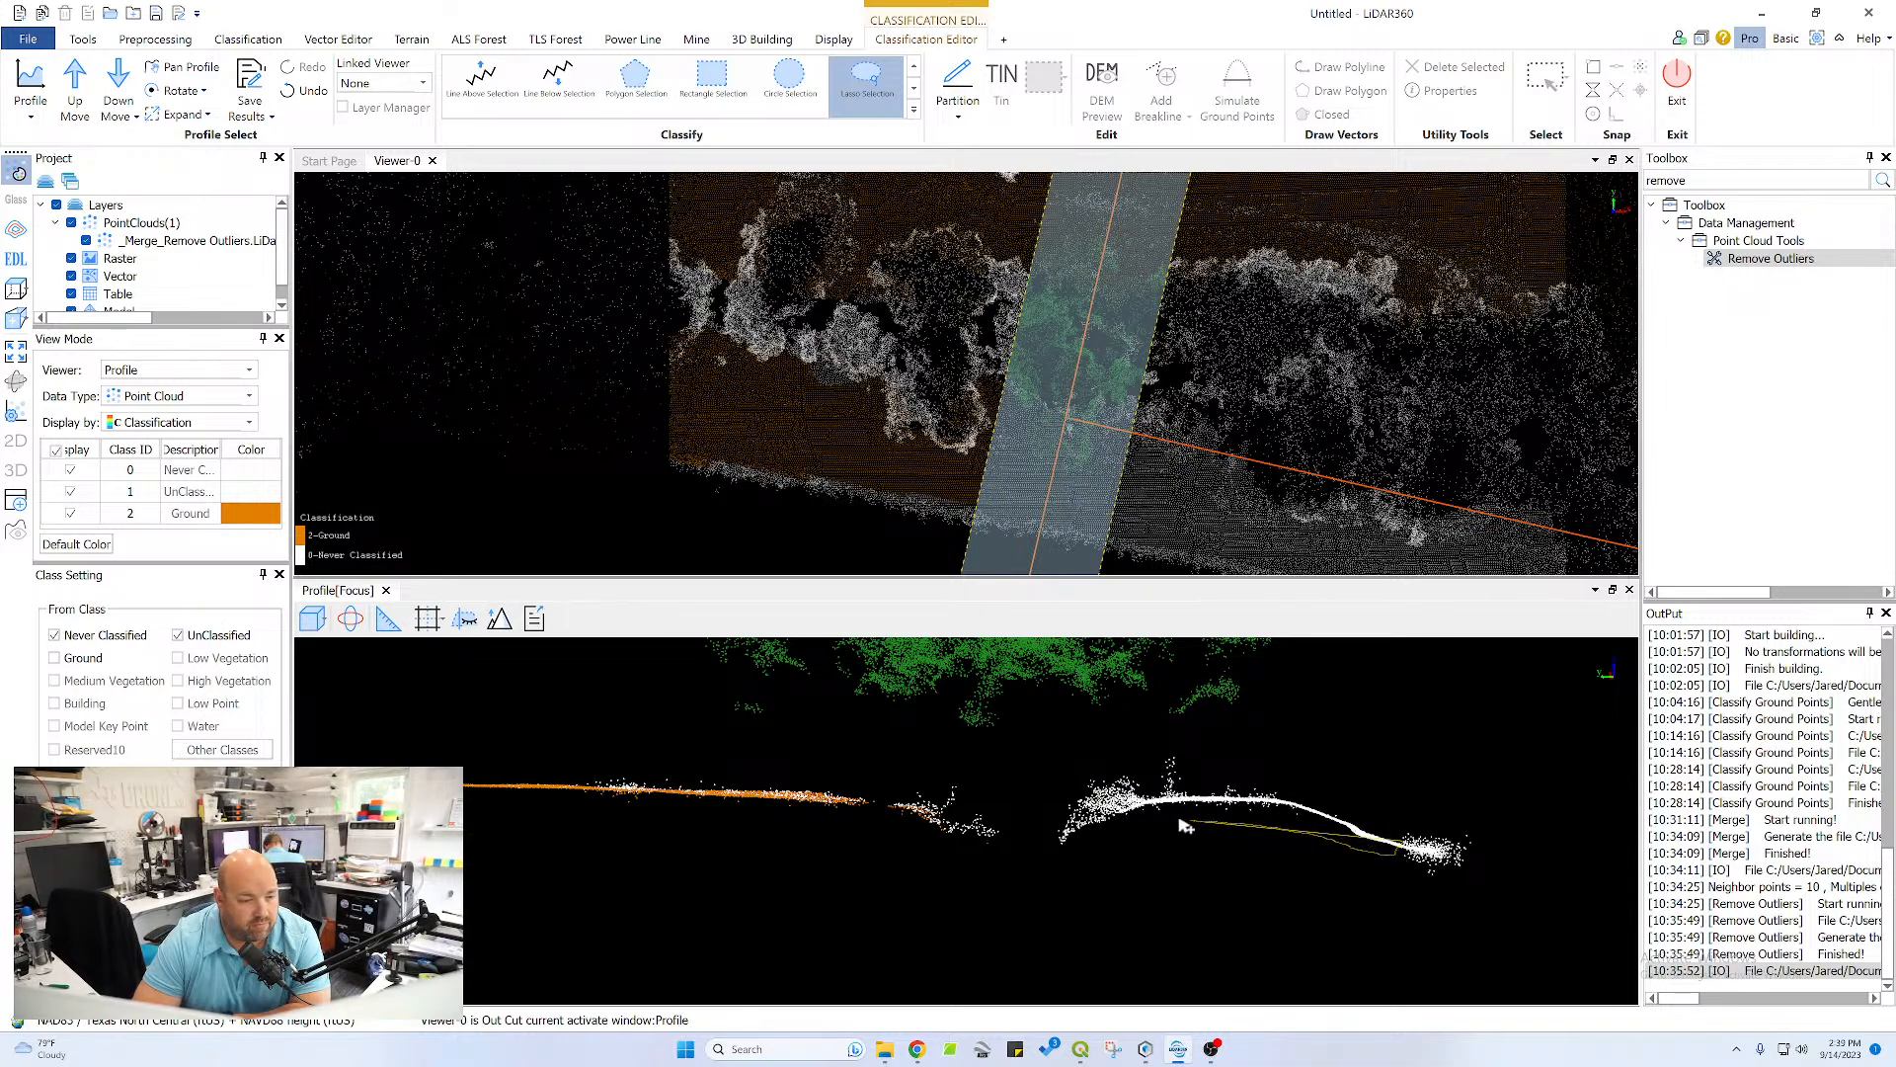
pyautogui.moveTo(1185, 825)
pyautogui.mouseDown()
pyautogui.moveTo(1059, 849)
pyautogui.moveTo(1166, 798)
pyautogui.mouseUp()
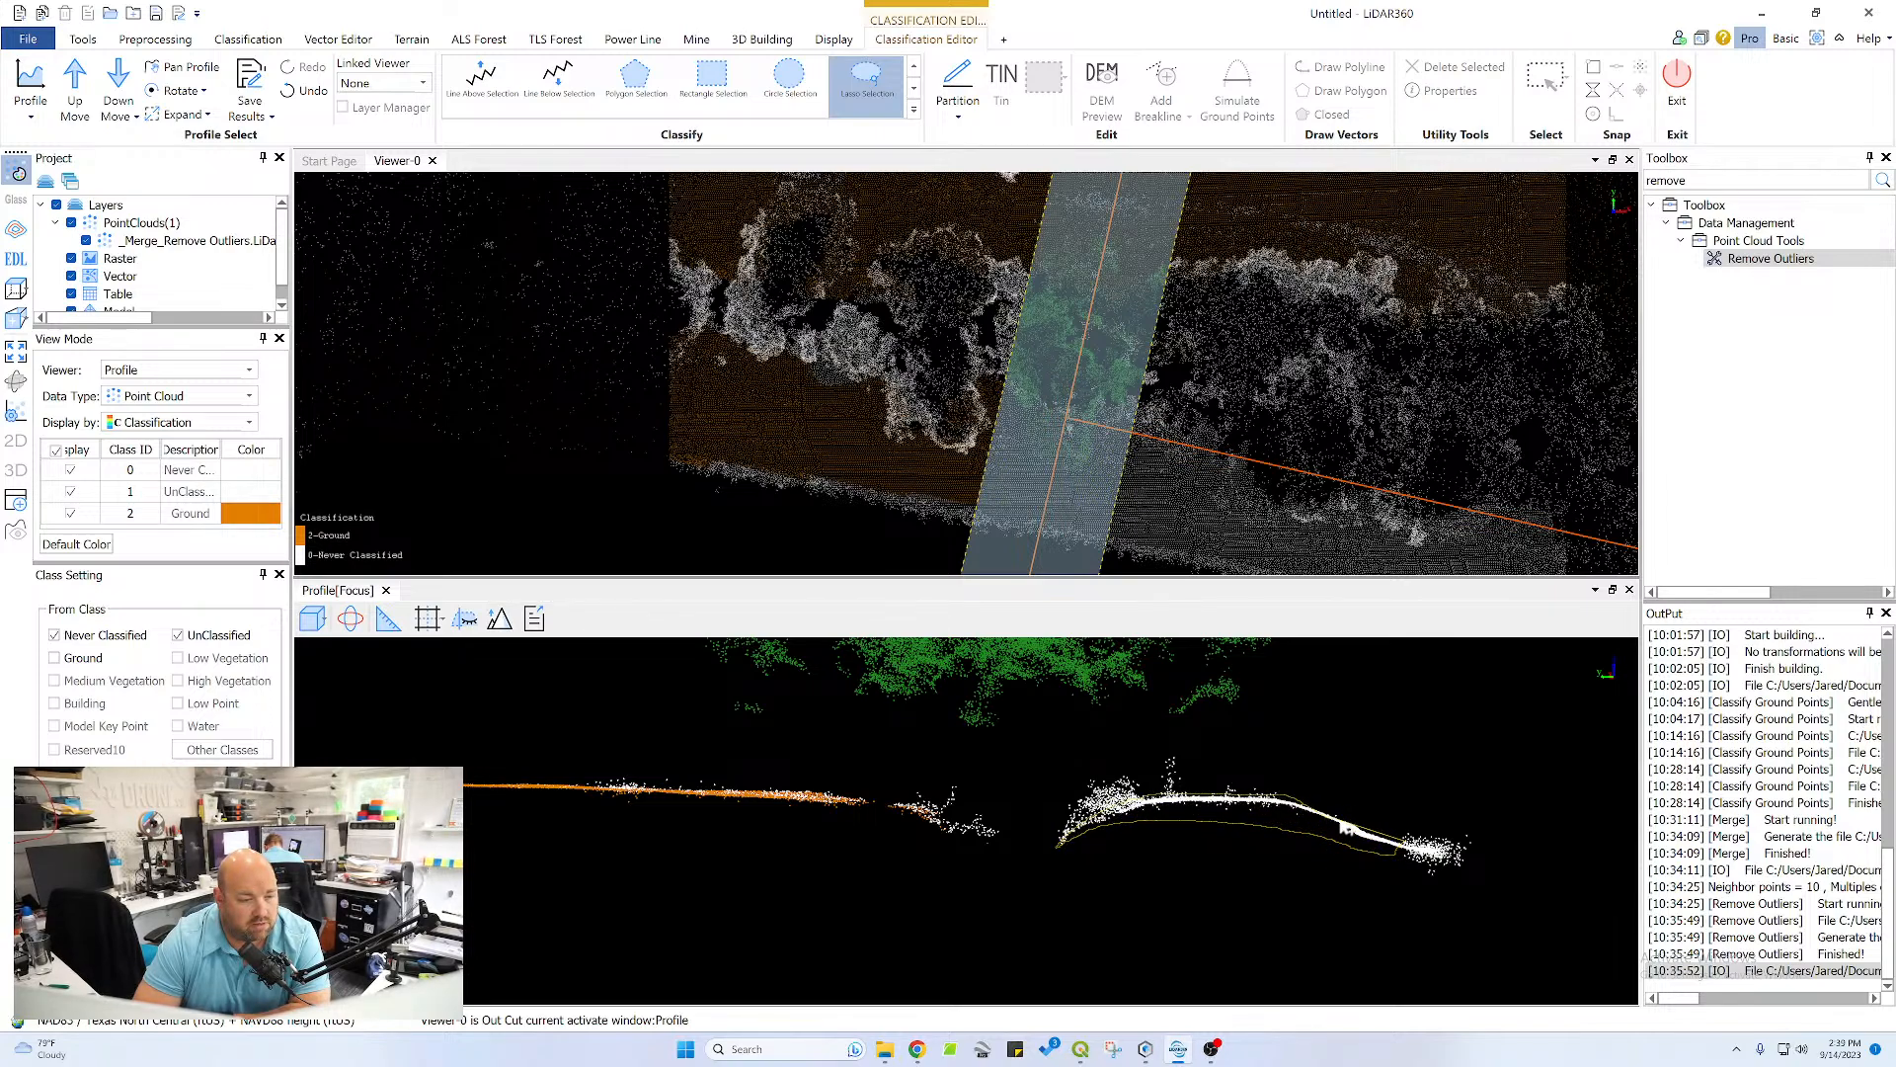
pyautogui.moveTo(1380, 837); pyautogui.dragTo(1384, 839)
pyautogui.scroll(6, 1348, 832)
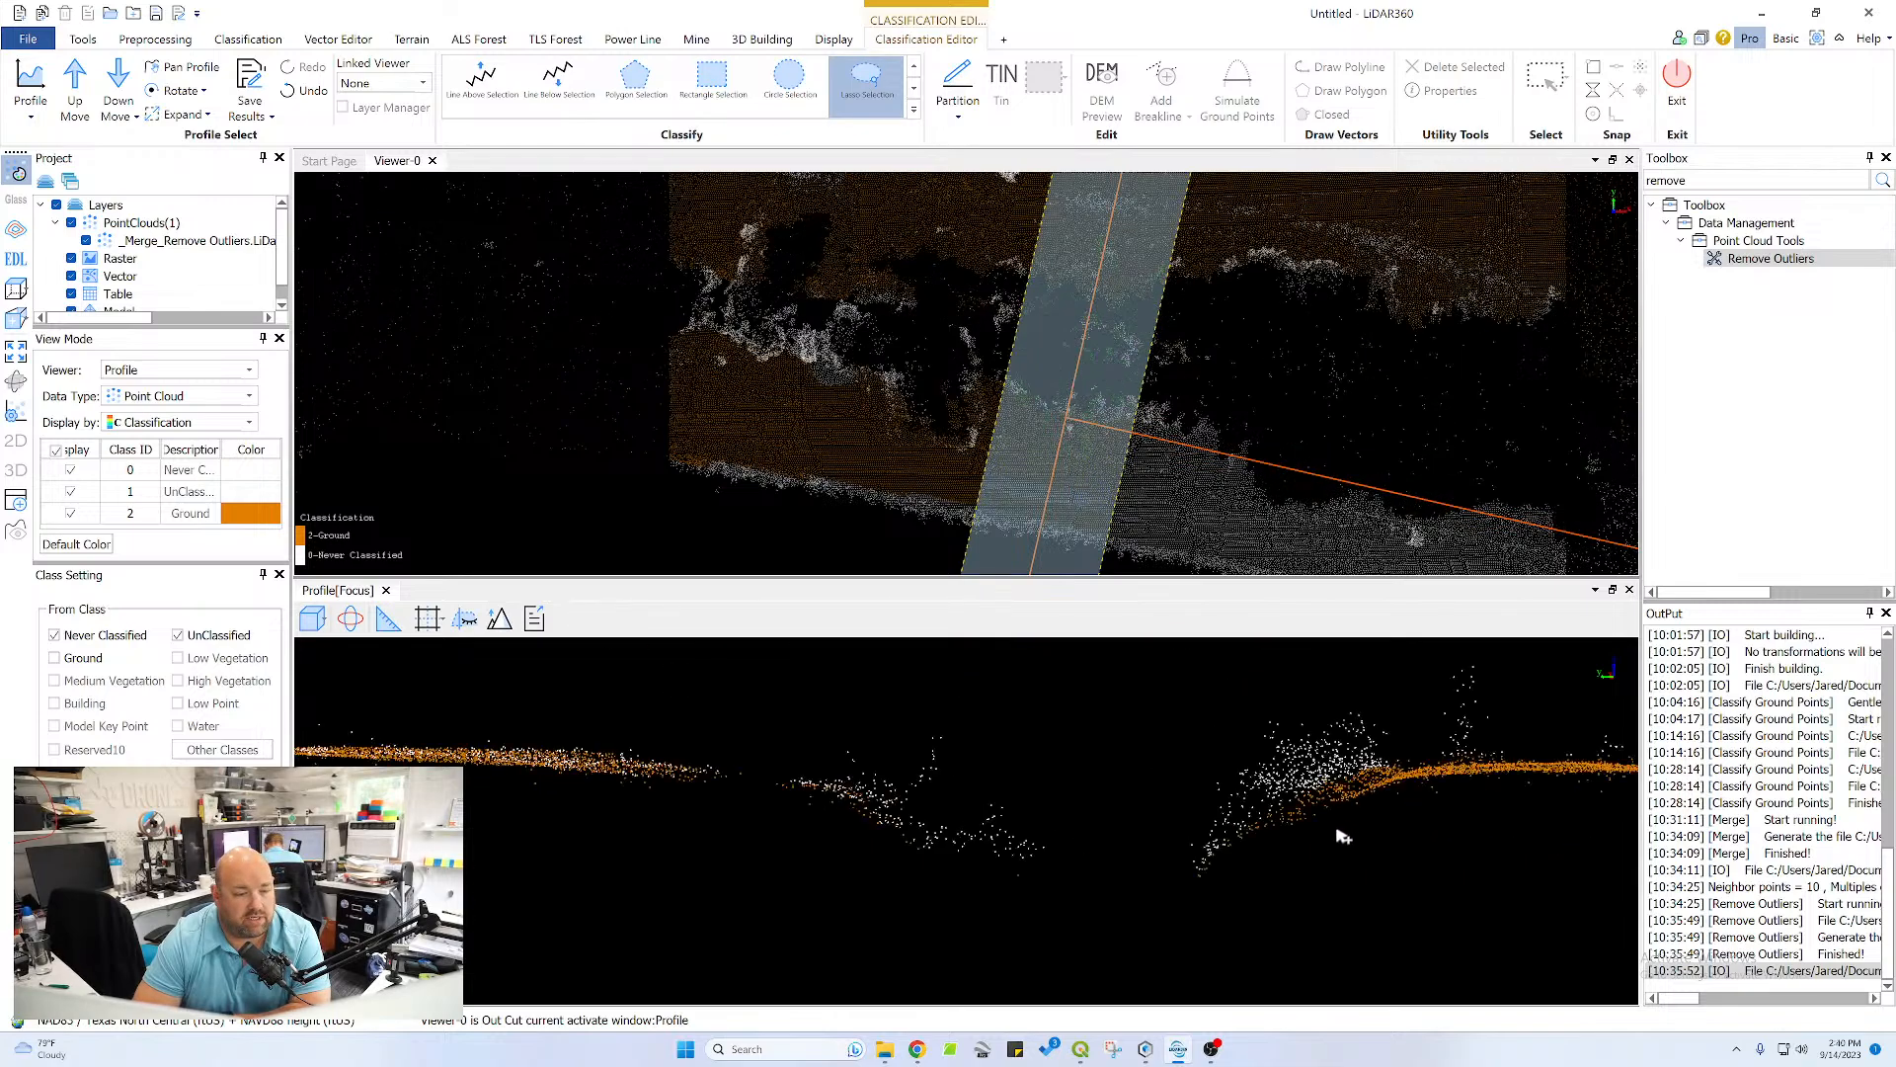
pyautogui.scroll(-6, 1514, 810)
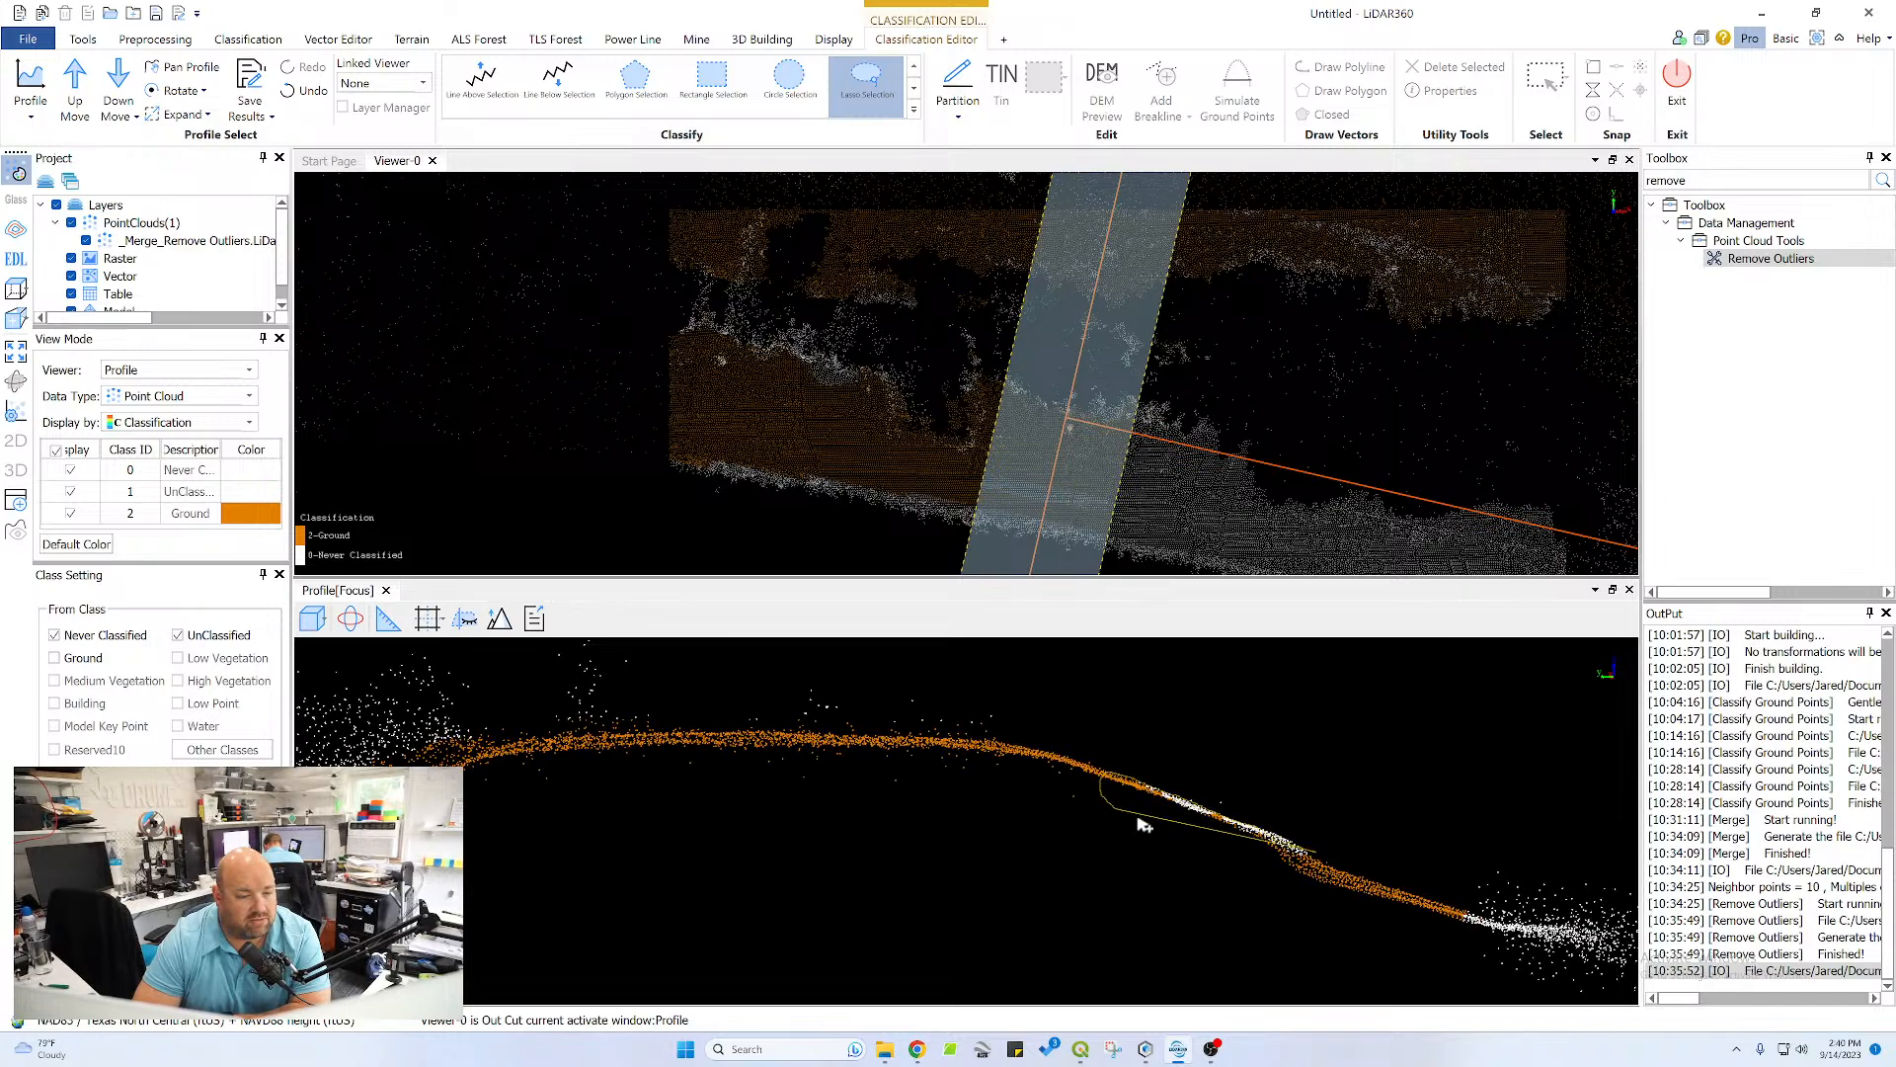
pyautogui.scroll(-3, 1144, 857)
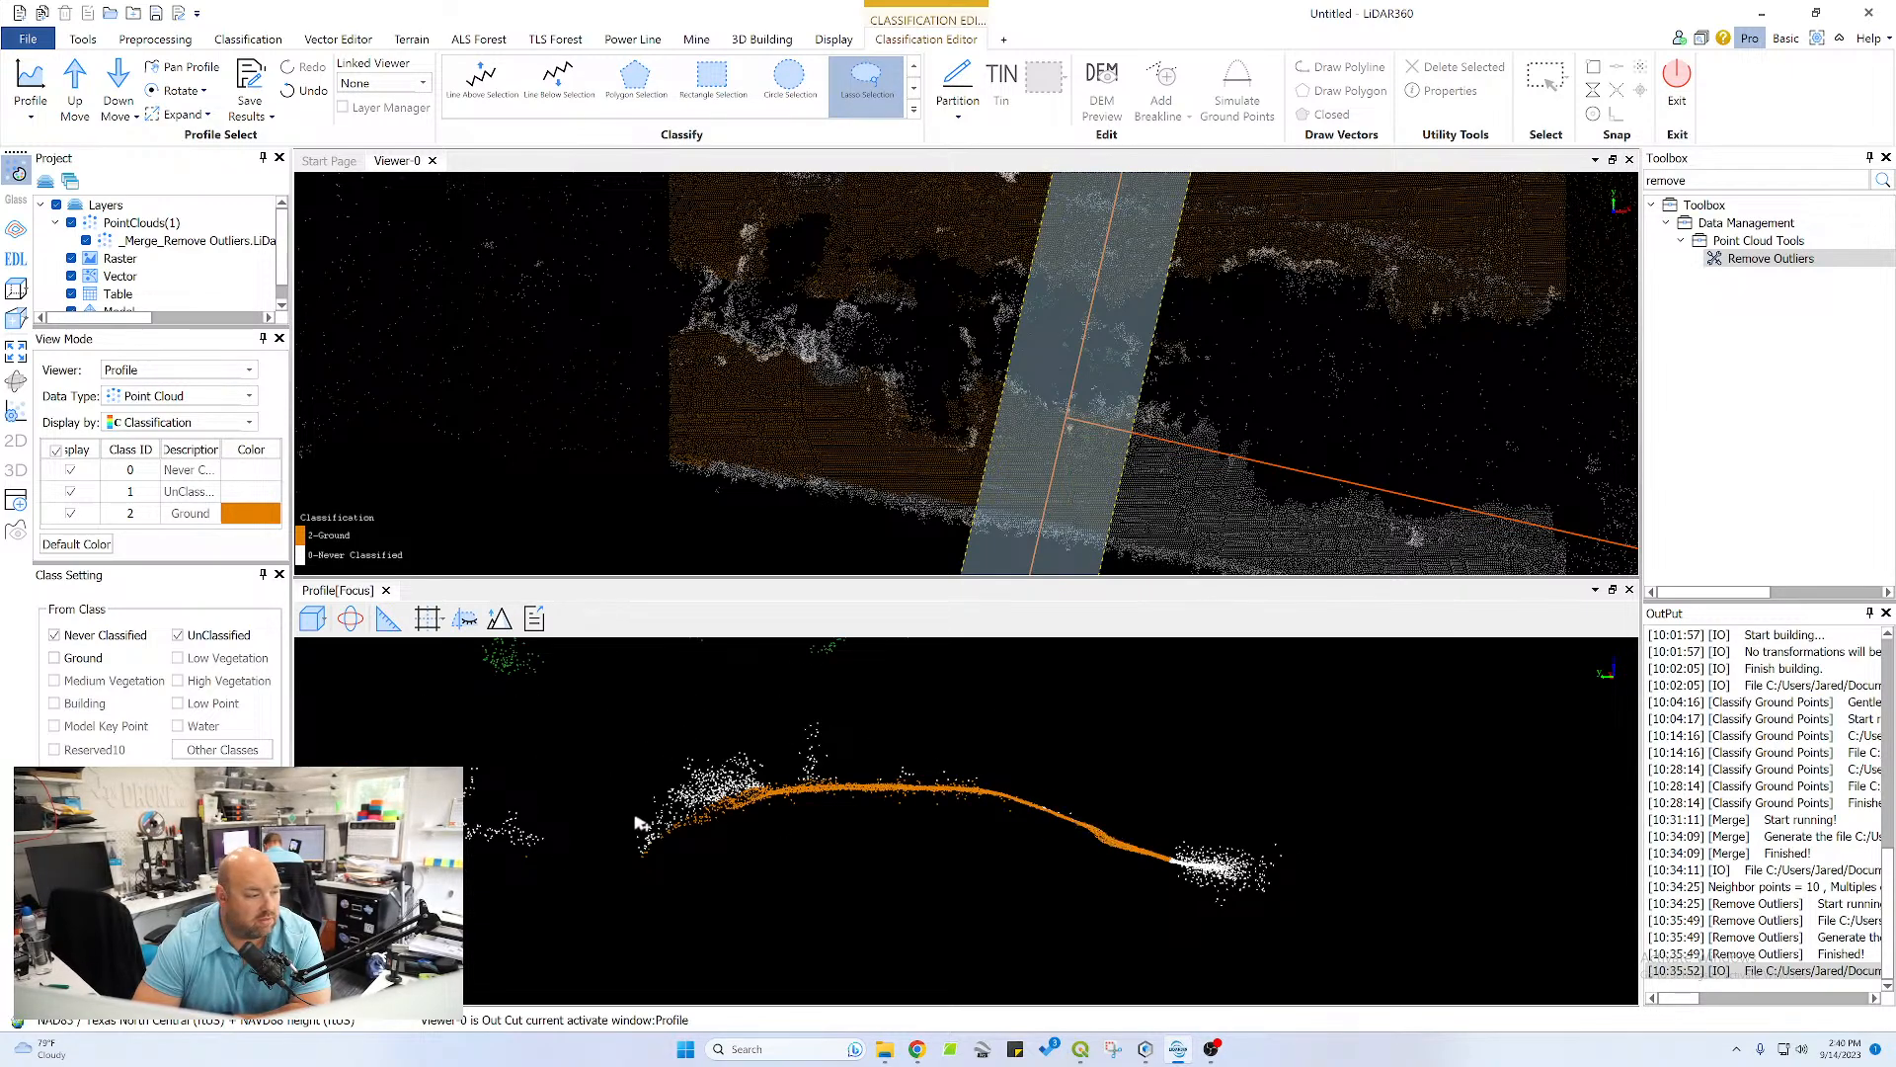
# Outline the near channel bank and adjoining upper slope with a polygon to reclassify their remaining missed points as Ground
pyautogui.scroll(3, 692, 749)
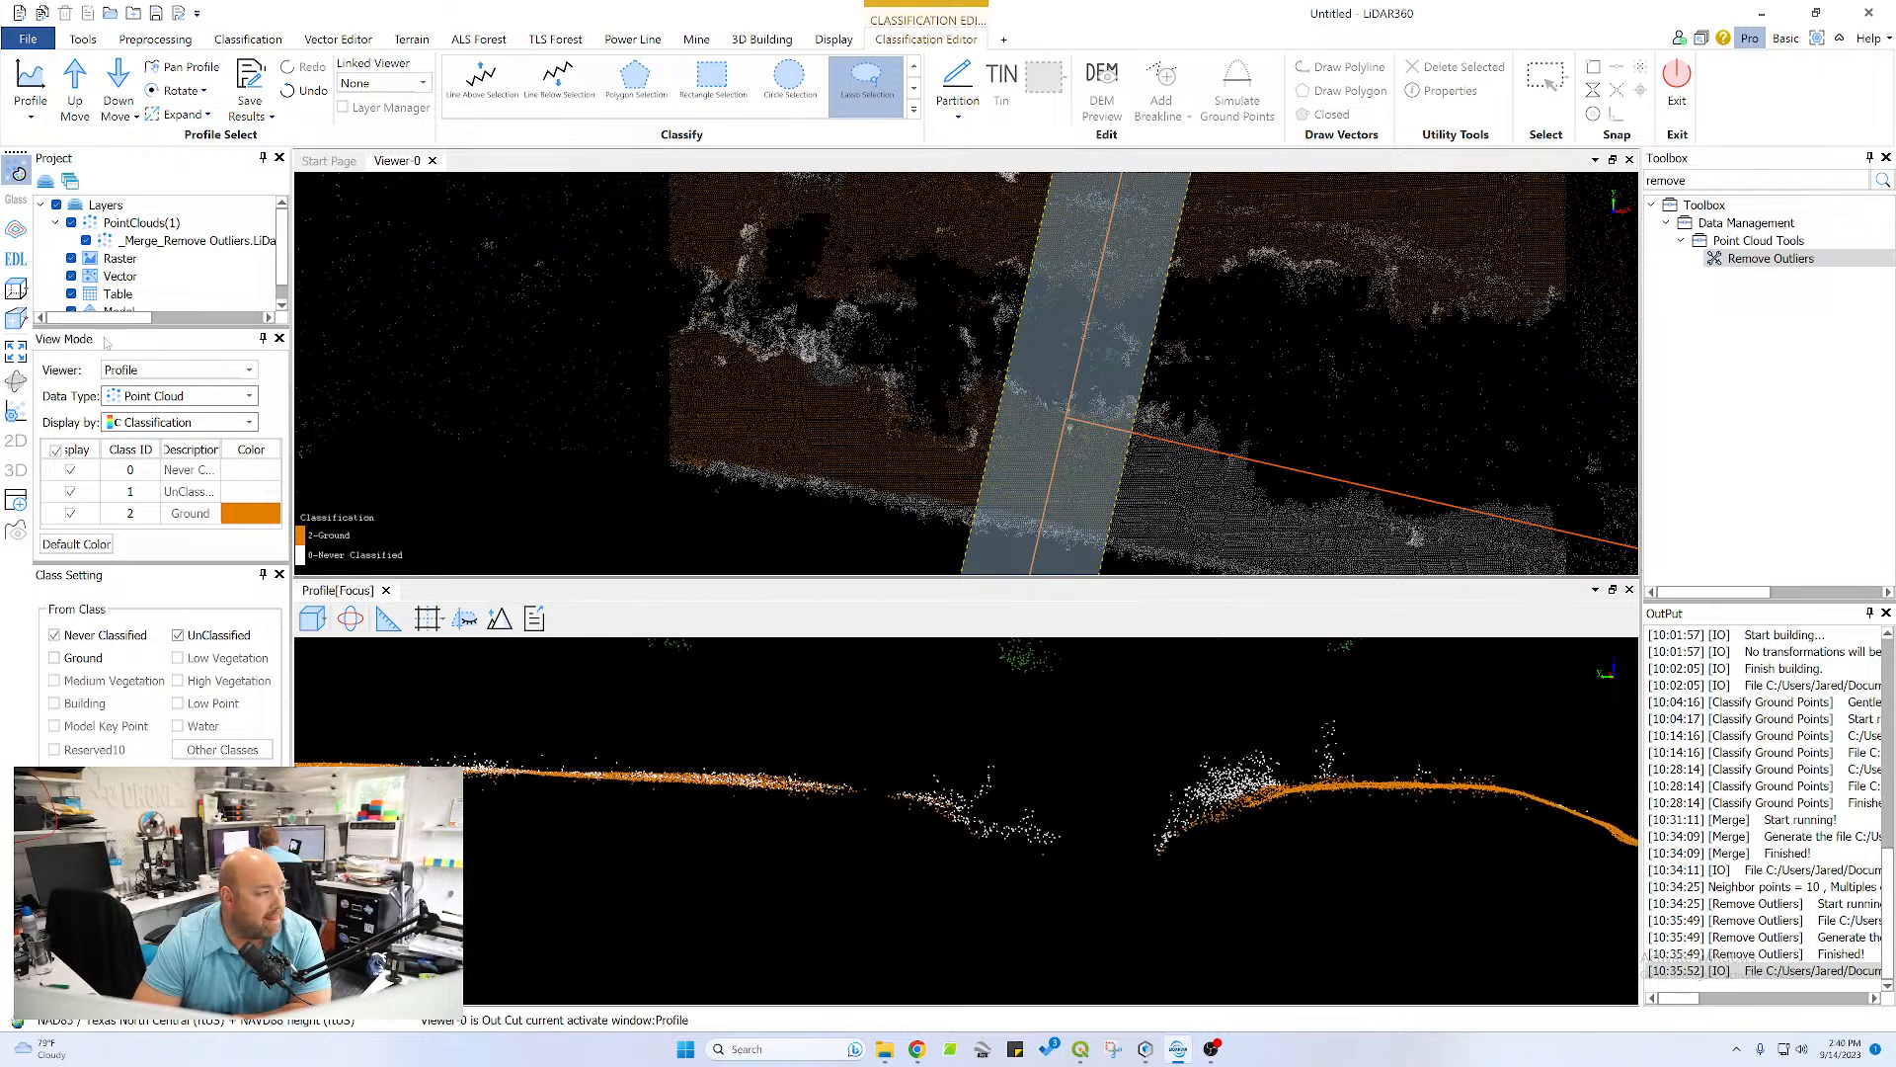
pyautogui.click(635, 79)
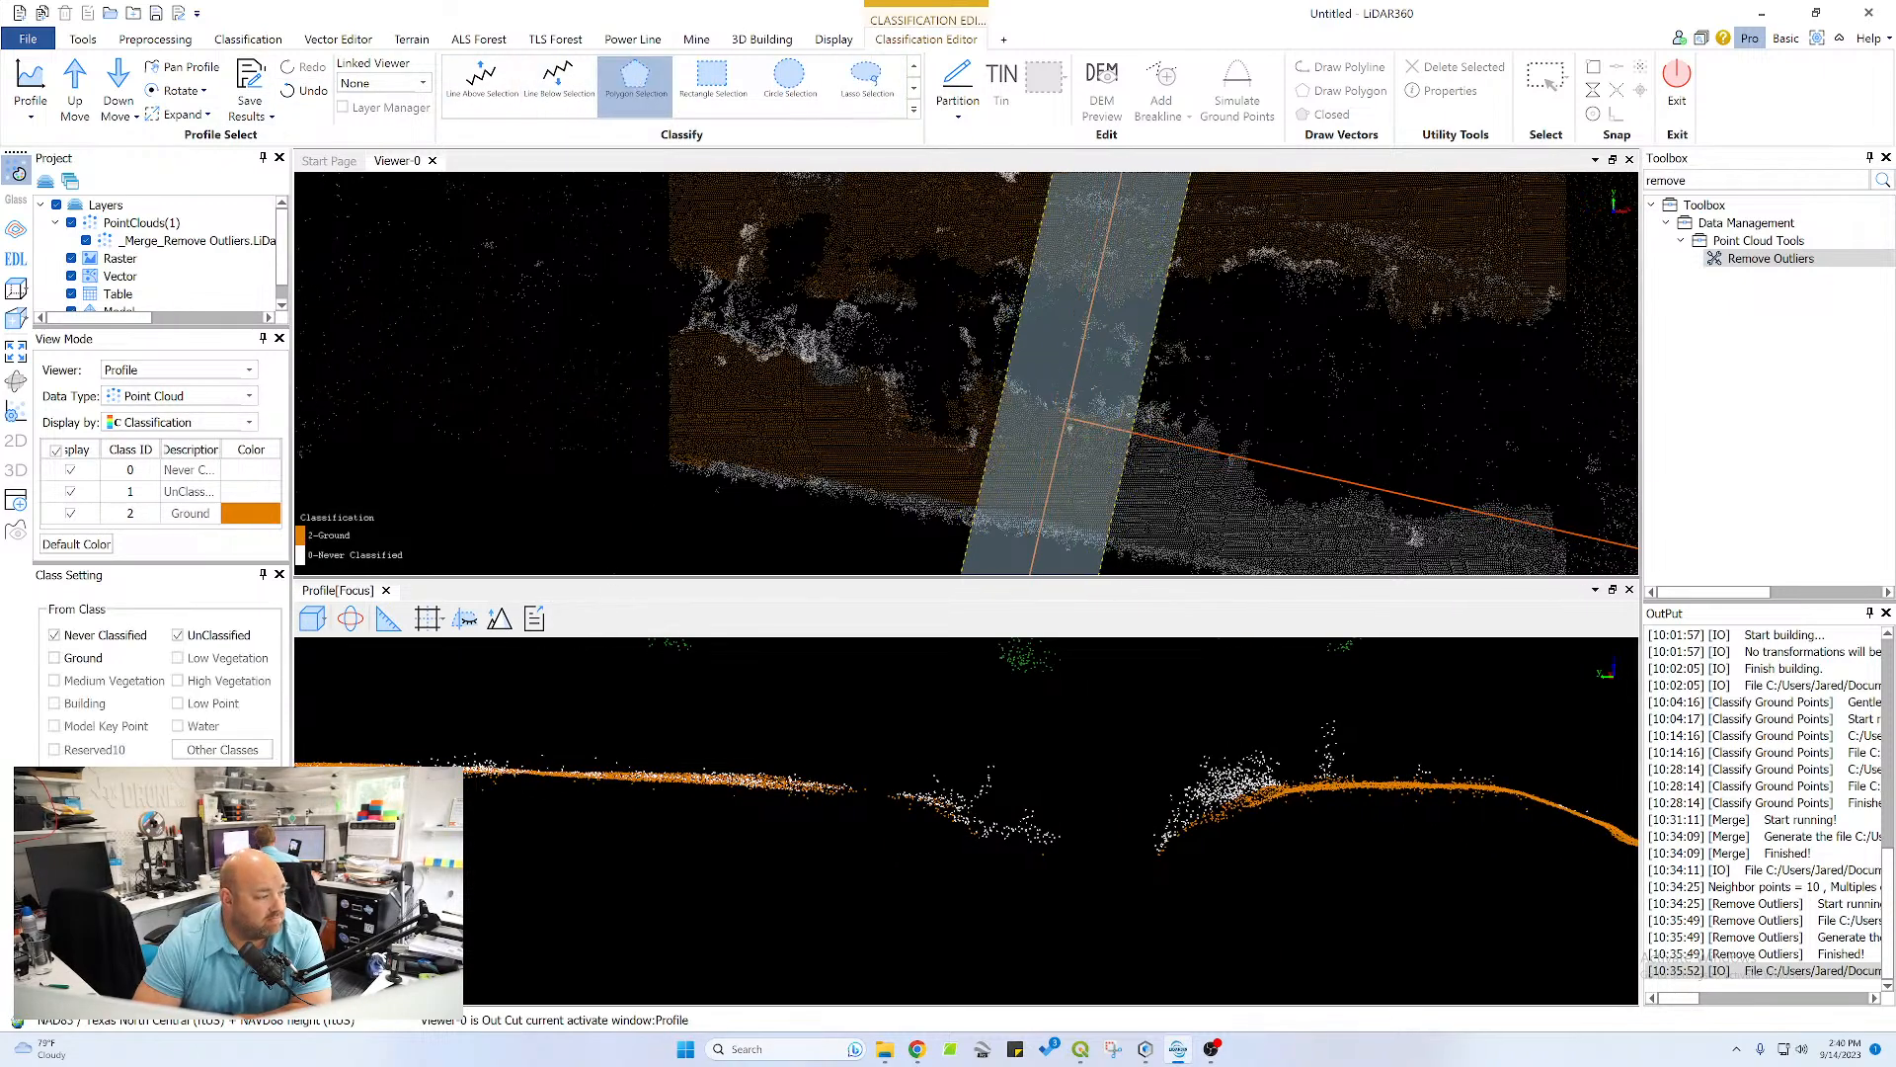
pyautogui.click(434, 760)
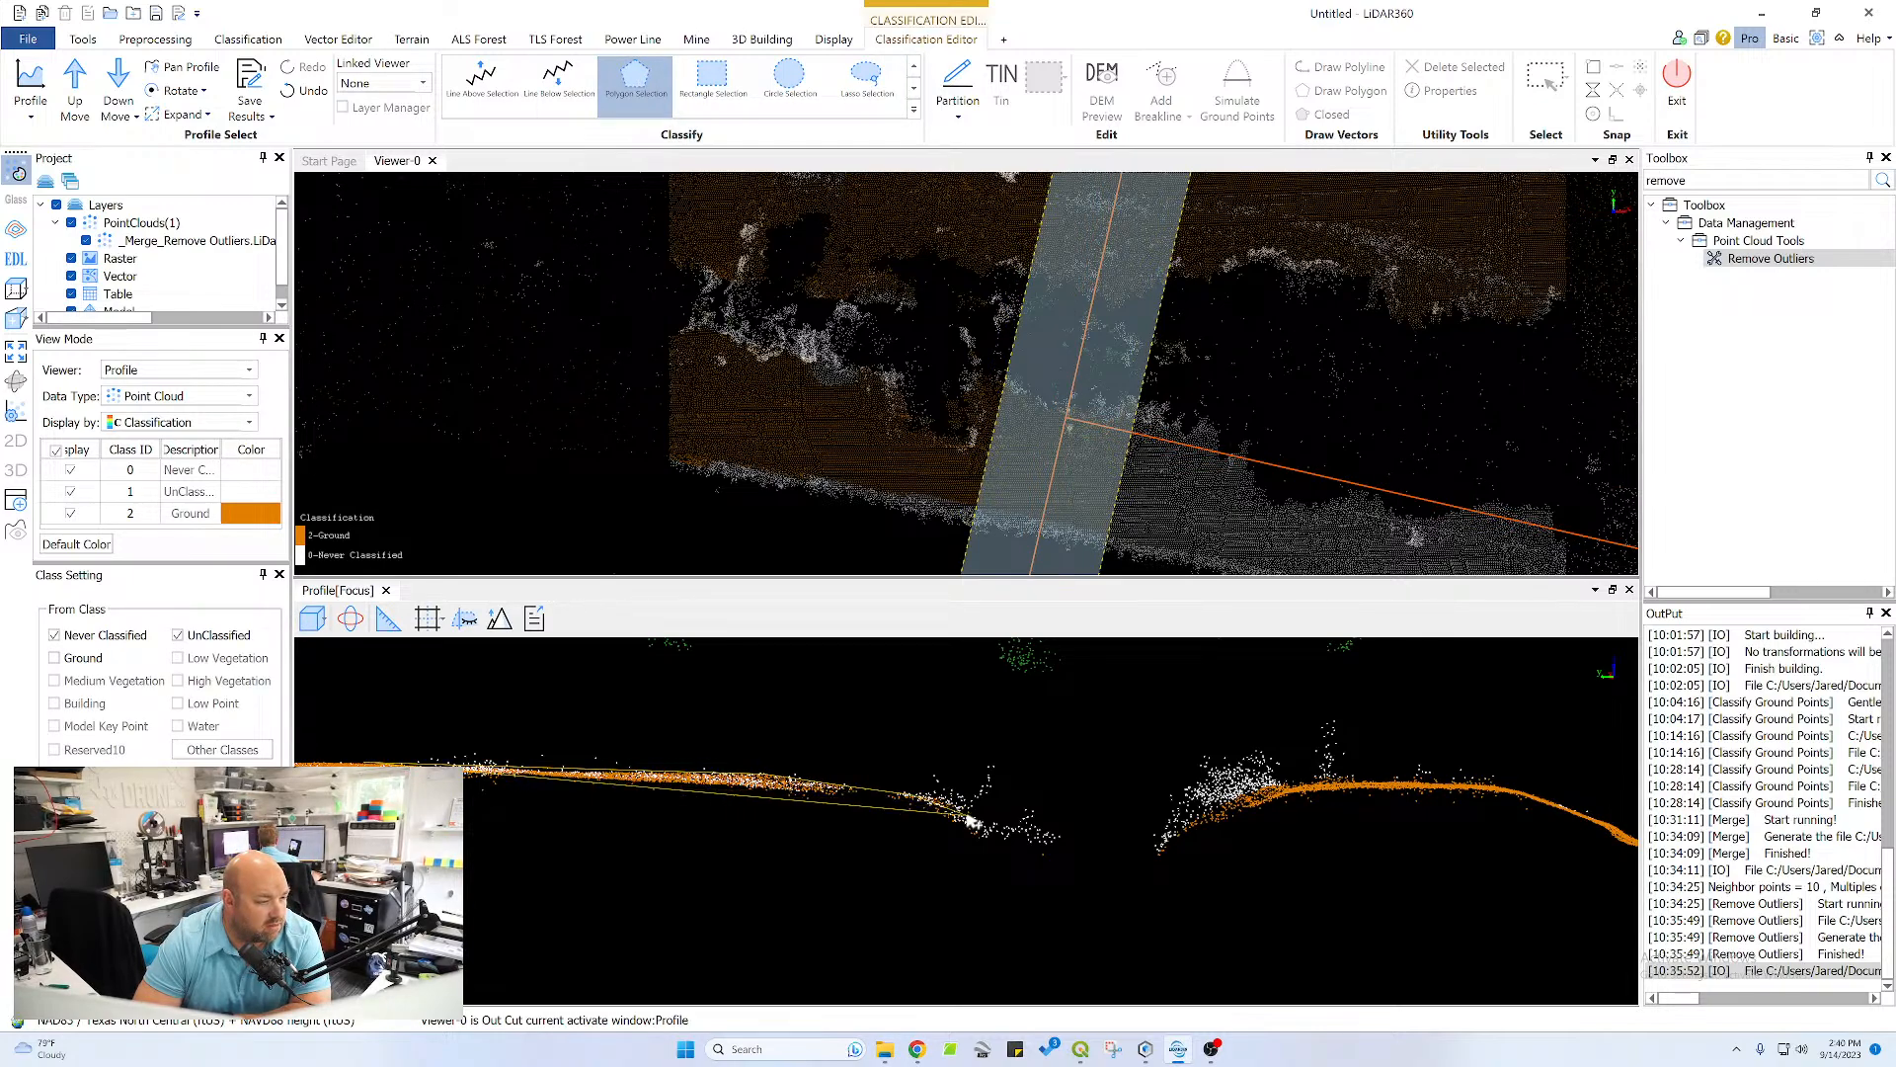
pyautogui.click(990, 837)
pyautogui.click(977, 867)
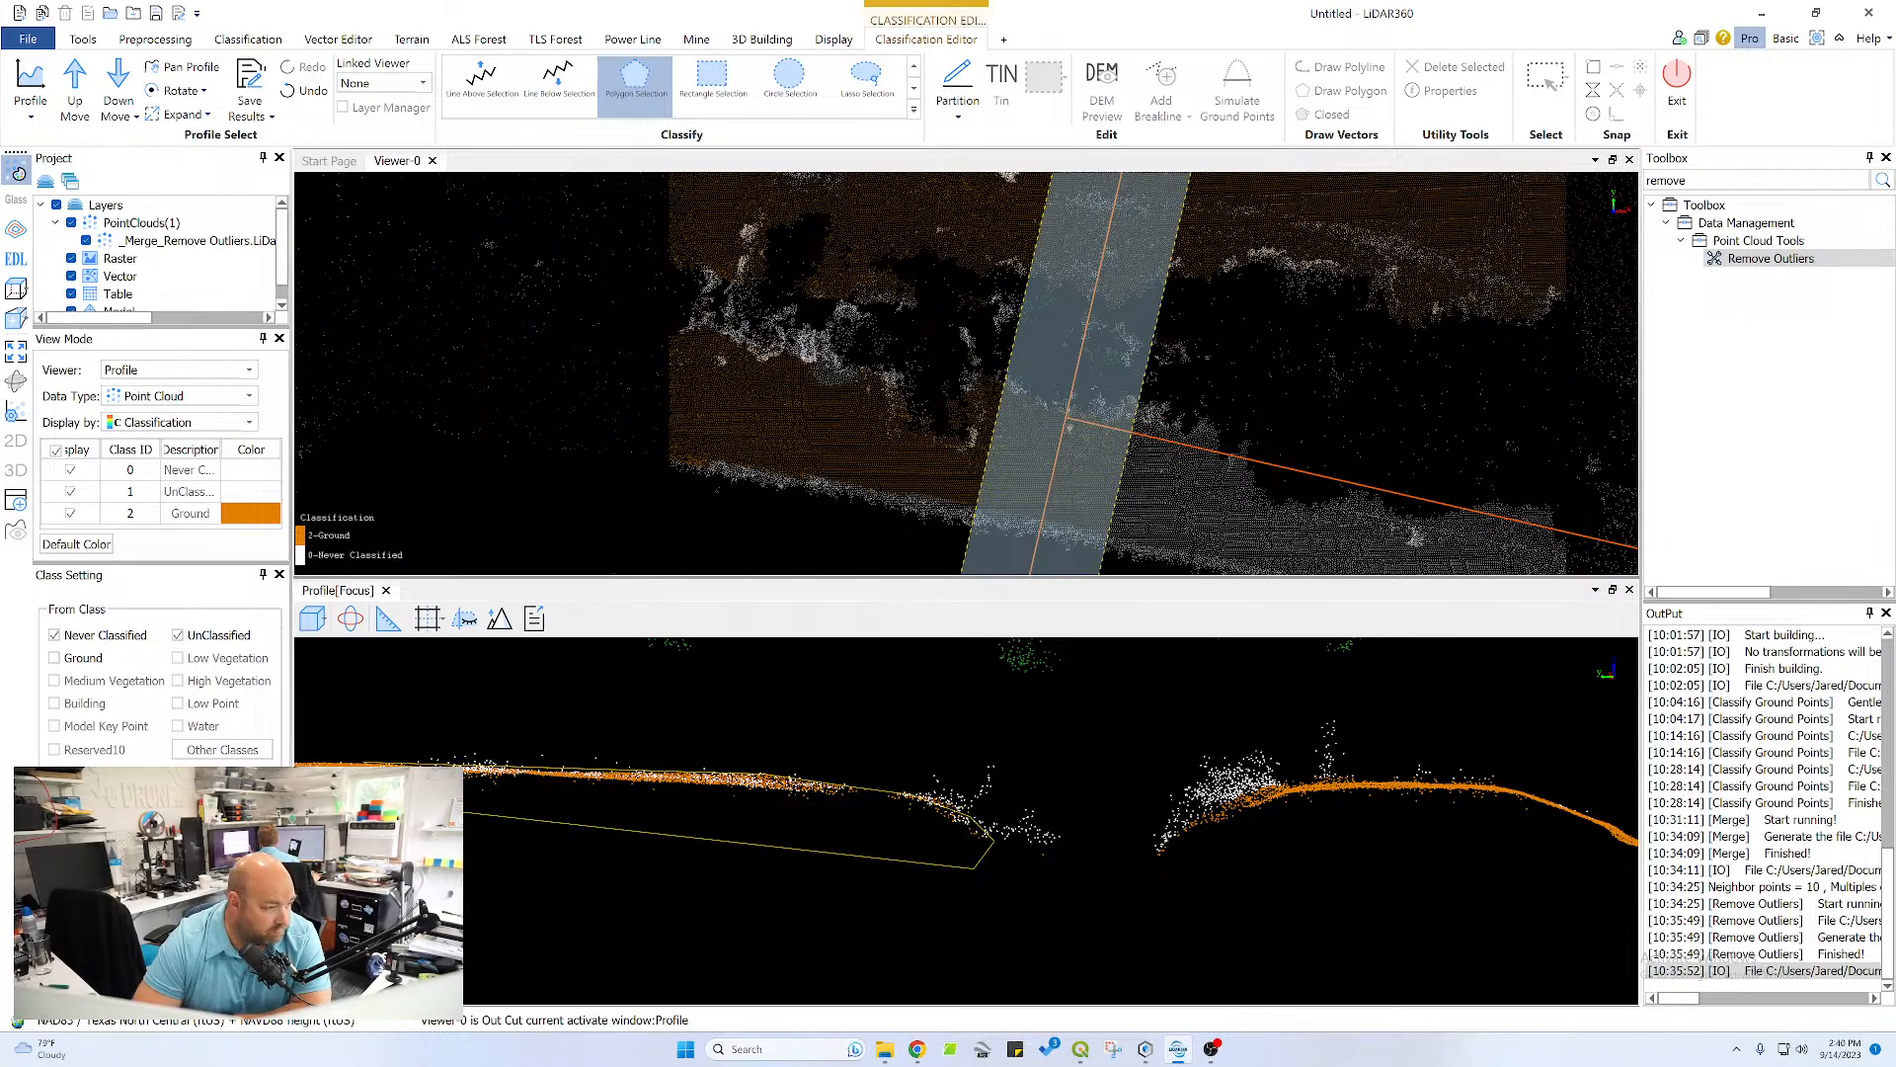
pyautogui.doubleClick(371, 780)
# Advance the profile one section and outline the far channel bank, crest and pond-side slope with a polygon to reclassify the missed points as Ground
pyautogui.scroll(-3, 914, 795)
pyautogui.scroll(-2, 913, 795)
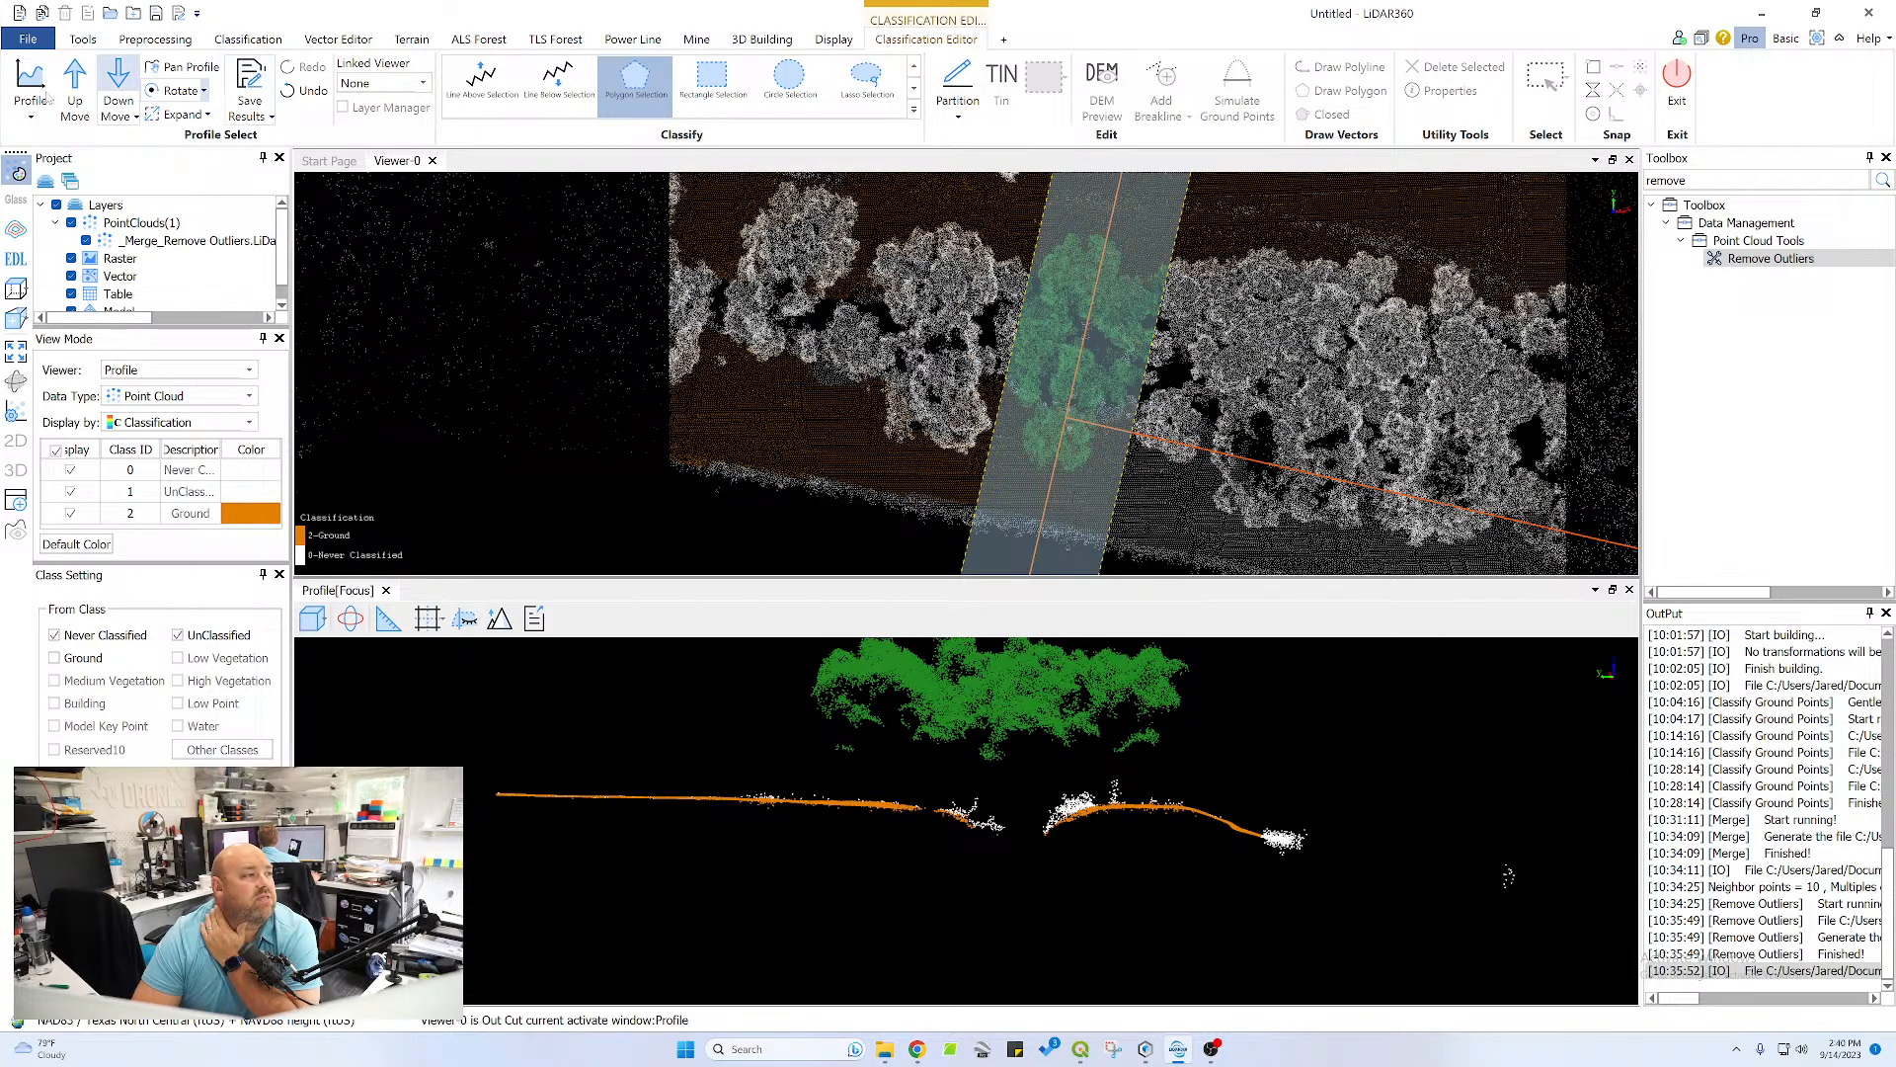
pyautogui.click(76, 85)
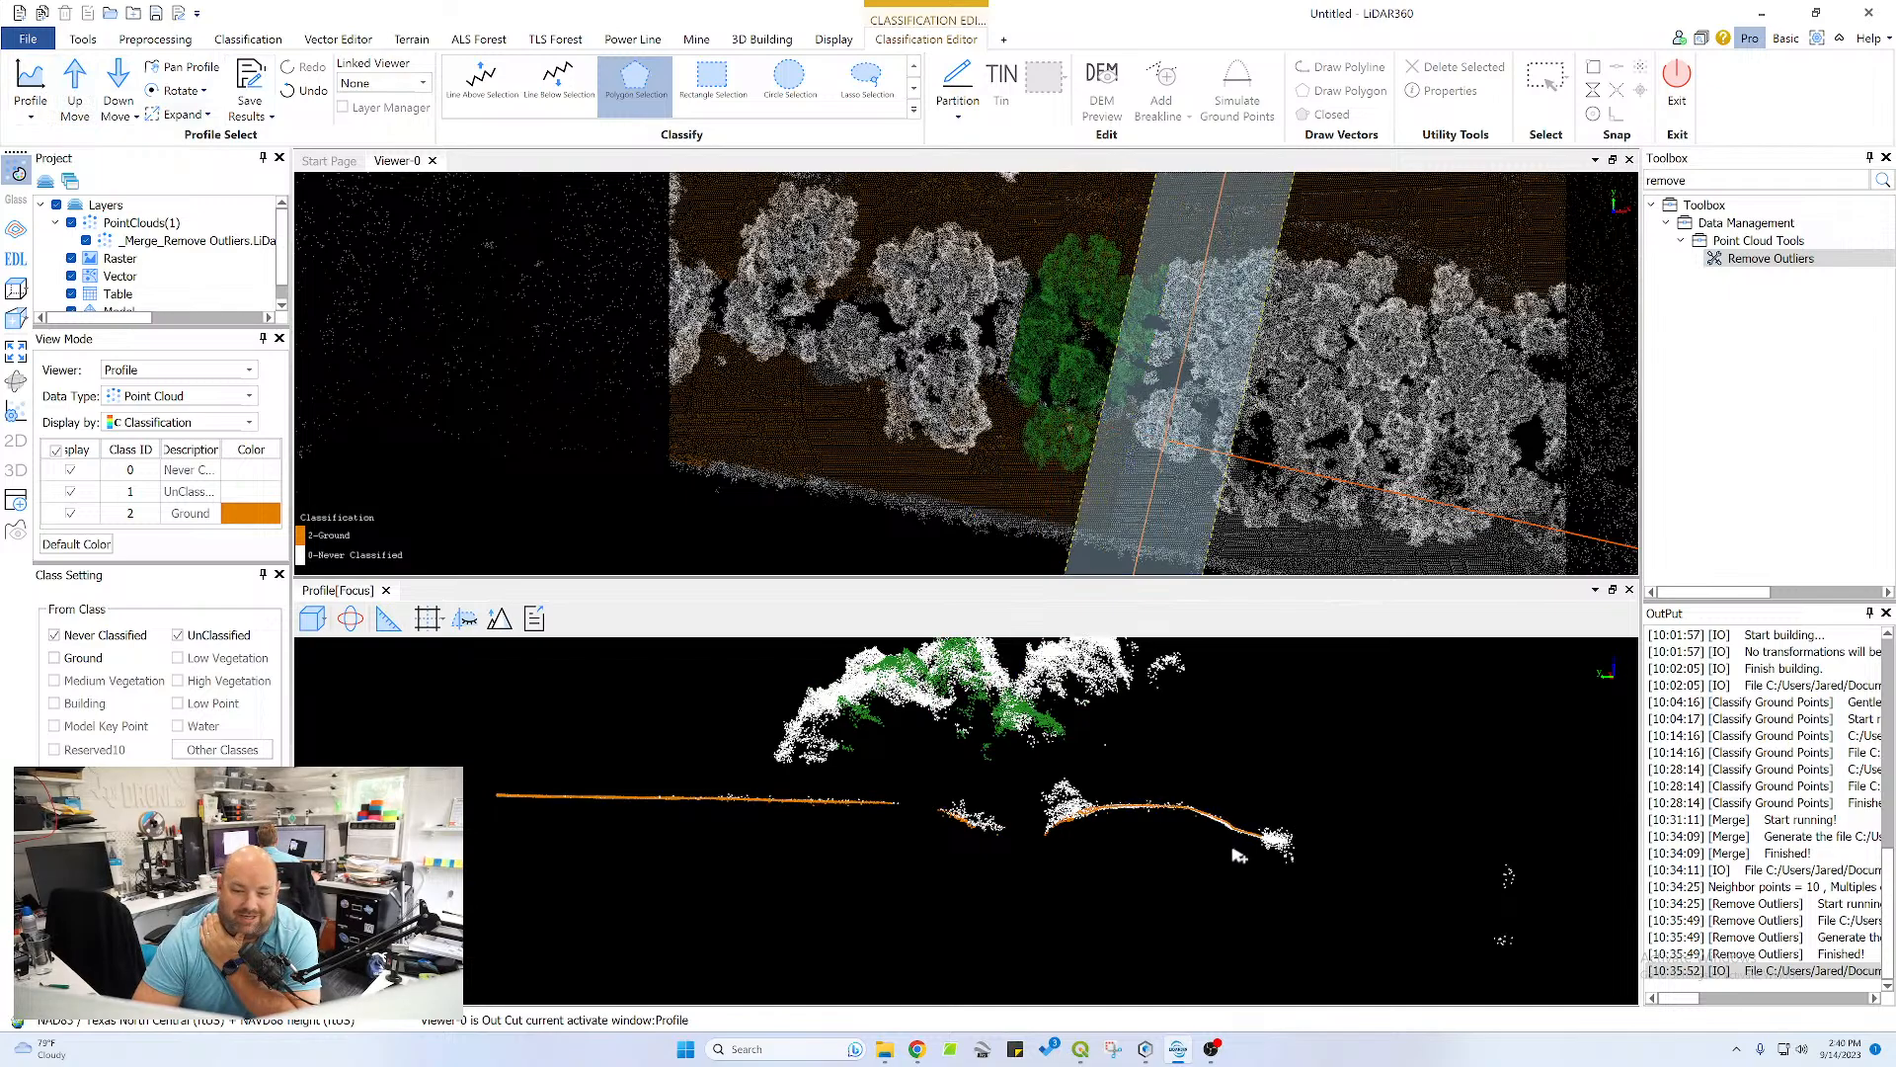
pyautogui.scroll(4, 1238, 855)
pyautogui.moveTo(1471, 814); pyautogui.dragTo(1070, 772, button='middle')
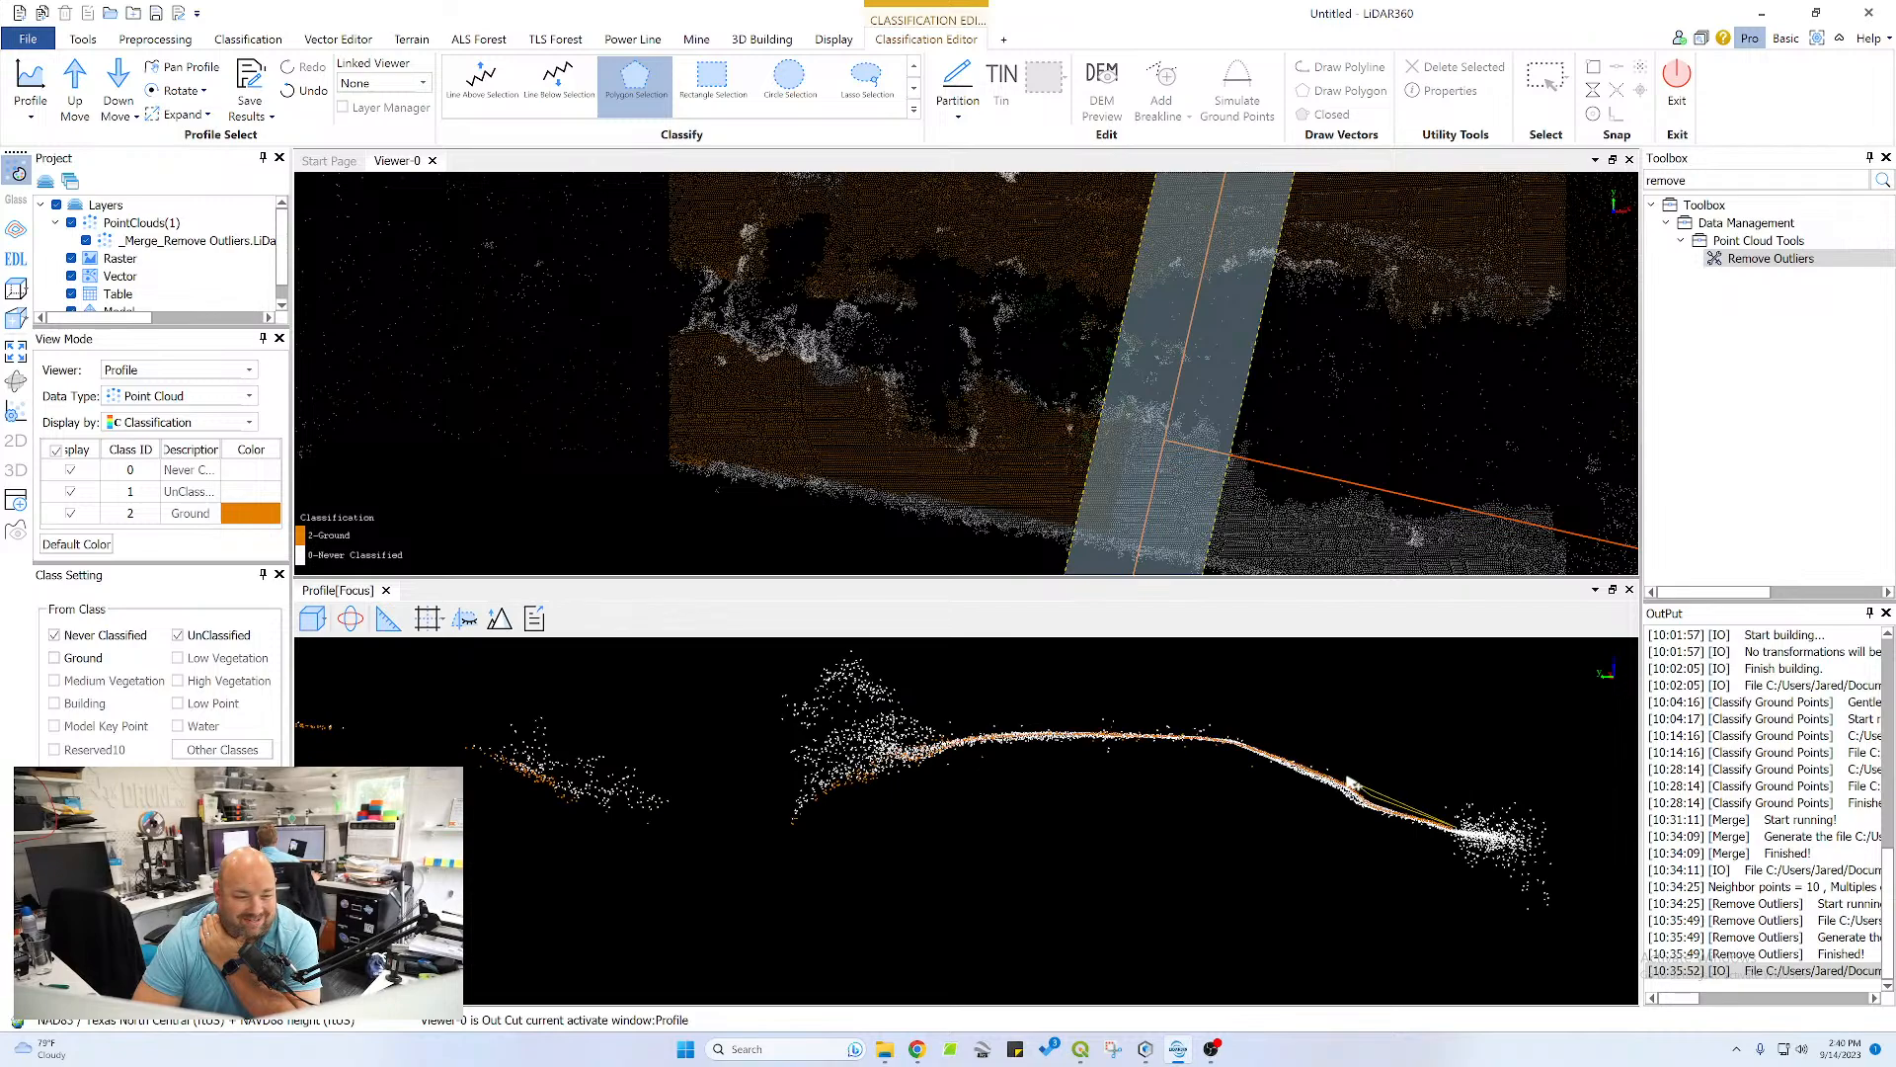
pyautogui.click(1238, 738)
pyautogui.click(1170, 729)
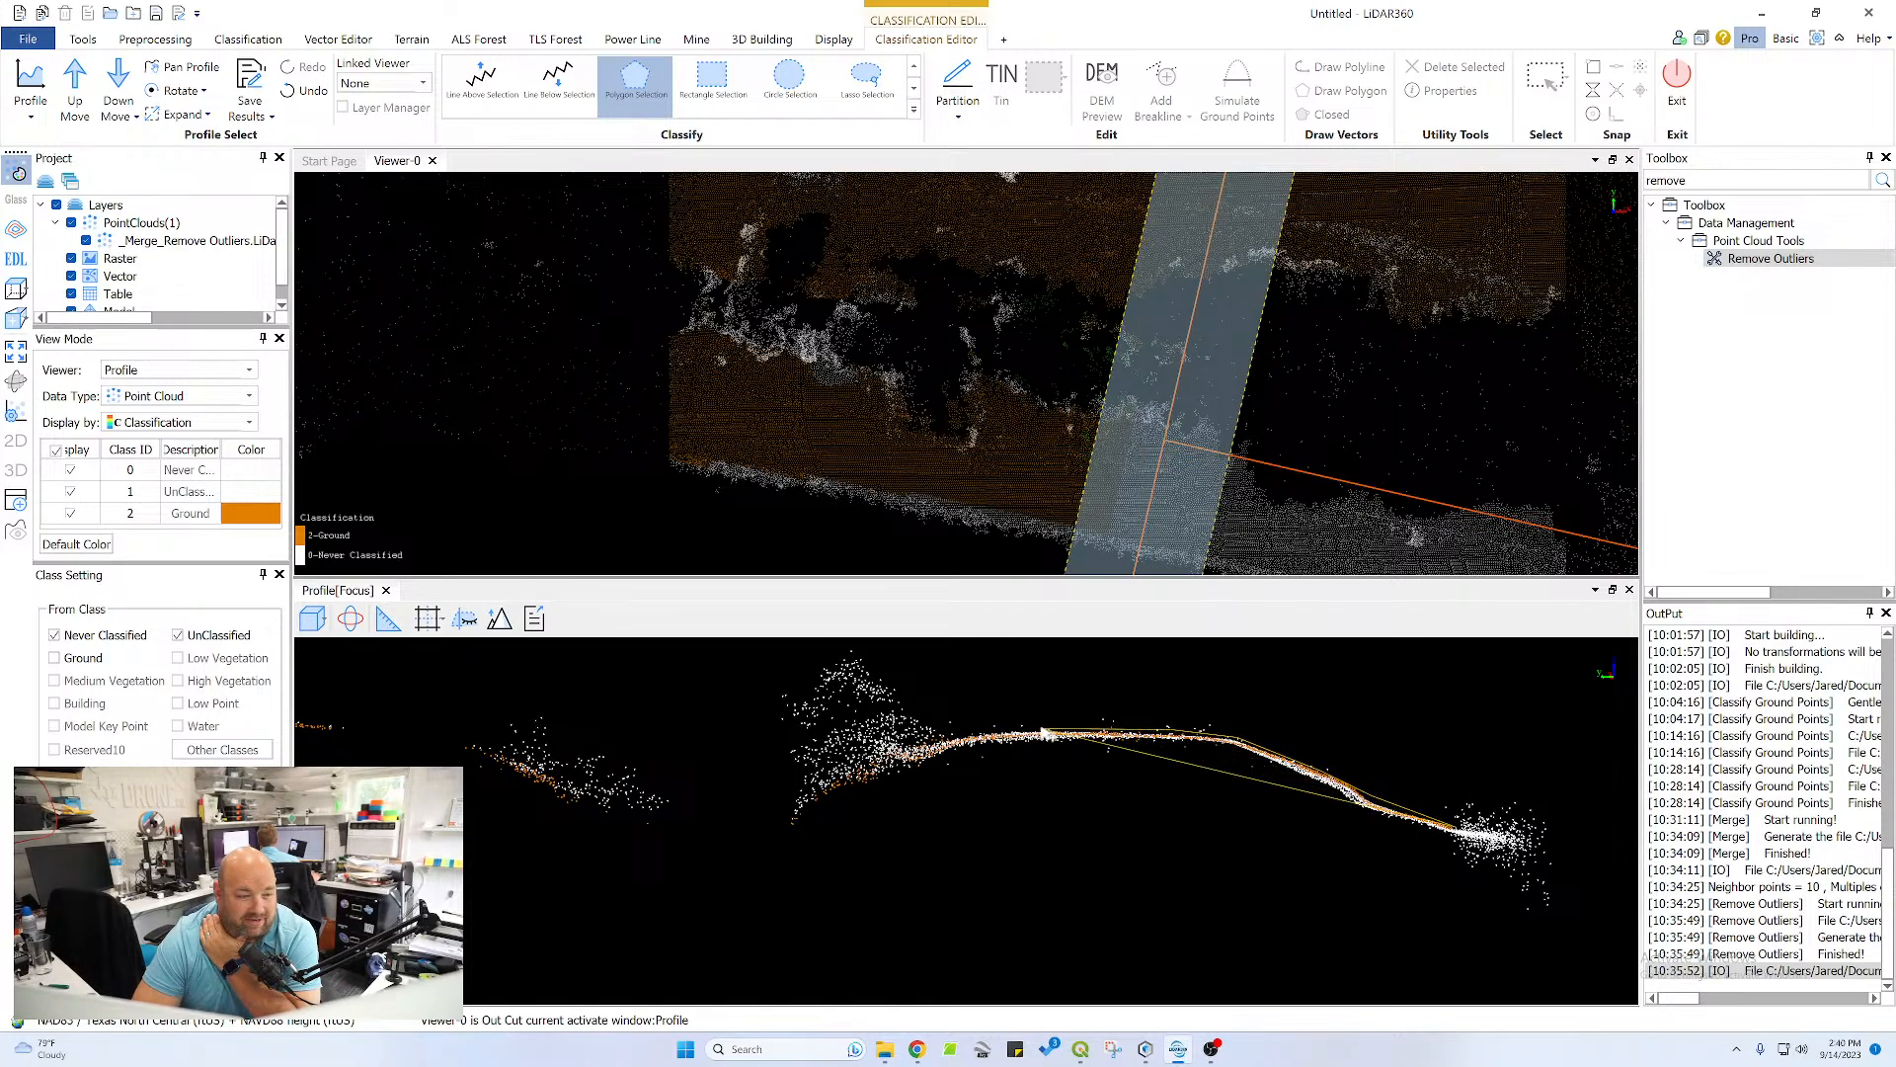
pyautogui.click(1007, 729)
pyautogui.click(955, 736)
pyautogui.click(910, 750)
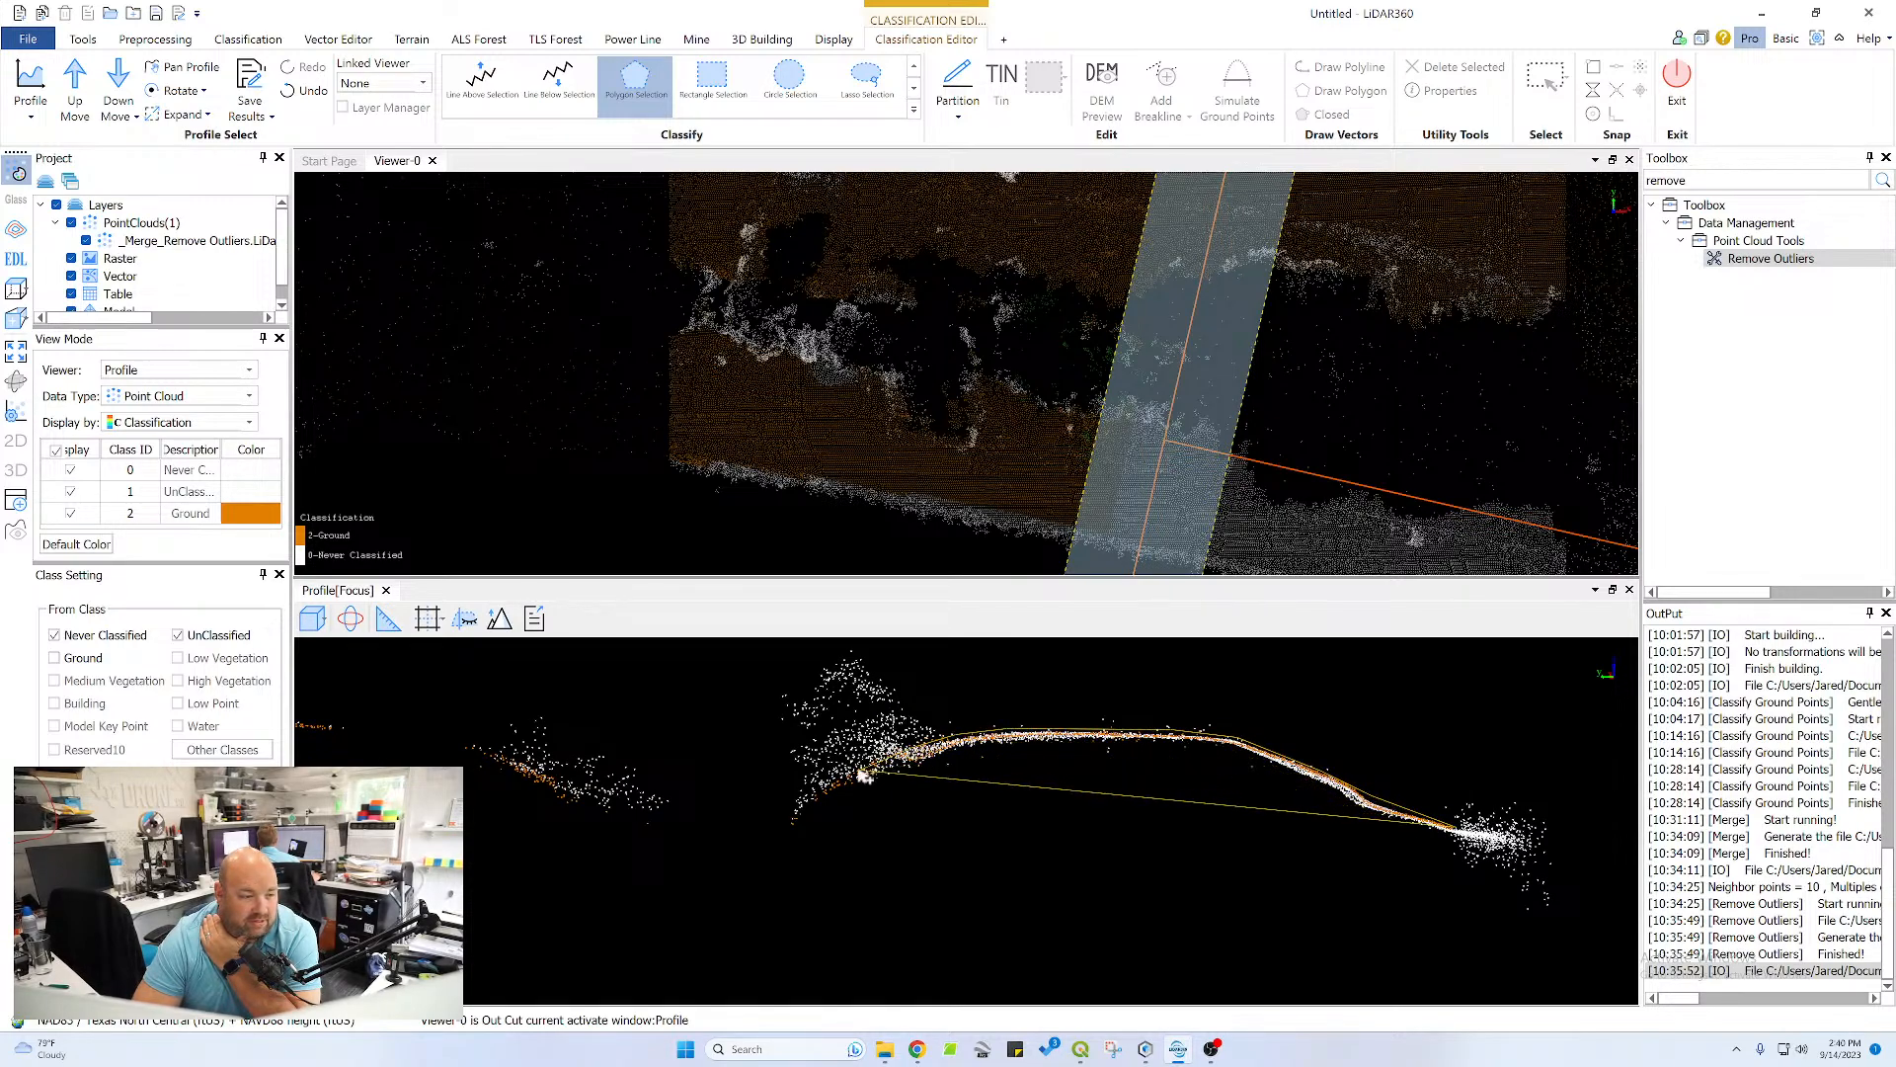
pyautogui.click(810, 793)
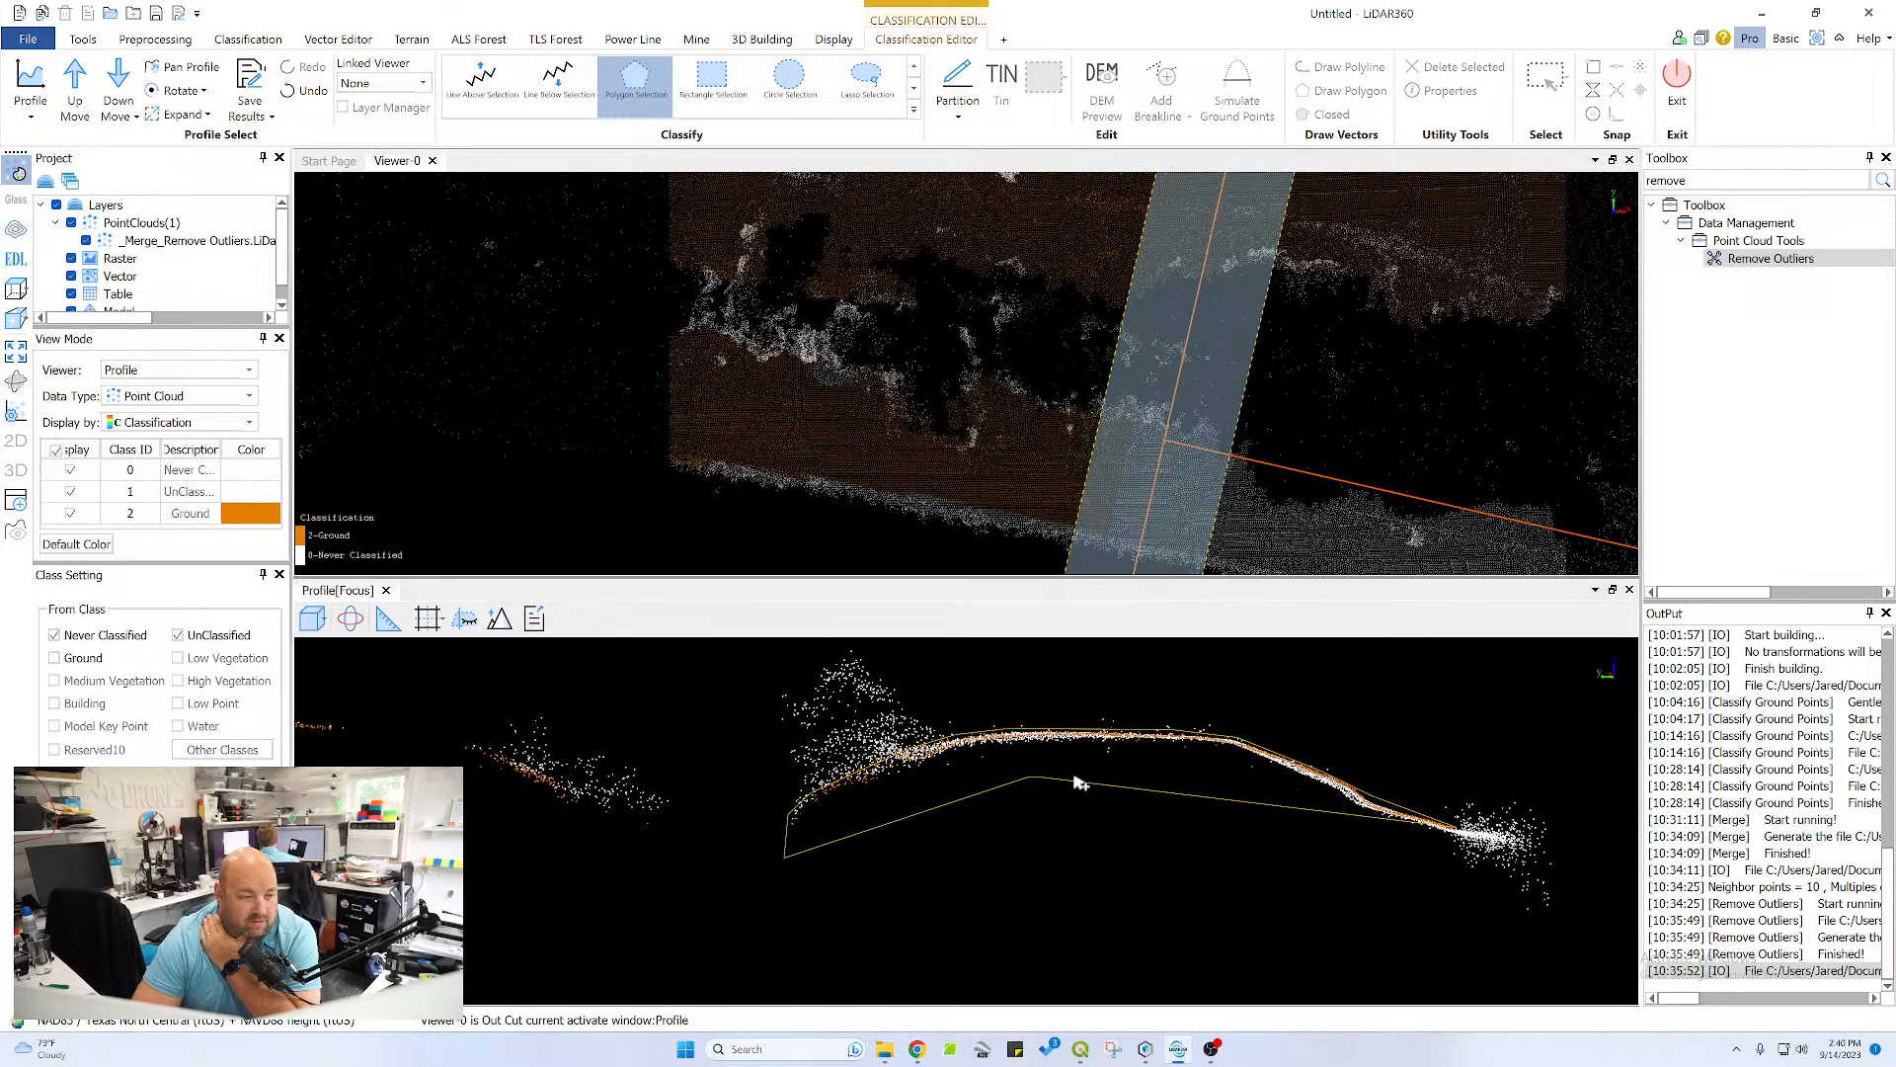
pyautogui.rightClick(1314, 877)
# Move the profile another section along the tree belt and reclassify the missed points across the berm crest and both its slopes as Ground
pyautogui.moveTo(718, 808); pyautogui.dragTo(1283, 850, button='middle')
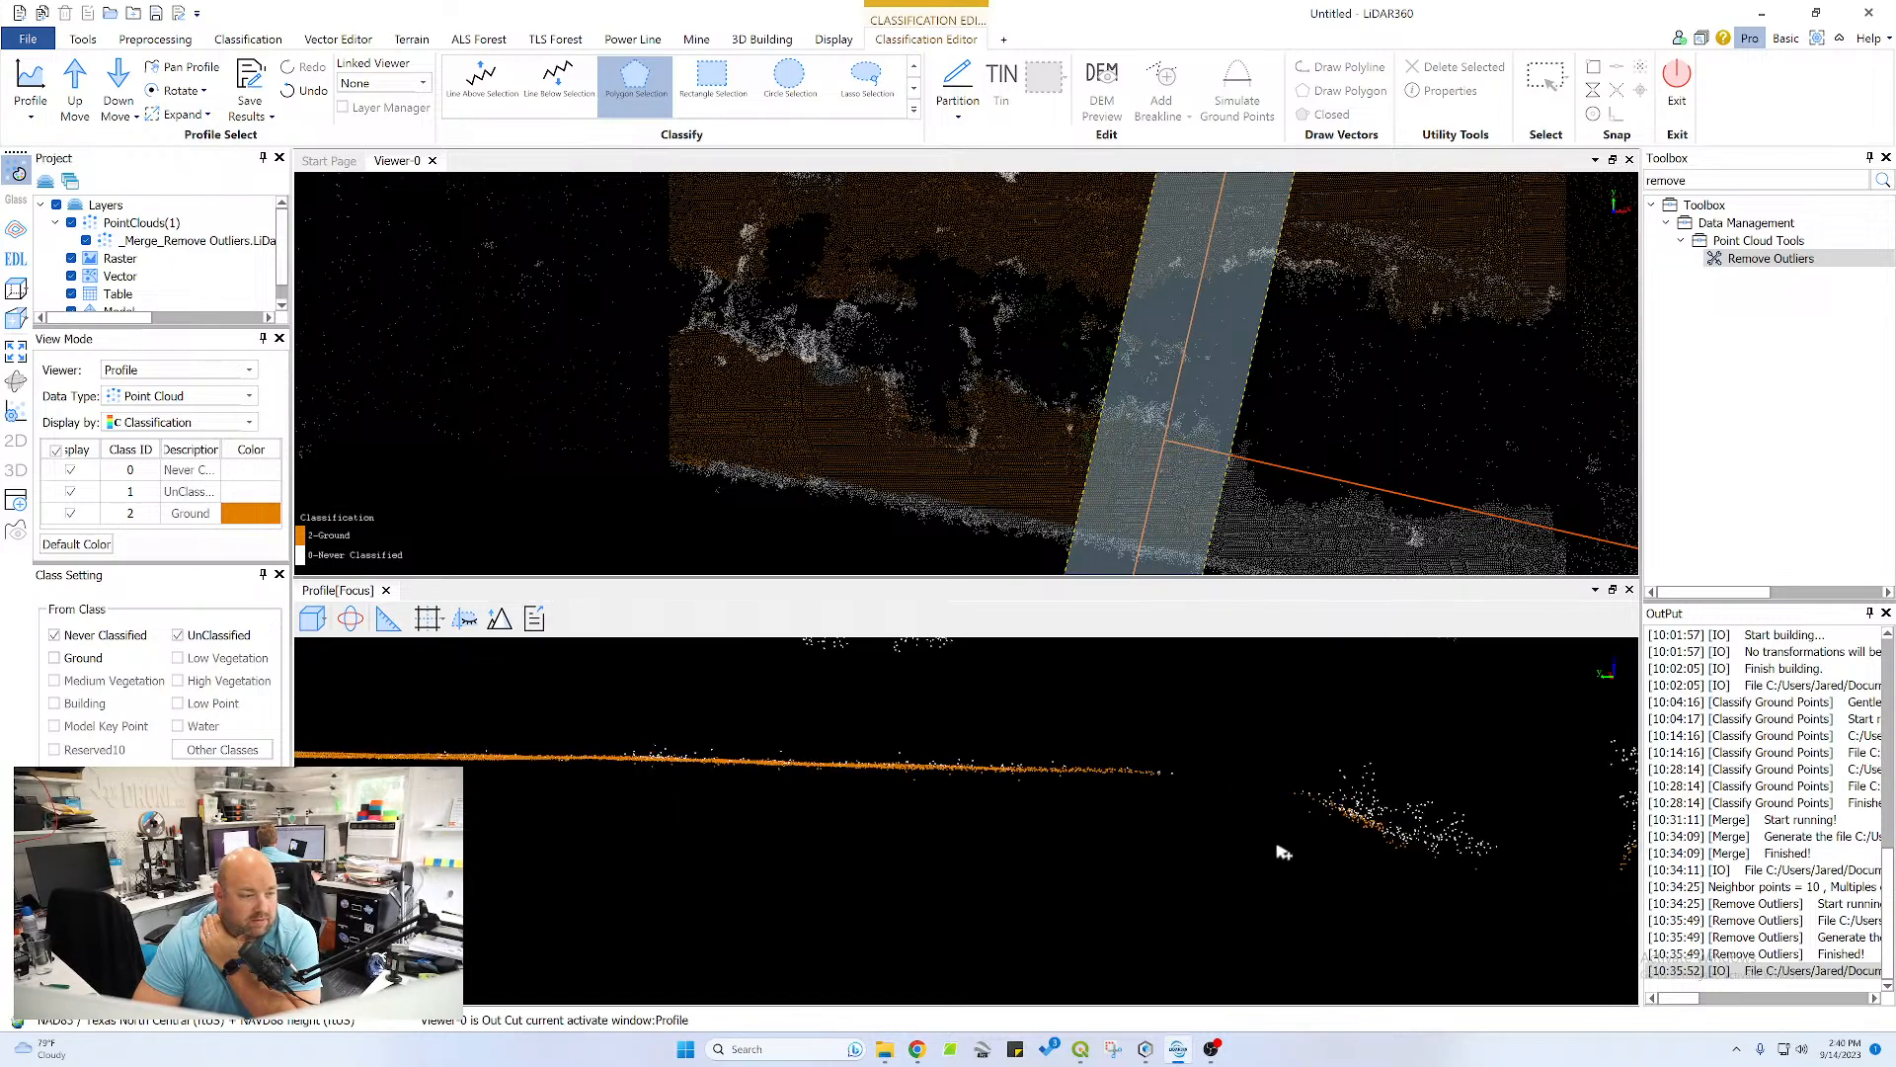
pyautogui.scroll(-4, 933, 808)
pyautogui.moveTo(908, 800); pyautogui.dragTo(1054, 791, button='middle')
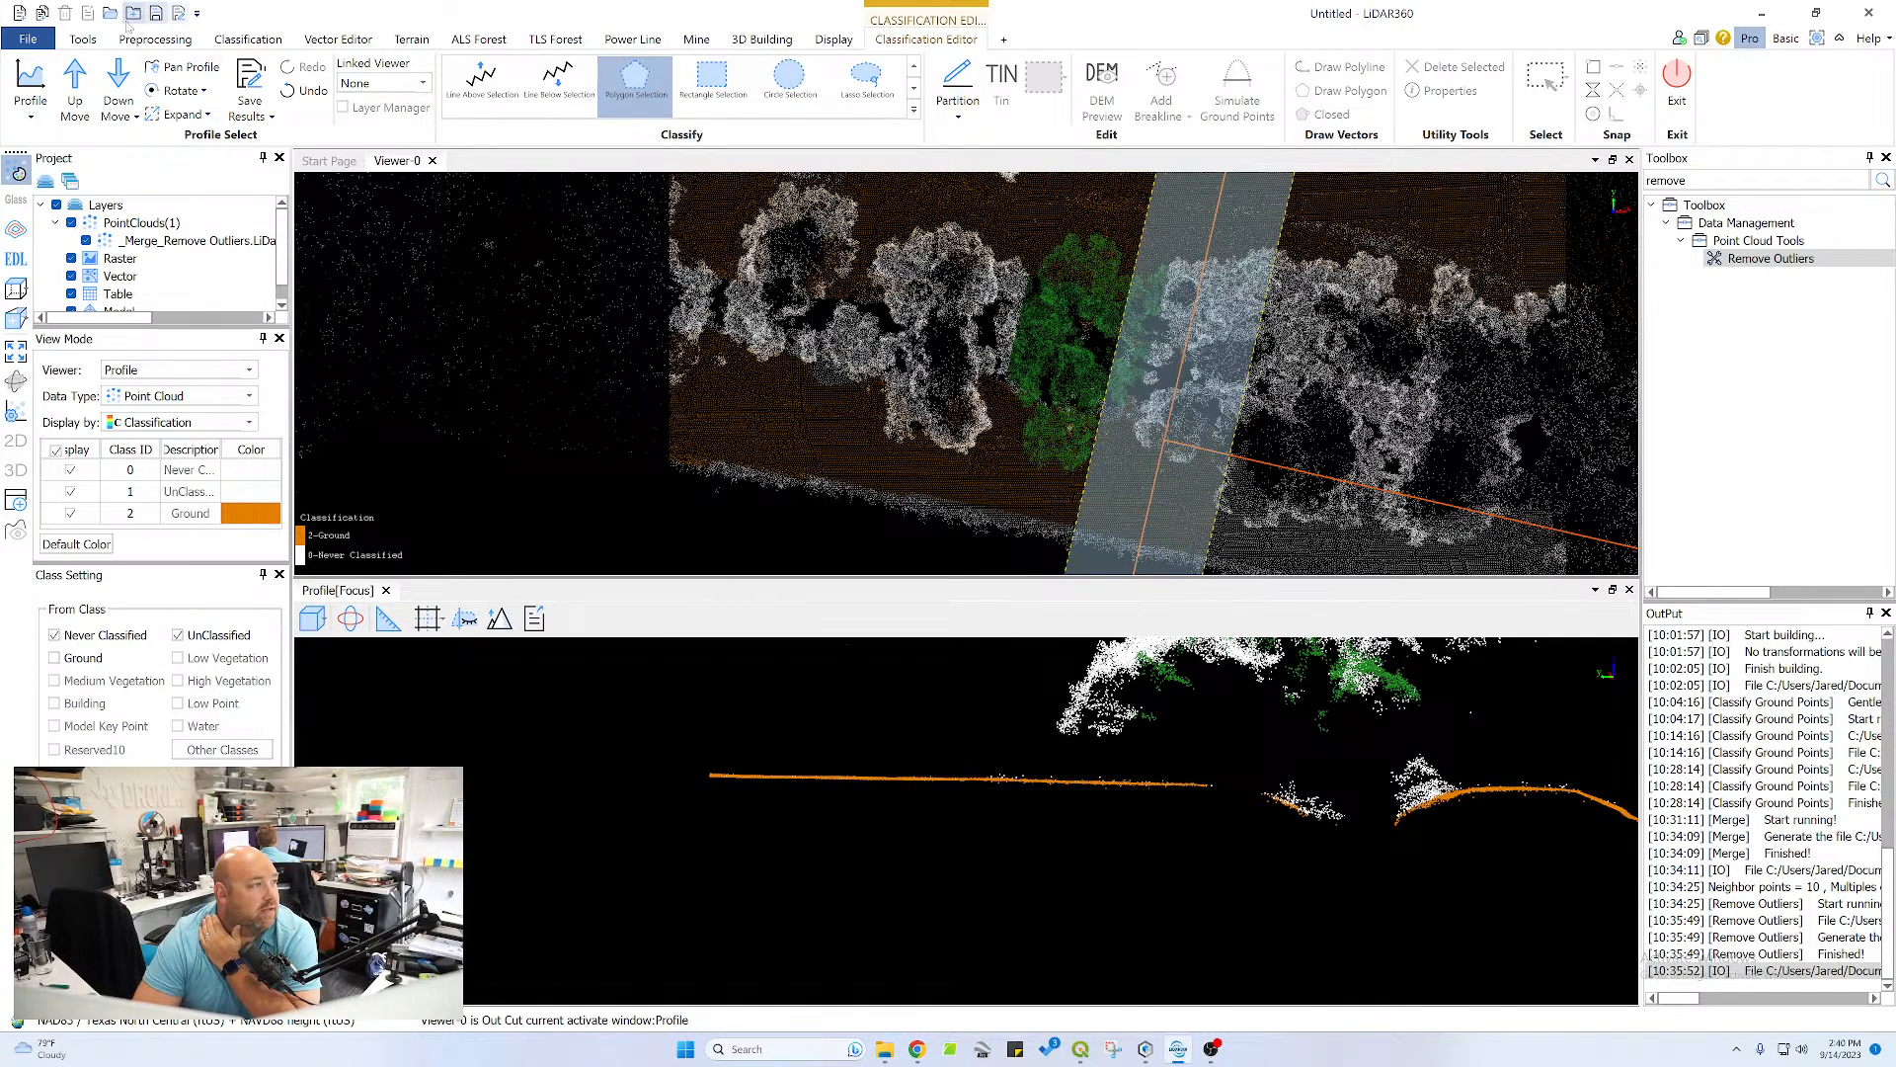
pyautogui.click(117, 79)
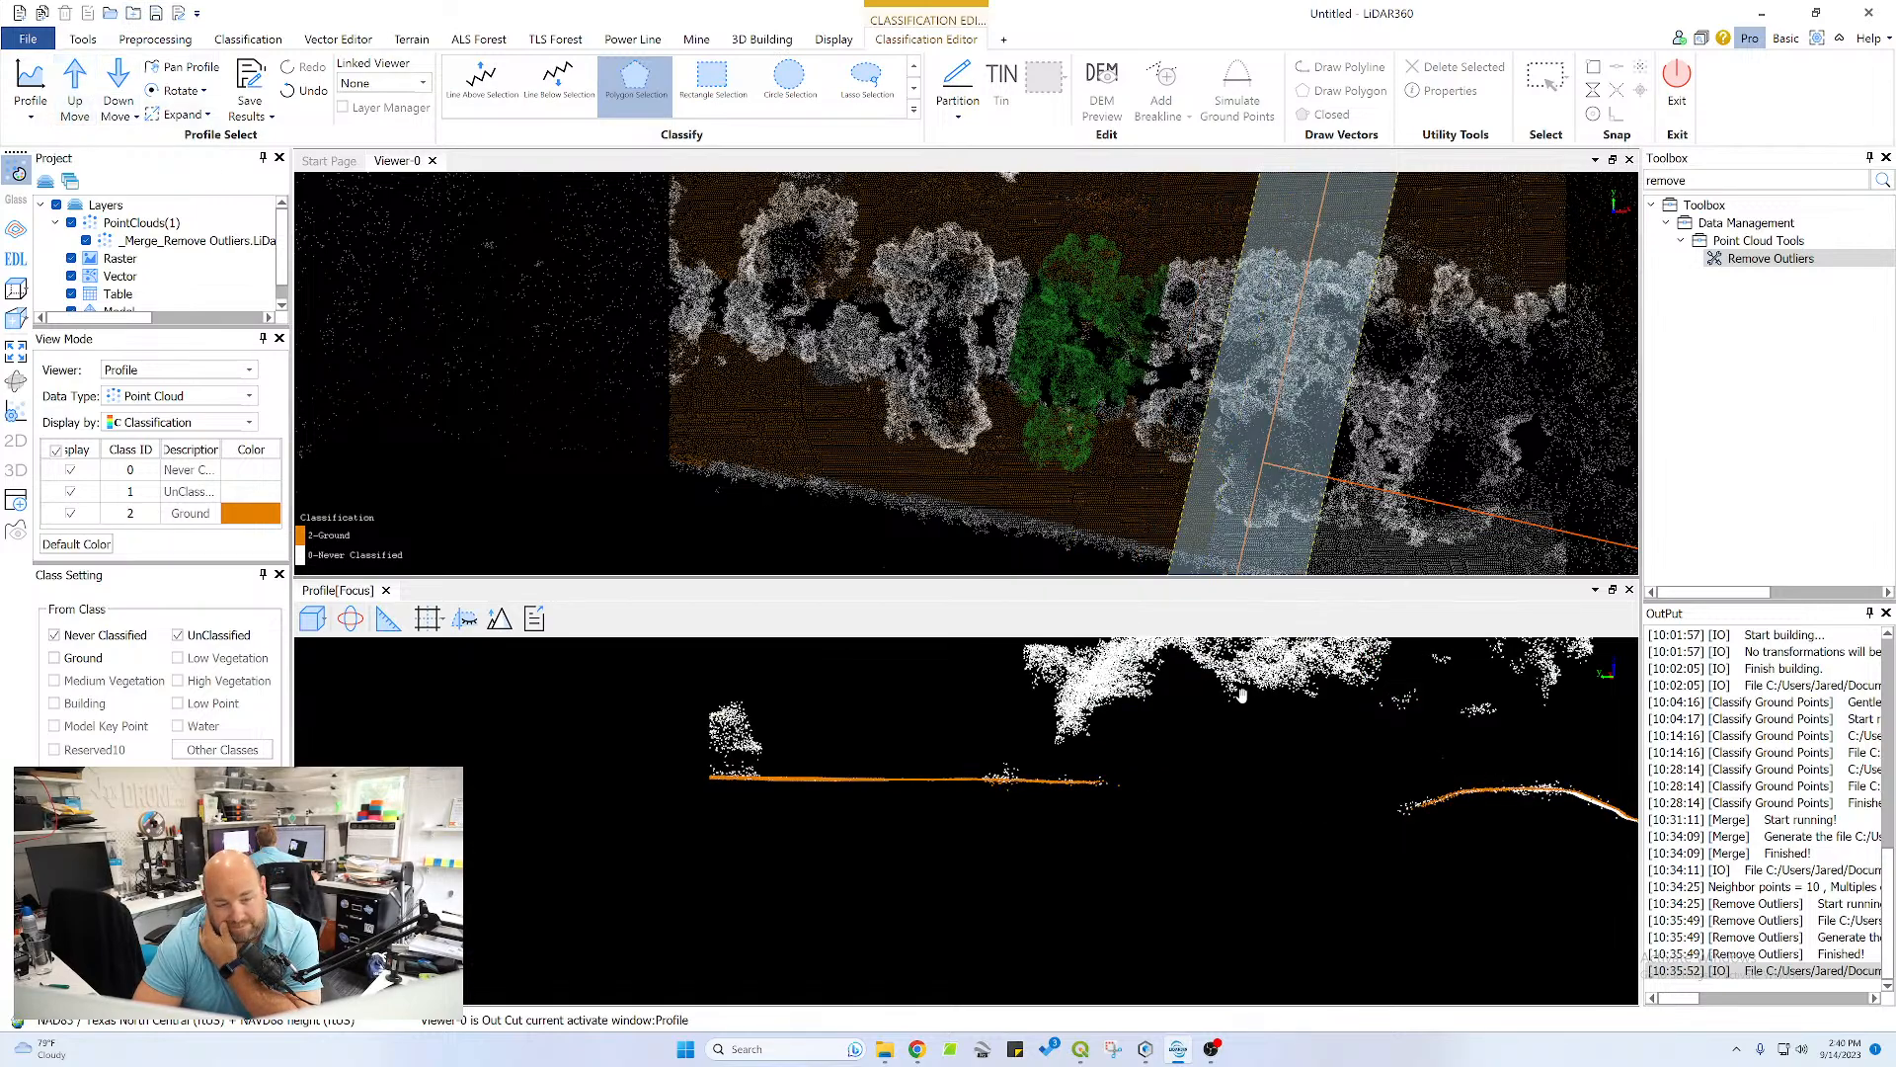
pyautogui.moveTo(1503, 788); pyautogui.dragTo(1055, 732, button='middle')
pyautogui.scroll(5, 1102, 761)
pyautogui.scroll(3, 1103, 761)
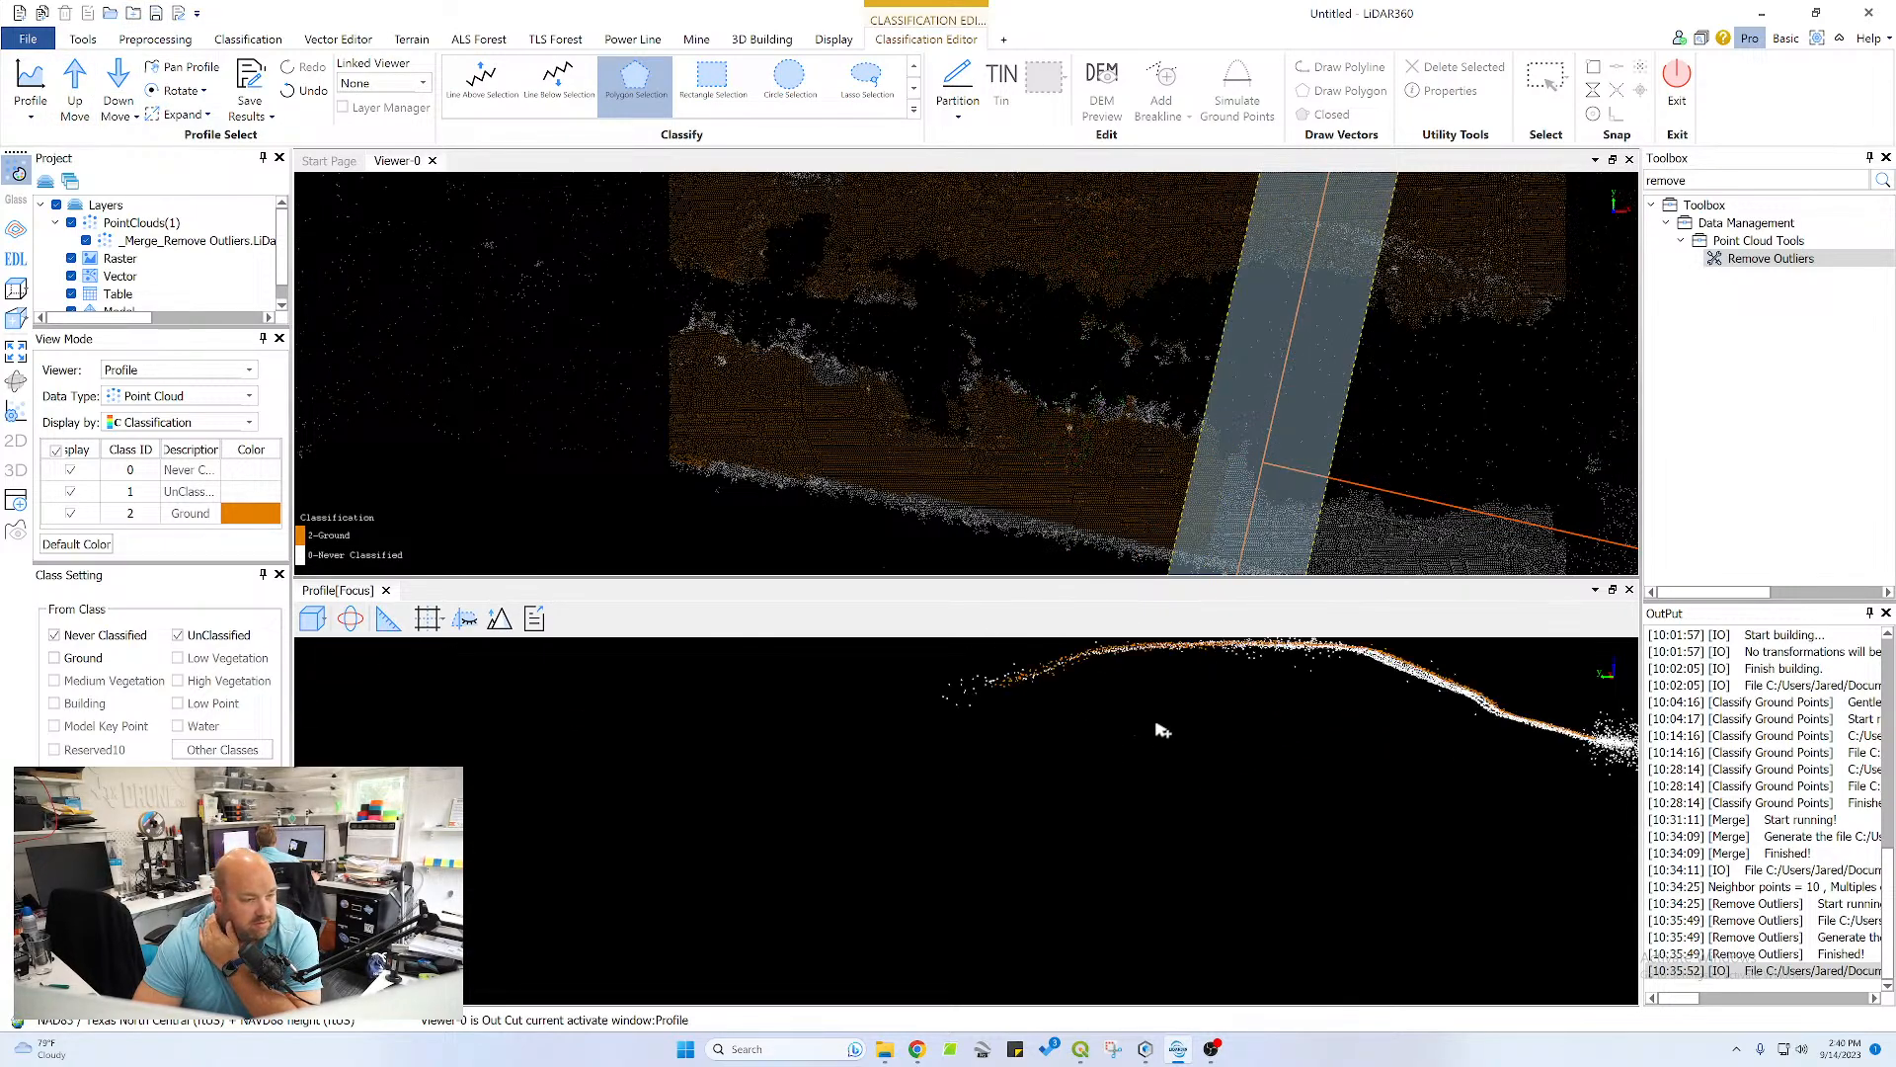
pyautogui.moveTo(1215, 693); pyautogui.dragTo(889, 791, button='middle')
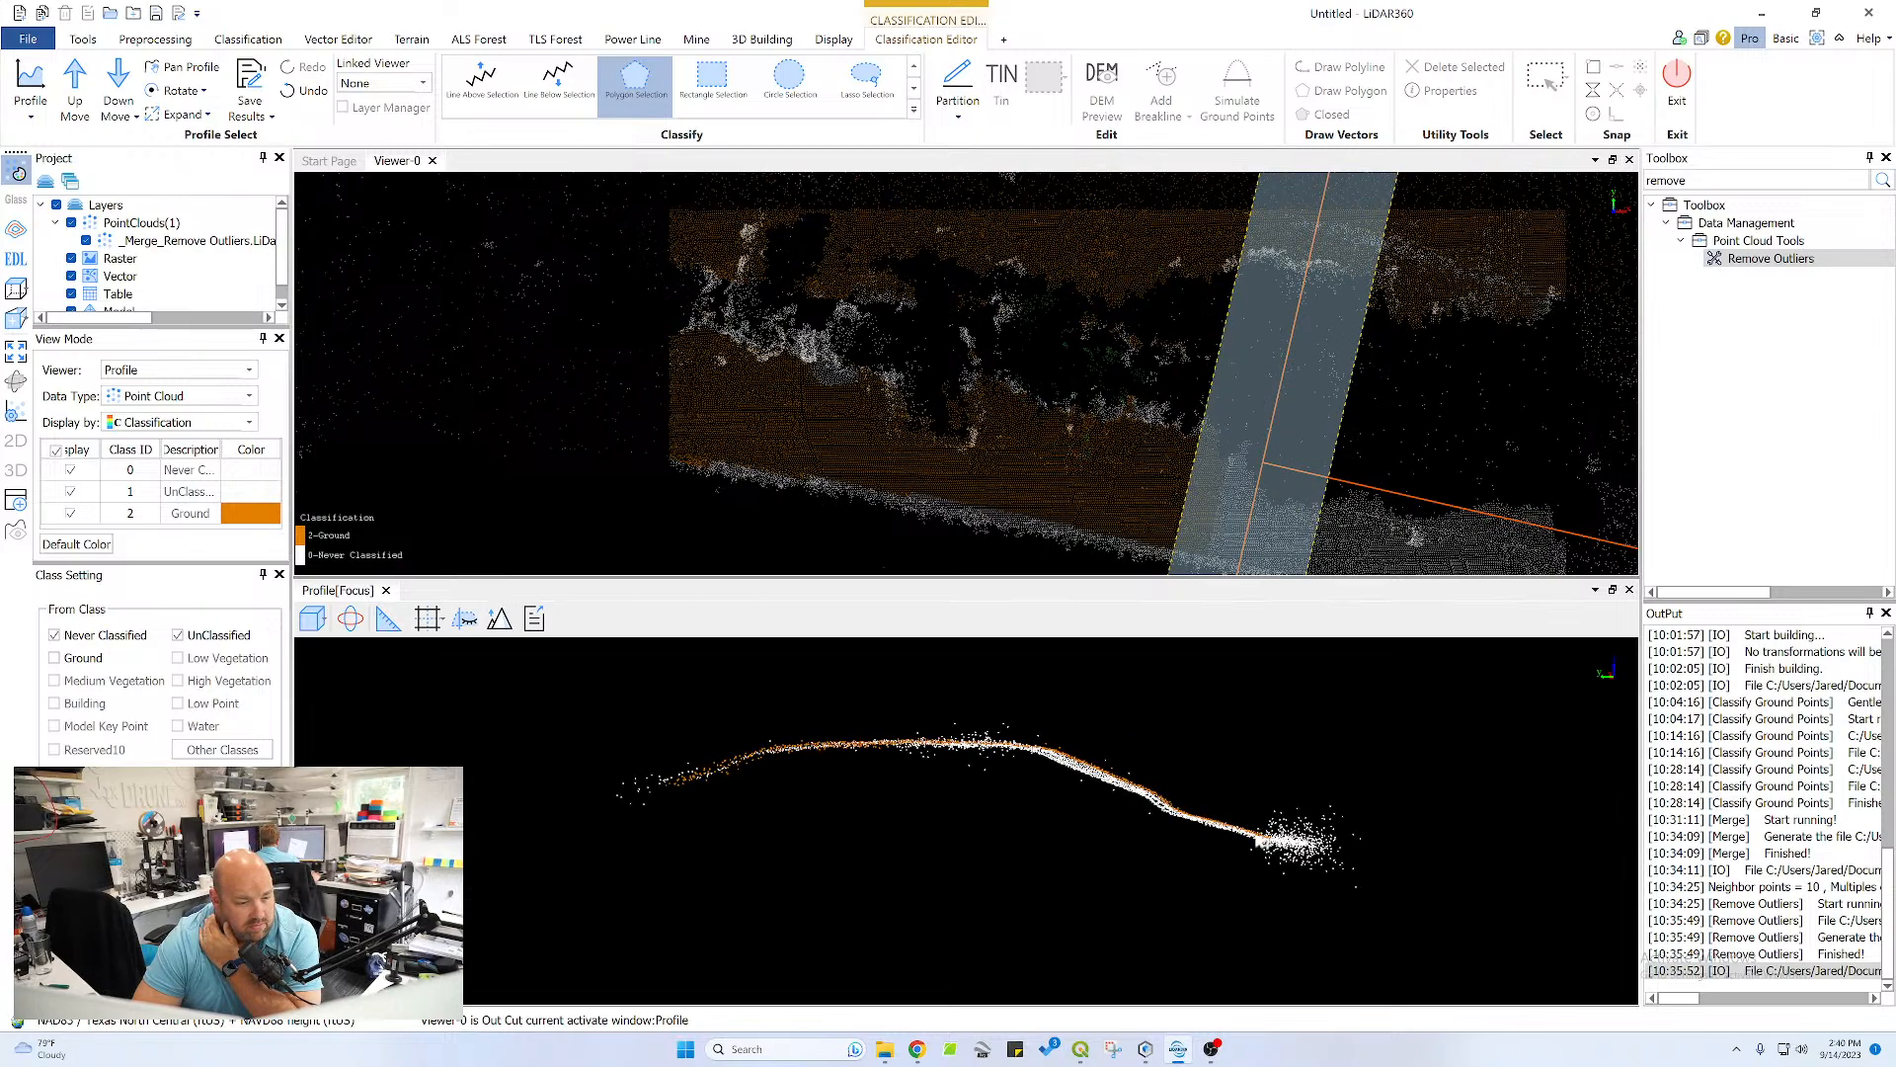
pyautogui.click(1251, 843)
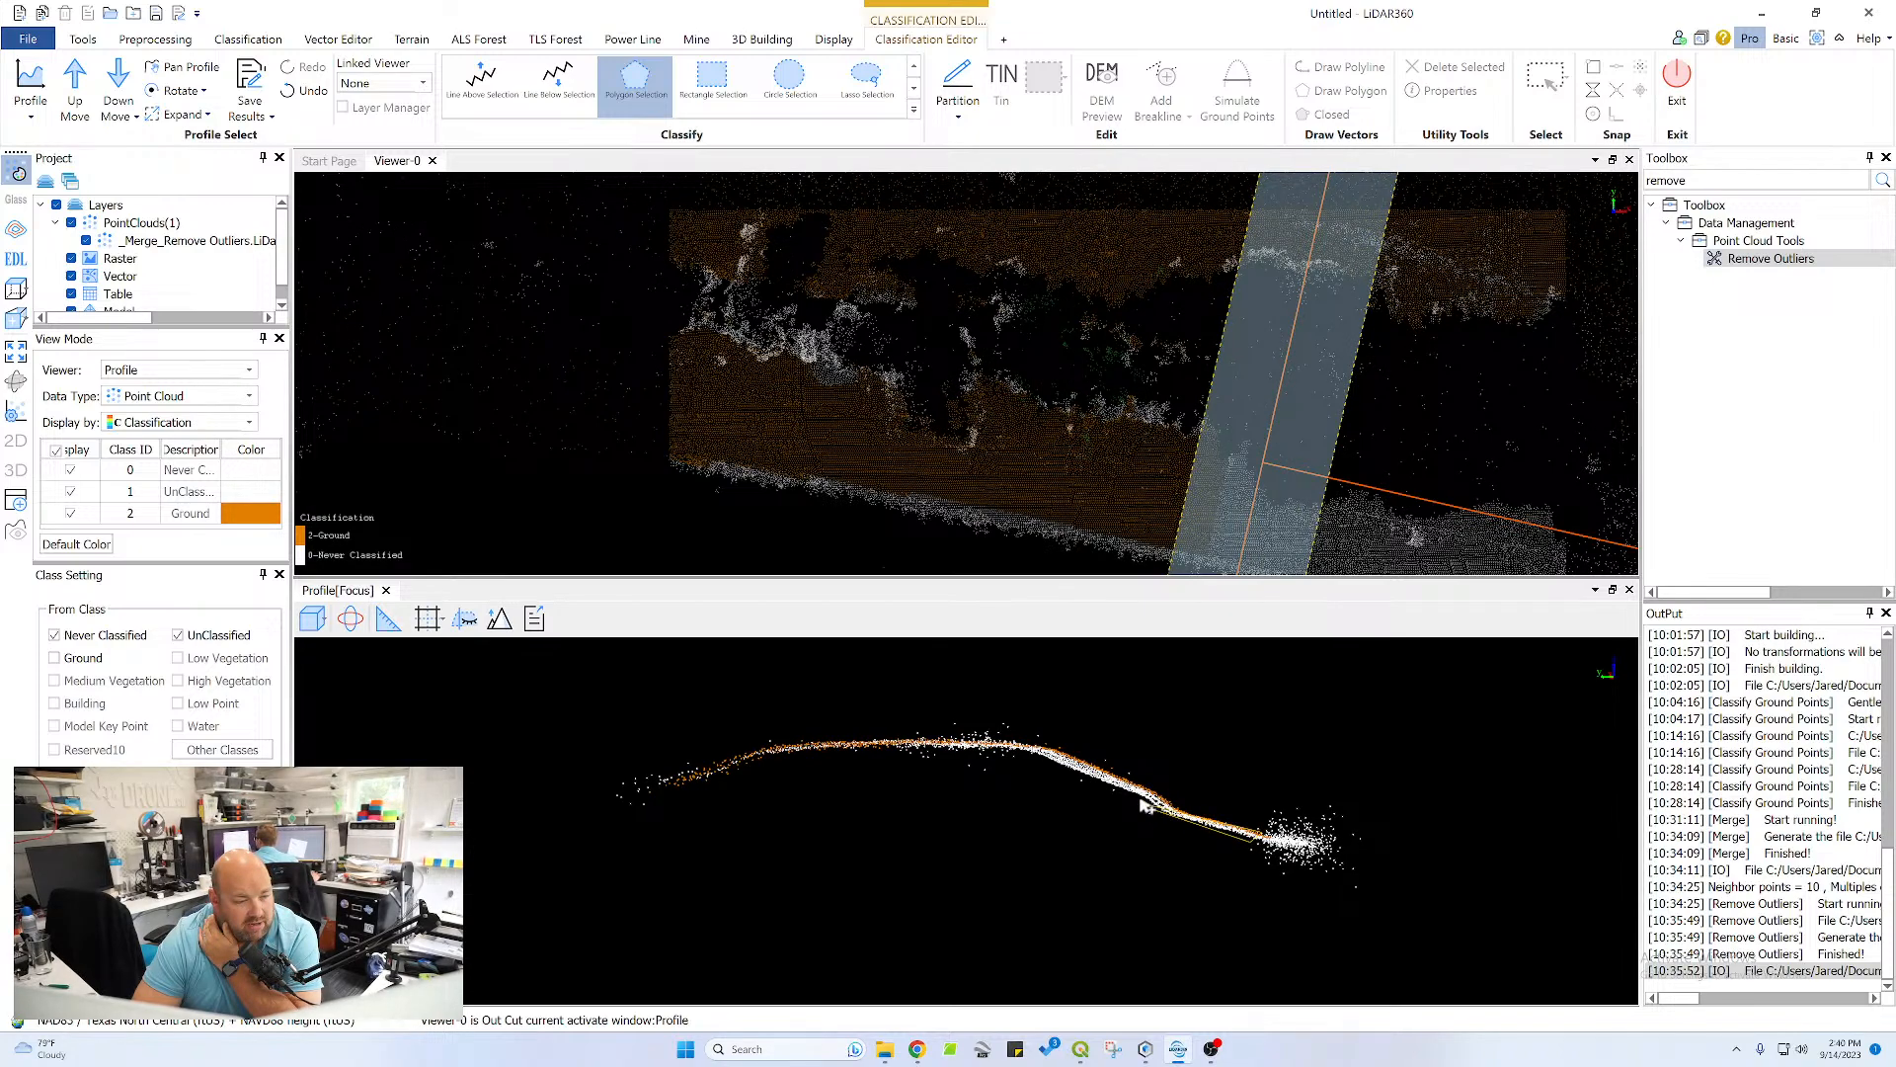
pyautogui.click(1032, 758)
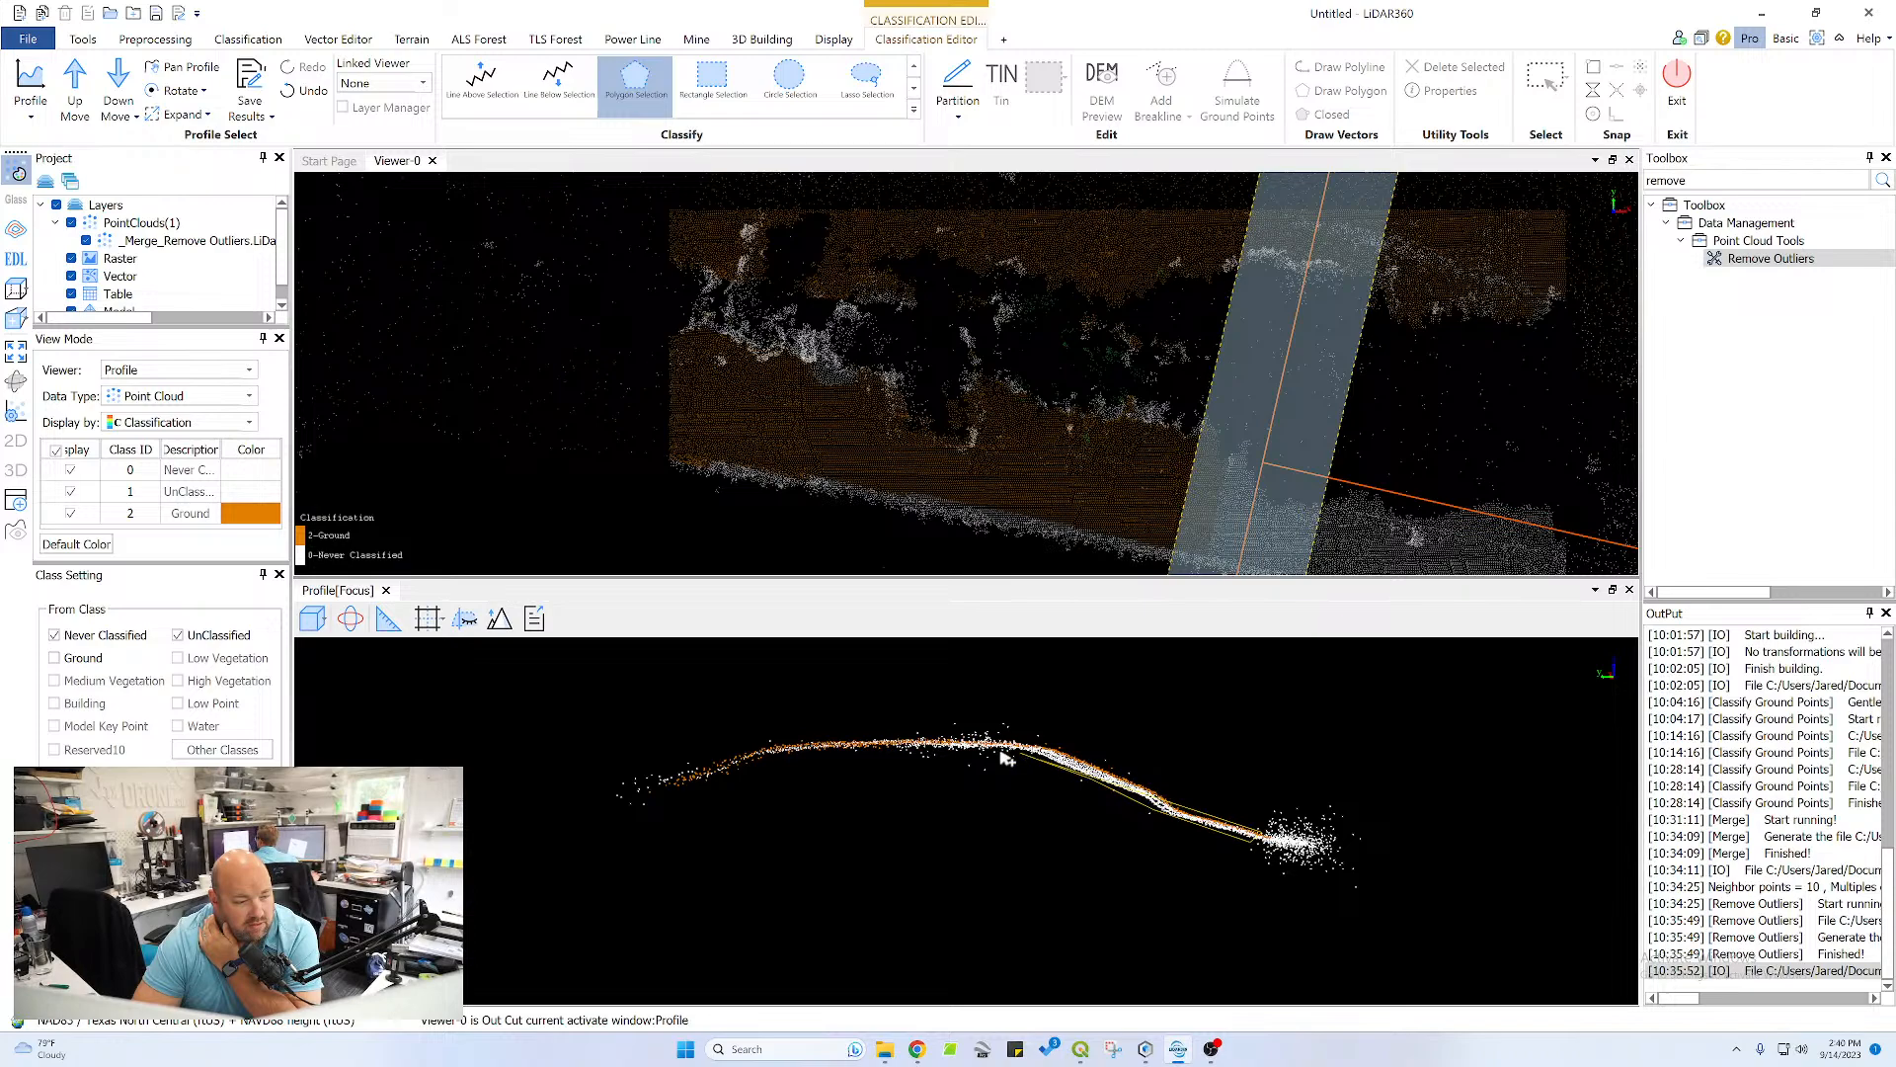
pyautogui.click(776, 757)
pyautogui.click(660, 786)
pyautogui.click(791, 737)
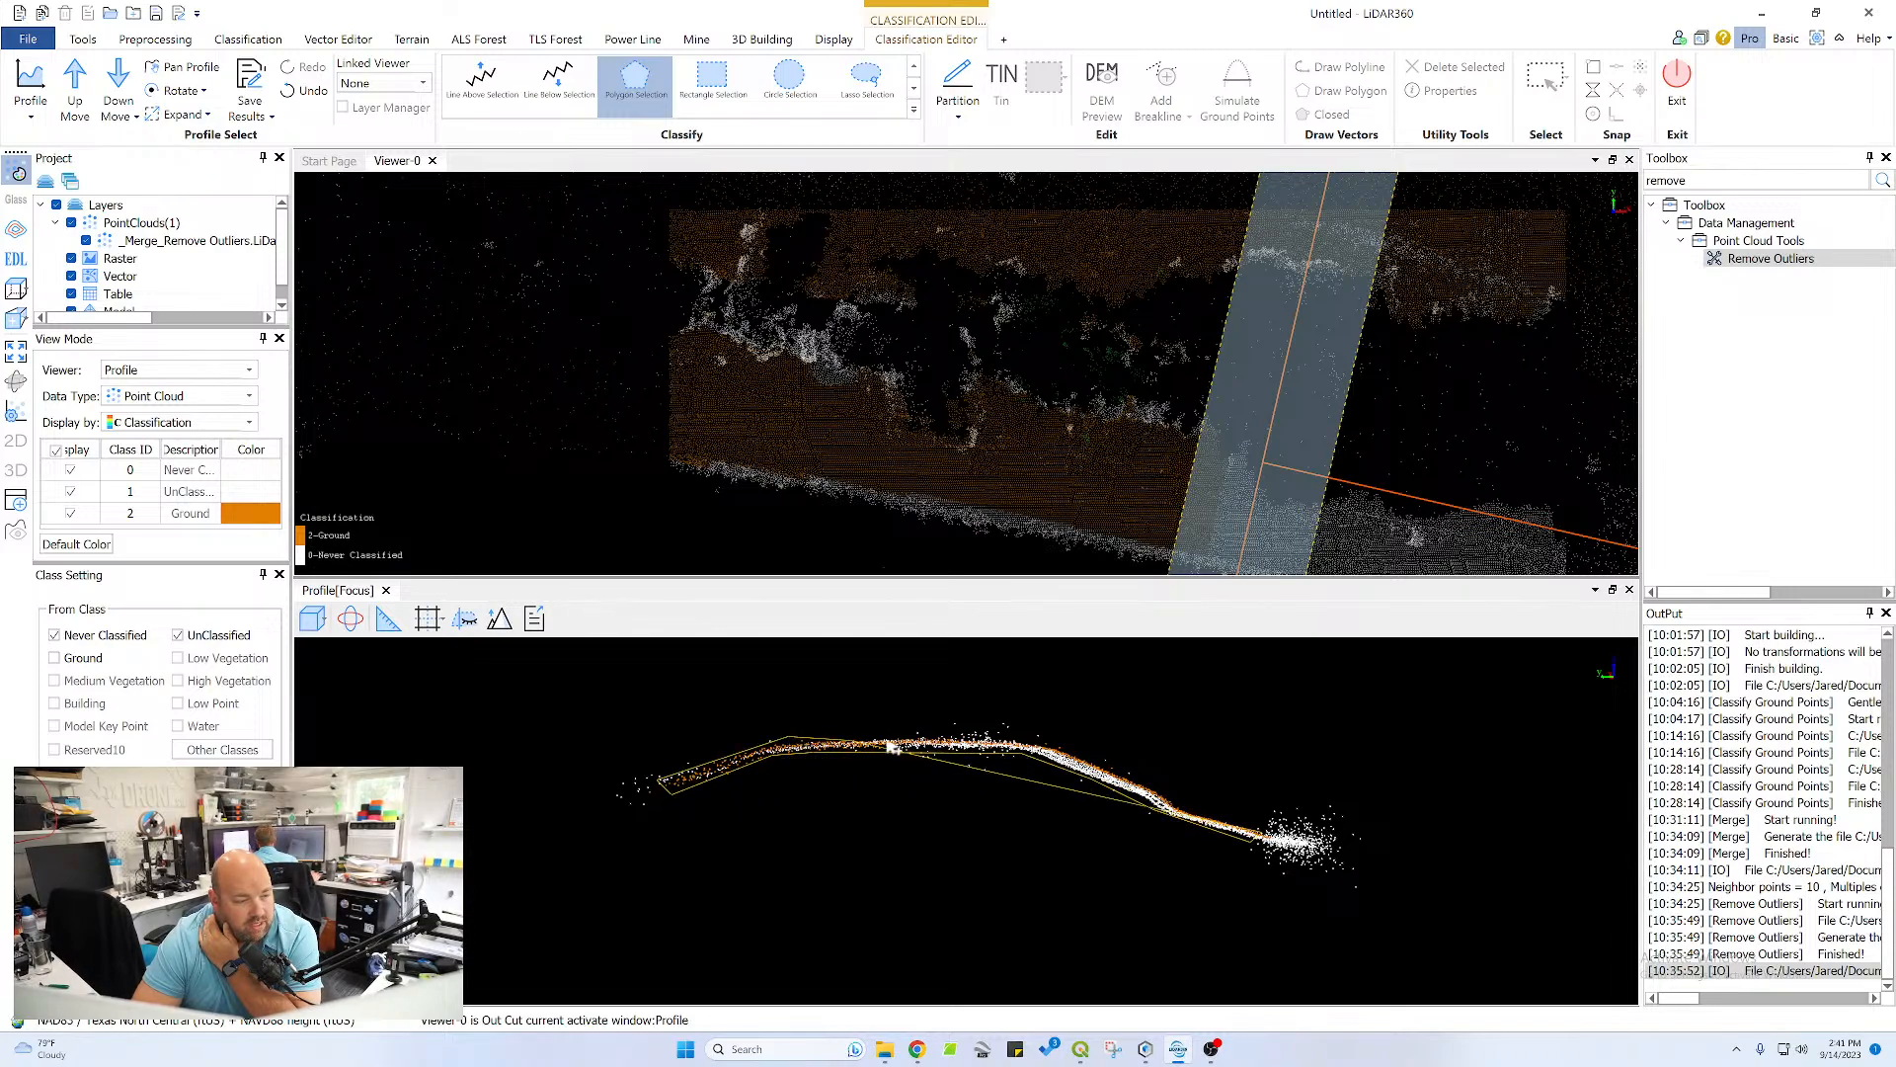
pyautogui.click(1037, 736)
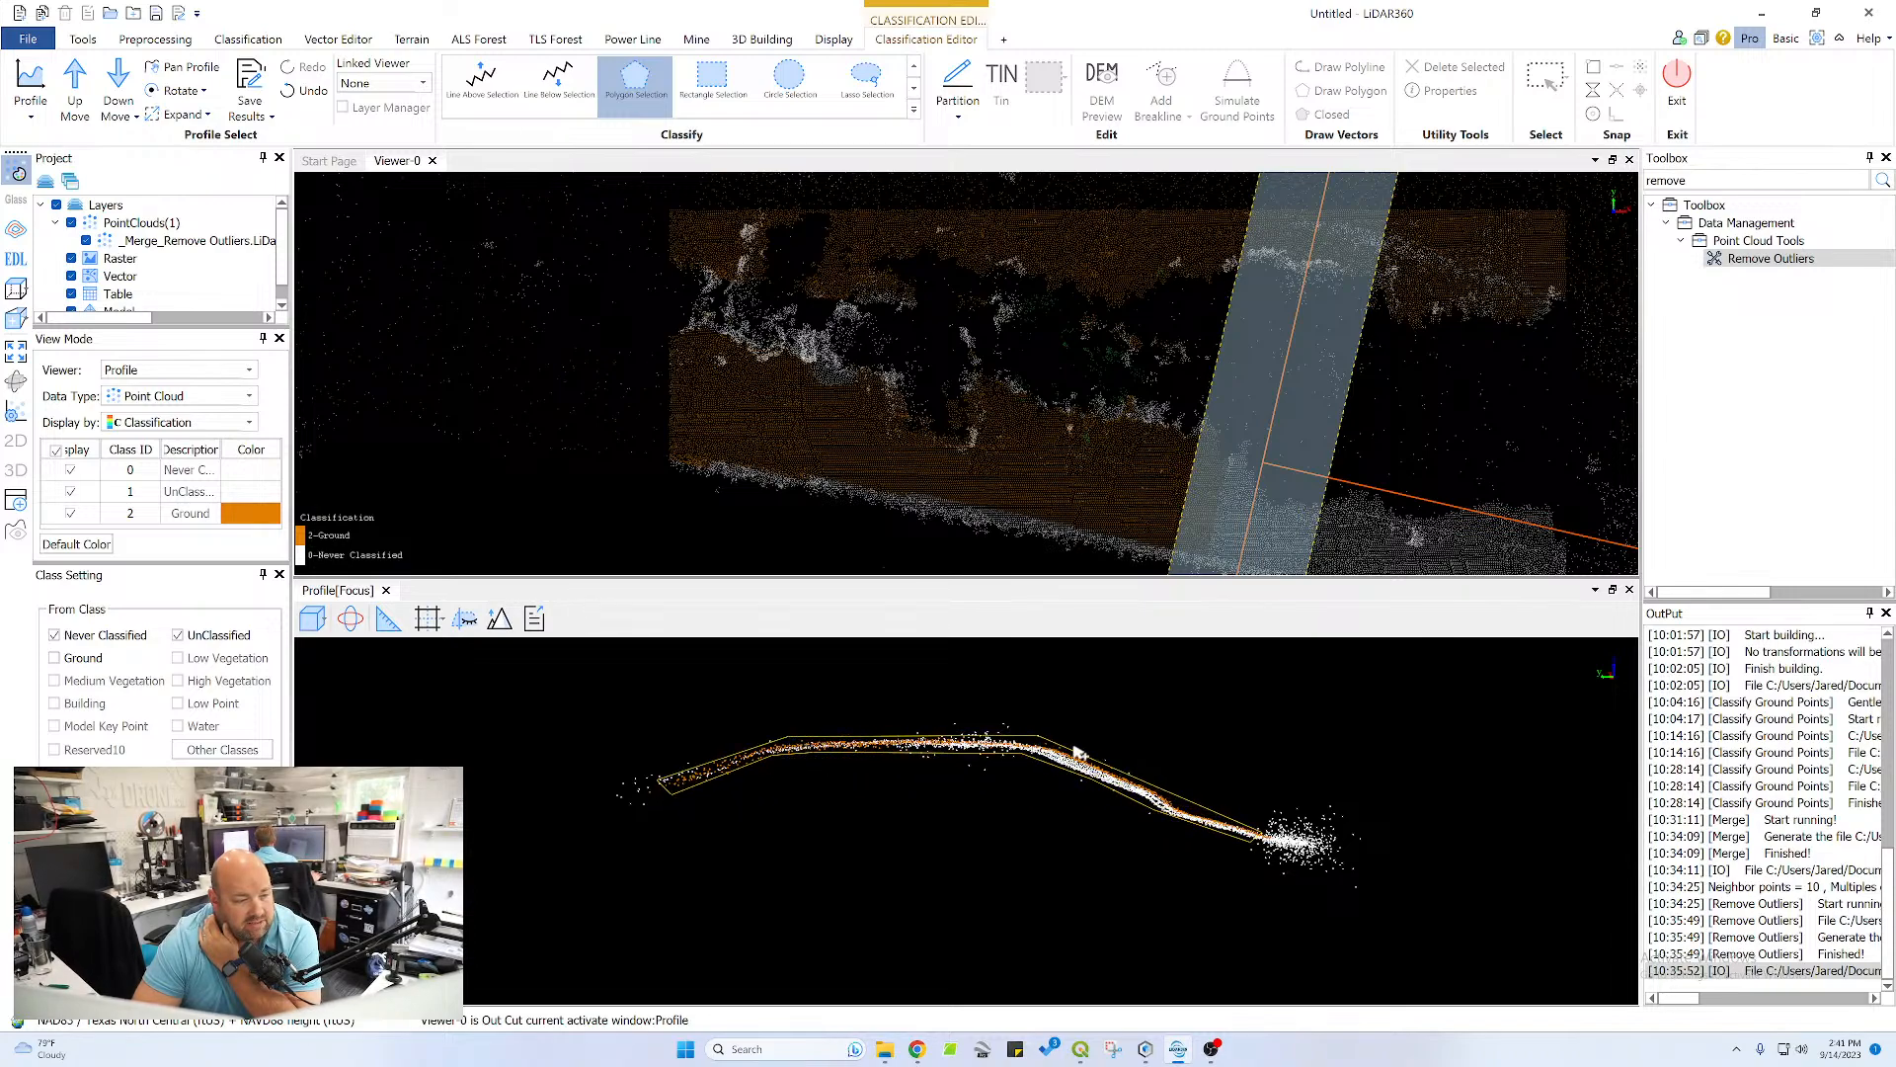
pyautogui.doubleClick(1193, 813)
# Step the profile to the next section along the north shore and reclassify the shore slope and flat crest as Ground with a polygon
pyautogui.scroll(-5, 1257, 418)
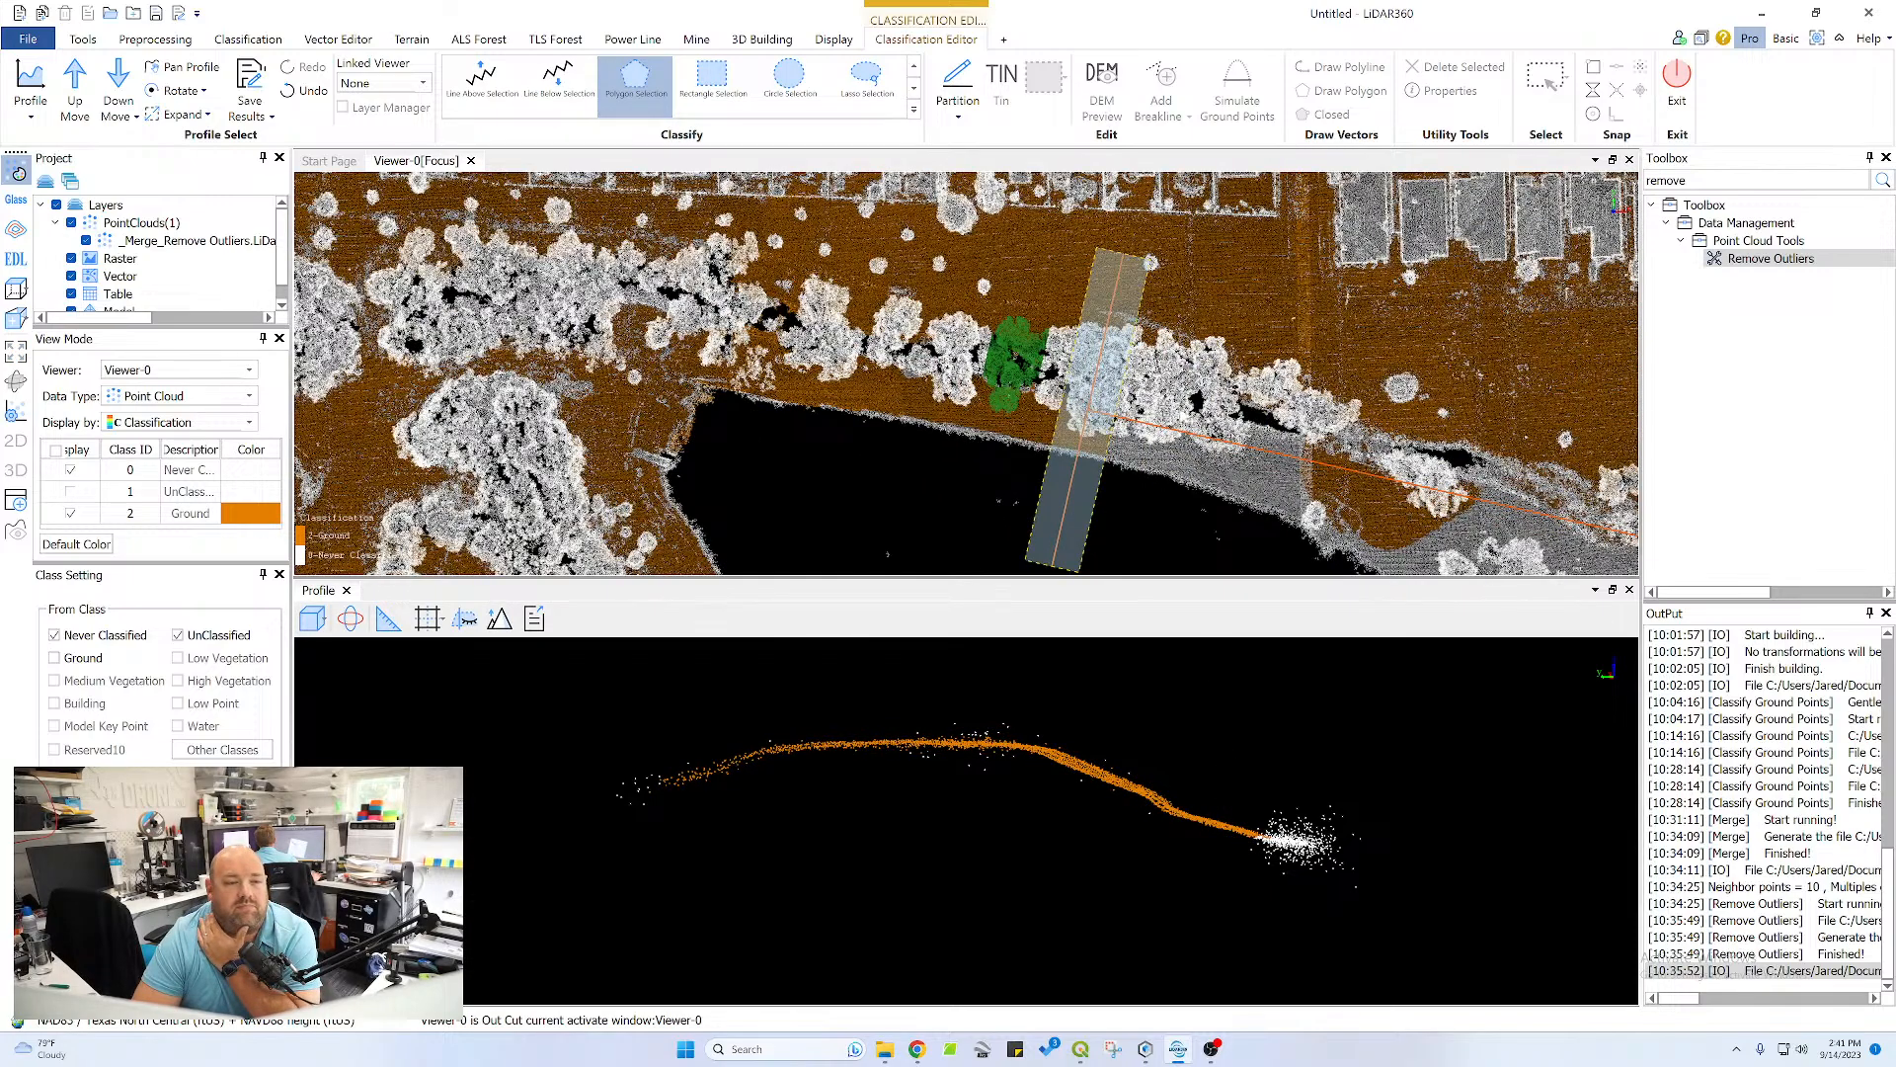
pyautogui.moveTo(1276, 443); pyautogui.dragTo(934, 266, button='middle')
pyautogui.scroll(-1, 948, 269)
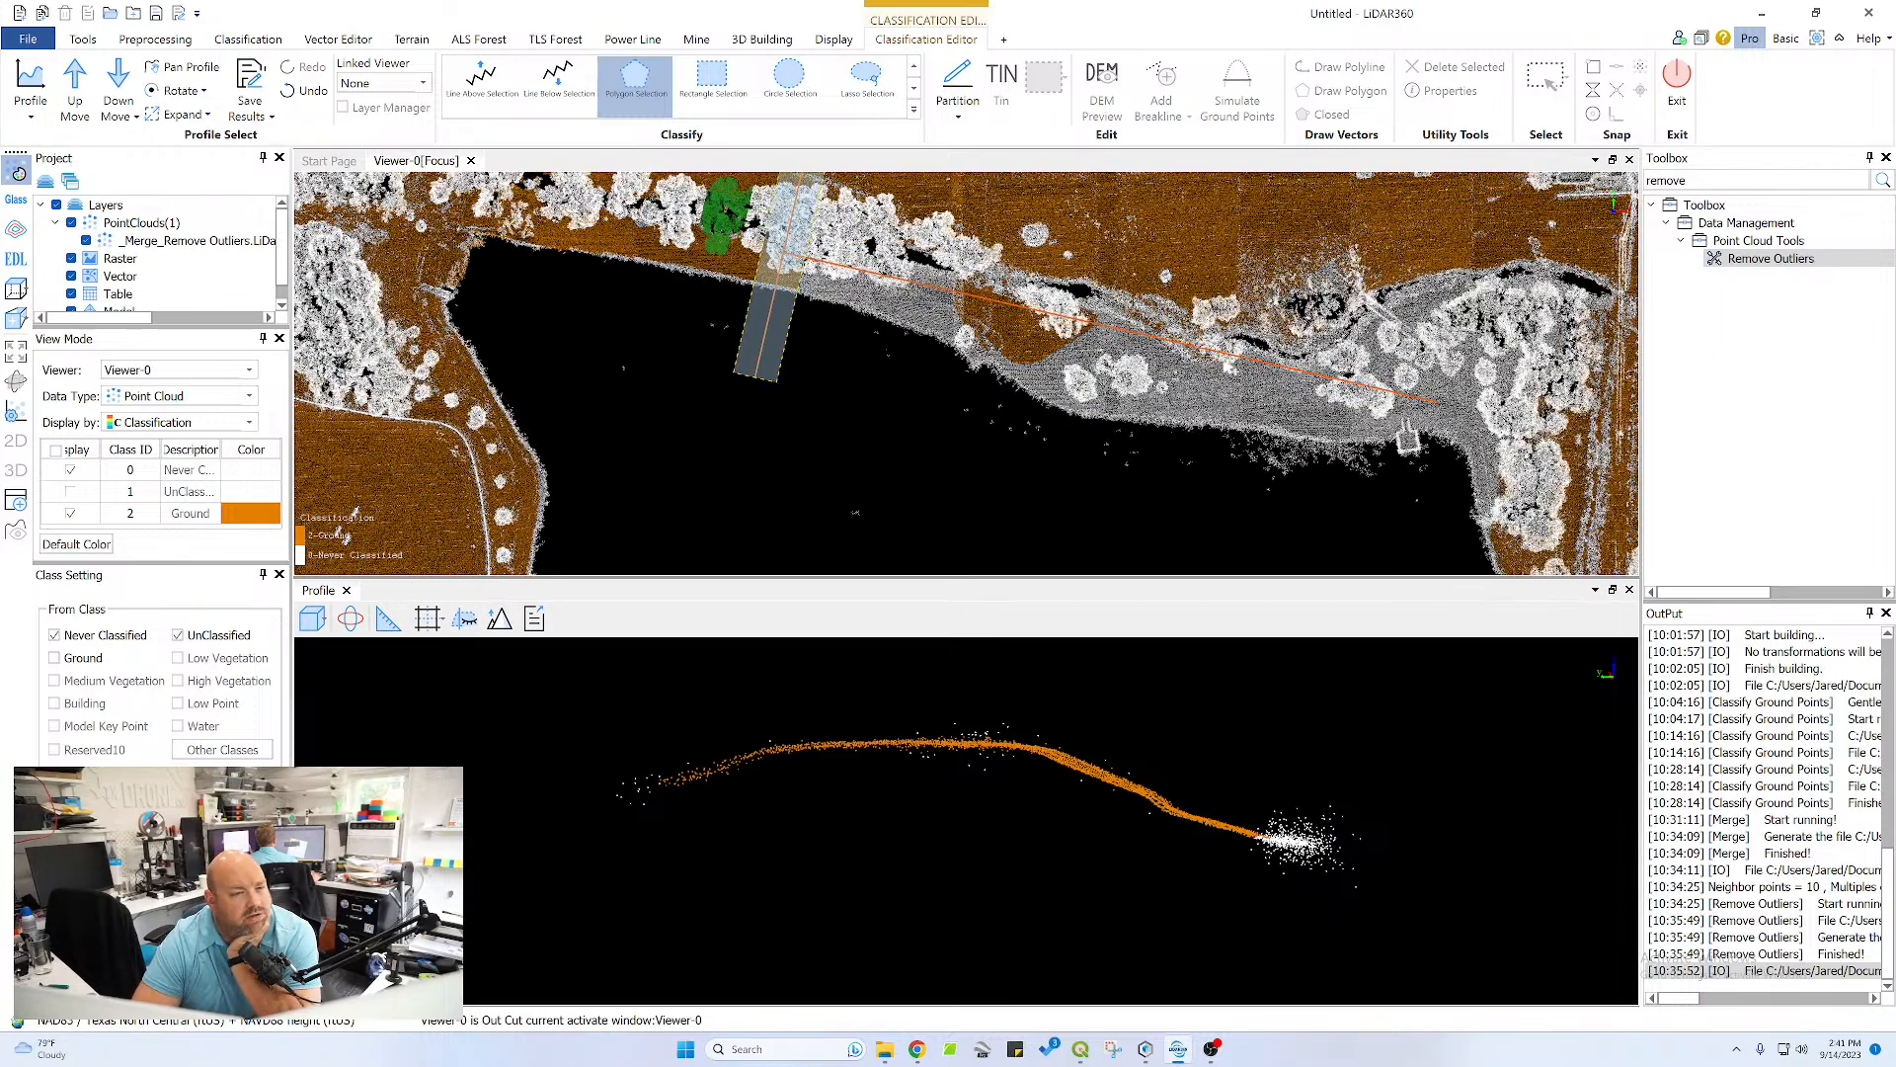
pyautogui.scroll(-3, 837, 312)
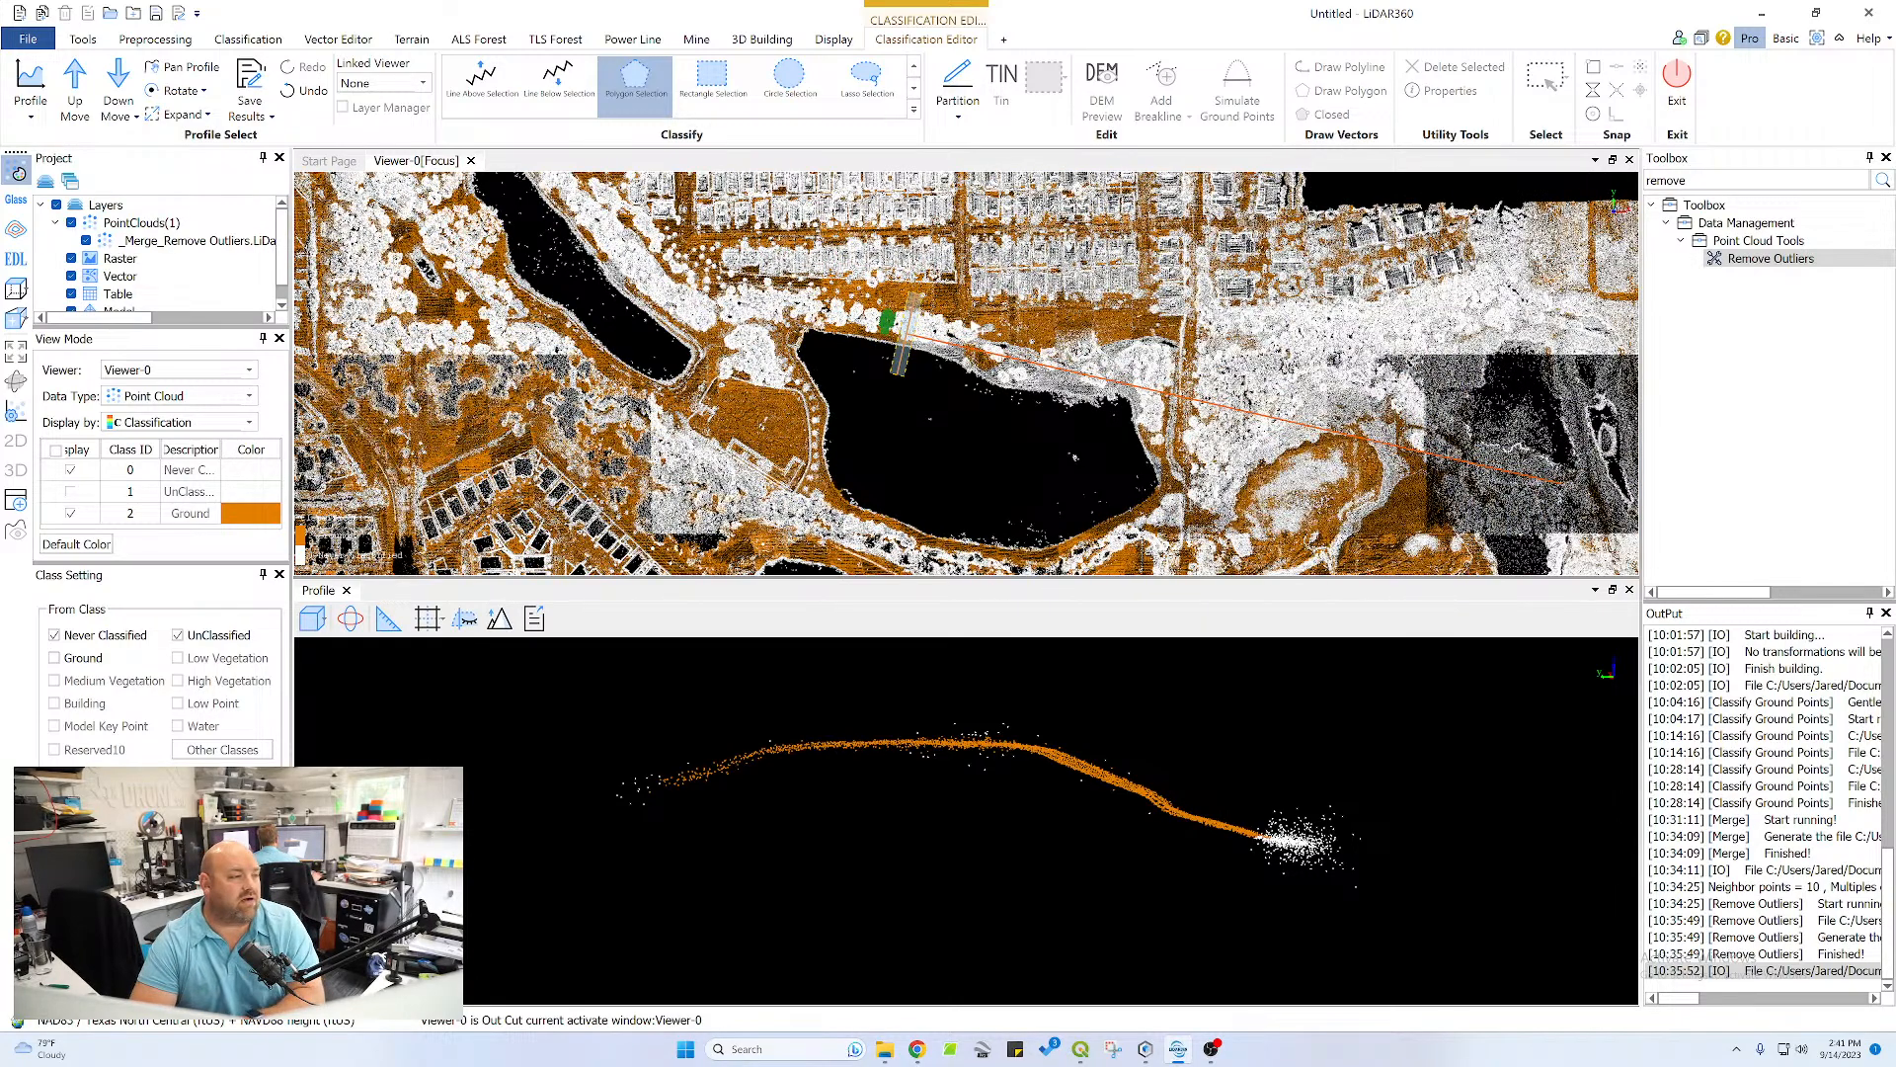
pyautogui.scroll(5, 978, 327)
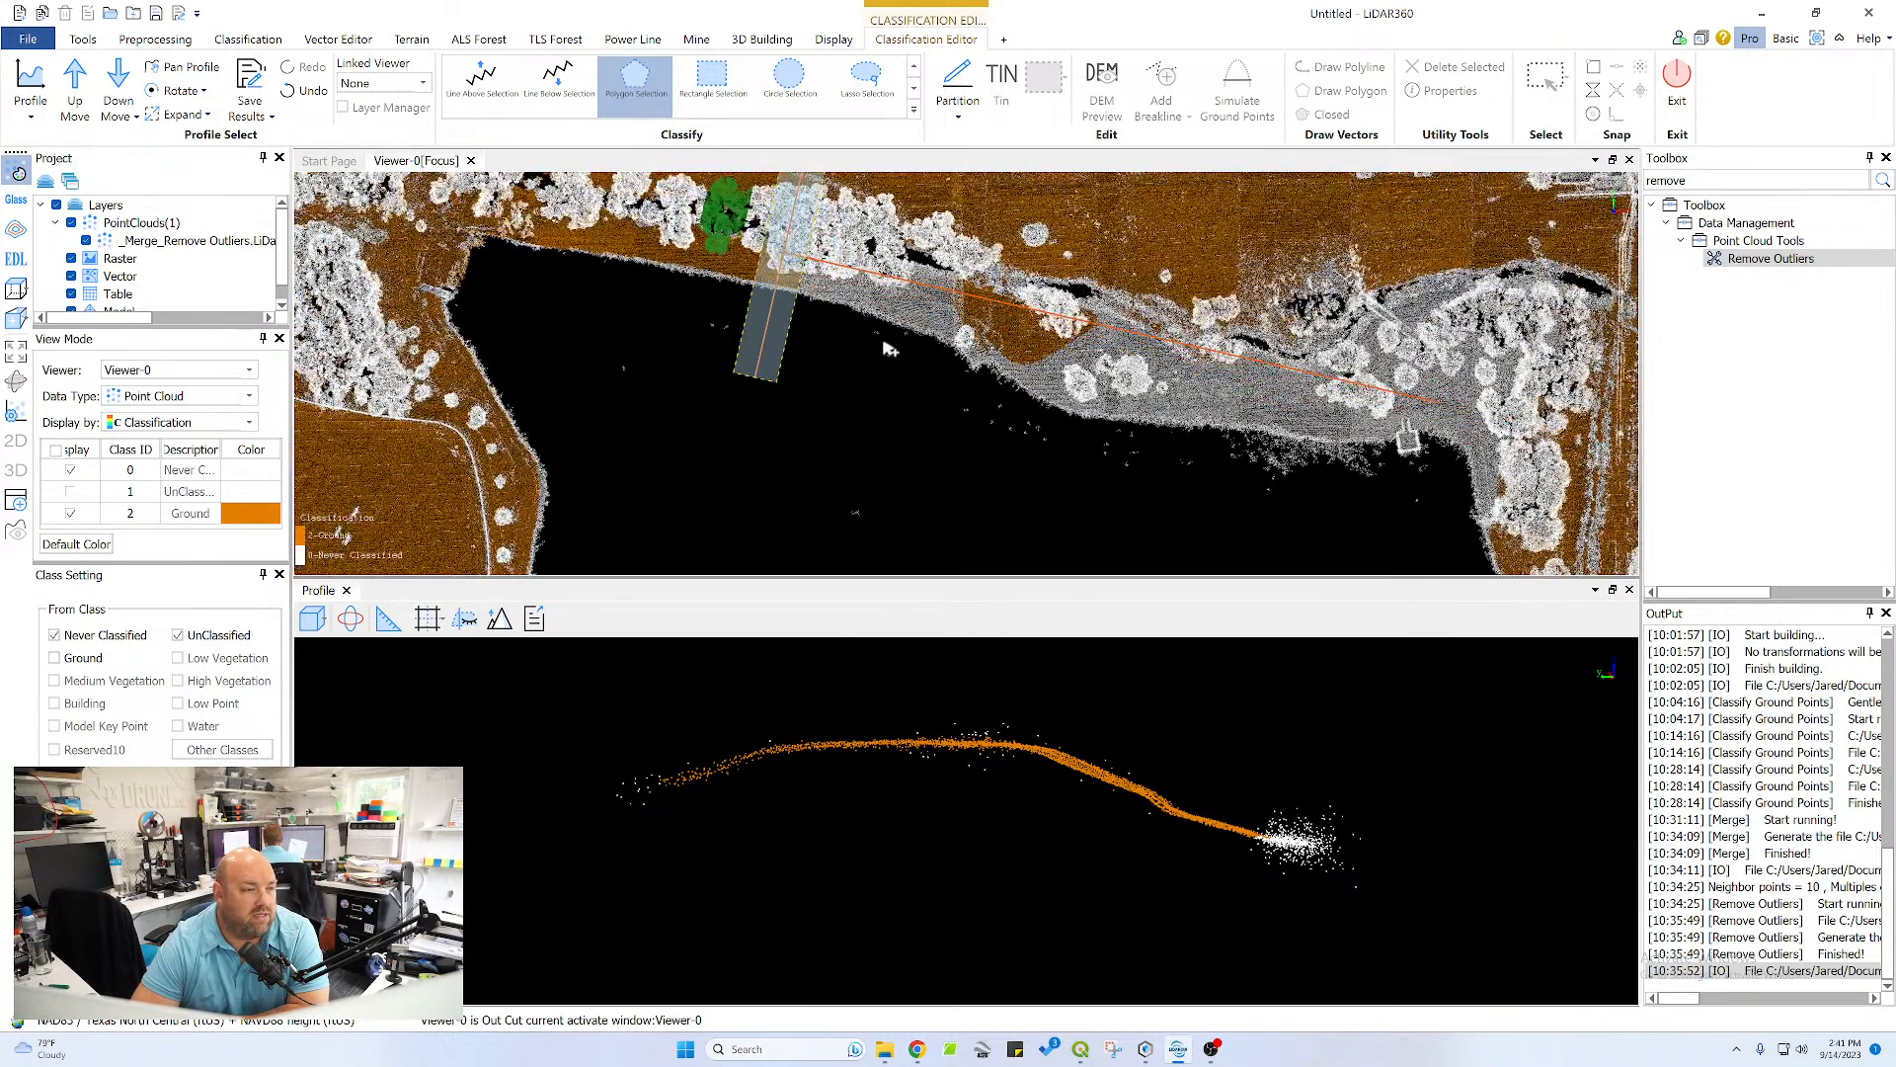
pyautogui.moveTo(907, 388); pyautogui.dragTo(913, 453)
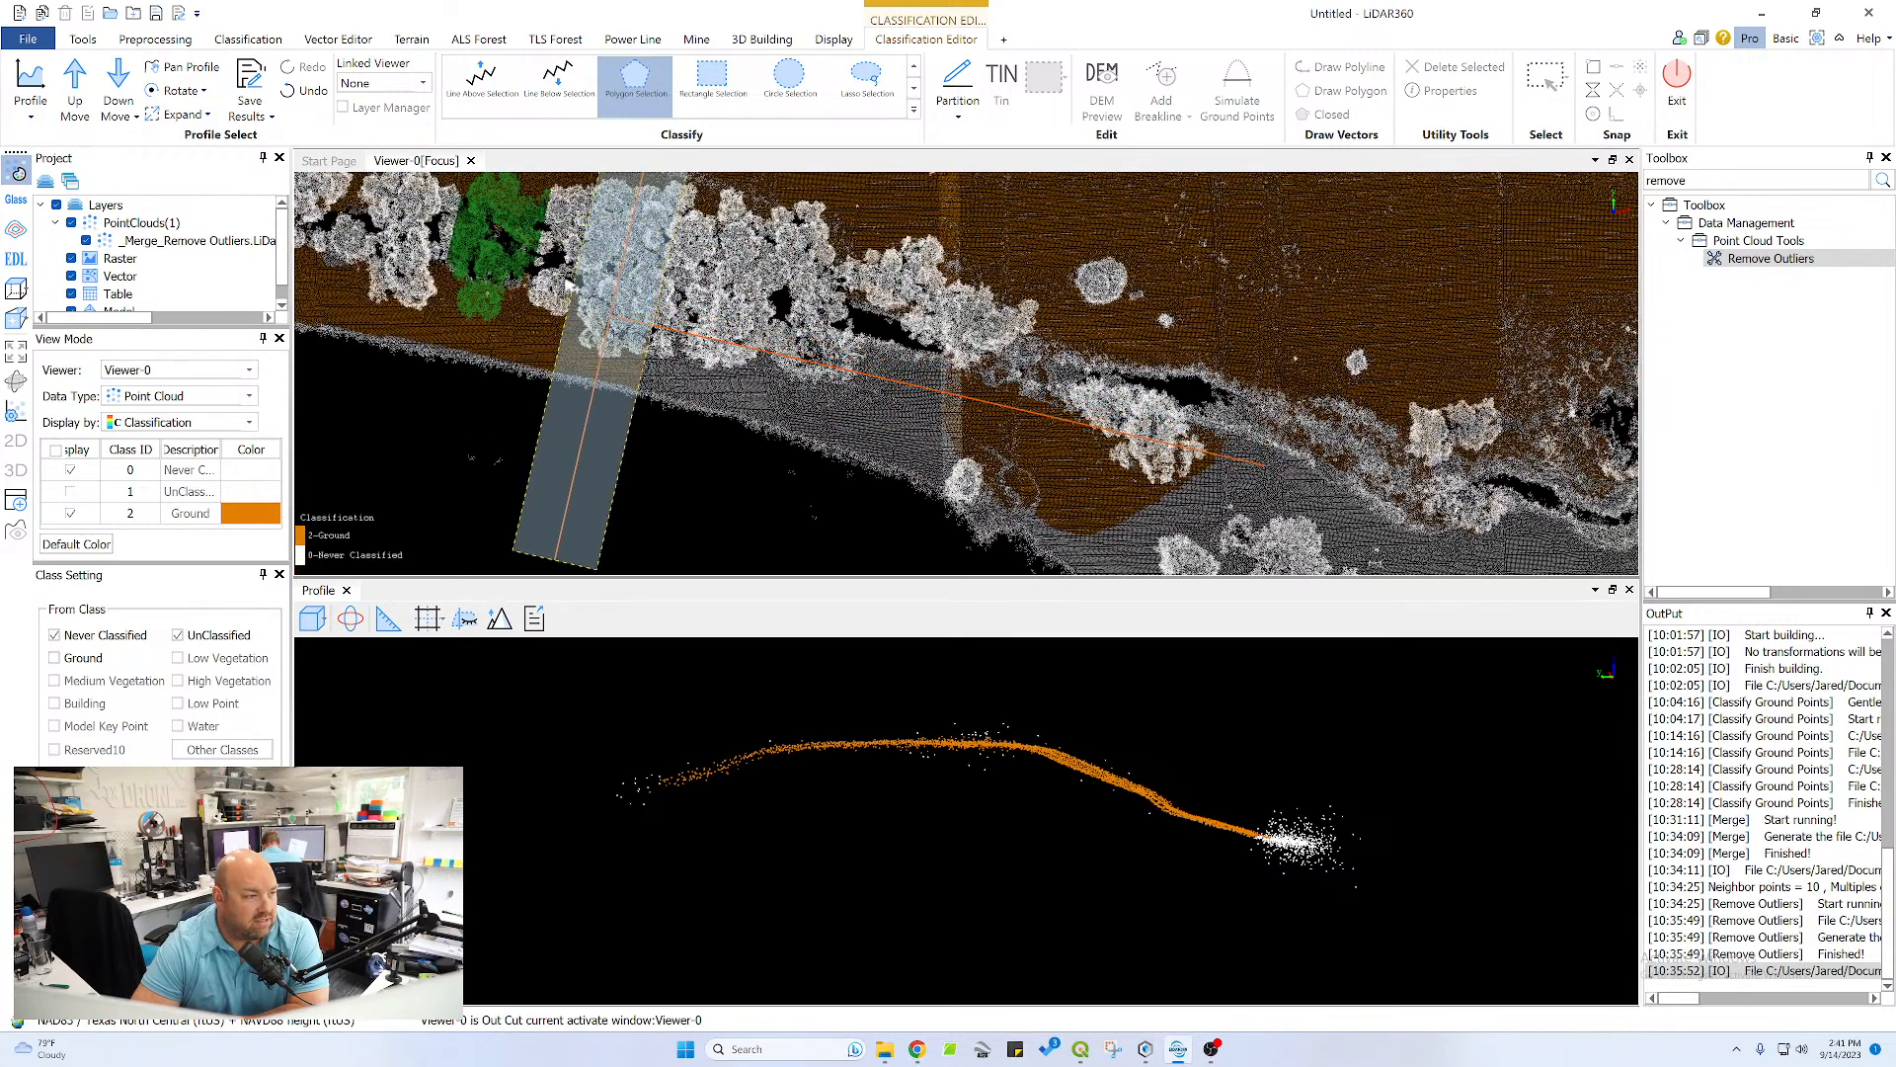
pyautogui.click(74, 81)
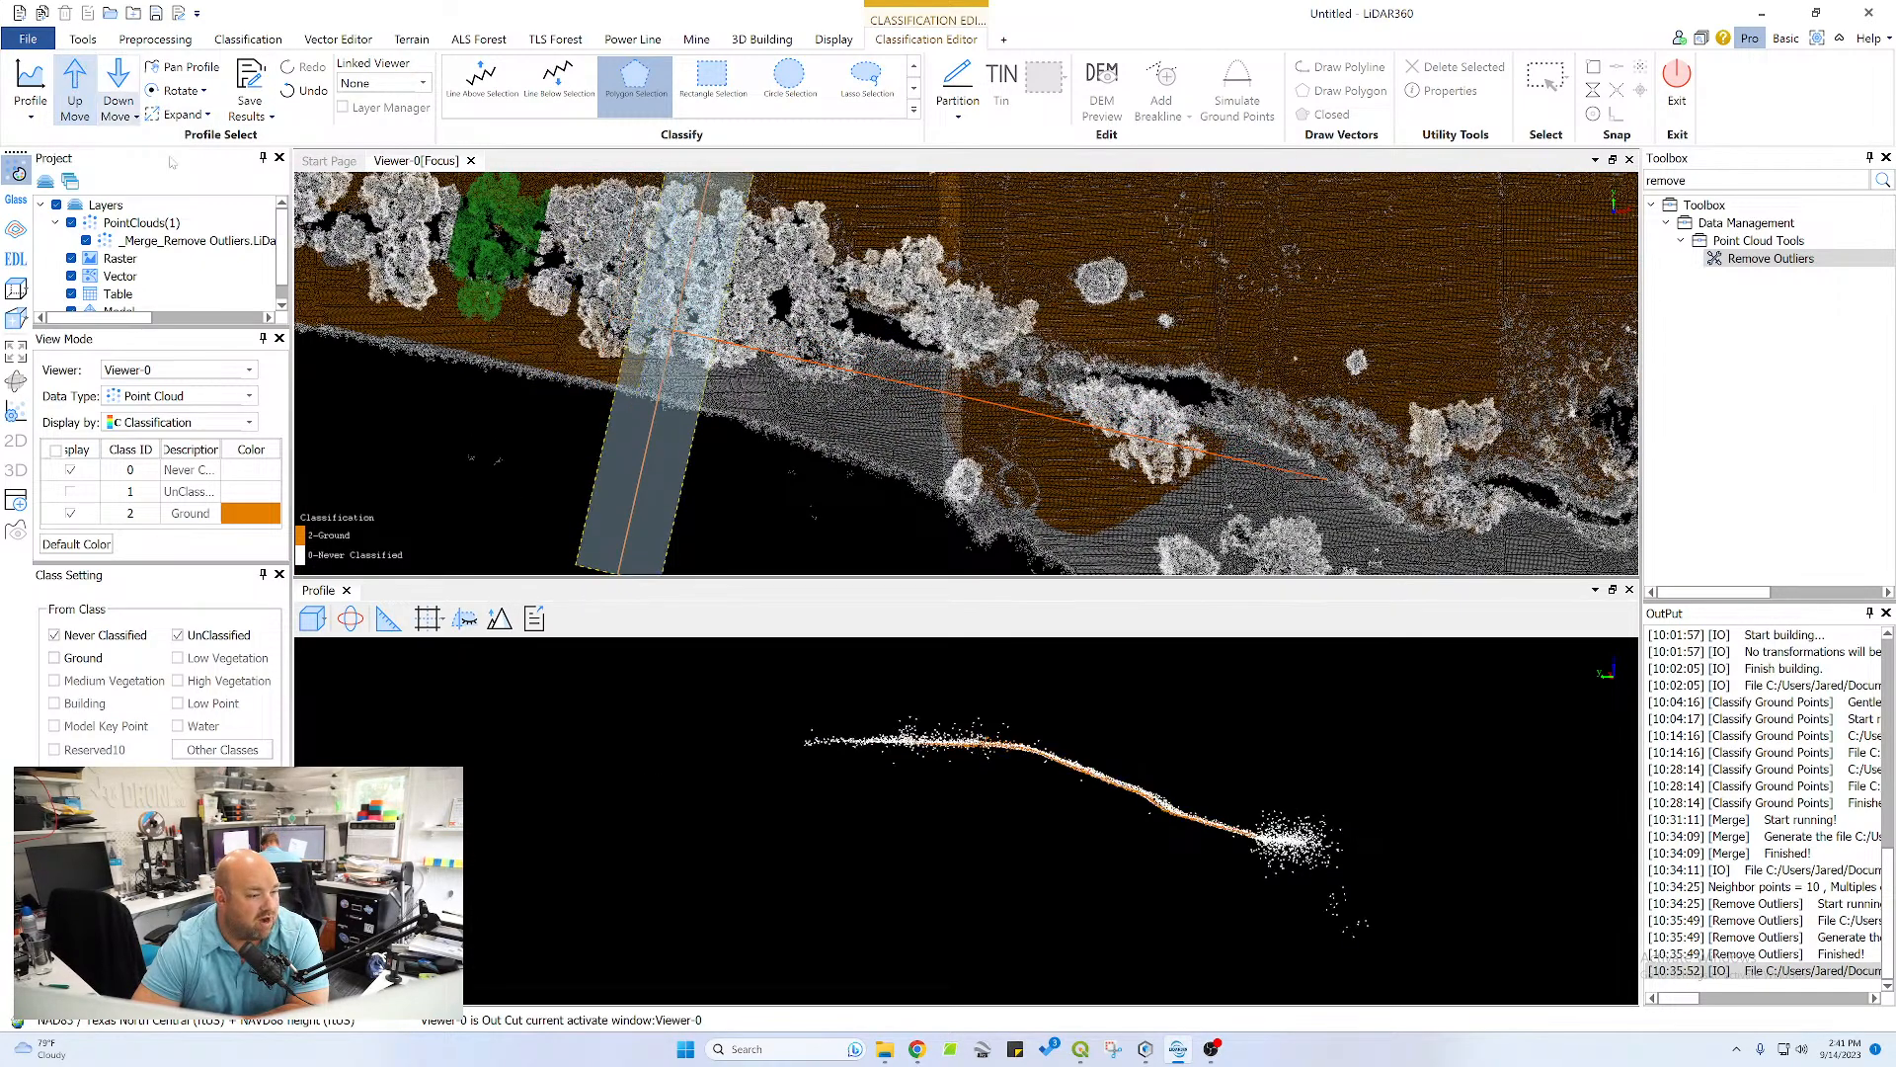
pyautogui.click(1239, 833)
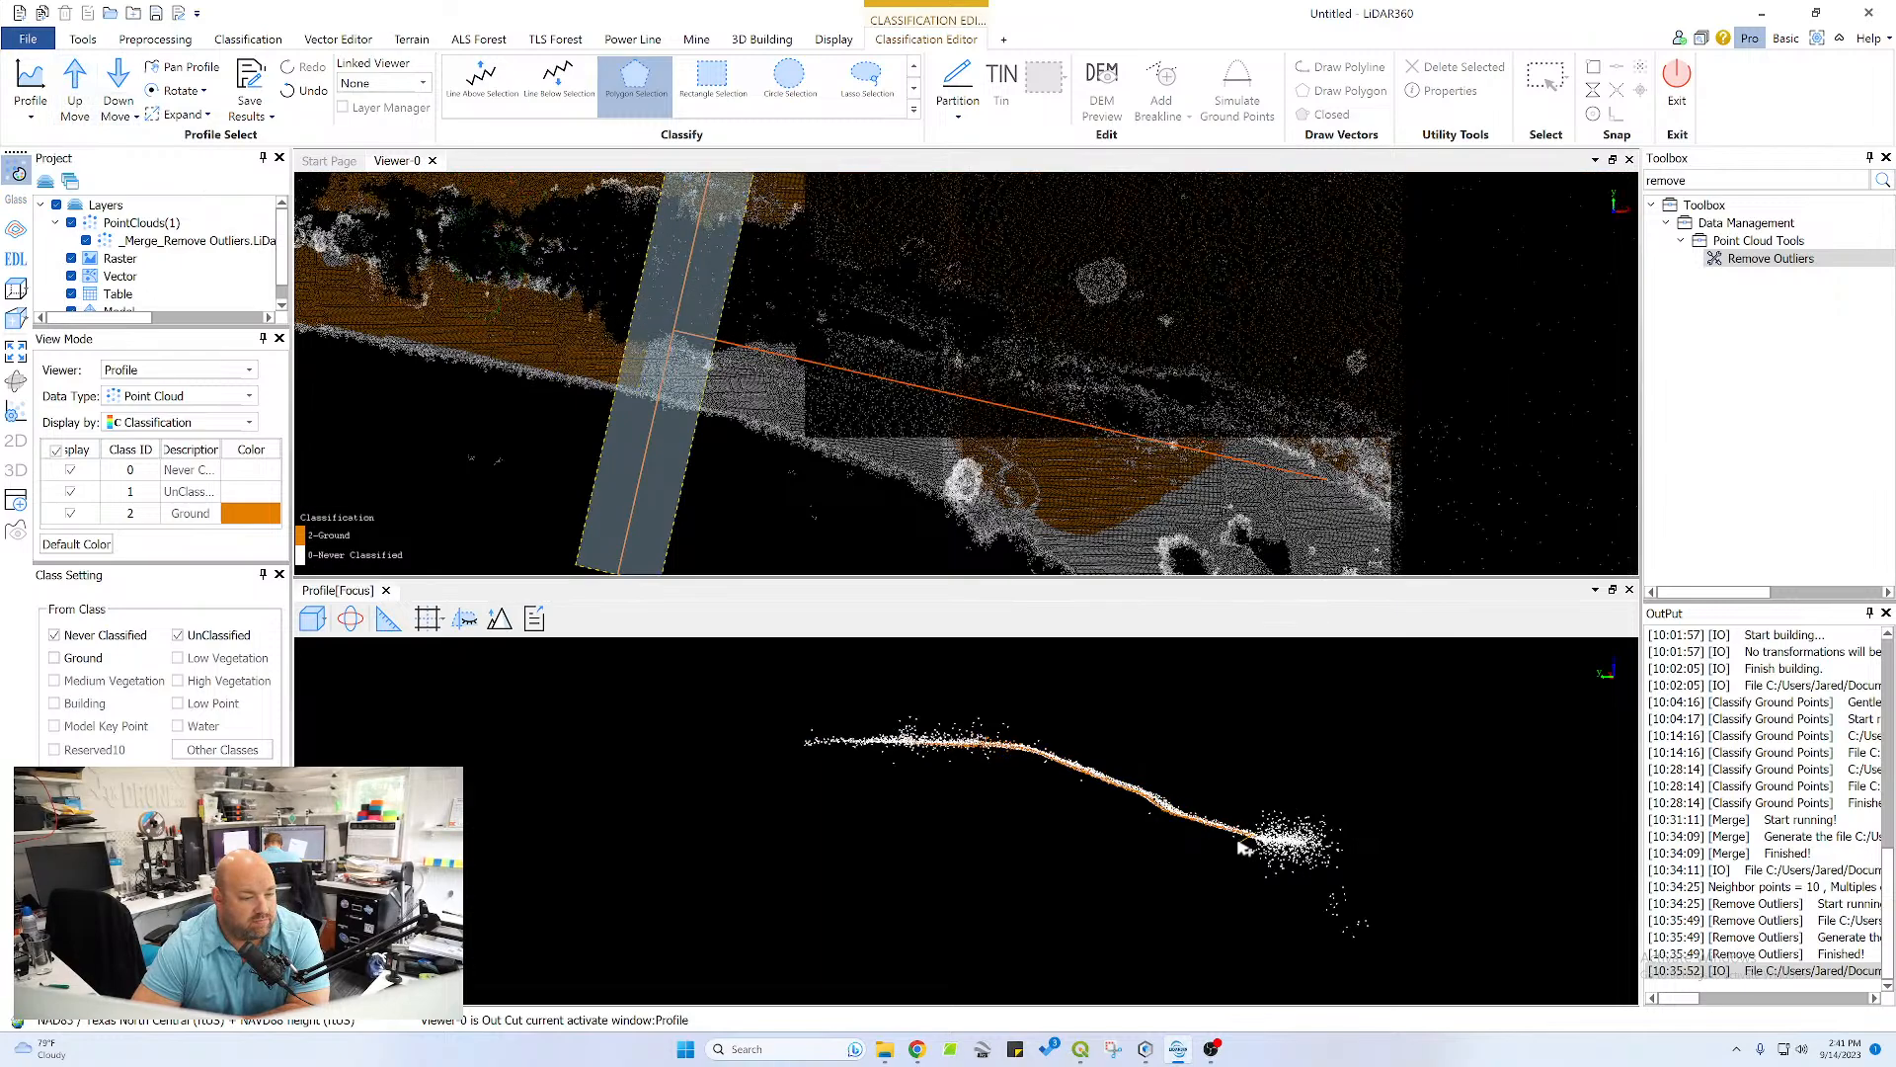
pyautogui.click(998, 755)
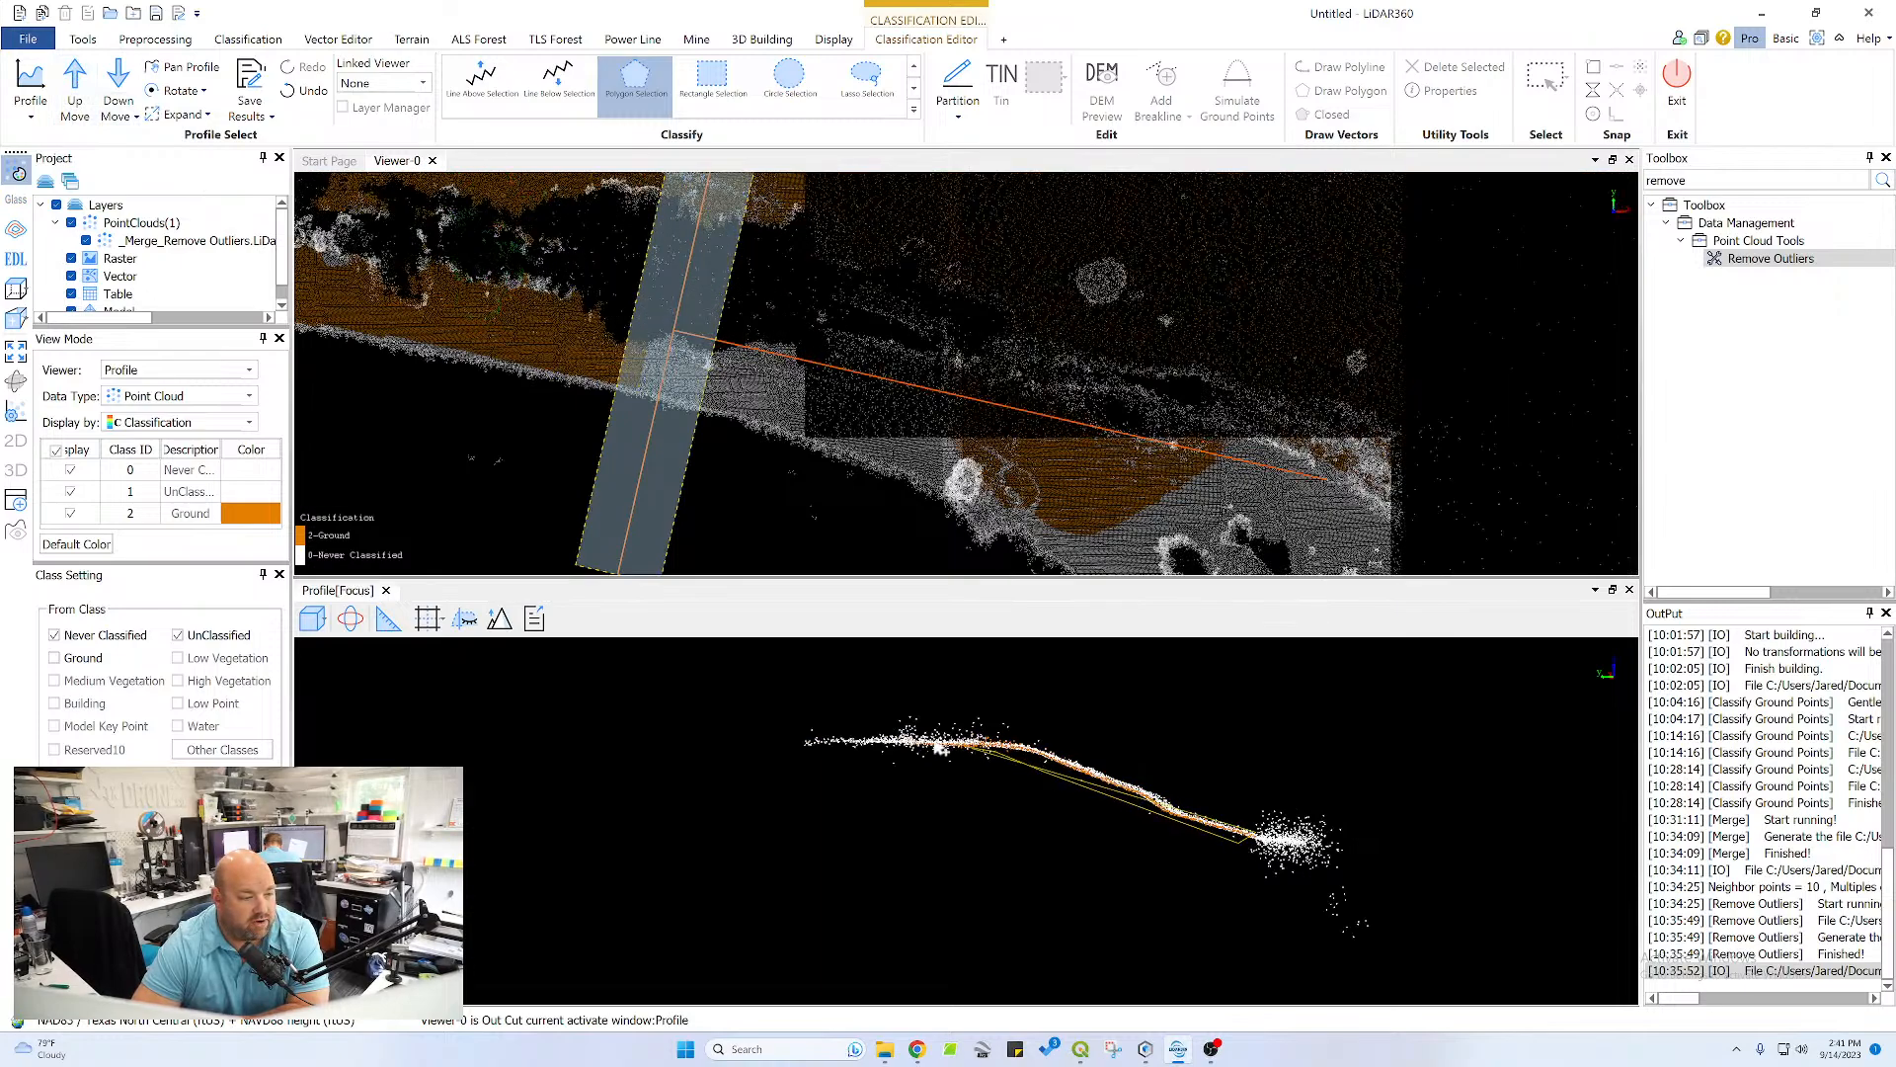
pyautogui.click(798, 743)
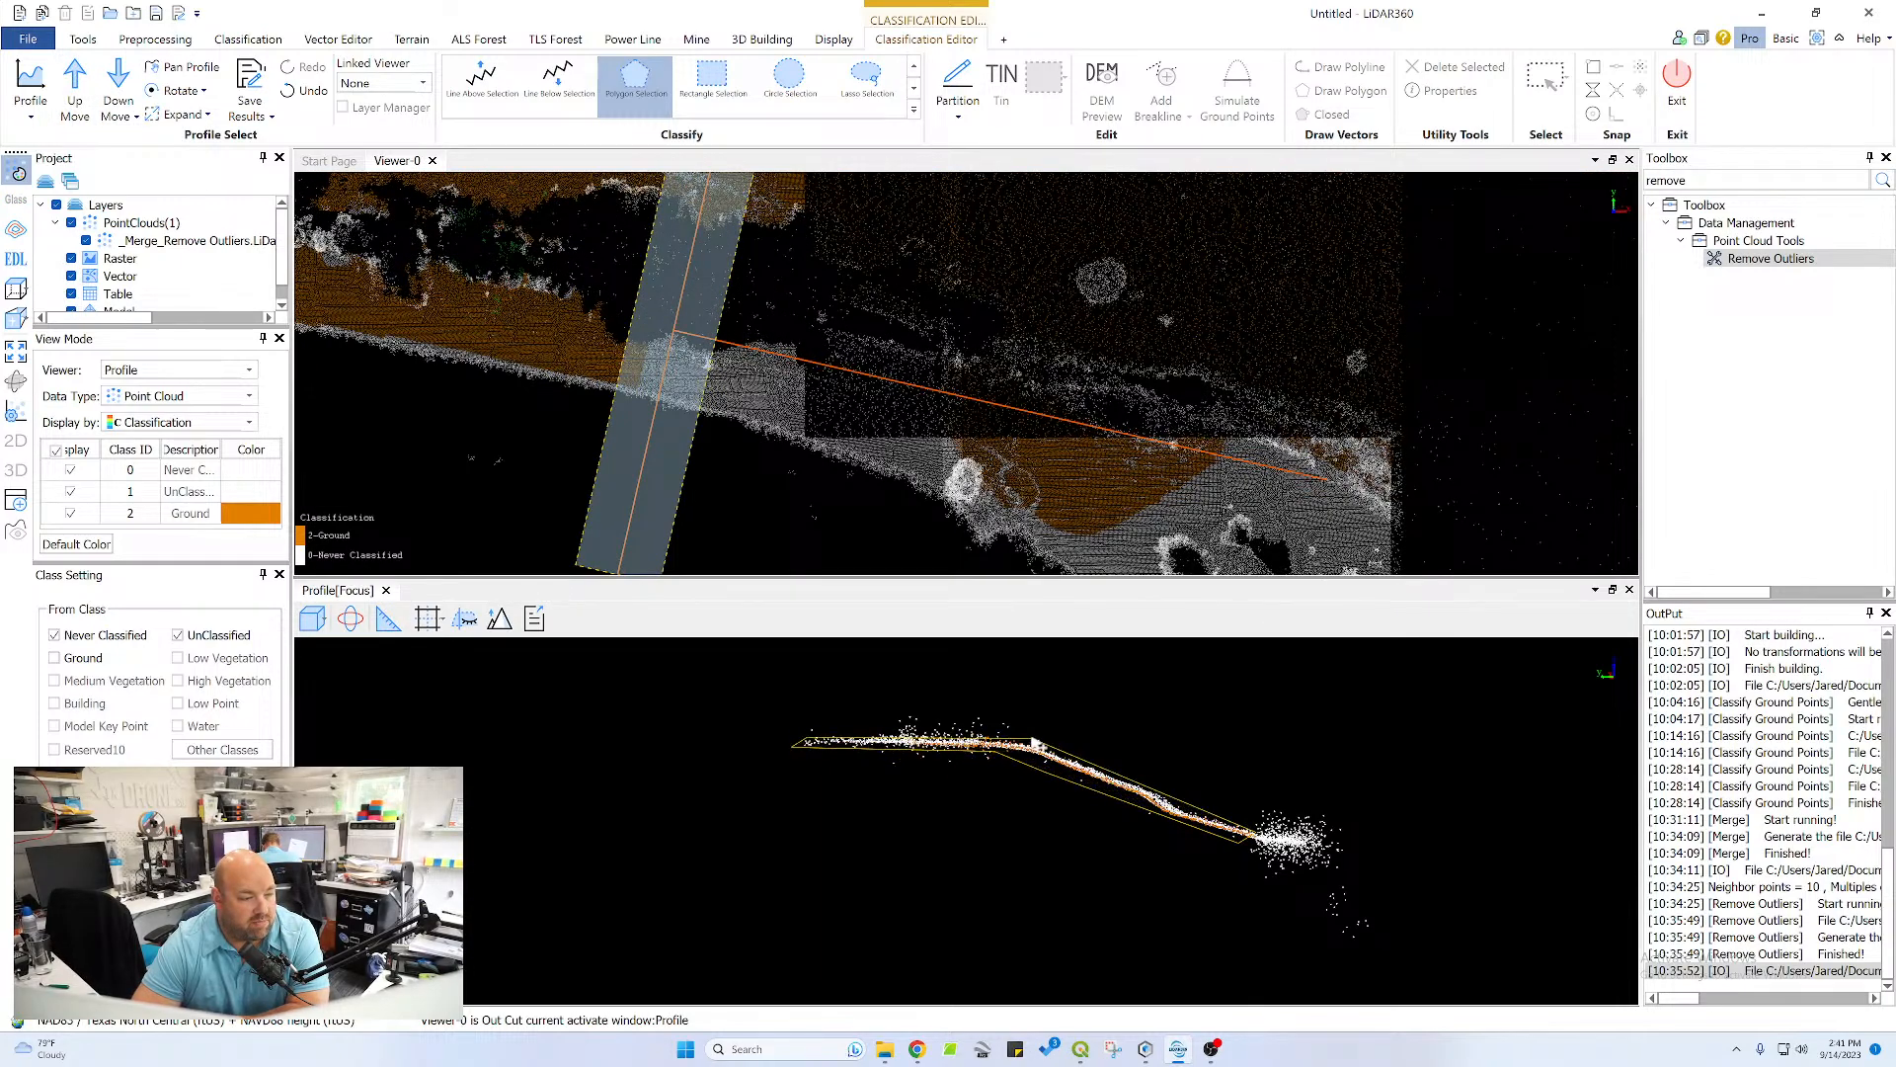
pyautogui.doubleClick(1160, 778)
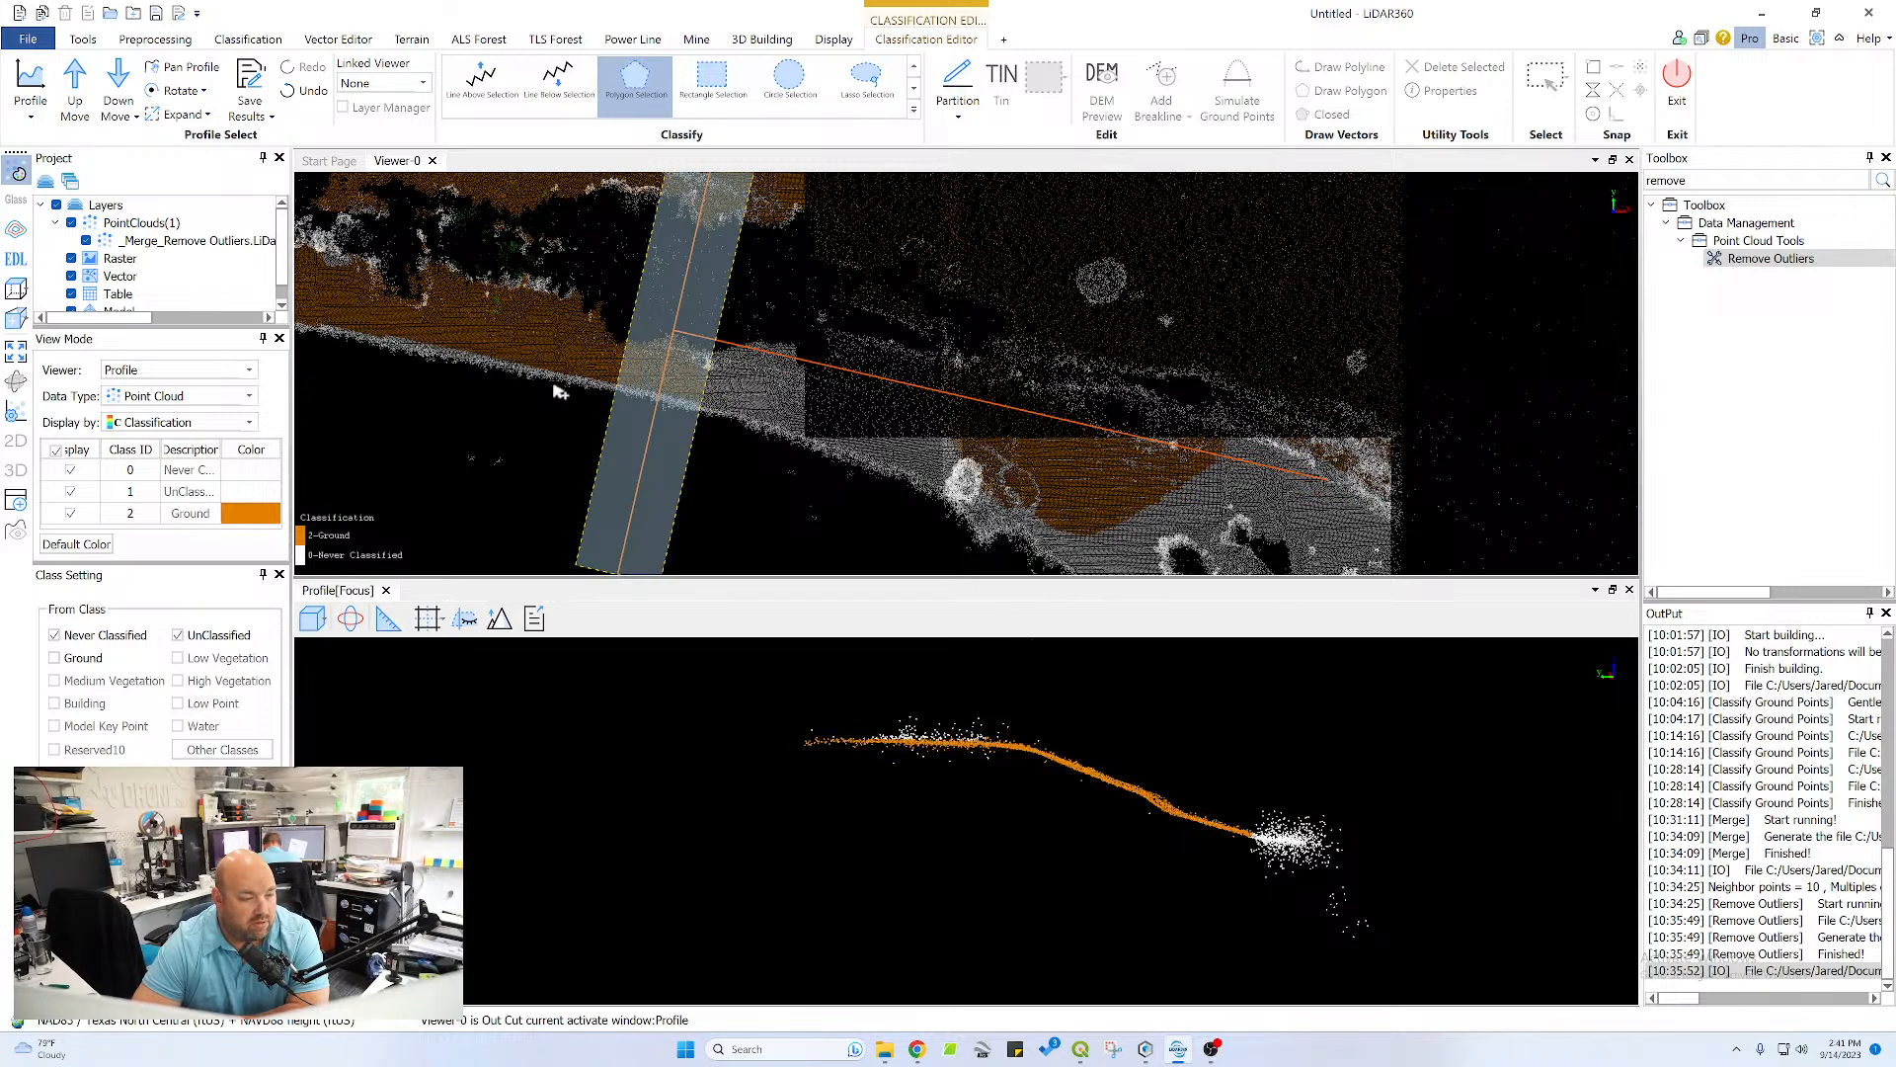
# Advance the profile one section and enclose the missed crest and pond-side slope points in a narrow polygon to reclassify them as Ground
pyautogui.click(74, 84)
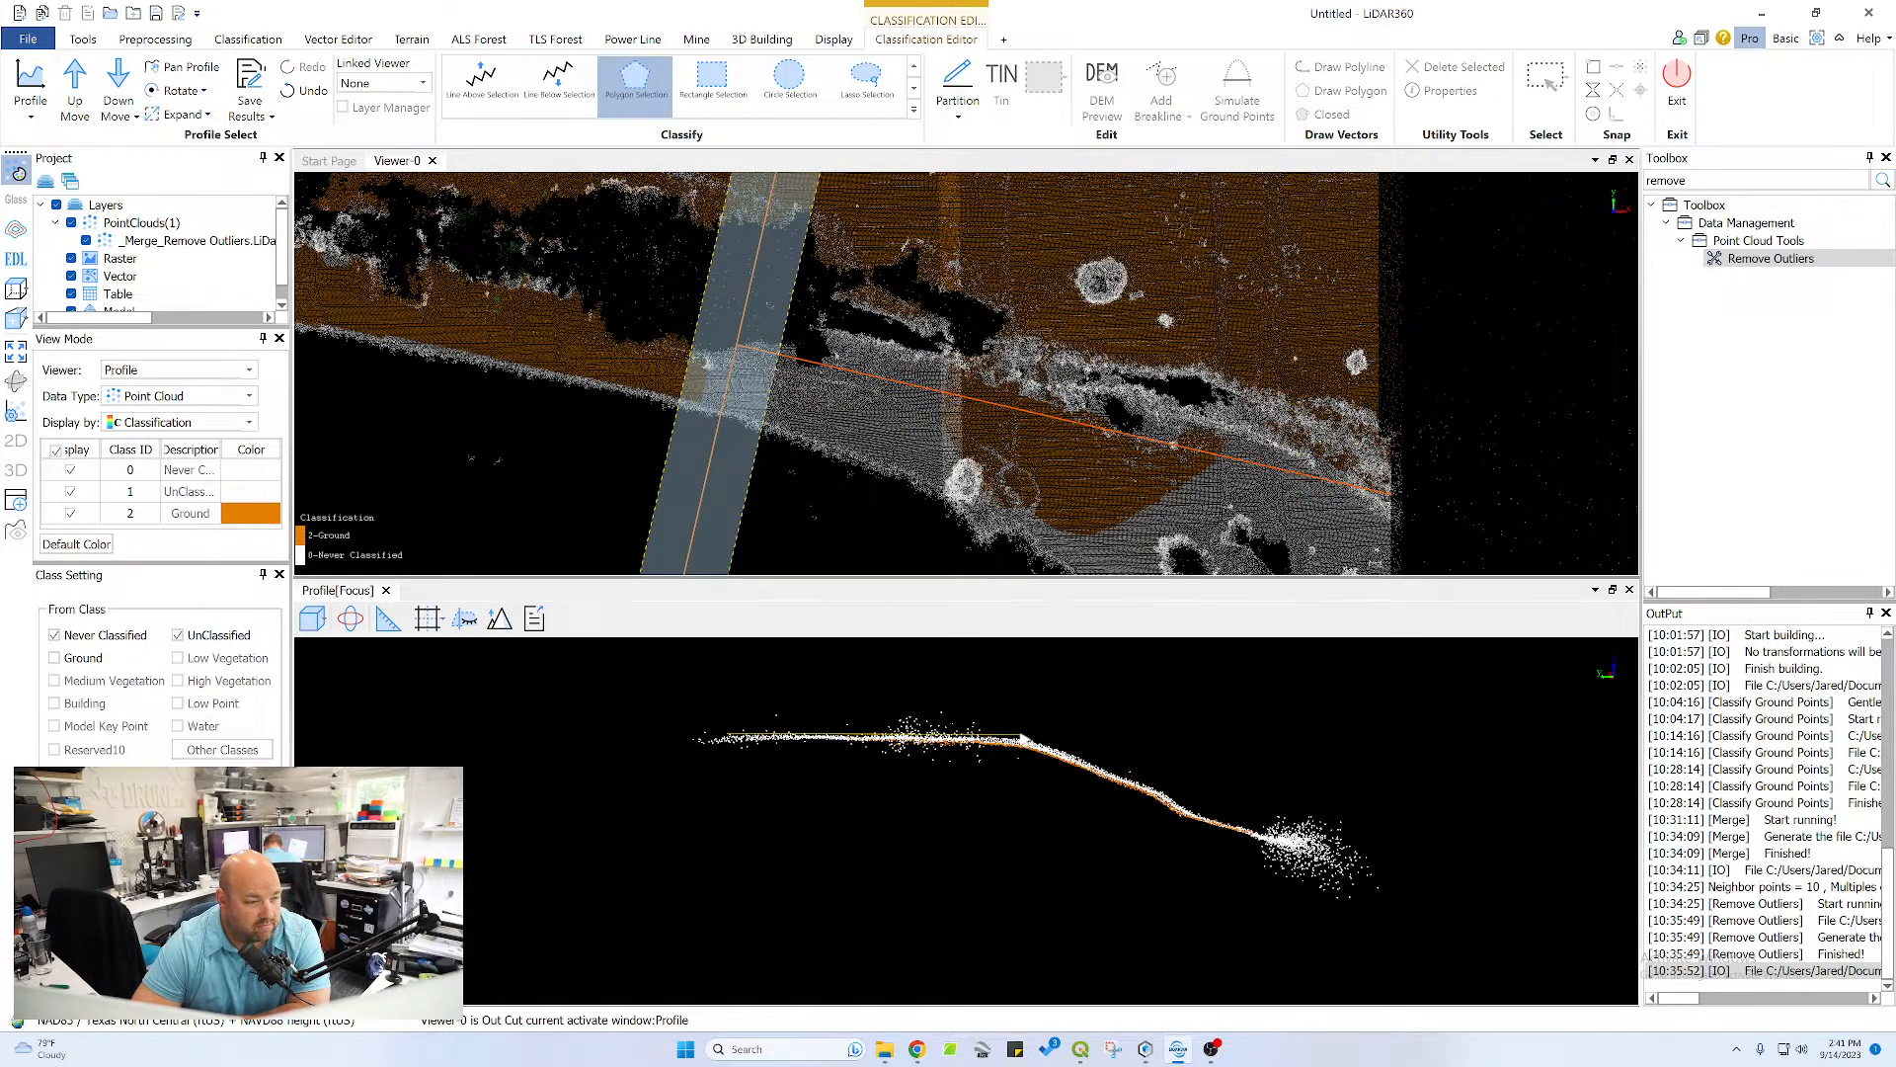
pyautogui.click(1023, 735)
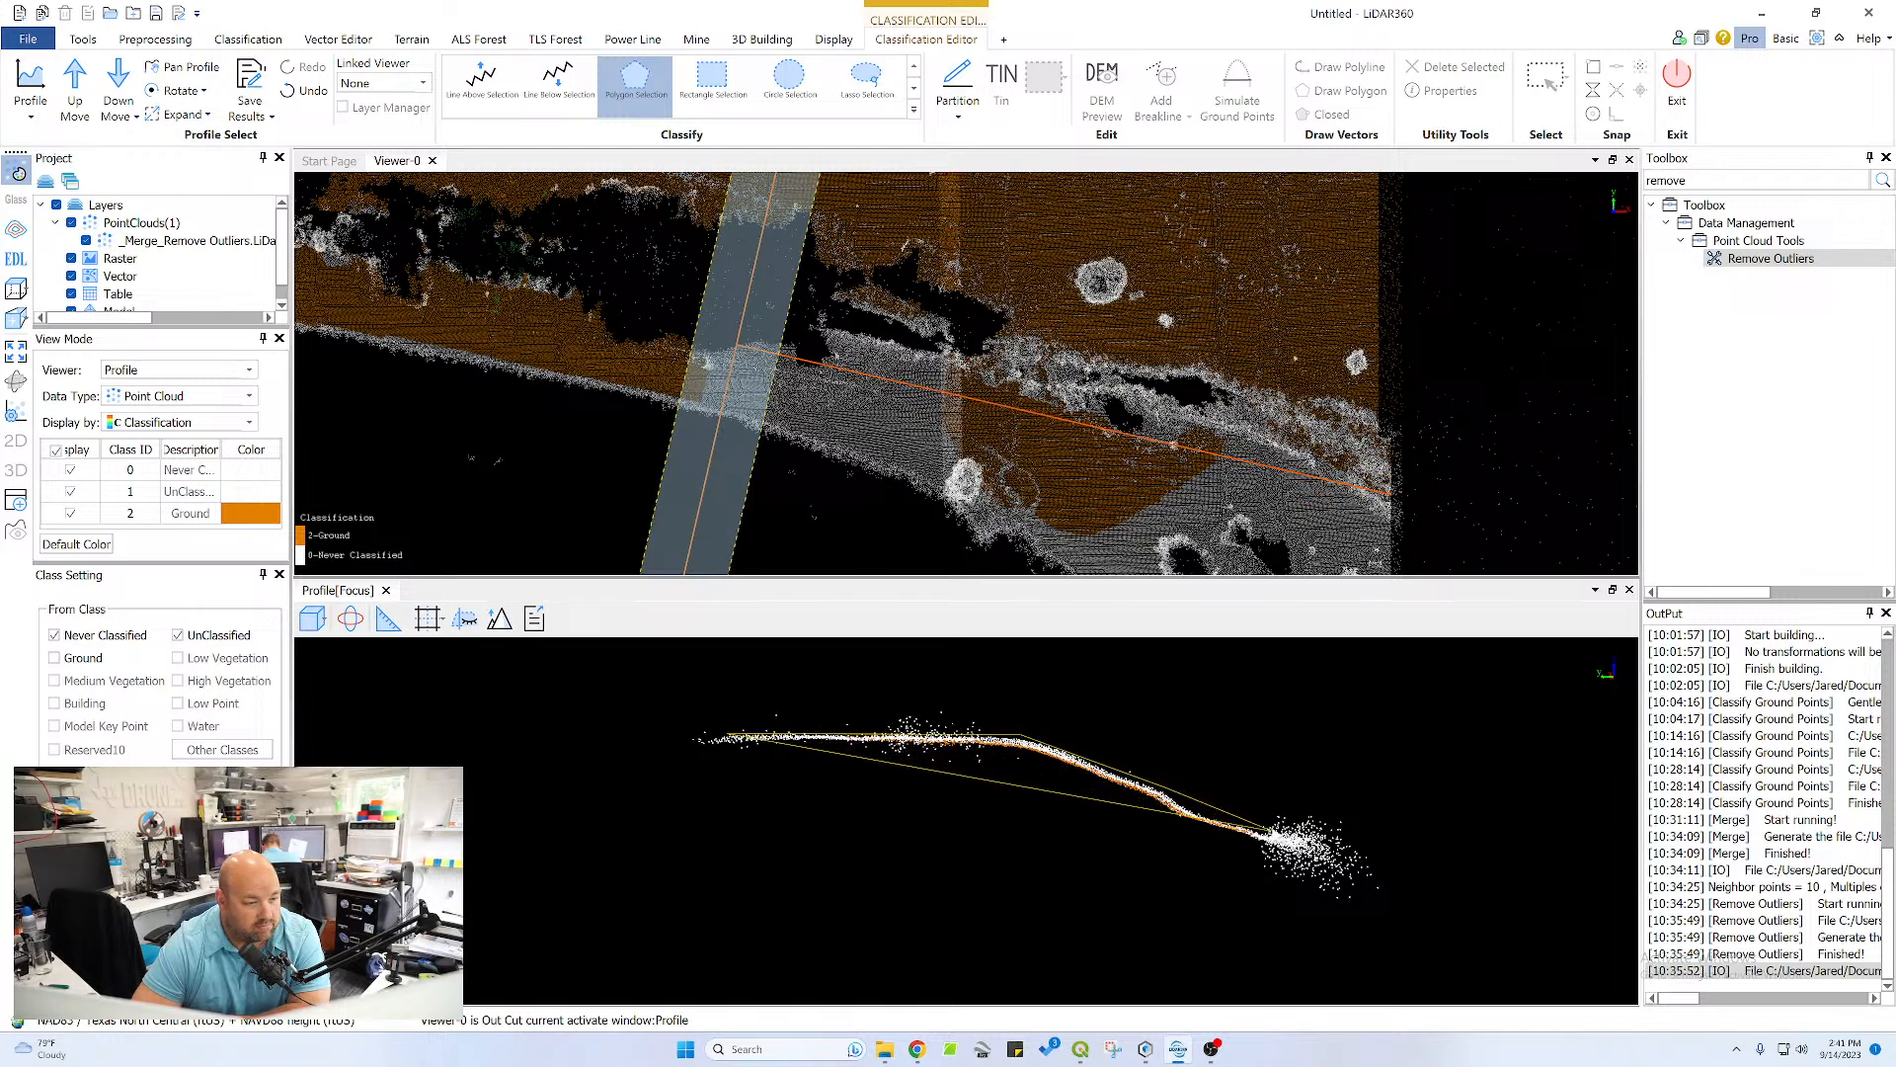
pyautogui.click(1262, 835)
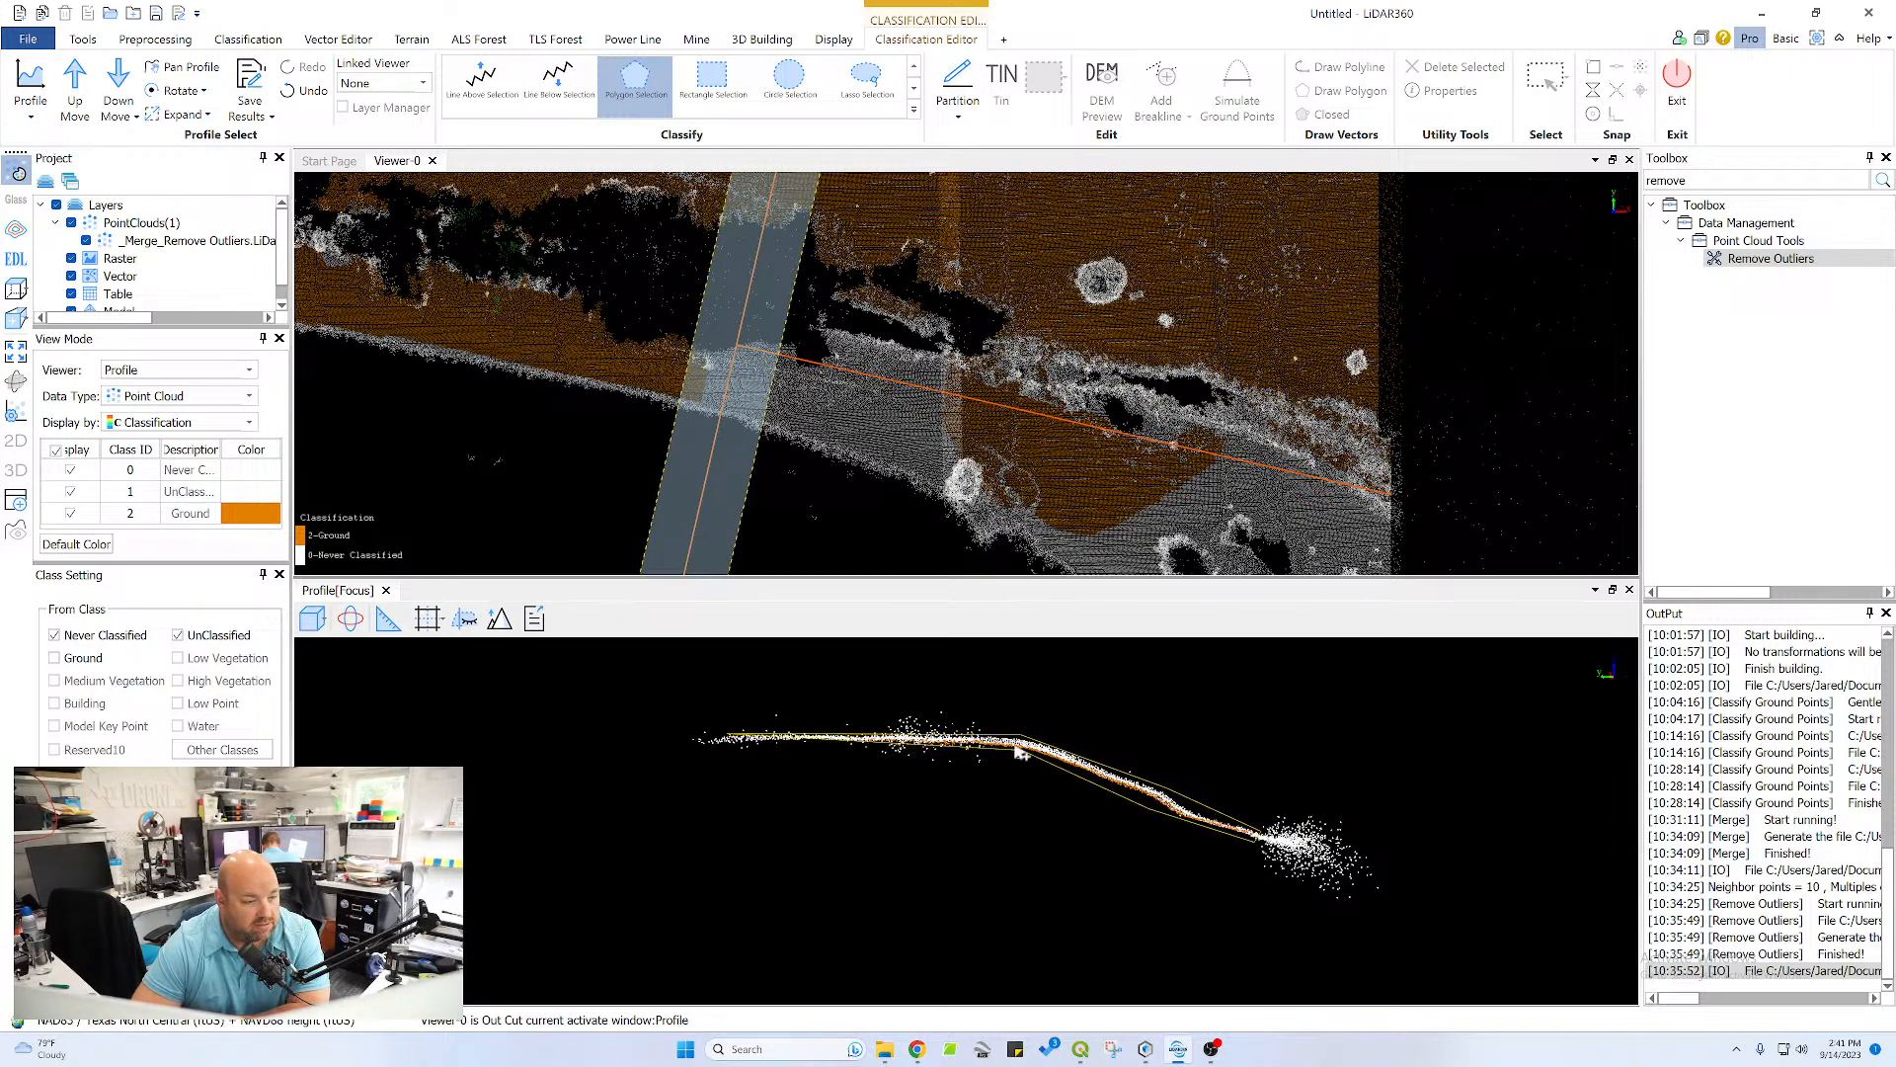
pyautogui.rightClick(738, 748)
# Shift the profile one section further and reclassify the pond-side slope, crest and upper channel bank as Ground with one polygon
pyautogui.click(75, 87)
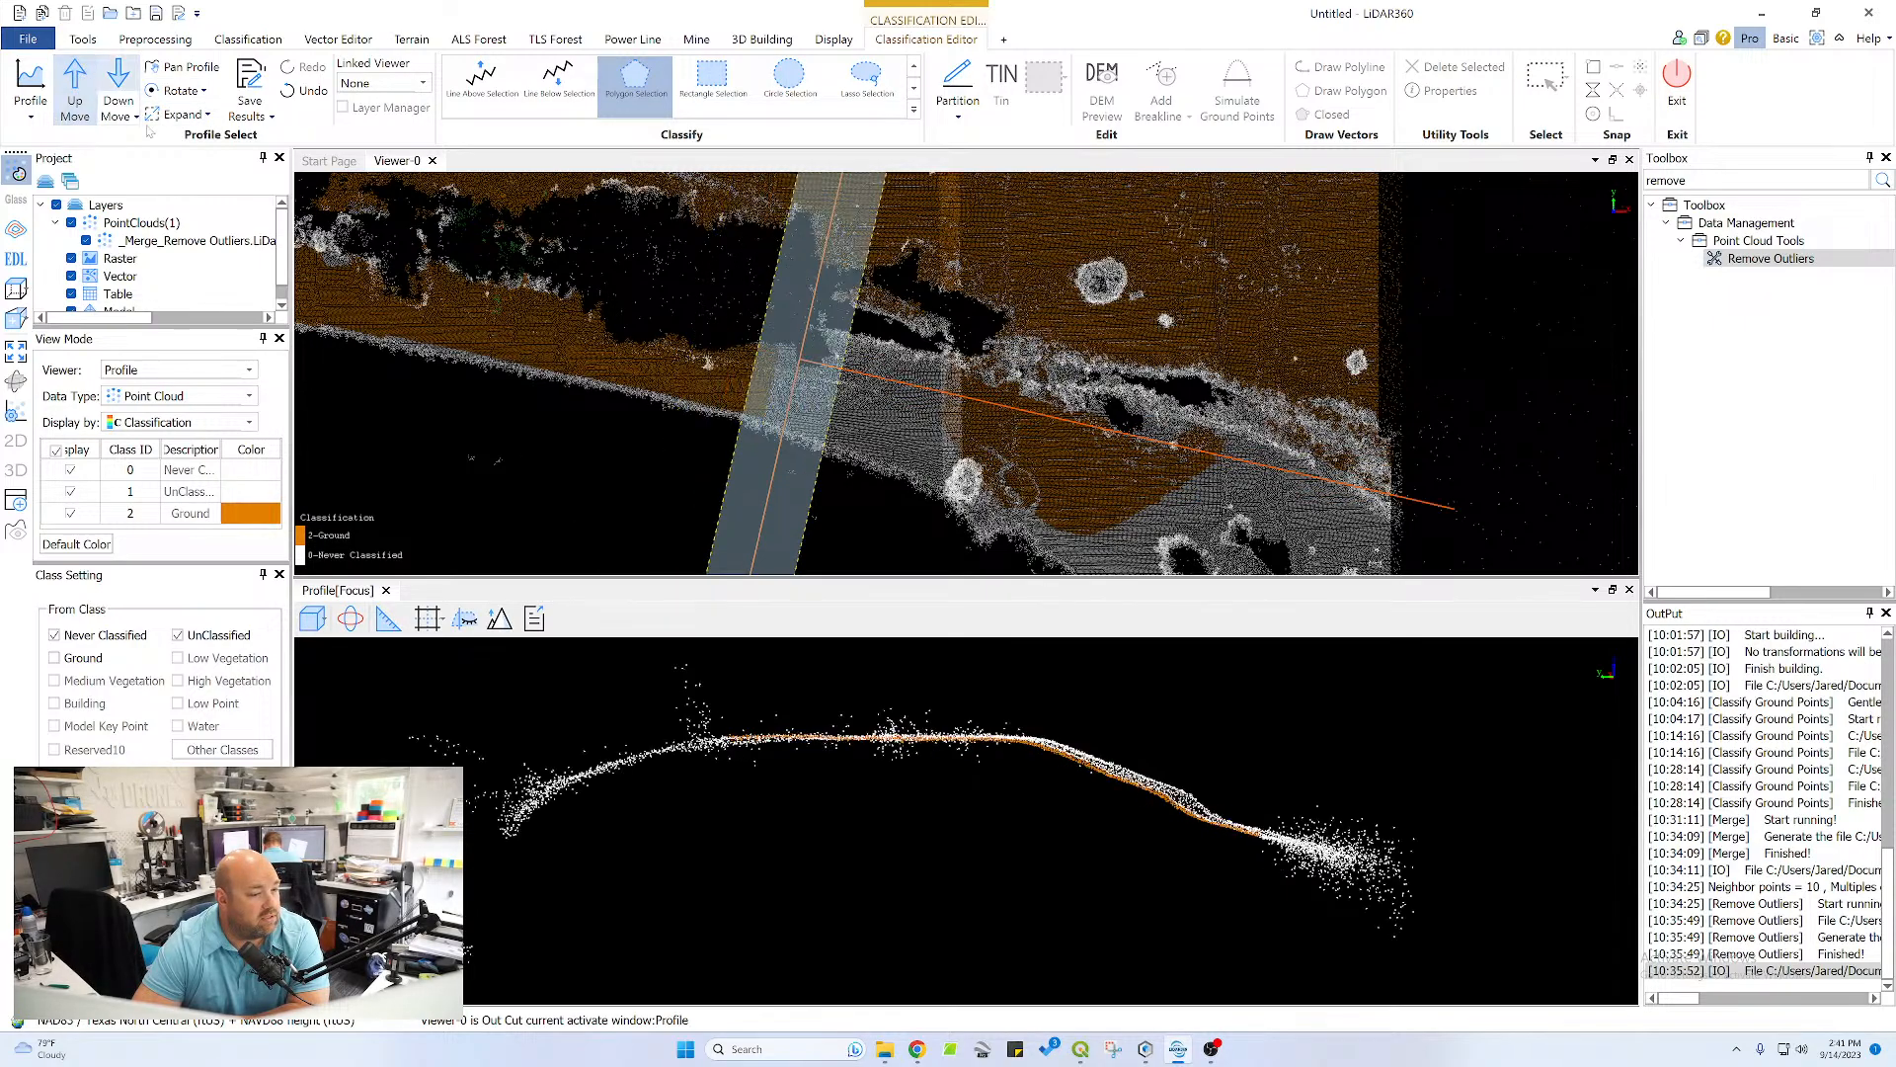
pyautogui.click(1264, 836)
pyautogui.click(1151, 812)
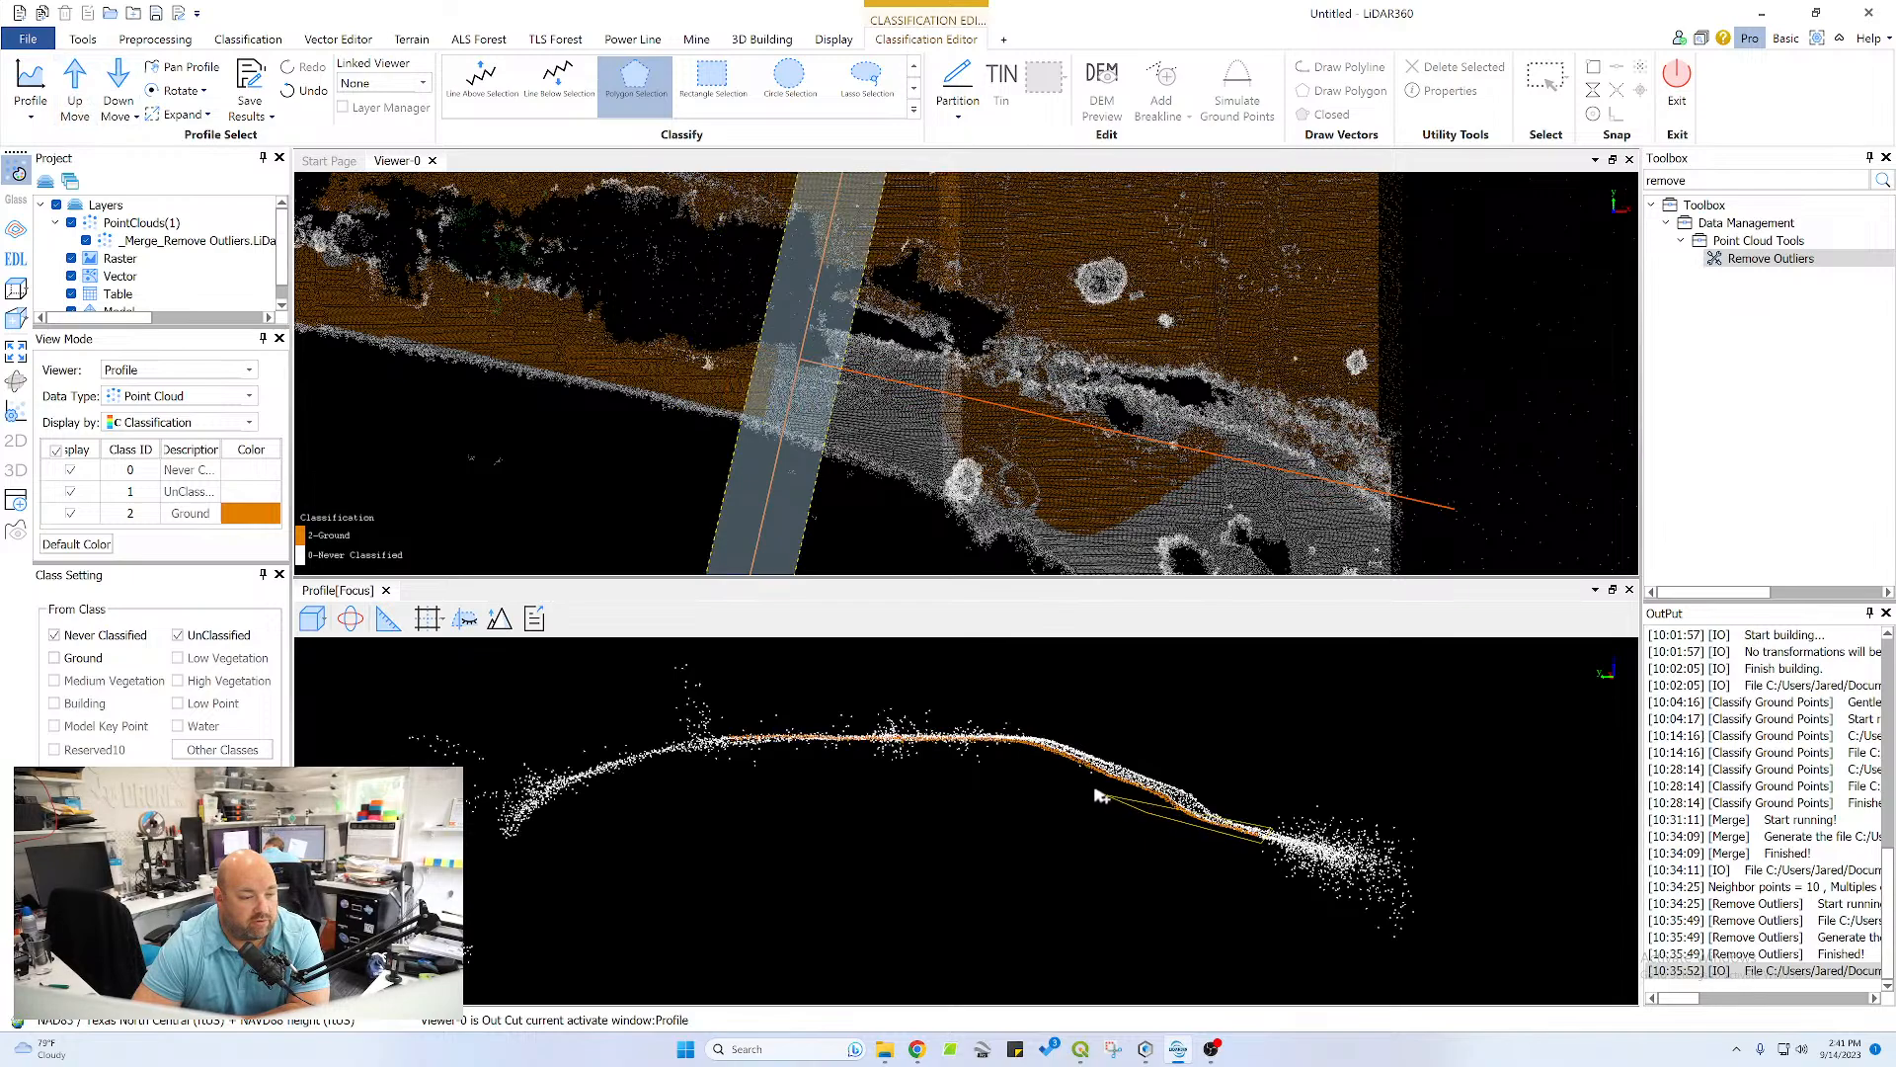
pyautogui.click(975, 741)
pyautogui.click(739, 744)
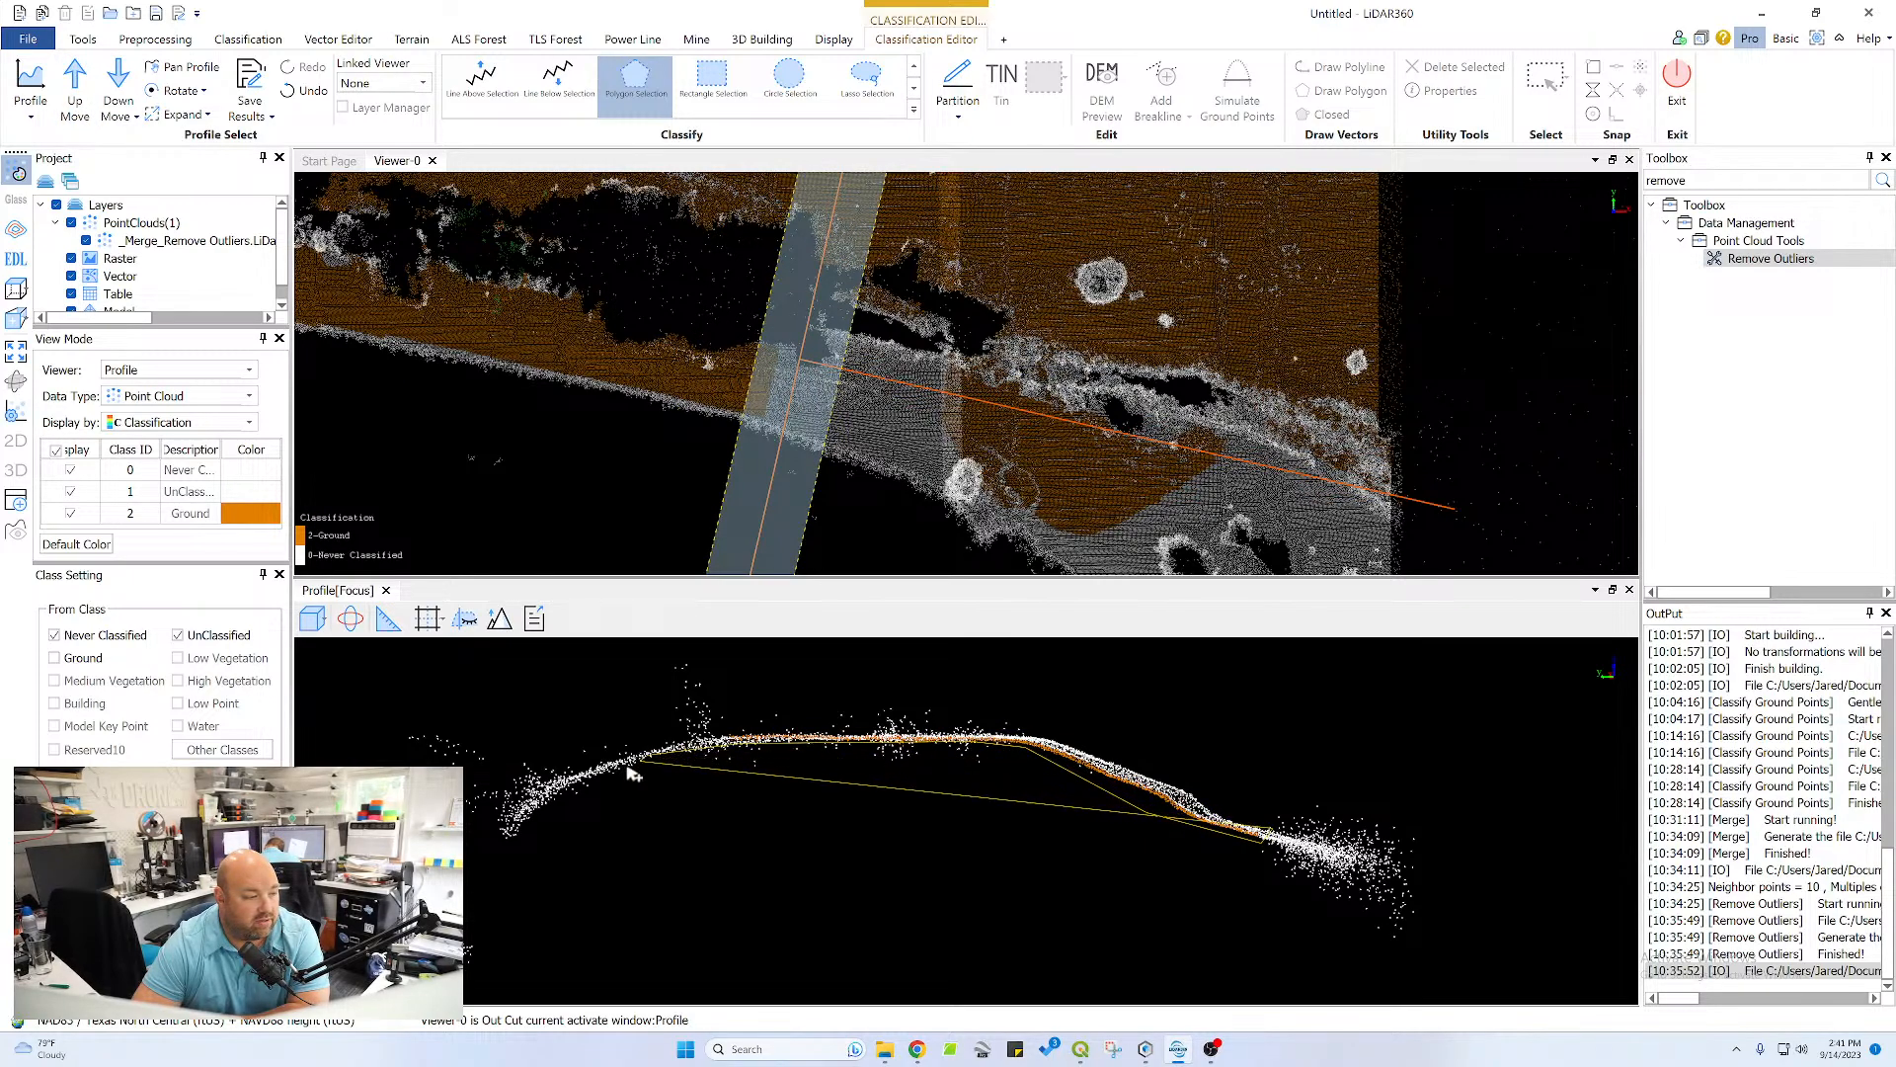
pyautogui.click(548, 772)
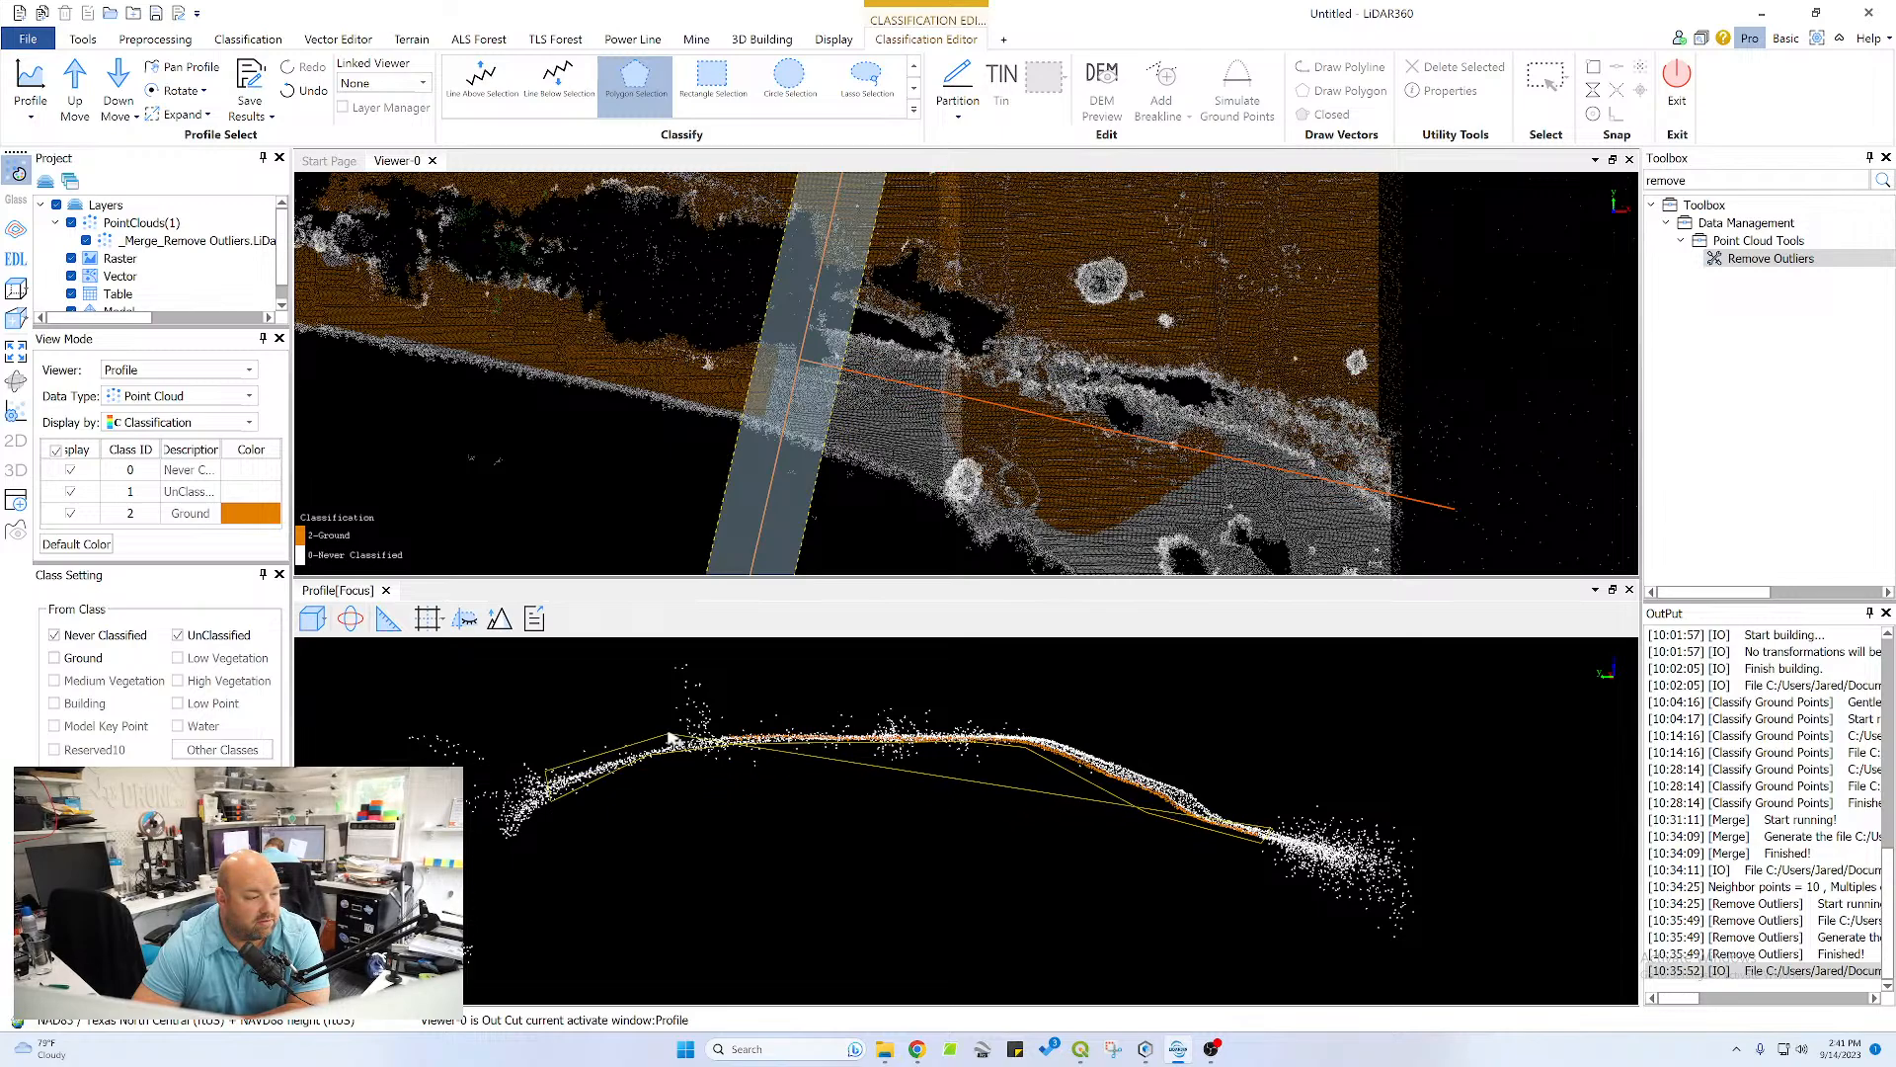
pyautogui.click(670, 738)
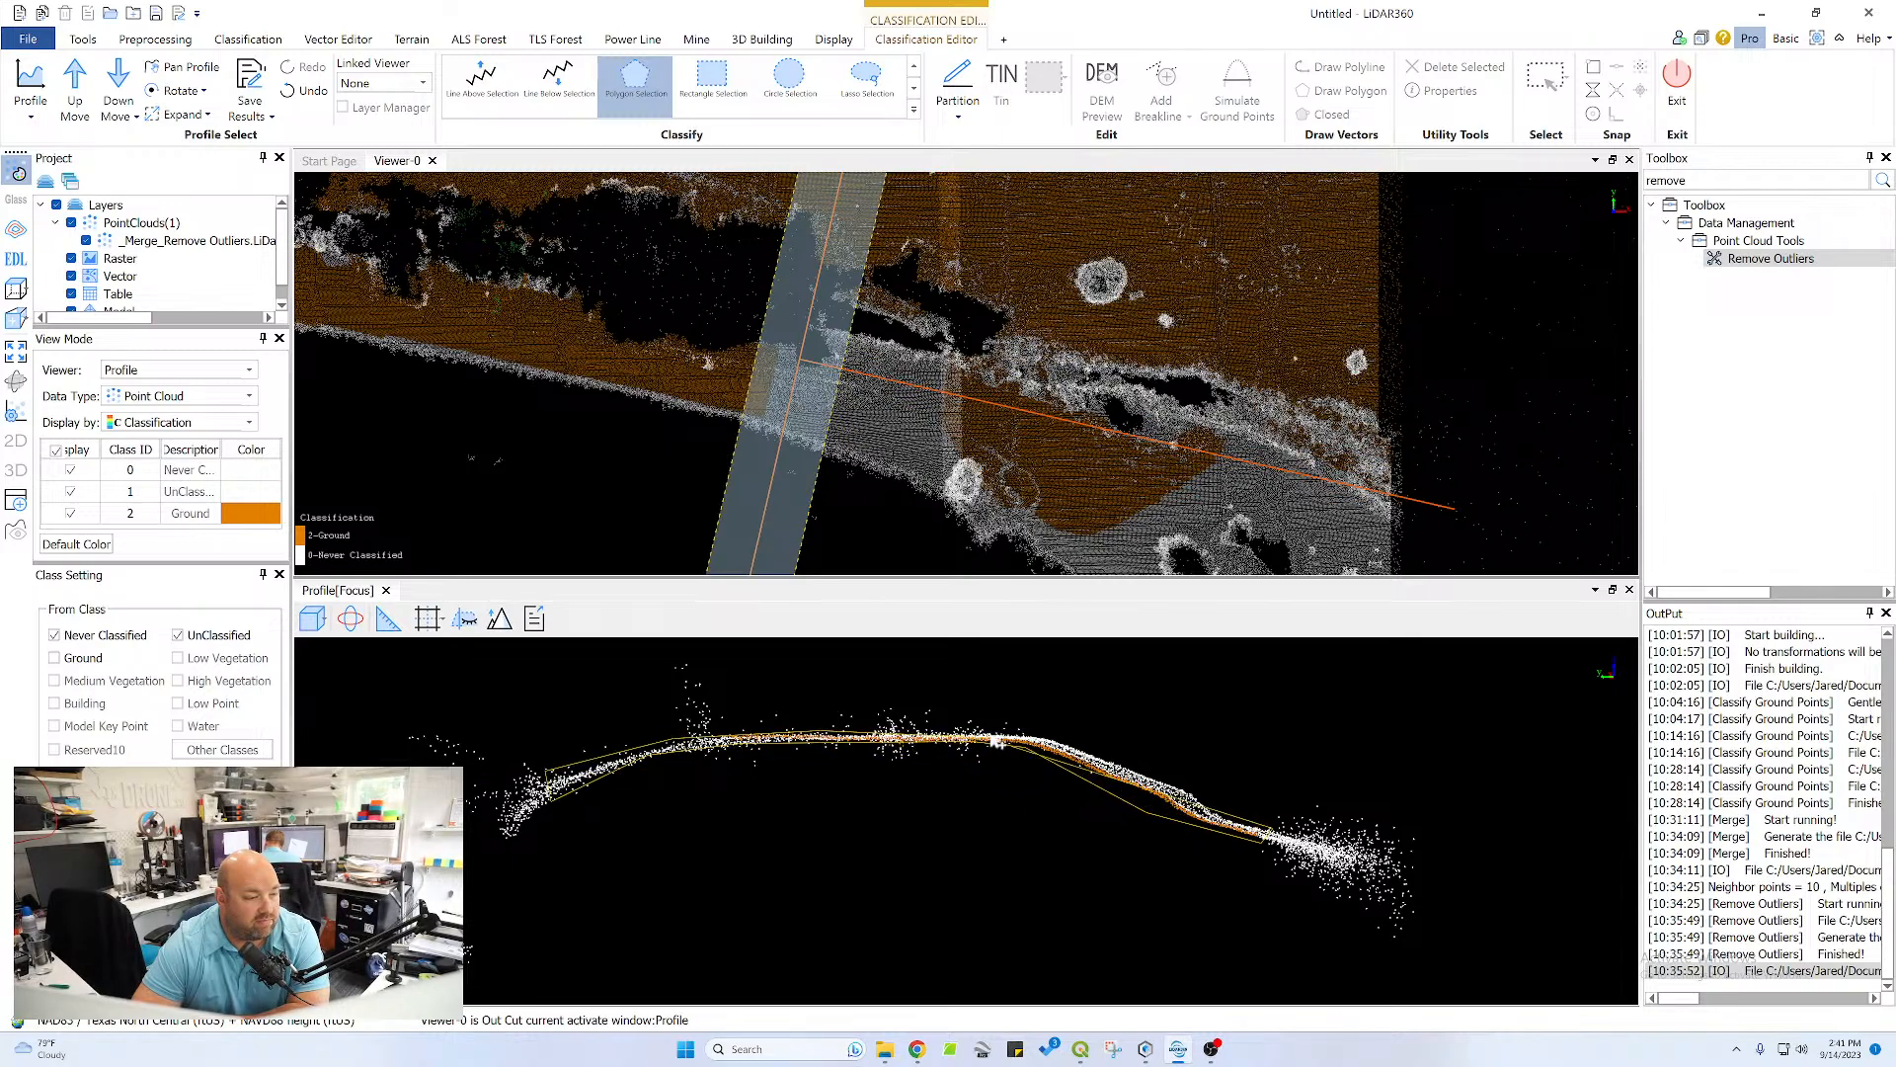
pyautogui.click(1039, 729)
pyautogui.rightClick(1154, 776)
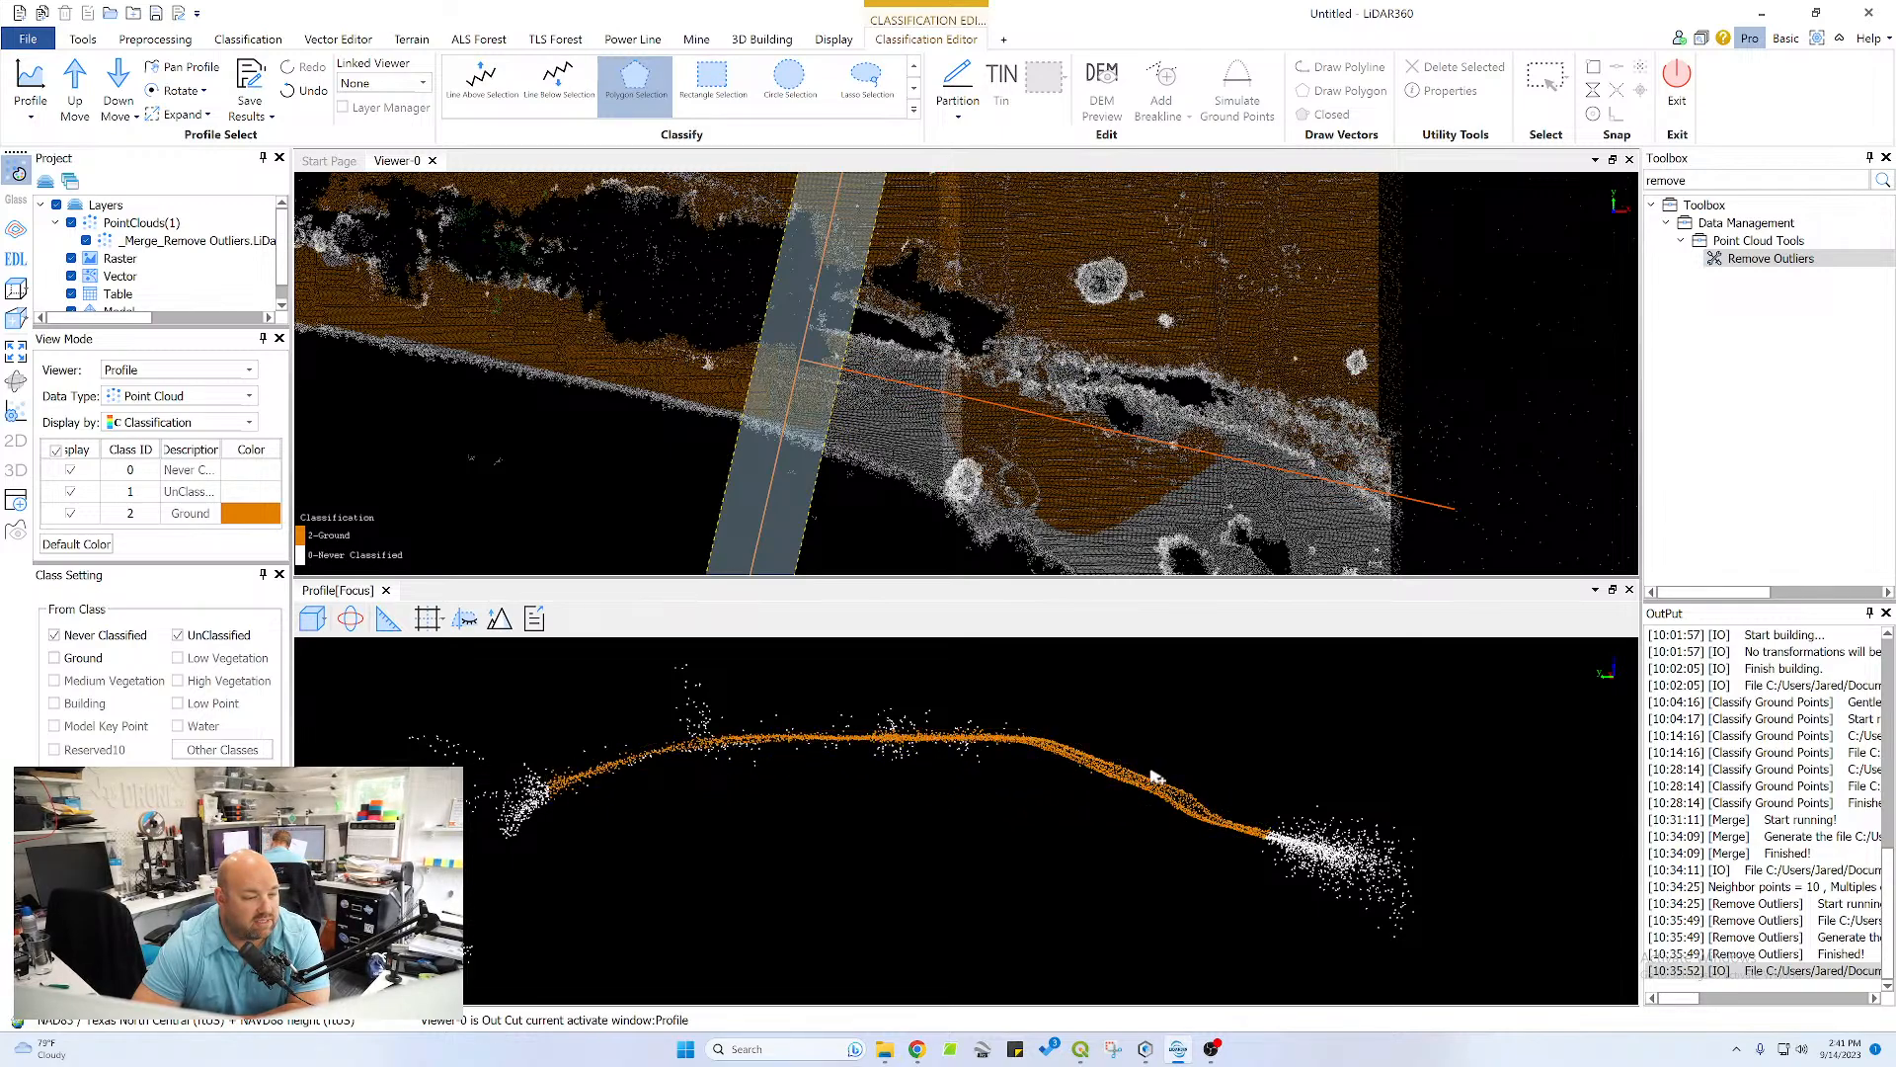
# Advance the profile one section and reclassify the missed points across the berm crest and both its slopes as Ground with a polygon
pyautogui.click(74, 84)
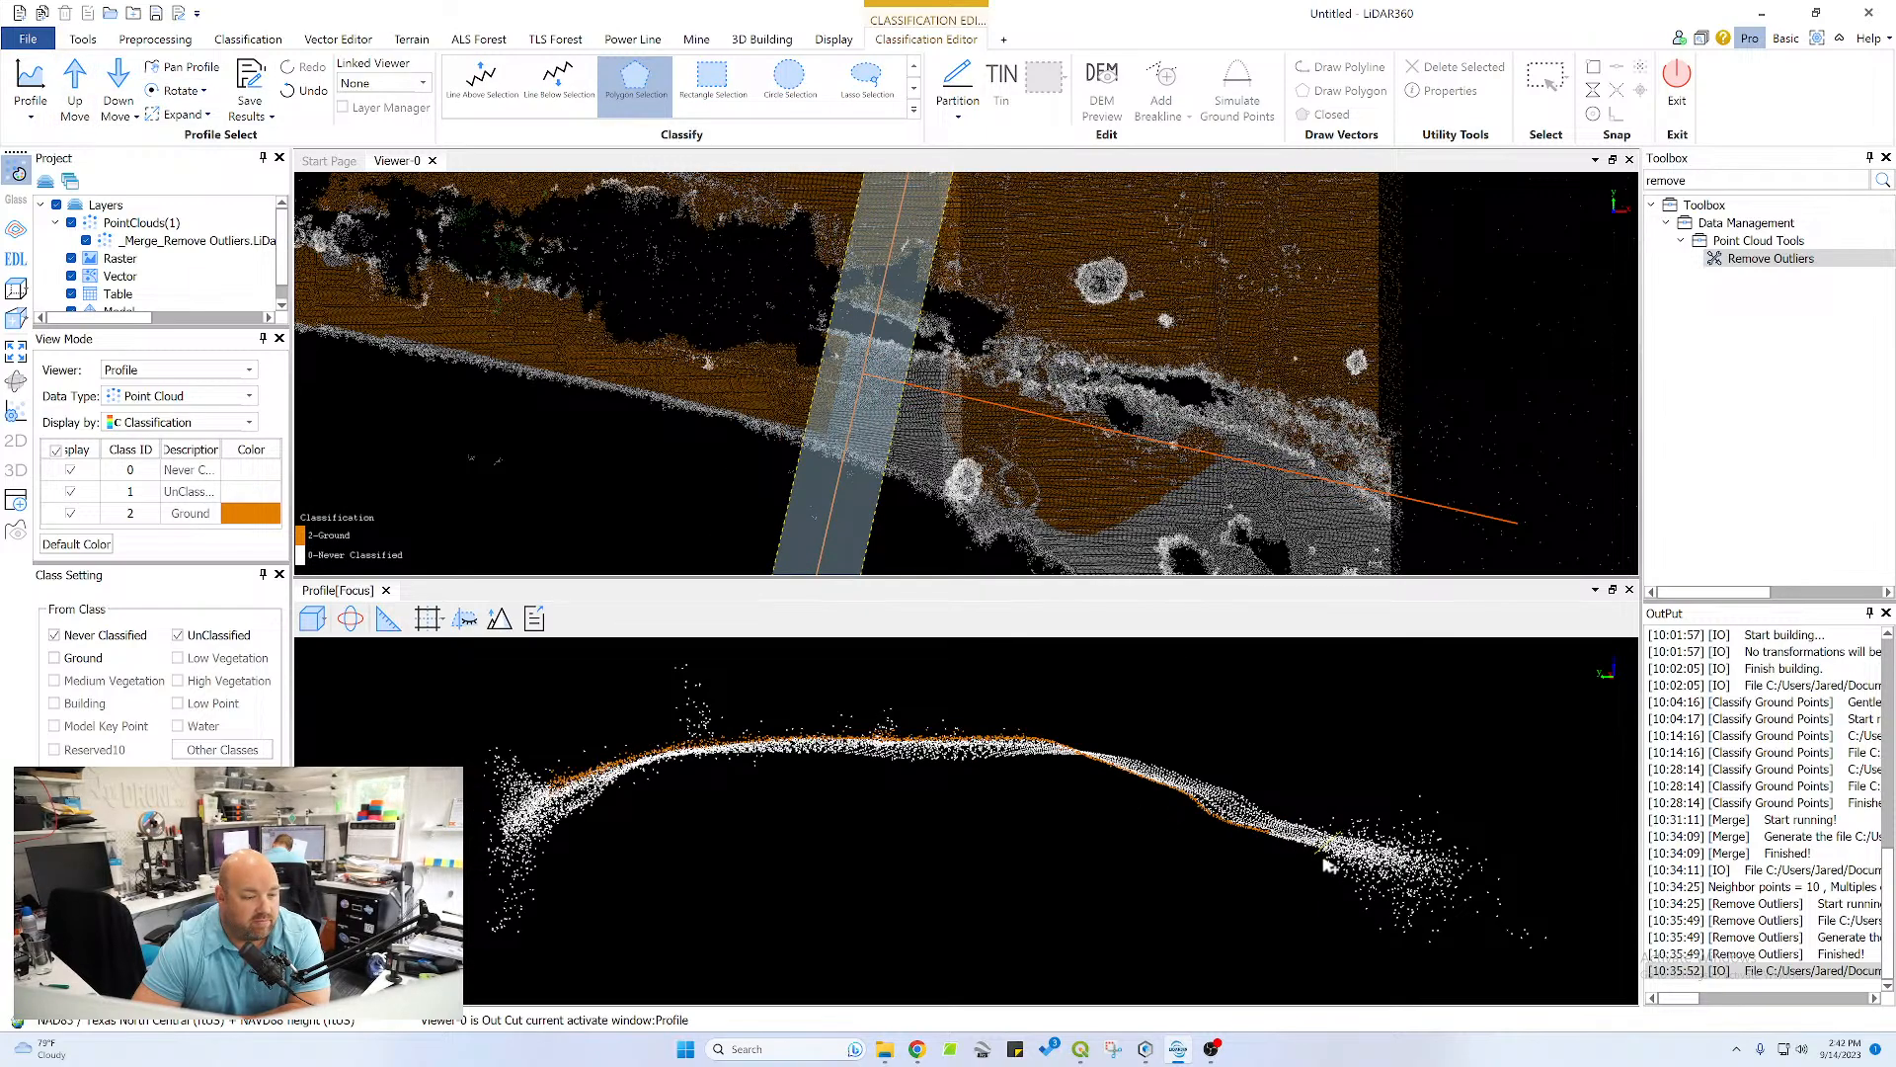
pyautogui.click(1187, 817)
pyautogui.click(1076, 759)
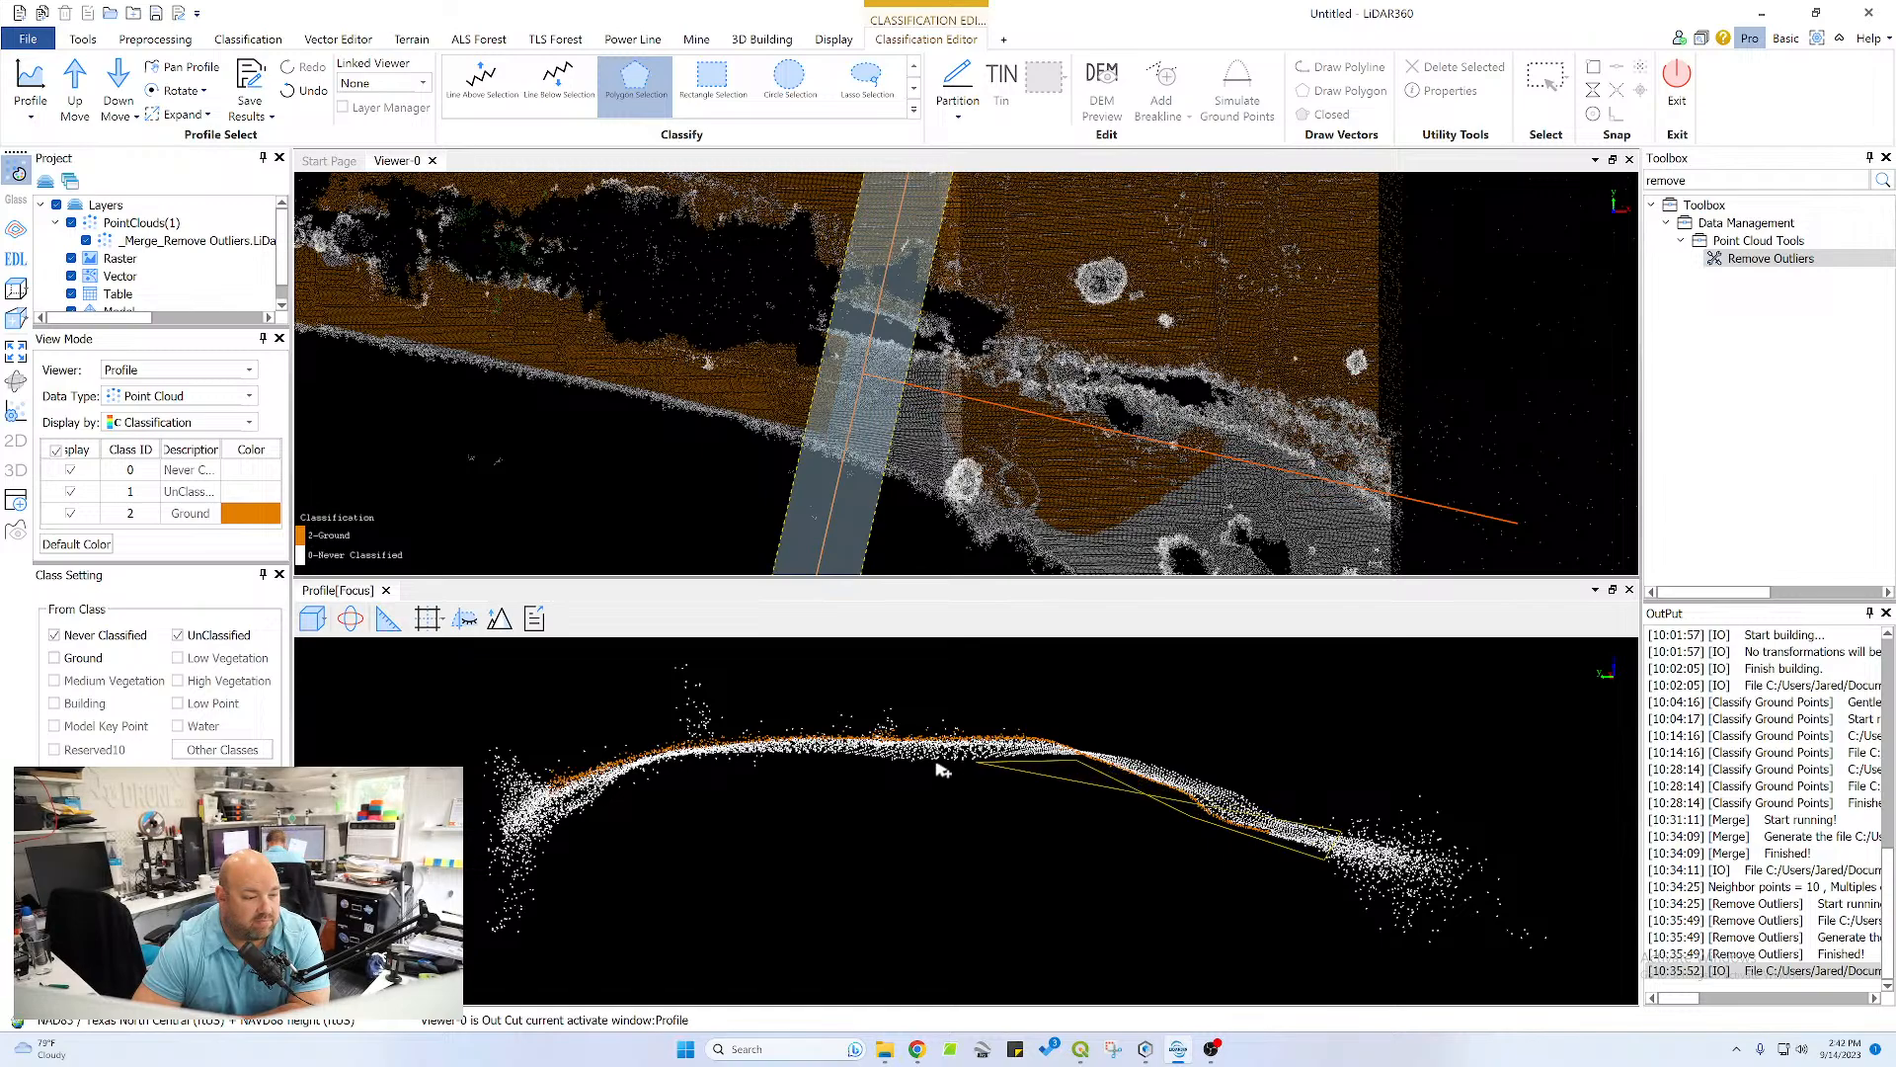
pyautogui.click(708, 759)
pyautogui.click(632, 772)
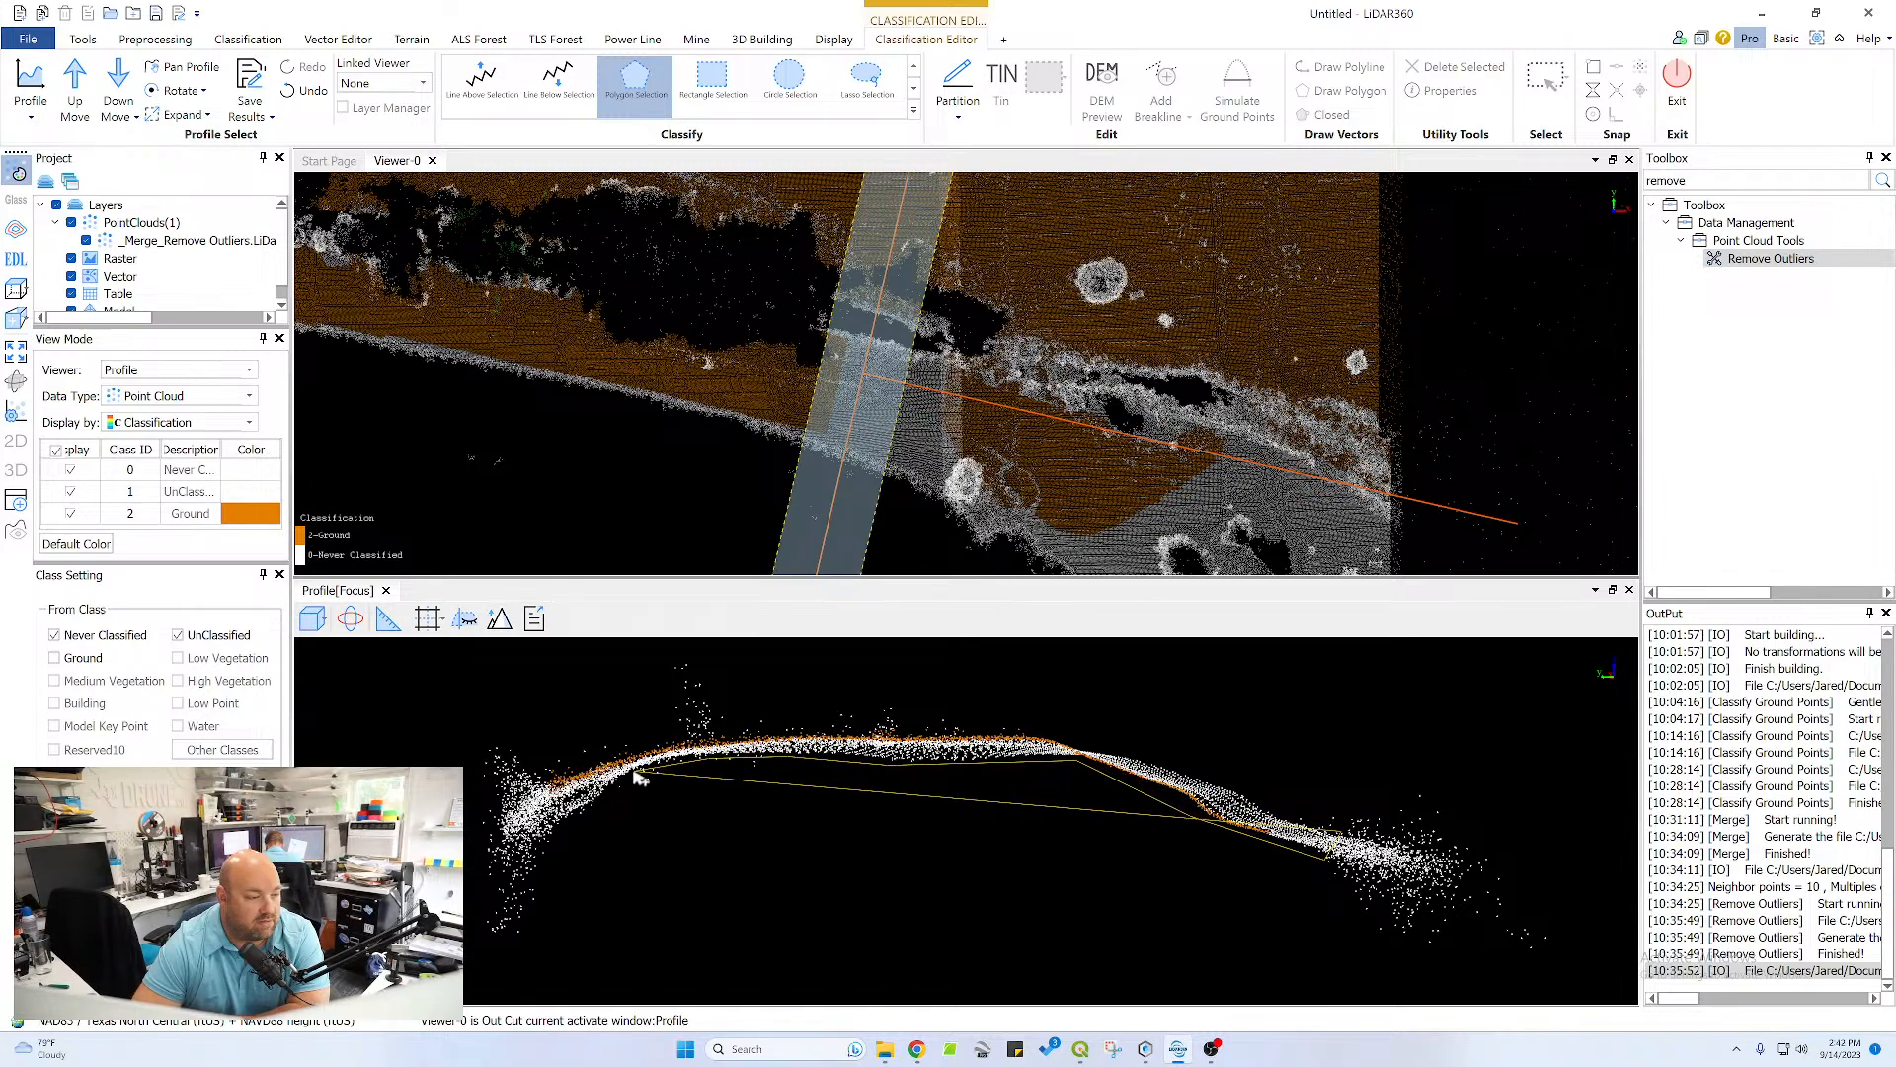
pyautogui.click(573, 822)
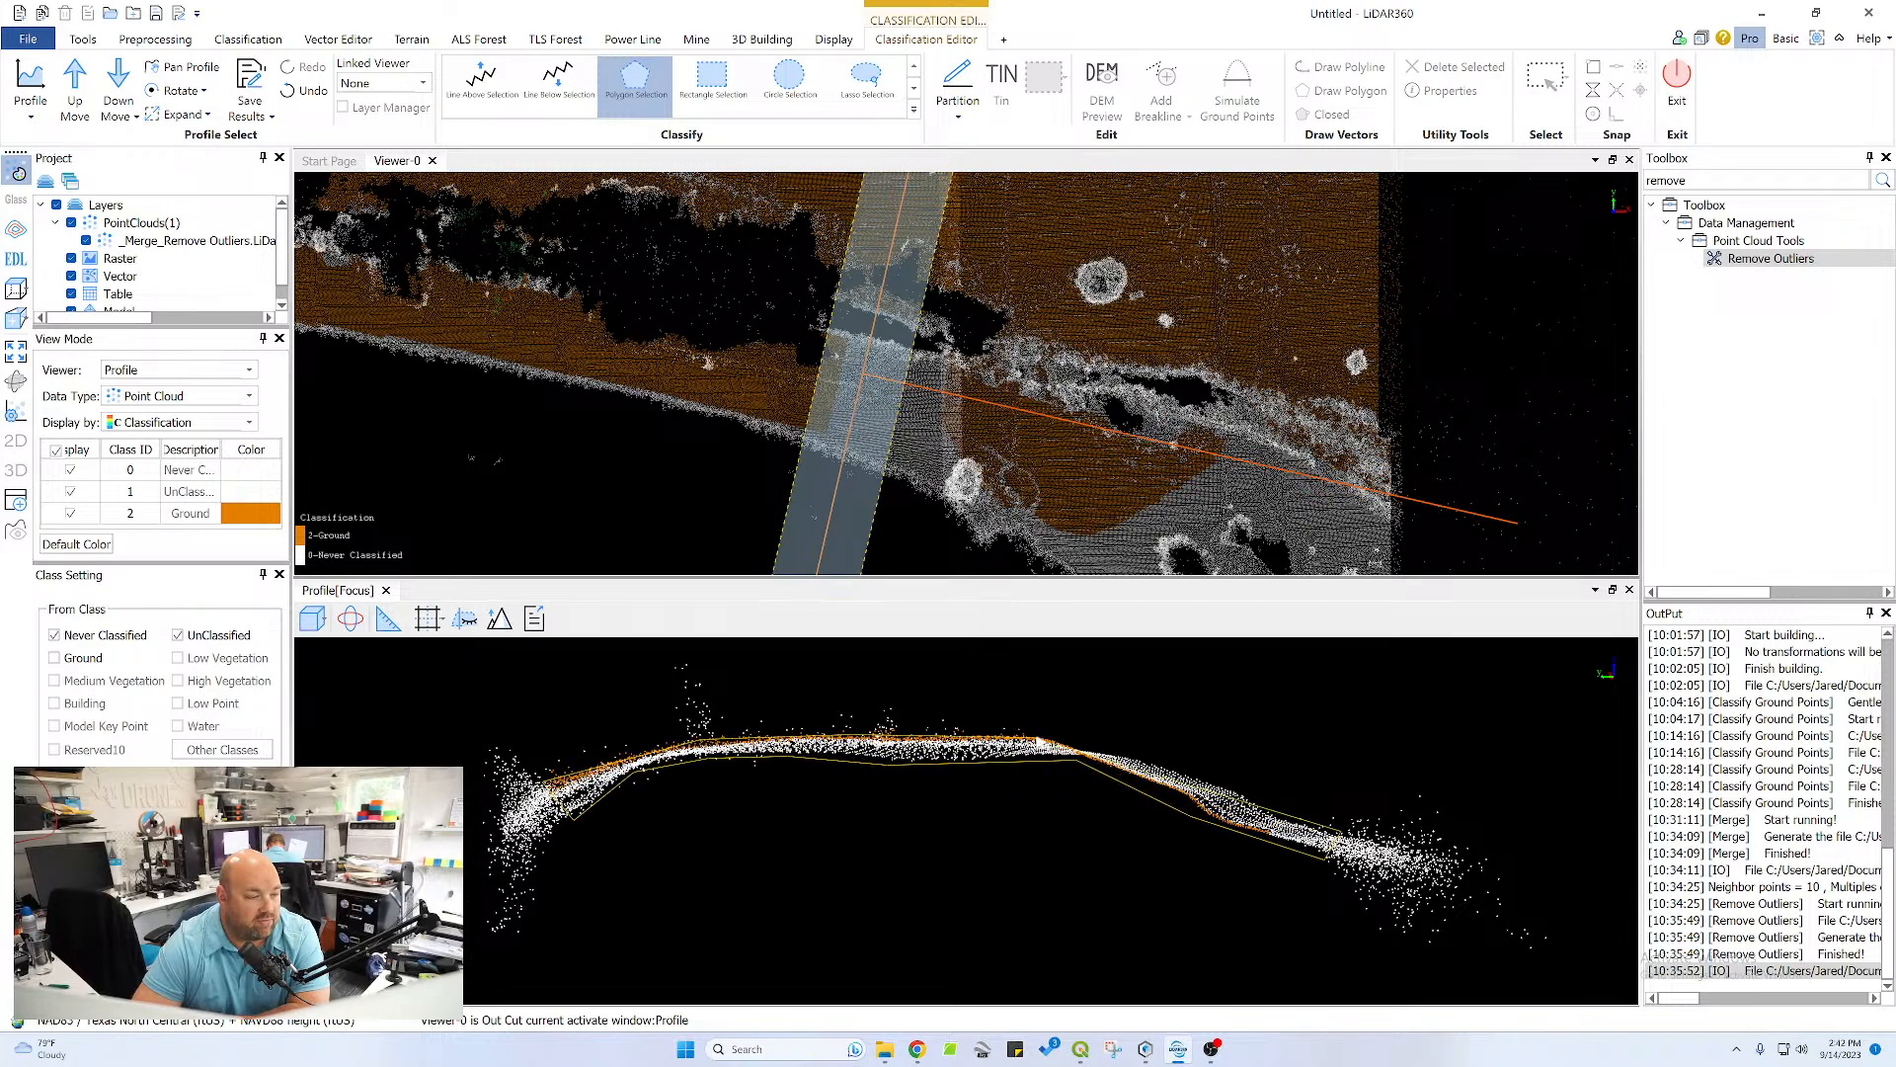
pyautogui.click(1054, 738)
pyautogui.rightClick(1168, 763)
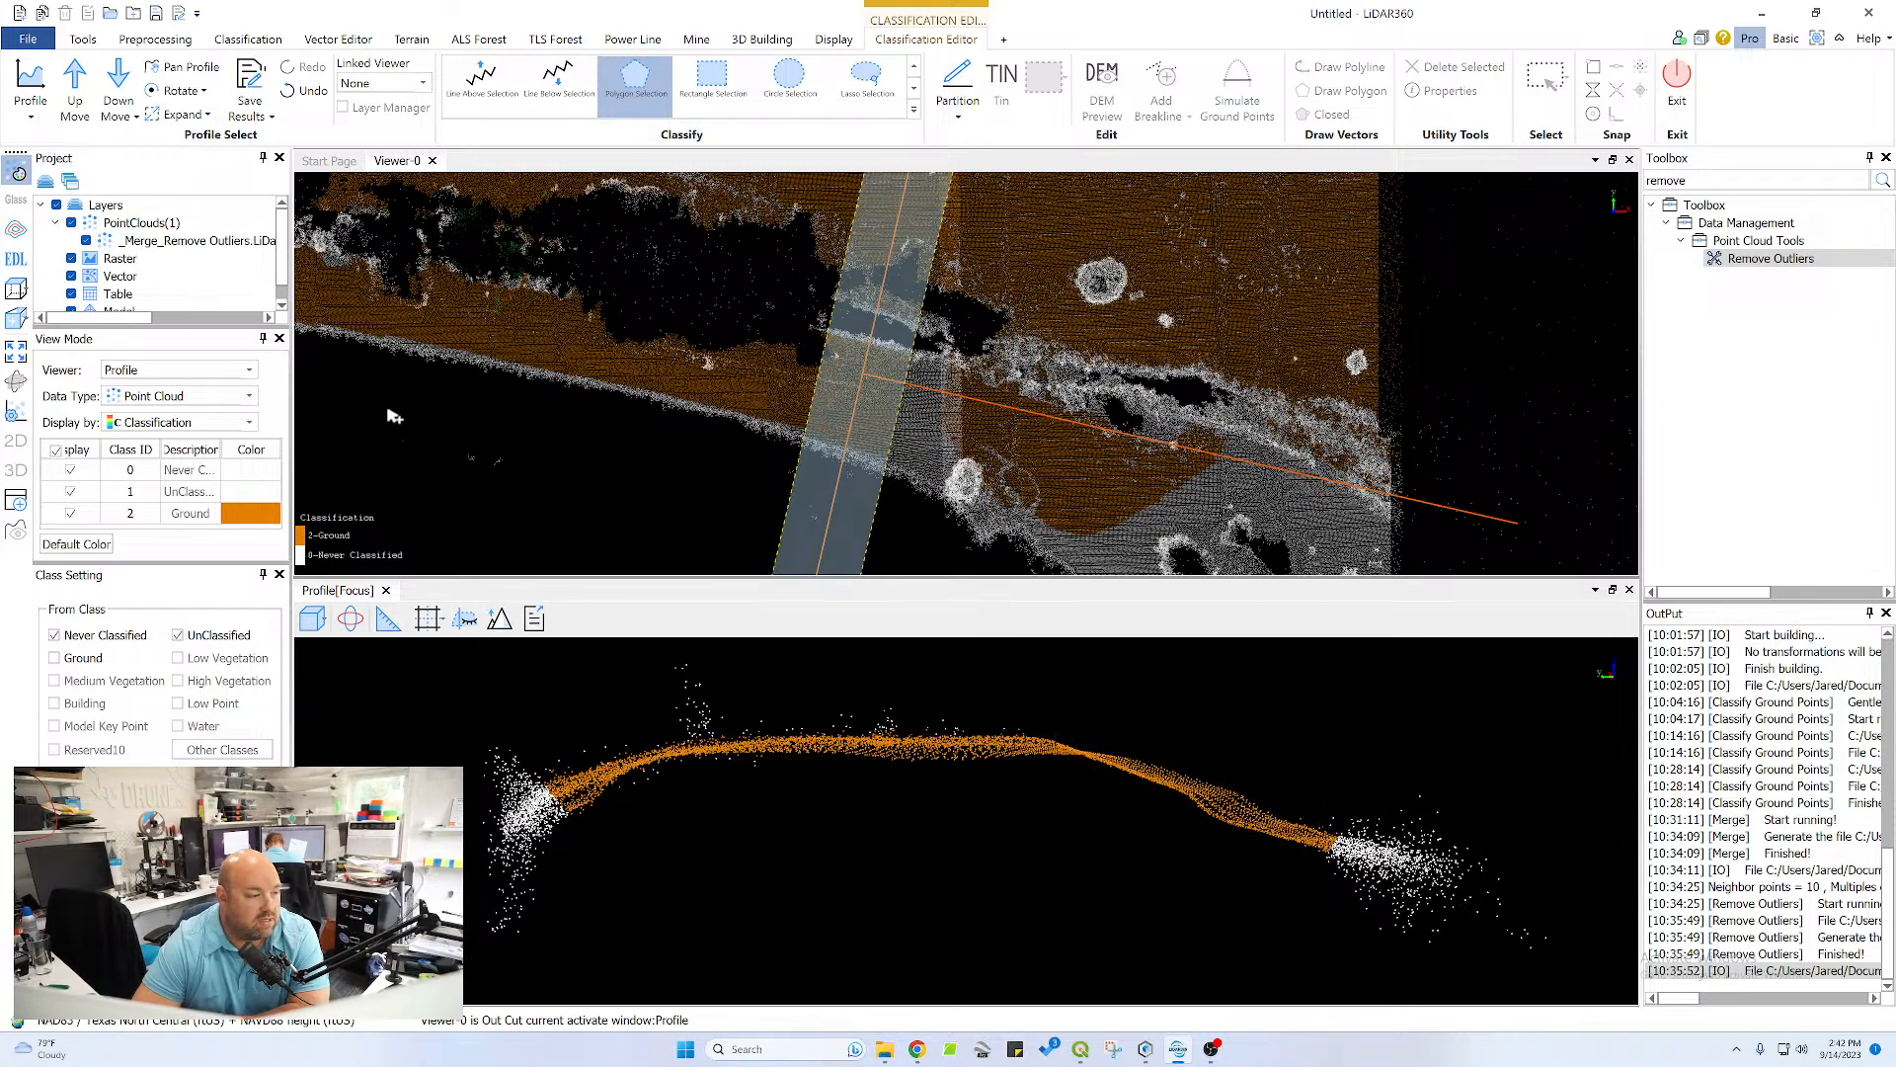
# Step the profile to the next section and enclose the layered crest and pond-side slope points in a polygon to reclassify them as Ground
pyautogui.click(79, 91)
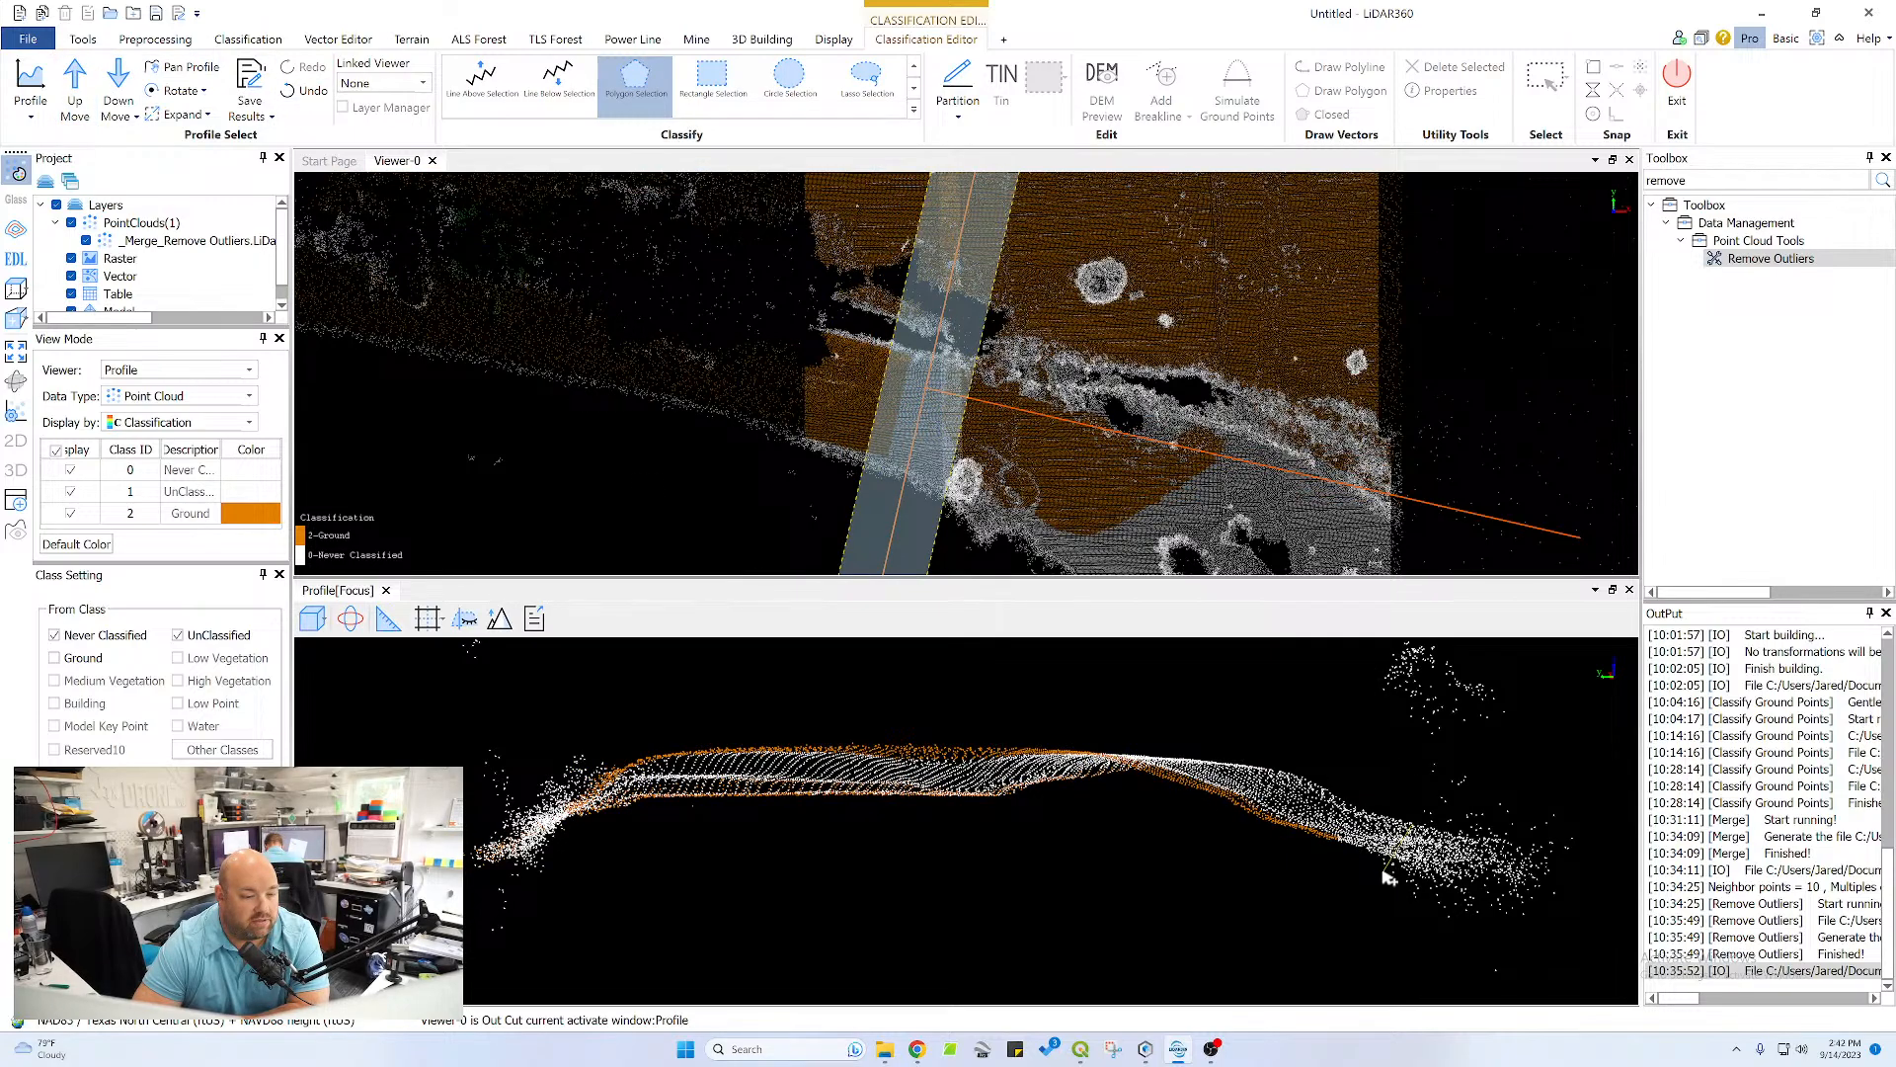
pyautogui.click(1388, 873)
pyautogui.click(1123, 804)
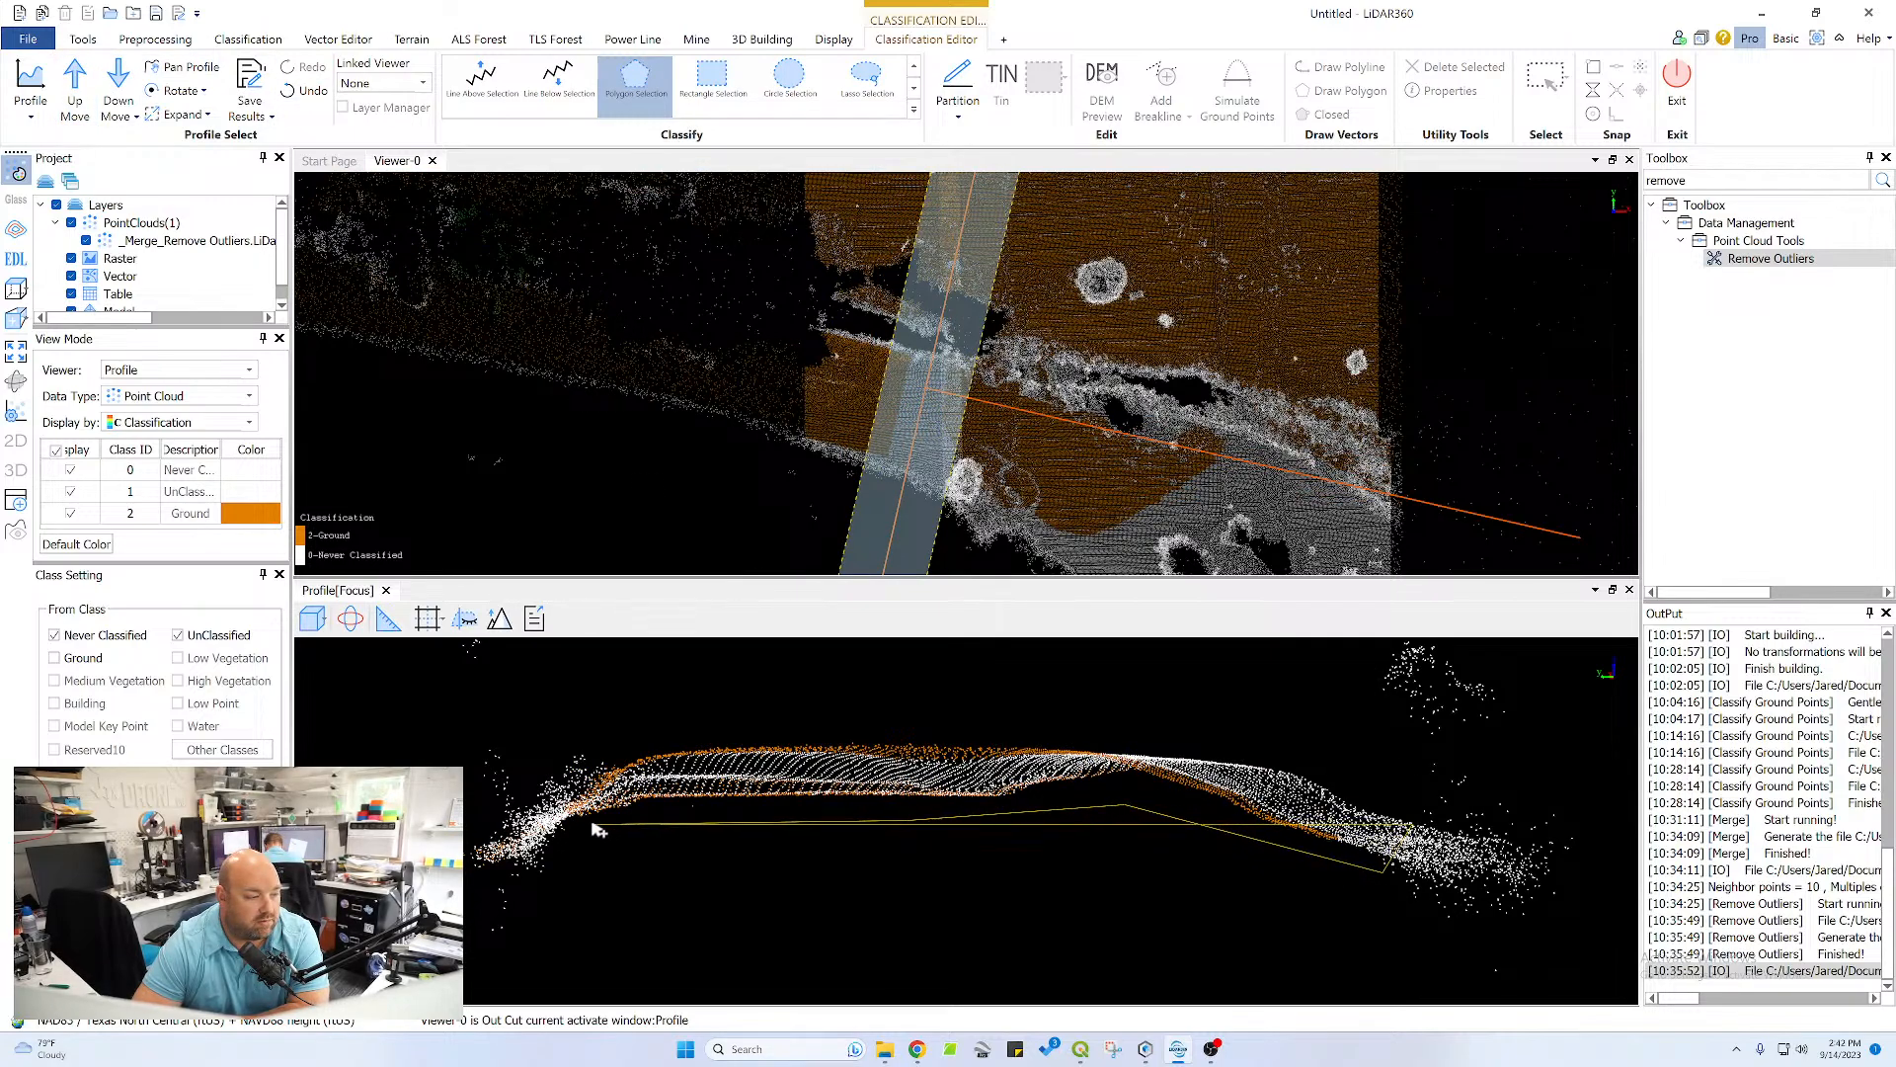
pyautogui.click(568, 823)
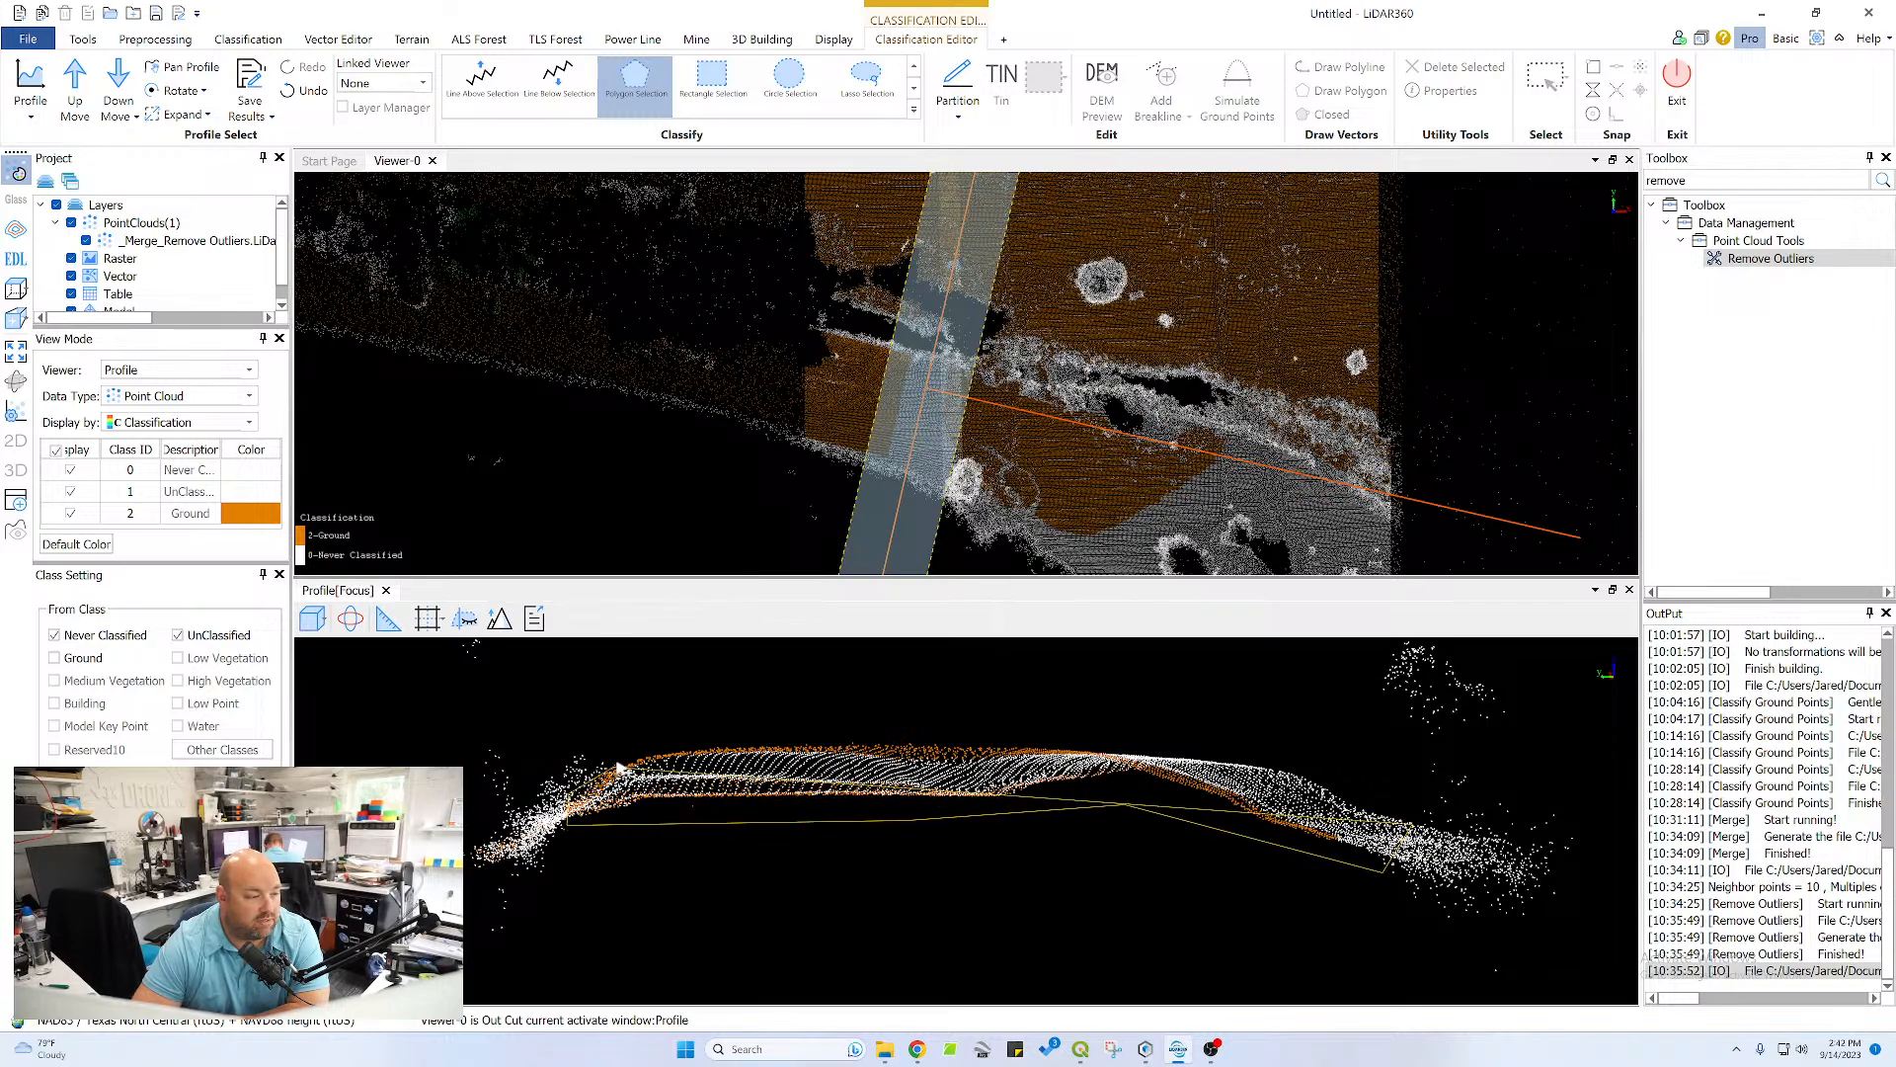
pyautogui.click(644, 748)
pyautogui.click(1017, 739)
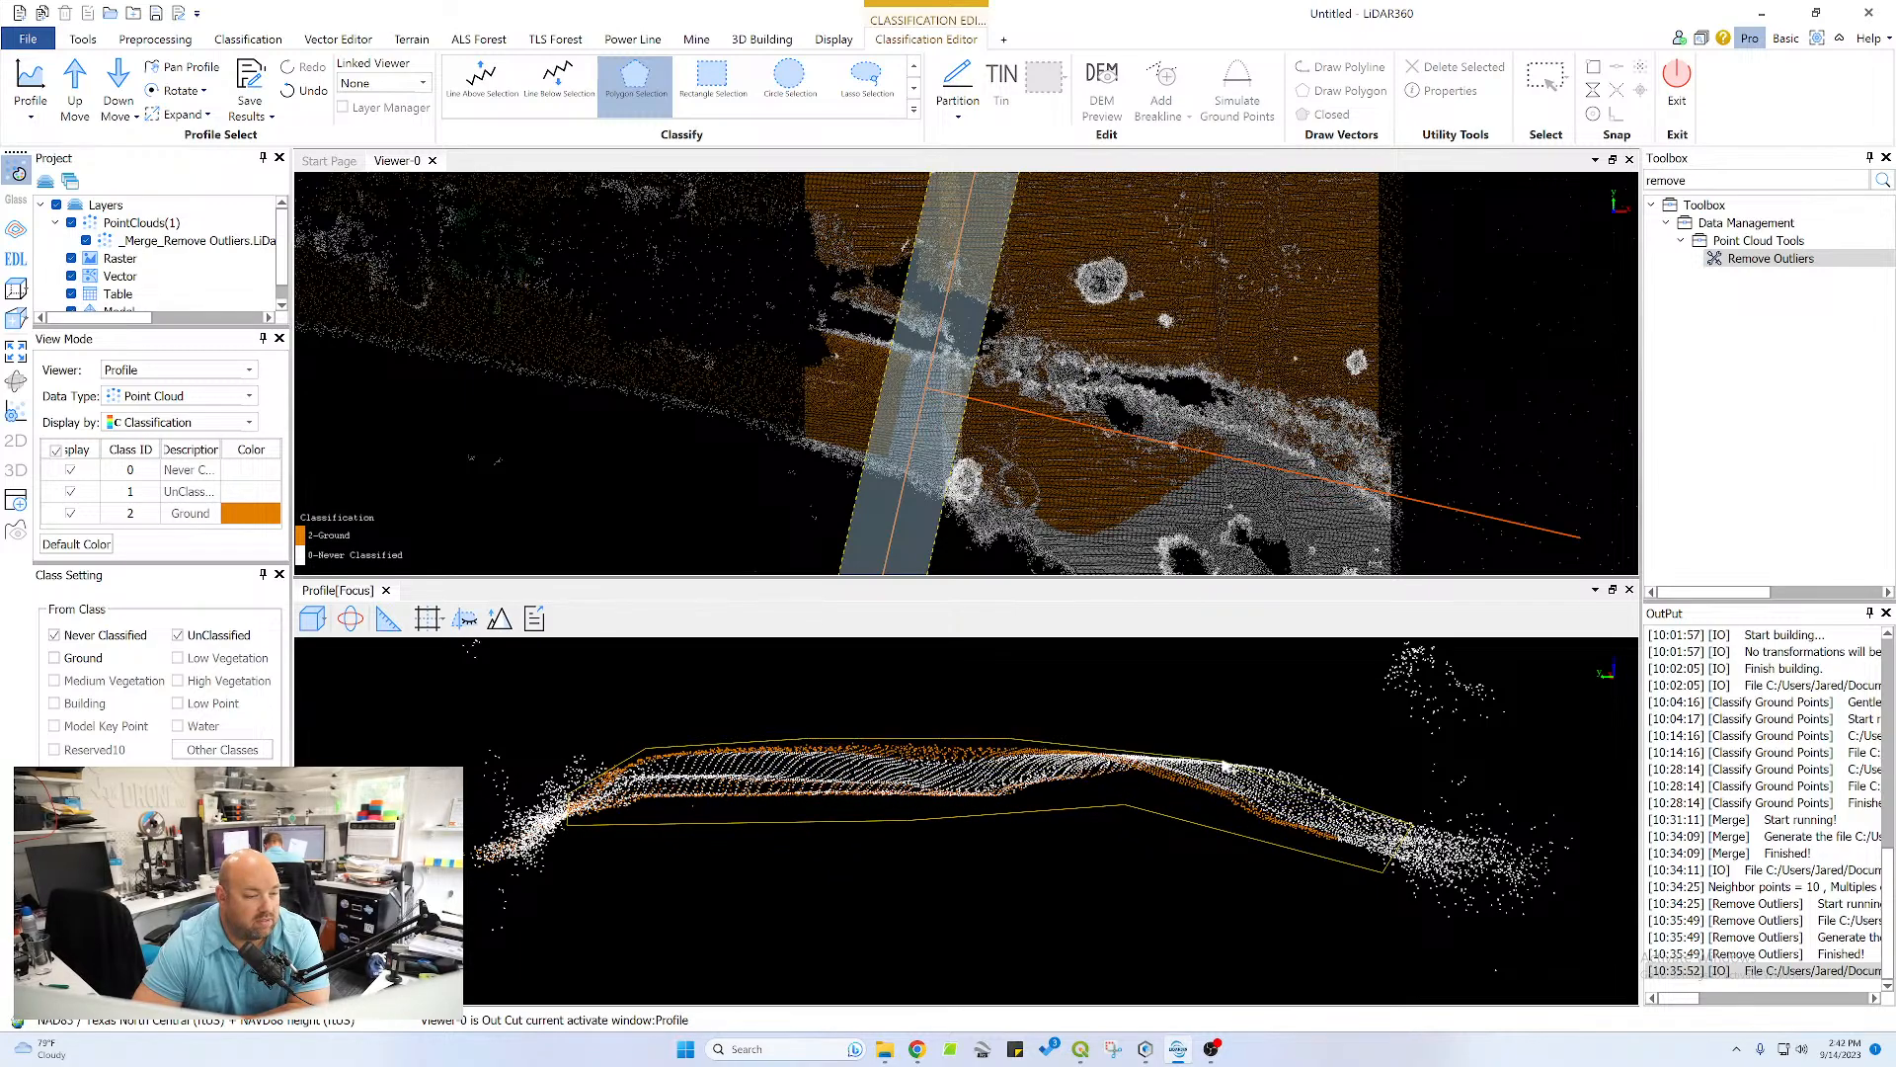
pyautogui.doubleClick(1306, 764)
# In the same profile, reclassify the missed points of the stepped bank on the far side of the channel as Ground
pyautogui.scroll(-5, 731, 786)
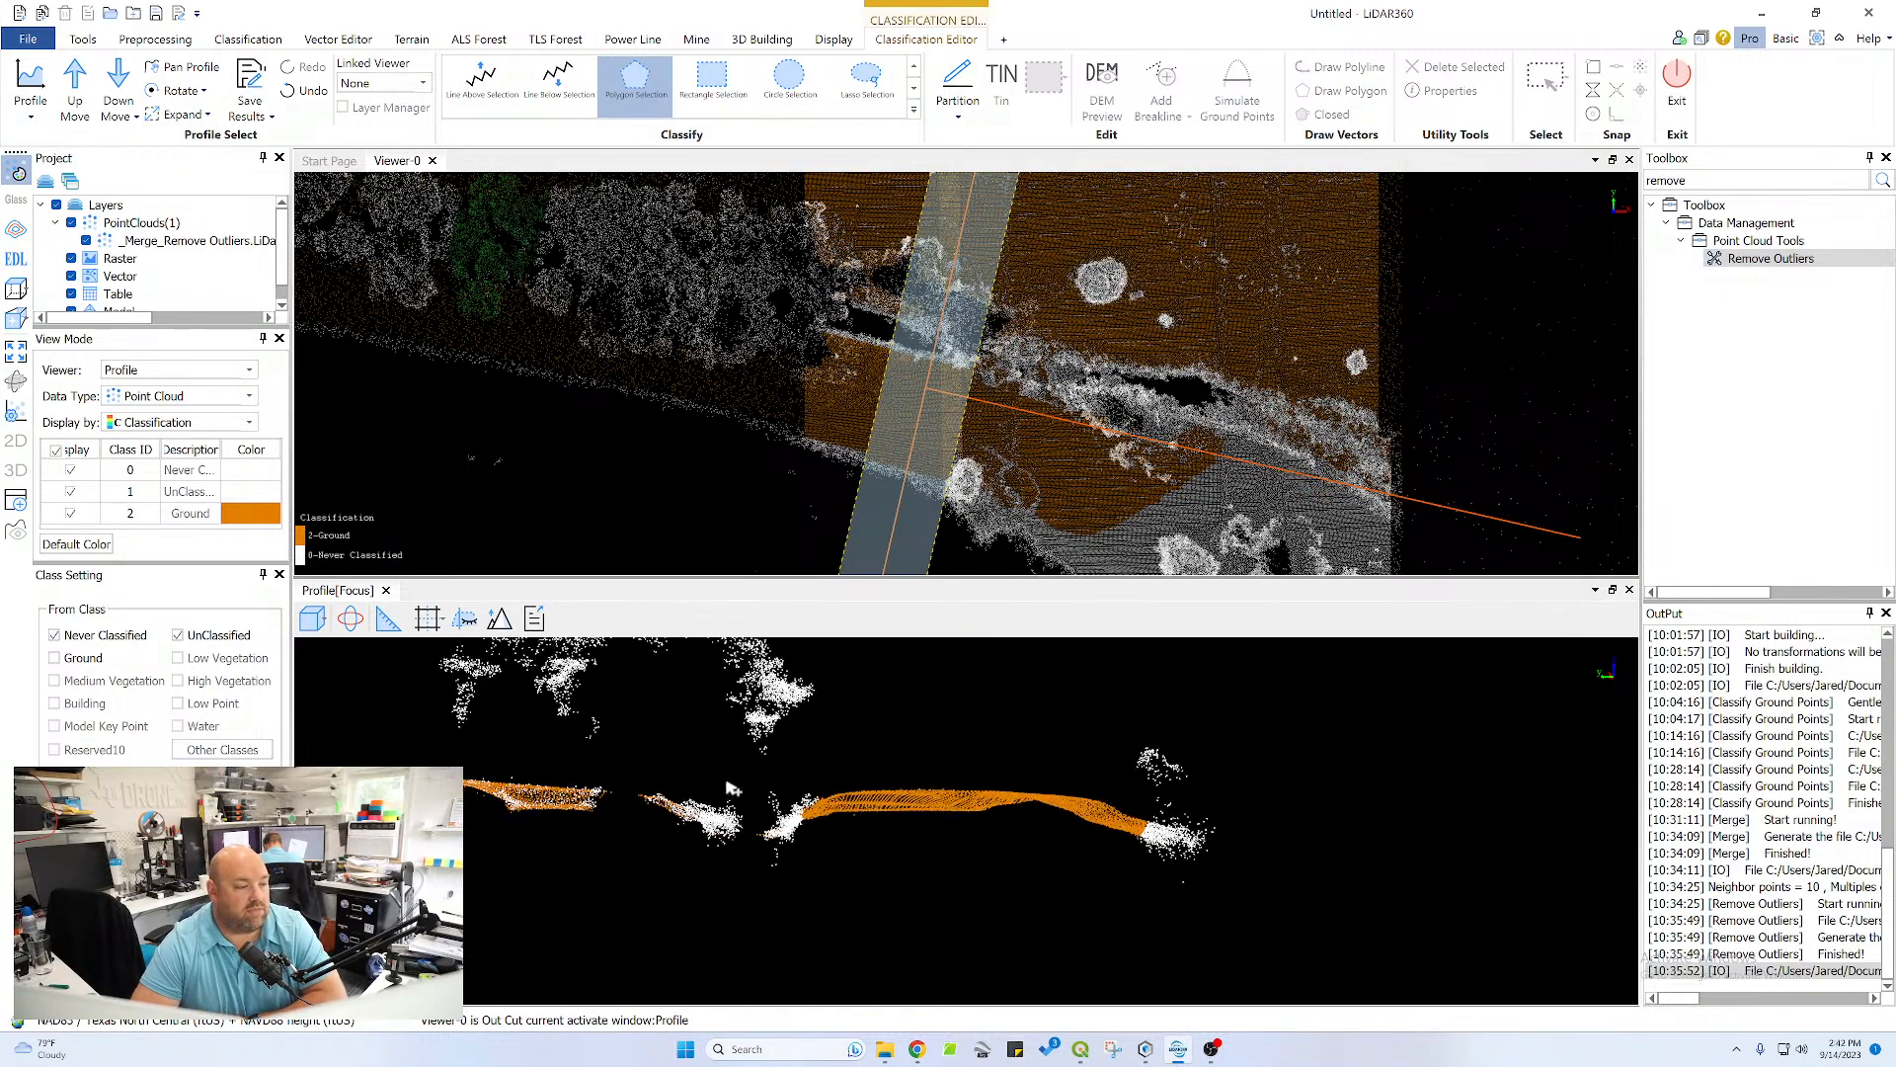
pyautogui.moveTo(864, 811); pyautogui.dragTo(1161, 783, button='middle')
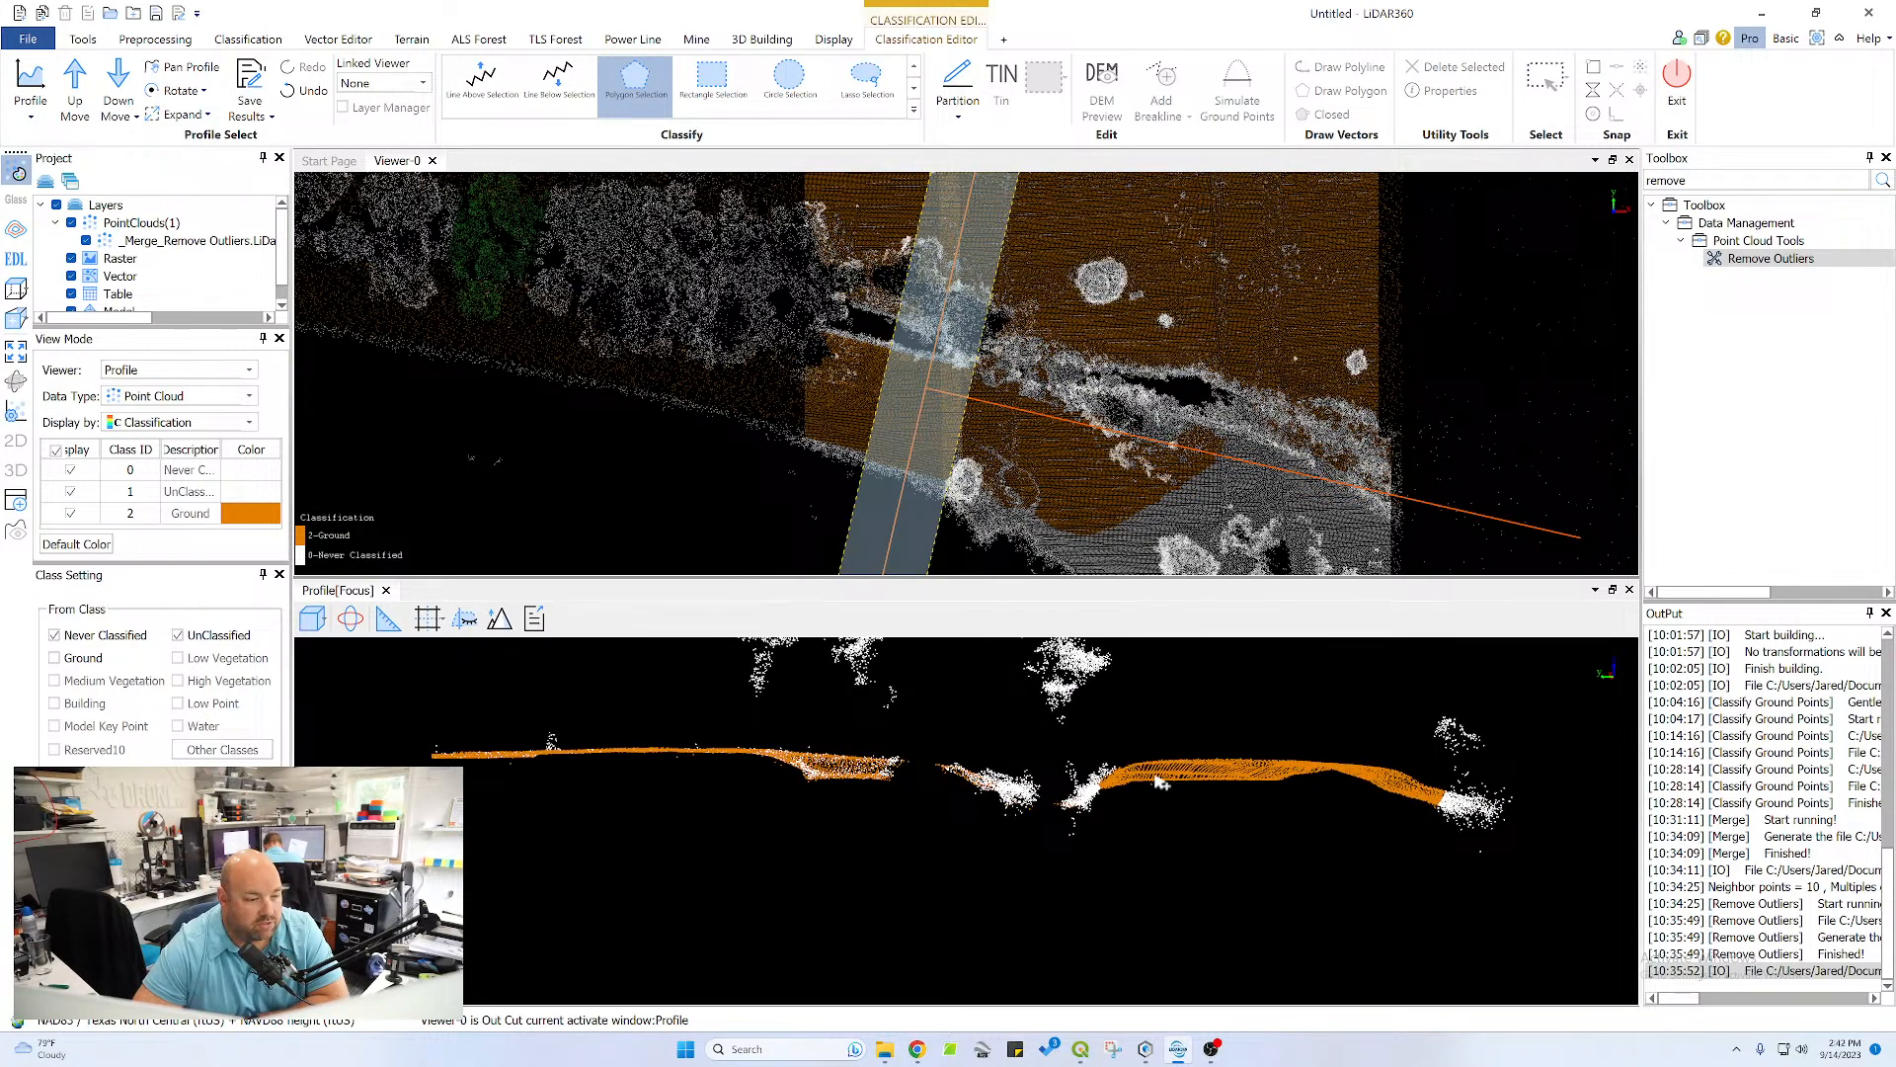
pyautogui.scroll(5, 1160, 783)
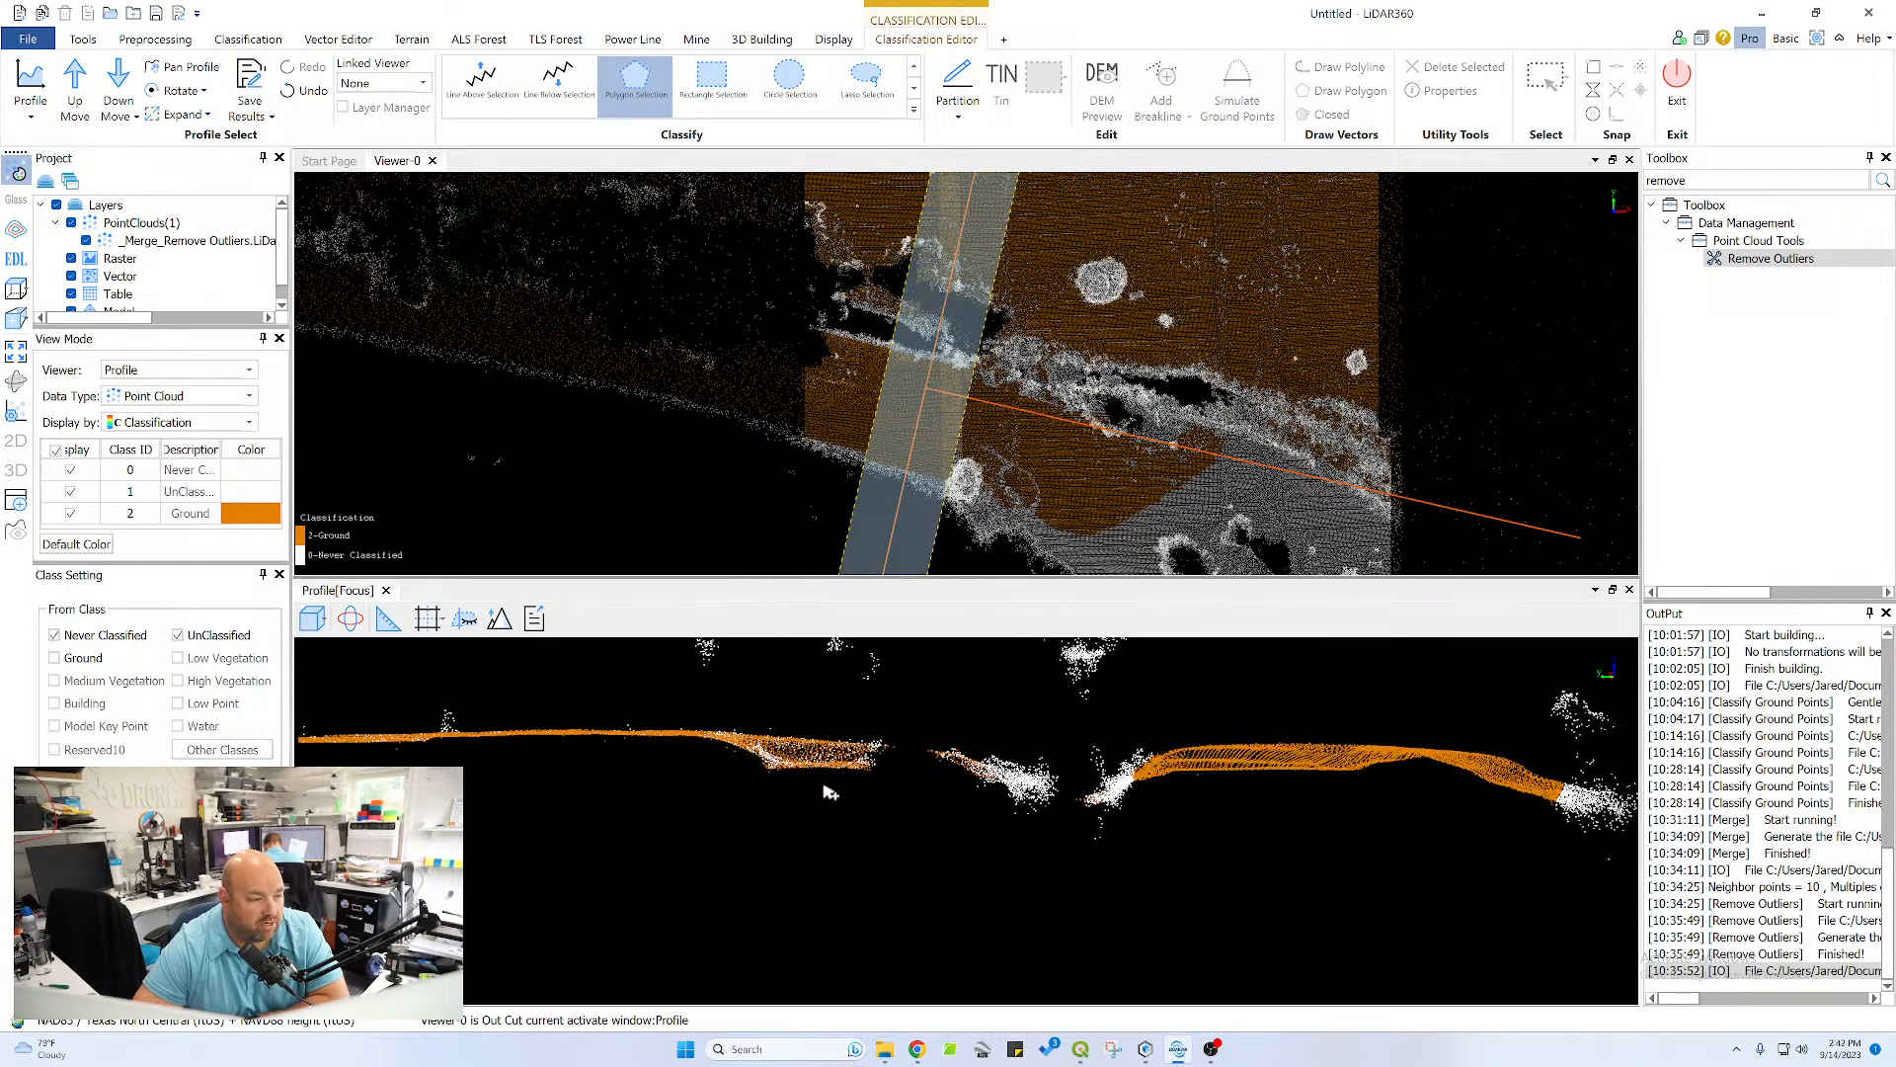
pyautogui.click(1089, 785)
pyautogui.click(644, 748)
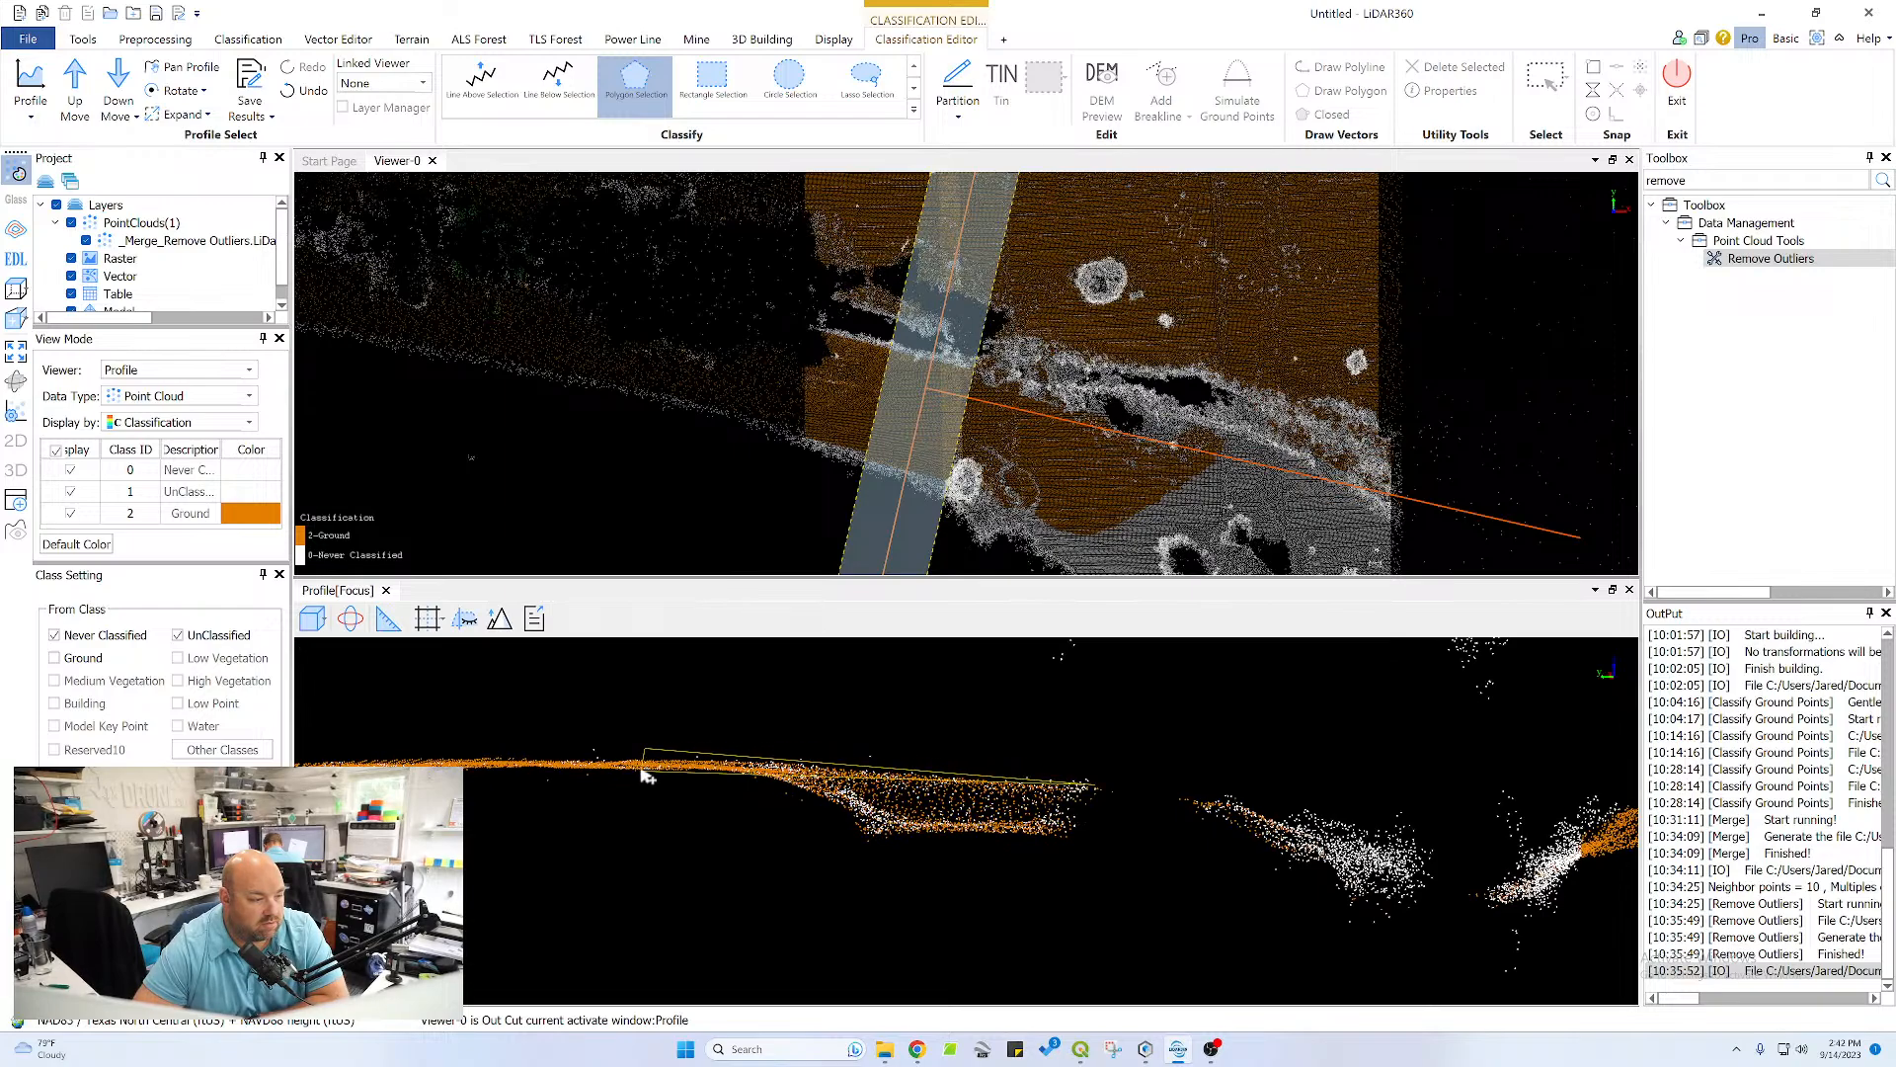
pyautogui.click(644, 765)
pyautogui.click(856, 832)
pyautogui.click(1060, 857)
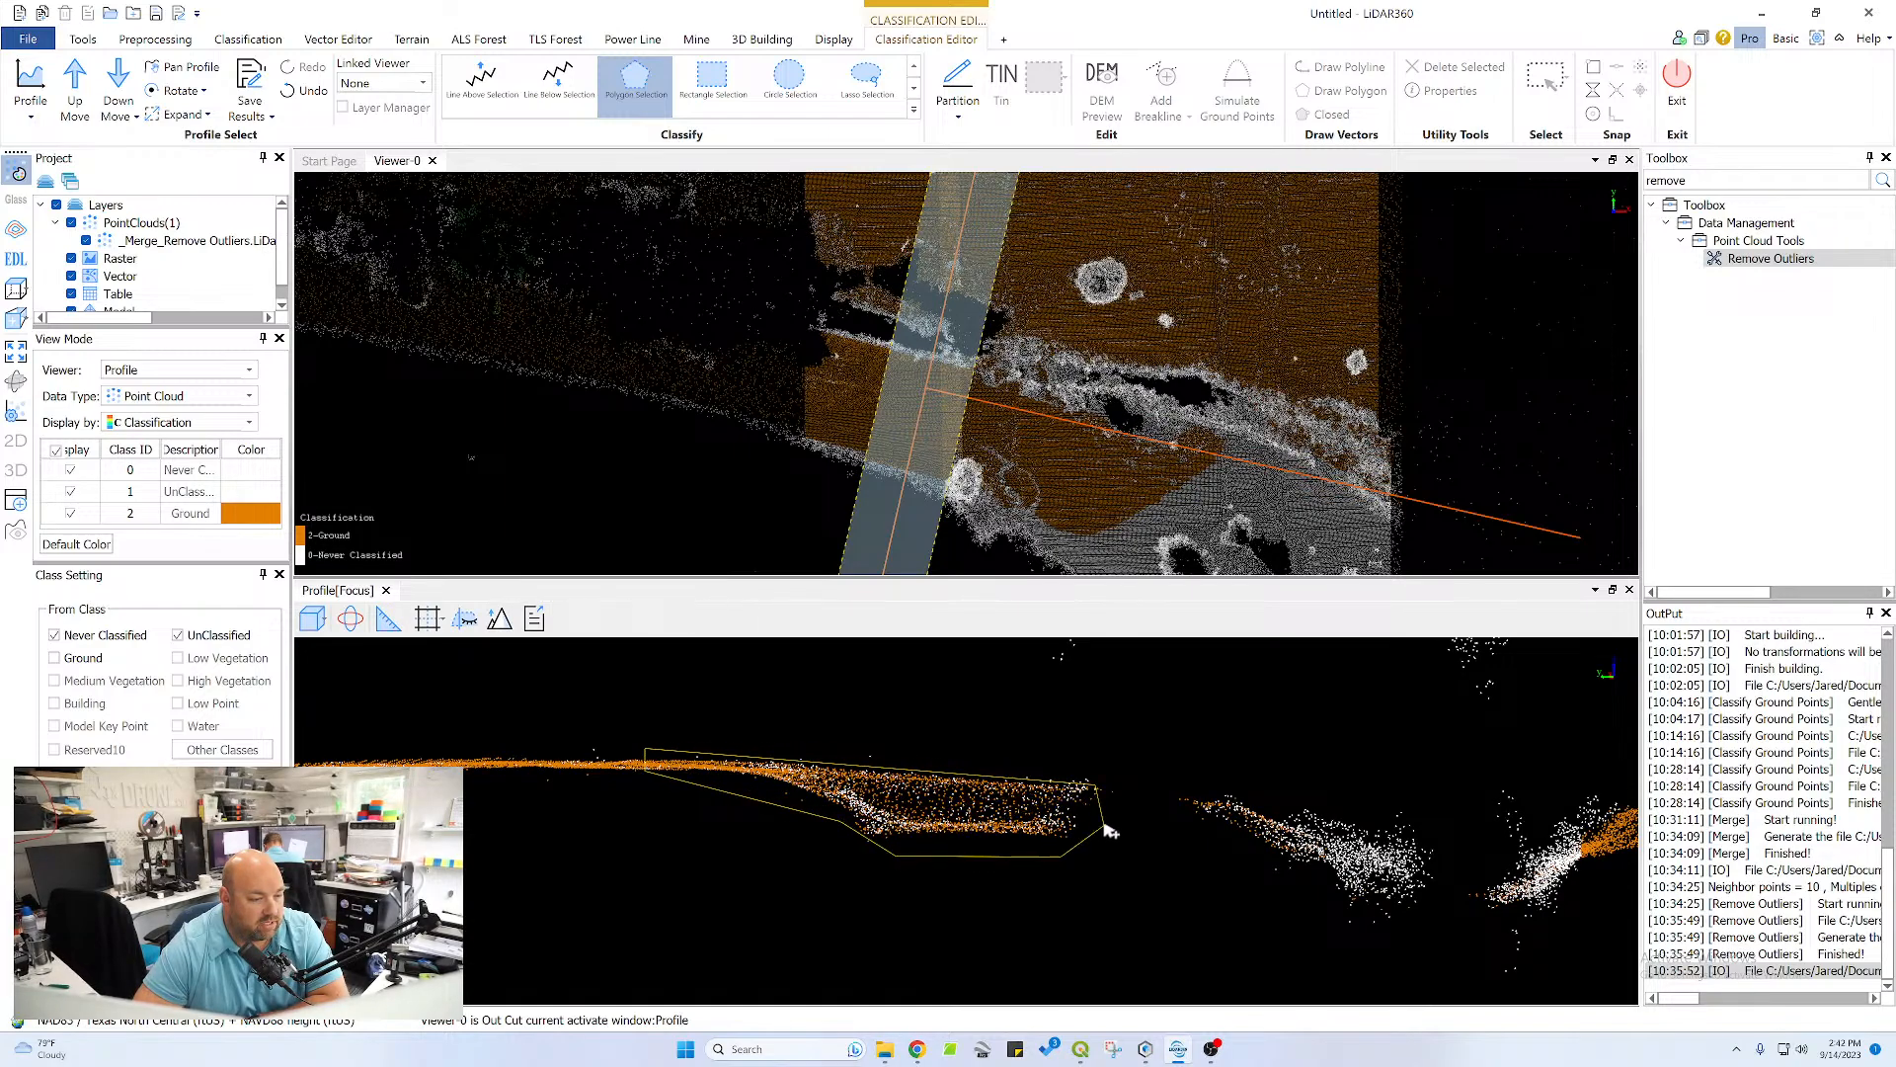
pyautogui.doubleClick(1103, 821)
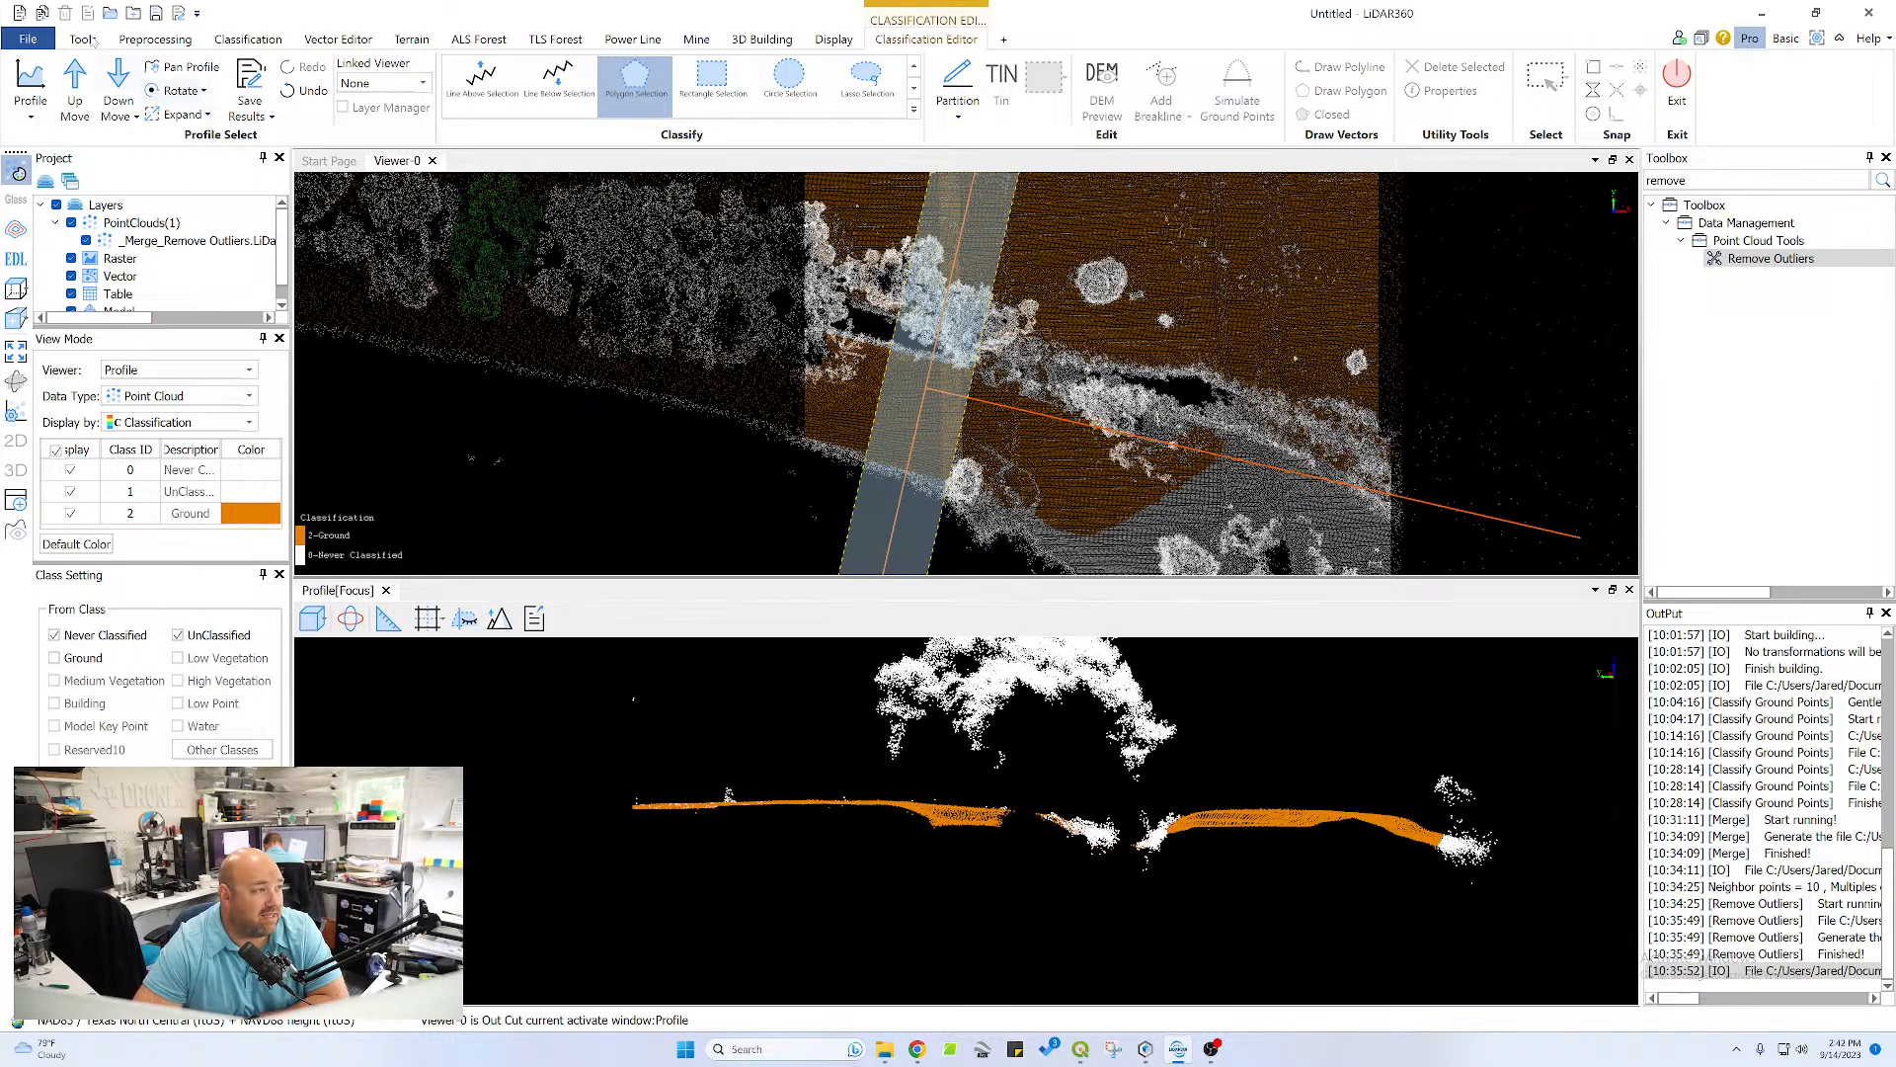
# Shift the profile one section further and reclassify the channel-side slope, flat crest, hump and adjoining shore-edge points as Ground with polygons
pyautogui.click(92, 87)
pyautogui.moveTo(1059, 799); pyautogui.dragTo(895, 779, button='middle')
pyautogui.scroll(4, 1154, 832)
pyautogui.moveTo(1367, 761); pyautogui.dragTo(996, 761, button='middle')
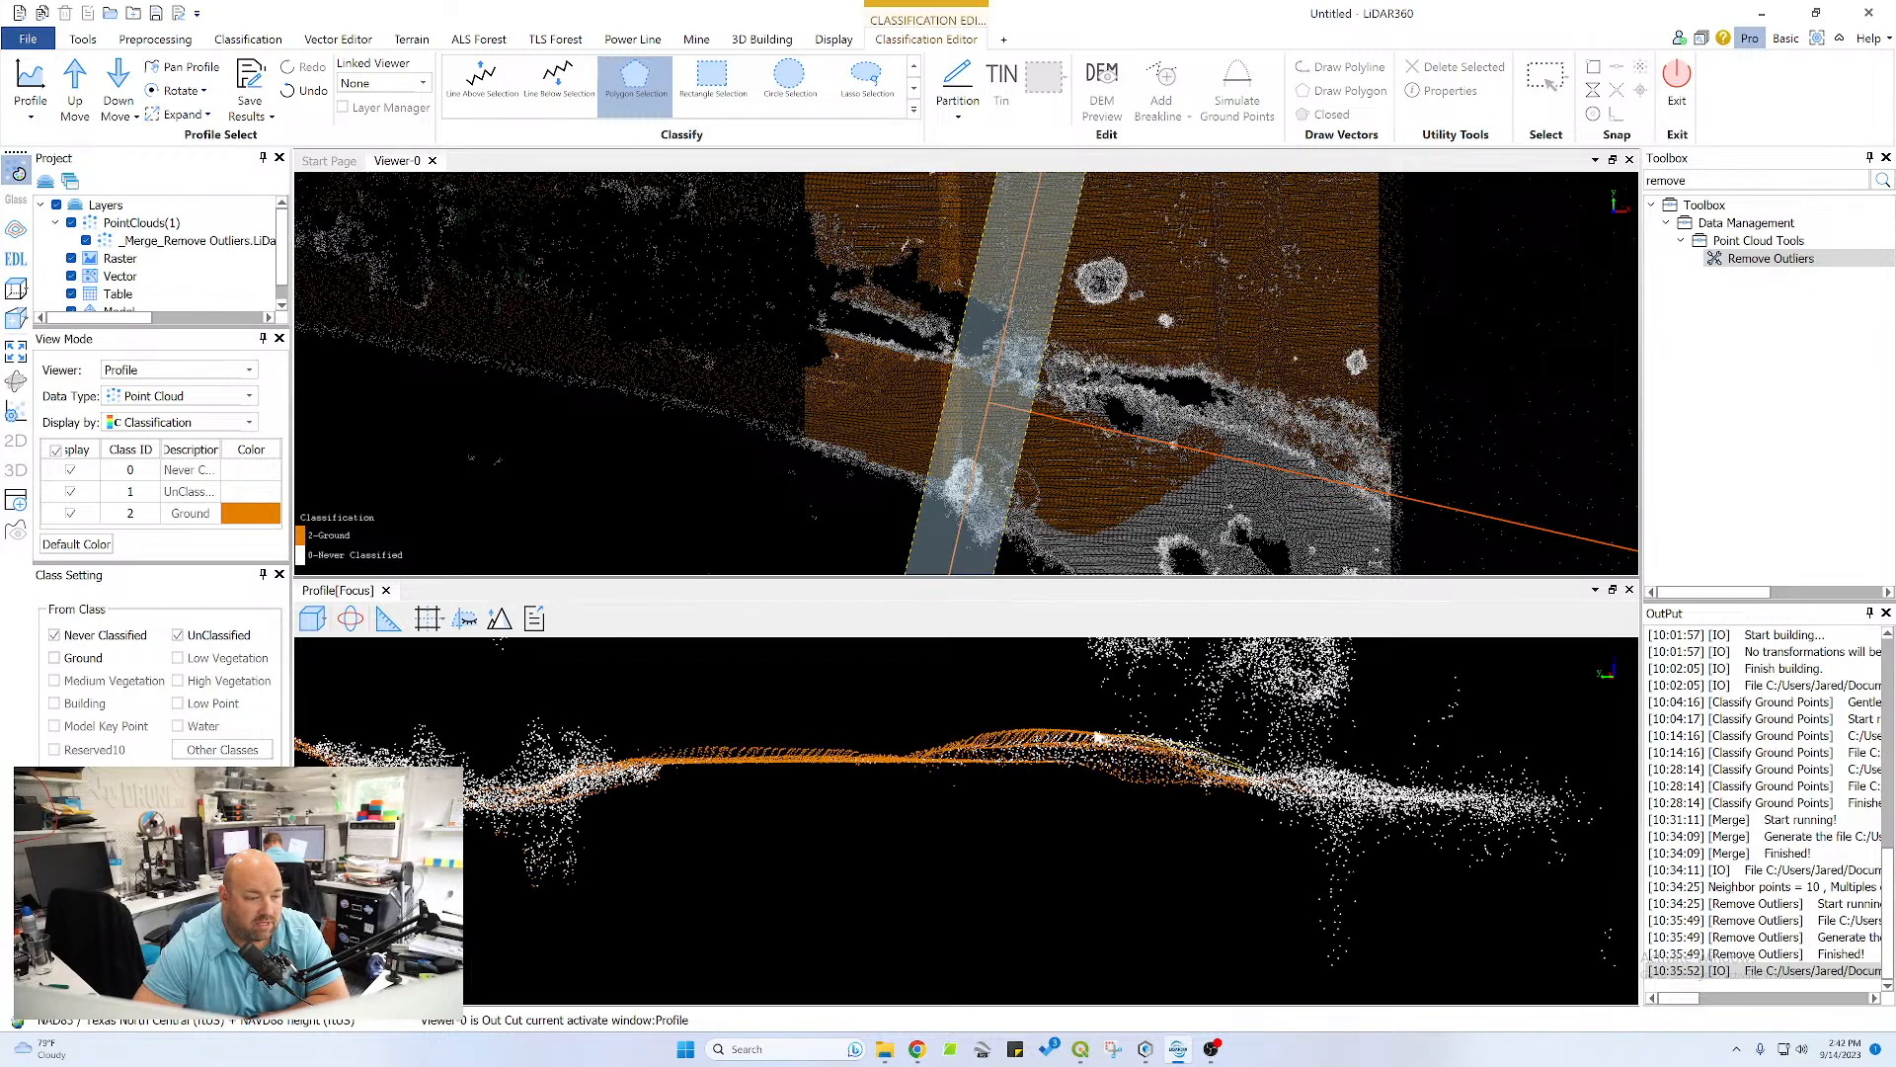
pyautogui.click(1044, 729)
pyautogui.click(953, 734)
pyautogui.click(879, 753)
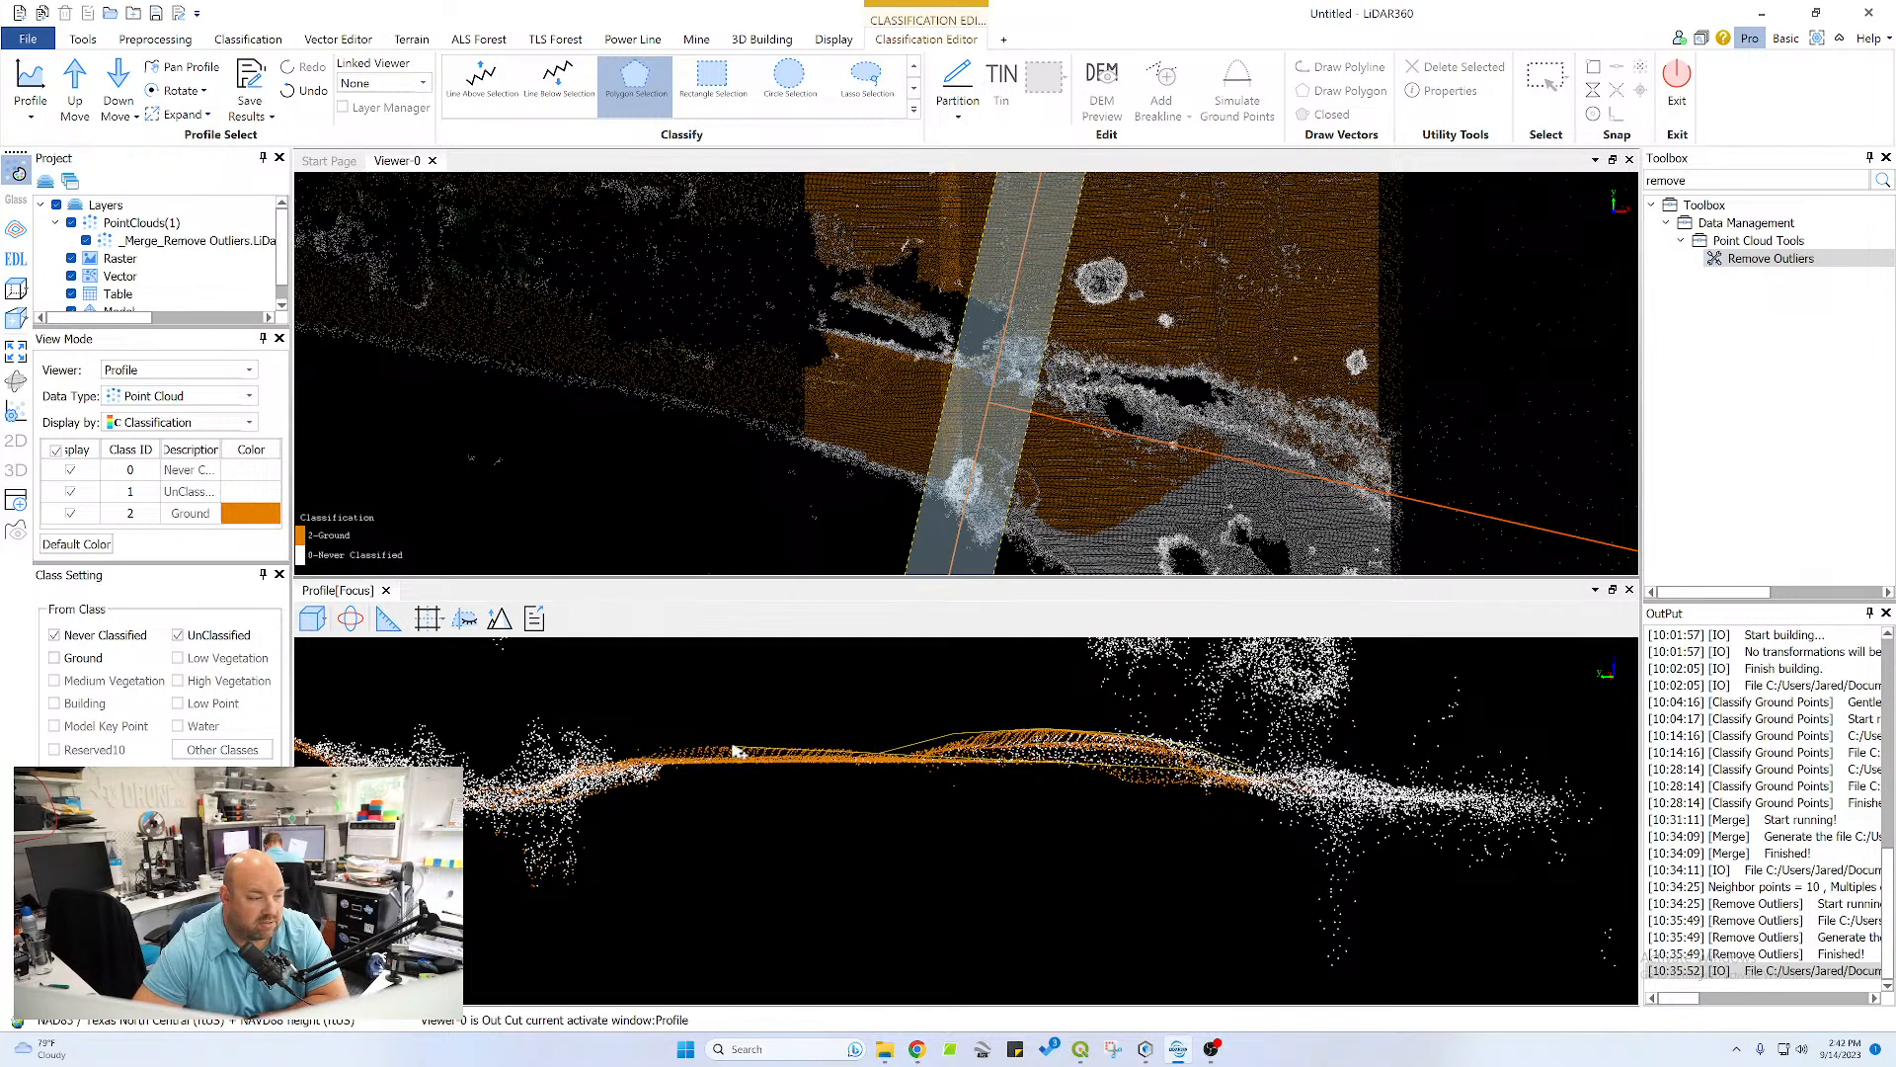
pyautogui.click(733, 745)
pyautogui.click(647, 755)
pyautogui.click(585, 774)
pyautogui.click(590, 802)
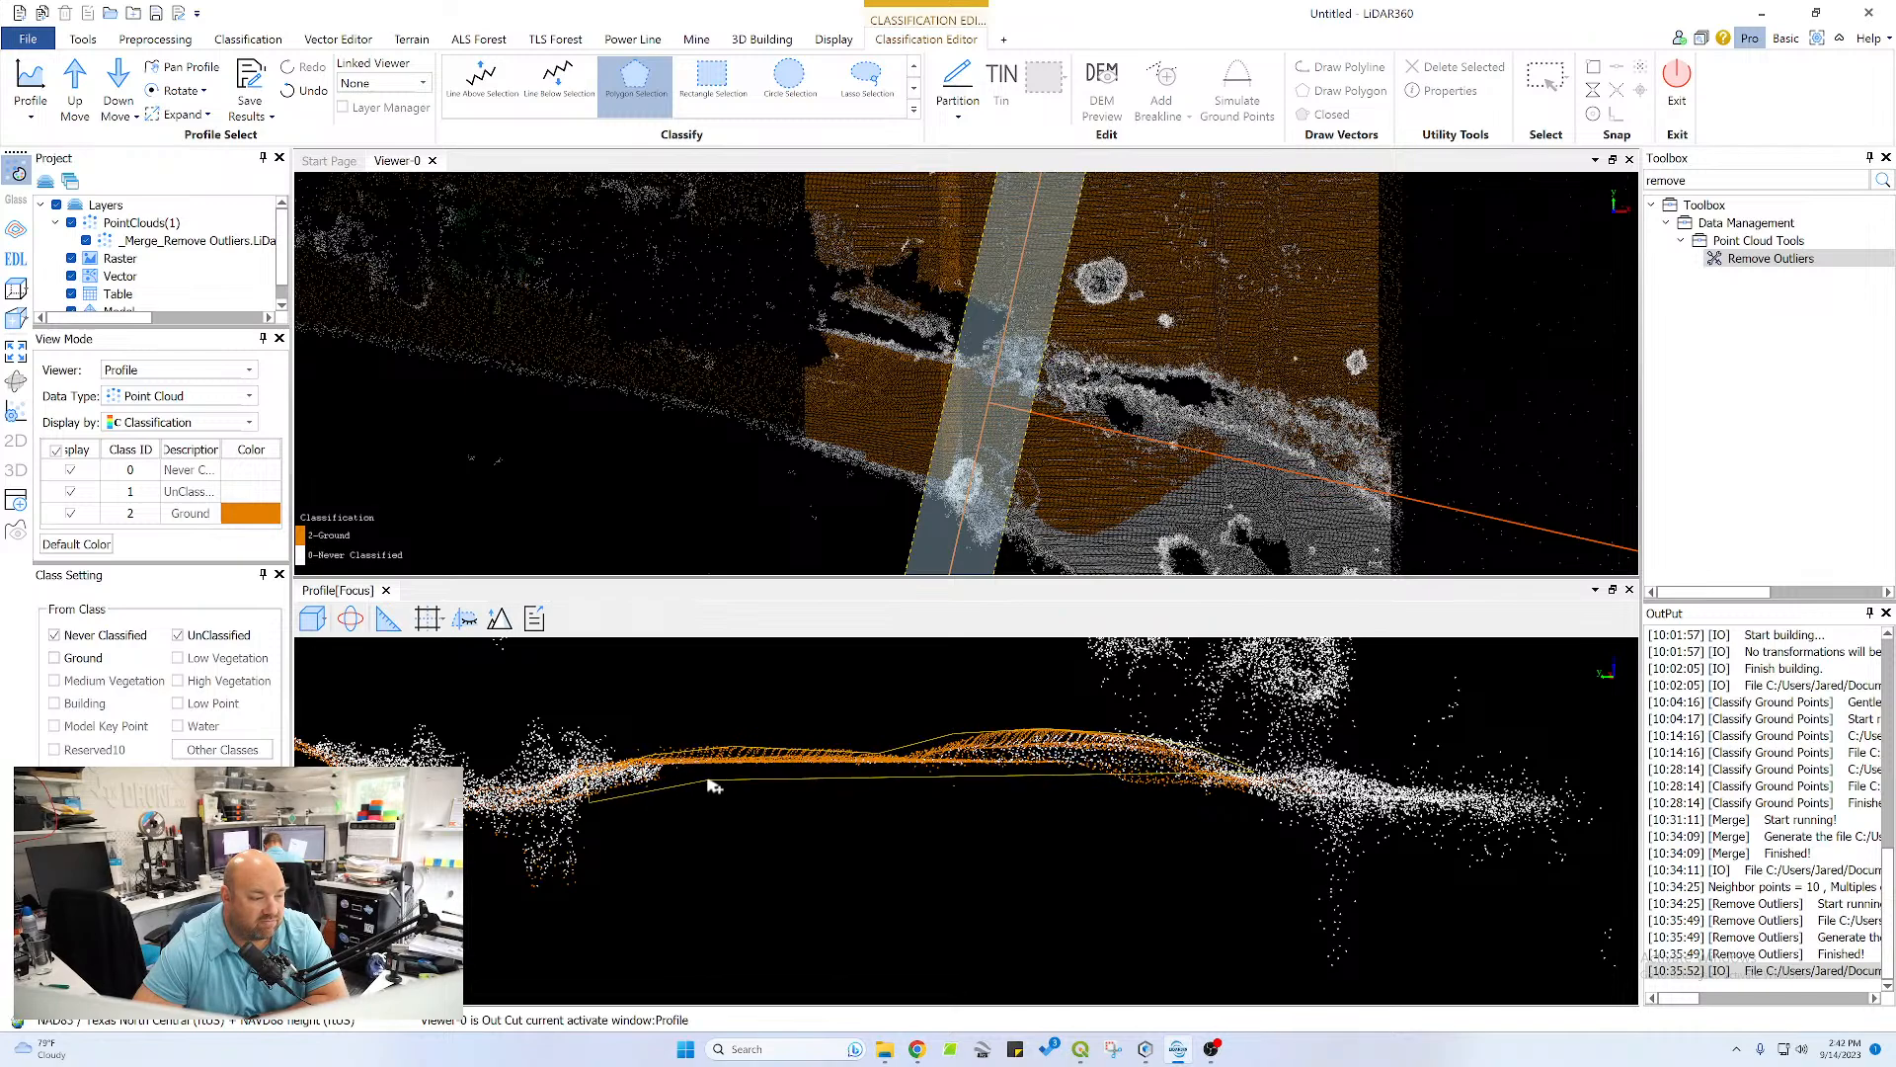
pyautogui.rightClick(1247, 807)
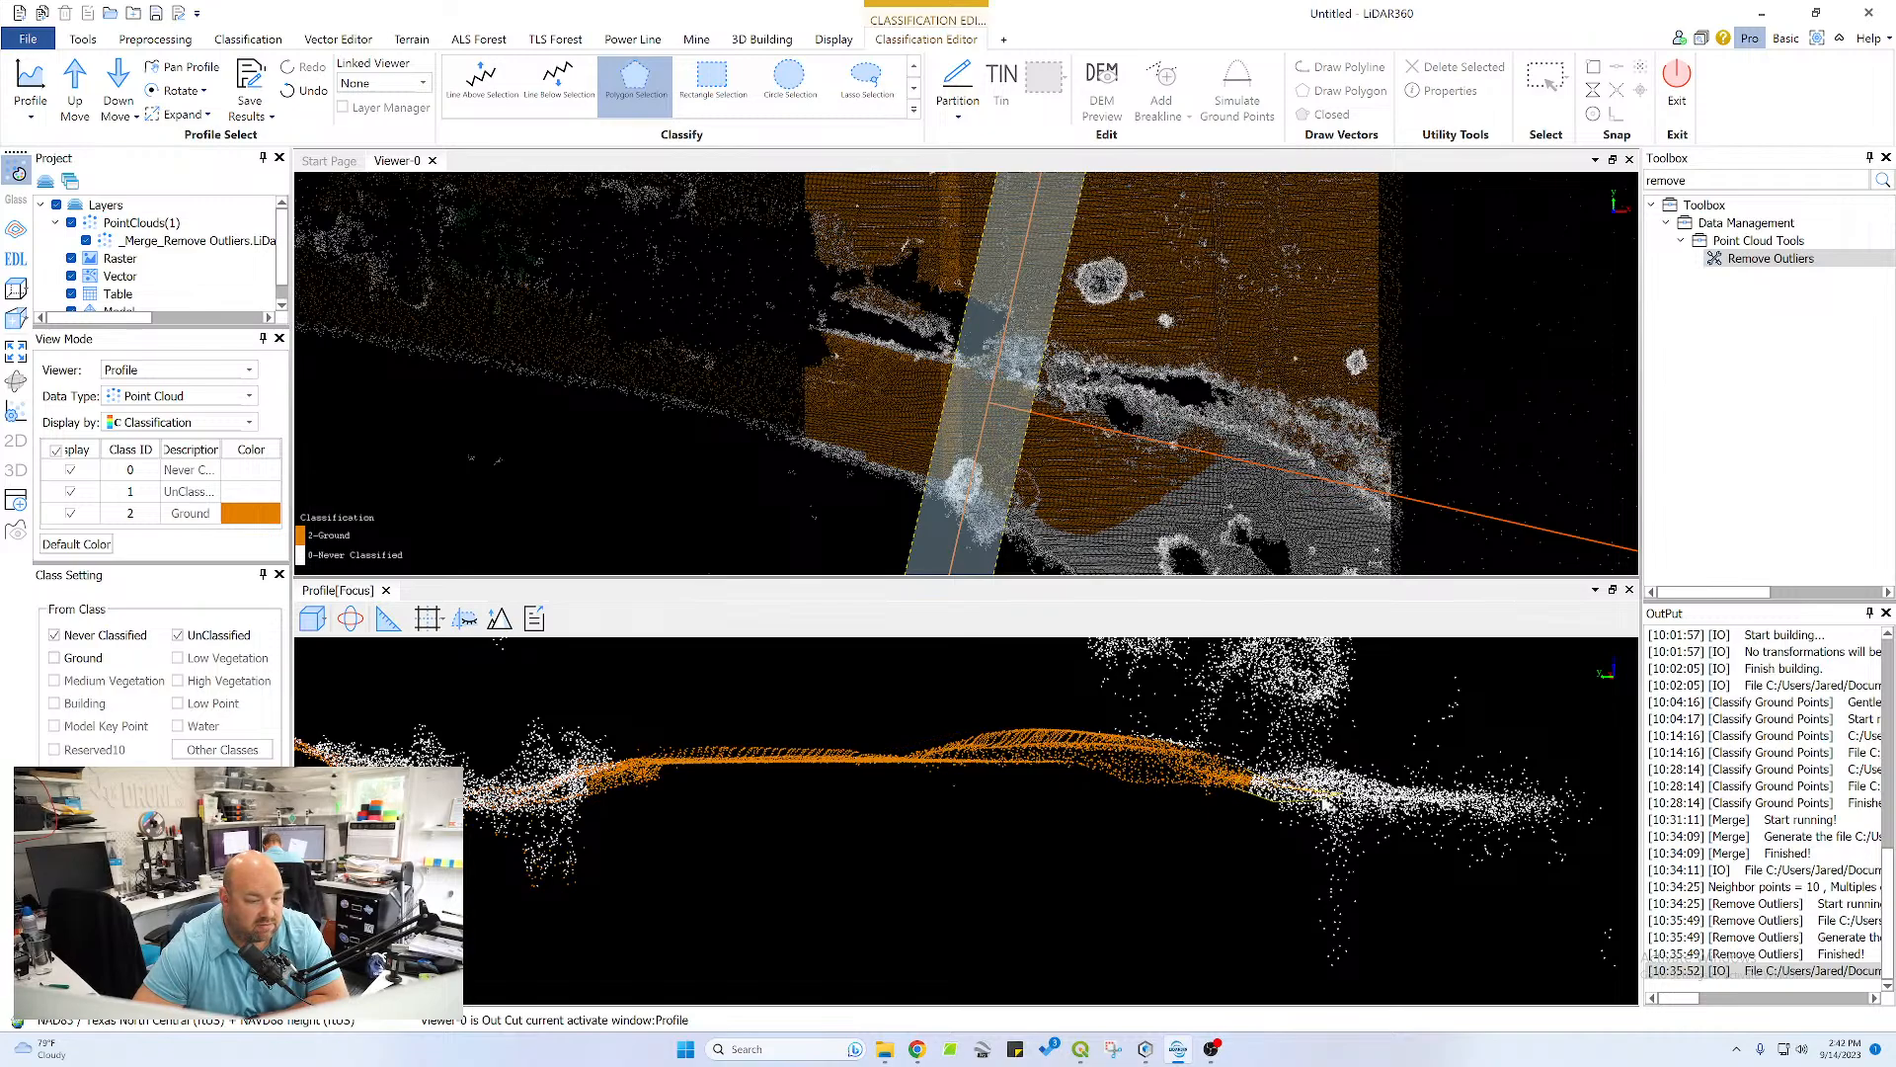
pyautogui.rightClick(1341, 808)
# Move the profile one section along the tree belt and reclassify the missed points at the pond-side end of the crest as Ground
pyautogui.moveTo(948, 820); pyautogui.dragTo(1465, 815, button='middle')
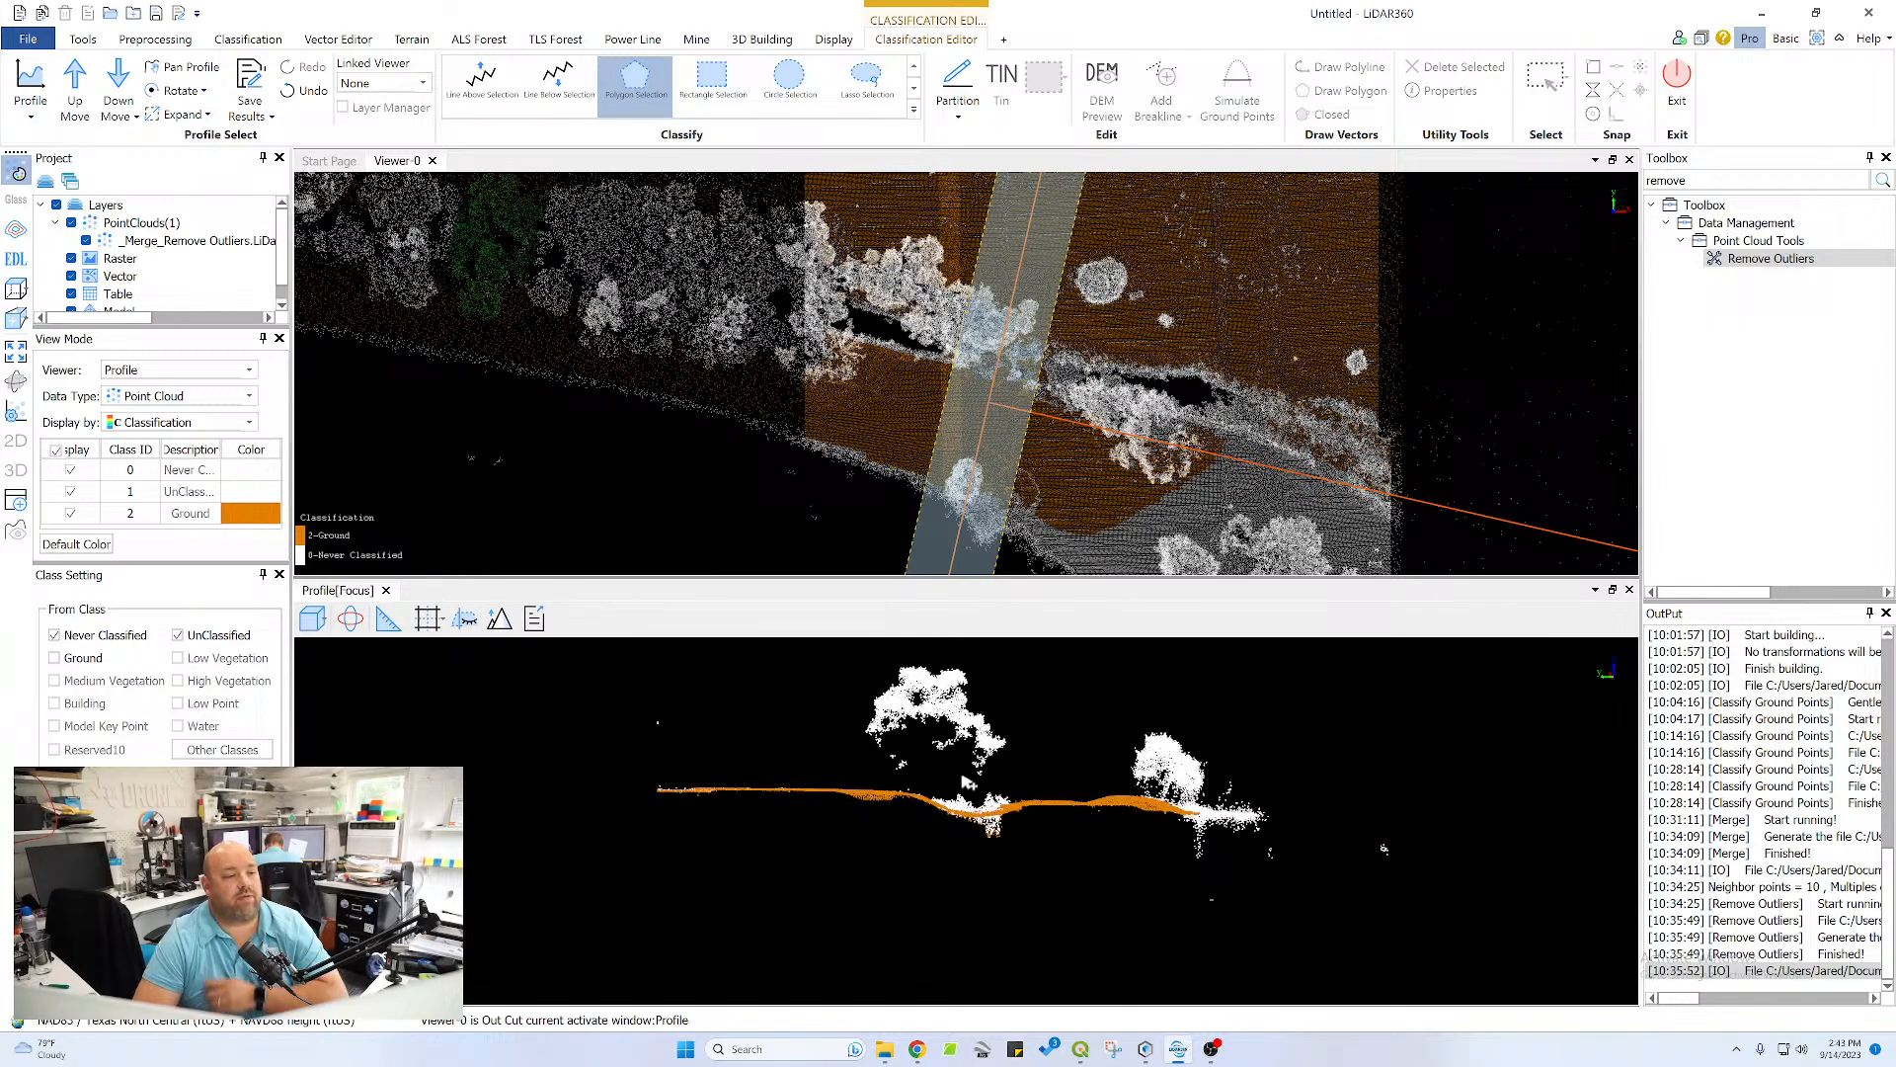
pyautogui.click(66, 79)
pyautogui.scroll(5, 997, 817)
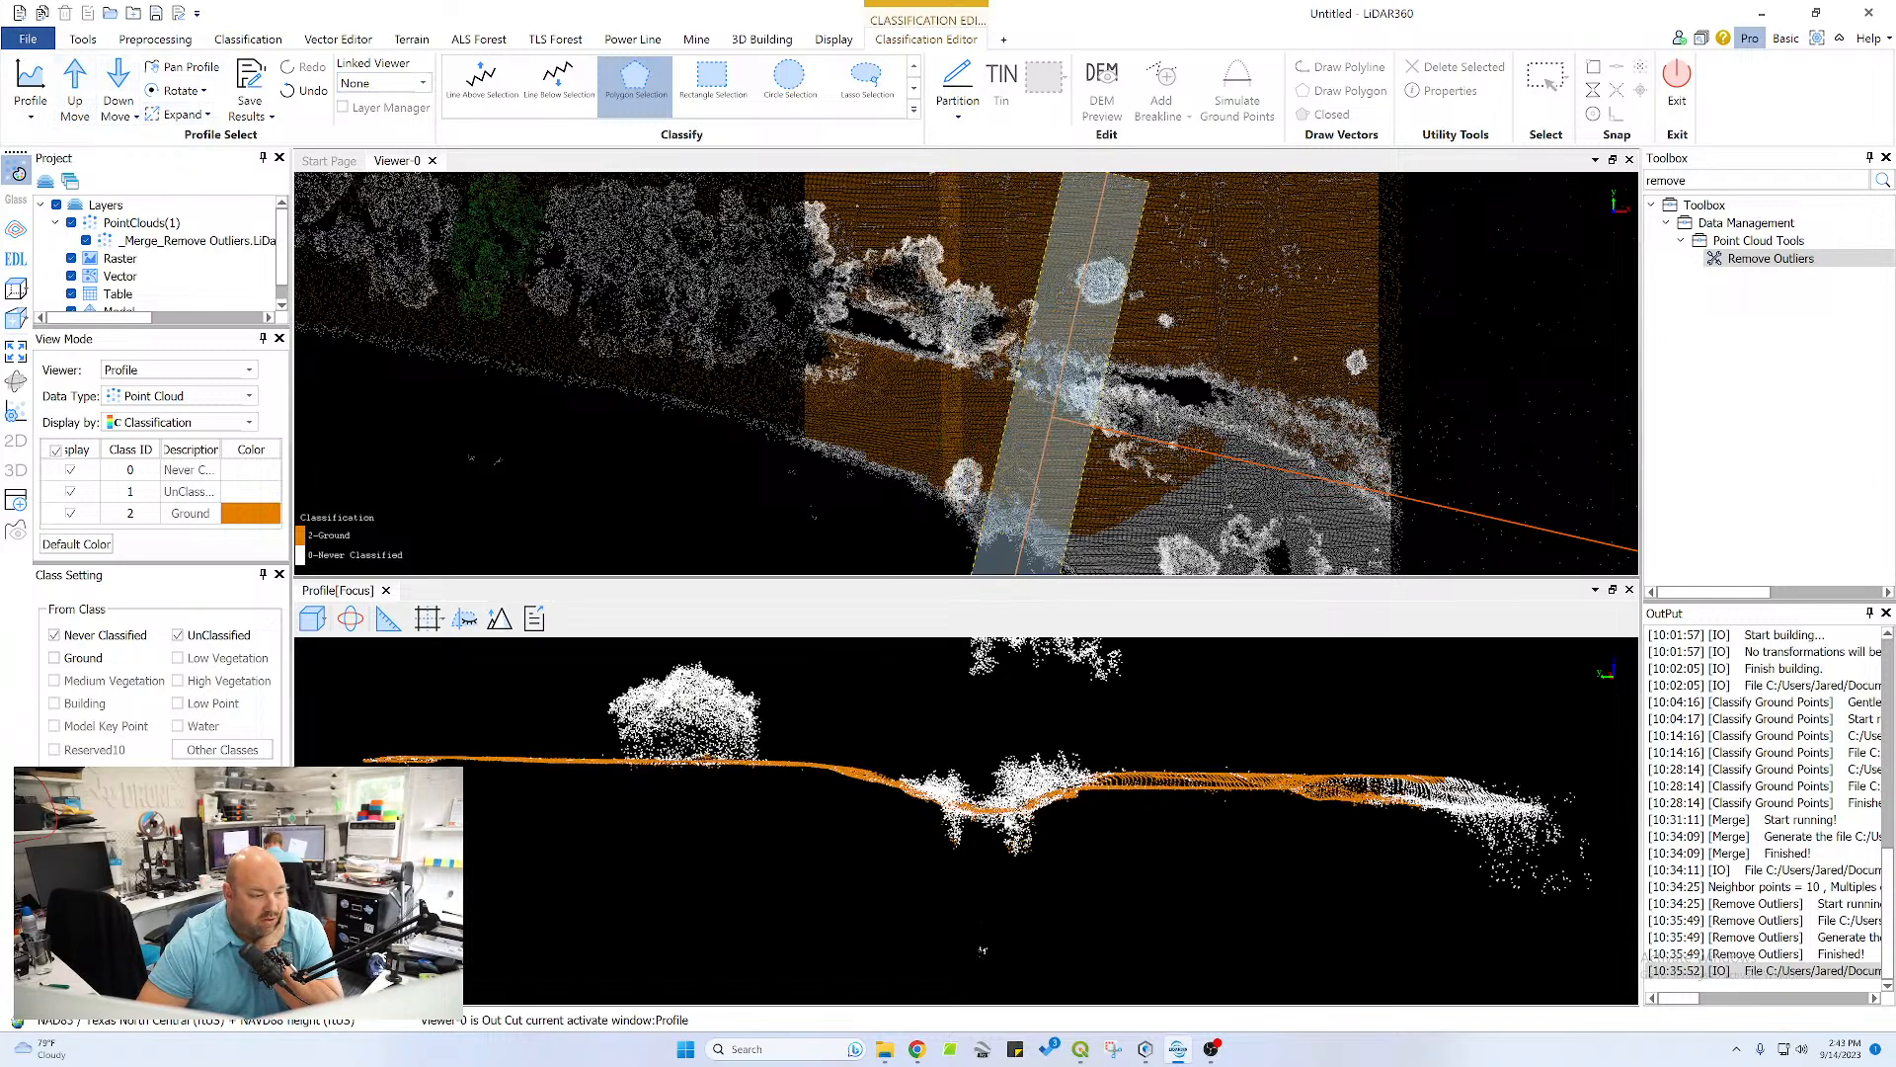
pyautogui.moveTo(1355, 758); pyautogui.dragTo(820, 726, button='middle')
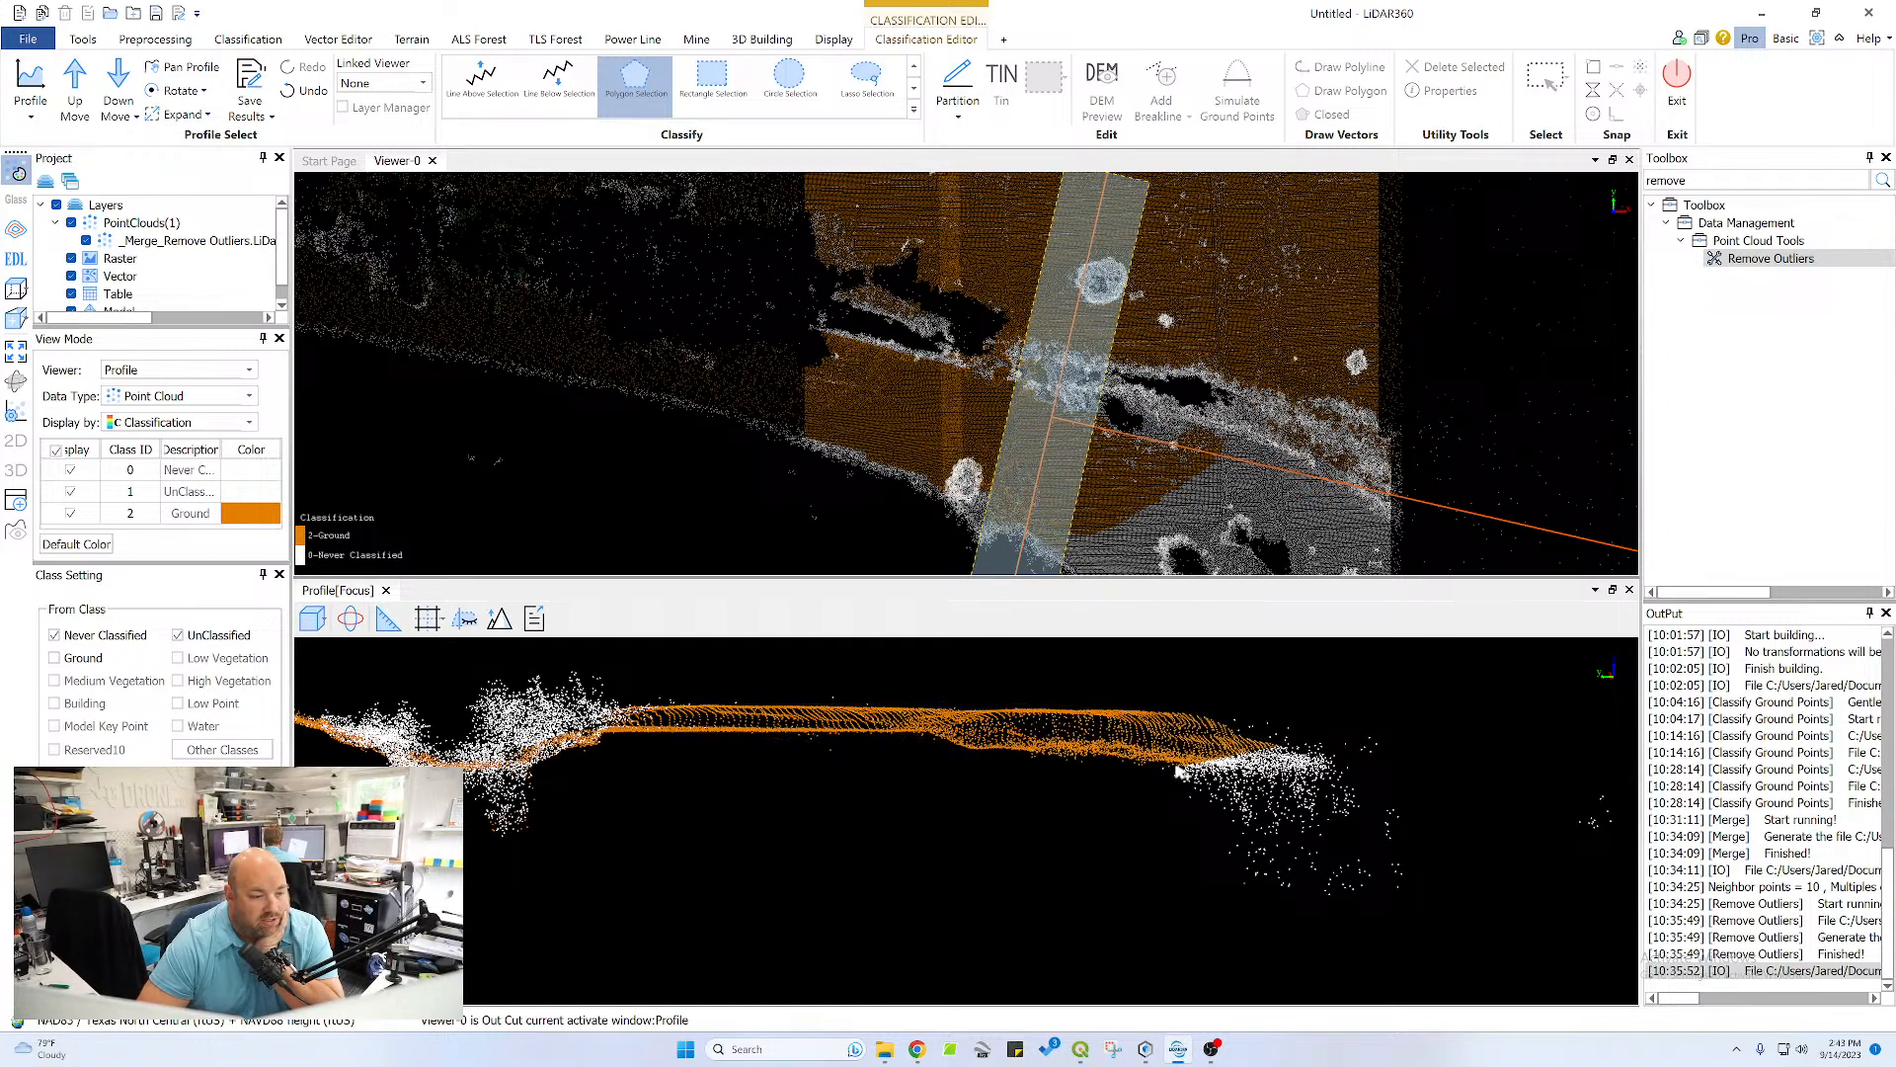
# Switch to the Chrome browser, launch DJI FlightHub 2 and locate the Gateway Church project on the map
pyautogui.click(916, 1053)
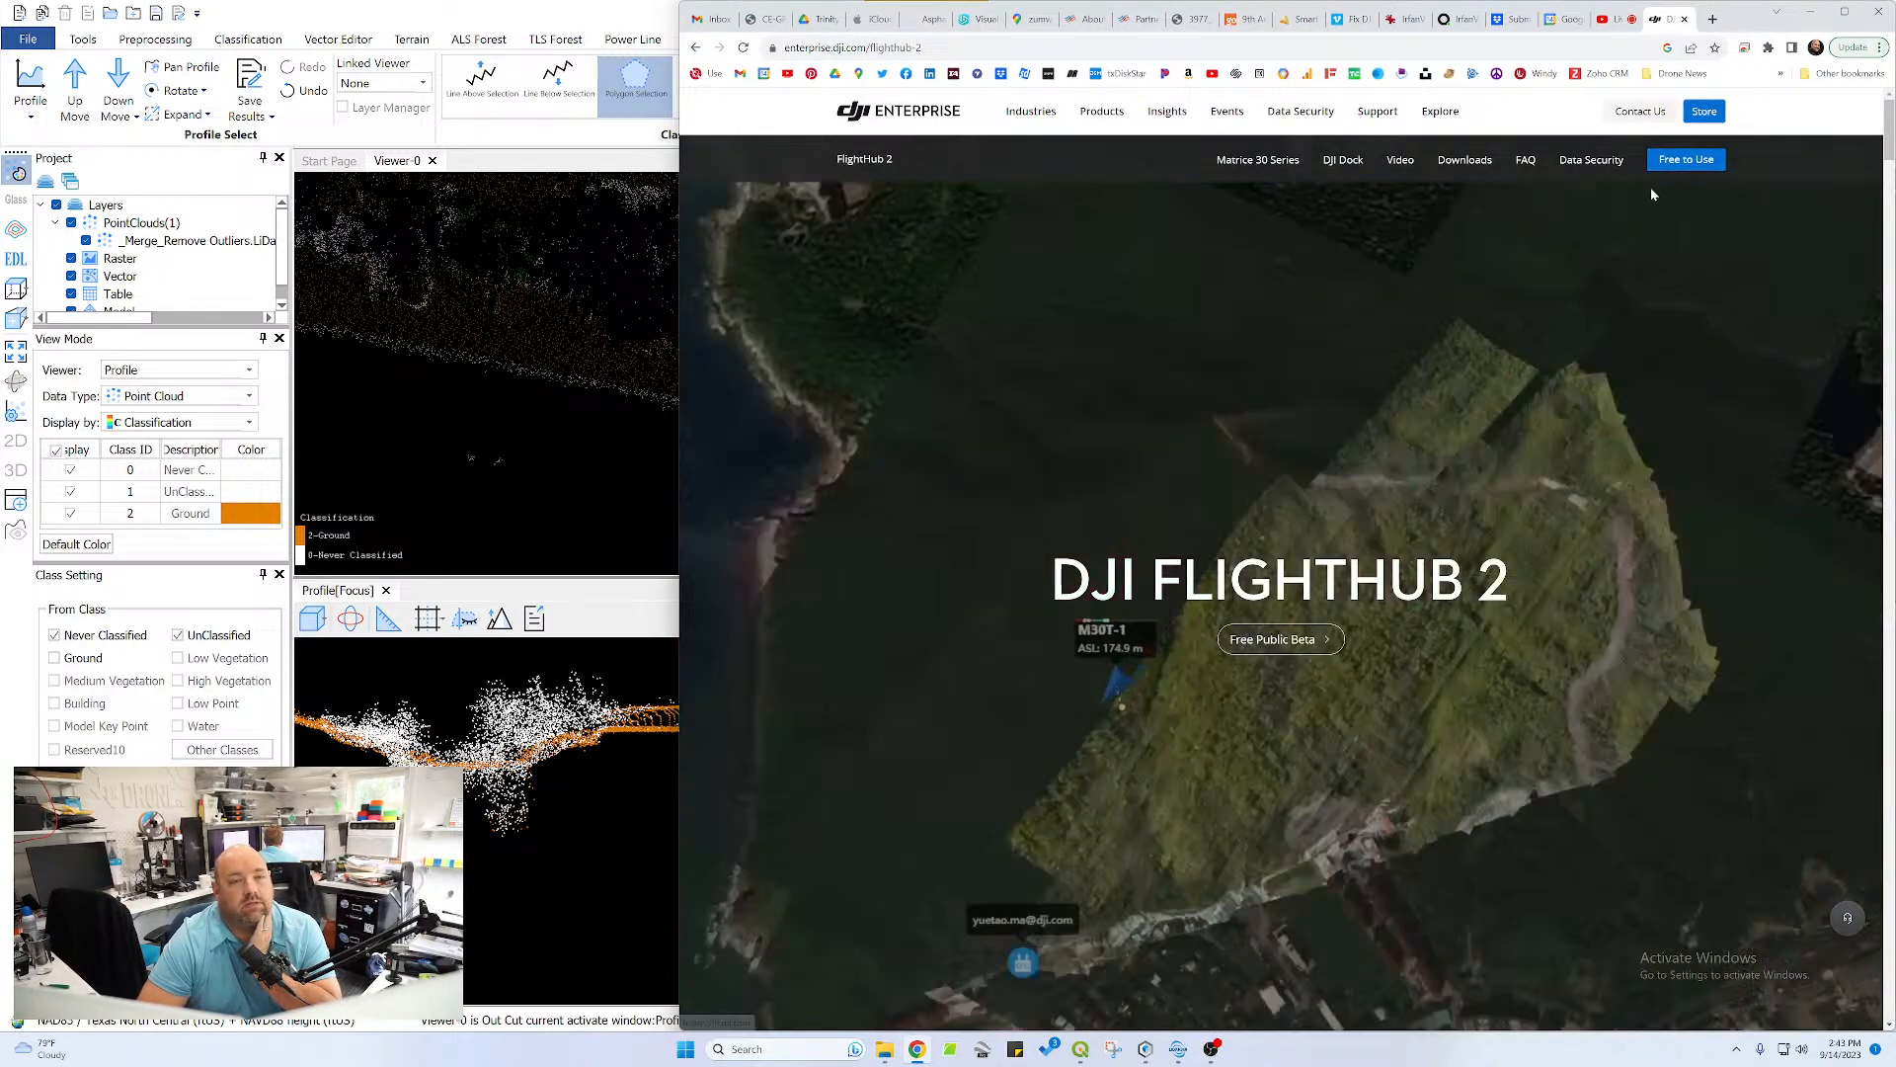
pyautogui.click(1673, 164)
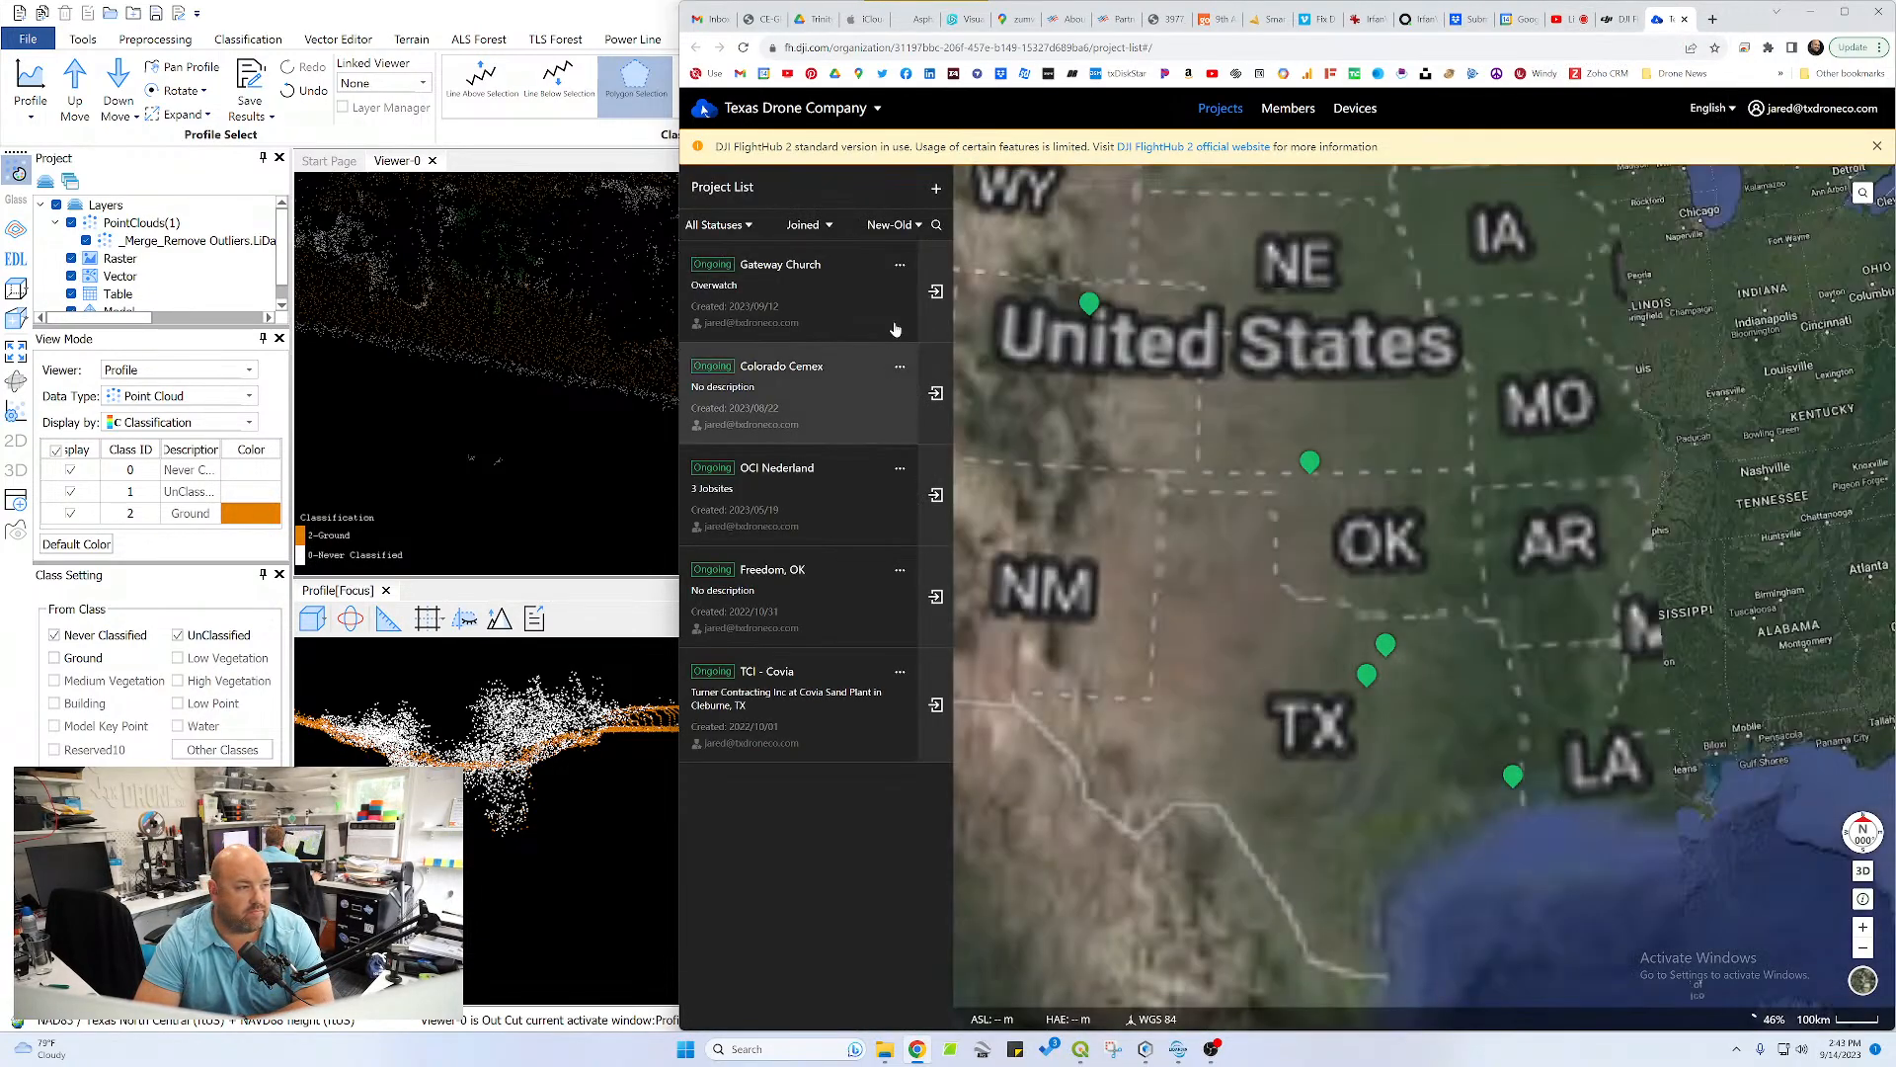
pyautogui.click(892, 296)
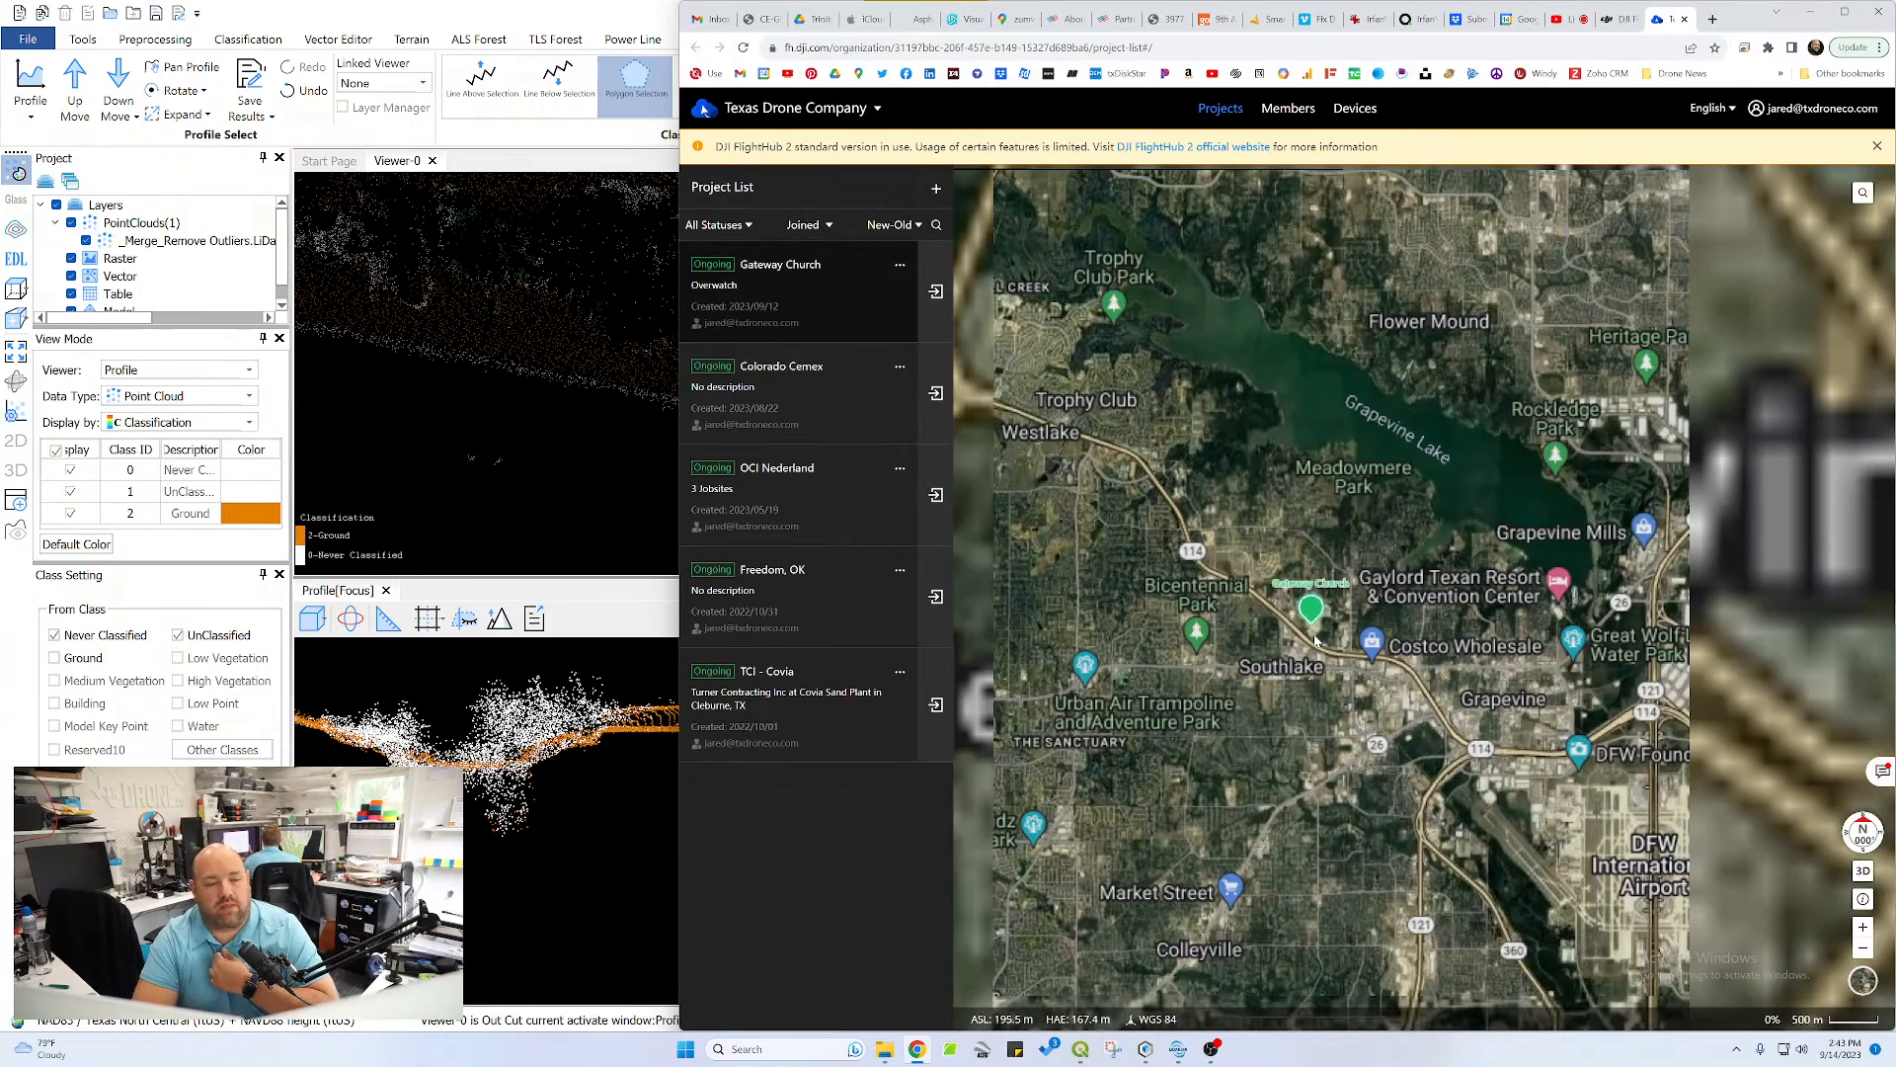
# Survey the FlightHub 2 map southward to the San Antonio area, and open the Gateway Church project
pyautogui.scroll(-10, 1316, 640)
pyautogui.moveTo(1306, 664); pyautogui.dragTo(1461, 306)
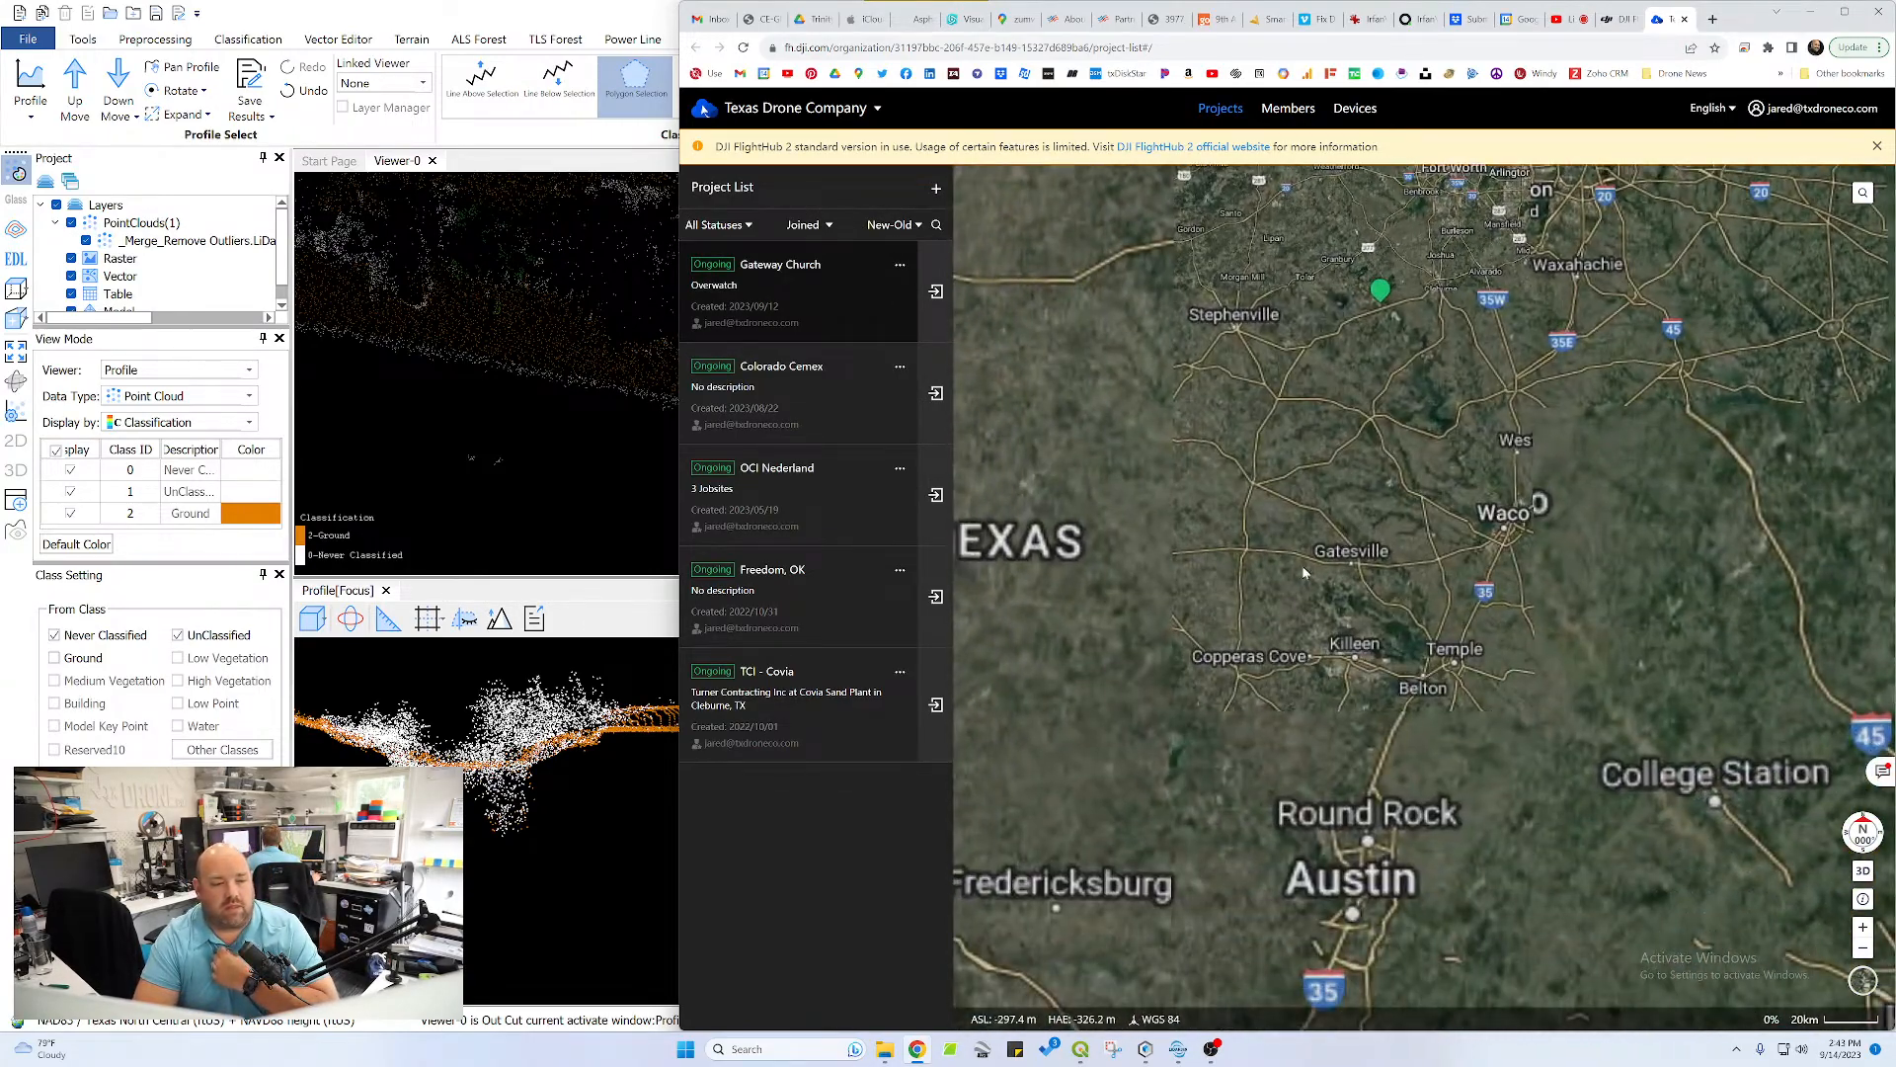
pyautogui.moveTo(1302, 565); pyautogui.dragTo(1526, 213)
pyautogui.scroll(5, 1337, 555)
pyautogui.moveTo(1280, 696); pyautogui.dragTo(1550, 296)
pyautogui.scroll(-2, 1377, 400)
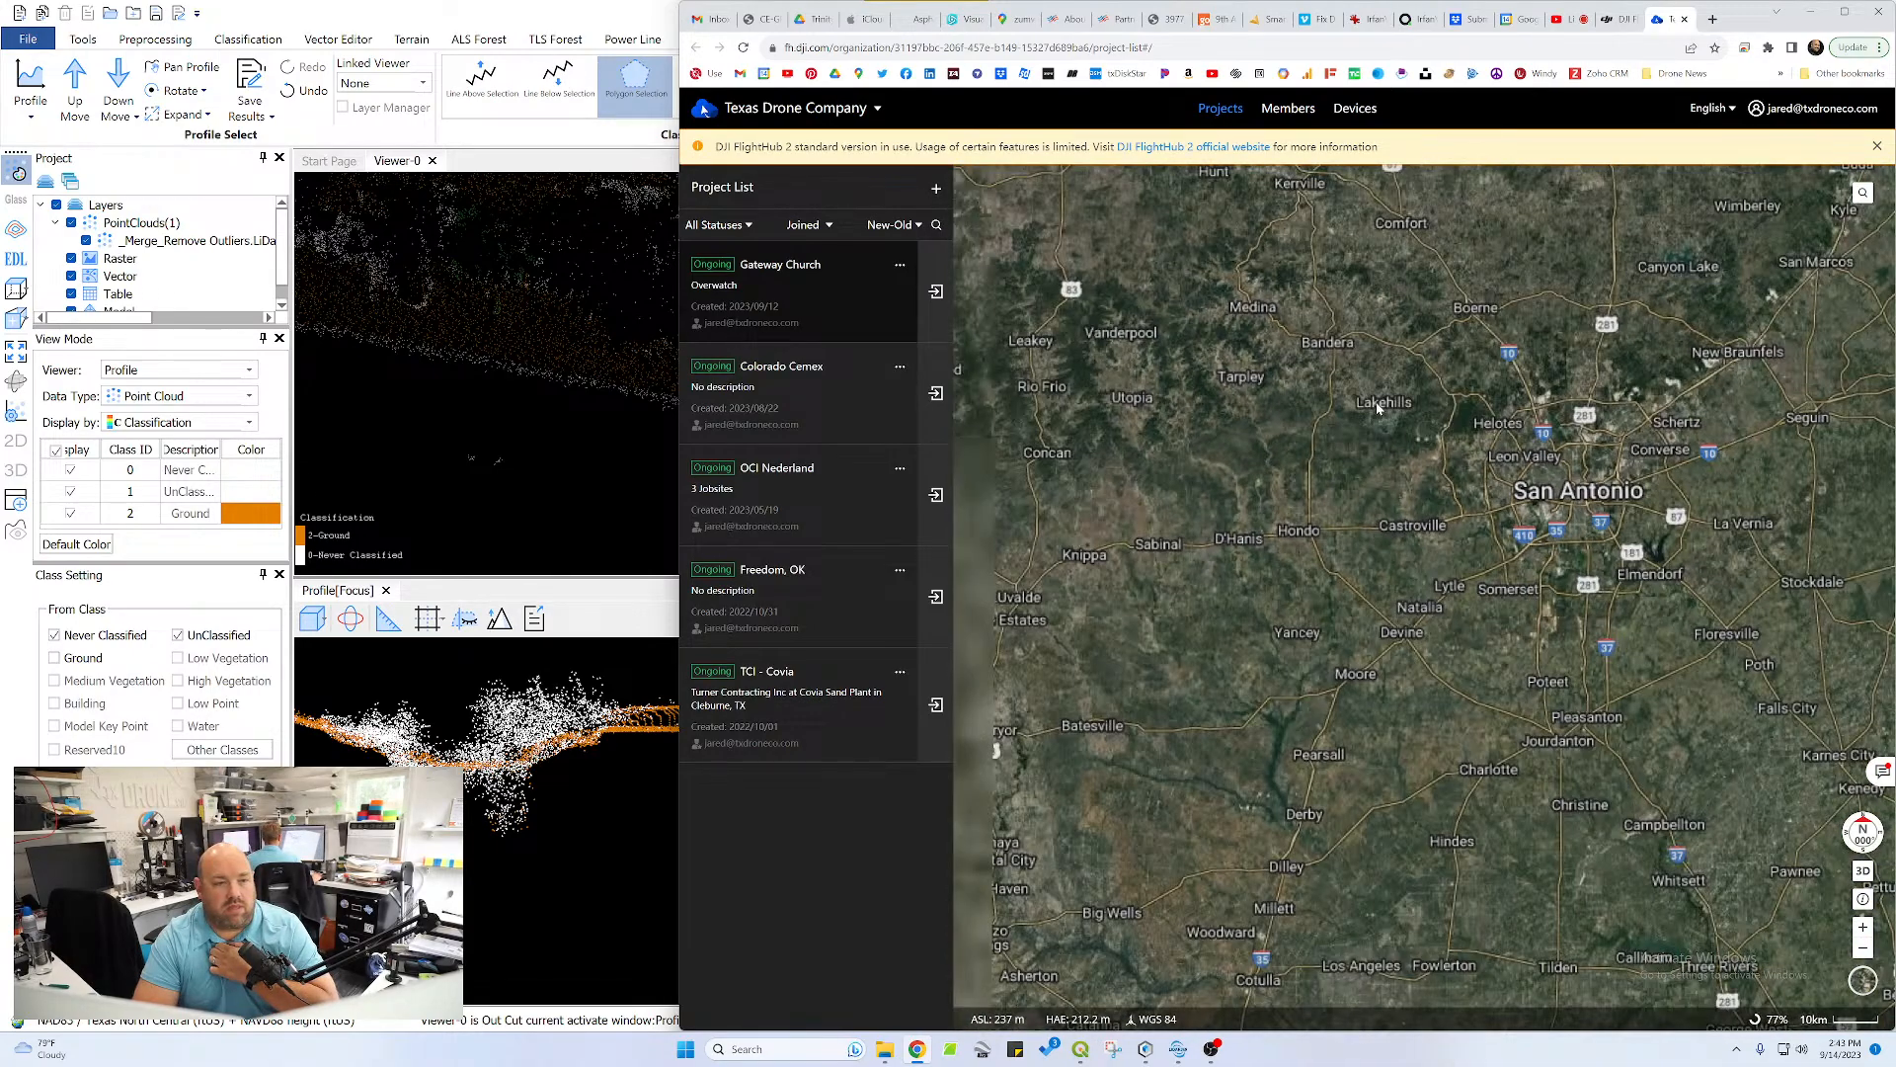
pyautogui.click(935, 290)
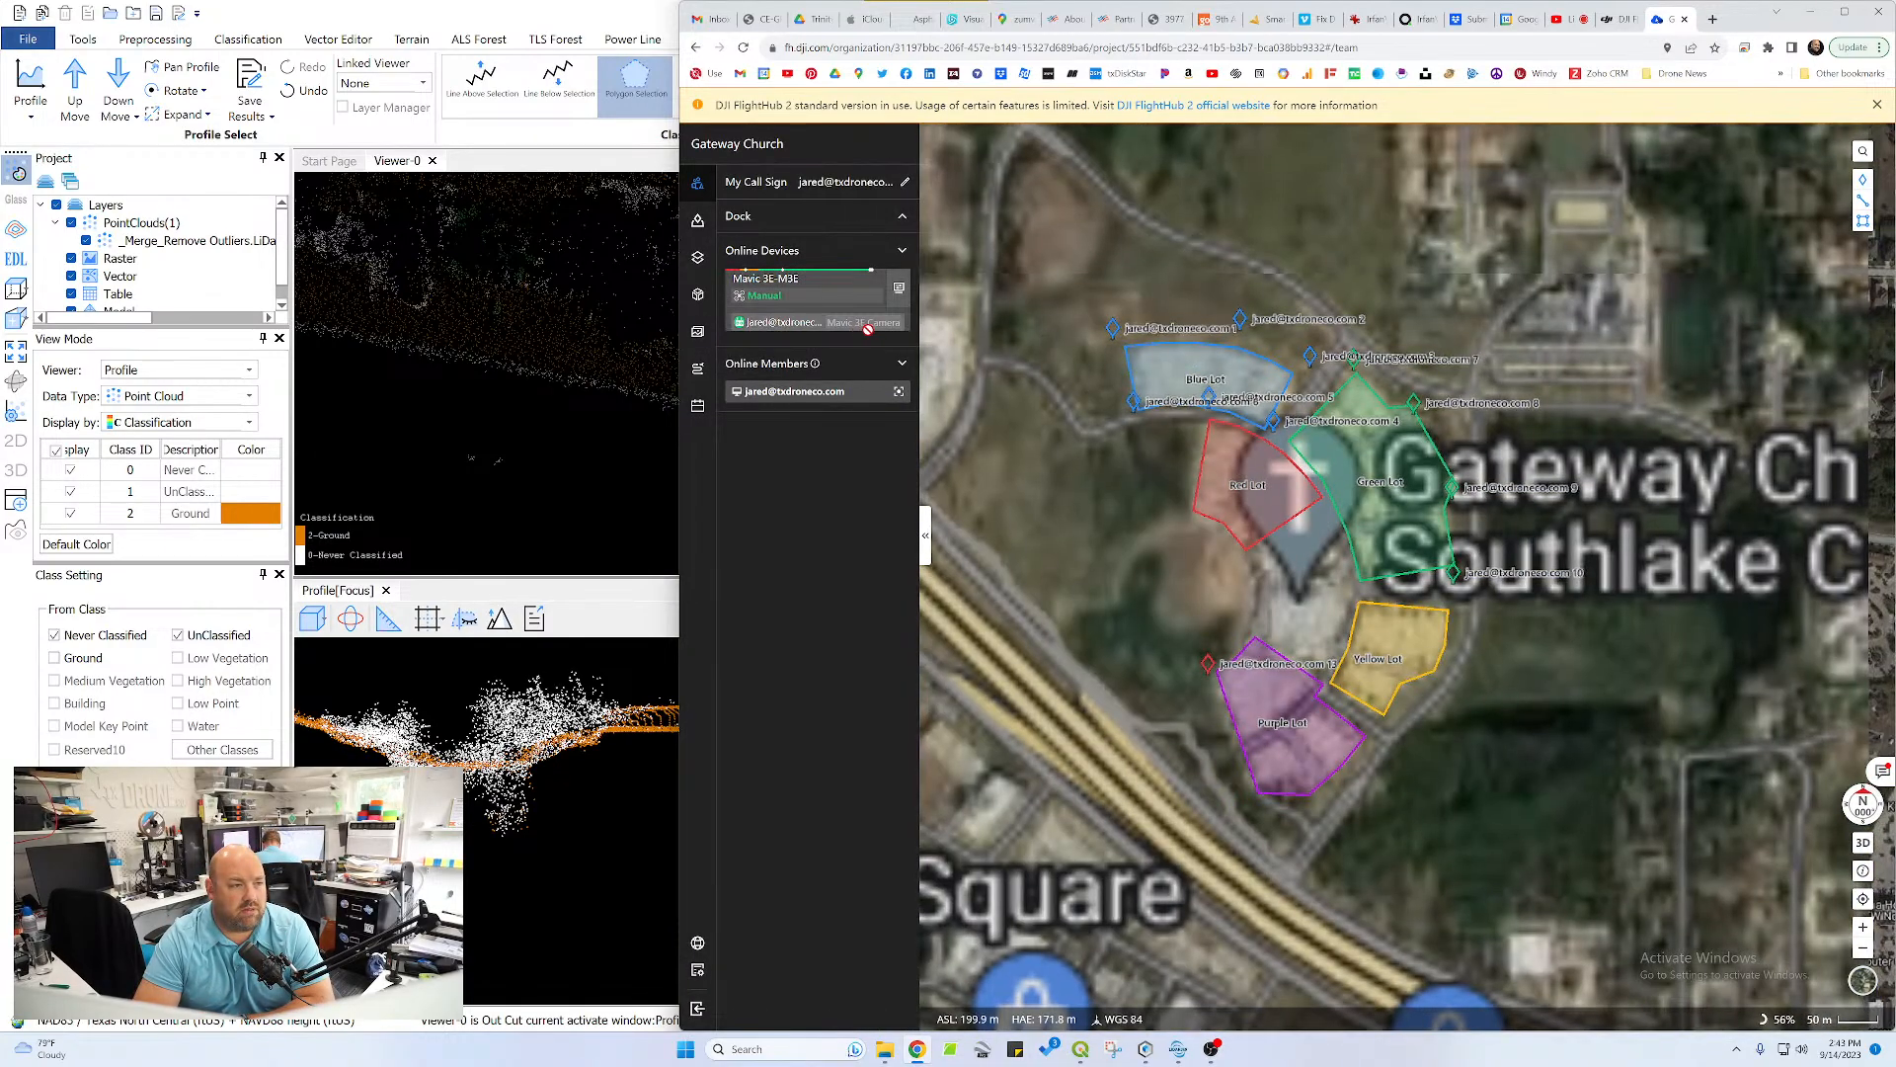
# Follow the Gateway Church project map south to the M3E drone near HL Zumwalt Construction and examine its position up close
pyautogui.scroll(-5, 1076, 526)
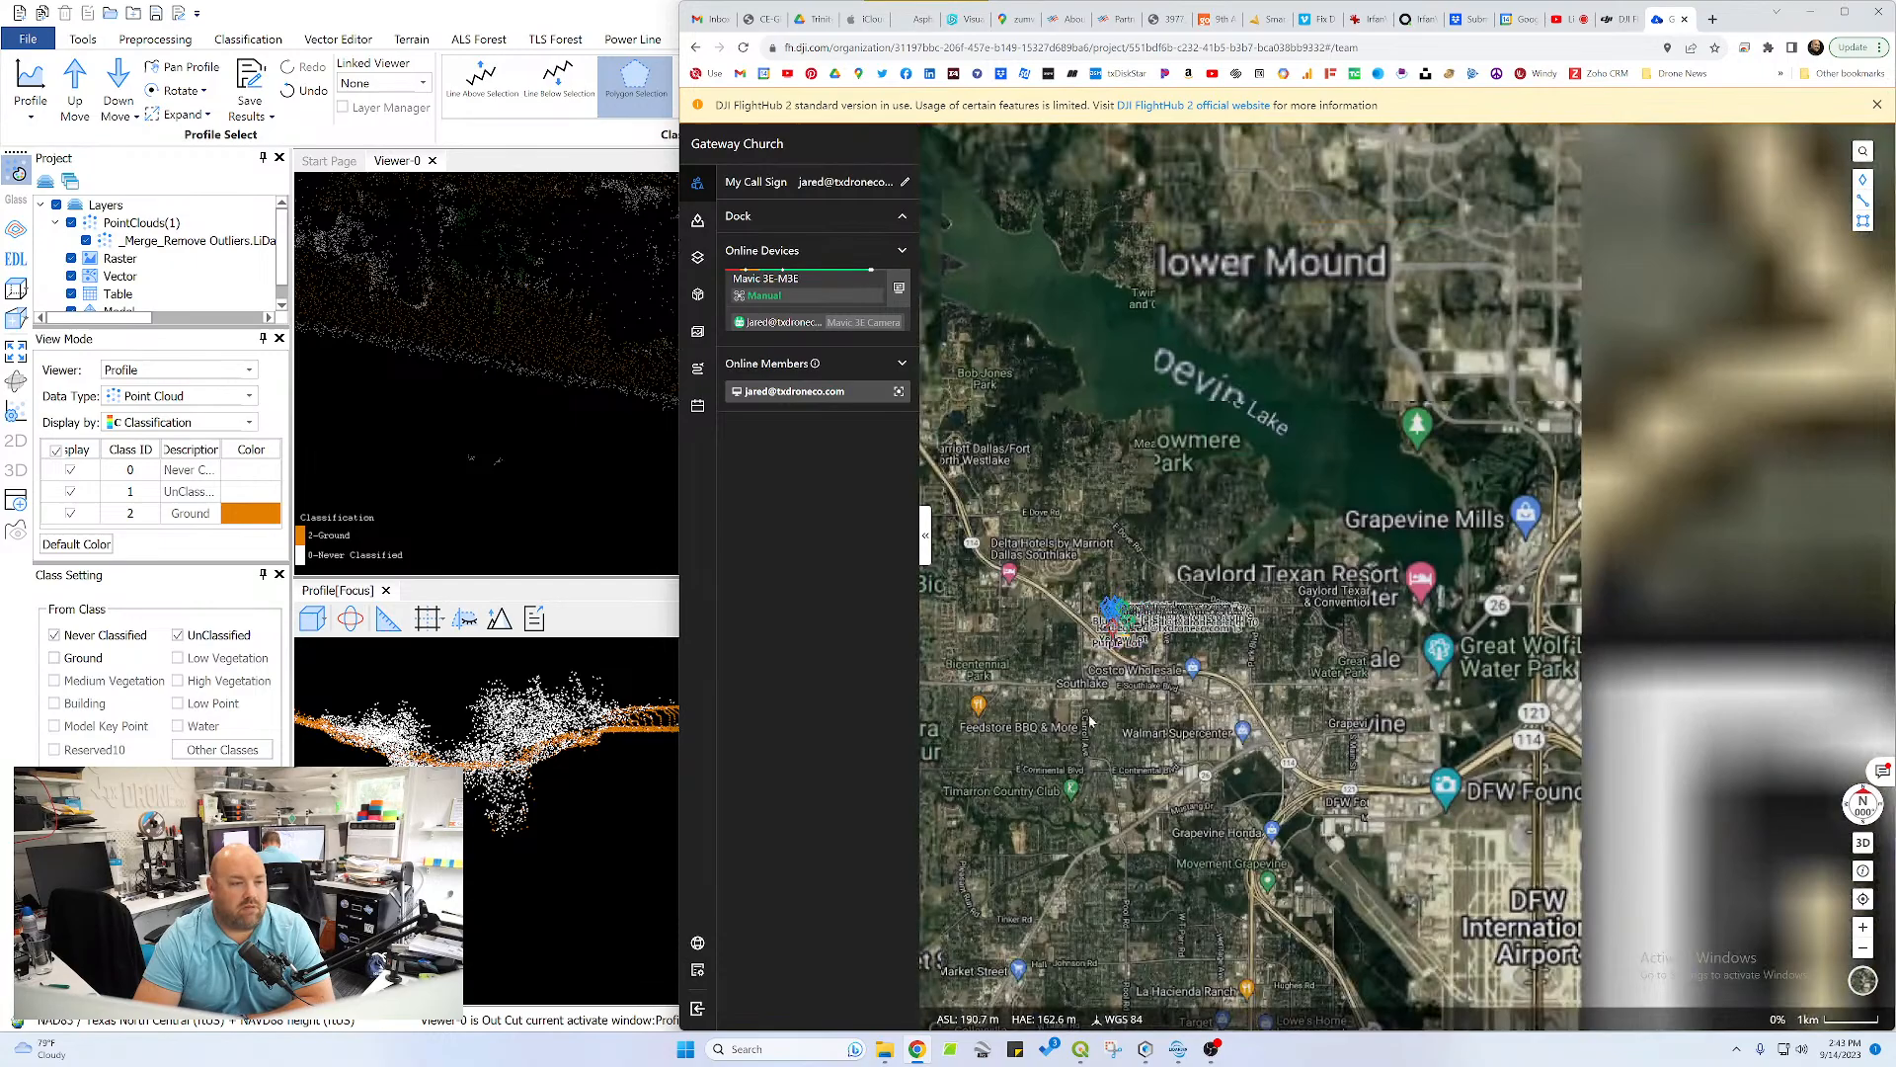
pyautogui.moveTo(1091, 721); pyautogui.dragTo(1284, 414)
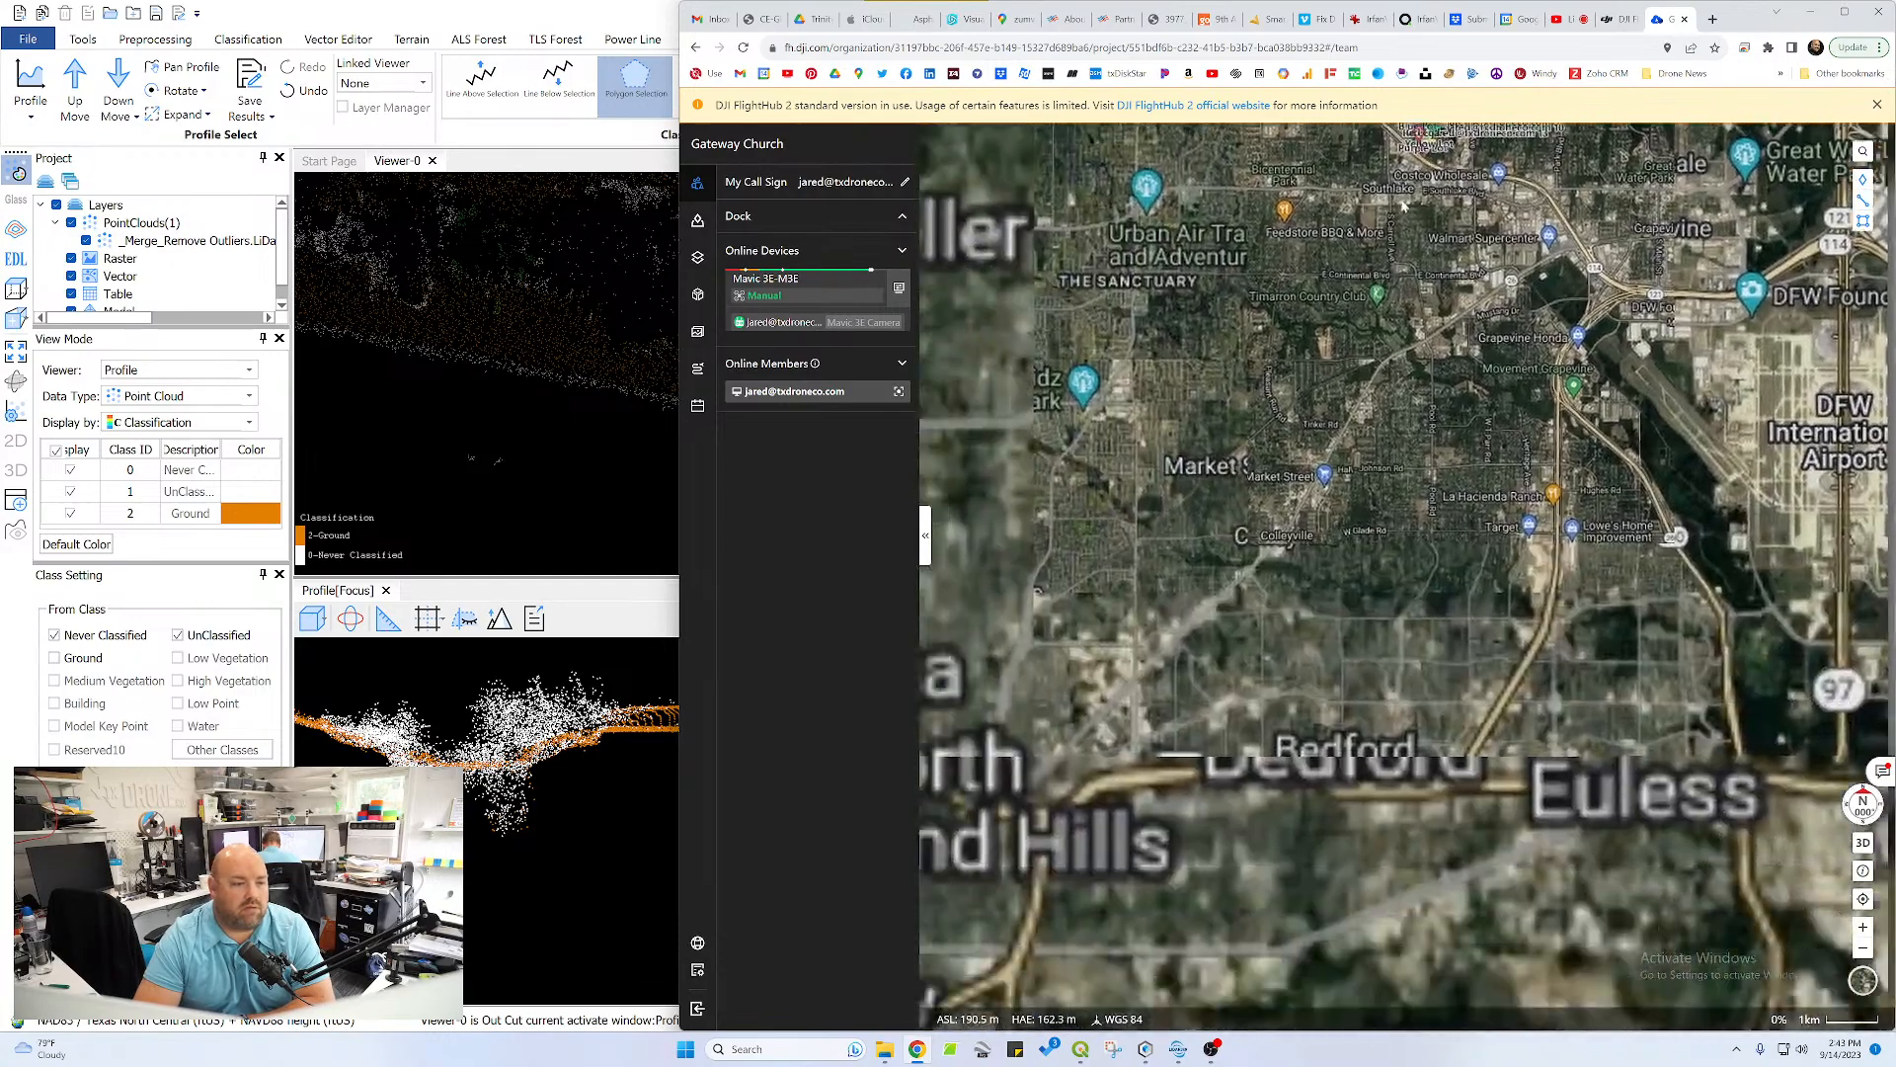
pyautogui.moveTo(1249, 636); pyautogui.dragTo(1384, 471)
pyautogui.scroll(-4, 1383, 471)
pyautogui.moveTo(1180, 840); pyautogui.dragTo(1486, 198)
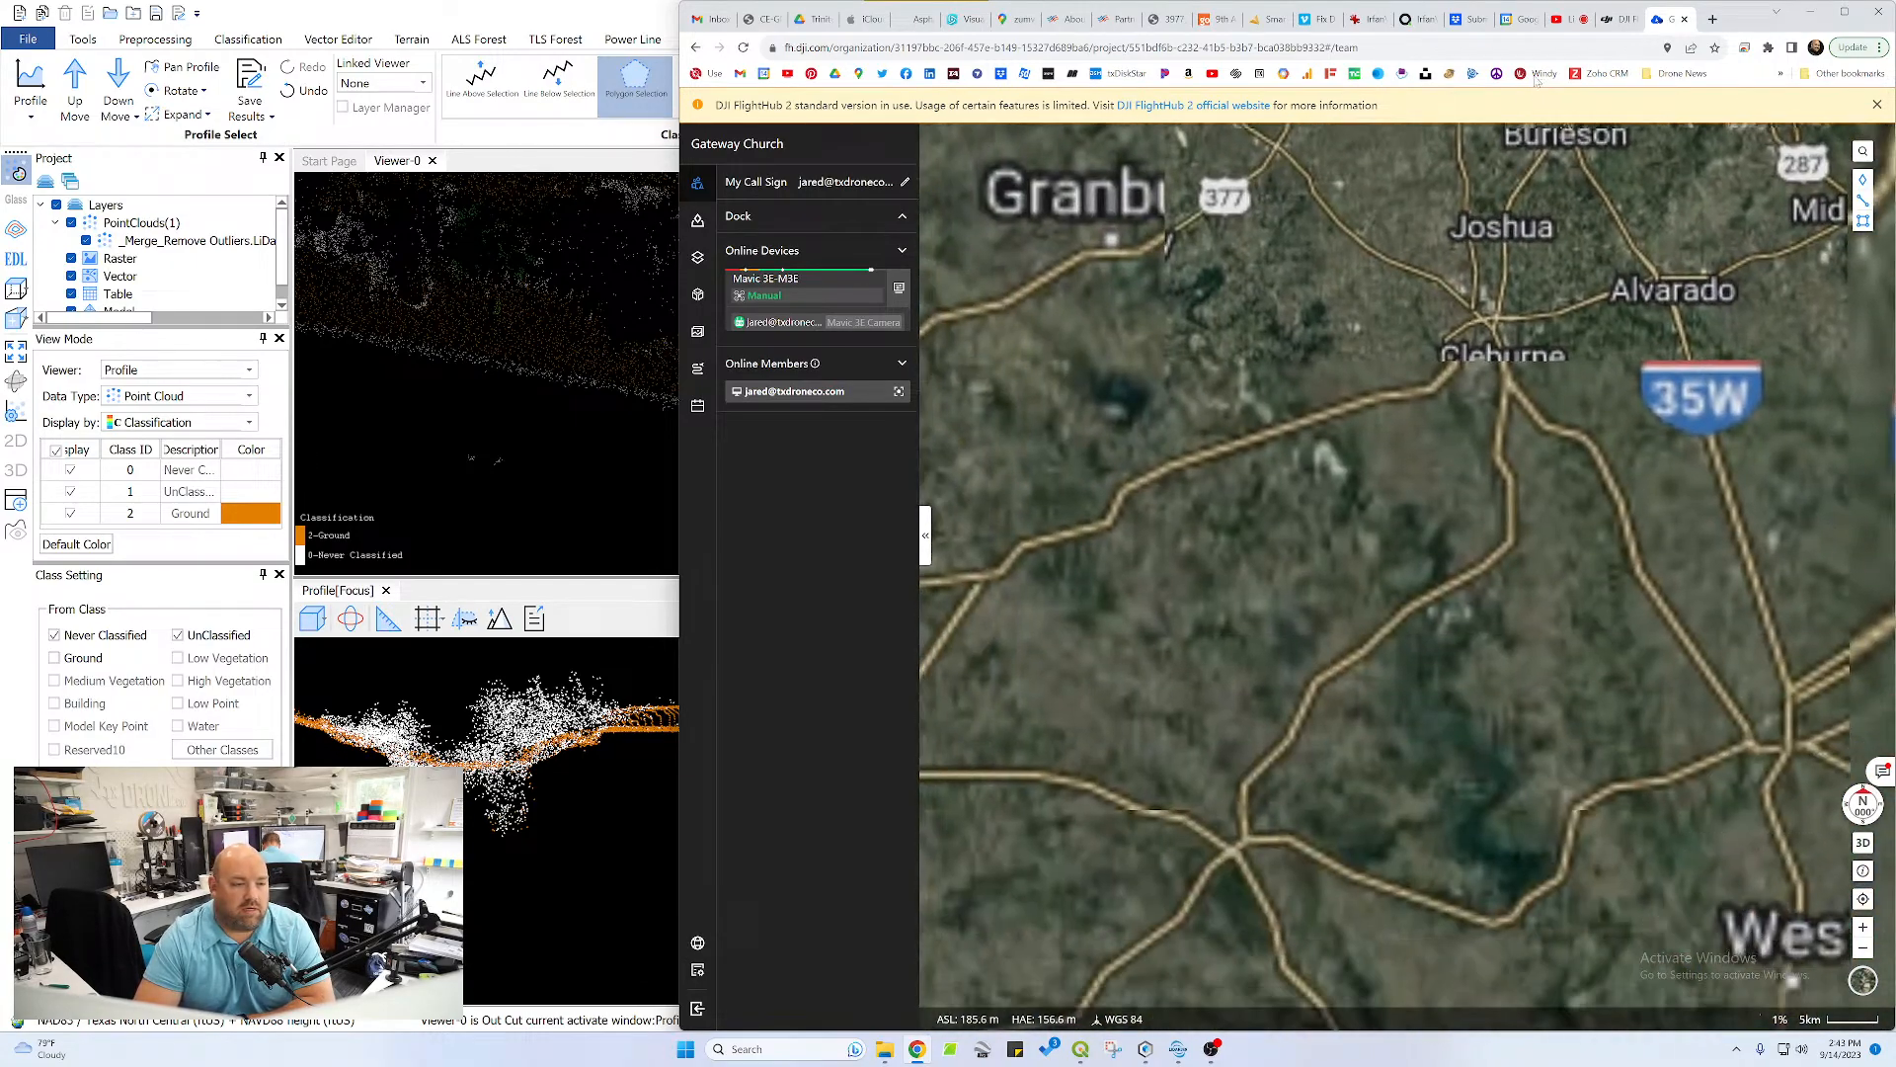
pyautogui.scroll(-3, 1242, 701)
pyautogui.moveTo(1213, 794); pyautogui.dragTo(1323, 226)
pyautogui.moveTo(1193, 711); pyautogui.dragTo(1334, 450)
pyautogui.scroll(5, 1176, 536)
pyautogui.scroll(4, 1451, 444)
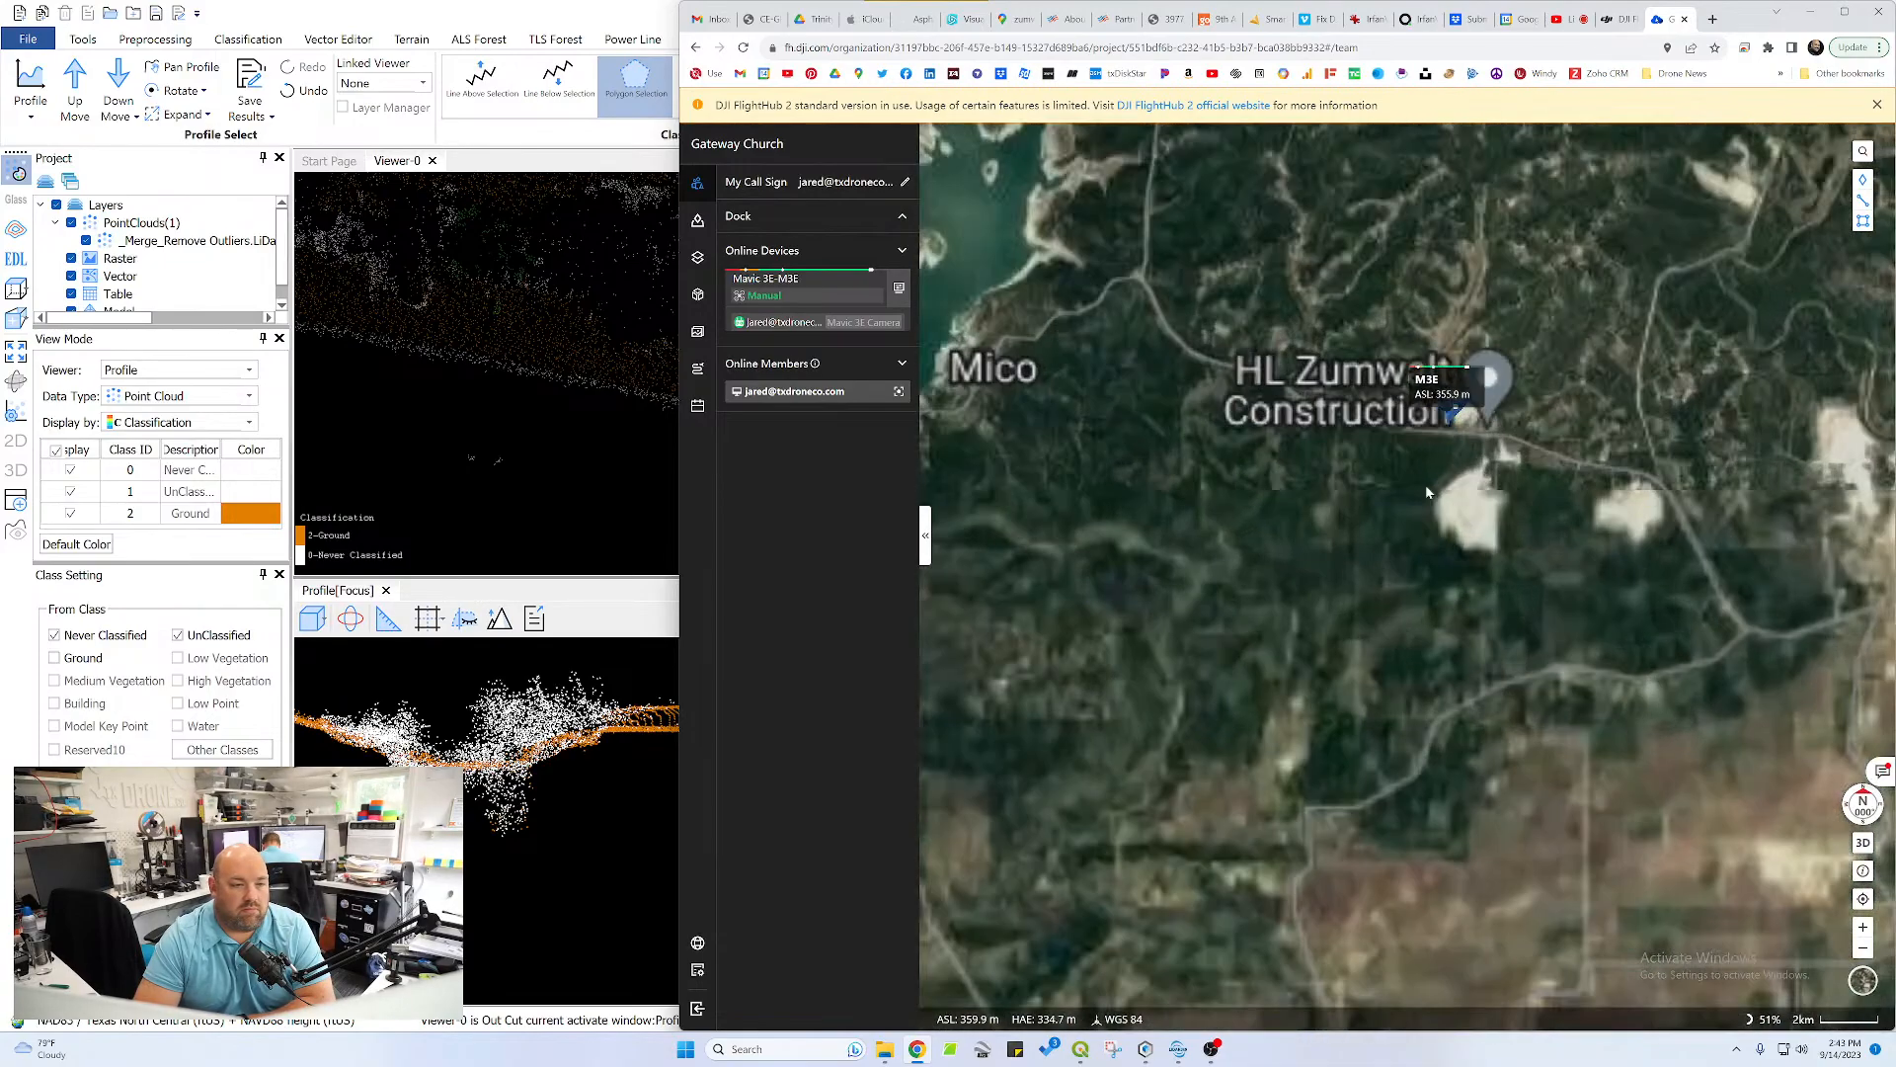
pyautogui.scroll(5, 1486, 375)
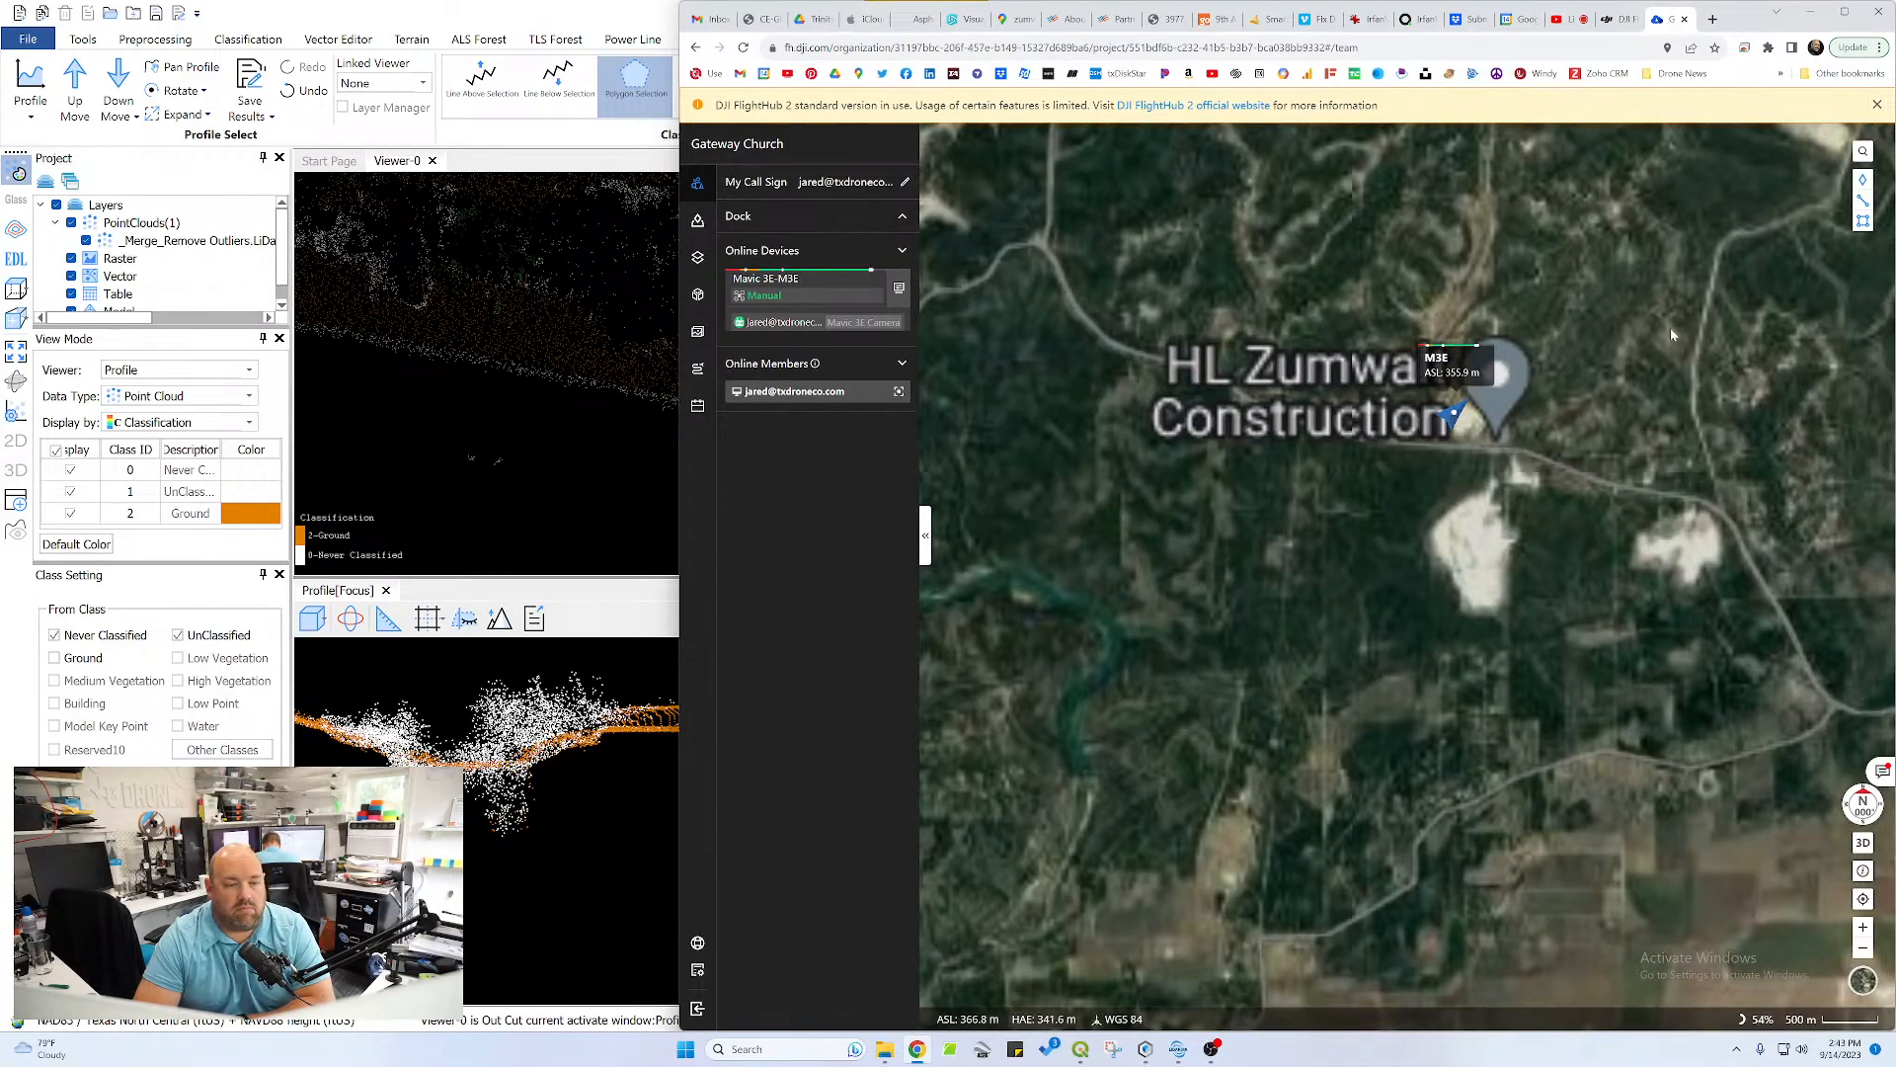
pyautogui.scroll(4, 1301, 637)
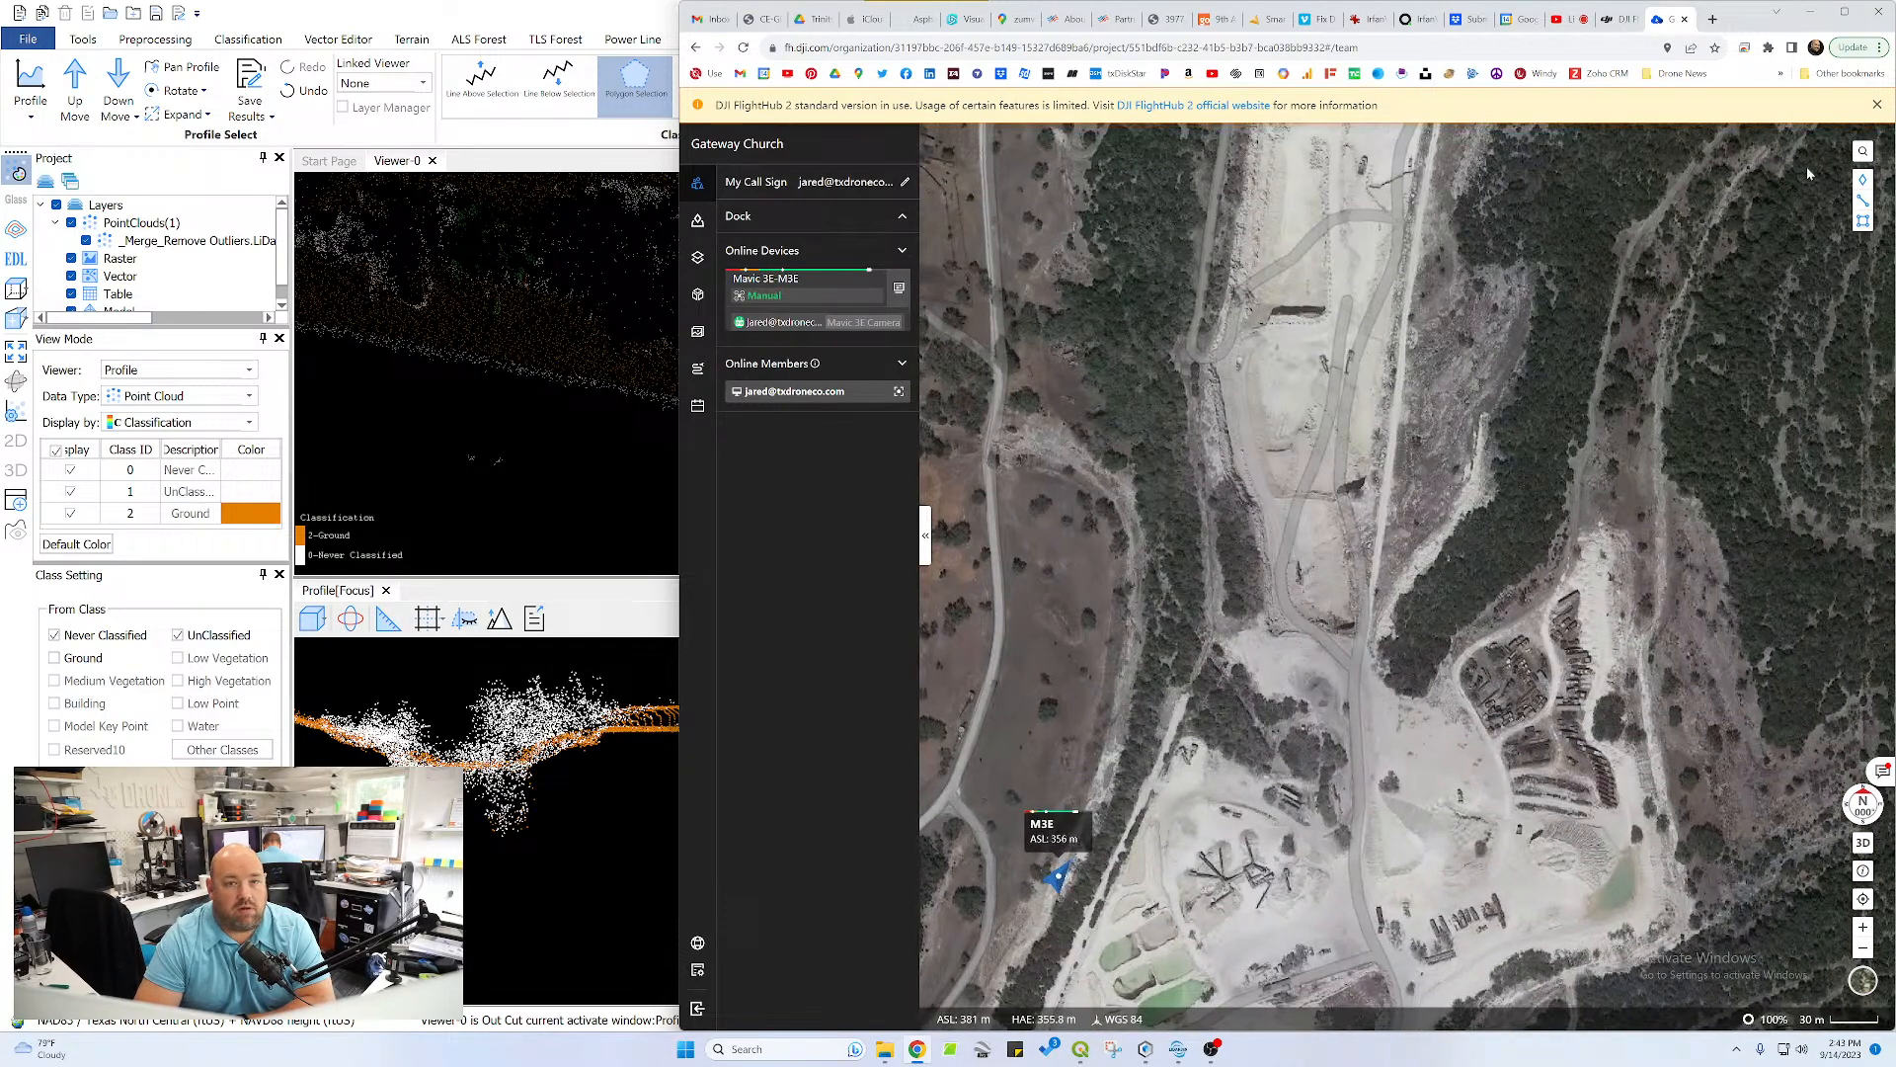
# Open the M3E drone's live Mavic 3E camera feed and enlarge its window over most of the map
pyautogui.click(901, 289)
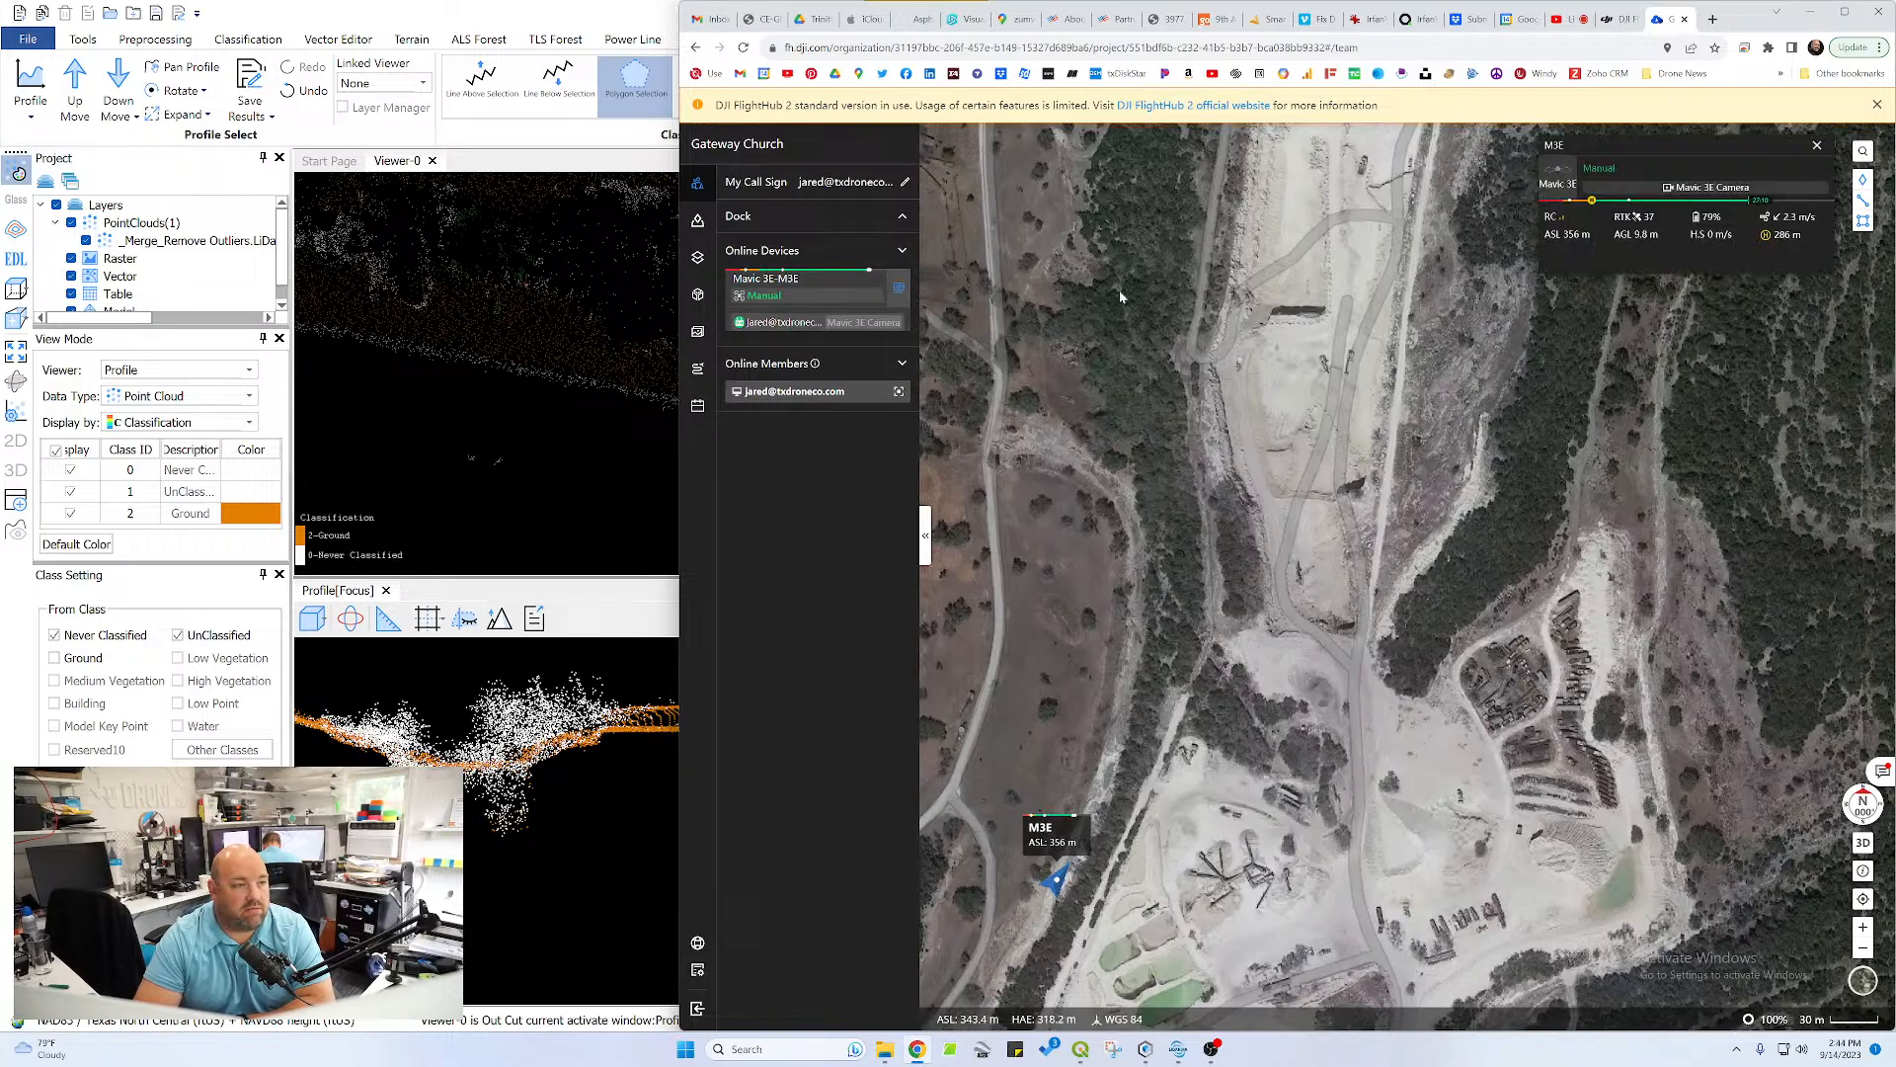
pyautogui.click(1790, 196)
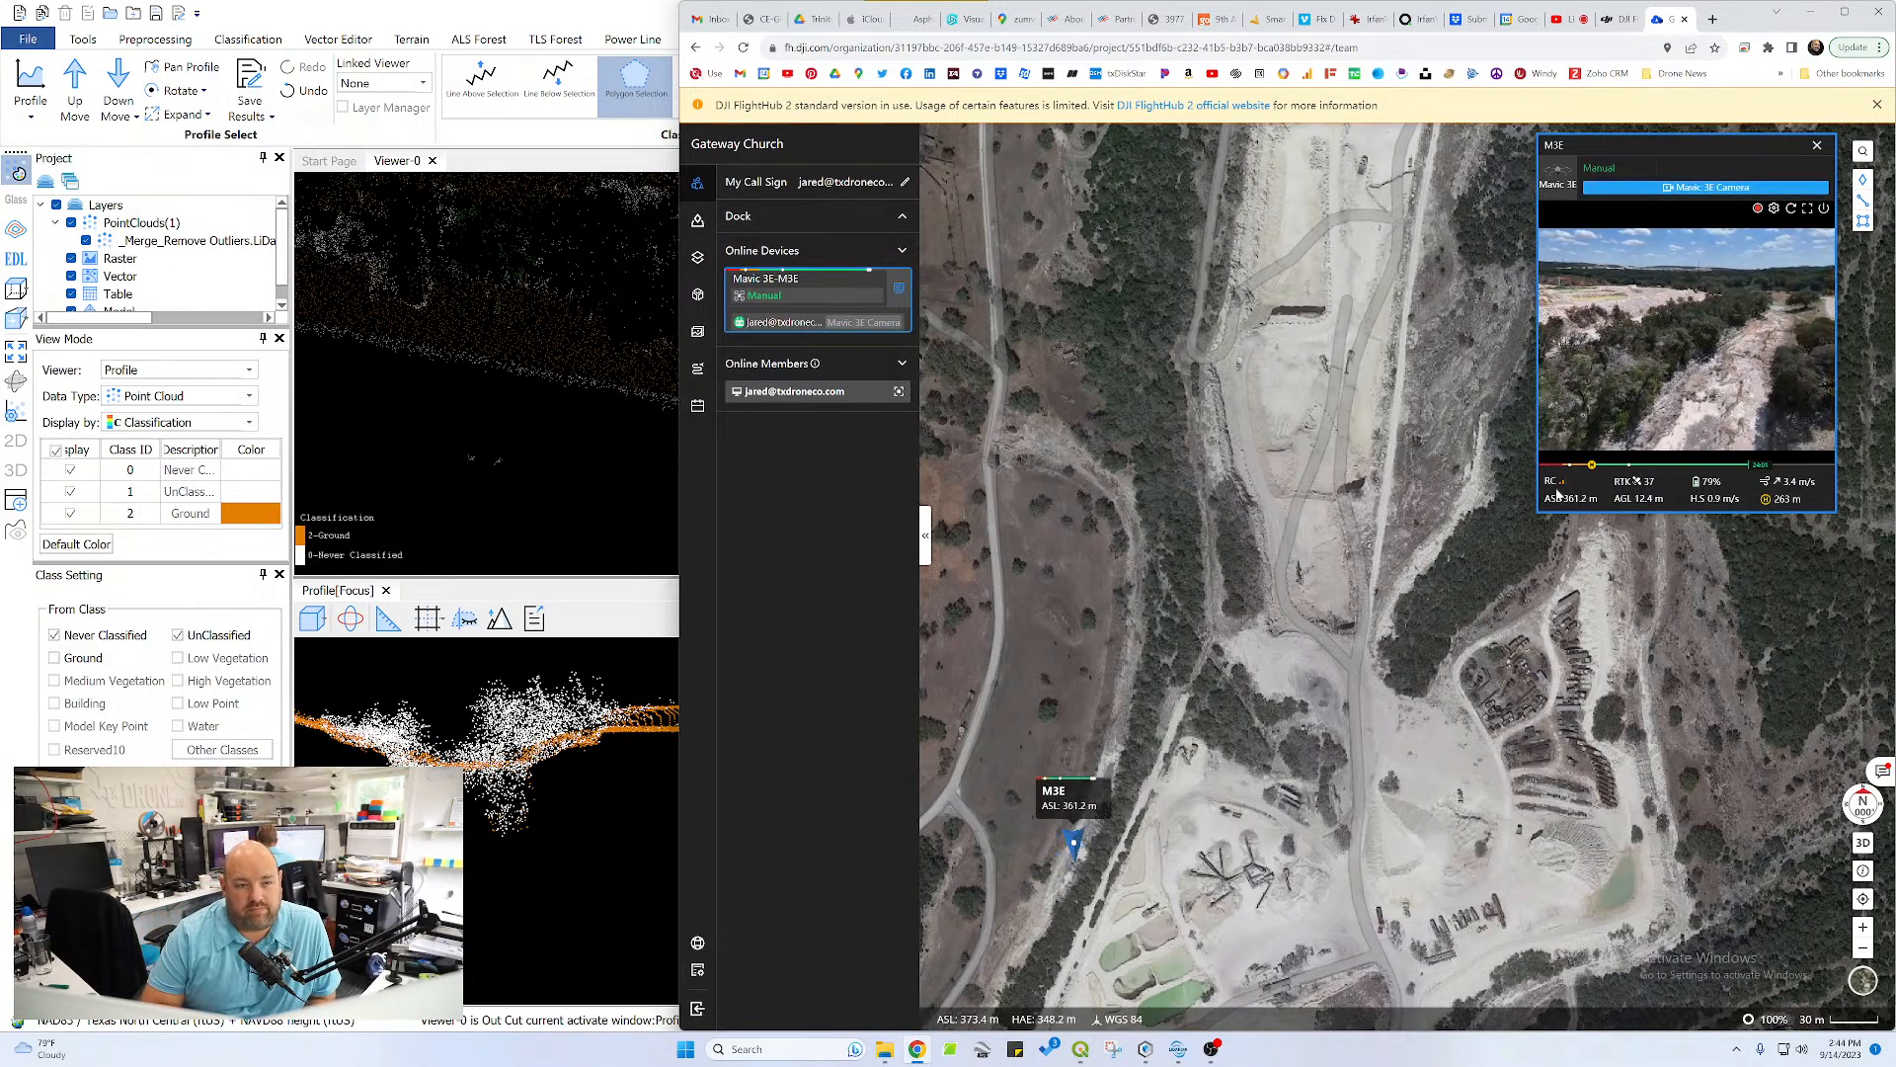
pyautogui.moveTo(1532, 523); pyautogui.dragTo(990, 899)
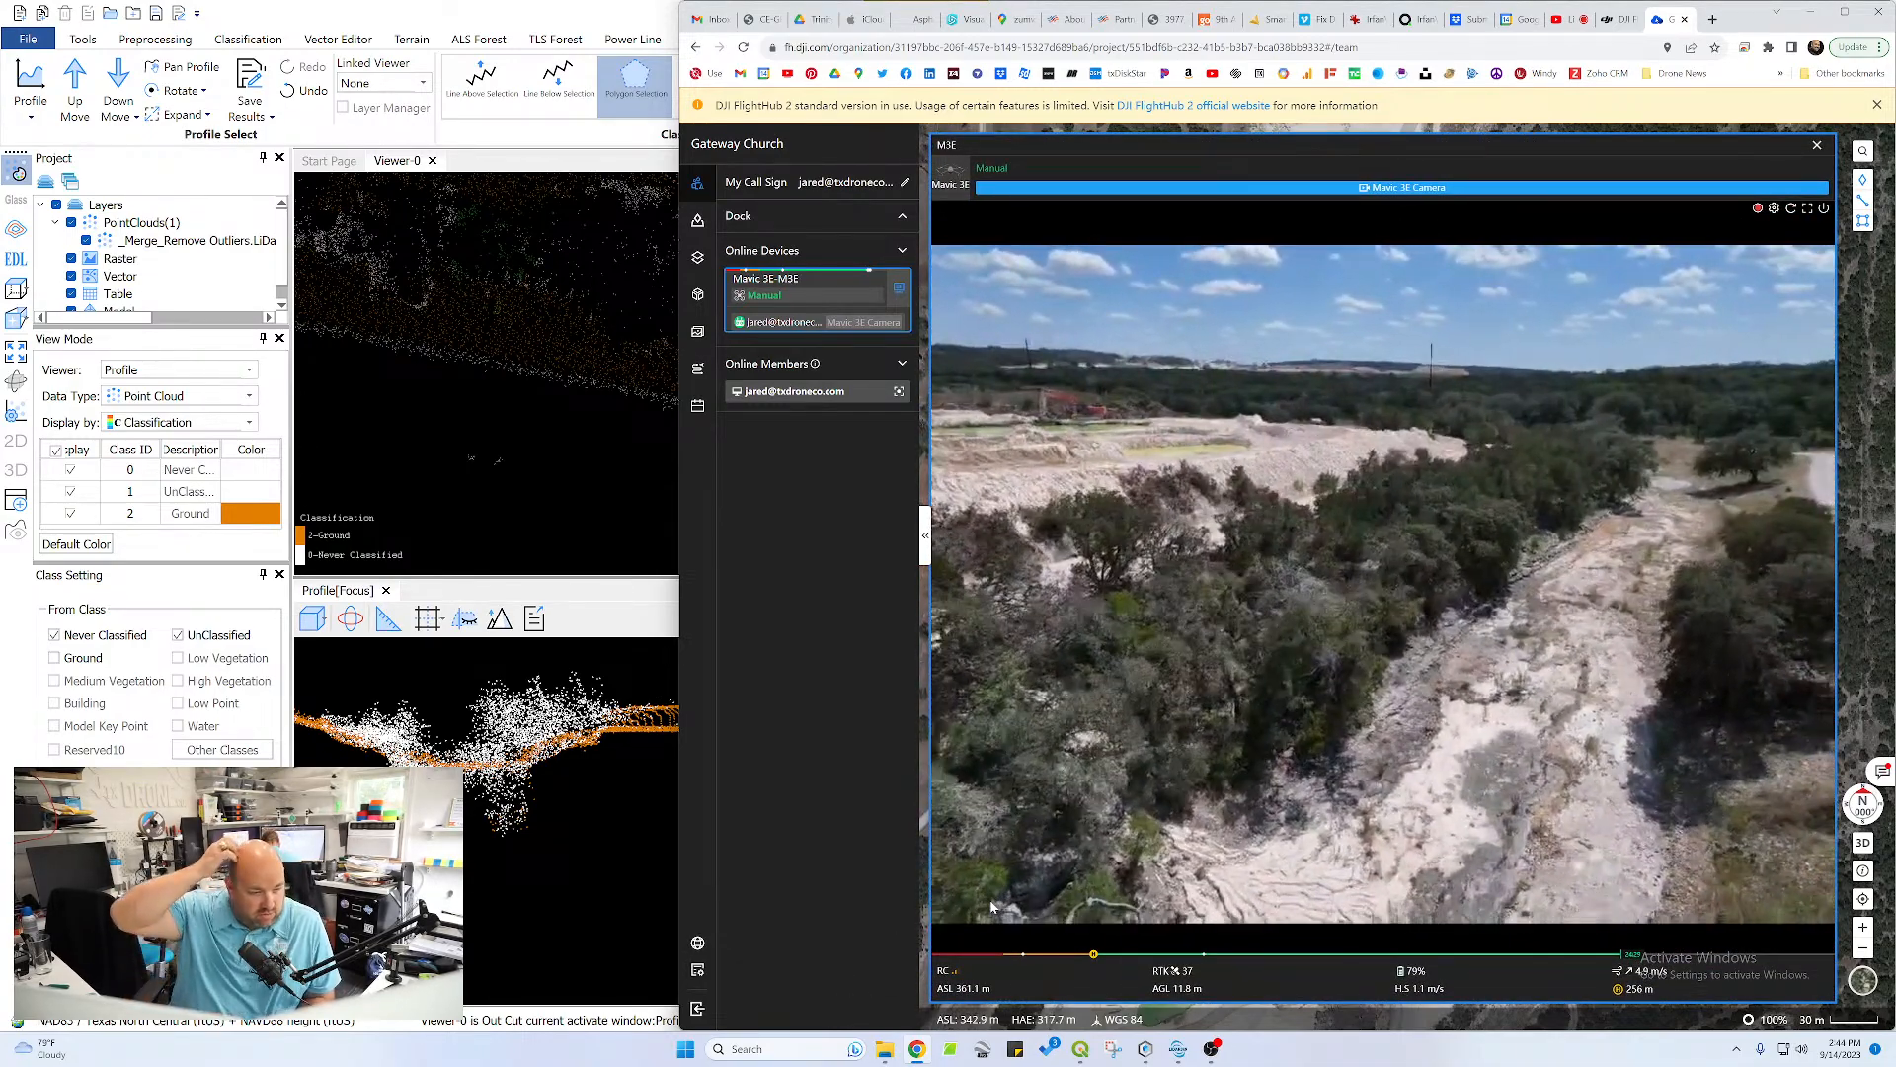
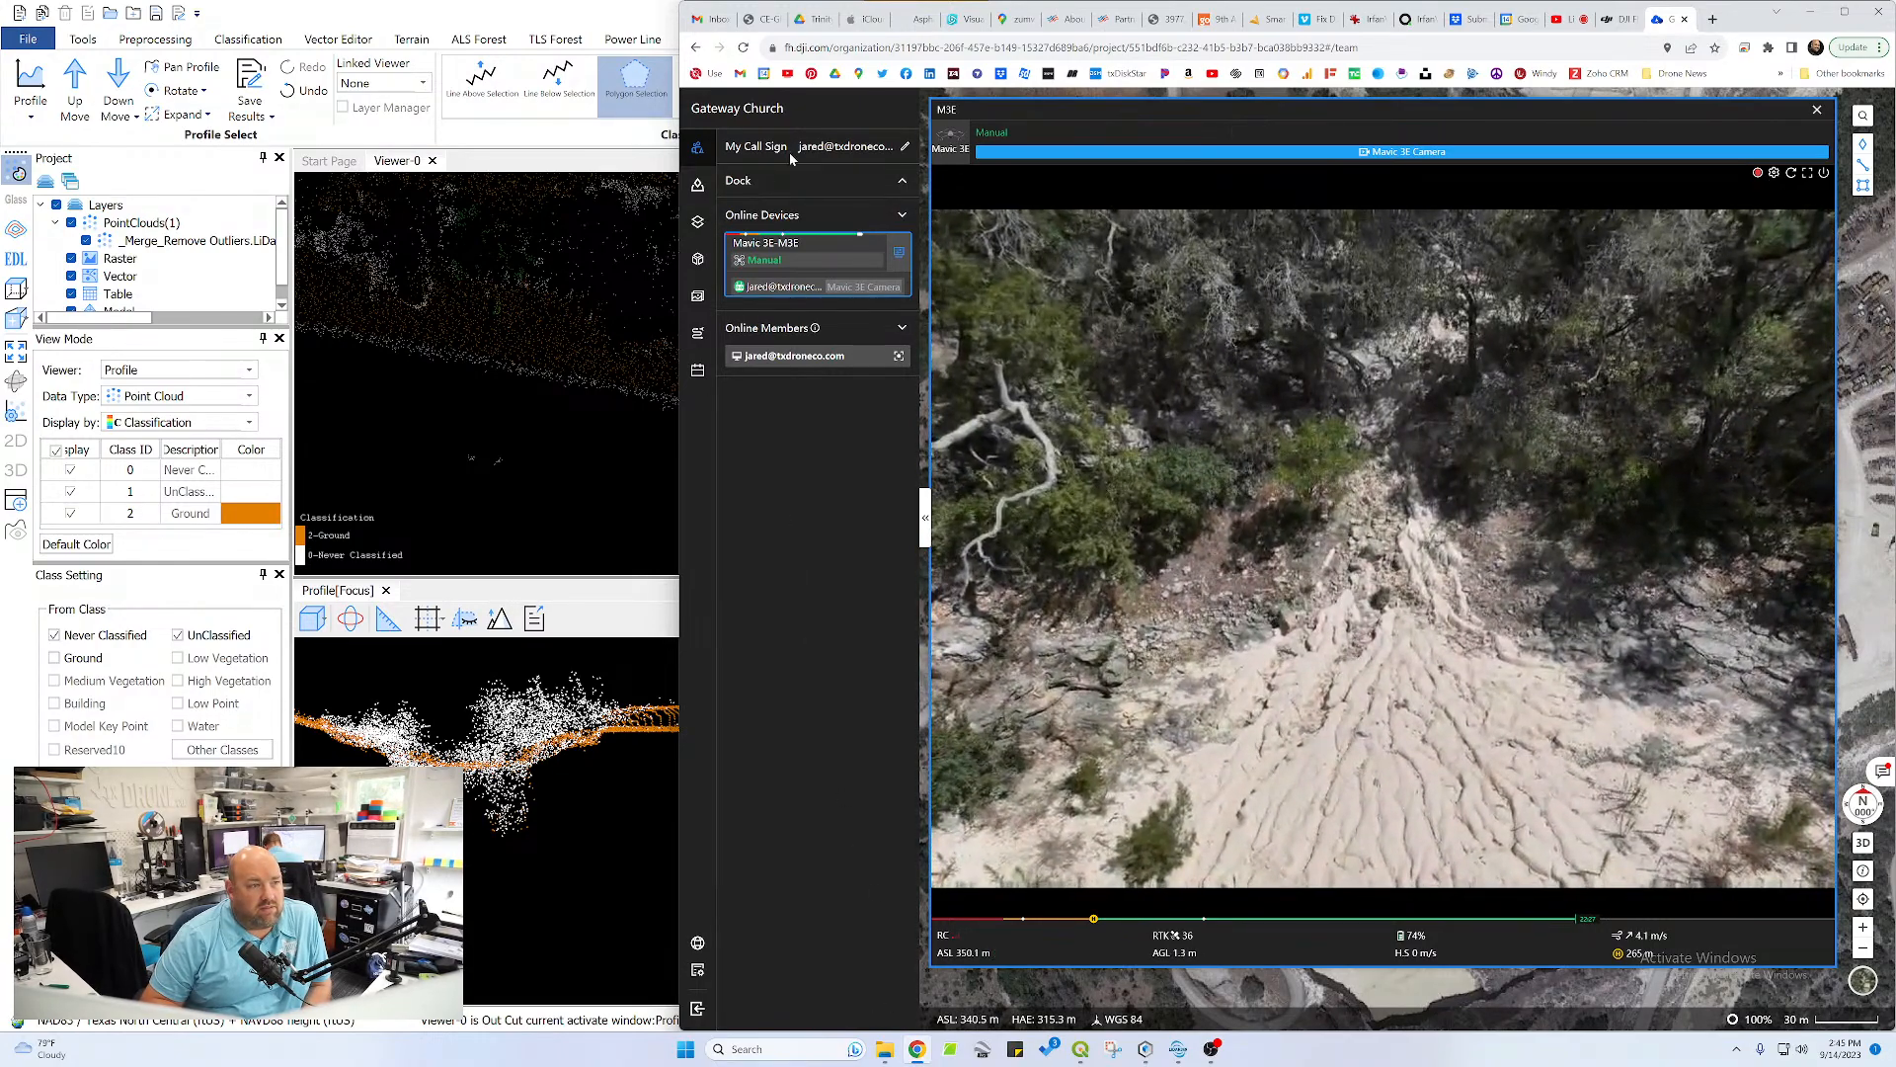
# Shrink the live camera feed window and follow the M3E drone on the map to the area north of the quarry
pyautogui.click(790, 217)
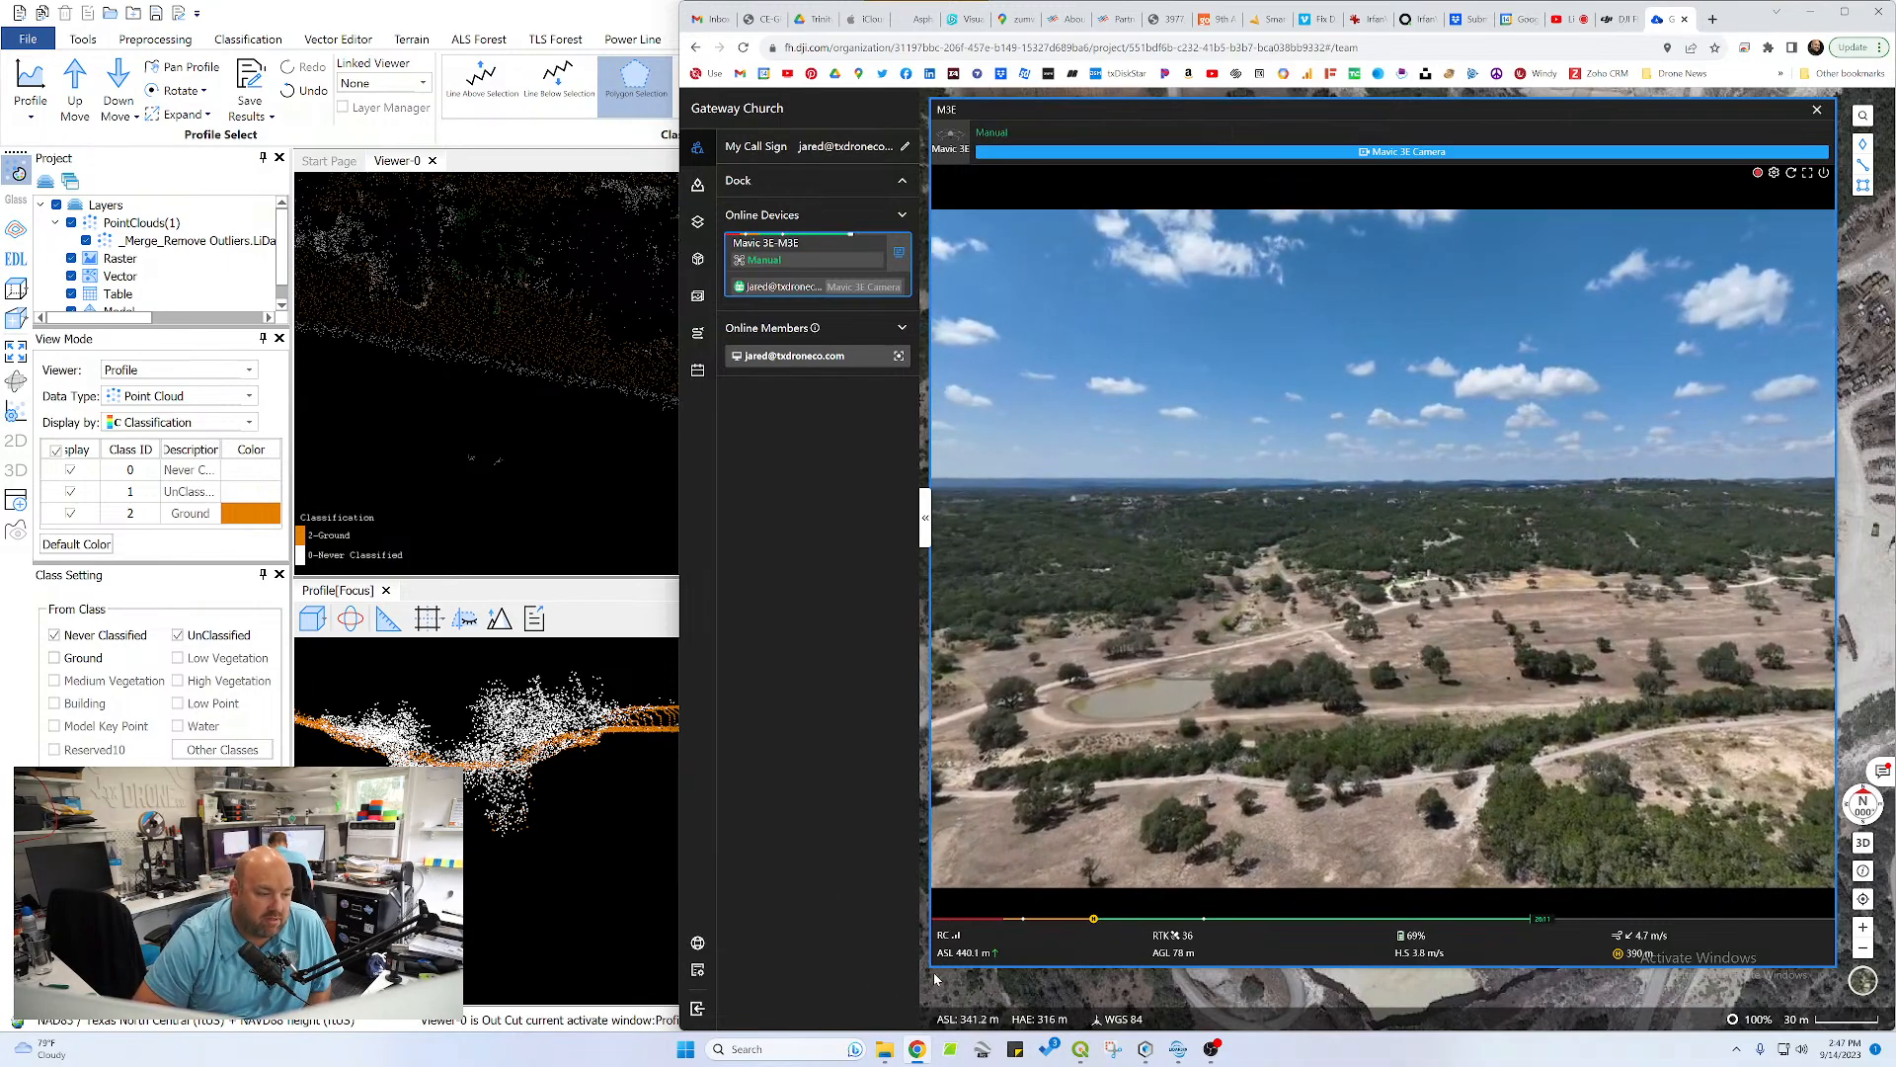
pyautogui.moveTo(931, 965); pyautogui.dragTo(1574, 542)
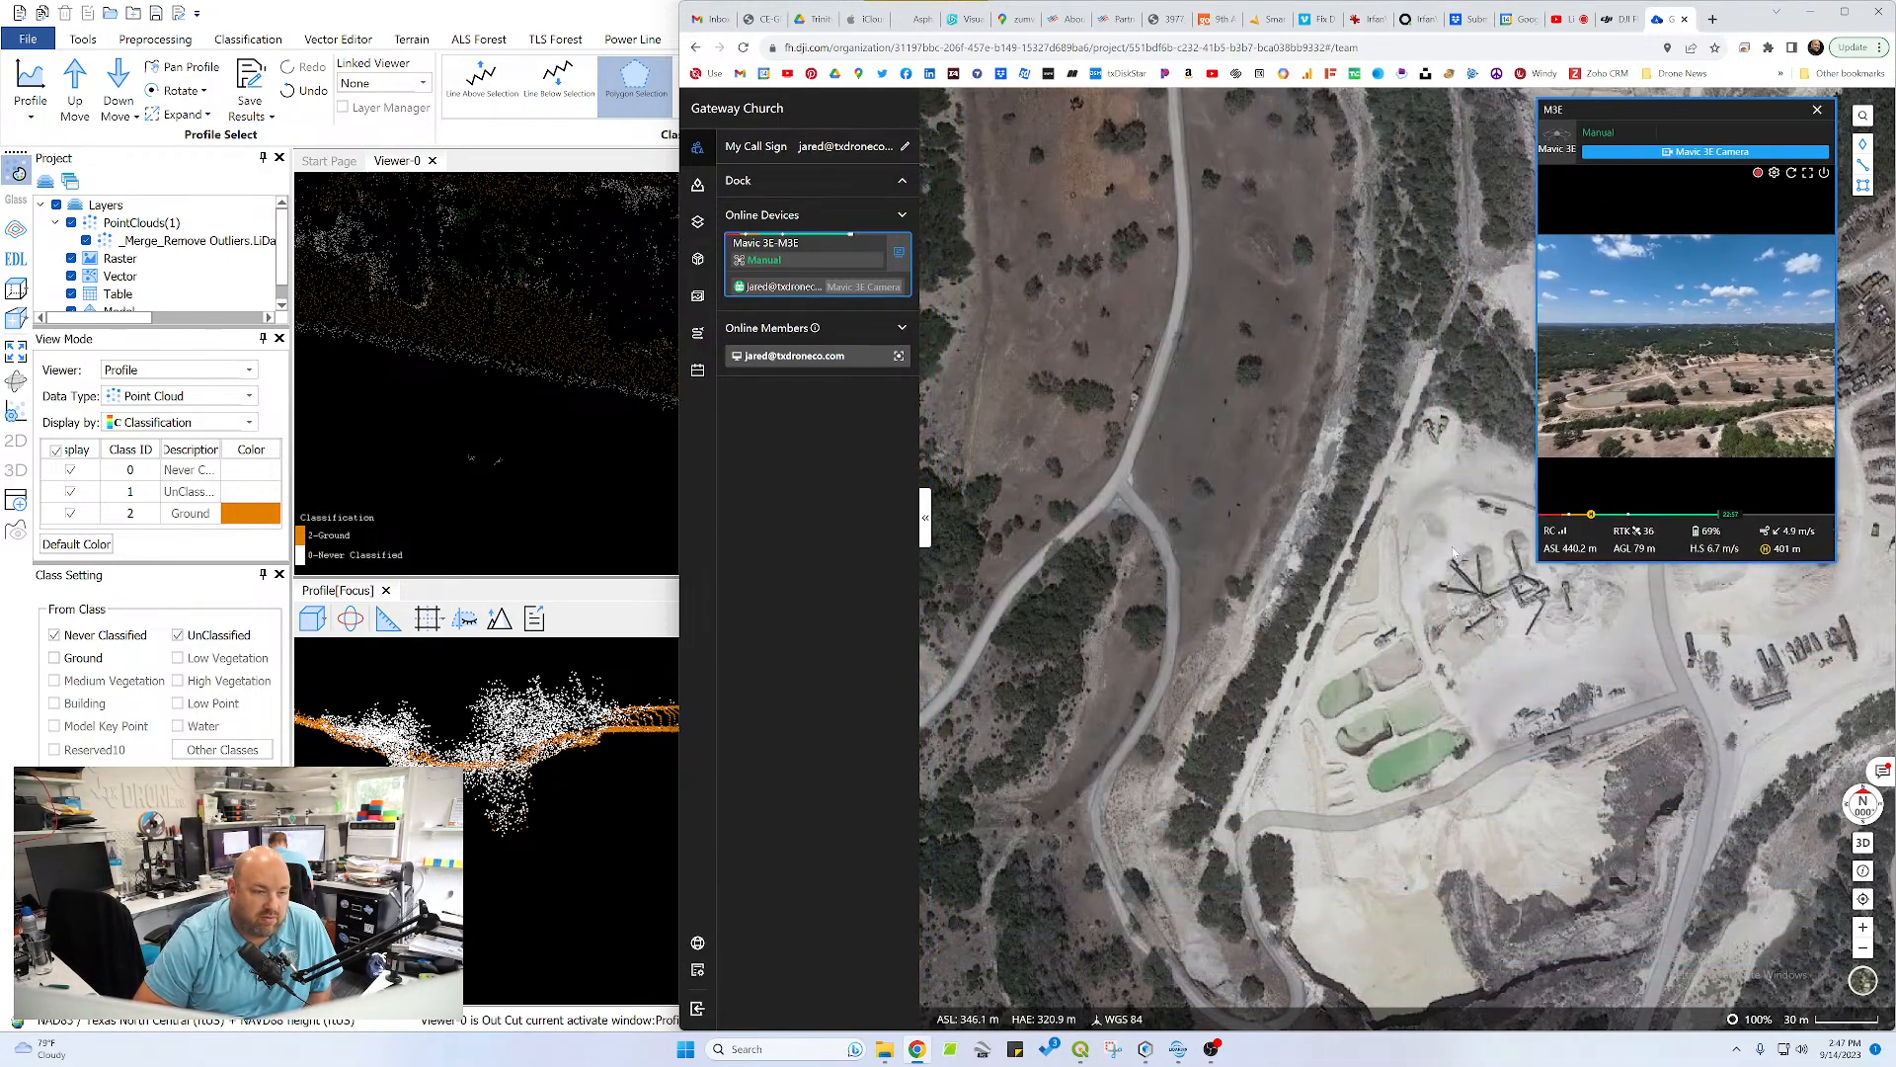
pyautogui.scroll(-5, 1453, 553)
pyautogui.moveTo(1176, 600); pyautogui.dragTo(1798, 879)
pyautogui.scroll(-2, 1422, 722)
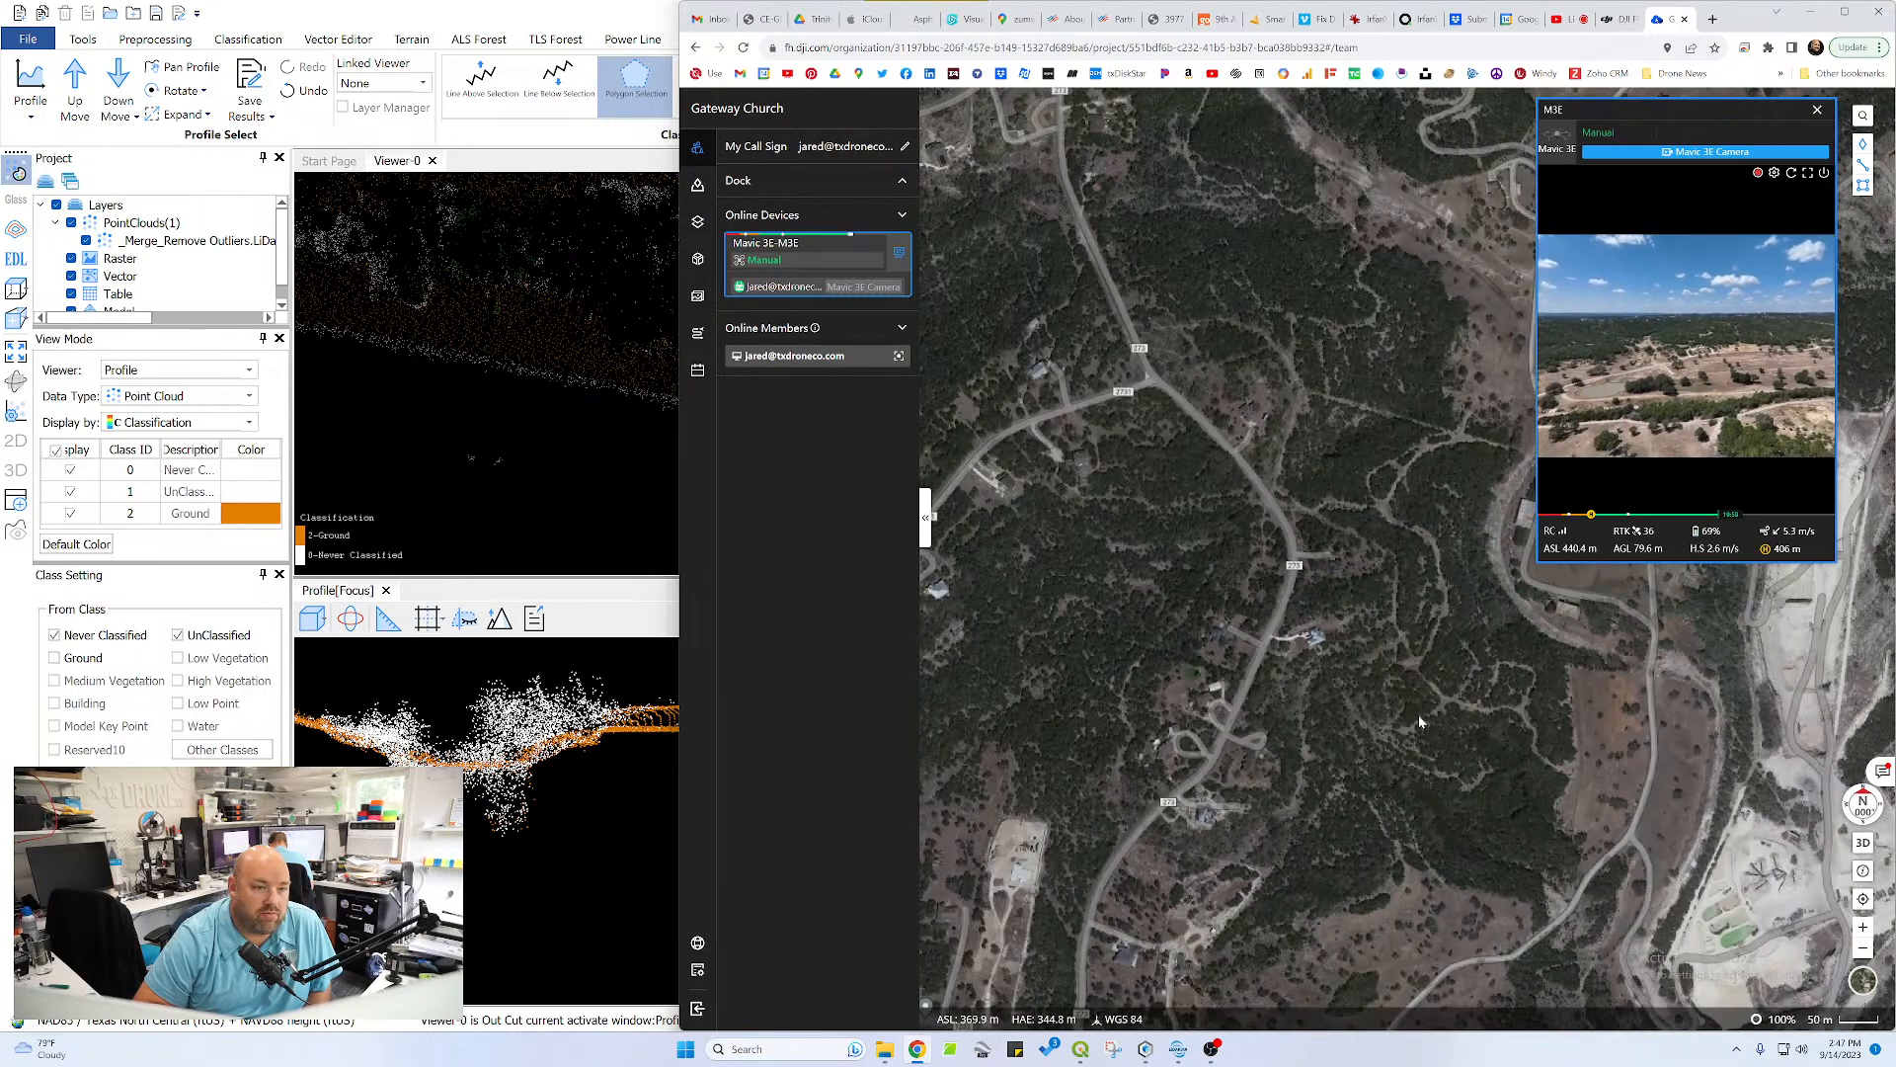
pyautogui.moveTo(1420, 722); pyautogui.dragTo(1115, 691)
pyautogui.moveTo(1329, 575); pyautogui.dragTo(1179, 590)
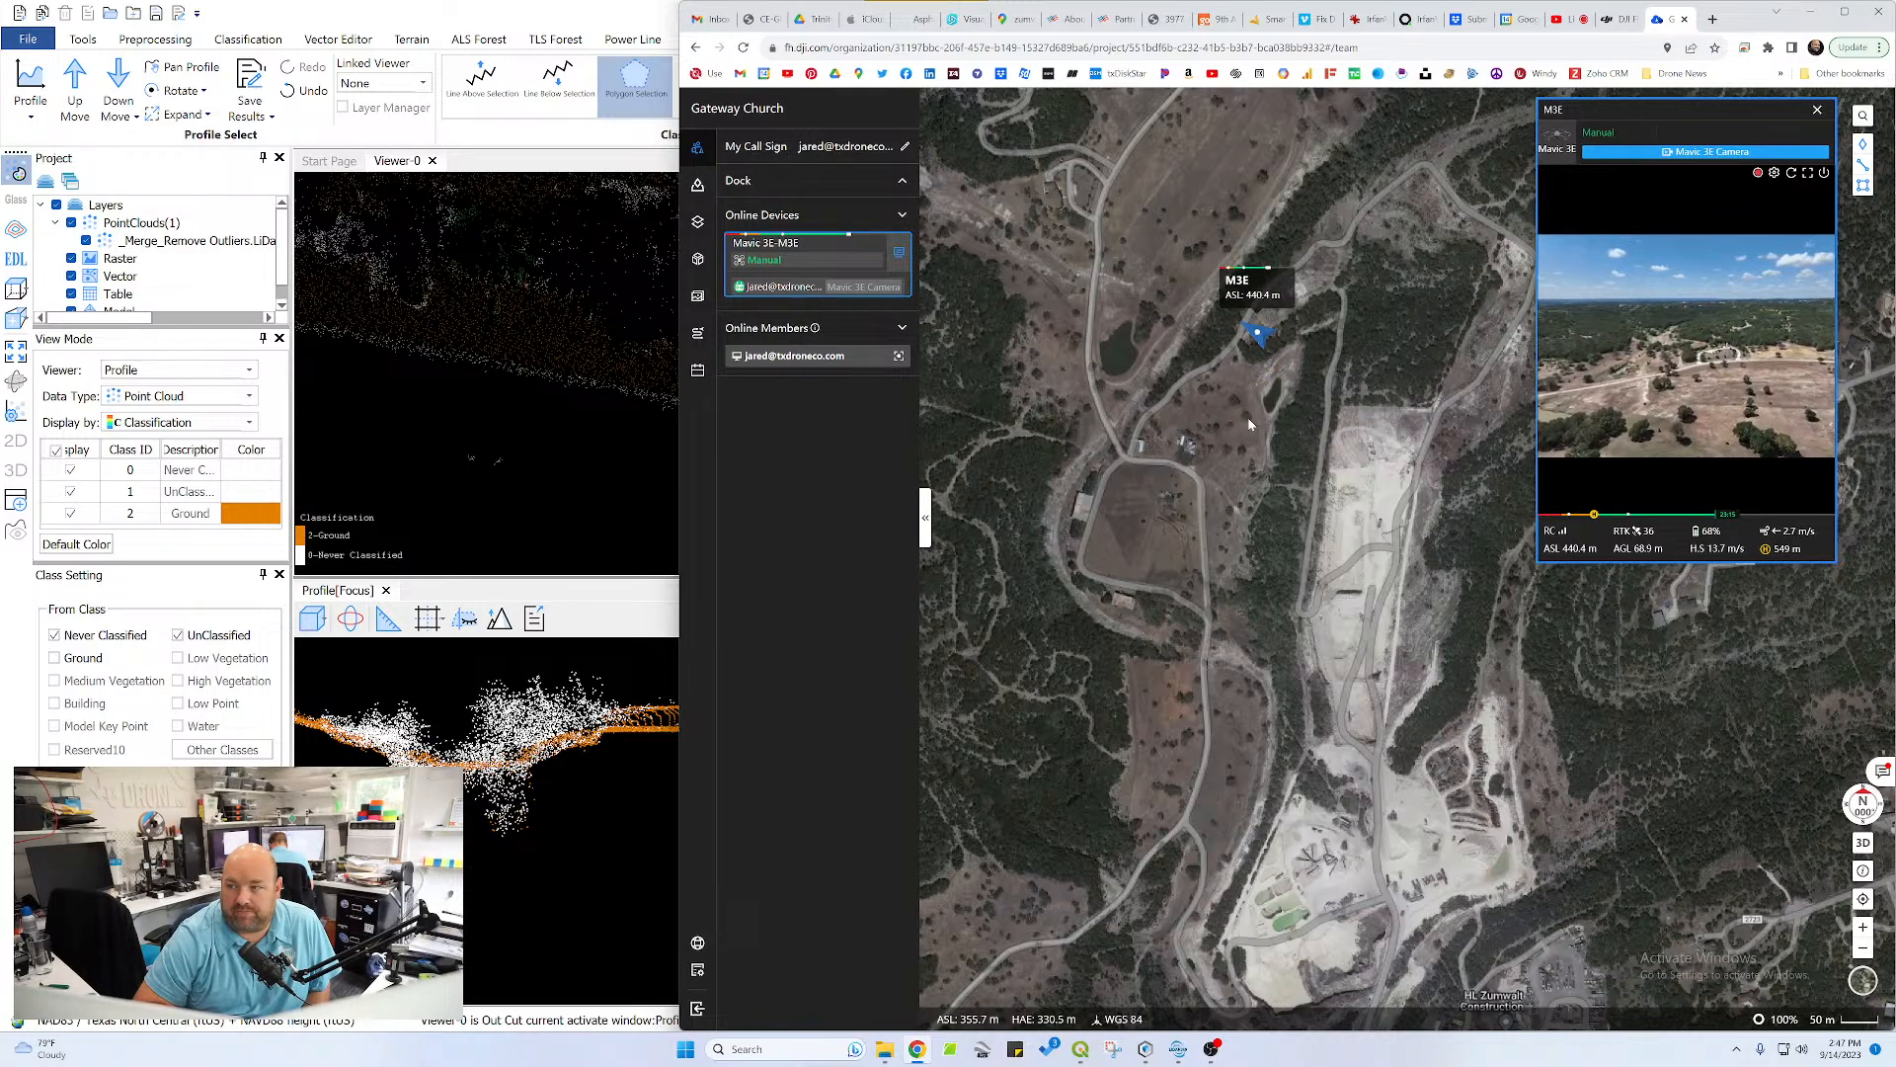
pyautogui.moveTo(1247, 423); pyautogui.dragTo(1247, 505)
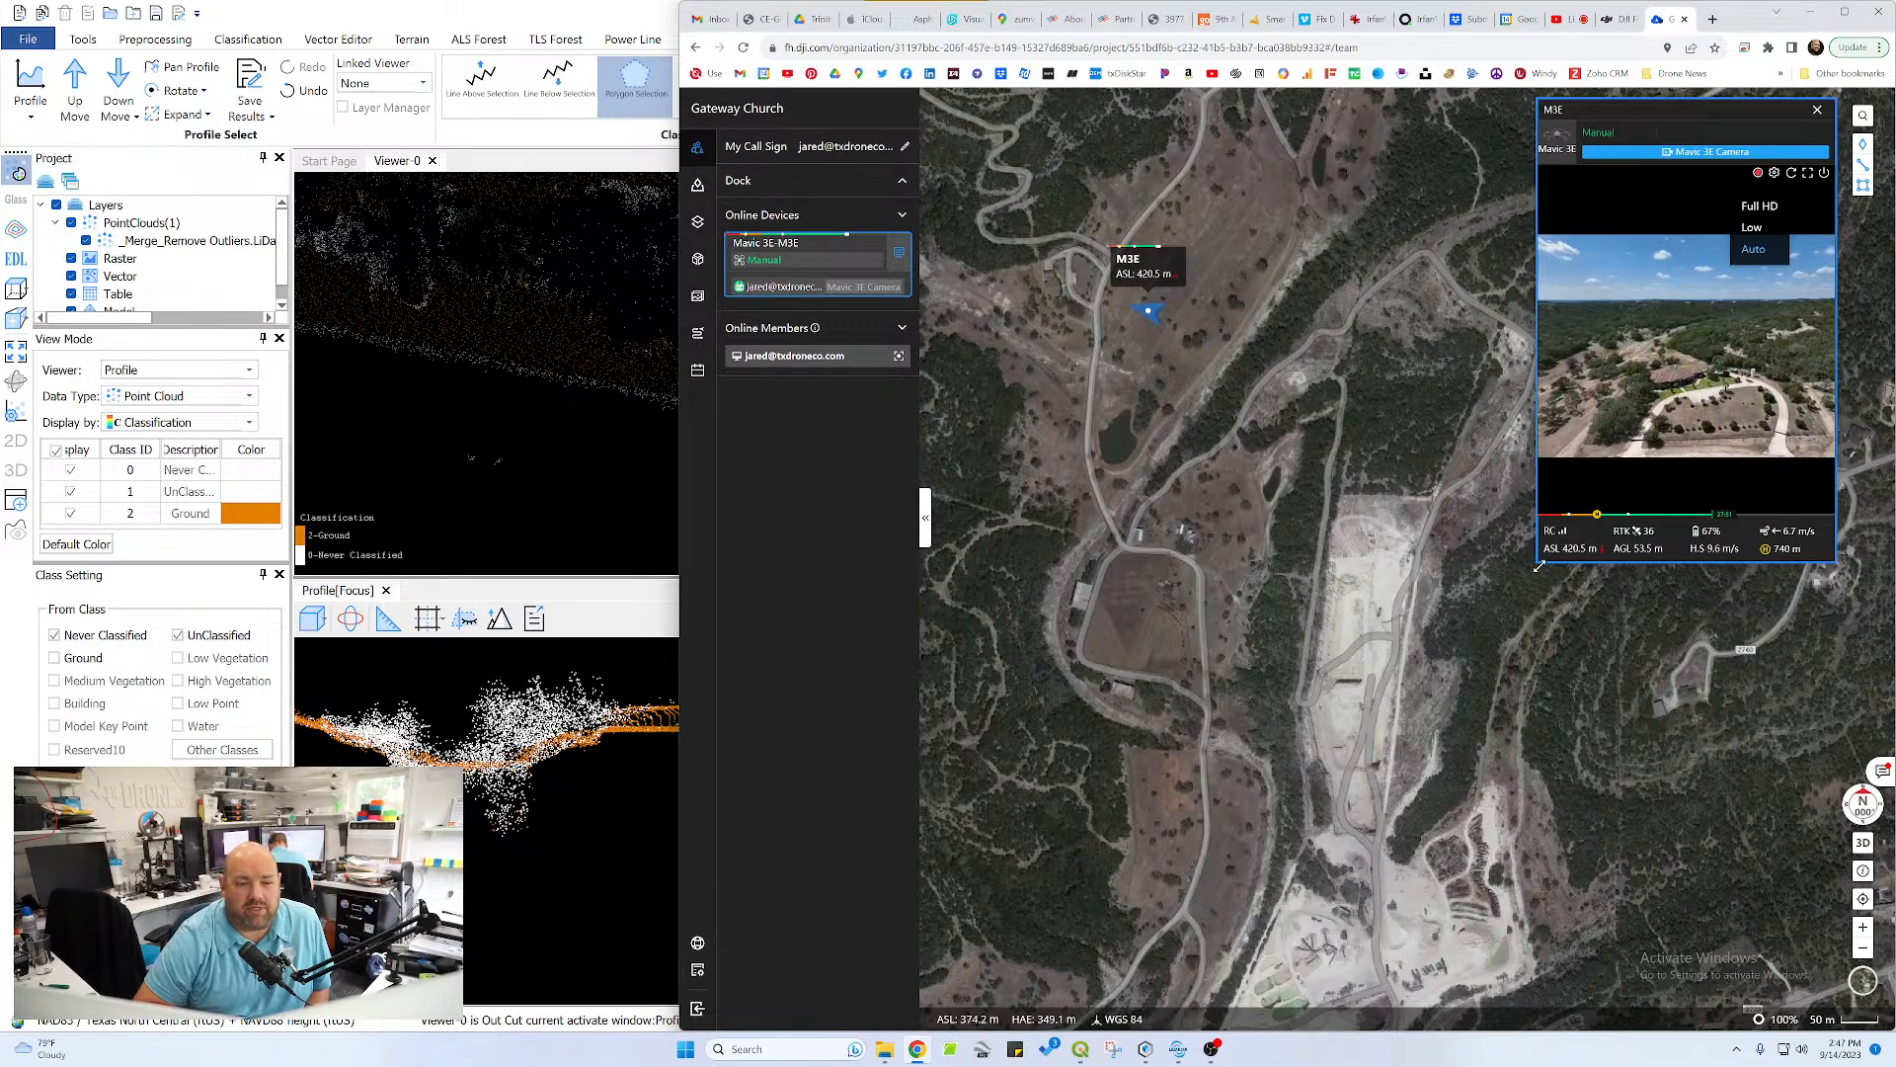
# Enlarge the M3E camera feed to inspect the house and circular driveway, and close the feed window
pyautogui.moveTo(1539, 566); pyautogui.dragTo(924, 992)
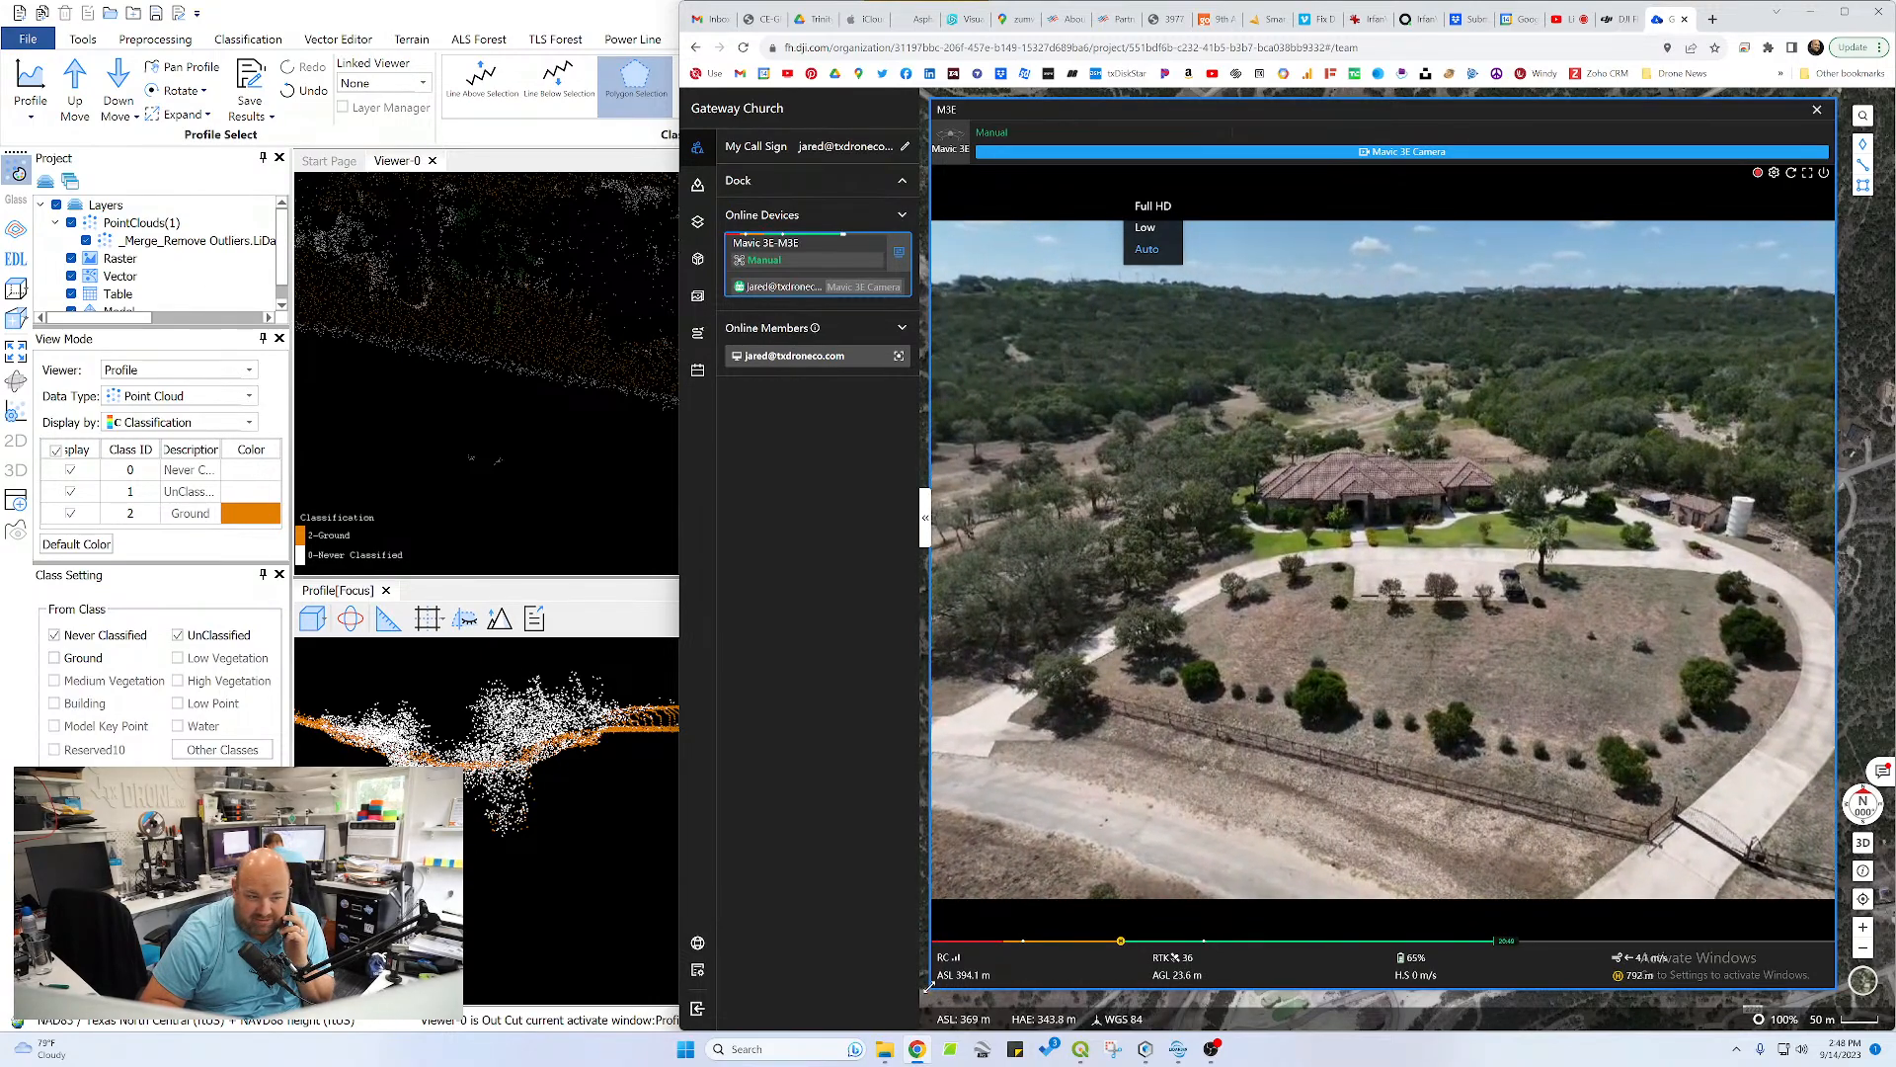
pyautogui.moveTo(928, 985); pyautogui.dragTo(1049, 858)
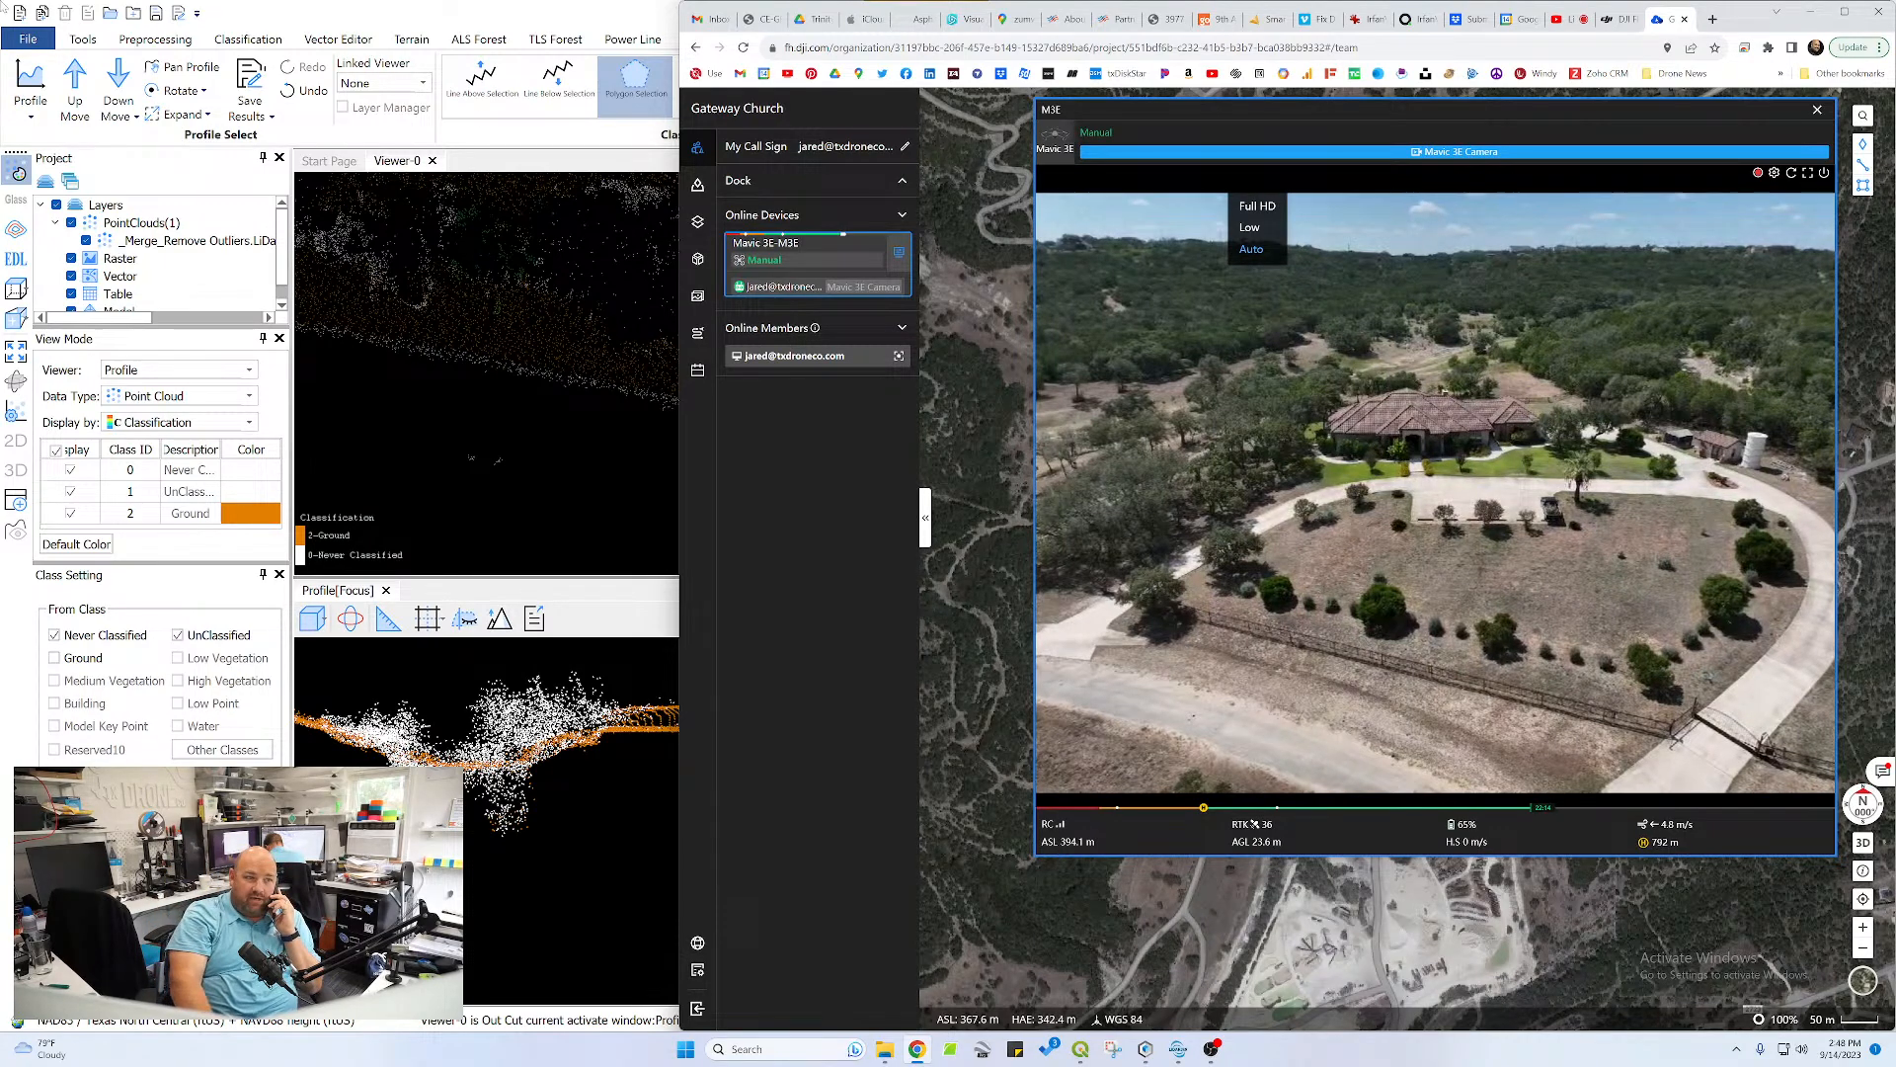
pyautogui.moveTo(1365, 110); pyautogui.dragTo(1333, 153)
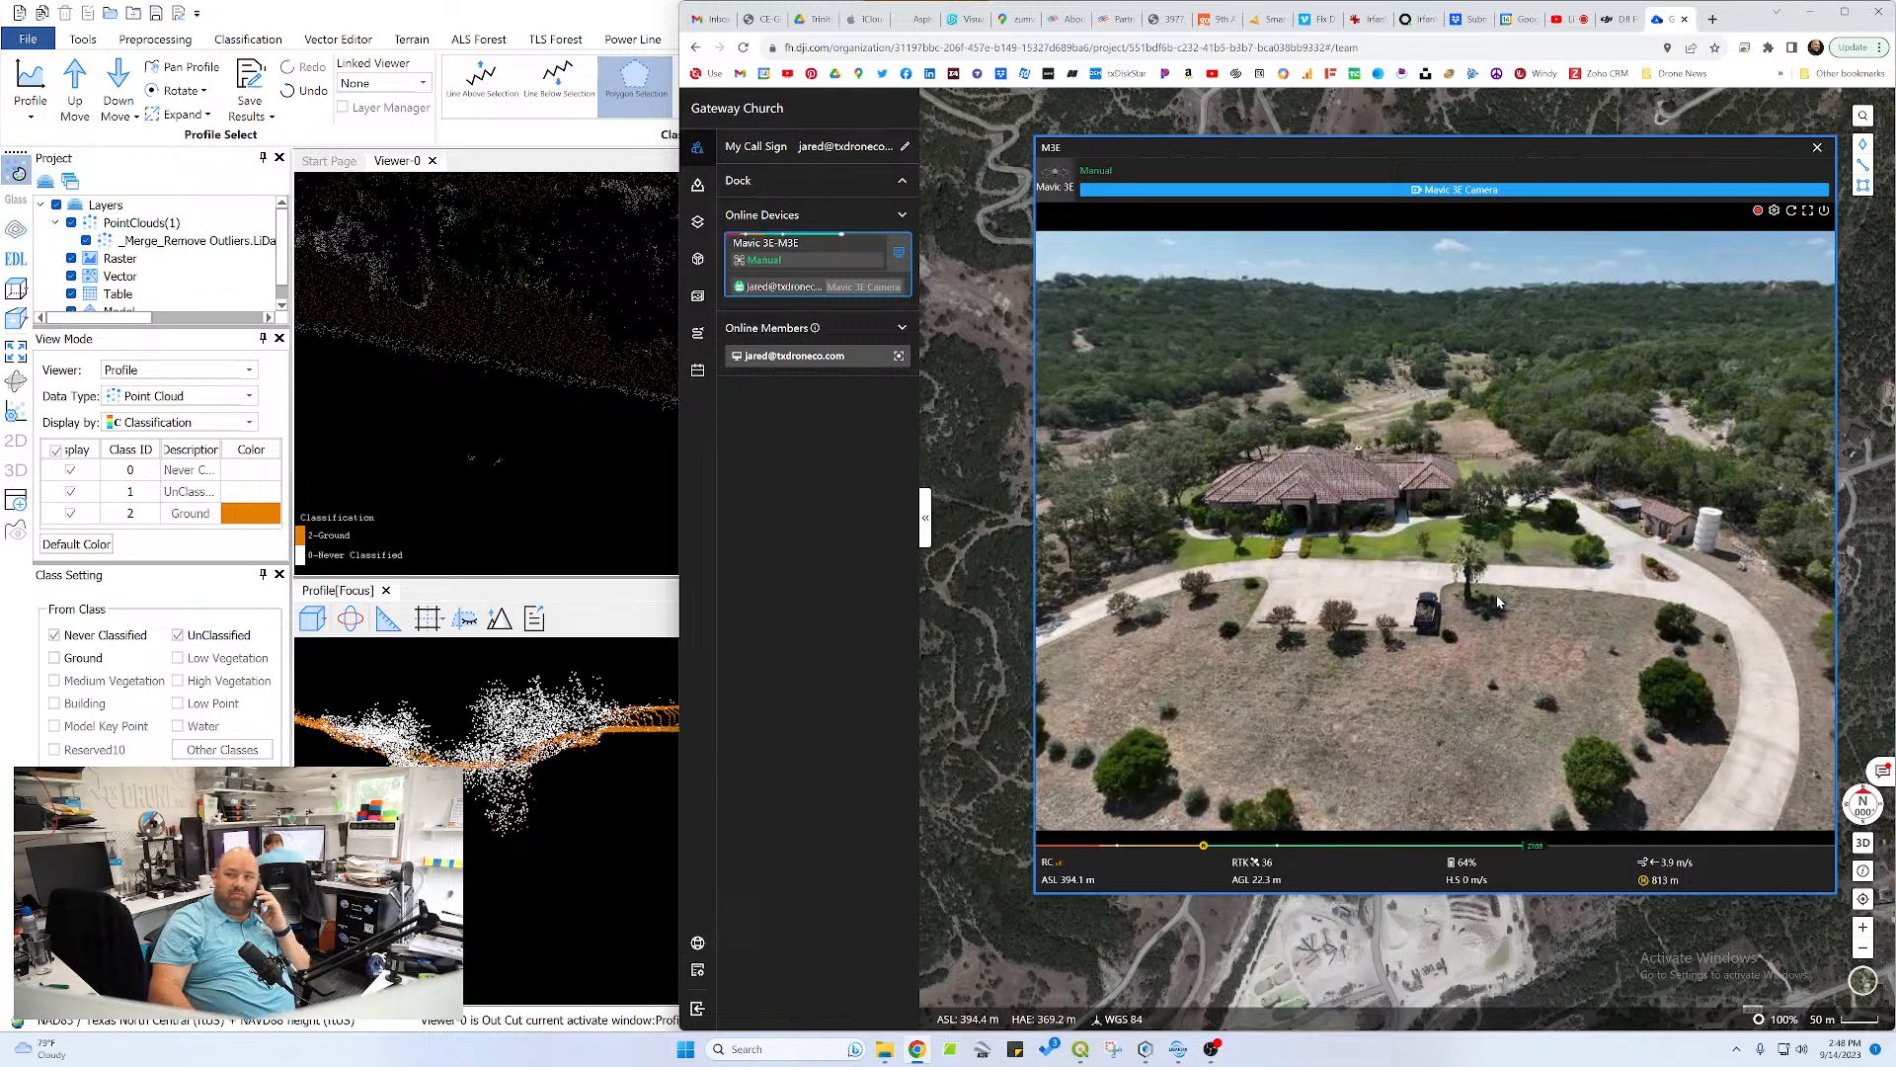
pyautogui.click(1818, 148)
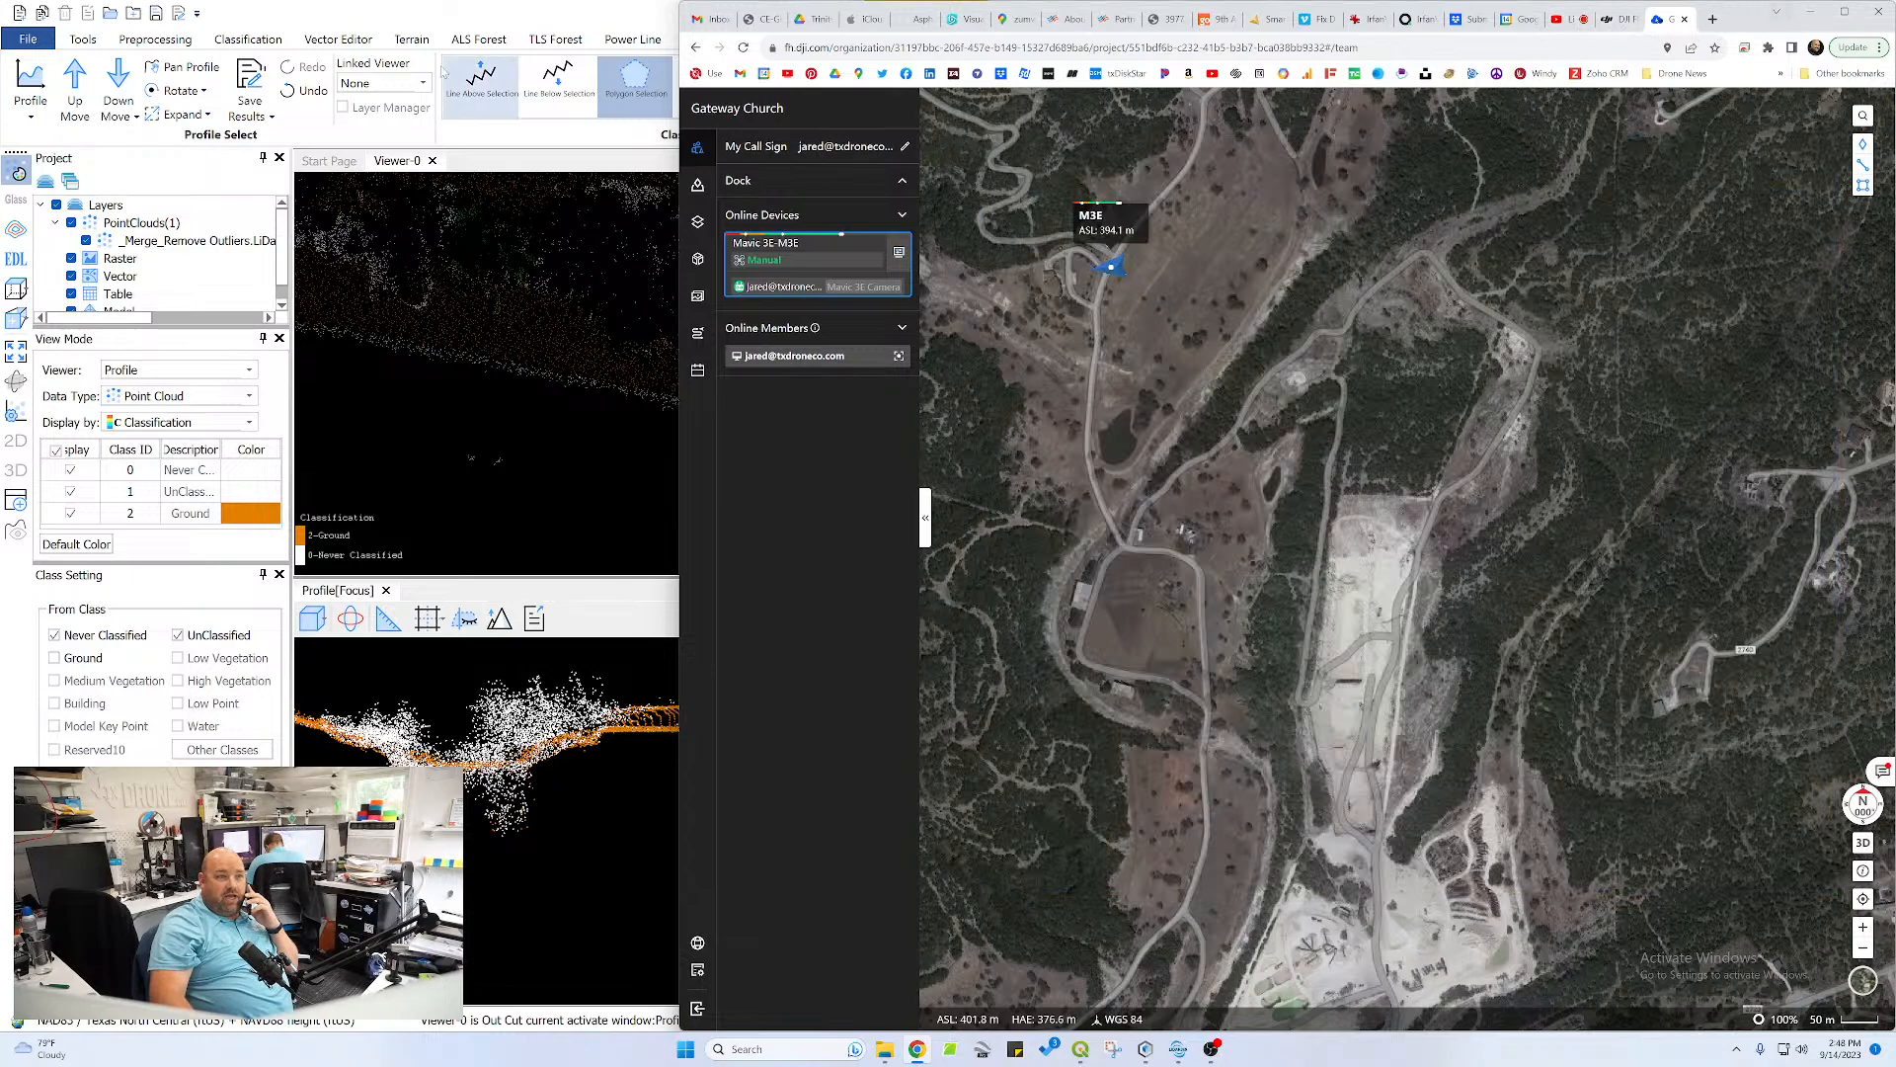
# Switch back to the LiDAR360 classification project, briefly checking the OBS streaming window
pyautogui.click(580, 8)
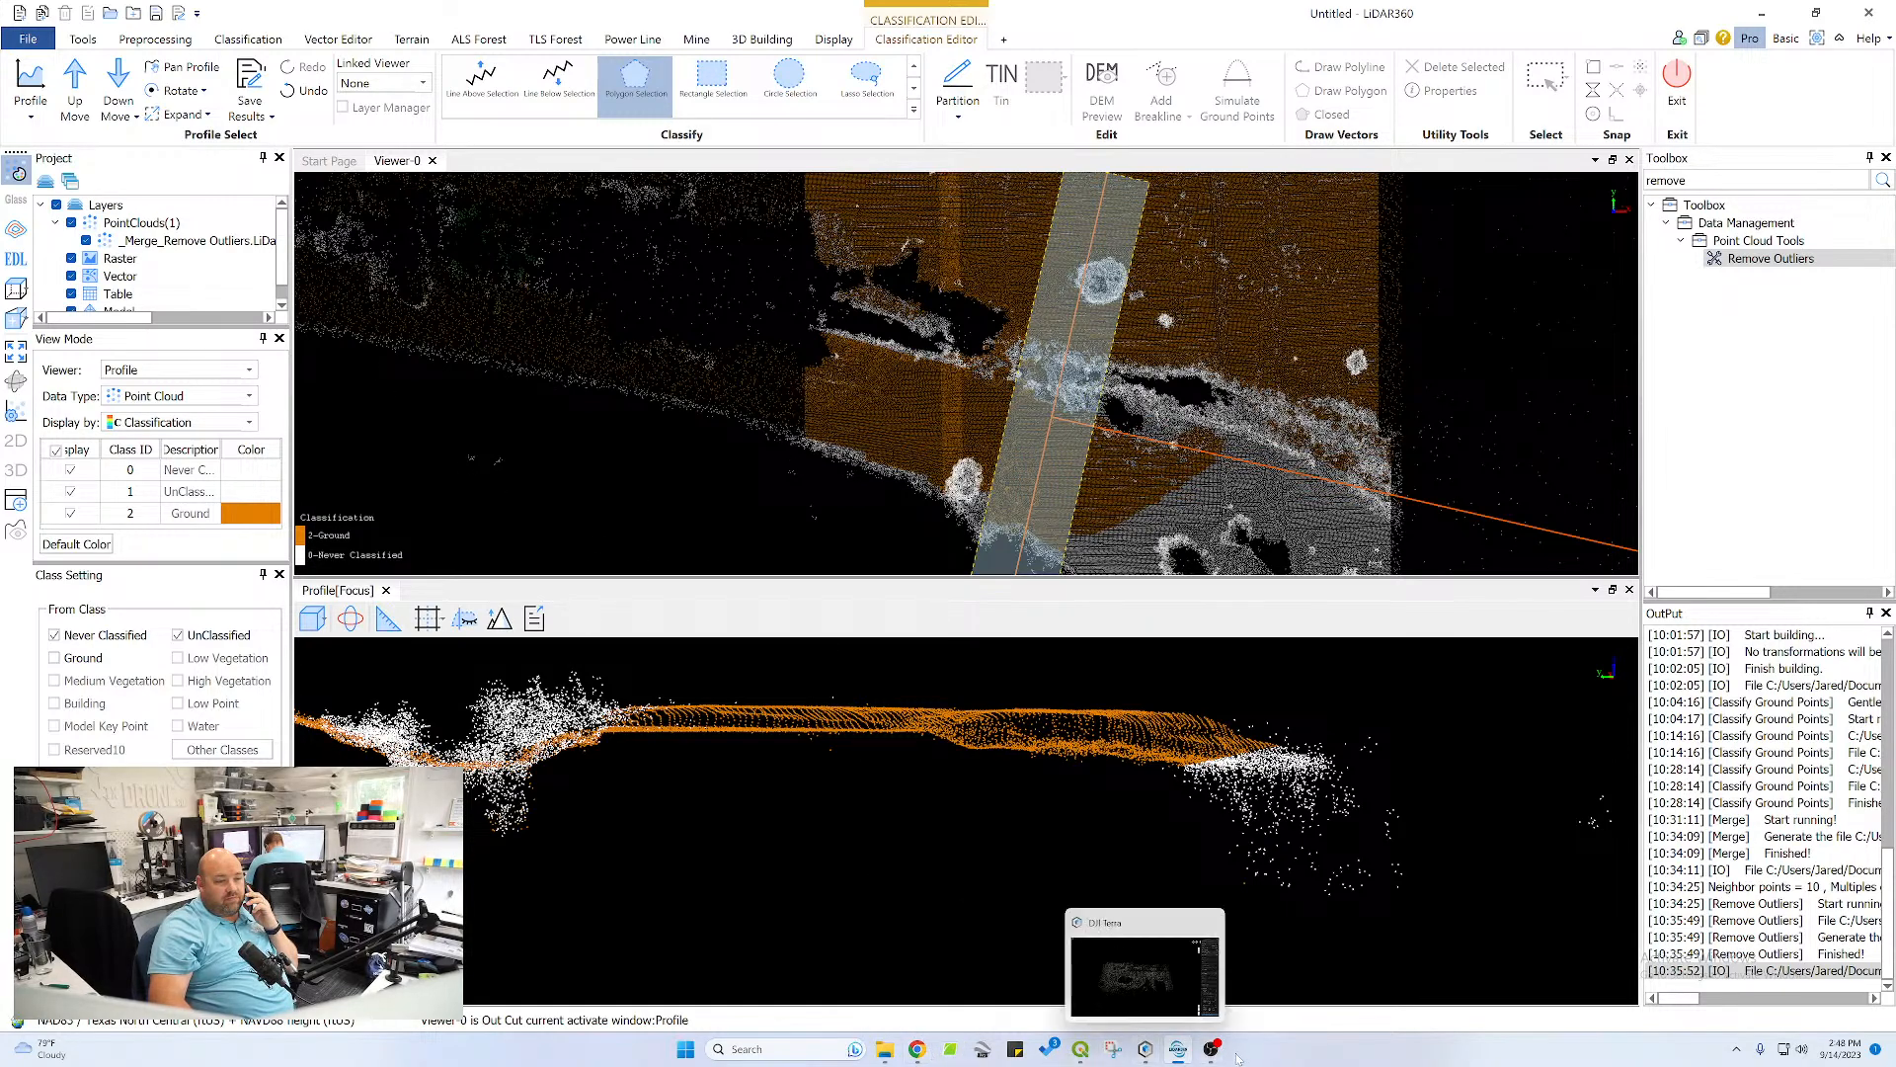
pyautogui.moveTo(1210, 1055)
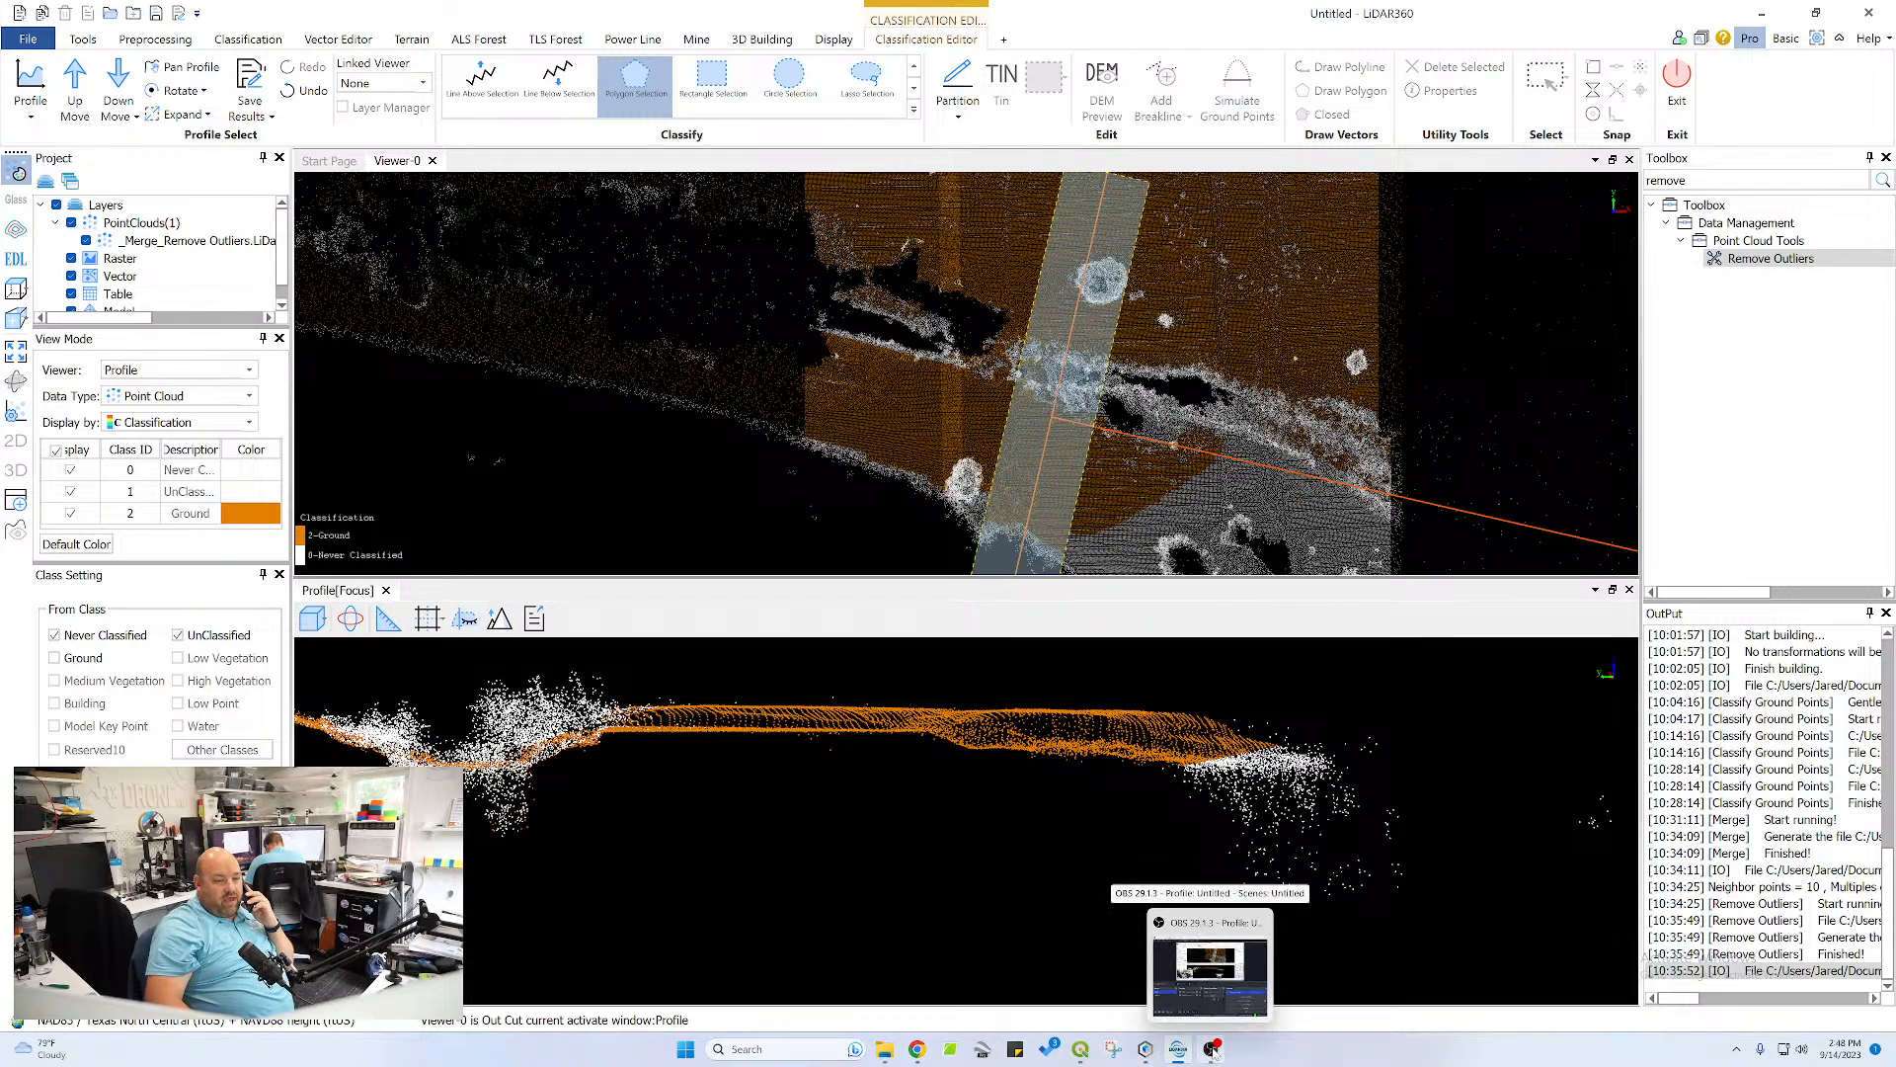
pyautogui.moveTo(1074, 1048)
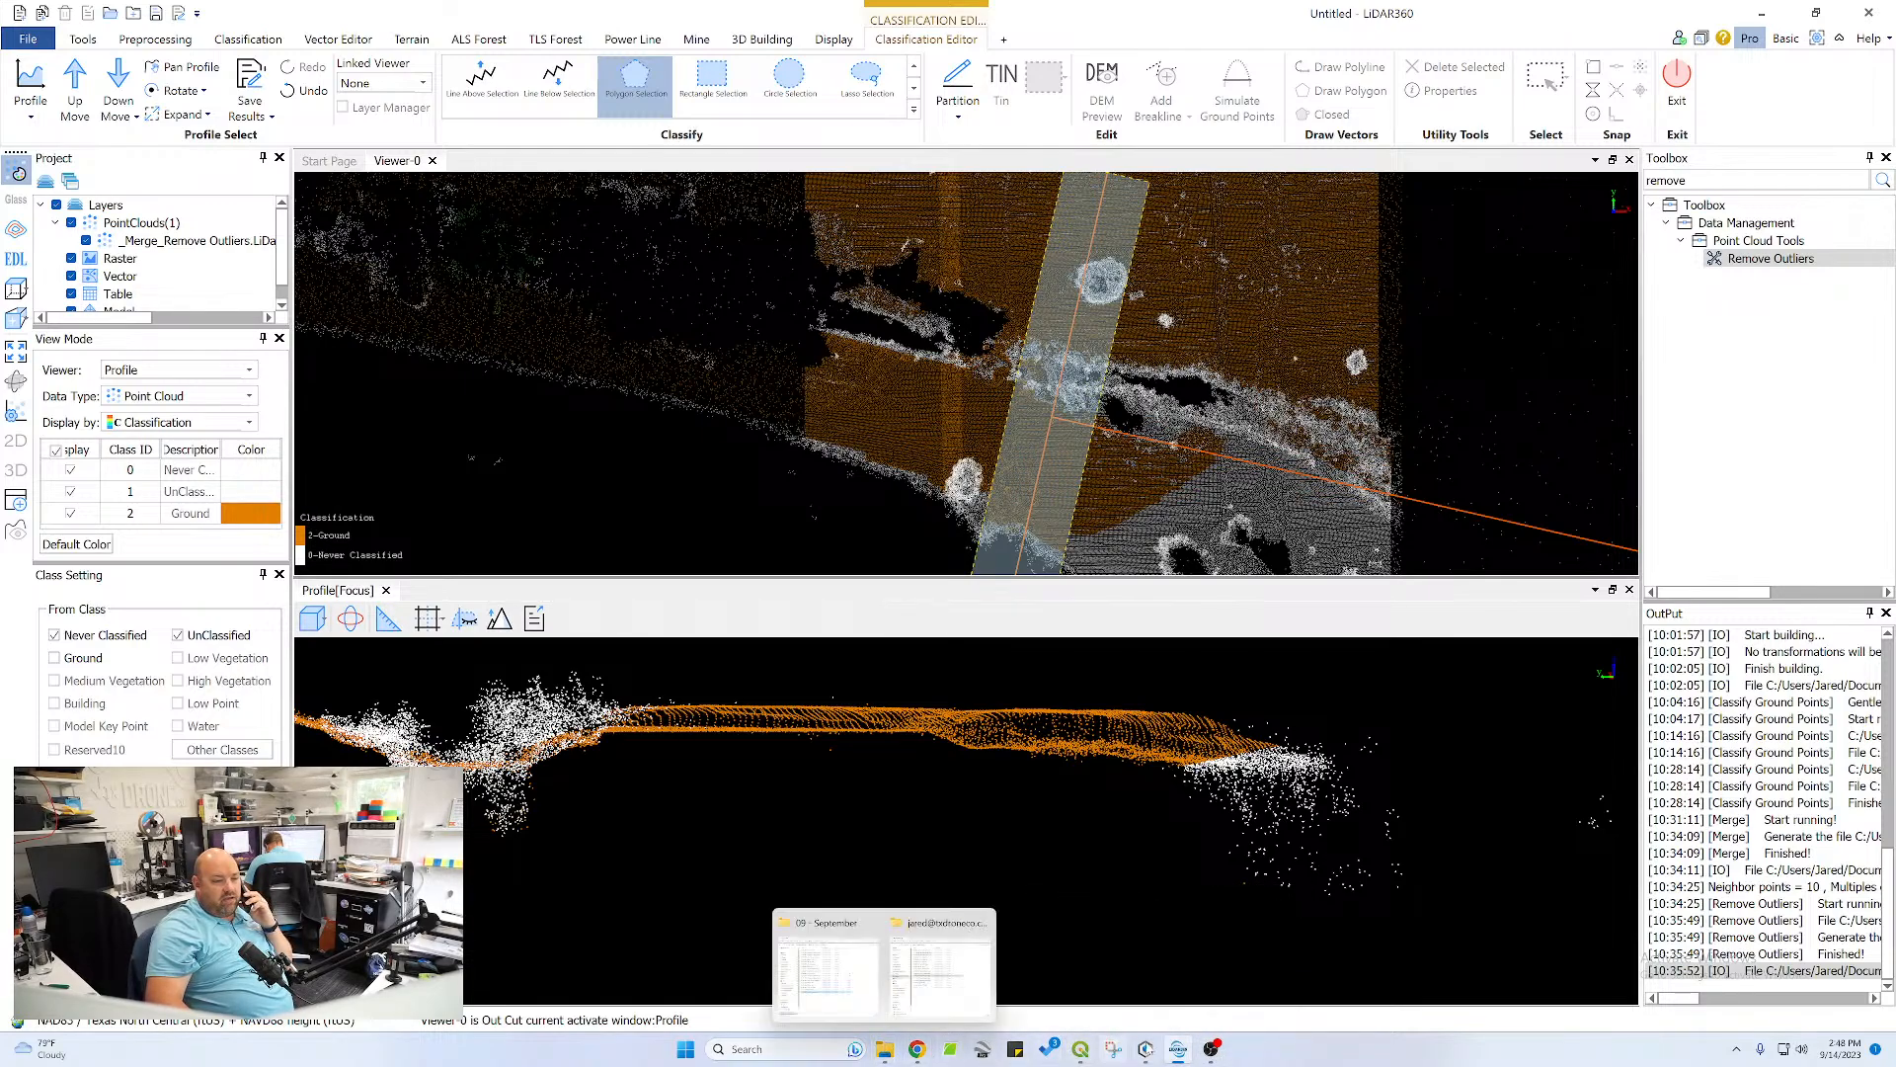
pyautogui.click(1227, 1023)
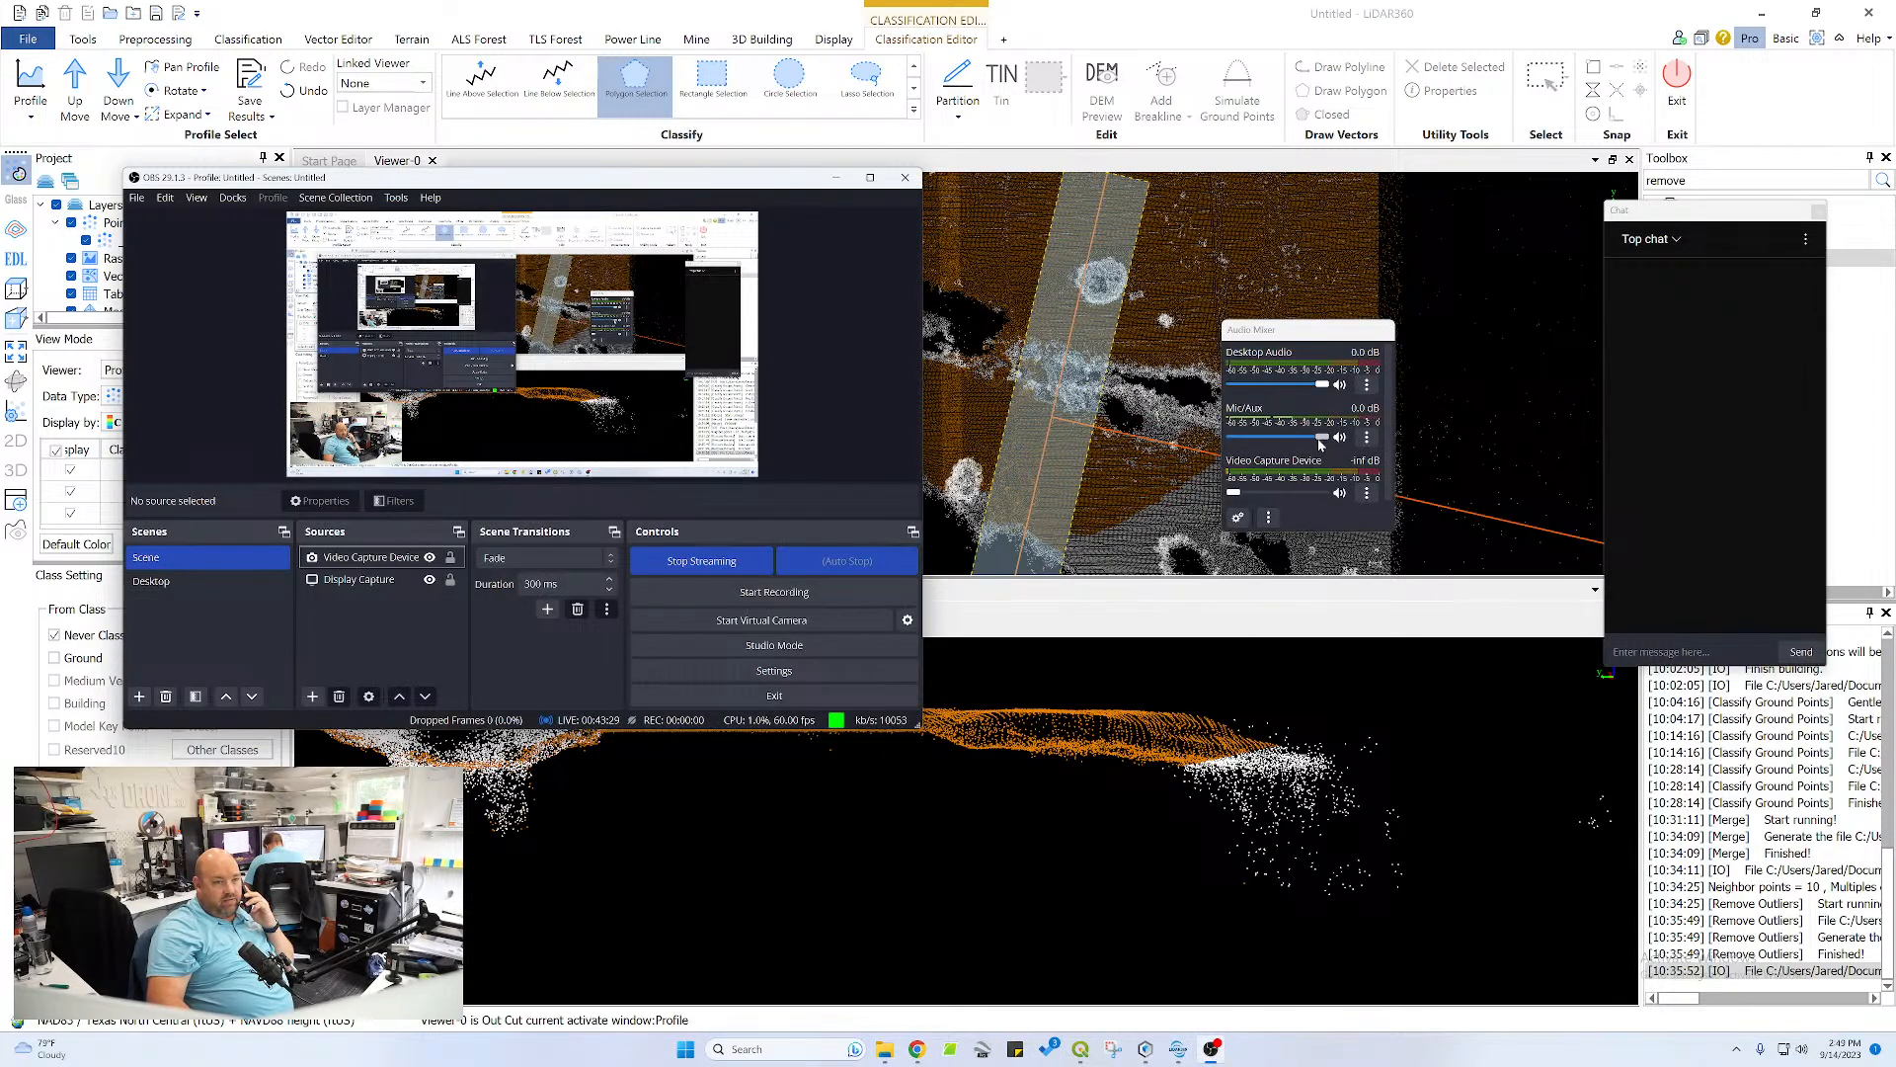
pyautogui.click(1237, 20)
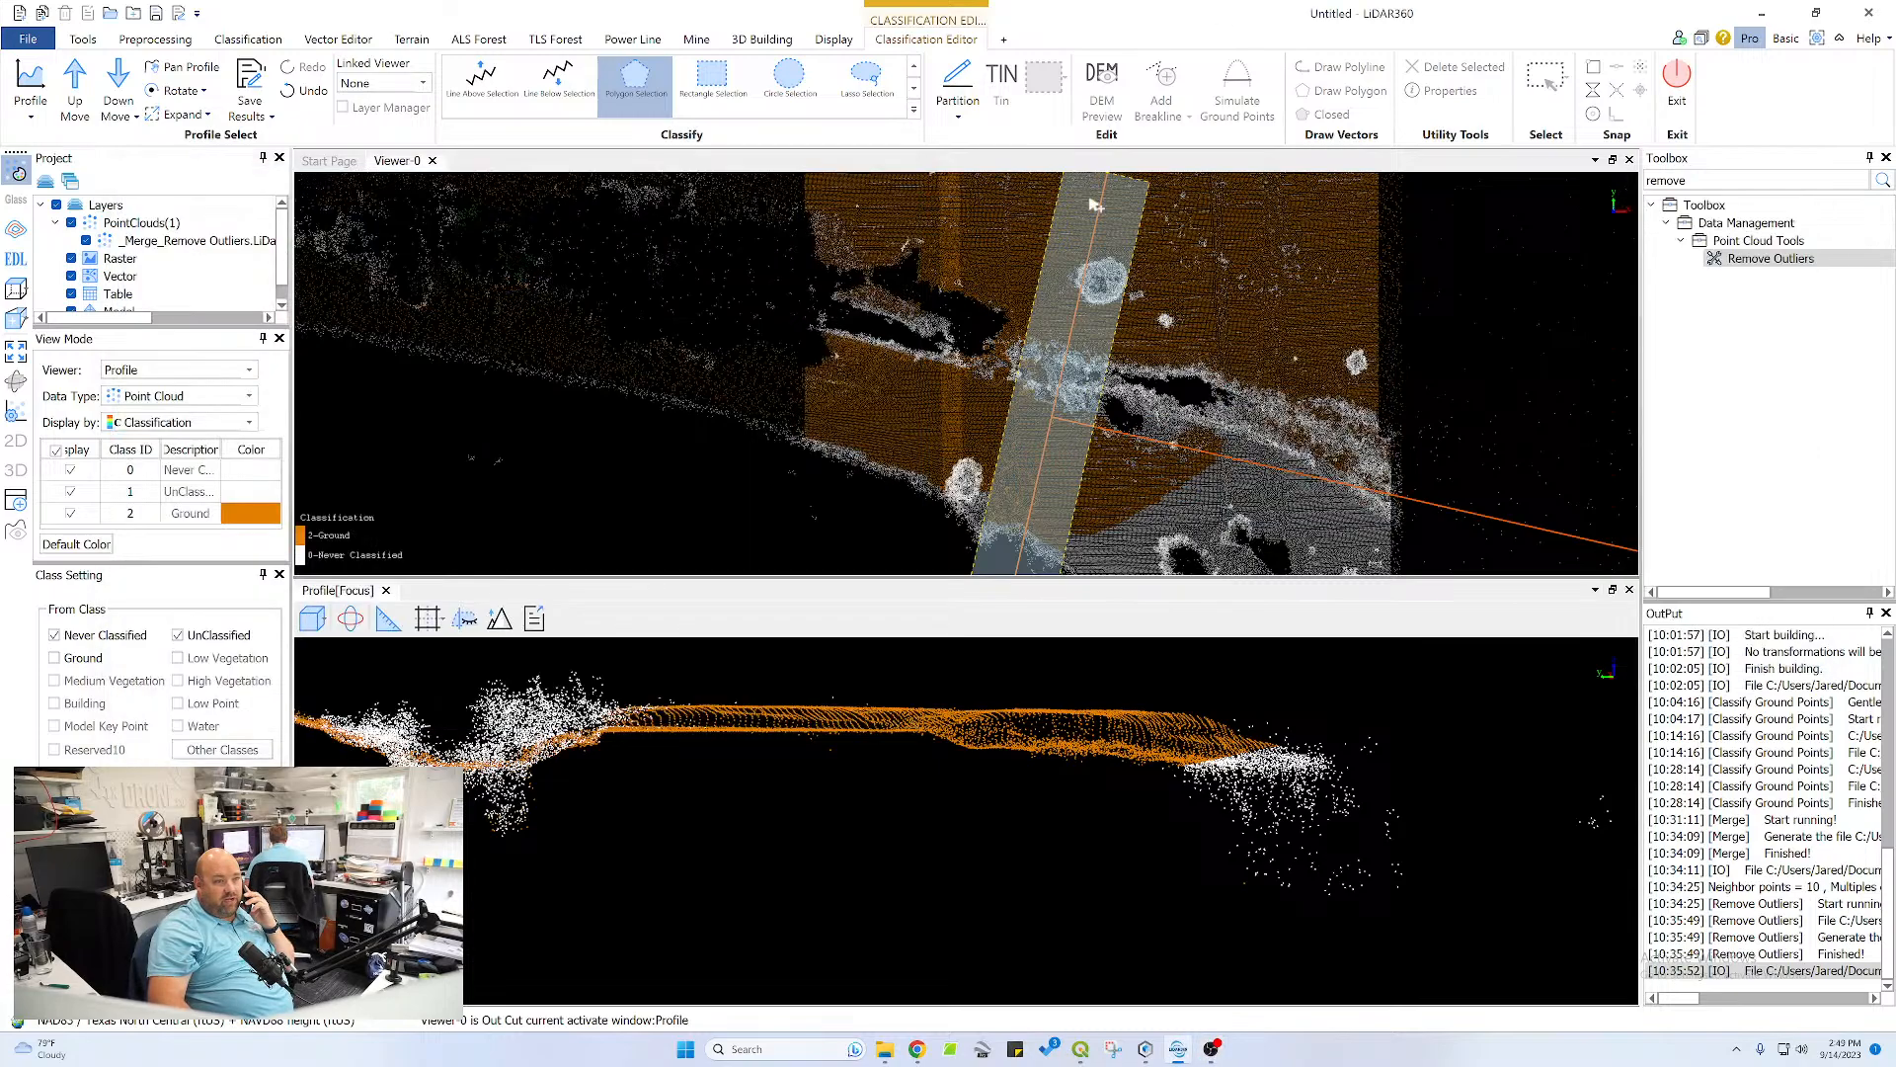
# Advance the profile section one step and classify the plateau, its sloping shore edge and the flat strip beneath the round tree as ground
pyautogui.click(74, 84)
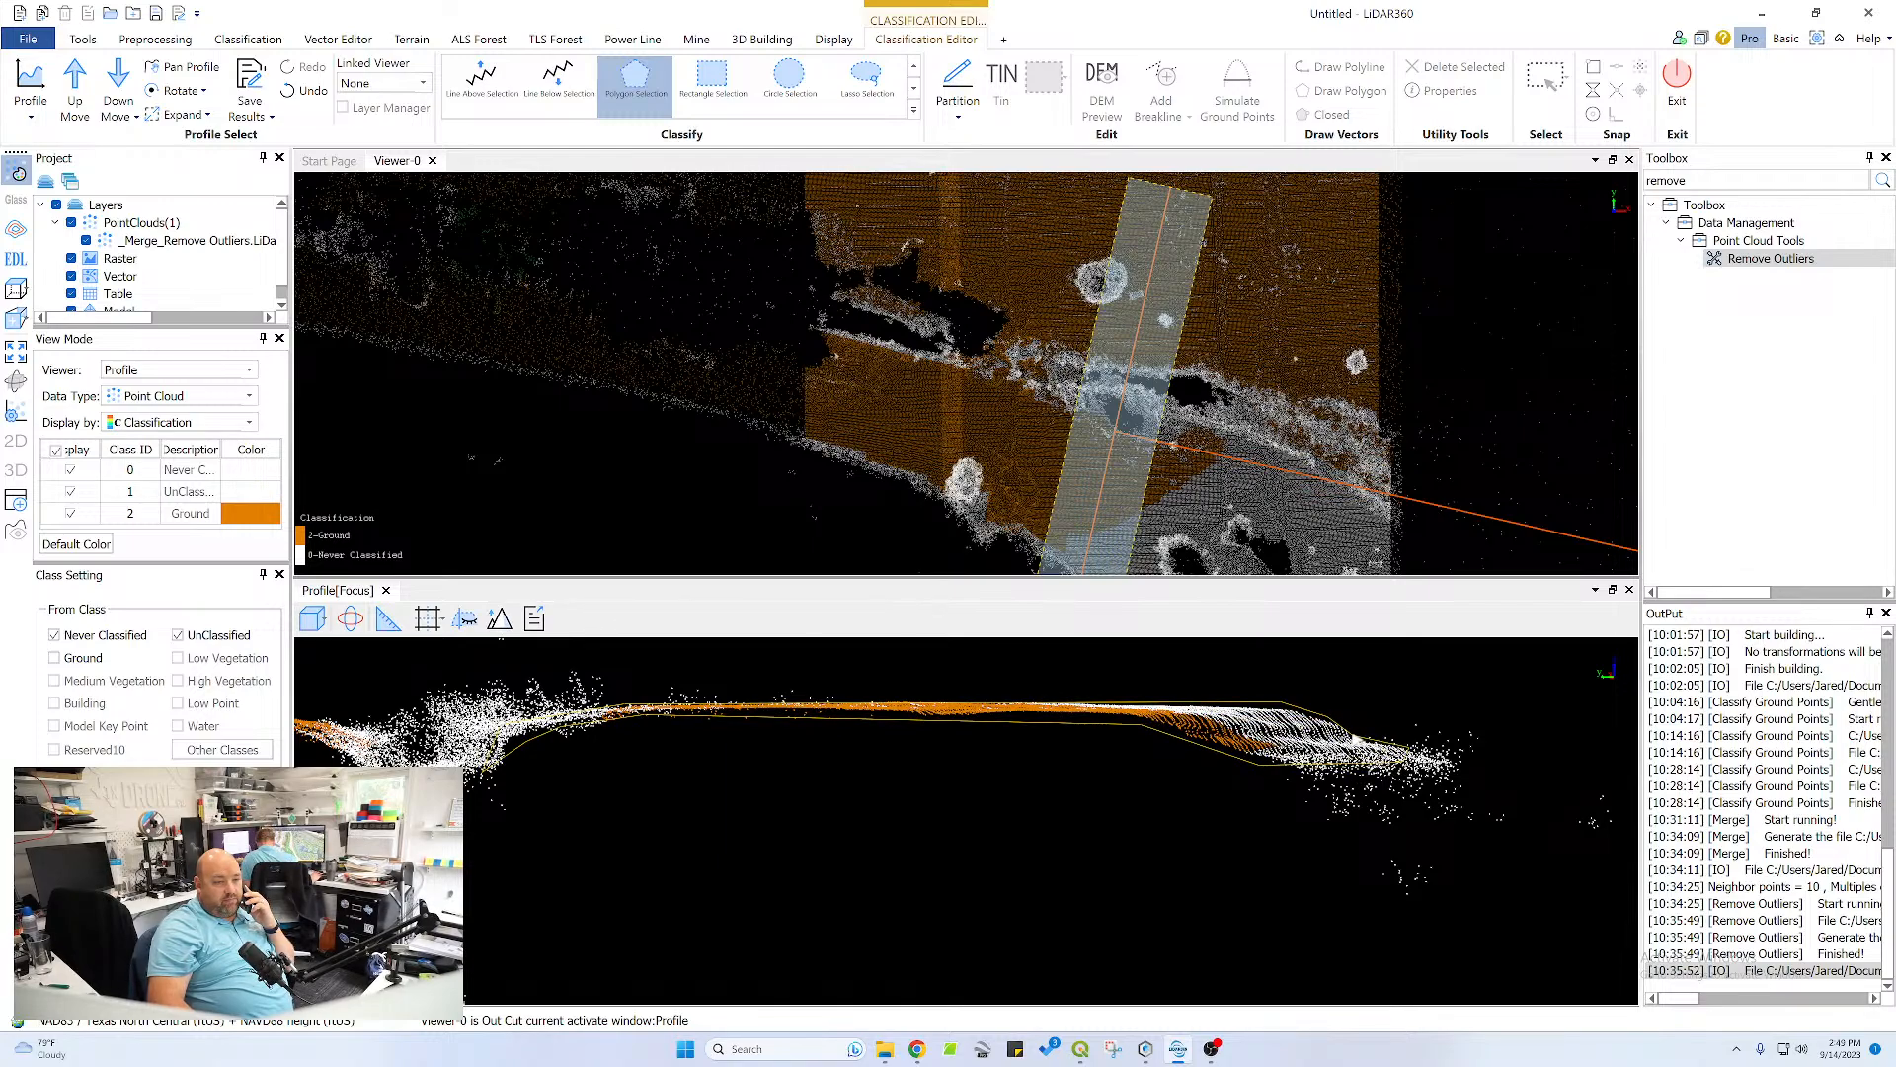
pyautogui.doubleClick(1355, 739)
pyautogui.scroll(-4, 948, 734)
pyautogui.moveTo(570, 773); pyautogui.dragTo(1049, 746, button='middle')
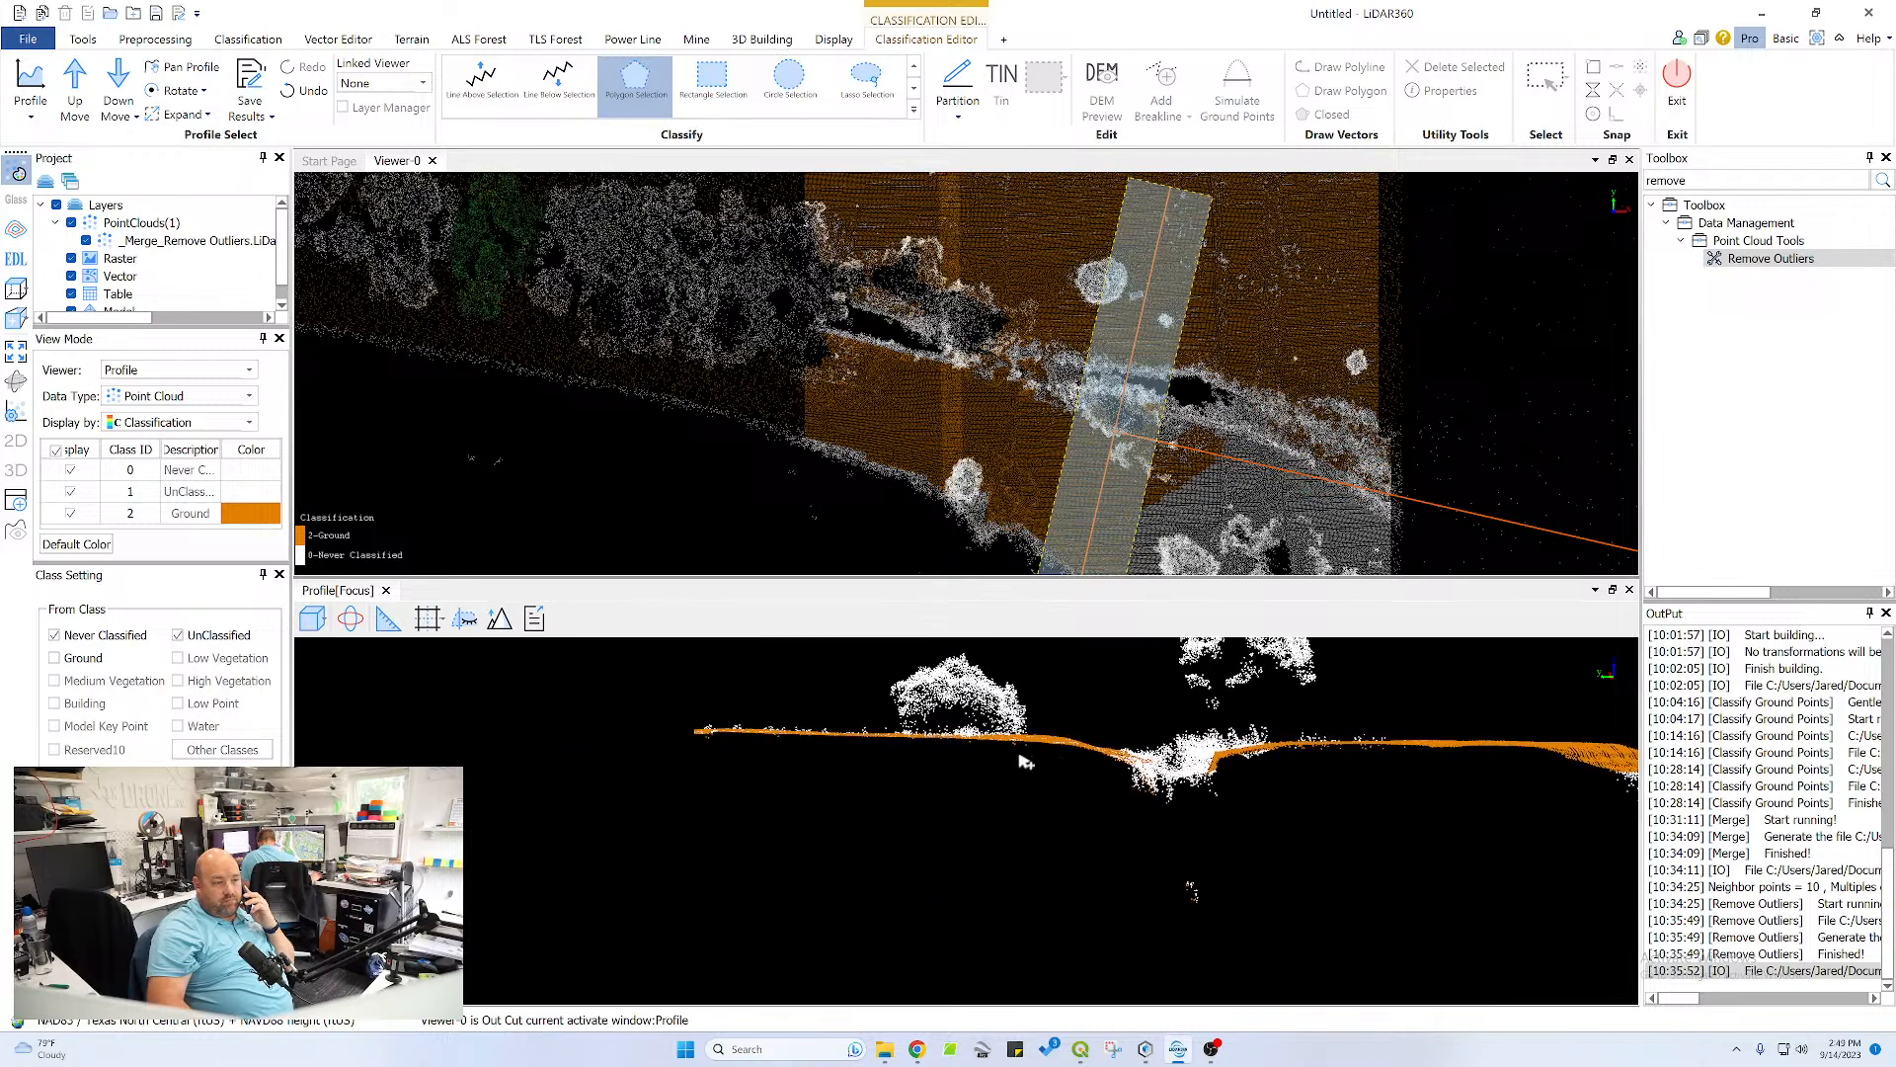
pyautogui.scroll(3, 981, 711)
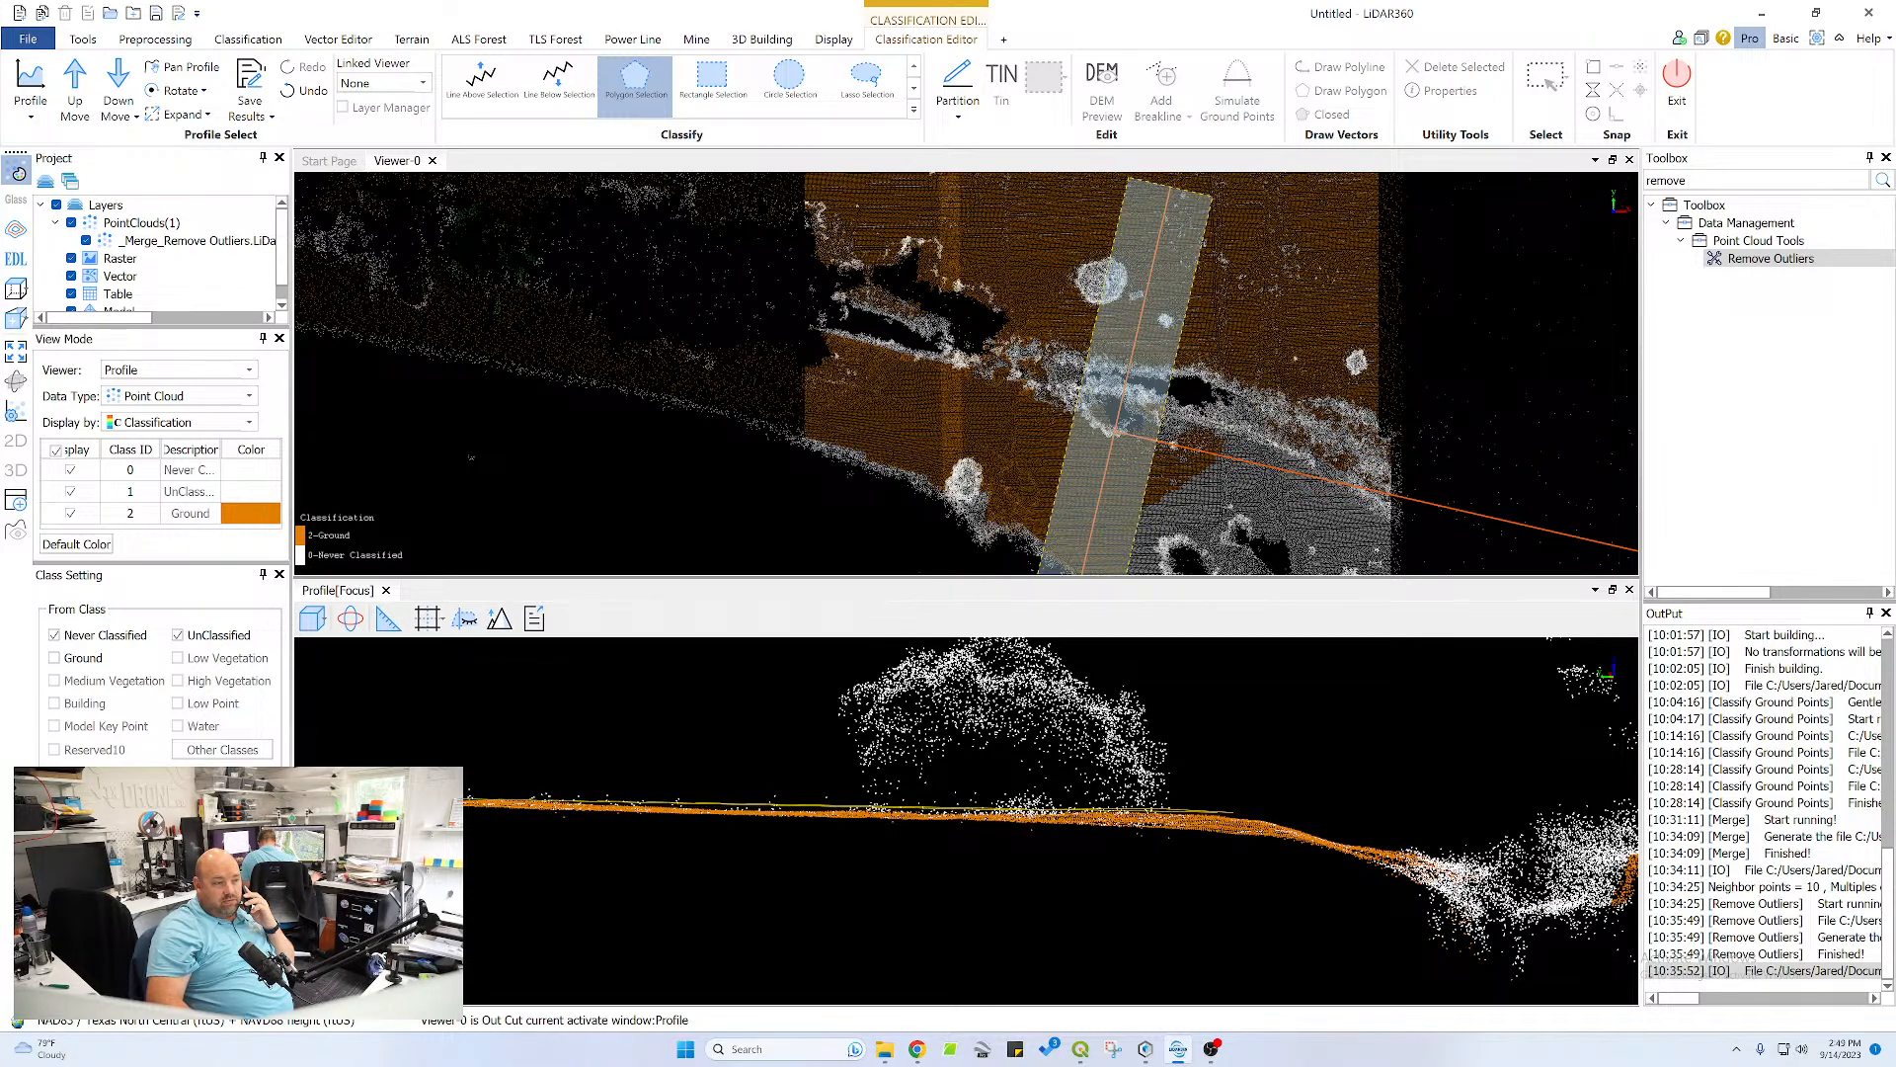
pyautogui.doubleClick(1207, 834)
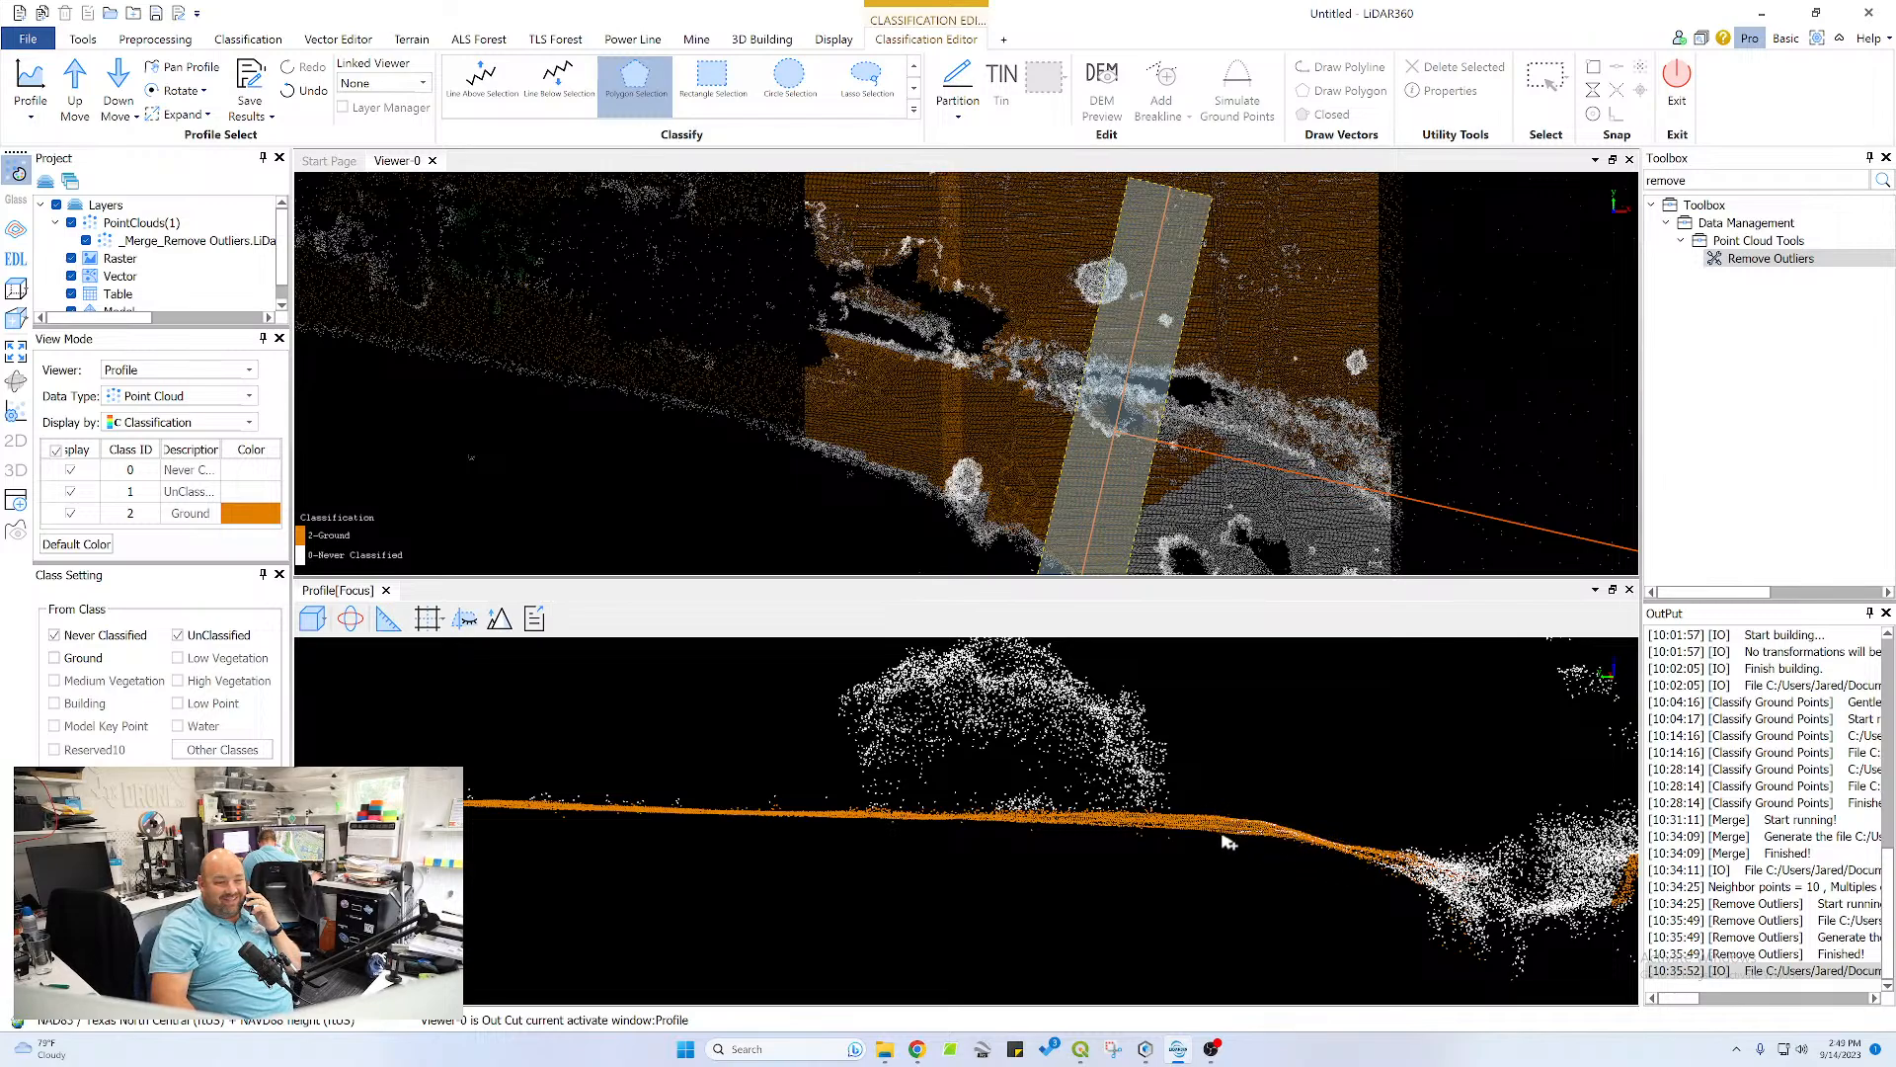
# Advance the profile section one step and classify the plateau surface and its sloping pond bank as ground with a polygon
pyautogui.scroll(-4, 1285, 831)
pyautogui.moveTo(1298, 827); pyautogui.dragTo(1079, 777, button='middle')
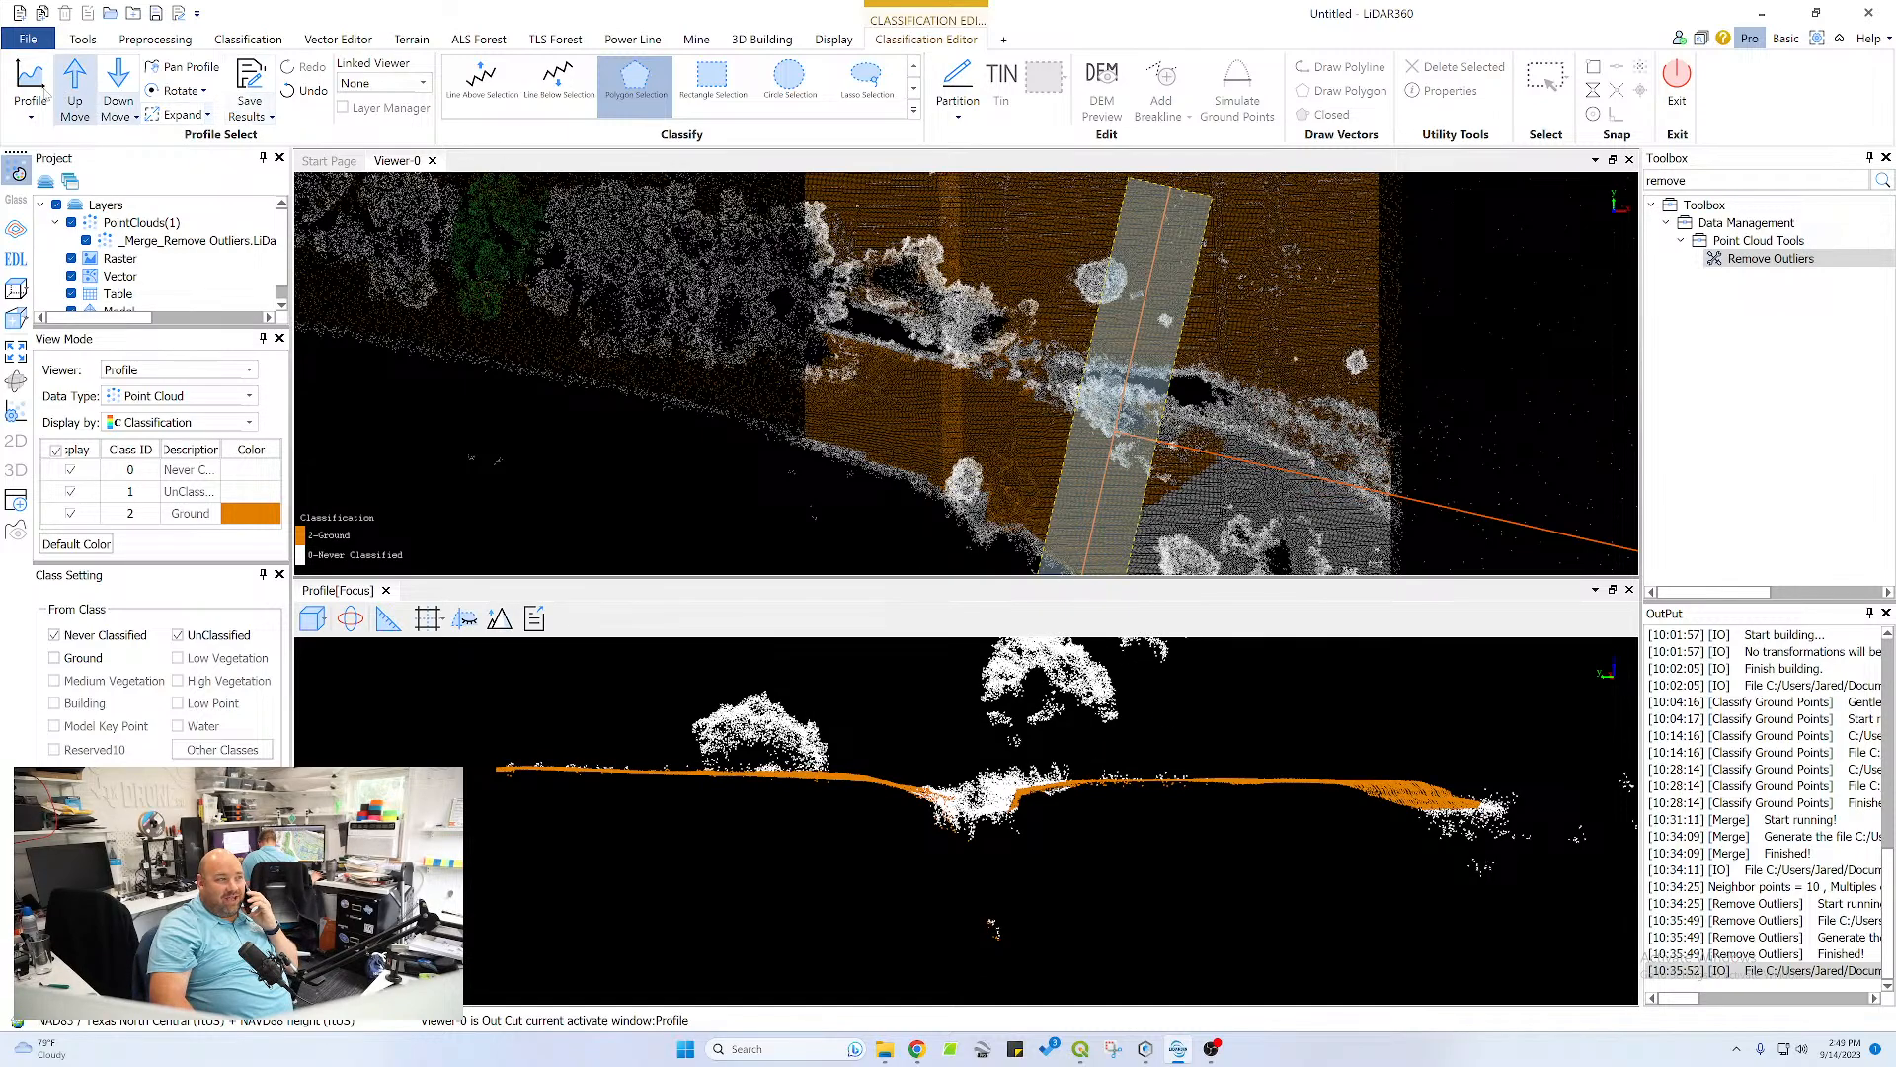
pyautogui.click(75, 91)
pyautogui.moveTo(1132, 435); pyautogui.dragTo(1132, 322, button='middle')
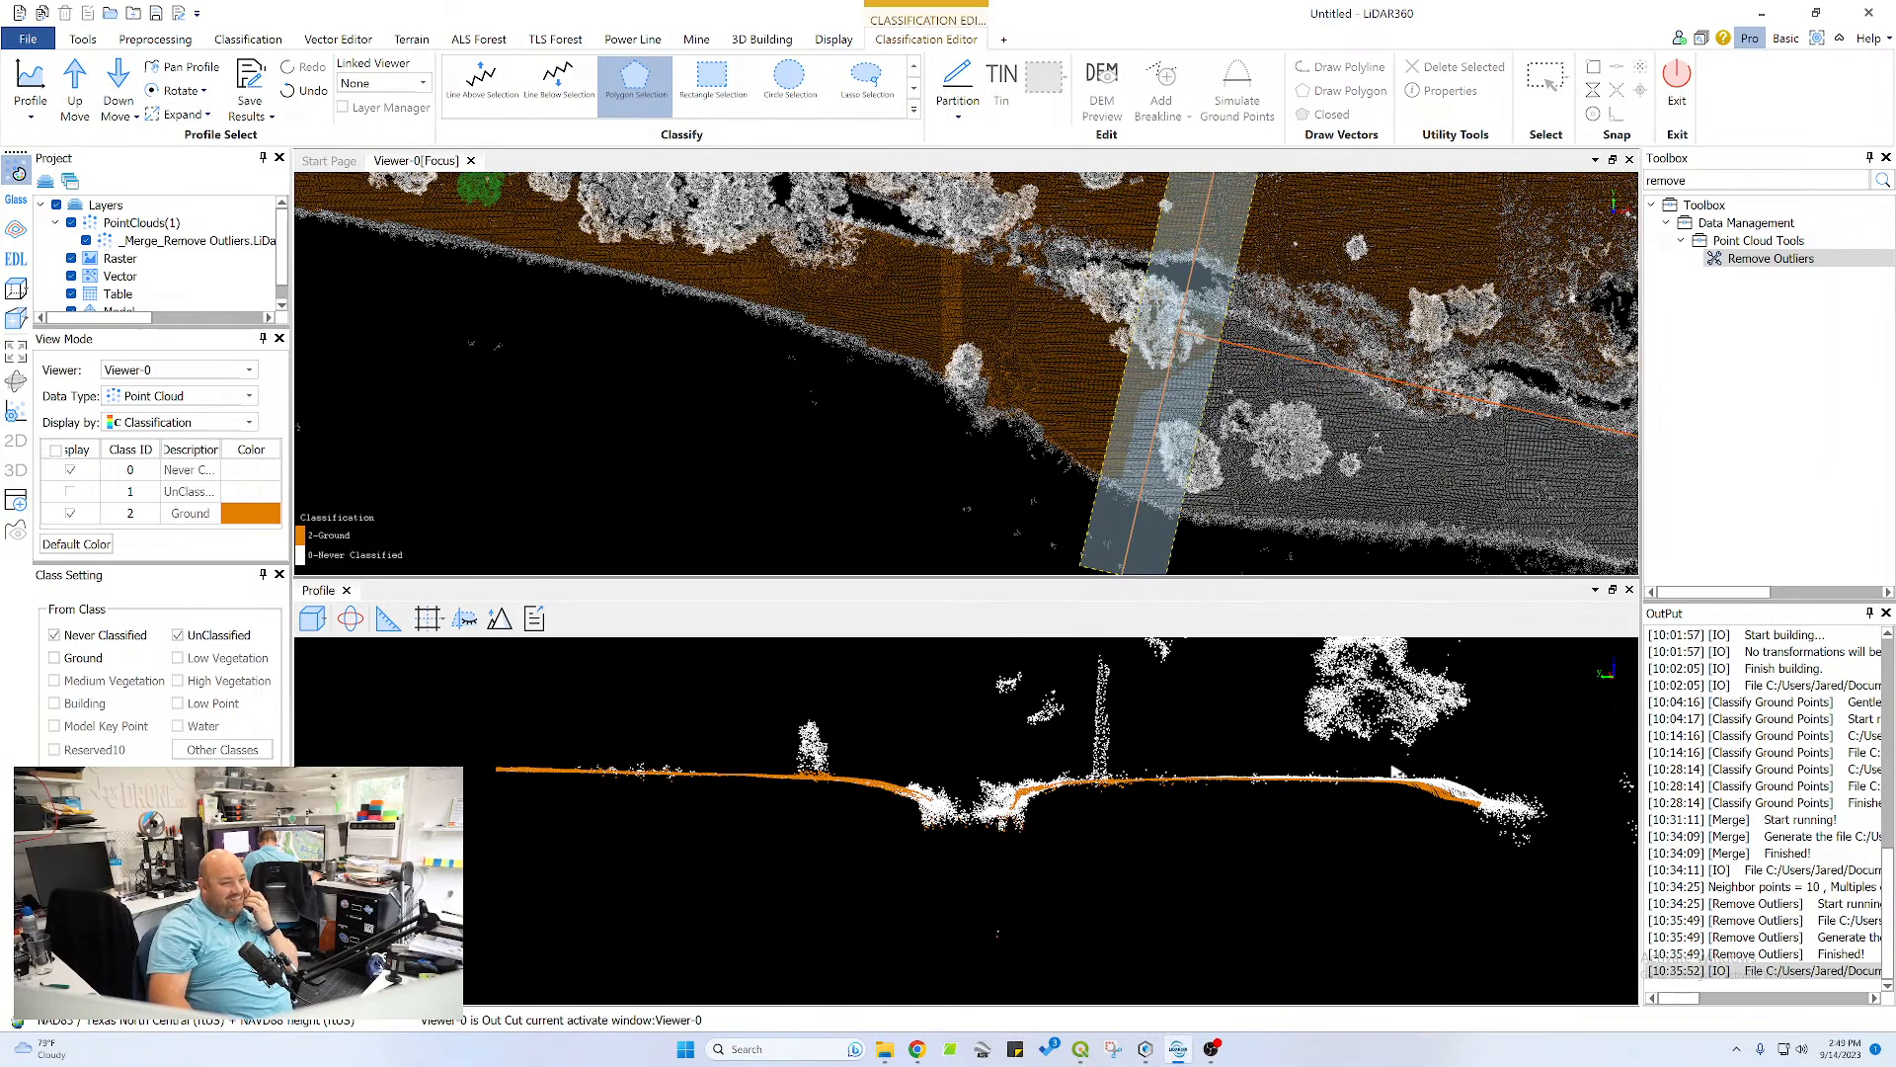
pyautogui.scroll(5, 1468, 783)
pyautogui.moveTo(1528, 800); pyautogui.dragTo(810, 828, button='middle')
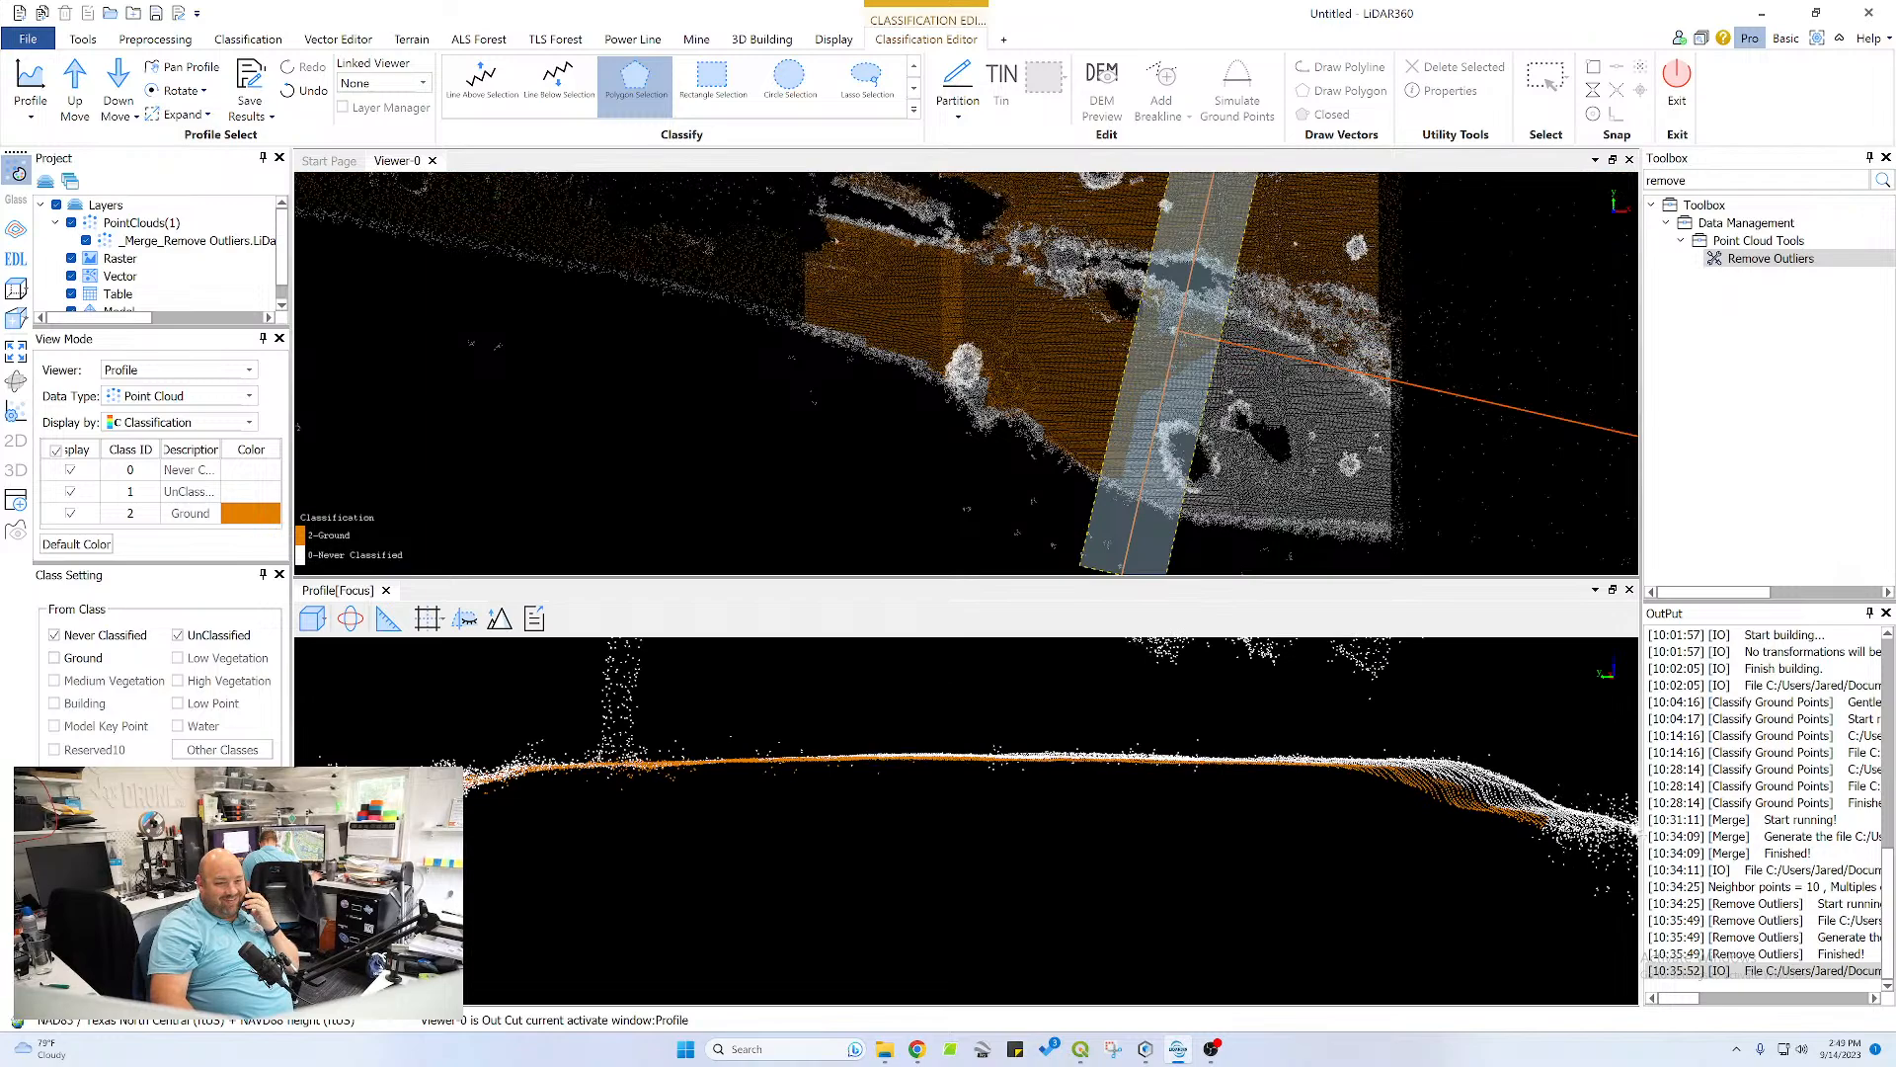
pyautogui.click(1316, 771)
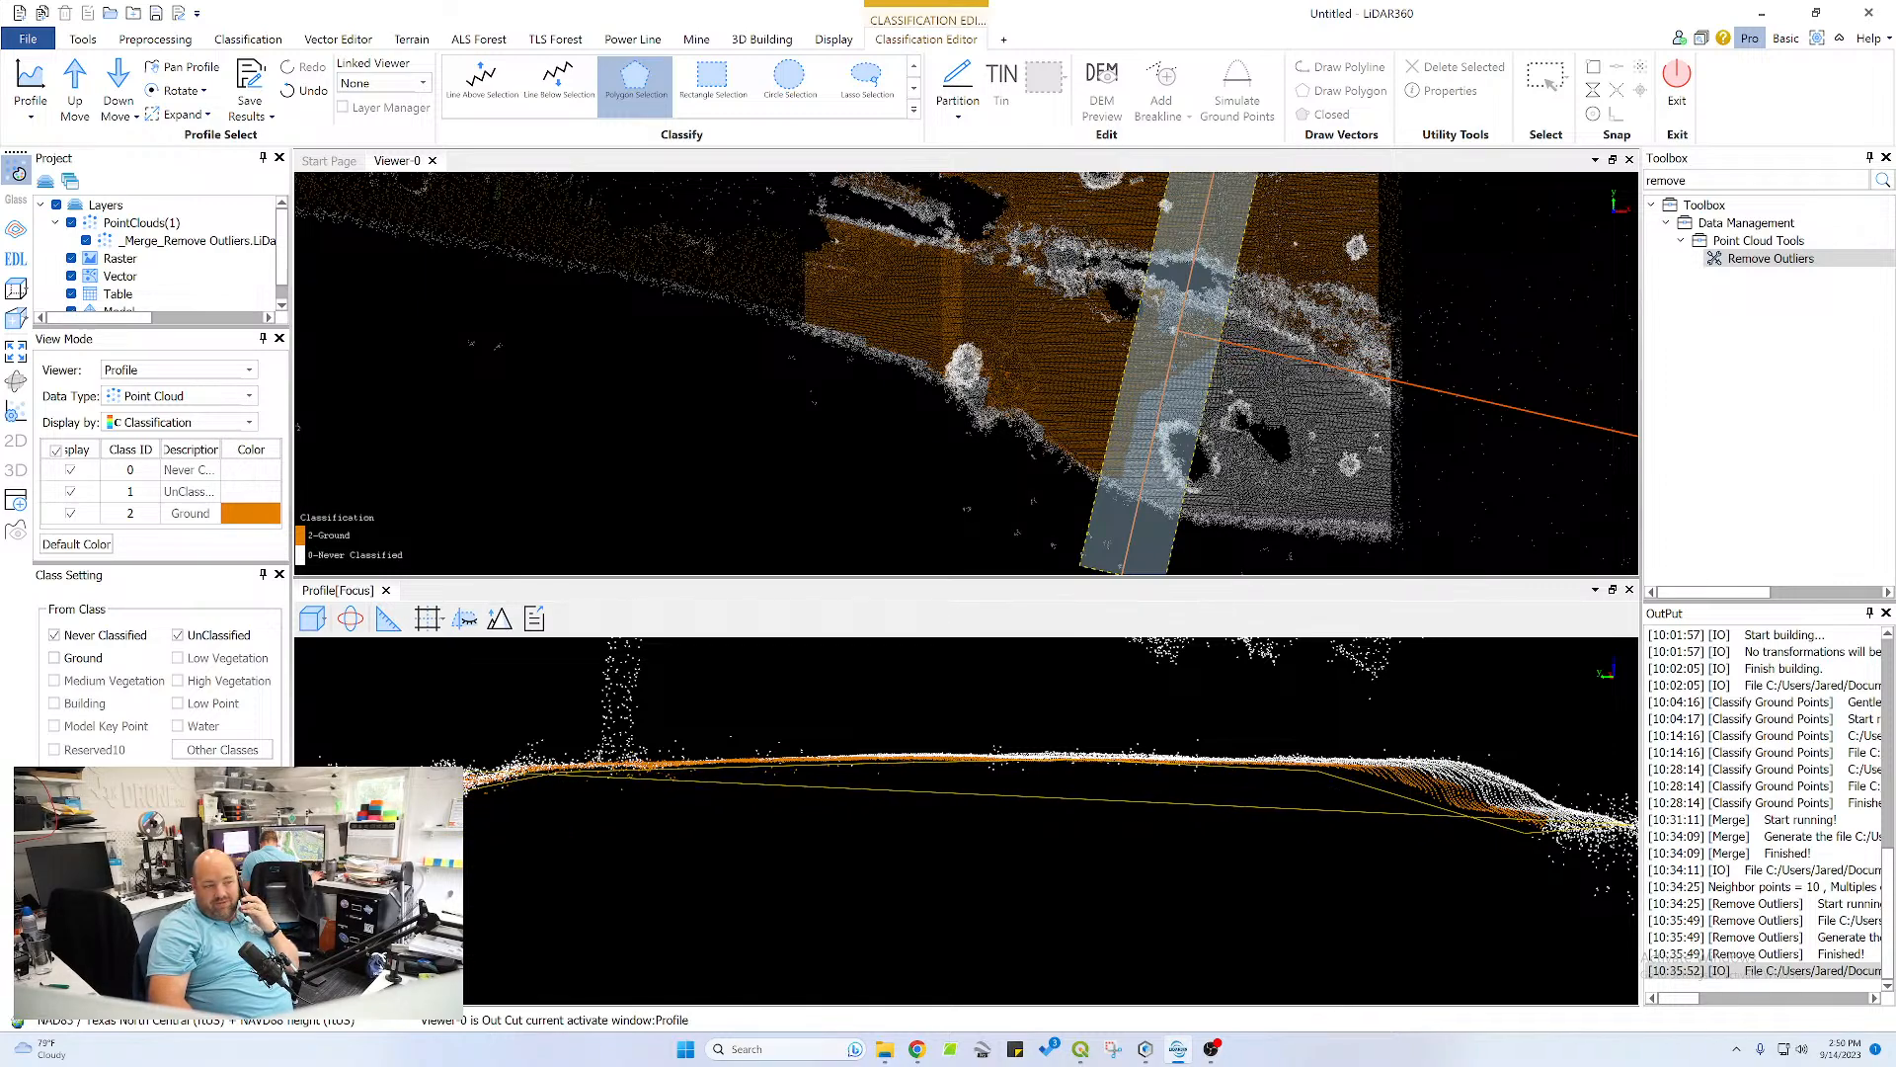
pyautogui.click(614, 759)
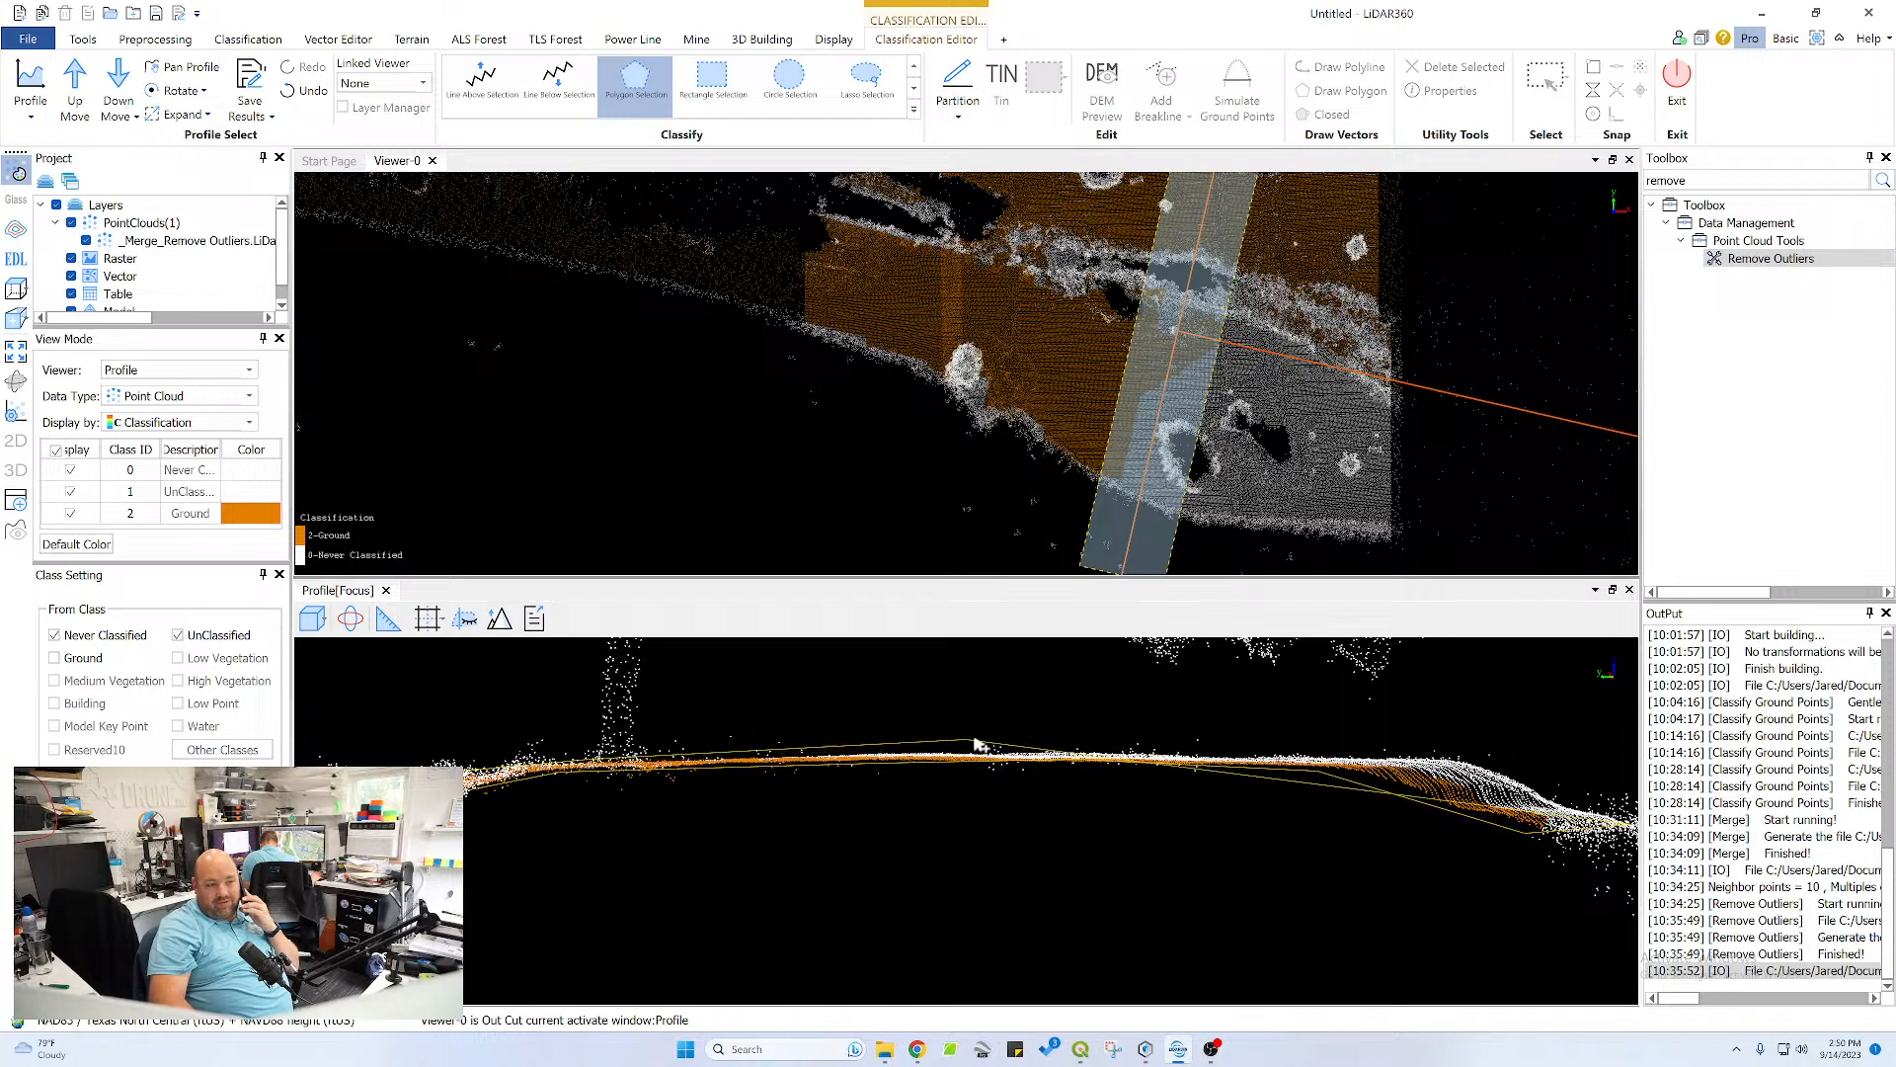
pyautogui.click(1001, 747)
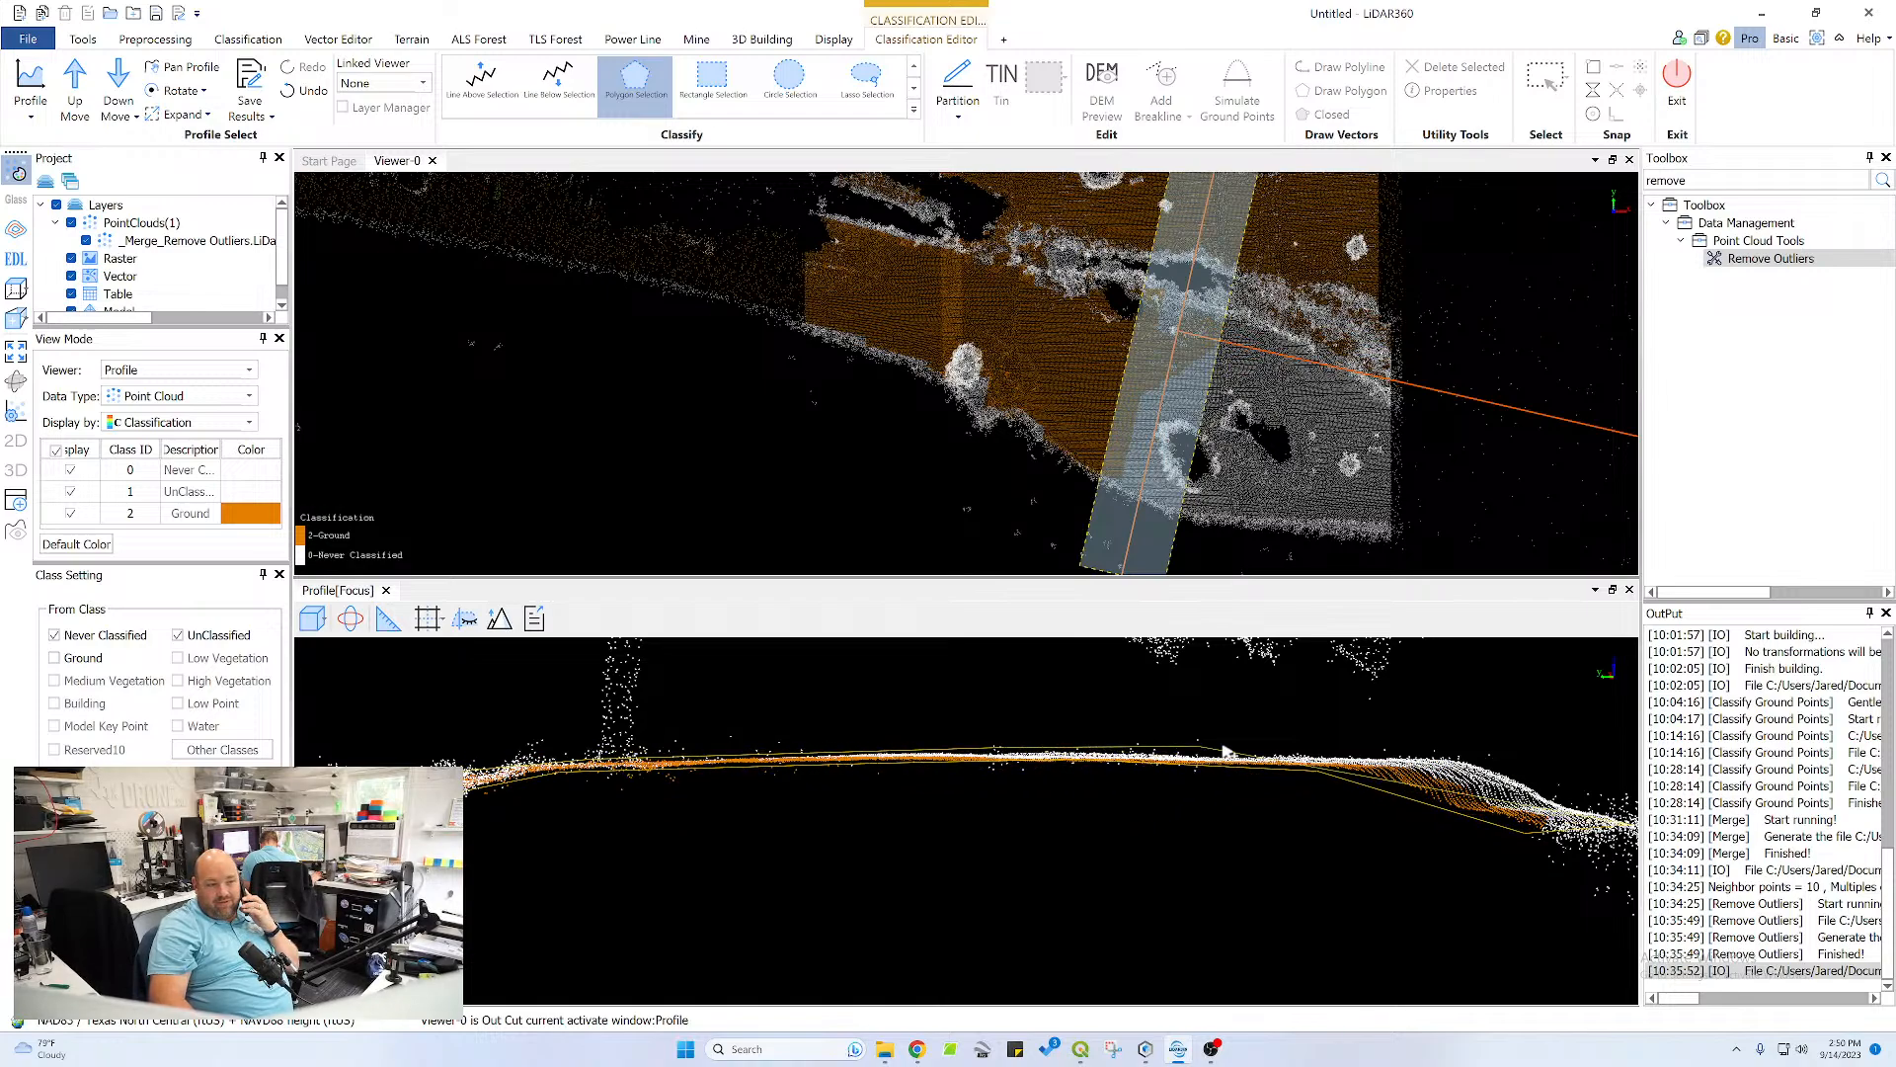
pyautogui.click(1395, 755)
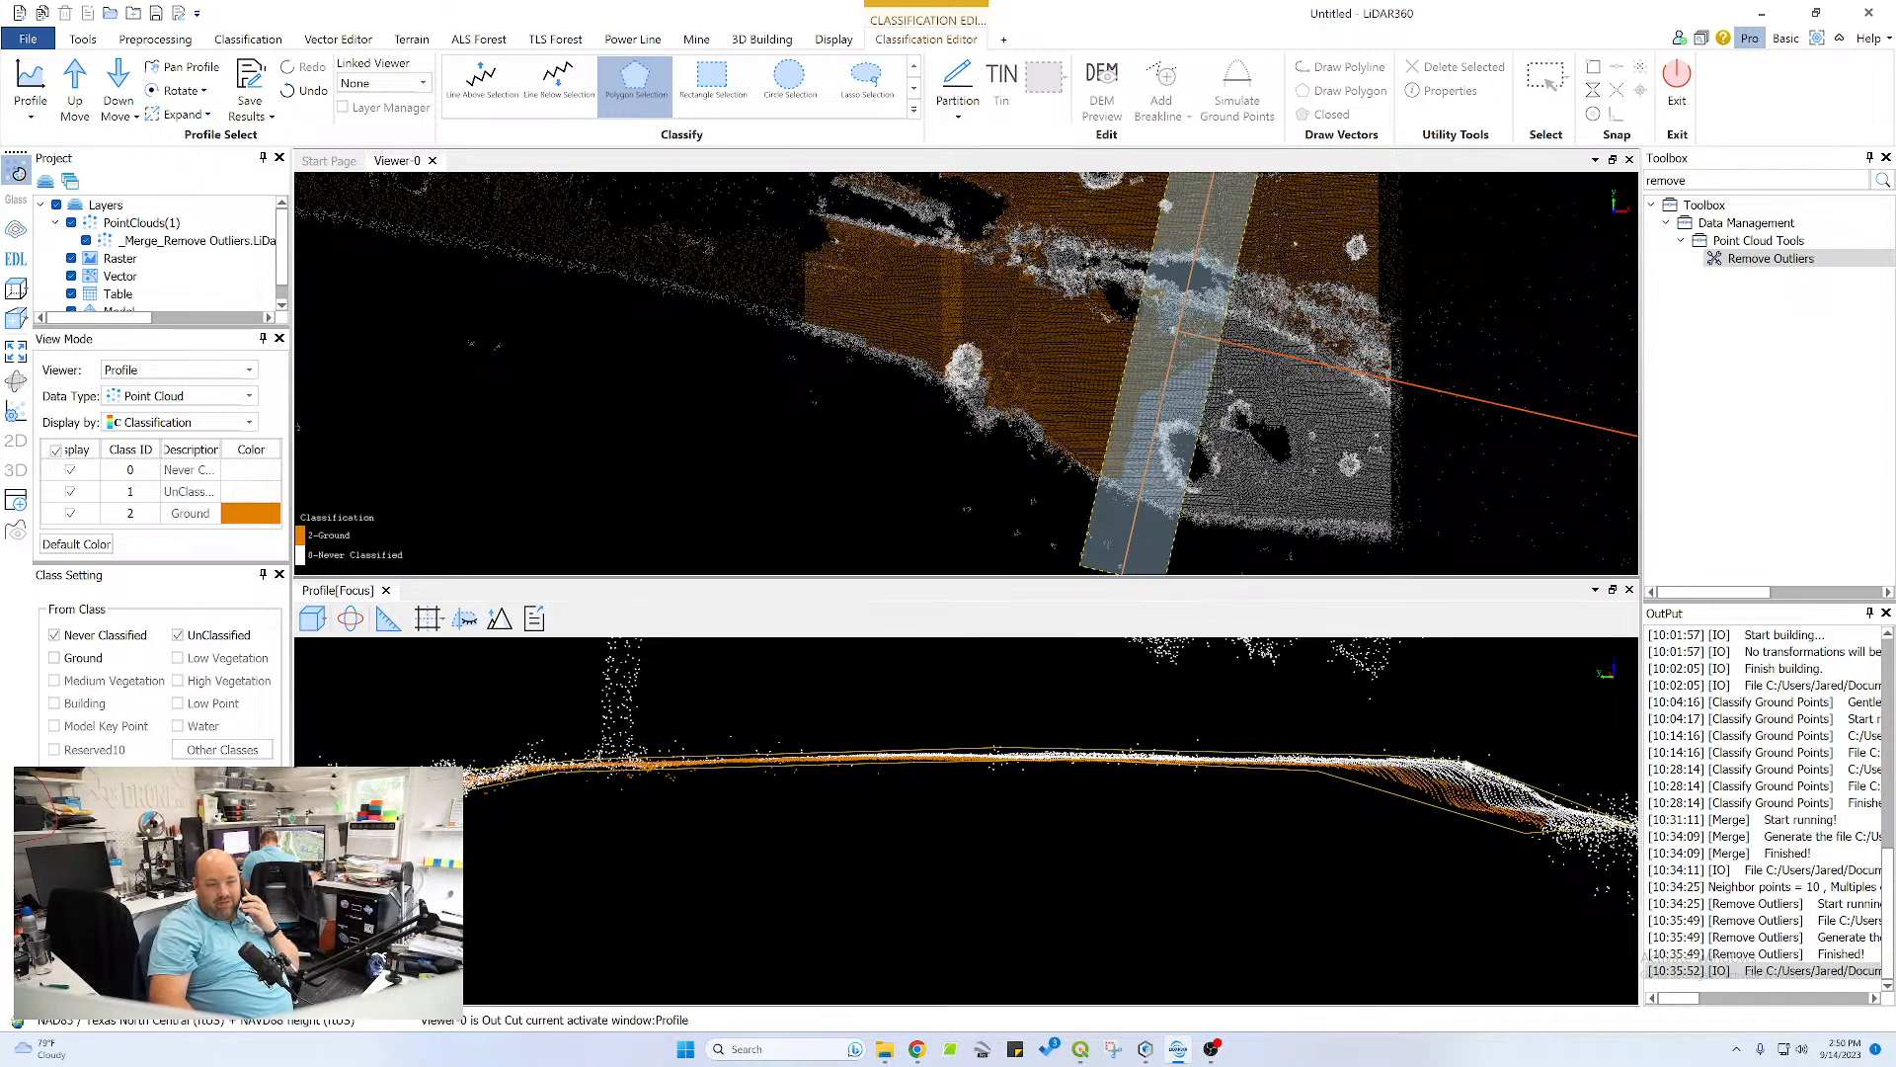
pyautogui.rightClick(1546, 792)
# Classify the flat bottom of the channel between the two banks as ground with a thin polygon
pyautogui.moveTo(681, 827); pyautogui.dragTo(1239, 799, button='middle')
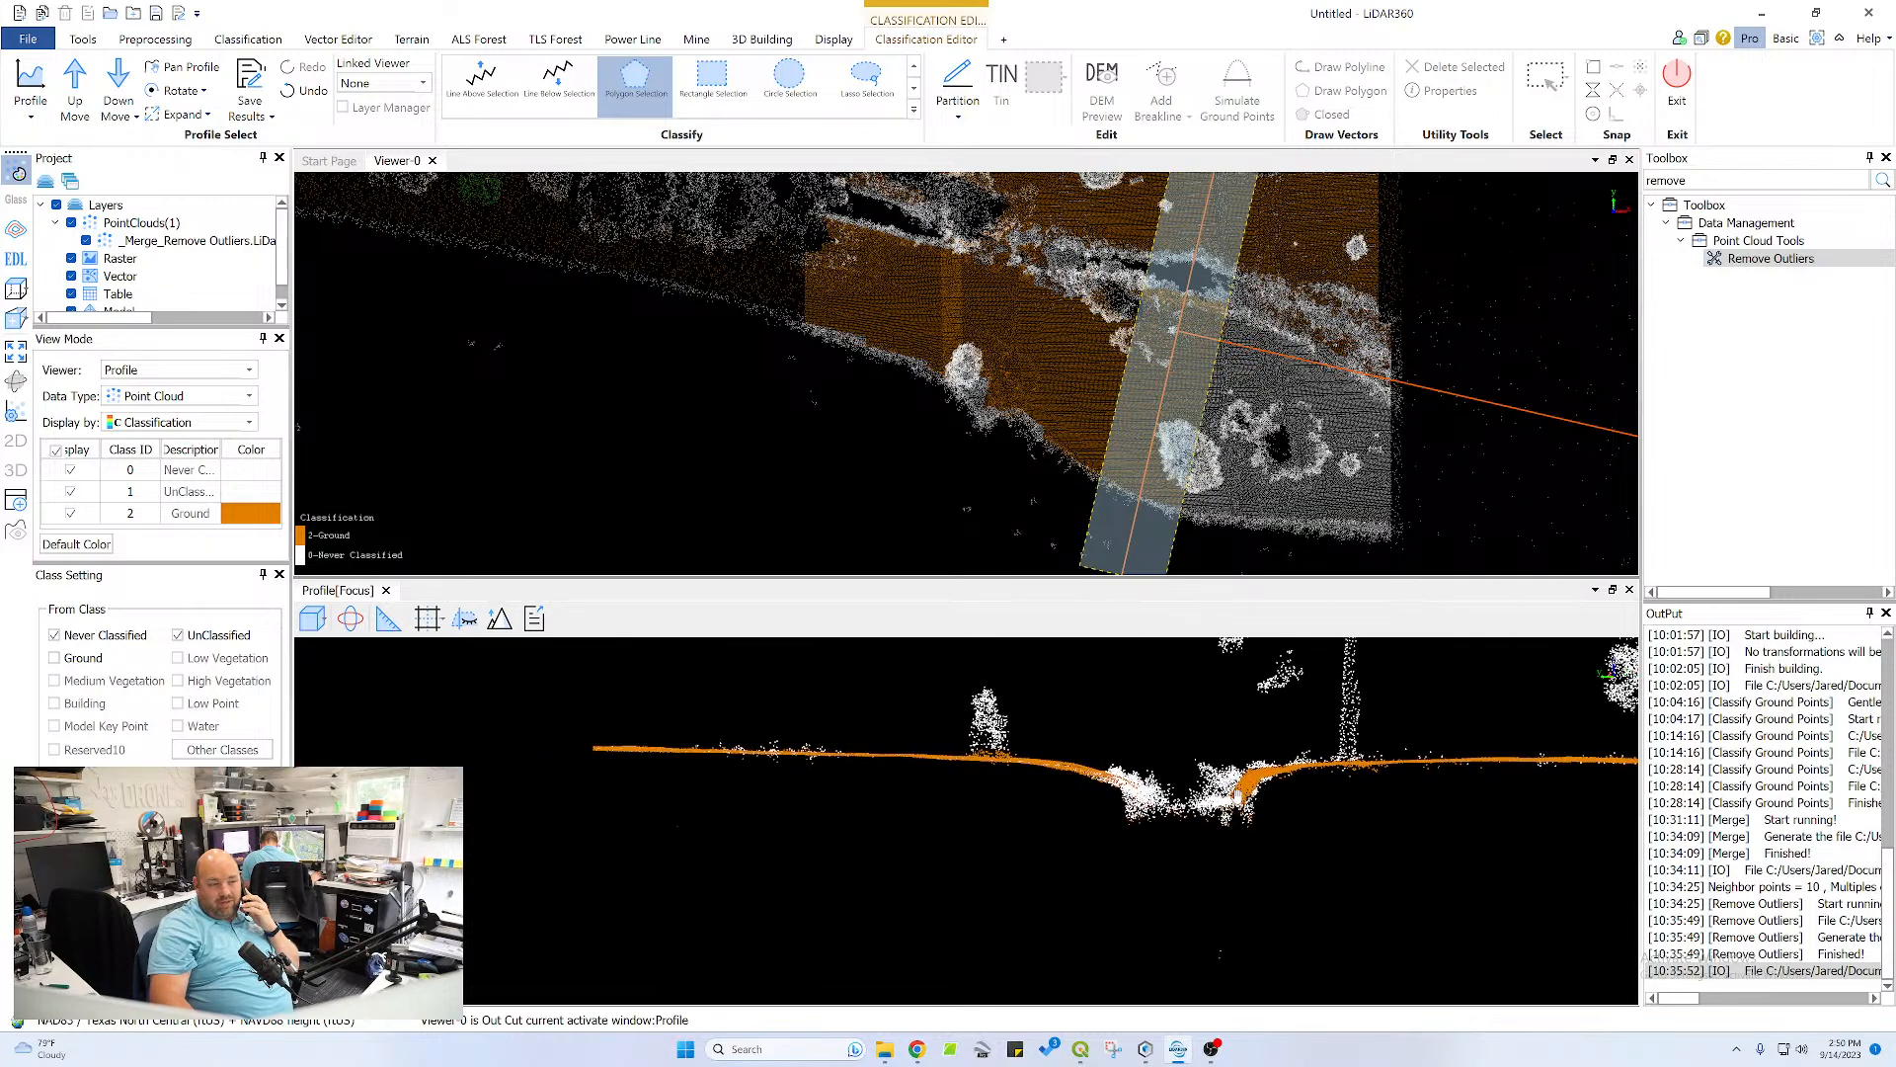
pyautogui.scroll(3, 1089, 765)
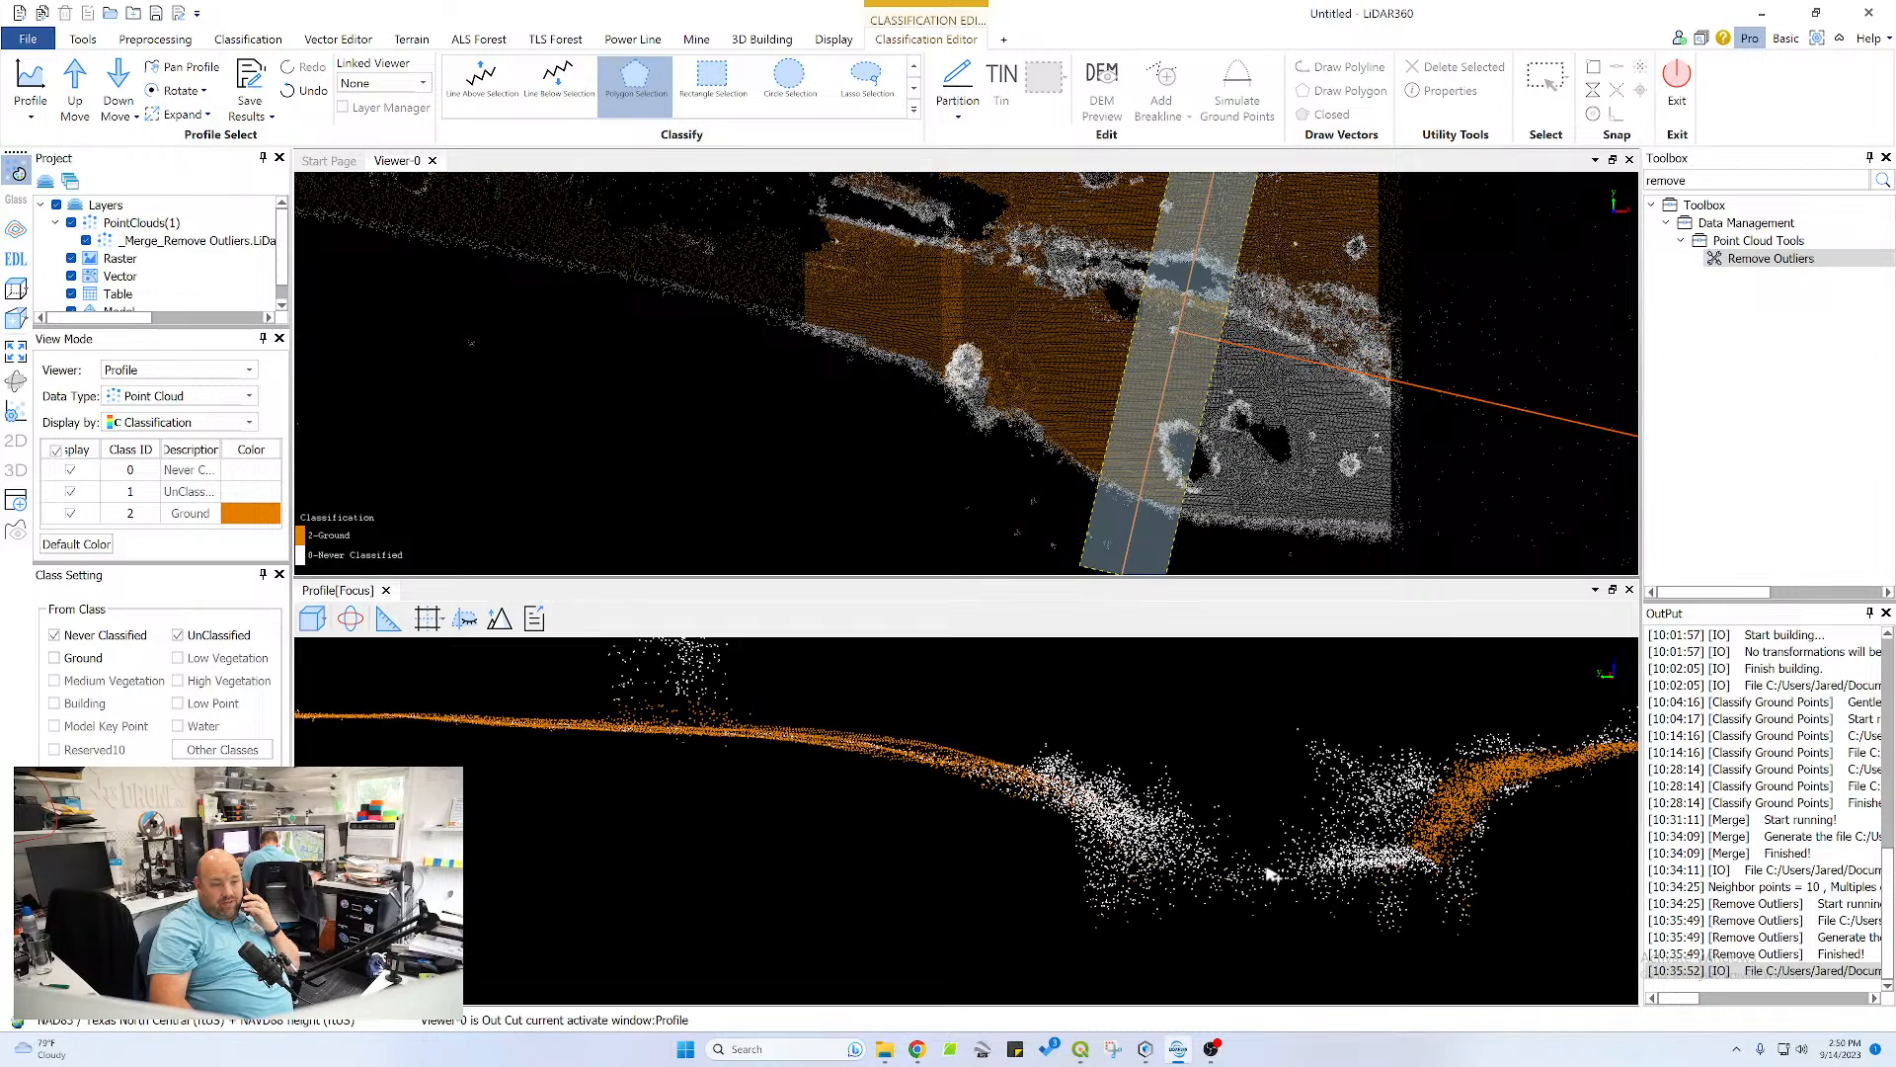
pyautogui.click(1093, 873)
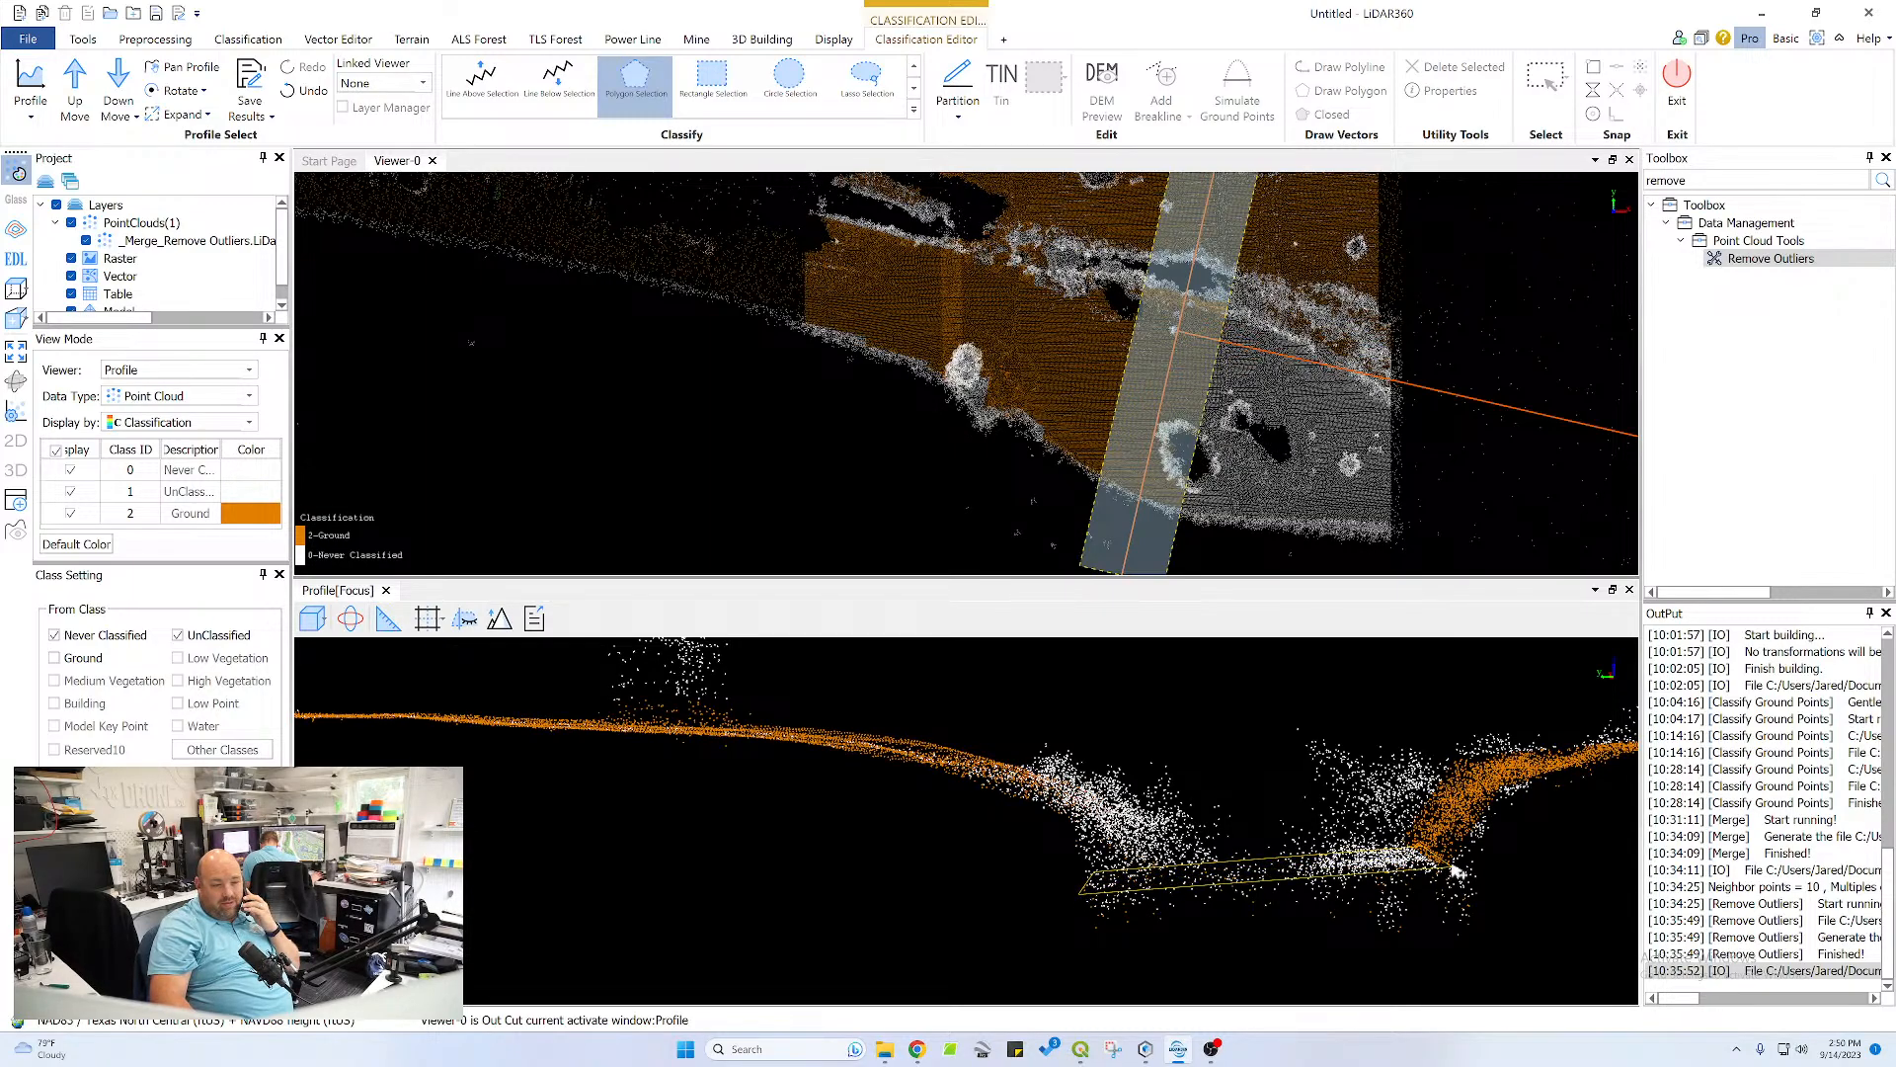
pyautogui.rightClick(1265, 867)
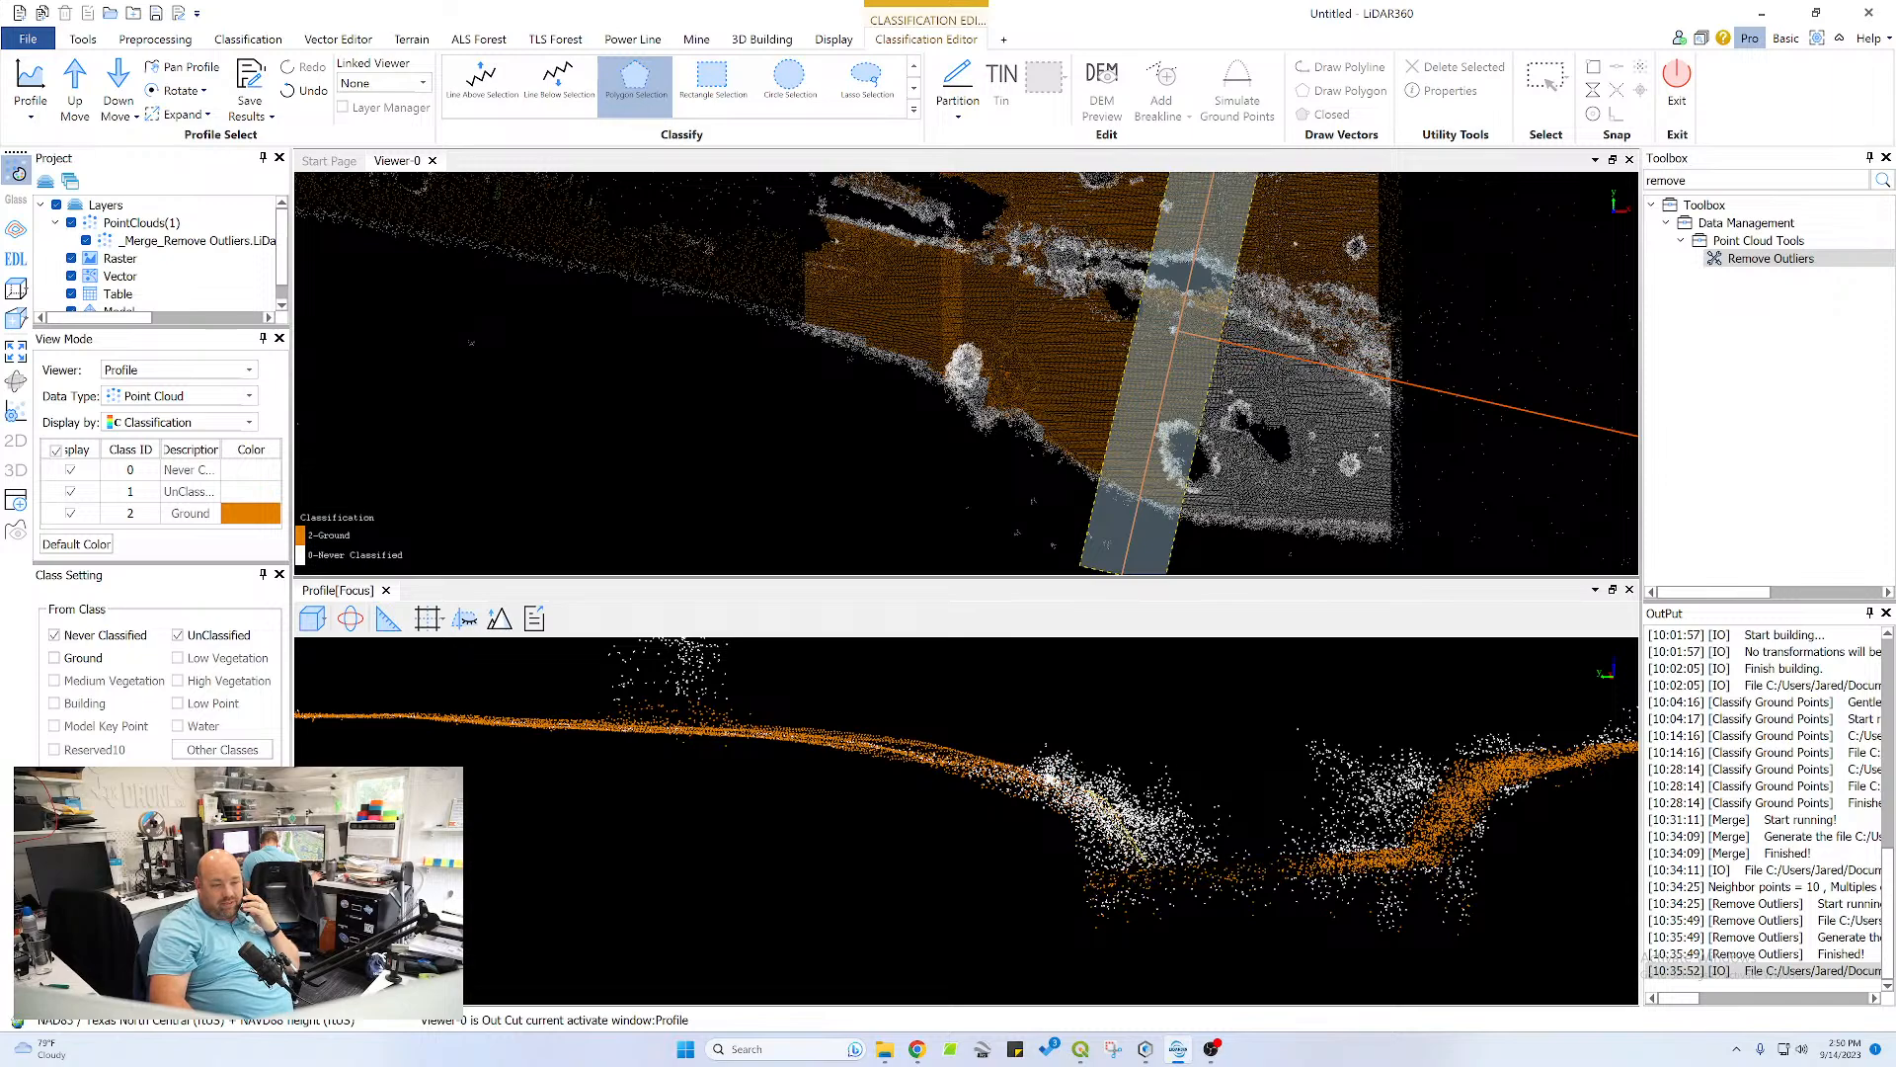
# Classify the channel's left bank slope as ground, from the flat terrain down to the channel bottom
pyautogui.click(850, 726)
pyautogui.click(757, 726)
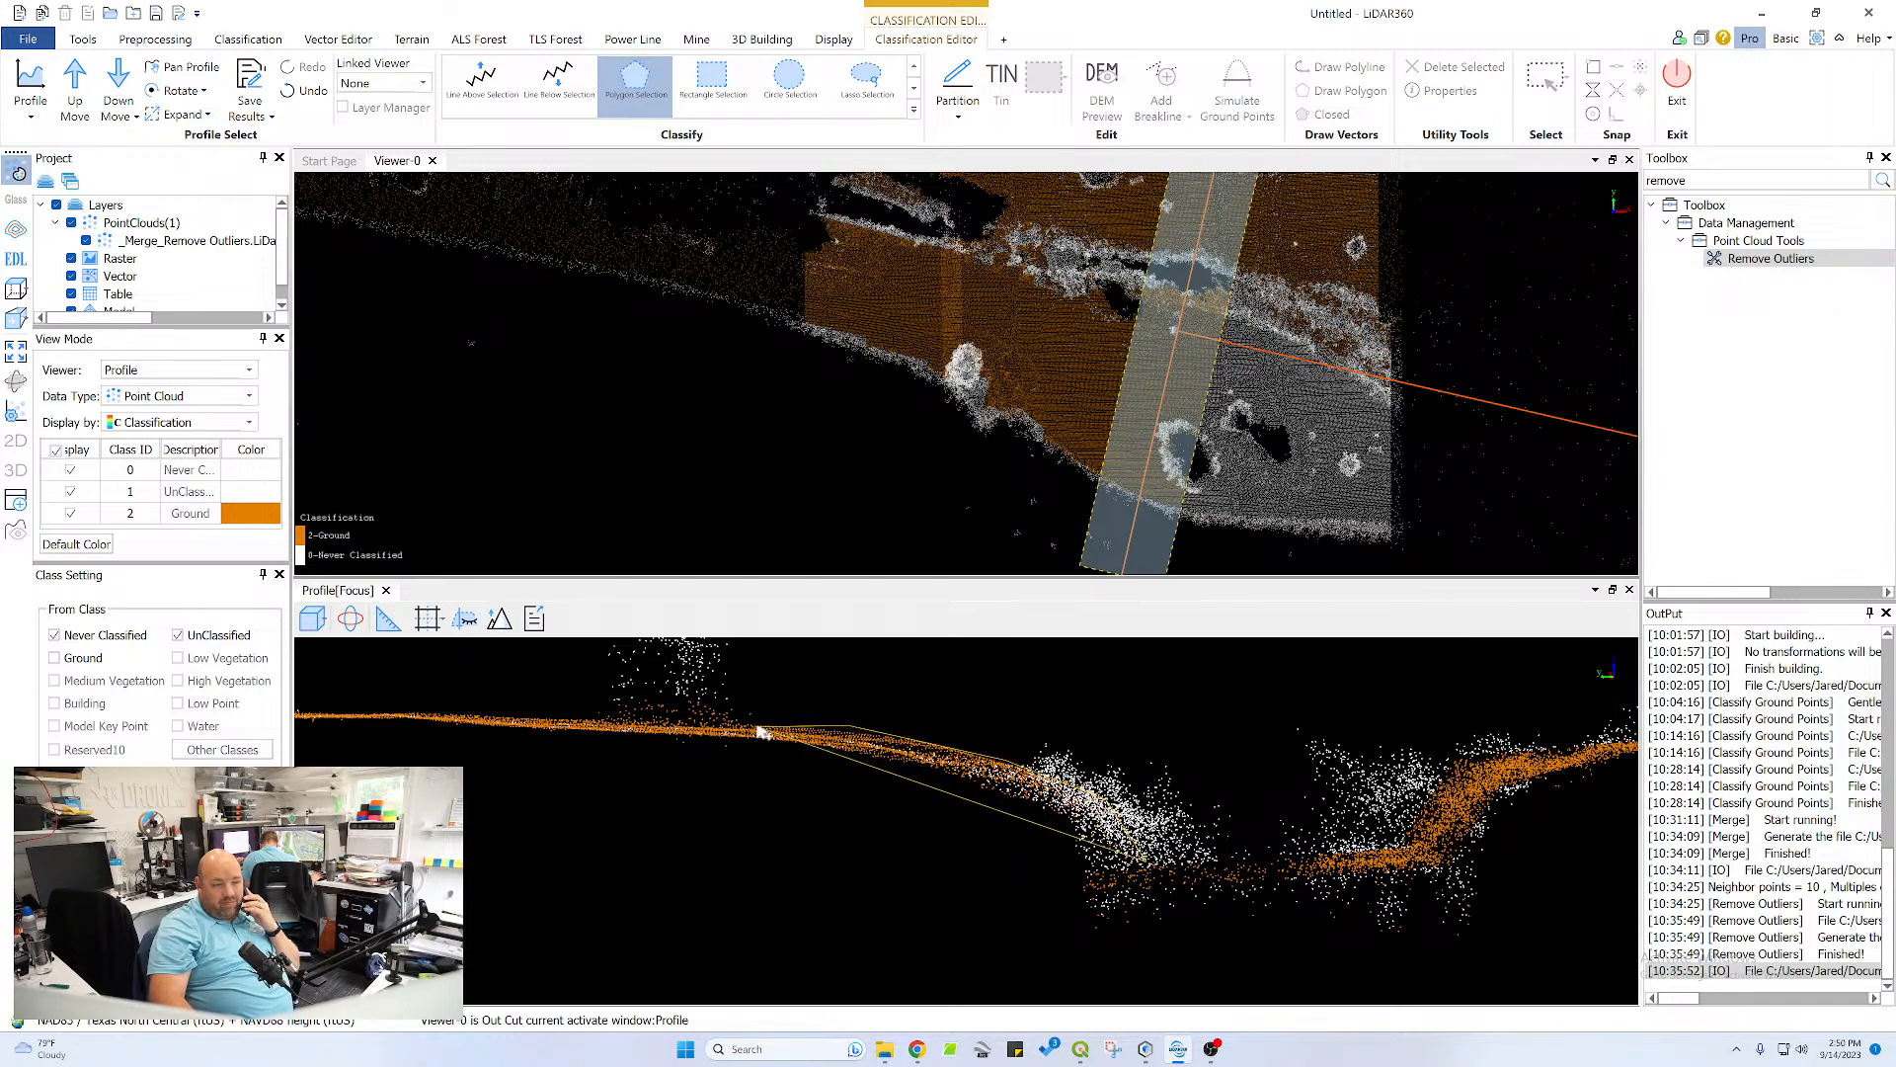
pyautogui.click(742, 735)
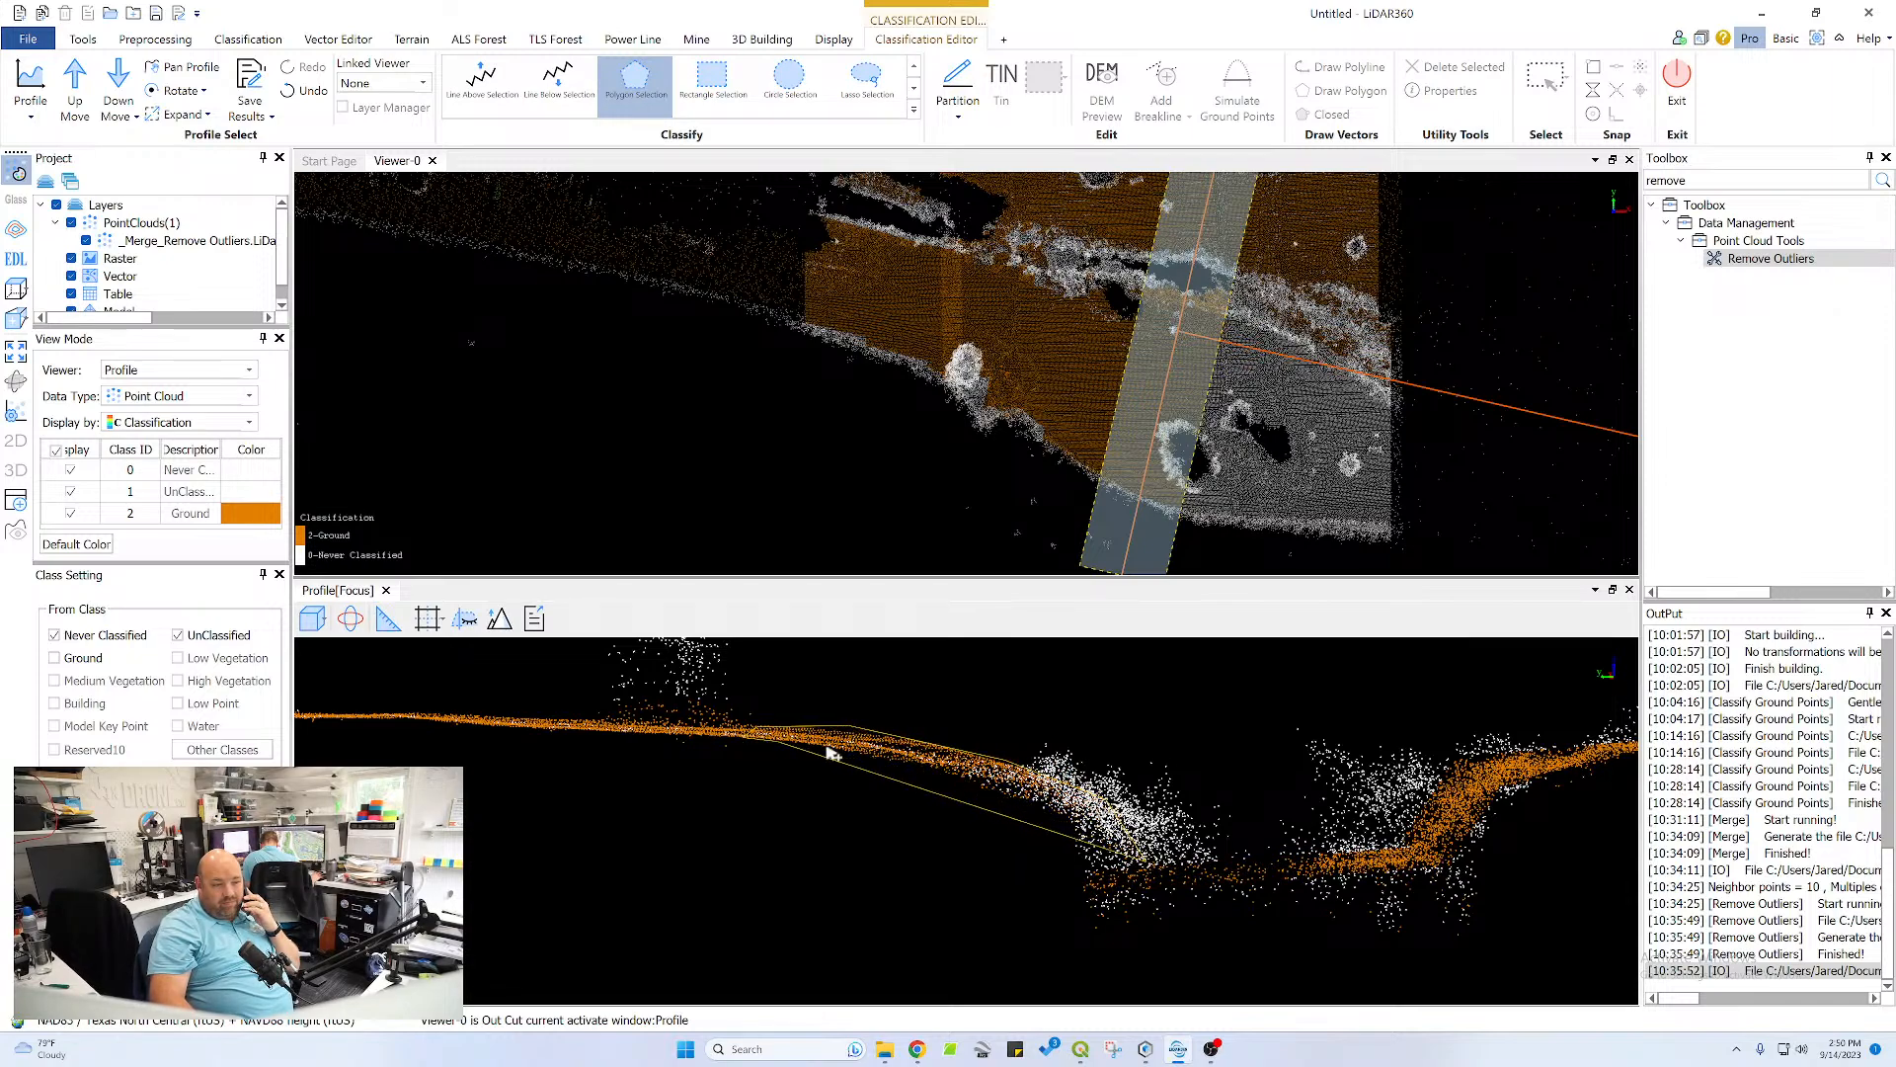
pyautogui.rightClick(1080, 875)
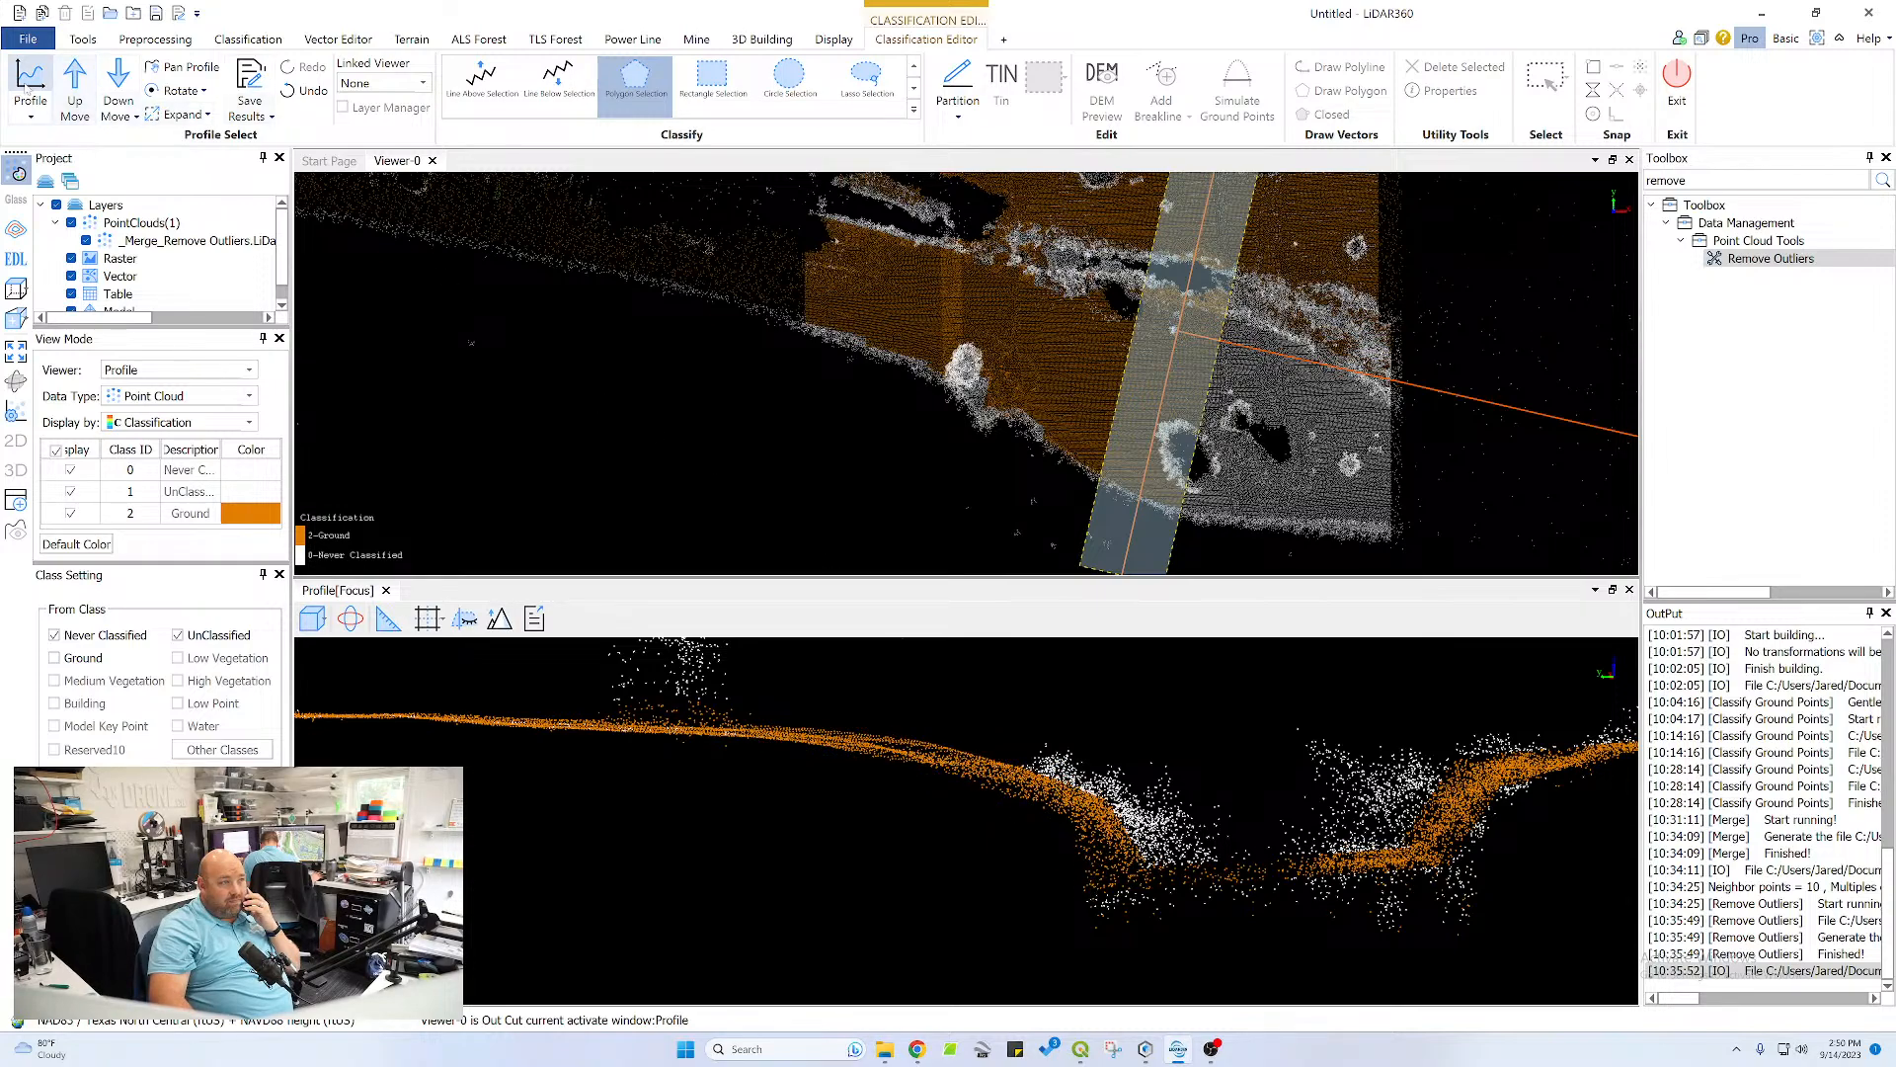
# Advance the profile section one step and classify the channel bottom and its plateau-side bank slope as ground with one polygon
pyautogui.click(79, 79)
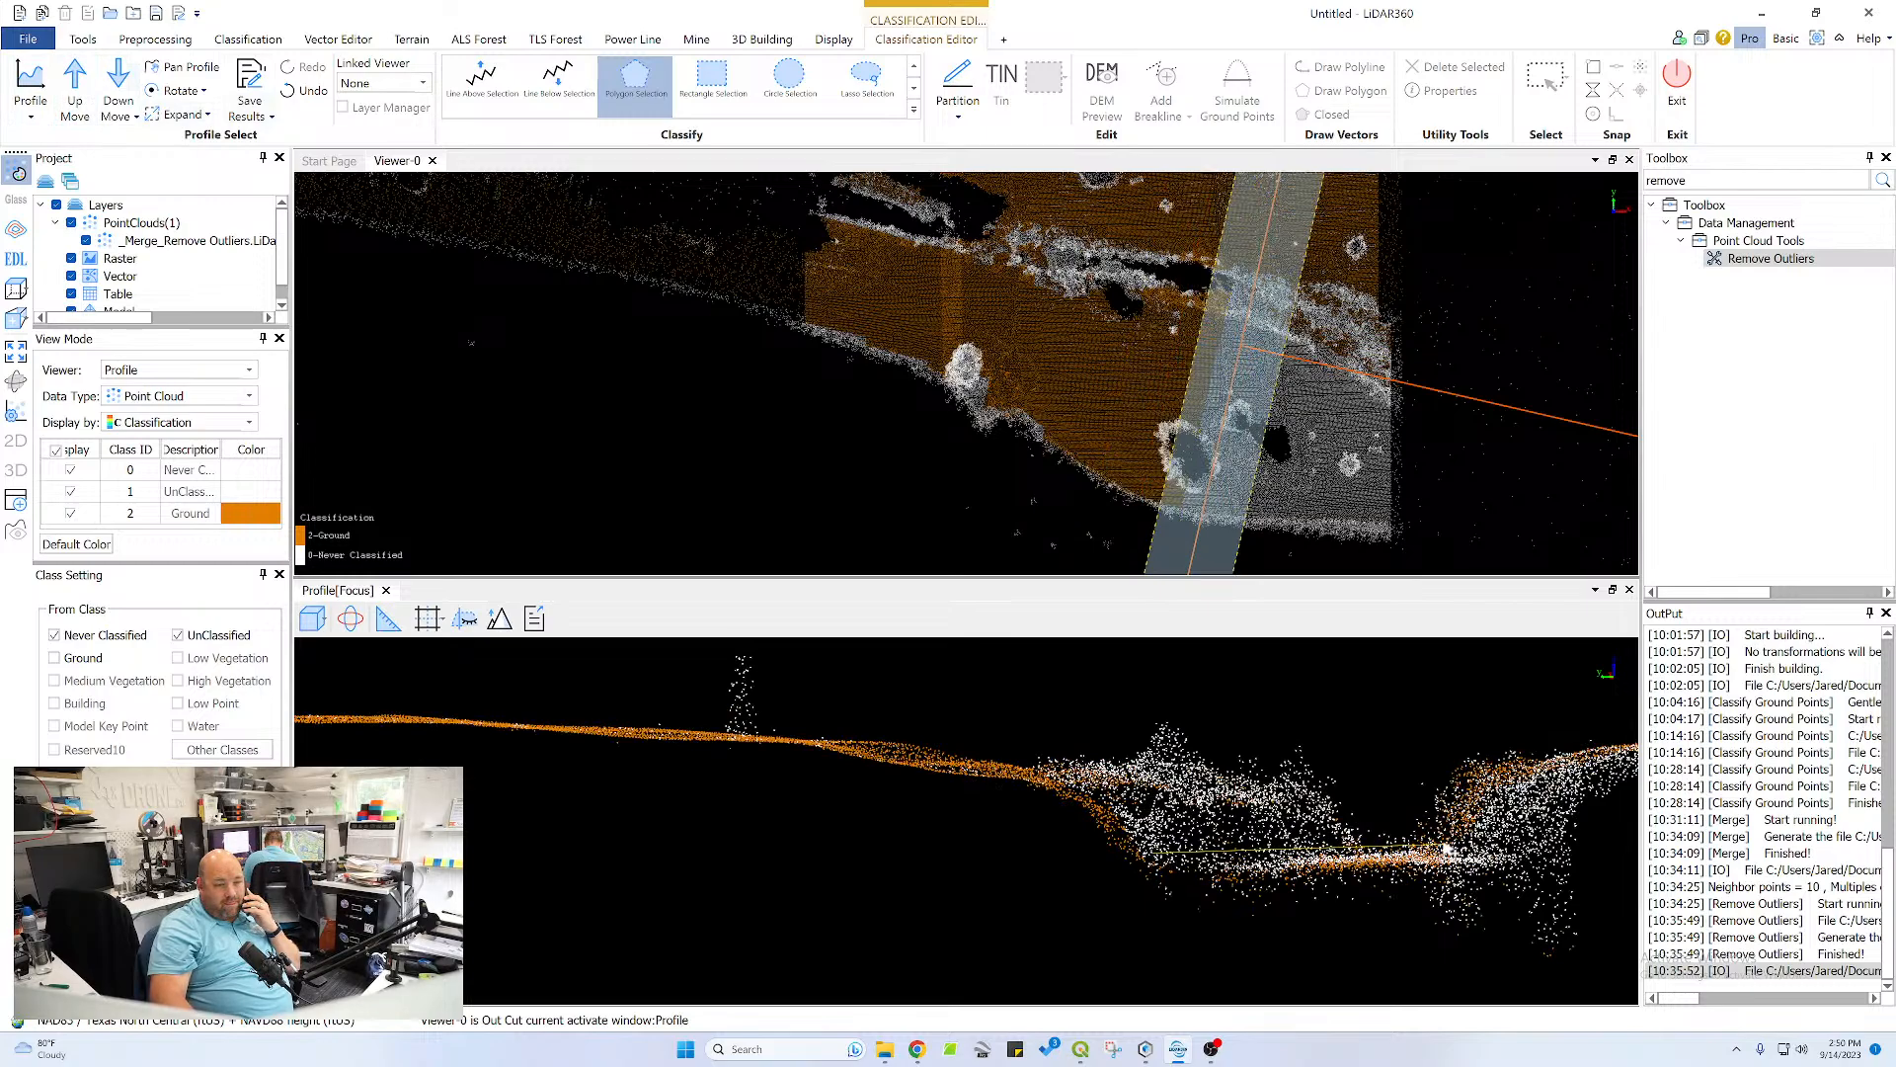
pyautogui.click(1447, 847)
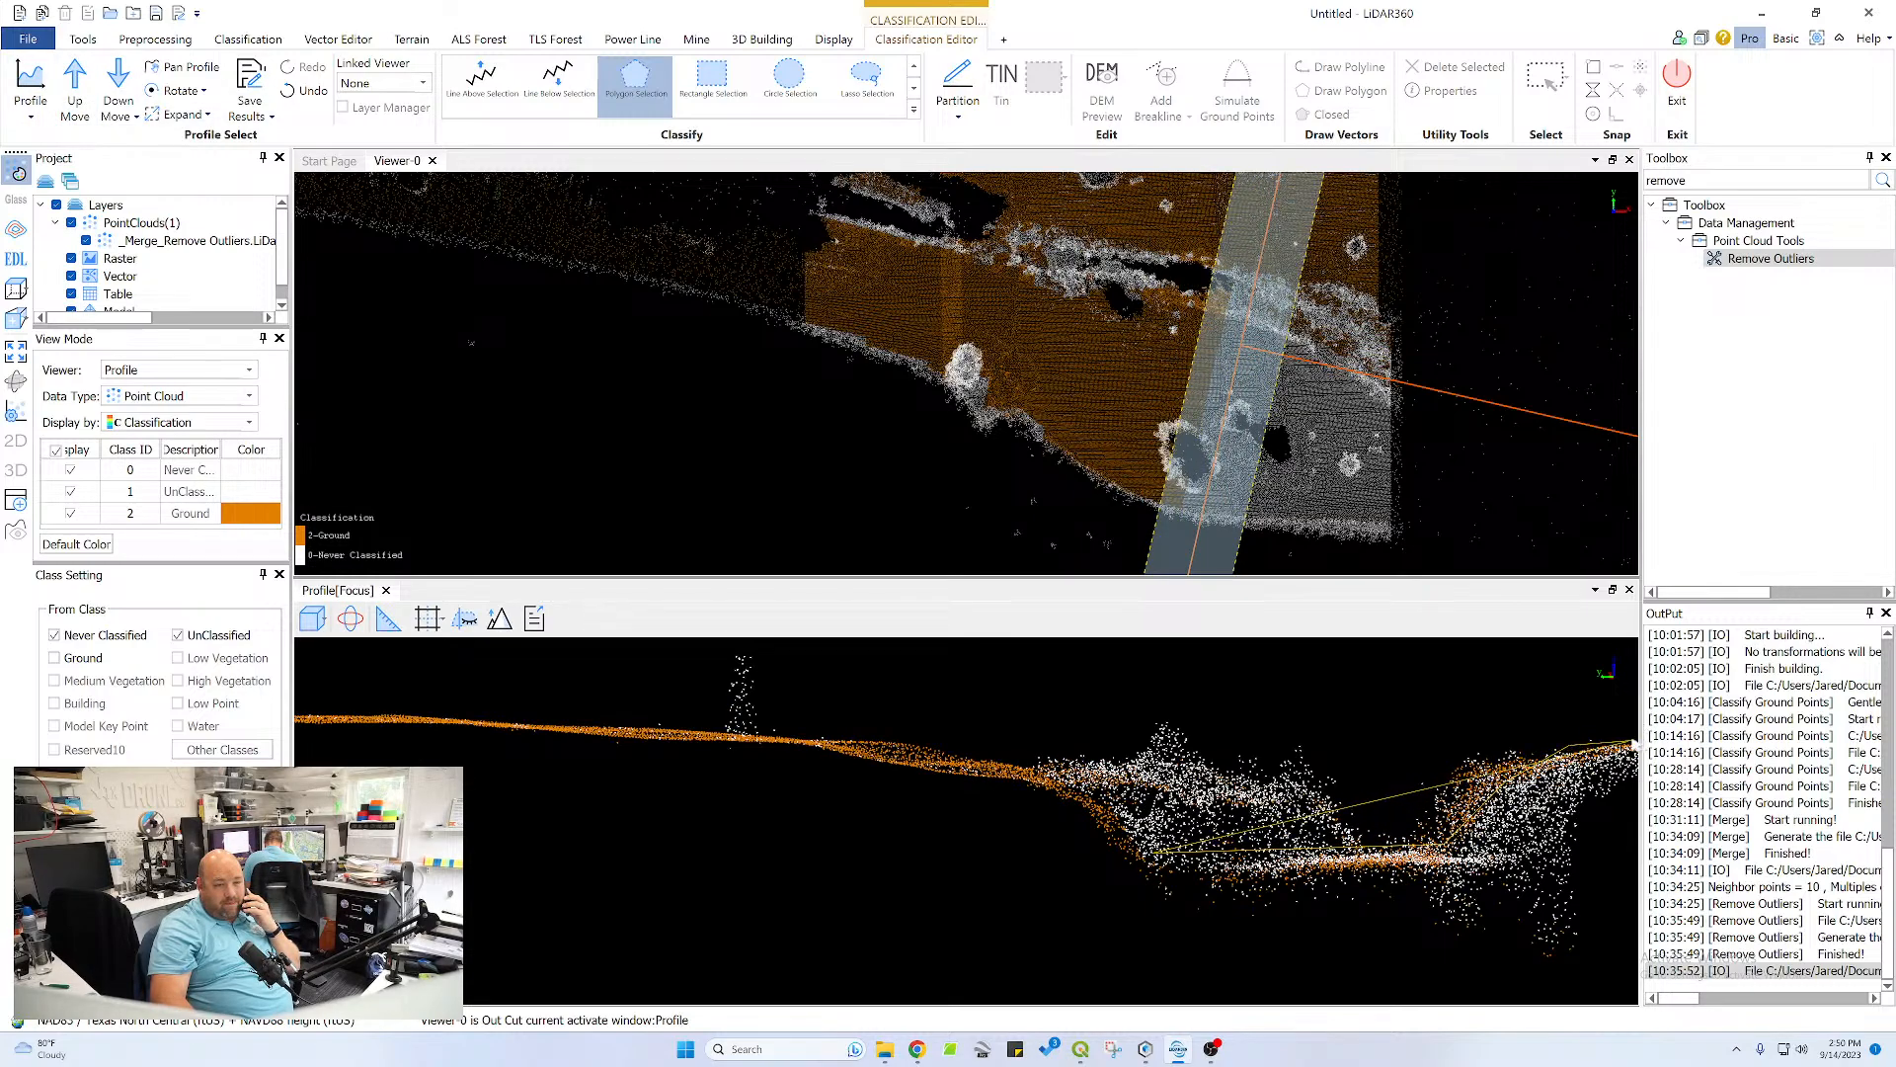
pyautogui.click(1632, 741)
pyautogui.click(1629, 787)
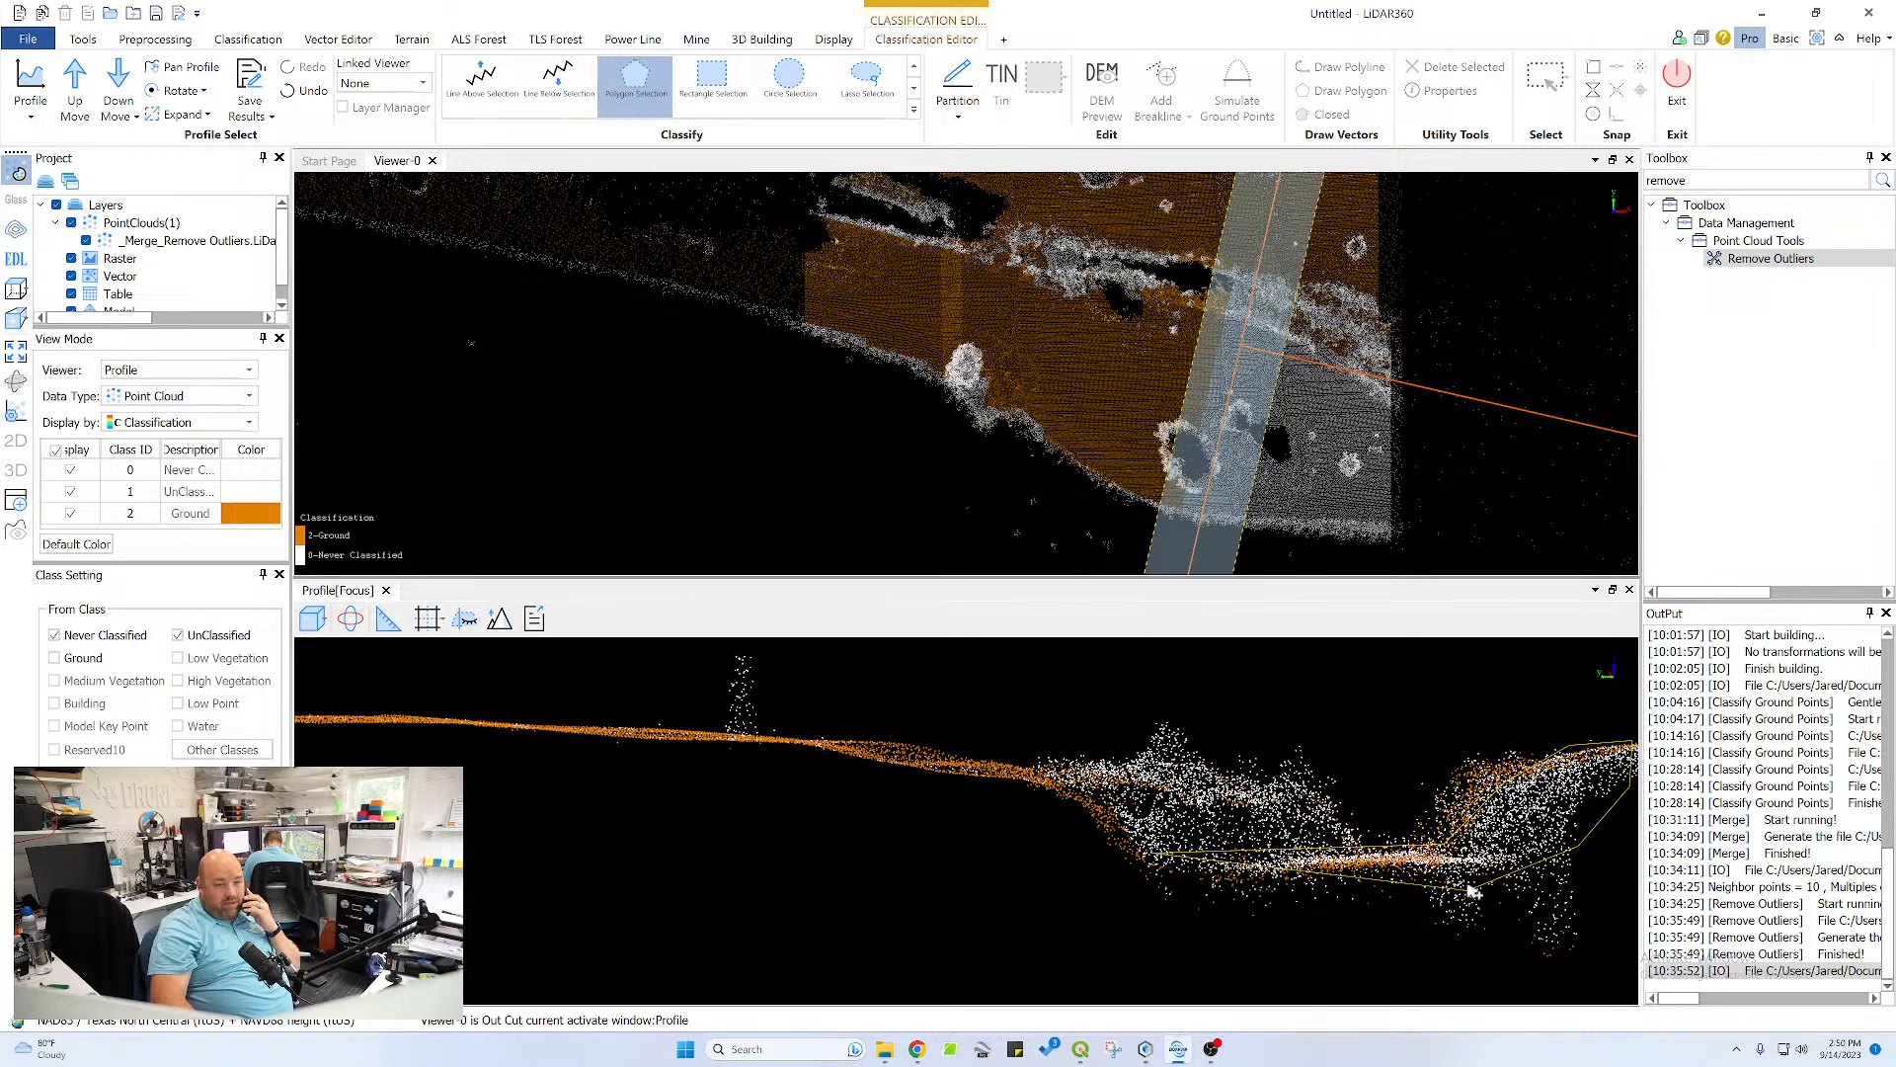
pyautogui.rightClick(1144, 875)
# Classify the flat plateau surface as ground with a thin polygon, from the channel bank's crest across toward the pond
pyautogui.scroll(-5, 914, 762)
pyautogui.moveTo(1282, 812); pyautogui.dragTo(910, 828, button='middle')
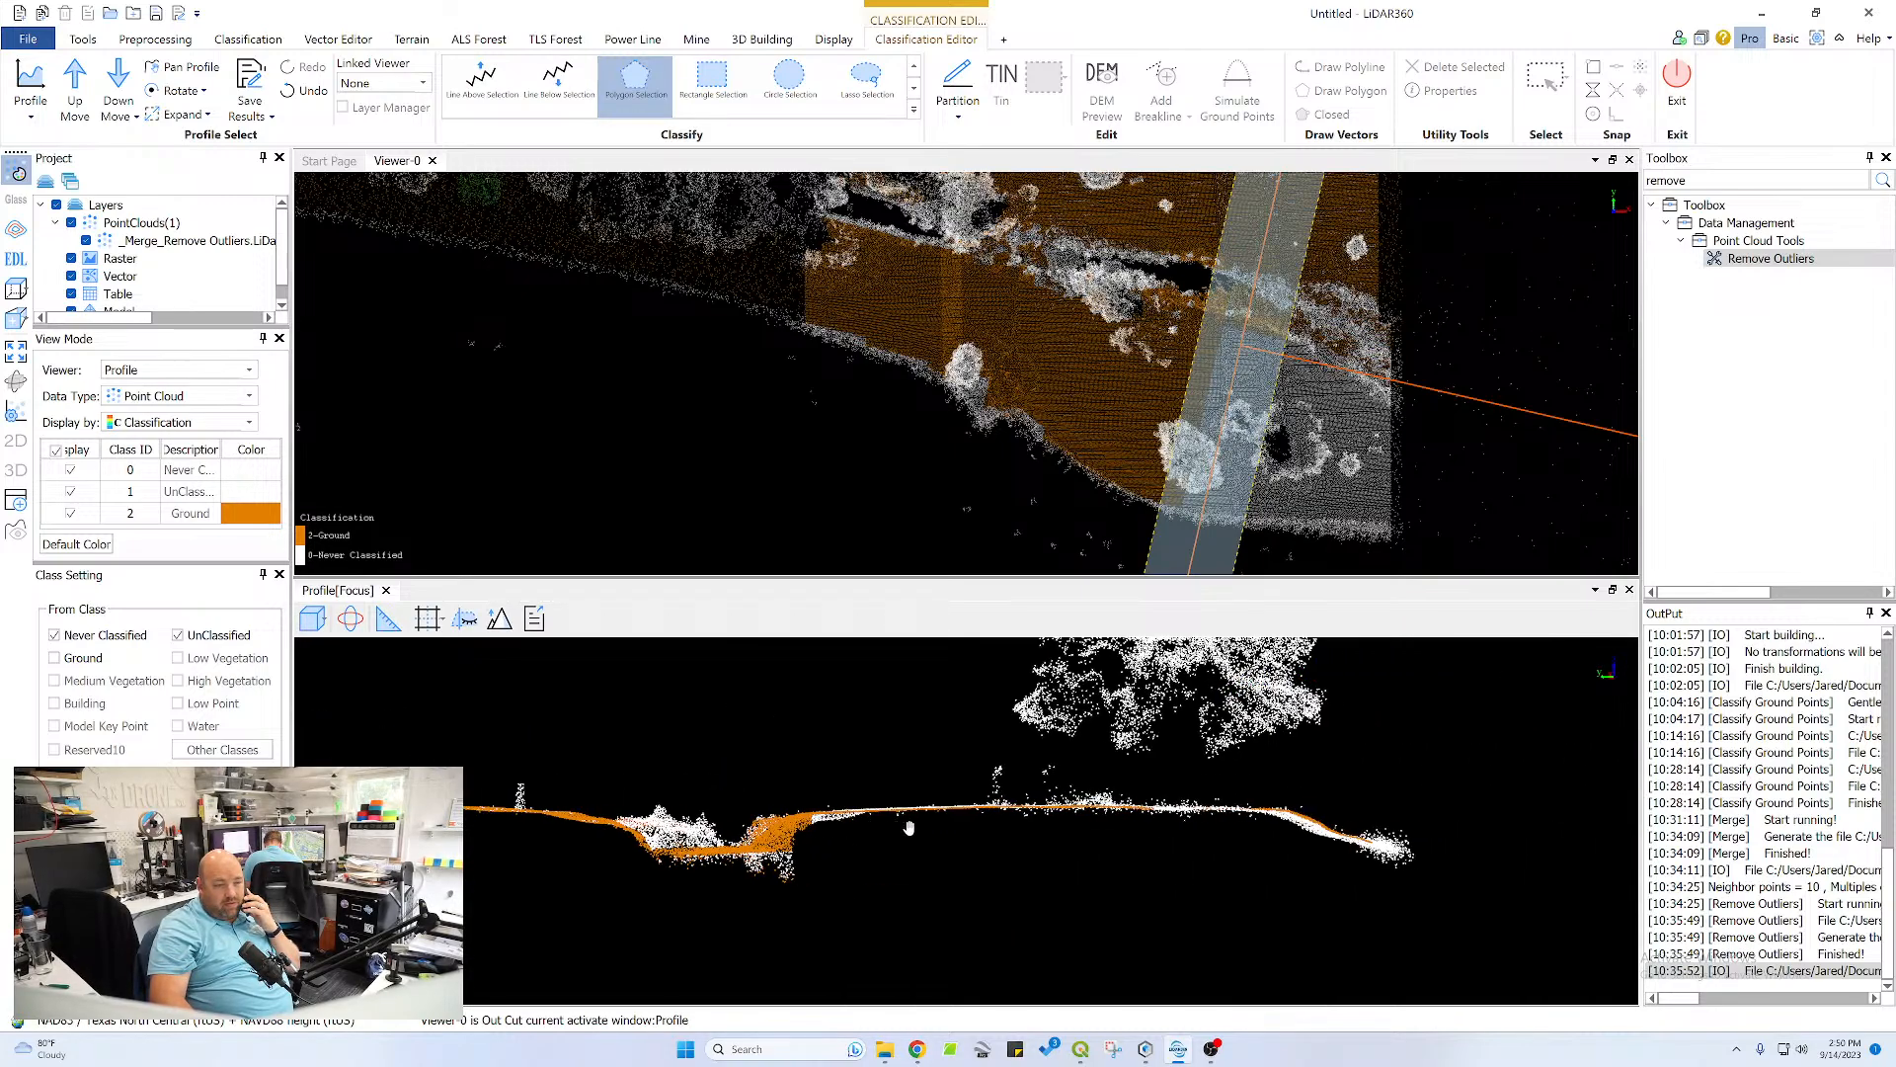
pyautogui.scroll(3, 820, 816)
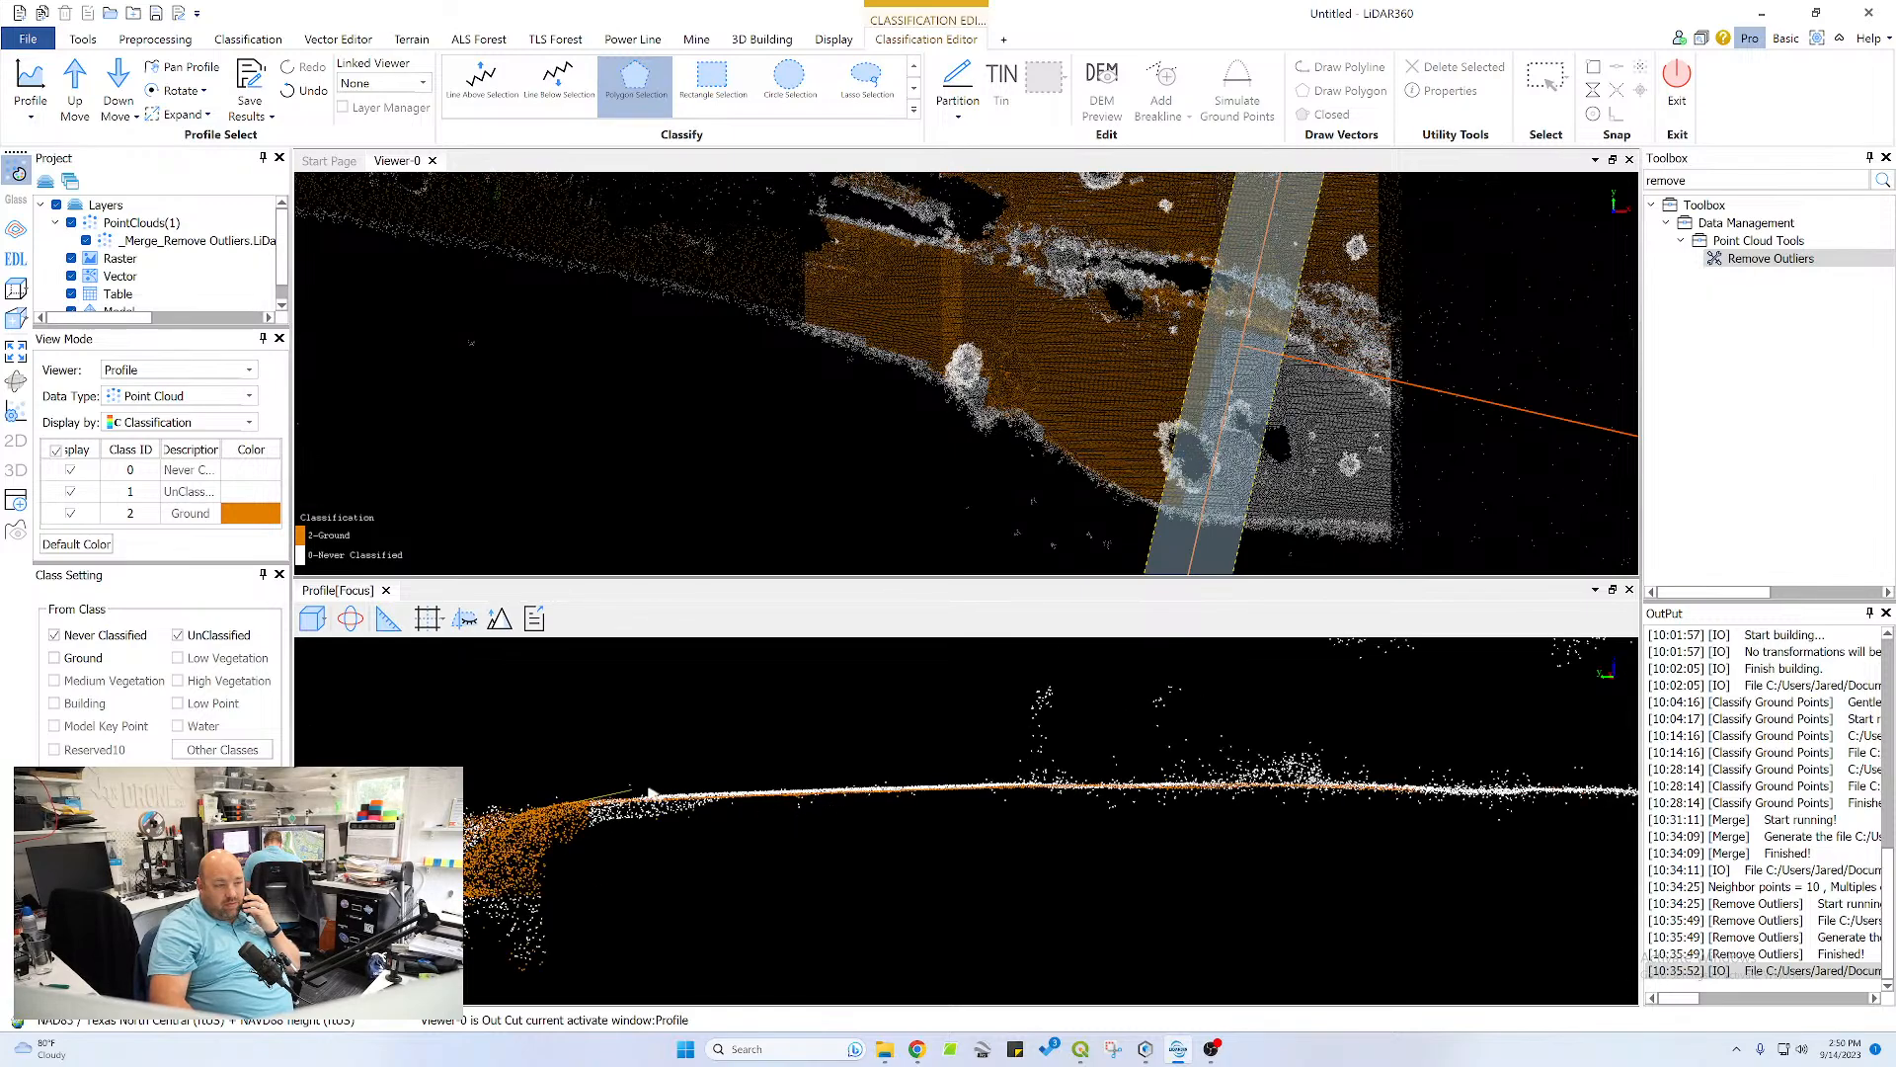
pyautogui.click(1083, 780)
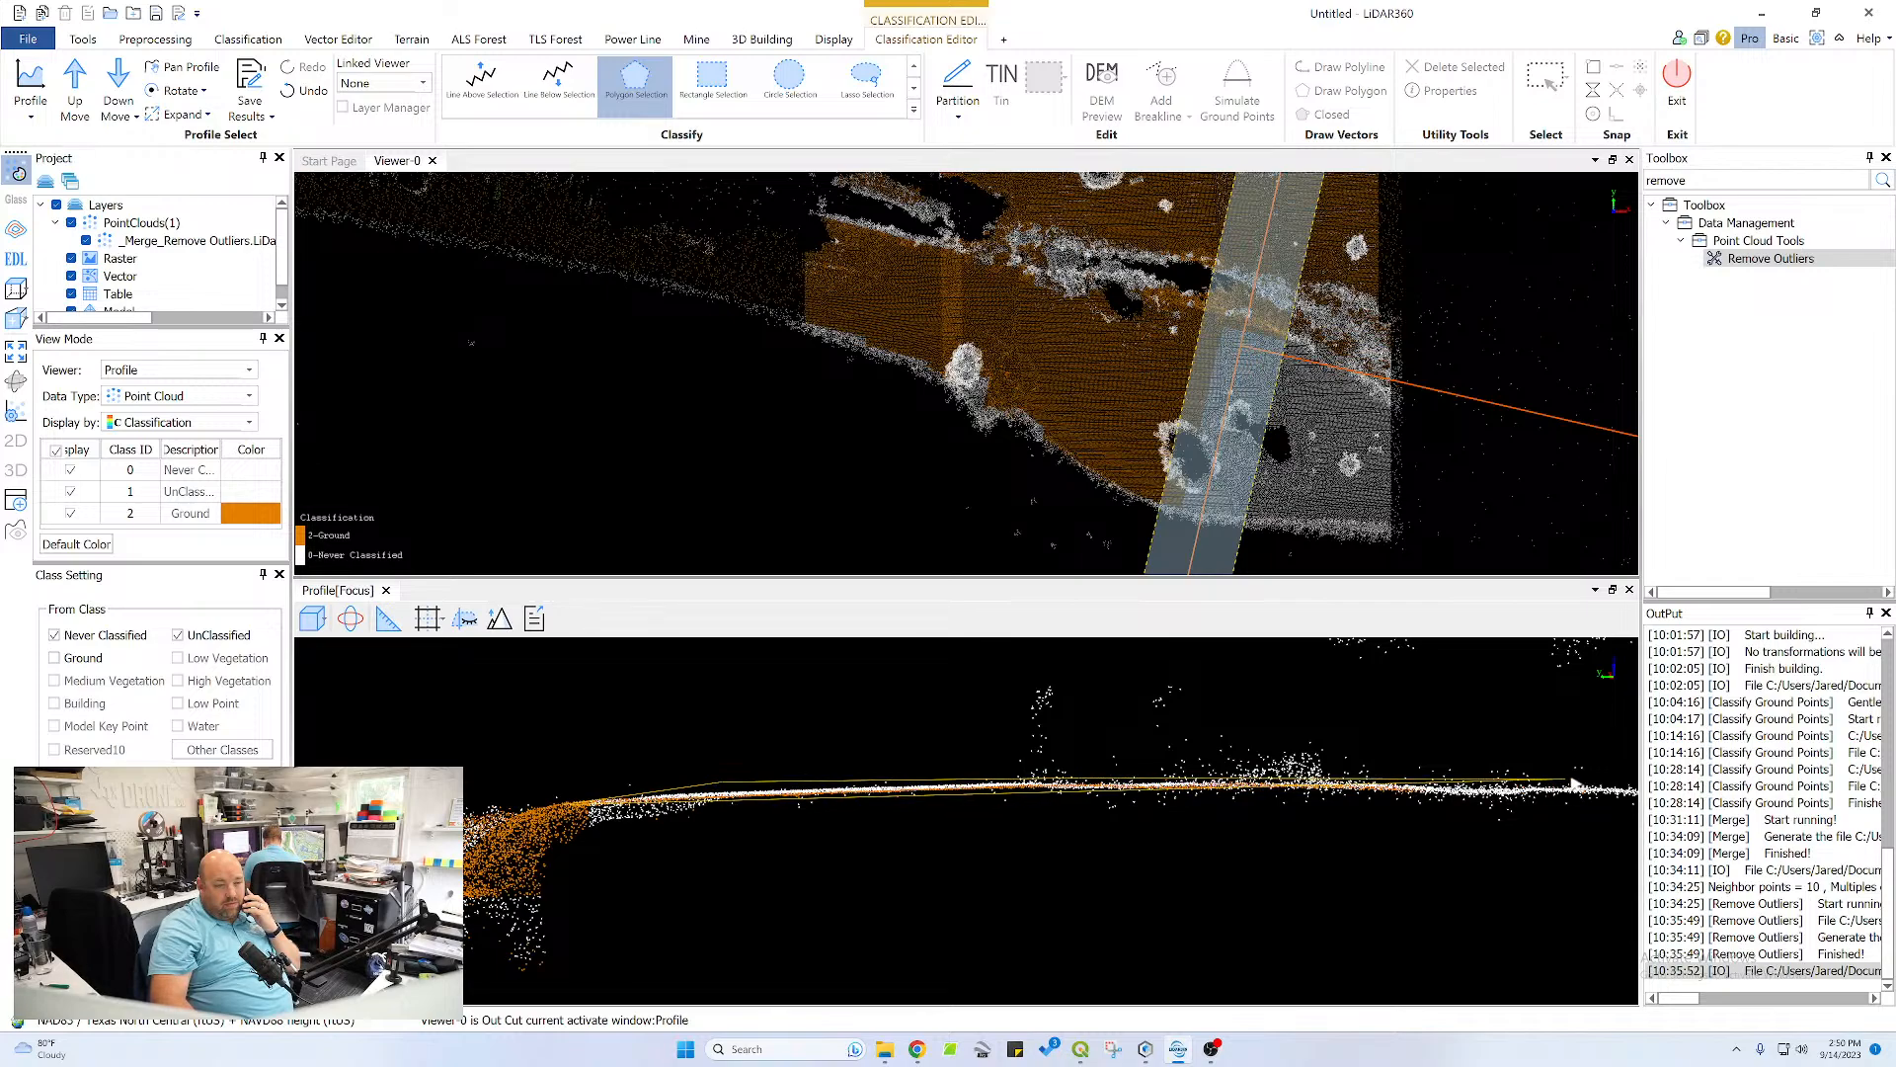
pyautogui.click(1623, 784)
pyautogui.click(1611, 800)
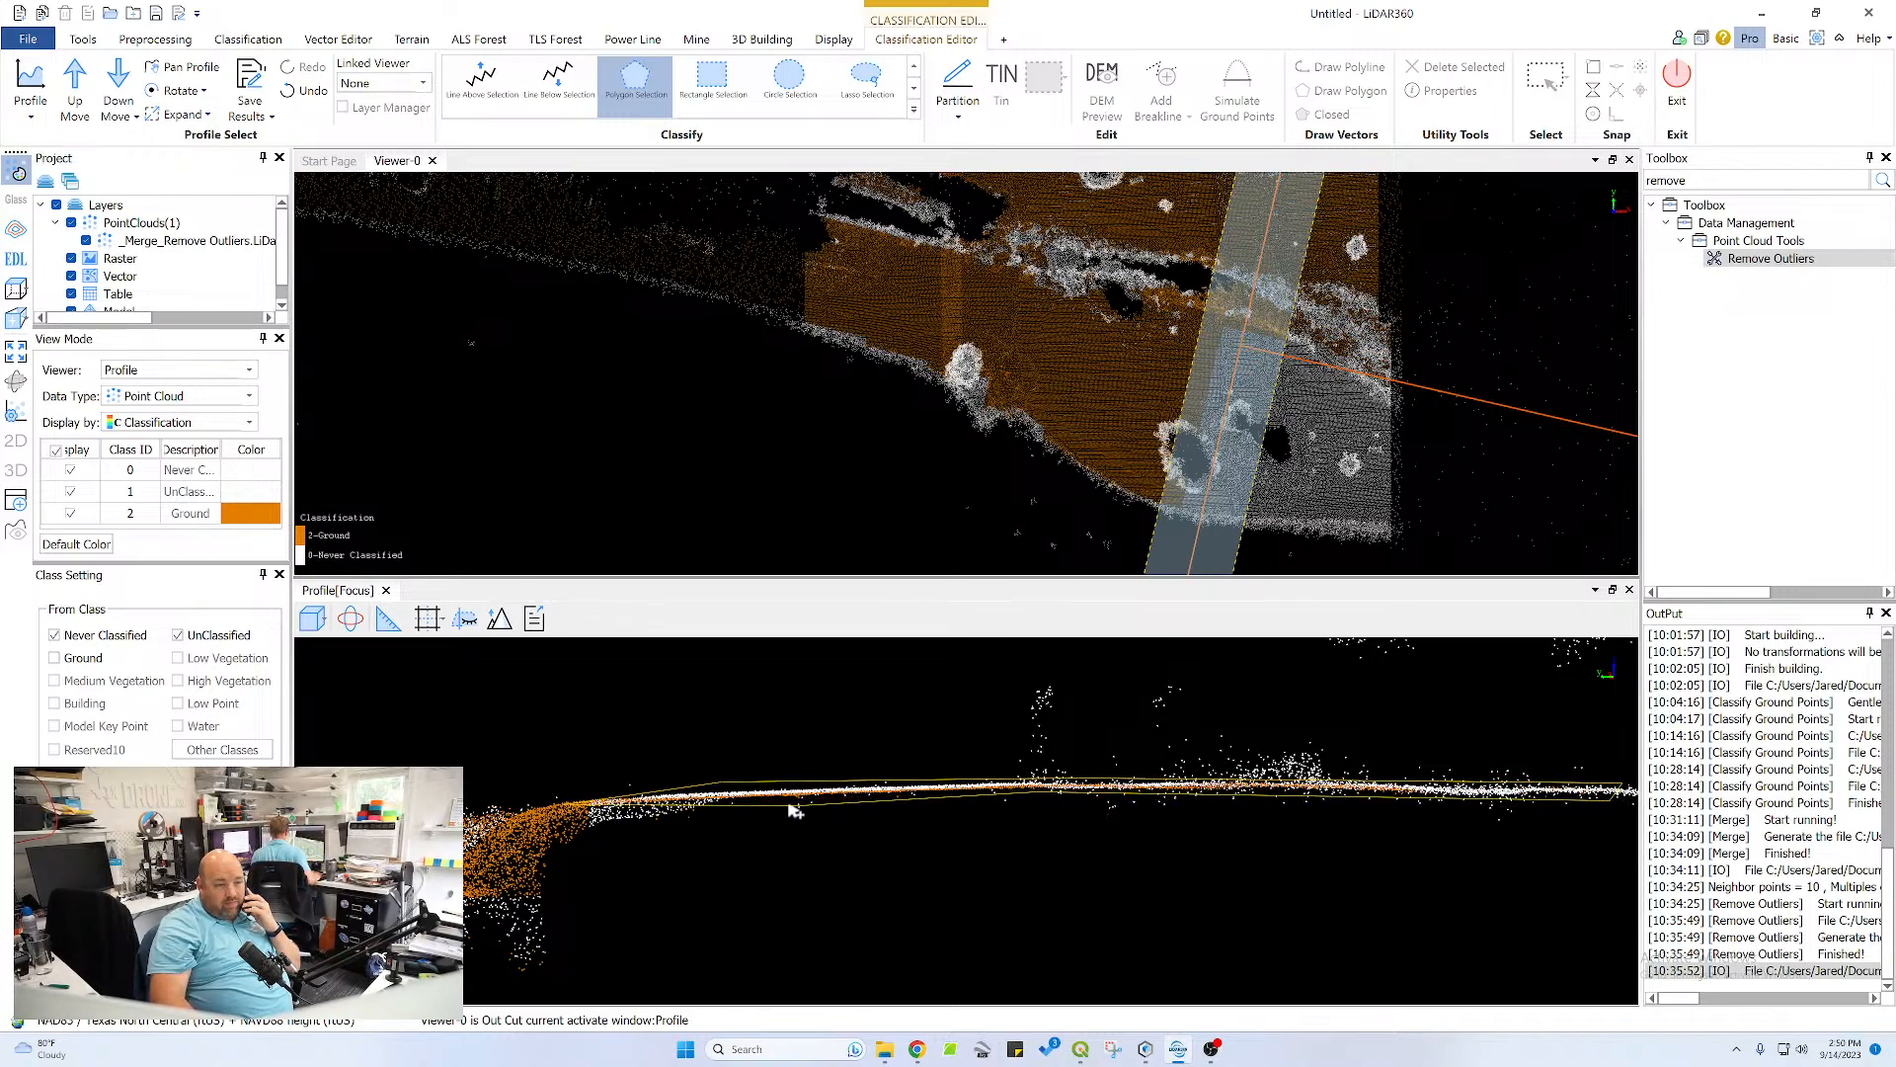
pyautogui.doubleClick(593, 828)
# Classify the plateau's outer edge and the slope descending to the pond shore as ground
pyautogui.scroll(-2, 1307, 829)
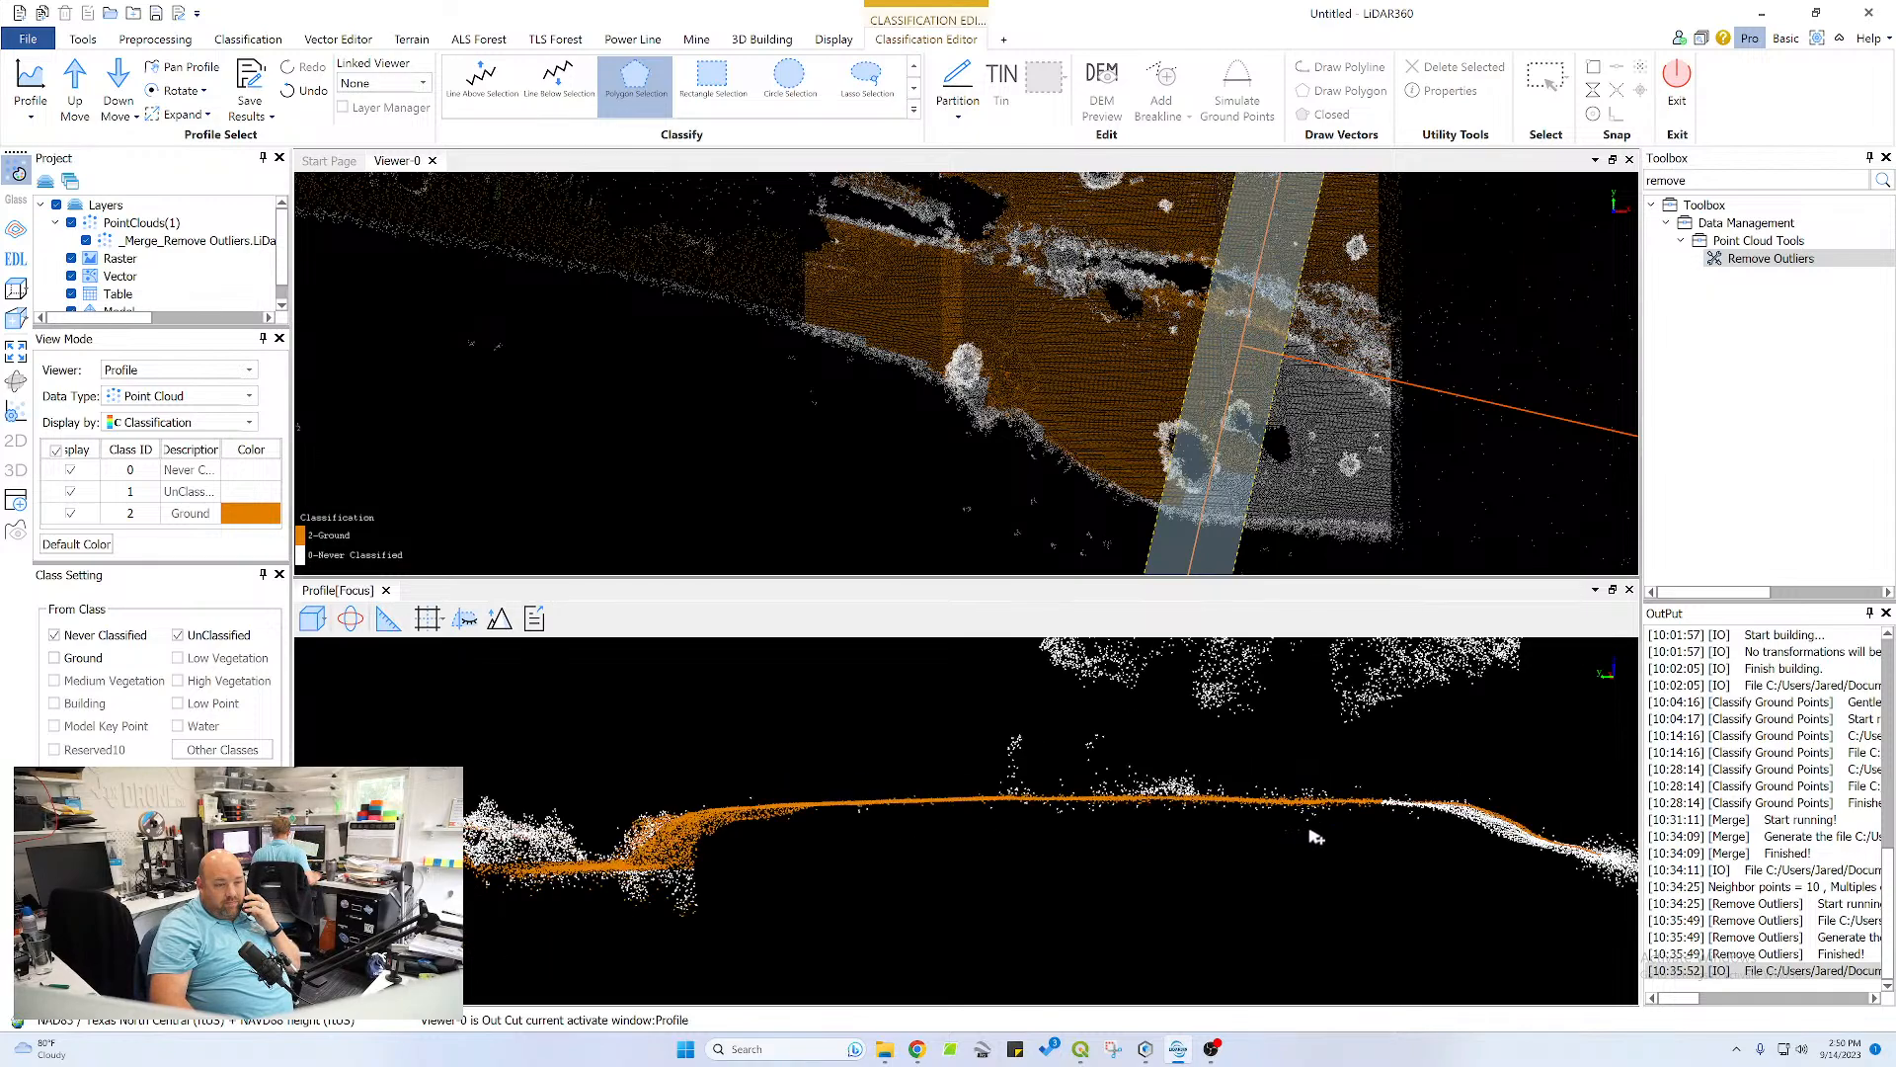
pyautogui.moveTo(1443, 818); pyautogui.dragTo(1004, 804, button='middle')
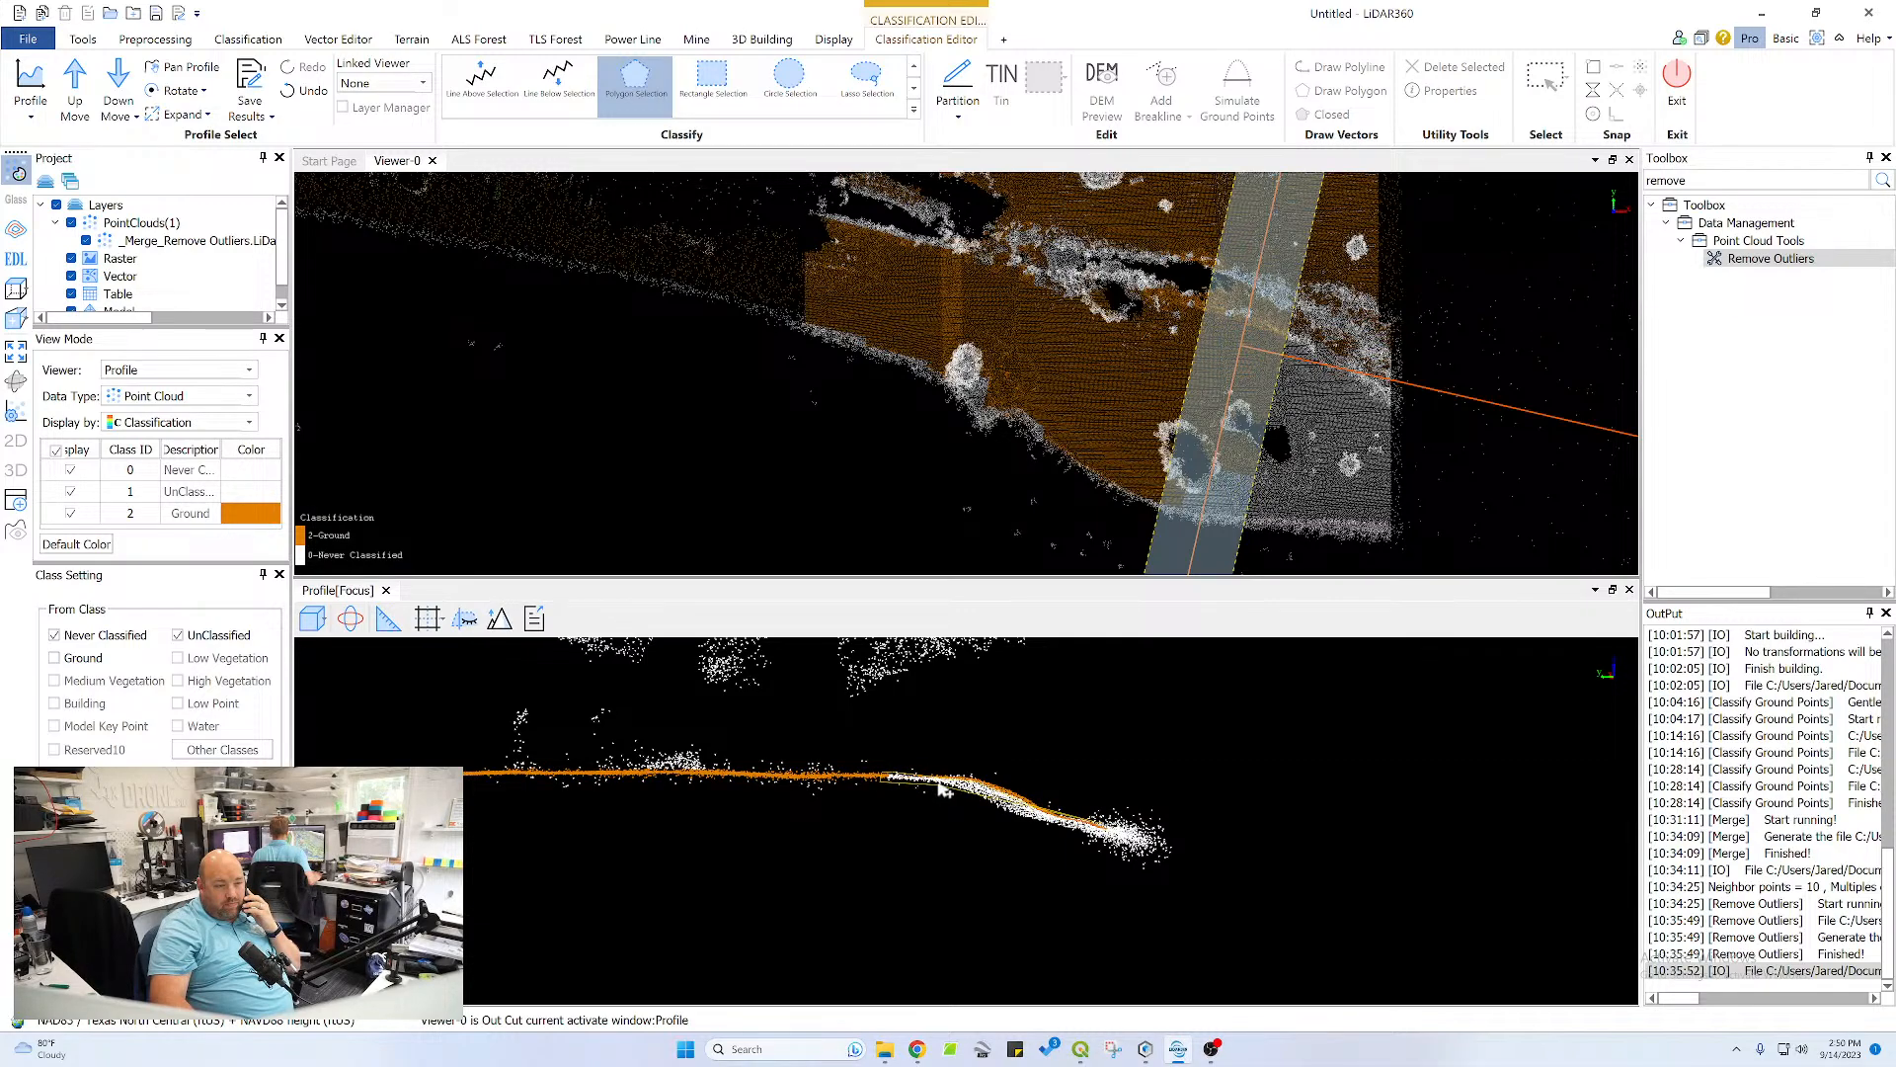
pyautogui.doubleClick(1107, 840)
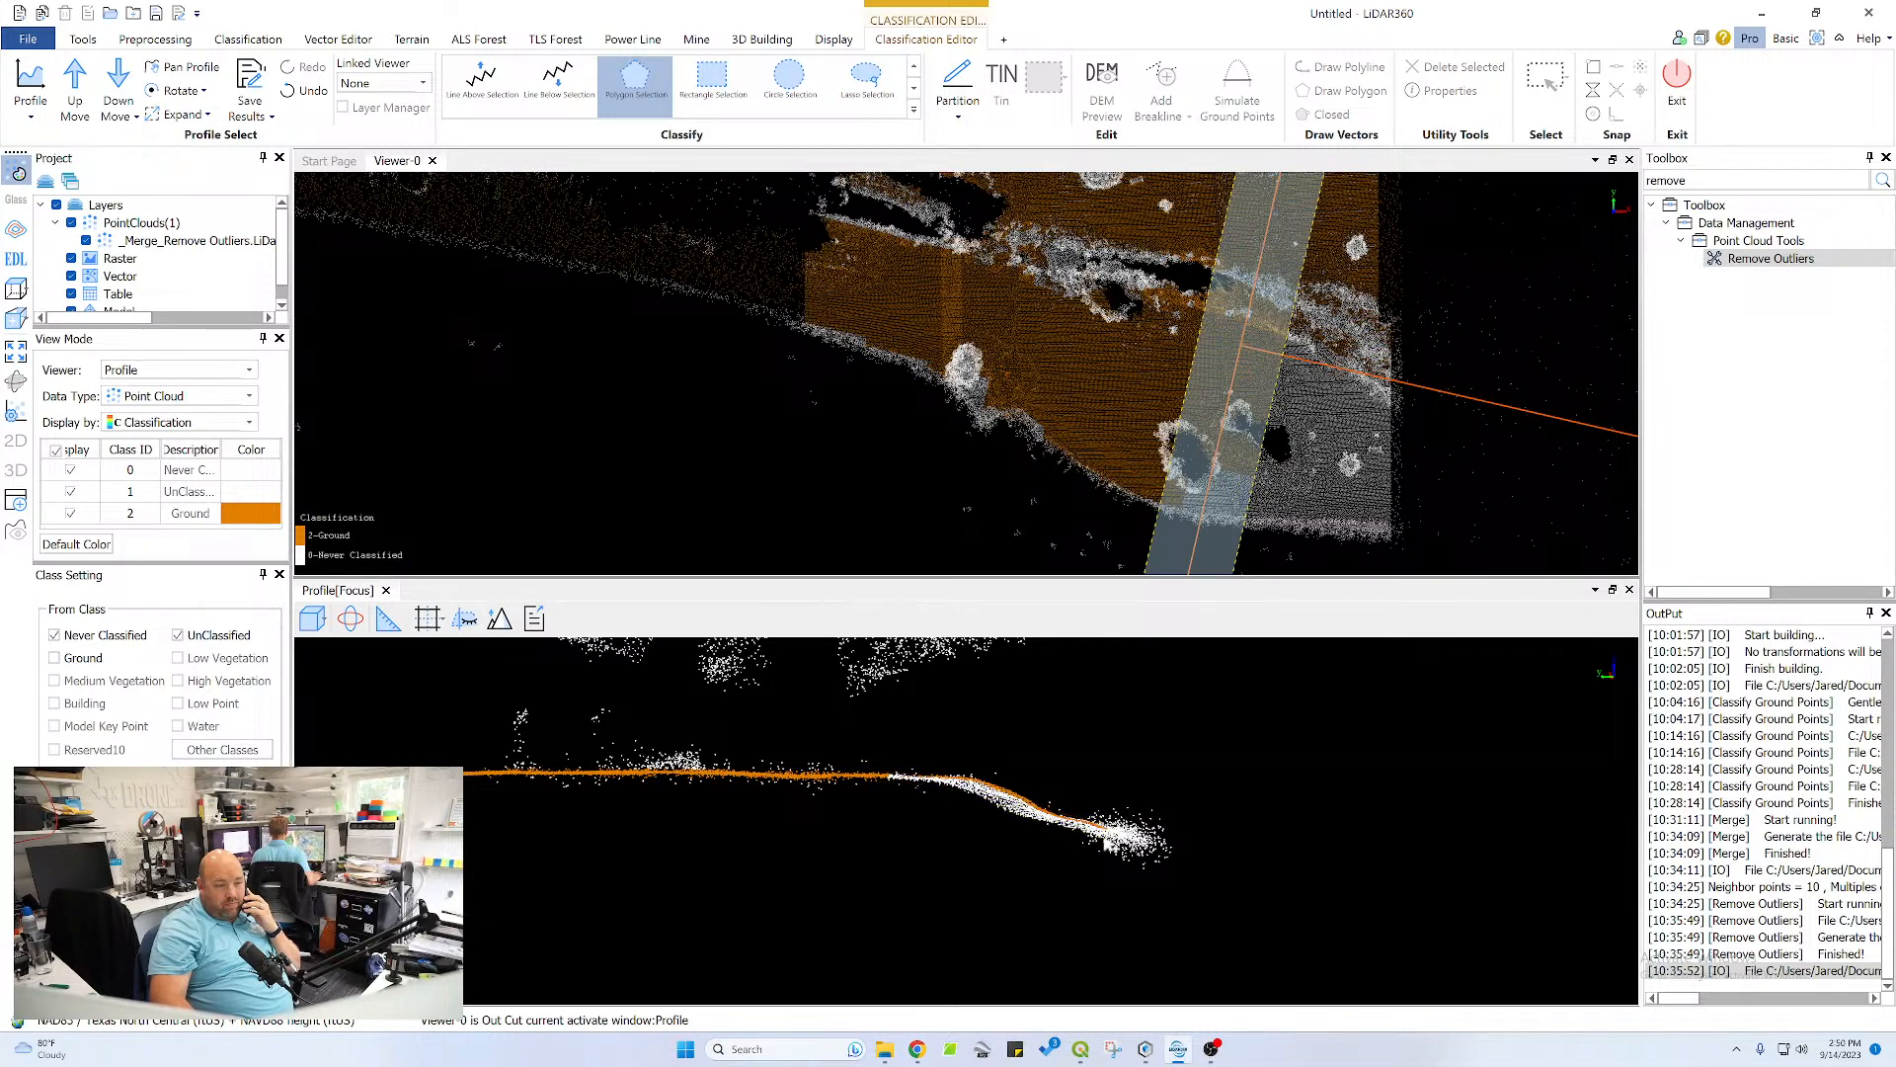
# Classify the leftover unclassified strip along the top of the pond slope as ground
pyautogui.scroll(5, 958, 834)
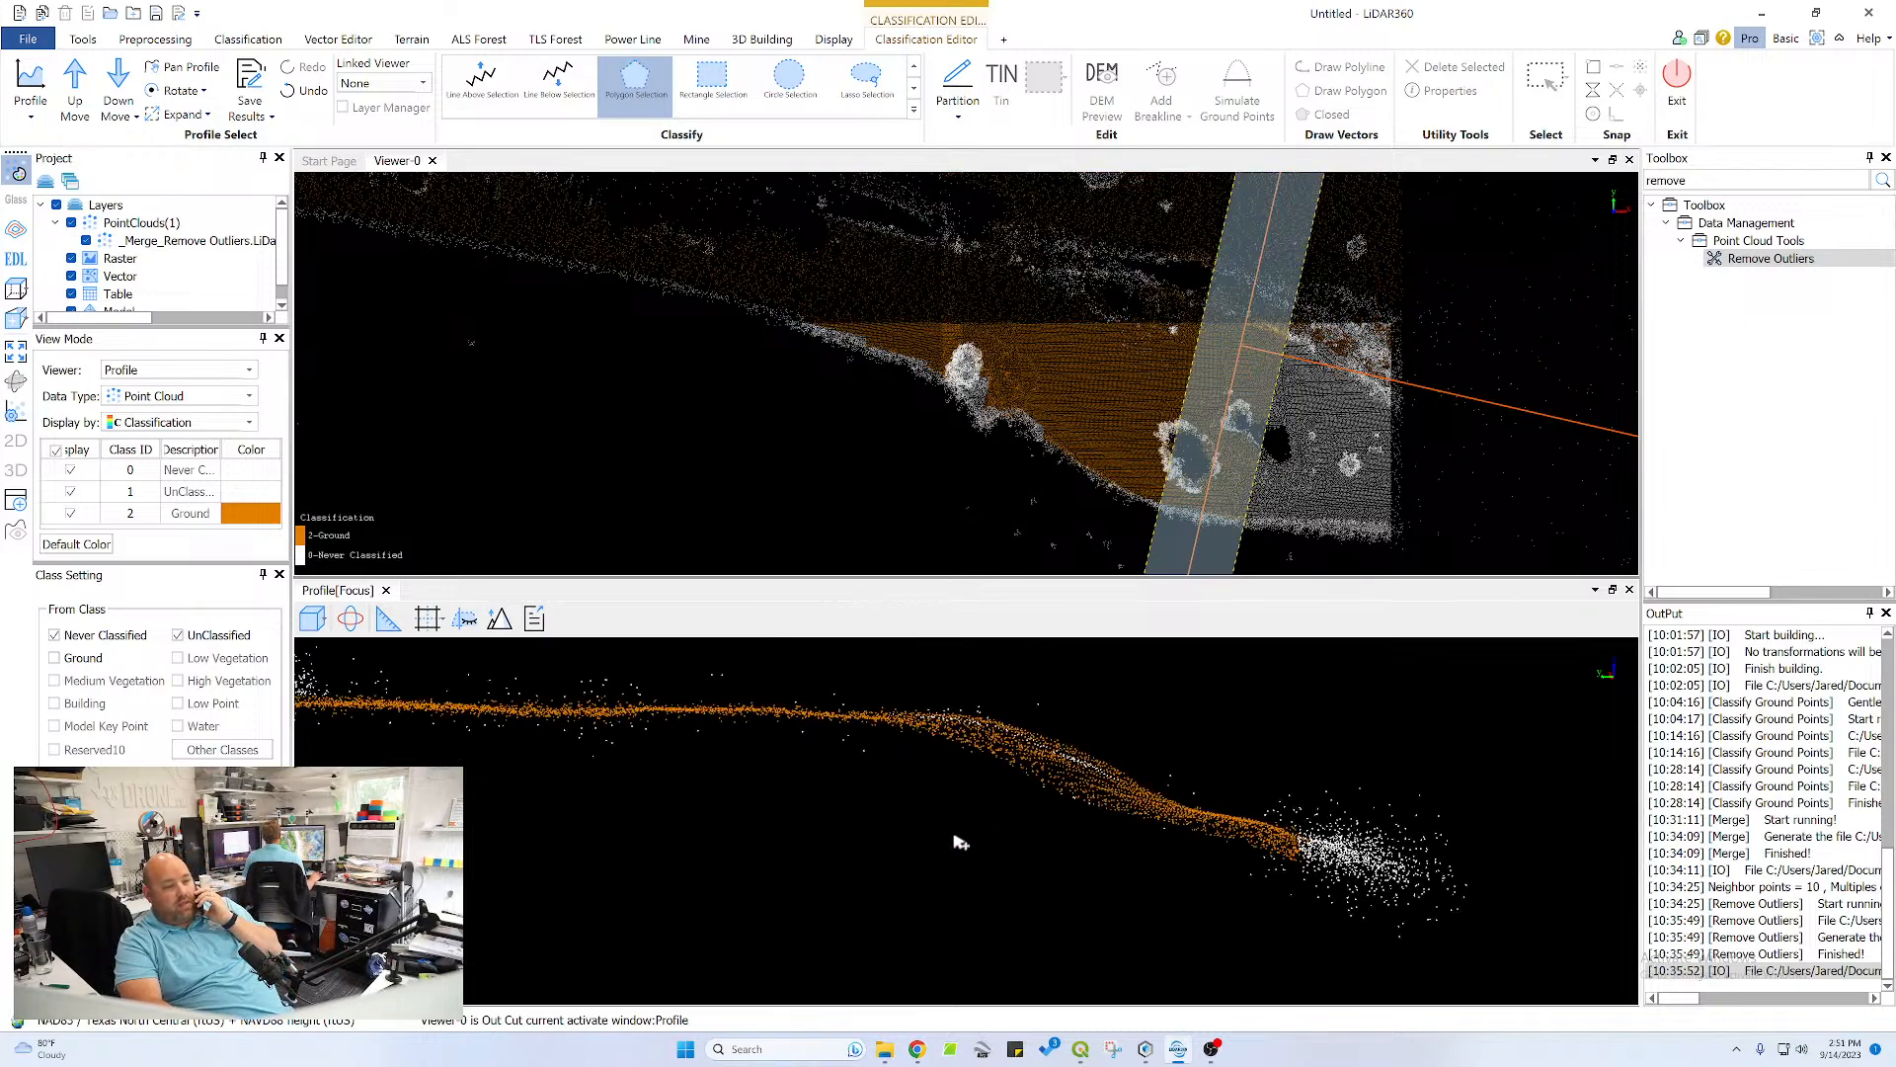
pyautogui.moveTo(1127, 756); pyautogui.dragTo(1206, 861, button='middle')
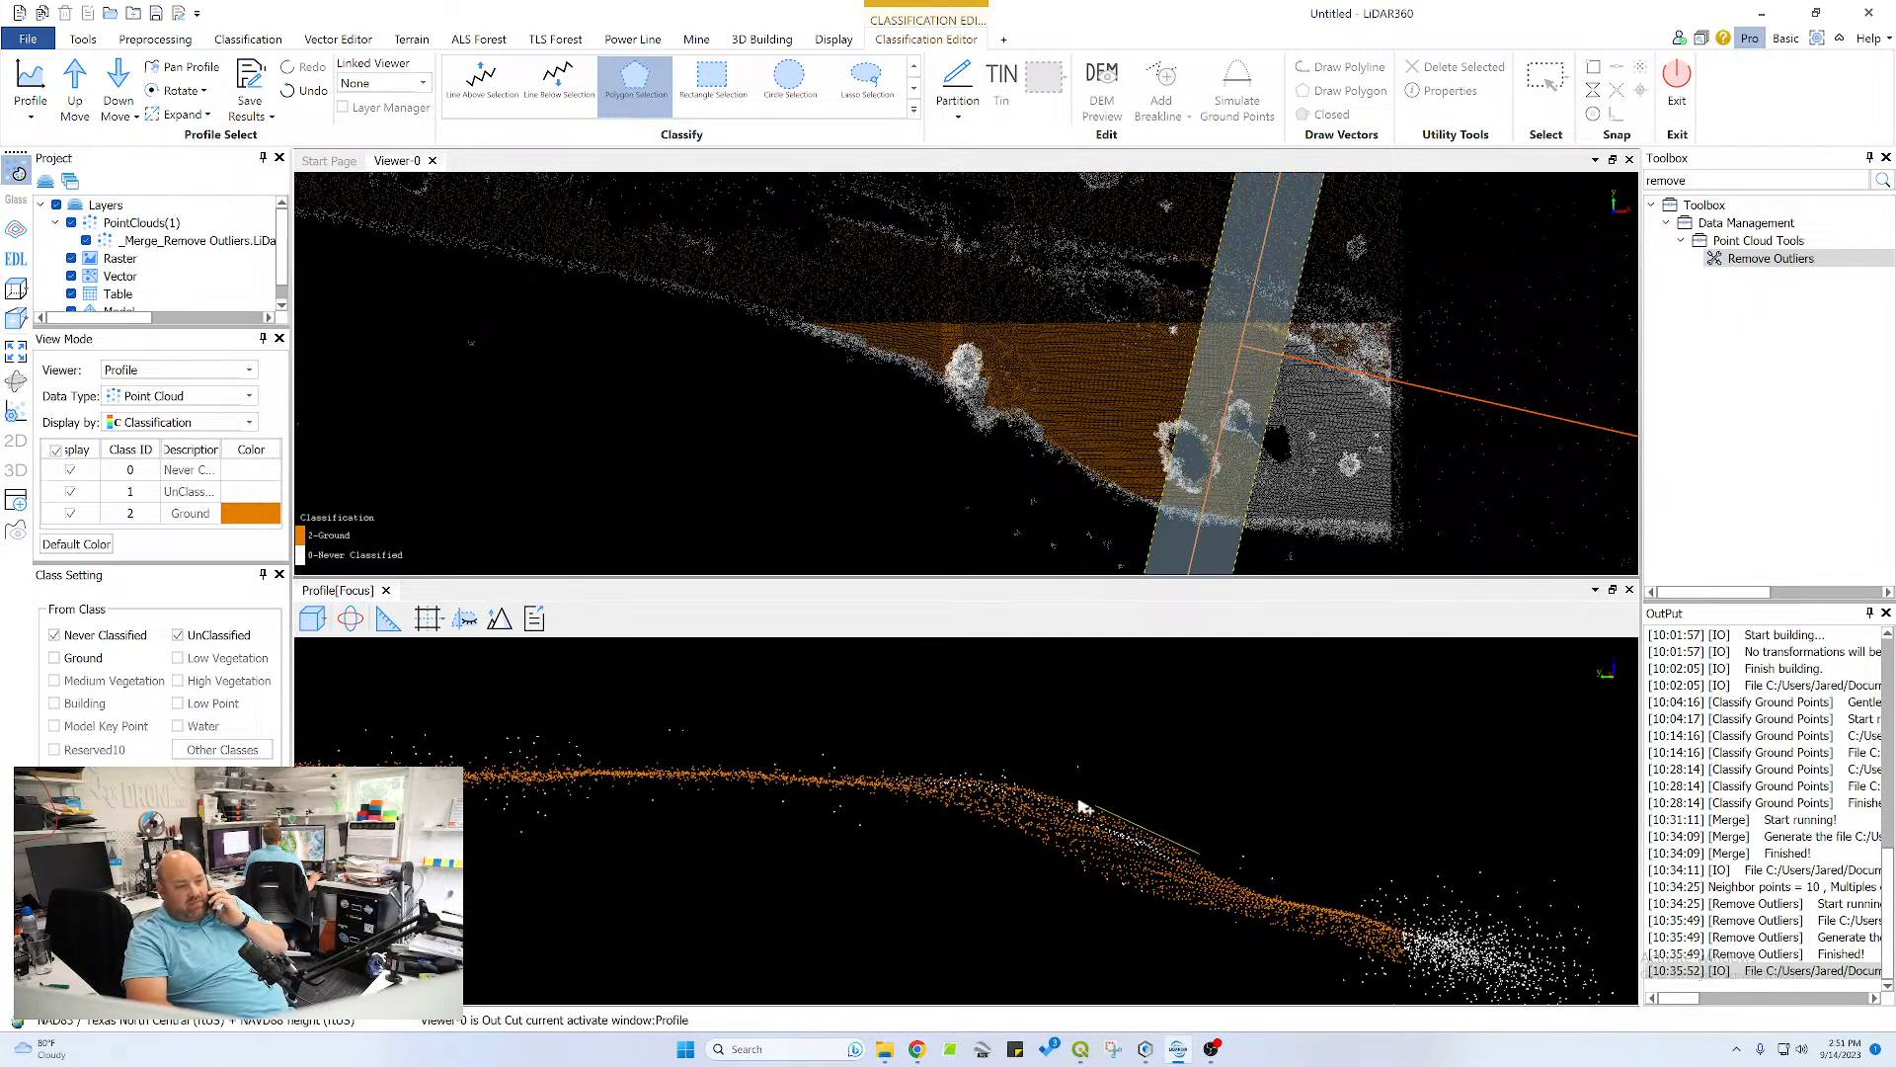
pyautogui.click(1018, 778)
pyautogui.click(884, 774)
pyautogui.doubleClick(1176, 896)
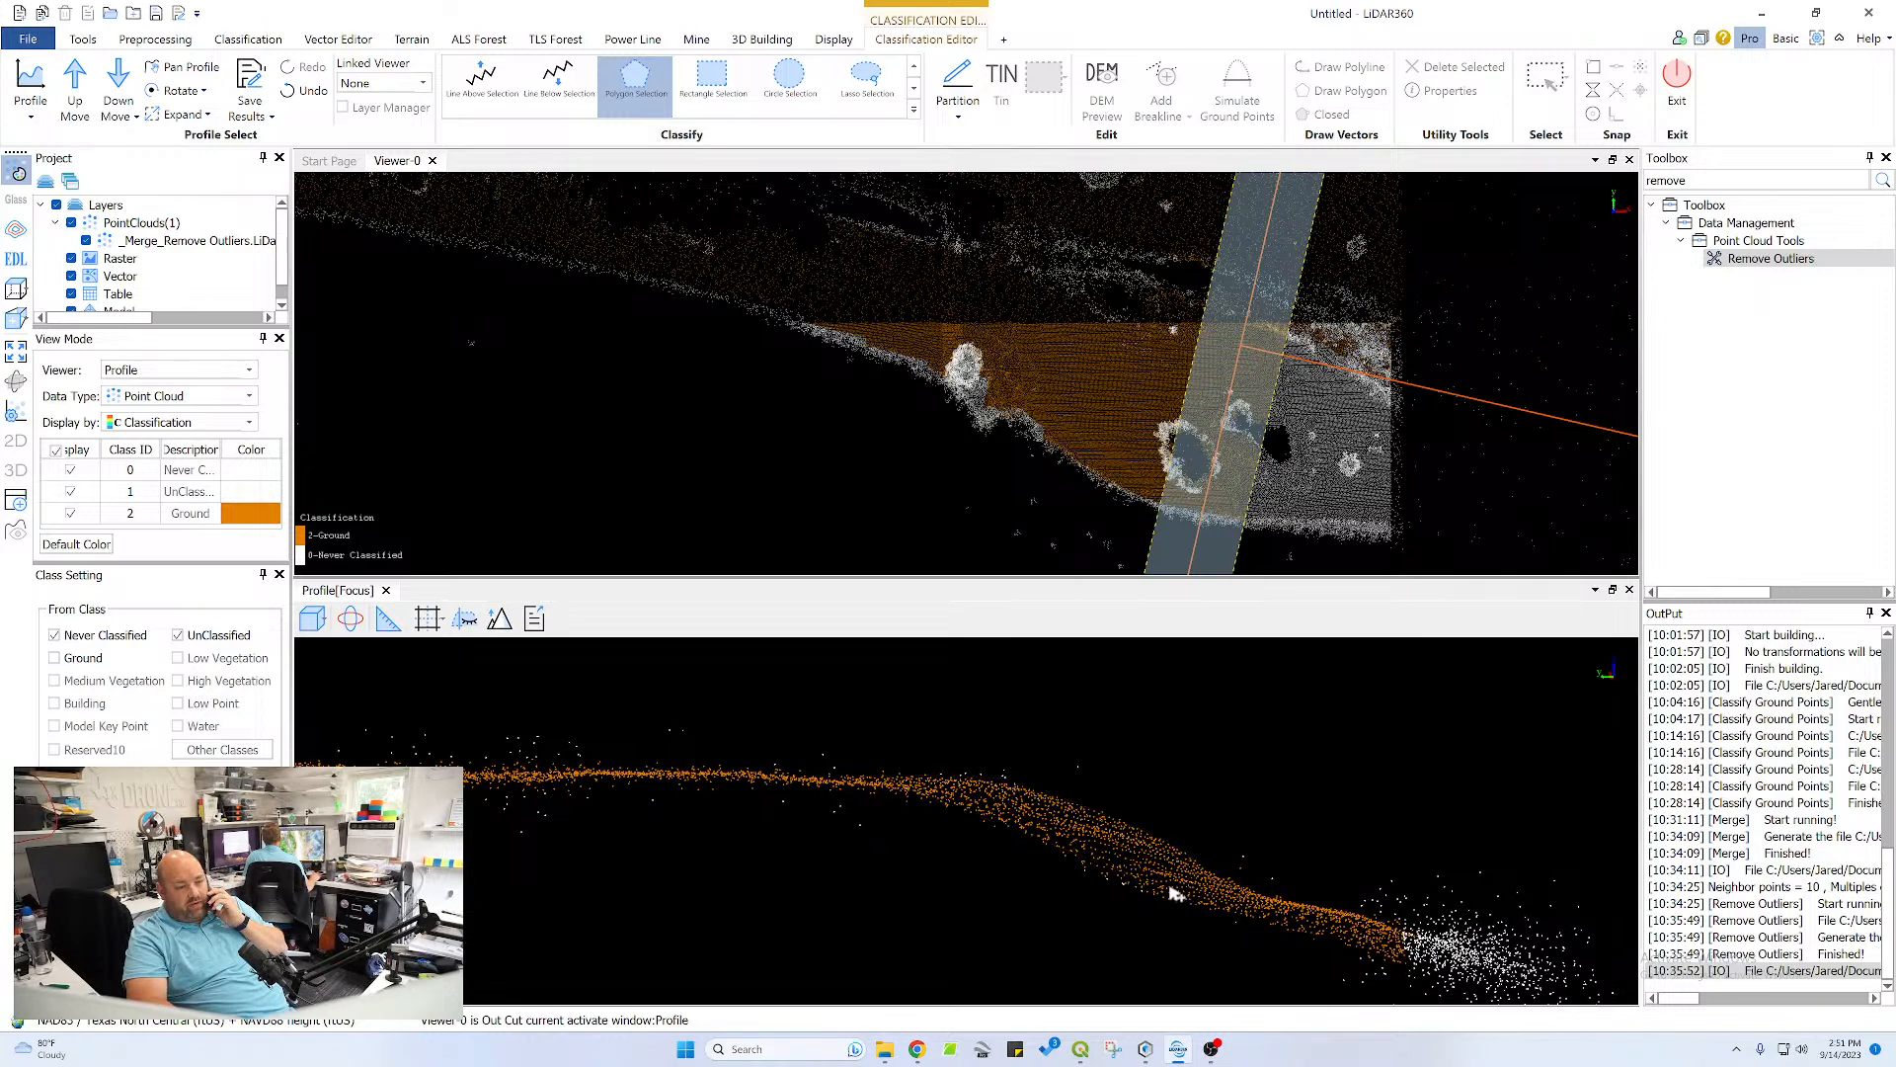
# Advance the profile section one step and classify the plateau's outer end and its sloping pond bank as ground
pyautogui.click(74, 79)
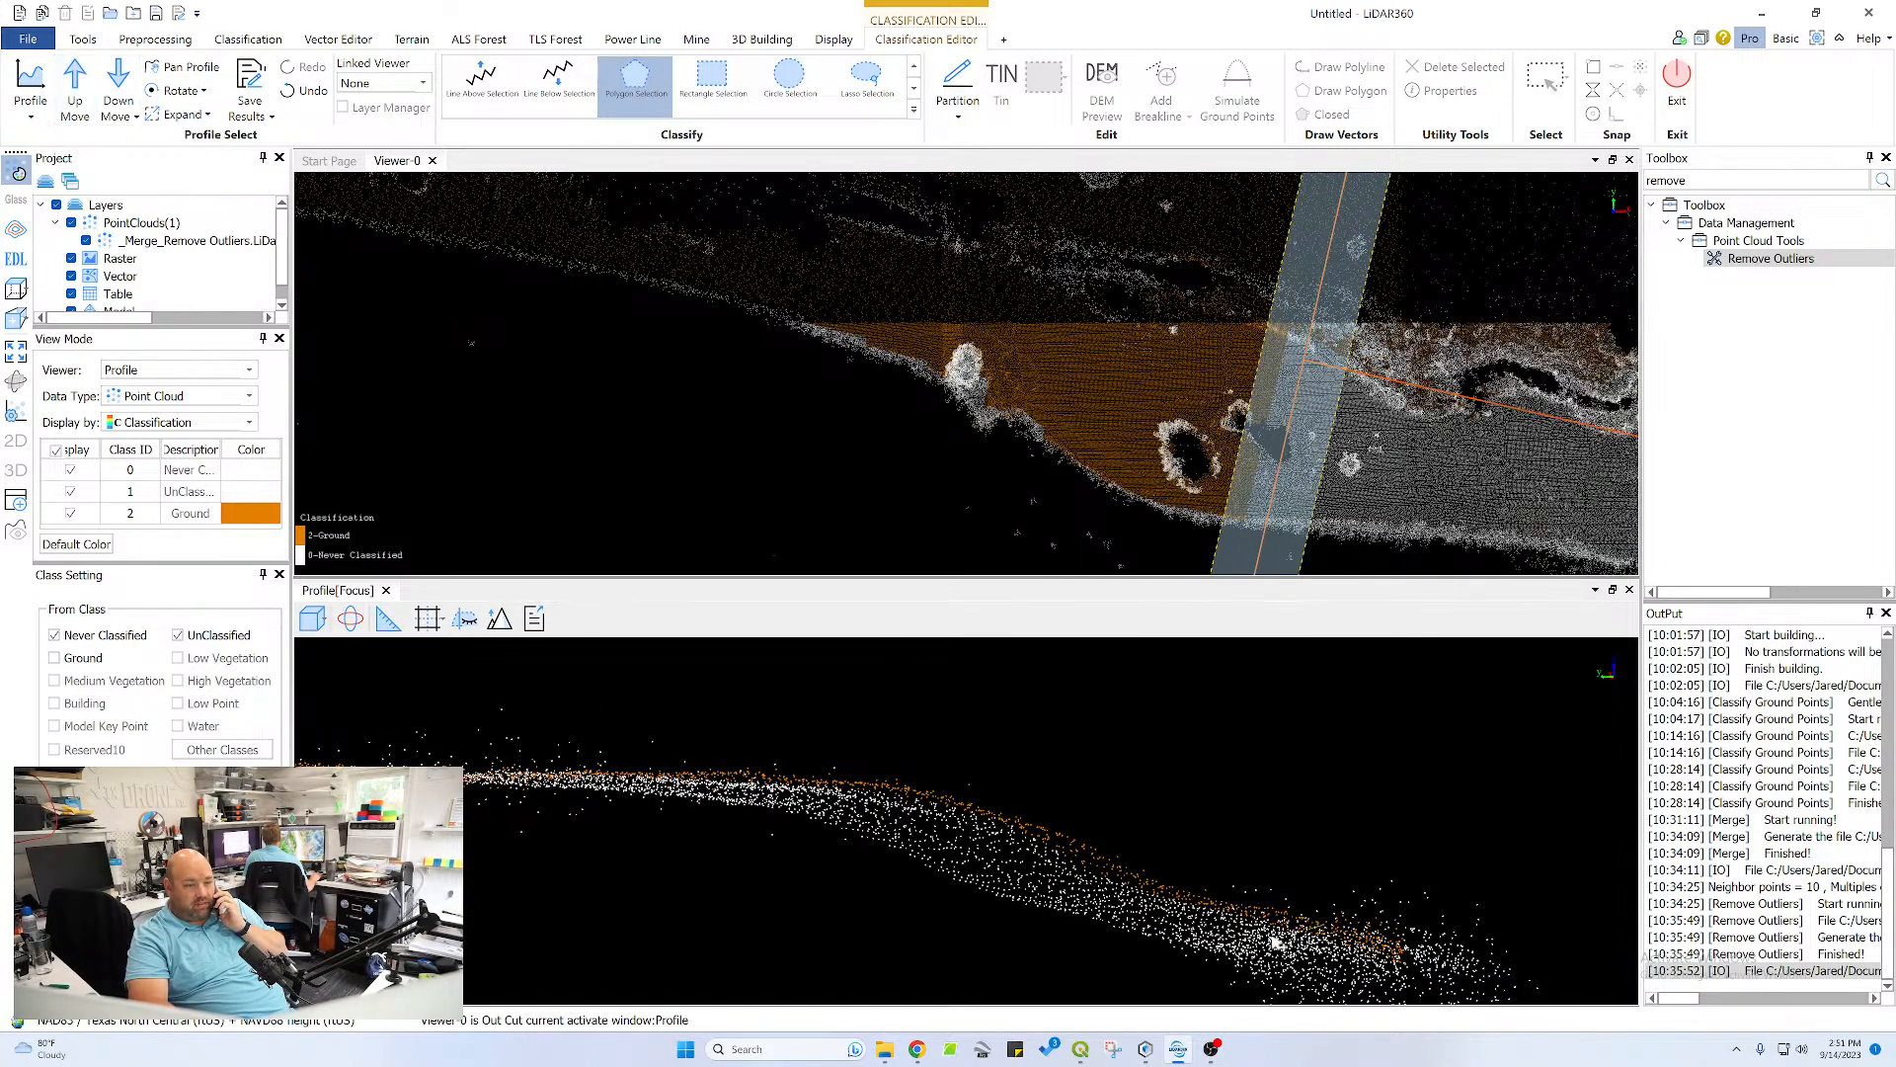
pyautogui.click(1314, 921)
pyautogui.click(1205, 956)
pyautogui.click(854, 882)
pyautogui.click(761, 818)
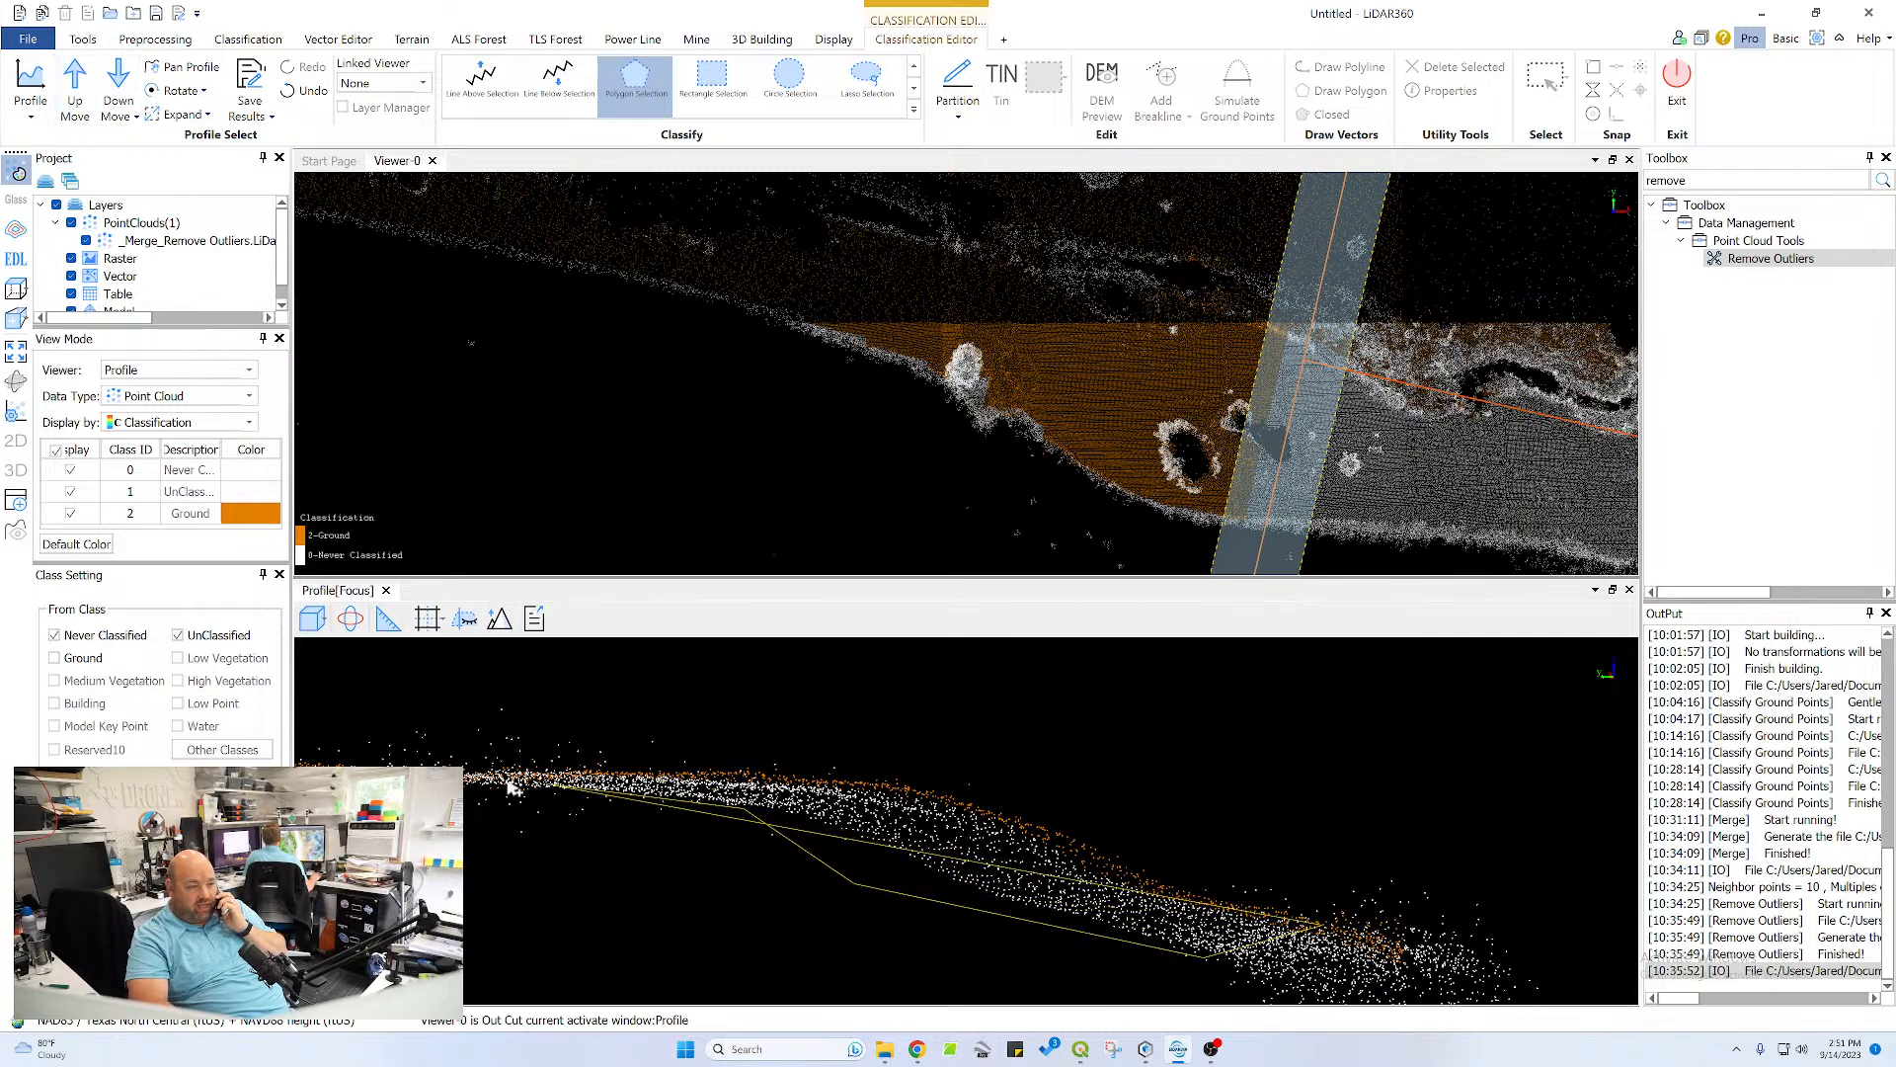
pyautogui.click(305, 754)
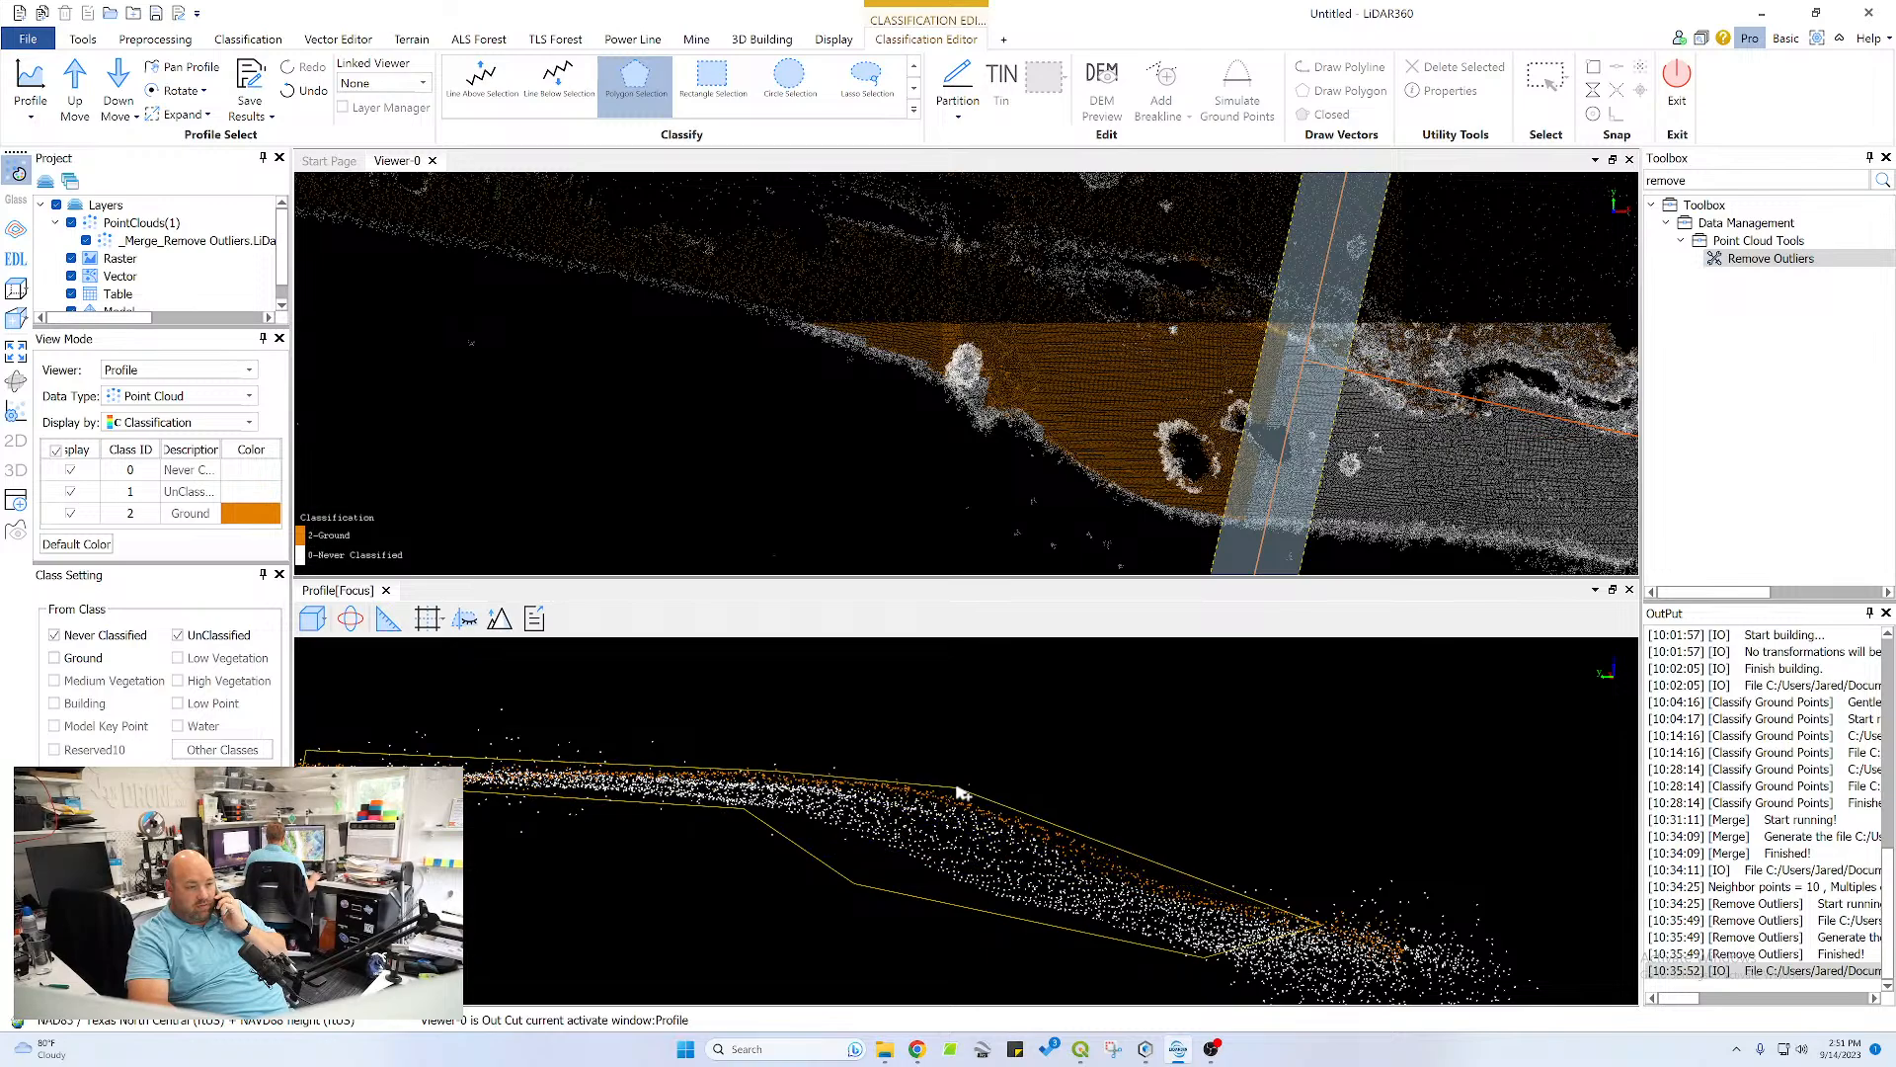
pyautogui.doubleClick(1214, 884)
# Classify the channel's plateau-side bank and the adjoining unclassified plateau strip as ground with one polygon
pyautogui.scroll(-4, 669, 839)
pyautogui.scroll(1, 604, 829)
pyautogui.moveTo(726, 822); pyautogui.dragTo(1218, 810, button='middle')
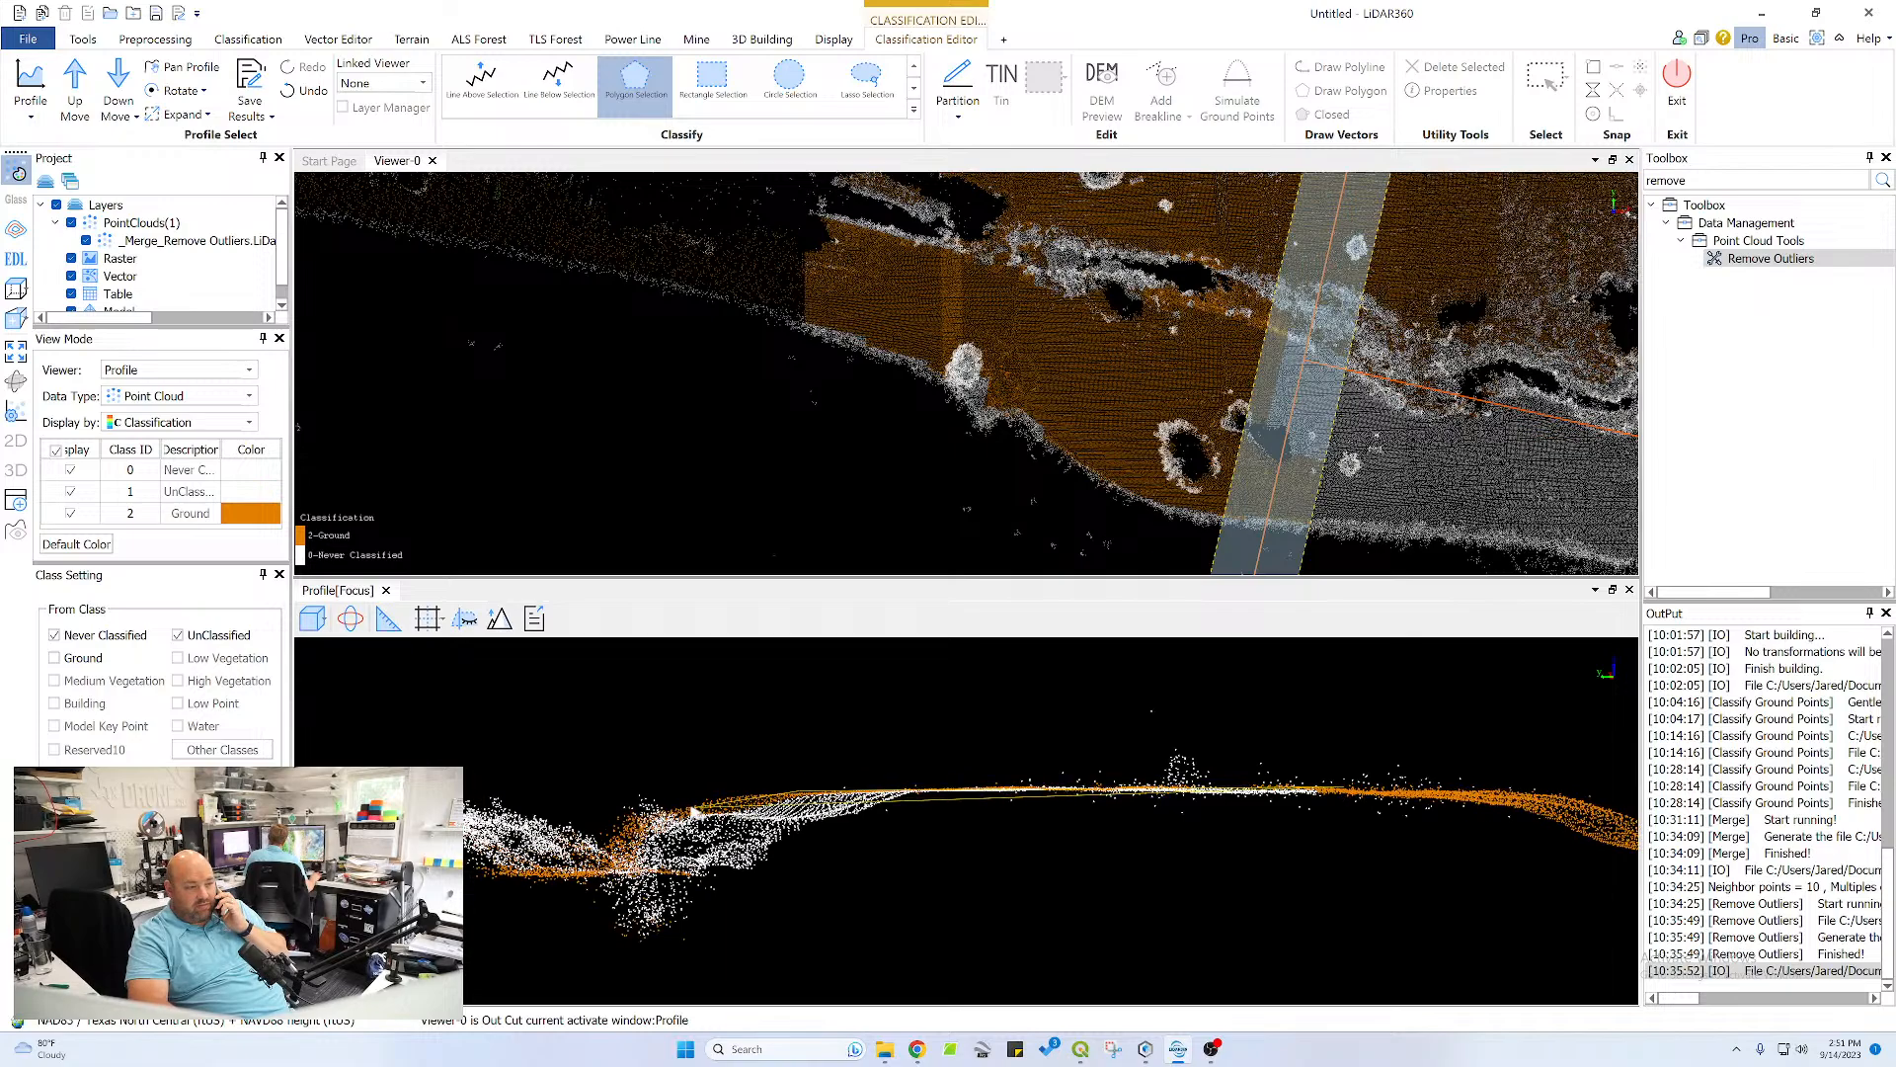
pyautogui.click(688, 809)
pyautogui.click(688, 857)
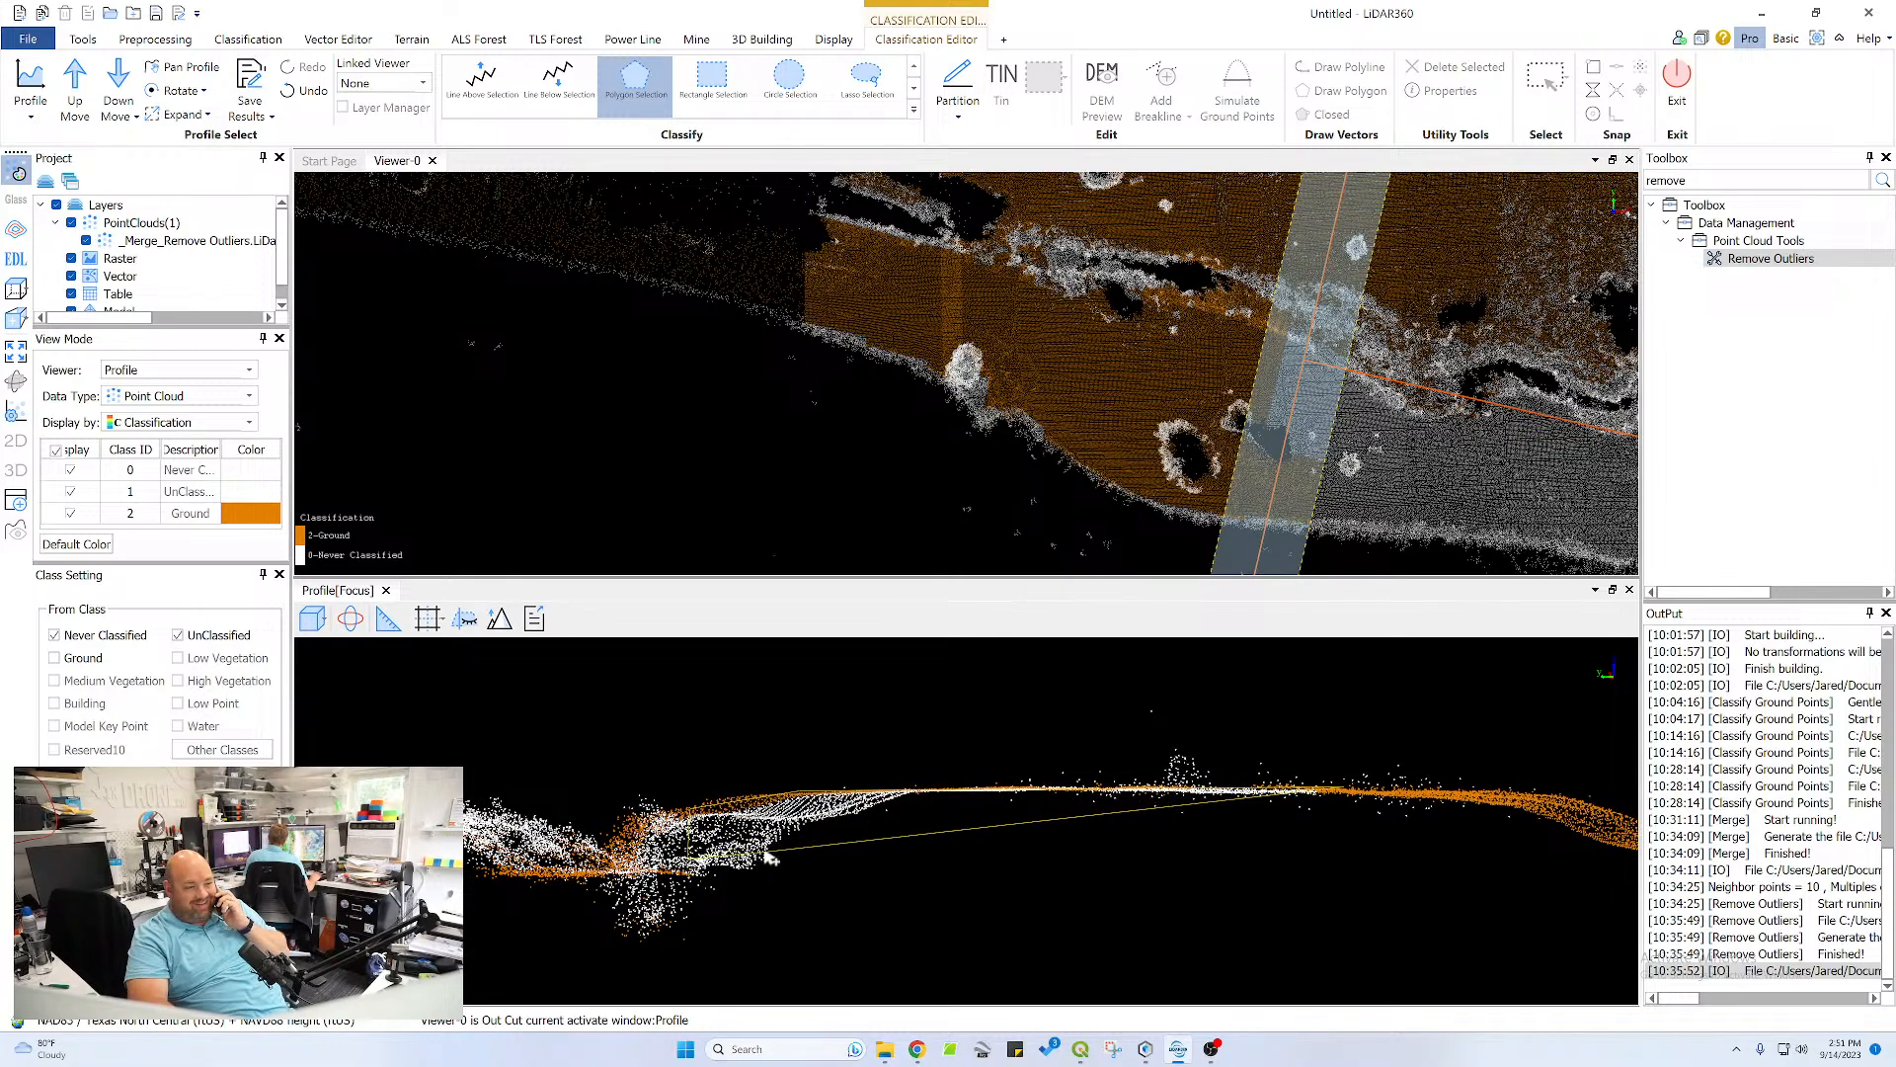
pyautogui.click(943, 794)
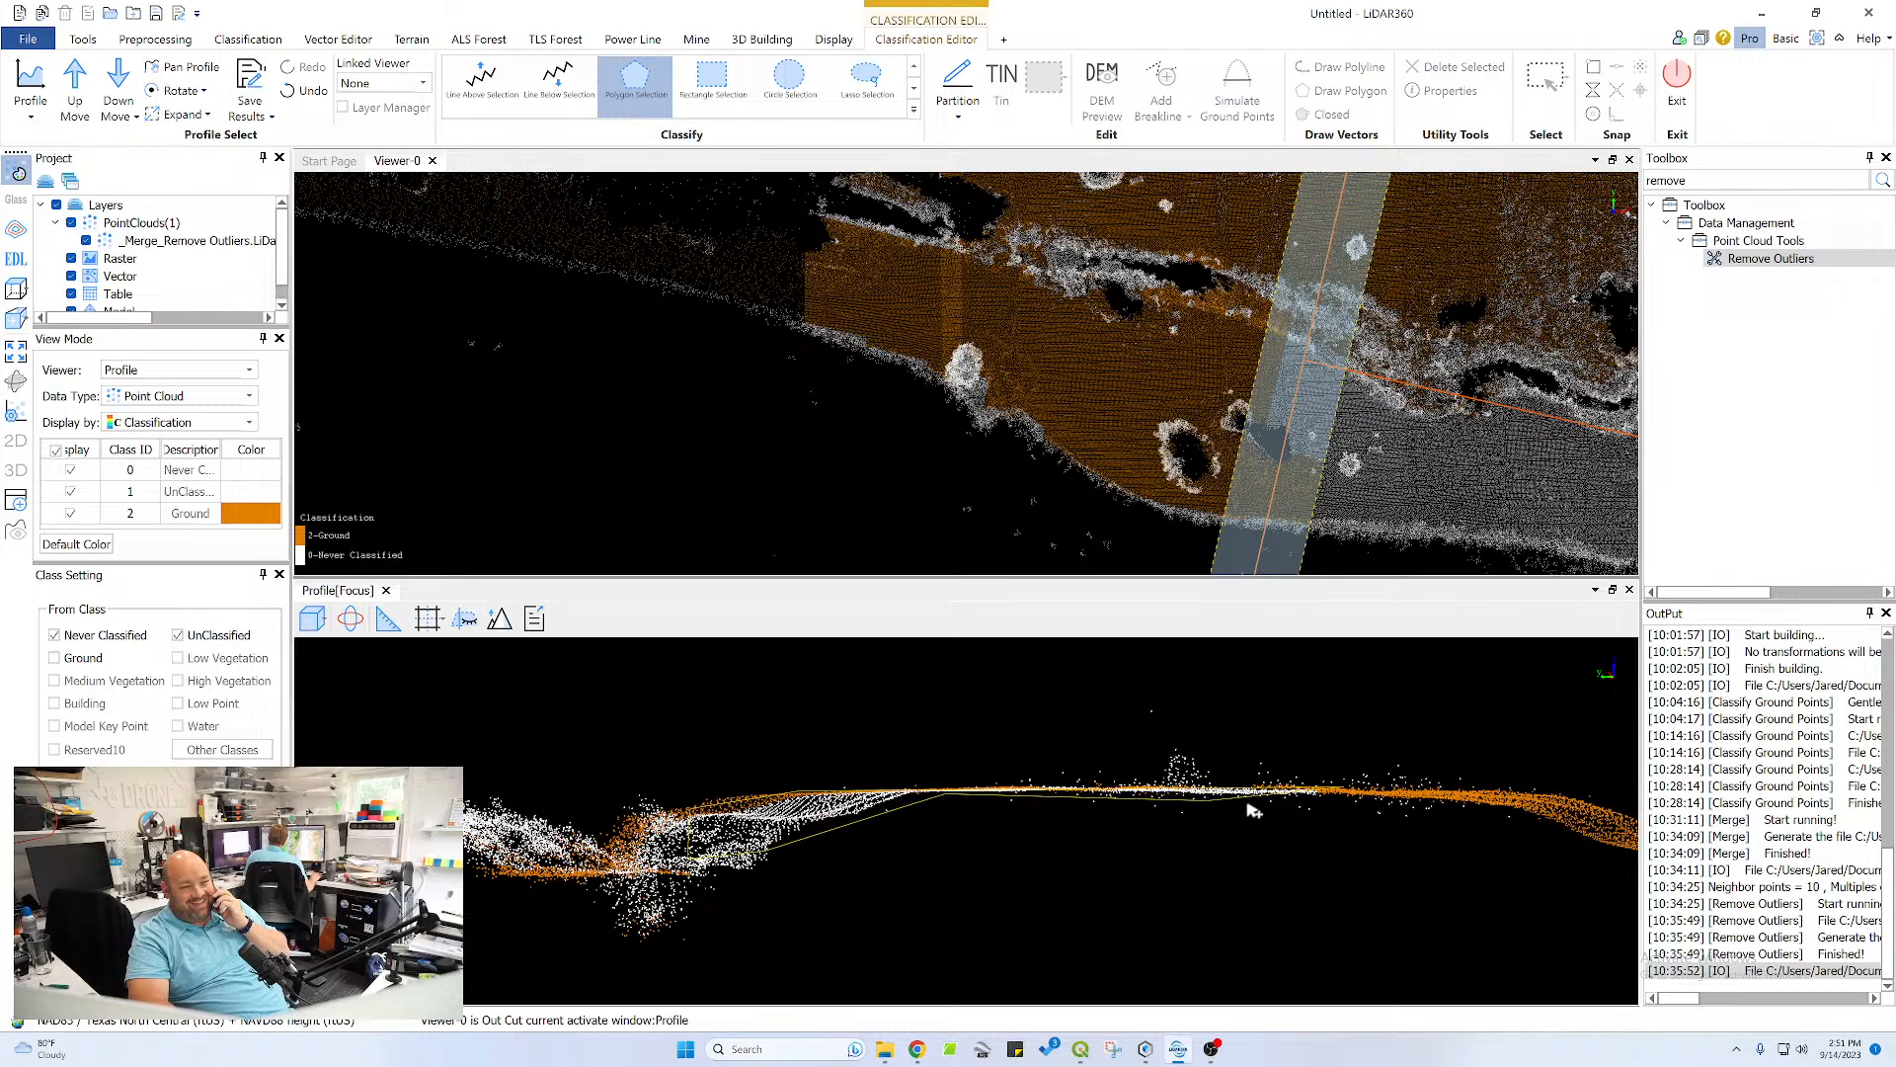
pyautogui.doubleClick(1333, 793)
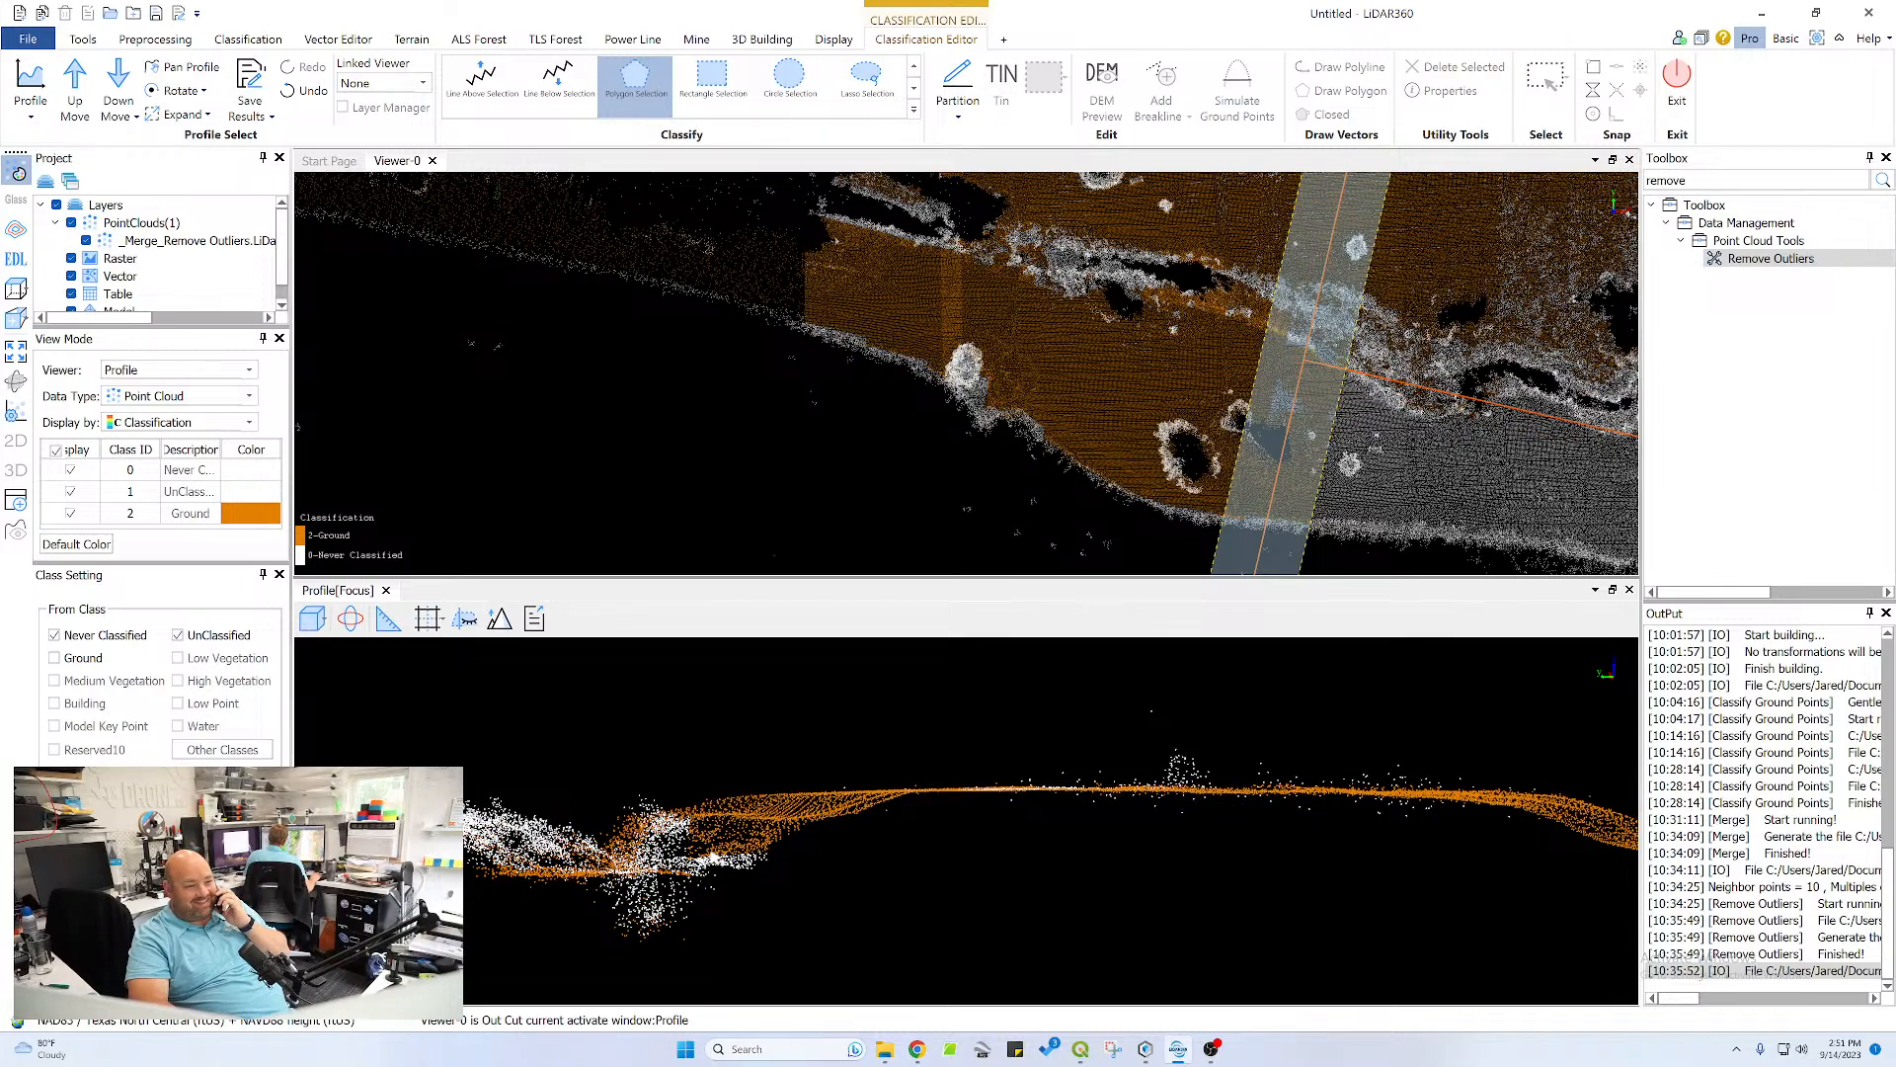
# Classify the channel bottom and the foot of its plateau-side bank as ground with a thin polygon
pyautogui.scroll(2, 711, 855)
pyautogui.moveTo(721, 858); pyautogui.dragTo(1437, 797, button='middle')
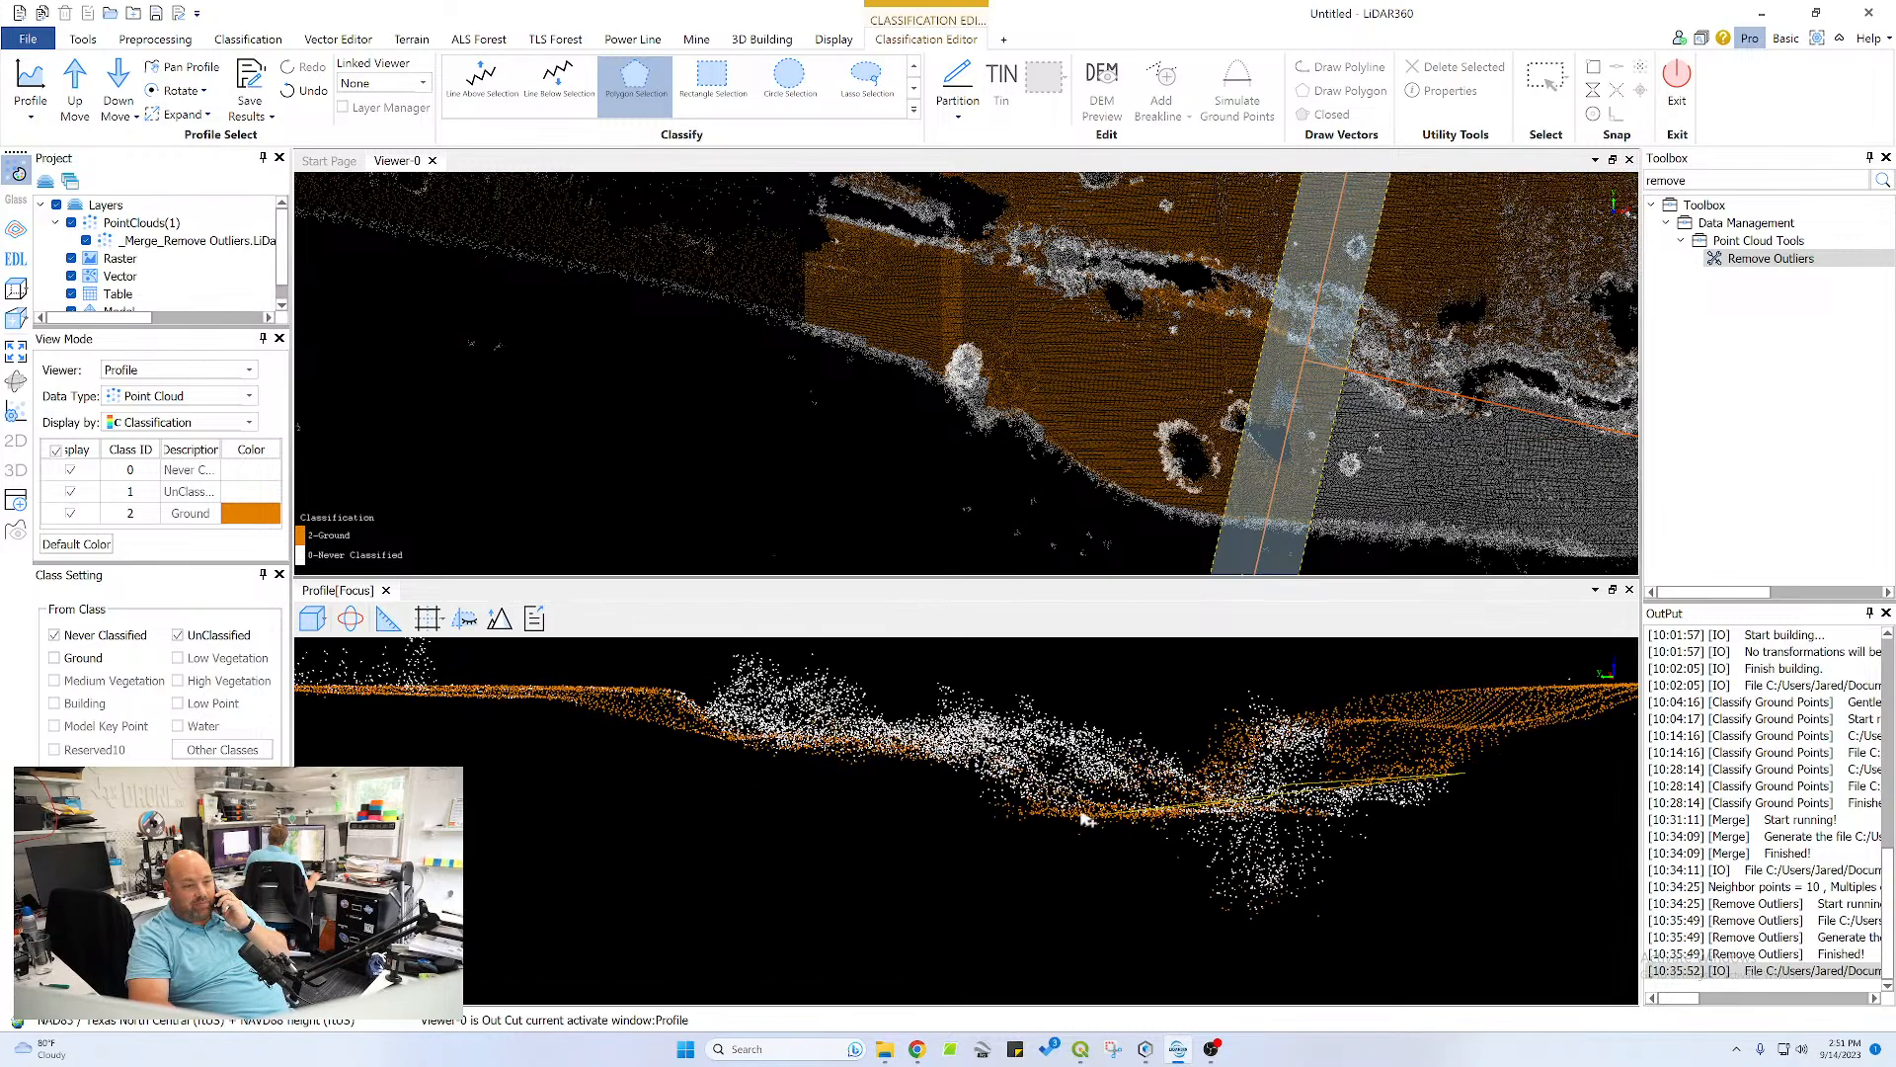
pyautogui.click(986, 801)
pyautogui.click(973, 824)
pyautogui.doubleClick(1421, 811)
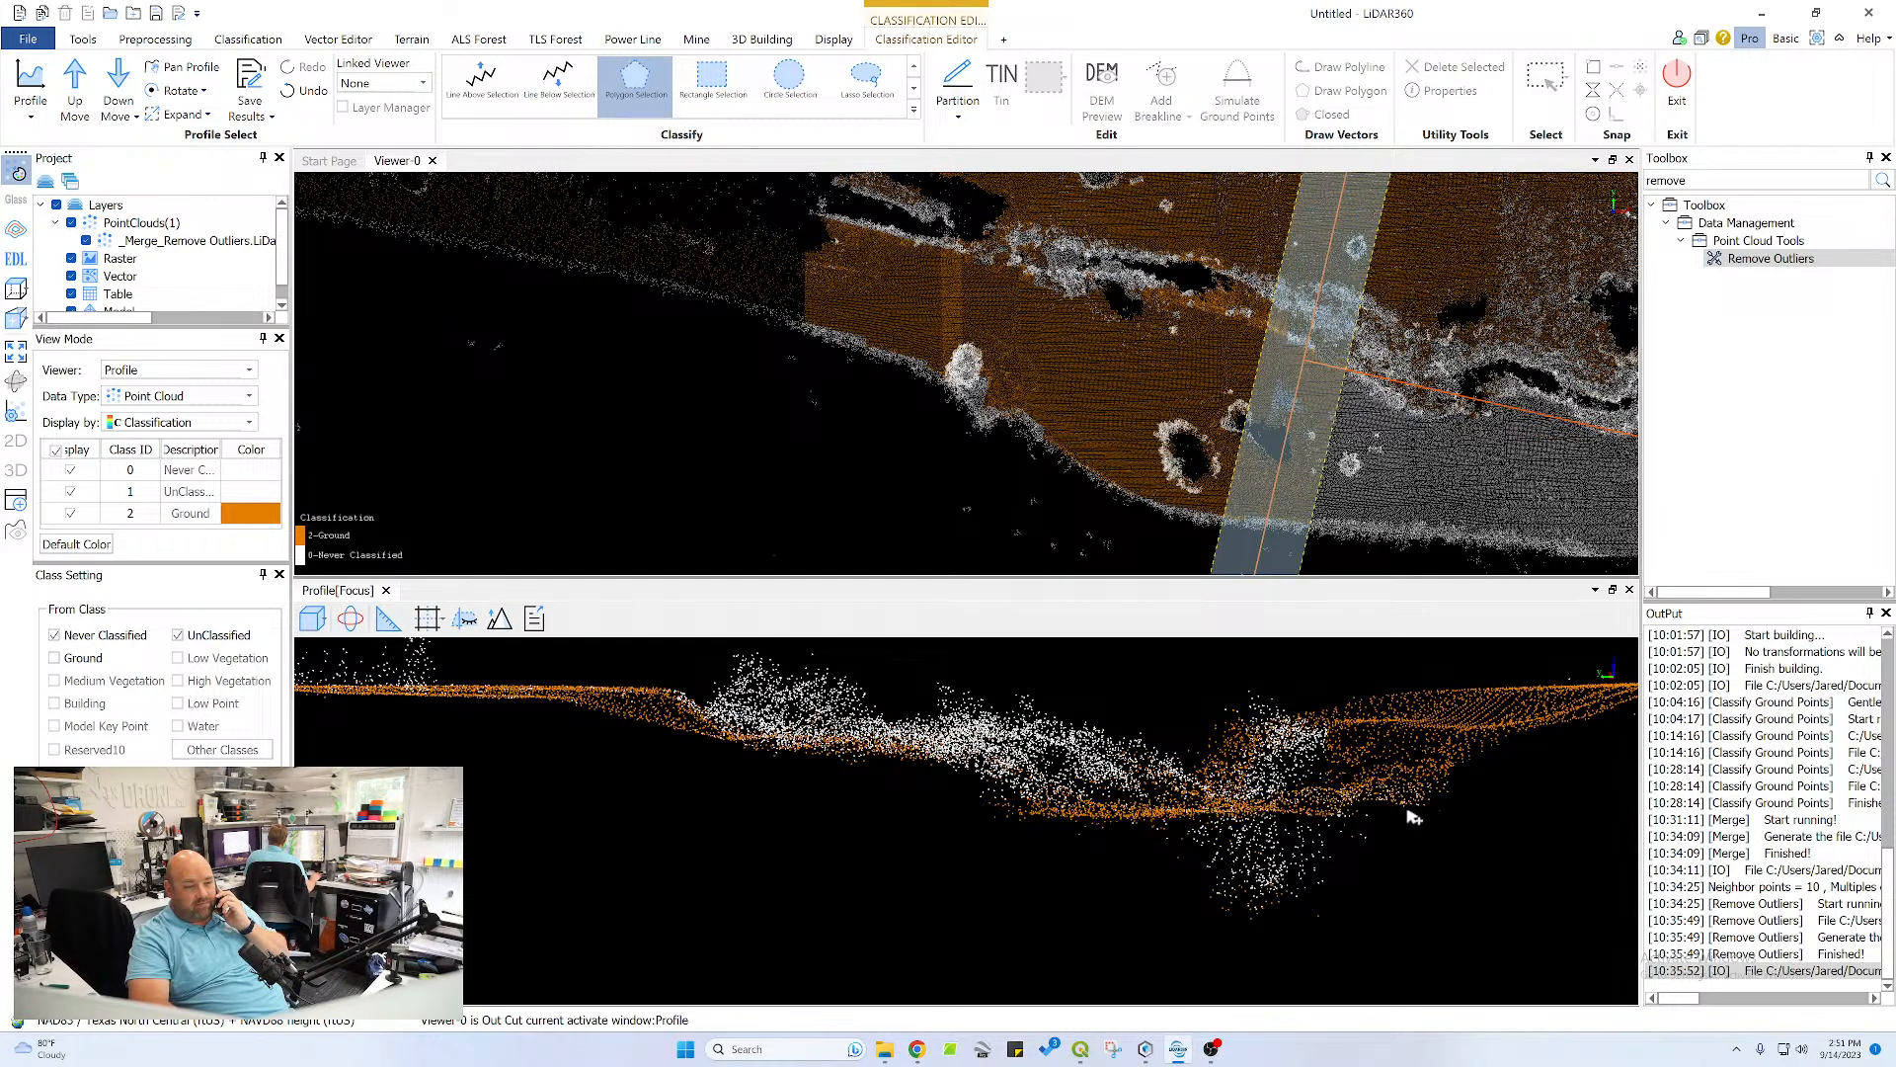
# Advance the profile section one step and classify the flat plateau surface beyond the channel bank's crest as ground
pyautogui.scroll(-5, 869, 803)
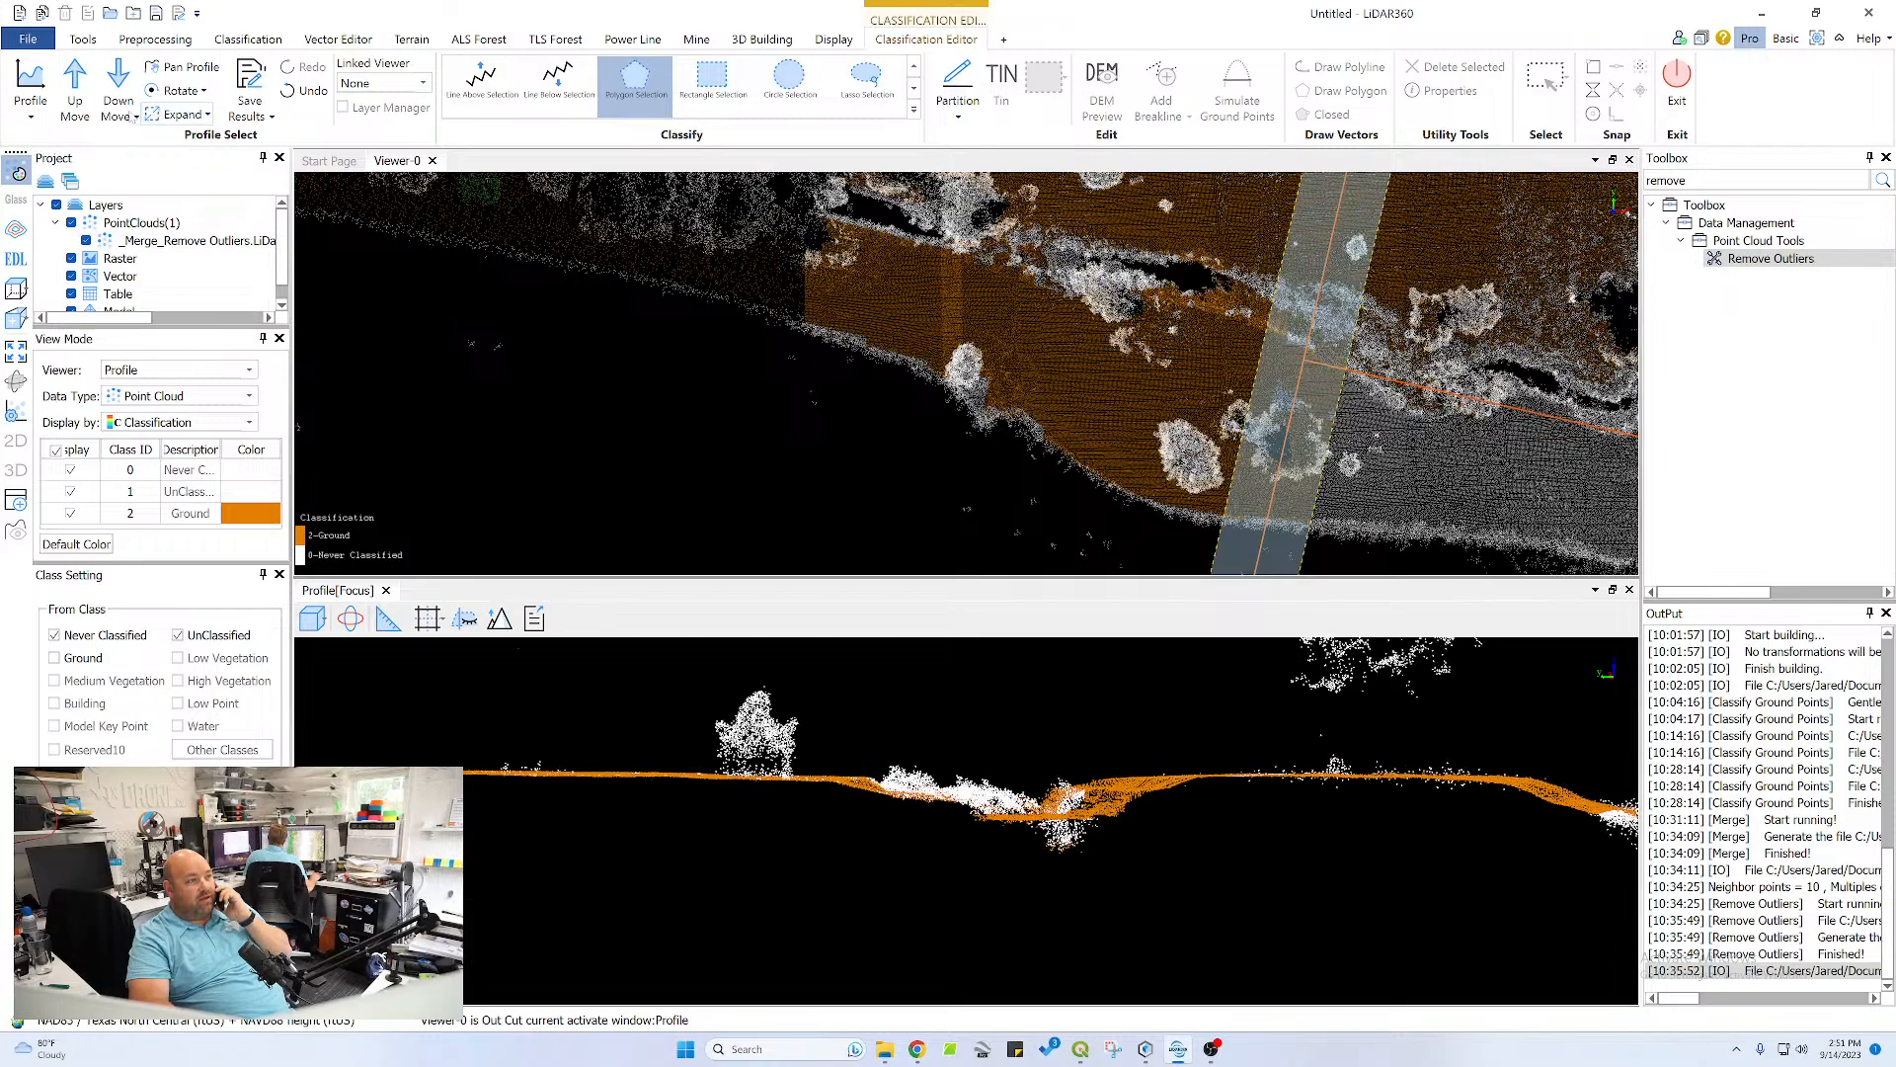
pyautogui.click(75, 84)
pyautogui.scroll(5, 1223, 808)
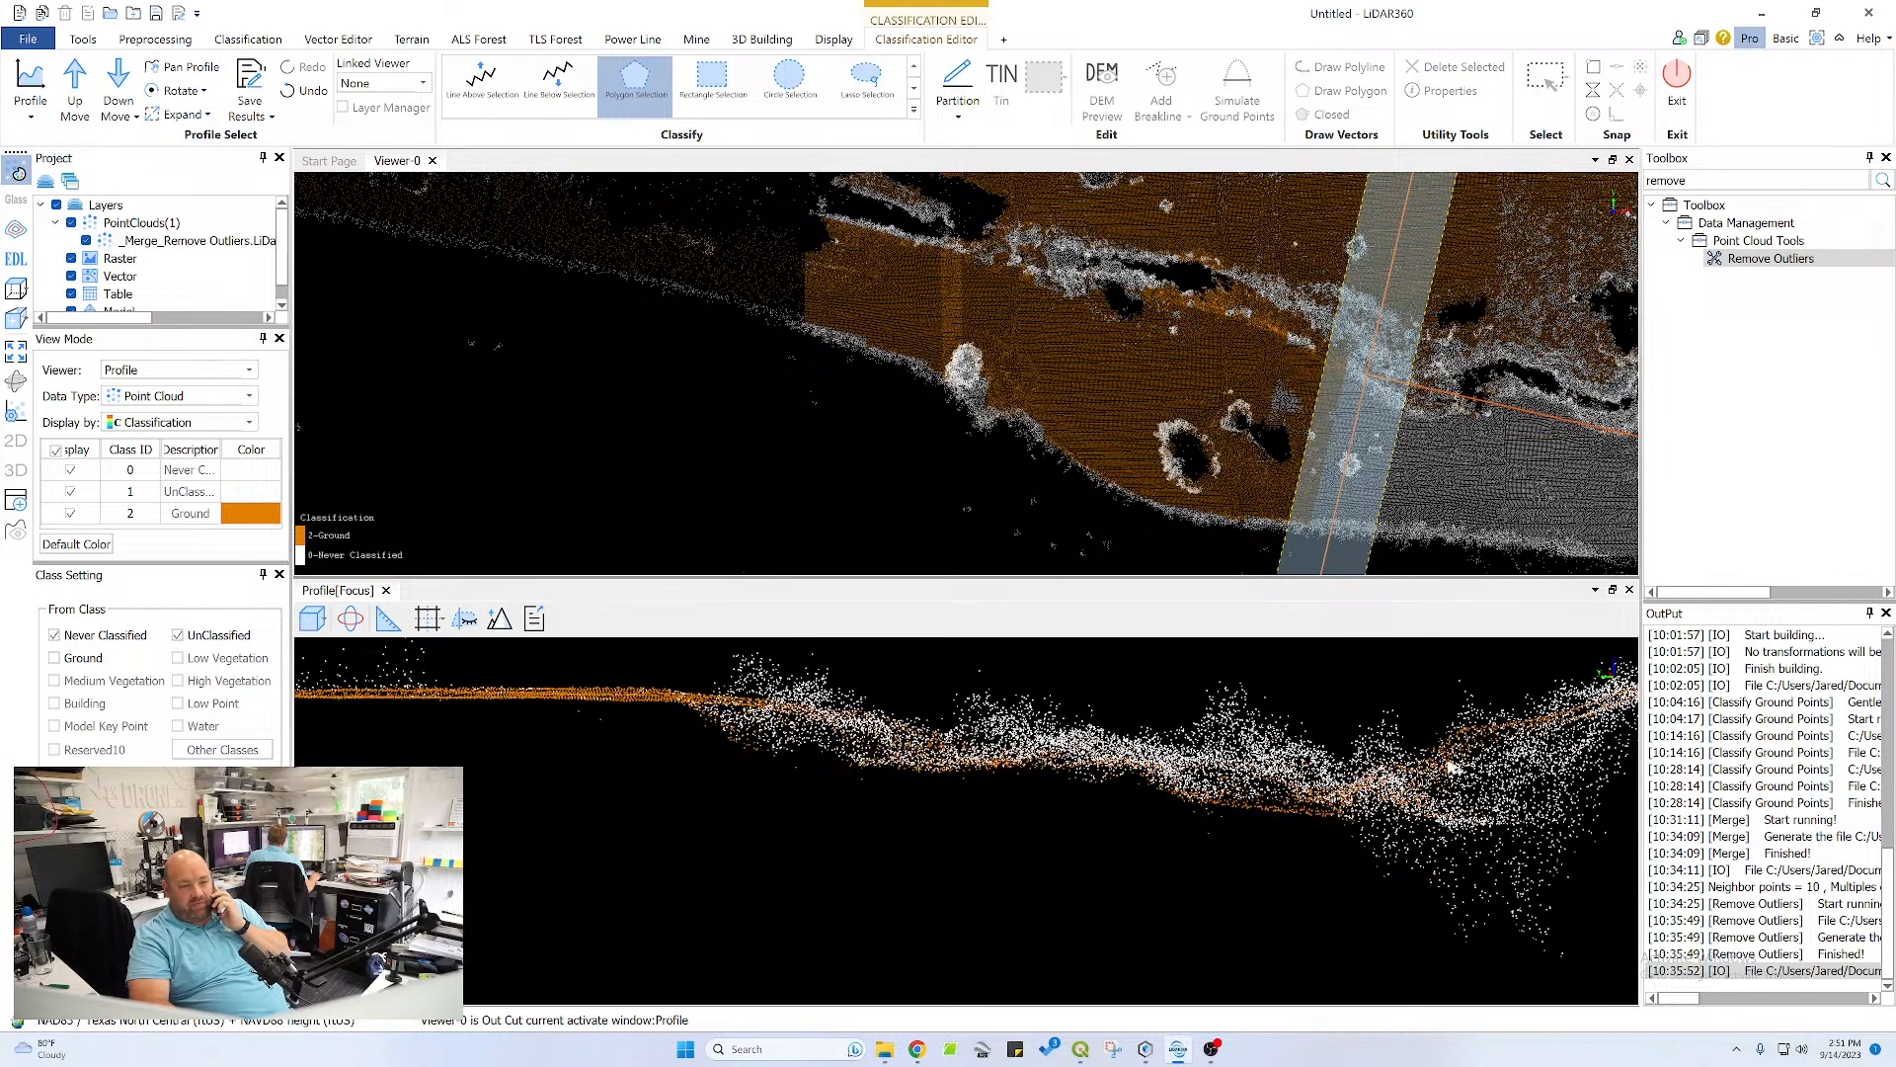
pyautogui.moveTo(1573, 761); pyautogui.dragTo(772, 779, button='middle')
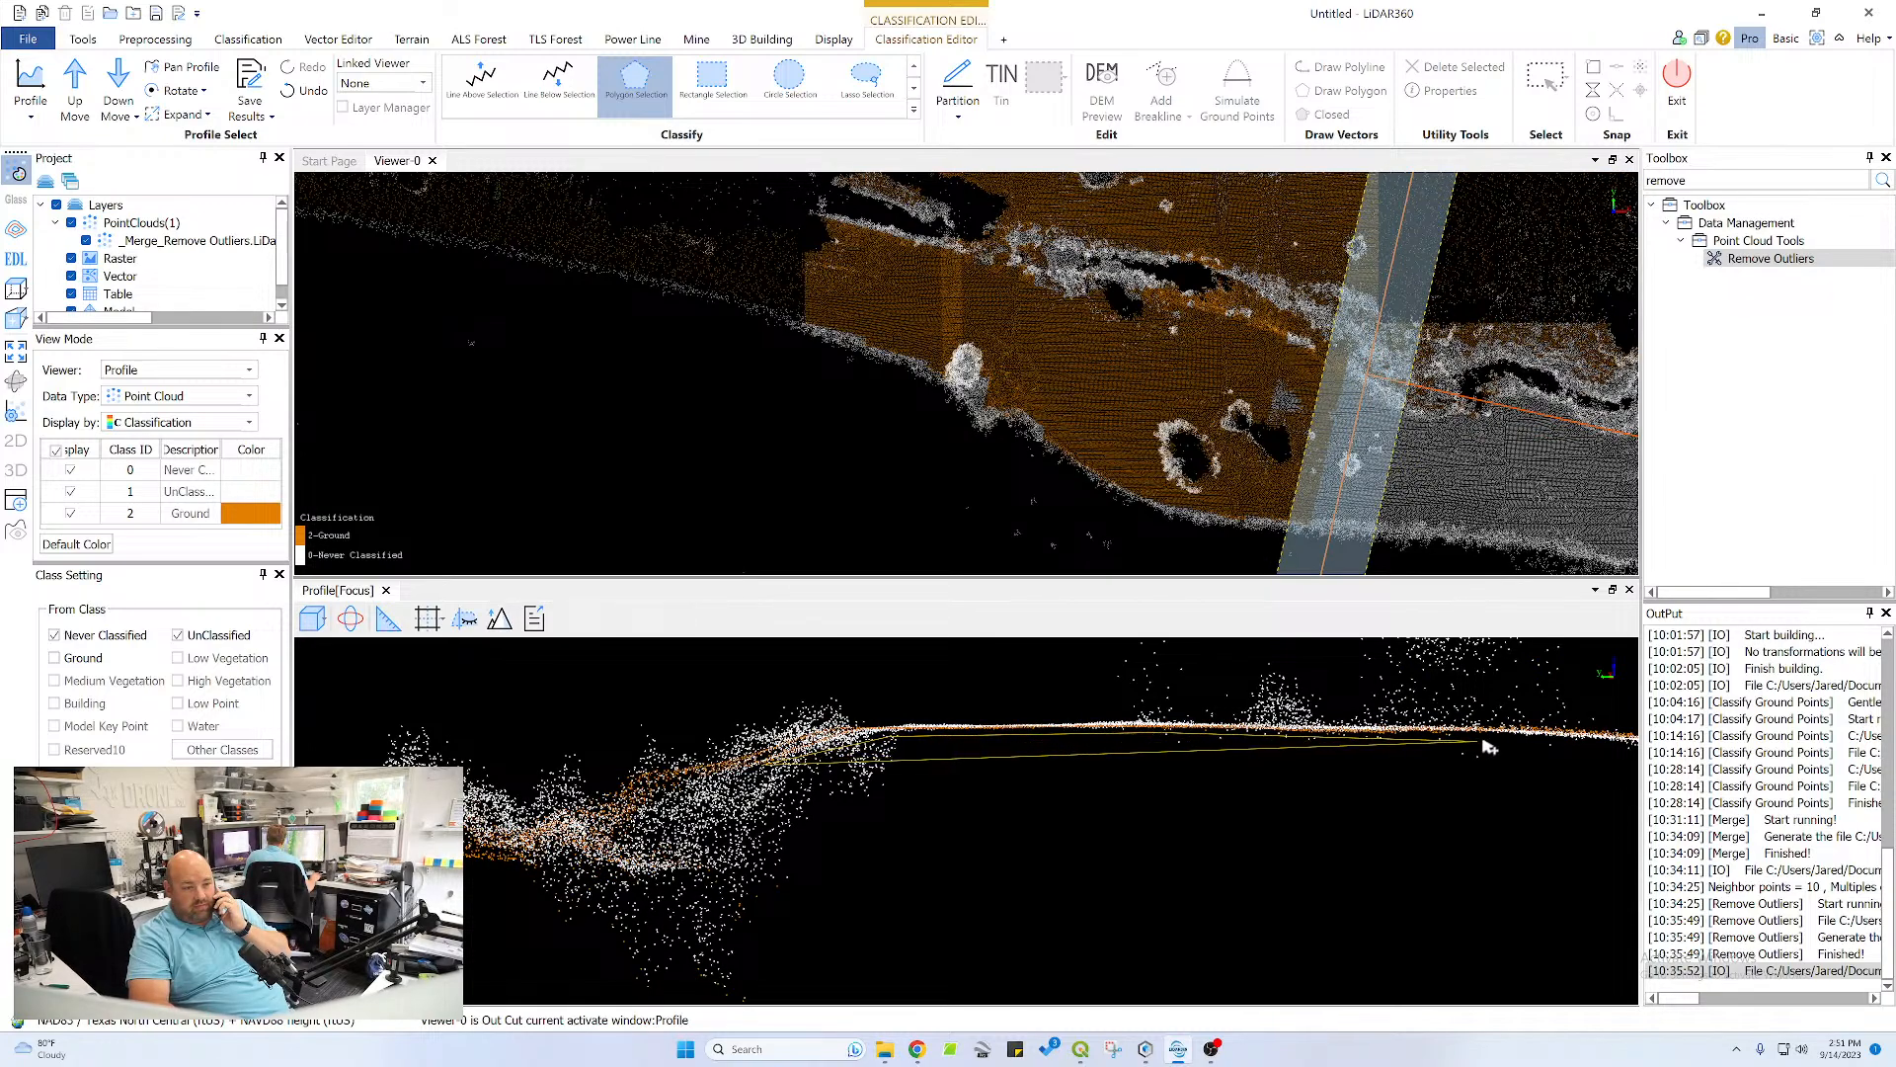
pyautogui.click(954, 673)
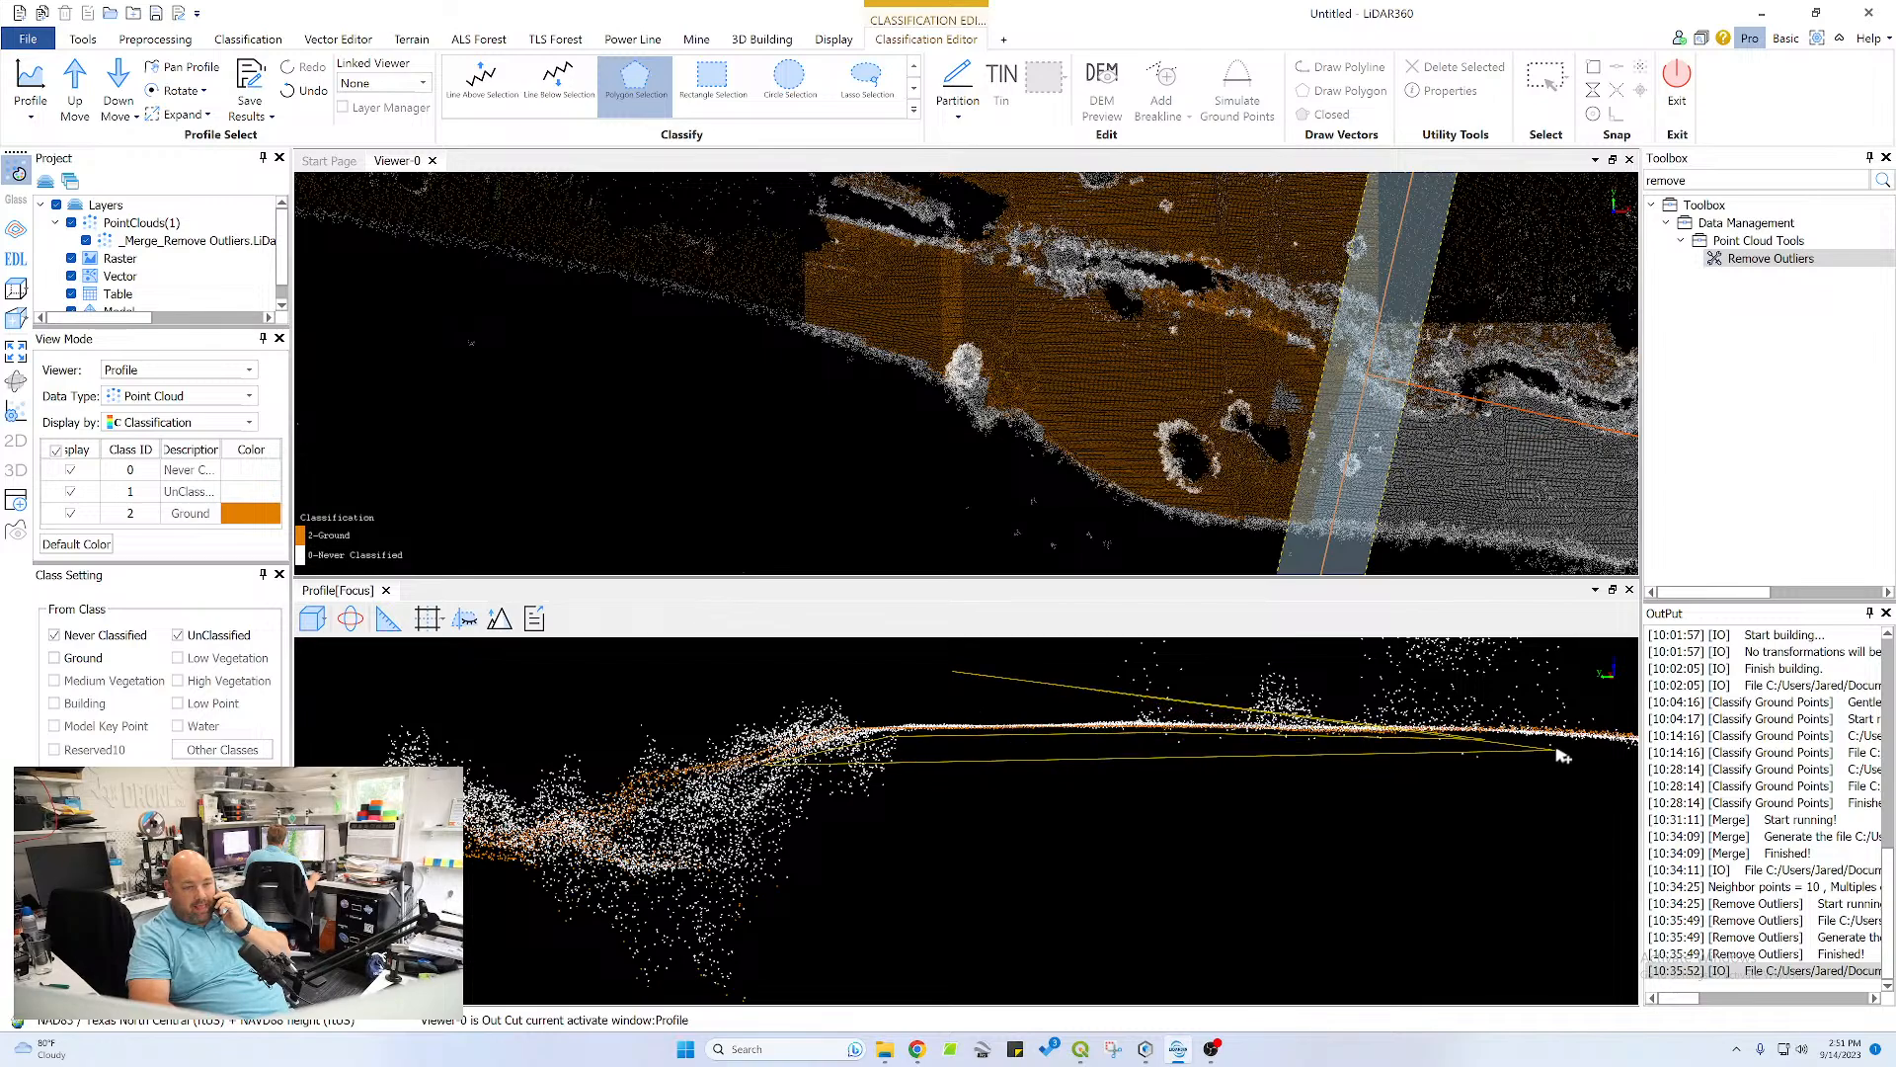
pyautogui.doubleClick(920, 720)
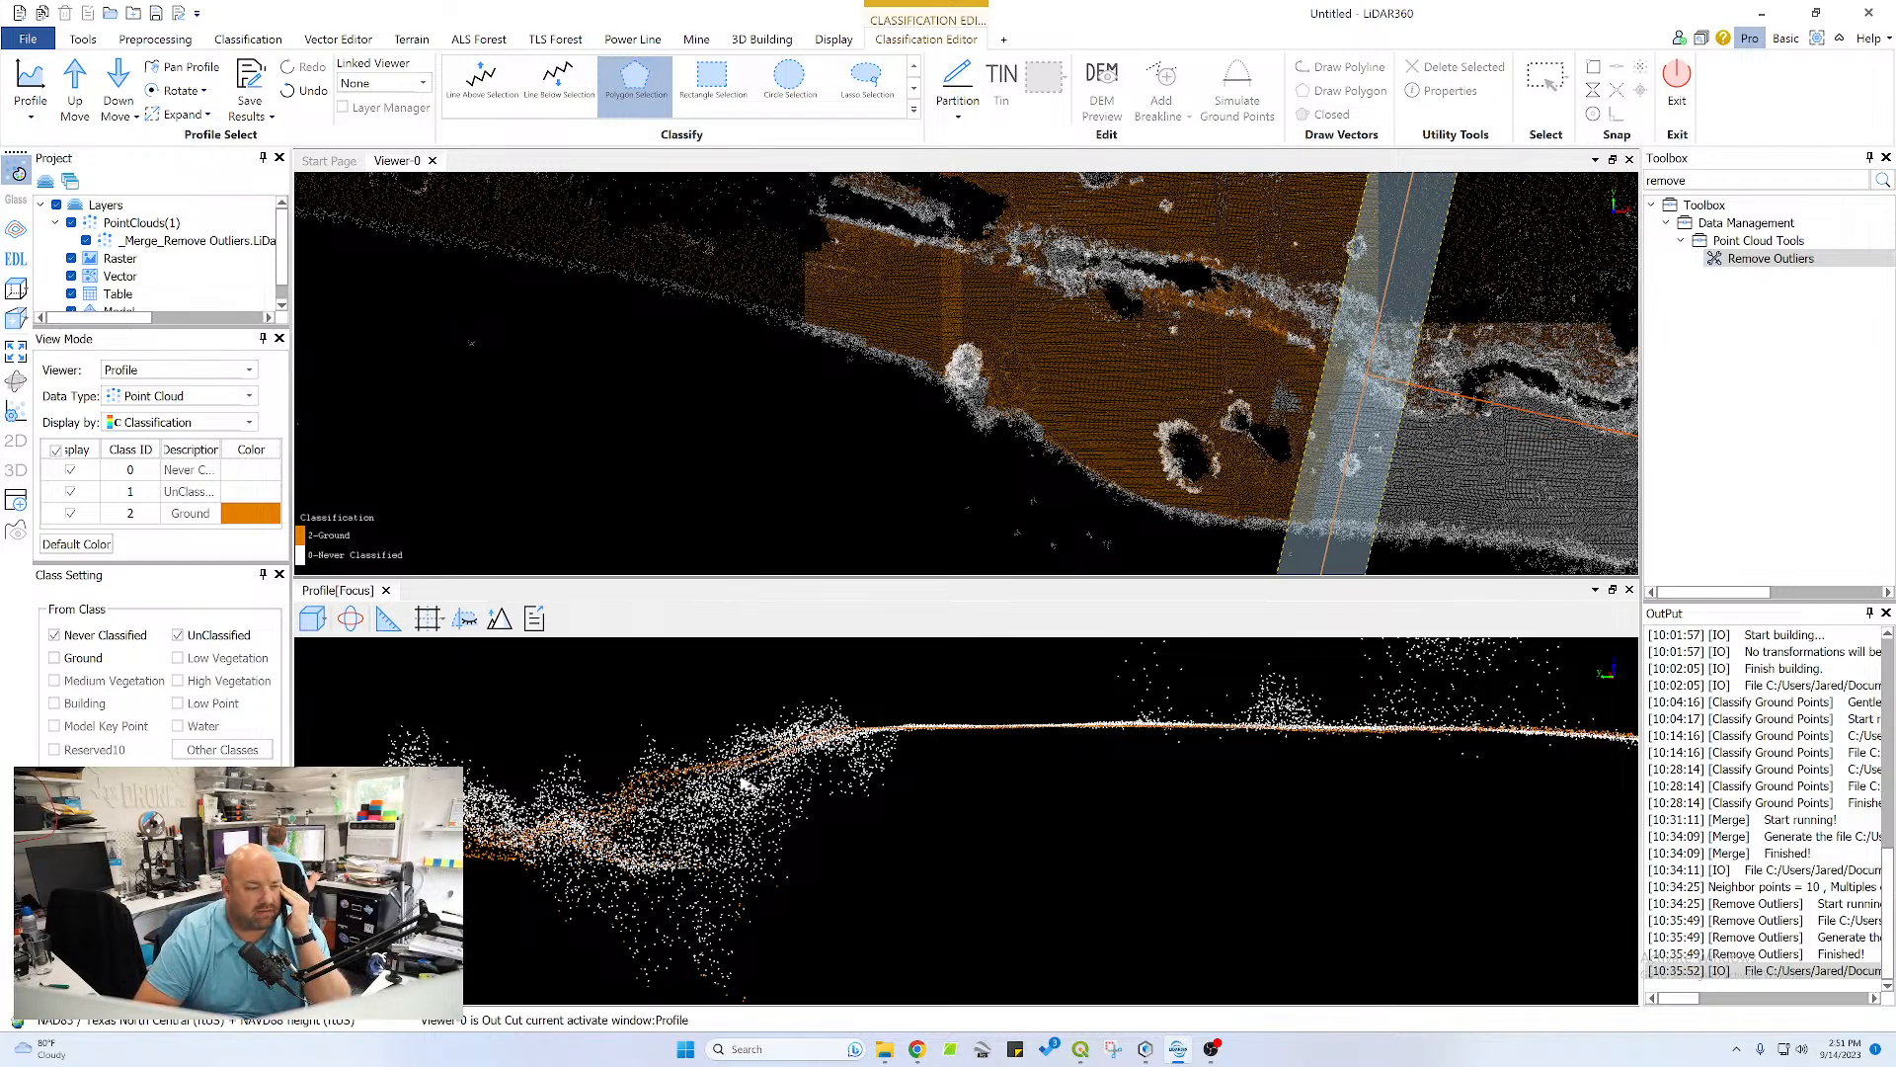
pyautogui.click(1629, 750)
pyautogui.click(1623, 729)
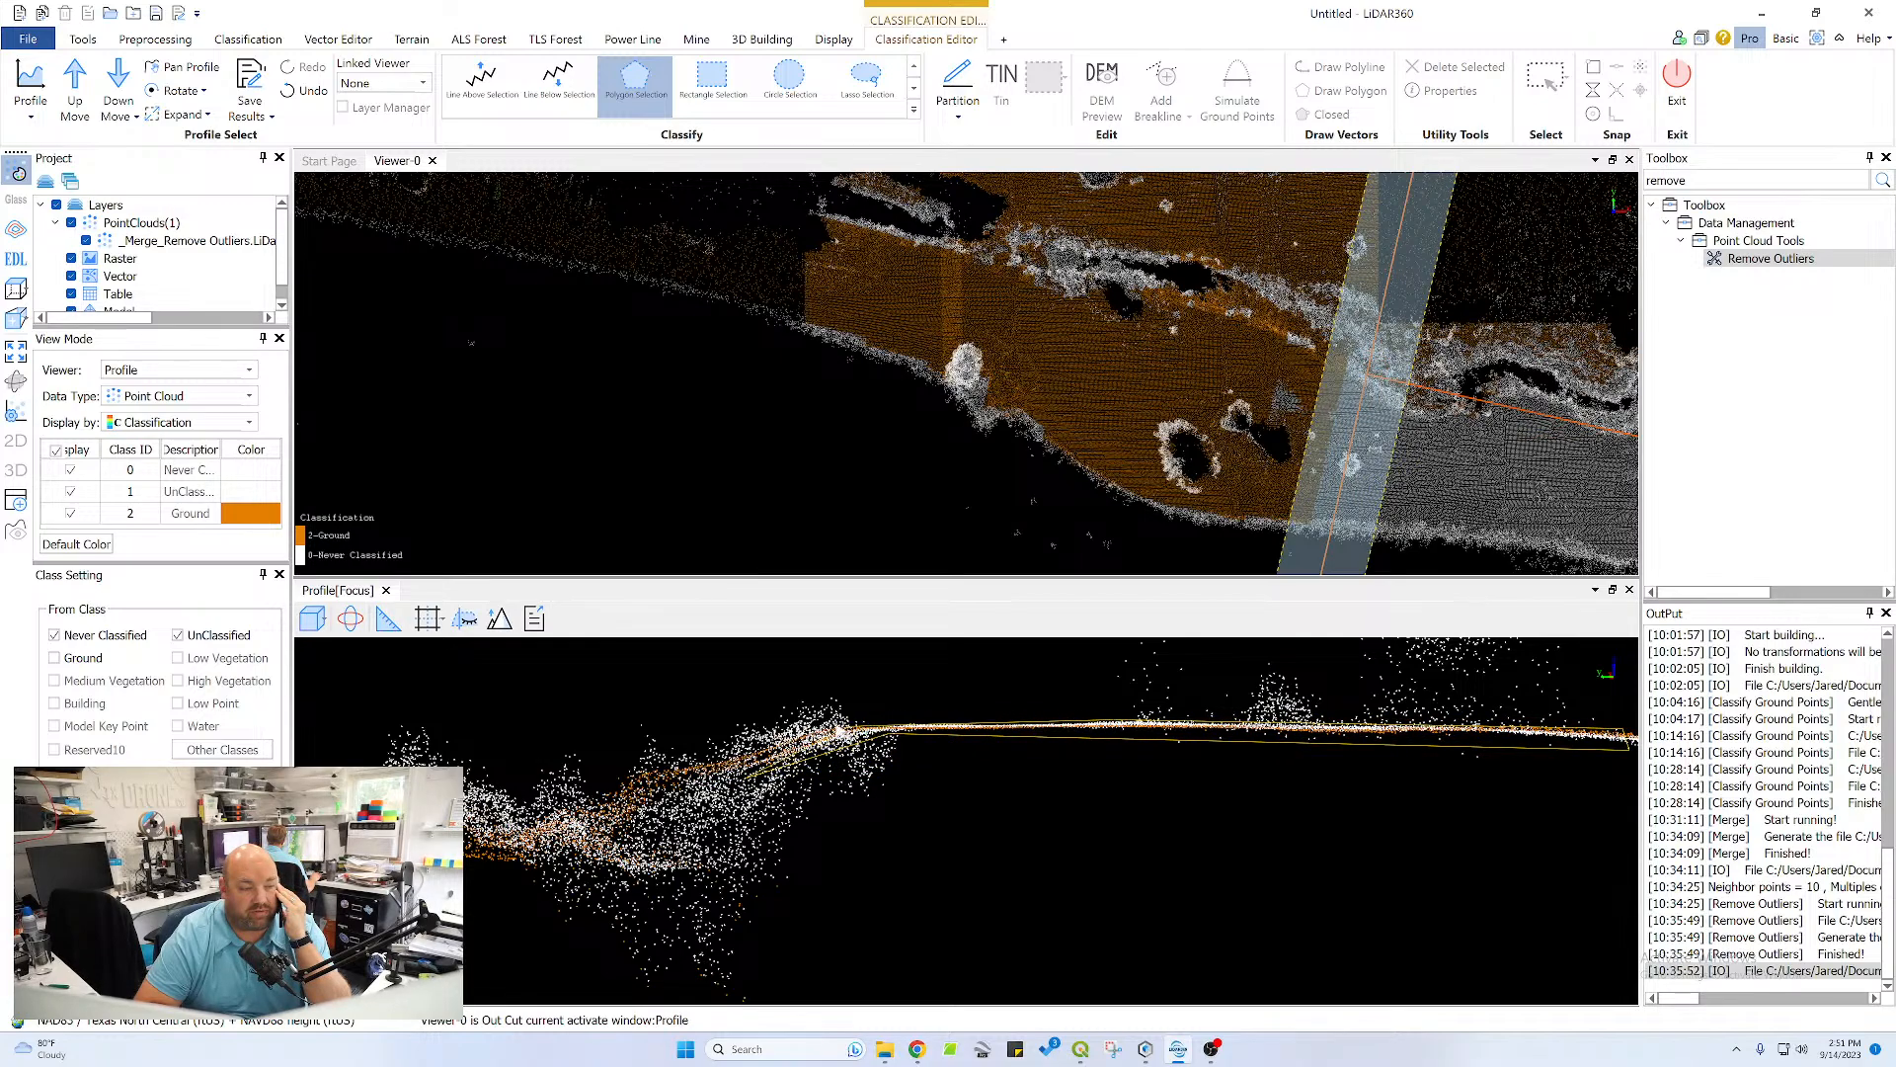
pyautogui.doubleClick(818, 742)
# Classify the pond bank slope at the plateau's outer end as ground, stopping before the scattered shoreline points
pyautogui.moveTo(1233, 764); pyautogui.dragTo(502, 725, button='middle')
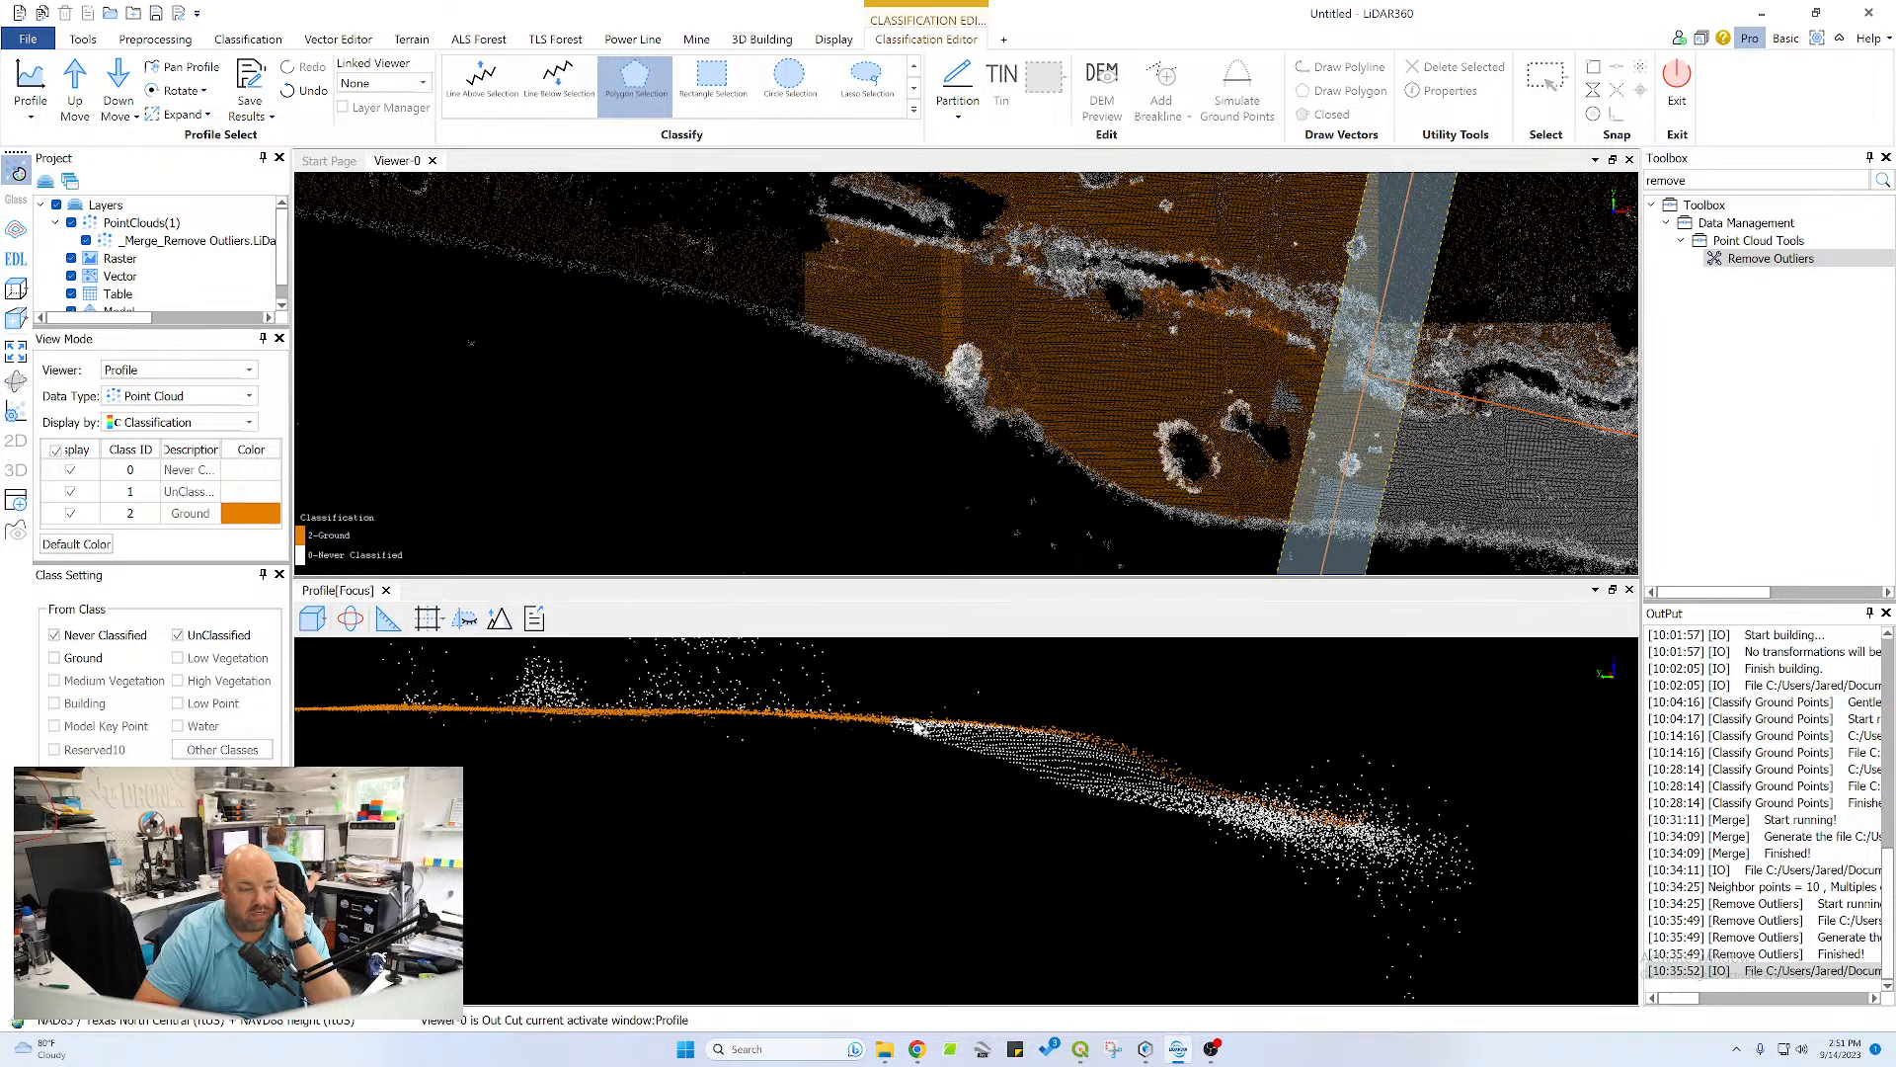
pyautogui.click(1079, 727)
pyautogui.click(1230, 790)
pyautogui.click(1199, 820)
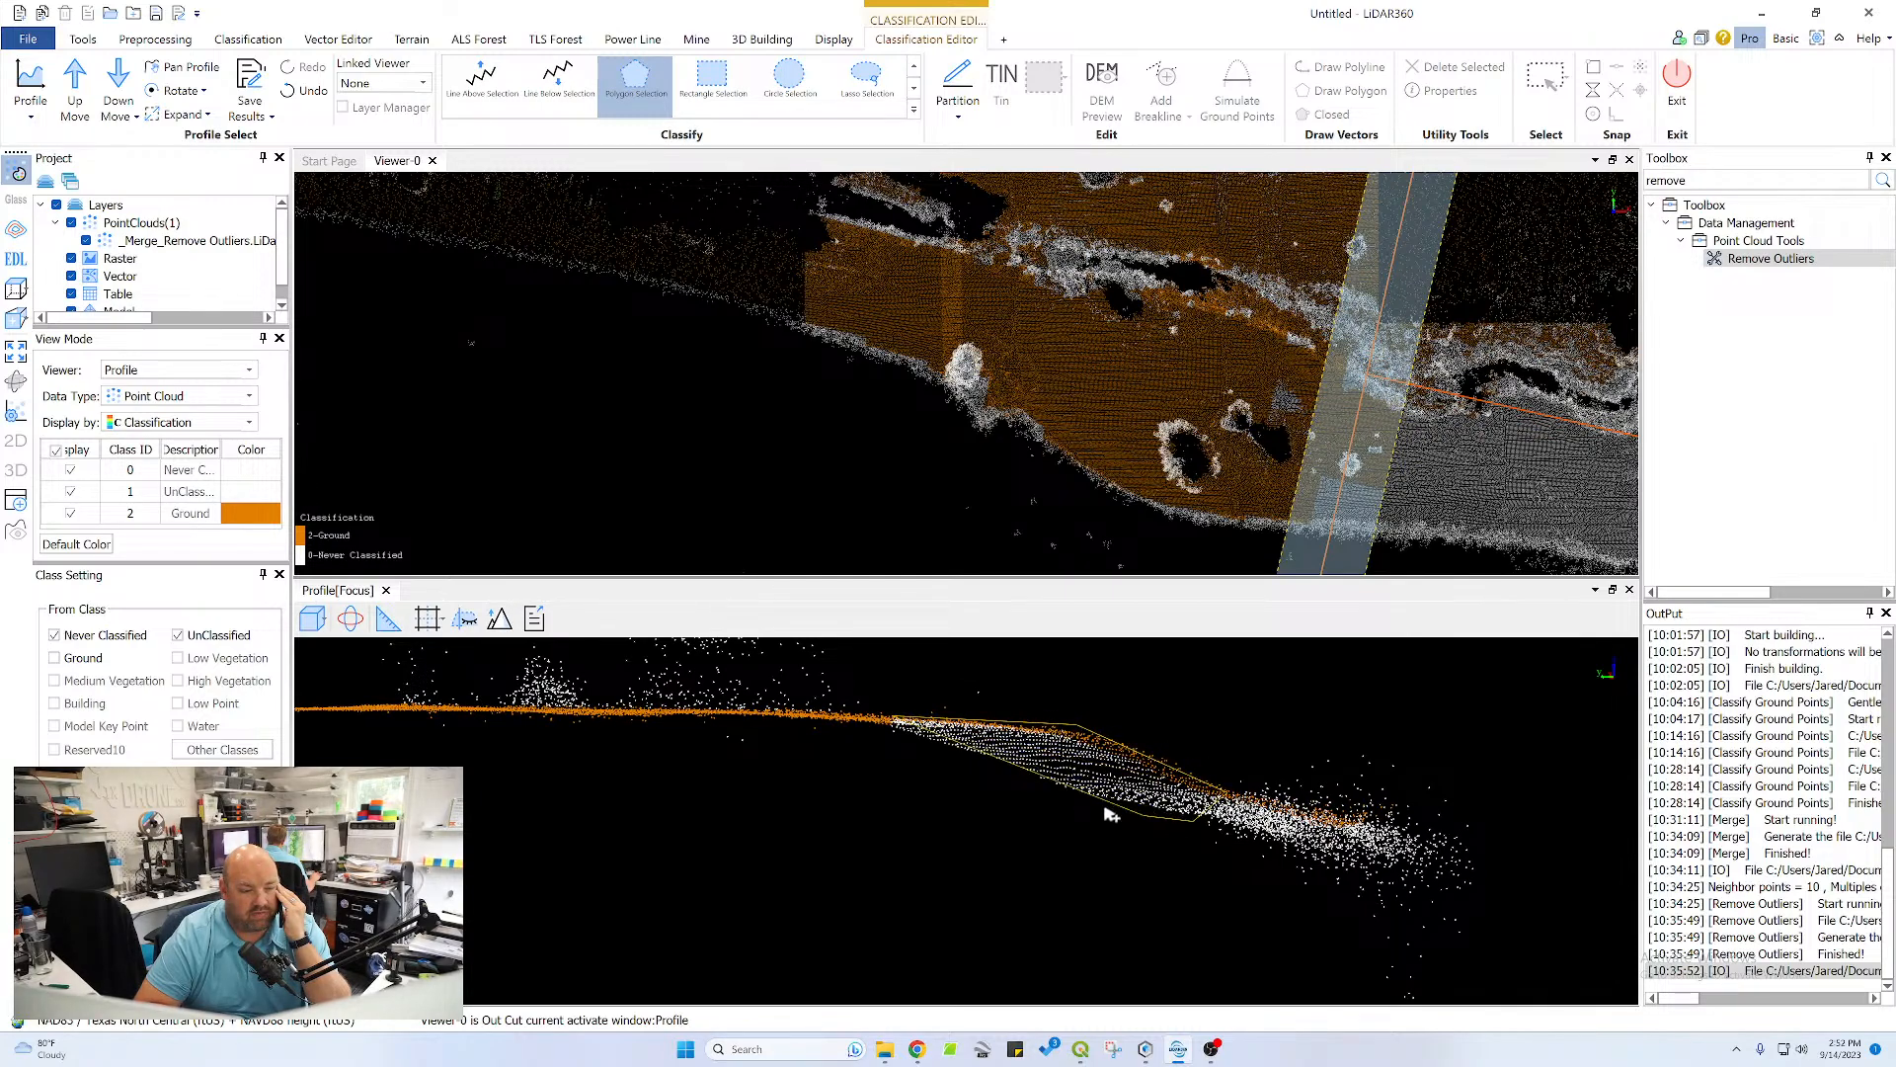
pyautogui.doubleClick(900, 746)
# Advance the profile section one step and classify the plateau surface and its pond bank slope as ground with one polygon
pyautogui.scroll(-6, 875, 726)
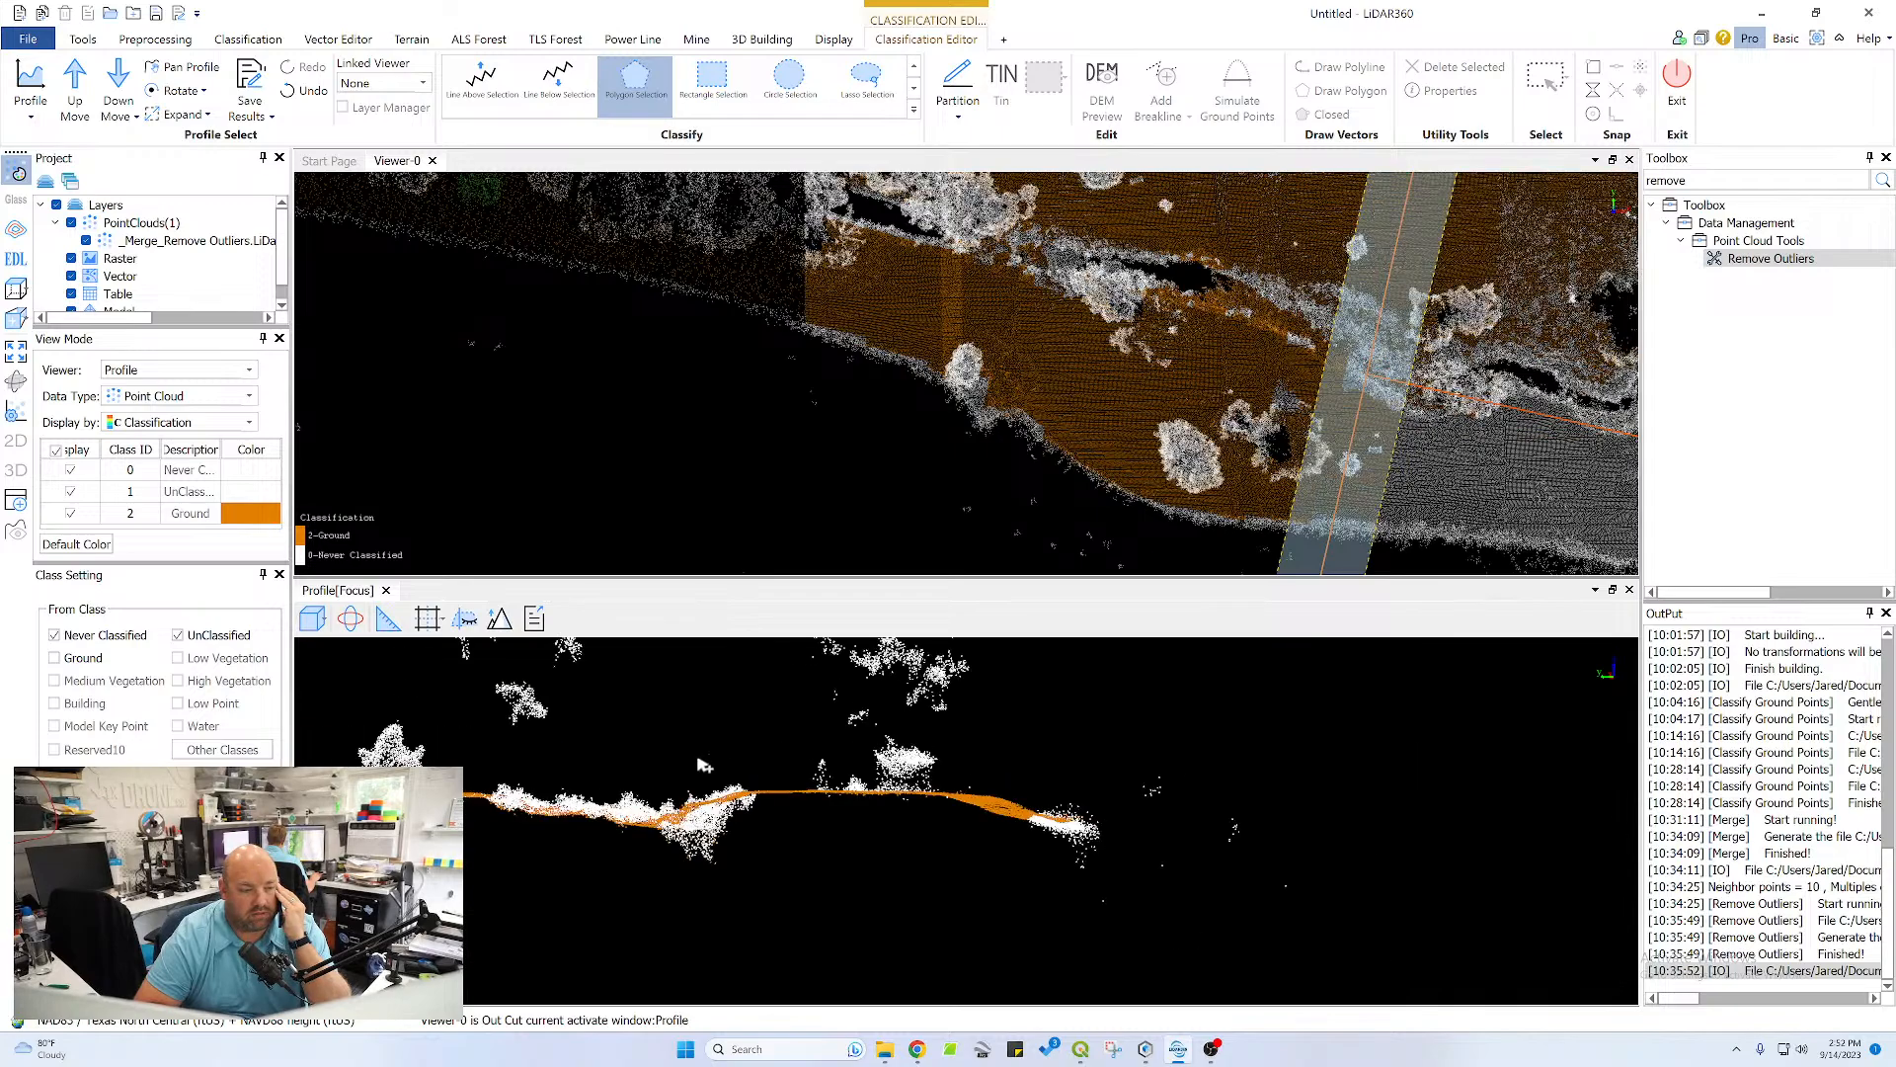
pyautogui.moveTo(561, 831); pyautogui.dragTo(857, 828, button='middle')
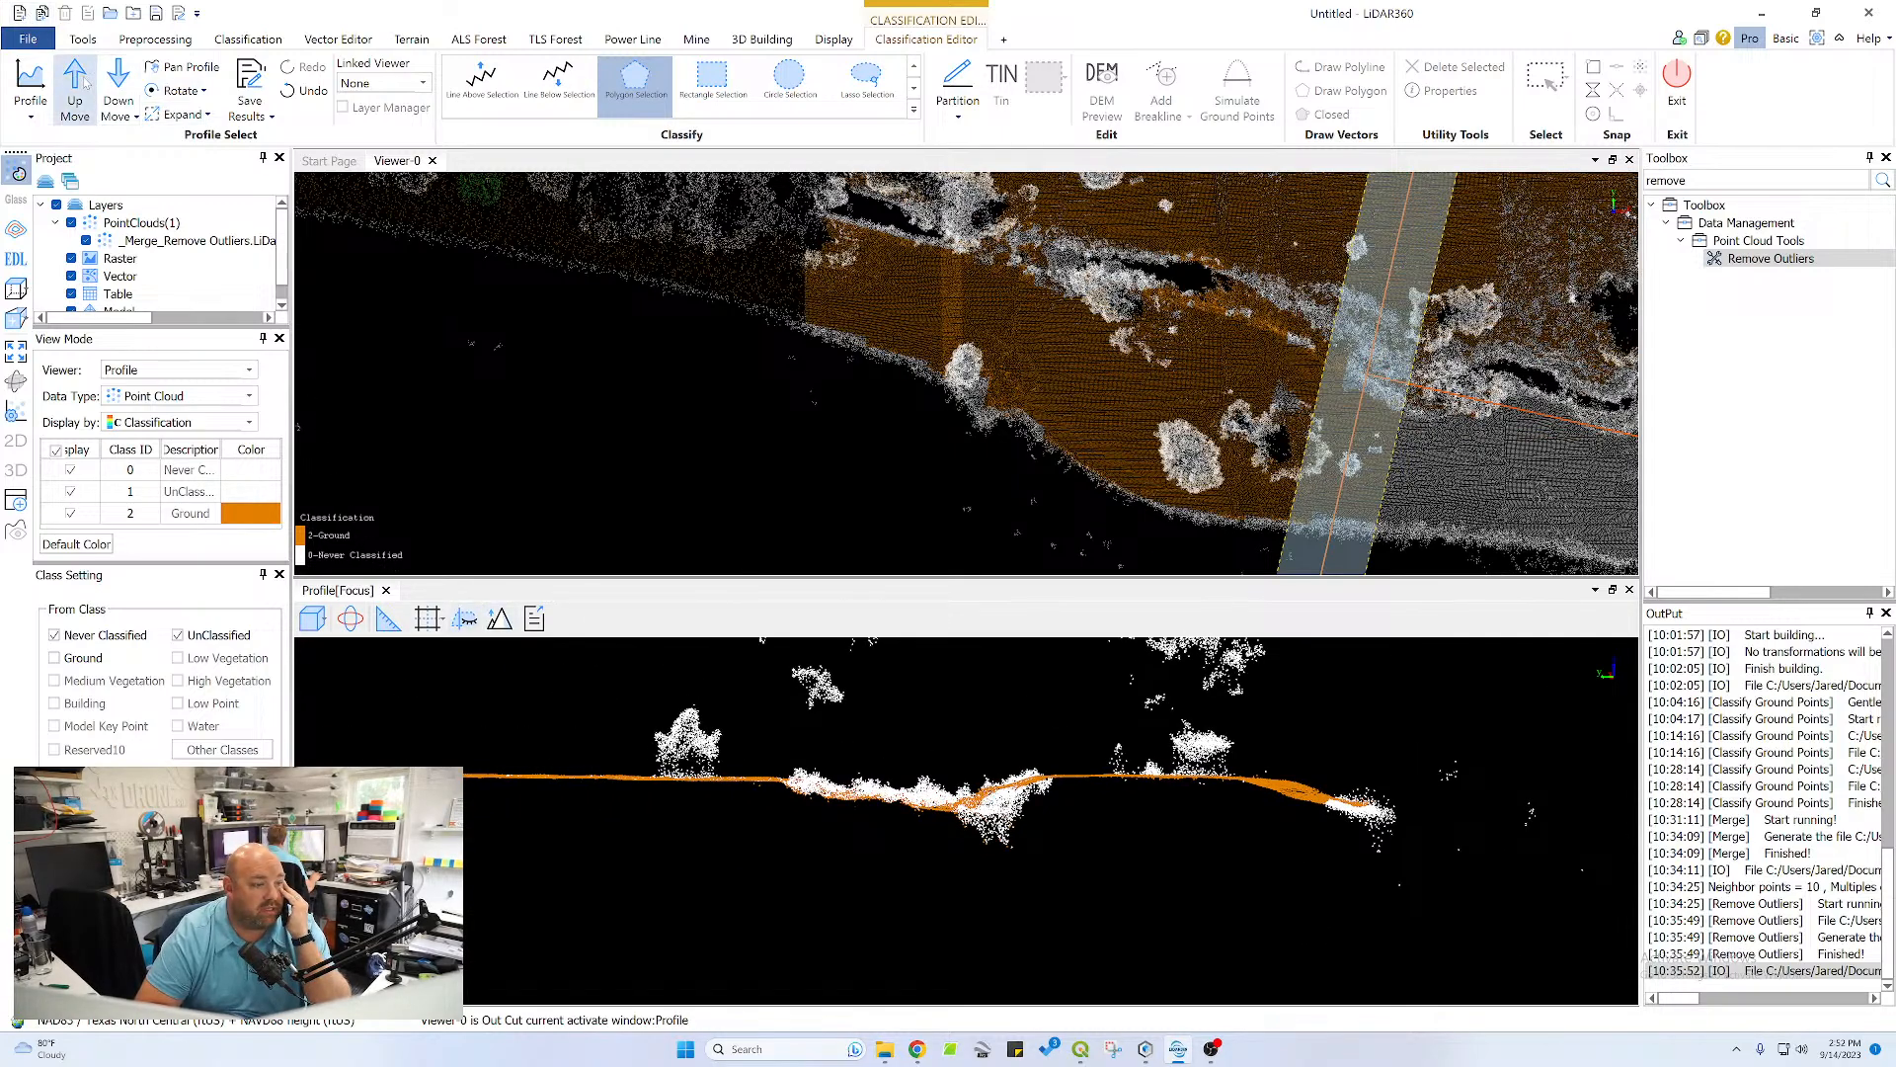
pyautogui.click(118, 81)
pyautogui.scroll(5, 1284, 811)
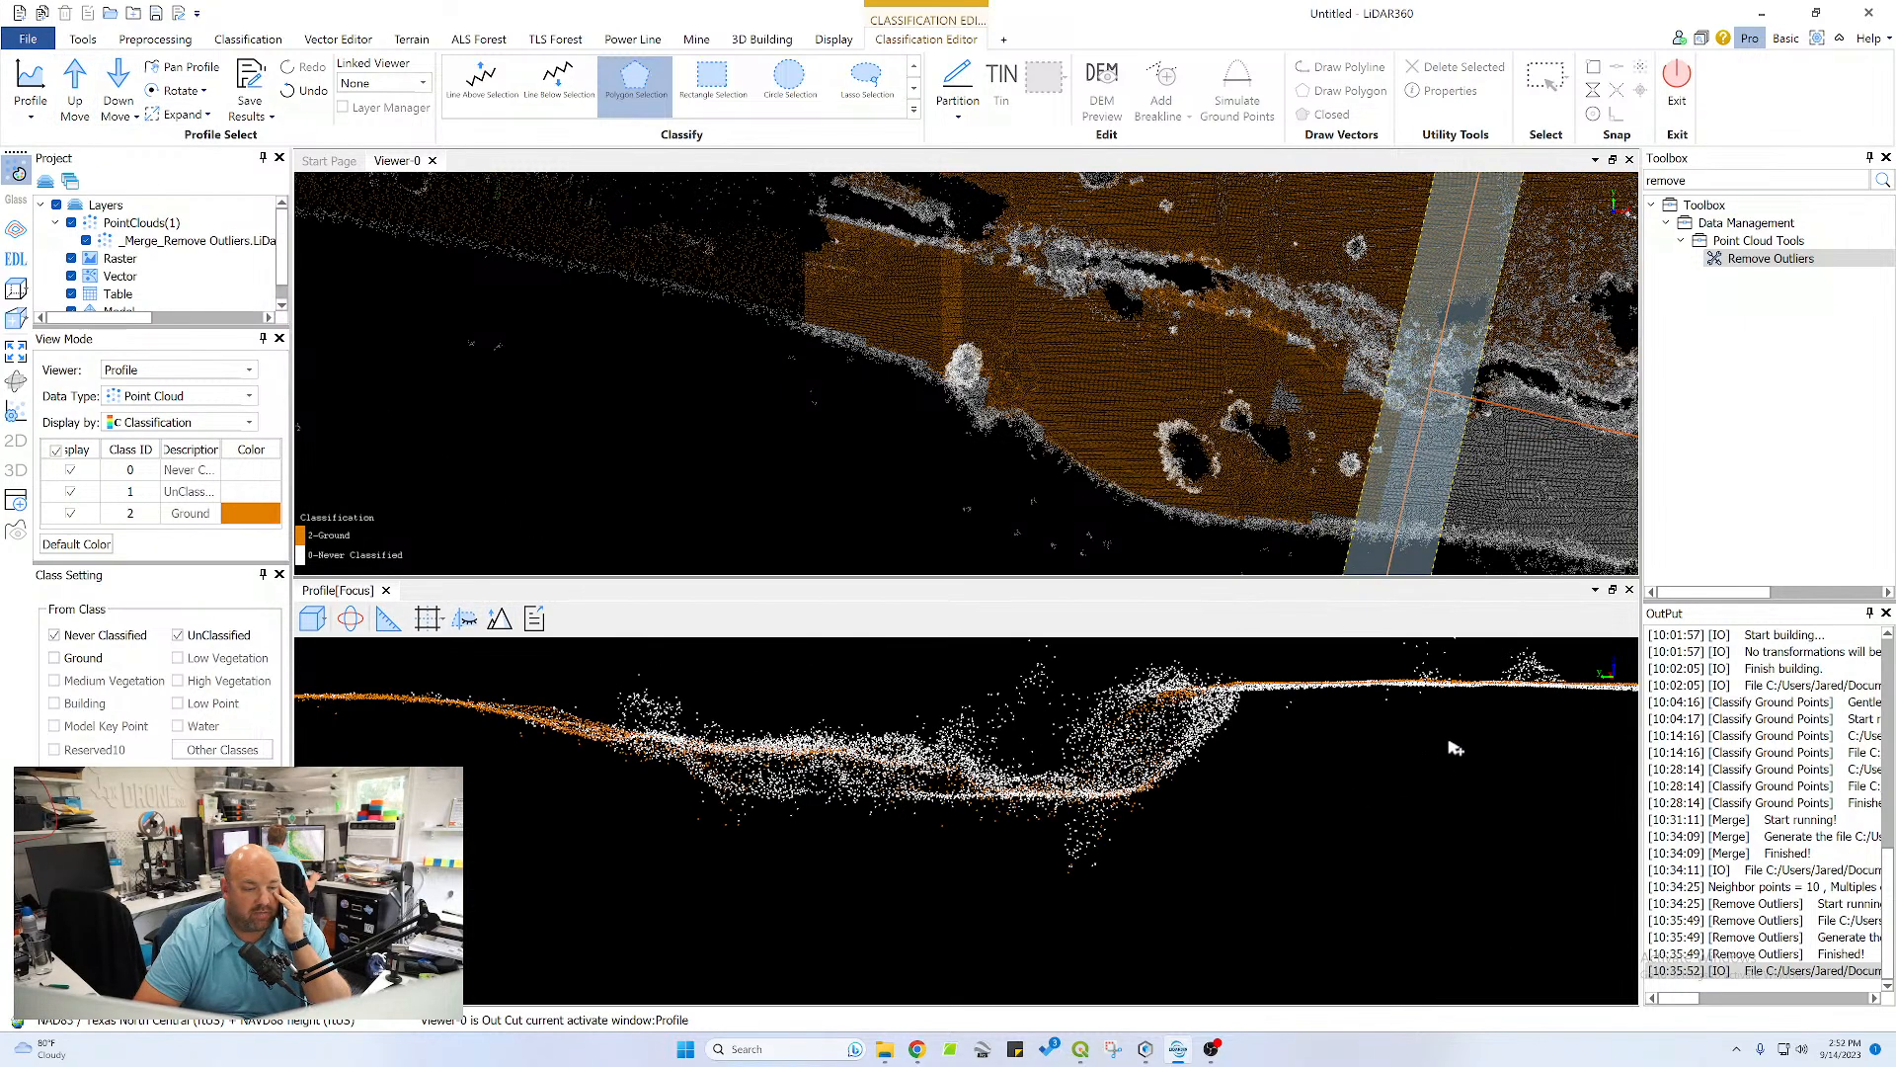
pyautogui.moveTo(1450, 747); pyautogui.dragTo(882, 747, button='middle')
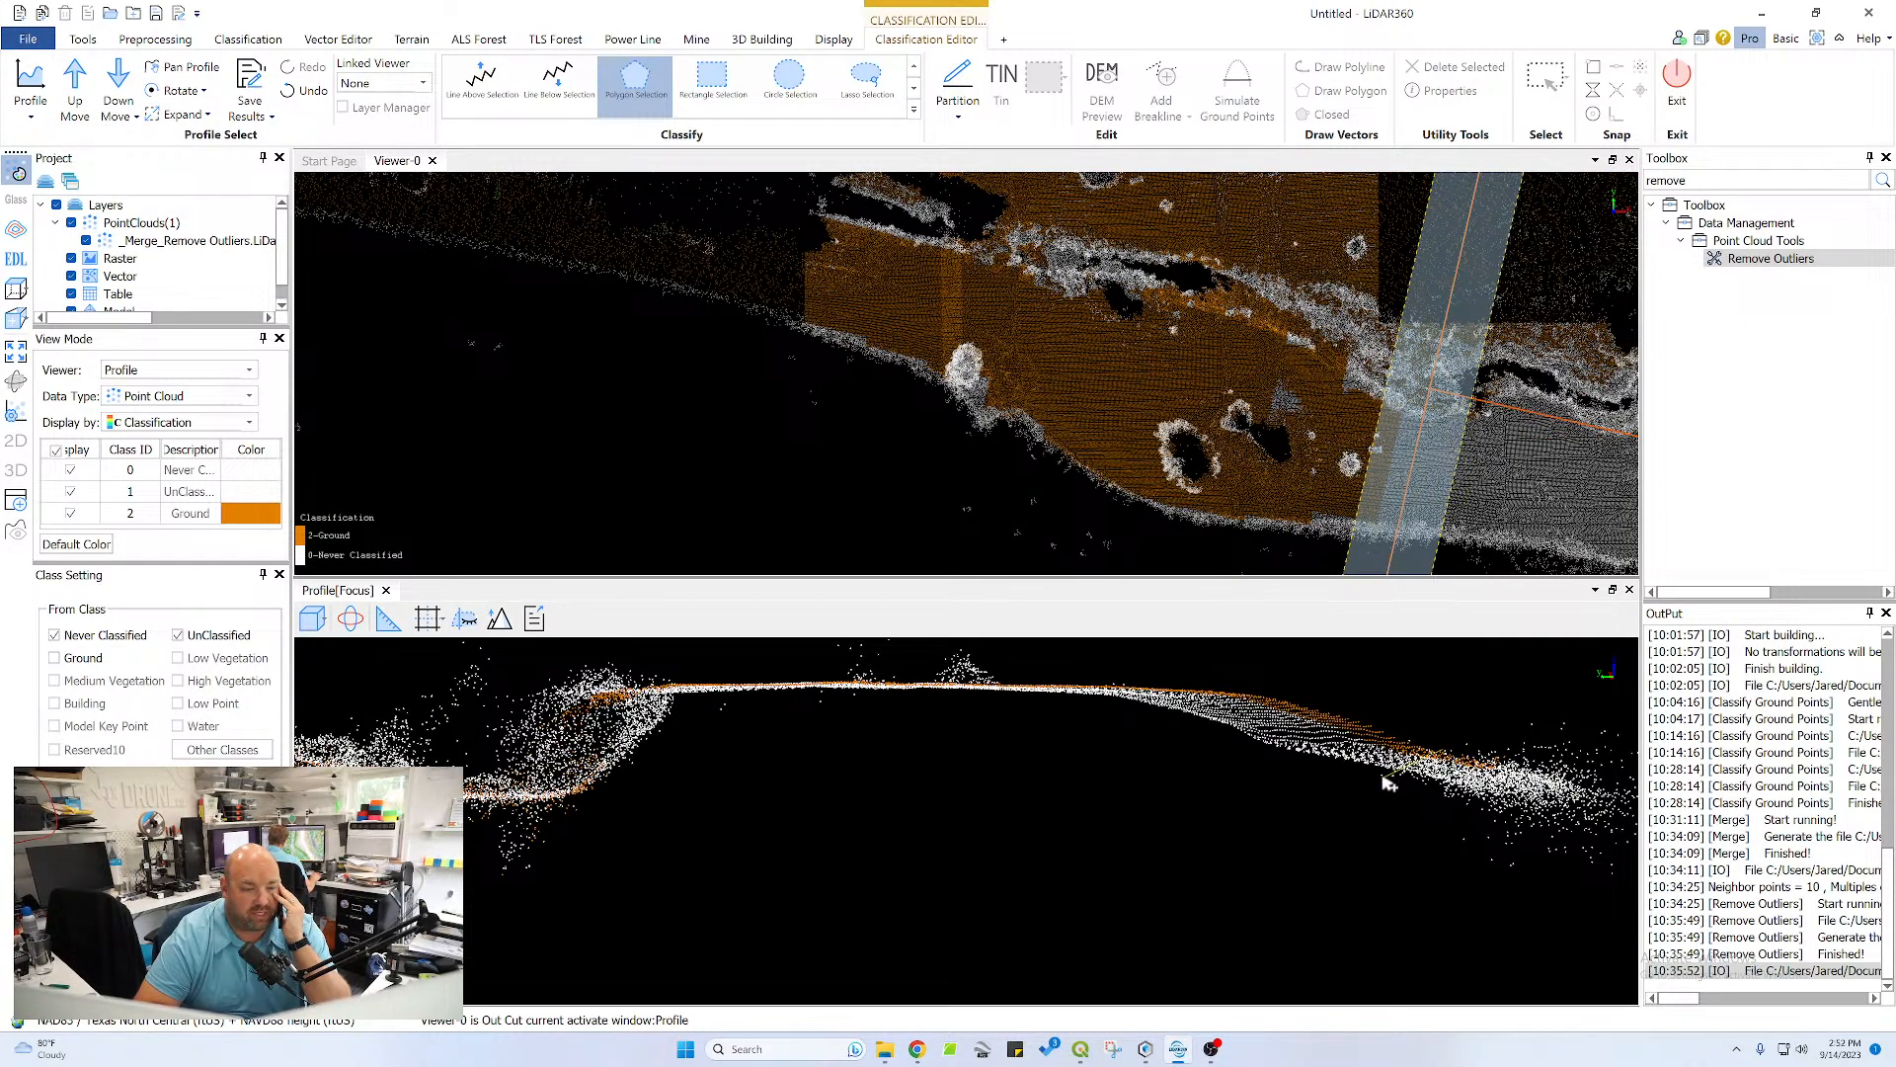
pyautogui.click(1083, 692)
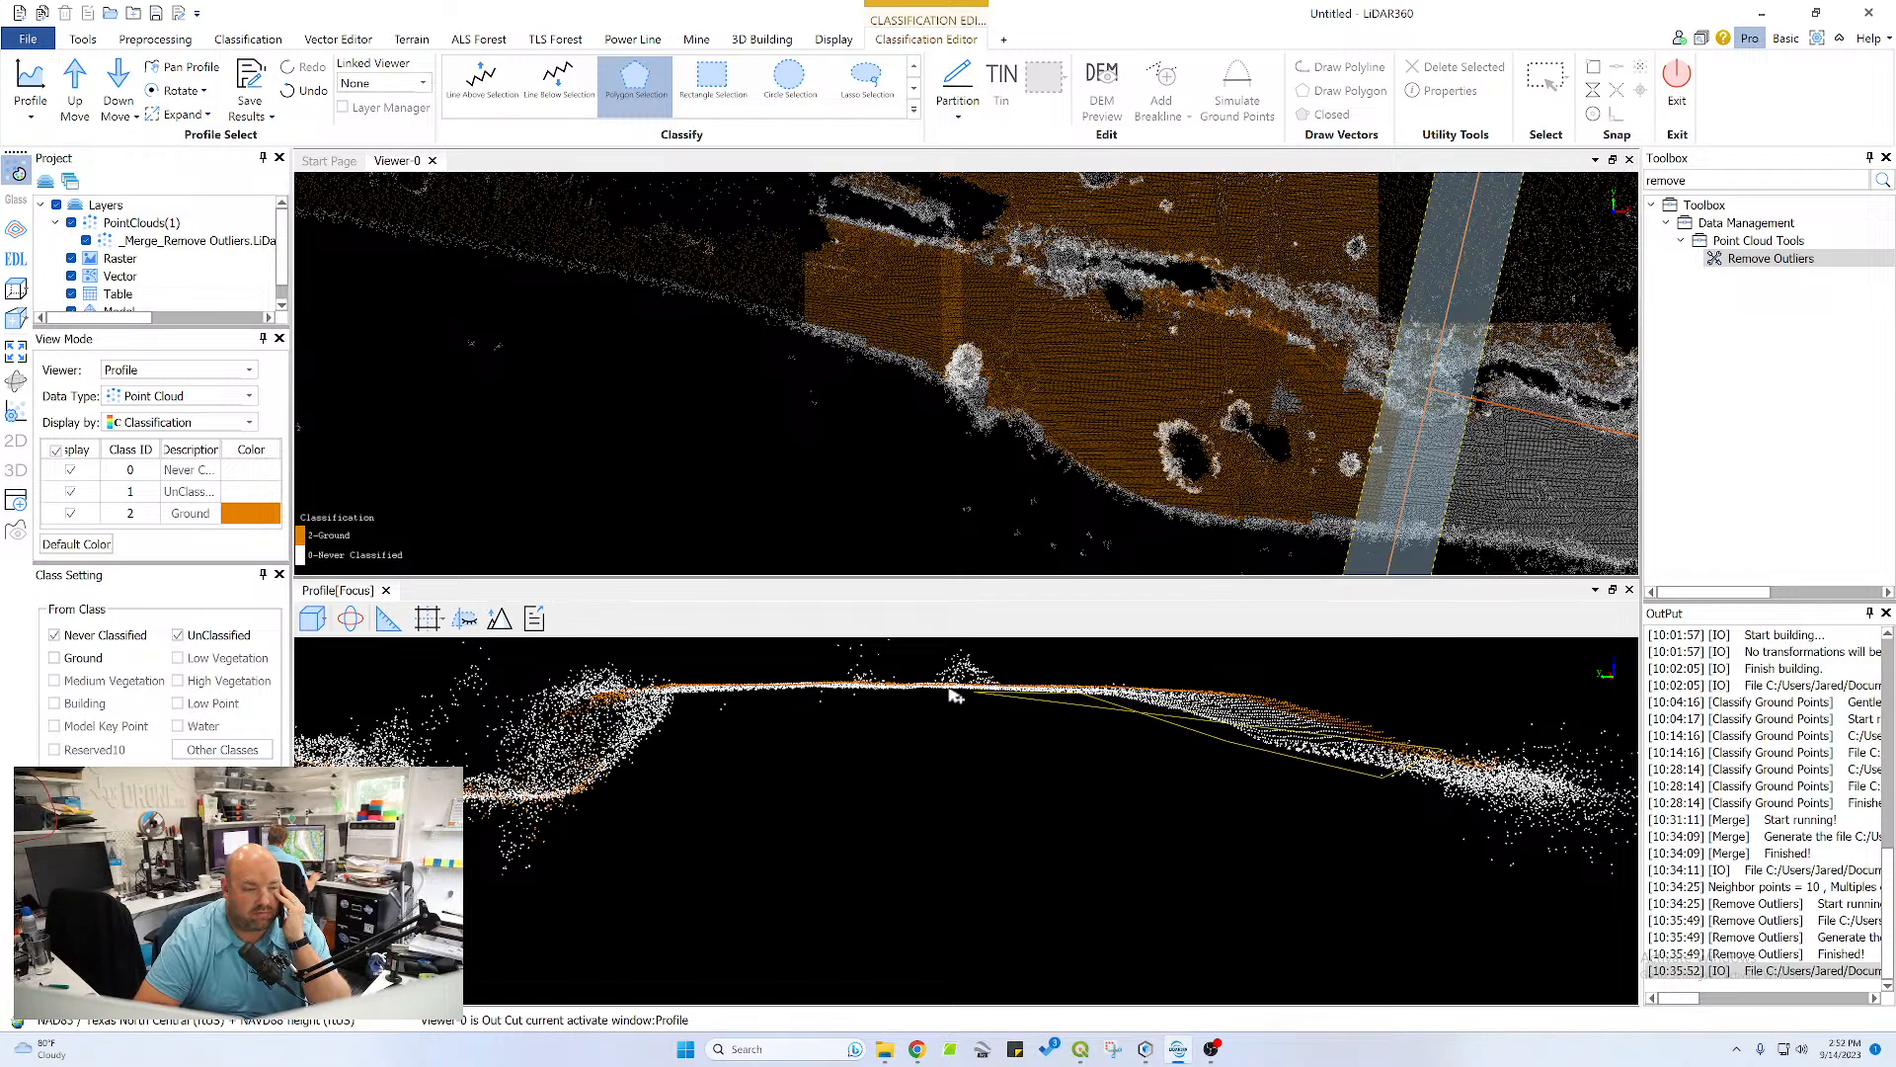
pyautogui.click(652, 694)
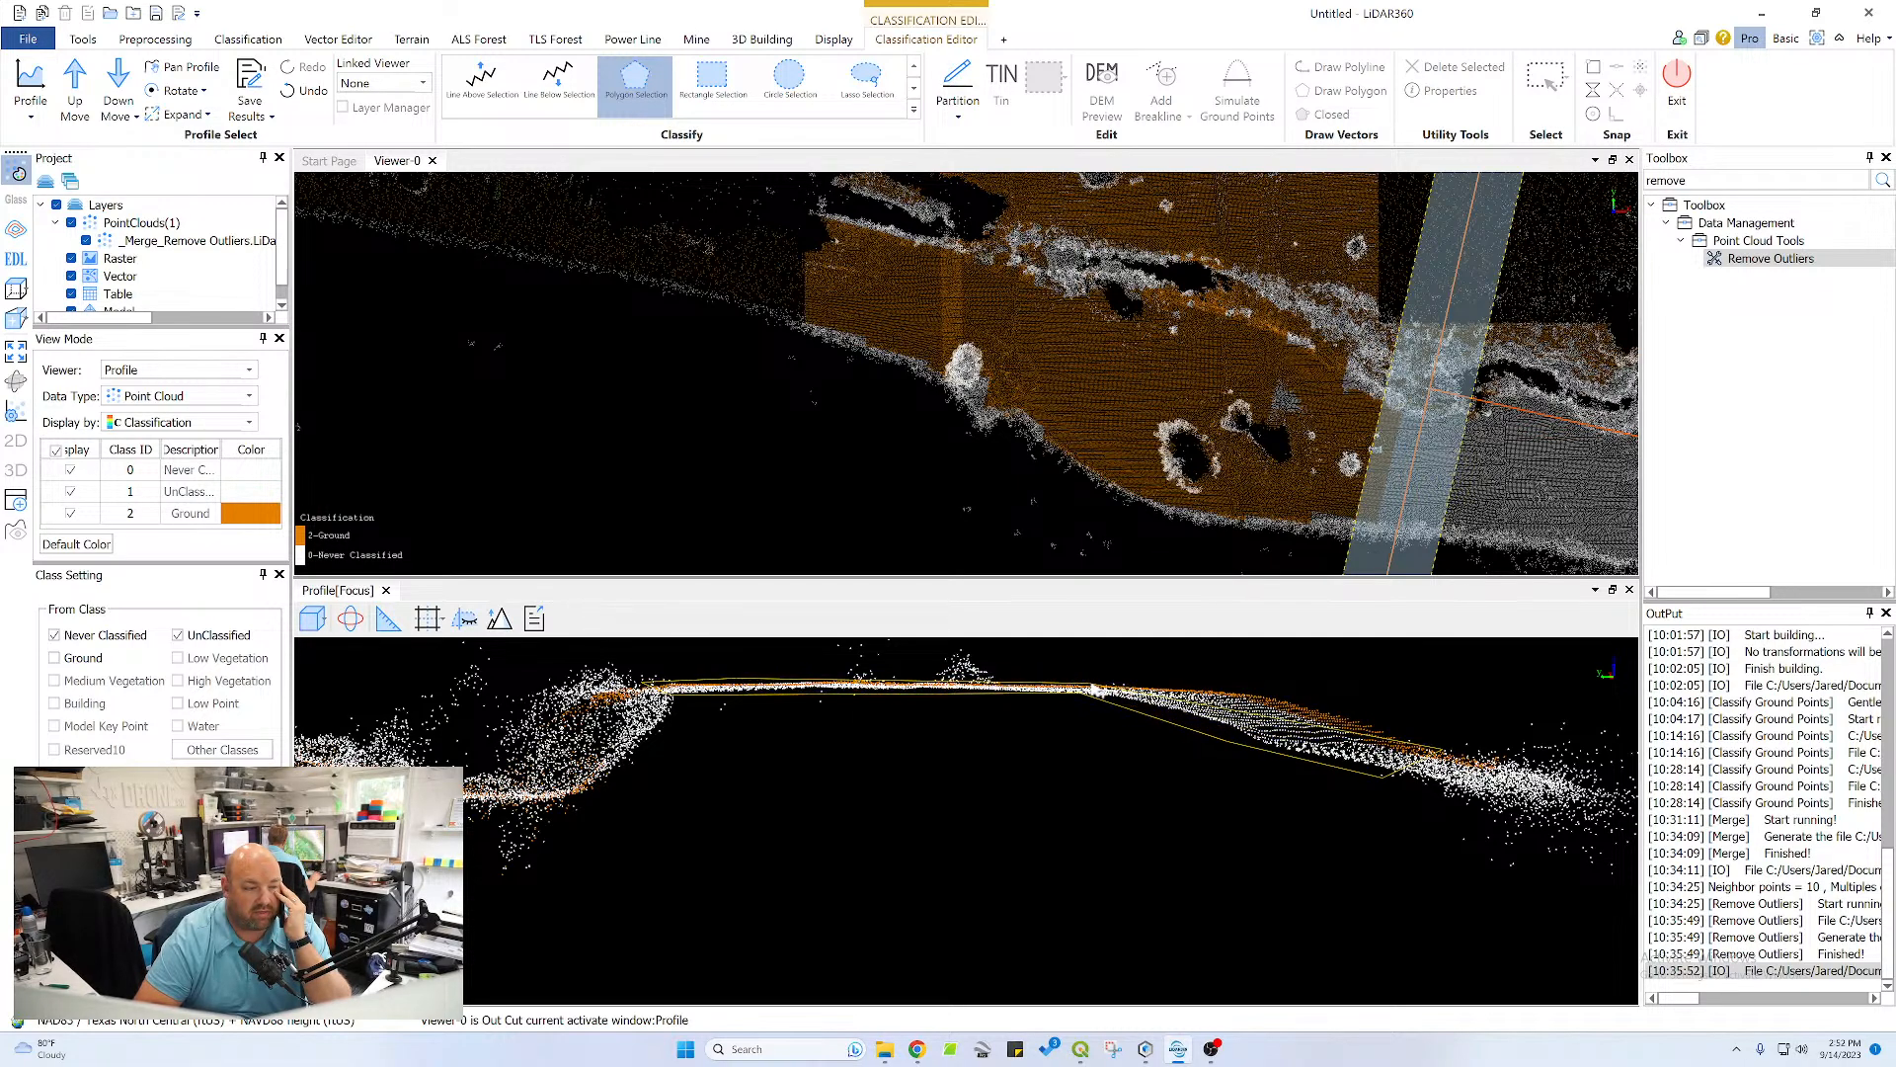
pyautogui.rightClick(1289, 703)
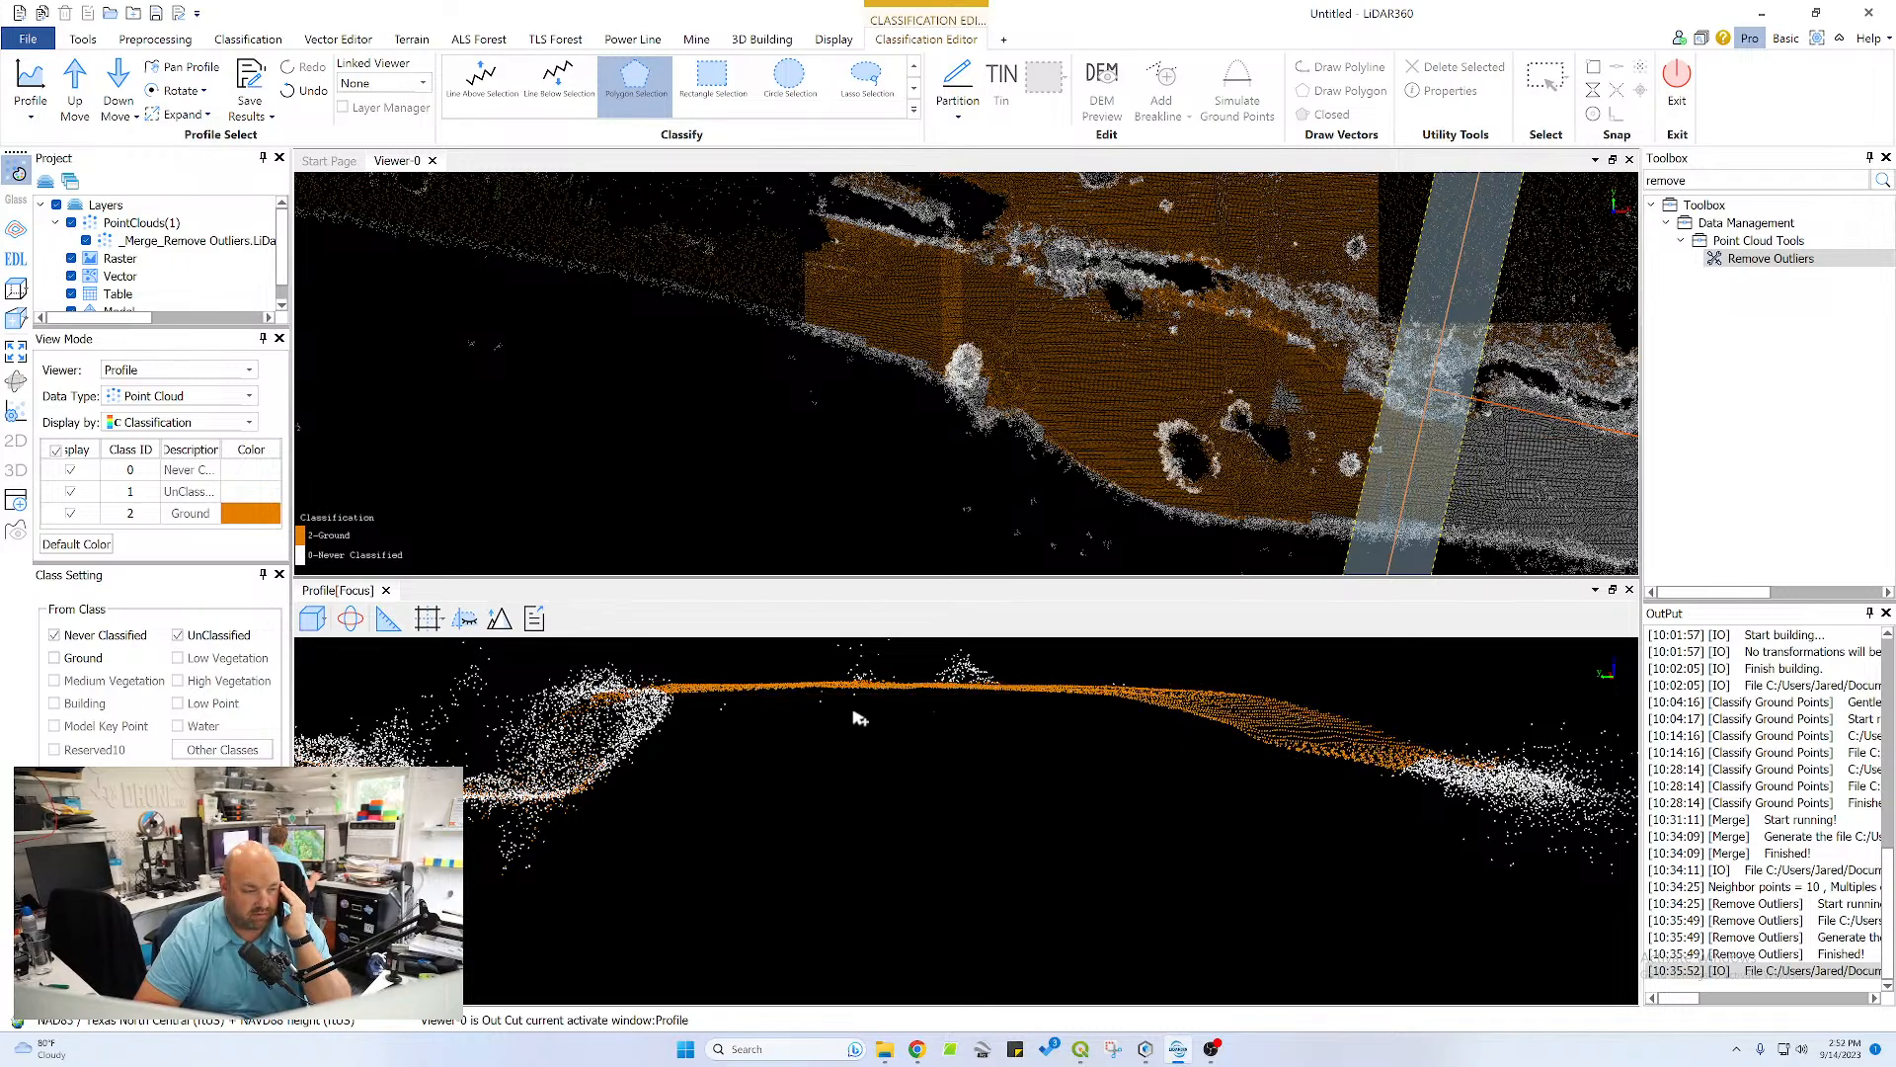
# Classify the channel bottom and the channel bank opposite the plateau as ground with one thin polygon beneath the vegetation points
pyautogui.moveTo(759, 720); pyautogui.dragTo(1162, 664, button='middle')
pyautogui.moveTo(969, 735); pyautogui.dragTo(1181, 747, button='middle')
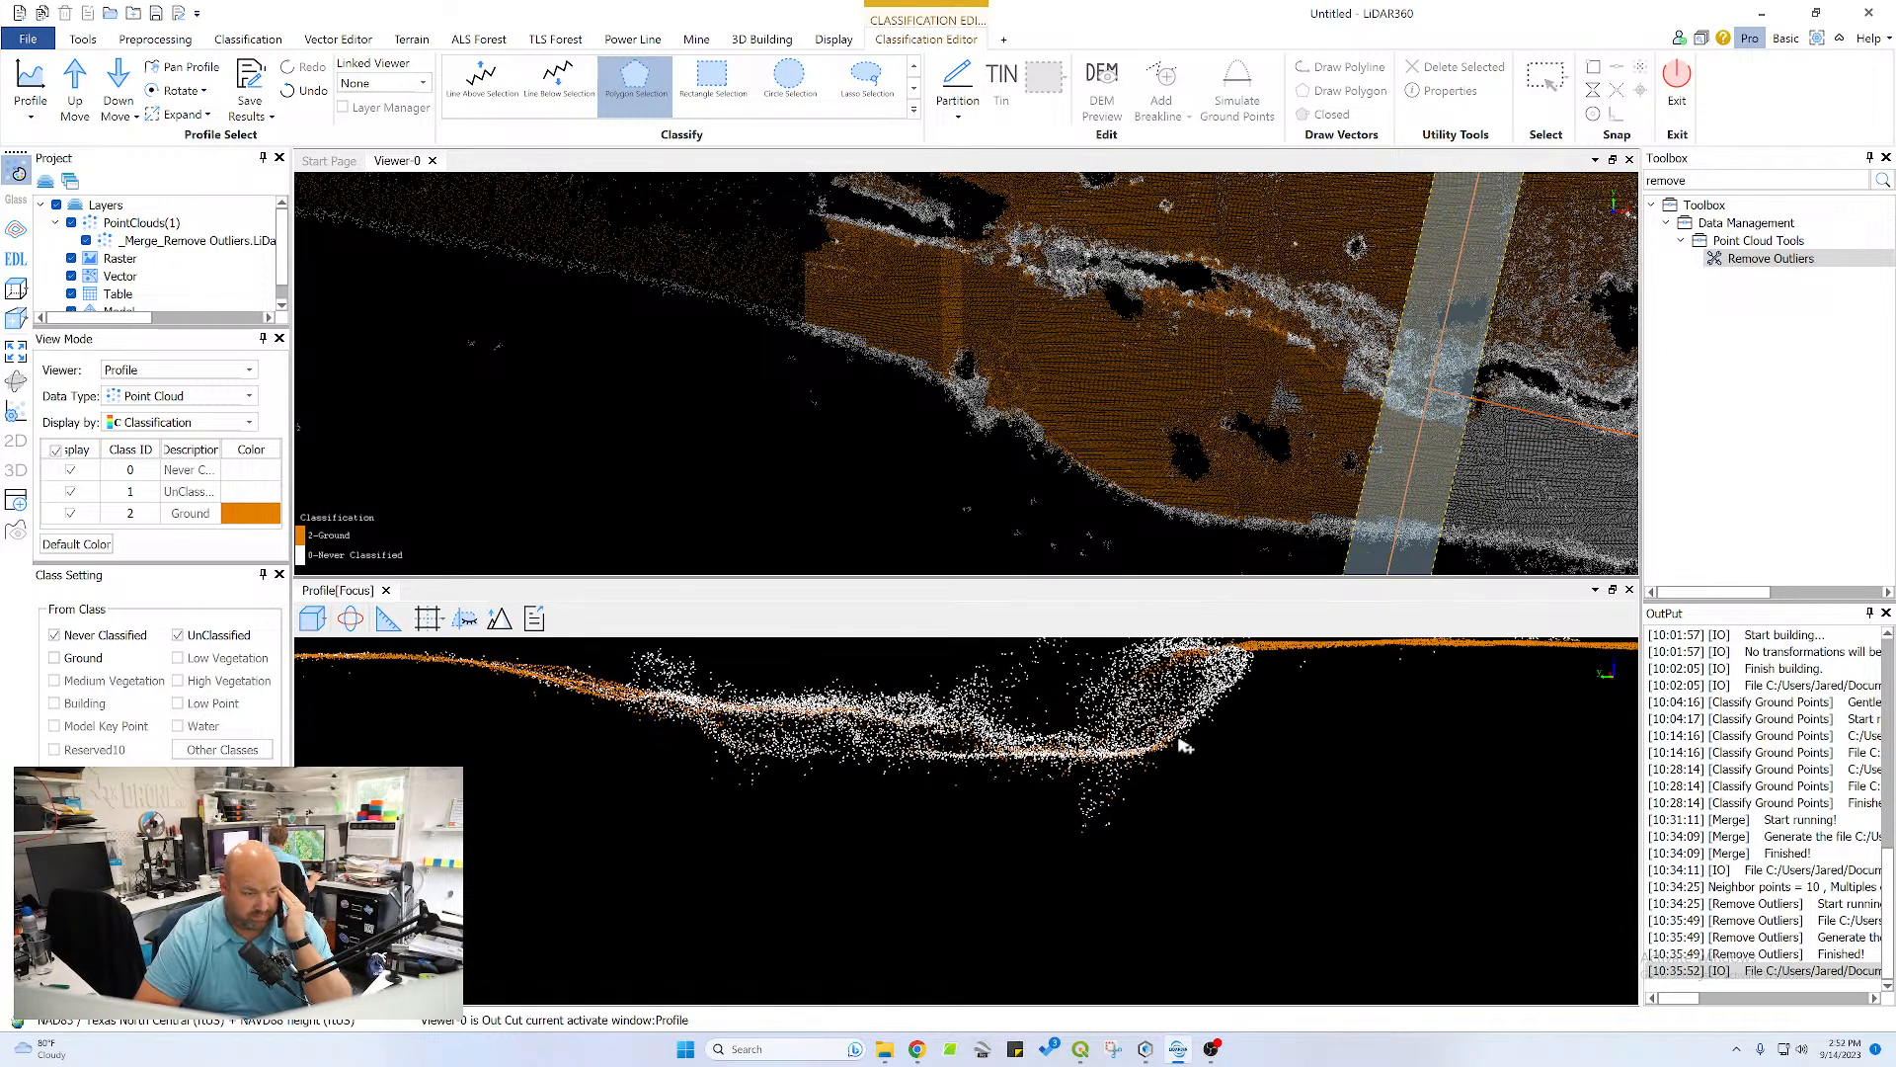
pyautogui.click(811, 753)
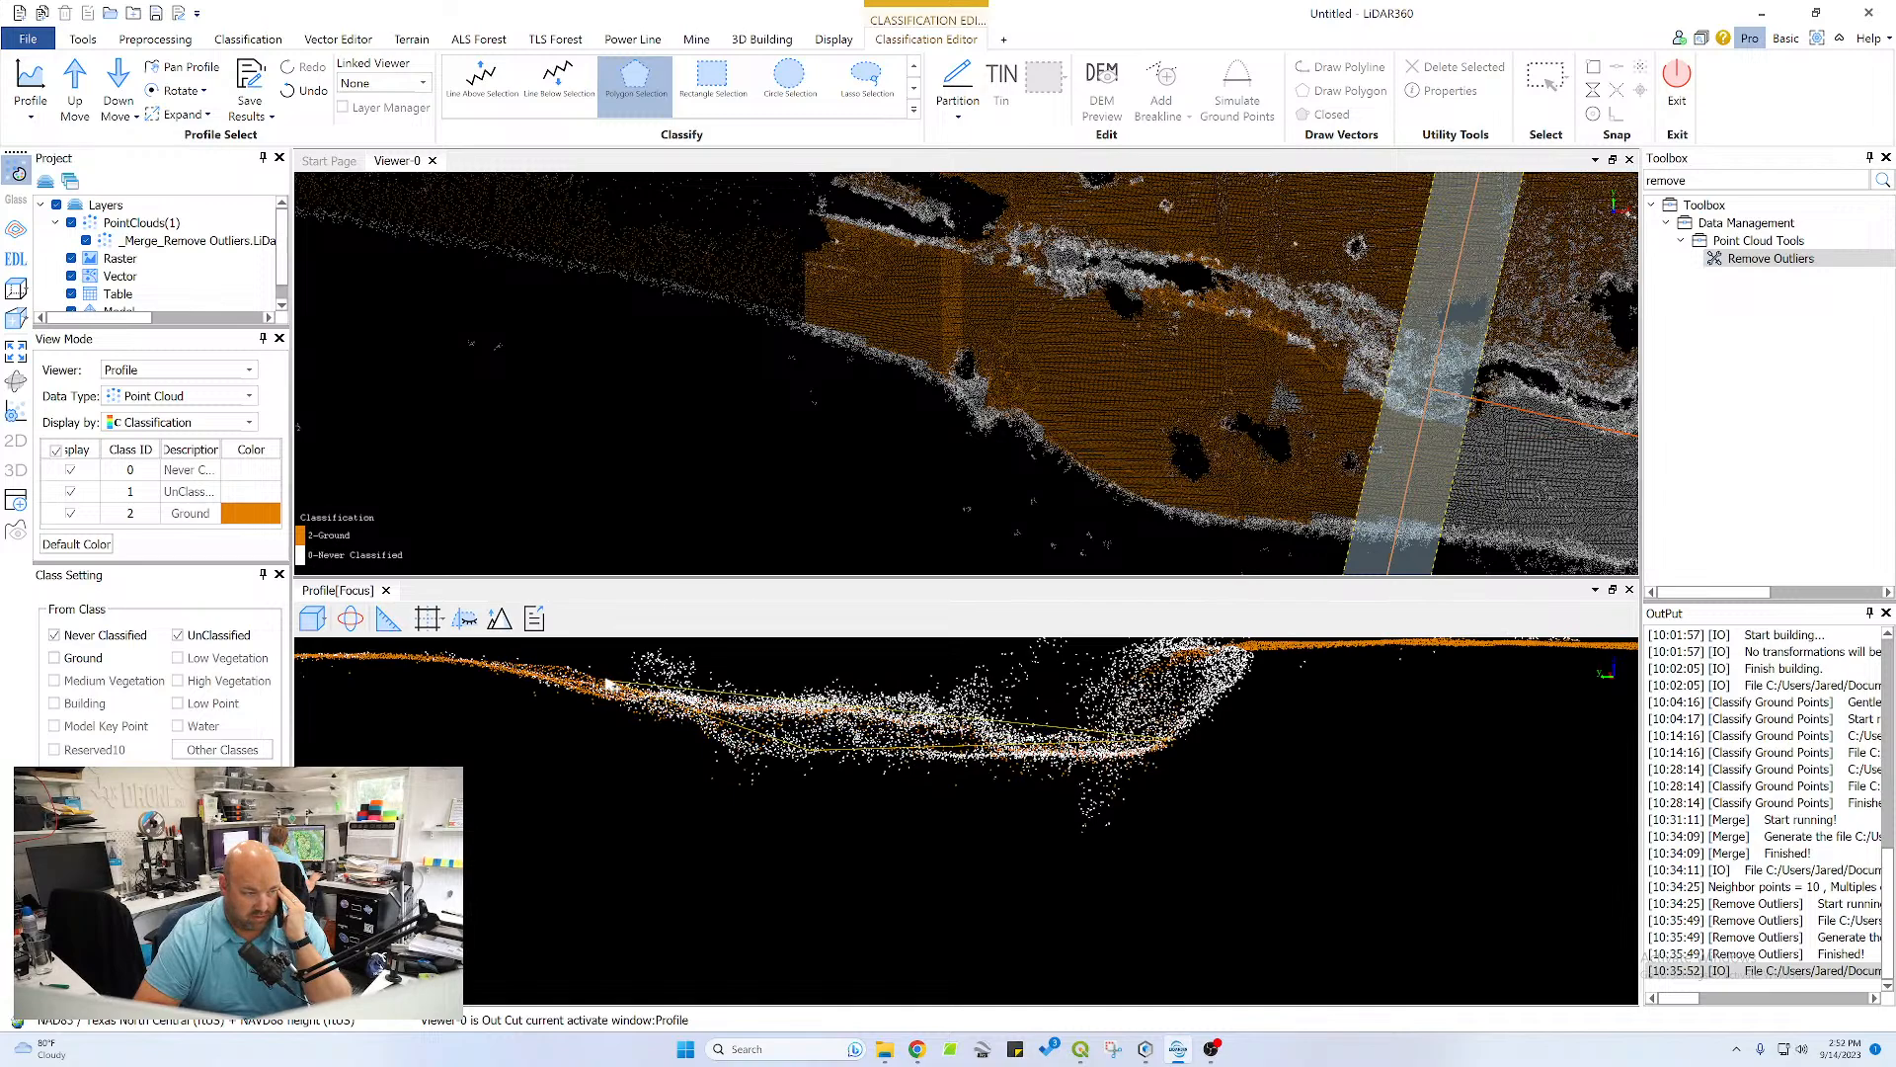
pyautogui.click(312, 659)
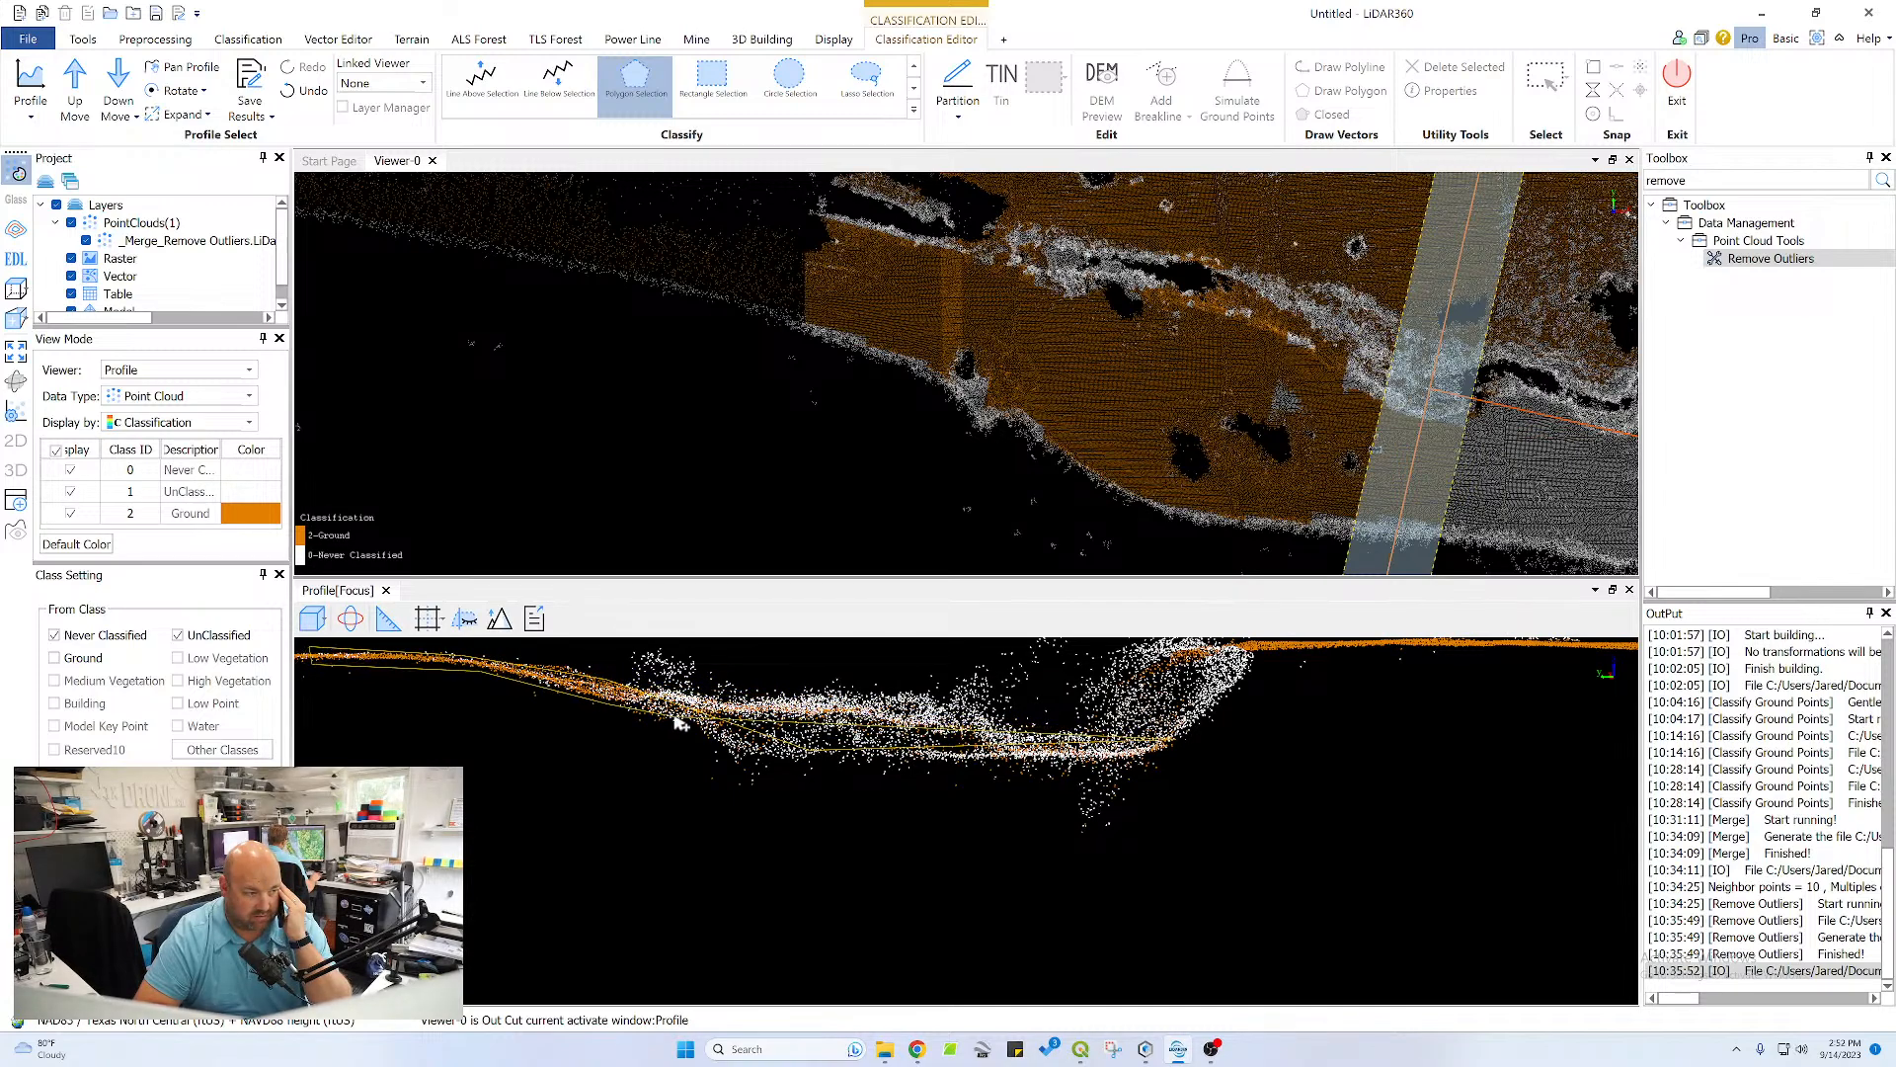
pyautogui.click(677, 720)
pyautogui.click(741, 761)
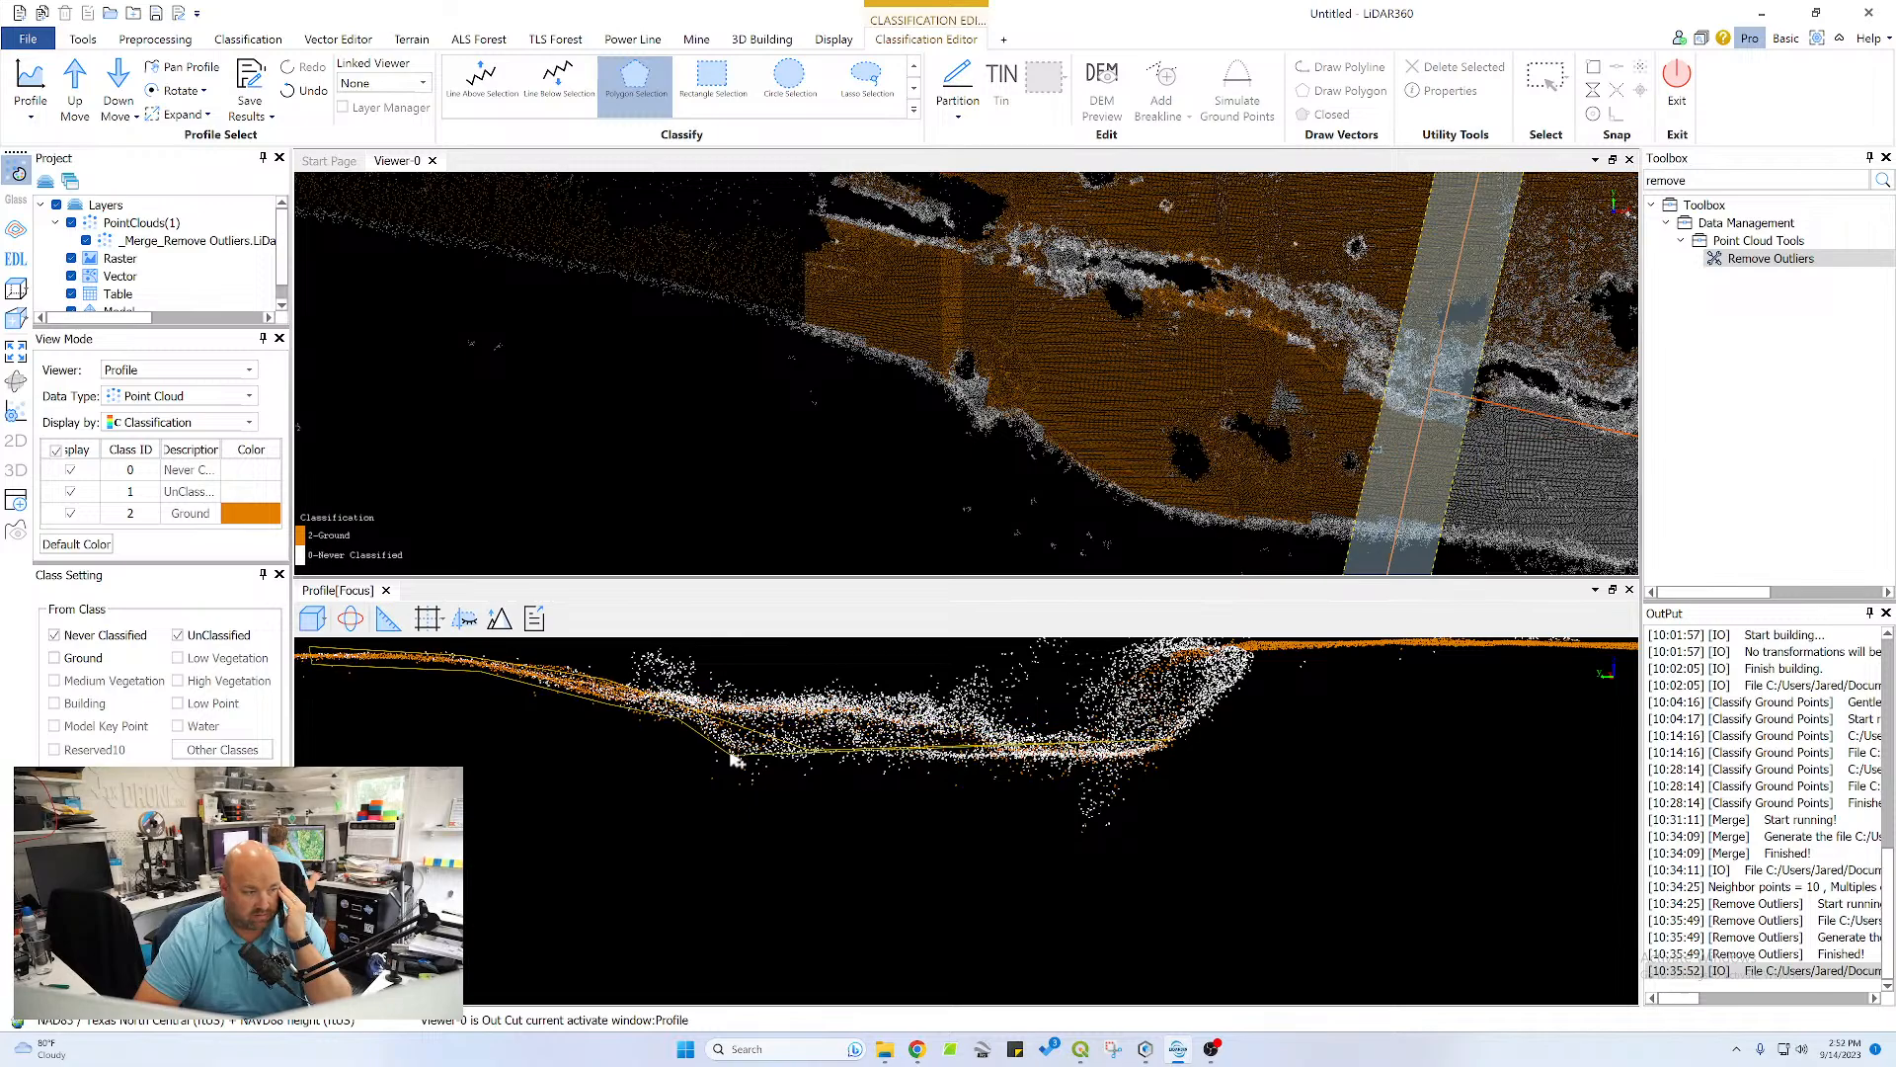
pyautogui.doubleClick(1155, 760)
# Classify the flat terrain beyond the channel, out to the section's far end, as ground with a thin polygon
pyautogui.scroll(-4, 869, 774)
pyautogui.moveTo(681, 790); pyautogui.dragTo(1127, 774, button='middle')
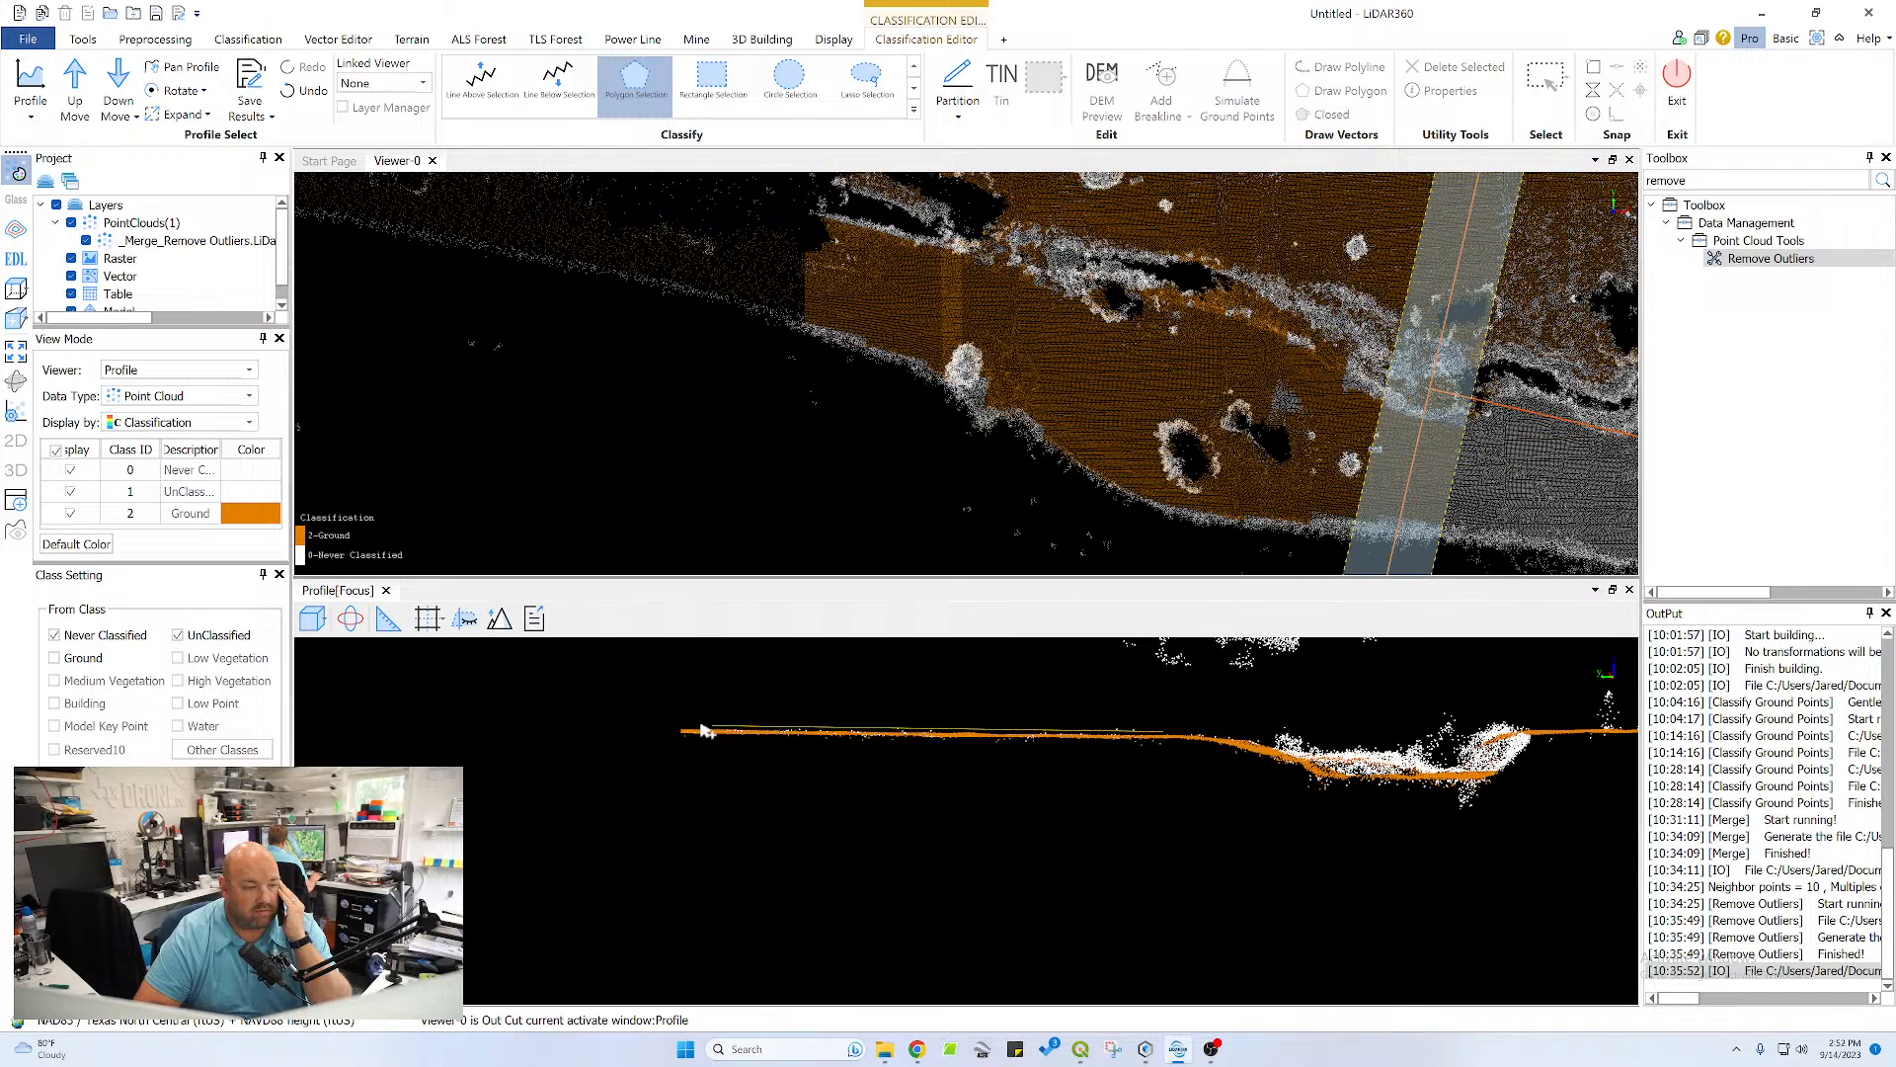
pyautogui.click(646, 728)
pyautogui.click(645, 737)
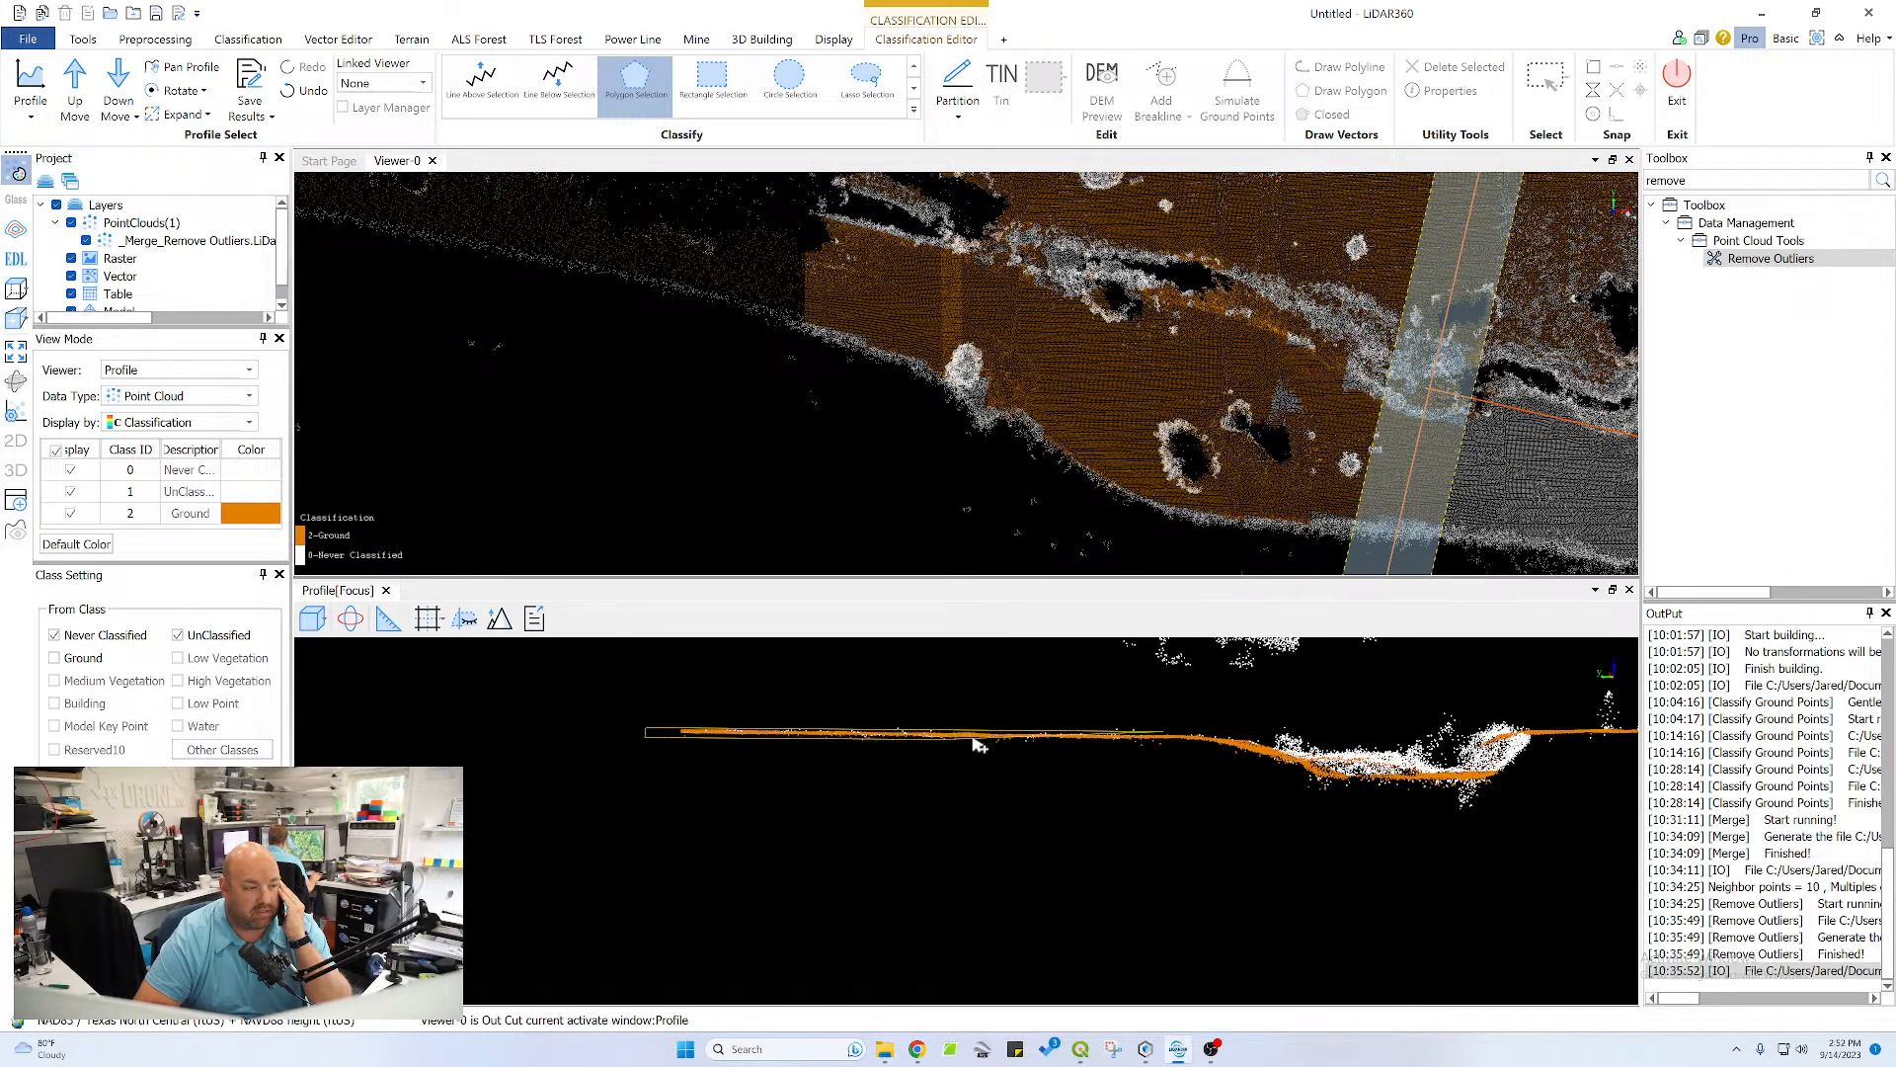
pyautogui.doubleClick(1158, 748)
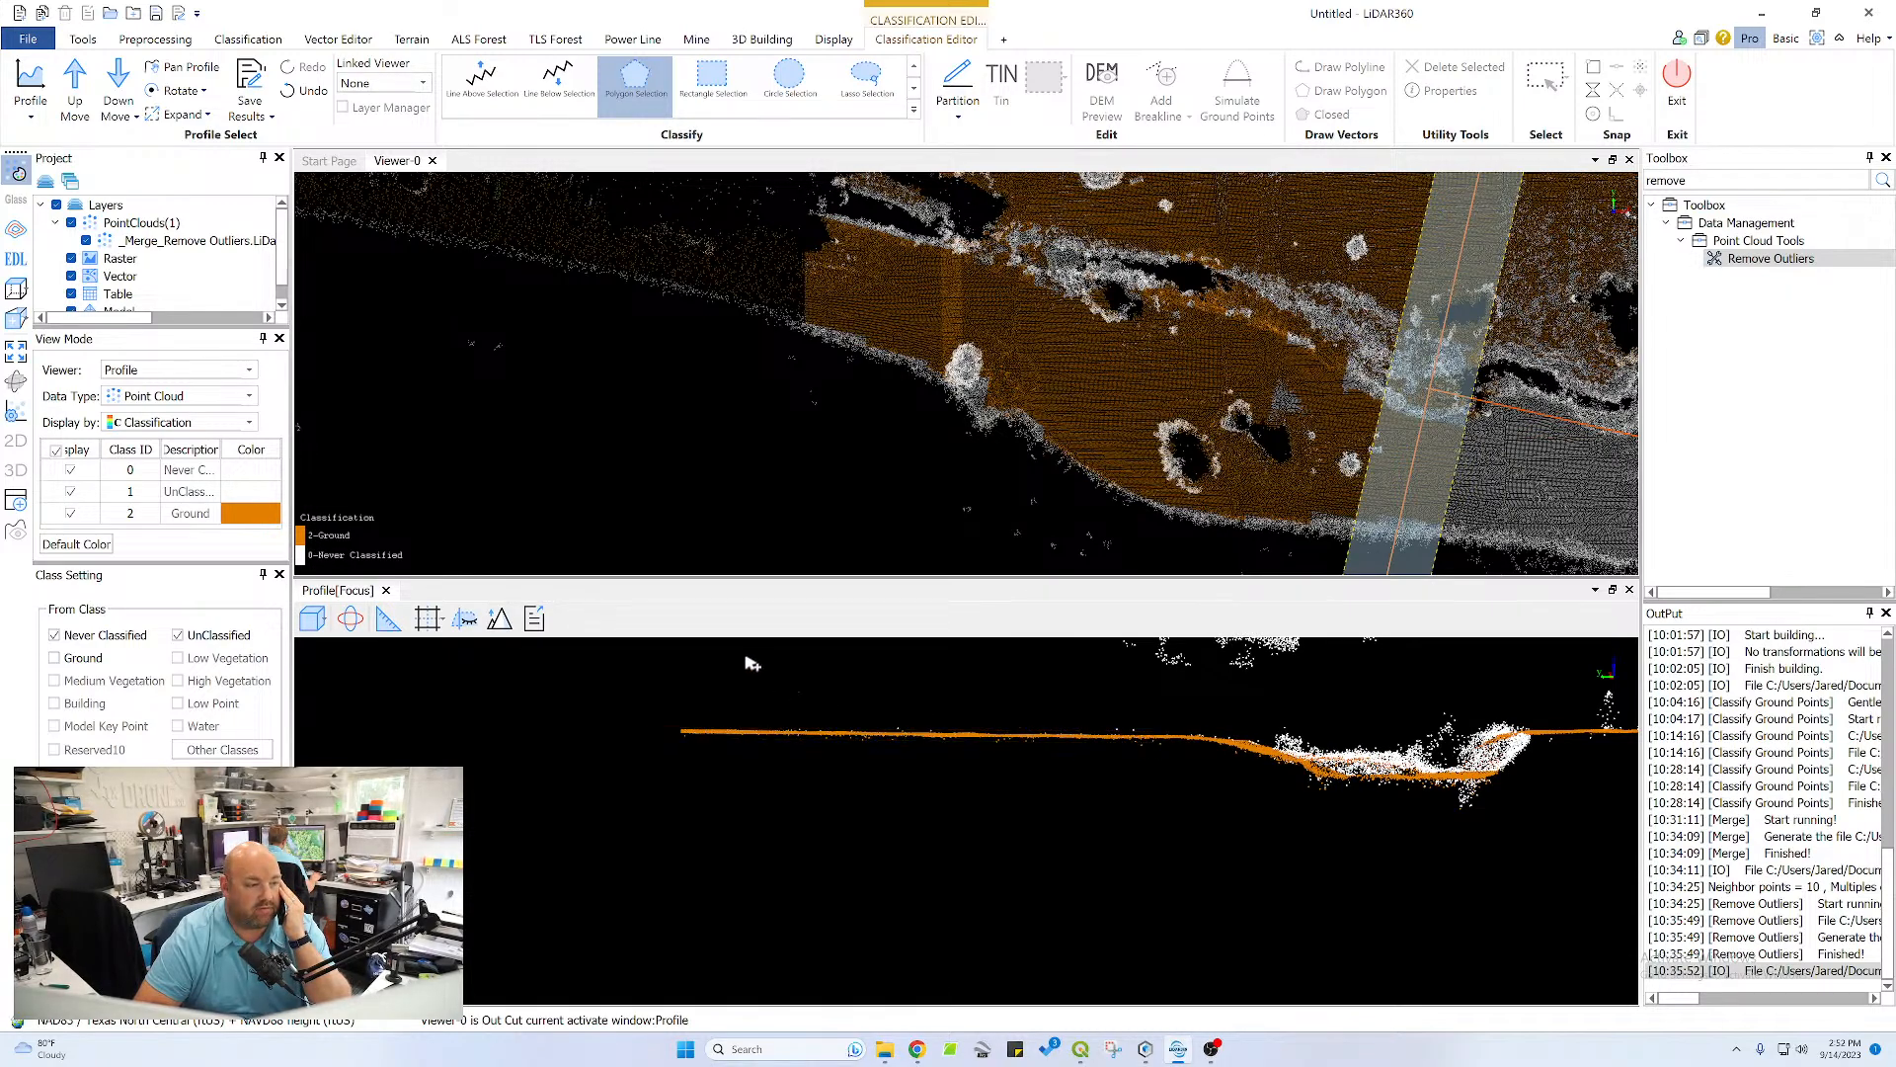
# Advance the profile section one step and classify the channel's plateau-side bank, the plateau surface and the pond slope as ground with one polygon
pyautogui.click(76, 87)
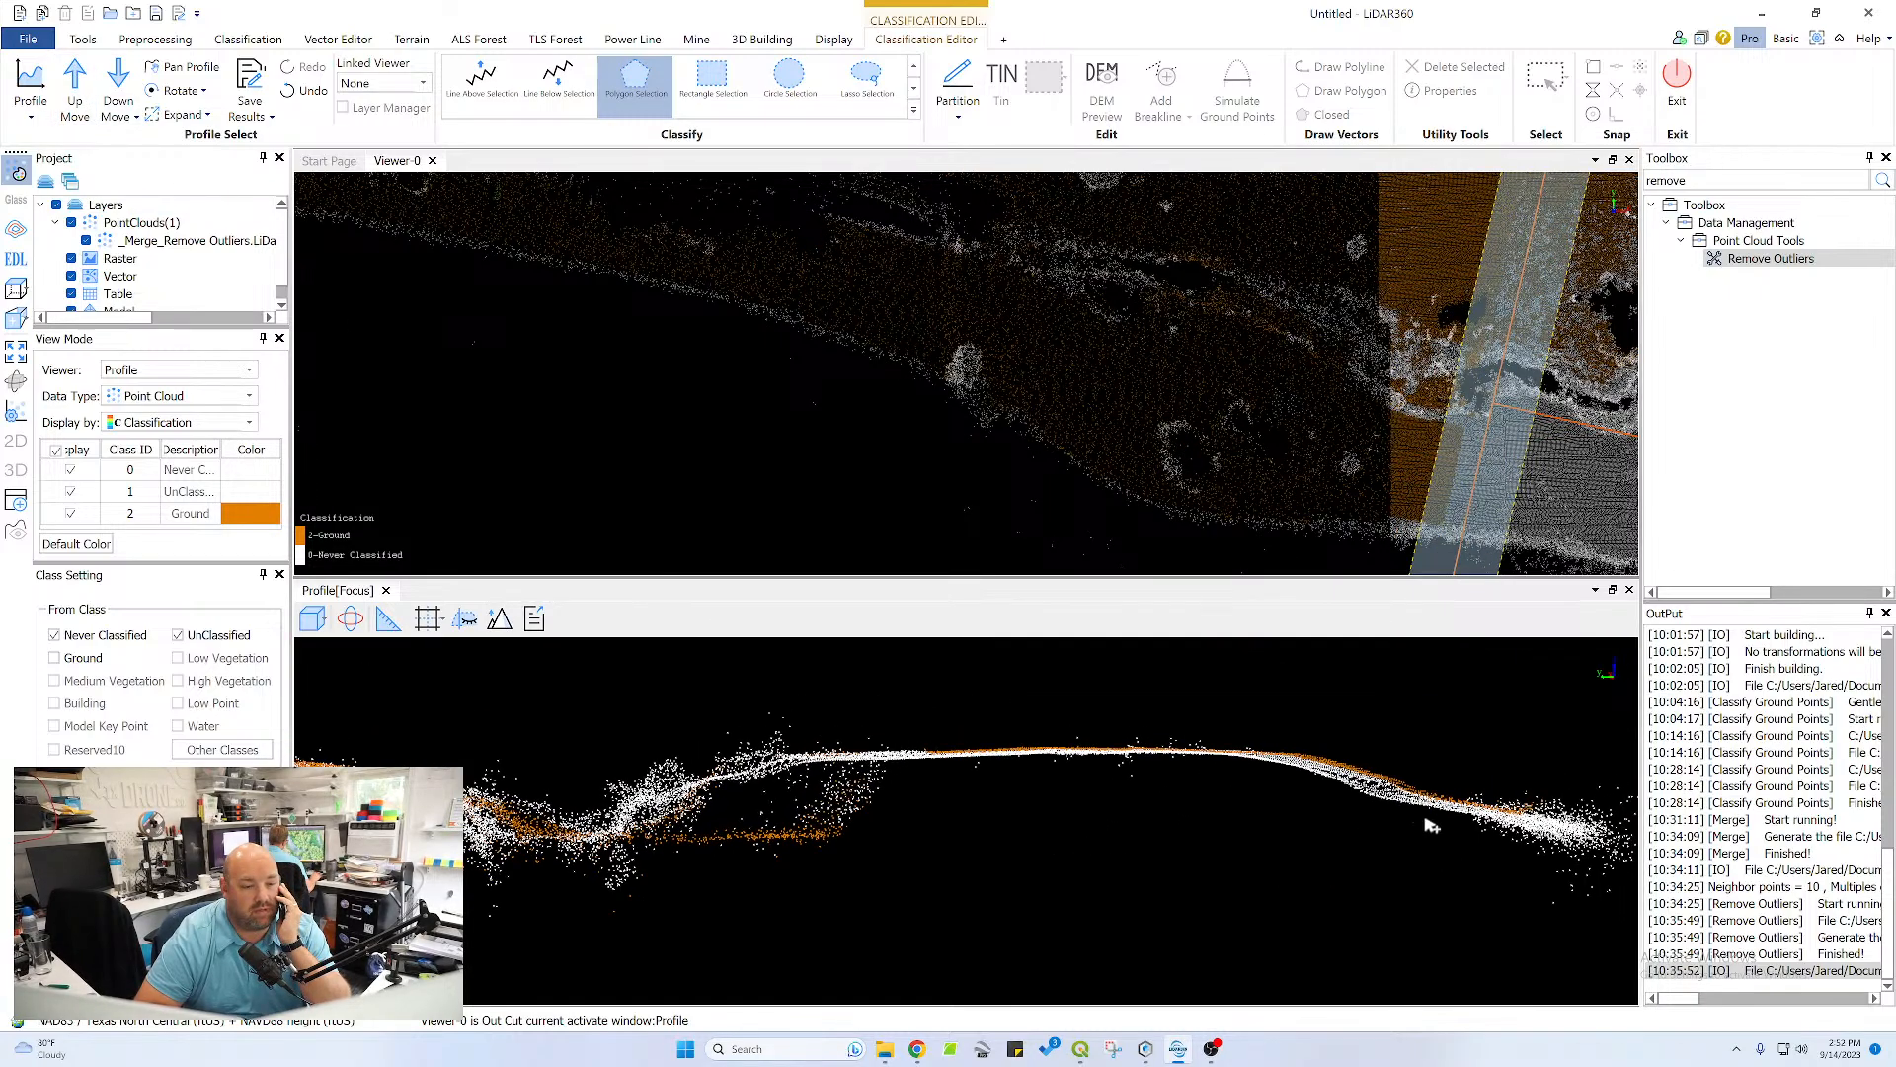
pyautogui.click(1328, 800)
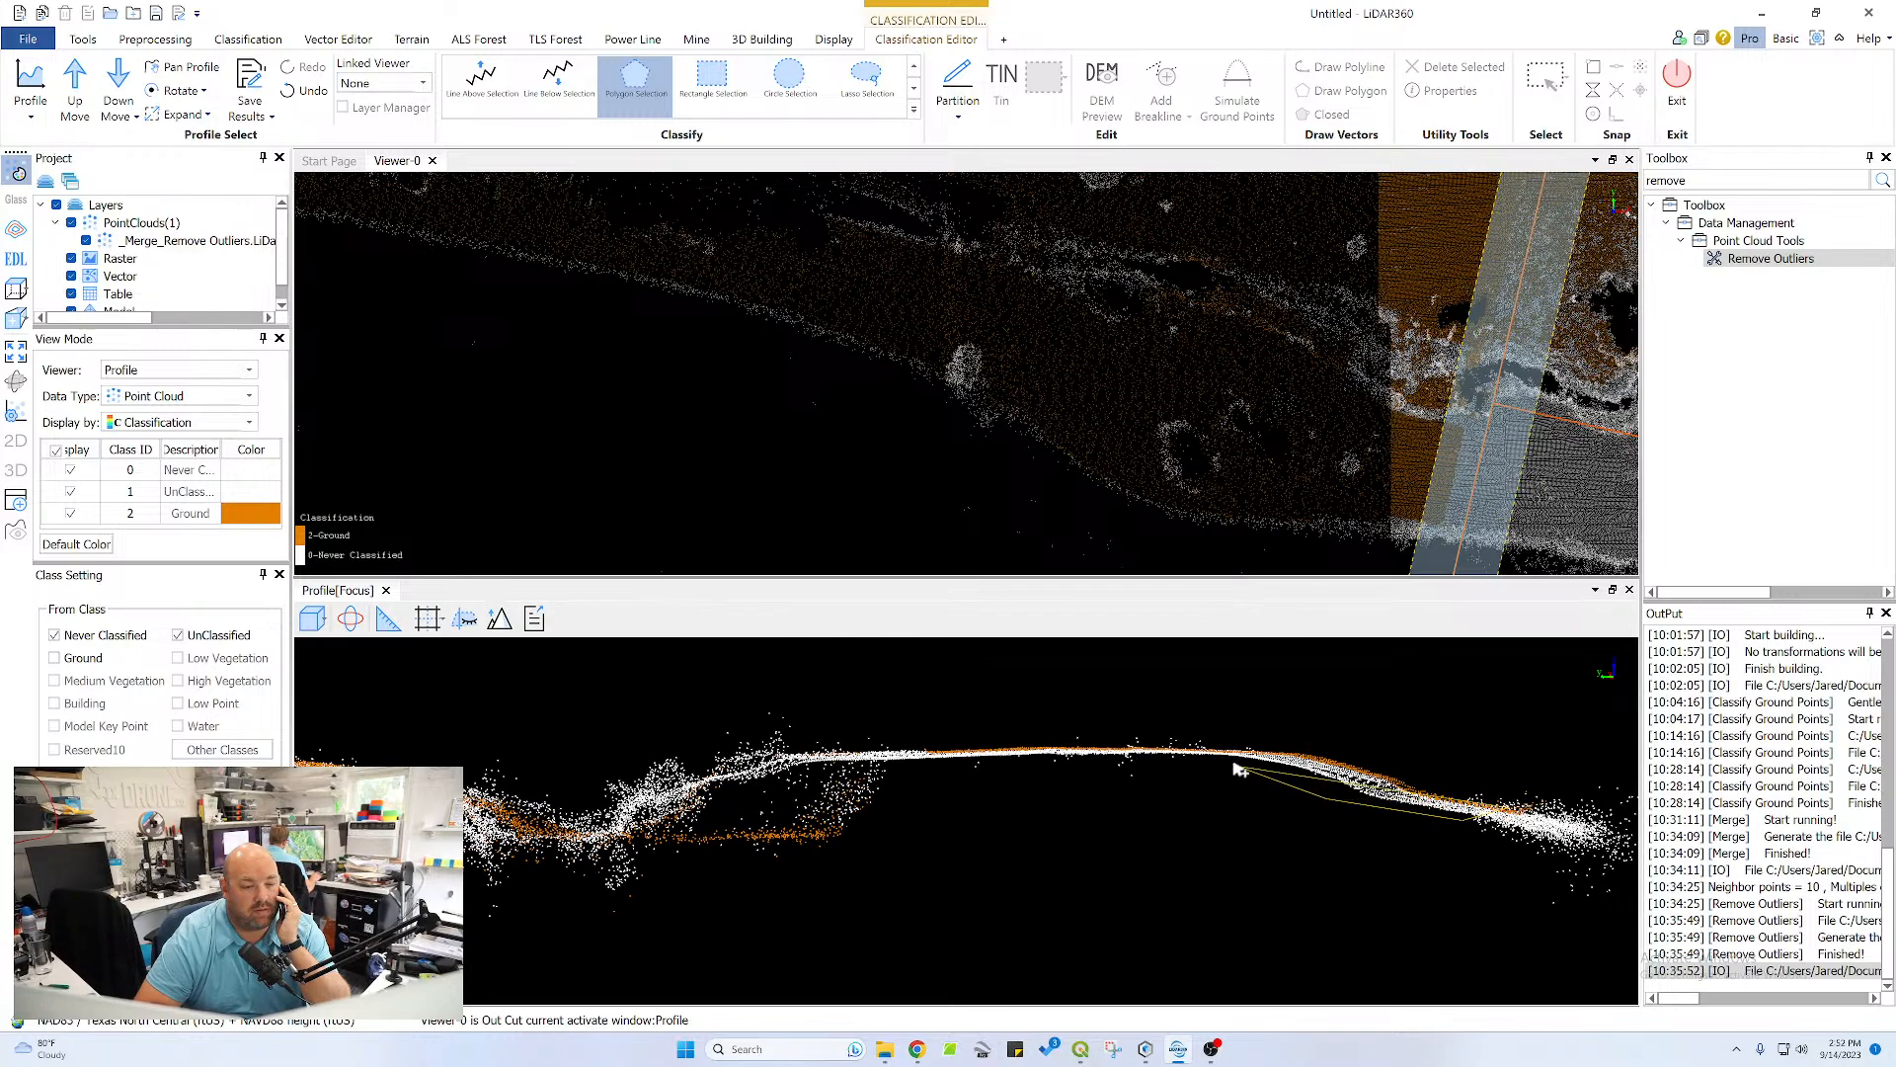
pyautogui.click(1220, 755)
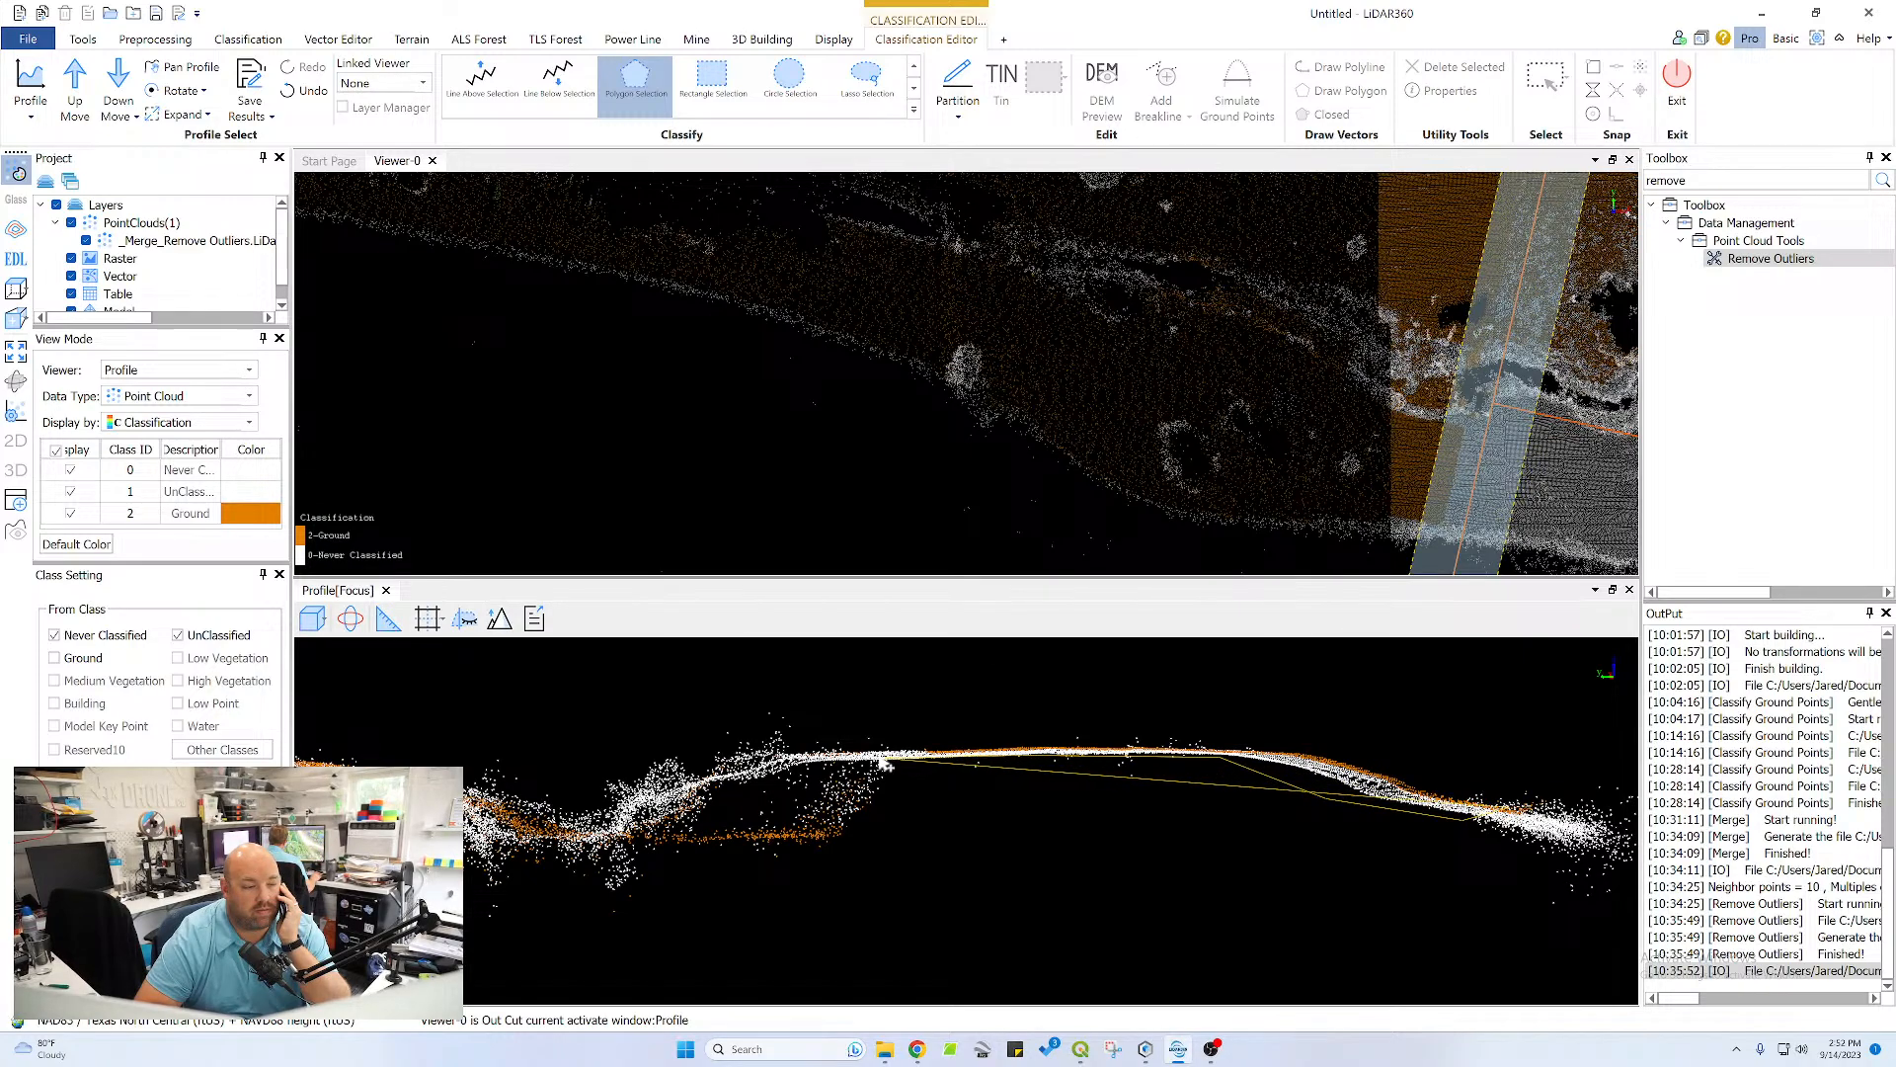
pyautogui.click(802, 768)
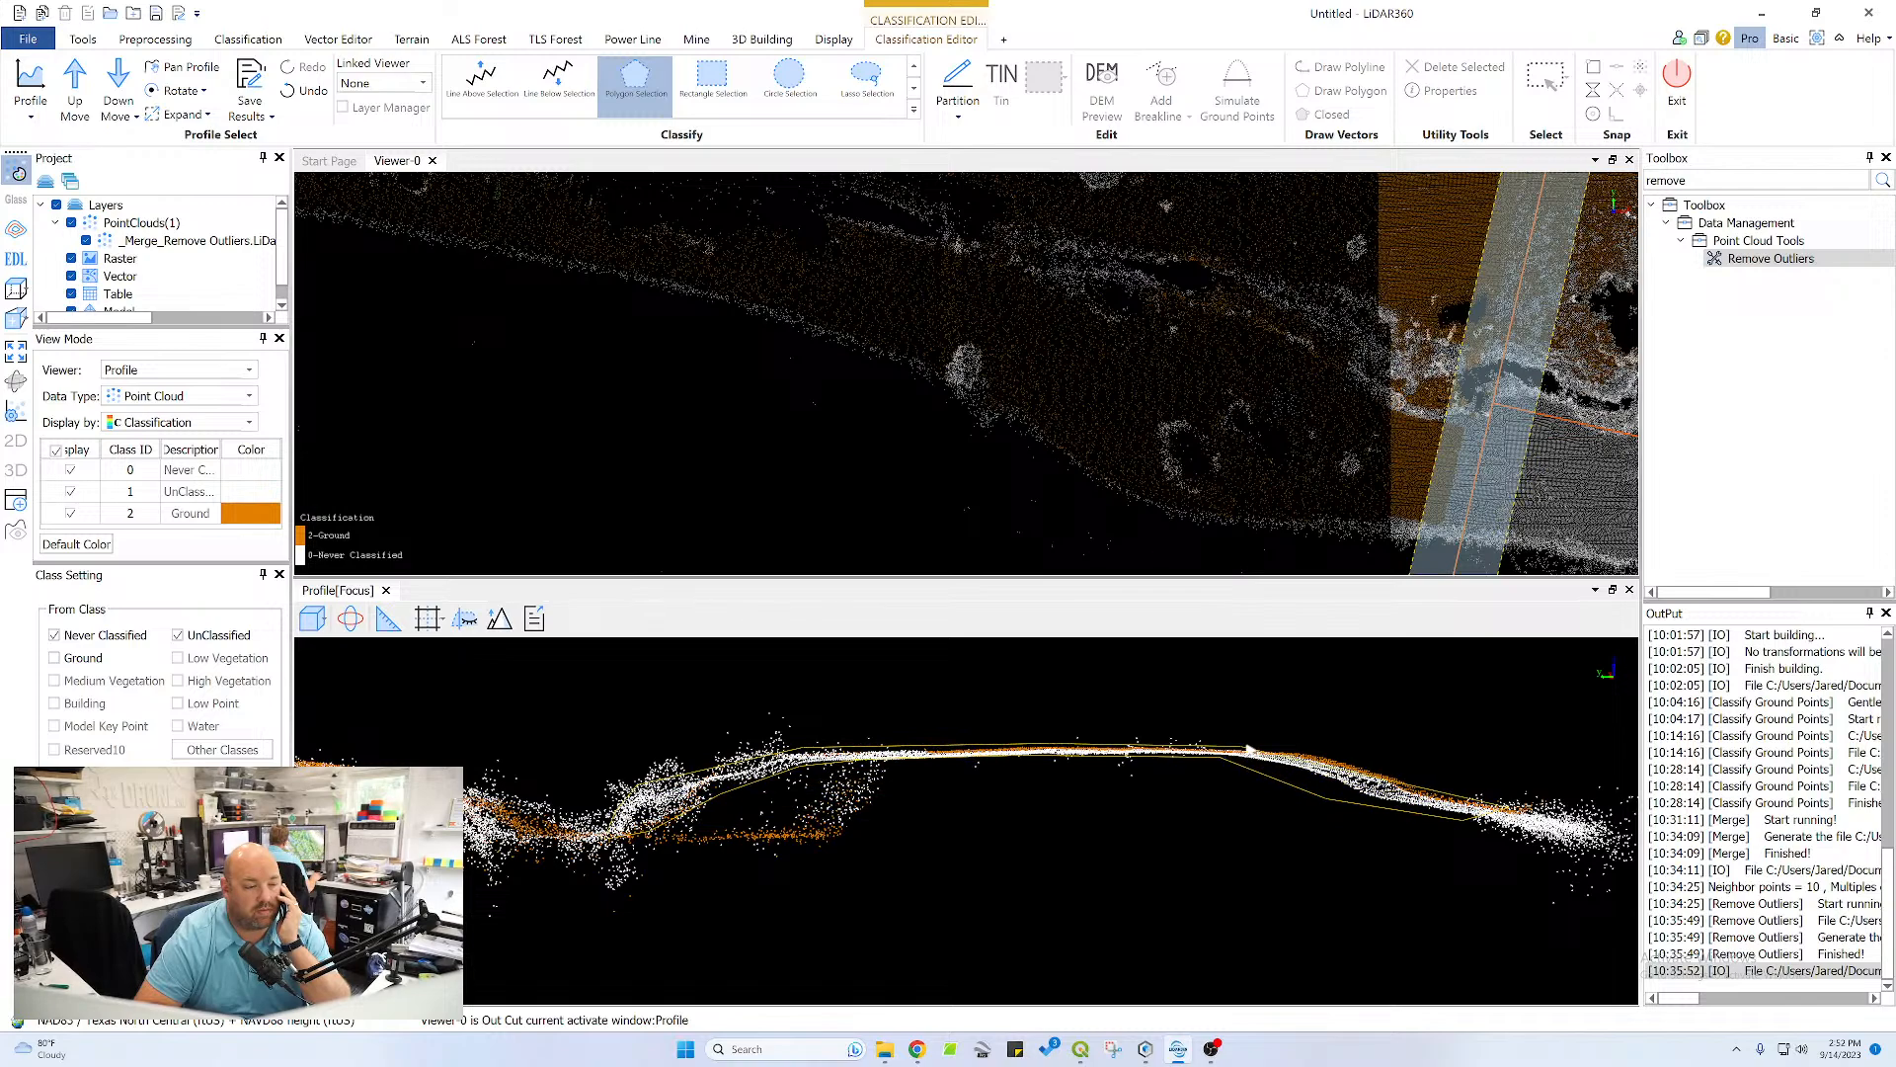
pyautogui.rightClick(1355, 763)
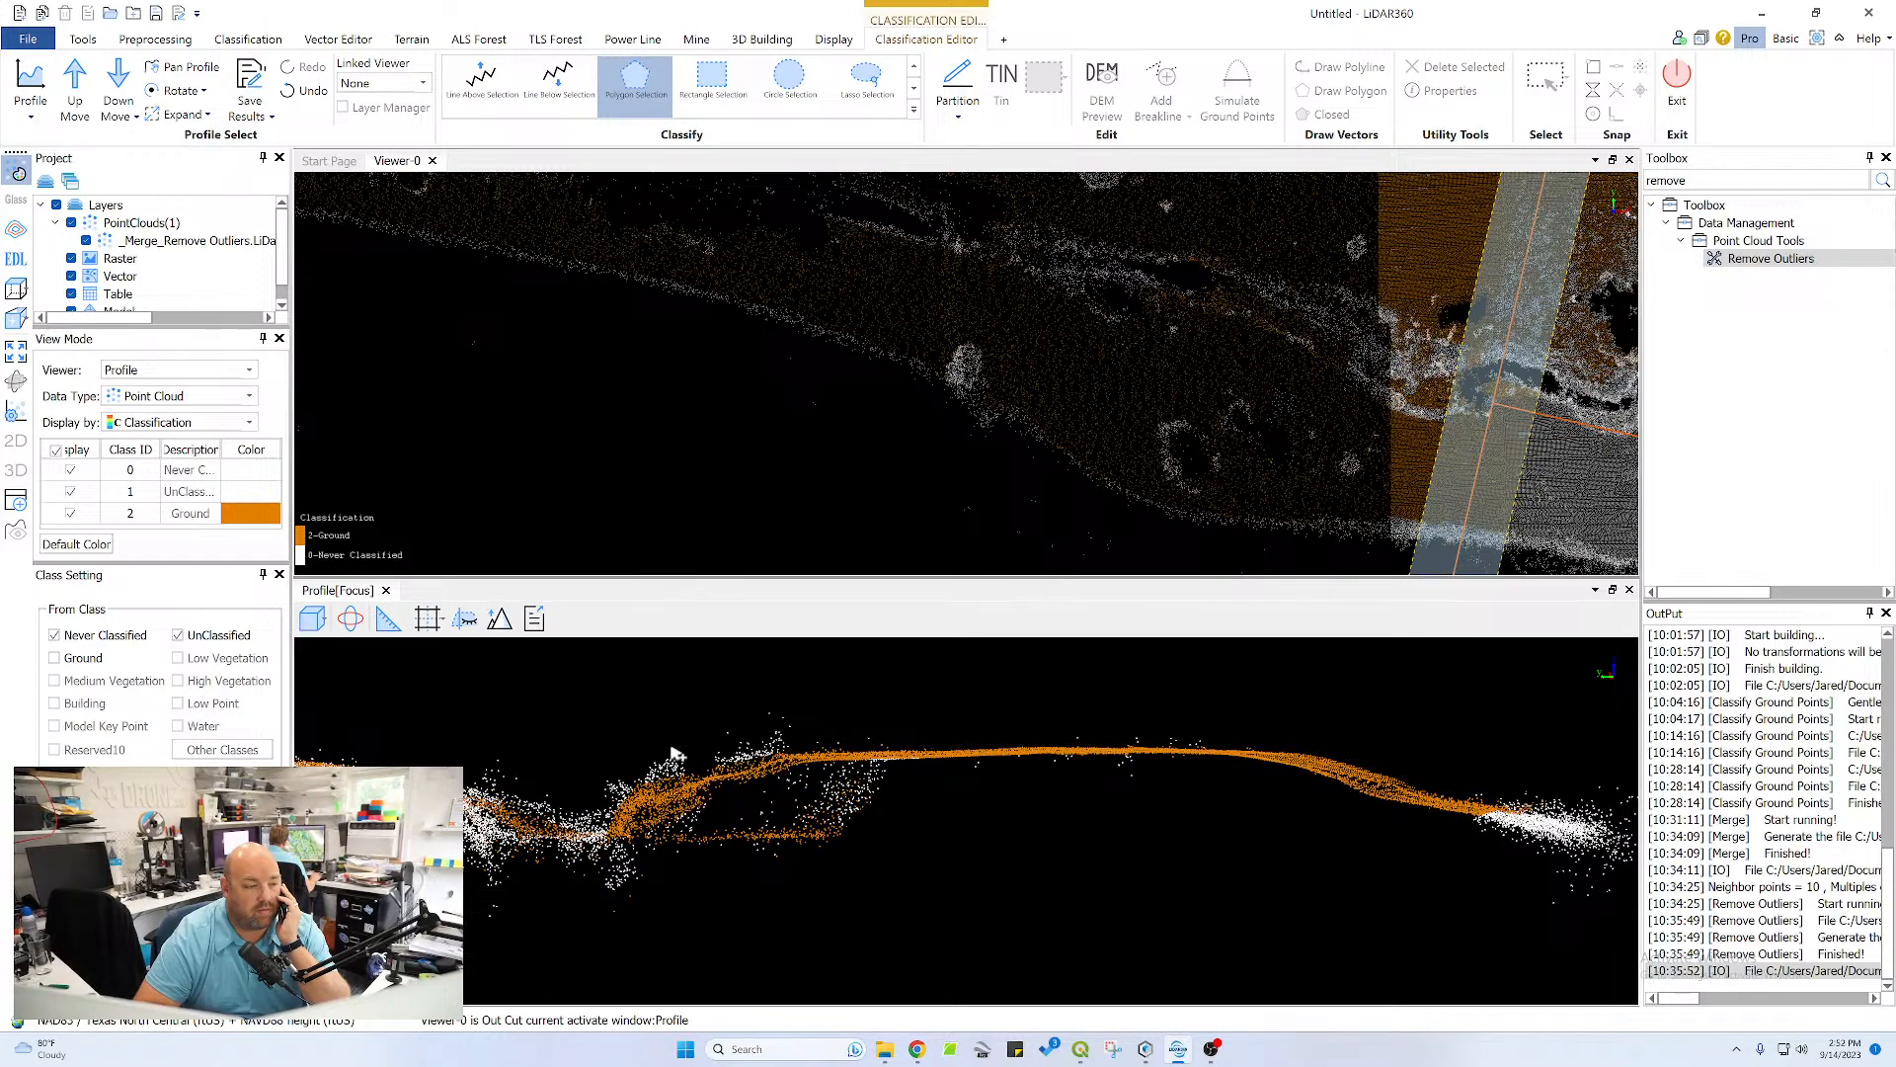
# Classify the flat terrain beyond the channel and the upper part of the adjoining channel bank as ground
pyautogui.moveTo(698, 788); pyautogui.dragTo(1204, 764, button='middle')
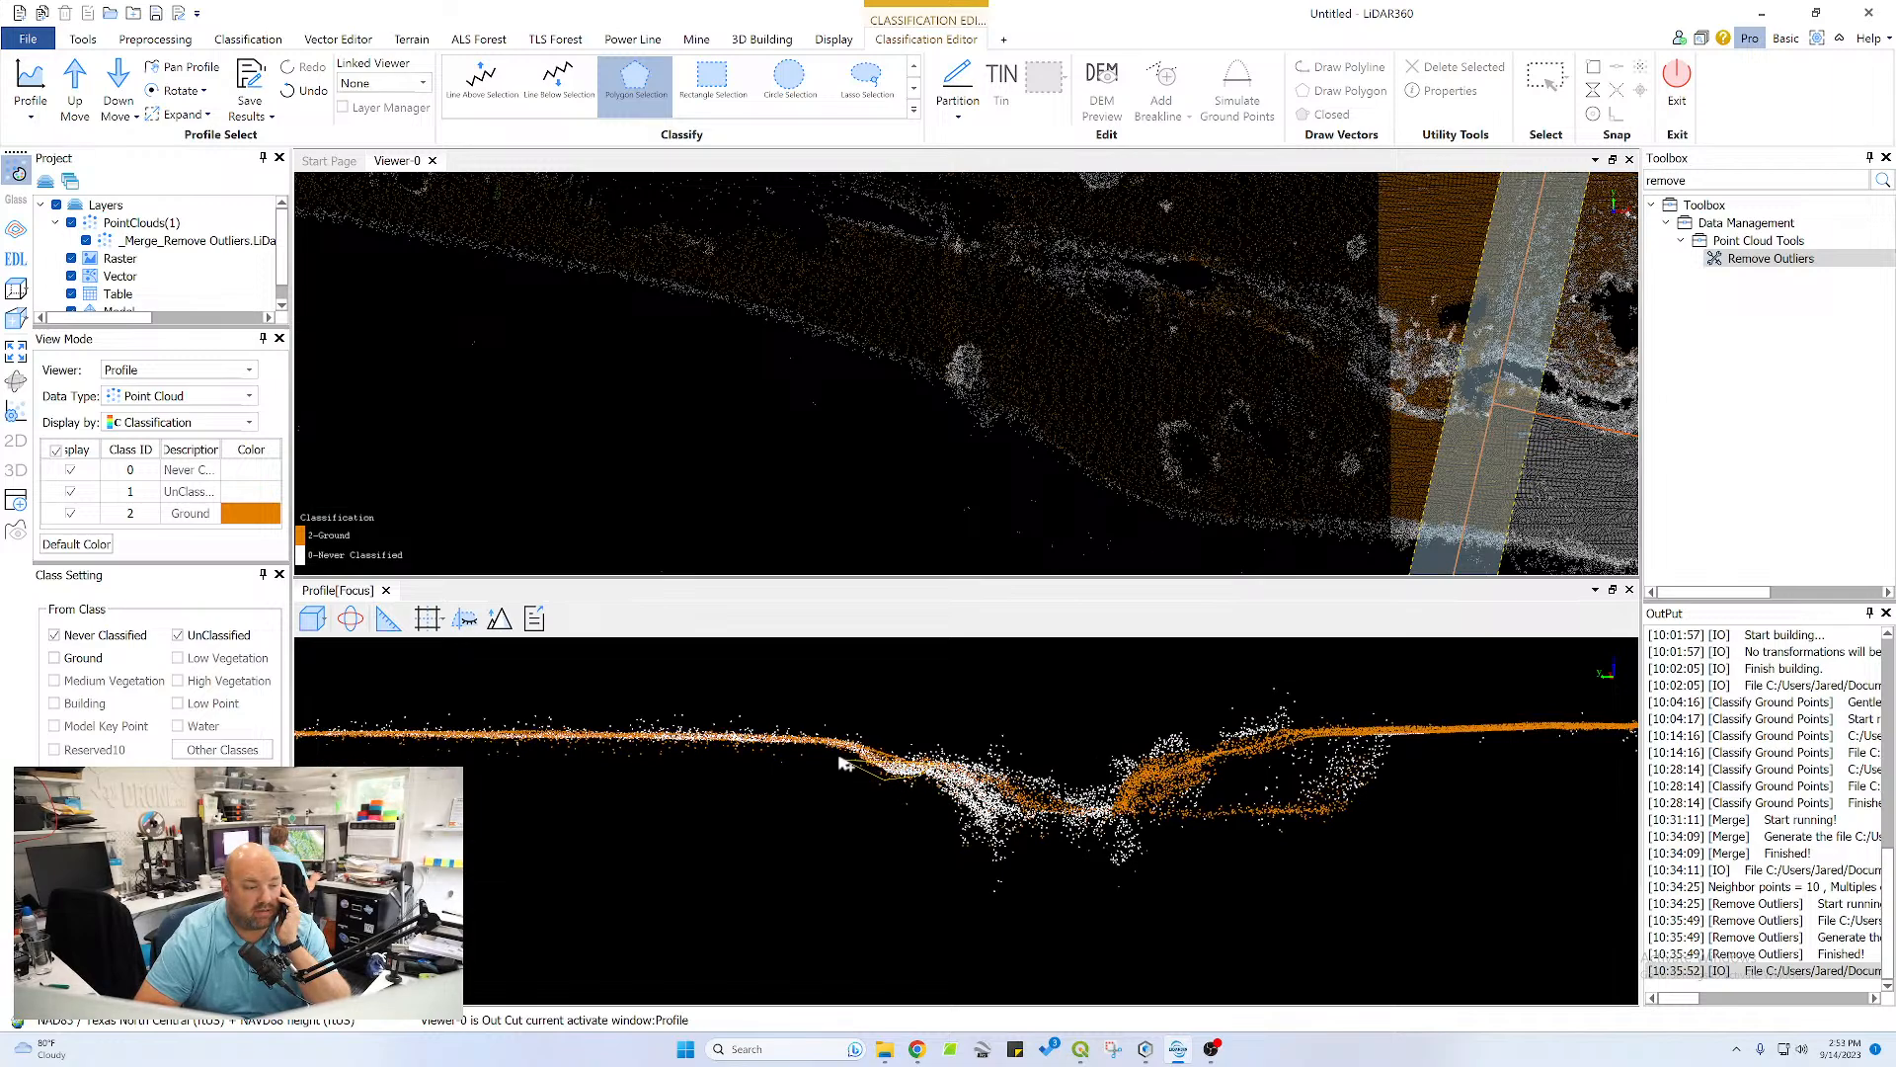
pyautogui.click(301, 755)
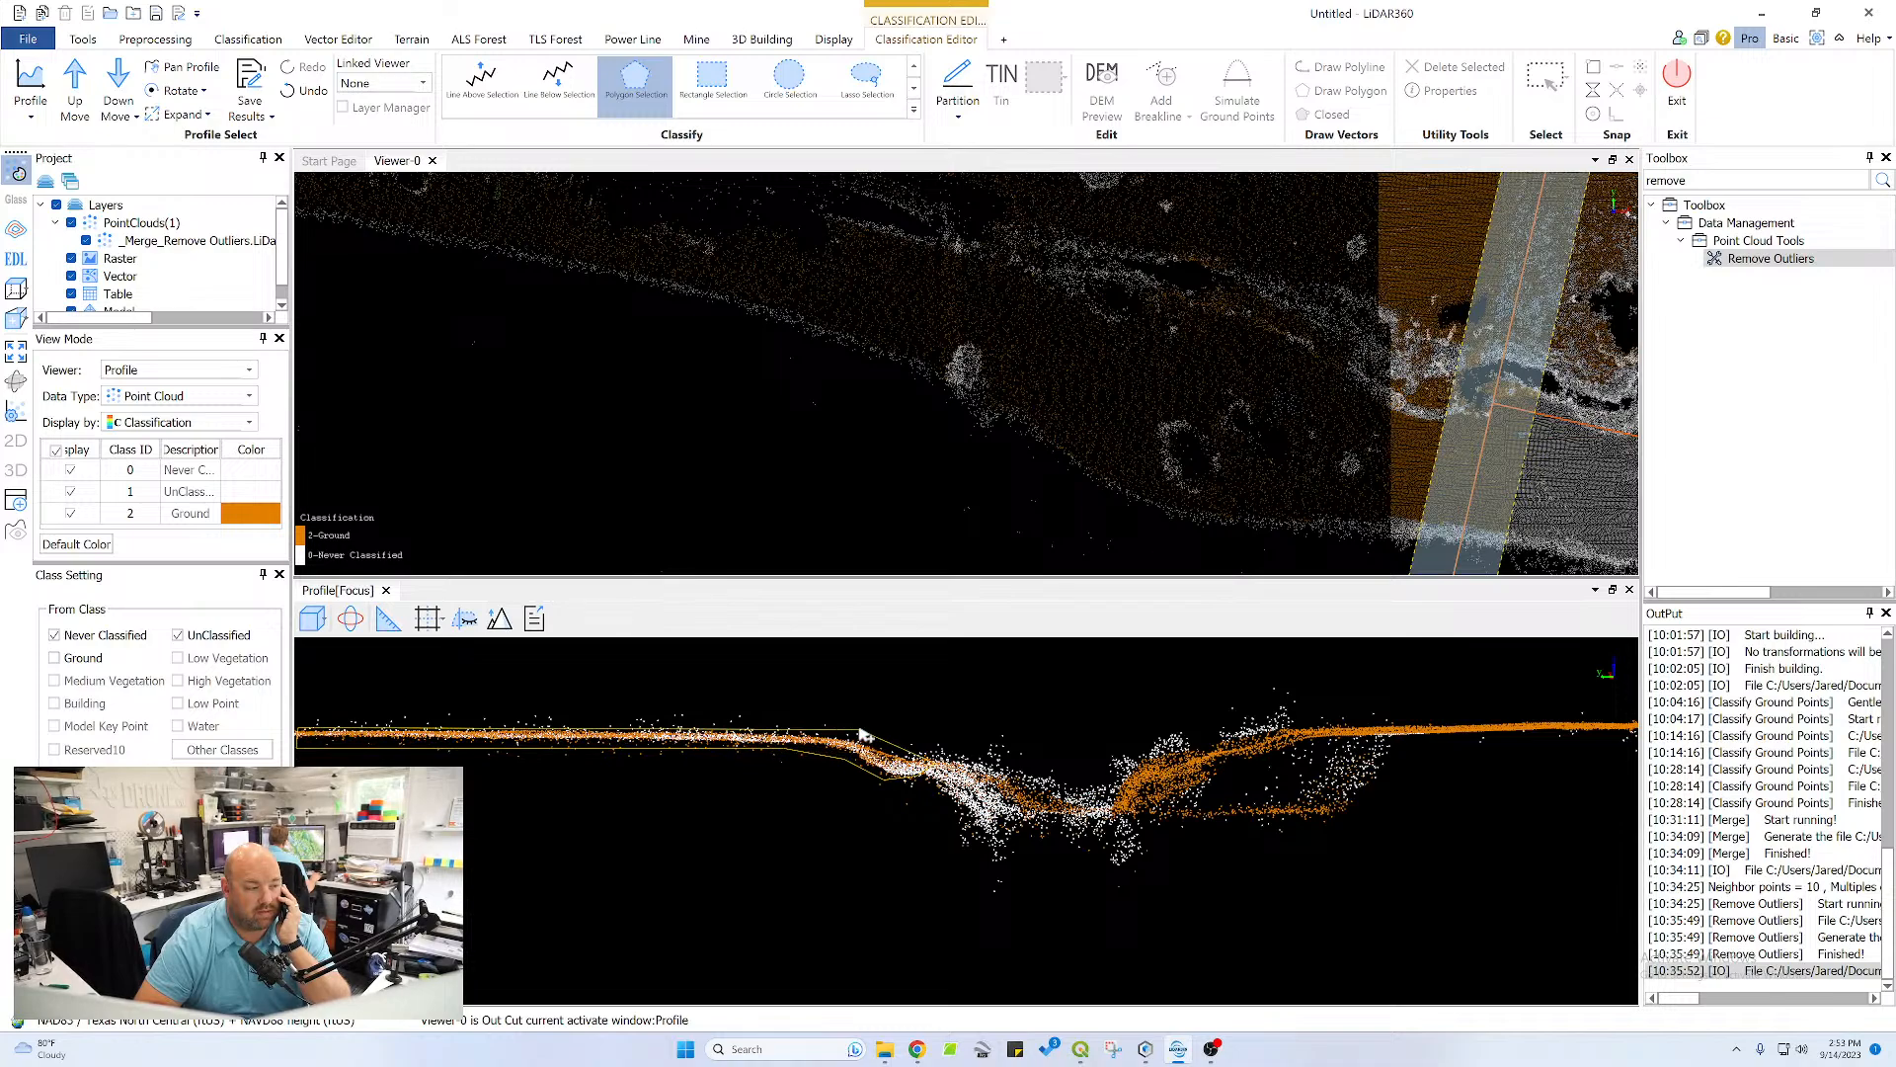
pyautogui.doubleClick(909, 761)
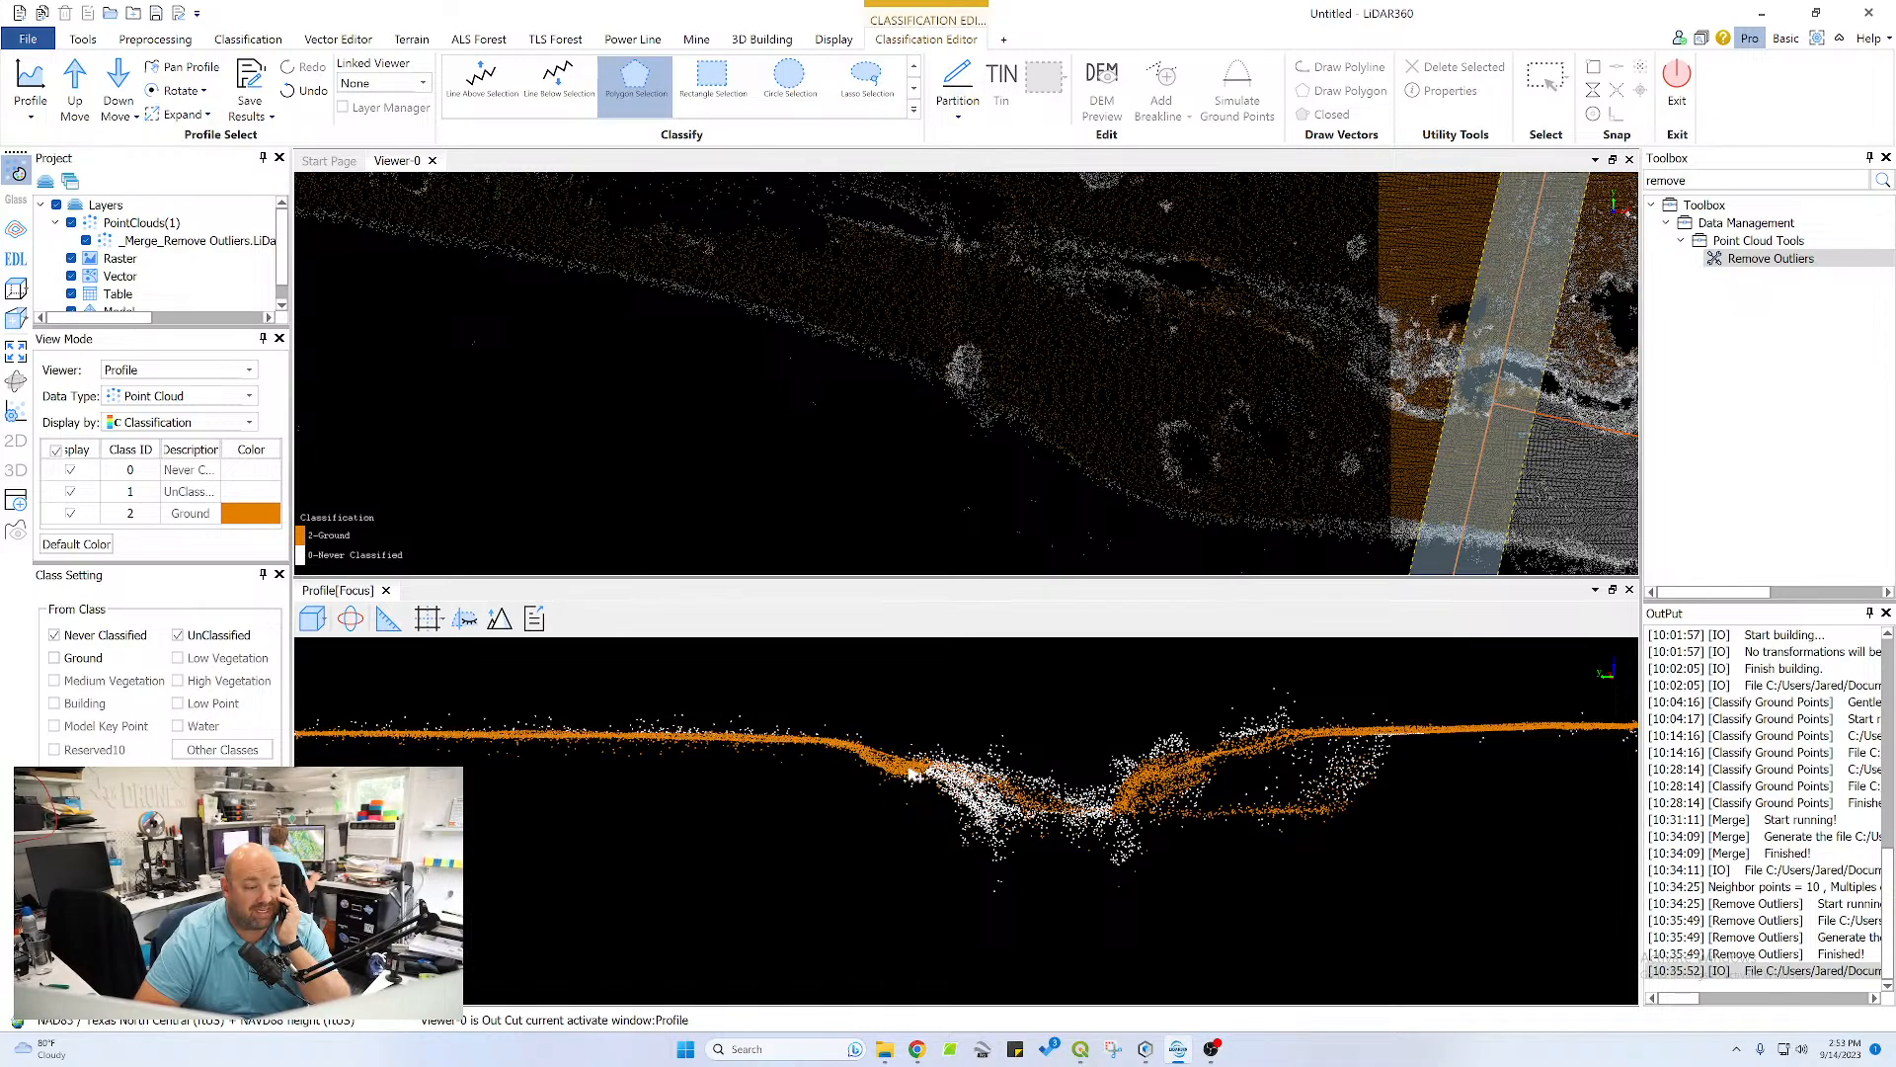
# Advance the profile section one step and classify the plateau surface from the channel bank's upper slope to the pond-side crest as ground
pyautogui.scroll(-6, 909, 763)
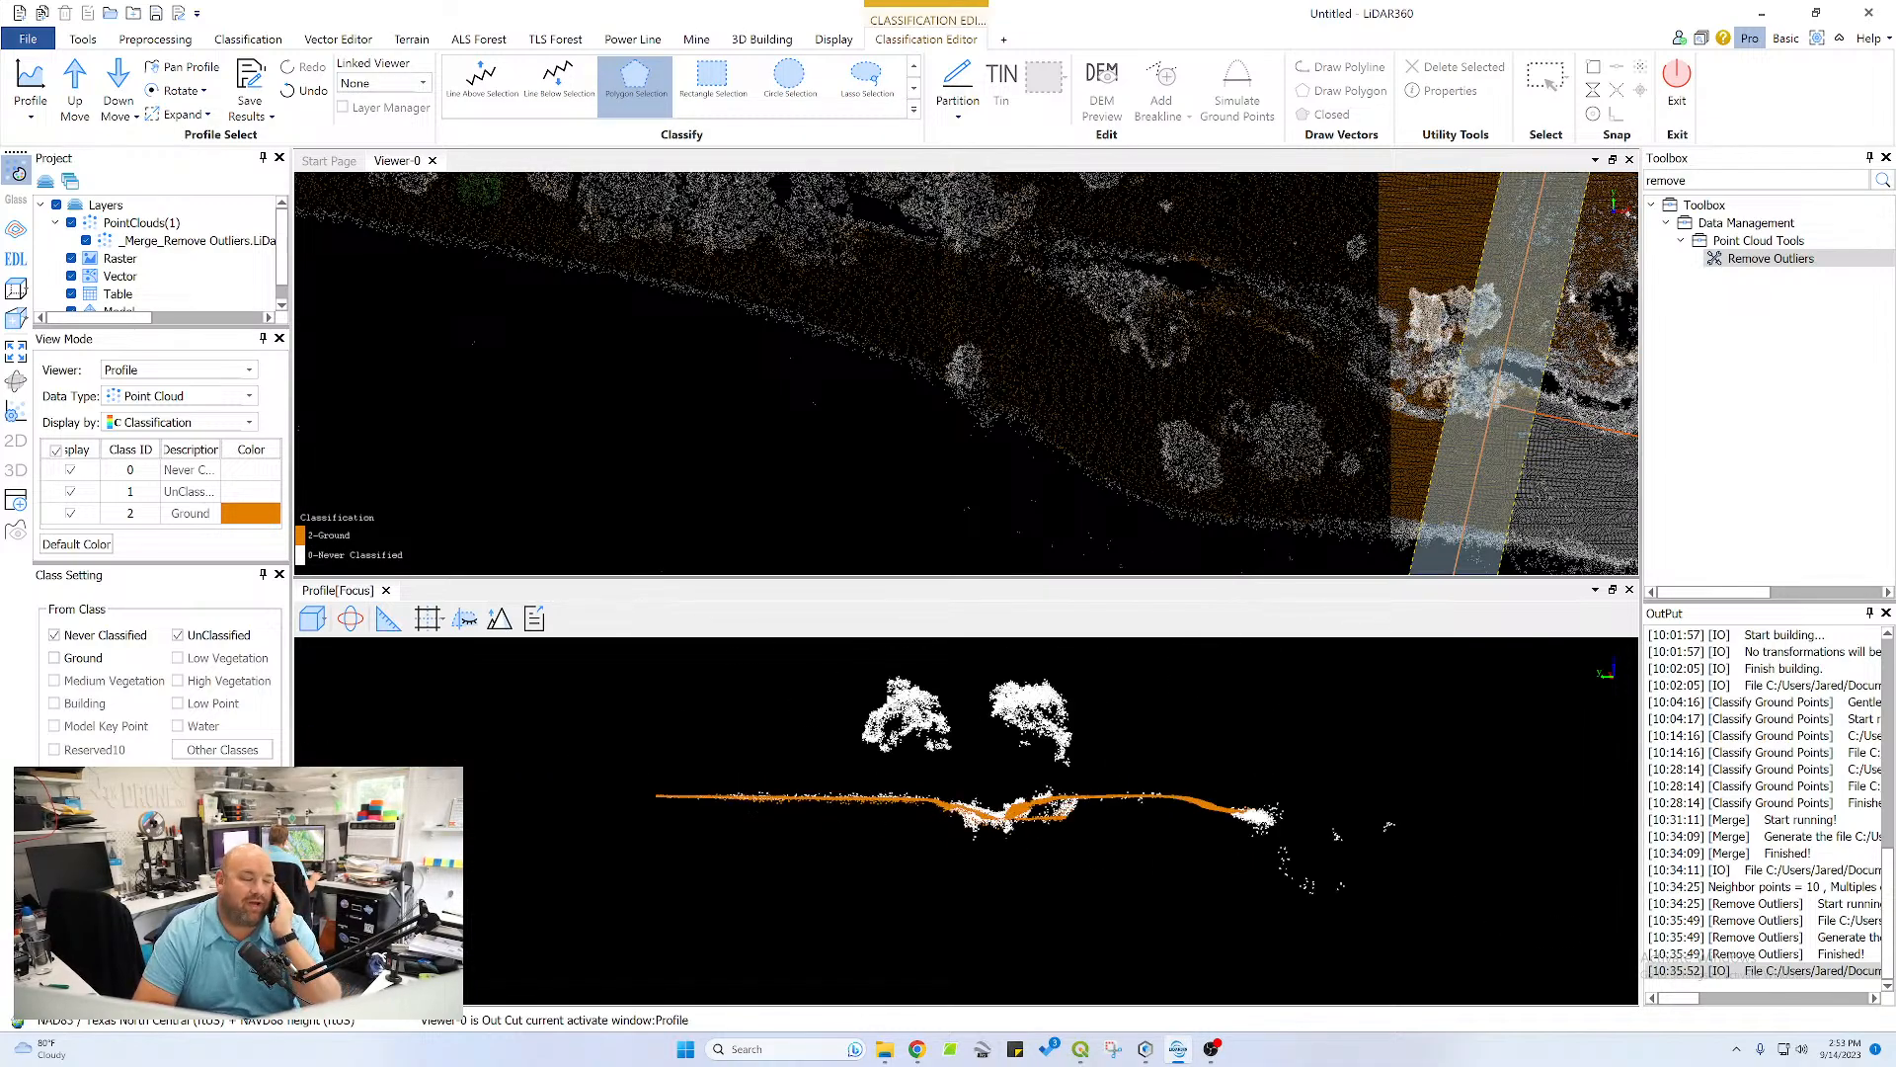
pyautogui.scroll(-4, 1471, 378)
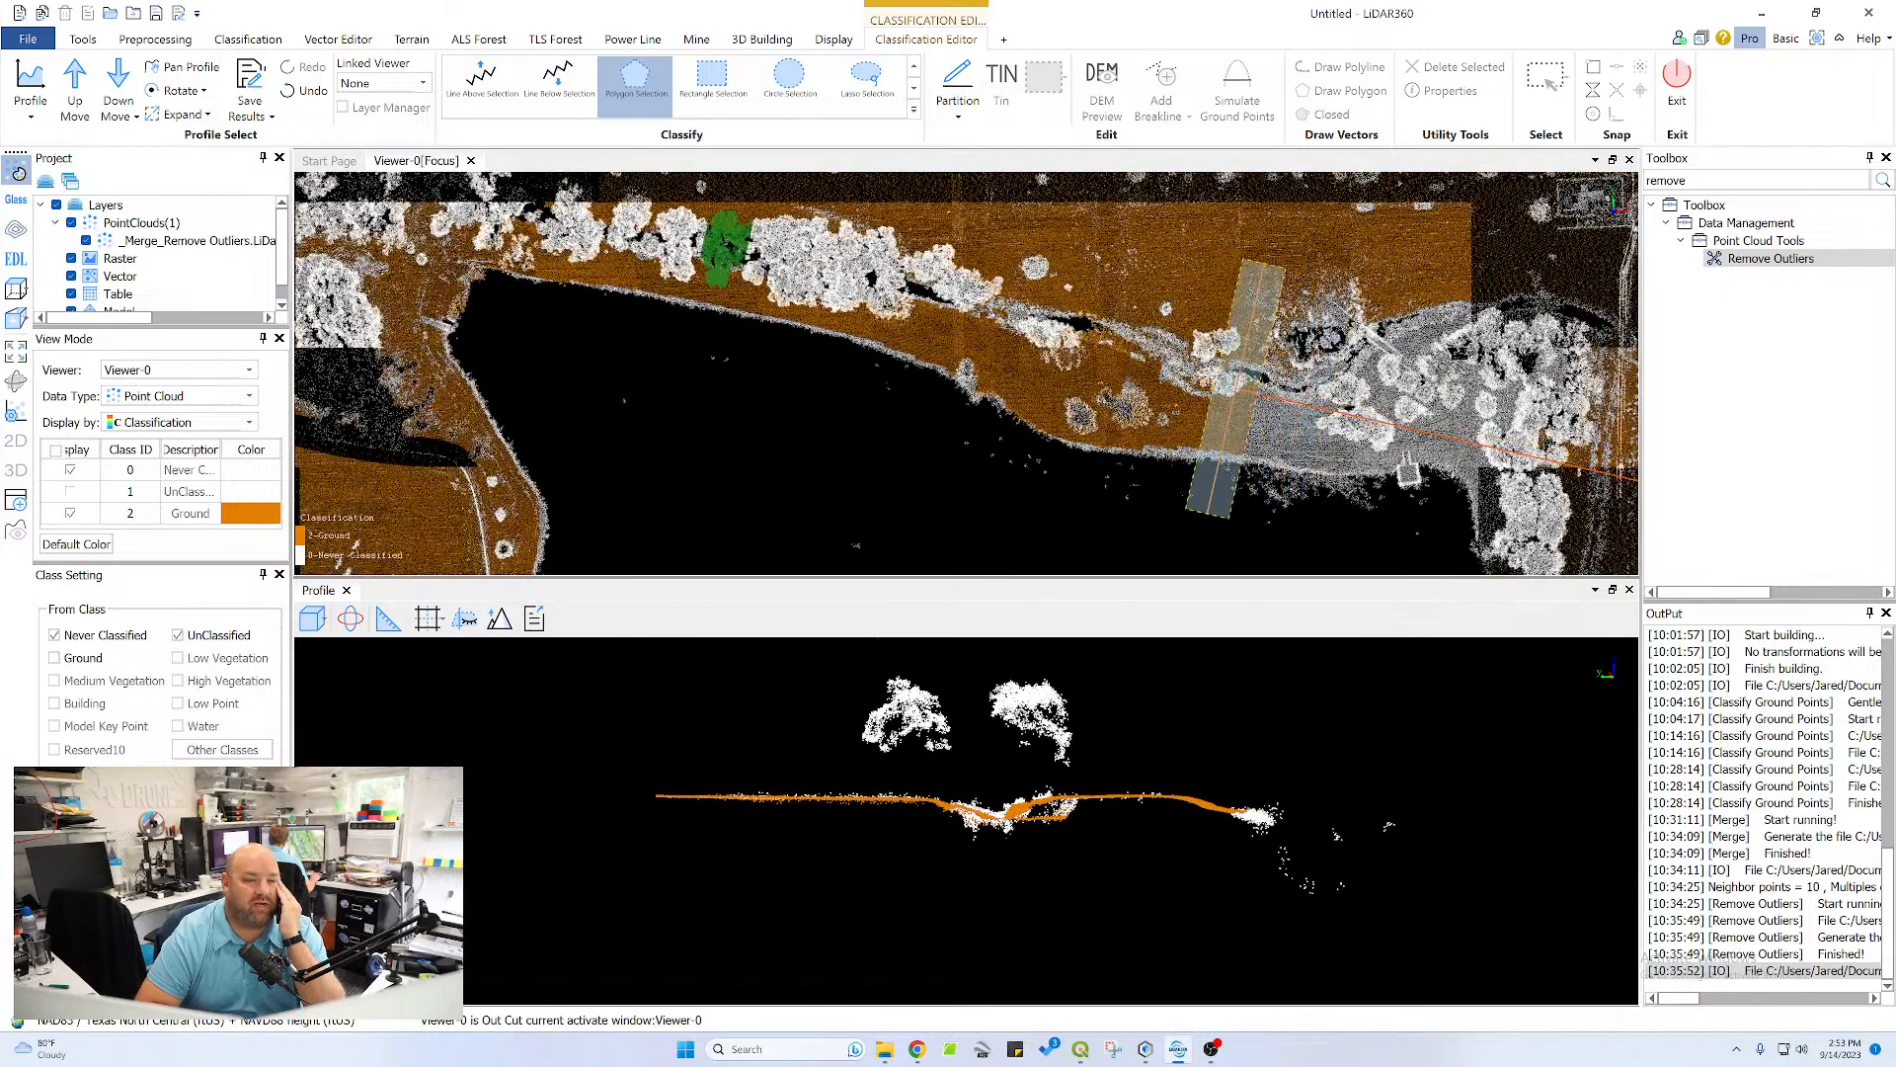
pyautogui.moveTo(1472, 378); pyautogui.dragTo(1232, 380)
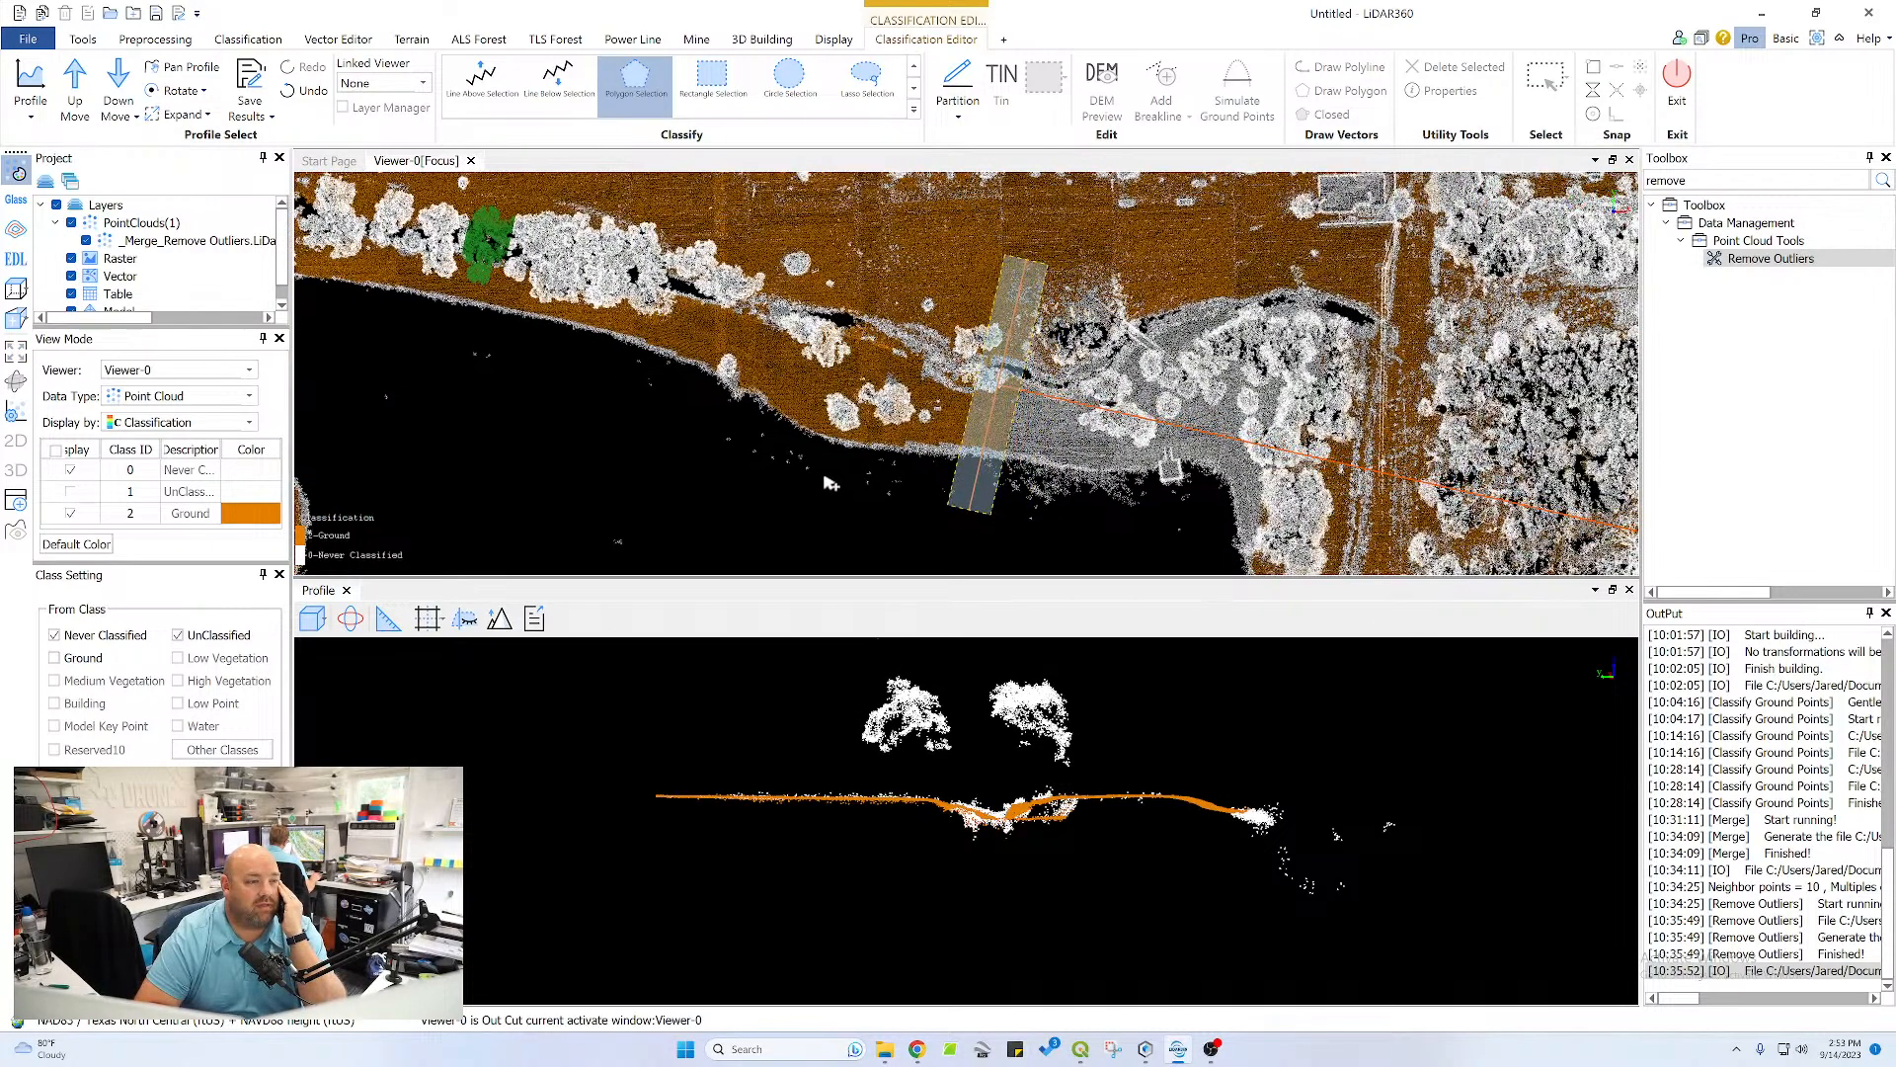
pyautogui.click(75, 84)
pyautogui.scroll(6, 1301, 758)
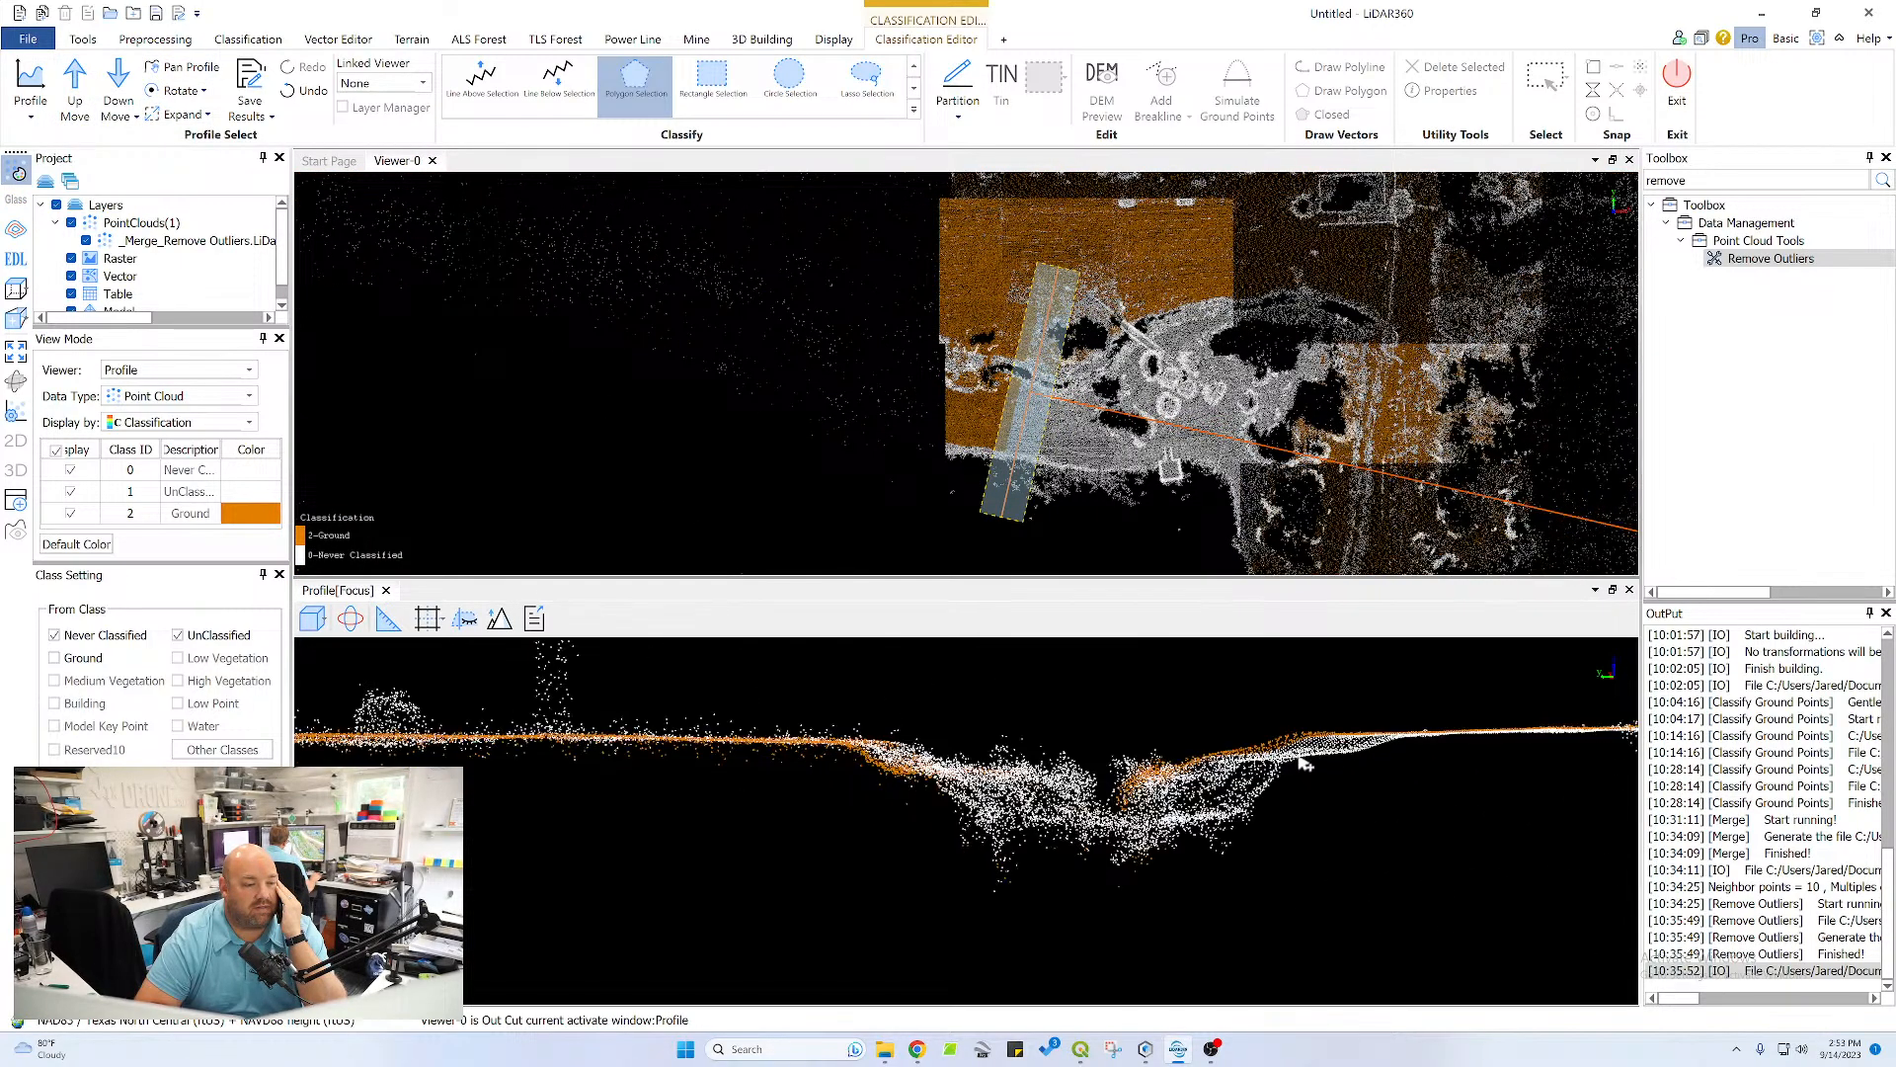
pyautogui.moveTo(1323, 744); pyautogui.dragTo(1162, 785, button='middle')
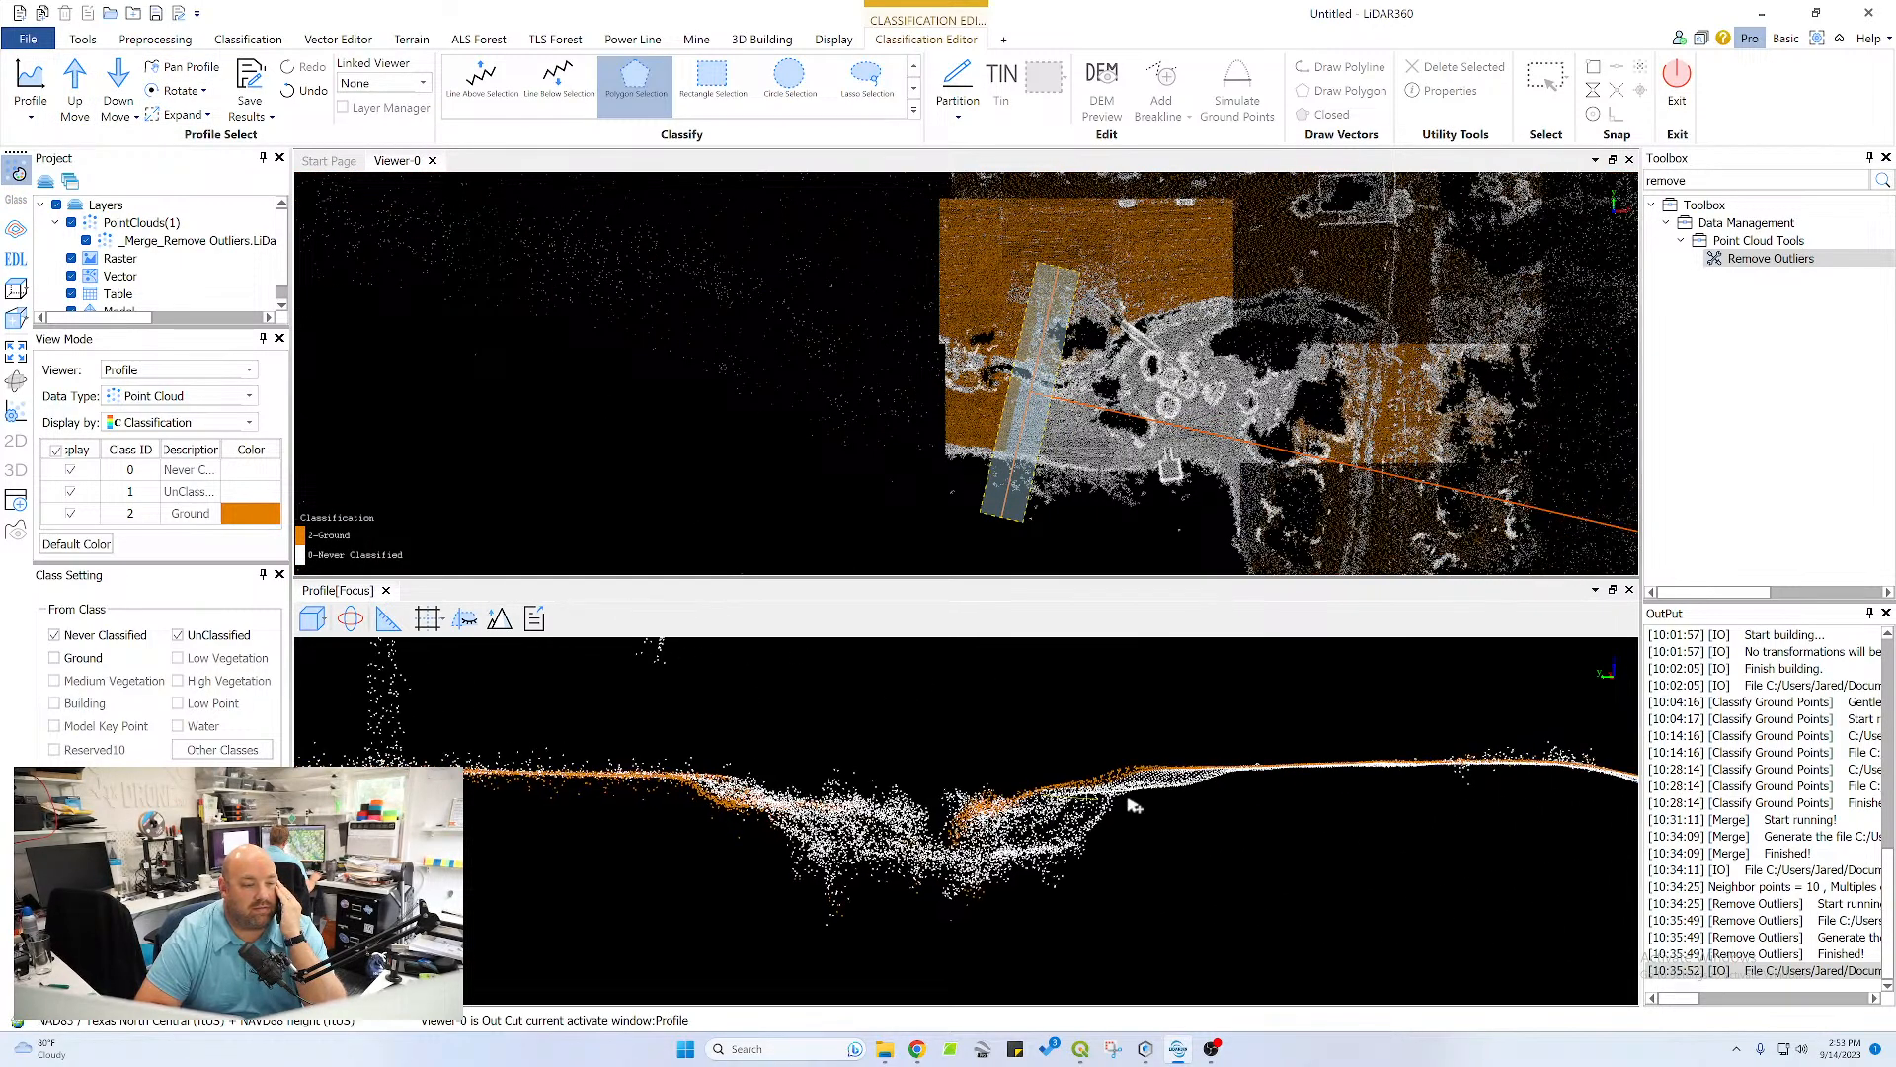
pyautogui.click(1181, 803)
pyautogui.click(1243, 782)
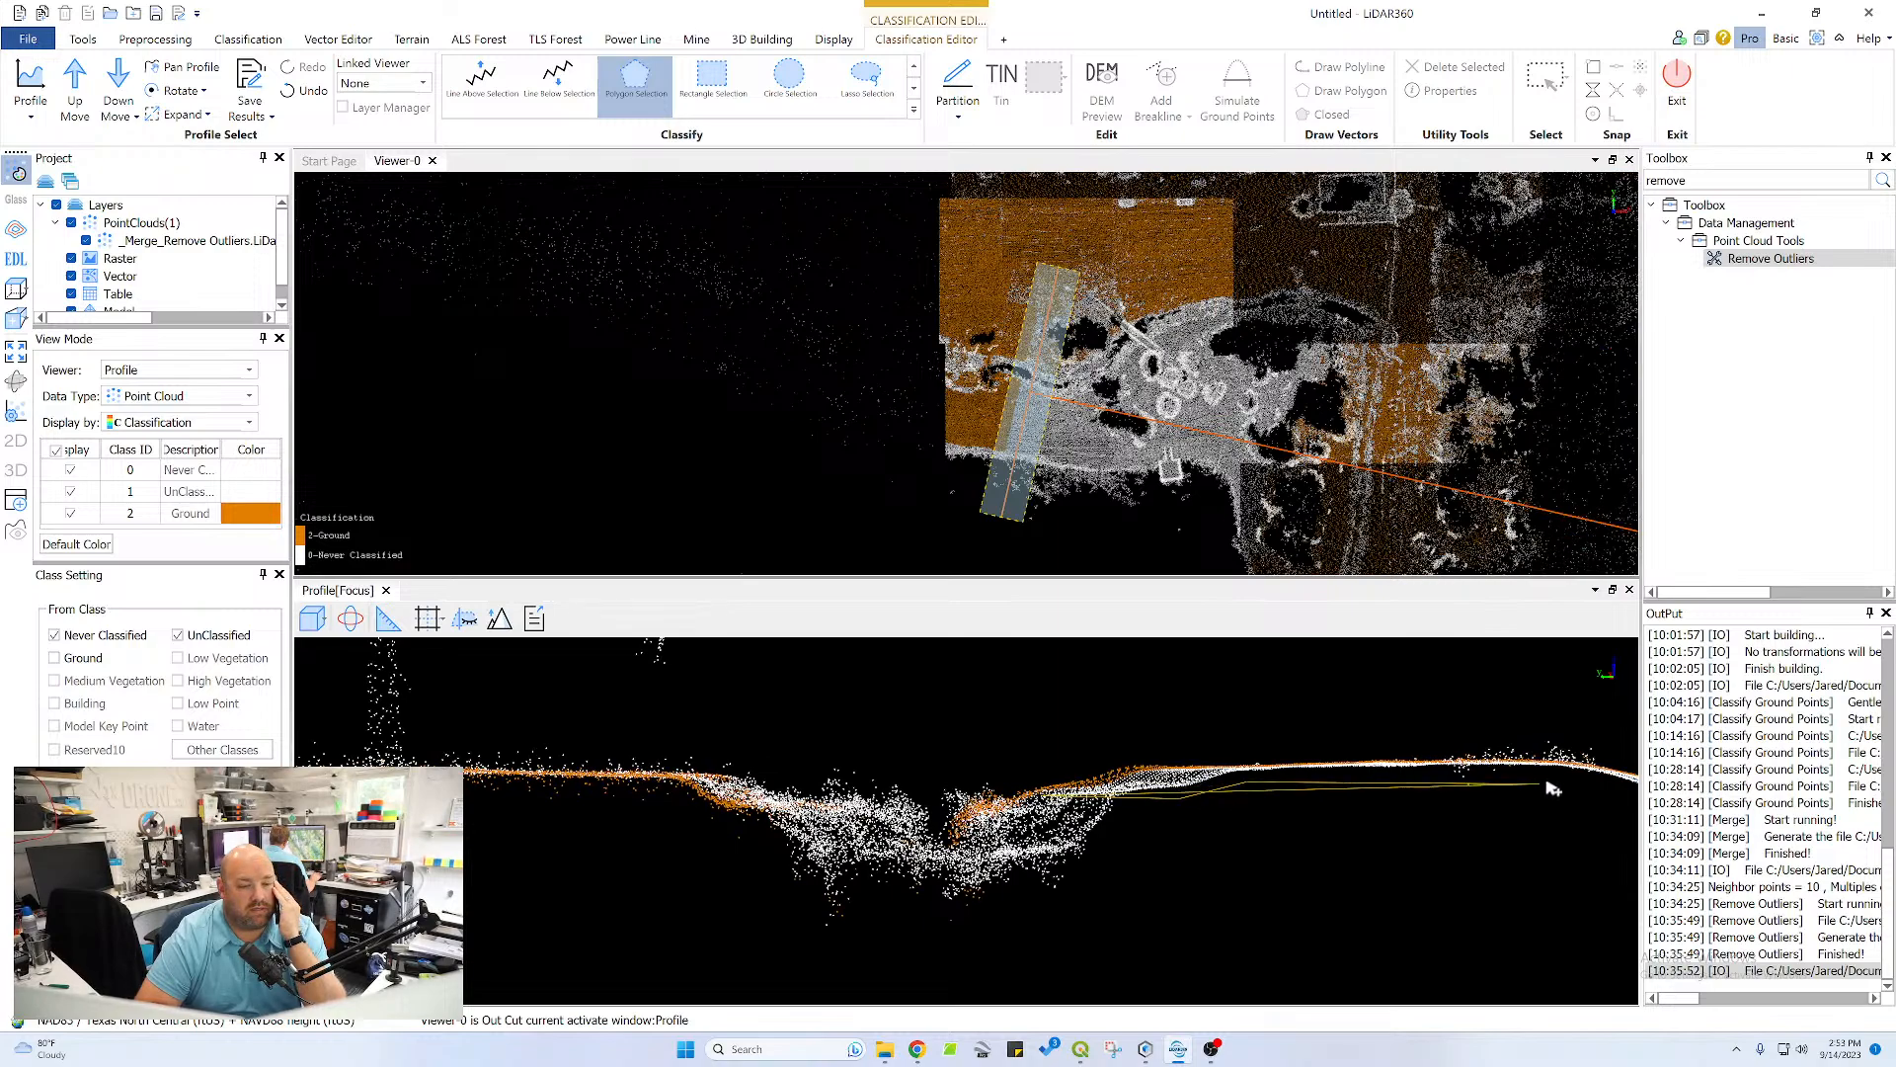
pyautogui.click(1553, 780)
pyautogui.click(1625, 801)
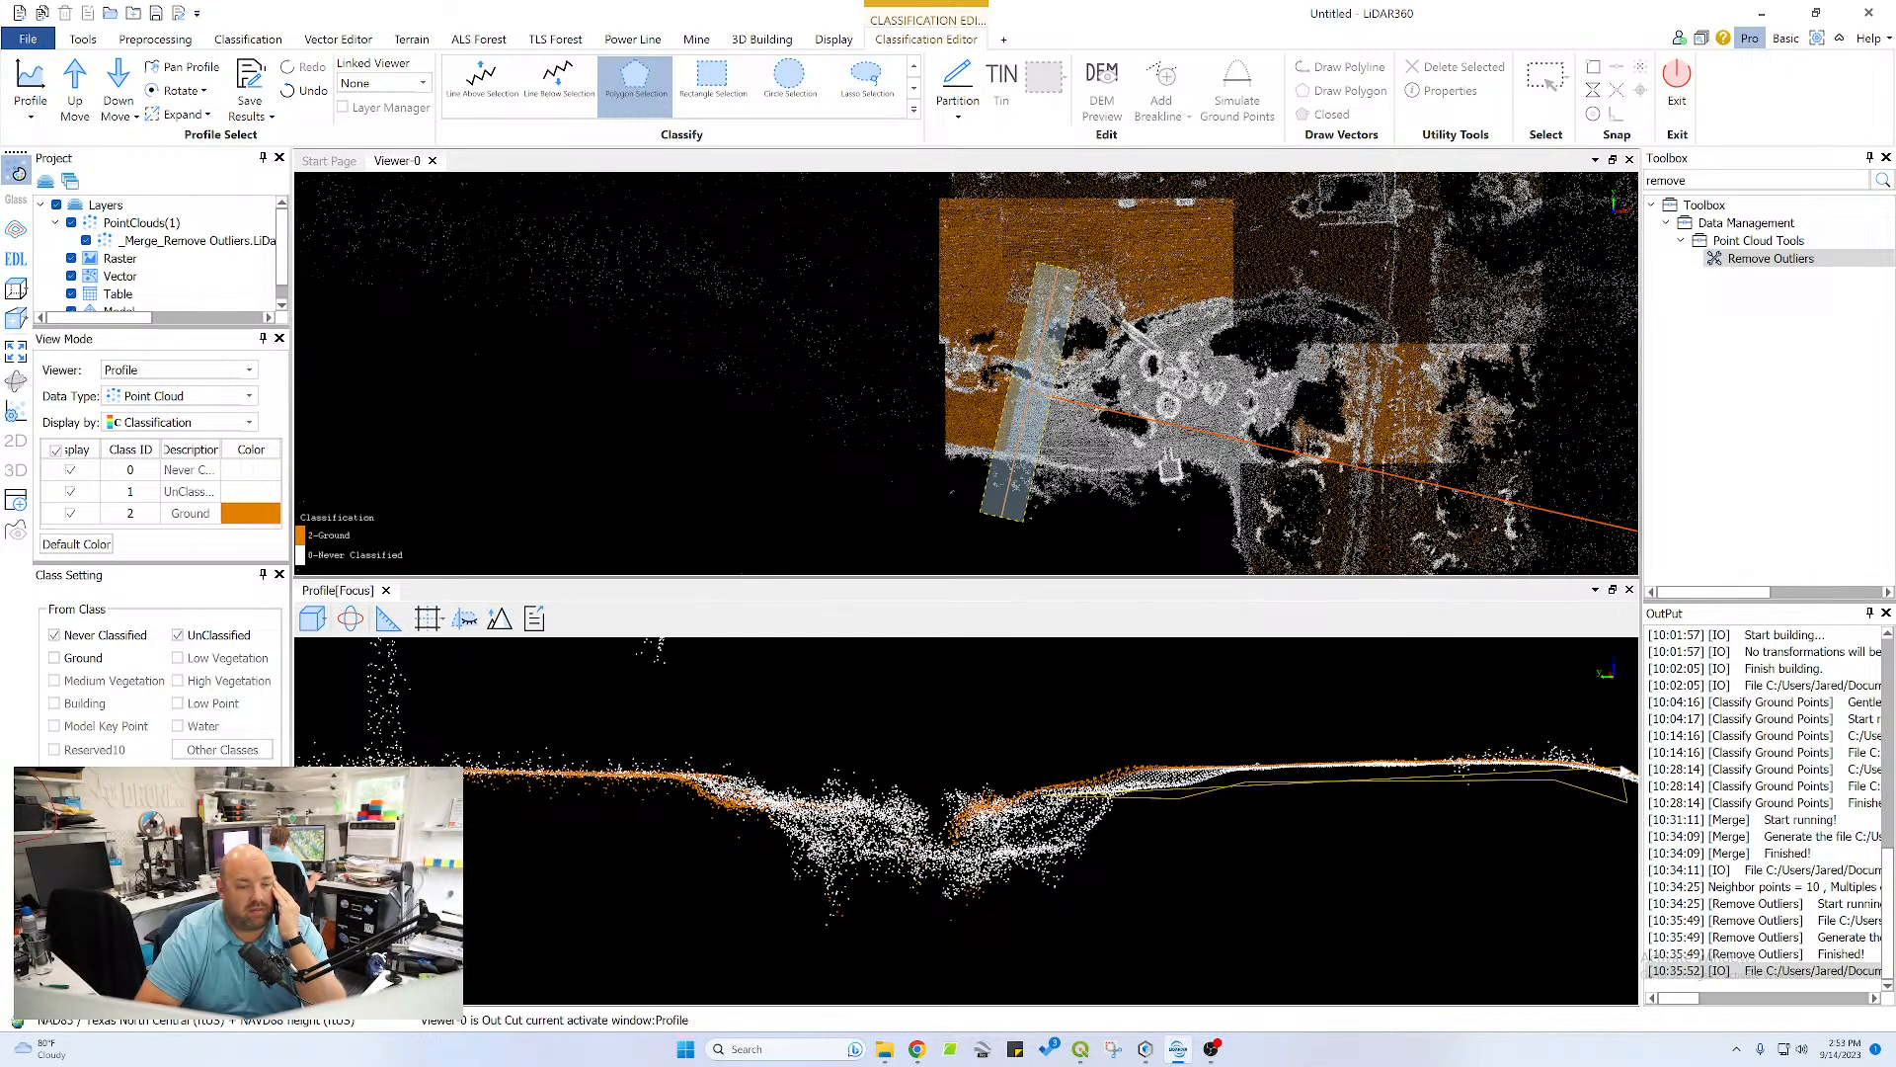
pyautogui.click(1621, 768)
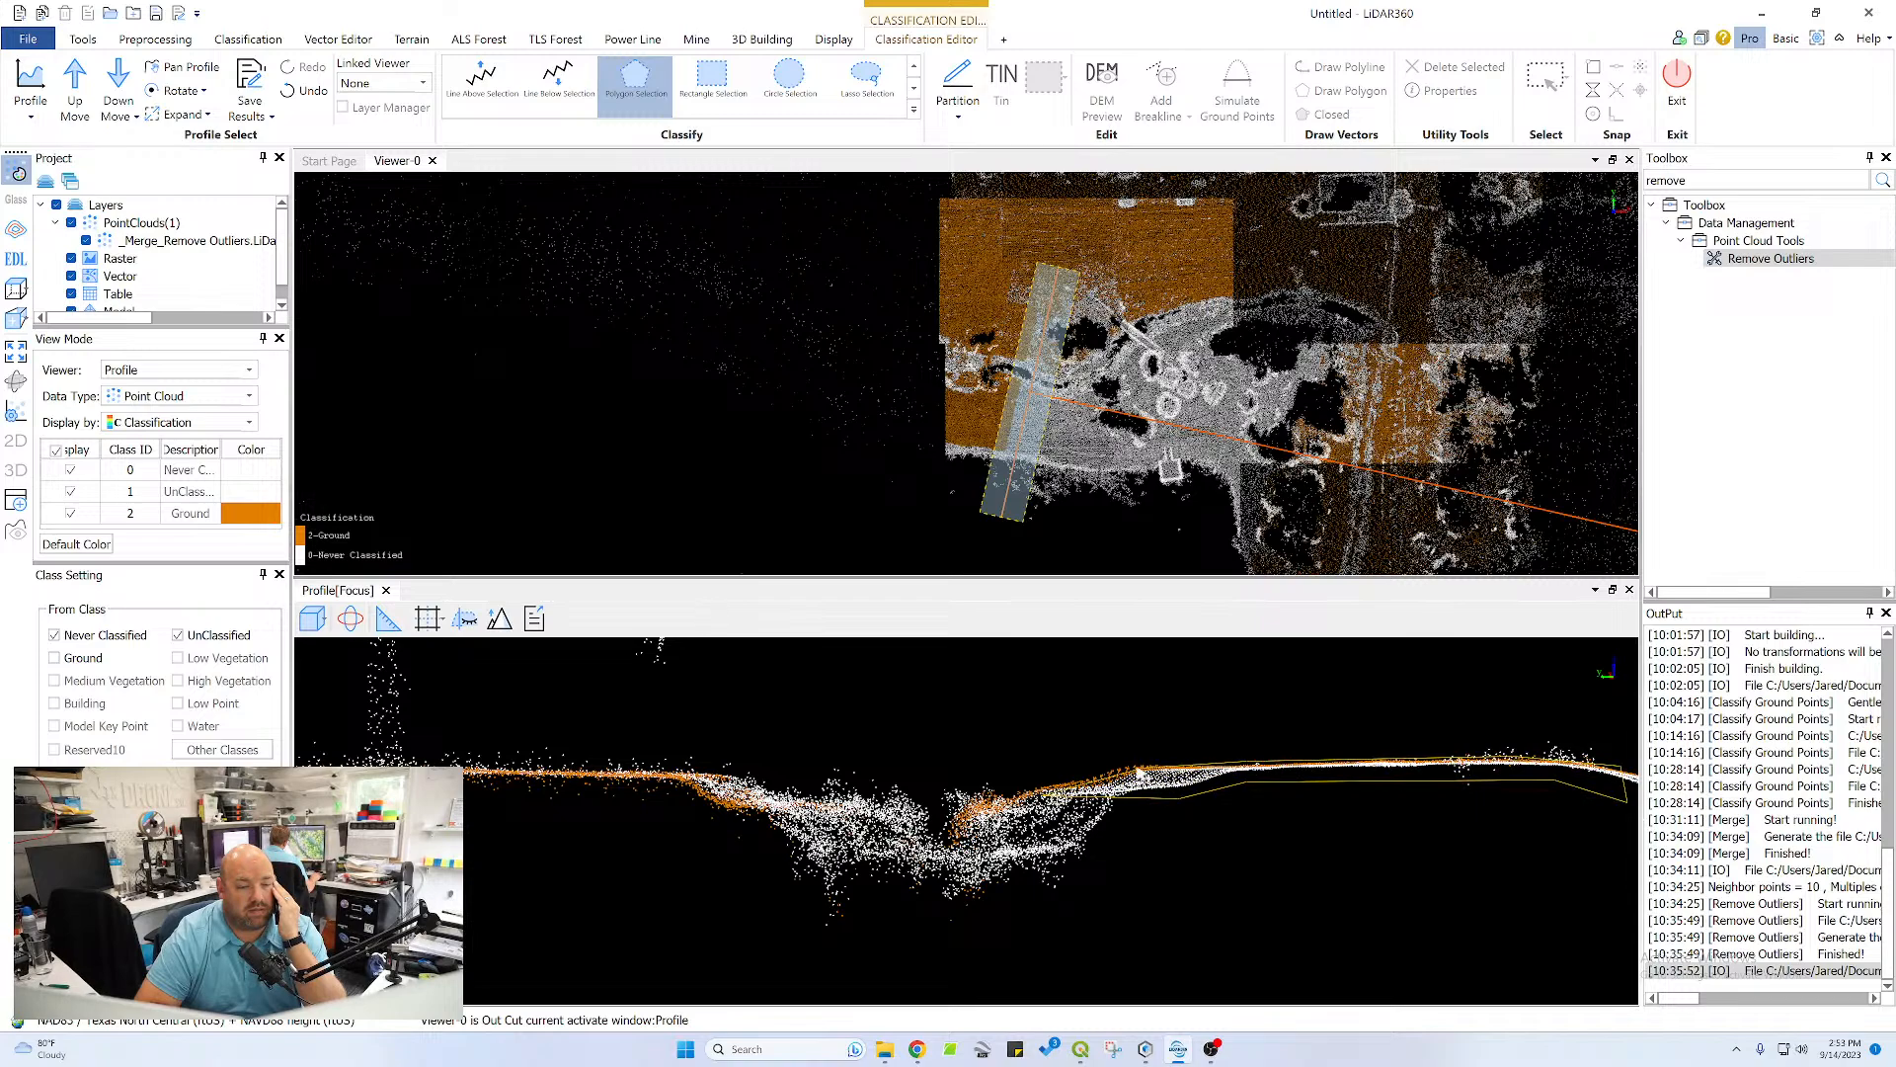
pyautogui.doubleClick(1094, 774)
# Classify the pond bank slope below the plateau's crest as ground, stopping at the scattered shoreline points
pyautogui.moveTo(1365, 772); pyautogui.dragTo(1110, 754, button='middle')
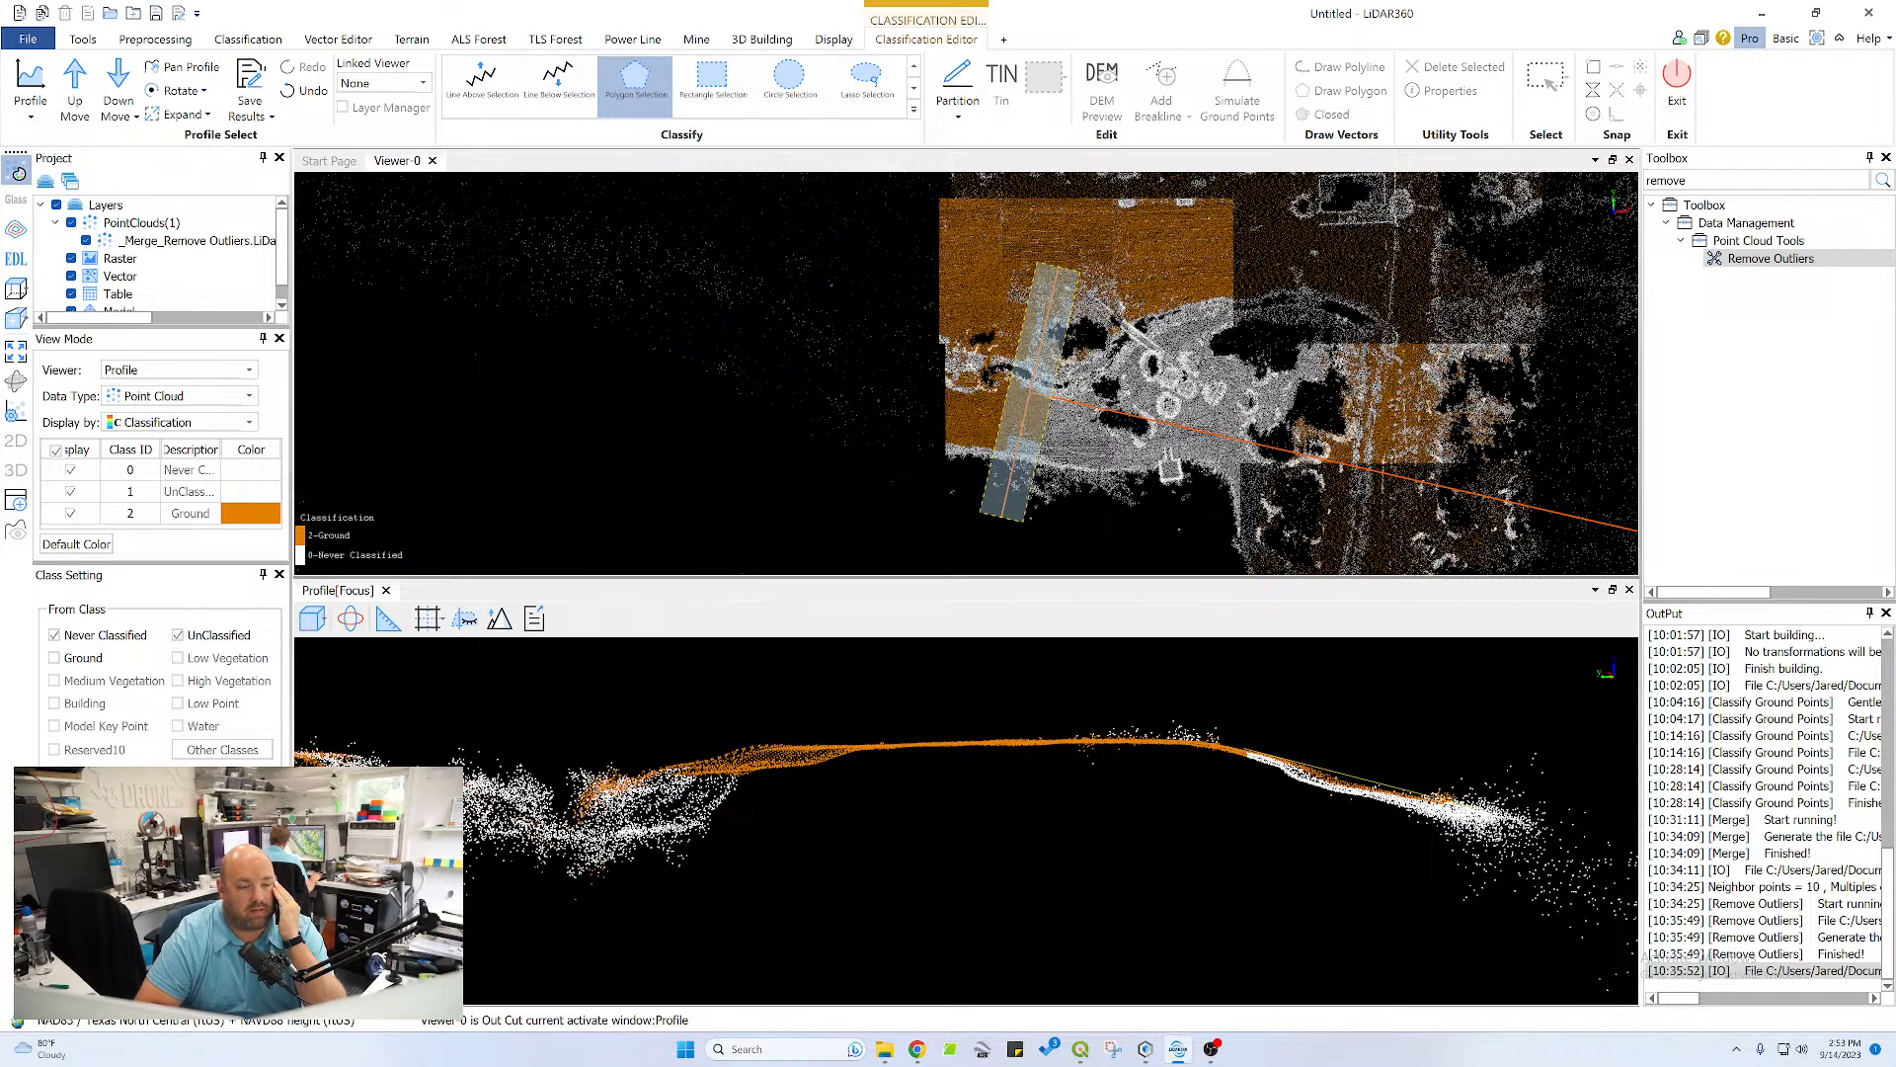
pyautogui.click(1441, 817)
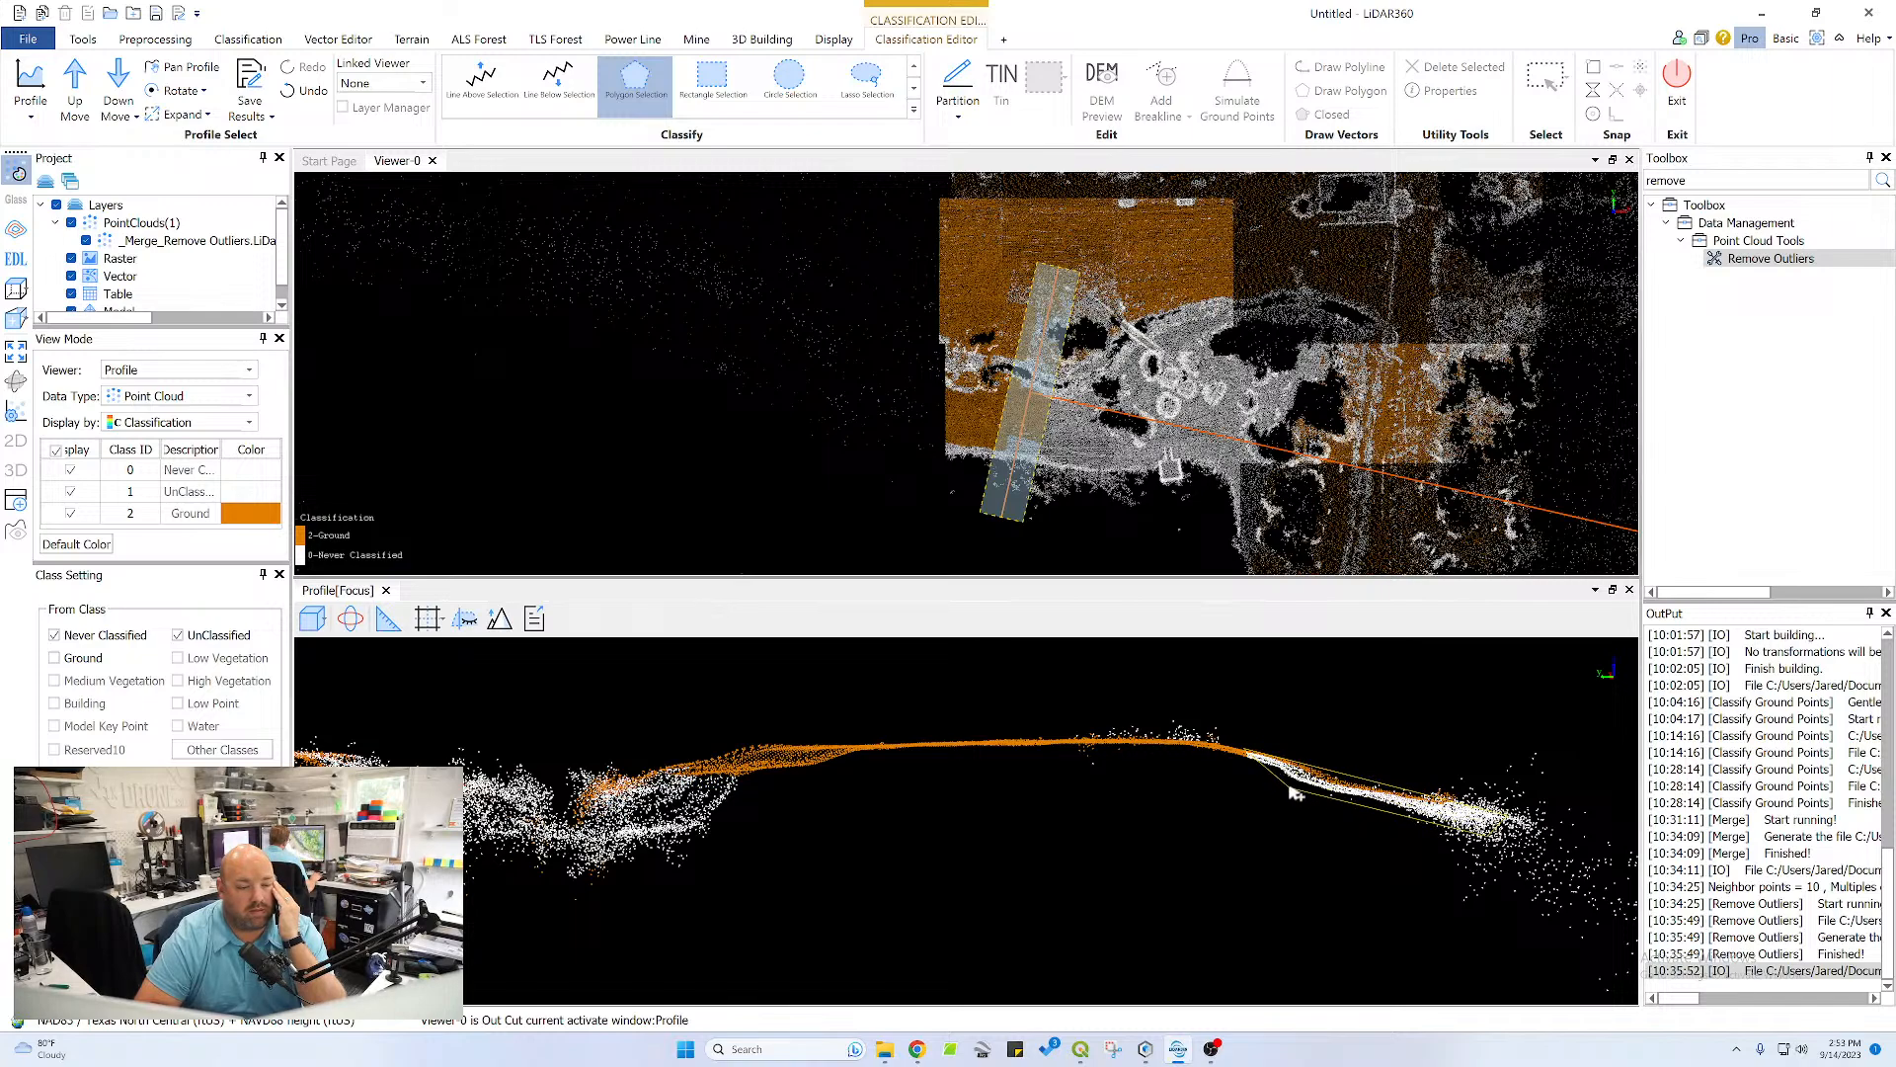
pyautogui.doubleClick(1246, 769)
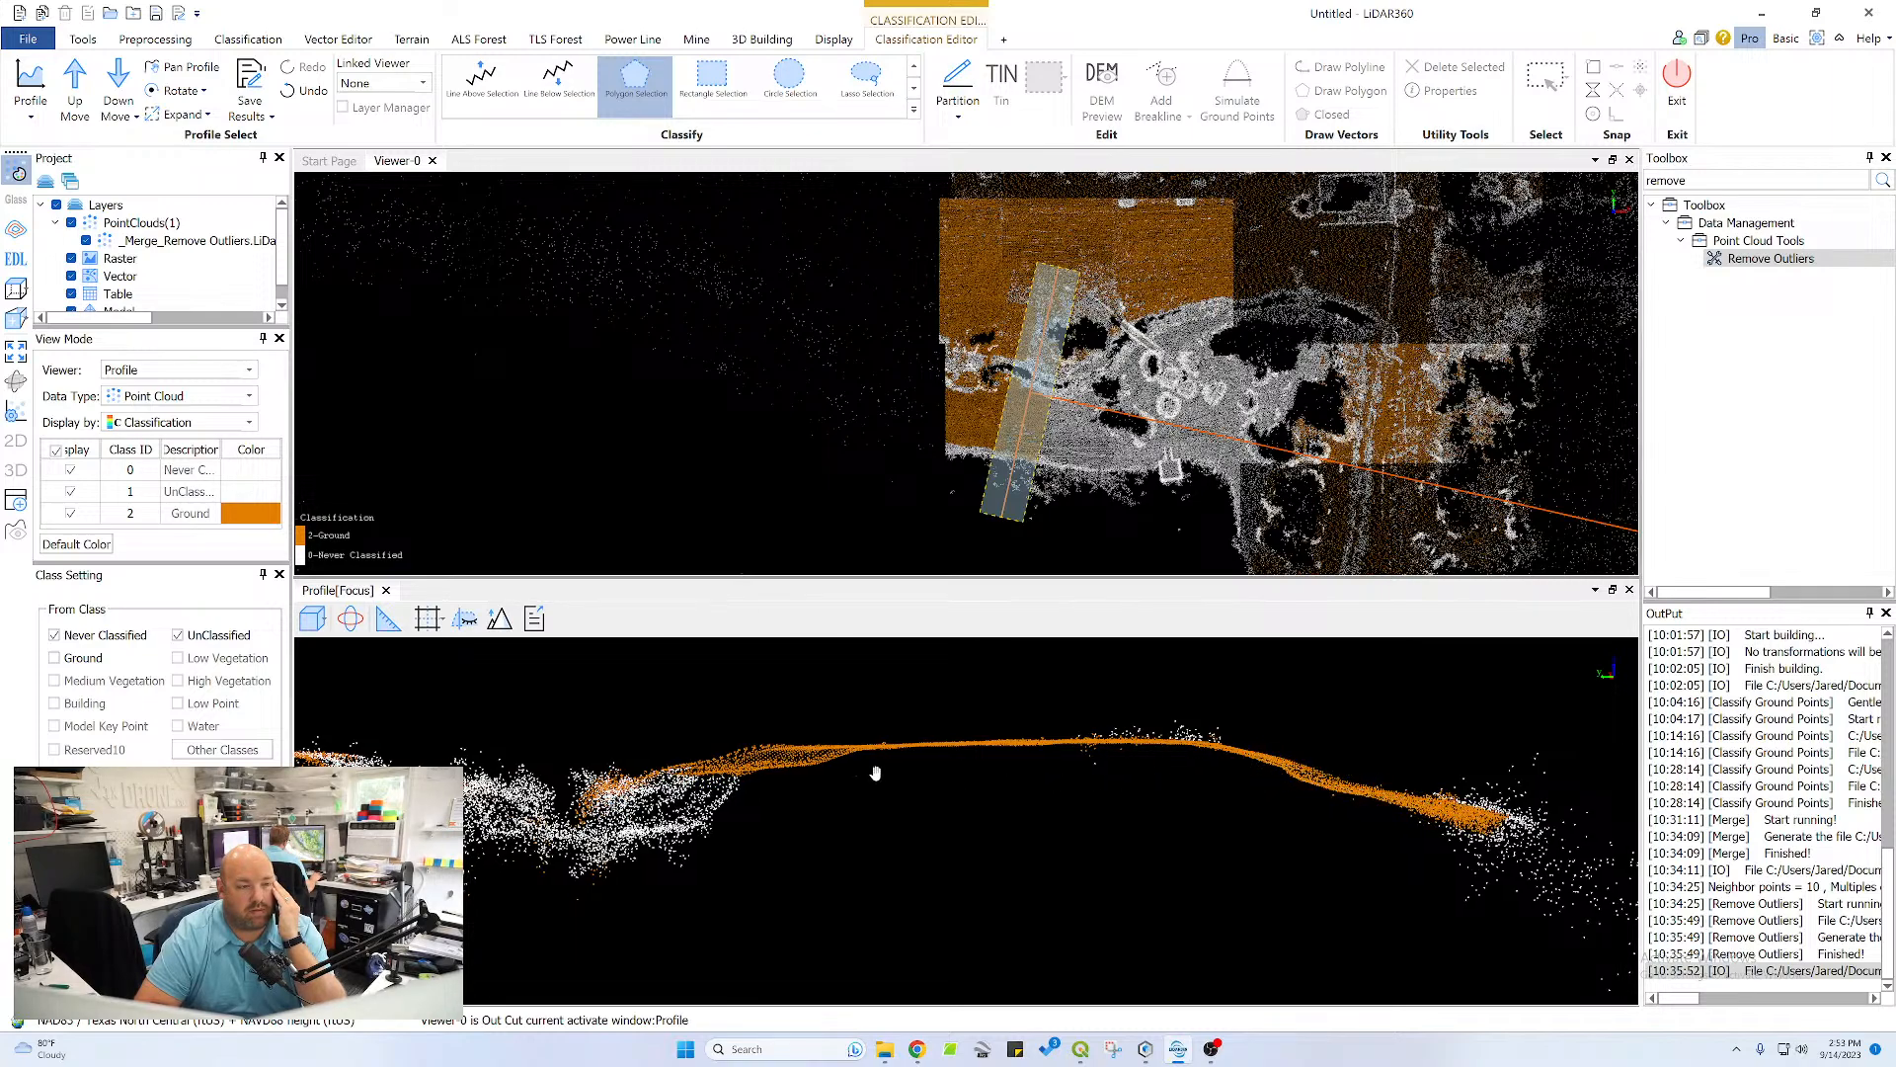
# Classify the bed of the channel between its two banks as ground with a thin polygon
pyautogui.moveTo(868, 774); pyautogui.dragTo(1260, 763, button='middle')
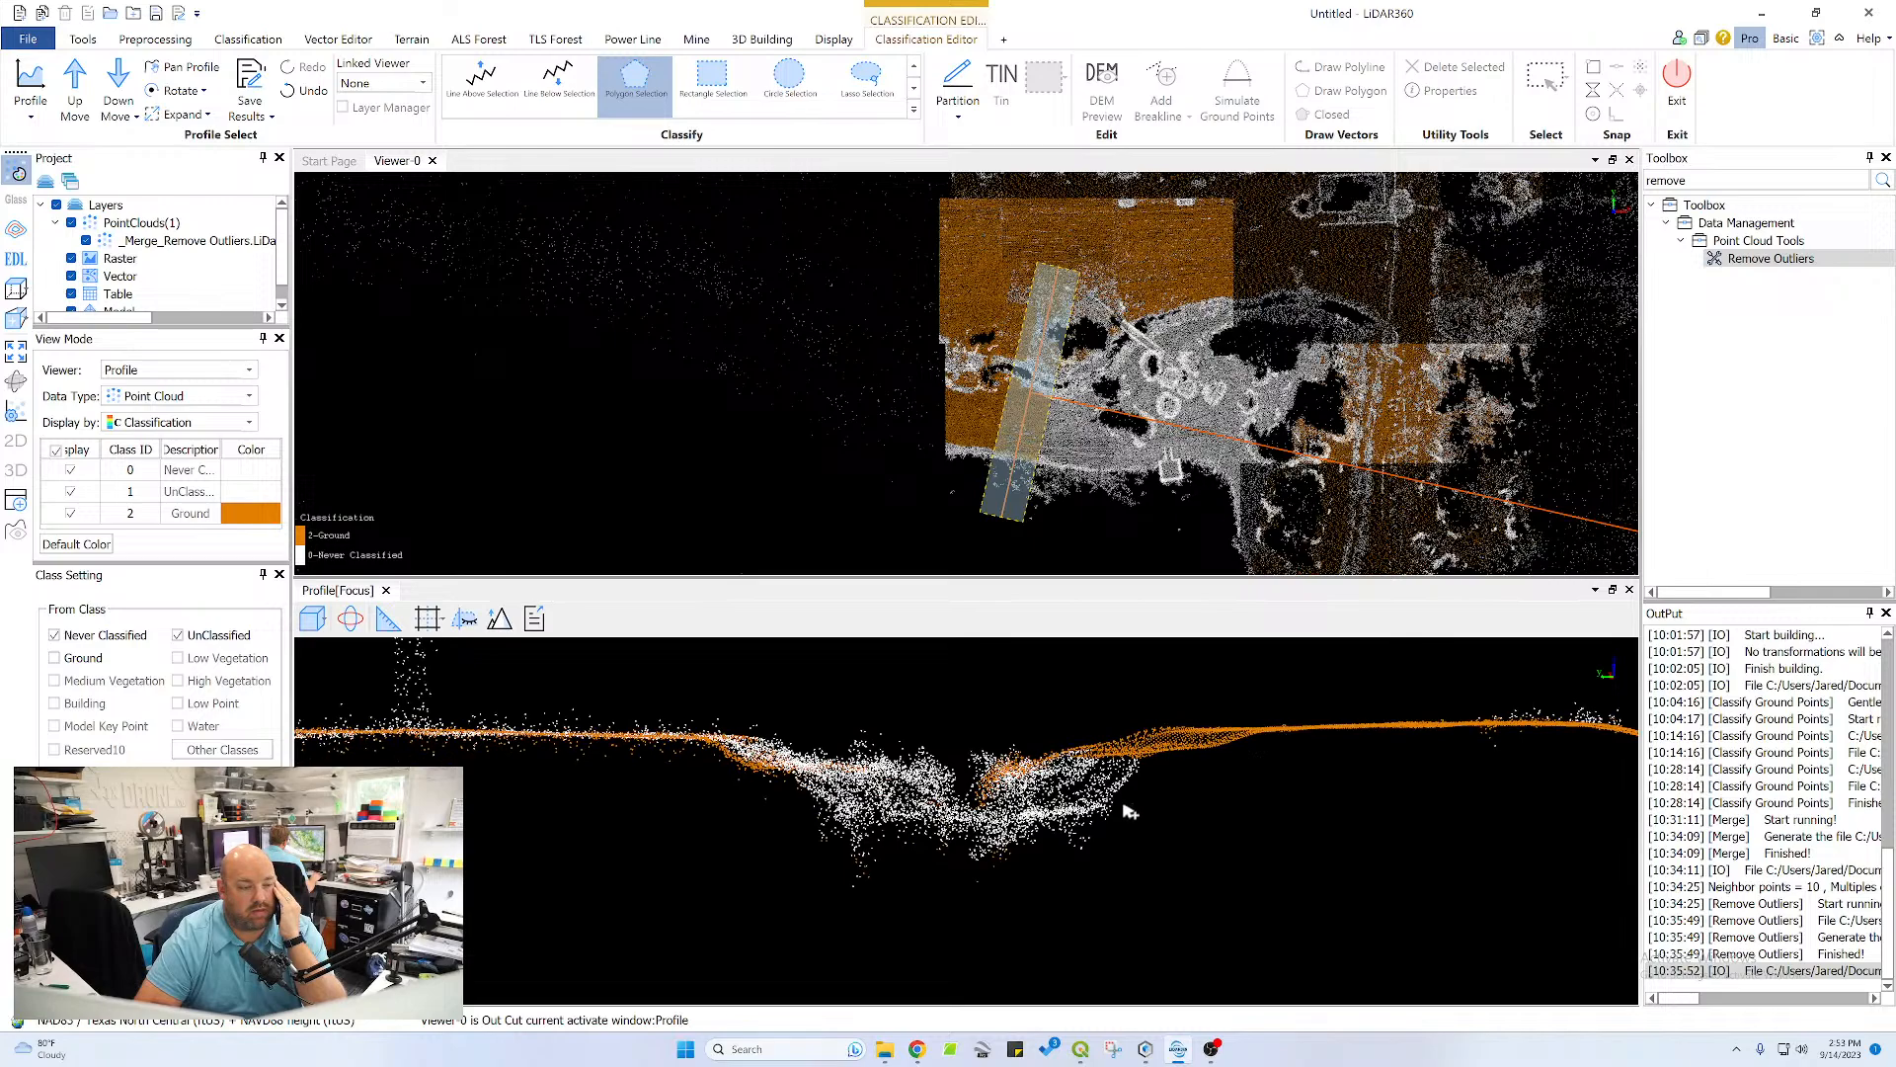
pyautogui.click(788, 847)
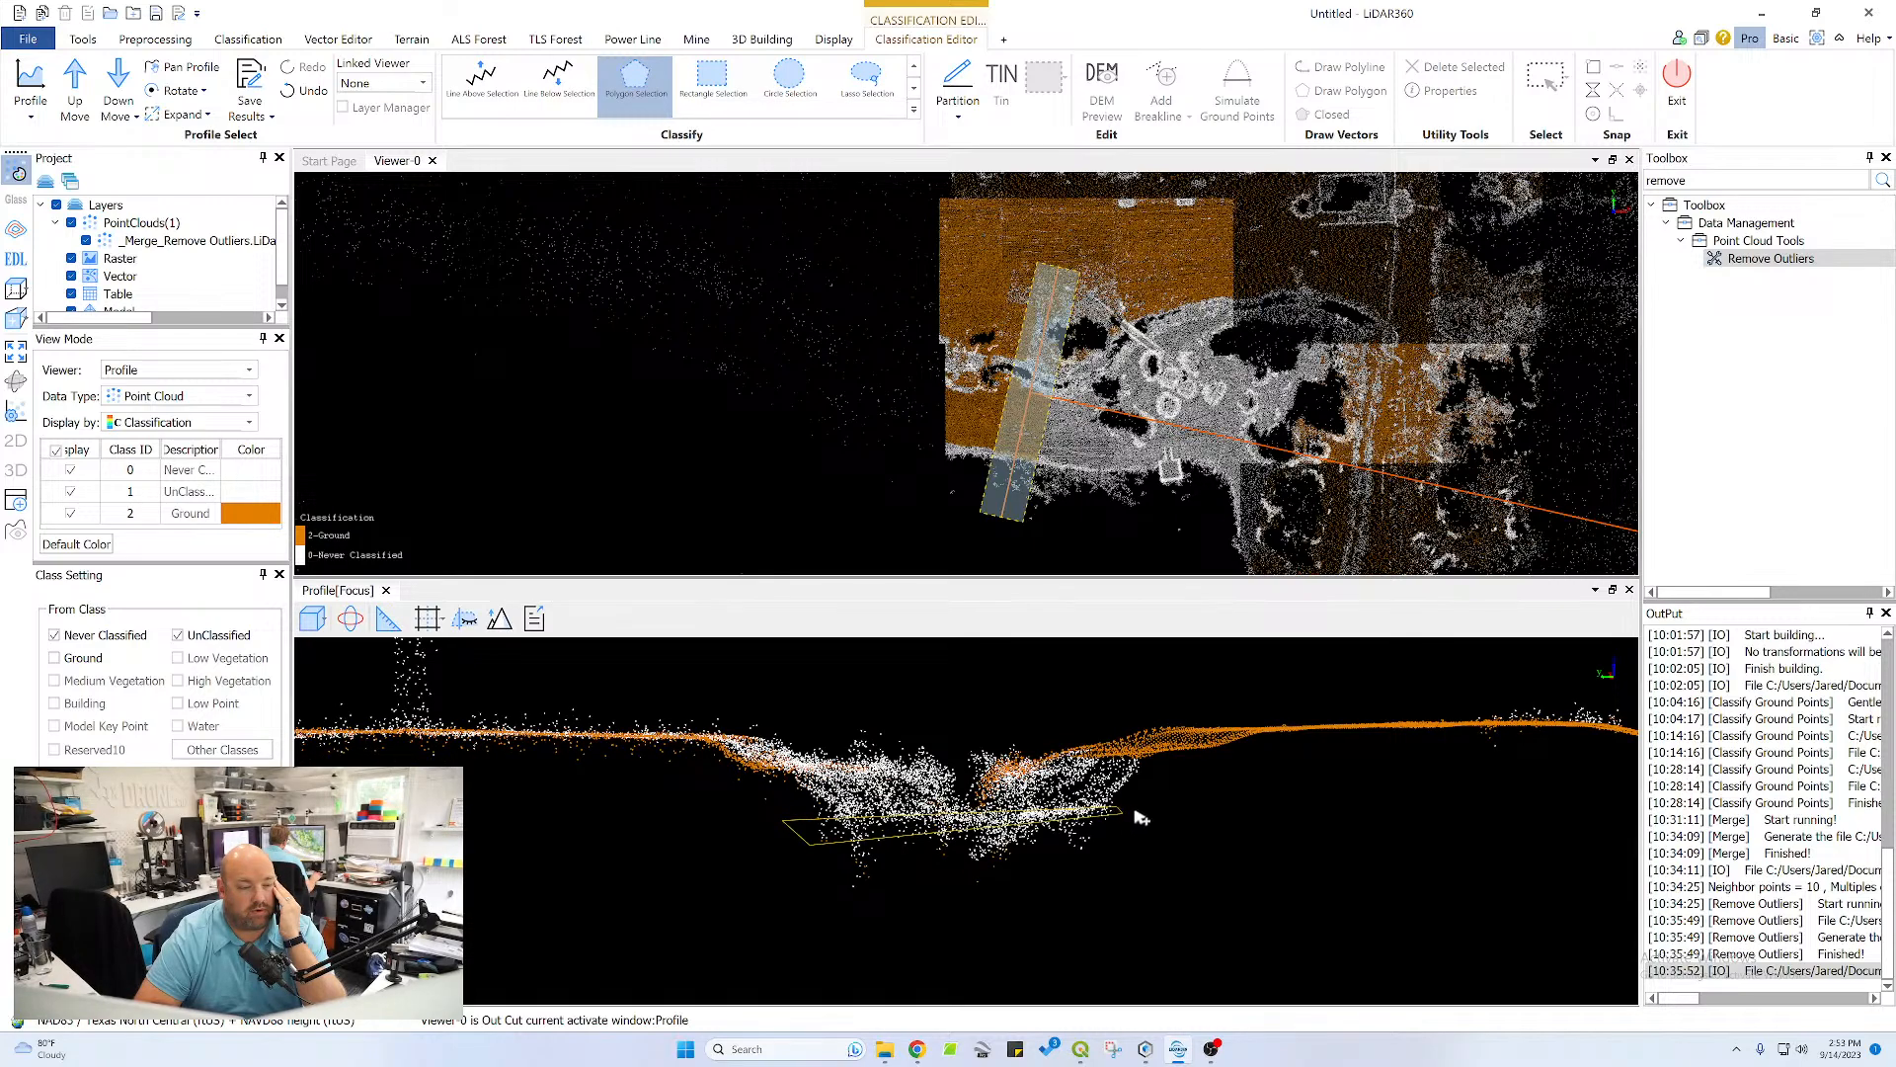
pyautogui.doubleClick(1133, 814)
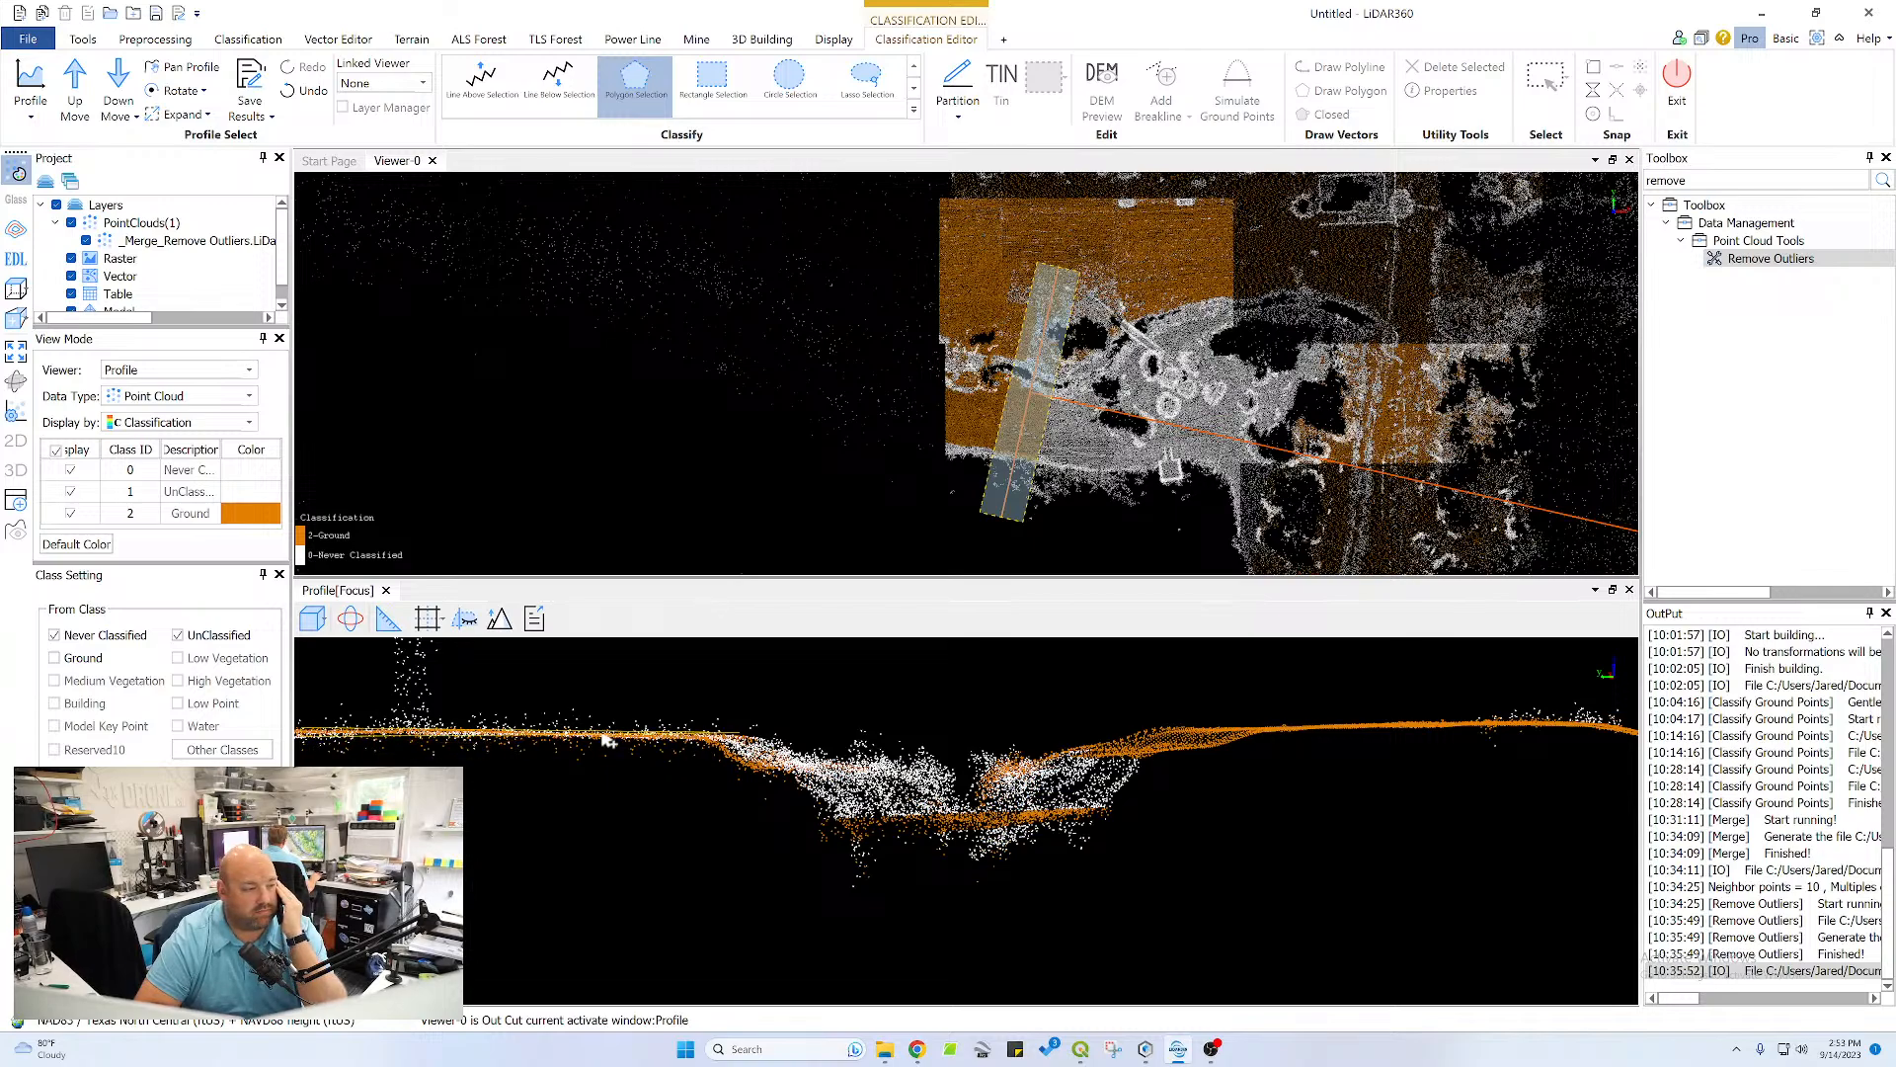
# Classify the outer stretch of flat terrain beyond the channel as ground, from the section's end to past the low shrub
pyautogui.scroll(-3, 787, 774)
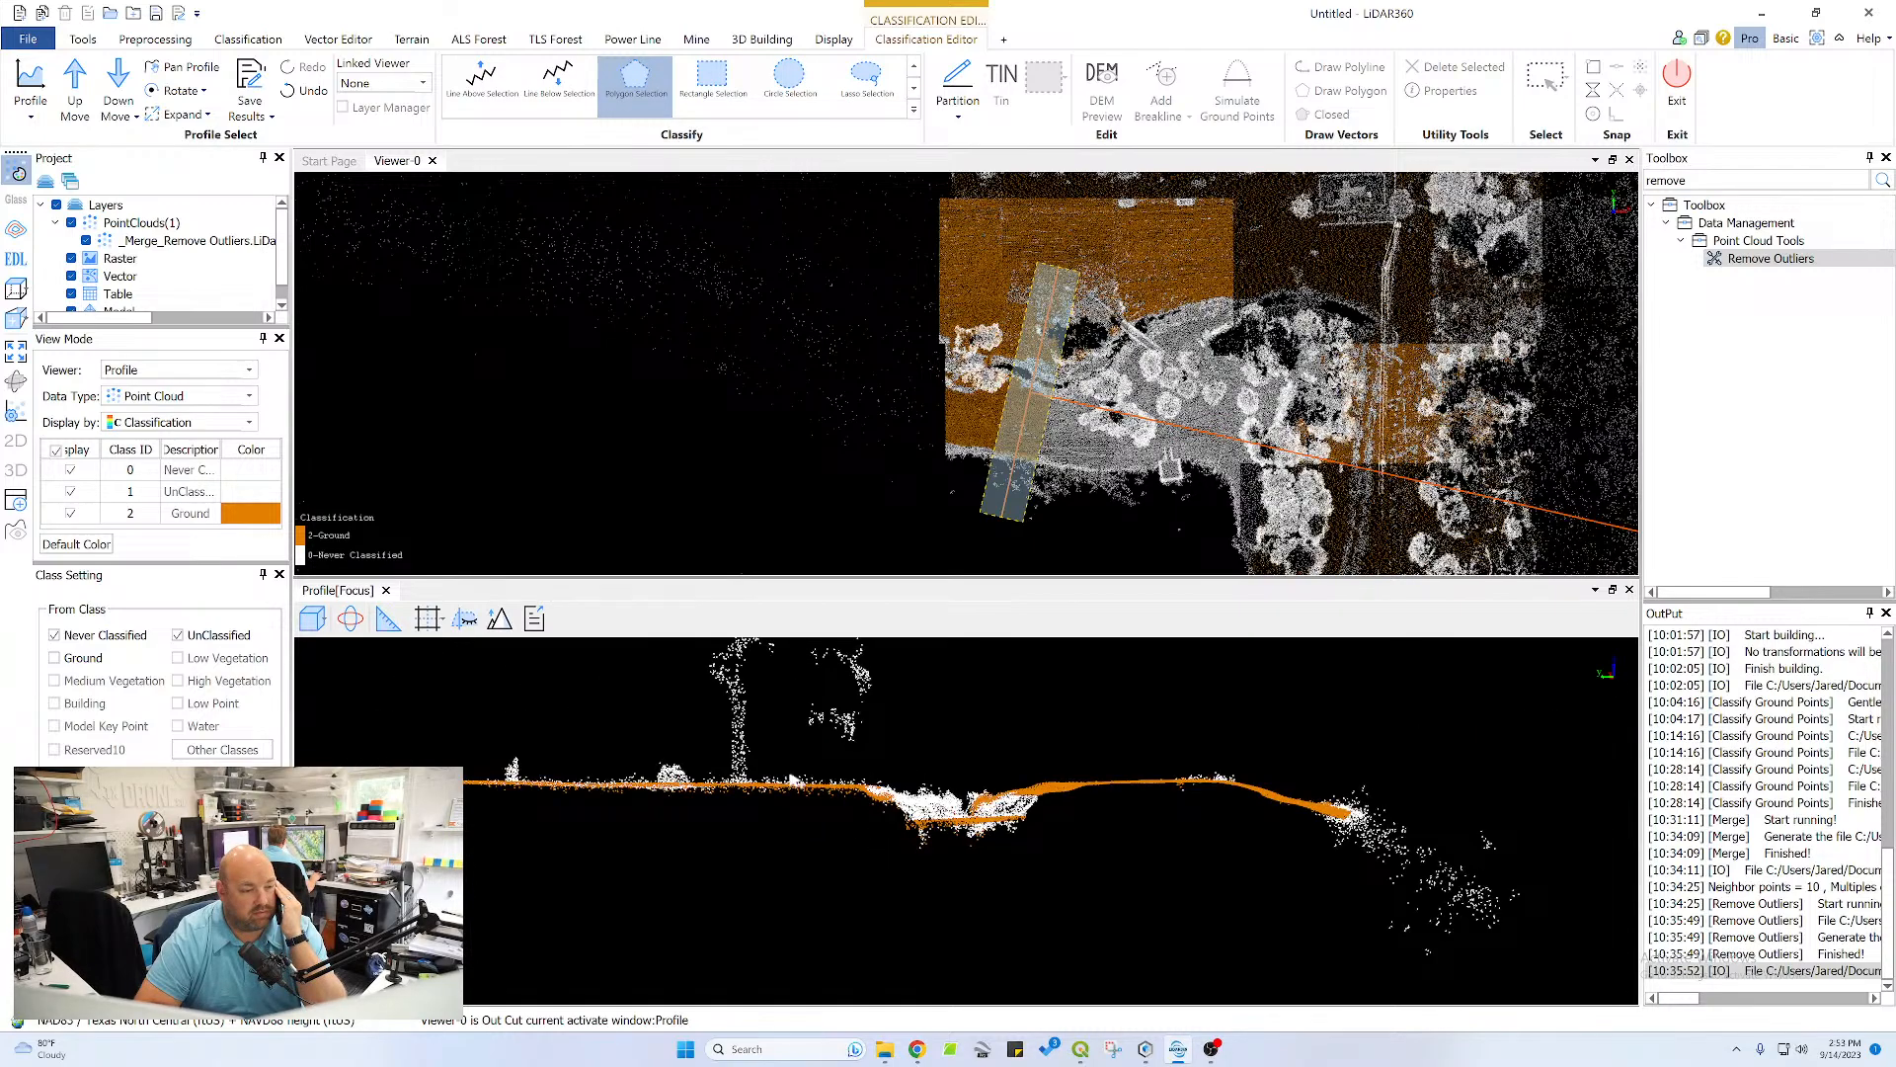
pyautogui.scroll(4, 610, 793)
pyautogui.moveTo(566, 771); pyautogui.dragTo(1504, 785, button='middle')
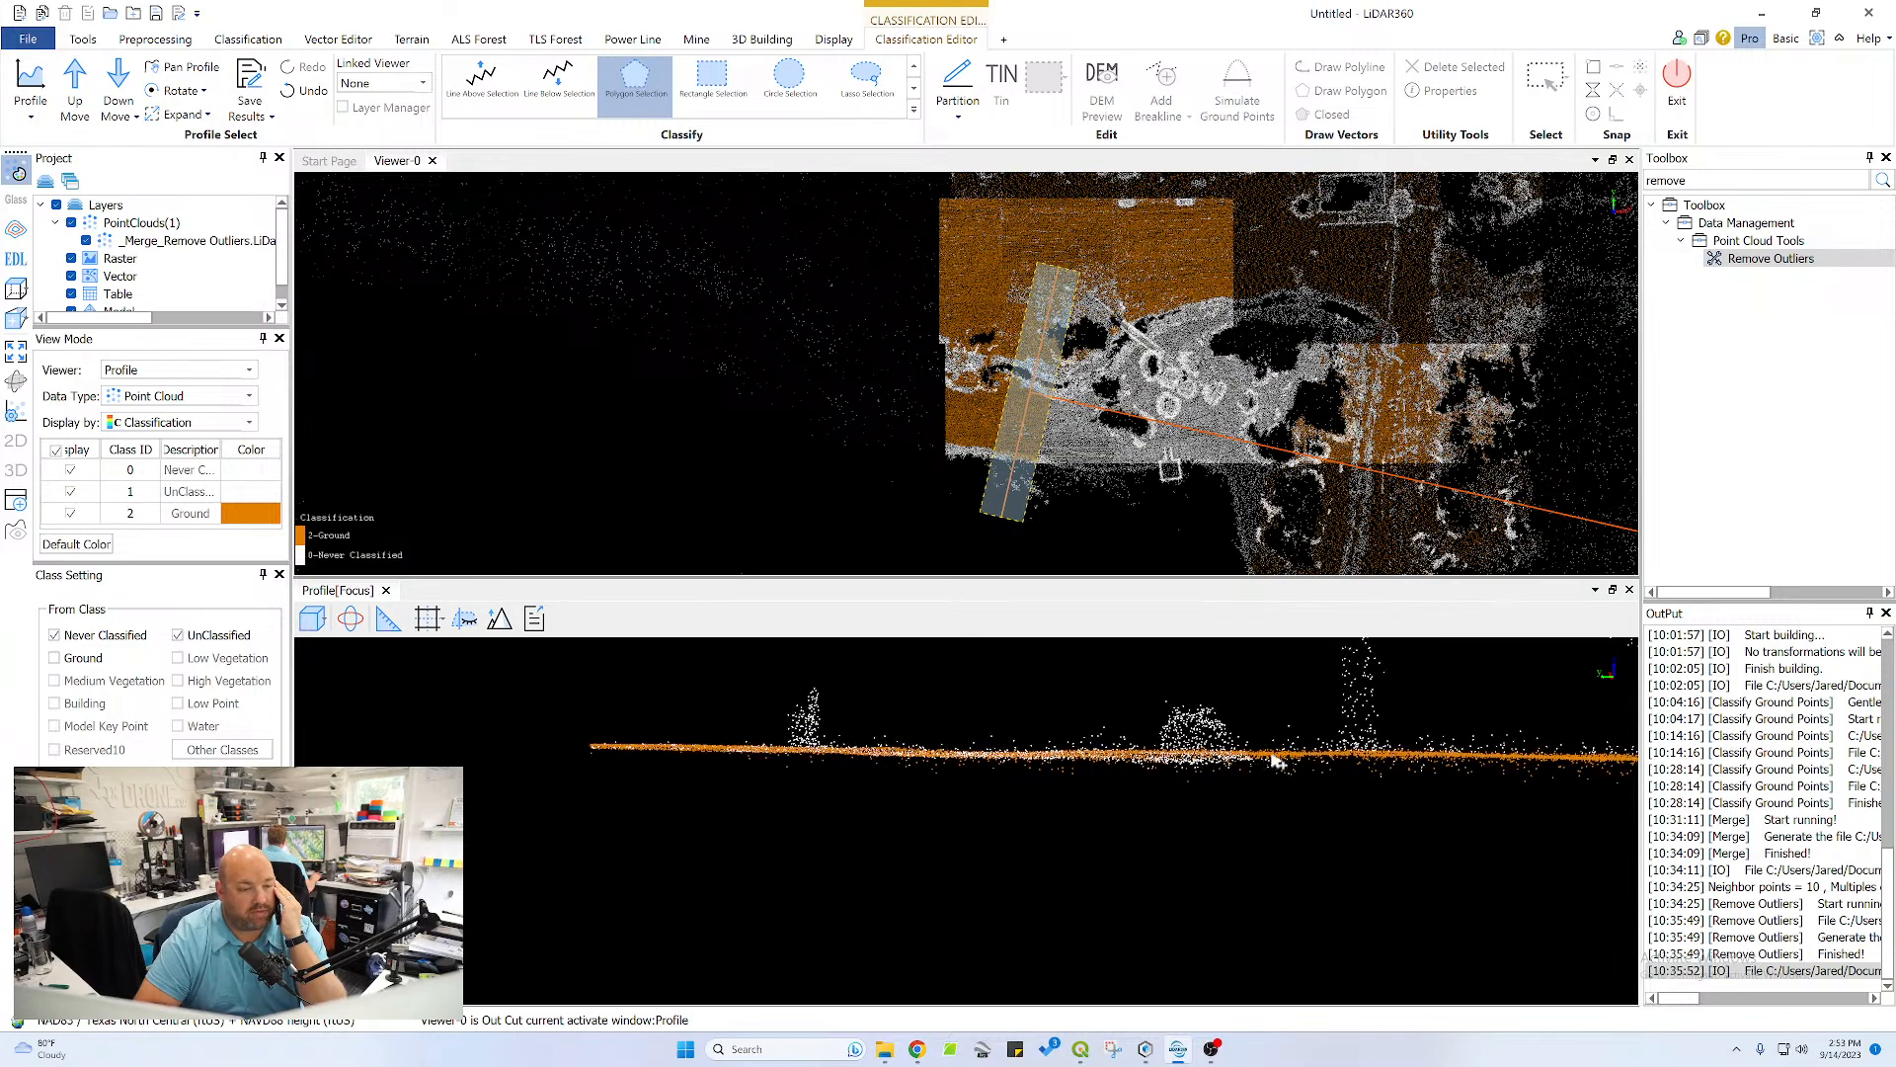
pyautogui.click(561, 759)
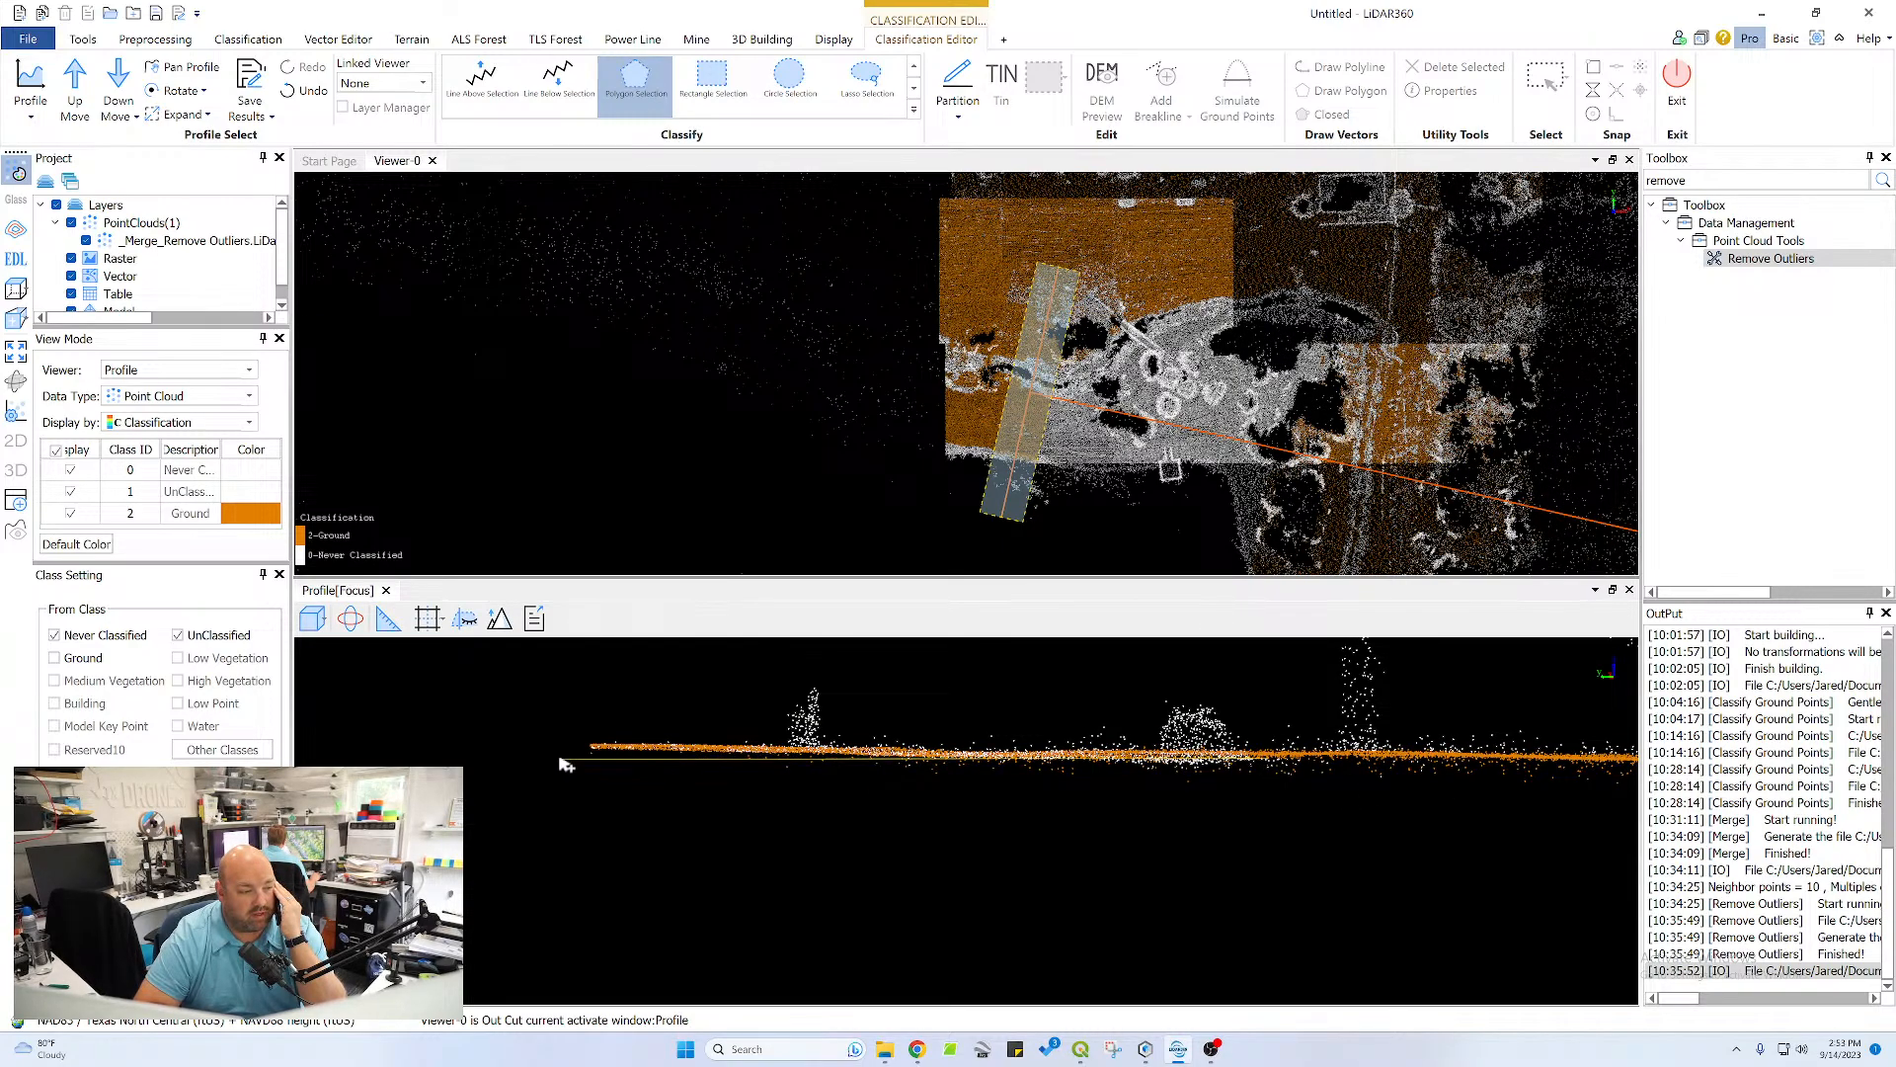
pyautogui.click(594, 739)
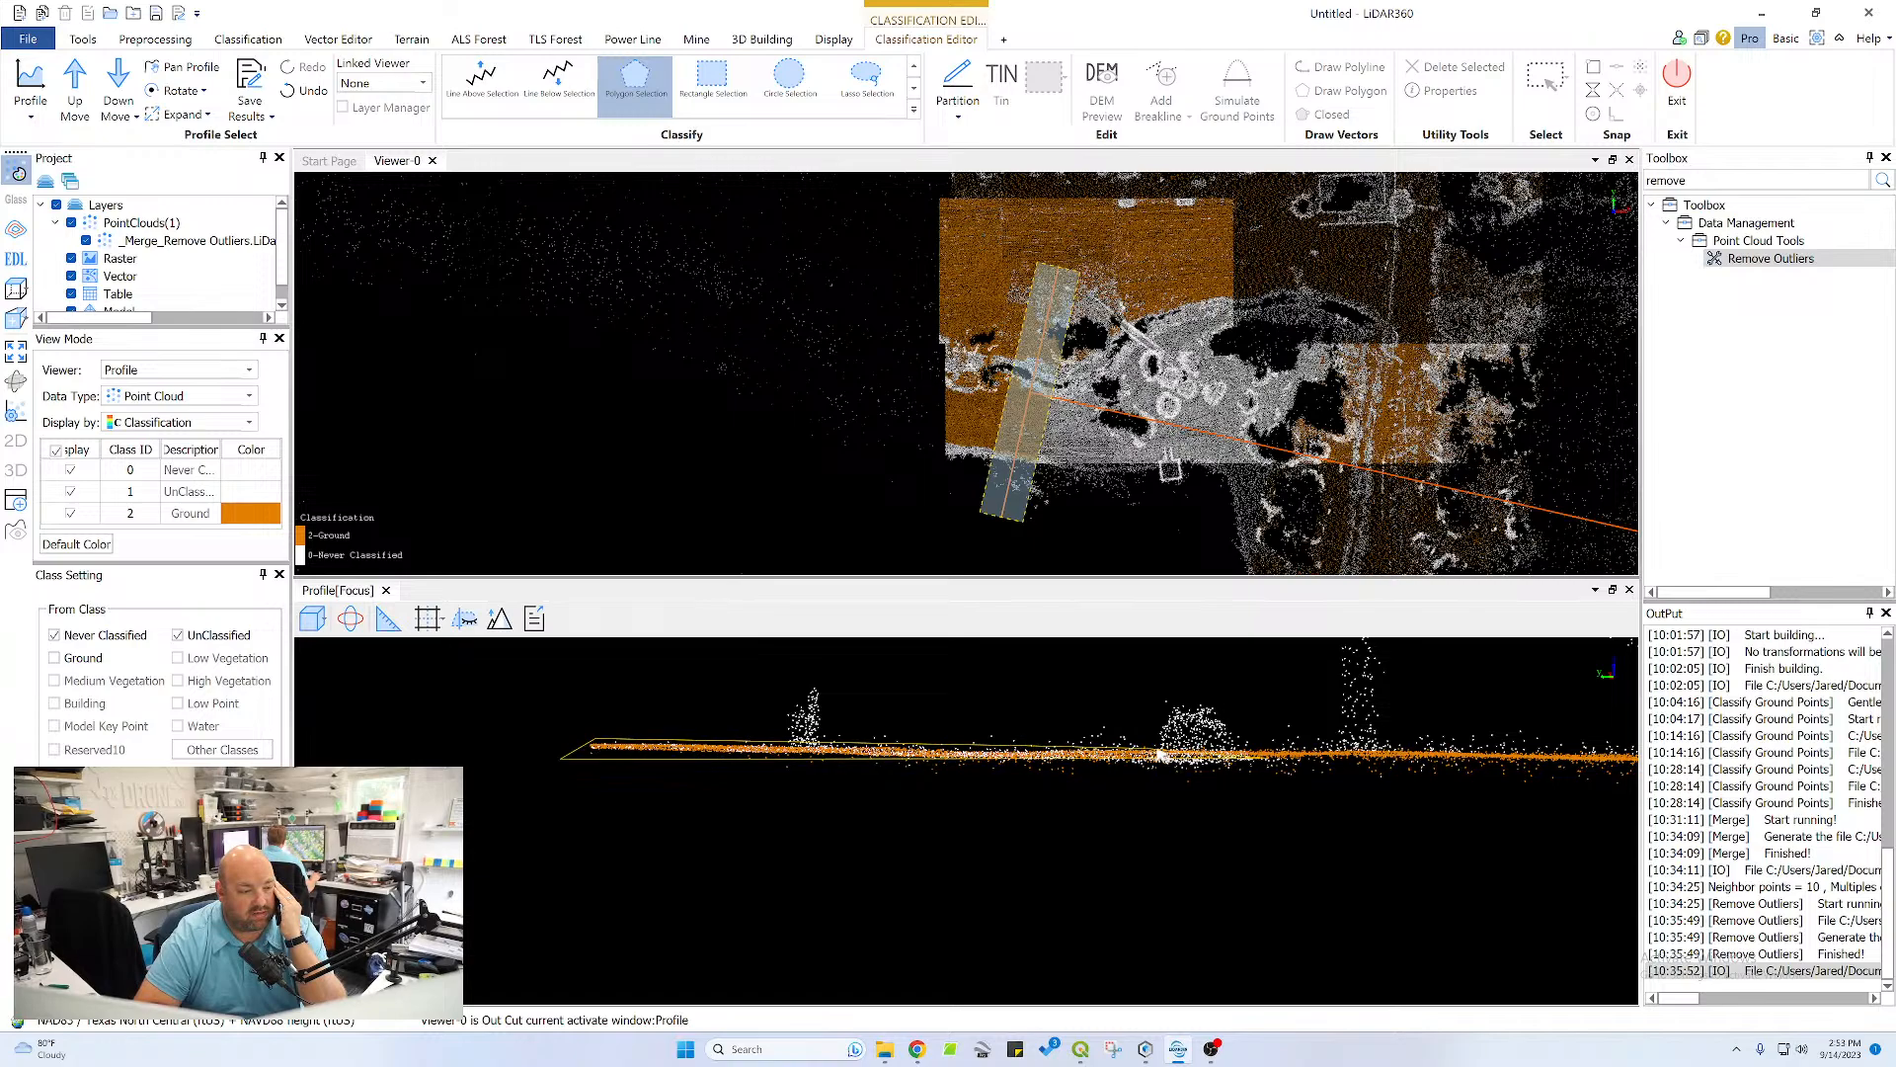
pyautogui.doubleClick(1267, 754)
# Examine the channel's banks and bed in the profile from tilted angles
pyautogui.scroll(-5, 1235, 751)
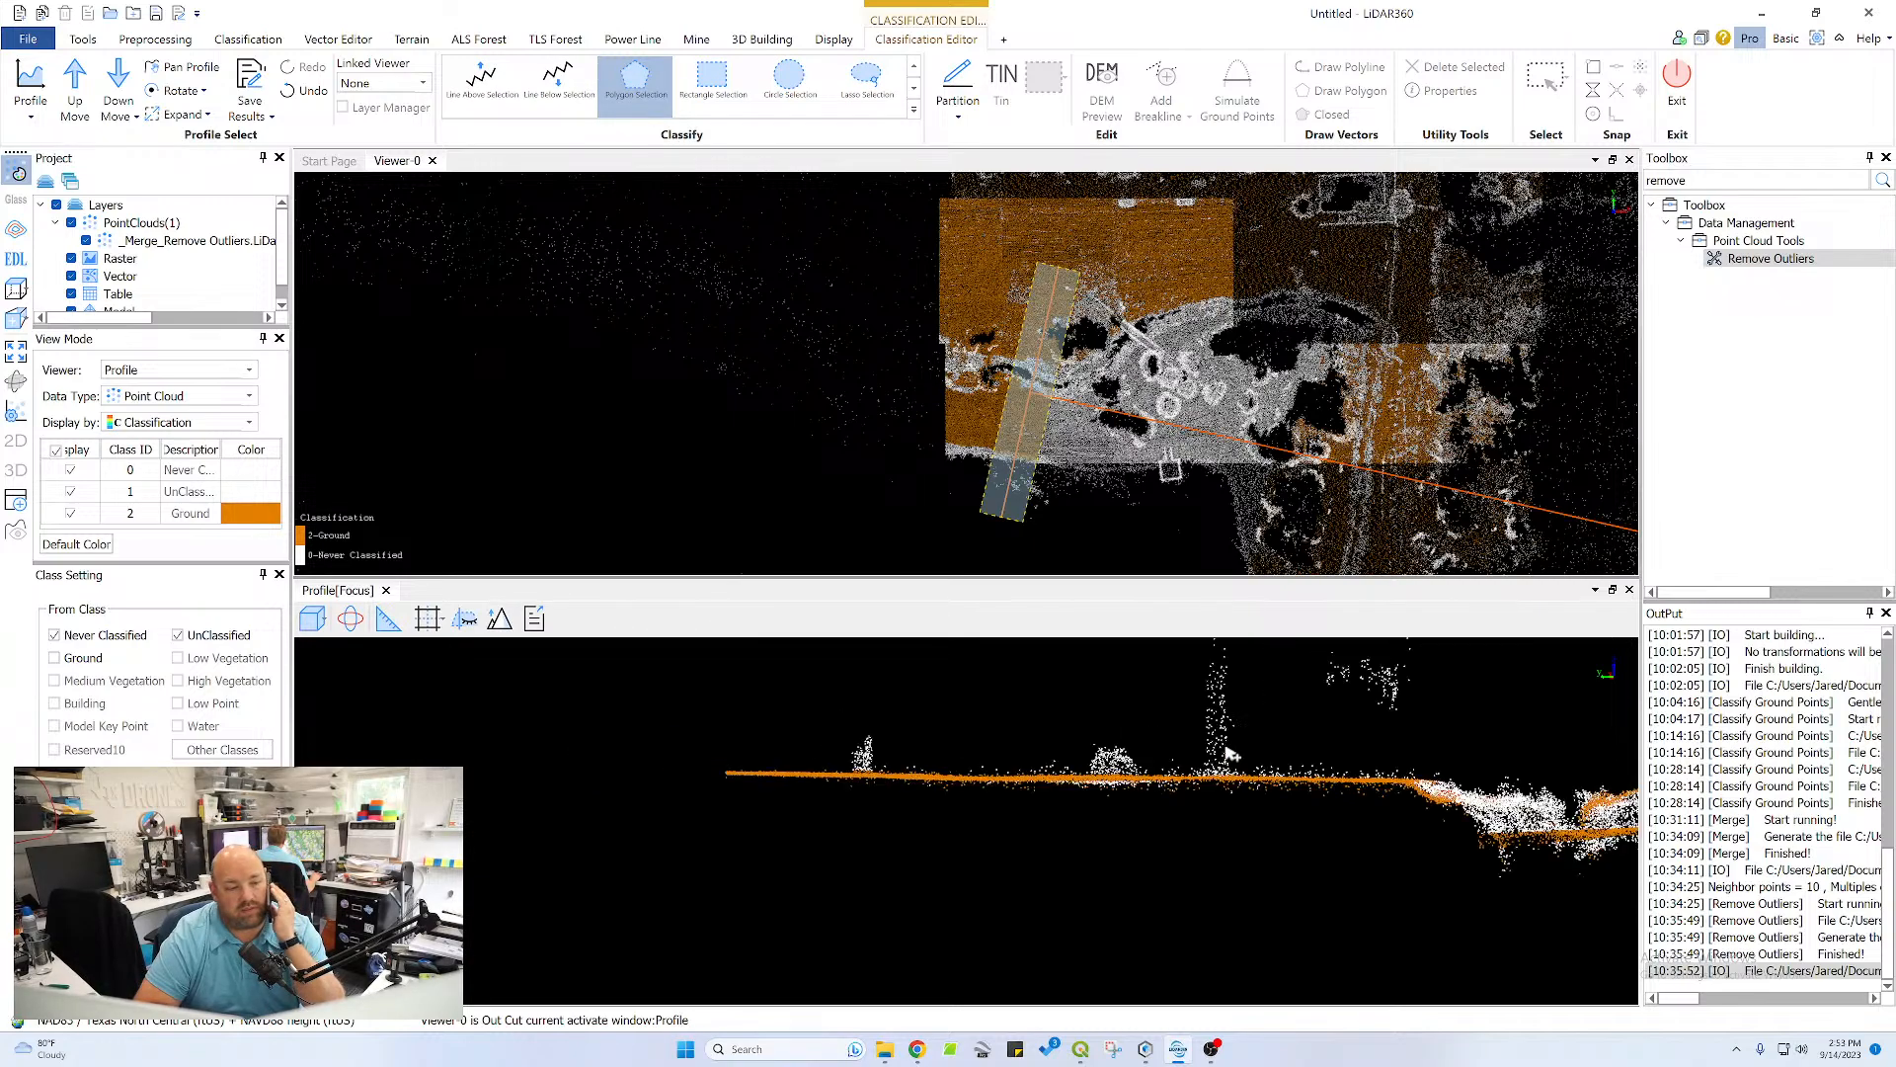
pyautogui.moveTo(1183, 764); pyautogui.dragTo(866, 782, button='middle')
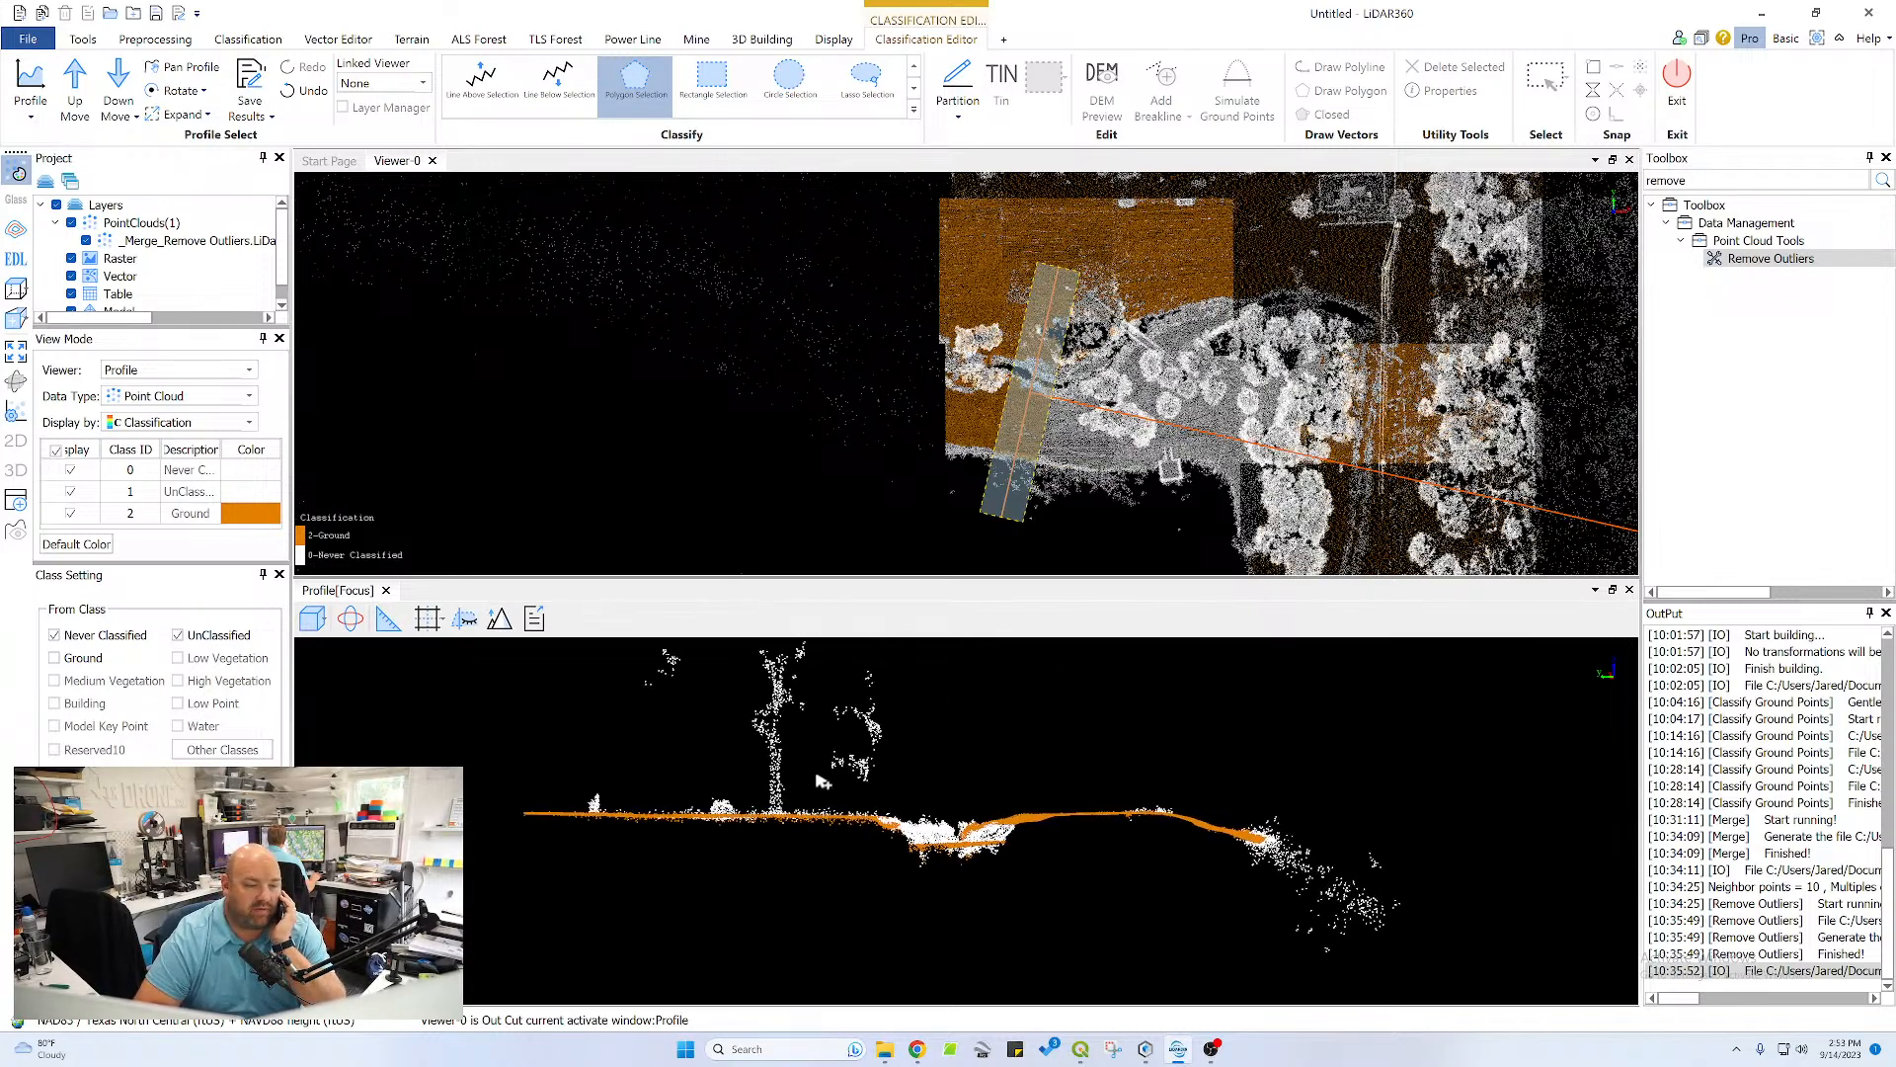
pyautogui.scroll(7, 967, 832)
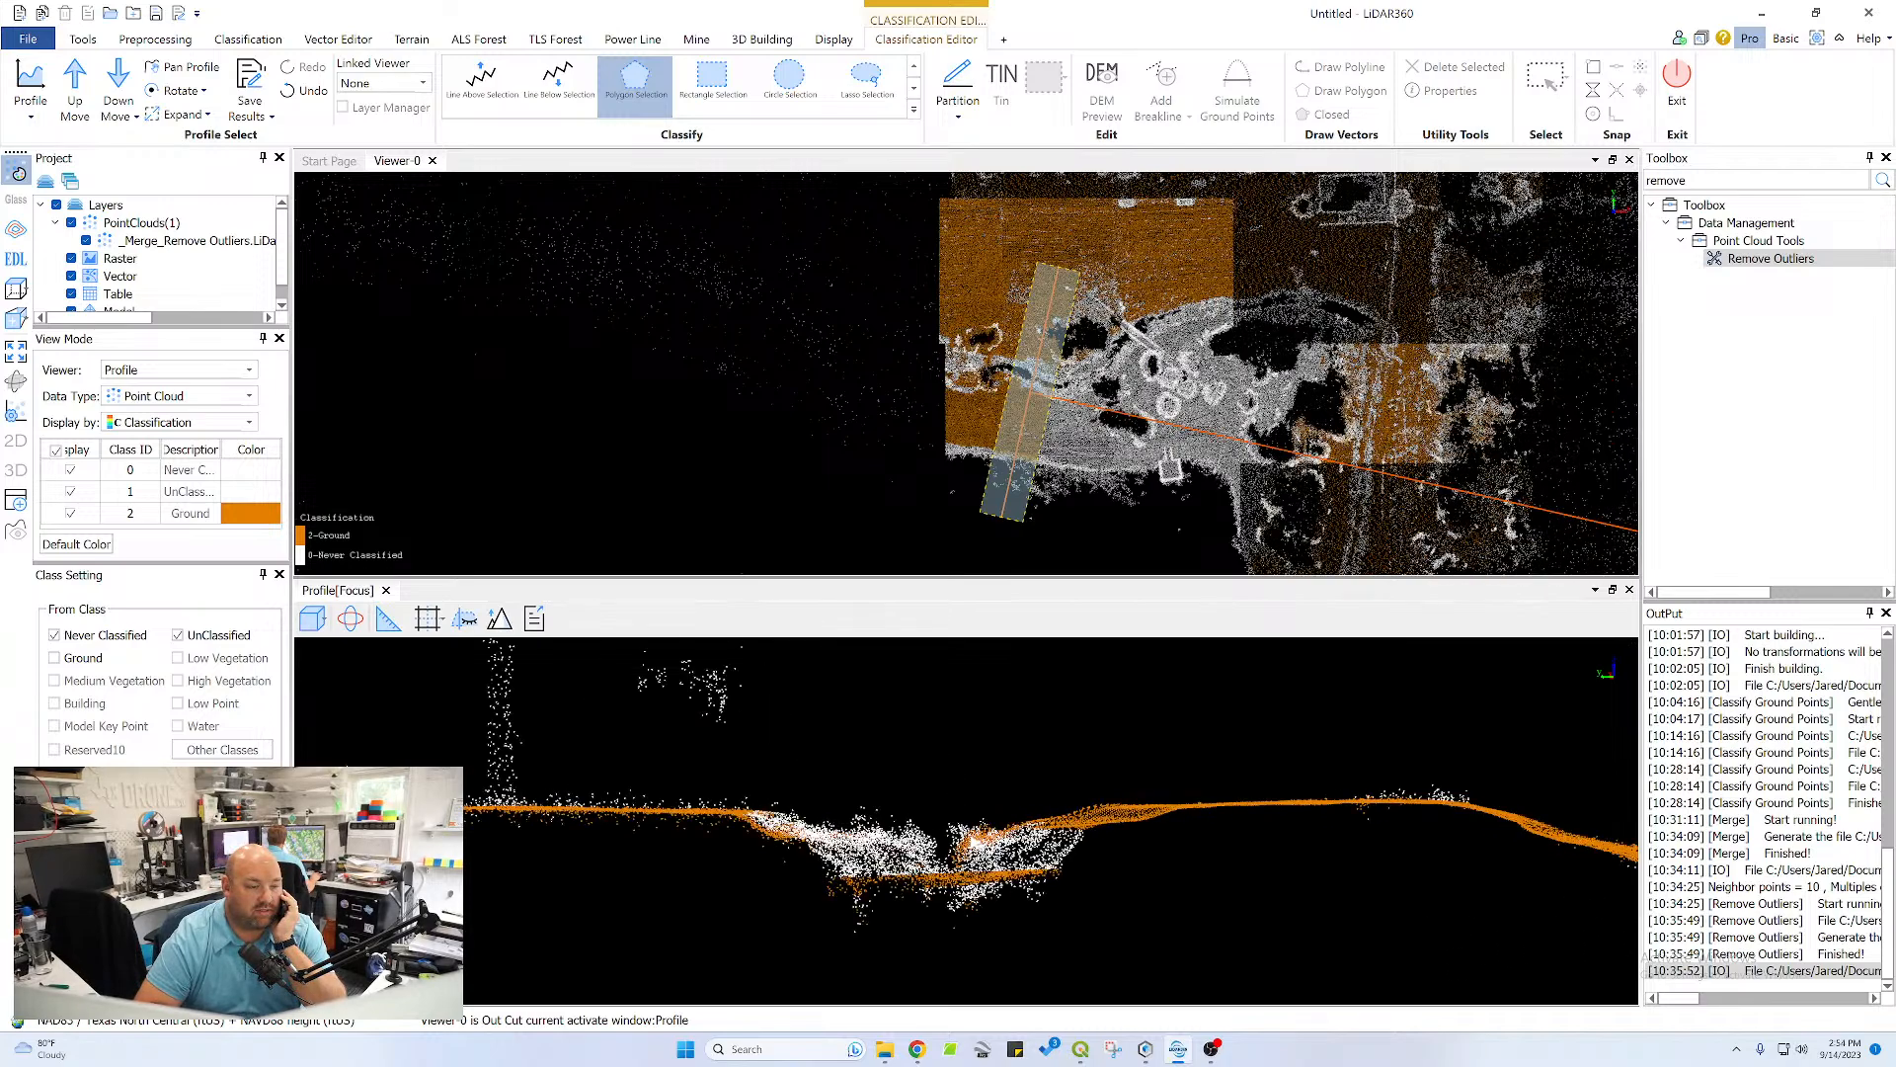
pyautogui.moveTo(969, 834); pyautogui.dragTo(969, 788, button='middle')
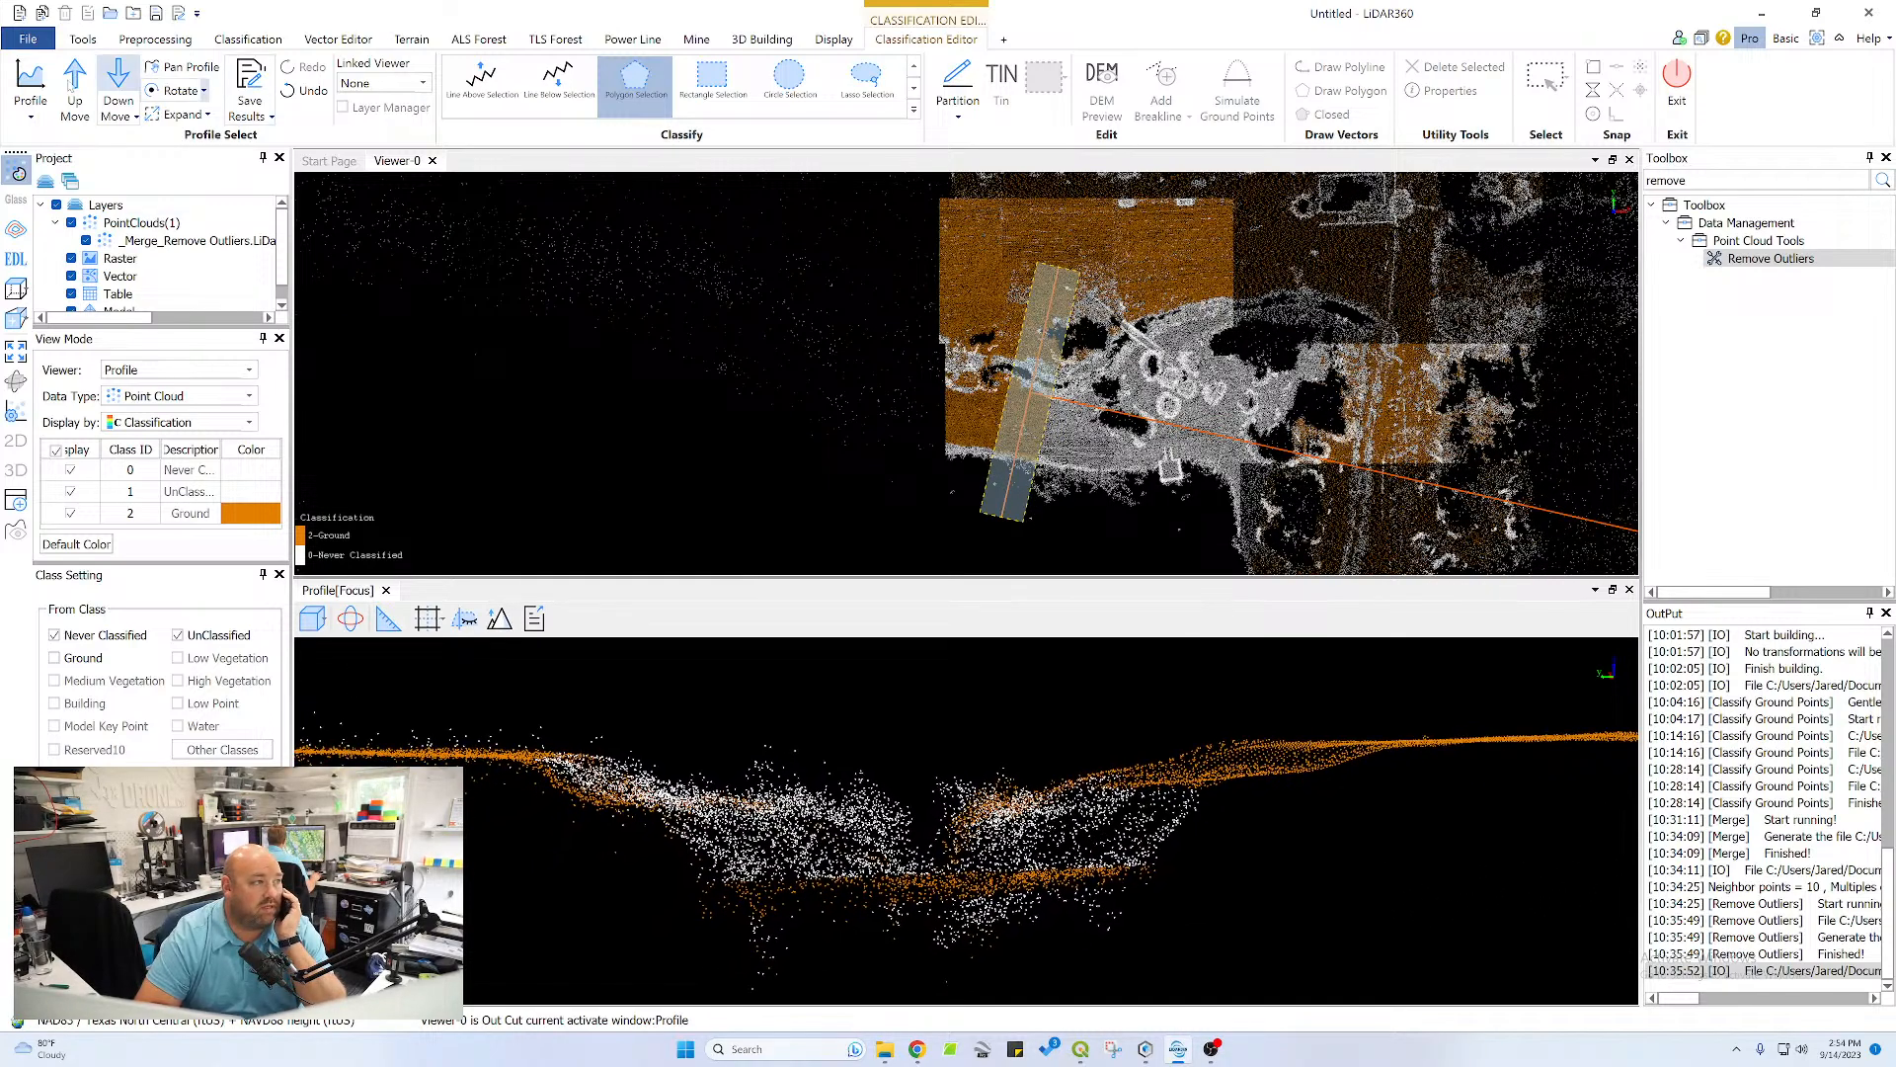
pyautogui.click(352, 620)
pyautogui.moveTo(1096, 813); pyautogui.dragTo(1232, 809)
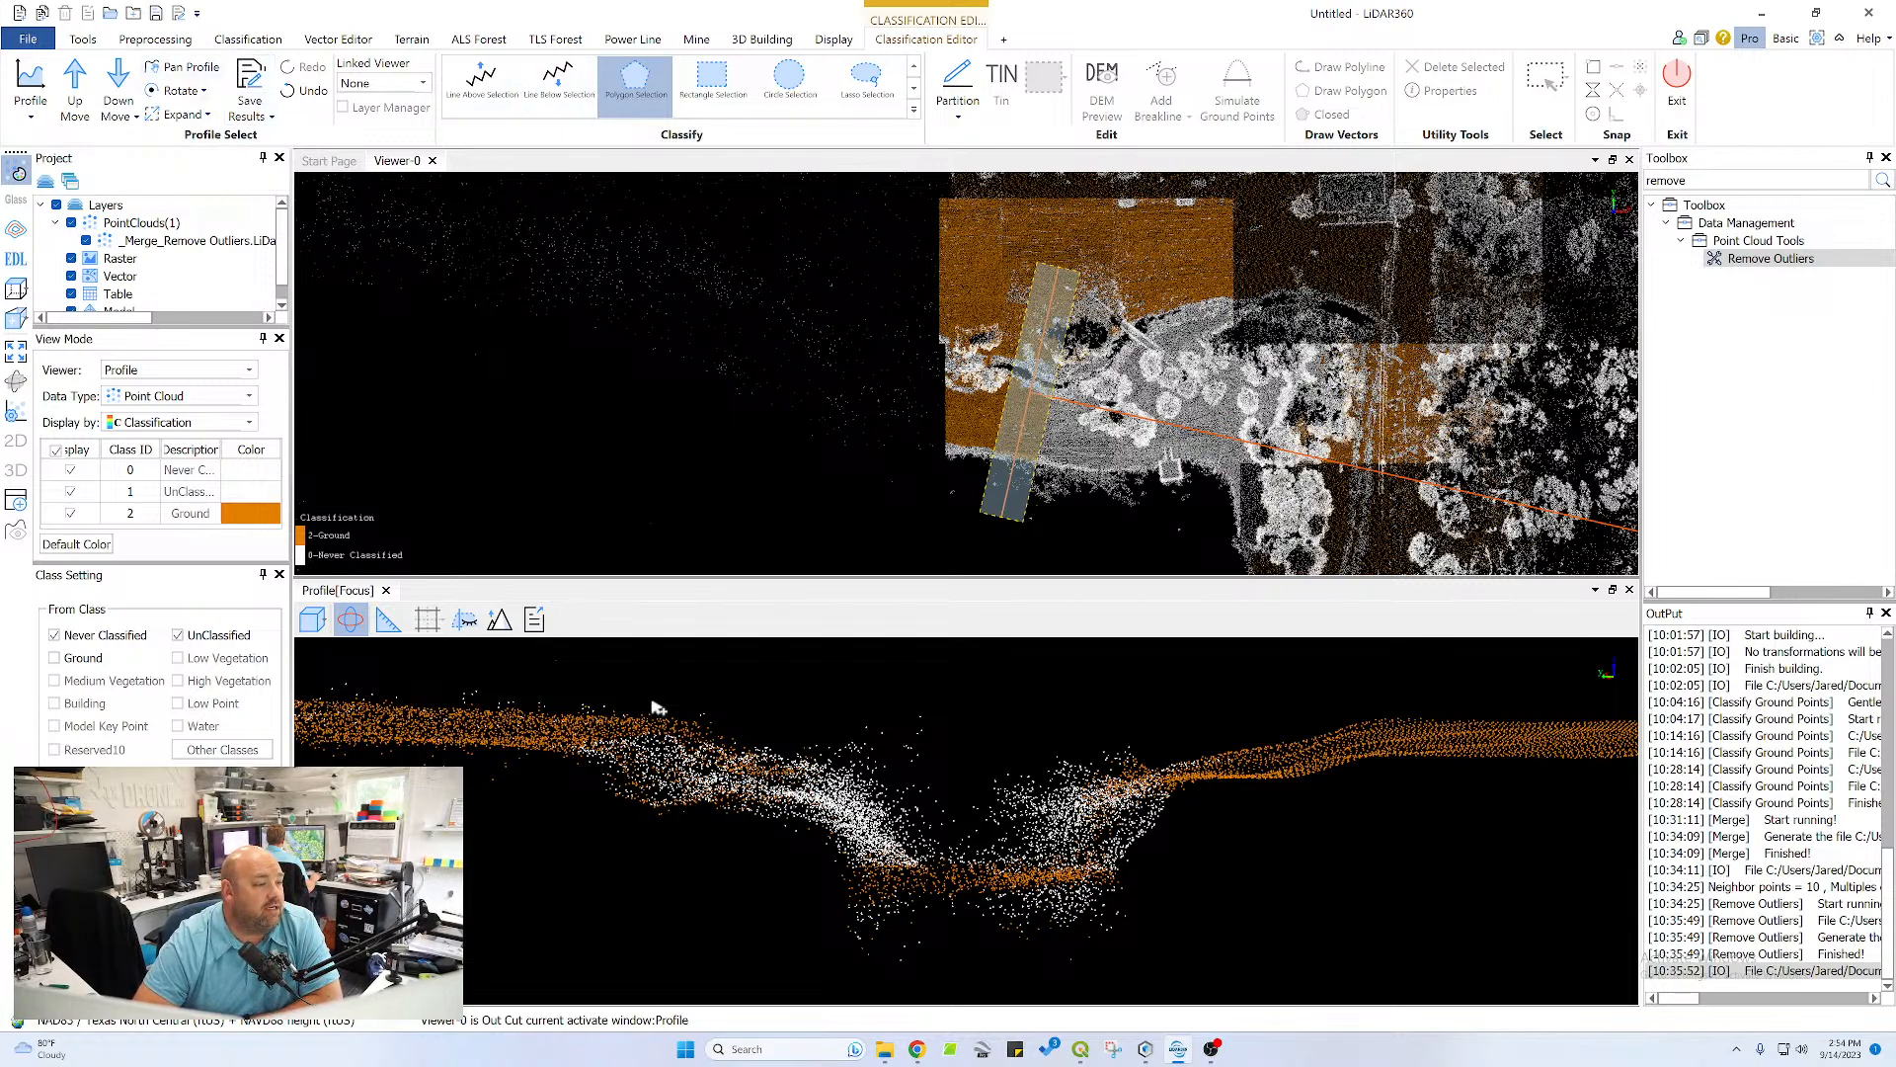
pyautogui.moveTo(576, 731); pyautogui.dragTo(534, 772)
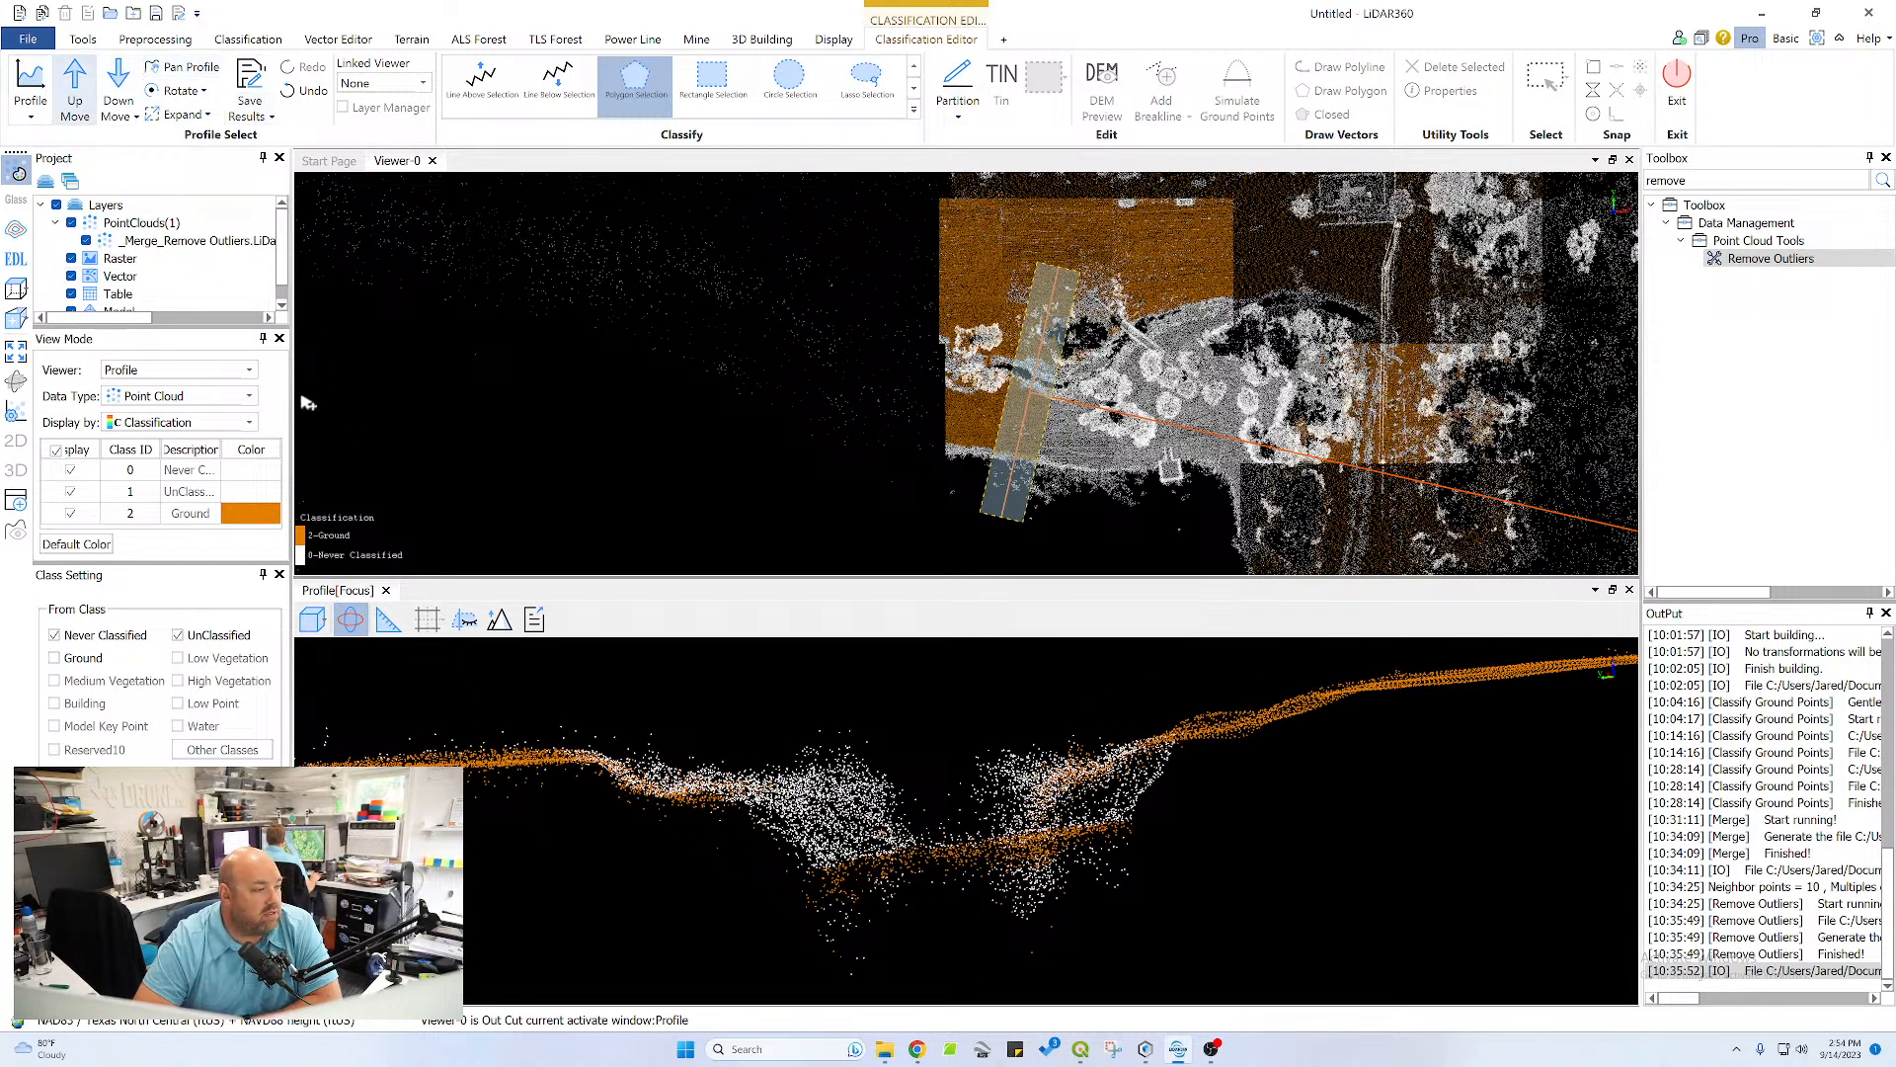
pyautogui.click(635, 79)
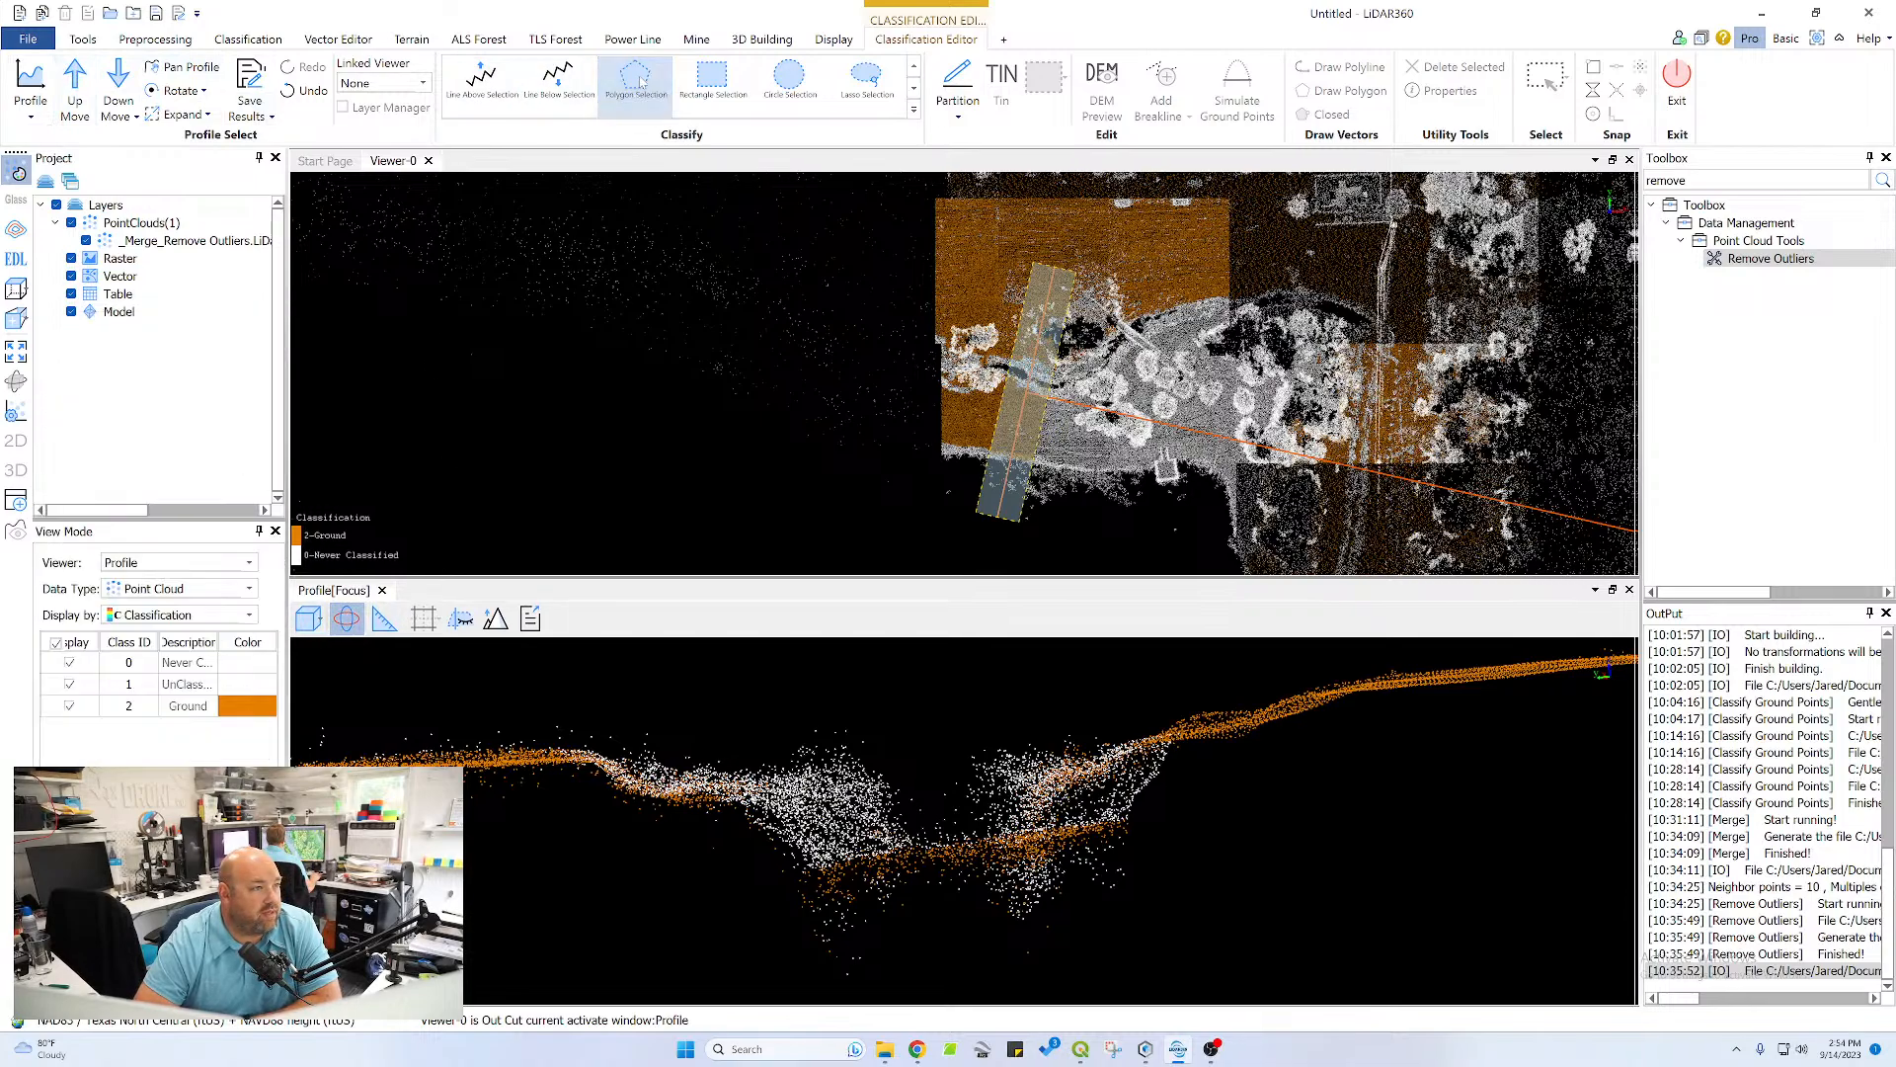
pyautogui.moveTo(1188, 758); pyautogui.dragTo(1149, 757)
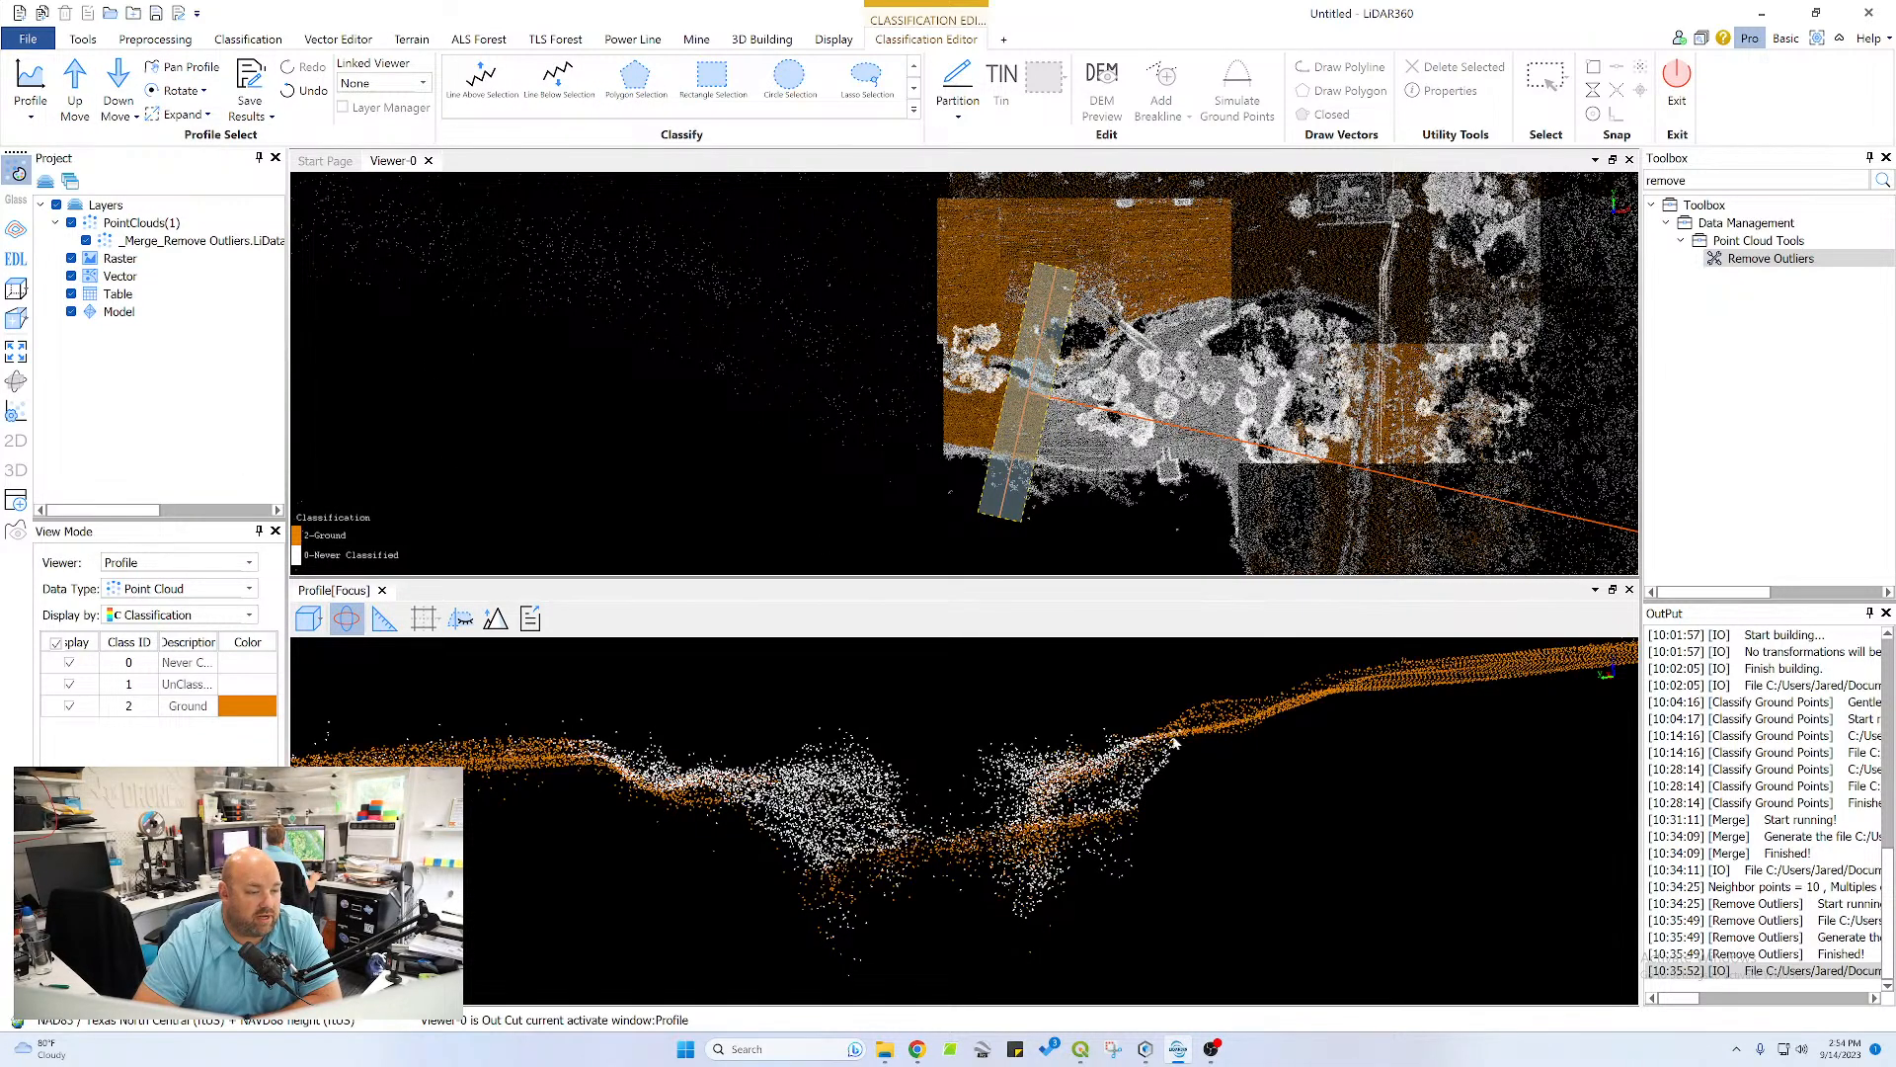
# Classify the channel bank on the flat-terrain side as ground with a polygon, from its crest down to the channel bed
pyautogui.click(635, 79)
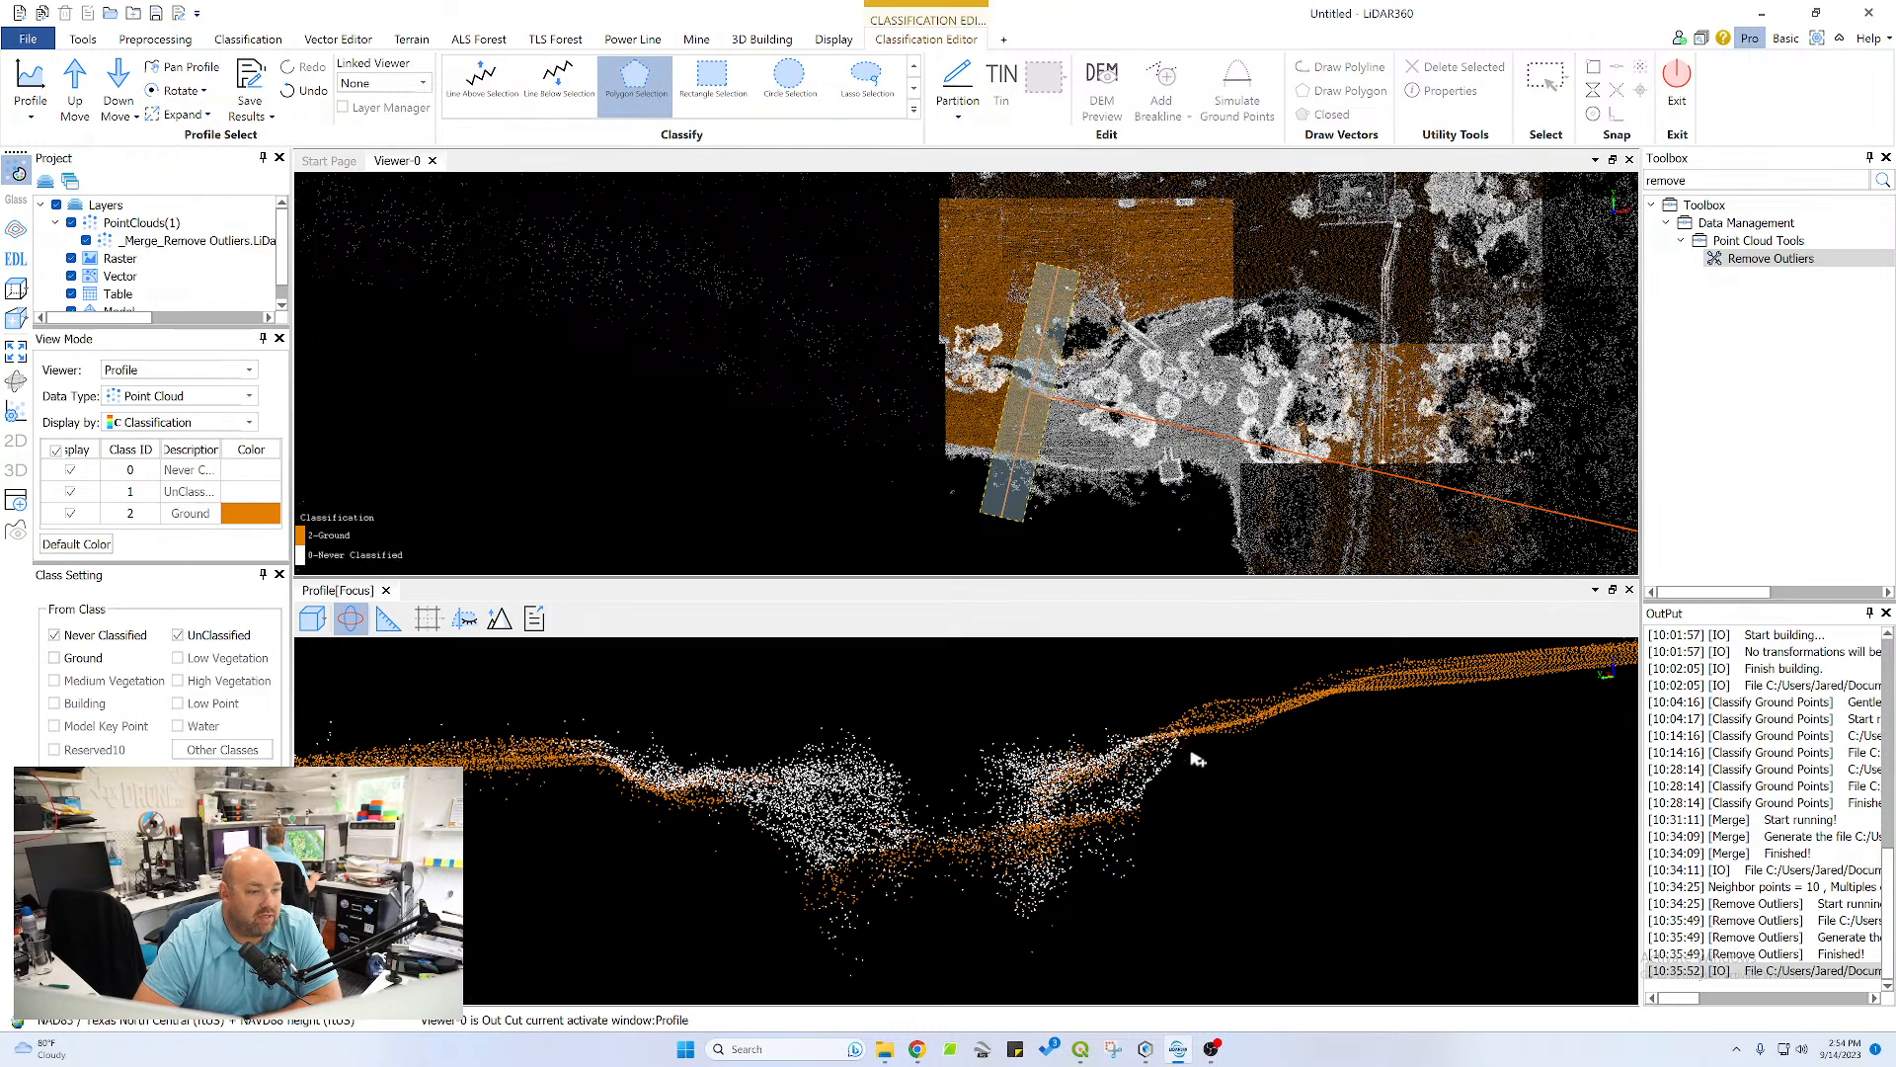
pyautogui.moveTo(1188, 733); pyautogui.dragTo(1175, 747)
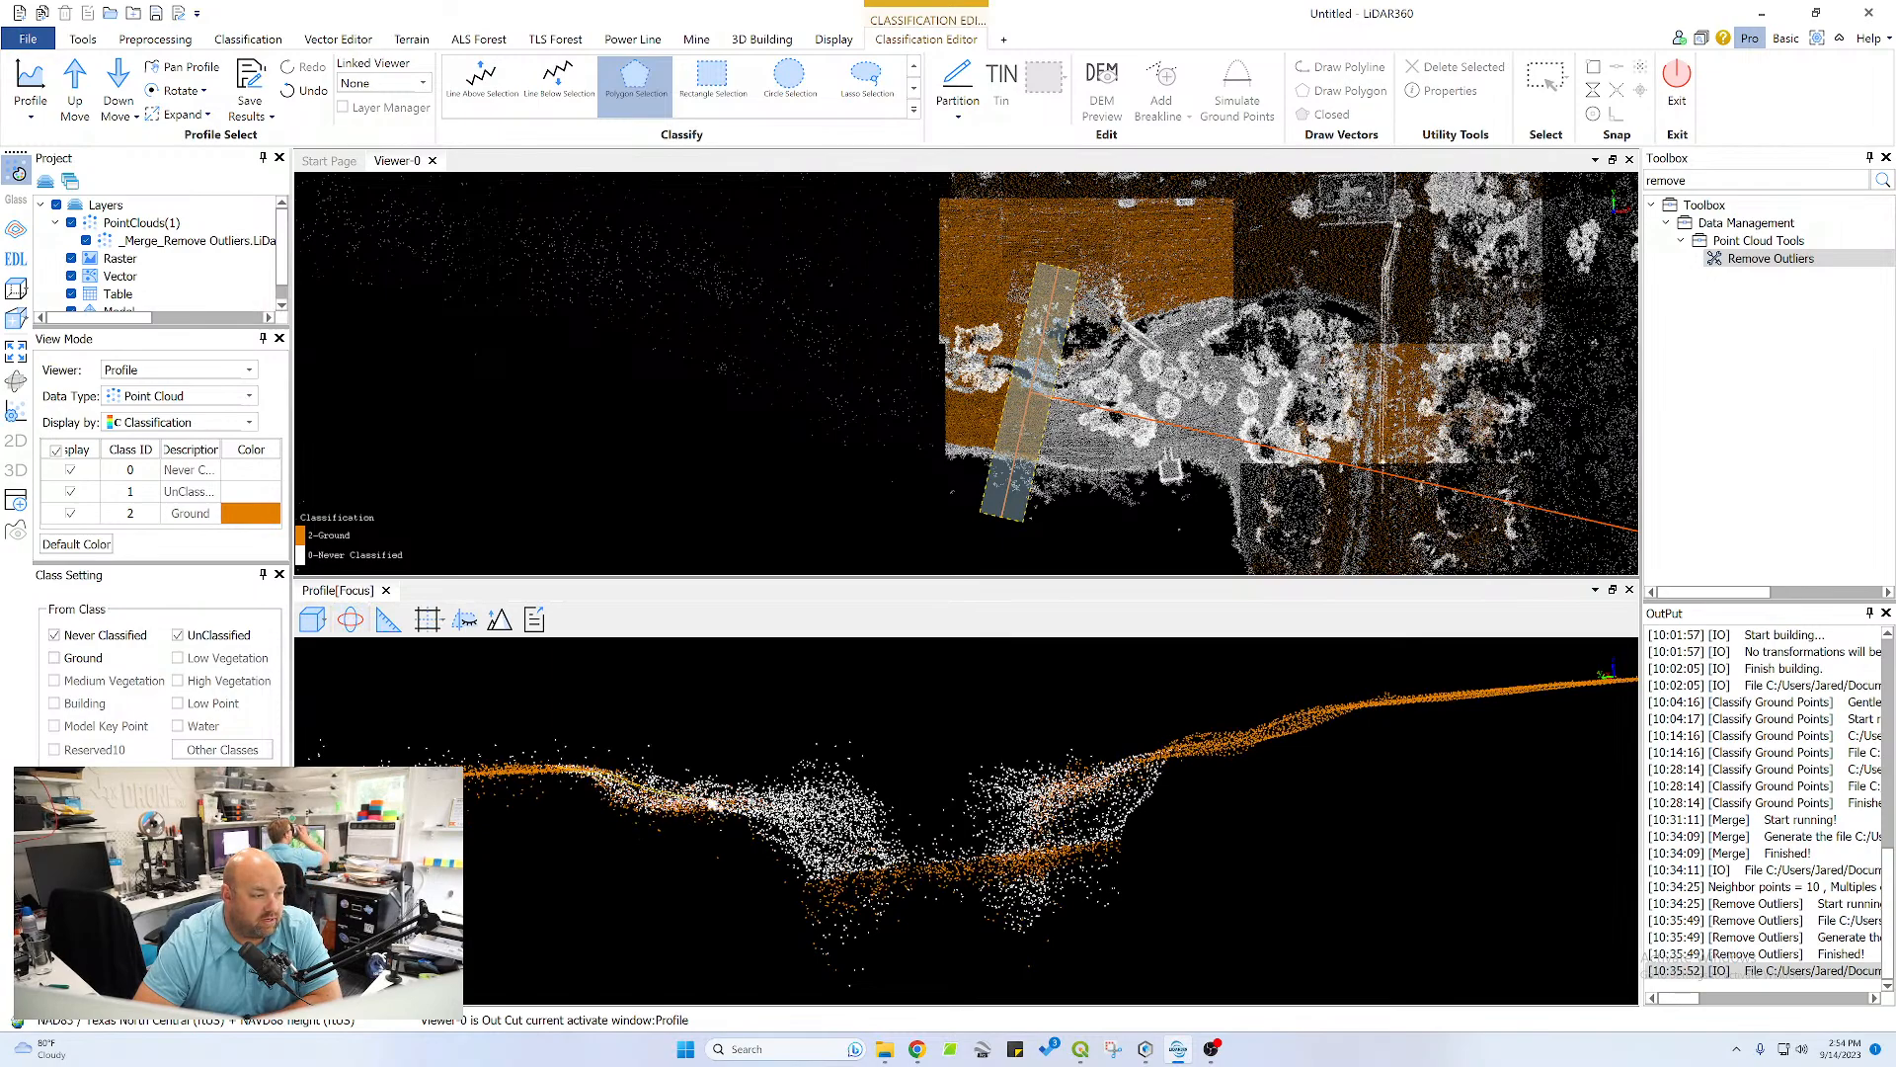
pyautogui.click(820, 863)
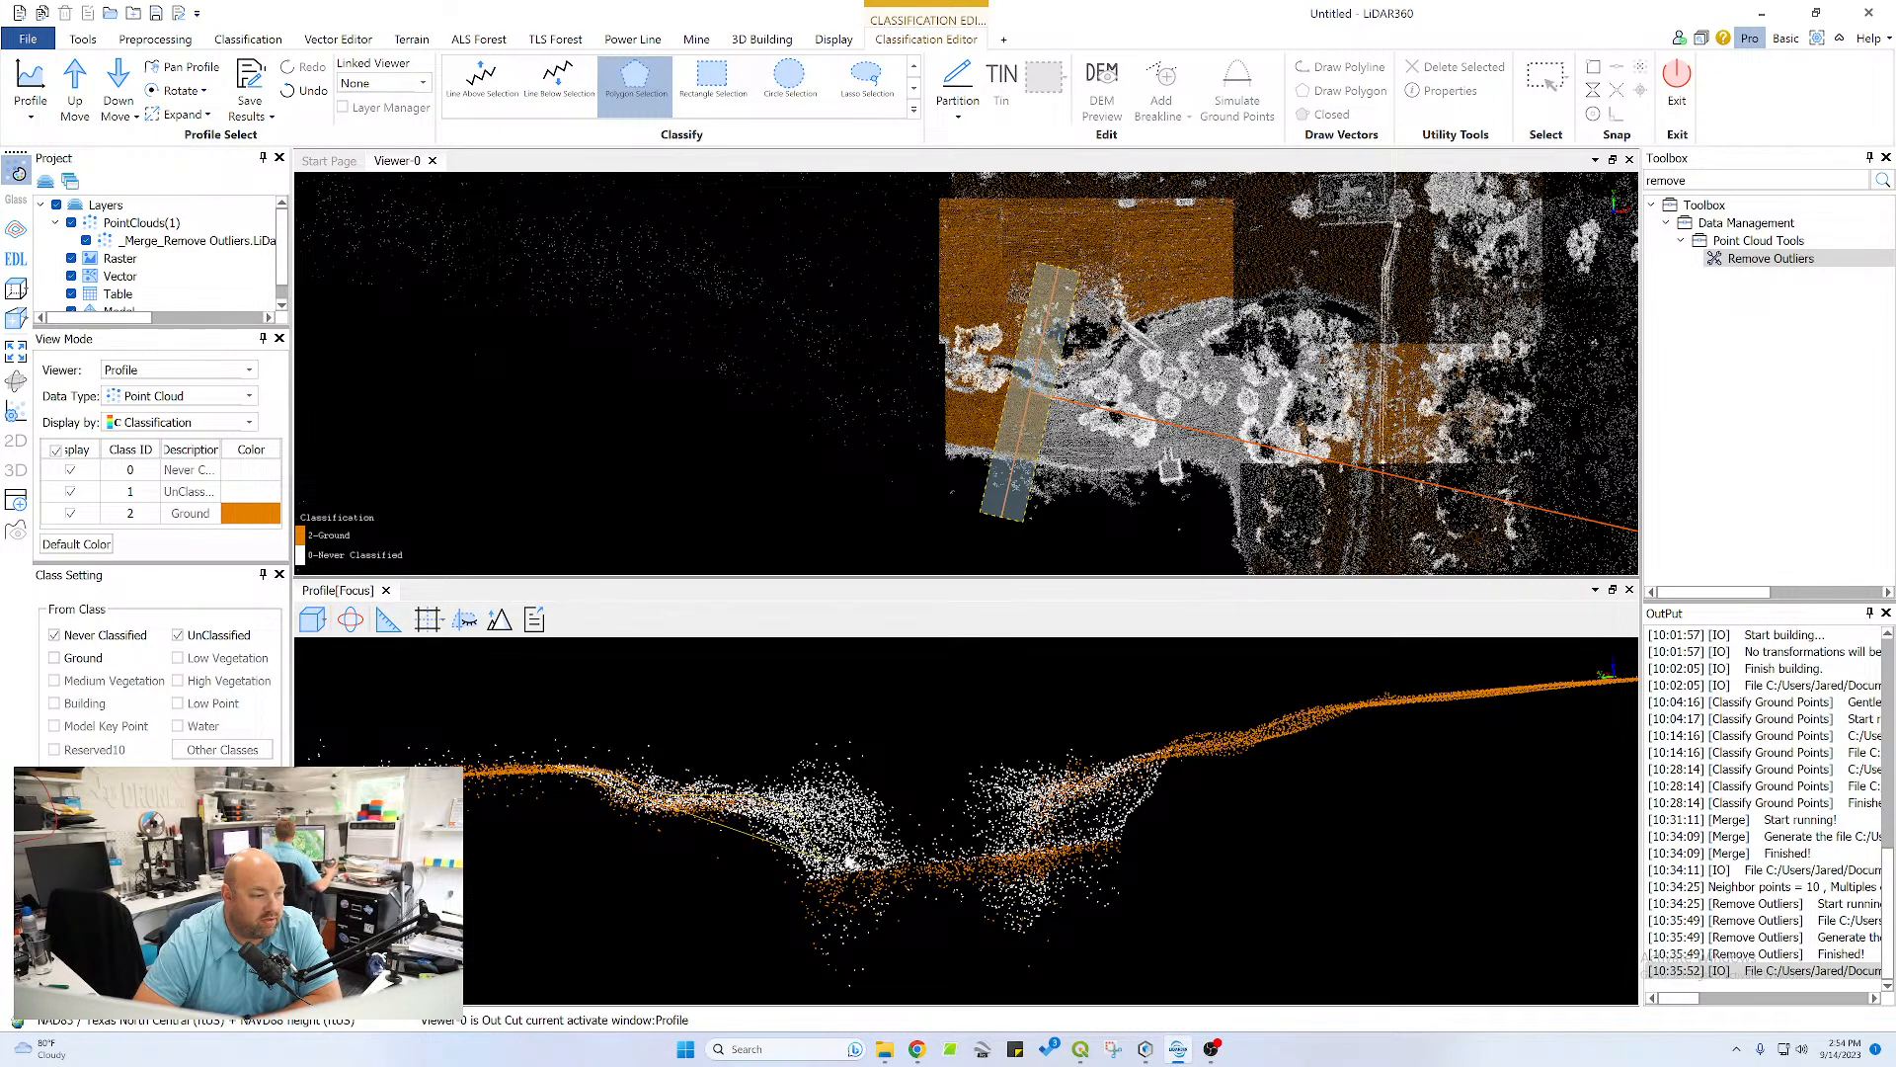
pyautogui.click(917, 854)
pyautogui.click(916, 878)
pyautogui.click(865, 886)
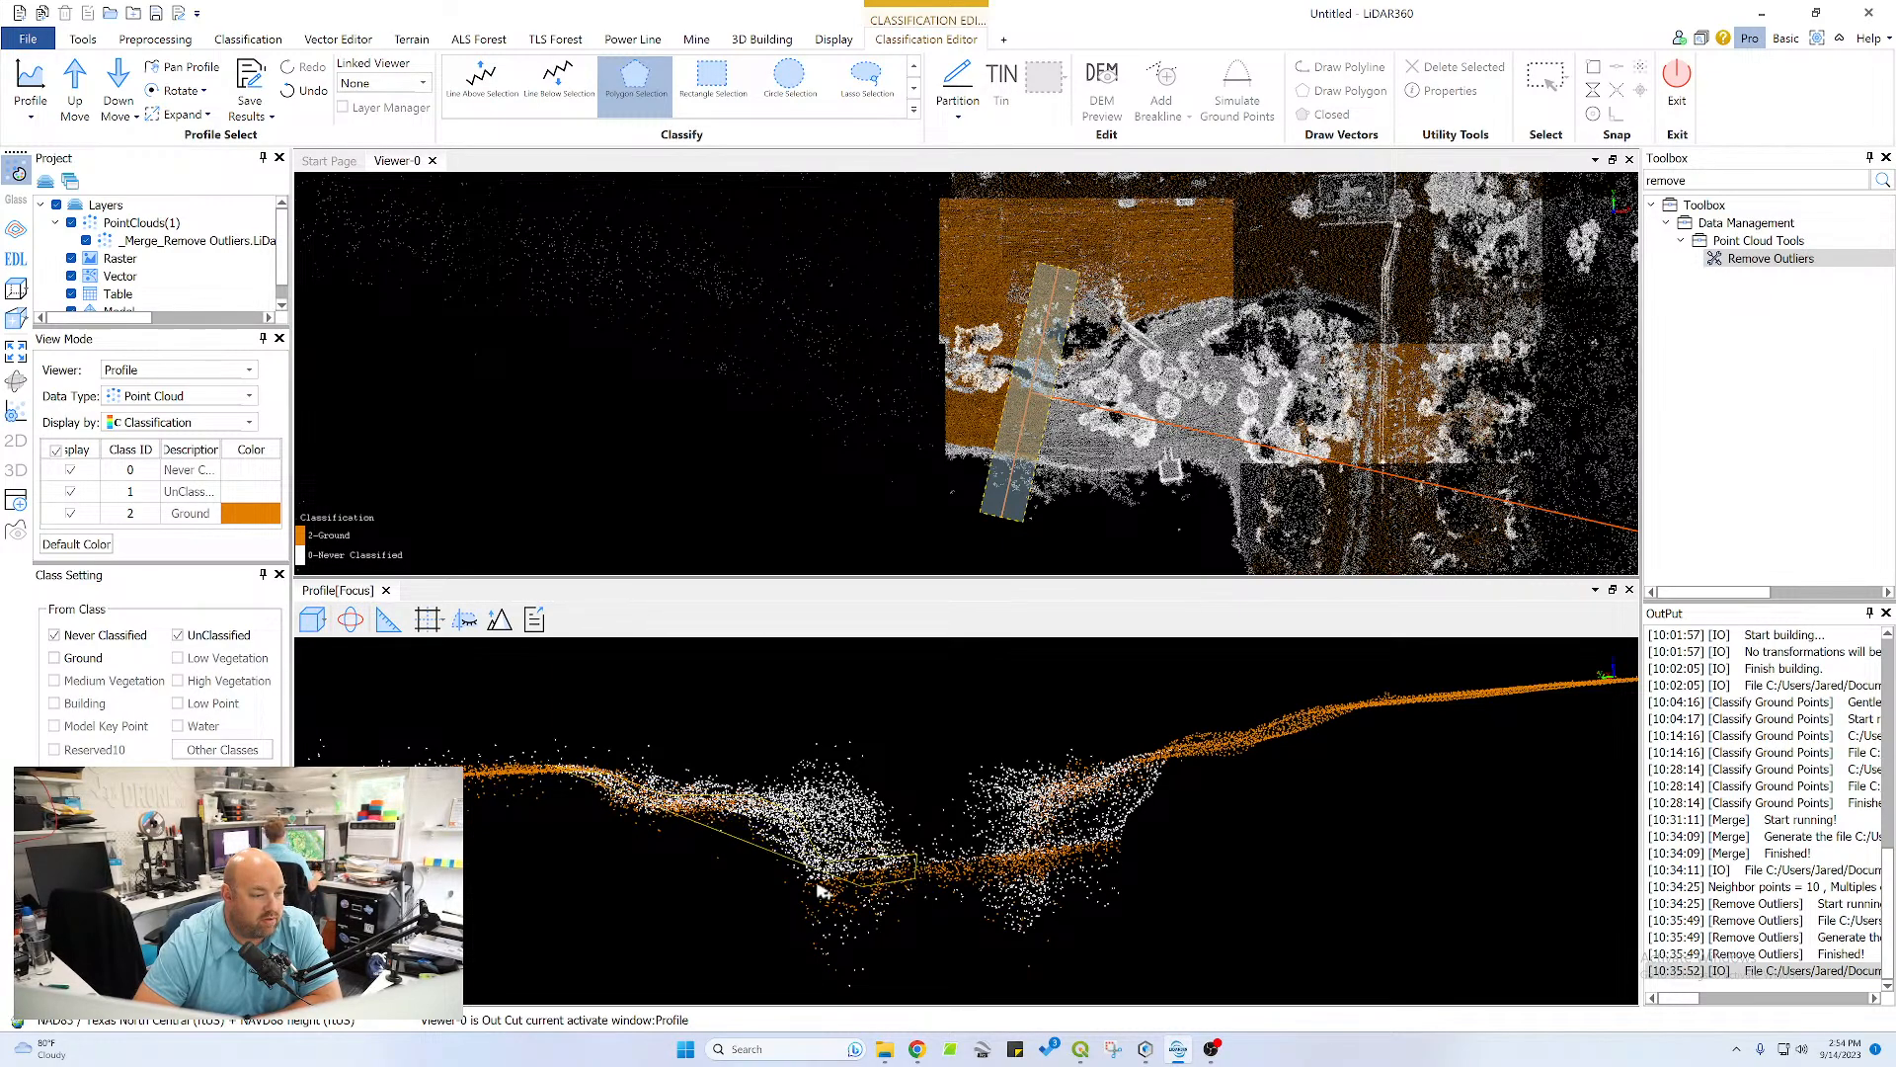
pyautogui.rightClick(607, 838)
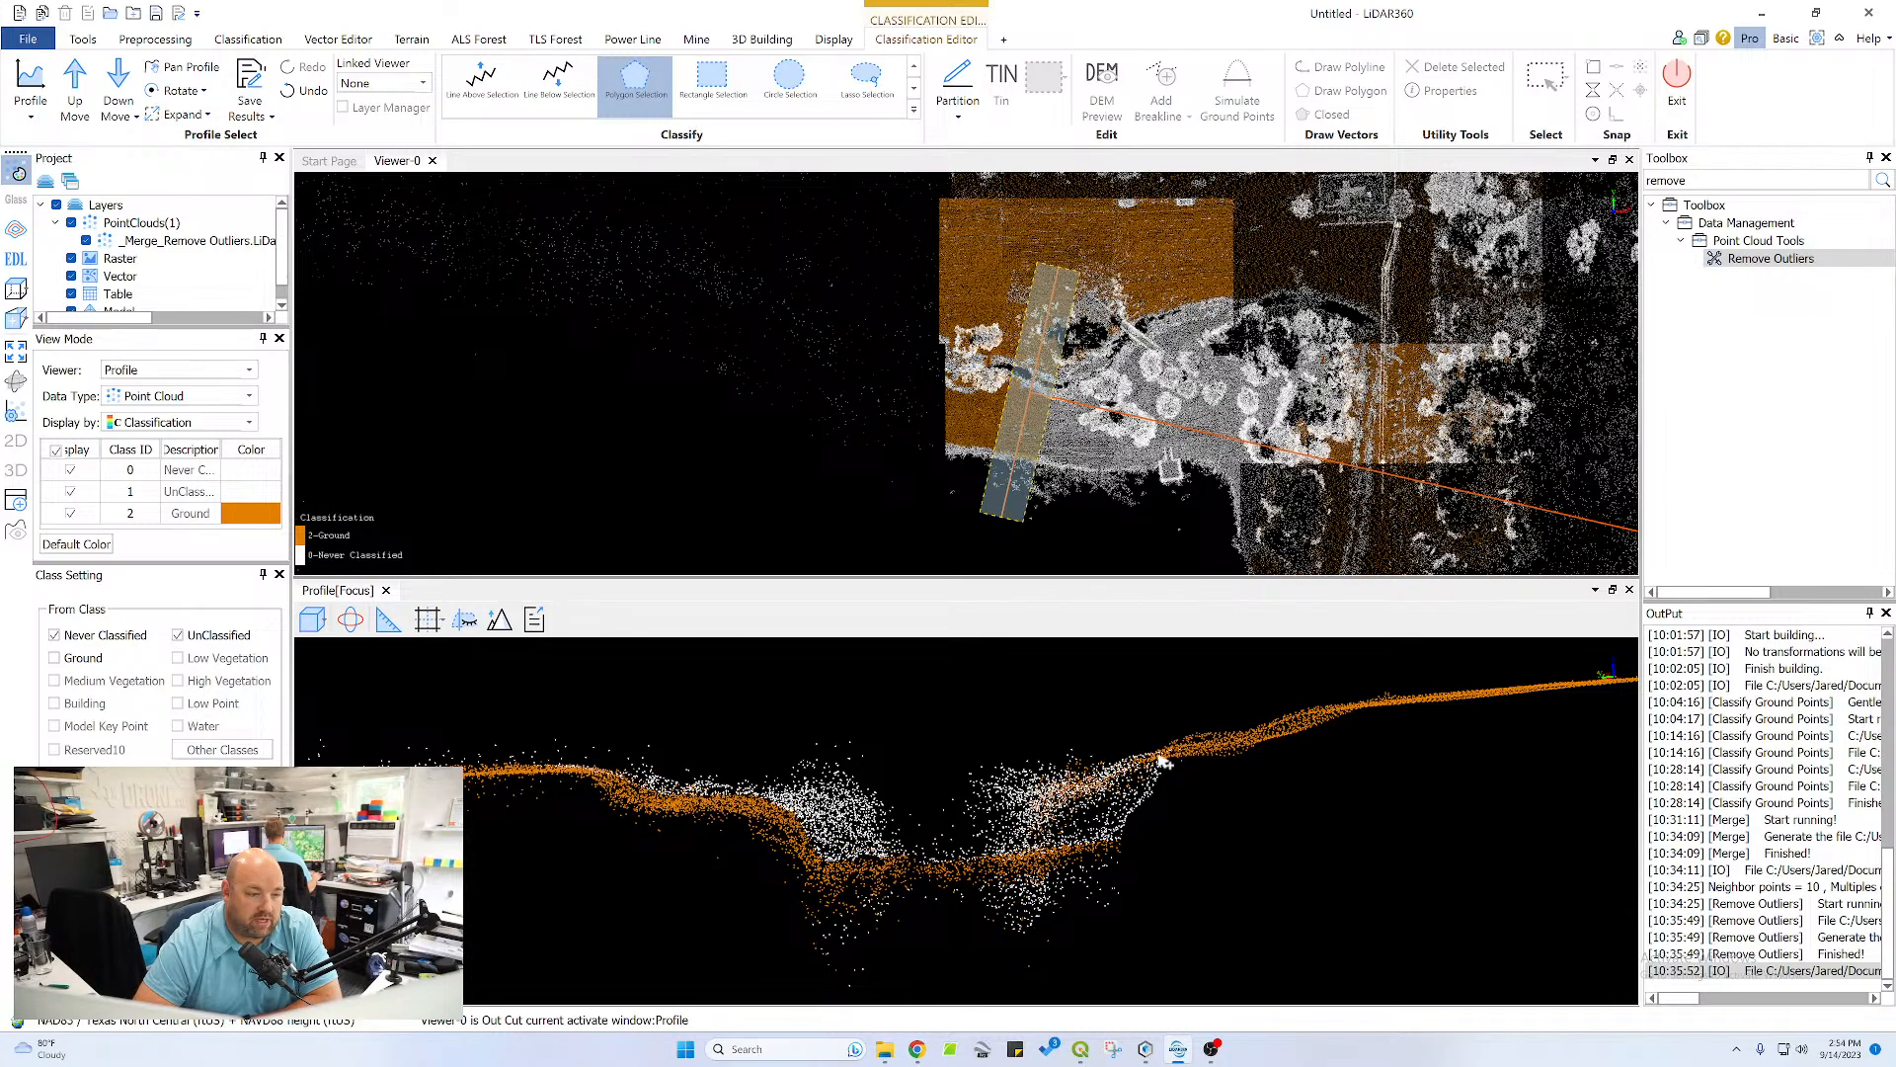
# Classify the plateau-side bank of the channel as ground, from the channel bed up to the bank's crest
pyautogui.click(1048, 848)
pyautogui.click(1117, 854)
pyautogui.doubleClick(1182, 794)
pyautogui.moveTo(1205, 764); pyautogui.dragTo(1170, 716, button='middle')
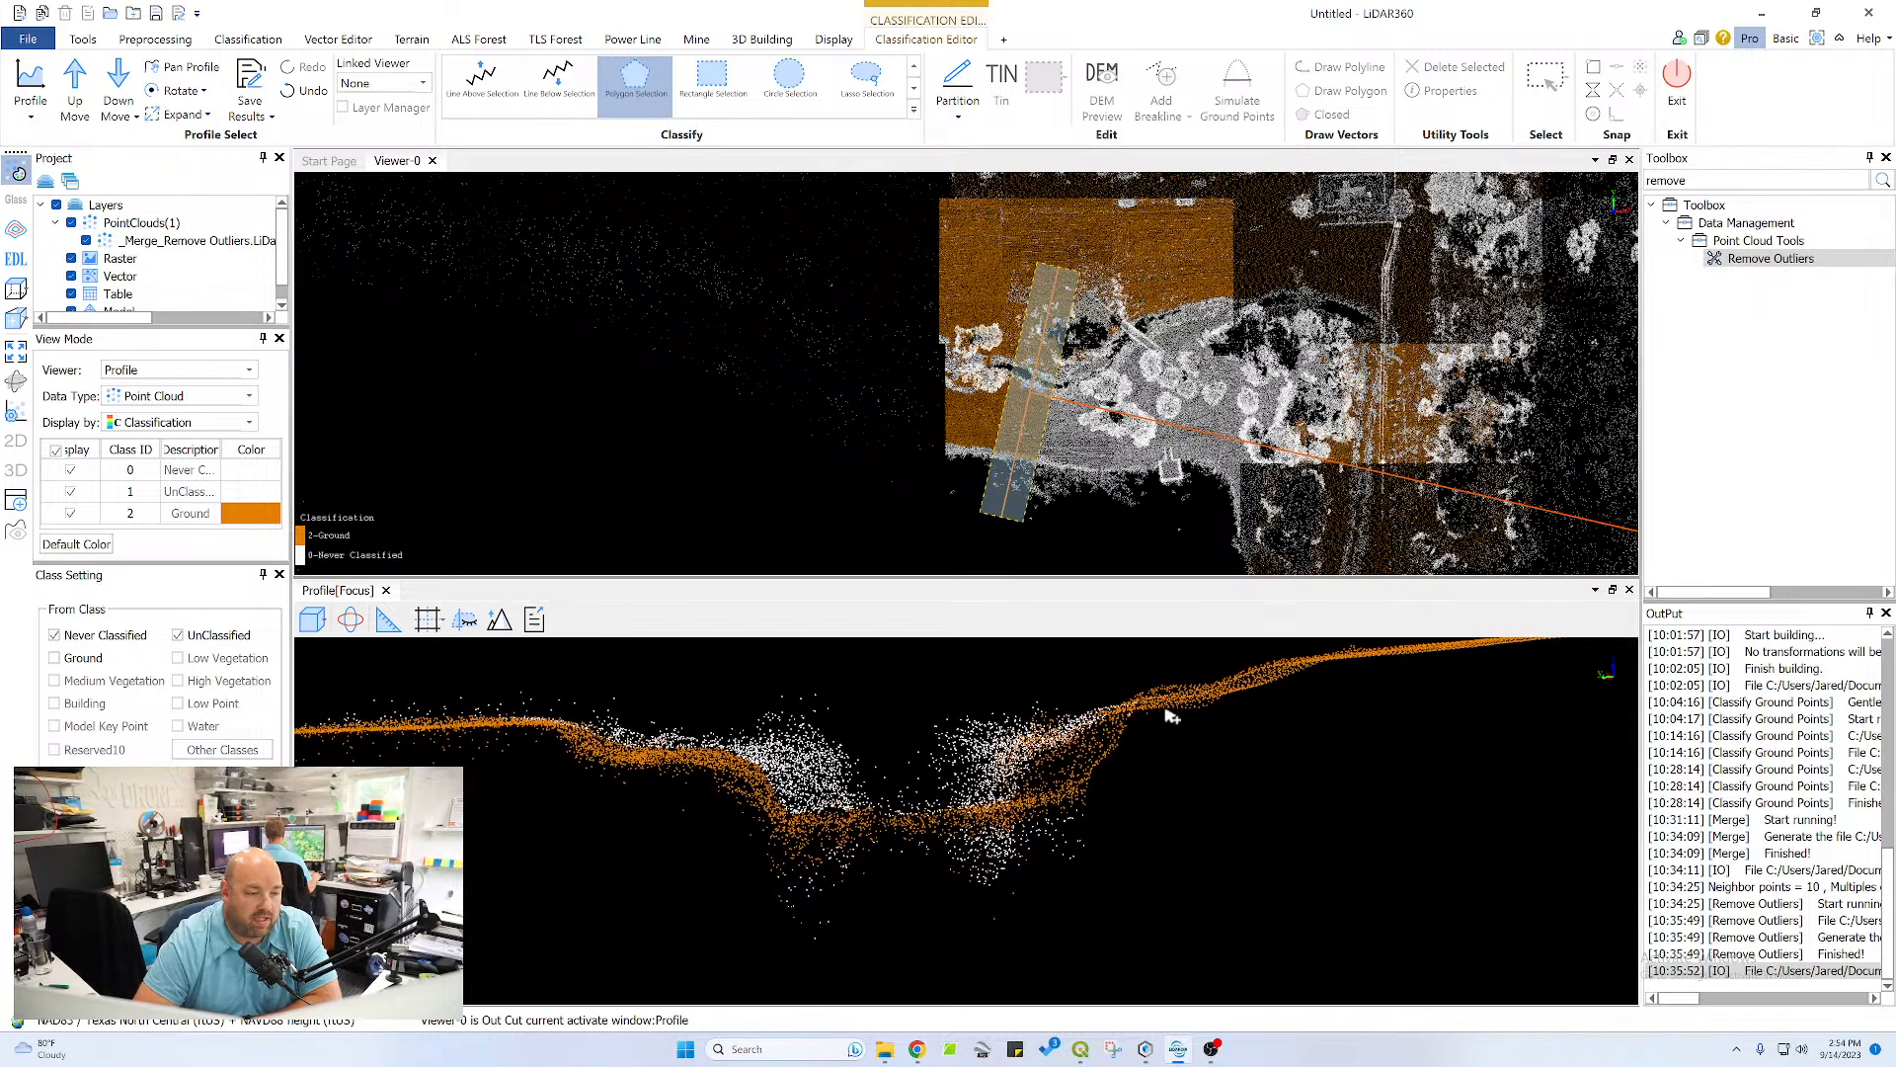
# Advance the profile section one step and classify the plateau surface and the pond bank slope as ground
pyautogui.click(75, 84)
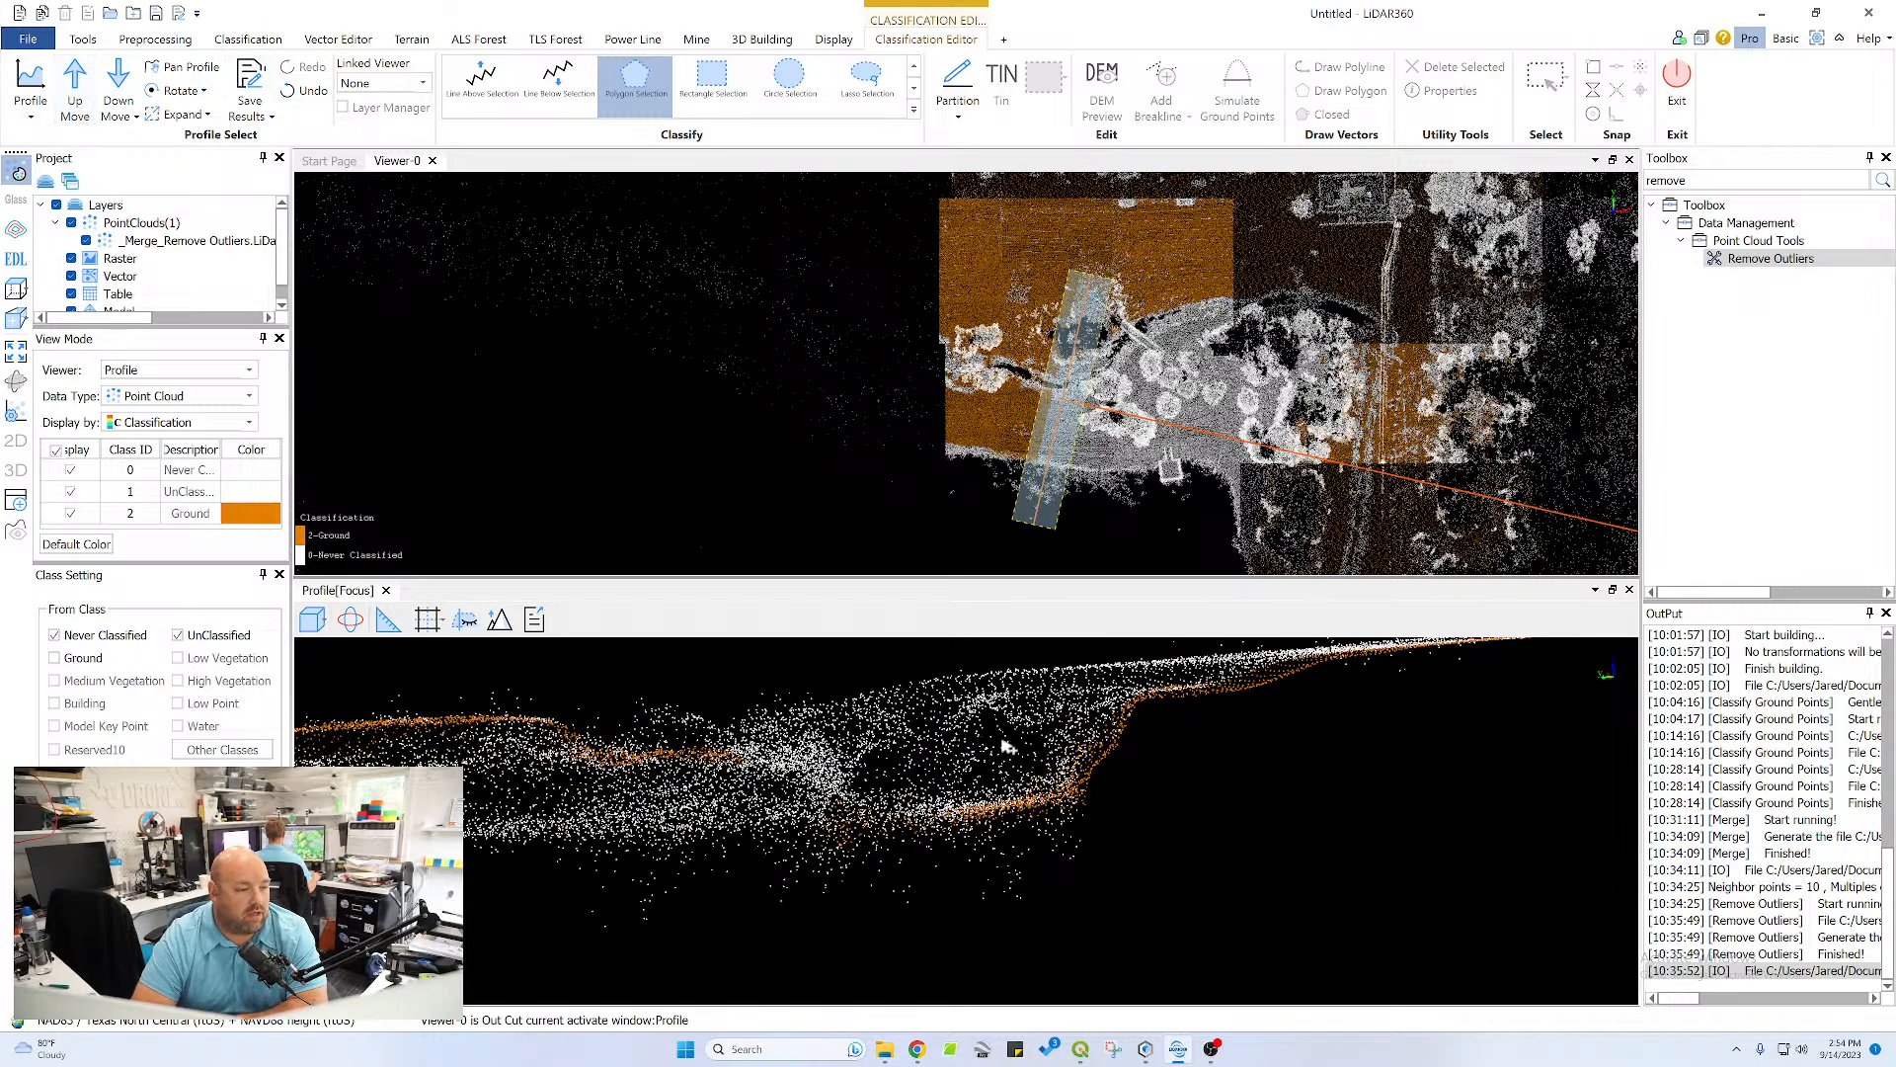
pyautogui.click(1005, 856)
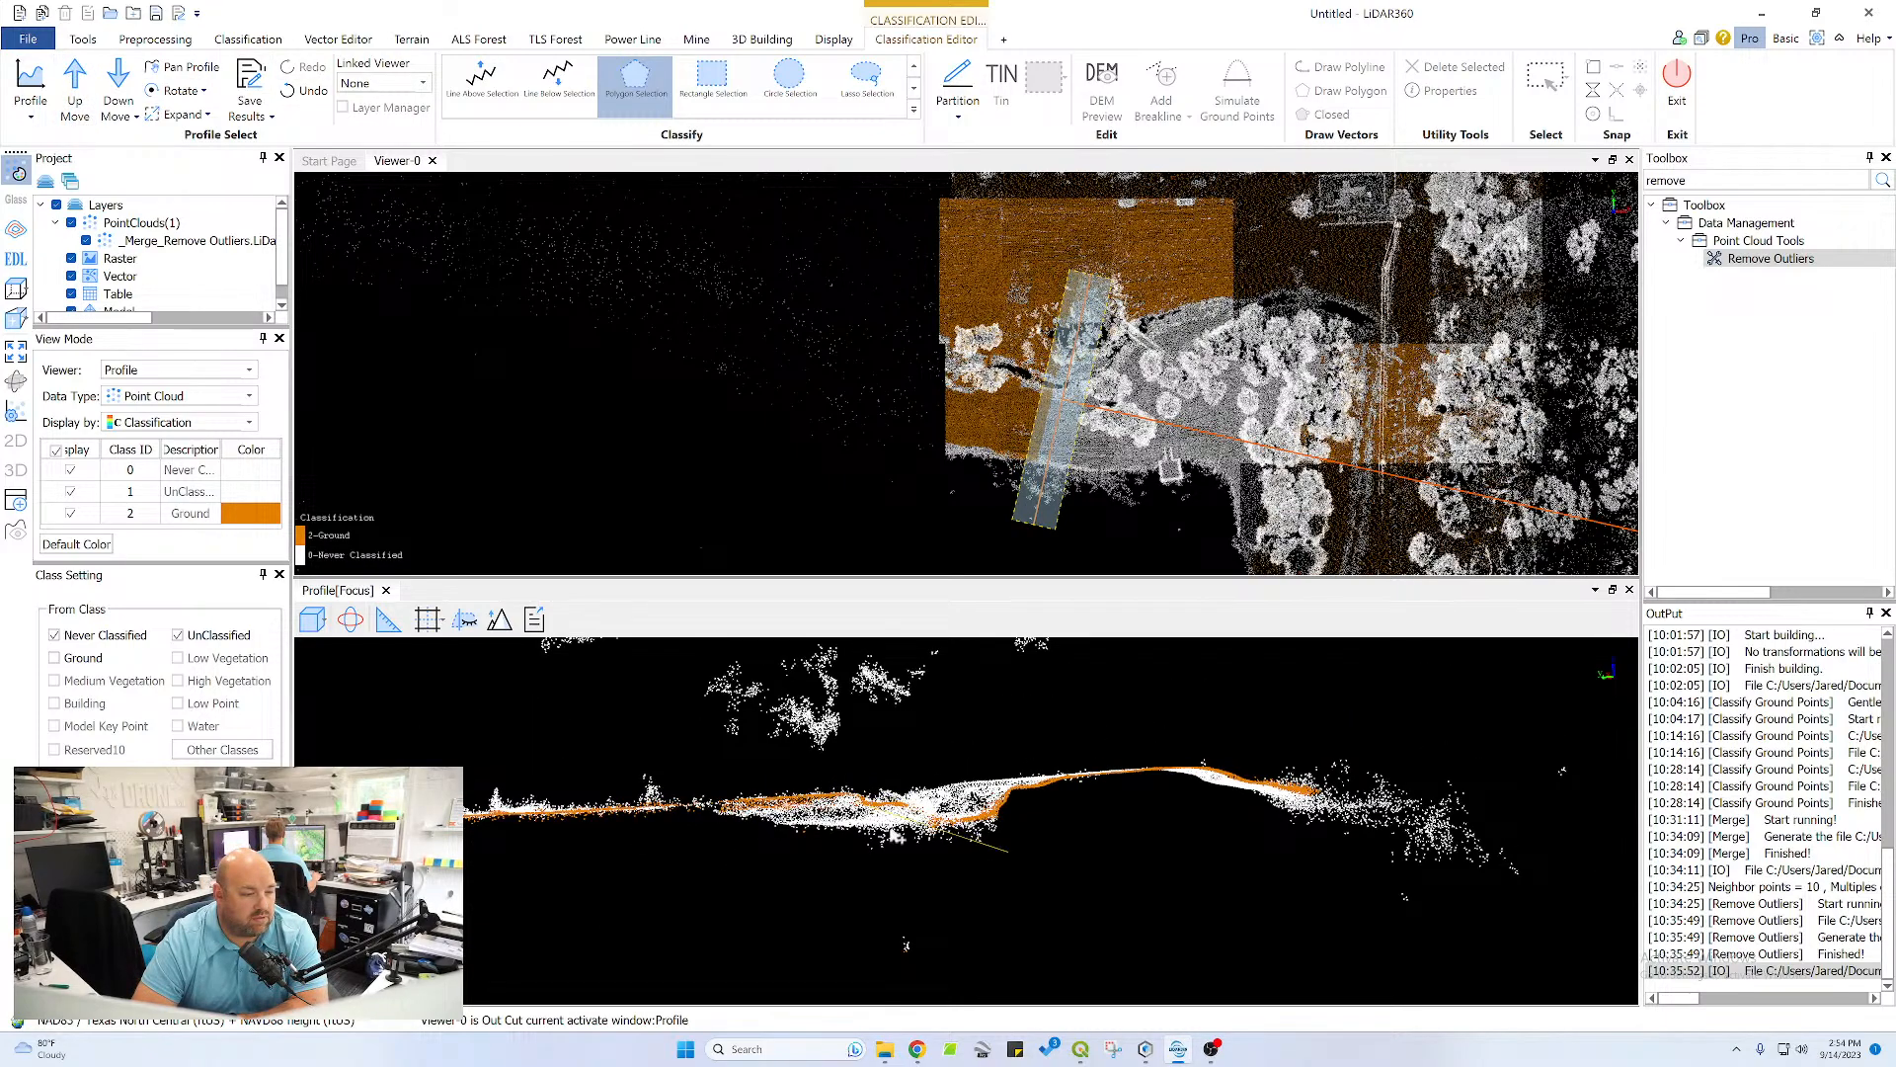
pyautogui.click(334, 619)
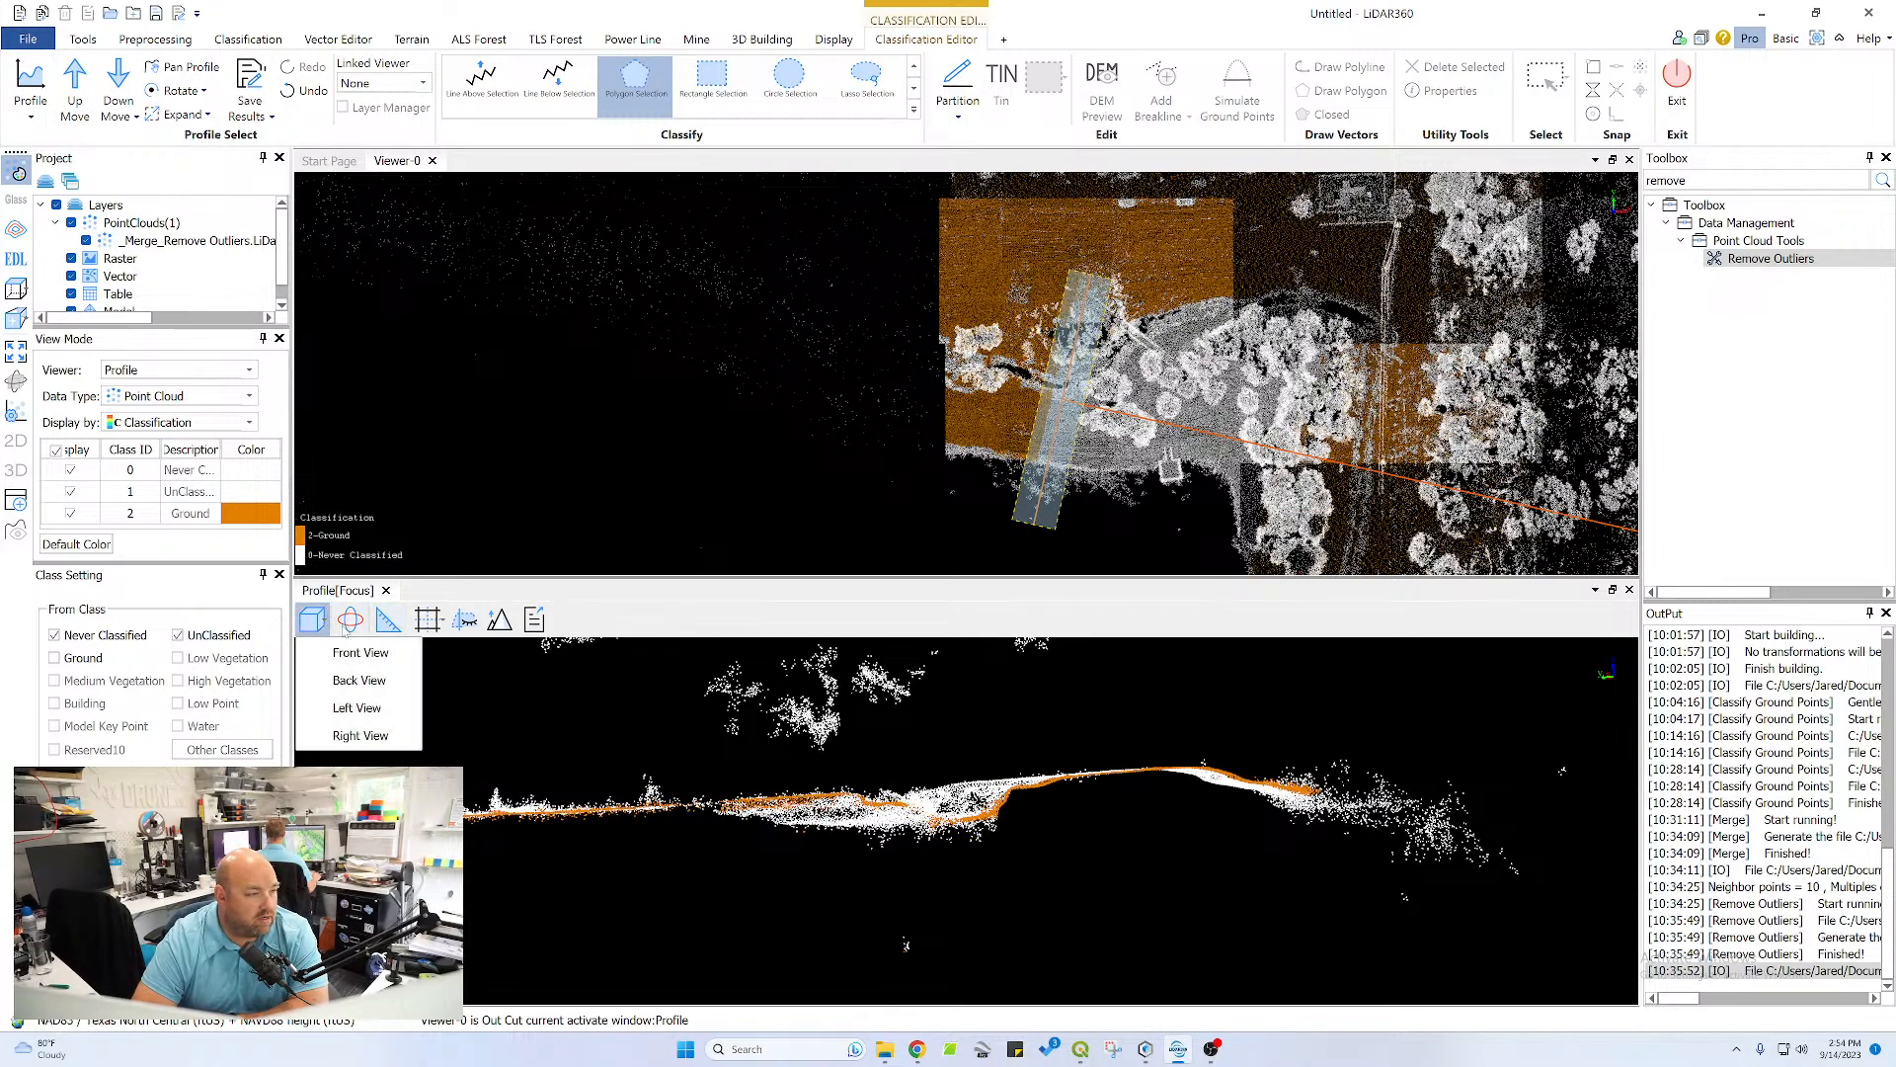
pyautogui.click(342, 621)
pyautogui.moveTo(1192, 802); pyautogui.dragTo(1119, 823)
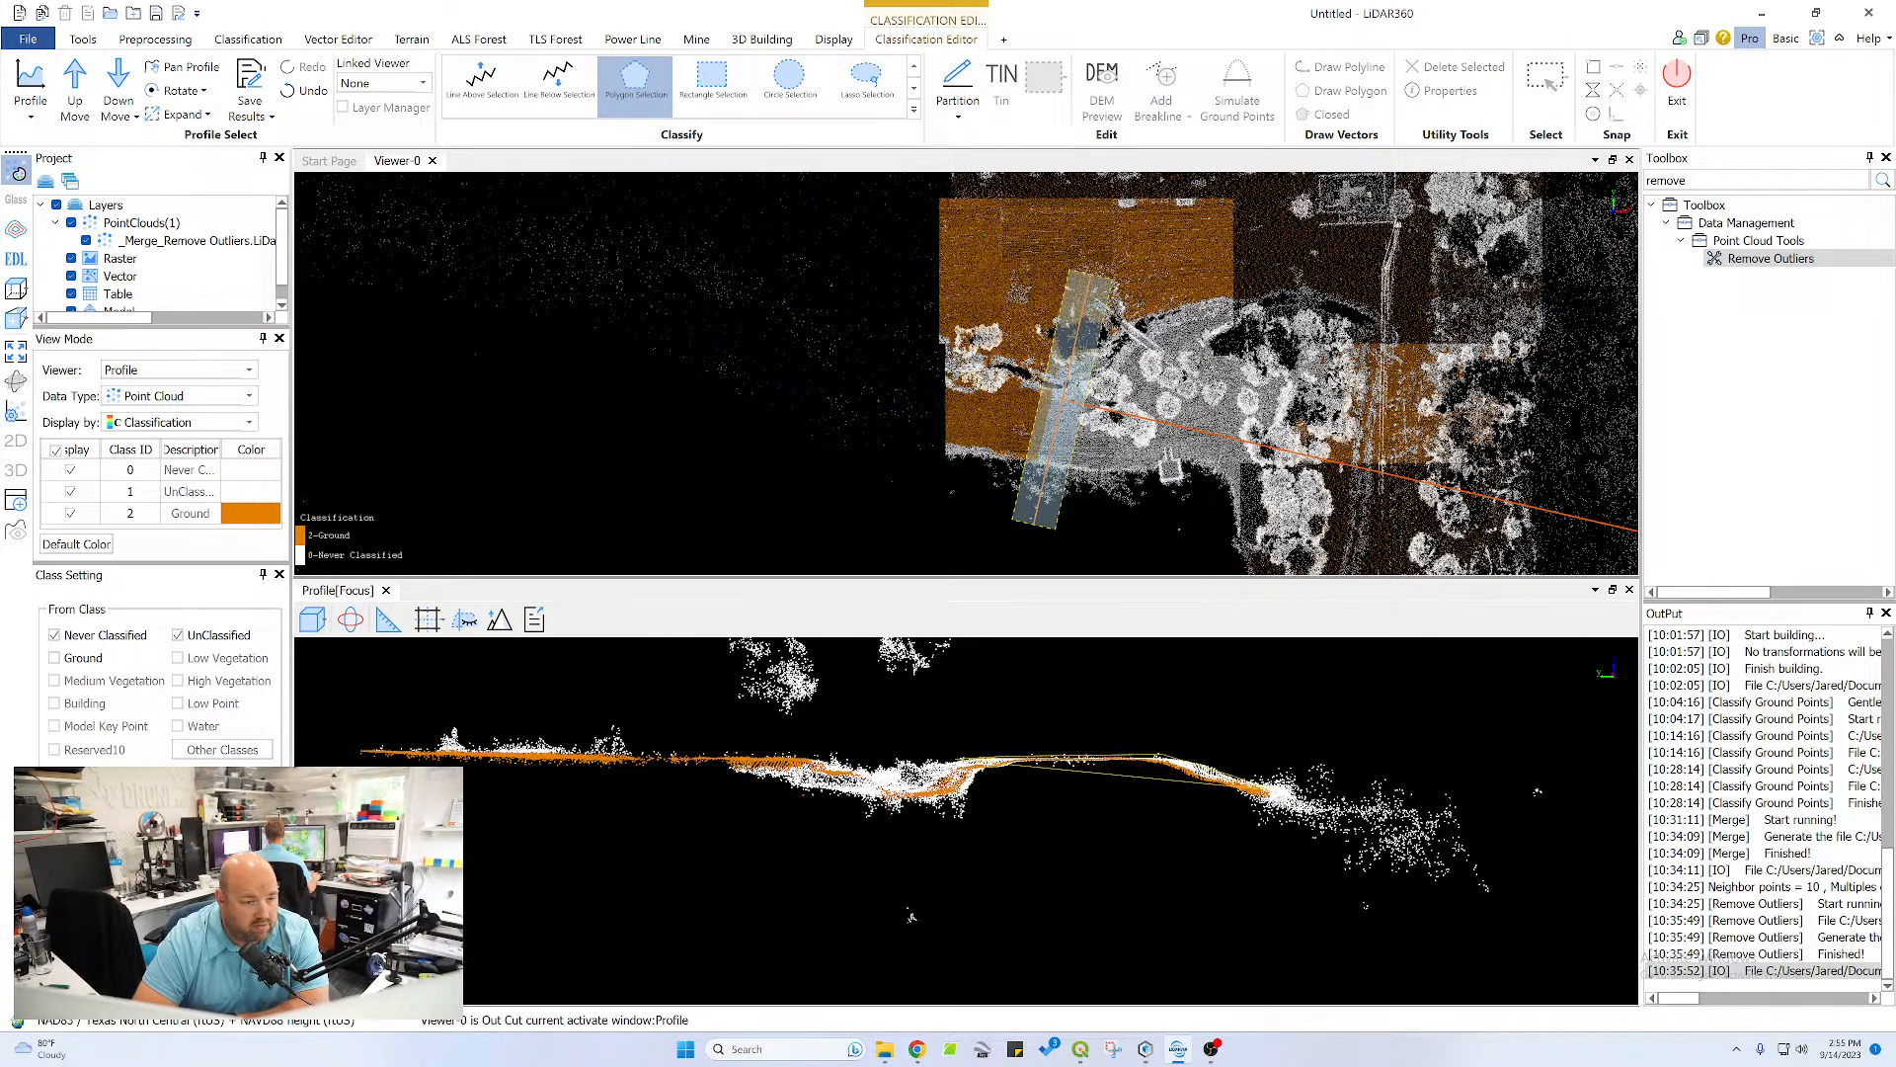
pyautogui.click(1252, 781)
pyautogui.click(1259, 803)
pyautogui.rightClick(985, 780)
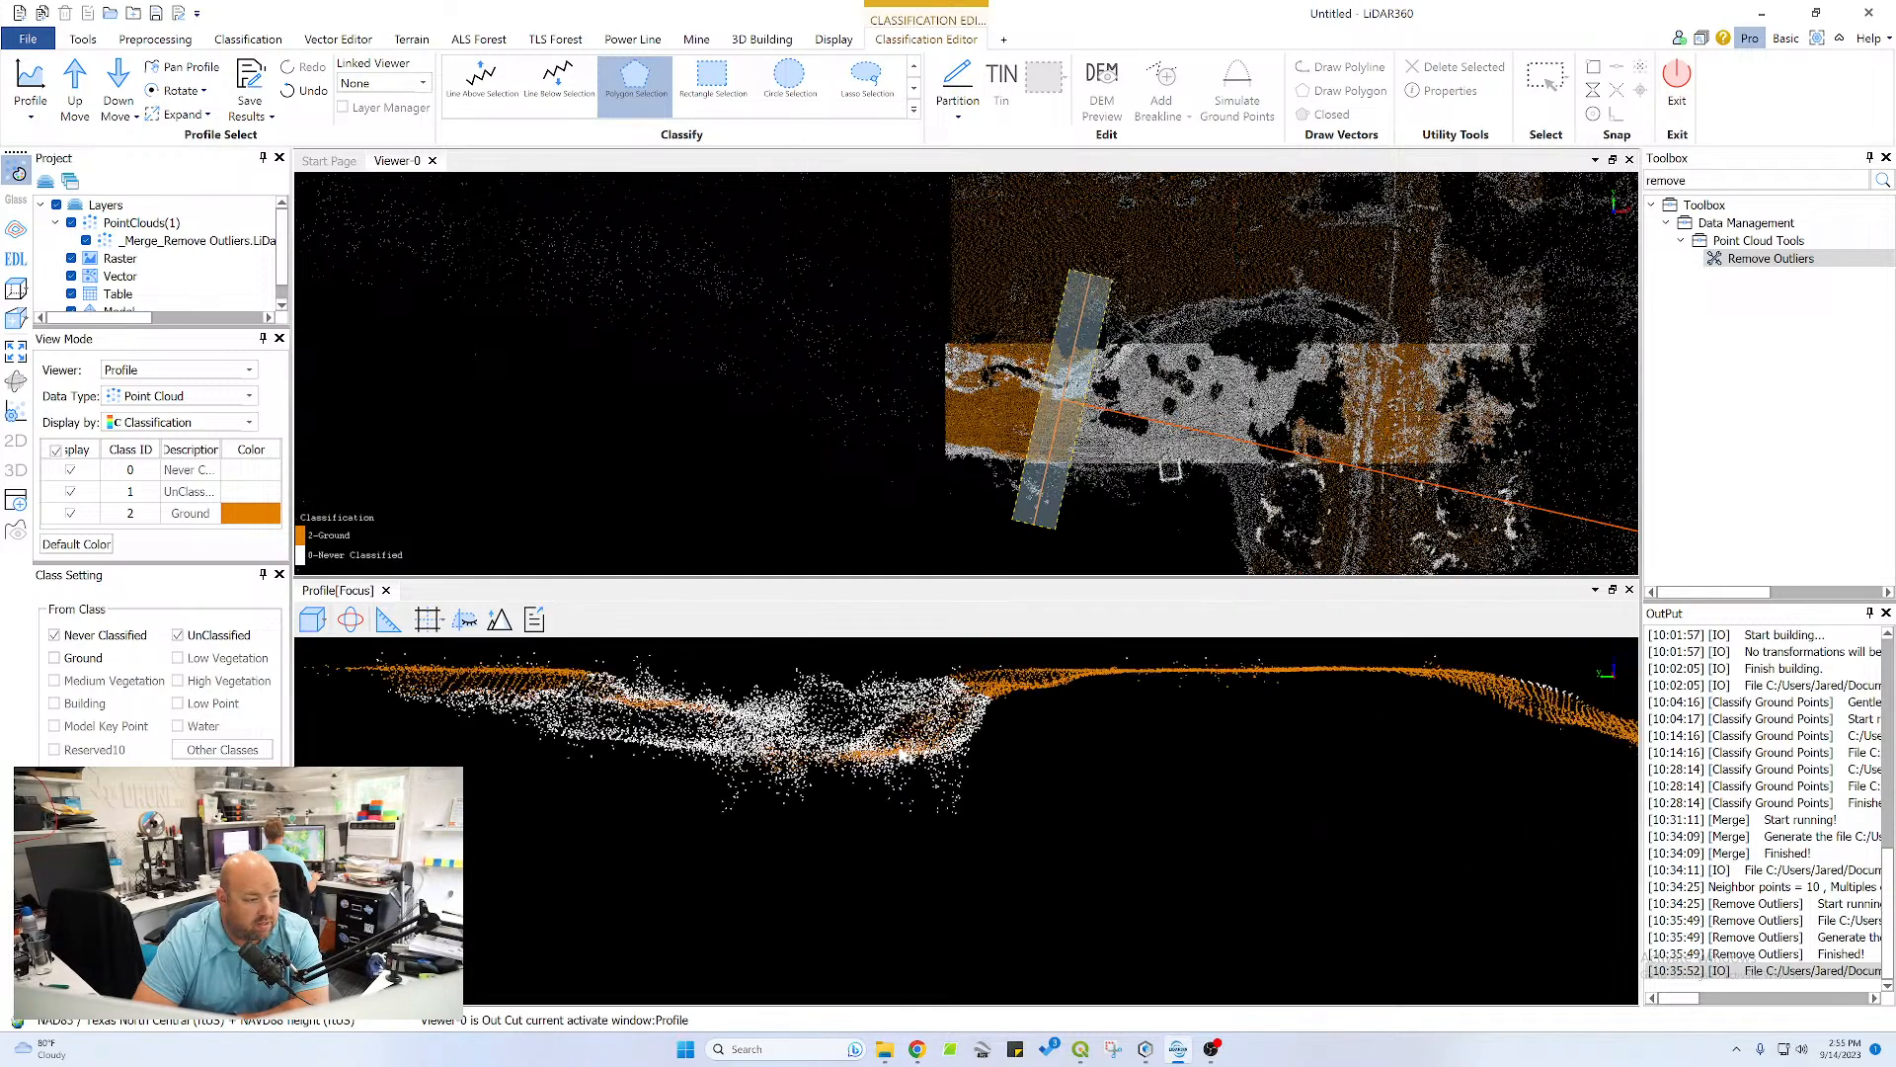
# Examine the channel and its banks in the new section from tilted angles
pyautogui.moveTo(900, 757); pyautogui.dragTo(1040, 761, button='middle')
pyautogui.scroll(3, 1040, 761)
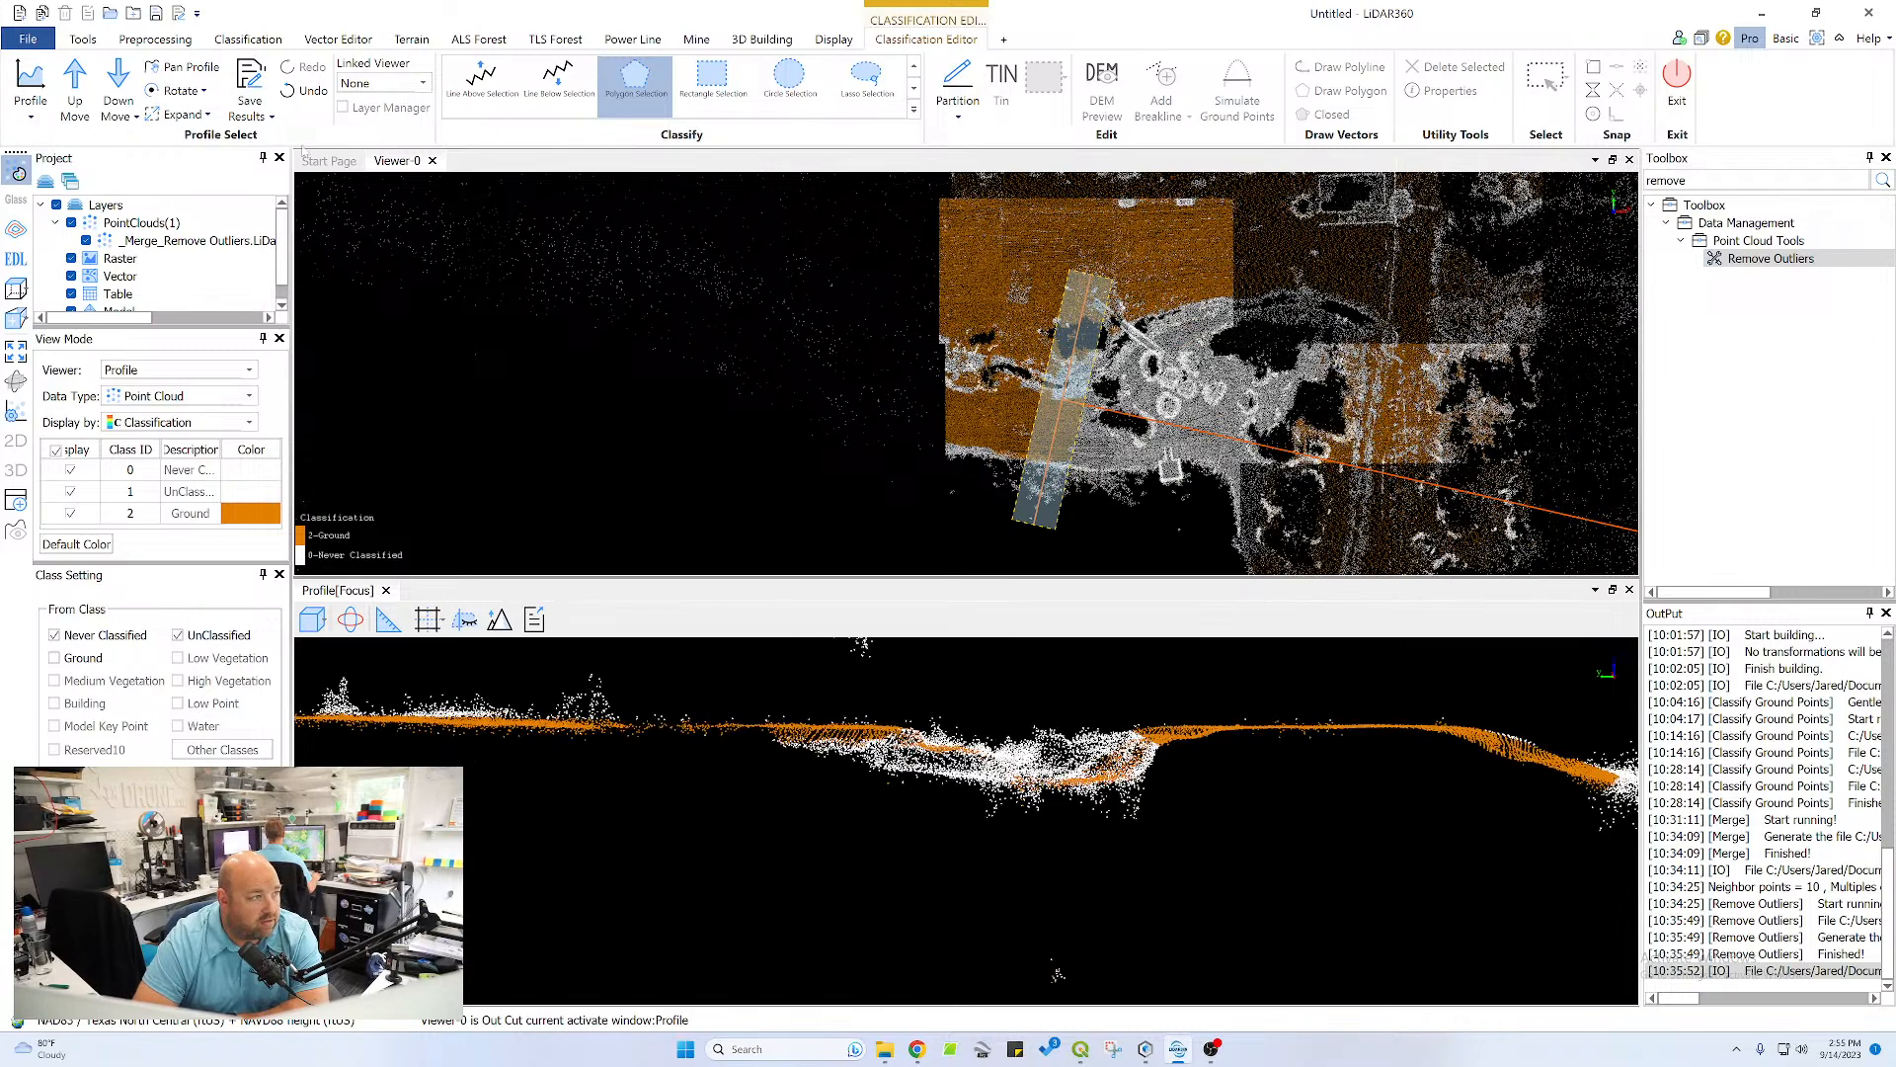
pyautogui.click(351, 620)
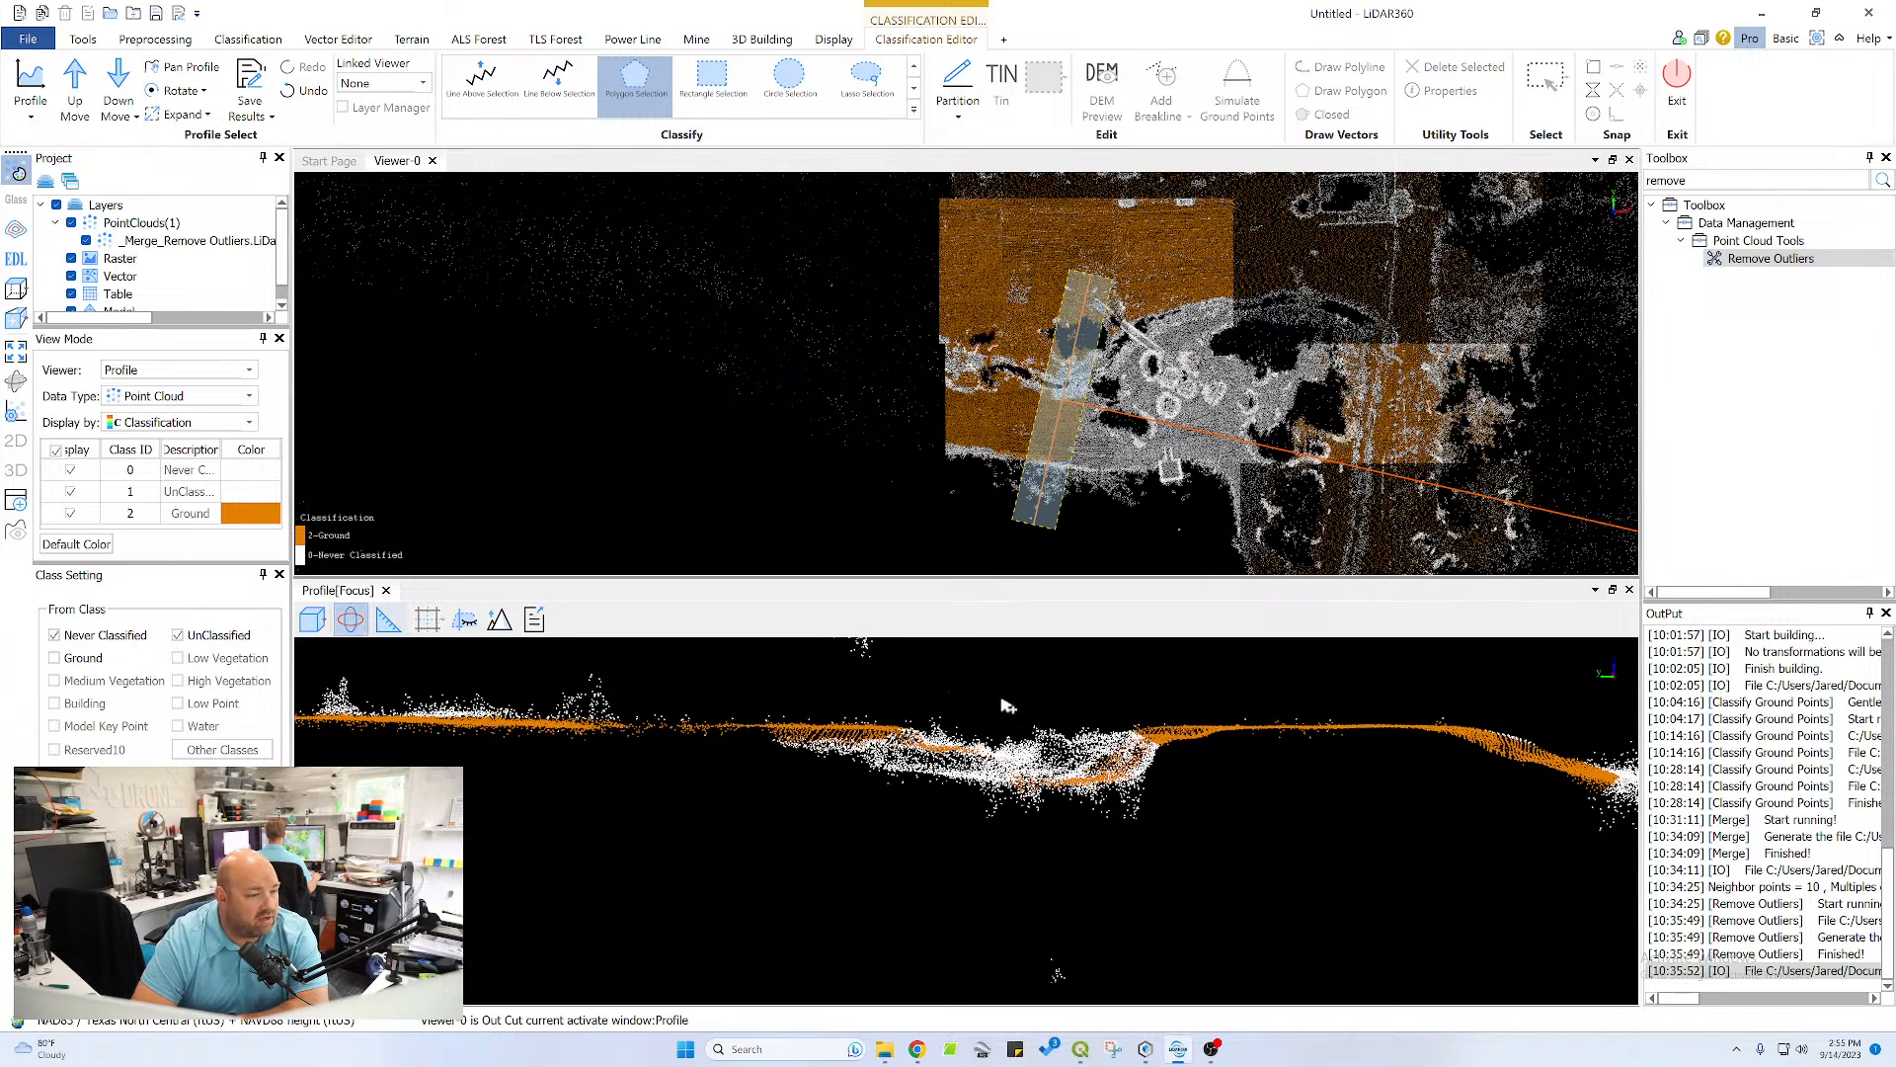
pyautogui.moveTo(1007, 706)
pyautogui.mouseDown()
pyautogui.moveTo(1043, 751)
pyautogui.moveTo(742, 832)
pyautogui.moveTo(777, 910)
pyautogui.moveTo(711, 804)
pyautogui.moveTo(754, 753)
pyautogui.moveTo(708, 804)
pyautogui.moveTo(797, 861)
pyautogui.moveTo(1017, 719)
pyautogui.mouseUp()
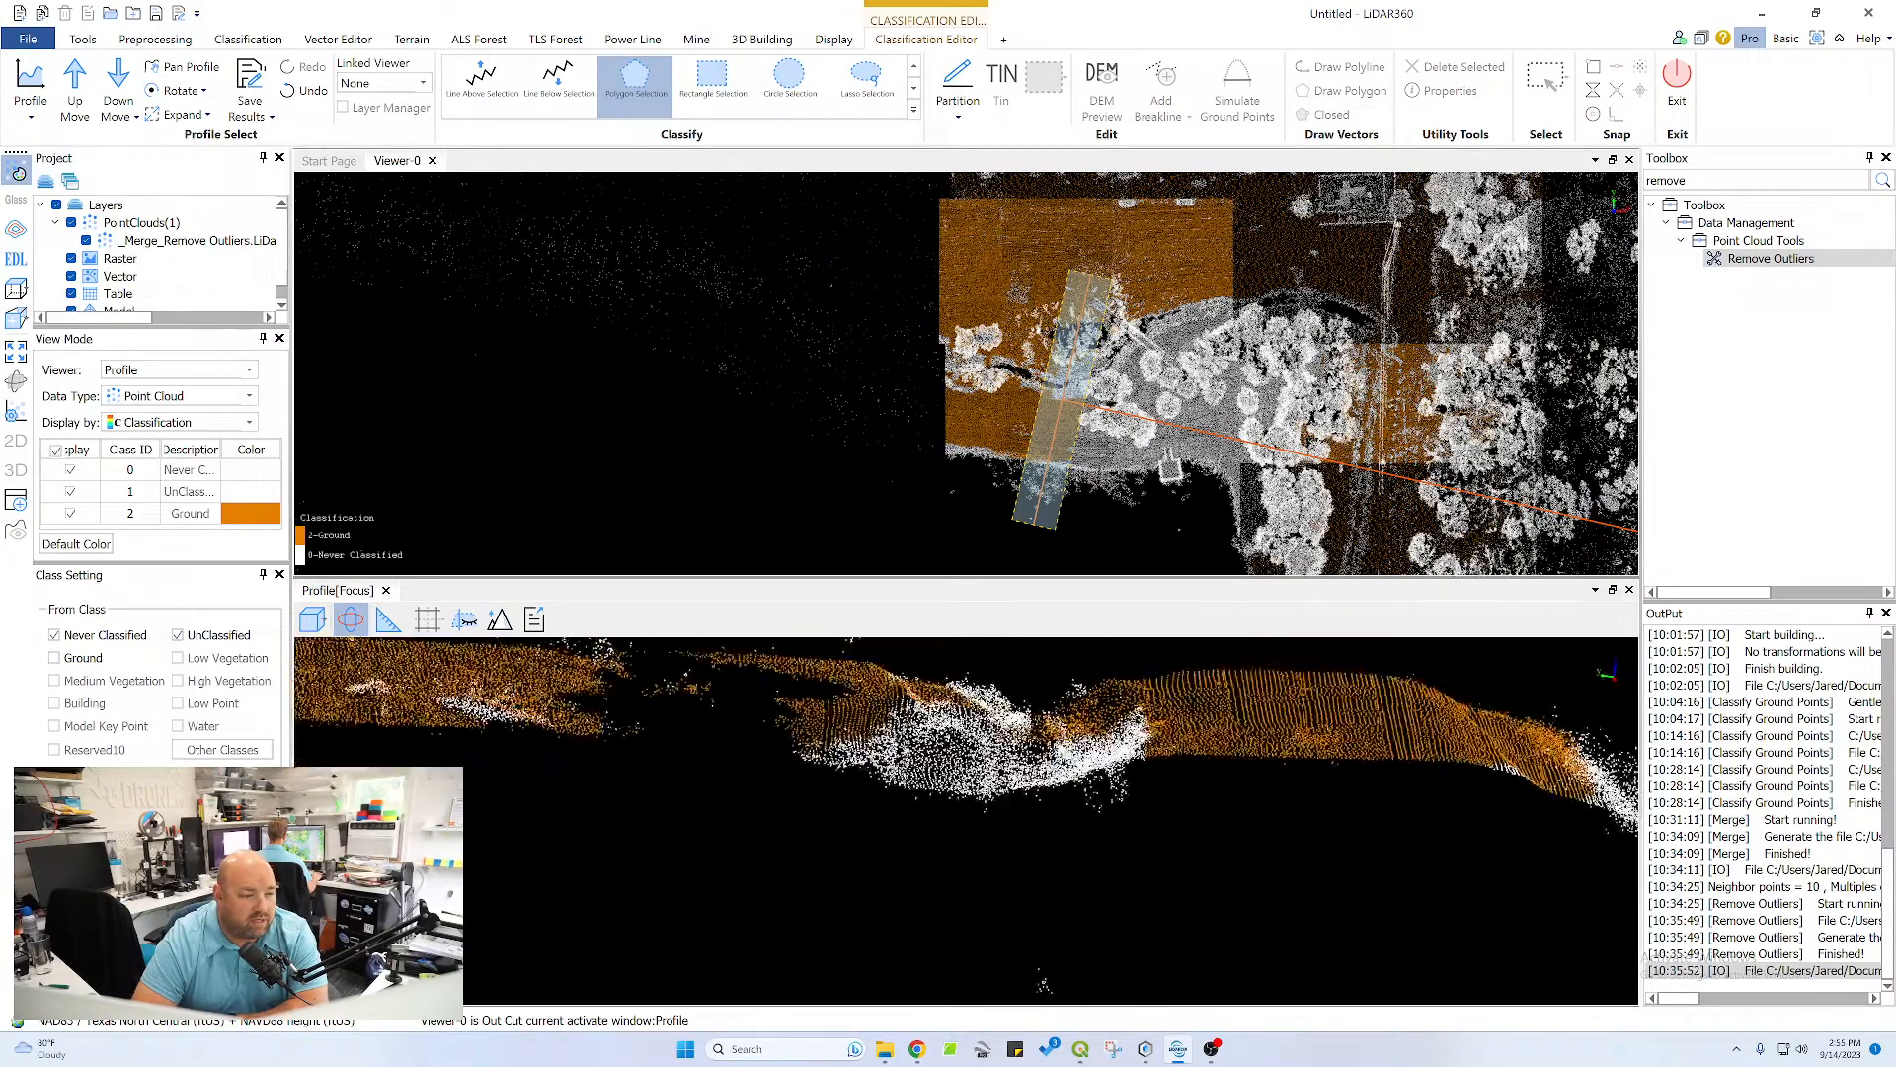
pyautogui.moveTo(1044, 986); pyautogui.dragTo(1181, 753)
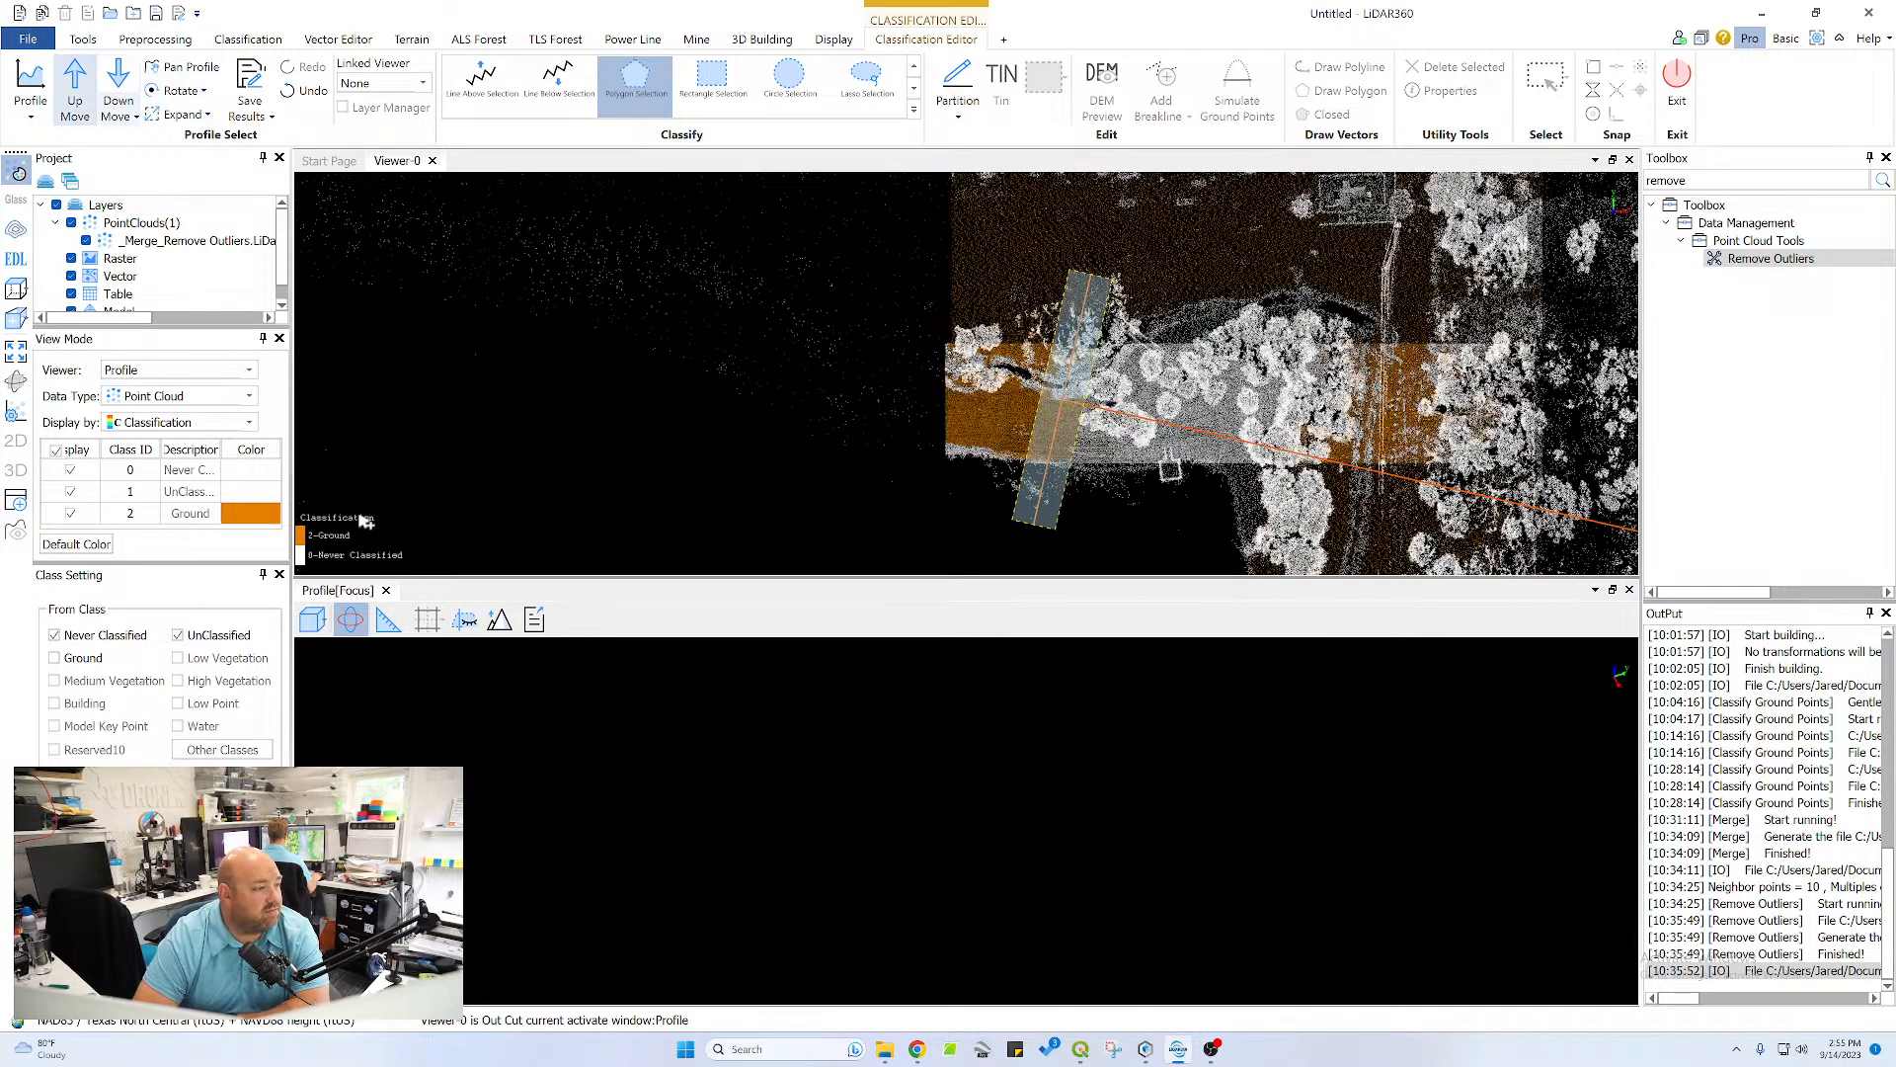
# Restore the profile to the front view and inspect the channel's banks and bed up close
pyautogui.click(74, 82)
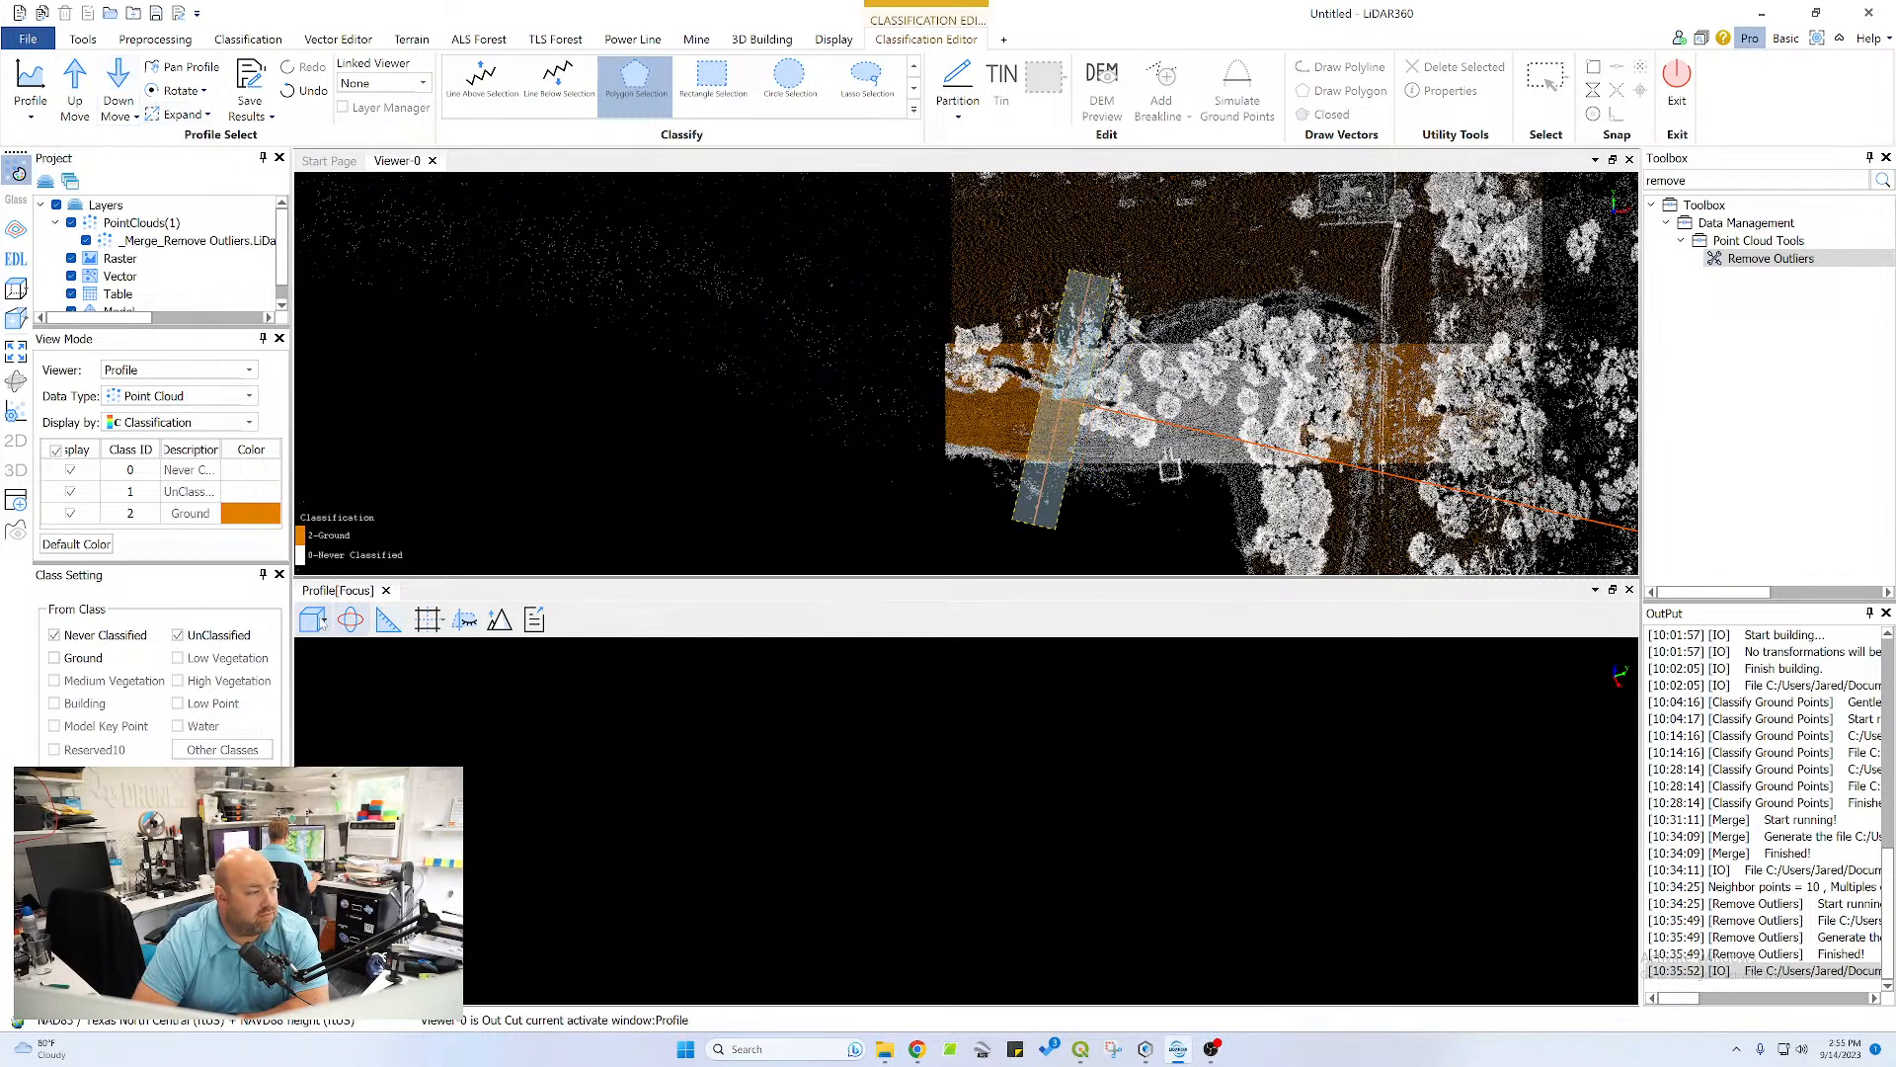
pyautogui.click(318, 621)
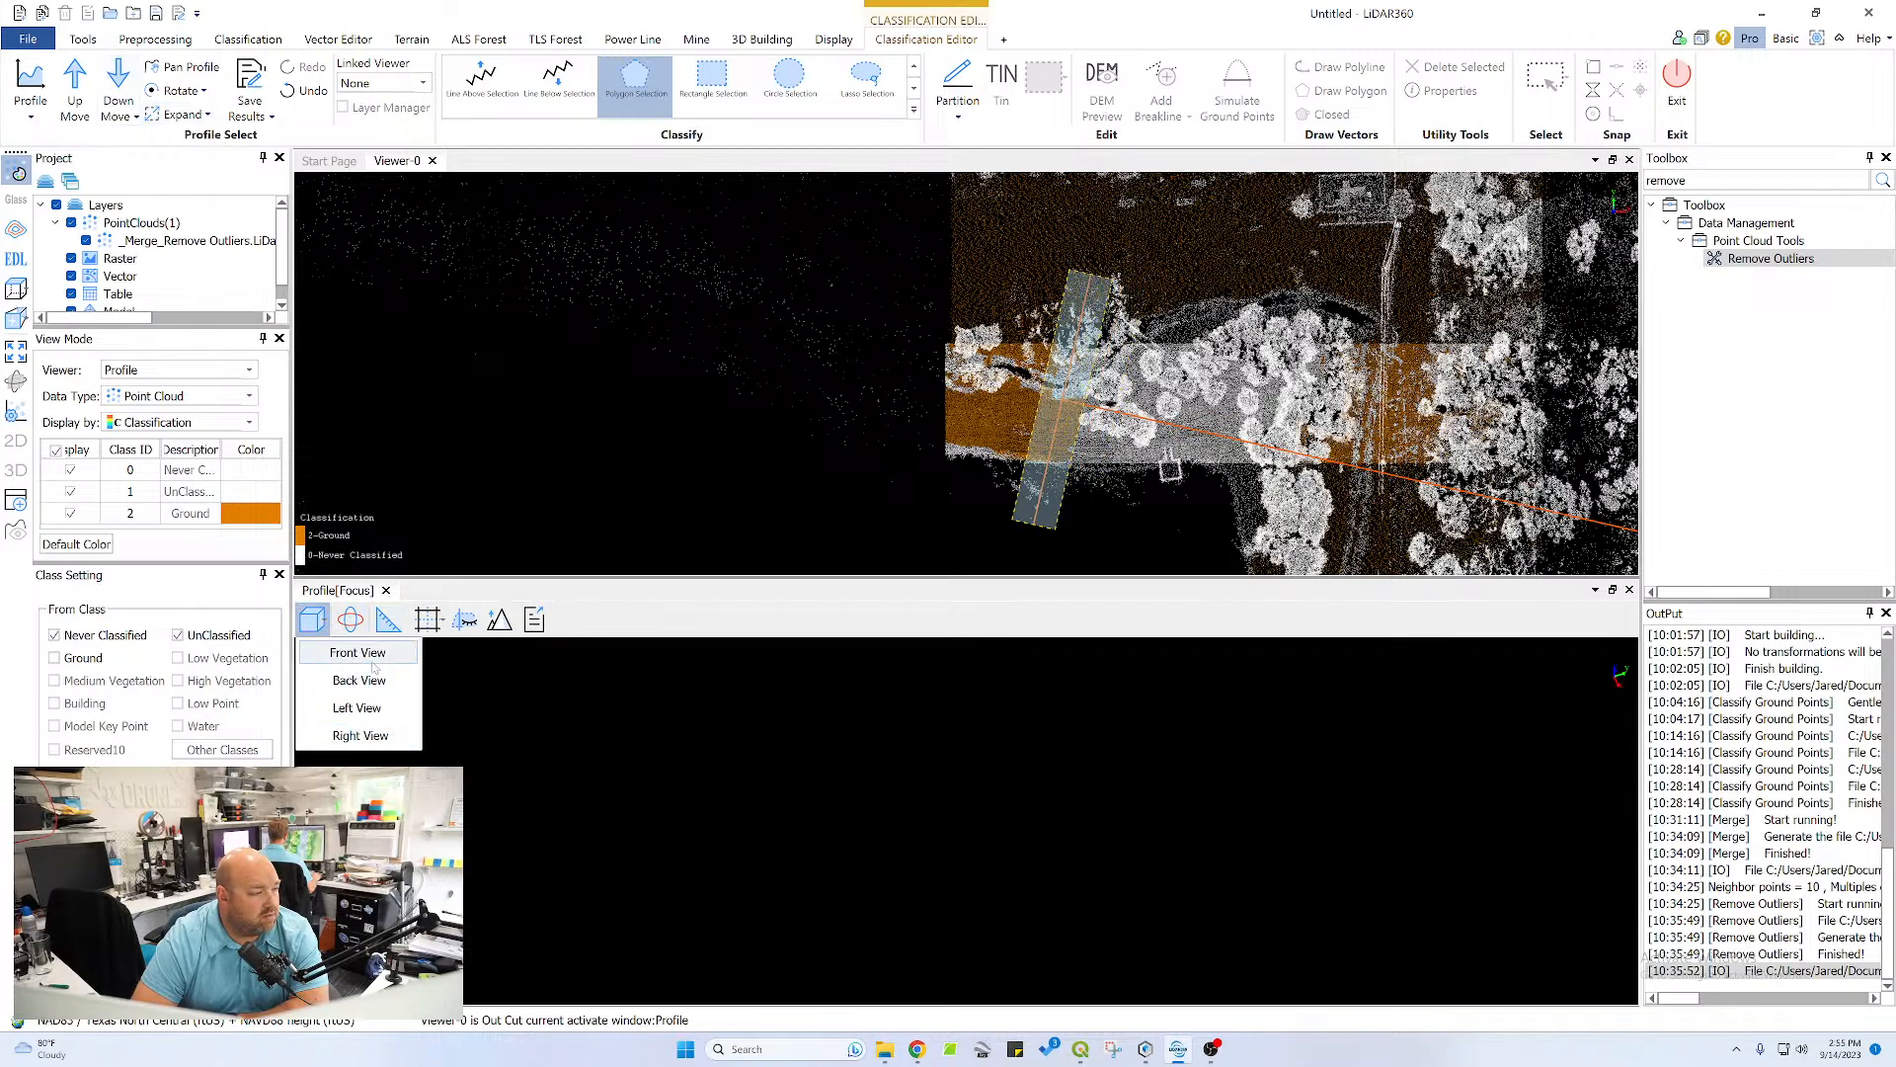
pyautogui.click(373, 664)
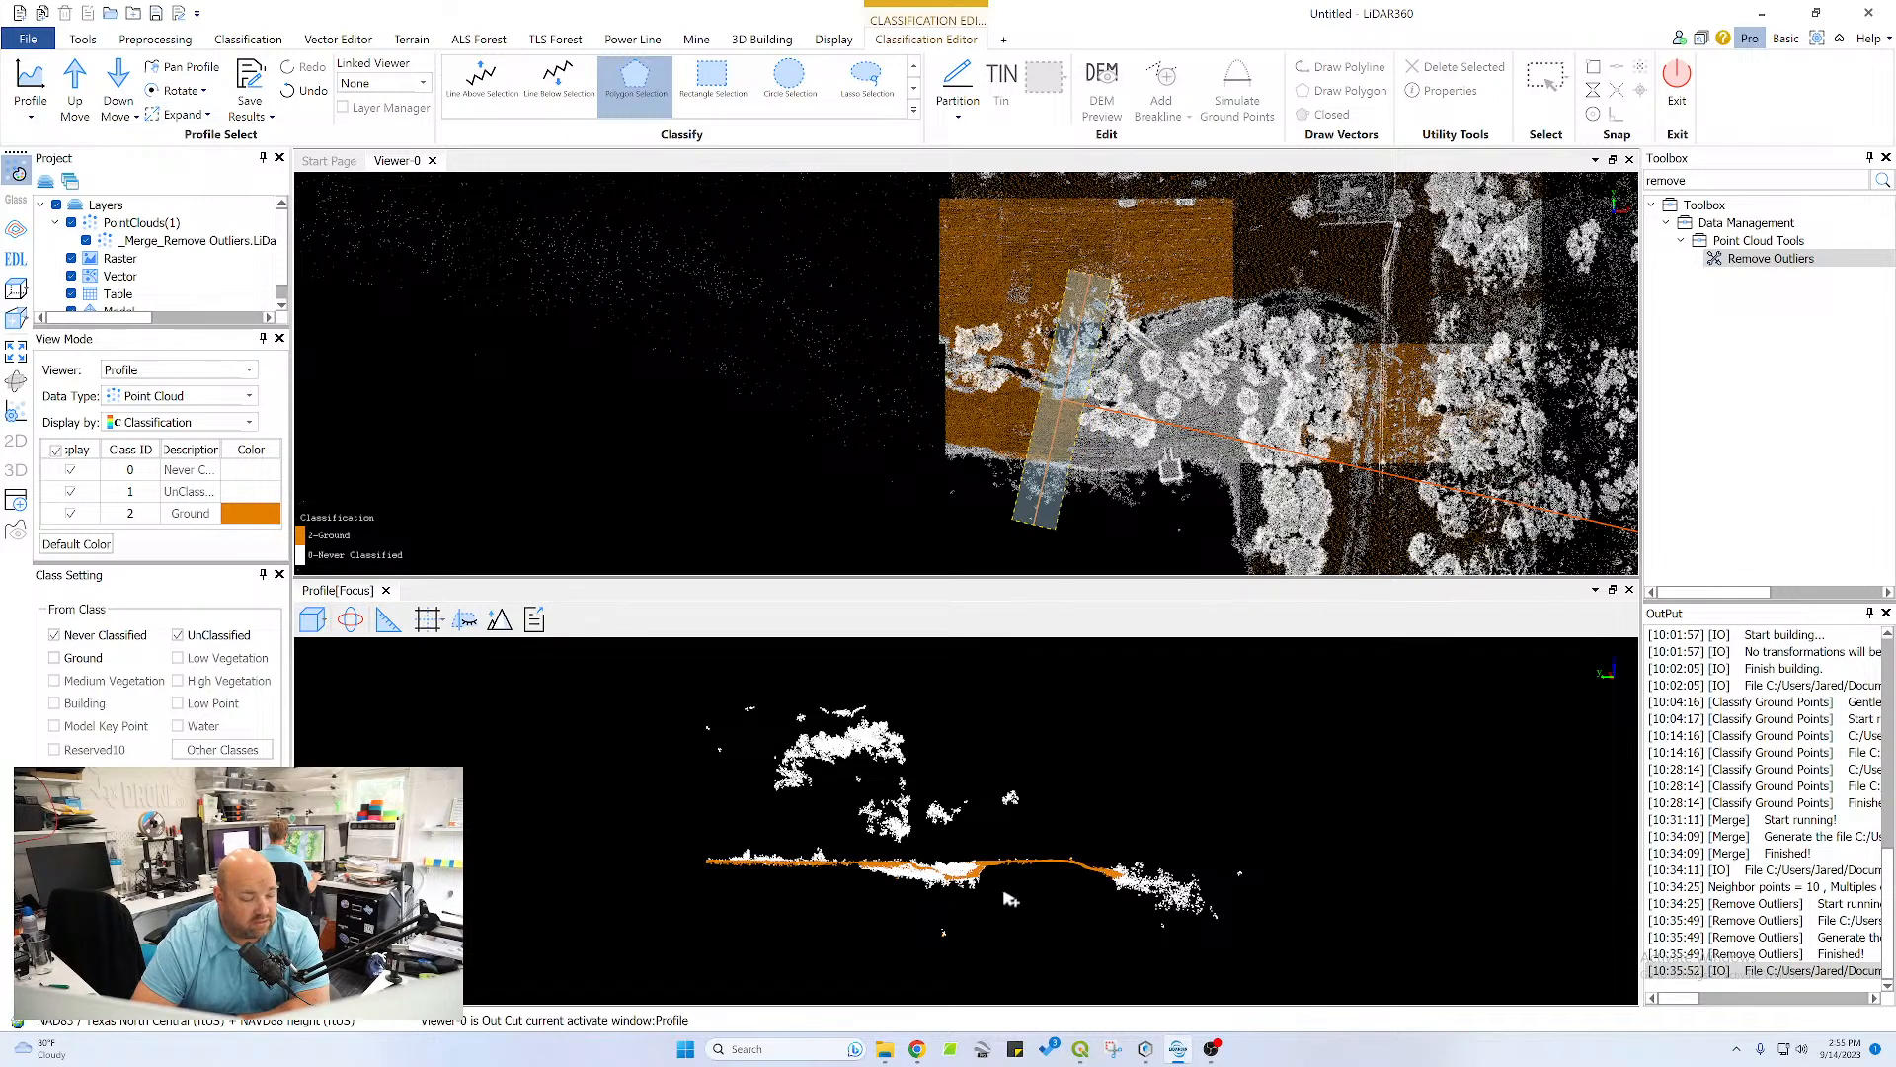
pyautogui.scroll(4, 1009, 898)
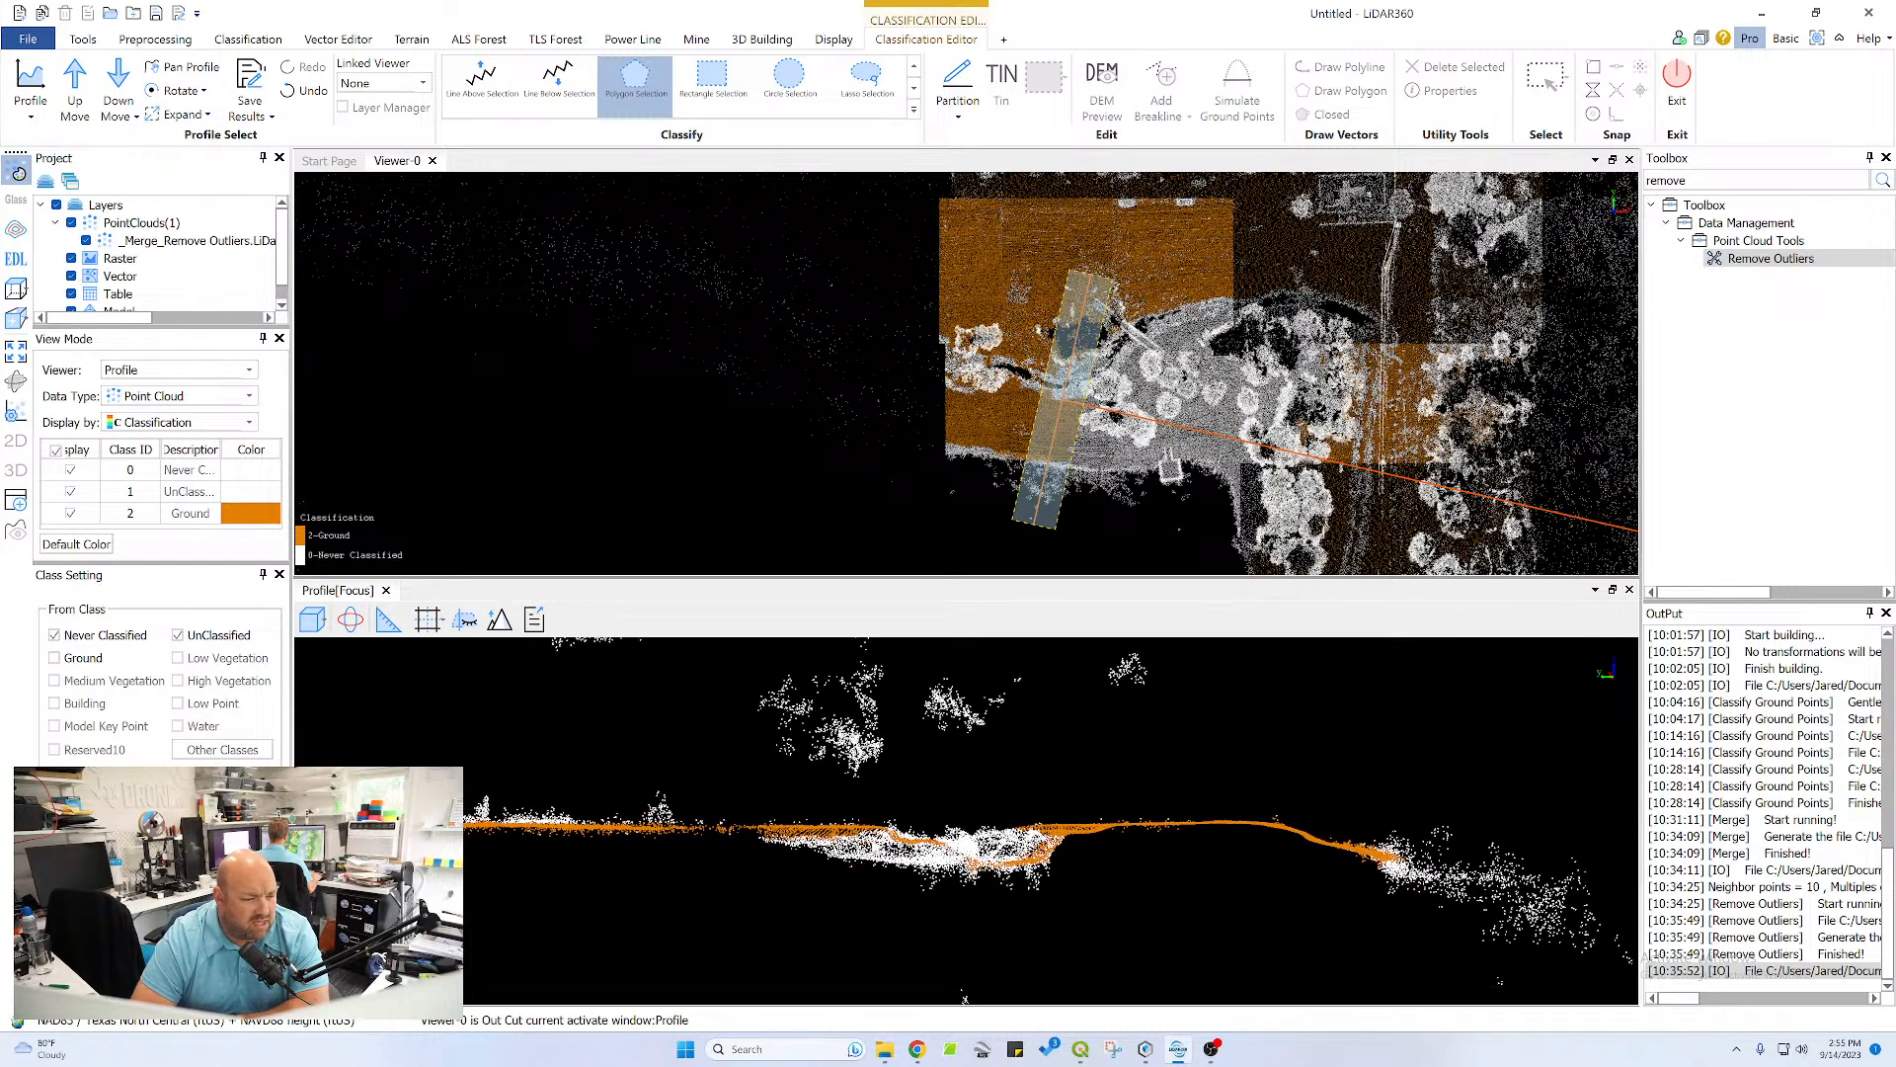
pyautogui.scroll(3, 838, 853)
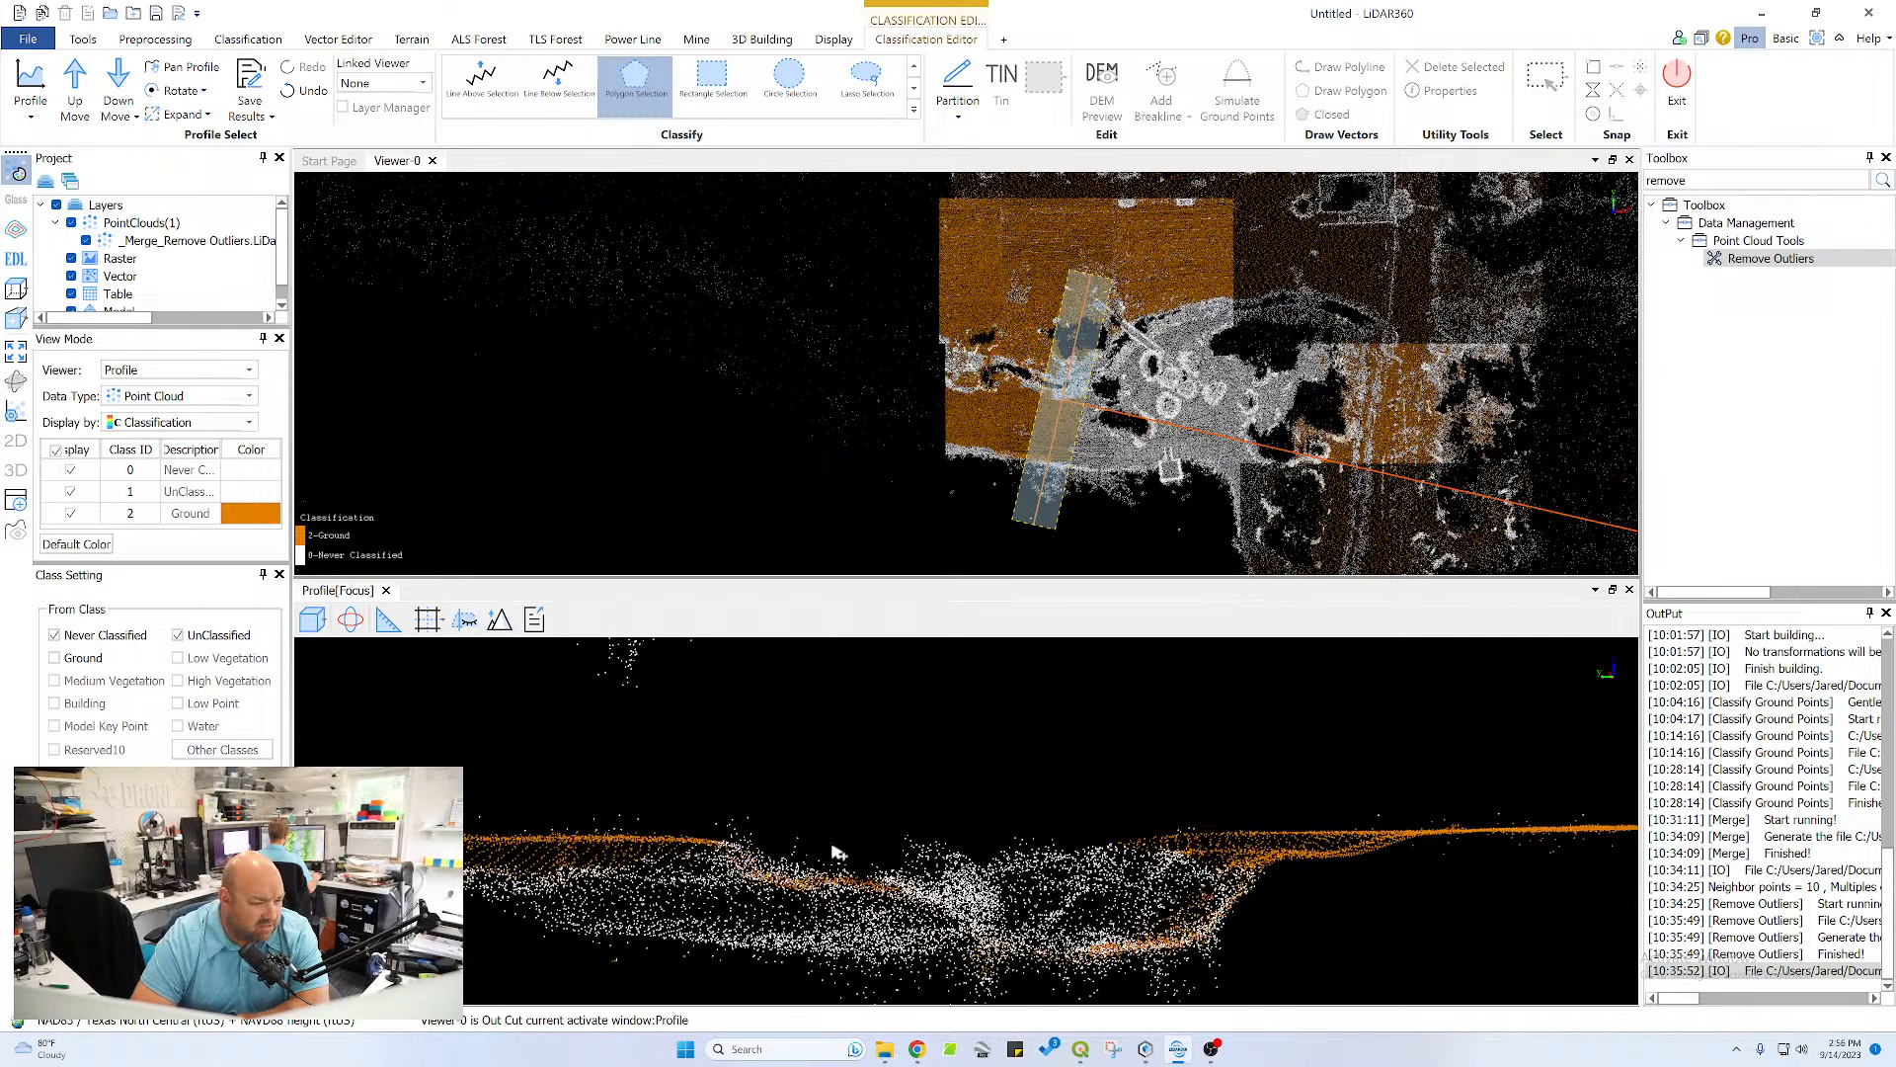
# Classify the channel's left bank in the profile as ground with a polygon, from its crest down to the bed
pyautogui.moveTo(770, 910); pyautogui.dragTo(852, 800, button='middle')
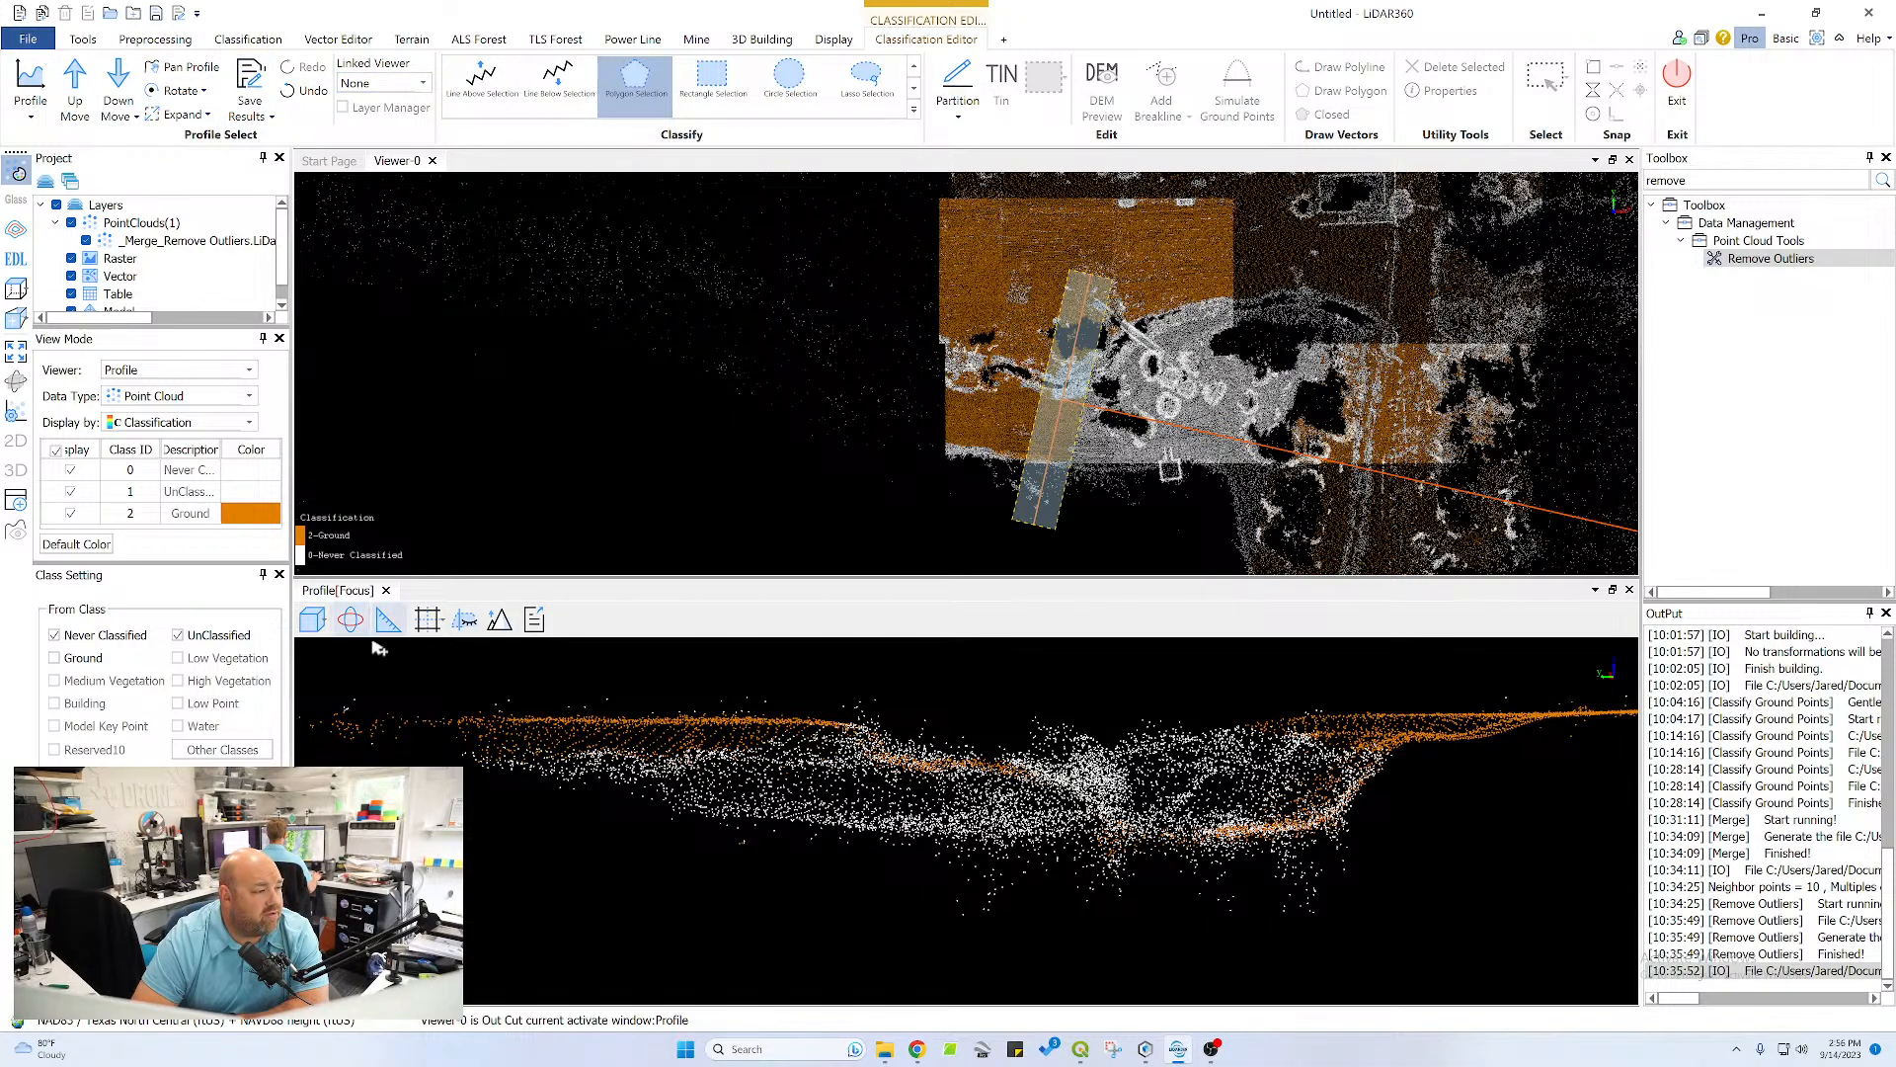
pyautogui.click(855, 731)
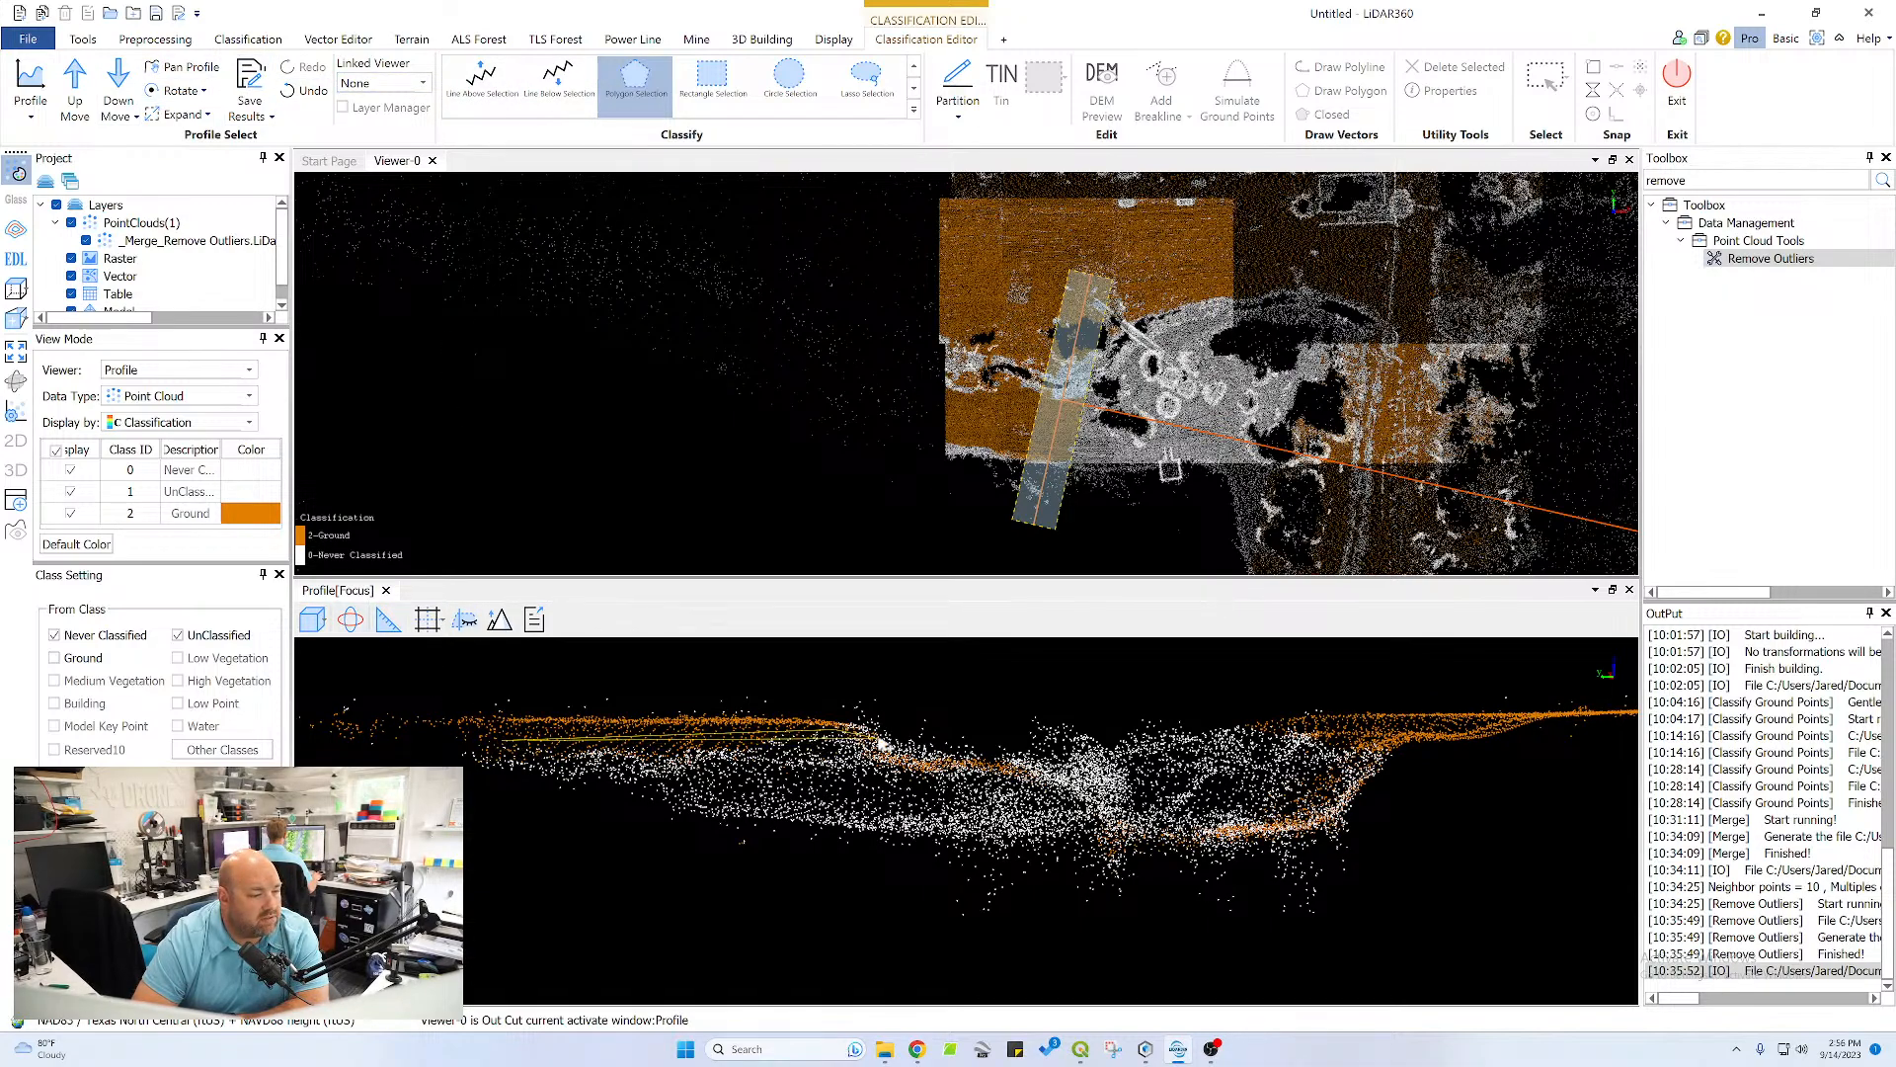
pyautogui.click(1101, 849)
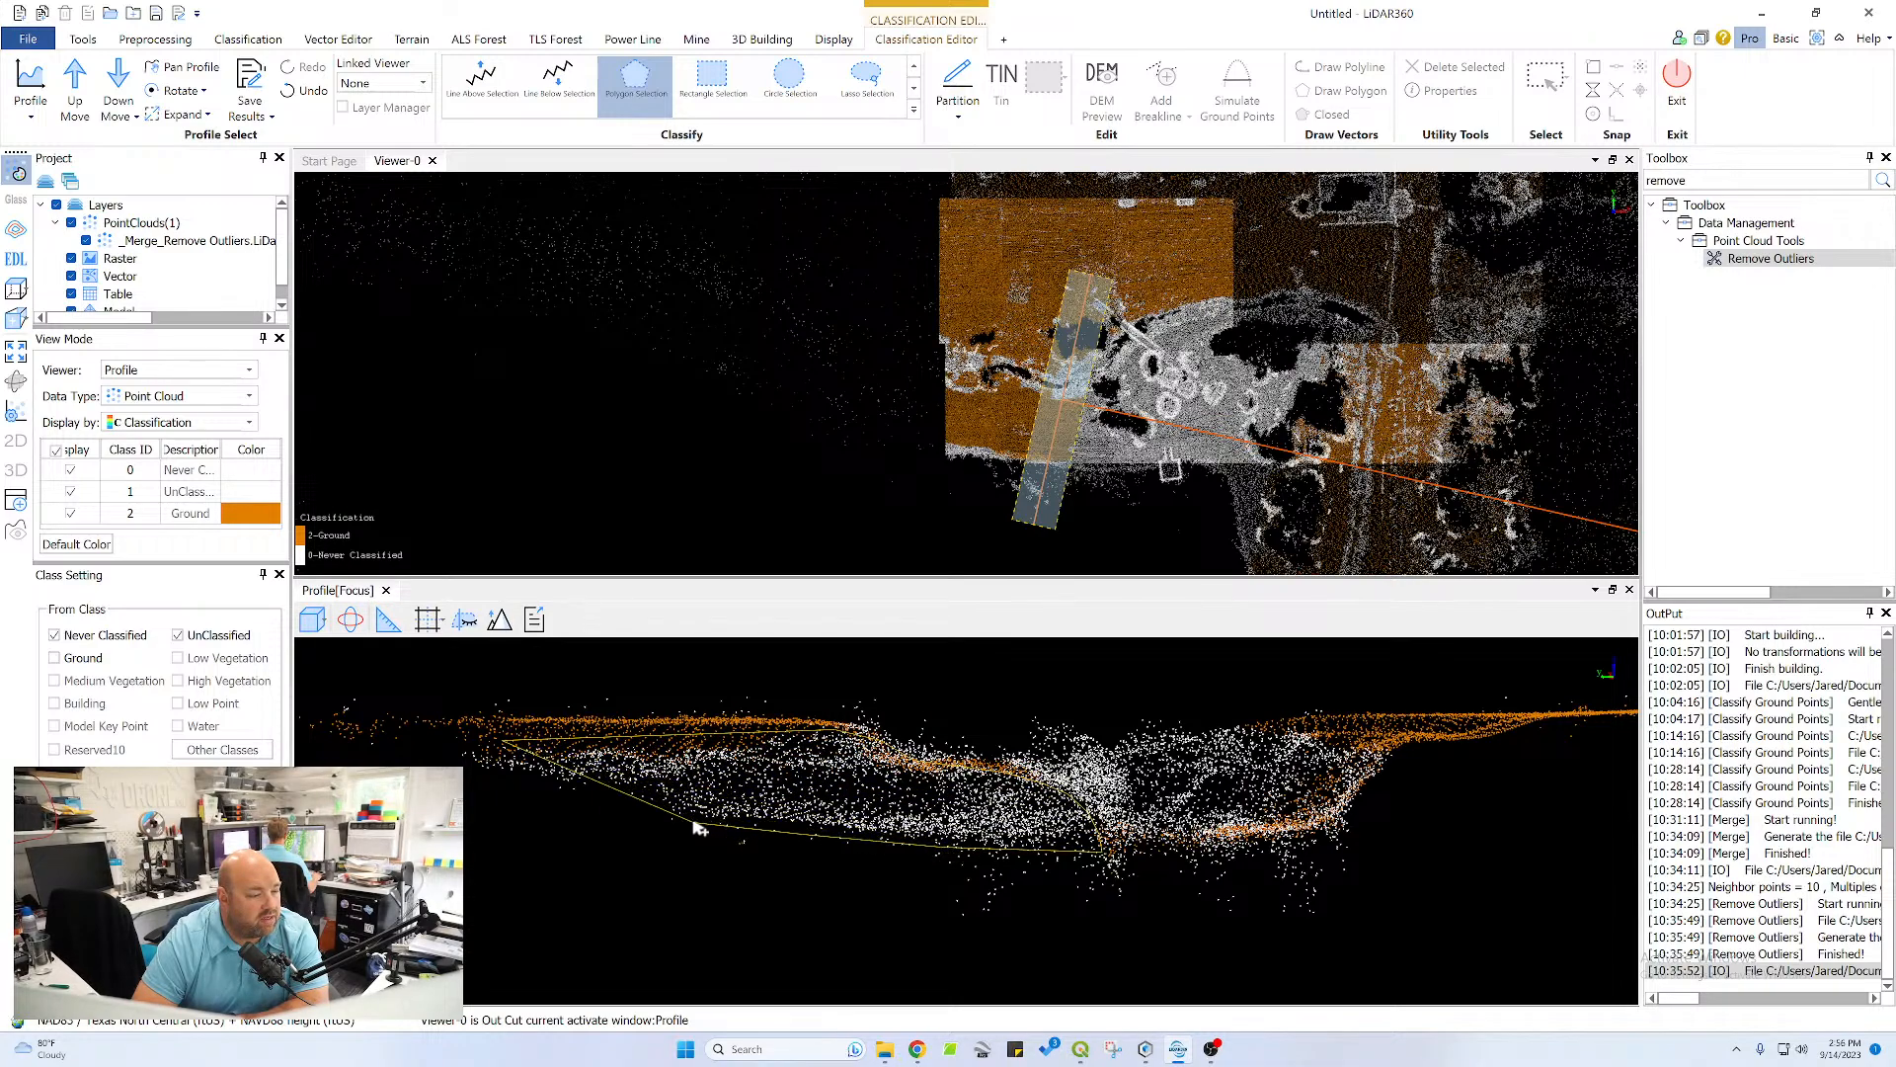
pyautogui.rightClick(494, 783)
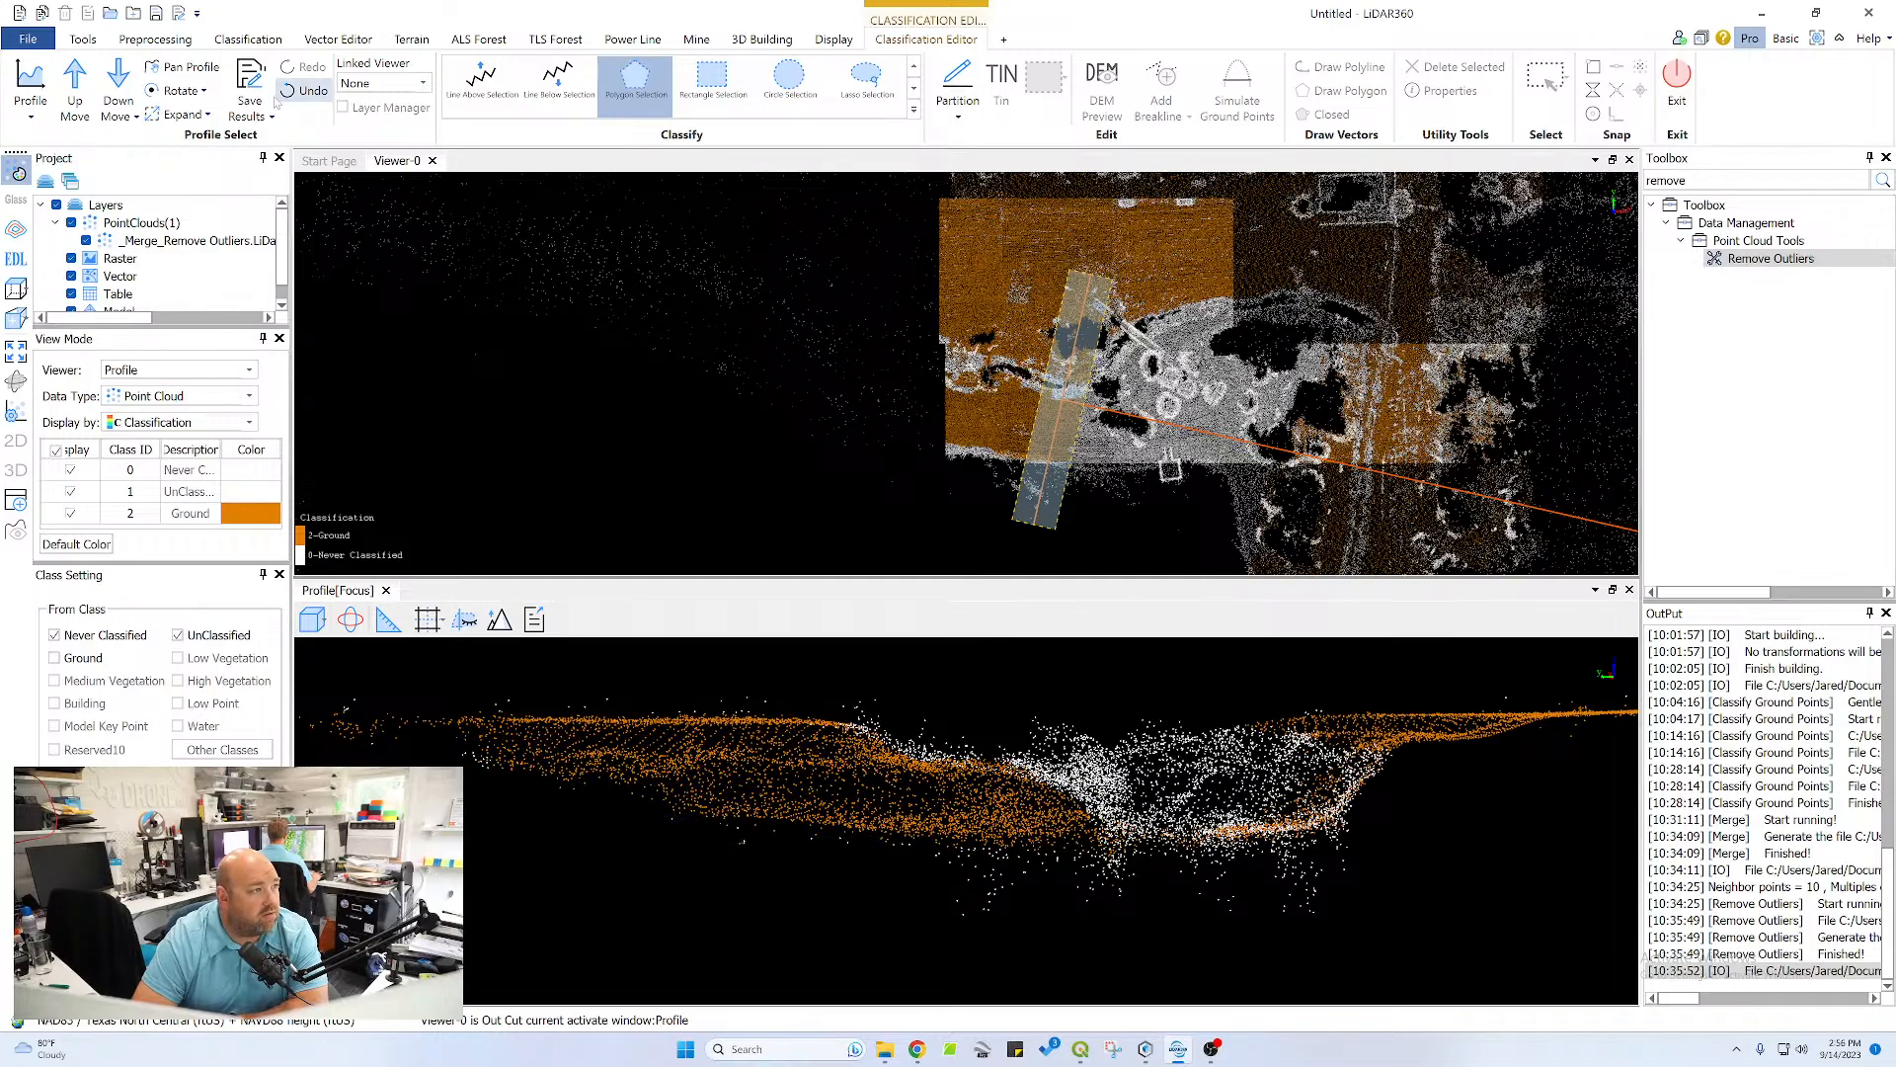
# Tilt the profile and inspect the classified bank and the low points beneath the channel bed
pyautogui.click(350, 620)
pyautogui.moveTo(1158, 806); pyautogui.dragTo(860, 800)
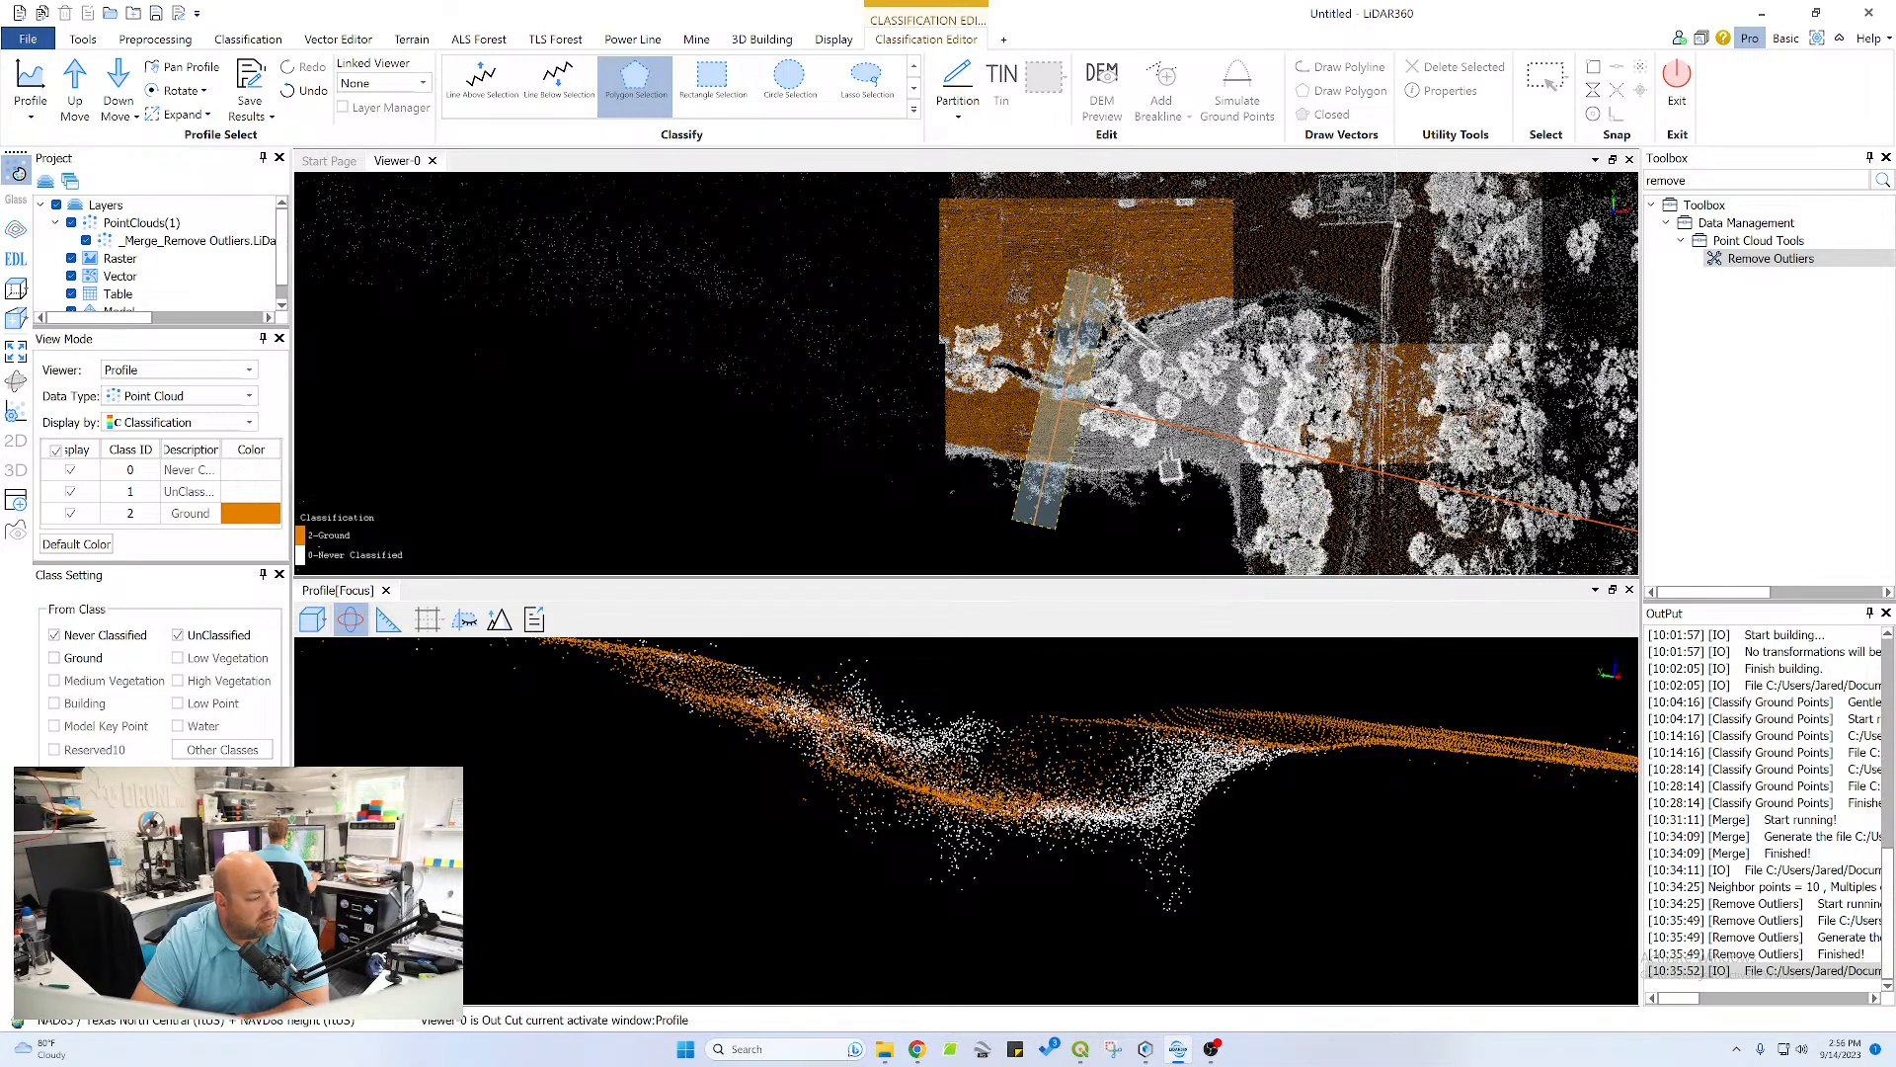
pyautogui.moveTo(807, 783); pyautogui.dragTo(838, 786)
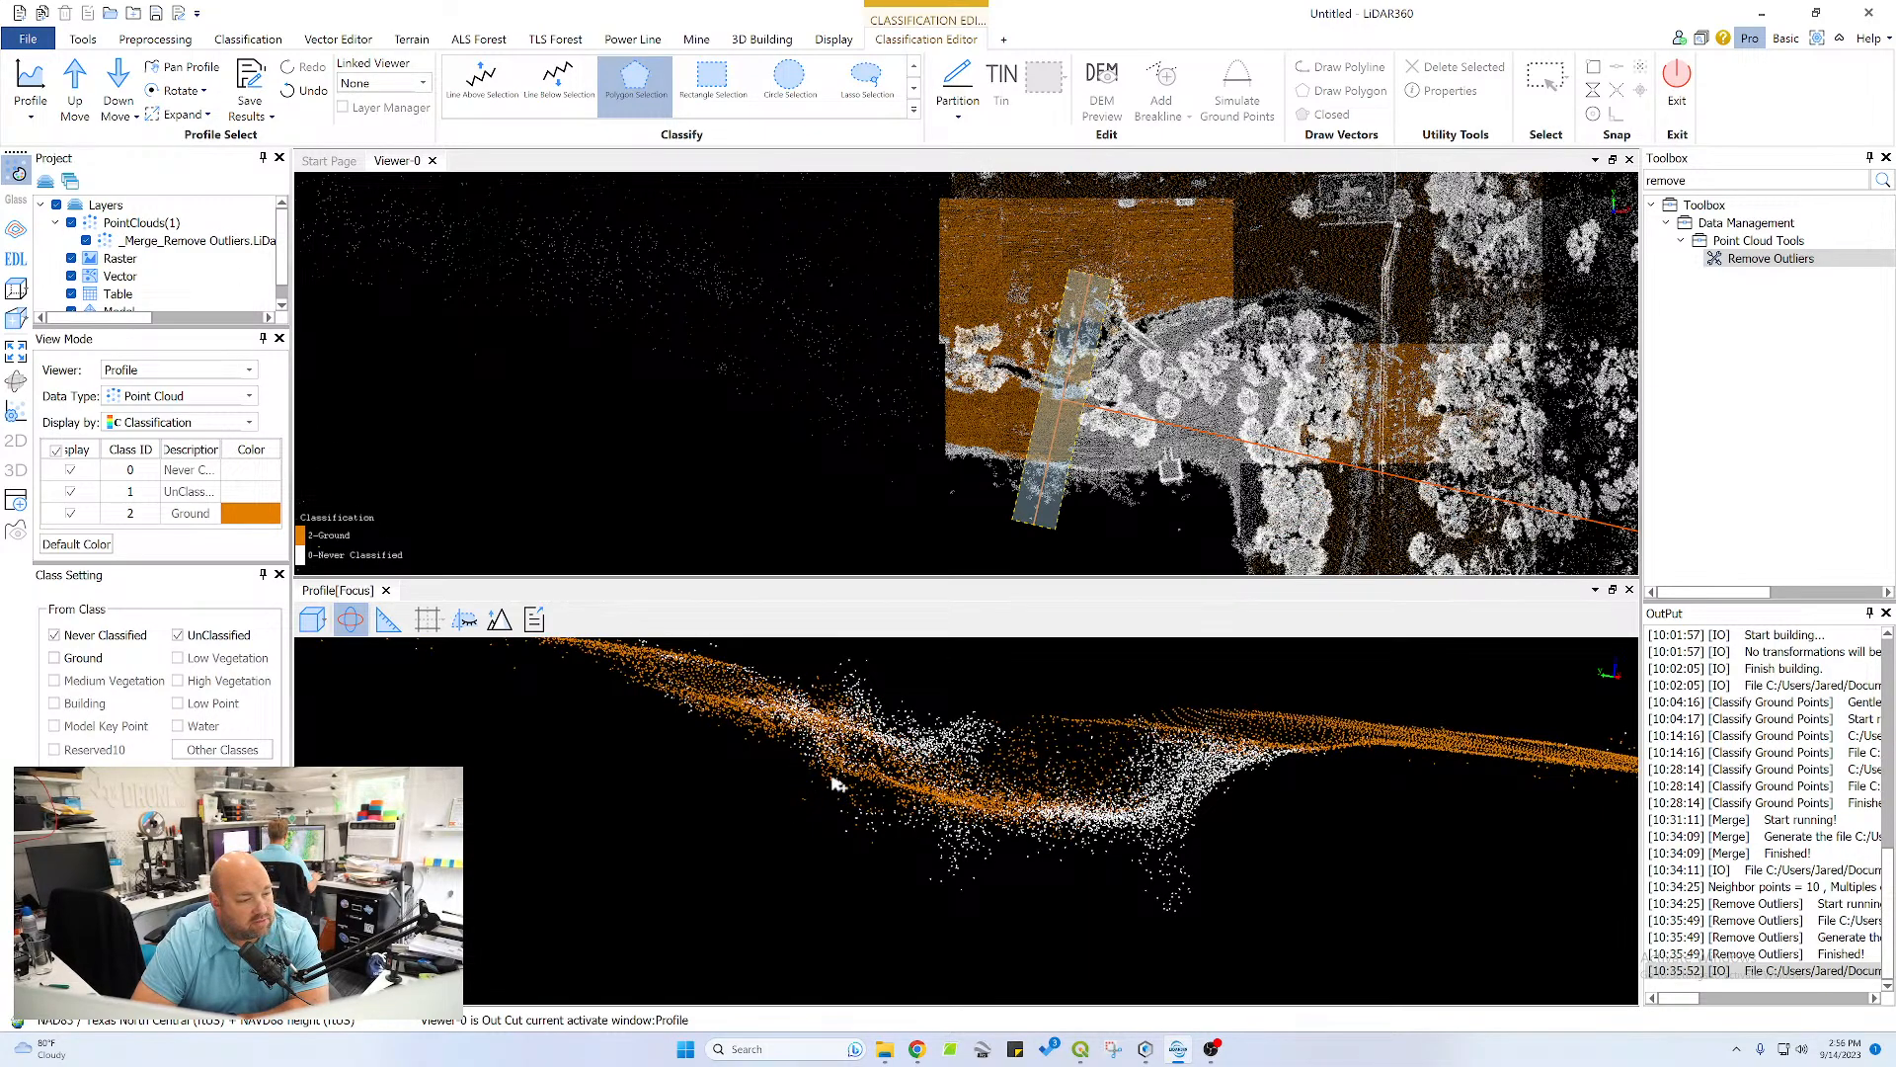
pyautogui.click(352, 620)
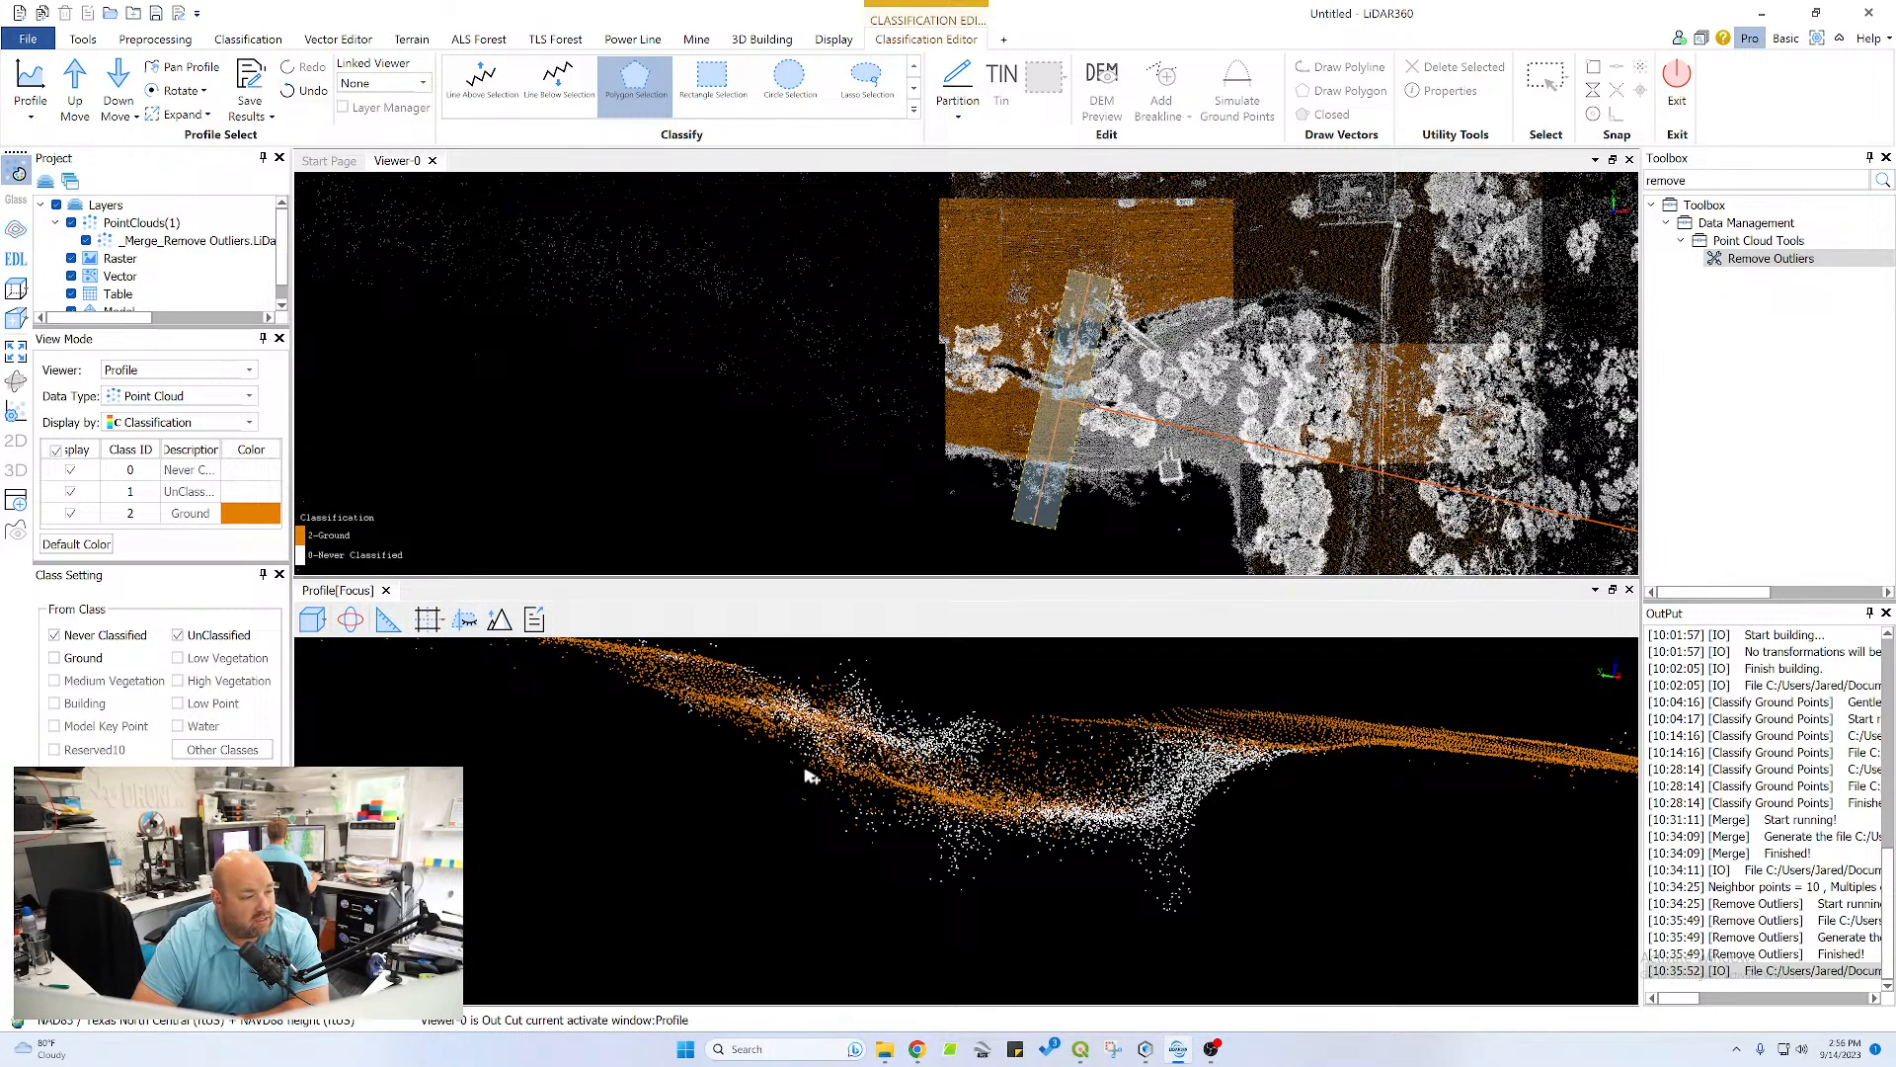
# Try to take the low points beneath the channel bed out of the ground class with a polygon
pyautogui.click(882, 795)
pyautogui.click(998, 823)
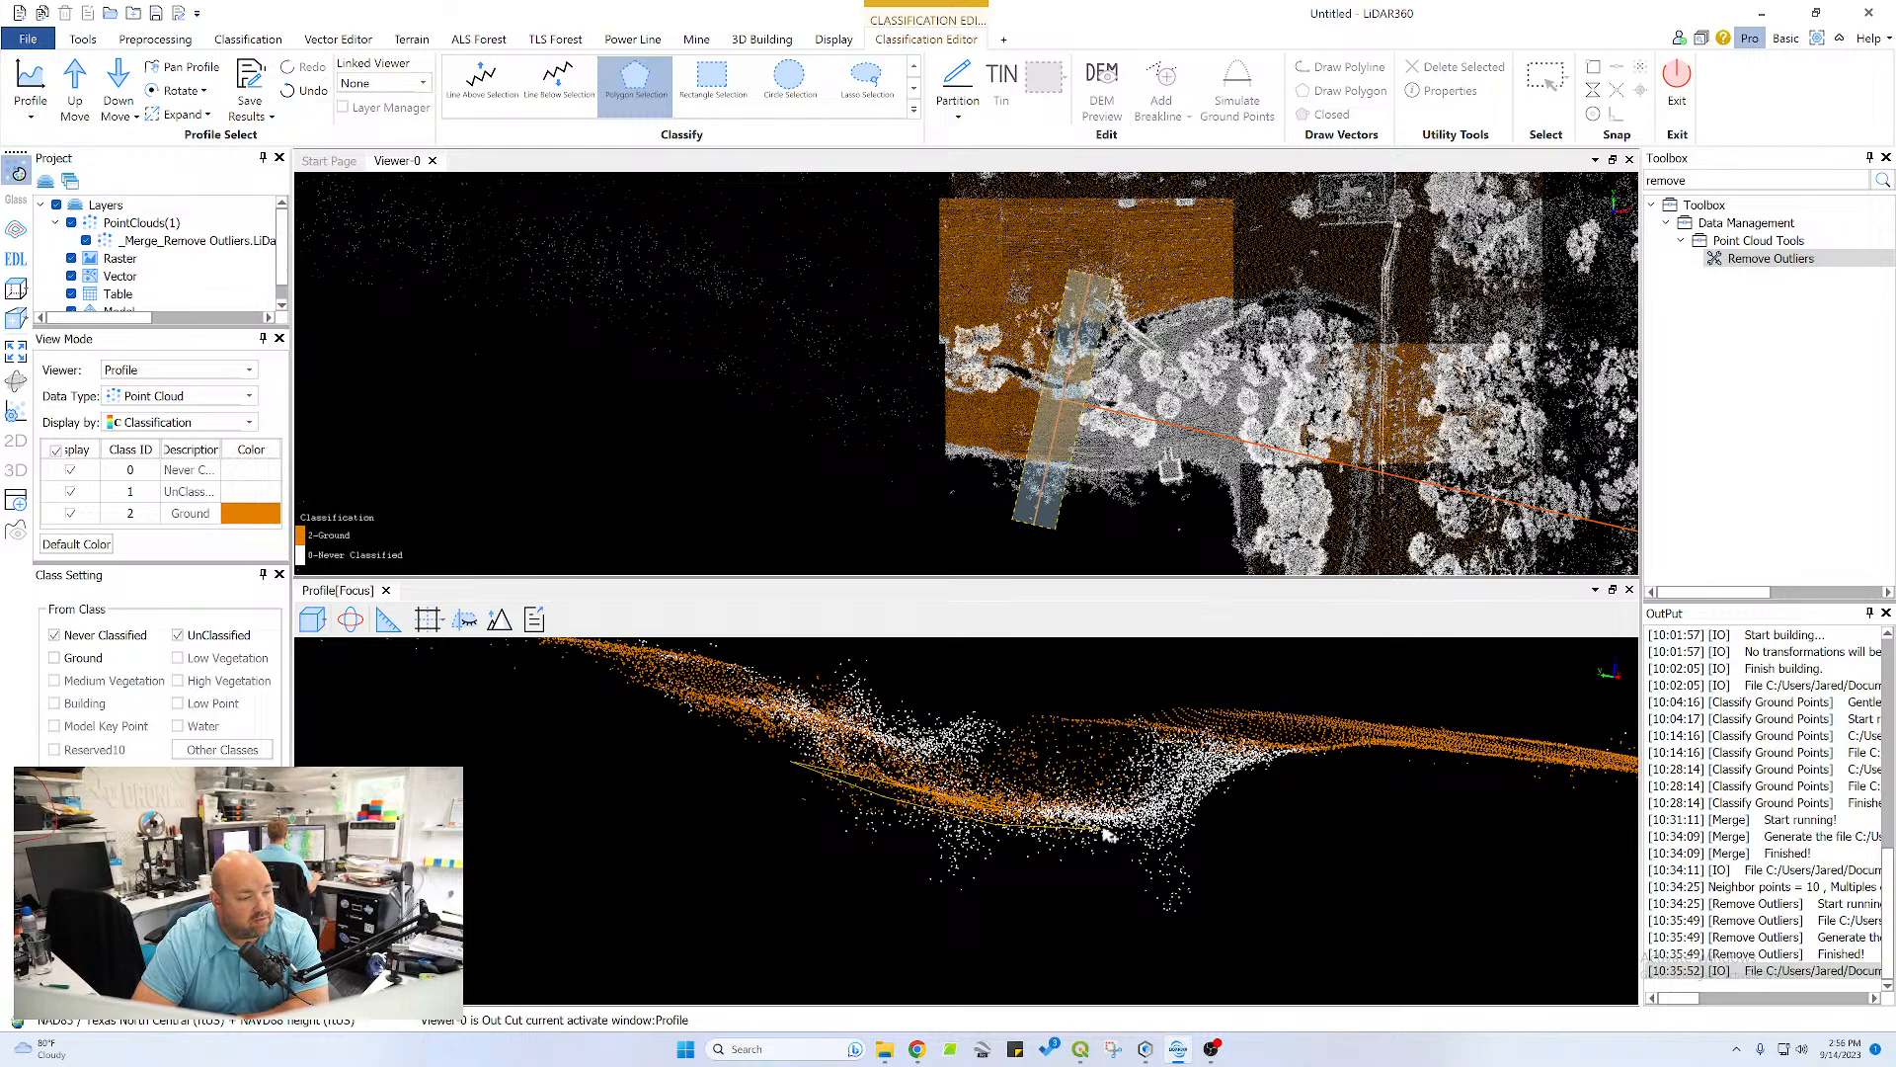
pyautogui.click(1219, 834)
pyautogui.click(1248, 908)
pyautogui.click(1188, 950)
pyautogui.click(864, 897)
pyautogui.doubleClick(750, 815)
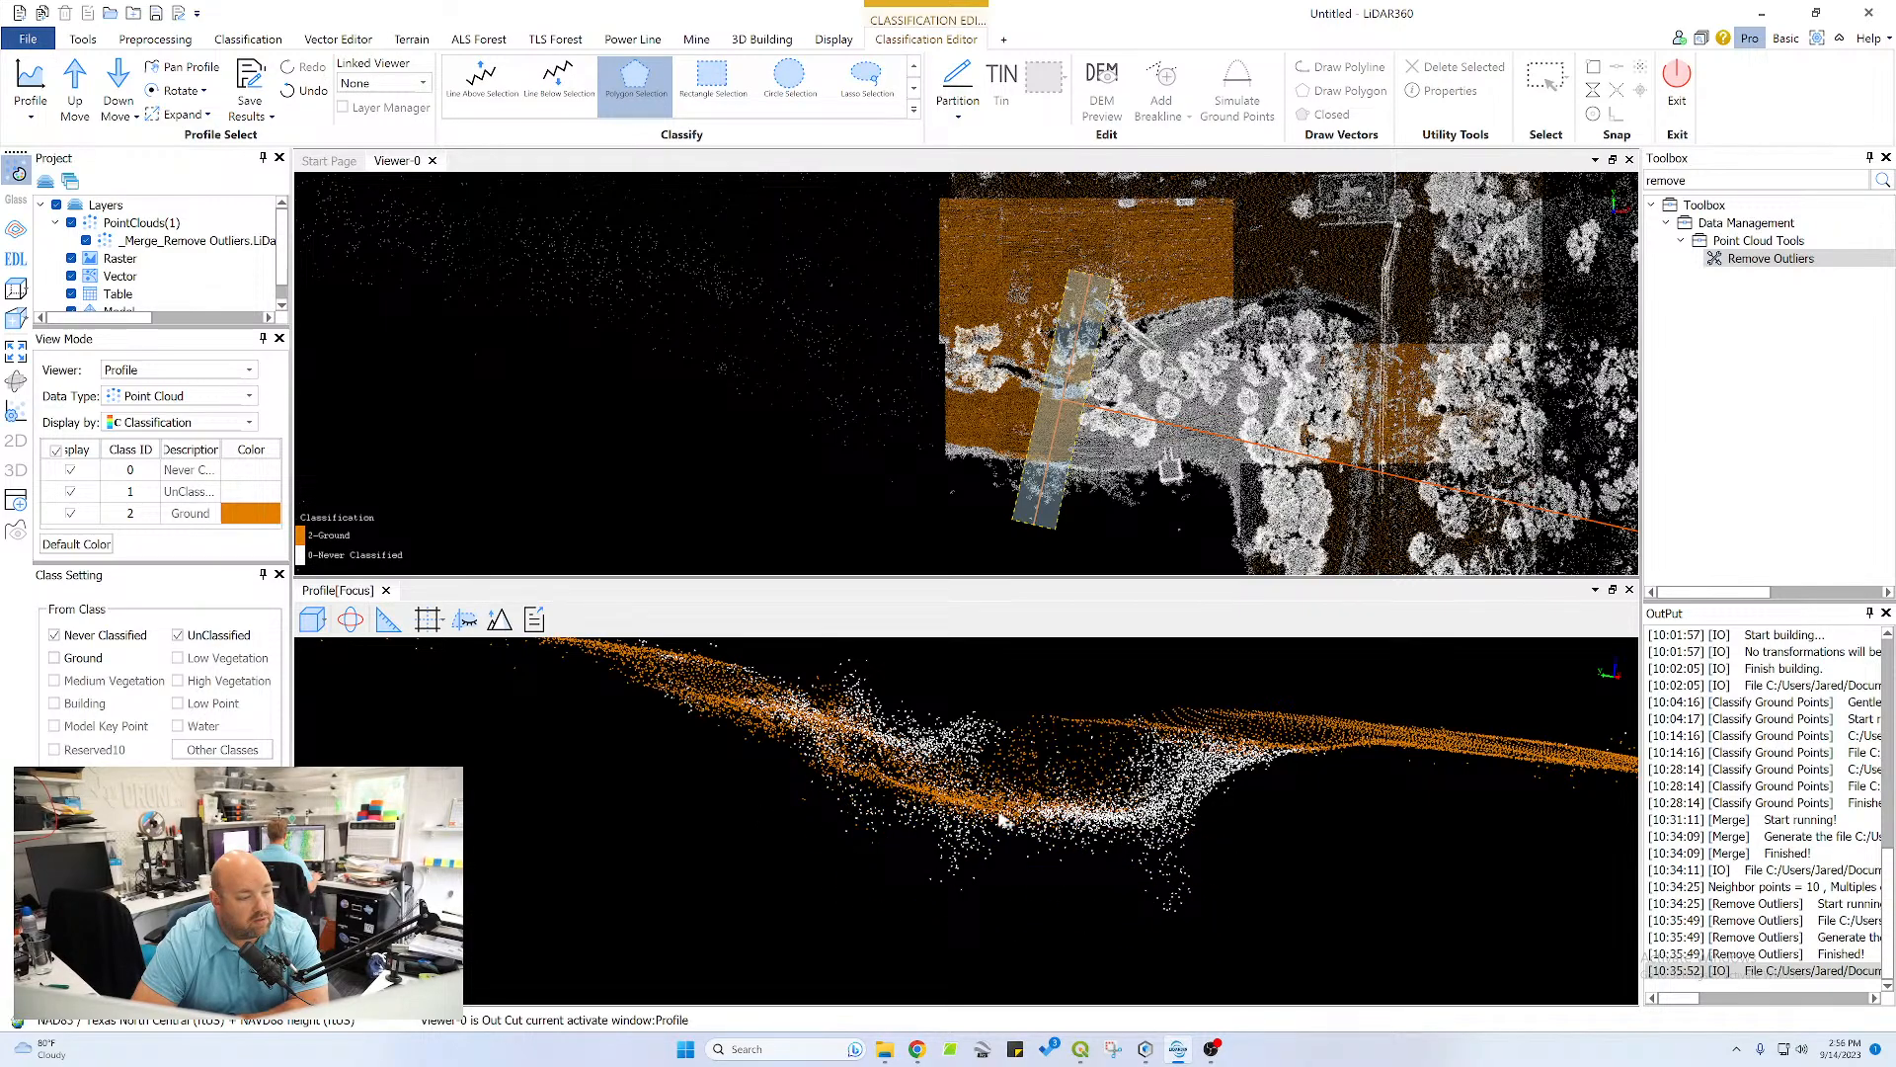
pyautogui.click(883, 842)
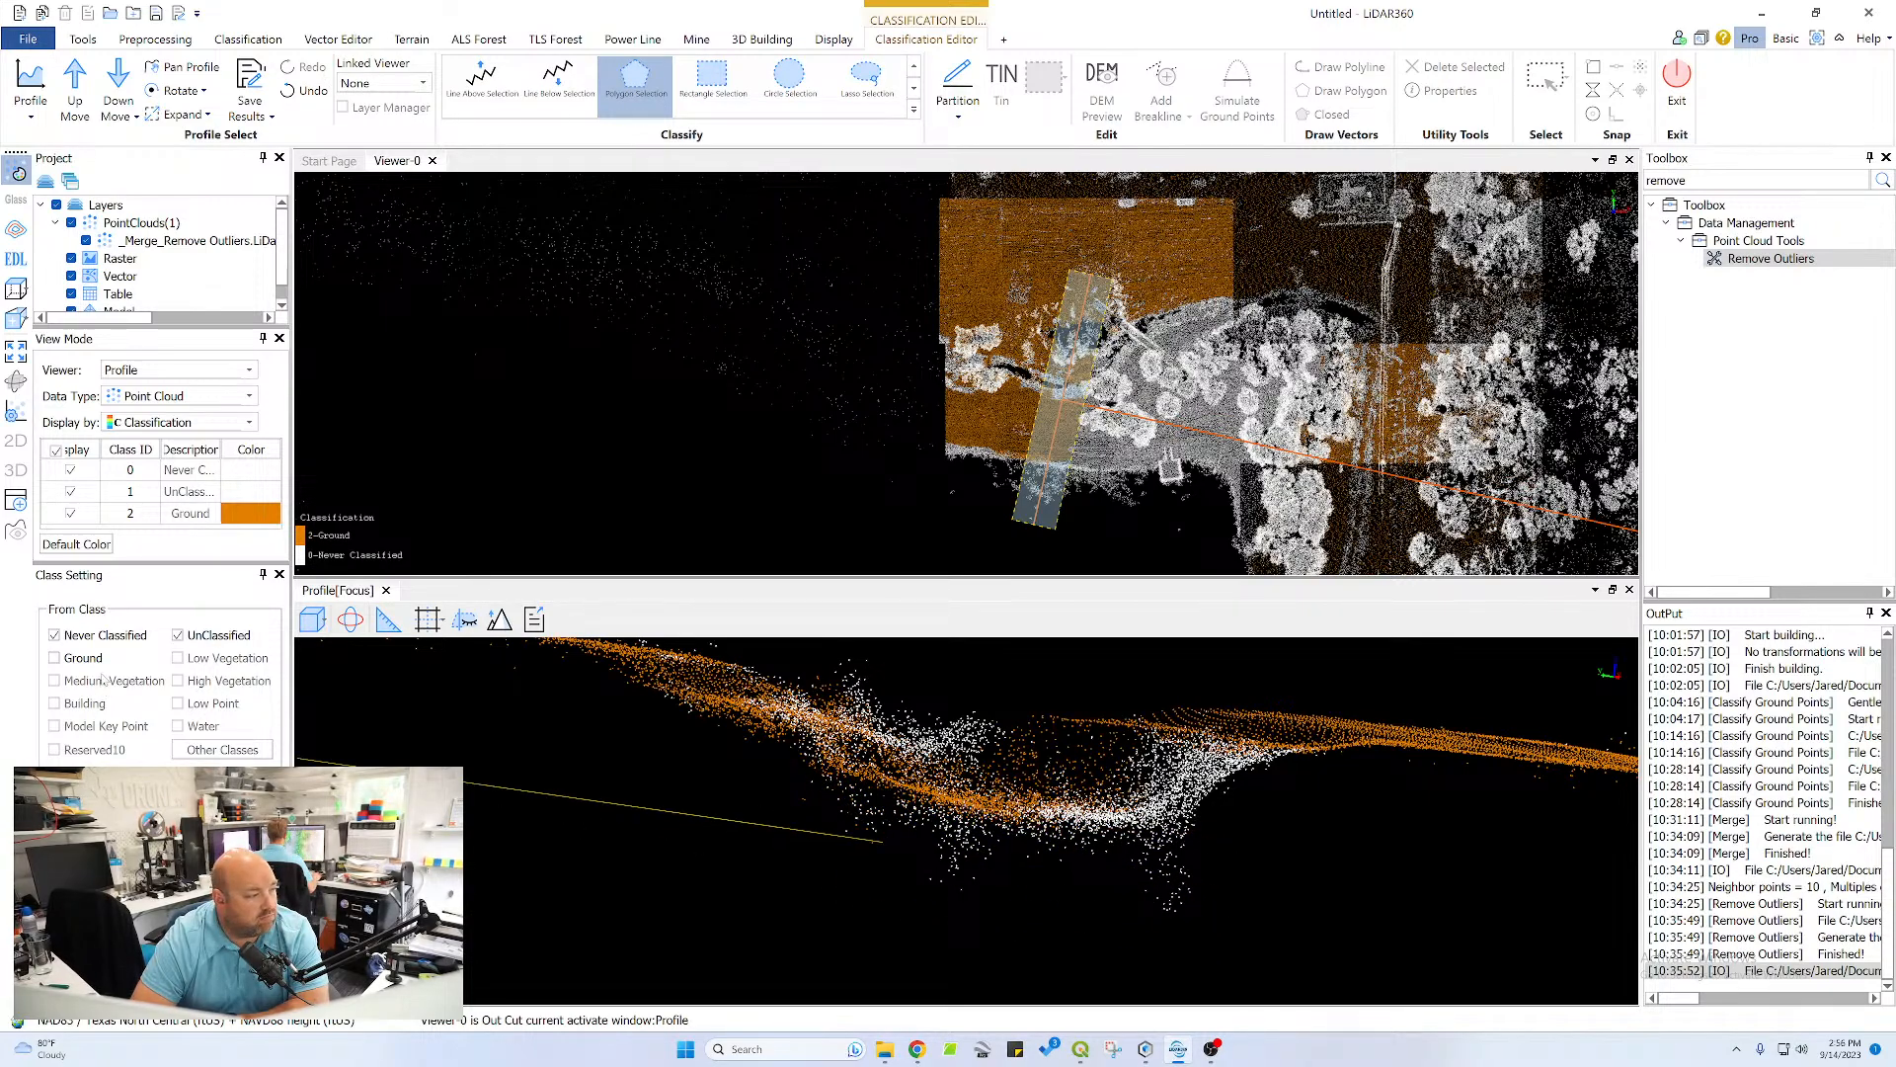
pyautogui.press('Escape')
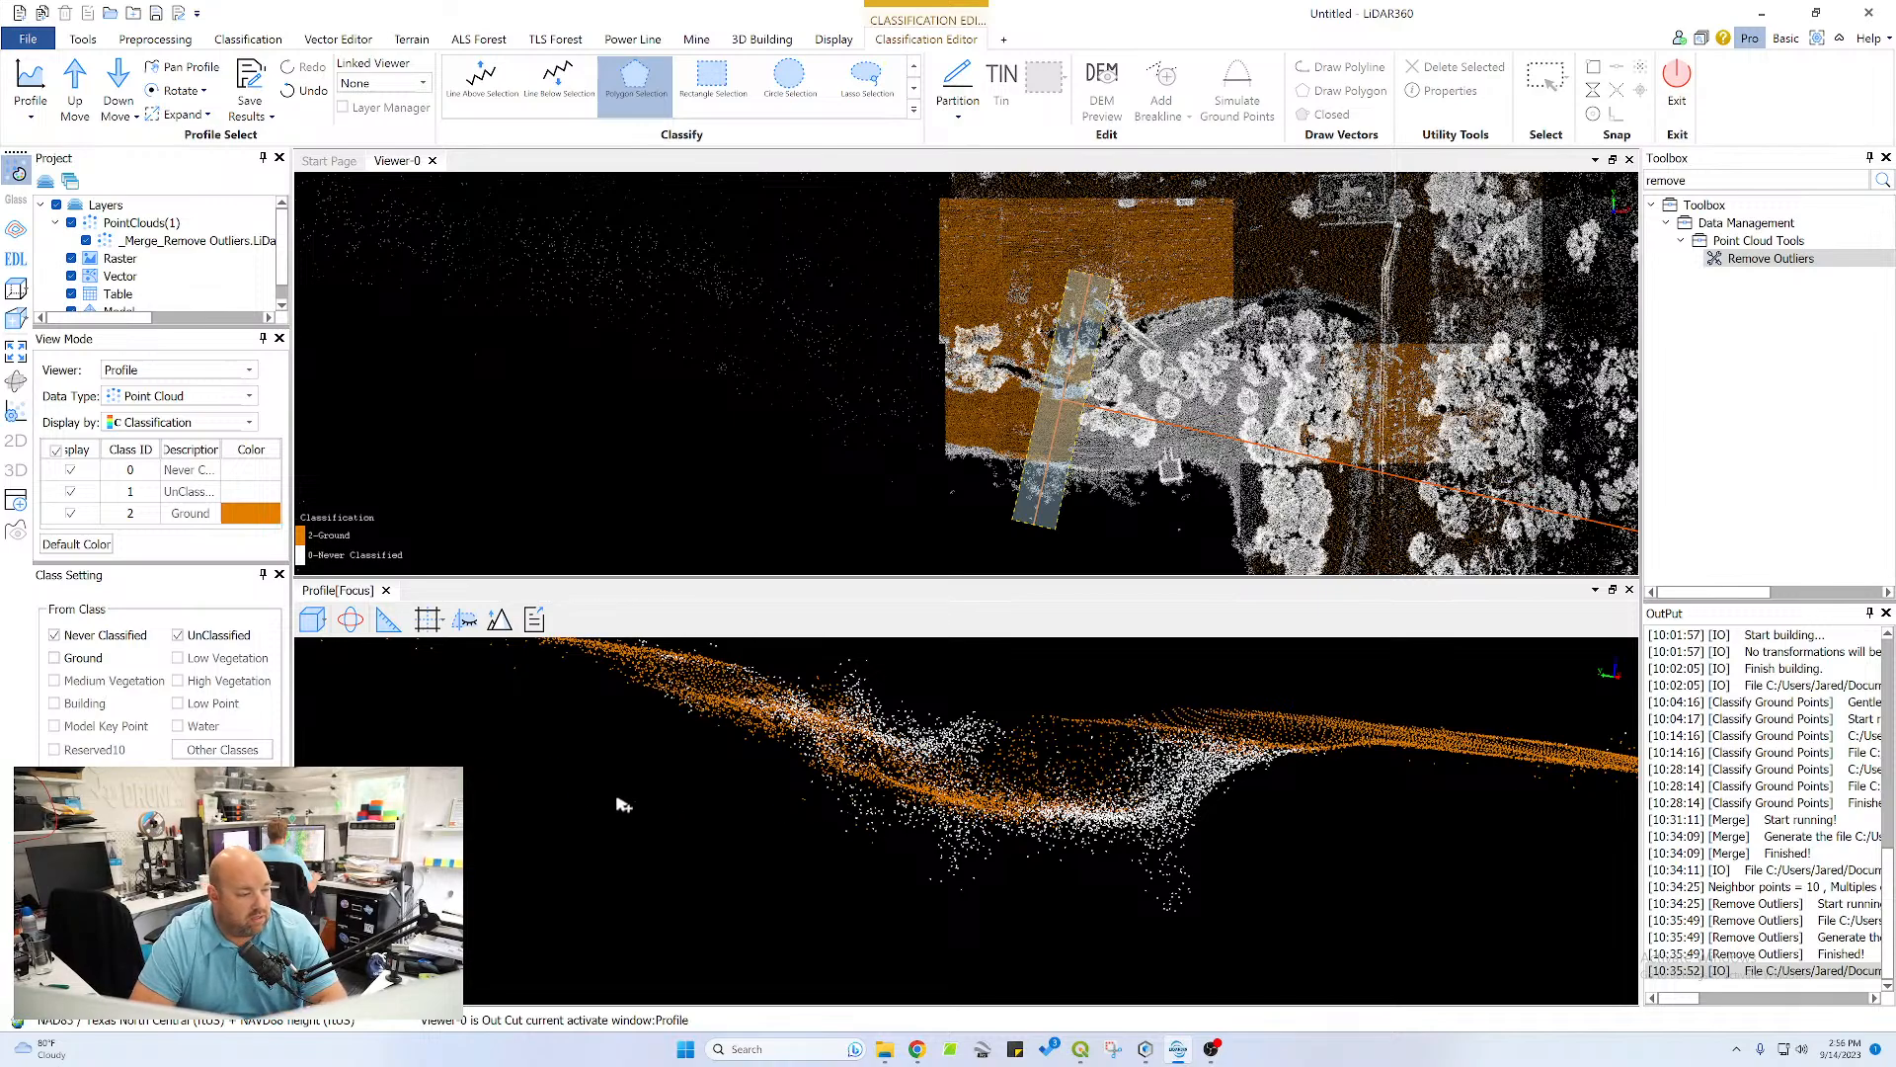
# Include Ground among the source classes and reclassify the low points beneath the channel bed as non-ground with a polygon
pyautogui.click(839, 781)
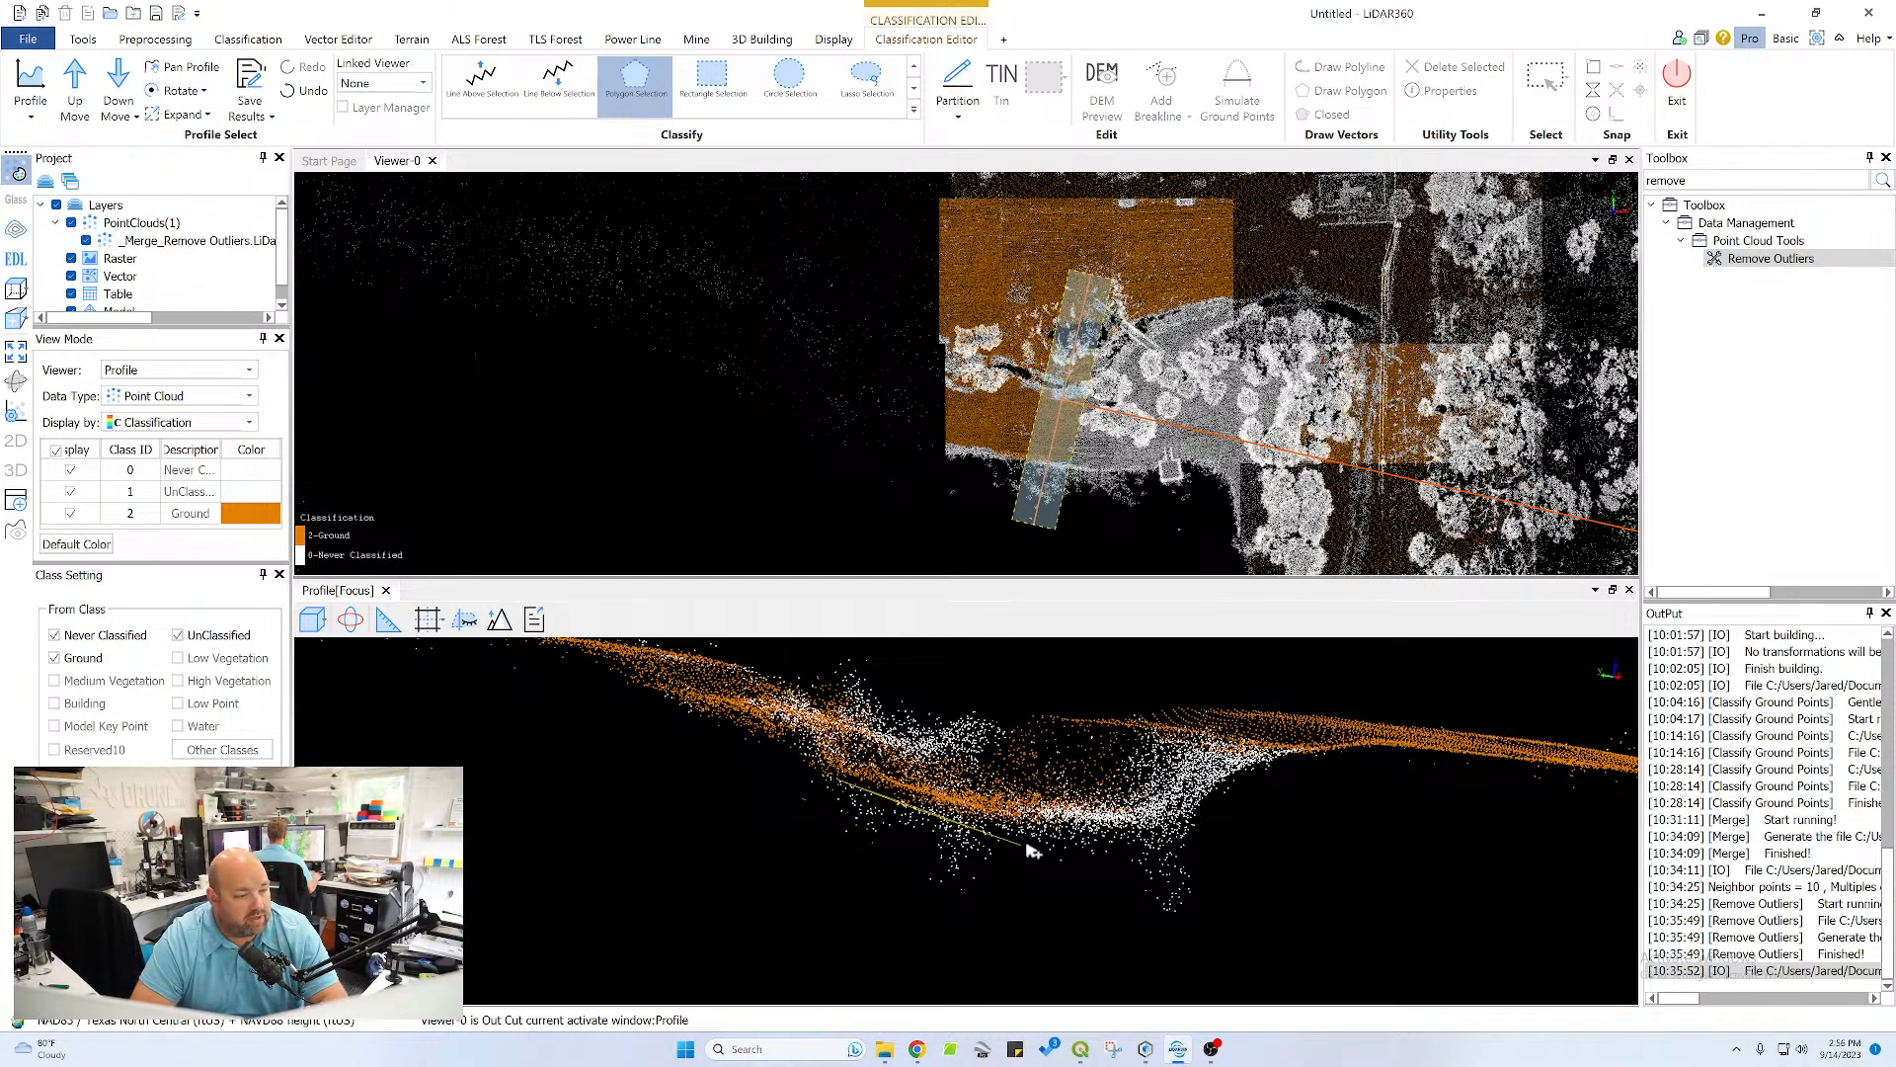
pyautogui.click(1232, 840)
pyautogui.click(1231, 901)
pyautogui.rightClick(1197, 952)
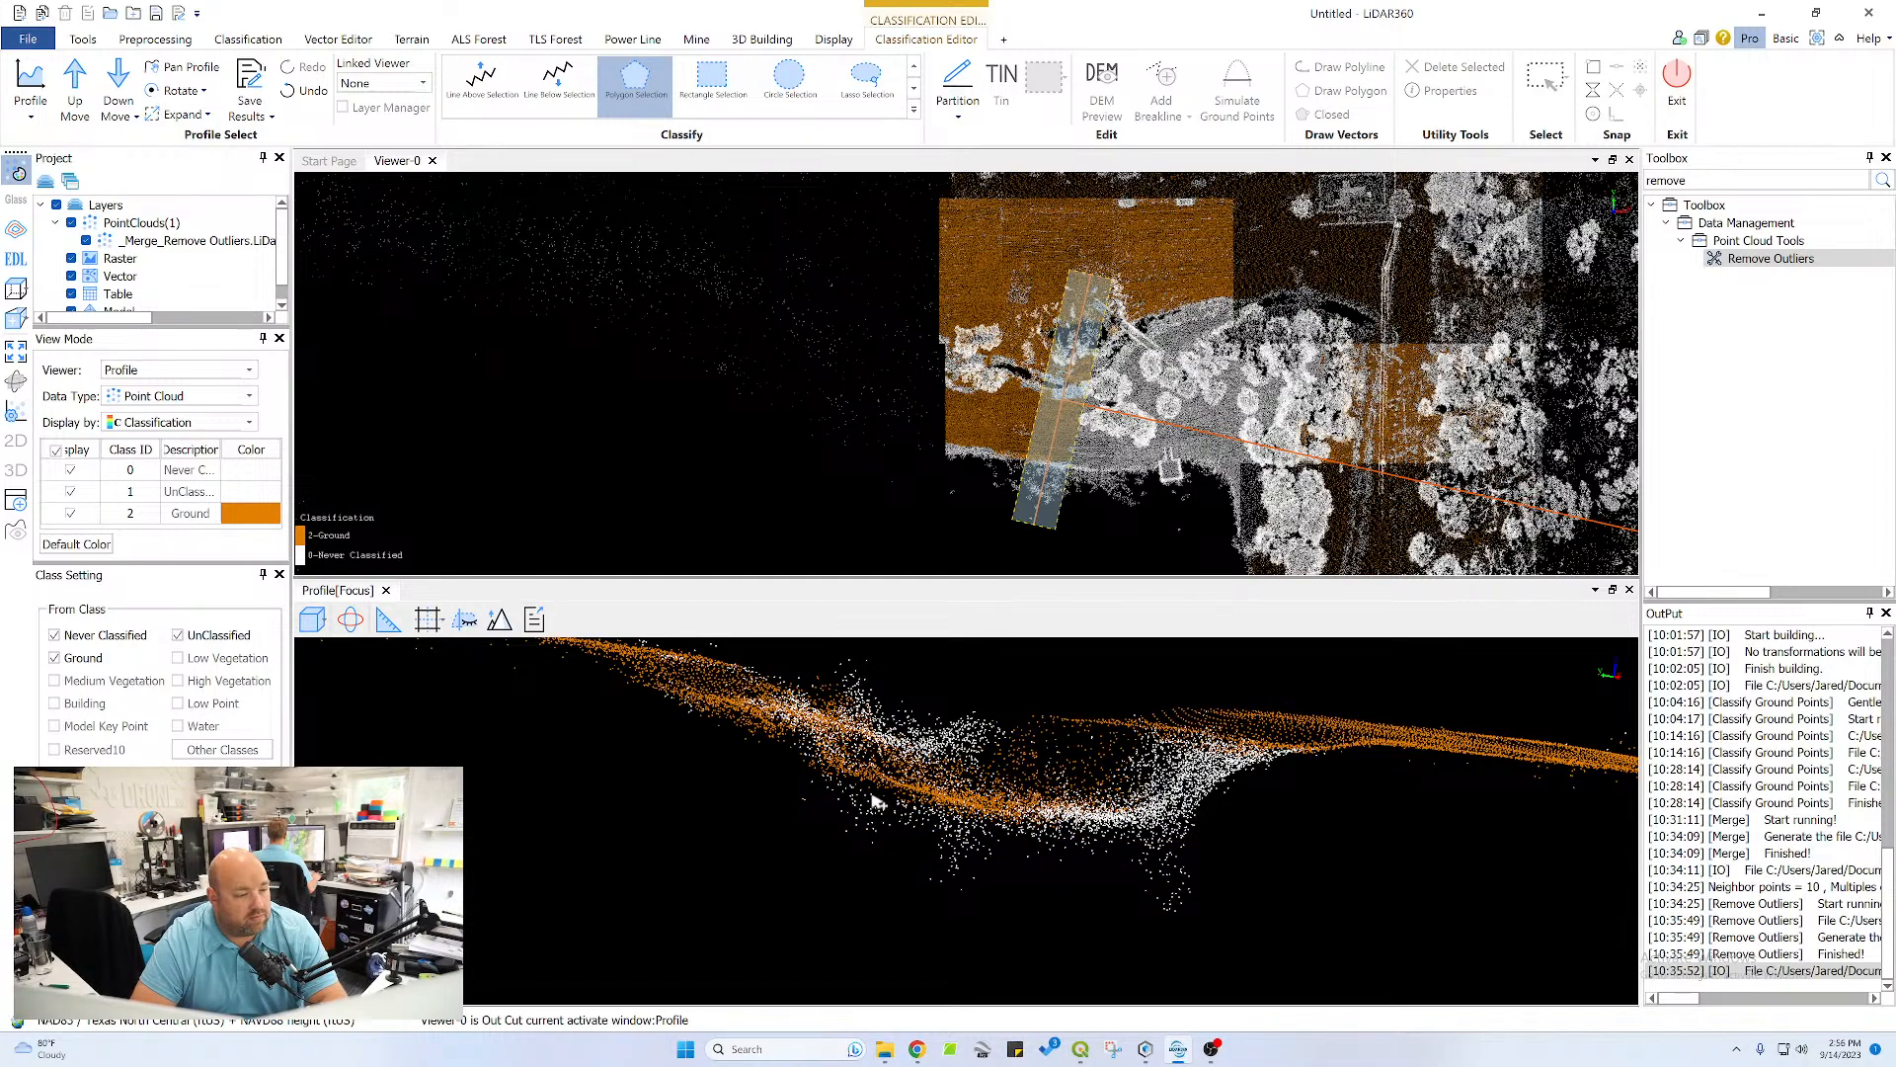
# Advance the profile section one step and inspect its channel, plateau and pond bank from tilted angles
pyautogui.click(89, 85)
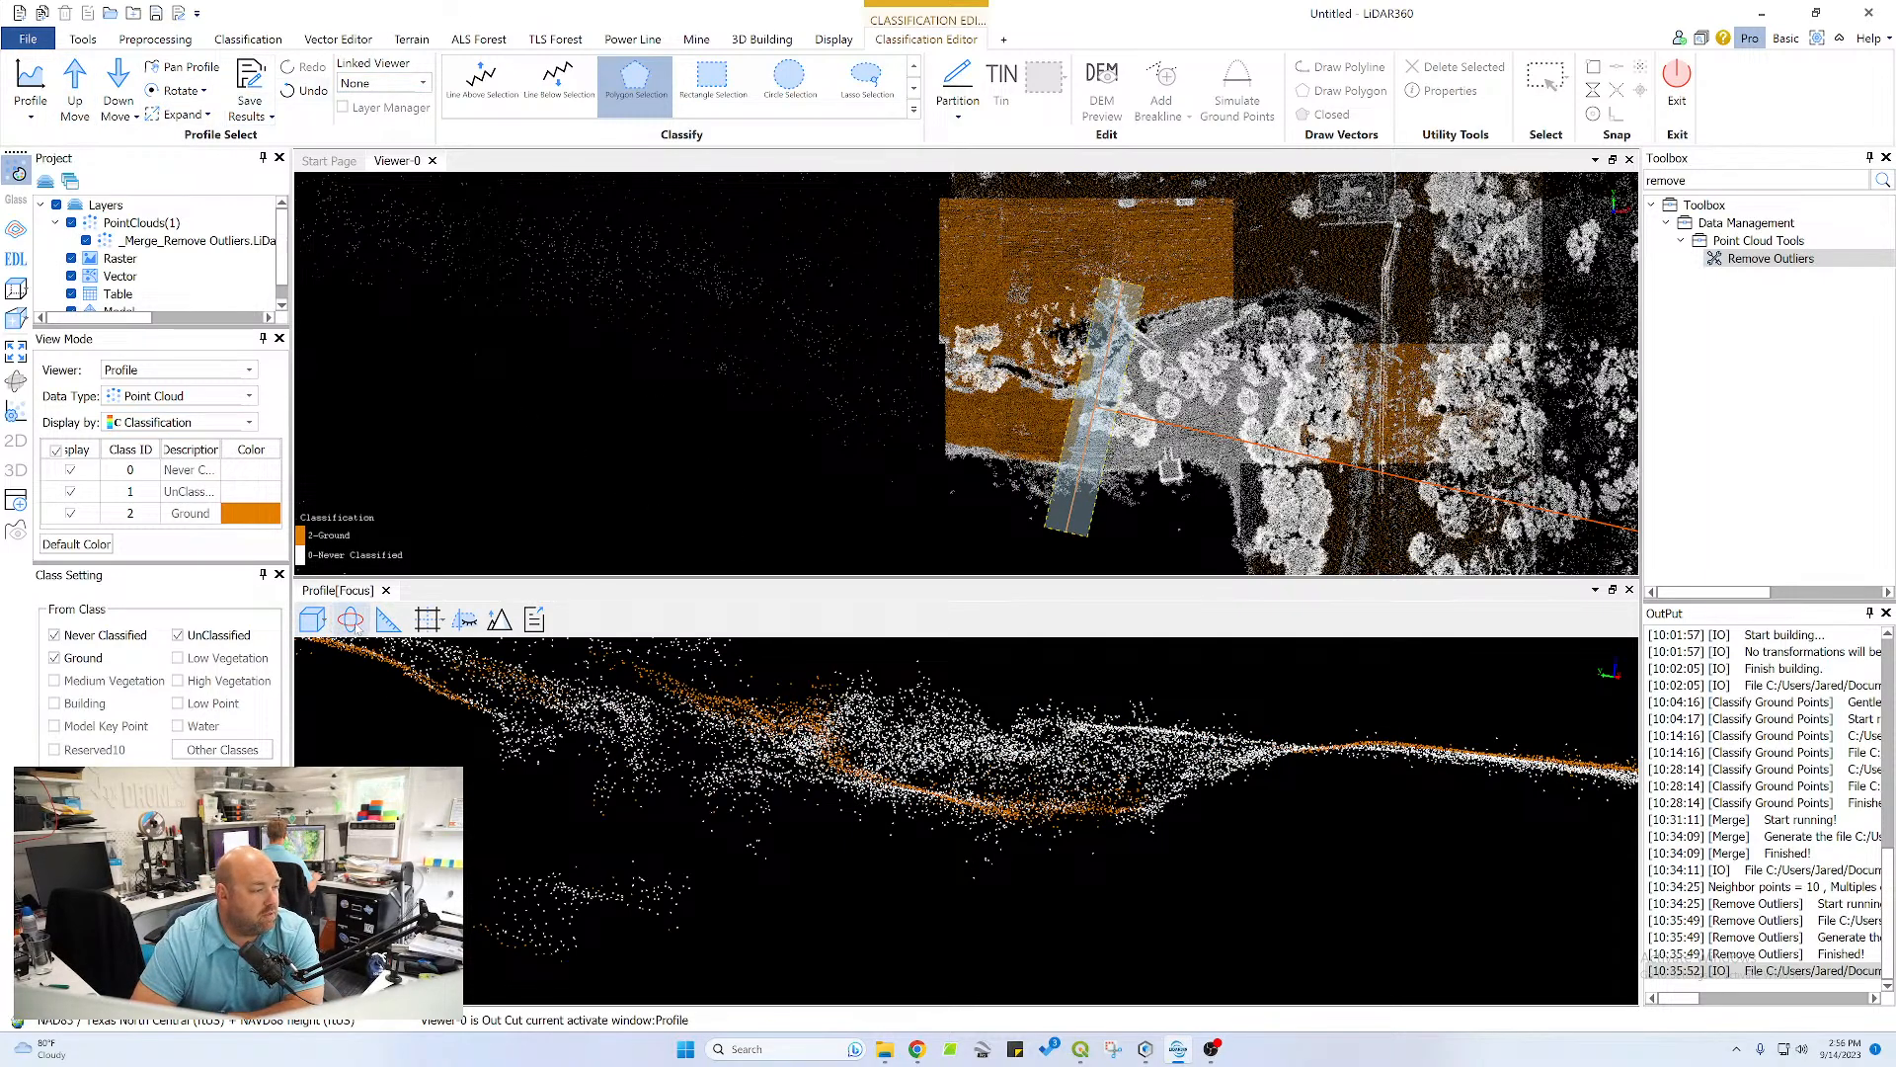
pyautogui.click(351, 619)
pyautogui.moveTo(936, 803); pyautogui.dragTo(851, 836)
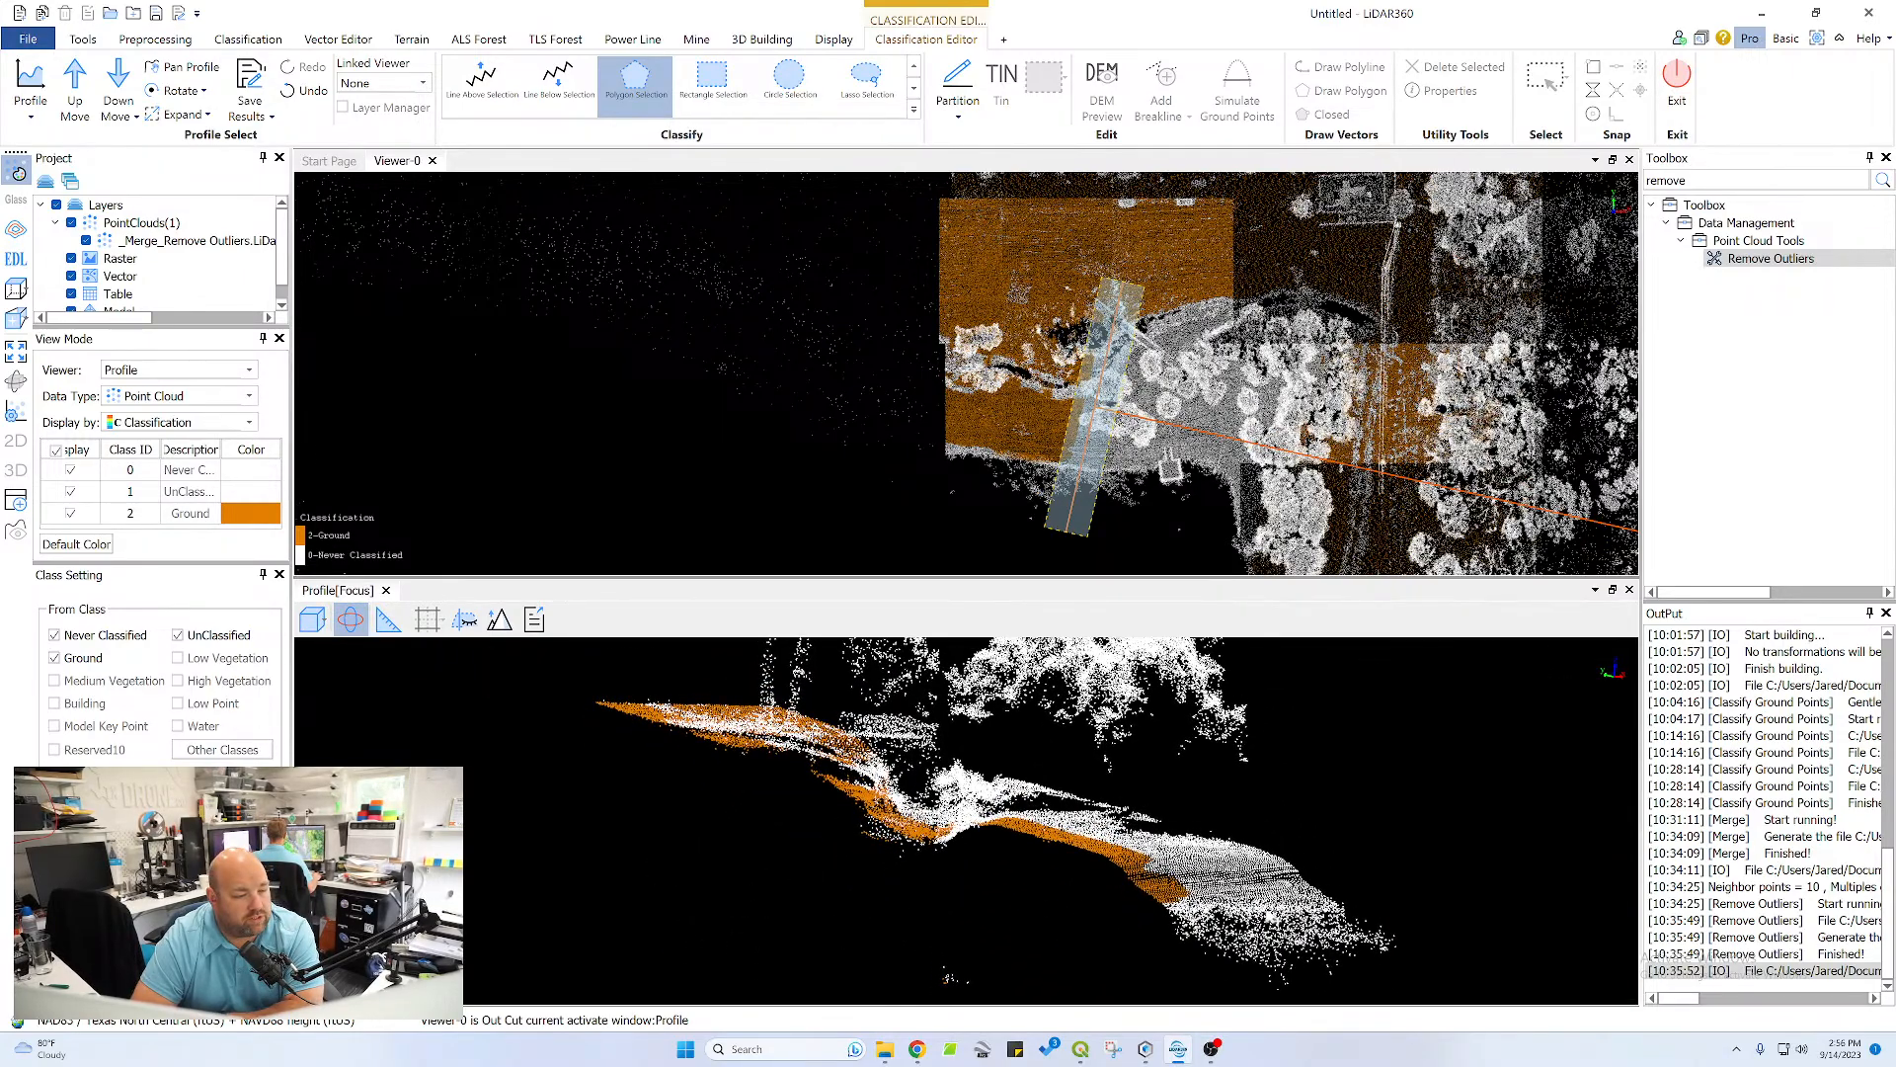
pyautogui.moveTo(1168, 896); pyautogui.dragTo(880, 802)
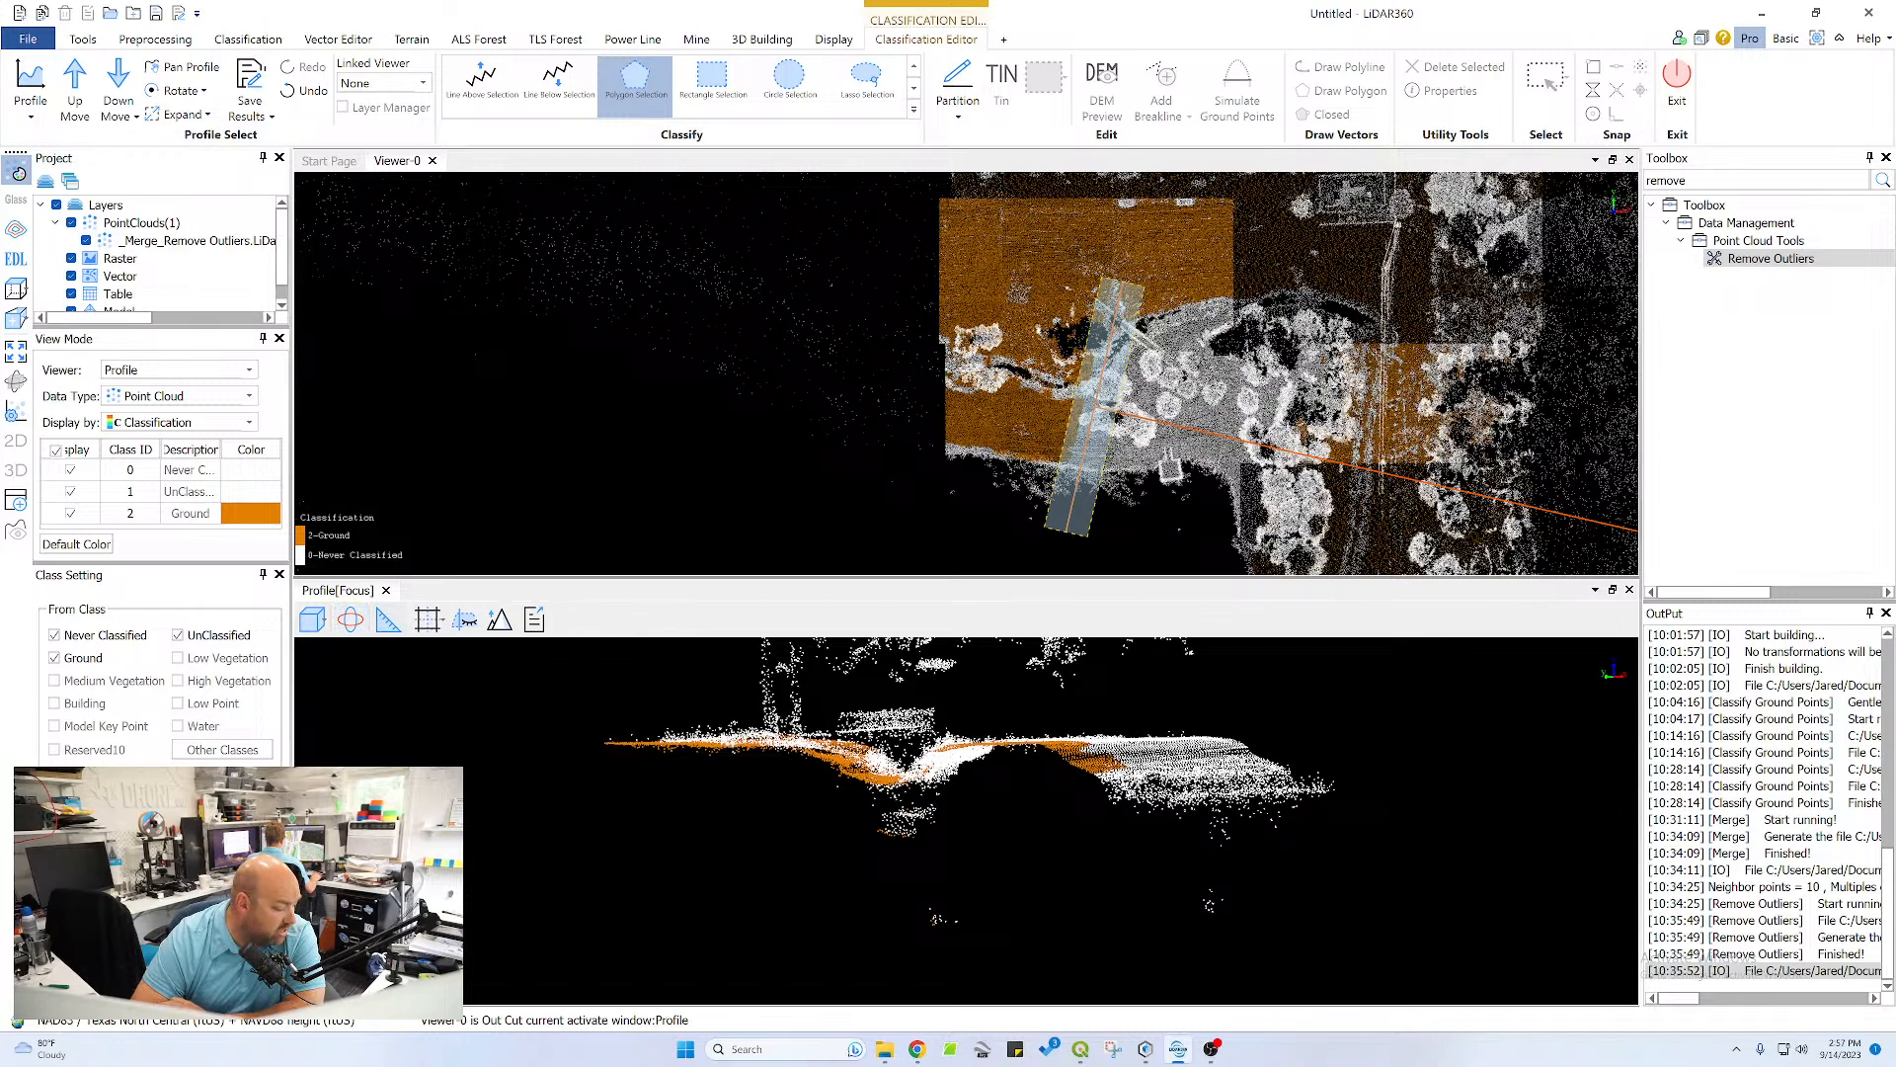
# Try to classify the plateau surface and pond bank slope as ground with a polygon
pyautogui.click(1297, 770)
pyautogui.click(1078, 782)
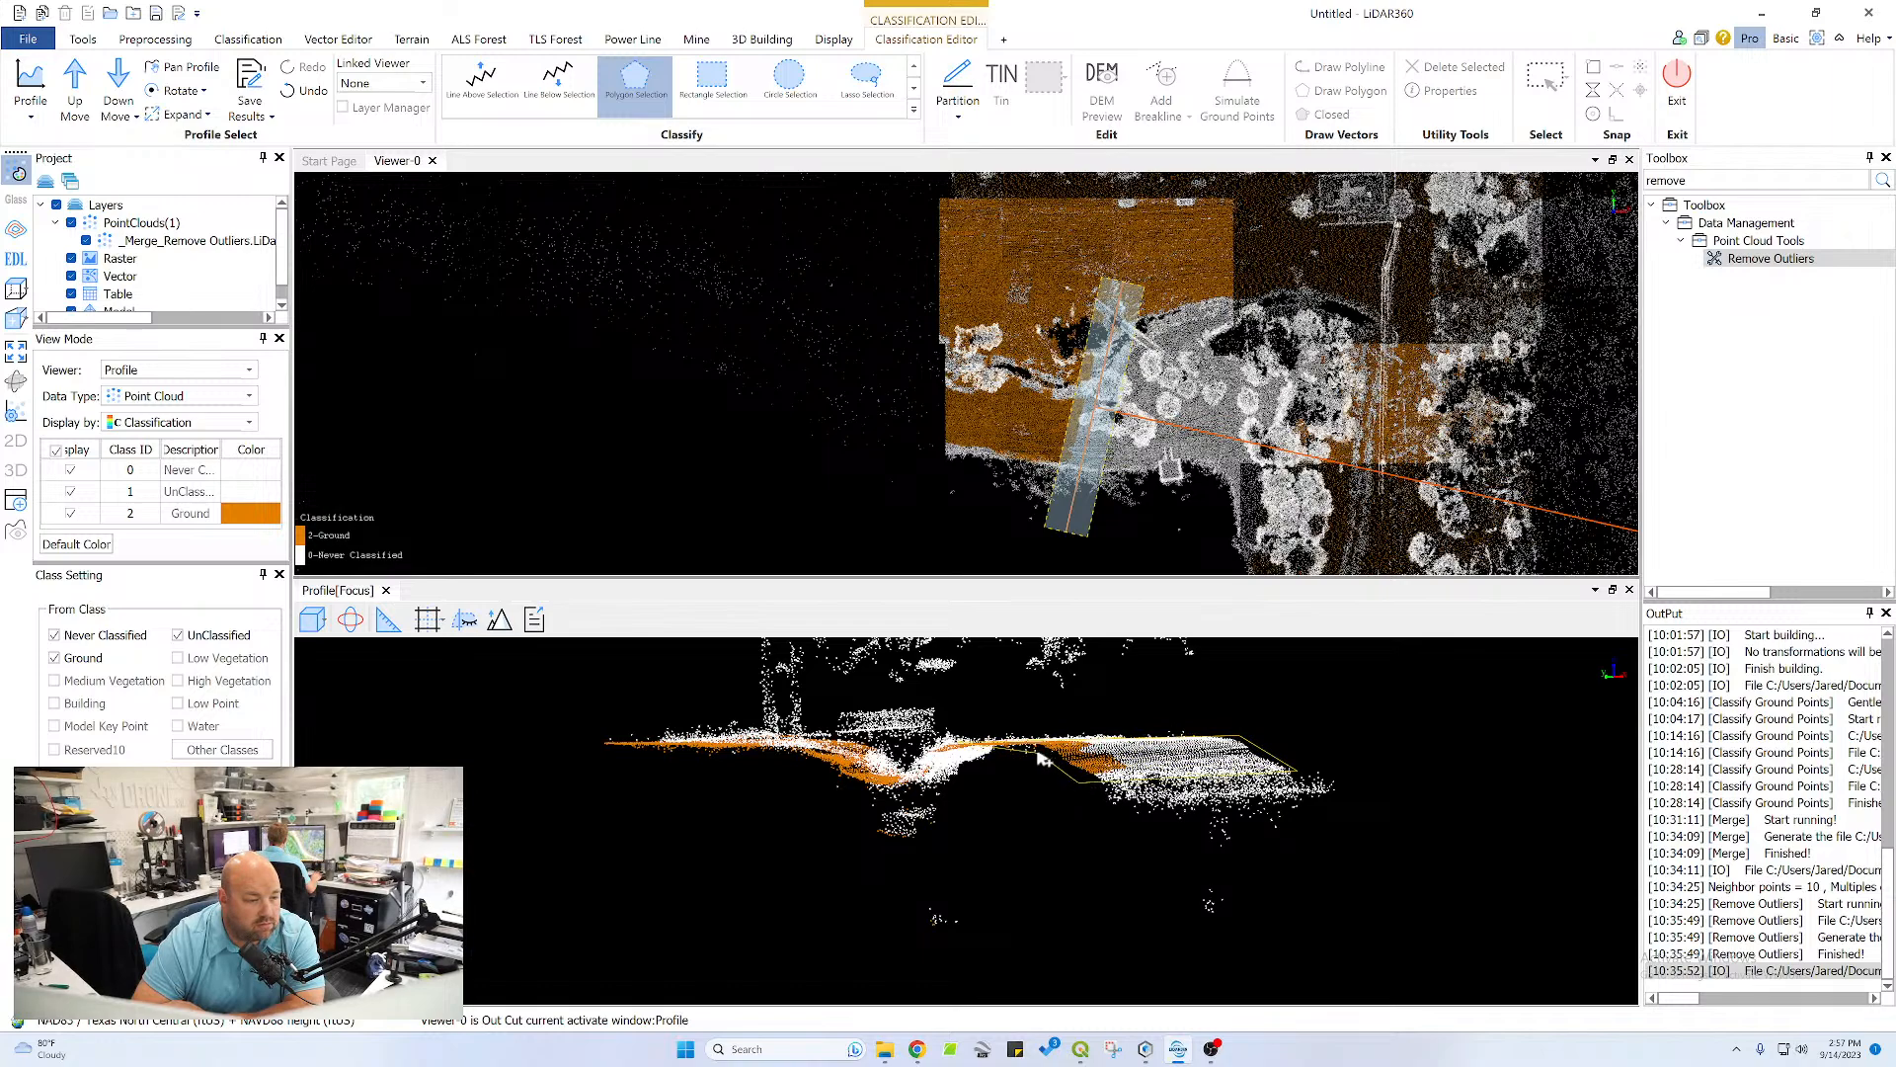
pyautogui.rightClick(979, 764)
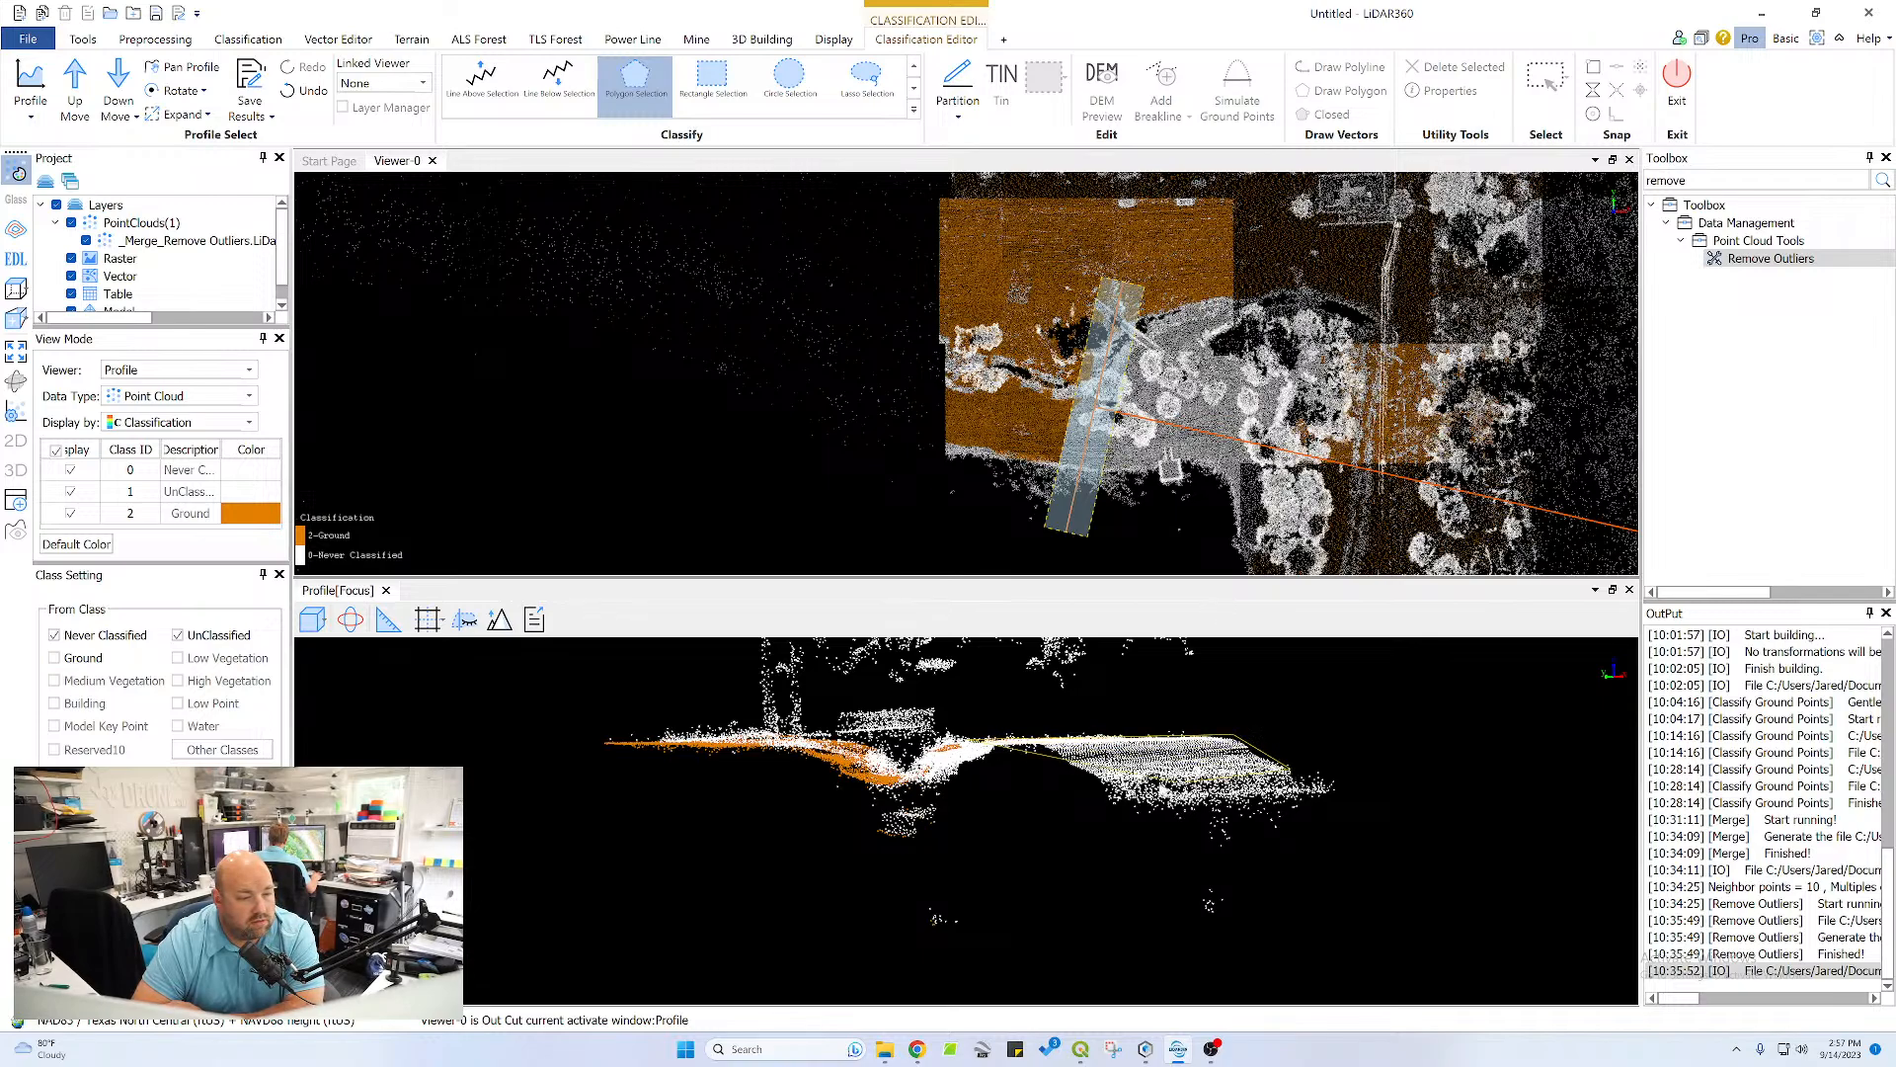
# Classify the plateau surface and the pond bank slope of this section as ground with a new polygon
pyautogui.click(1095, 784)
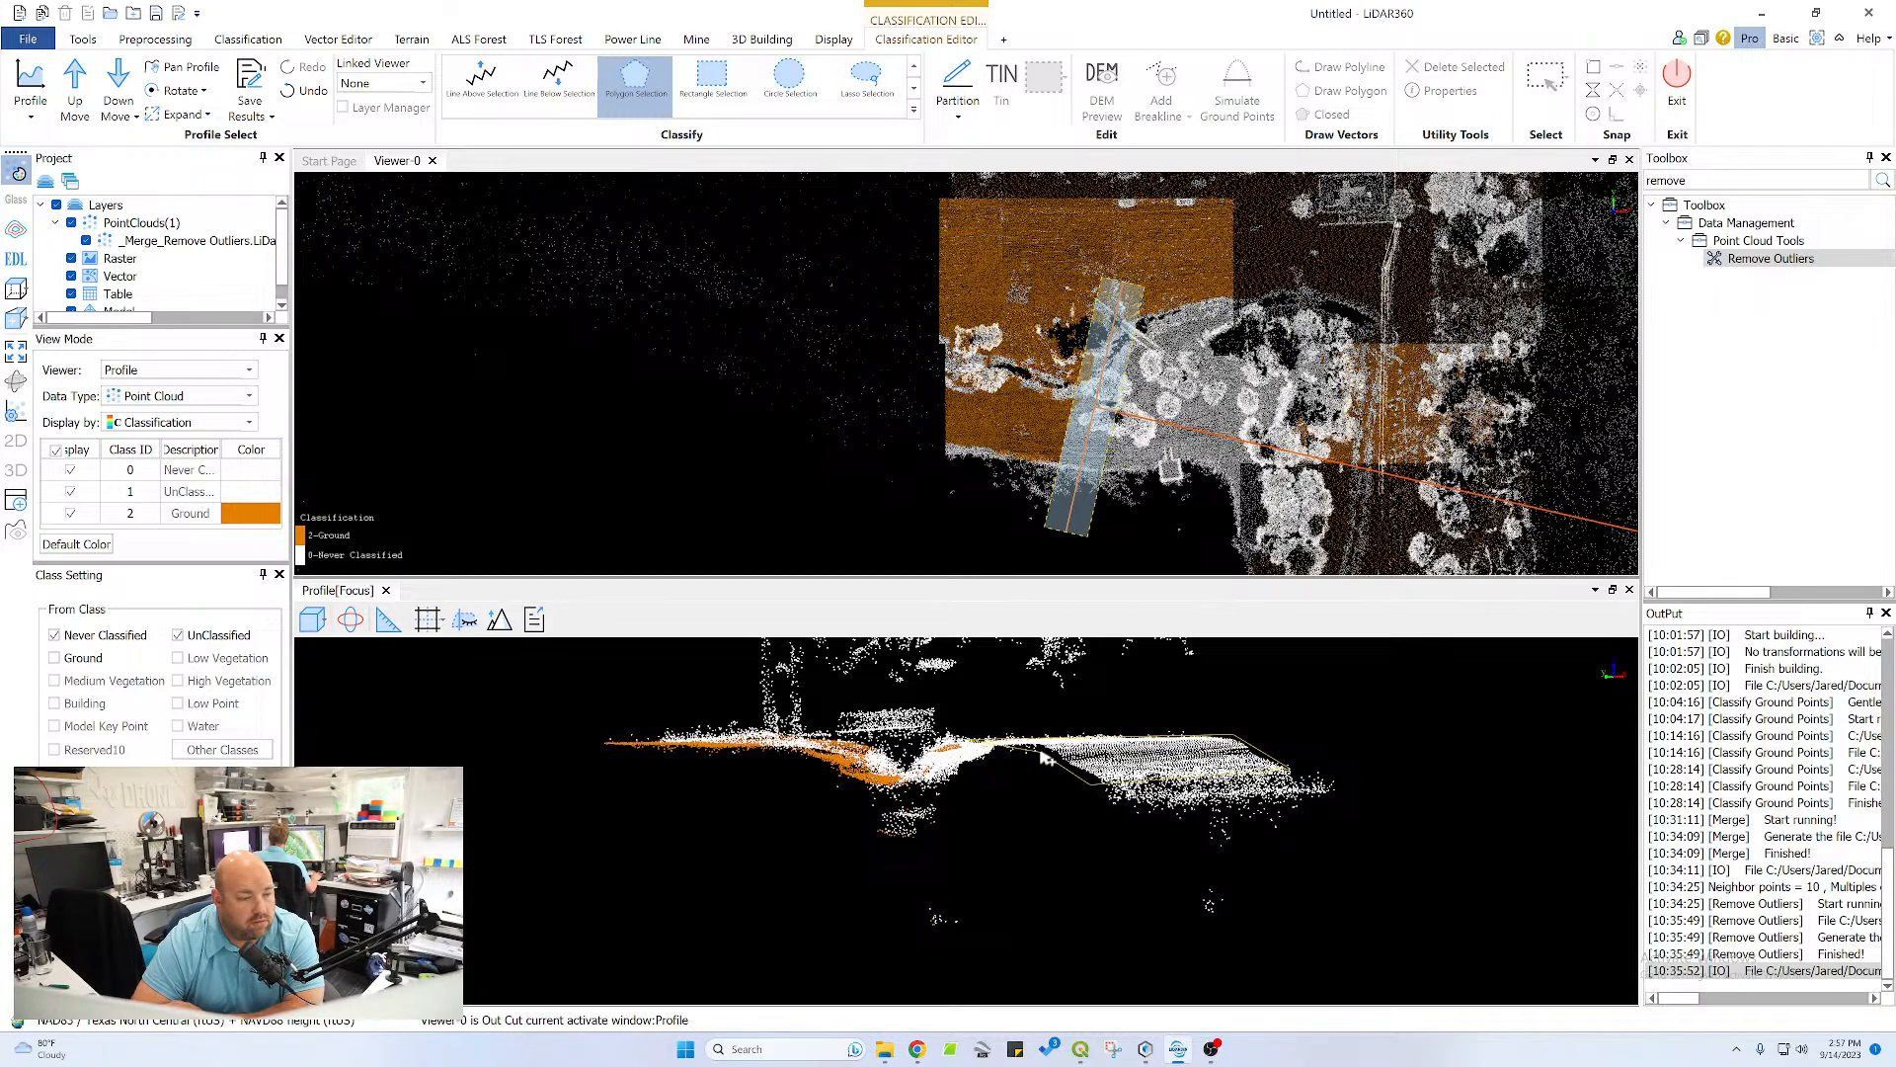
pyautogui.doubleClick(973, 759)
# Classify the strip of white points between the channel bed and the plateau as ground, working in a tilted view
pyautogui.scroll(4, 894, 768)
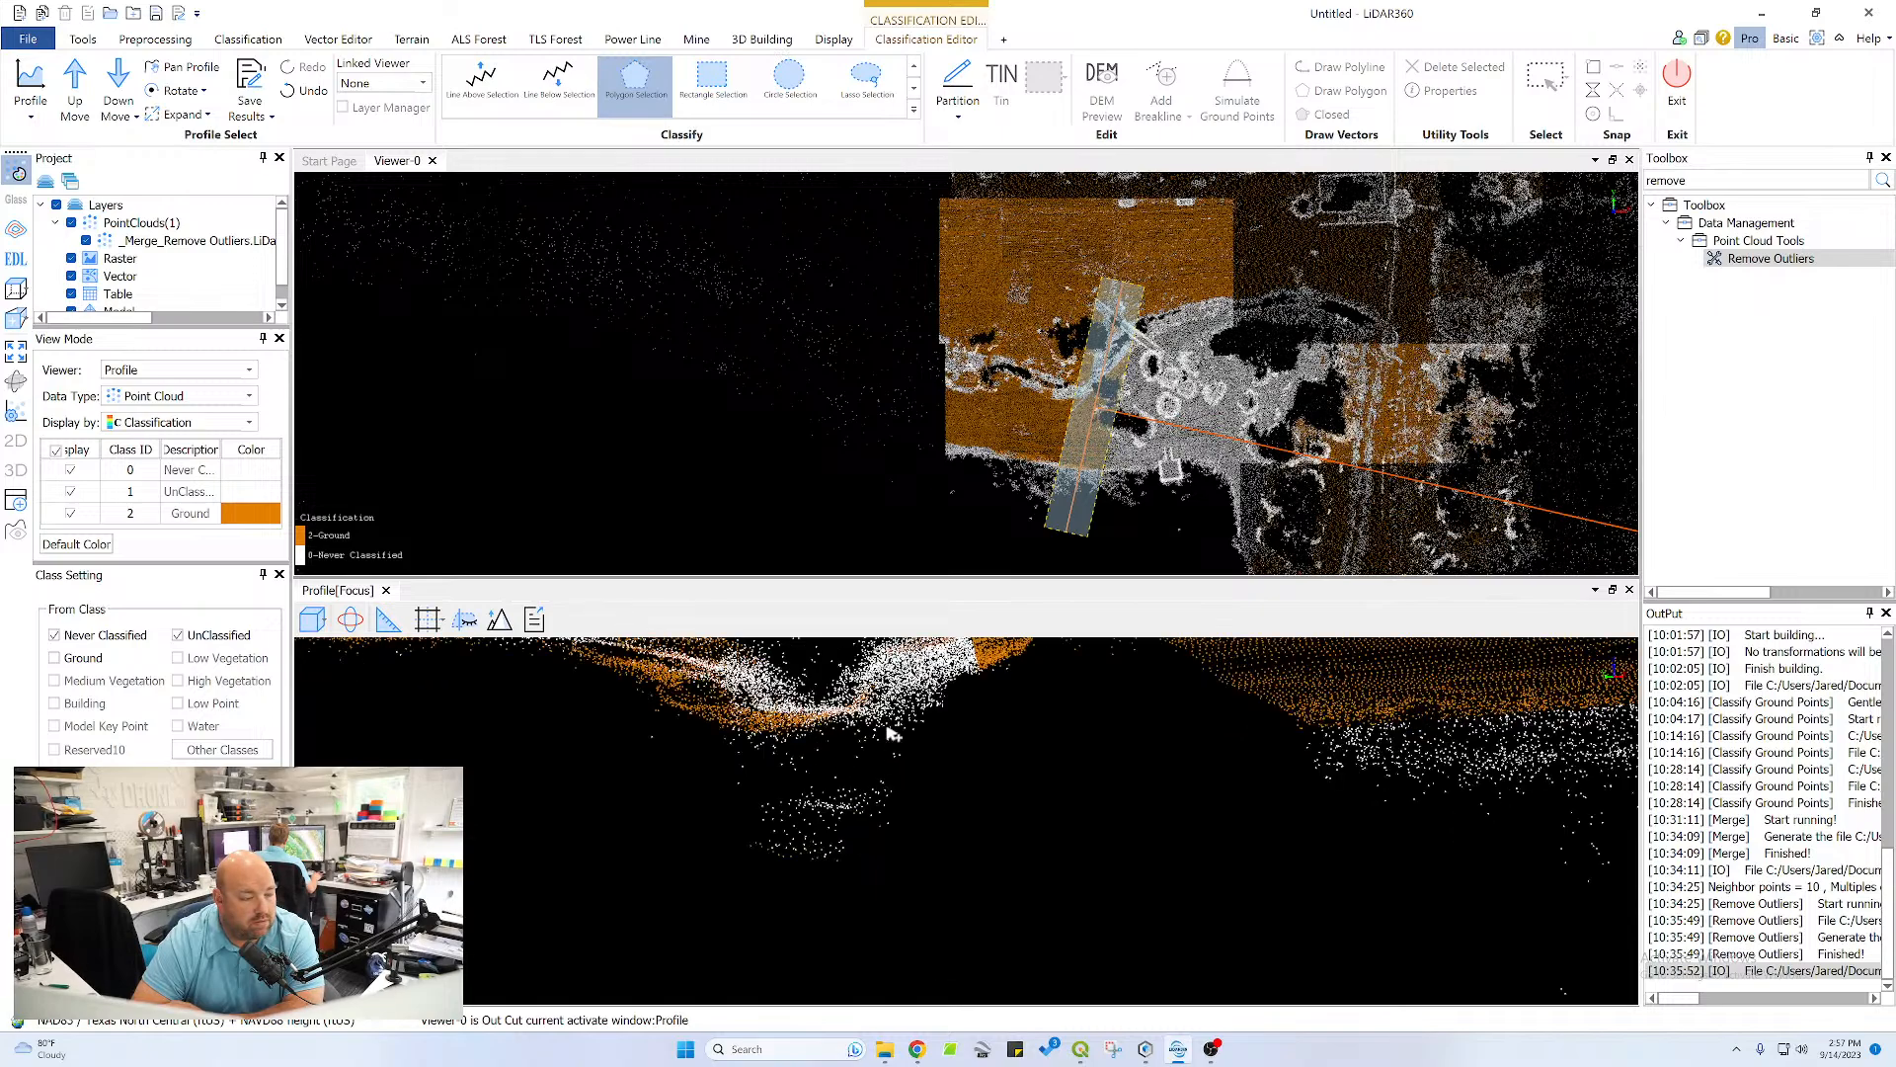
pyautogui.moveTo(968, 811); pyautogui.dragTo(1126, 840, button='middle')
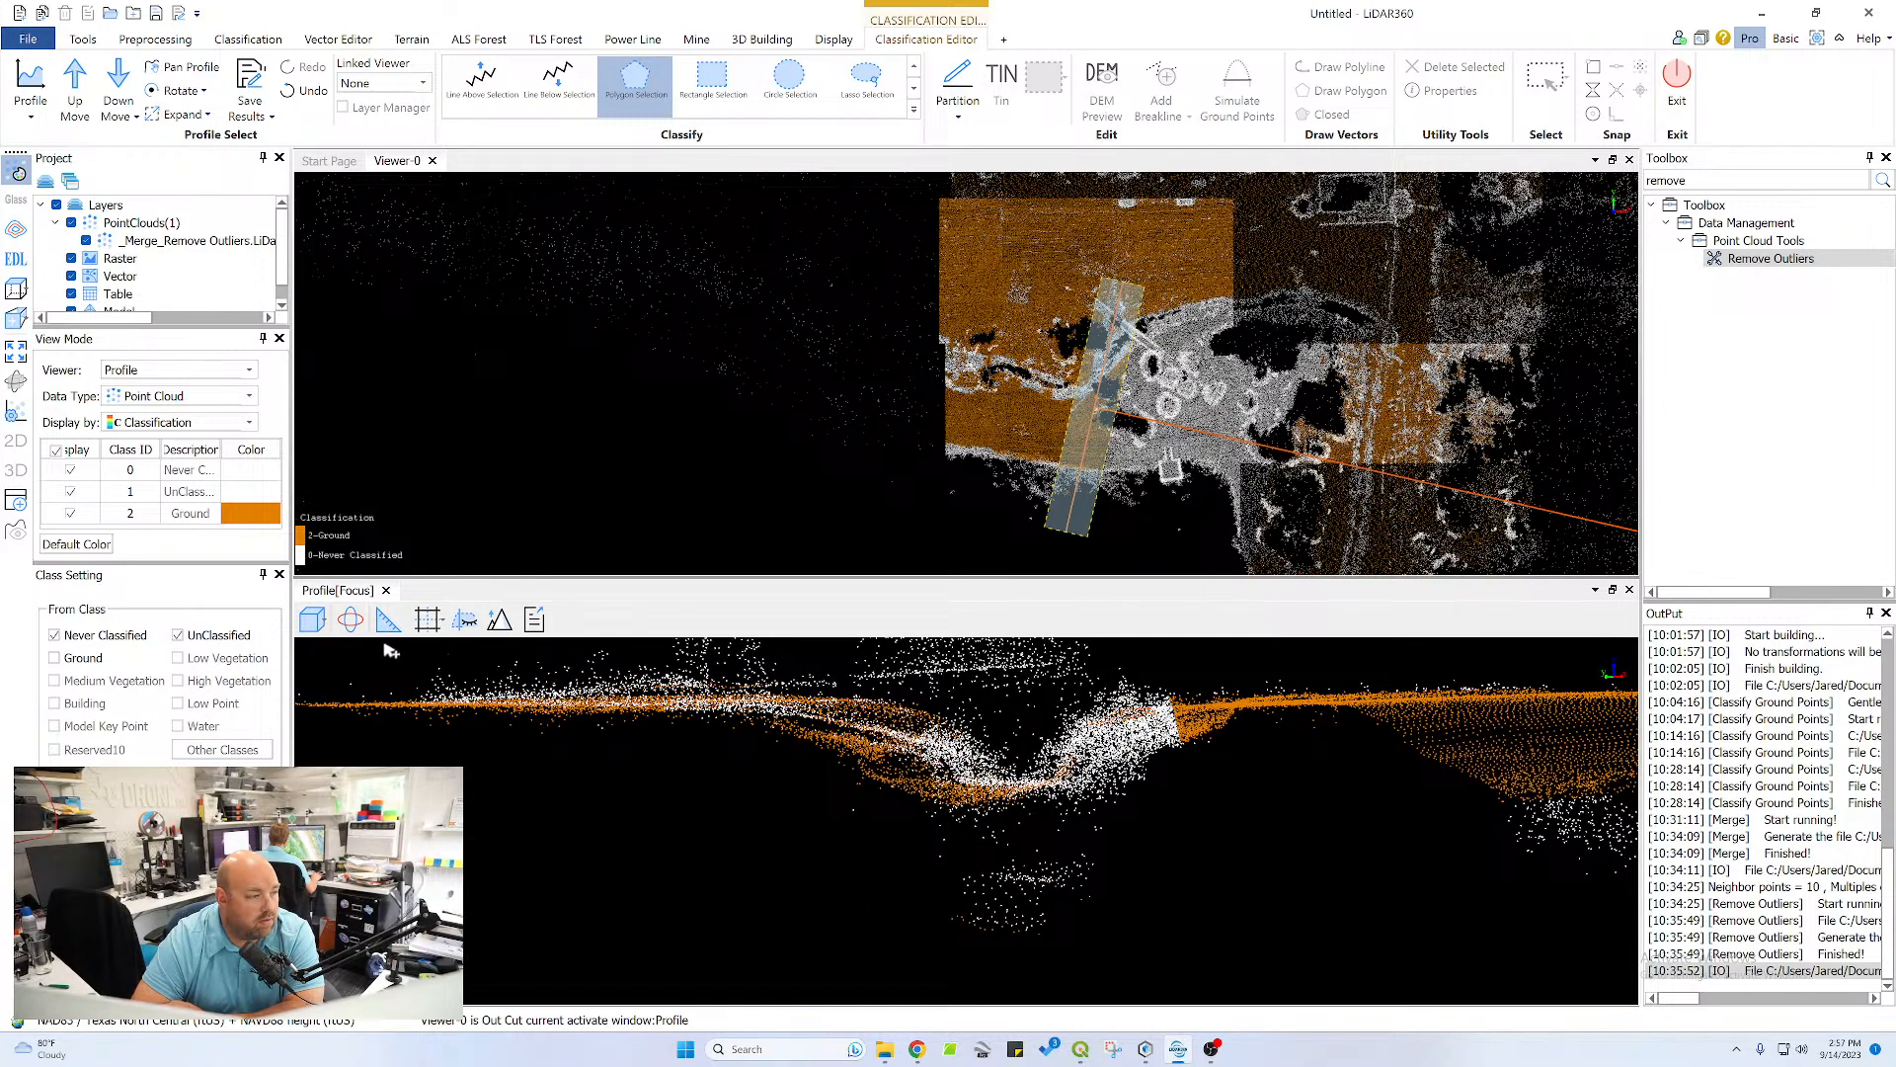
pyautogui.click(351, 620)
pyautogui.moveTo(902, 743); pyautogui.dragTo(943, 805)
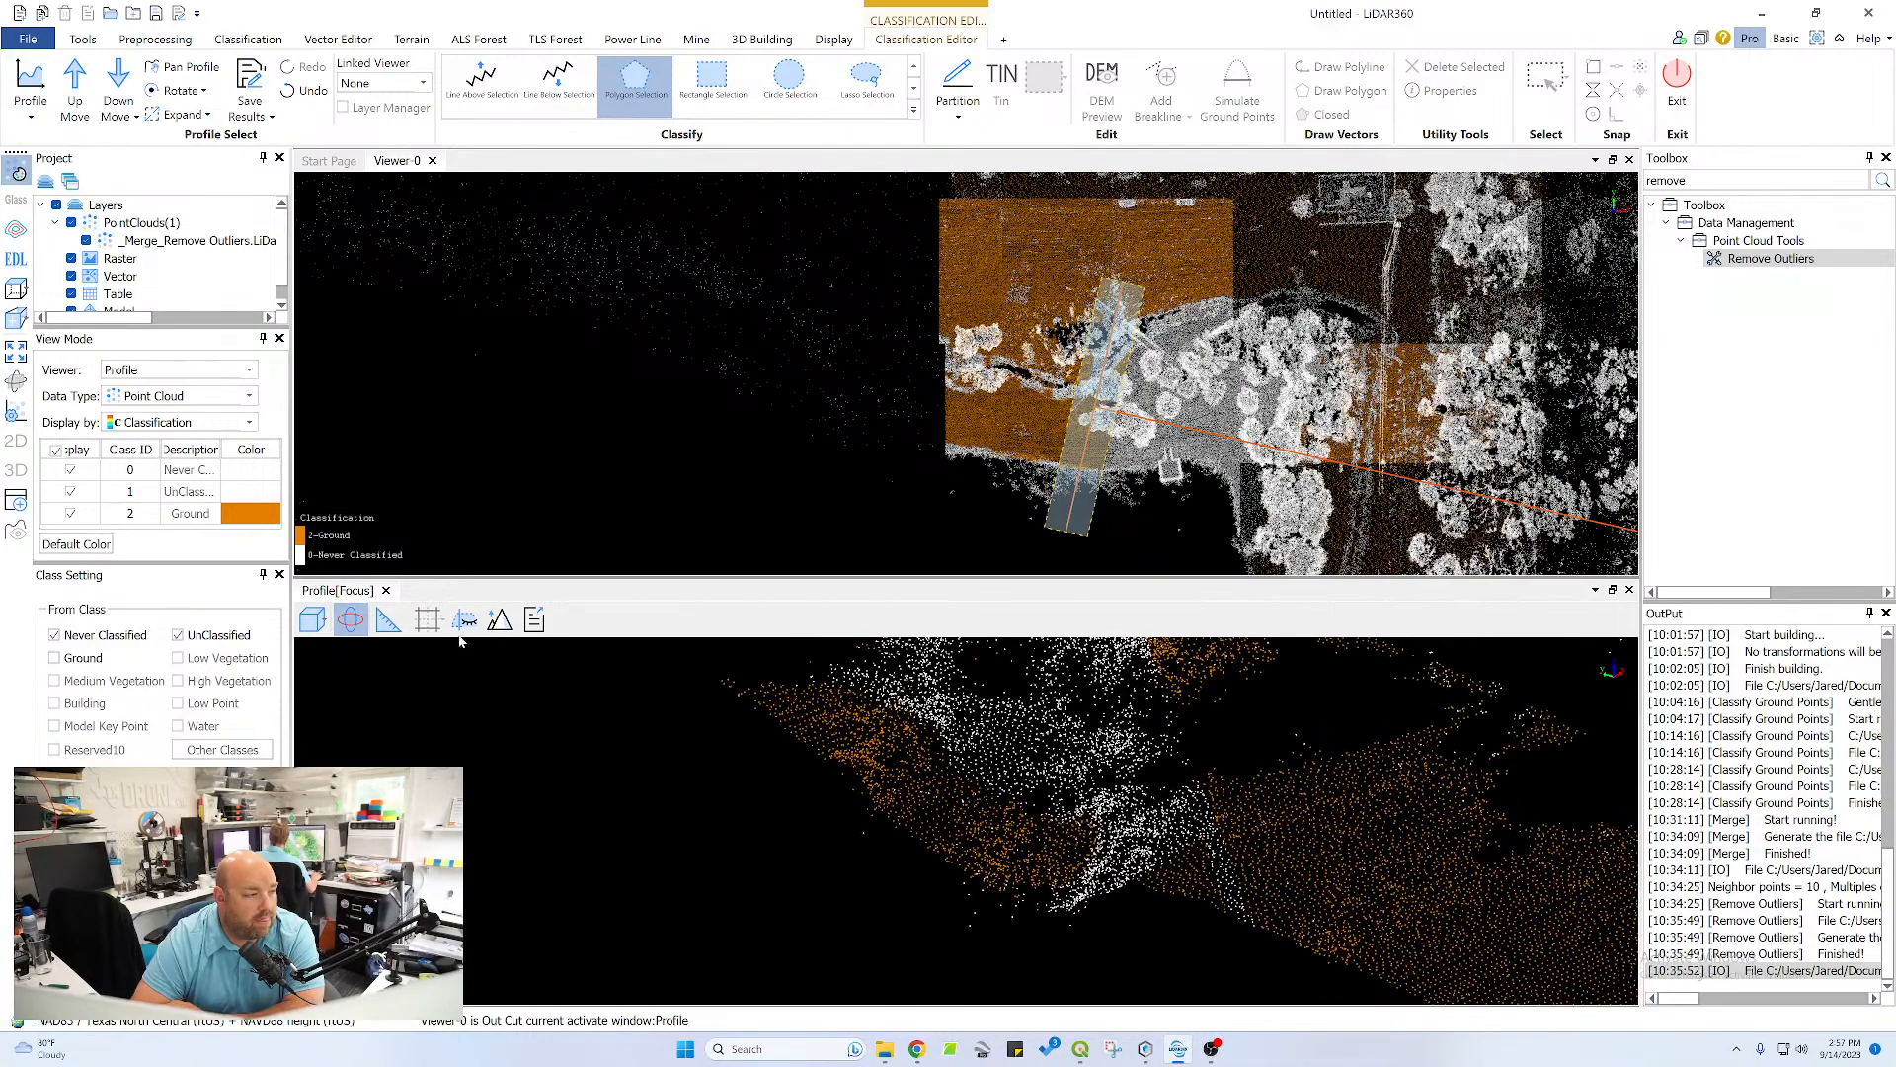
pyautogui.click(351, 621)
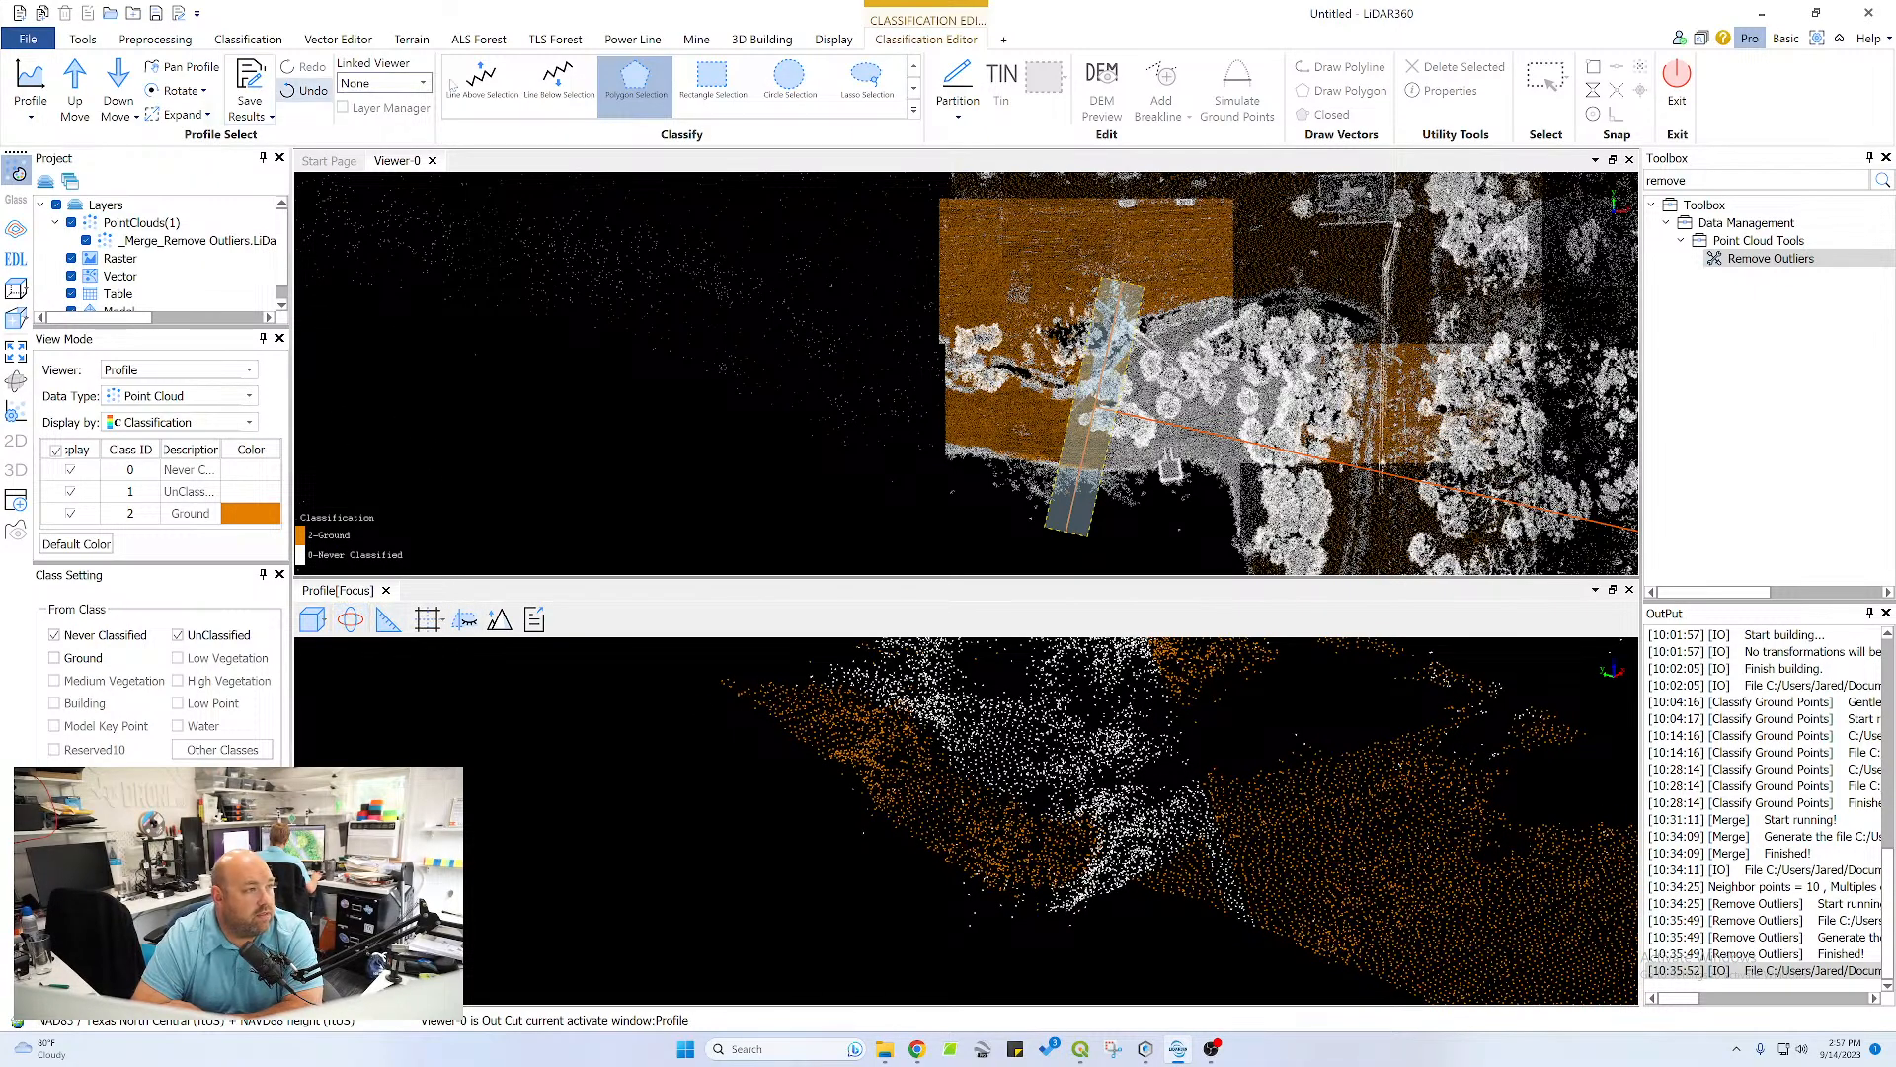
pyautogui.click(1212, 778)
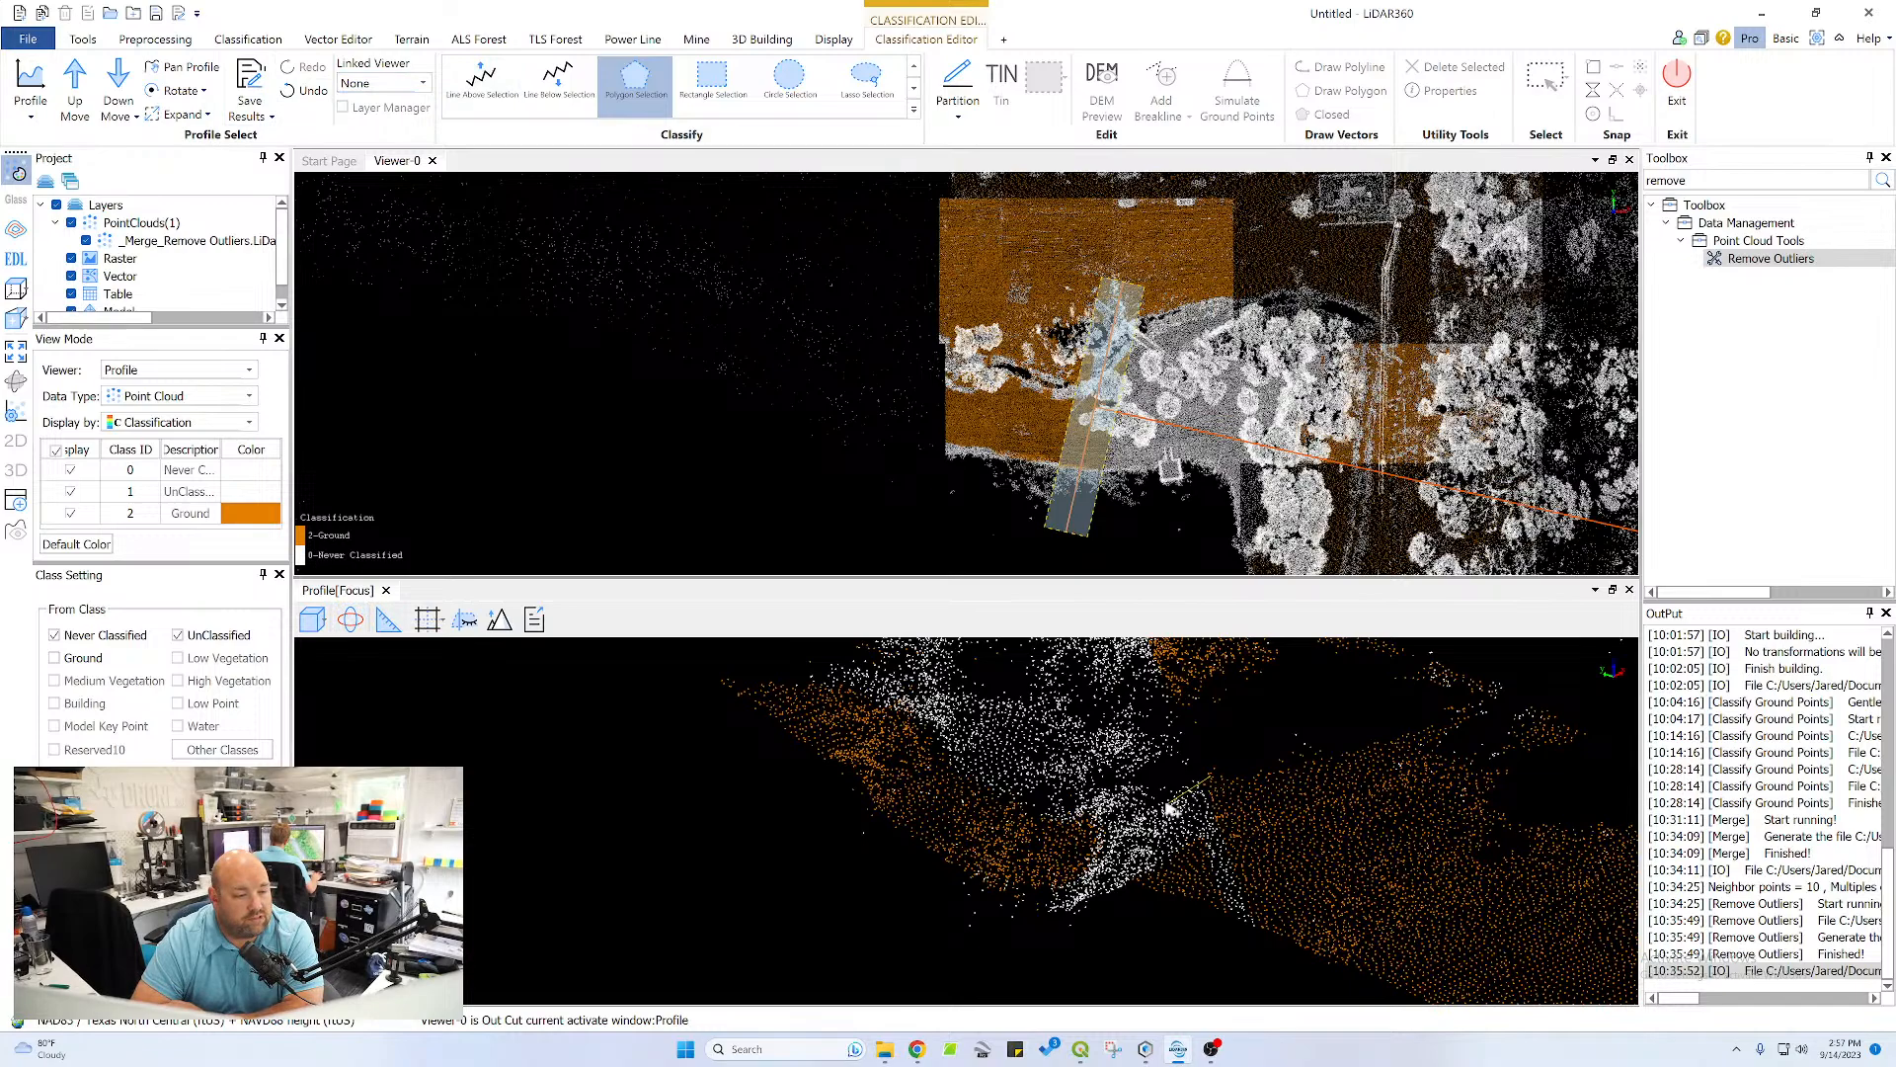
pyautogui.click(1164, 809)
pyautogui.click(1149, 881)
pyautogui.rightClick(1314, 971)
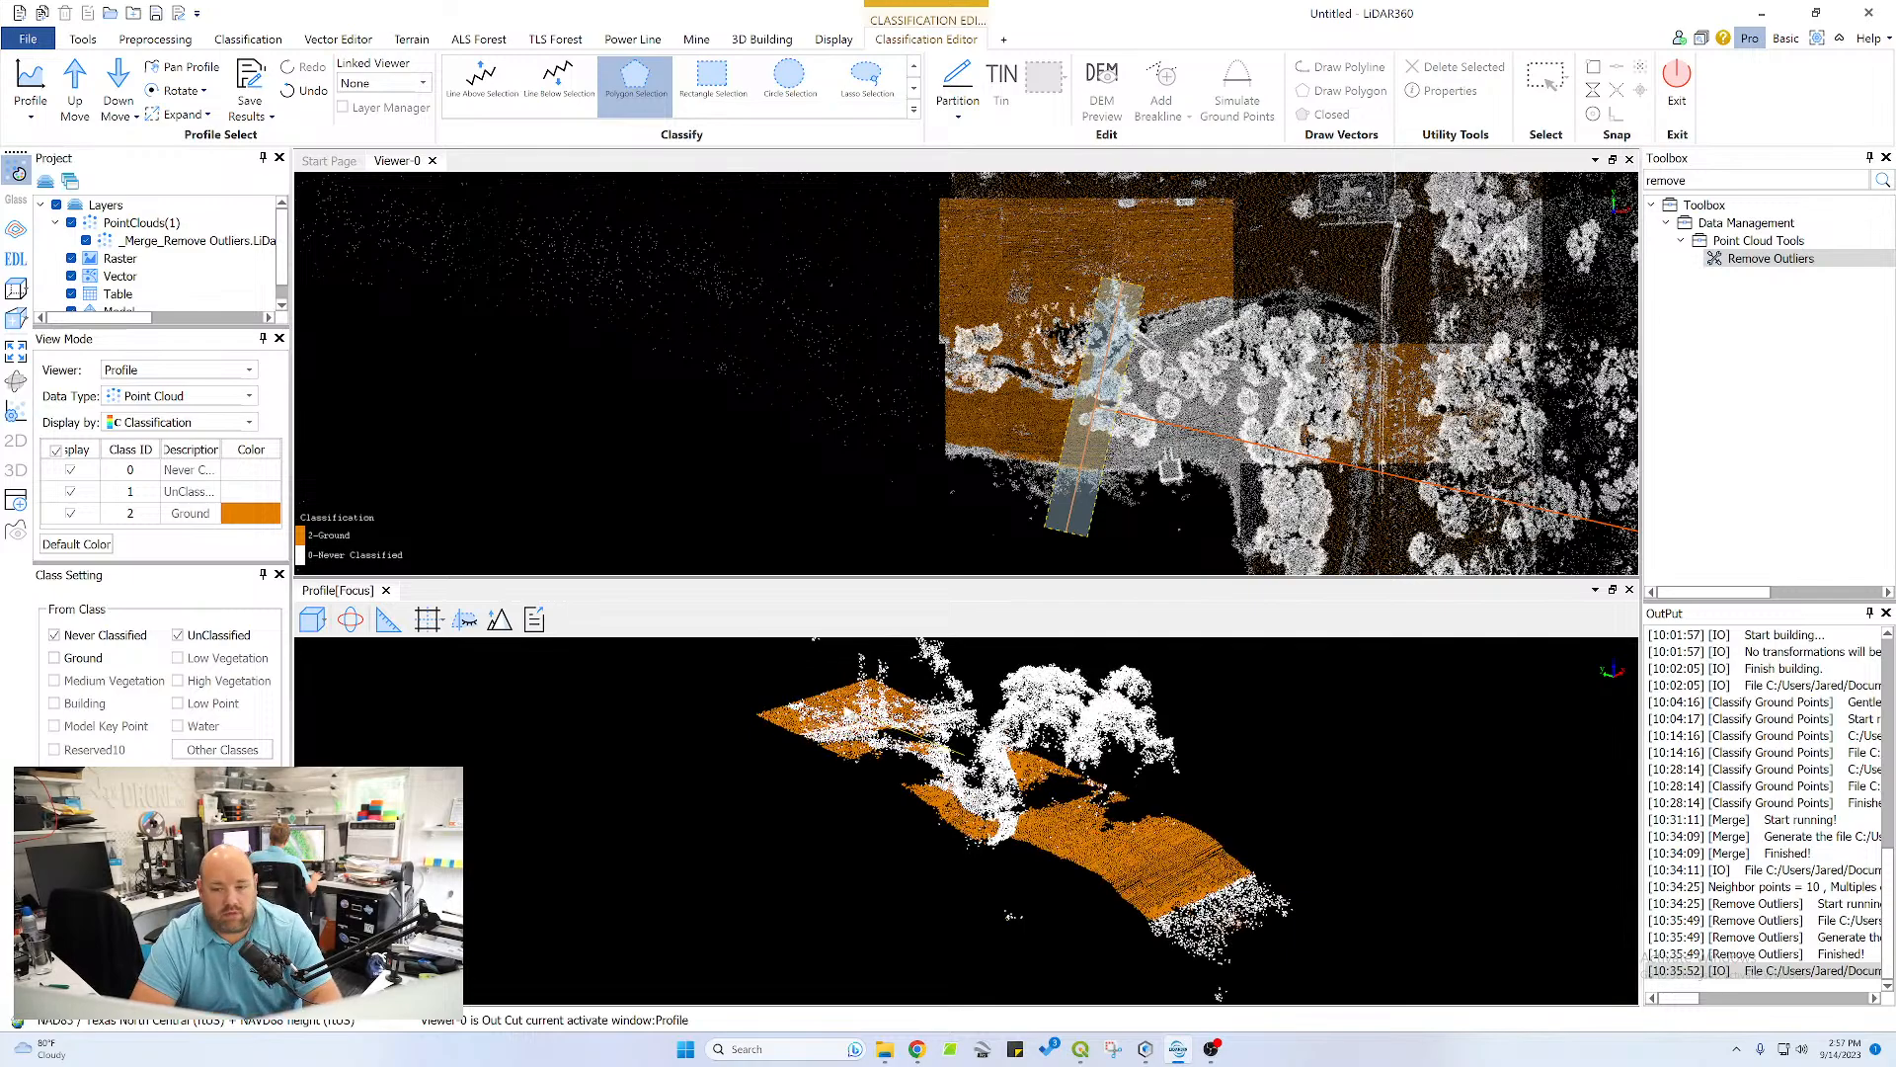
# Examine the section's channel bed and banks for remaining unclassified ground, from several orbit angles on both sides
pyautogui.scroll(-5, 943, 768)
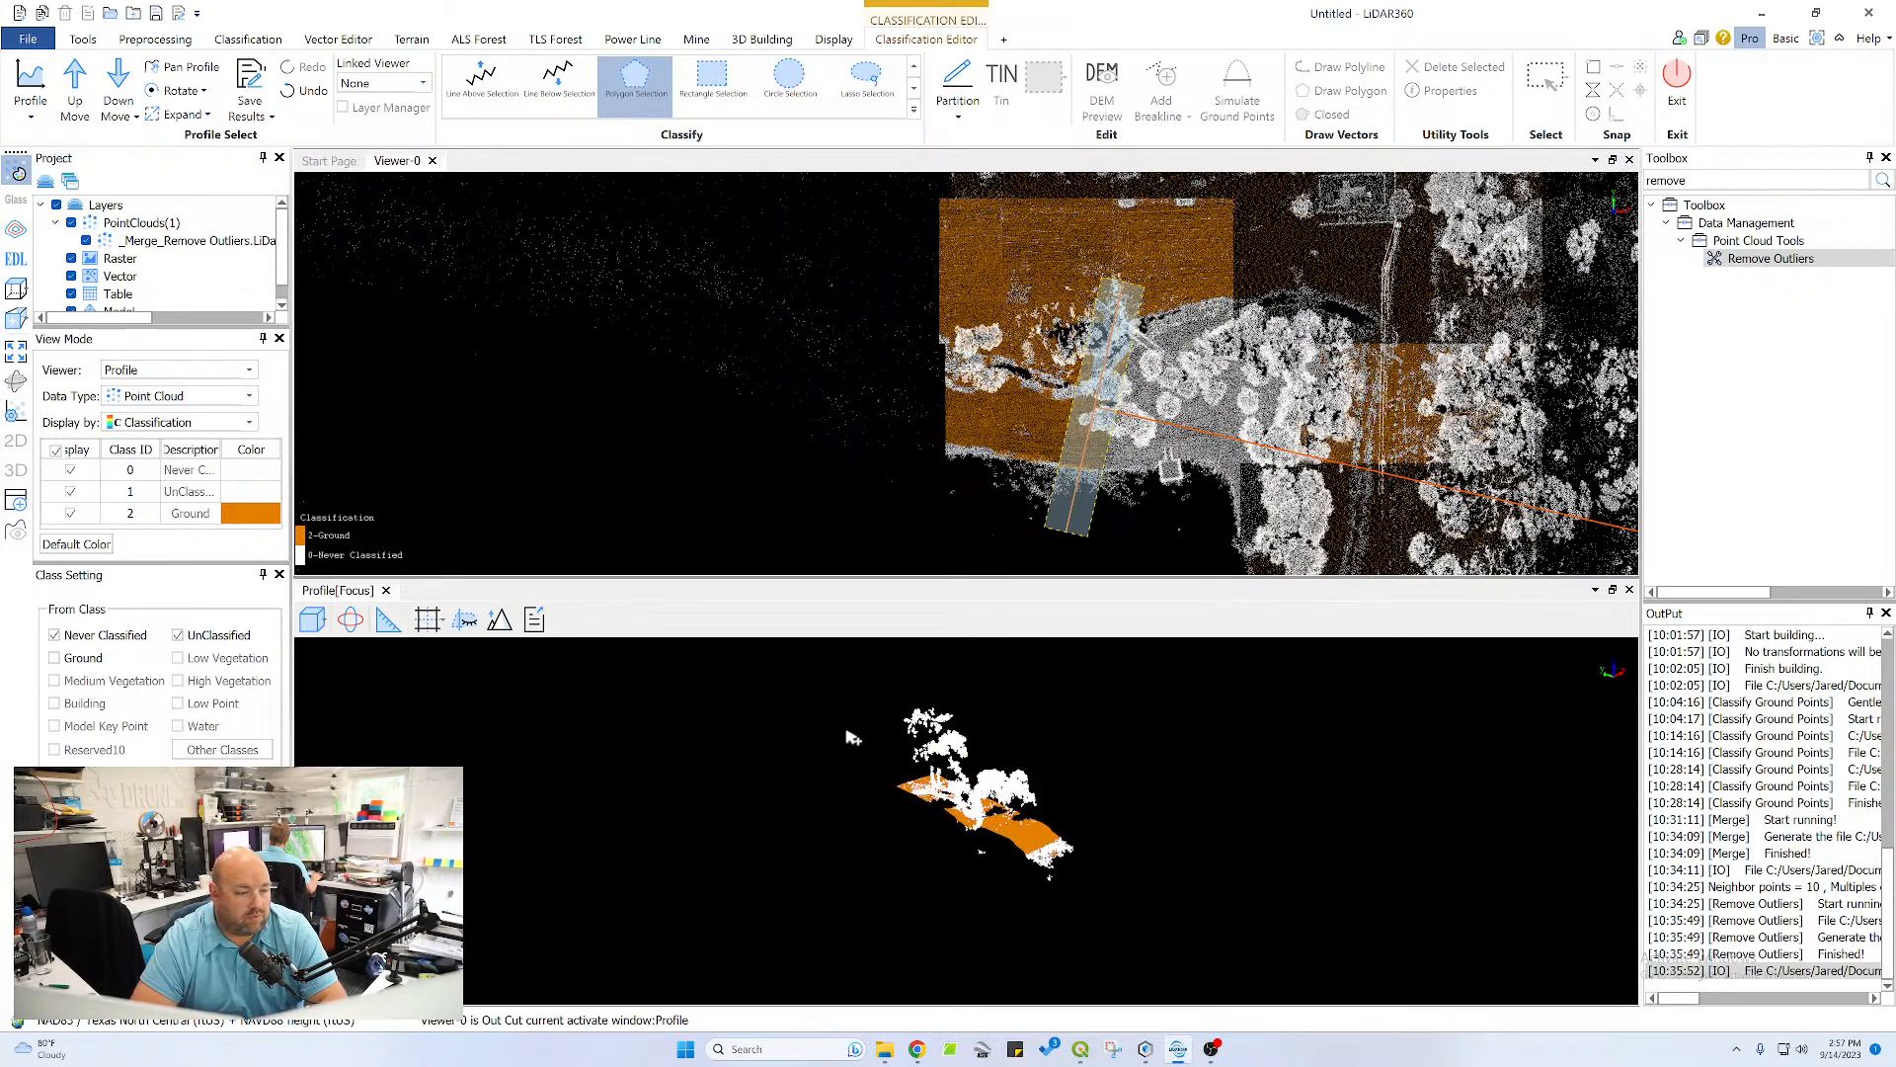
pyautogui.scroll(8, 850, 736)
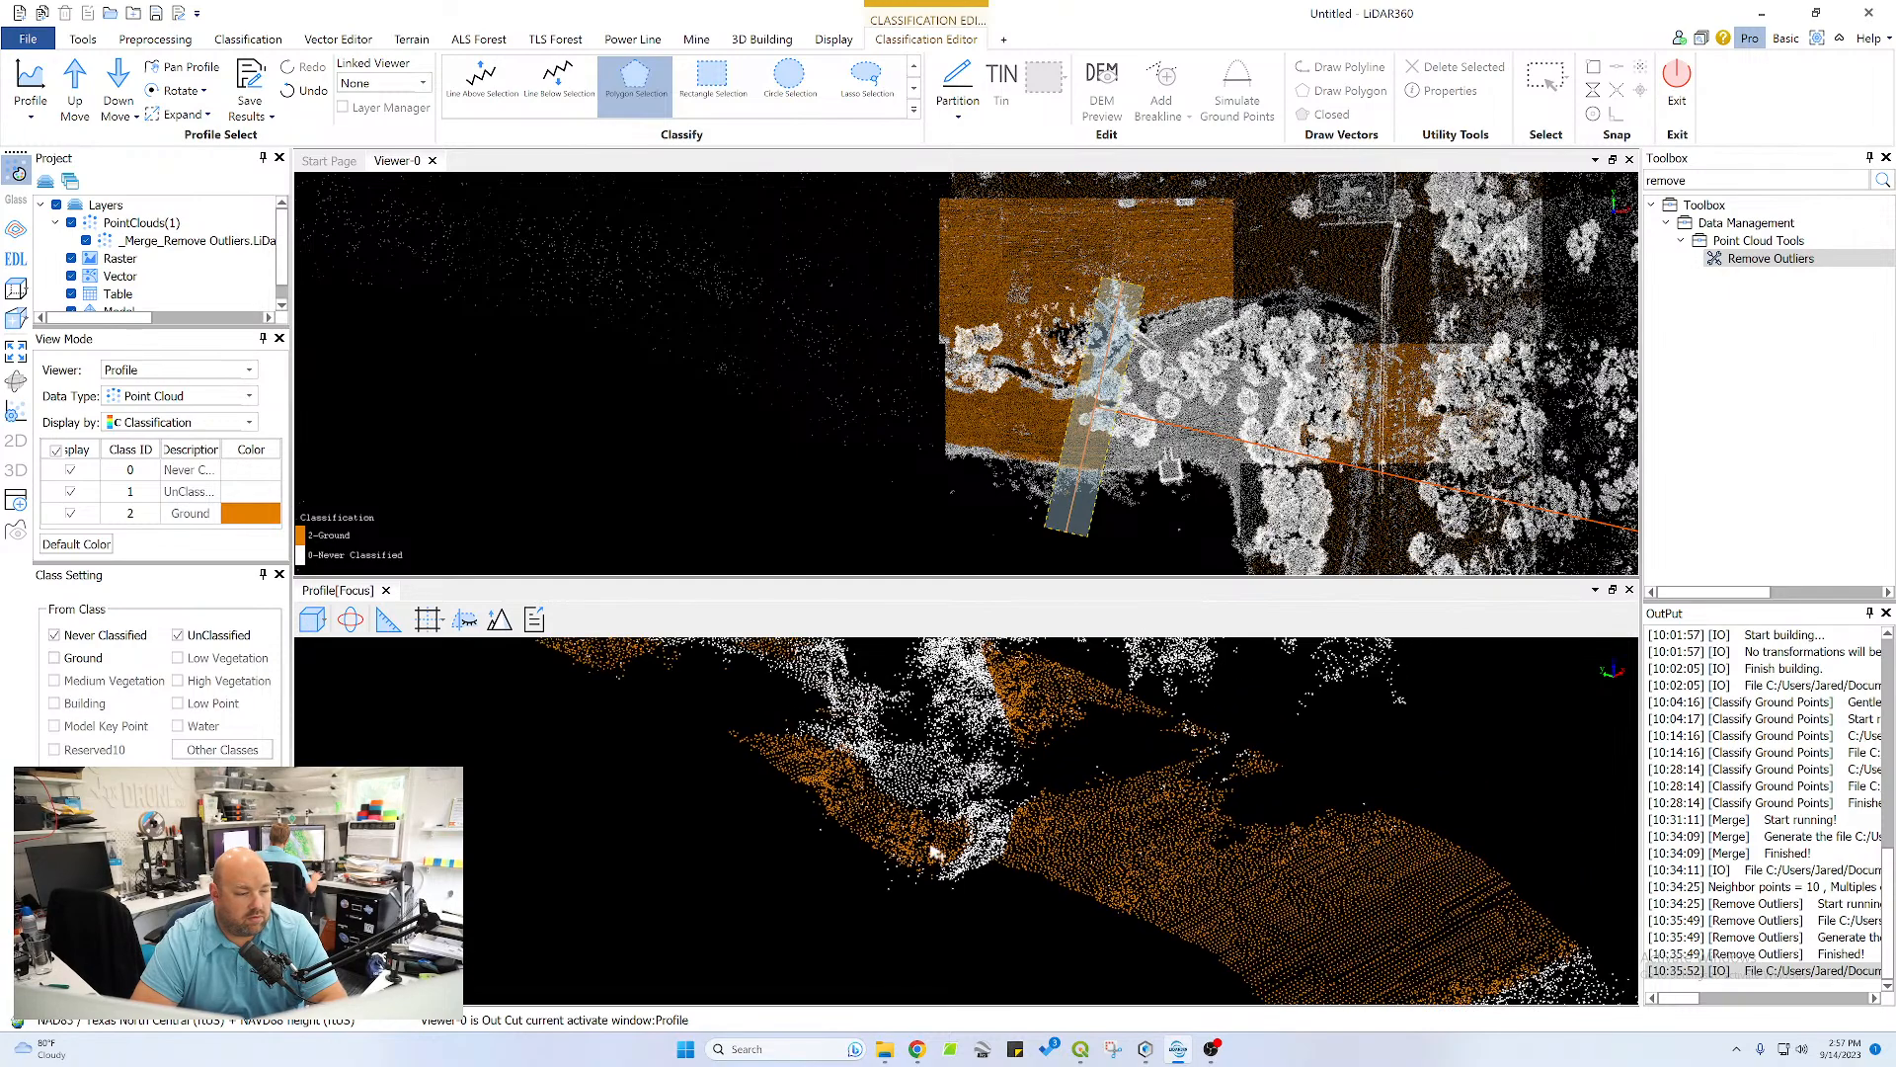
pyautogui.click(354, 625)
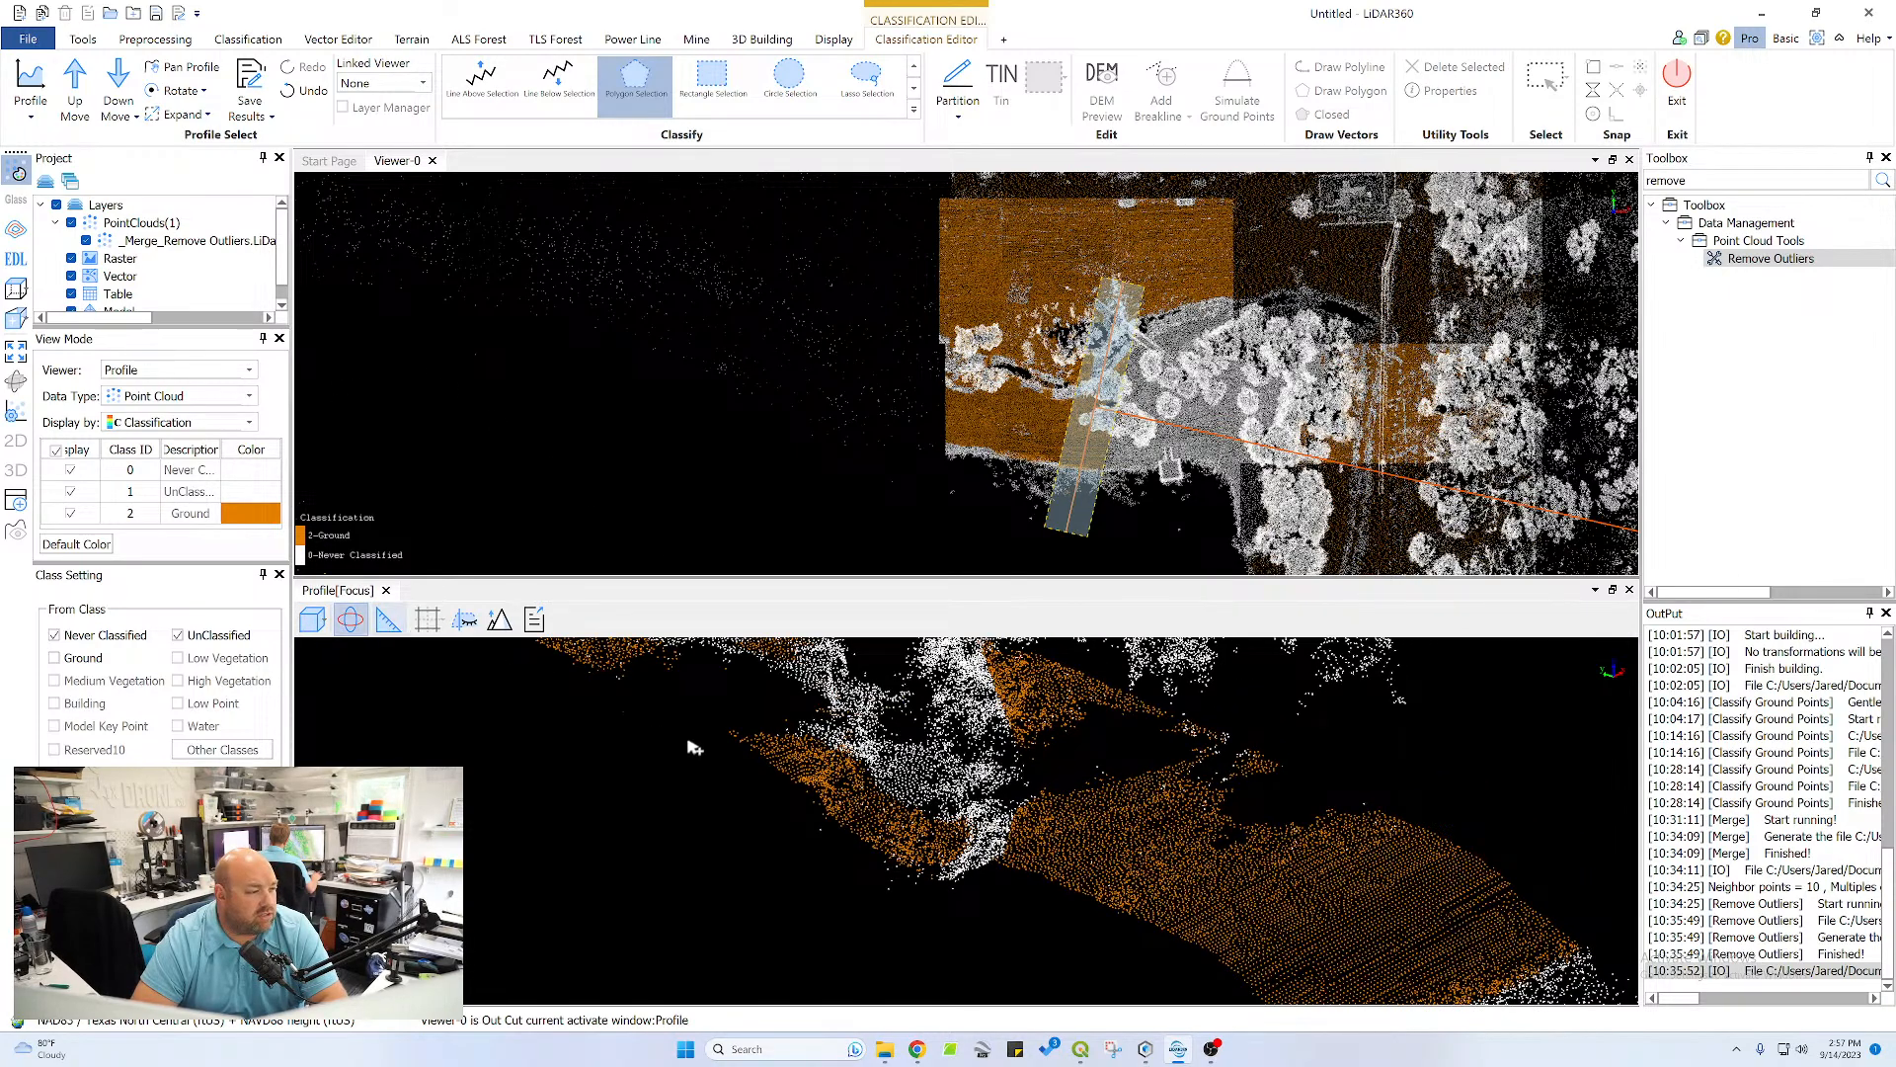
pyautogui.moveTo(780, 766); pyautogui.dragTo(1294, 737)
pyautogui.moveTo(1411, 673); pyautogui.dragTo(1116, 763, button='middle')
pyautogui.moveTo(1116, 763); pyautogui.dragTo(1039, 736)
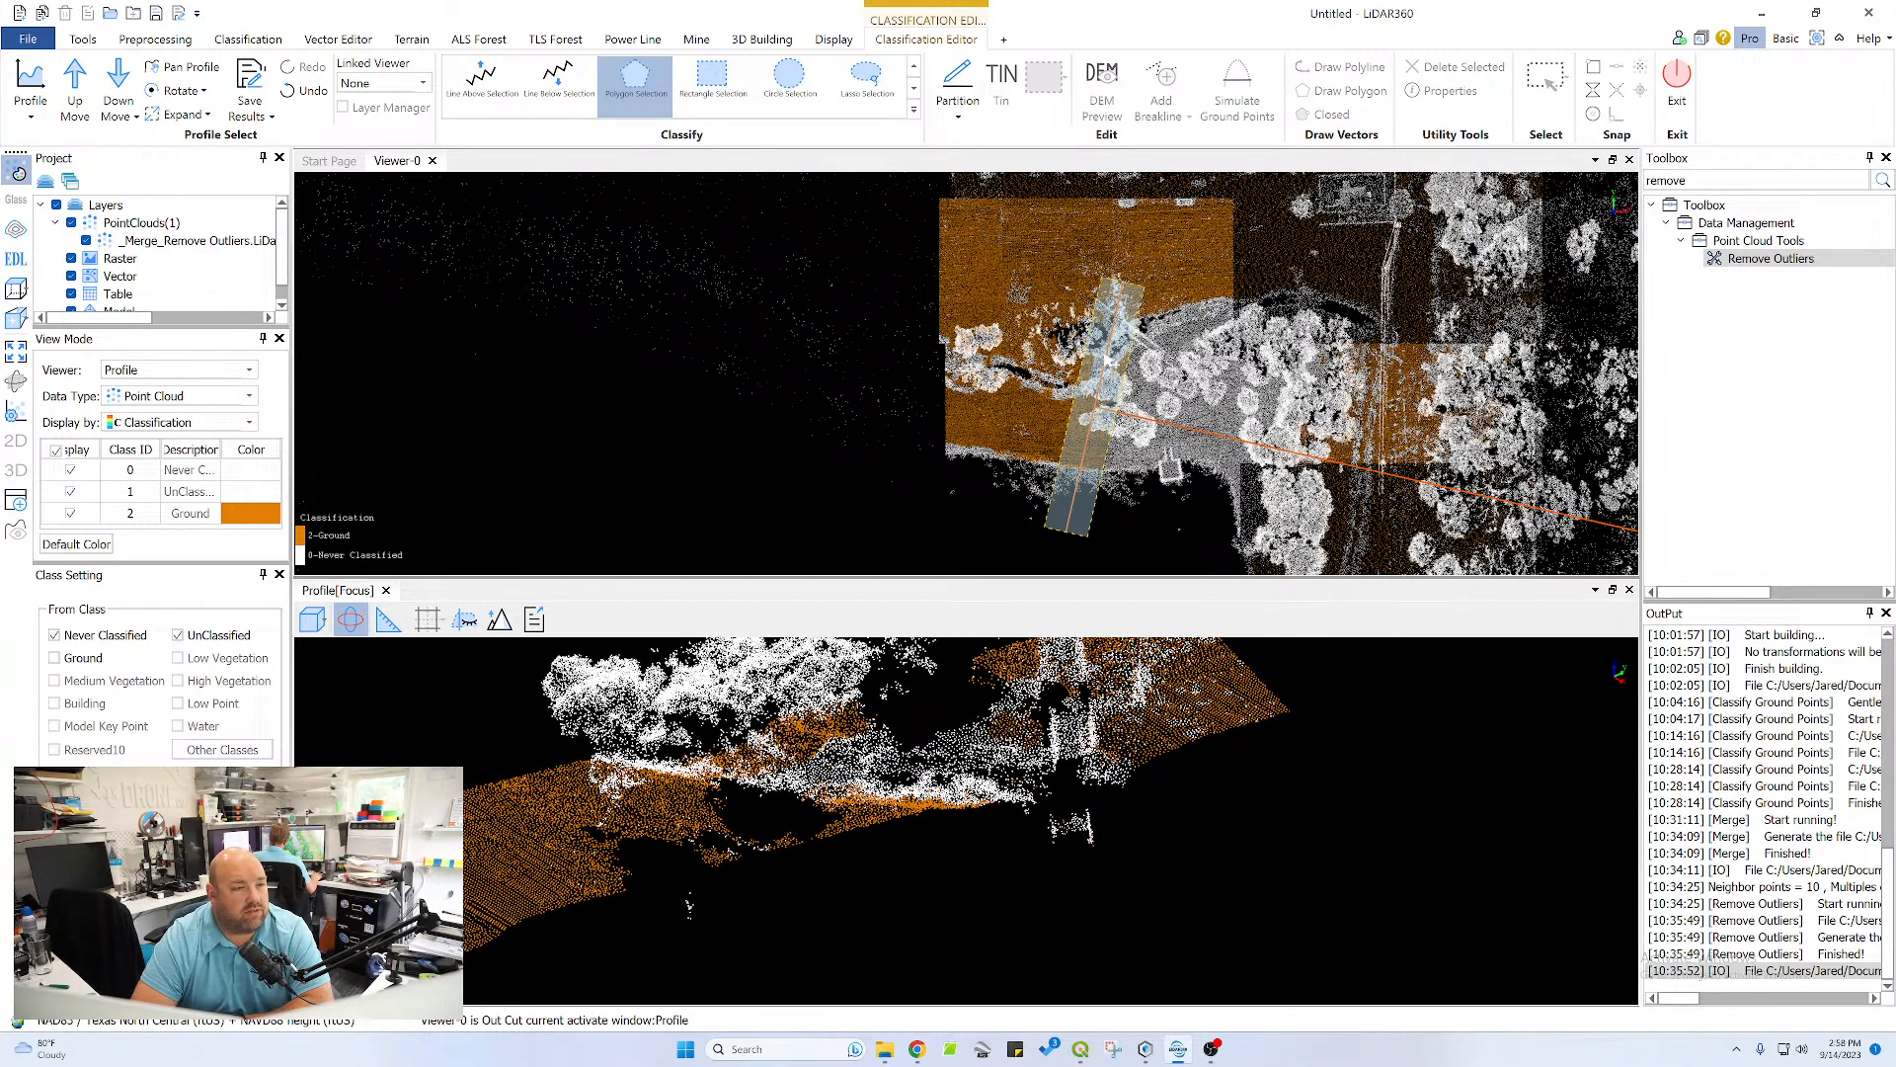
# Cut a short new profile section diagonally across the channel, just before the white structure crossing it
pyautogui.click(31, 84)
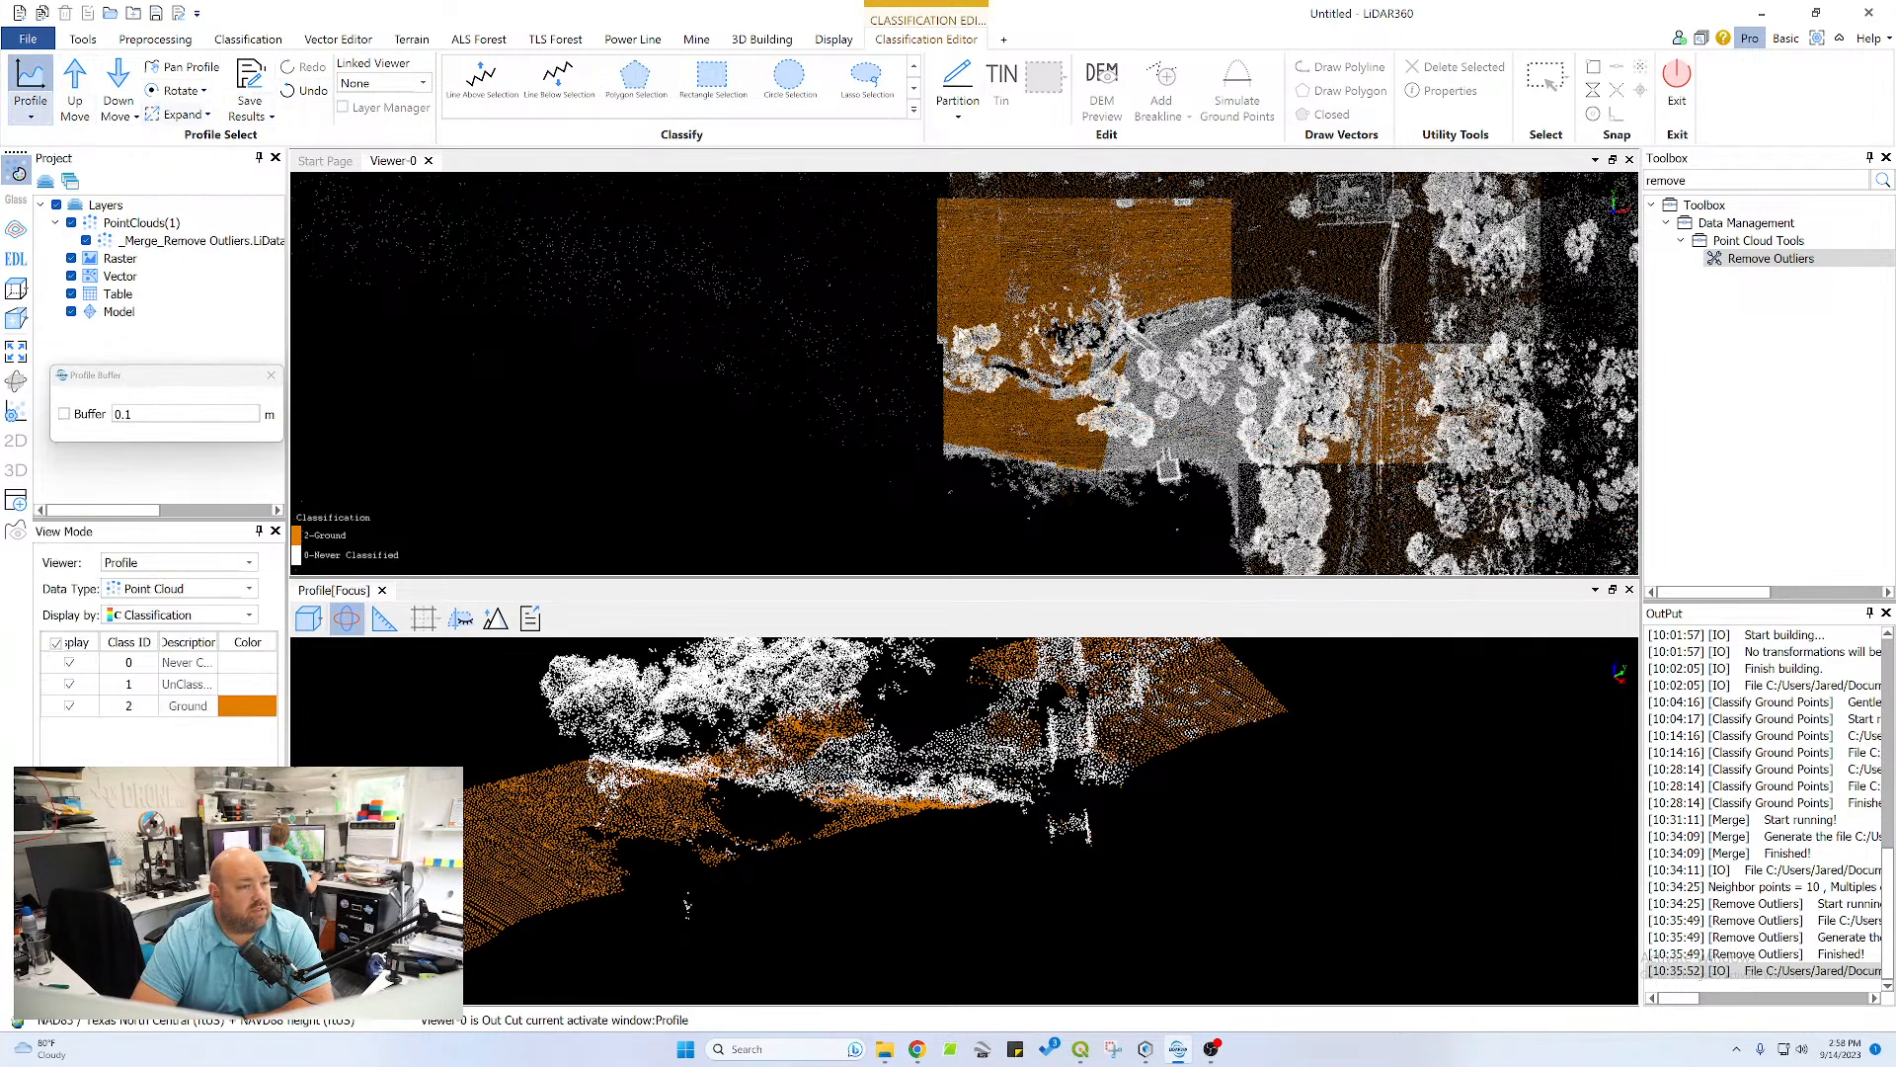
pyautogui.click(1075, 340)
pyautogui.click(1128, 397)
pyautogui.click(1112, 409)
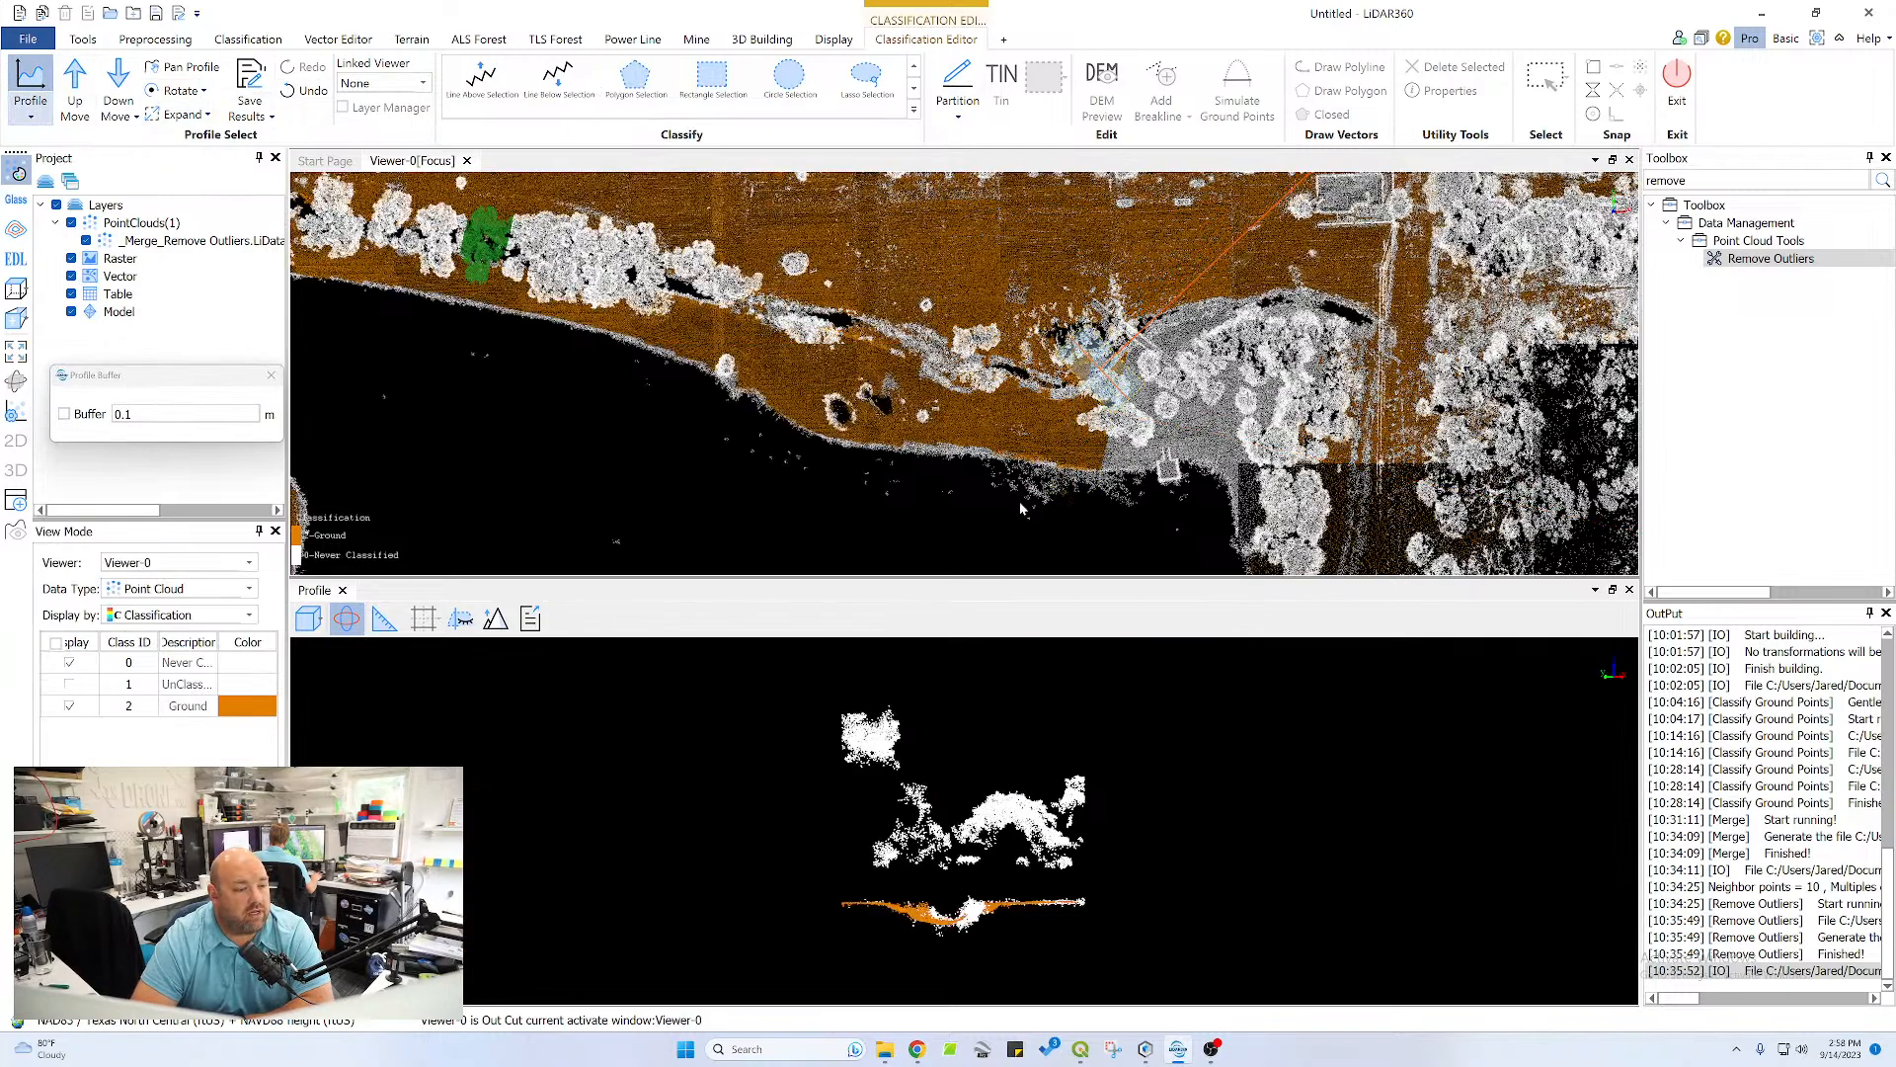
pyautogui.scroll(5, 955, 919)
pyautogui.moveTo(956, 920); pyautogui.dragTo(993, 784, button='middle')
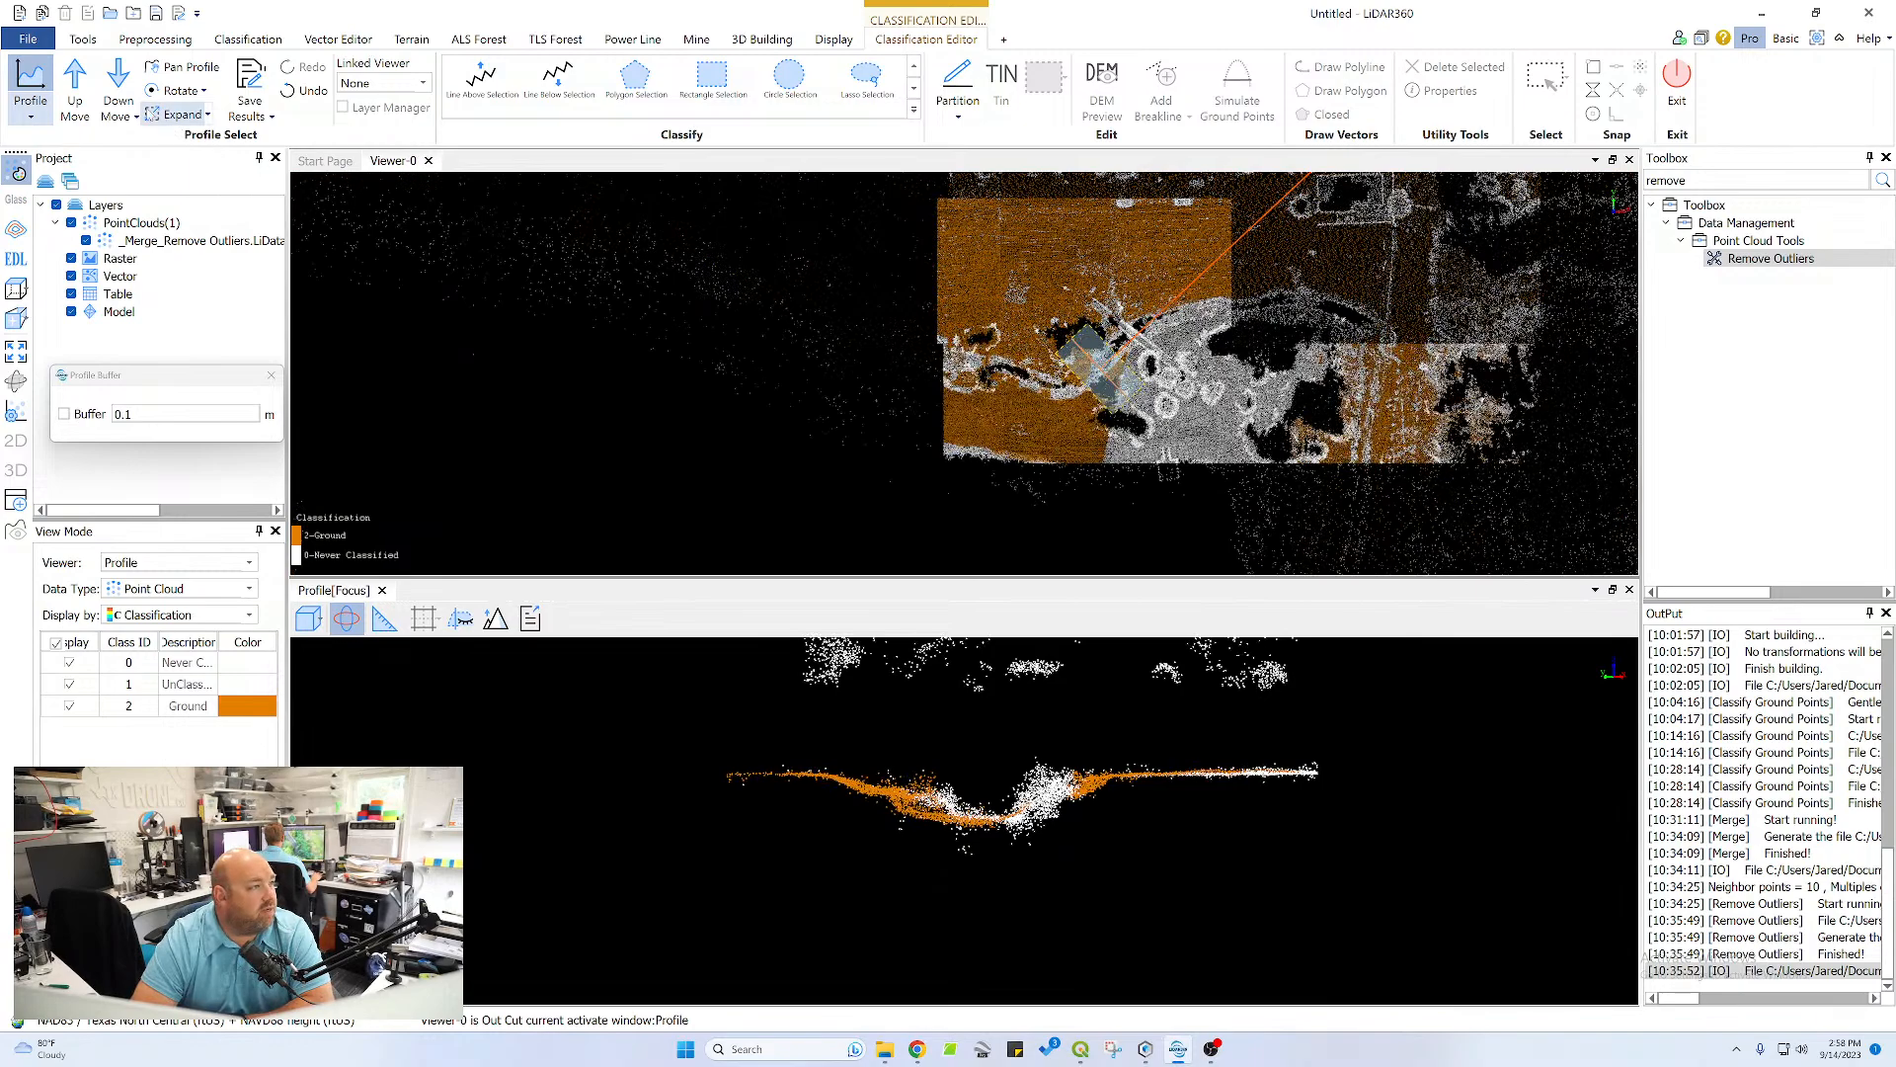
# Classify the flat plateau surface beside the channel in the new section as ground with a polygon
pyautogui.click(635, 76)
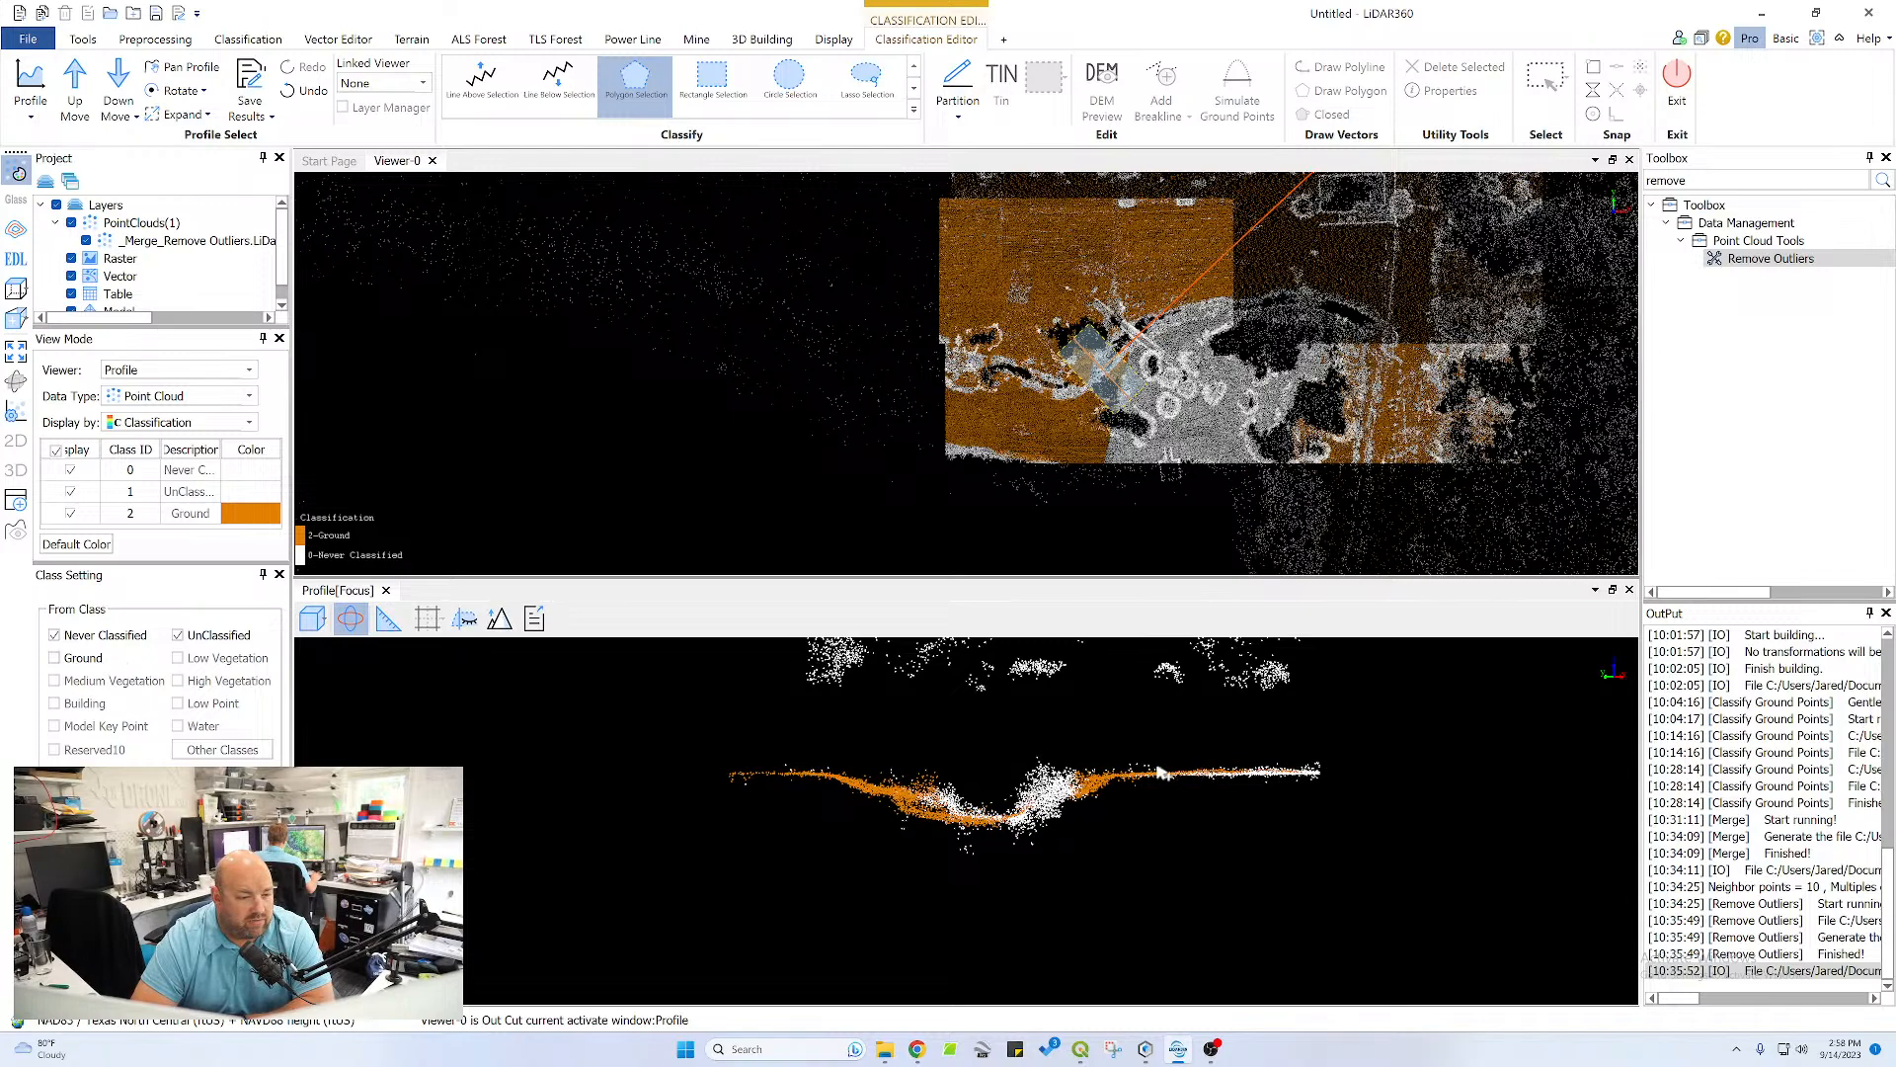
pyautogui.click(1330, 777)
pyautogui.rightClick(1155, 779)
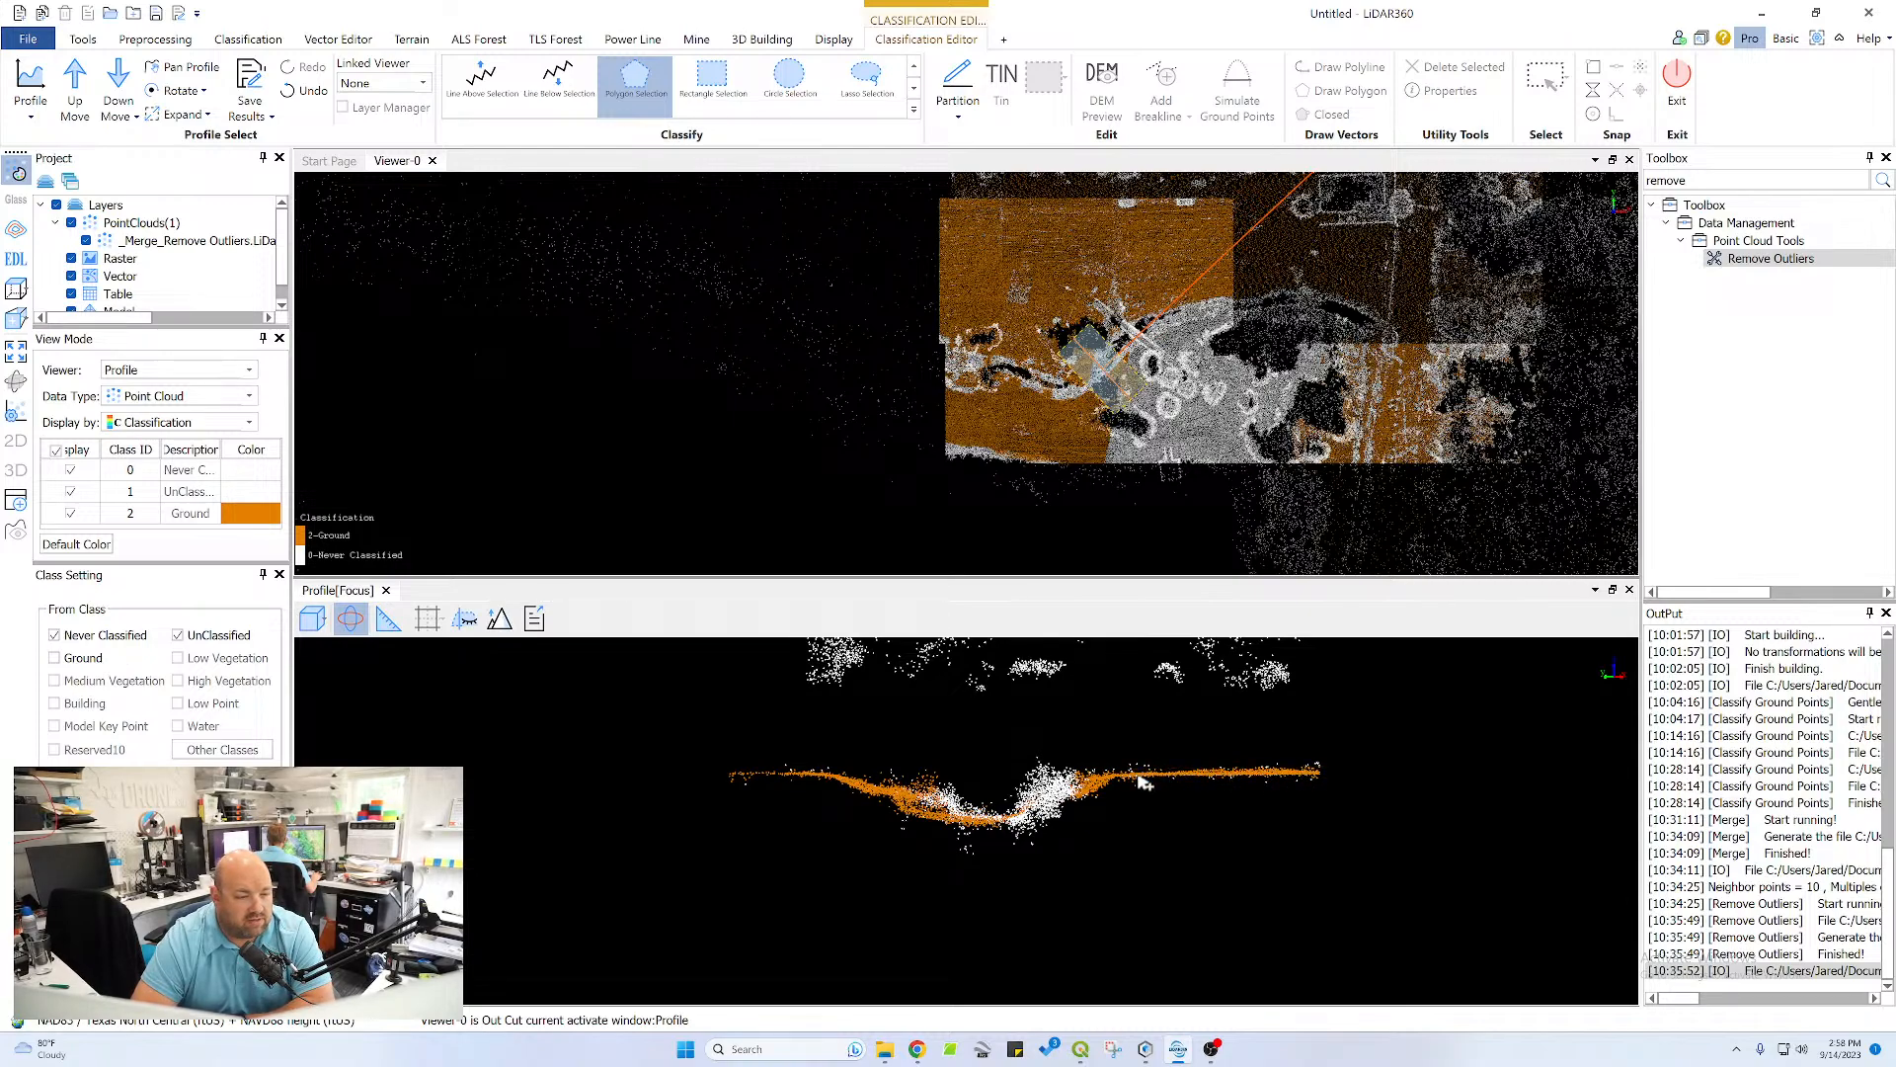
# Advance the profile to the section containing the white crossing structure and classify the flat plateau surface on the tree side as ground
pyautogui.scroll(3, 954, 825)
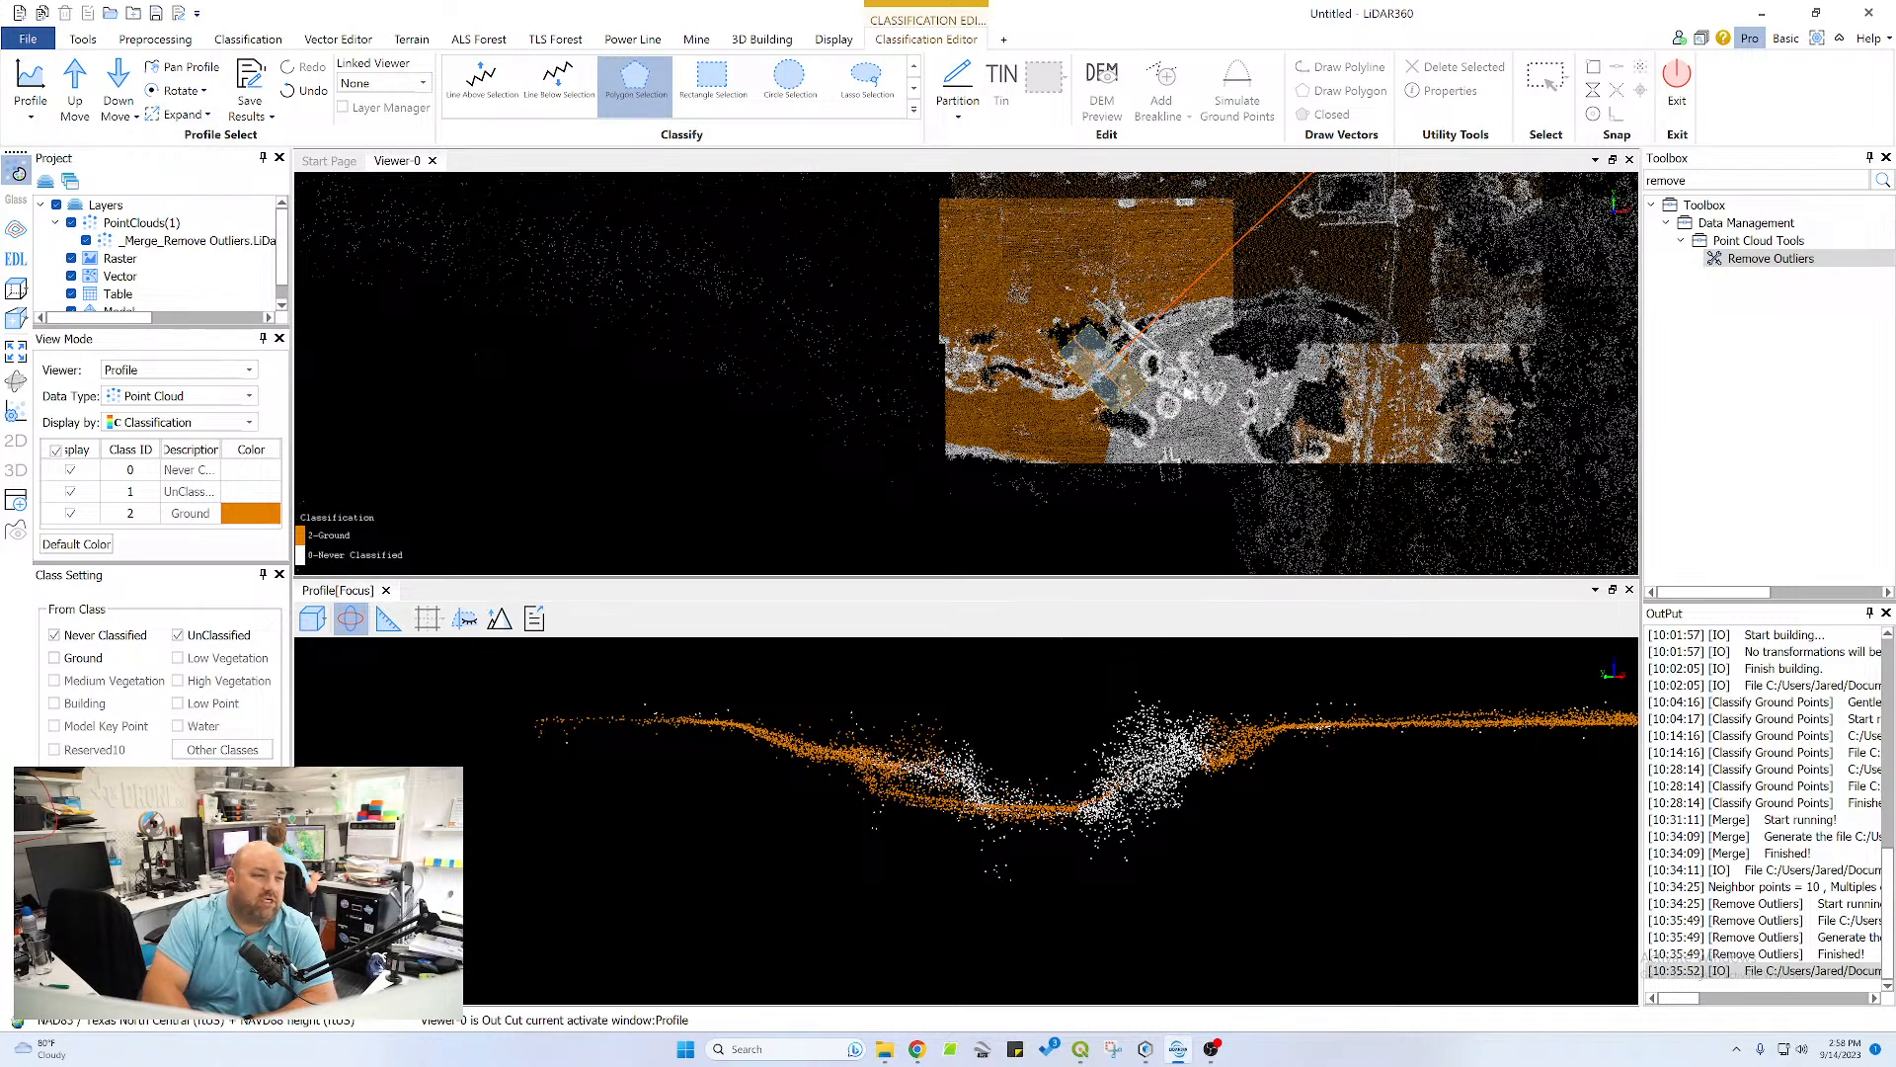
pyautogui.click(76, 89)
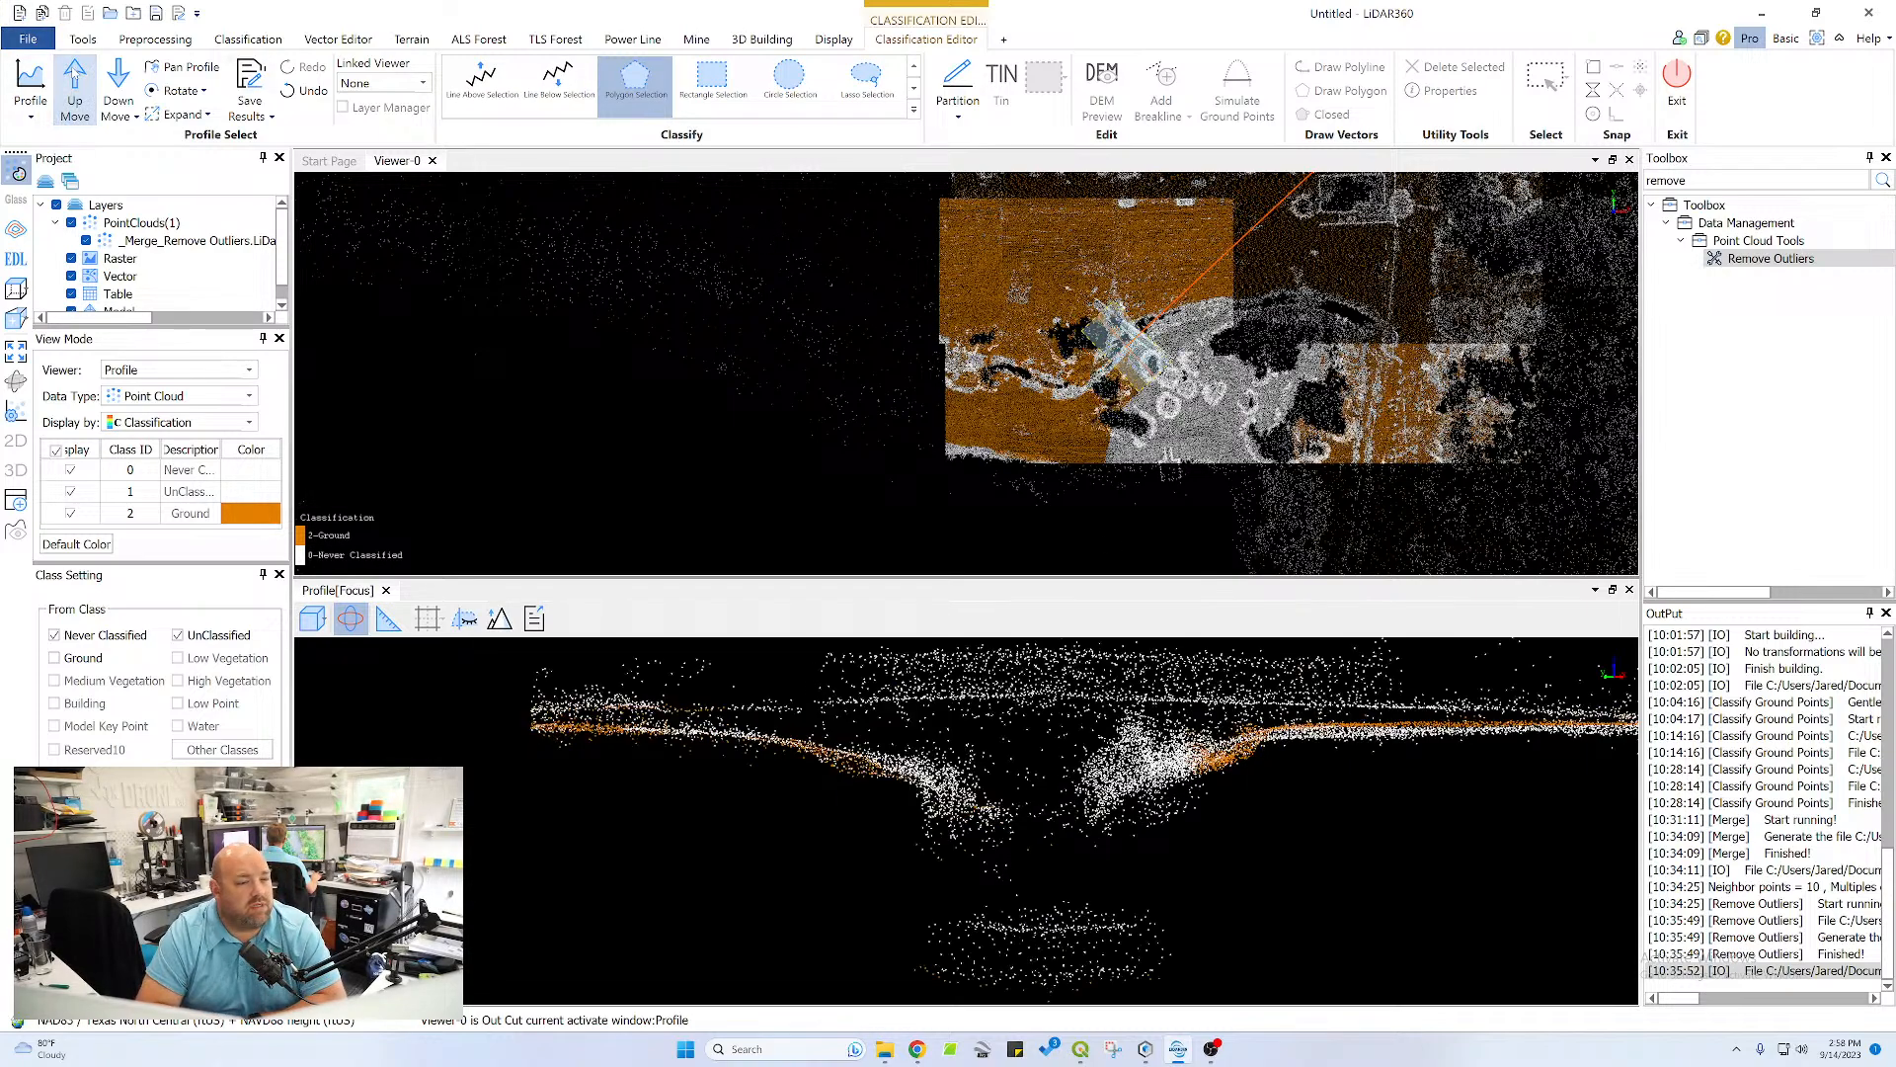
pyautogui.scroll(-3, 1361, 769)
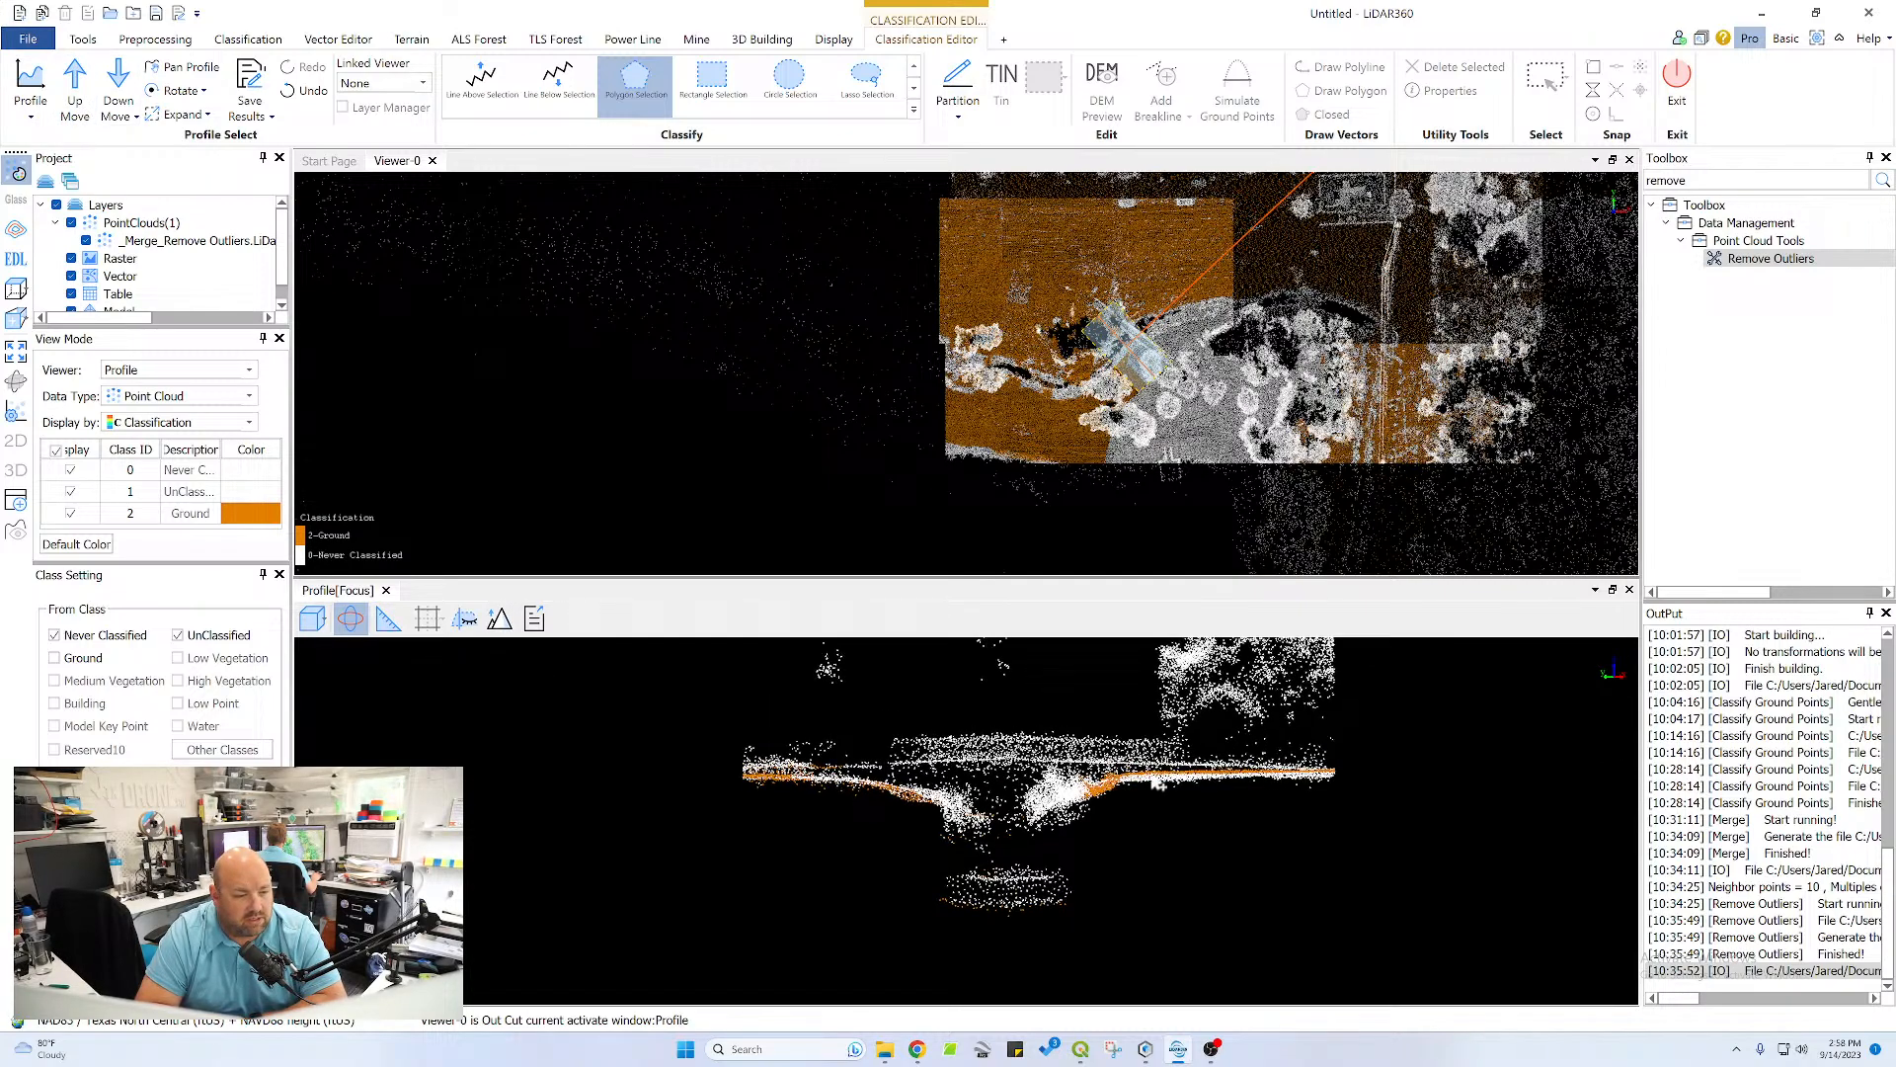
pyautogui.click(1355, 769)
pyautogui.click(1340, 780)
pyautogui.doubleClick(1118, 781)
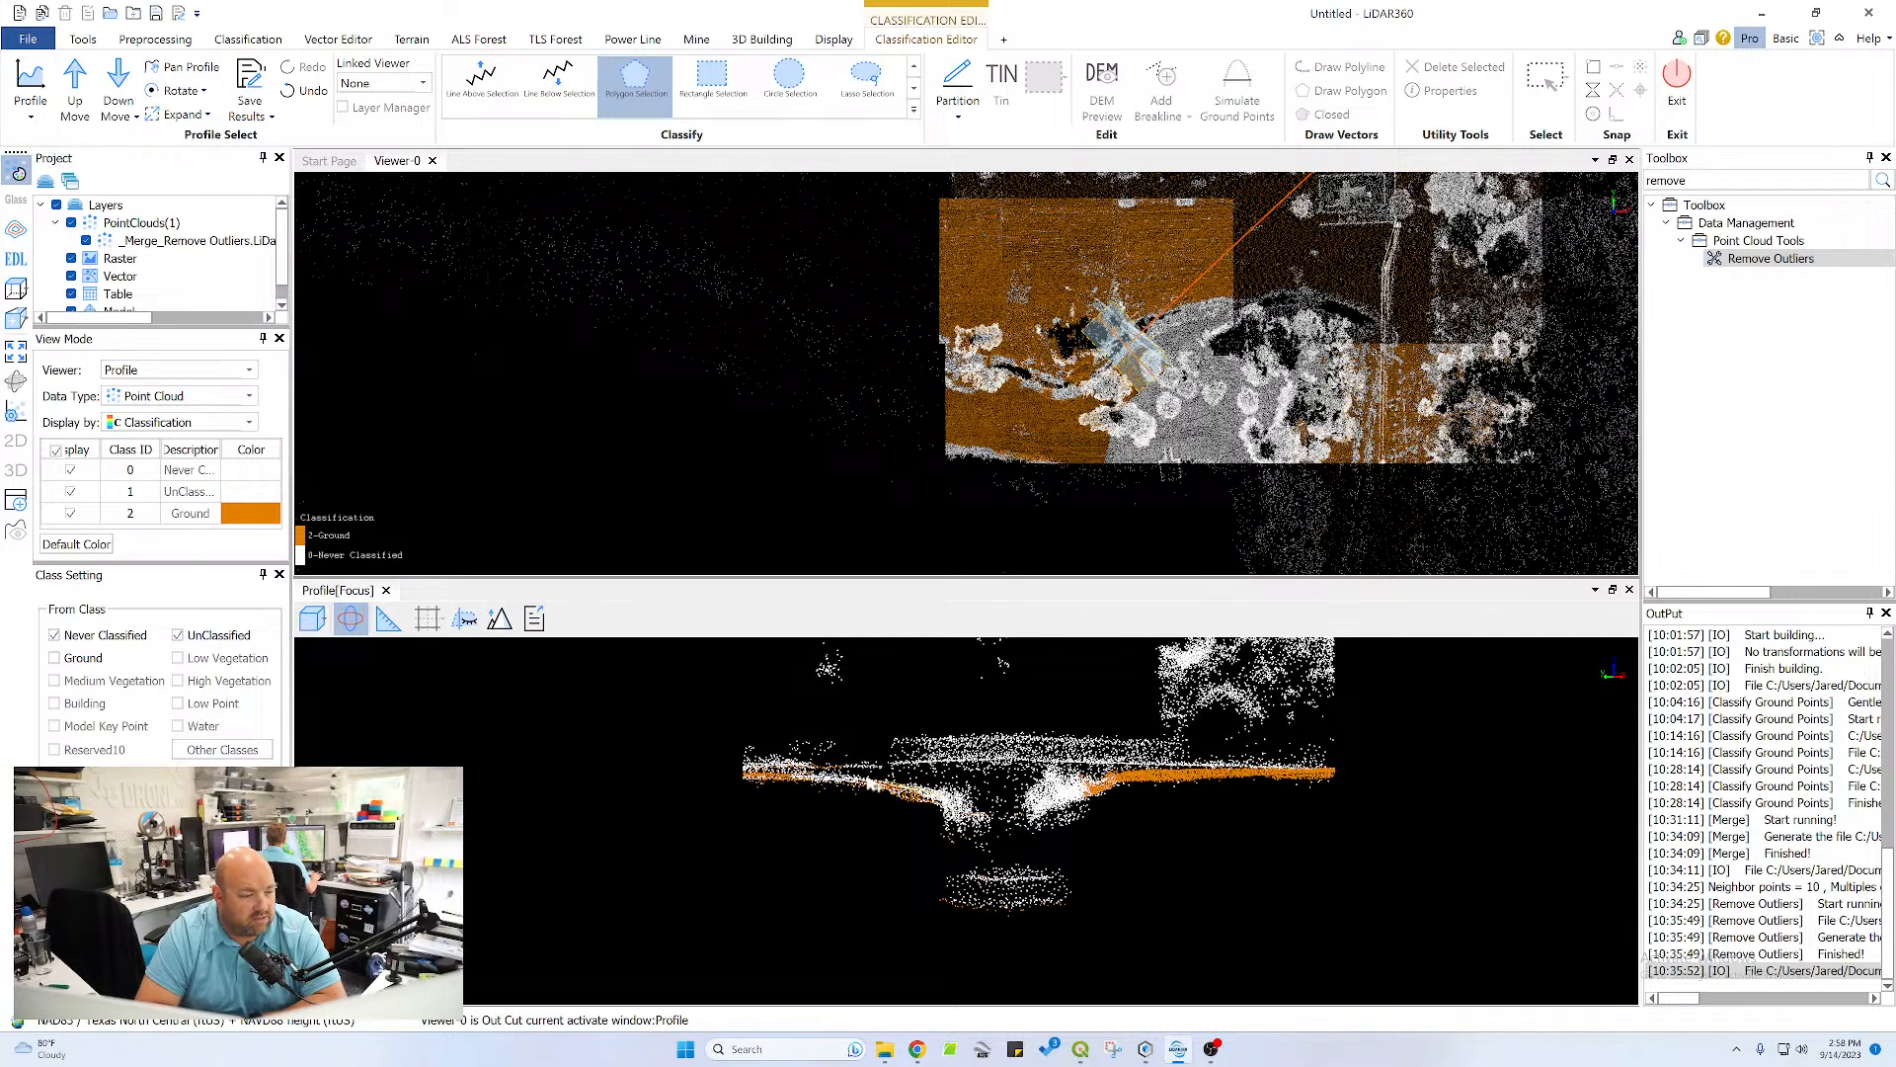
# Classify the opposite bank's surface beneath the crossing structure, down to the channel edge, as ground with a polygon
pyautogui.click(737, 773)
pyautogui.click(738, 787)
pyautogui.click(854, 790)
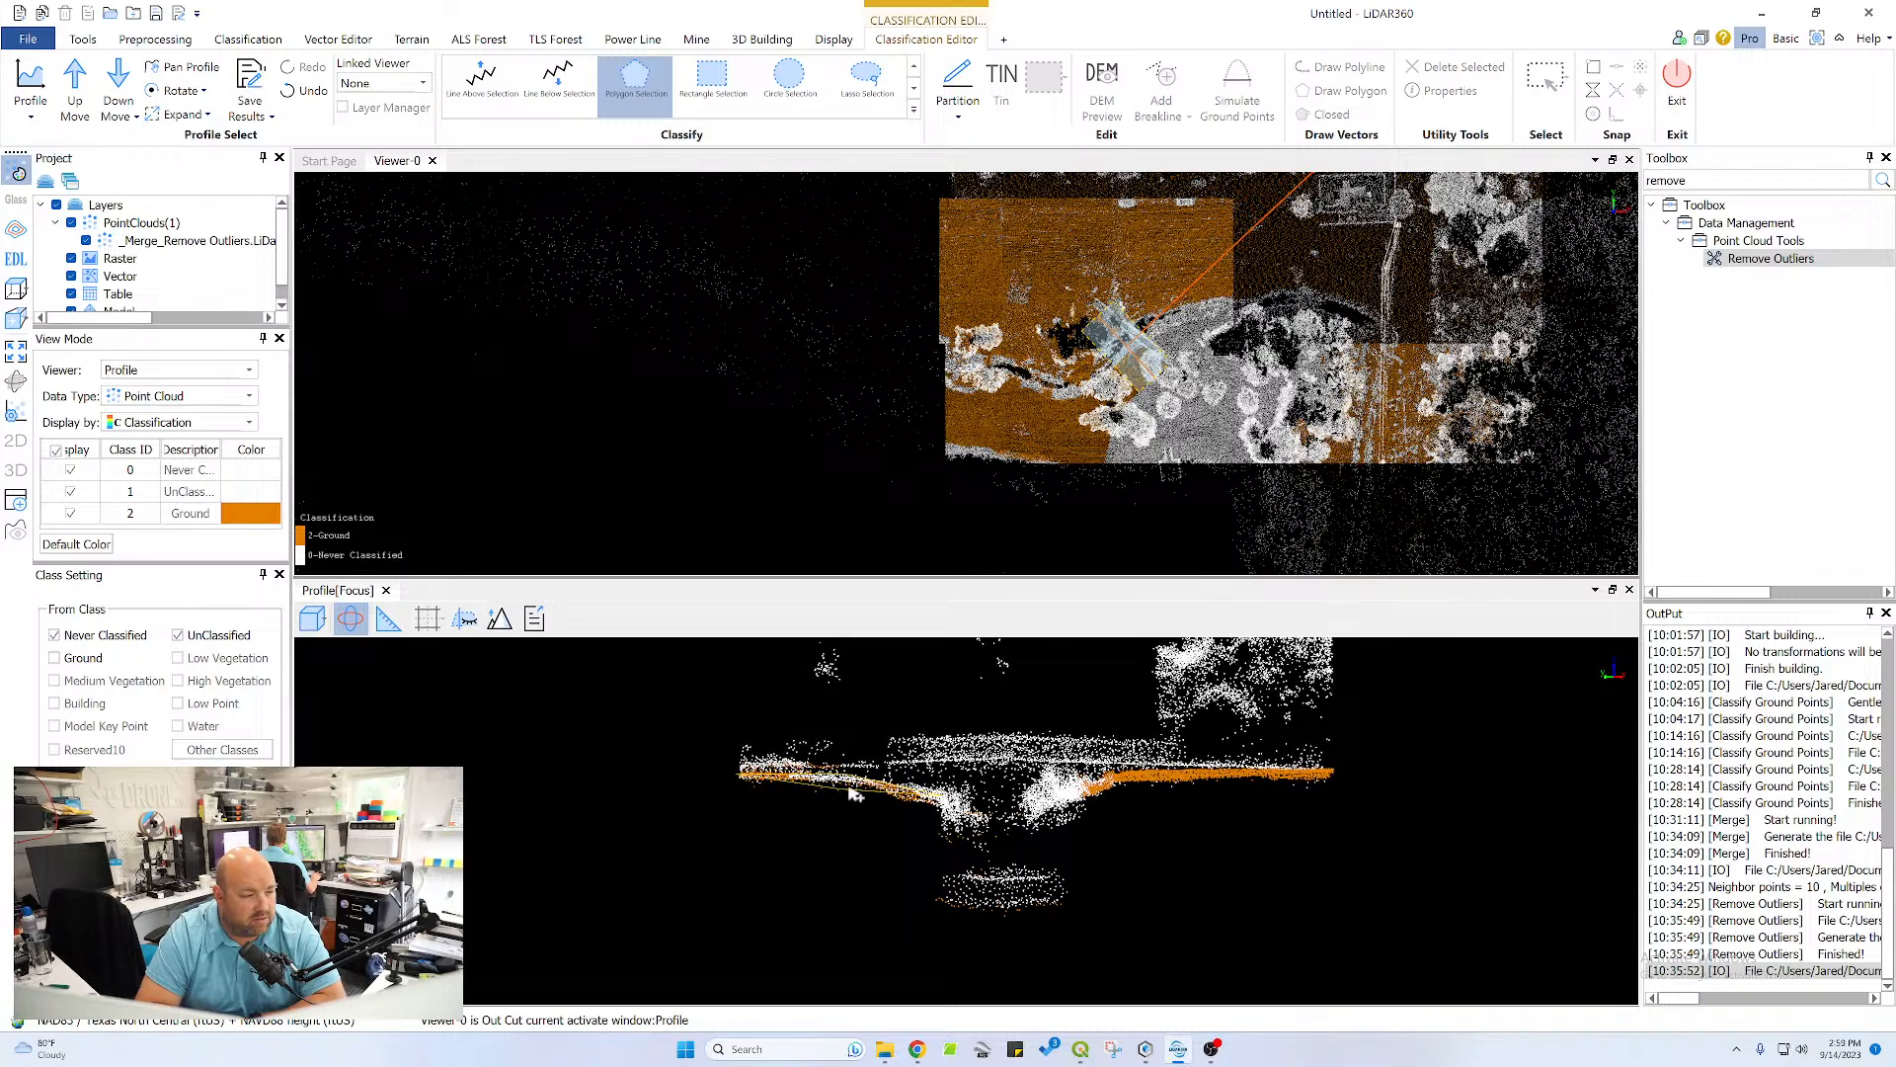
pyautogui.doubleClick(917, 801)
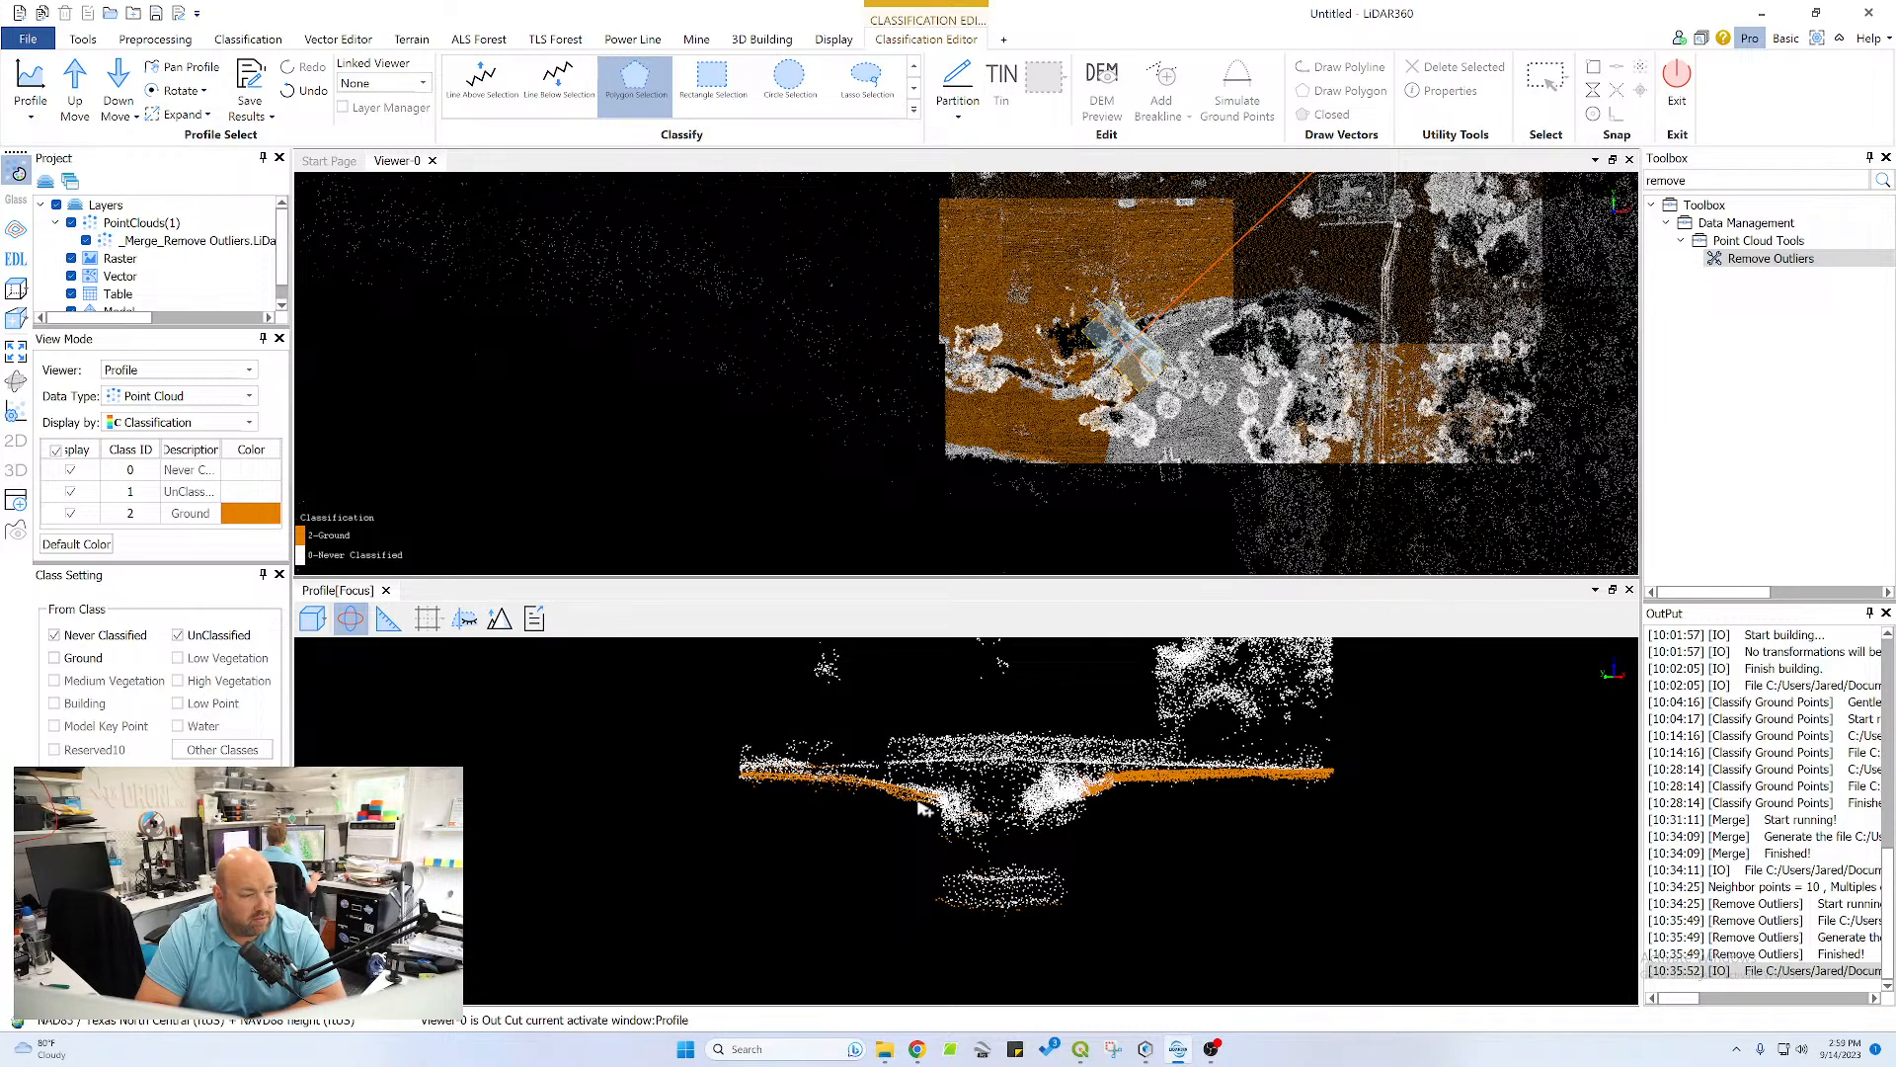
# Shift the profile to the neighbouring section and classify the white plateau strip beside the channel on the tree side as ground
pyautogui.click(348, 622)
pyautogui.scroll(-1, 862, 713)
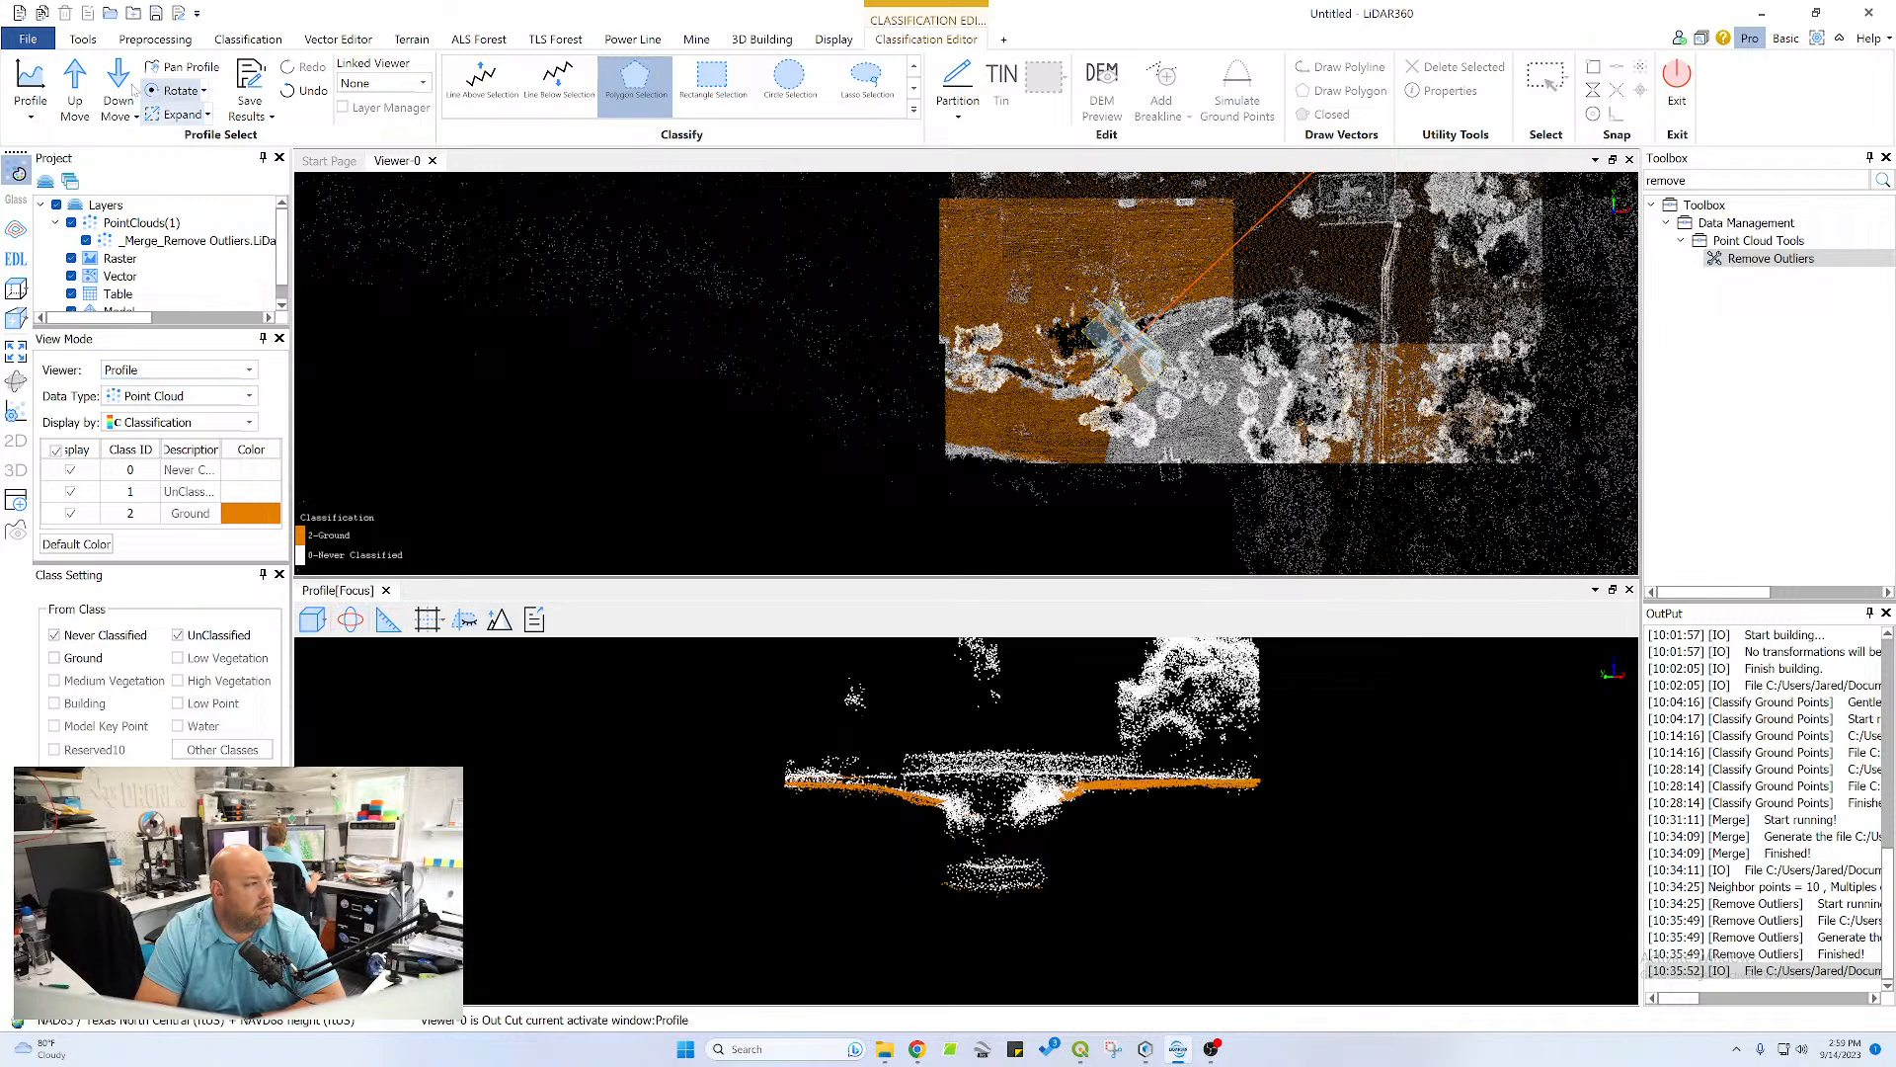
pyautogui.click(109, 108)
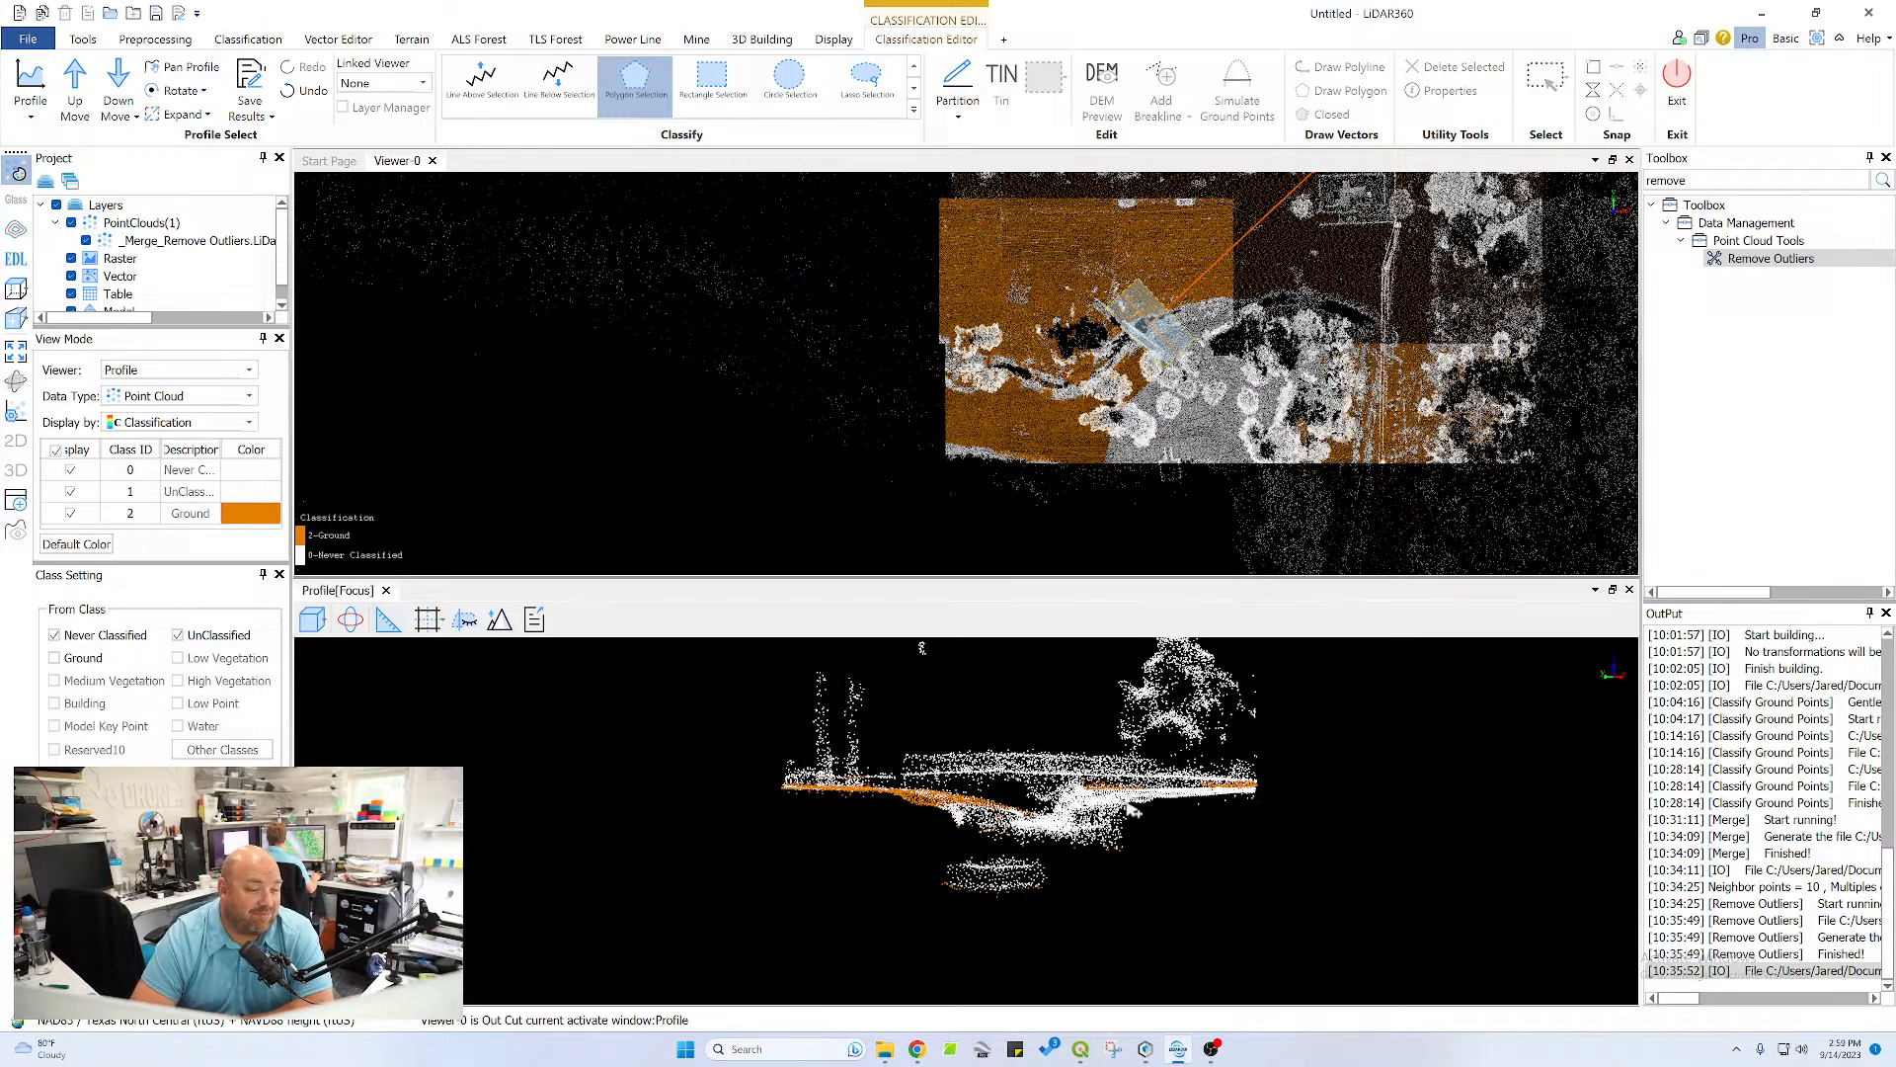
pyautogui.click(1275, 799)
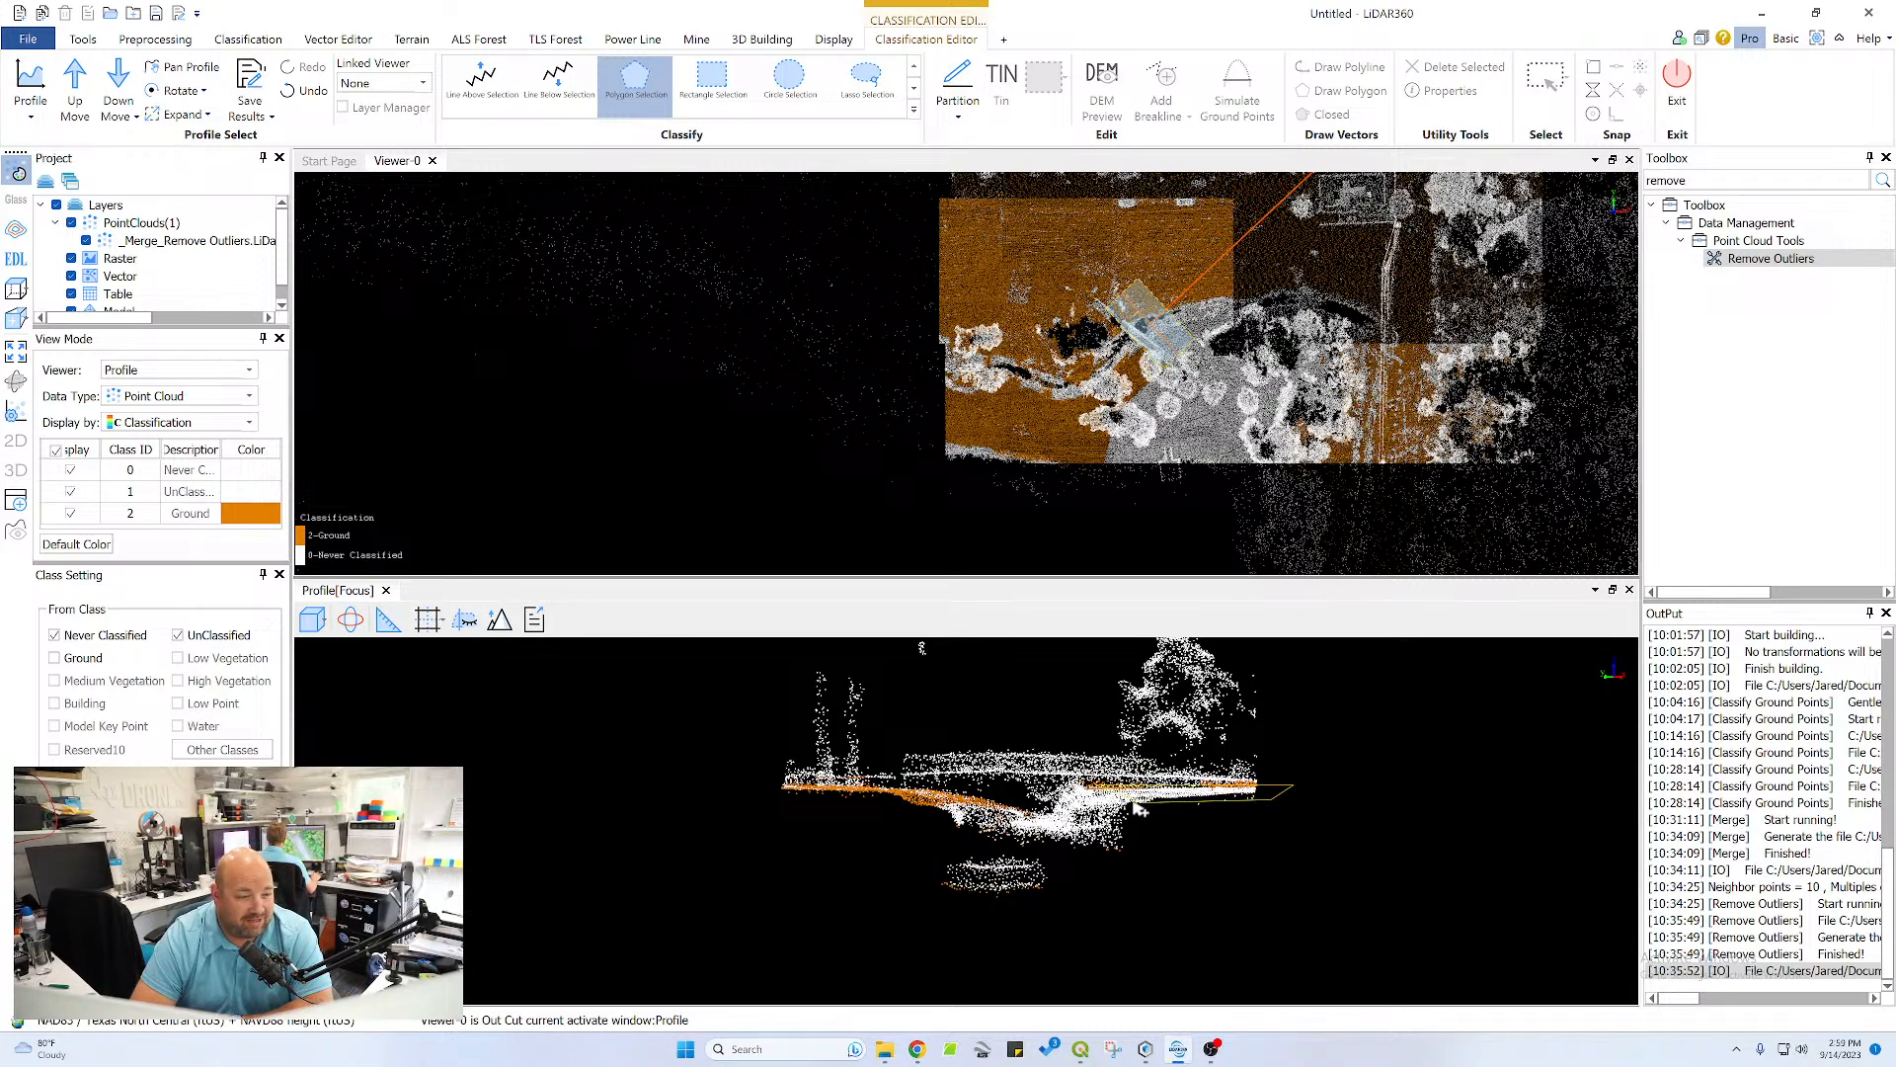
pyautogui.rightClick(1292, 785)
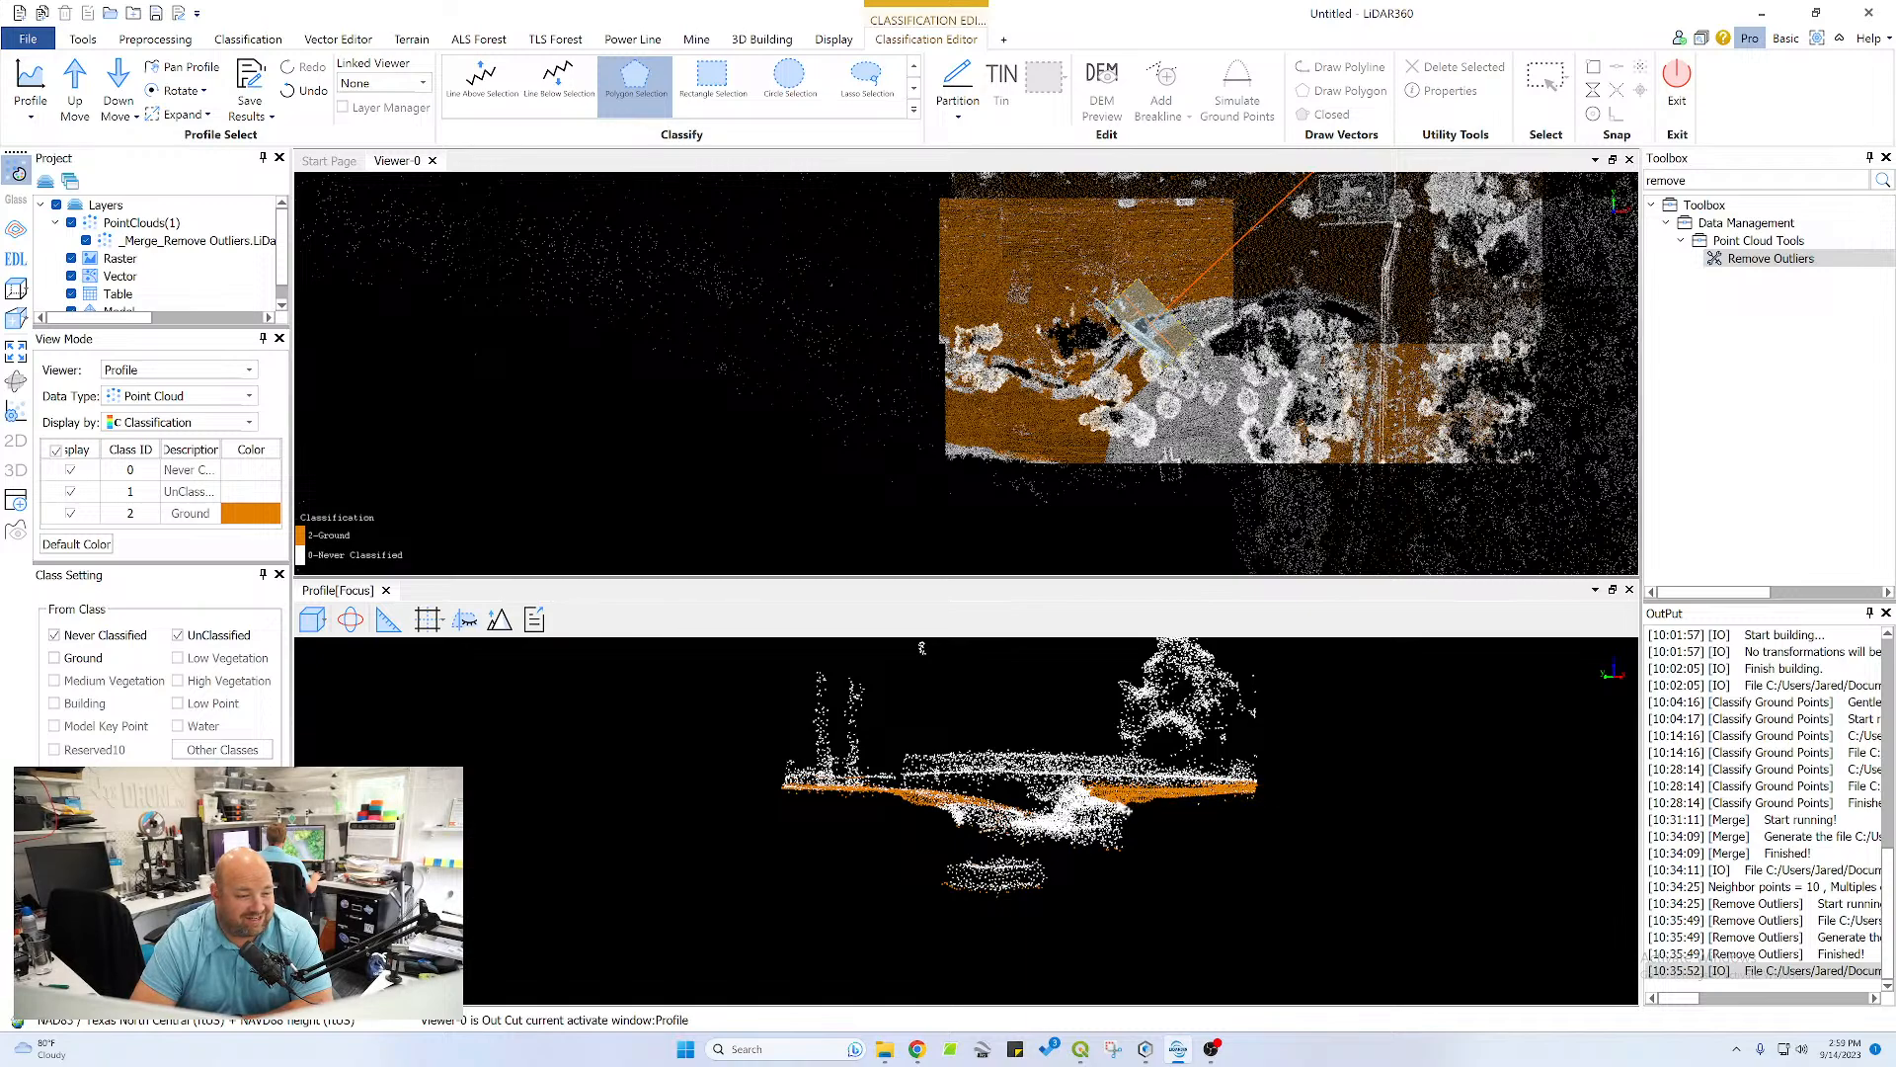
# Advance the profile past the crossing structure and classify the bank slopes on both sides of the channel as ground
pyautogui.scroll(4, 1136, 818)
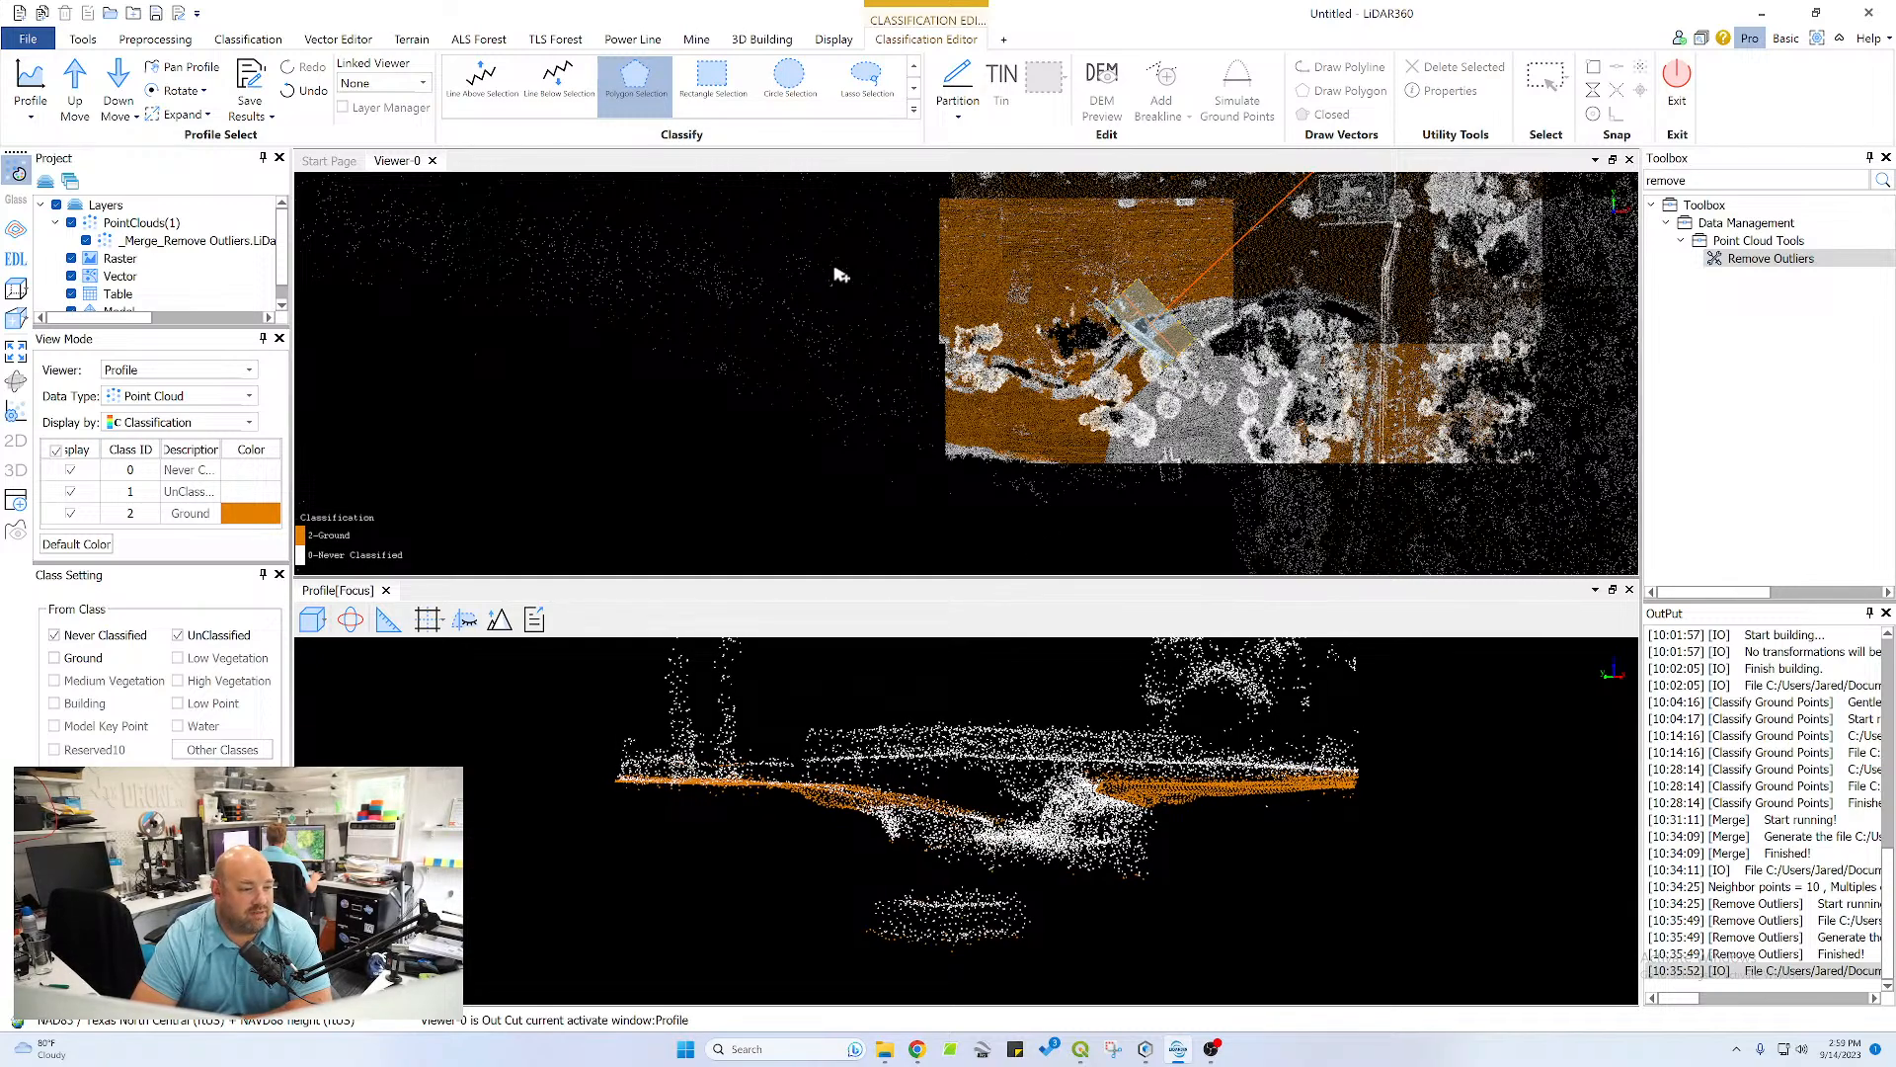
pyautogui.click(83, 75)
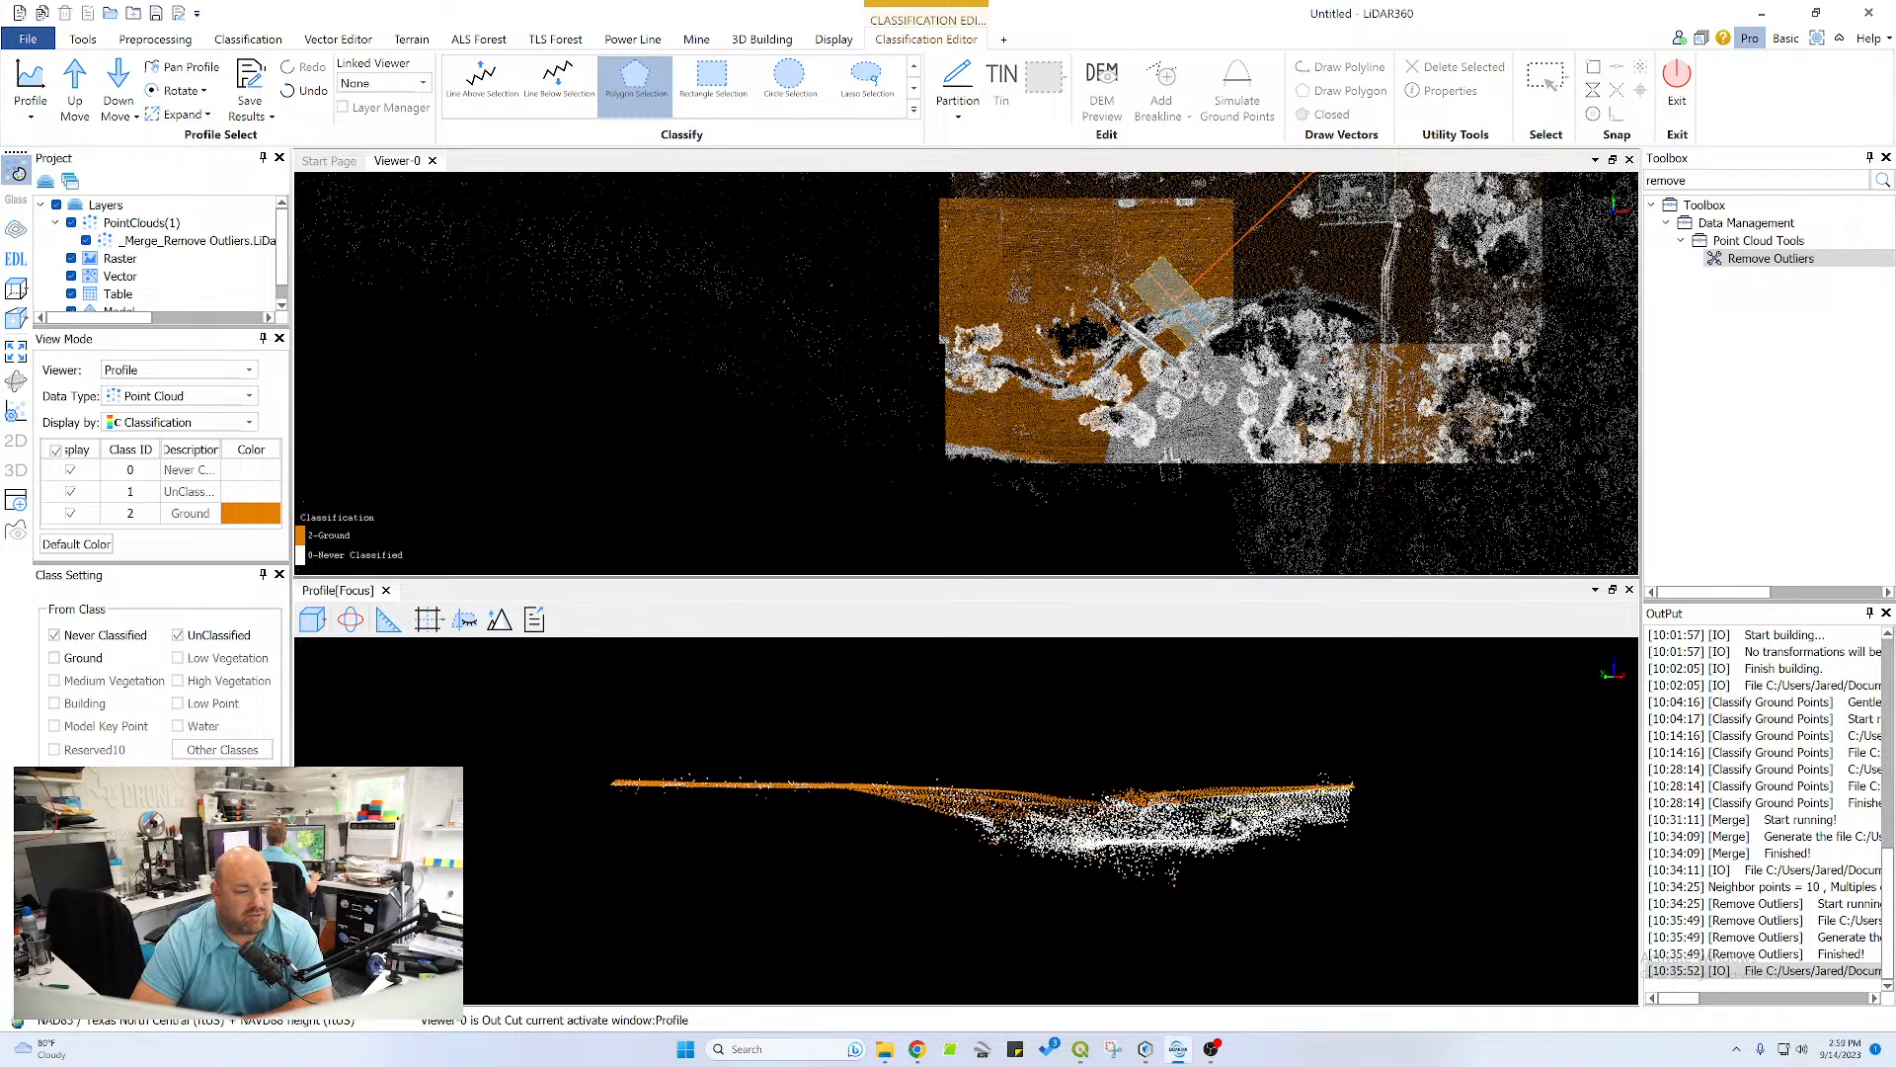
pyautogui.doubleClick(1356, 828)
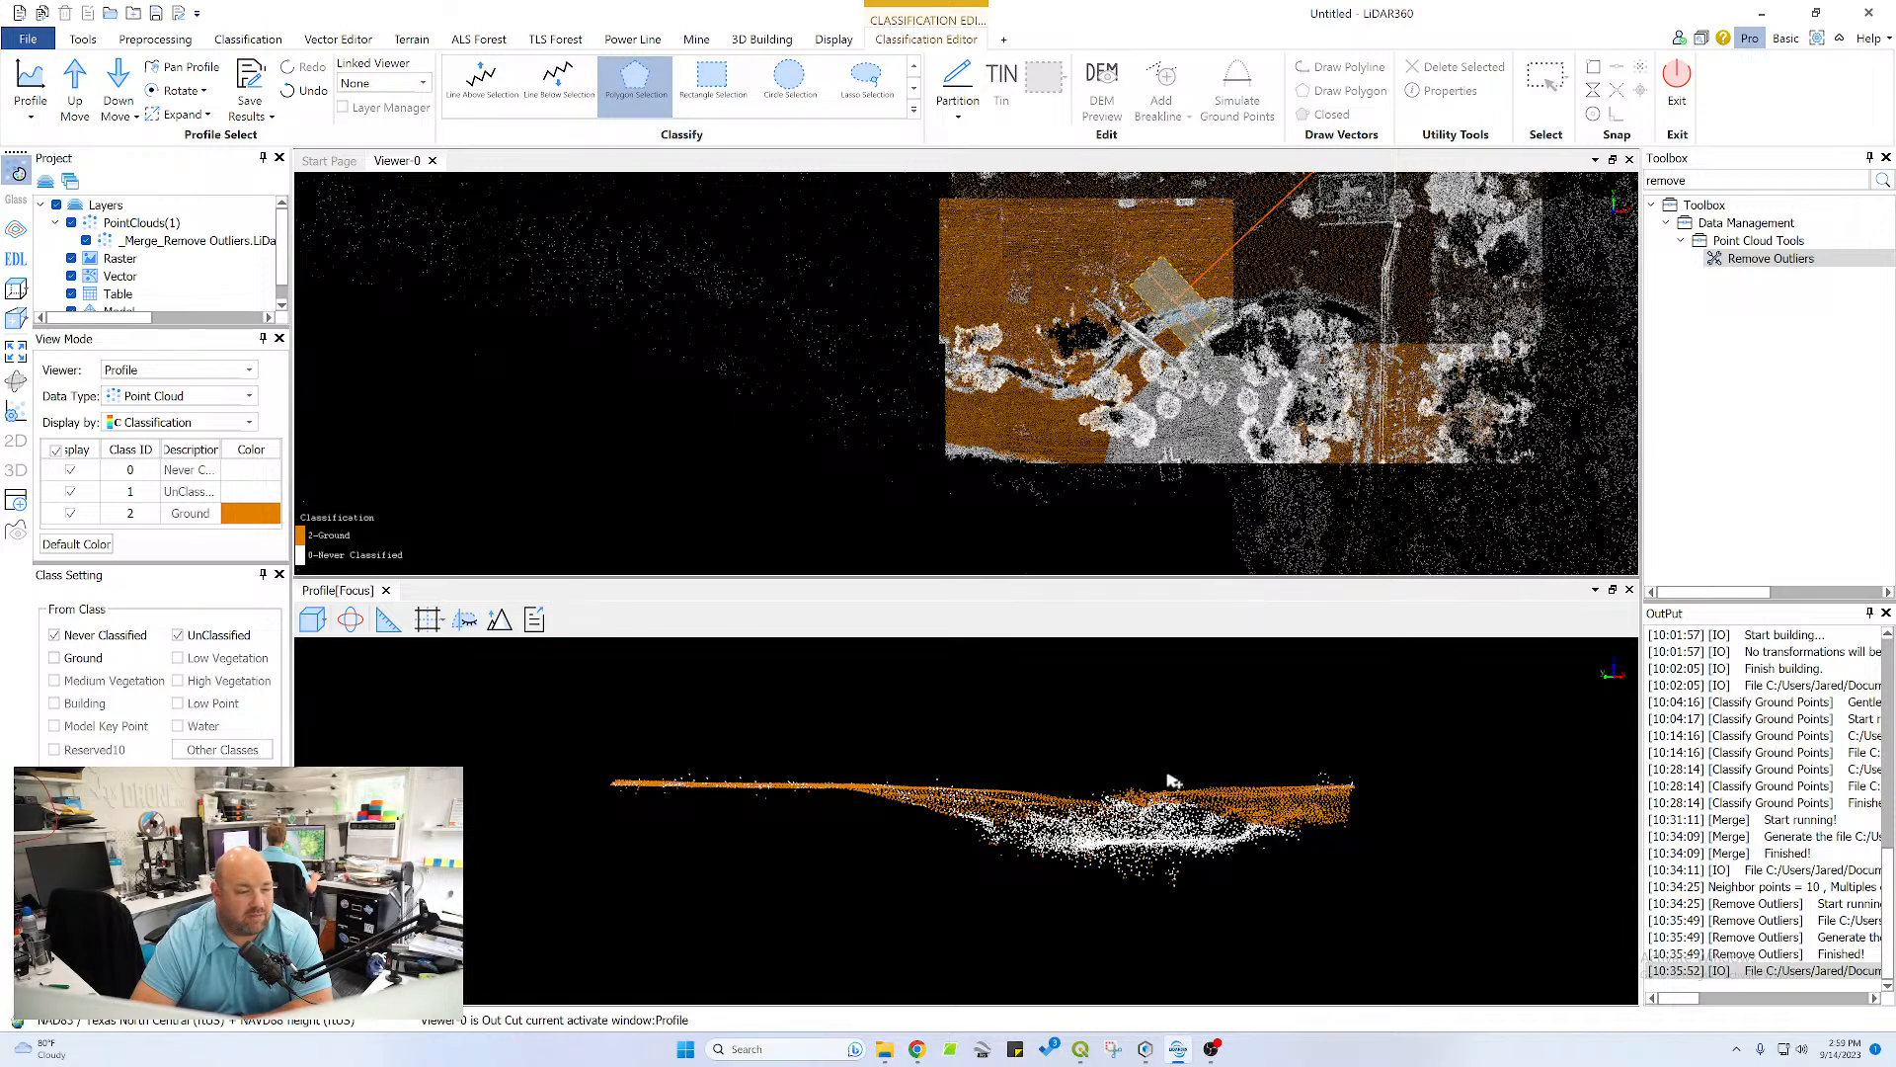
pyautogui.click(956, 836)
pyautogui.click(833, 791)
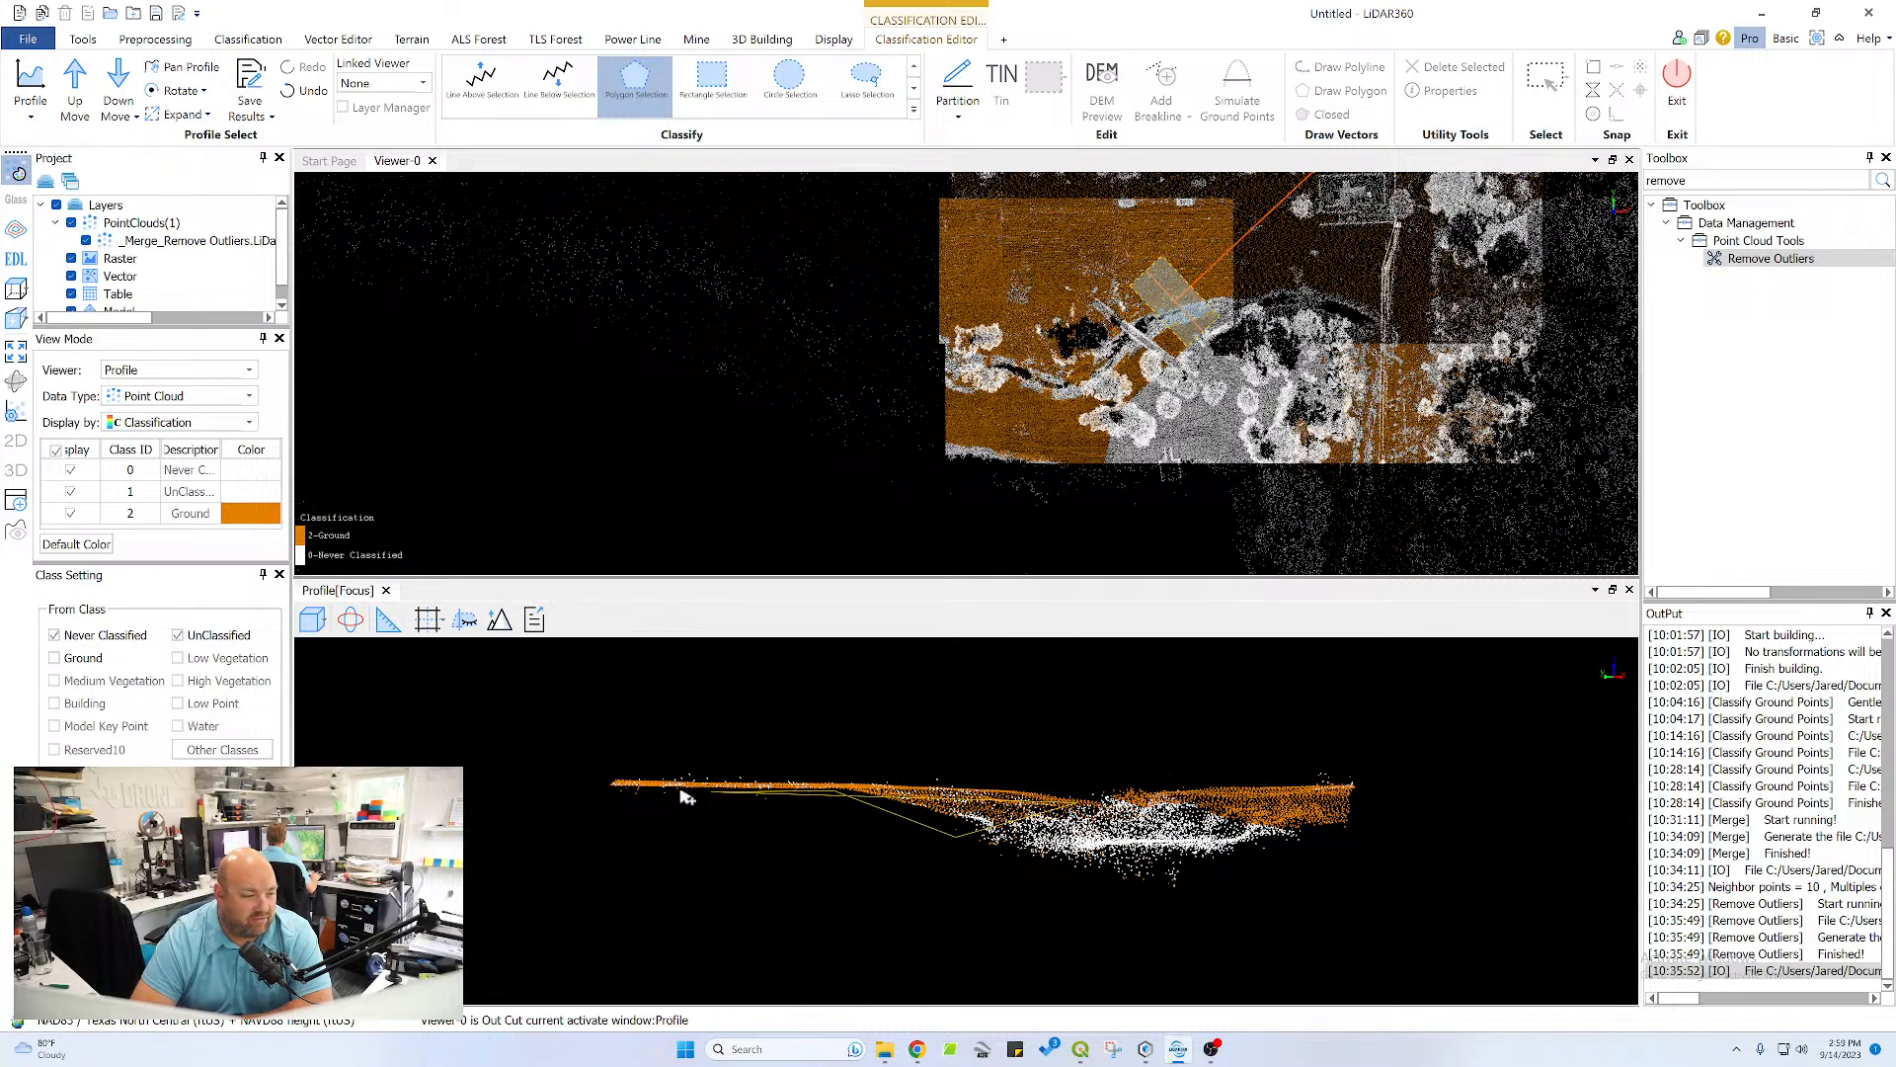
pyautogui.click(608, 782)
pyautogui.rightClick(968, 790)
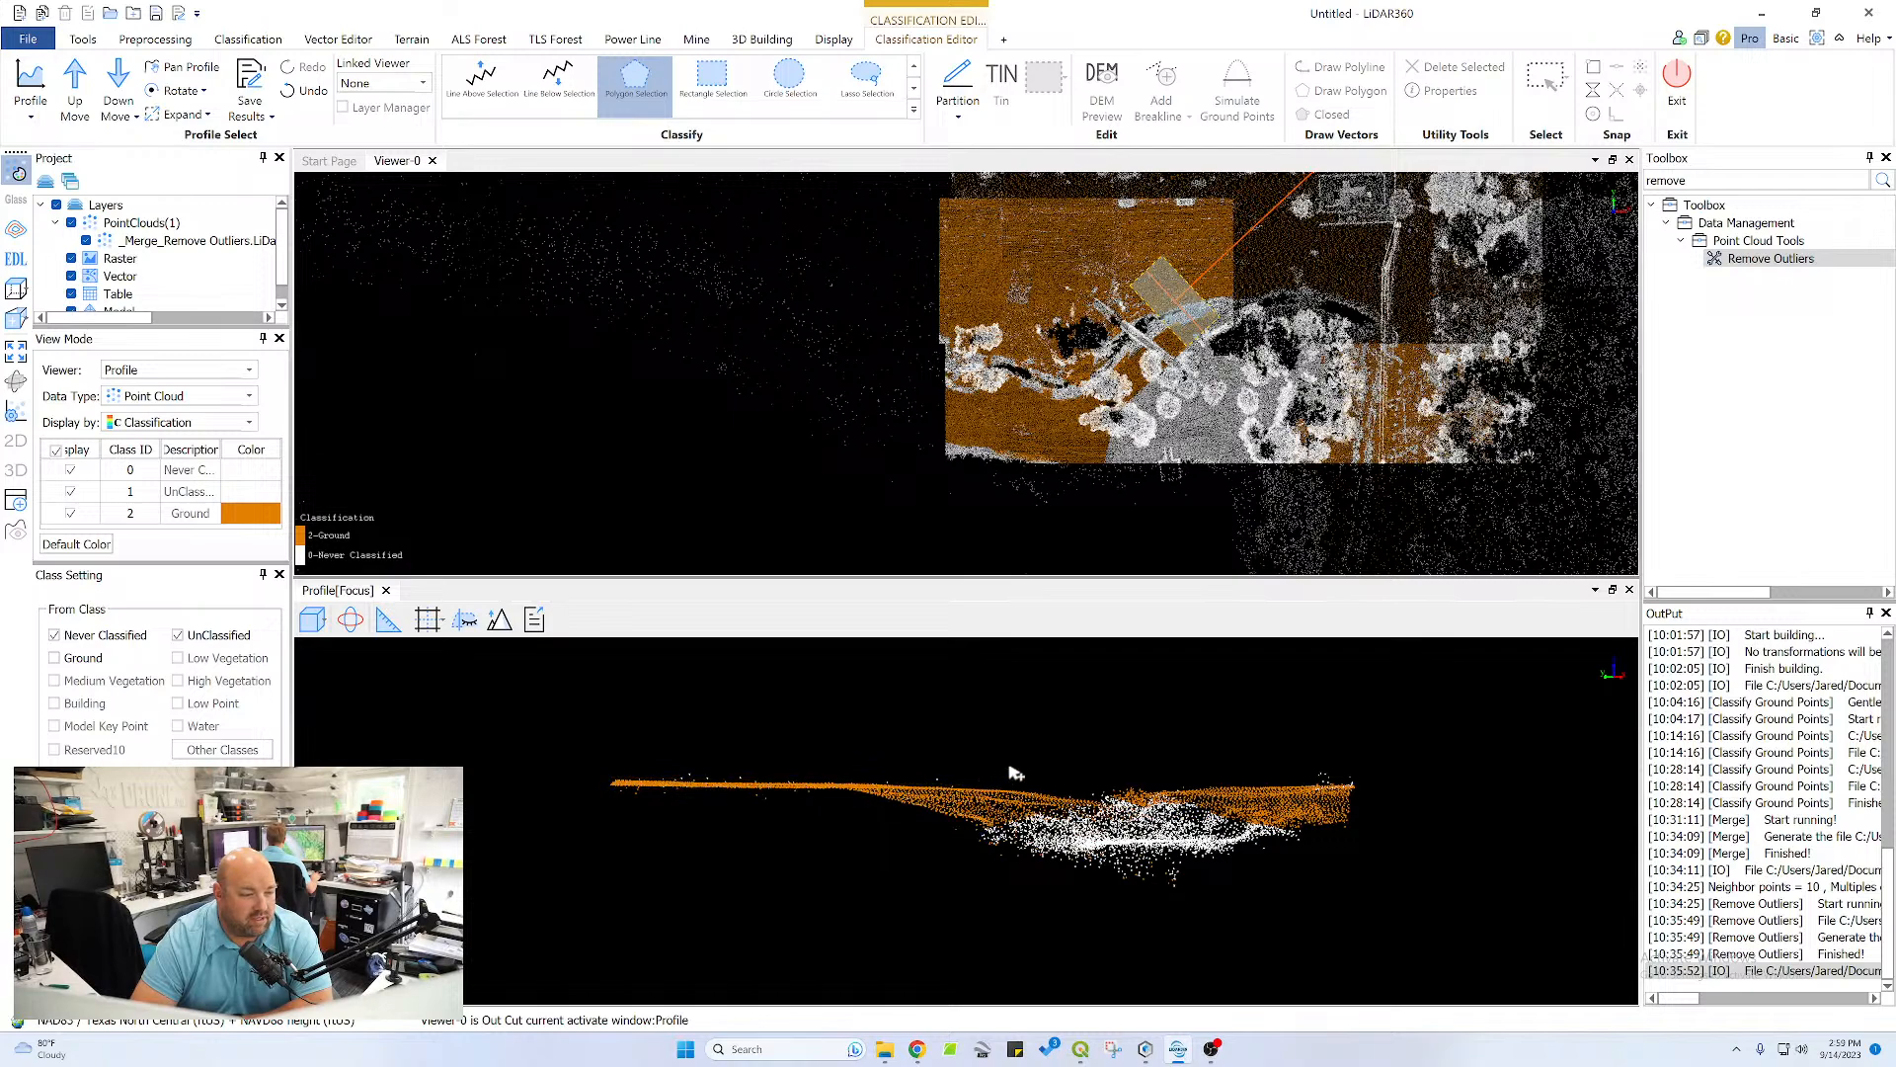
# Advance the profile one more section and examine its plateau and channel edge from tilted and overhead angles
pyautogui.click(77, 88)
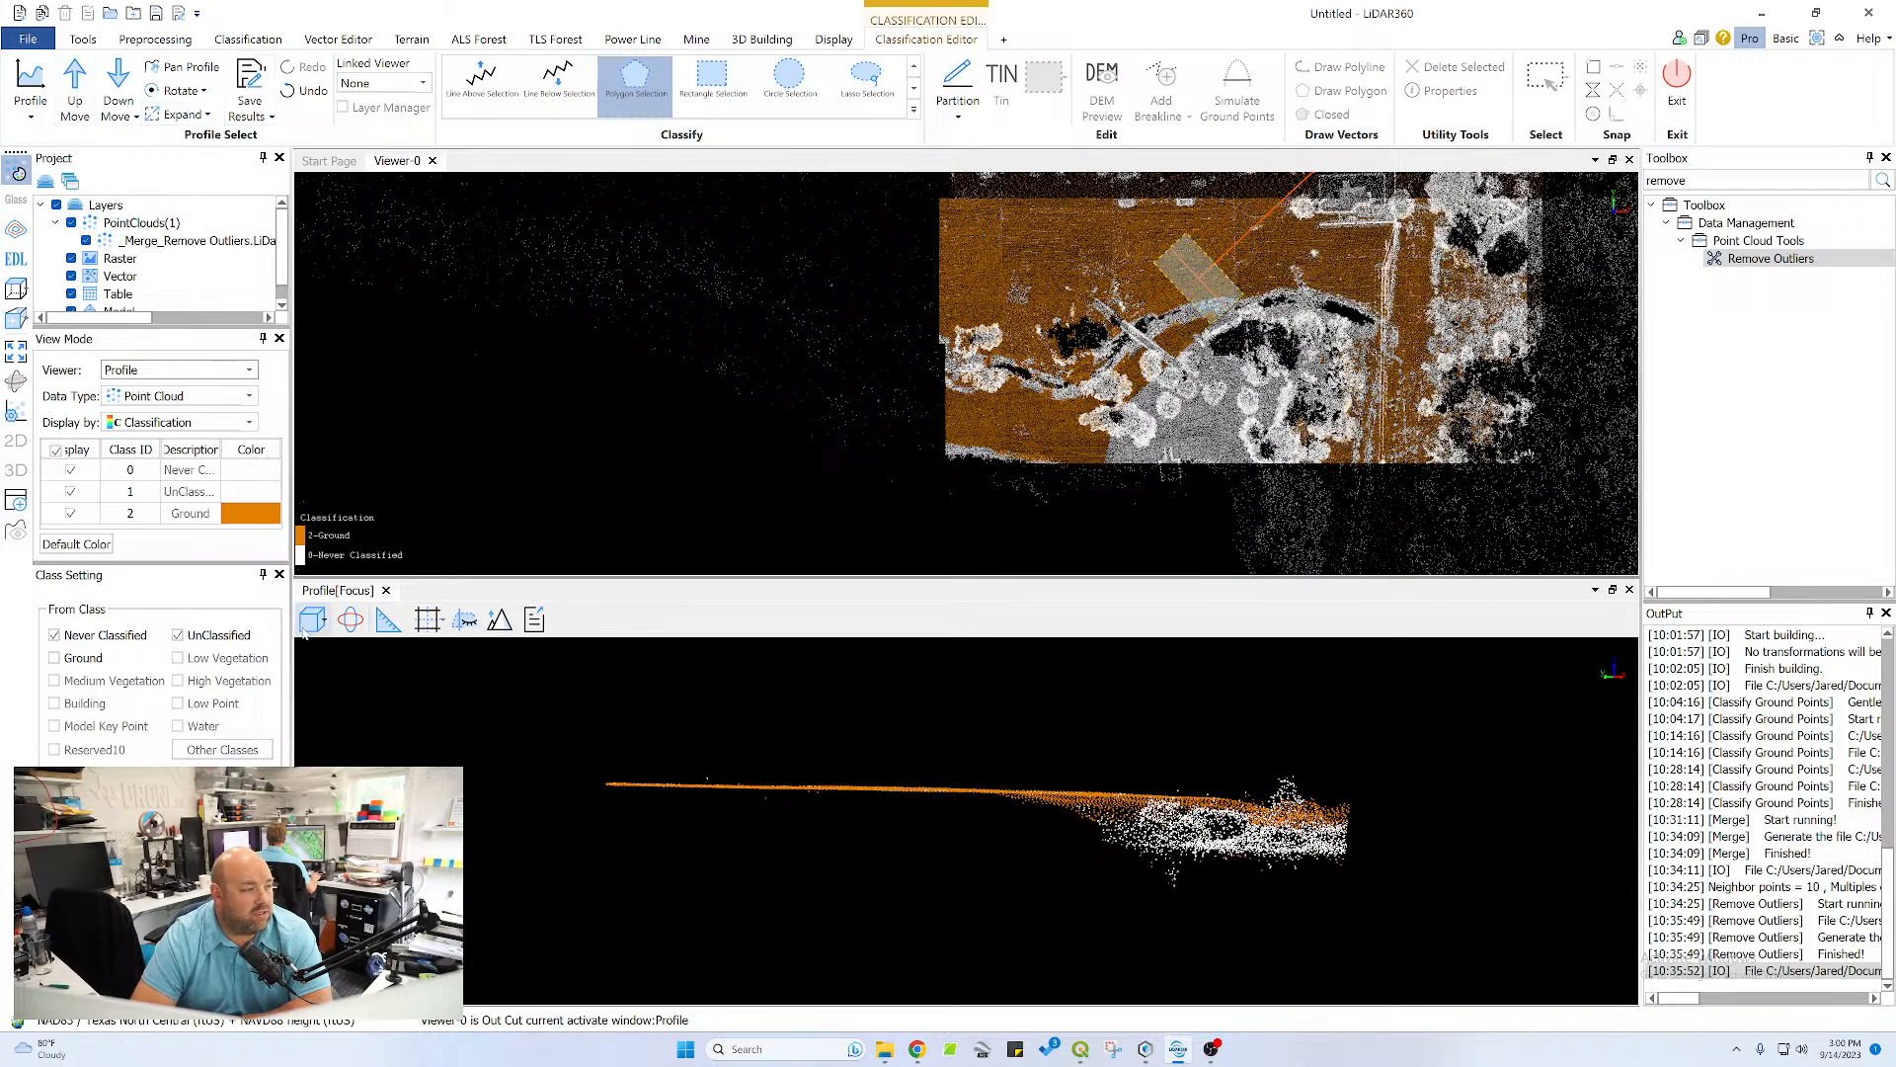
pyautogui.click(349, 619)
pyautogui.moveTo(961, 843); pyautogui.dragTo(1021, 919)
pyautogui.scroll(-2, 1039, 845)
pyautogui.scroll(2, 1034, 816)
pyautogui.moveTo(1033, 816); pyautogui.dragTo(1185, 887)
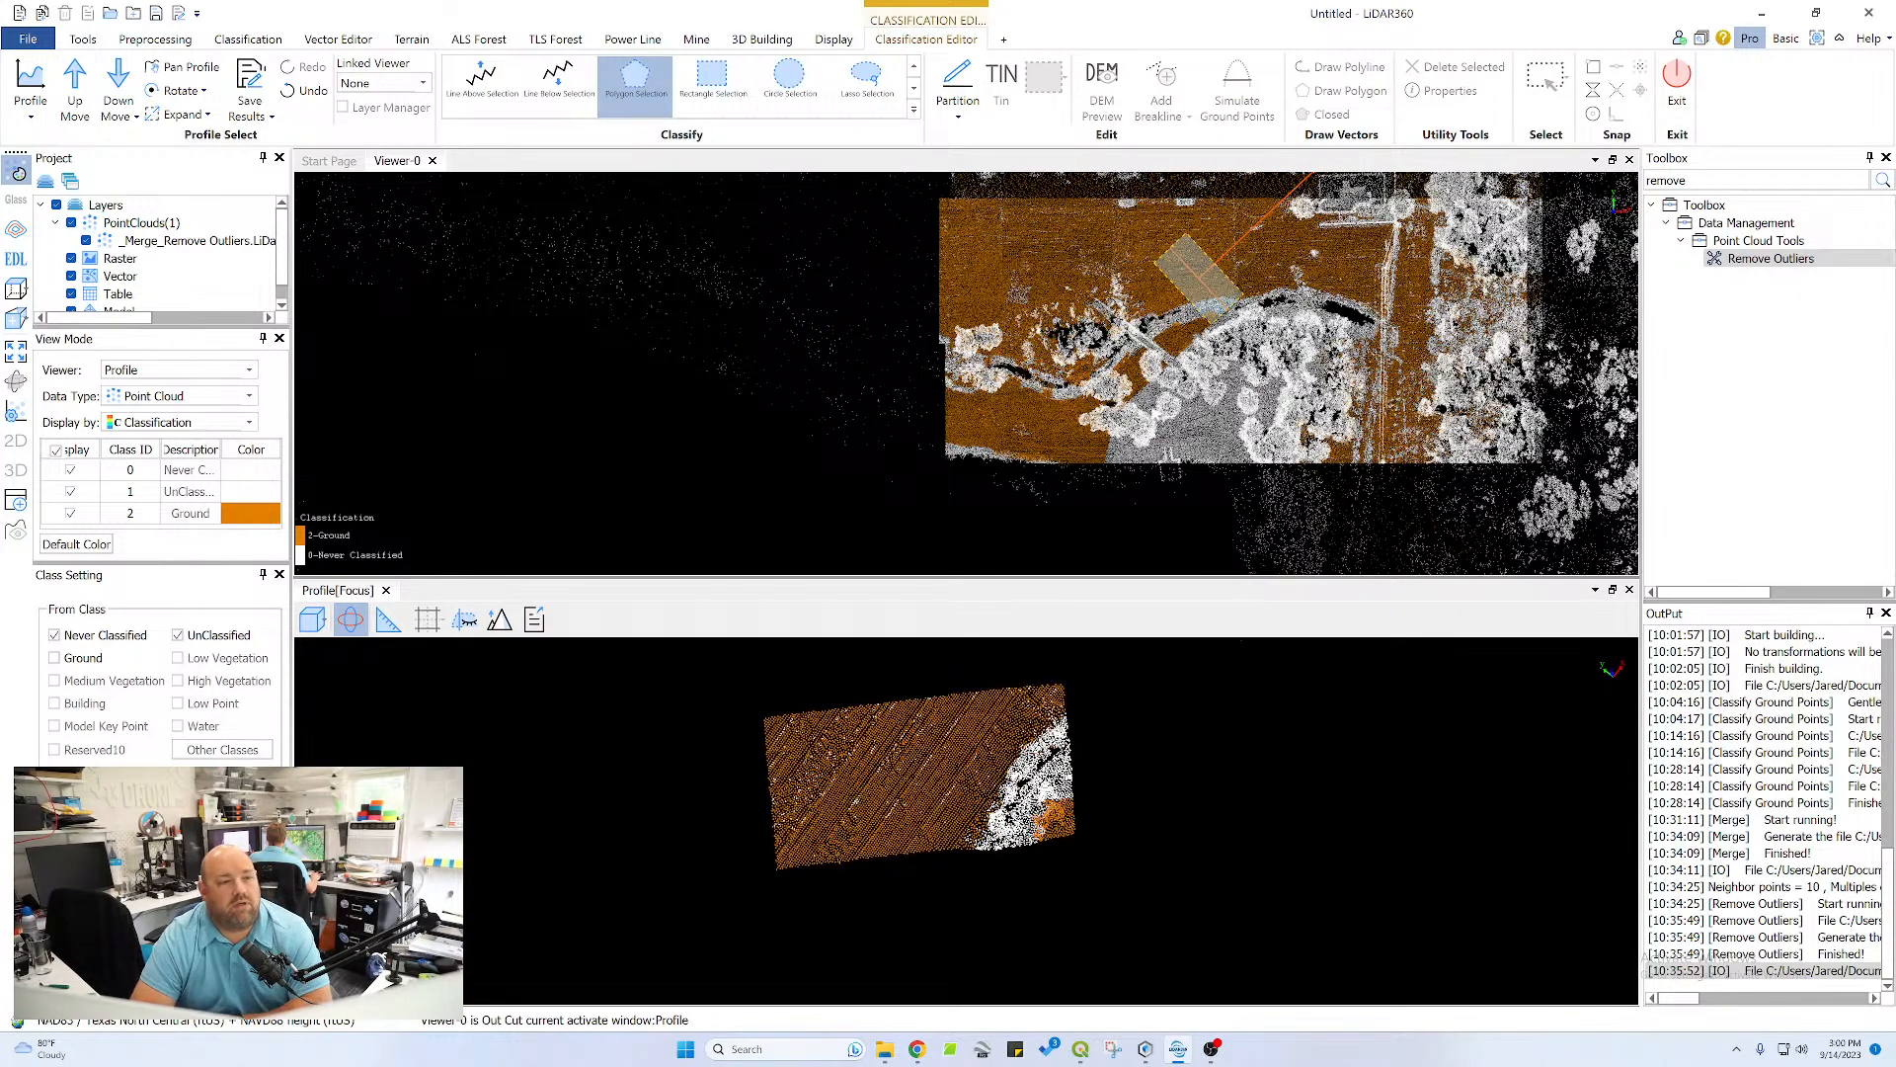
# Cut a new profile section from the plateau straight across the channel and the unclassified white area into the pond
pyautogui.scroll(-3, 1093, 341)
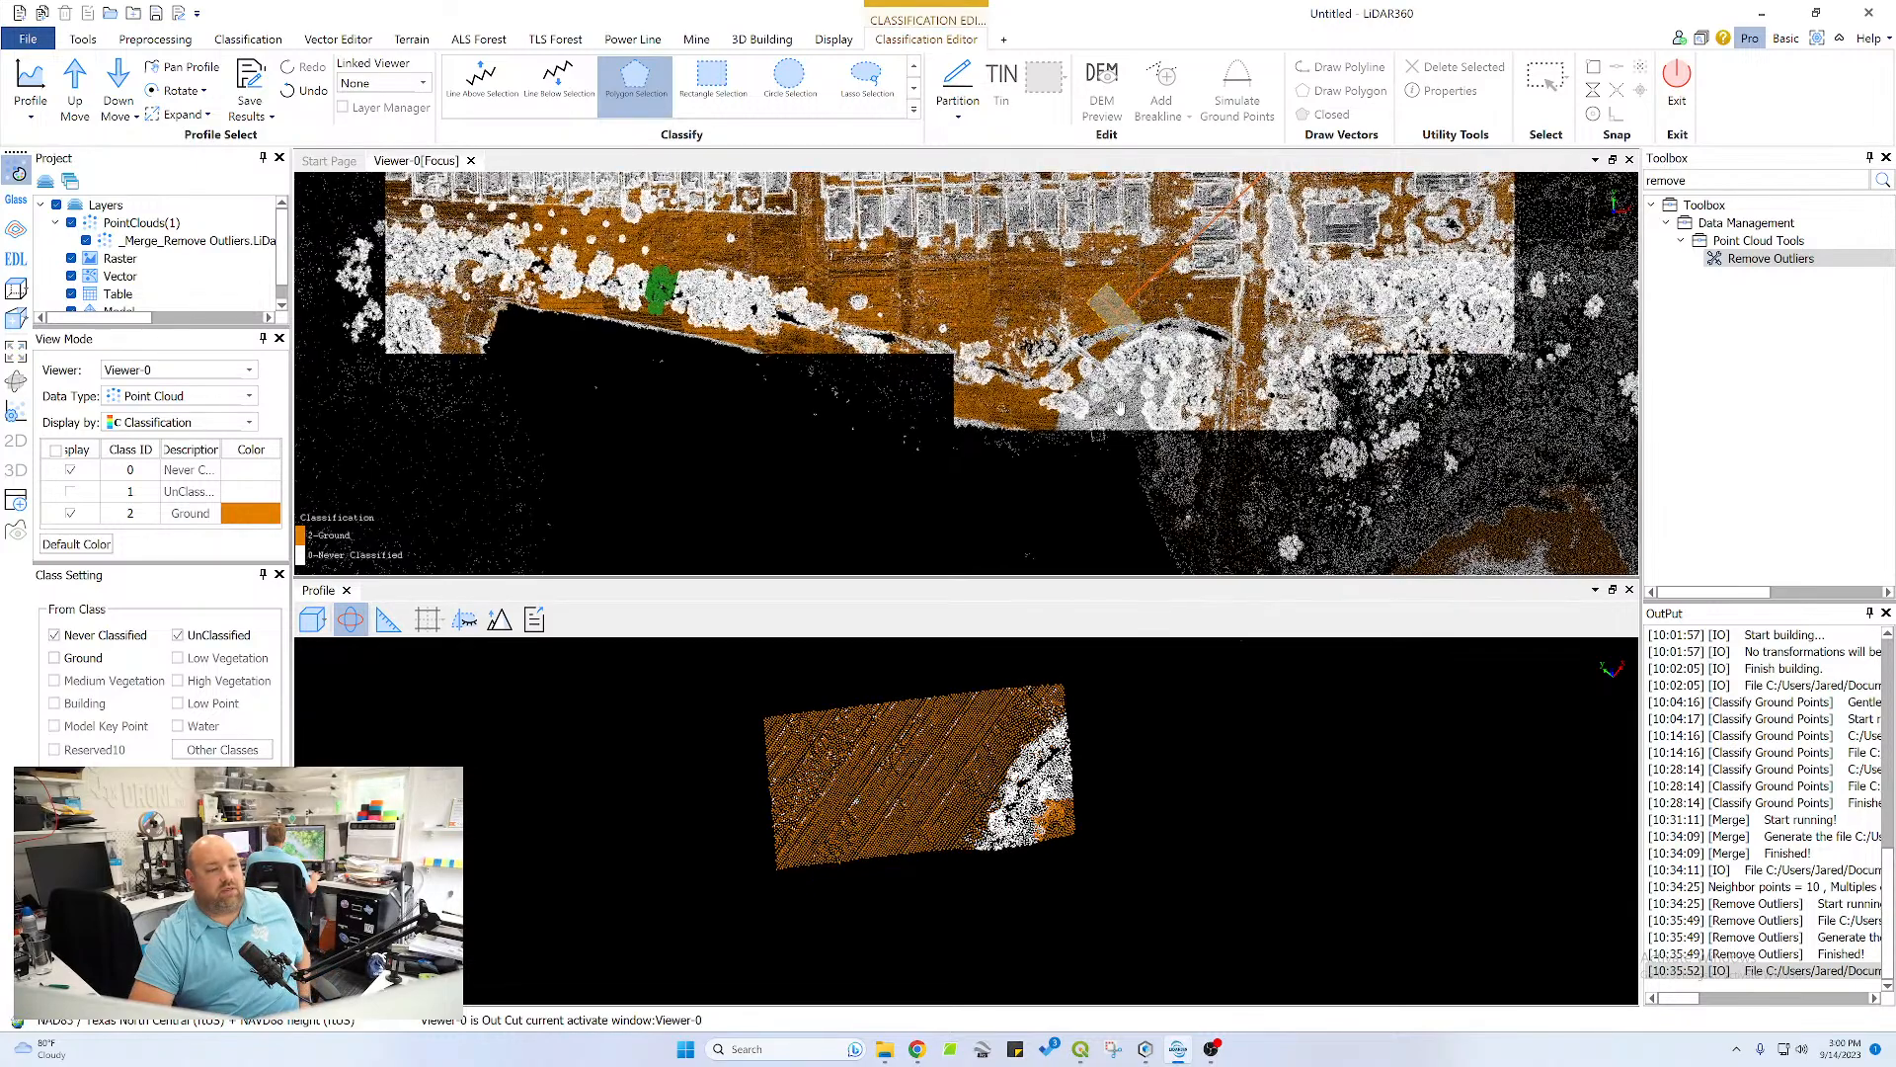
pyautogui.moveTo(1093, 341); pyautogui.dragTo(1141, 289)
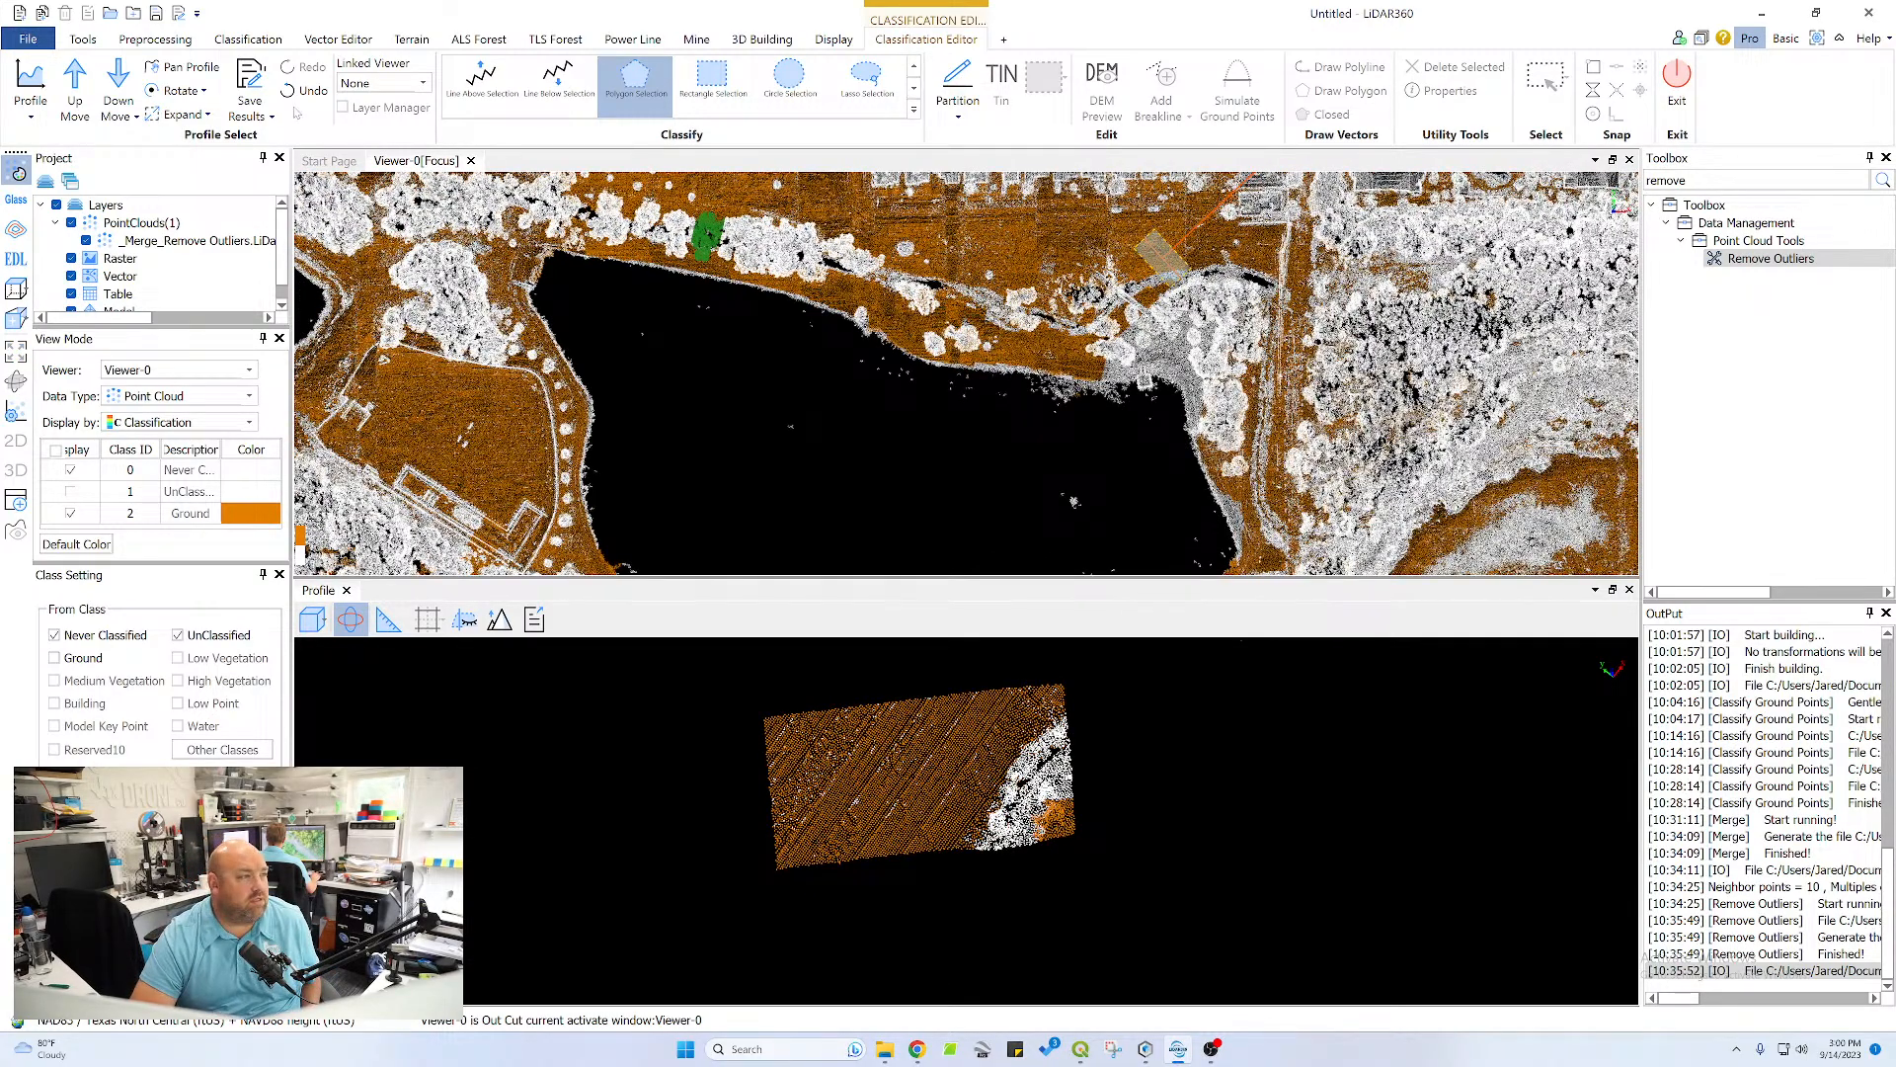
pyautogui.click(30, 84)
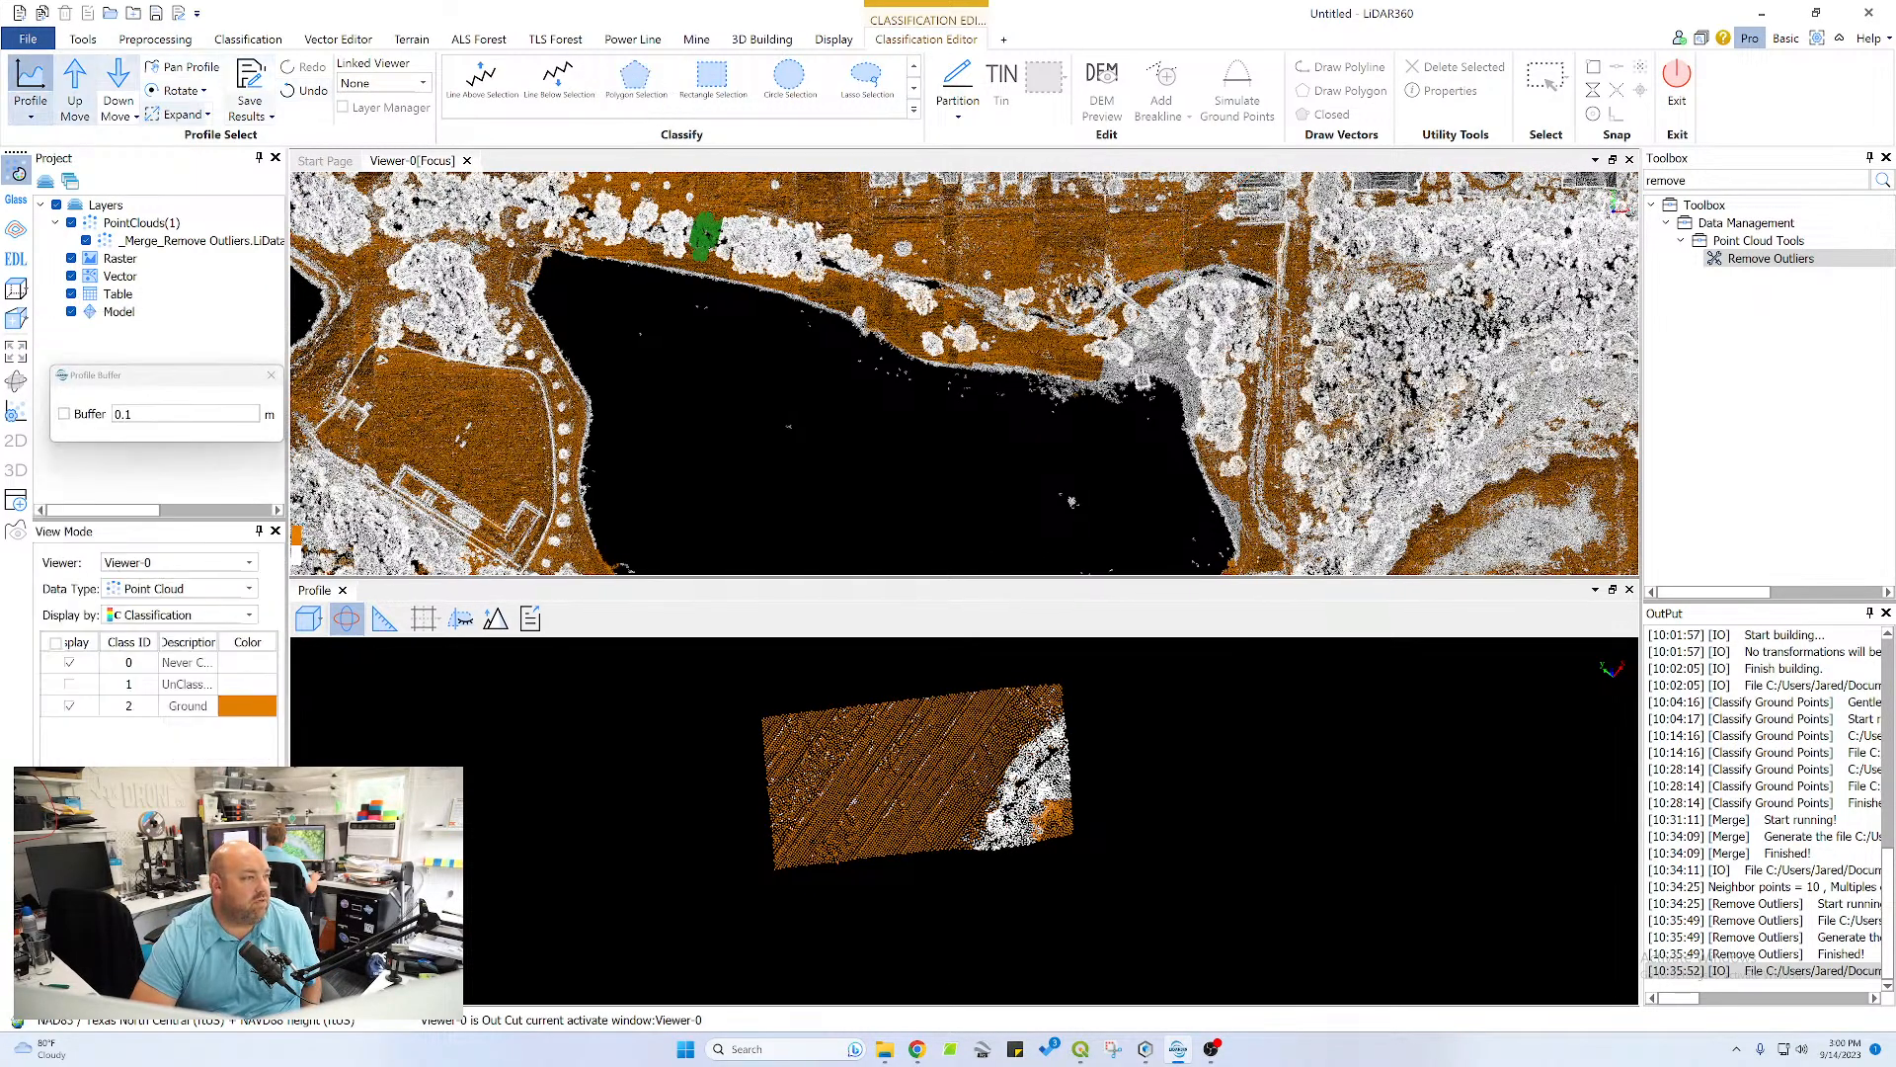
pyautogui.click(1168, 262)
pyautogui.click(1162, 446)
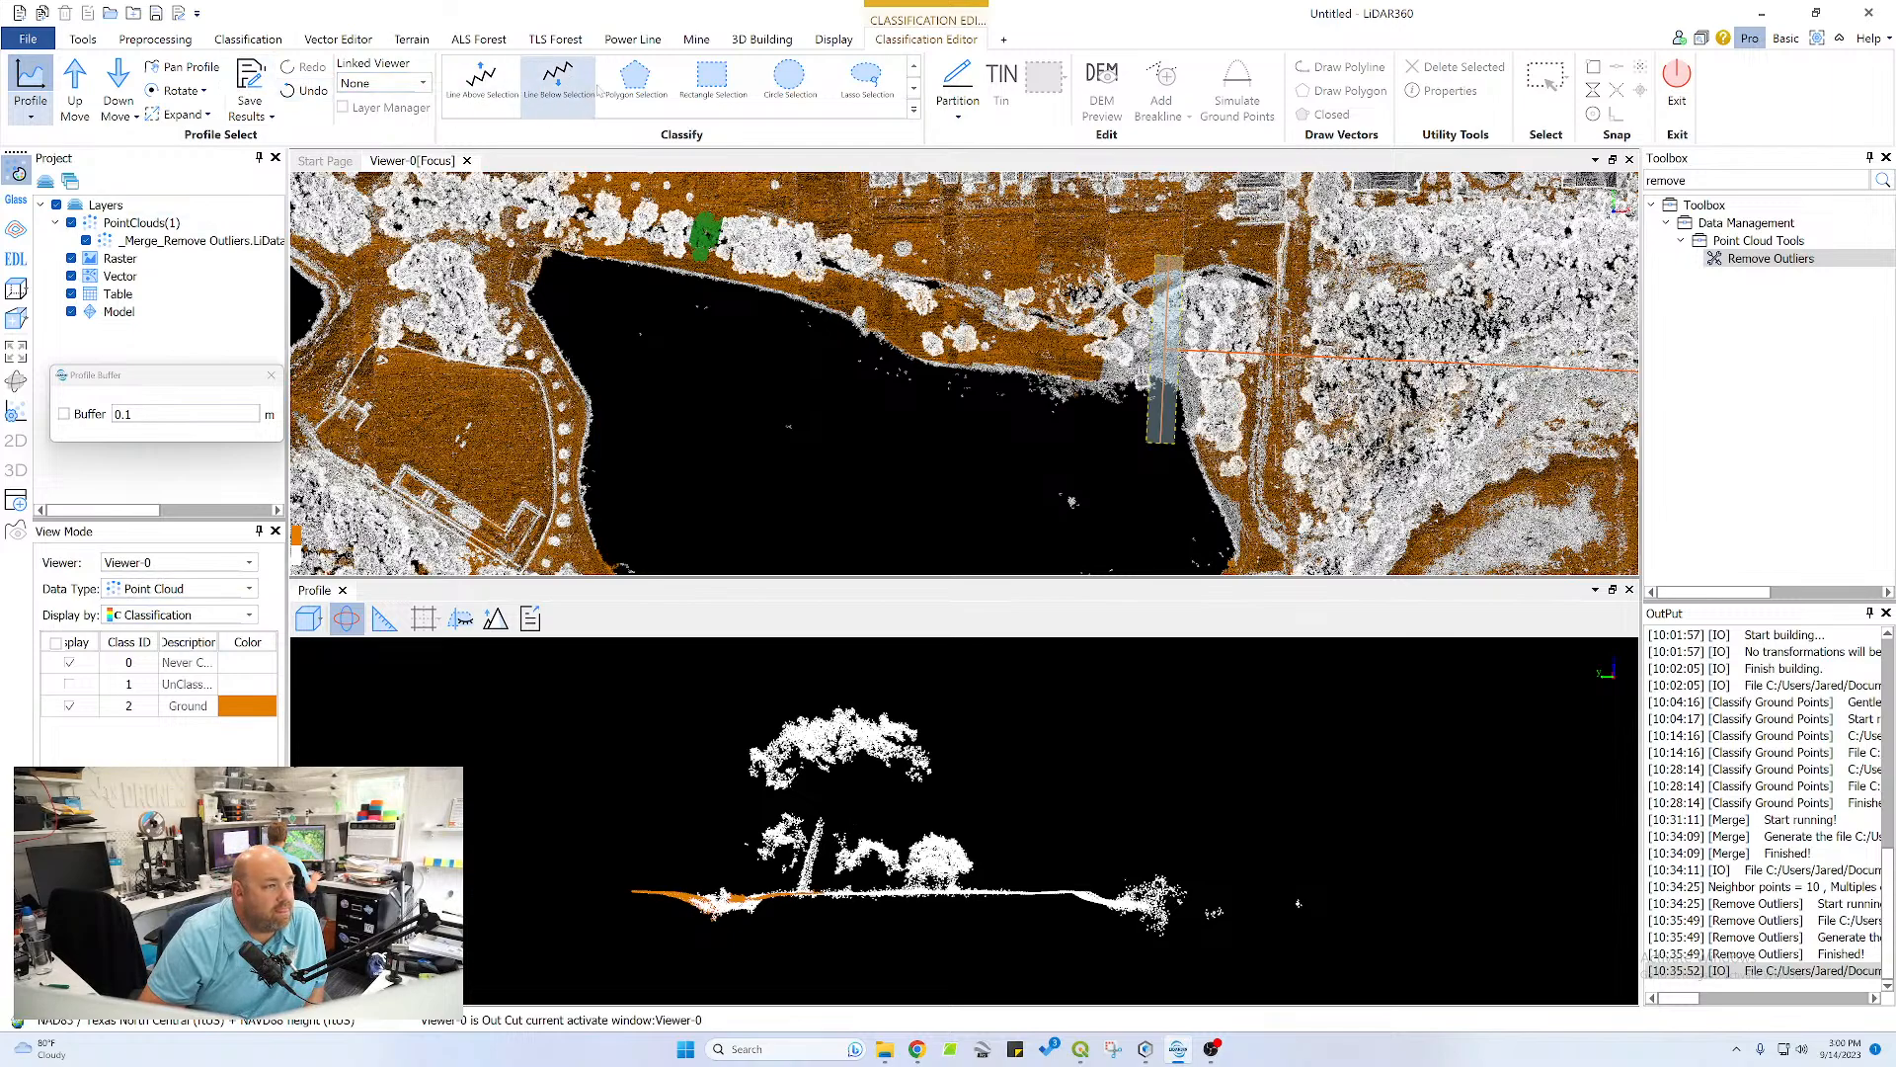
# Classify the long flat surface between the channel and the pond, including the slope down to the shore, as ground with a polygon
pyautogui.click(635, 79)
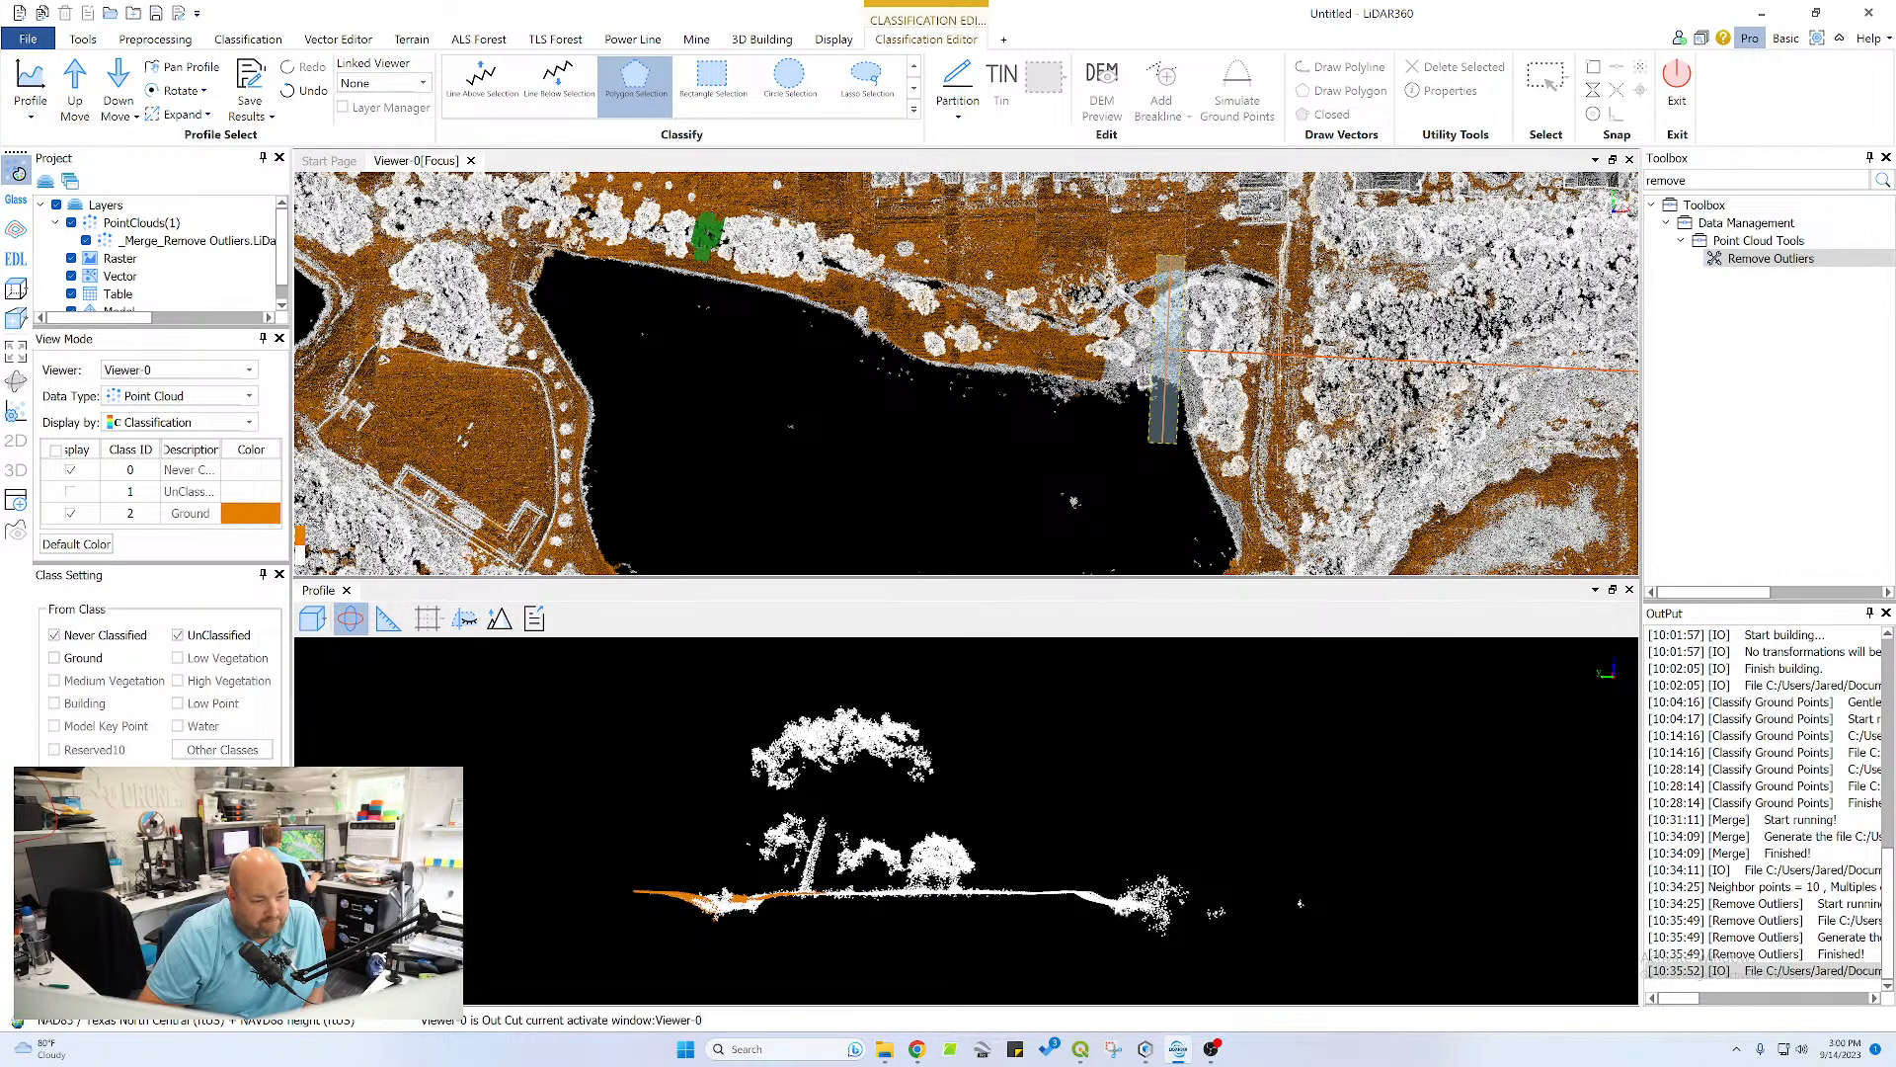
pyautogui.scroll(5, 1076, 912)
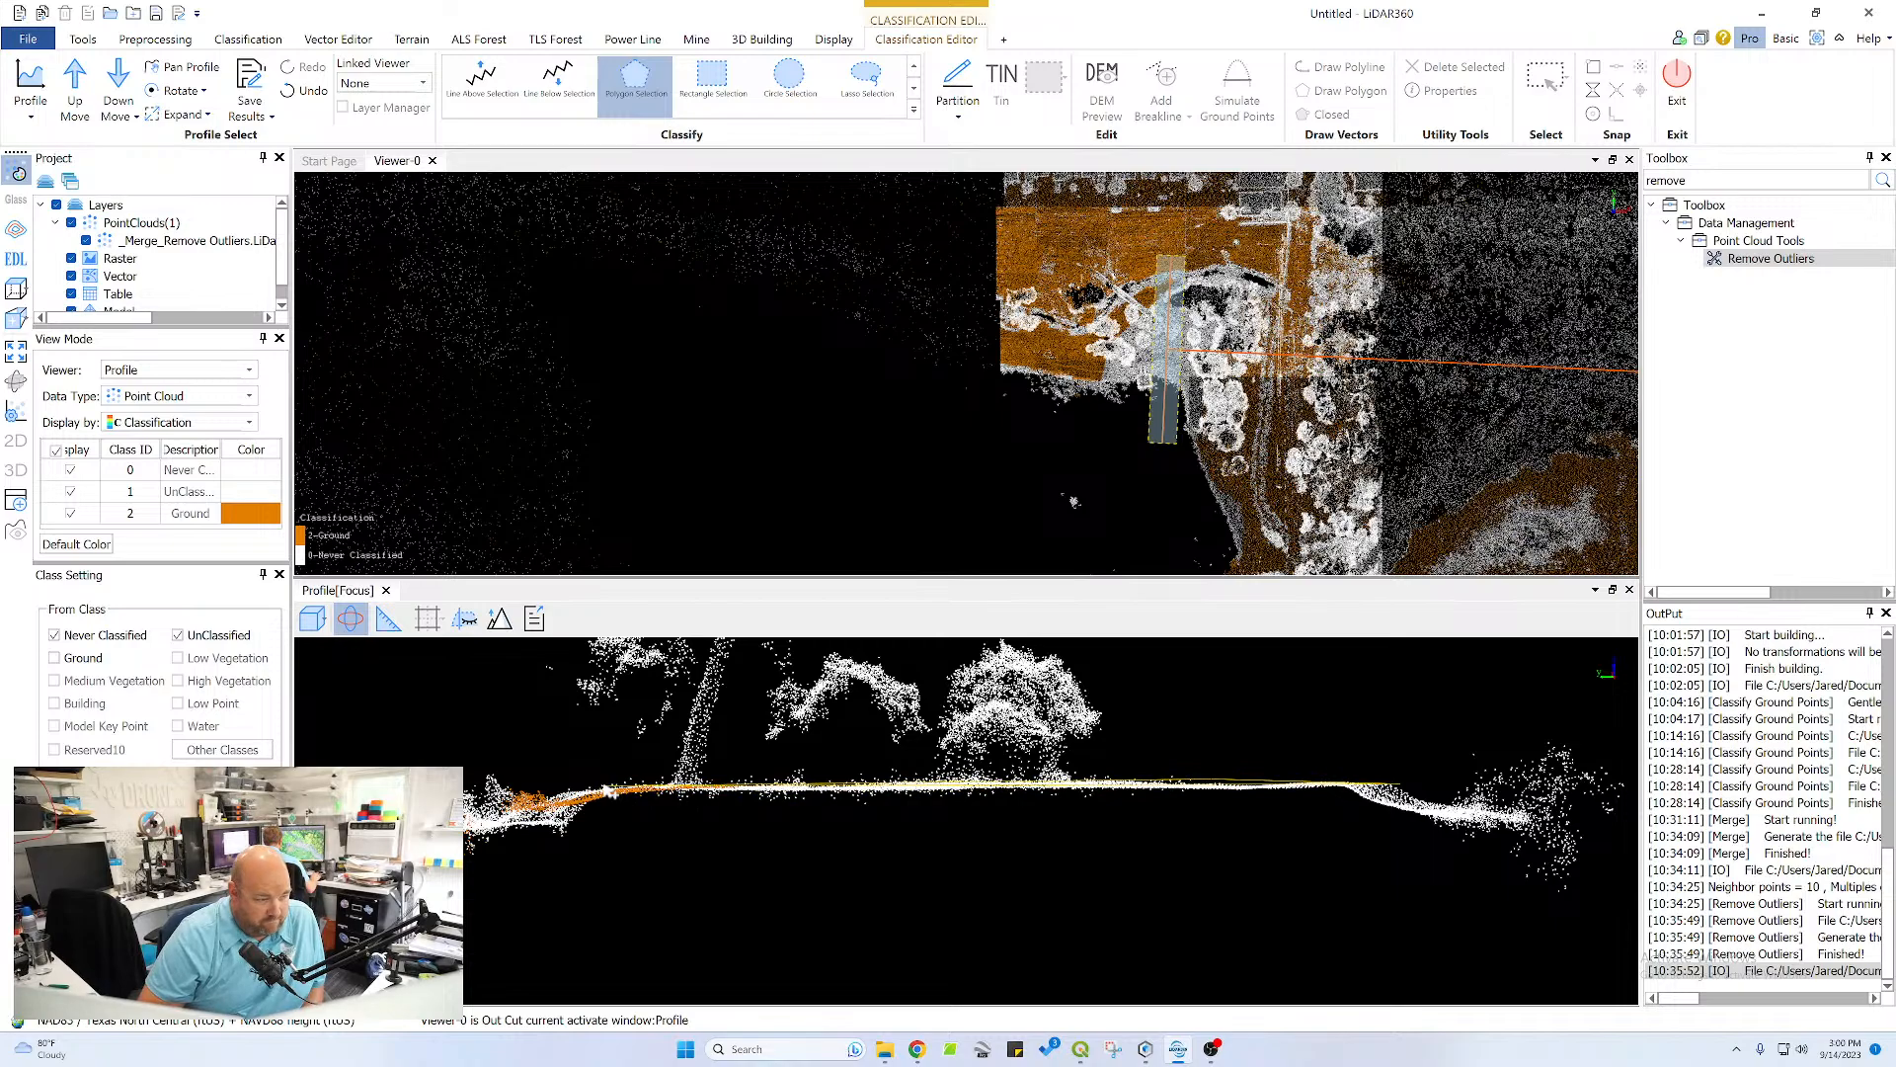
pyautogui.click(549, 838)
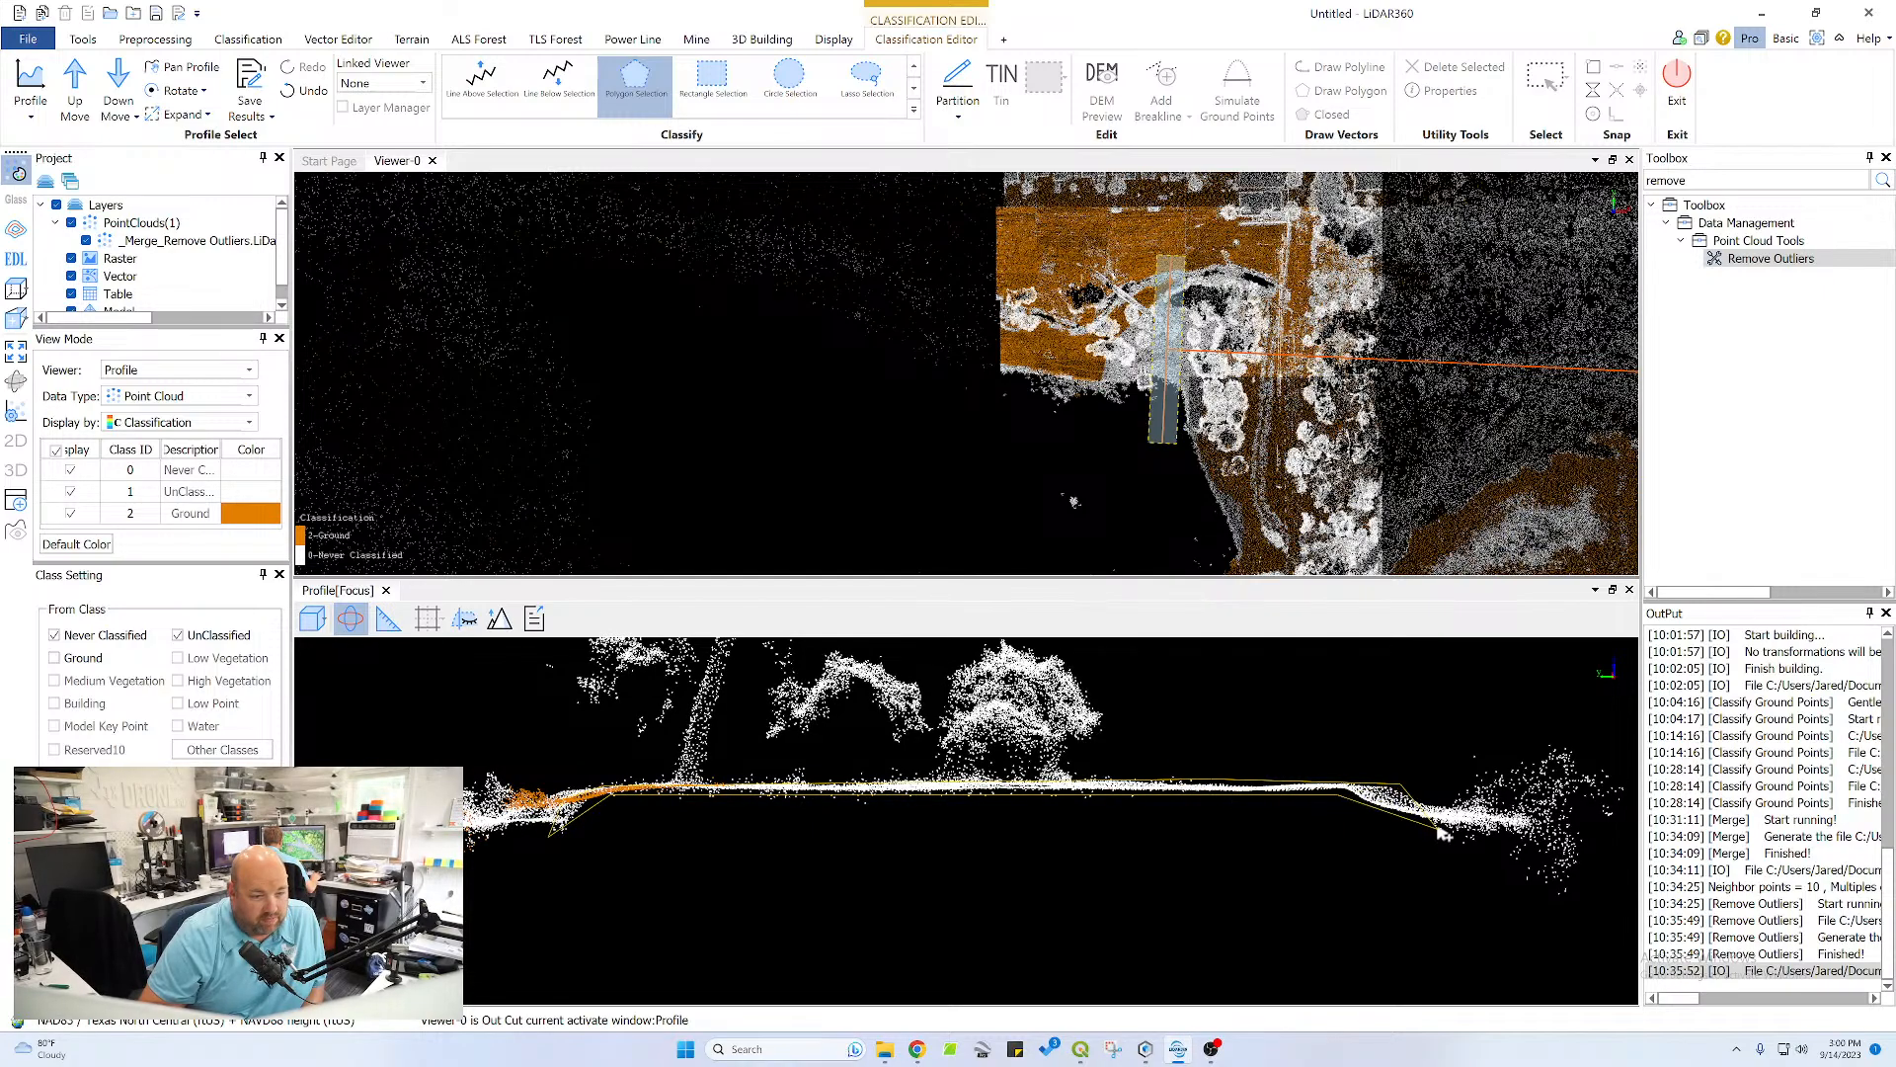
pyautogui.moveTo(1438, 828); pyautogui.dragTo(1441, 824)
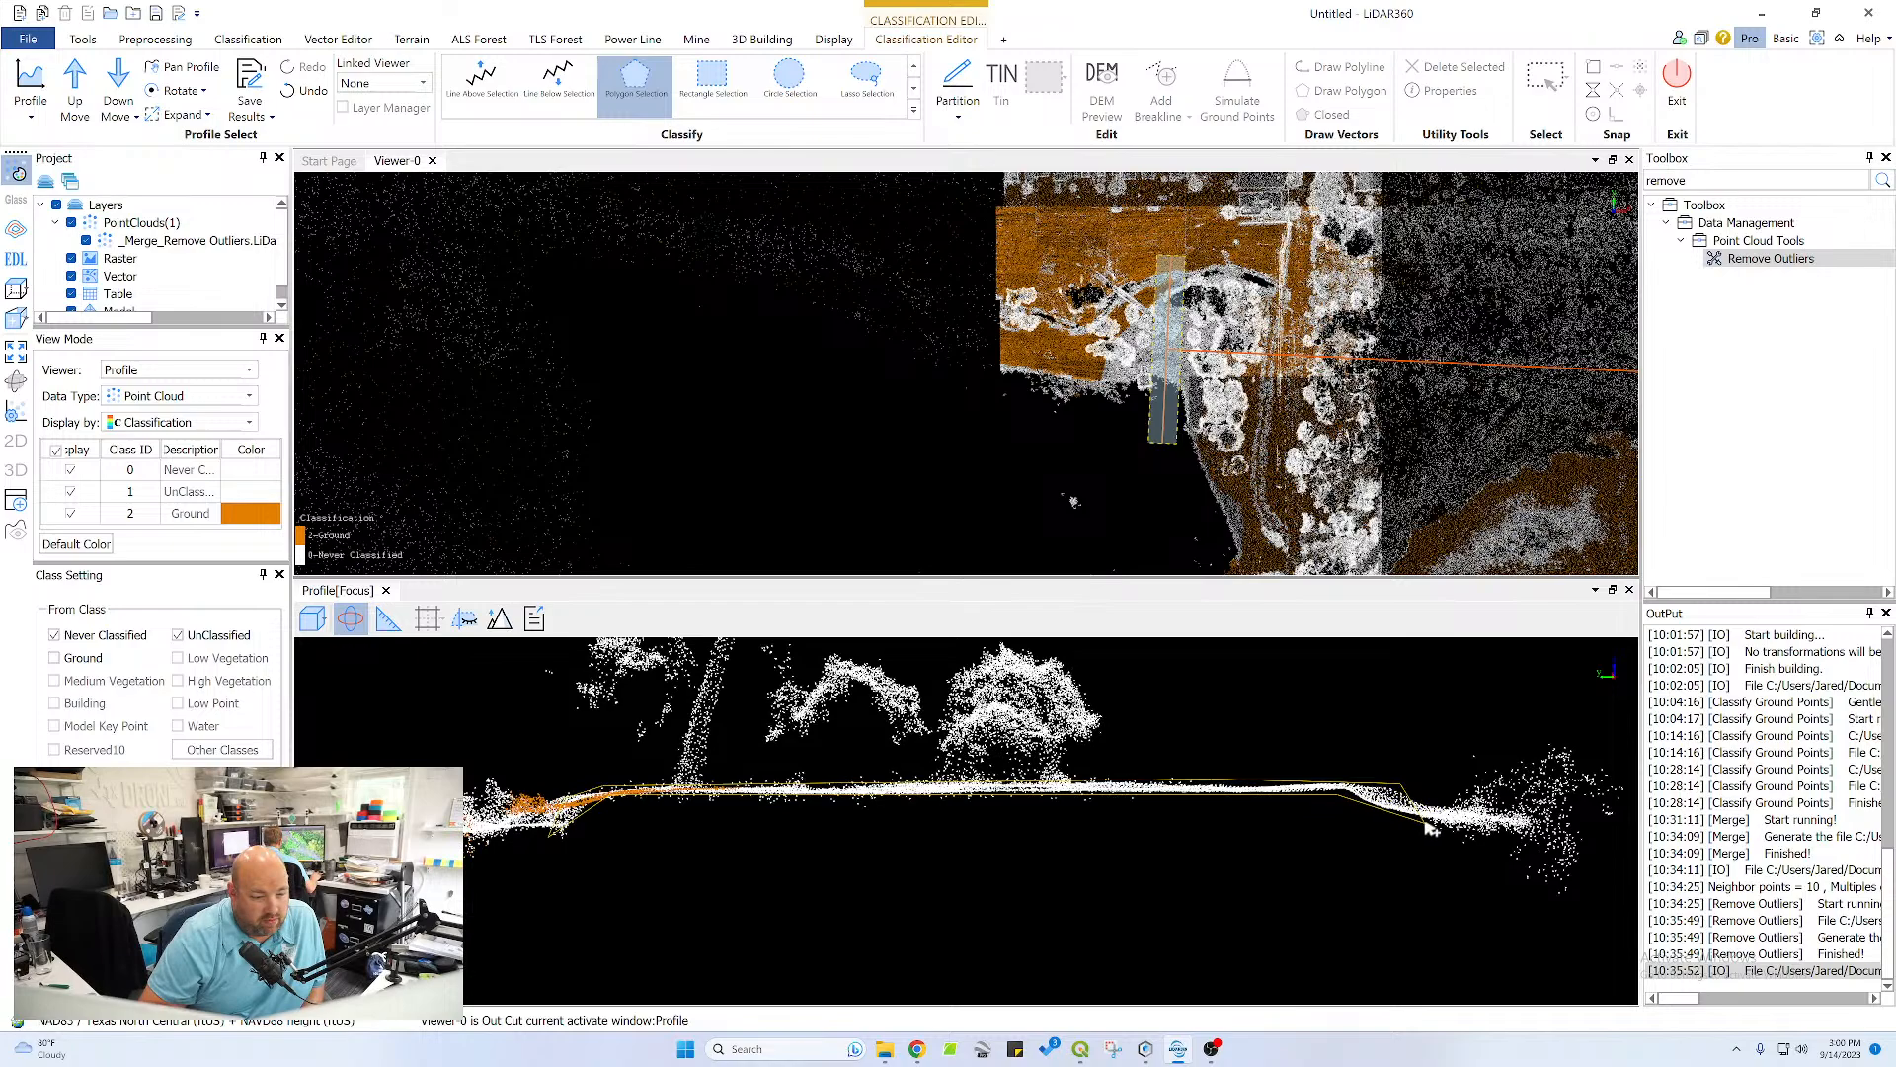
pyautogui.doubleClick(1402, 785)
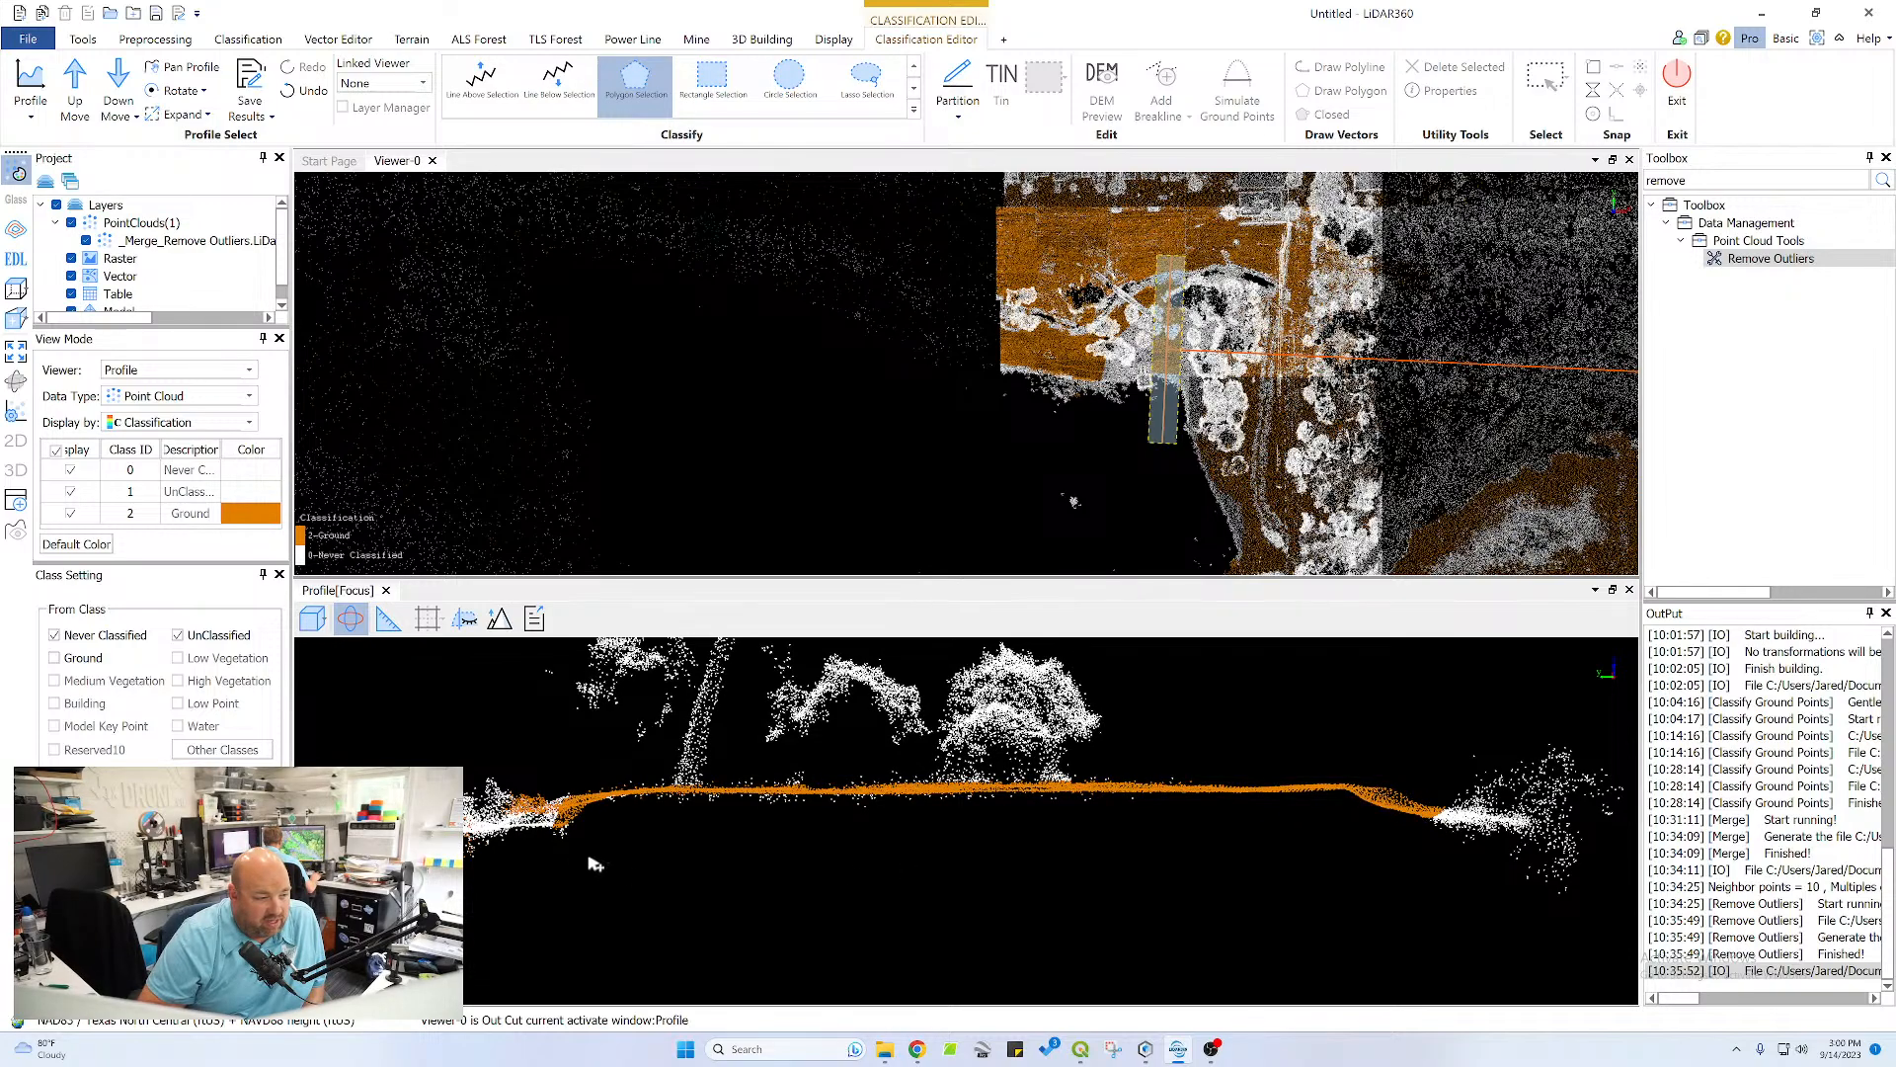
# Classify the channel bank on the pond side of the new section as ground, down towards the channel bed
pyautogui.moveTo(540, 807); pyautogui.dragTo(985, 783, button='middle')
pyautogui.scroll(3, 878, 721)
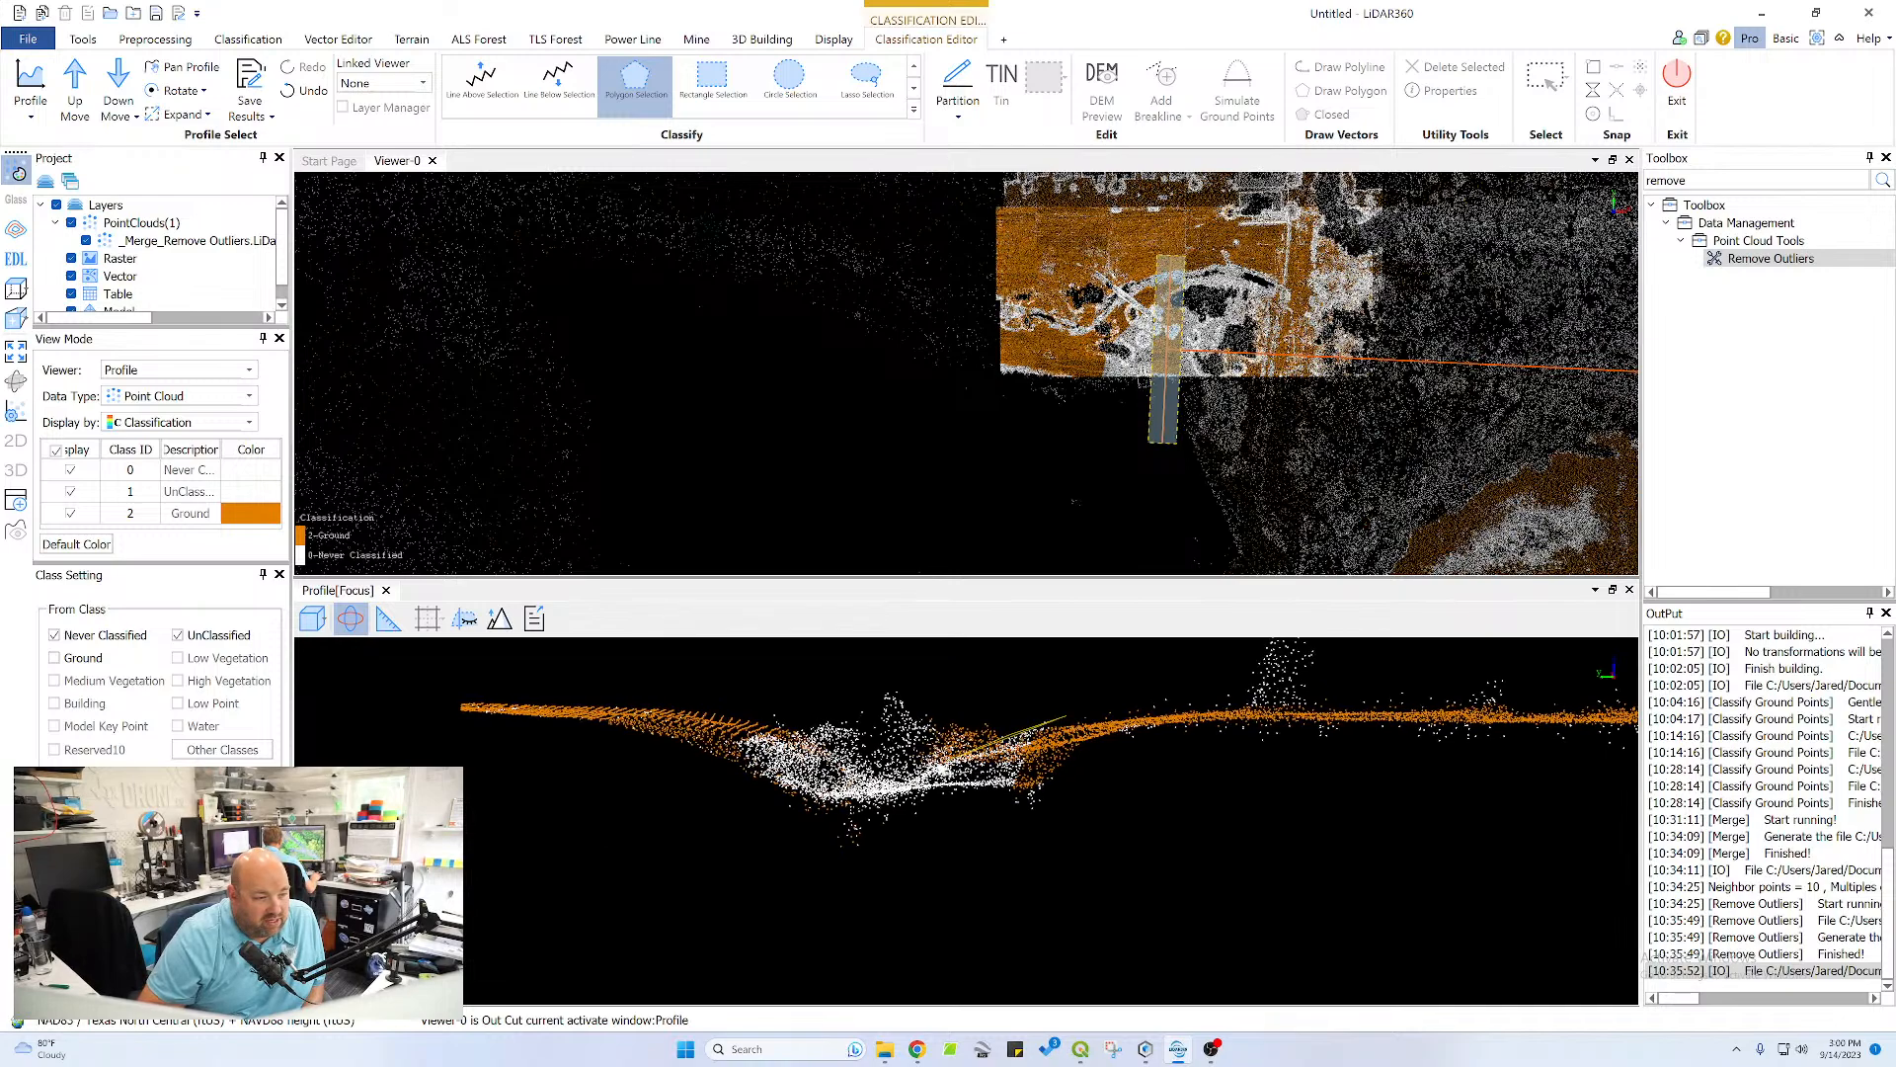
pyautogui.doubleClick(1022, 791)
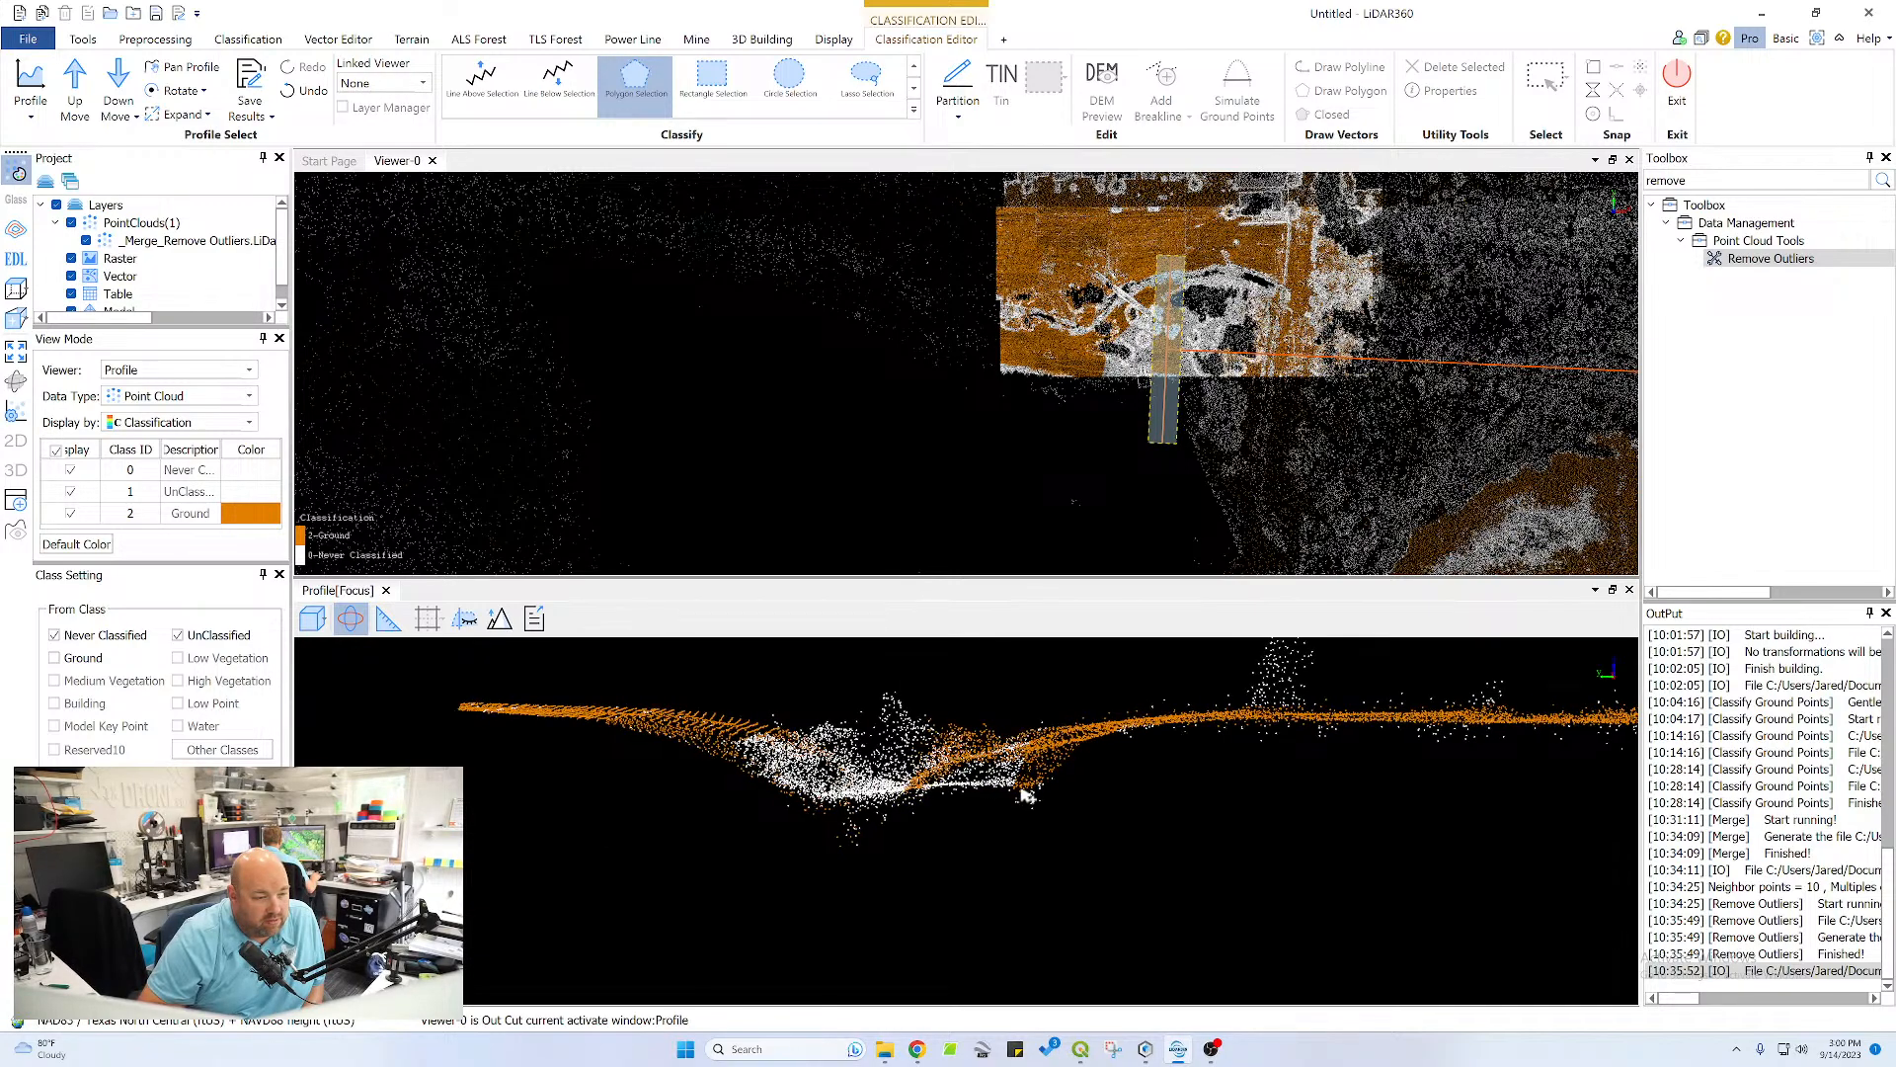
pyautogui.moveTo(1045, 781)
pyautogui.mouseDown()
pyautogui.moveTo(948, 816)
pyautogui.moveTo(943, 759)
pyautogui.moveTo(949, 830)
pyautogui.moveTo(1316, 812)
pyautogui.moveTo(989, 726)
pyautogui.moveTo(1042, 773)
pyautogui.mouseUp()
# Classify the narrow strip of white points along the pond shore end of the section as ground, working in a tilted view
pyautogui.moveTo(976, 698); pyautogui.dragTo(929, 816)
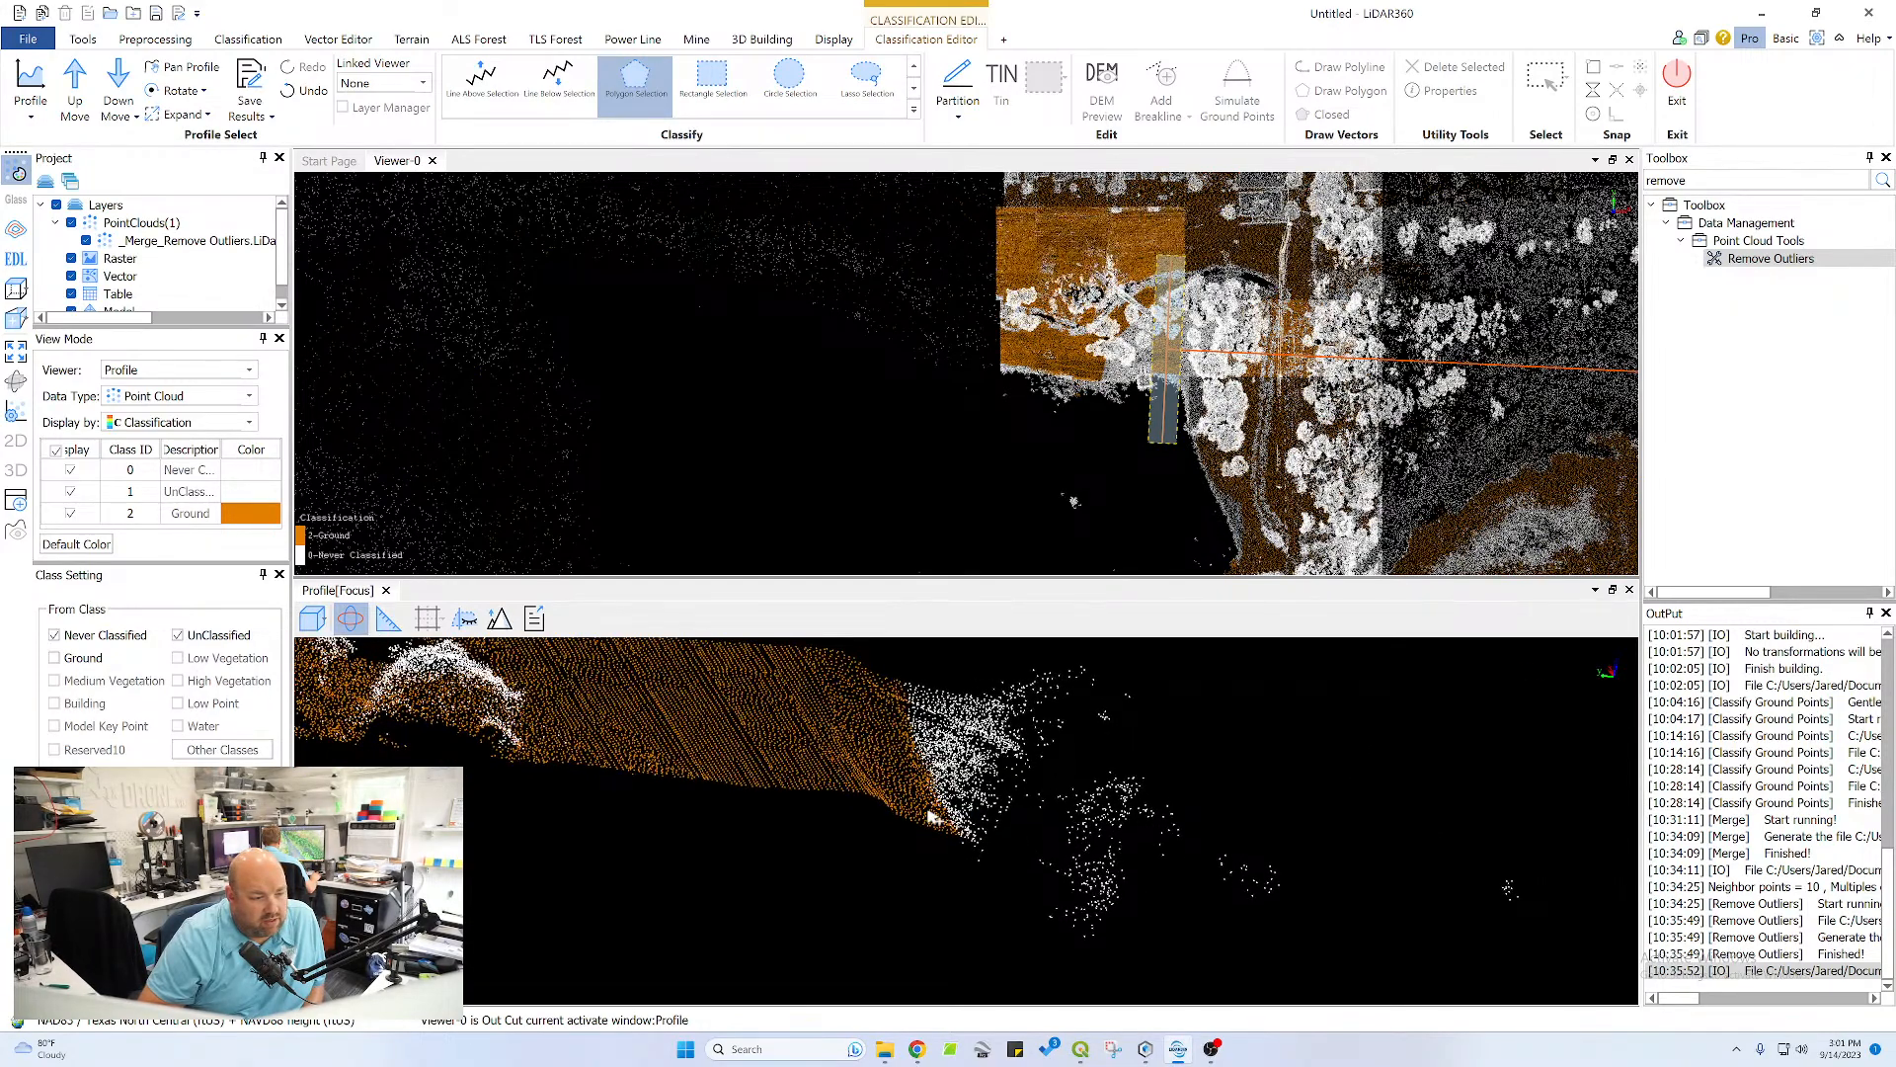
pyautogui.moveTo(977, 697); pyautogui.dragTo(936, 756)
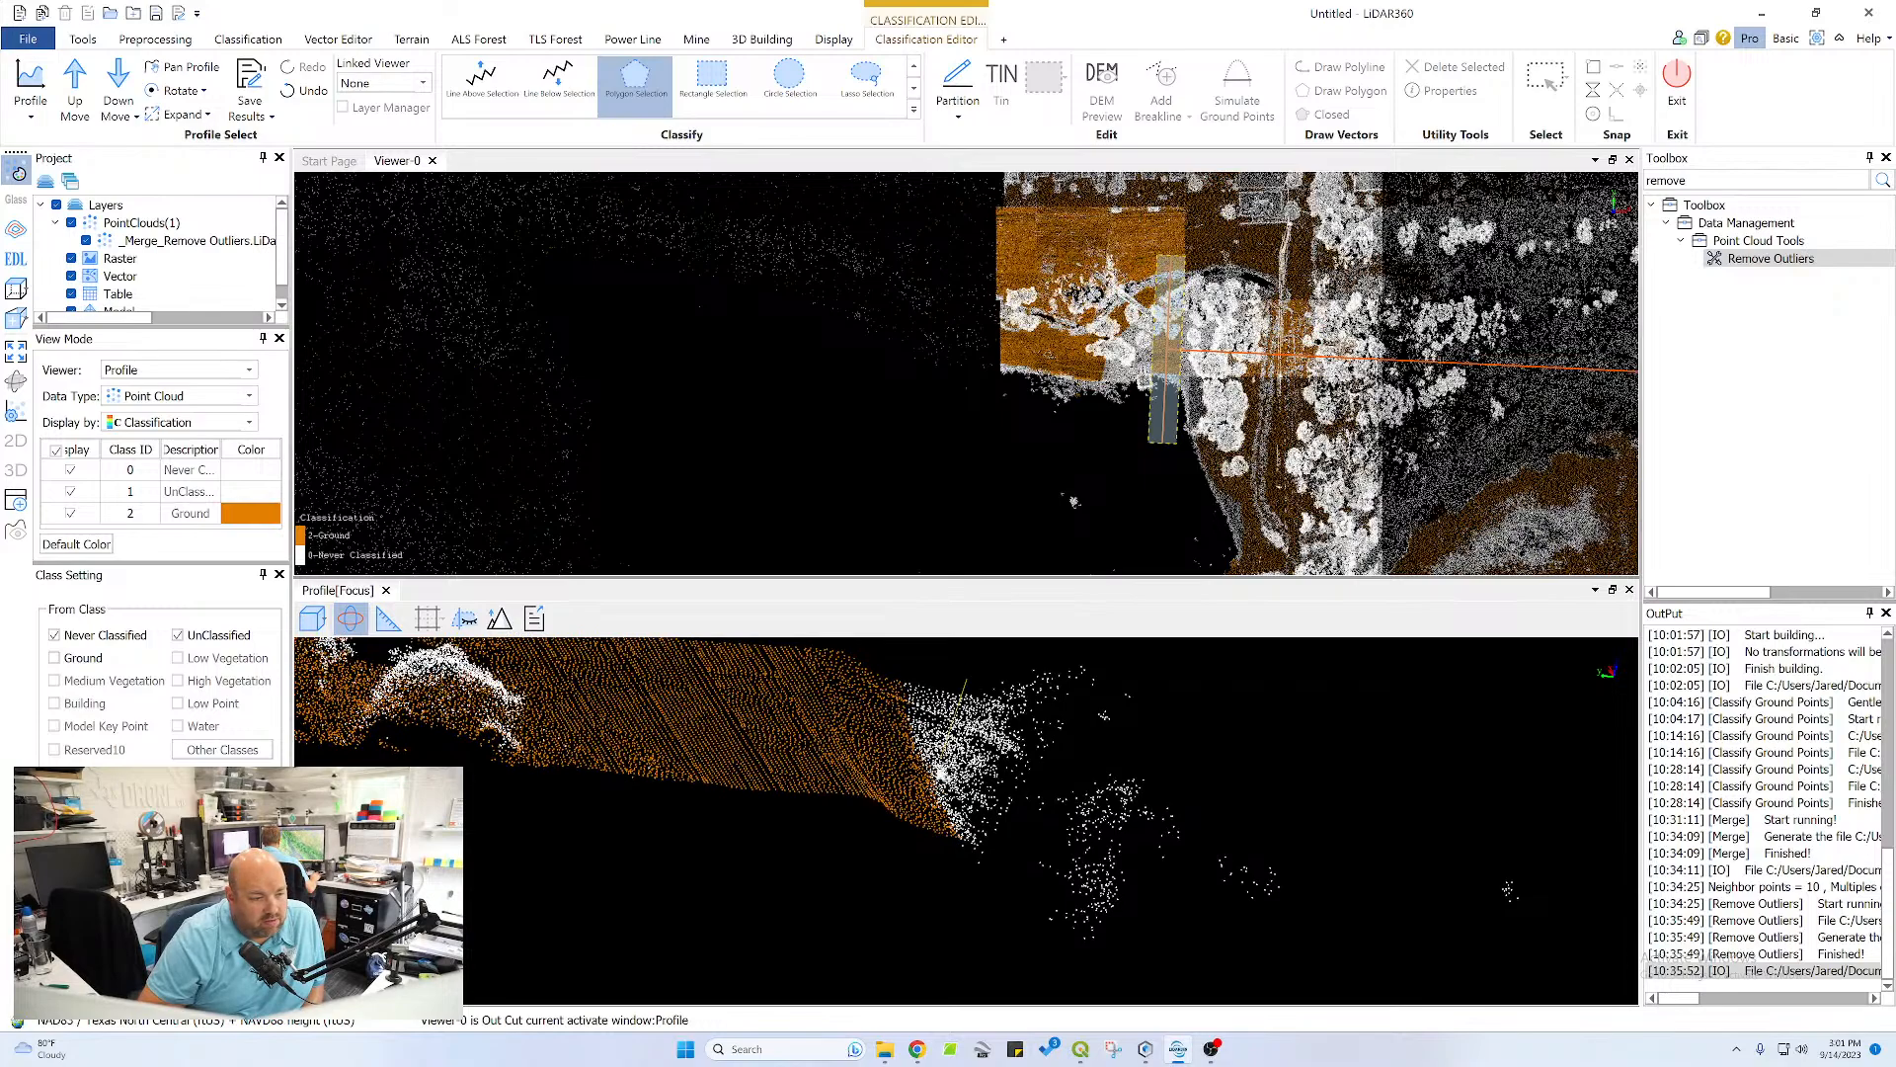
pyautogui.click(926, 868)
pyautogui.rightClick(894, 666)
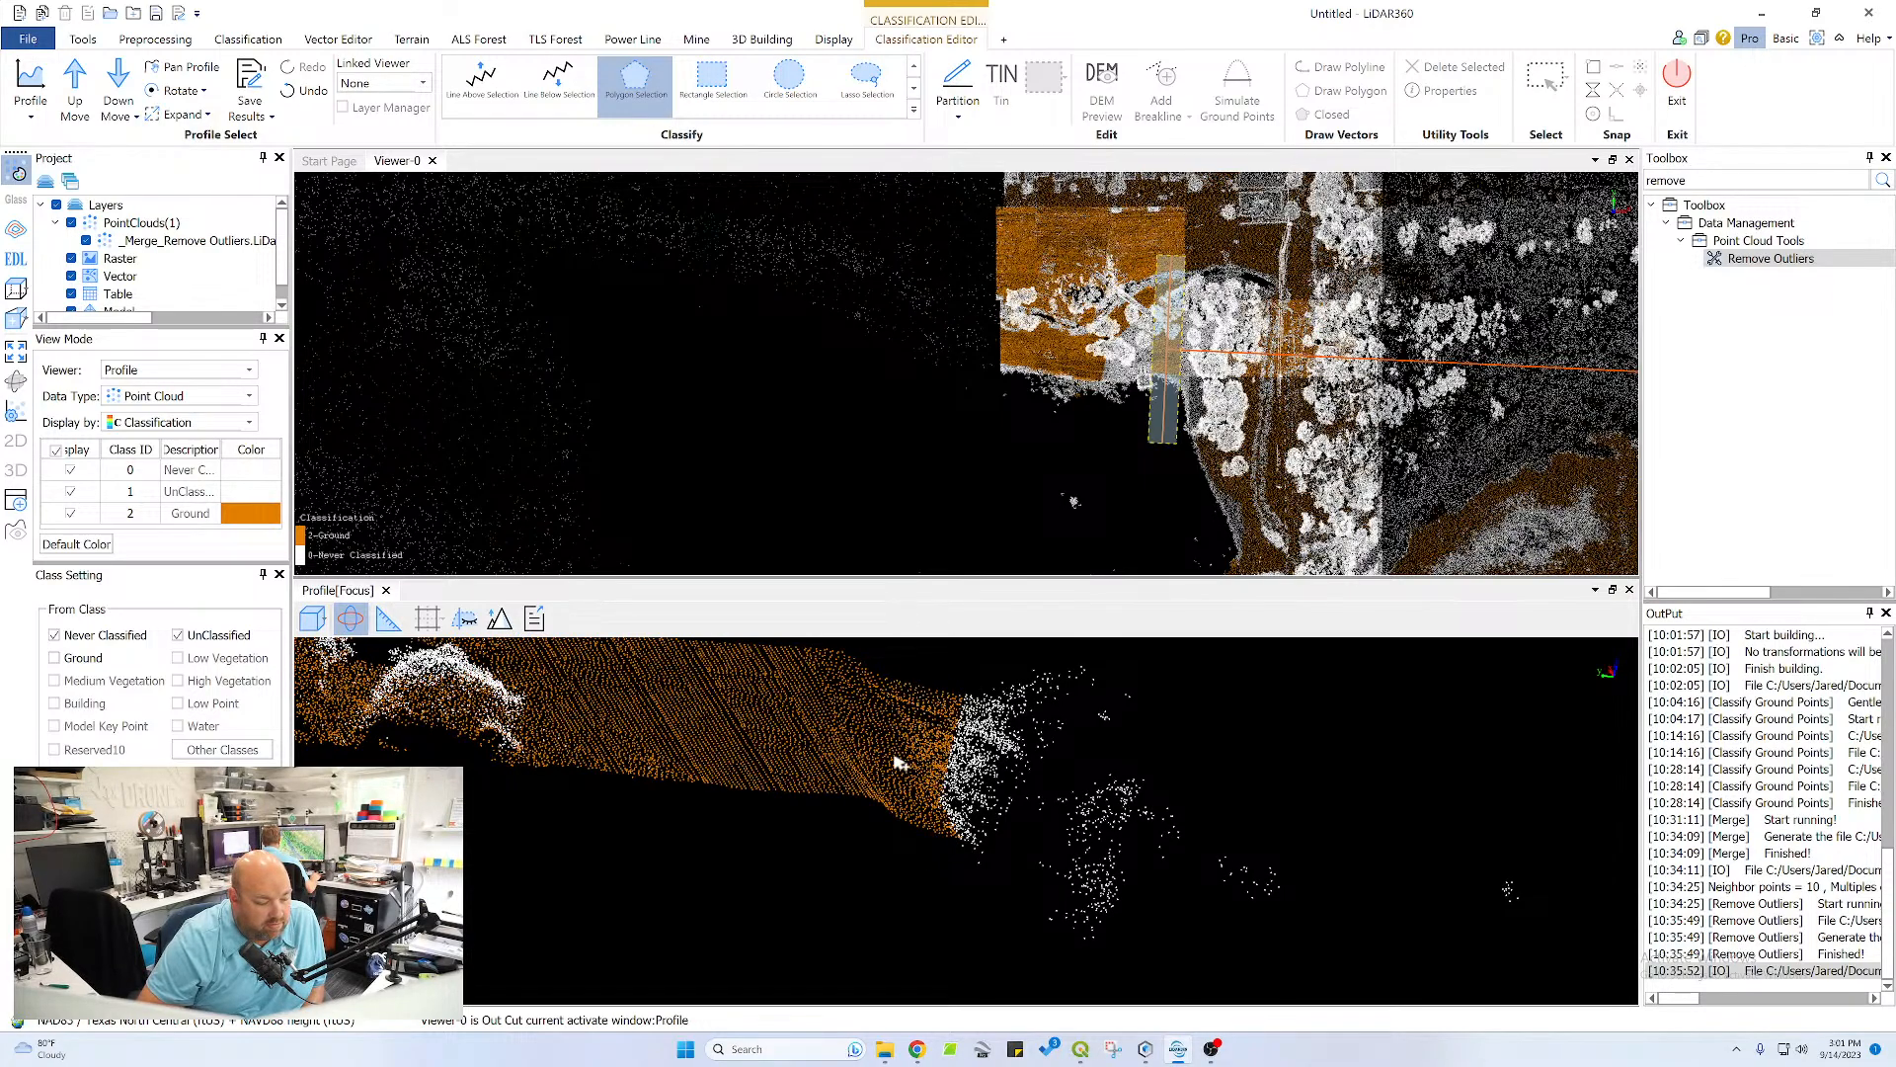
# Advance to the next profile section and classify the long flat surface above the pond shore as ground with a polygon
pyautogui.moveTo(787, 761); pyautogui.dragTo(816, 718)
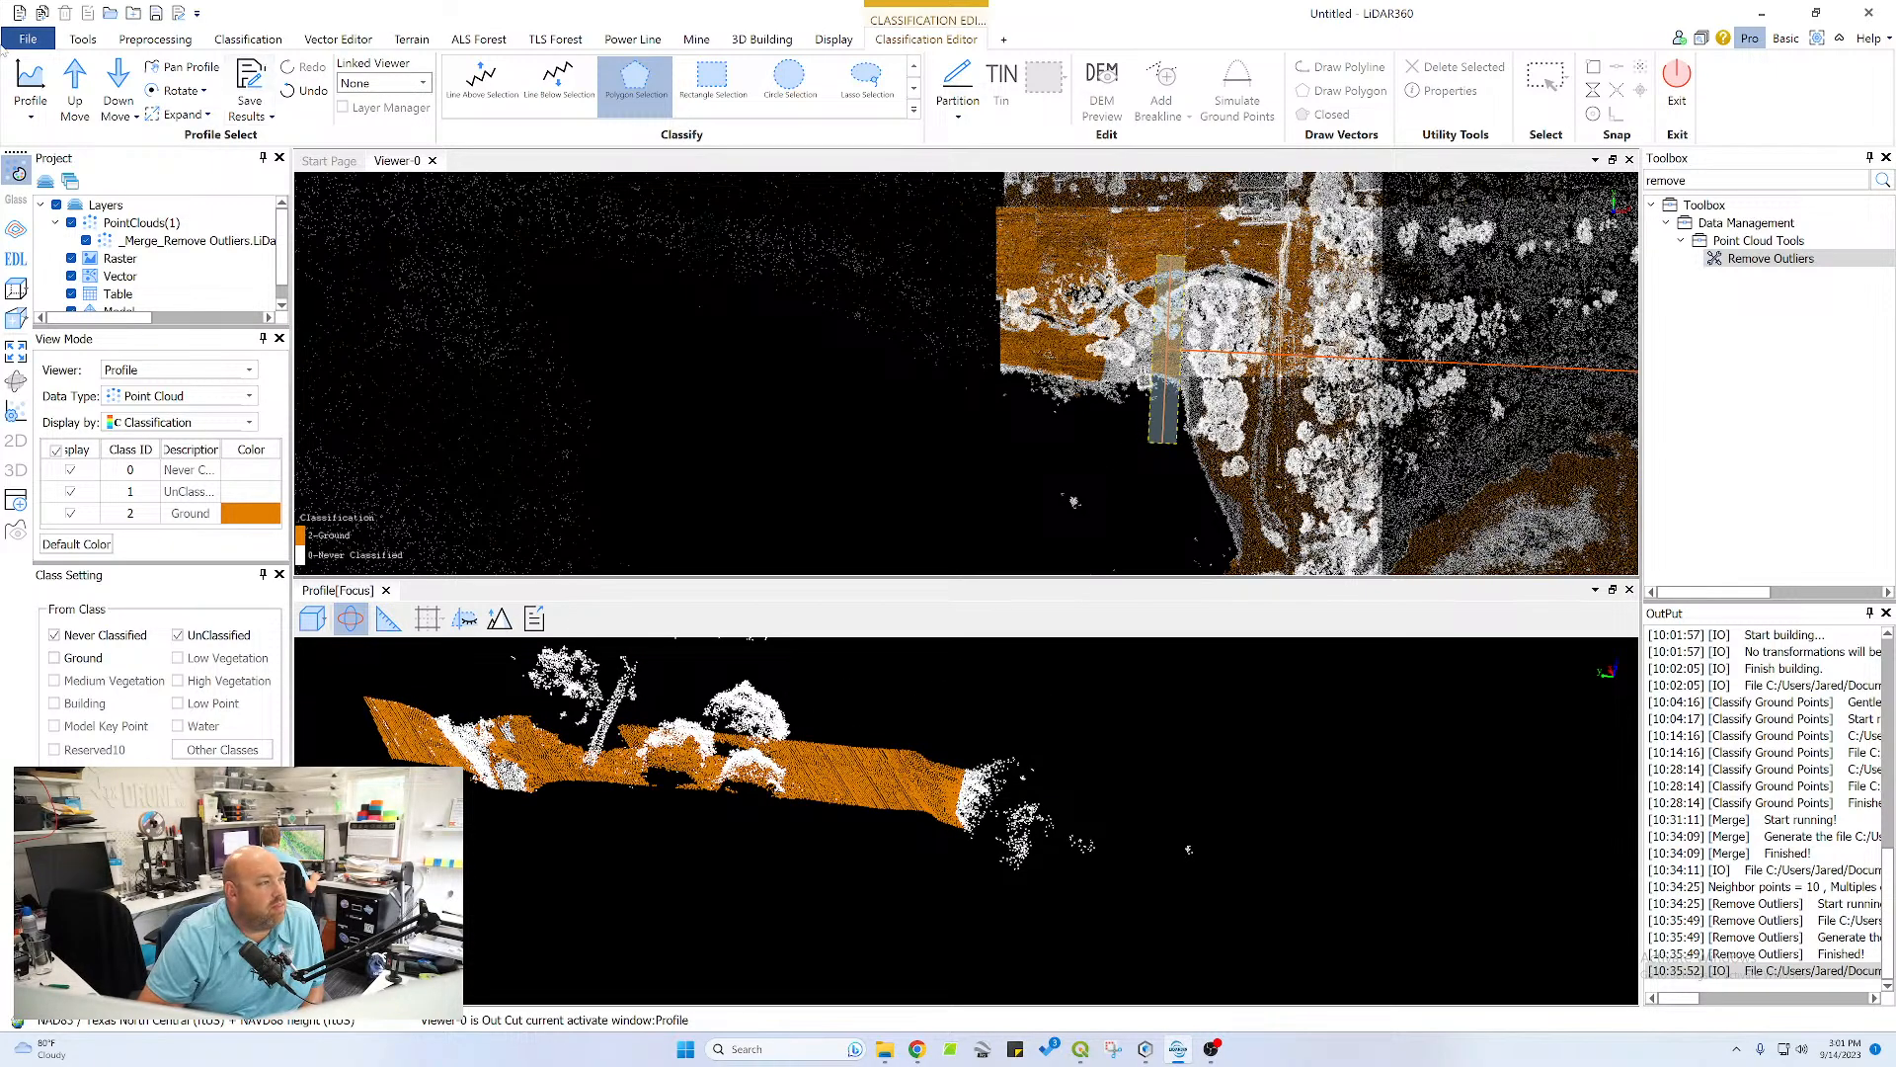
pyautogui.click(75, 89)
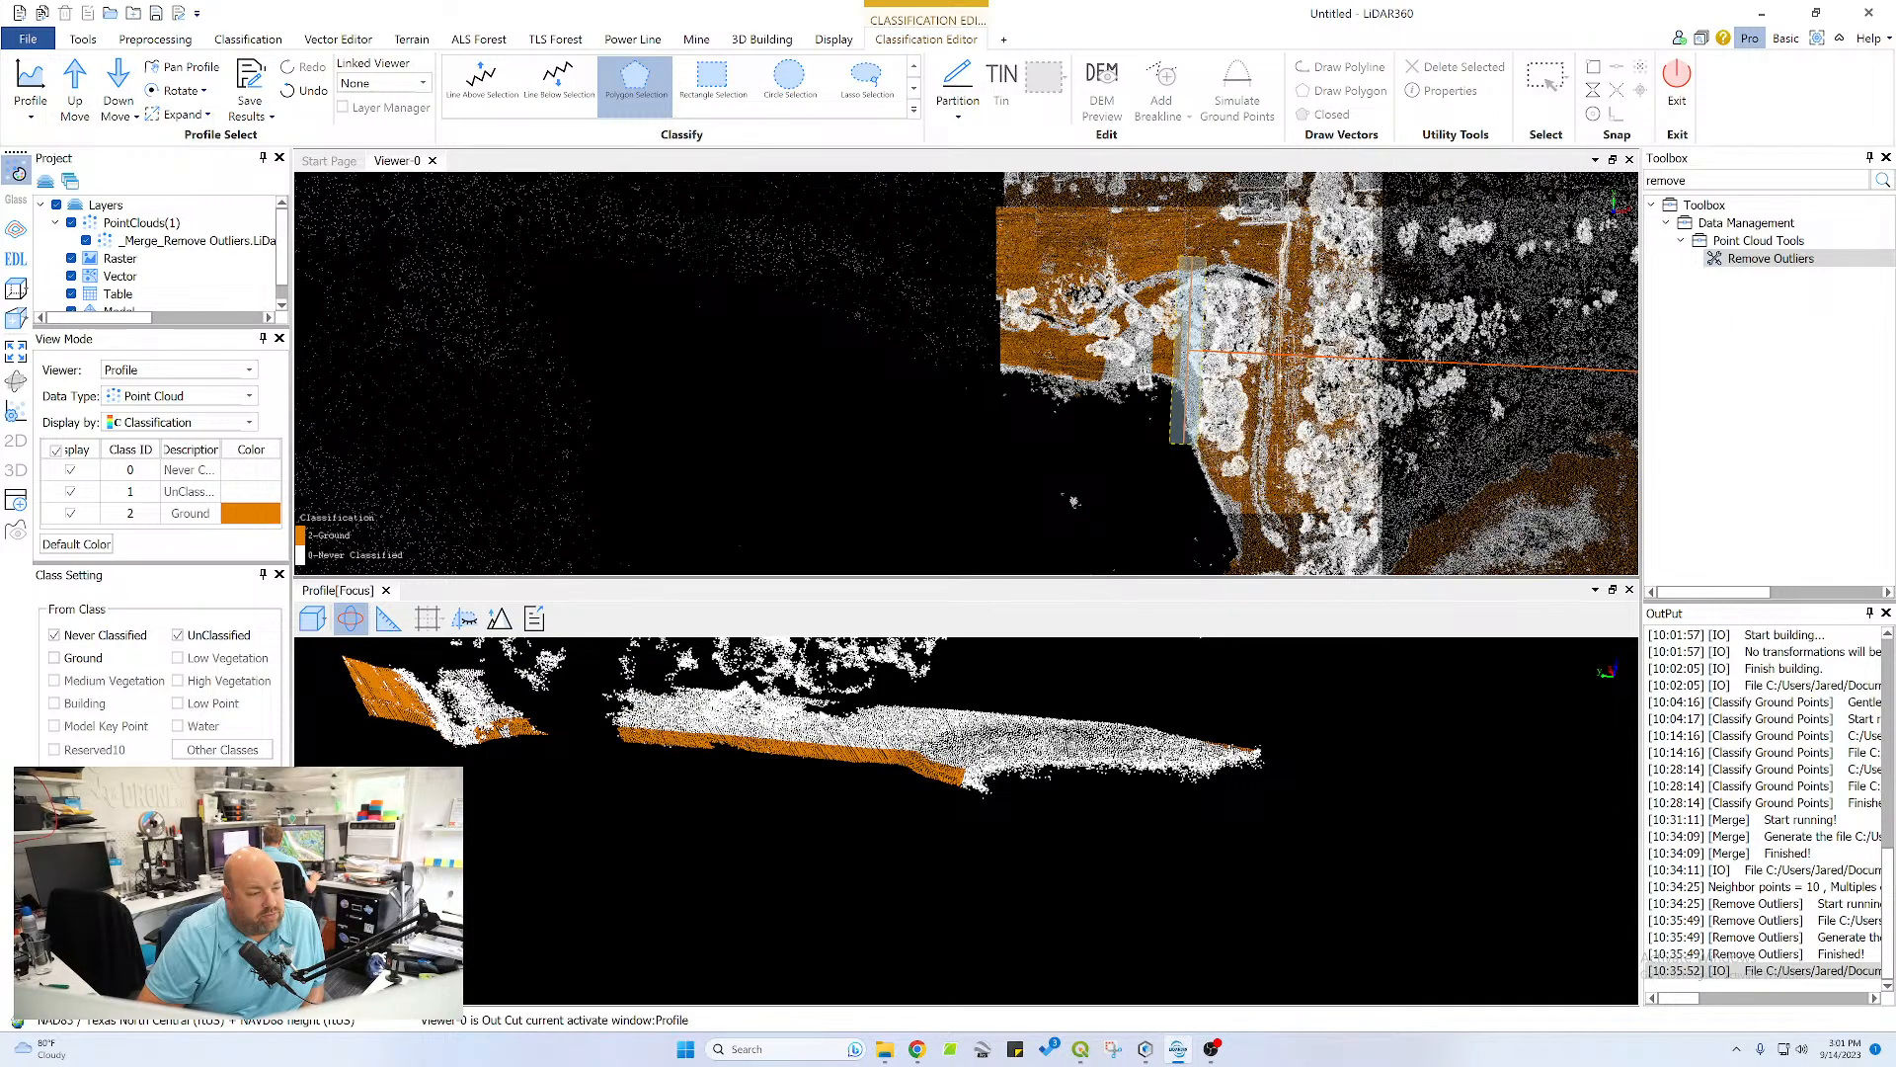
pyautogui.click(1203, 724)
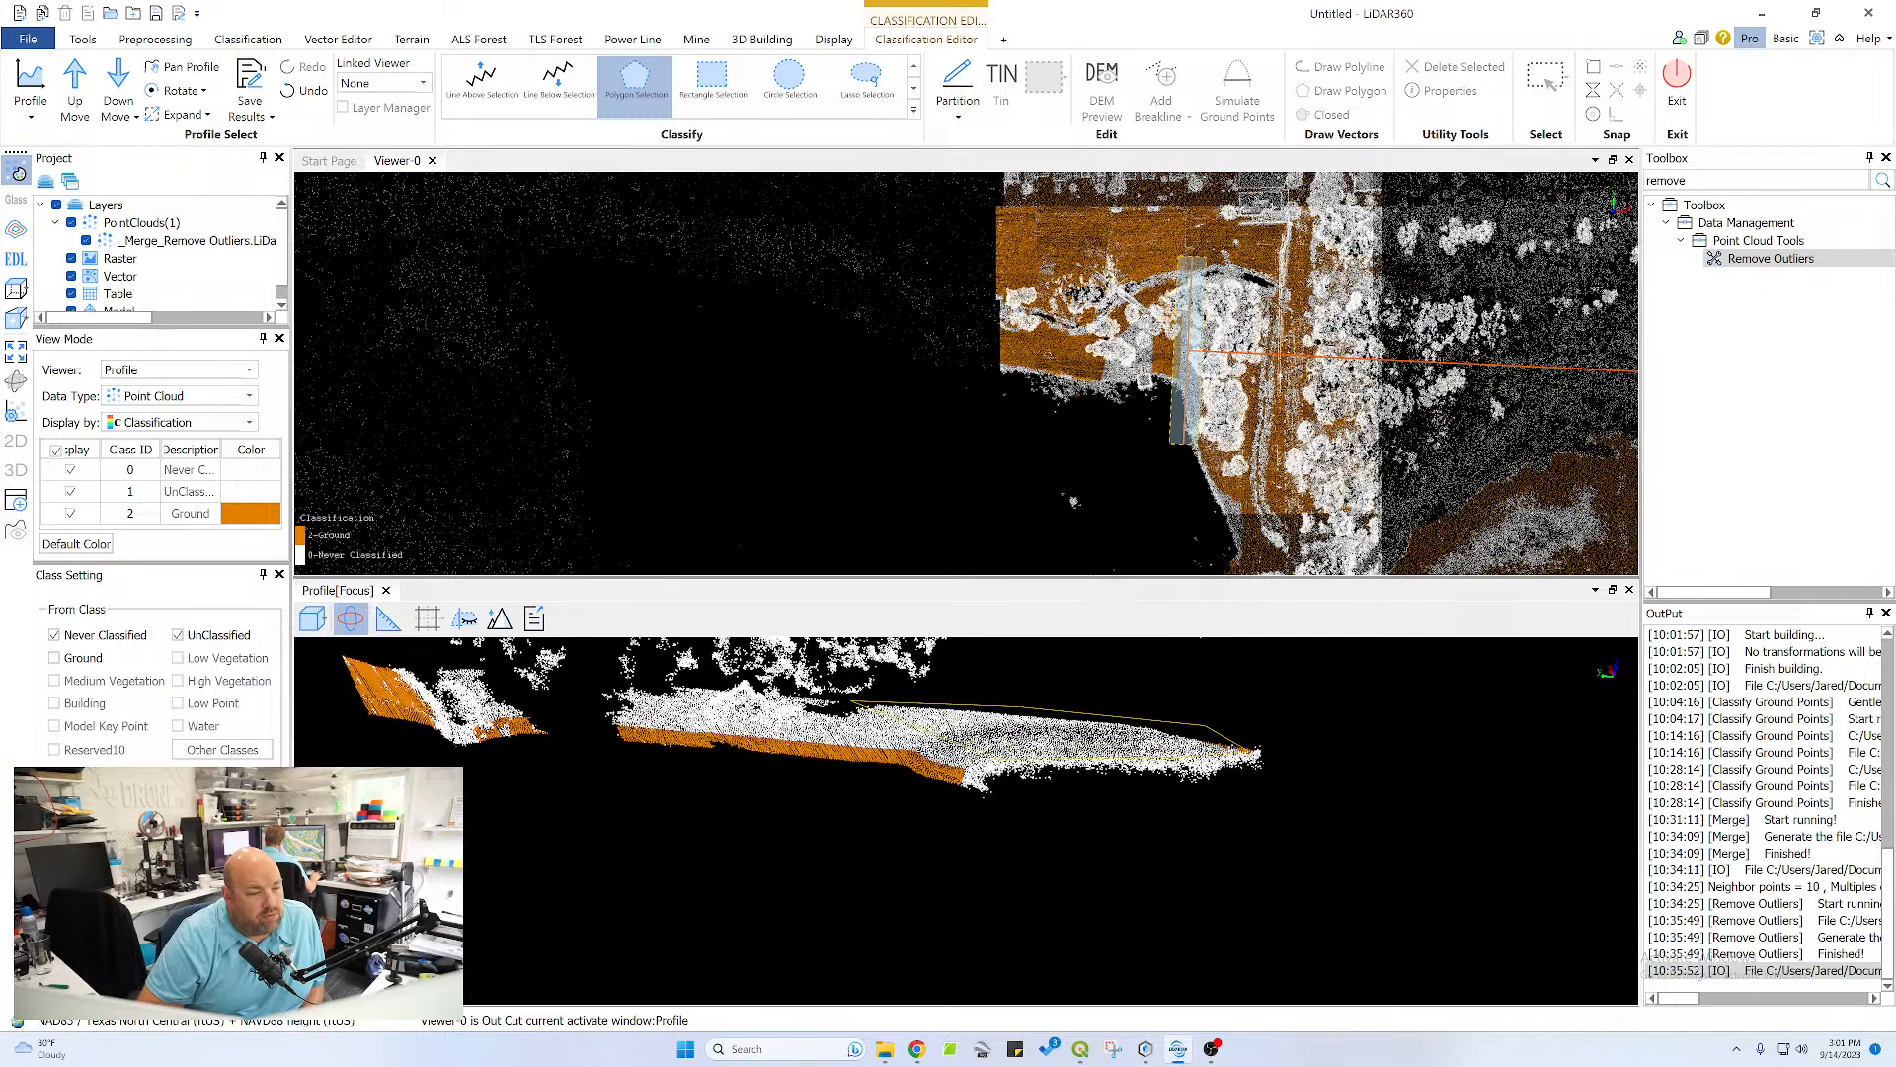
pyautogui.click(1255, 752)
pyautogui.click(915, 809)
pyautogui.click(742, 793)
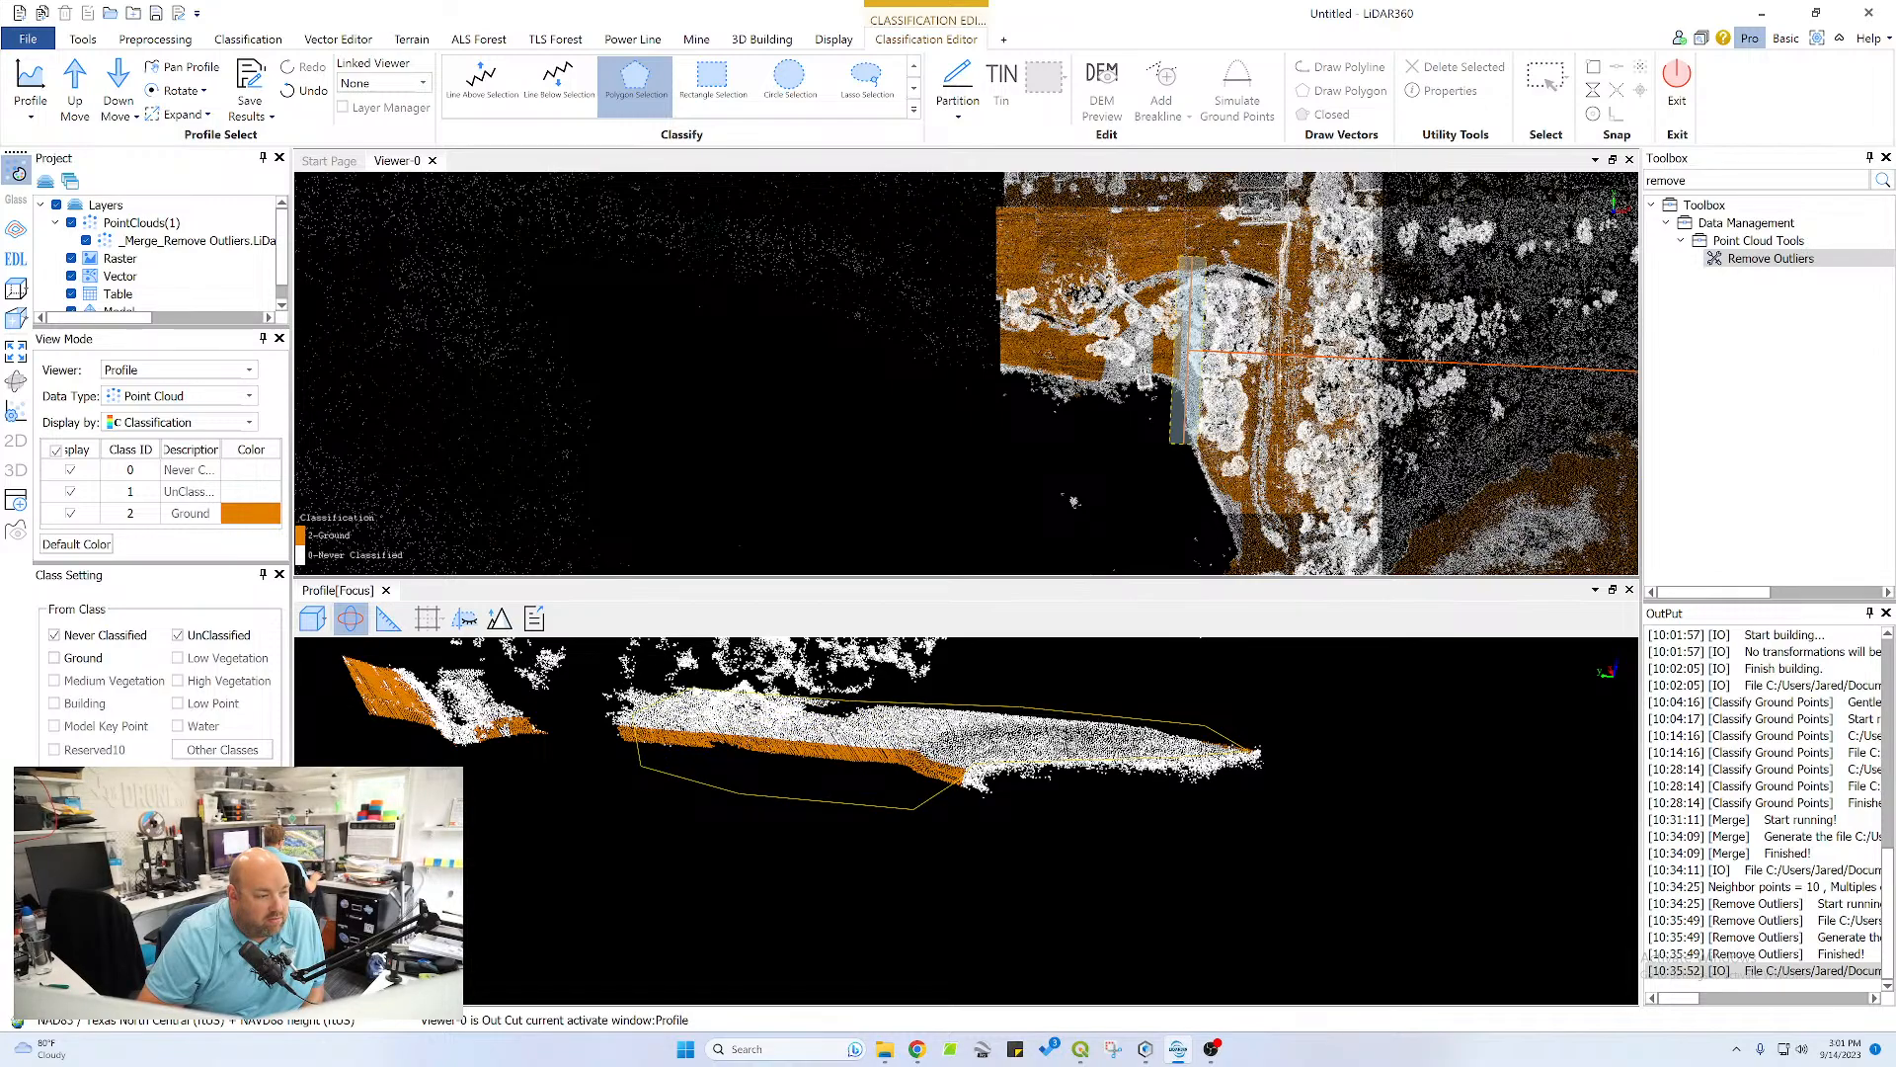
pyautogui.doubleClick(641, 765)
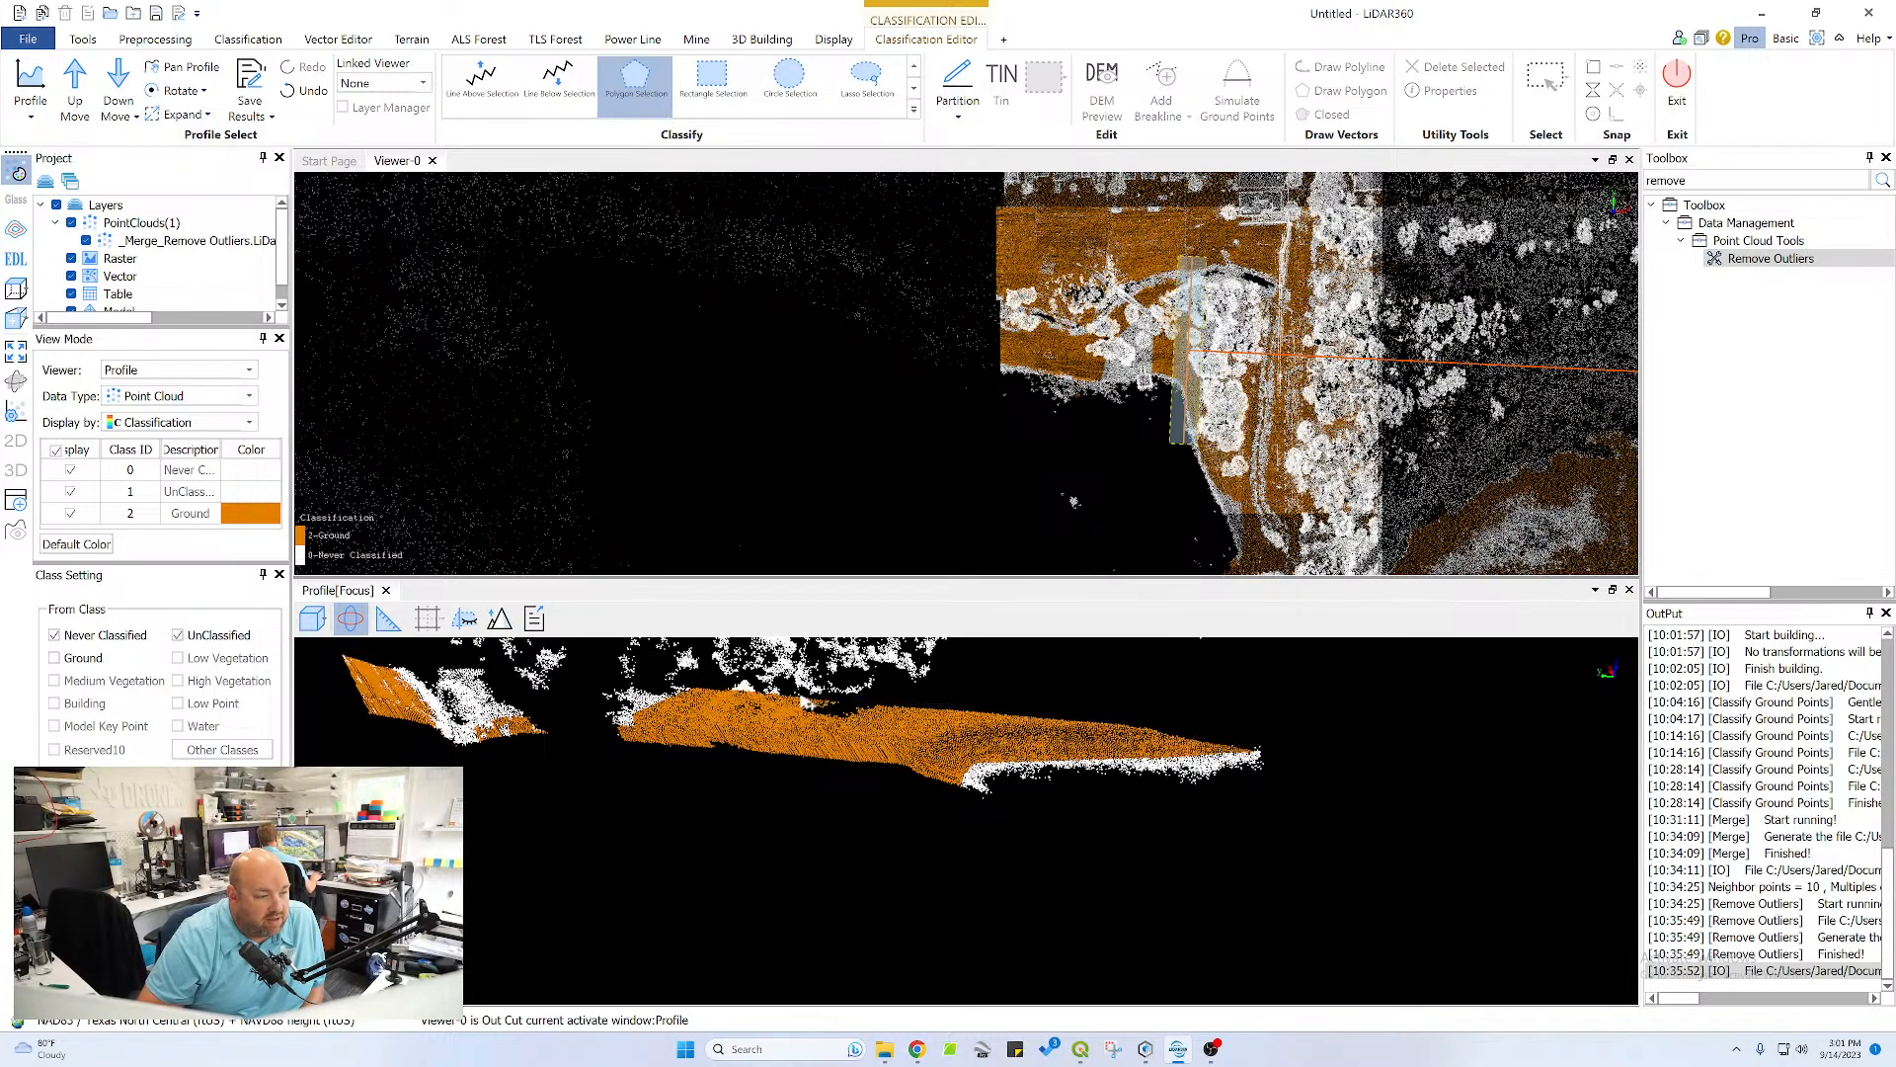
# Classify the white points at the channel end of the flat surface as ground in an edge-on view
pyautogui.moveTo(641, 766); pyautogui.dragTo(734, 769, button='middle')
pyautogui.scroll(5, 745, 707)
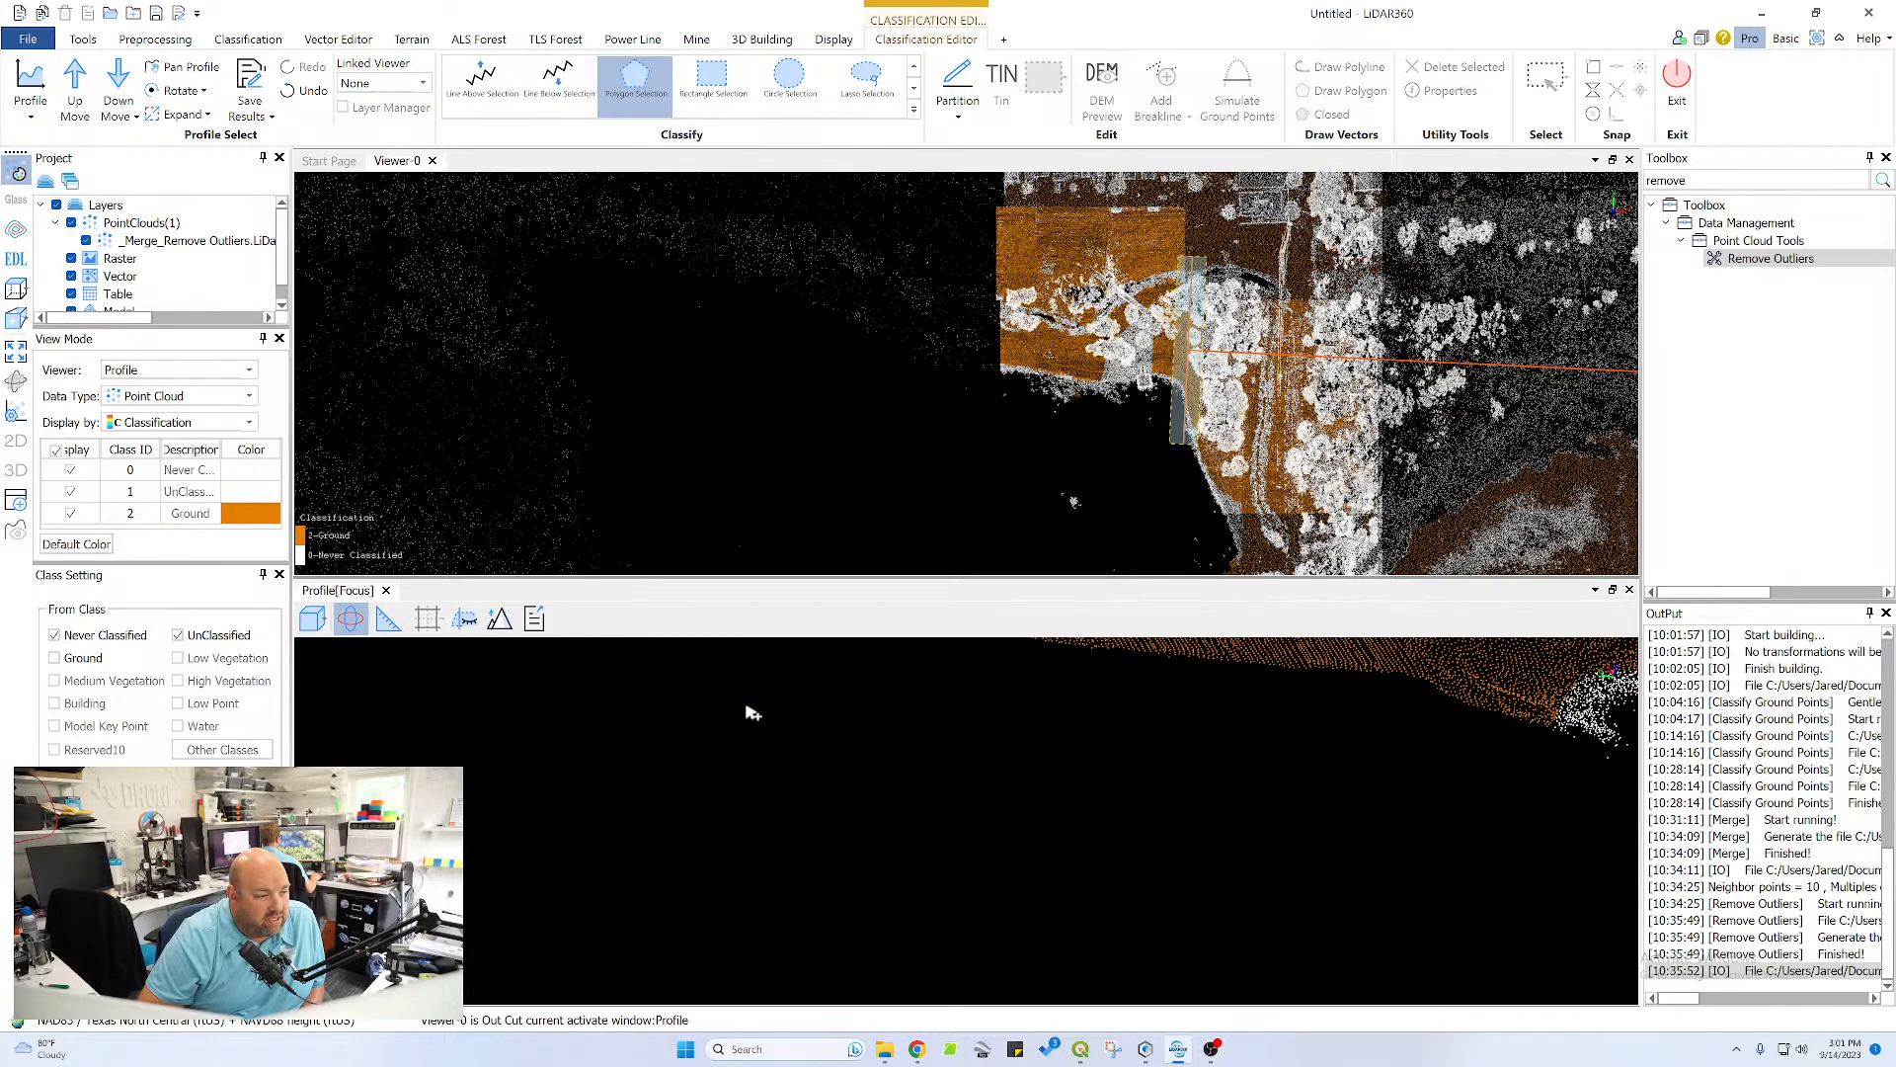
pyautogui.moveTo(1031, 892); pyautogui.dragTo(963, 787)
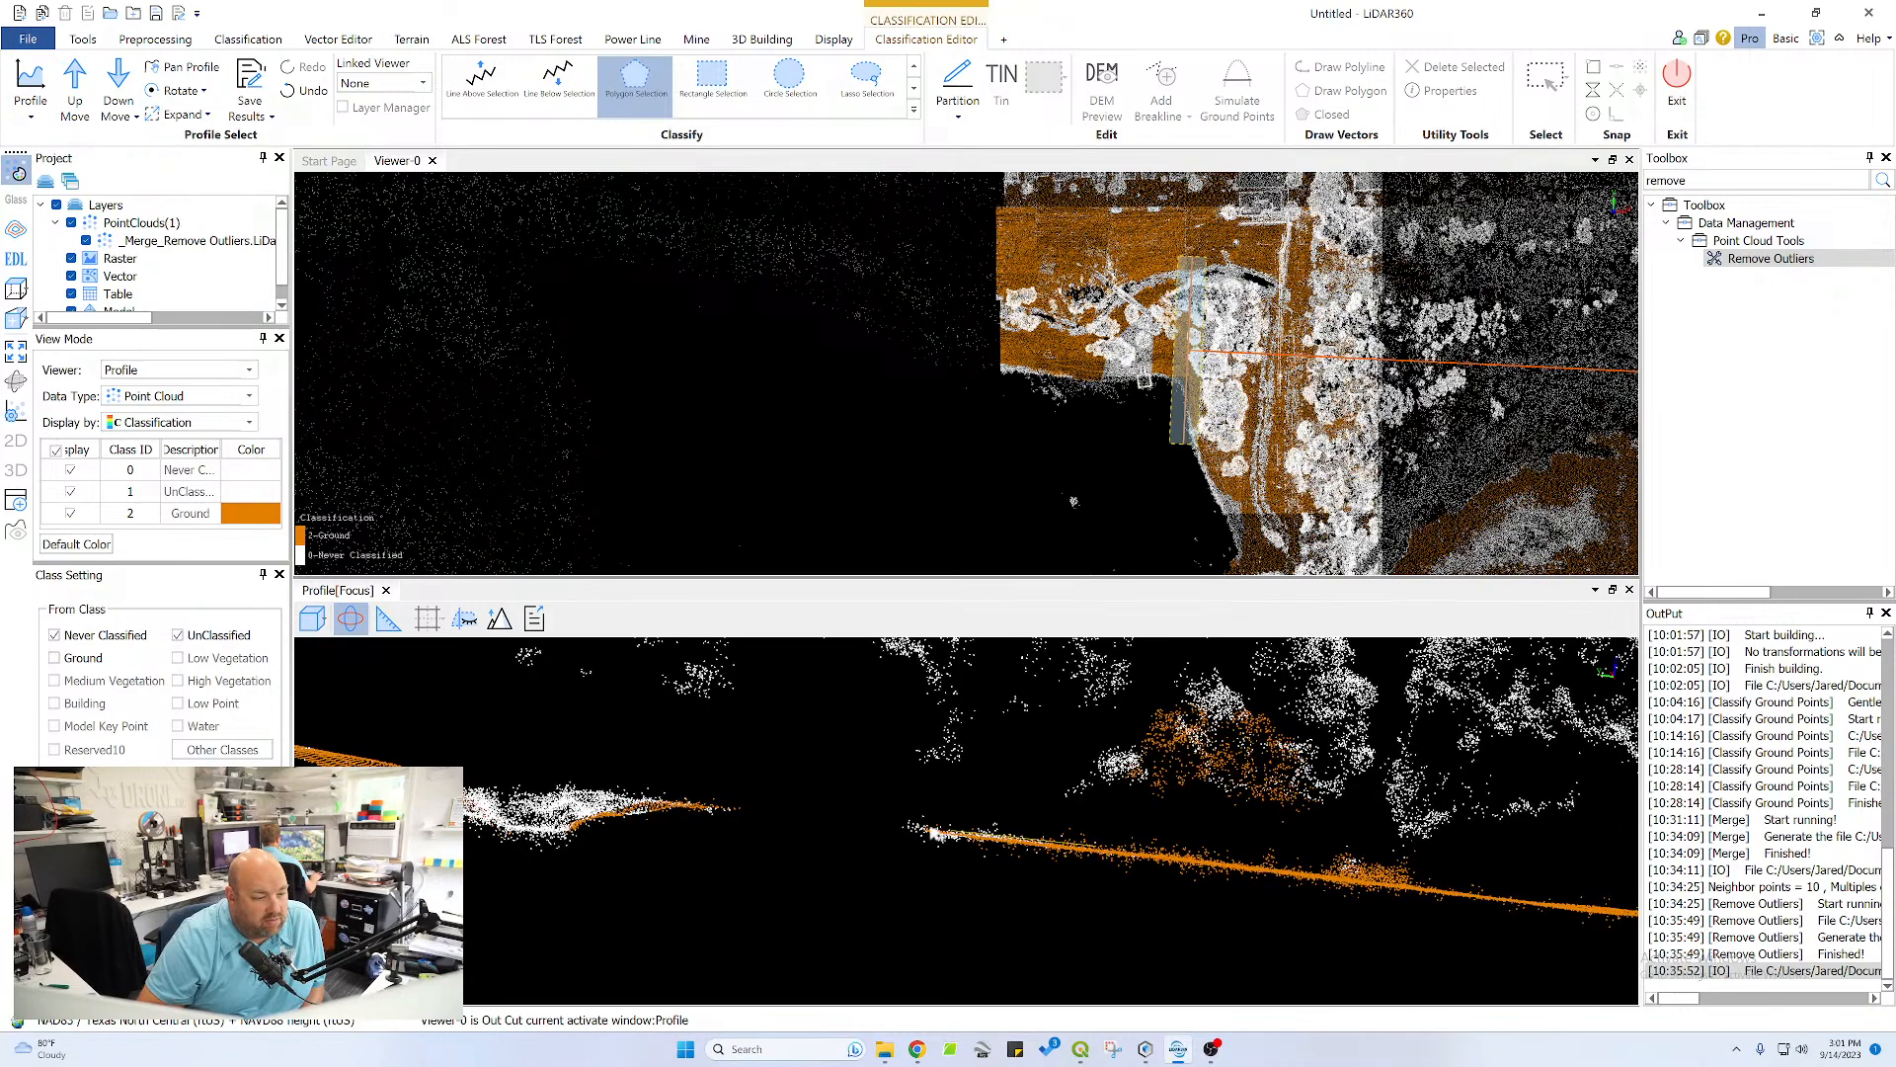
pyautogui.click(873, 832)
pyautogui.doubleClick(1101, 855)
# Classify the crest and upper slope of the pond-side channel bank as ground, then check the section from a tilted view
pyautogui.moveTo(474, 790); pyautogui.dragTo(887, 791, button='middle')
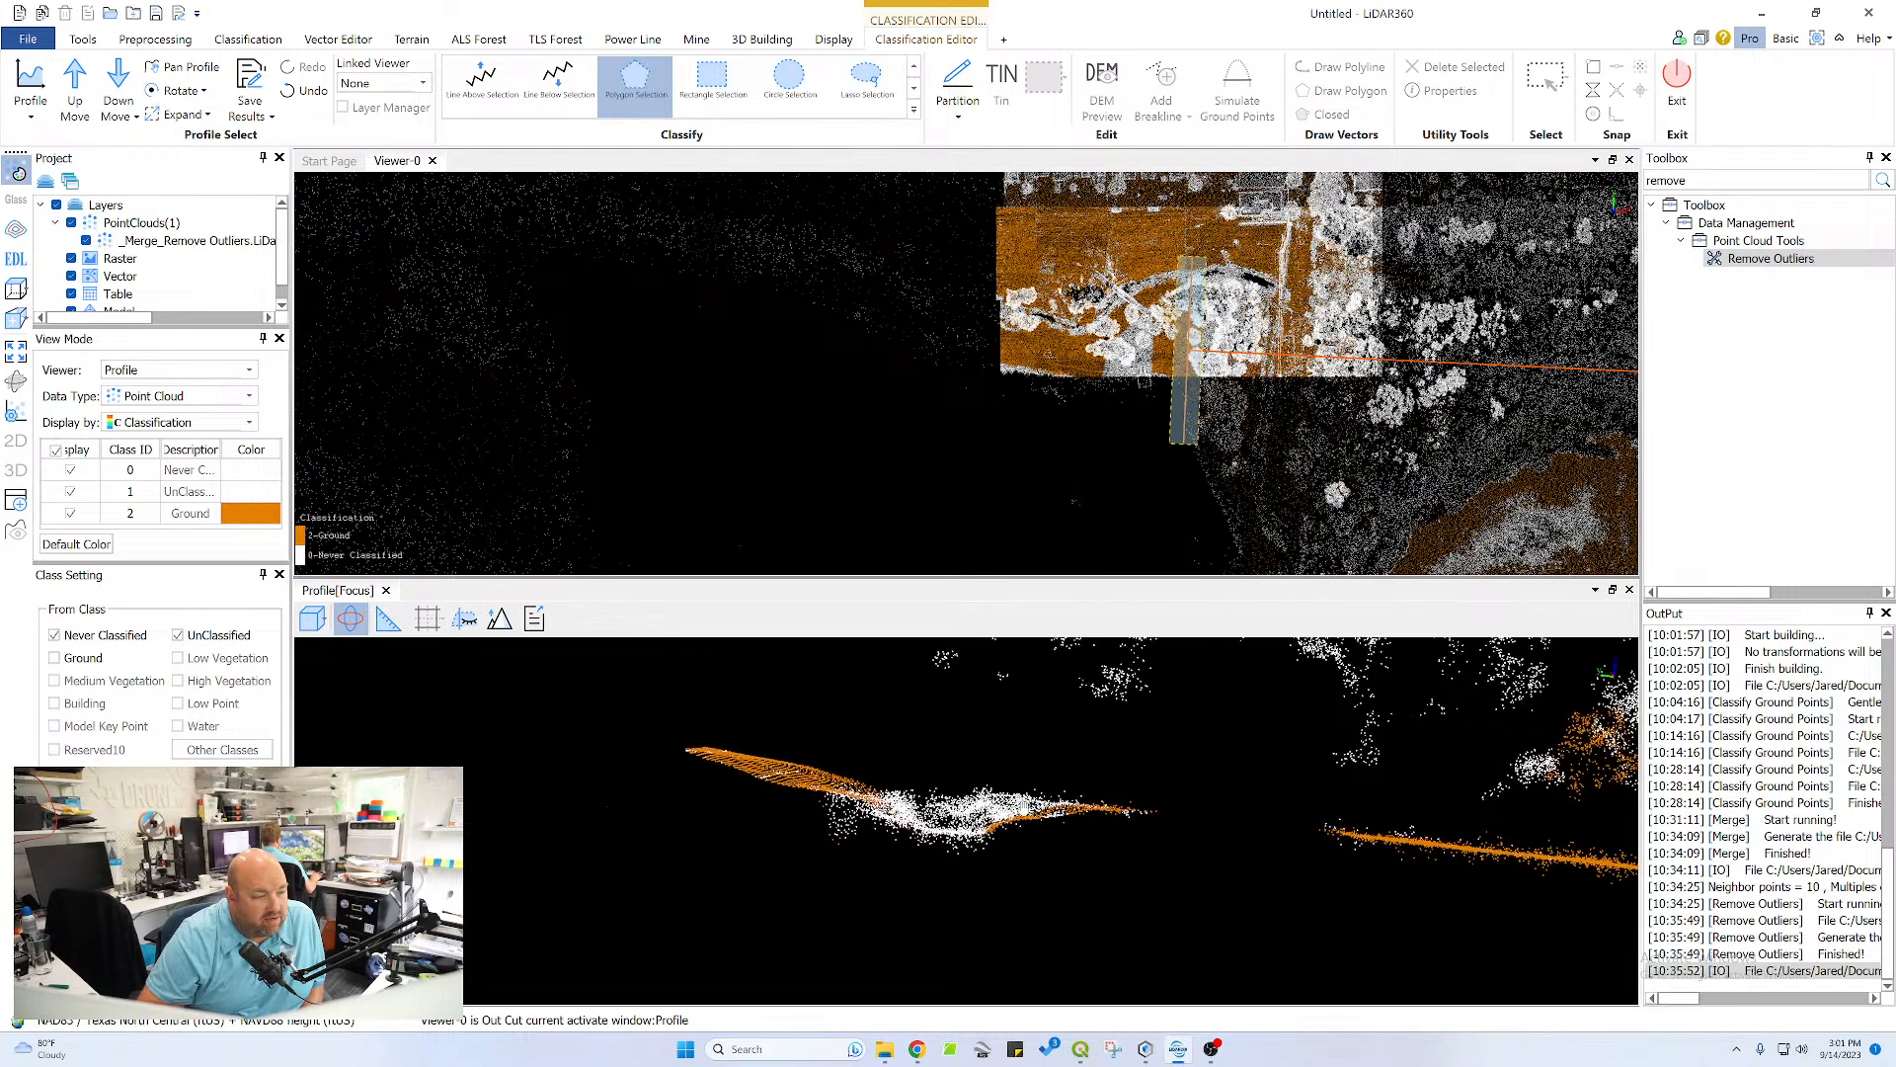
pyautogui.moveTo(849, 785)
pyautogui.mouseDown()
pyautogui.moveTo(835, 825)
pyautogui.moveTo(815, 781)
pyautogui.mouseUp()
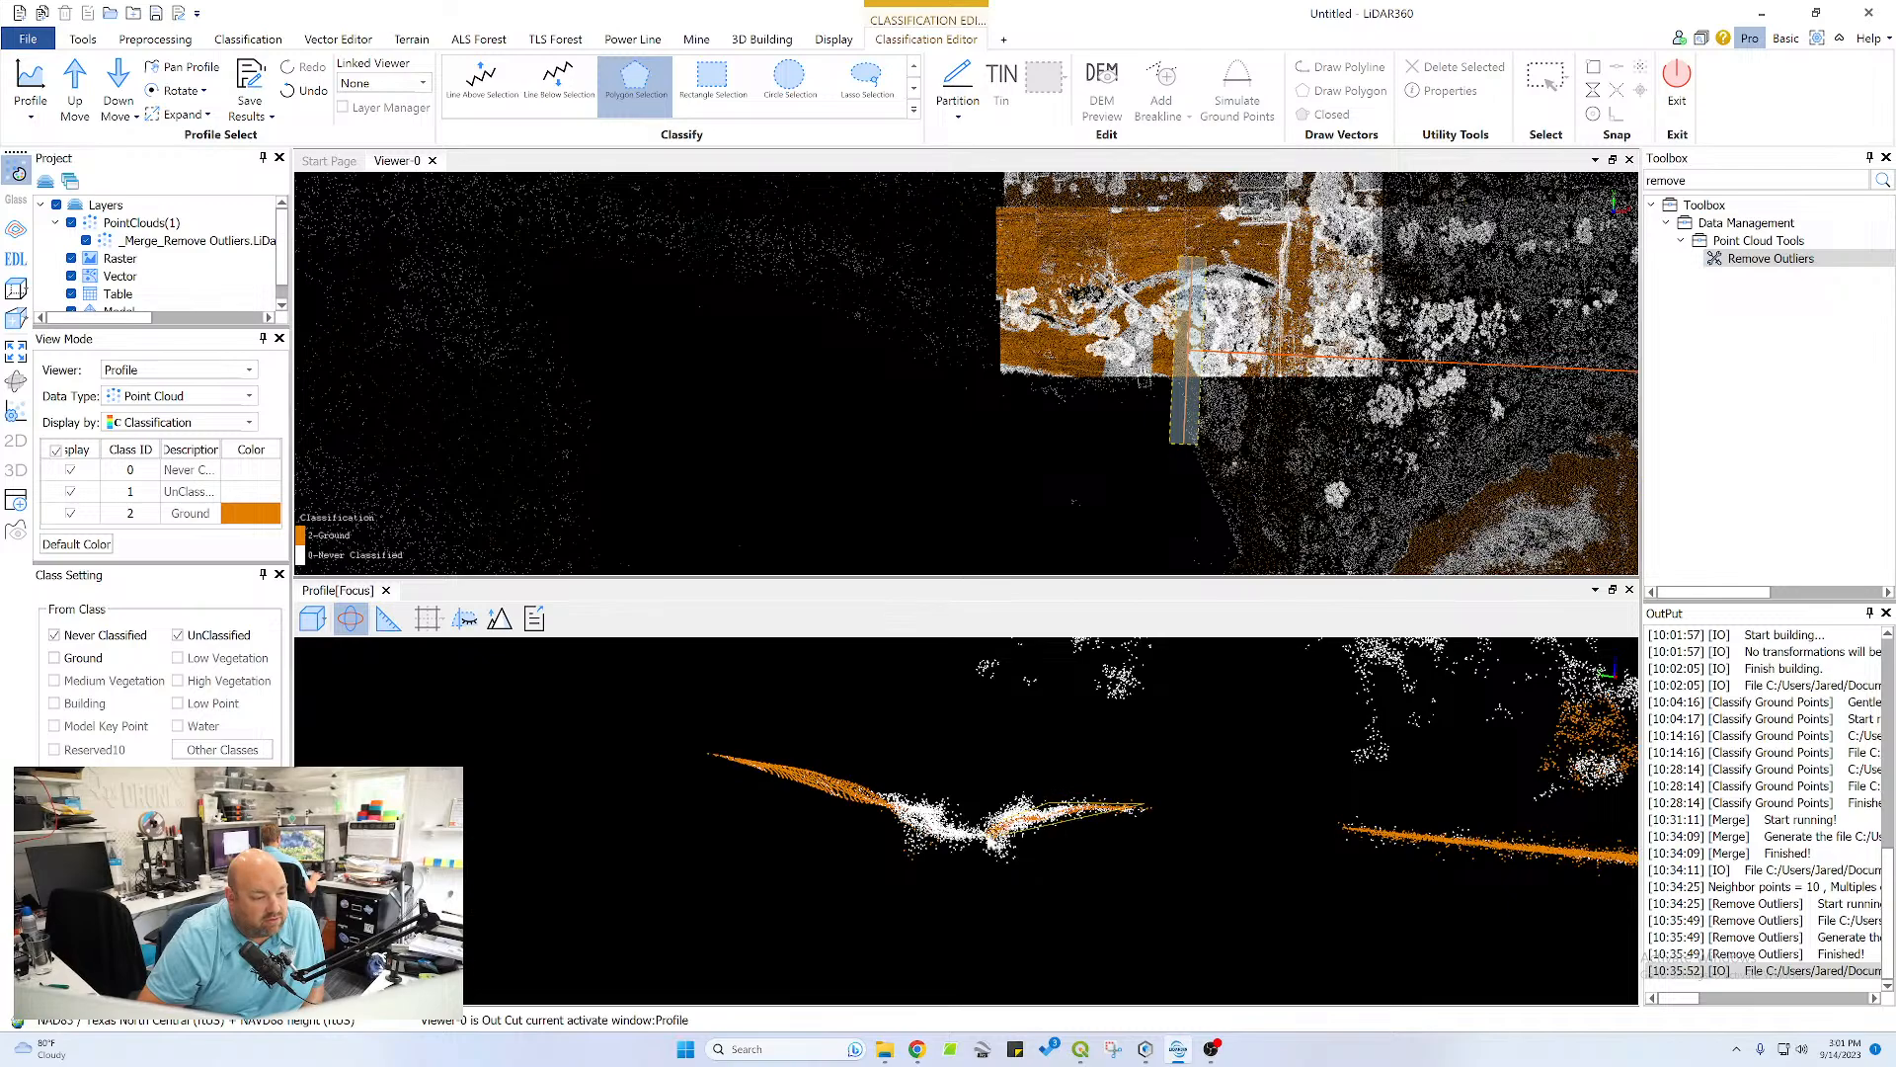
pyautogui.doubleClick(1028, 826)
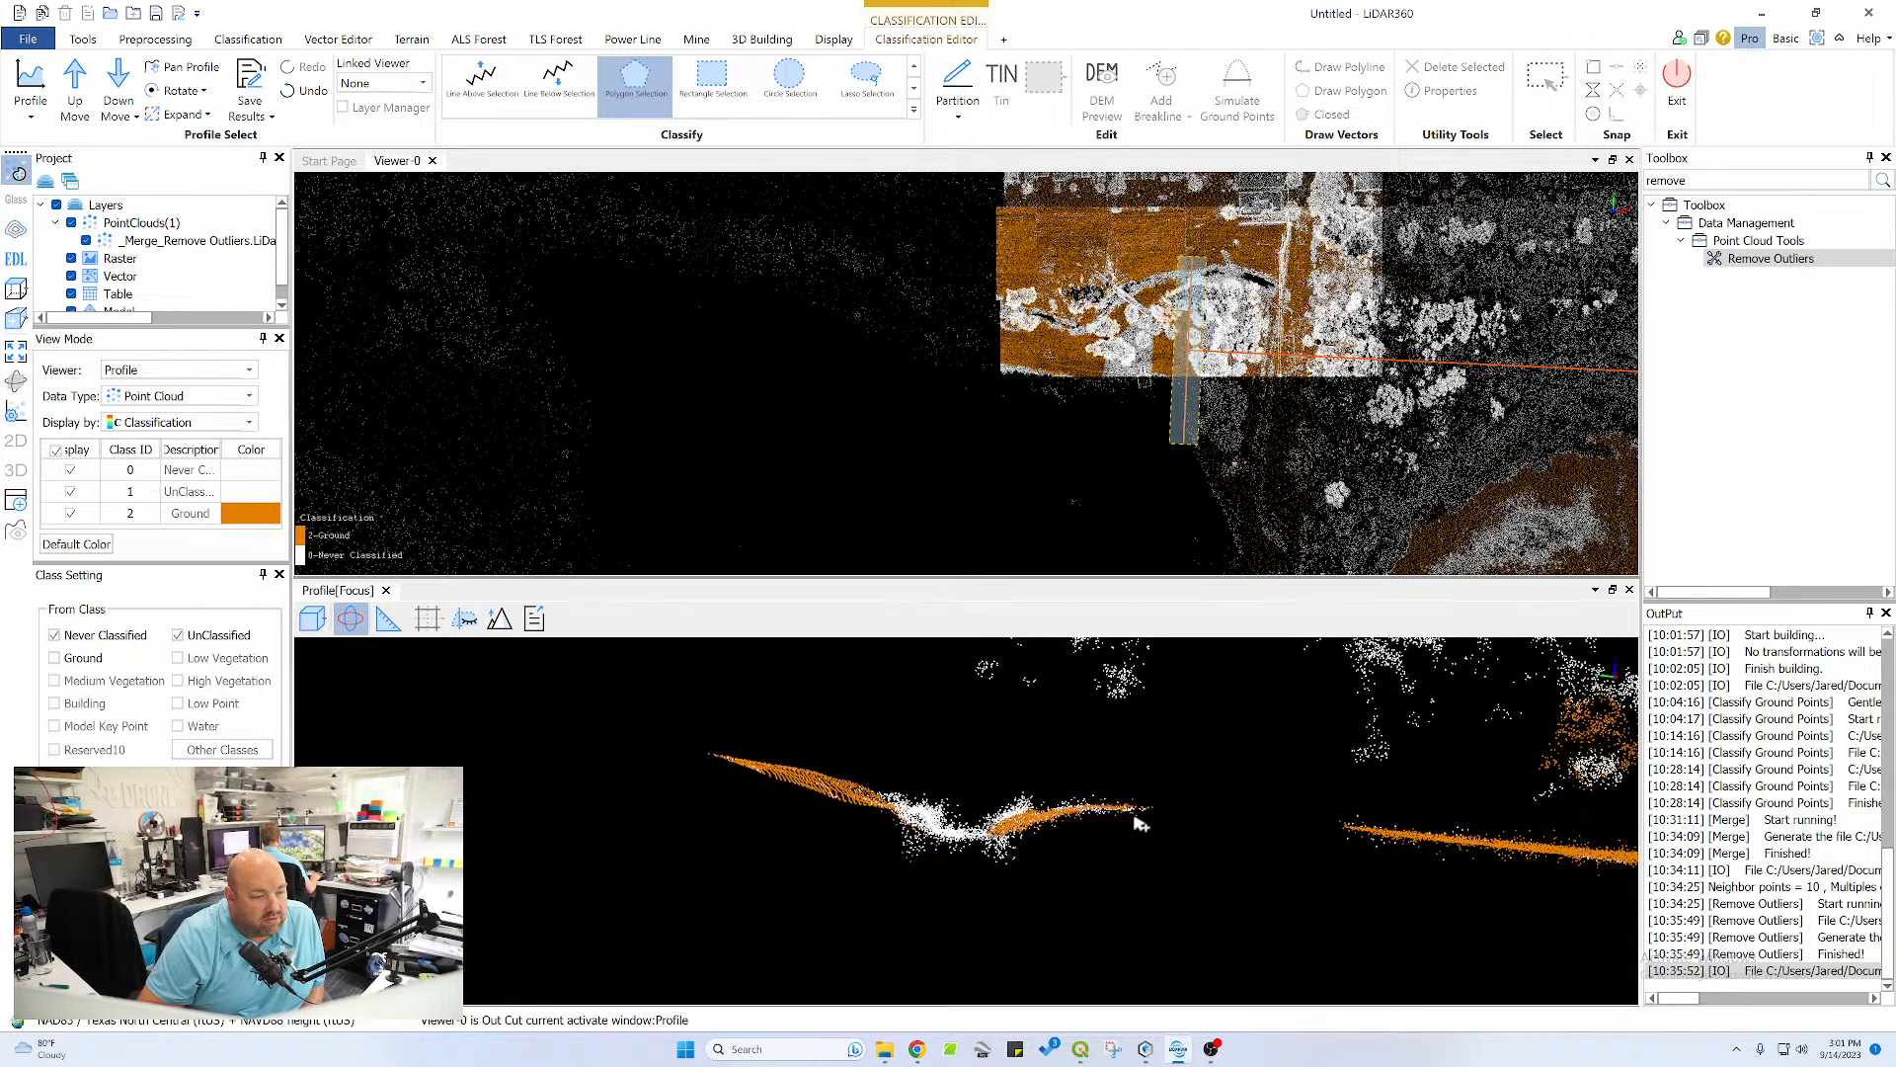
pyautogui.moveTo(926, 816); pyautogui.dragTo(847, 751, button='middle')
pyautogui.moveTo(847, 750); pyautogui.dragTo(790, 874)
pyautogui.scroll(-8, 1126, 915)
pyautogui.moveTo(1210, 806); pyautogui.dragTo(1062, 788, button='middle')
# Move the profile section onward and classify the long sloping surface under the trees, including the pond-side bank top, as ground
pyautogui.click(75, 85)
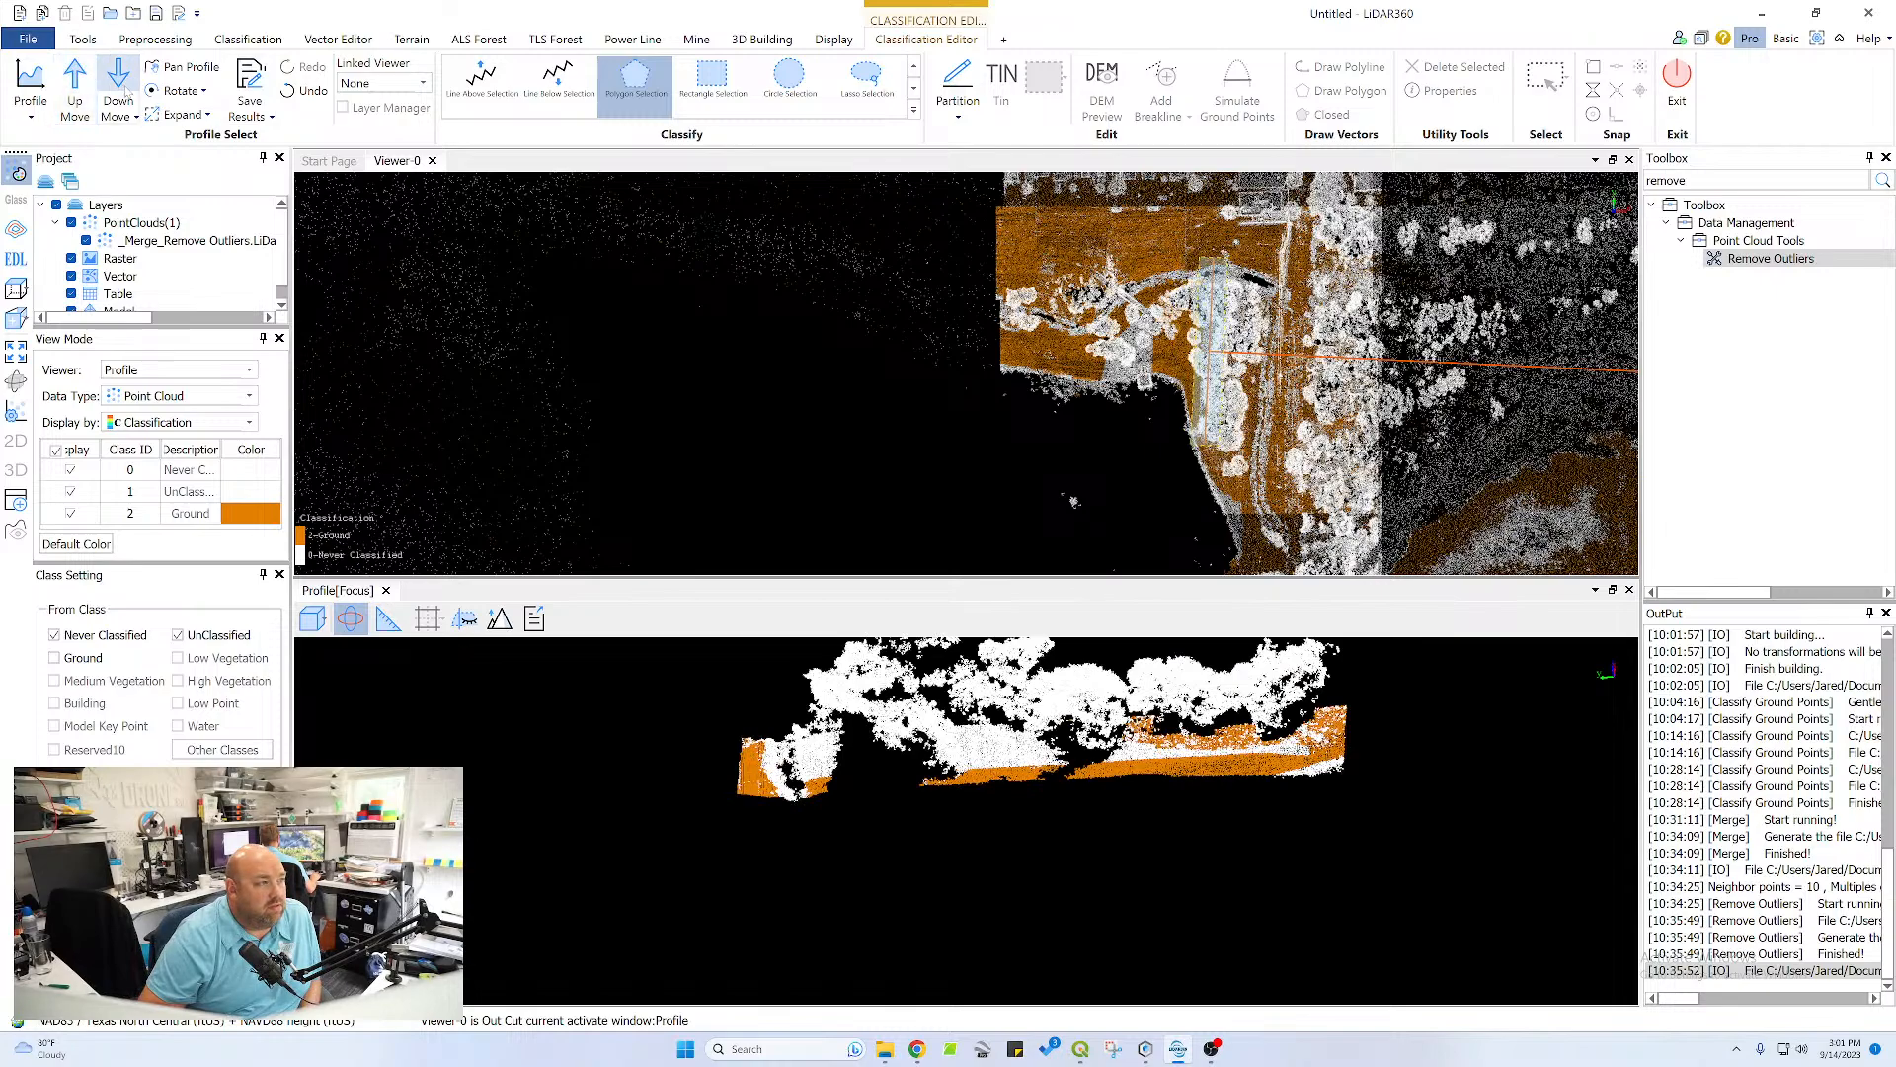
pyautogui.click(126, 85)
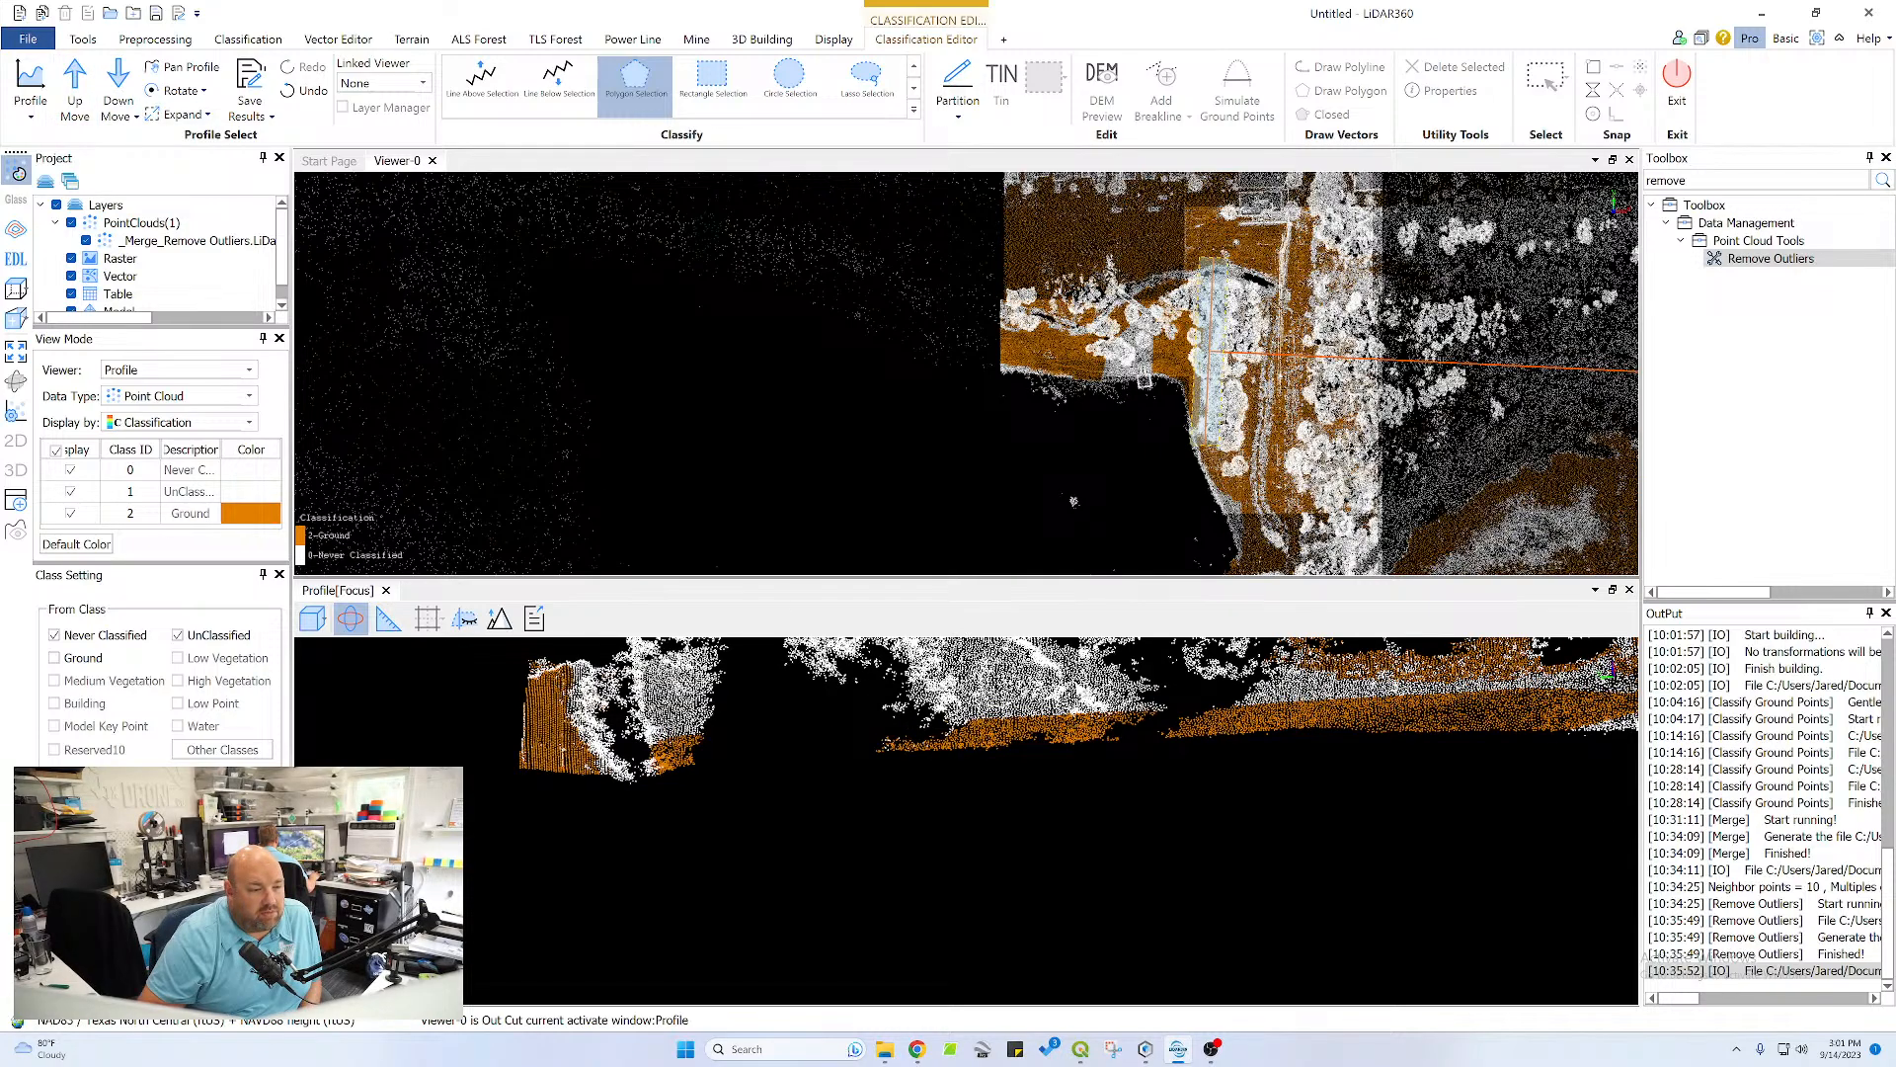
pyautogui.moveTo(1047, 839); pyautogui.dragTo(1069, 746)
pyautogui.moveTo(957, 736); pyautogui.dragTo(959, 740)
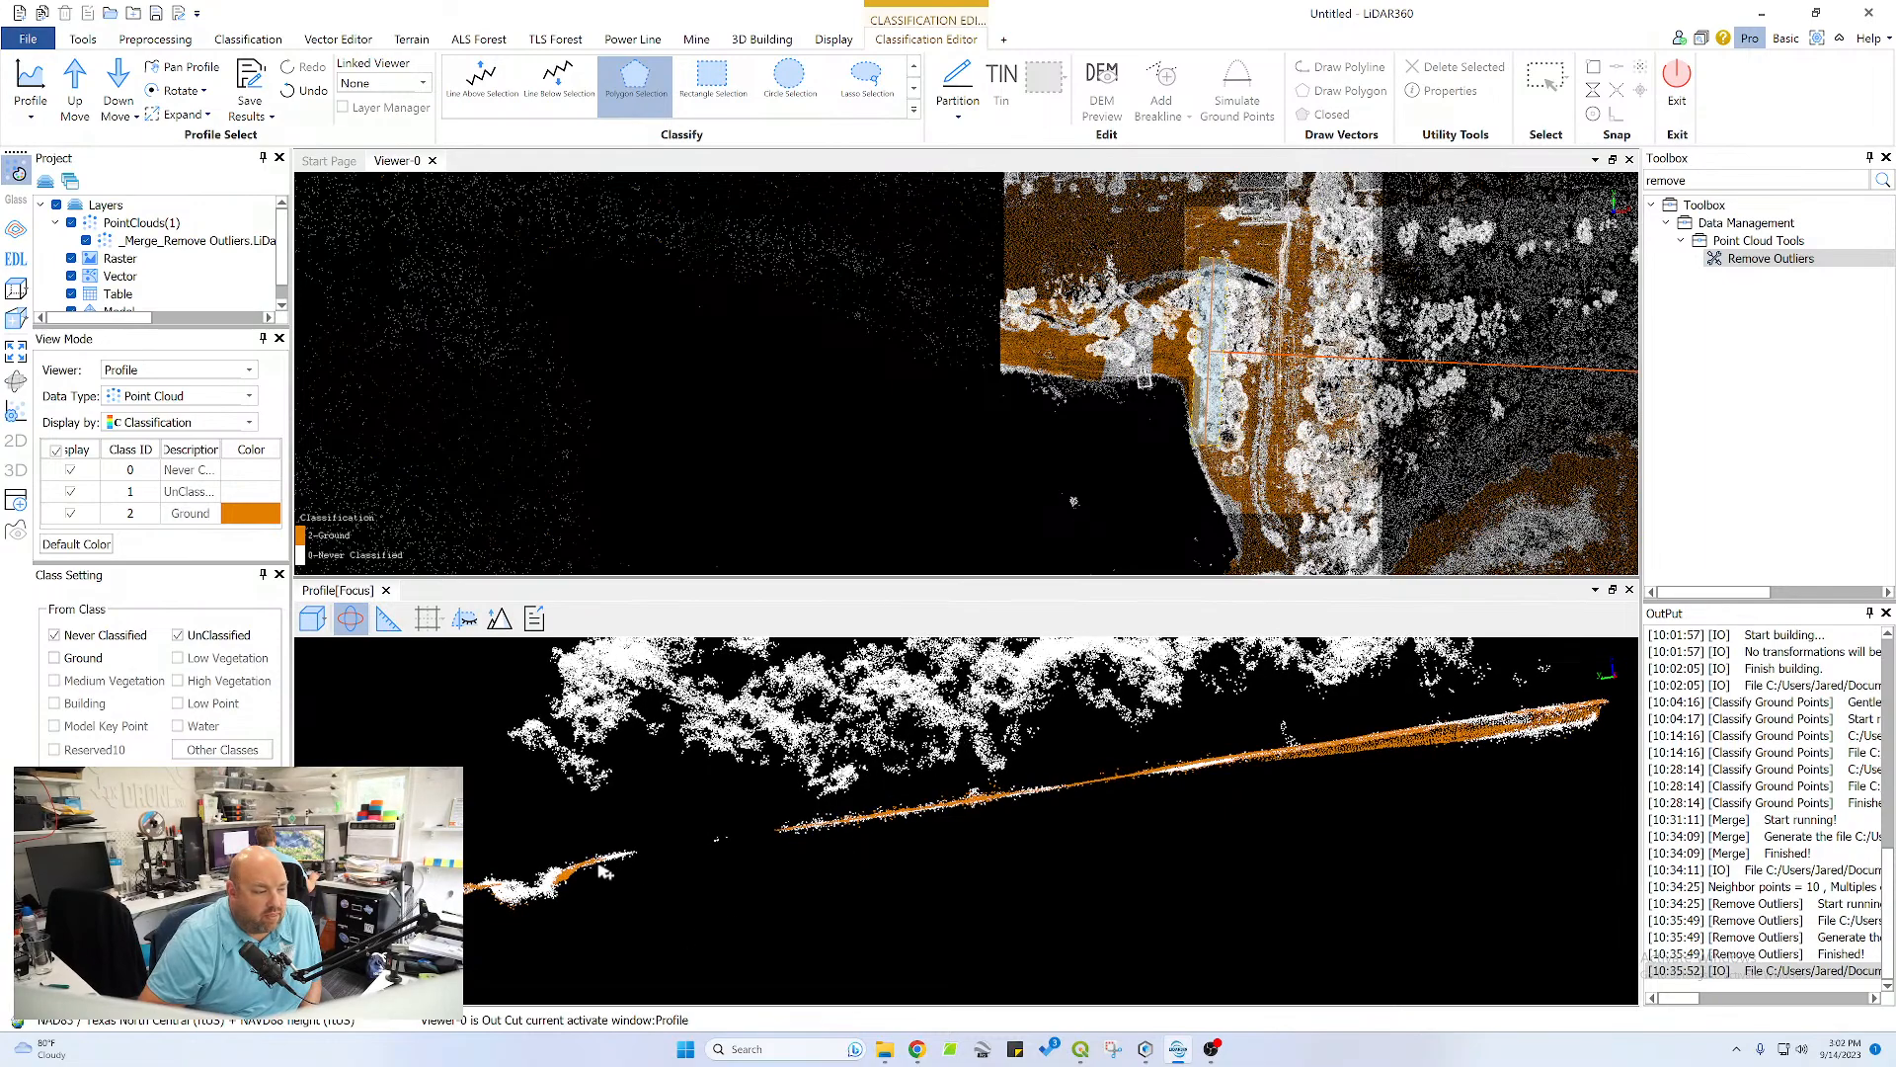
pyautogui.moveTo(599, 862); pyautogui.dragTo(637, 855)
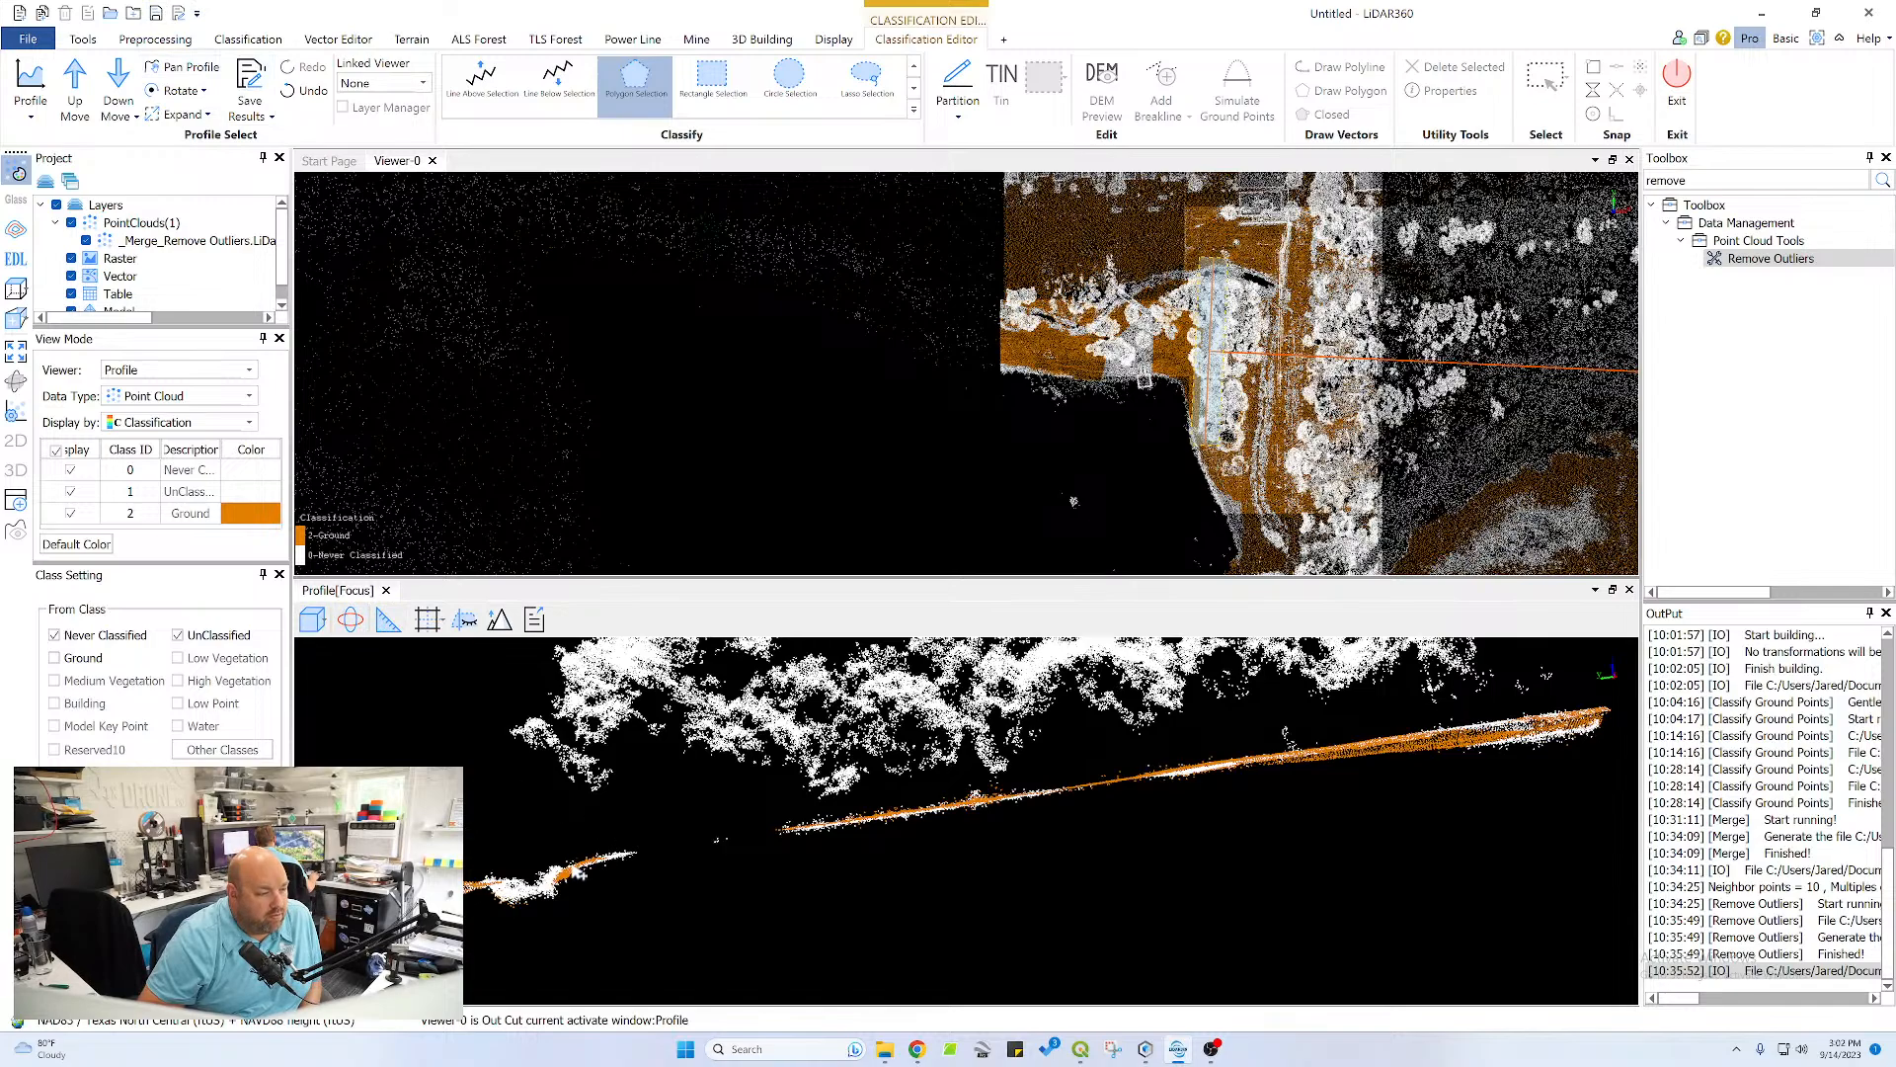
pyautogui.click(653, 838)
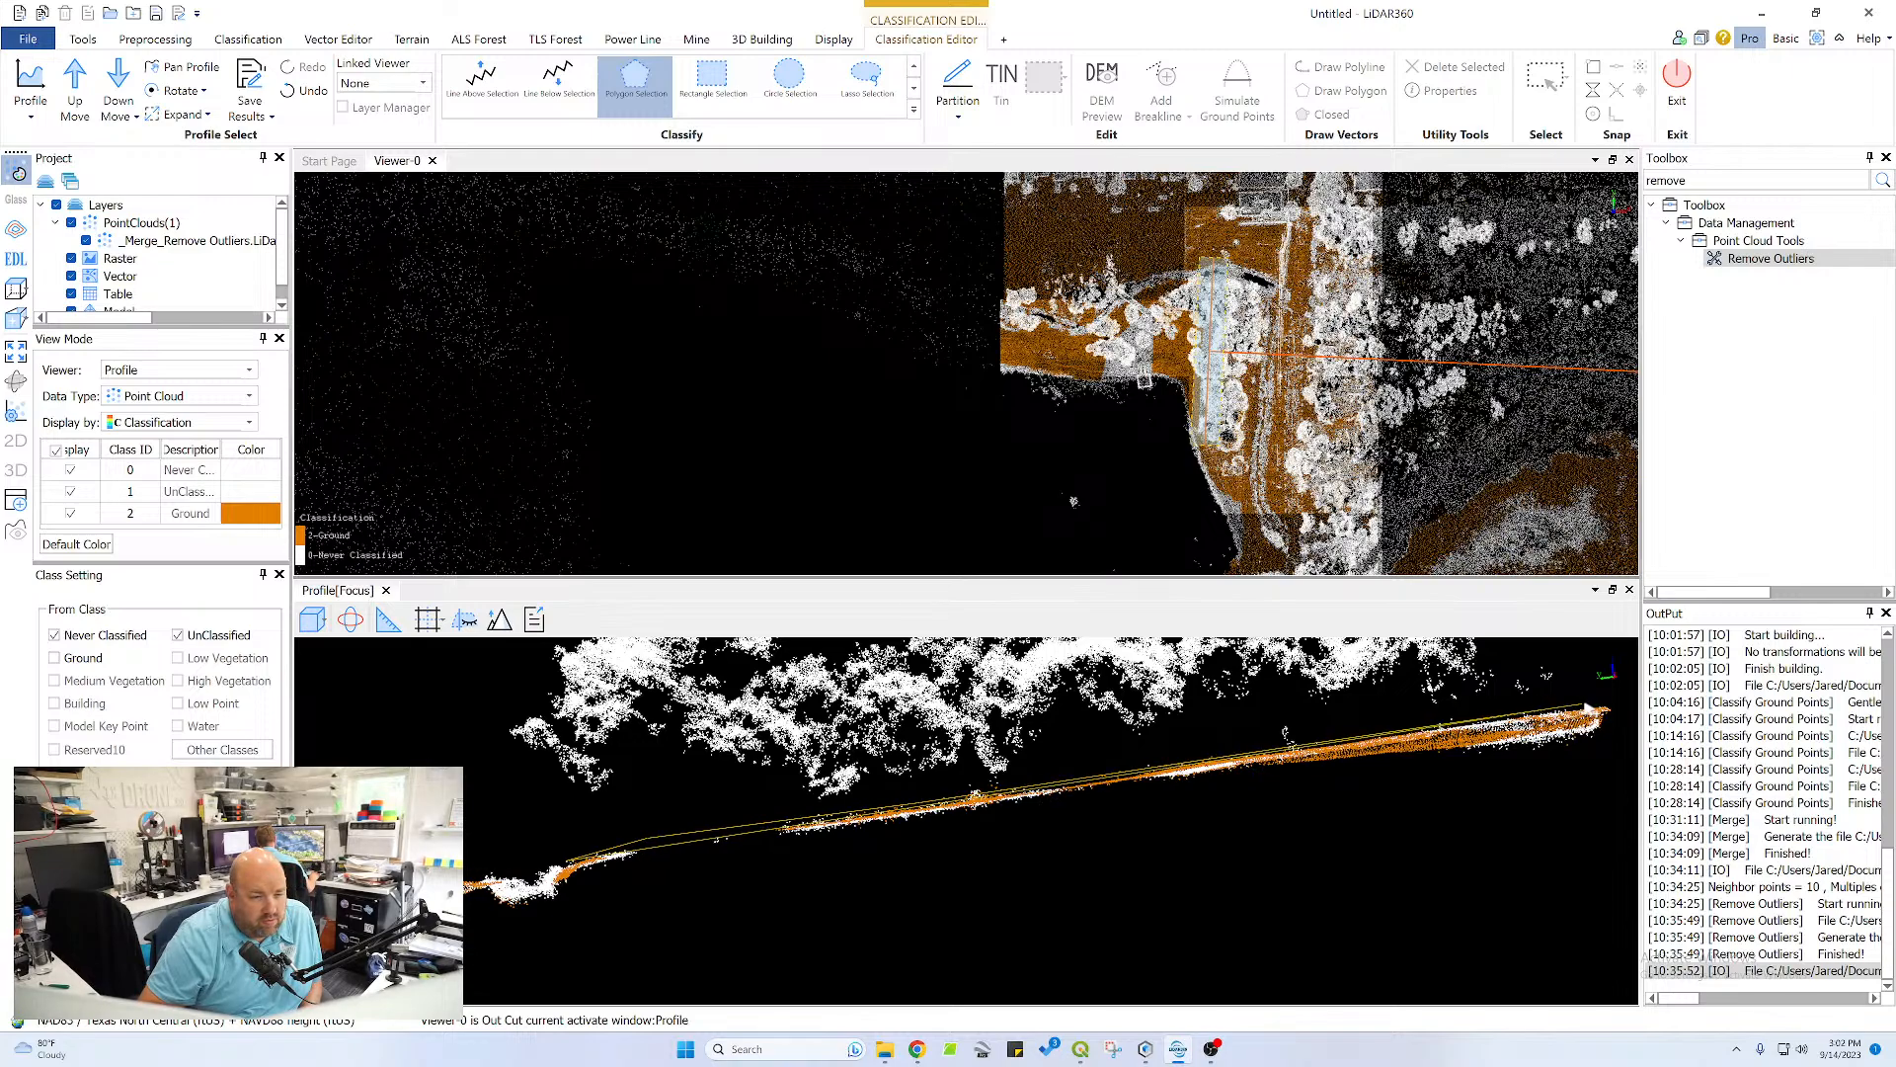
pyautogui.click(1616, 724)
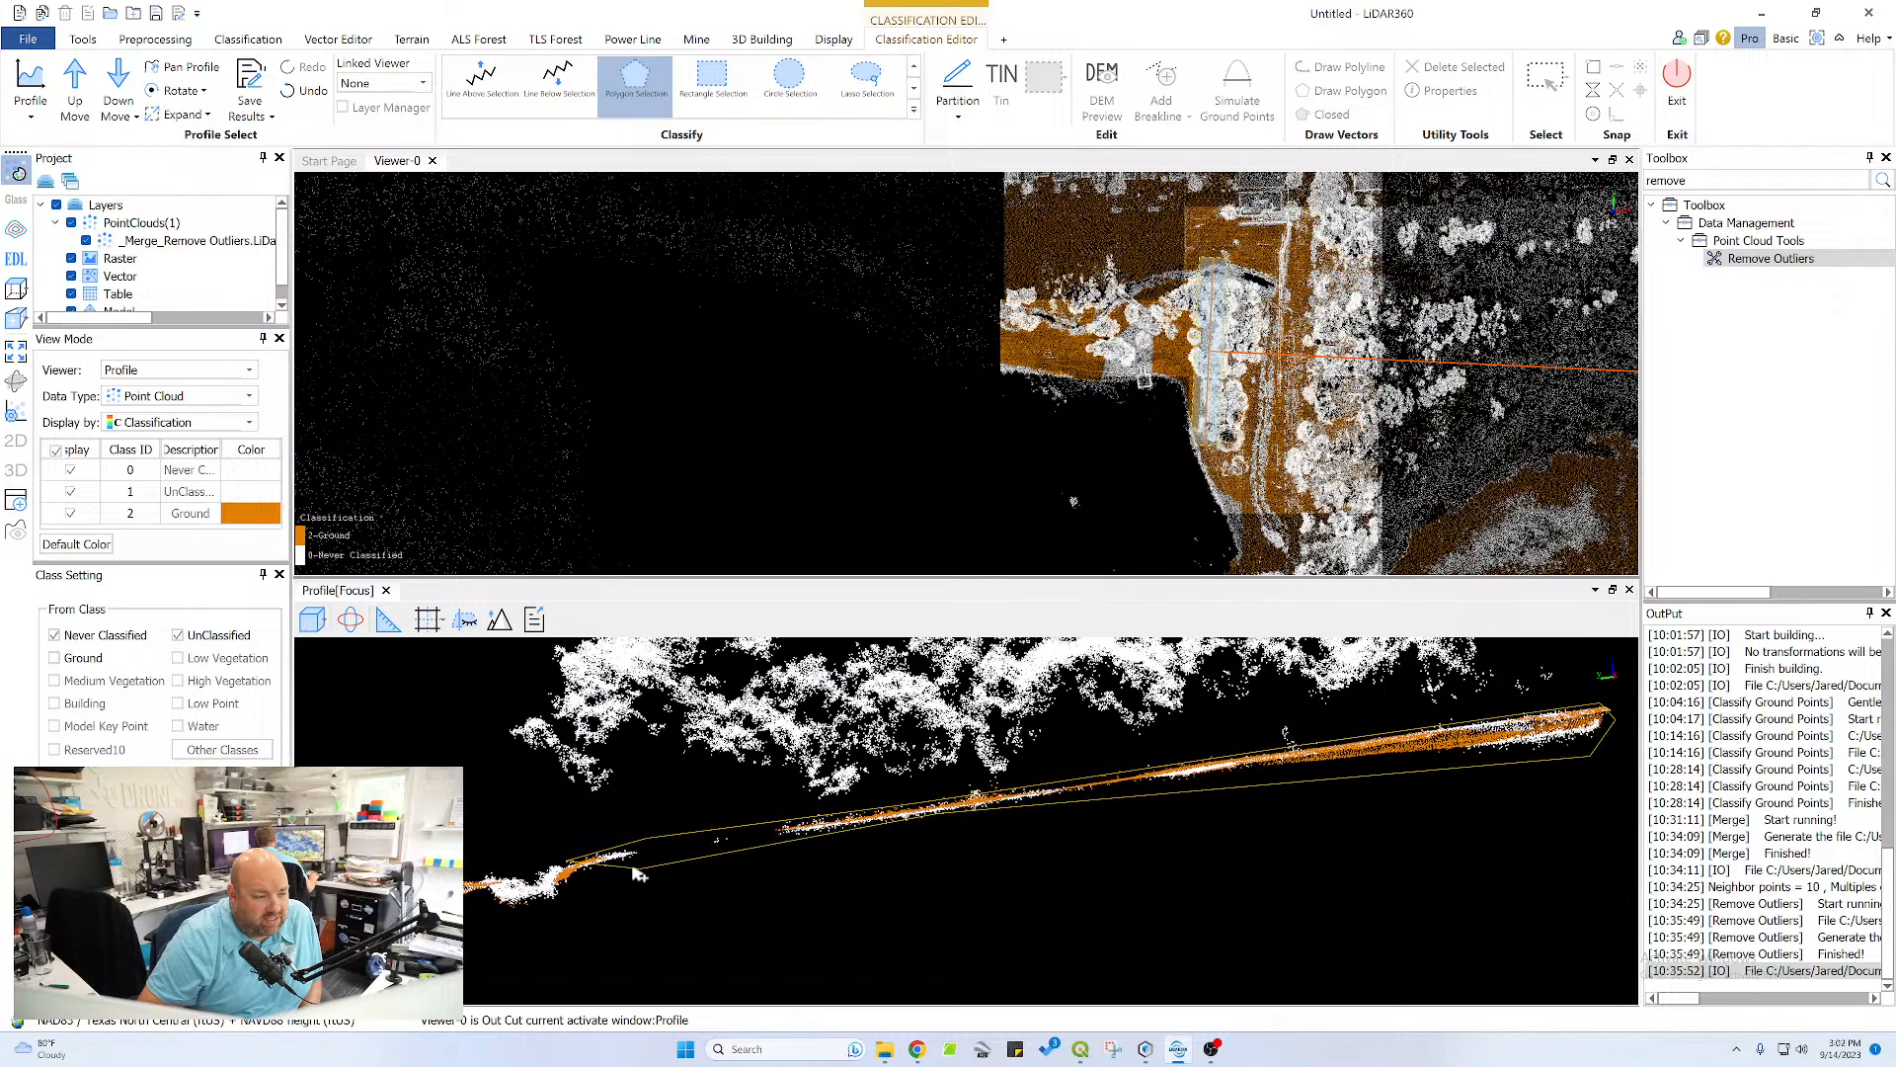
pyautogui.rightClick(593, 879)
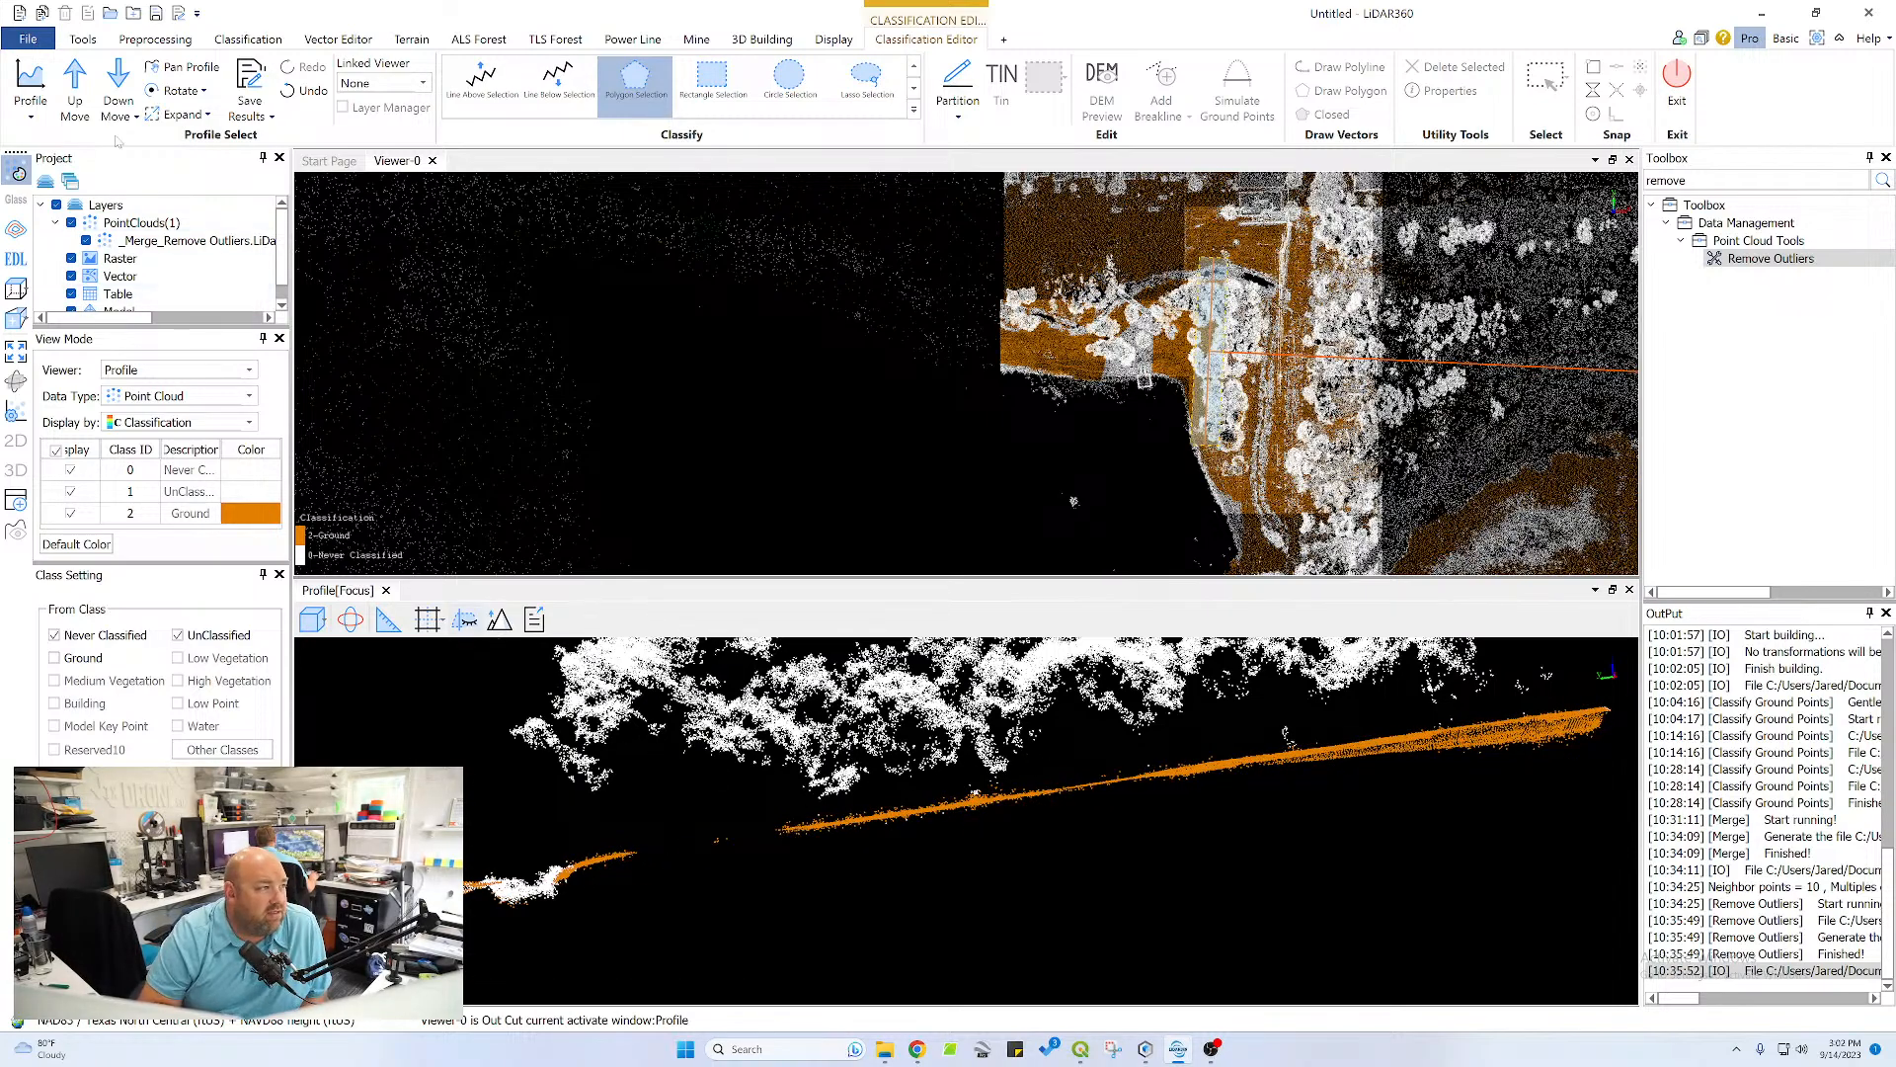
# Advance one section and classify the surface beneath the tree canopy as ground, down the bank to the channel bed
pyautogui.click(82, 86)
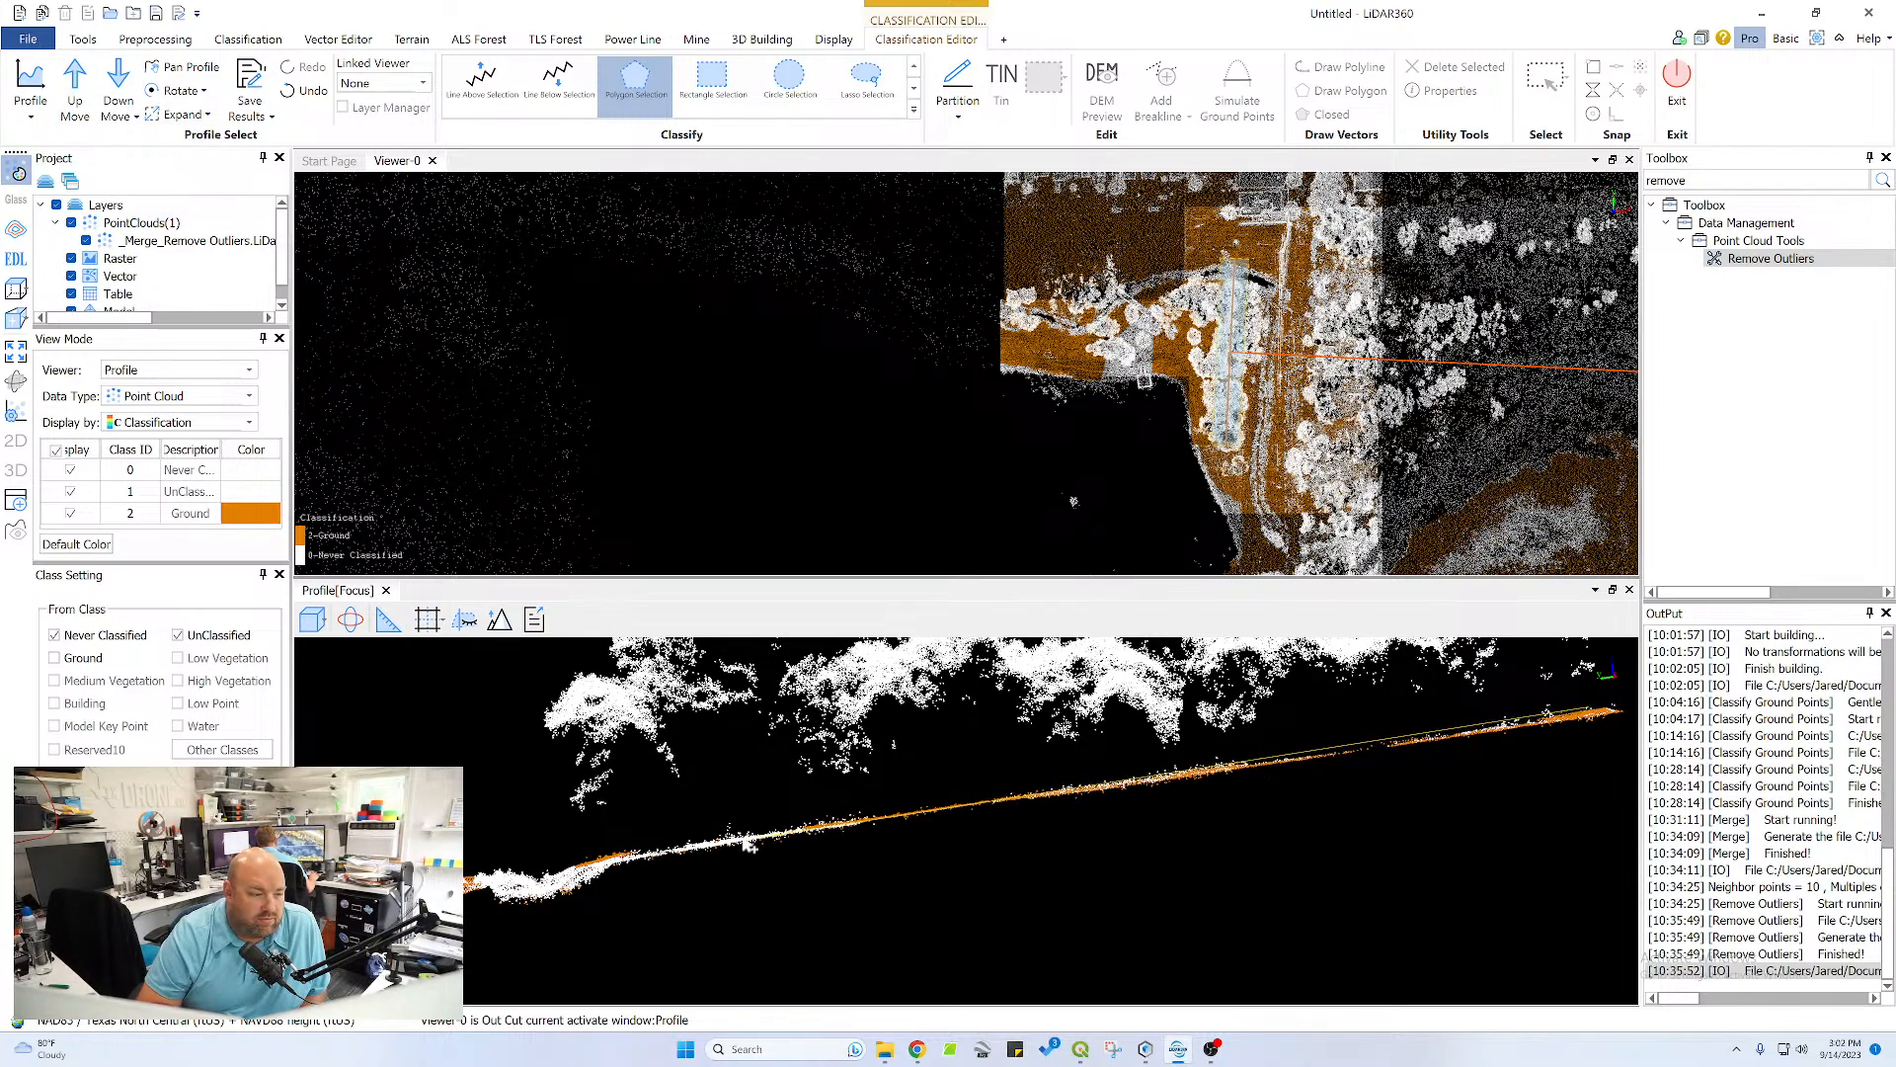
pyautogui.click(609, 848)
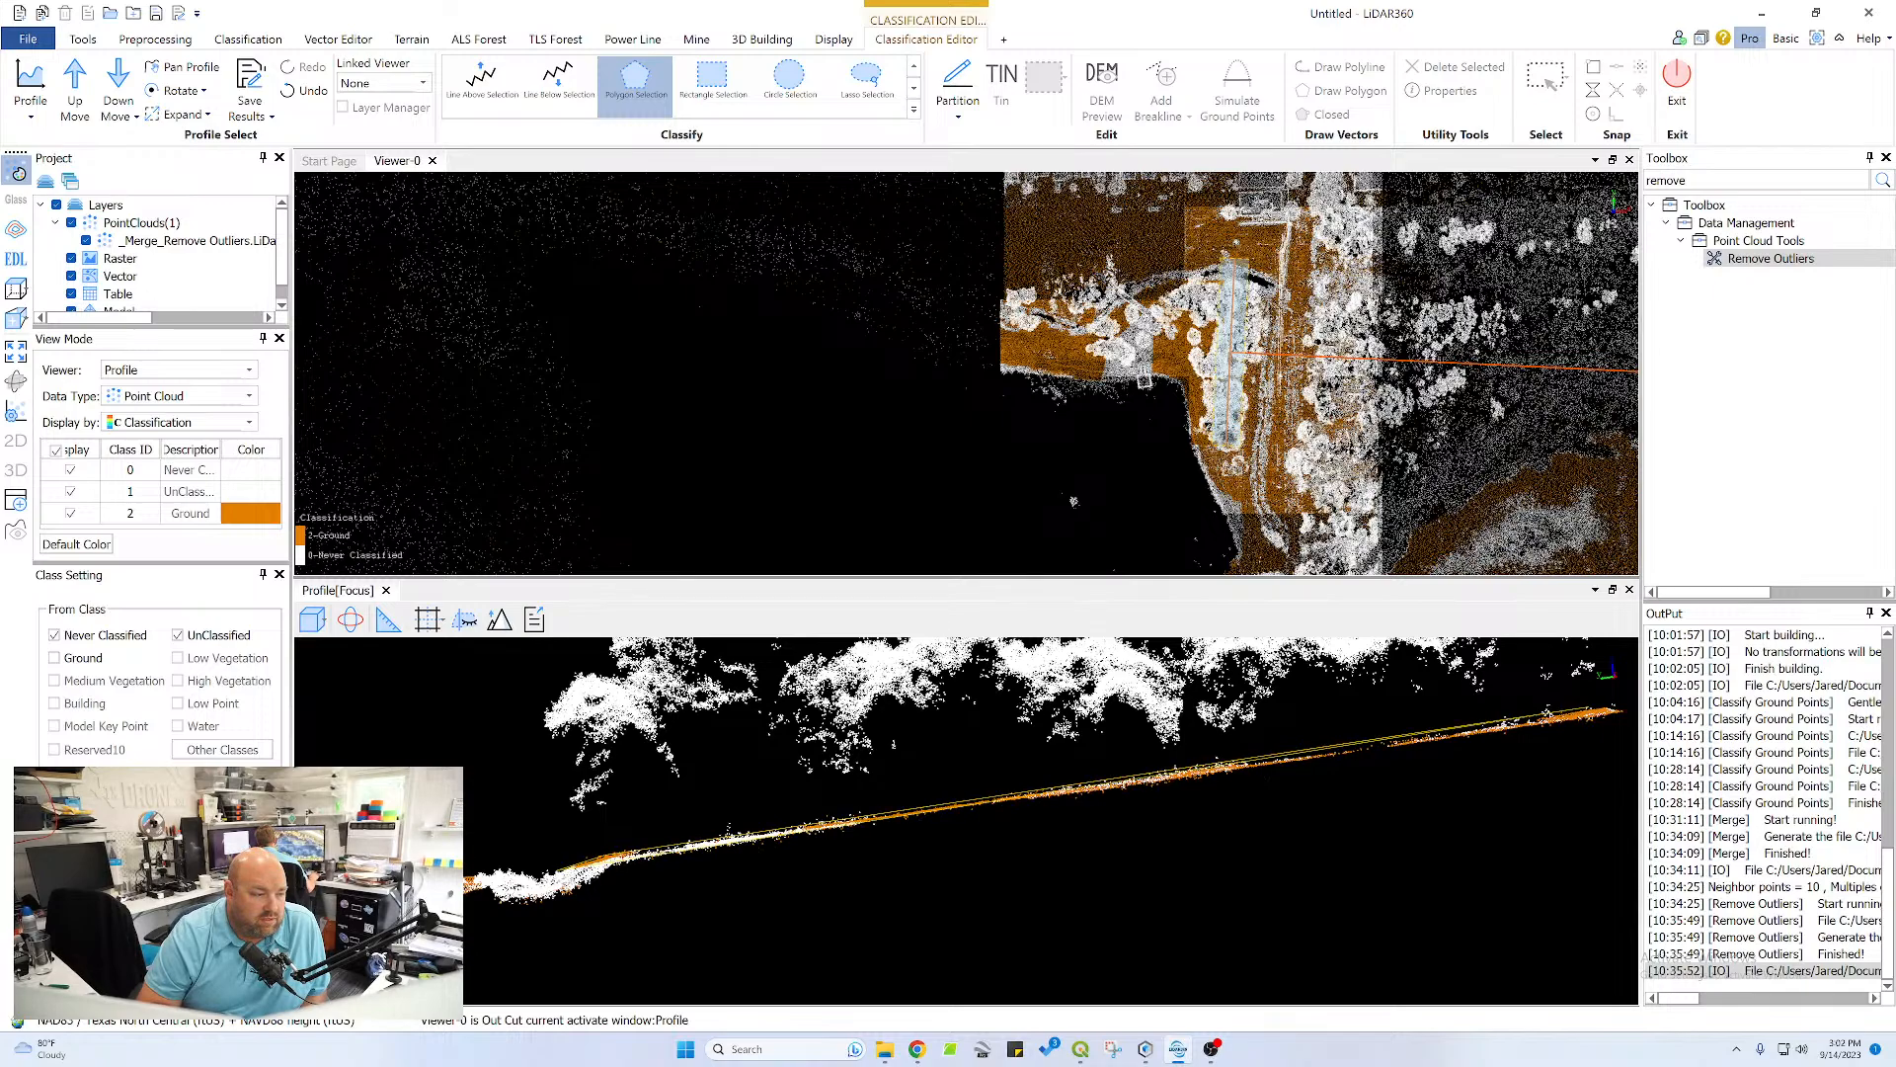
pyautogui.click(551, 902)
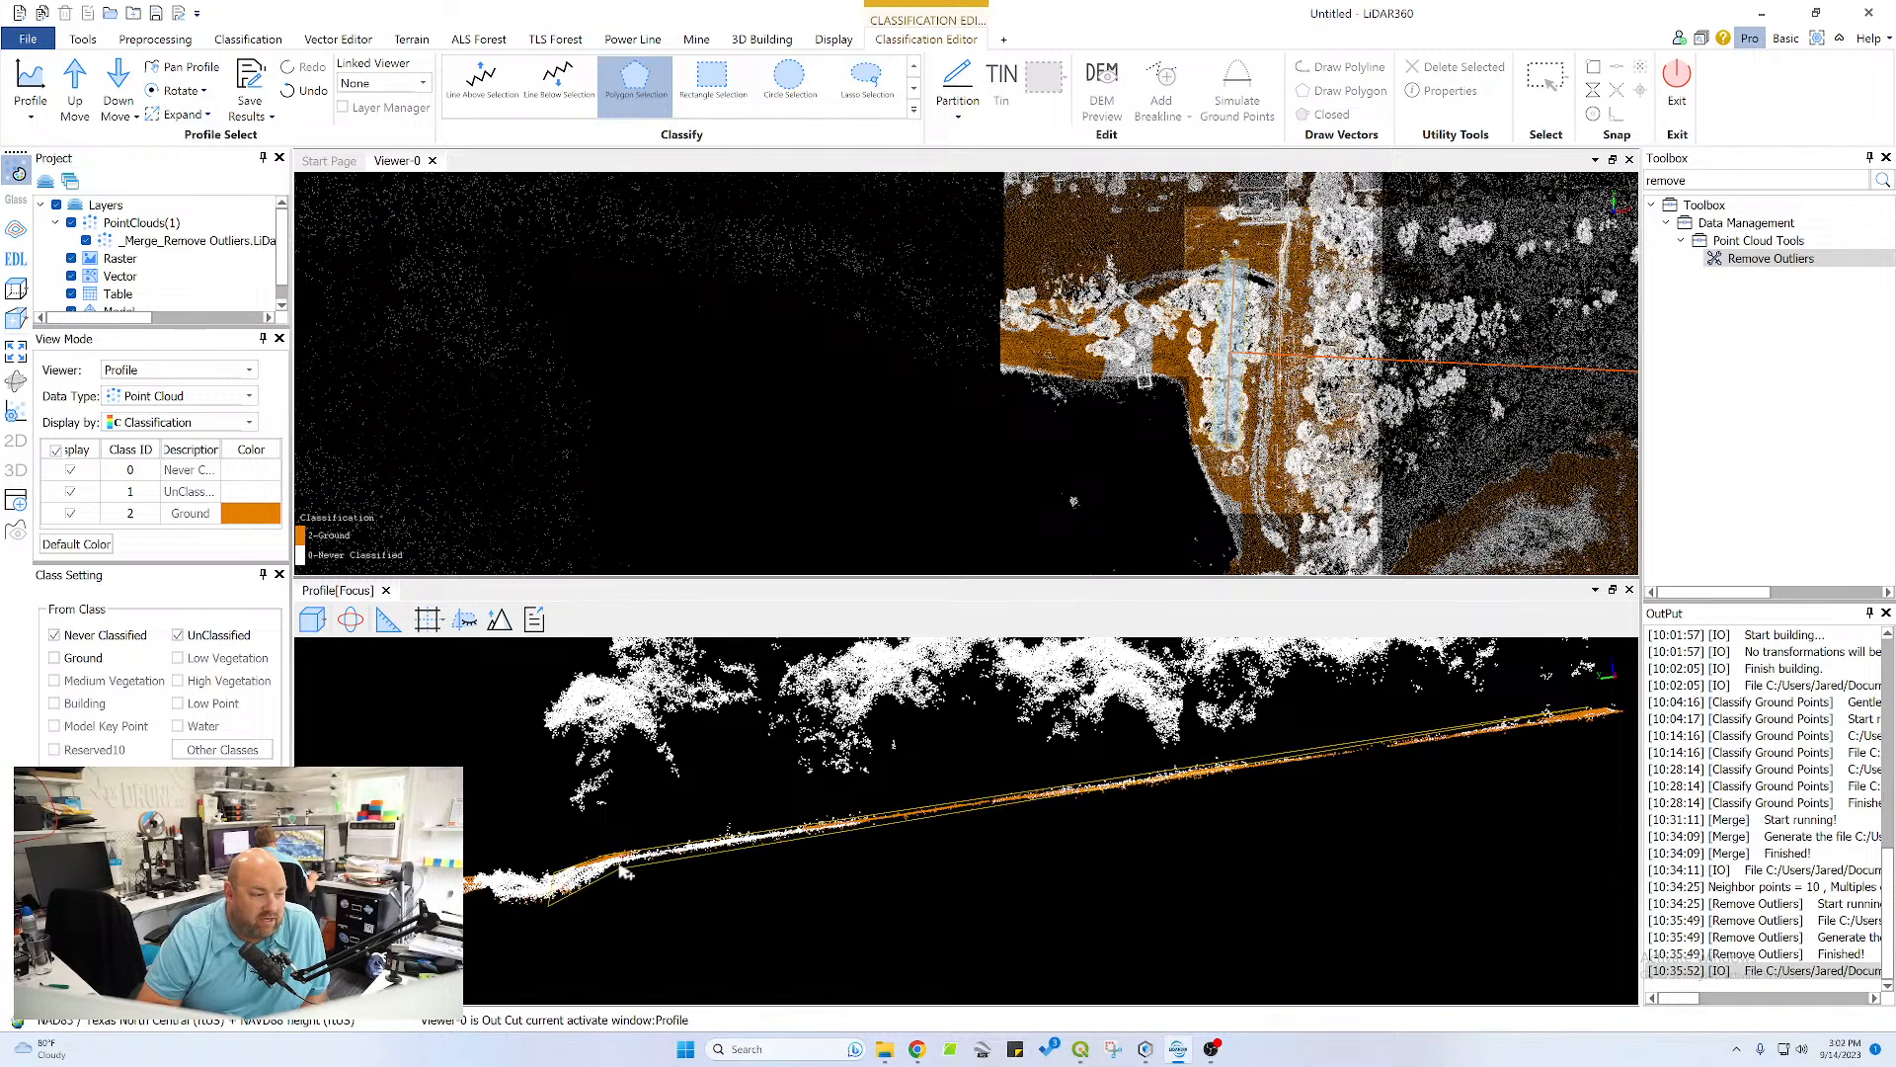
pyautogui.rightClick(1631, 718)
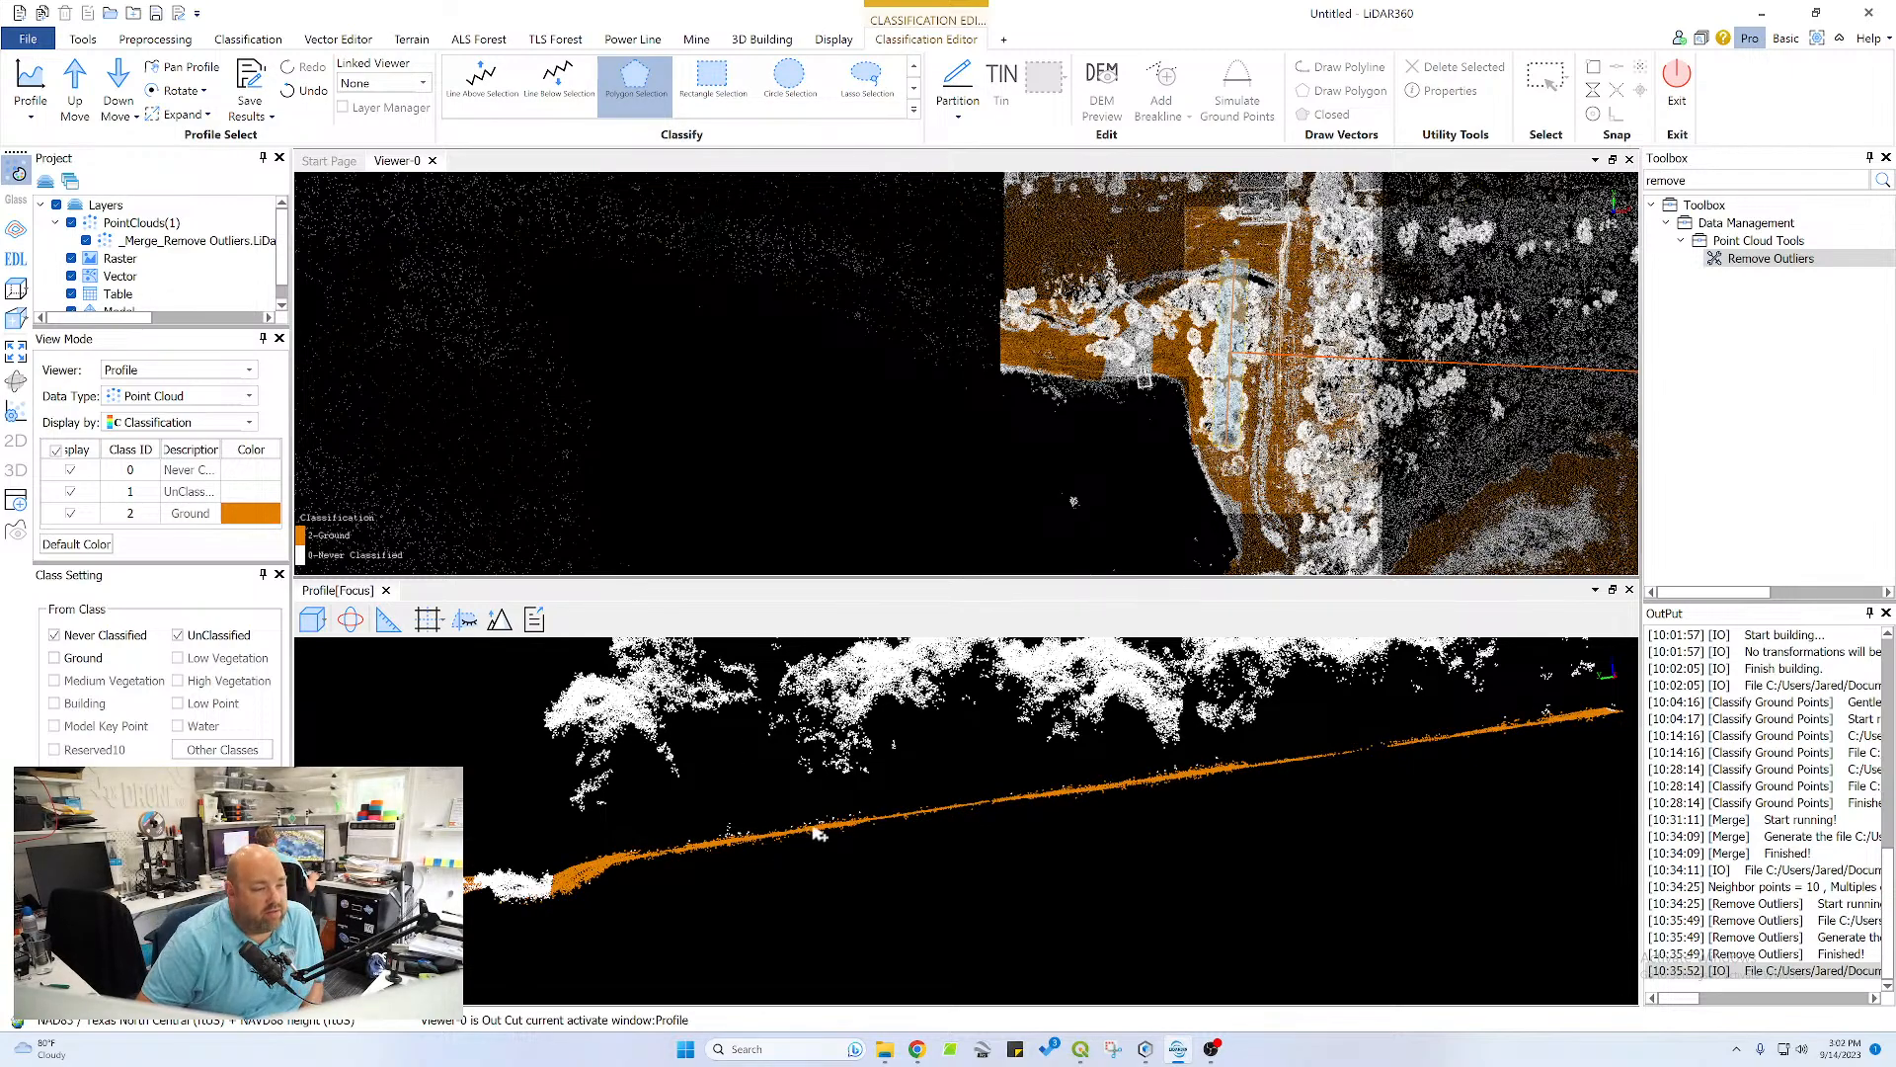
# Advance to the section beside the road, inspect its white lower edge and channel crossing, and reset the profile to Front View
pyautogui.scroll(-3, 817, 834)
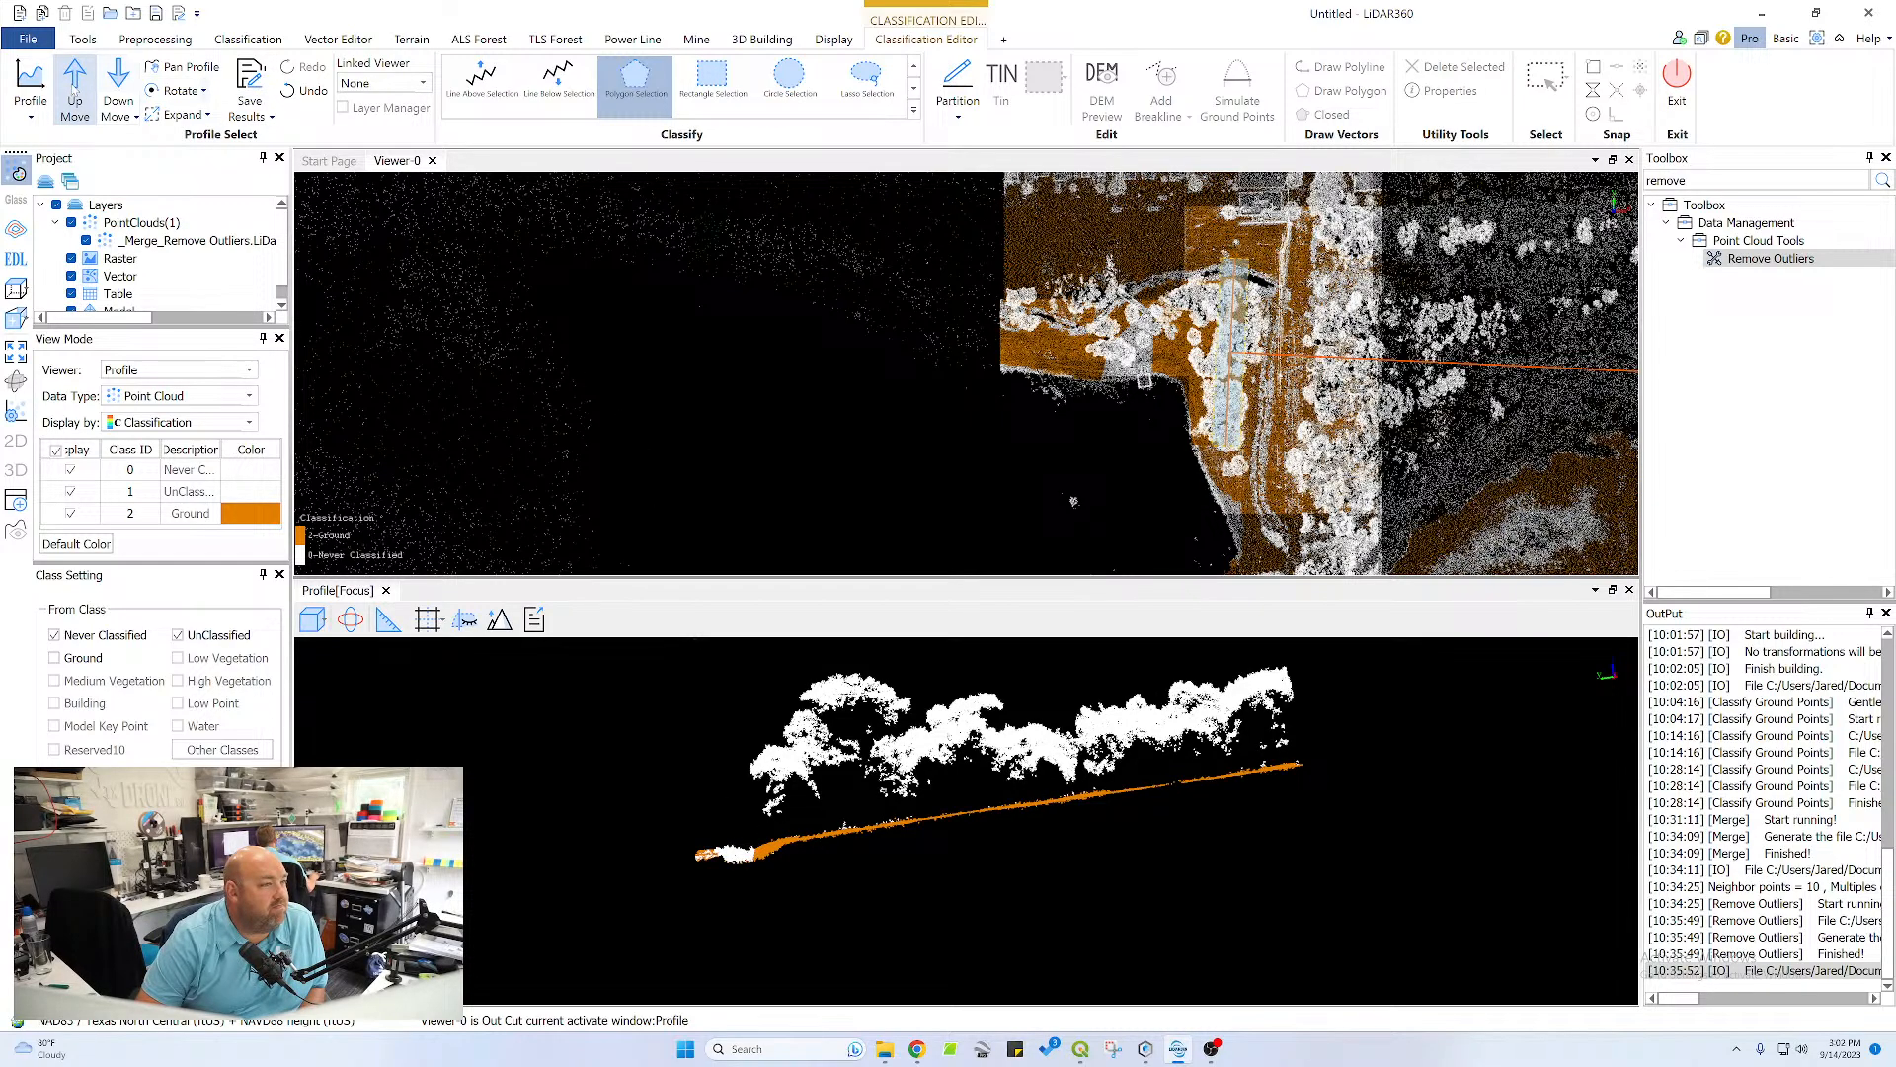
pyautogui.click(74, 91)
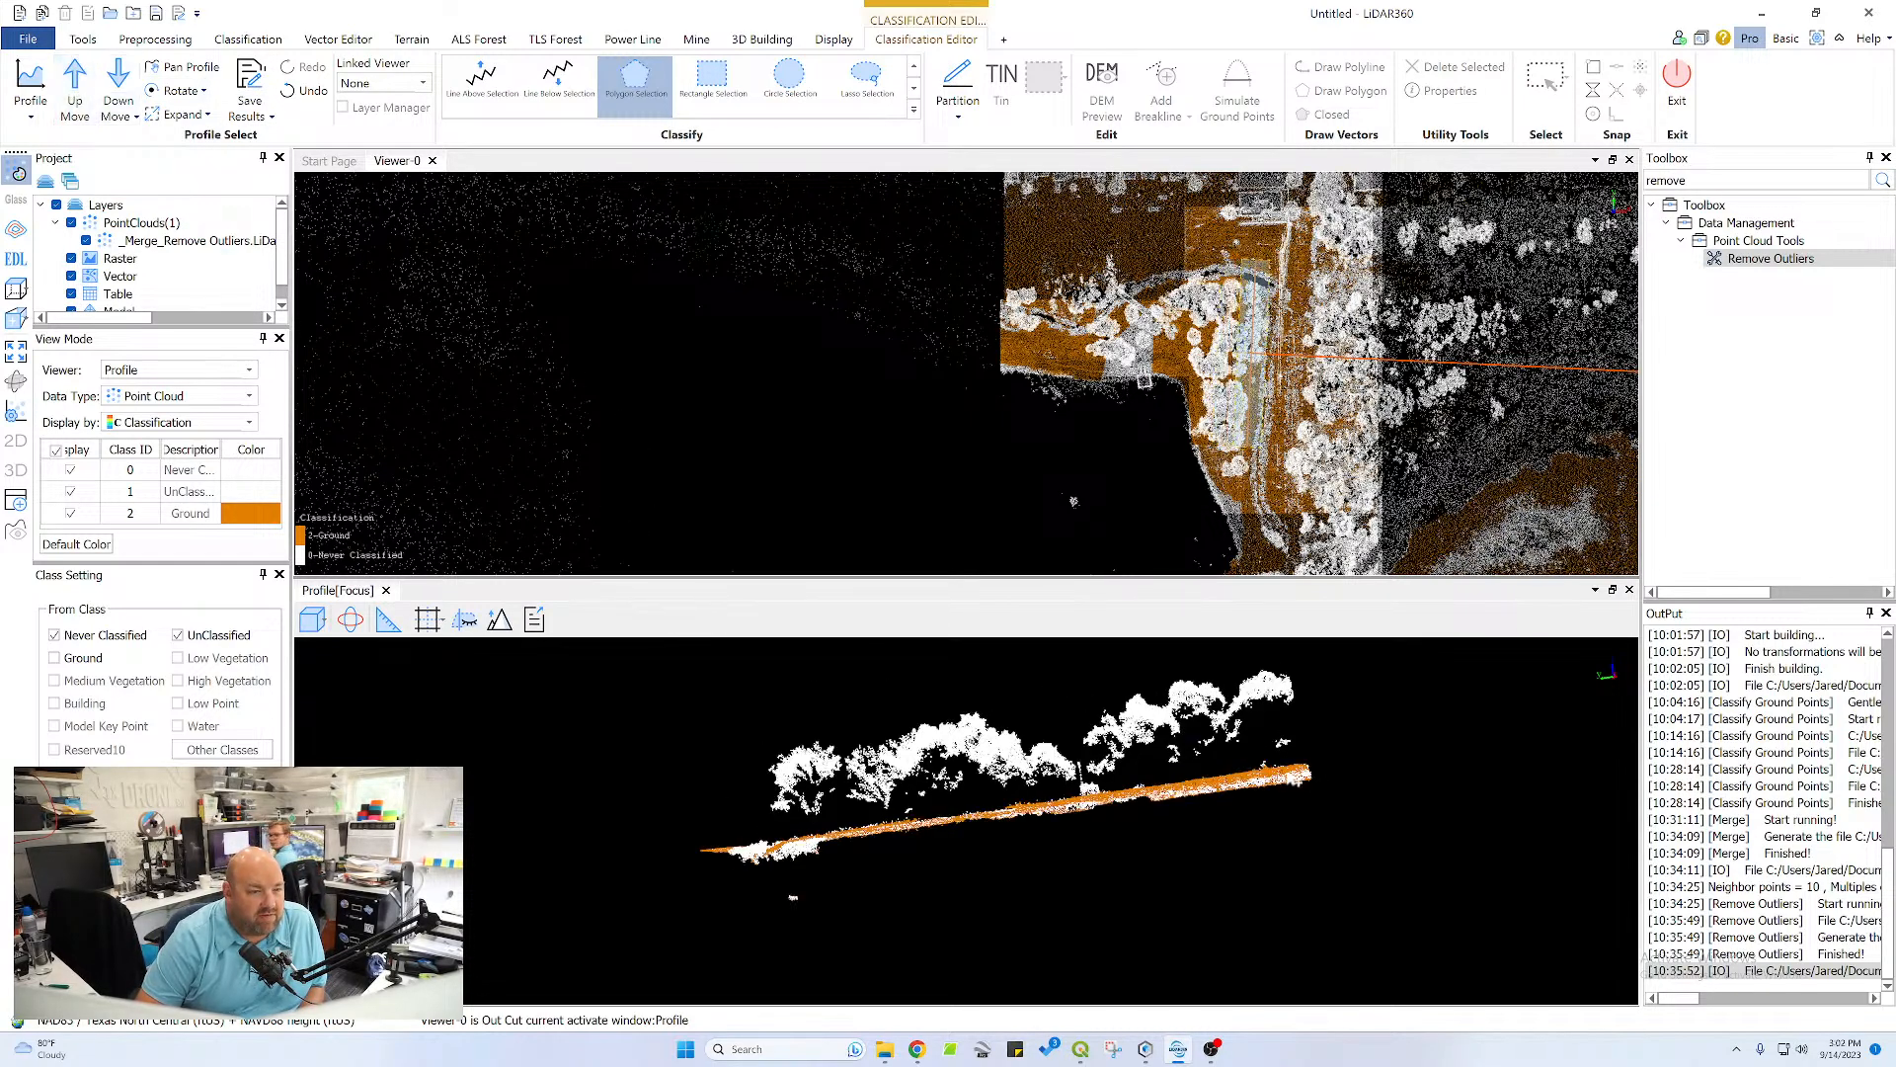
pyautogui.scroll(3, 1292, 779)
pyautogui.moveTo(1367, 753); pyautogui.dragTo(1199, 808, button='middle')
pyautogui.click(351, 619)
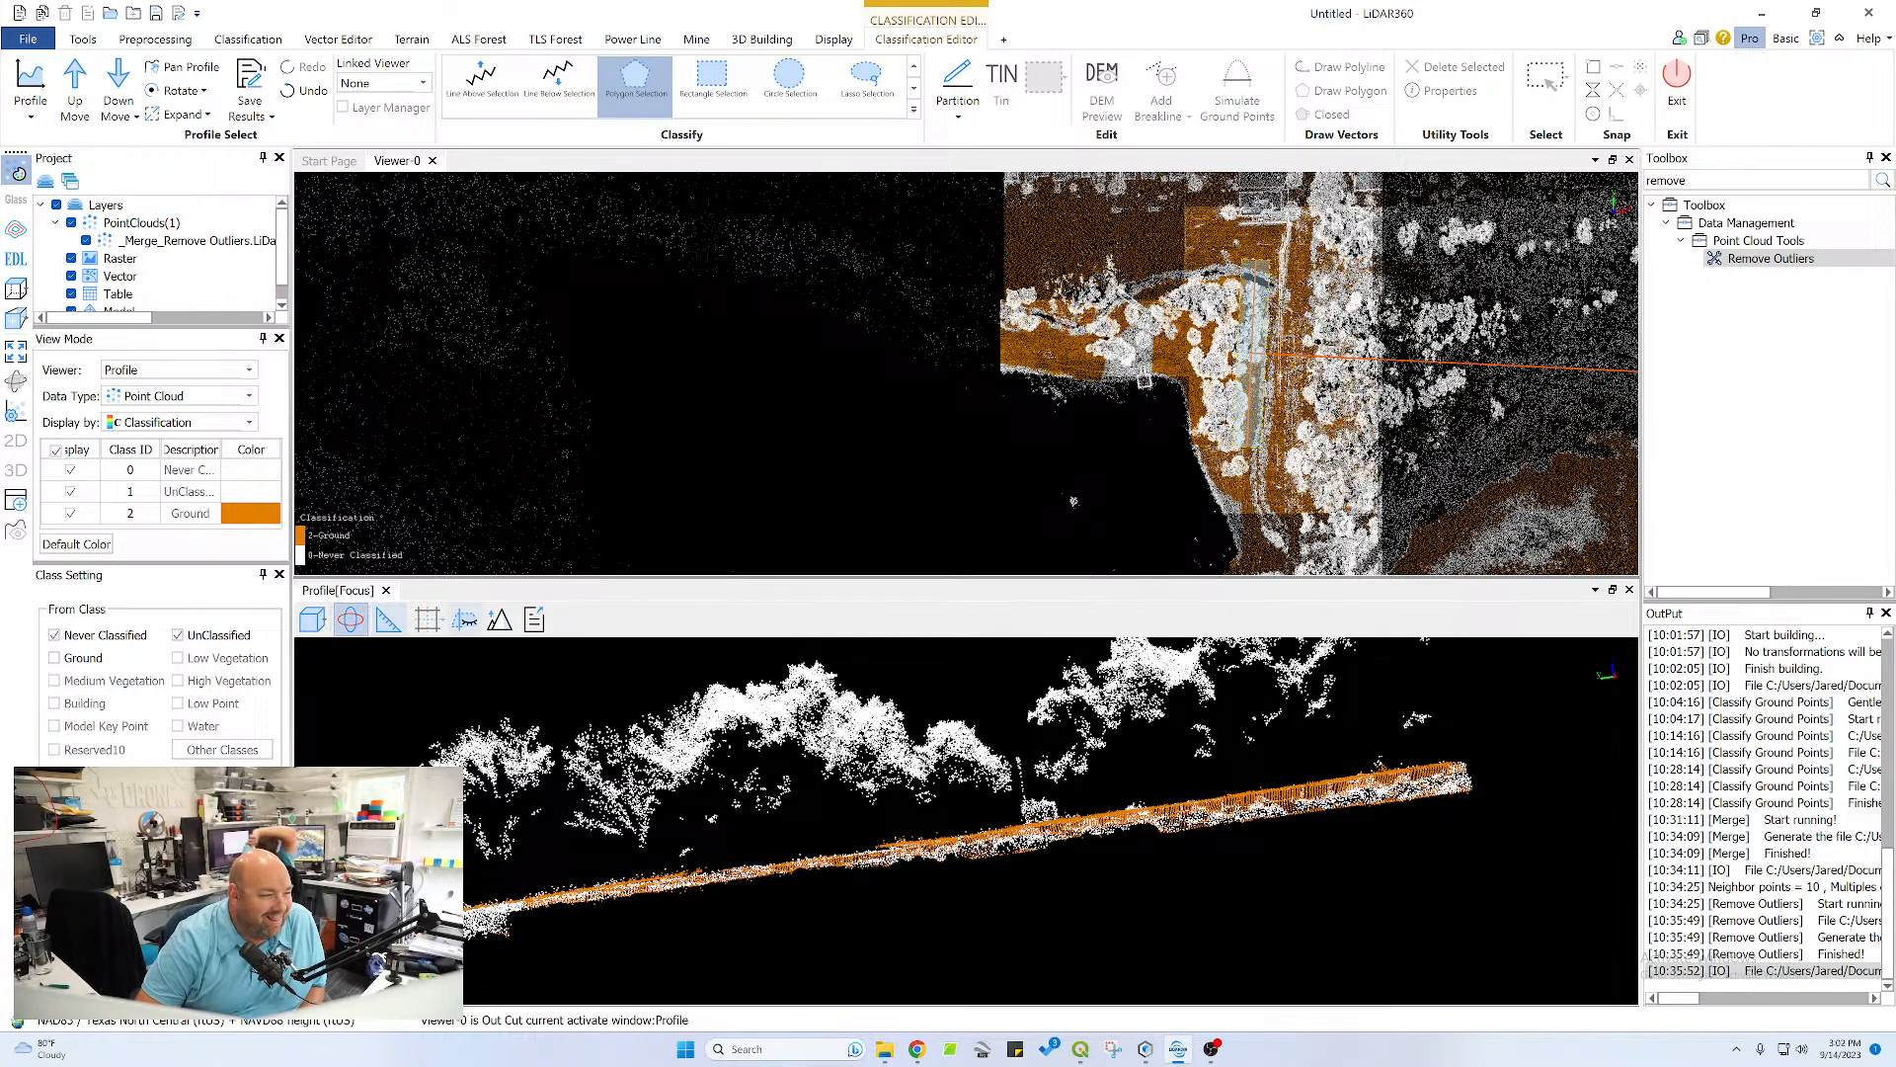
pyautogui.moveTo(1341, 816); pyautogui.dragTo(1569, 766)
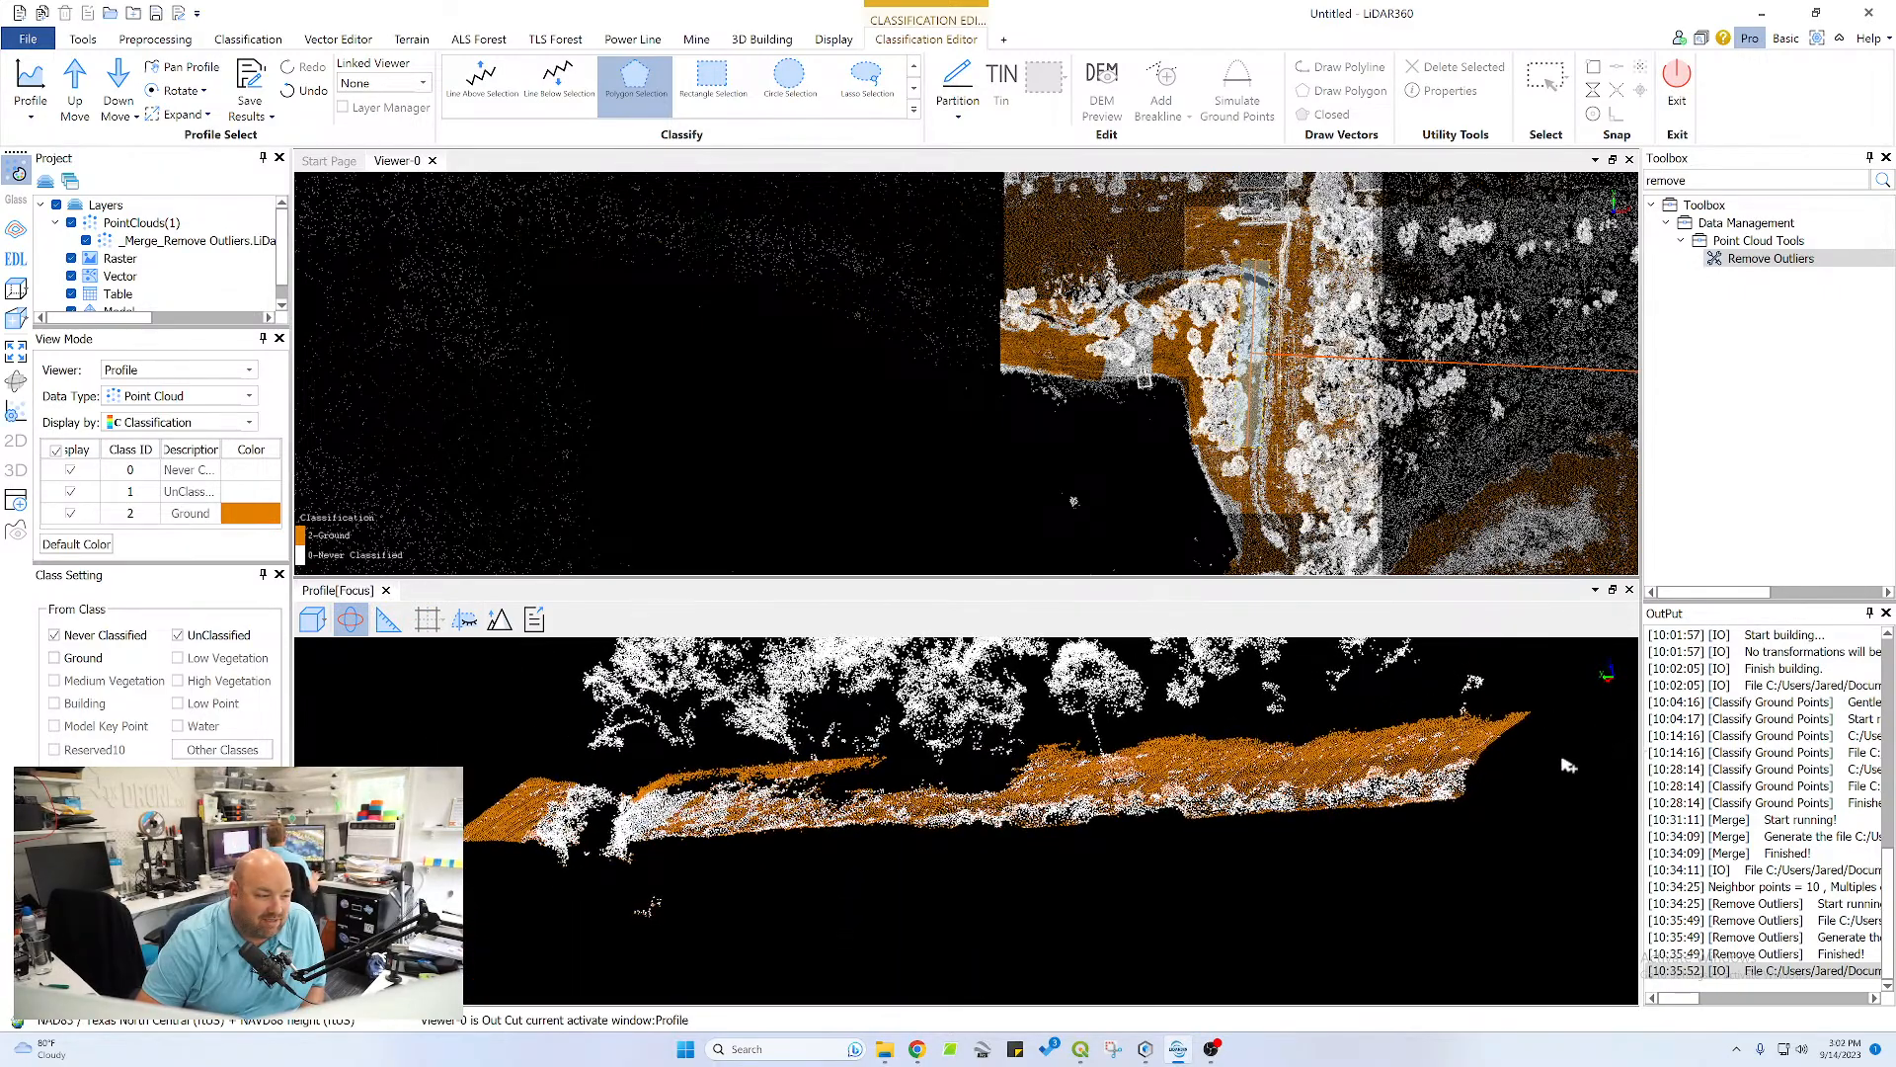
pyautogui.moveTo(657, 840); pyautogui.dragTo(1060, 795)
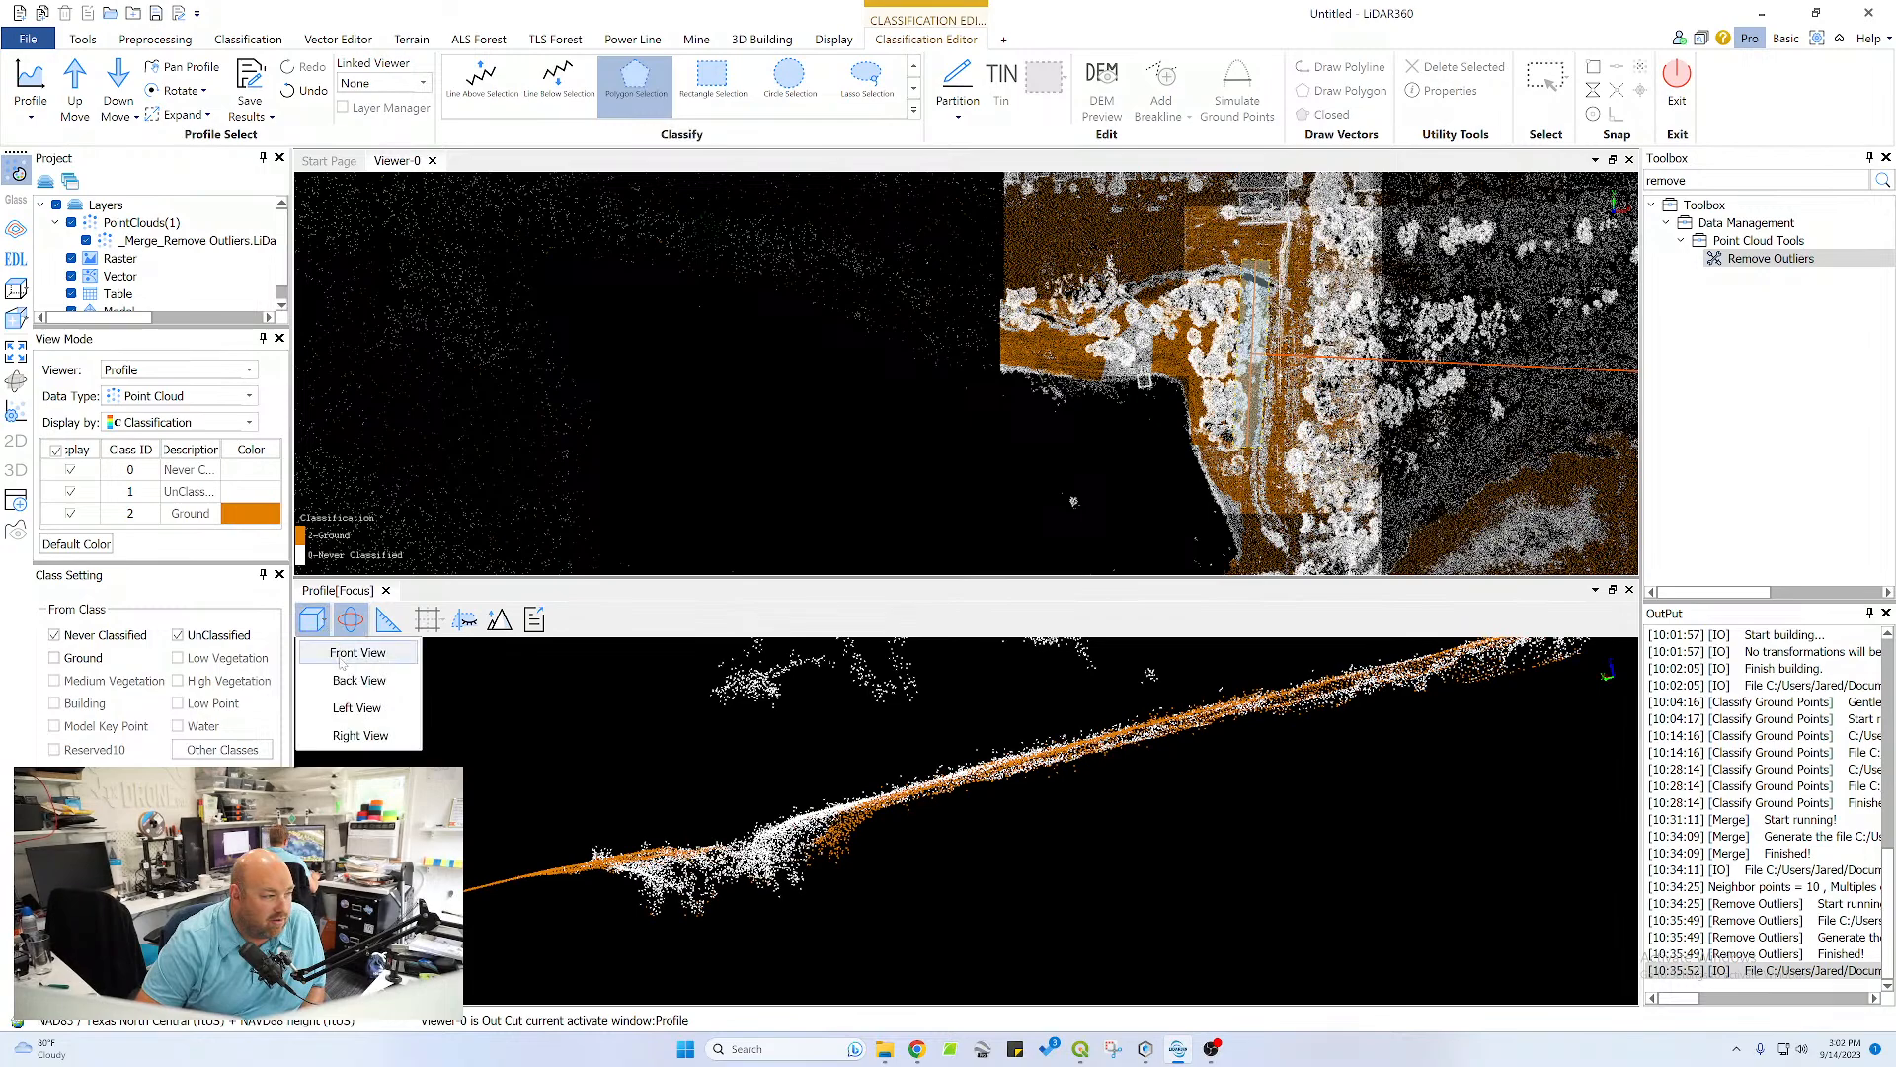
pyautogui.click(360, 653)
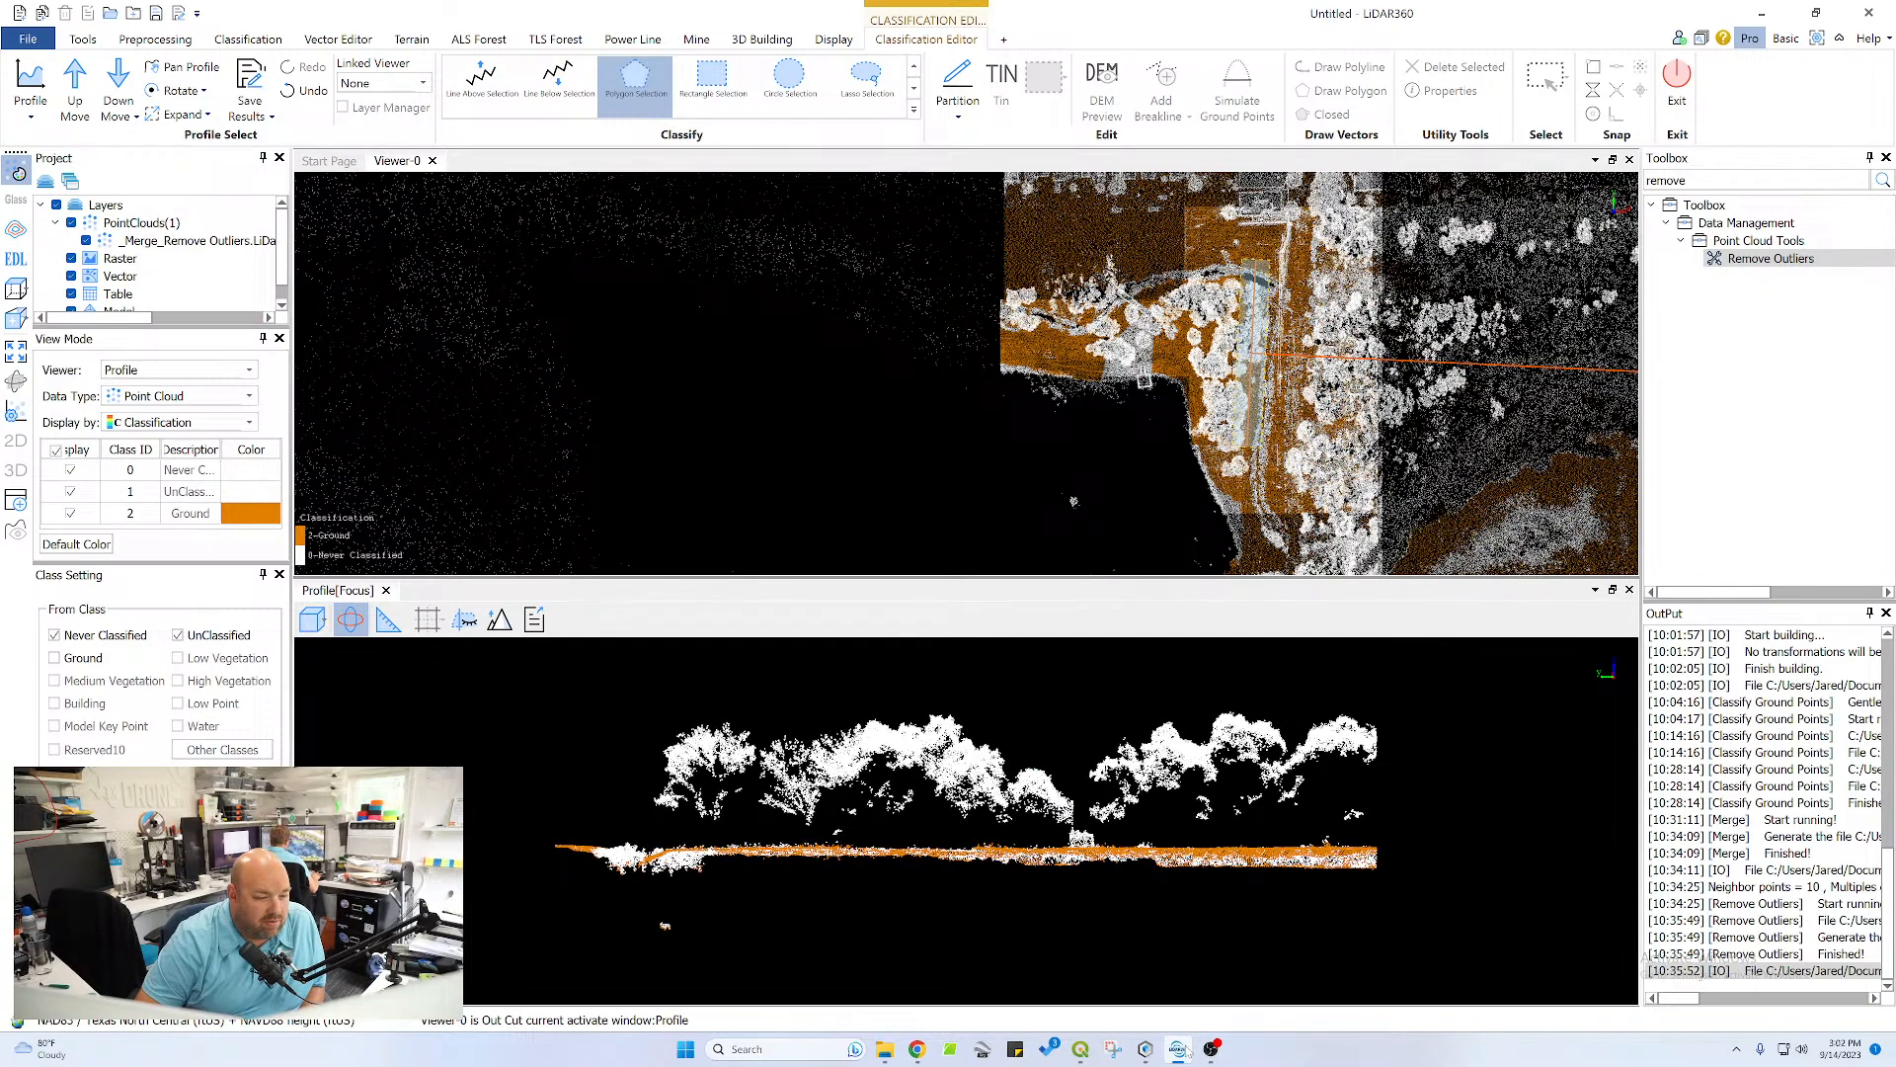
# Switch to DJI Terra, dismiss the reconstruction tip and examine the 2D map tiles around the photo positions
pyautogui.click(1146, 1049)
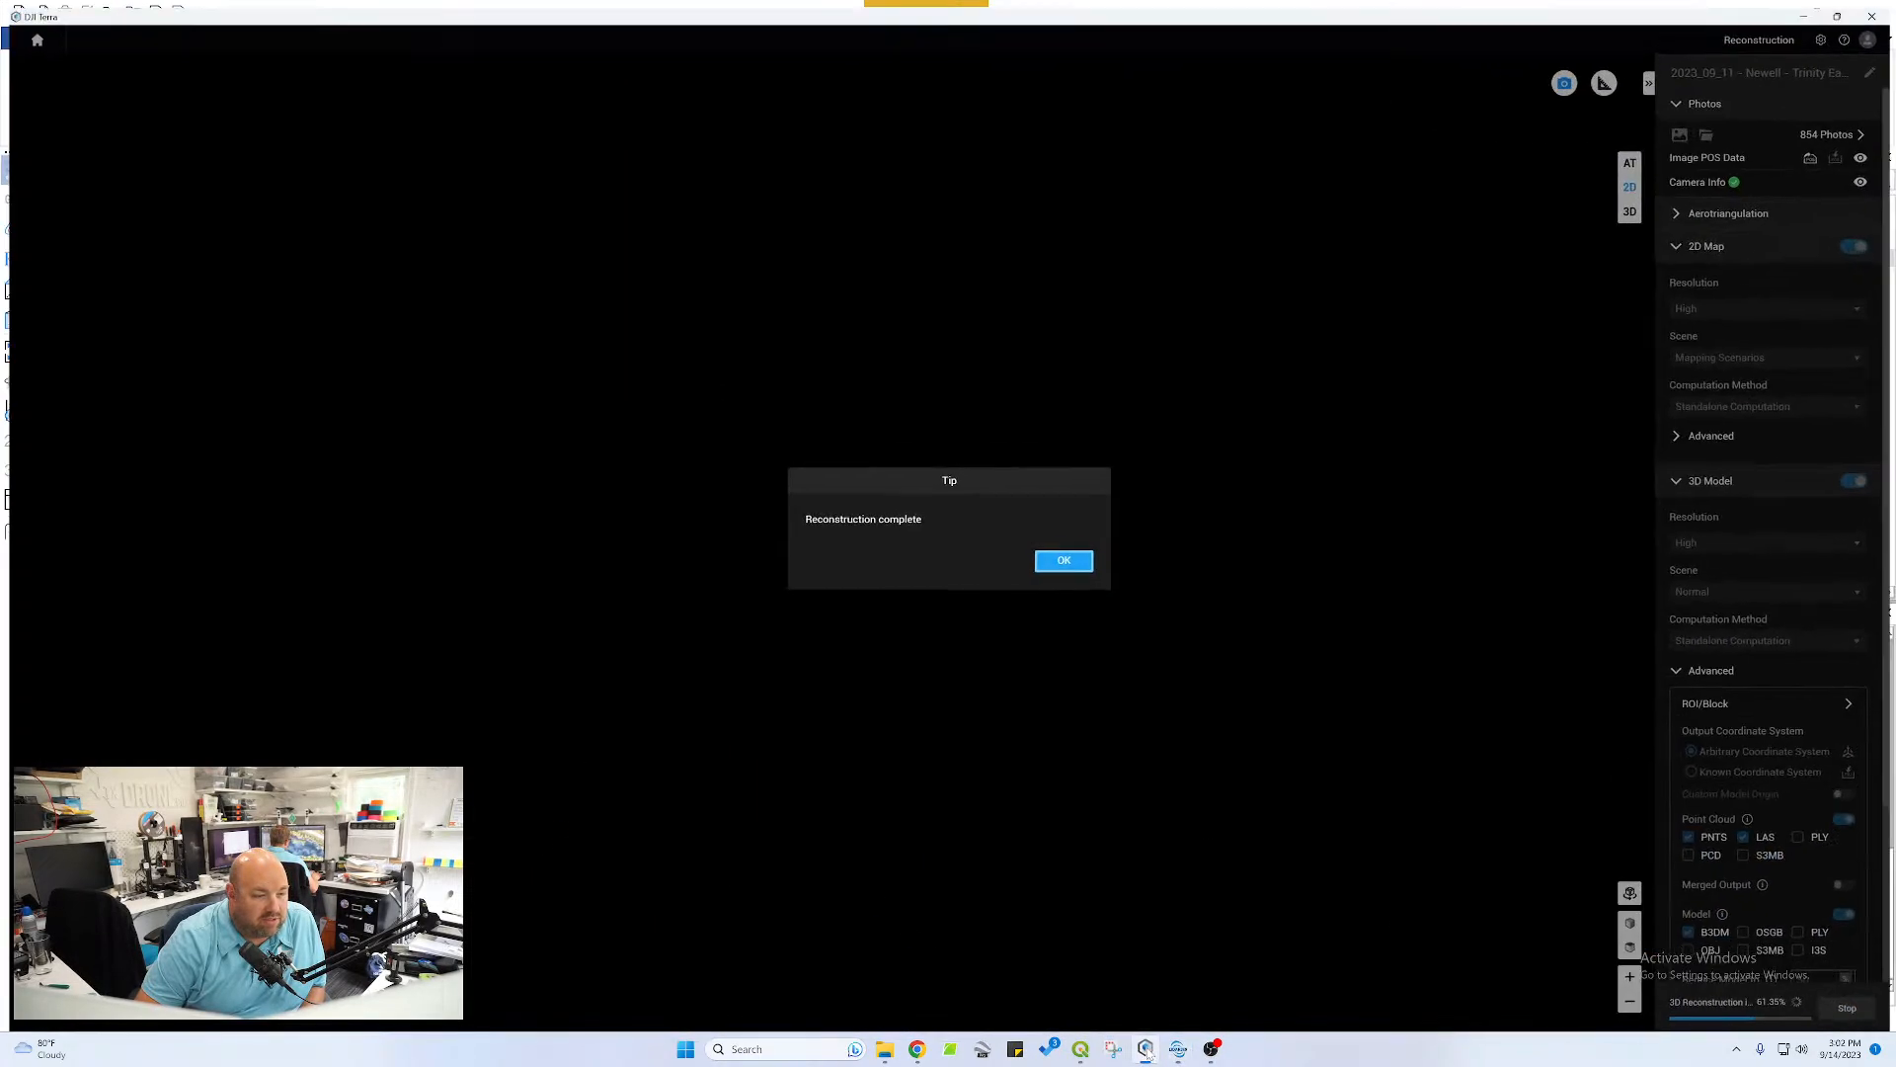
pyautogui.click(1045, 569)
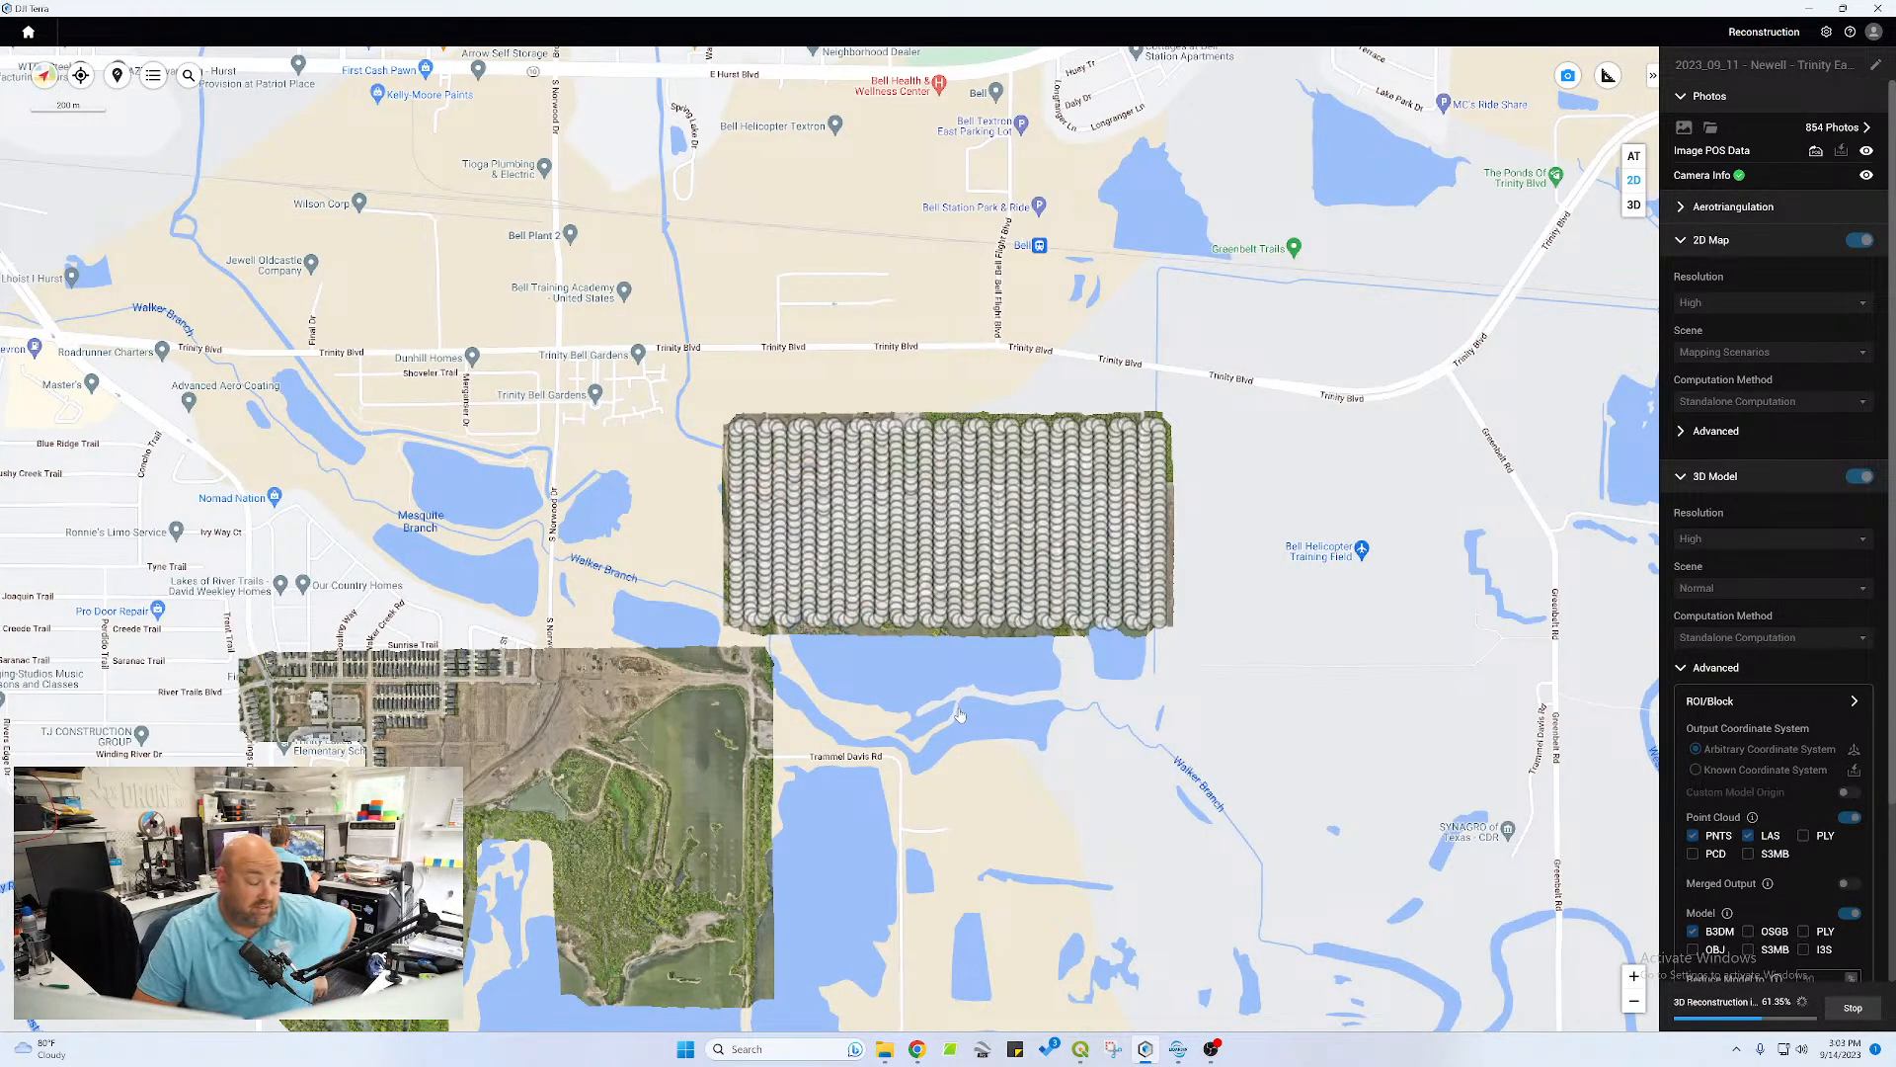
pyautogui.scroll(-3, 856, 724)
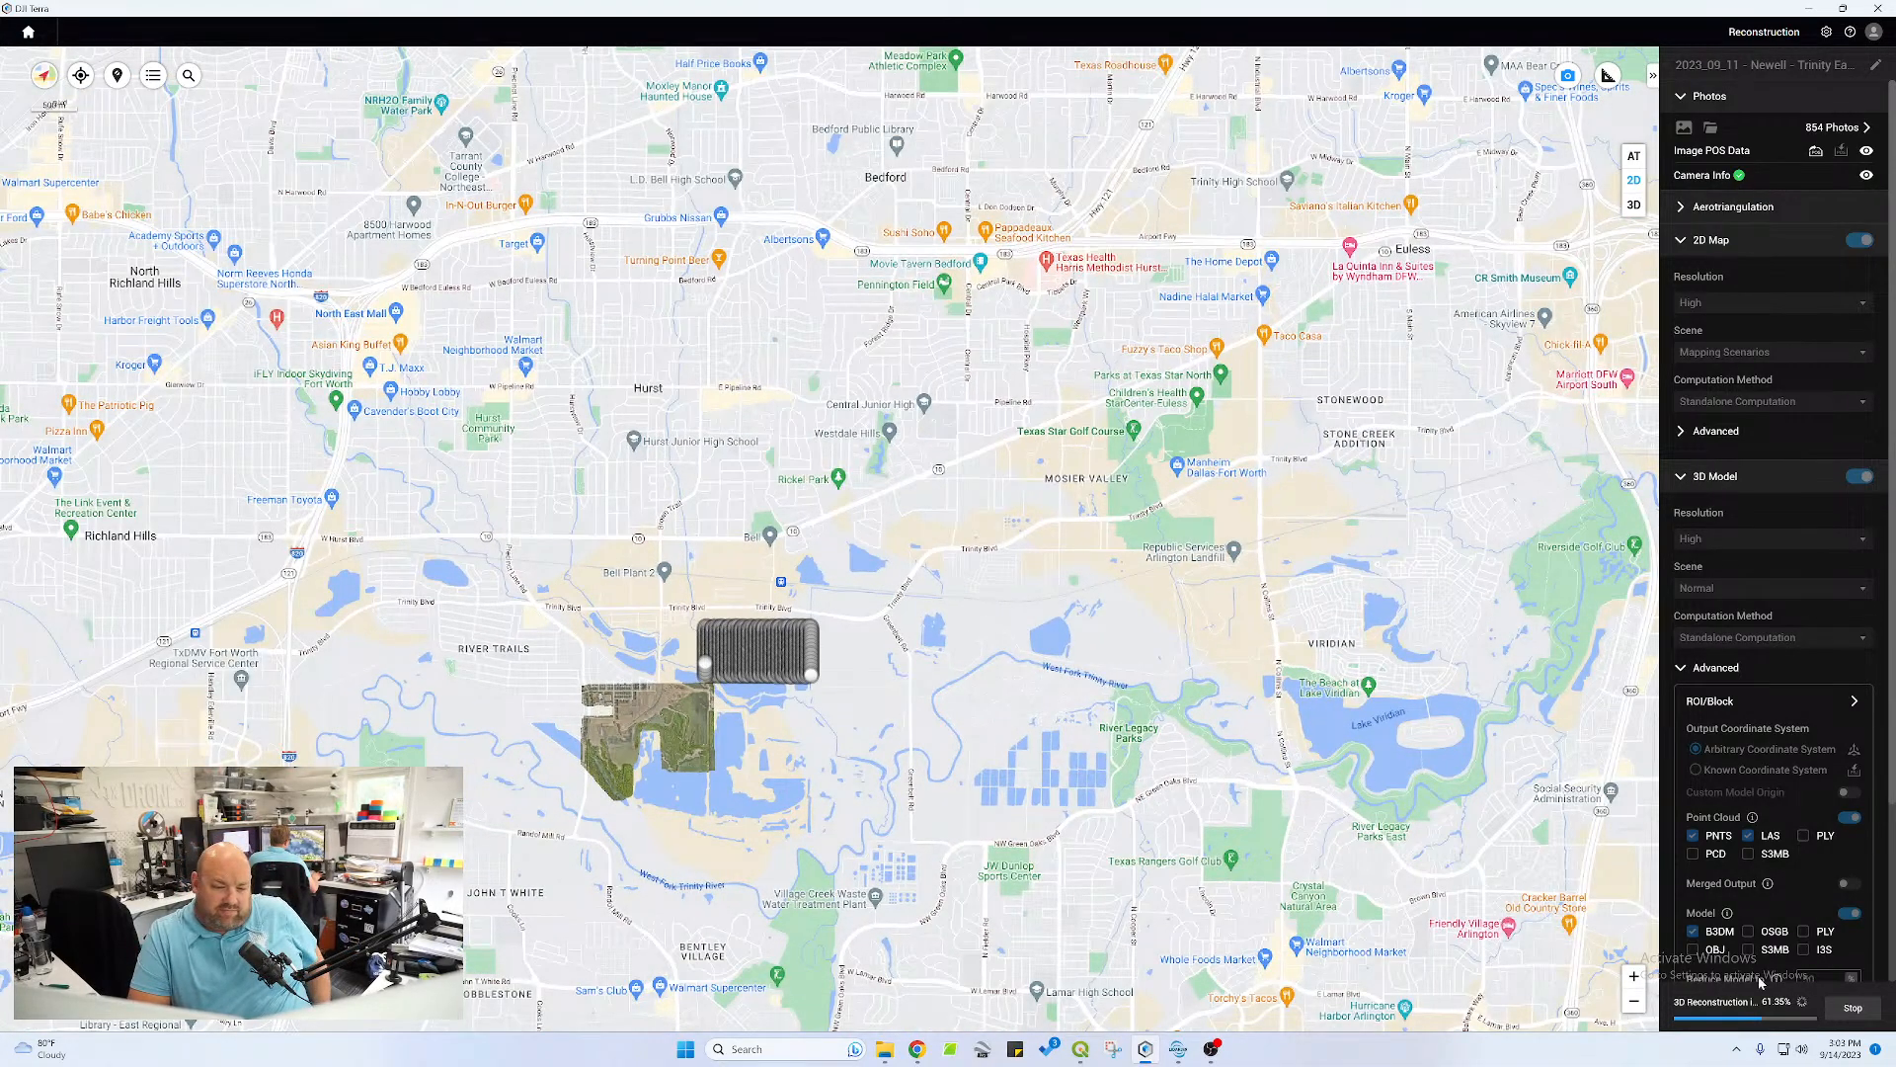
pyautogui.scroll(-2, 627, 613)
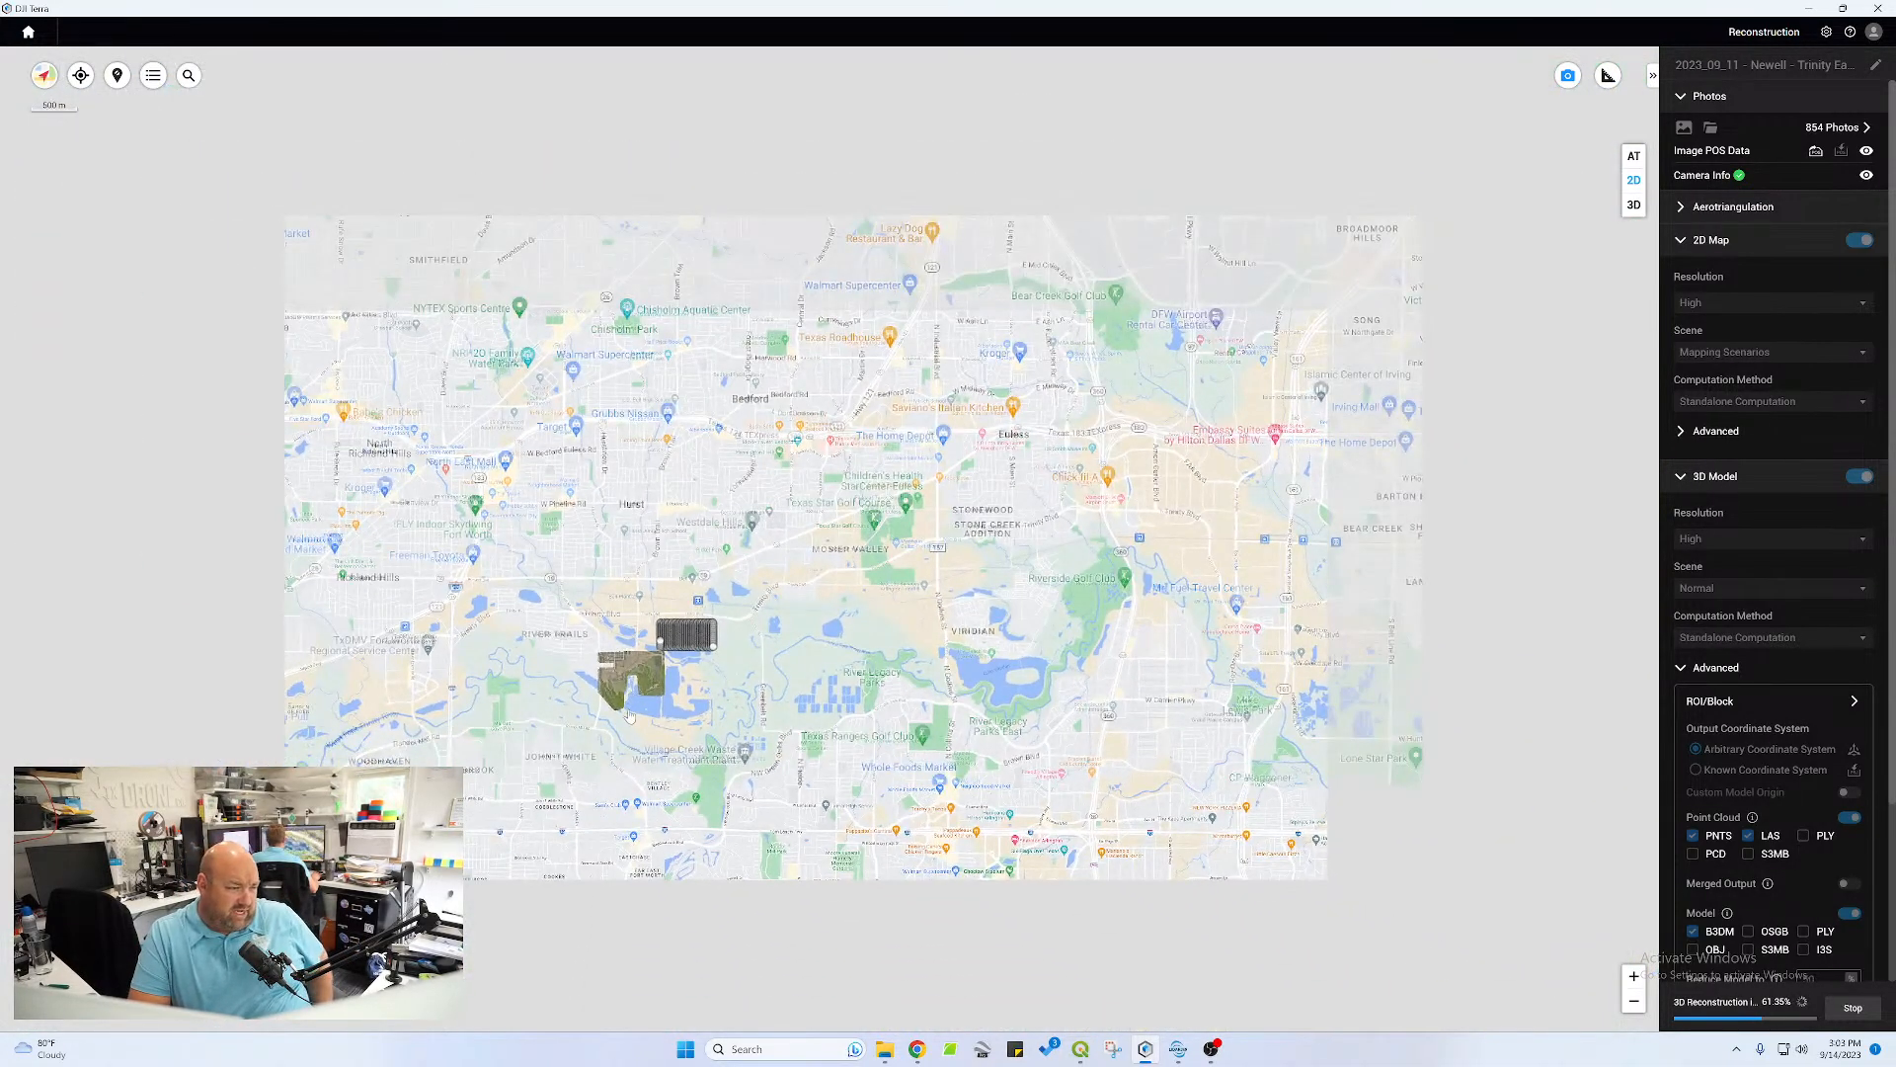
pyautogui.moveTo(629, 704); pyautogui.dragTo(850, 437)
pyautogui.scroll(5, 850, 437)
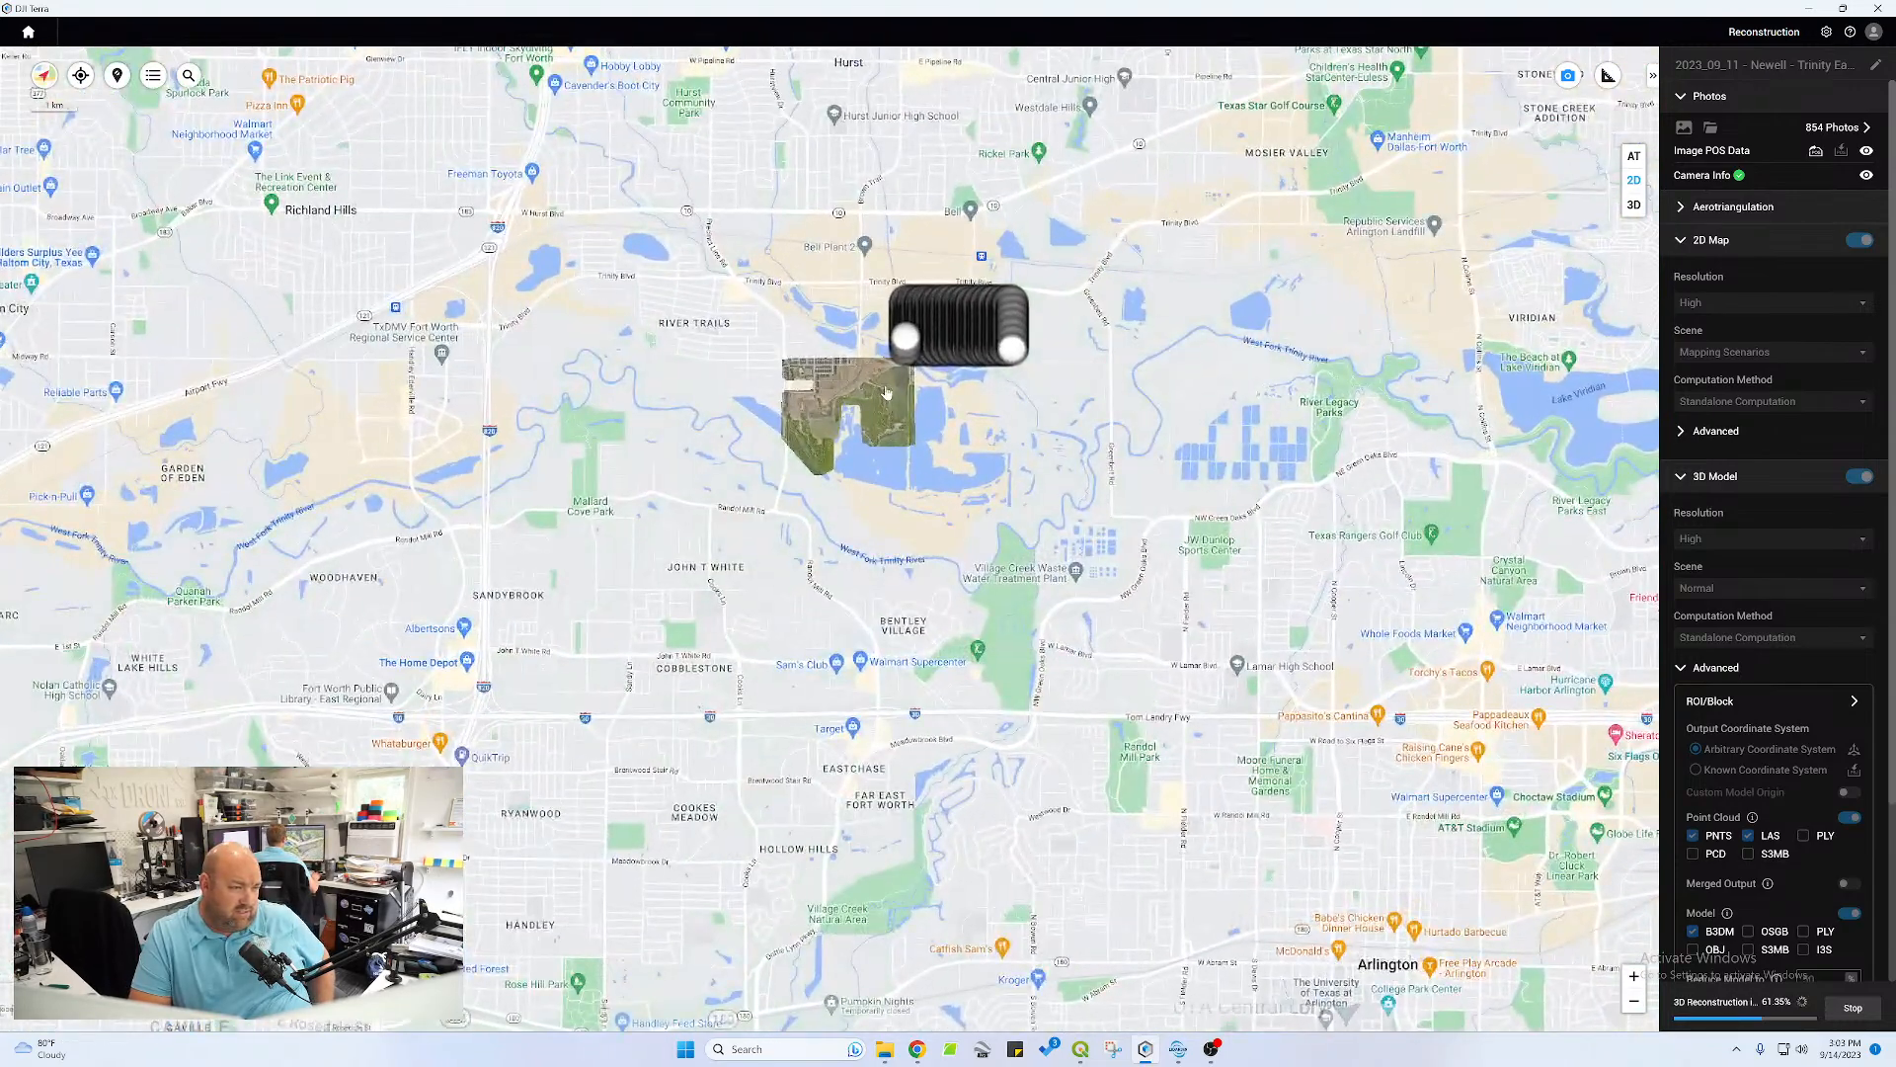
pyautogui.scroll(3, 973, 326)
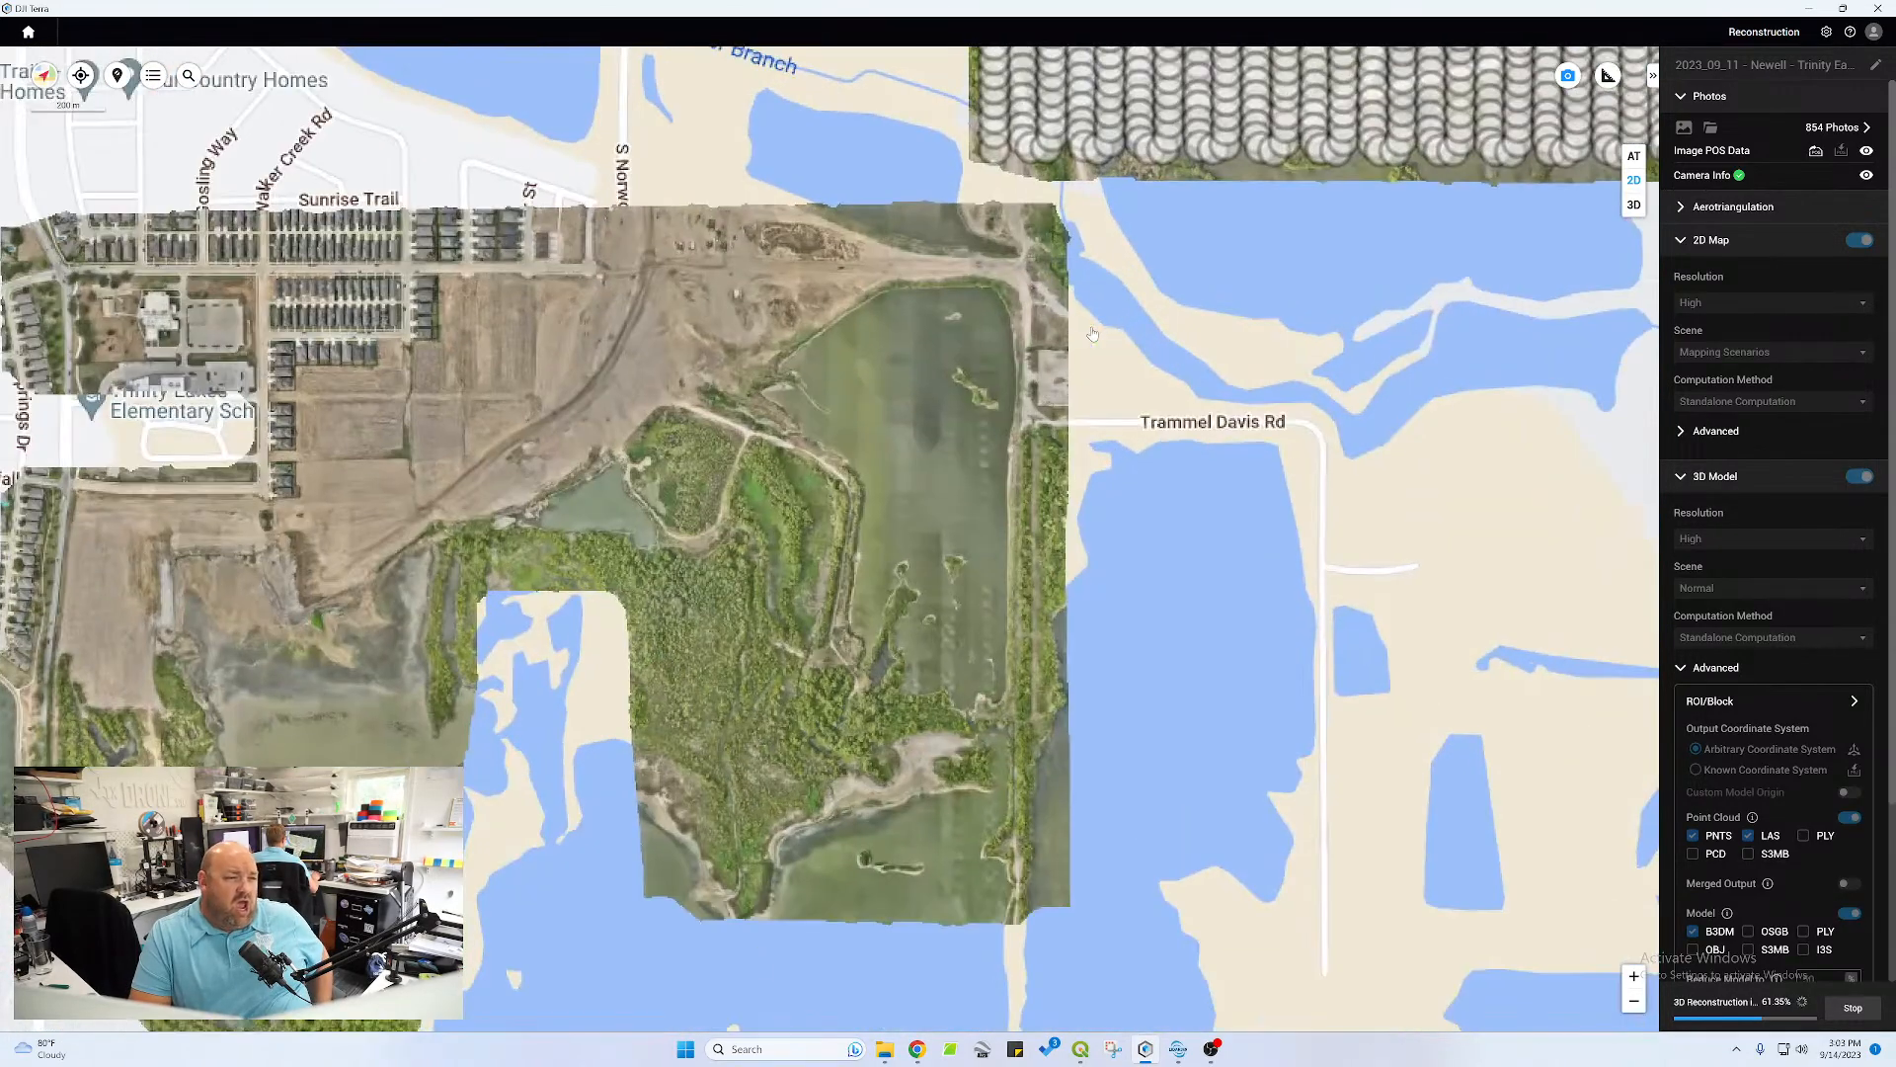
pyautogui.scroll(-3, 613, 425)
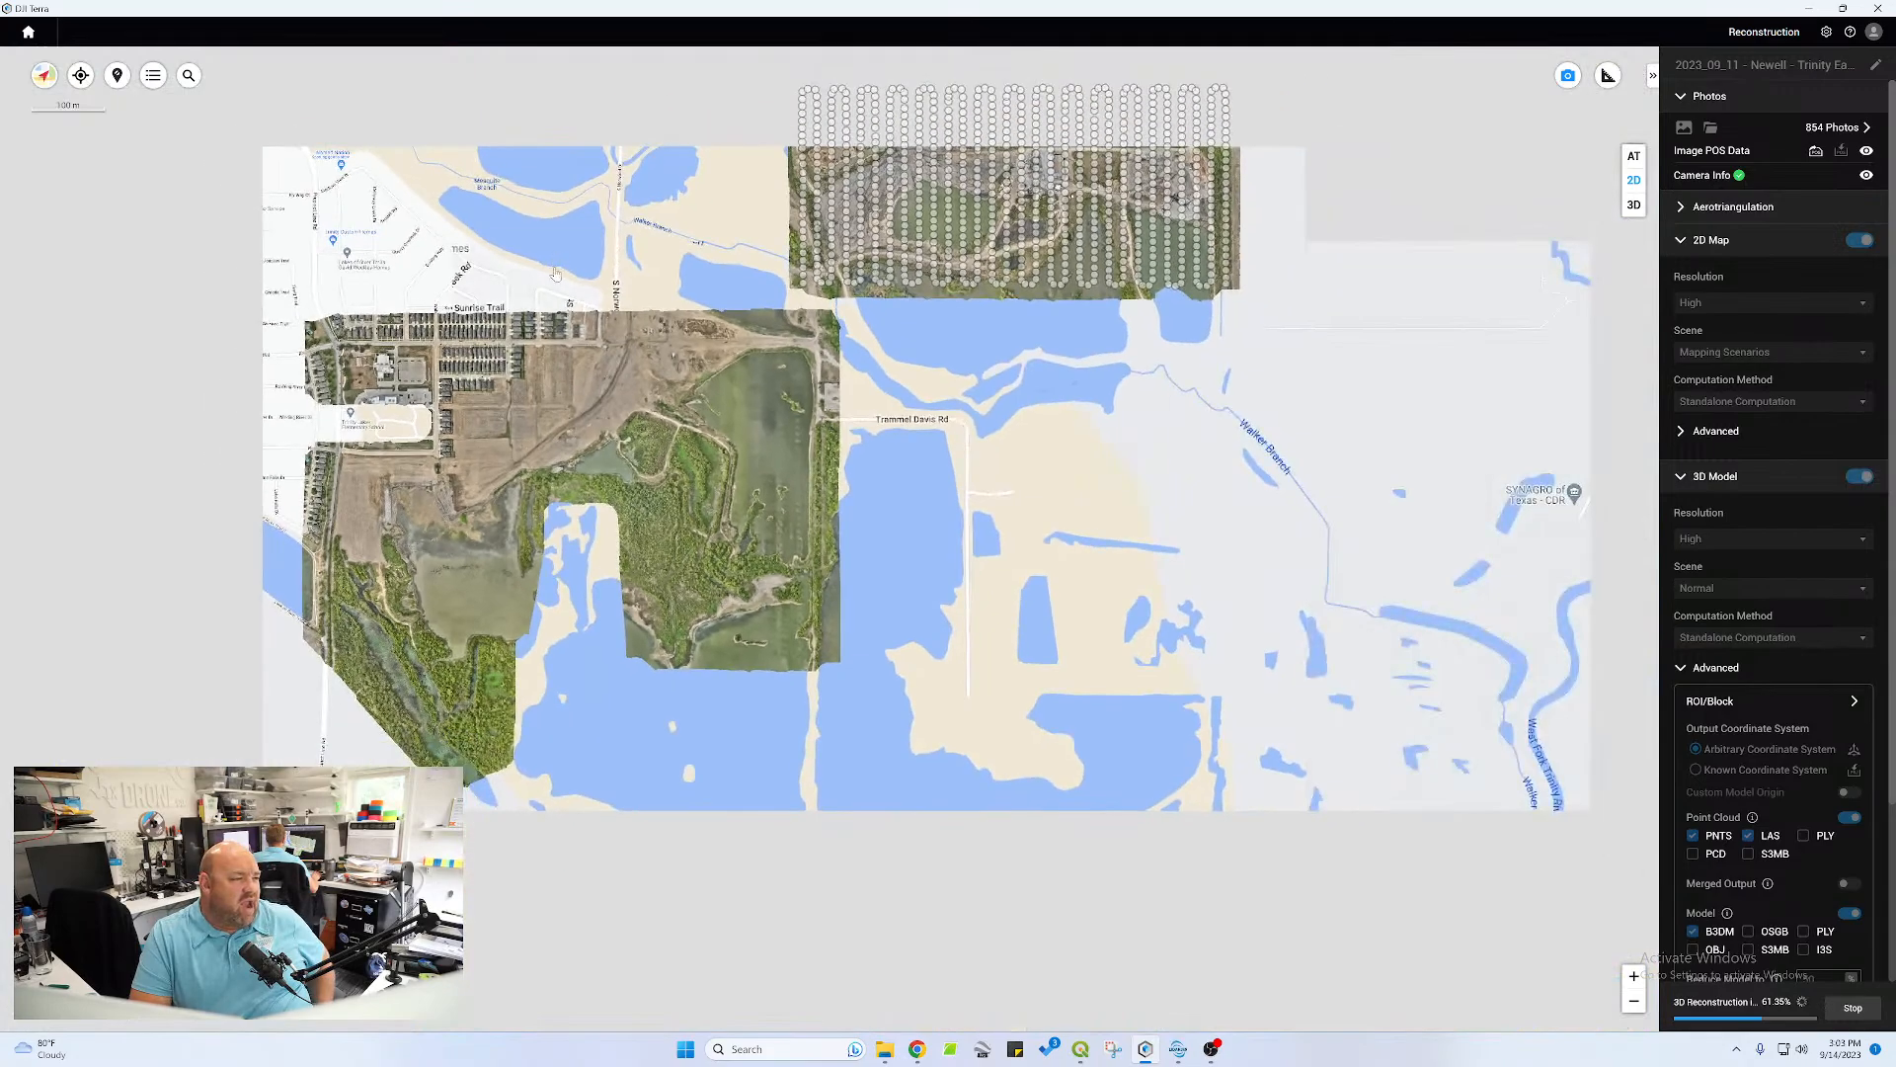
pyautogui.moveTo(640, 157); pyautogui.dragTo(721, 391)
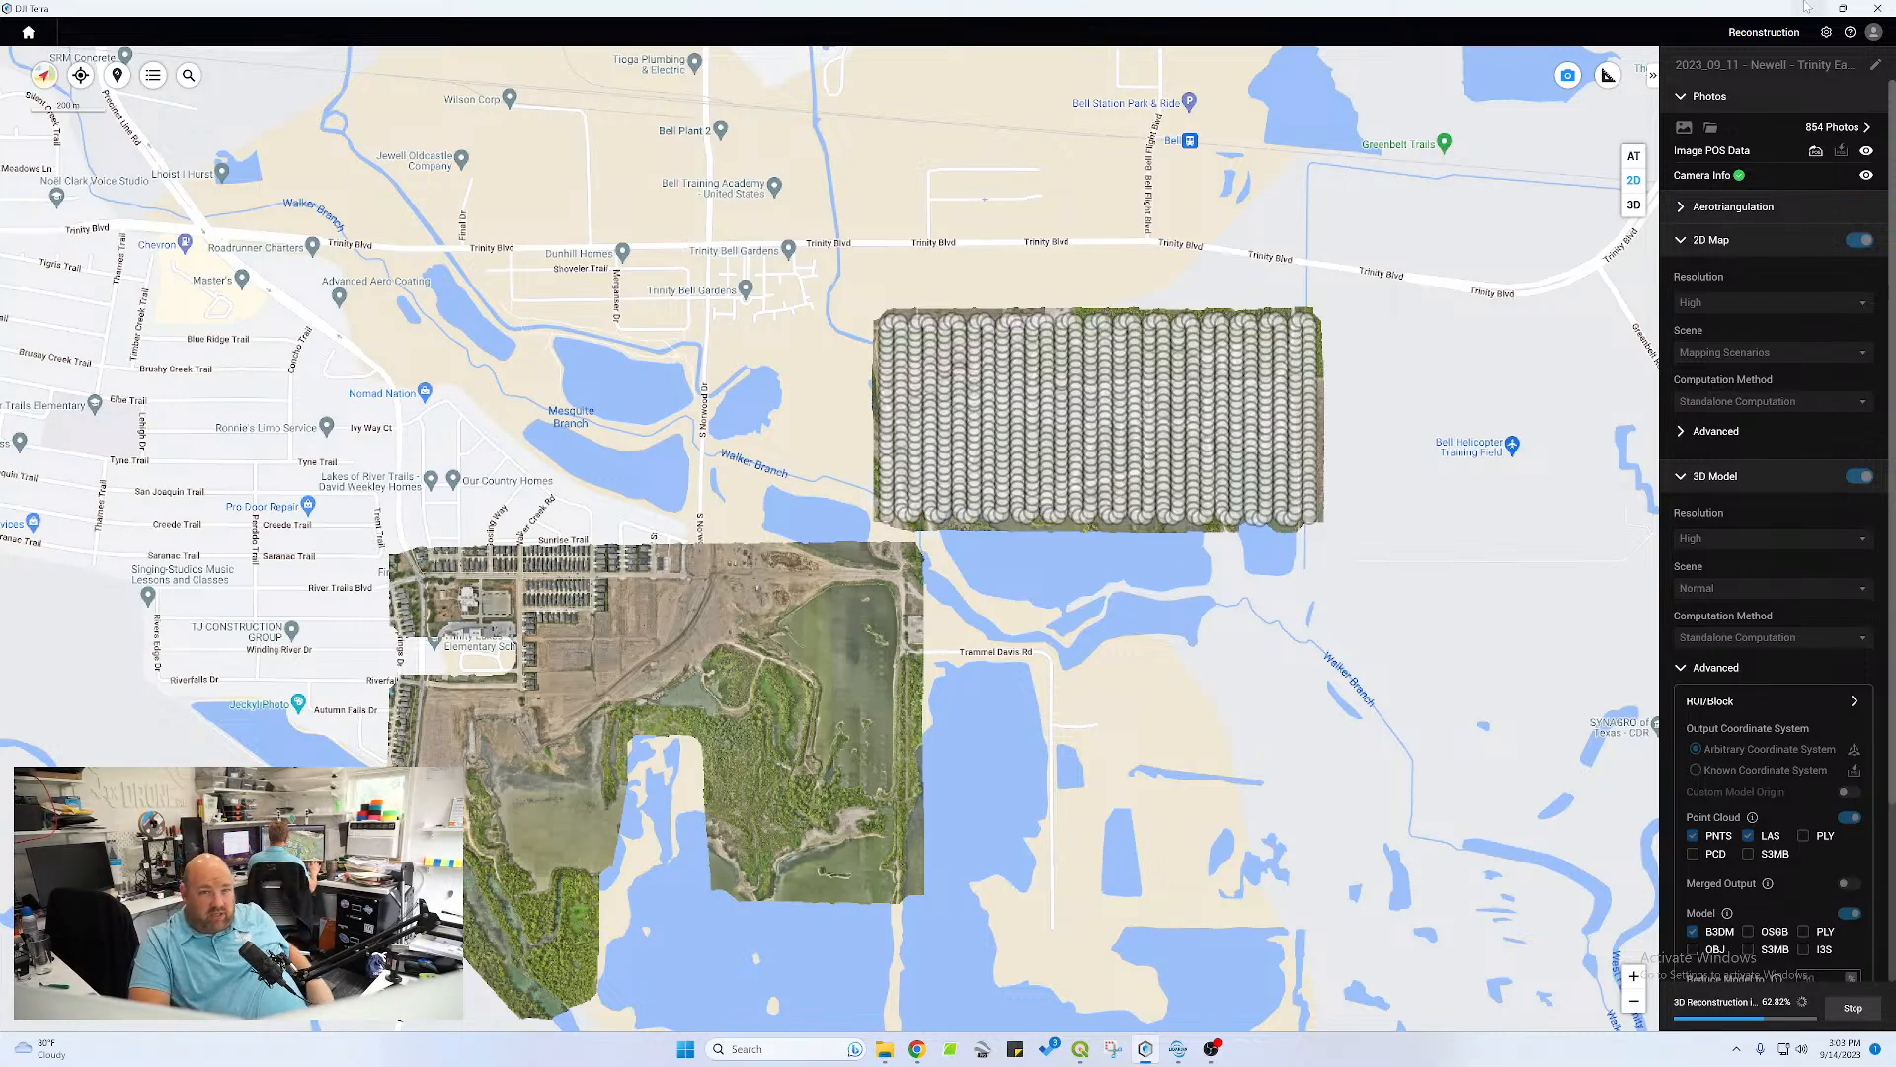
# Review the camera parameters and the image POS data table, closing each without changes
pyautogui.click(1866, 178)
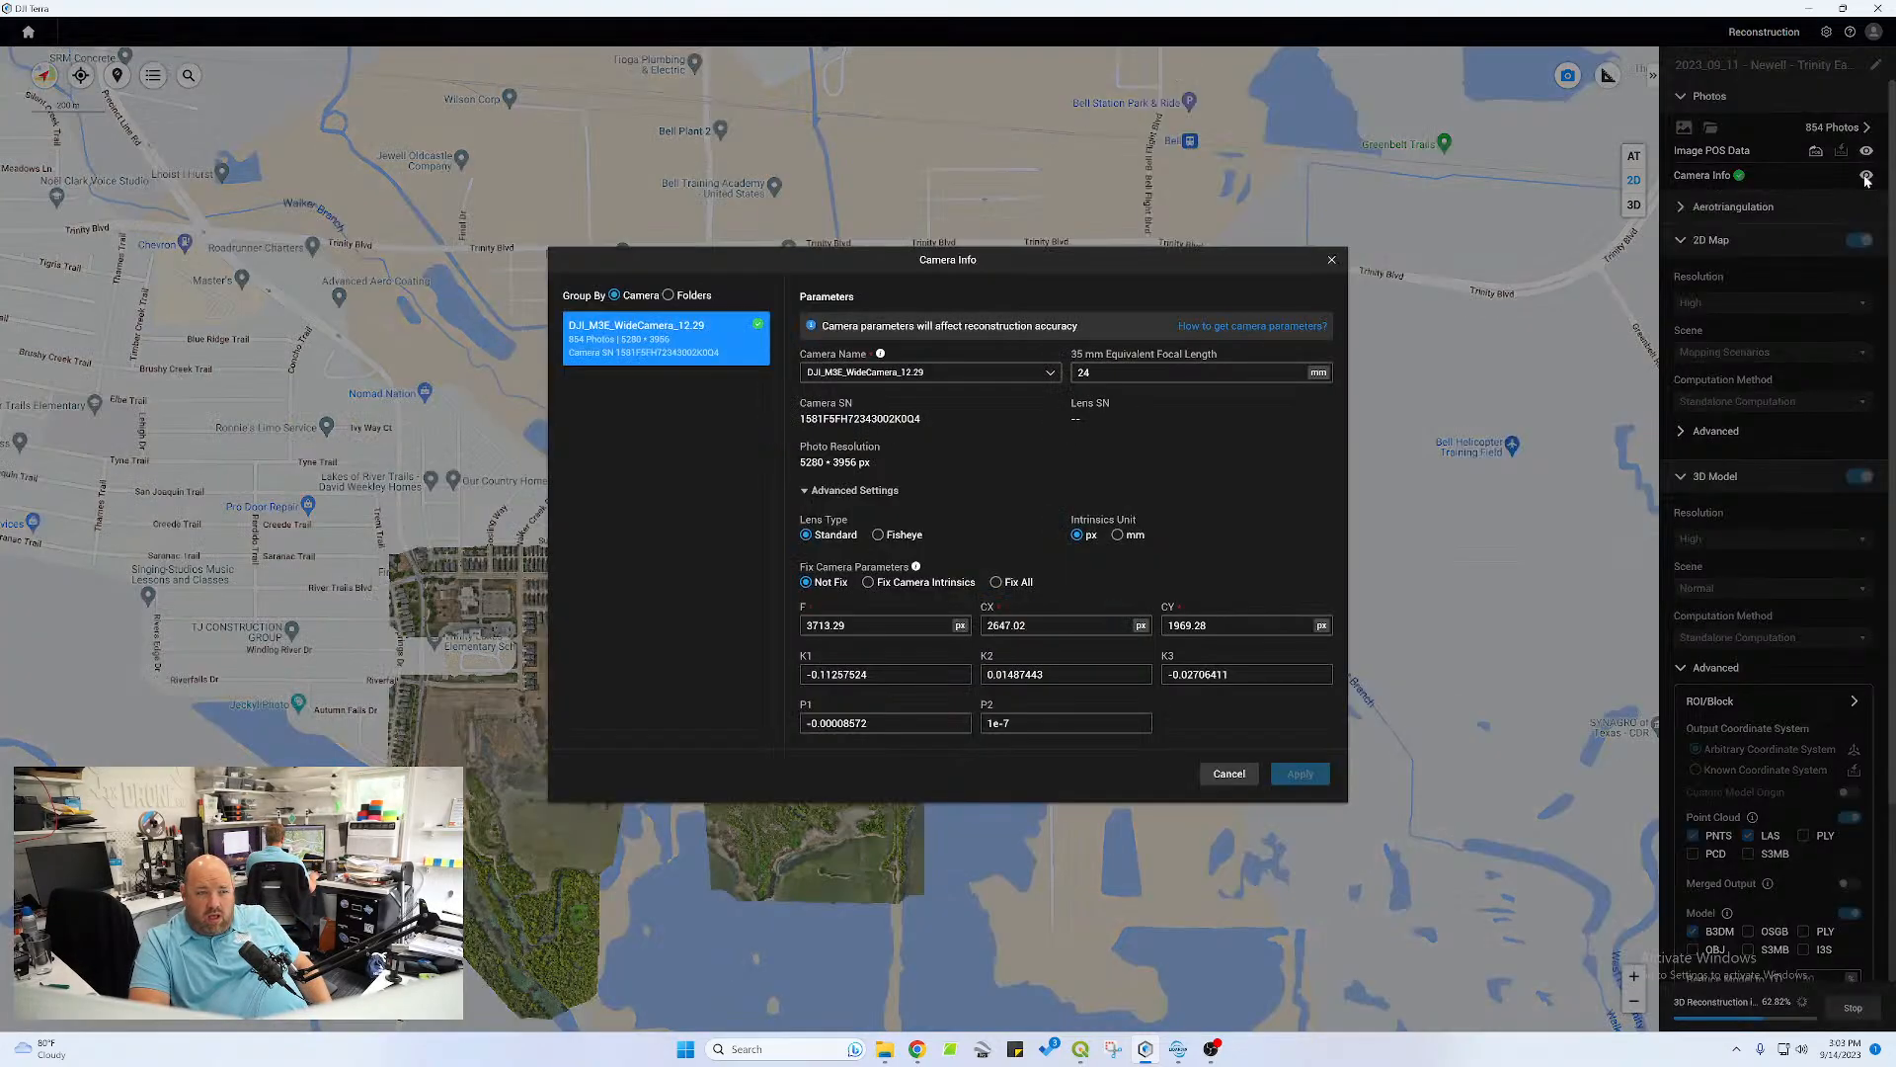
pyautogui.click(1331, 263)
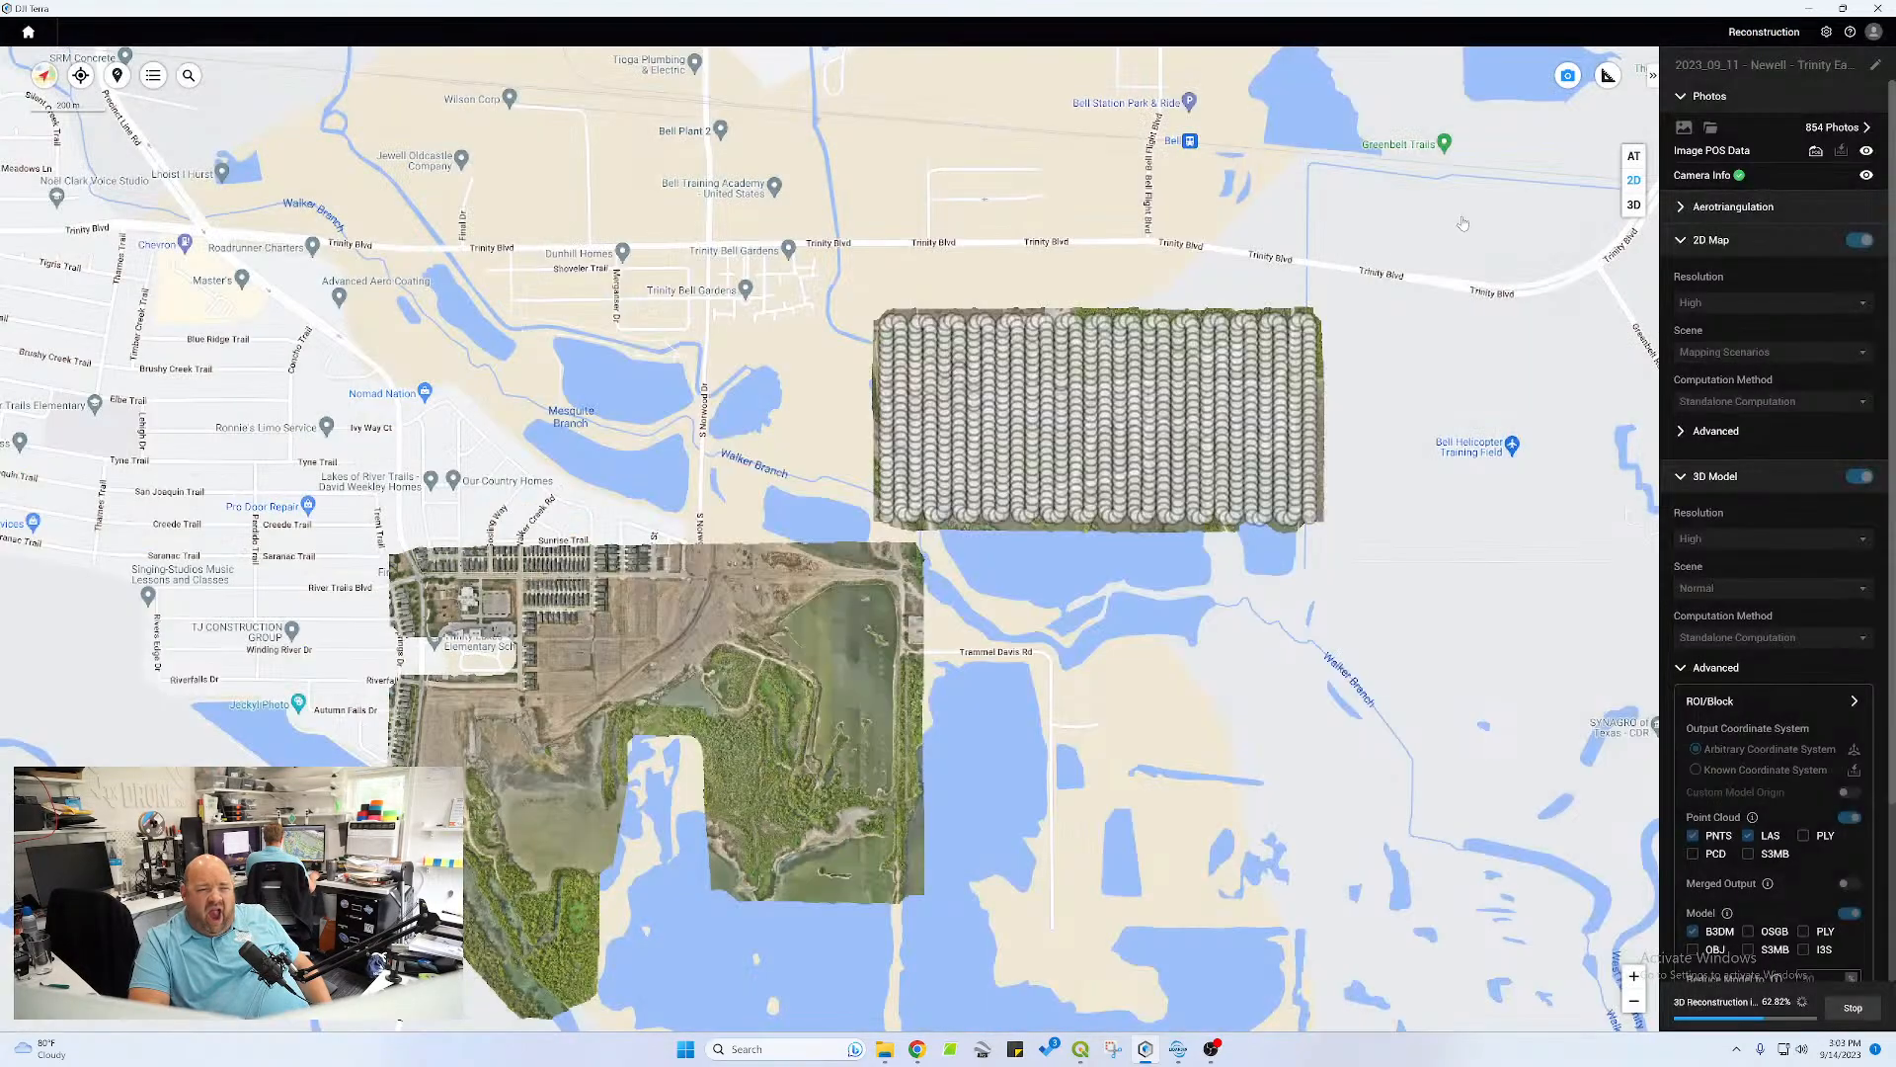
pyautogui.click(1867, 153)
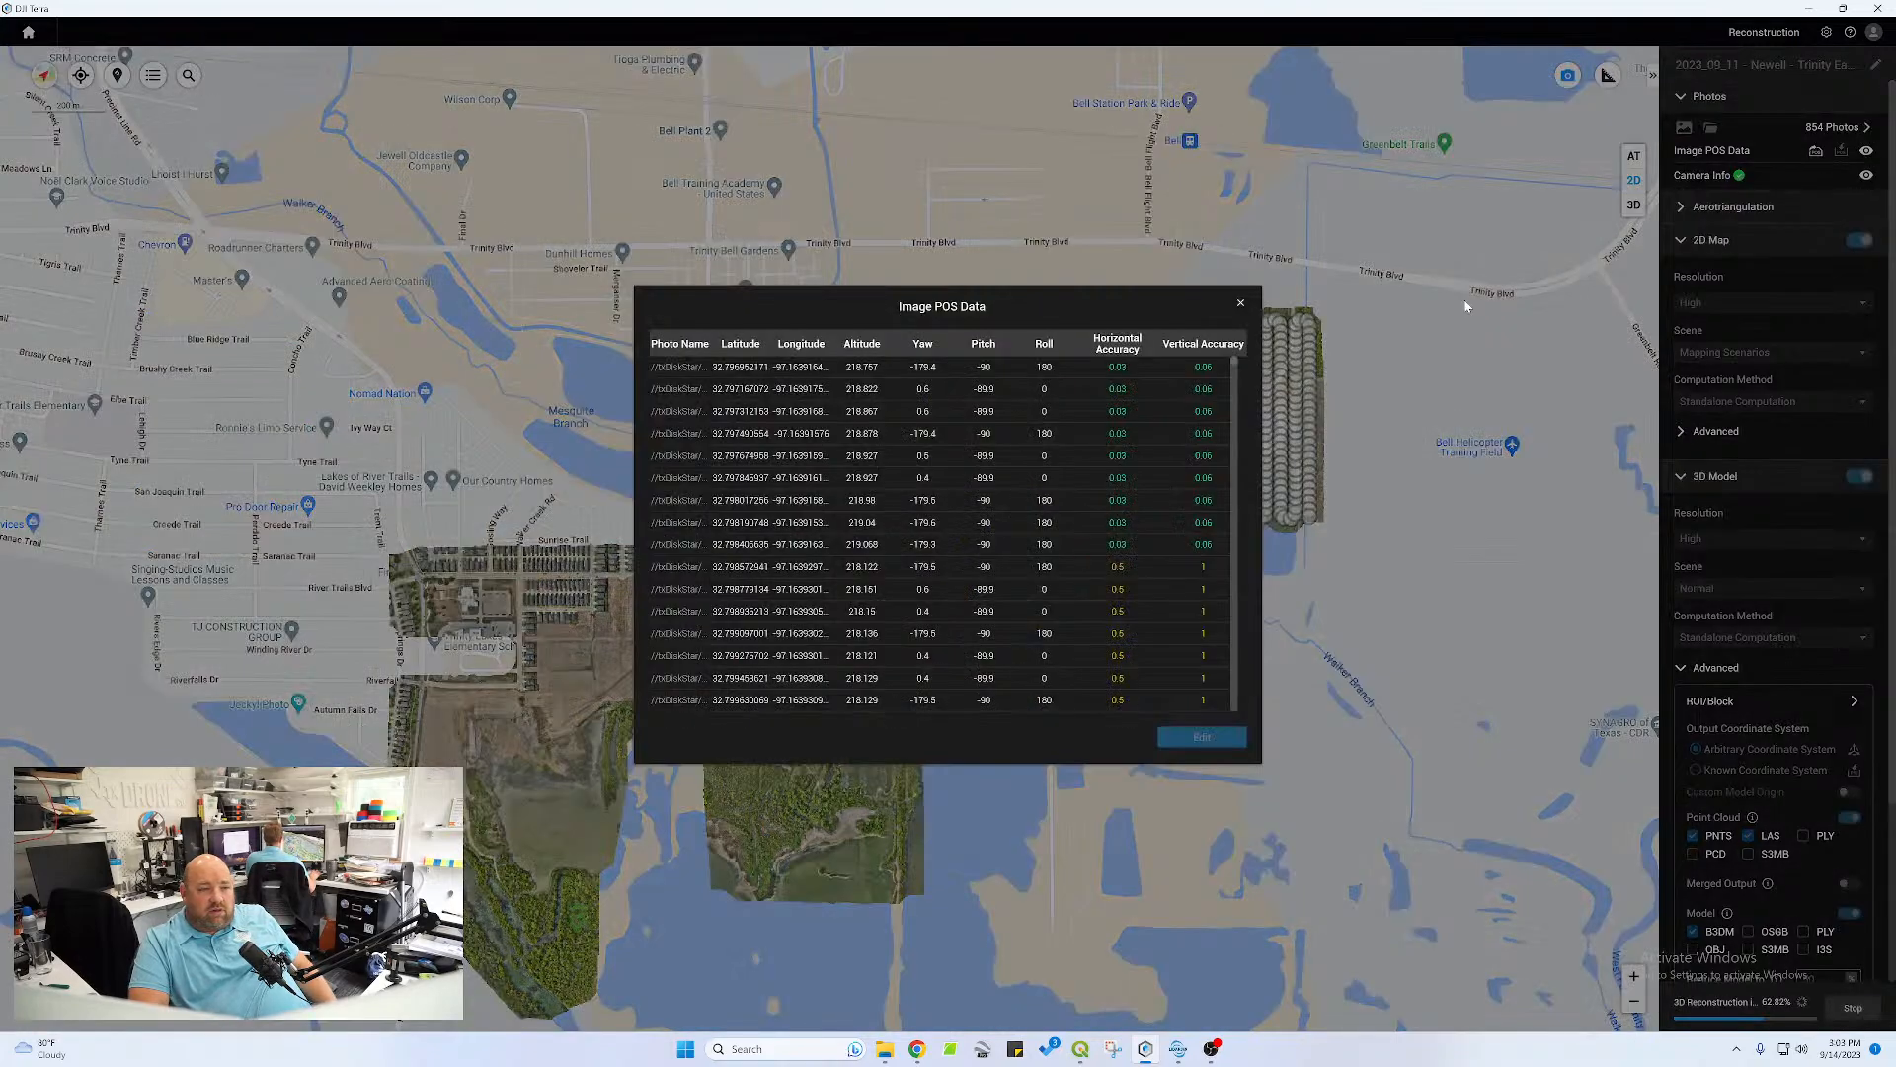
pyautogui.click(1241, 307)
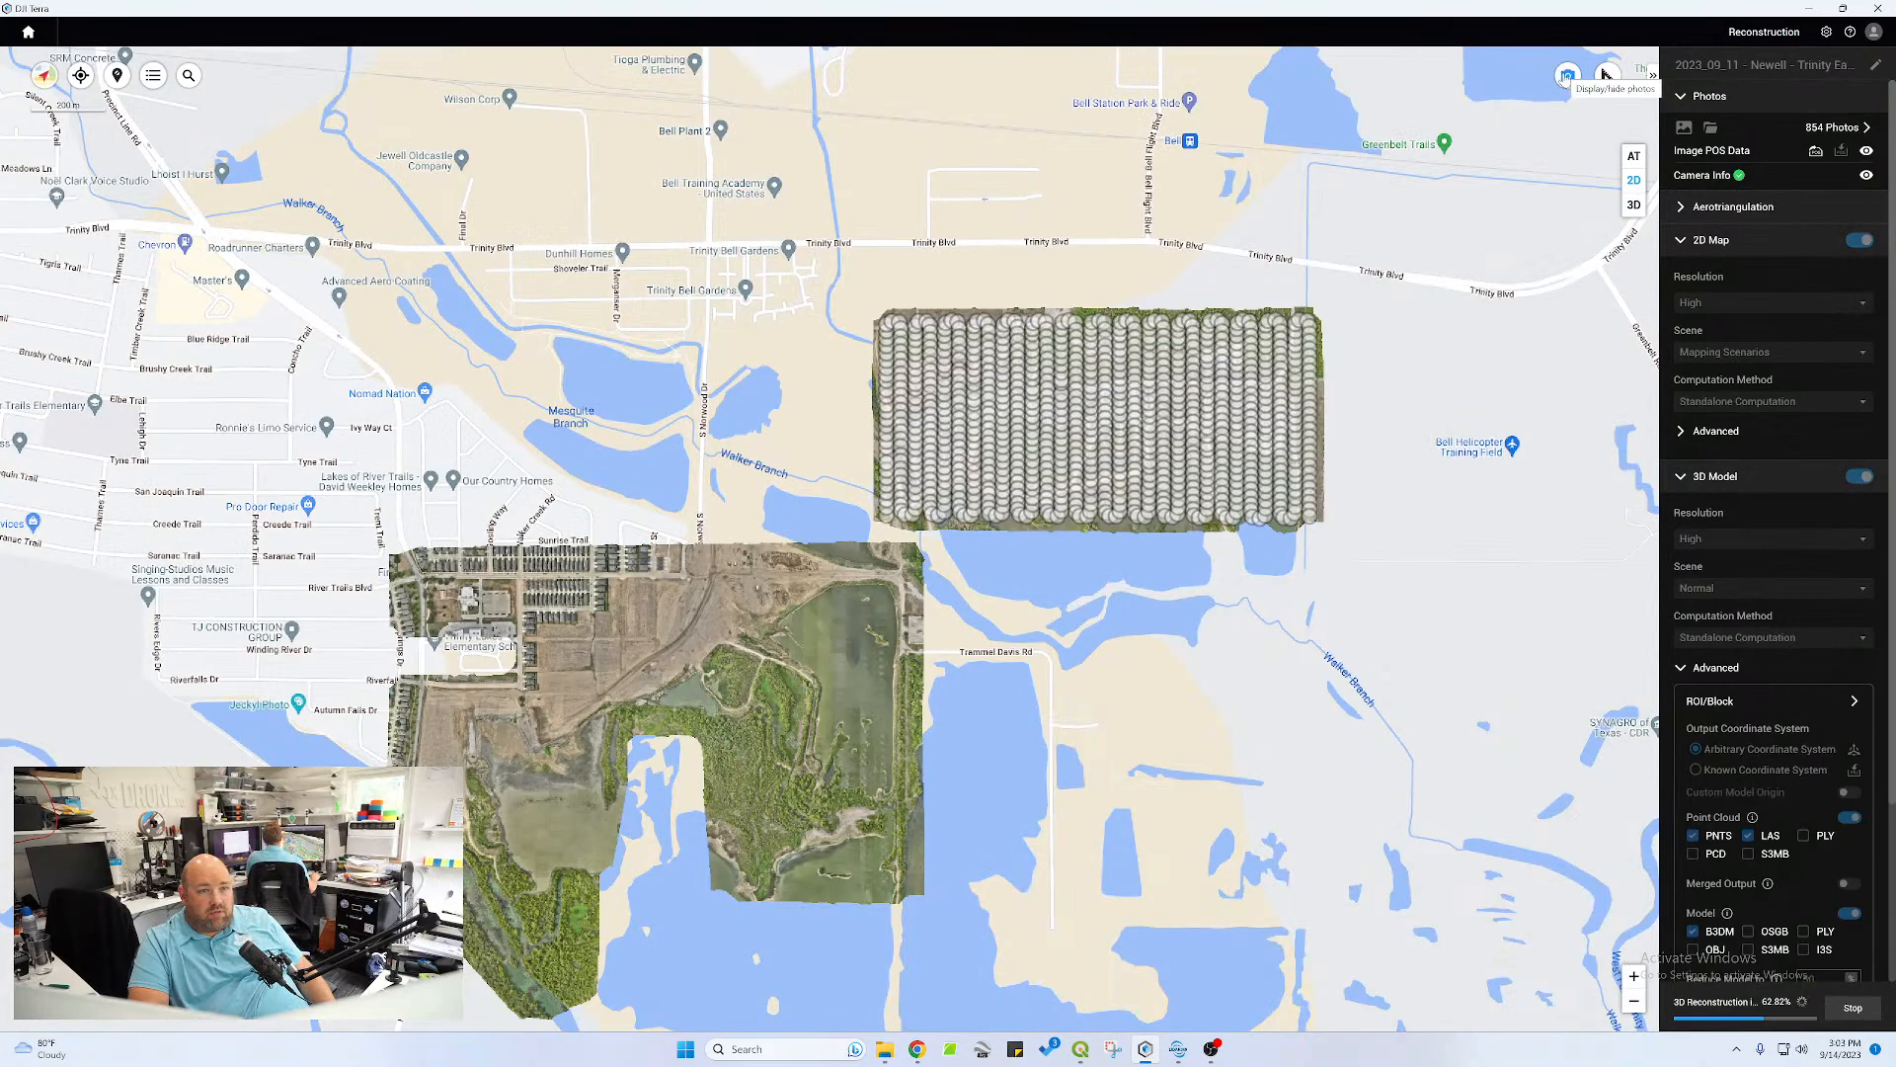
# Hide the photo positions and examine the 2D map around the ponds, stockpiles and plant buildings up close
pyautogui.click(1568, 75)
pyautogui.scroll(1, 995, 389)
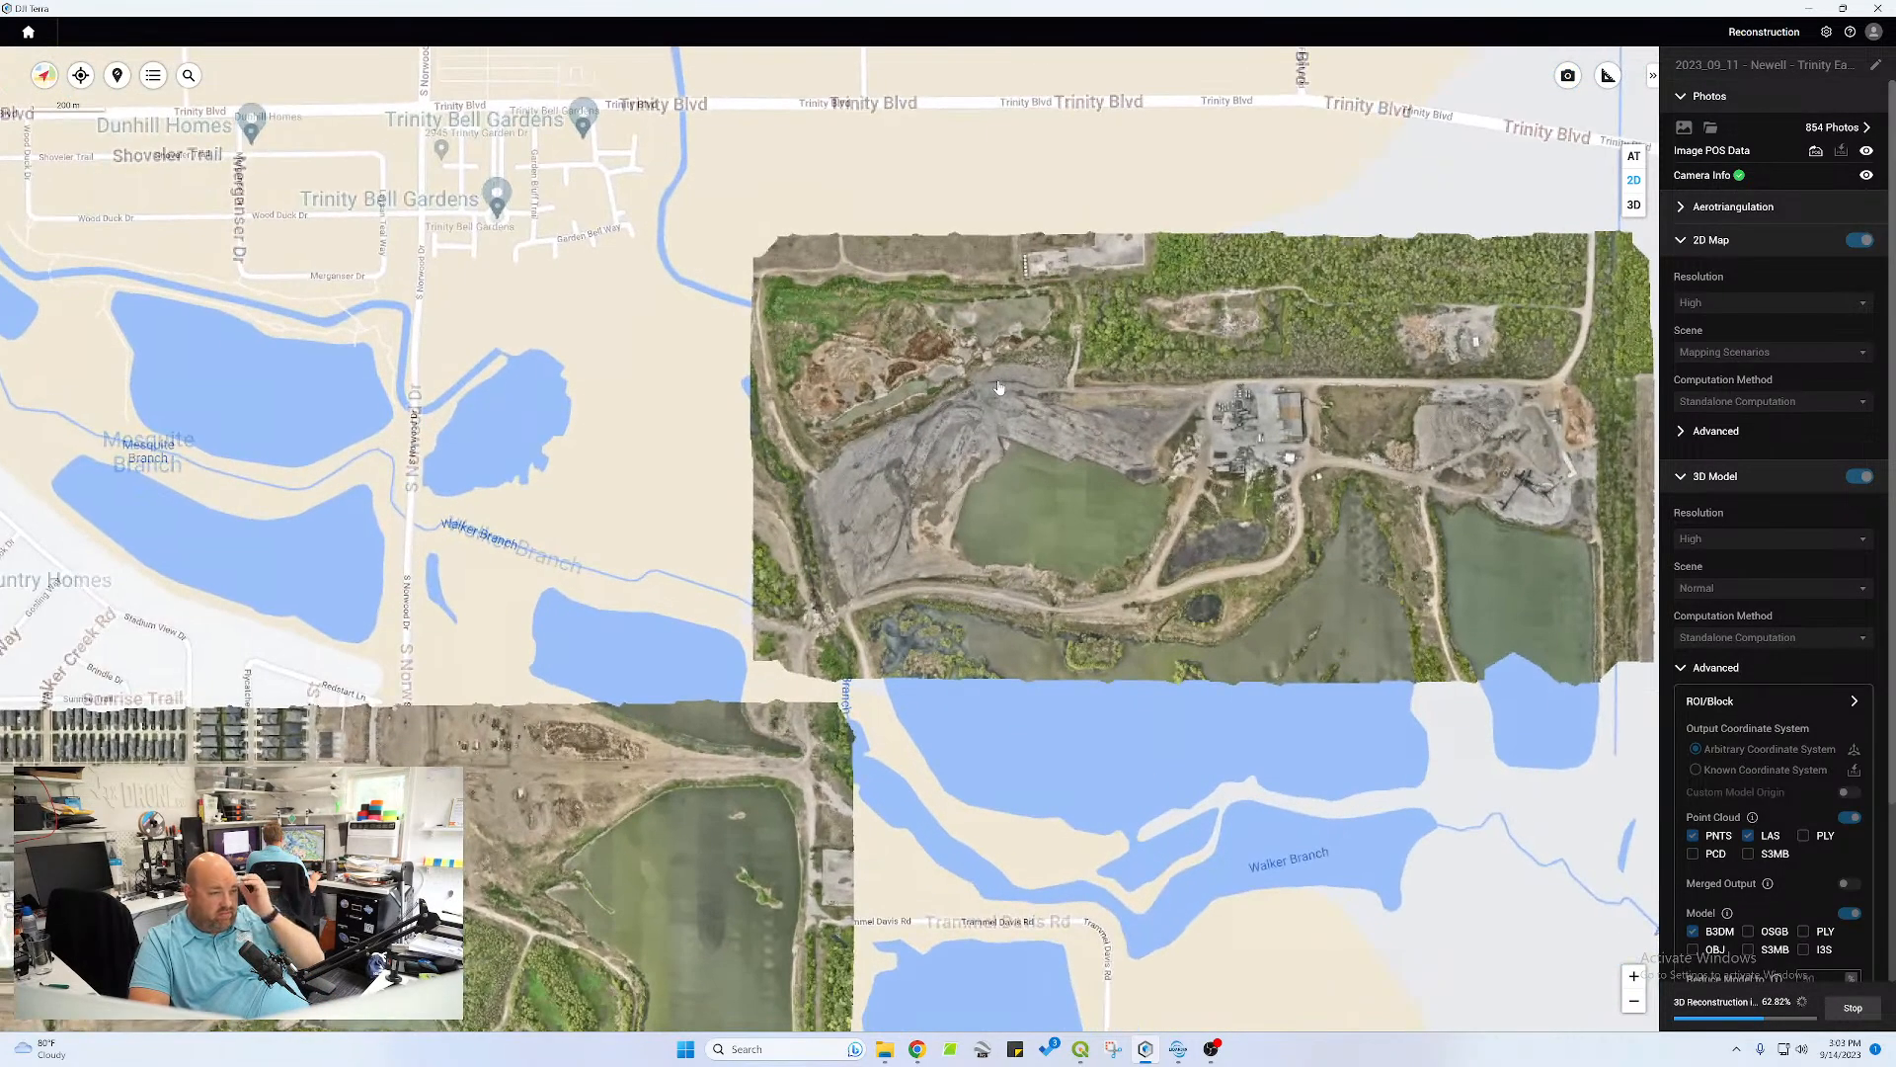
pyautogui.scroll(1, 995, 390)
pyautogui.moveTo(1321, 434); pyautogui.dragTo(1201, 416)
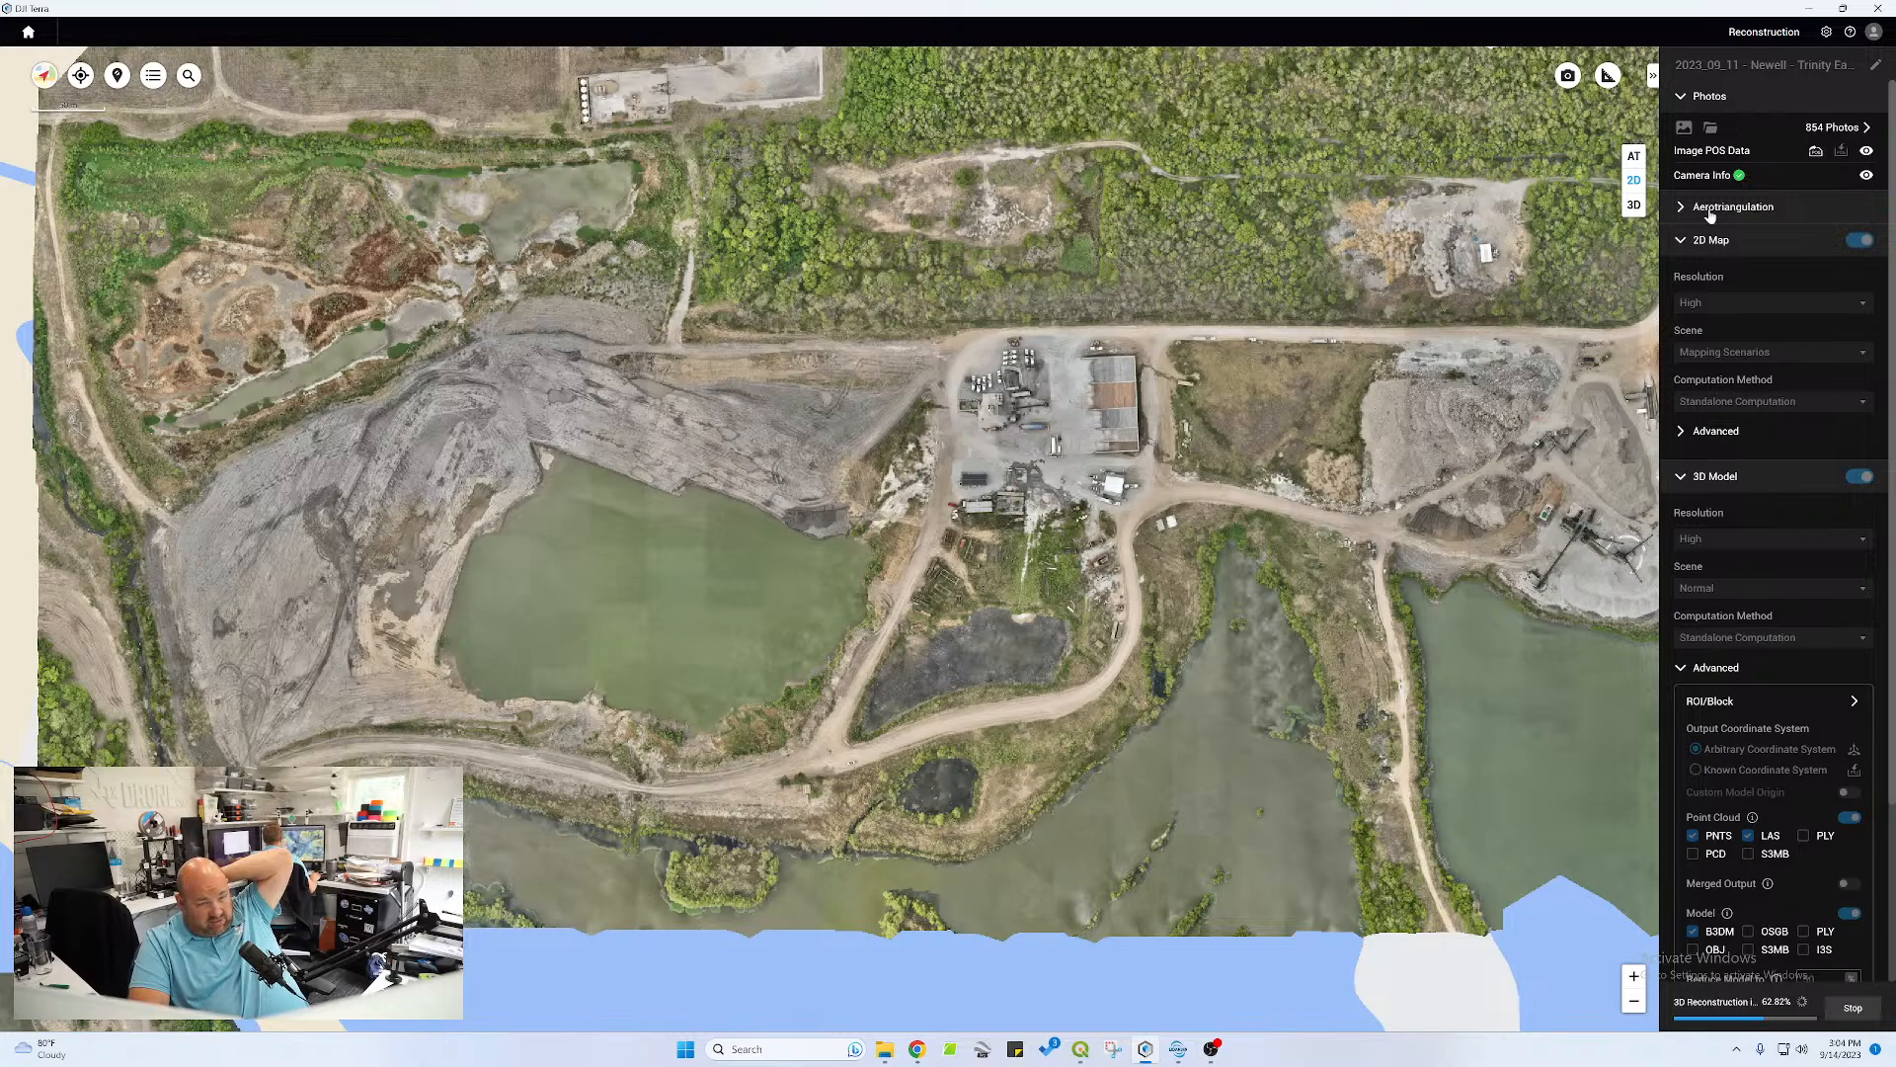
# Switch back to LiDAR360, move the profile section west of the road, and classify the flat surface beneath the trees down to the pond bank as ground
pyautogui.click(1806, 9)
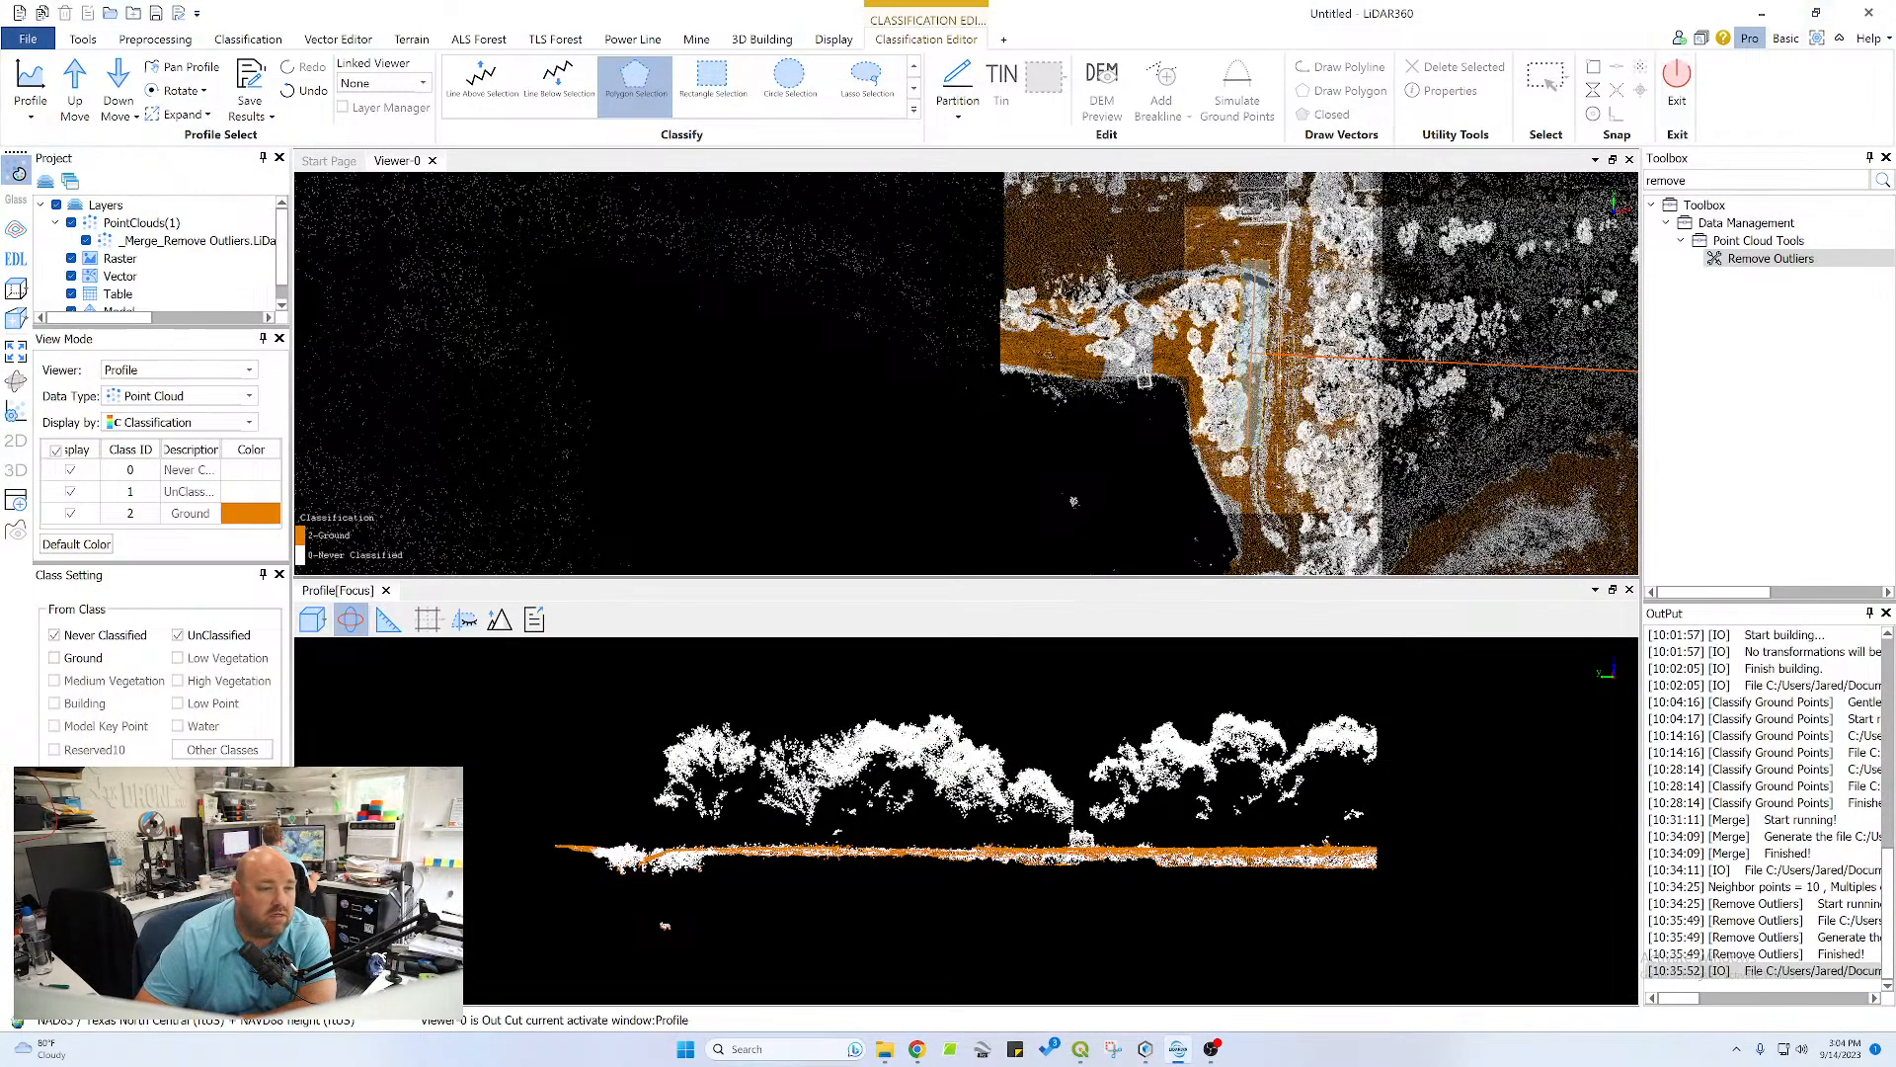
pyautogui.click(123, 91)
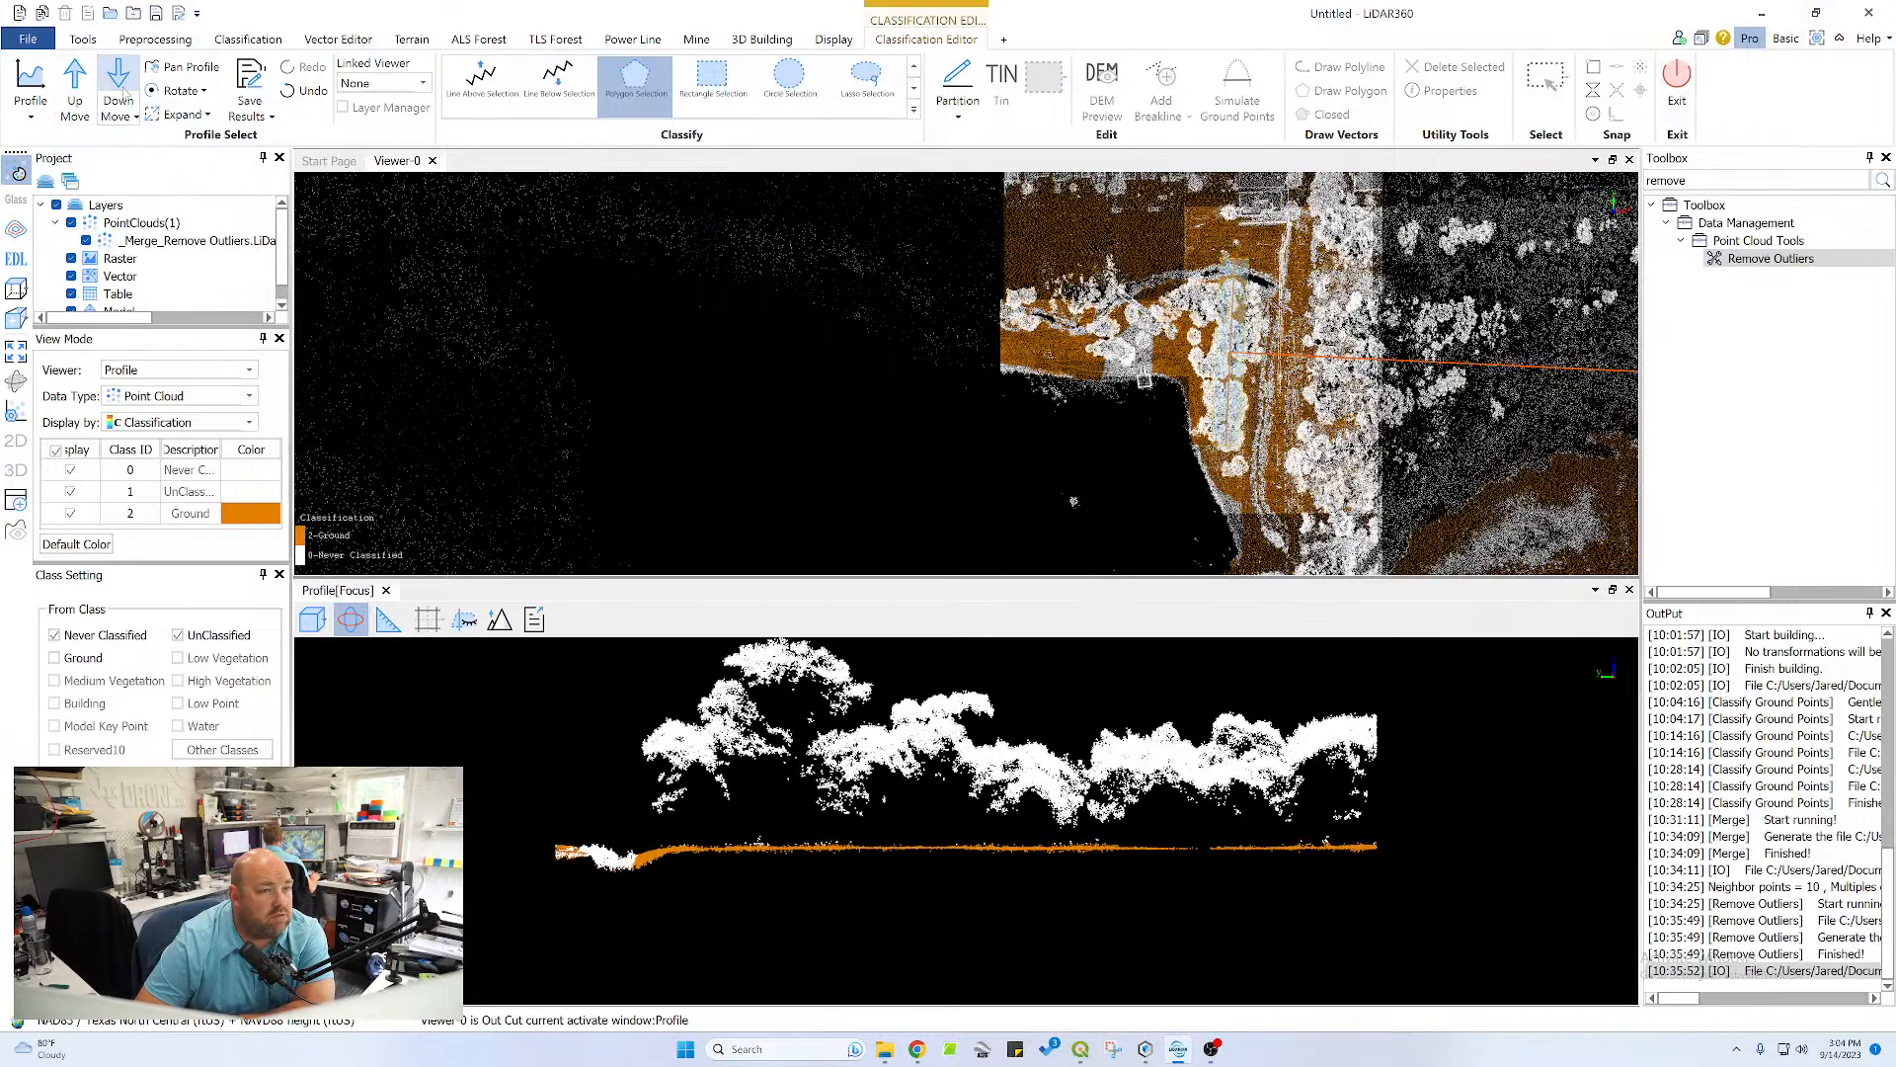
pyautogui.click(124, 91)
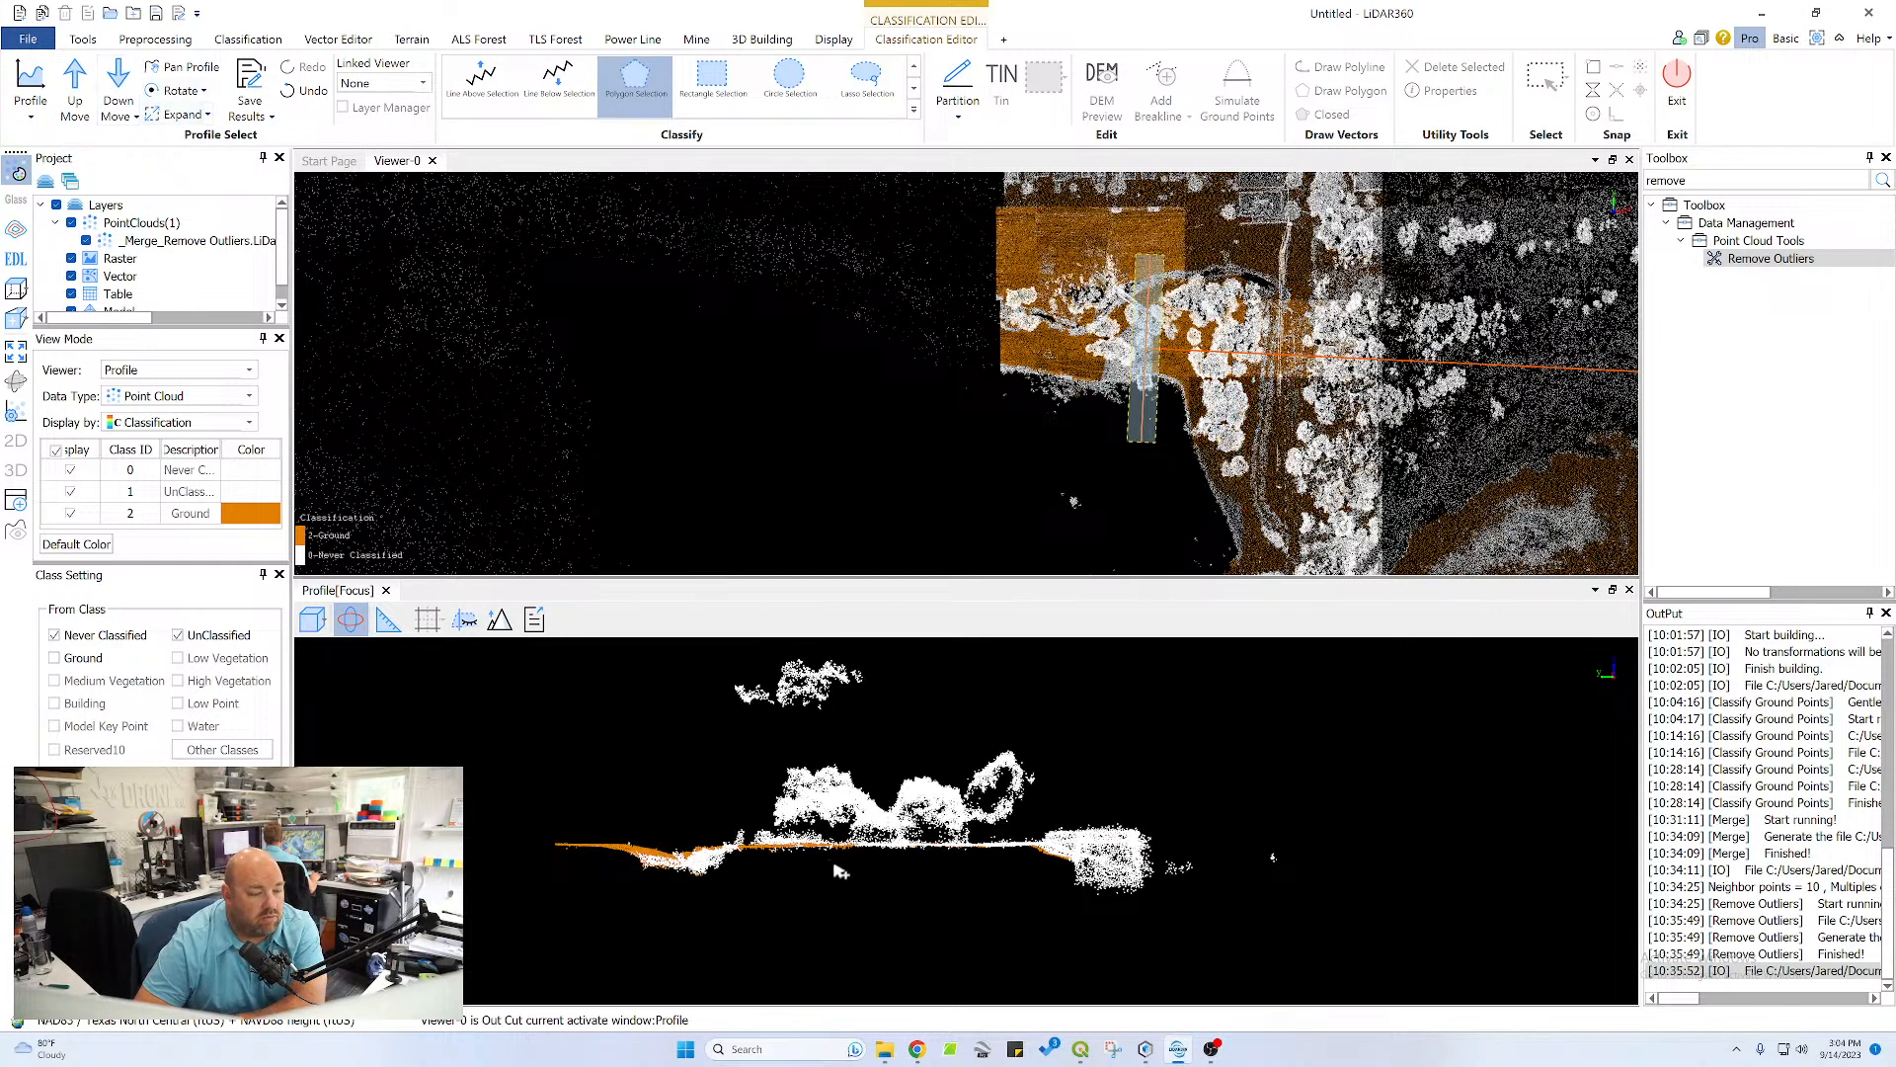
pyautogui.scroll(4, 958, 856)
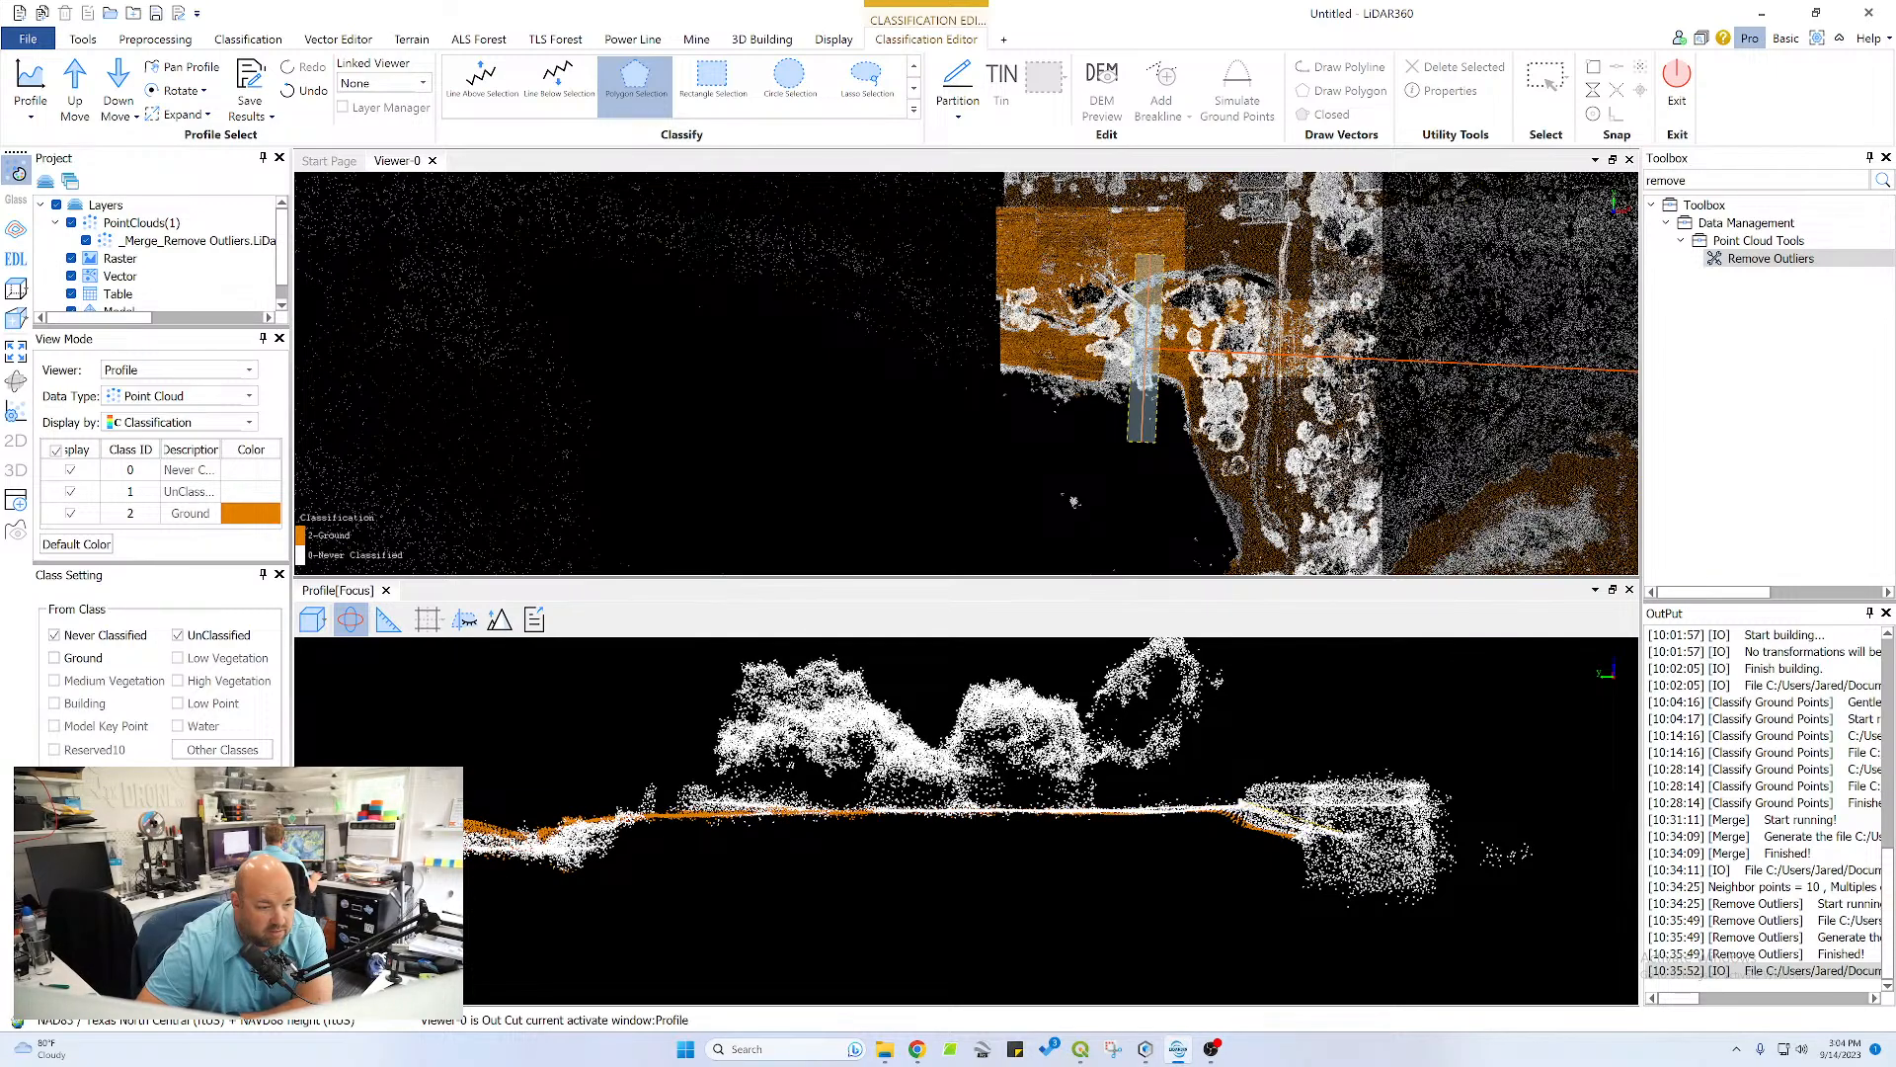
pyautogui.click(1244, 802)
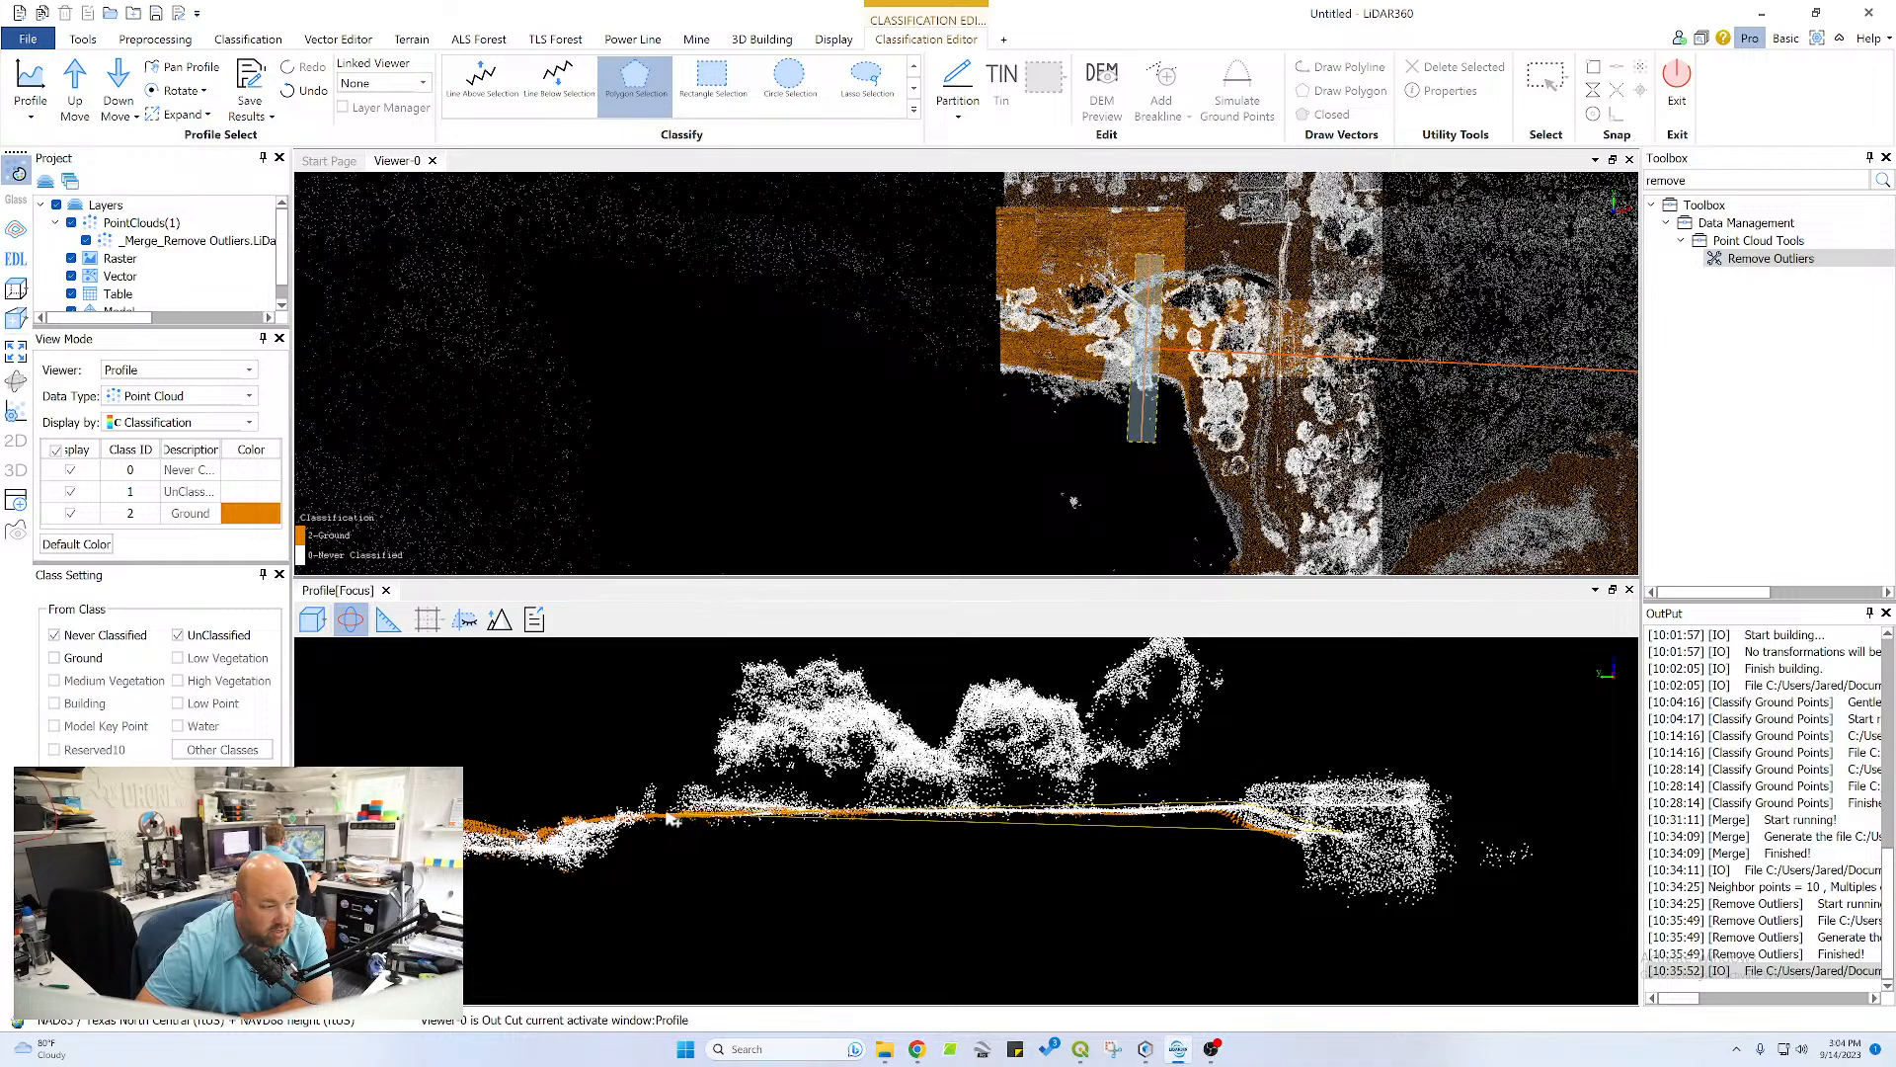
pyautogui.click(667, 818)
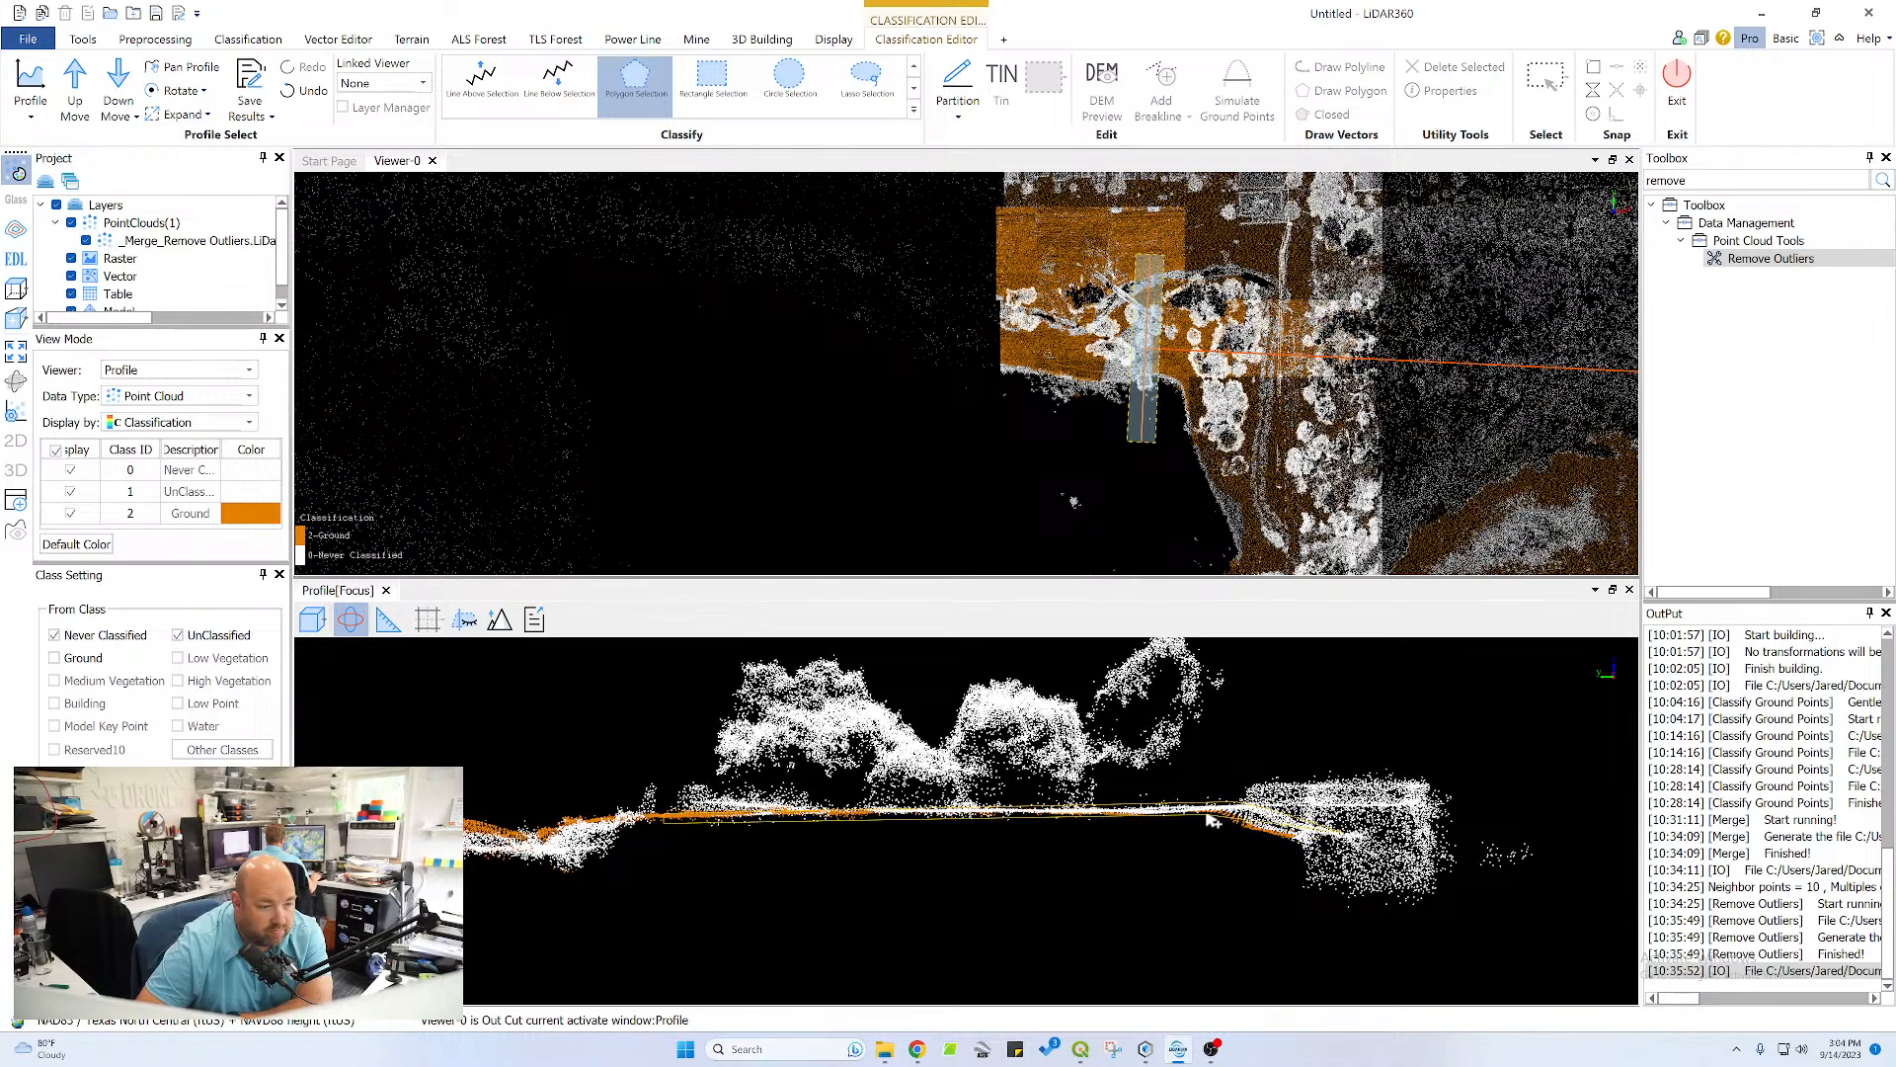
pyautogui.rightClick(1289, 847)
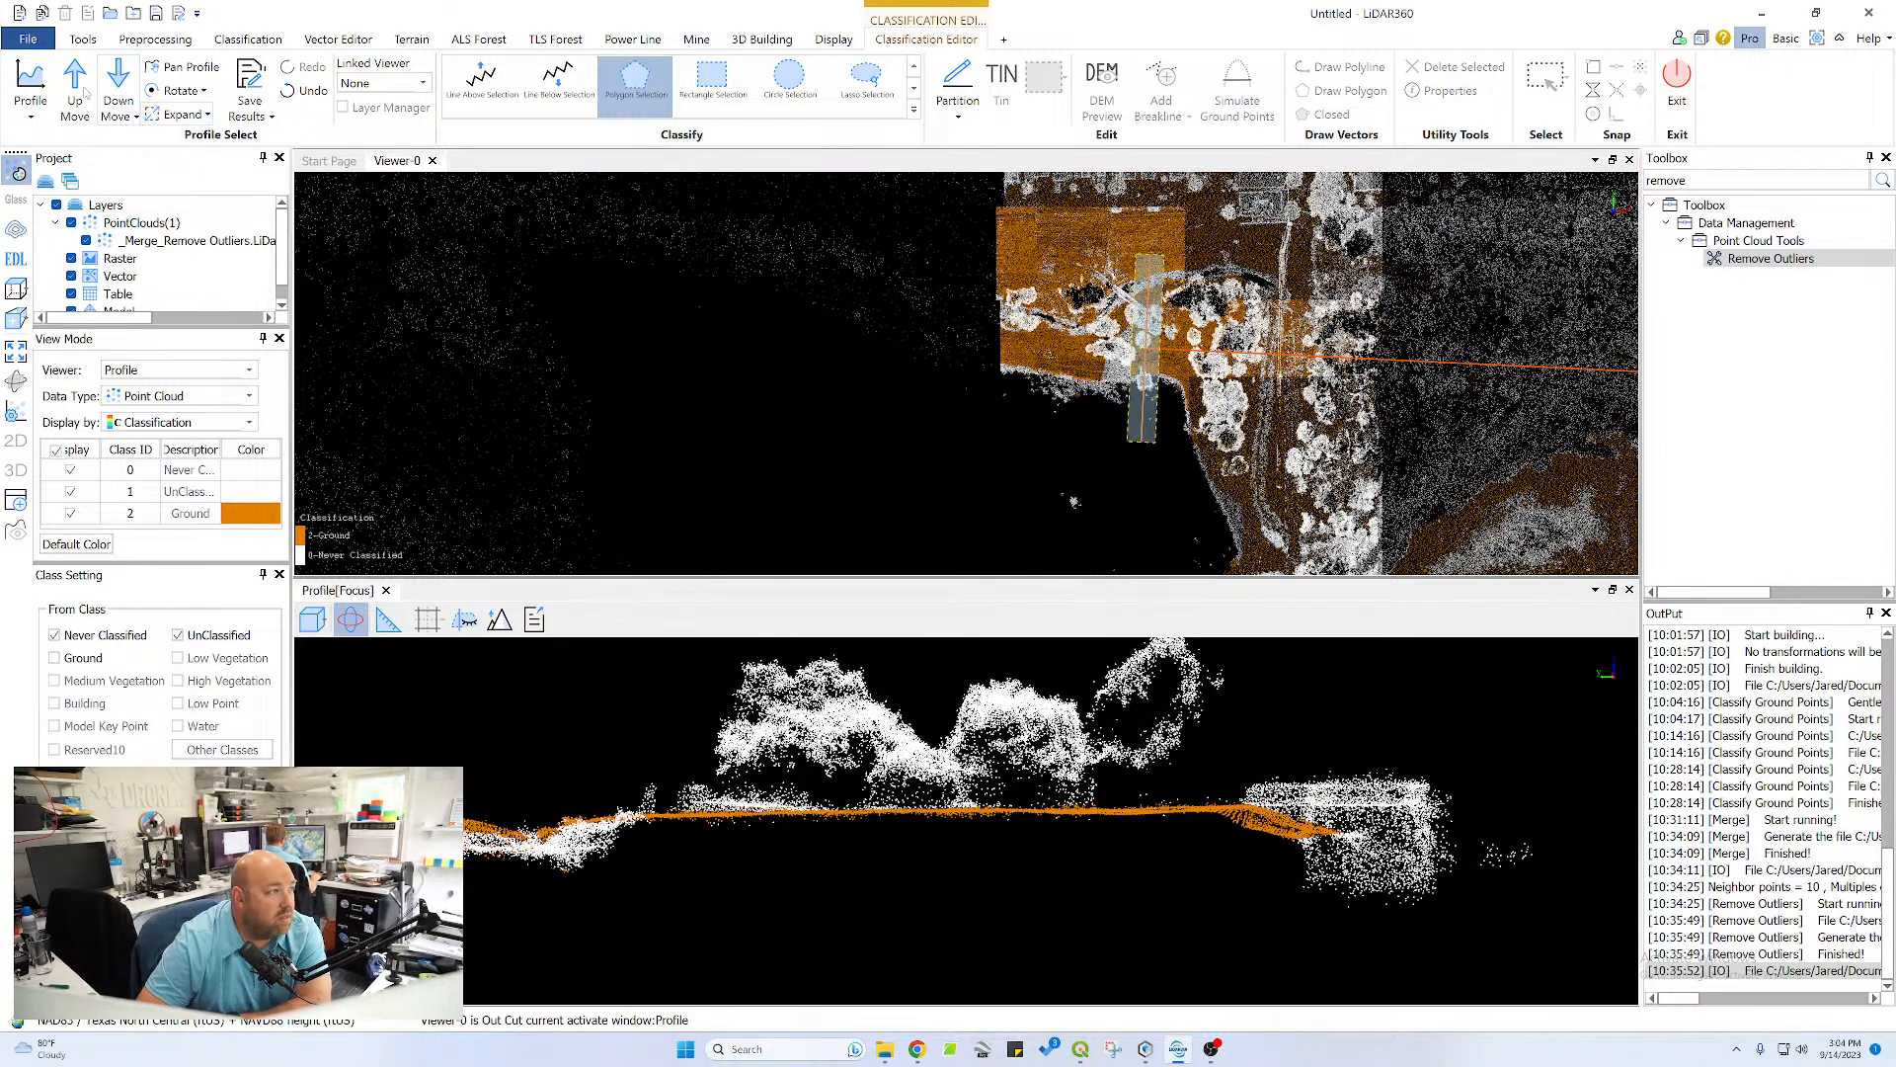
# Move the profile one section beyond the last classified one and classify the surface from the channel-side vegetation to the pond bank as ground
pyautogui.click(75, 87)
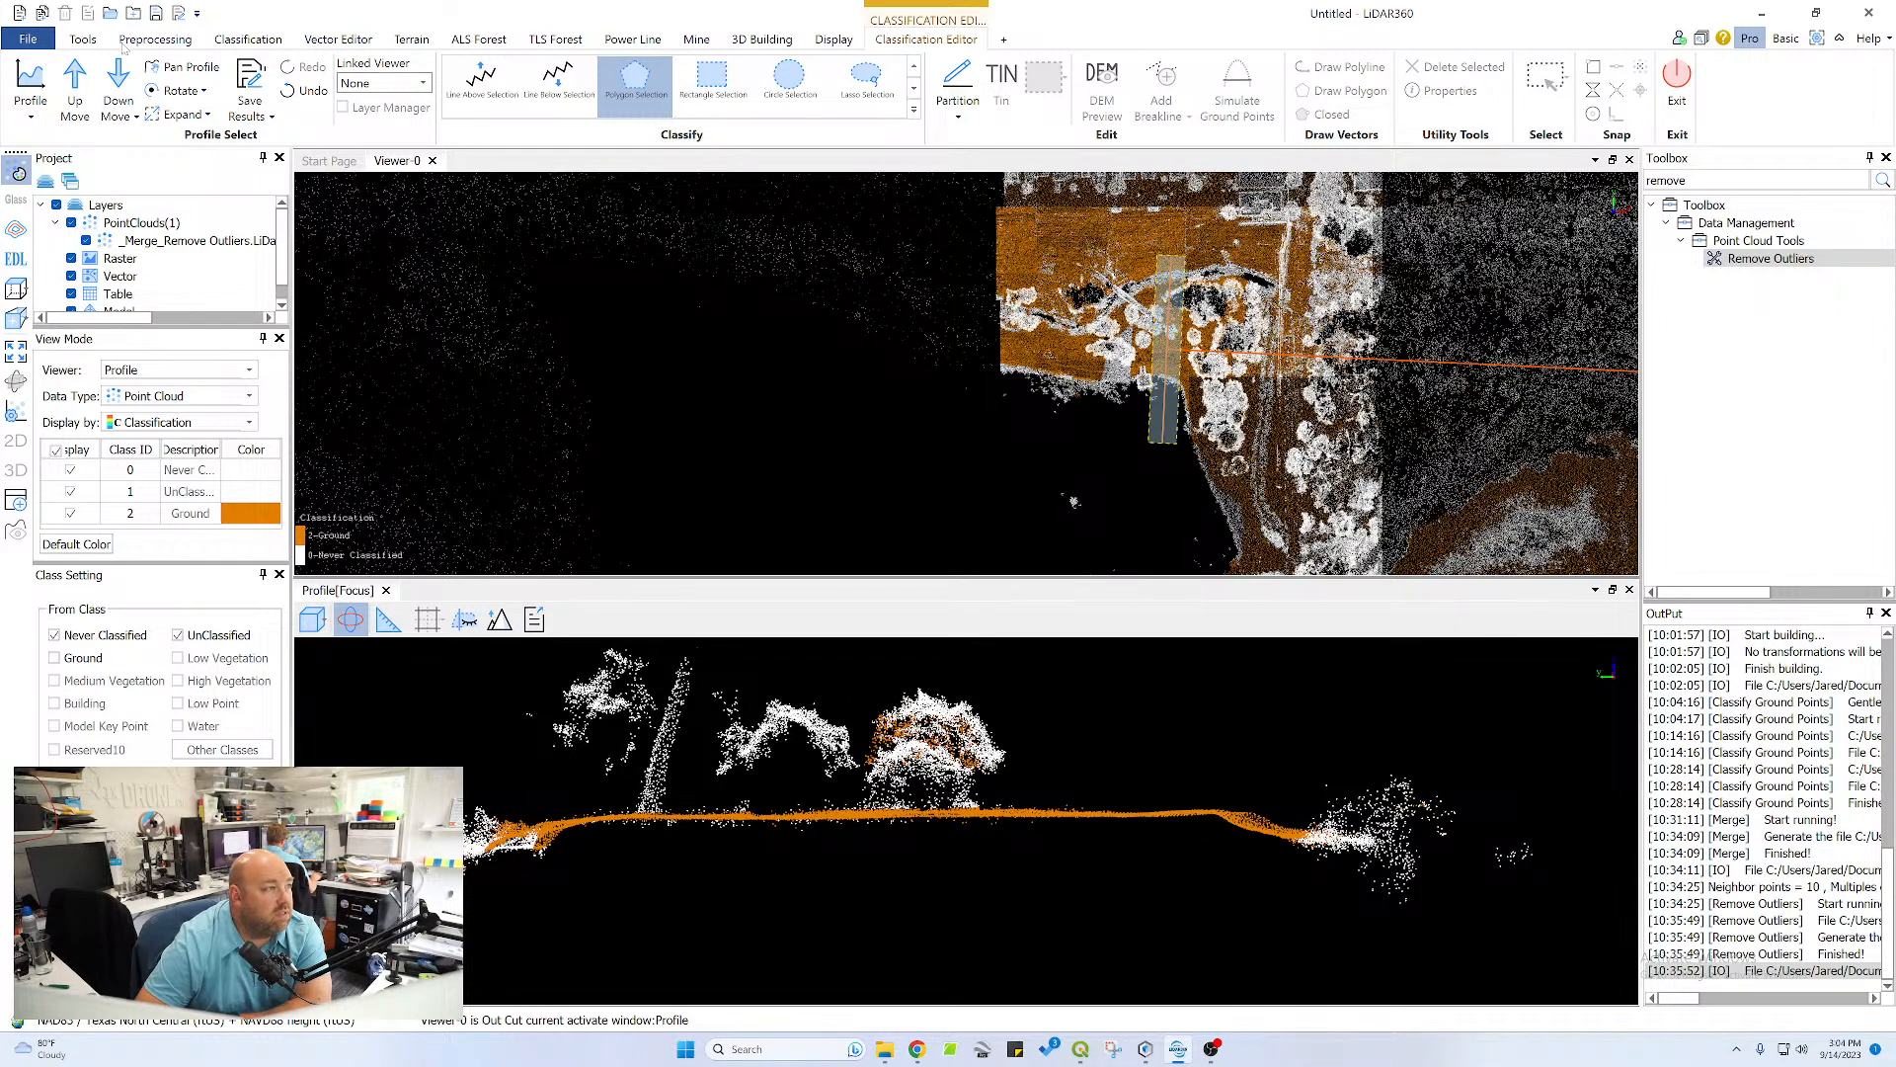
pyautogui.click(118, 86)
pyautogui.click(118, 87)
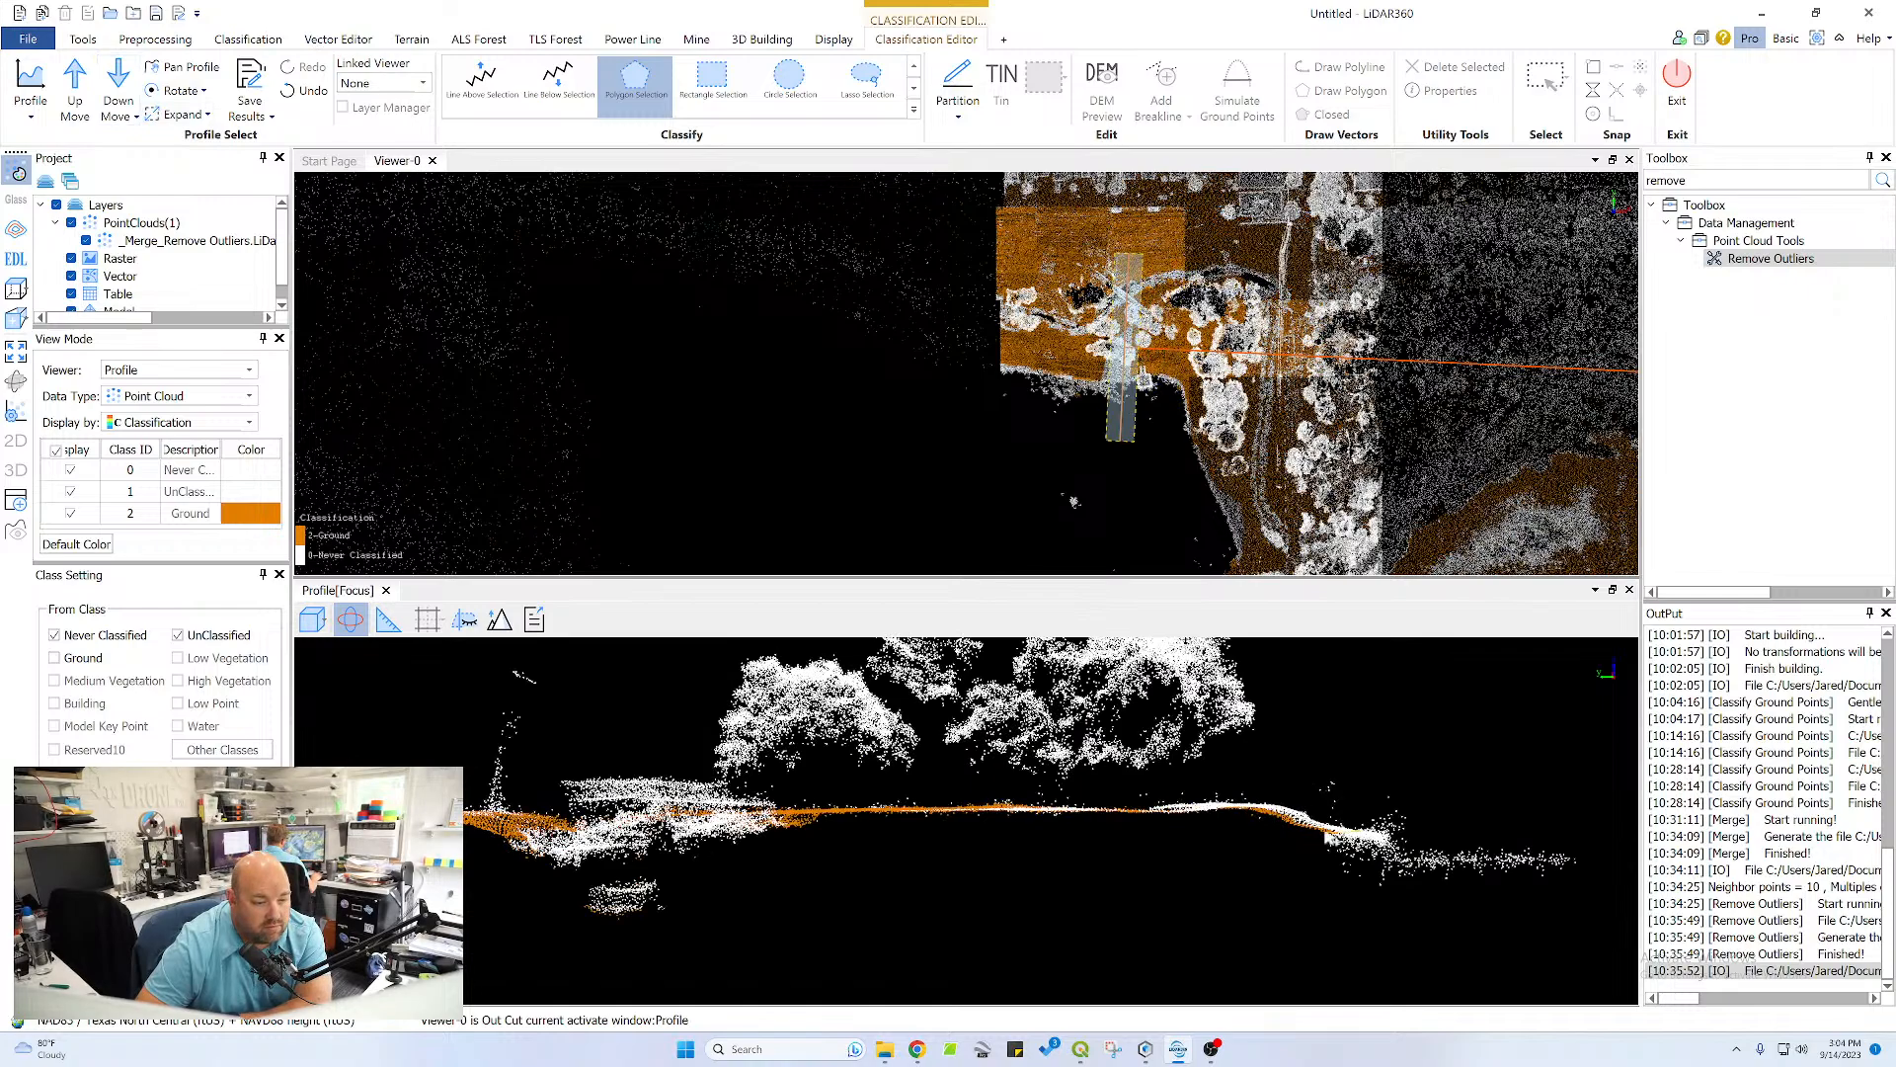
pyautogui.click(1249, 820)
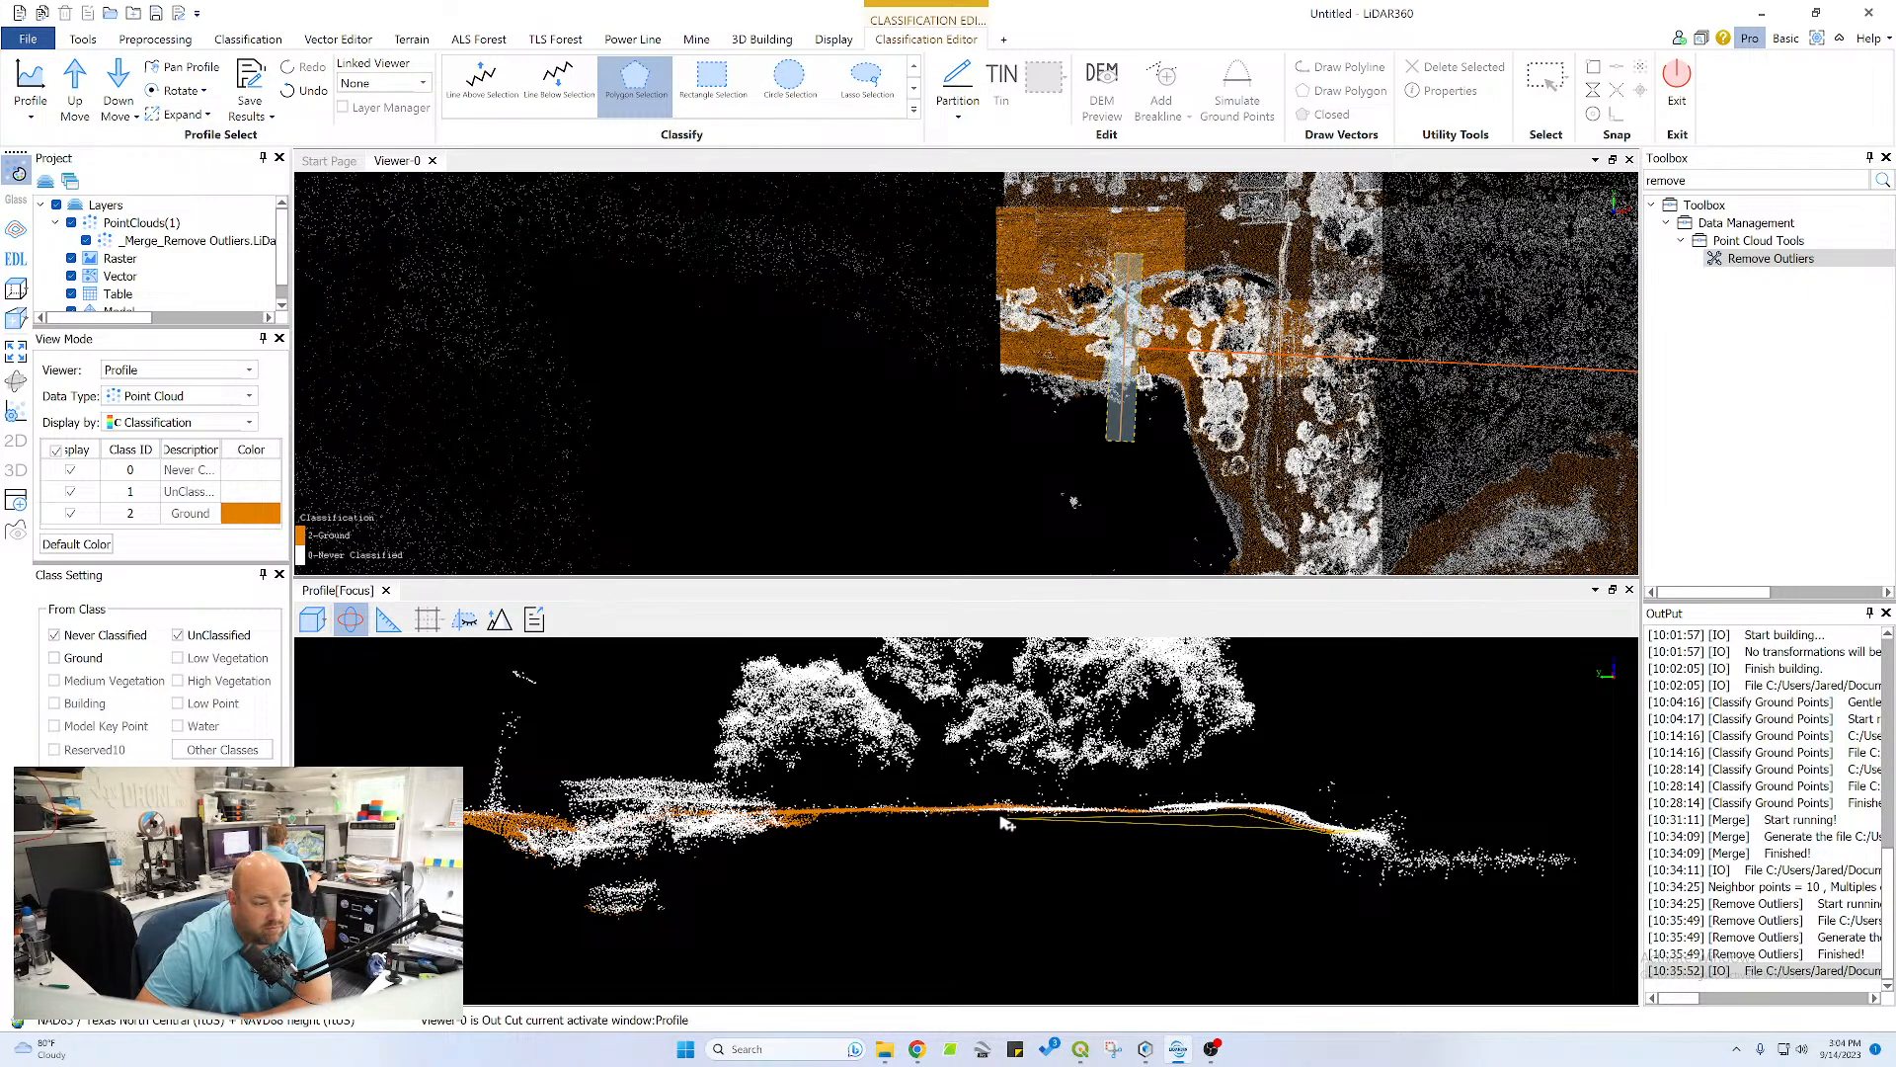
pyautogui.click(826, 812)
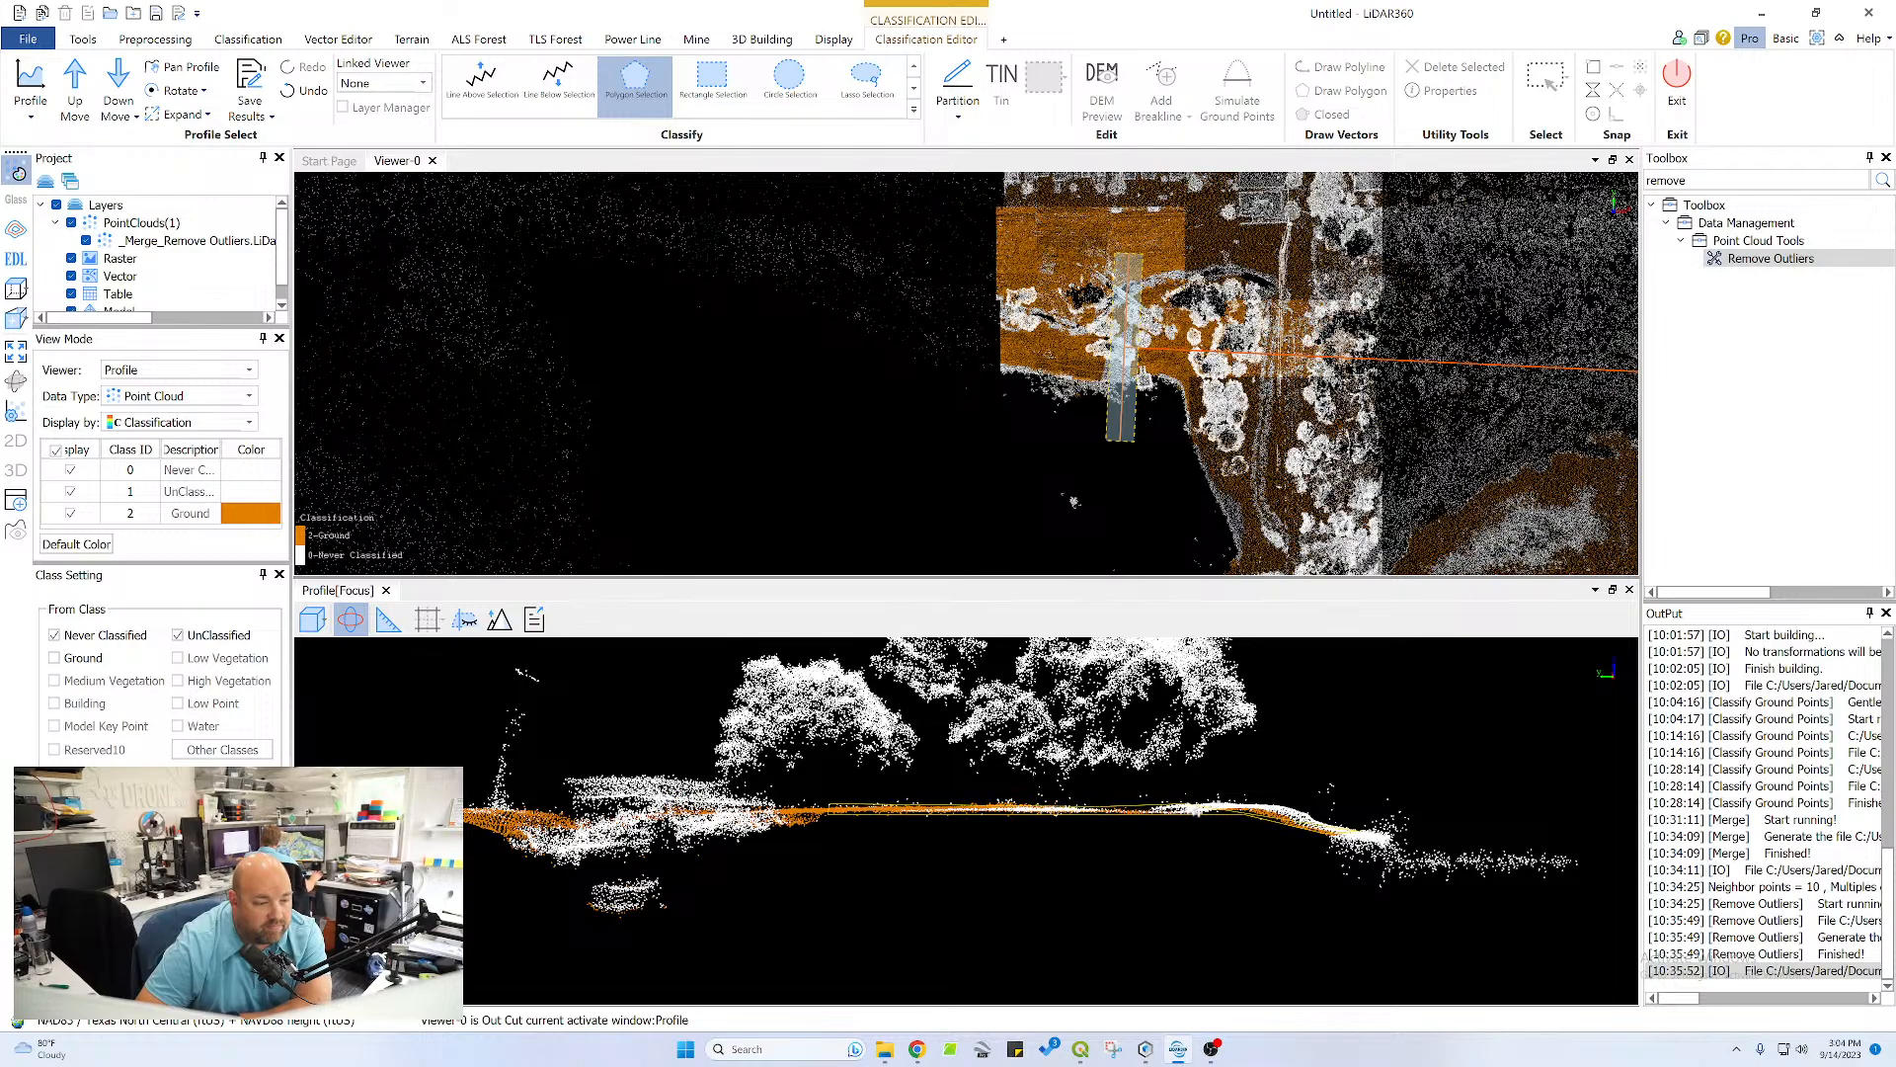
pyautogui.doubleClick(1318, 814)
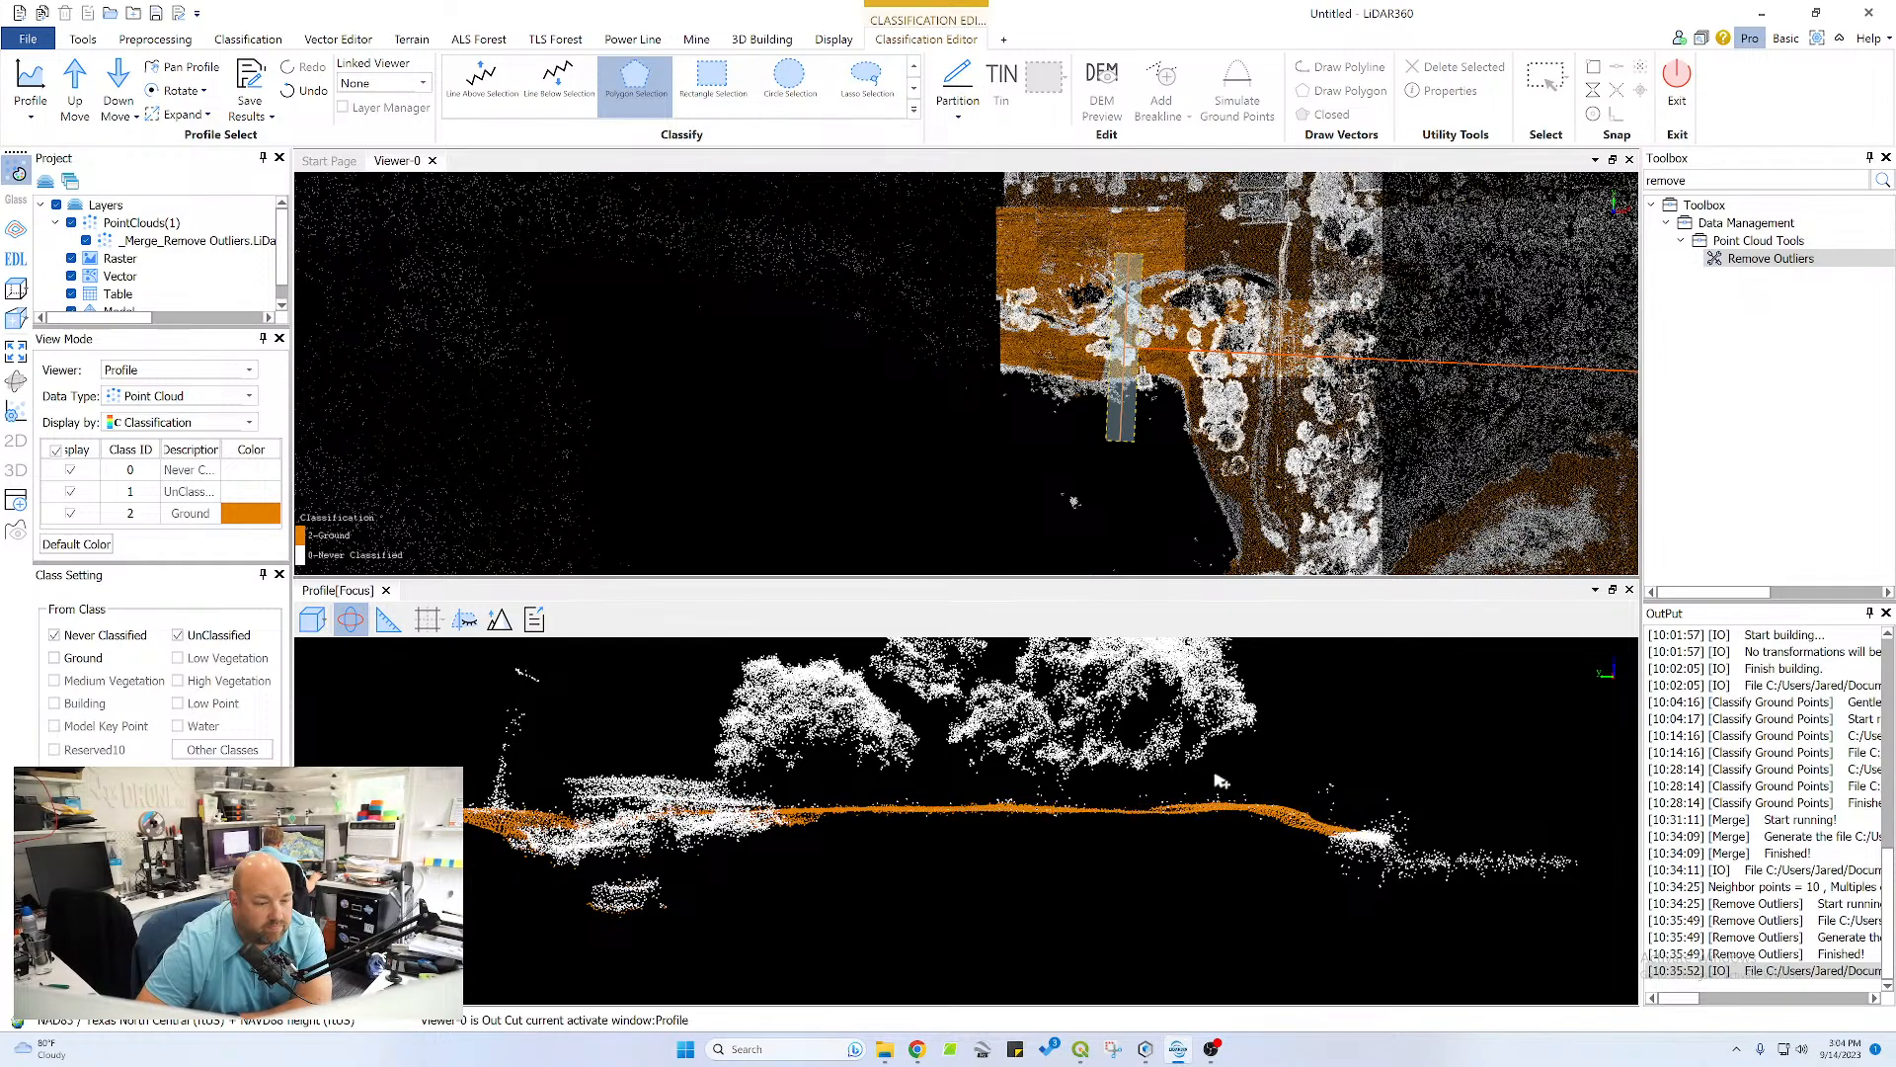
# View the channel crossing obliquely and apply a ground polygon to the sparse points between the channel vegetation and the plateau edge
pyautogui.moveTo(618, 802); pyautogui.dragTo(894, 774, button='middle')
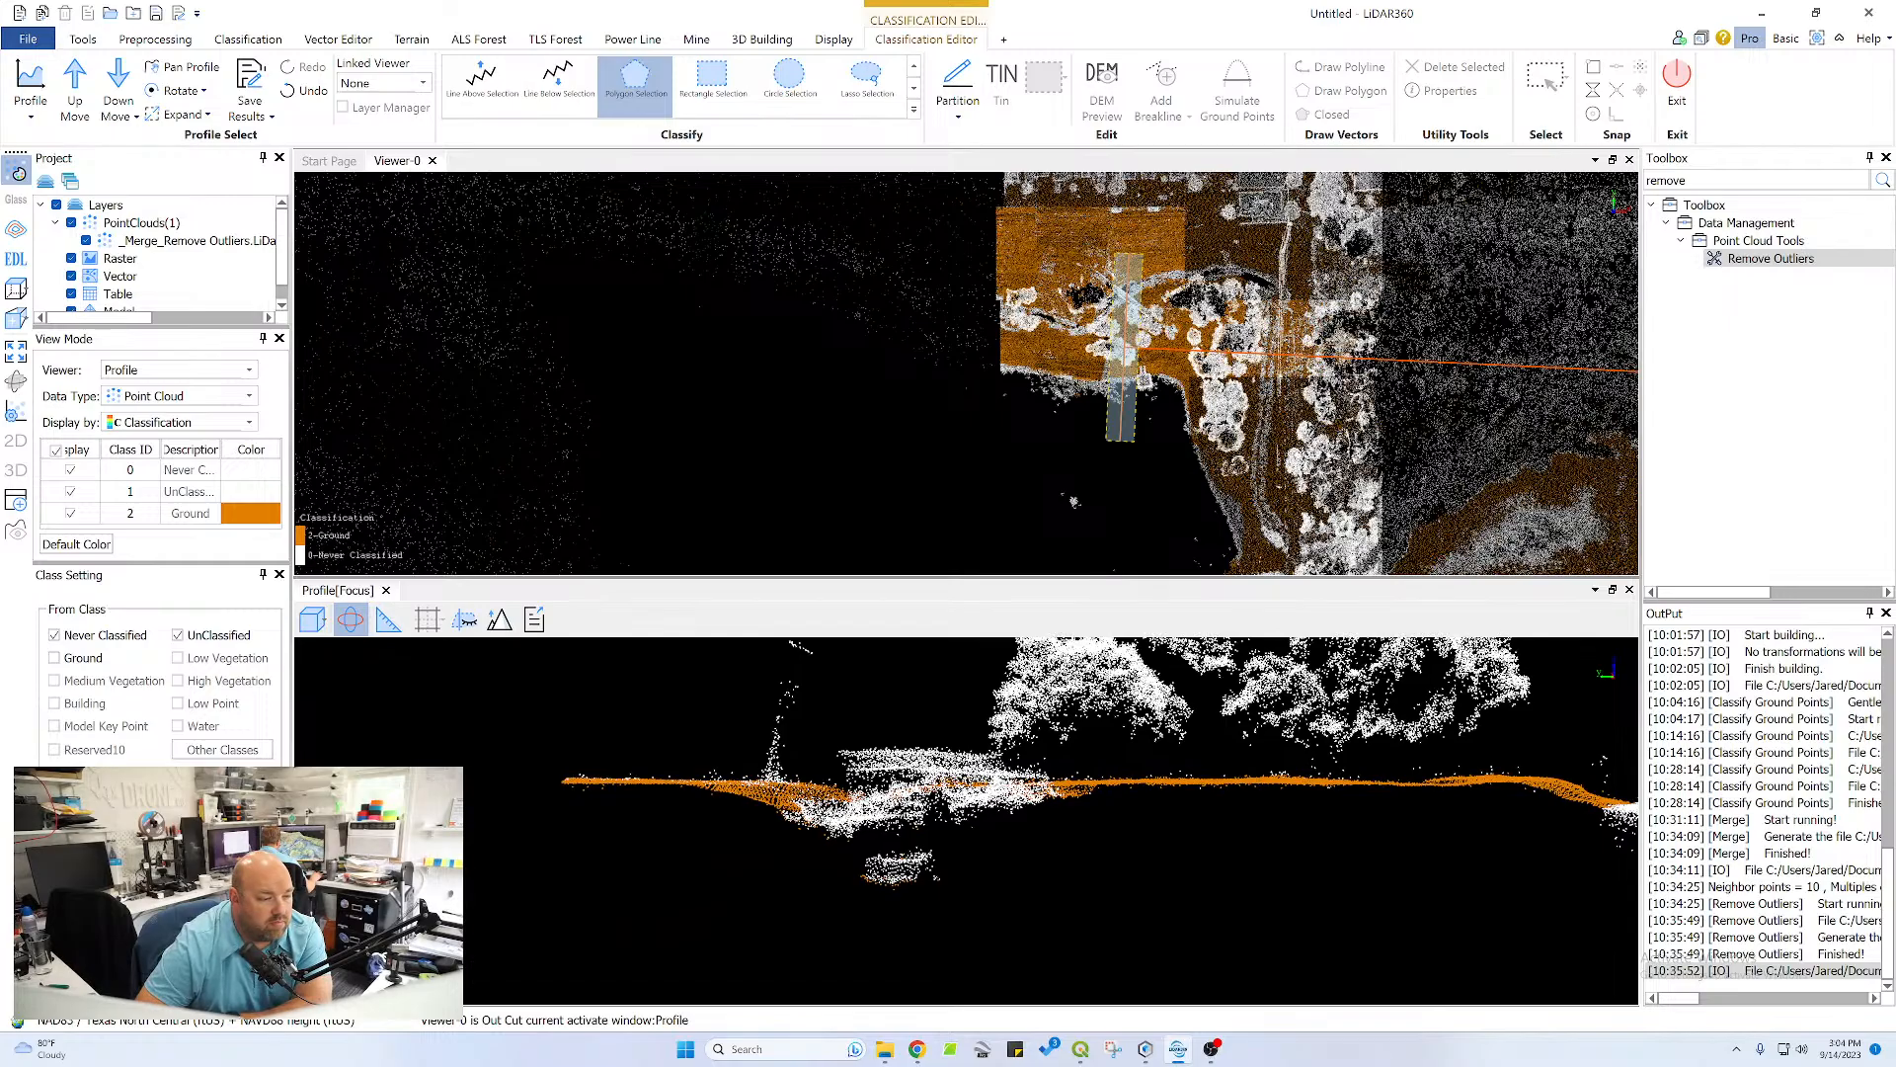
pyautogui.moveTo(894, 775); pyautogui.dragTo(783, 830)
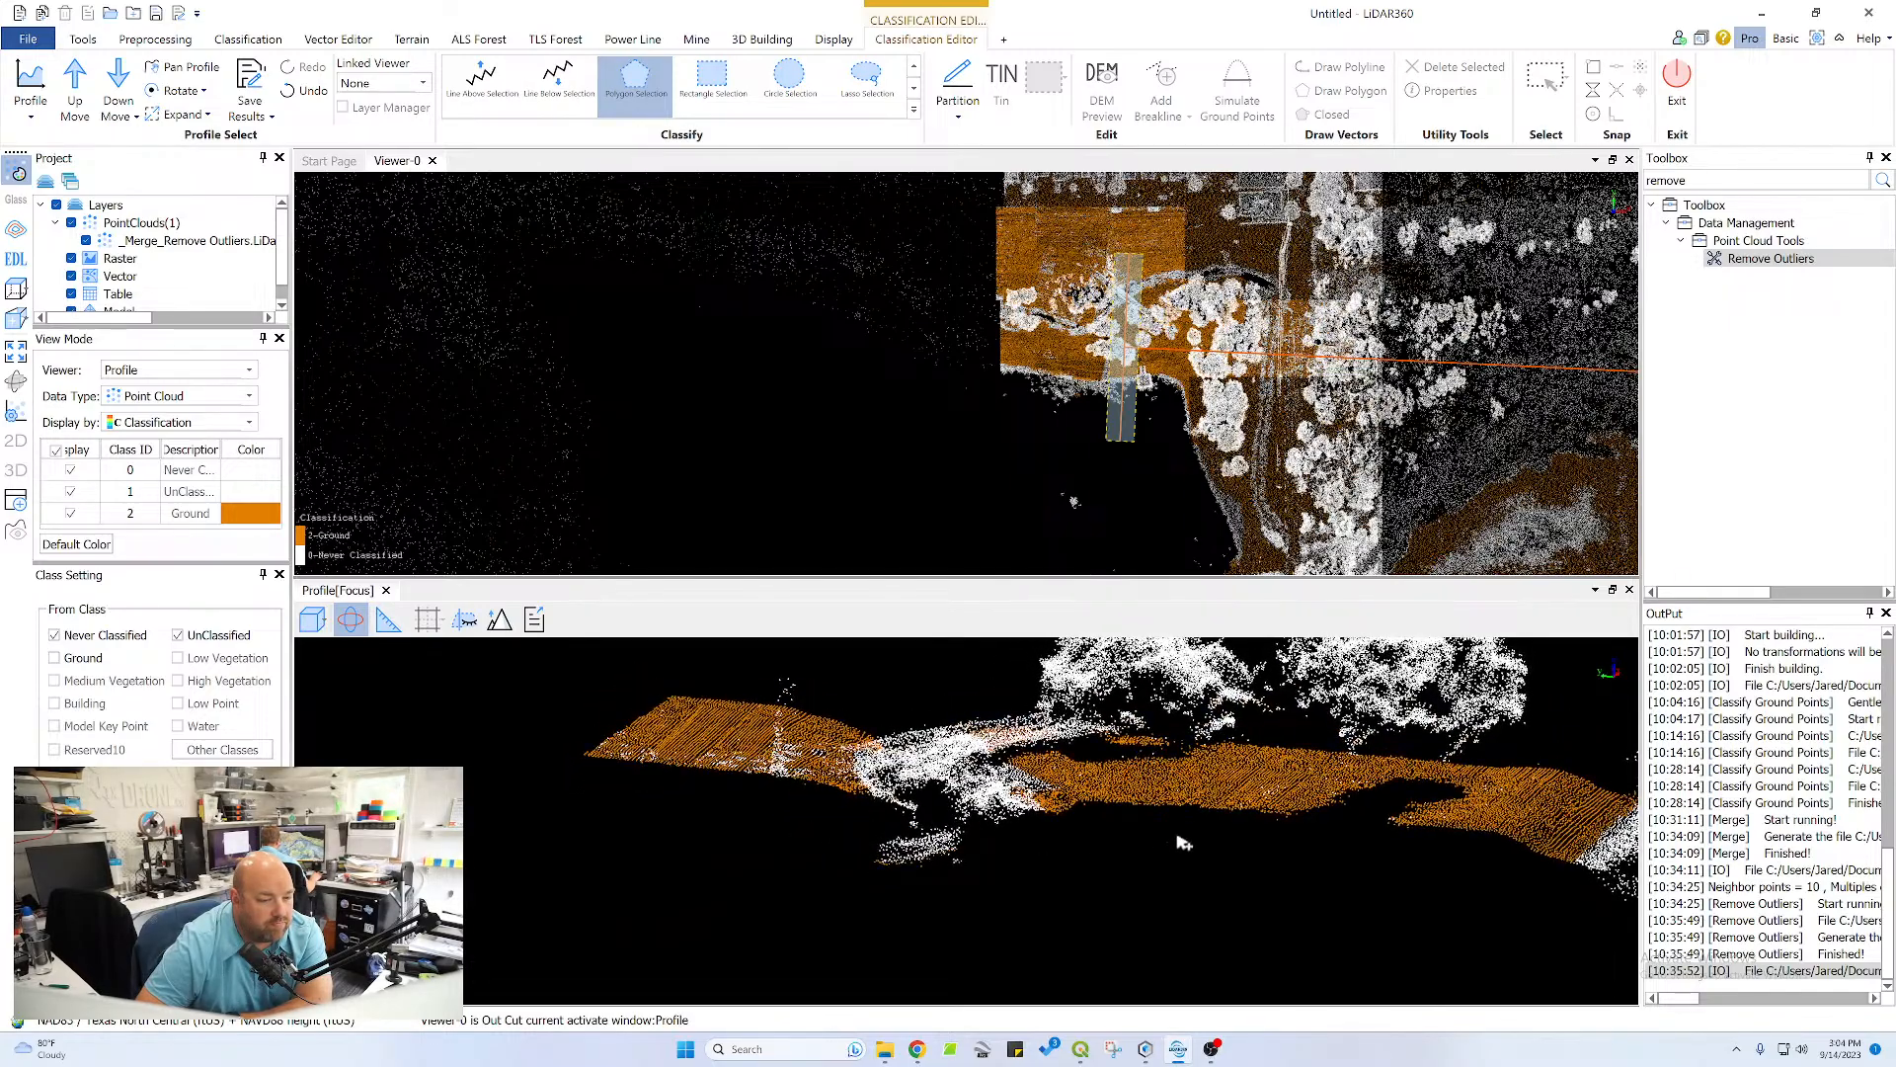
pyautogui.moveTo(1182, 842); pyautogui.dragTo(1015, 733)
pyautogui.scroll(3, 1015, 730)
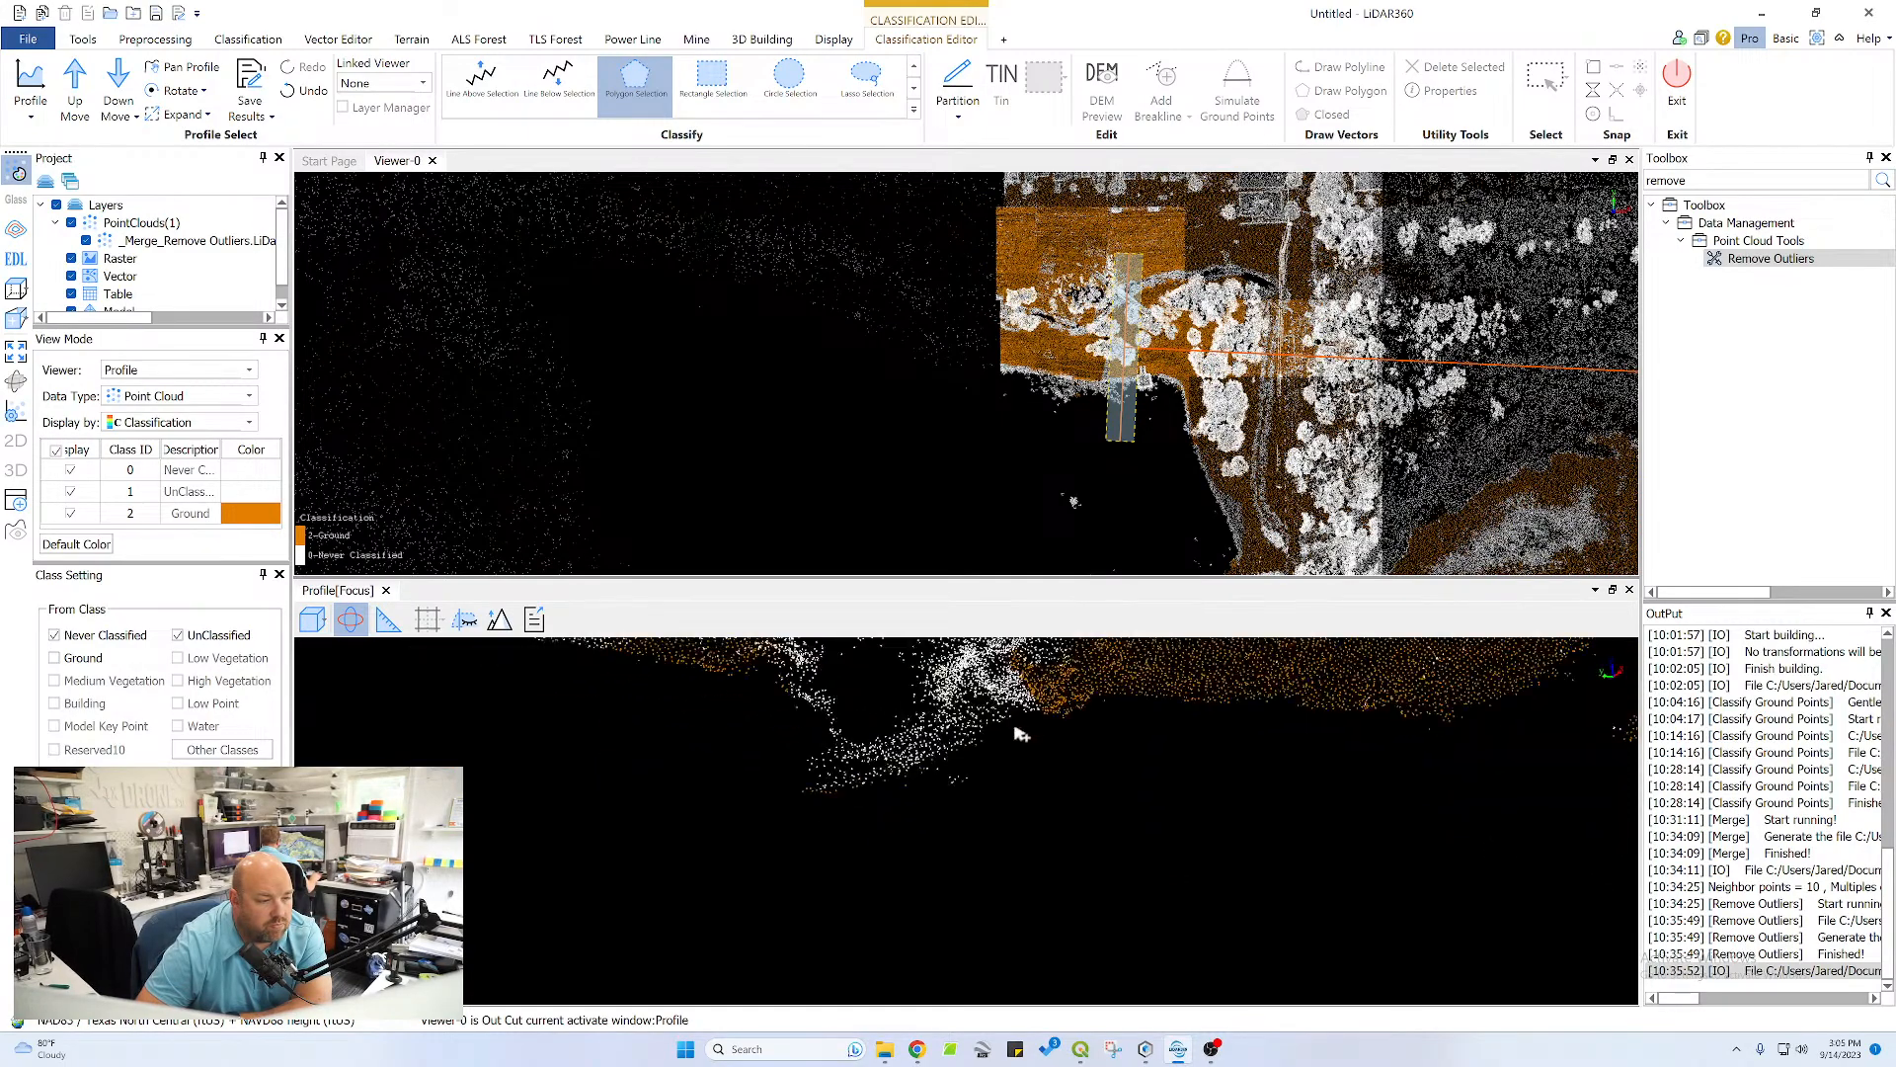
pyautogui.moveTo(1080, 665); pyautogui.dragTo(1151, 711)
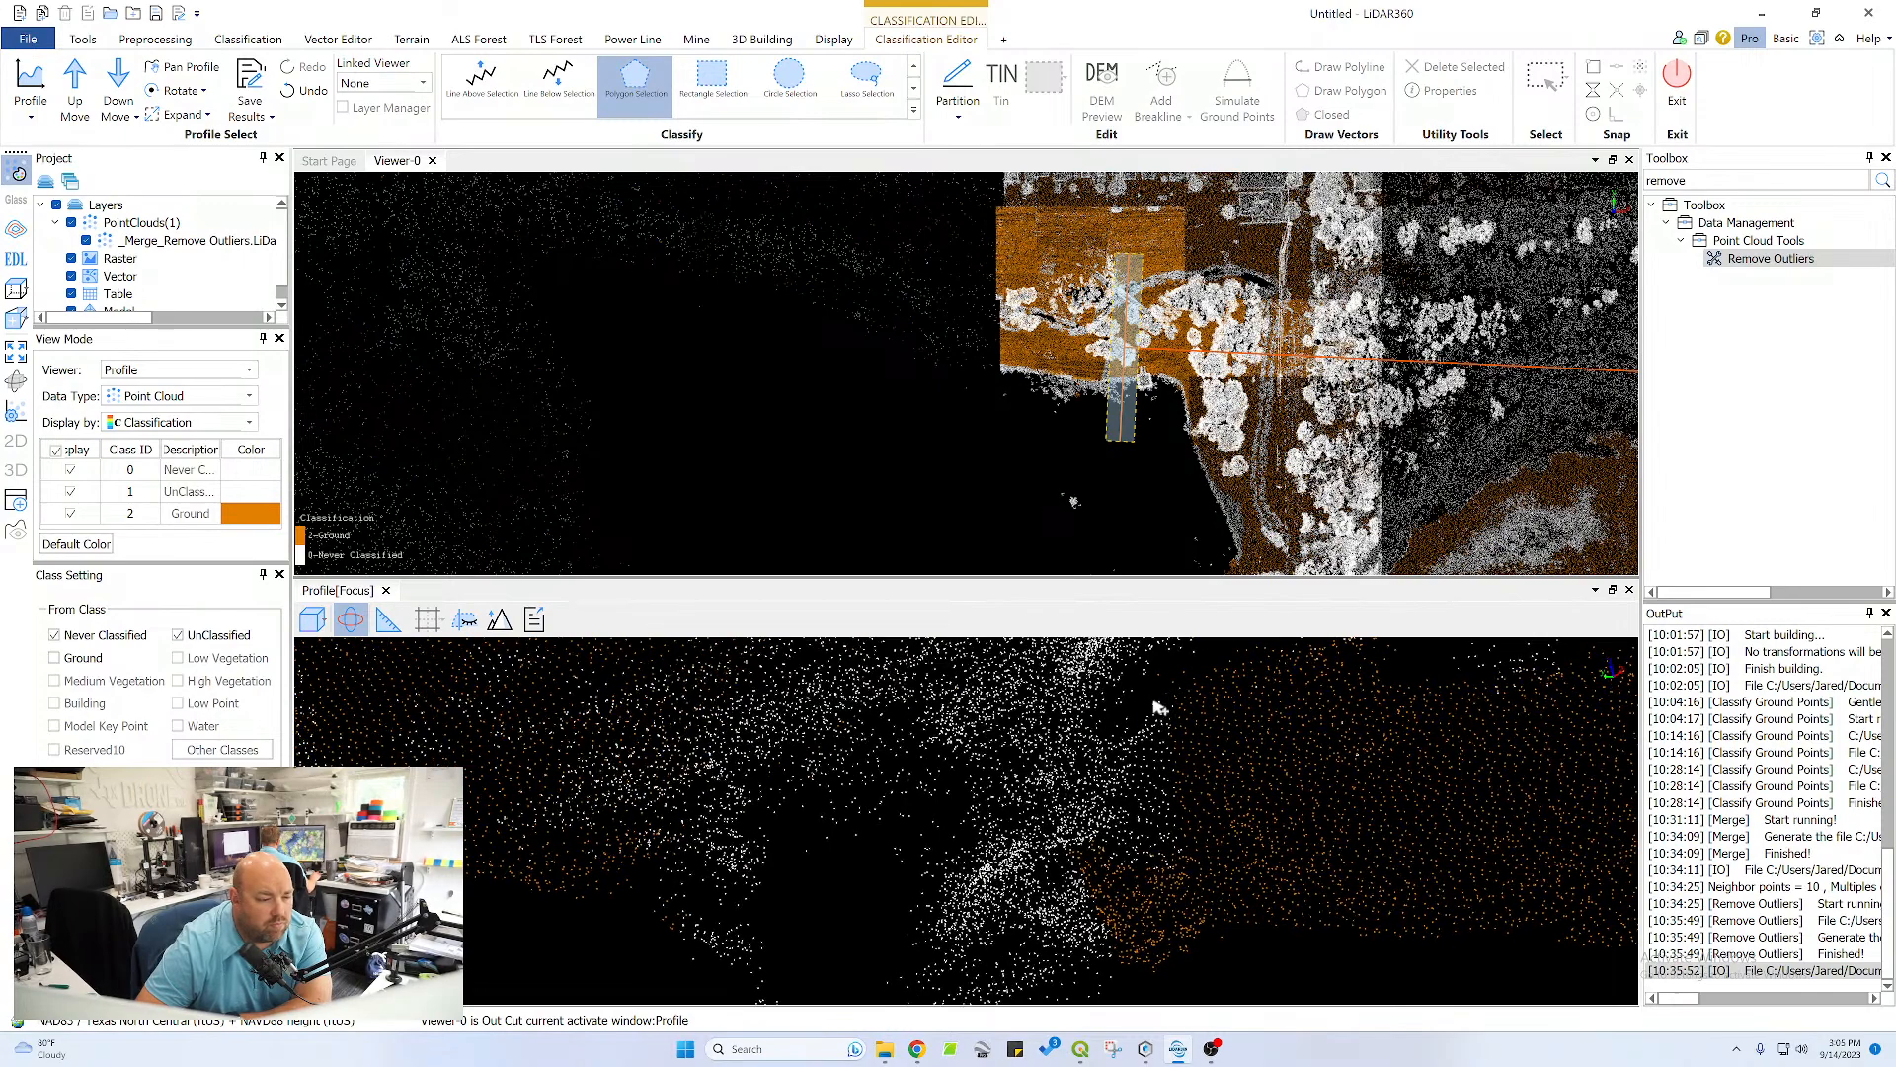
pyautogui.click(1138, 887)
pyautogui.click(1191, 872)
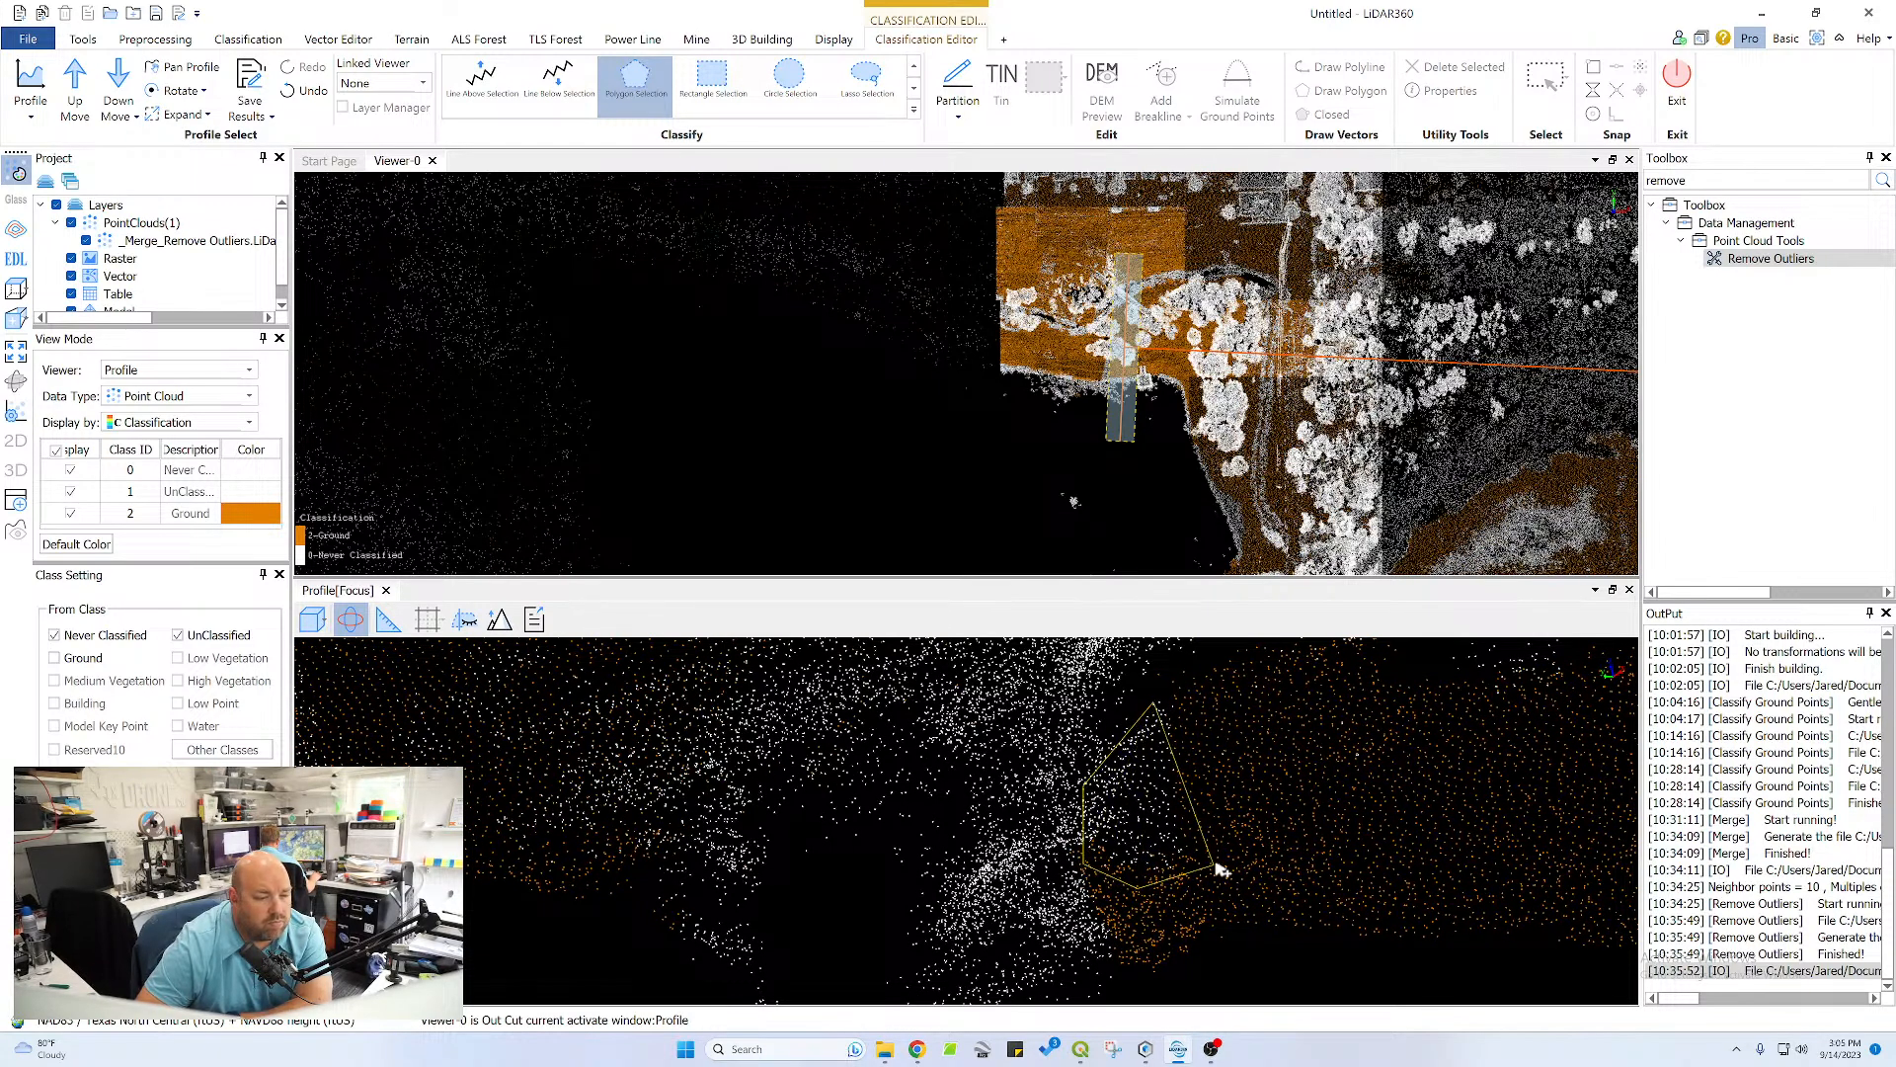
pyautogui.doubleClick(1195, 709)
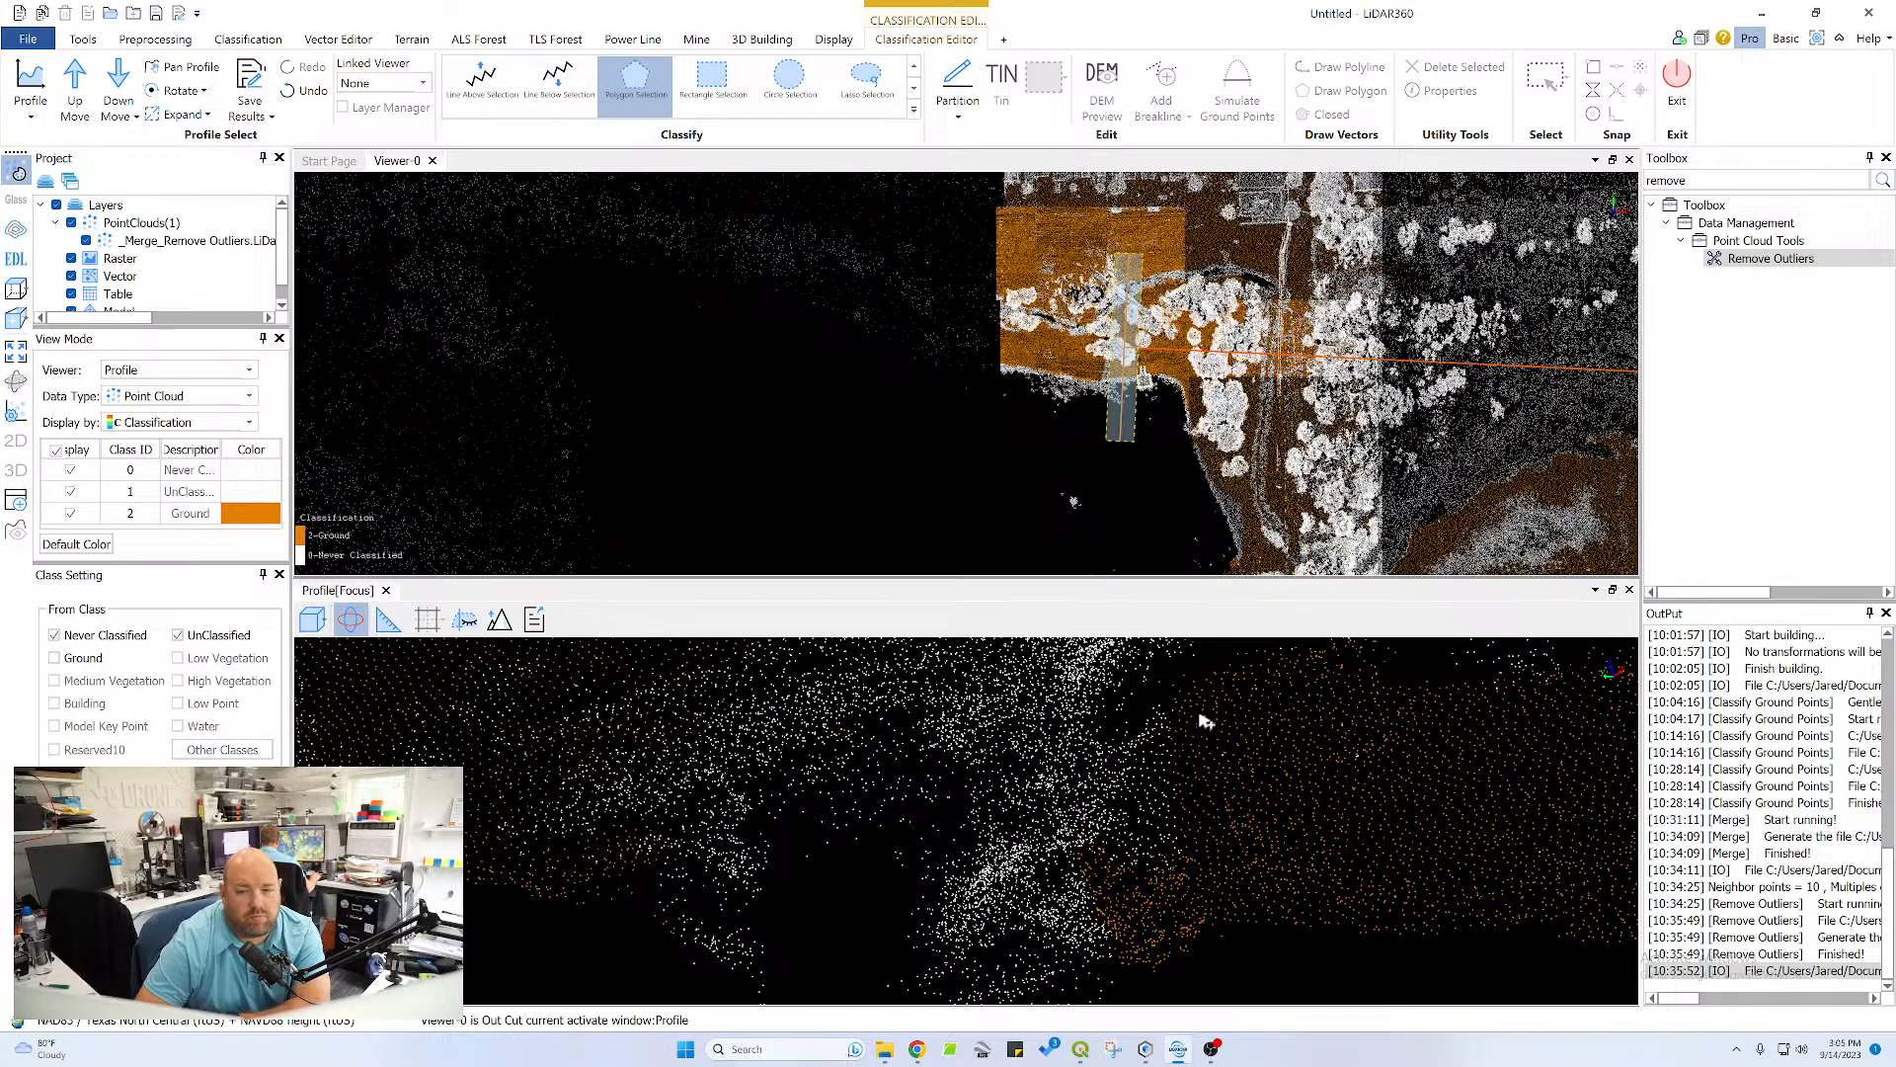
# Advance one profile section and classify the white strip on the pond-side bank top as ground
pyautogui.scroll(-5, 1192, 708)
pyautogui.moveTo(1192, 721); pyautogui.dragTo(1235, 798)
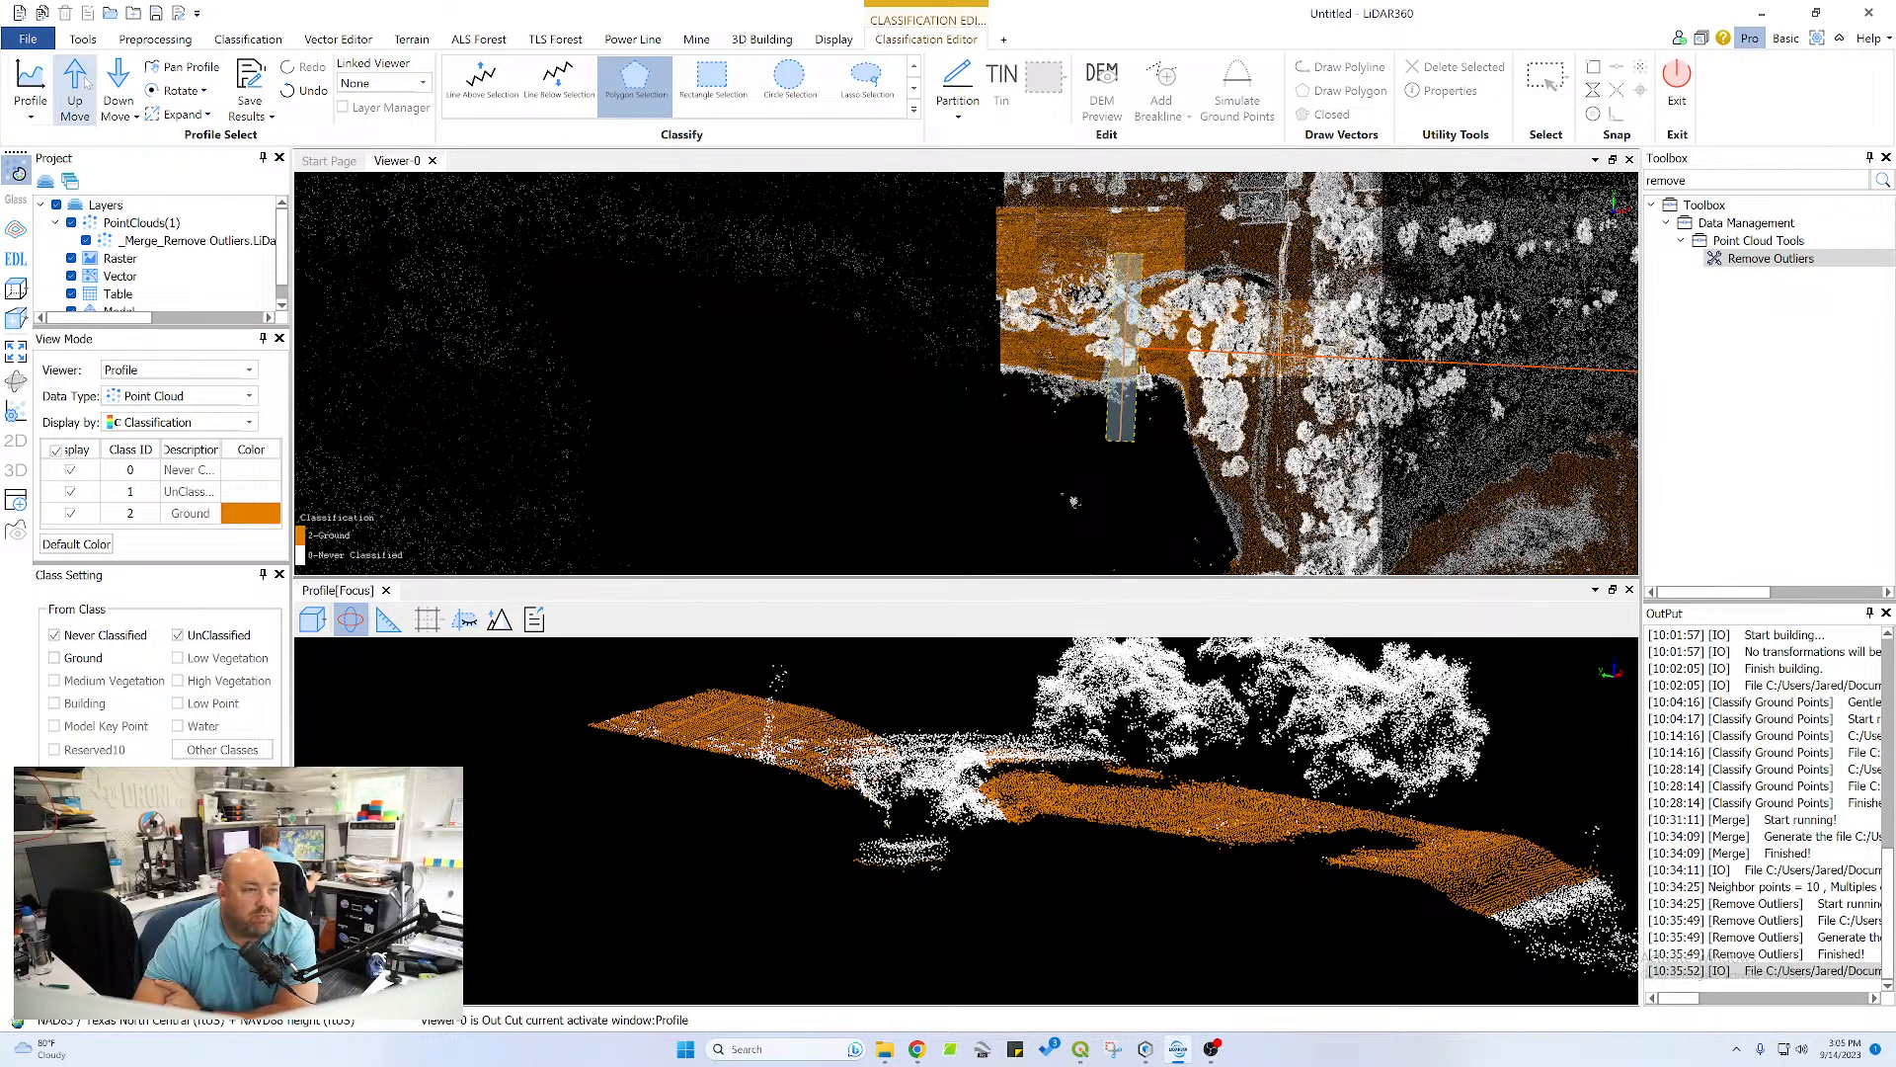
pyautogui.click(118, 87)
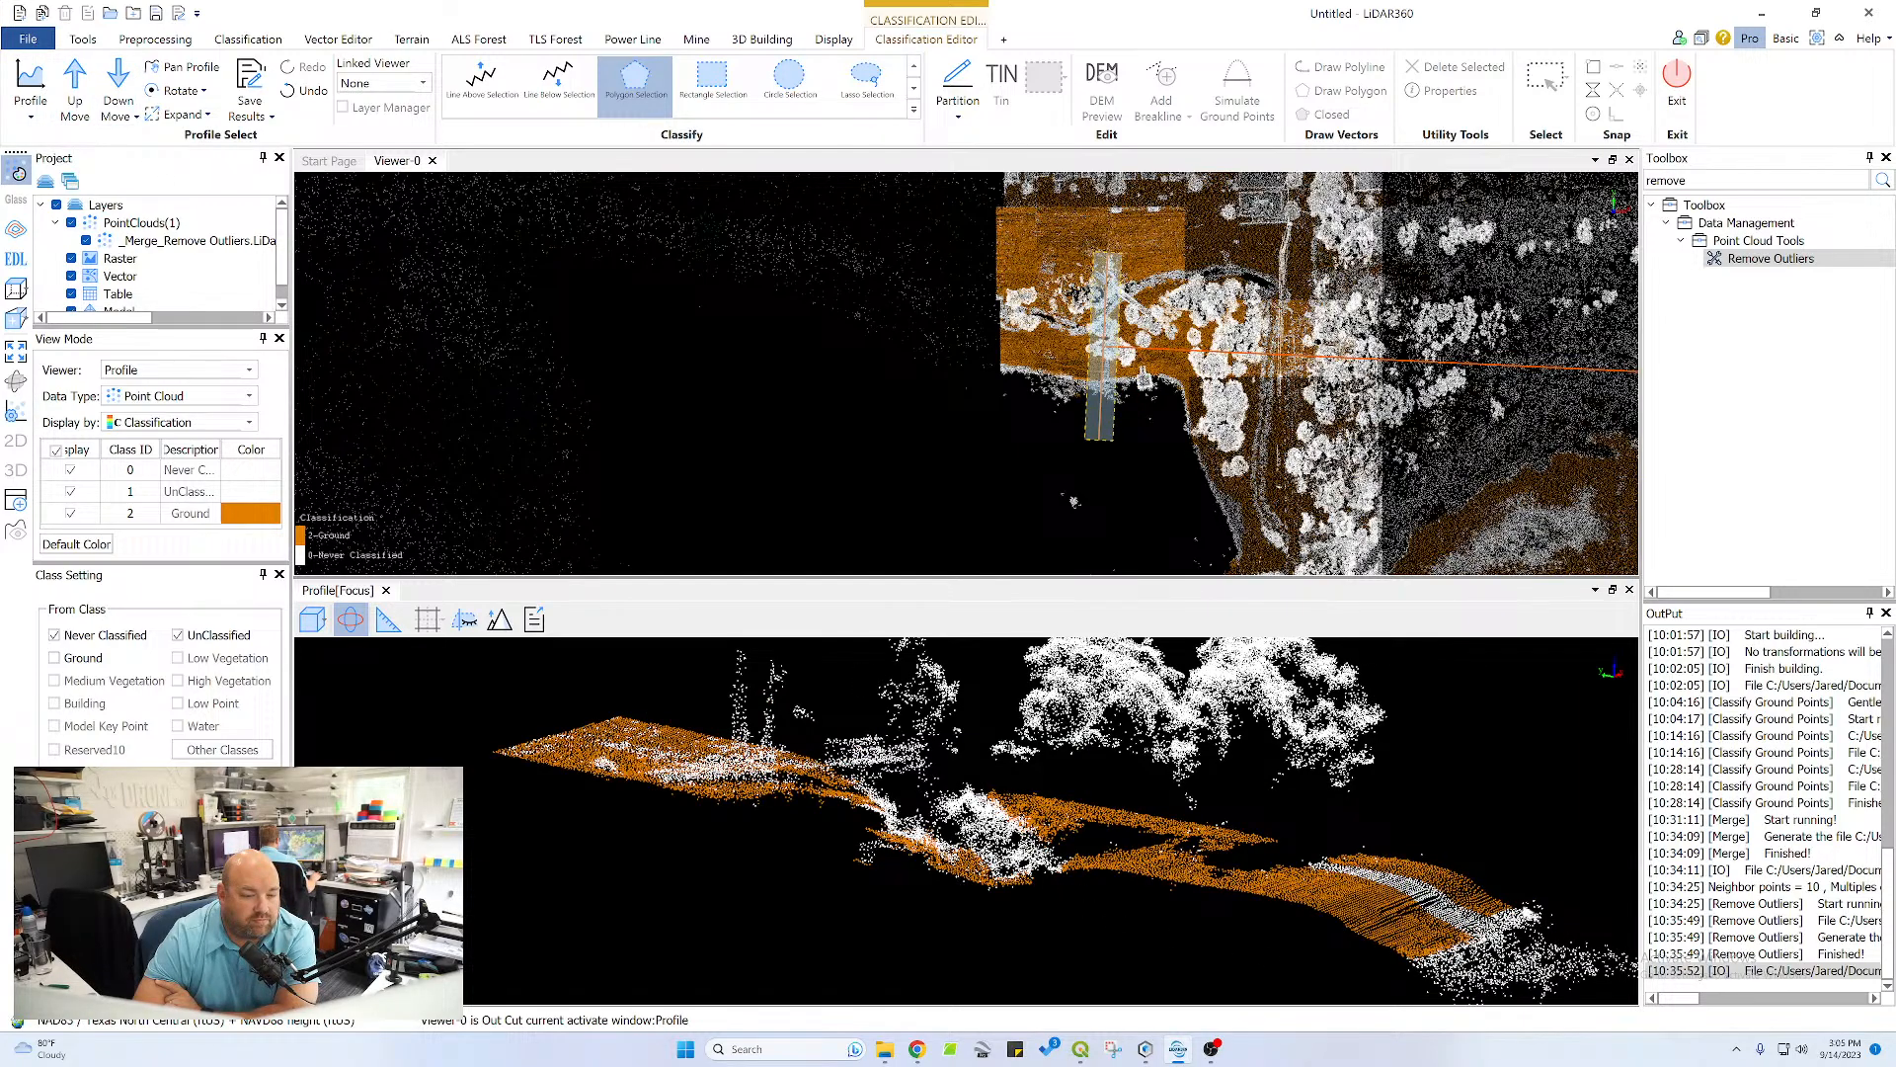
pyautogui.click(1440, 948)
pyautogui.click(1303, 860)
pyautogui.doubleClick(1353, 855)
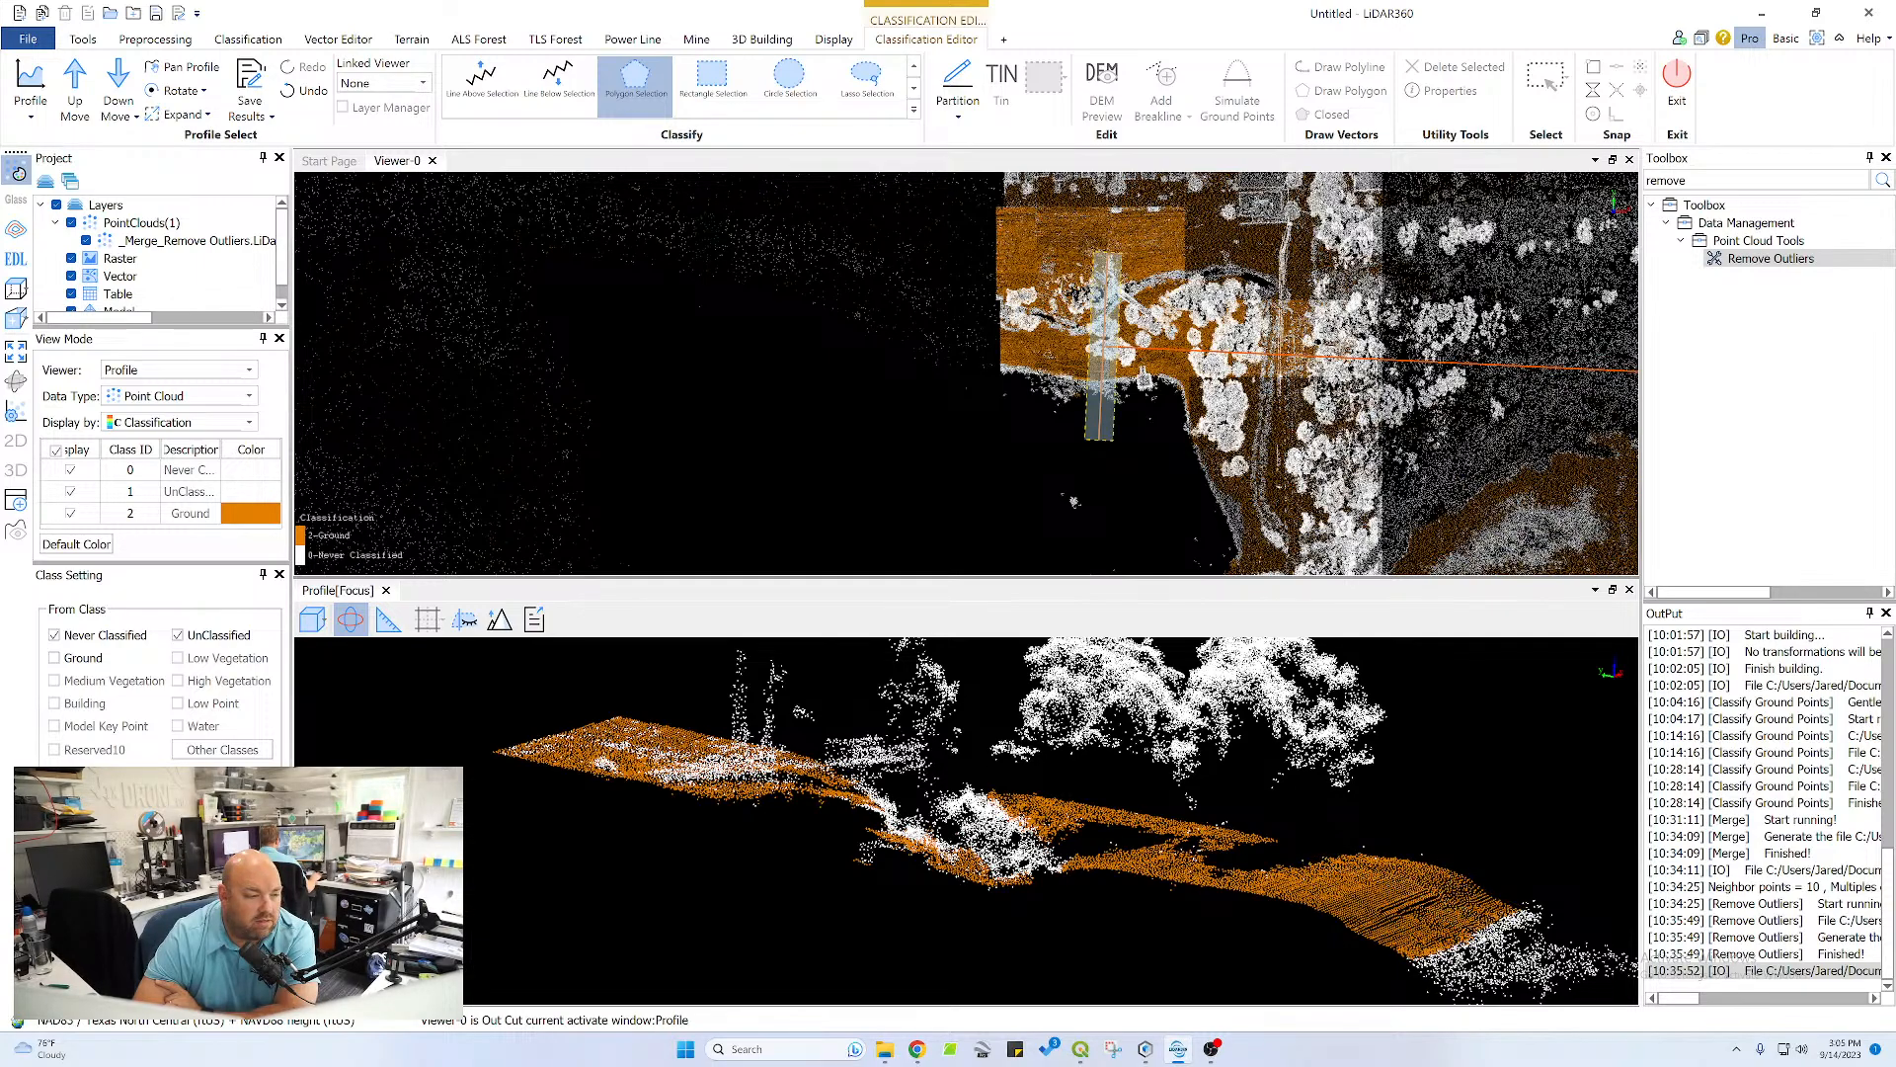
# Inspect the white points on the far side of the channel from several angles, and advance one profile section
pyautogui.scroll(3, 731, 788)
pyautogui.moveTo(690, 766); pyautogui.dragTo(1122, 814, button='middle')
pyautogui.scroll(1, 993, 805)
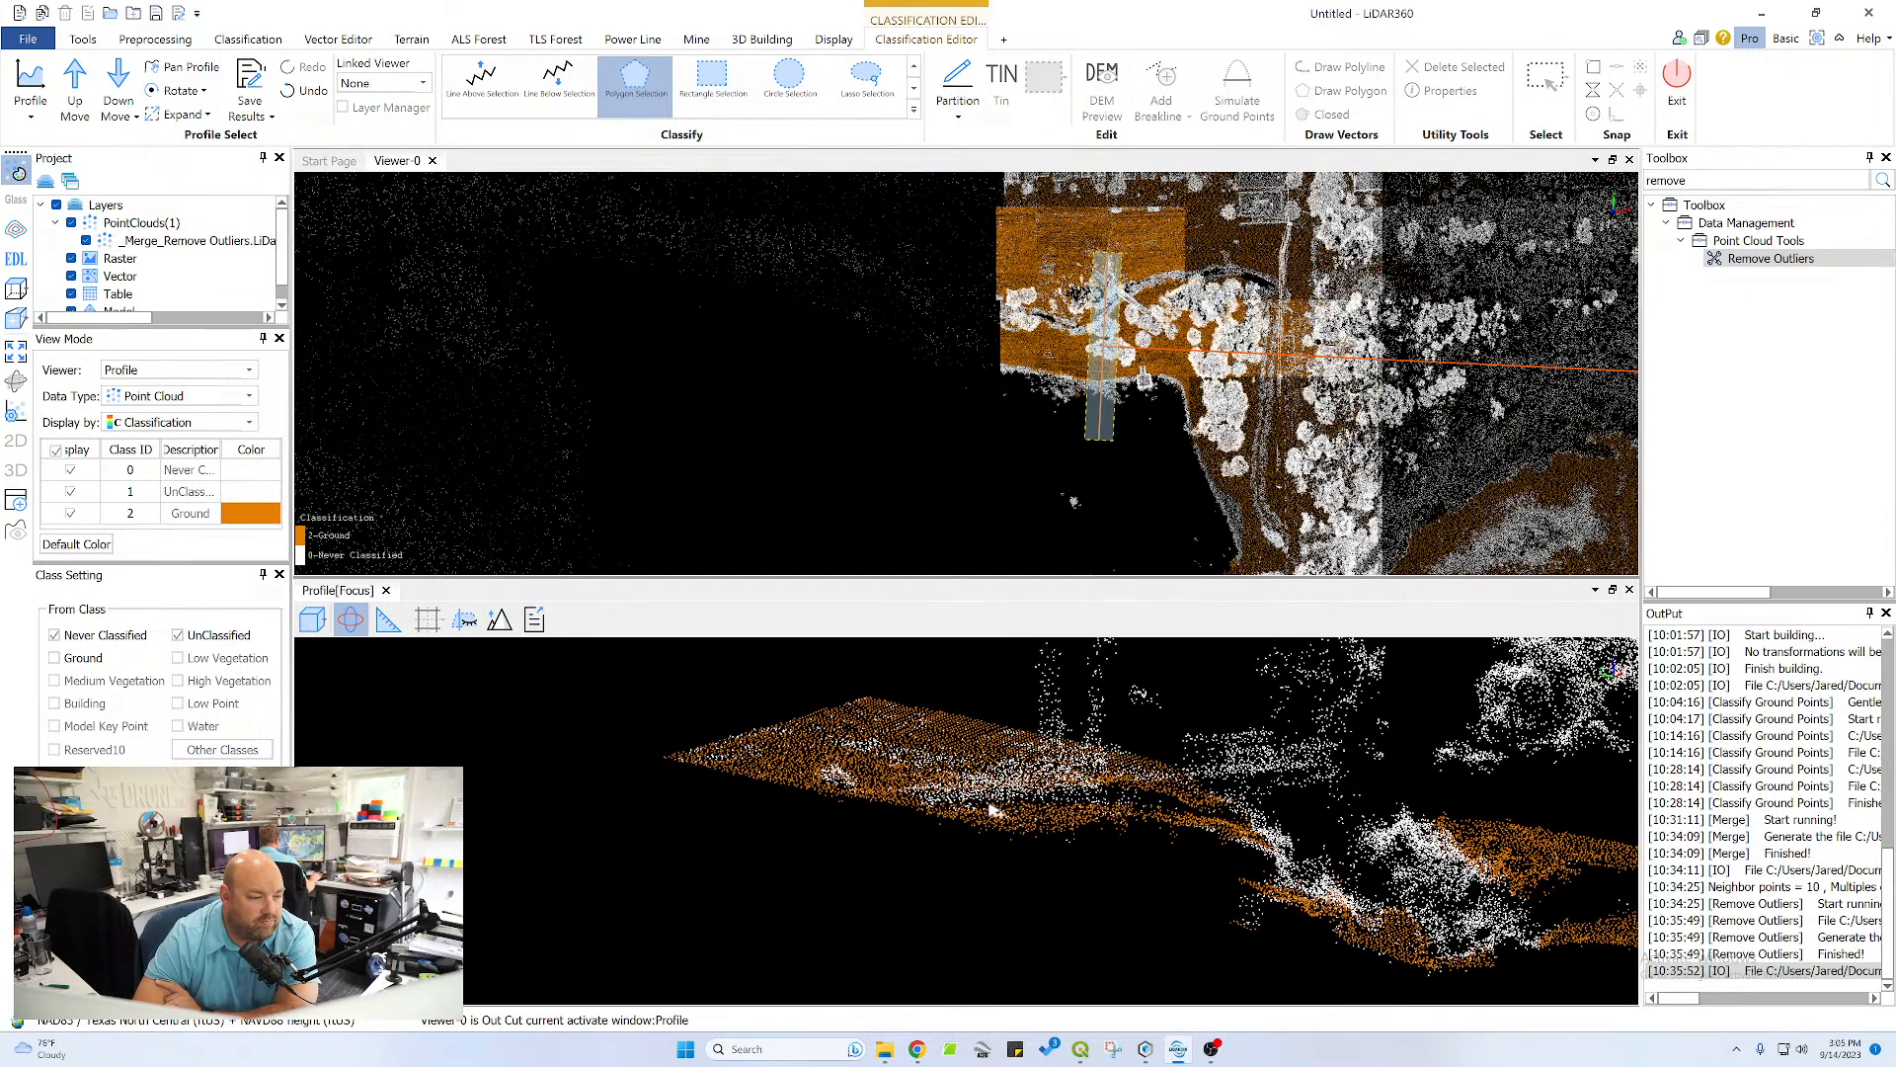
pyautogui.moveTo(993, 810); pyautogui.dragTo(1147, 830)
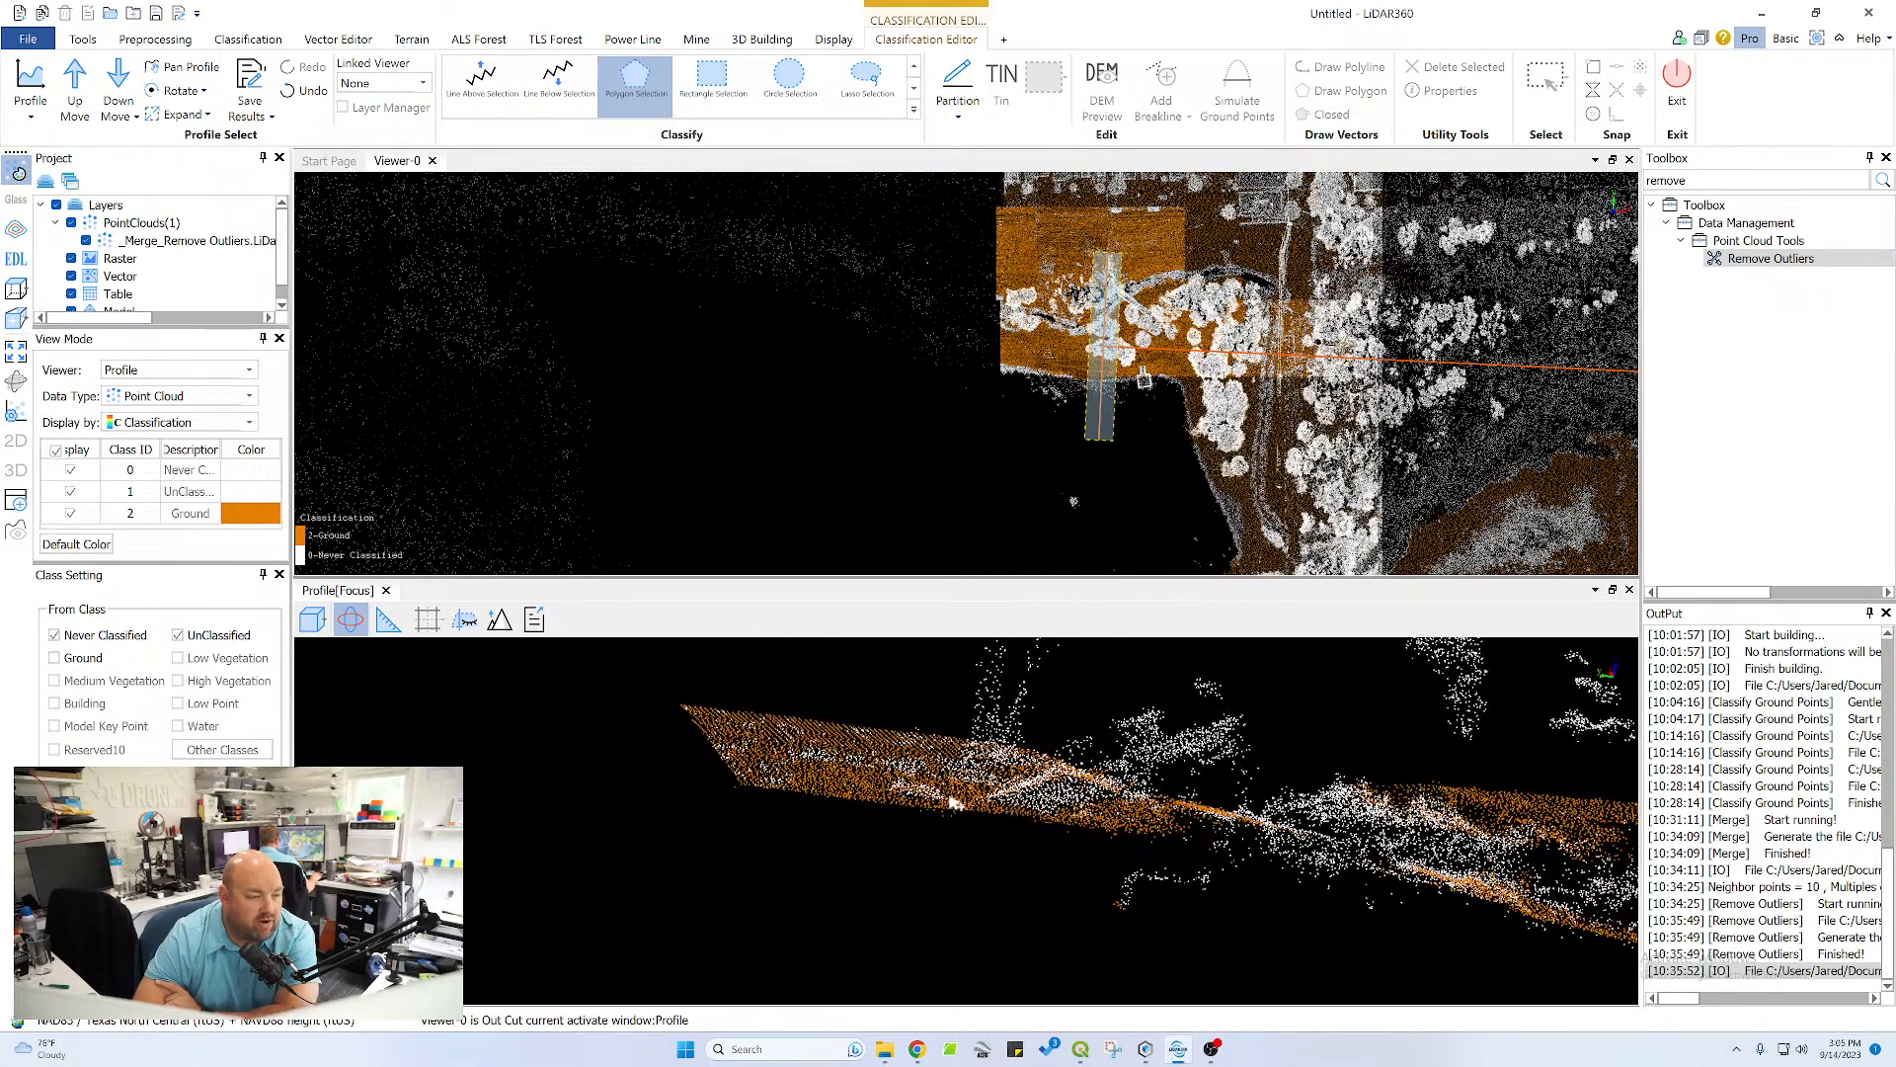
pyautogui.moveTo(954, 803); pyautogui.dragTo(1112, 810)
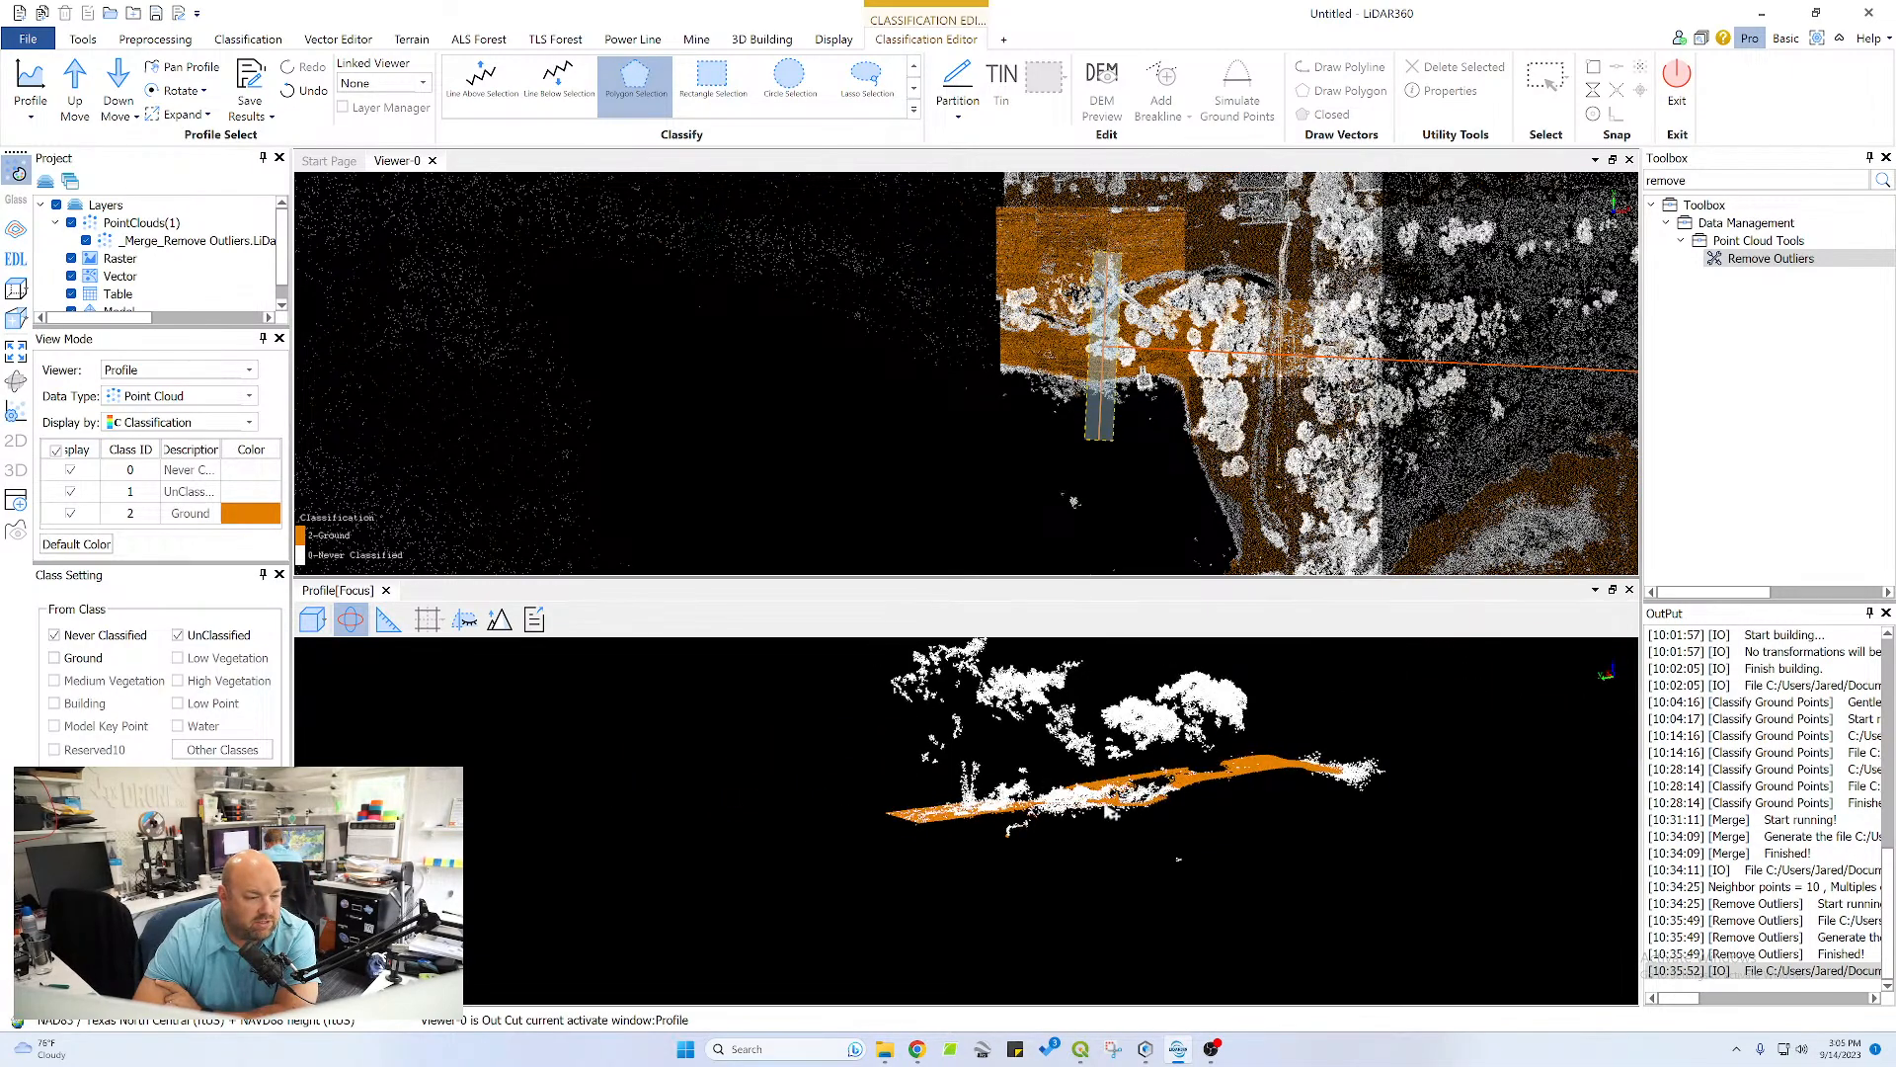
pyautogui.click(118, 84)
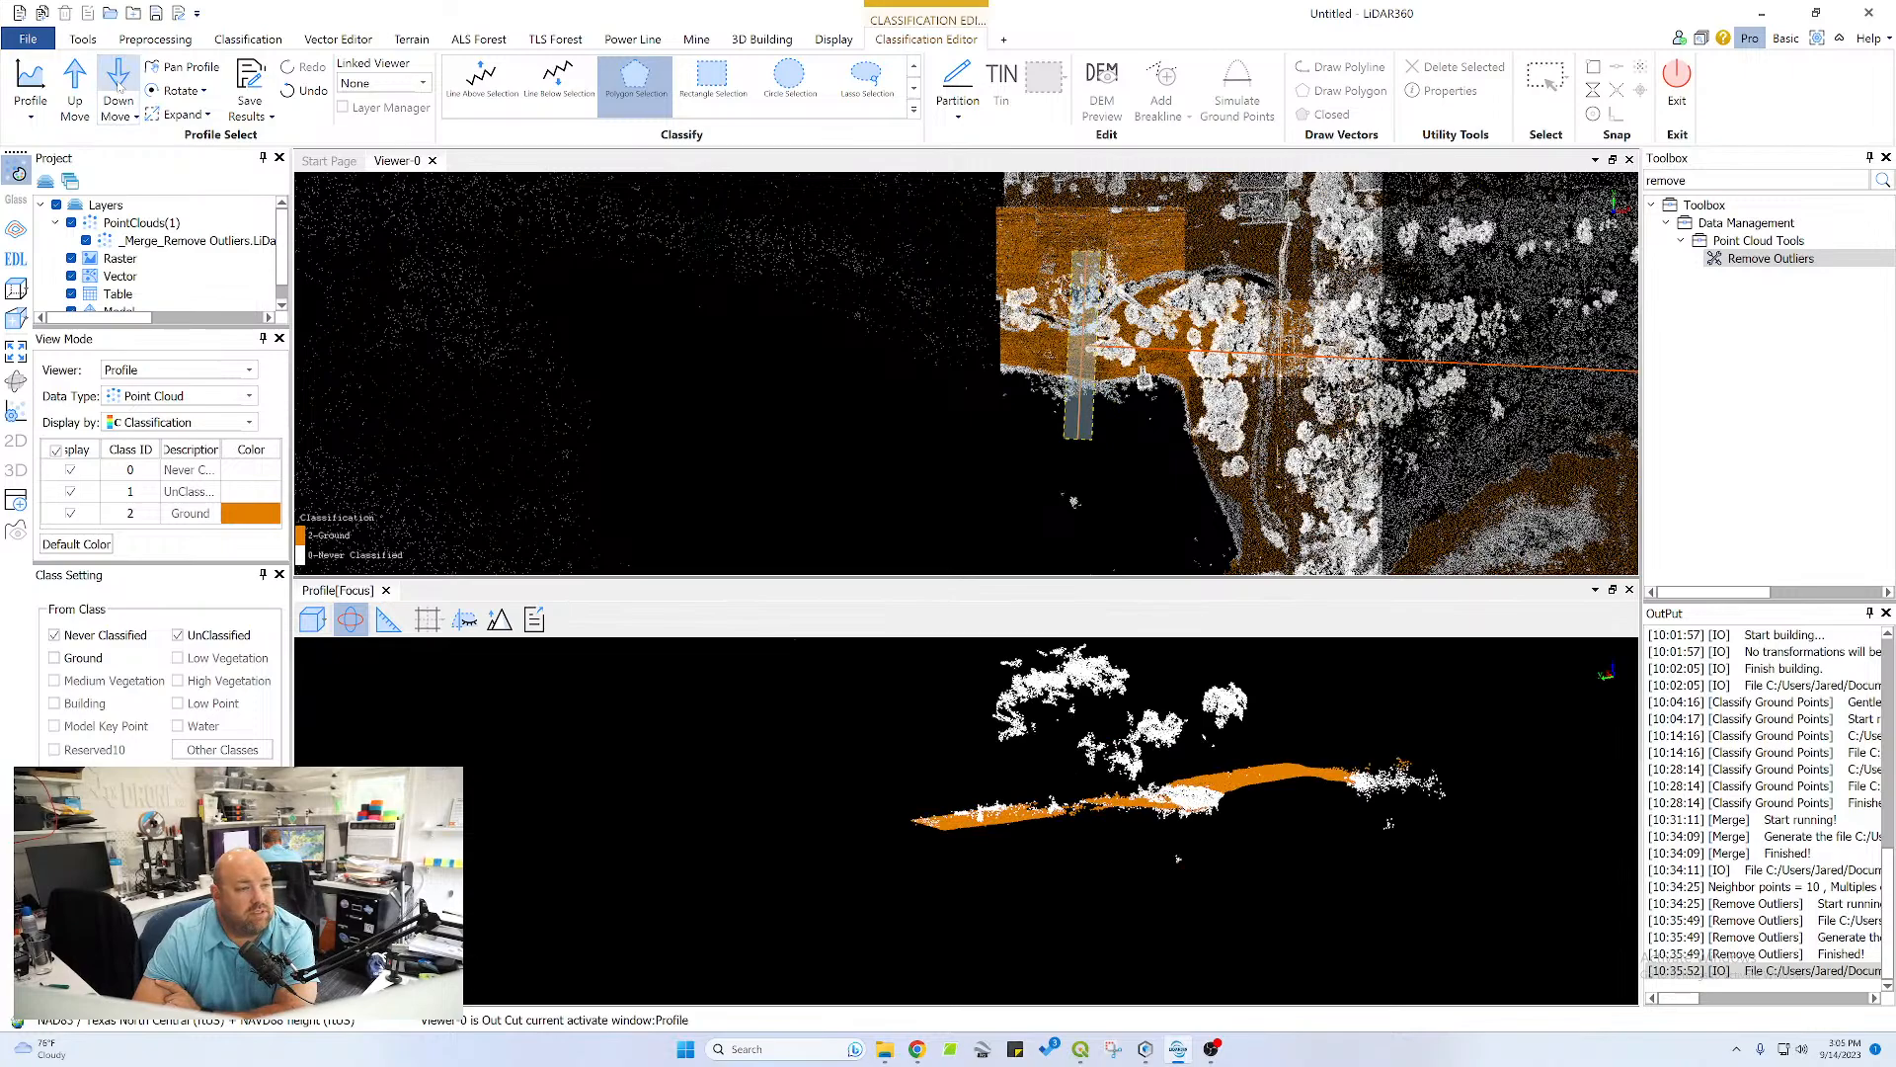
# Move the profile section back east to the road and inspect the surface beside its channel crossing up close
pyautogui.click(64, 83)
pyautogui.click(65, 83)
pyautogui.click(65, 82)
pyautogui.click(67, 81)
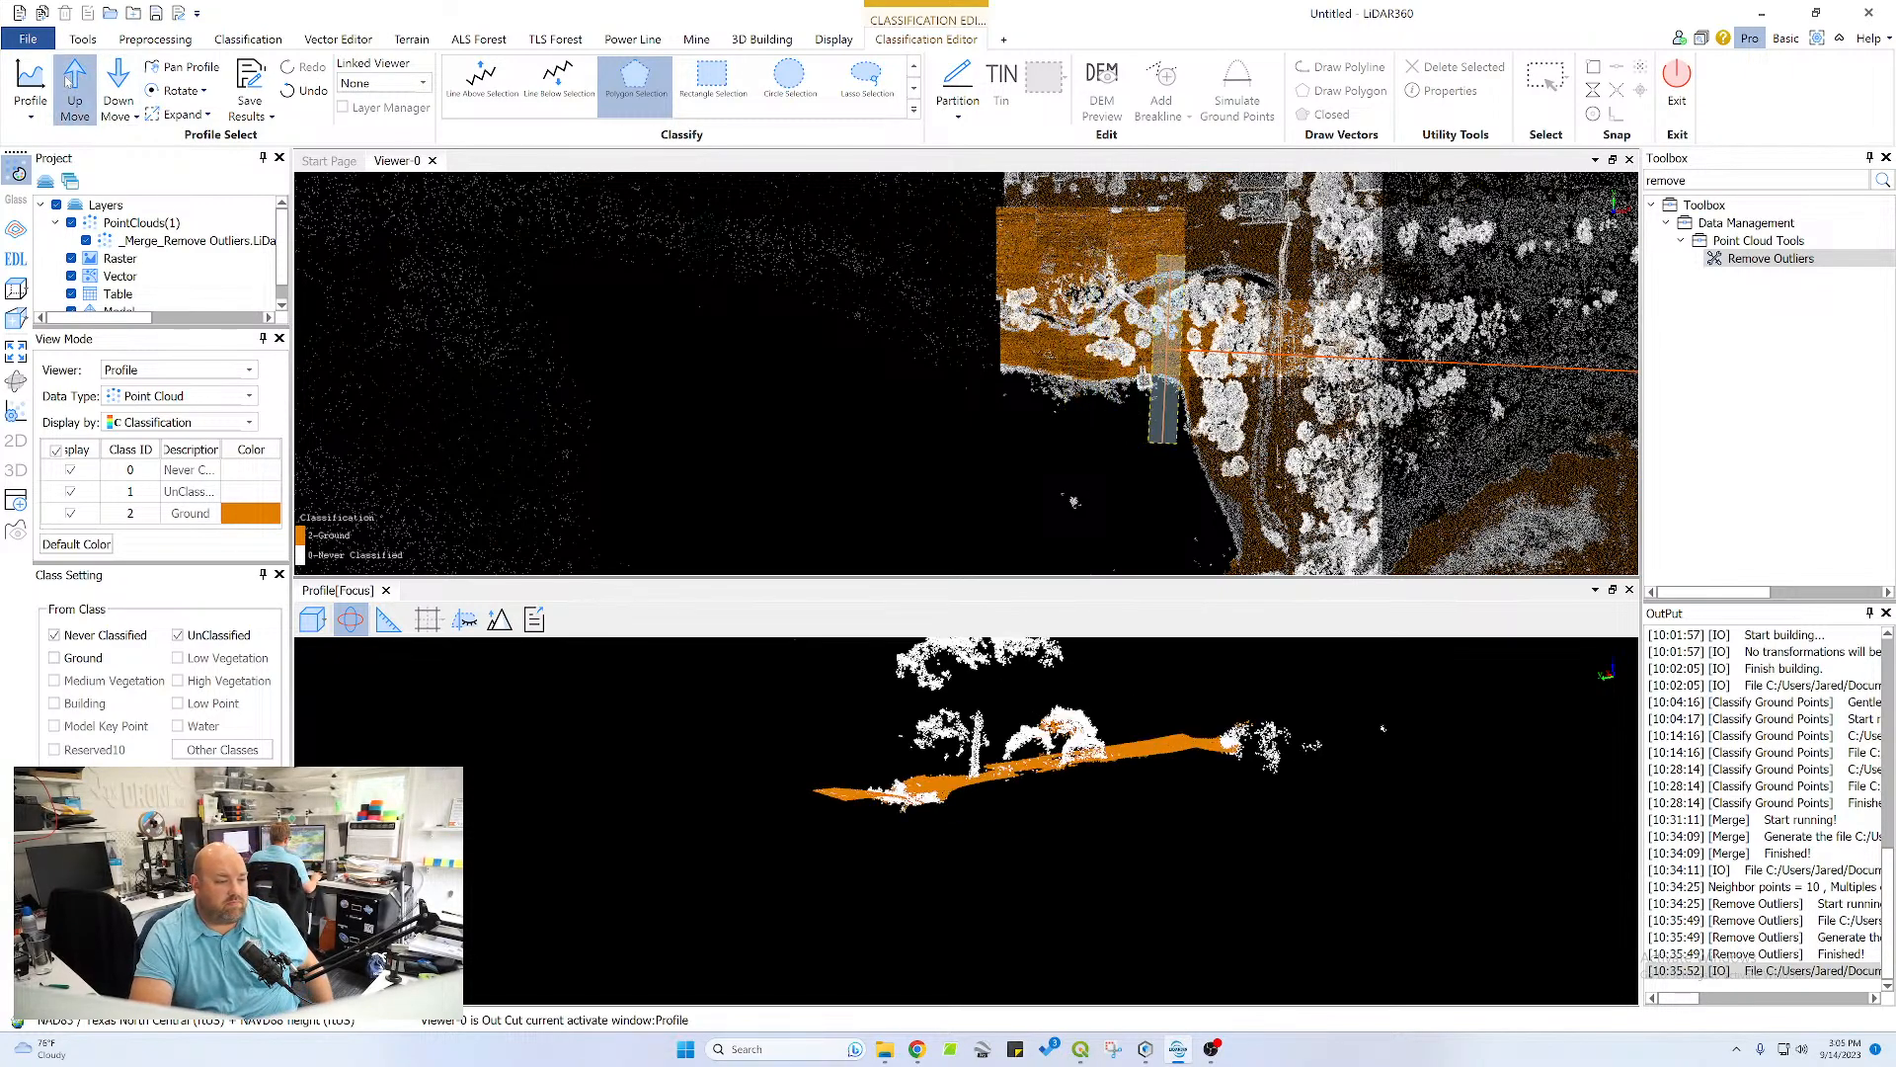
pyautogui.click(67, 81)
pyautogui.click(67, 81)
pyautogui.click(67, 81)
pyautogui.click(67, 81)
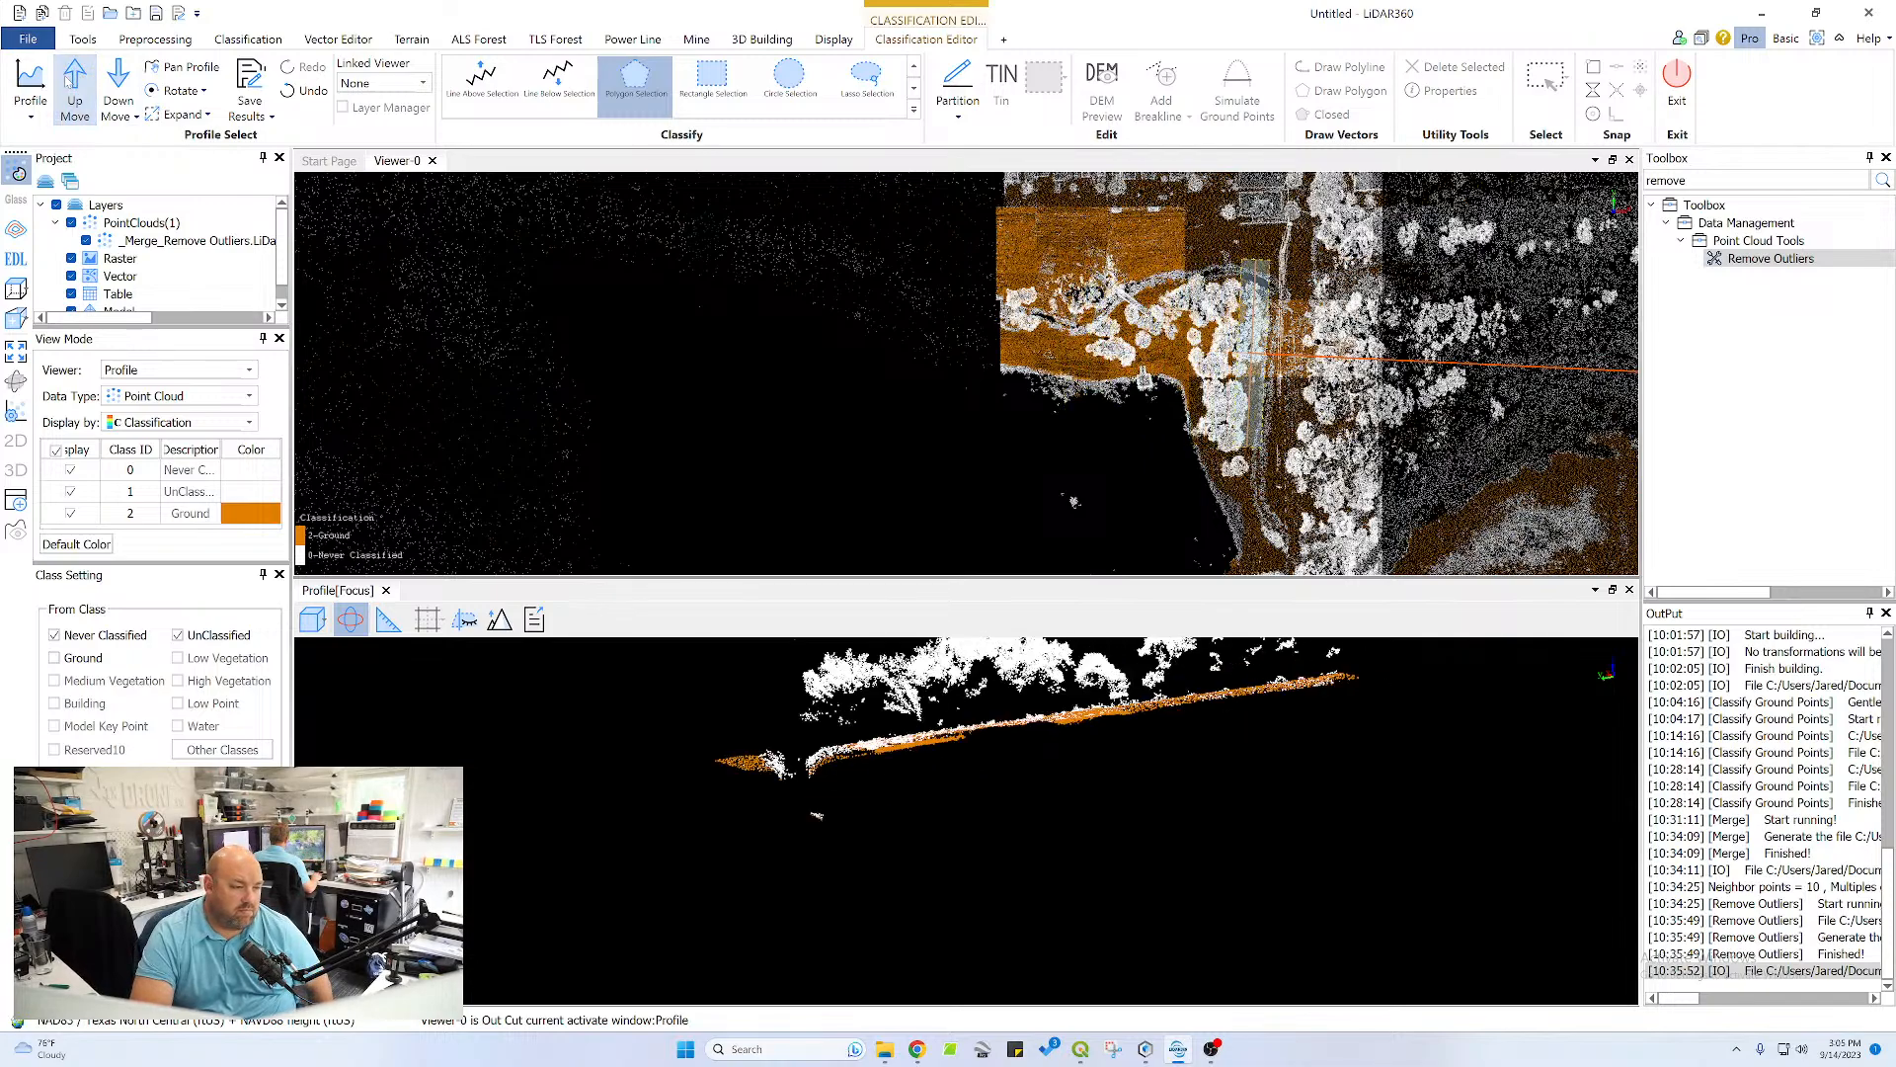
pyautogui.click(67, 81)
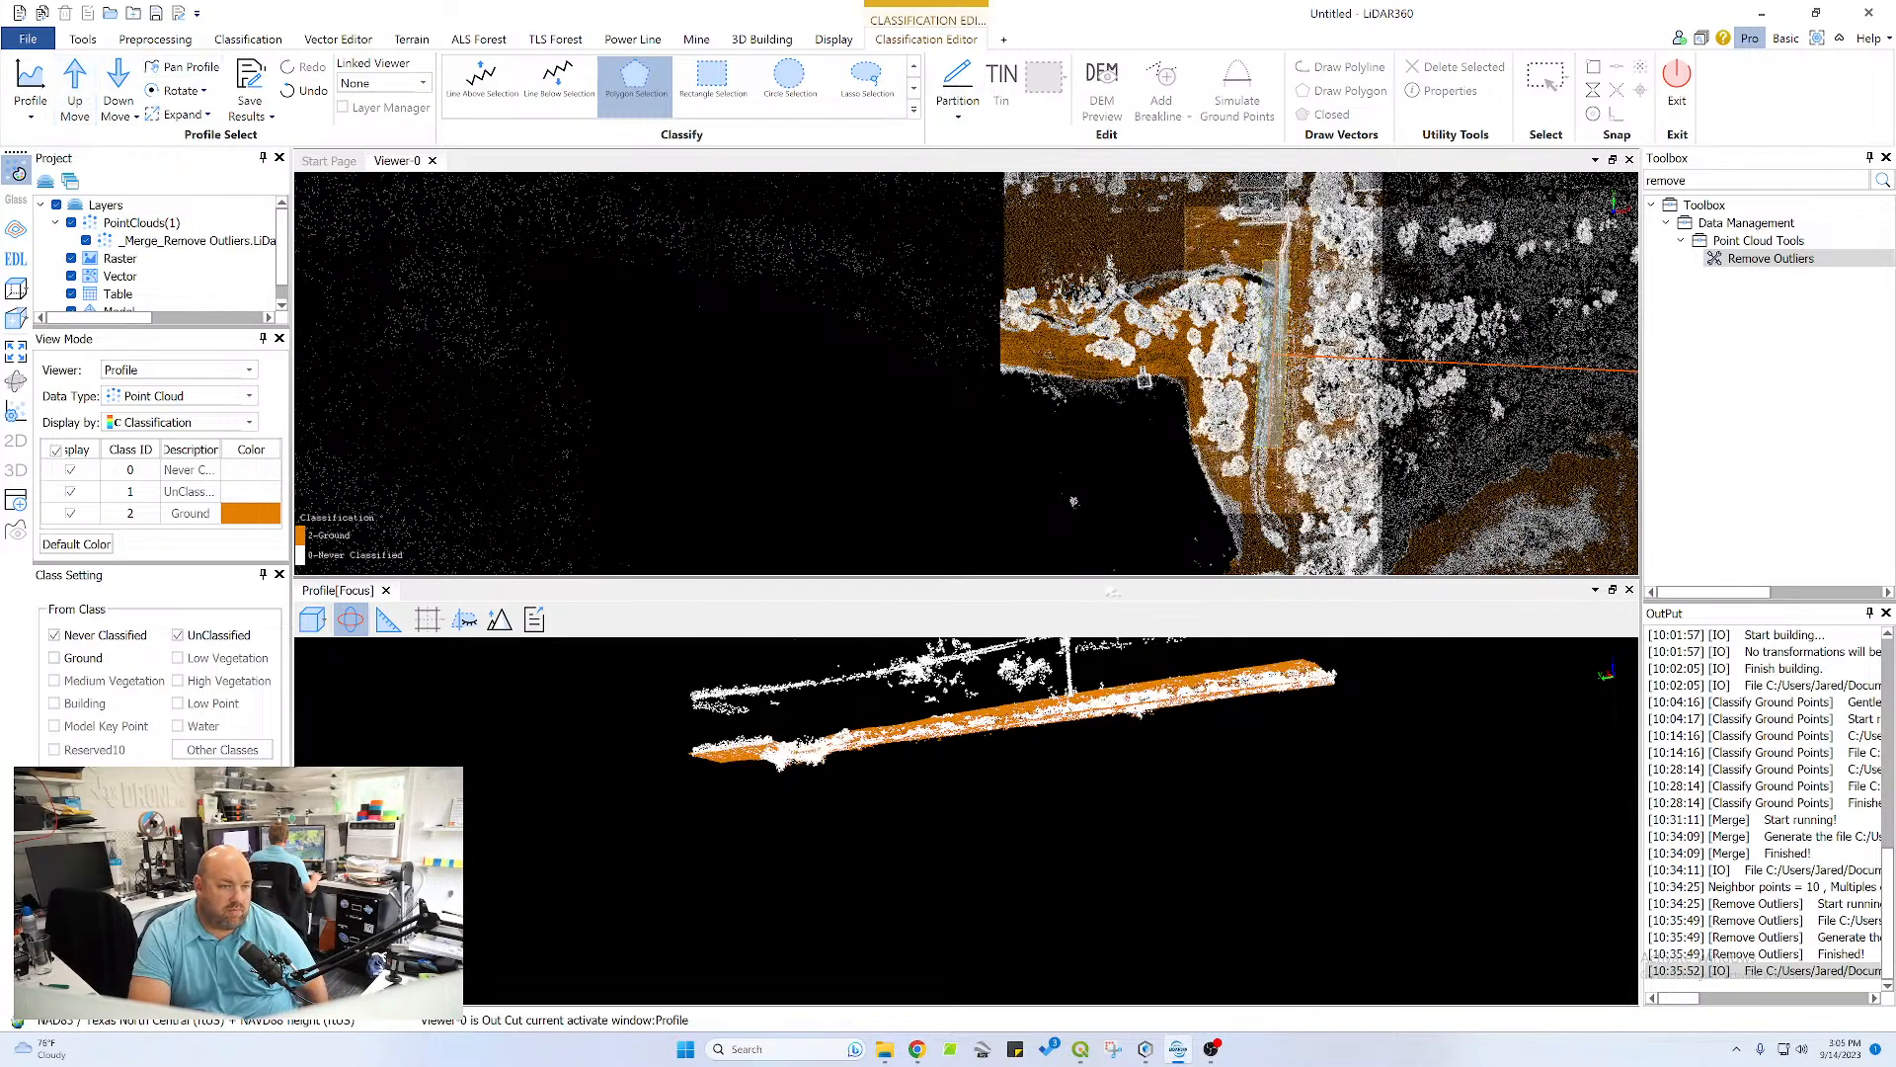
pyautogui.scroll(3, 996, 721)
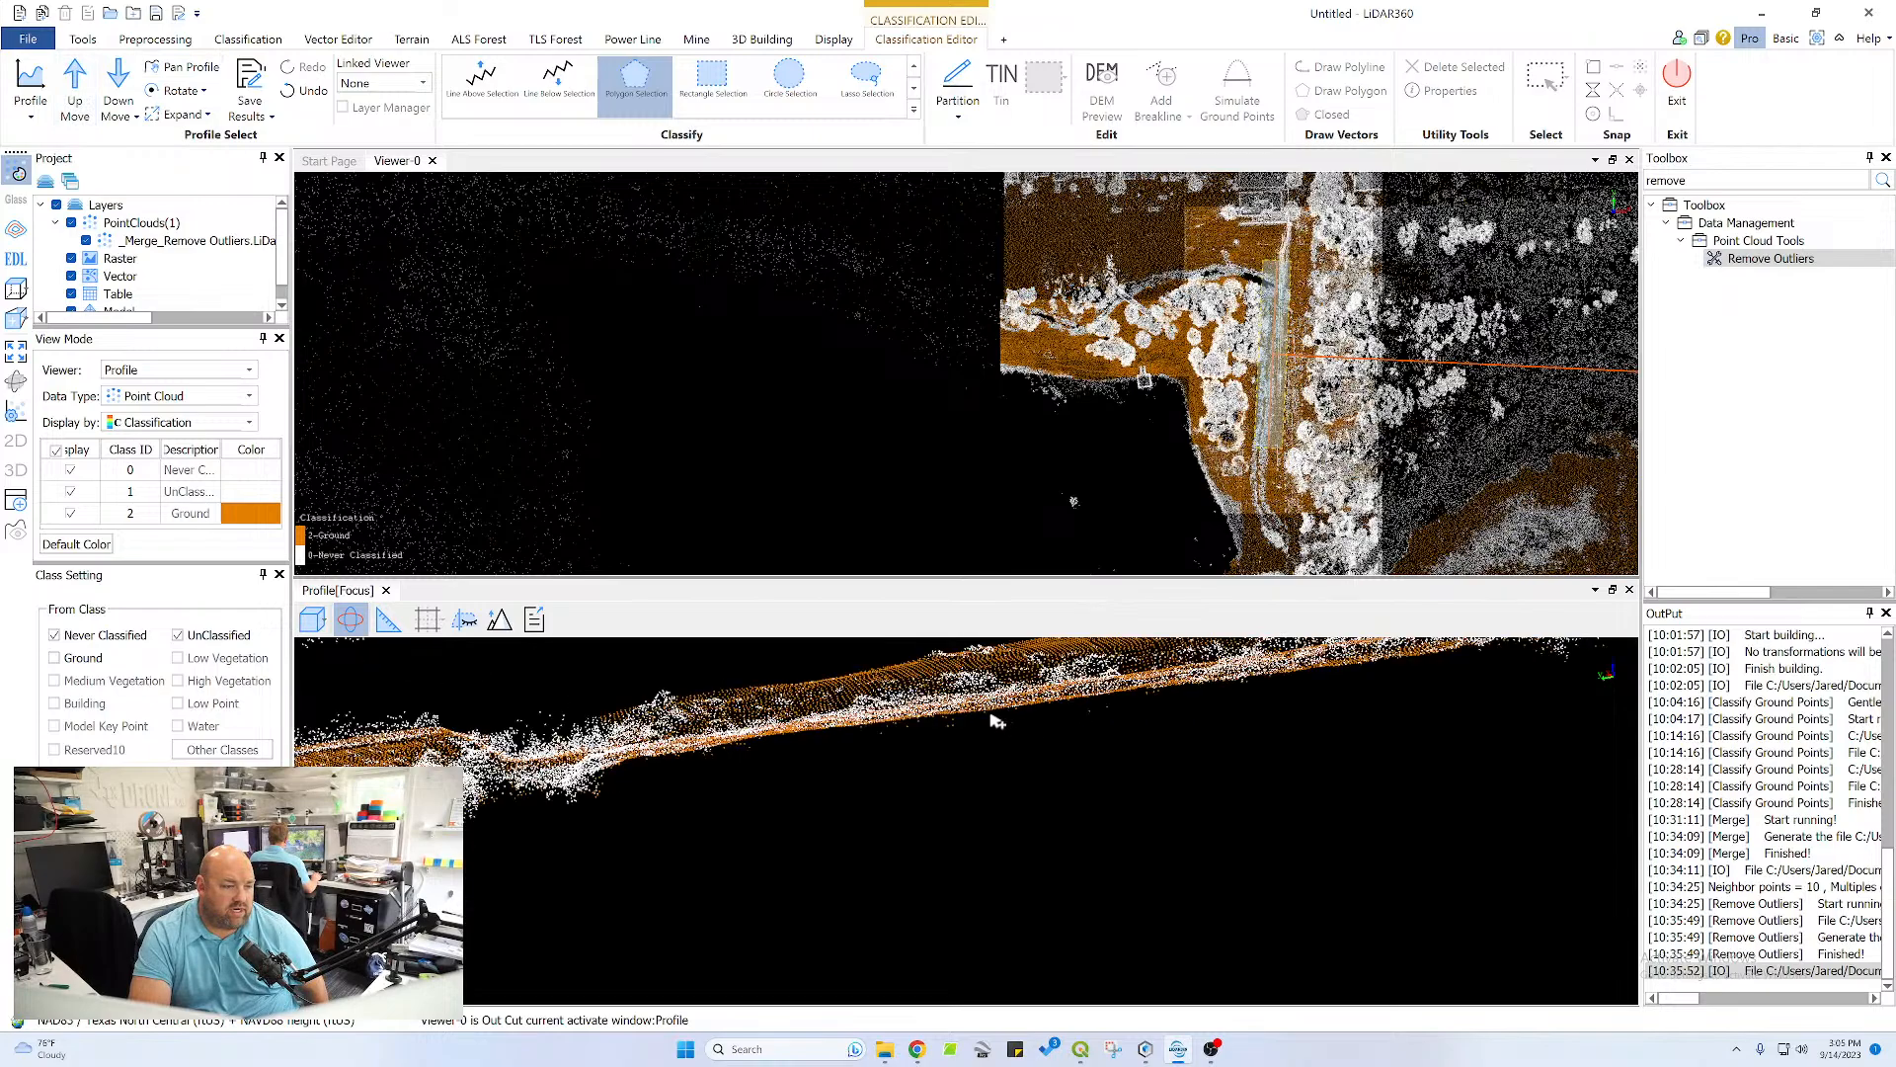
# Classify the strip between the thin white line and the profile section's outer edge as ground with a polygon
pyautogui.moveTo(697, 738); pyautogui.dragTo(619, 724)
pyautogui.moveTo(619, 724); pyautogui.dragTo(717, 926, button='middle')
pyautogui.moveTo(717, 892); pyautogui.dragTo(841, 892)
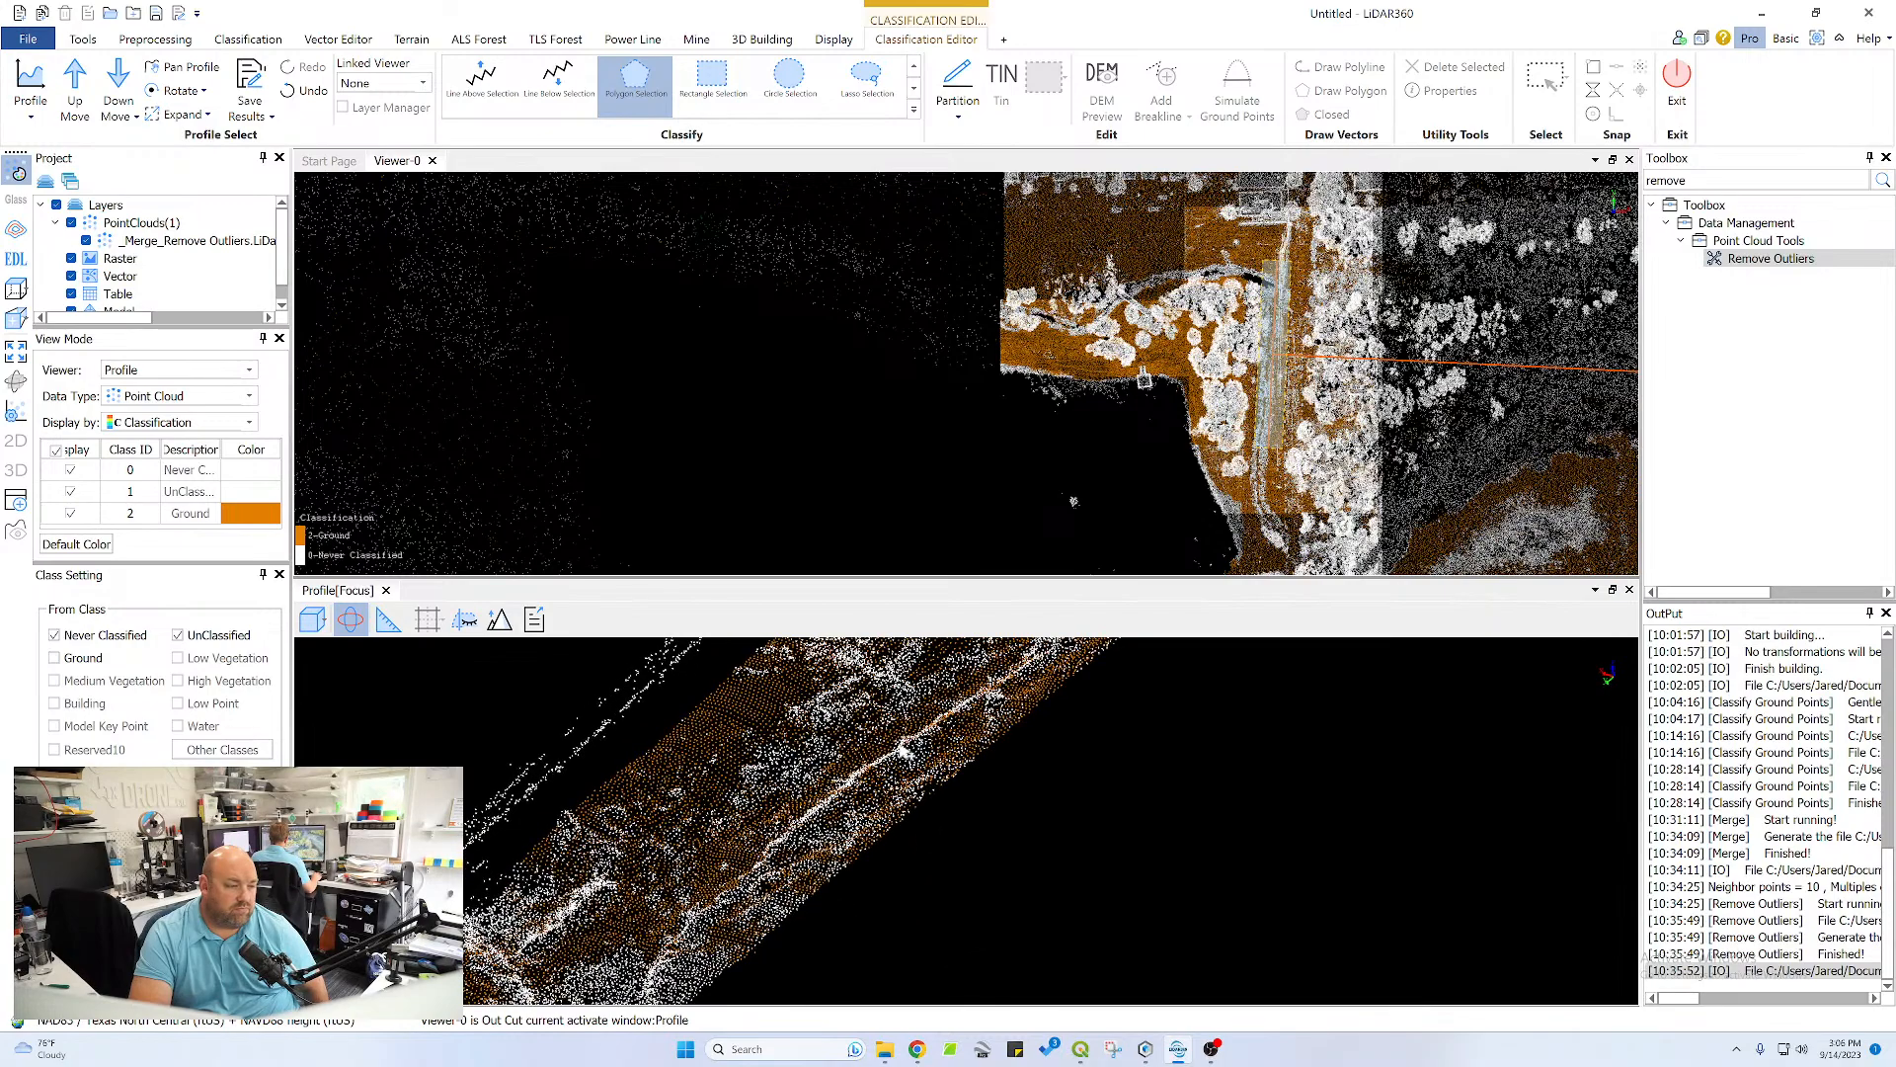
pyautogui.moveTo(904, 748); pyautogui.dragTo(859, 777)
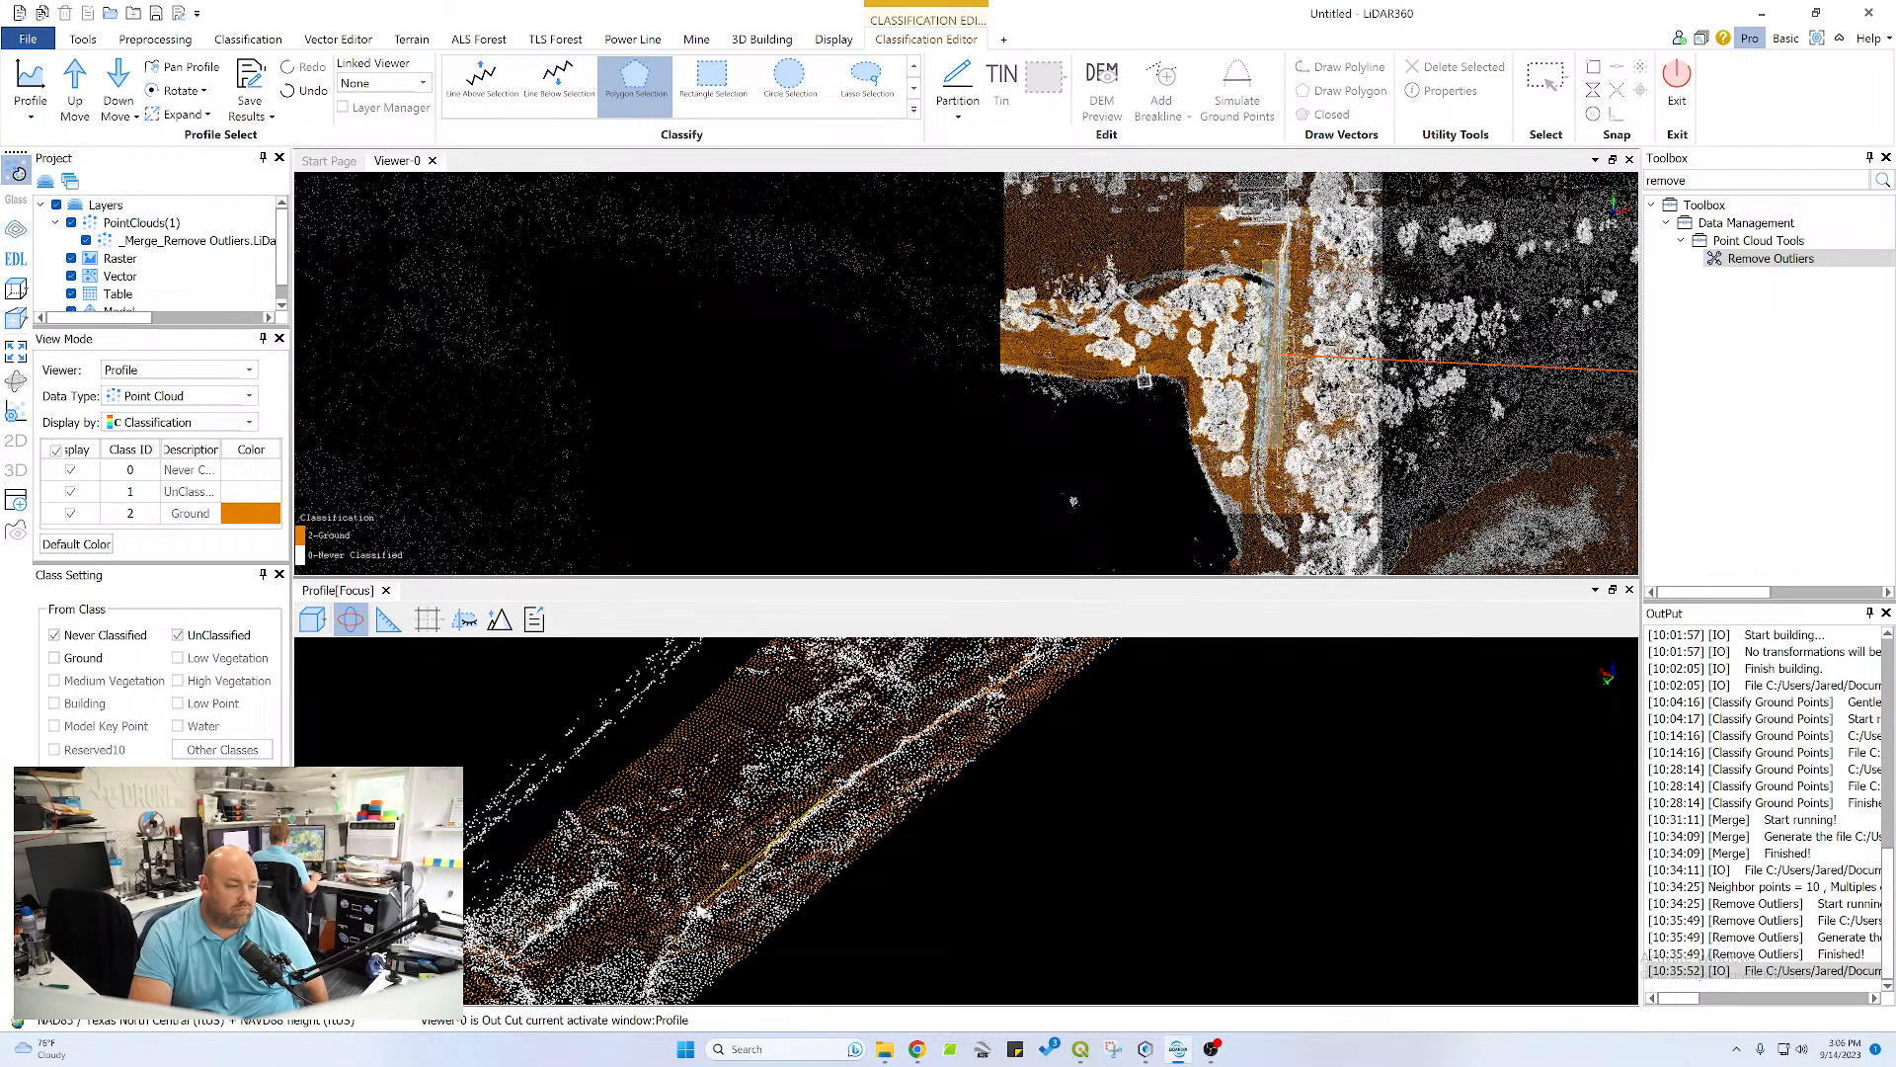
pyautogui.click(651, 997)
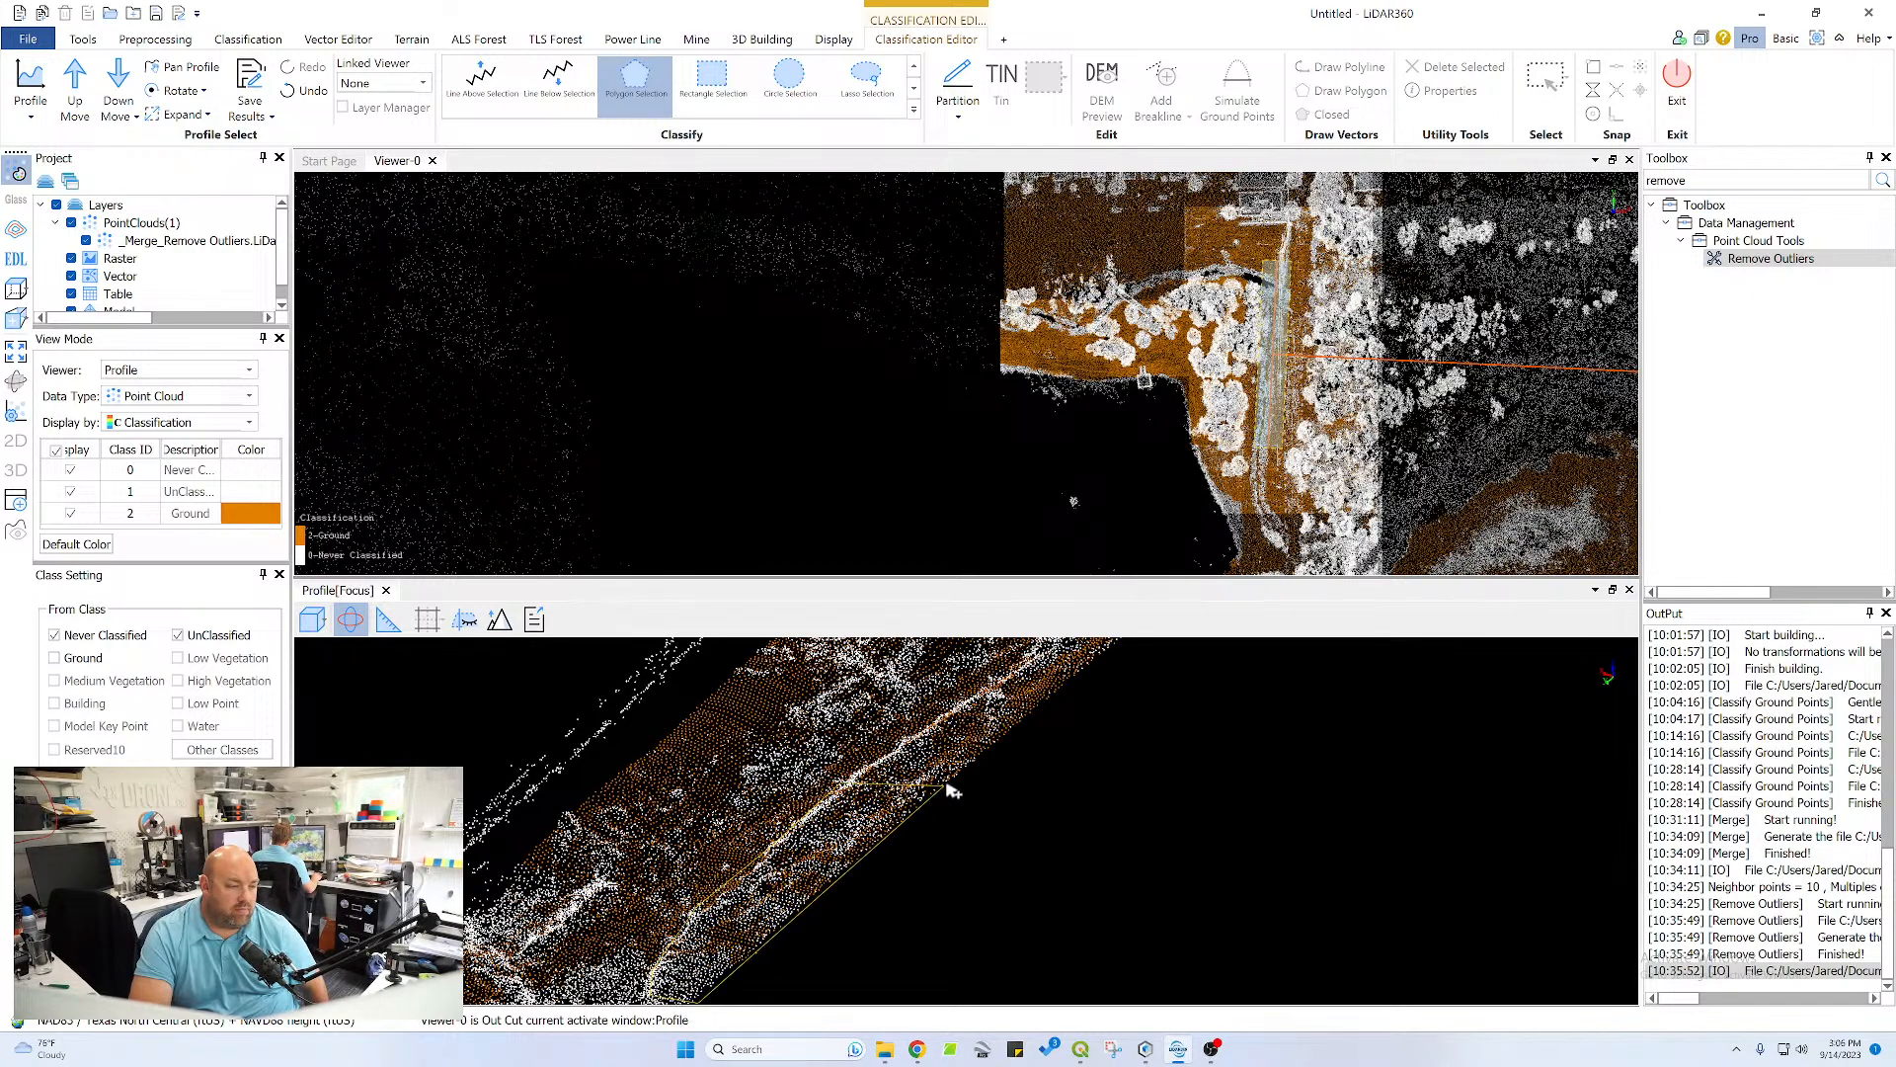
pyautogui.click(1013, 724)
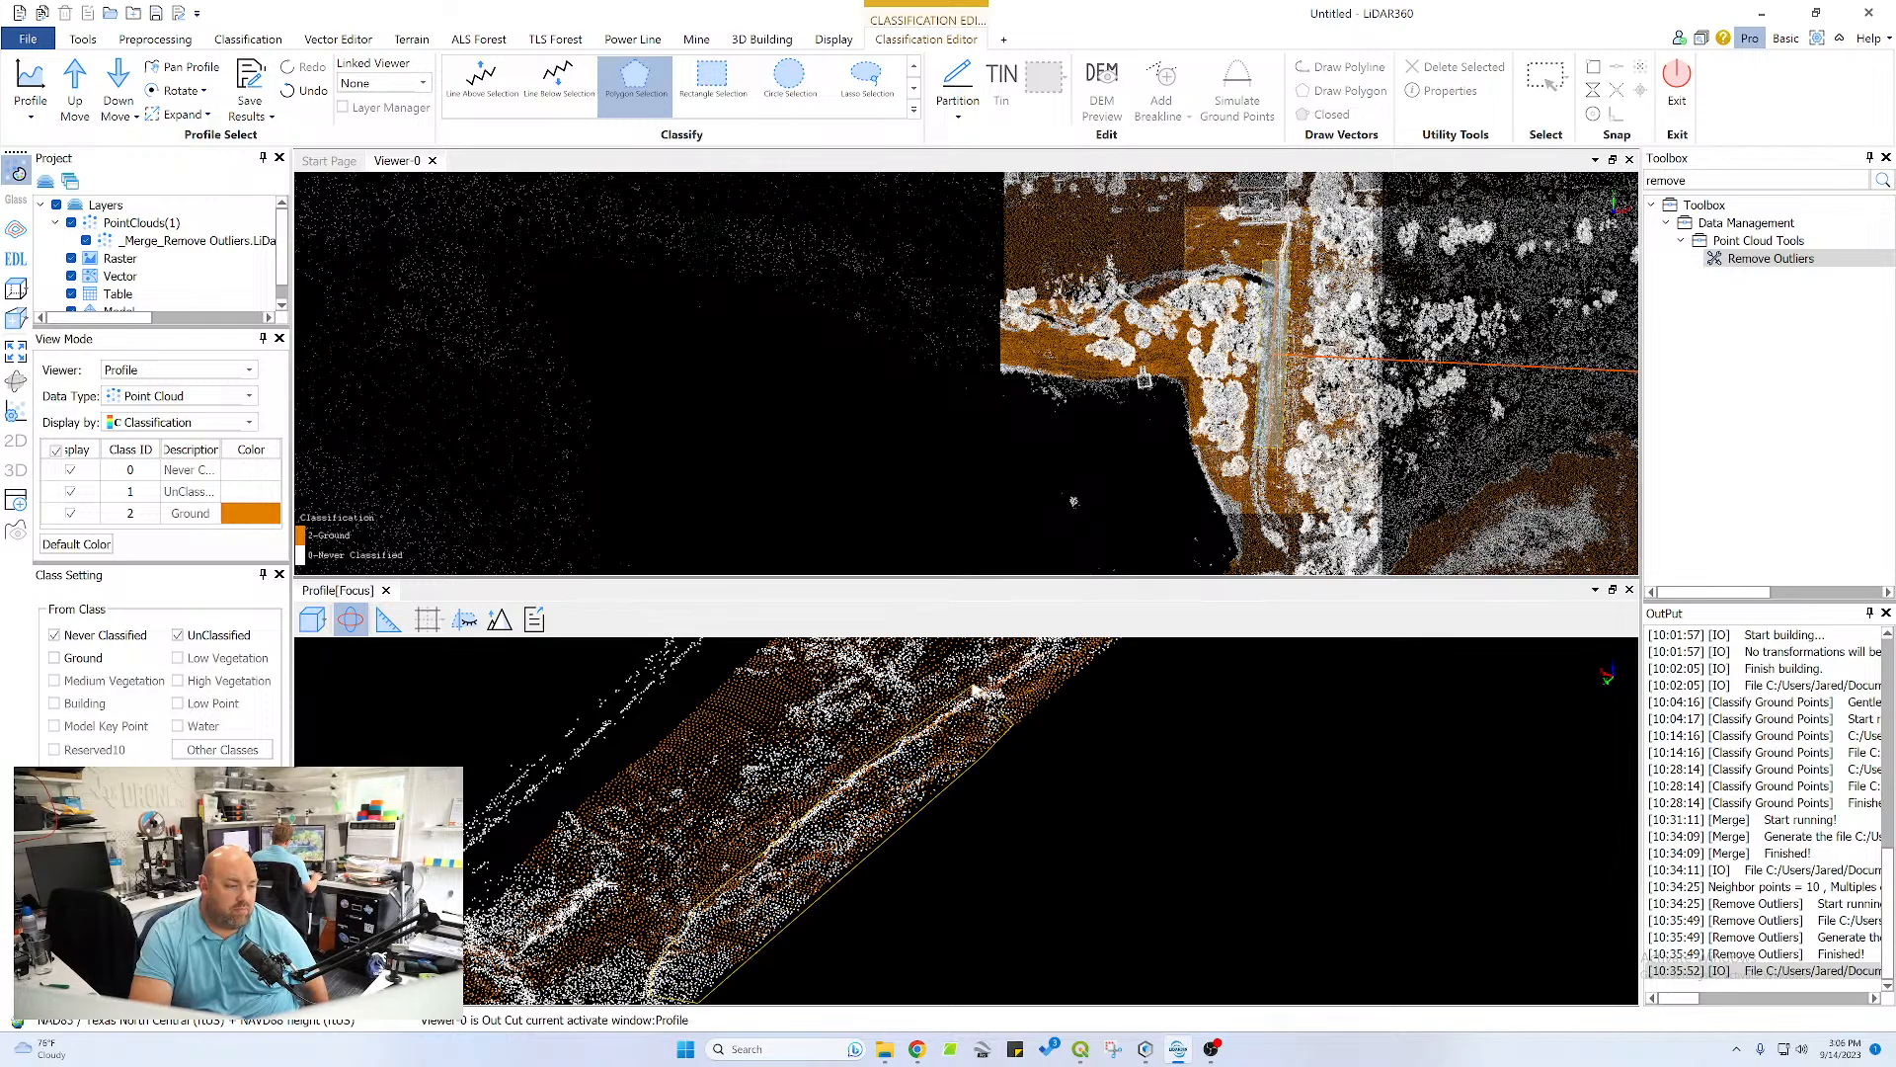
pyautogui.doubleClick(980, 691)
# Inspect the reclassified strip and the remaining white points of the profile section from oblique angles, up close and as a whole
pyautogui.moveTo(832, 856); pyautogui.dragTo(1037, 834)
pyautogui.moveTo(1120, 796); pyautogui.dragTo(1100, 796)
pyautogui.scroll(3, 832, 821)
pyautogui.moveTo(743, 805); pyautogui.dragTo(869, 803, button='middle')
pyautogui.moveTo(768, 839)
pyautogui.mouseDown()
pyautogui.moveTo(902, 801)
pyautogui.moveTo(788, 811)
pyautogui.mouseUp()
pyautogui.scroll(-5, 789, 811)
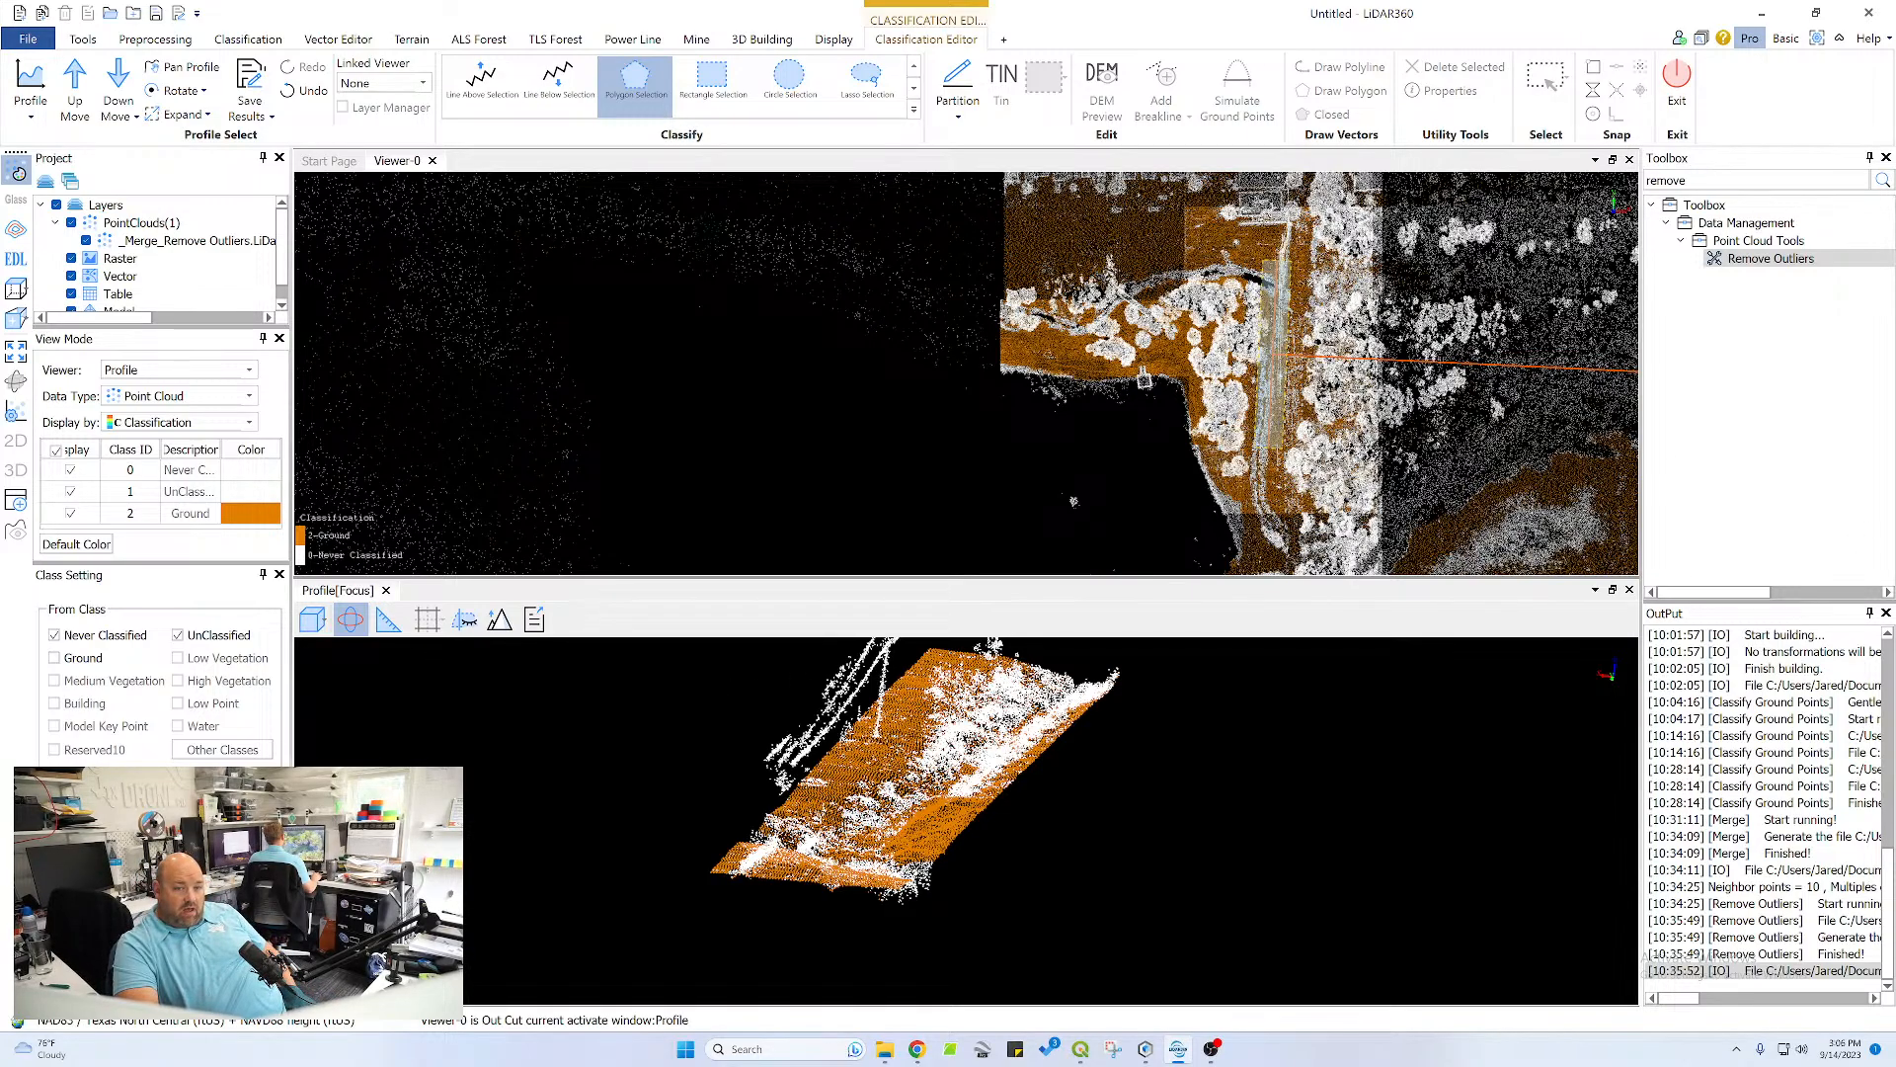
pyautogui.click(1211, 1049)
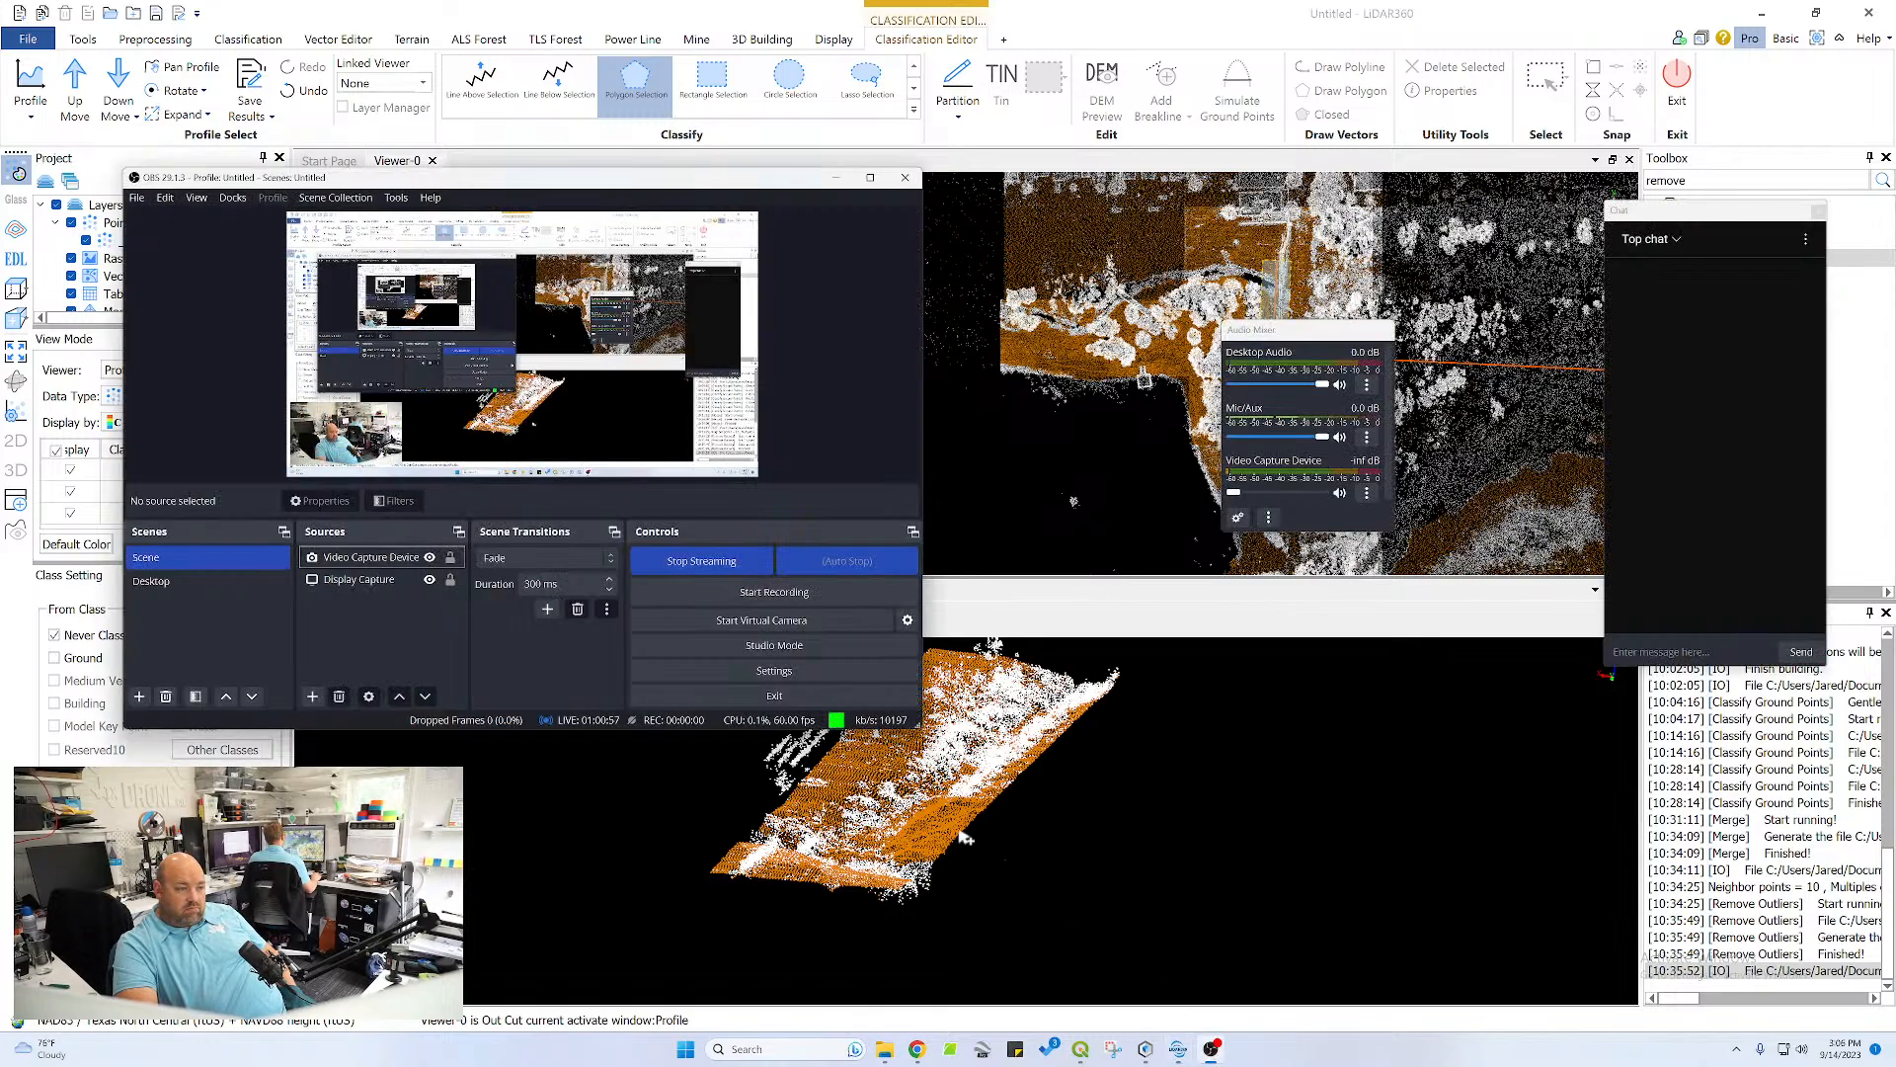